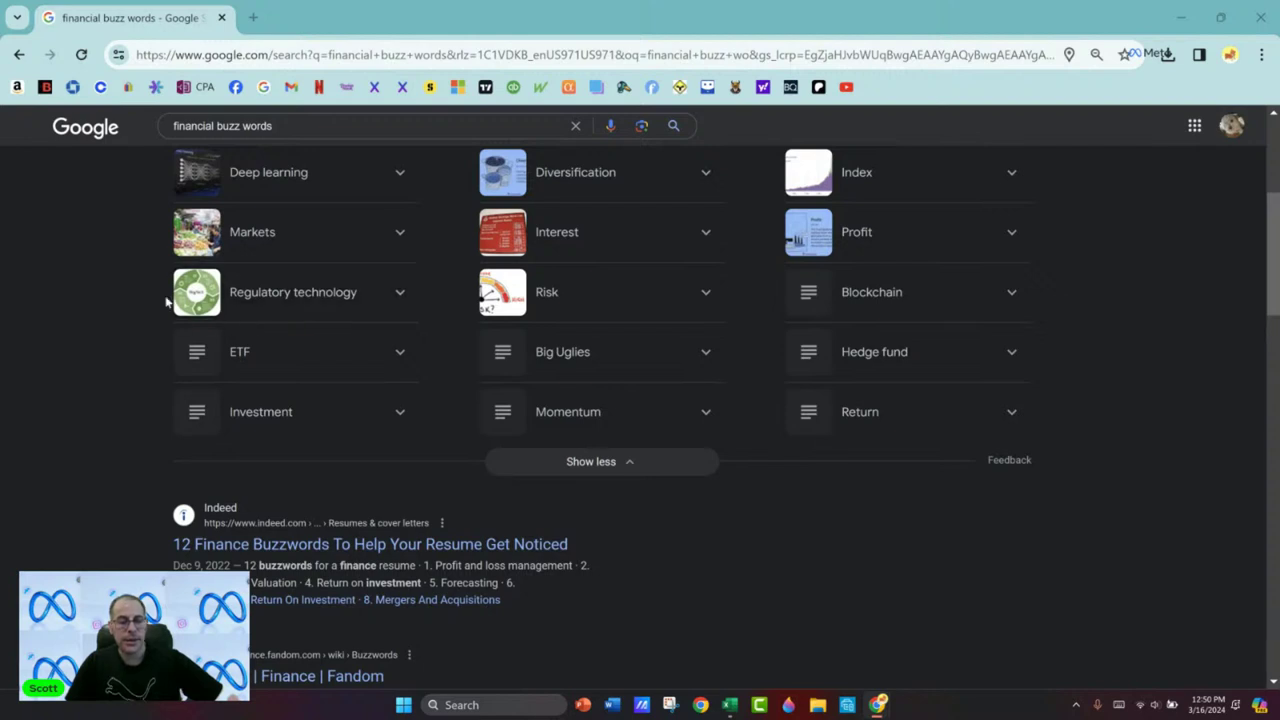
Open a new blank browser tab beside the 'financial buzz words' results.
scroll(110, 292, up, 4)
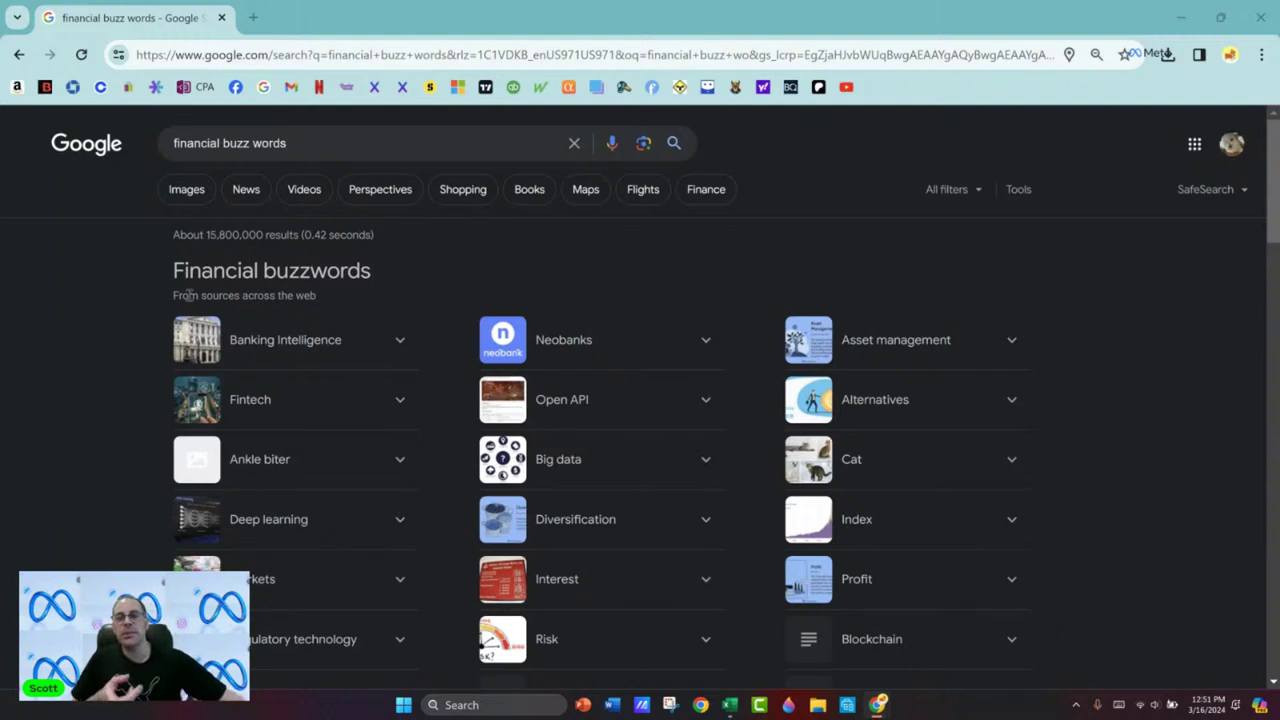
click(257, 17)
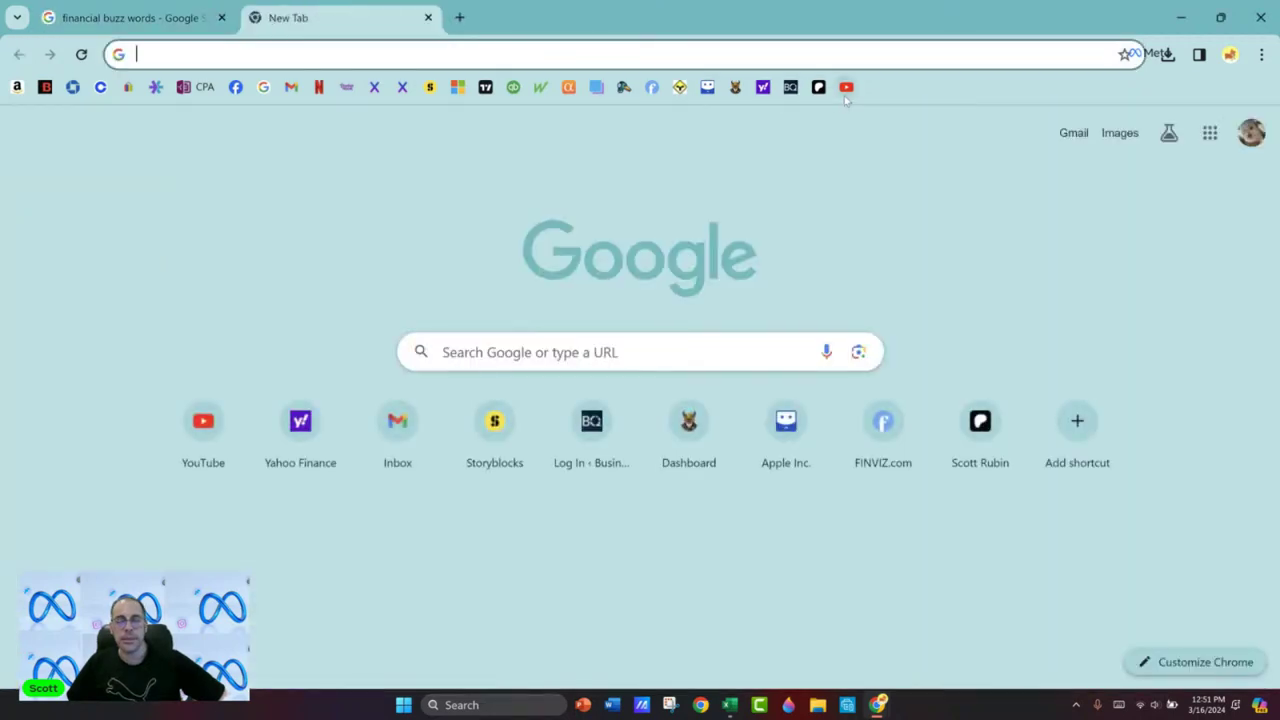
Load the YouTube home page in the new tab, dismiss the mini video and scroll the feed.
click(846, 88)
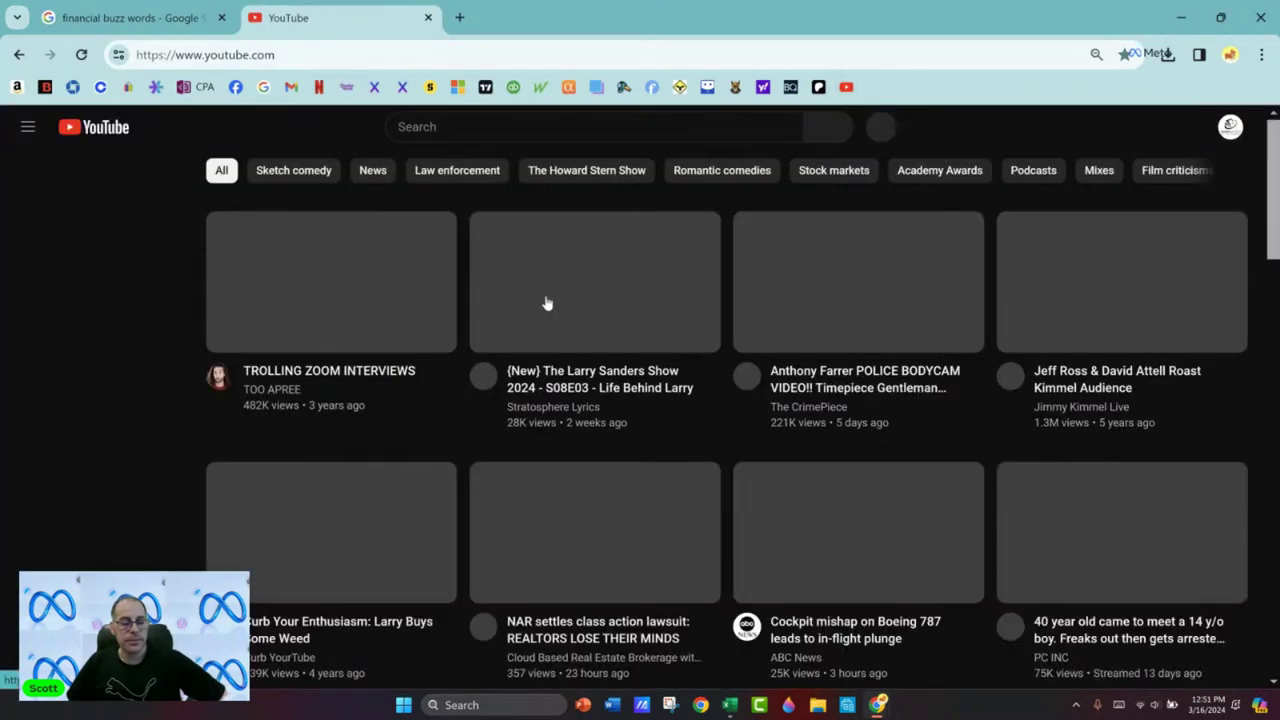
scroll(1010, 490, down, 2)
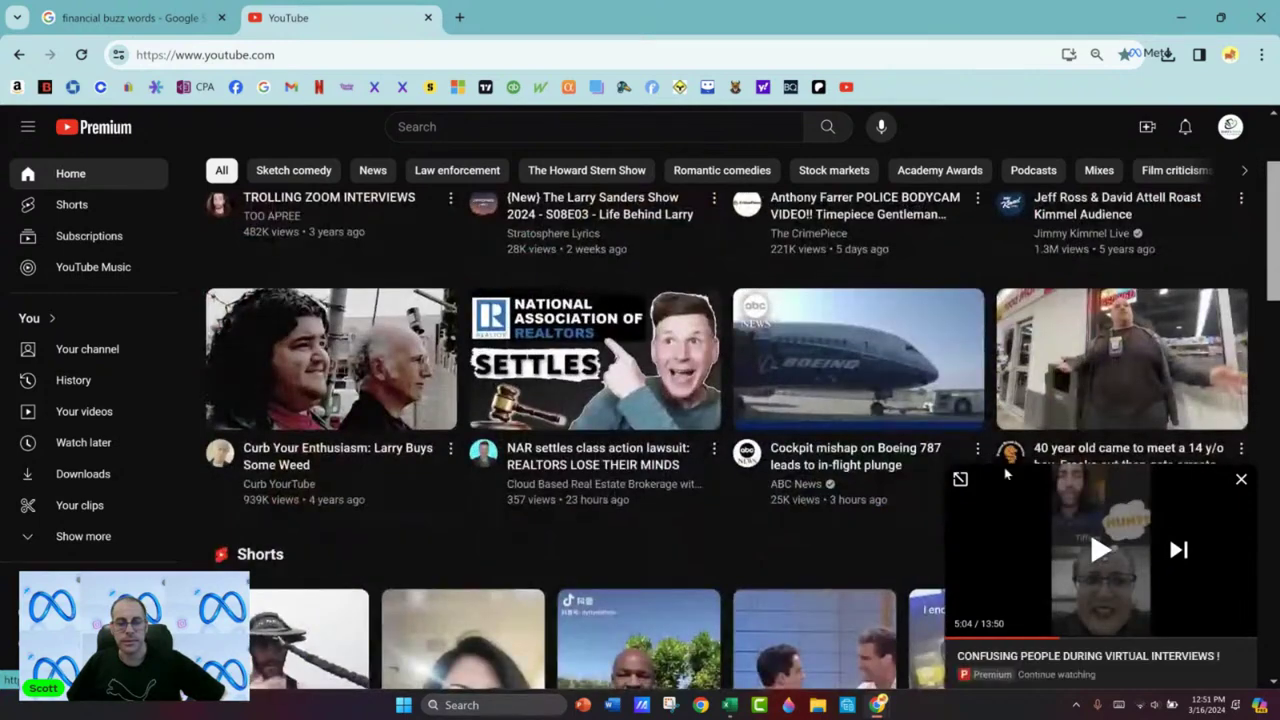
click(1241, 479)
scroll(808, 378, down, 5)
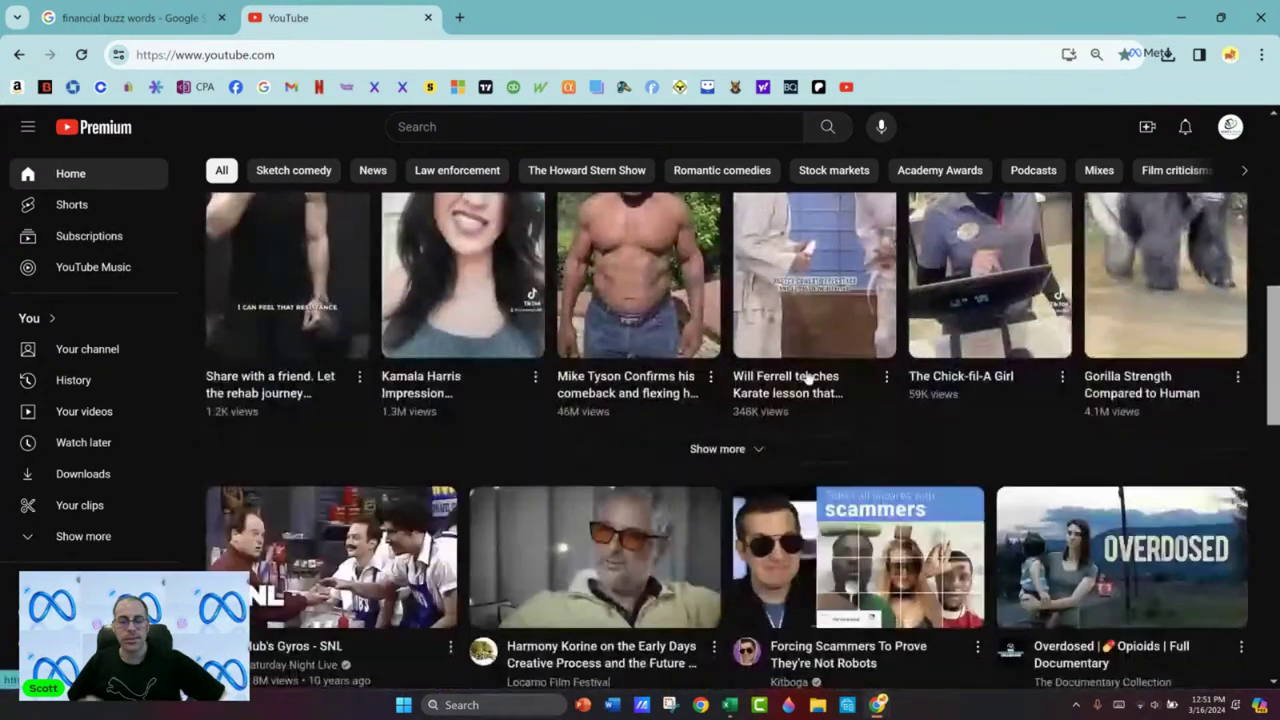
scroll(808, 378, down, 4)
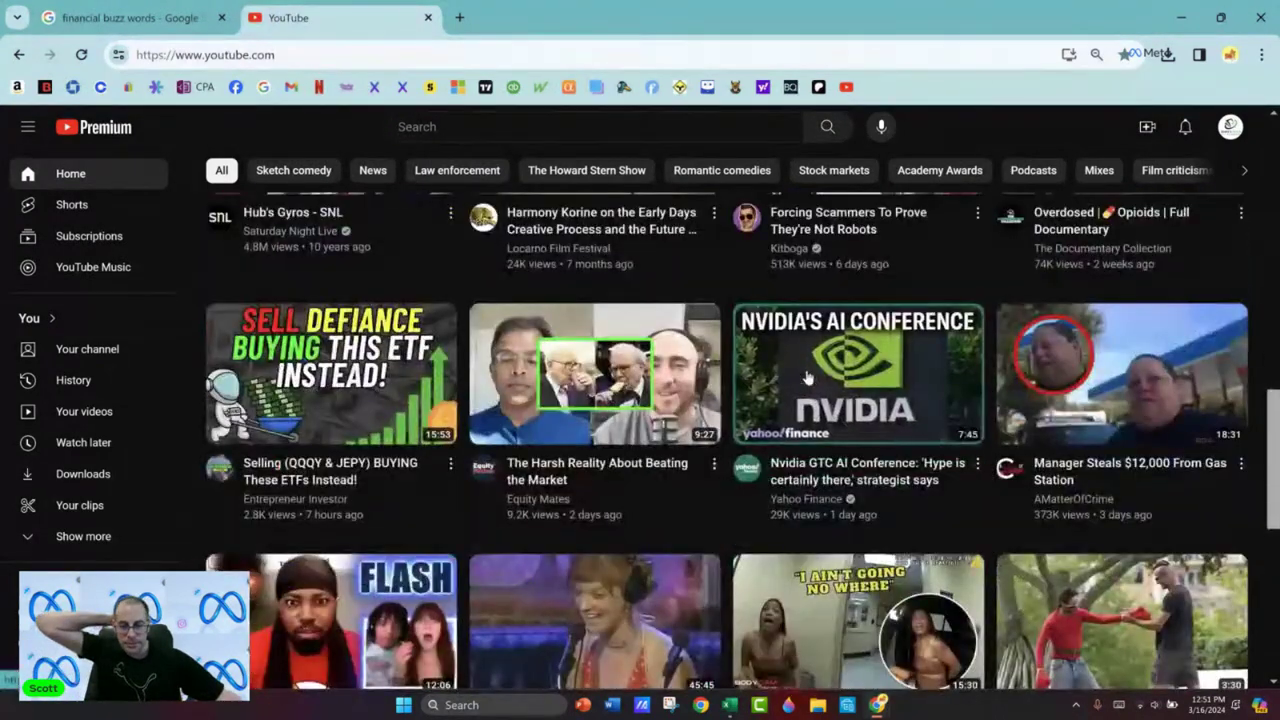
mouse_move(808, 378)
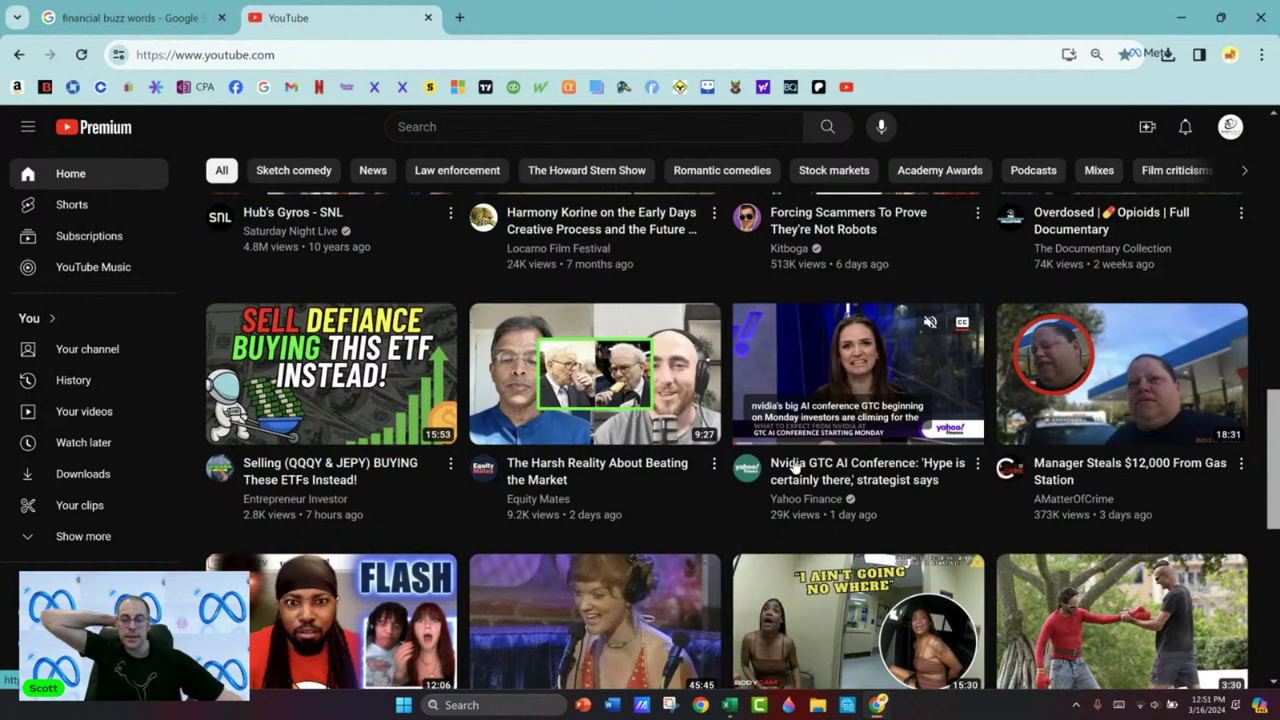
Search Google for 'nvidia conference', then return to the financial buzz words results.
click(395, 54)
text(nvidia )
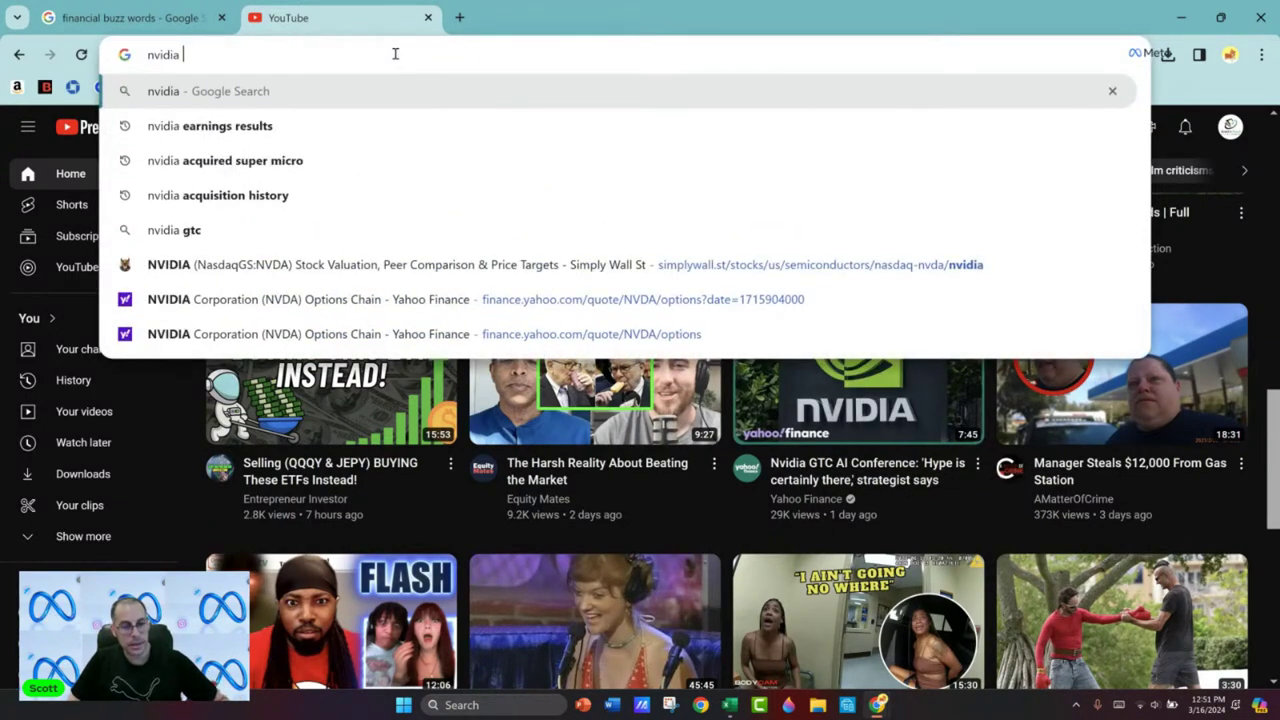
text(conferenc)
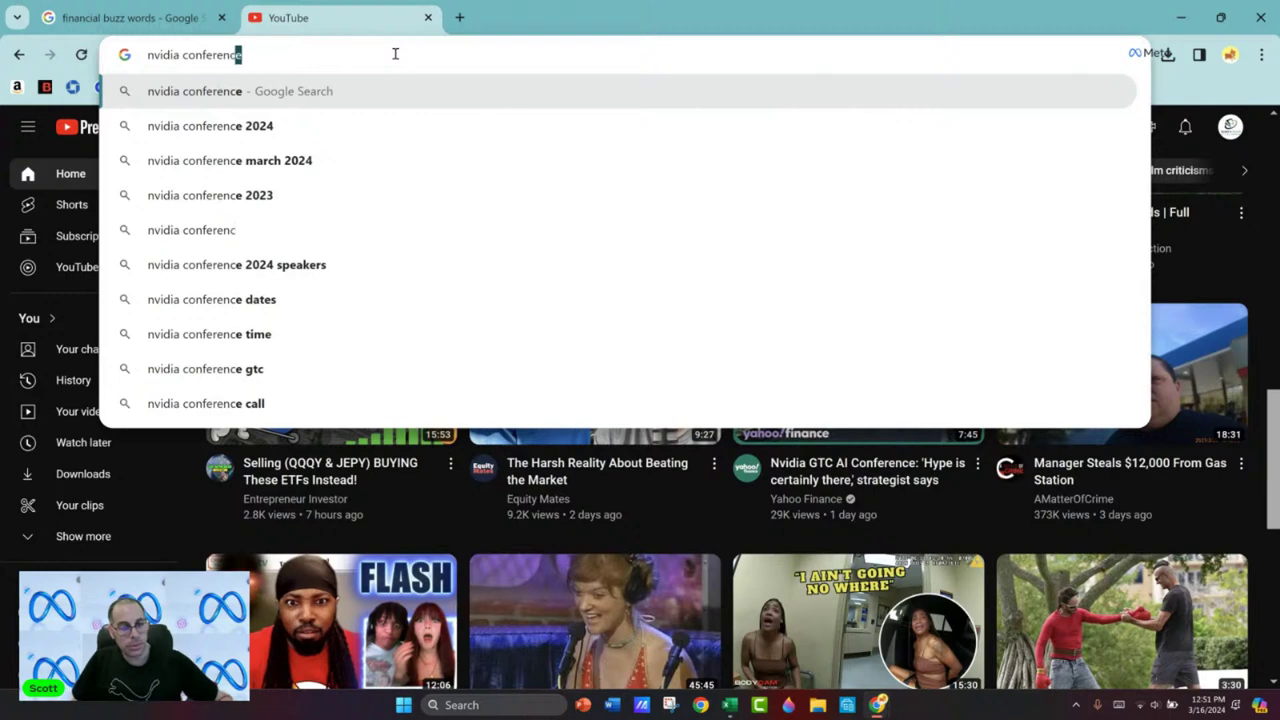
key(Return)
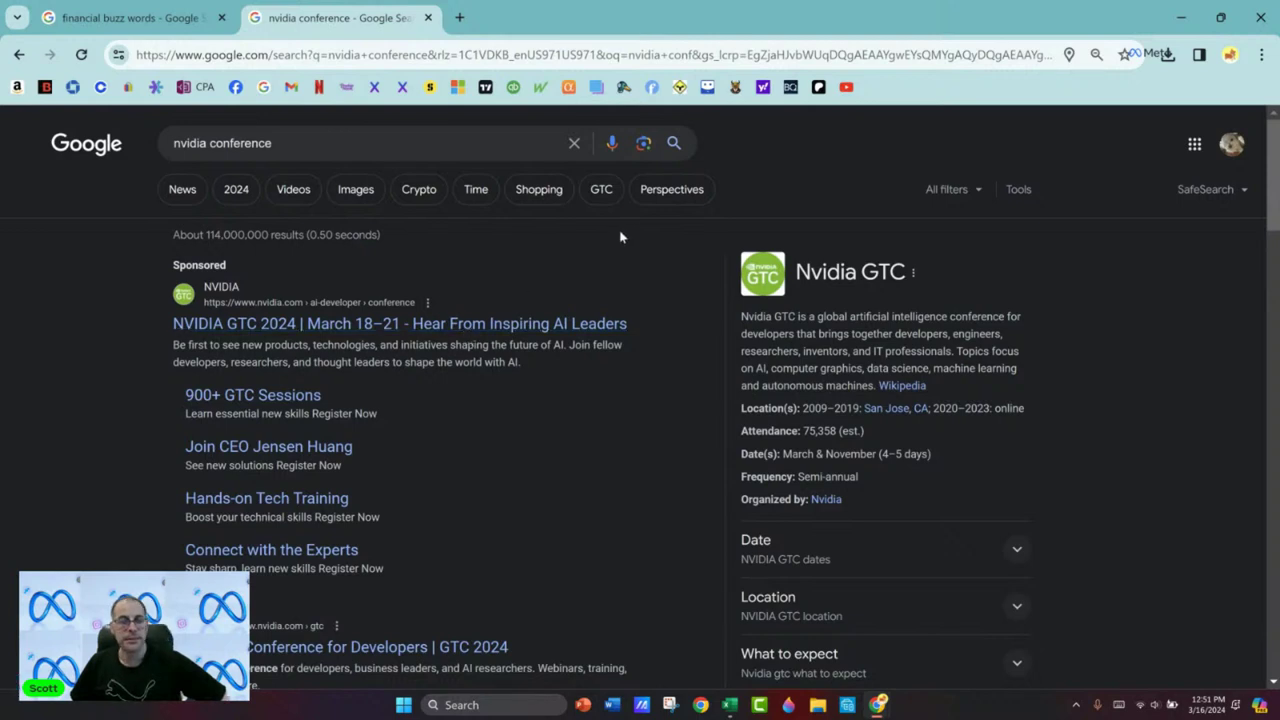
click(160, 22)
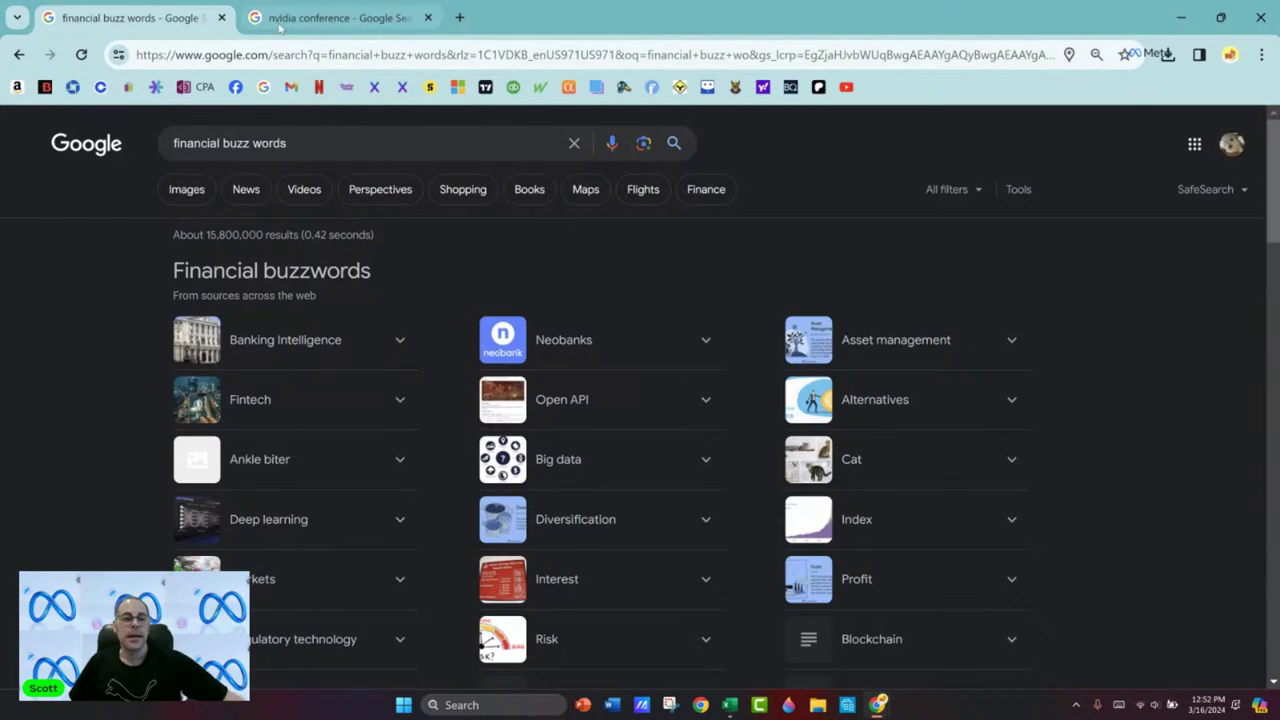
Reload the YouTube home page in the nvidia conference tab and scroll through the recommended videos.
click(360, 18)
click(846, 87)
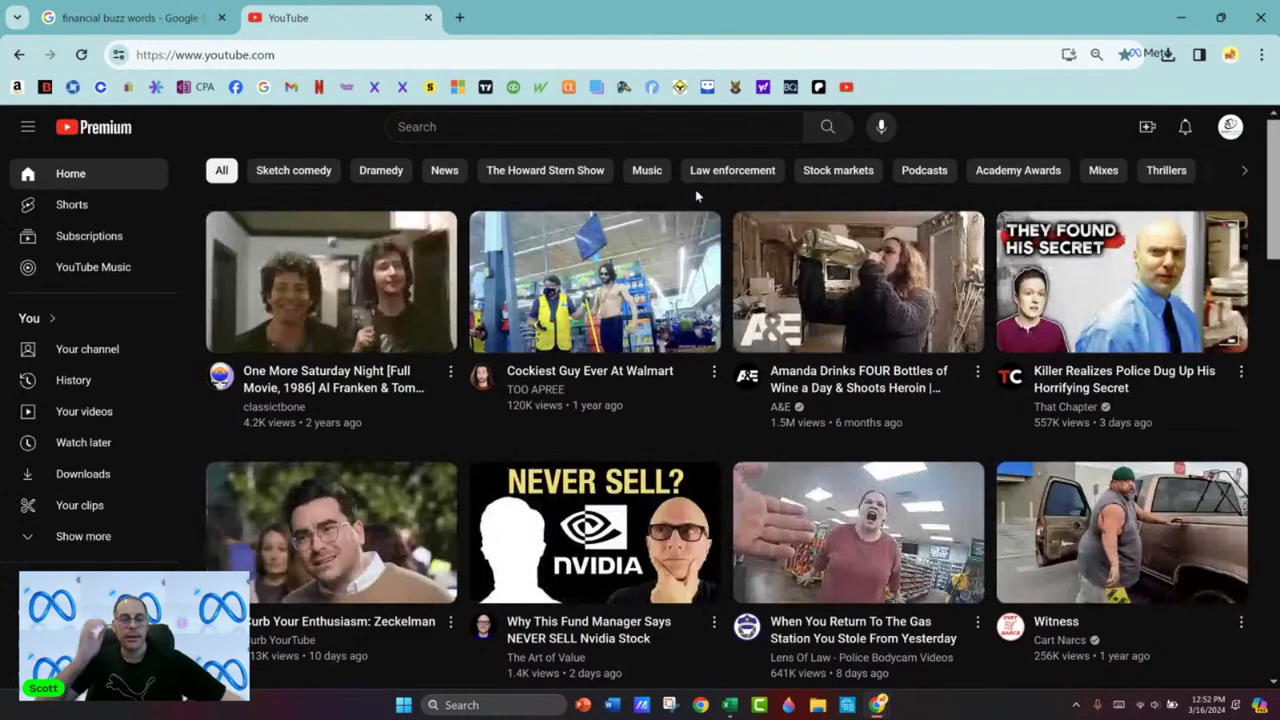
mouse_move(700, 300)
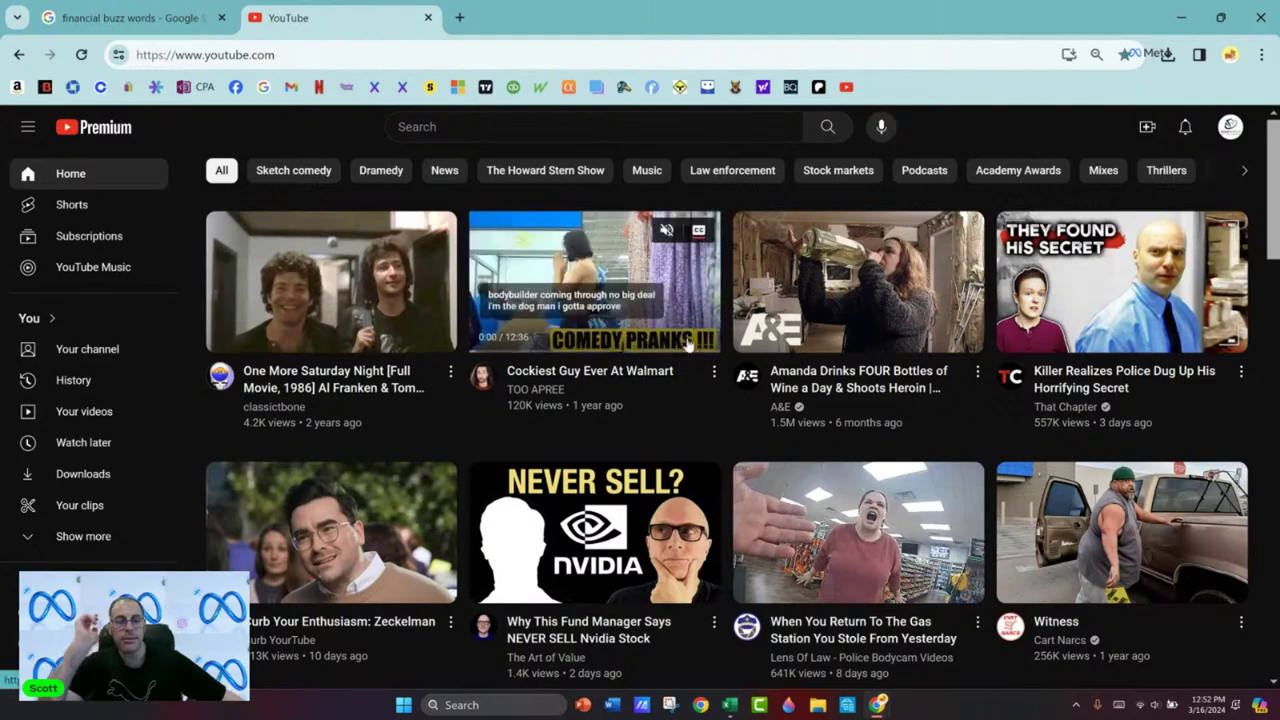
scroll(716, 316, down, 4)
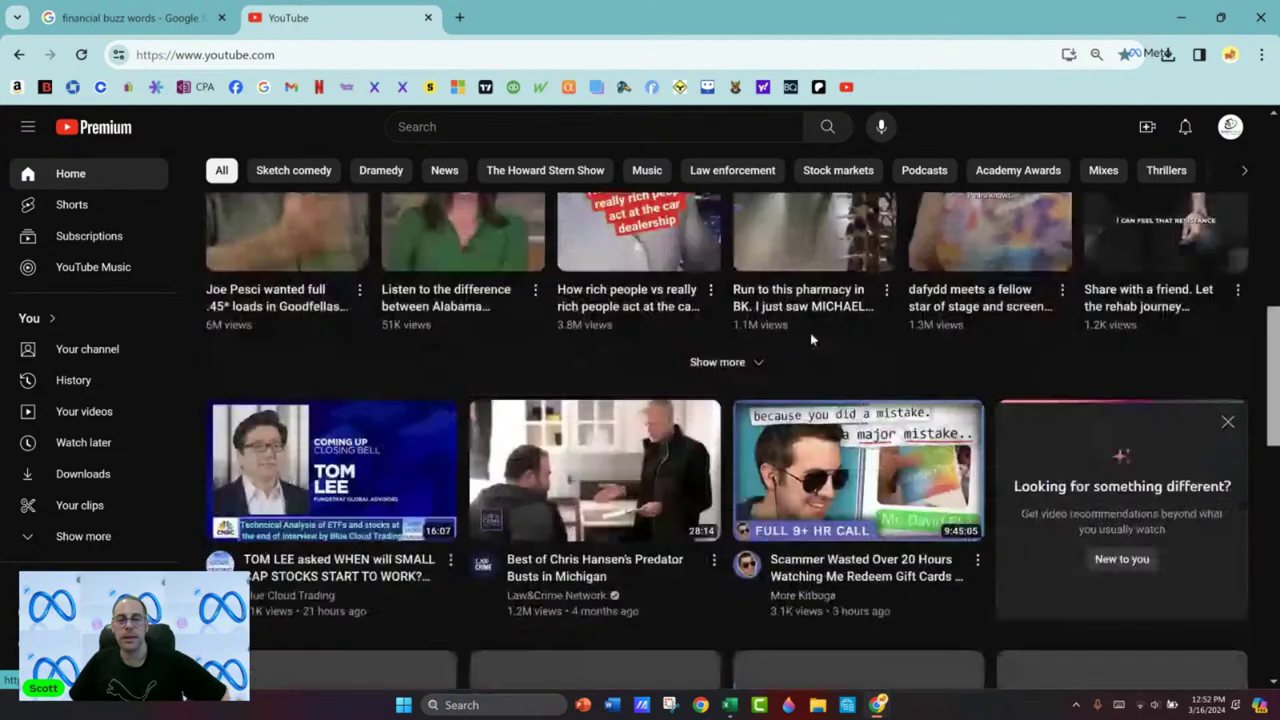
scroll(800, 350, down, 5)
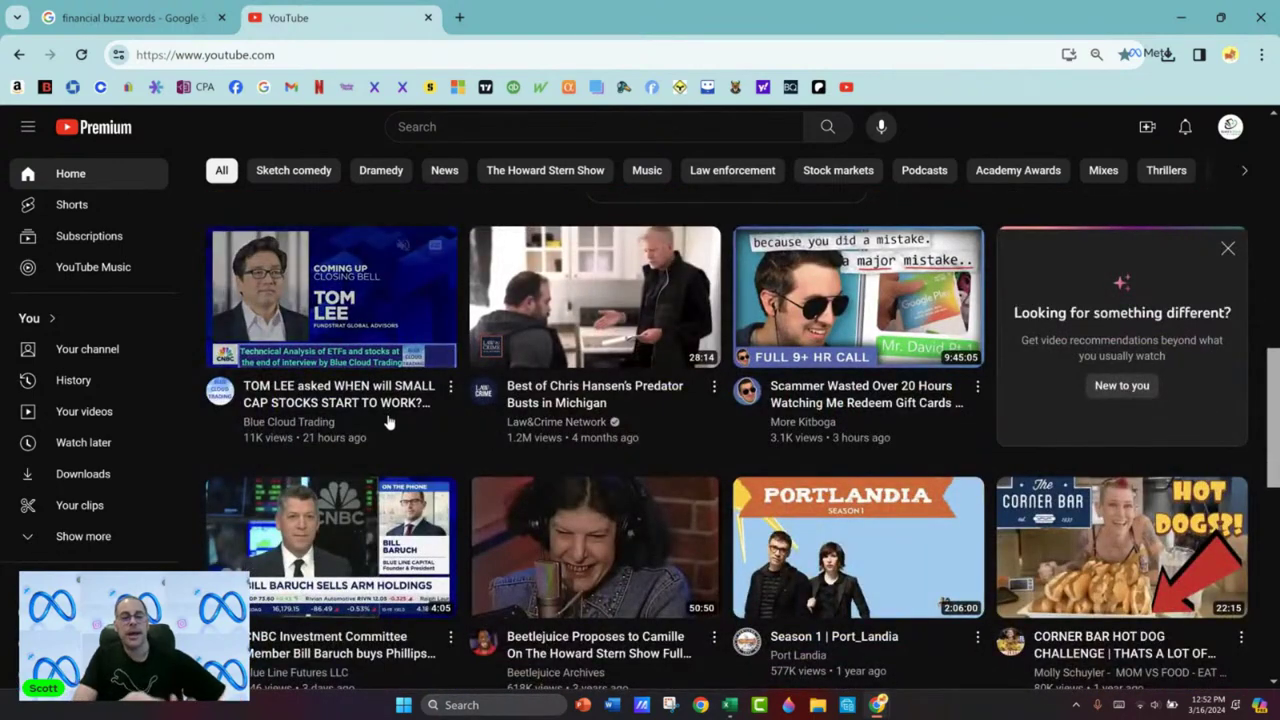
mouse_move(388, 422)
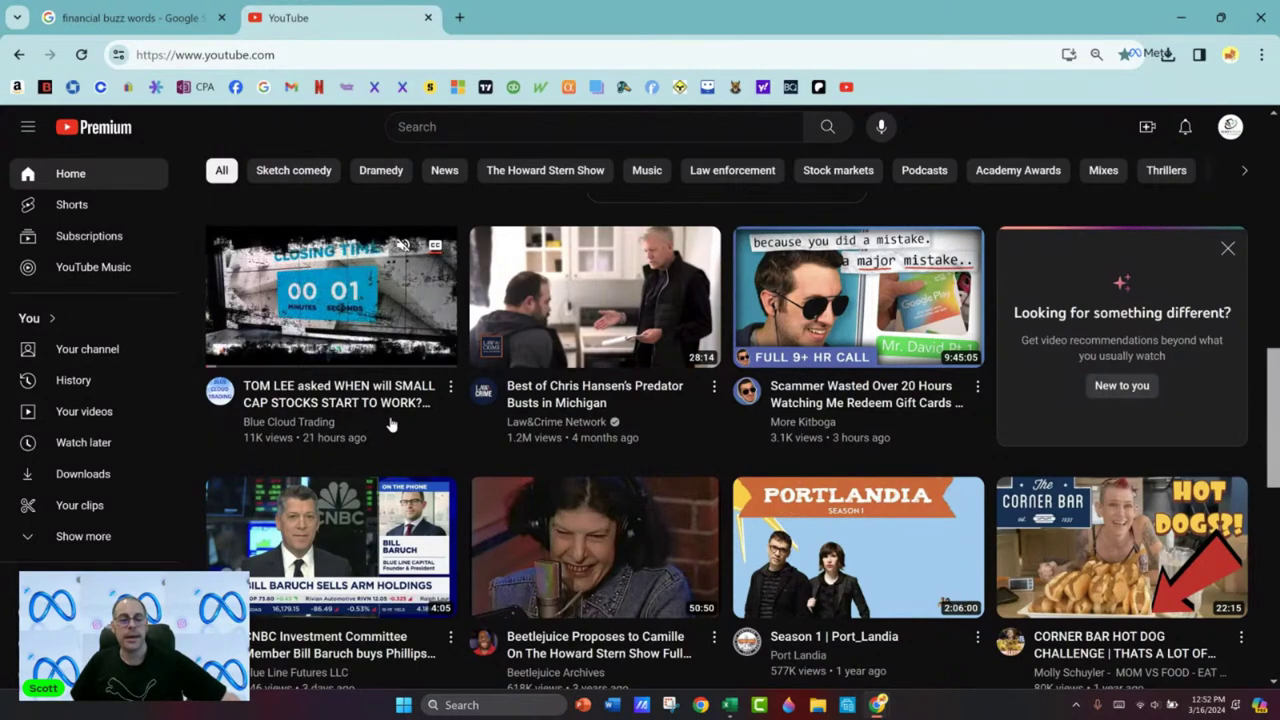
scroll(397, 413, down, 2)
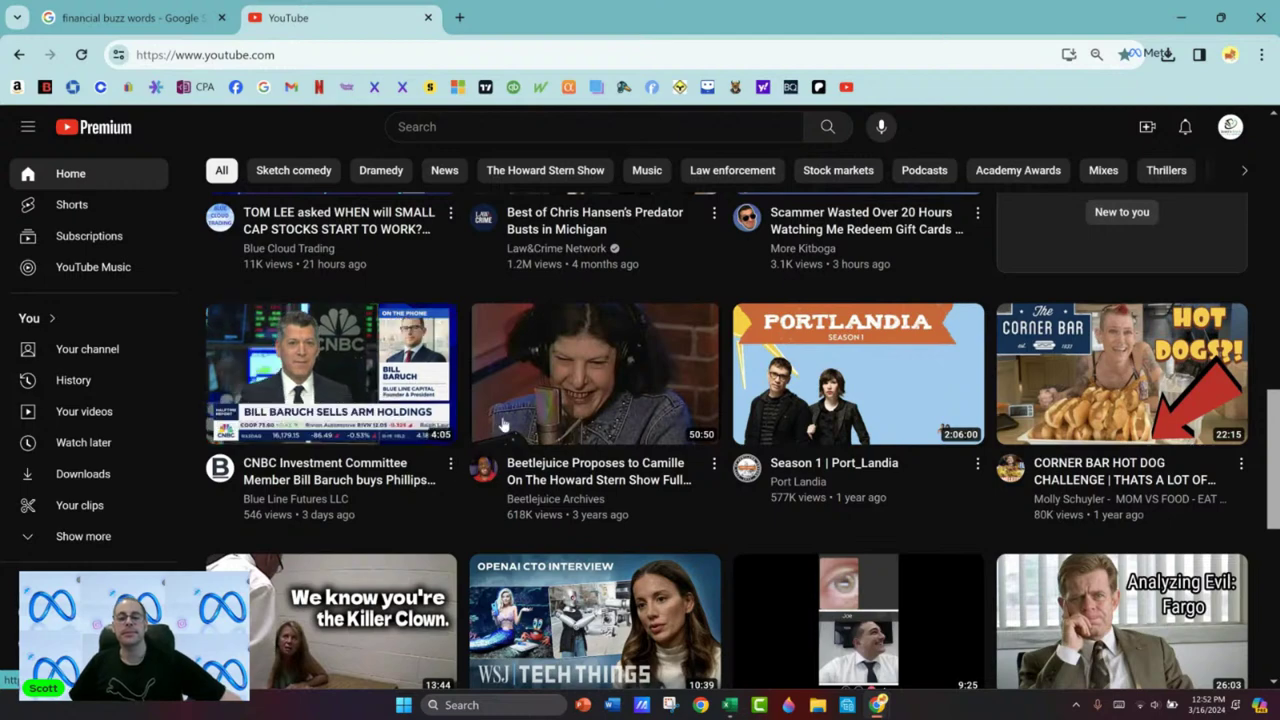
mouse_move(516, 411)
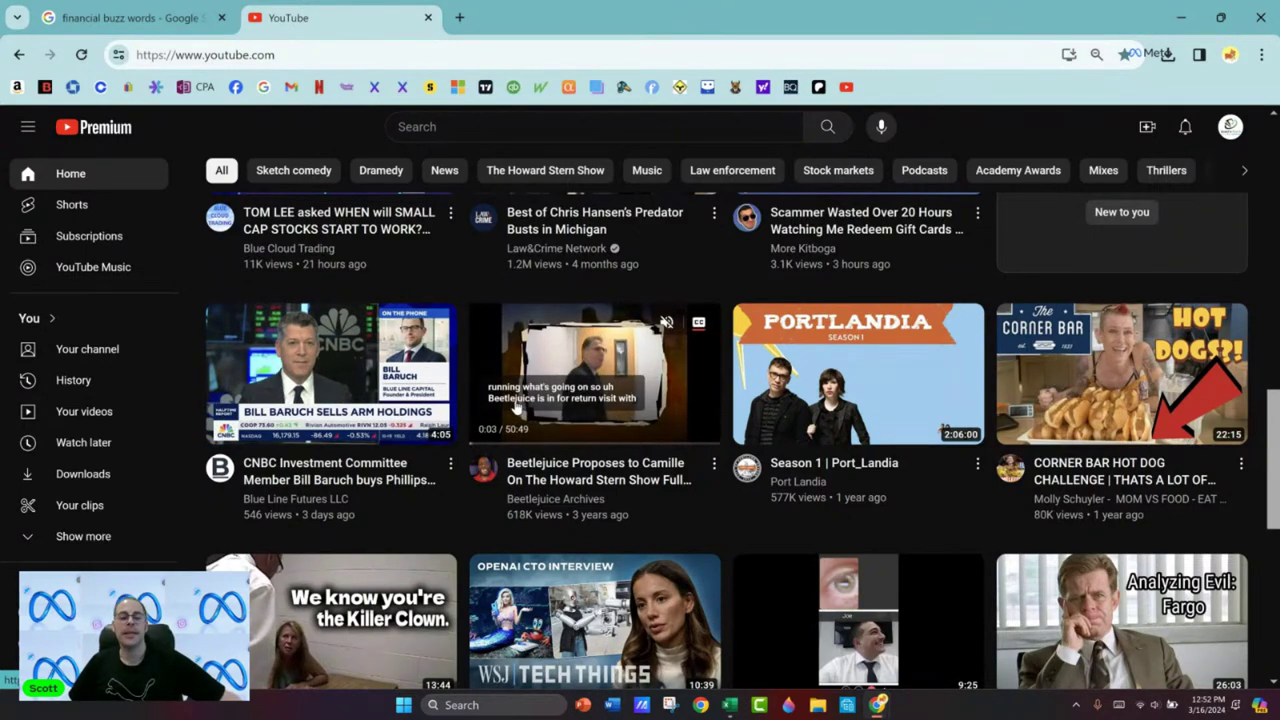
scroll(570, 397, down, 3)
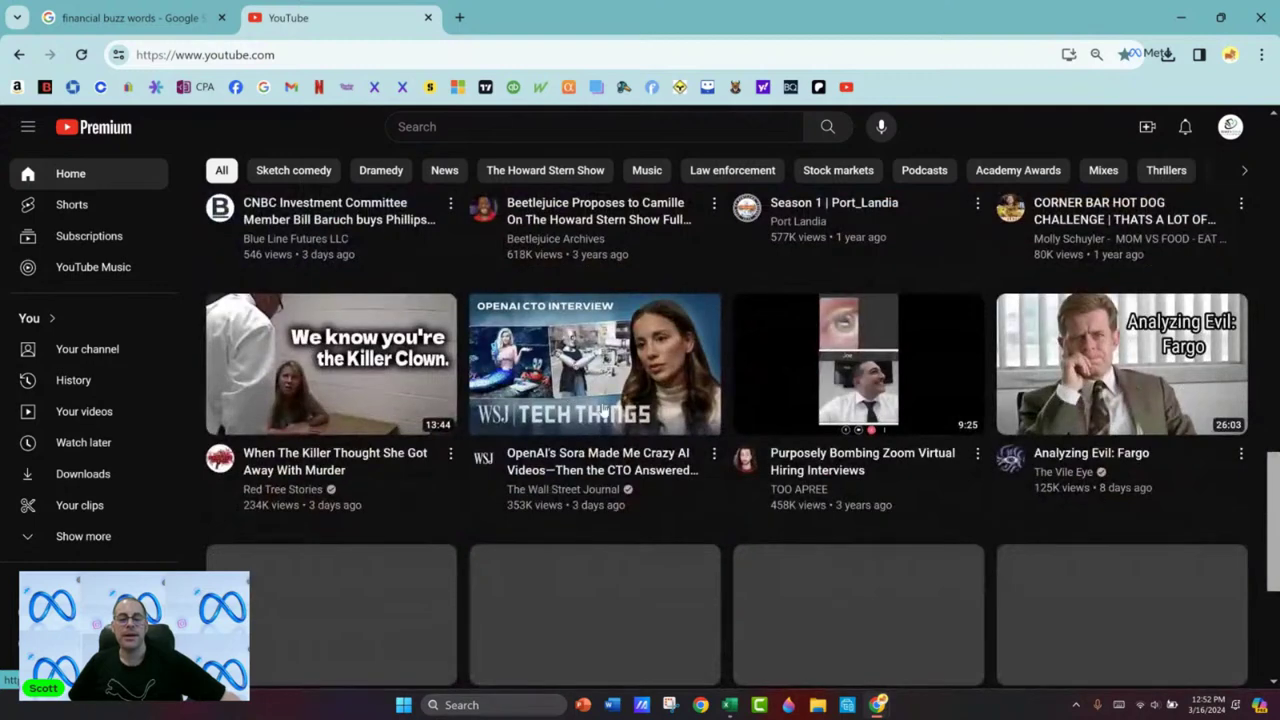
mouse_move(603, 410)
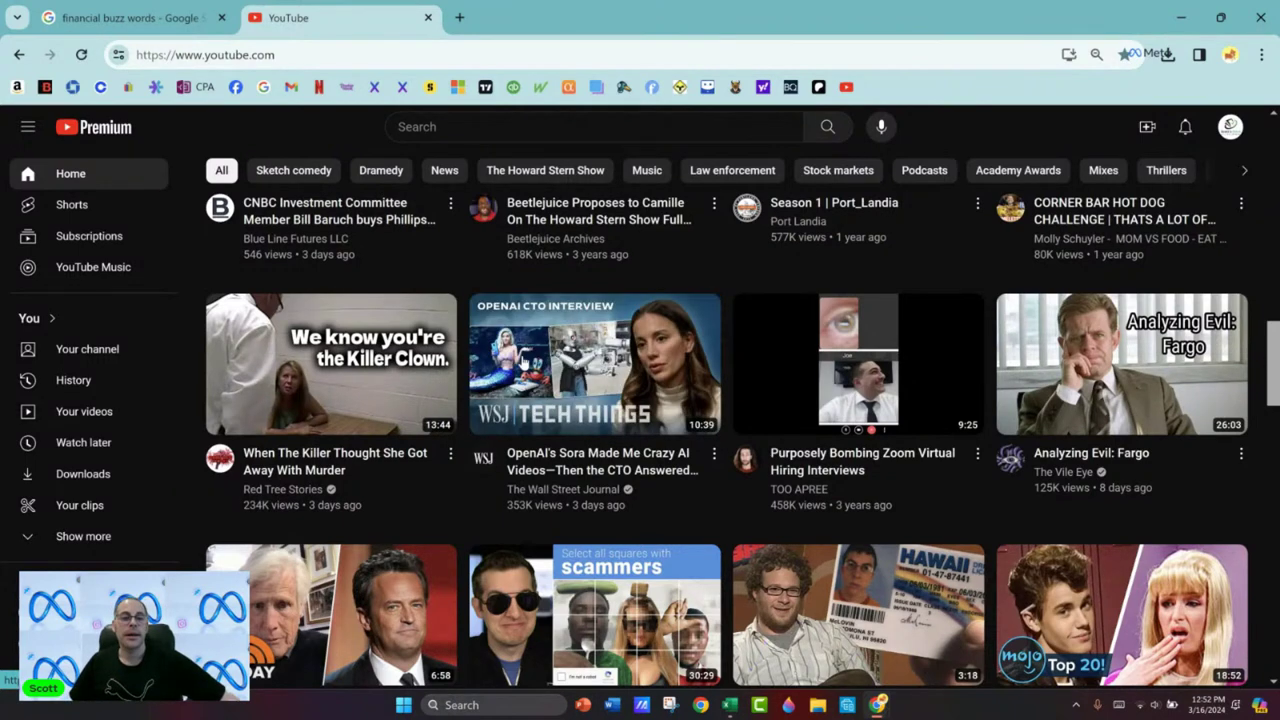
mouse_move(478, 406)
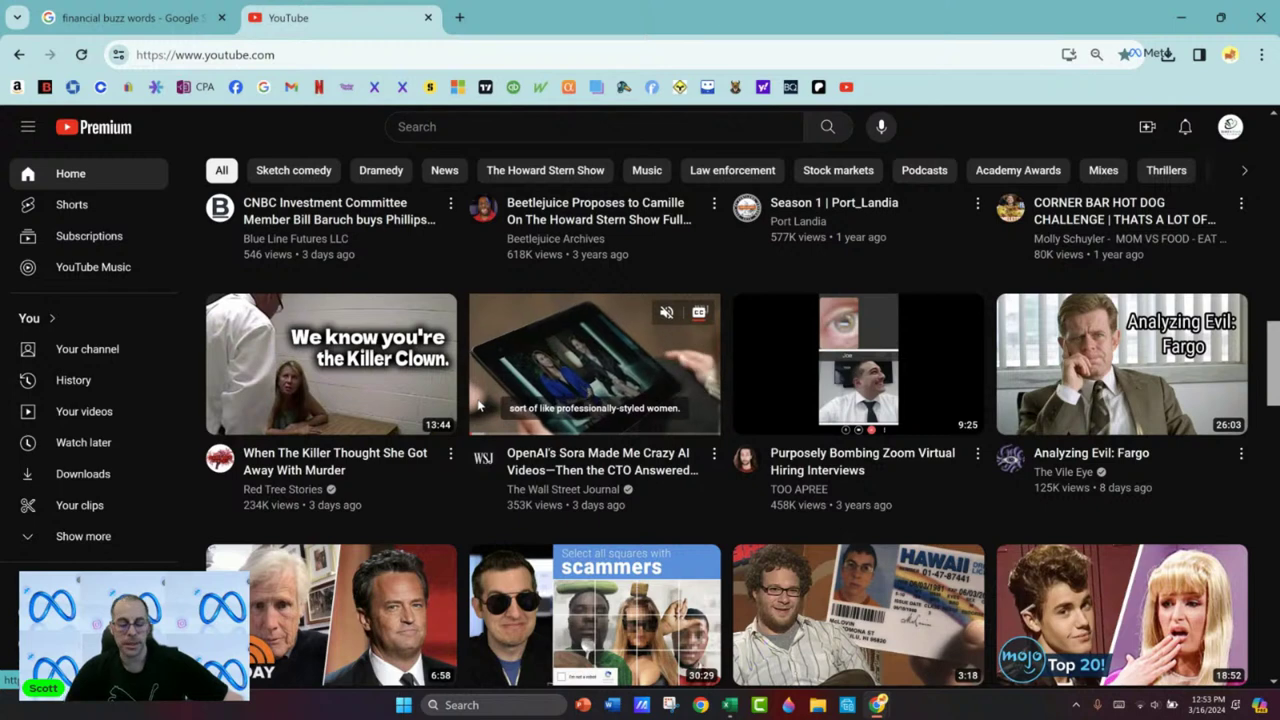
Search Google for 'current inflation rate', review the 3.2% results, and return to the A_DCF_FAST workbook.
click(400, 60)
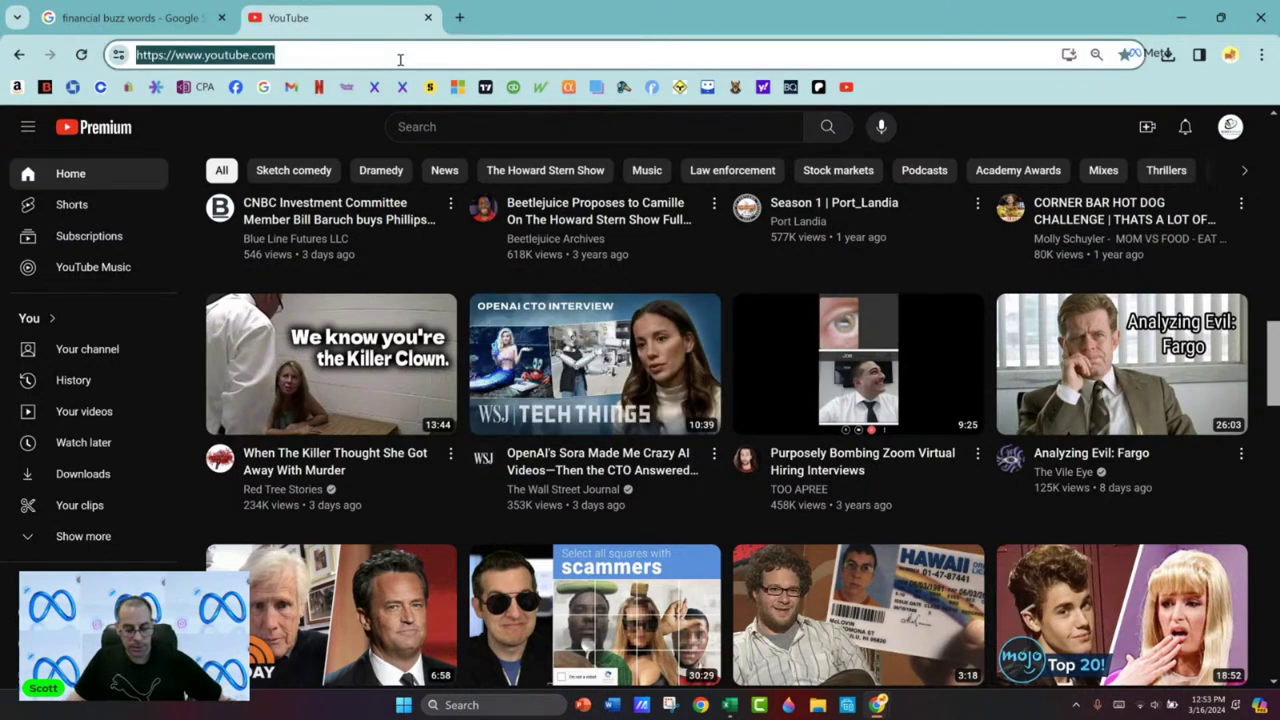
text(current omf)
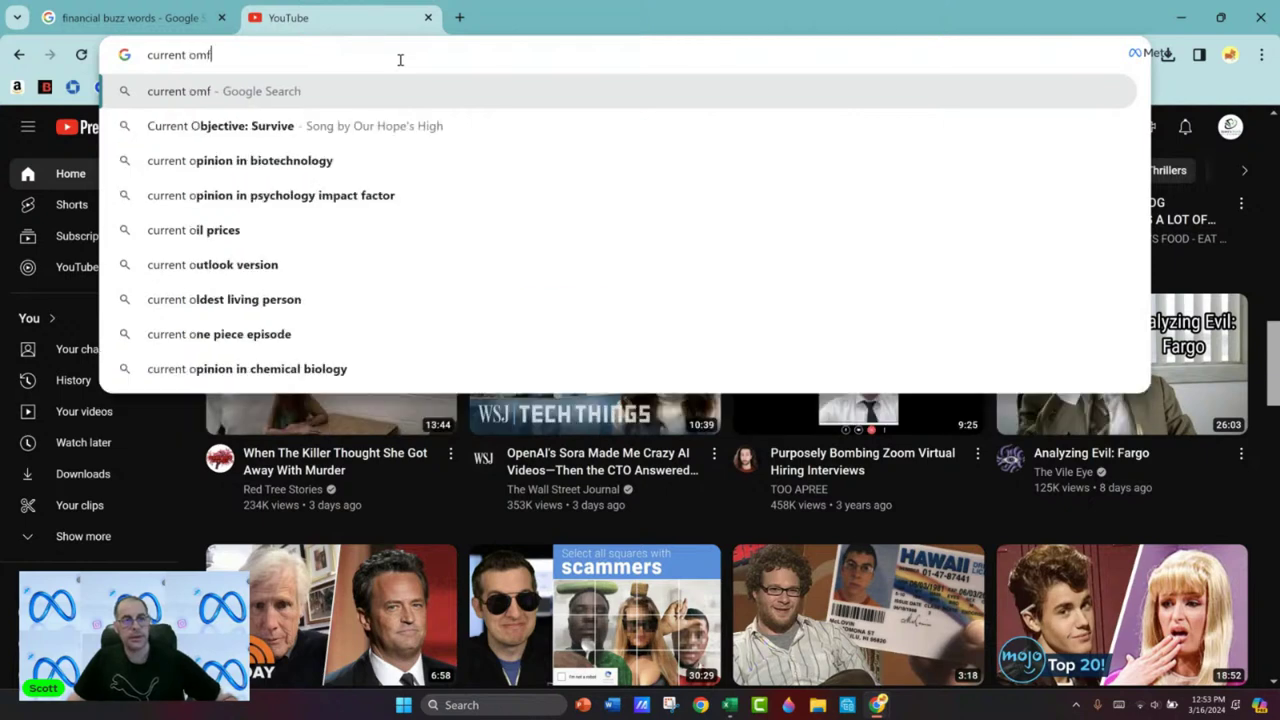
key(BackSpace)
key(BackSpace)
key(BackSpace)
text(infla)
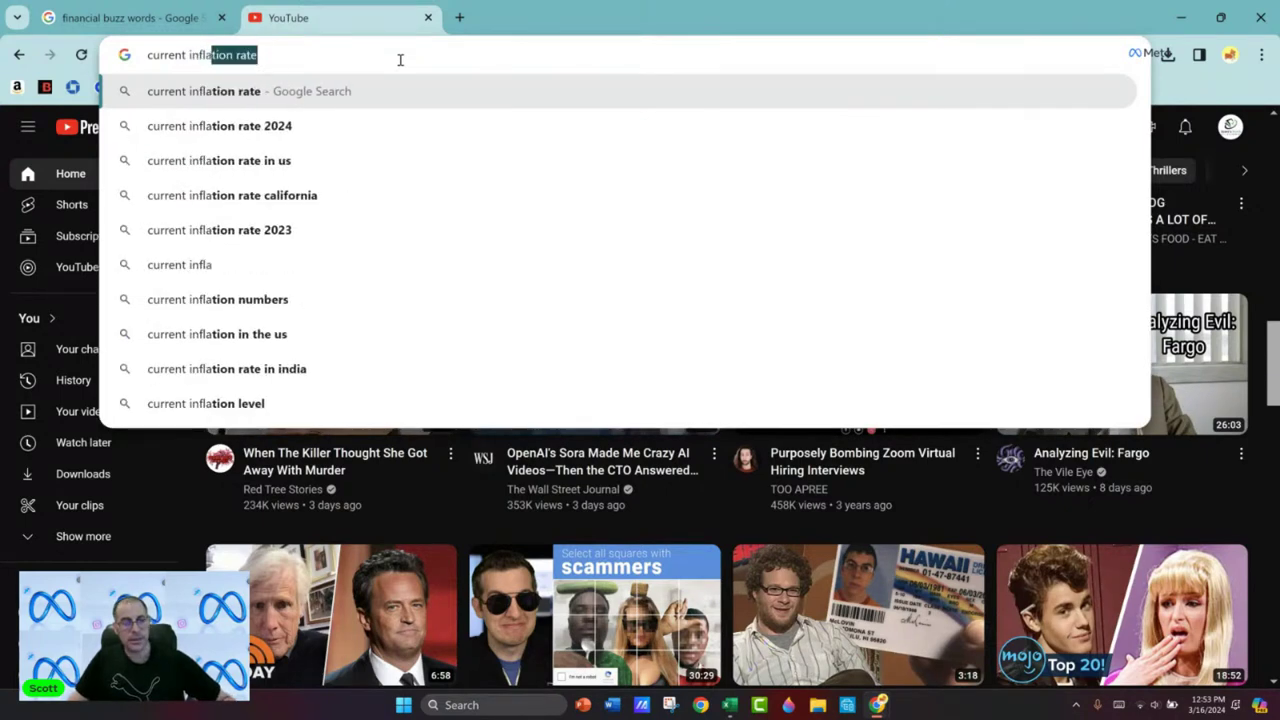
key(Return)
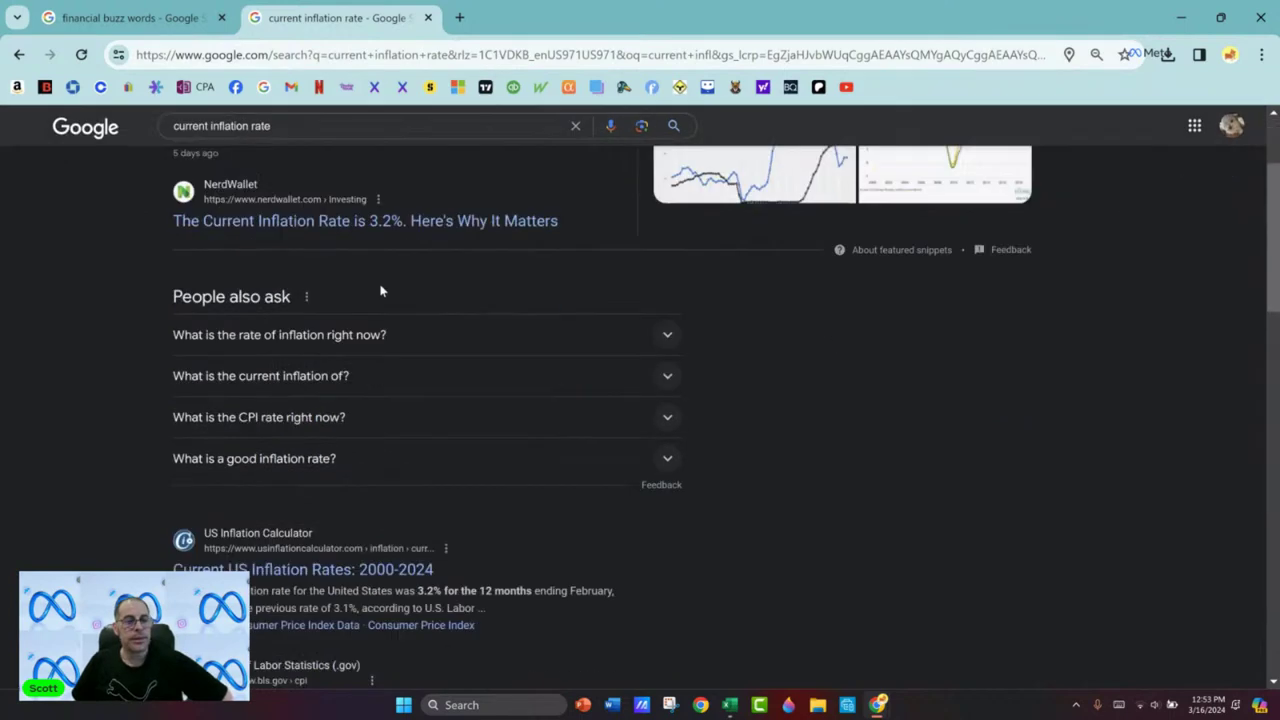
scroll(378, 288, down, 2)
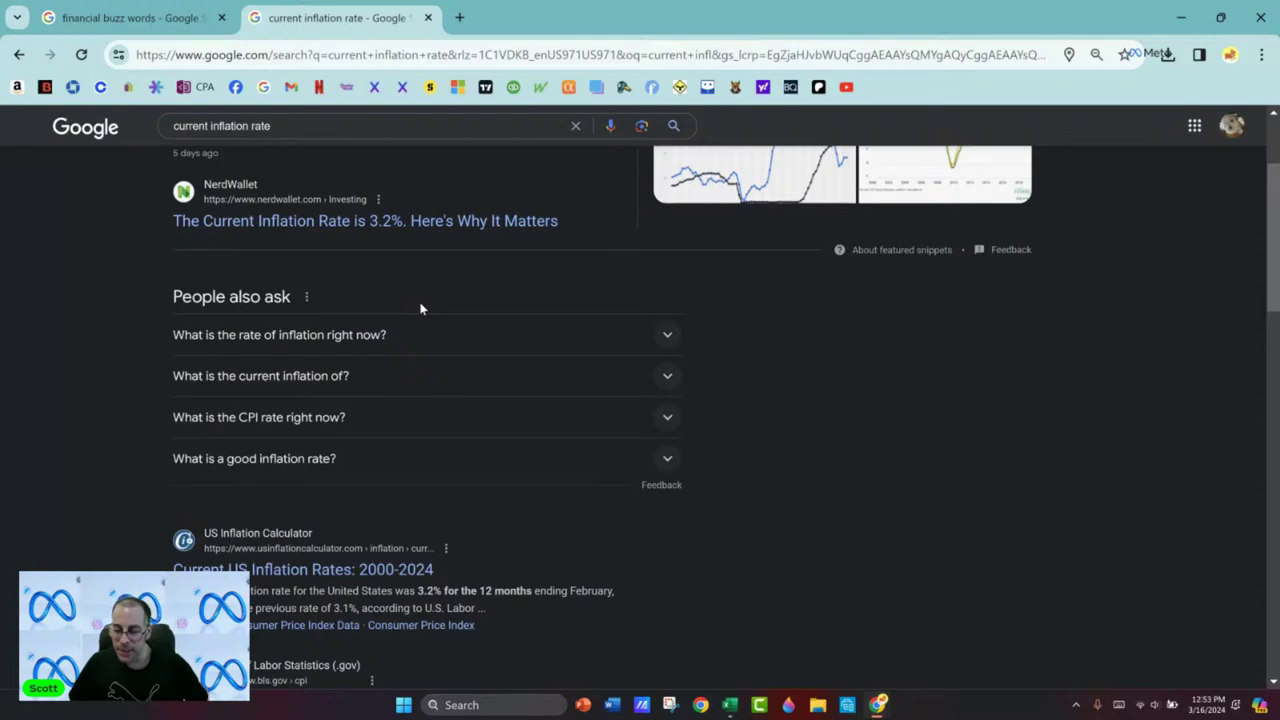
key(alt+Tab)
key(alt+Tab)
key(alt+Tab)
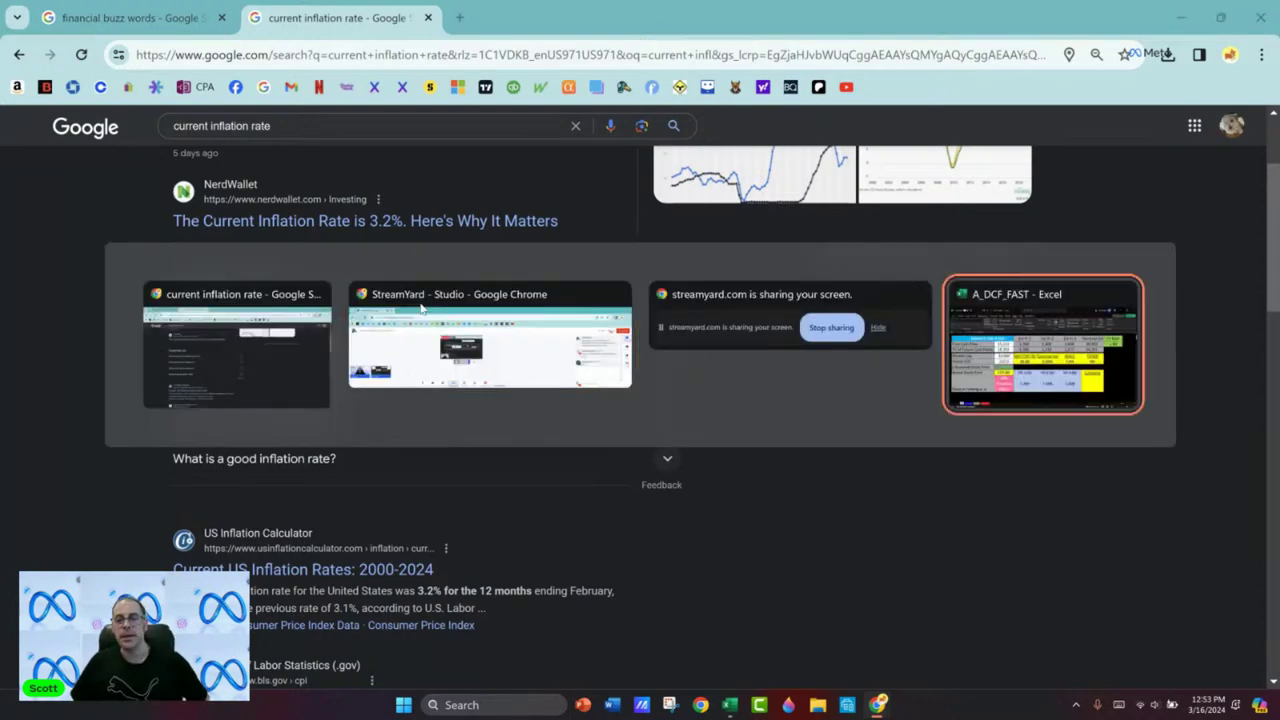
Delete the pasted debt-table picture below the DCF table.
scroll(424, 340, down, 5)
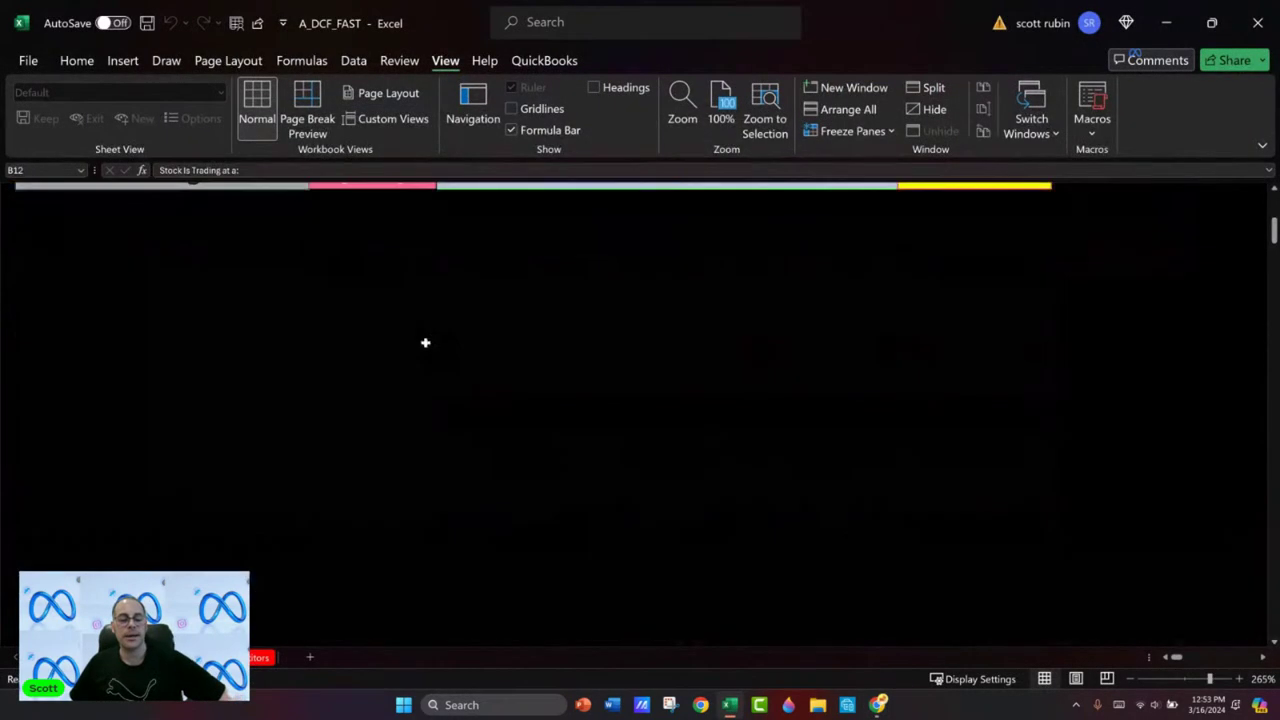
scroll(420, 347, down, 10)
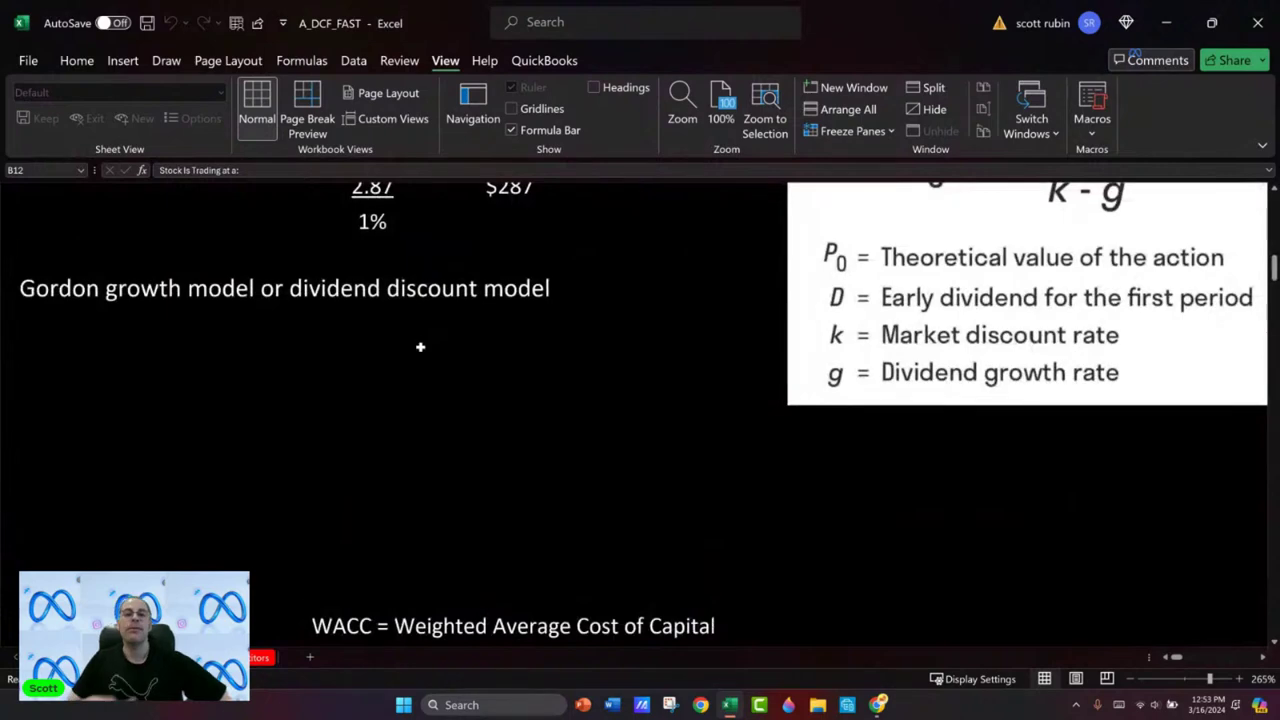
scroll(421, 347, down, 5)
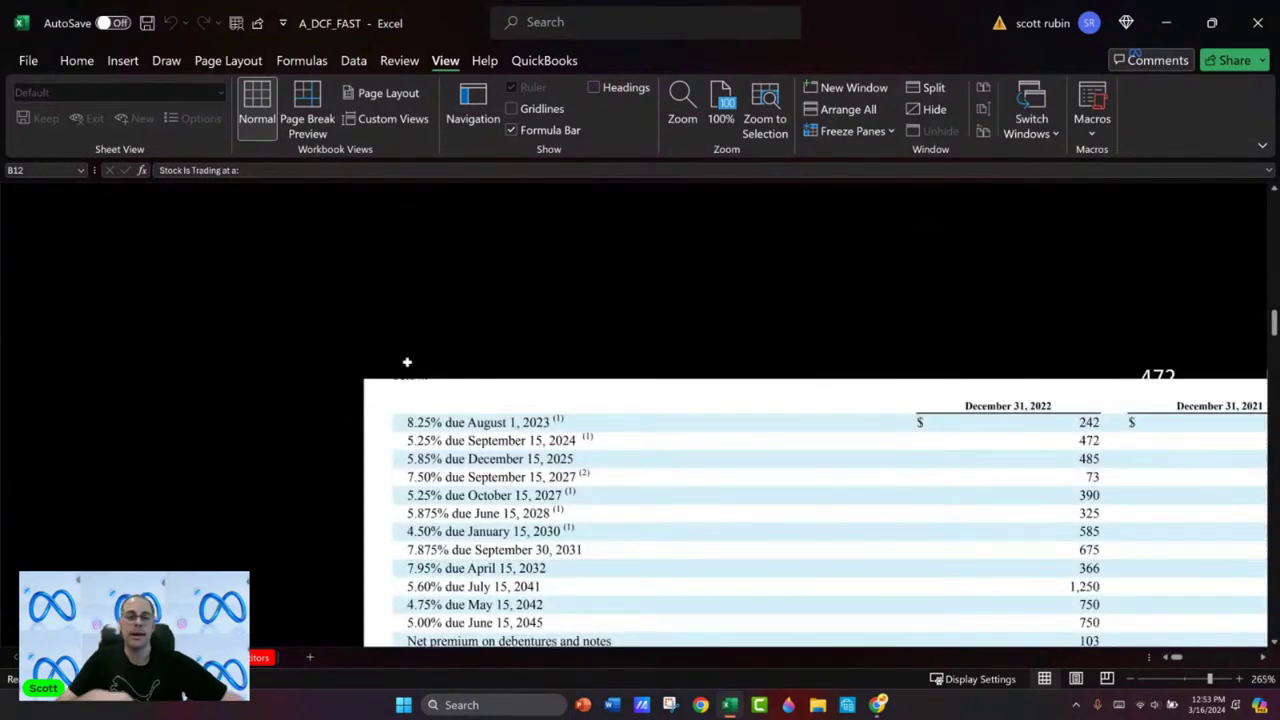
click(500, 456)
drag(500, 456, 393, 321)
key(Delete)
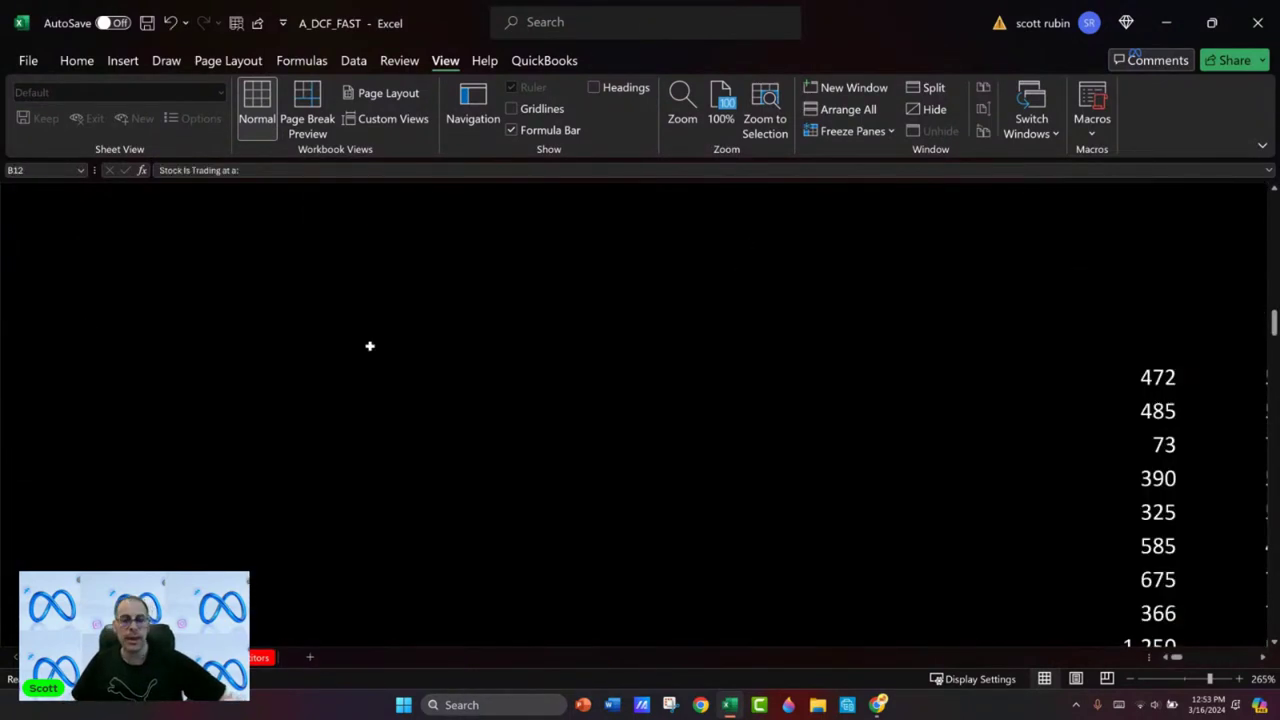
Scroll the DCF sheet, check the inflation results again, and return to the workbook.
scroll(369, 346, up, 1)
scroll(369, 346, up, 15)
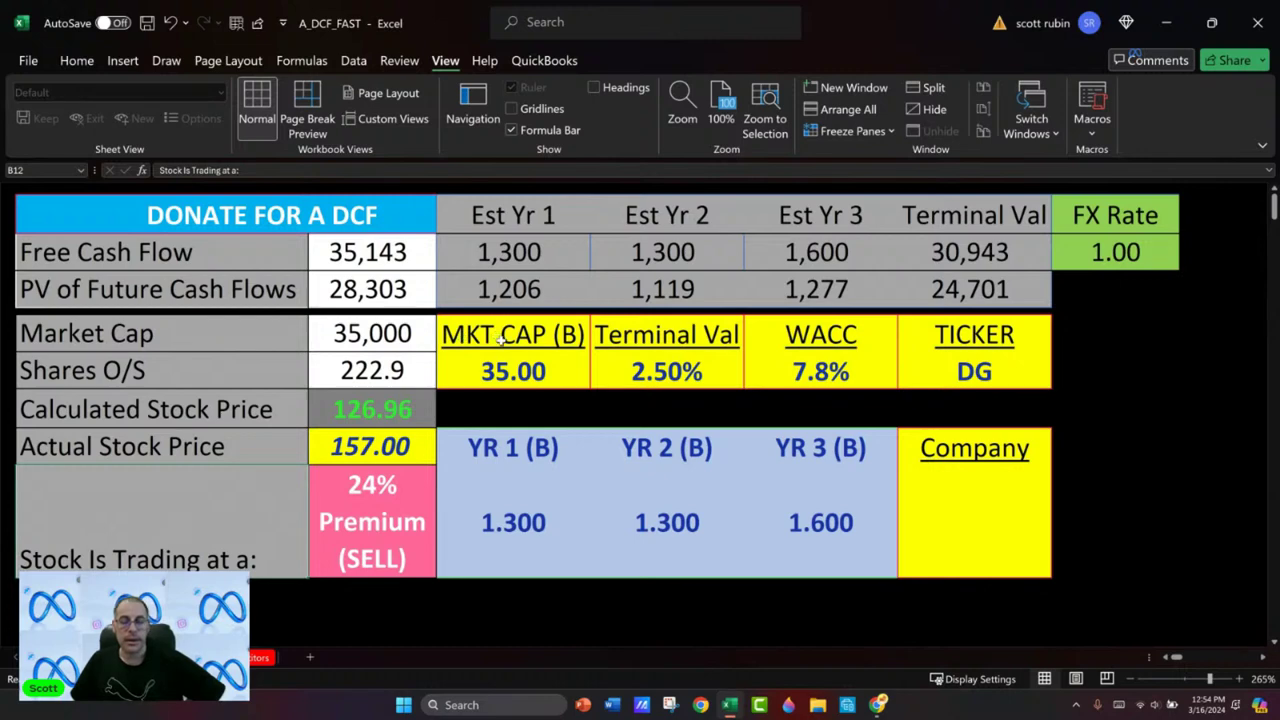
scroll(579, 401, down, 3)
scroll(579, 401, down, 2)
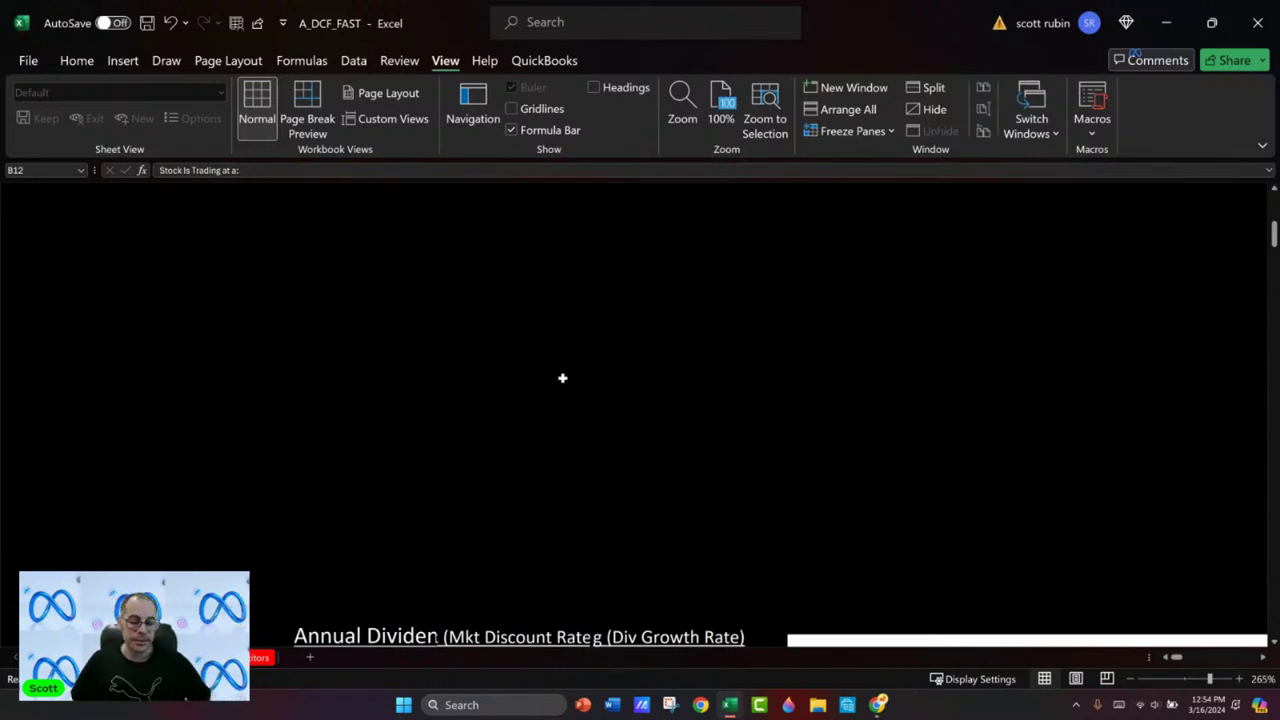
key(alt+Tab)
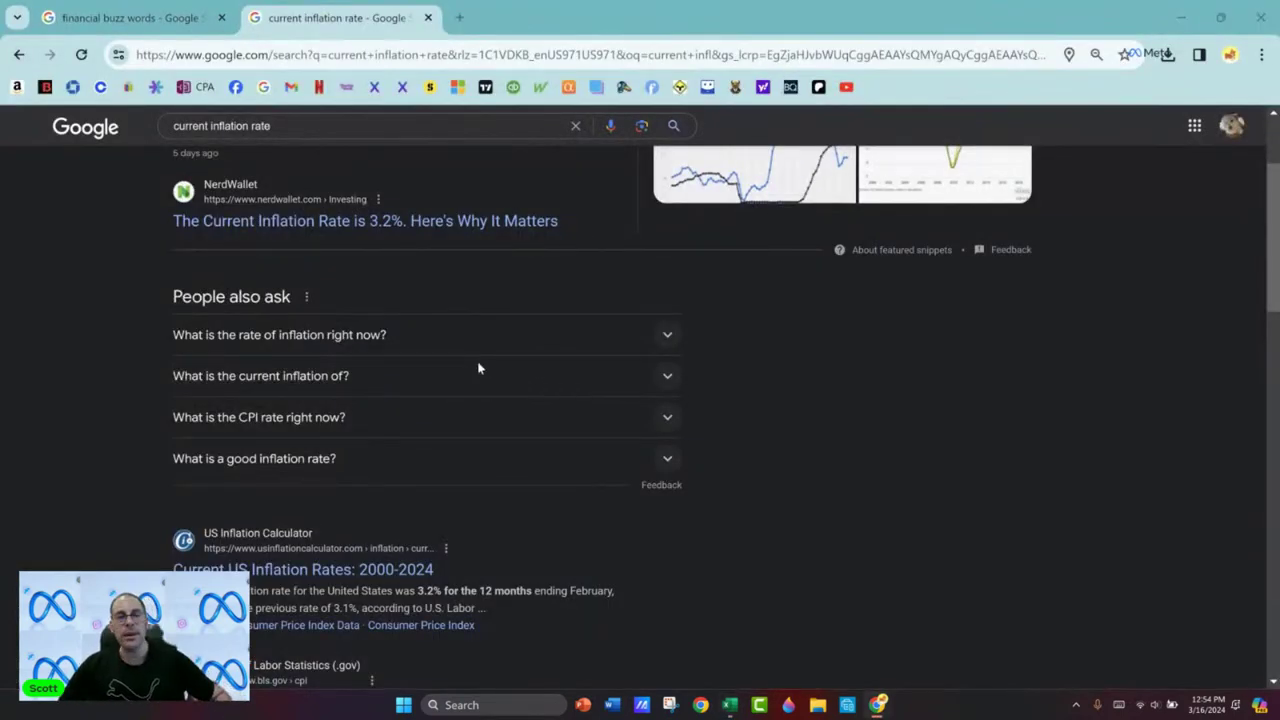
key(alt+Tab)
Enter the note 'Invest $50k' in cell D26.
click(474, 271)
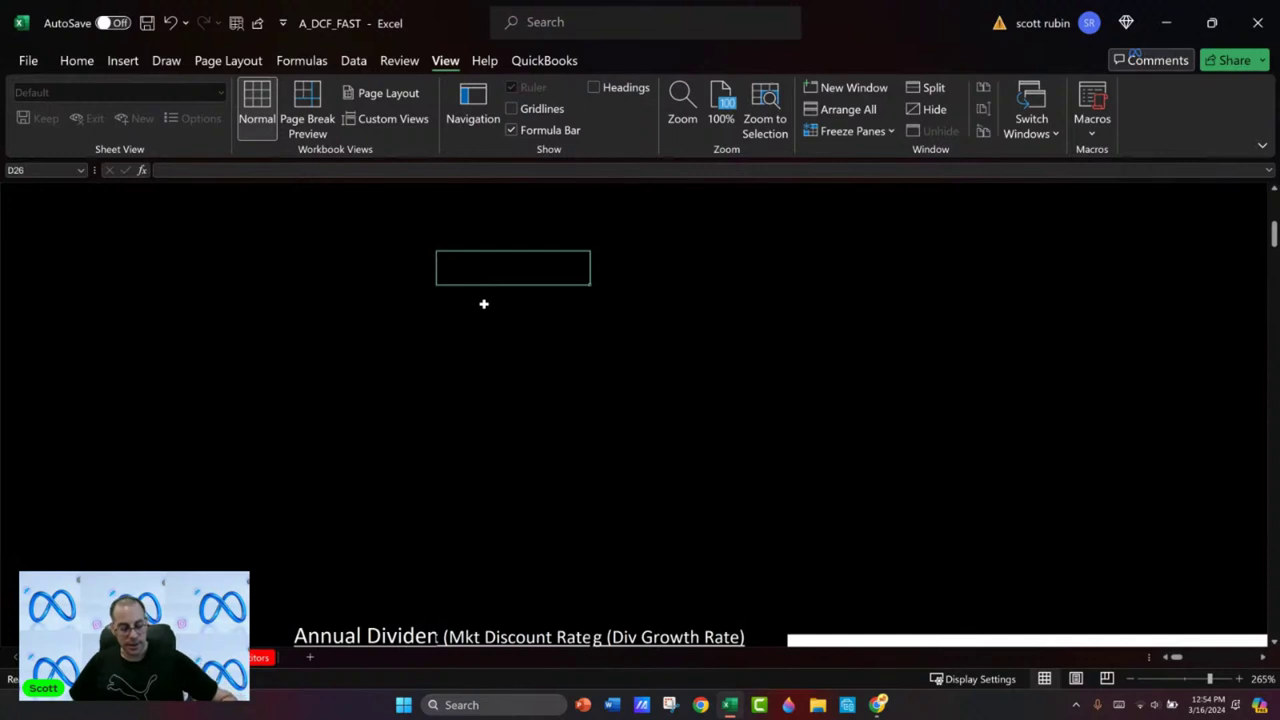
text(Inve)
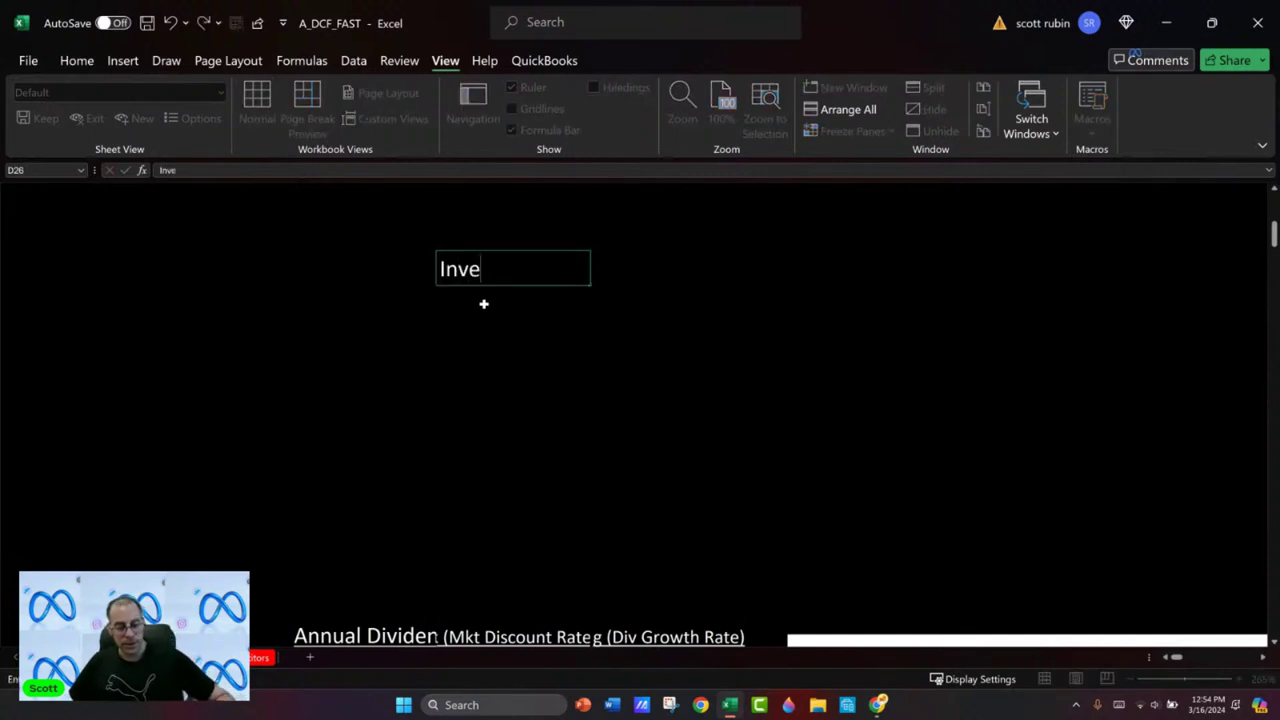
text(st $50k)
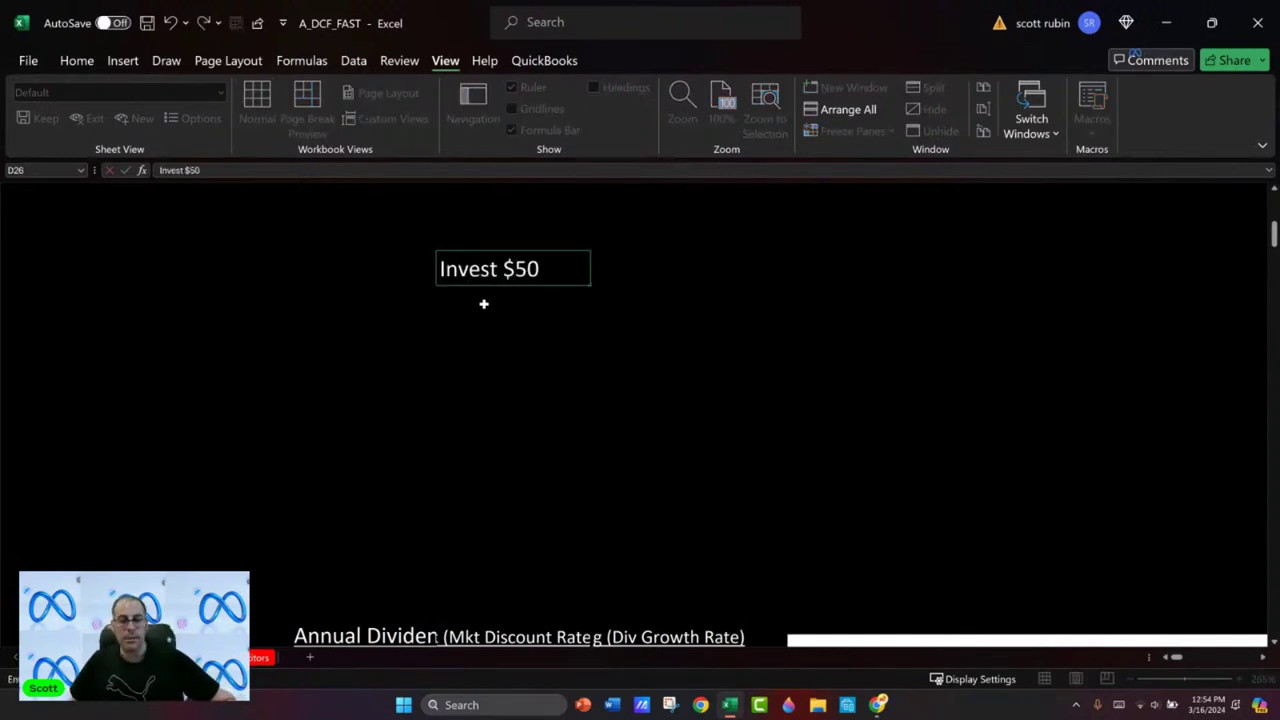
key(Return)
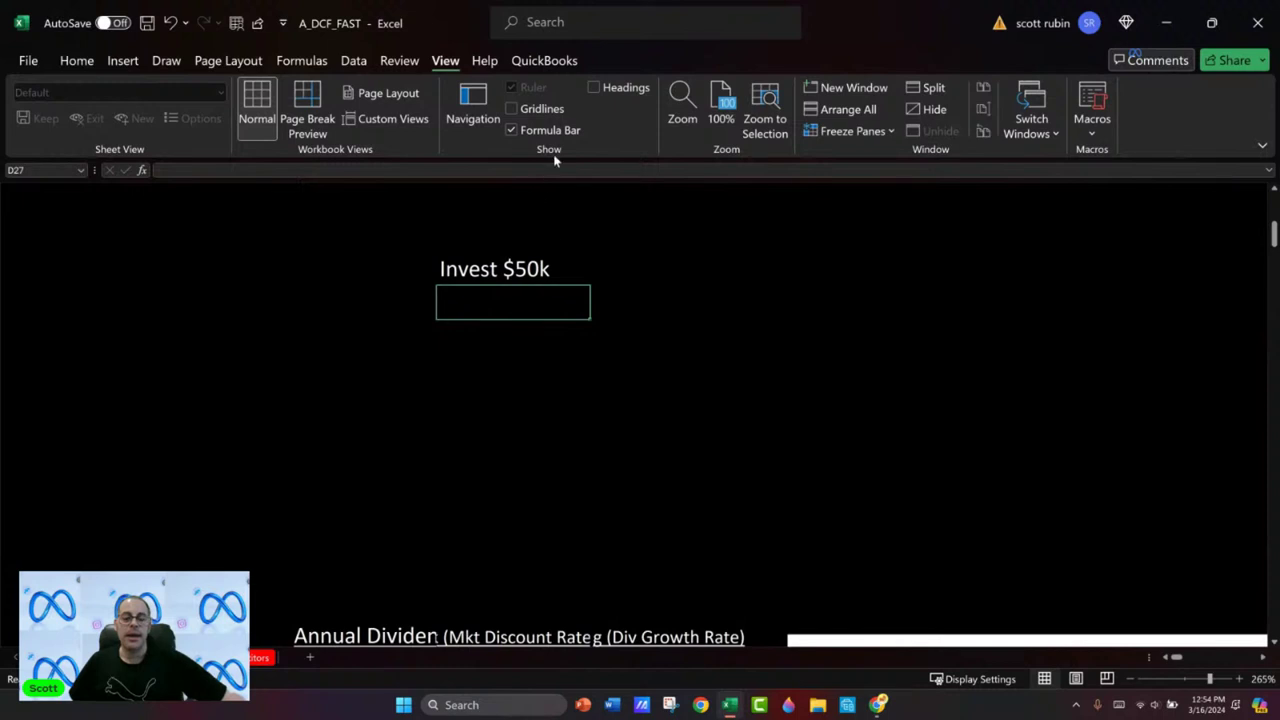
Turn on the sheet's row and column headings and move to the cell beside the note.
click(628, 90)
key(Up)
key(Right)
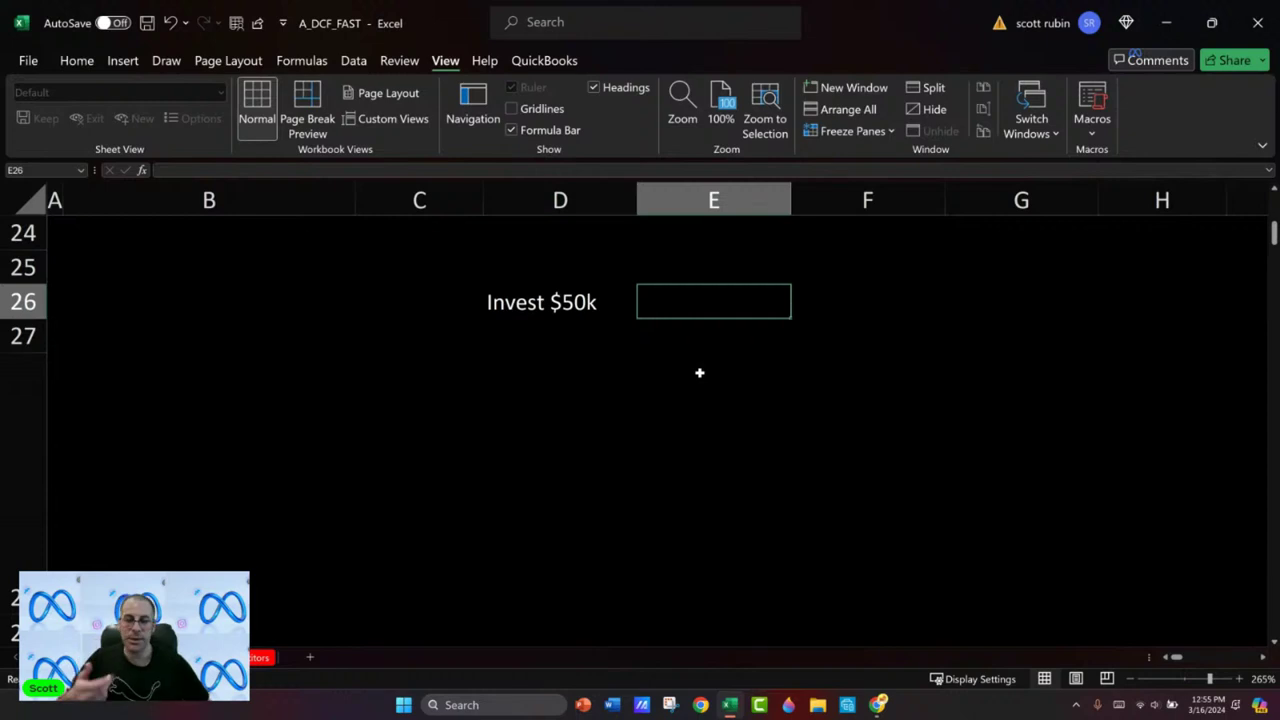
key(alt+Tab)
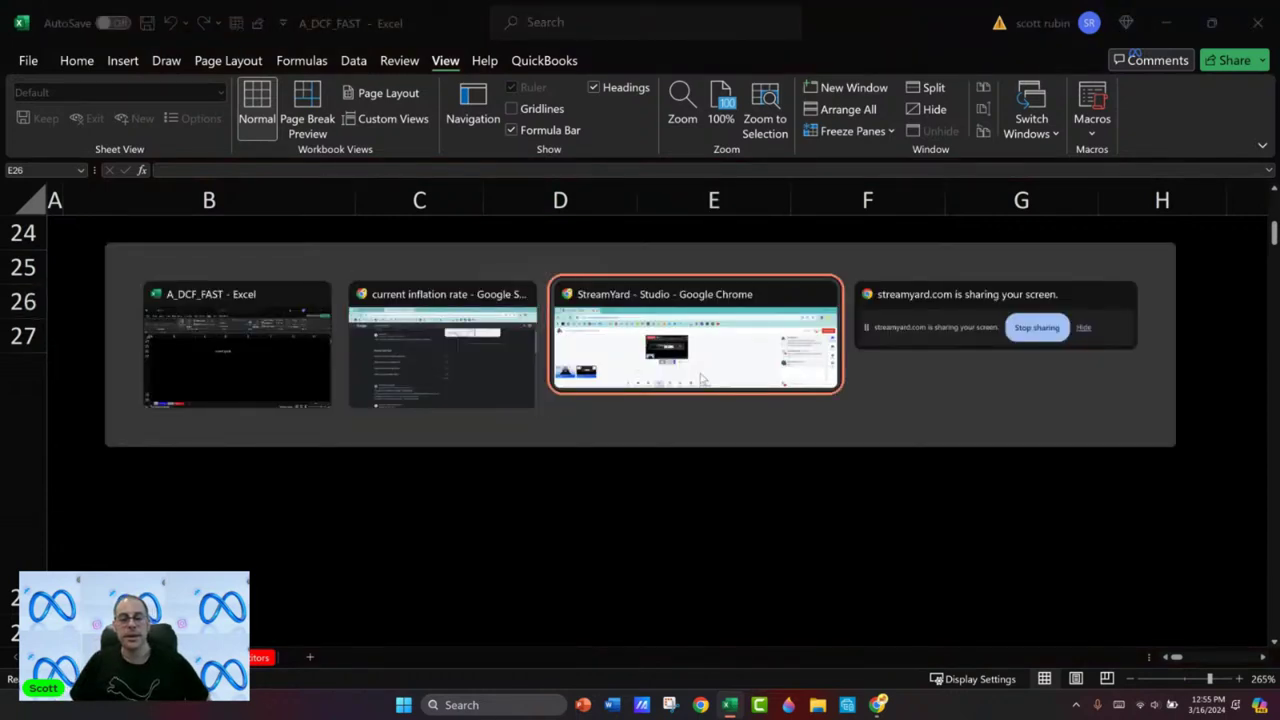
Bring back the inflation results and review the 3.2% annual rate snippet.
key(Tab)
key(Tab)
key(Tab)
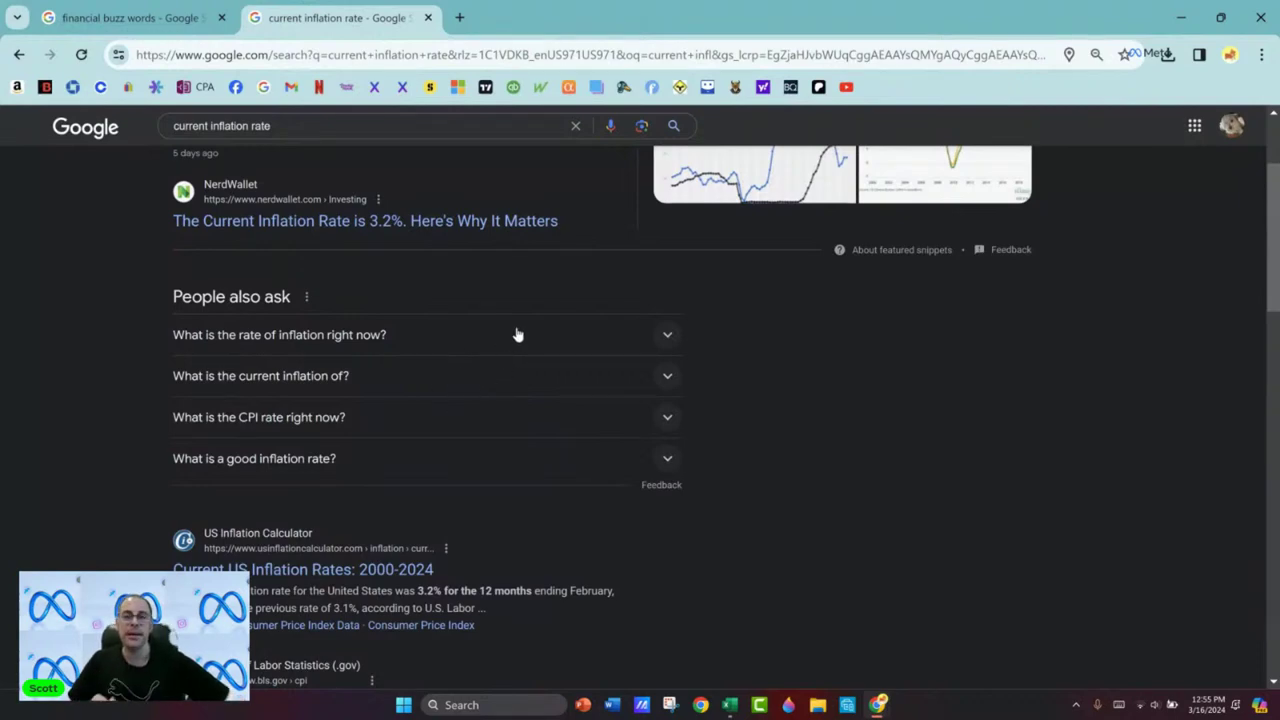
scroll(512, 345, up, 2)
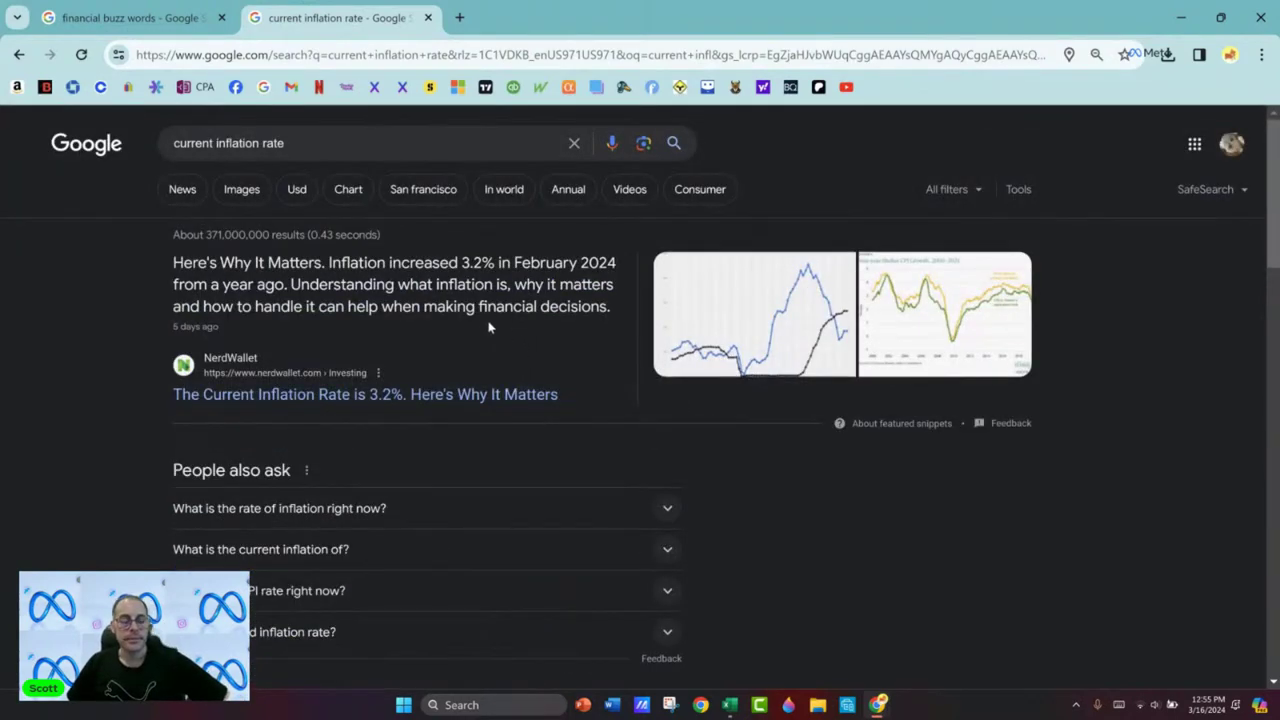
scroll(490, 330, down, 3)
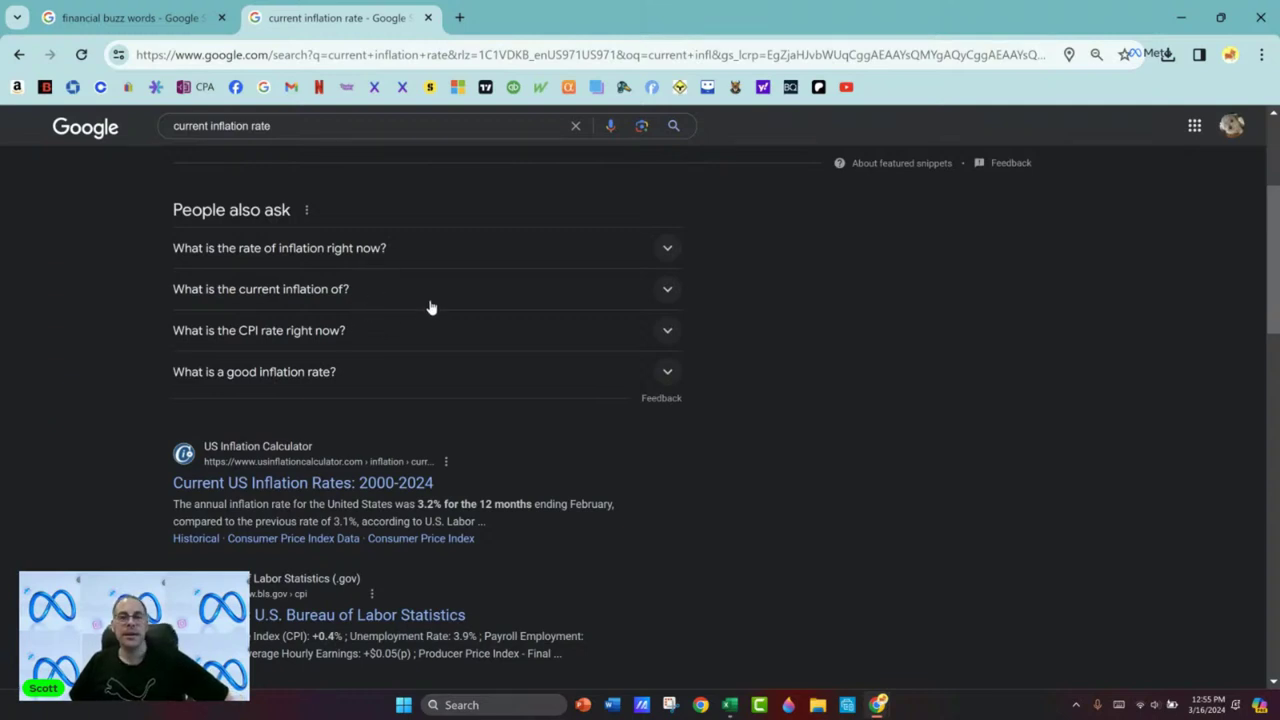
key(alt+Tab)
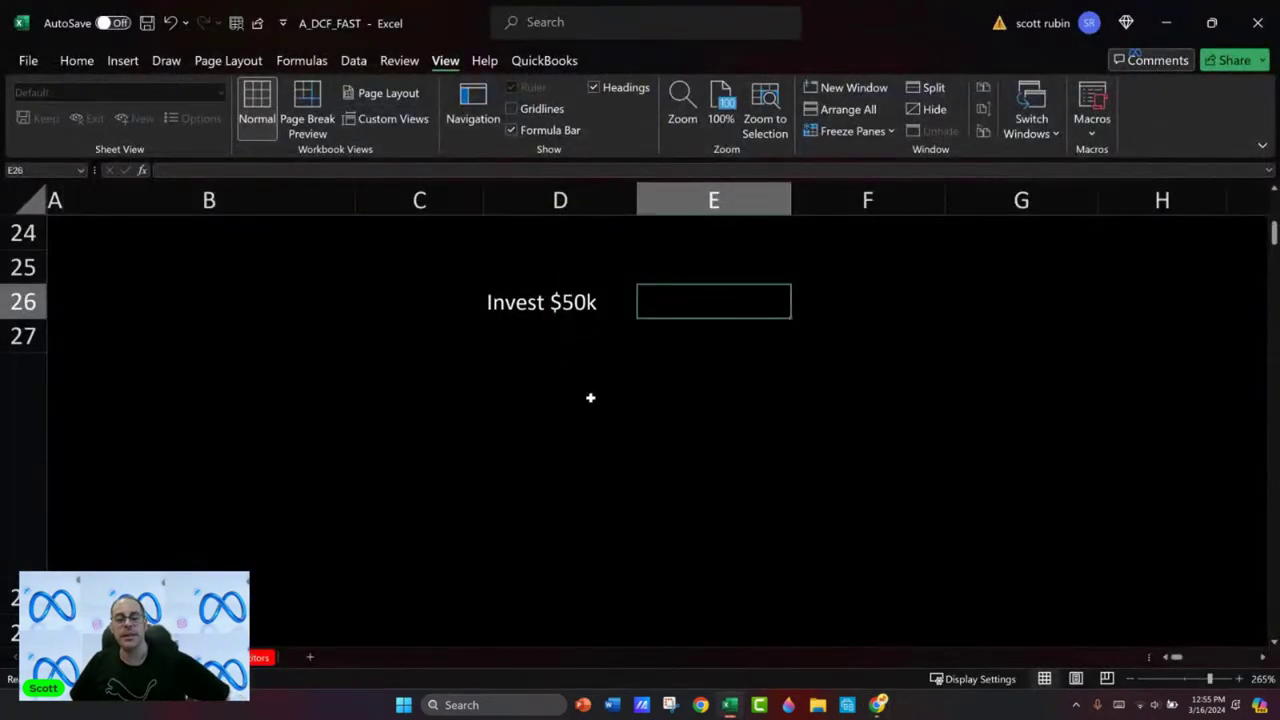
Shorten row 28 and start the note 'Momentum pushing it higher' in D28.
click(563, 397)
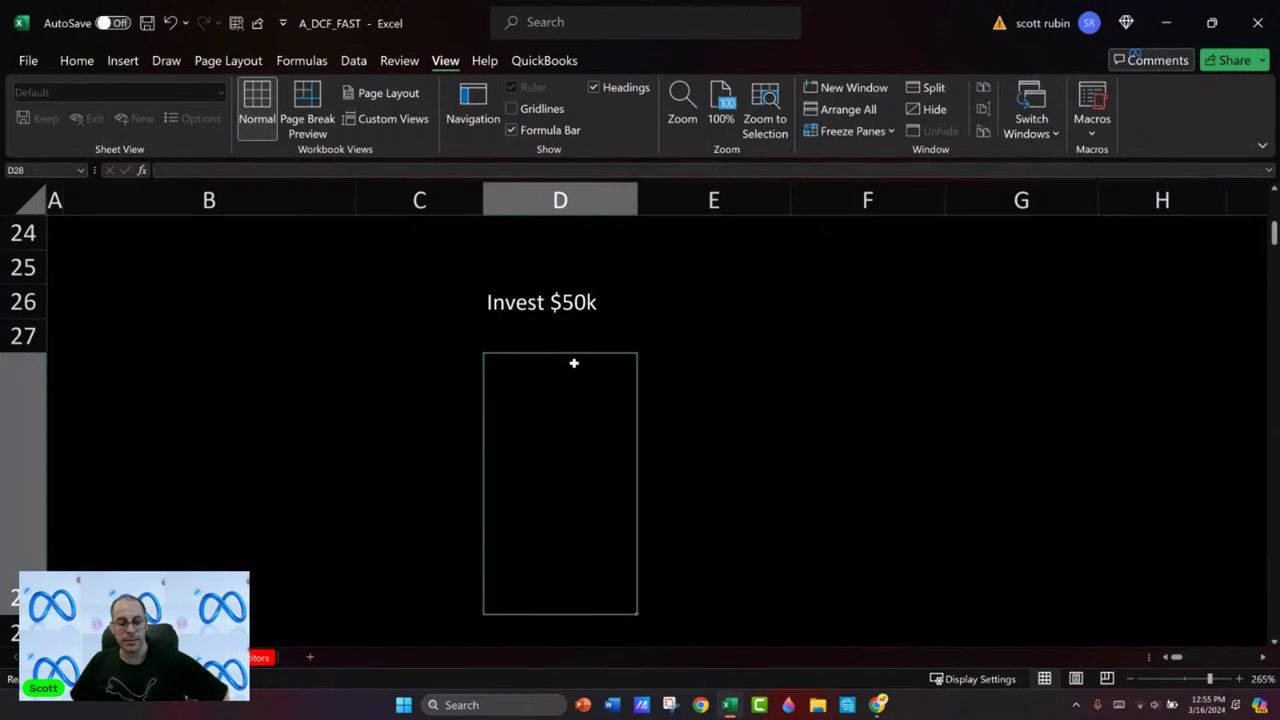
drag(25, 614, 30, 408)
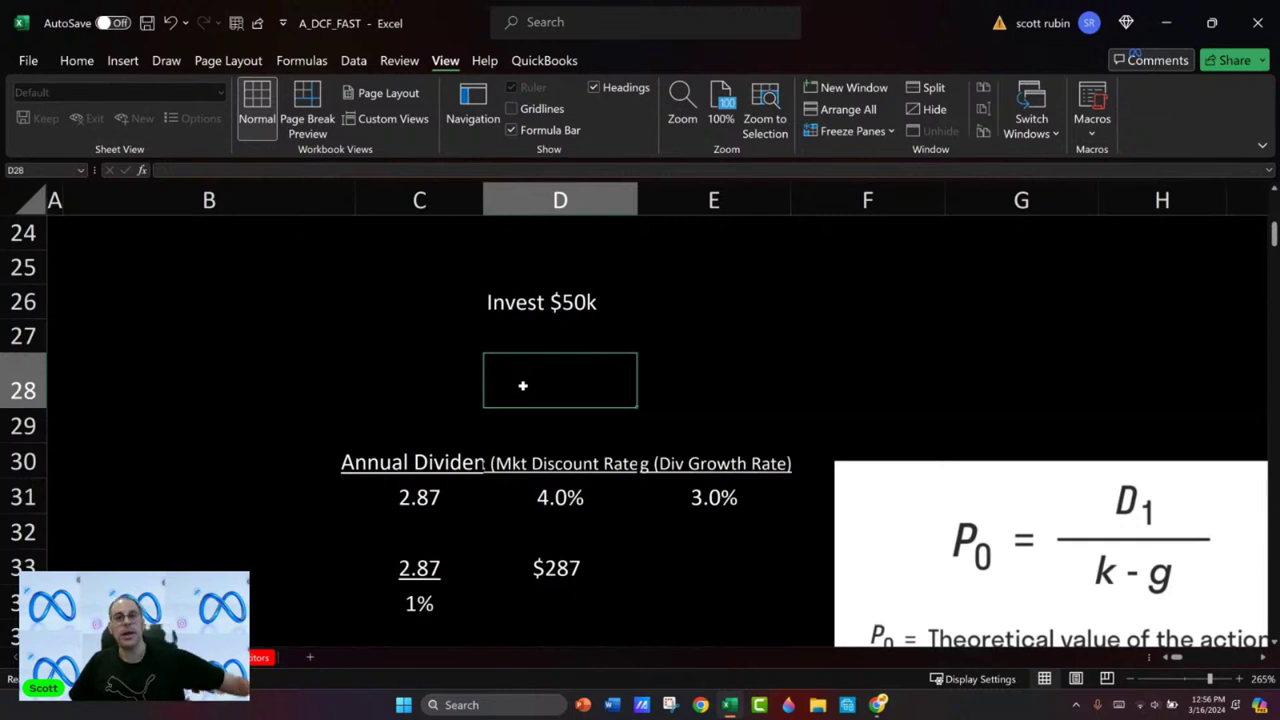
text(M)
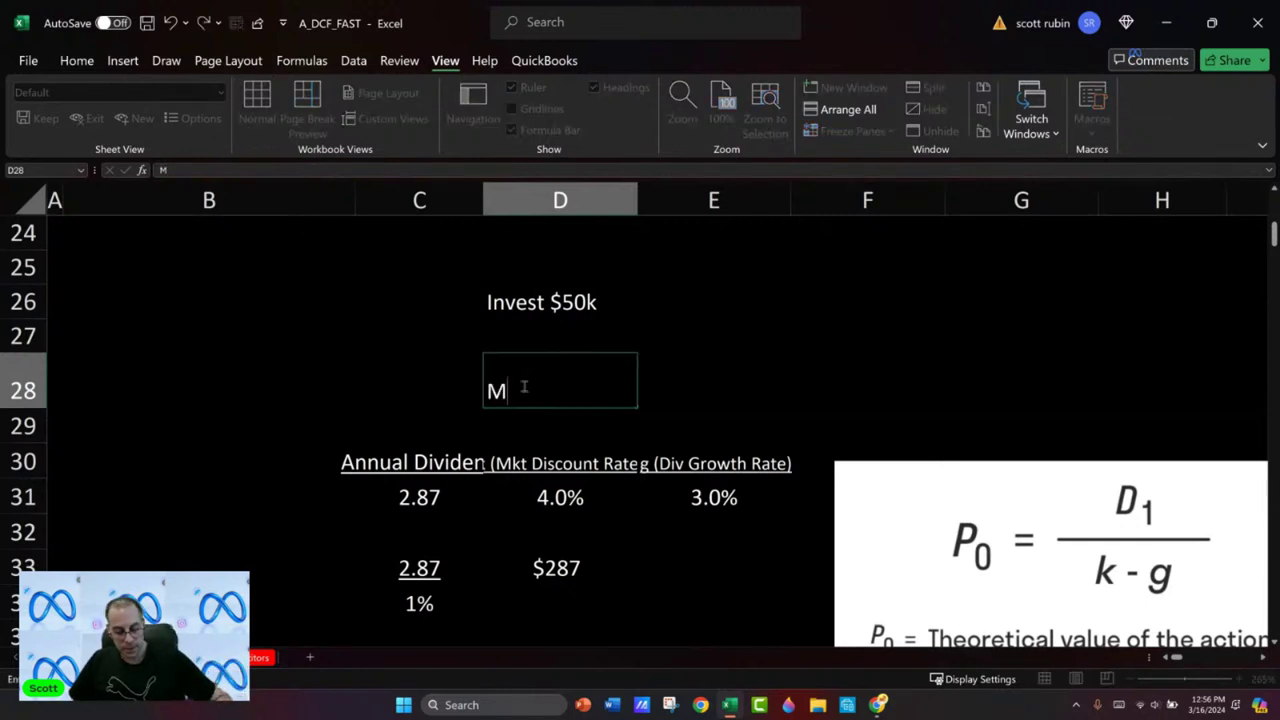
text(omentum pusih)
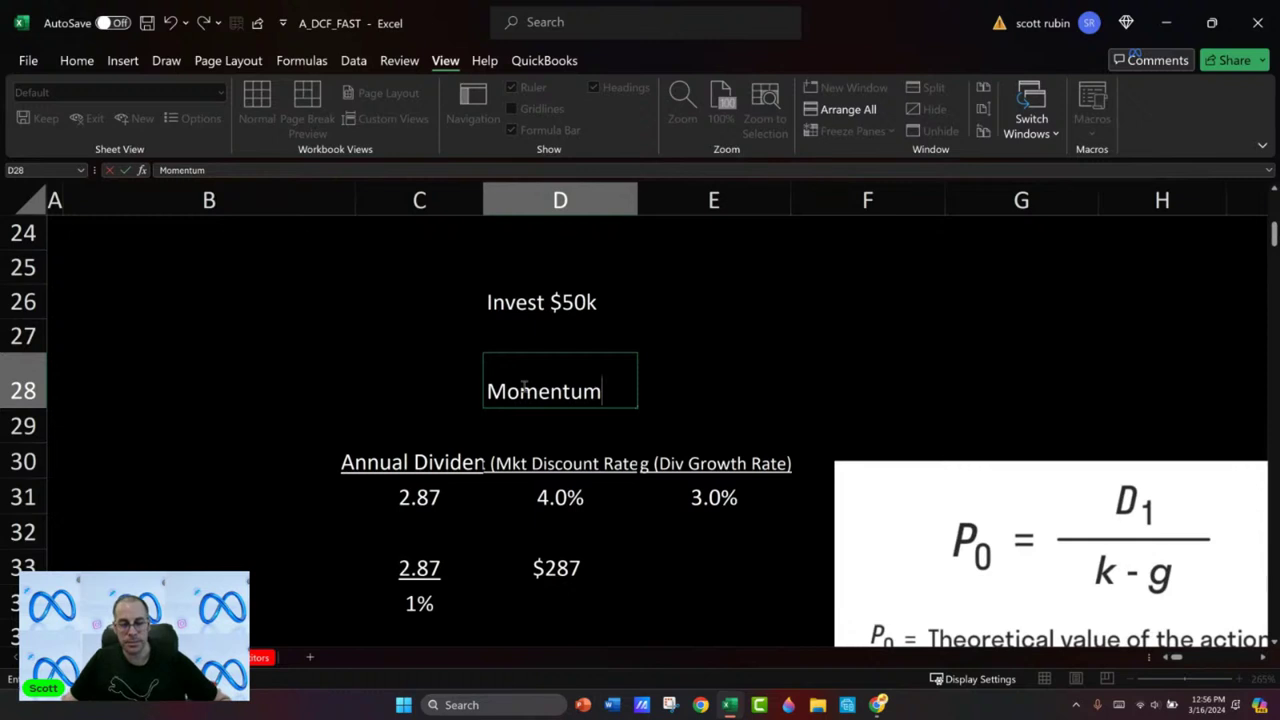
key(BackSpace)
key(BackSpace)
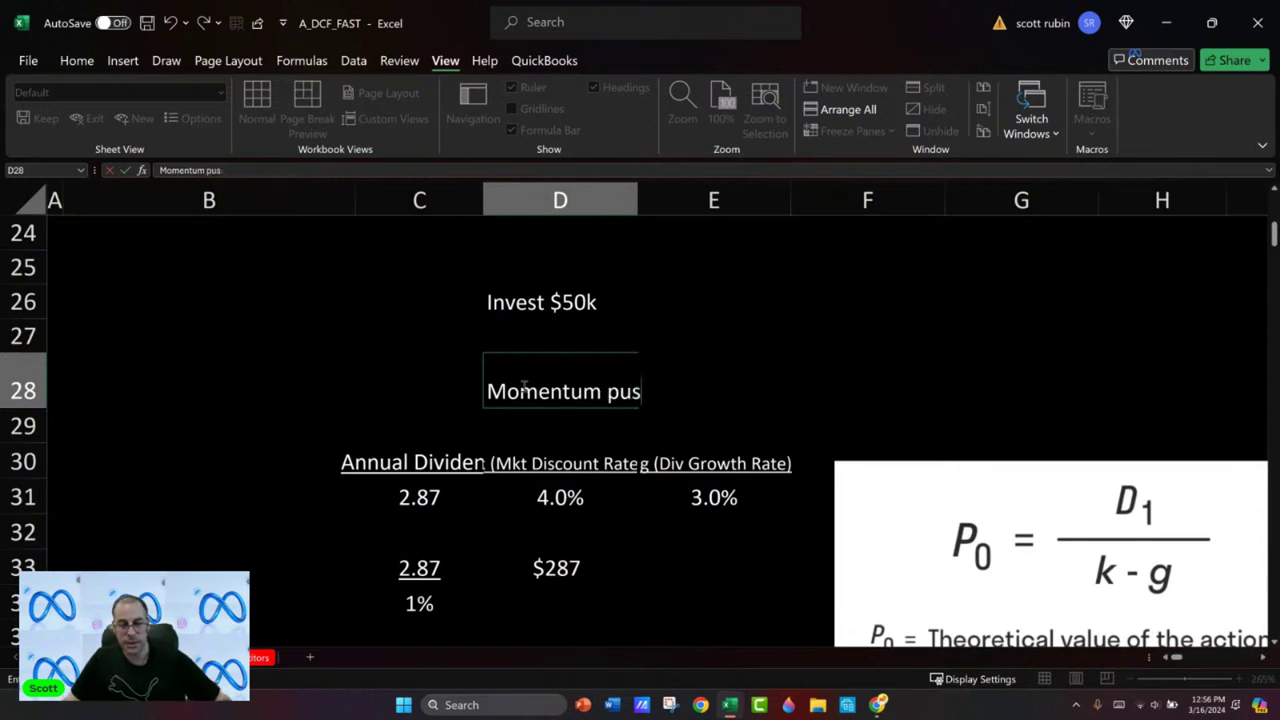
text(hing it high)
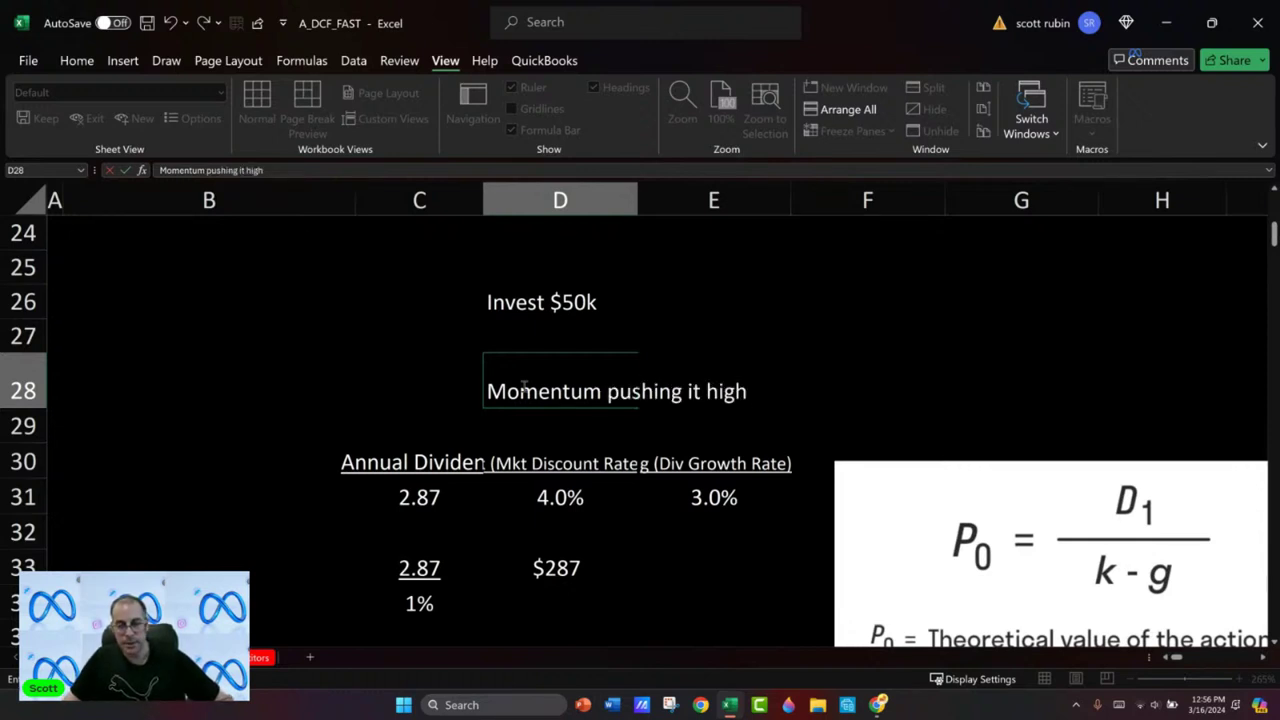
text(t)
key(Return)
key(Up)
key(F2)
key(BackSpace)
text(e)
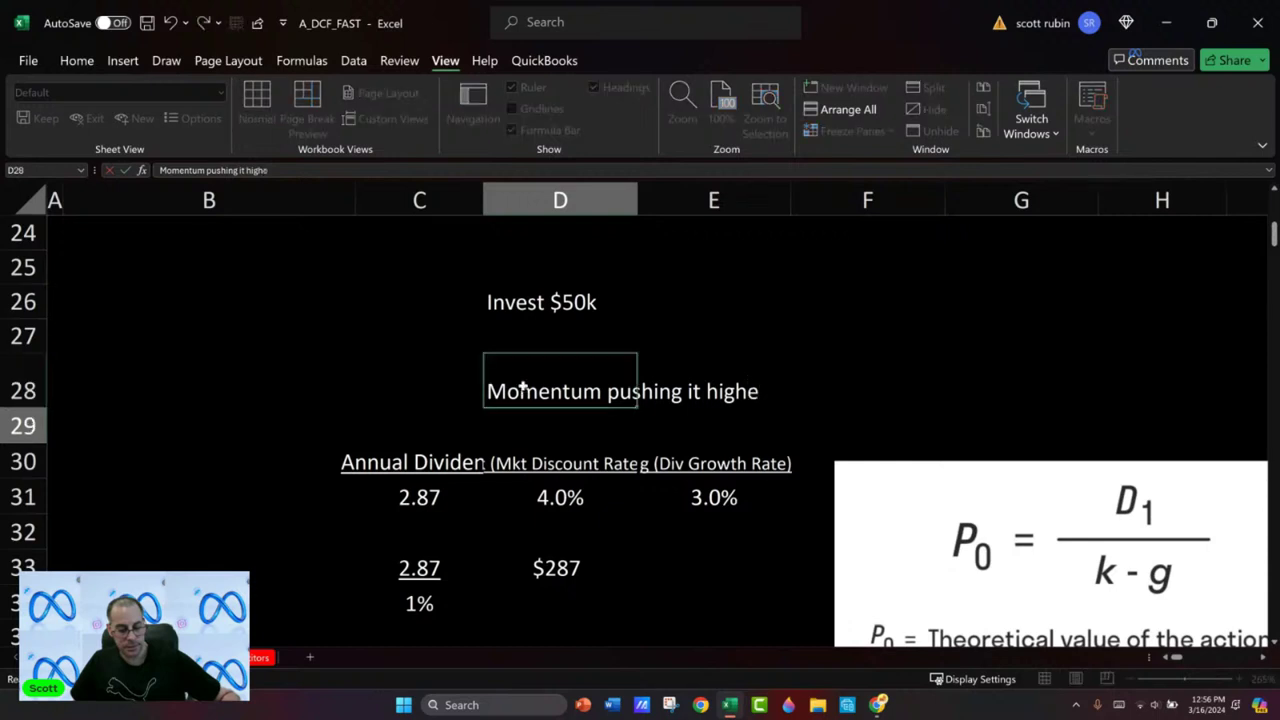
key(Return)
Delete the dividend table rows 29 through 34.
key(shift+space)
key(shift+Down)
key(shift+Down)
key(shift+Down)
key(shift+Down)
key(shift+Down)
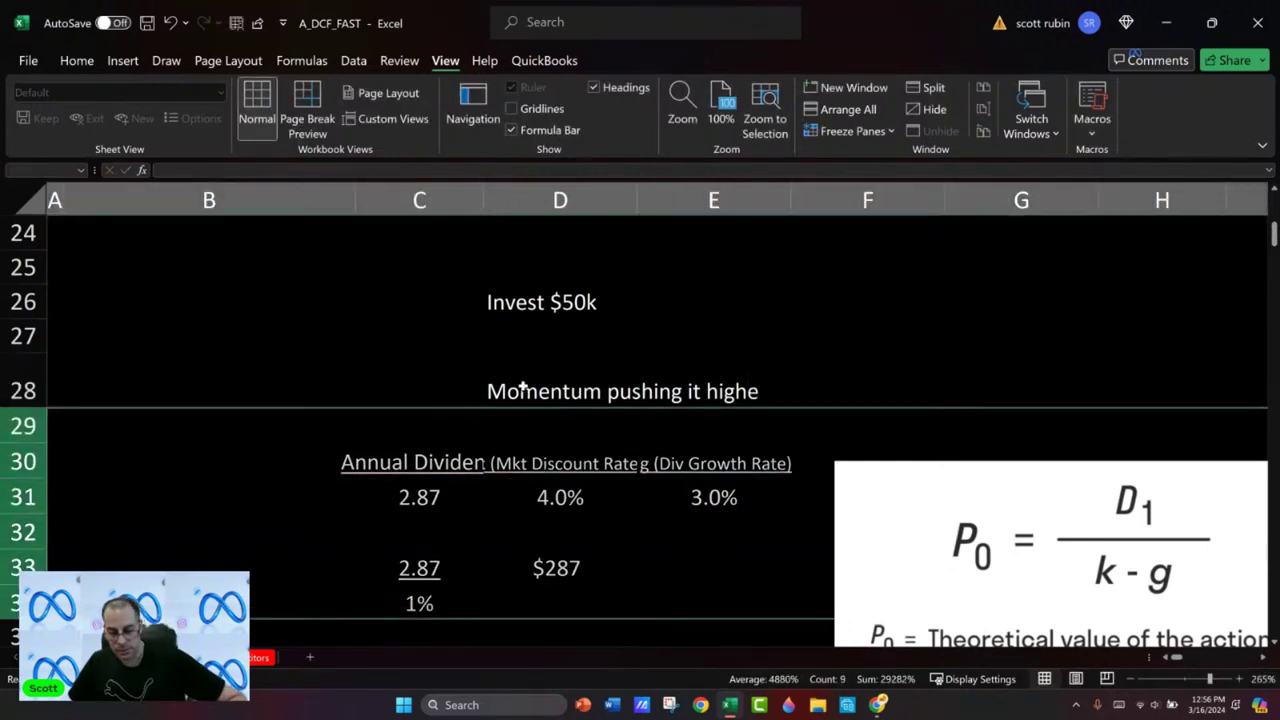
key(shift+F10)
key(Escape)
key(ctrl+minus)
Finish 'Momentum pushing it higher' in D28 and copy it into D29.
key(Up)
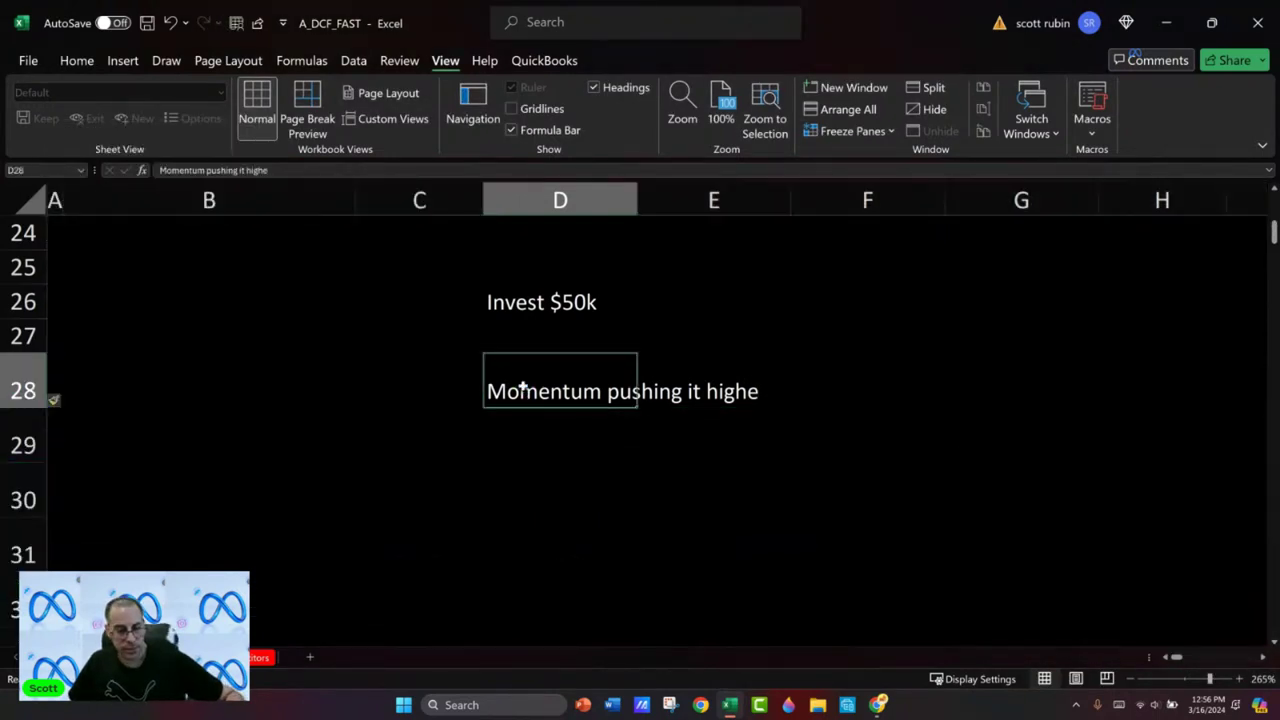
key(F2)
text(r)
key(Return)
key(Up)
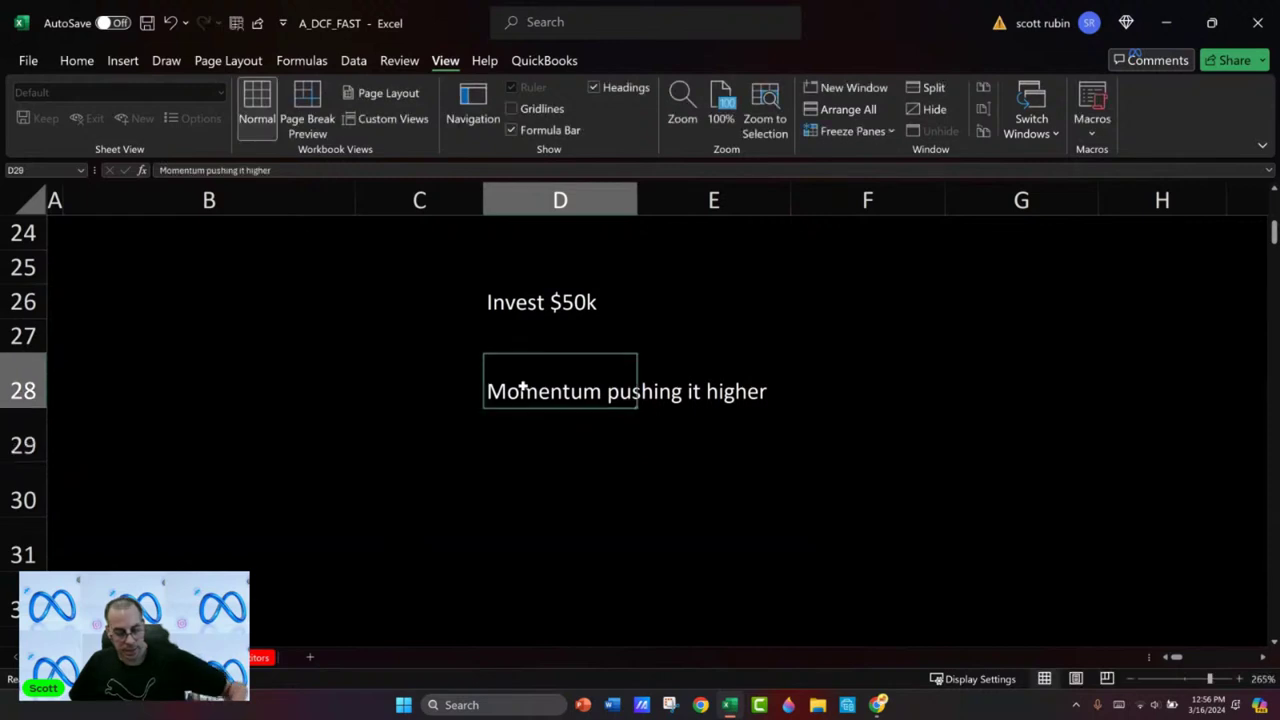
key(ctrl+c)
key(Down)
key(ctrl+v)
Edit D29 to read 'Momentum pushing it lower' and widen column D to fit.
key(F2)
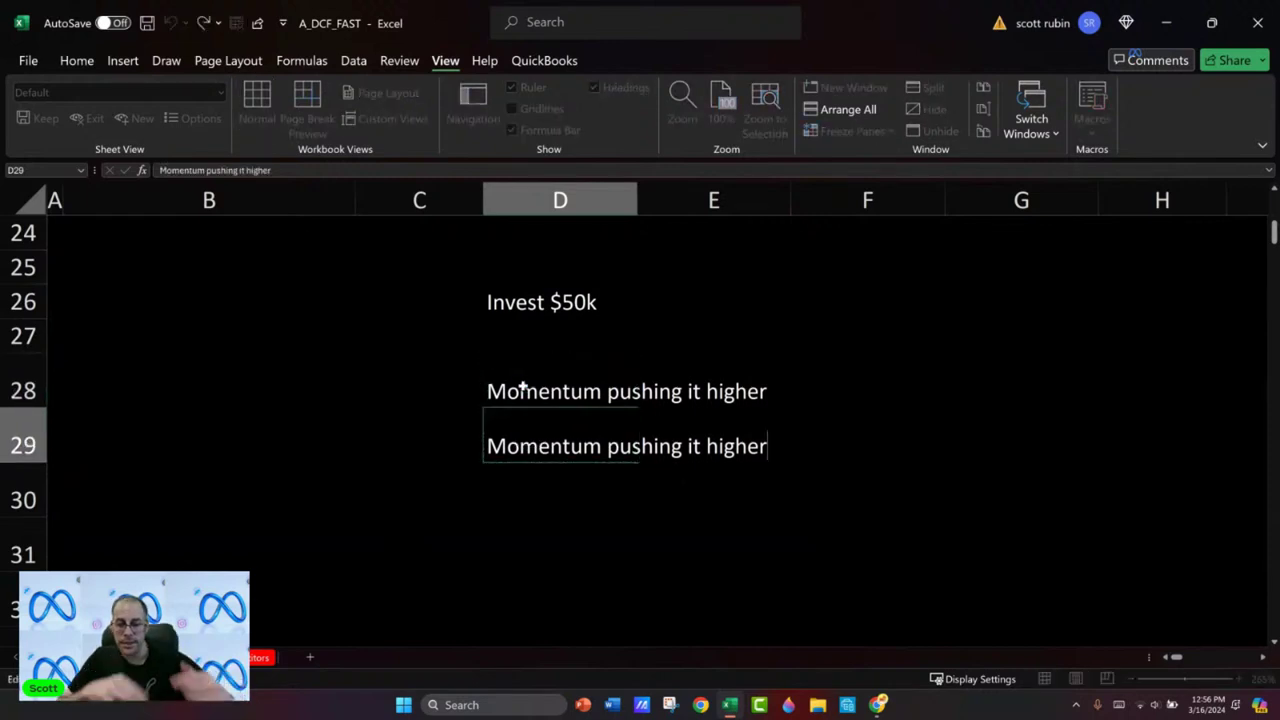
key(BackSpace)
key(BackSpace)
key(BackSpace)
key(BackSpace)
key(BackSpace)
key(BackSpace)
text(p)
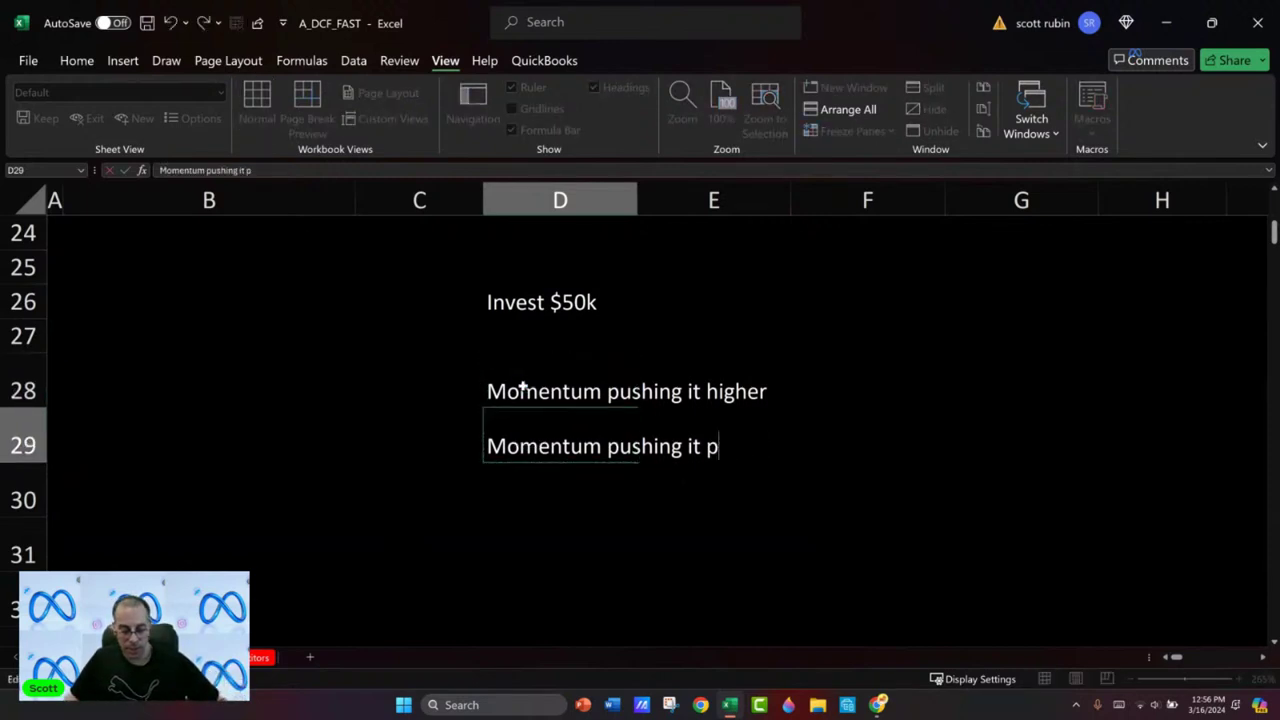
key(BackSpace)
text(lower)
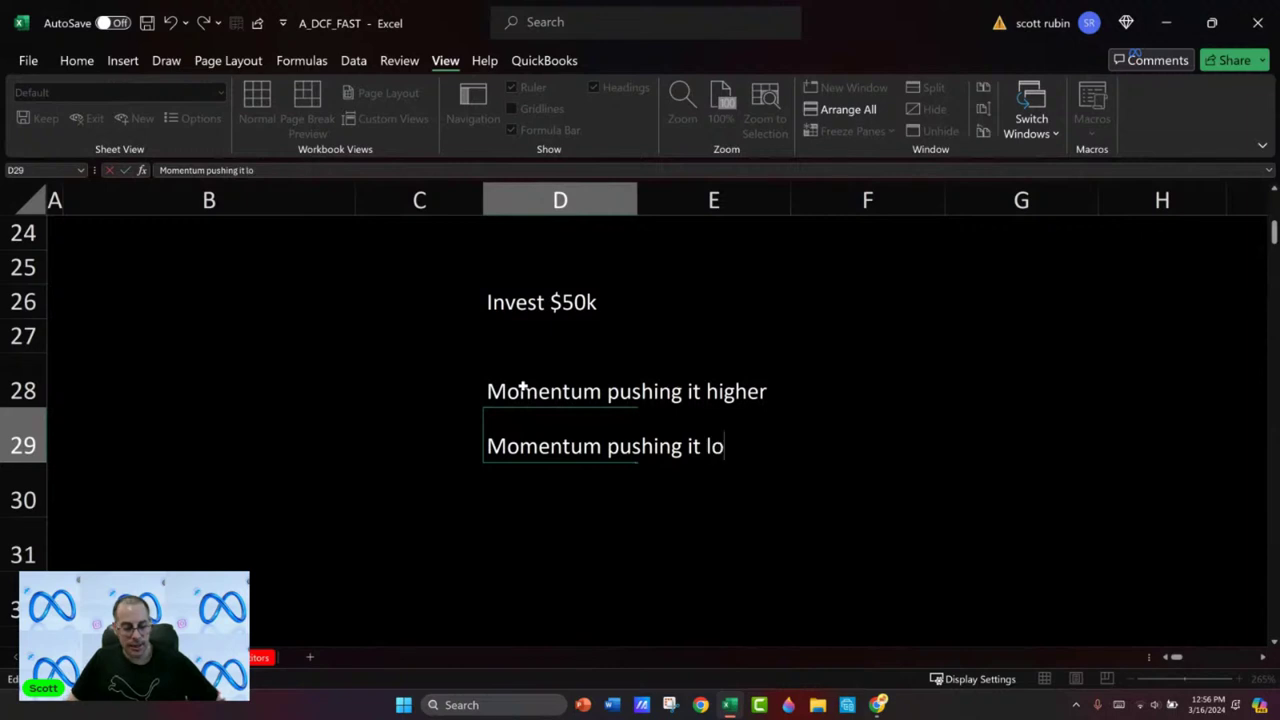
key(Return)
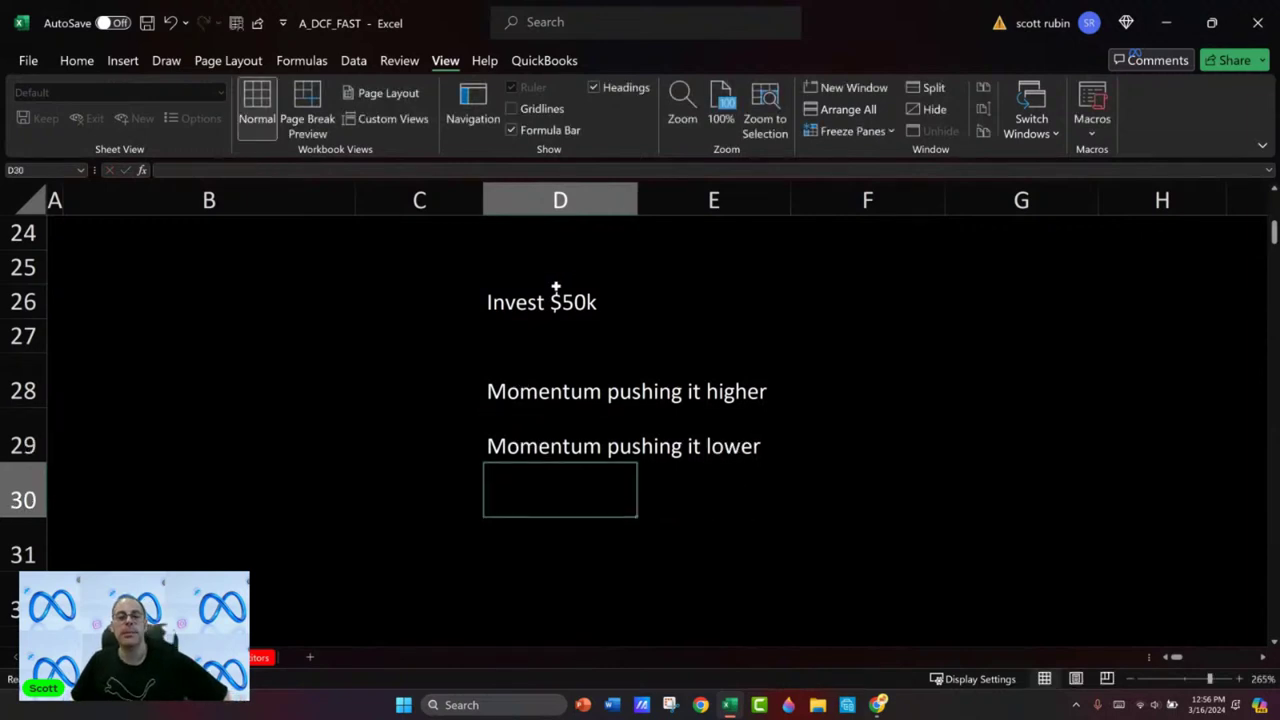
drag(640, 195, 777, 195)
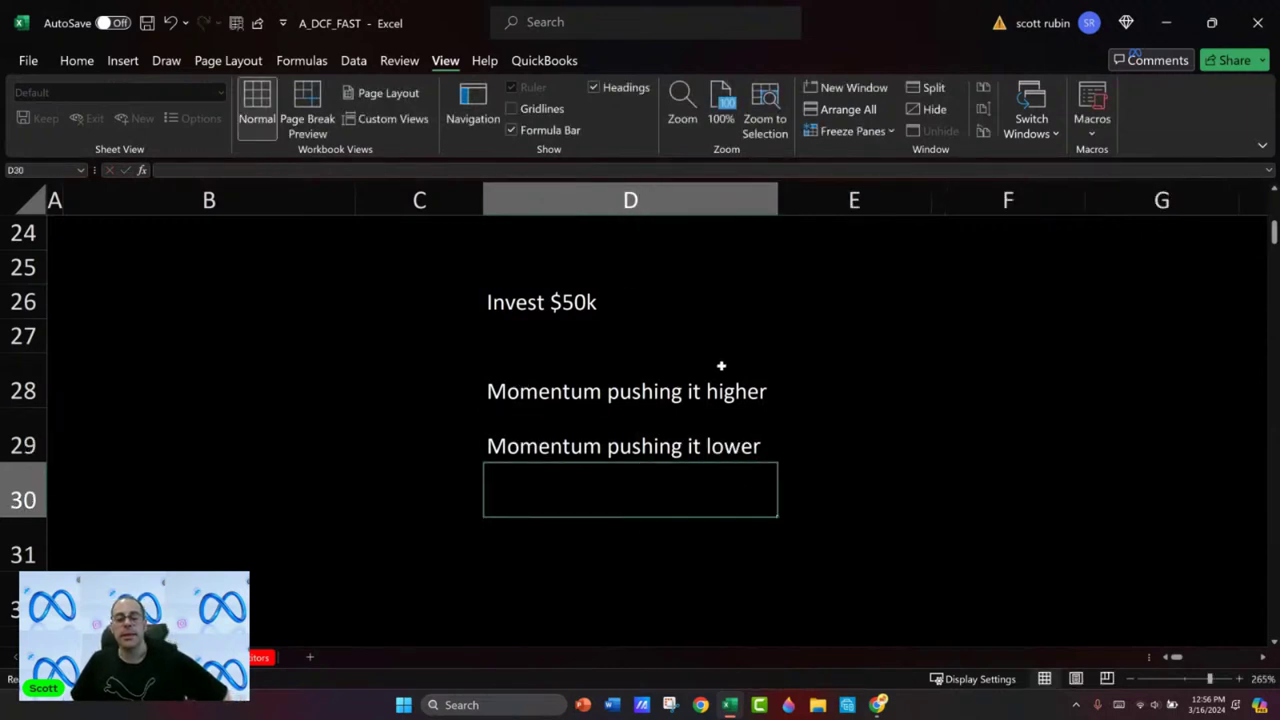
Enter the label 'Tailwinds' in E28 beside the higher-momentum note.
click(720, 366)
key(Right)
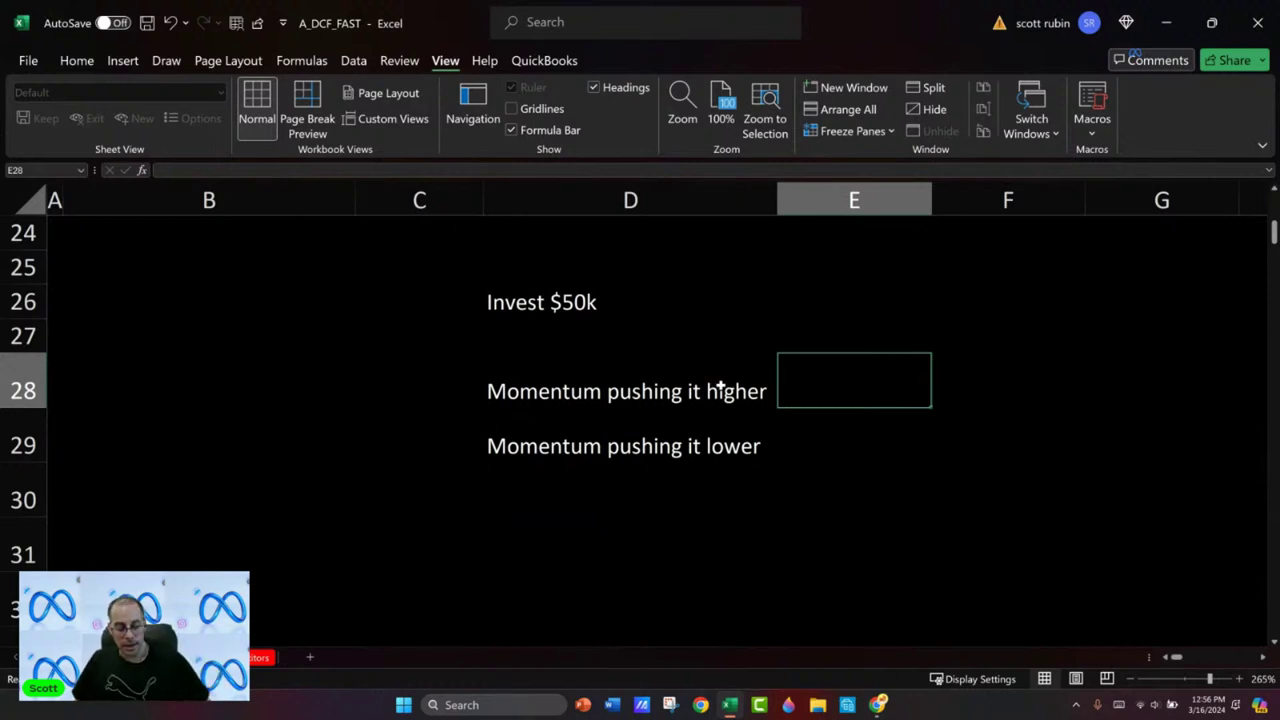
text(Tai)
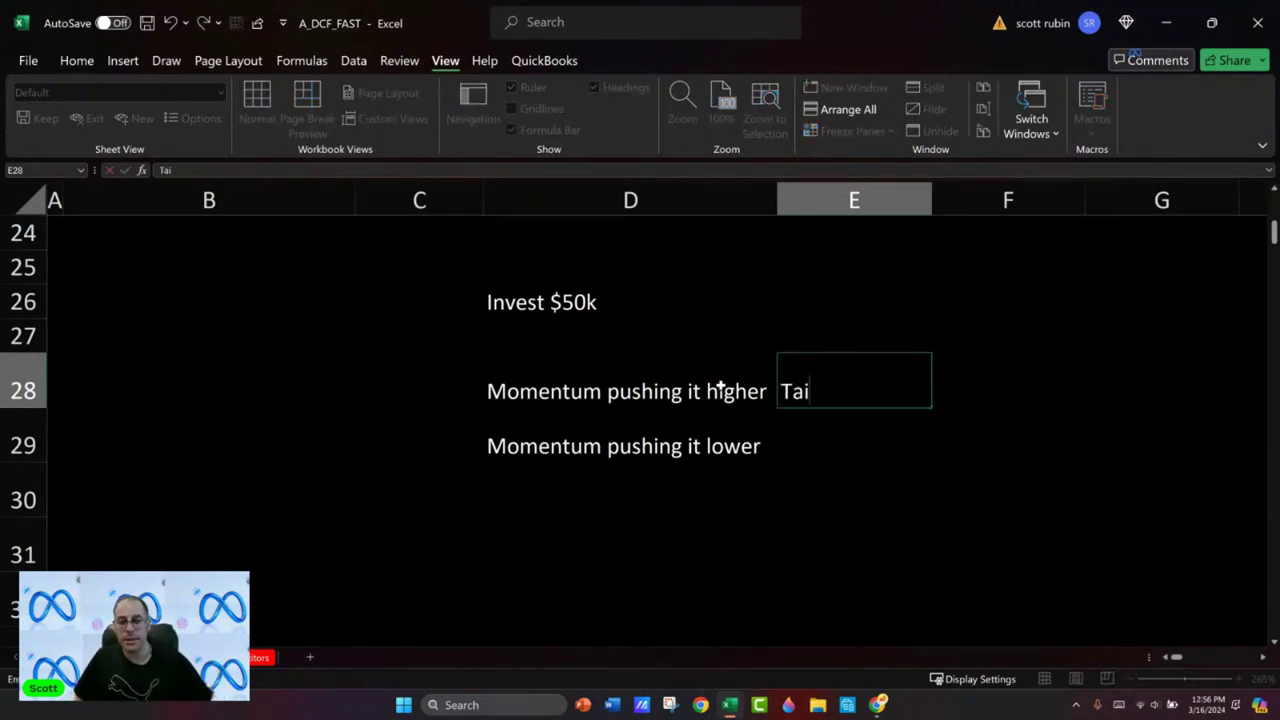
text(lwinds)
key(Return)
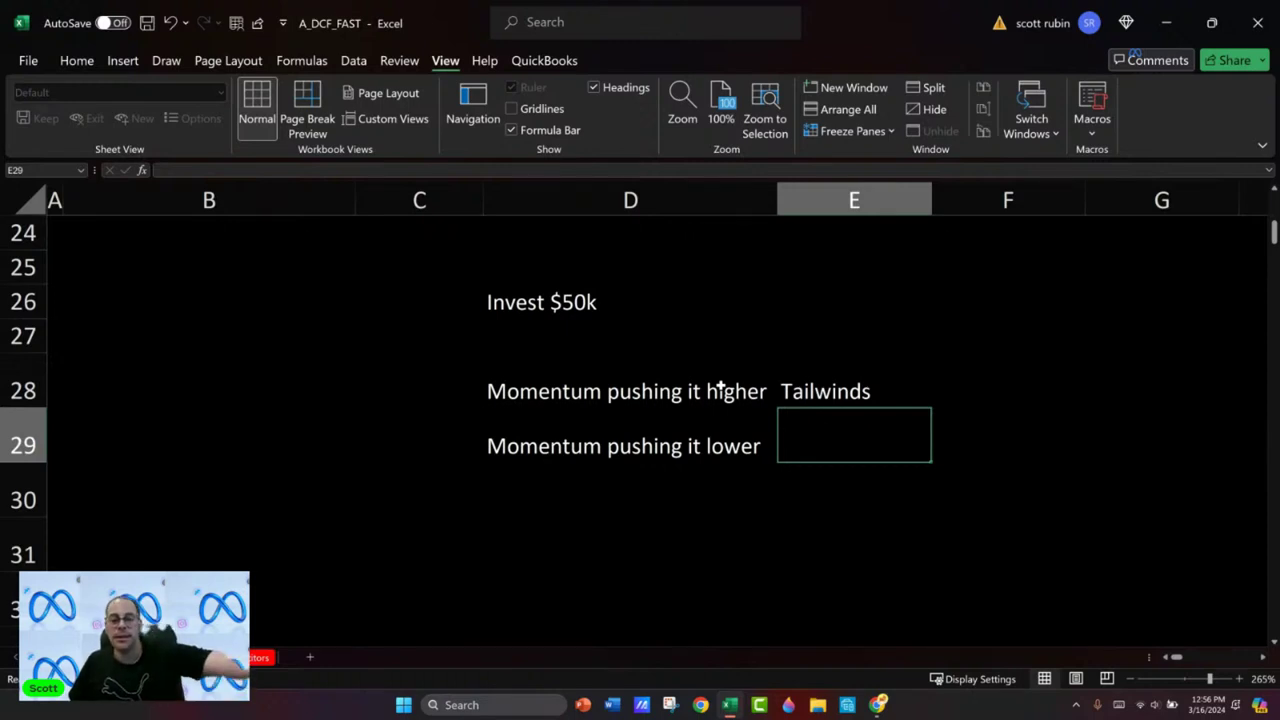
Enter 'Headwinds' in E29, fixing the typo, then return to D29.
key(Left)
key(Right)
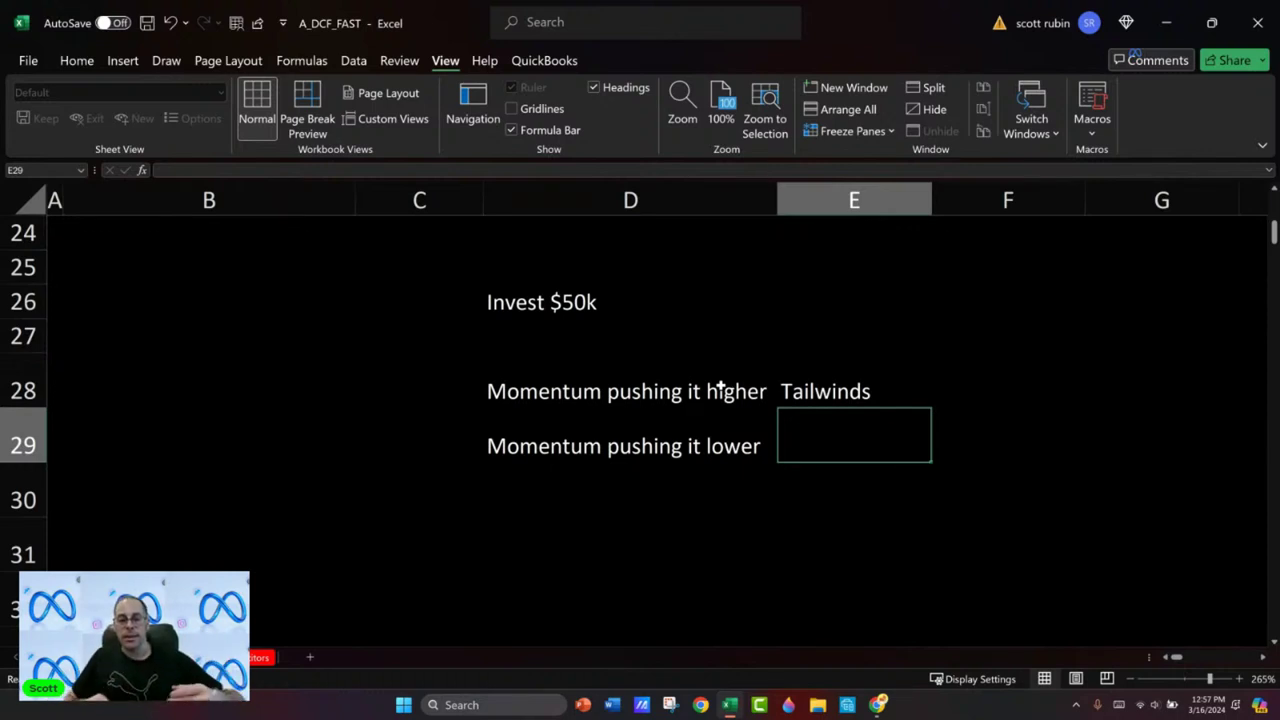
text(Headwins)
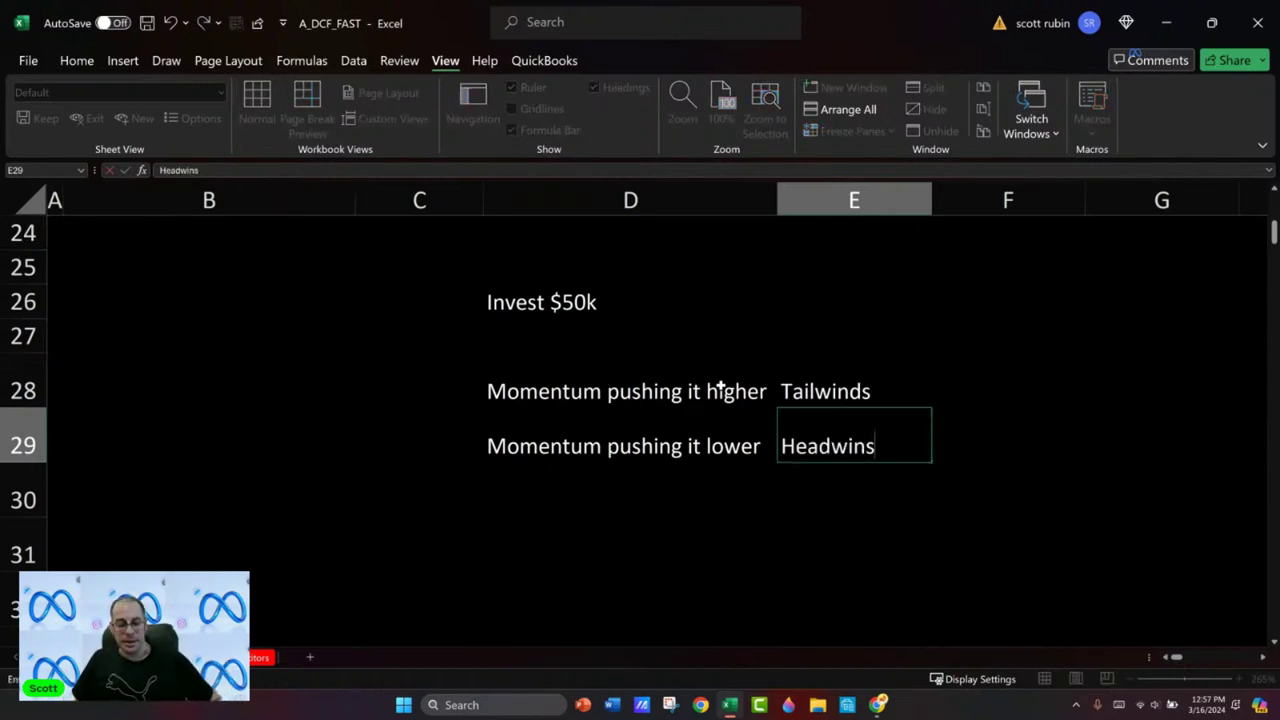
key(BackSpace)
text(ds)
key(Return)
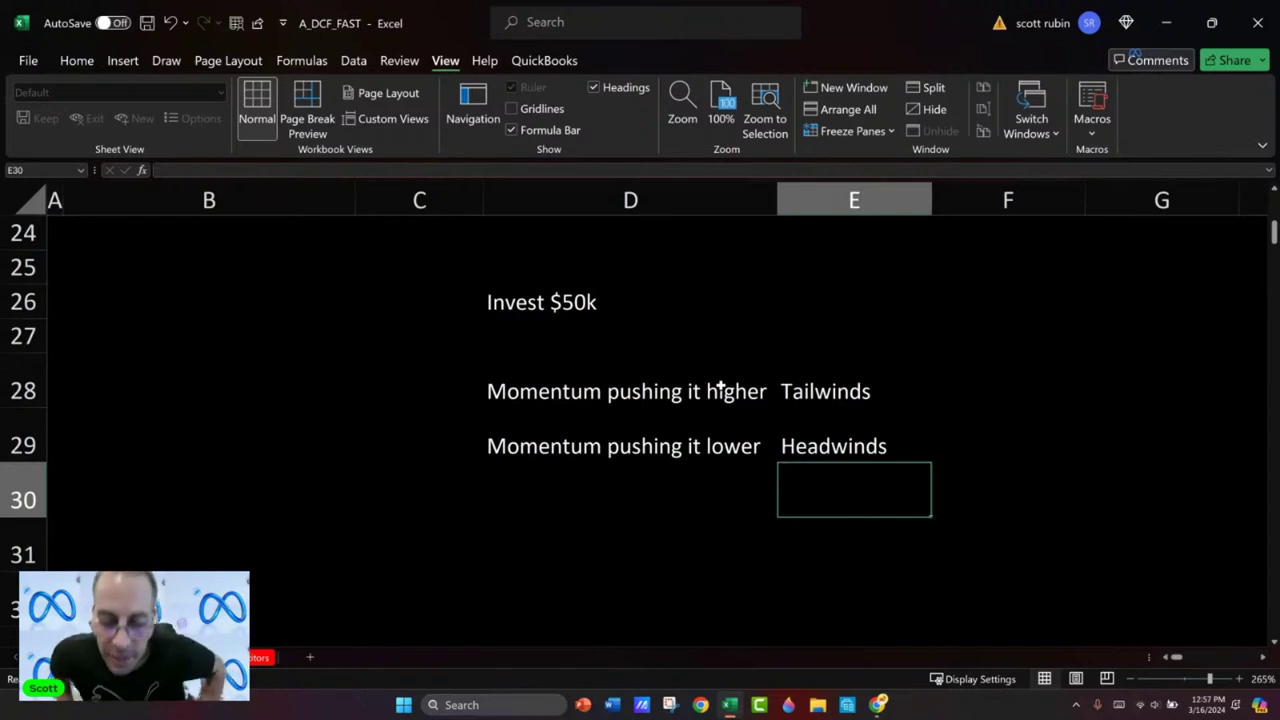
key(Up)
key(Left)
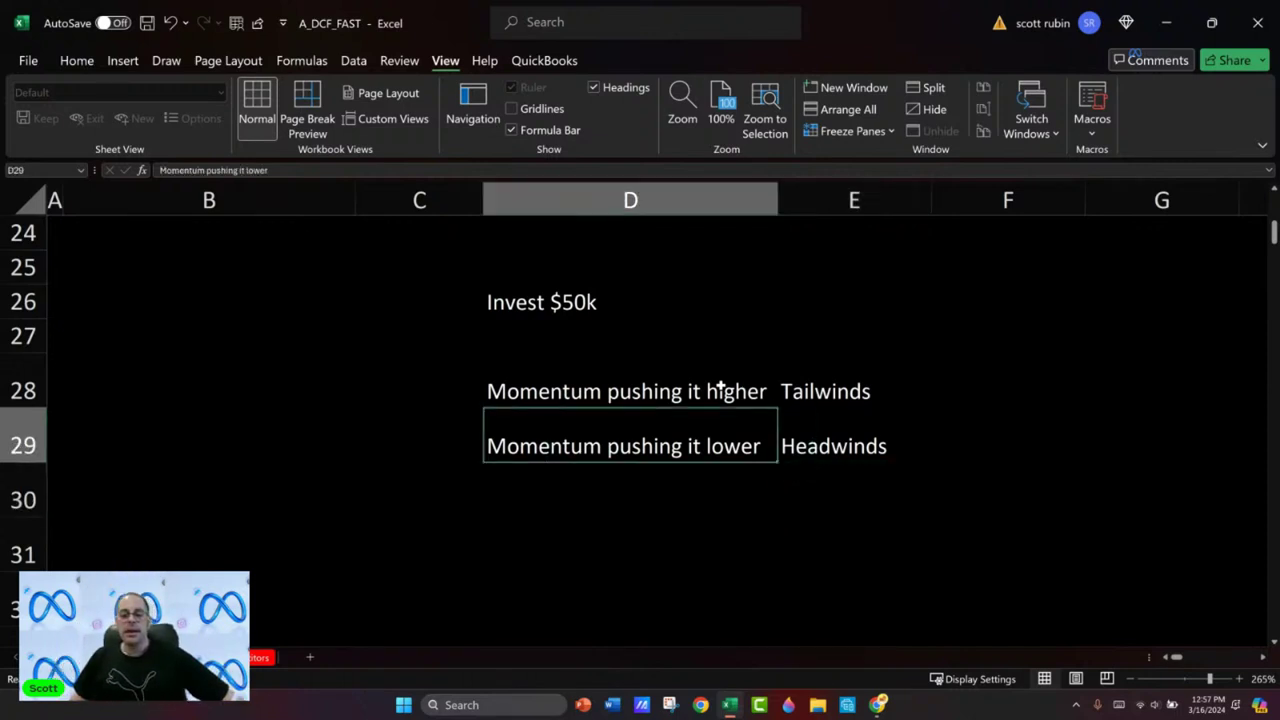
Enter 'Adobe' in F29 next to Headwinds, then move back to cell D30.
key(Right)
key(Right)
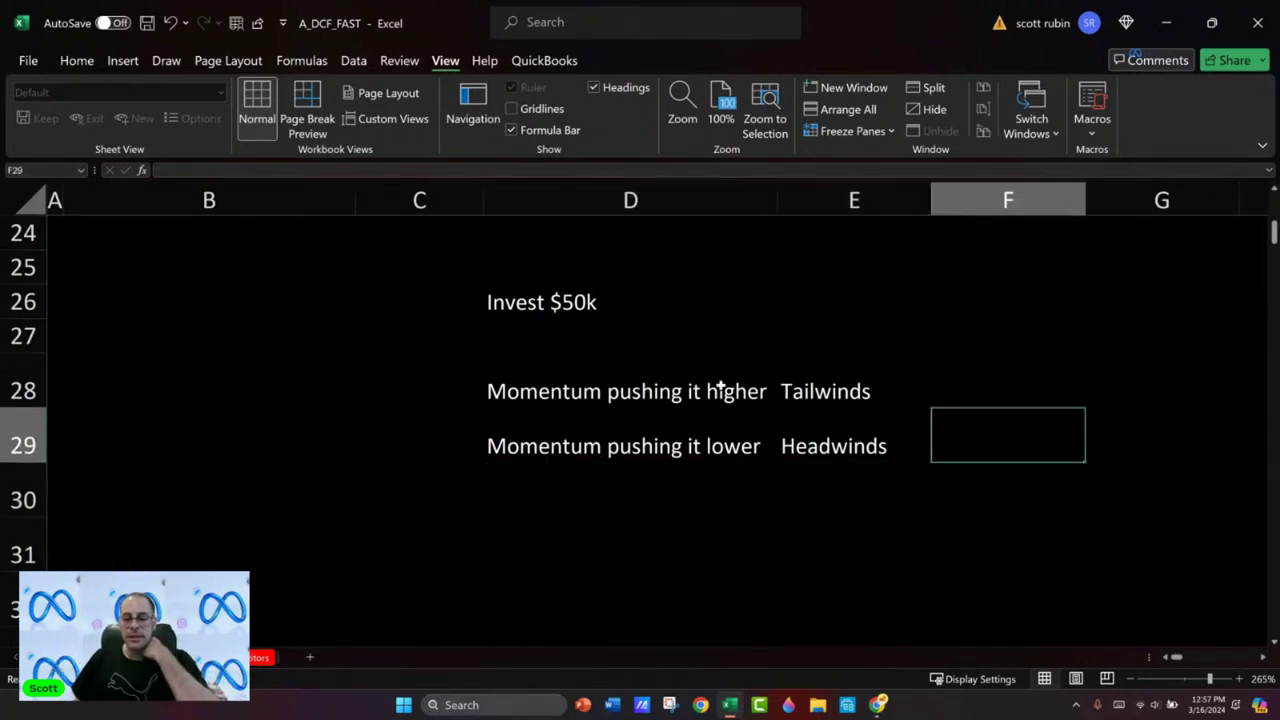
text(Adobe)
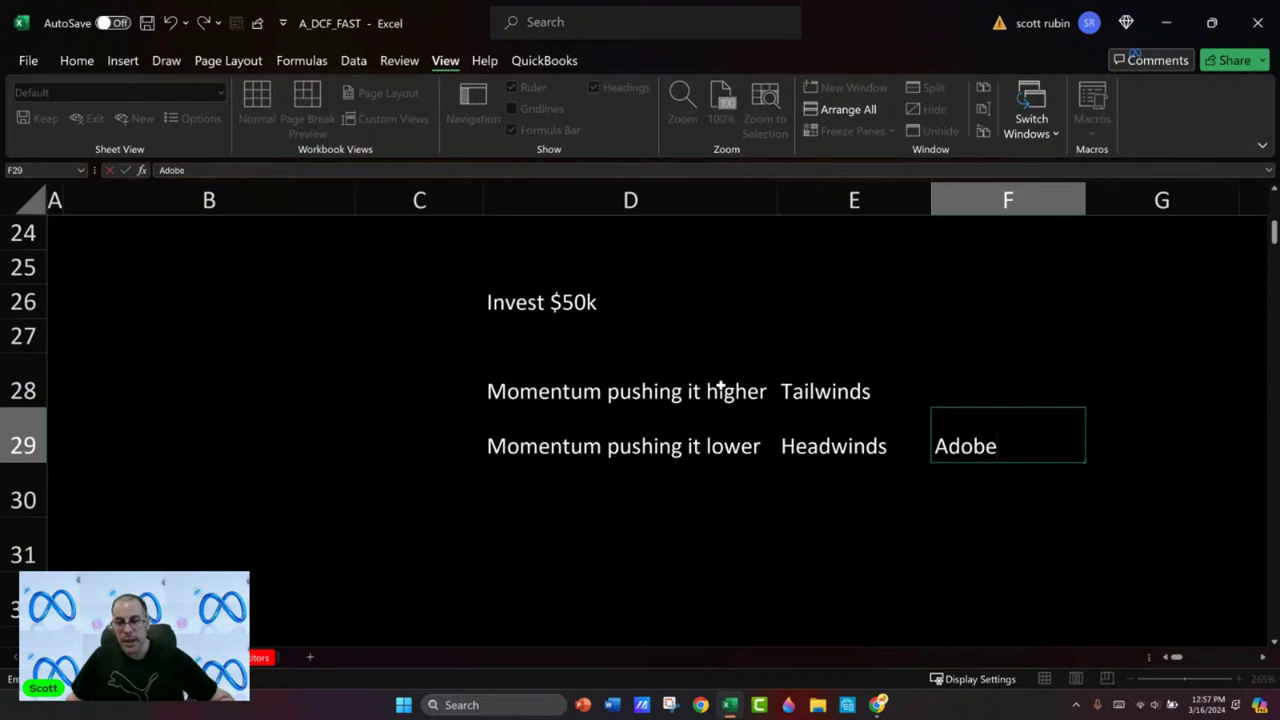
key(Return)
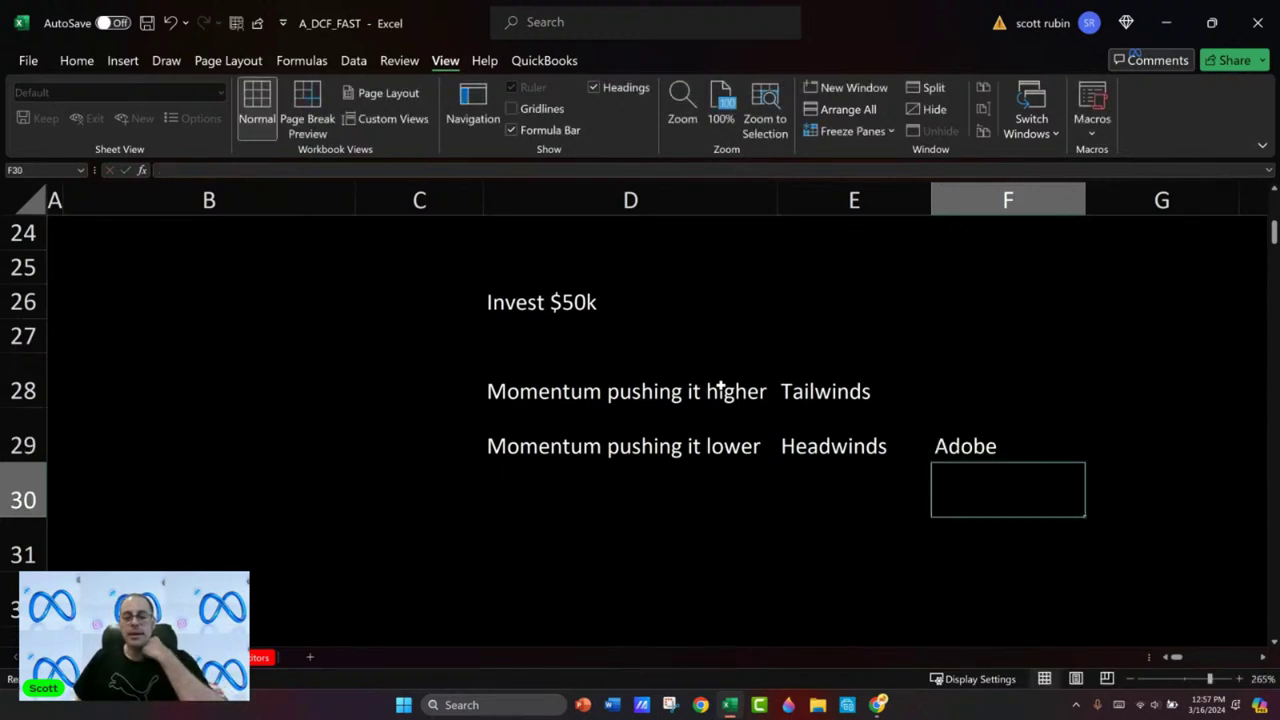
key(Up)
key(Left)
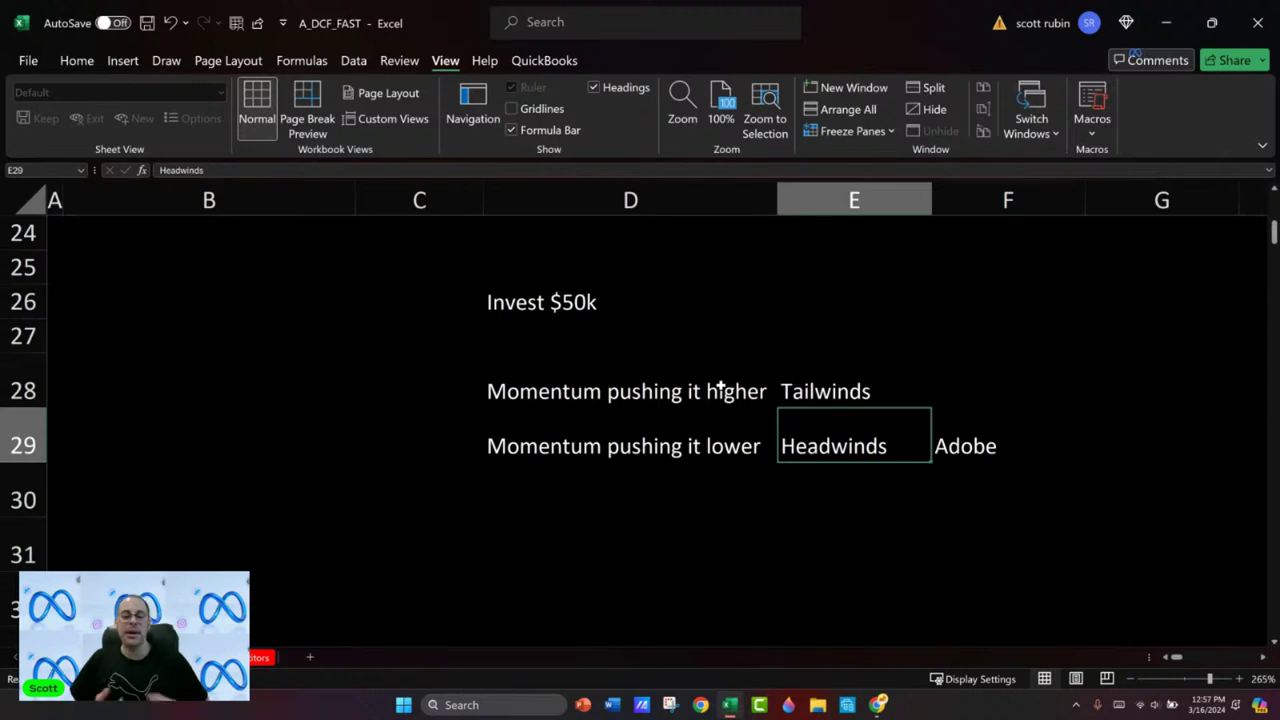
key(Down)
key(Left)
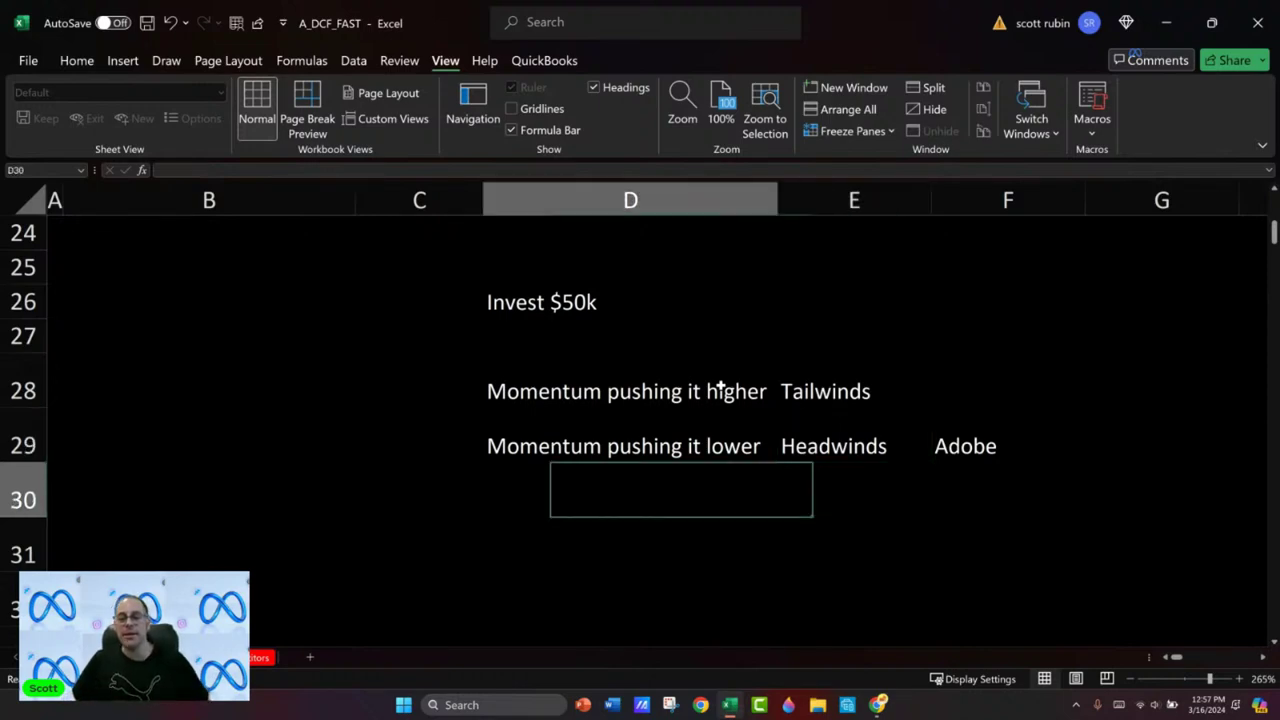
key(alt+Tab)
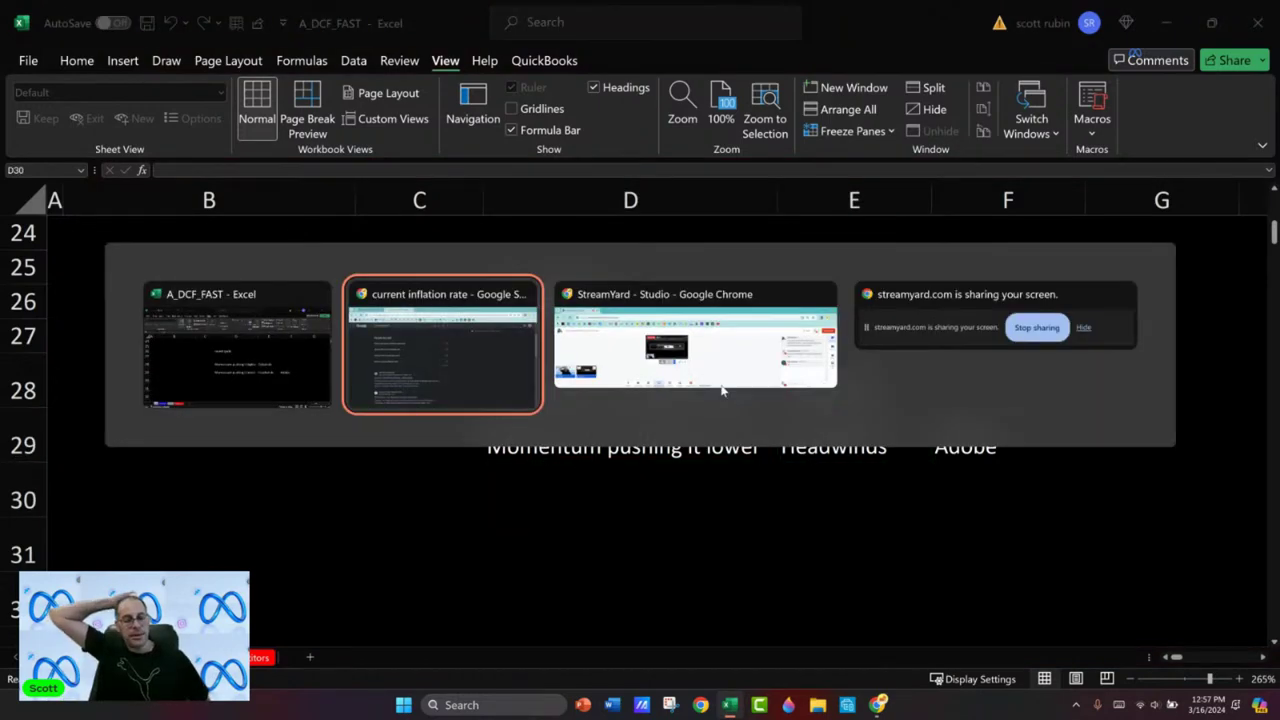
key(alt+Tab)
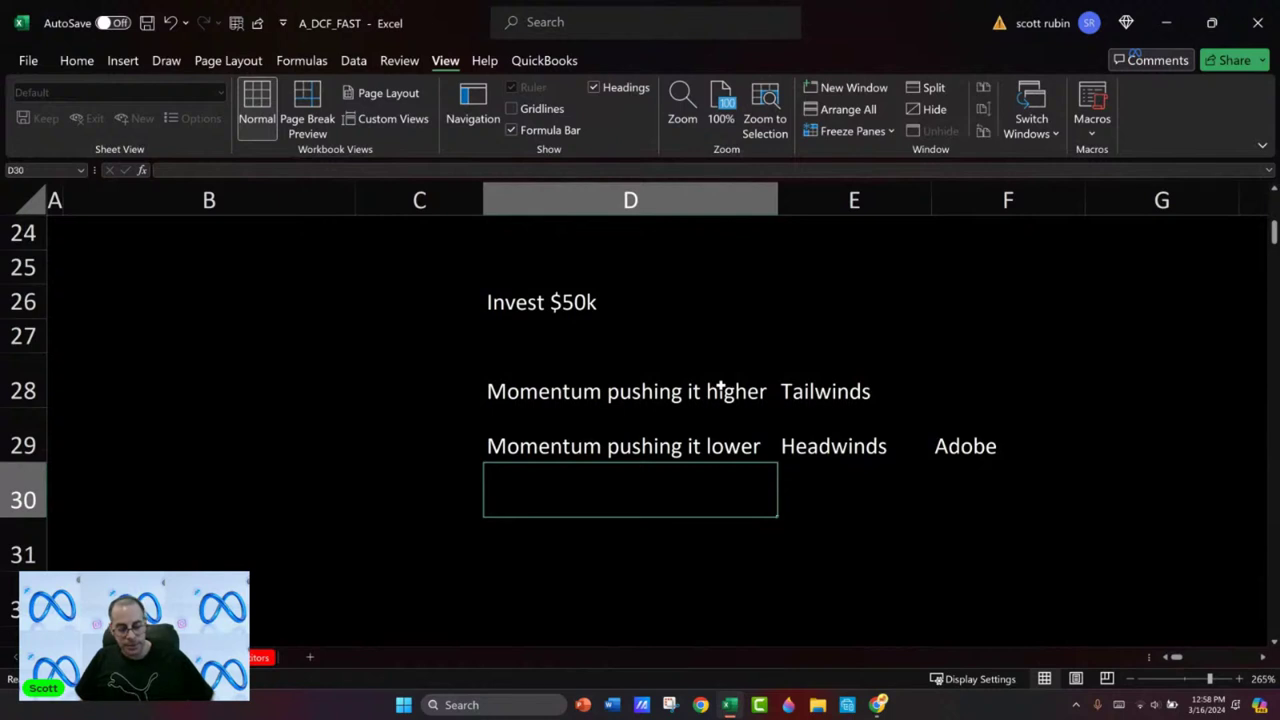
Note in D30 that Ford is trading at 5x Earnings.
text(Ford is tr)
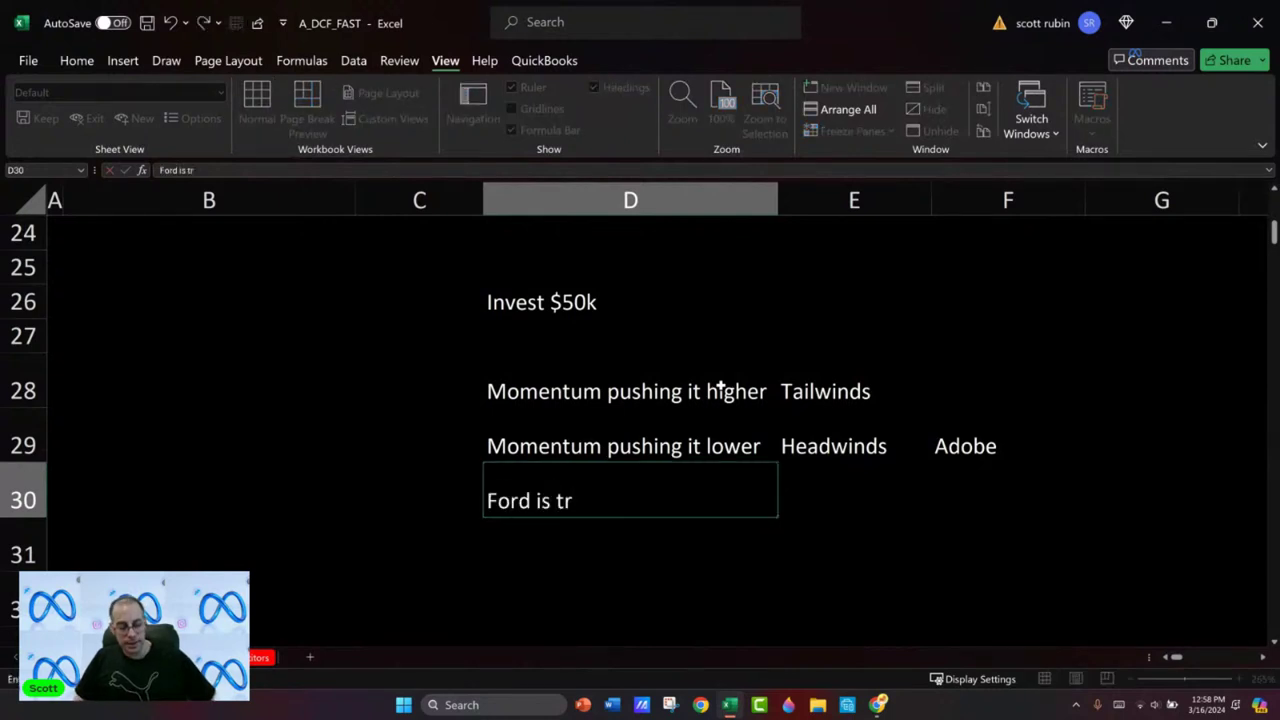
text(ading at)
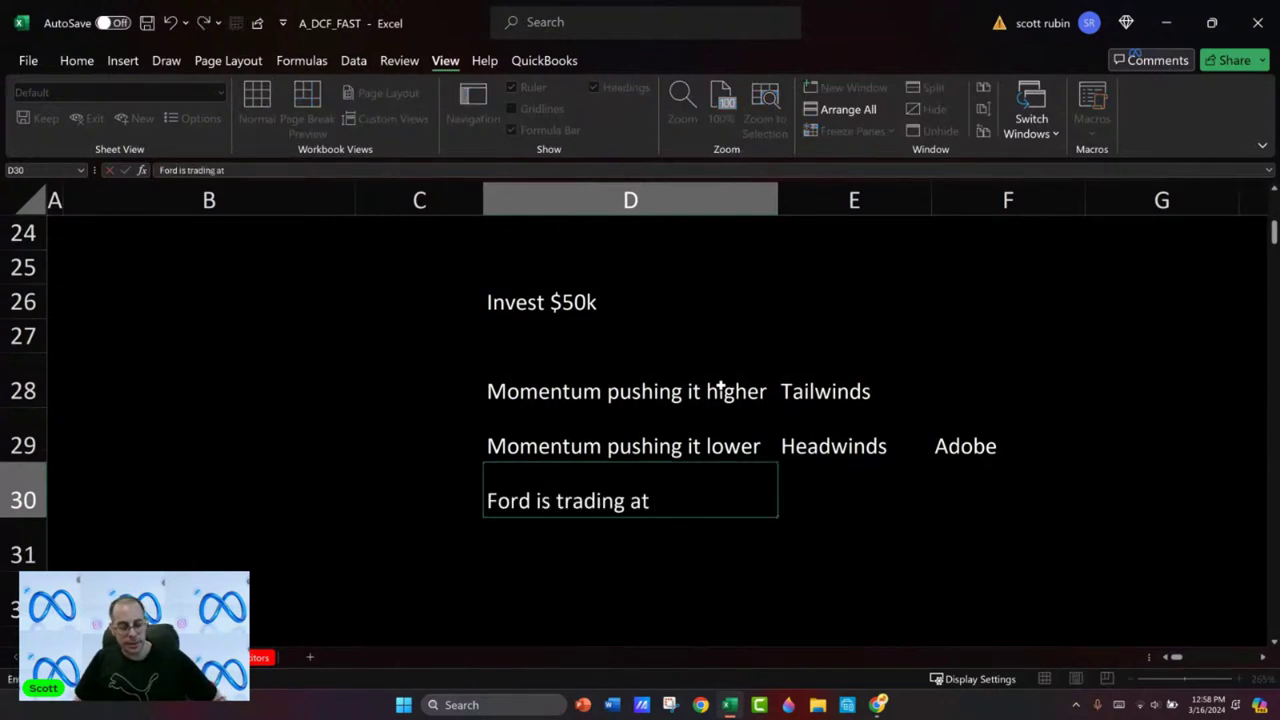
text( 5x)
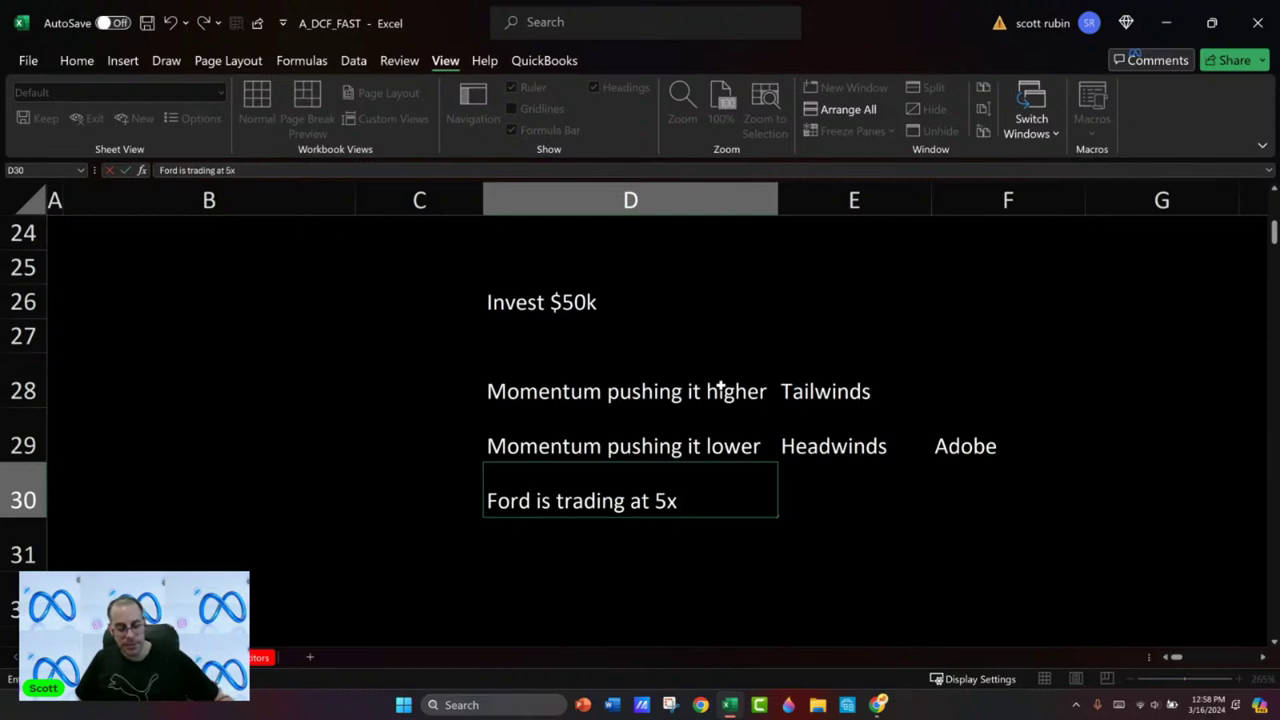
text( Earni)
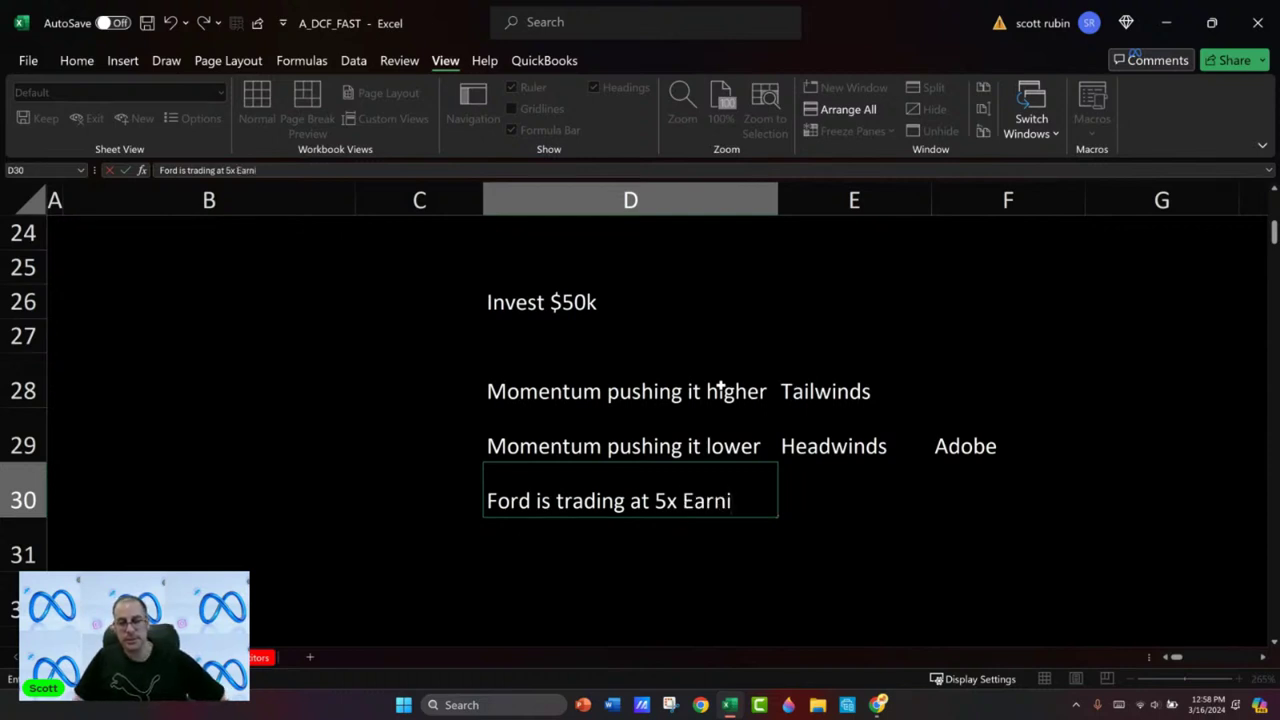
text(ngs)
key(Return)
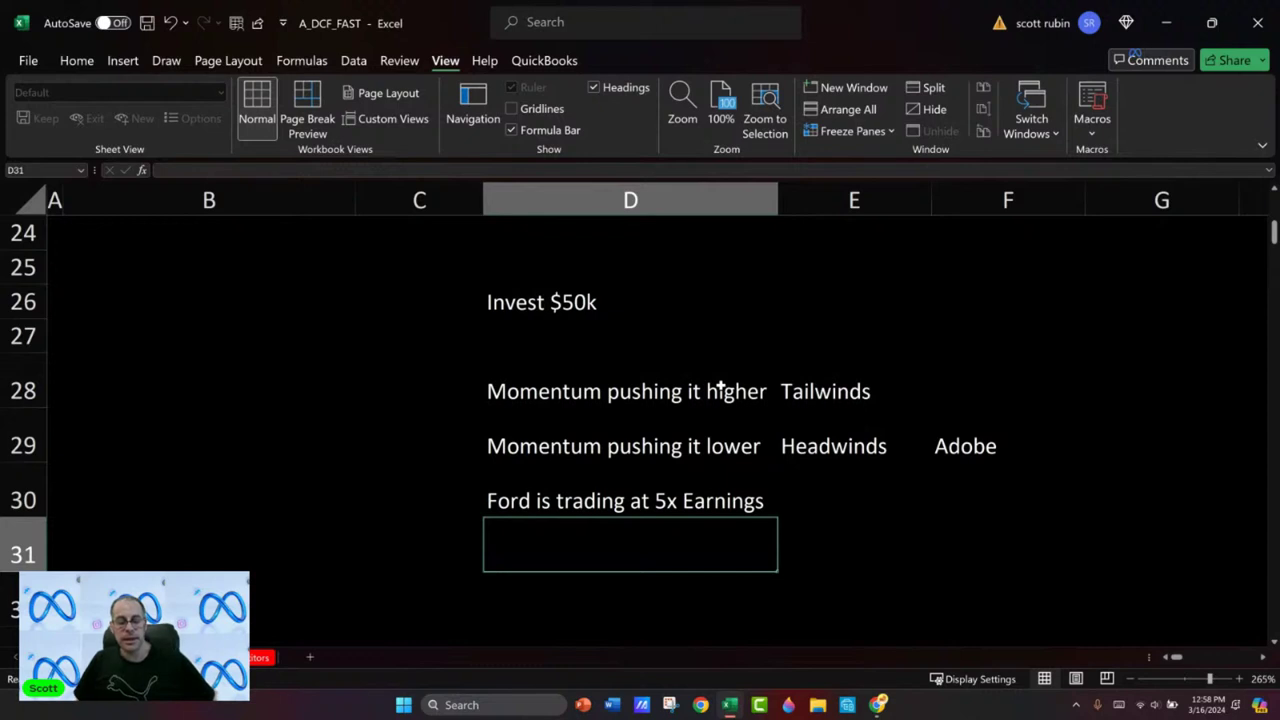
scroll(720, 386, down, 1)
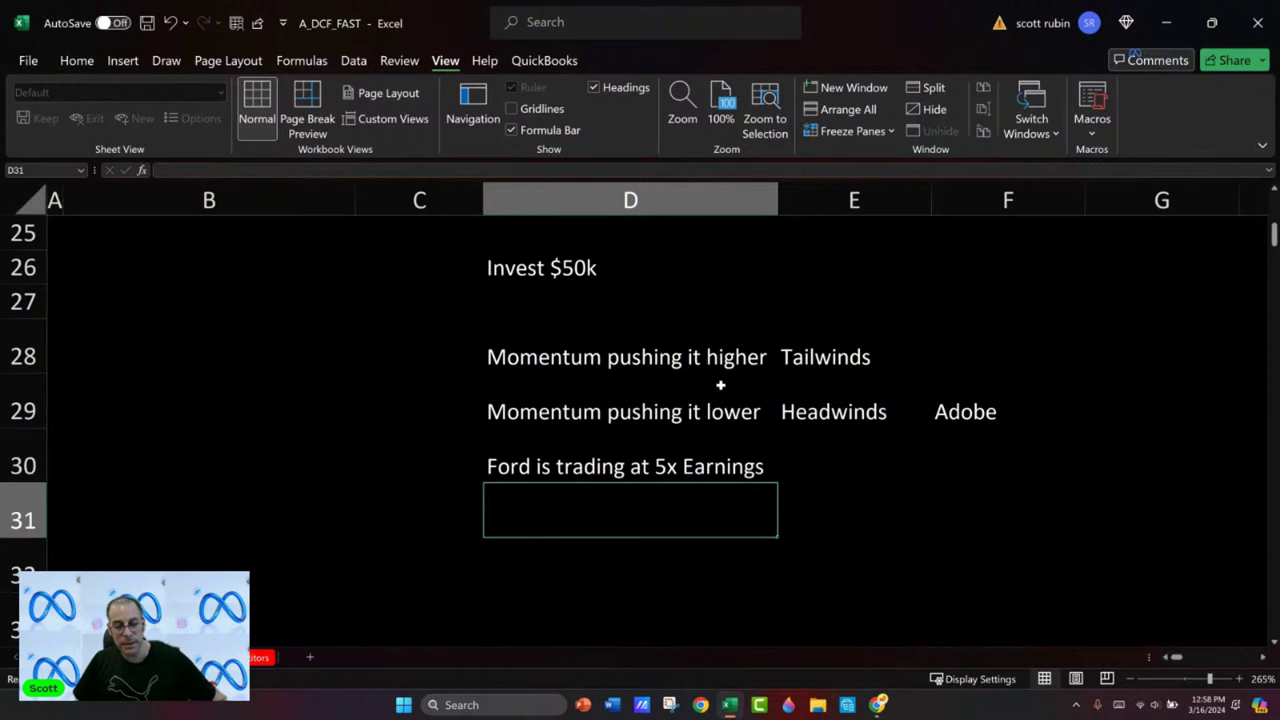
Add a Mkt Cap label in E30 with a value of $500M in F30.
key(Up)
key(Right)
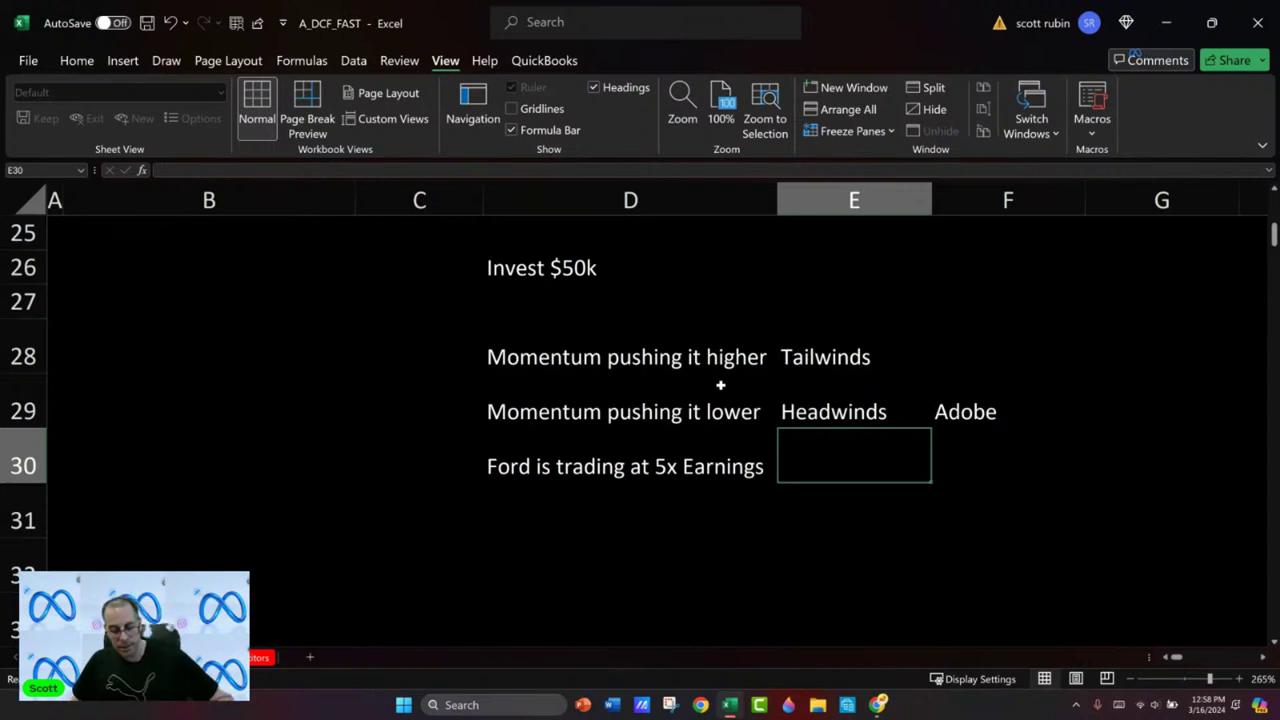
text(Mkt Cap)
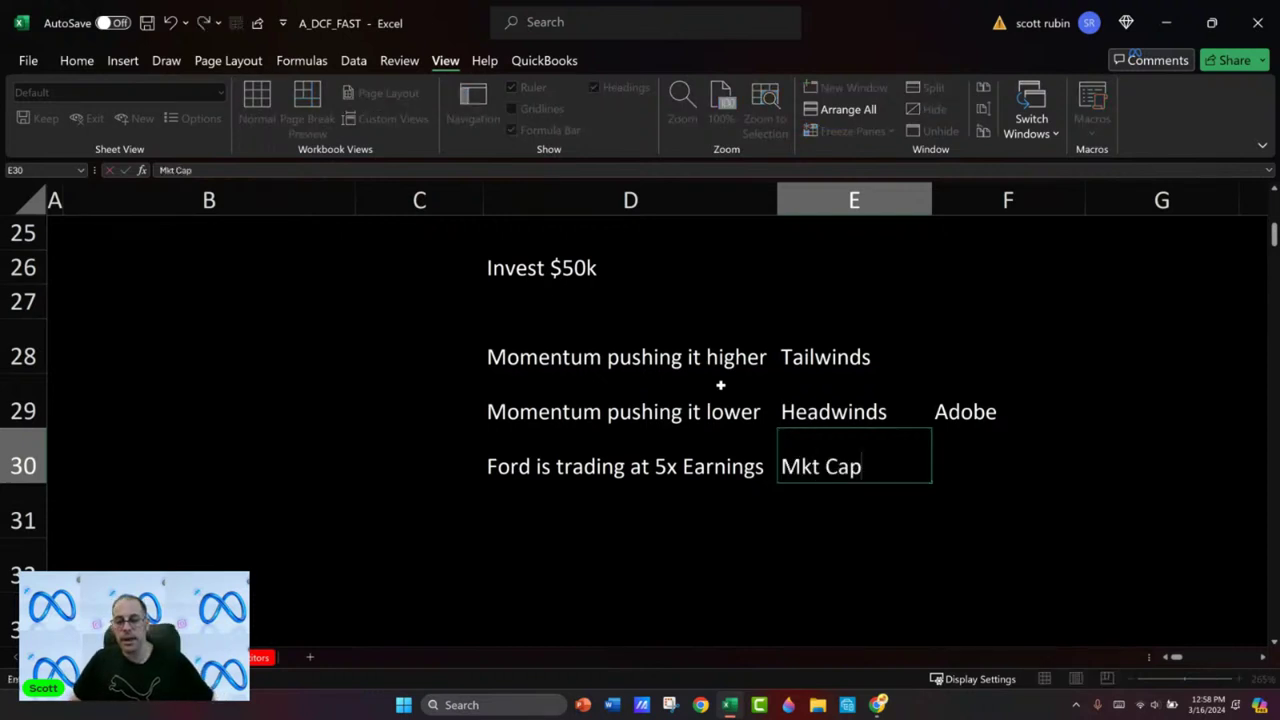
key(Return)
key(Up)
key(Right)
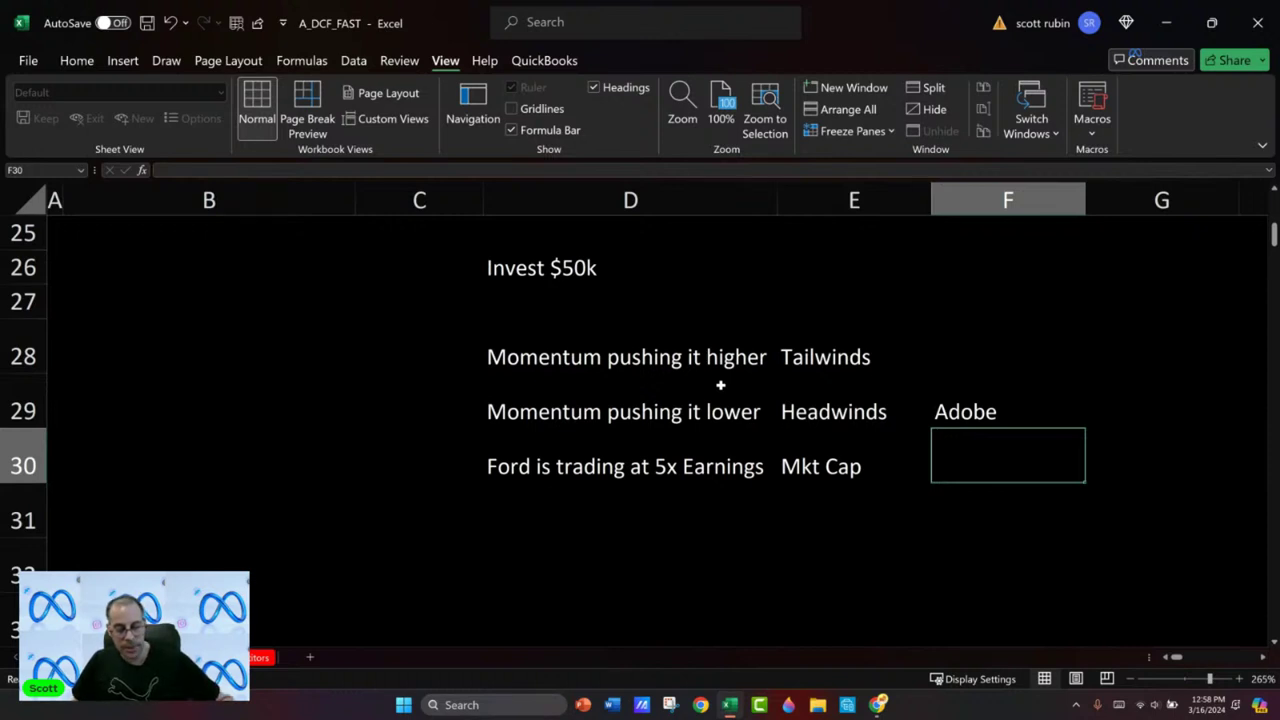
text($100)
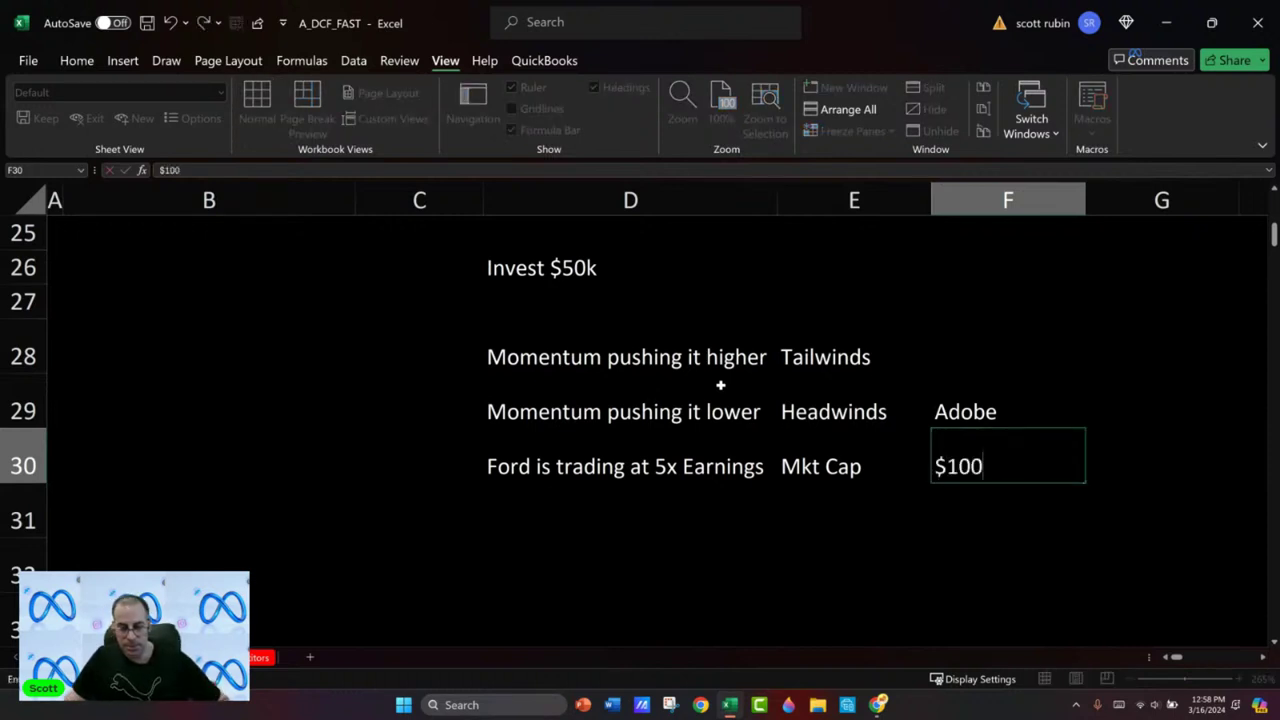
key(BackSpace)
key(BackSpace)
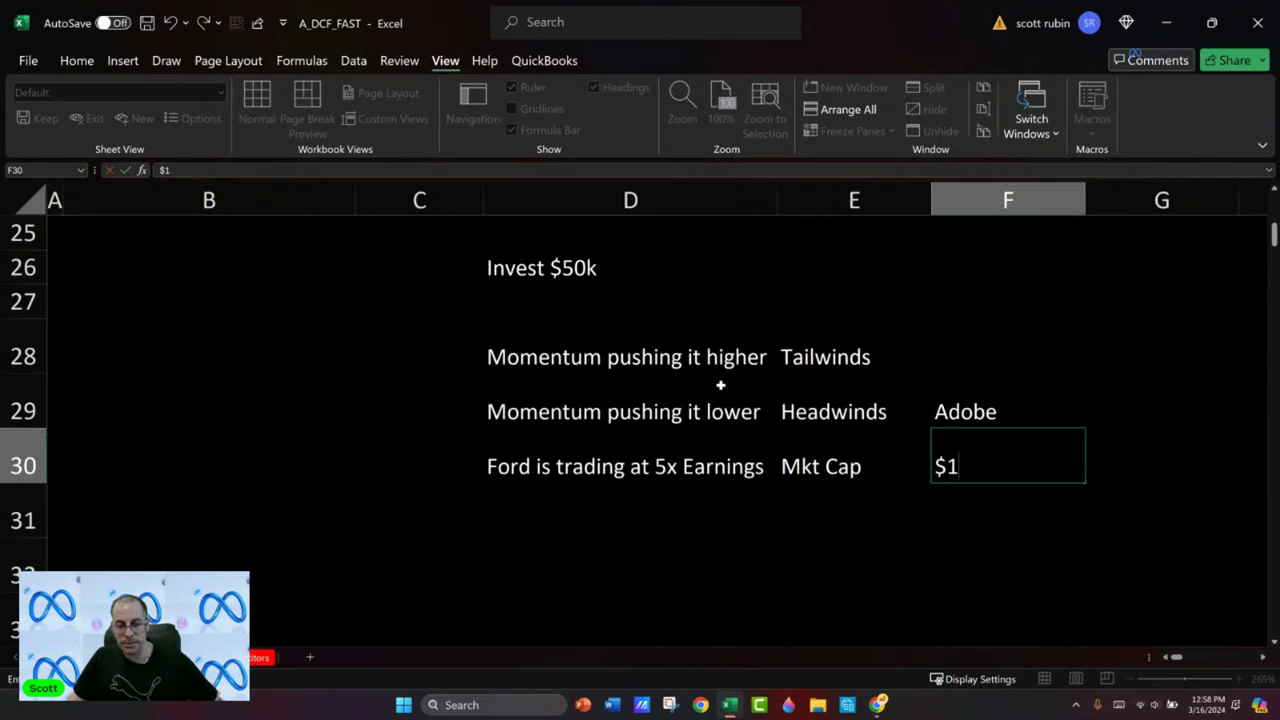
key(BackSpace)
text(500M)
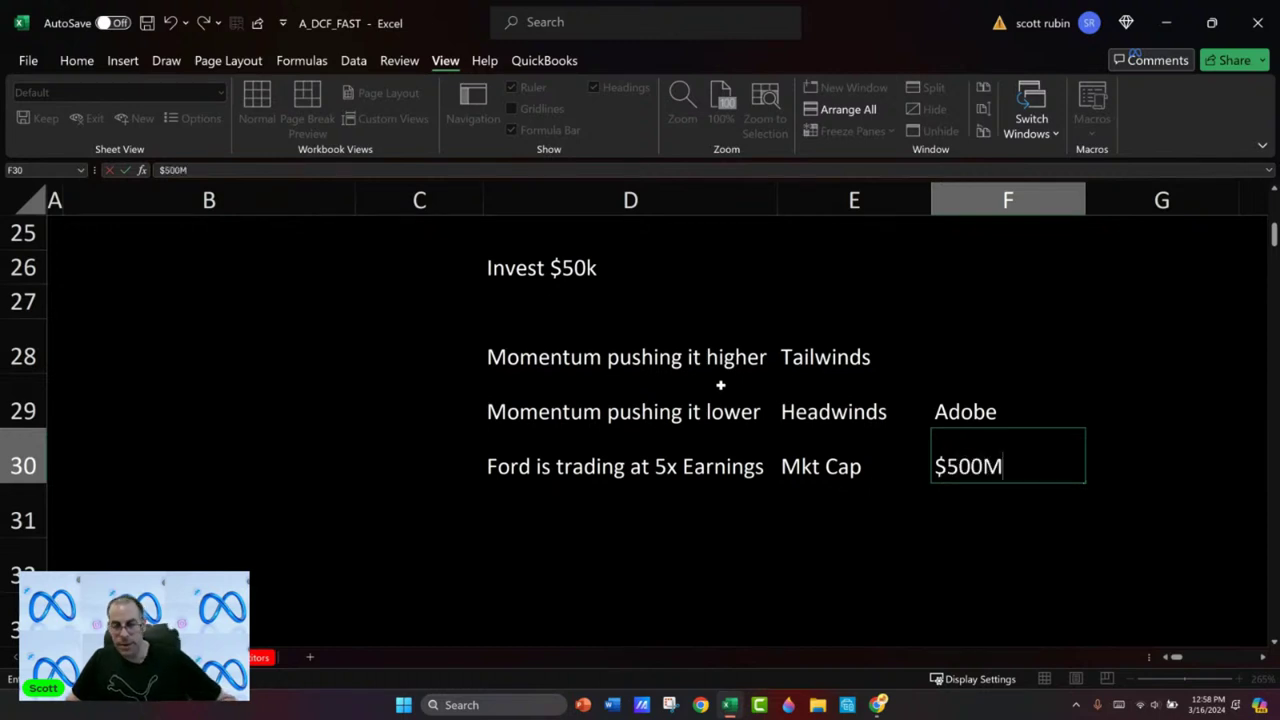
key(Return)
Add an Earnings label in E31 with a value of $100M in F31.
key(Left)
text(E)
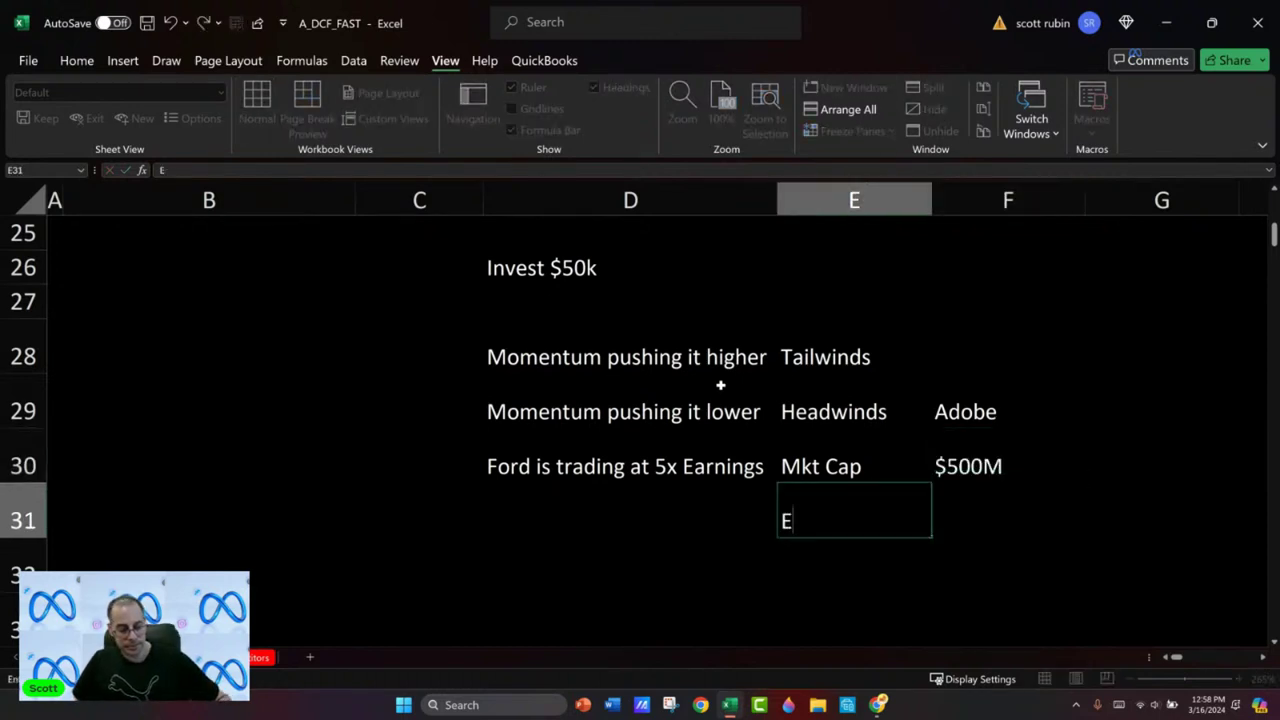
text(arnings)
key(Tab)
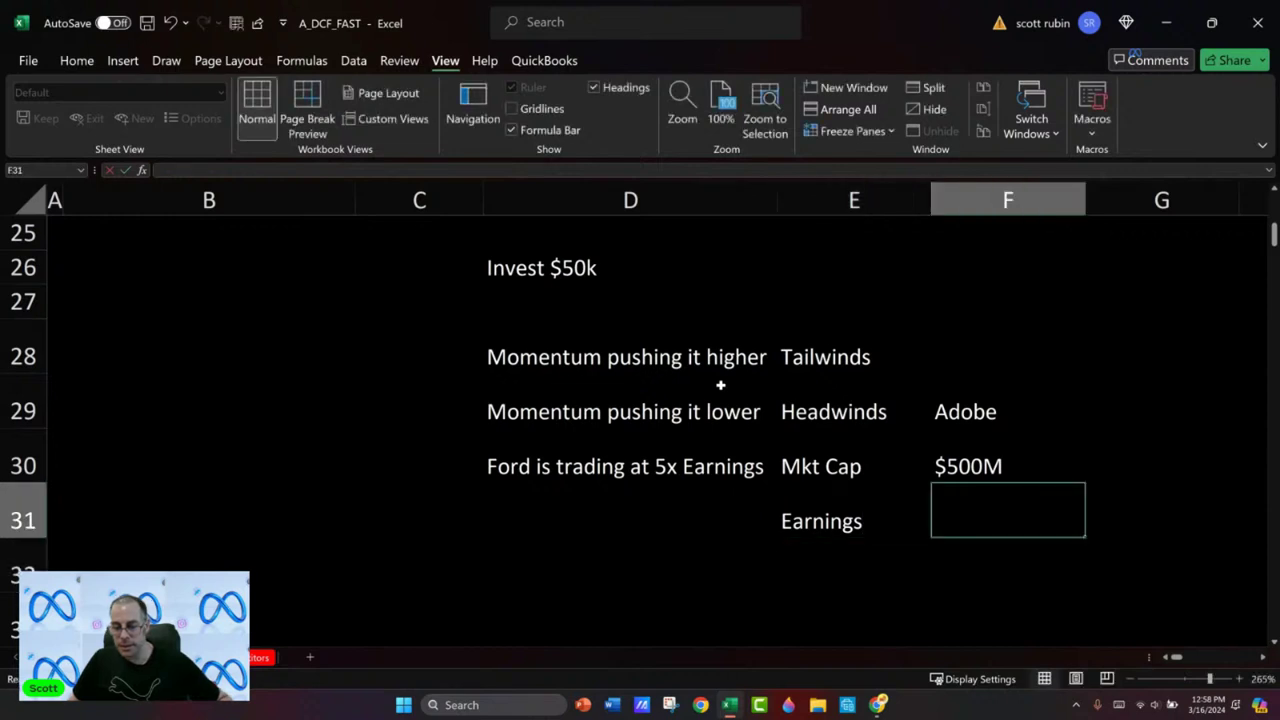
text($100M)
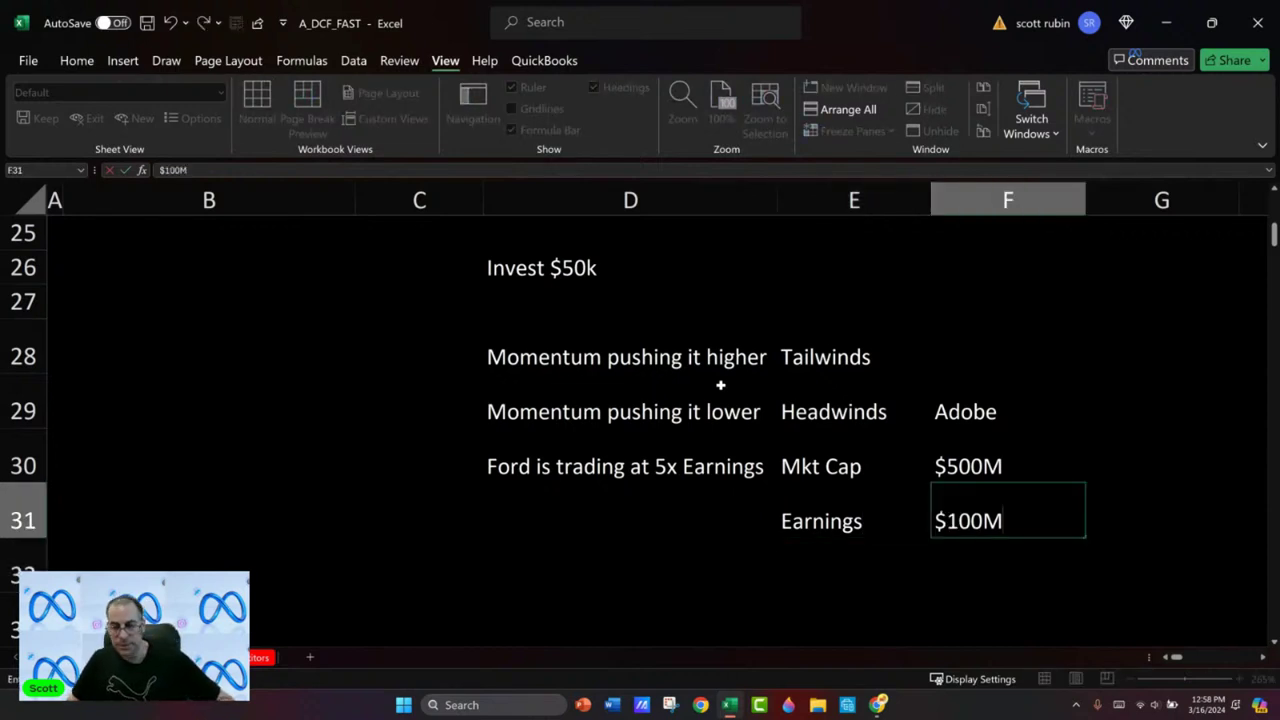
key(Return)
Review the $500M market cap and $100M earnings cells, ending beside the Mkt Cap row.
key(Left)
key(Up)
key(Up)
key(Right)
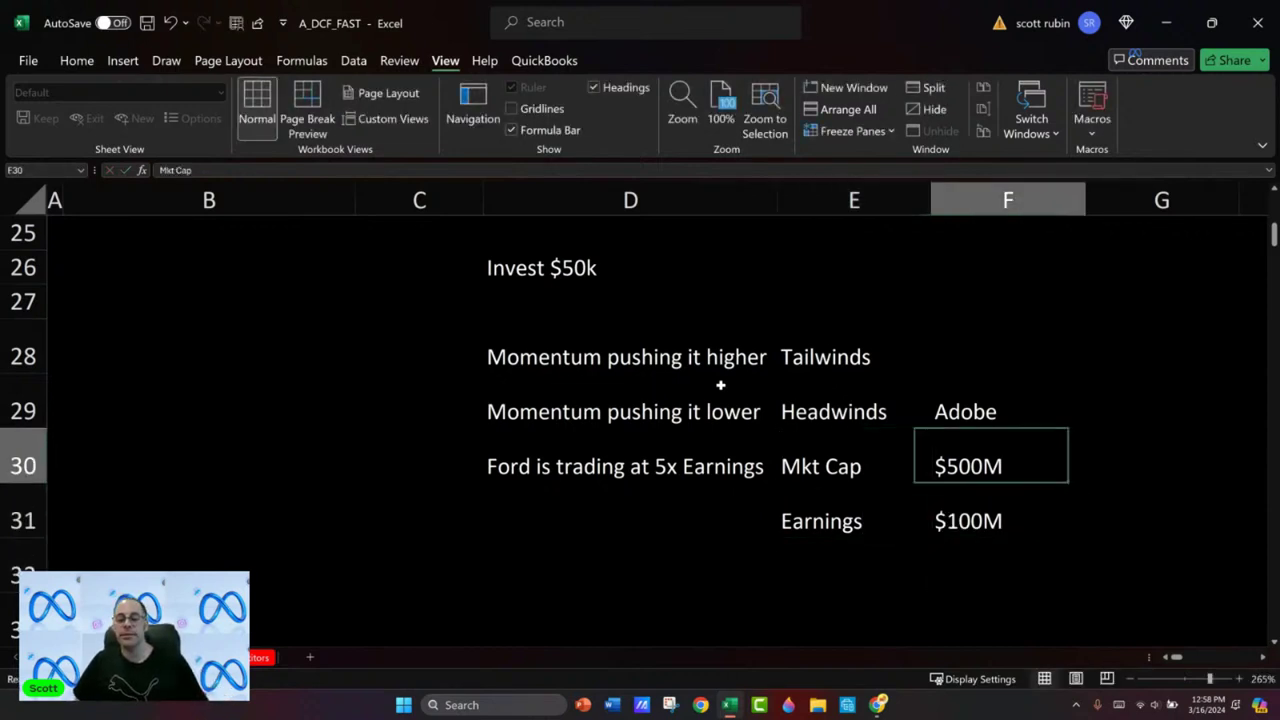
key(Down)
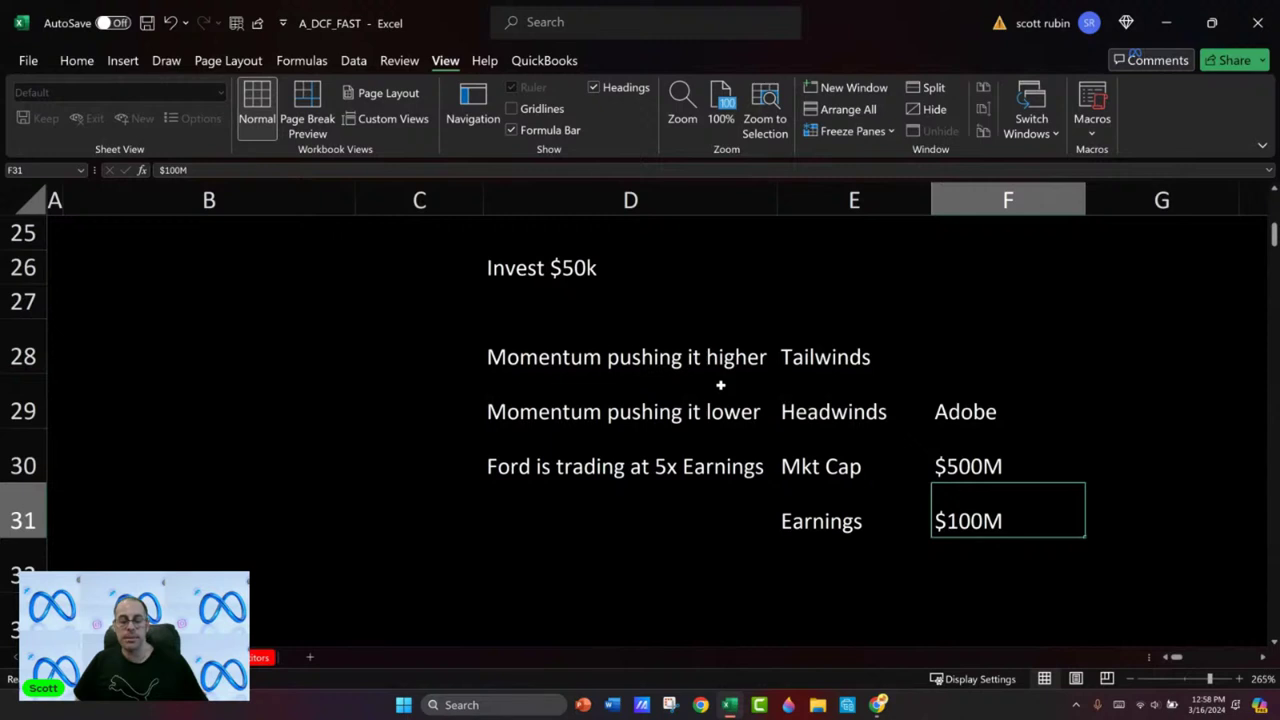
key(Up)
key(Down)
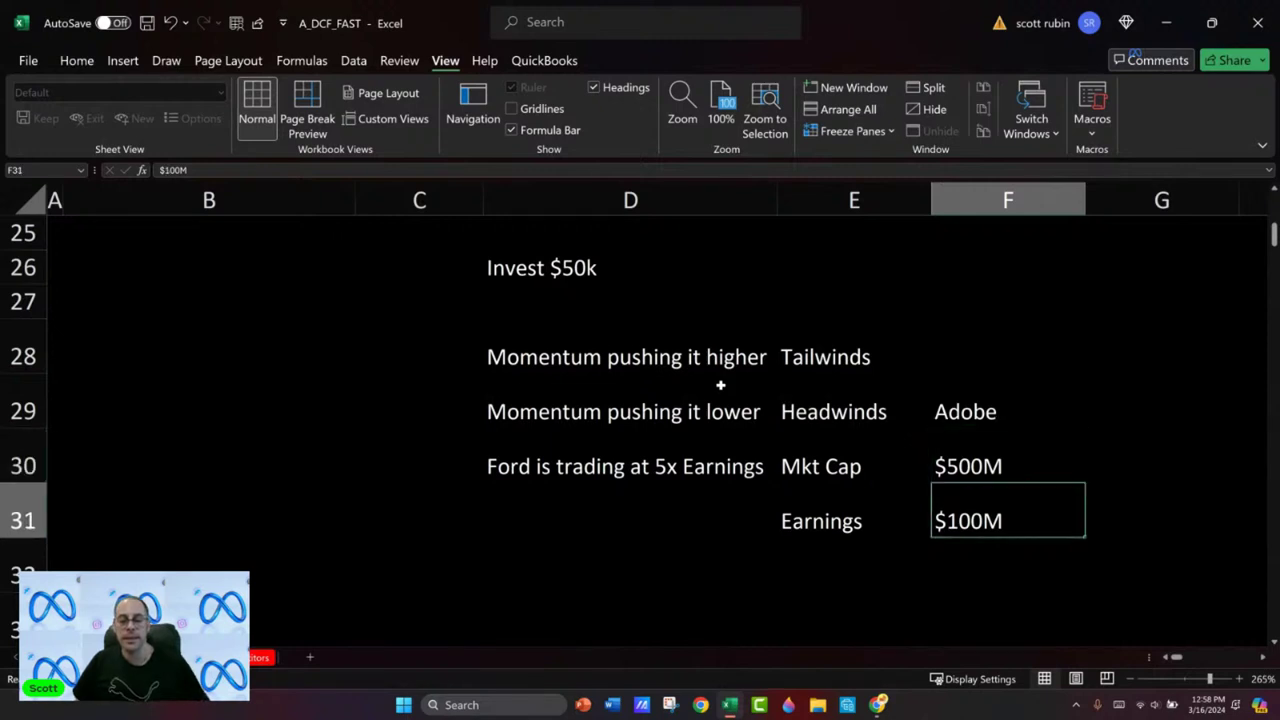
key(Left)
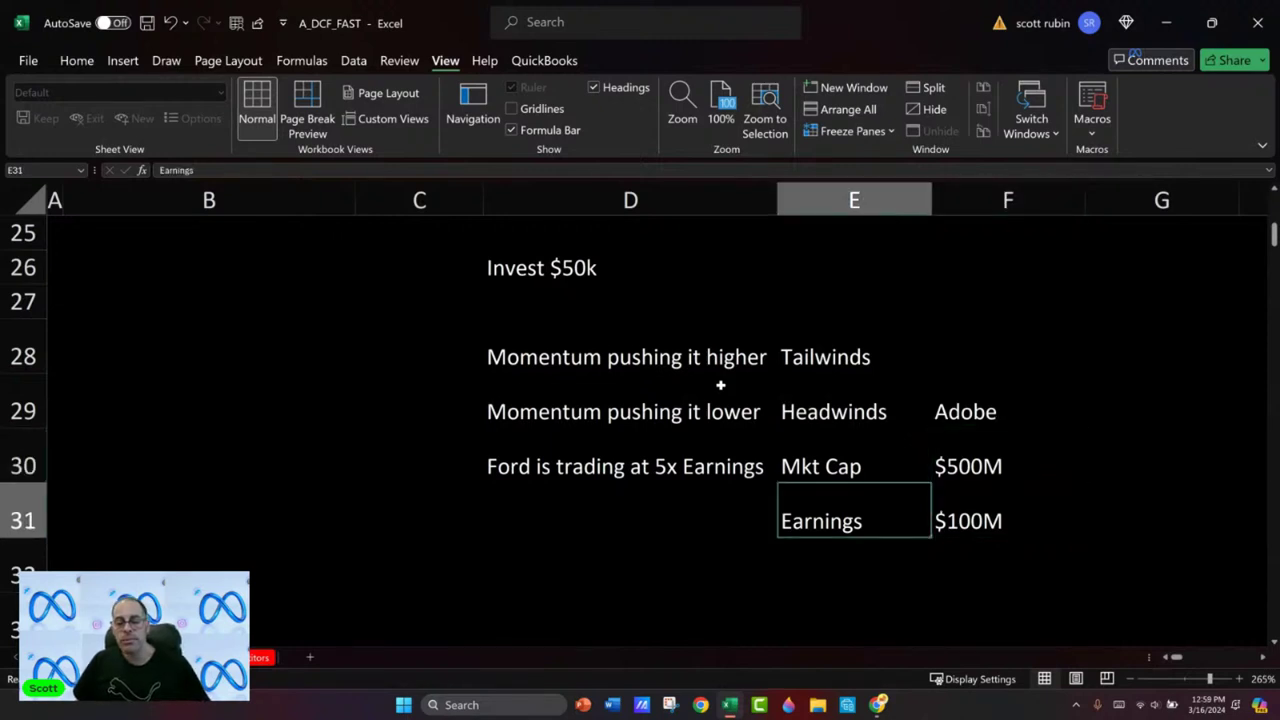
key(Up)
key(Right)
key(Right)
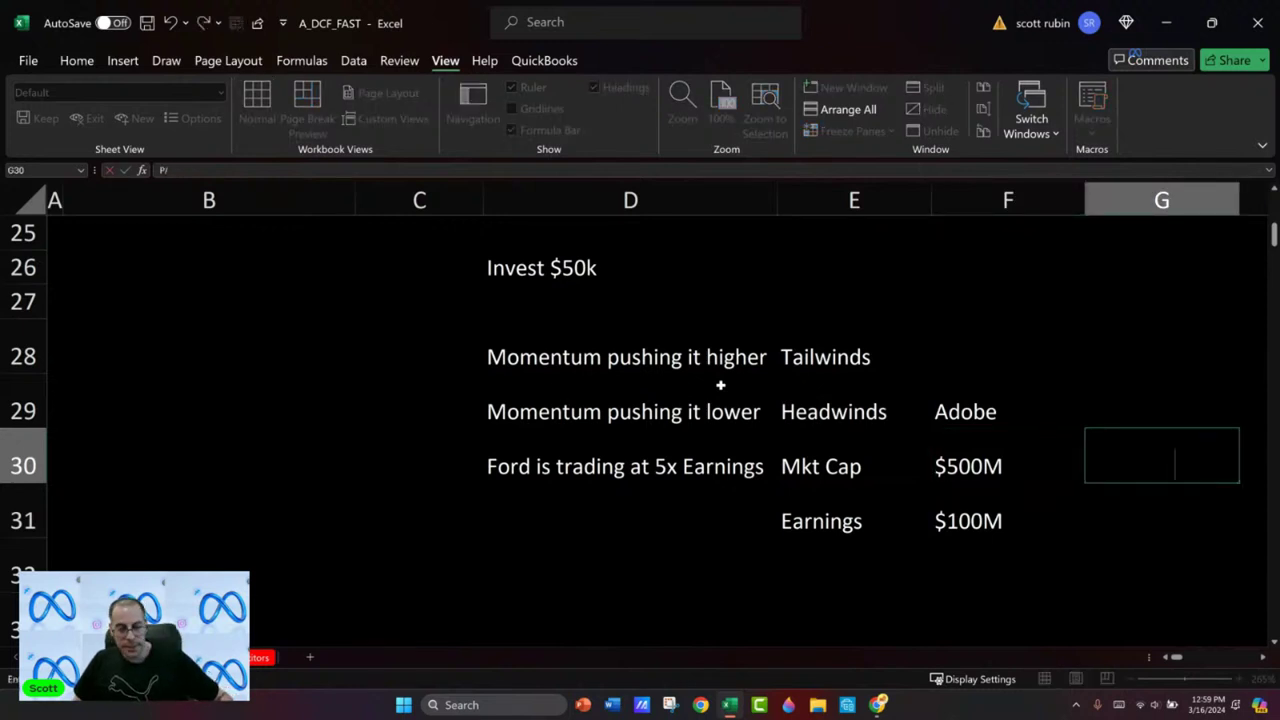
Paste the $500M market cap into G30 and copy the $100M earnings value, then cancel.
key(Left)
key(ctrl+c)
key(Right)
key(ctrl+v)
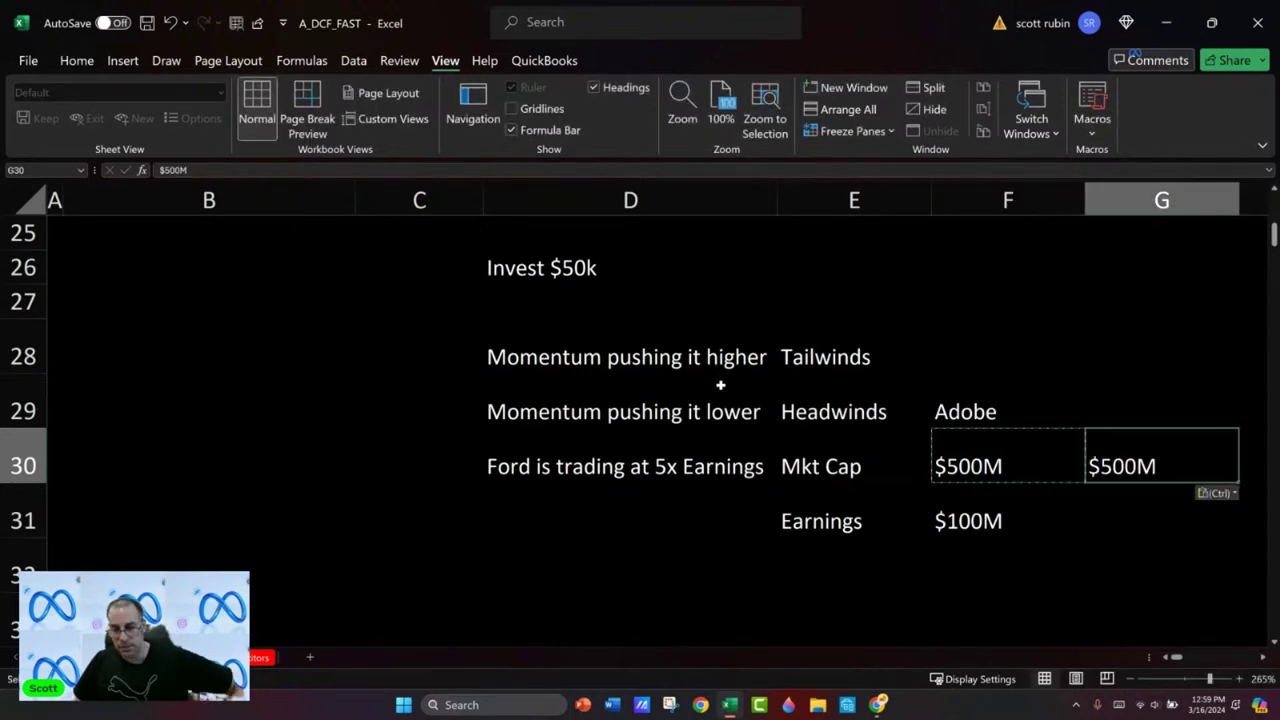
scroll(1169, 229, down, 1)
scroll(1169, 229, down, 5)
scroll(1163, 277, up, 7)
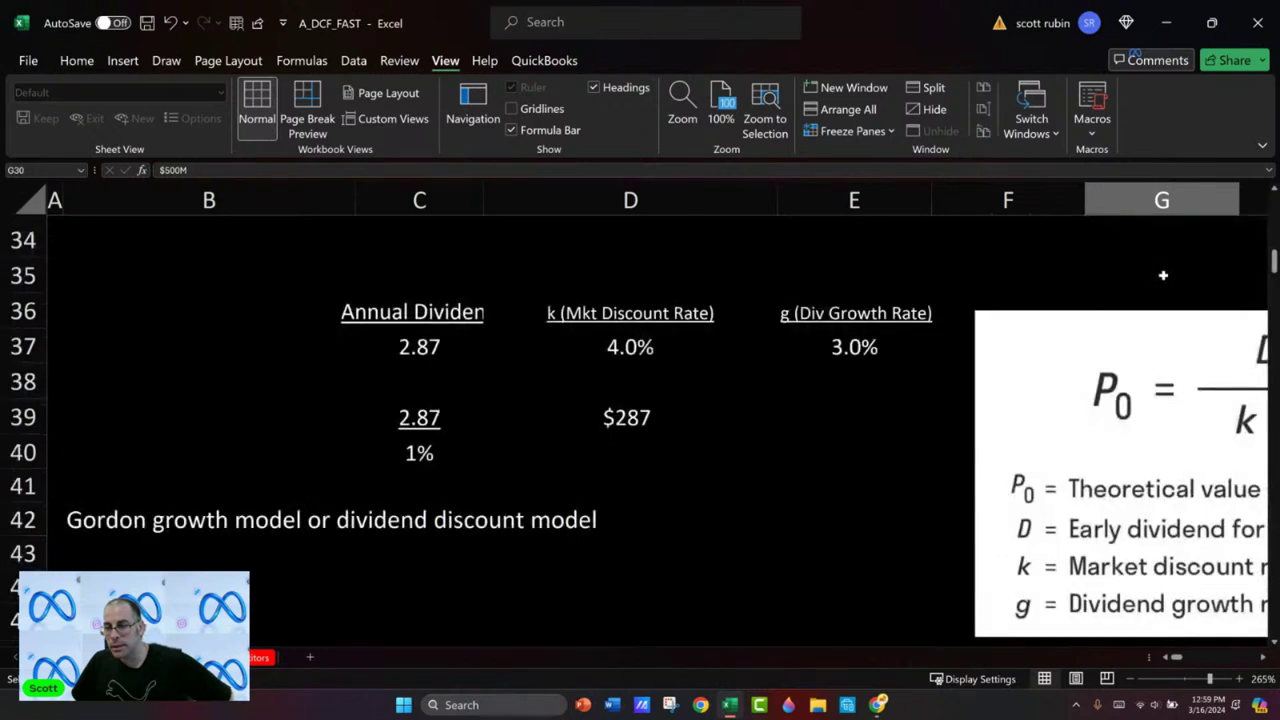
scroll(1205, 255, down, 3)
drag(1238, 200, 1172, 206)
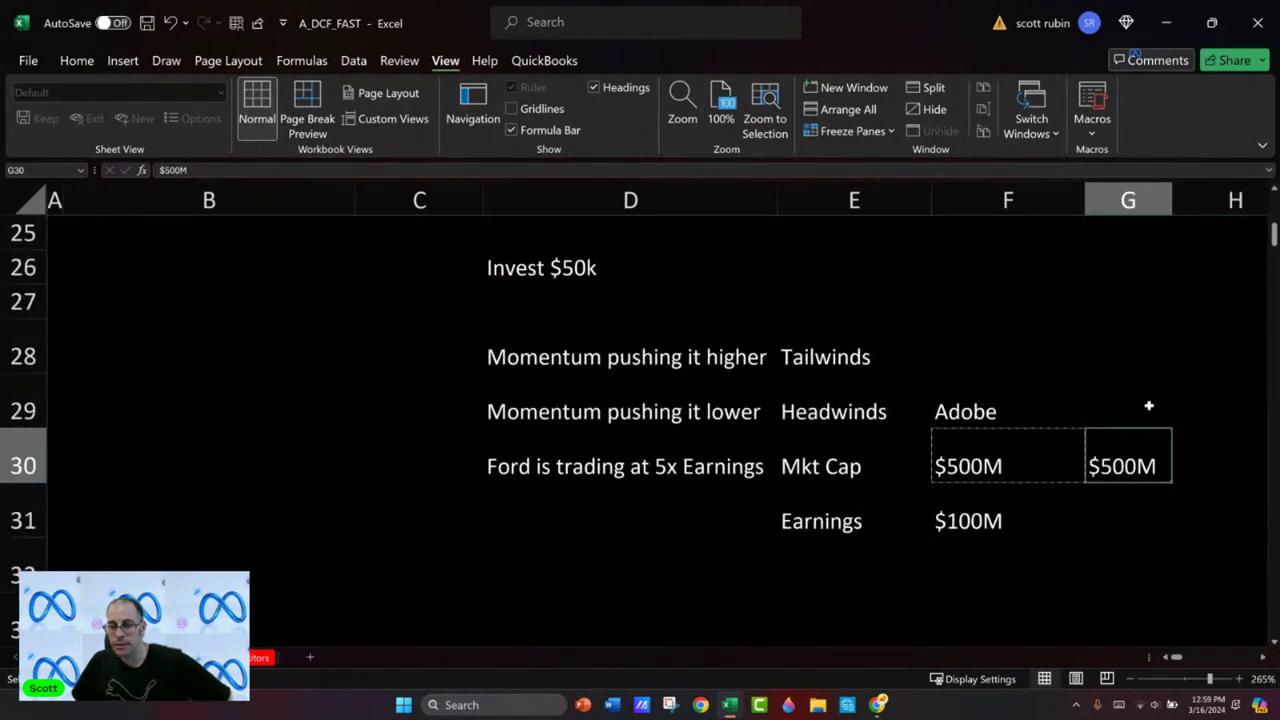
key(Left)
key(Down)
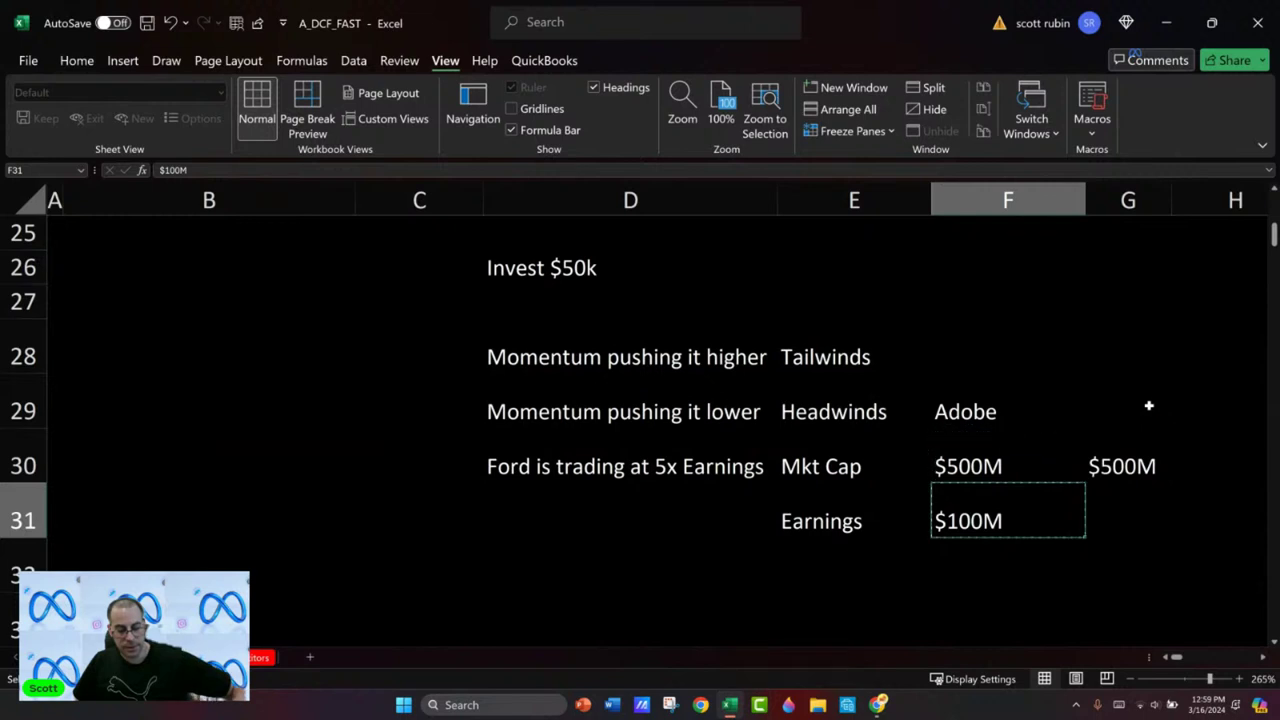
key(ctrl+c)
key(Right)
key(Up)
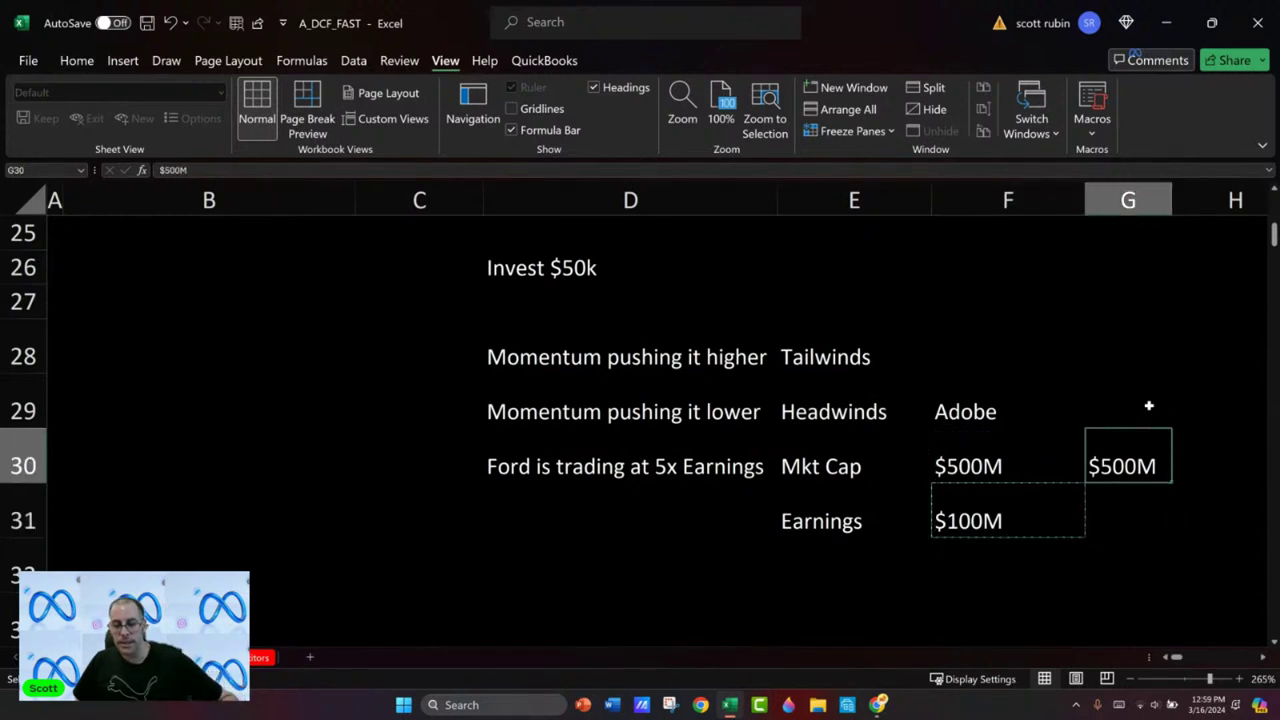
key(Escape)
Enter P in G30, copy it to G31 as S, and underline the P.
text(P)
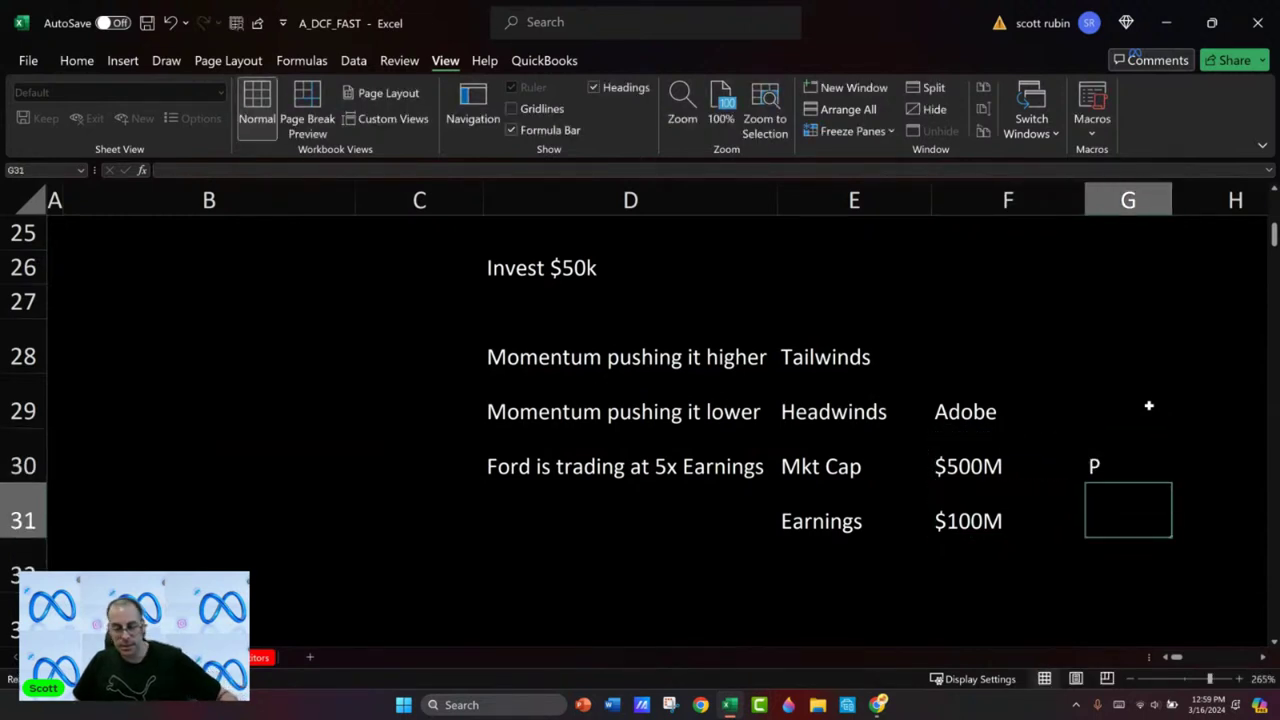
key(Up)
key(ctrl+c)
key(Down)
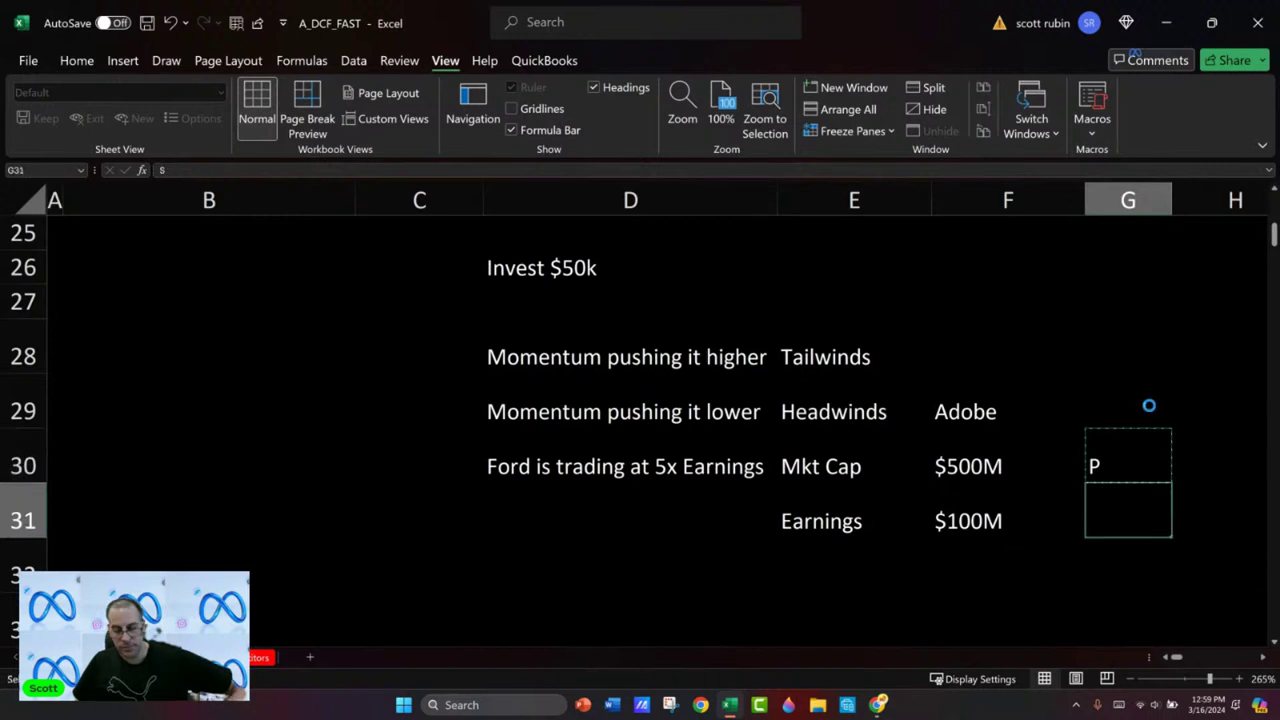
key(ctrl+v)
text(S)
key(Return)
key(Up)
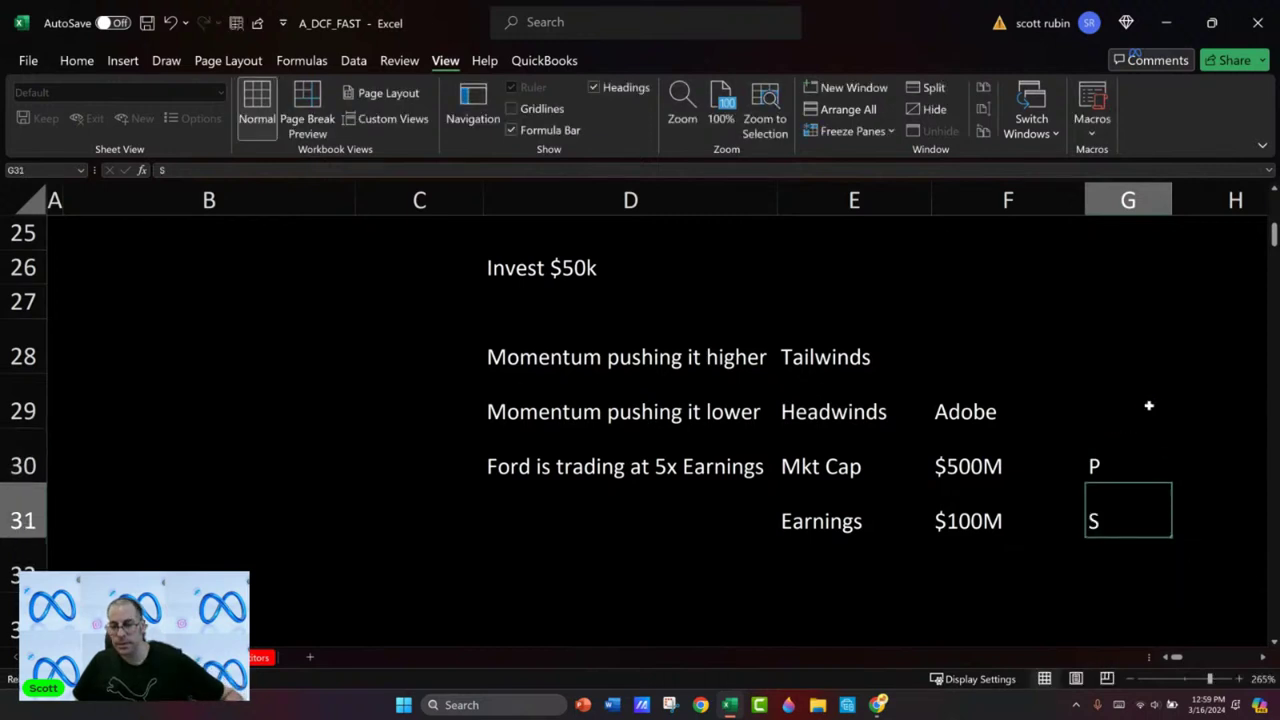
key(Up)
key(ctrl+u)
Replace the S in G31 with E beside the earnings.
key(Down)
key(Down)
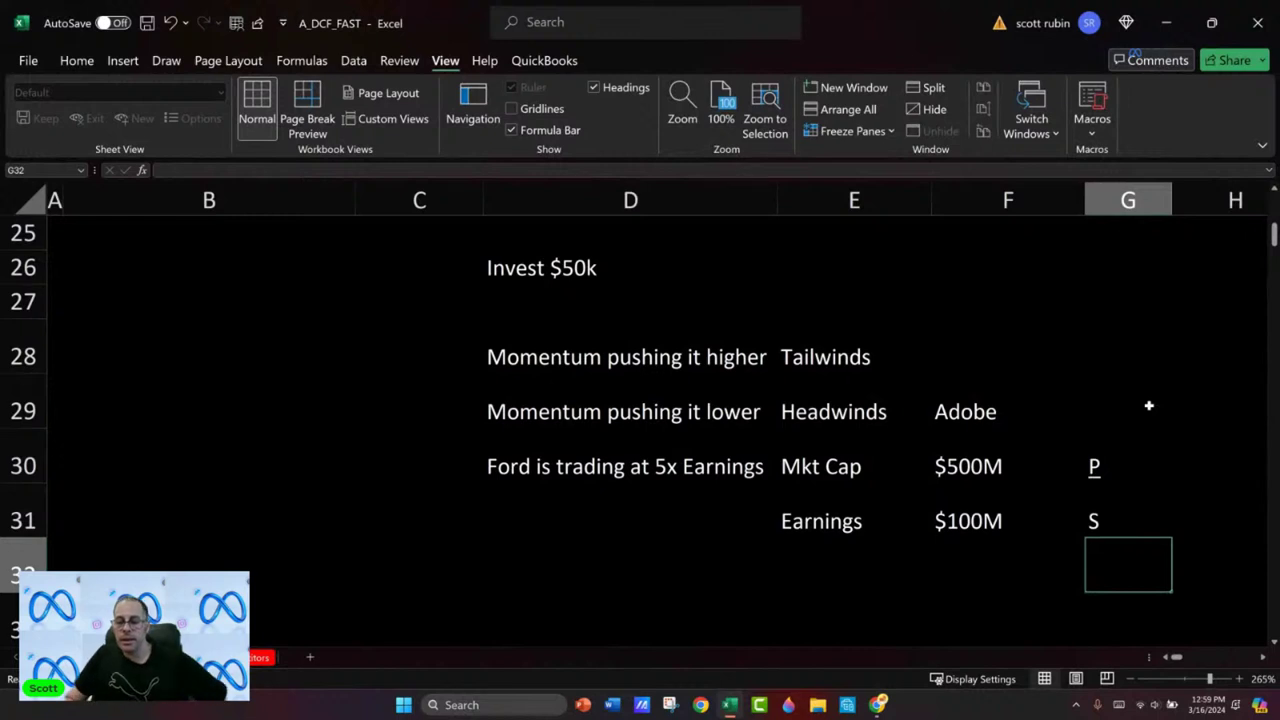
key(Up)
text(E)
key(Return)
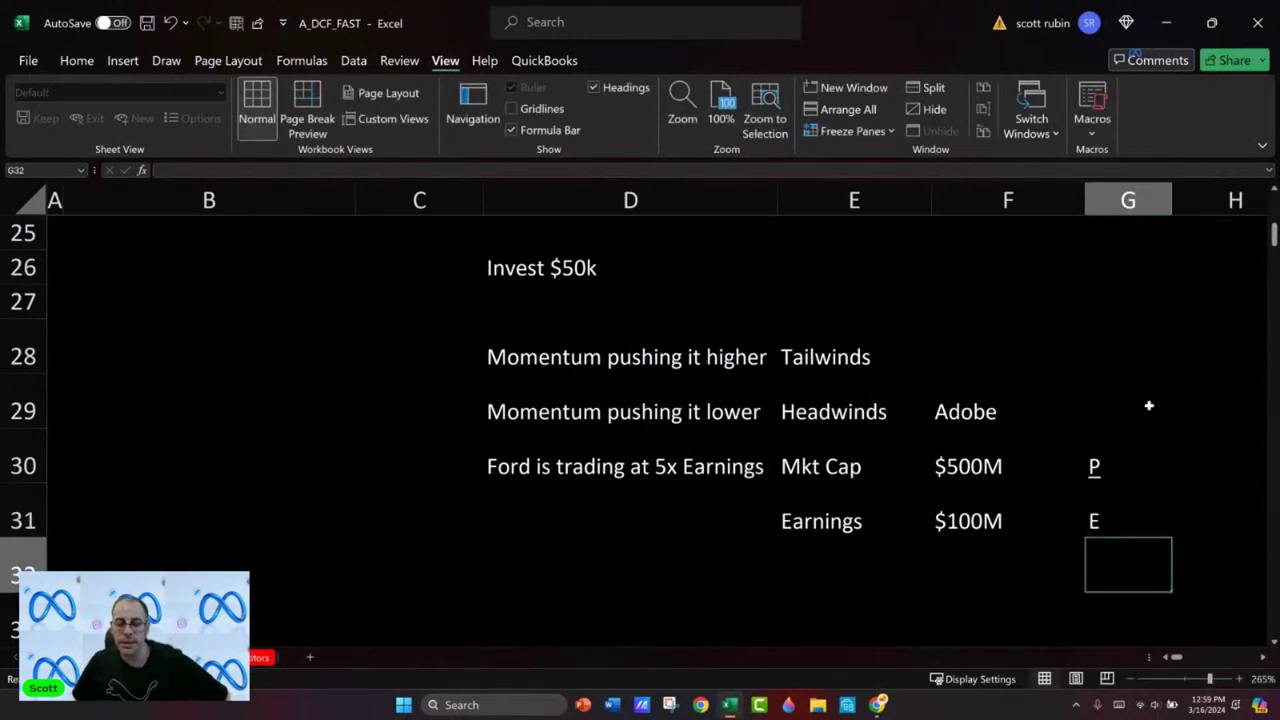
key(Up)
key(Left)
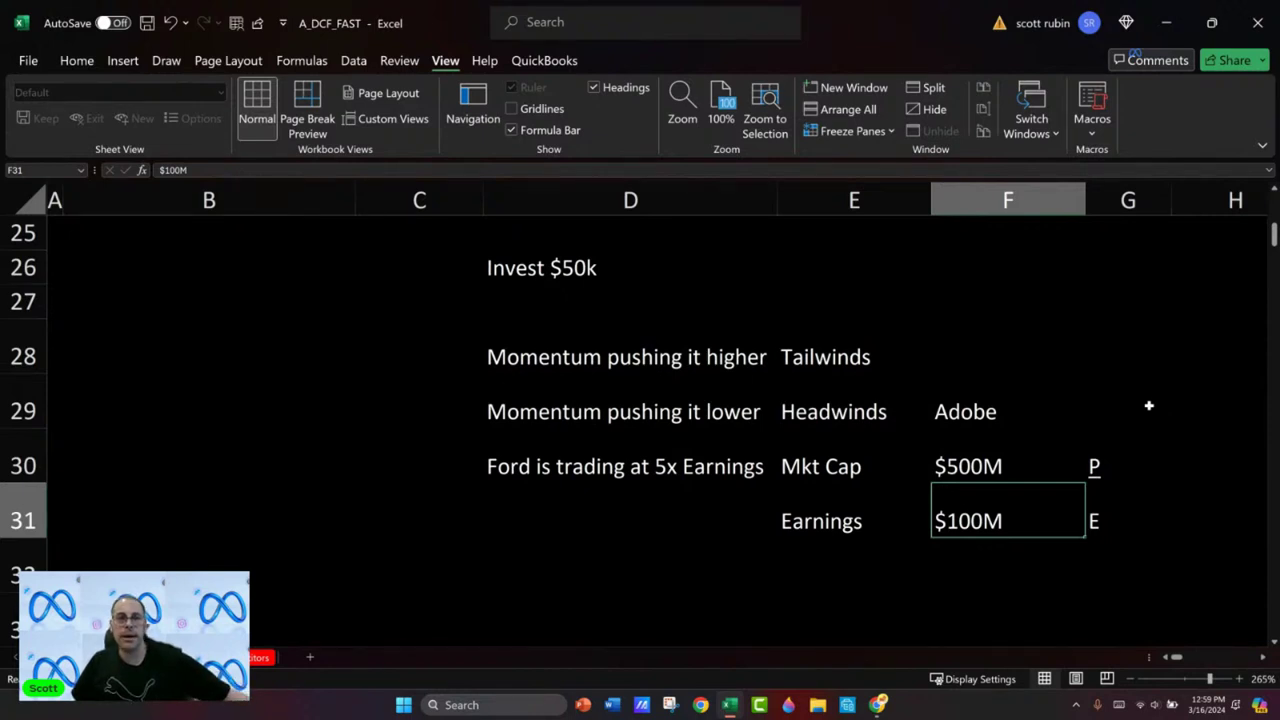
Replace the $500M market cap in F30 with $1Bn.
key(Up)
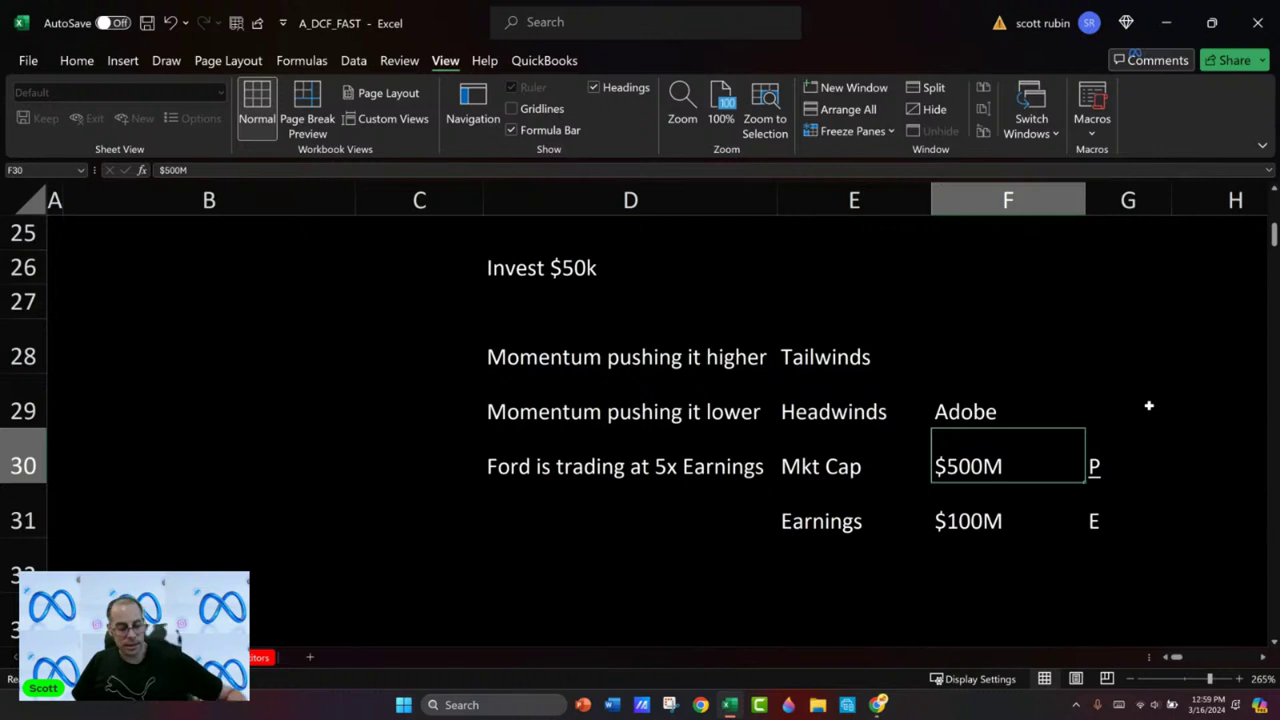
text(10)
key(Return)
key(Up)
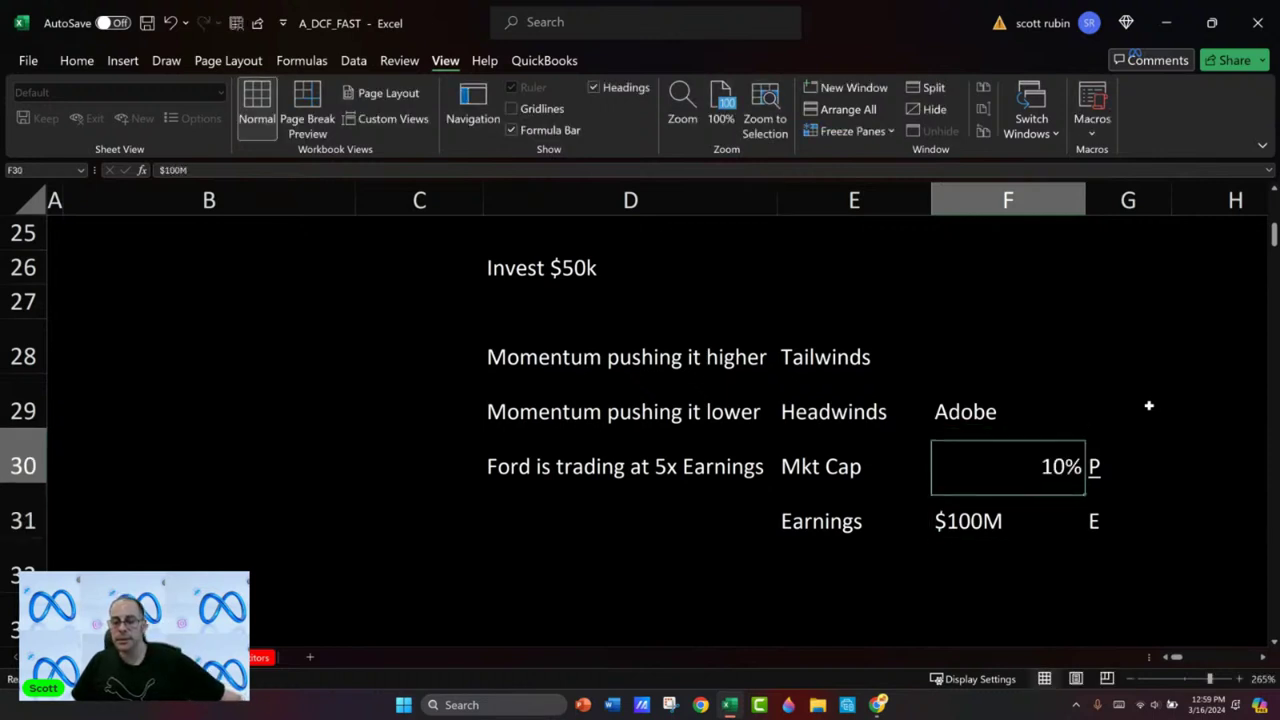
key(Down)
key(Up)
text($1)
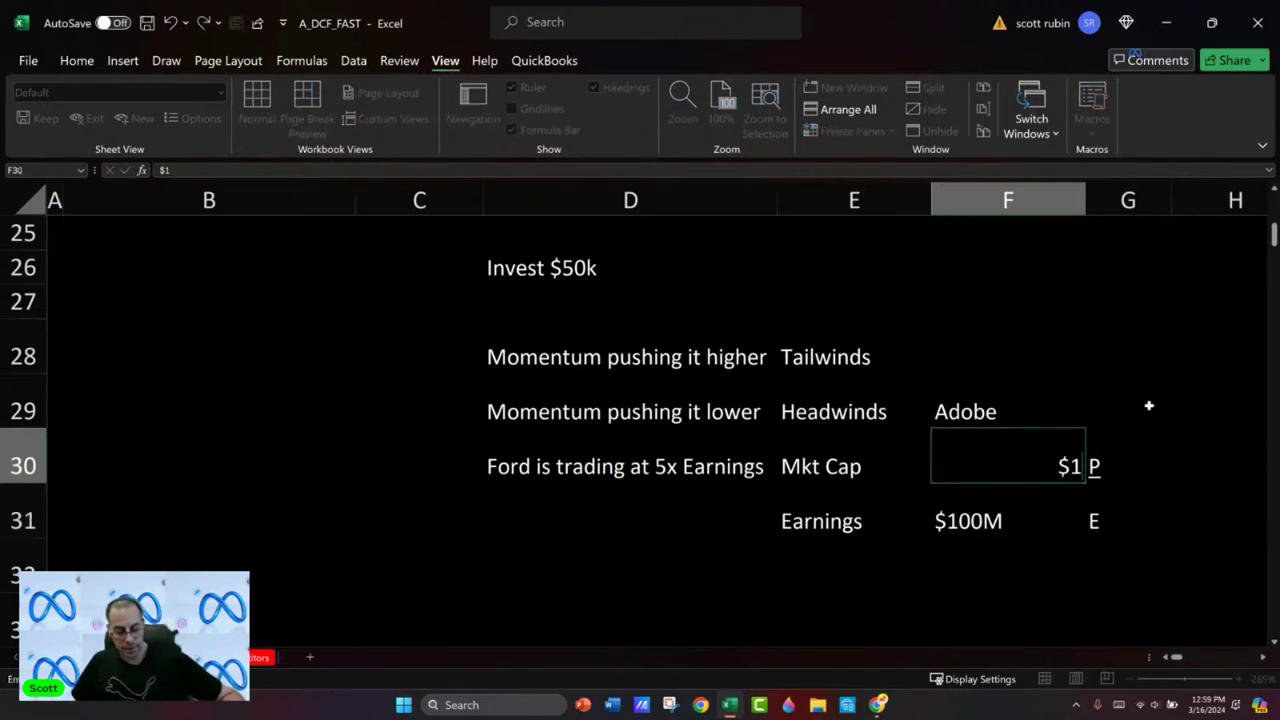
text(Bn)
key(Return)
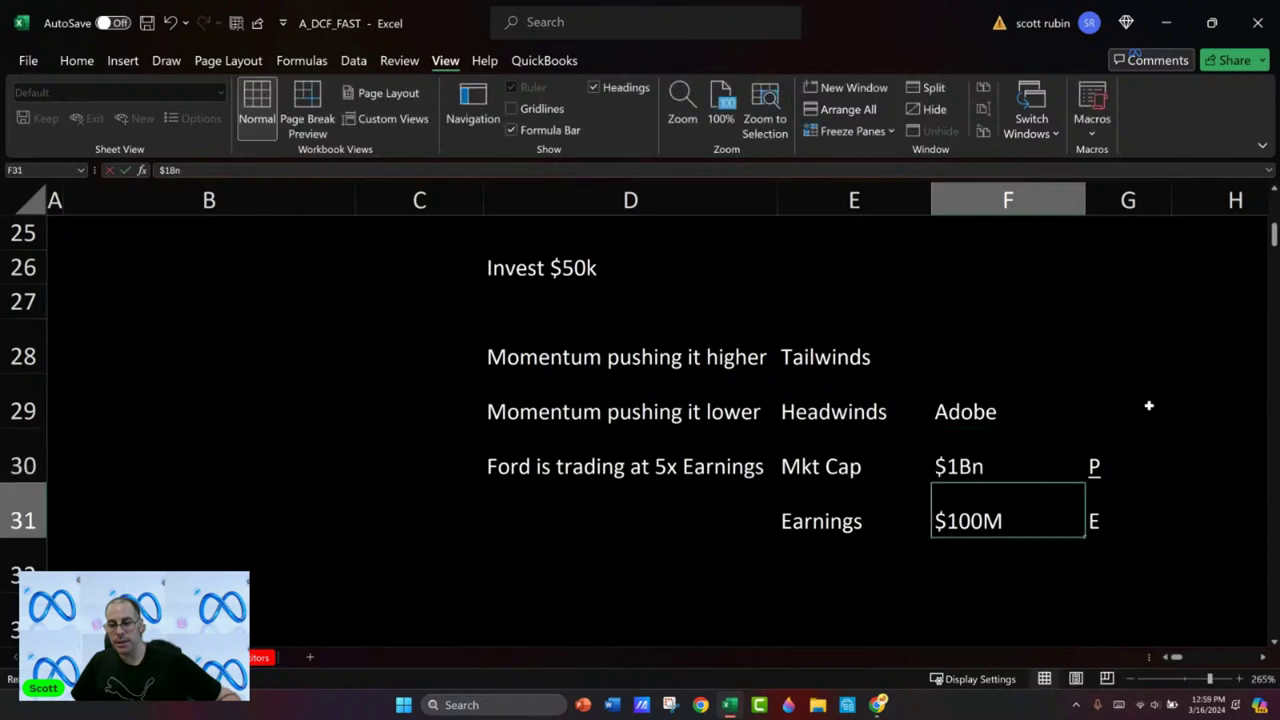
Correct the market cap entry to read $1BN.
key(Up)
key(F2)
key(BackSpace)
text(N)
key(Return)
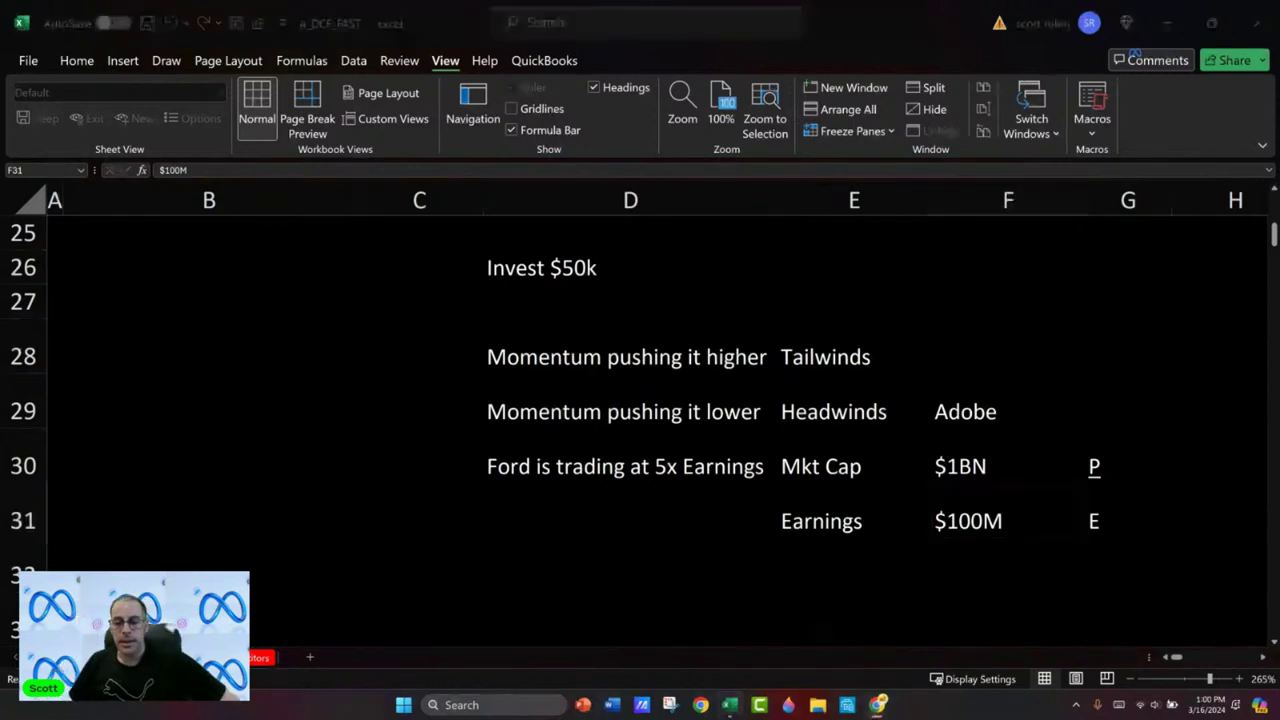
key(Left)
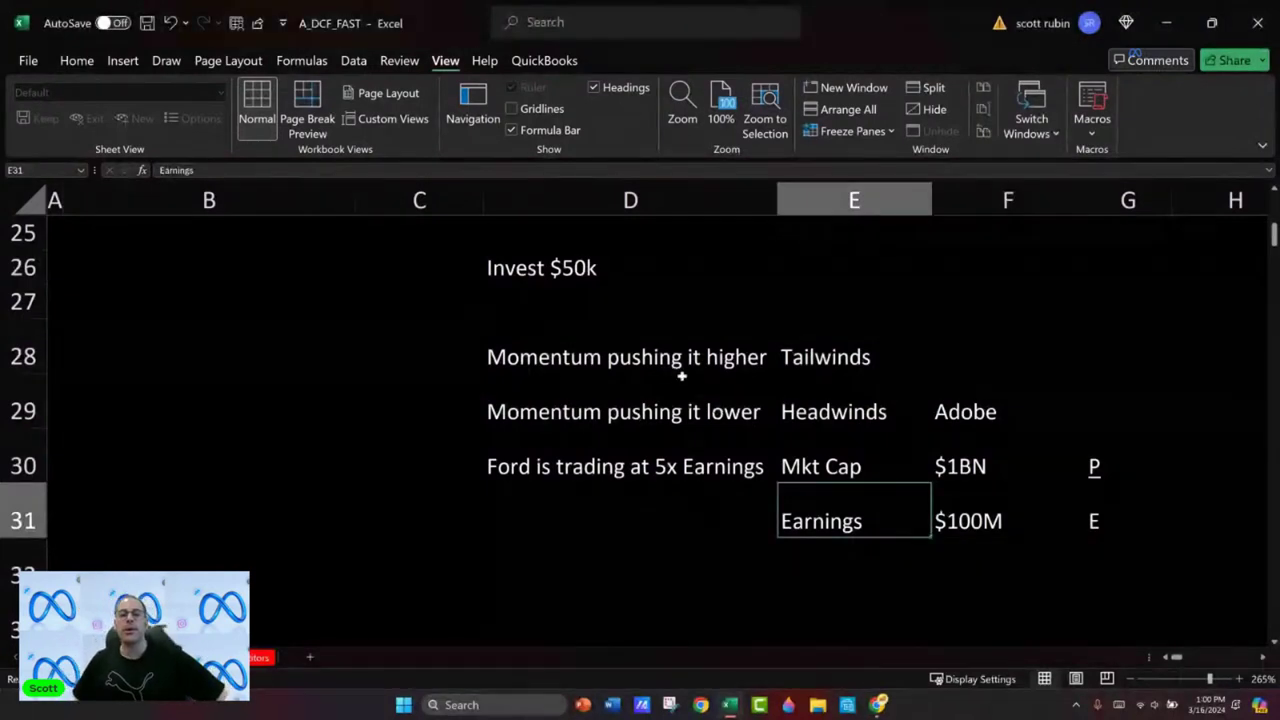
scroll(632, 357, down, 1)
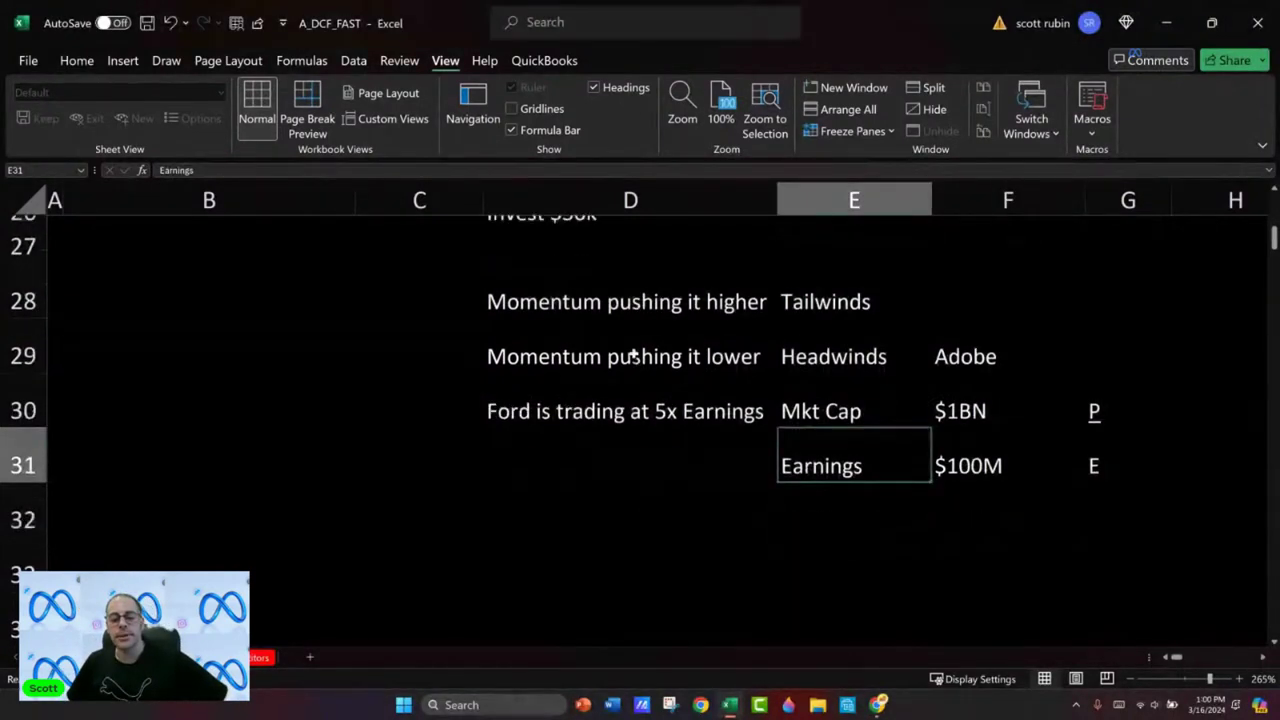
click(655, 457)
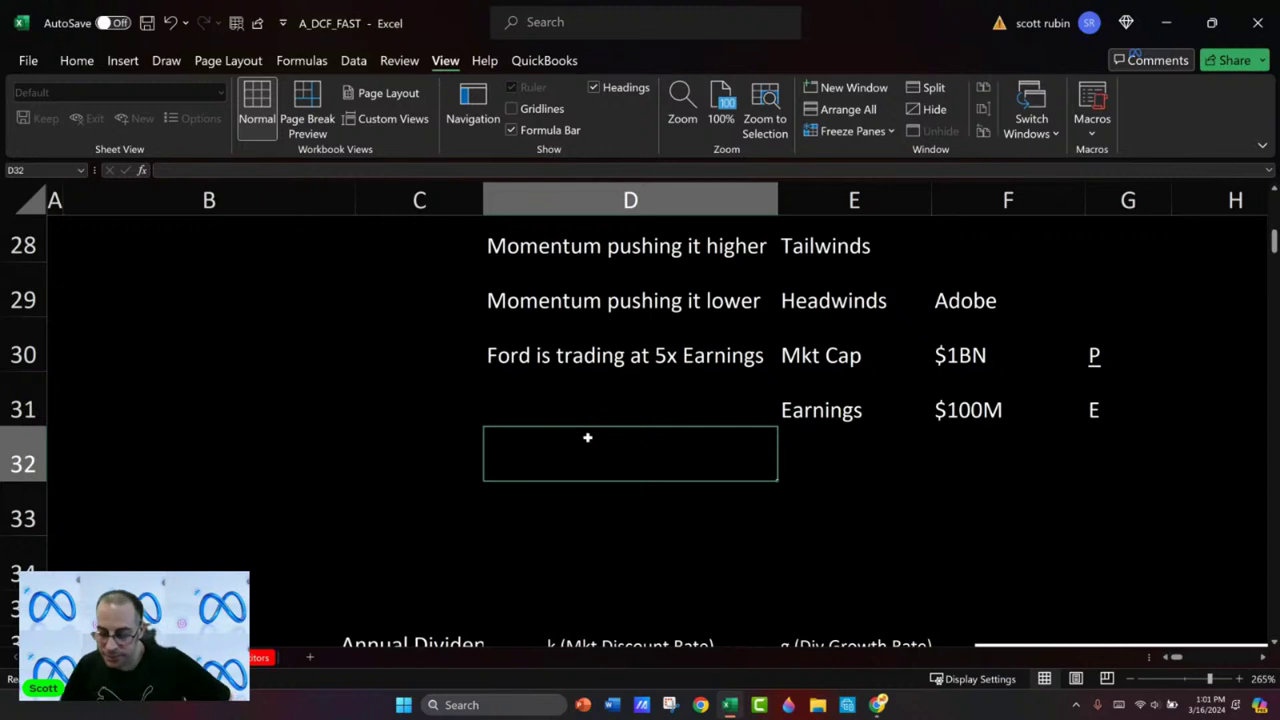
Move up to the Momentum notes in D28 and return to the inflation-rate search results.
key(Up)
key(Up)
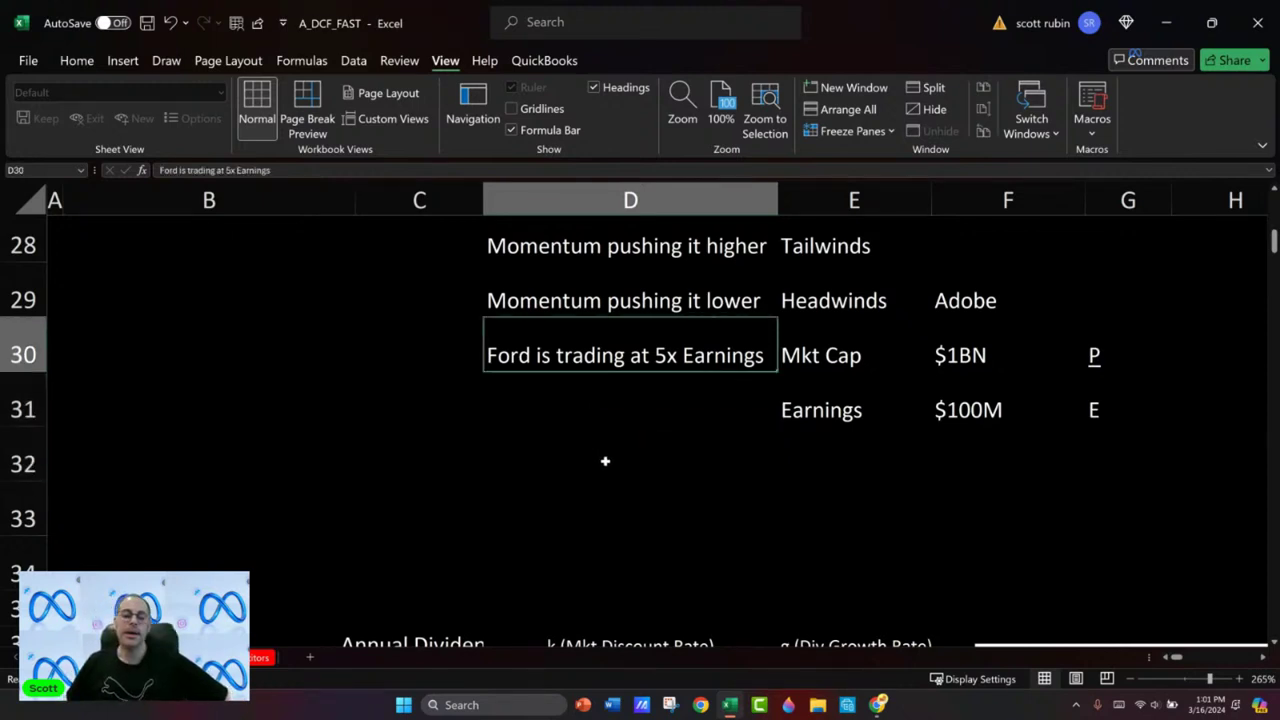
key(Up)
key(Up)
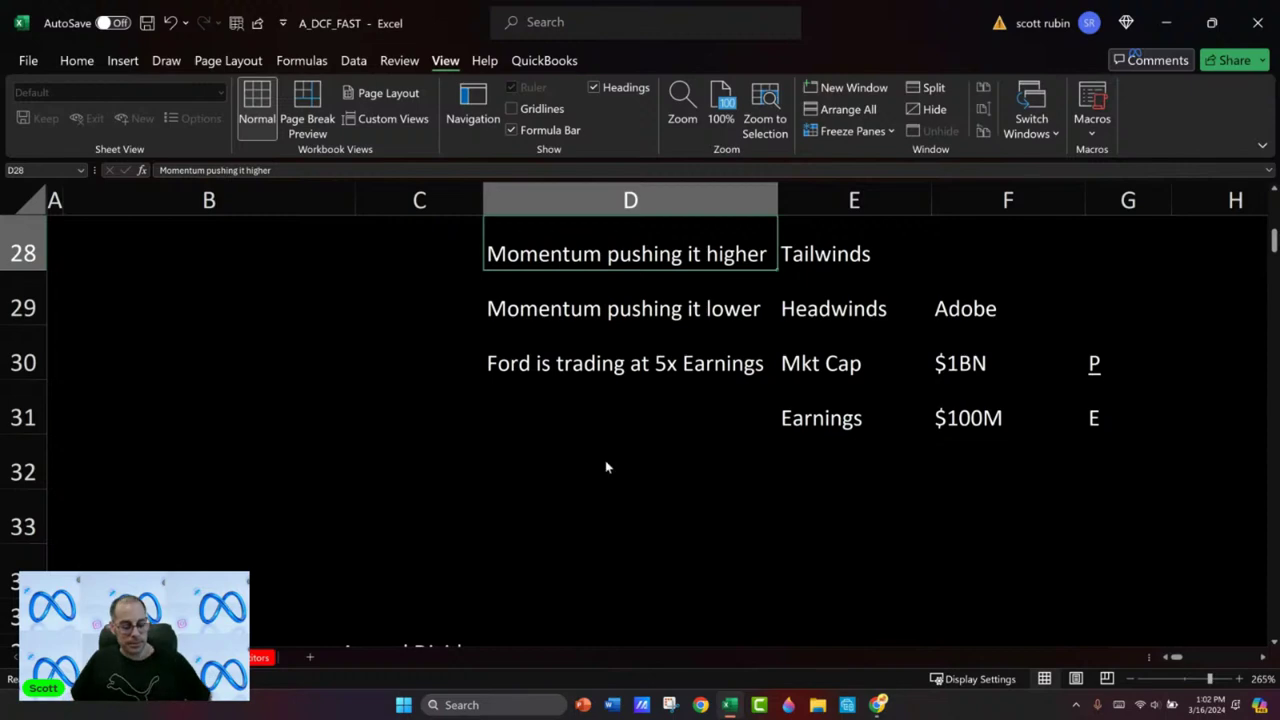
key(alt+Tab)
key(alt+Tab)
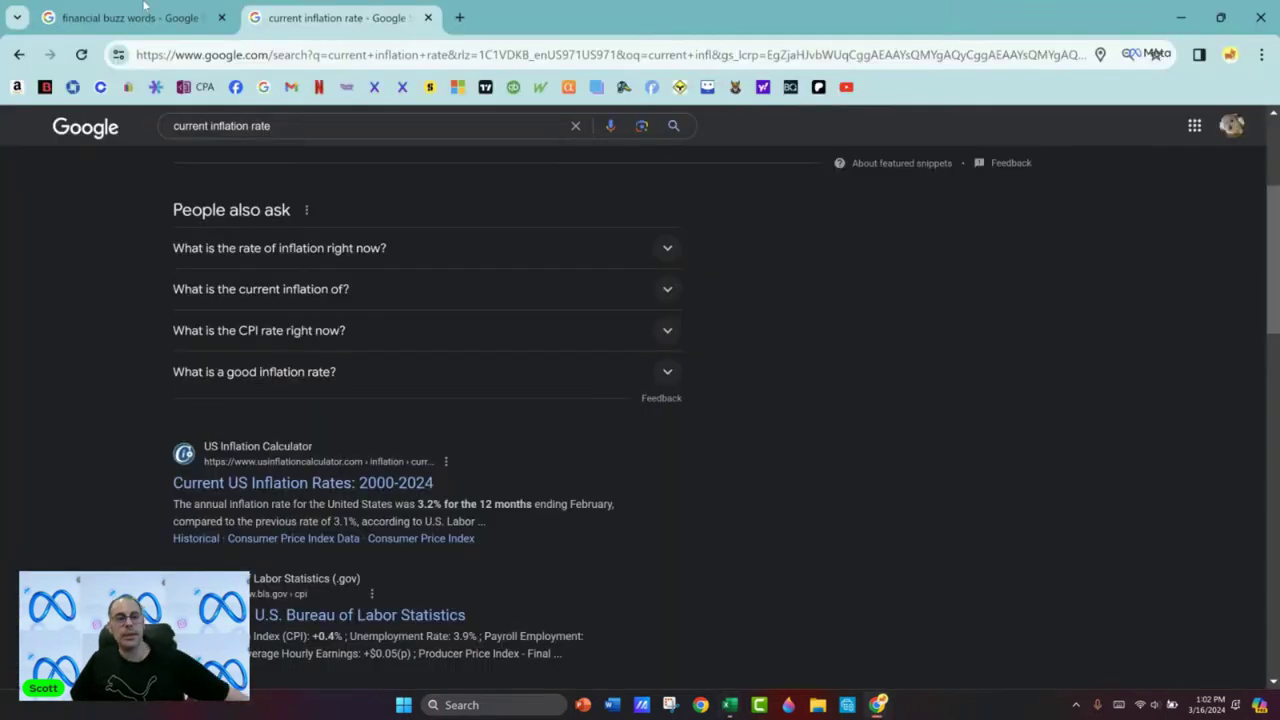
Search Google for 'terminology to lead people to the answer'.
click(471, 60)
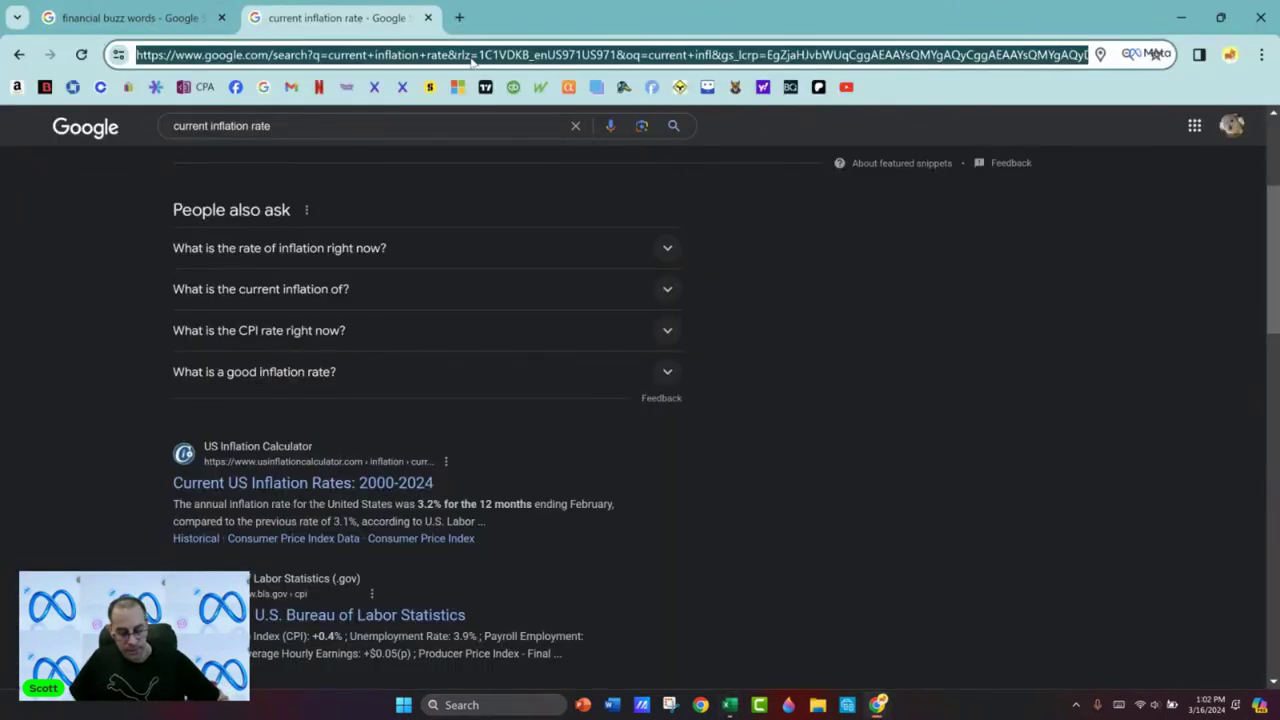
text(terminolo)
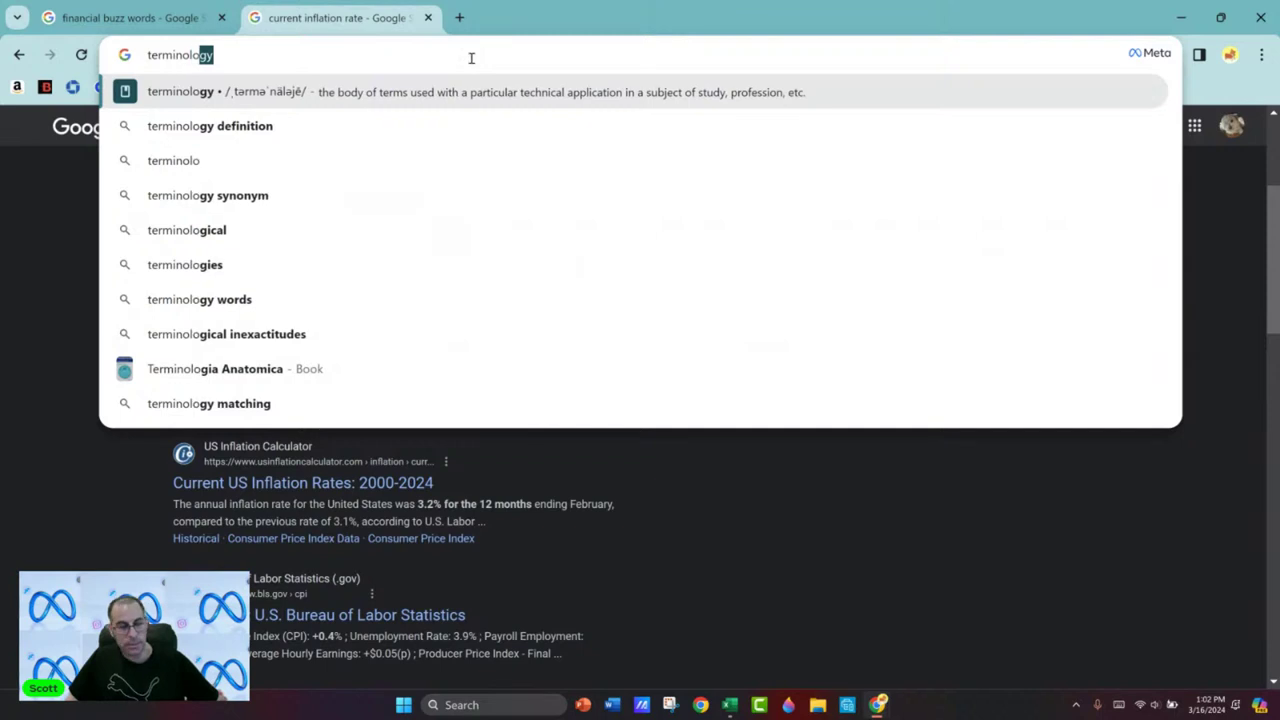
text(gy t)
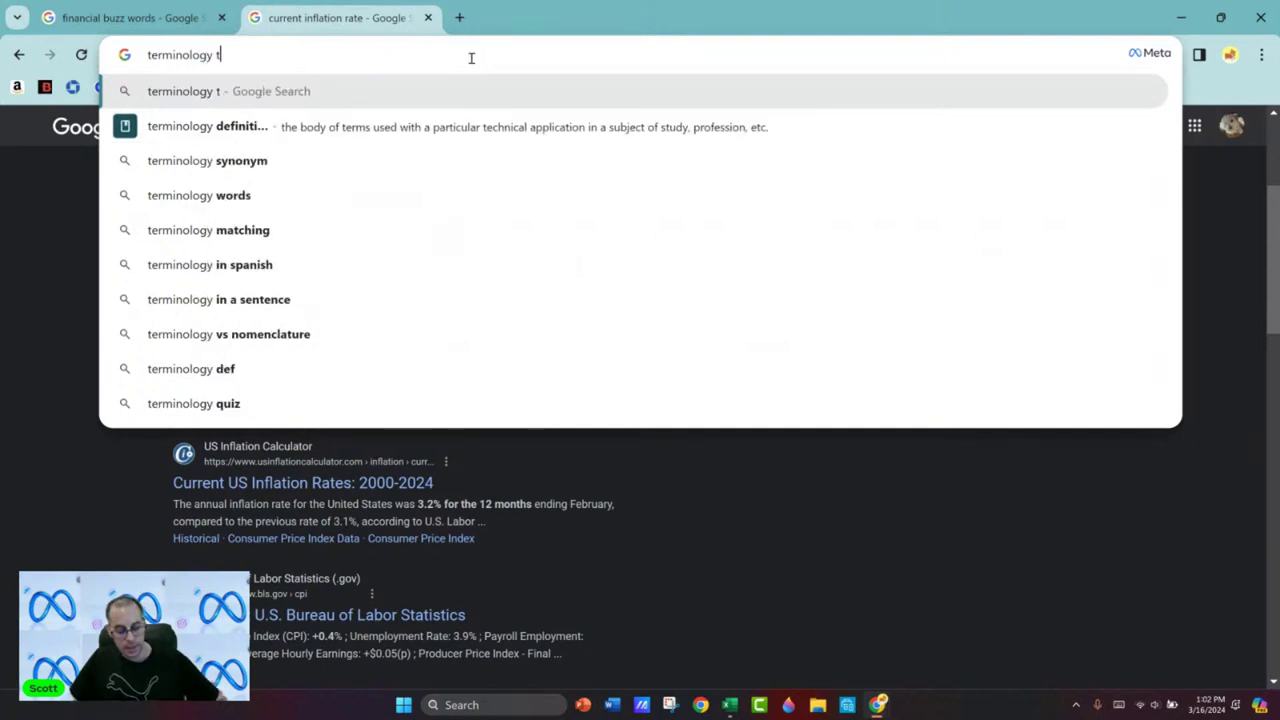
text(o help people)
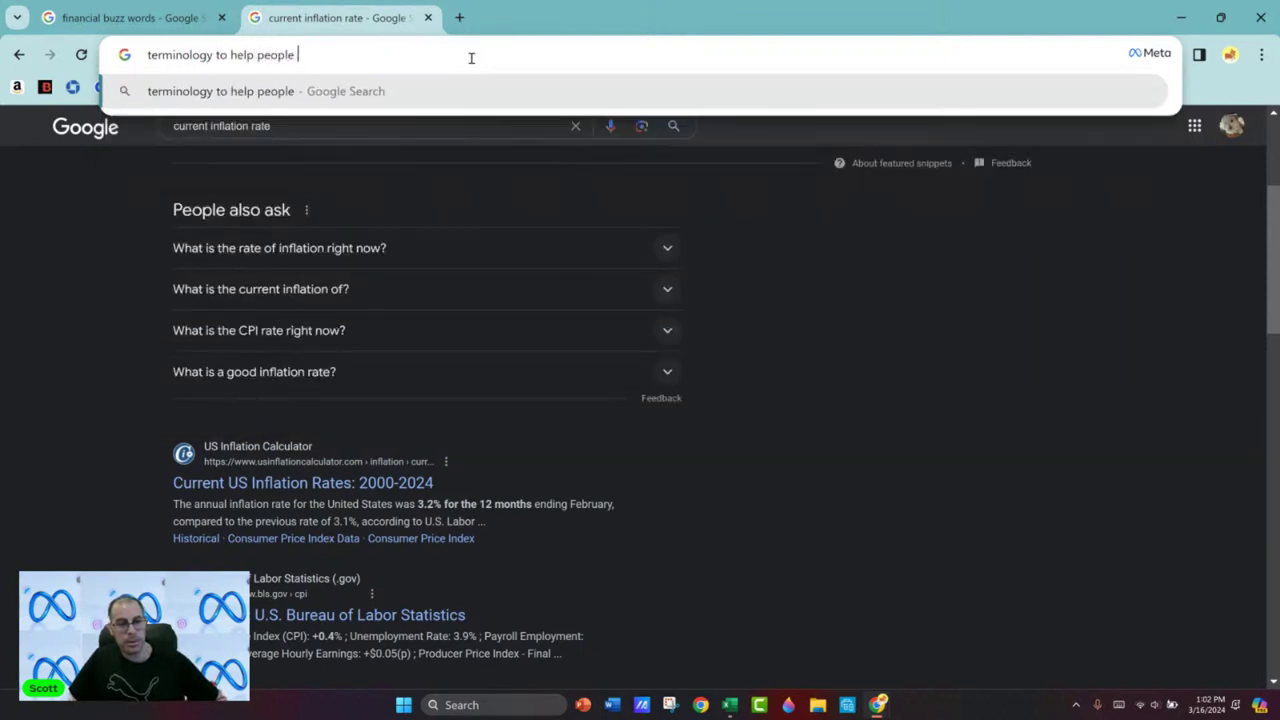
key(BackSpace)
key(BackSpace)
key(BackSpace)
key(BackSpace)
key(BackSpace)
key(BackSpace)
key(BackSpace)
key(BackSpace)
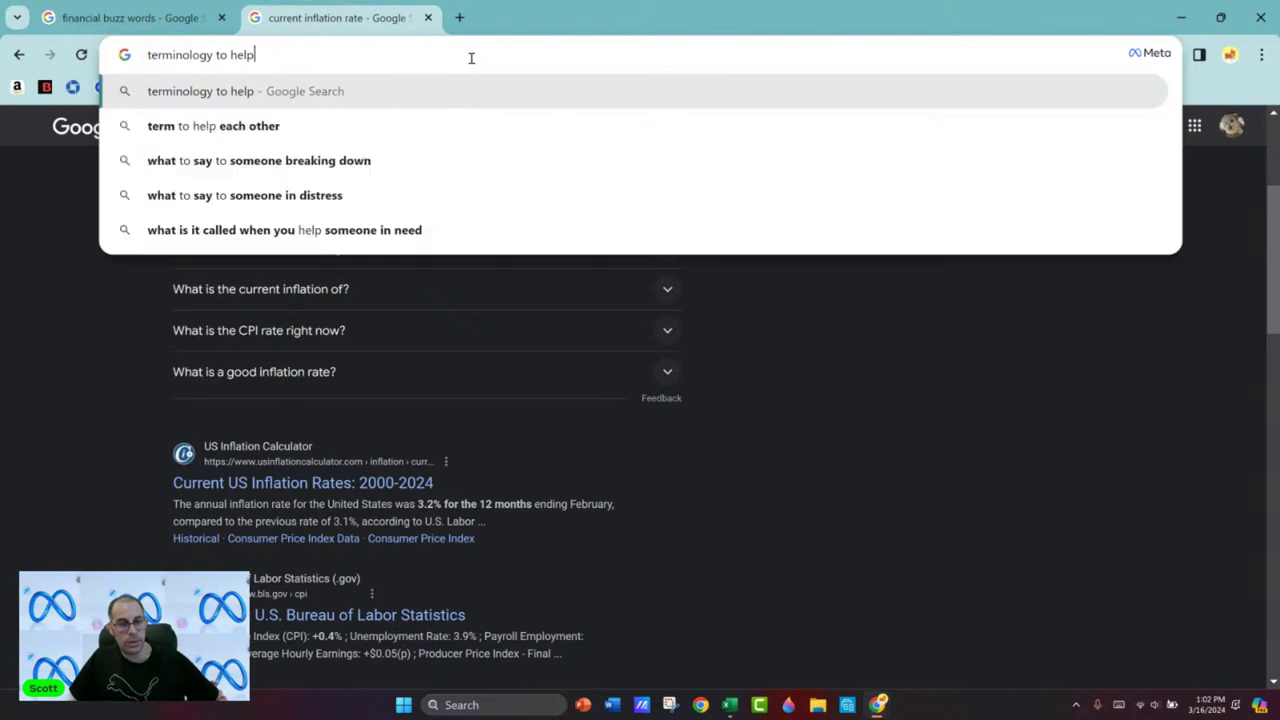
key(BackSpace)
key(BackSpace)
key(BackSpace)
key(BackSpace)
text(lead )
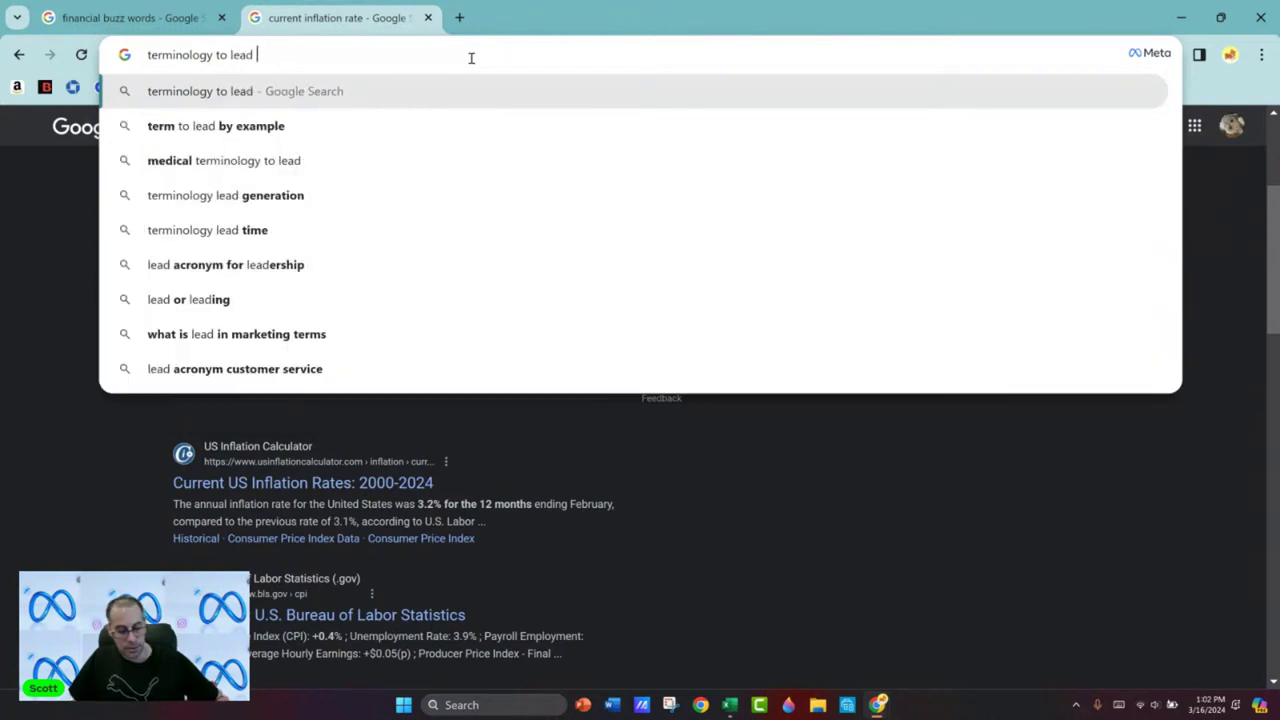
text(people to th)
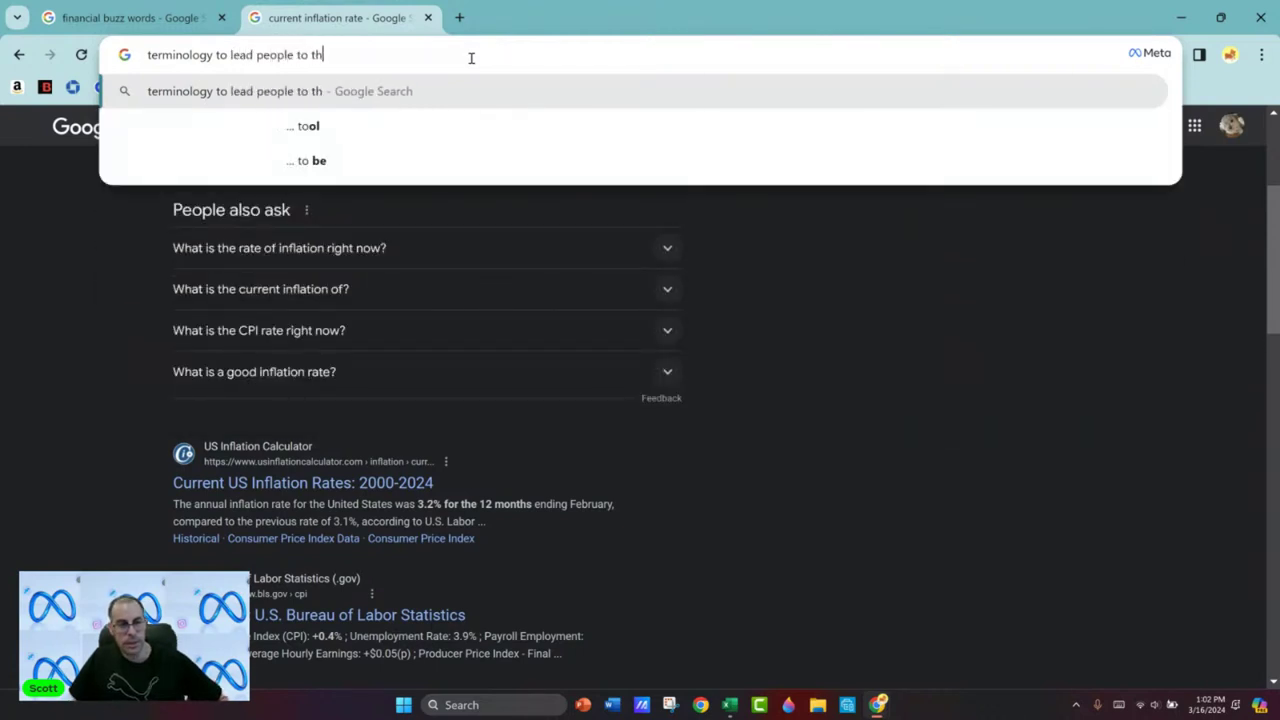
text(e answer)
key(Return)
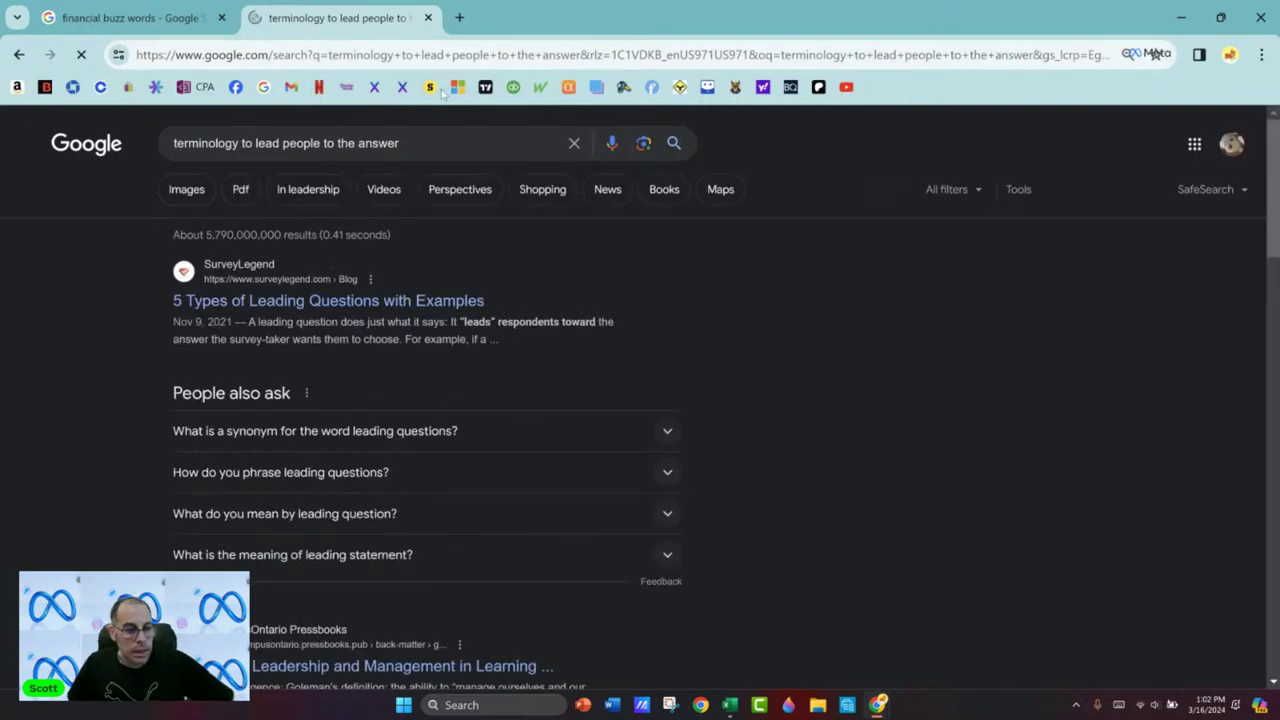
Browse the results, expanding the leading-questions synonyms answer, then select the search query.
scroll(416, 265, down, 2)
click(416, 264)
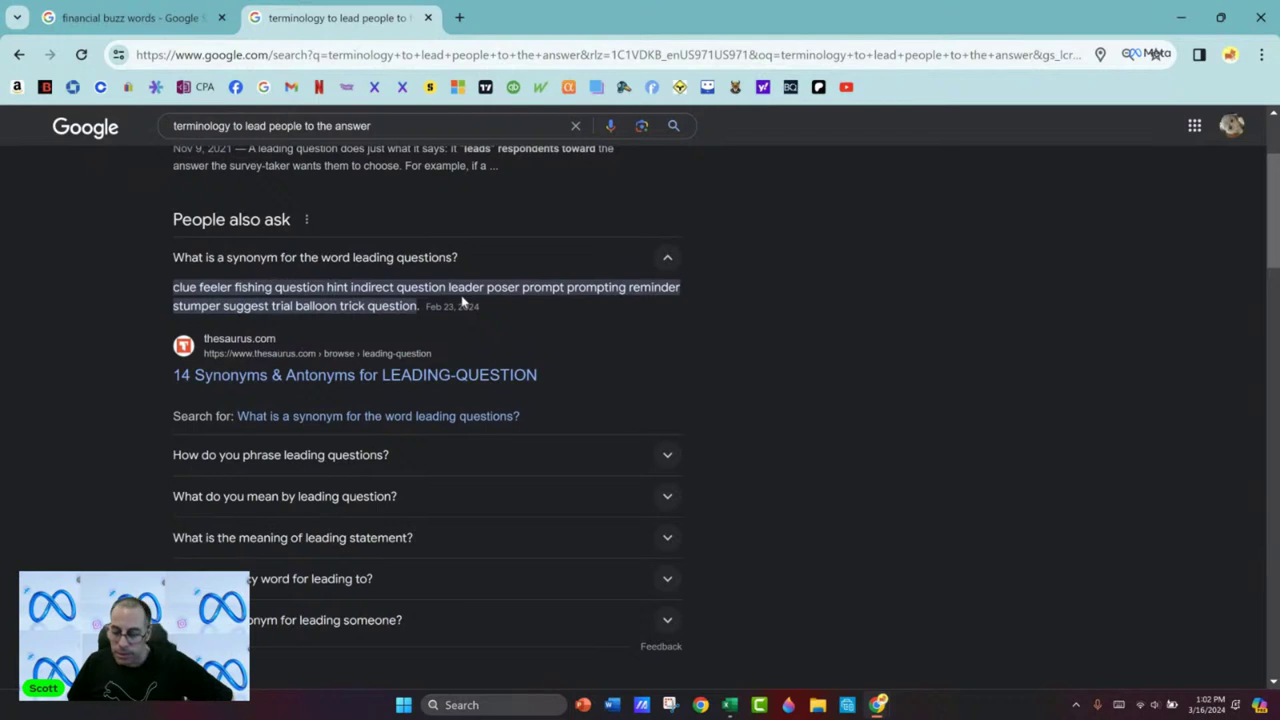
scroll(462, 300, down, 1)
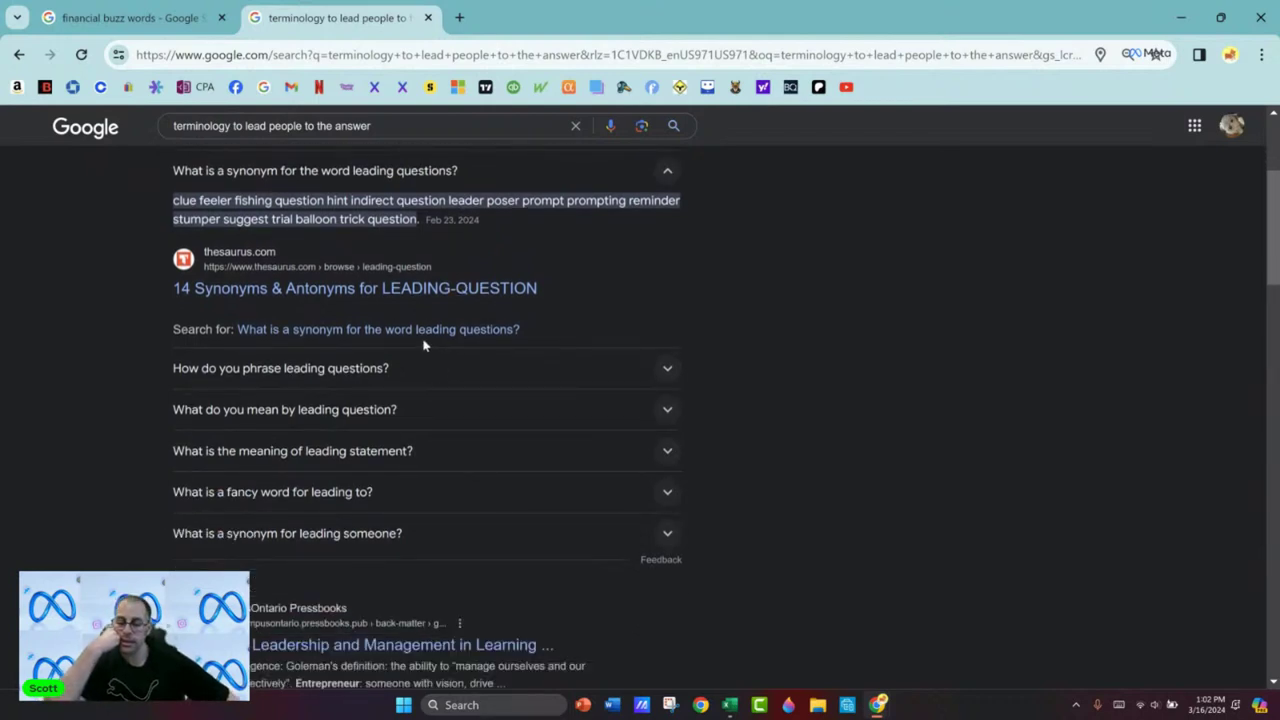
scroll(414, 337, down, 1)
scroll(414, 337, down, 2)
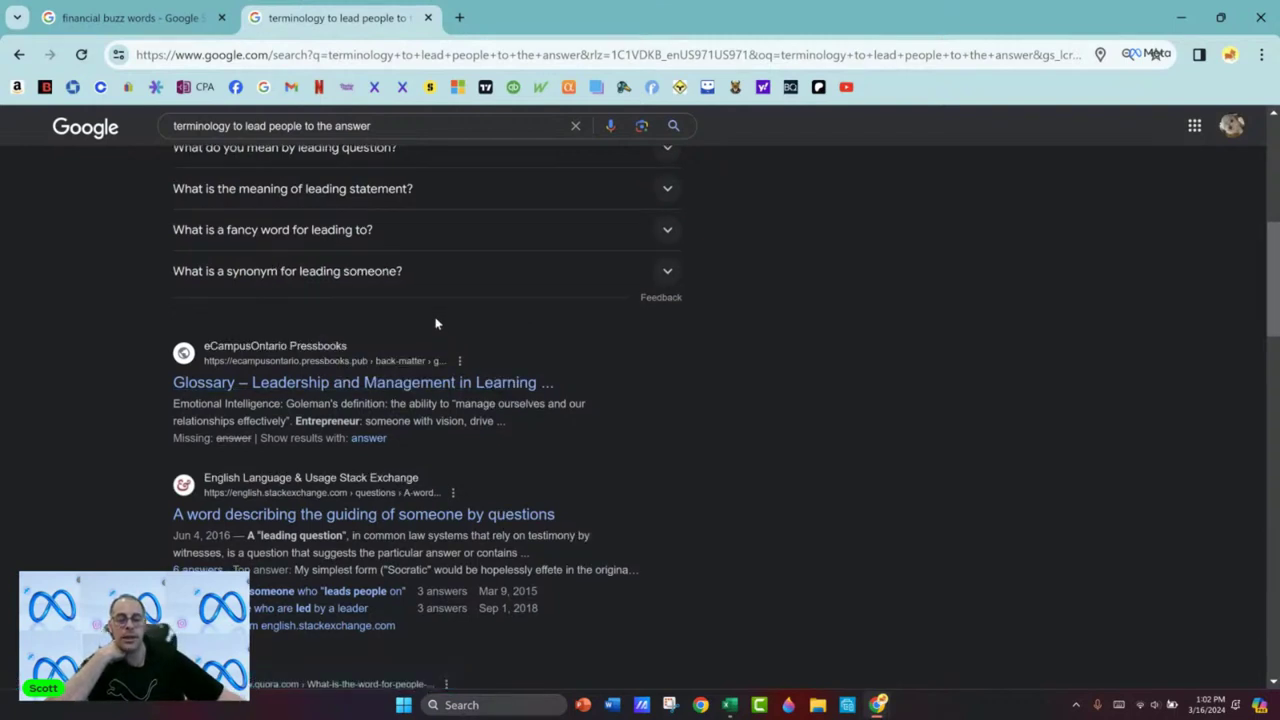
scroll(435, 323, down, 3)
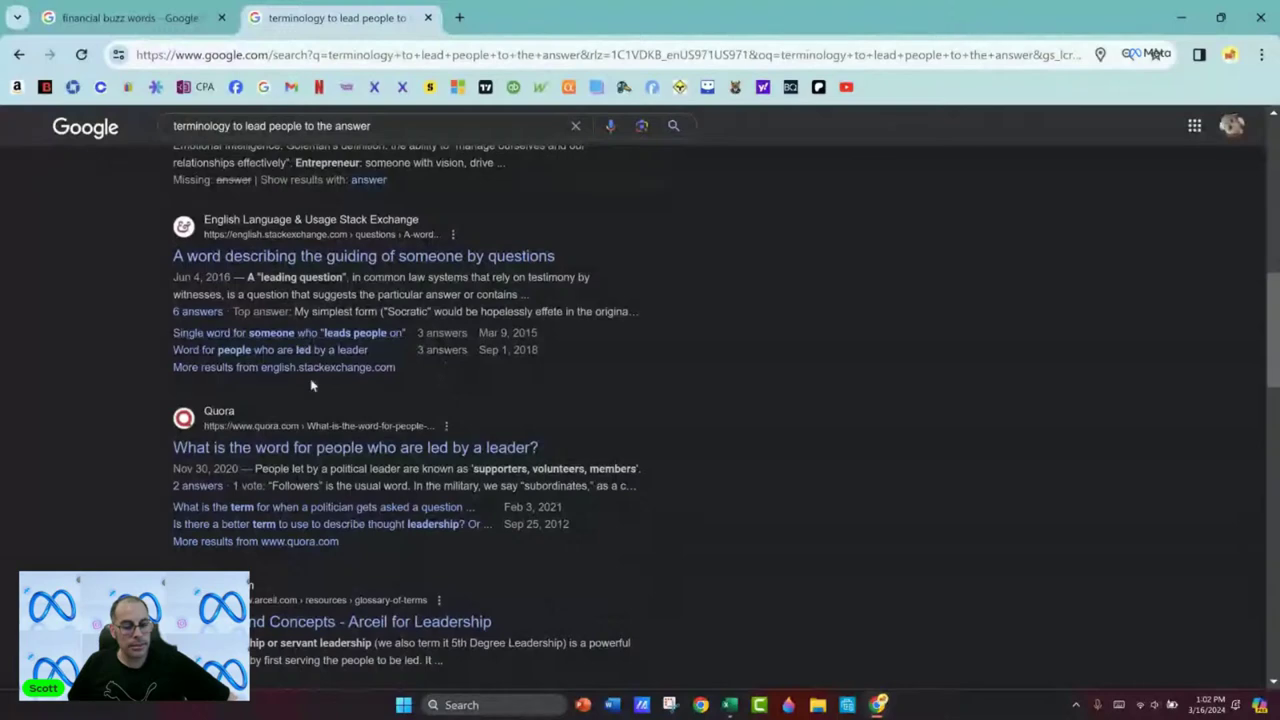
scroll(311, 385, down, 3)
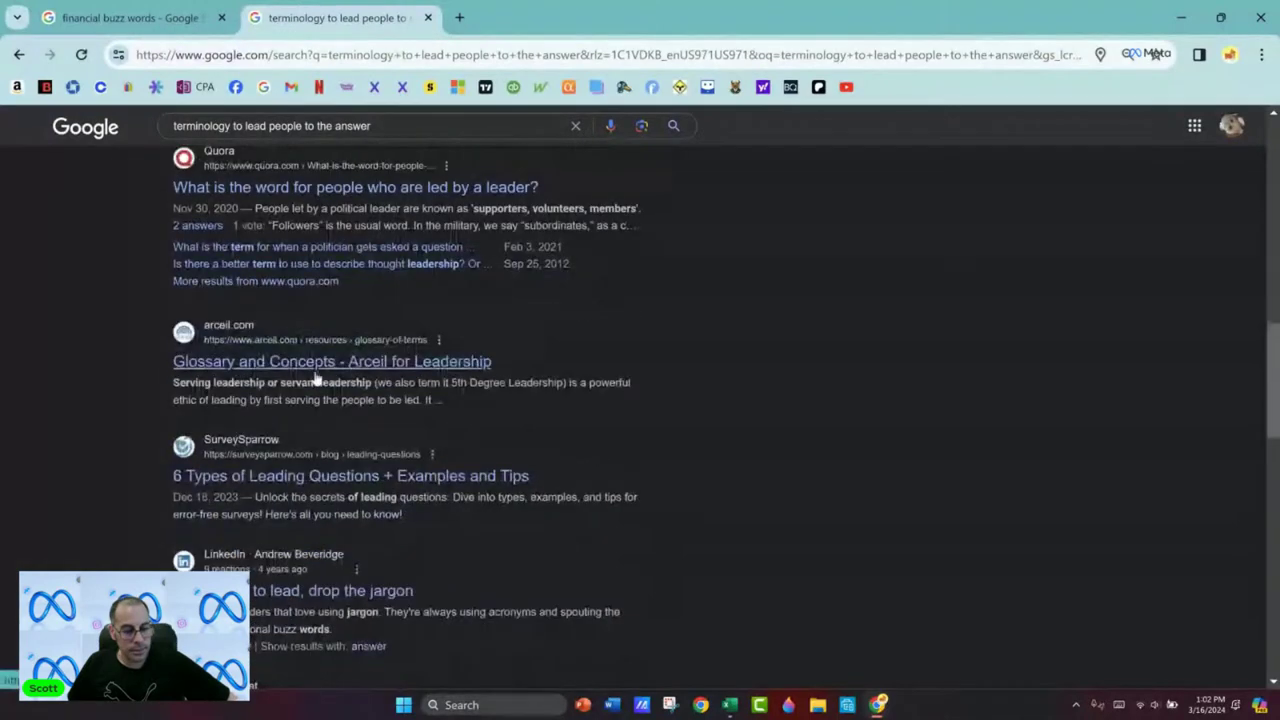
scroll(314, 369, down, 3)
scroll(314, 369, down, 3)
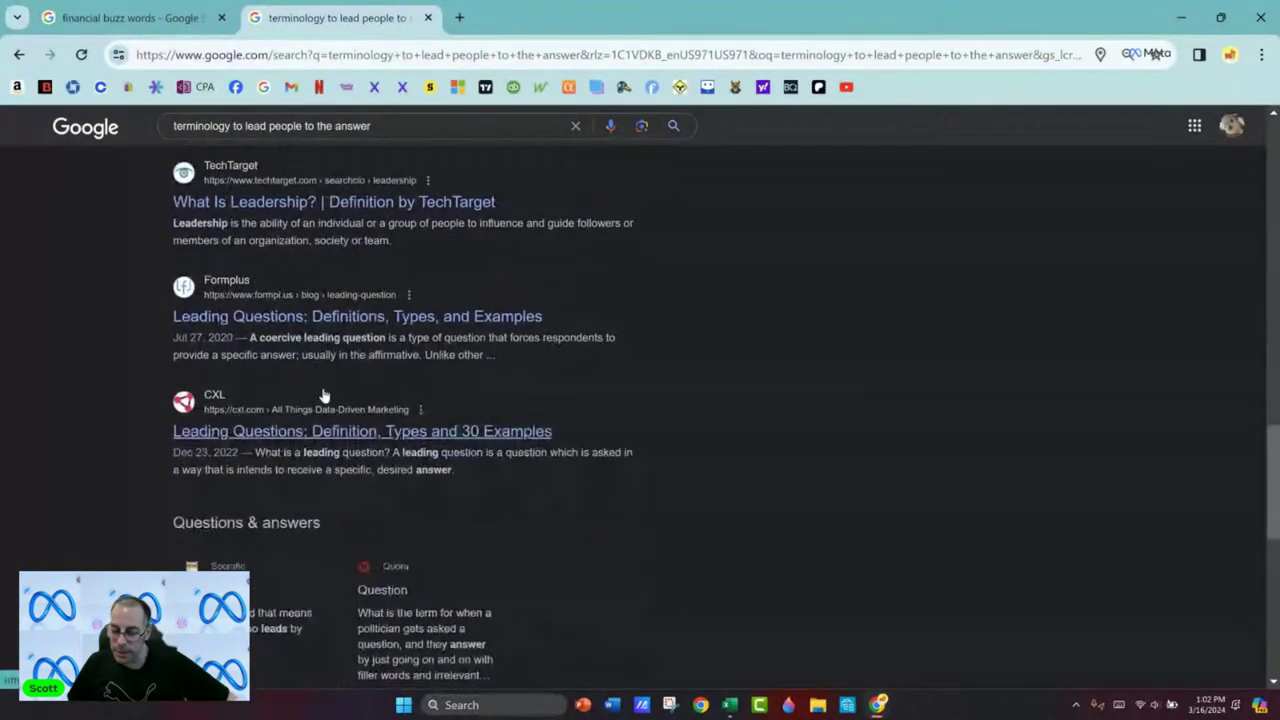
scroll(294, 332, up, 1)
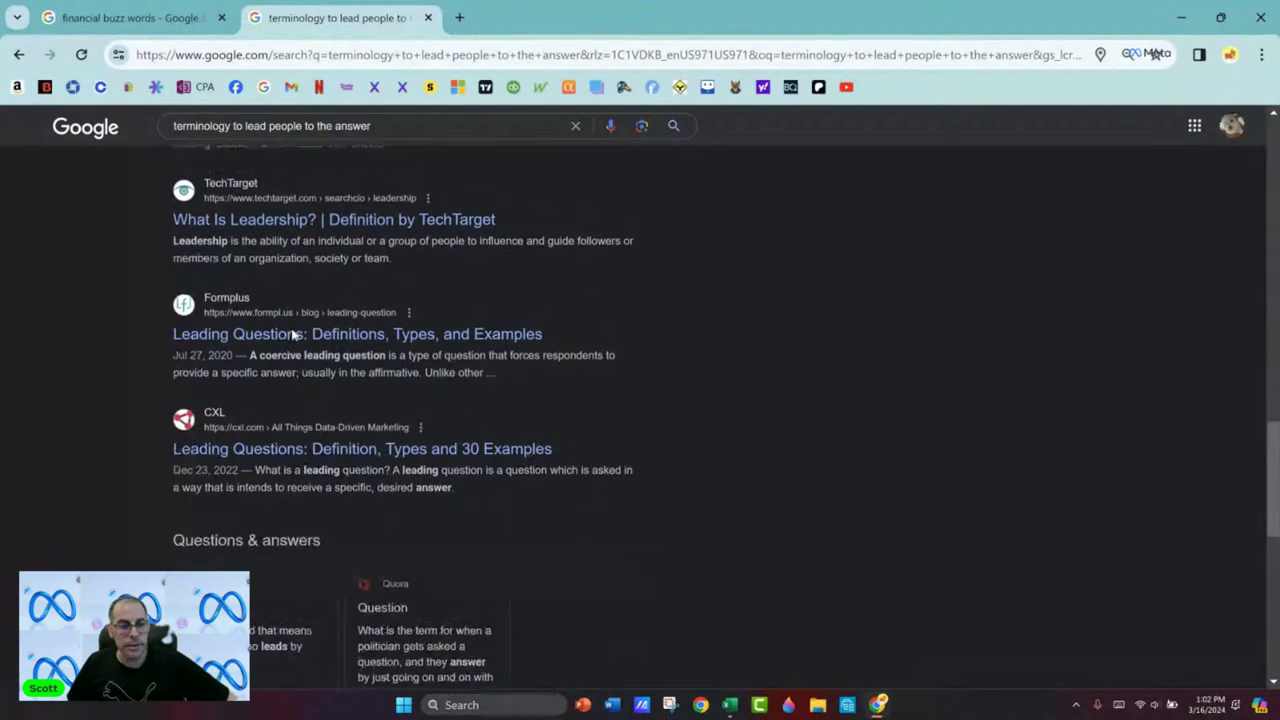
scroll(291, 328, up, 8)
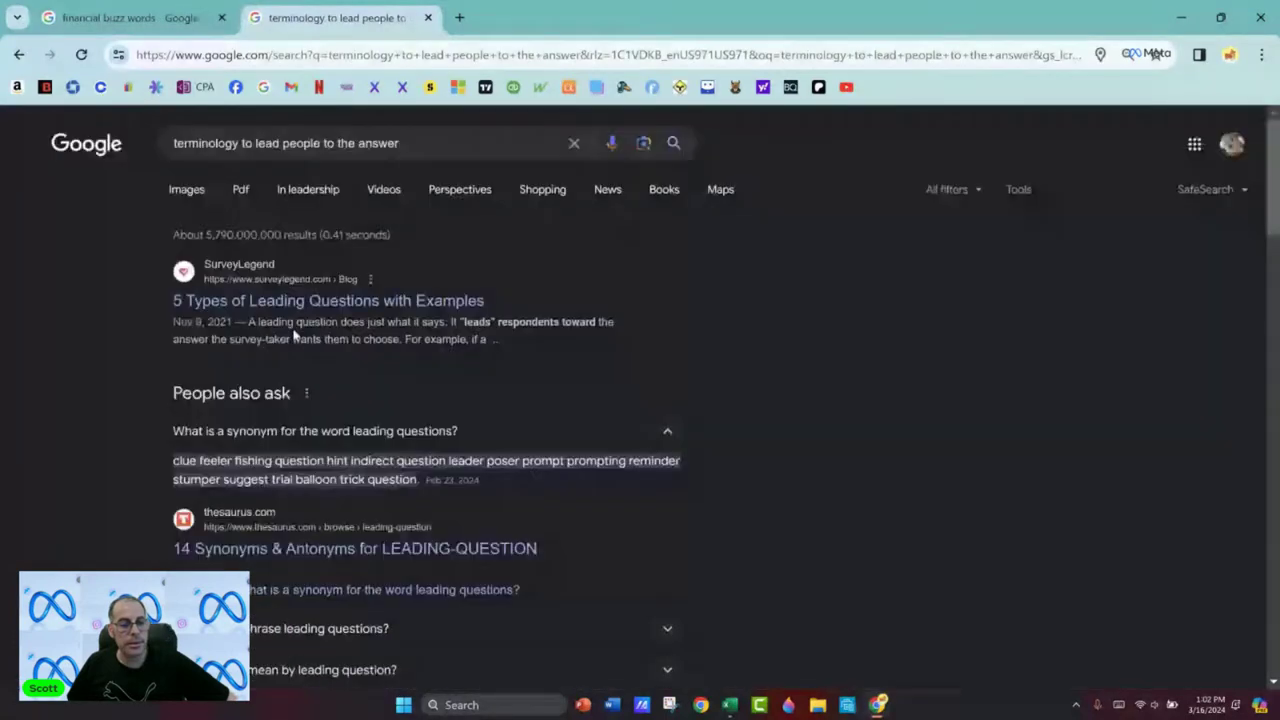
drag(423, 148, 165, 143)
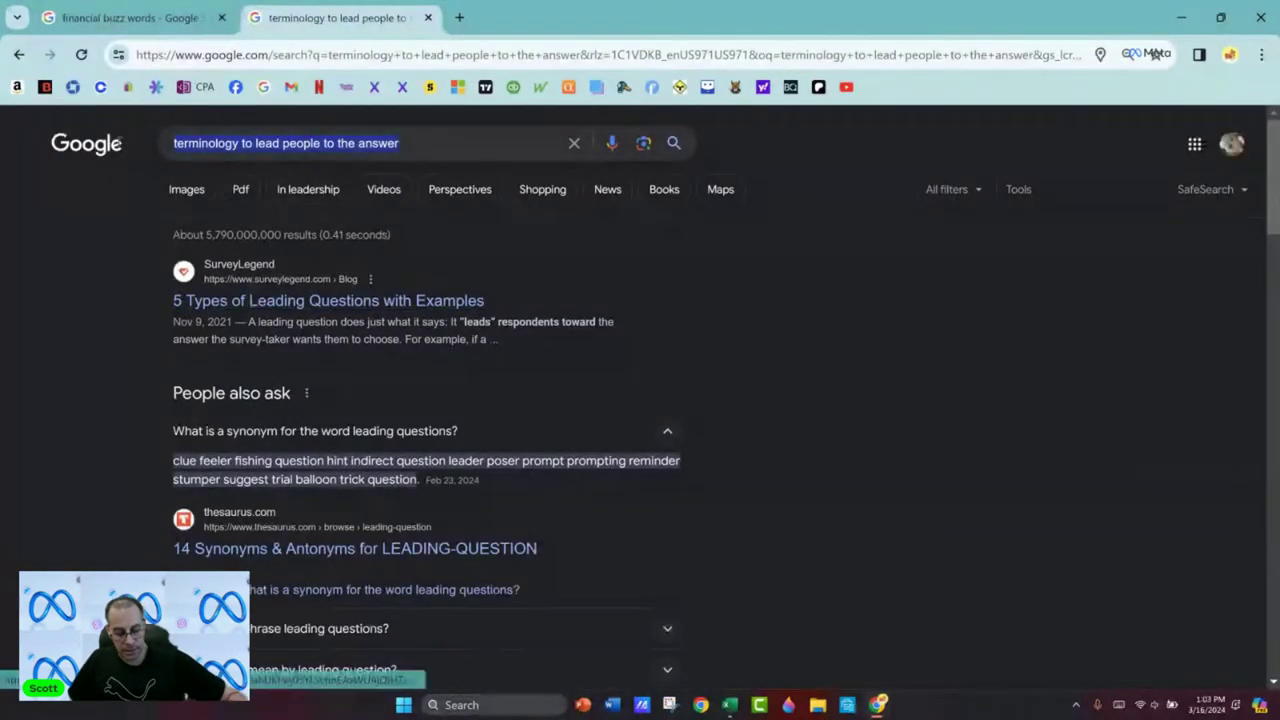
Search Google for 'types of learning styles'.
text(types of l)
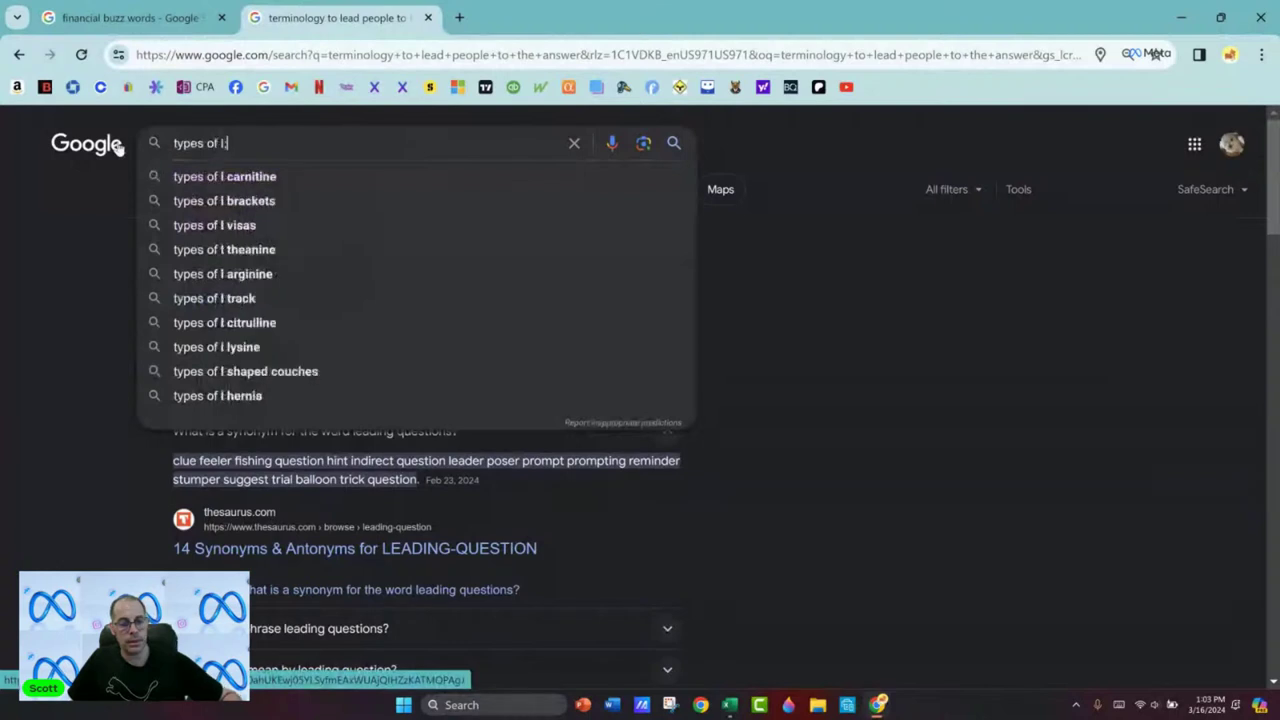
text(ea)
key(BackSpace)
key(BackSpace)
text(earni)
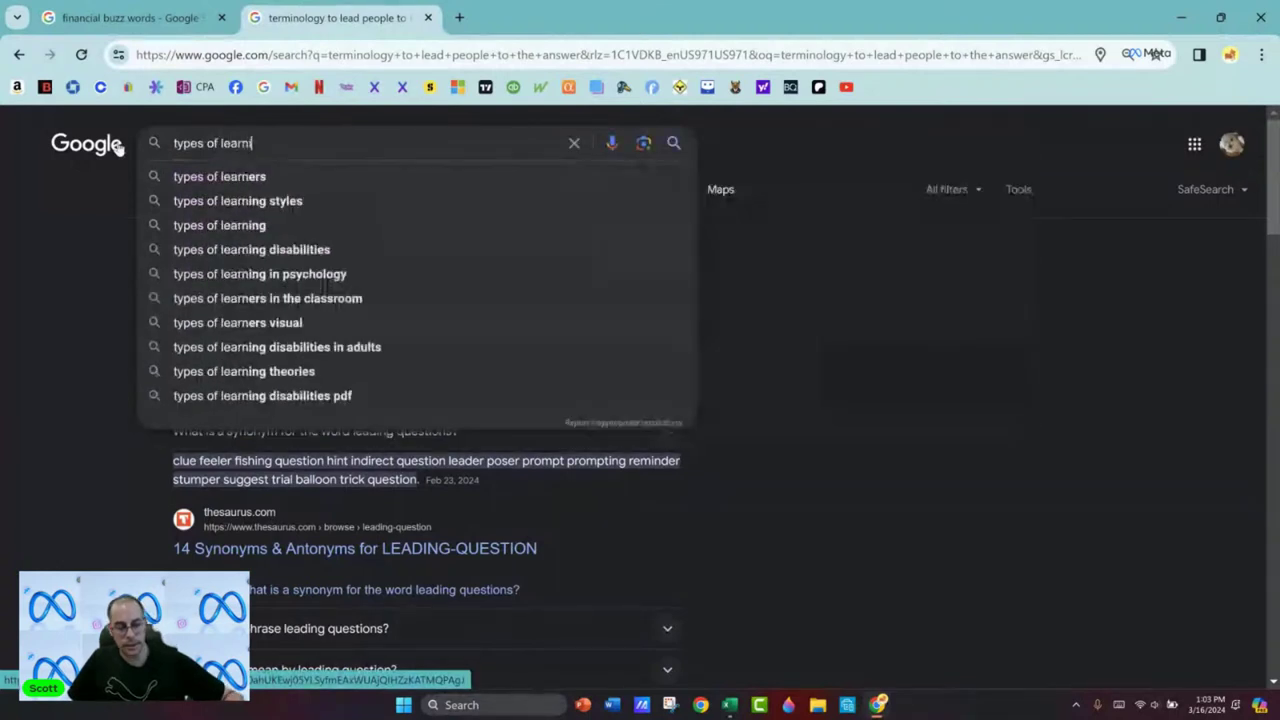
text(ng styl)
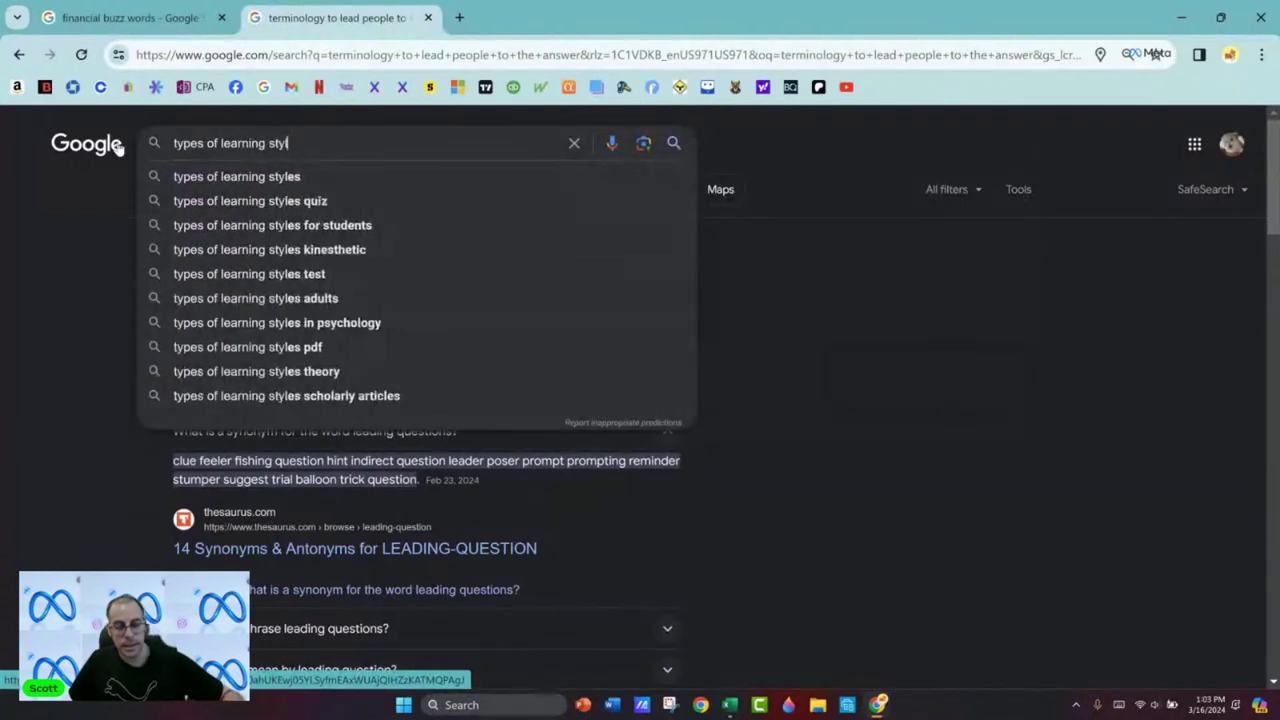
text(es)
key(Return)
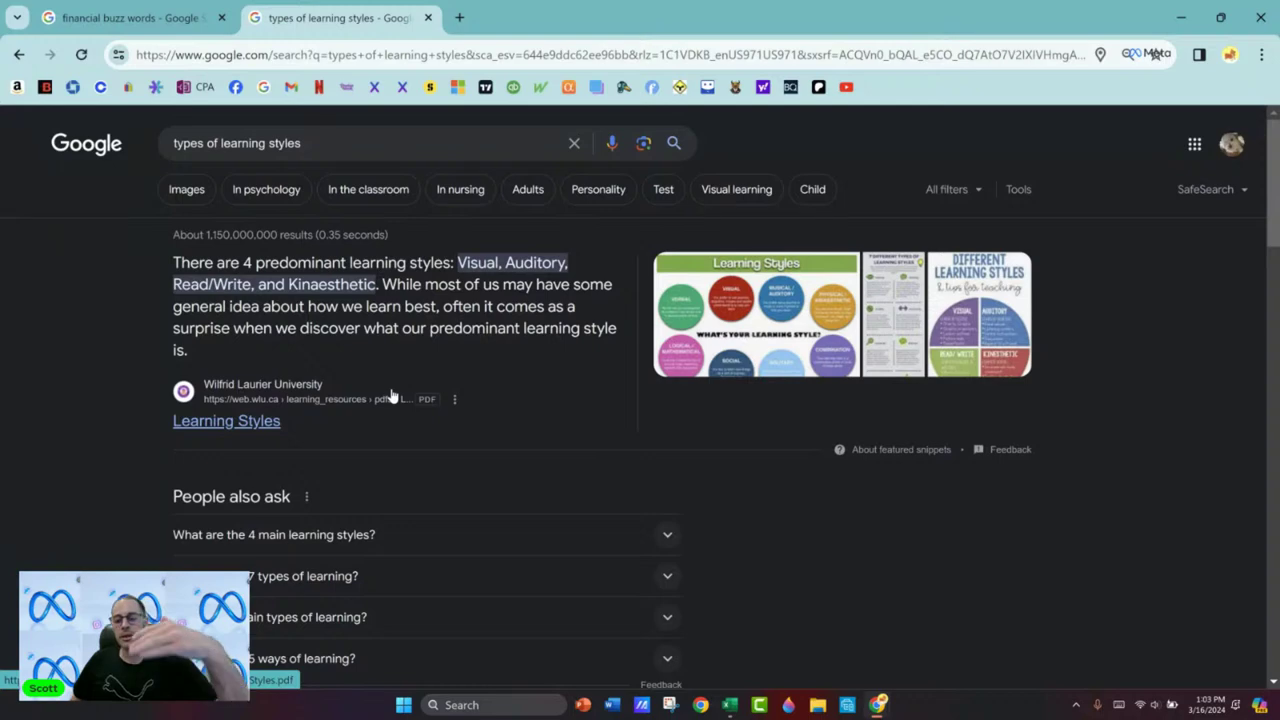
Replace the query with 'socratic method' and run the search.
triple_click(342, 146)
text(soc)
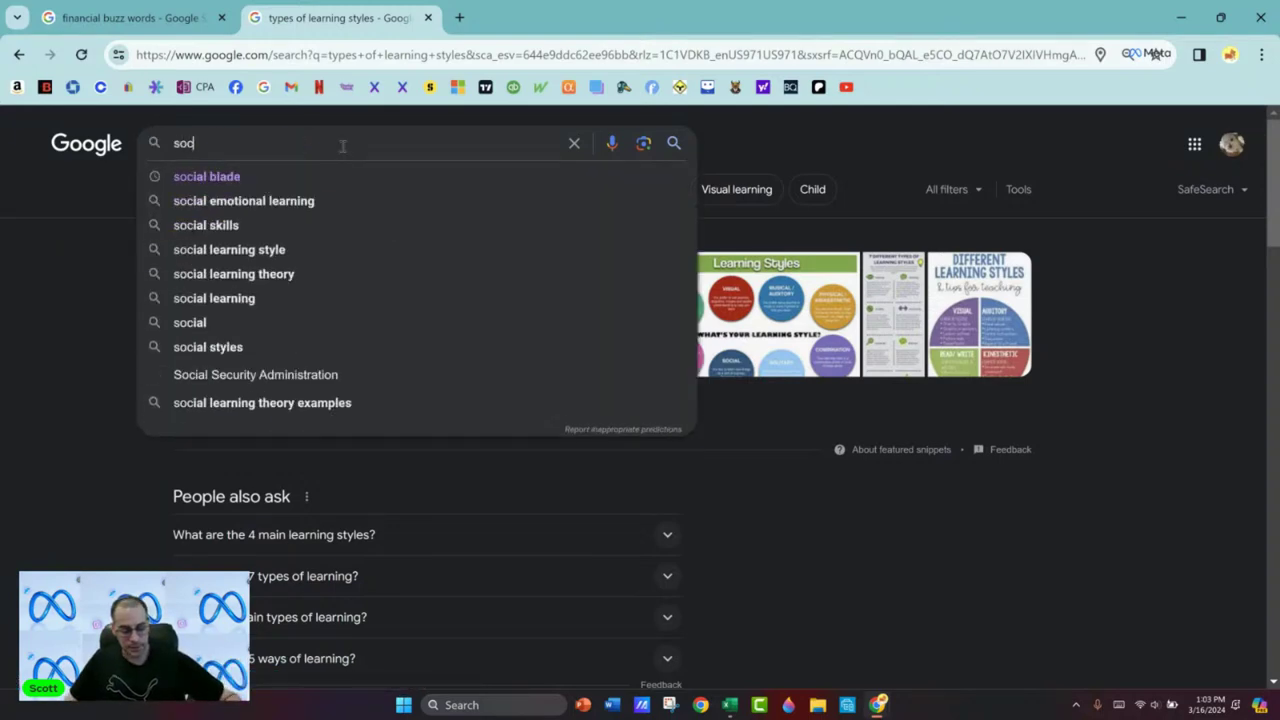
text(ratic method)
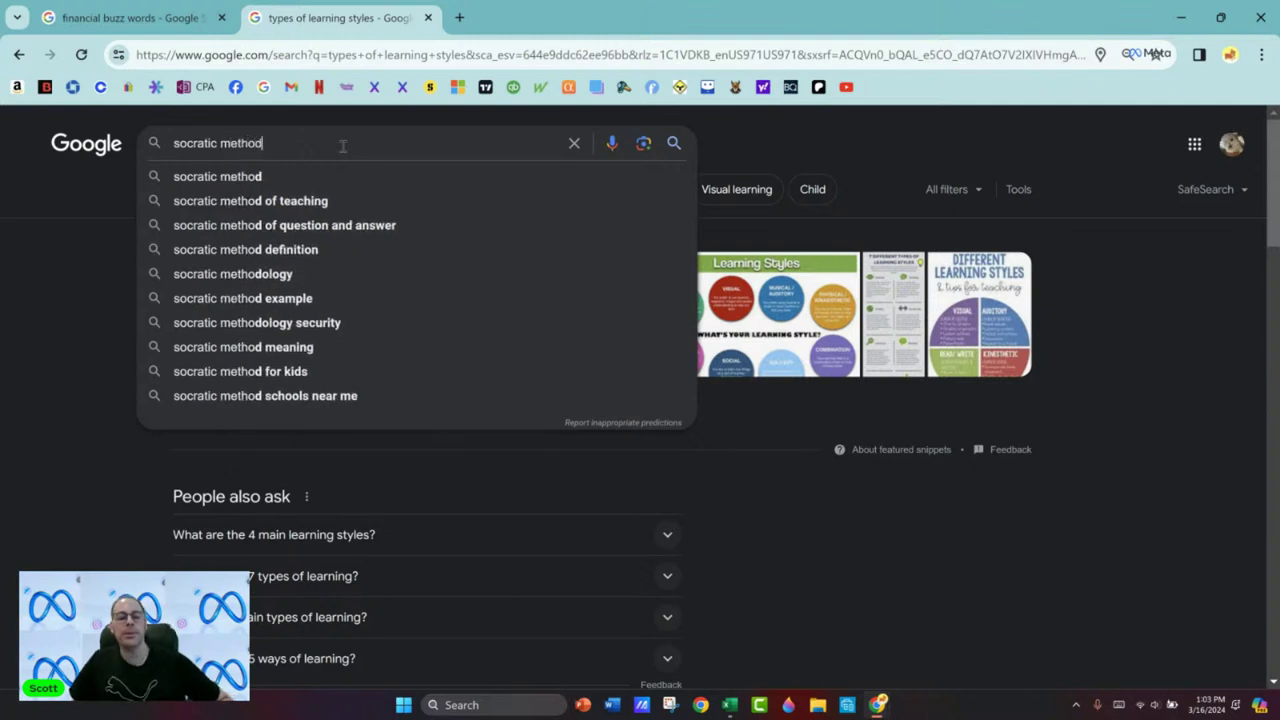
key(Return)
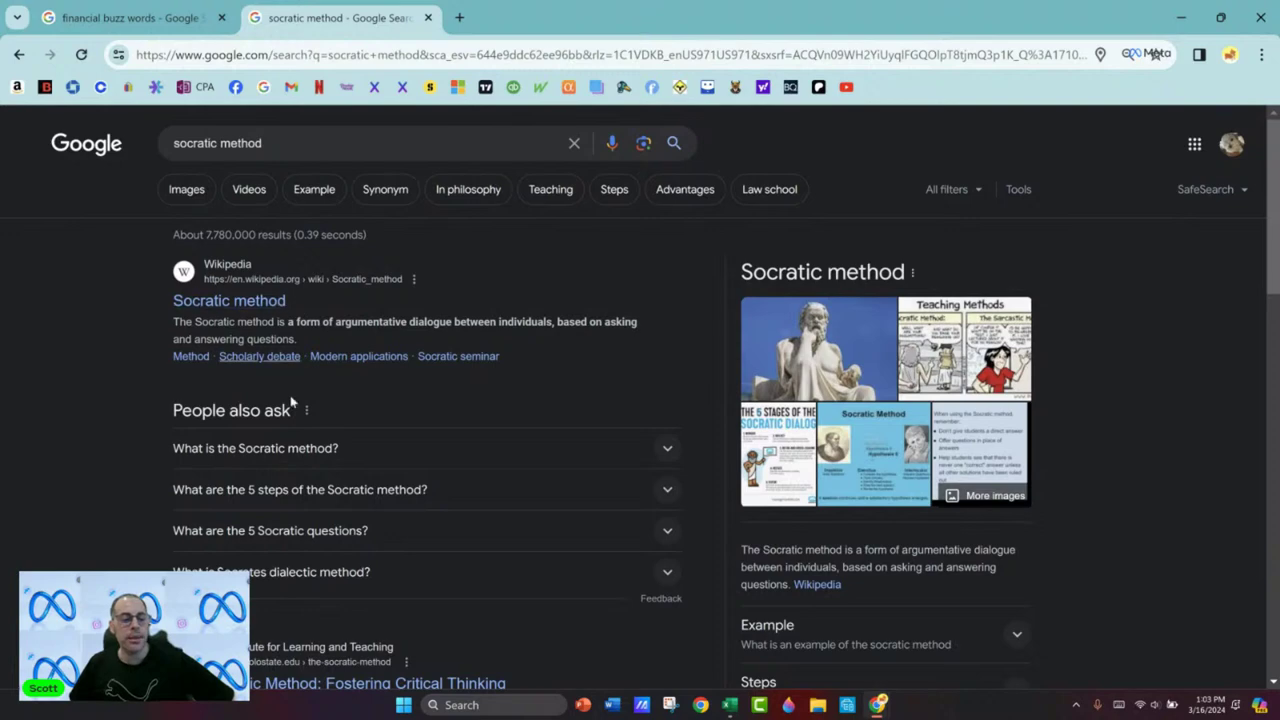
Expand 'What is the Socratic method?' and highlight part of its answer.
click(292, 448)
scroll(367, 315, down, 1)
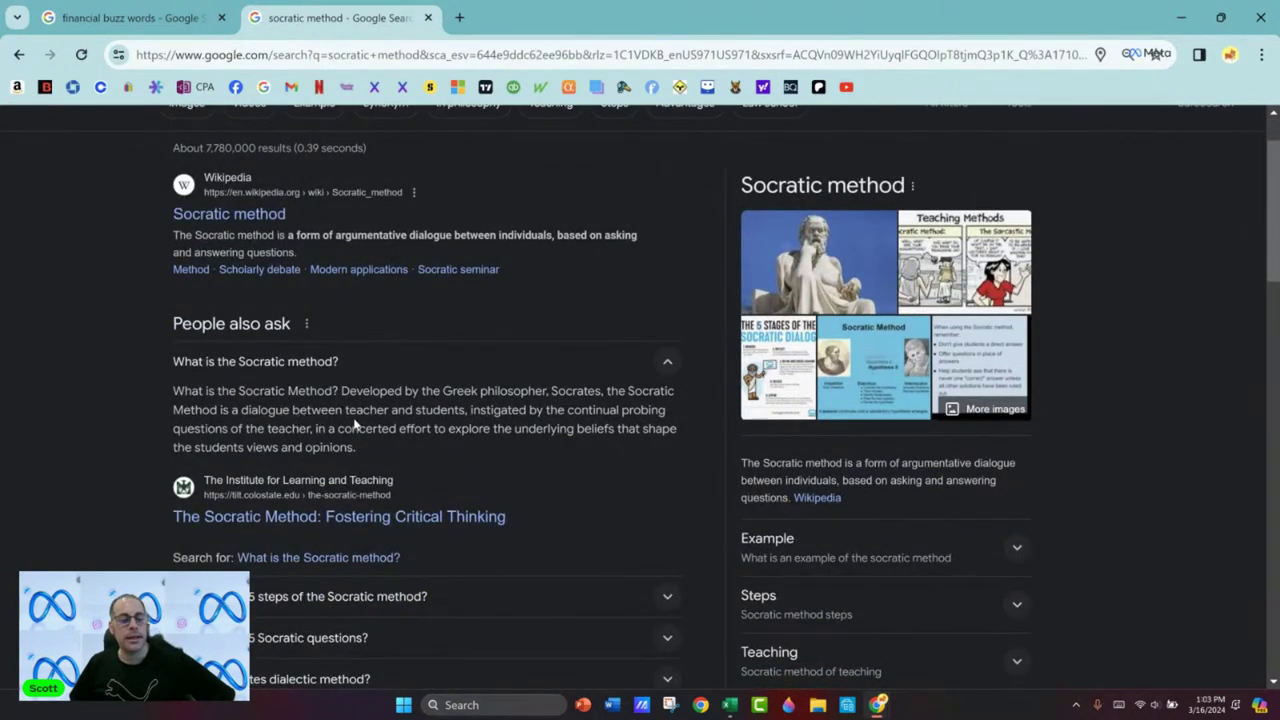
drag(276, 410, 576, 410)
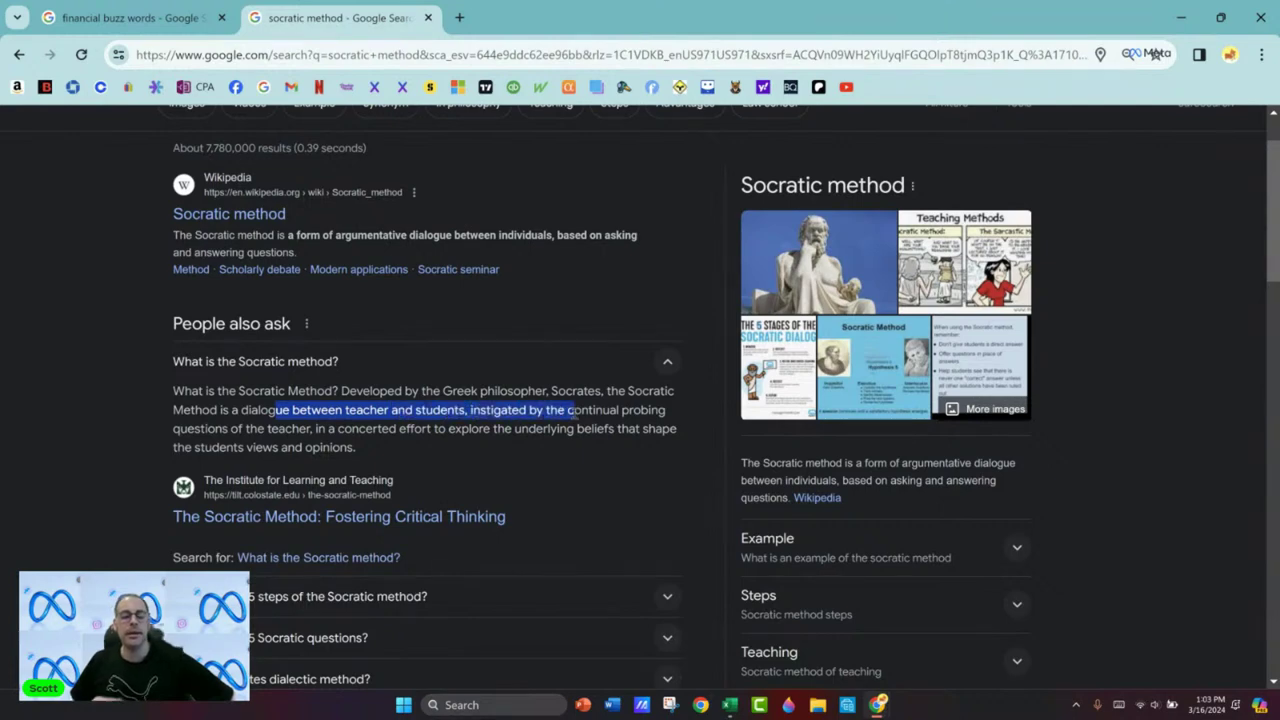
scroll(568, 363, down, 1)
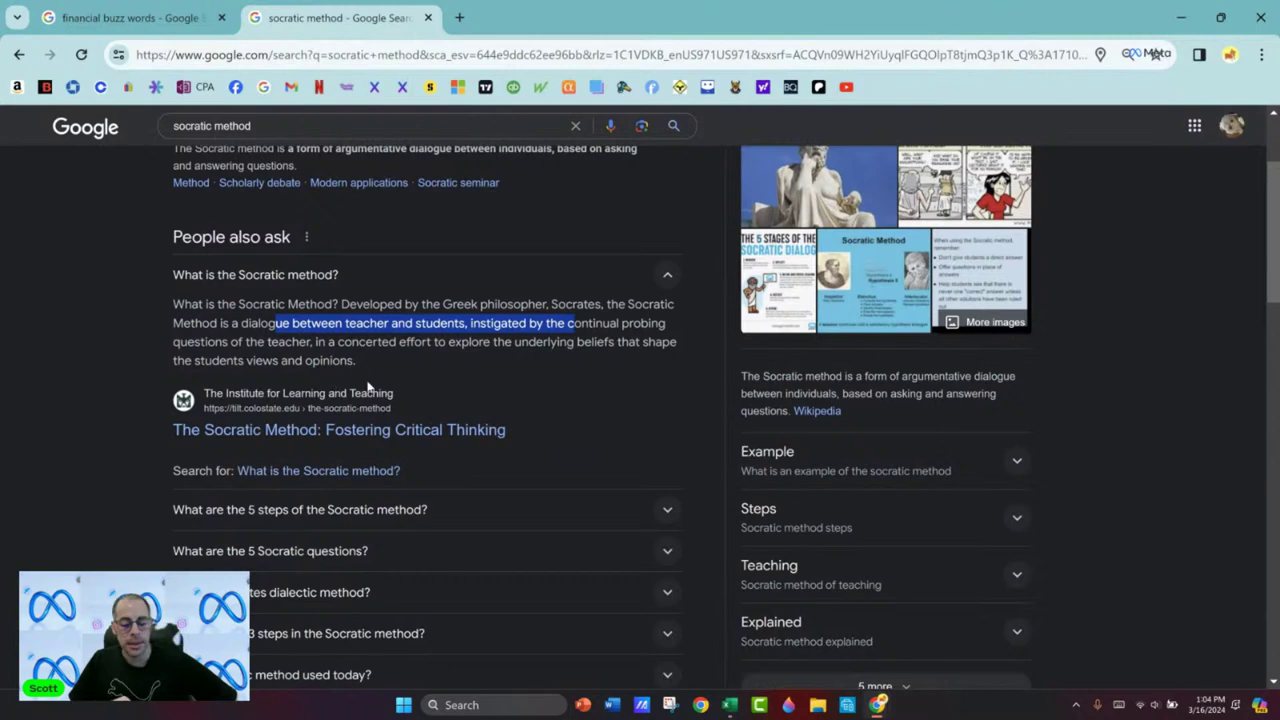
key(alt+Tab)
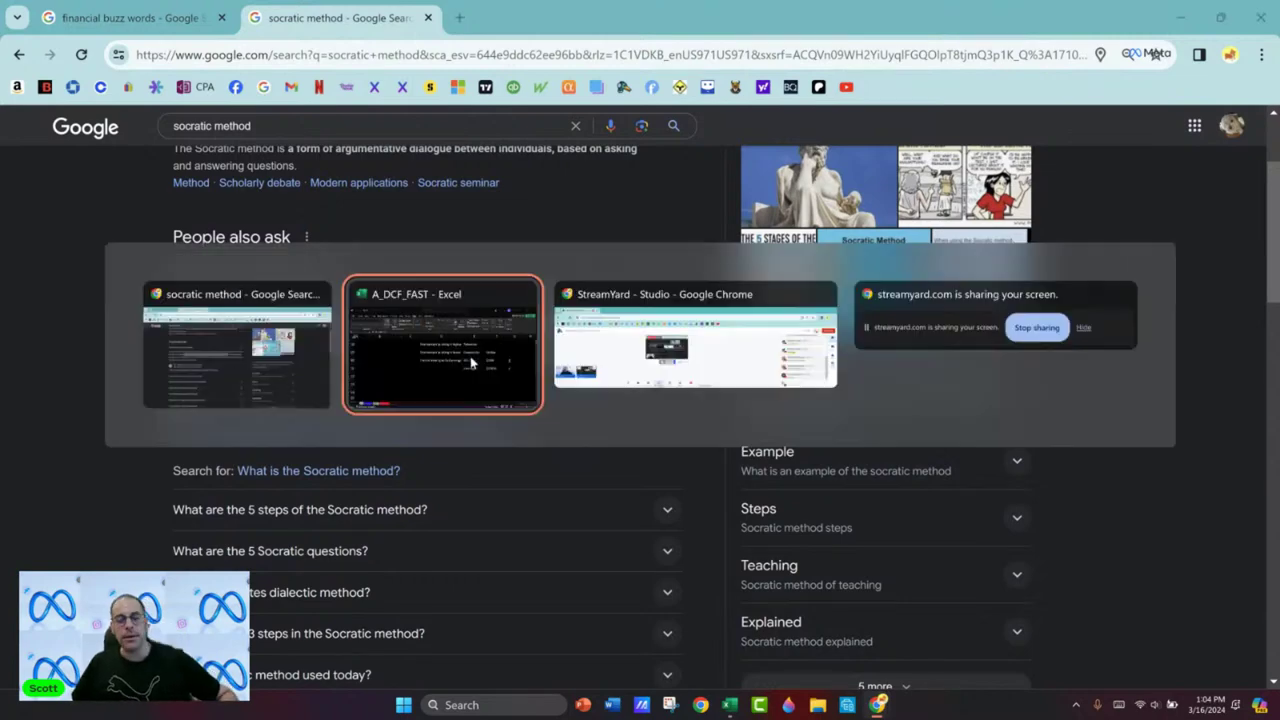
Enter the text '5 * 3 in cell C31 and go back to check it.
scroll(443, 371, down, 2)
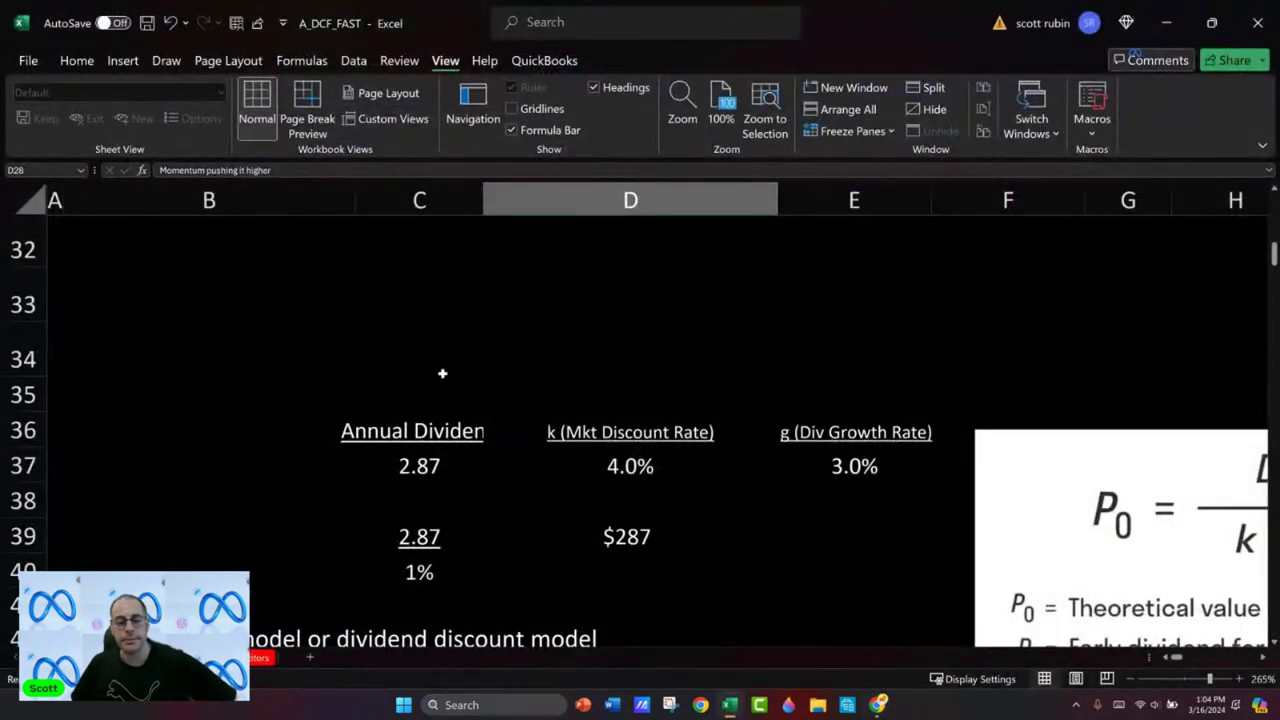
scroll(205, 339, up, 2)
click(405, 314)
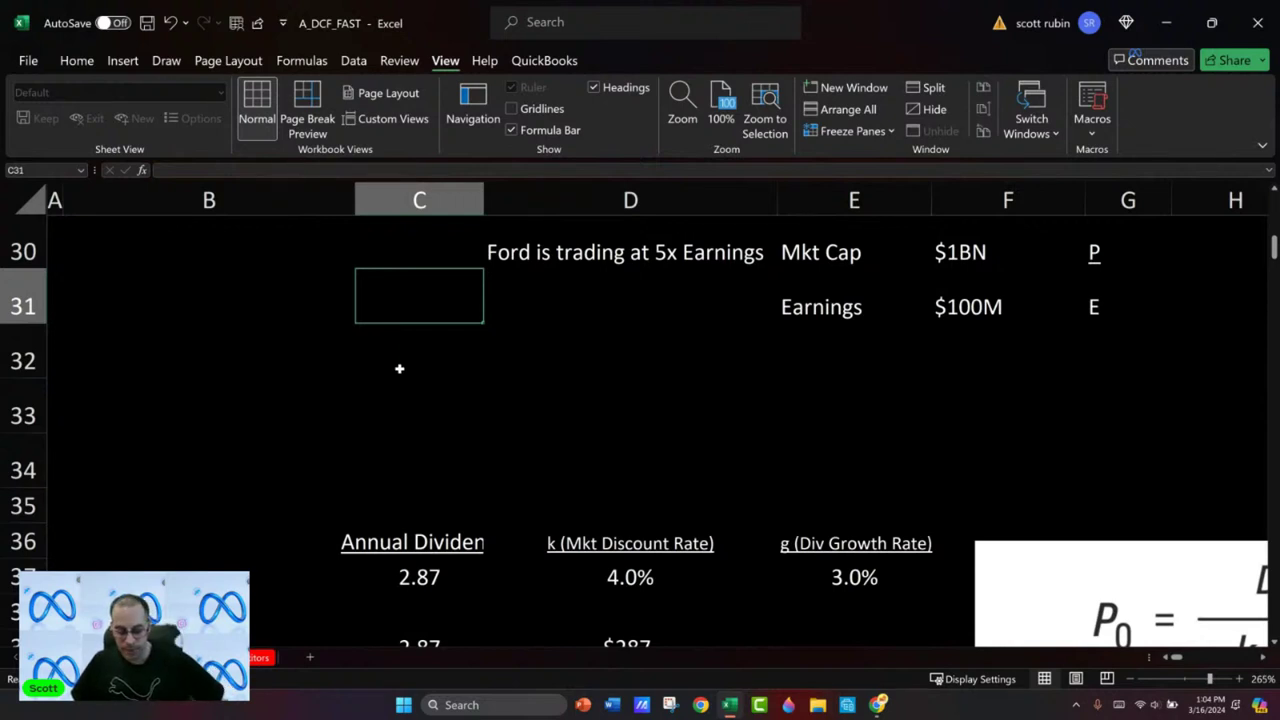
text('5)
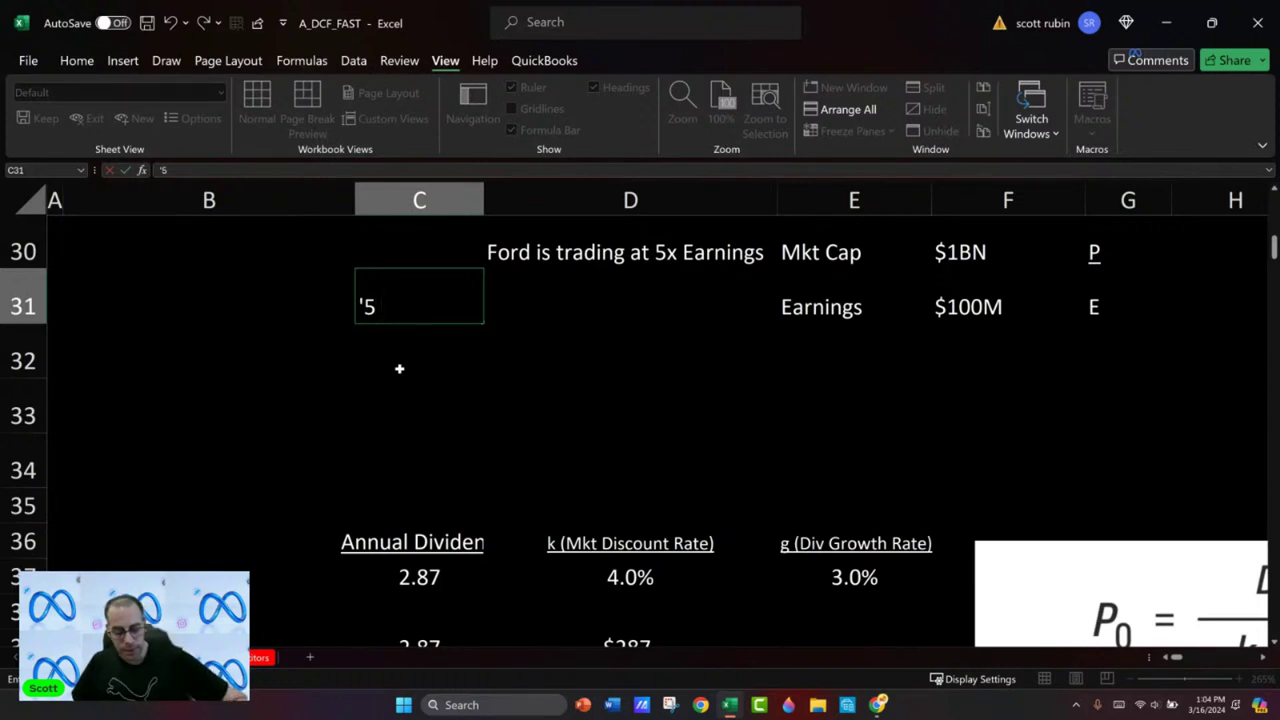
text( * 3)
key(Return)
key(Return)
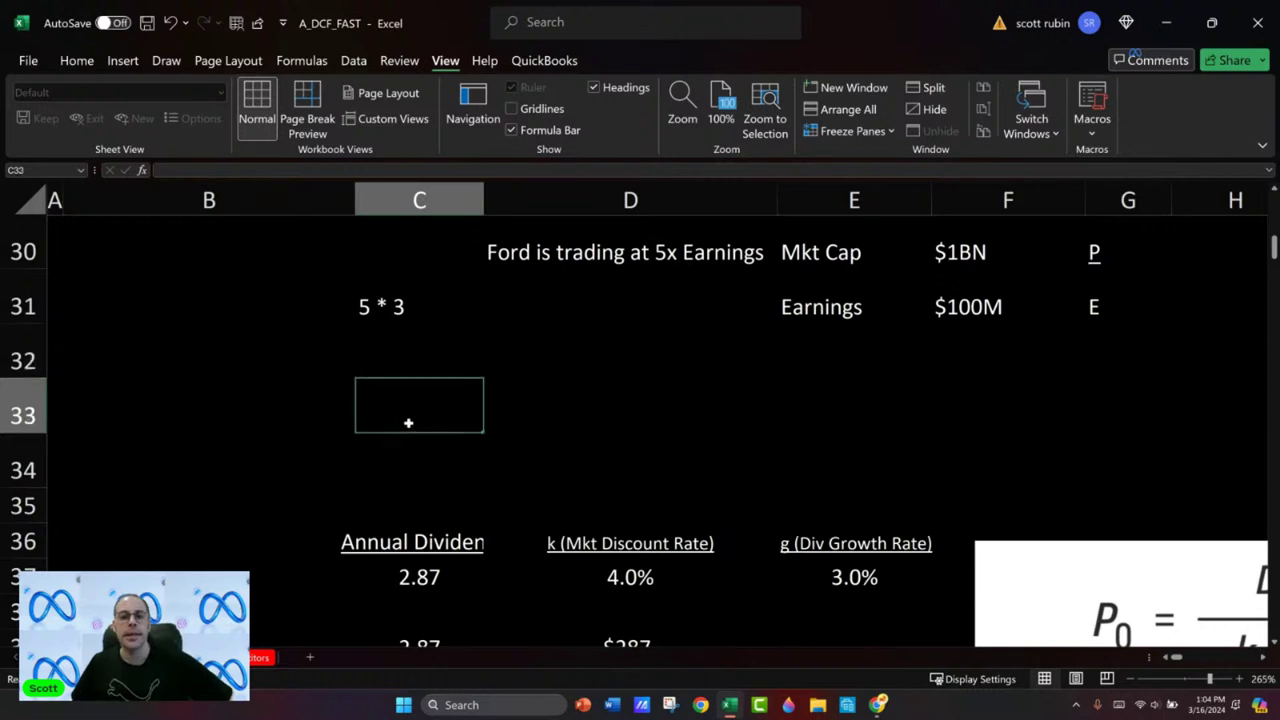
key(Up)
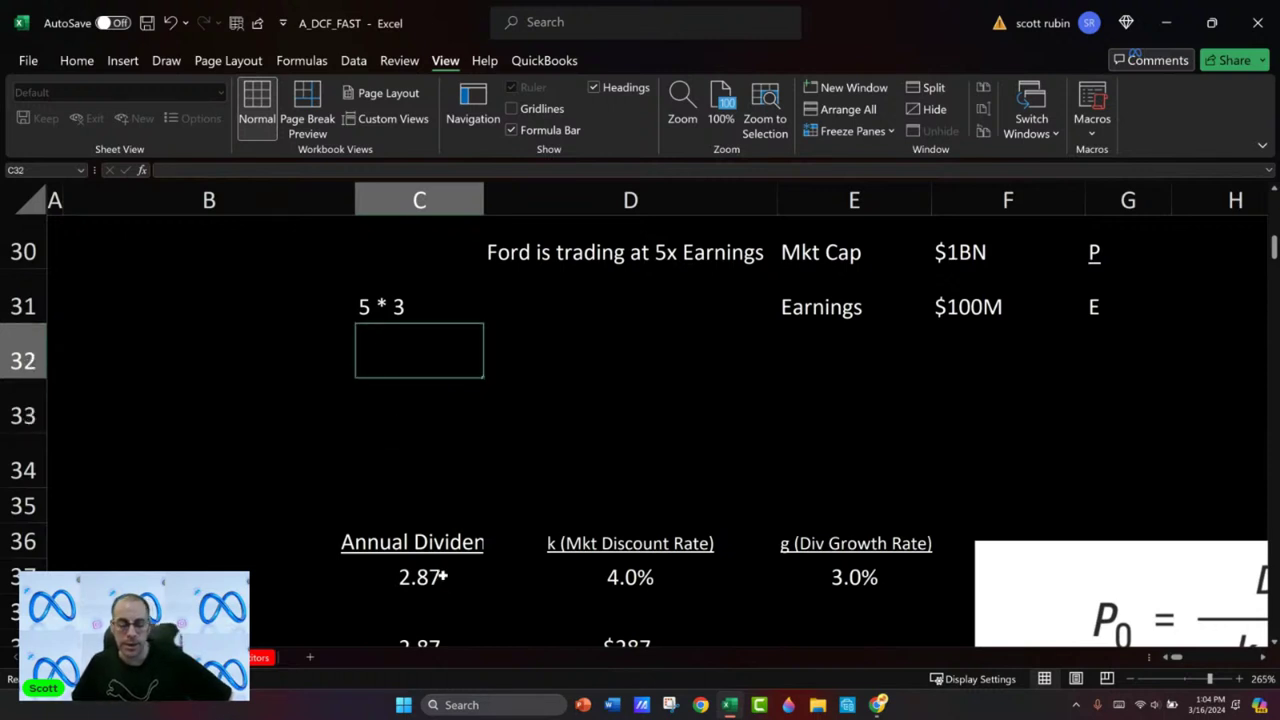
key(Up)
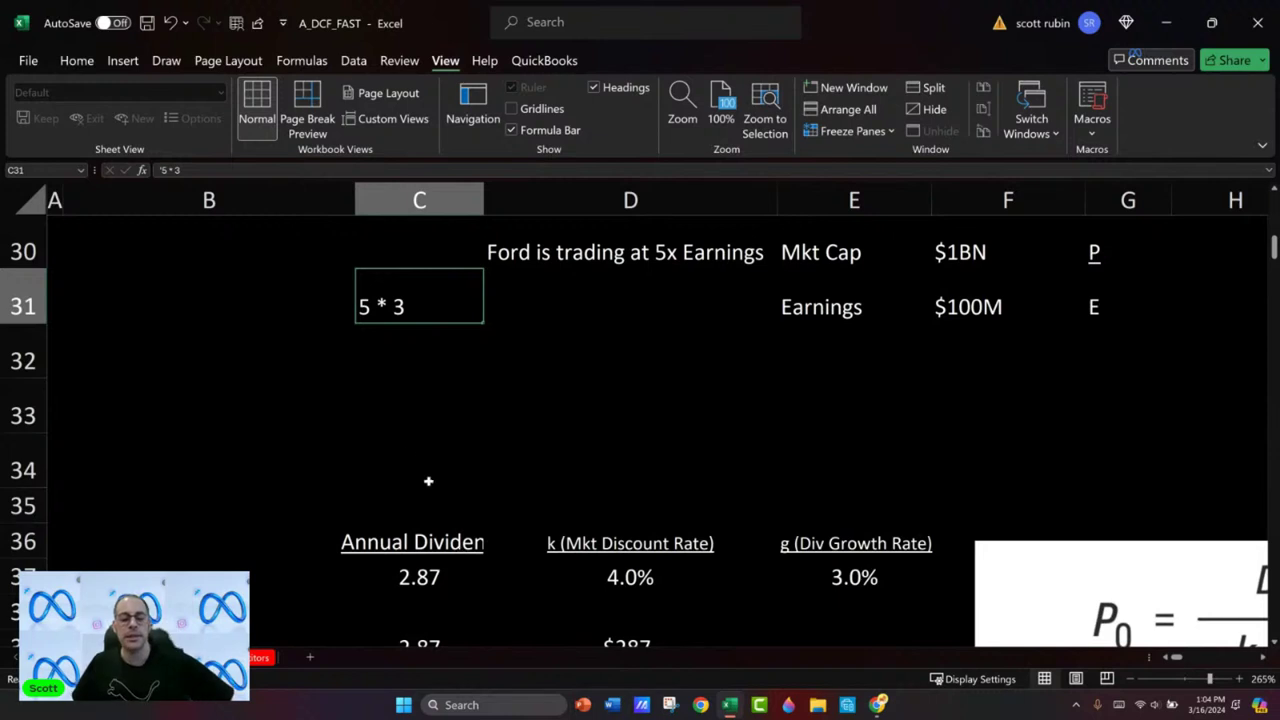
scroll(395, 380, up, 2)
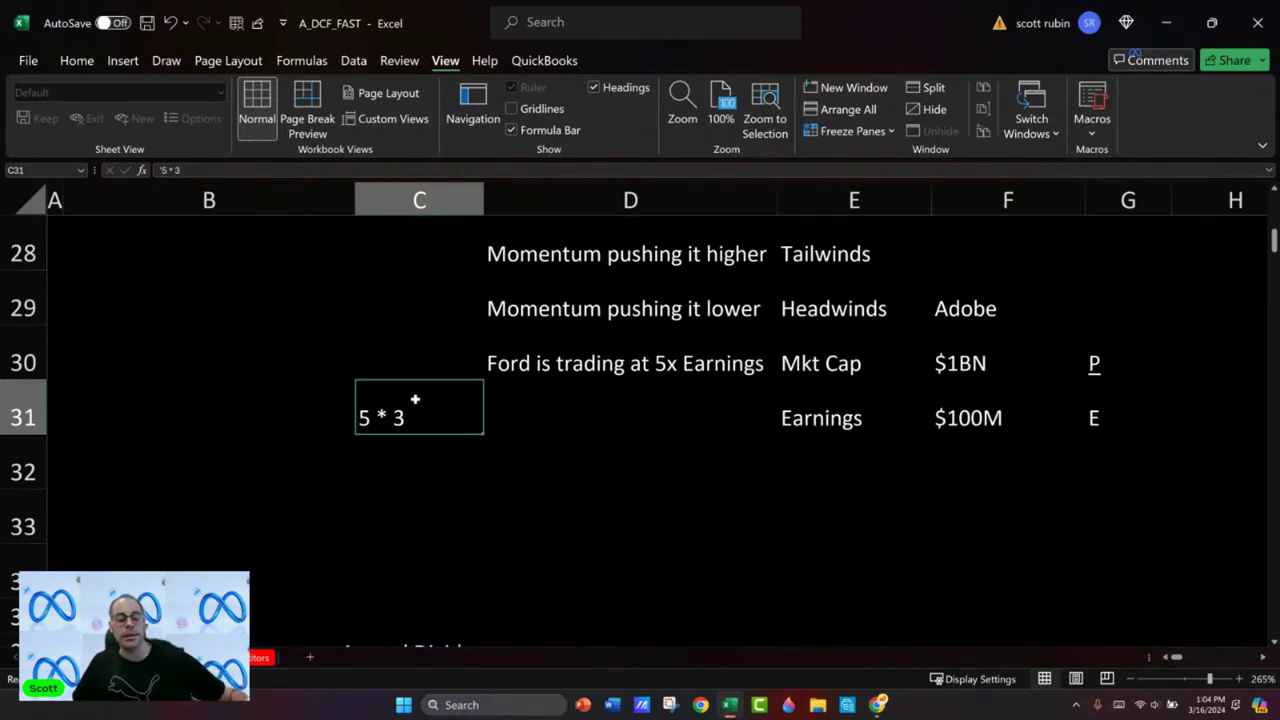
Enter the repeated addition 5 + 5 + 5 in cell C32.
key(Return)
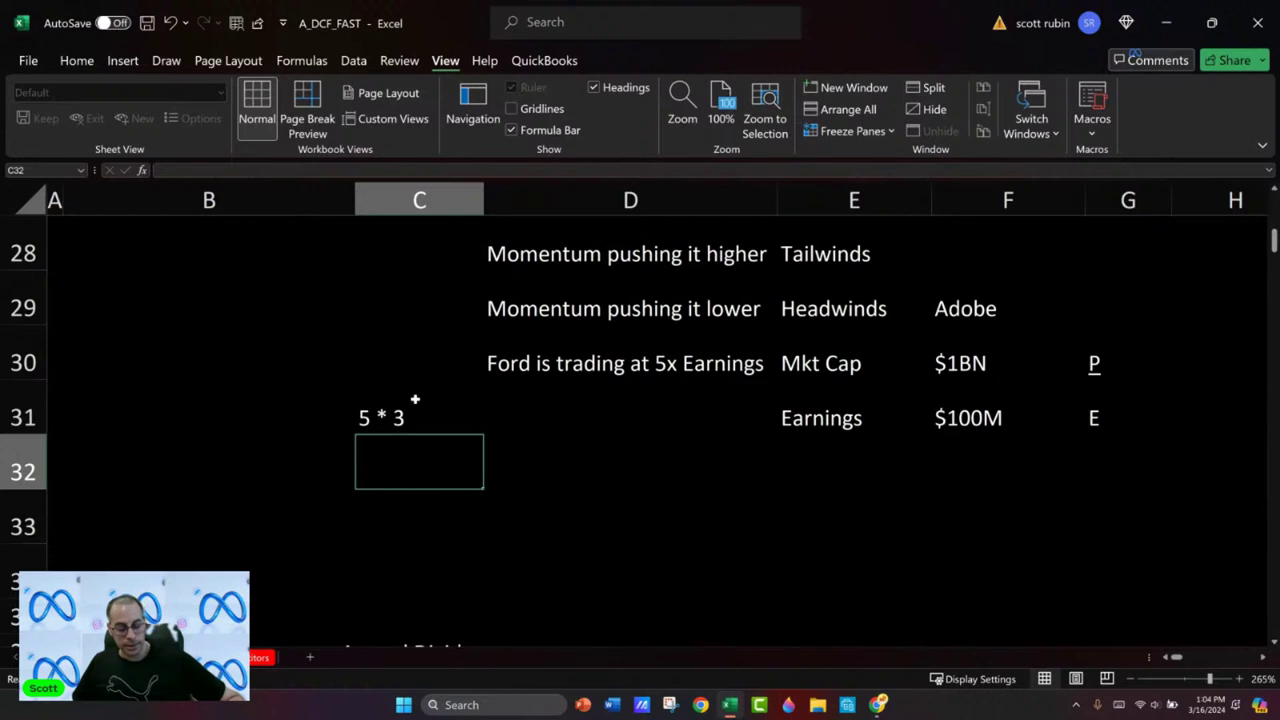
text(5% + %)
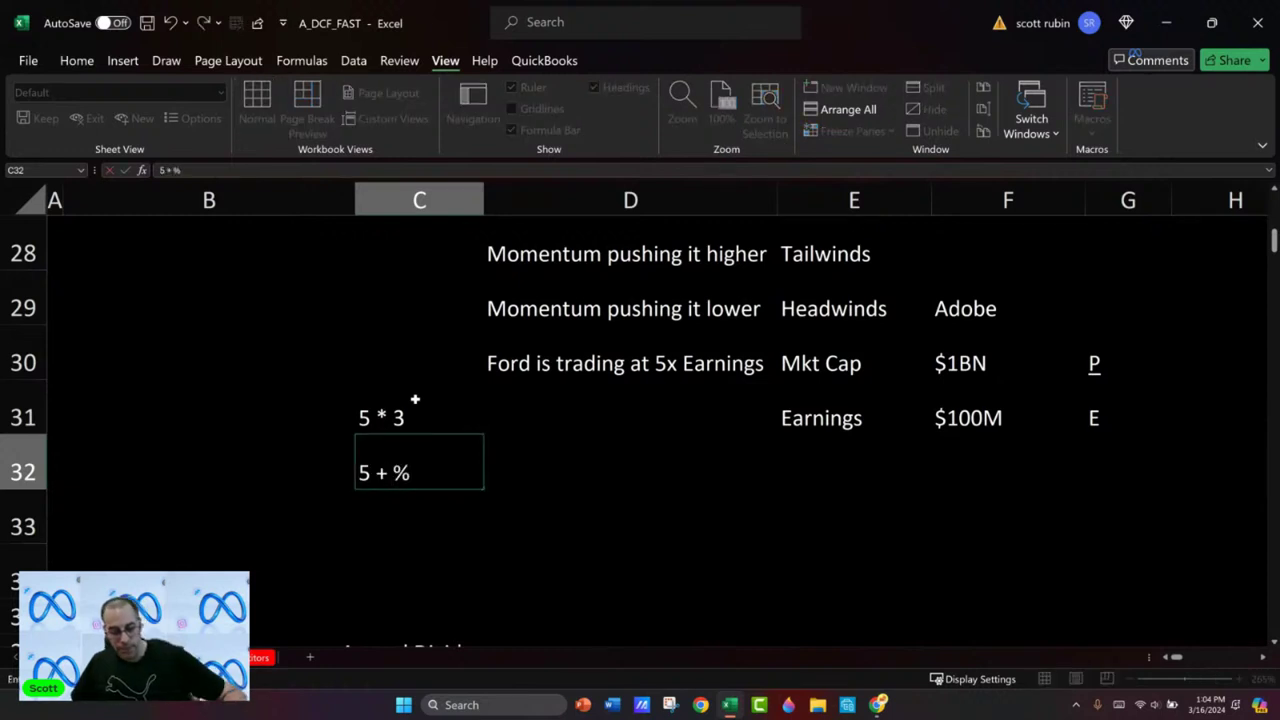
key(Right)
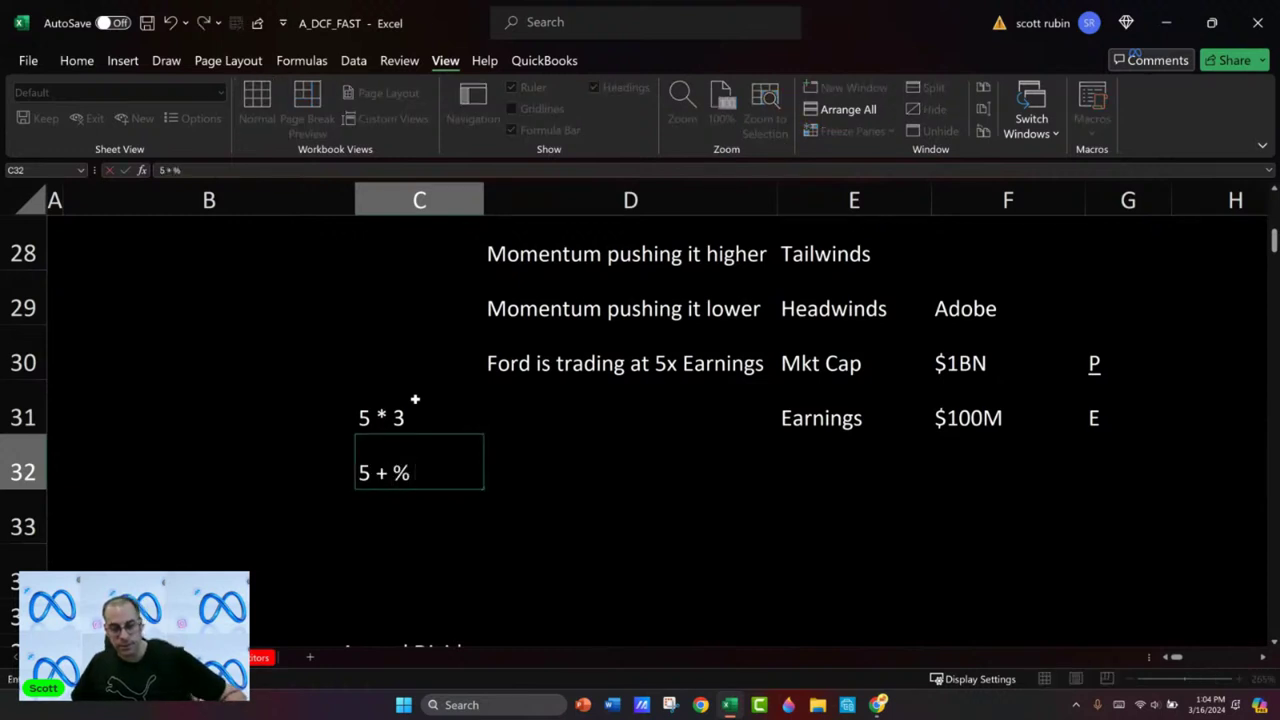
key(BackSpace)
text(5)
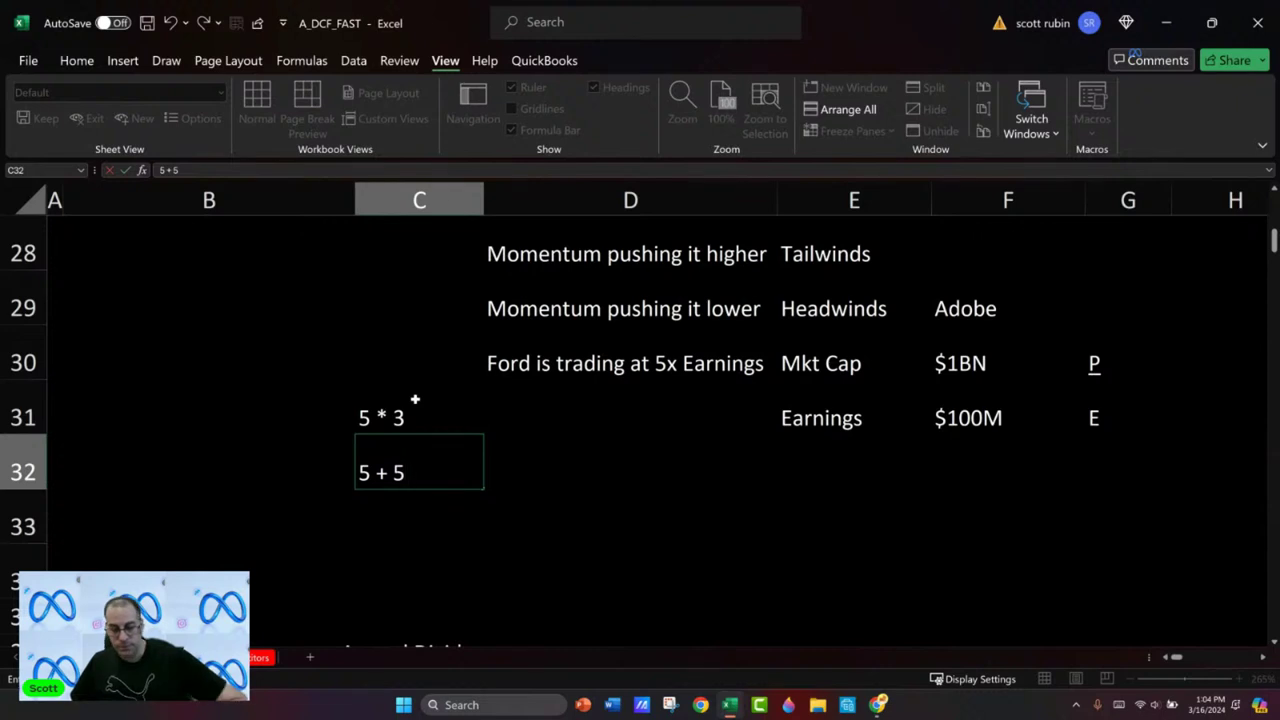
text( + 5)
key(Return)
Enter the repeated addition 3 + 3 + 3 + 3 in cell C33.
key(Up)
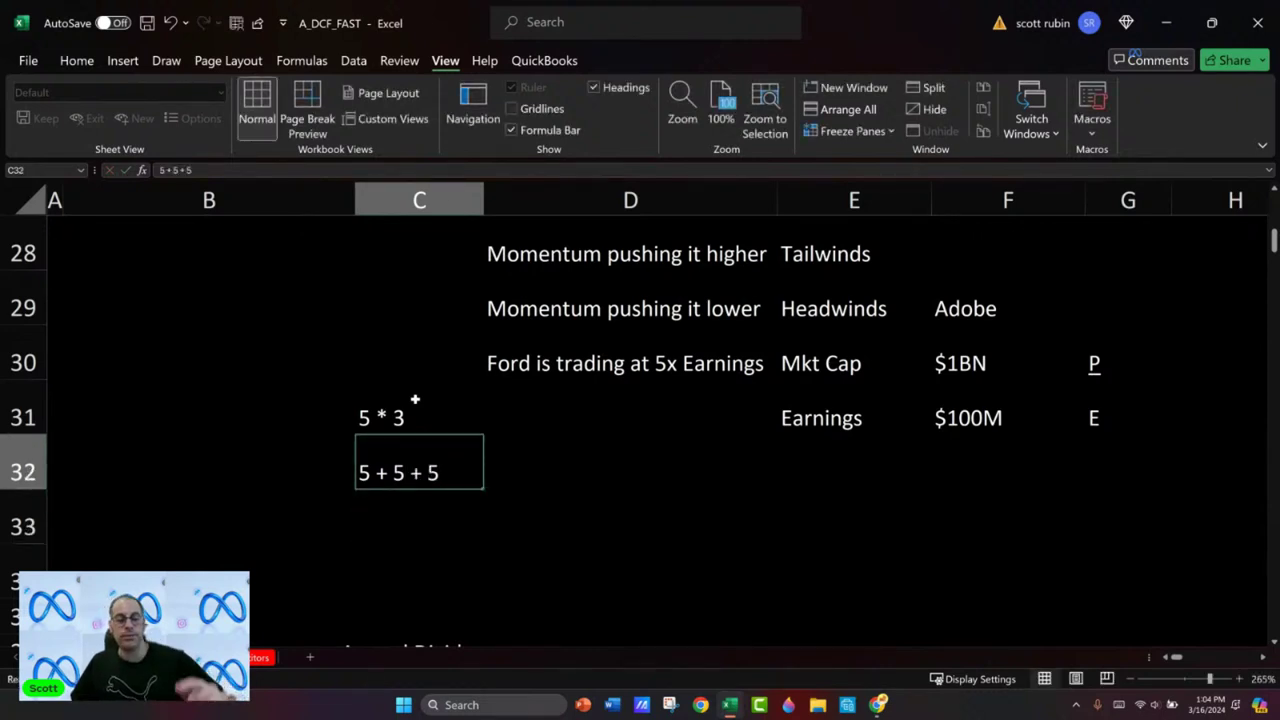
key(Up)
key(Down)
key(Down)
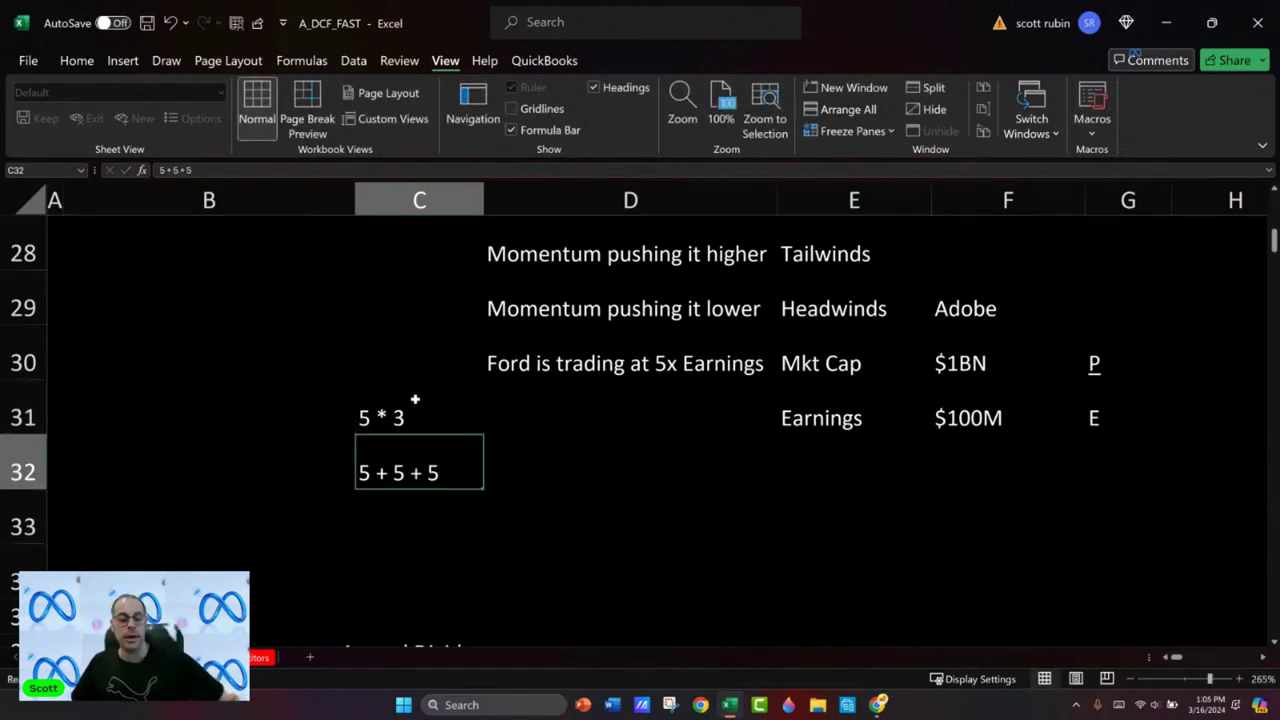
text(3%)
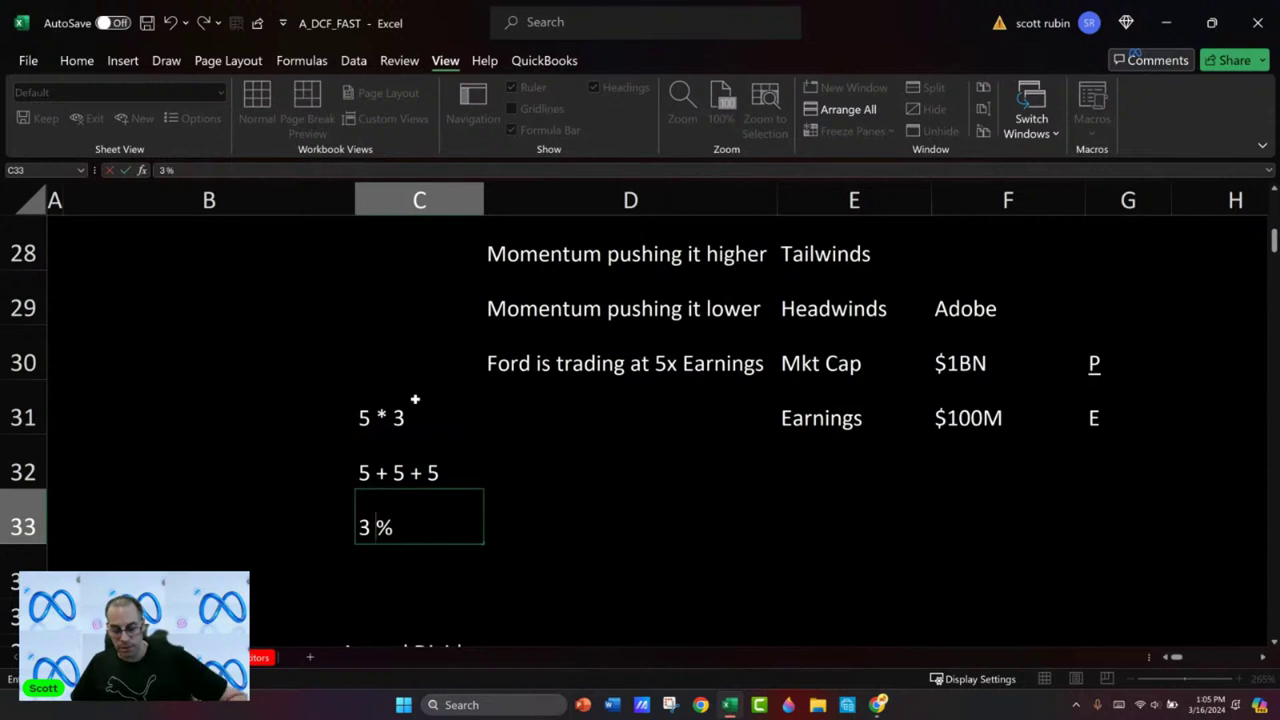
key(BackSpace)
text(+ 3)
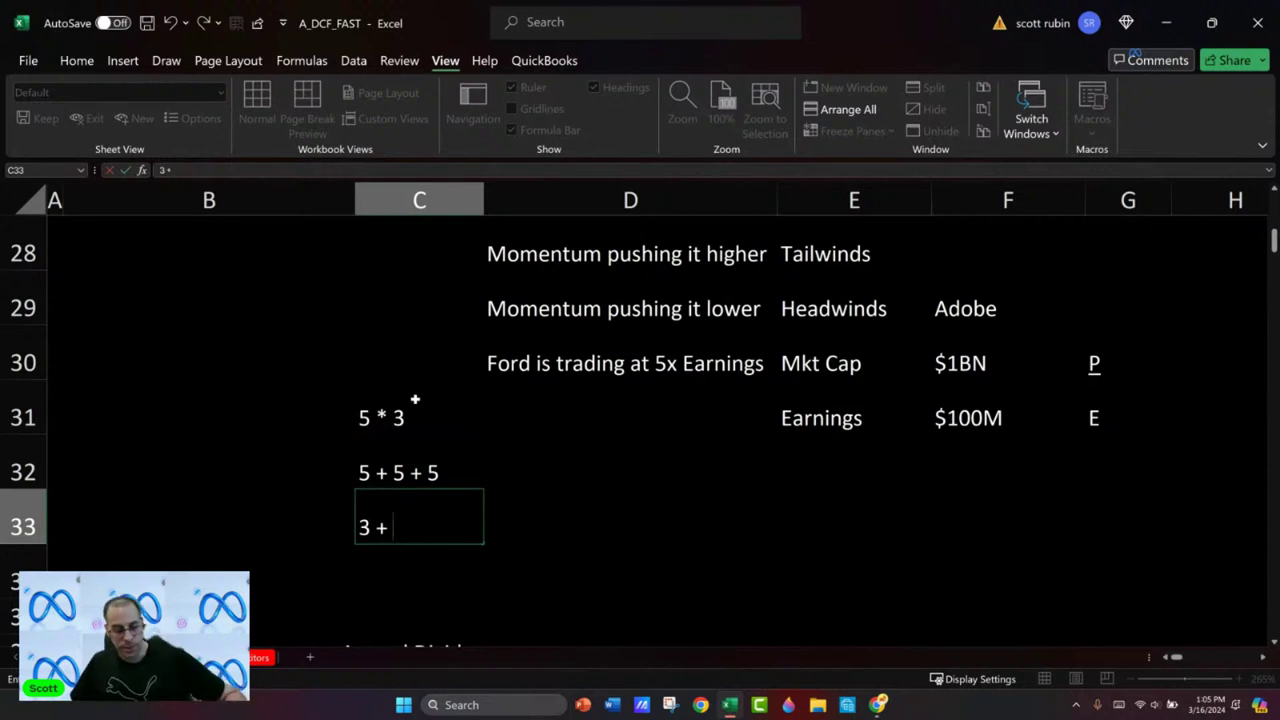
key(BackSpace)
text(3)
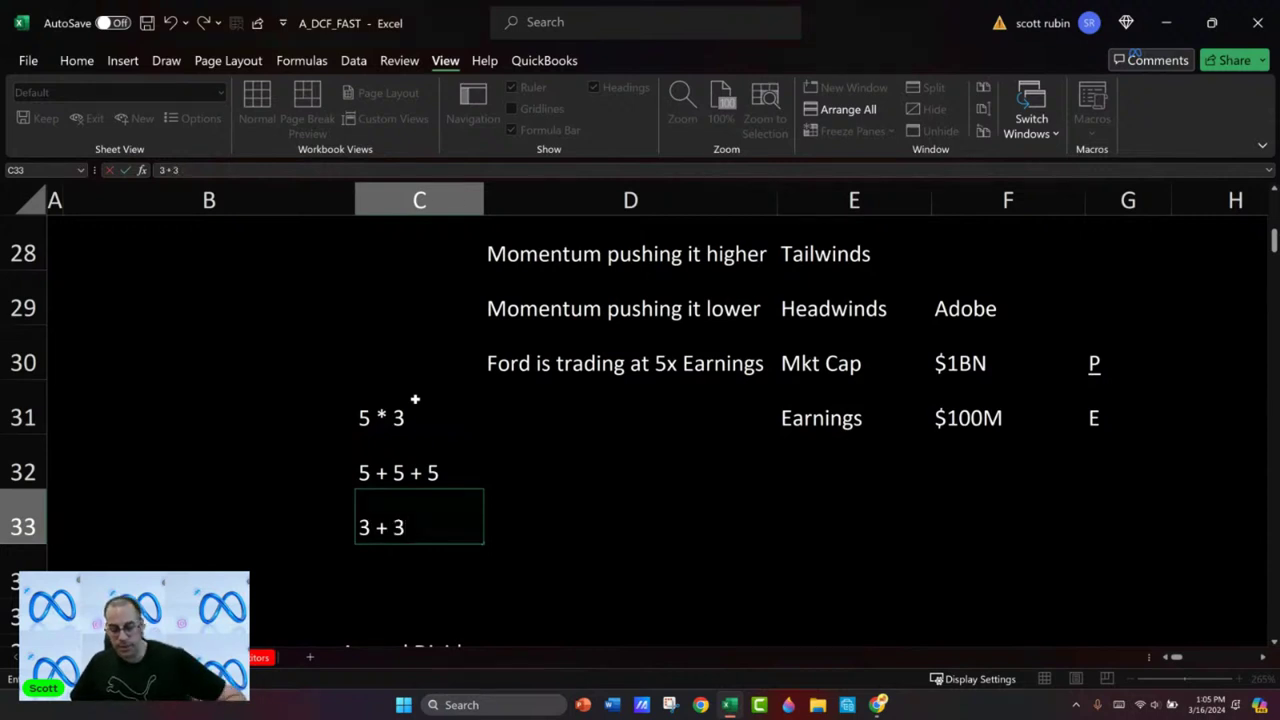
text( + 3 +3 +)
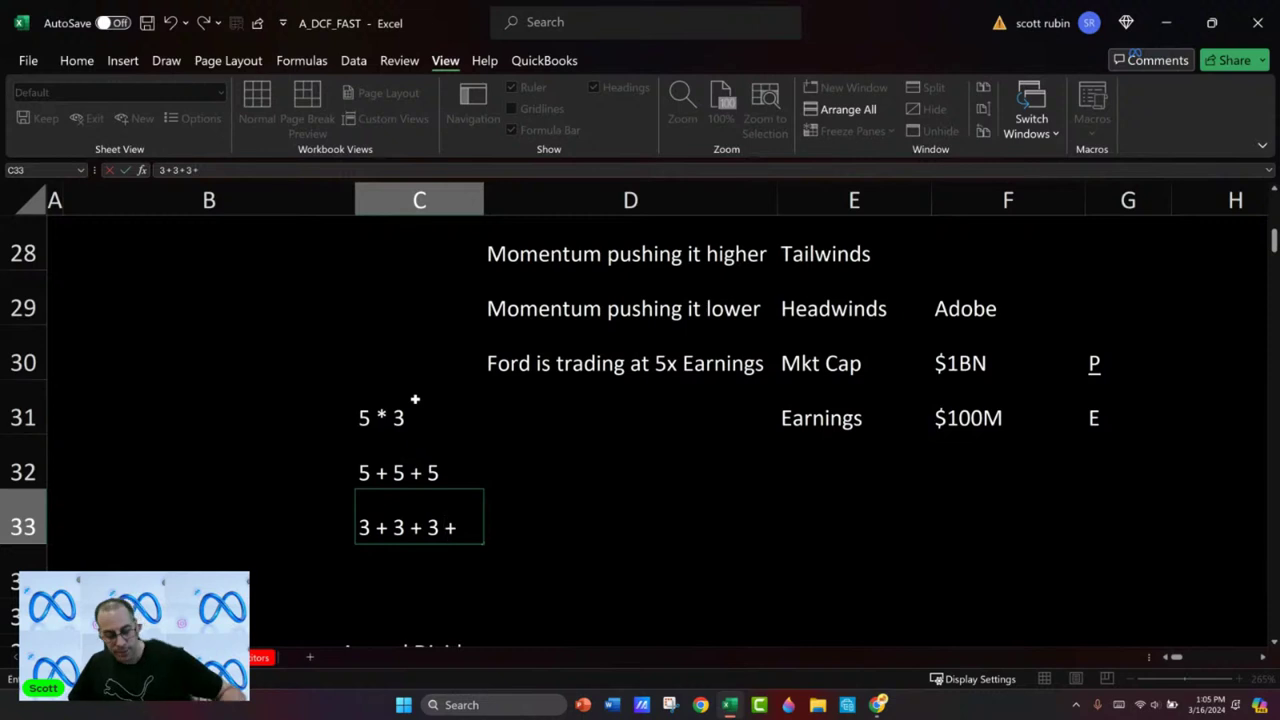
text(3)
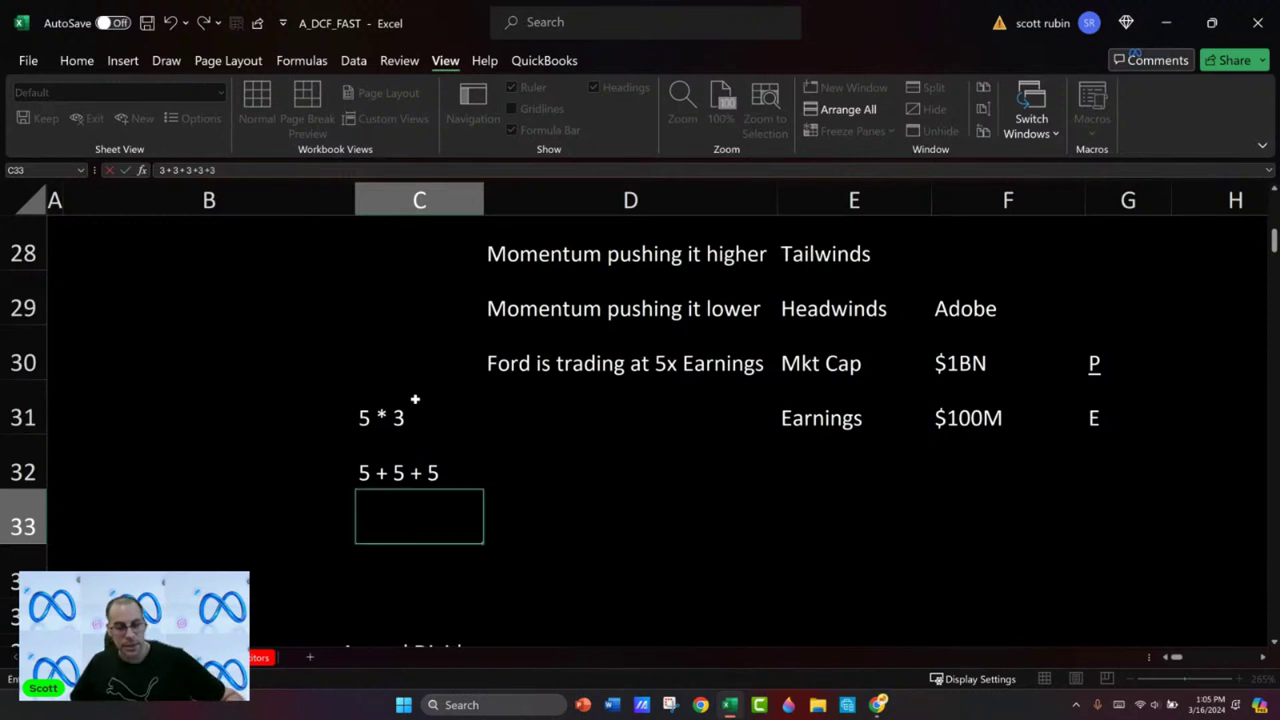
key(Up)
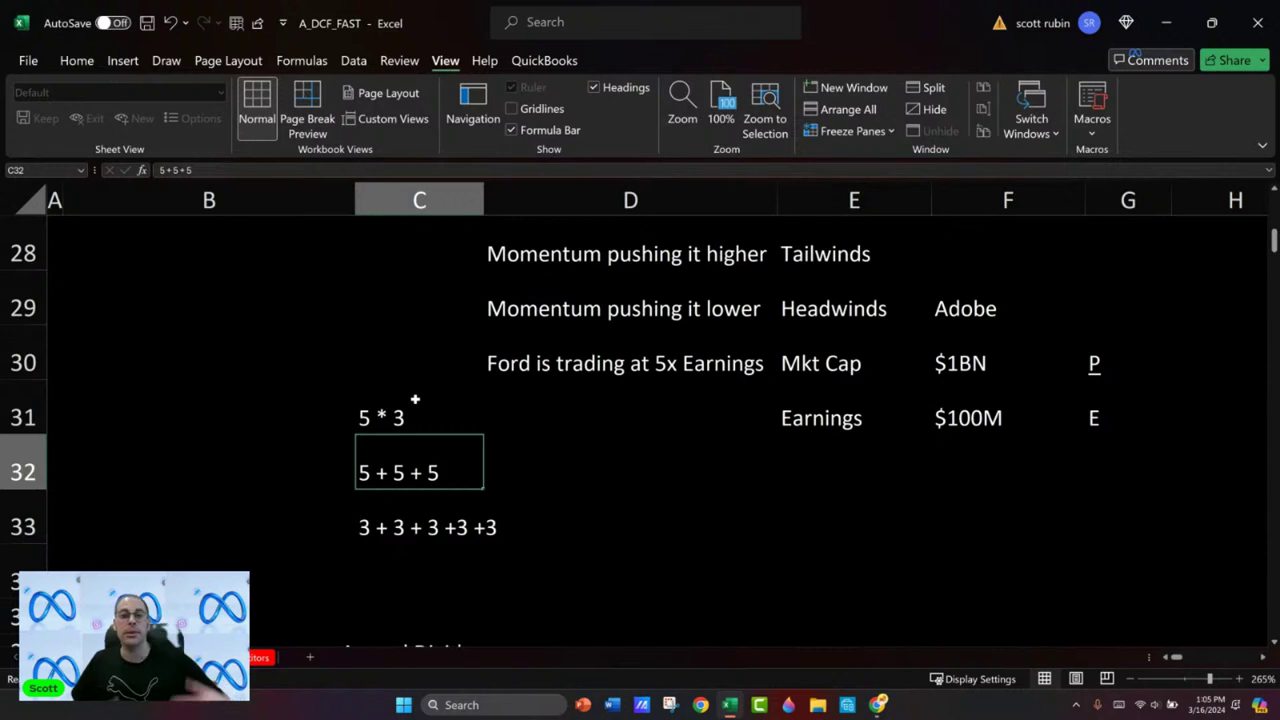
Clear the three example cells C31:C33.
key(BackSpace)
key(Escape)
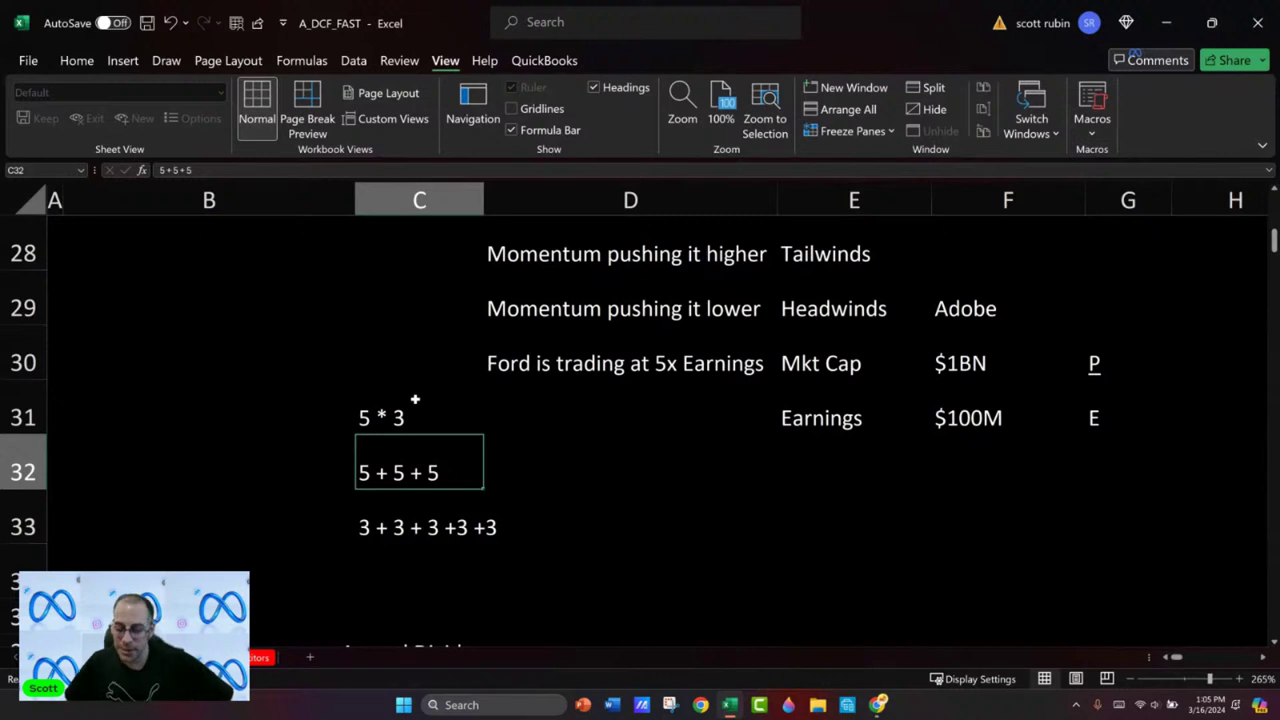
drag(372, 421, 461, 533)
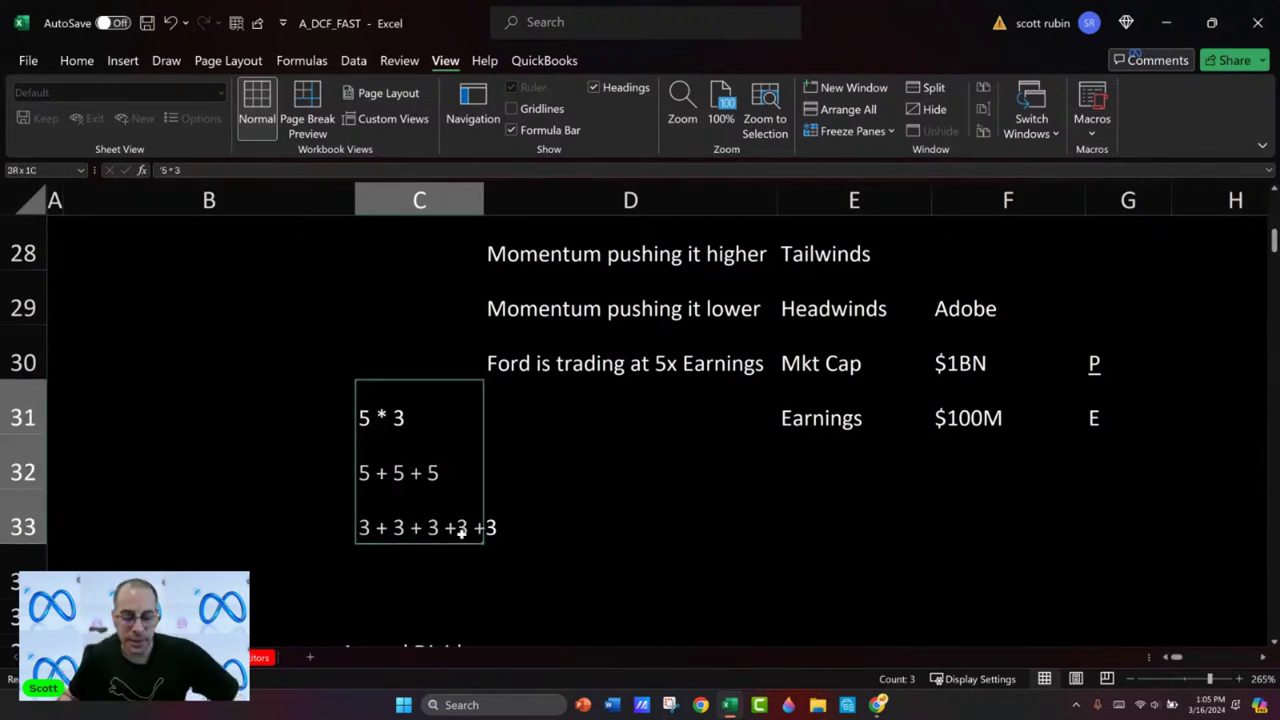
key(Delete)
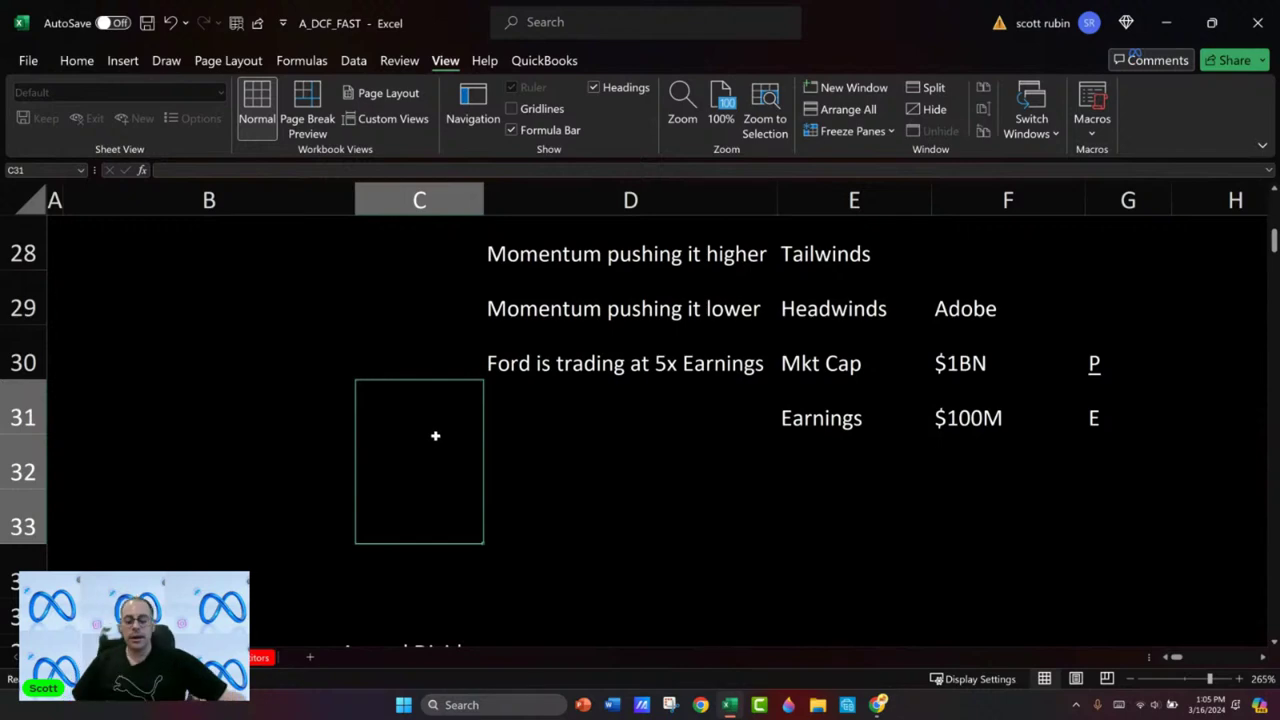
Minimise the browser and Excel, then open the earnings PDF from the desktop.
key(alt+Tab)
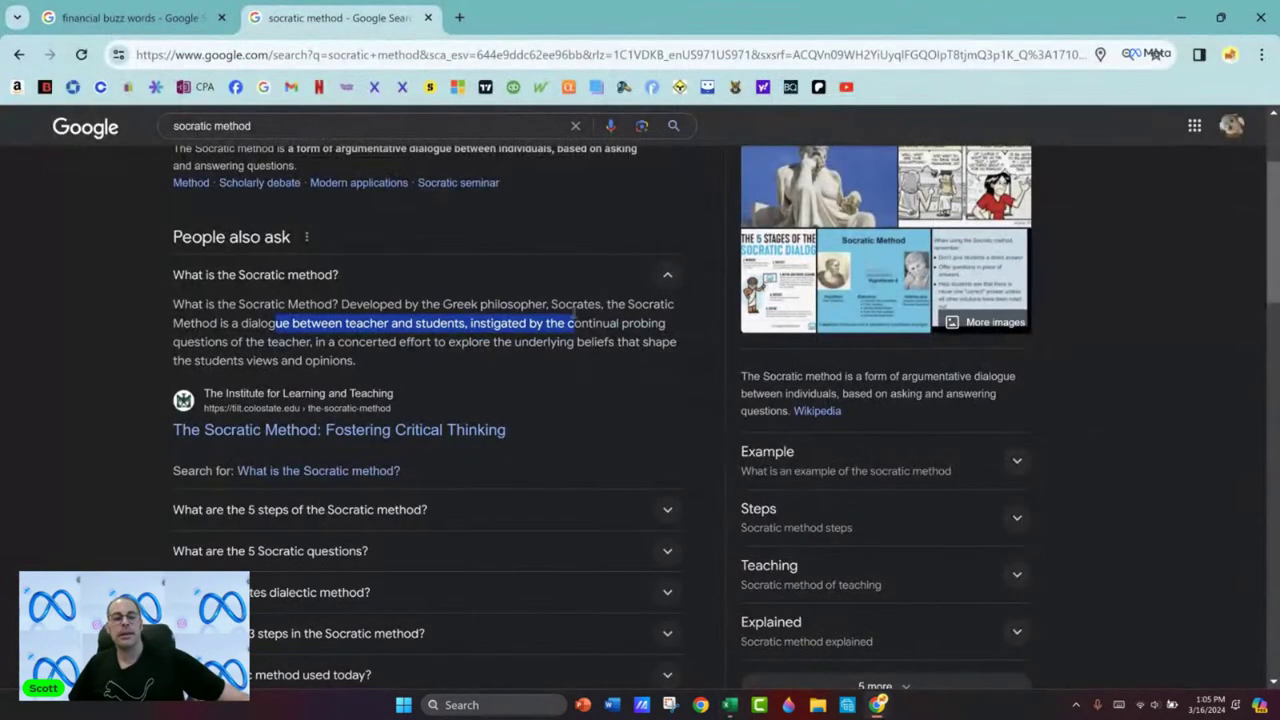
click(1180, 20)
click(1166, 15)
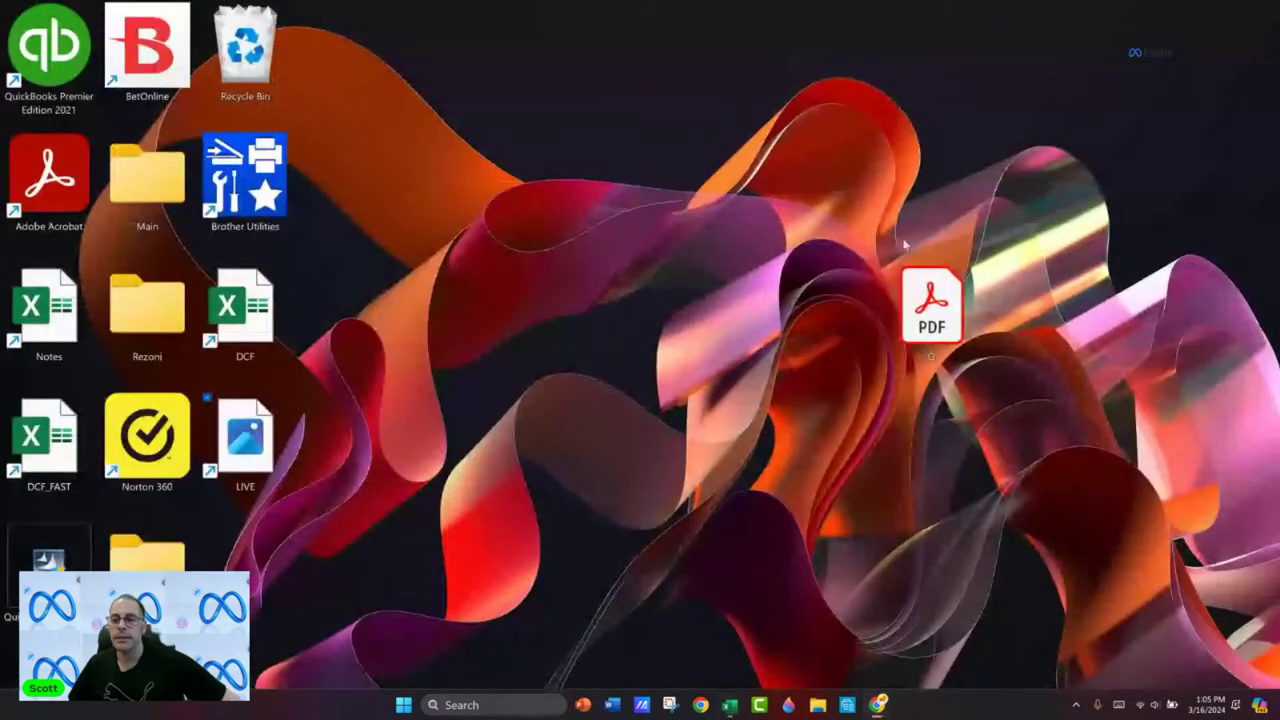
double_click(936, 311)
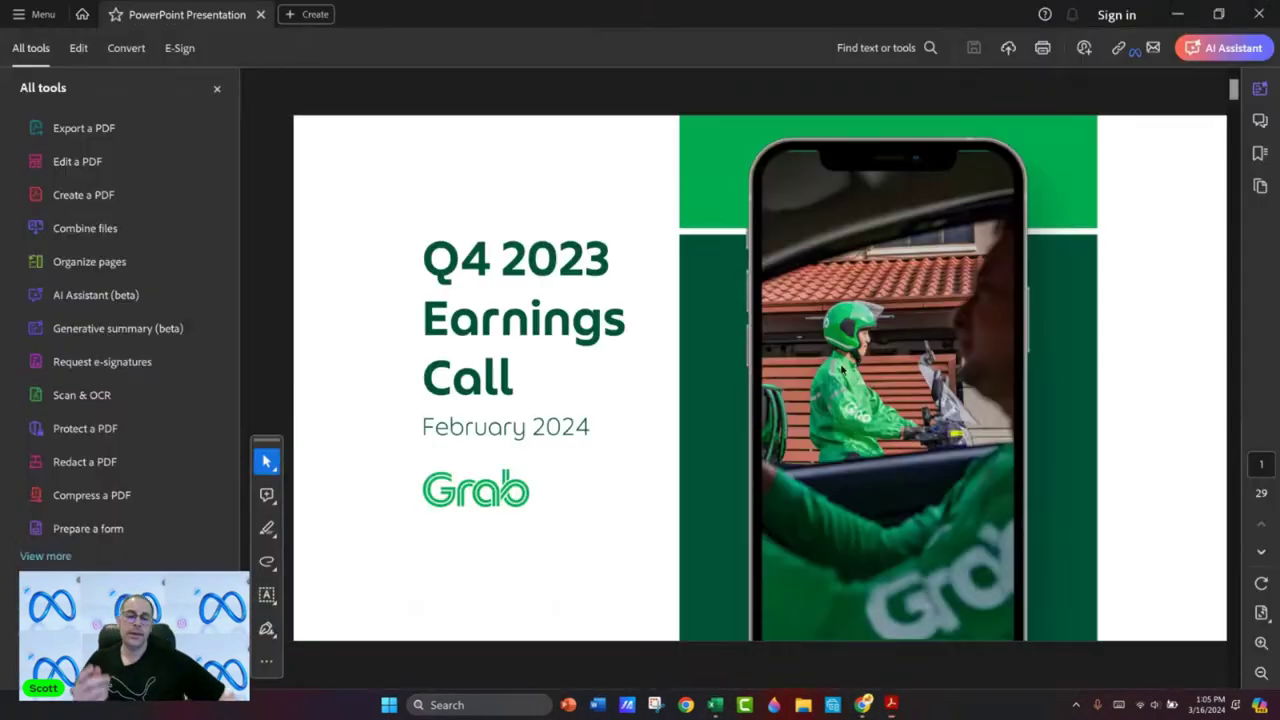
Close the All tools panel so Grab's Q4 2023 deck fills the window width.
click(216, 88)
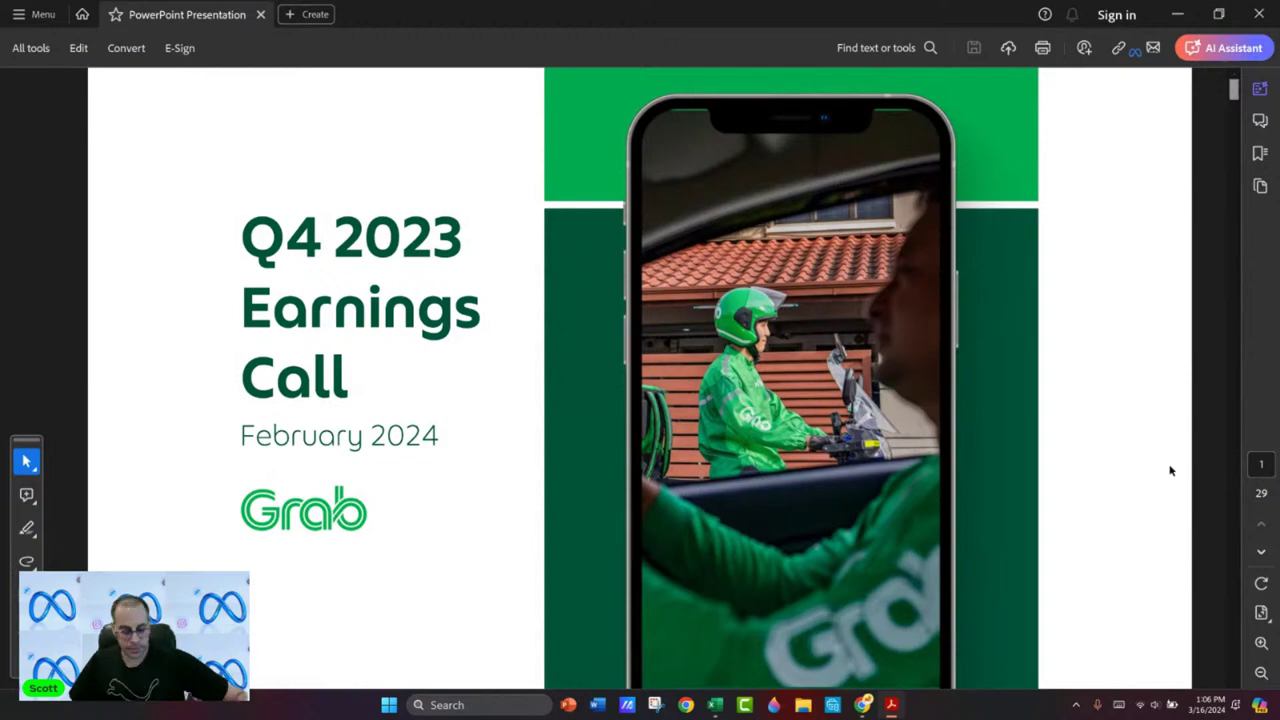
Scroll through Grab's earnings deck past the disclaimer pages to review the highlights slides.
scroll(1126, 434, down, 3)
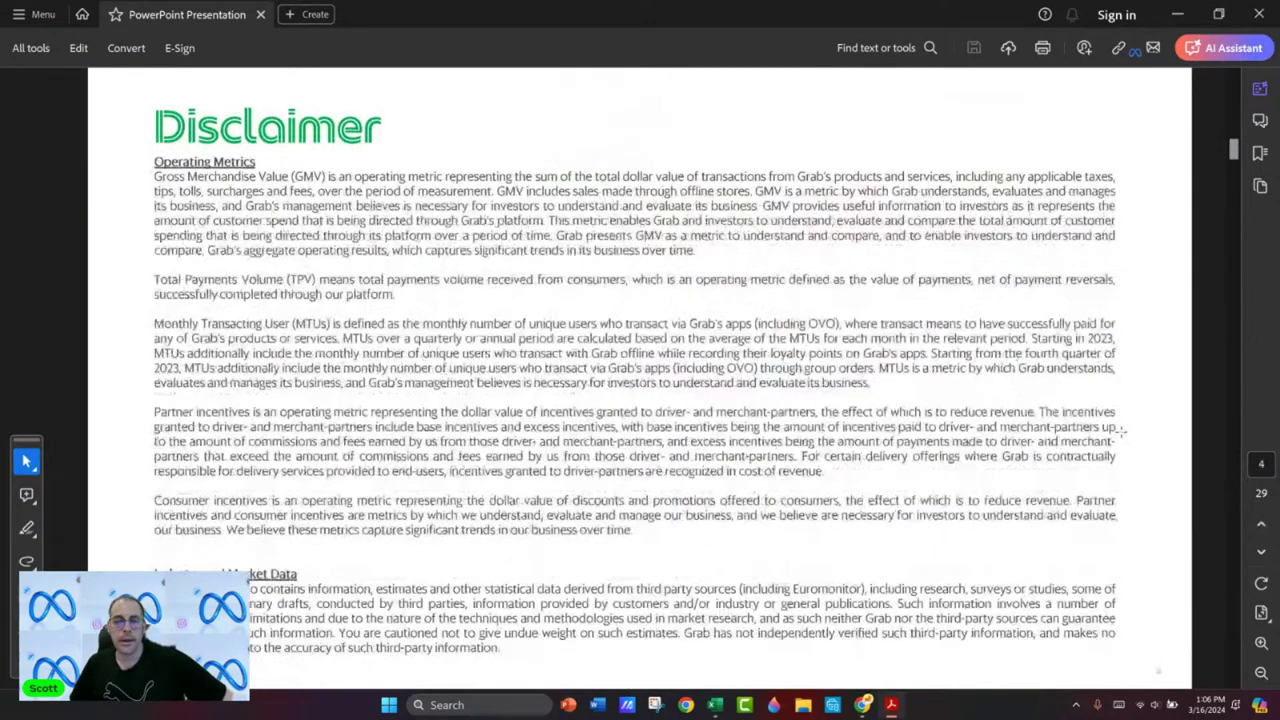
scroll(1122, 427, down, 3)
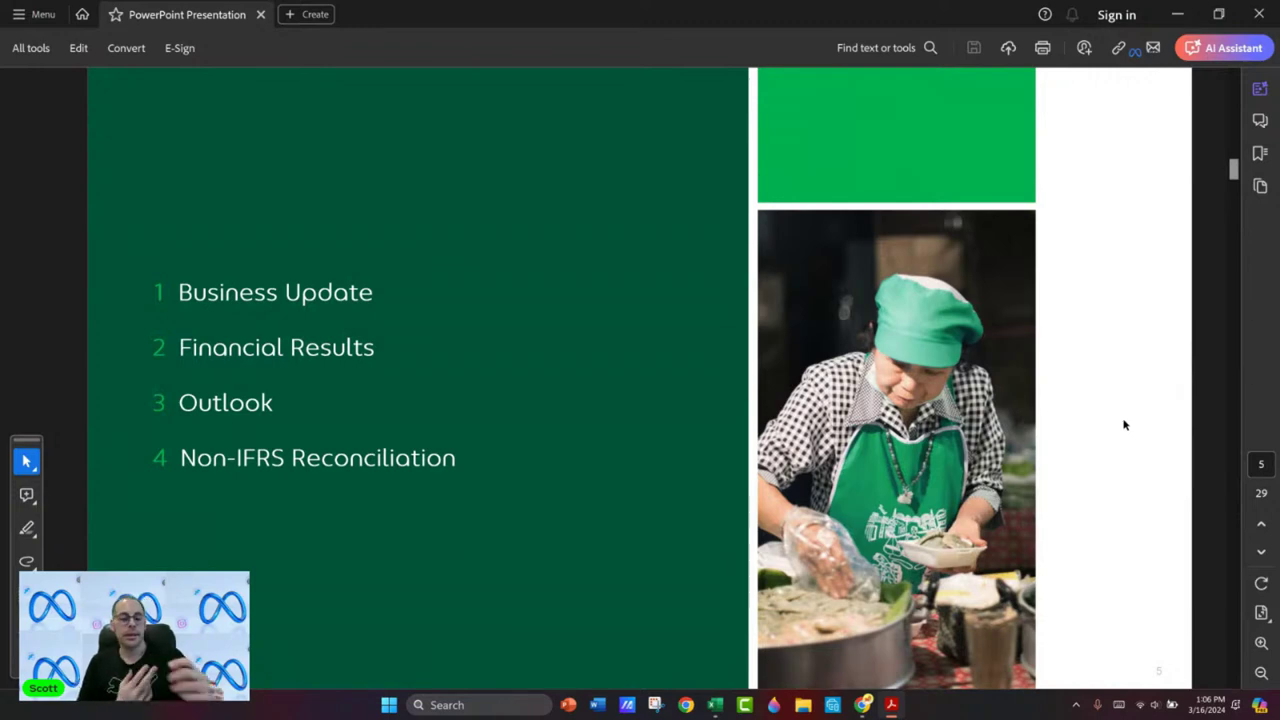
scroll(1125, 424, down, 5)
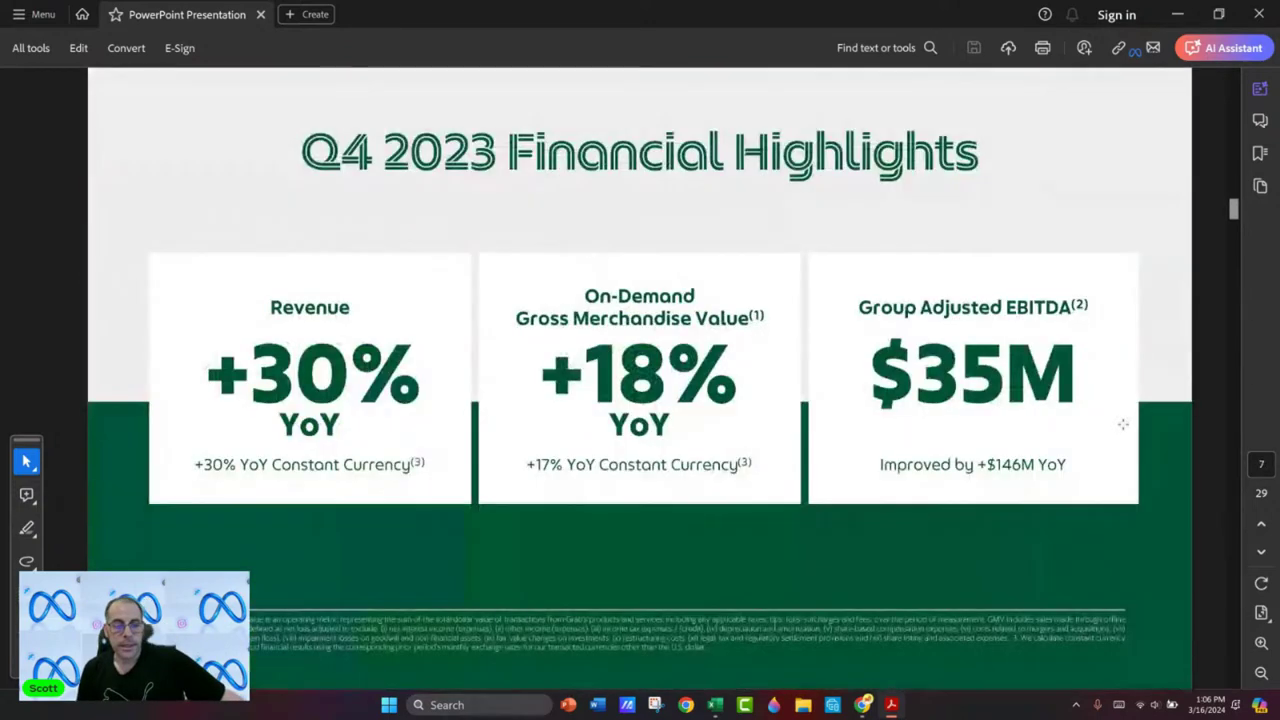
scroll(1123, 426, down, 5)
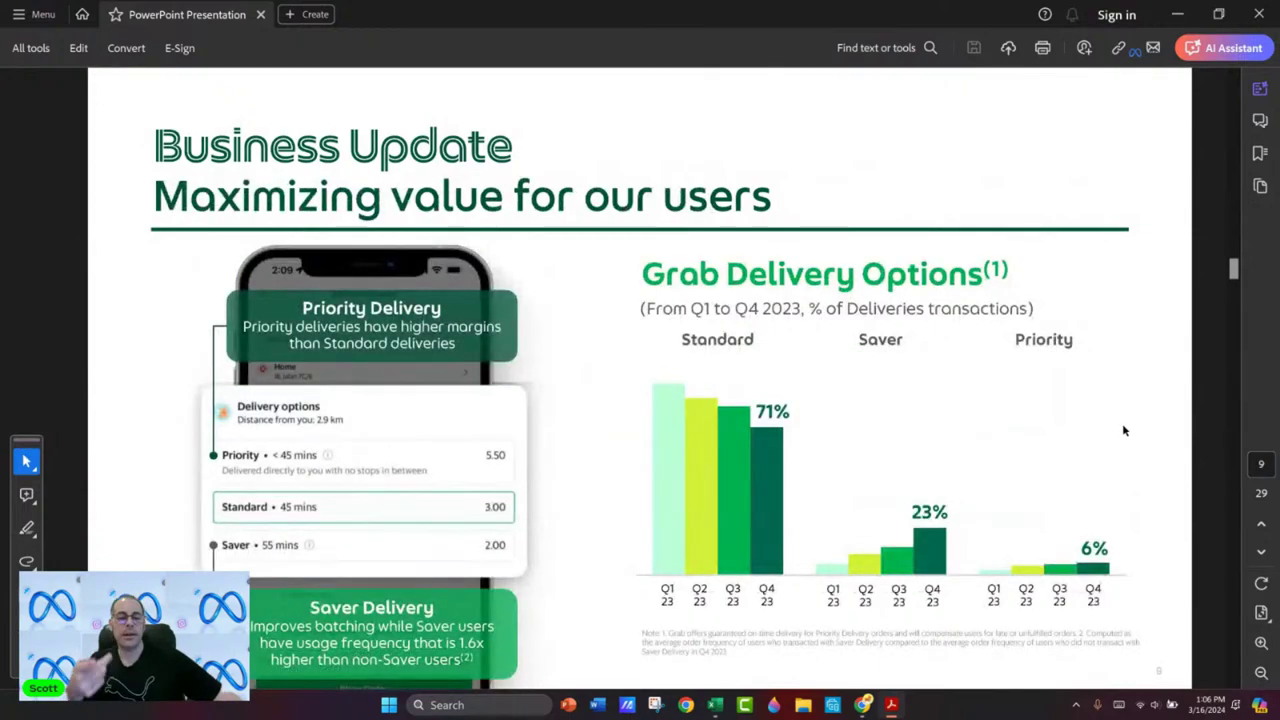
scroll(1123, 430, down, 3)
scroll(1123, 432, down, 3)
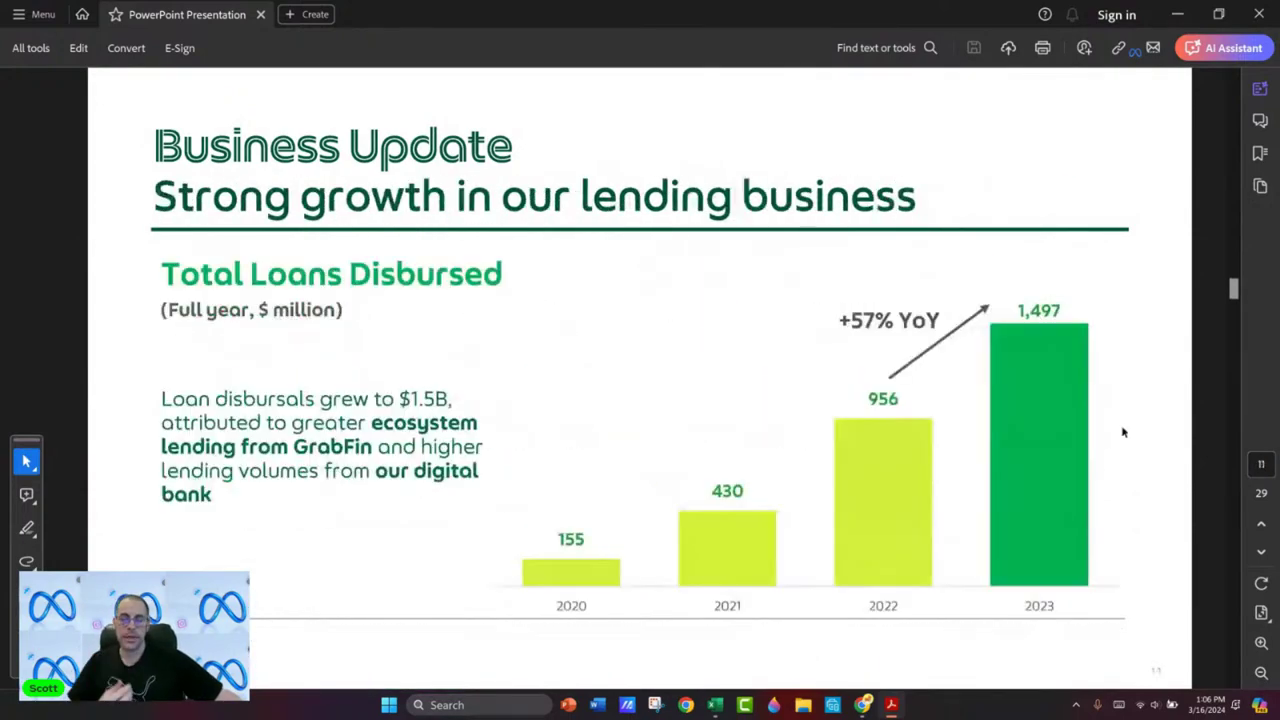
scroll(1123, 432, down, 10)
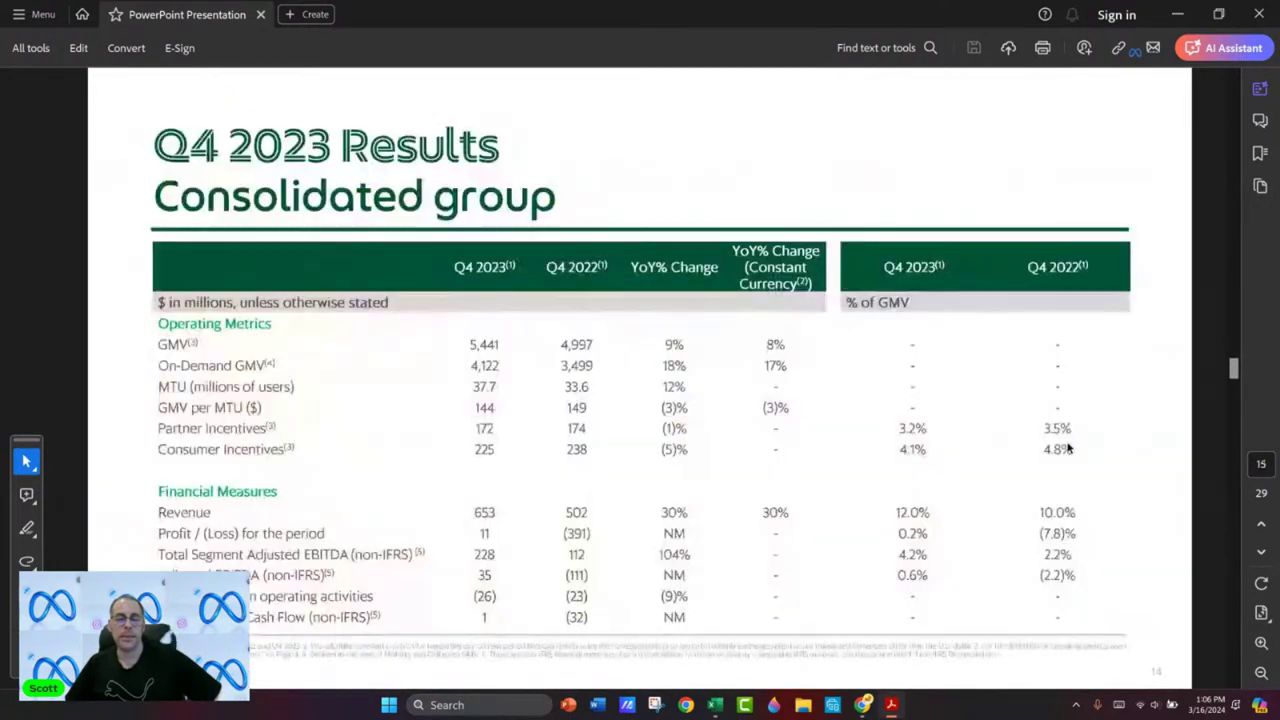
scroll(1078, 454, down, 12)
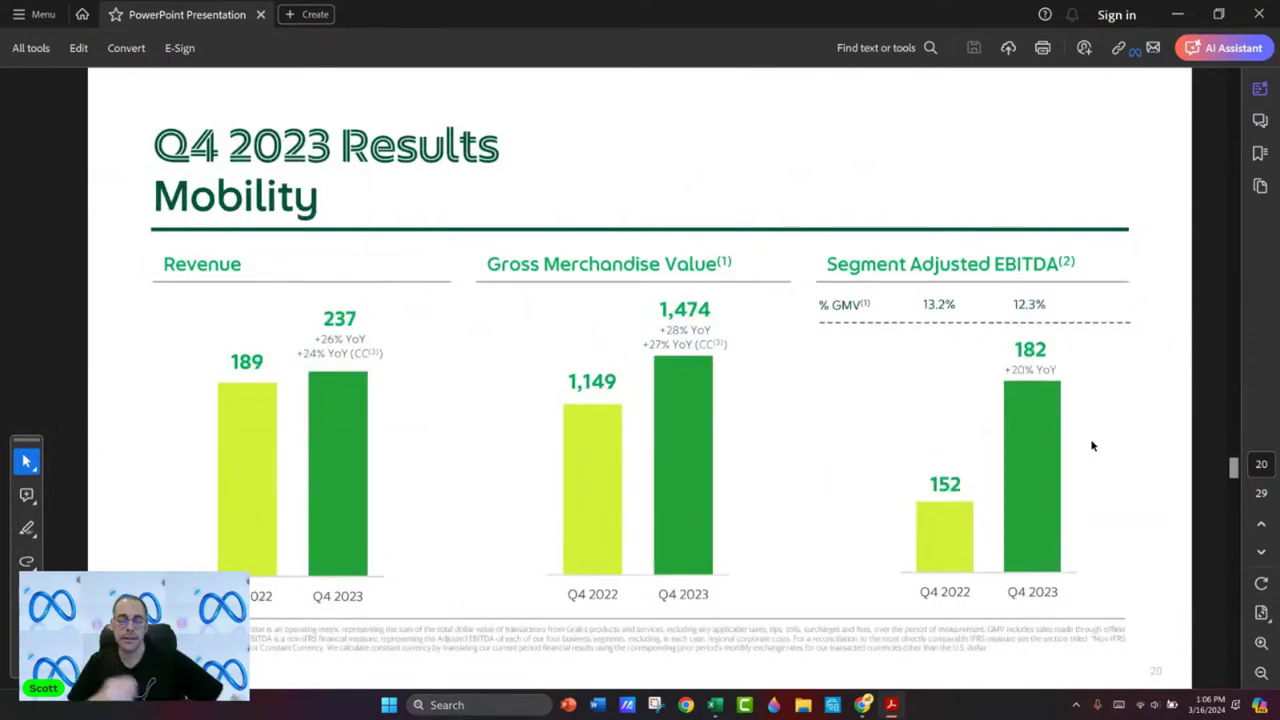
scroll(1212, 432, up, 20)
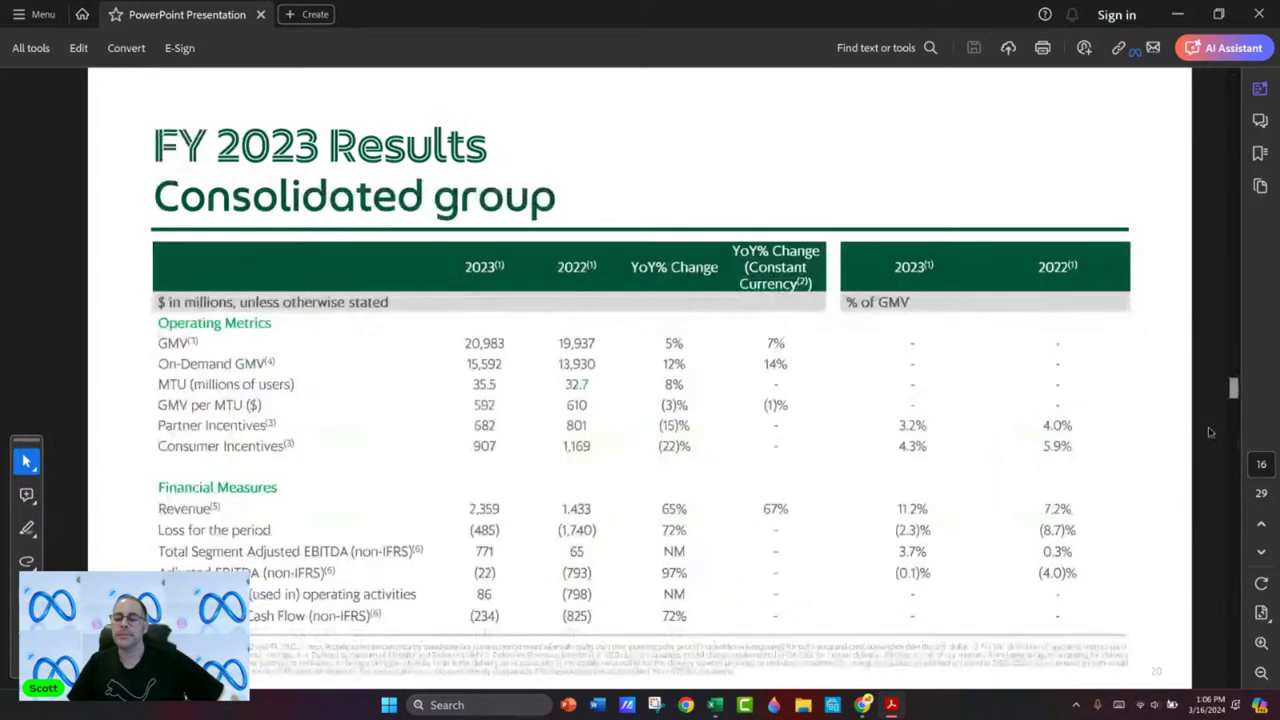
scroll(1210, 436, up, 8)
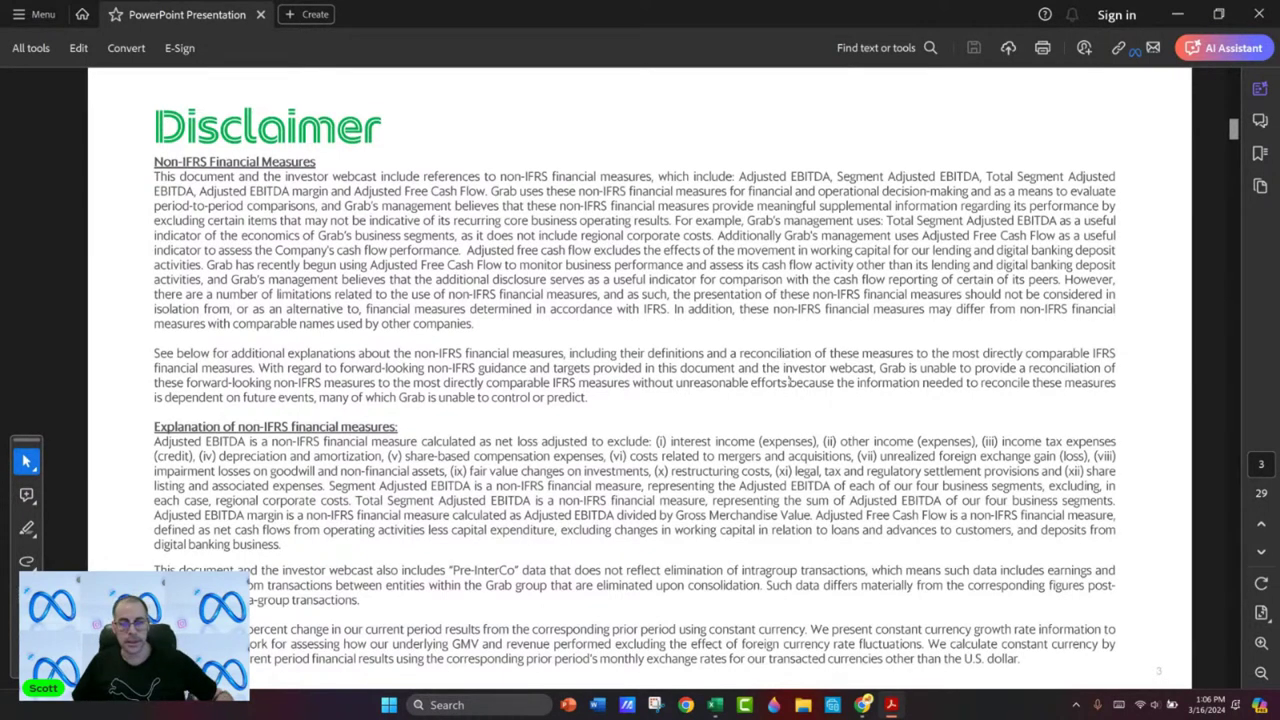
Glance at the Excel workbook, then return to the PDF and advance to page 13, Capital Allocation Framework.
key(alt+Tab)
key(alt+Tab)
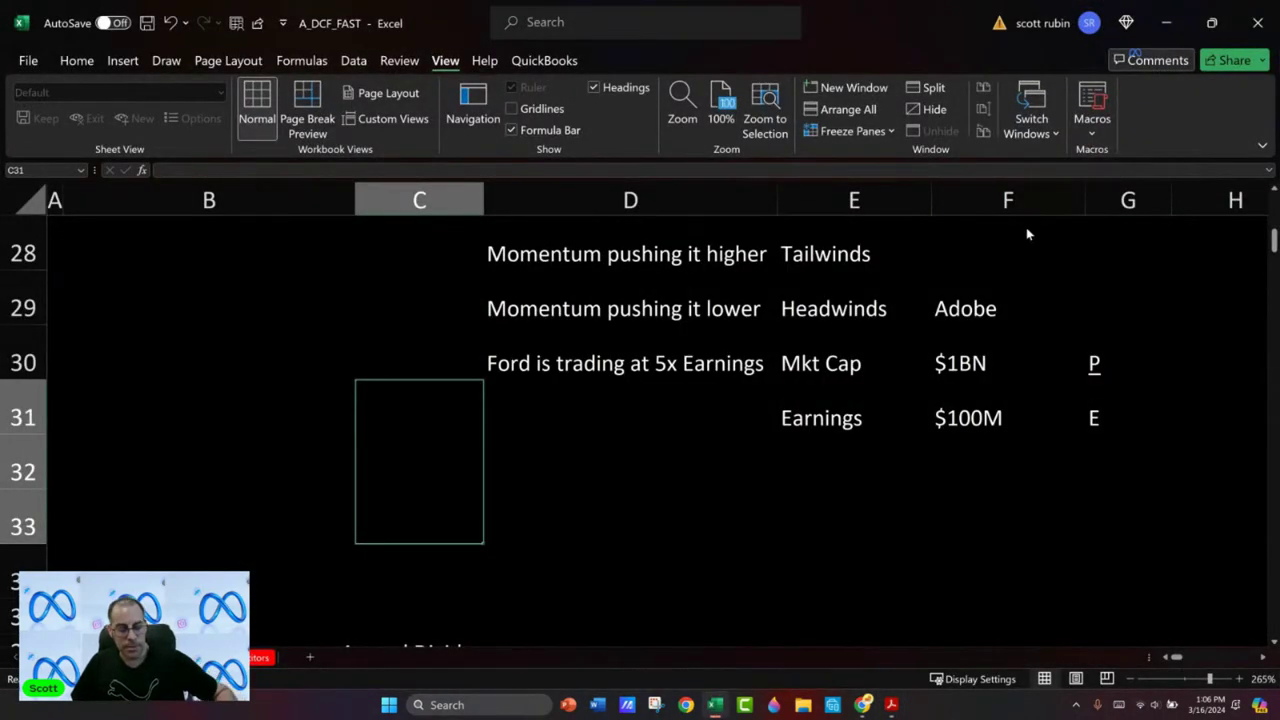
key(alt+Tab)
scroll(762, 256, down, 10)
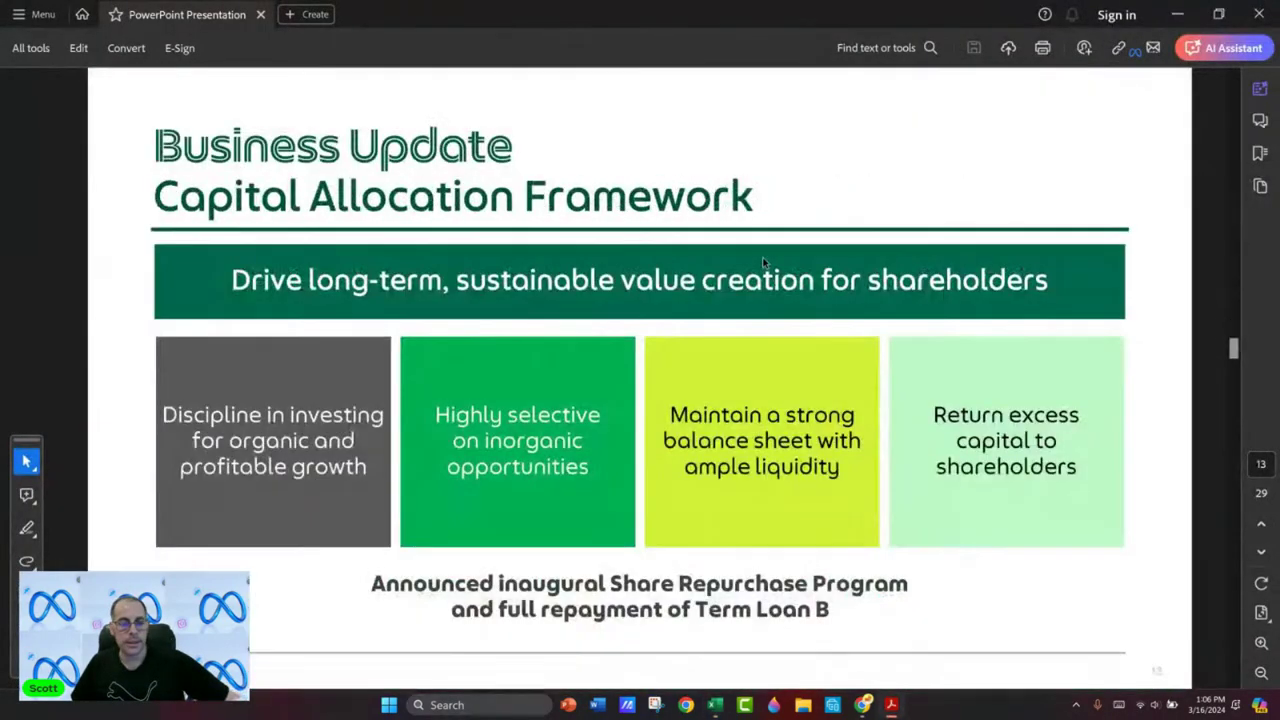
Compare the Q4 2023 table (GMV 5,441, revenue 653) with FY 2023 results, then return to A_DCF_FAST.
scroll(762, 260, down, 5)
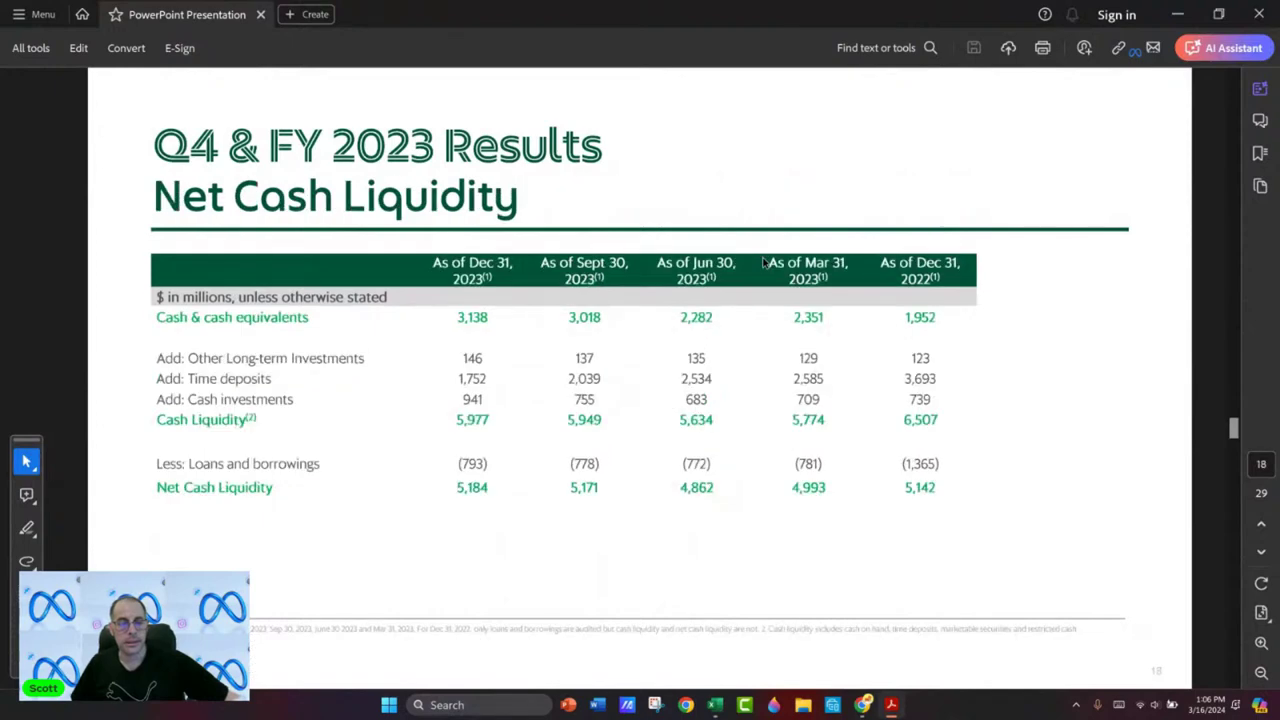
scroll(763, 262, up, 3)
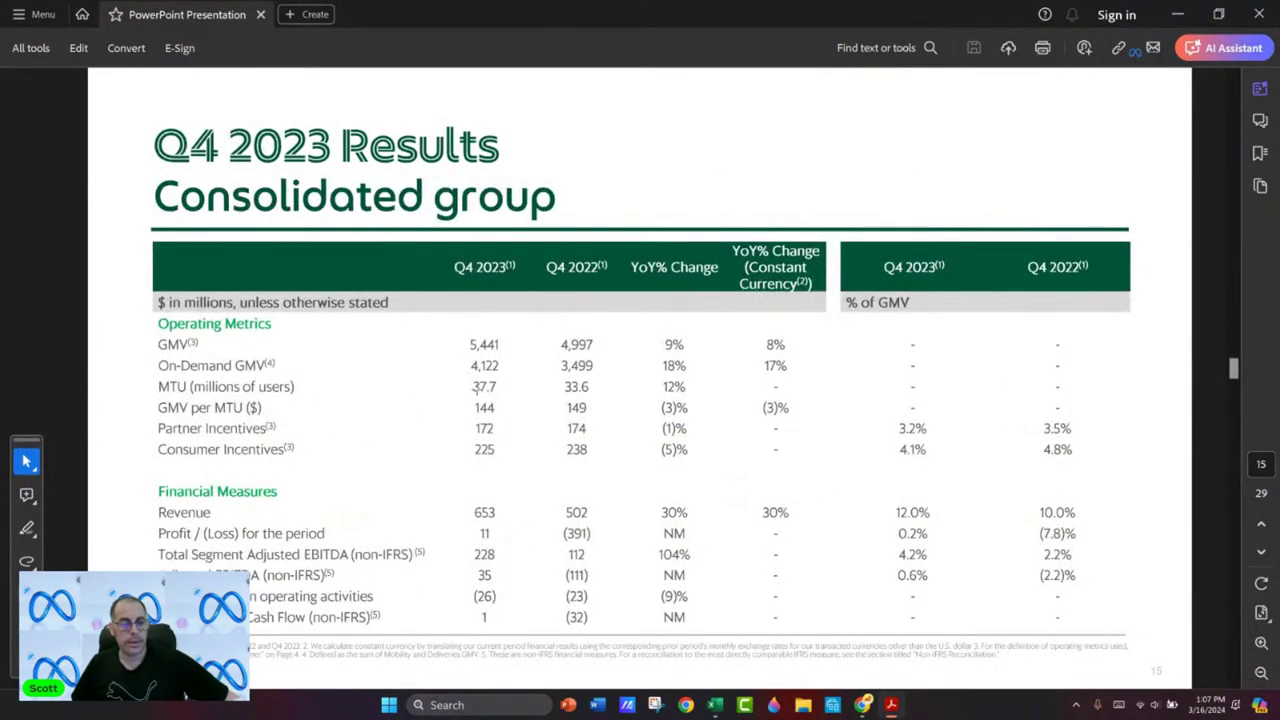
scroll(475, 391, down, 1)
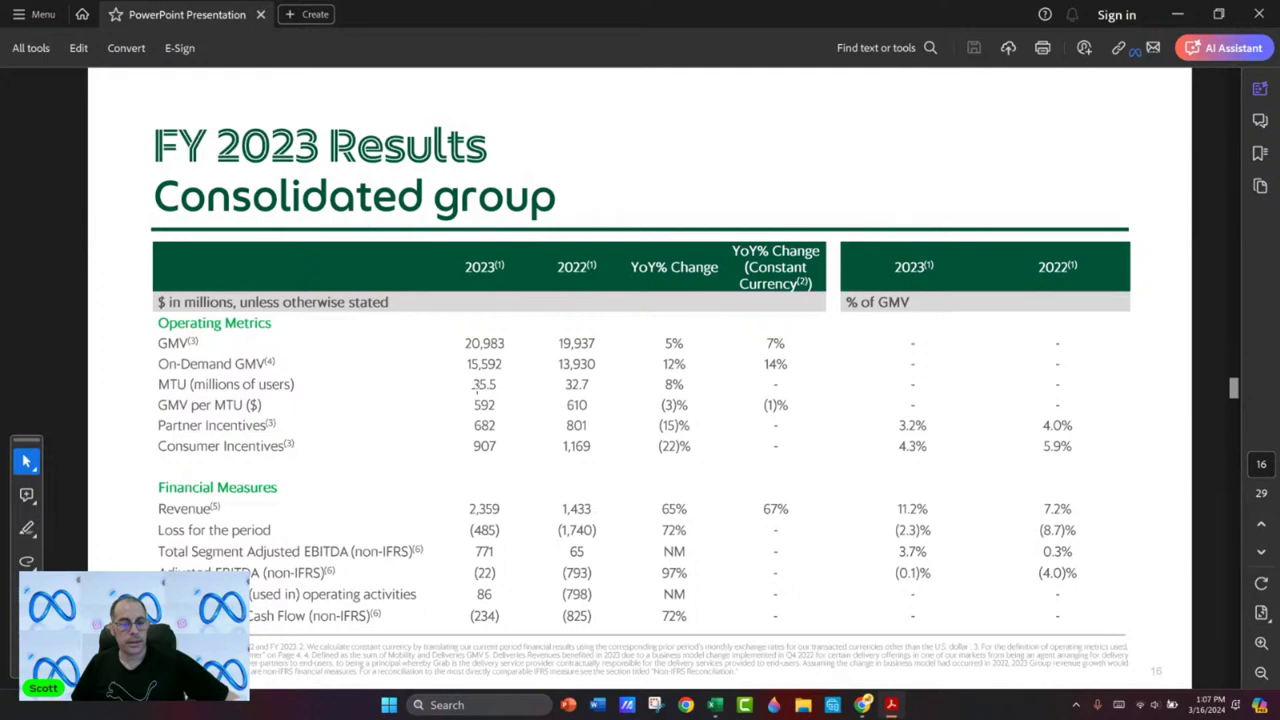
scroll(476, 391, up, 1)
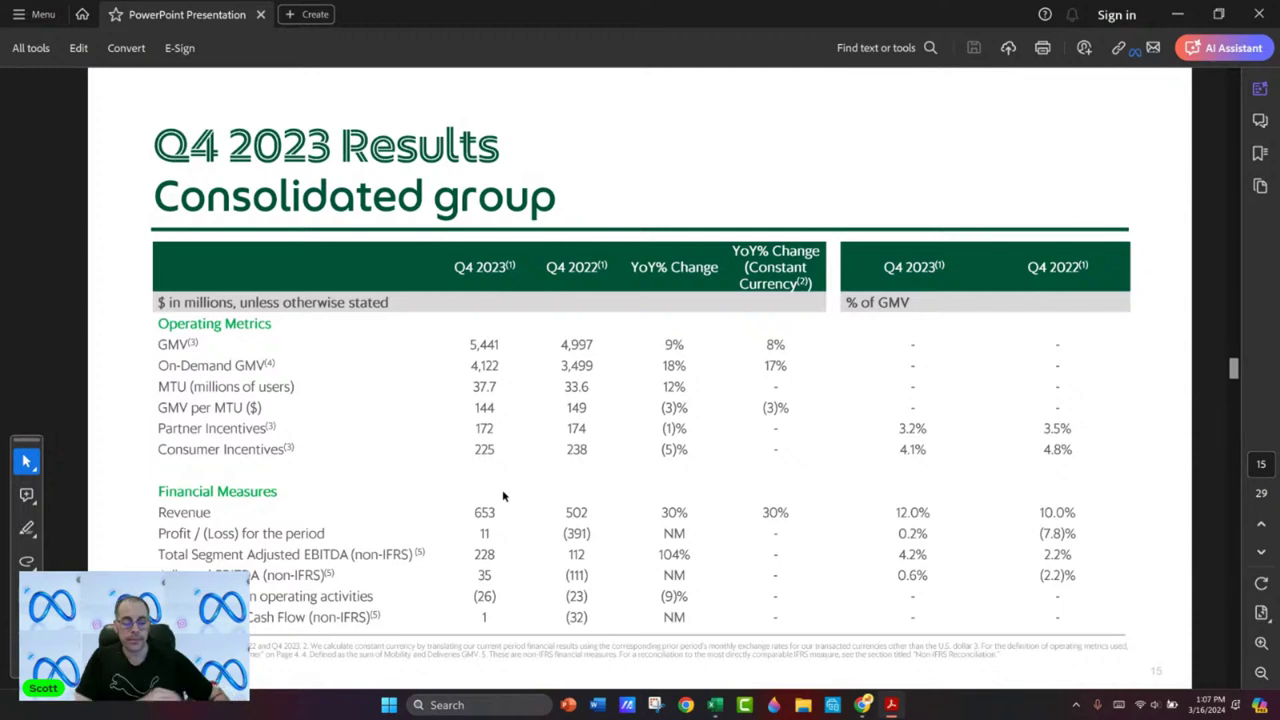
key(alt+Tab)
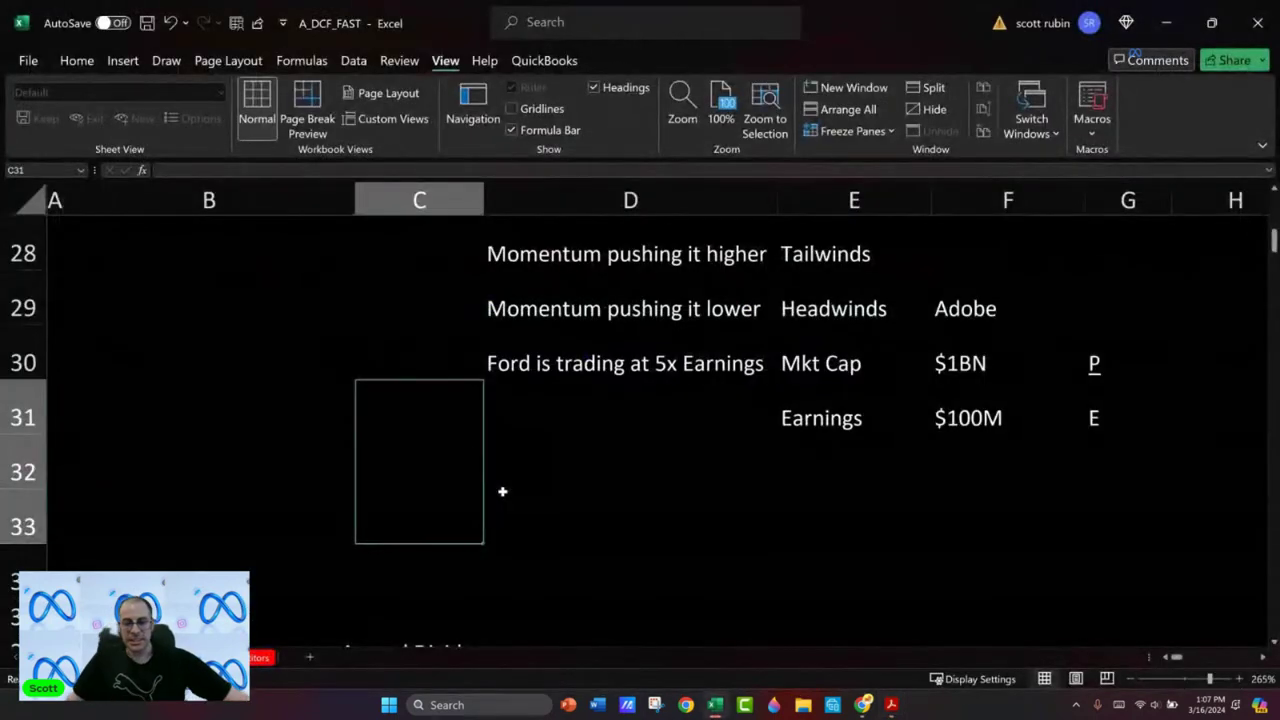
Enter 'Malaysia' in C75 and 'Singapore' in C76.
scroll(478, 437, down, 3)
scroll(471, 430, down, 10)
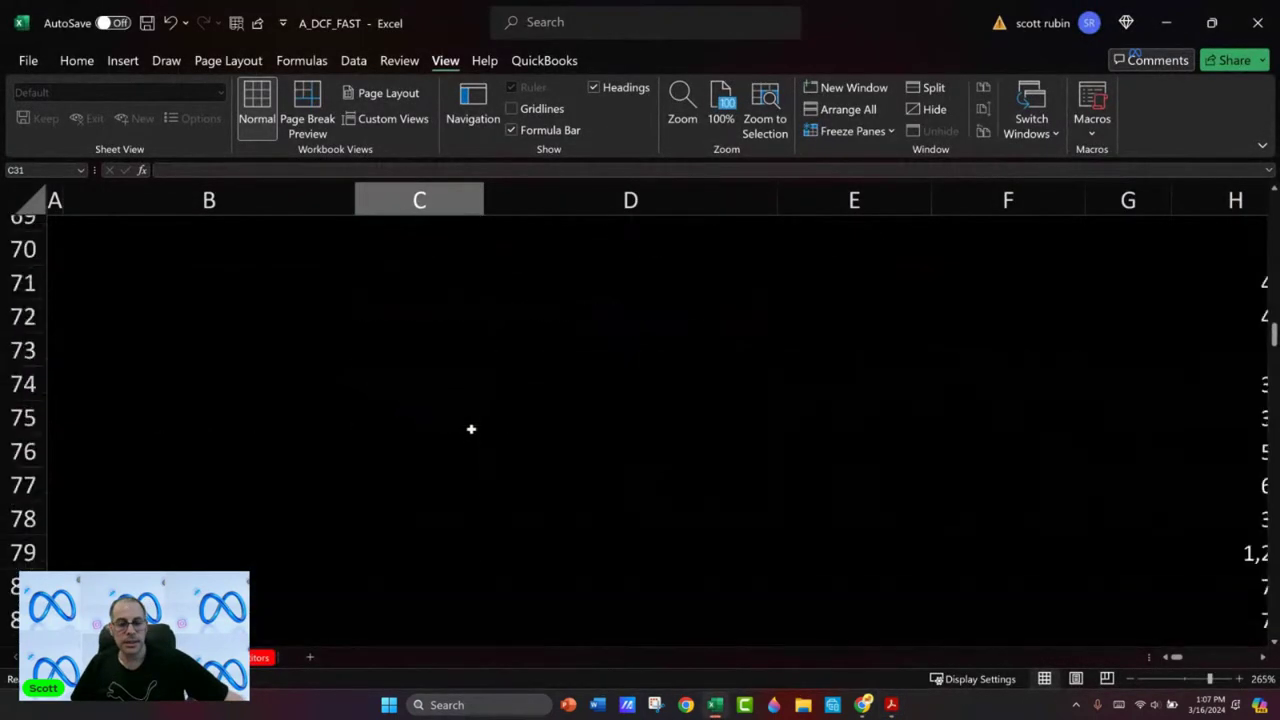
click(433, 419)
text(M)
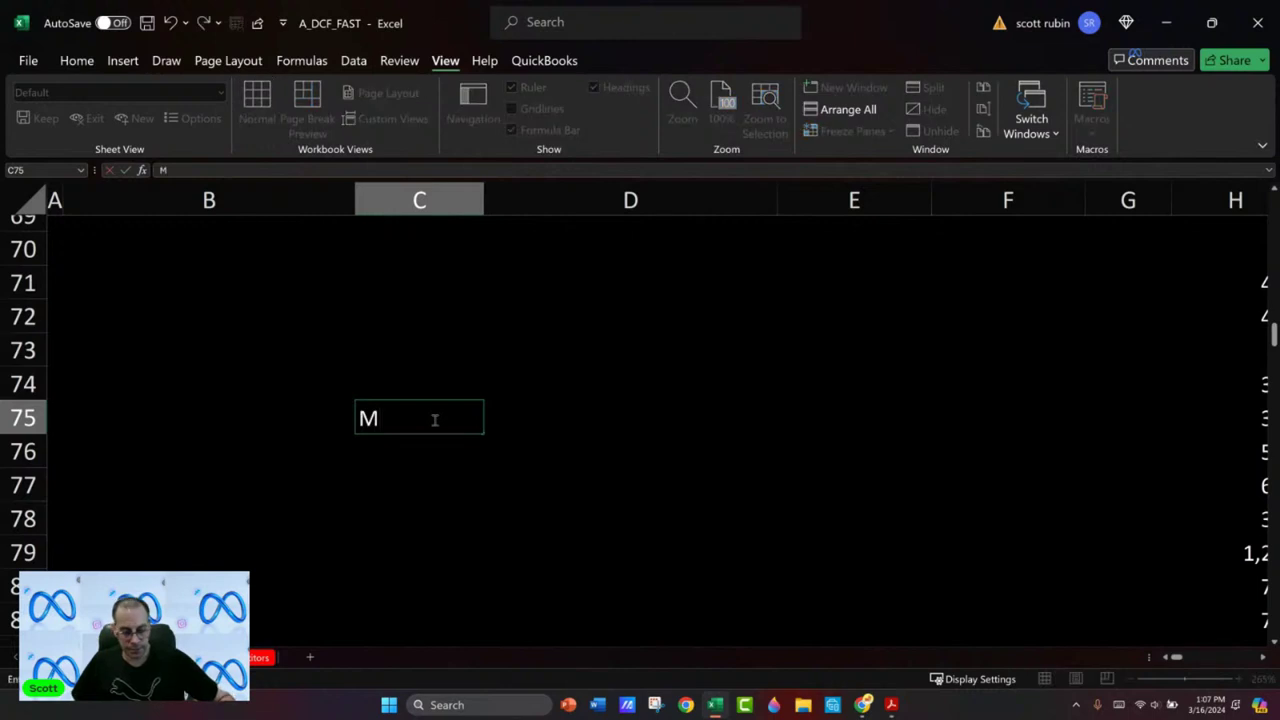
text(alaysia)
key(Return)
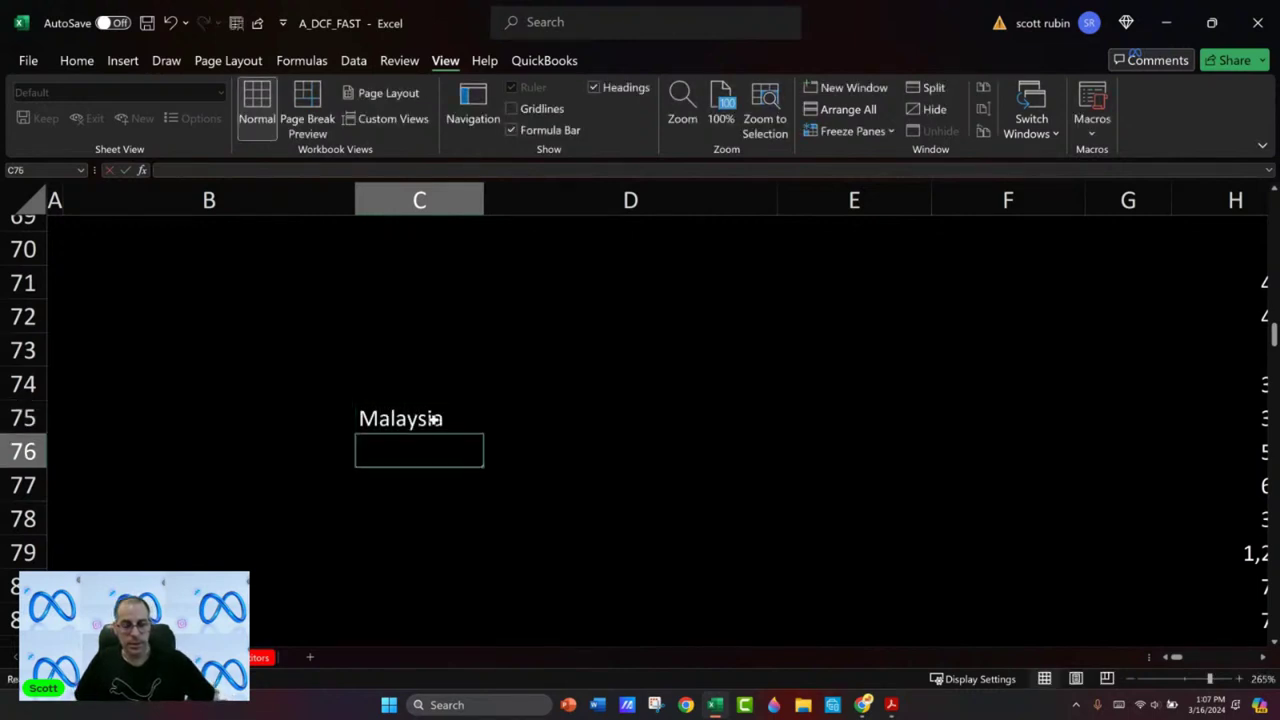
text(Singapore)
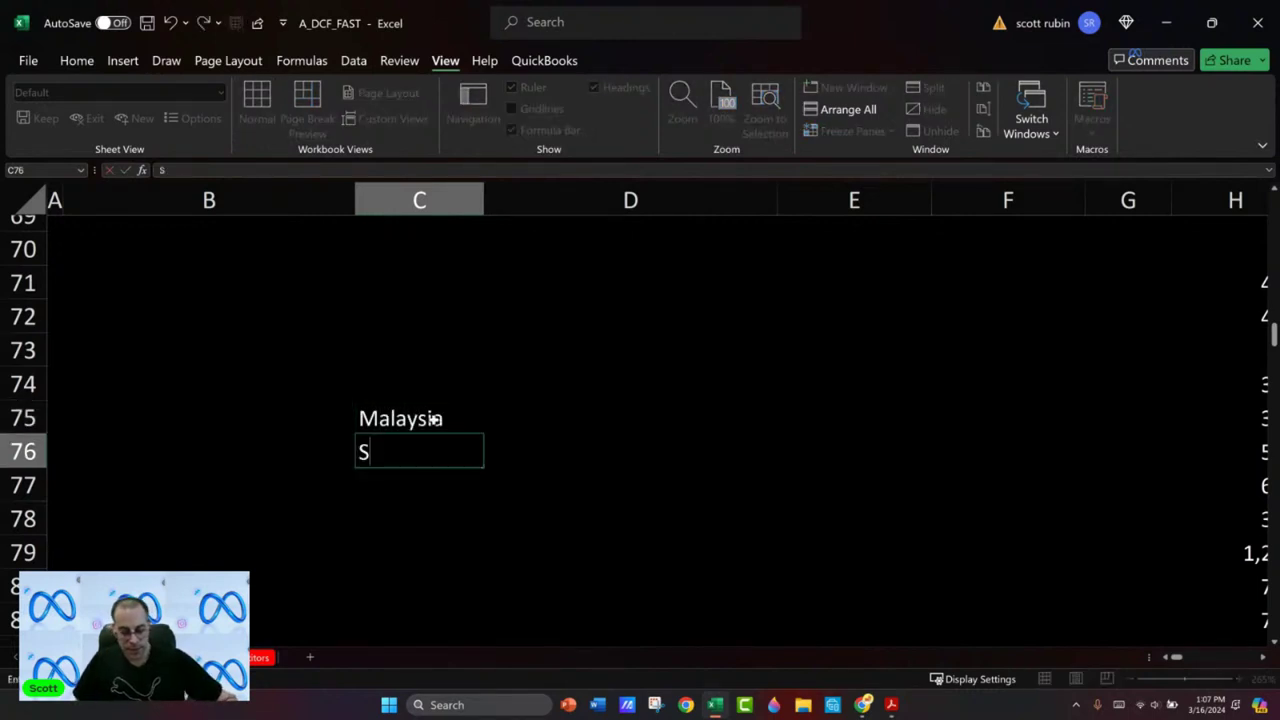
key(Return)
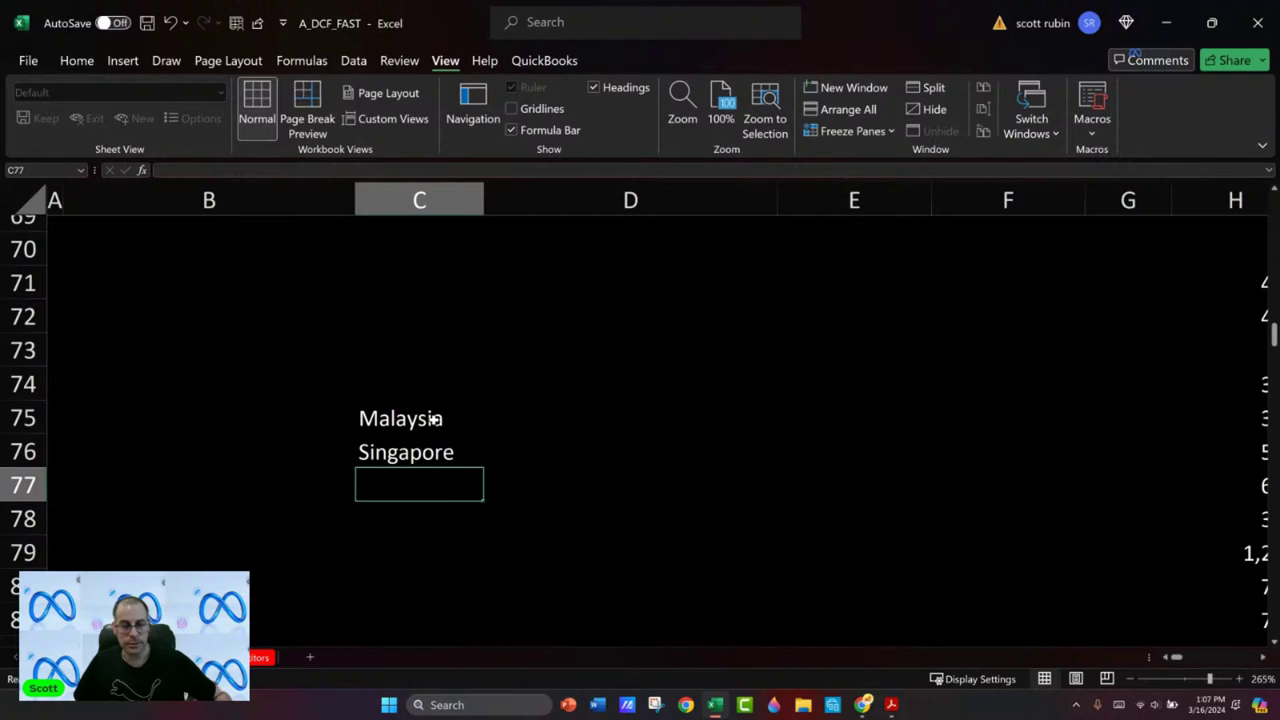
Switch from Excel to the Chrome browser window.
key(alt+Tab)
key(alt+Tab)
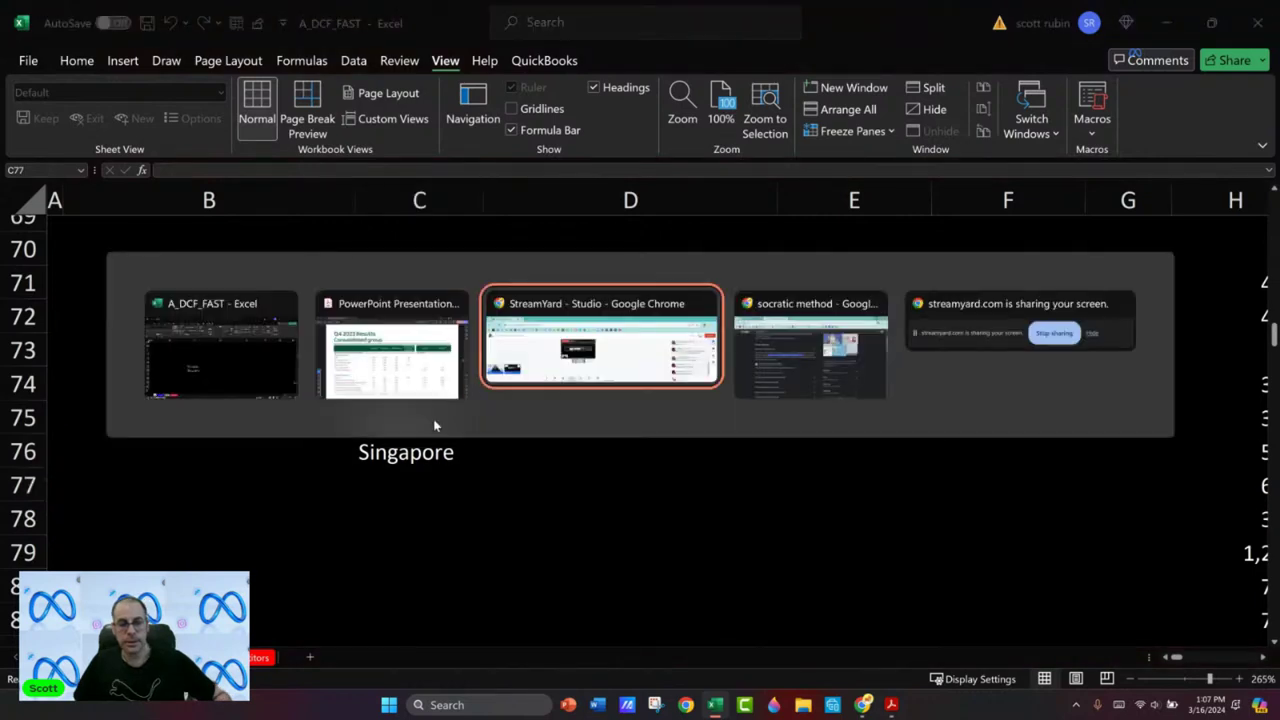
key(Tab)
key(Tab)
key(alt+Tab)
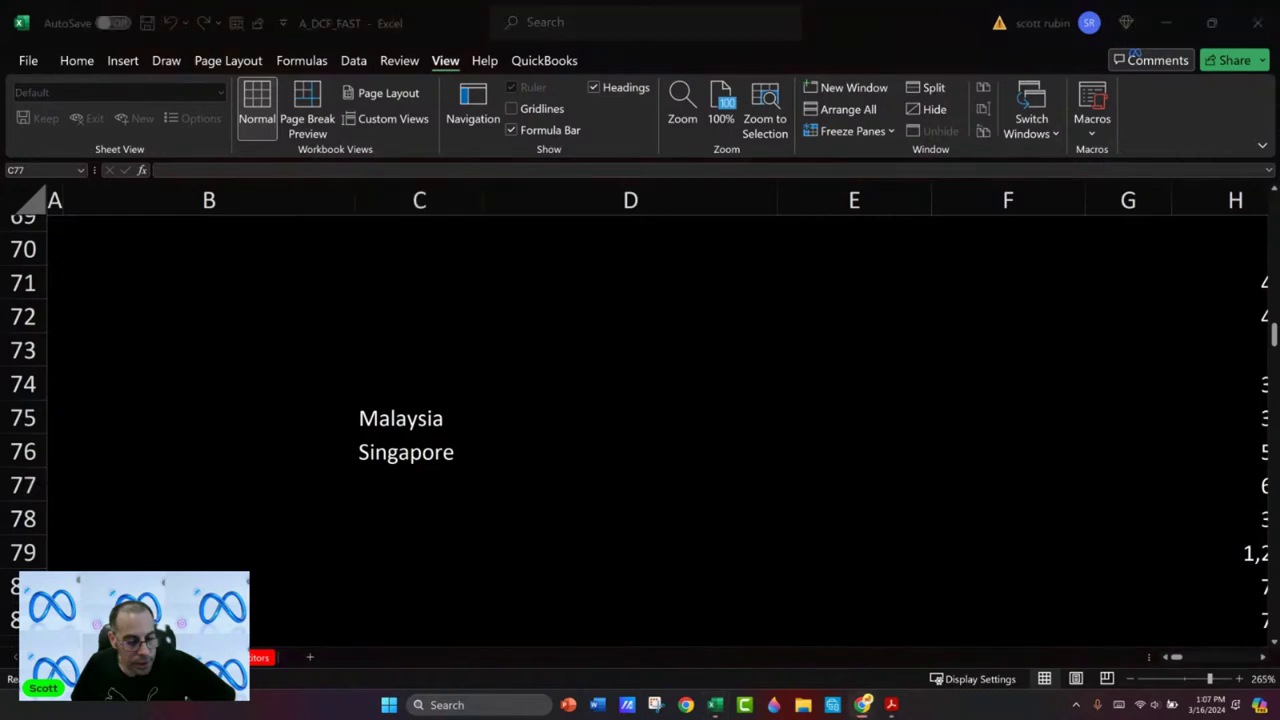
key(alt+Tab)
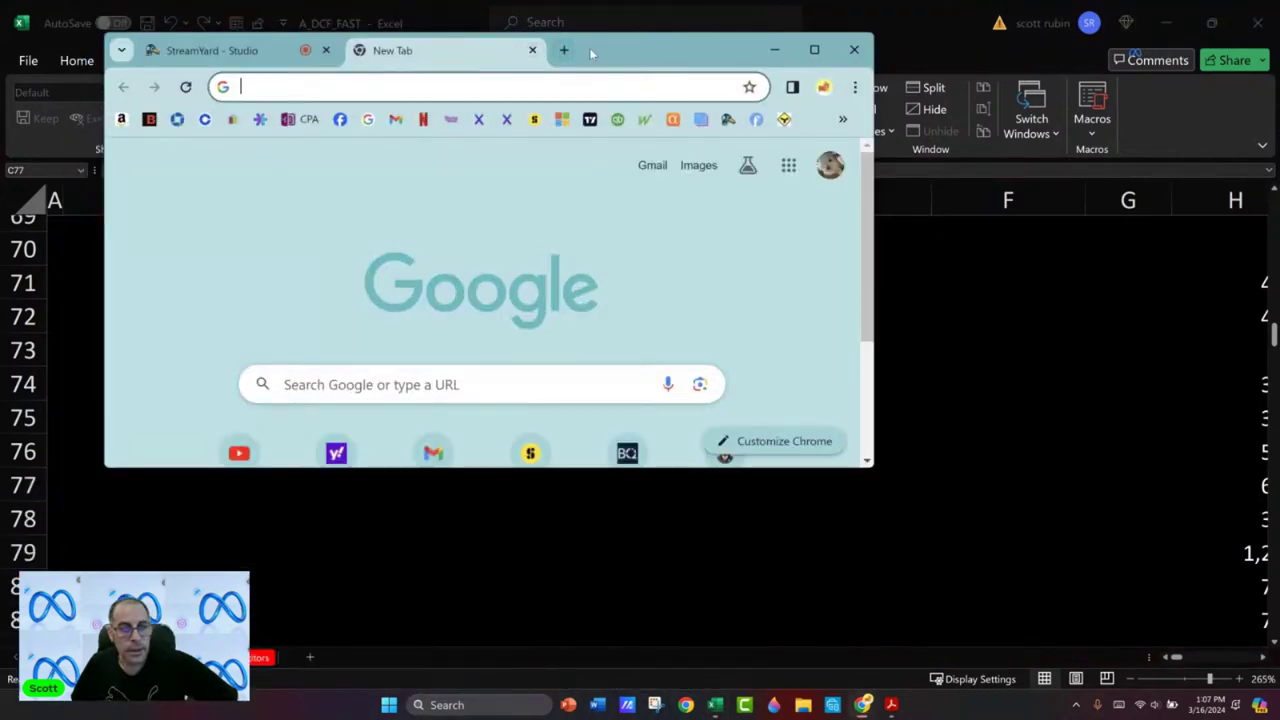
Maximize Chrome and search Google for 'malaysia map' in the new tab.
double_click(591, 53)
click(160, 20)
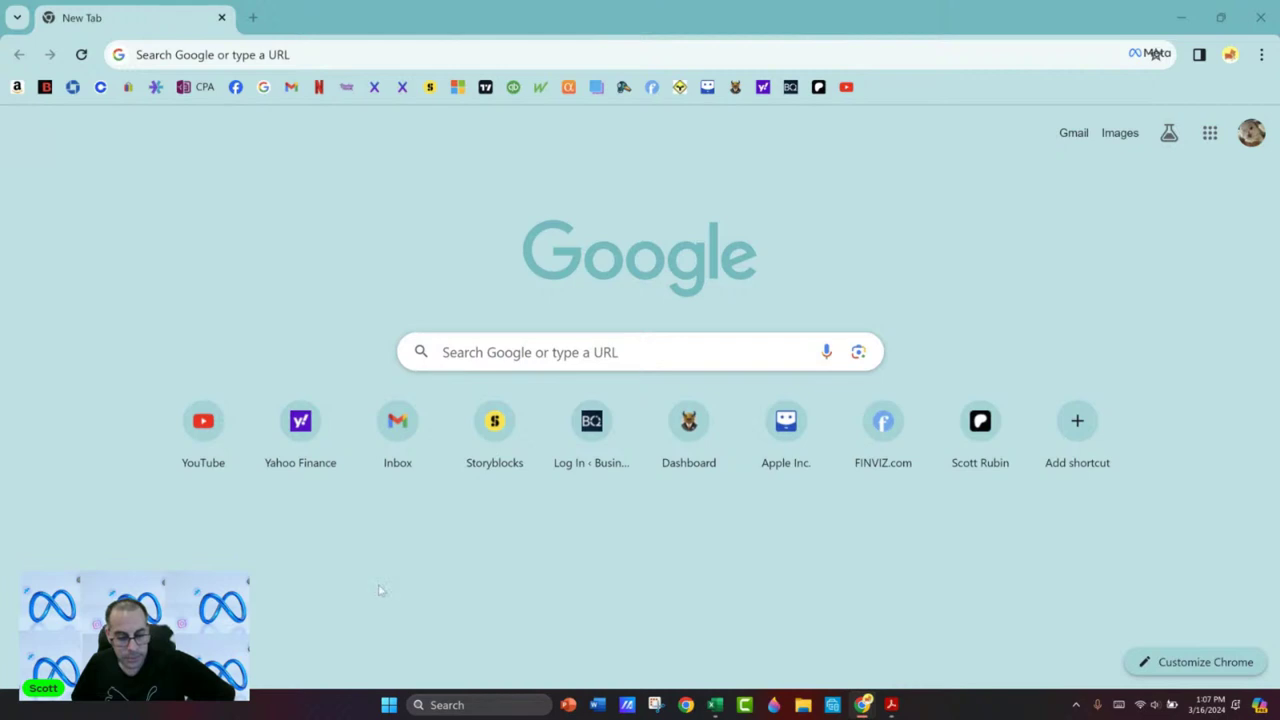
click(336, 53)
text(mala)
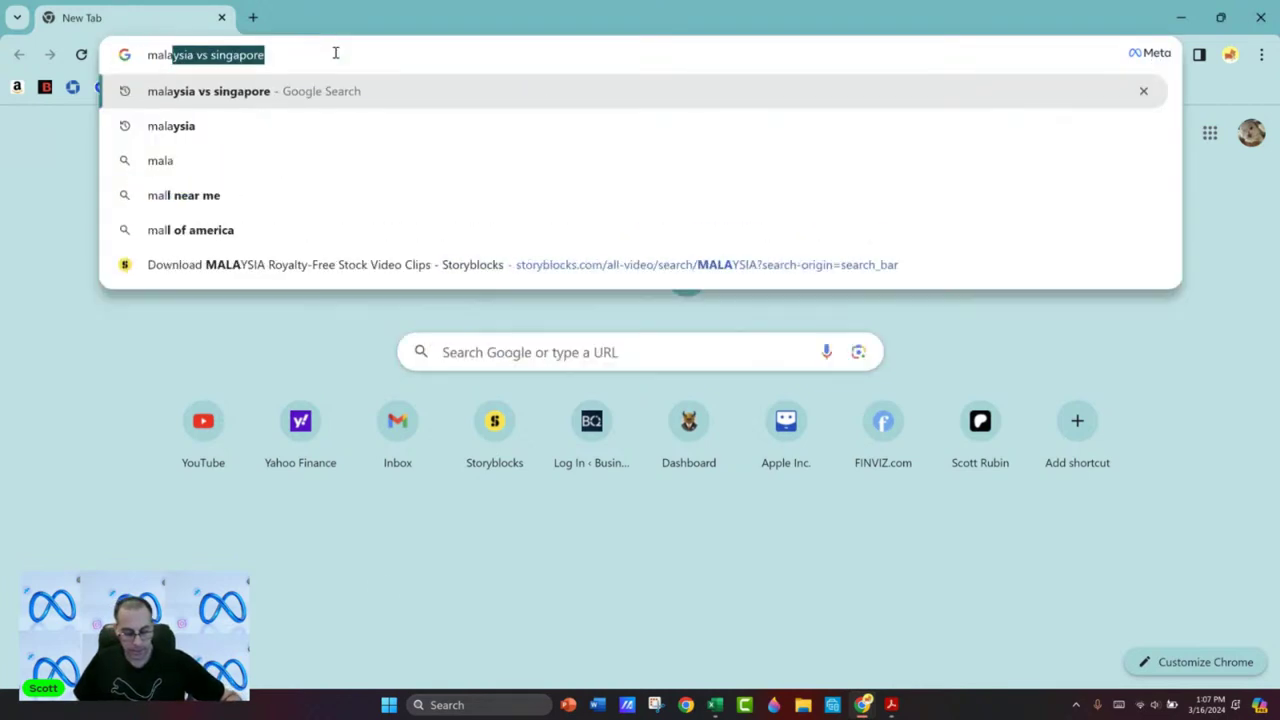
text(ysia map)
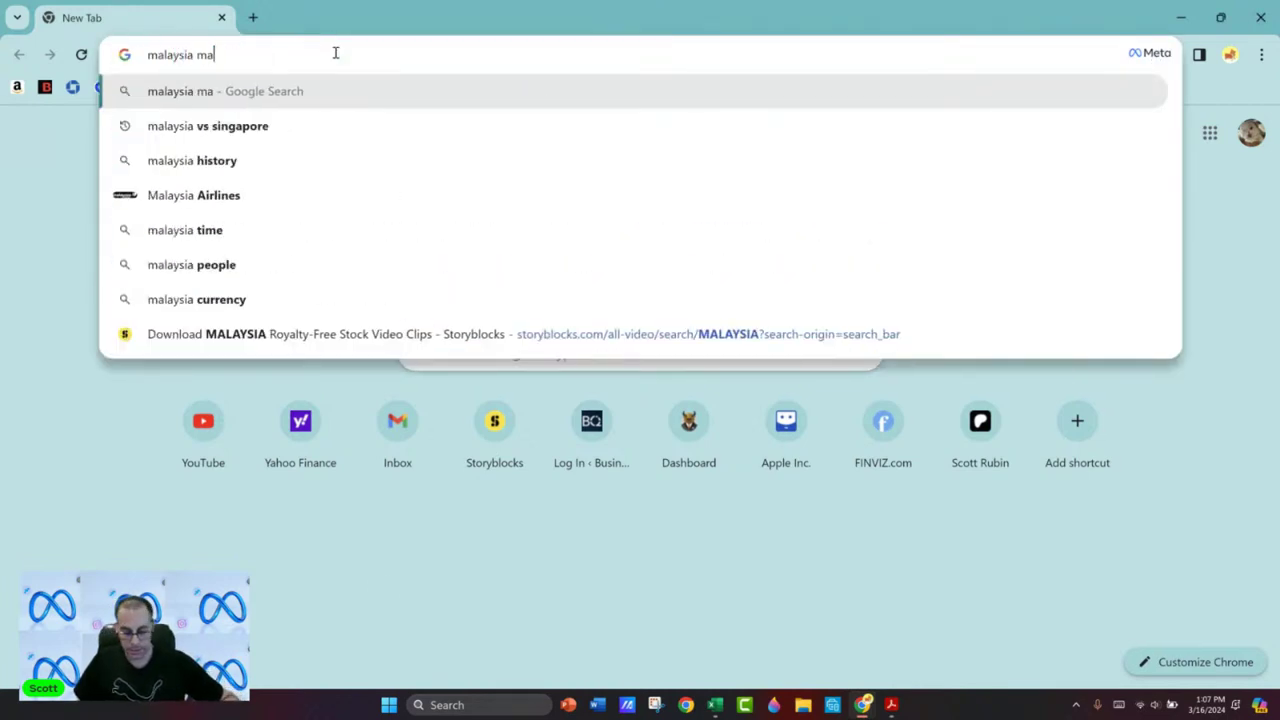
key(Return)
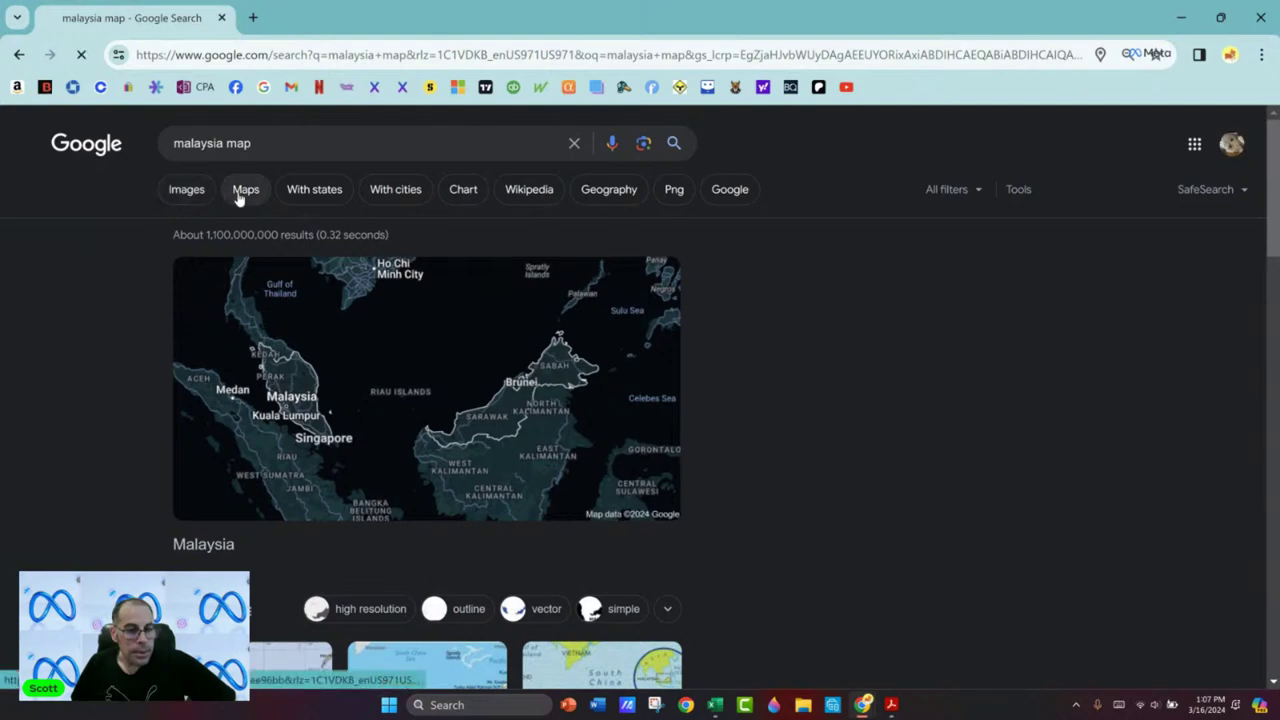
Open the Malaysia results in Google Maps, hide the side panel, and bring Malaysia into view.
click(246, 190)
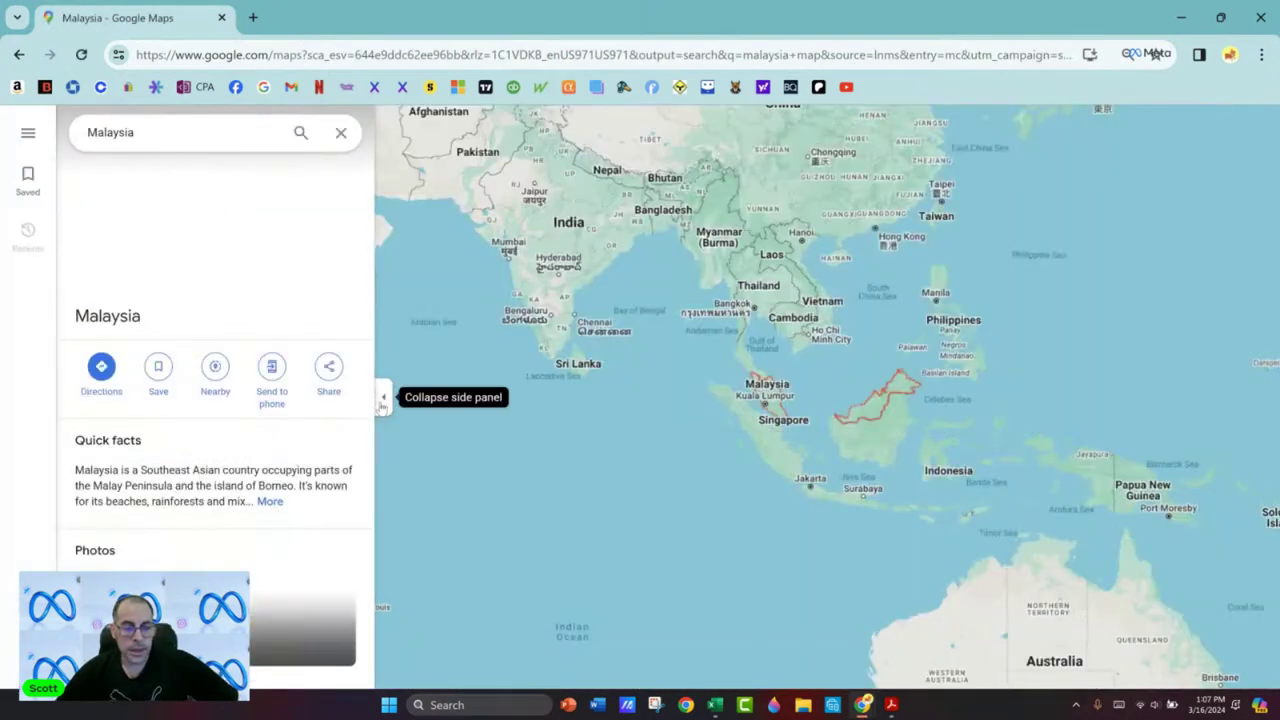
click(383, 397)
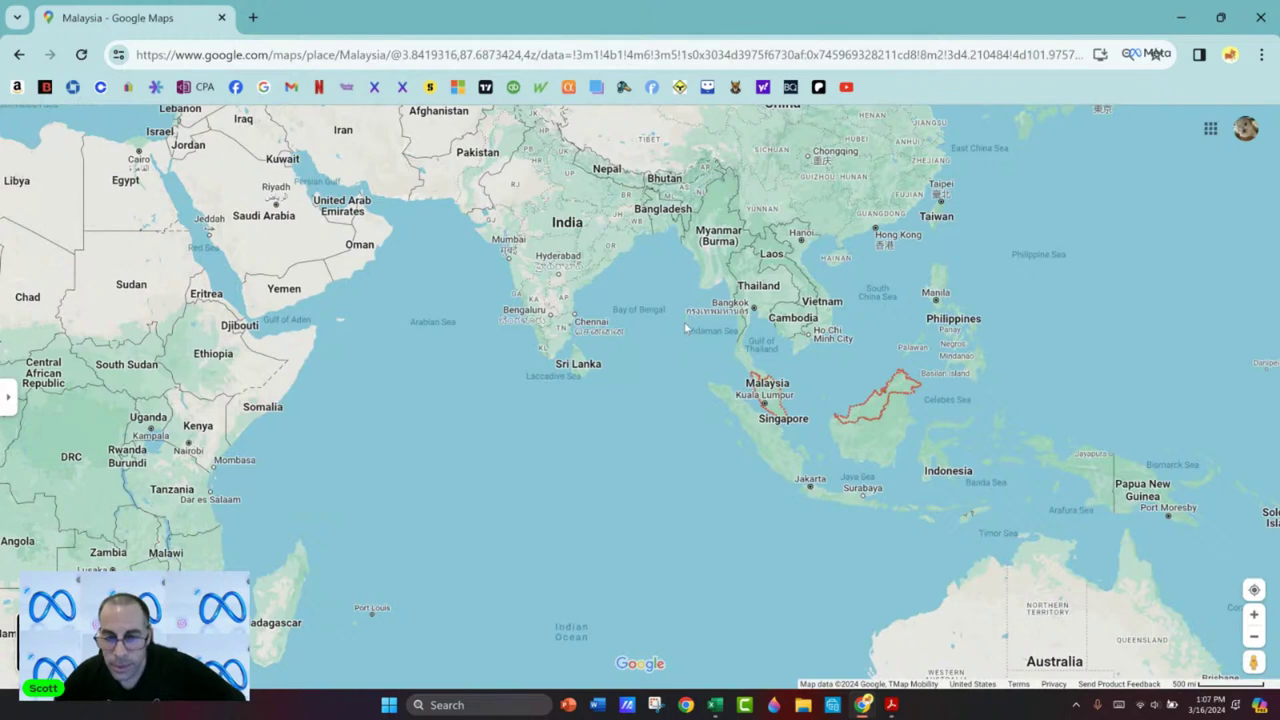
scroll(682, 332, up, 2)
drag(651, 357, 605, 456)
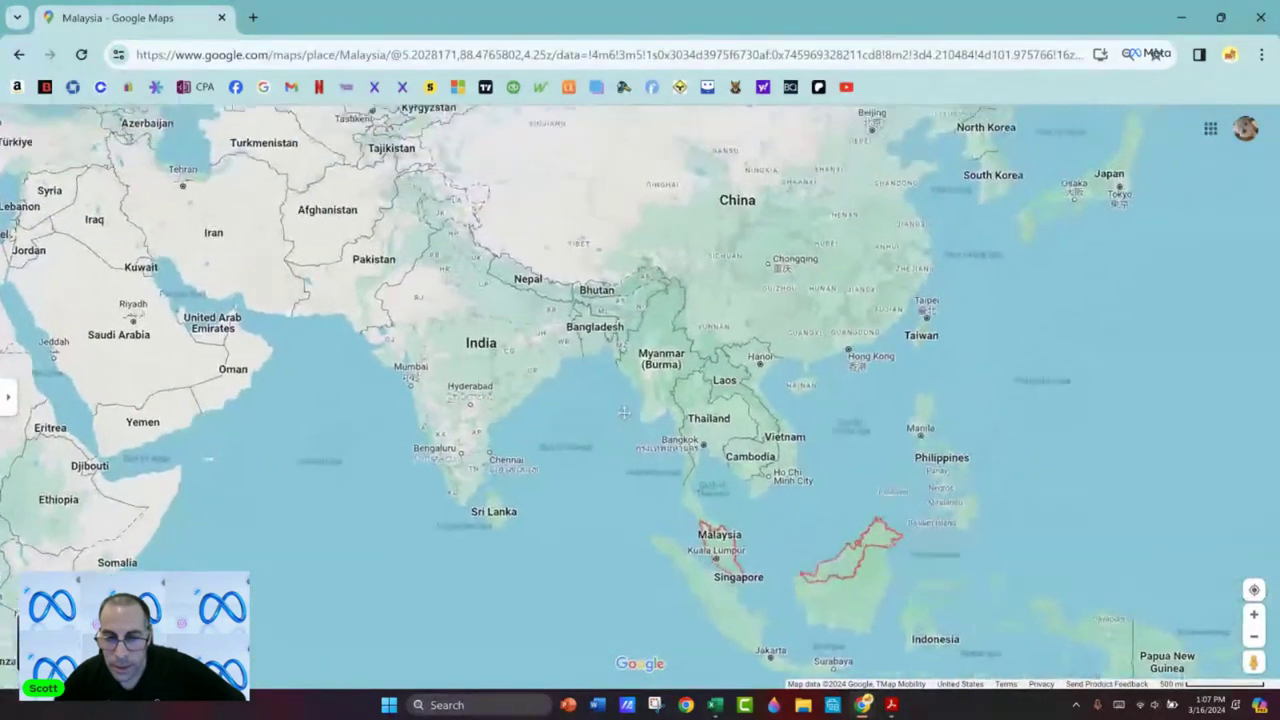
scroll(638, 366, up, 3)
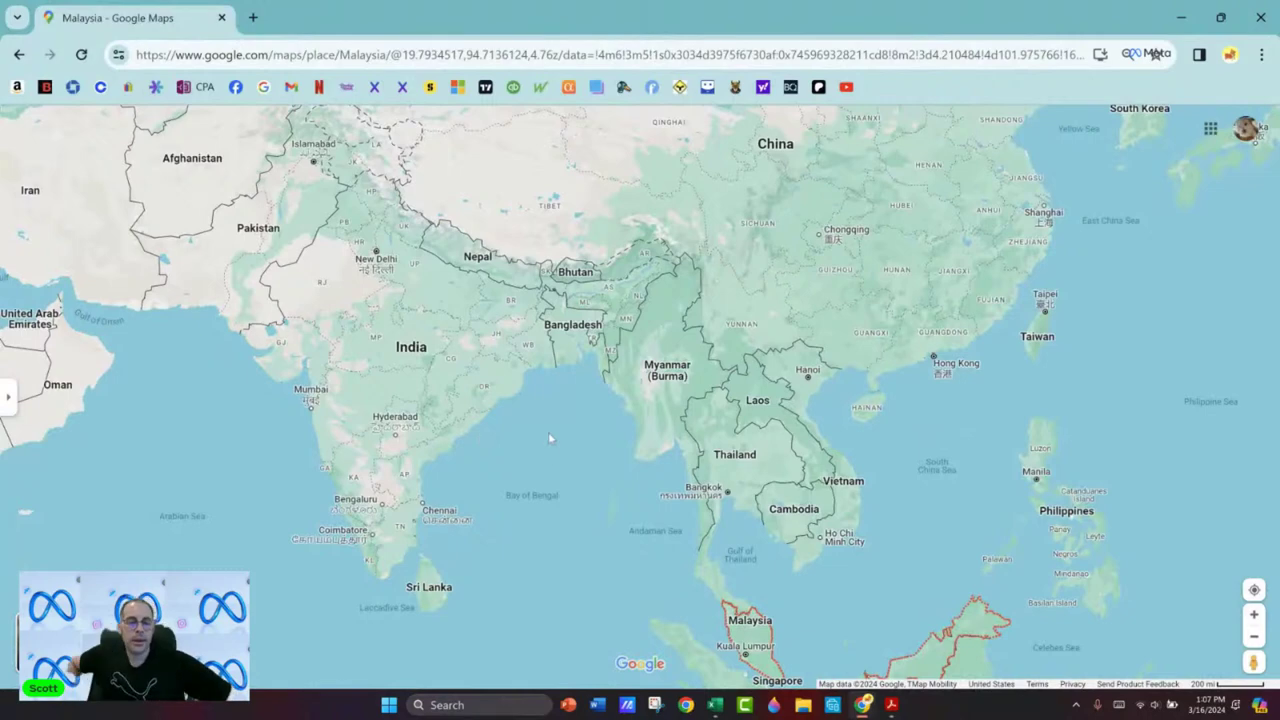
key(Down)
key(Right)
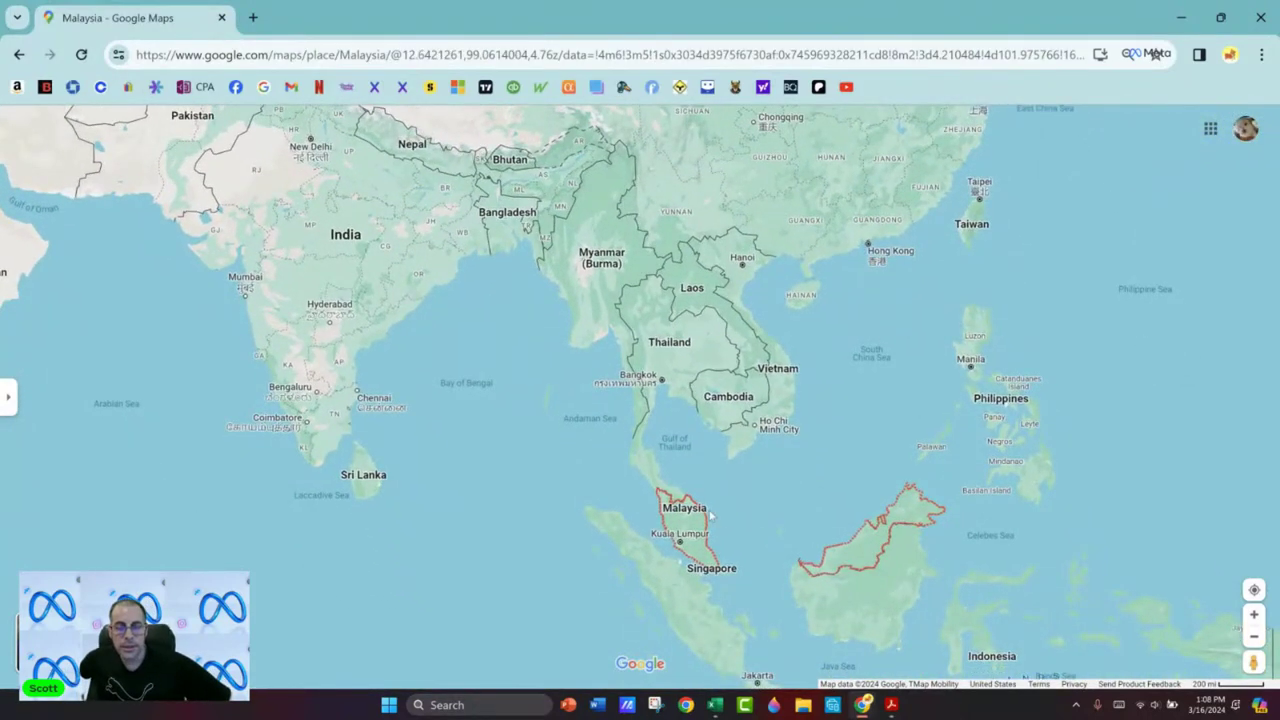
key(Down)
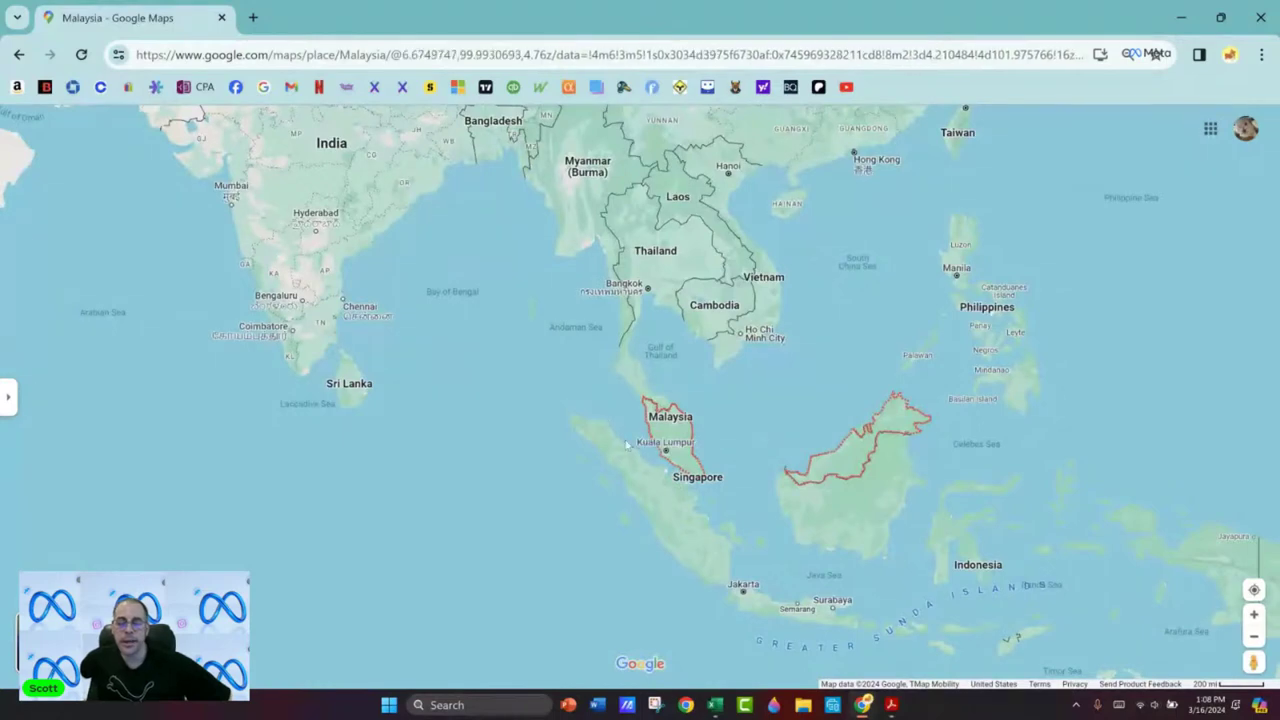
Zoom in on Malaysia and pan around Kuala Lumpur and Ipoh.
scroll(619, 426, up, 1)
scroll(620, 430, up, 1)
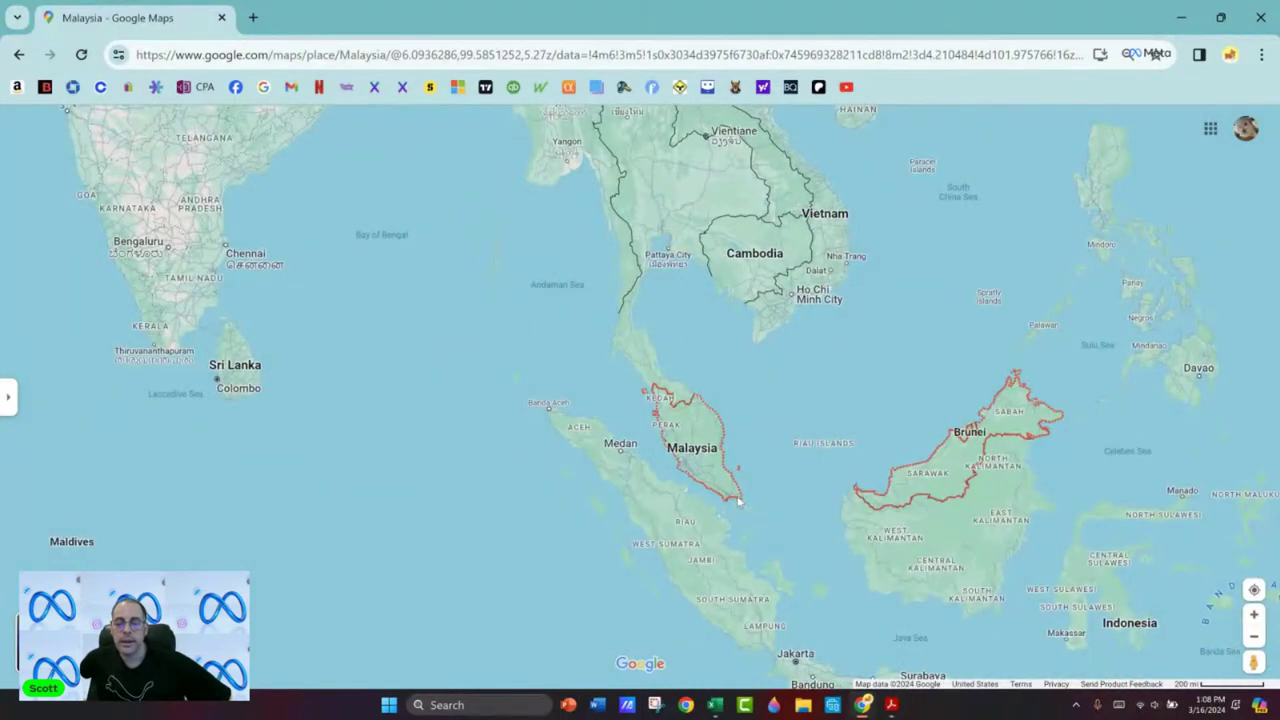
scroll(740, 500, up, 1)
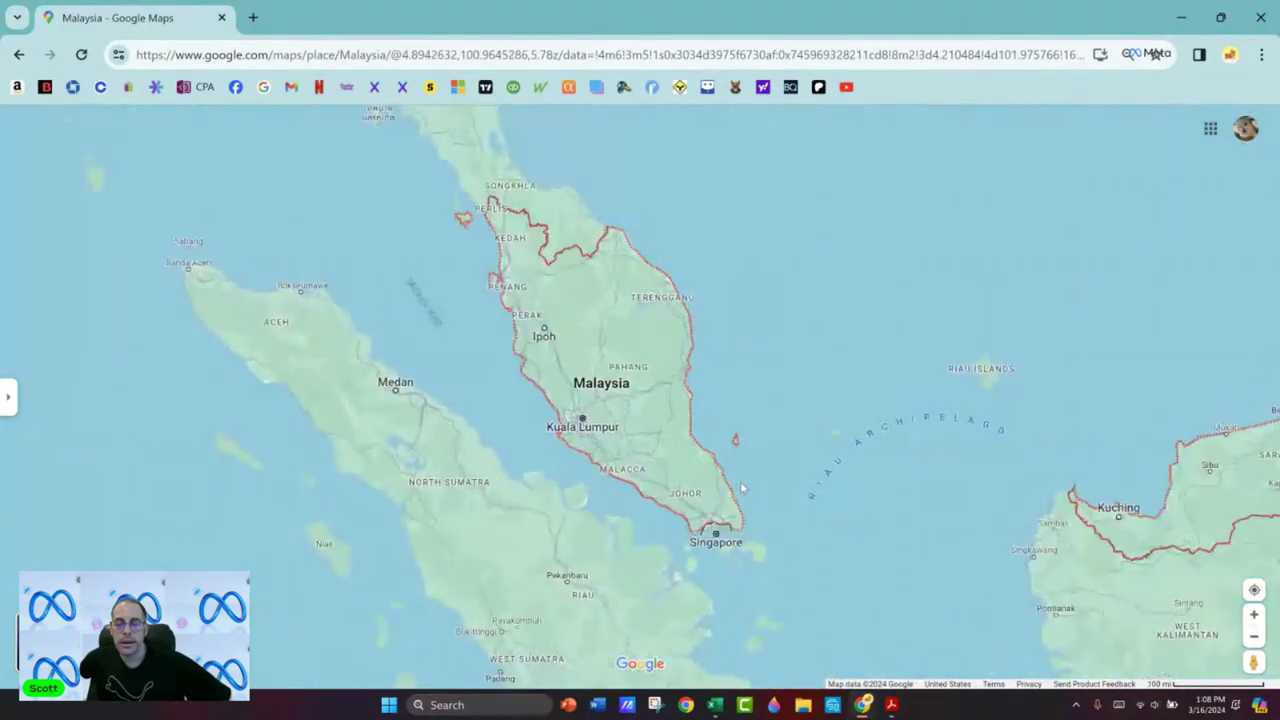
scroll(742, 488, up, 3)
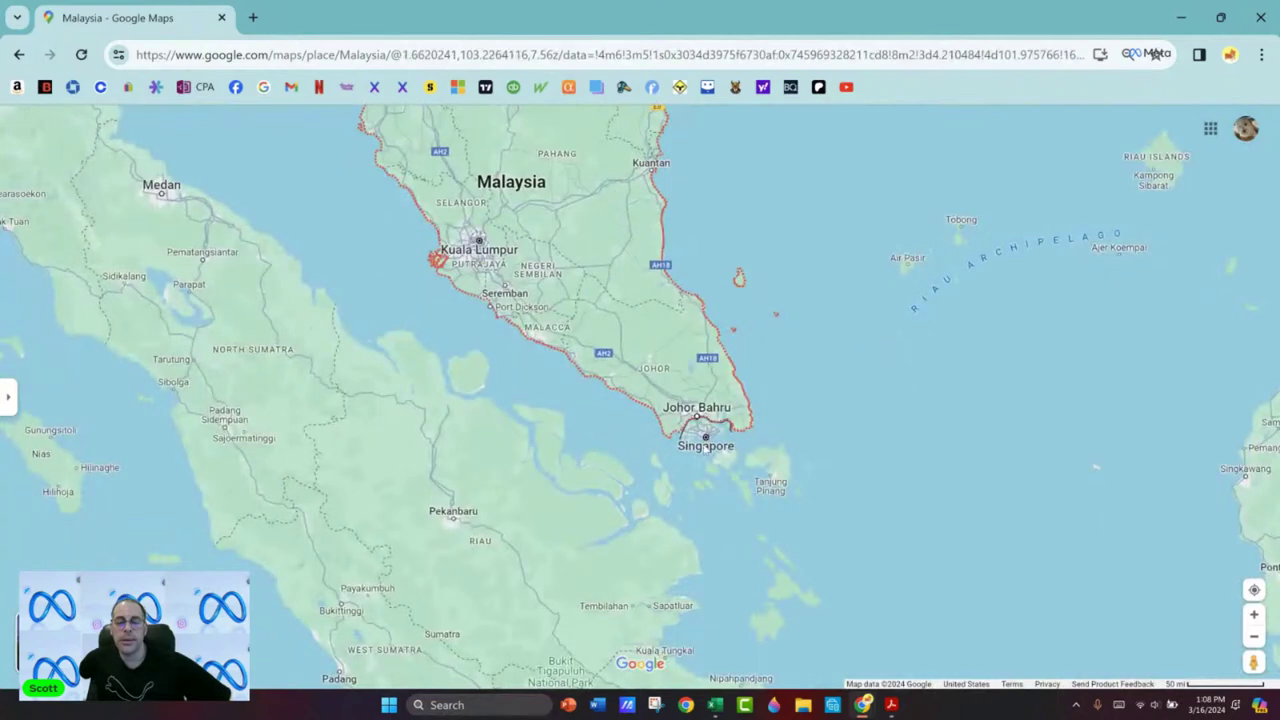
scroll(705, 447, up, 3)
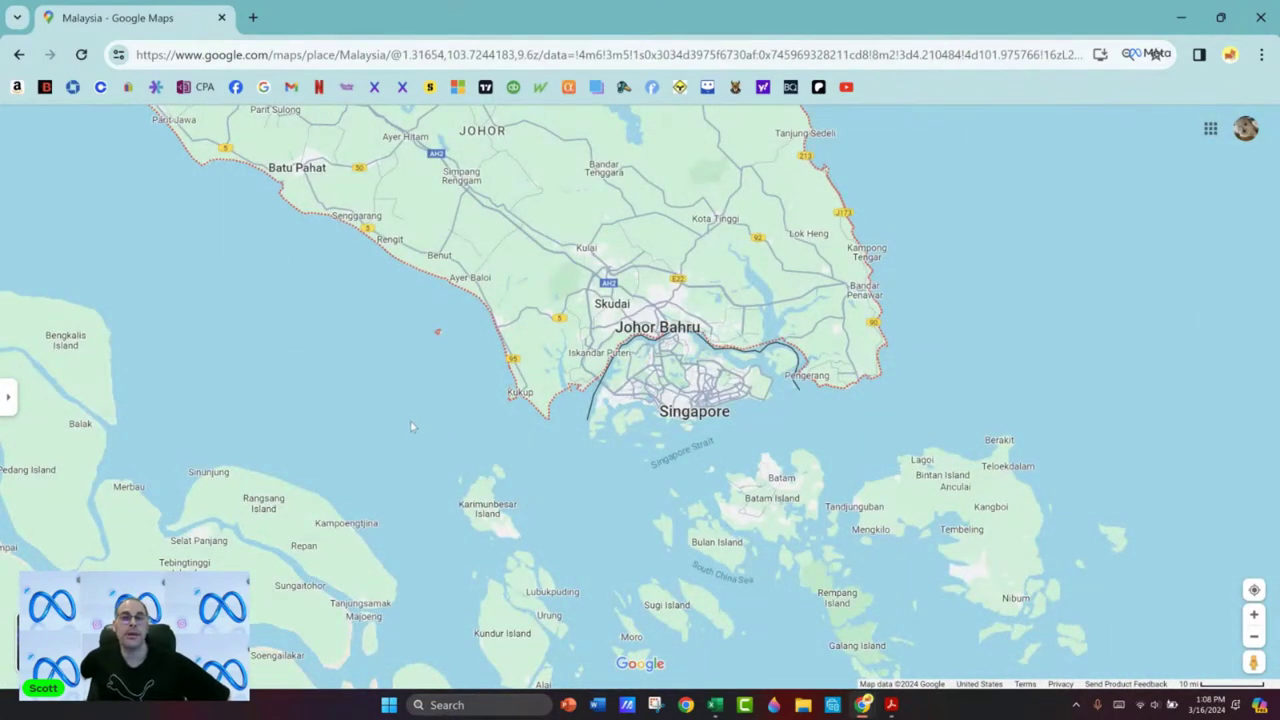
scroll(423, 355, down, 2)
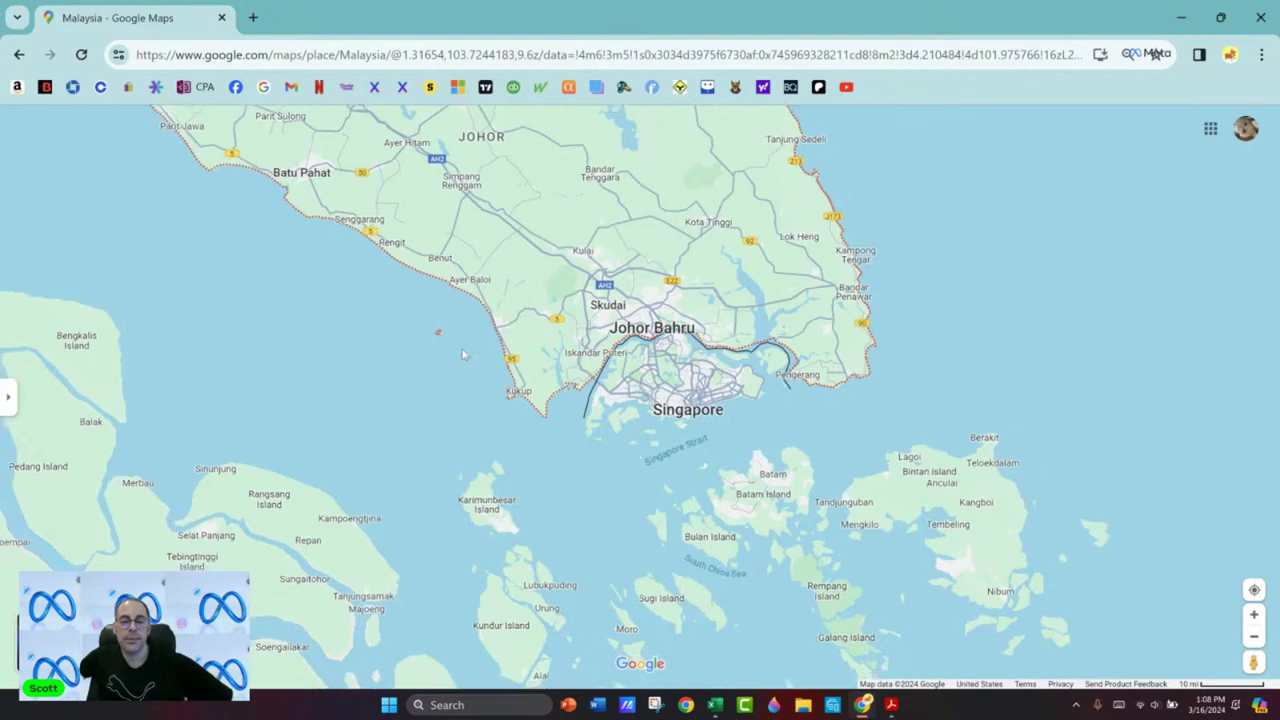
scroll(423, 350, down, 1)
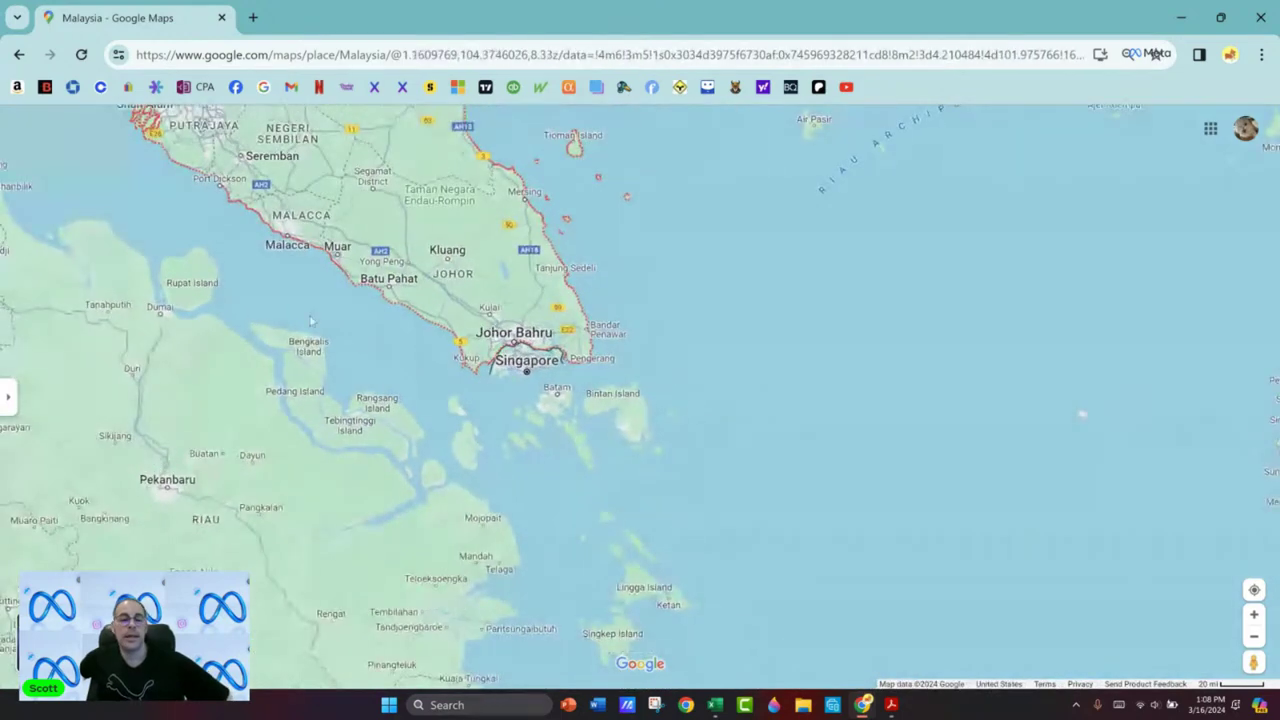
drag(423, 350, 603, 503)
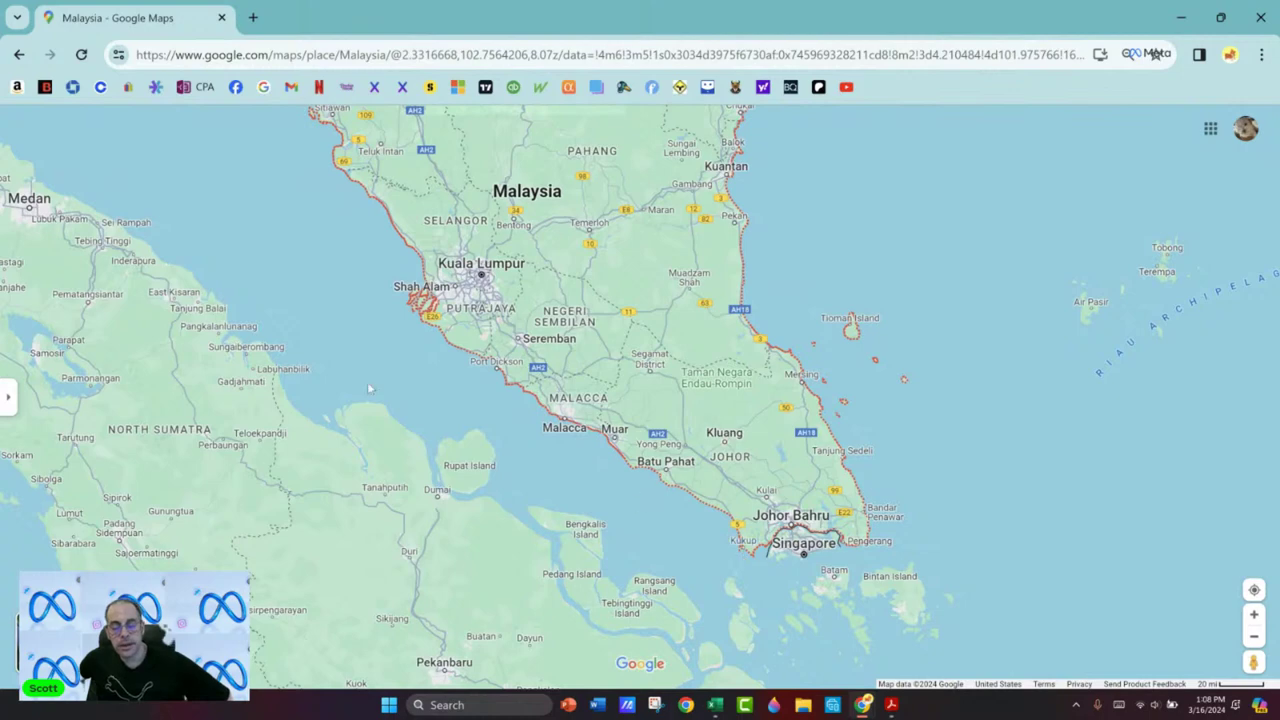
drag(625, 512, 644, 612)
scroll(273, 311, down, 2)
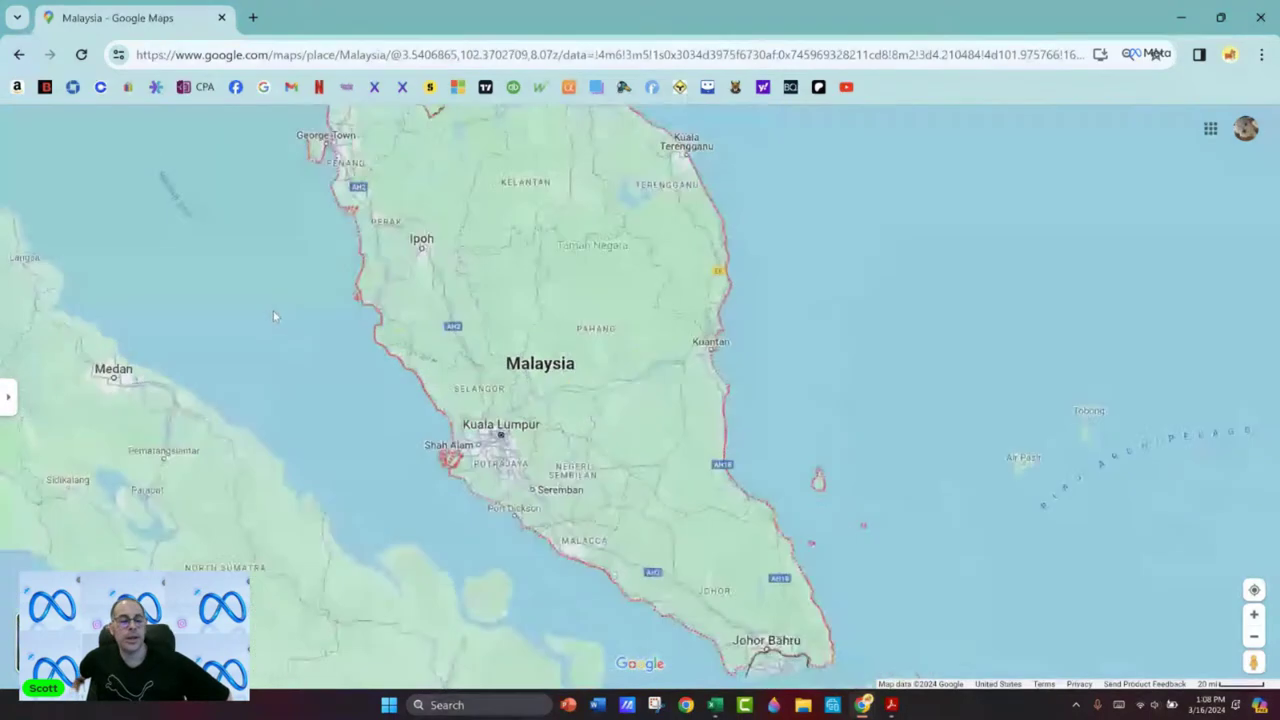
Frame southern Thailand, Cambodia and Vietnam above Malaysia, then open a new blank tab.
drag(266, 291, 410, 350)
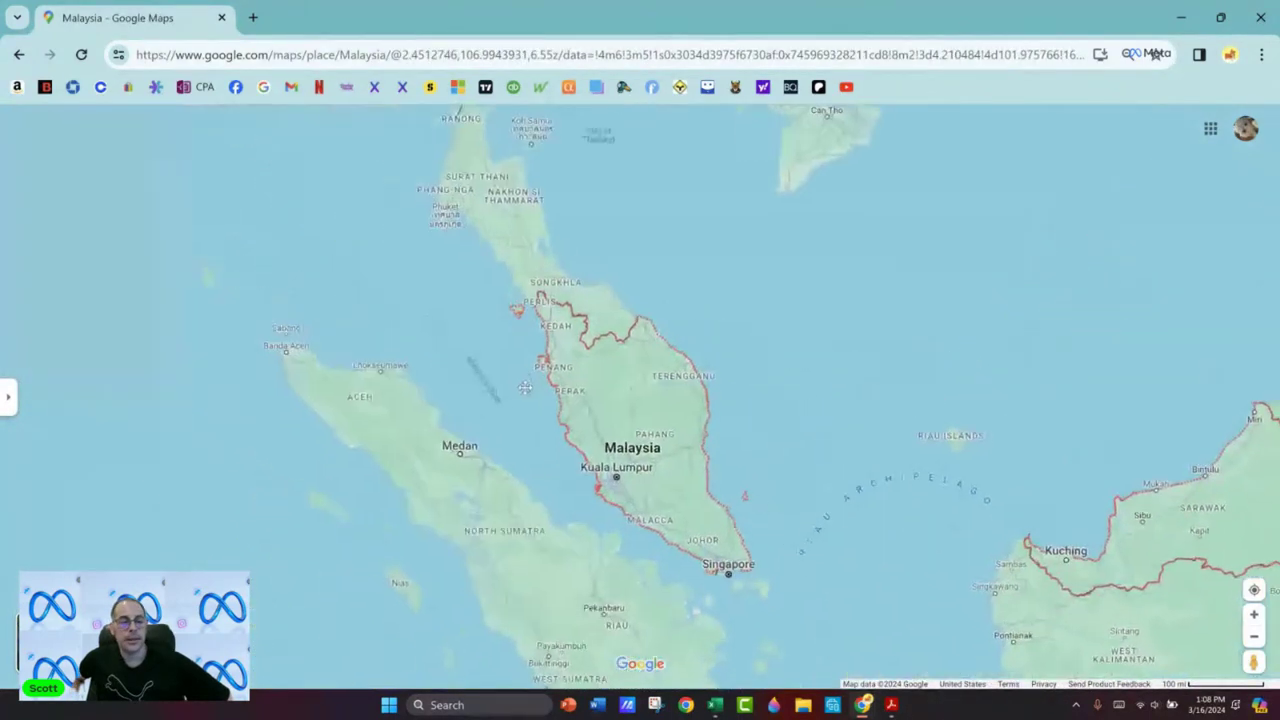
scroll(406, 340, up, 1)
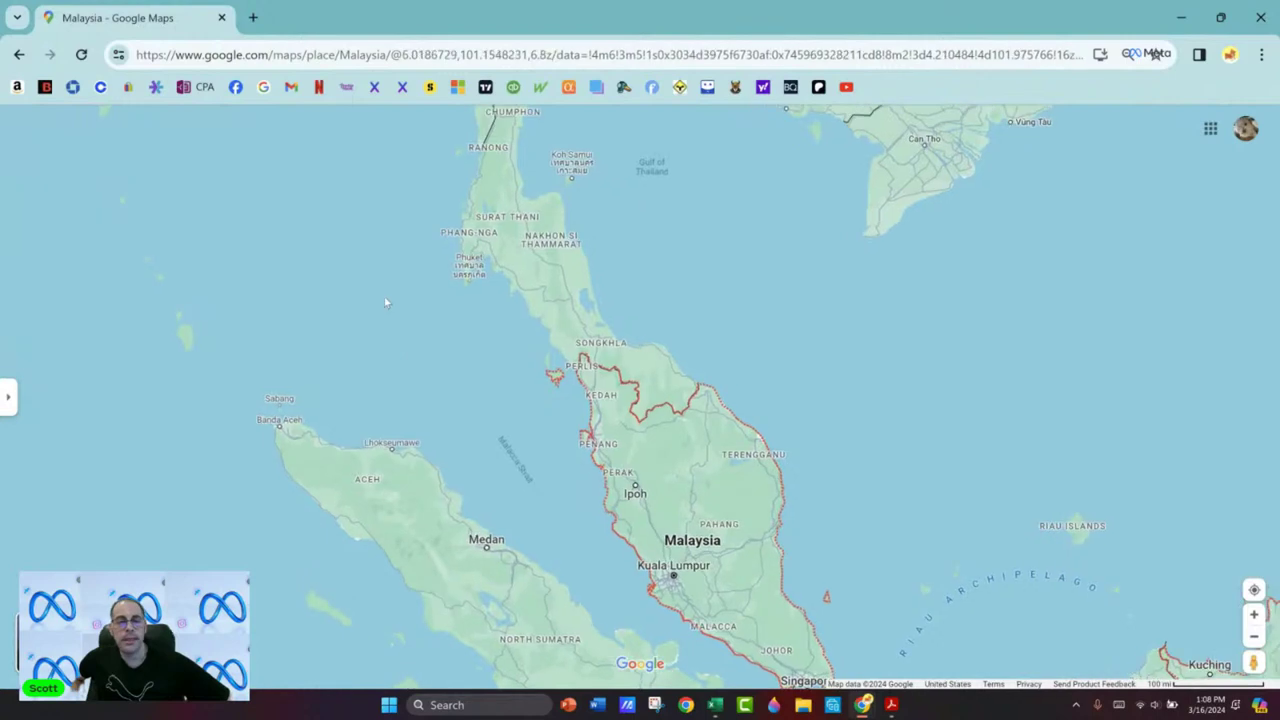
scroll(386, 306, down, 1)
drag(386, 306, 349, 396)
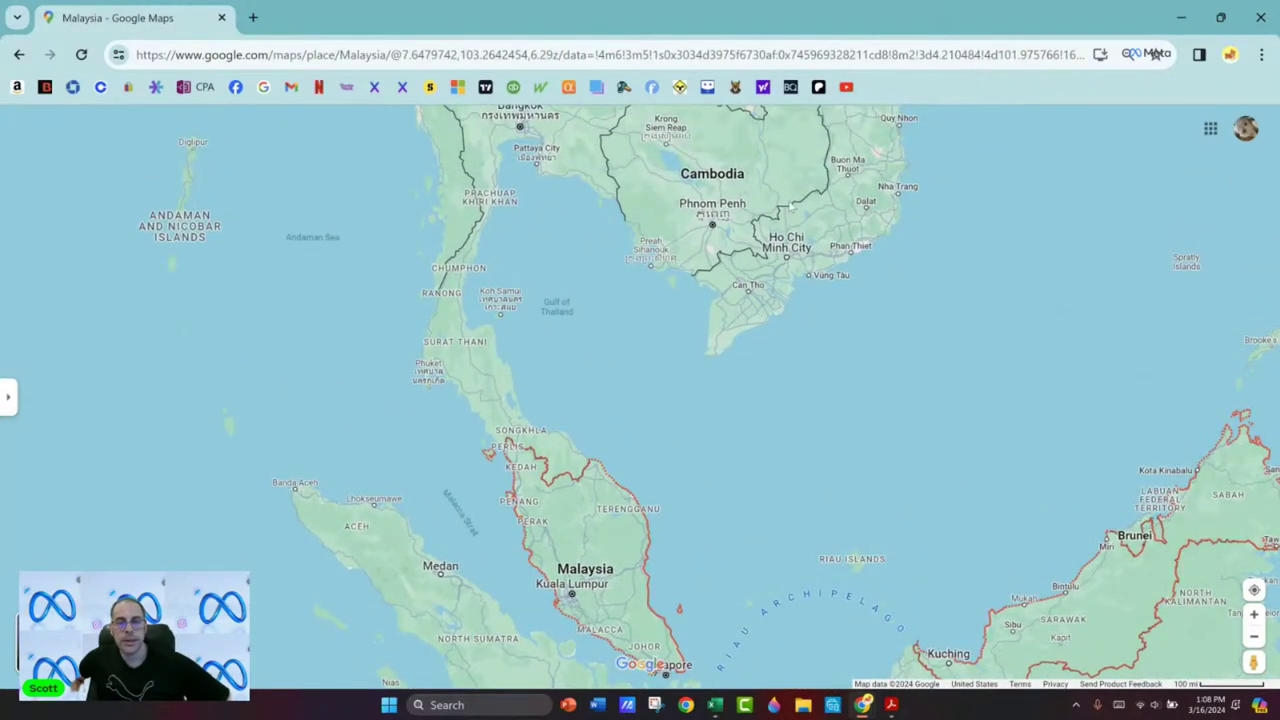
drag(687, 264, 719, 394)
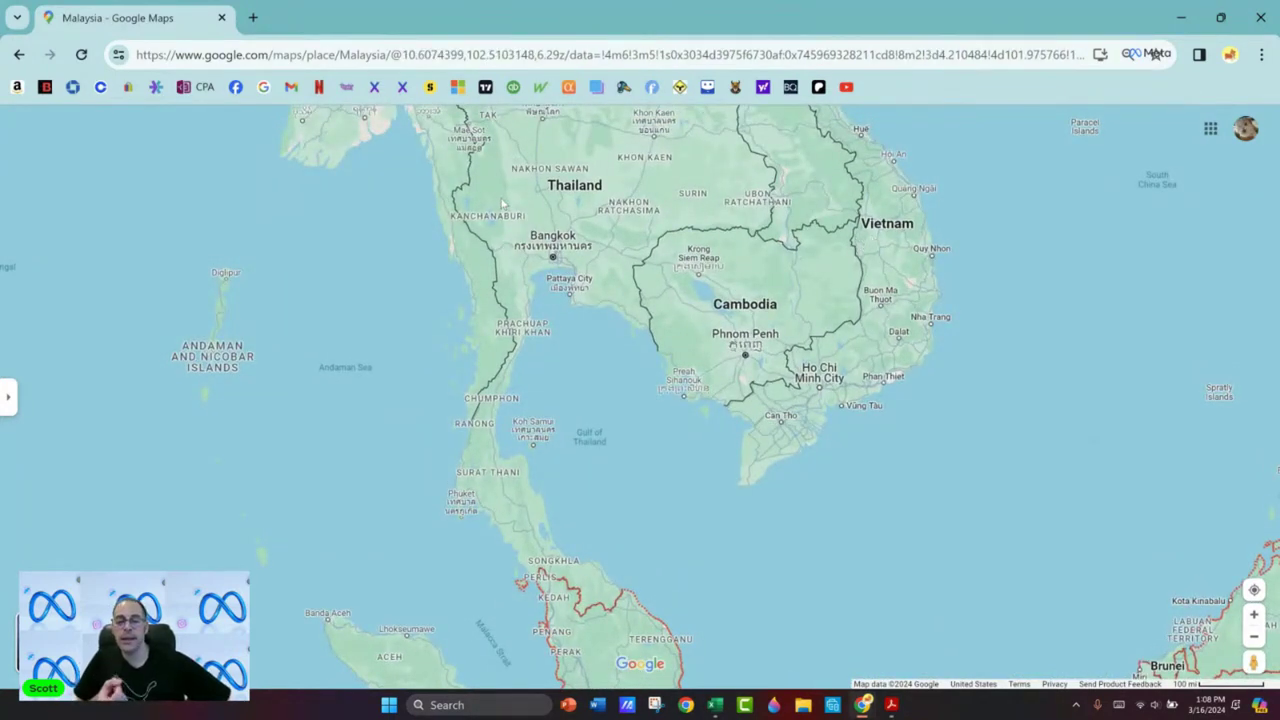
drag(582, 511, 562, 450)
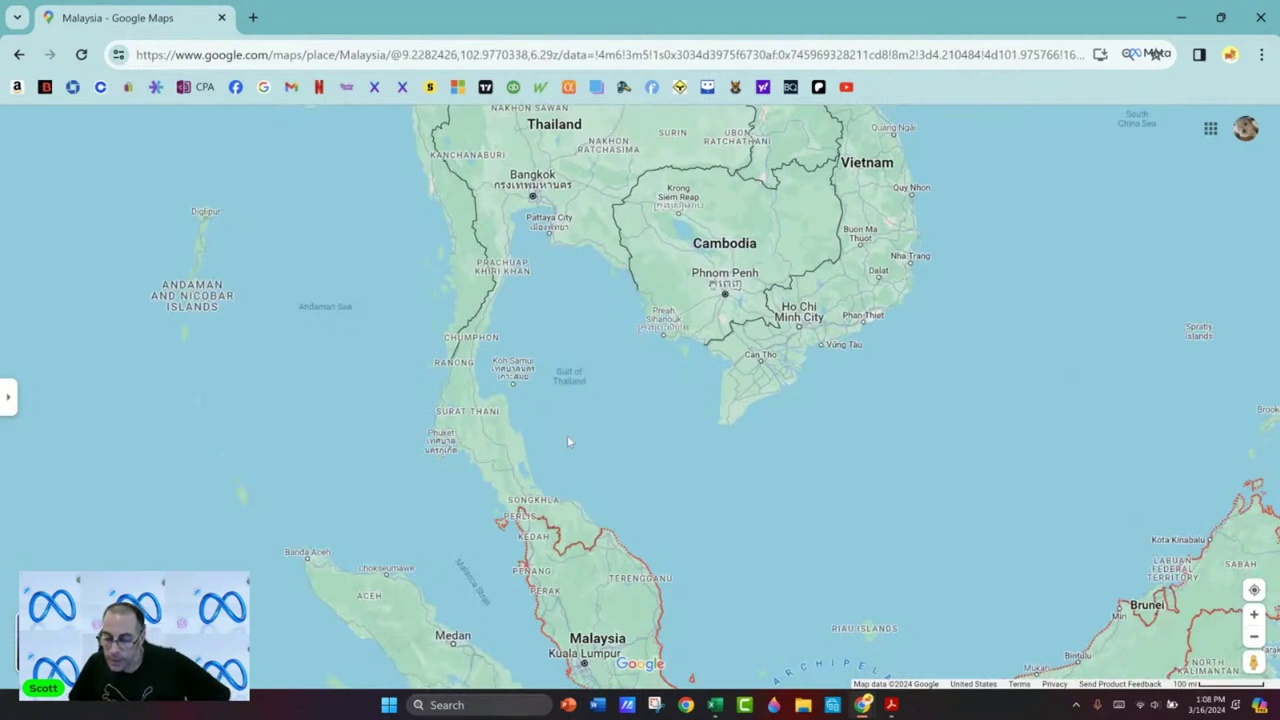
click(253, 17)
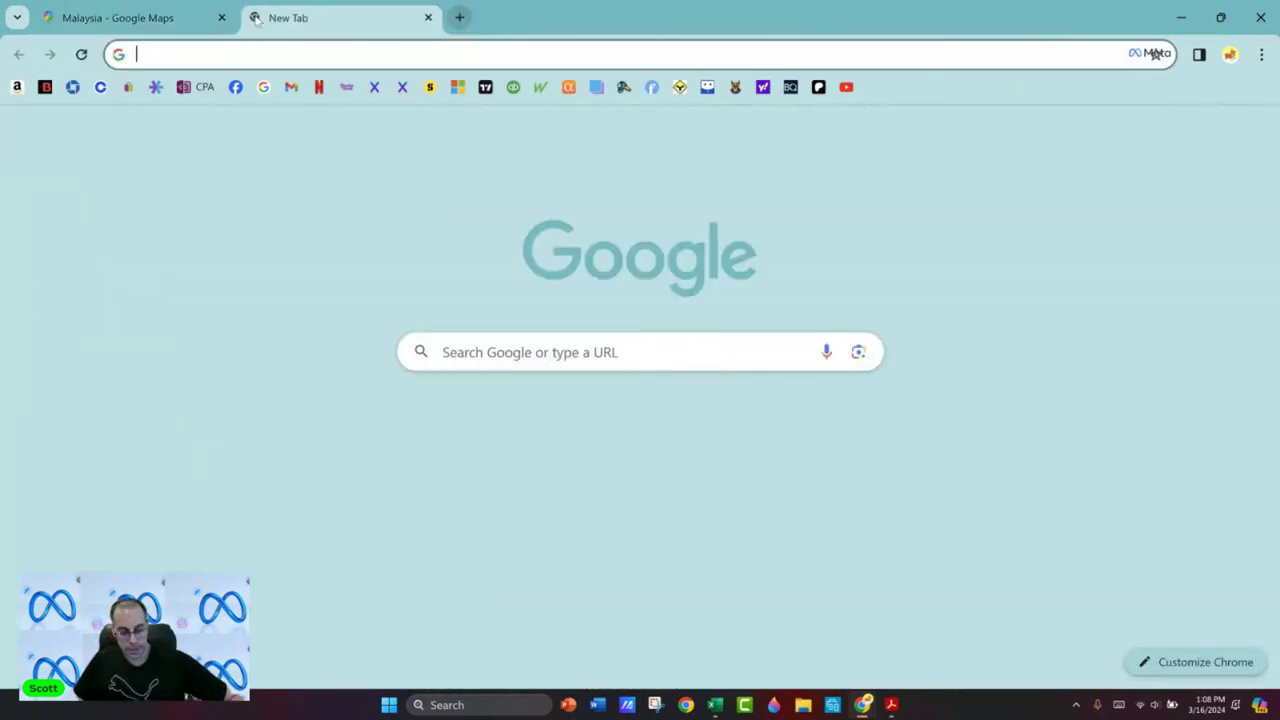
Search Google whether Singapore is a country, then look up 'england' and 'scotland'.
text(is singpaore a)
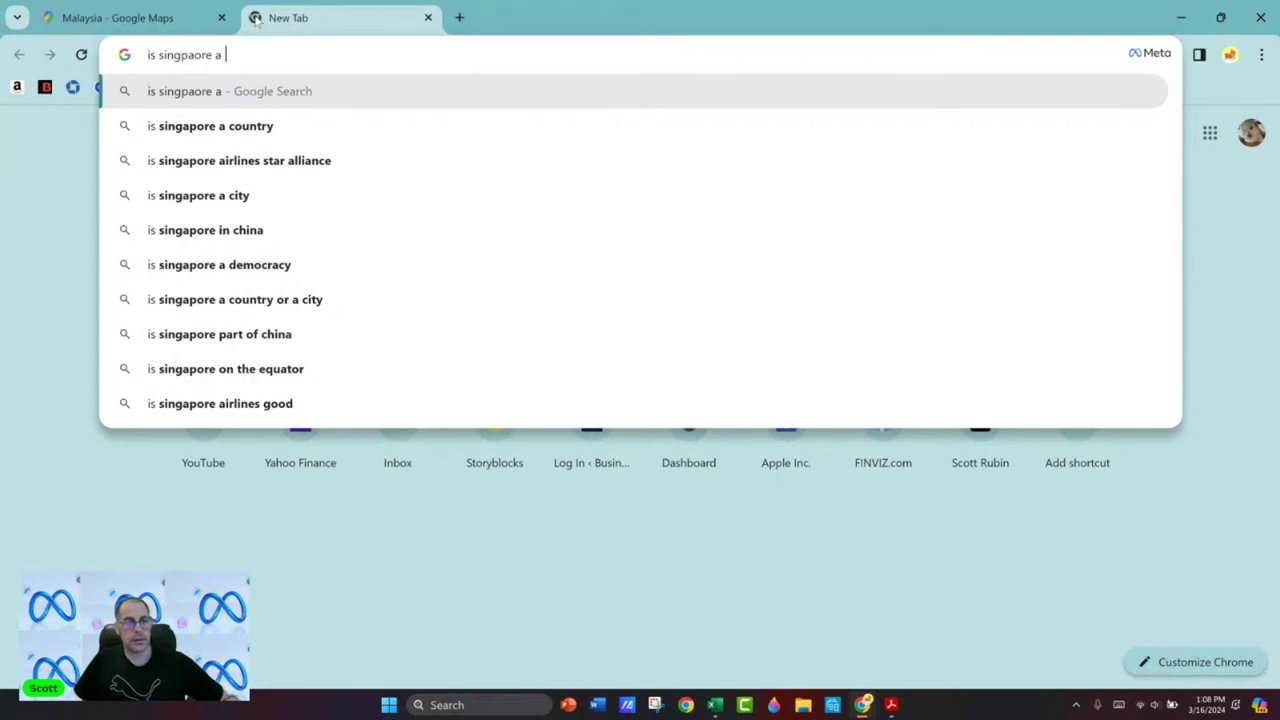
click(262, 125)
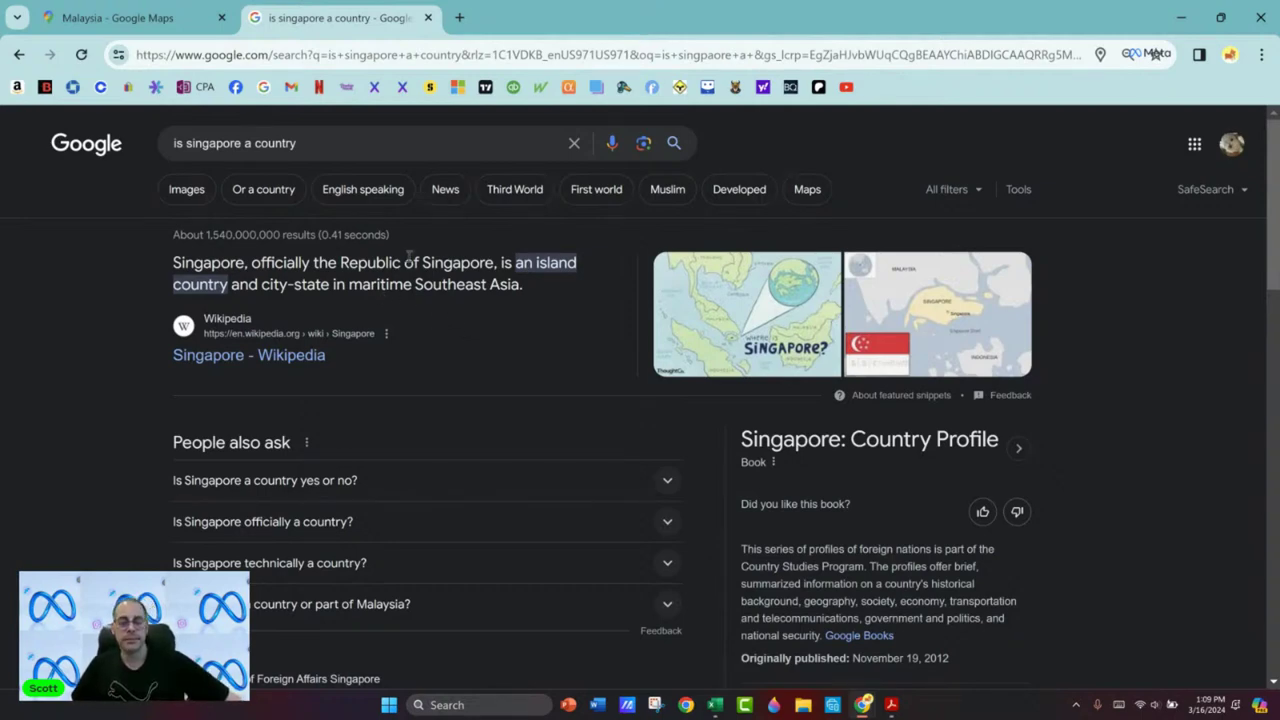
triple_click(311, 138)
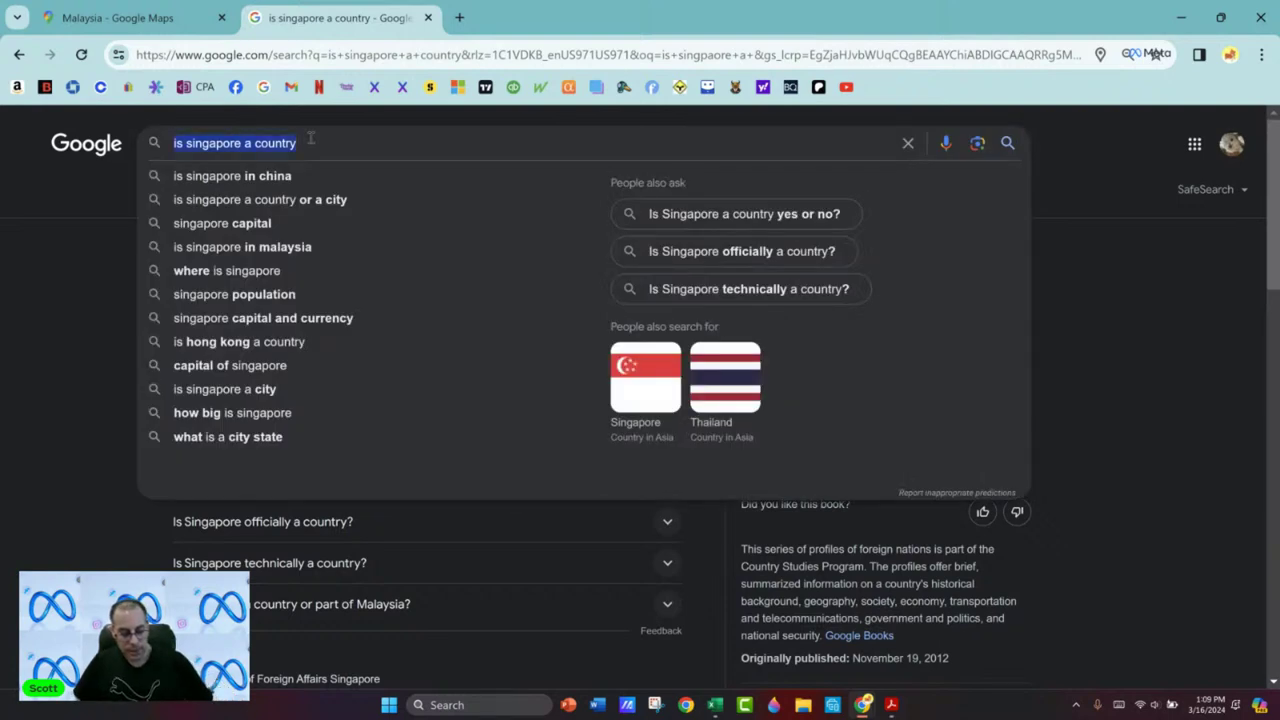
text(england)
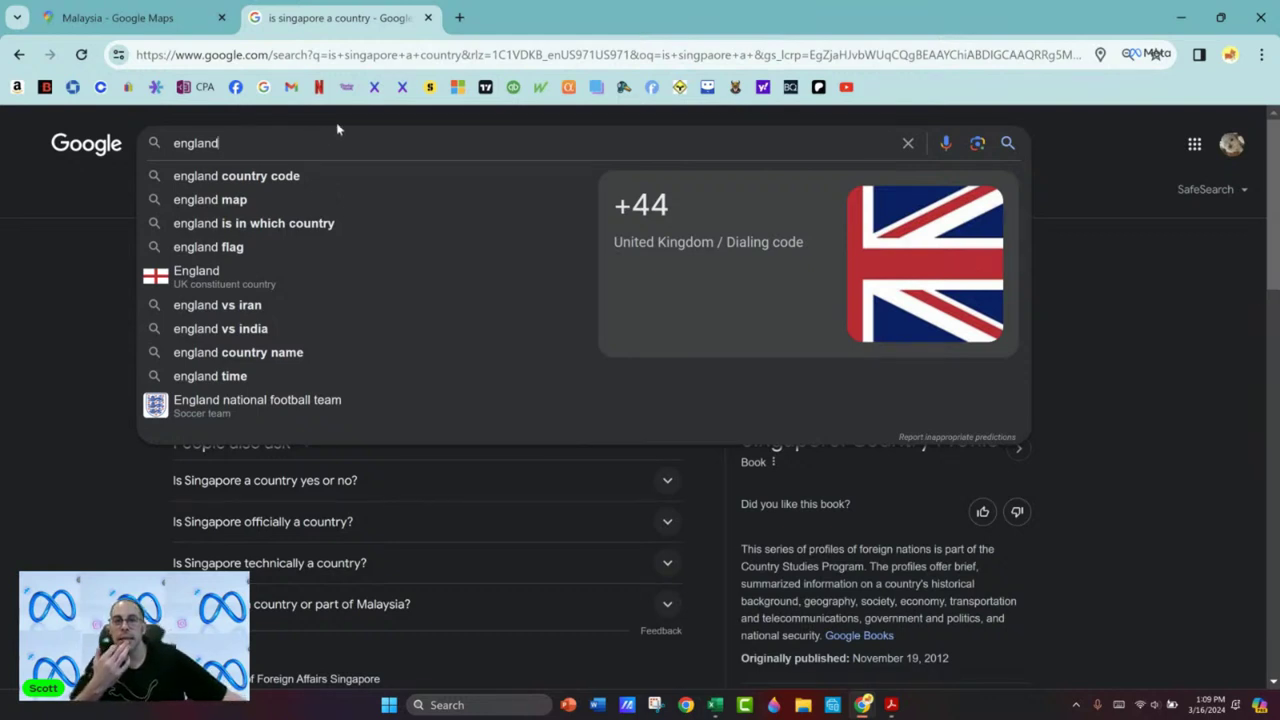
drag(226, 143, 173, 154)
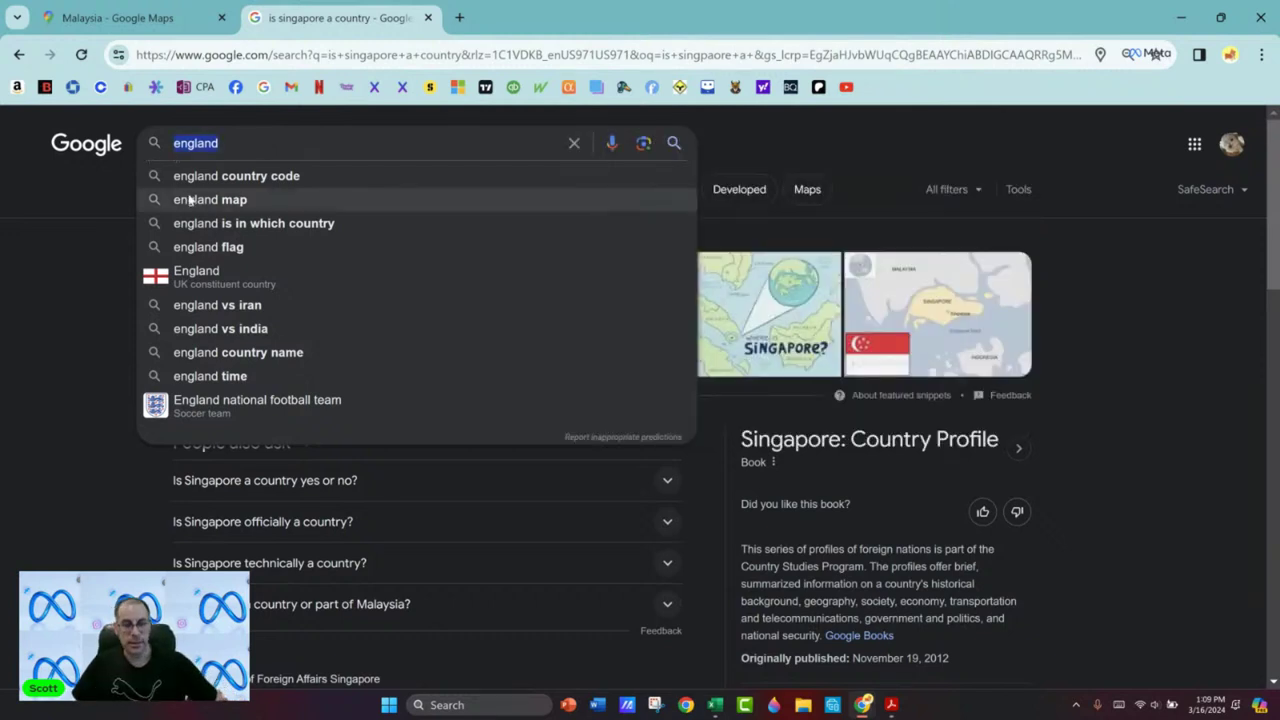
text(scotland)
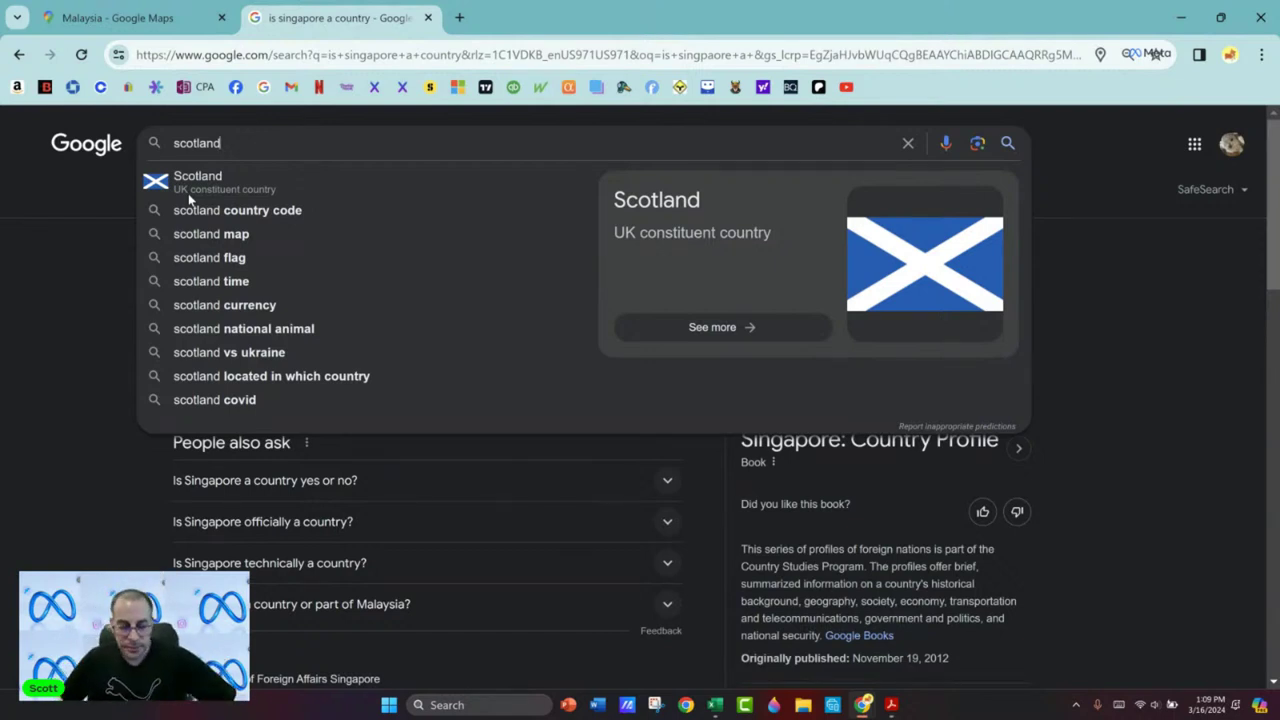
Clear the search box and return to the Excel workbook.
drag(257, 149, 174, 153)
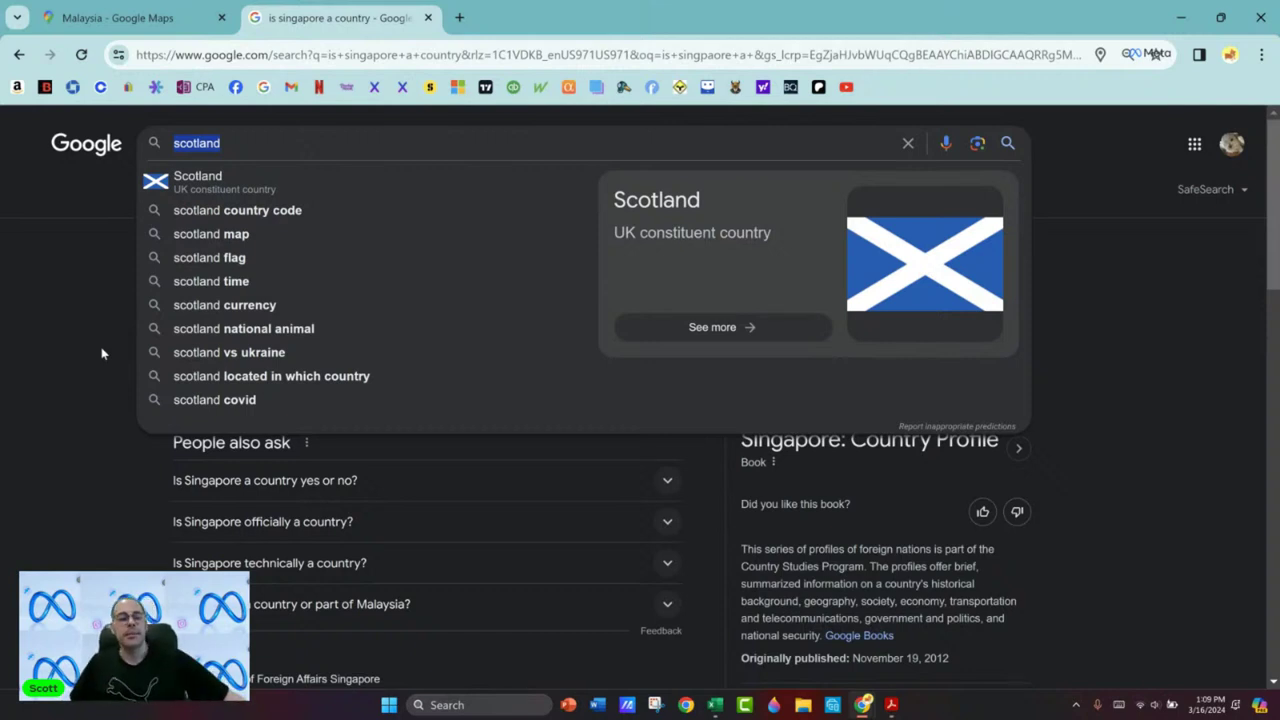
key(BackSpace)
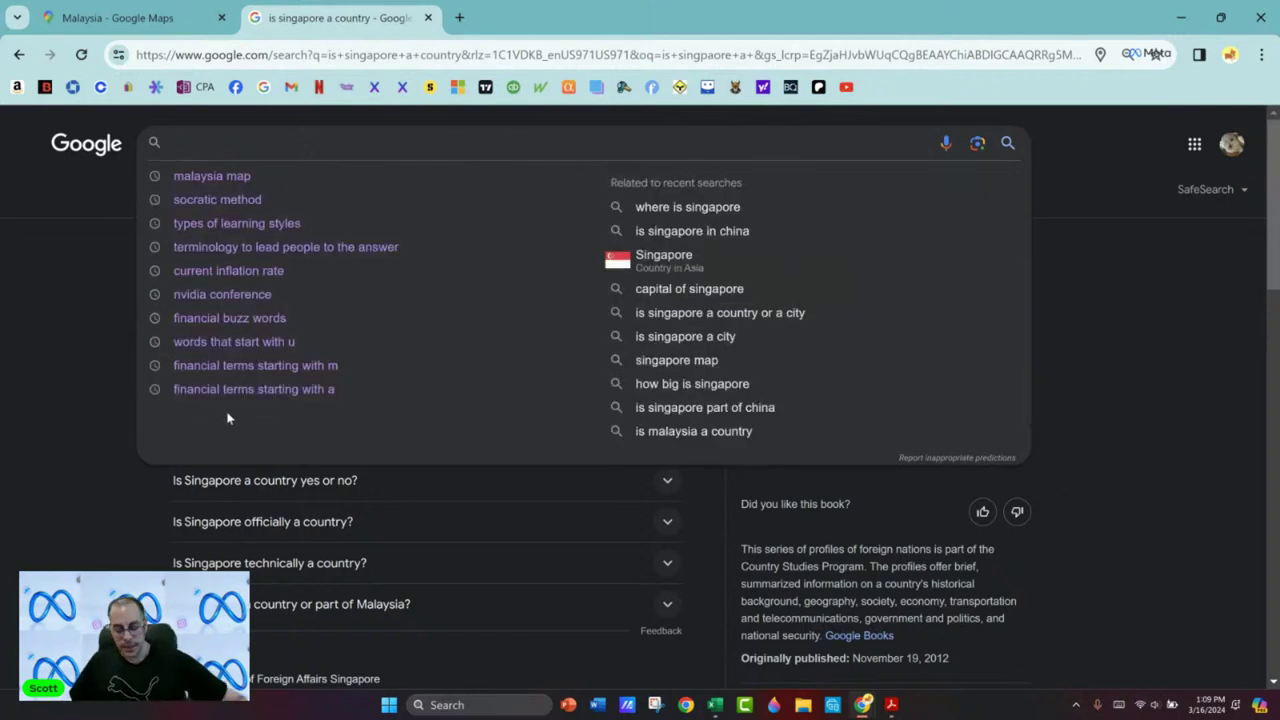
key(alt+Tab)
key(Tab)
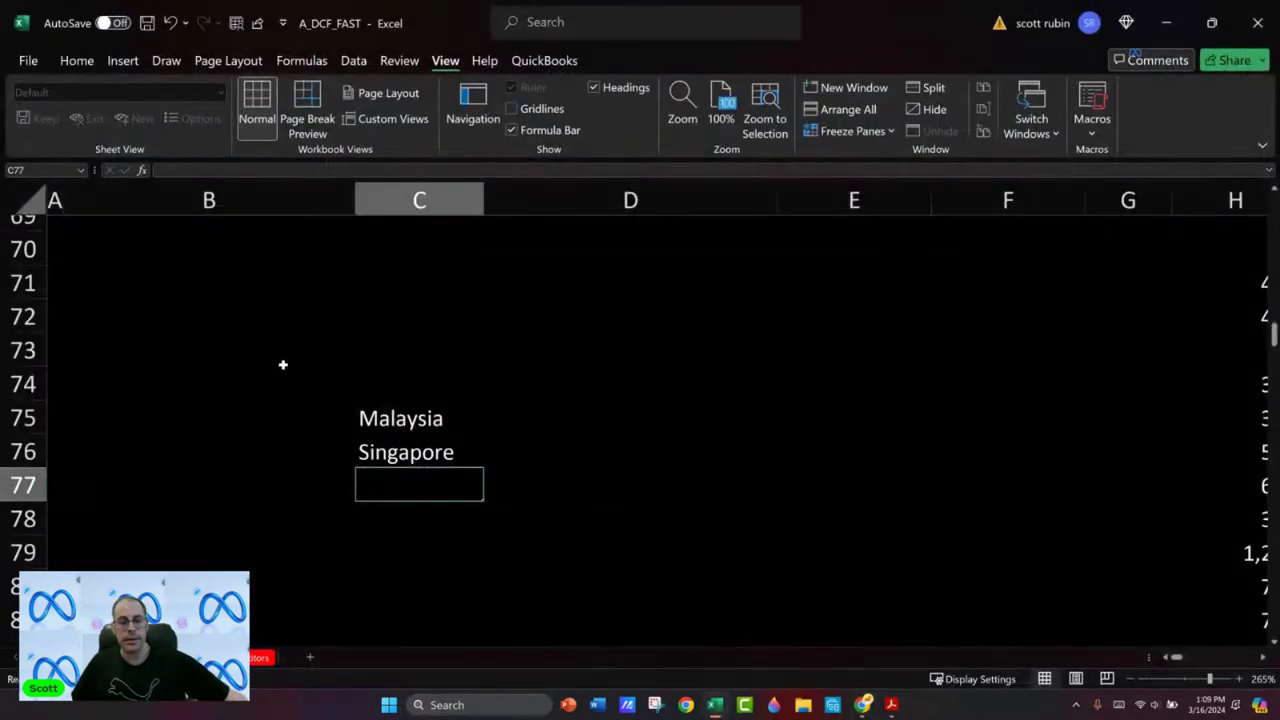
Start the UK list with 'N.Ireland' in C80 and 'England' in C81.
scroll(355, 387, down, 2)
click(384, 364)
text(N.)
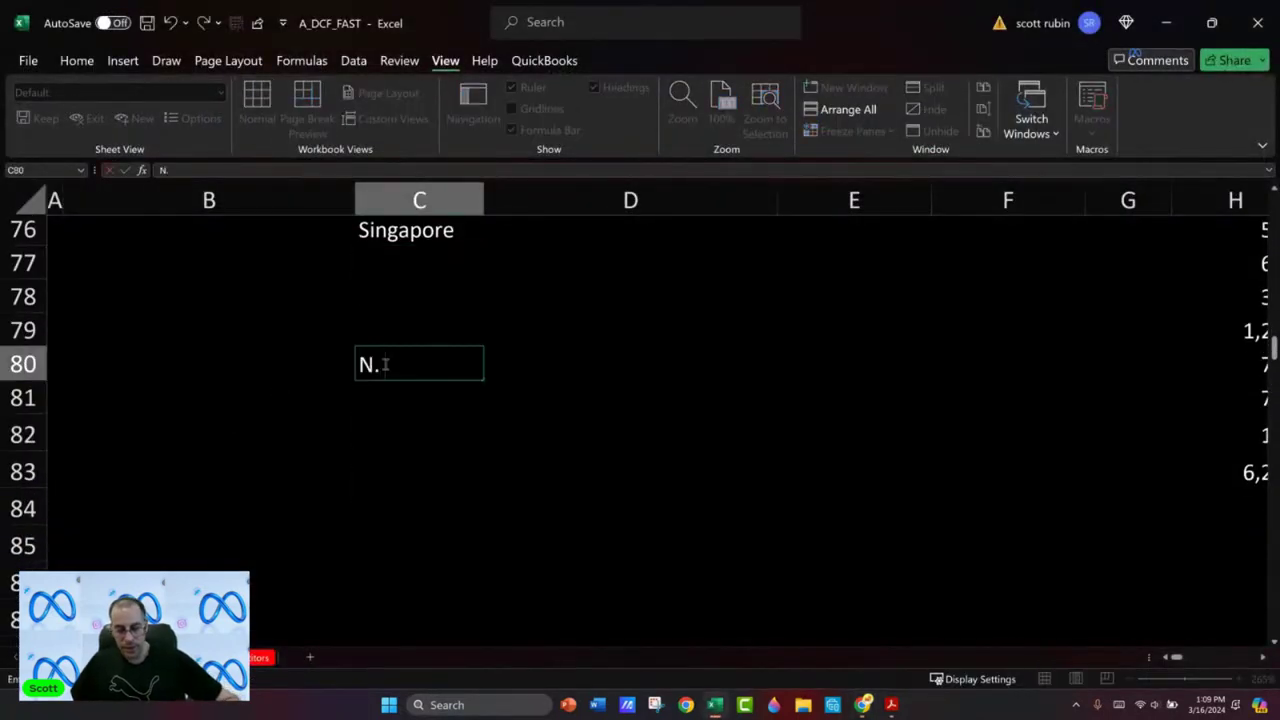
text(Ireland)
key(Return)
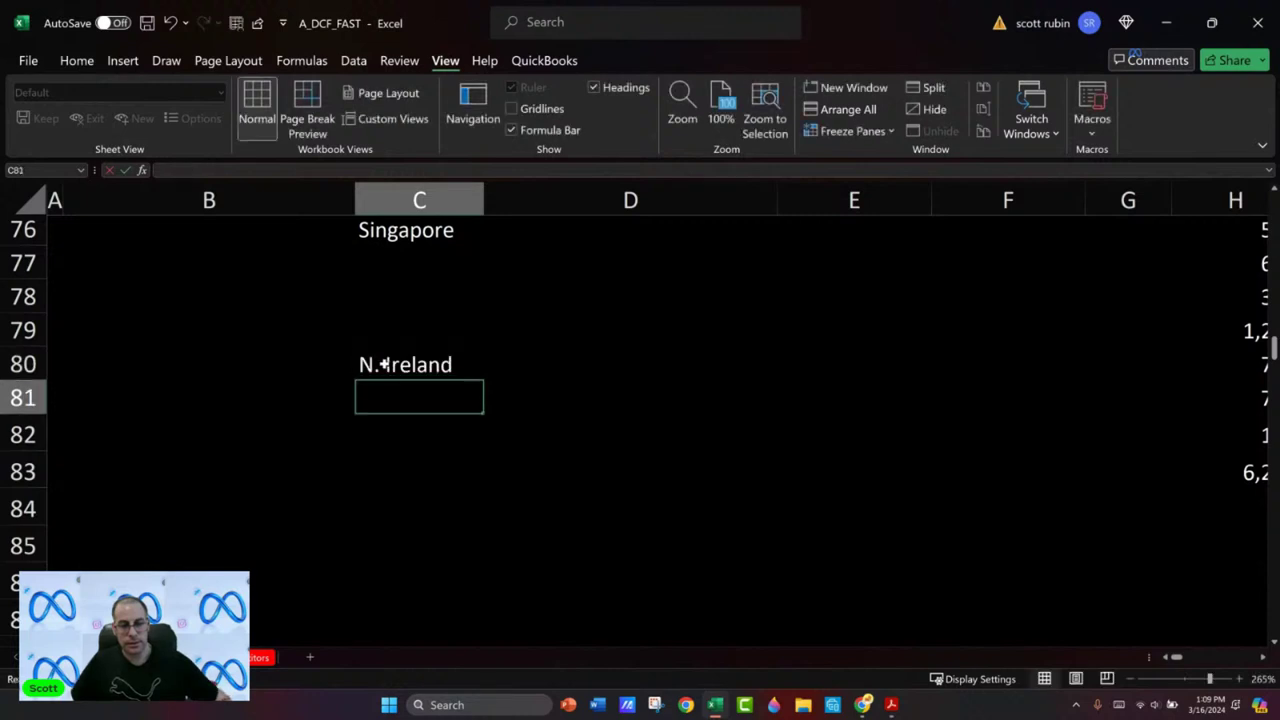
text(England)
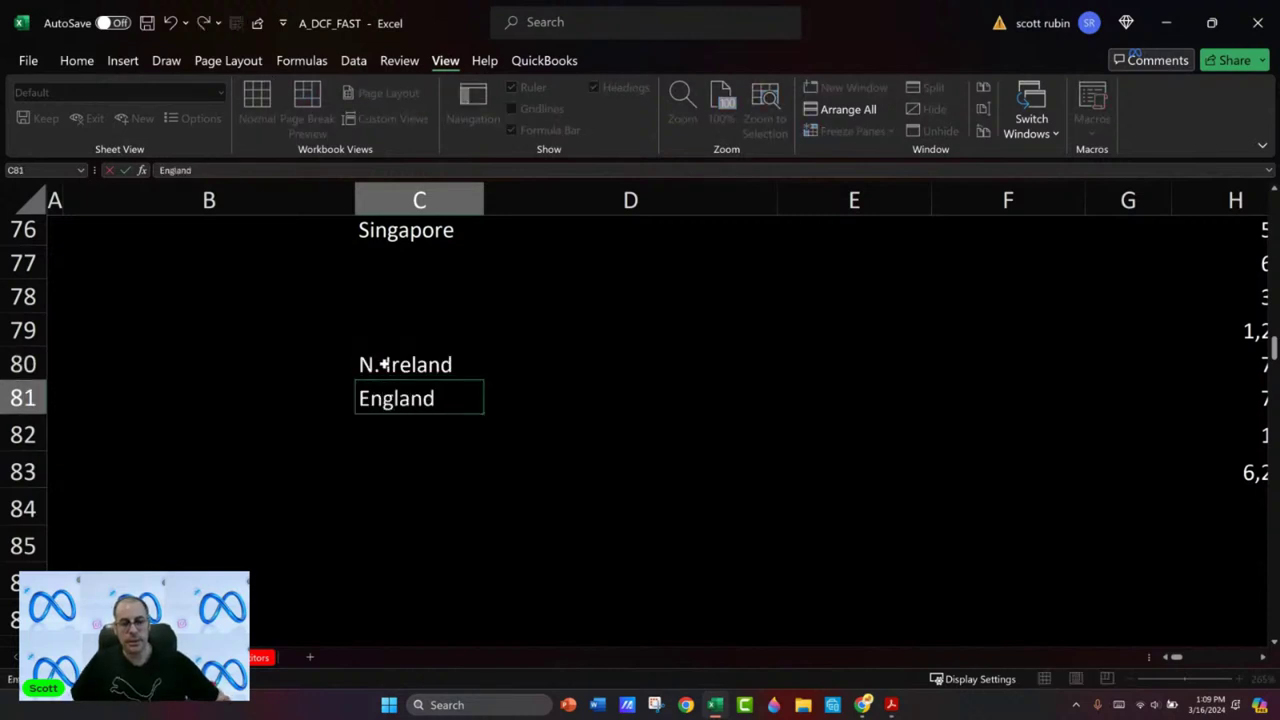
key(Return)
Put 'Whales' in C82, correcting the entry via copy-paste and overwrite.
text(Whale)
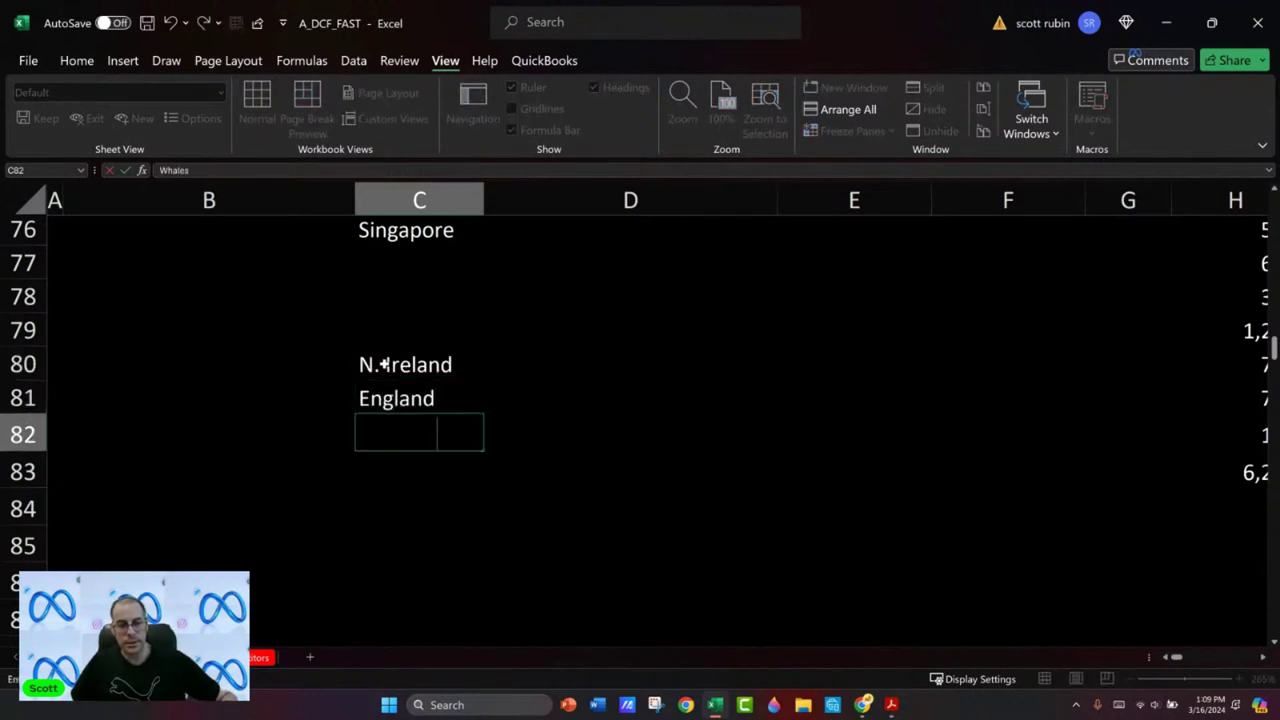
text(s)
key(Escape)
key(Up)
key(ctrl+c)
key(Down)
key(ctrl+v)
key(Down)
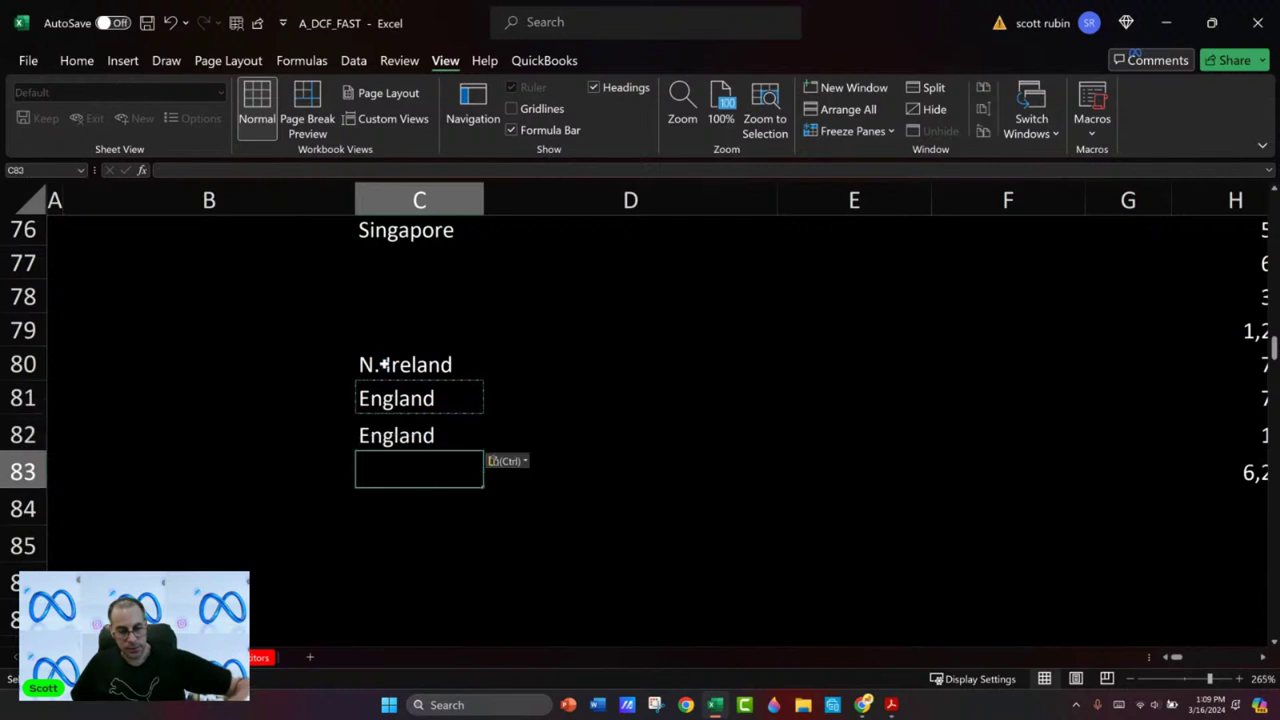
key(ctrl+v)
key(Up)
text(Whale)
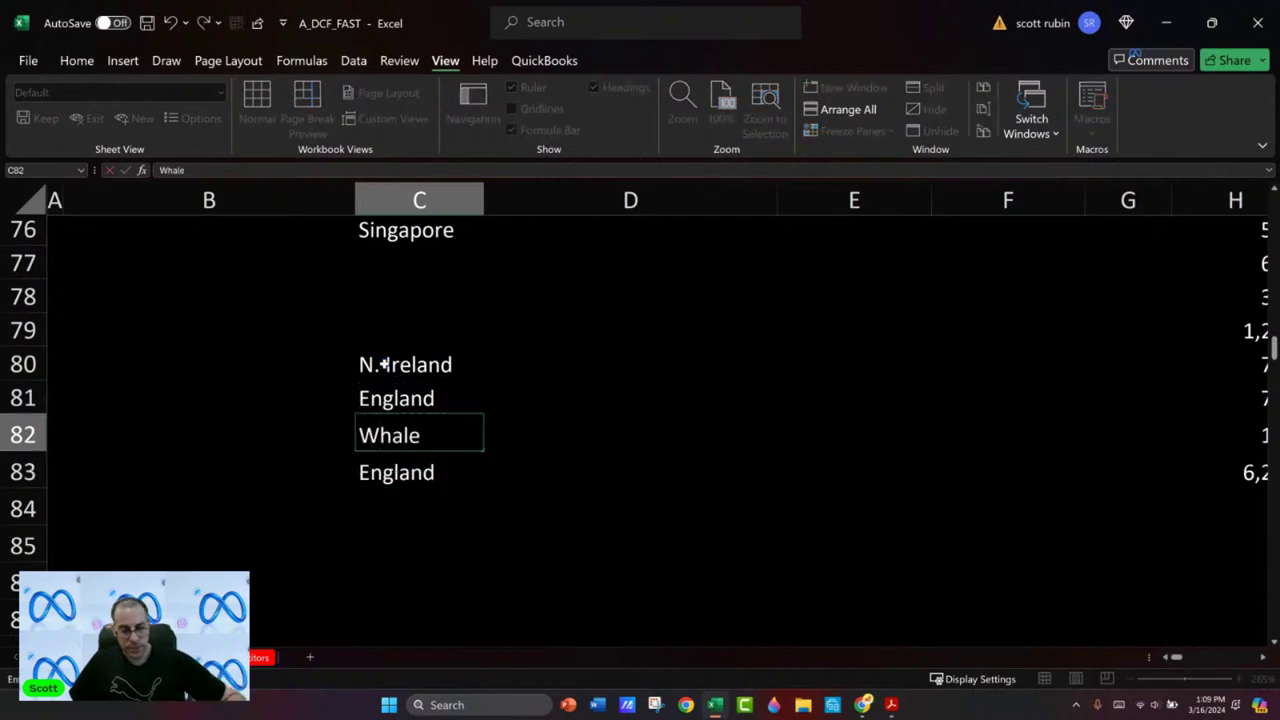
text(s)
key(Return)
Add 'Scotland' in C83 and 'UK' in C84 to finish the UK list.
text(Scotland)
key(Return)
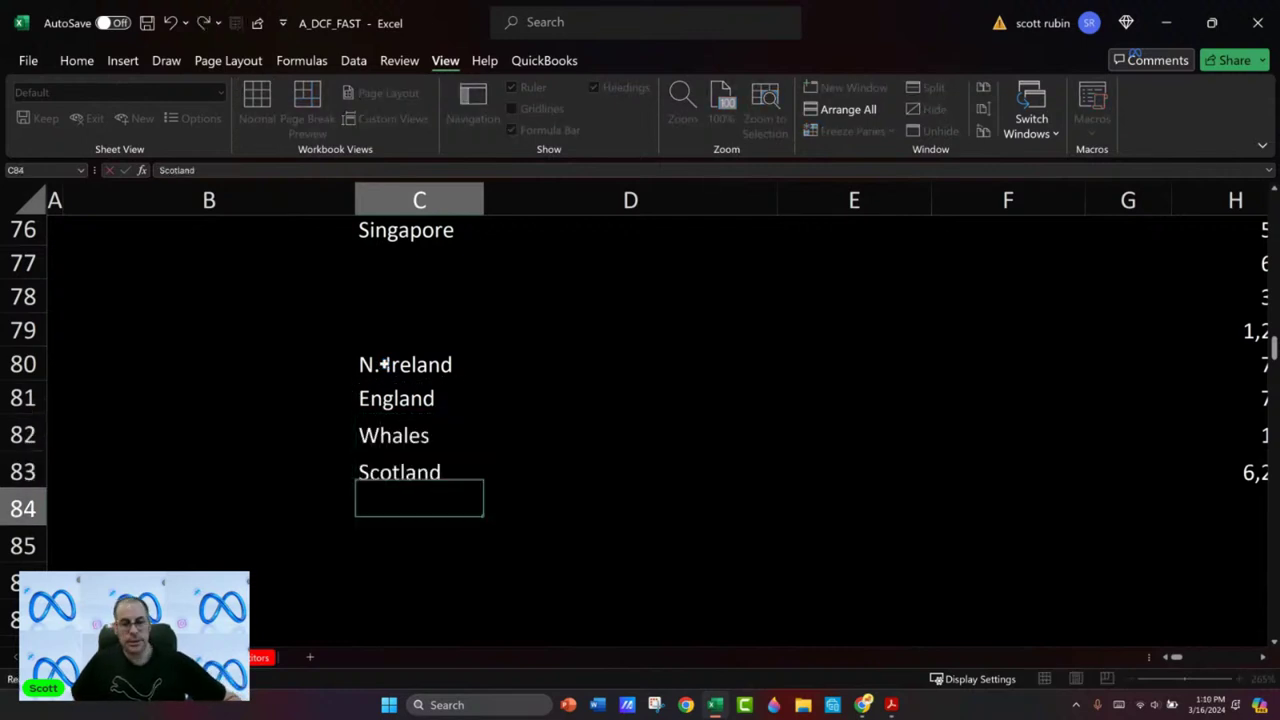
key(Up)
key(Up)
key(Up)
key(Up)
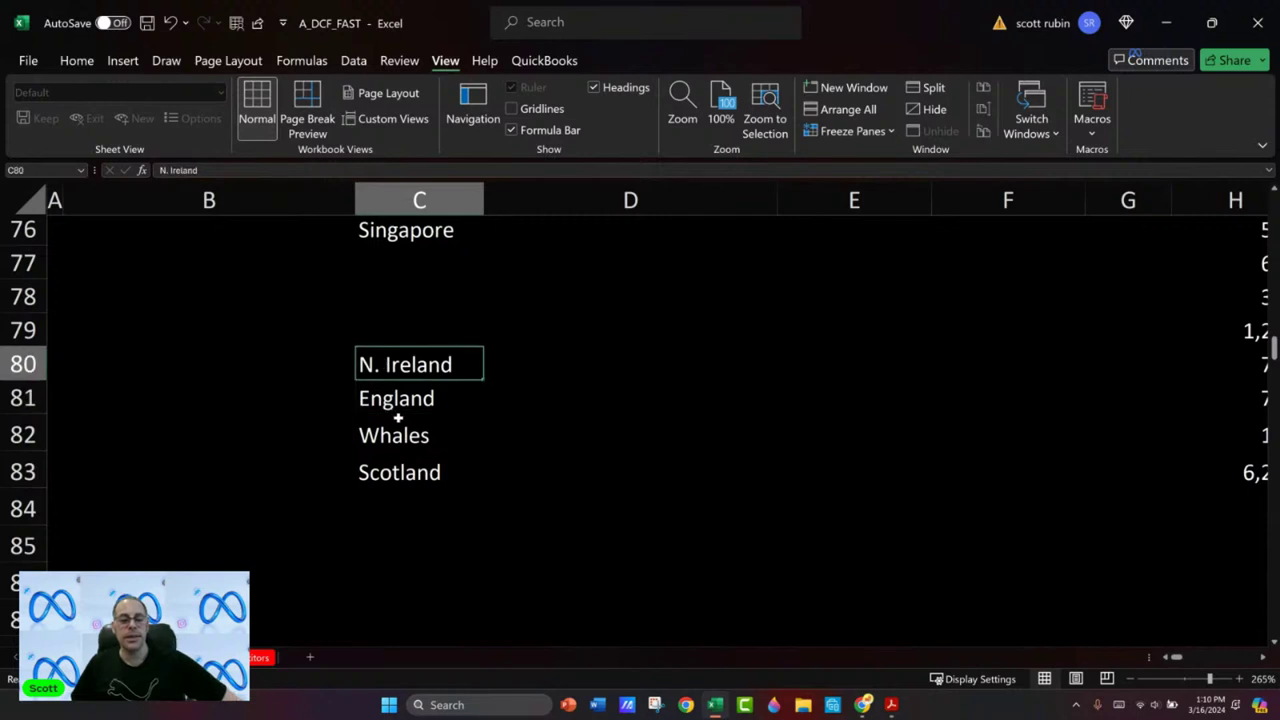
key(Down)
key(Down)
key(Down)
click(441, 505)
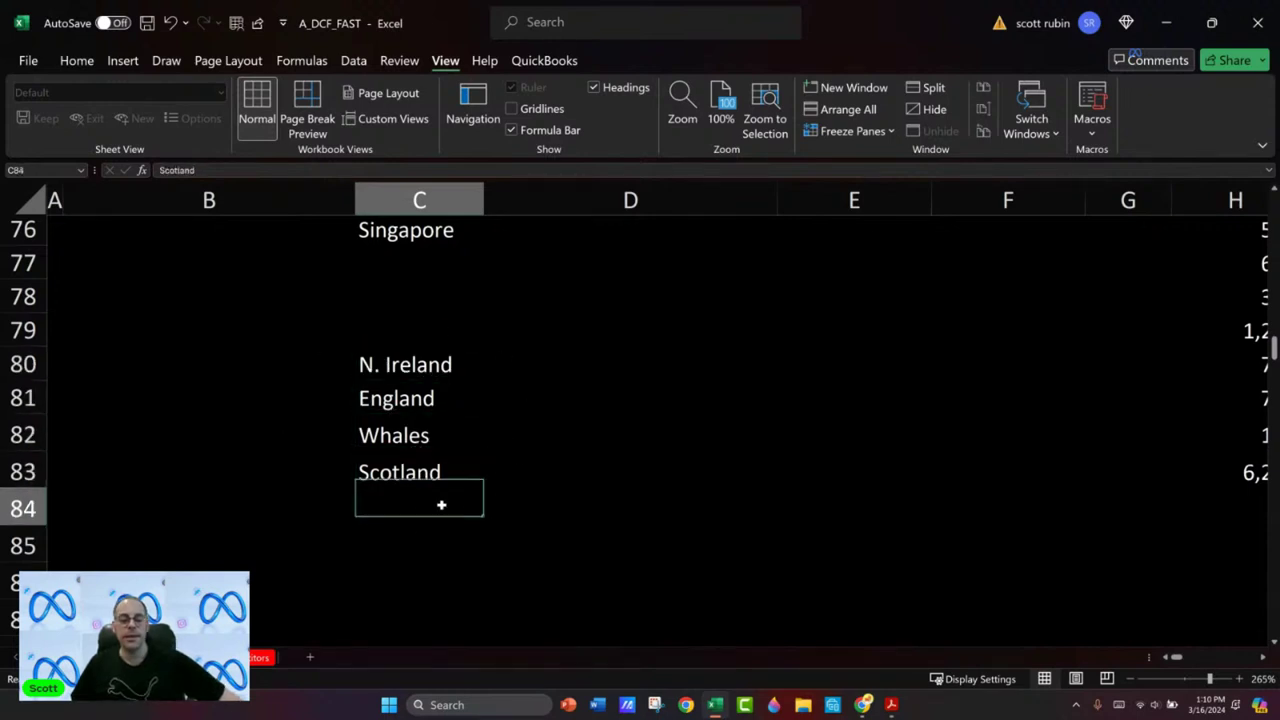
key(Up)
key(ctrl+c)
key(Down)
key(ctrl+v)
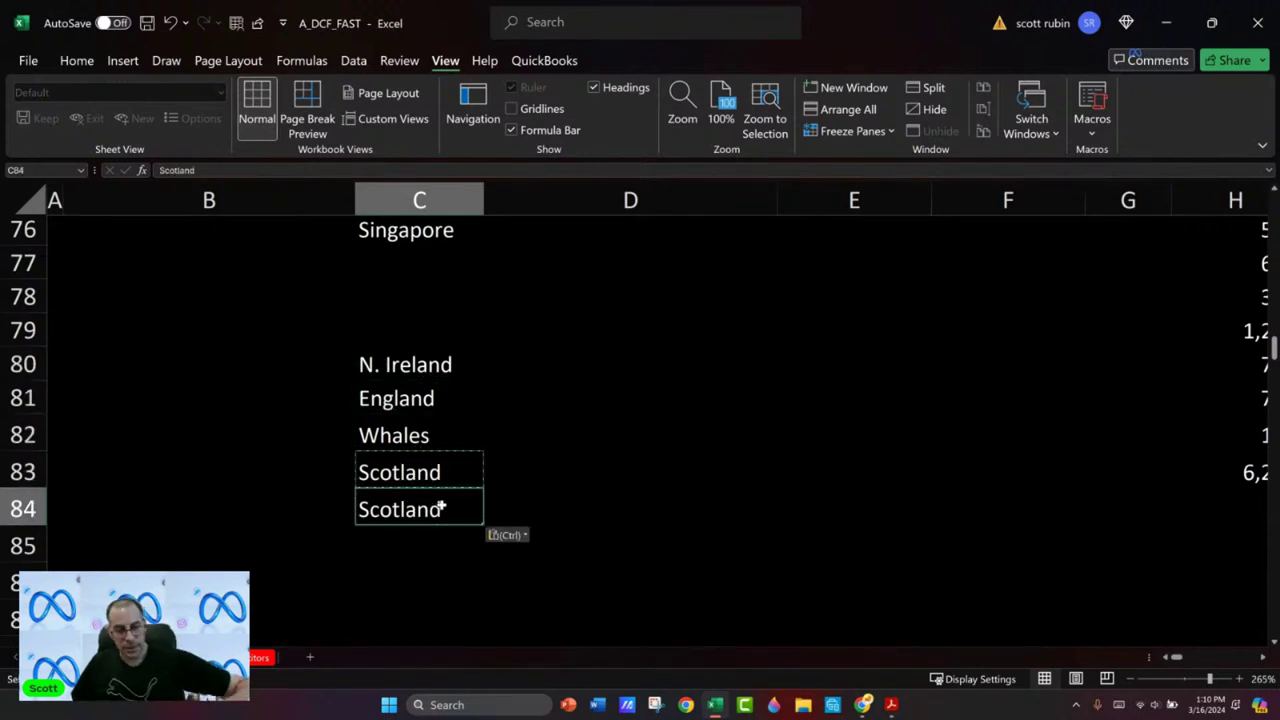
text(UK)
key(Return)
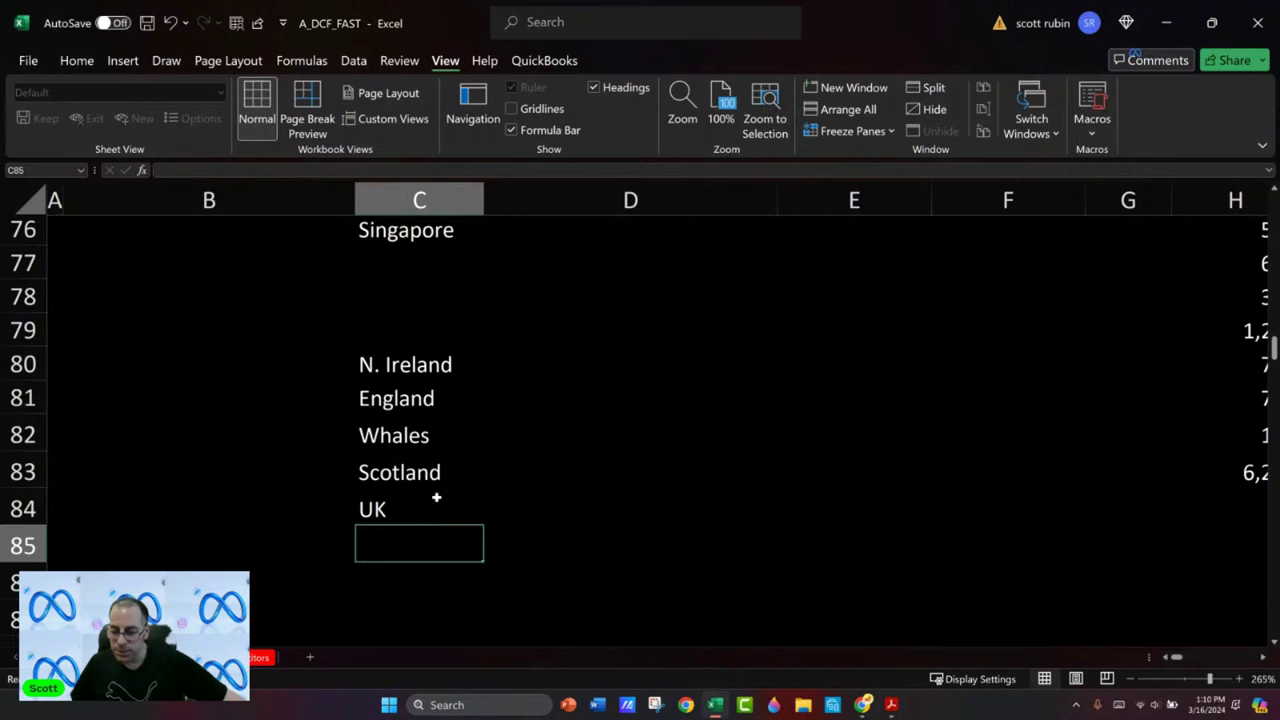
scroll(443, 475, up, 1)
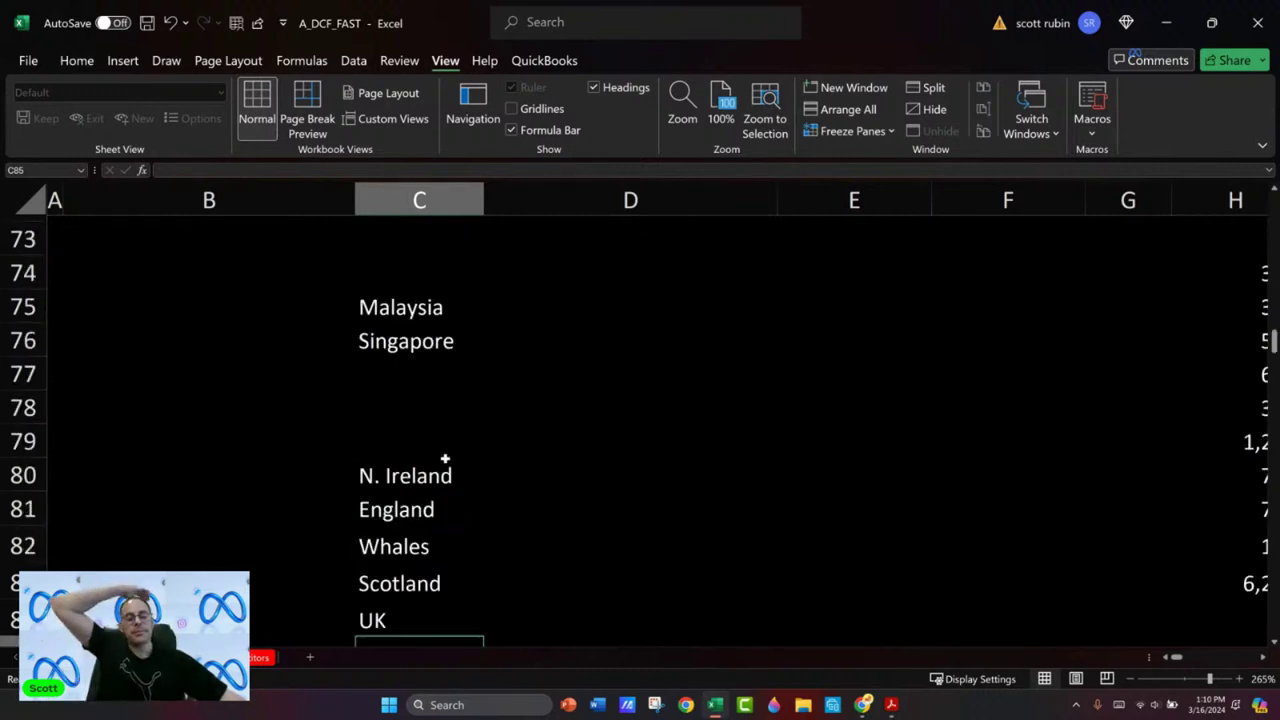
click(424, 374)
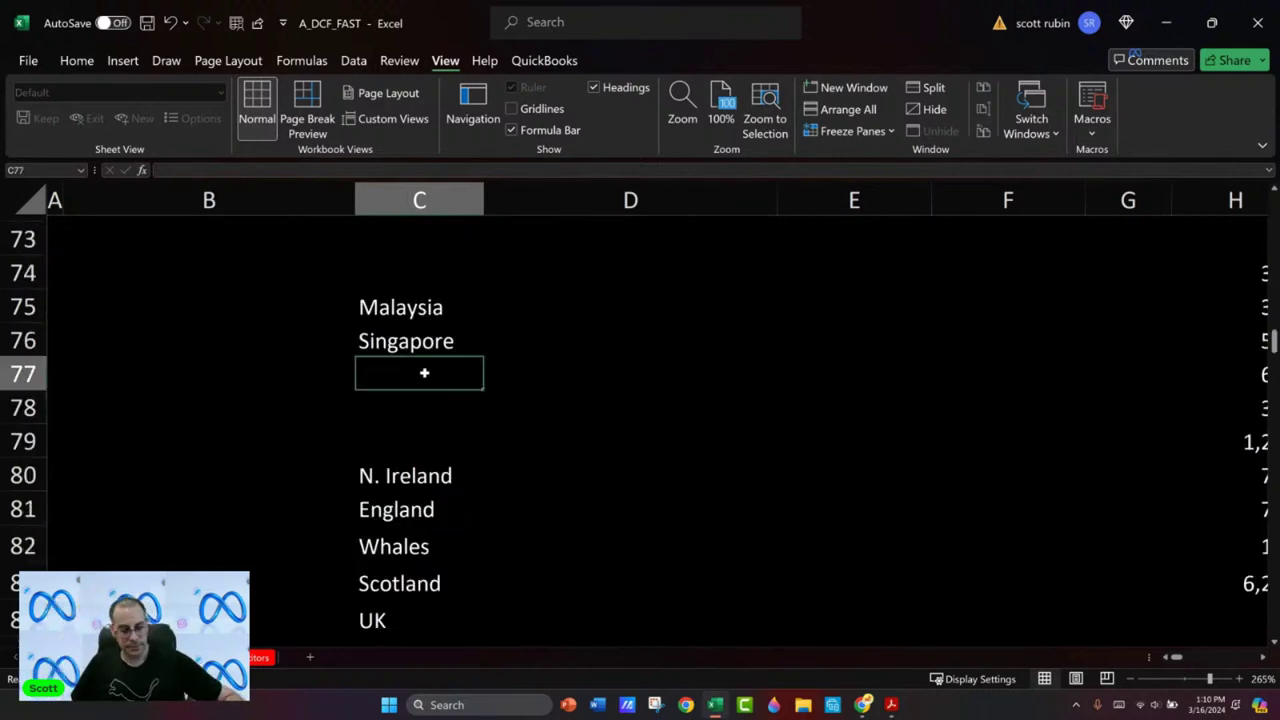
Enter 'Cambodia' in C77 and 'Vietnam' in C78 using autocomplete.
text(Cambodia)
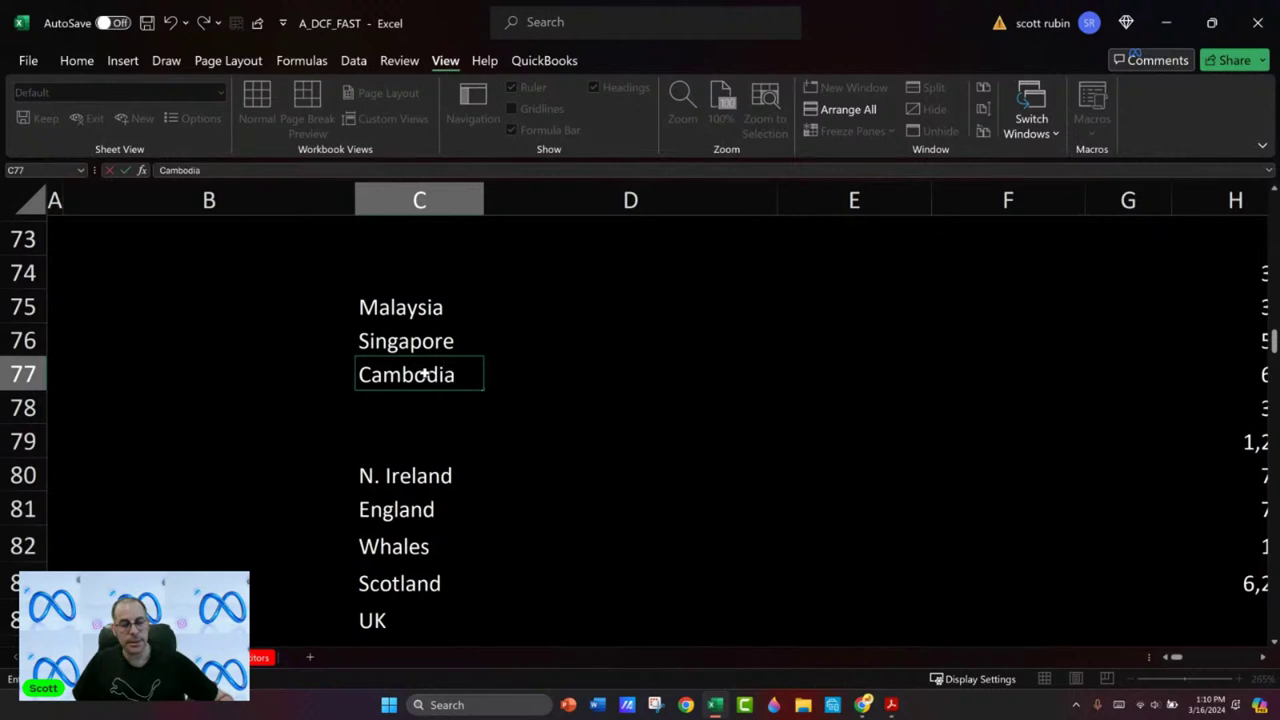
key(Return)
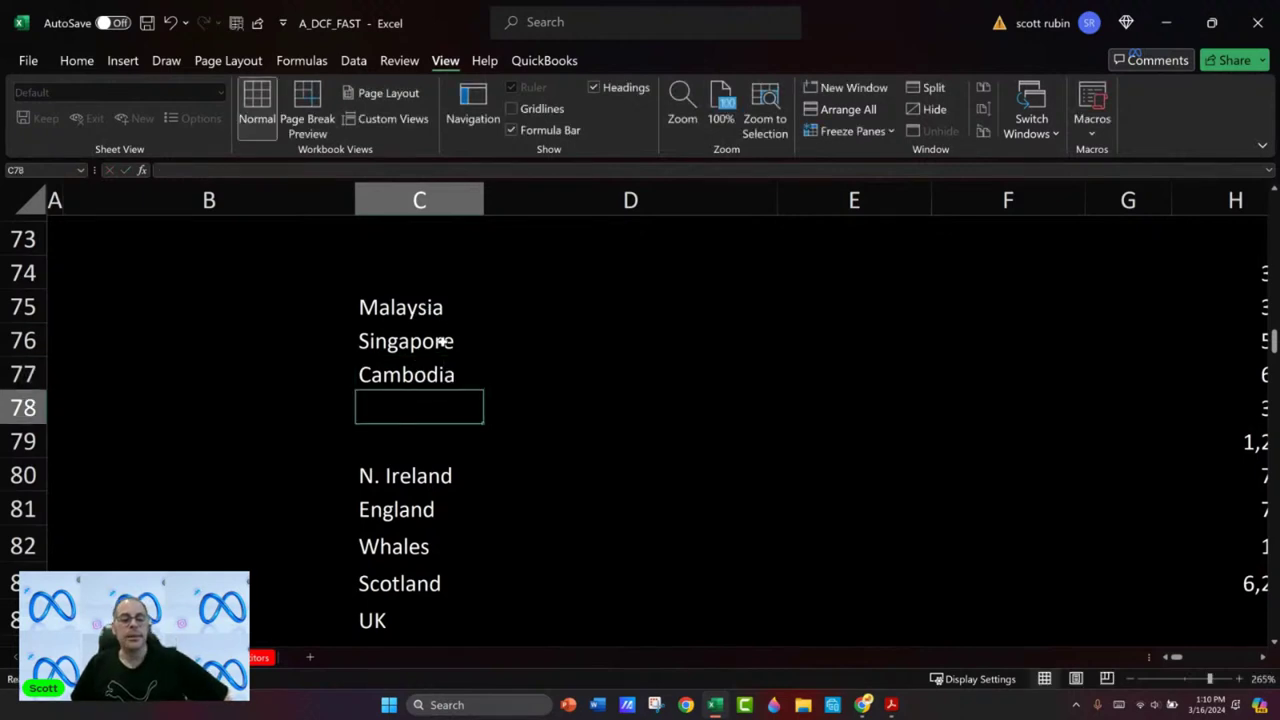
text(Vietnam)
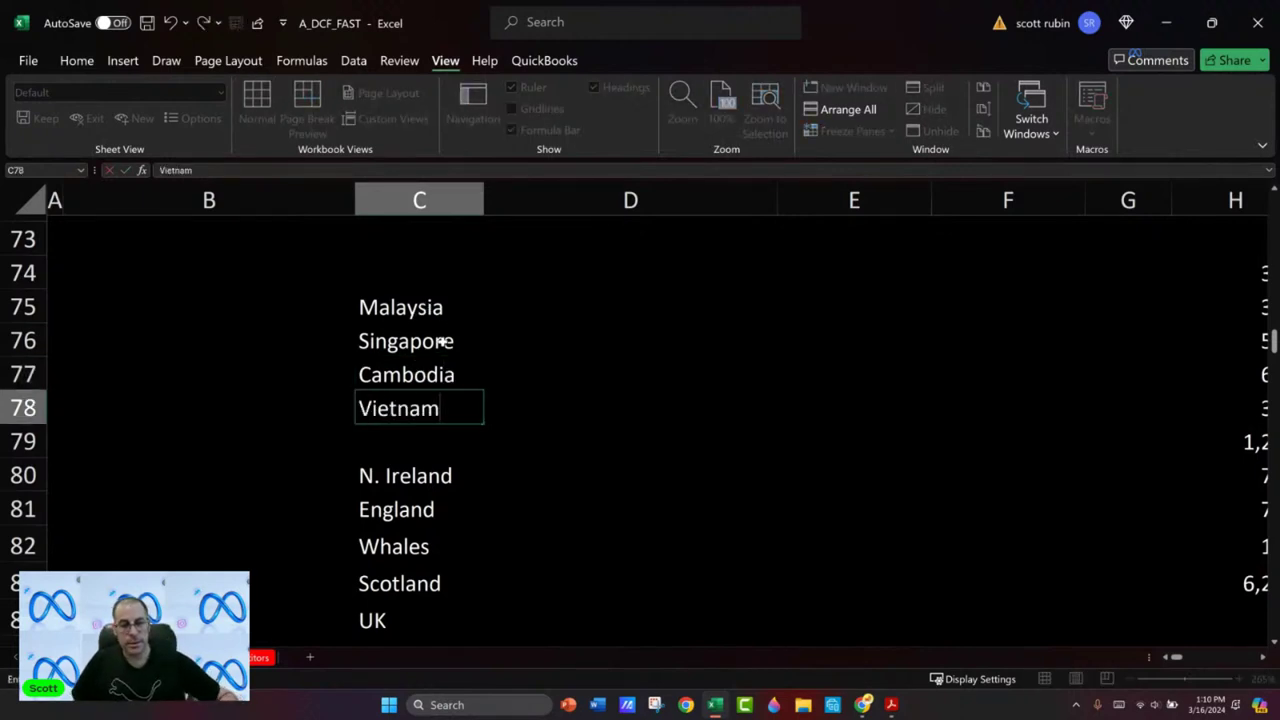
key(Return)
key(alt+Tab)
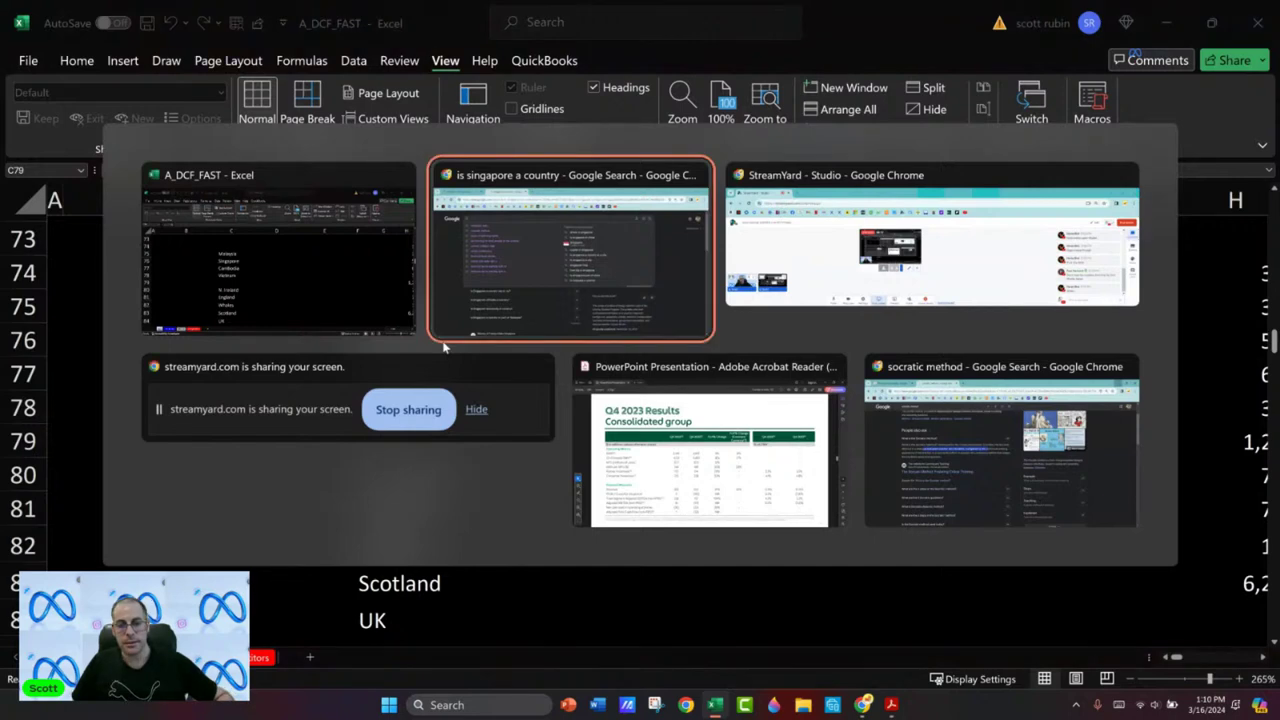
Search Google for 'grab holdings' and open Wikipedia's 'Grab (company)' article from the results.
key(alt+Tab)
key(alt+Tab)
key(alt+Tab)
key(alt+Tab)
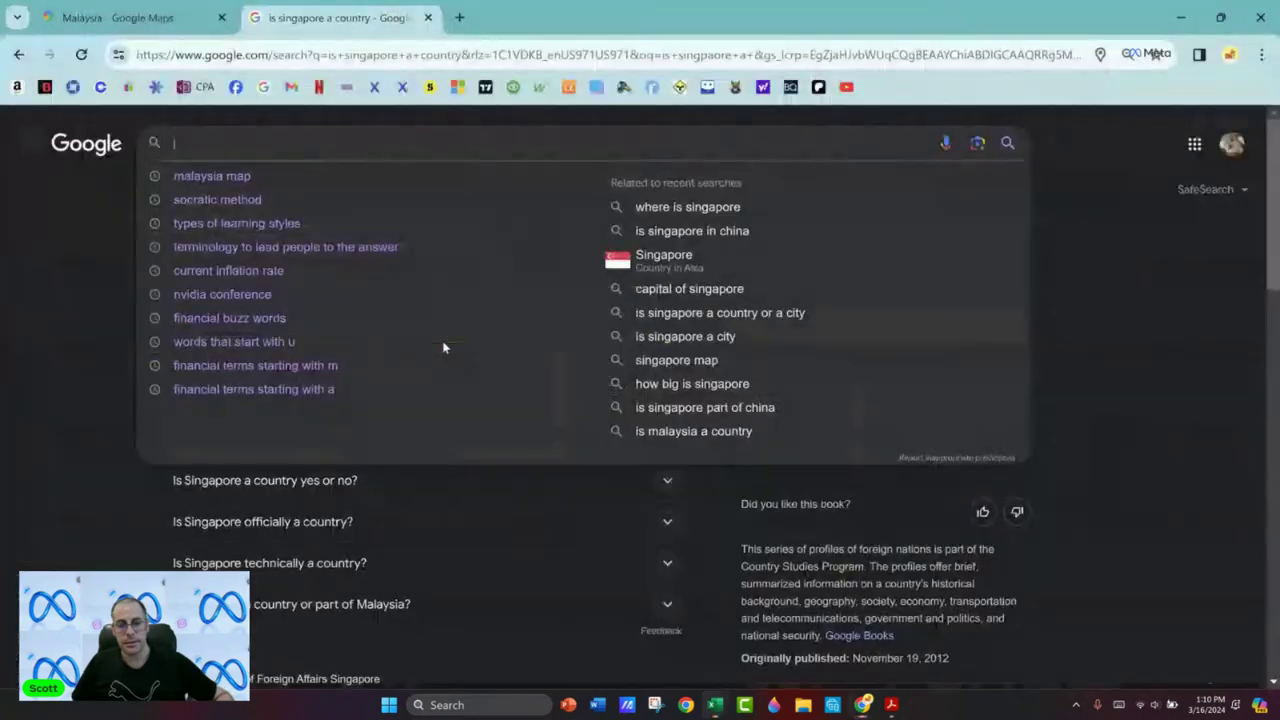
key(ctrl+l)
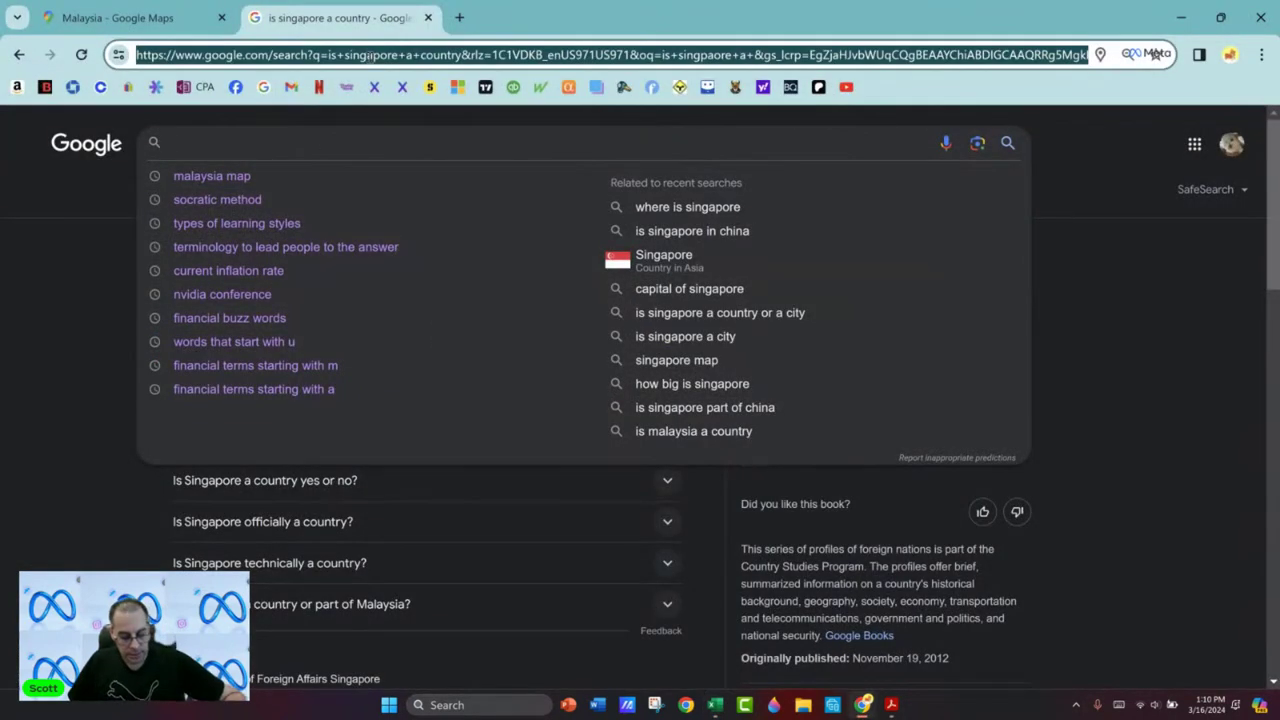
text(grab holdings)
key(Return)
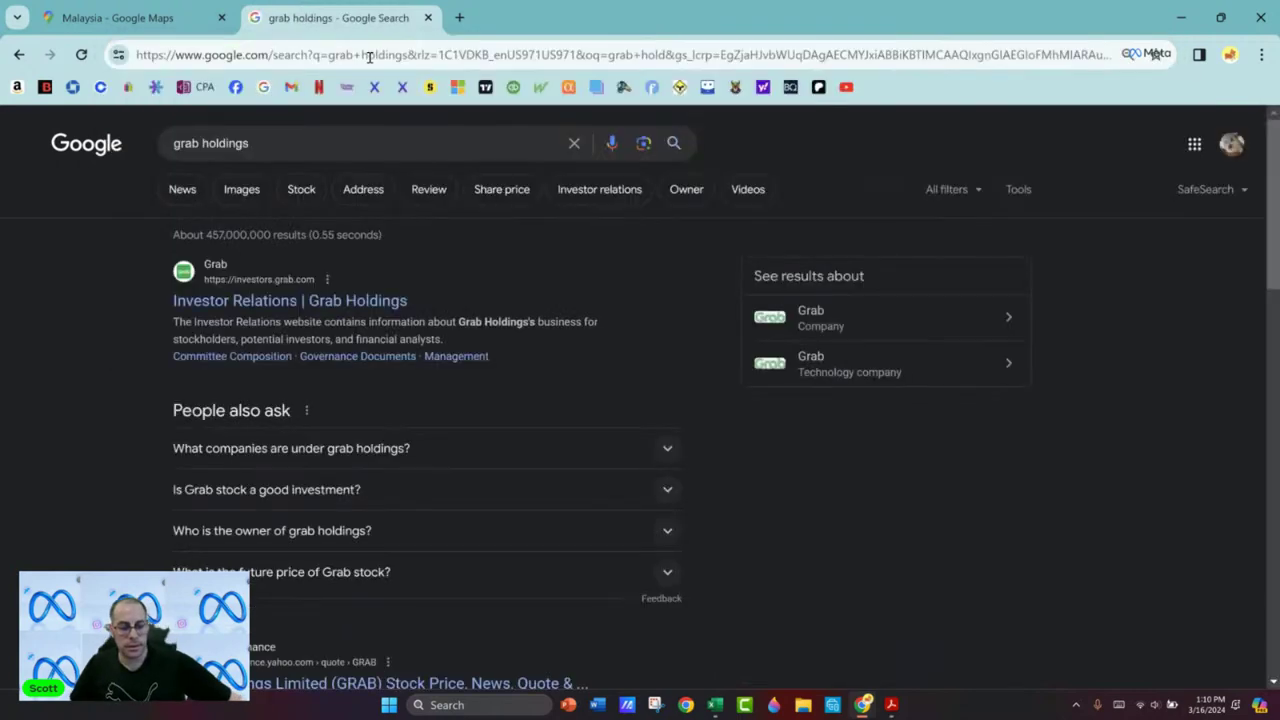
scroll(666, 323, down, 5)
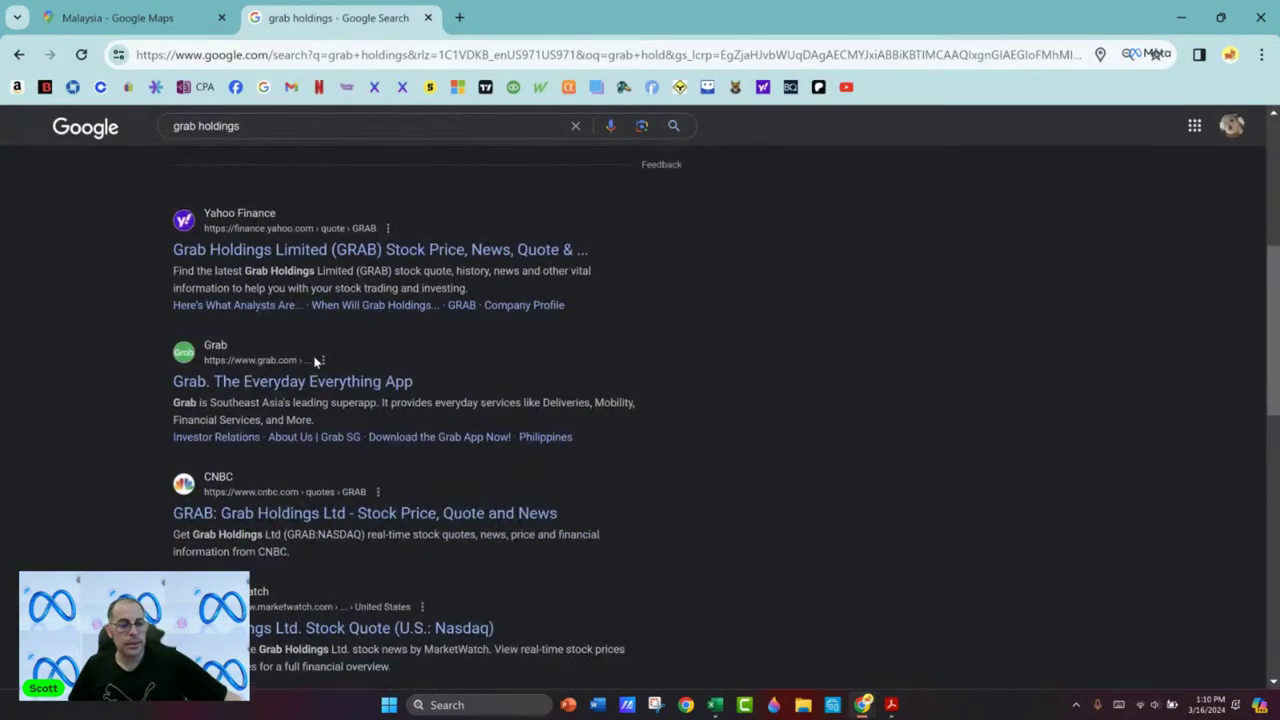
scroll(307, 370, down, 3)
click(271, 480)
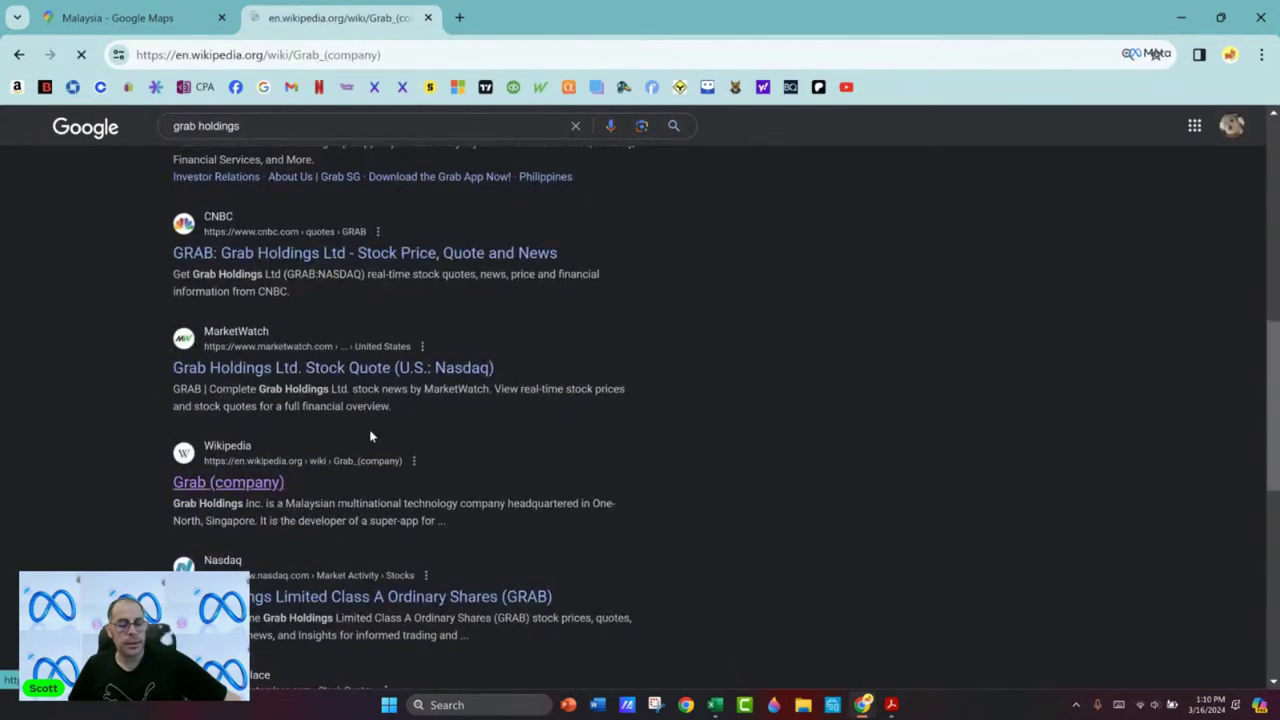
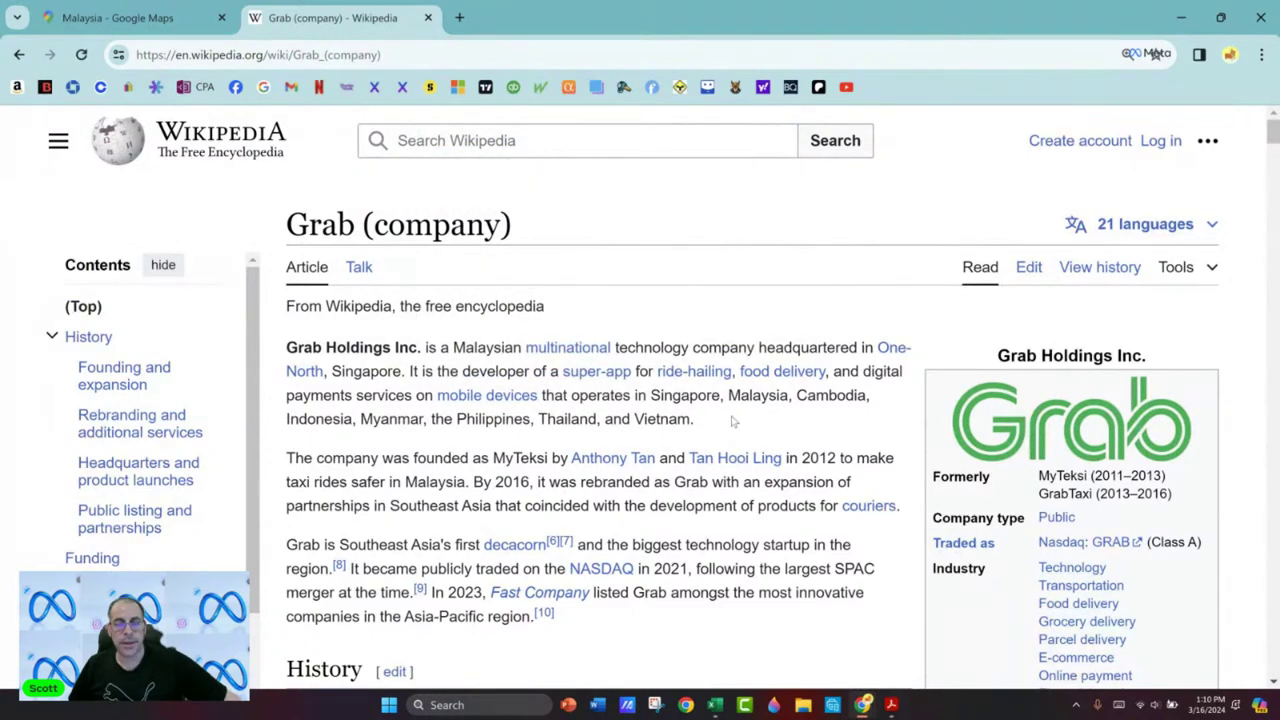
Highlight 'Singapore, Malaysia' in the Grab article and review the infobox's areas served.
scroll(733, 422, down, 1)
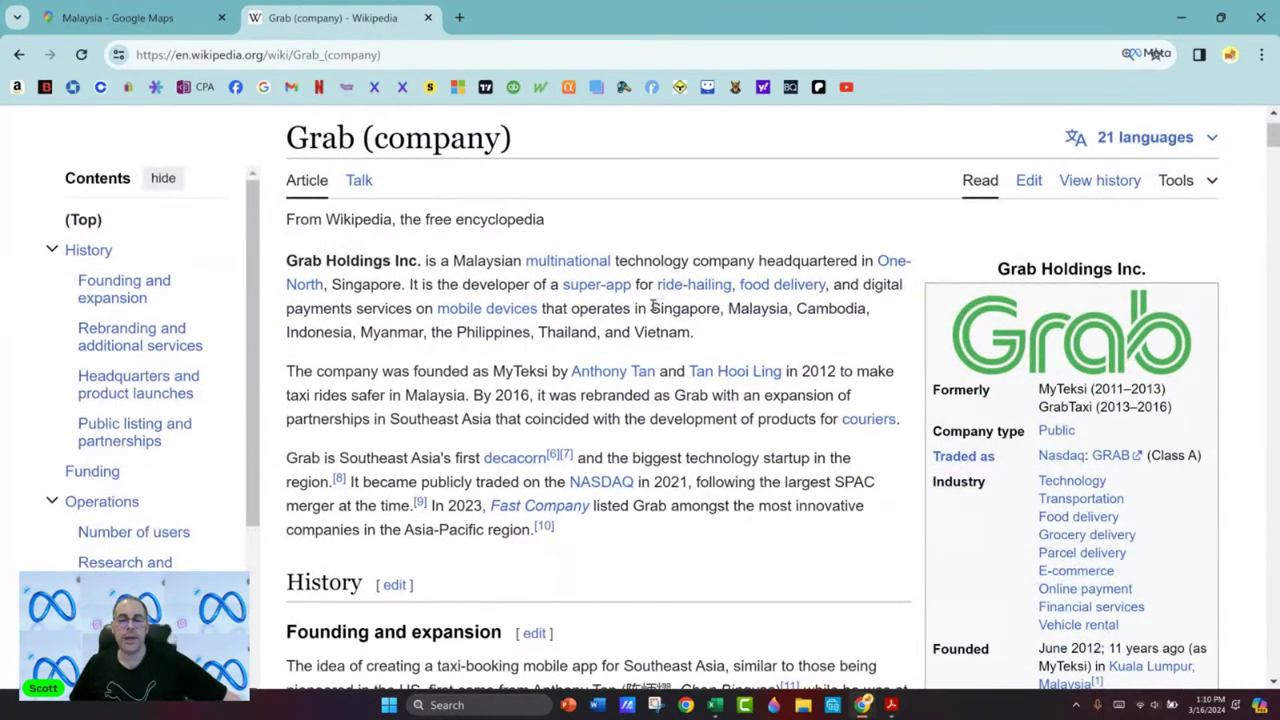
drag(652, 307, 792, 310)
scroll(792, 310, down, 3)
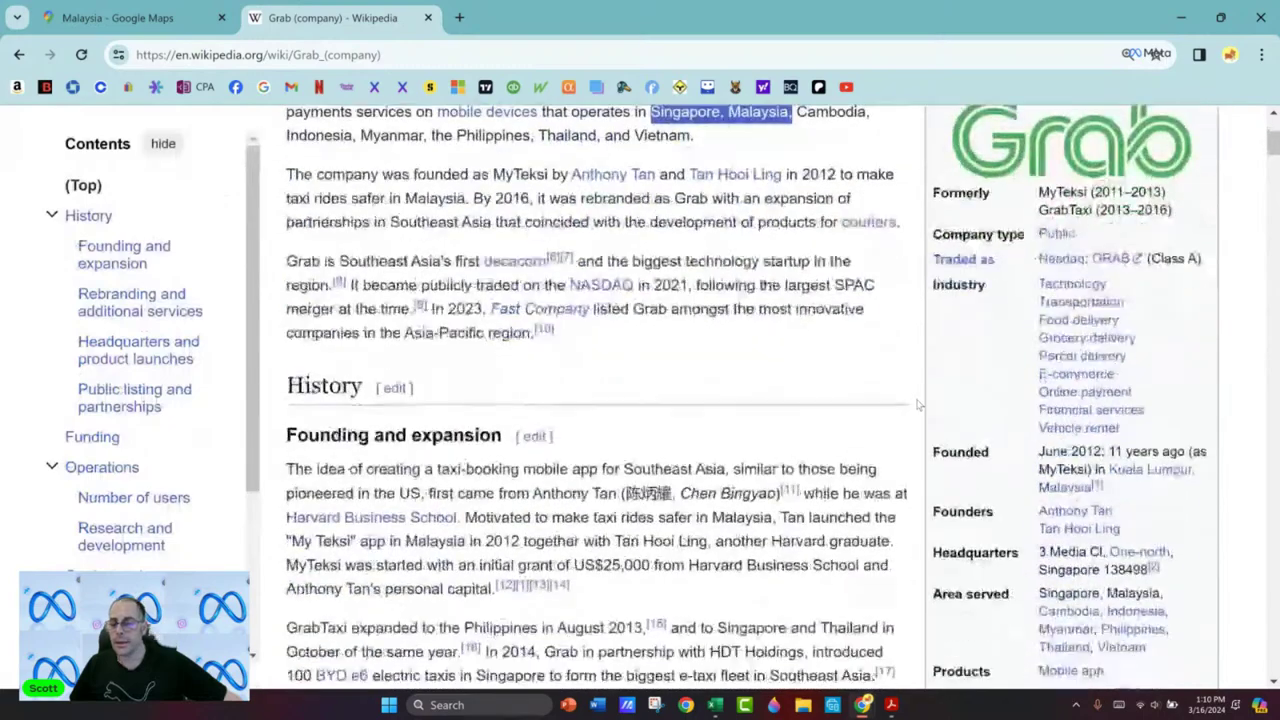
scroll(1068, 496, down, 2)
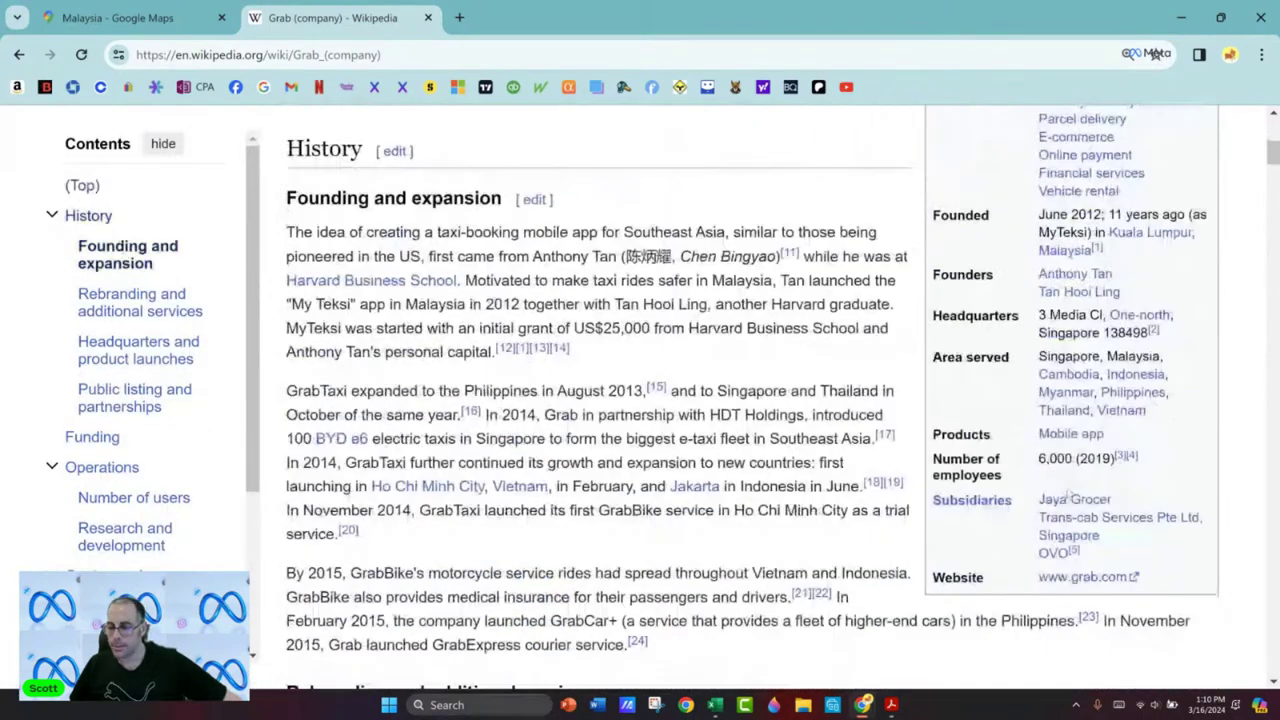
scroll(1072, 463, up, 3)
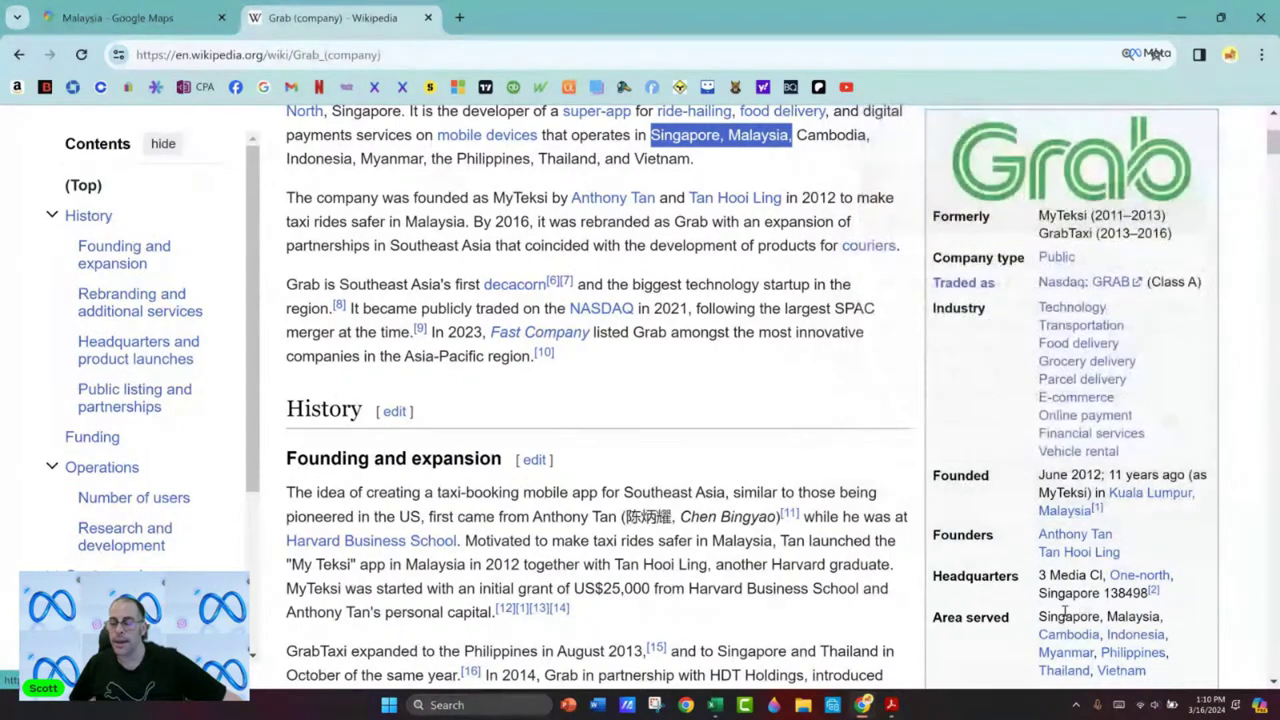
scroll(1034, 543, down, 1)
scroll(1034, 543, down, 1)
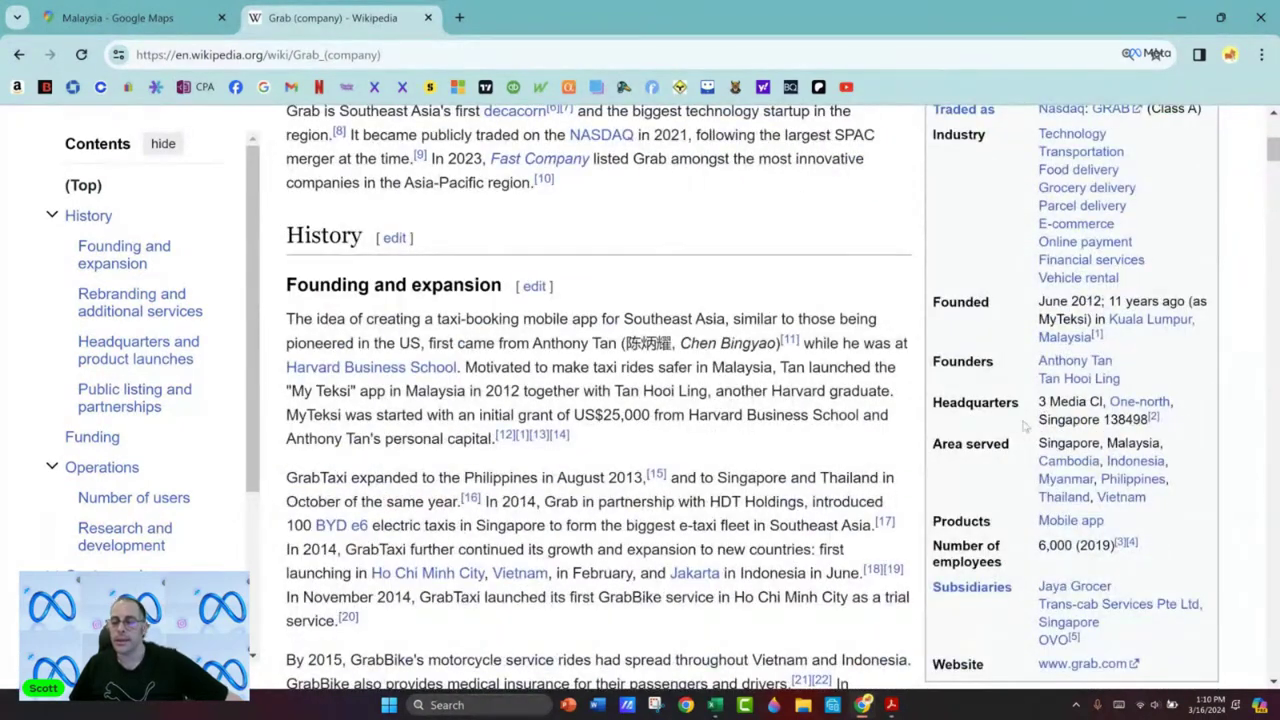
scroll(852, 471, up, 2)
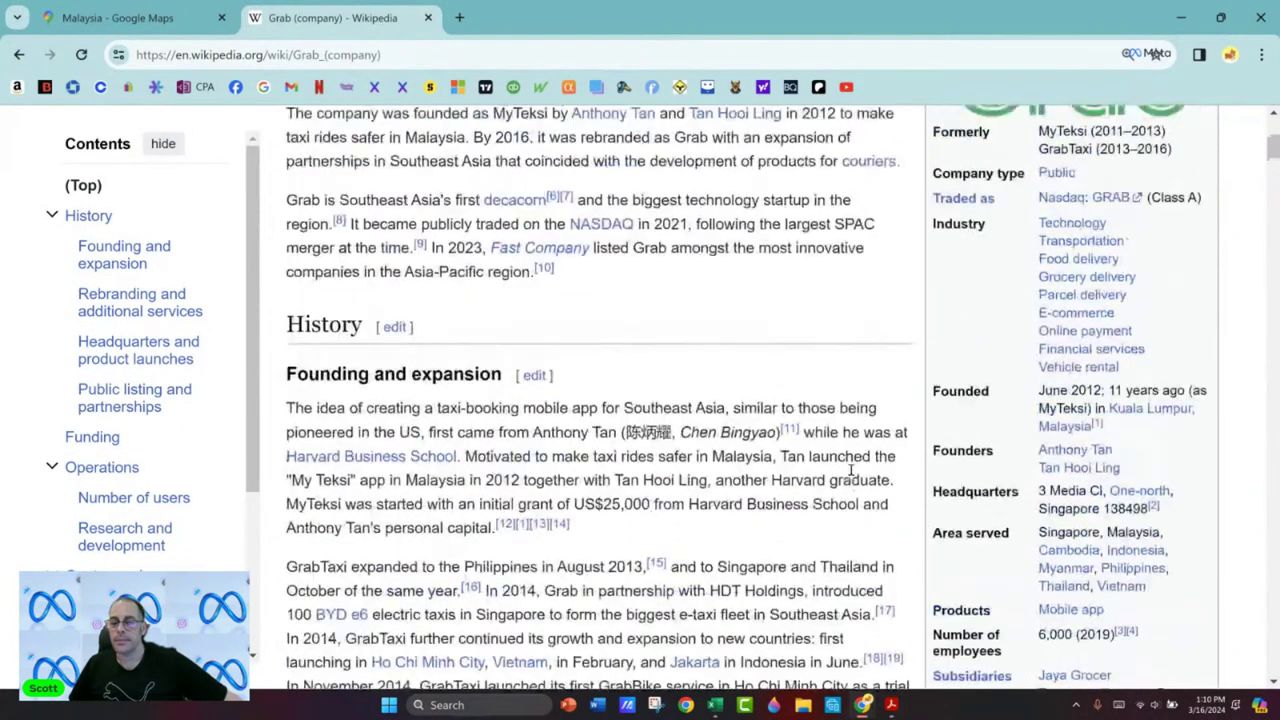
scroll(852, 471, down, 4)
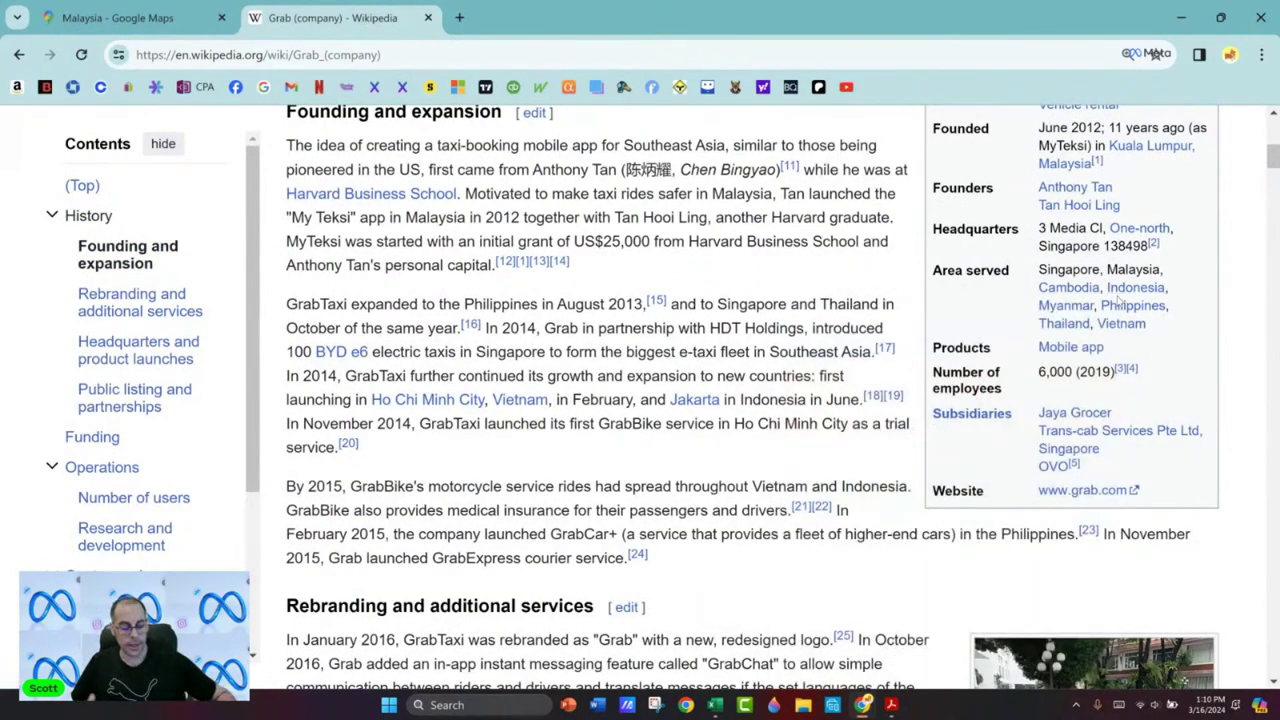
key(alt+Tab)
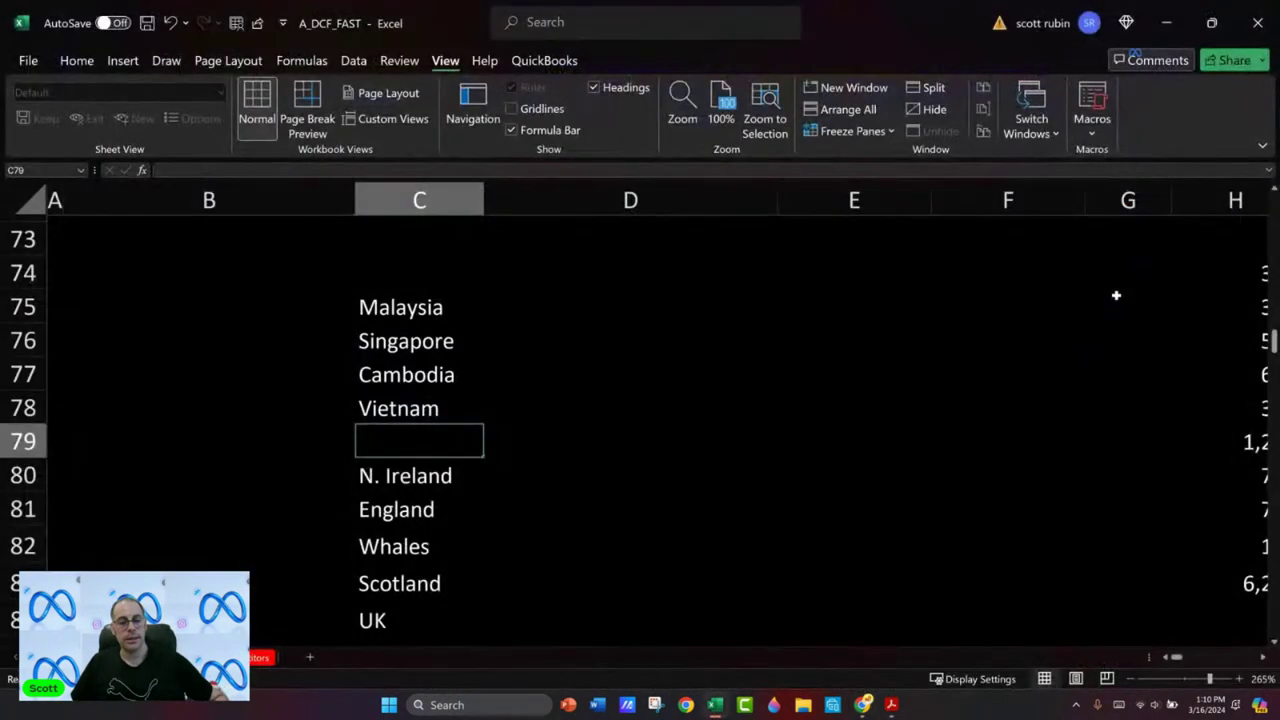
Enter Indonesia, Myanmar and Thailand in D75:D77, checking them against the Grab article.
key(Up)
key(Up)
key(Up)
key(Up)
key(Right)
text(I)
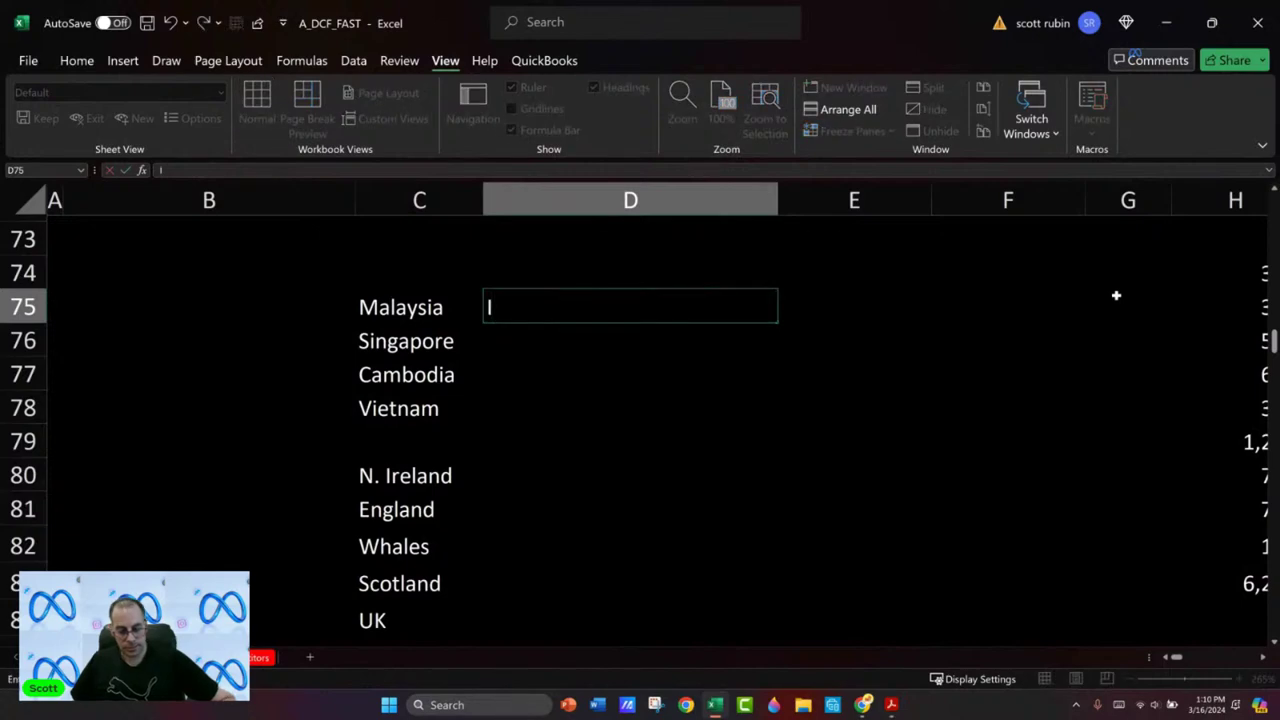
text(ndonesia)
key(Return)
key(alt+Tab)
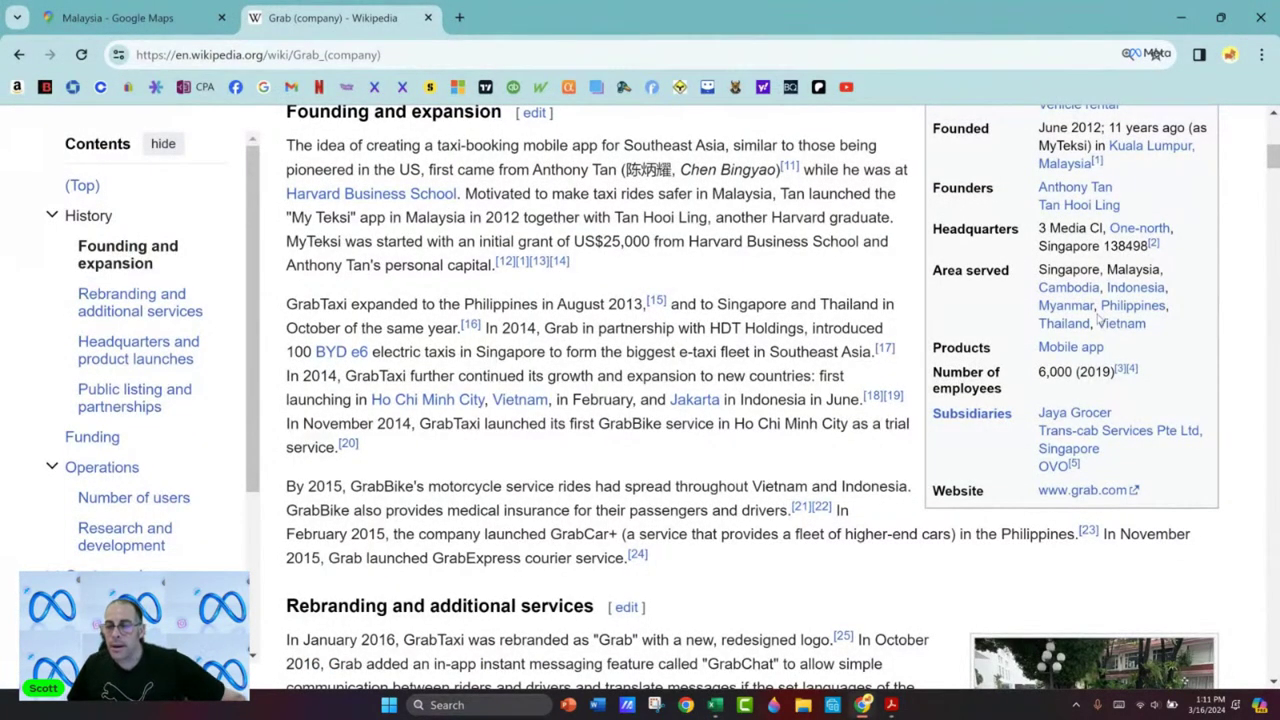
key(alt+Tab)
text(My)
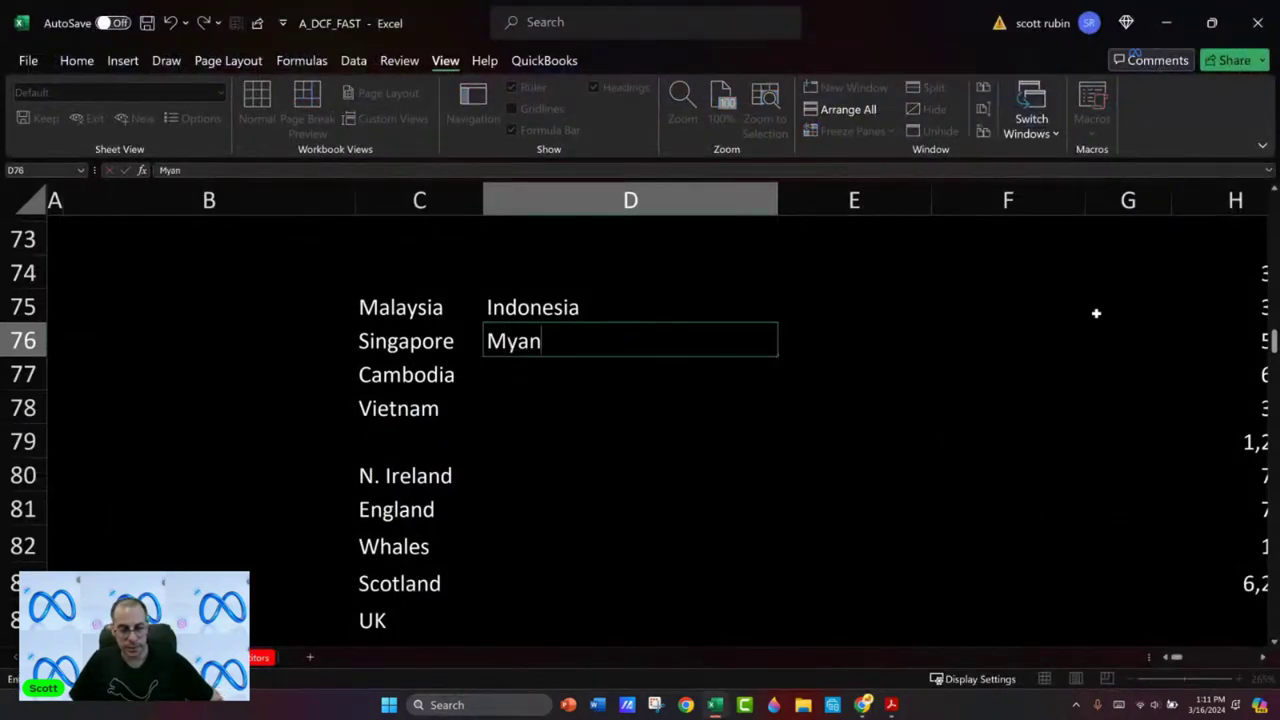
key(Return)
key(alt+Tab)
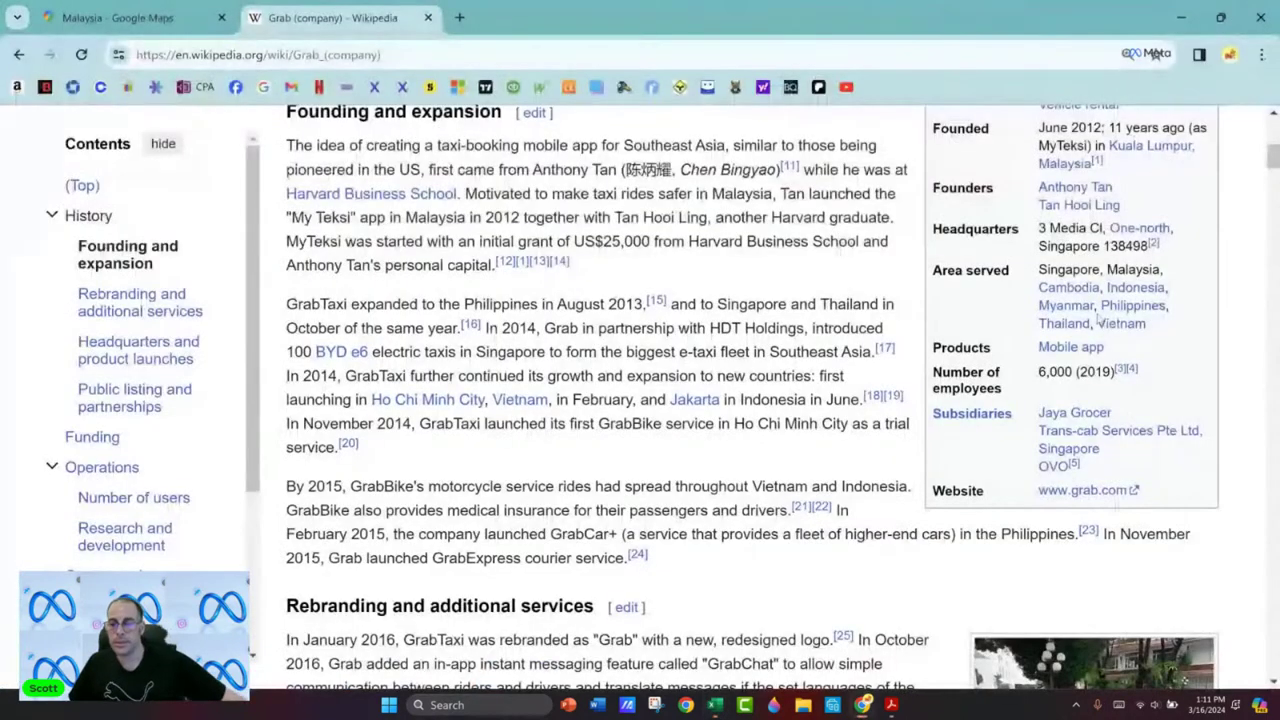
mouse_move(1101, 330)
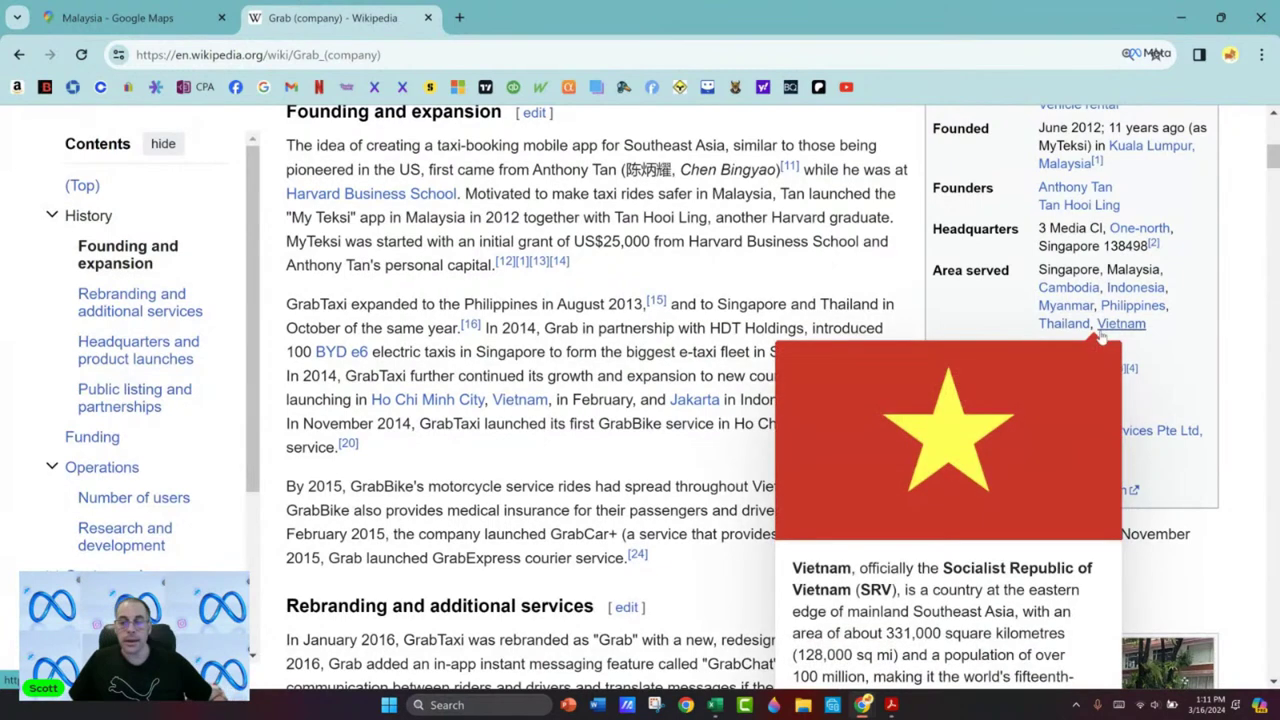
key(alt+Tab)
text(Th)
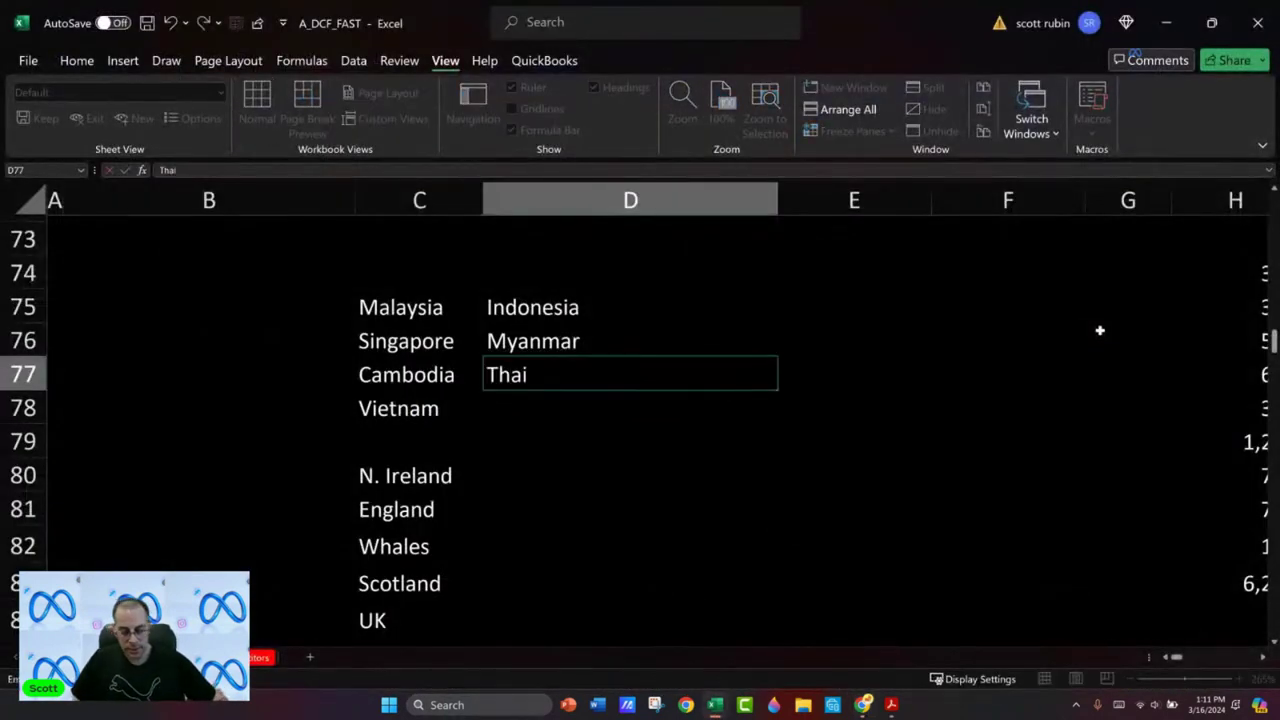
text(ailand)
key(Return)
Move Indonesia, Myanmar and Thailand into column C starting at C79, below Vietnam.
key(Left)
key(Left)
key(Up)
key(Up)
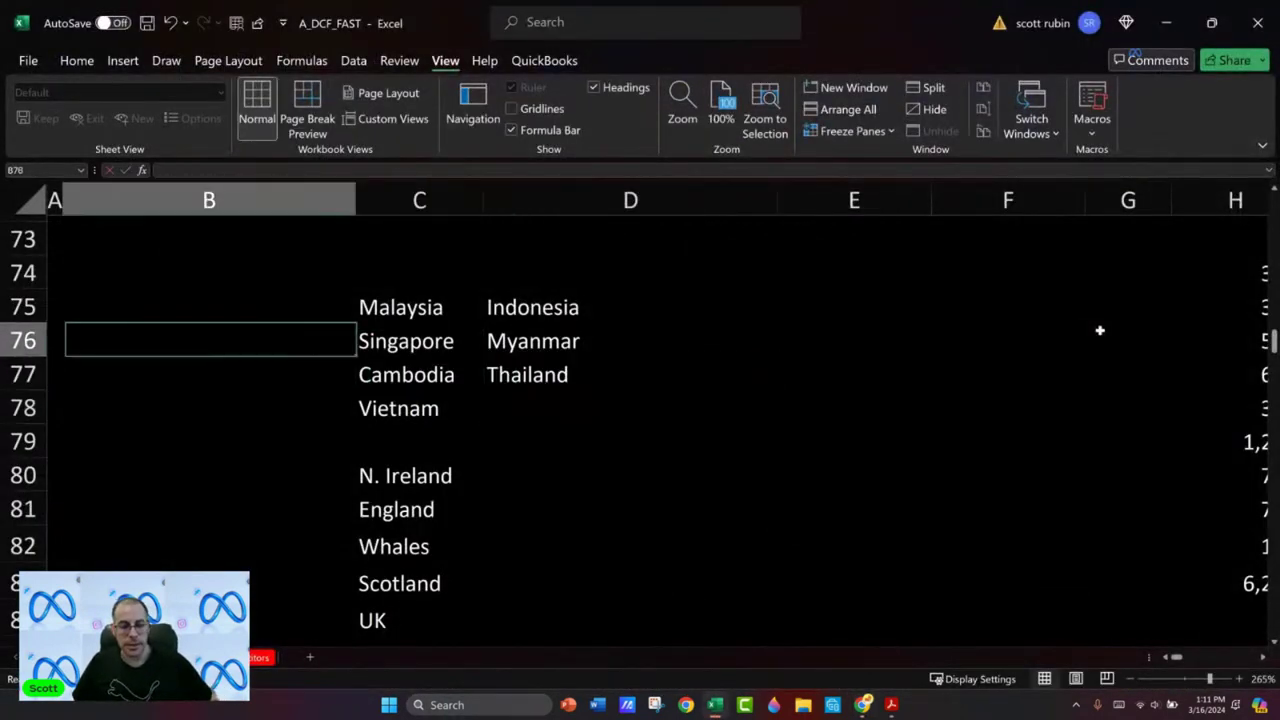
key(Up)
key(Right)
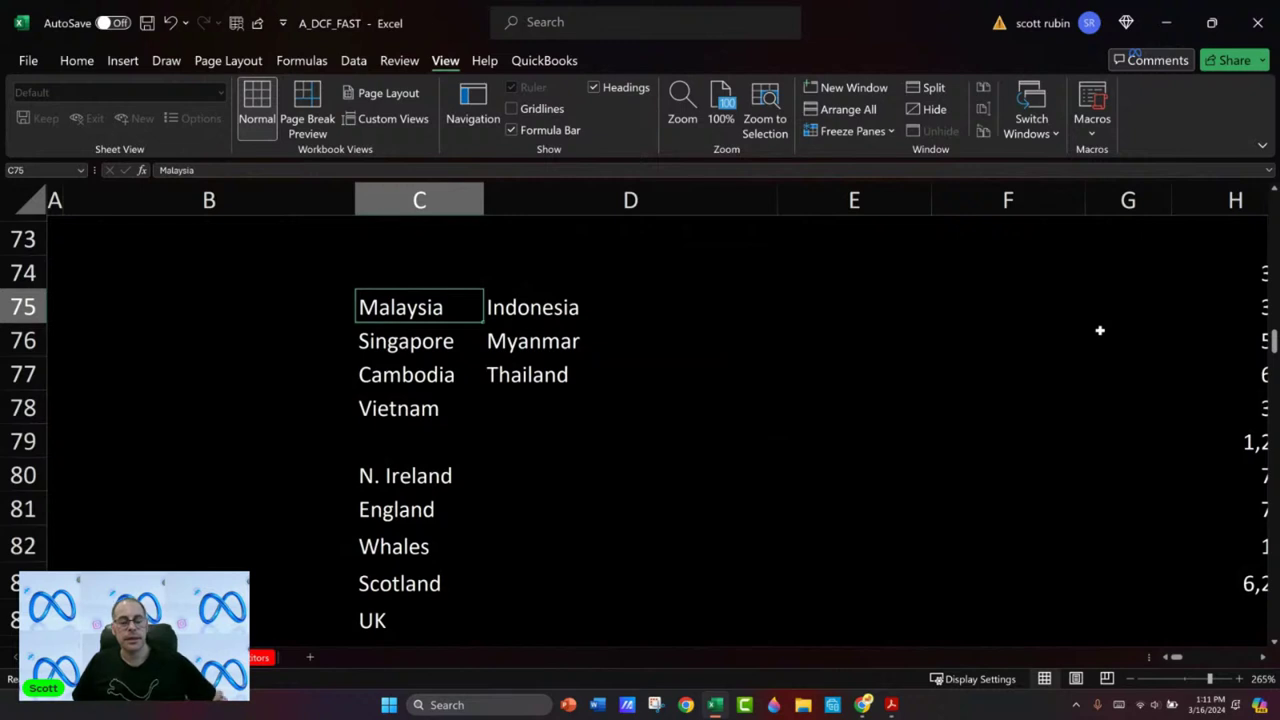
drag(521, 308, 547, 374)
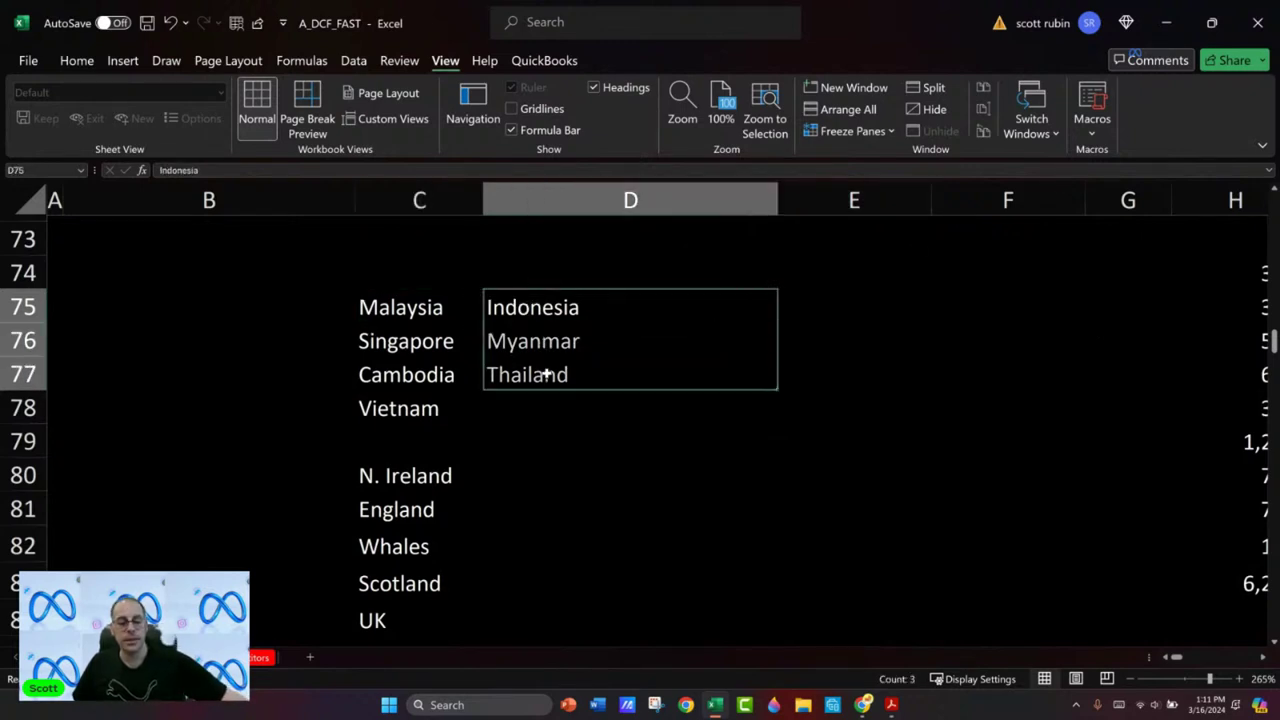
key(ctrl+c)
click(443, 431)
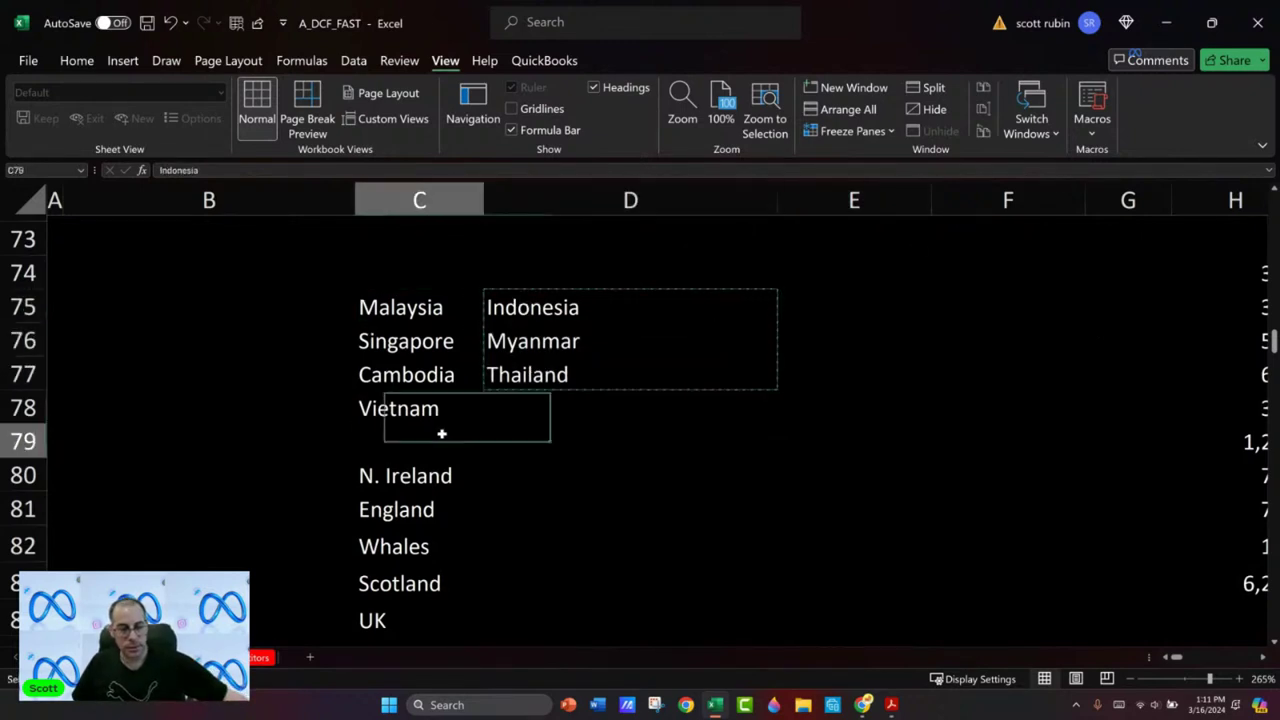
key(ctrl+v)
Delete the Whales, Scotland and UK entries from C82:C84.
click(409, 537)
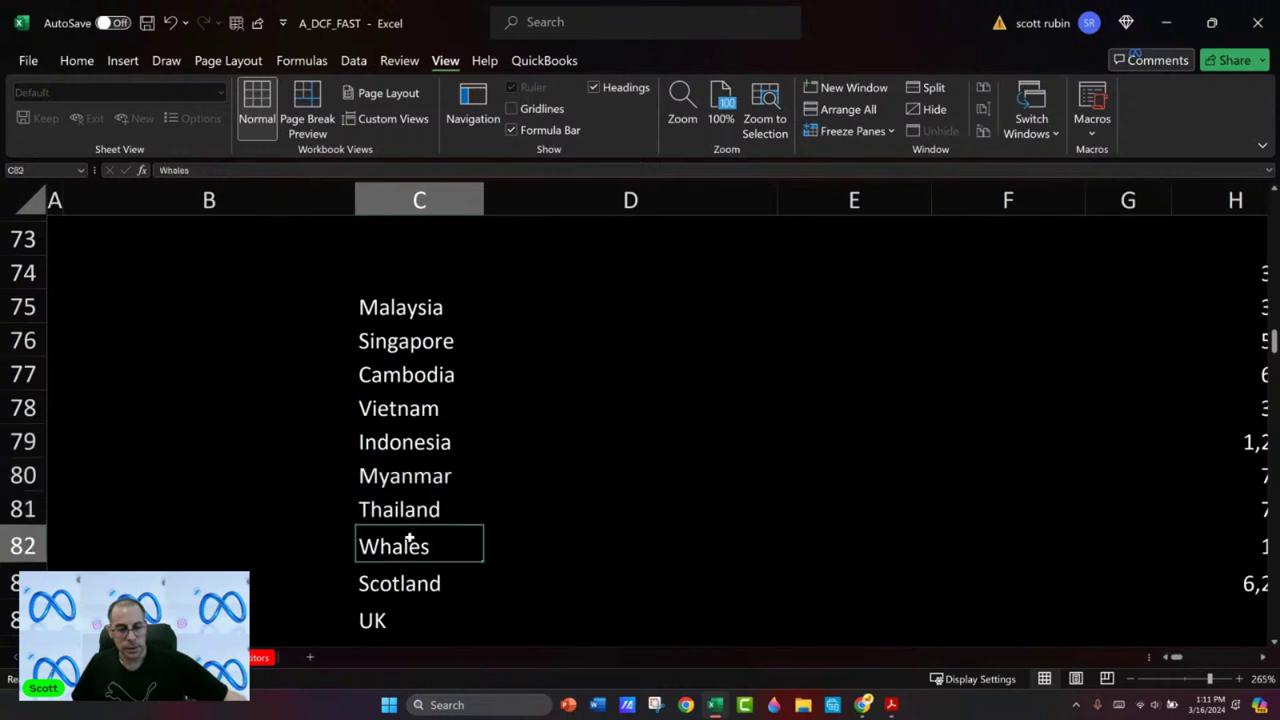
key(shift+Down)
key(shift+Down)
key(Delete)
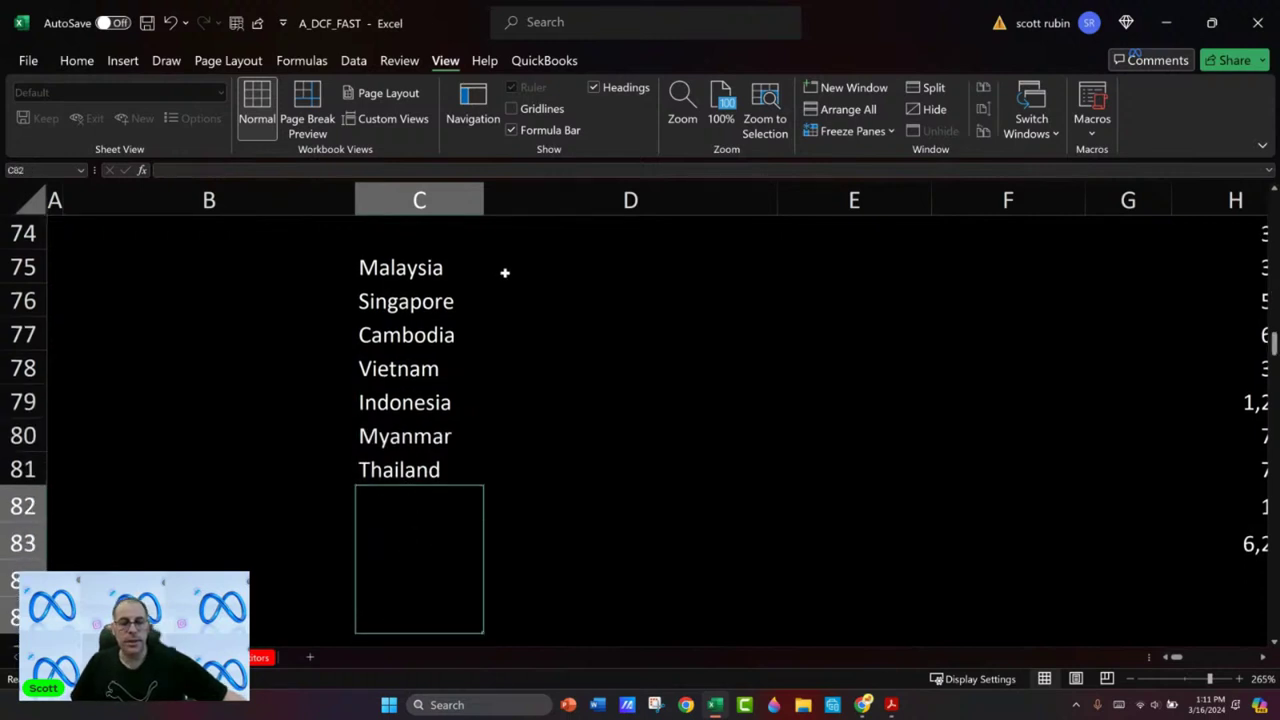
Test-paste the seven countries from C75:C81 into column D, then undo it.
click(505, 272)
drag(392, 262, 406, 467)
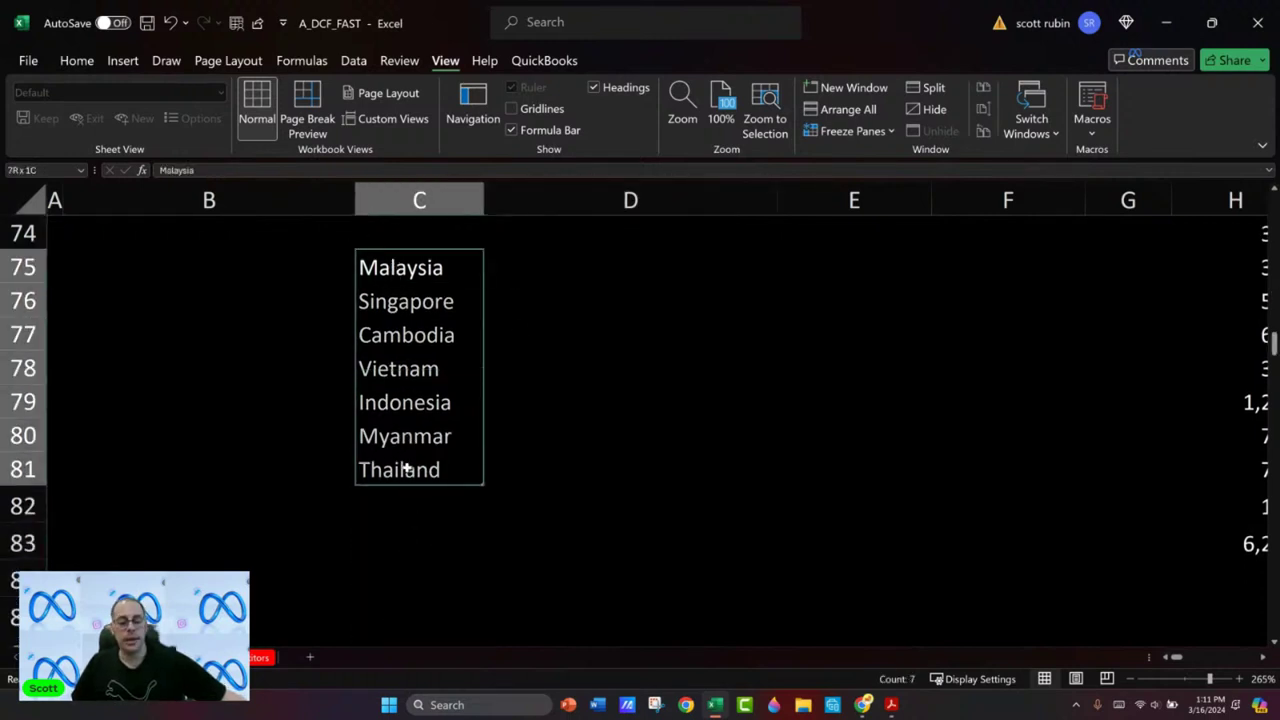
key(Right)
key(ctrl+v)
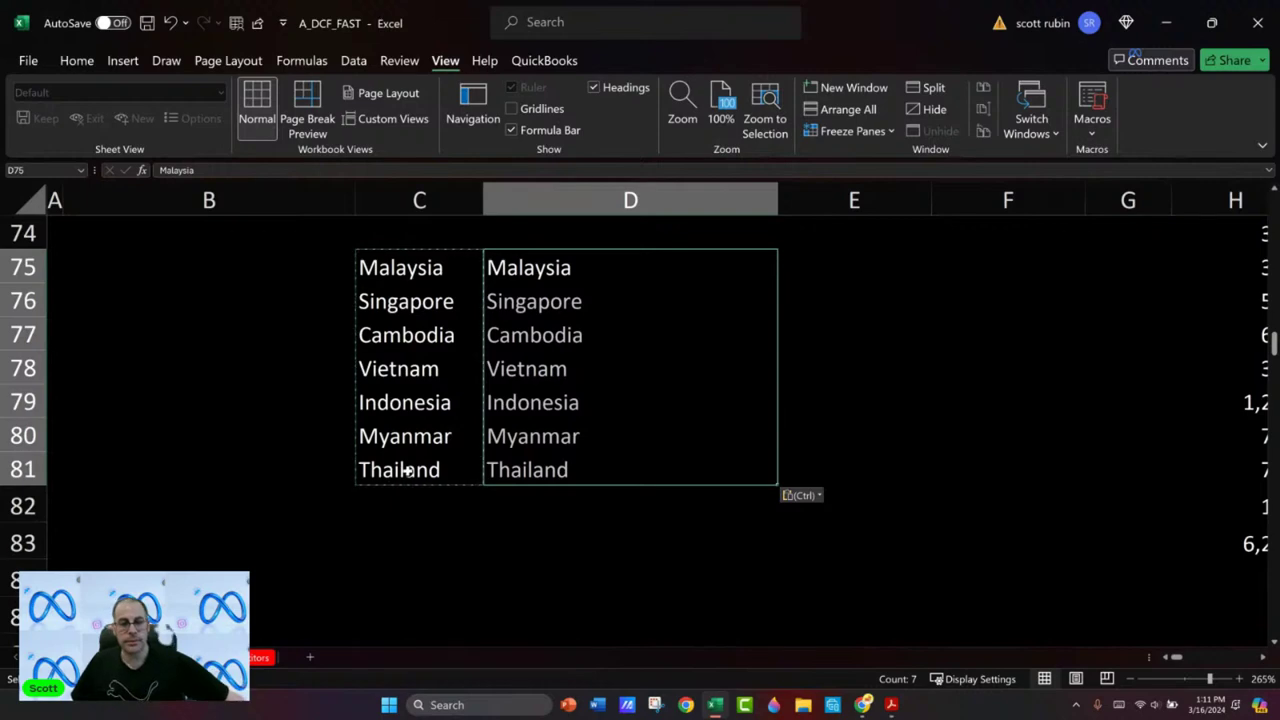
key(ctrl+z)
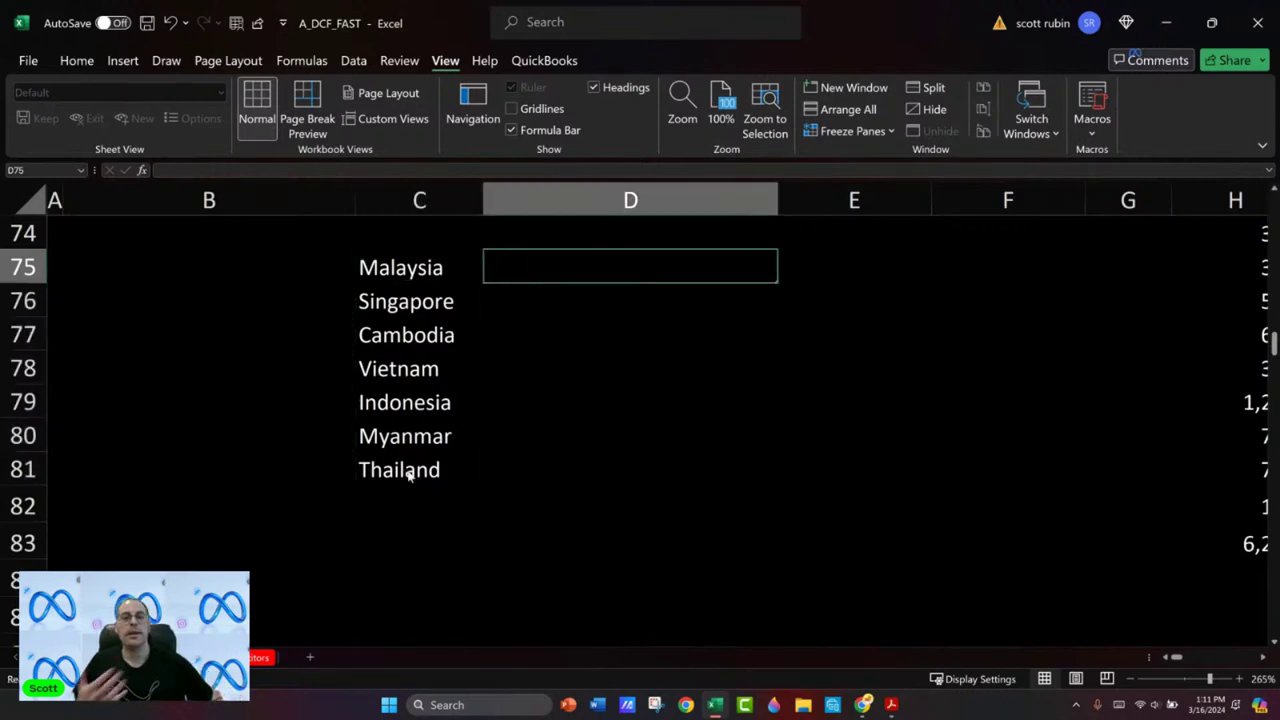
key(alt+Tab)
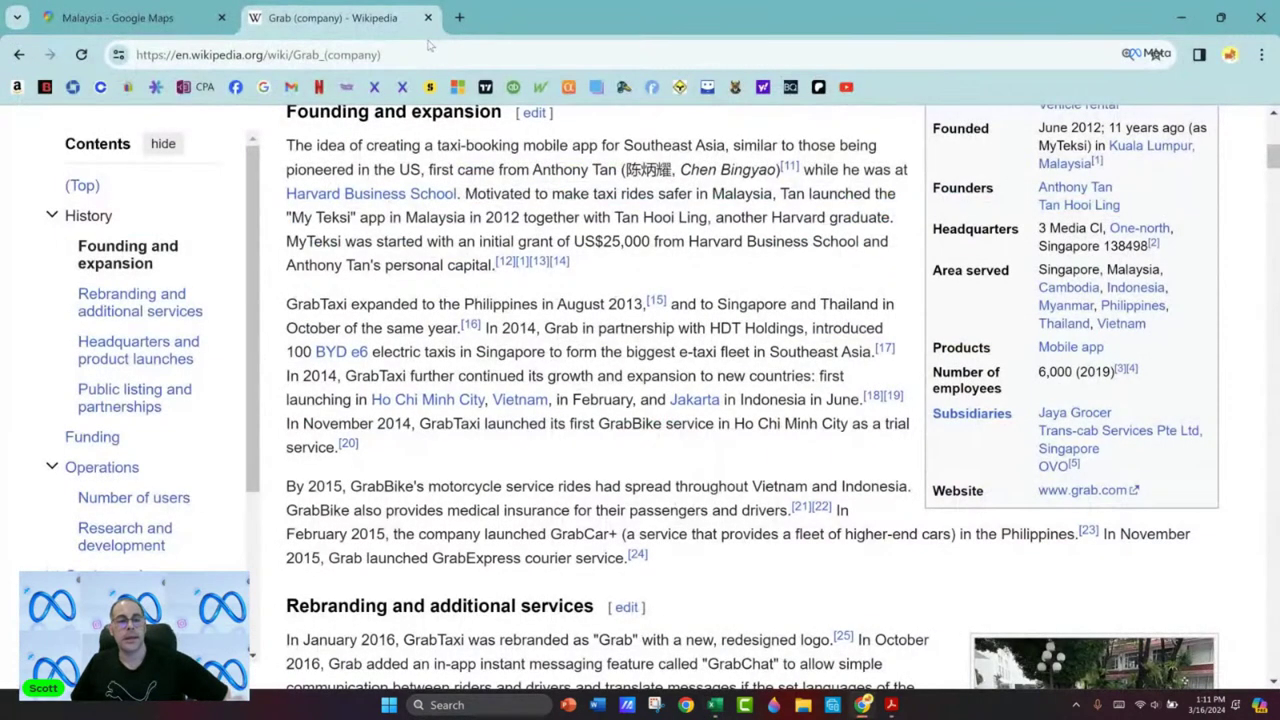
Search Google for 'malaysia' and open Malaysia's Wikipedia article.
click(421, 52)
text(malaysia map)
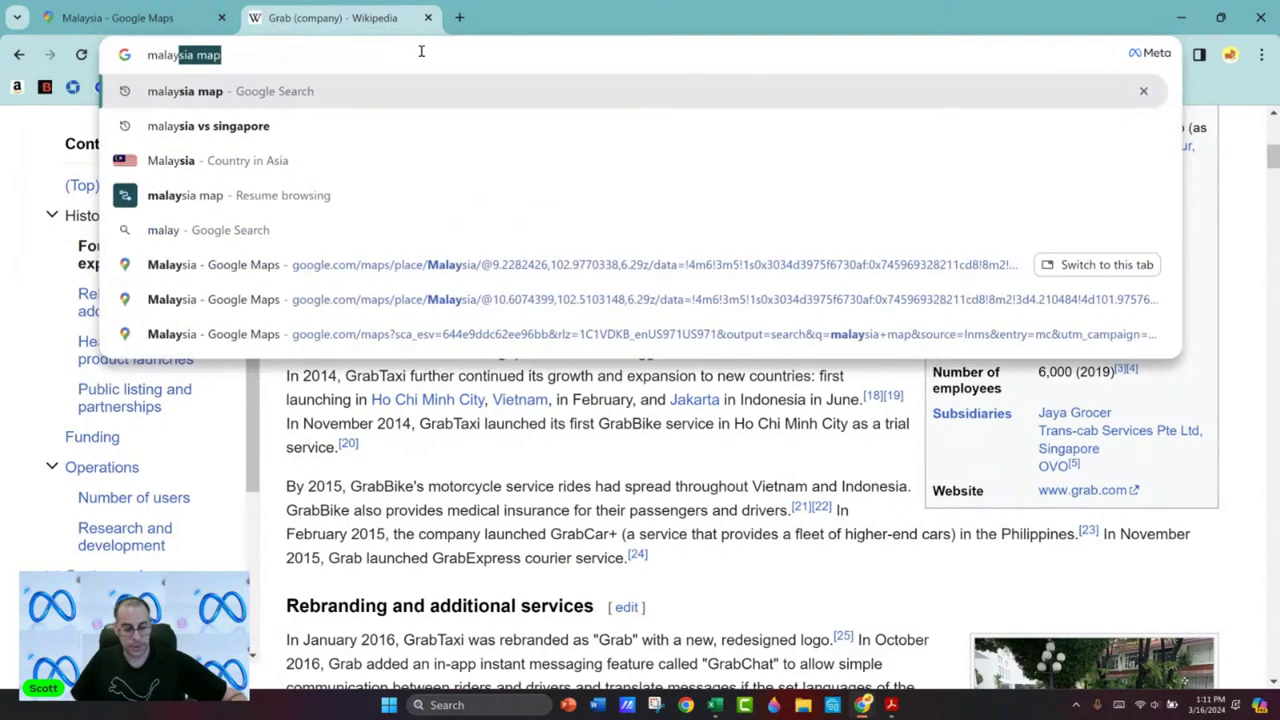
key(Return)
click(286, 143)
key(BackSpace)
key(BackSpace)
key(BackSpace)
key(BackSpace)
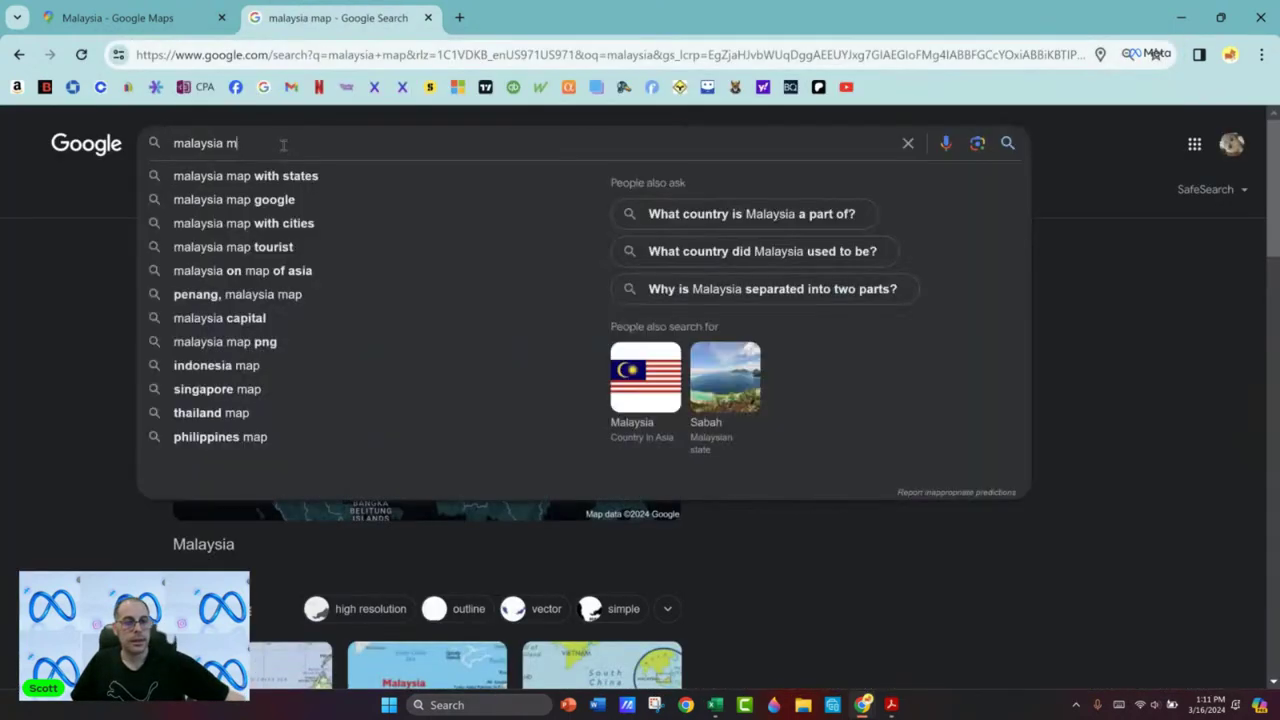
key(Return)
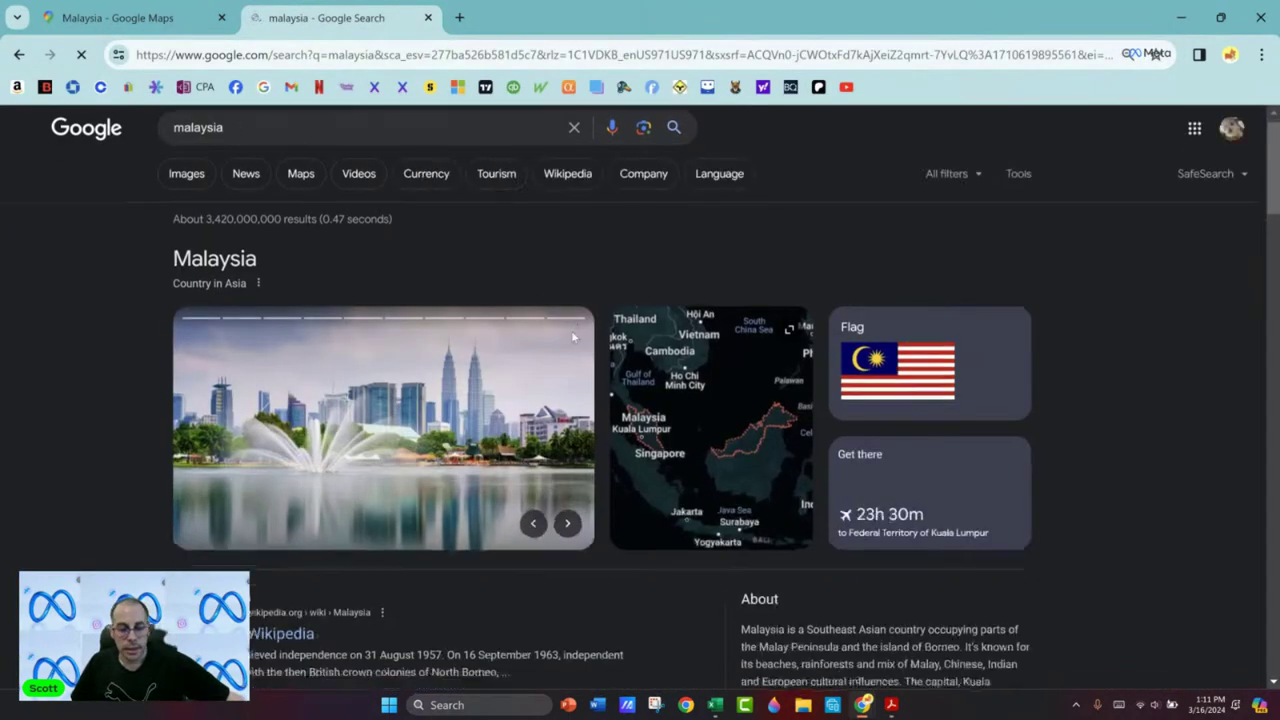
scroll(460, 400, down, 3)
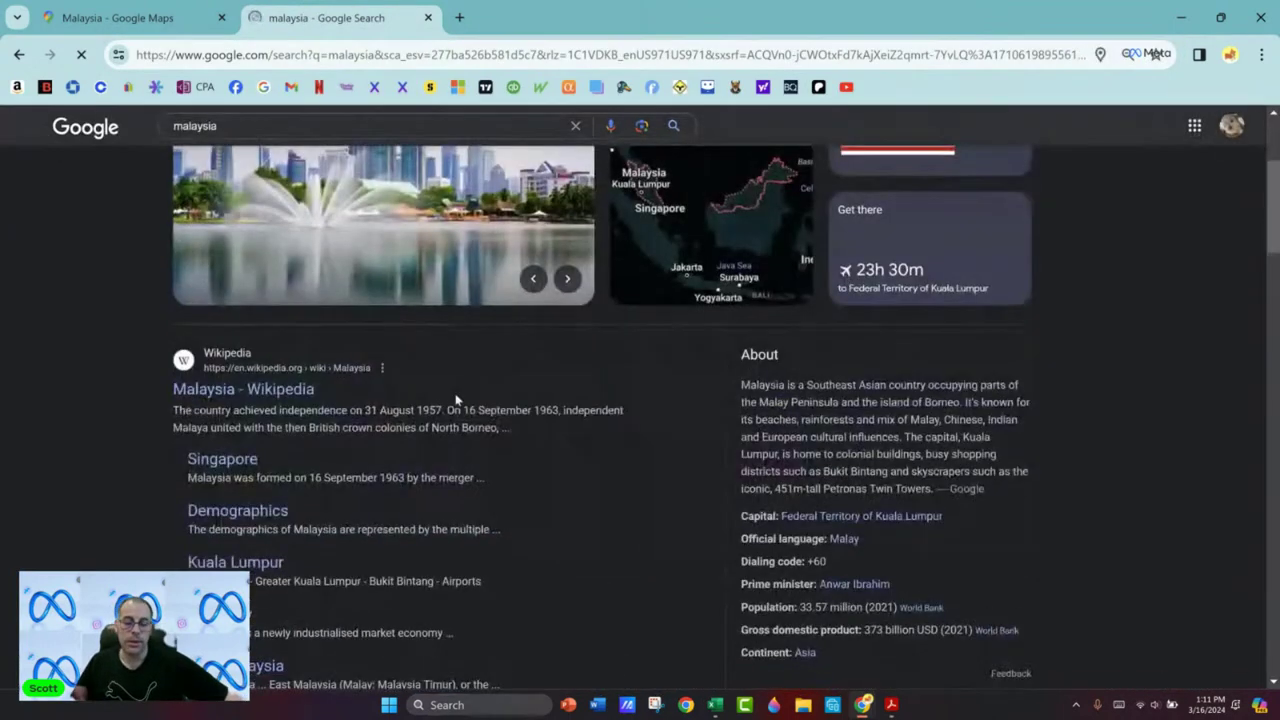
click(275, 393)
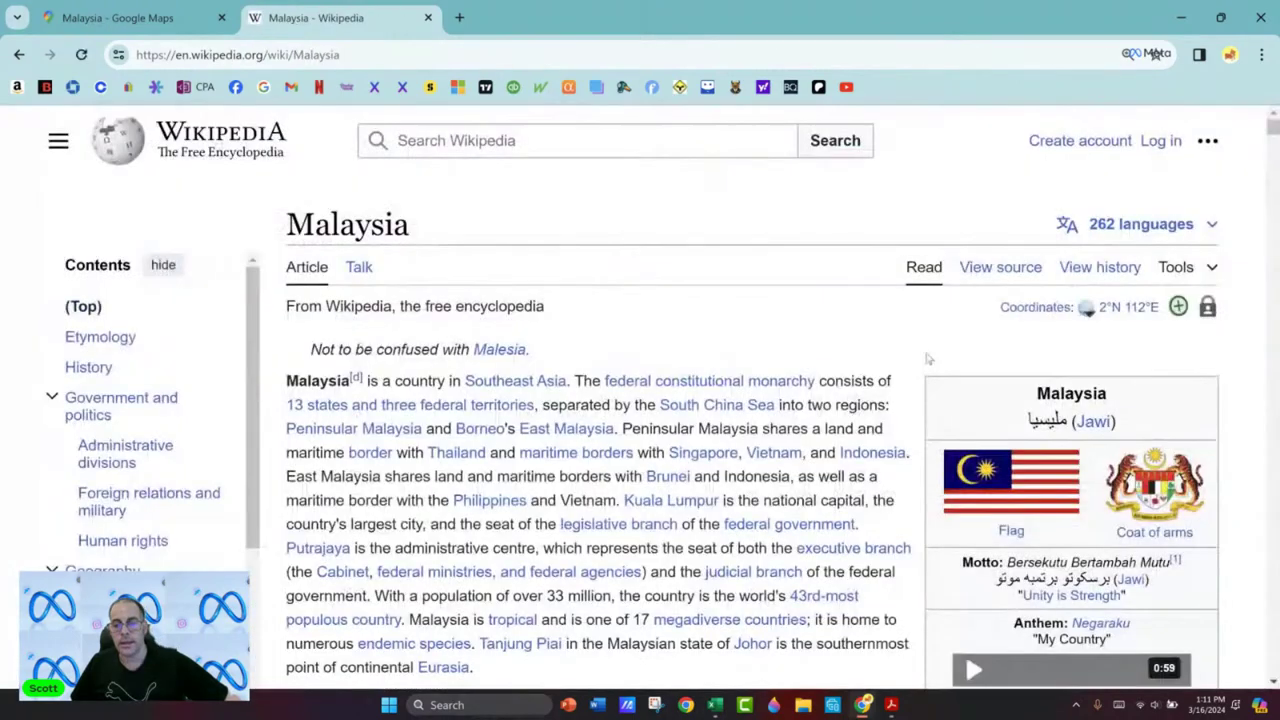
Search 'population of malaysia' on Google to get 33.57 million (2021).
scroll(836, 404, down, 4)
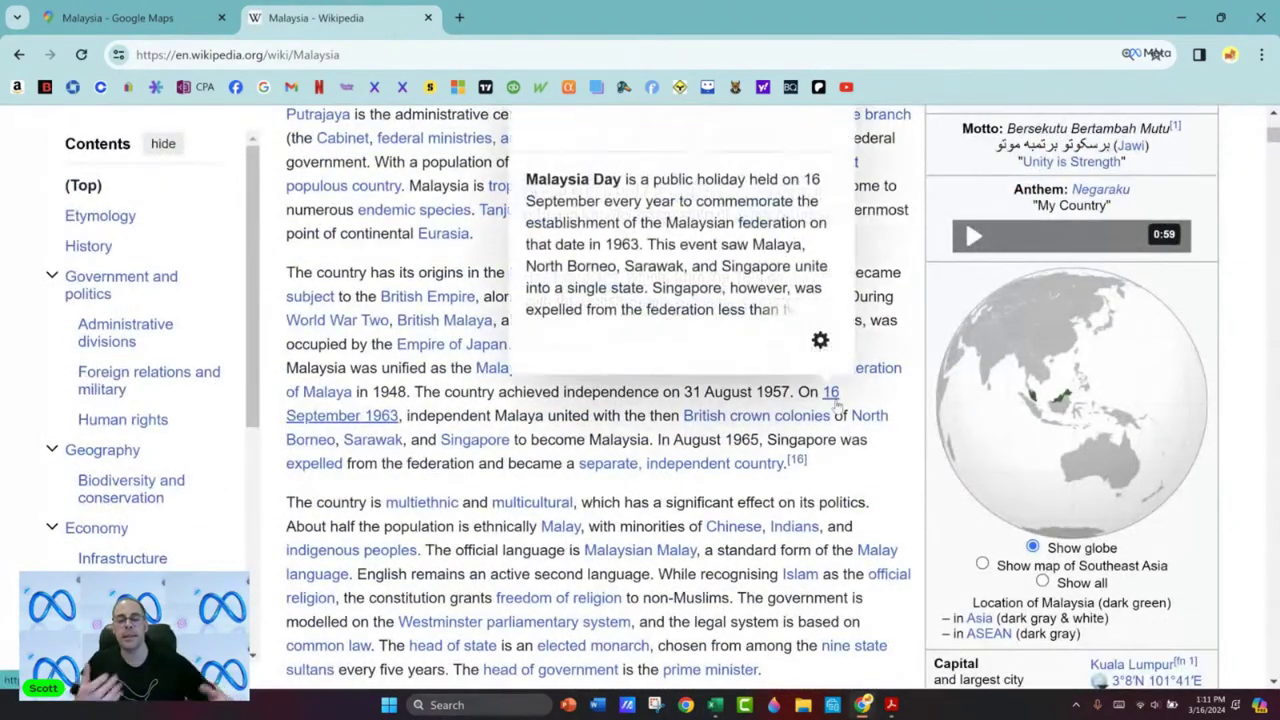
scroll(836, 404, down, 3)
scroll(1010, 457, down, 2)
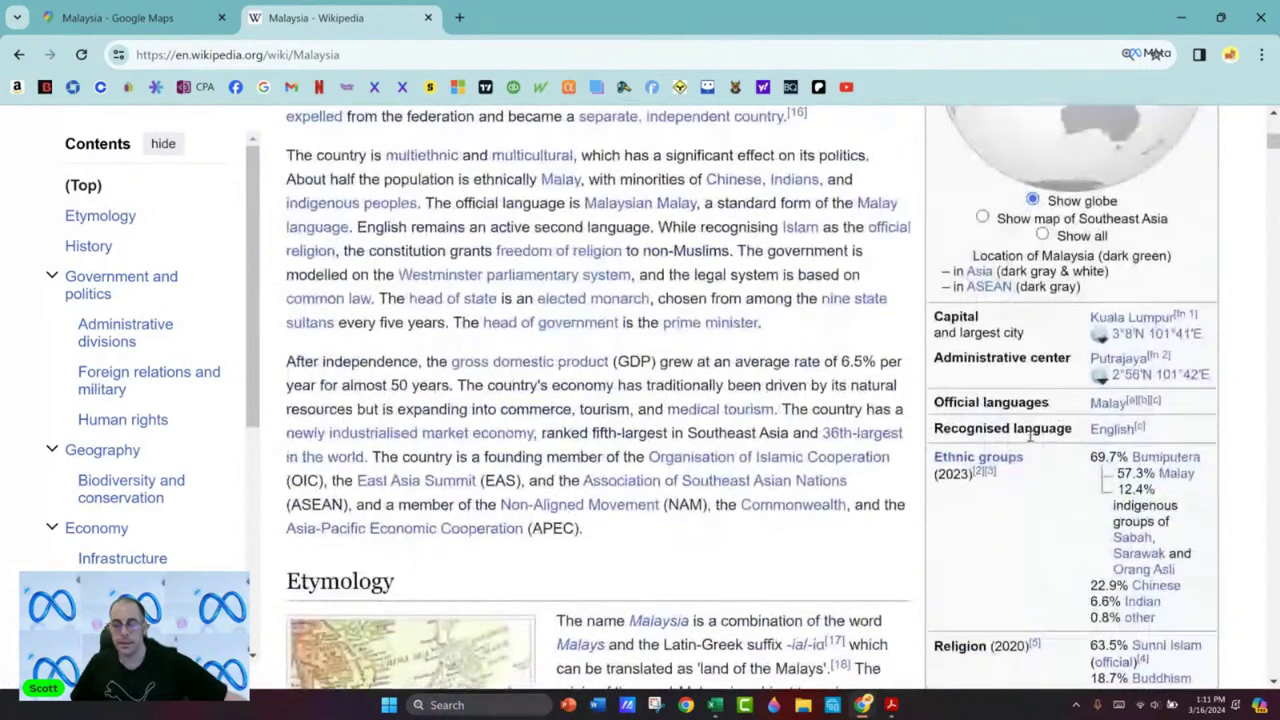
key(ctrl+f)
text(p)
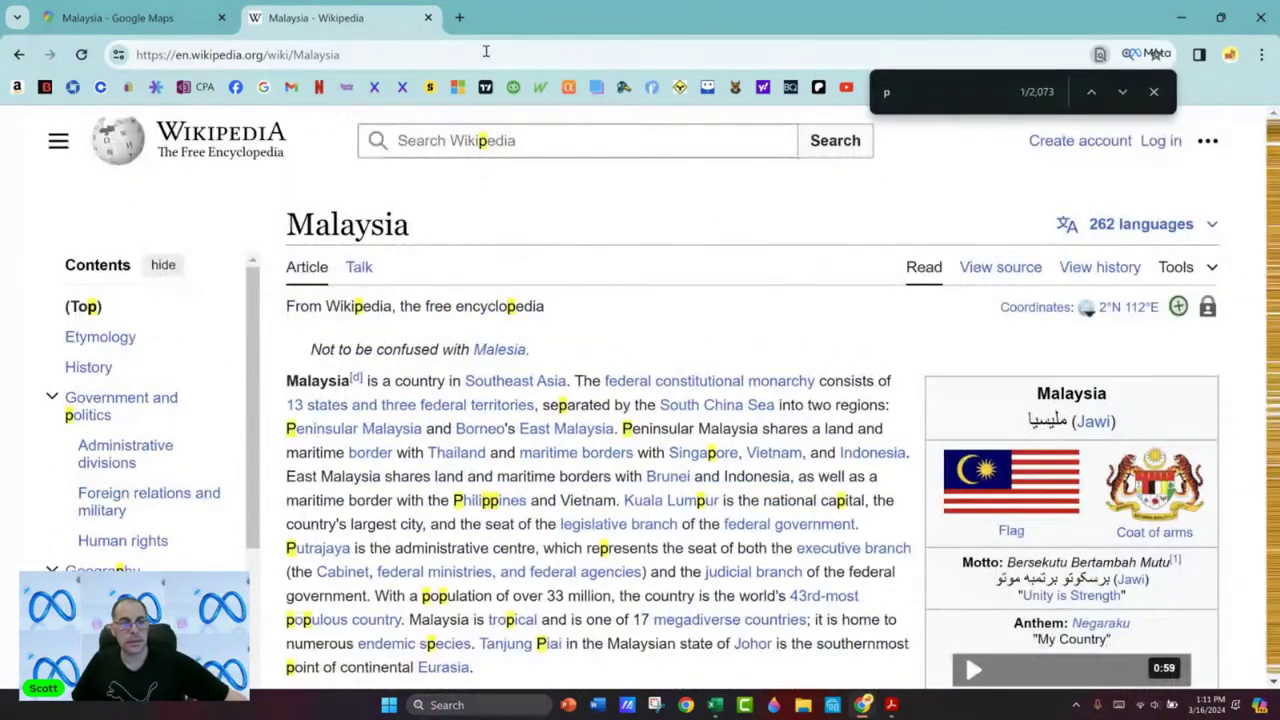
click(406, 51)
text(population)
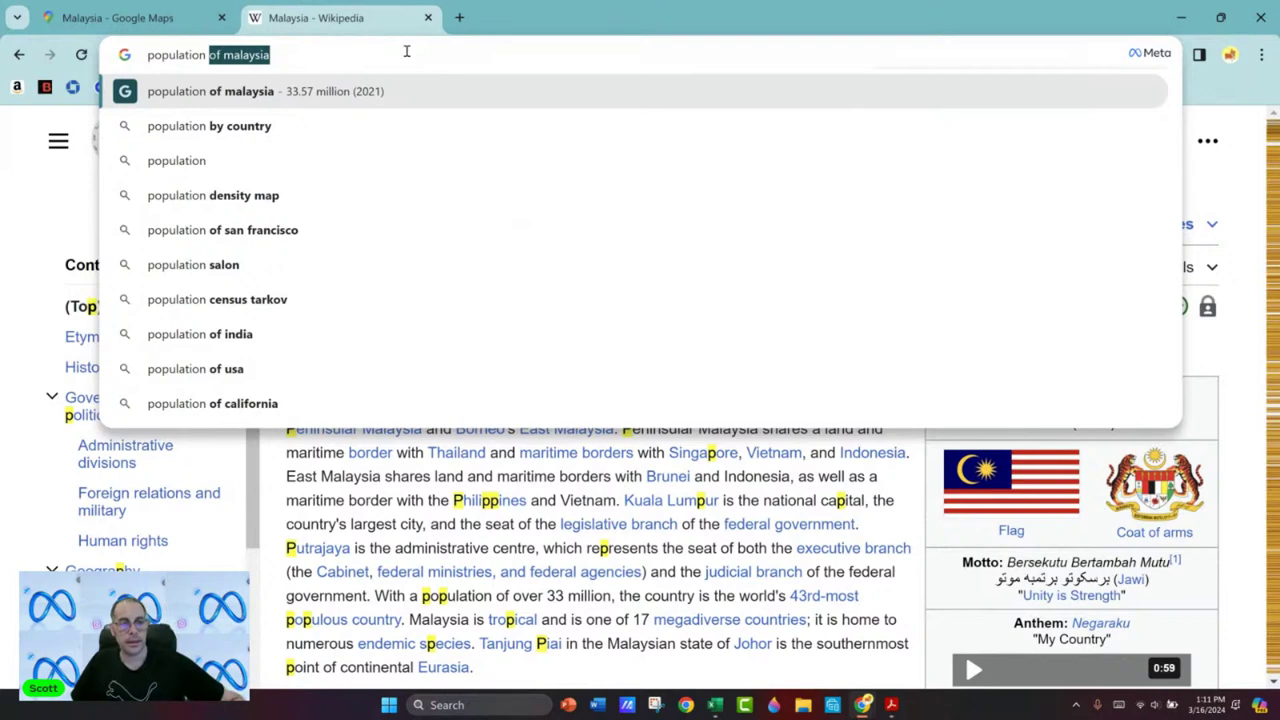
key(Return)
key(alt+Tab)
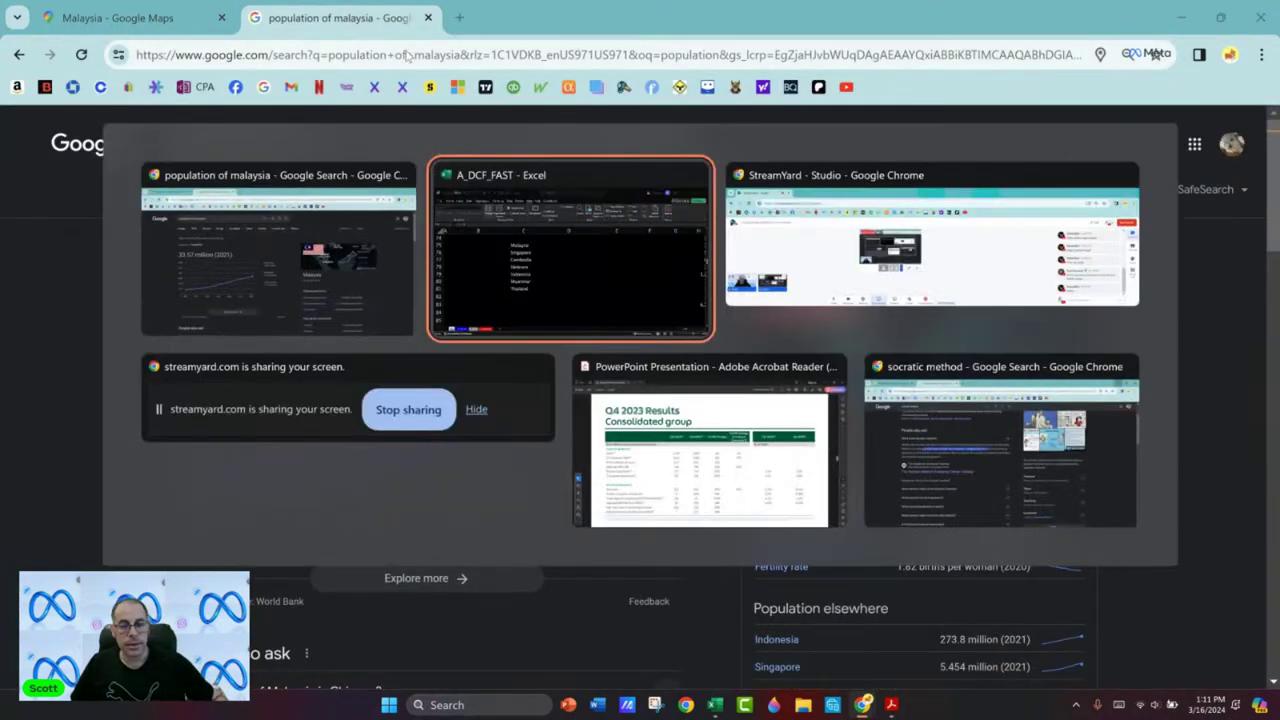
Format column D's population cells as whole numbers in General format and narrow the column.
text(34%)
key(Return)
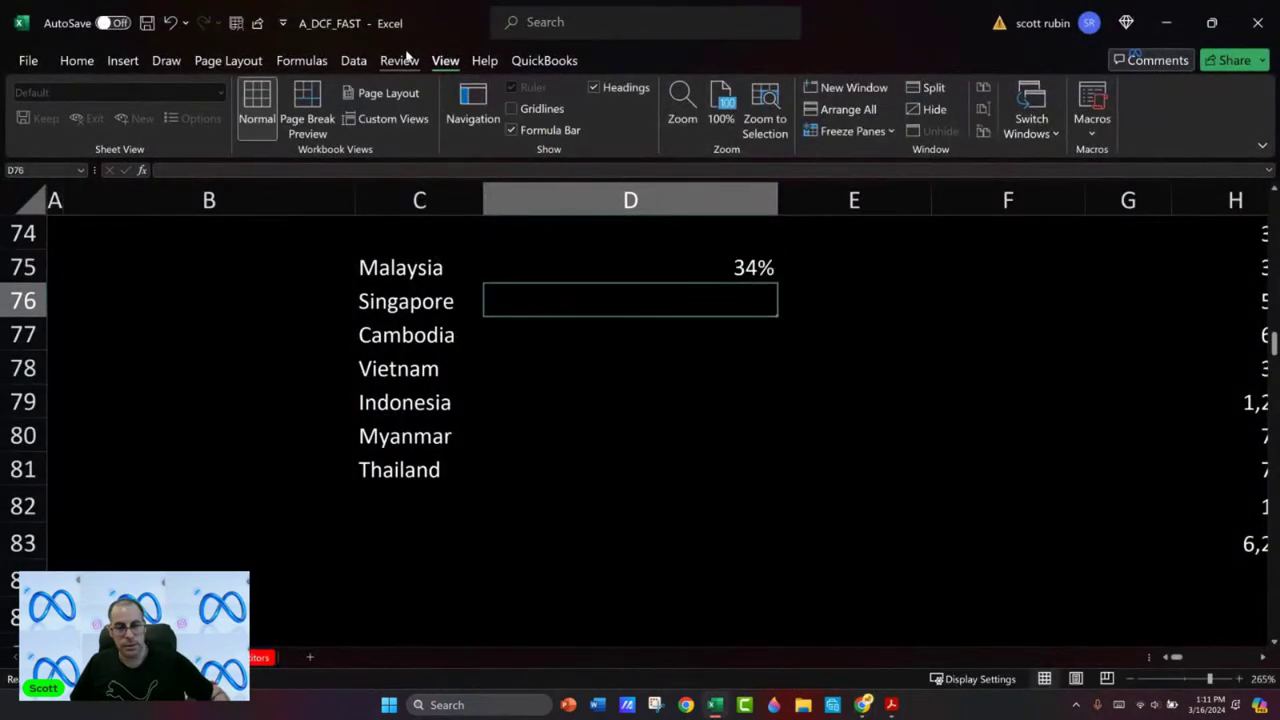
key(Up)
key(shift+Down)
key(shift+Down)
key(shift+Down)
key(shift+Down)
key(shift+Down)
key(shift+Down)
key(shift+Down)
key(shift+Down)
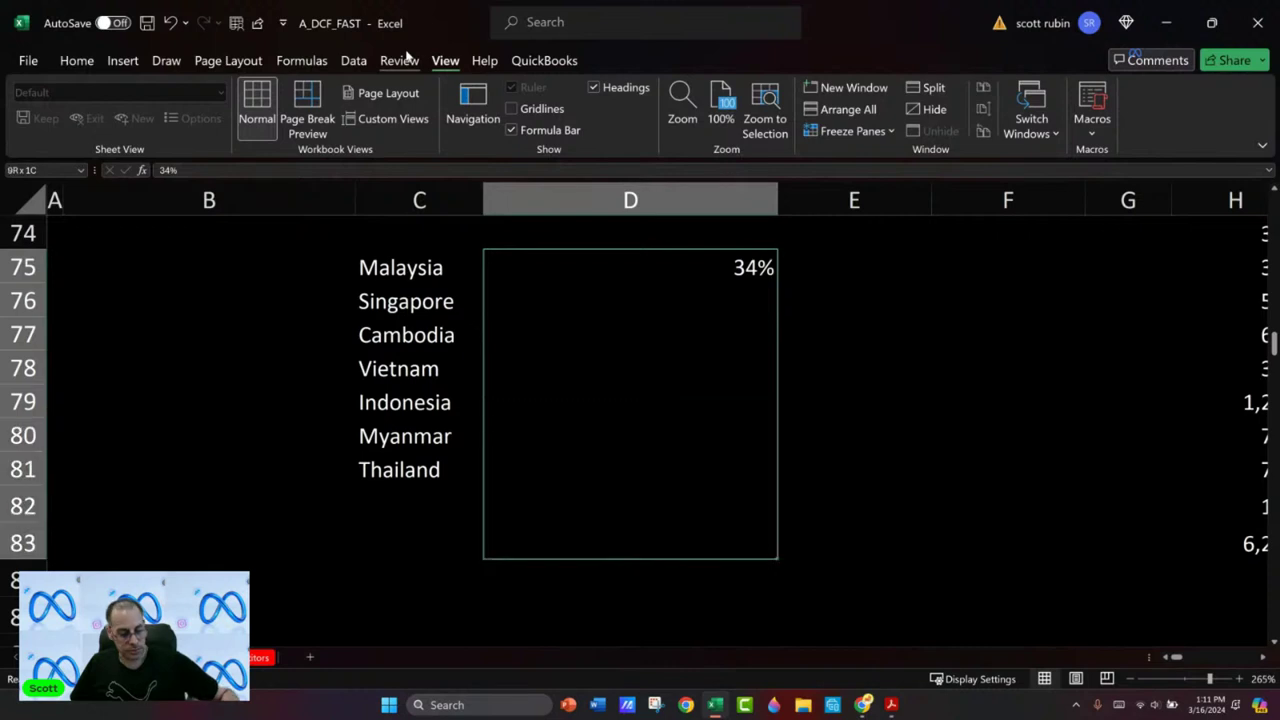
key(ctrl+shift+asciitilde)
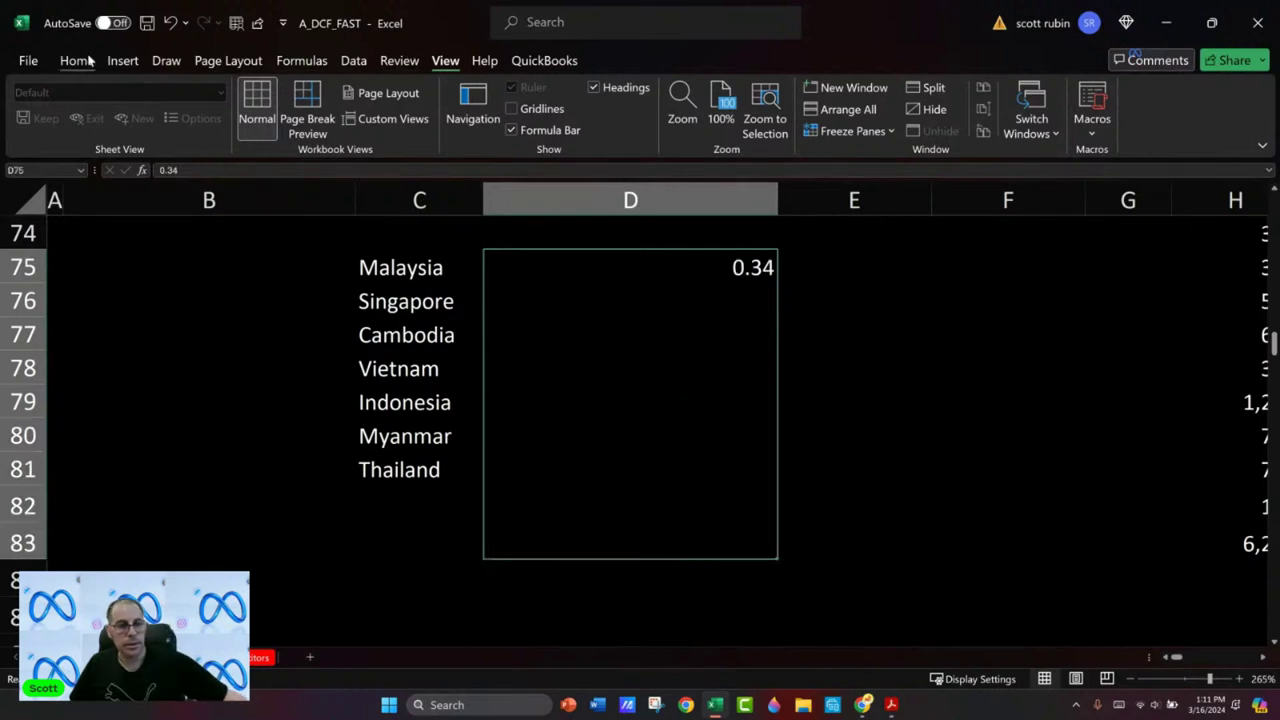
click(79, 60)
click(627, 118)
click(627, 118)
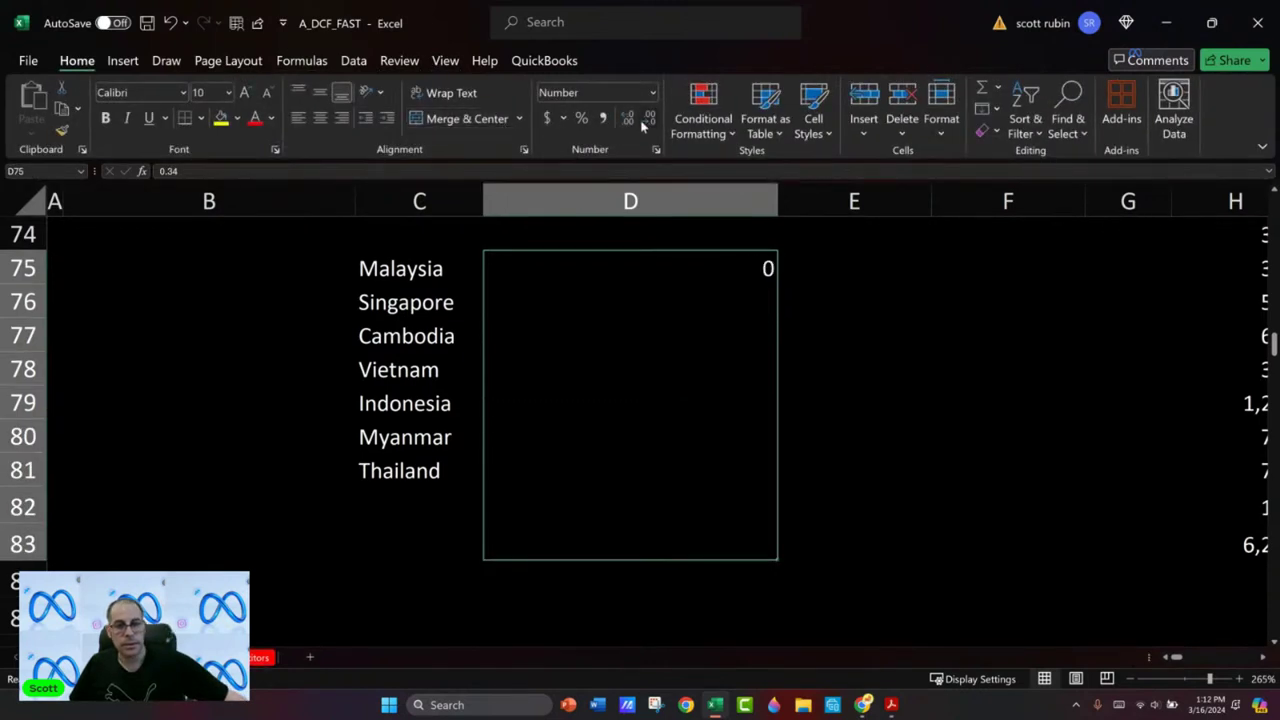
key(Up)
key(Down)
drag(777, 197, 627, 185)
Enter Malaysia's population as 34 and Singapore's as 5.5 after searching Singapore.
text(34)
key(Return)
key(alt+Tab)
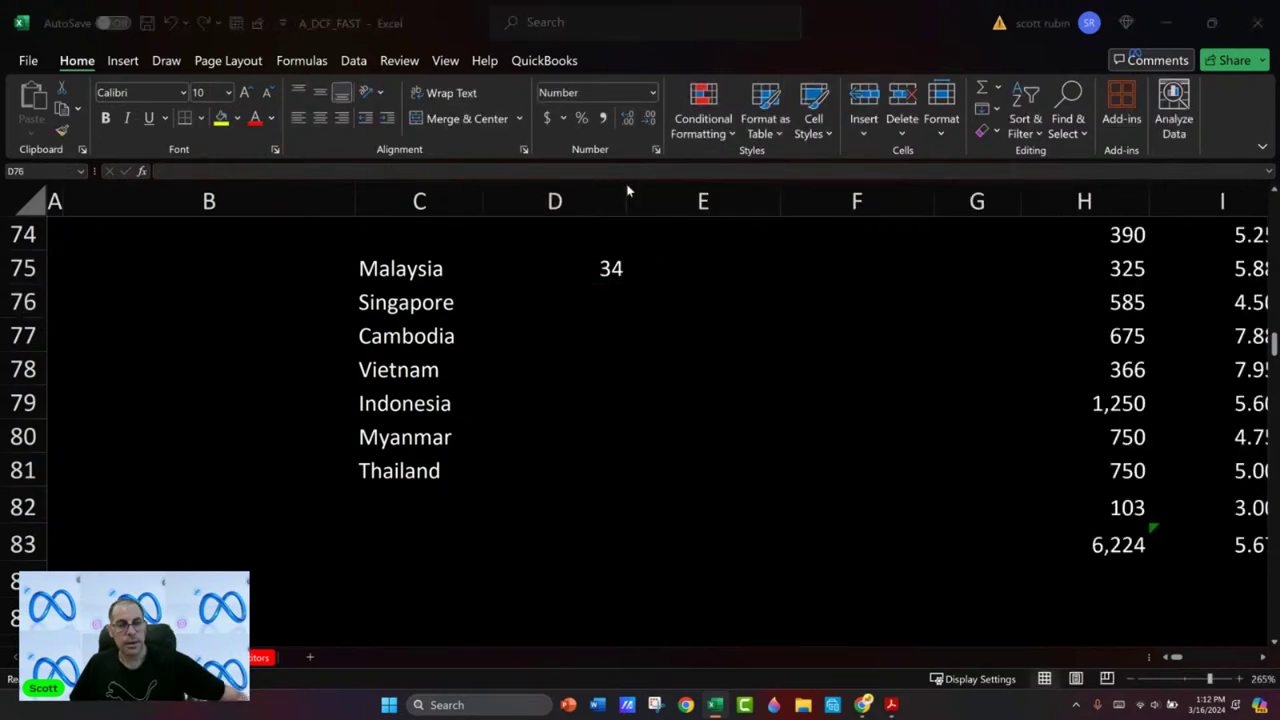
double_click(254, 143)
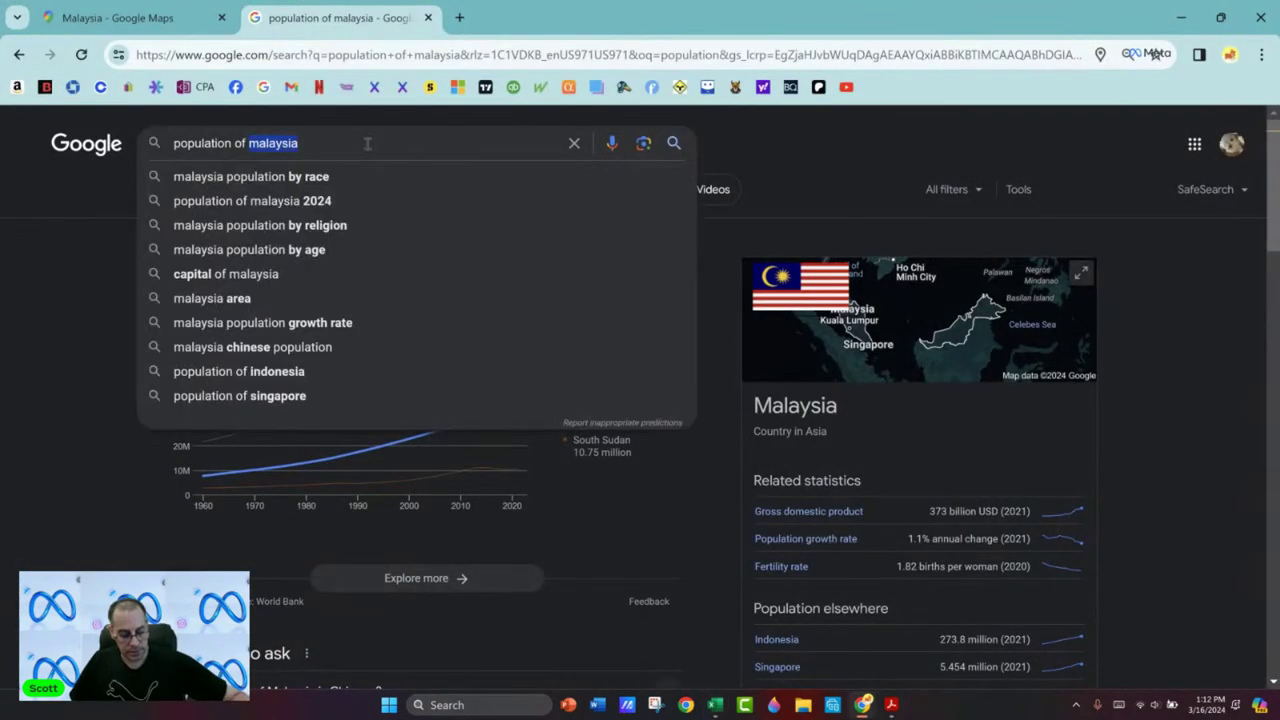
text(singapore)
key(Return)
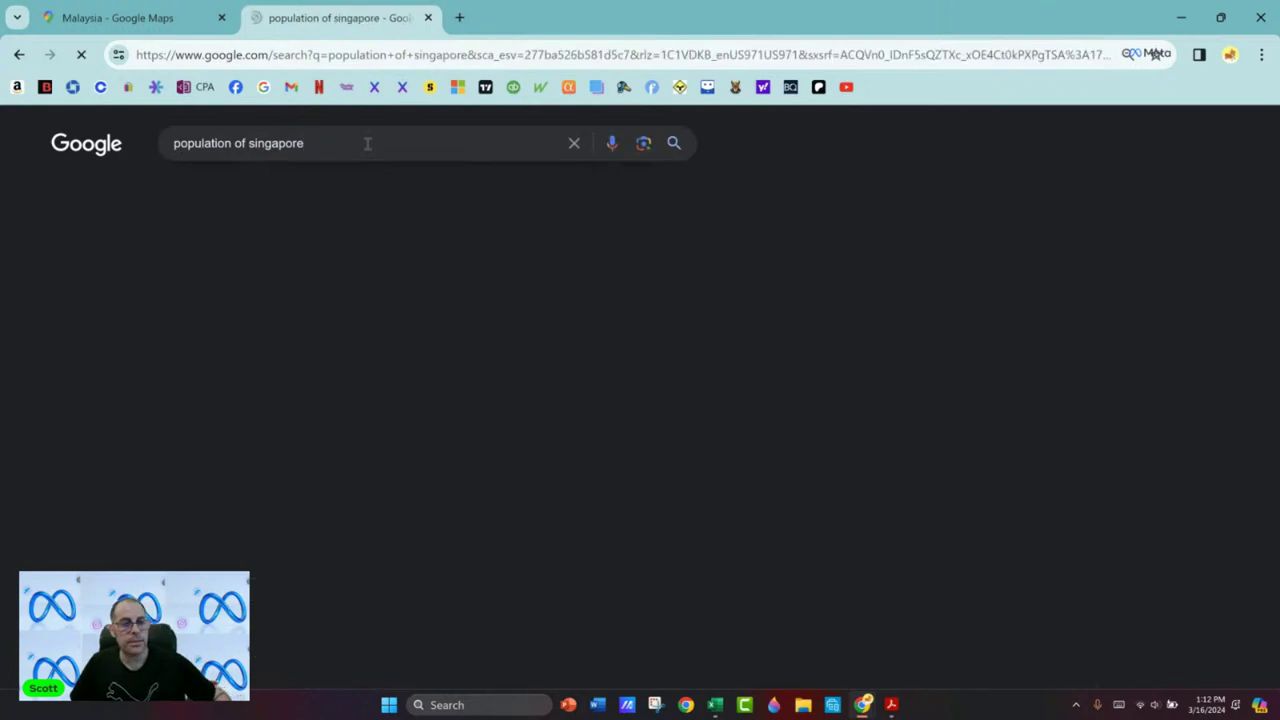
key(alt+Tab)
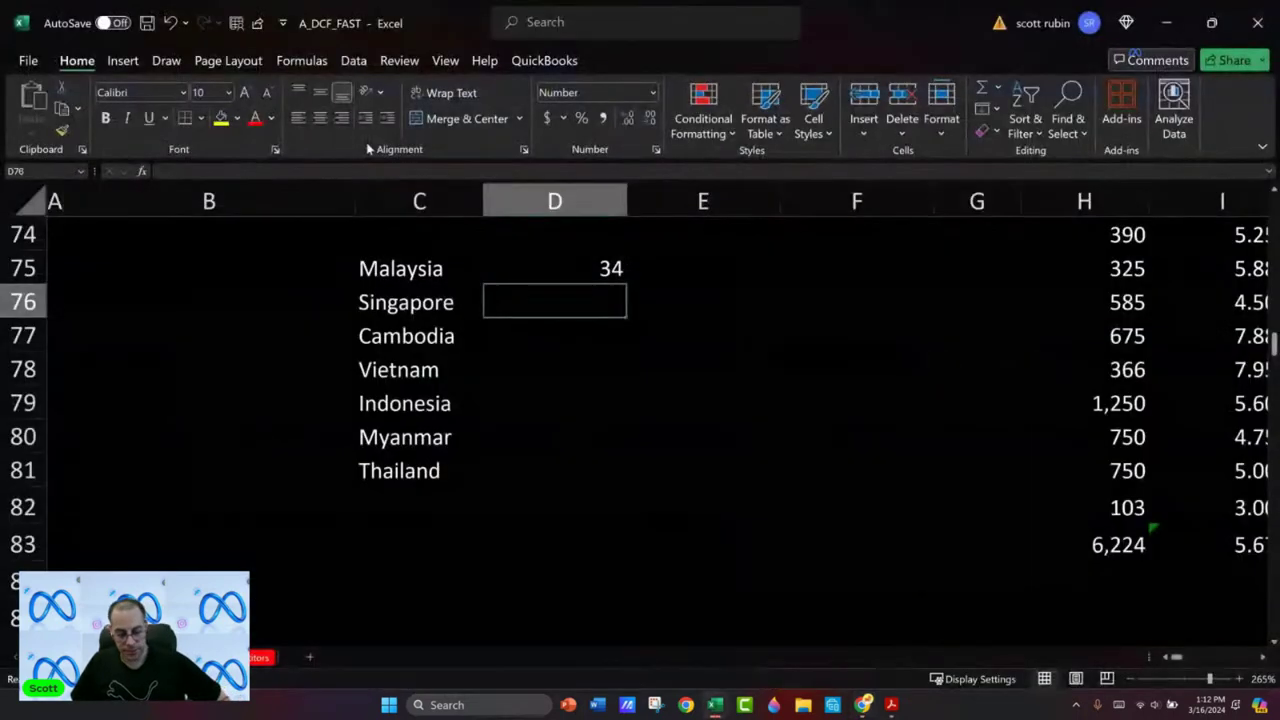
text(5.5)
key(Return)
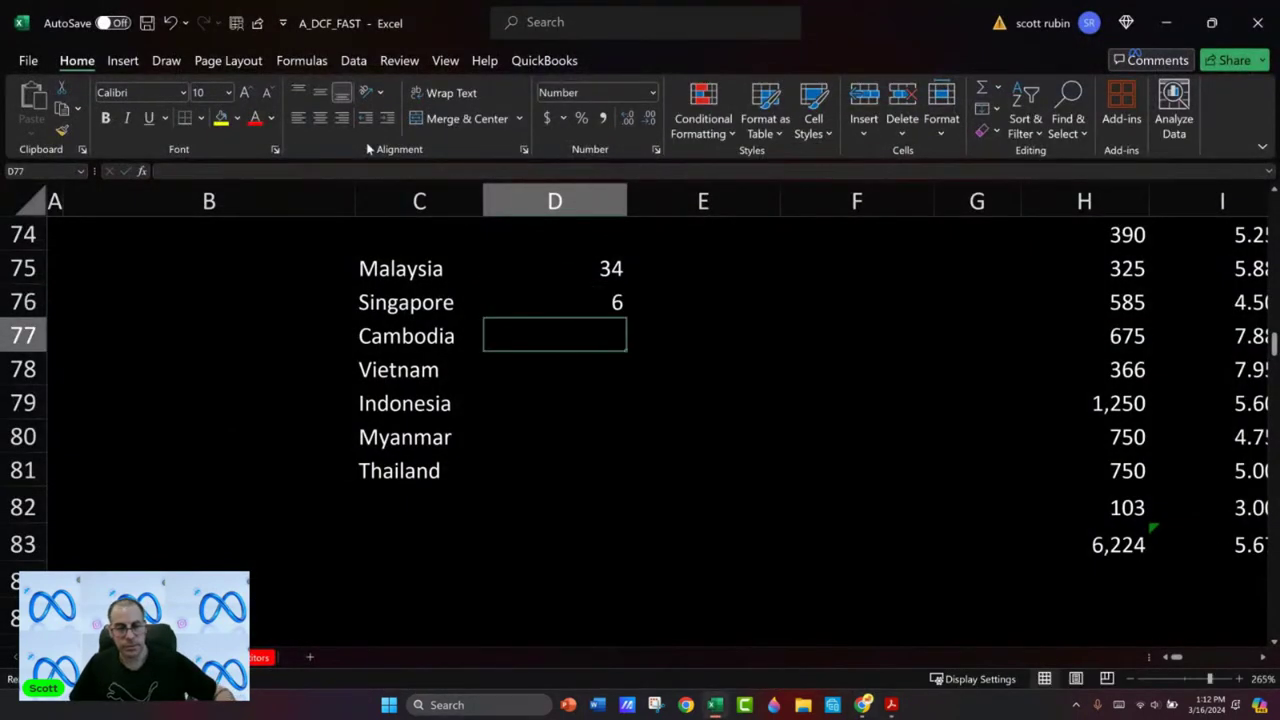
Look up Cambodia and Vietnam populations and enter 17 and 97.
key(alt+Tab)
drag(246, 141, 352, 148)
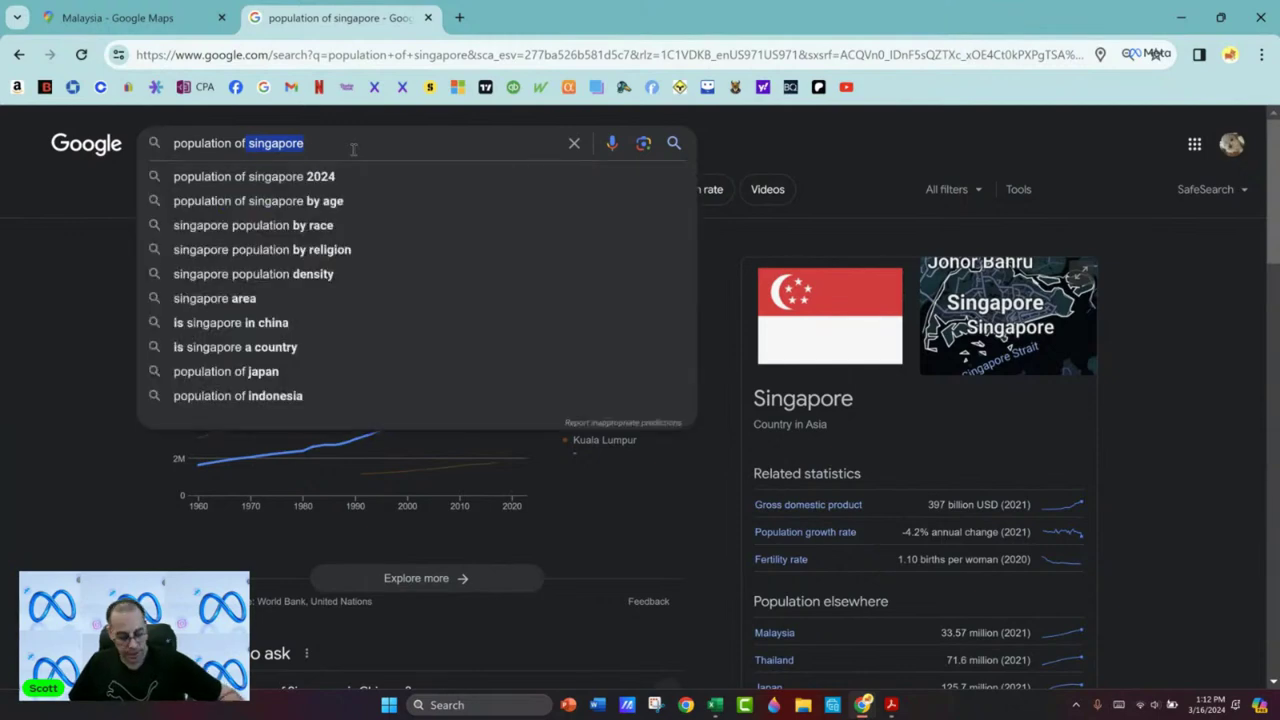
text(cambodia)
key(Return)
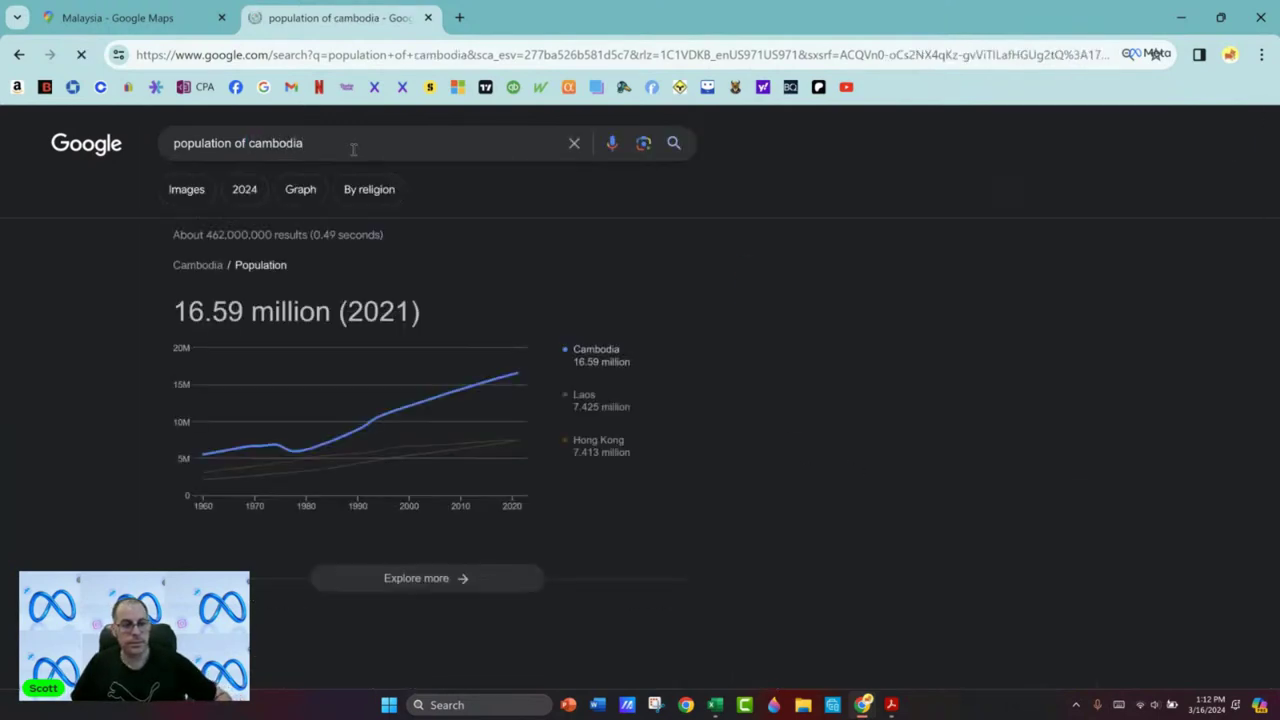
key(alt+Tab)
text(17)
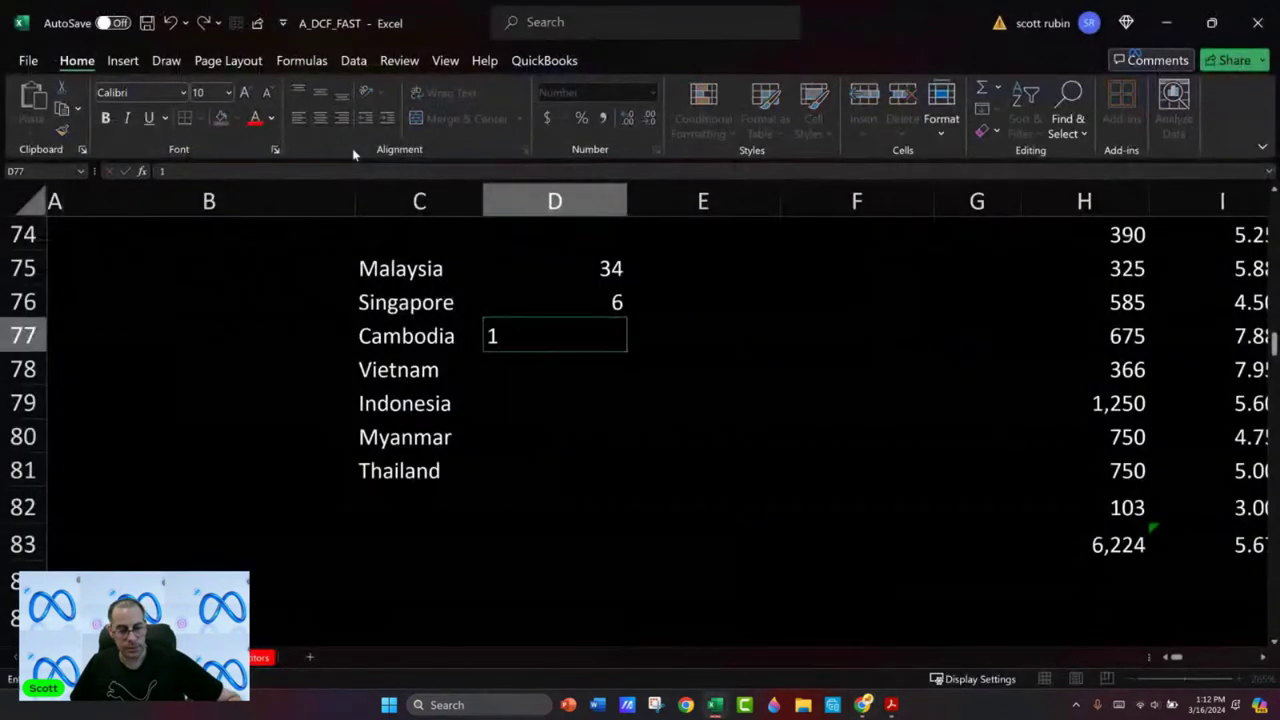
key(Return)
key(alt+Tab)
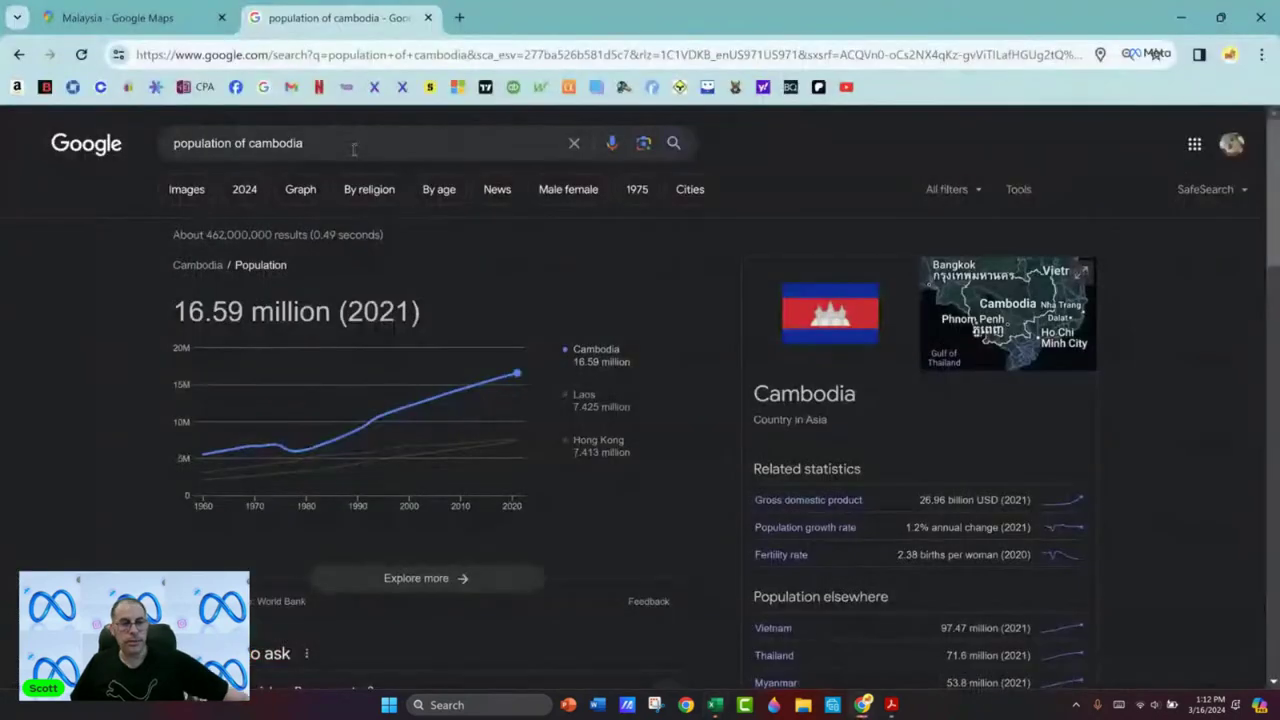
drag(250, 141, 391, 153)
text(vi)
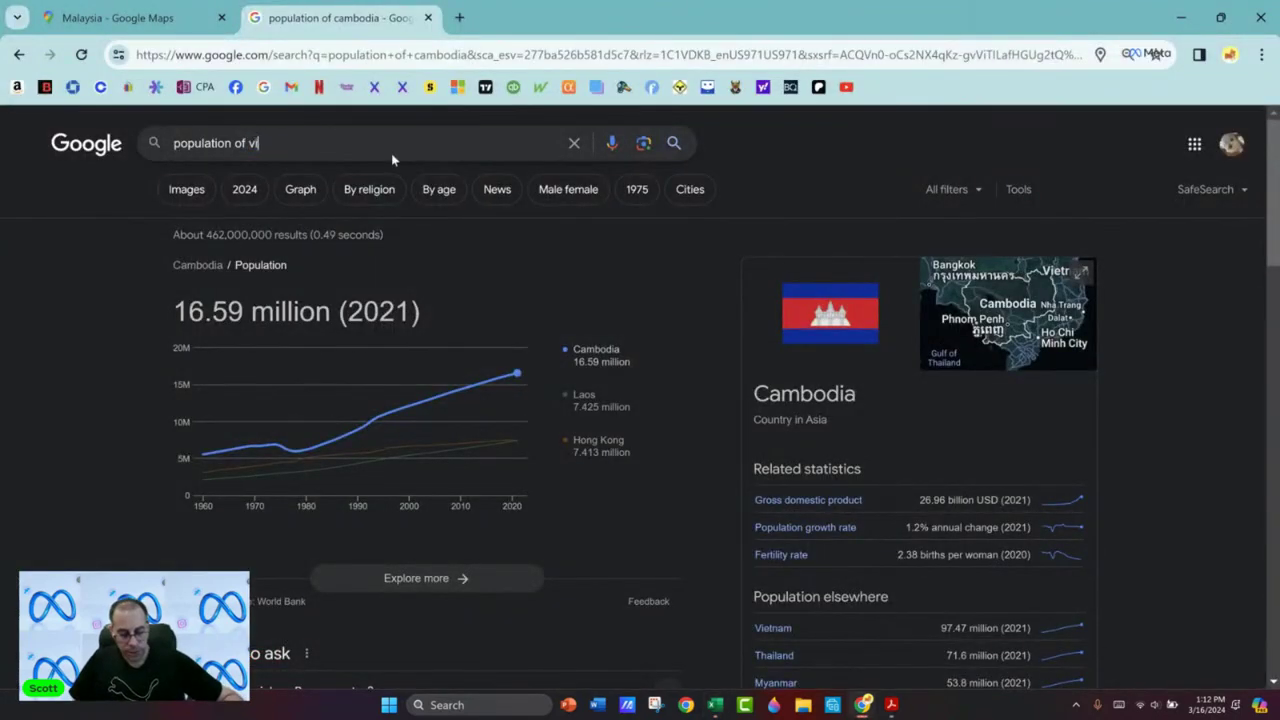
text(etnam)
key(Return)
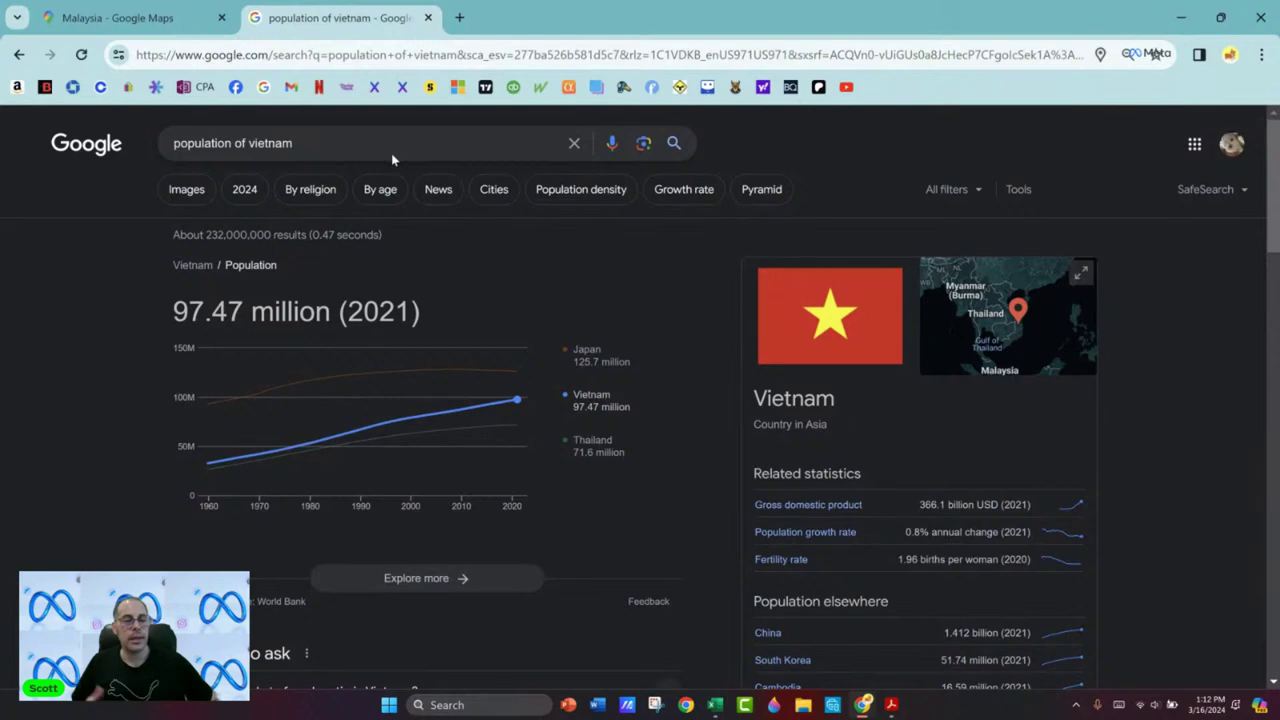
key(alt+Tab)
text(97)
key(Return)
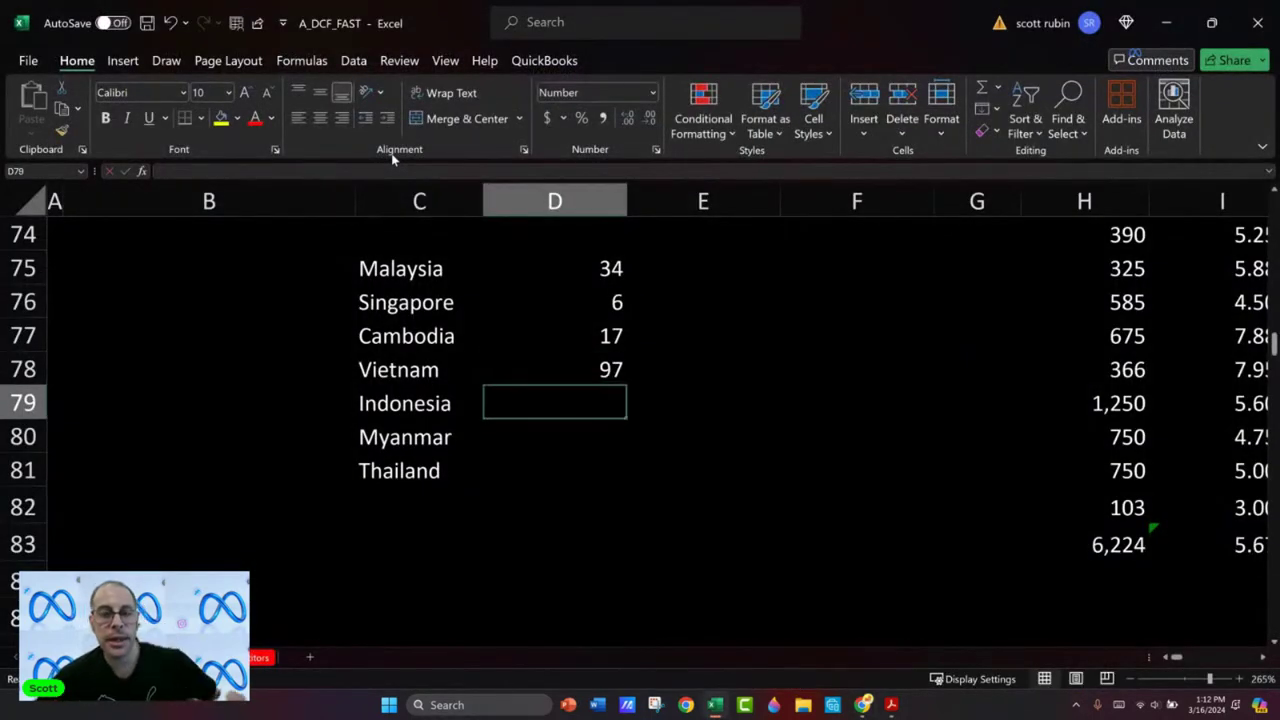
Look up Indonesia and Myanmar populations and enter 274 and 54.
key(alt+Tab)
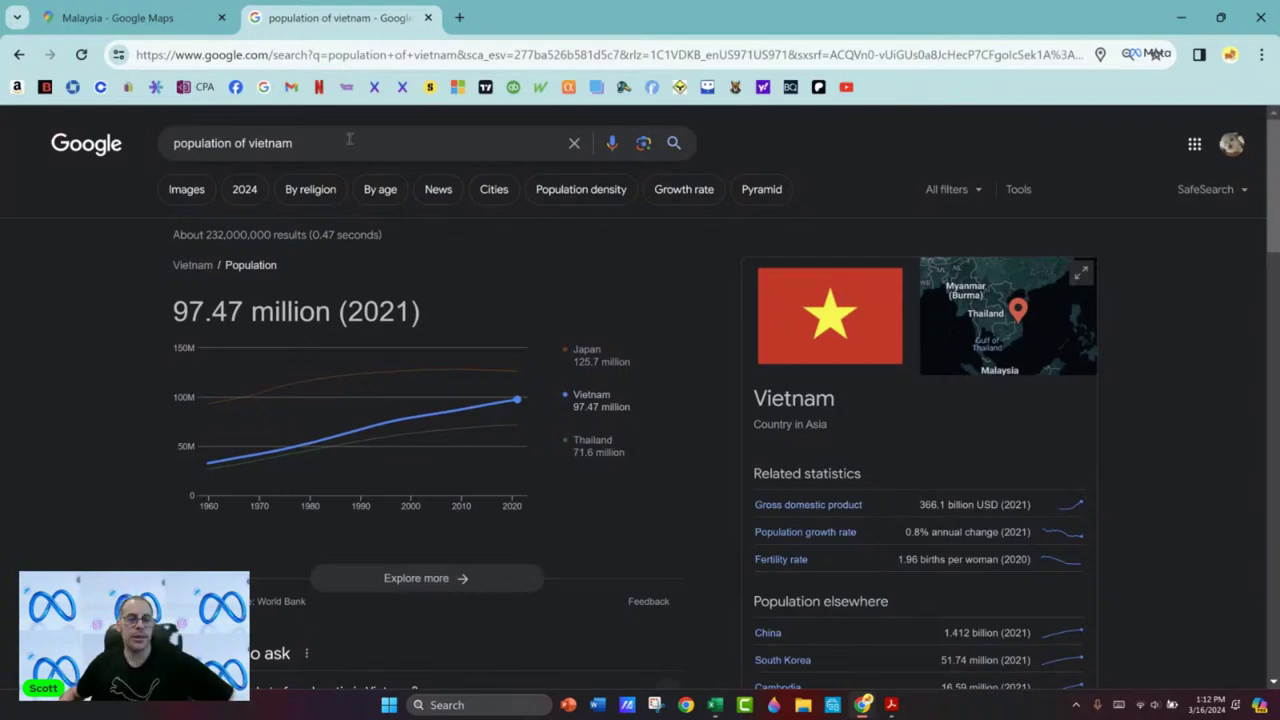
drag(248, 143, 329, 143)
text(indonesia)
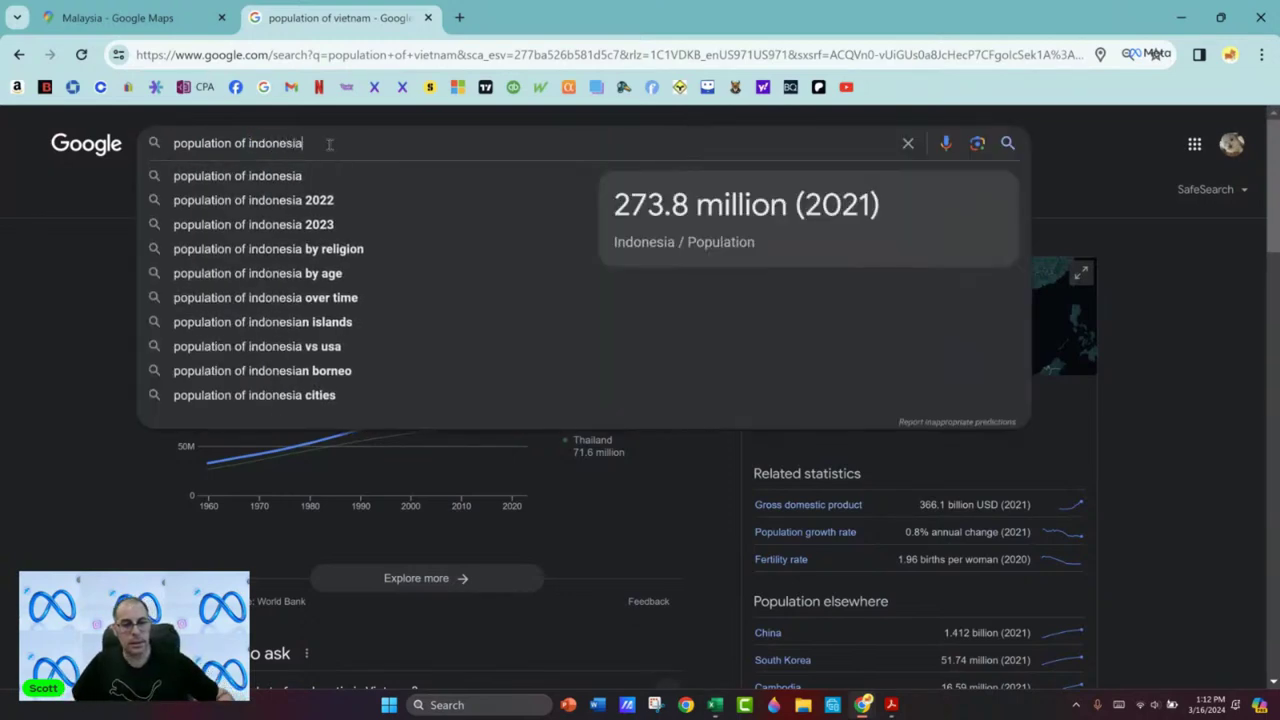
key(Return)
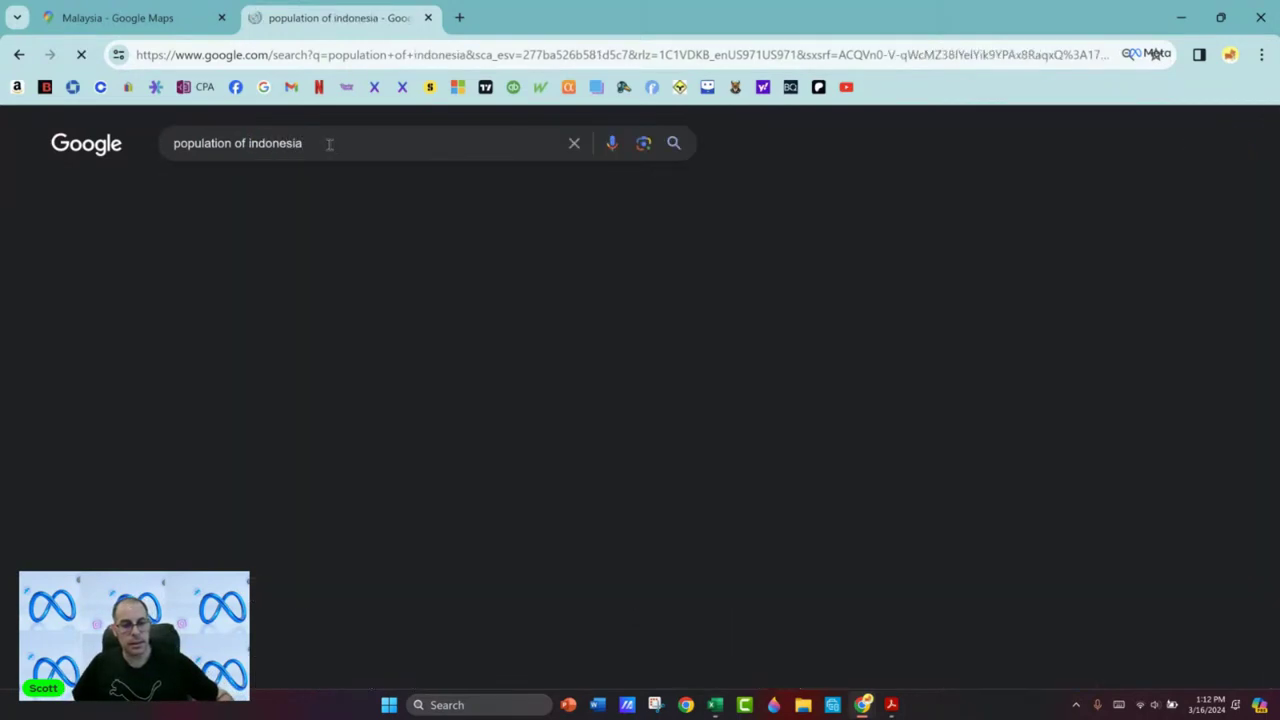
key(alt+Tab)
text(27)
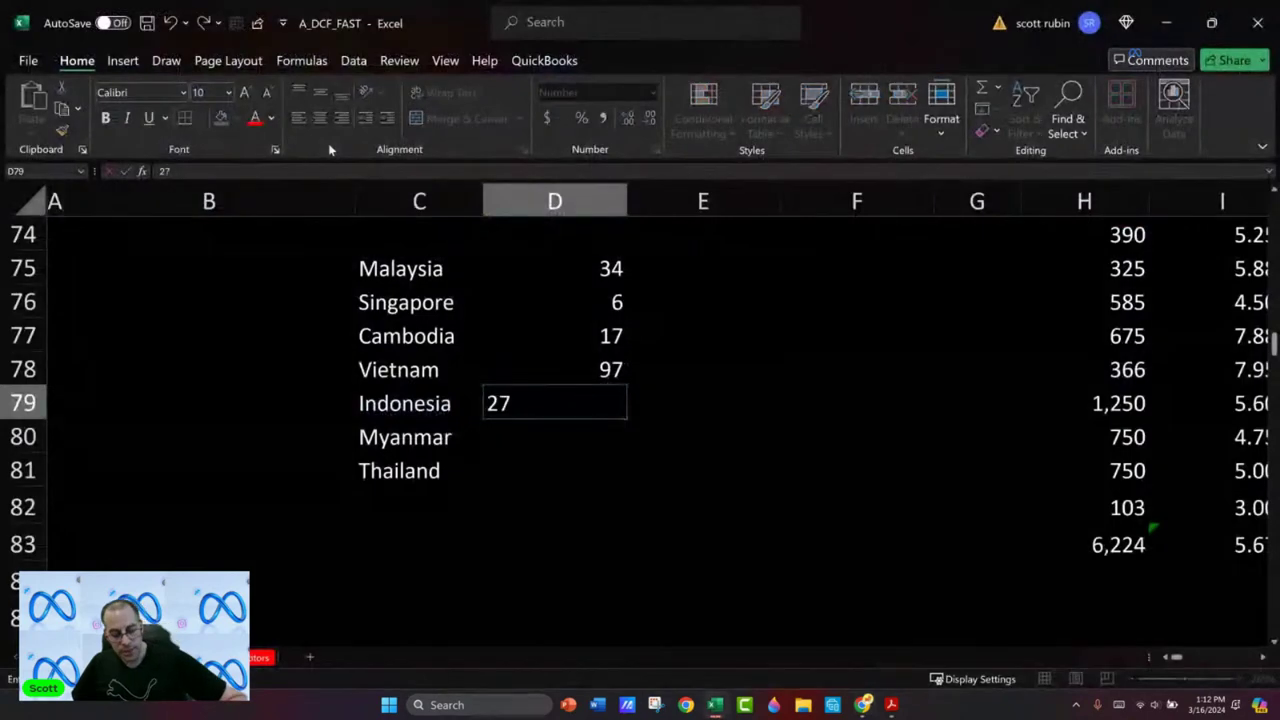
text(4)
key(Return)
key(alt+Tab)
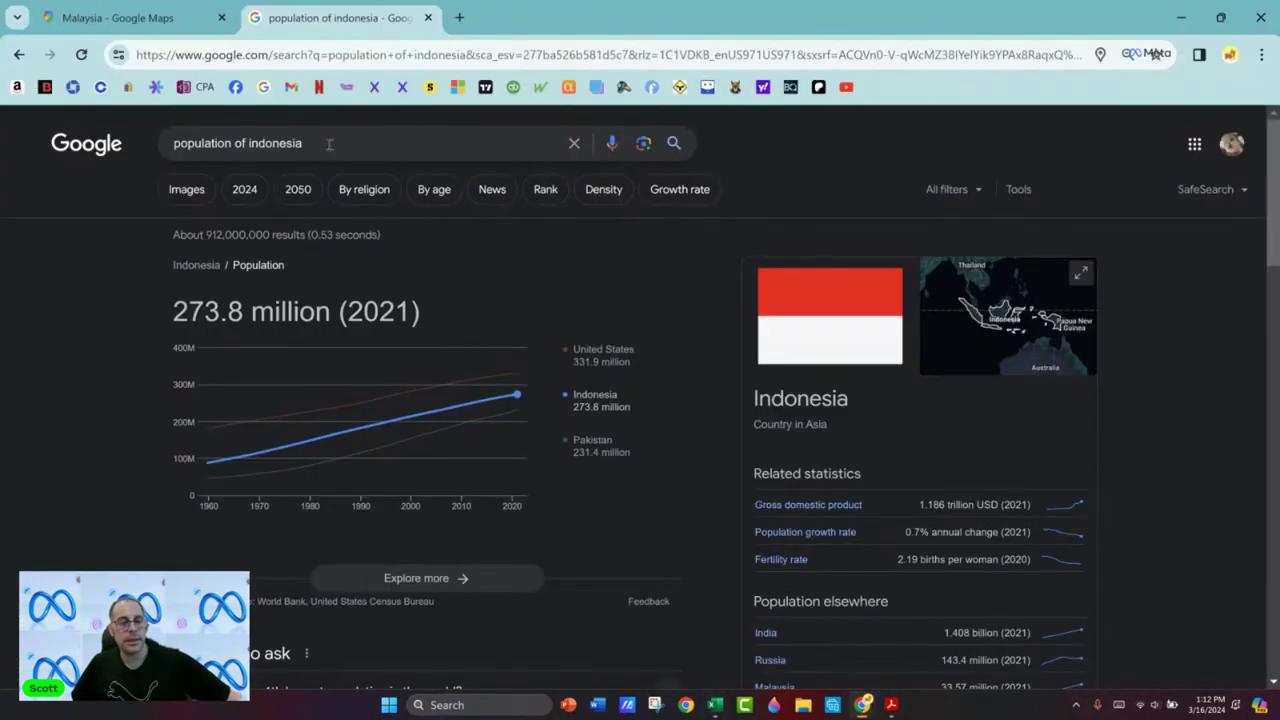
drag(247, 143, 382, 149)
text(my)
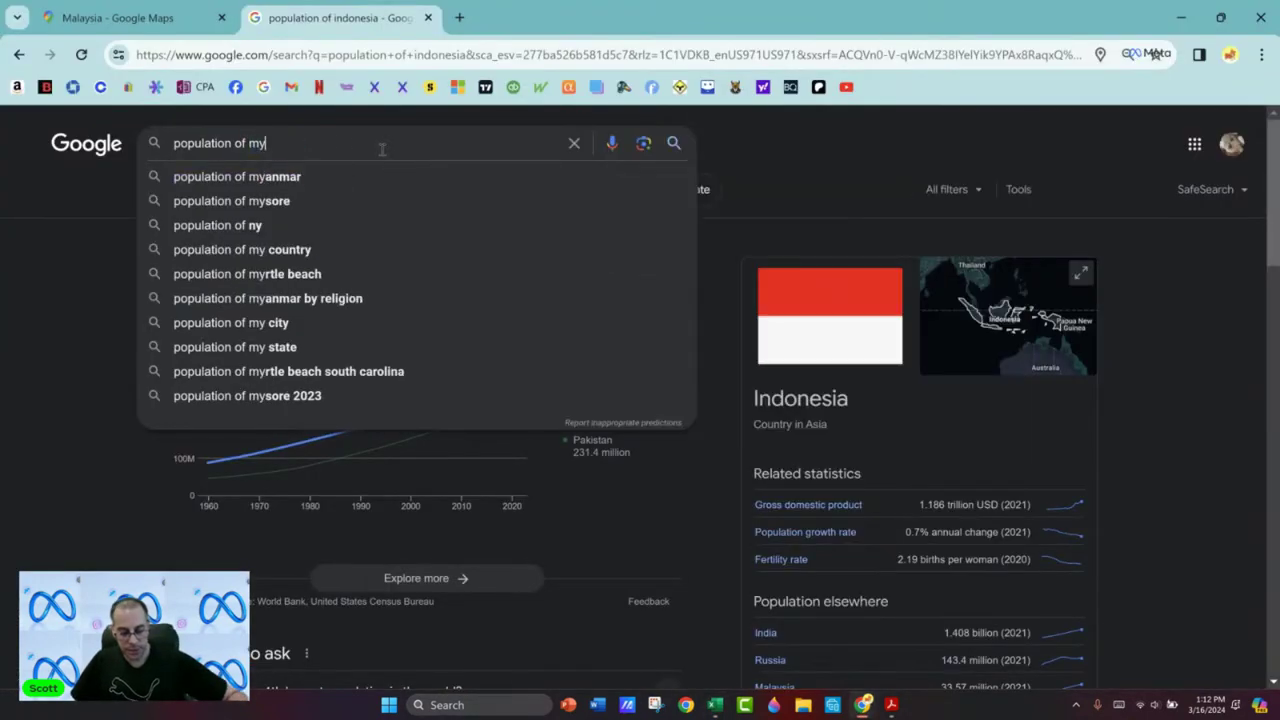
text(anmar)
key(Return)
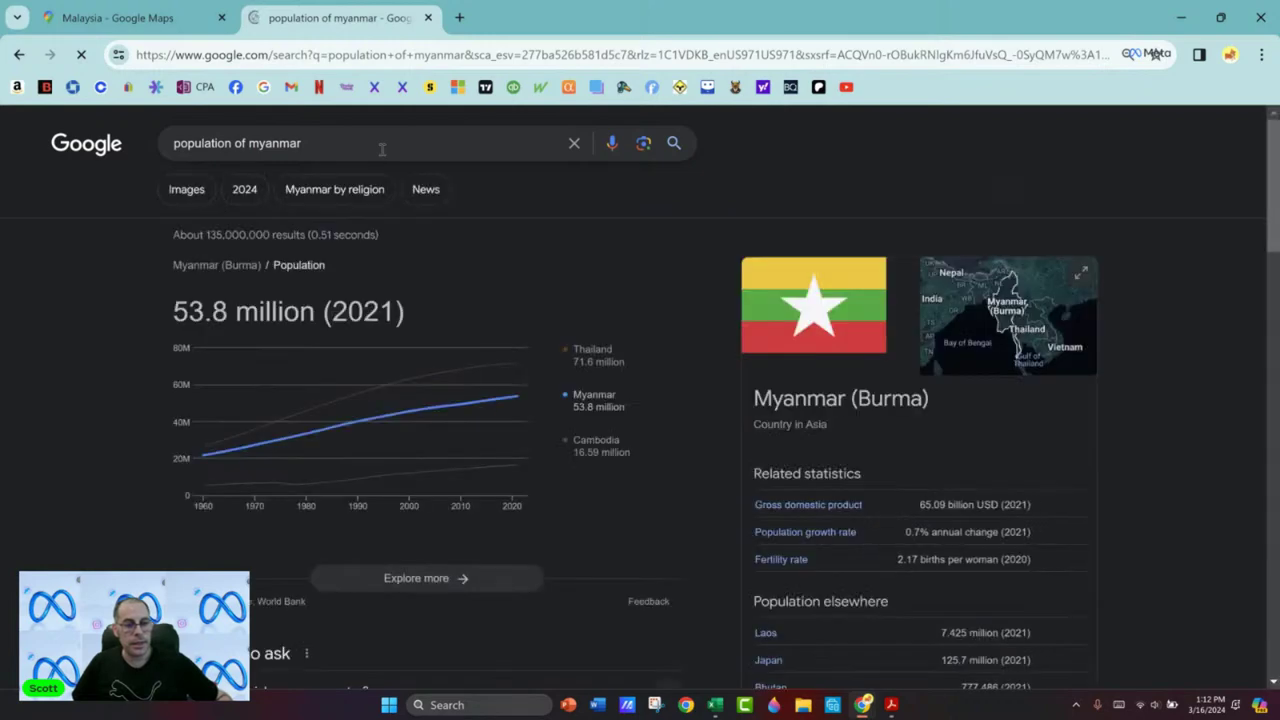
key(alt+Tab)
text(54)
key(Return)
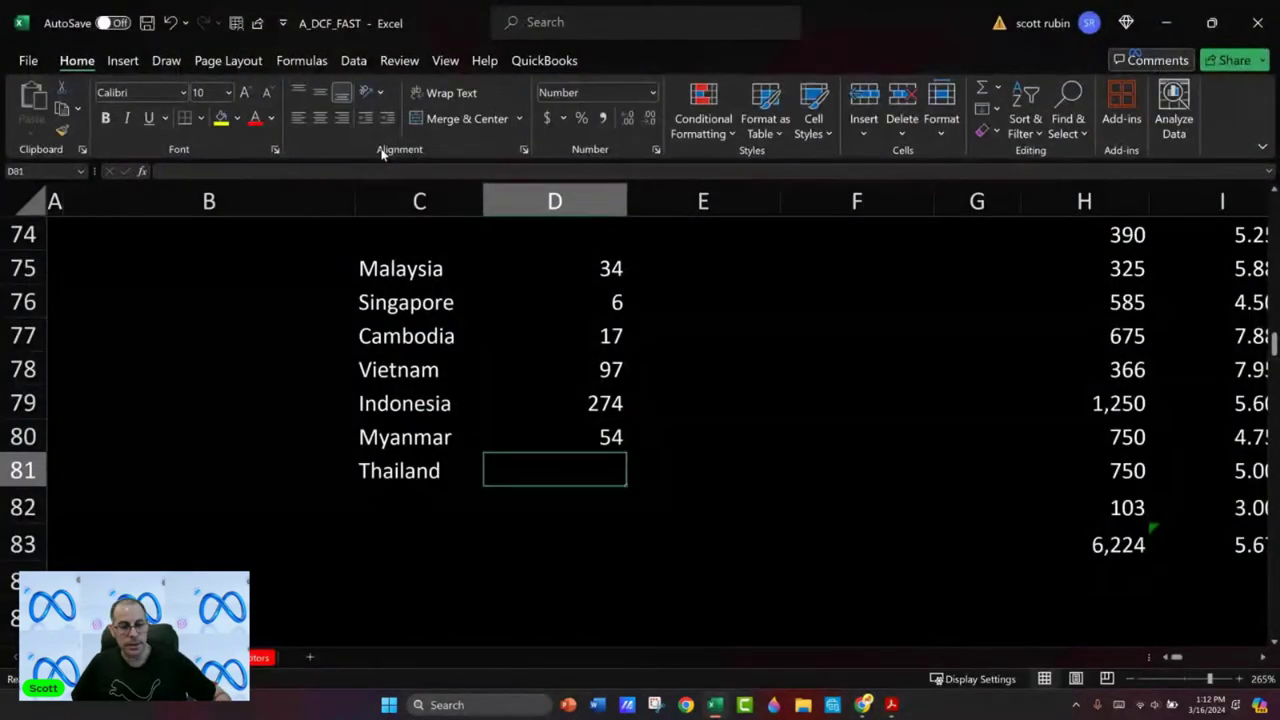
Look up Thailand's population and enter 72 beside it.
key(alt+Tab)
drag(301, 146, 394, 163)
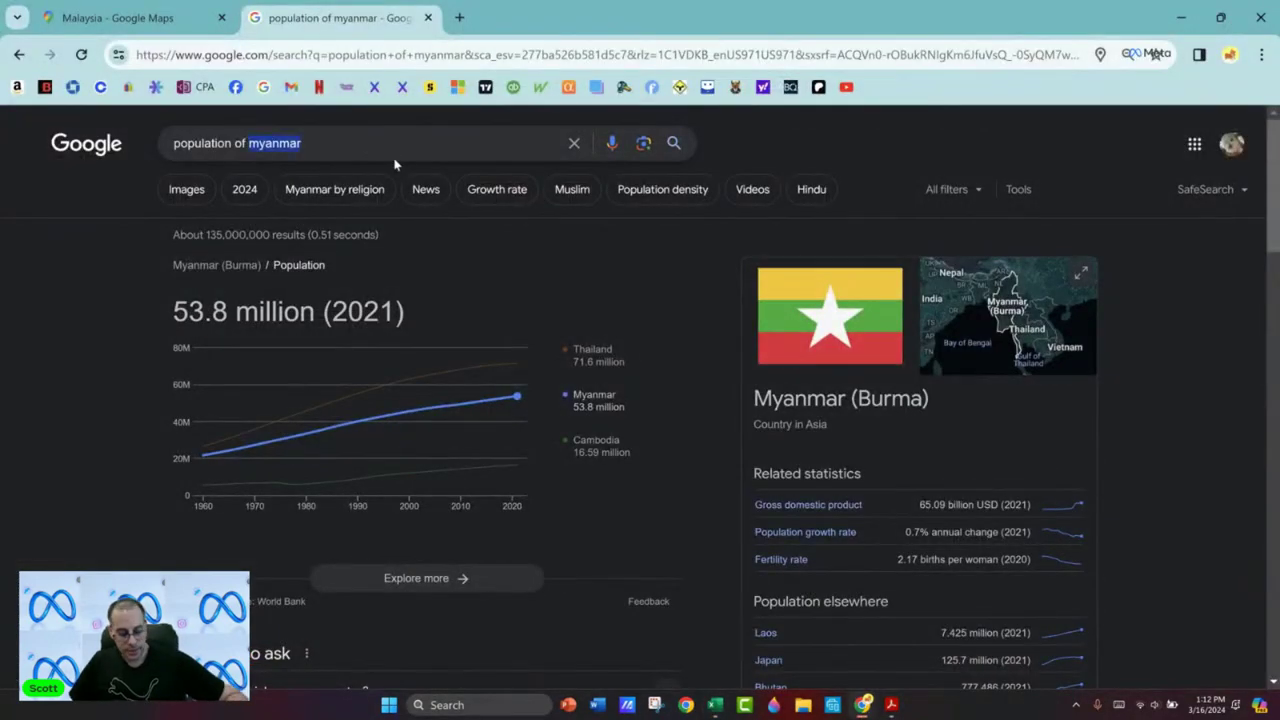
text(thsail)
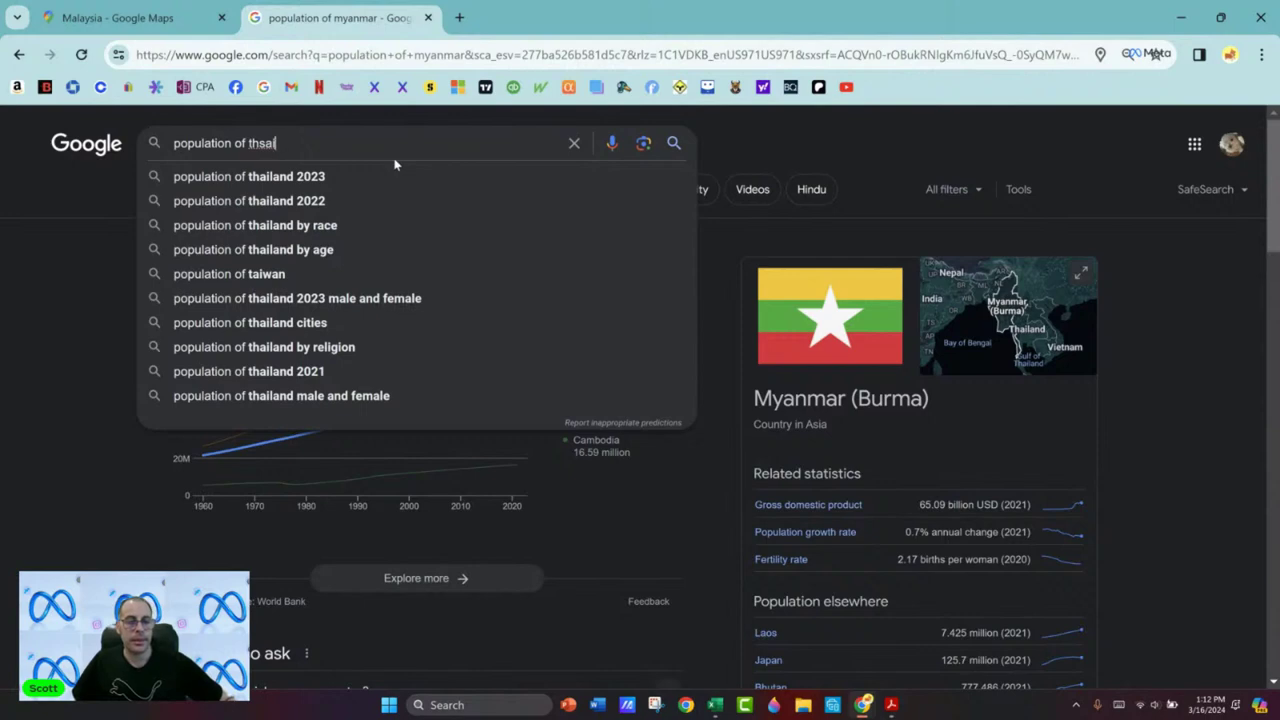
key(BackSpace)
key(BackSpace)
key(BackSpace)
key(BackSpace)
text(a)
key(BackSpace)
text(ailand)
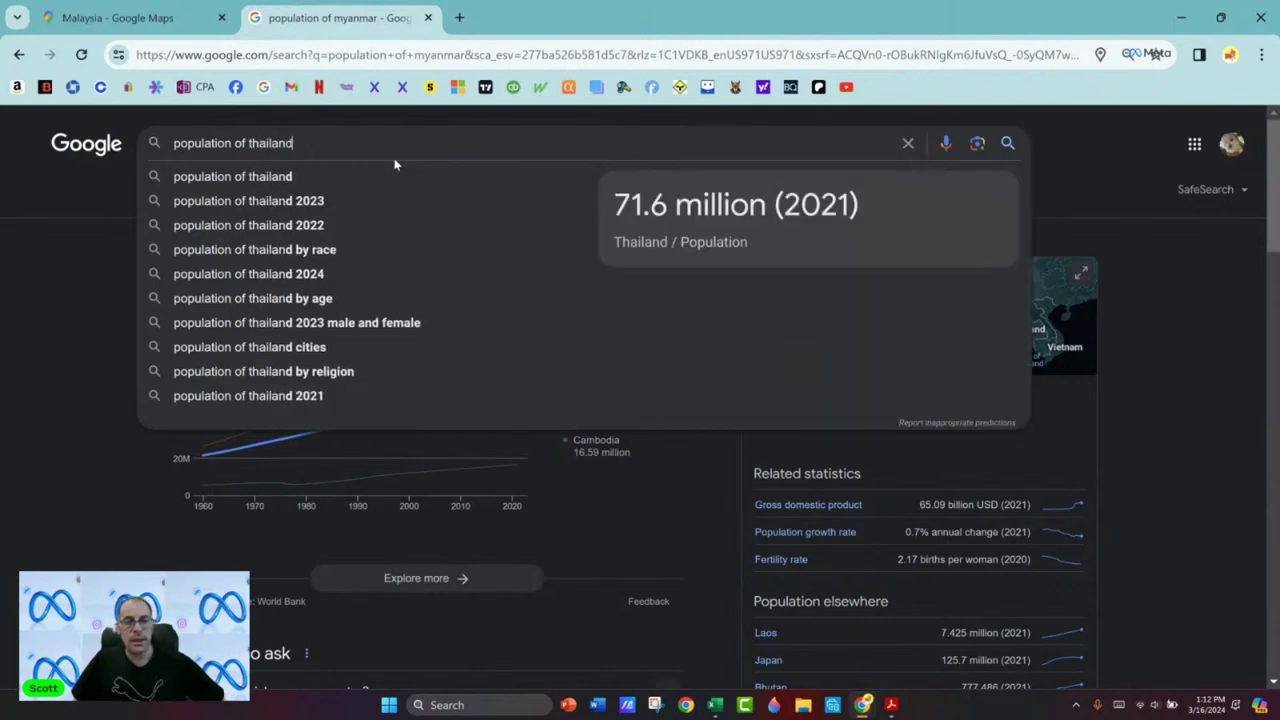
key(Return)
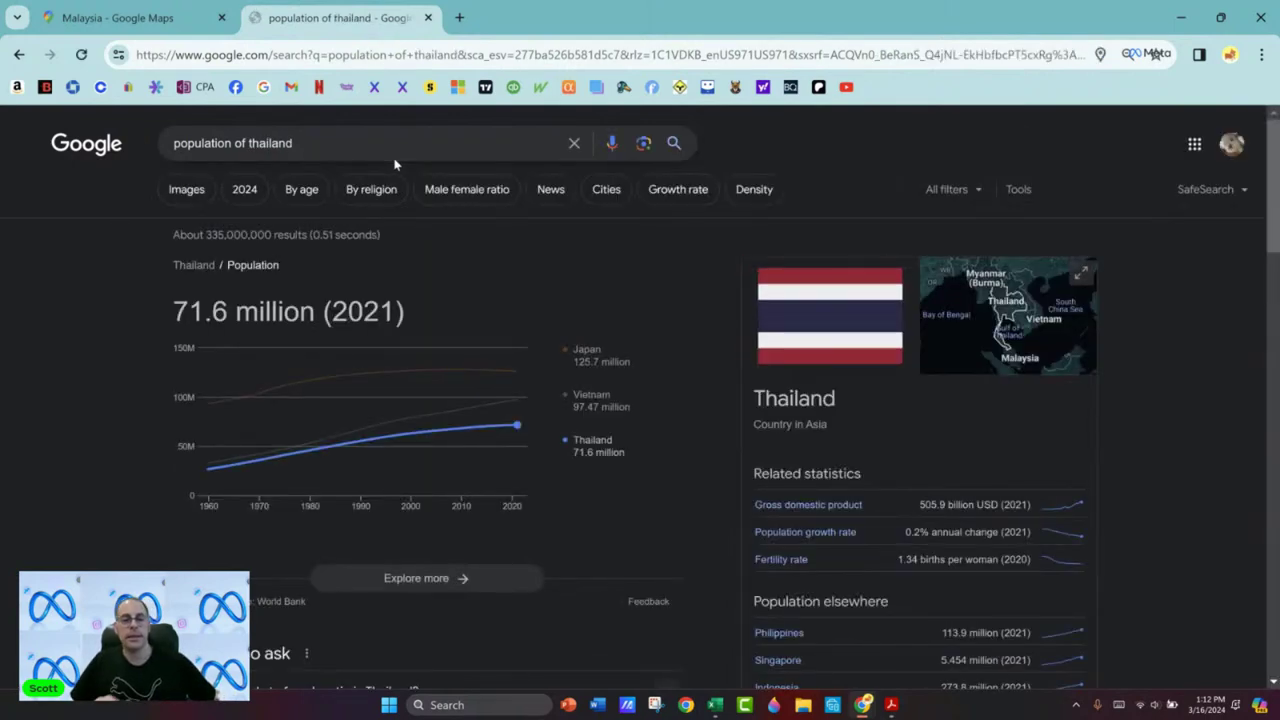
key(alt+Tab)
text(72)
key(Return)
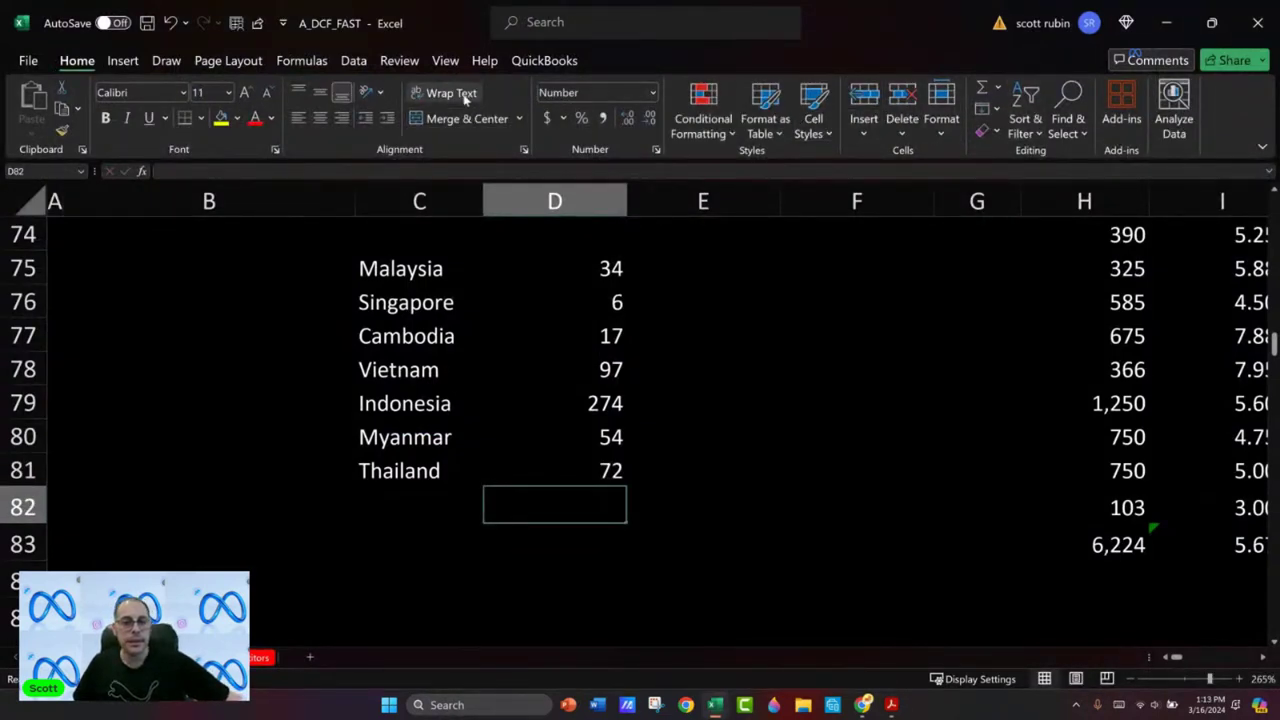
click(983, 90)
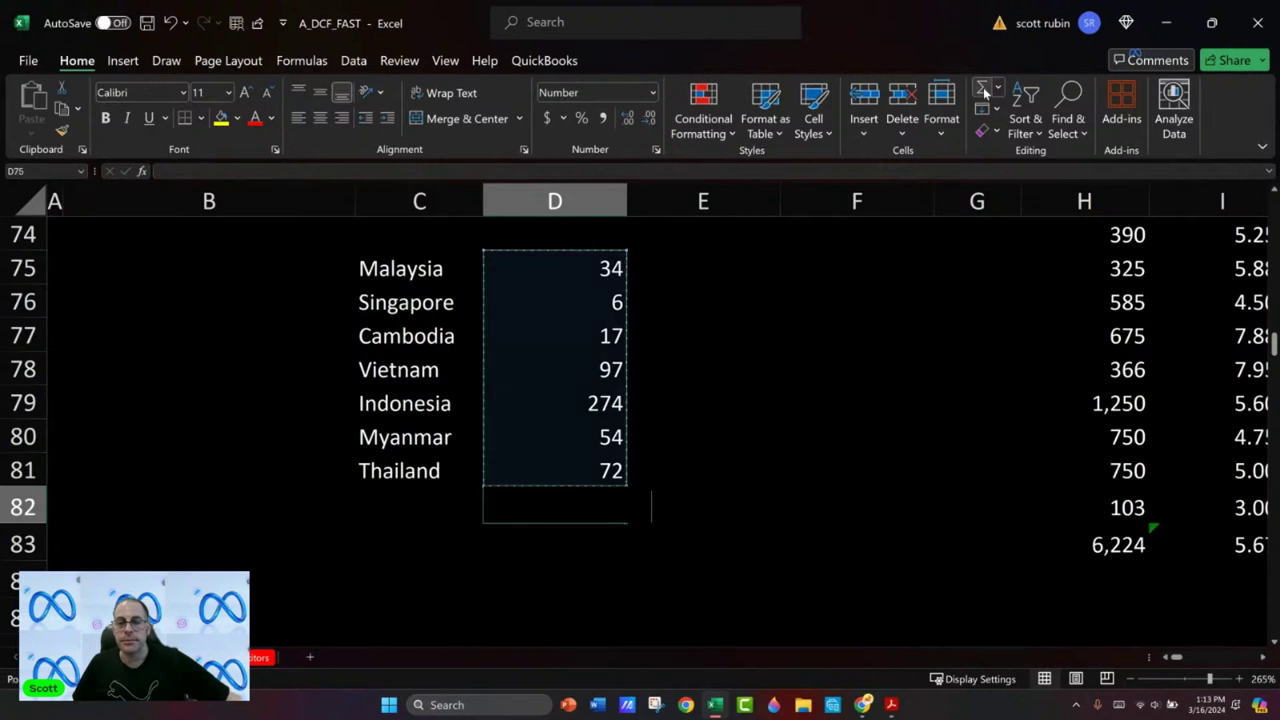
Accept the AutoSum =SUM(D75:D81) in D82, giving a 554 total.
key(Return)
key(Up)
key(Up)
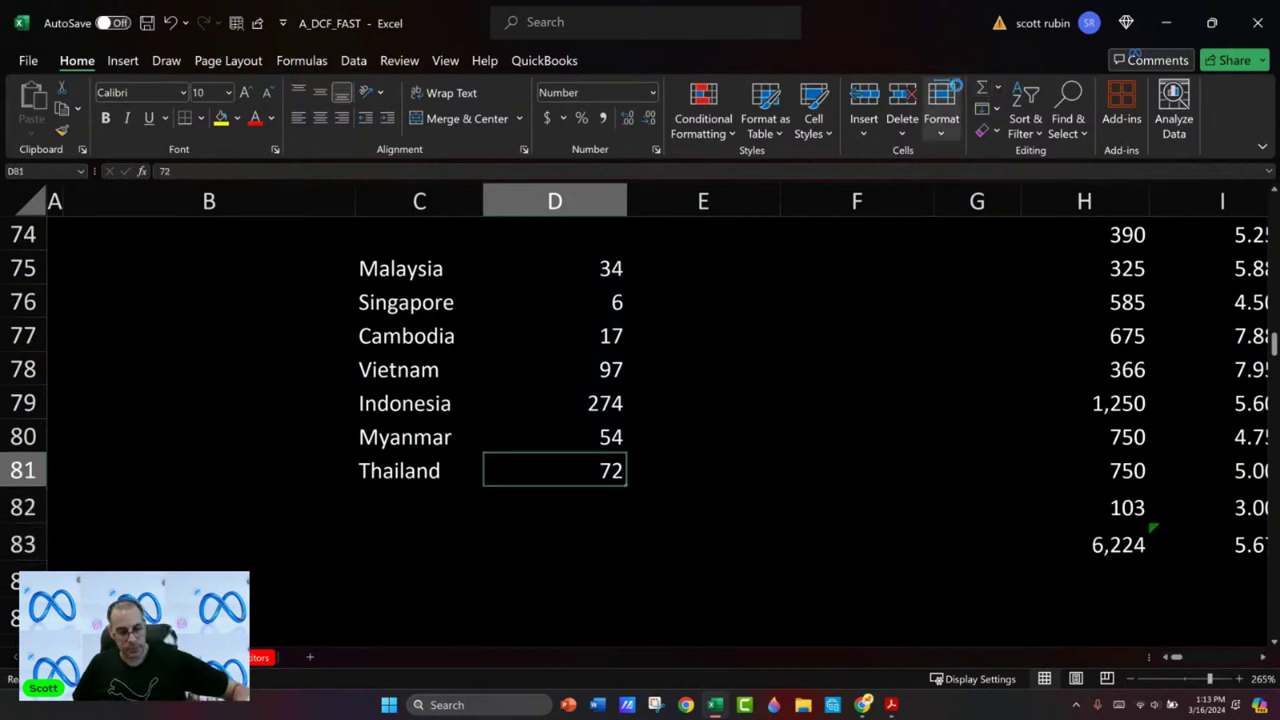
key(Down)
key(shift+F10)
key(p)
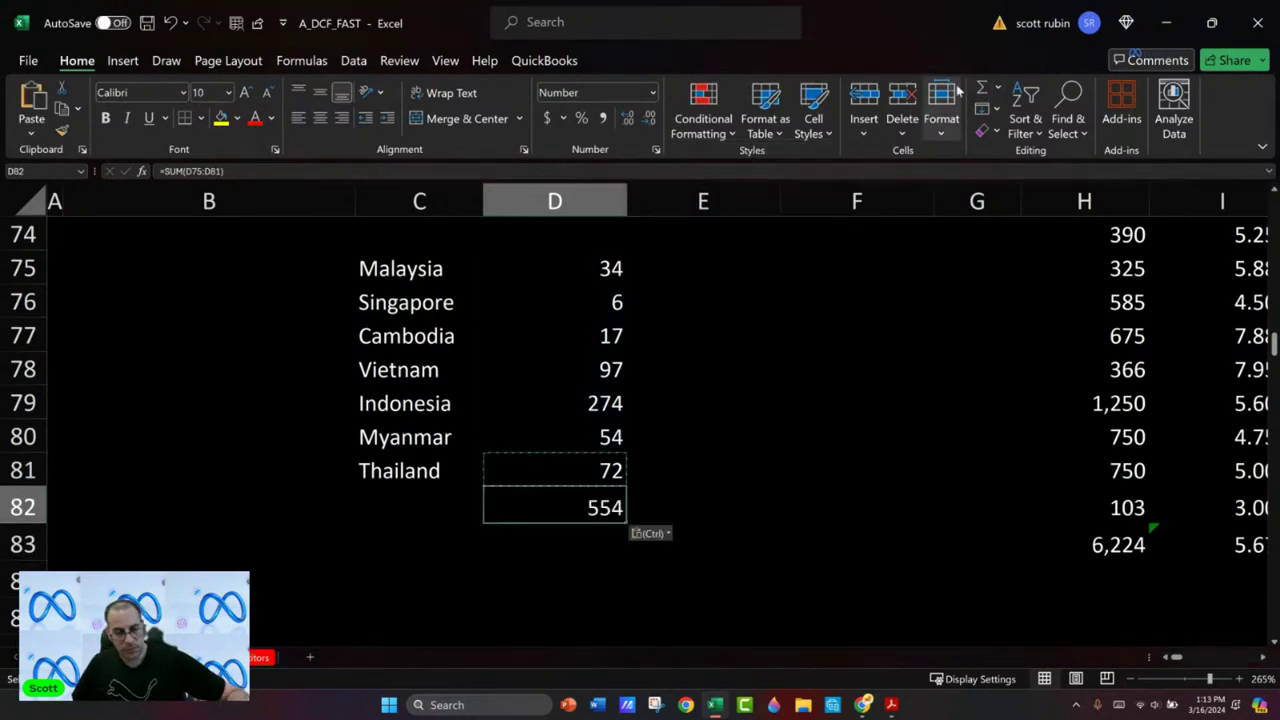
key(Escape)
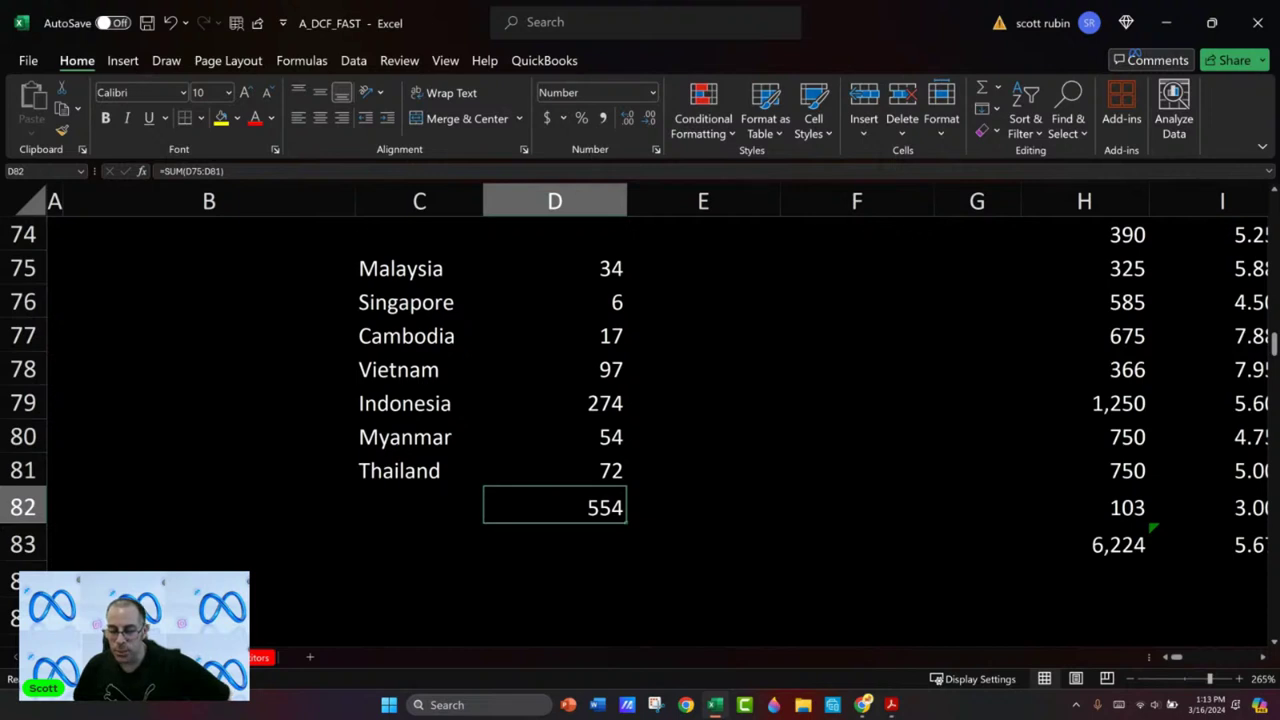
Add the note 'Whales' in C84 and 'Wales (animal)' beside it in D84.
click(418, 566)
text(W)
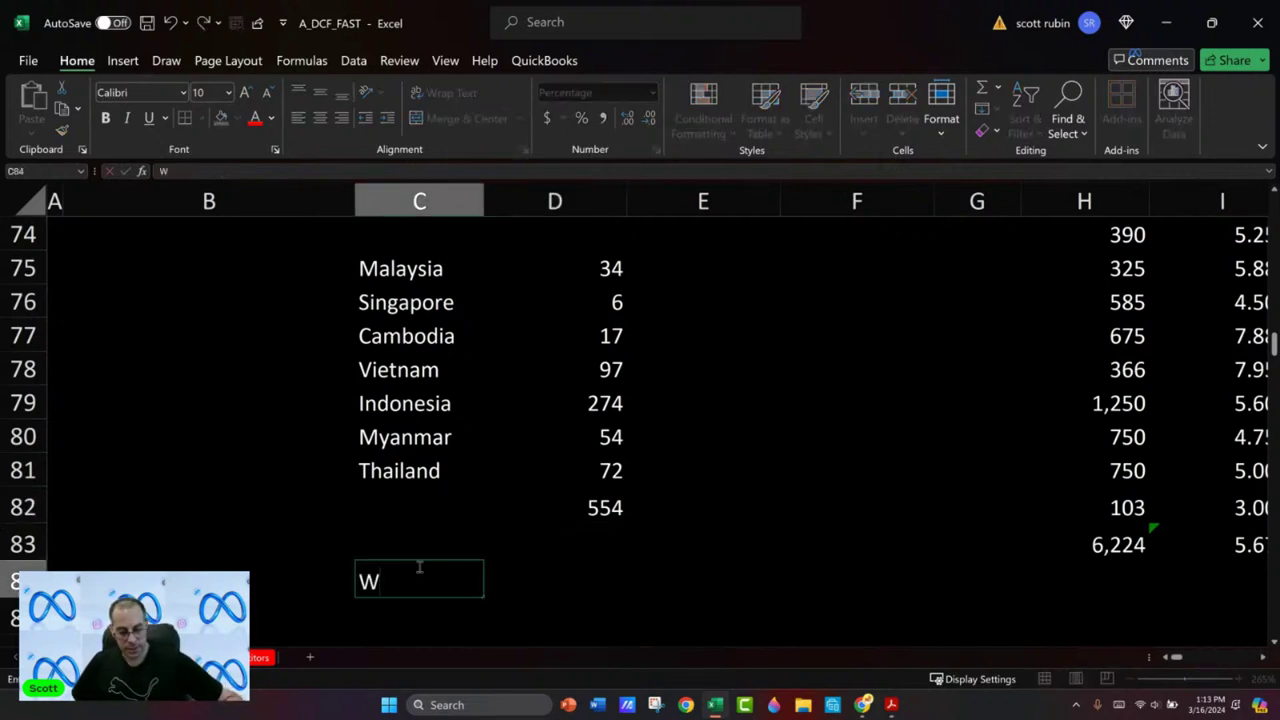
text(hales)
key(Return)
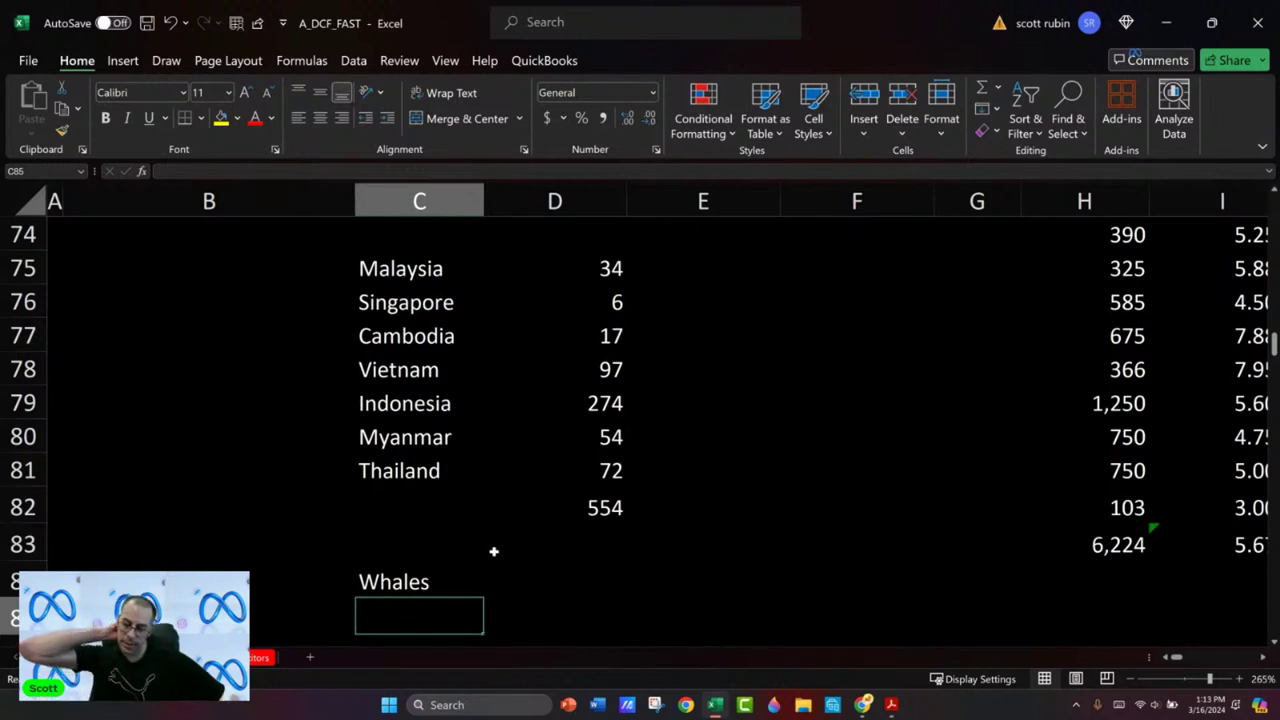
key(Up)
key(Right)
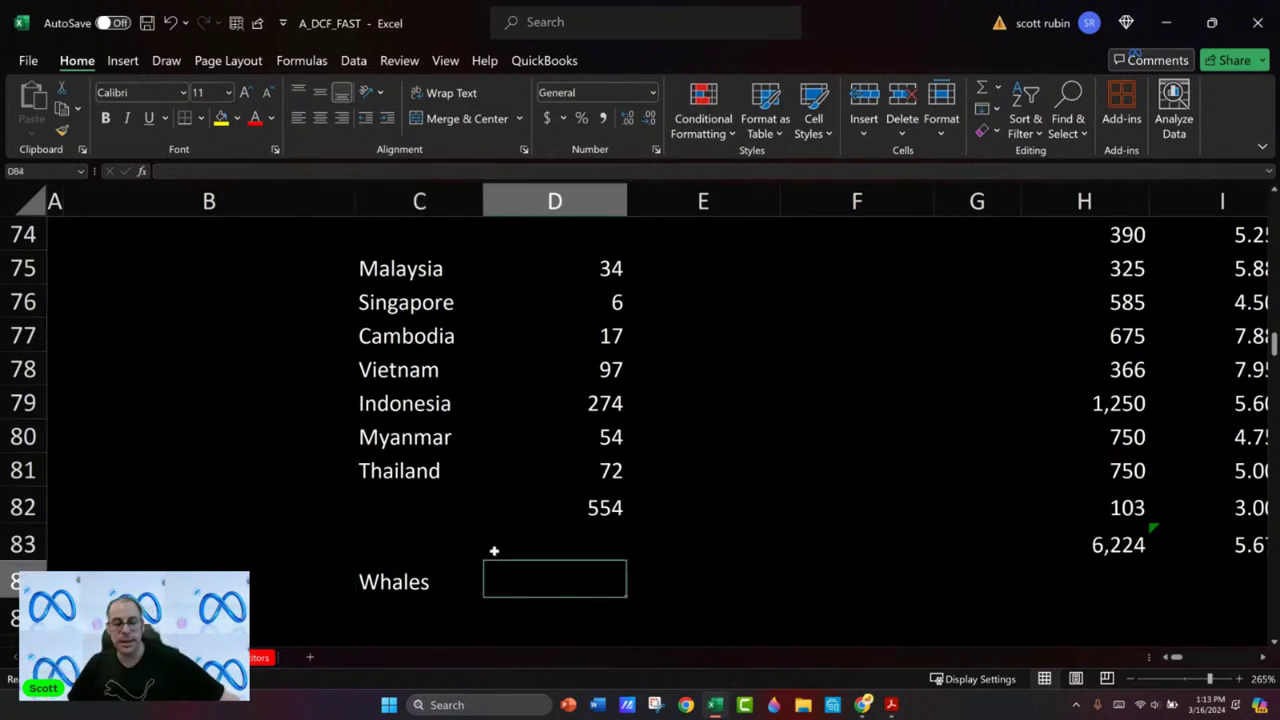
text(Wales)
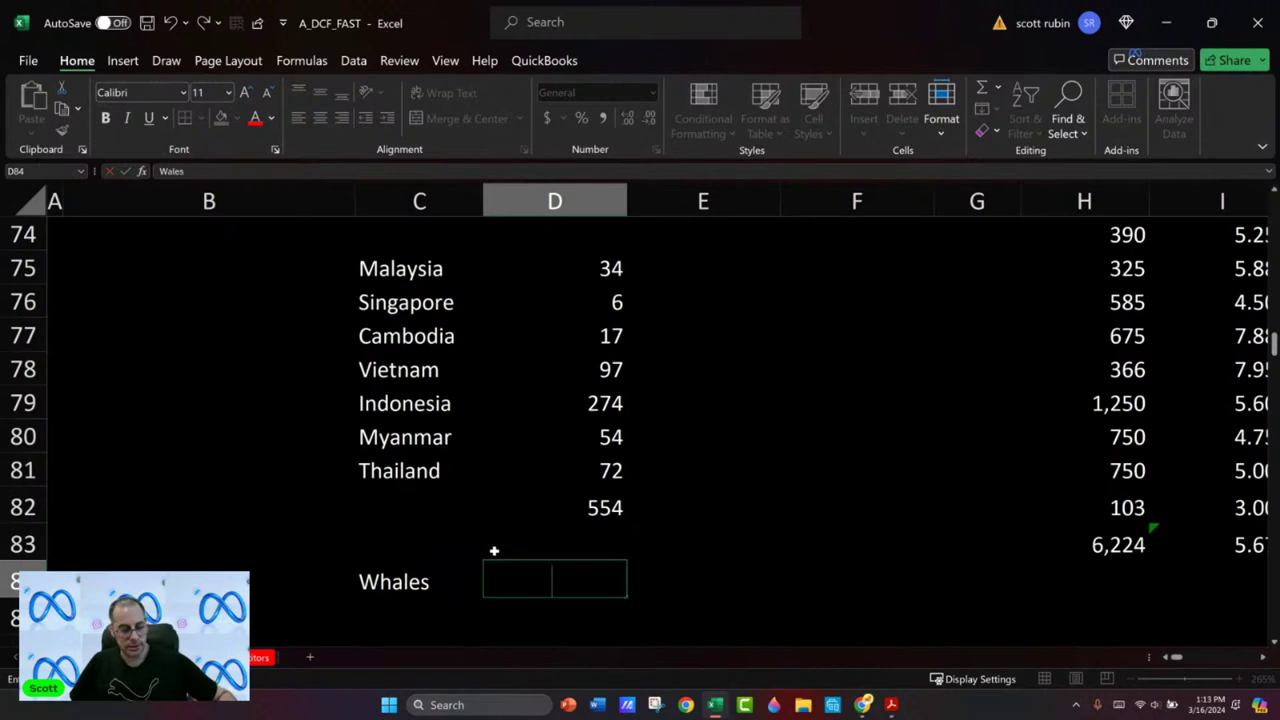
key(Escape)
key(Left)
text(Whales)
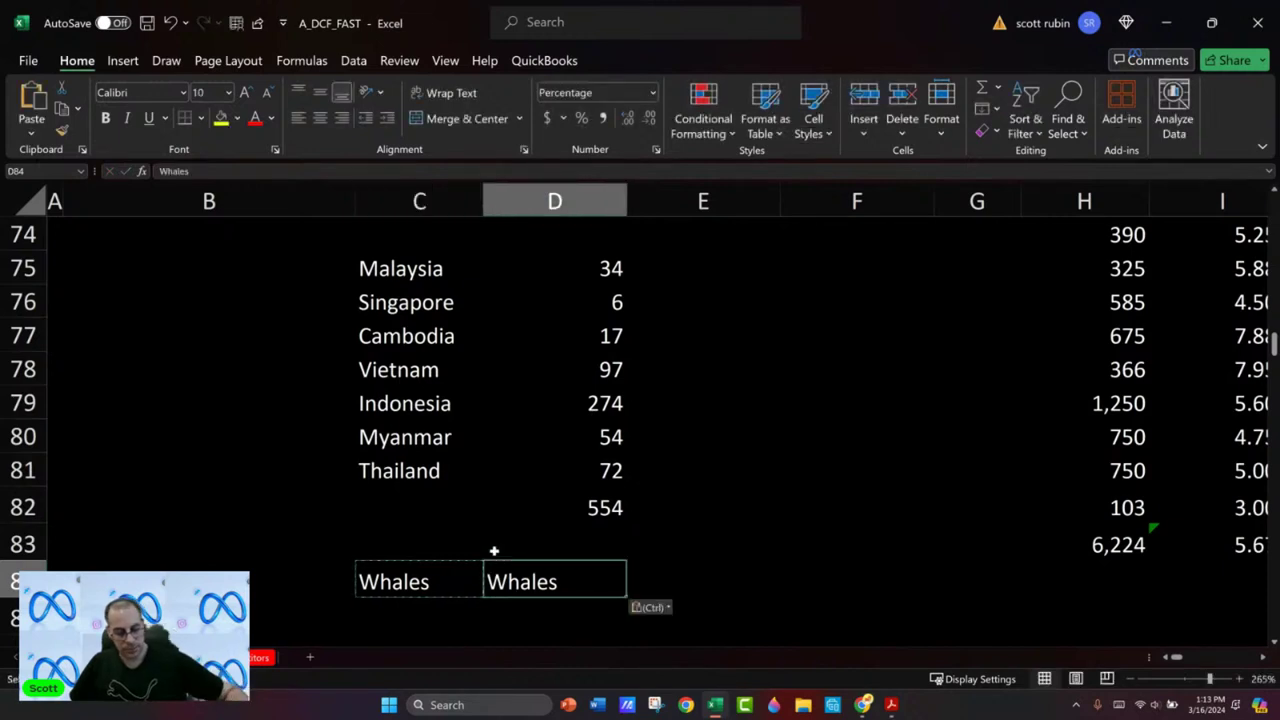
text(Wales)
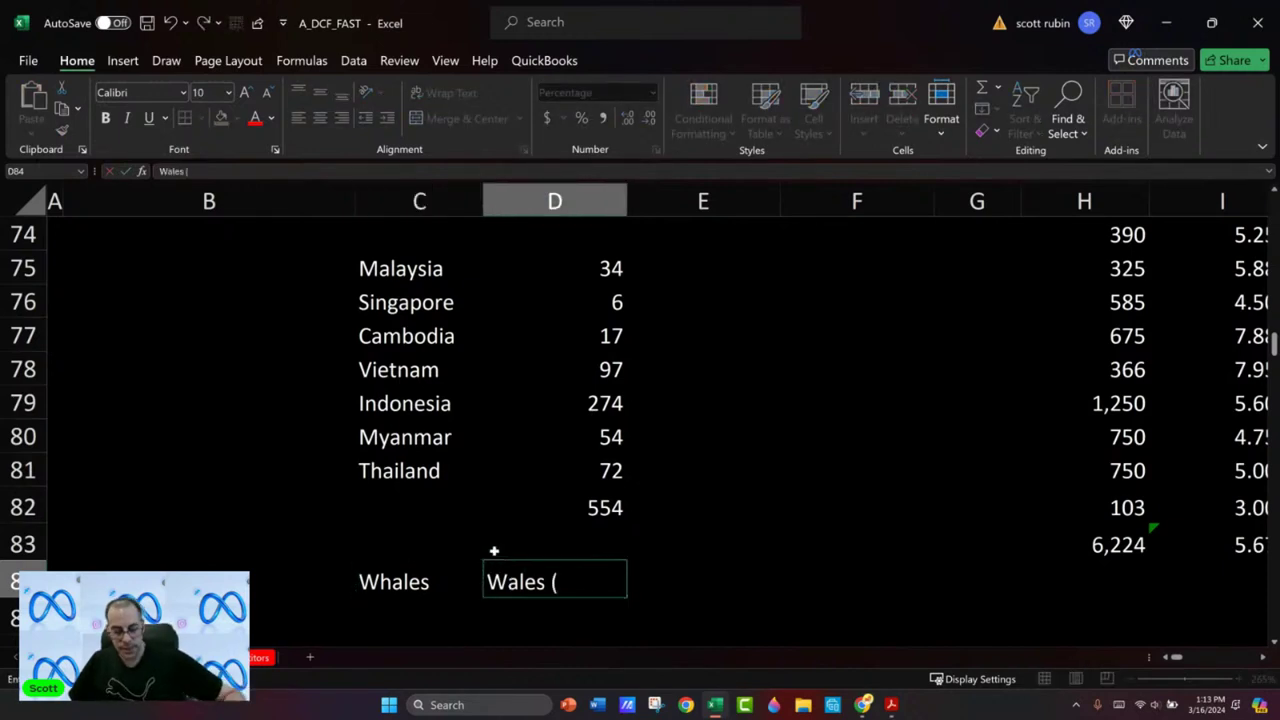
text( (ani)
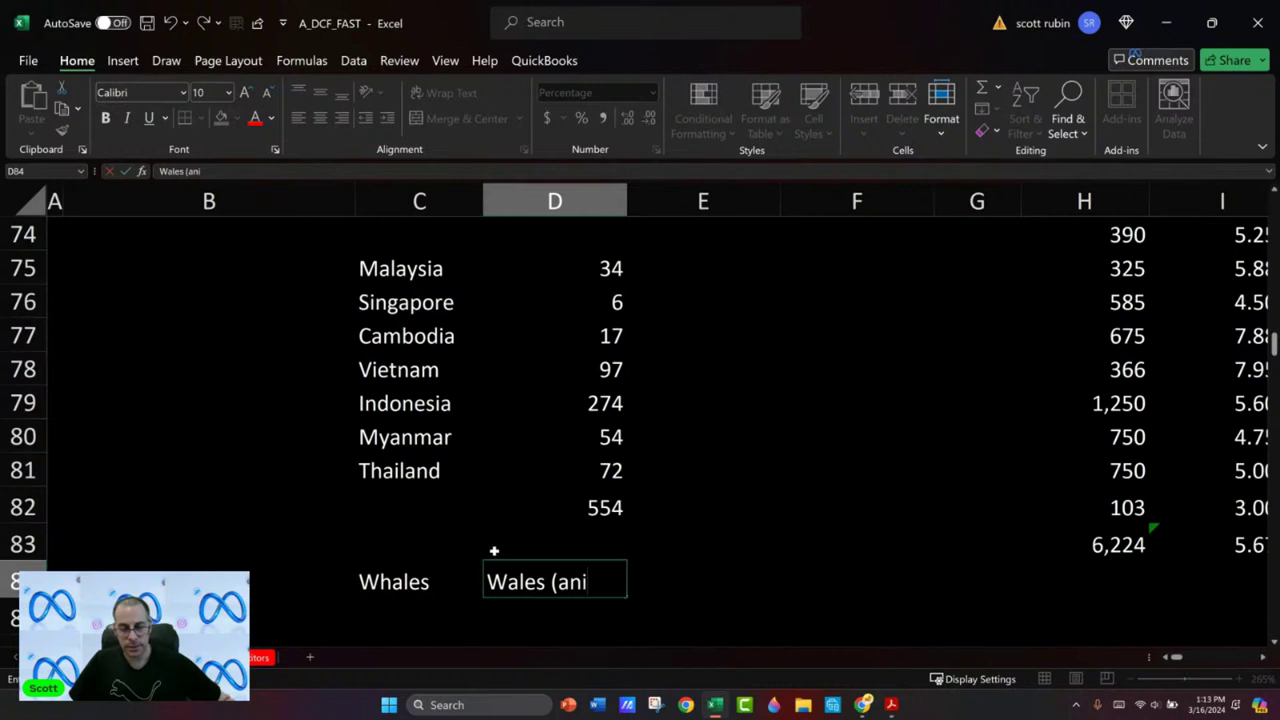
text(mal))
key(Return)
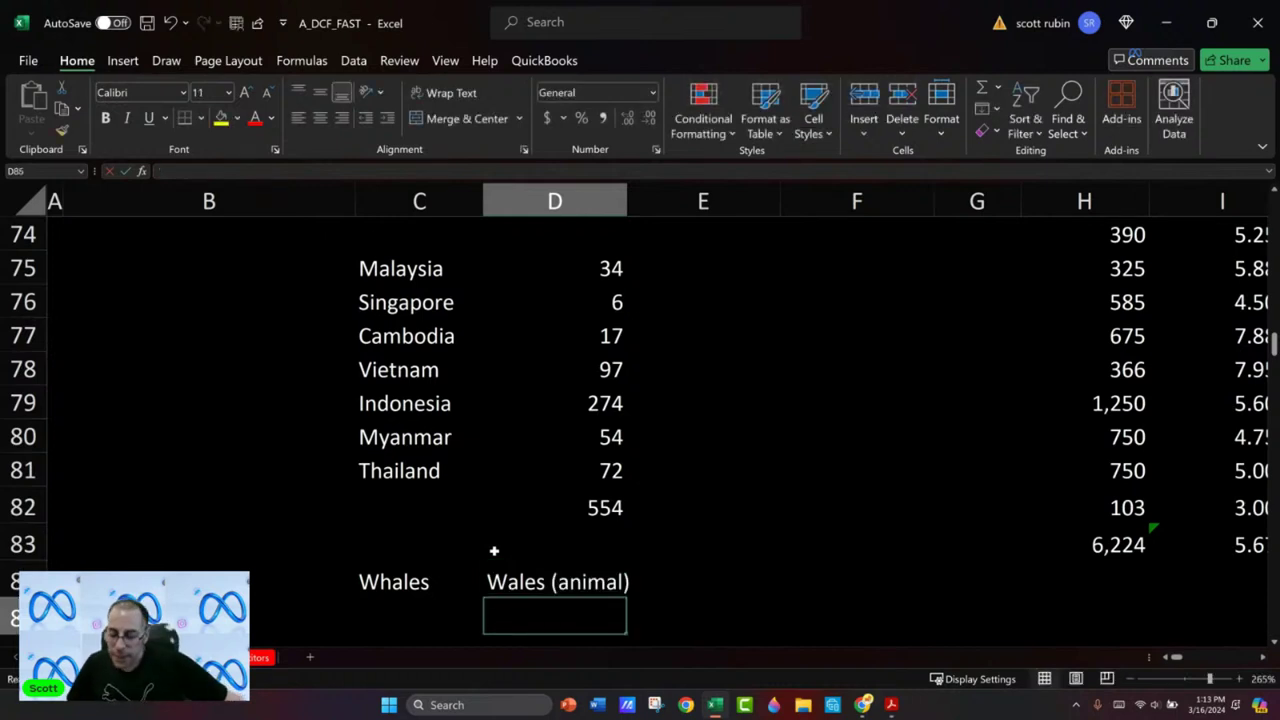
click(31, 200)
scroll(215, 297, up, 20)
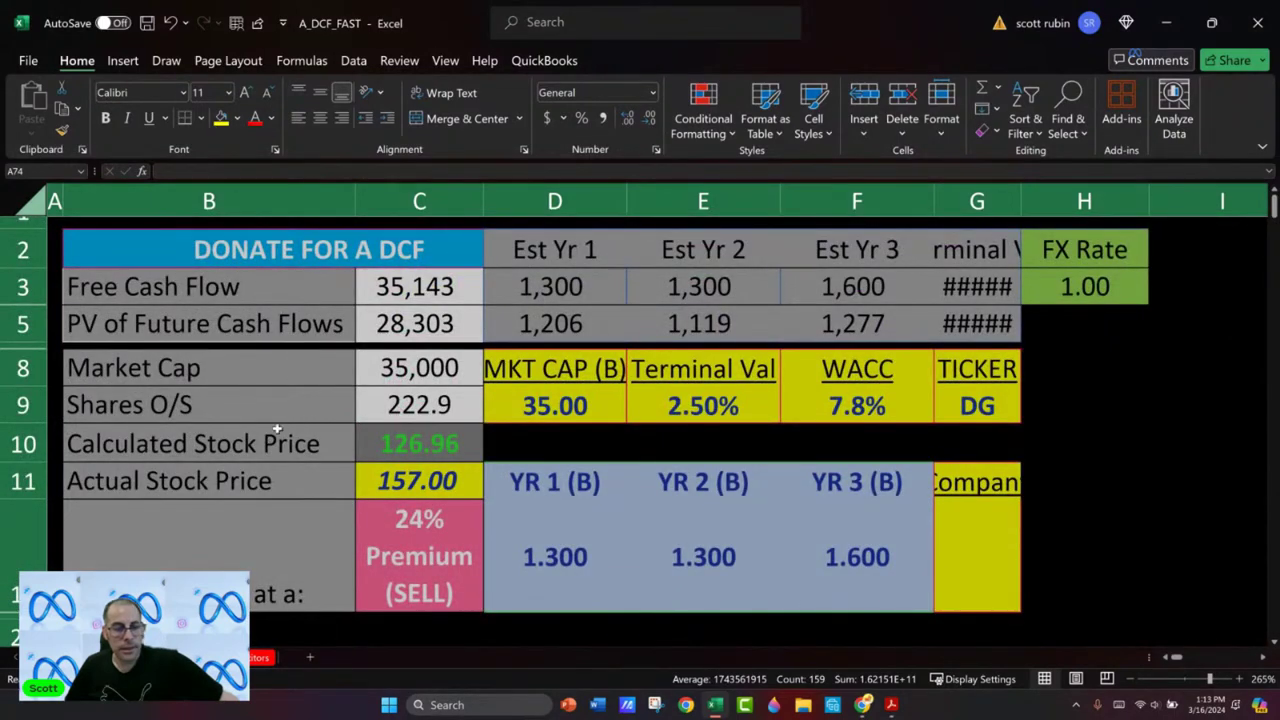
click(10, 634)
scroll(103, 521, down, 10)
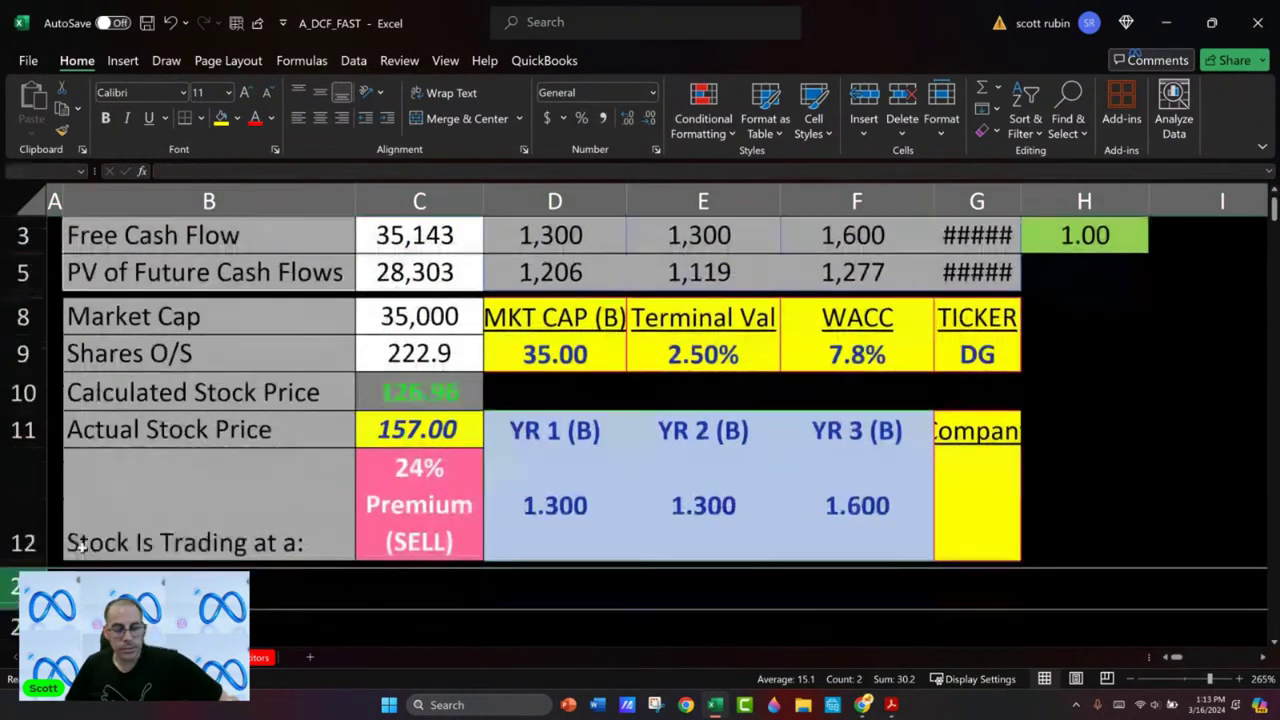
scroll(103, 521, down, 15)
mouse_move(103, 521)
mouse_down()
mouse_move(177, 431)
mouse_move(235, 278)
mouse_move(250, 420)
mouse_up()
scroll(235, 278, down, 20)
click(270, 118)
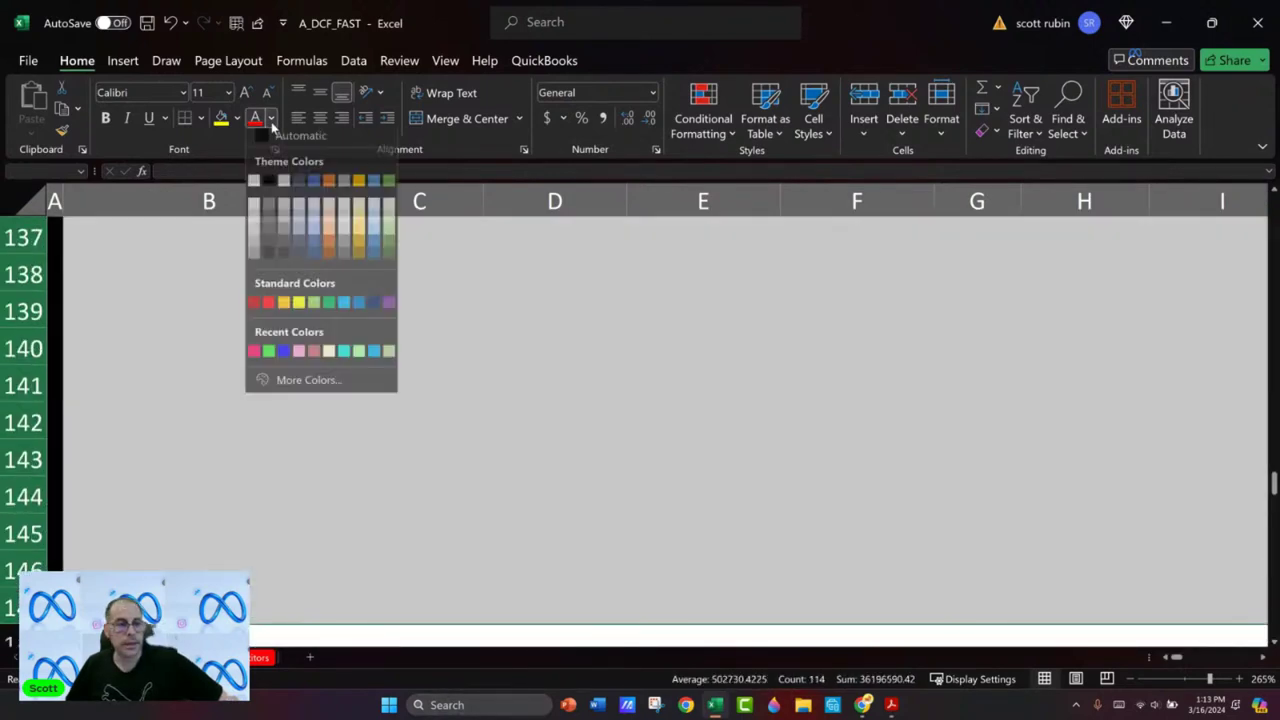
click(251, 183)
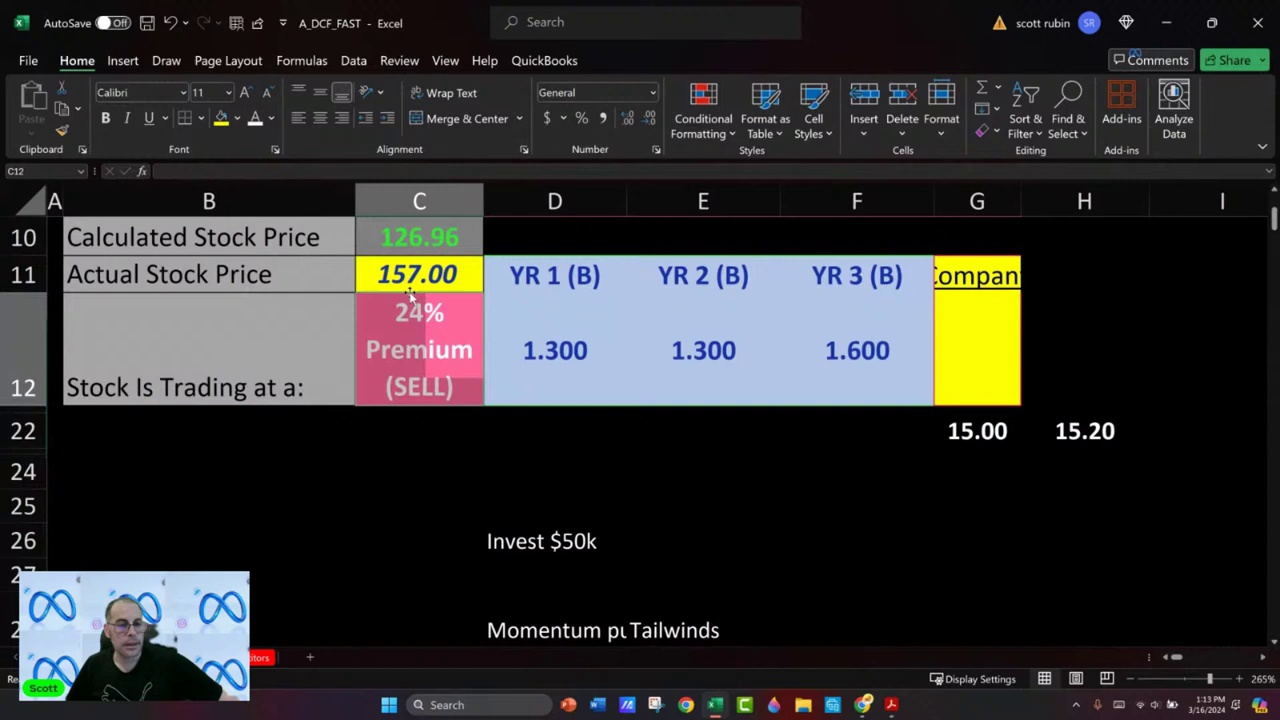
scroll(410, 290, up, 3)
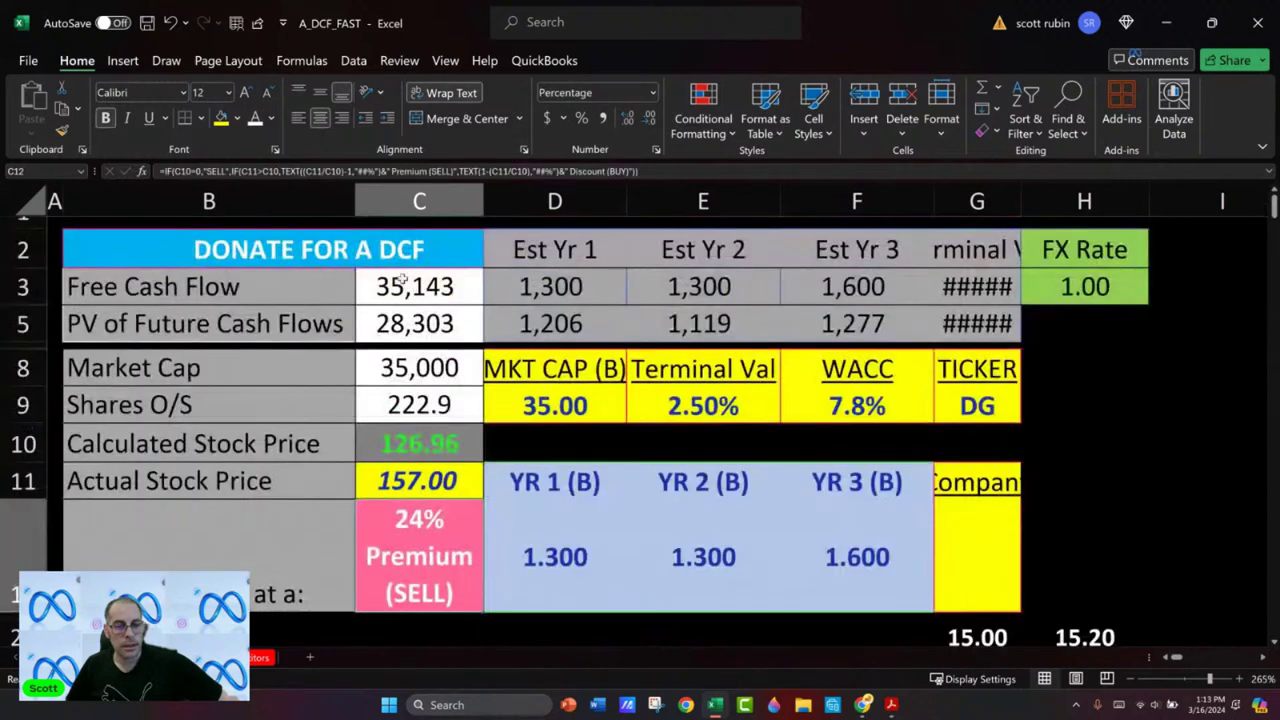
drag(1168, 201, 1252, 207)
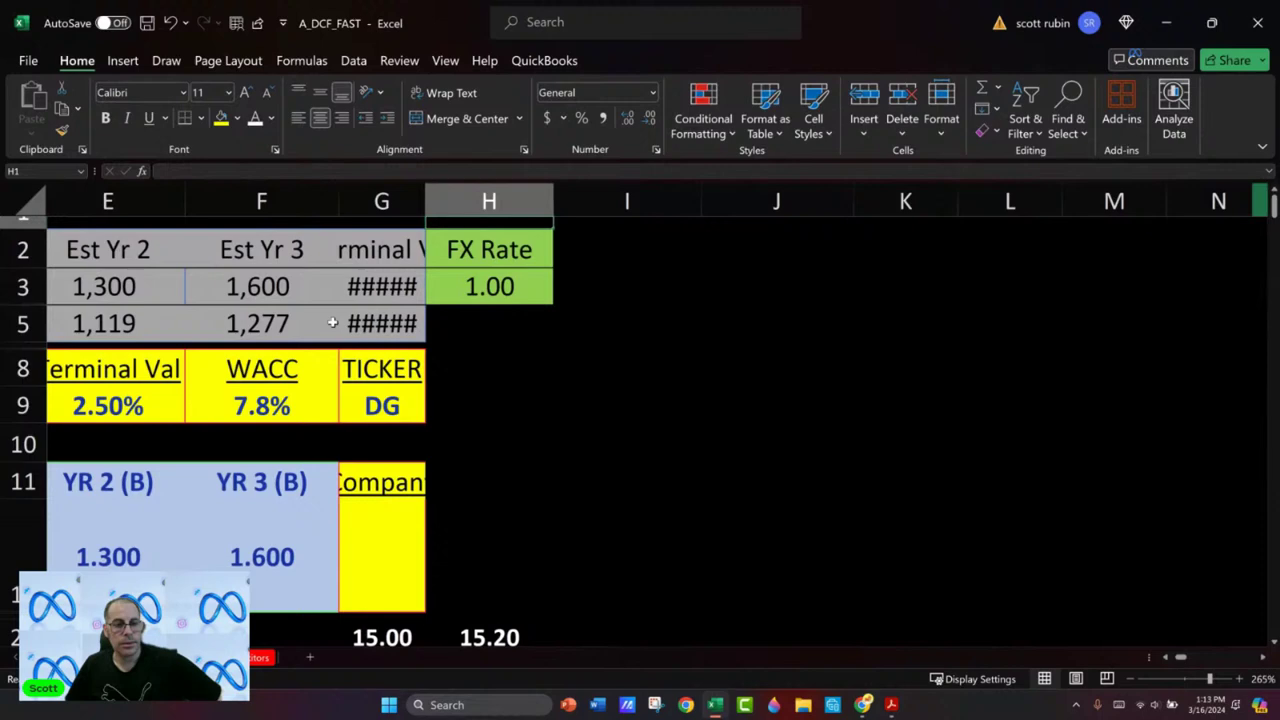
key(ctrl+Home)
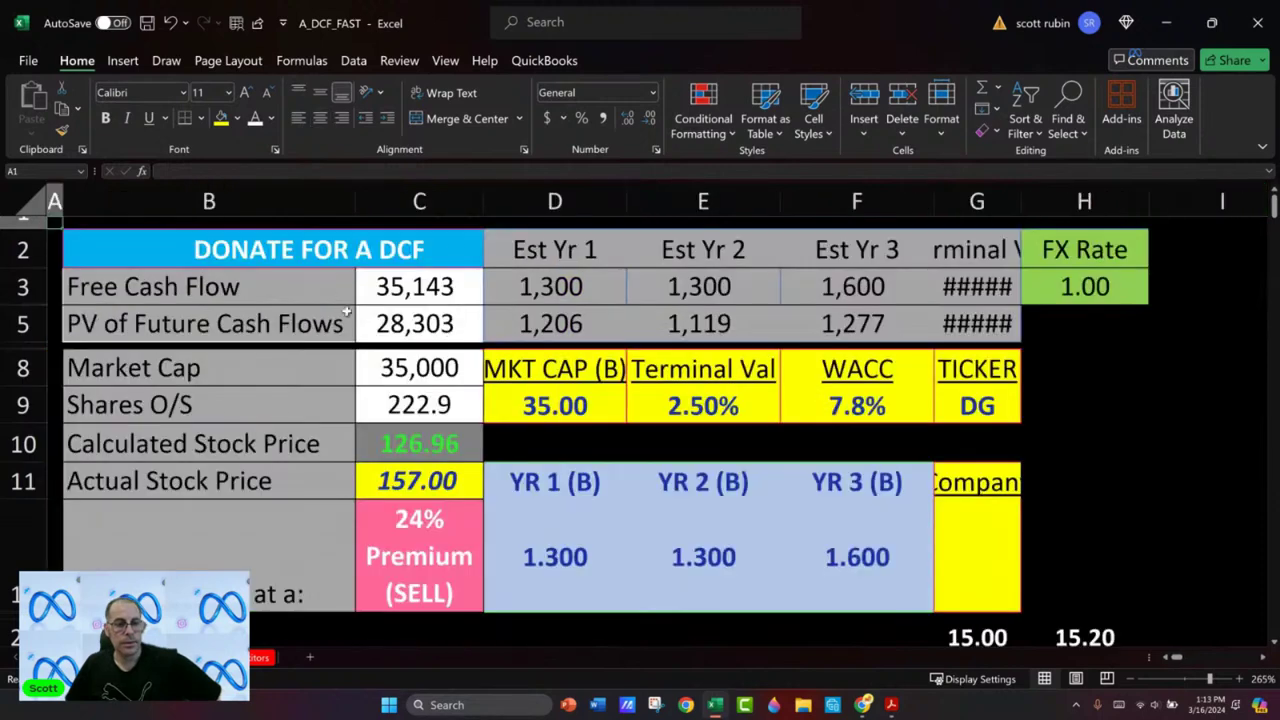
scroll(469, 320, down, 12)
scroll(557, 318, down, 4)
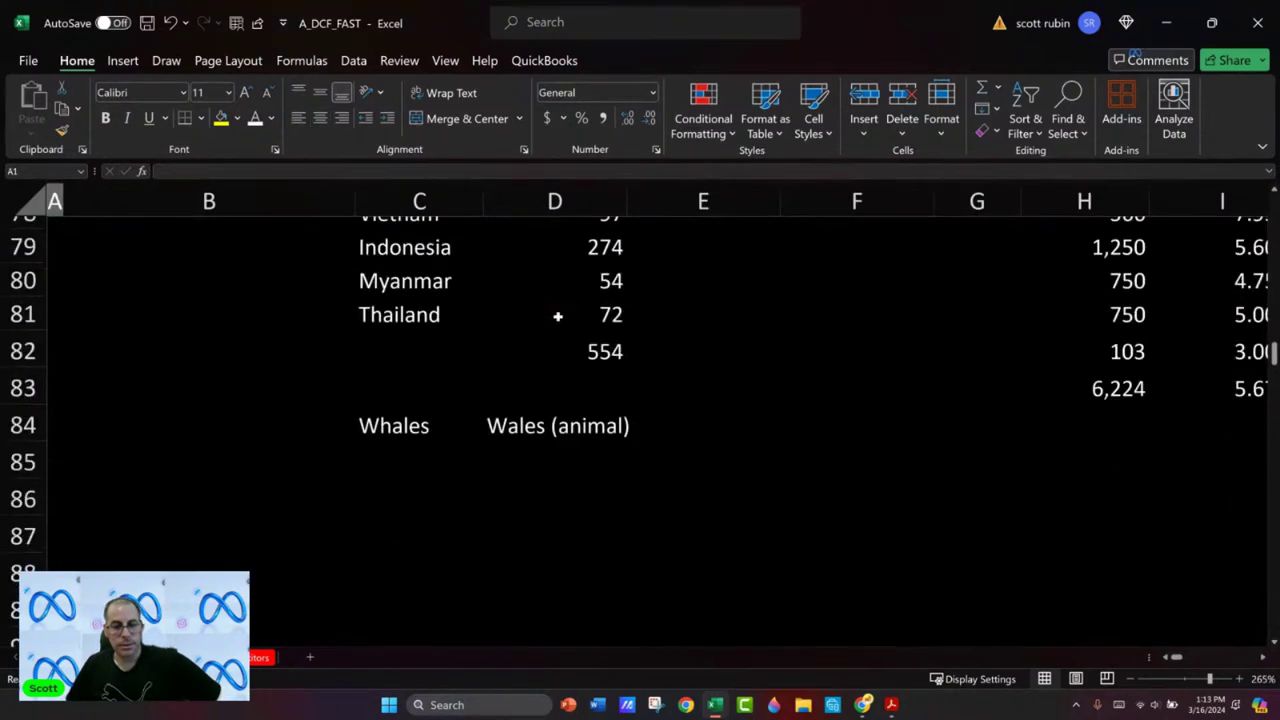
Save the population workbook with Ctrl+S.
scroll(537, 316, up, 1)
click(537, 316)
key(ctrl+s)
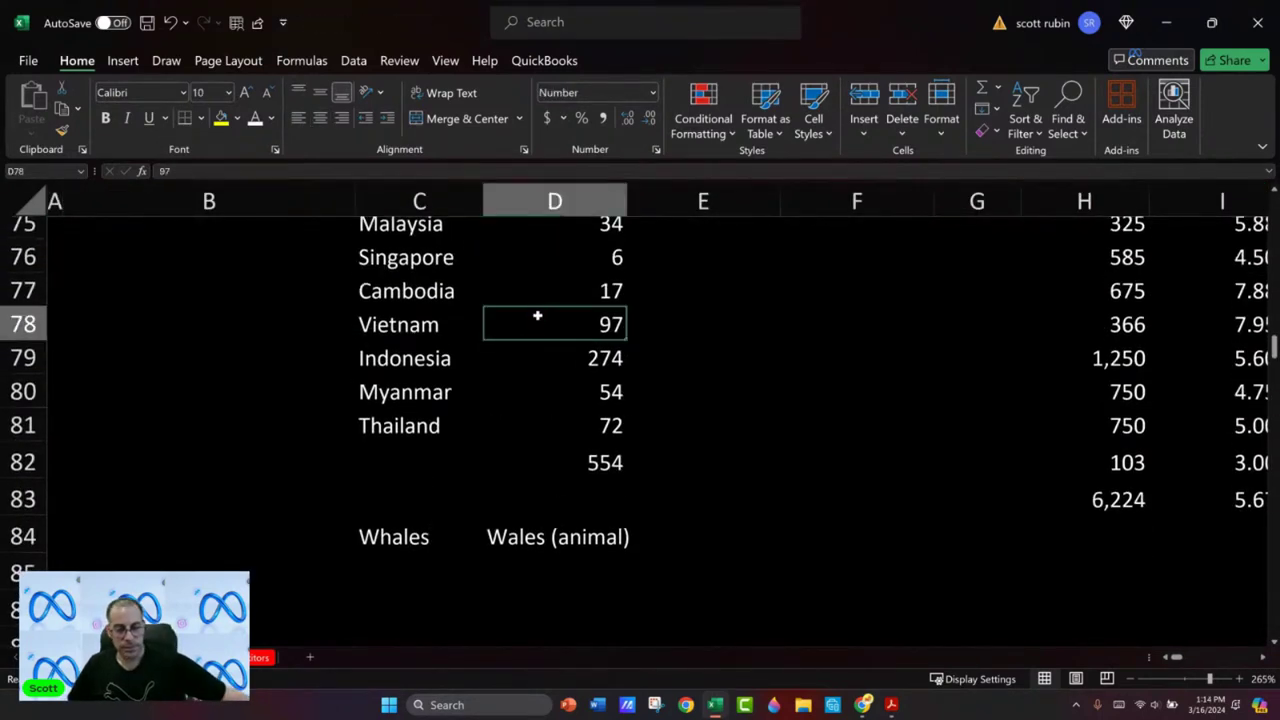
Enter 400 in E82 beside the 554 population total, then switch back to Chrome.
scroll(550, 301, up, 1)
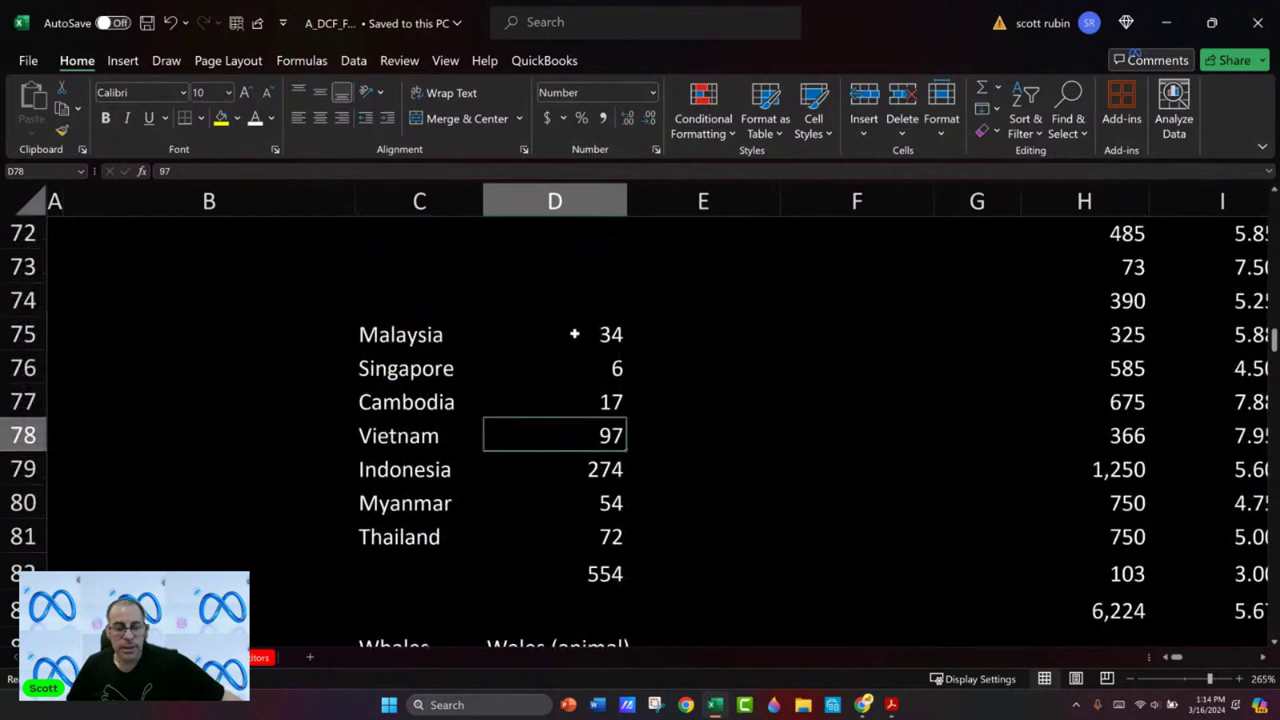
scroll(591, 352, down, 1)
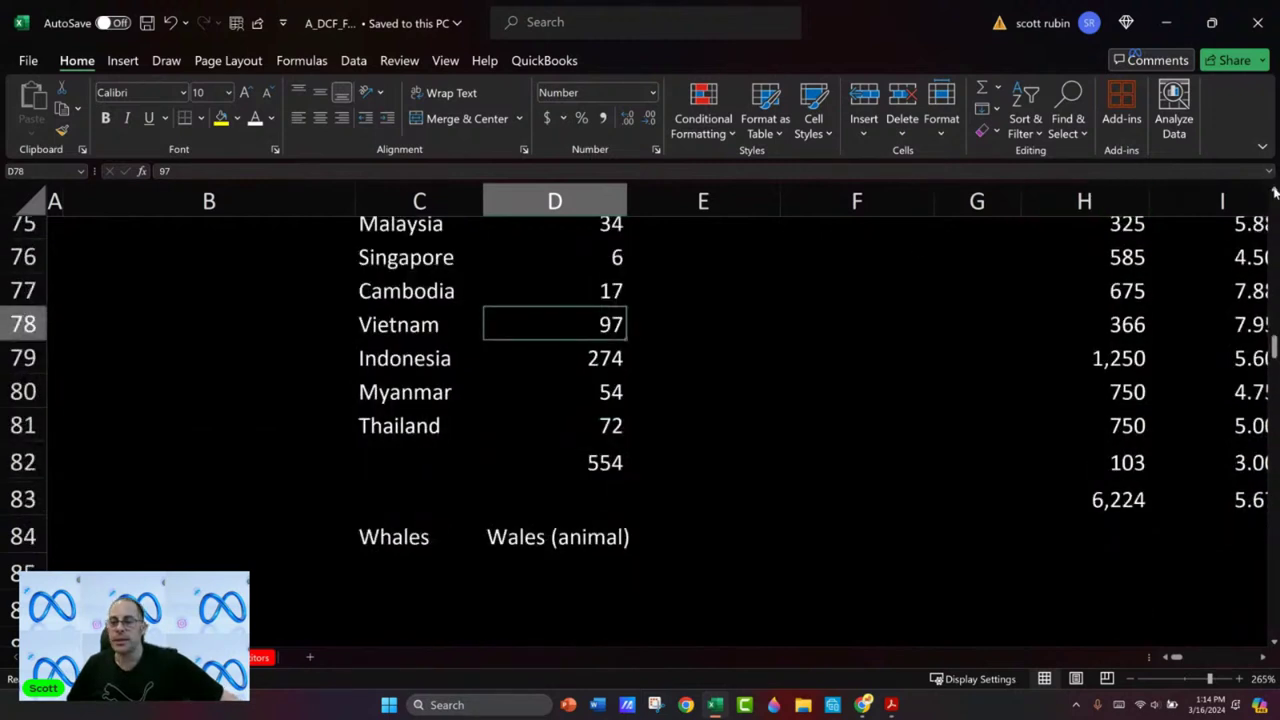
scroll(1274, 192, up, 1)
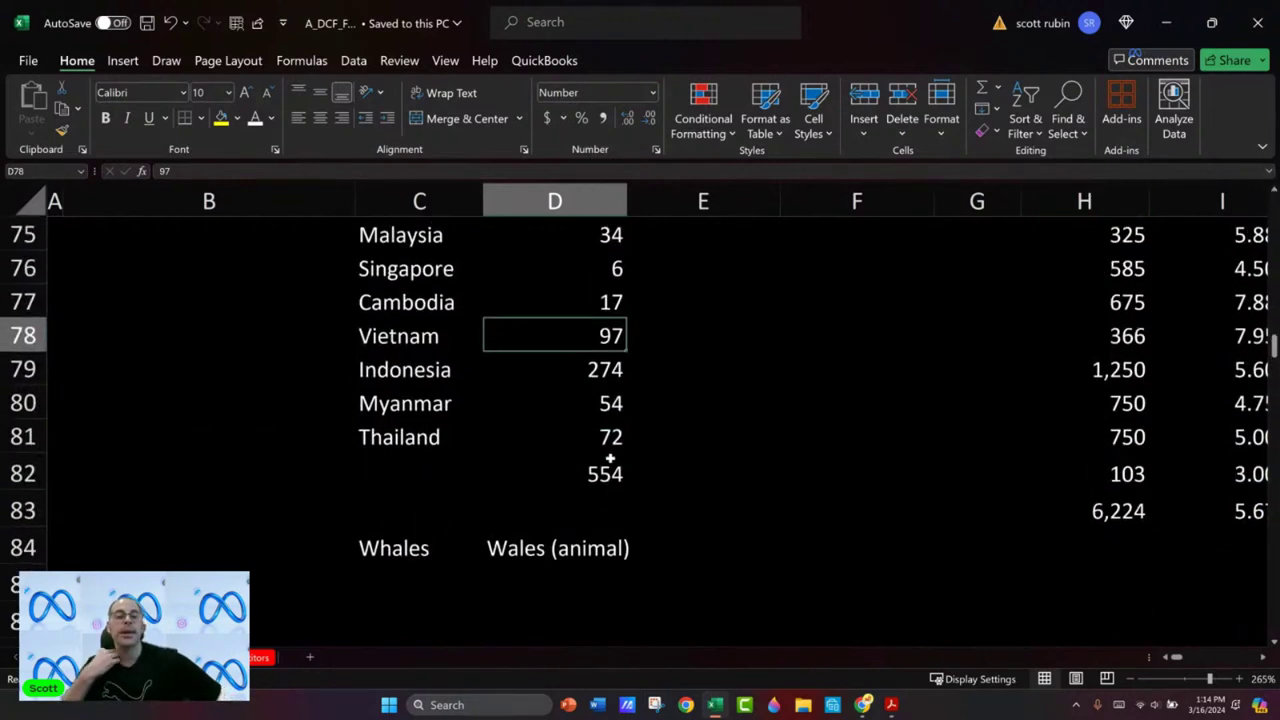
click(660, 474)
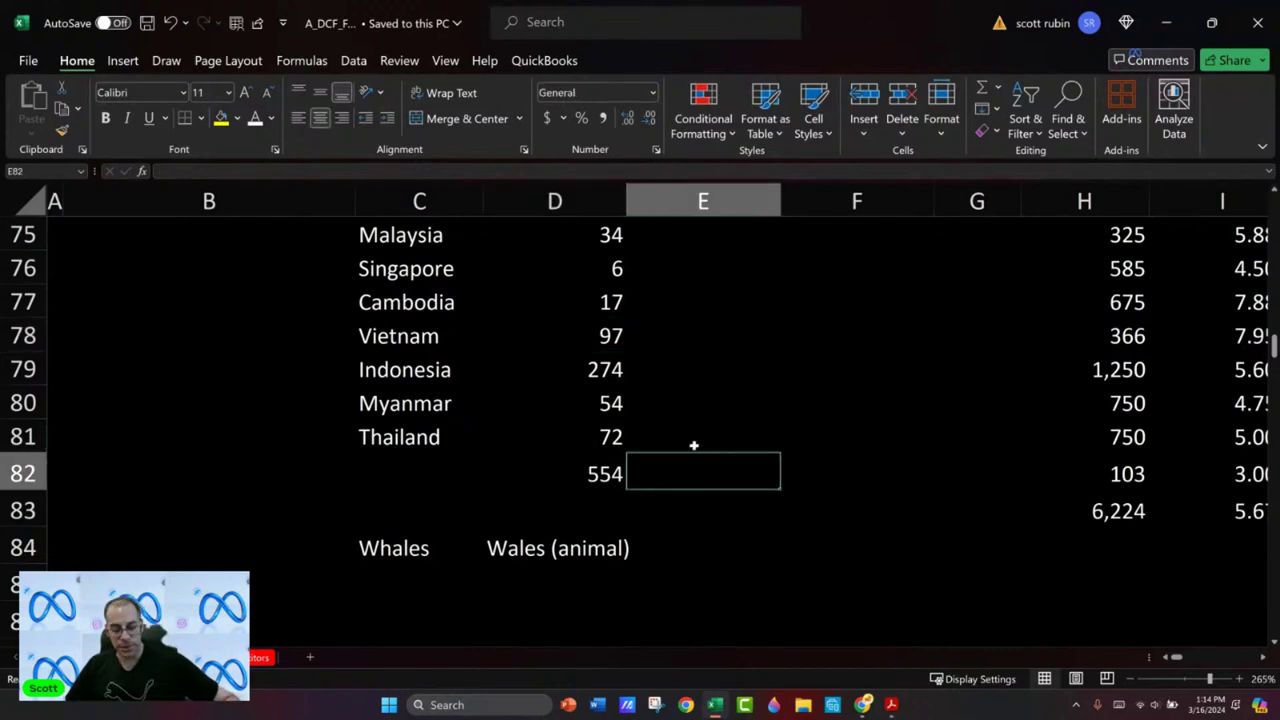
text(400)
key(Return)
key(alt+Tab)
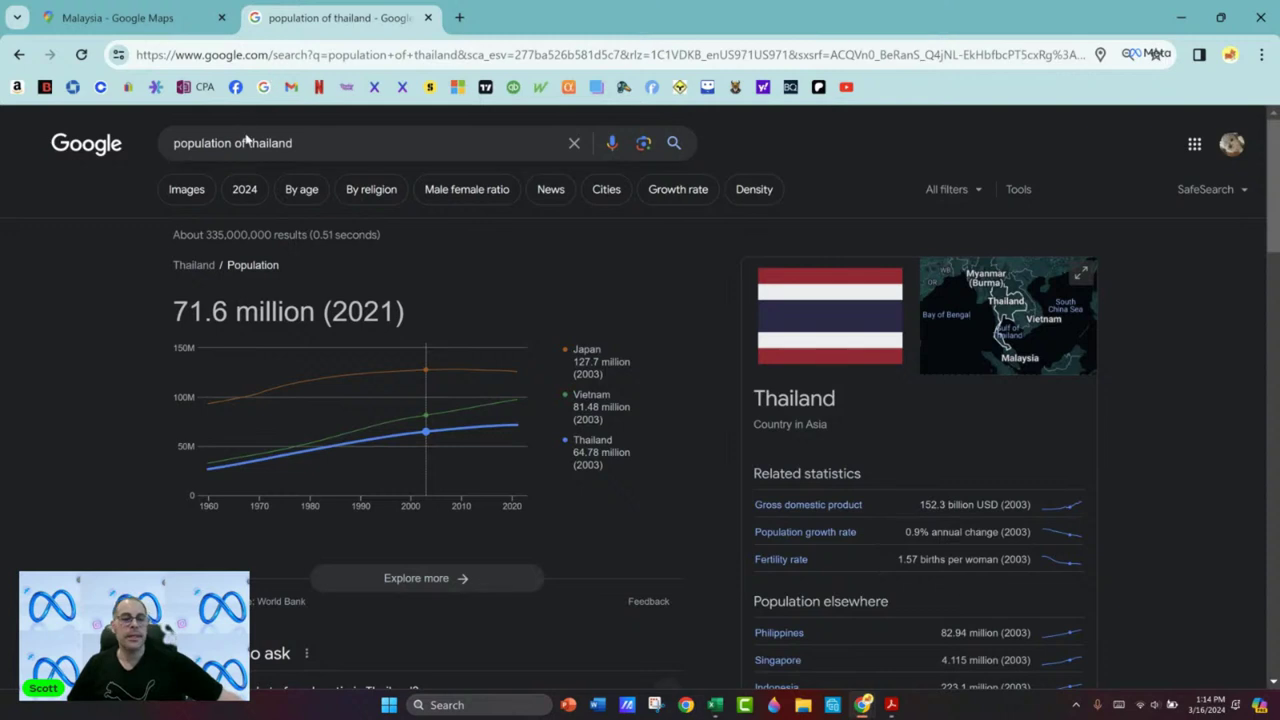
Search Google for the United States population.
drag(248, 141, 369, 162)
text(unirted)
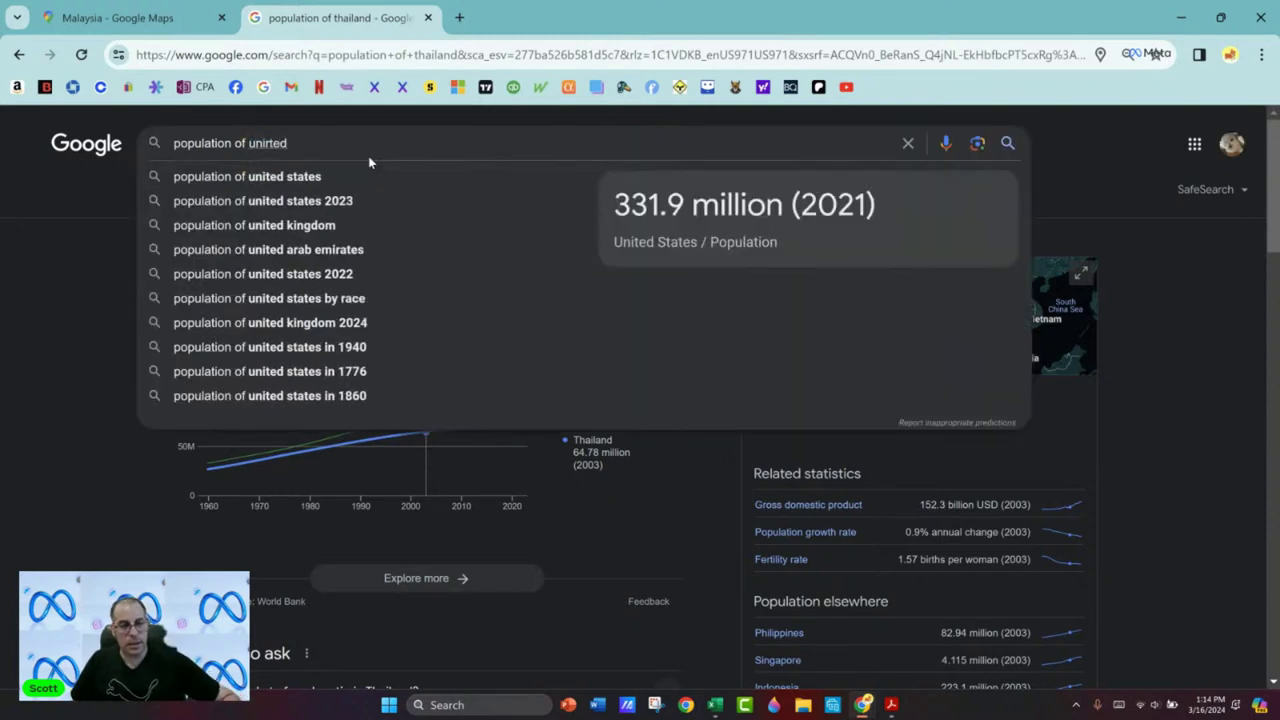
key(Down)
key(Return)
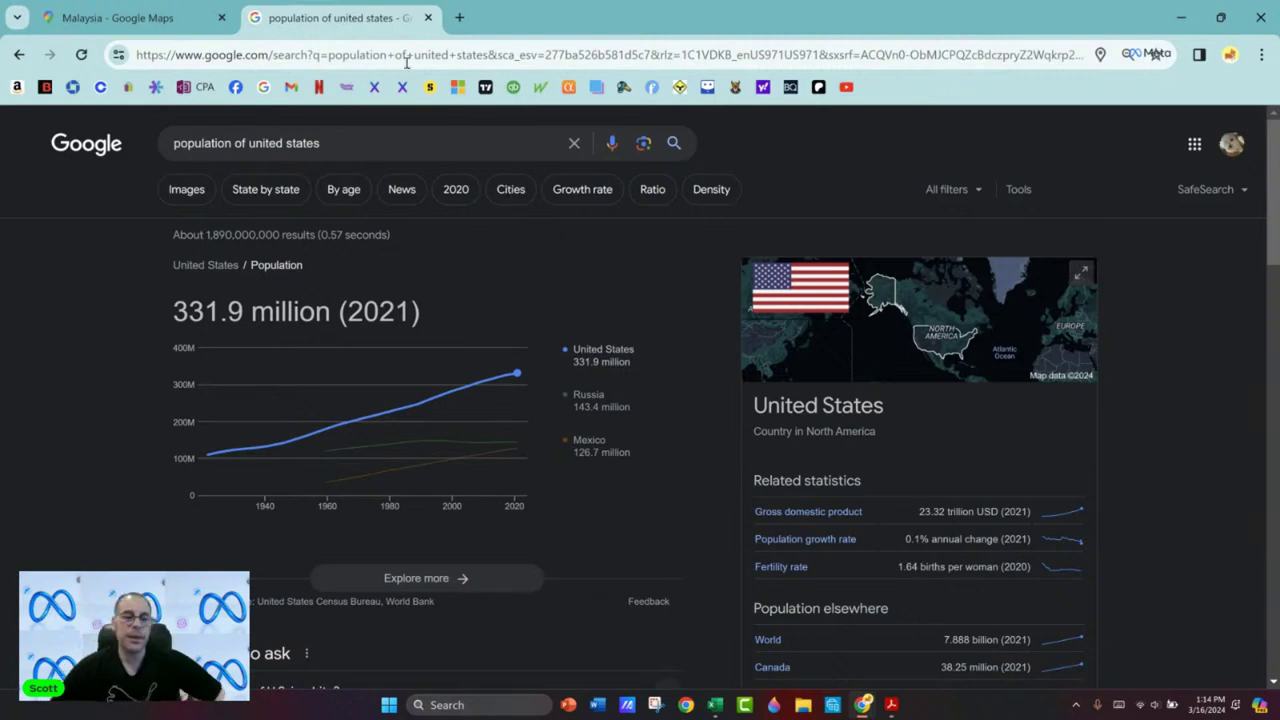
Search Google for the Wales population, then return to Excel.
drag(387, 141, 139, 148)
text(wales)
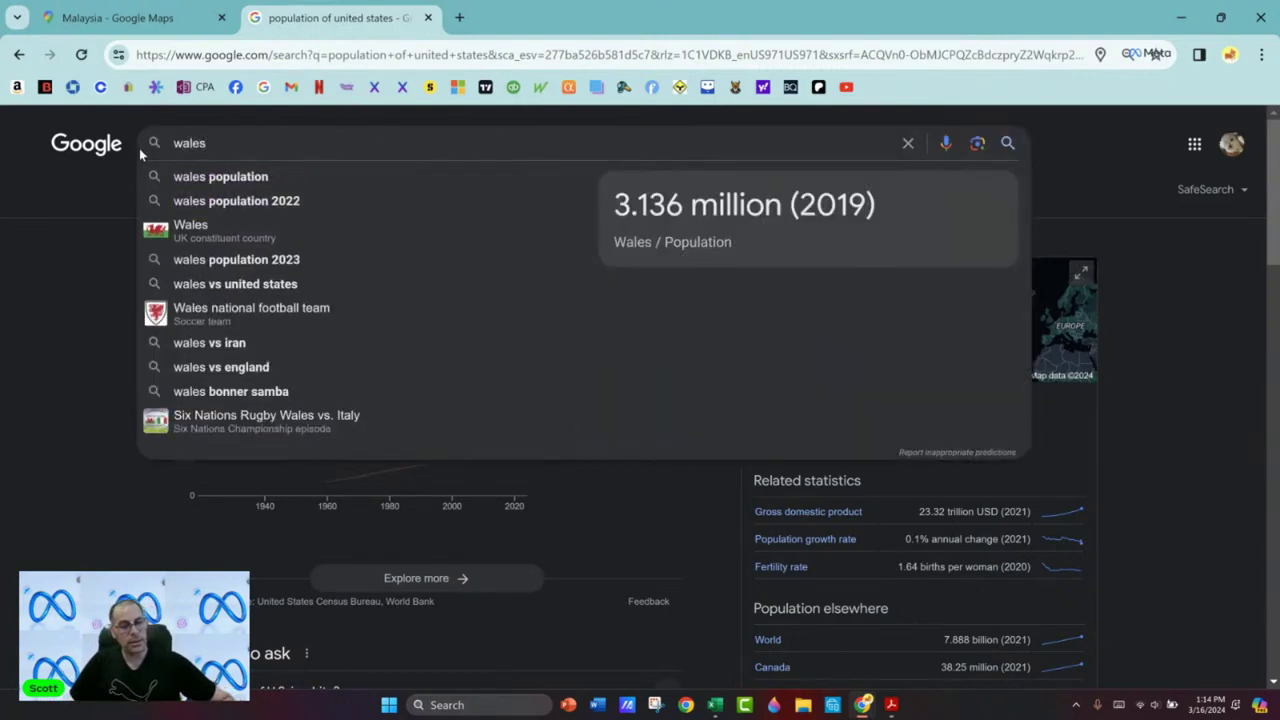
key(Down)
key(Return)
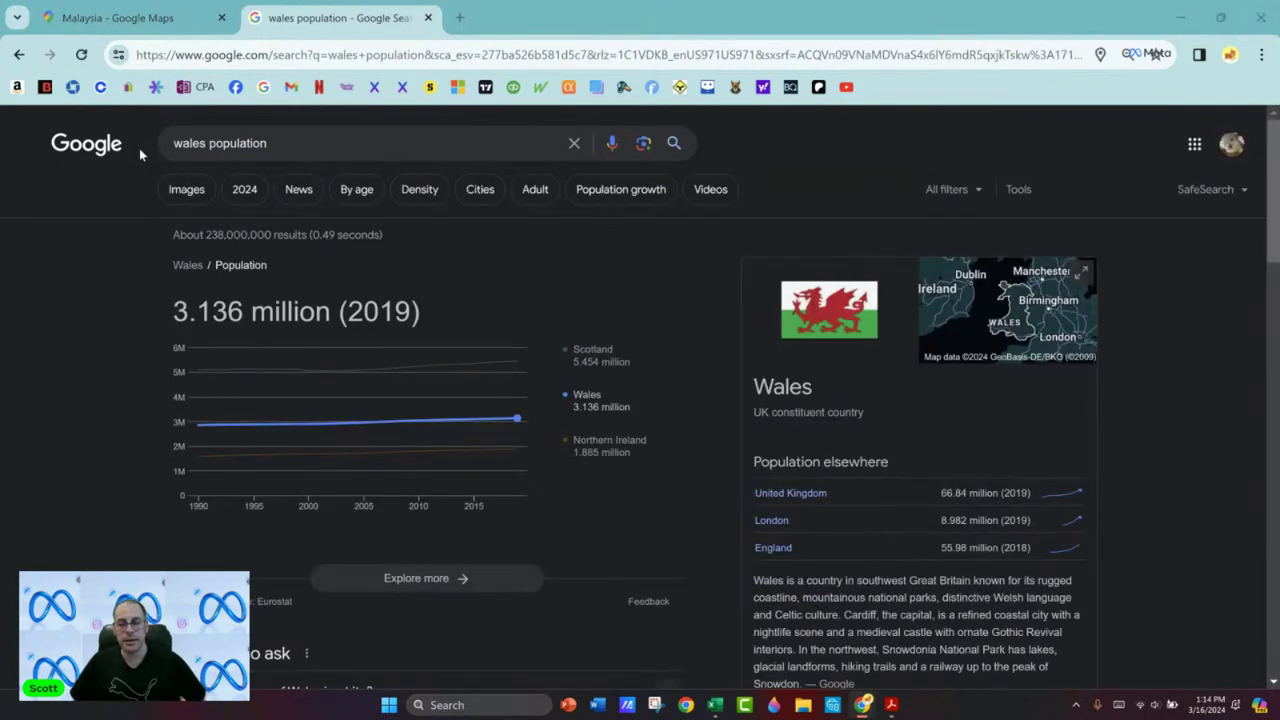
key(alt+Tab)
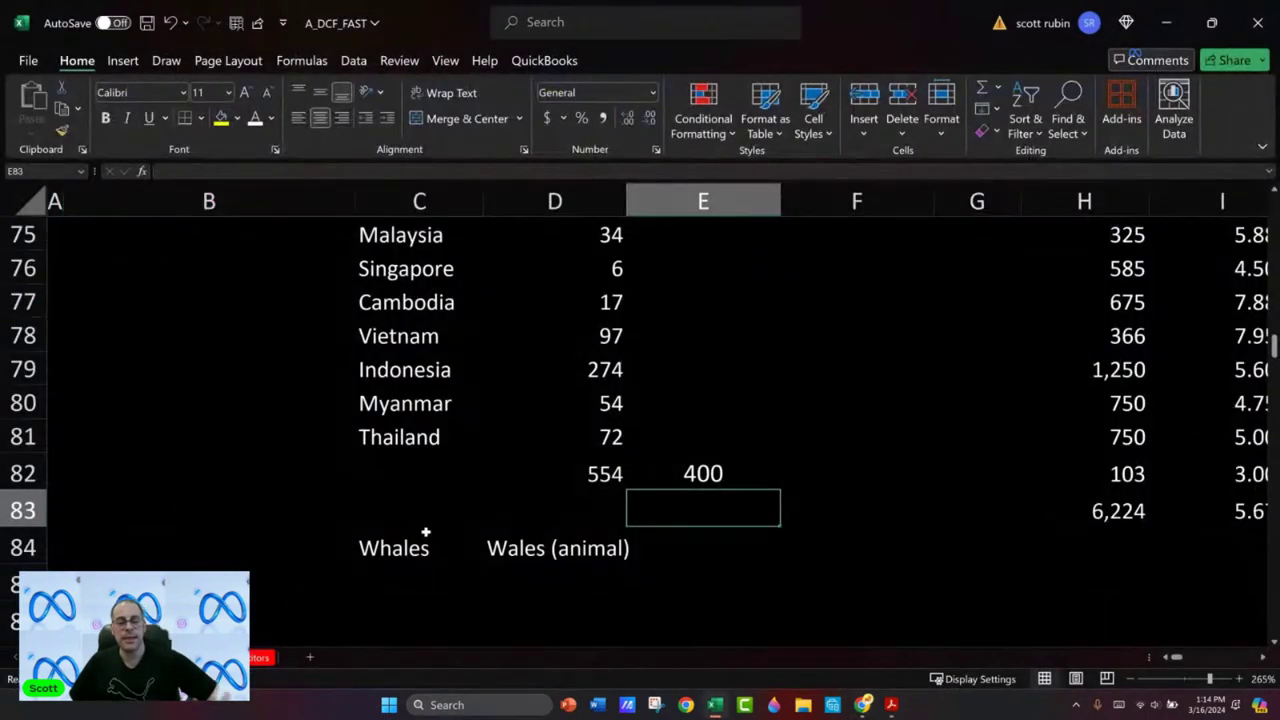
Delete the Wales (animal) note in D84 and overwrite the Whales note in C84 with 'Wales'.
click(397, 548)
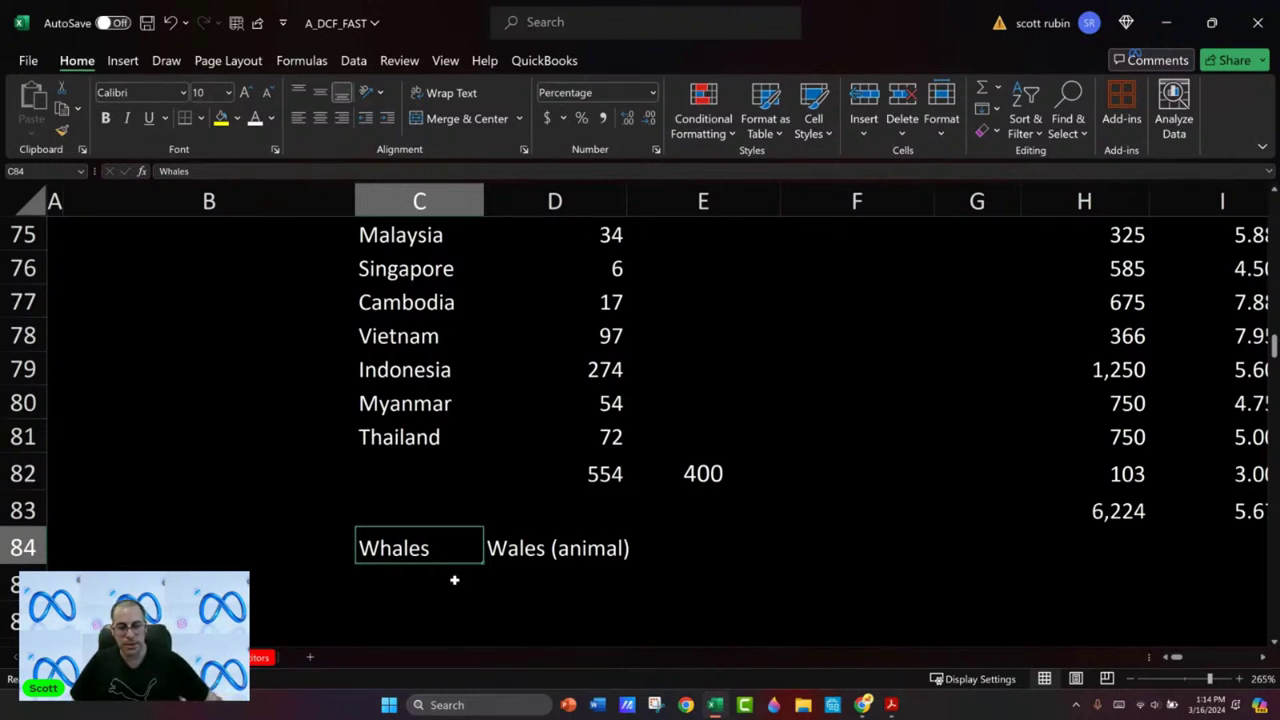
key(Right)
key(Delete)
key(Left)
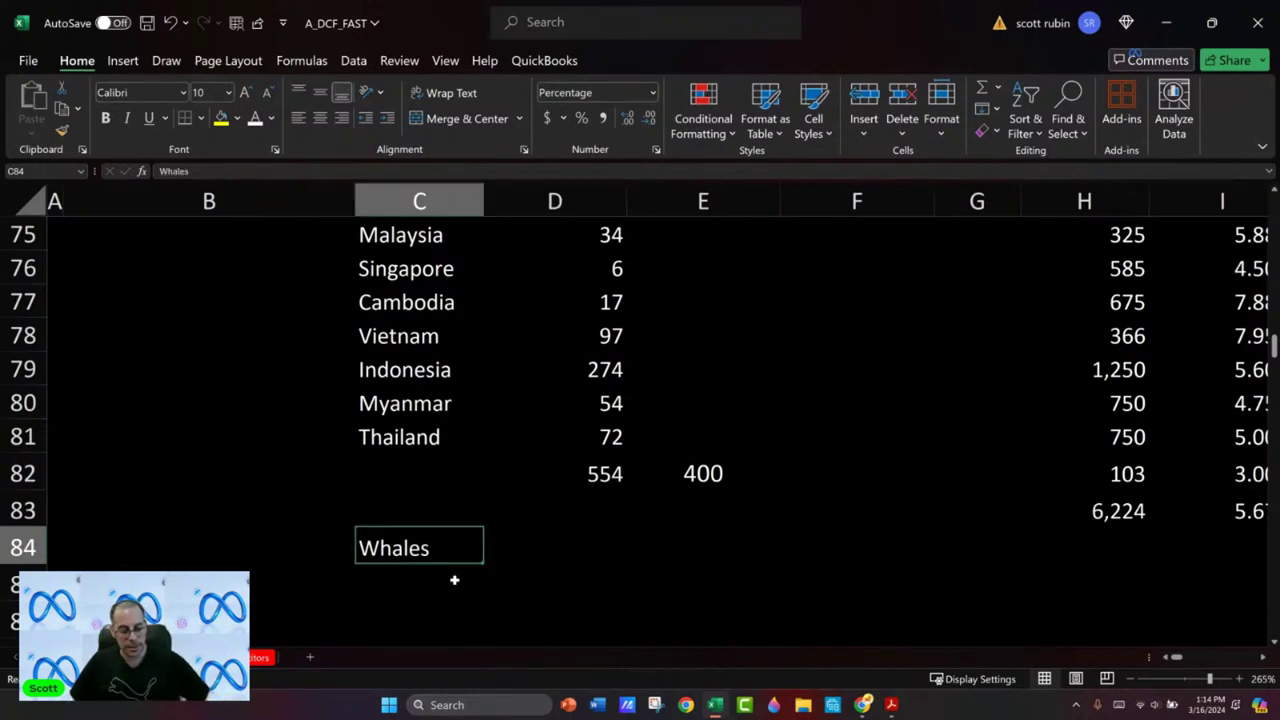
text(Wales)
key(Return)
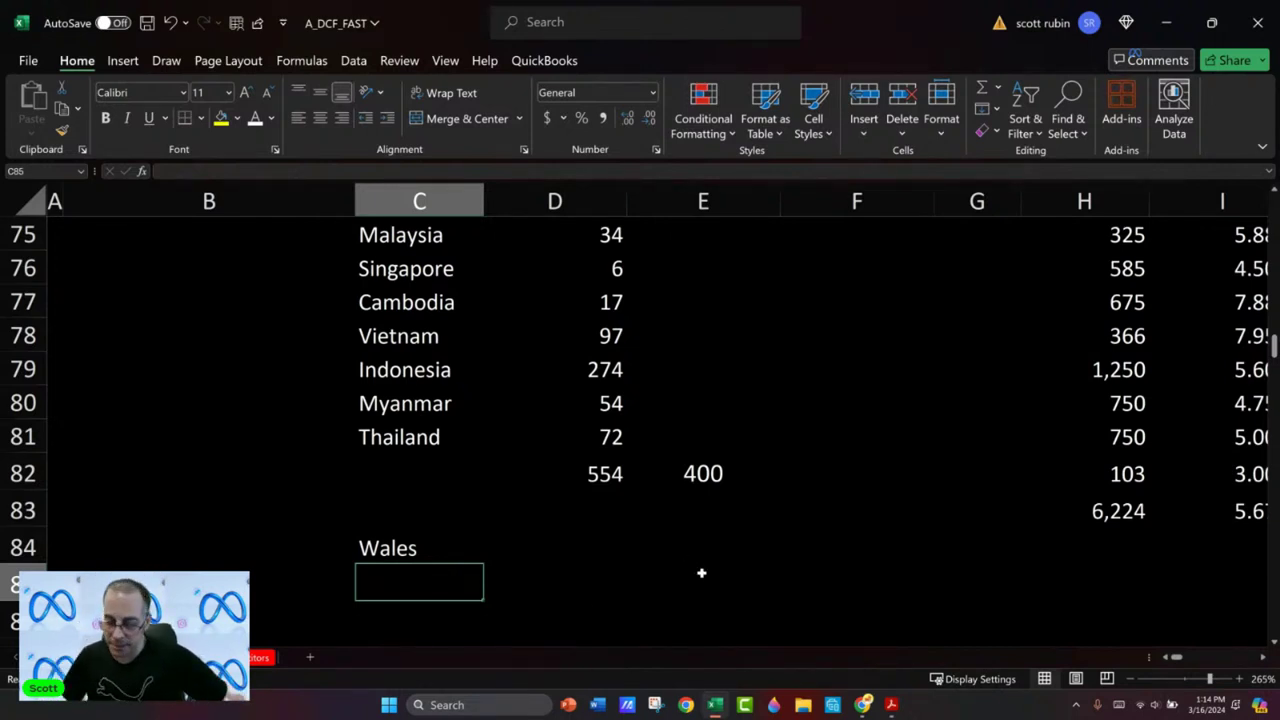
Clear C84, select the D82 total, and minimize Excel.
key(Up)
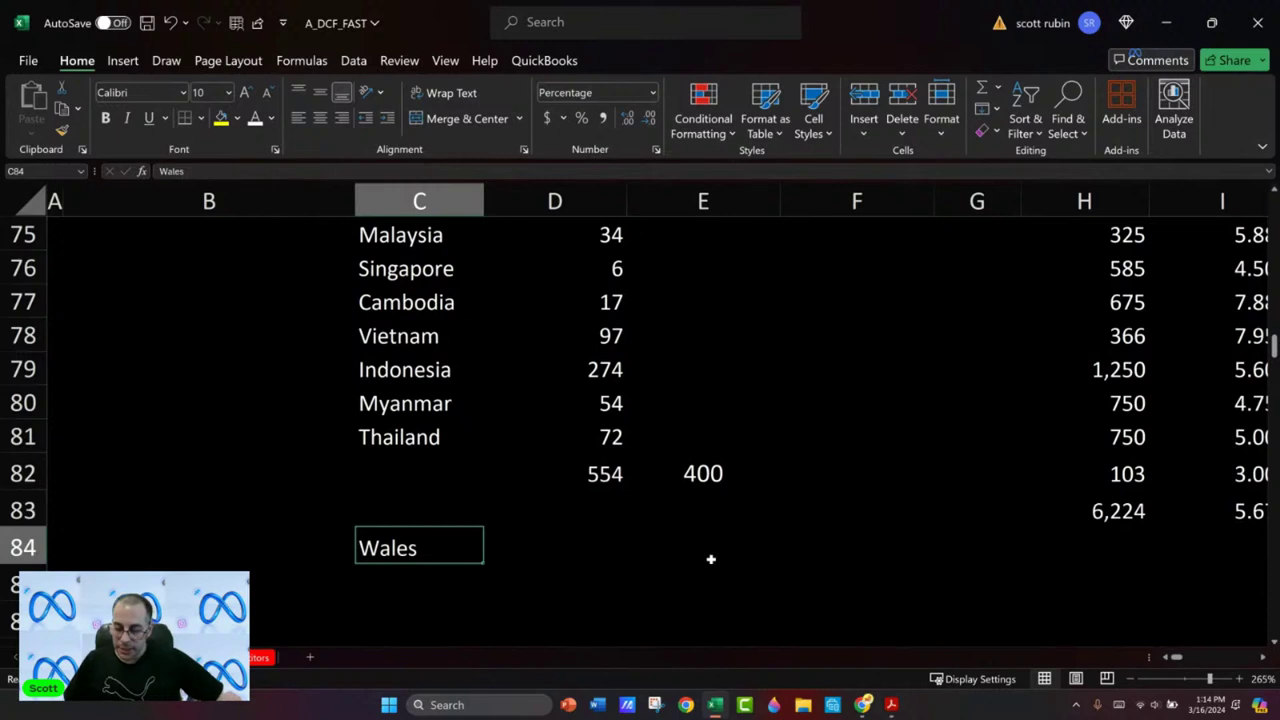
key(Delete)
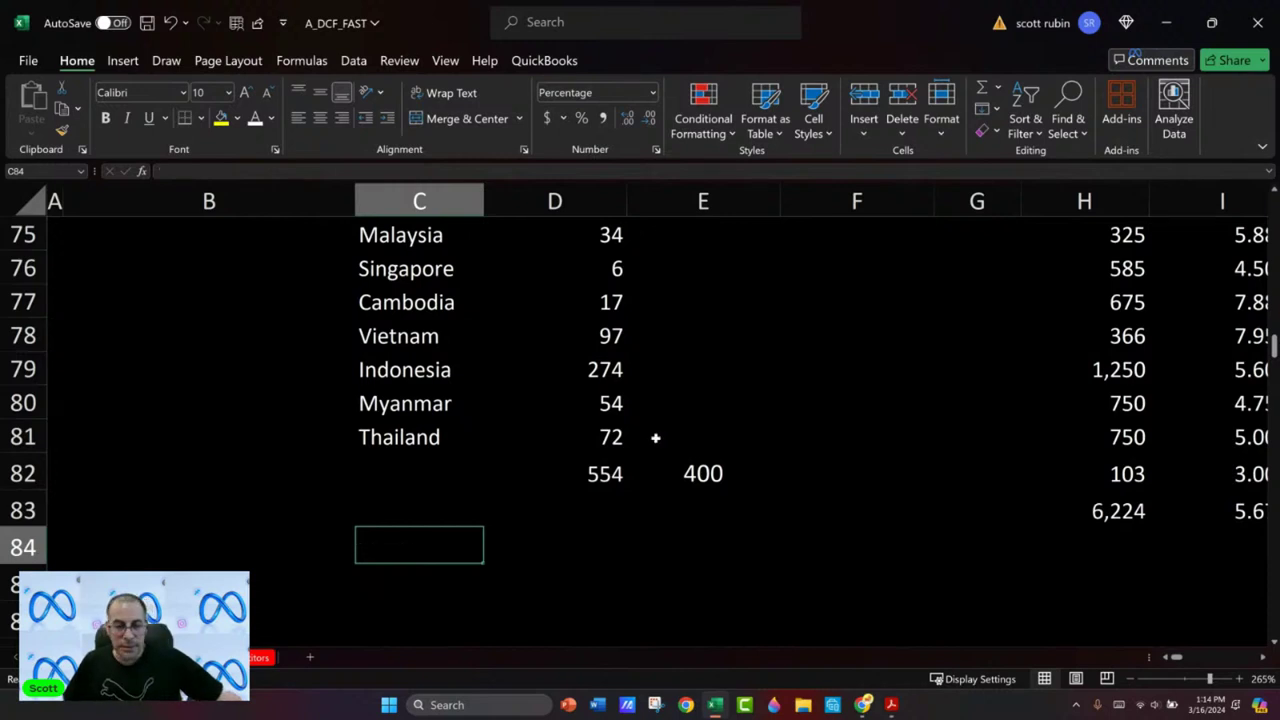
scroll(617, 374, up, 1)
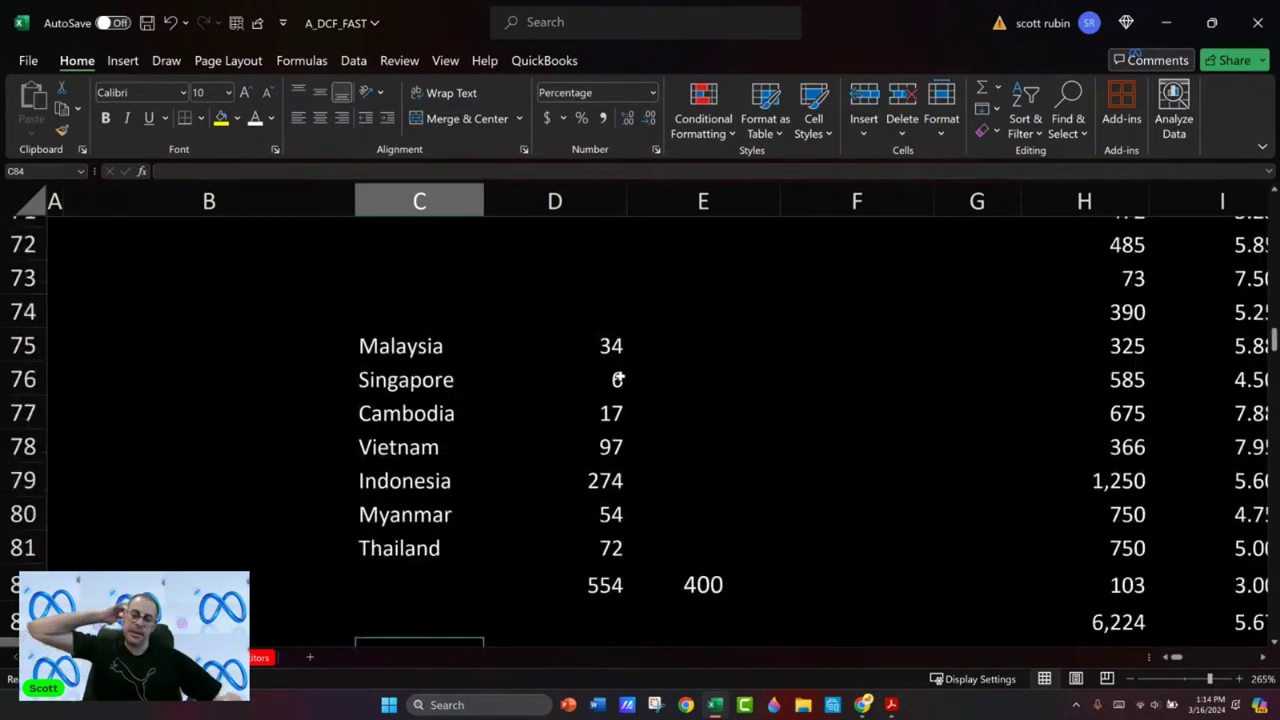
scroll(617, 379, down, 1)
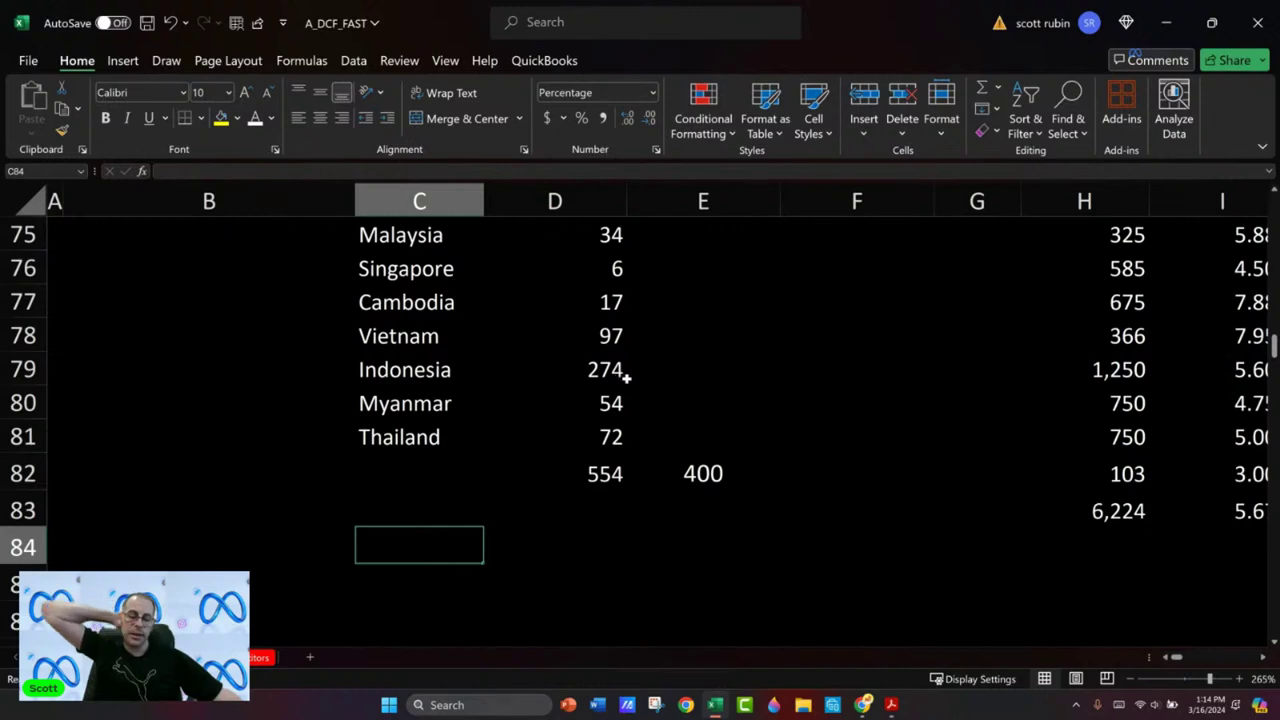
click(606, 464)
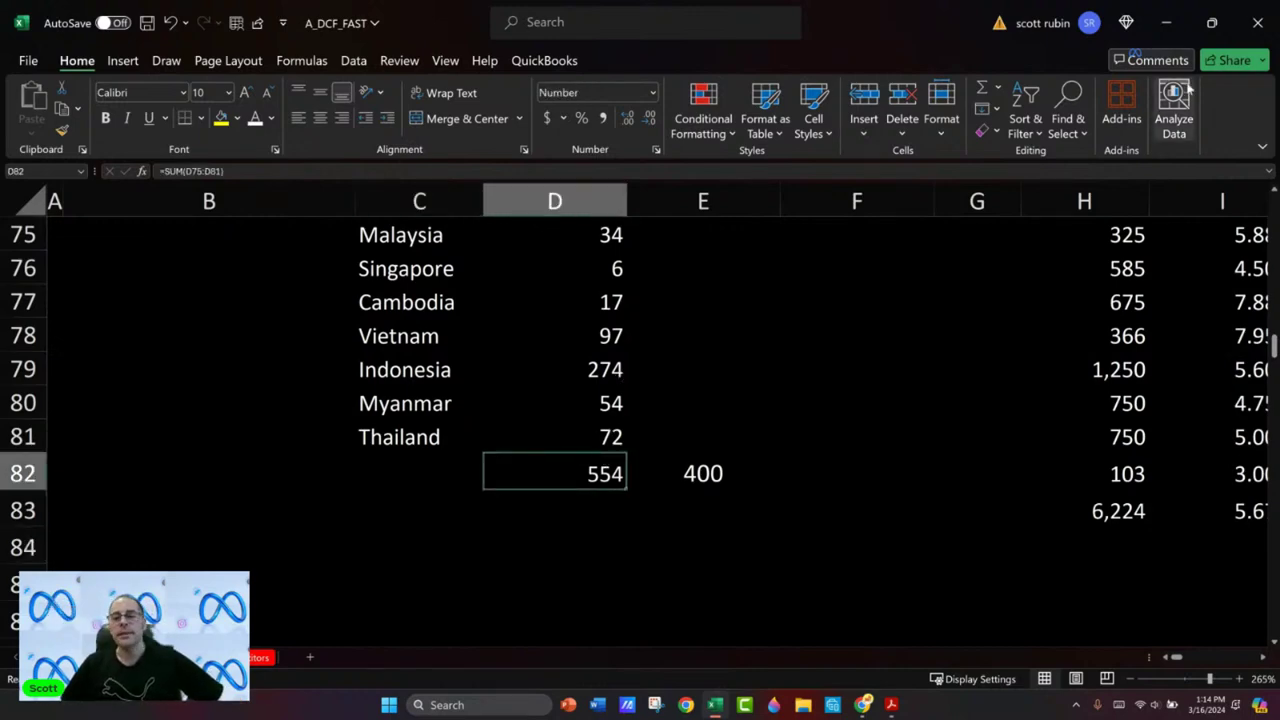
click(1166, 22)
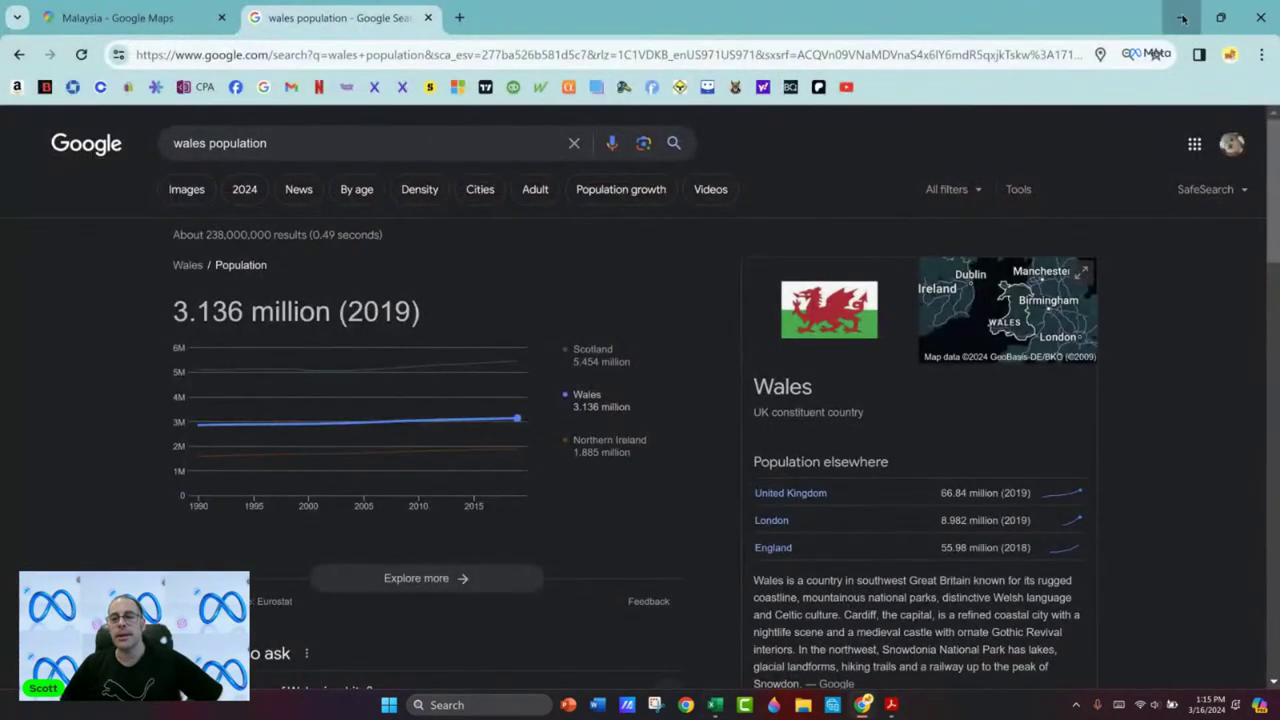
Minimize Chrome and page the Grab Q4 2023 earnings slides to the Financial Services results on page 21.
click(1181, 17)
scroll(686, 285, down, 5)
scroll(686, 285, up, 15)
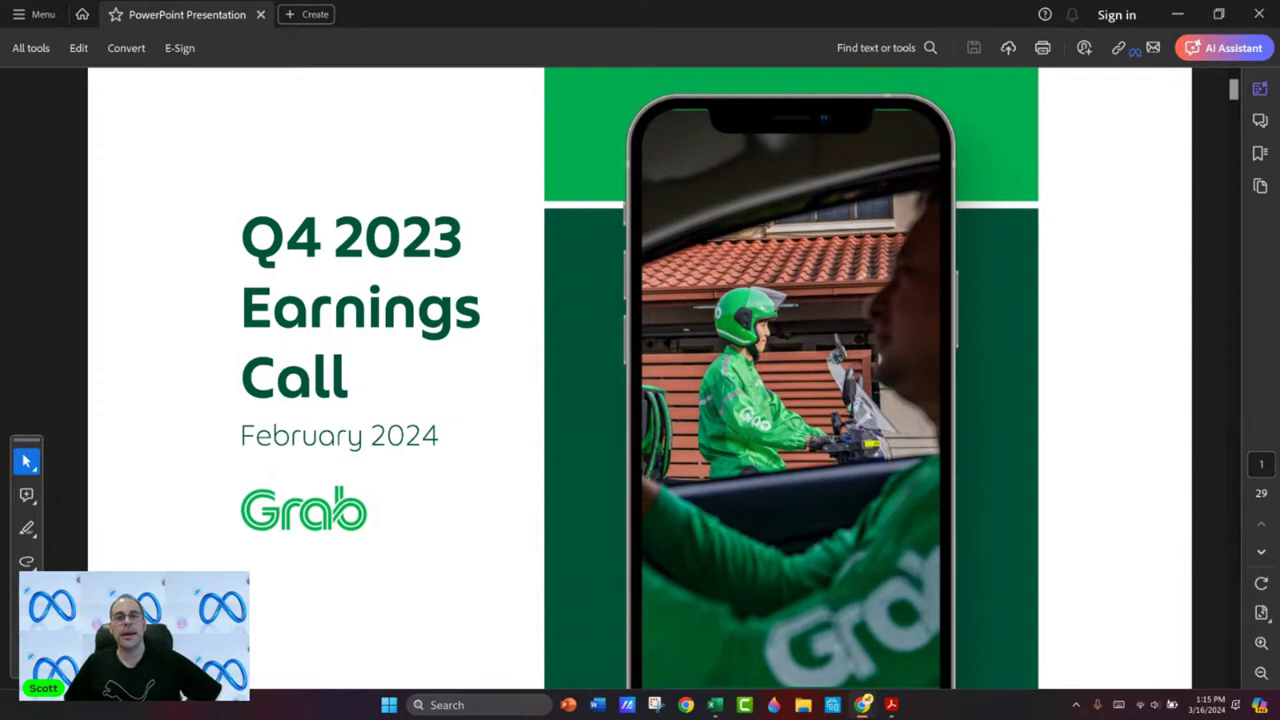
scroll(755, 318, down, 1)
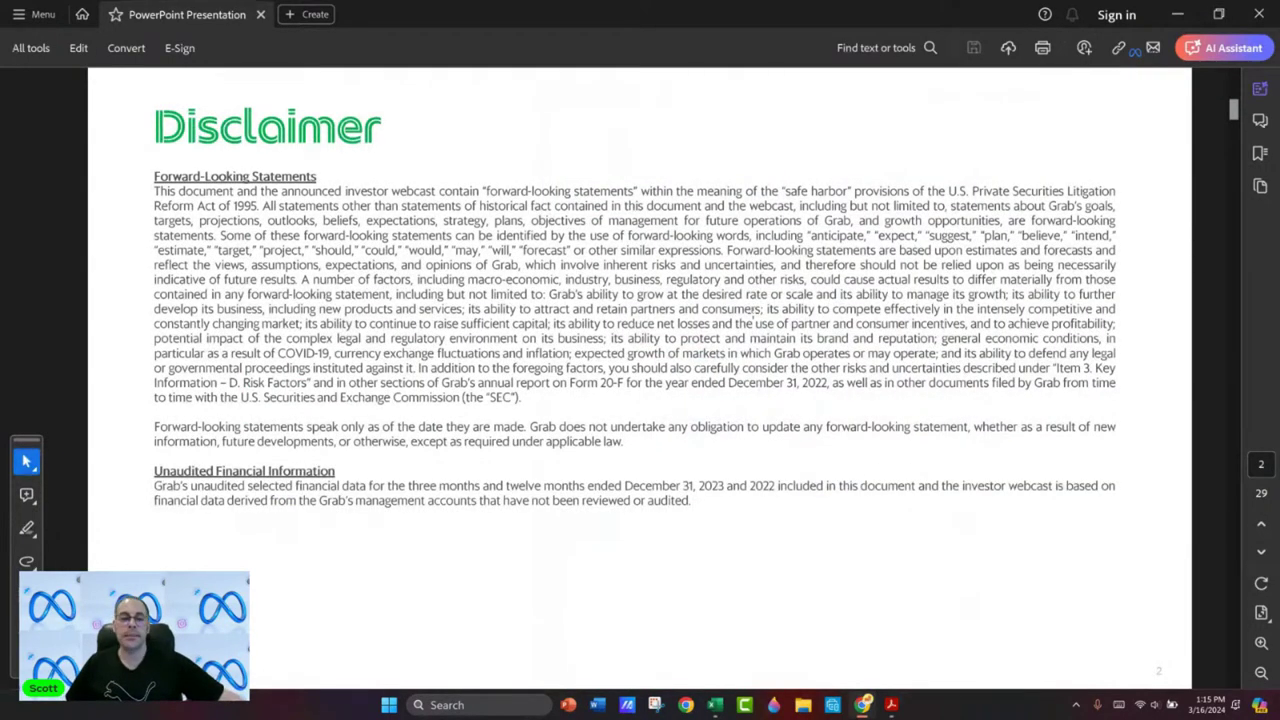
scroll(752, 310, down, 1)
scroll(752, 310, down, 3)
scroll(752, 310, down, 2)
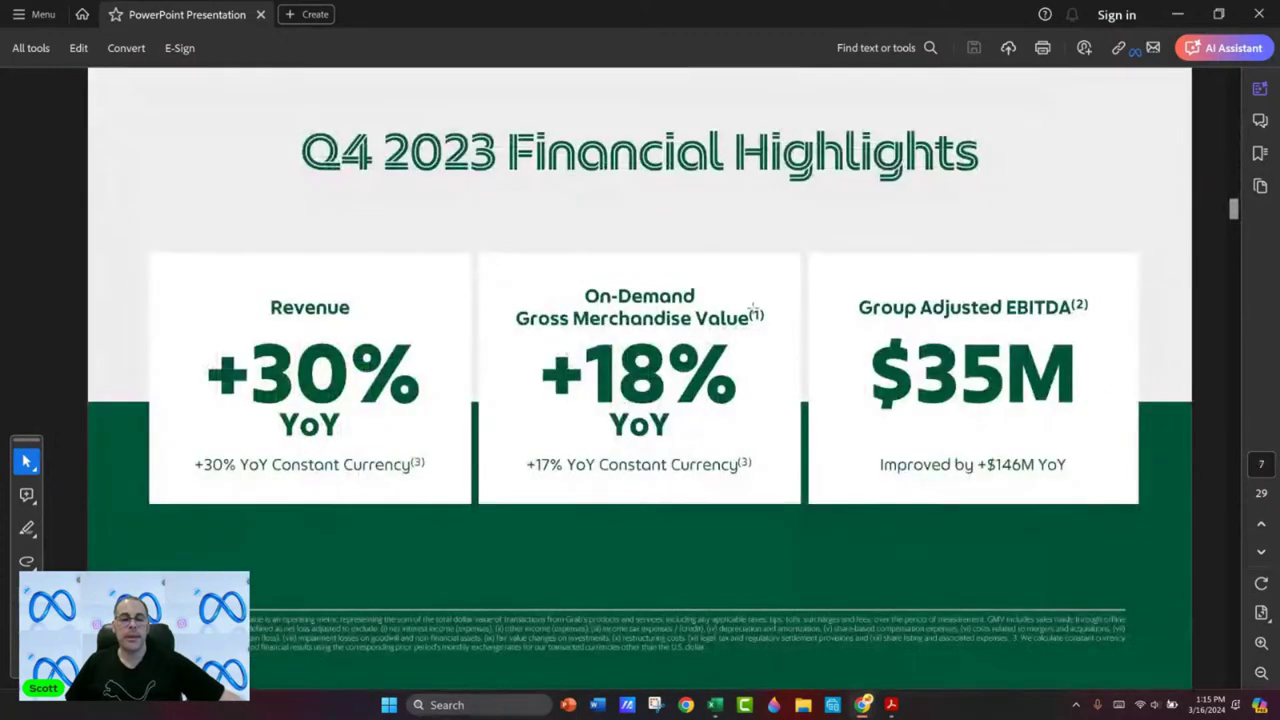
scroll(645, 275, down, 3)
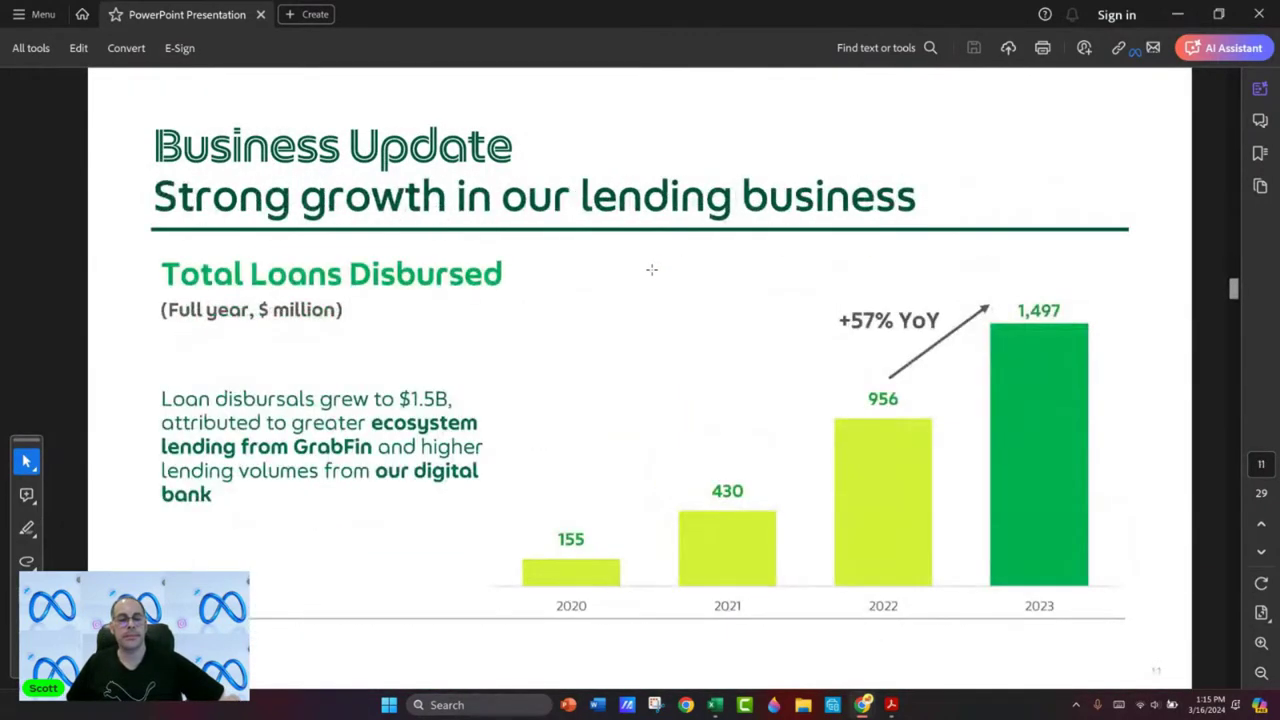
scroll(651, 269, down, 4)
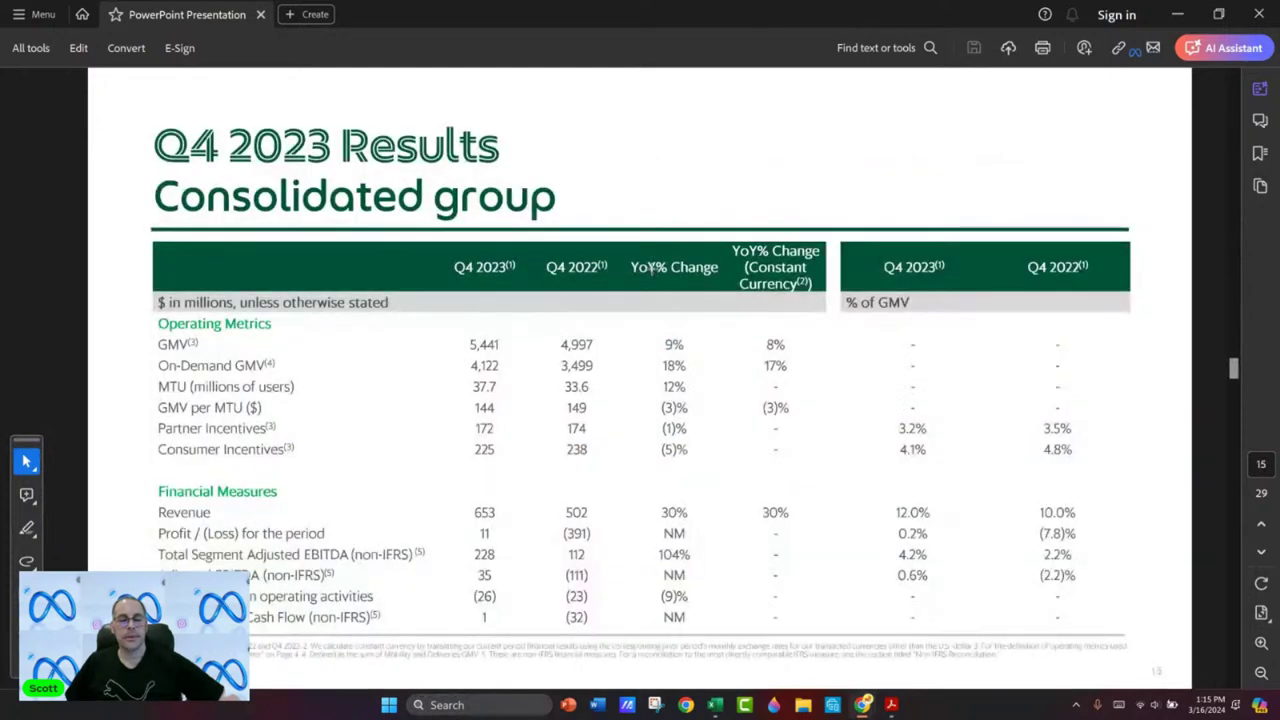
scroll(651, 268, down, 4)
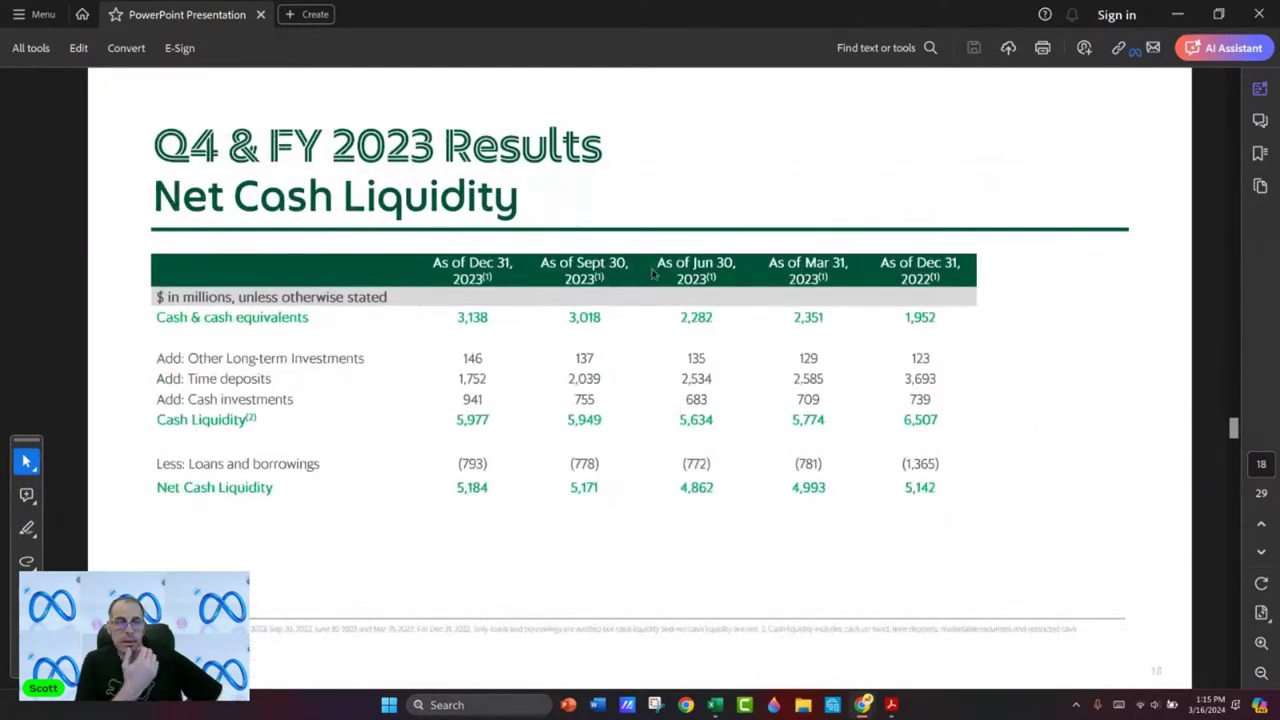
scroll(651, 268, down, 2)
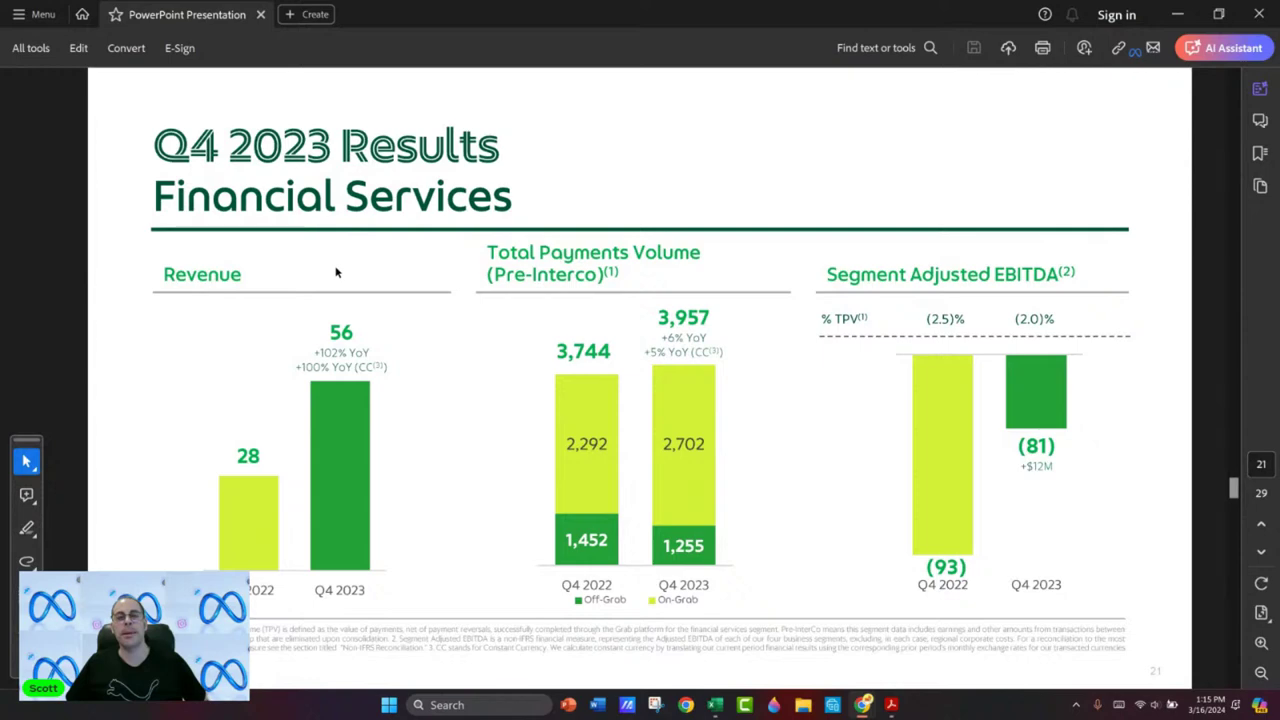
Select C84 in Excel, then return to the Wales population search.
key(alt+Tab)
key(alt+Tab)
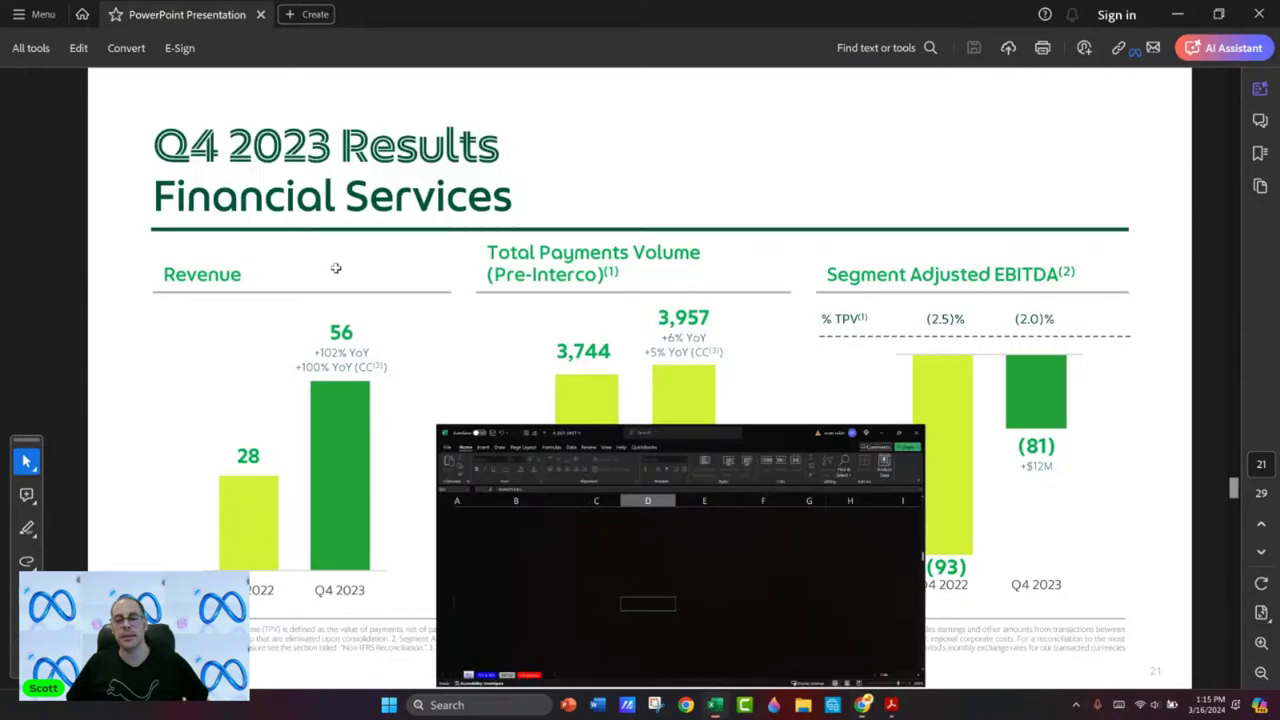
scroll(440, 522, down, 1)
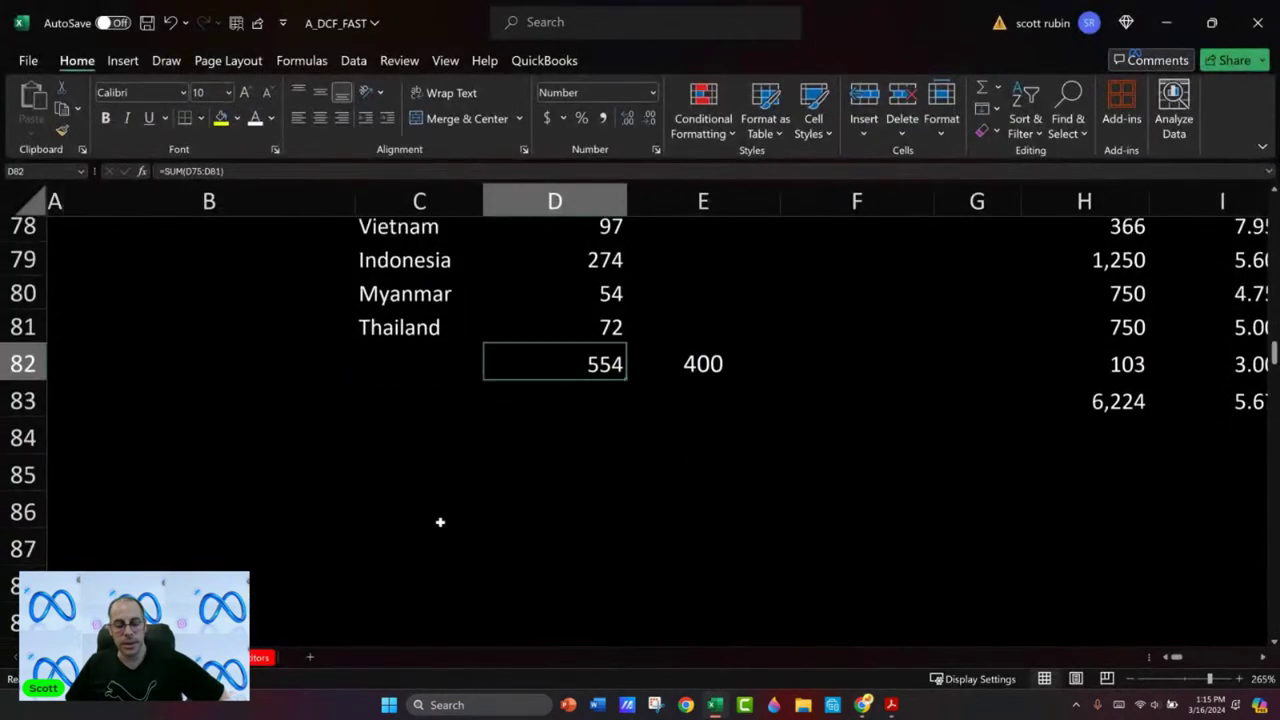
click(455, 422)
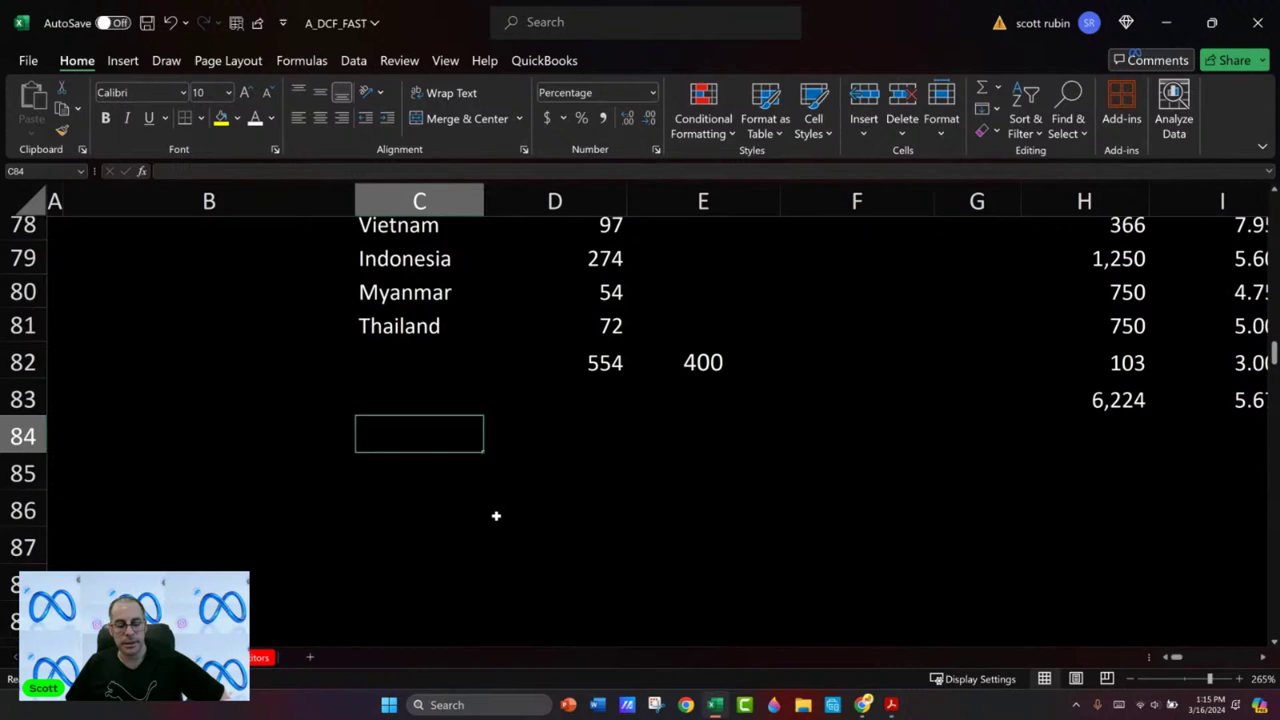
key(alt+Tab)
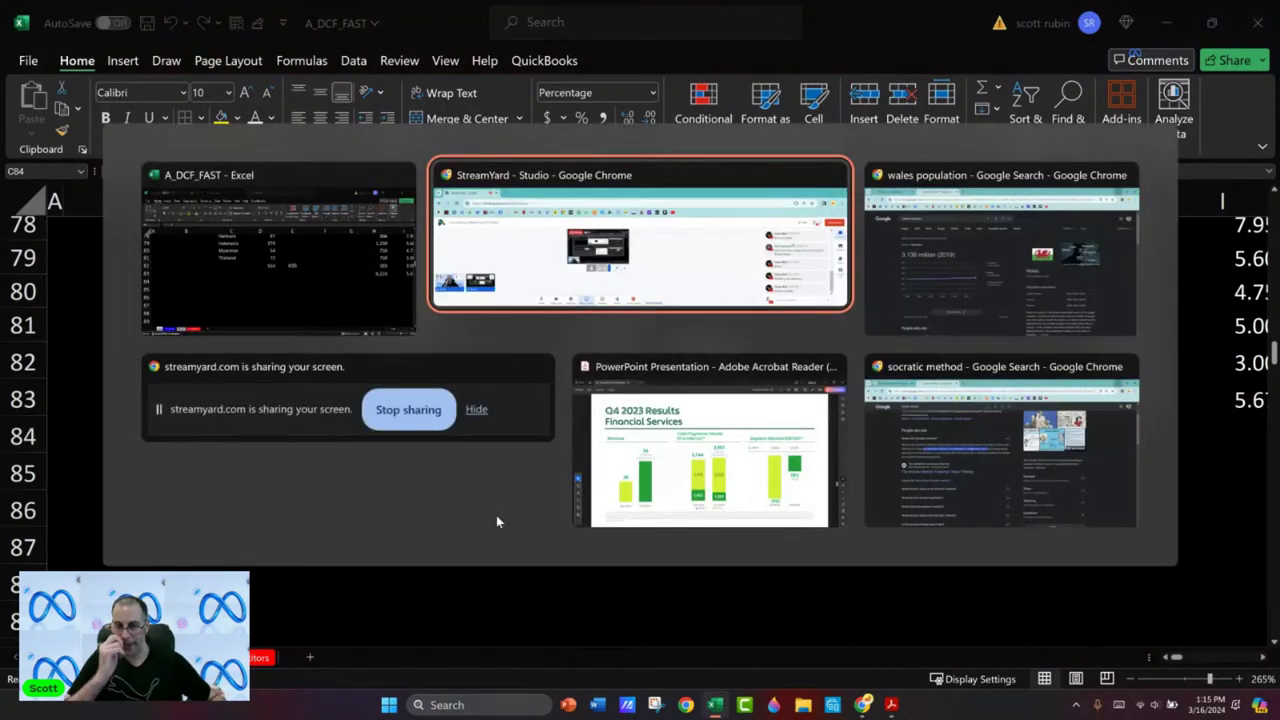
key(alt+Tab)
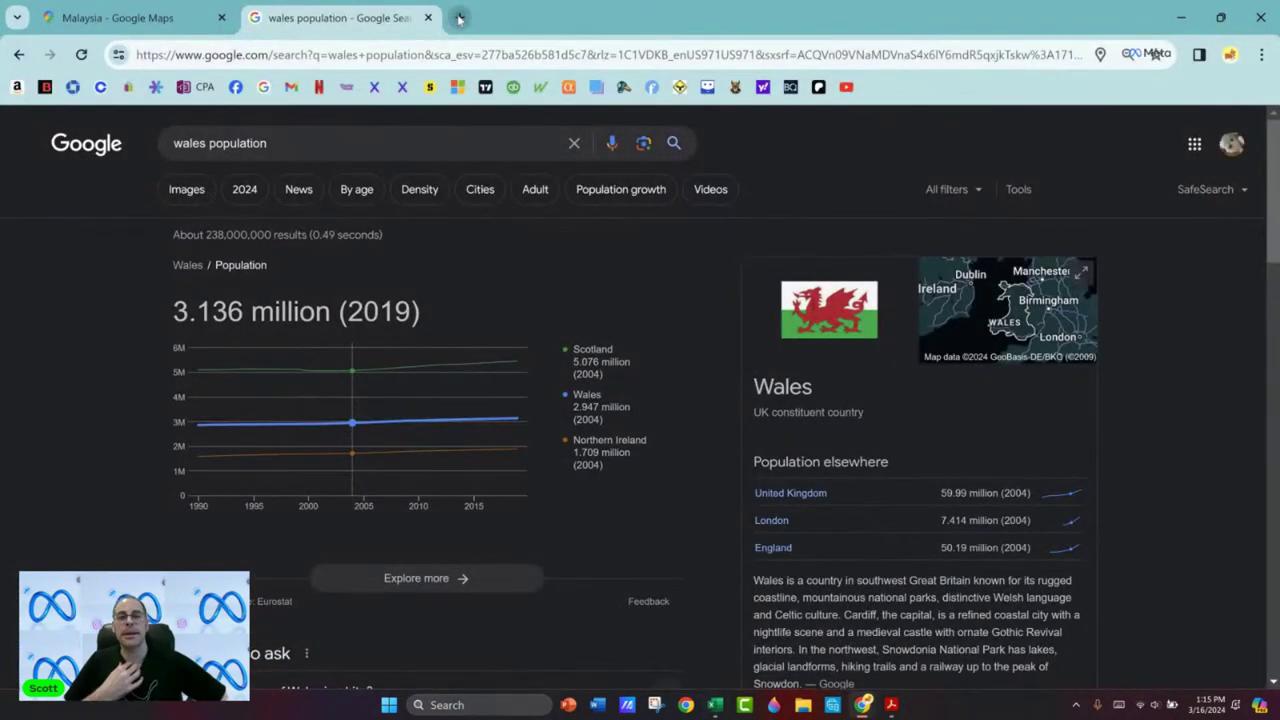
Search Google for 'best fintech companies' in a new tab.
click(459, 18)
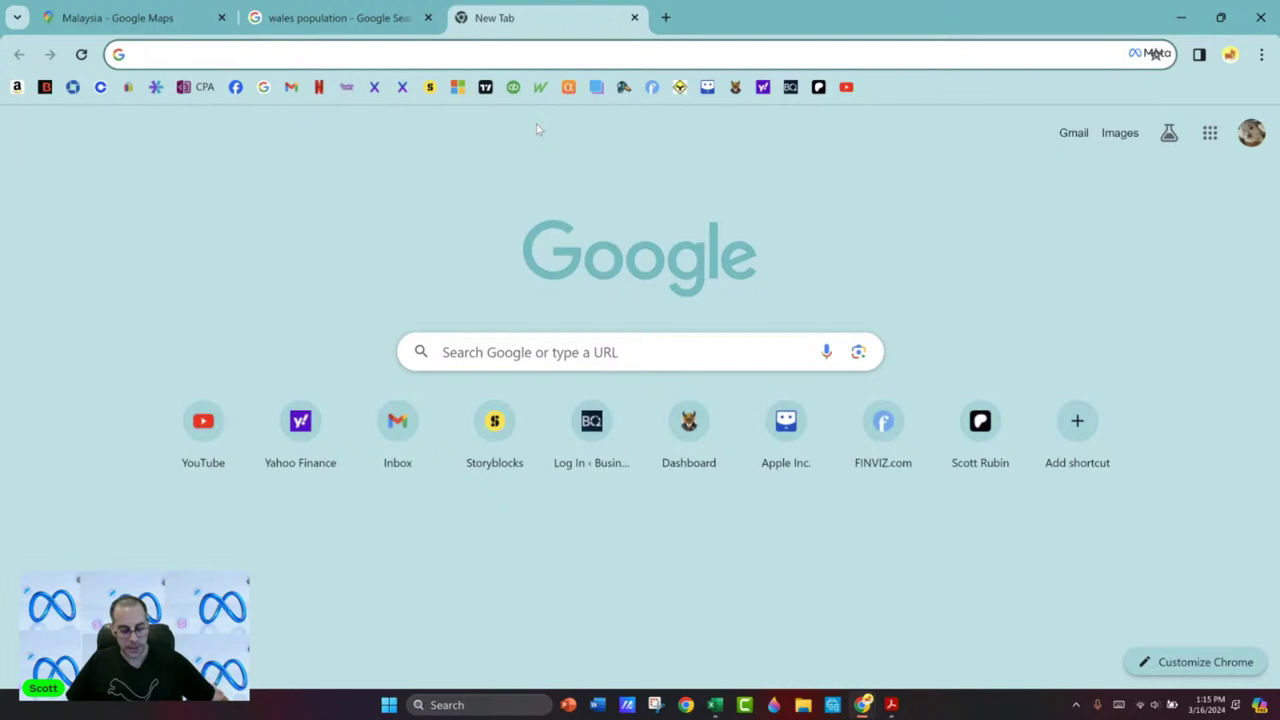
text(best f)
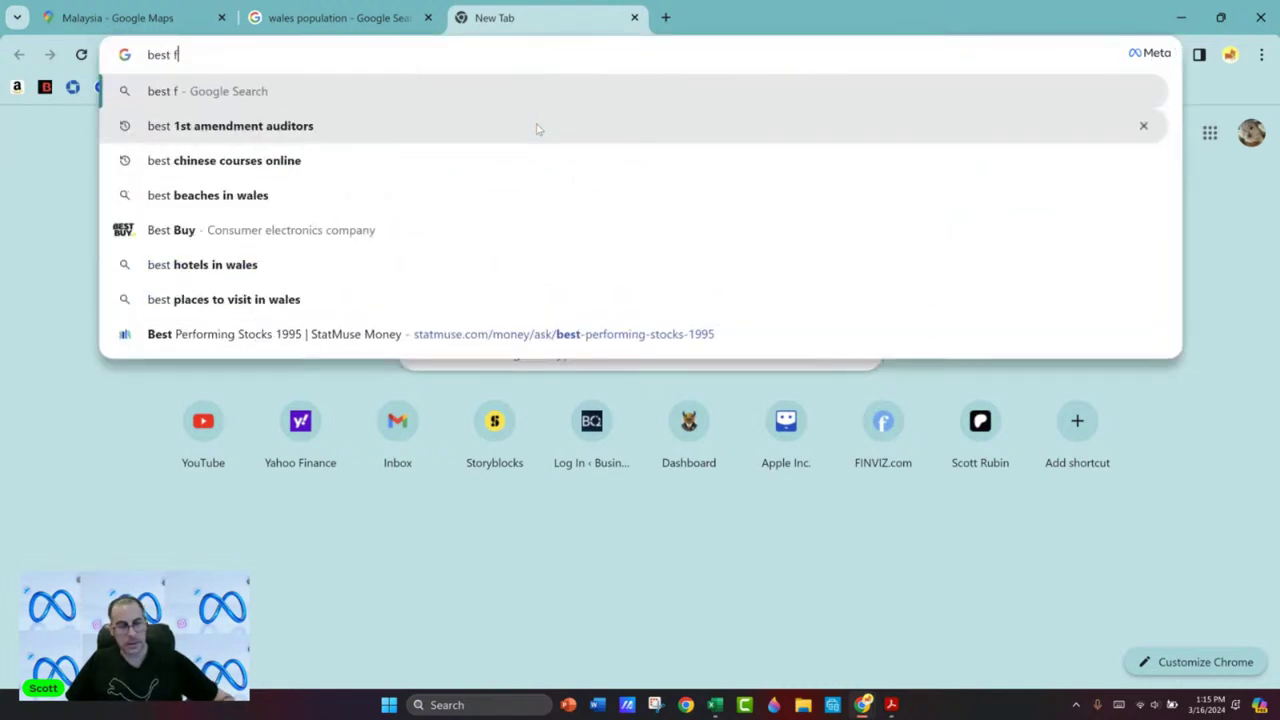
text(intec)
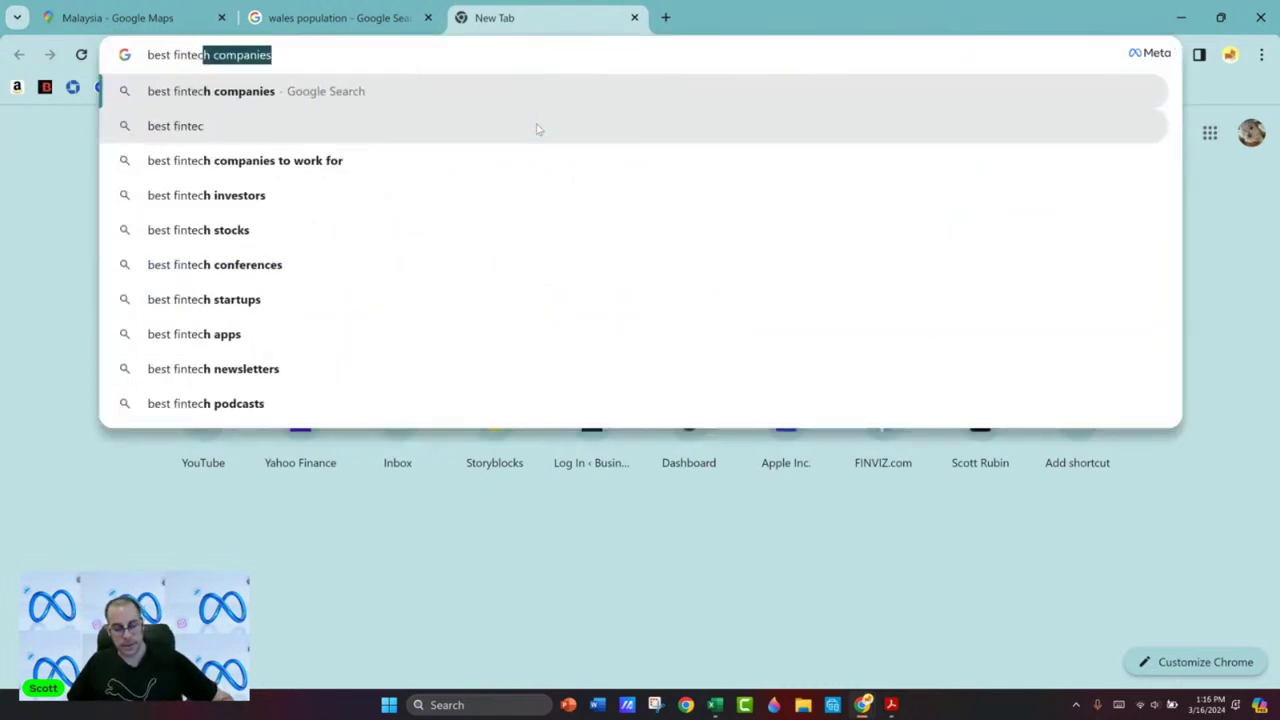
text(h)
key(Return)
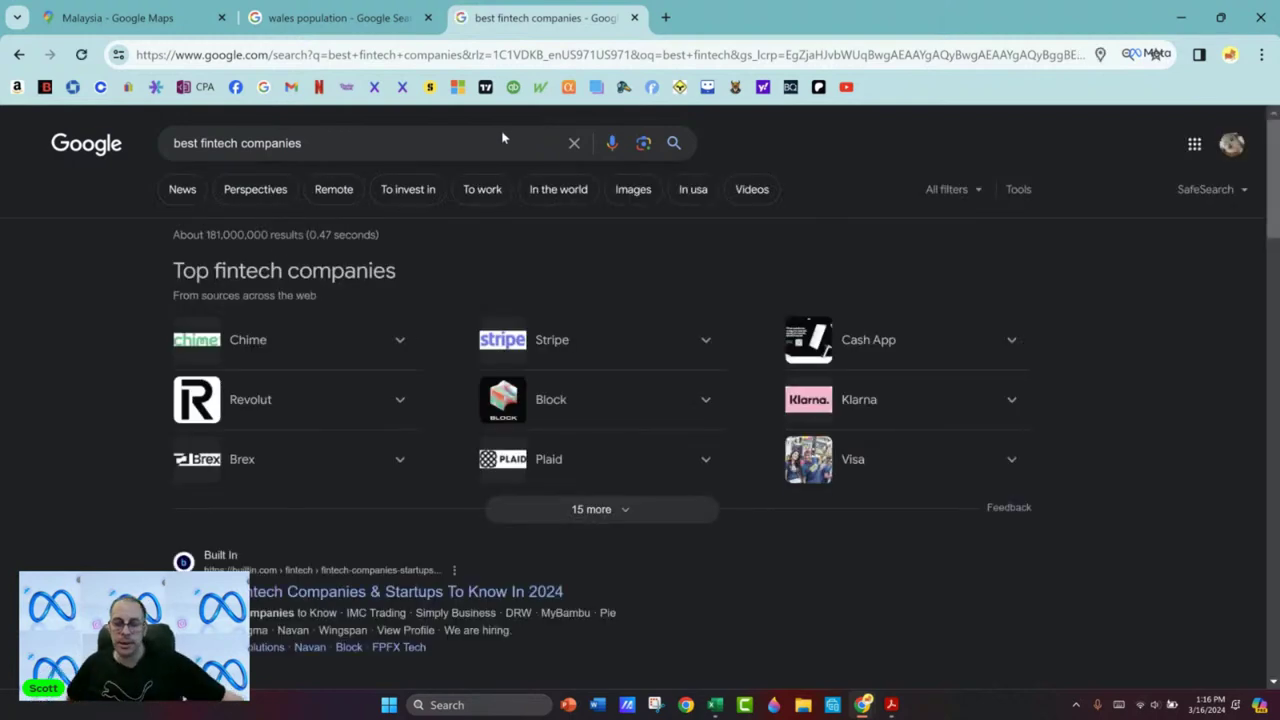
Expand the Top fintech companies carousel (Chime, Stripe and others) and browse it, then switch to Excel.
click(597, 509)
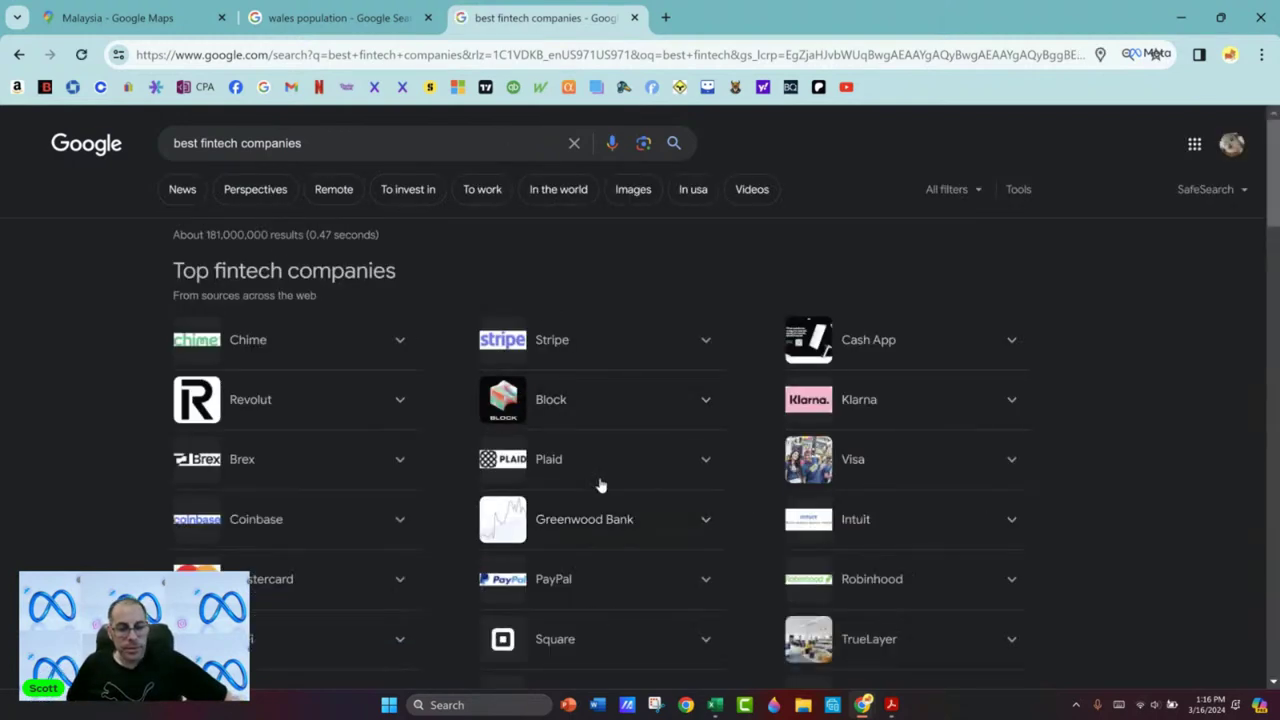
scroll(593, 312, down, 2)
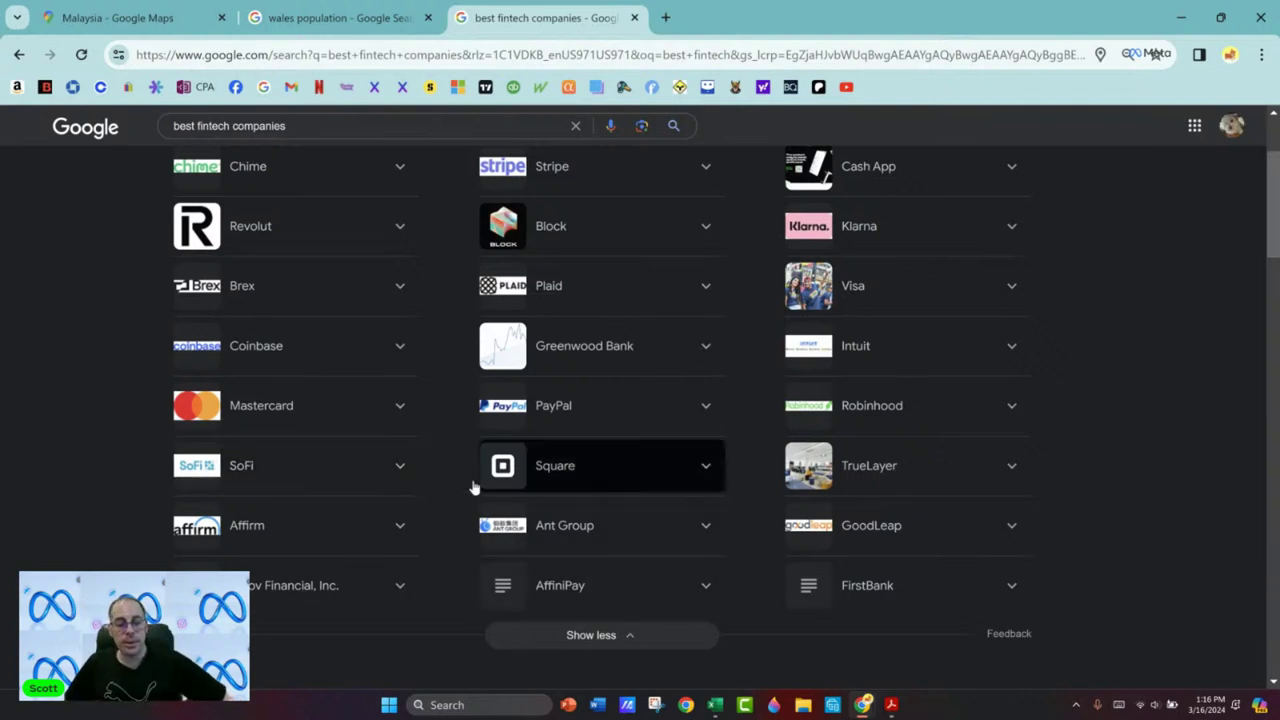
scroll(80, 465, up, 1)
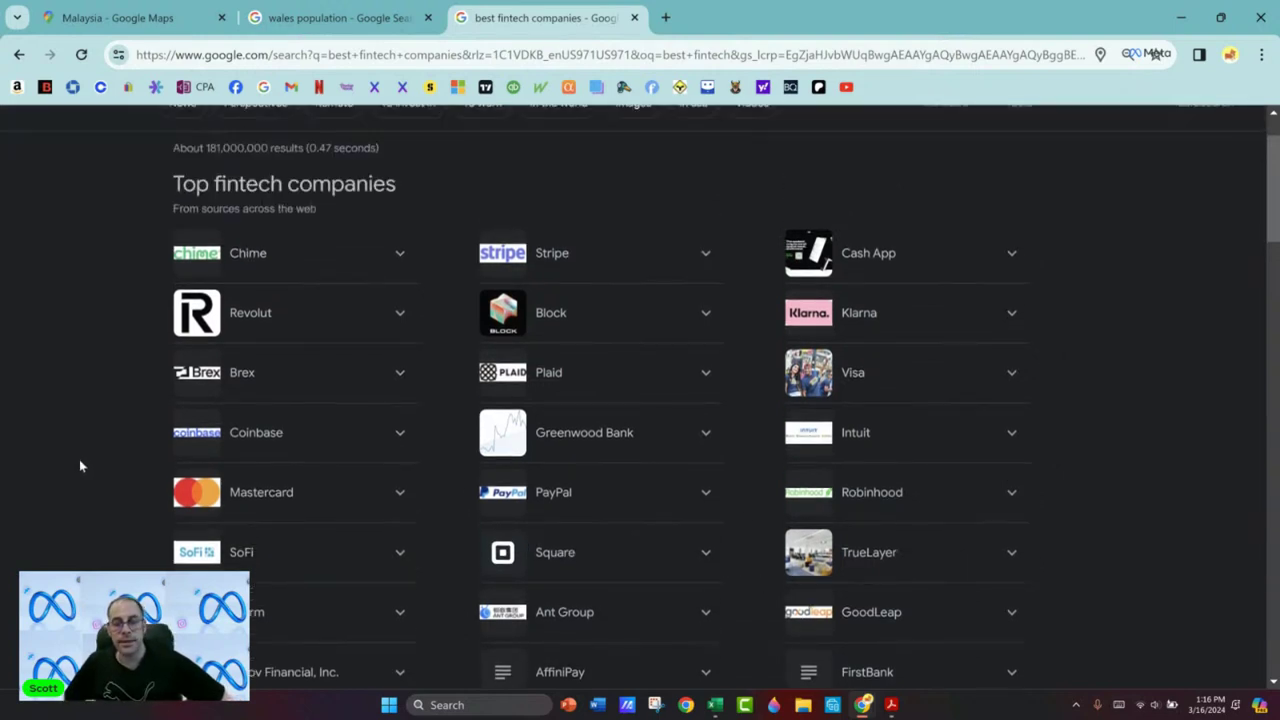
scroll(96, 463, down, 2)
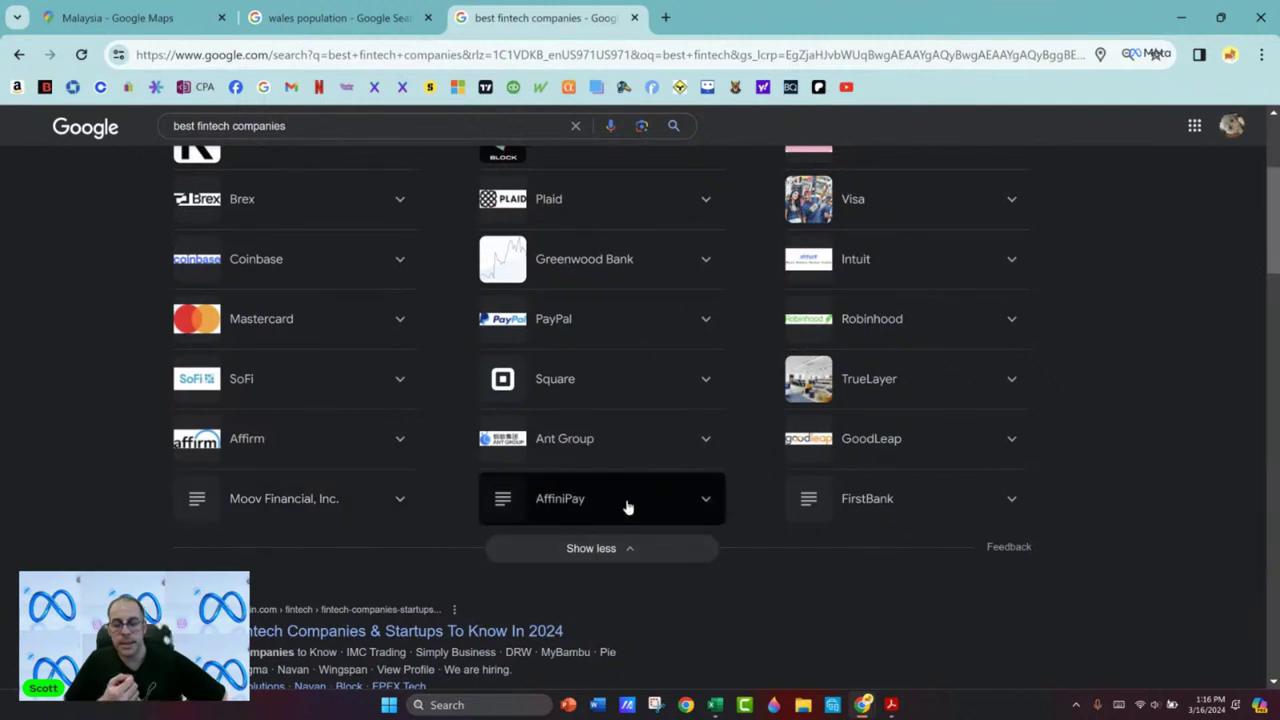
scroll(897, 511, up, 1)
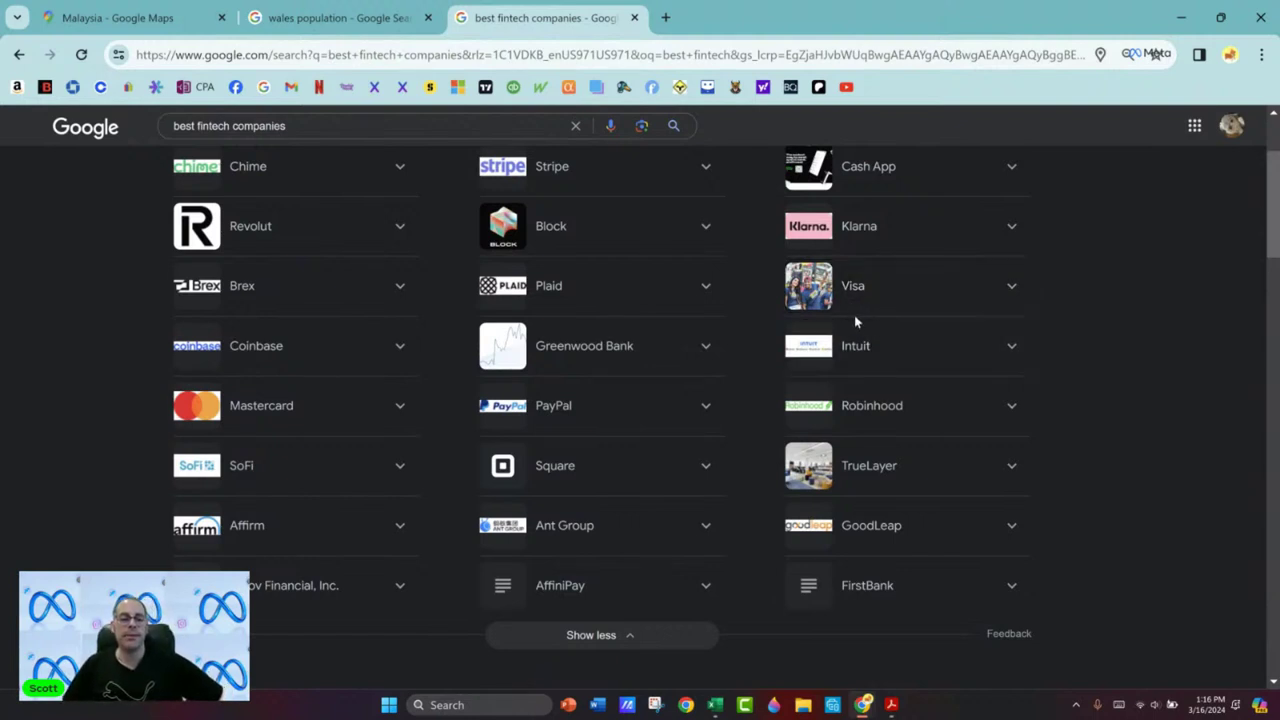
scroll(830, 325, up, 1)
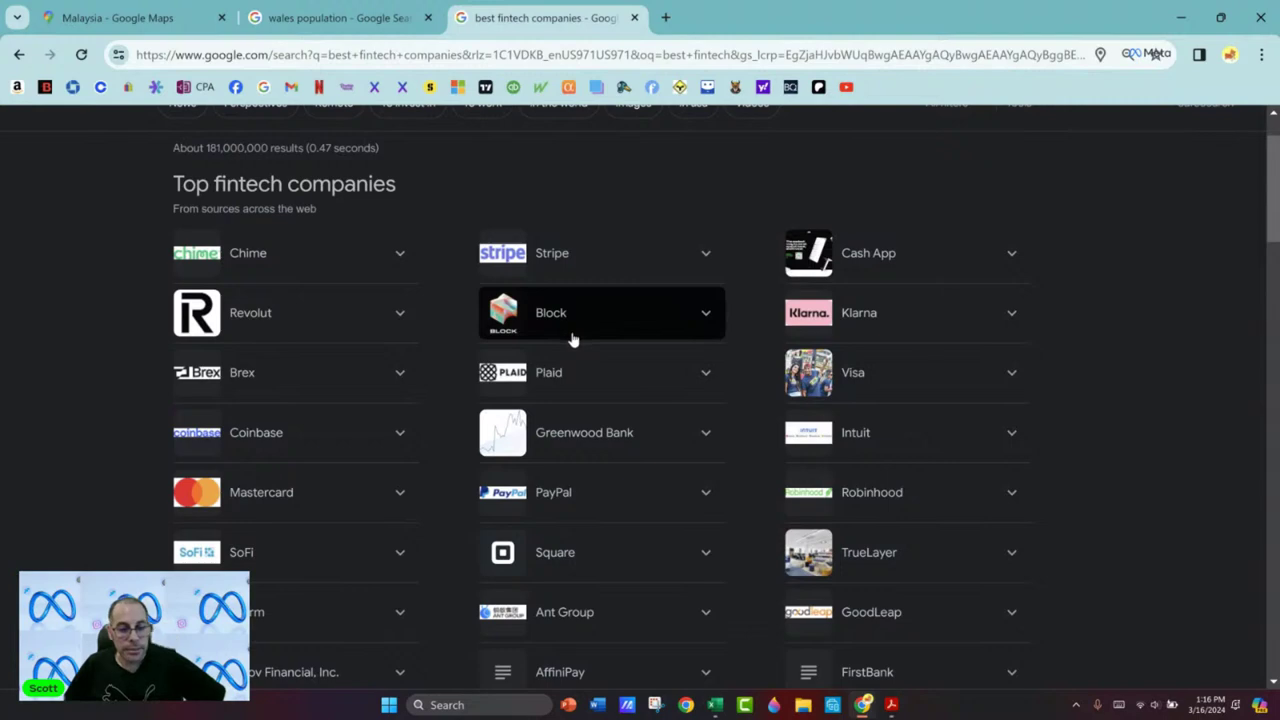
scroll(468, 323, down, 2)
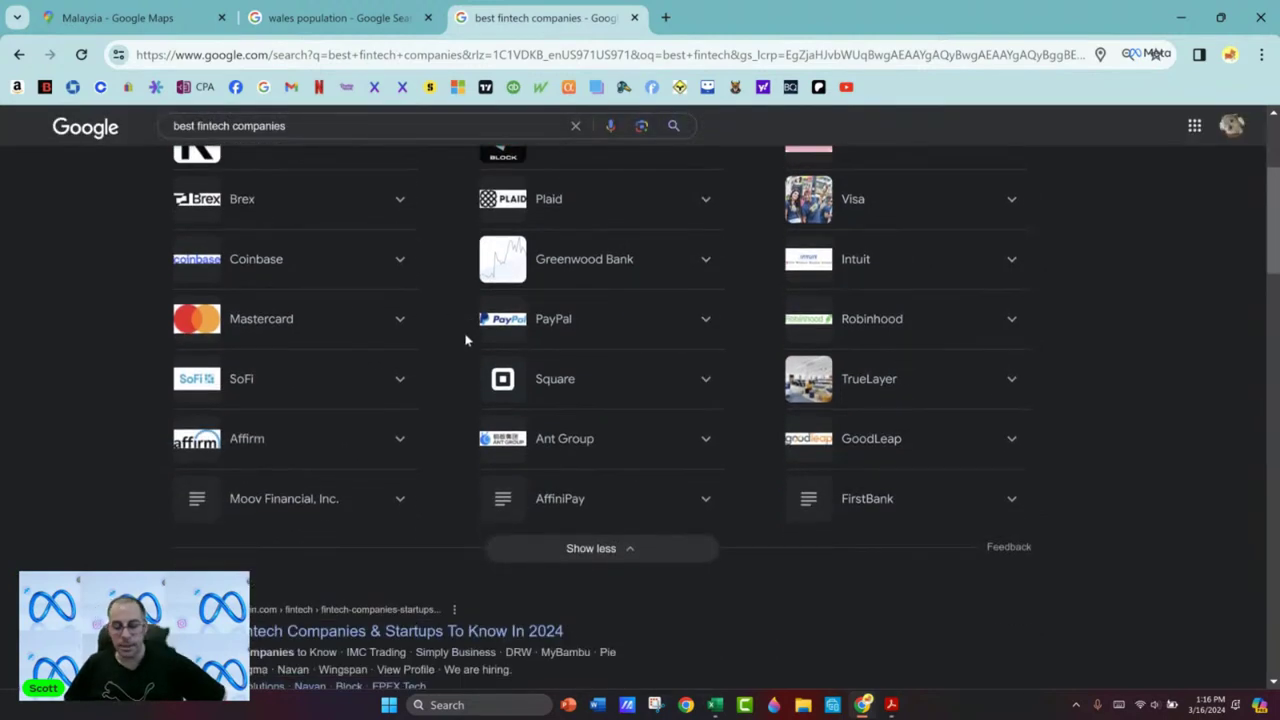
key(alt+Tab)
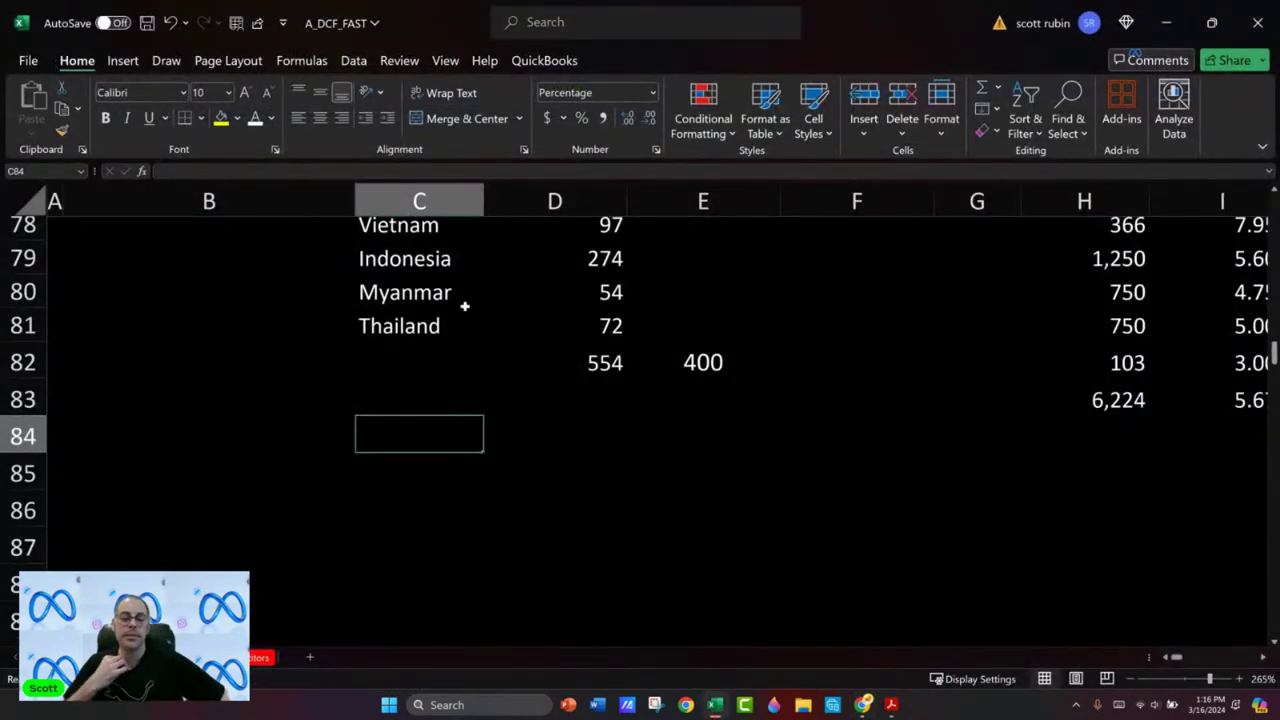
Scroll up to view rows 75–83 of the country list, then switch back to the fintech results.
scroll(464, 303, up, 1)
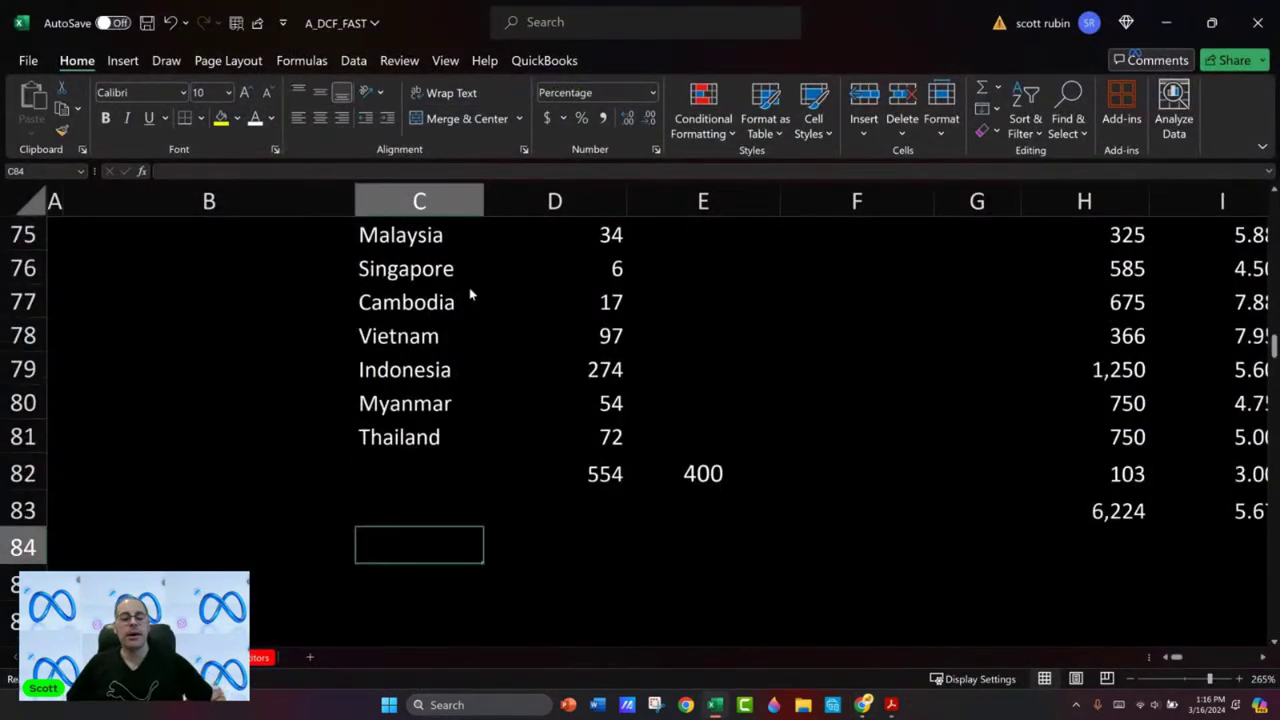
key(alt+Tab)
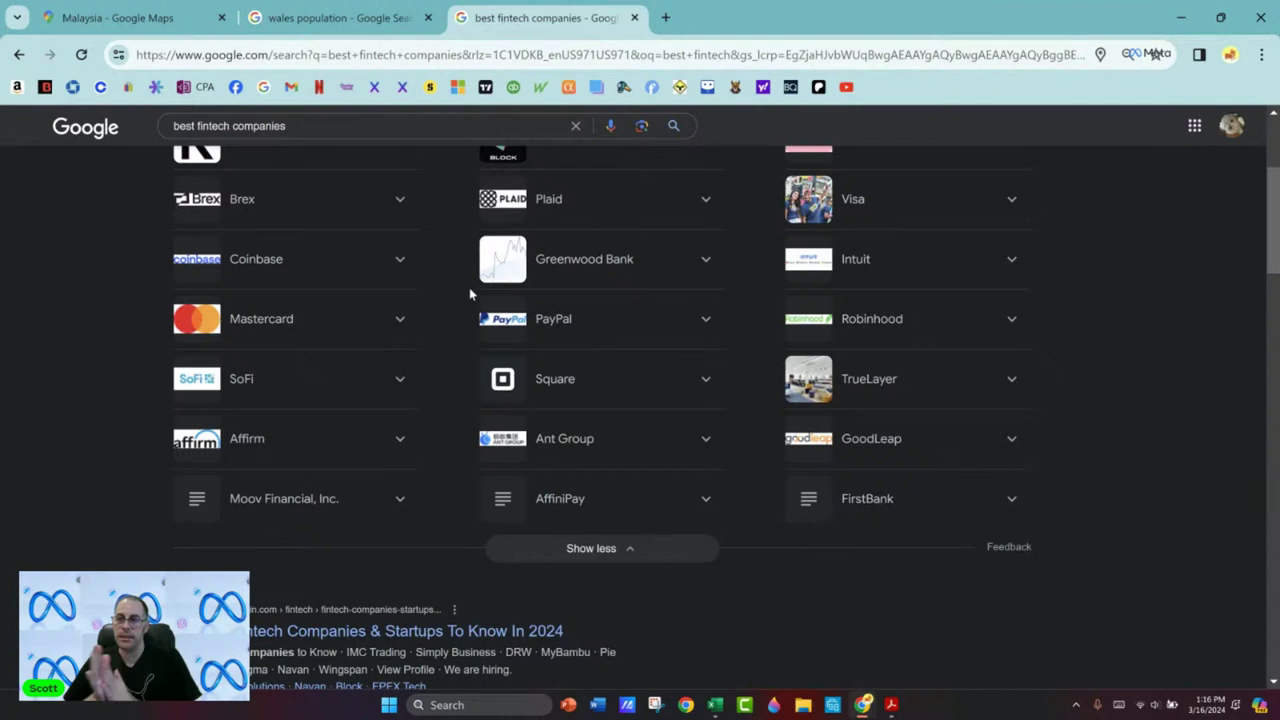
From the Malaysia map tab's address bar, search Google for 'grab holding'.
click(633, 62)
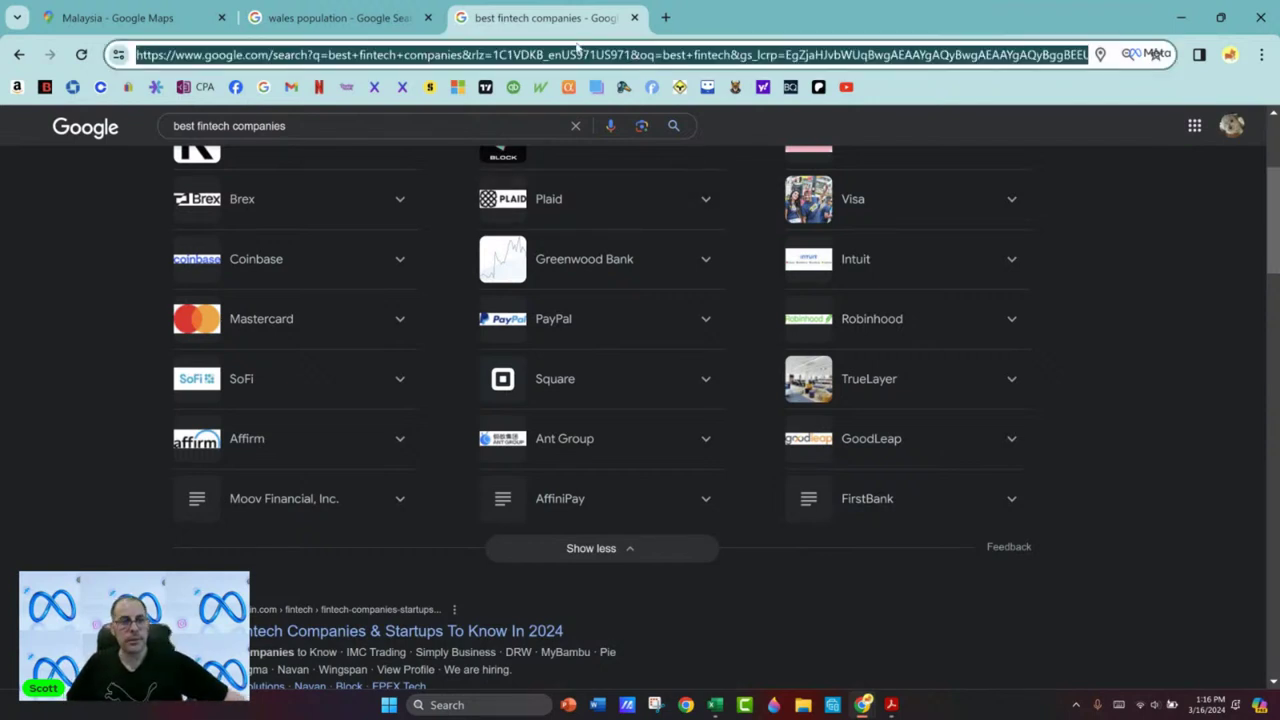
click(140, 17)
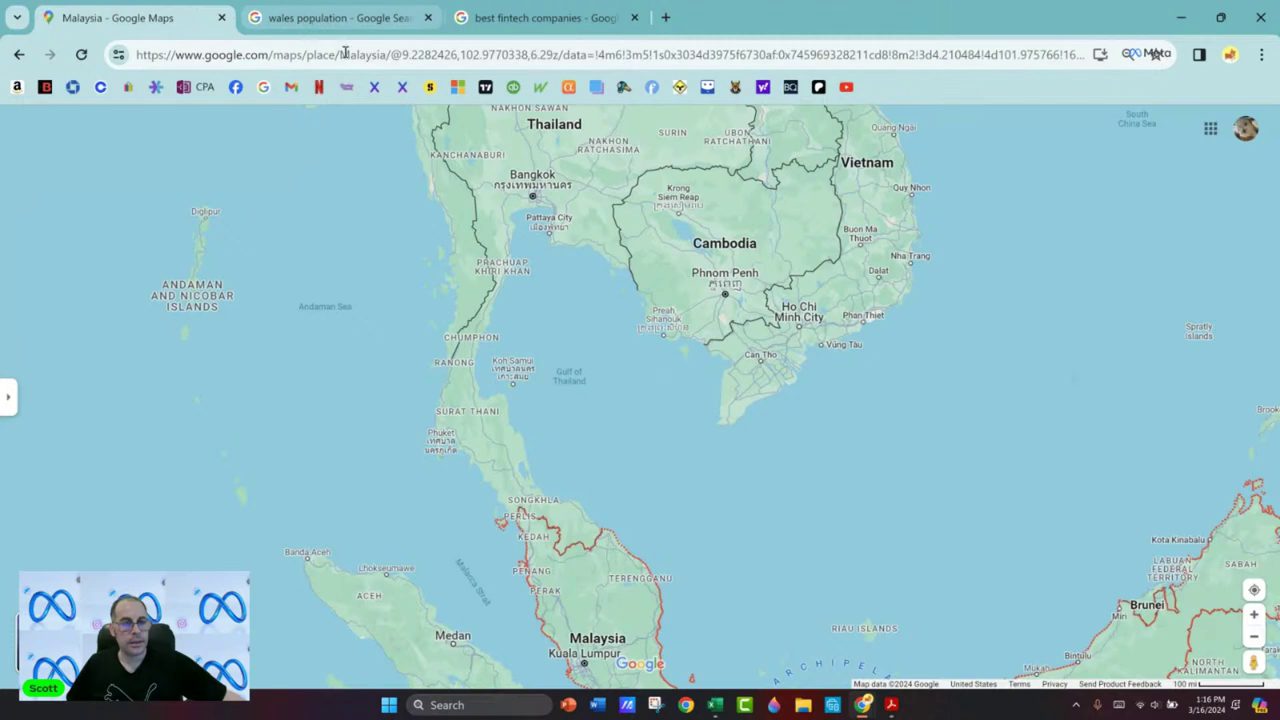
click(346, 56)
text(grab holding)
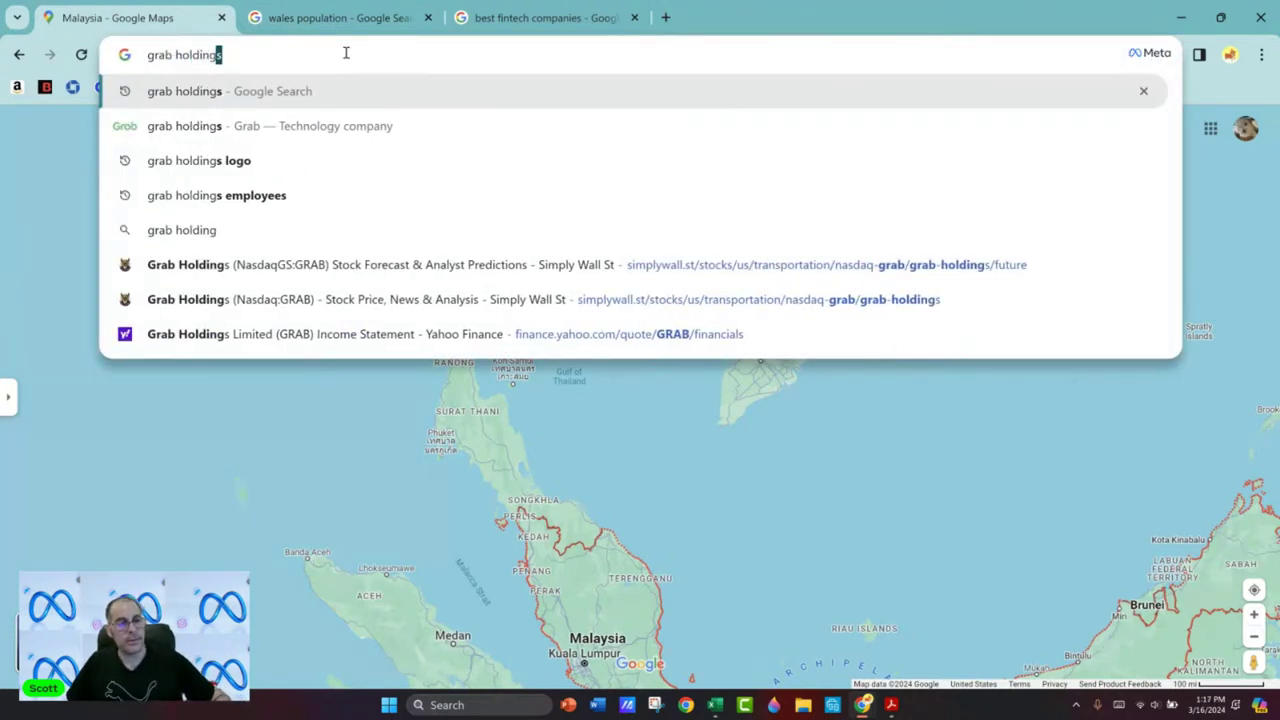
key(Return)
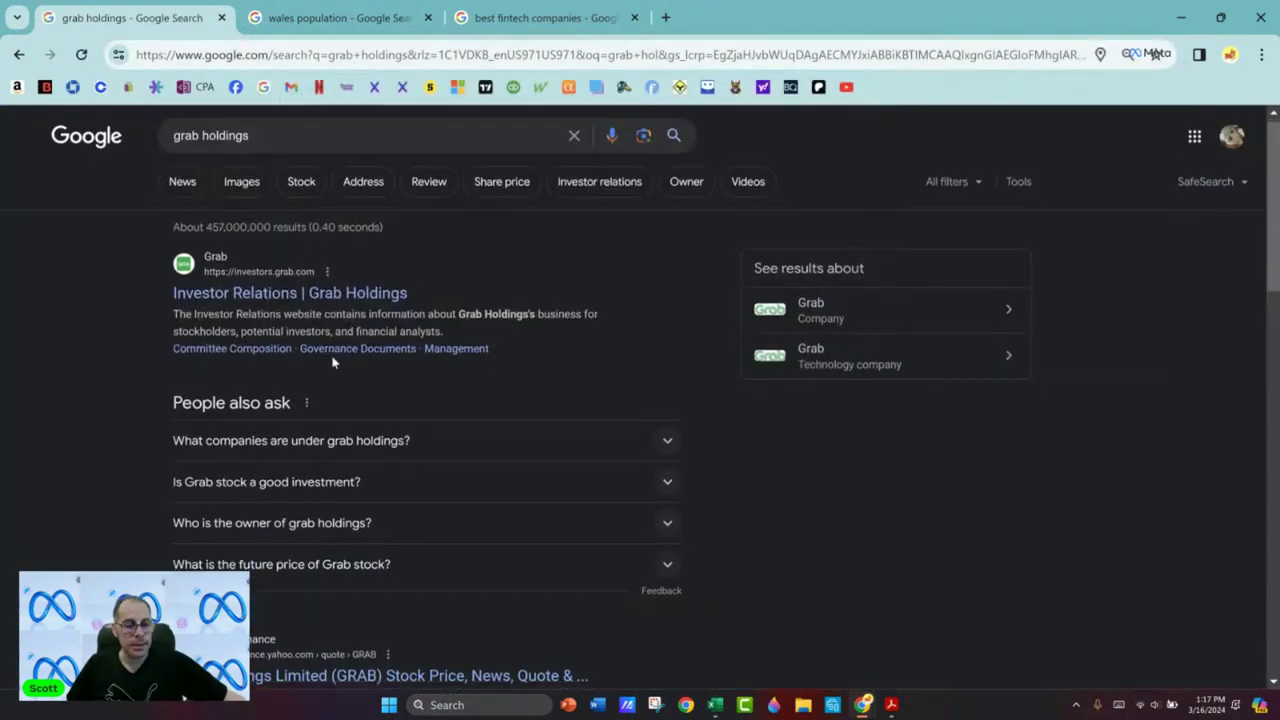
Open the Grab (company) Wikipedia article from the results.
scroll(330, 356, down, 5)
scroll(327, 353, down, 1)
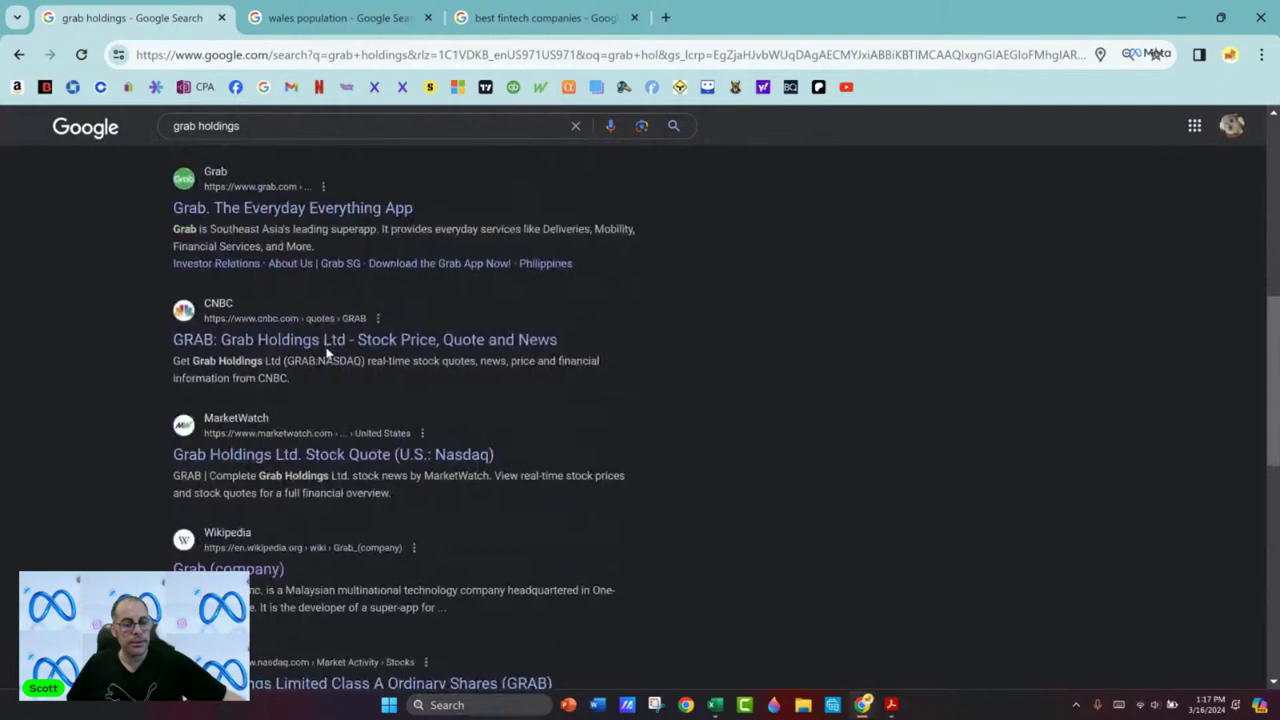
click(258, 568)
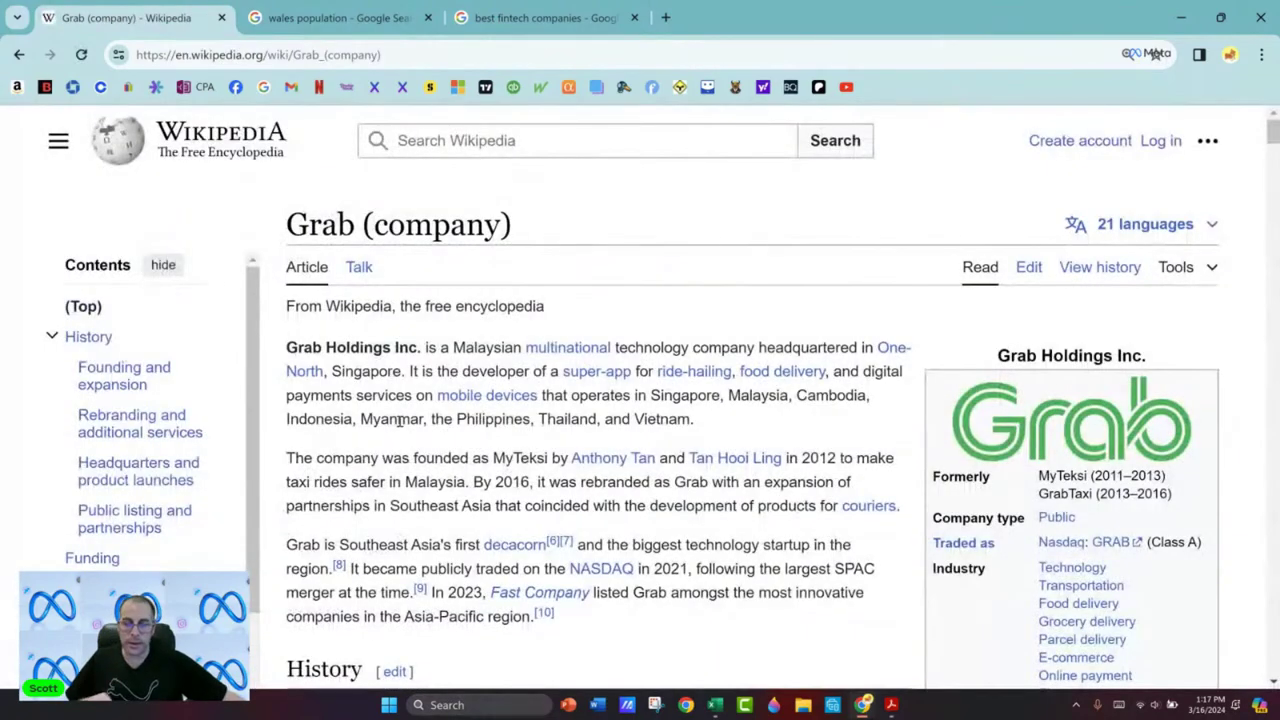
Find 'indon' in the Grab article, scroll through the Indonesia matches, then close the Find bar.
scroll(400, 420, down, 6)
scroll(400, 420, down, 1)
key(ctrl+f)
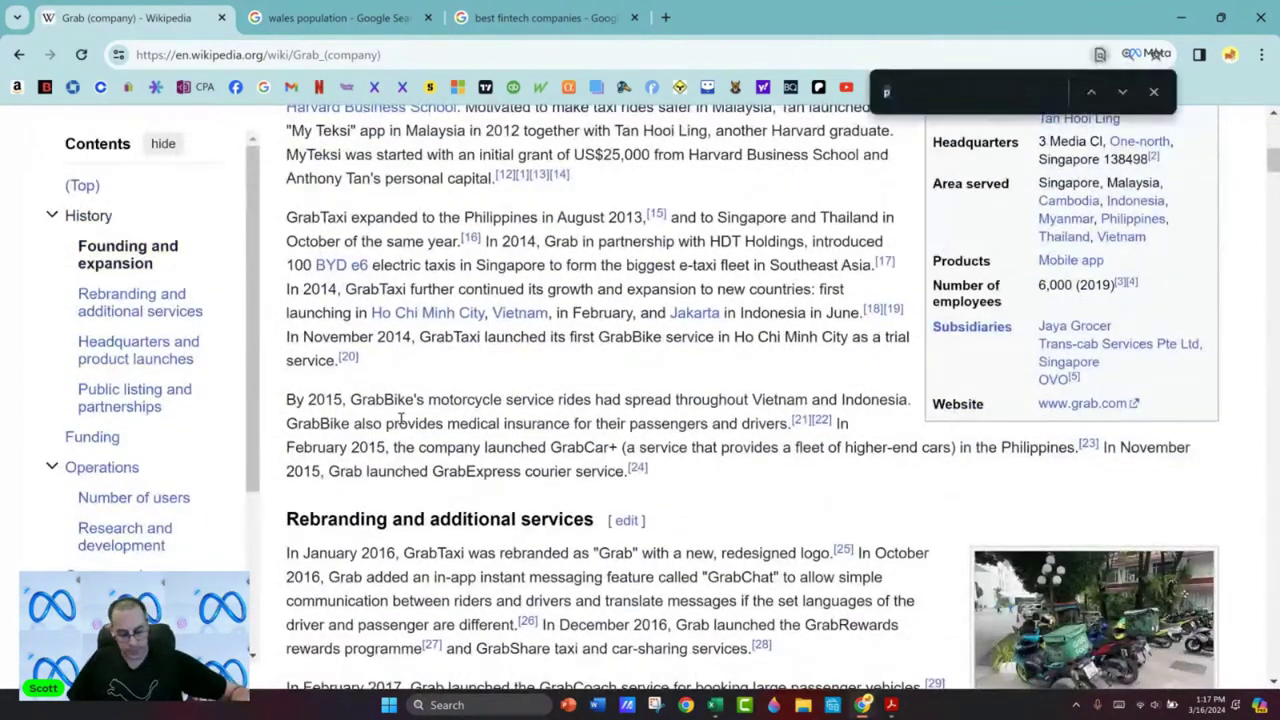
text(indon)
scroll(392, 424, down, 5)
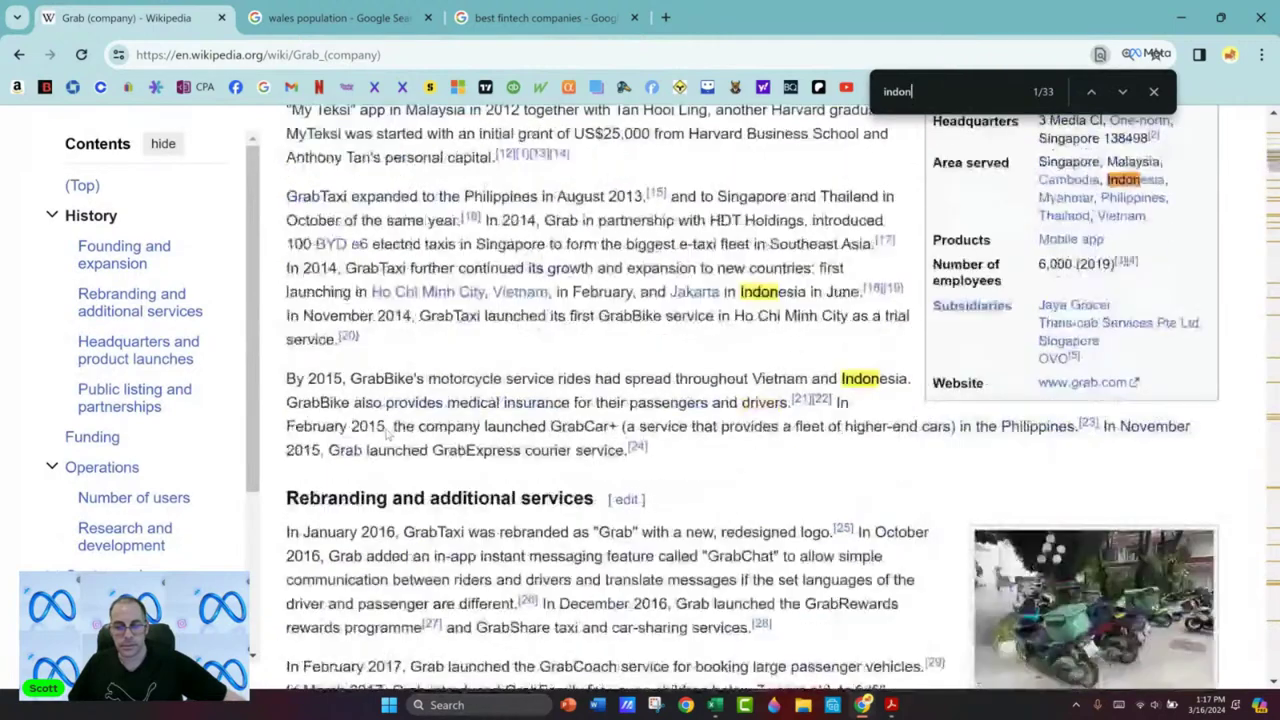
scroll(386, 428, down, 6)
scroll(386, 432, up, 2)
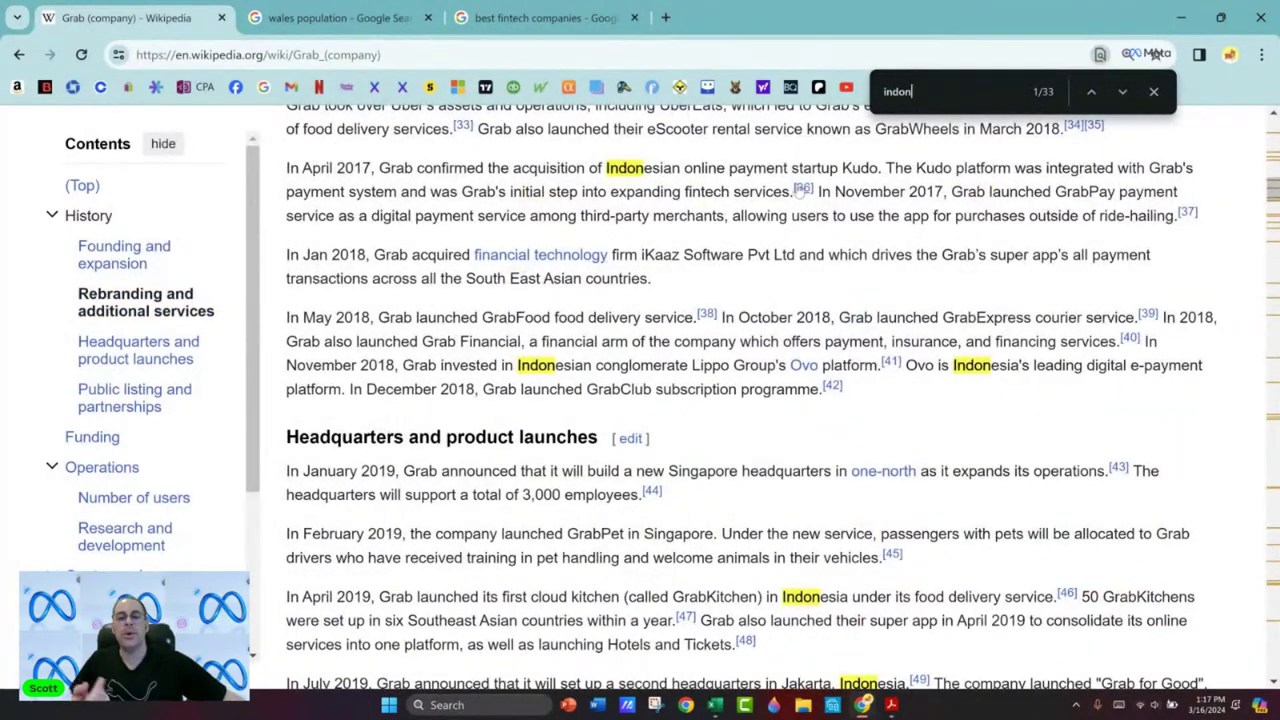
scroll(826, 171, up, 1)
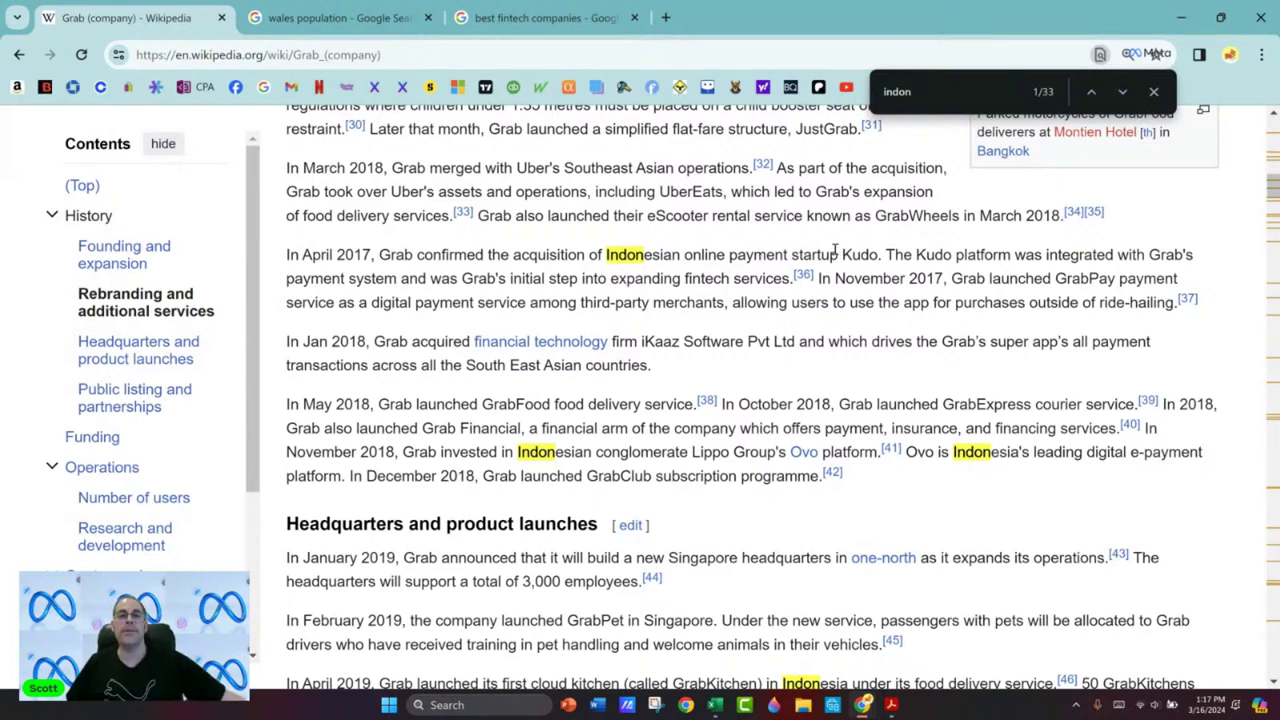
click(1154, 91)
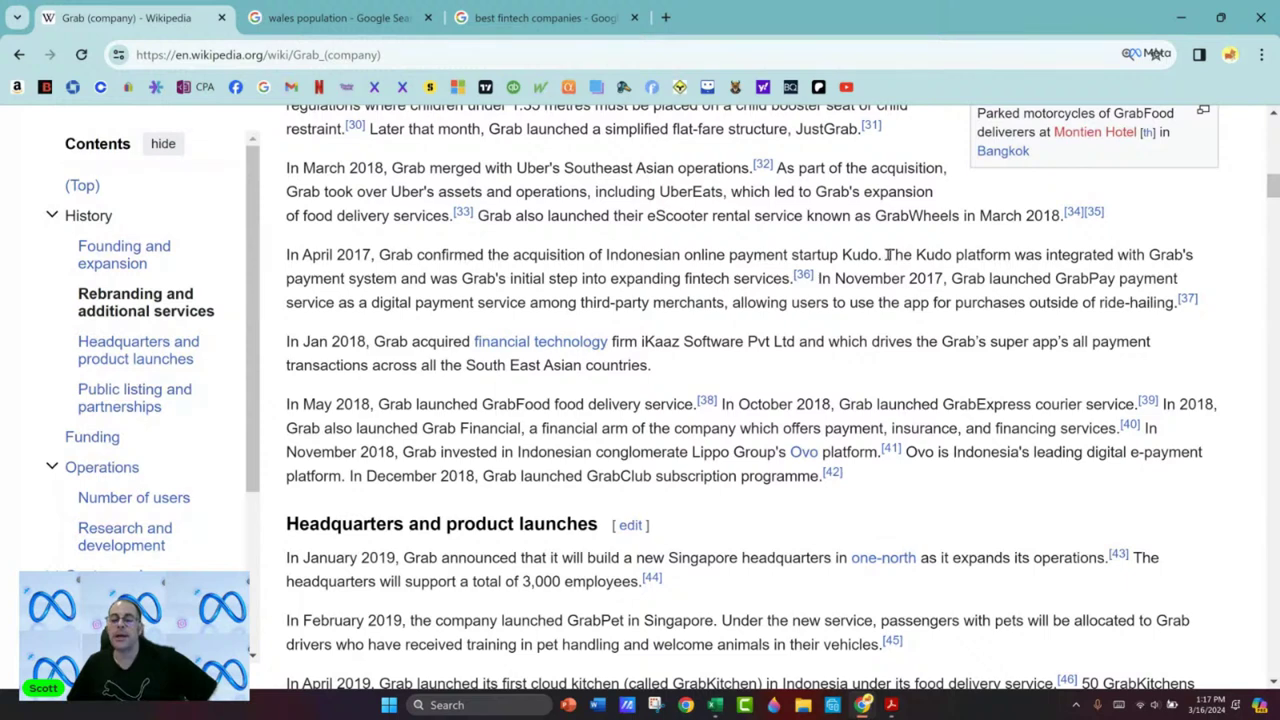
drag(885, 255, 723, 308)
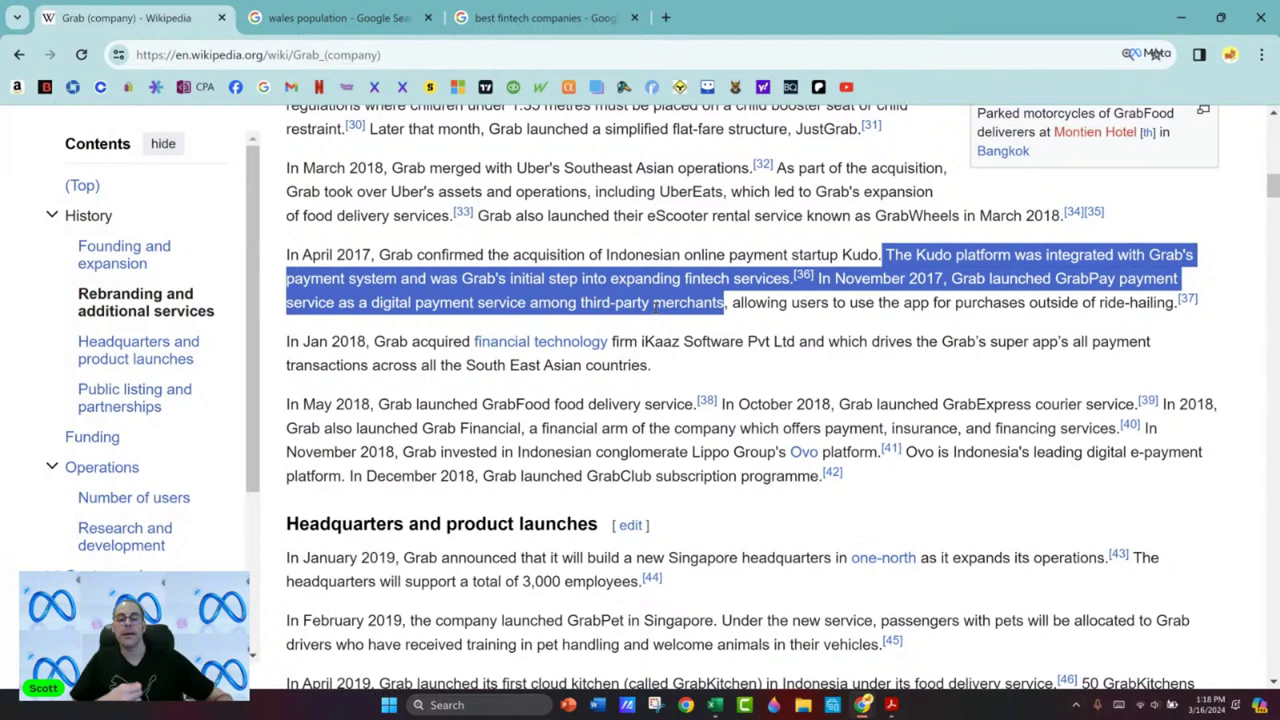
click(733, 306)
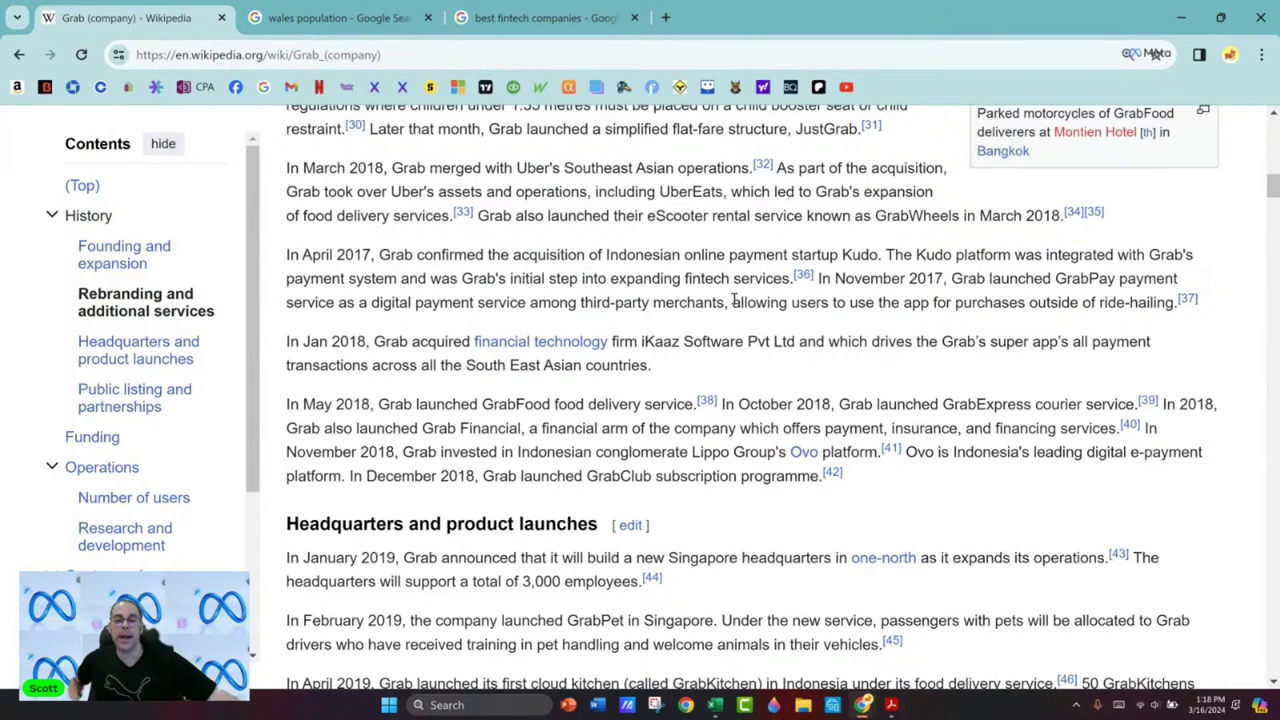
drag(733, 300, 900, 302)
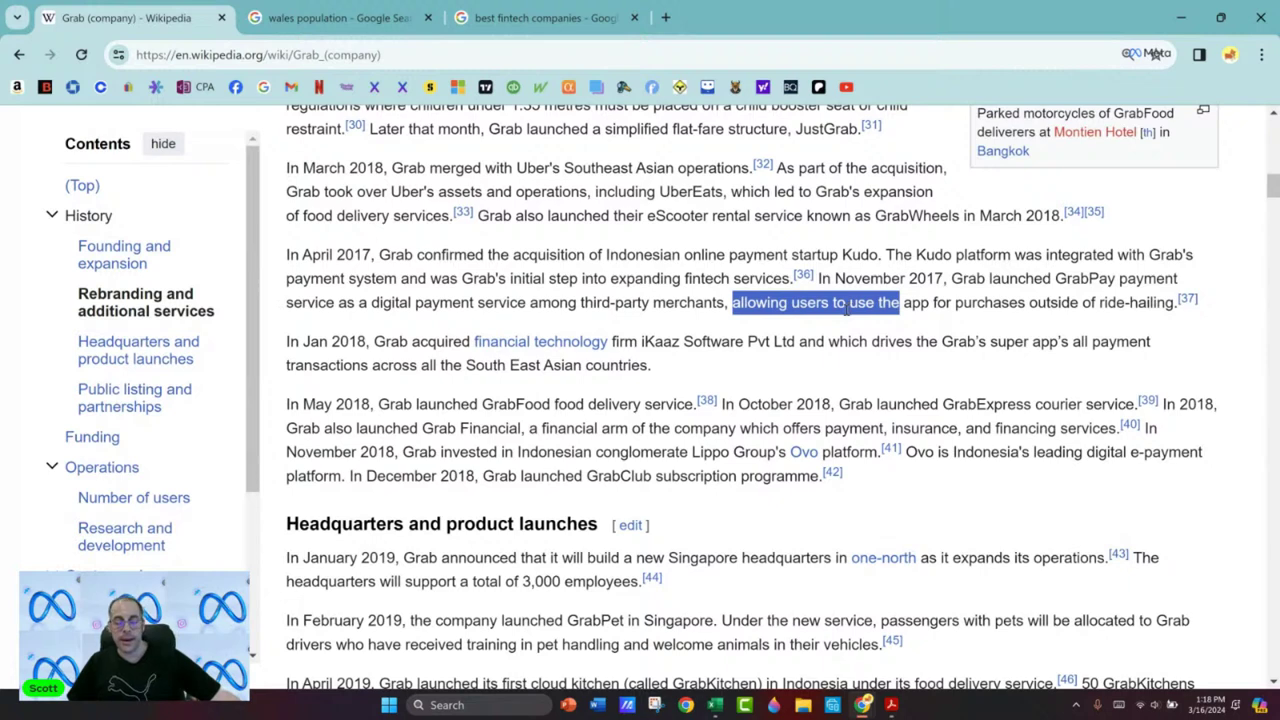
click(920, 310)
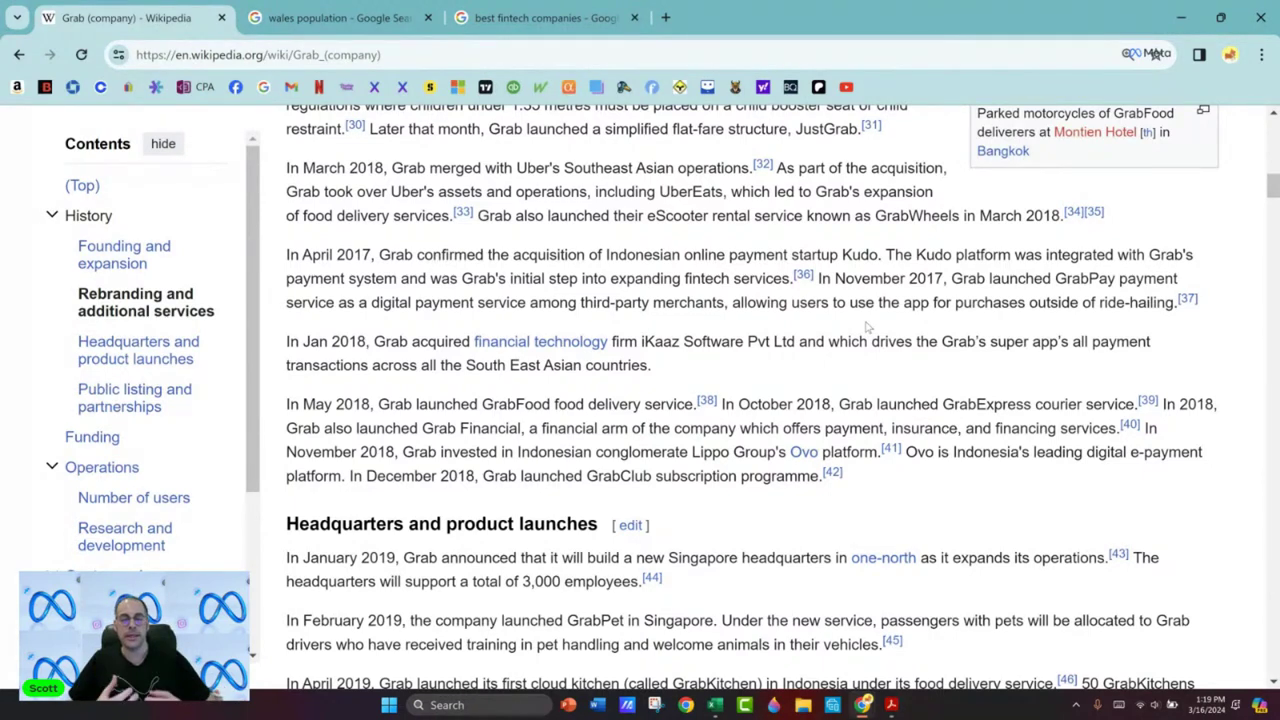
key(alt+Tab)
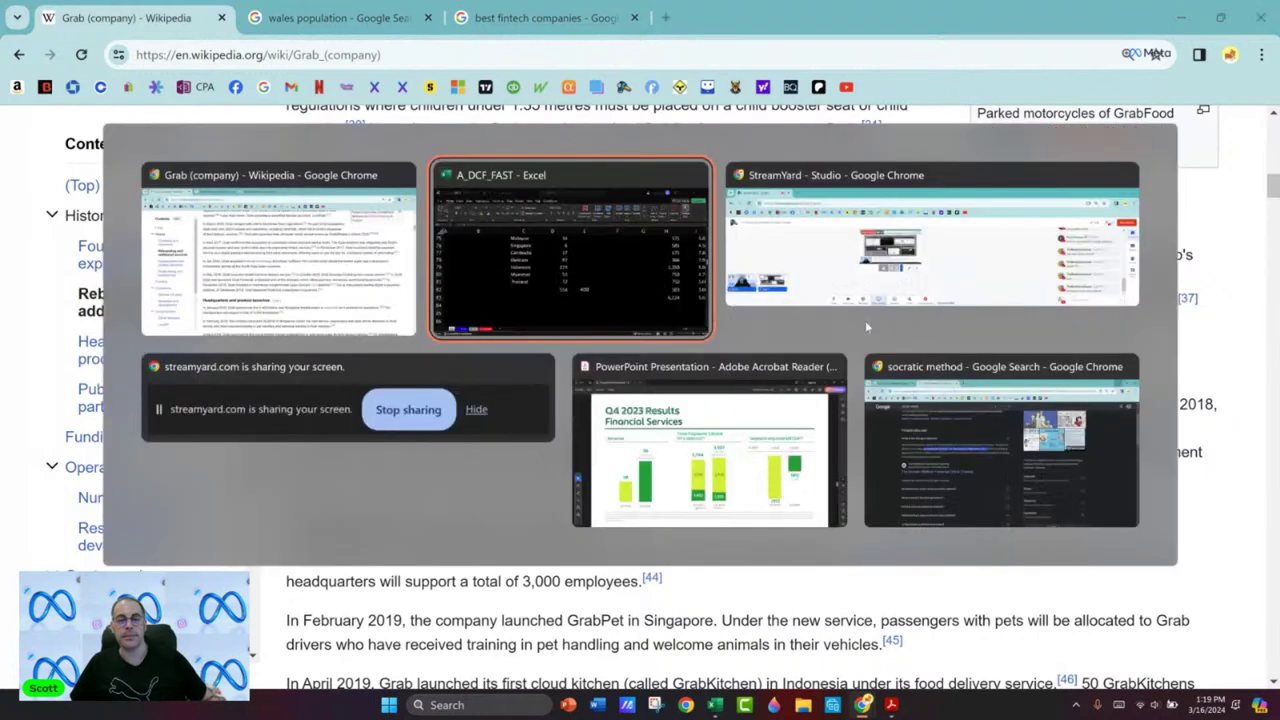
key(alt+Tab)
key(alt+Tab)
key(alt+Tab)
key(alt+Tab)
key(alt+Tab)
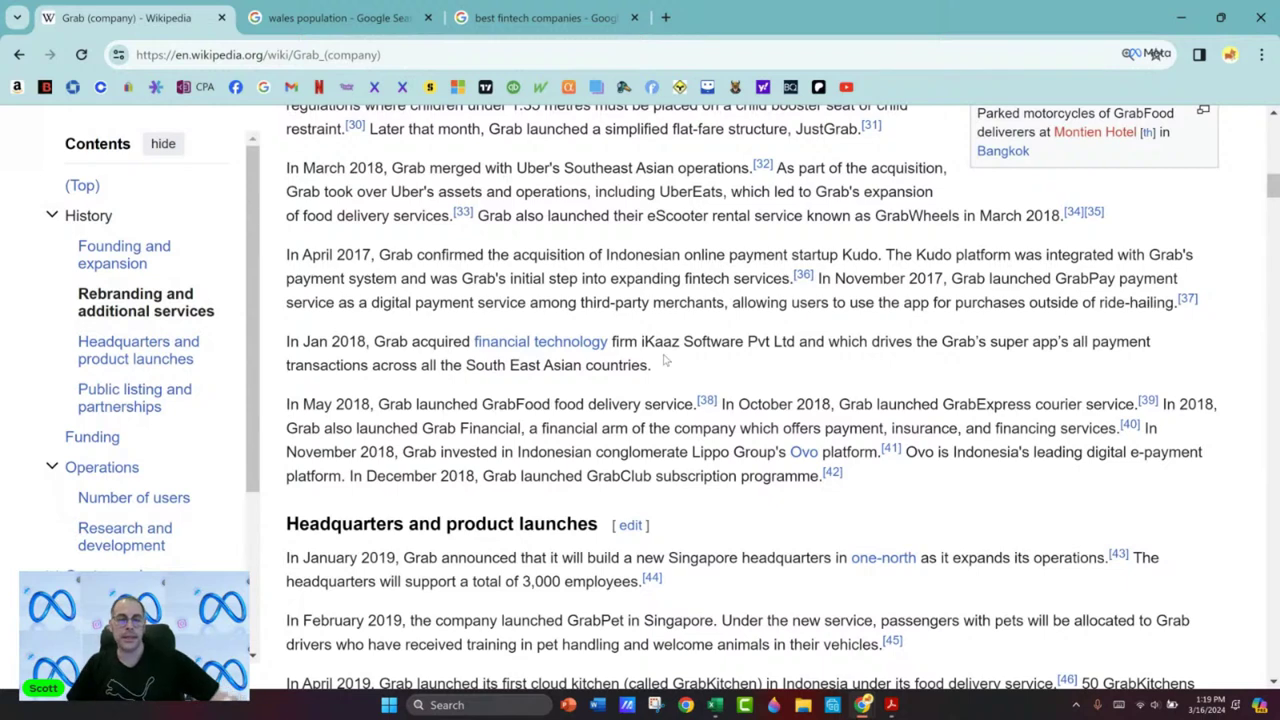
drag(370, 301, 1178, 309)
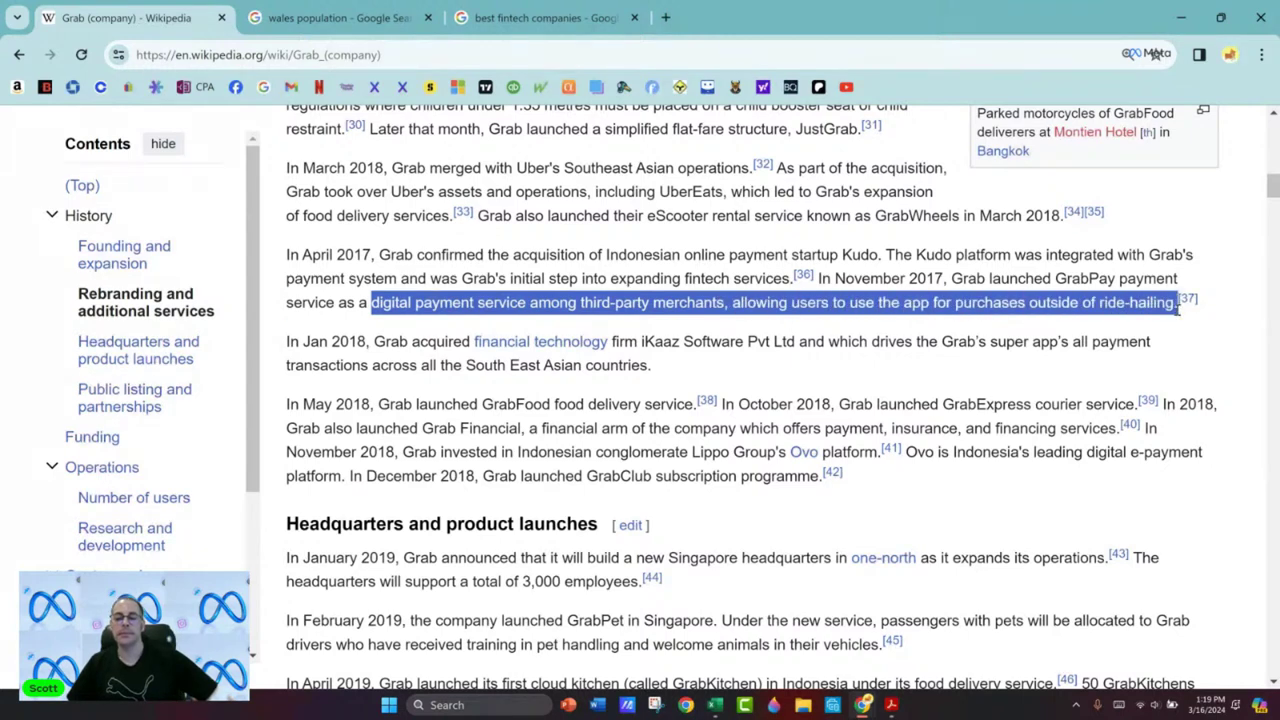
click(633, 342)
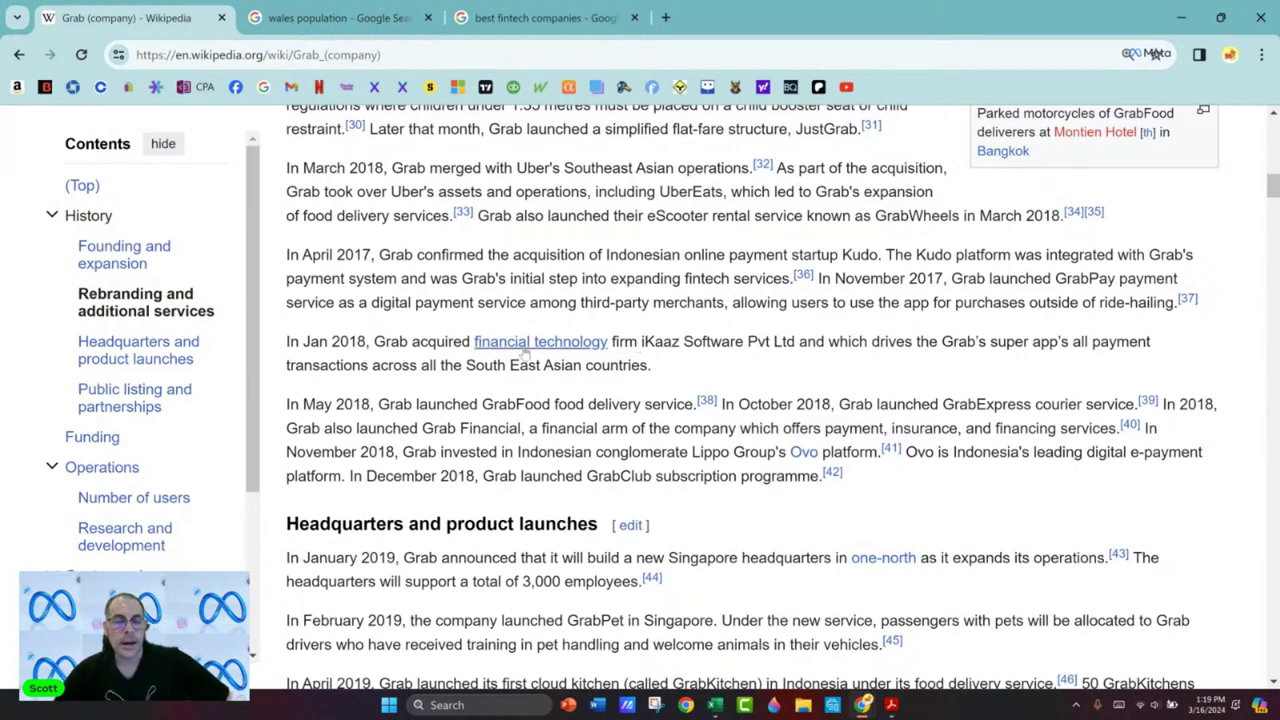
mouse_move(481, 350)
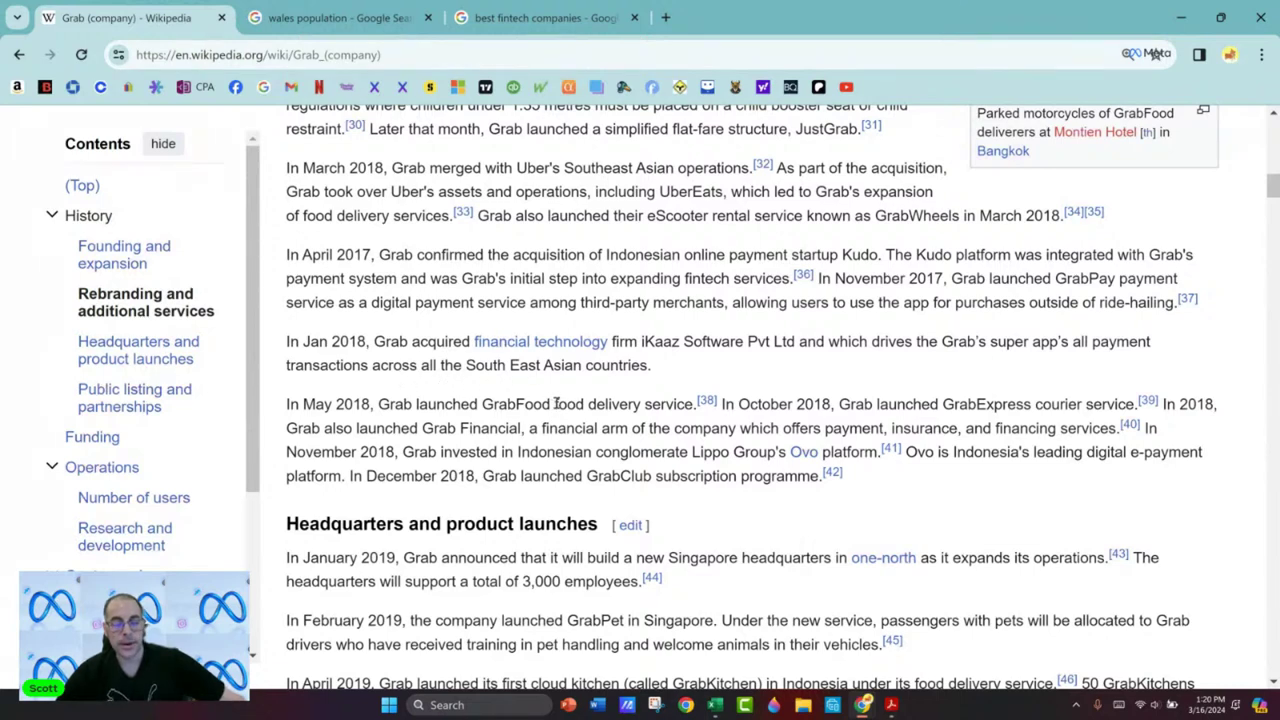
Switch from the Grab Wikipedia article to the Excel population workbook.
key(alt+Tab)
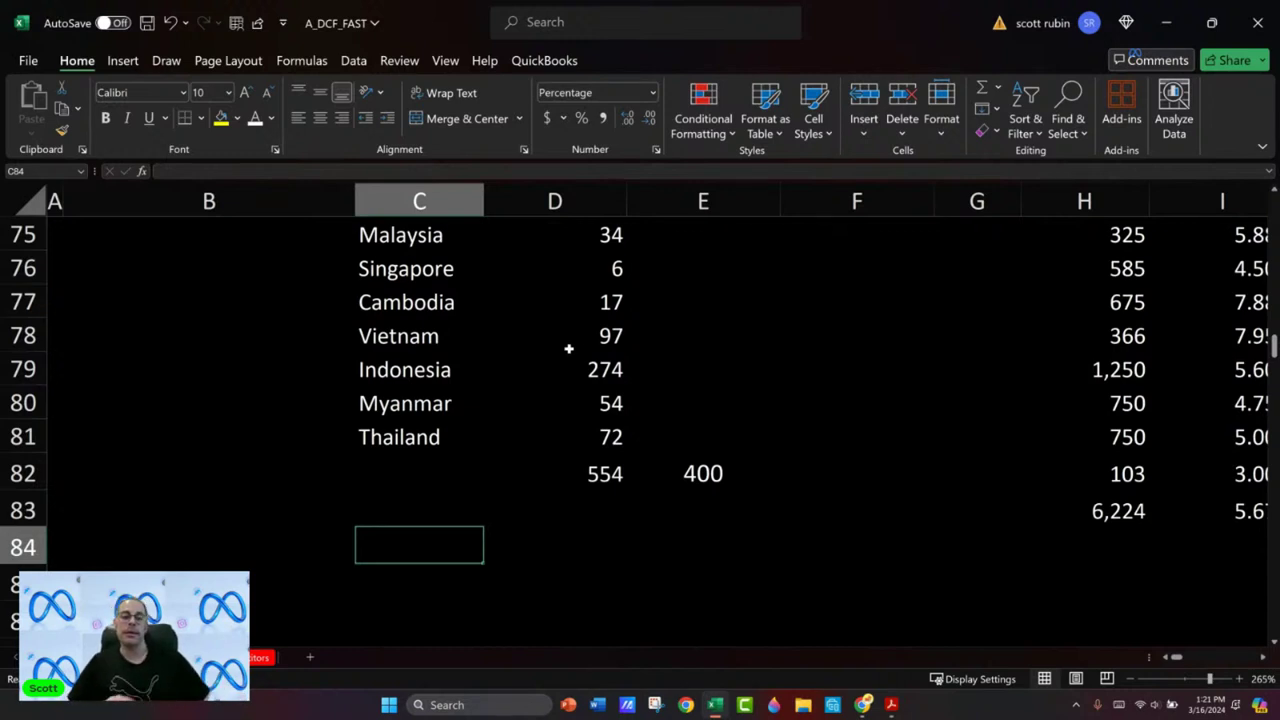
Enter 'Sell uncovered calls' in C84 and '300 to 3,000' in D84.
text(Se)
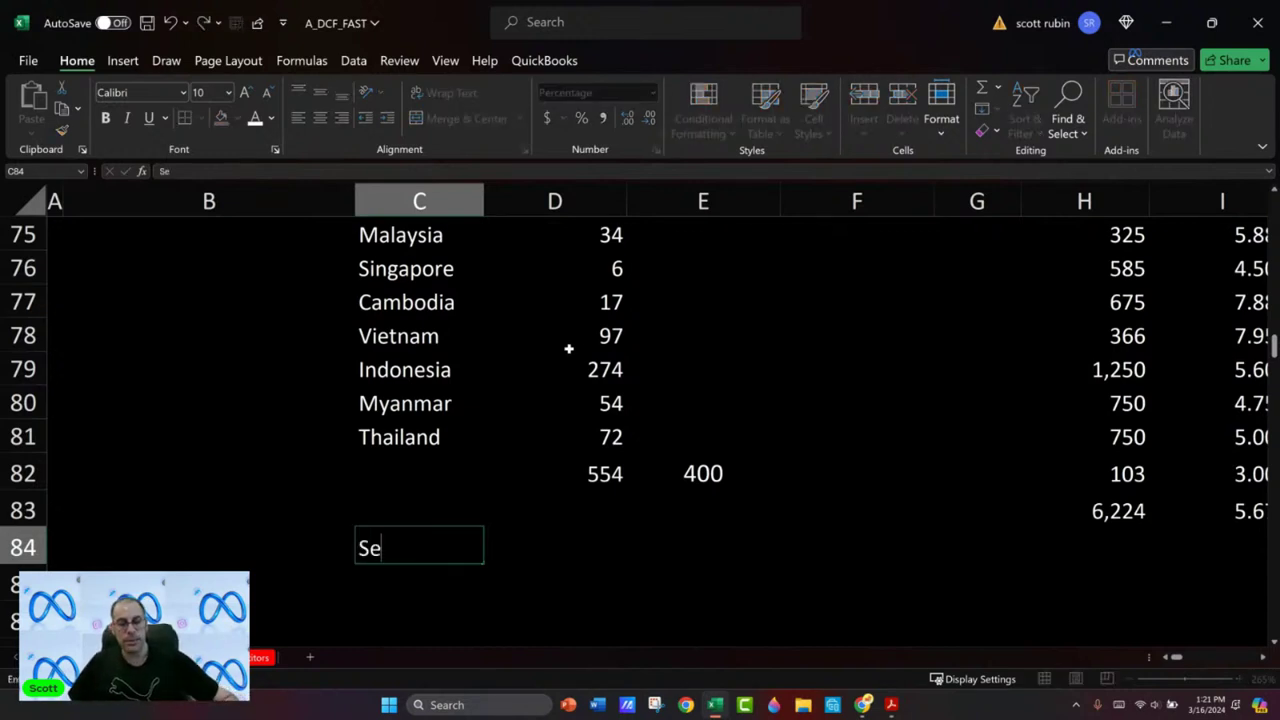
text(ll )
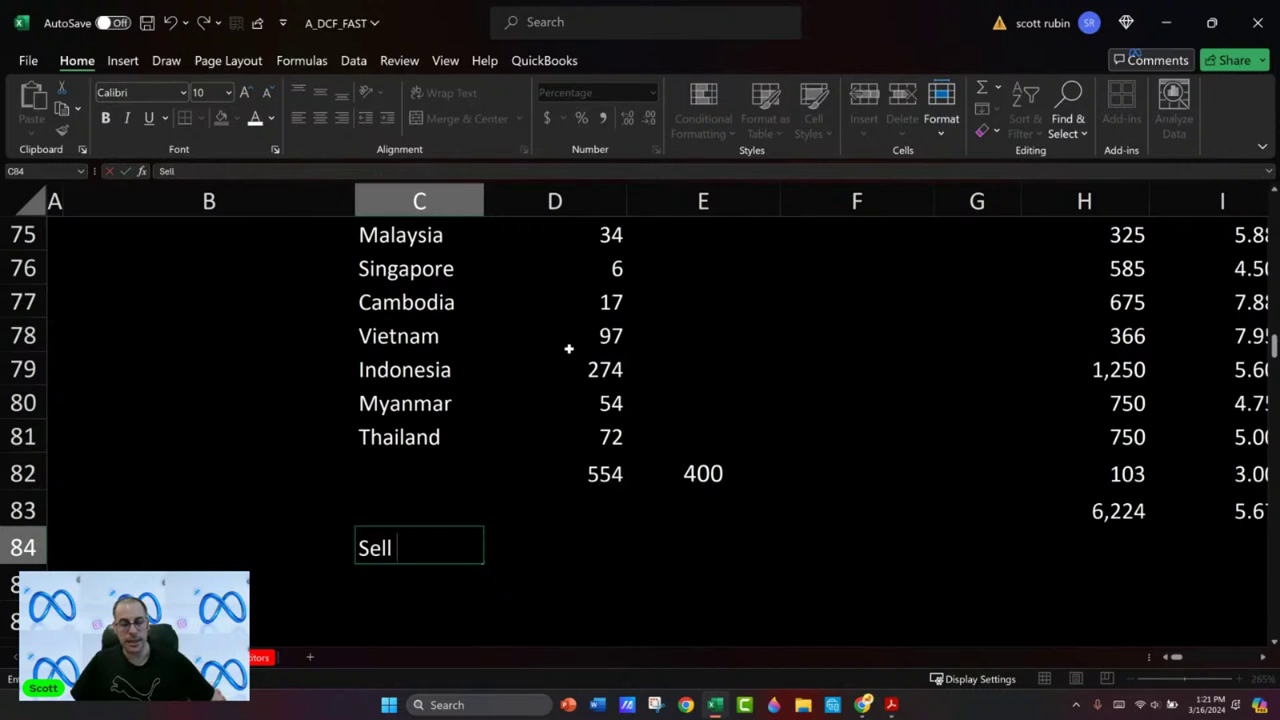
text(uncovered calls)
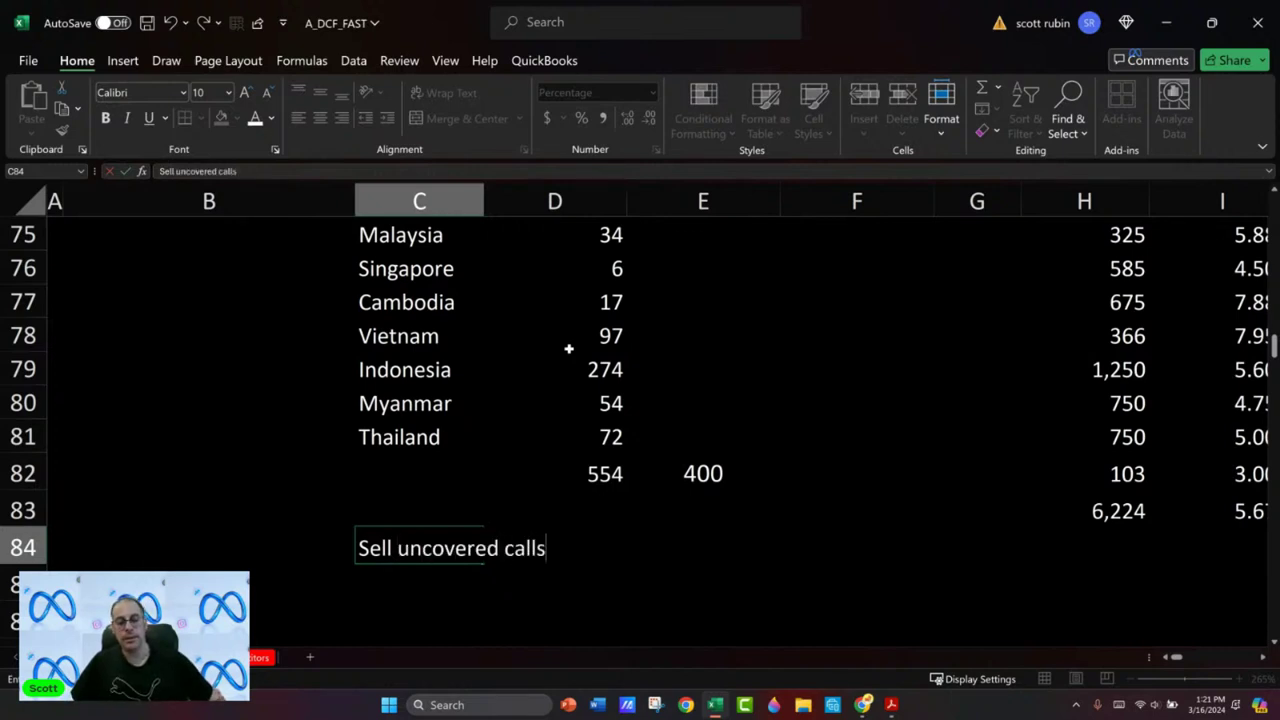
key(Return)
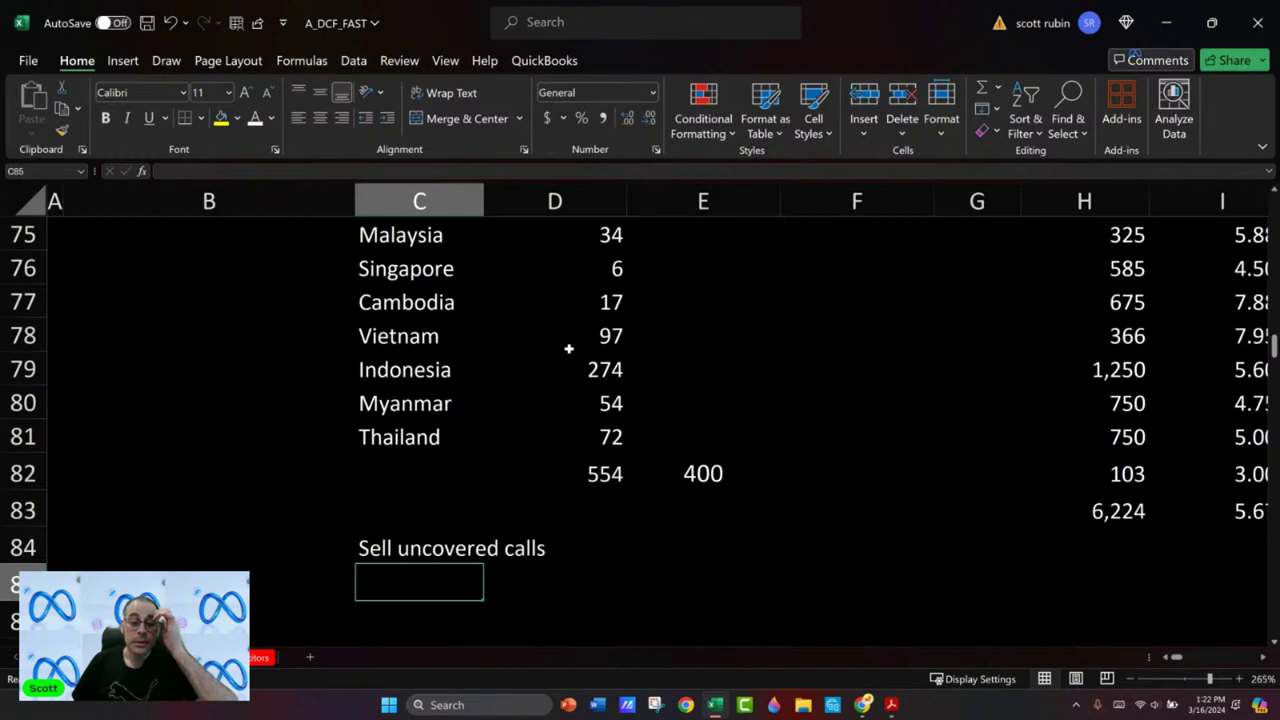
key(Right)
key(Up)
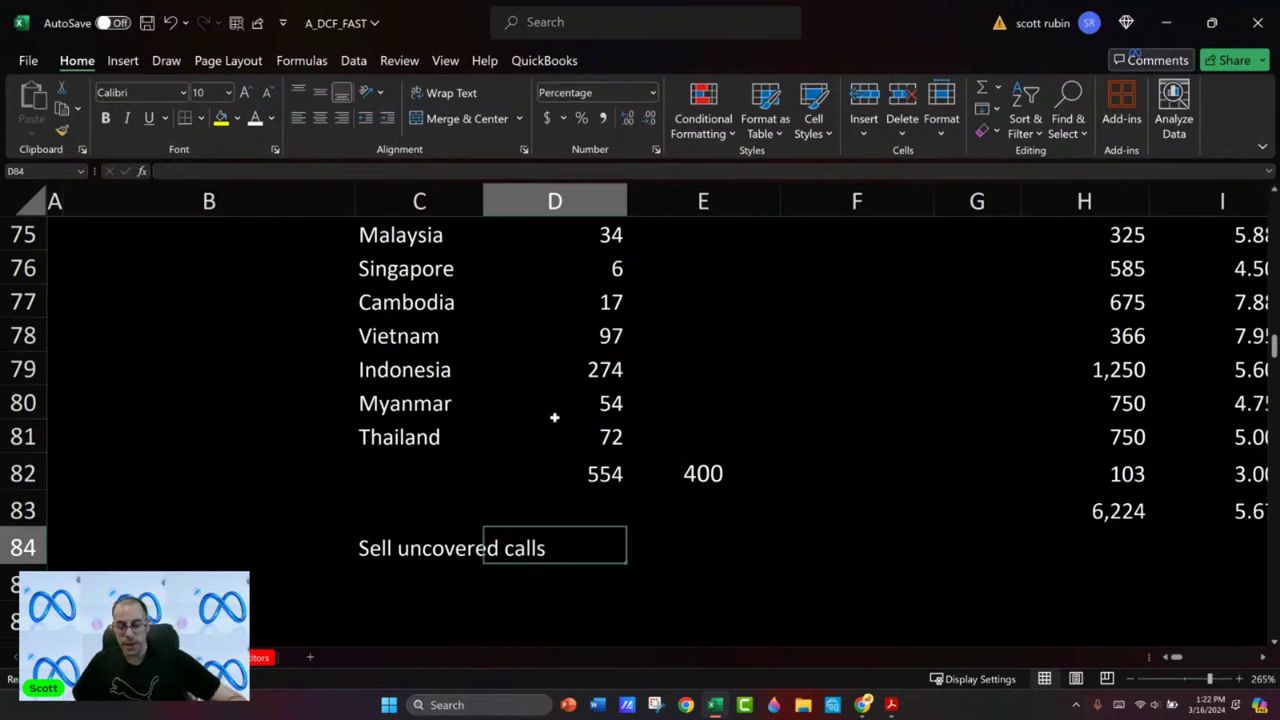
text(300 t)
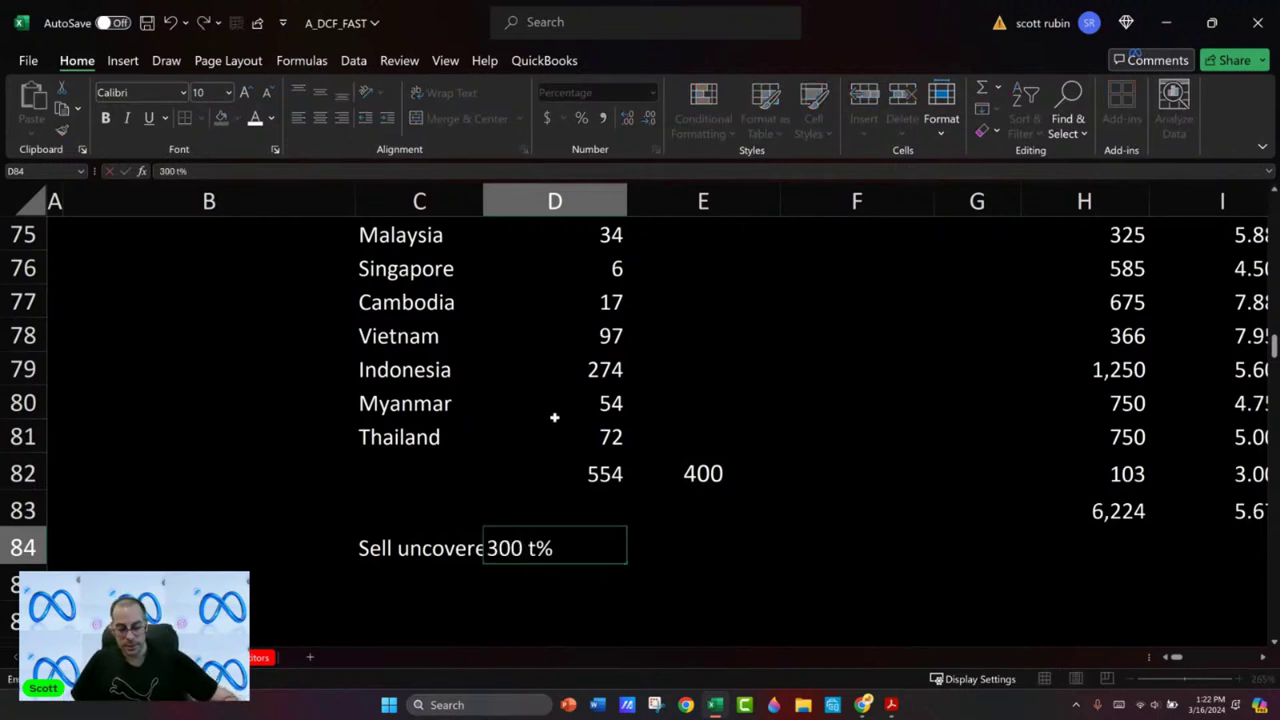
text(o)
key(Delete)
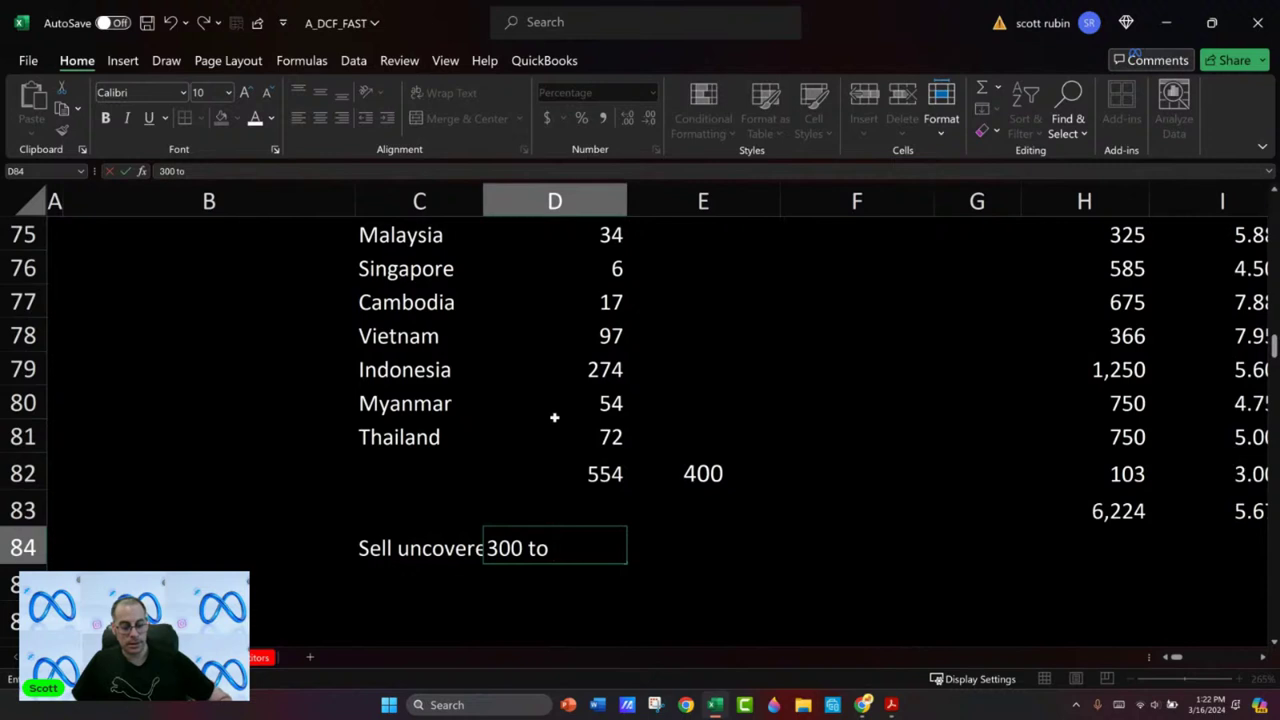
text(3,000)
key(Escape)
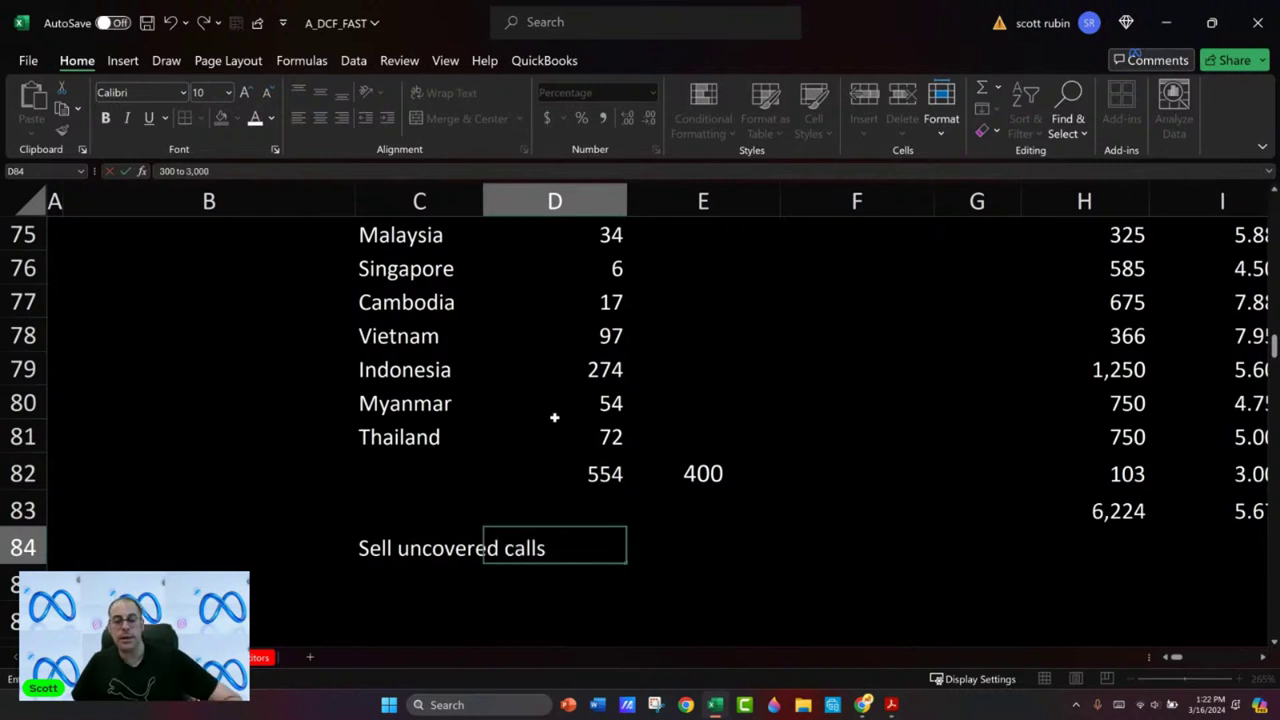
key(Return)
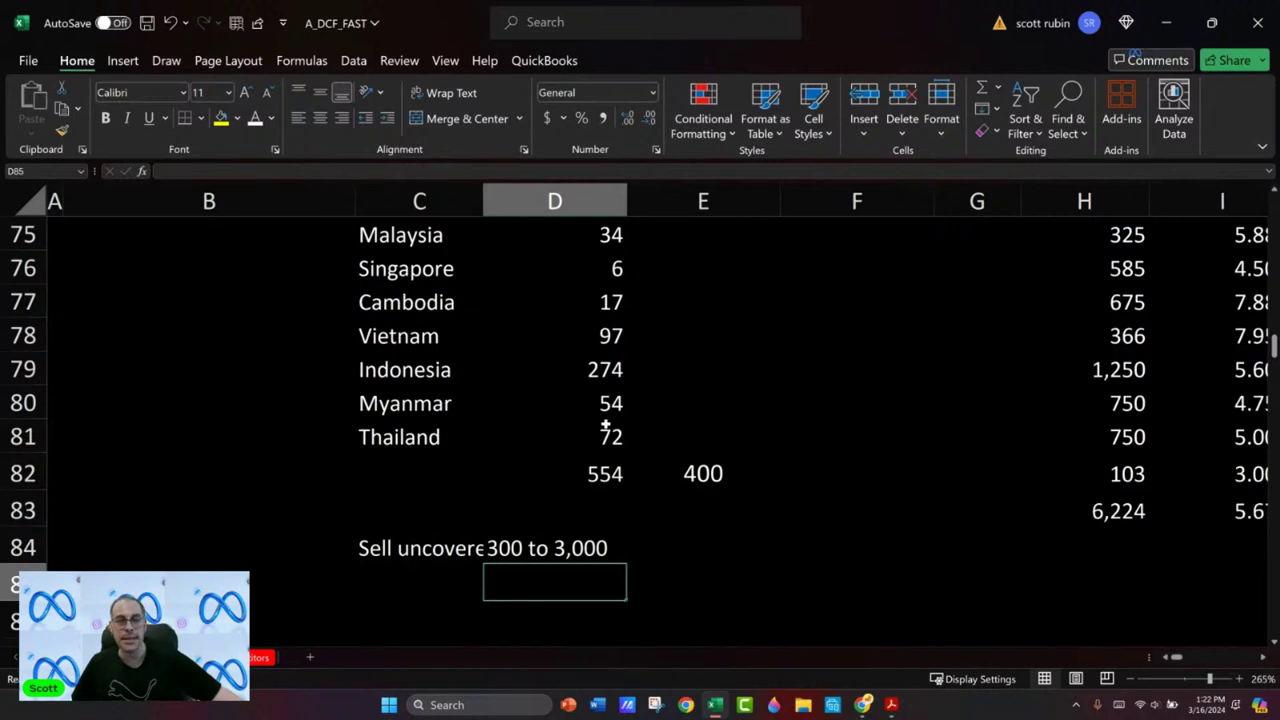
Enter the formula =2700*10000 in E84.
key(Up)
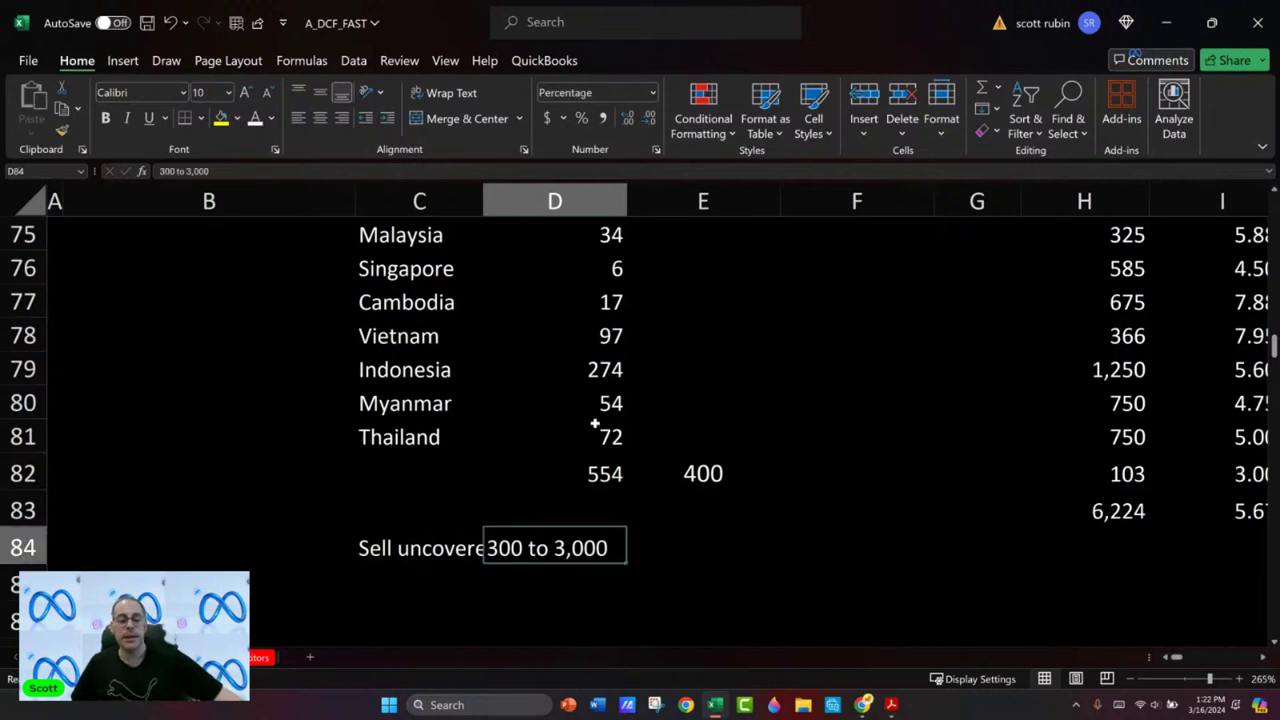
key(Right)
key(Left)
key(Right)
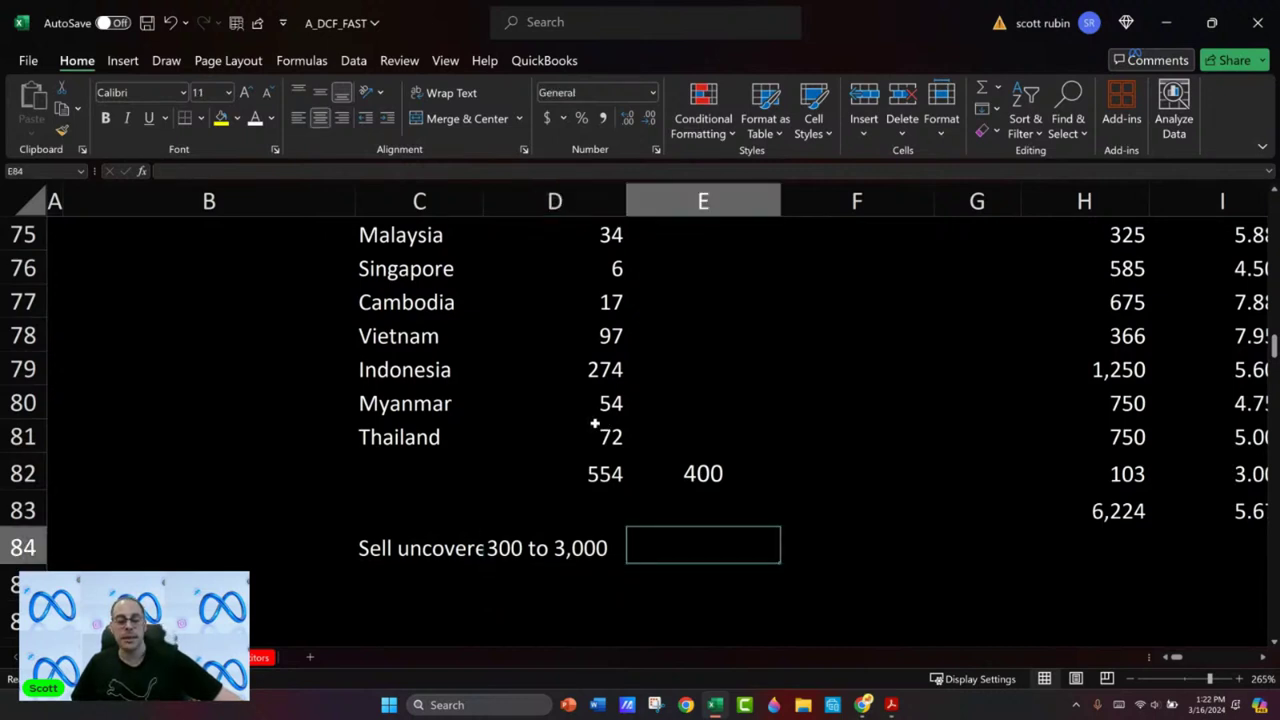
text(2700)
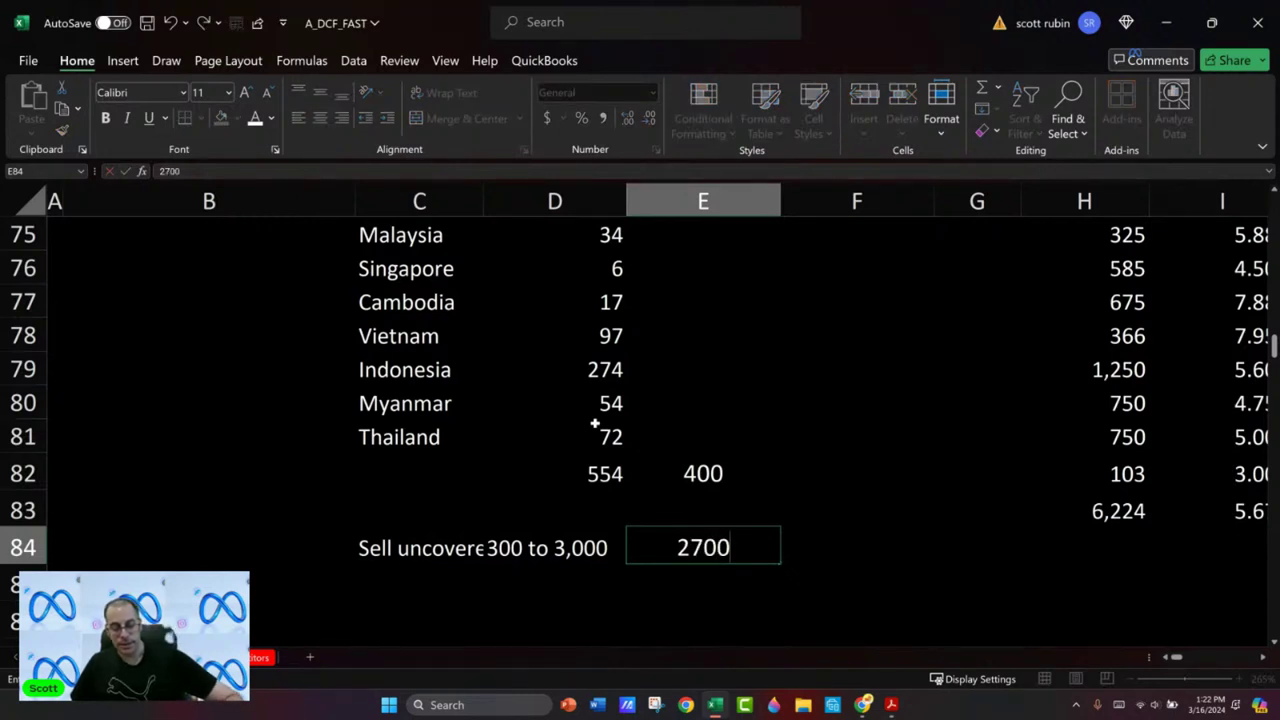
text(*100)
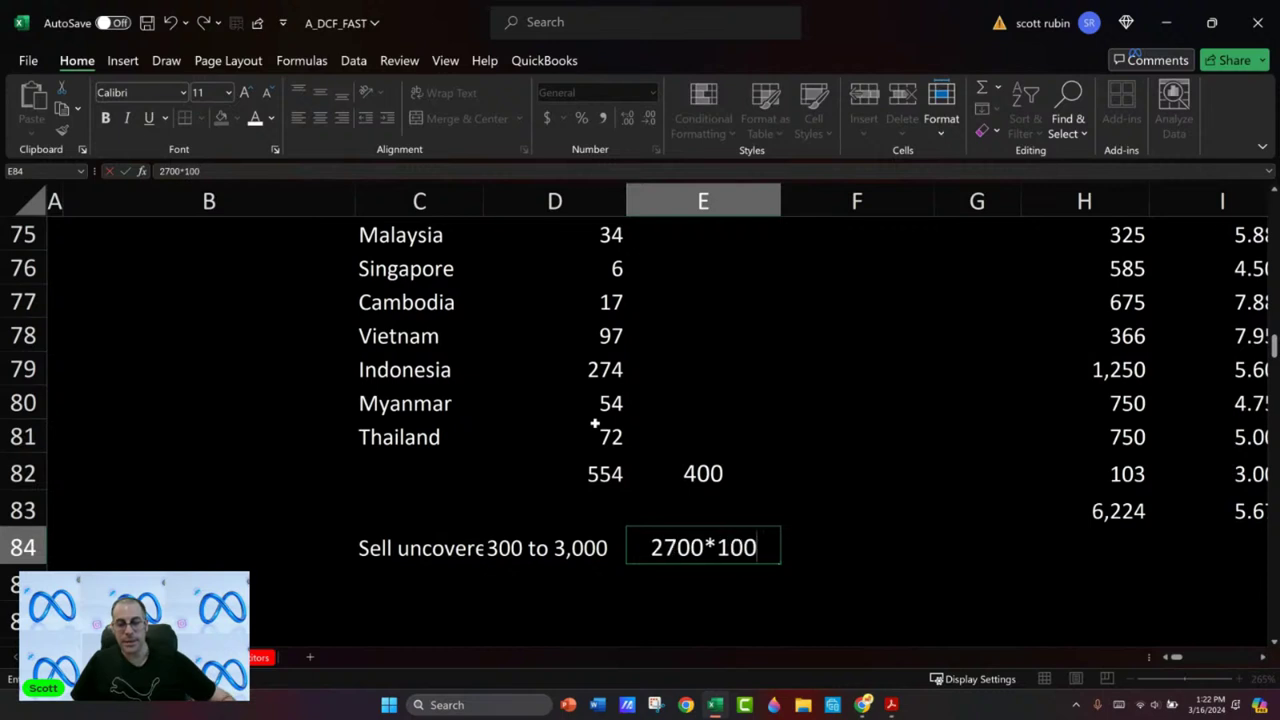
text(00)
key(Return)
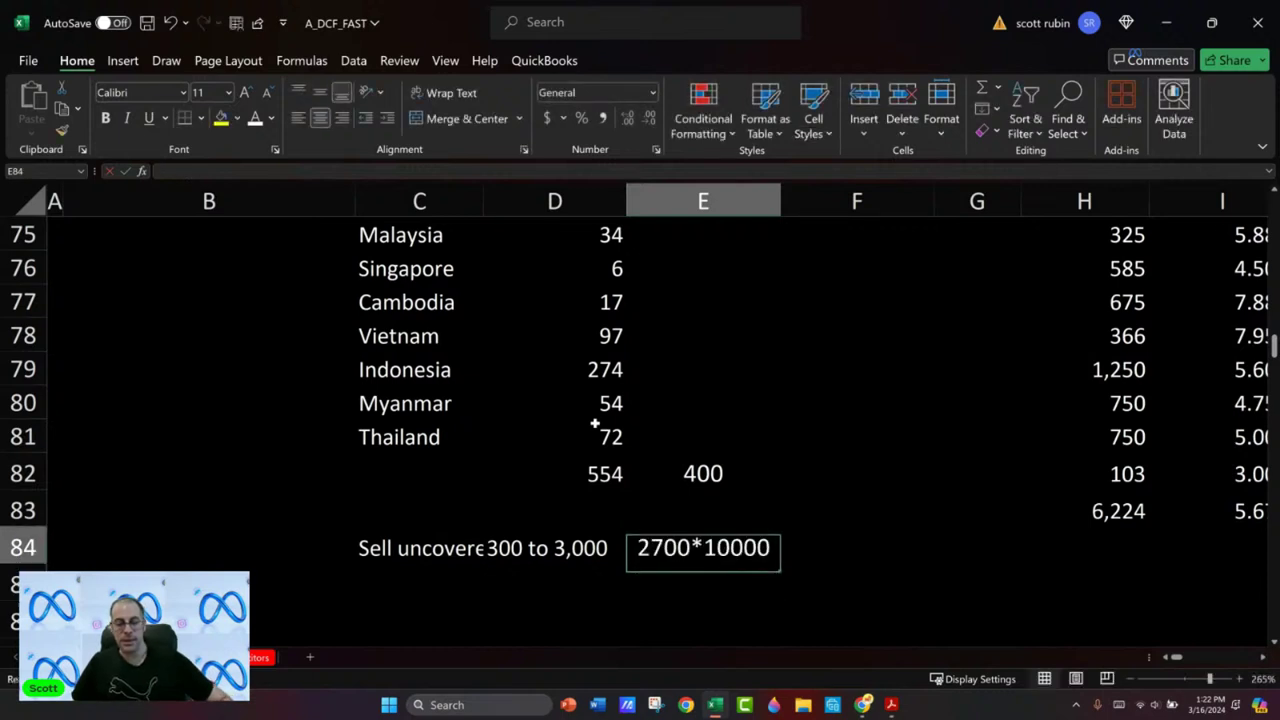
key(F2)
key(Home)
text(=)
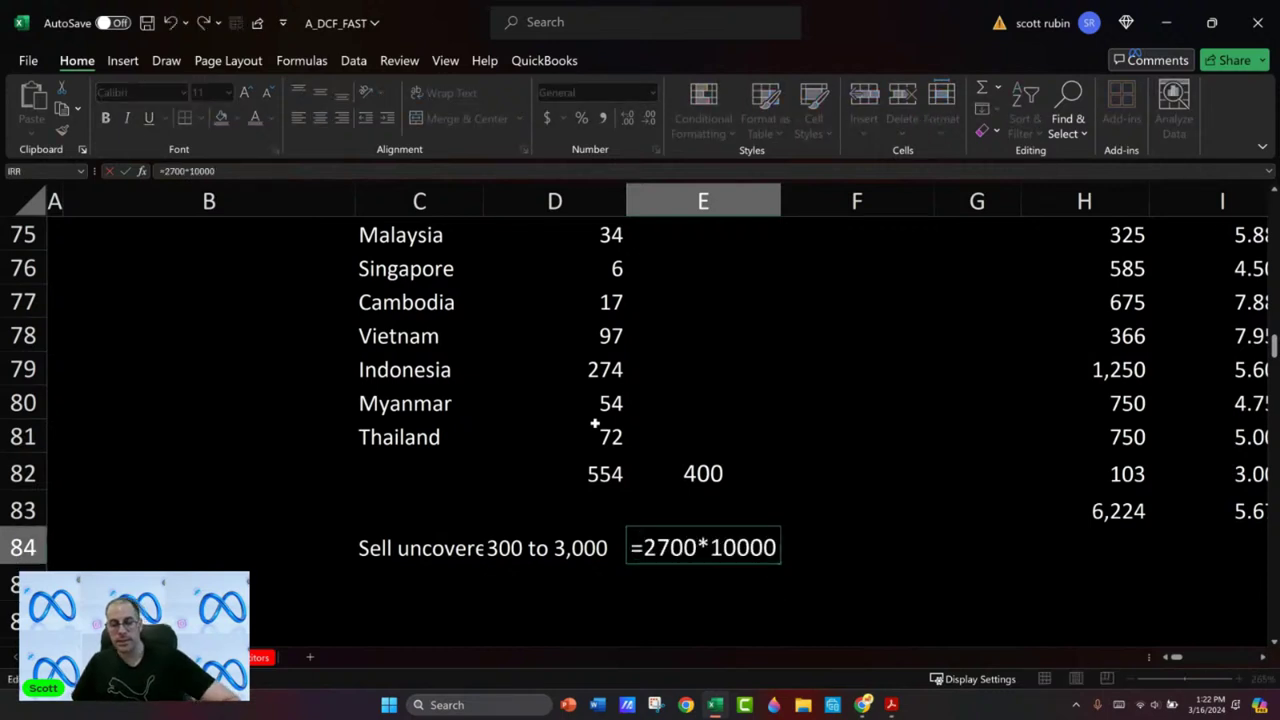
key(Return)
Format E84 as Number with no decimals so it shows 27,000,000.
key(Up)
key(ctrl+shift+1)
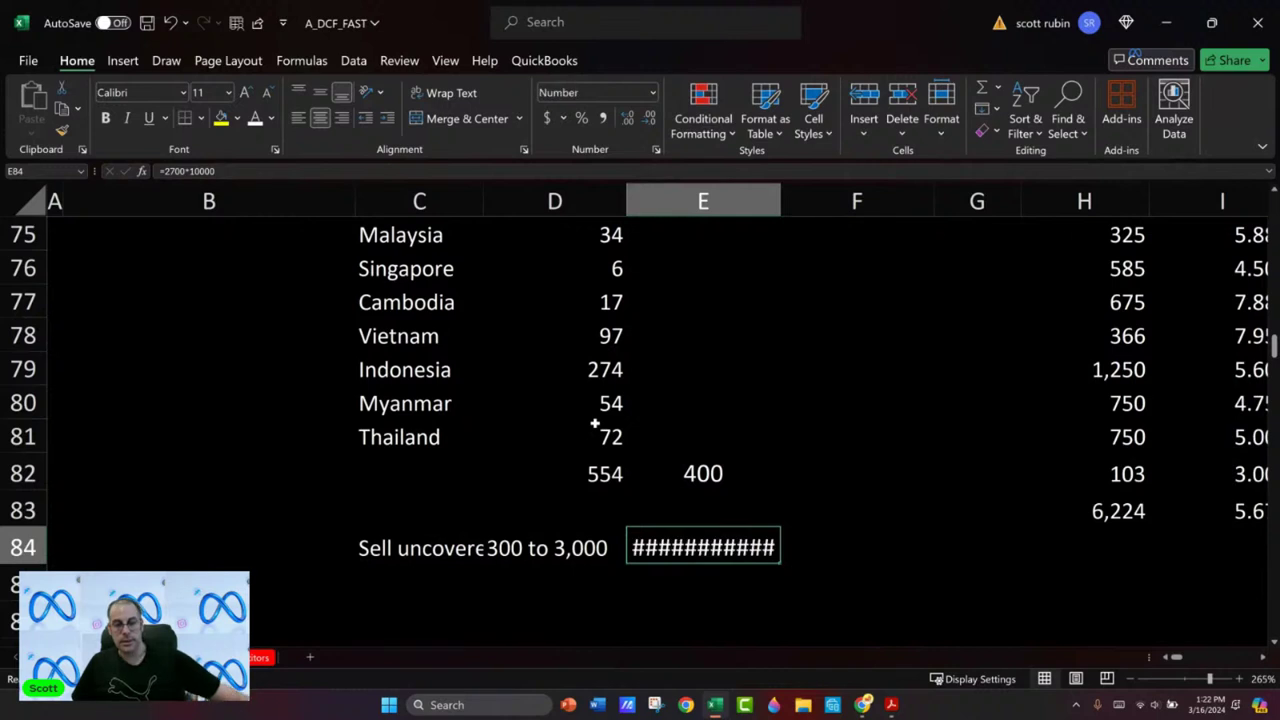
click(652, 118)
click(653, 118)
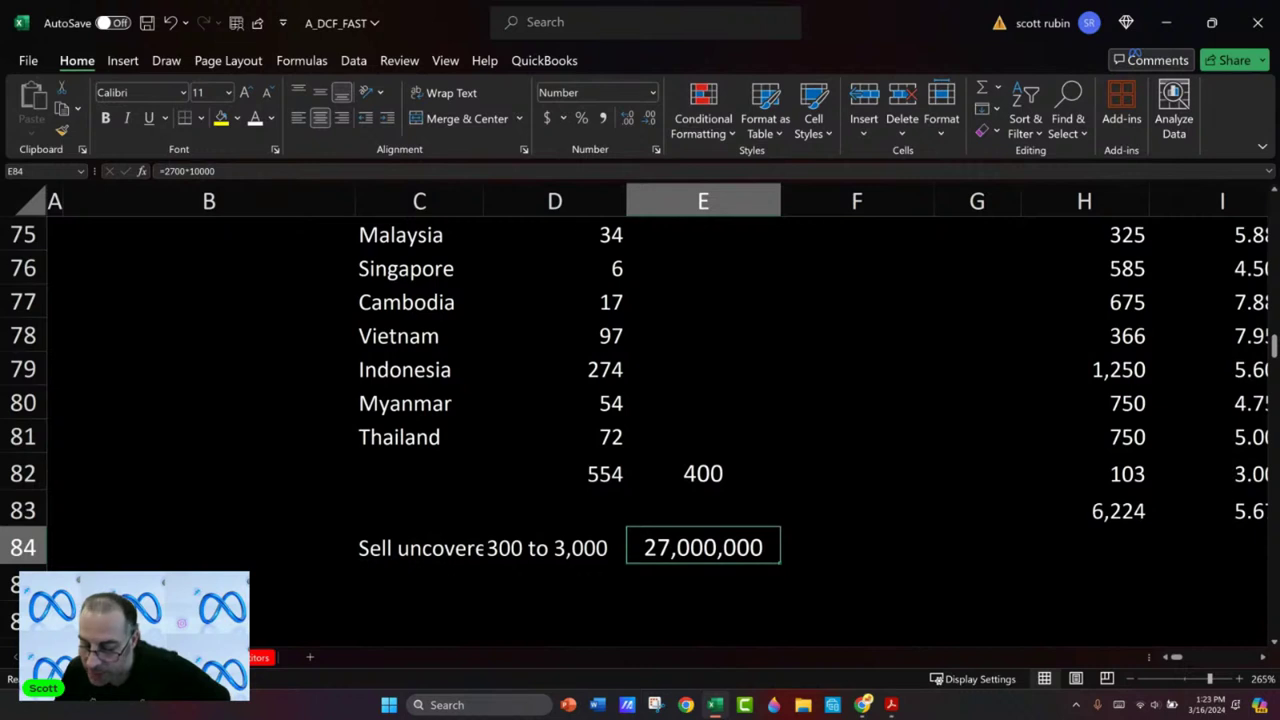
Check cells D85, C85 and the C84 'Sell uncovered calls' note, then return to the Grab Wikipedia page.
click(862, 705)
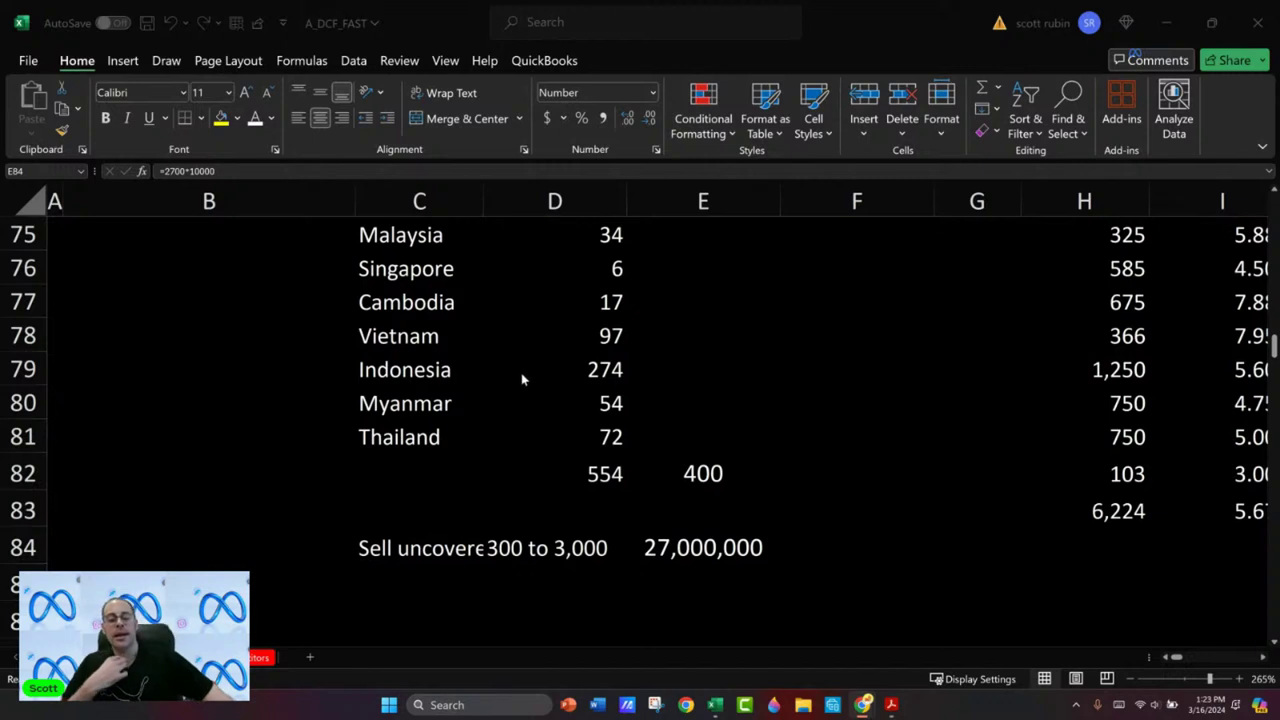
click(515, 544)
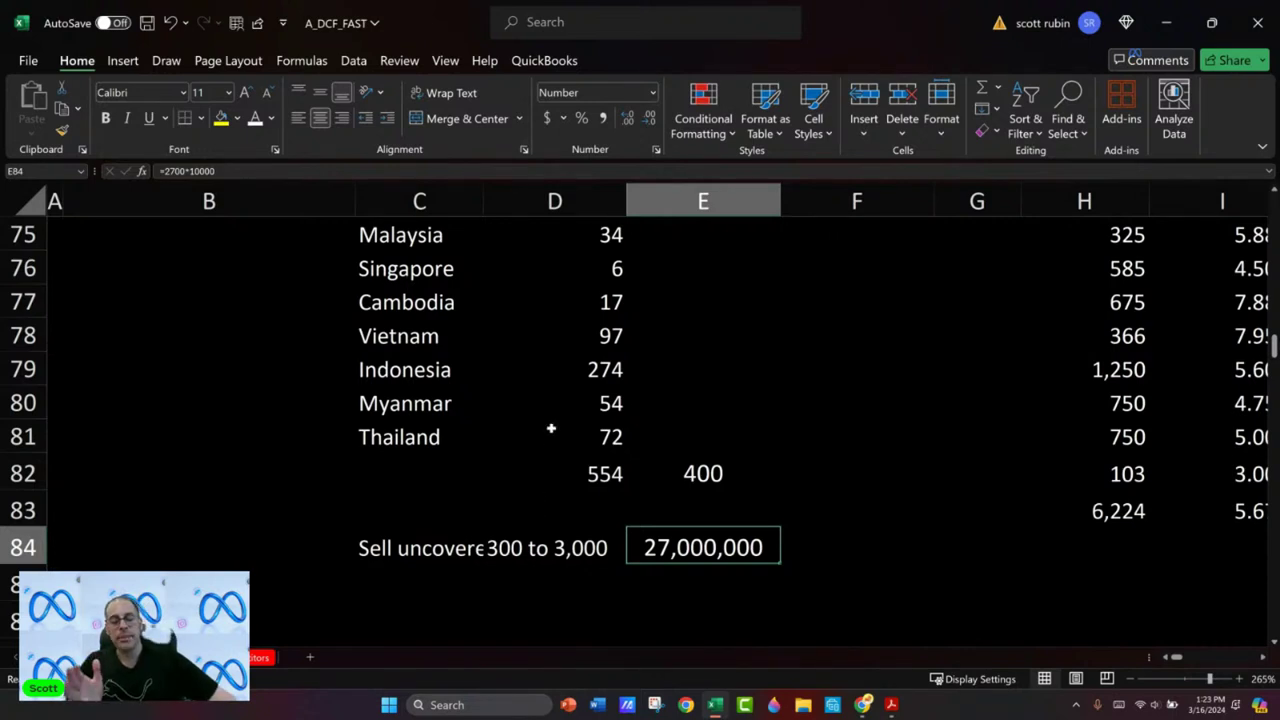
scroll(552, 413, down, 1)
click(523, 462)
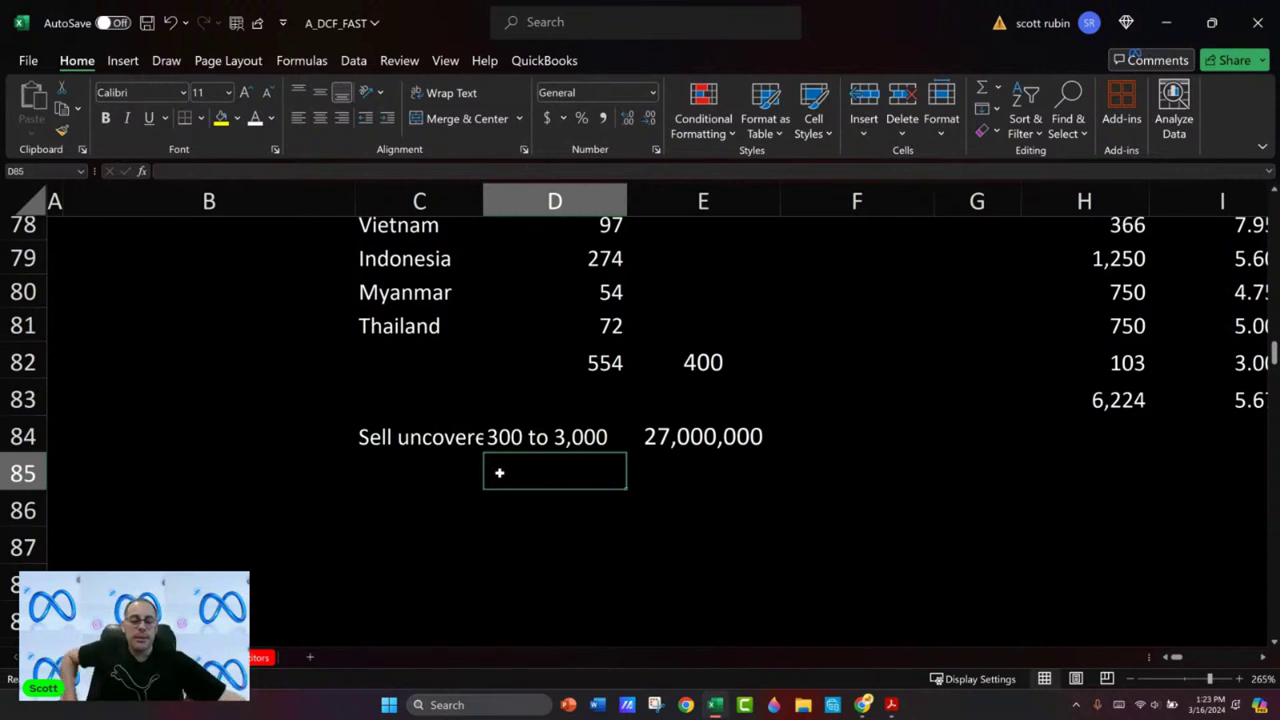
click(451, 476)
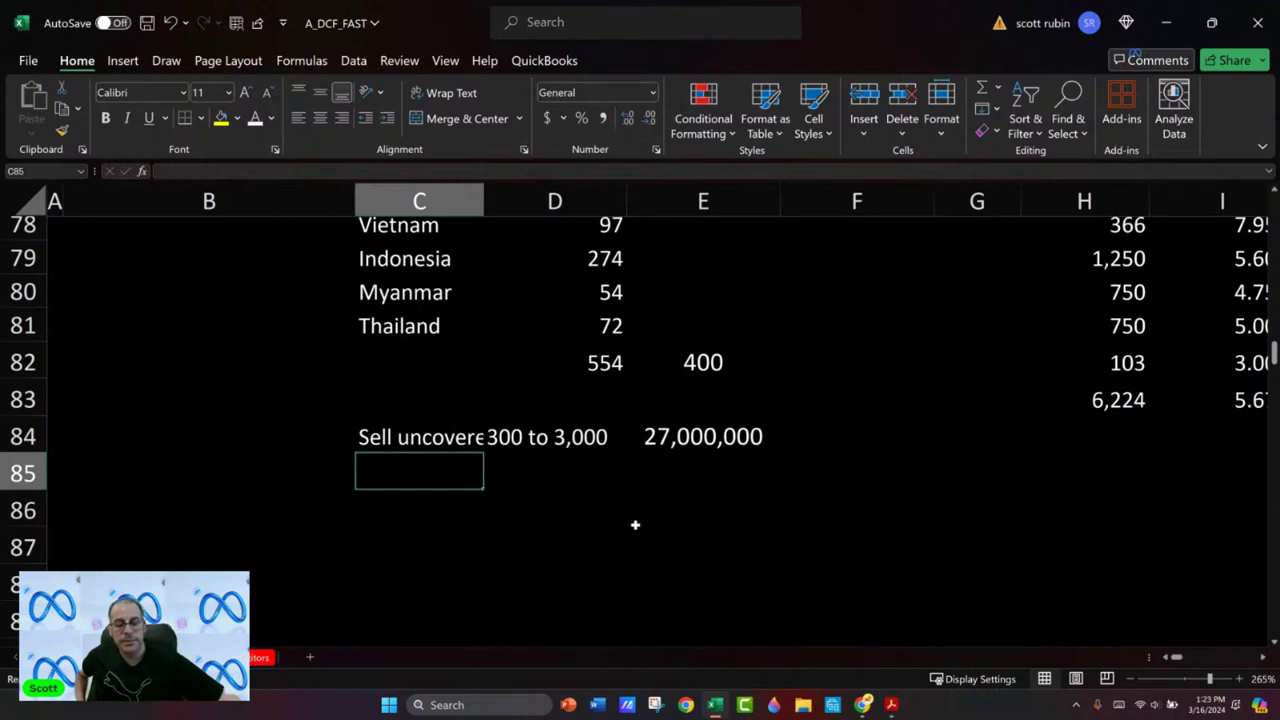
click(448, 437)
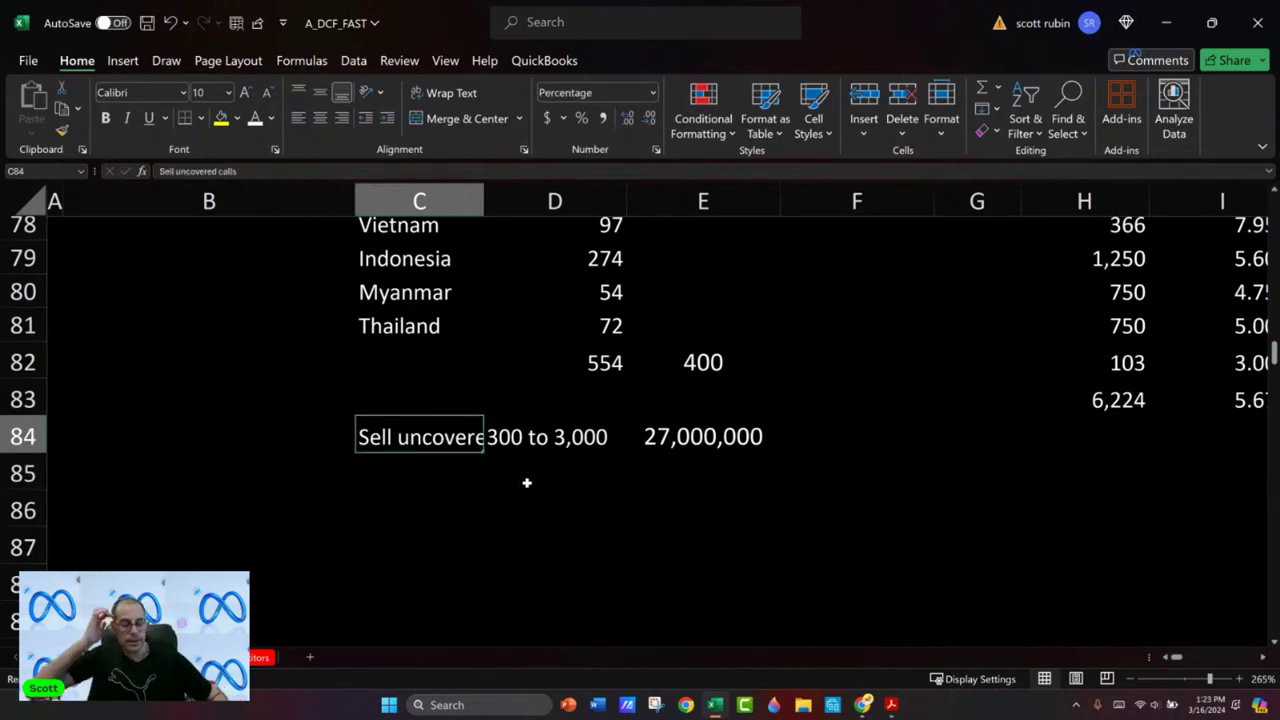
key(alt+Tab)
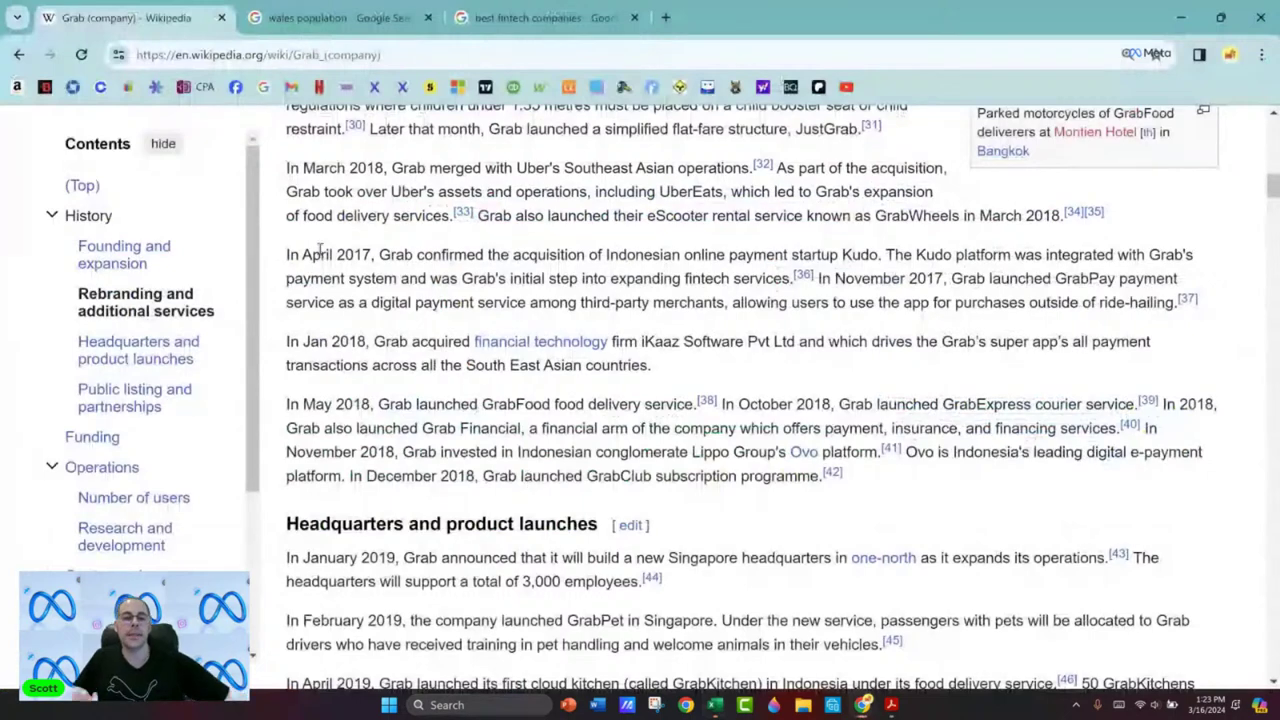
Close the wales population search results and go to Yahoo Finance.
click(384, 18)
click(427, 19)
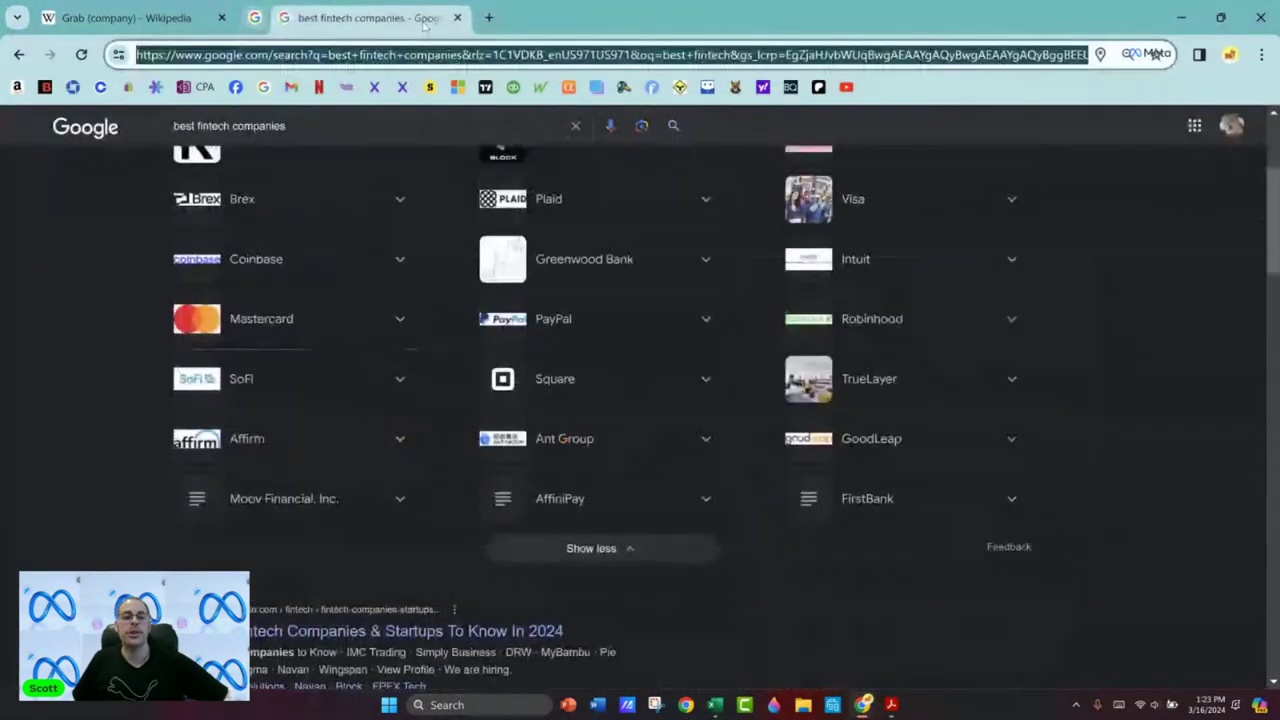
click(763, 87)
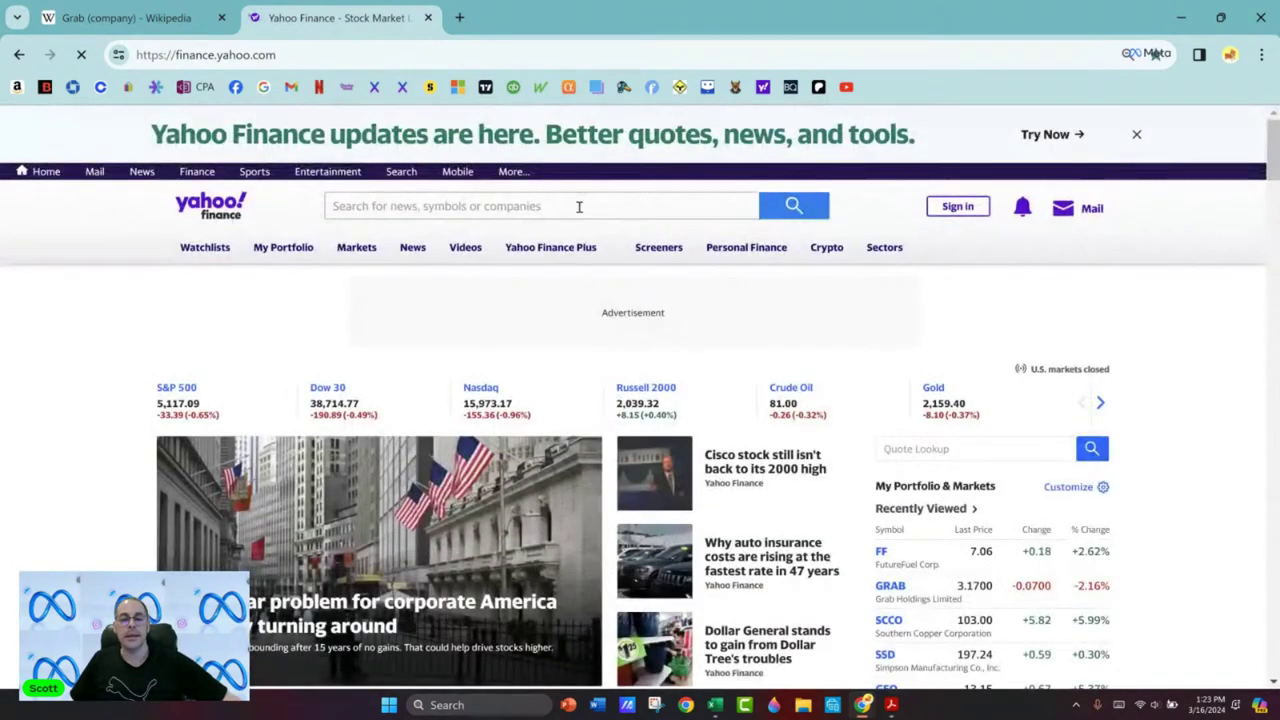
Search Yahoo Finance for 'tesla' and open the TSLA quote's chart.
click(579, 207)
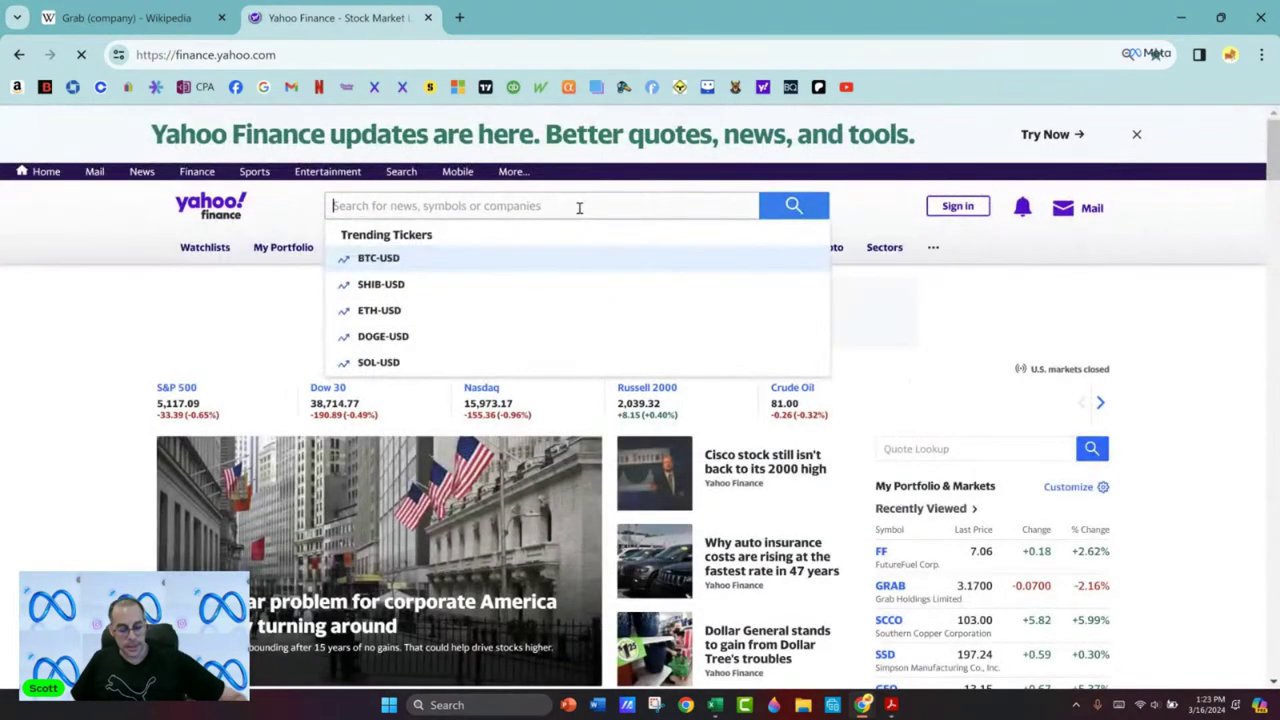
text(tesla)
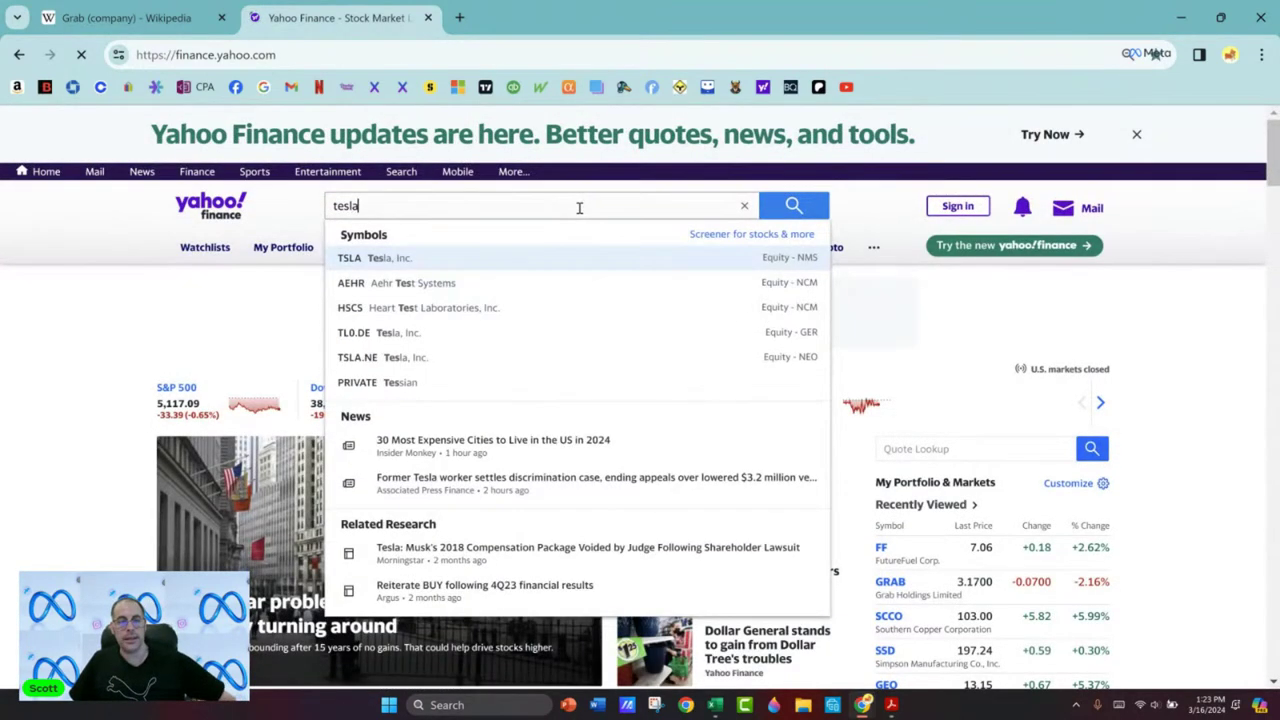
click(487, 268)
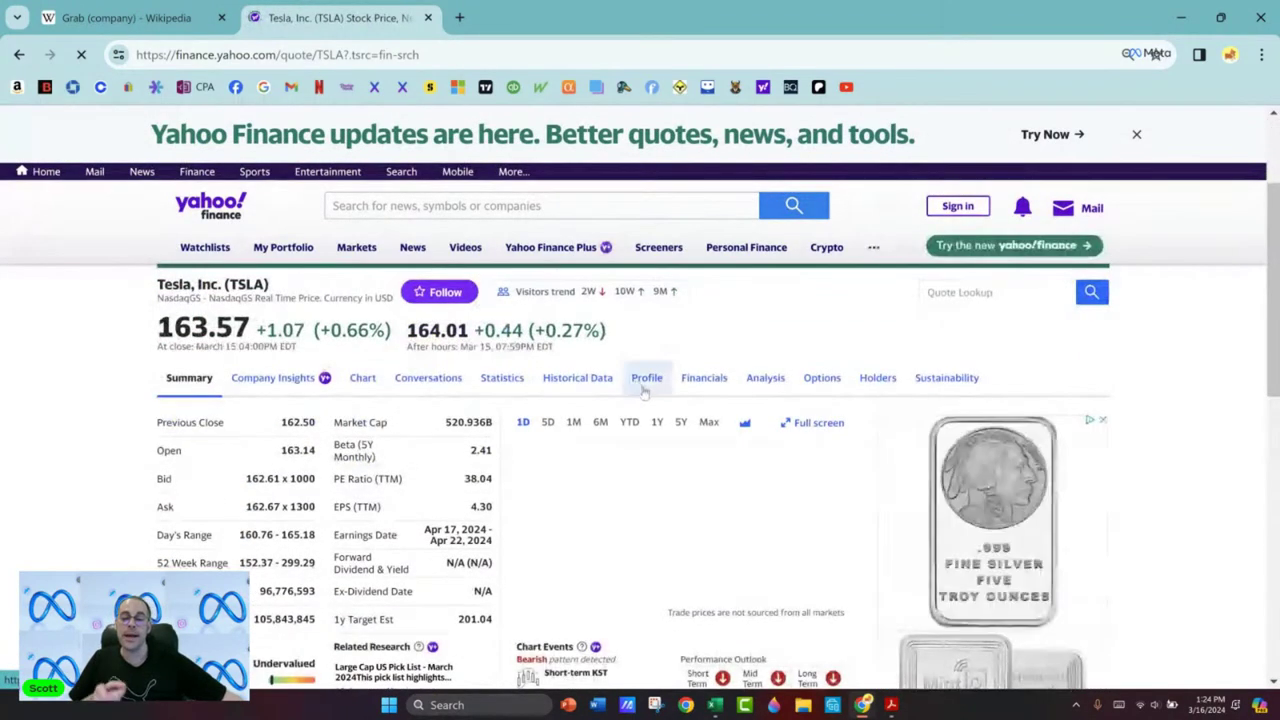
click(368, 386)
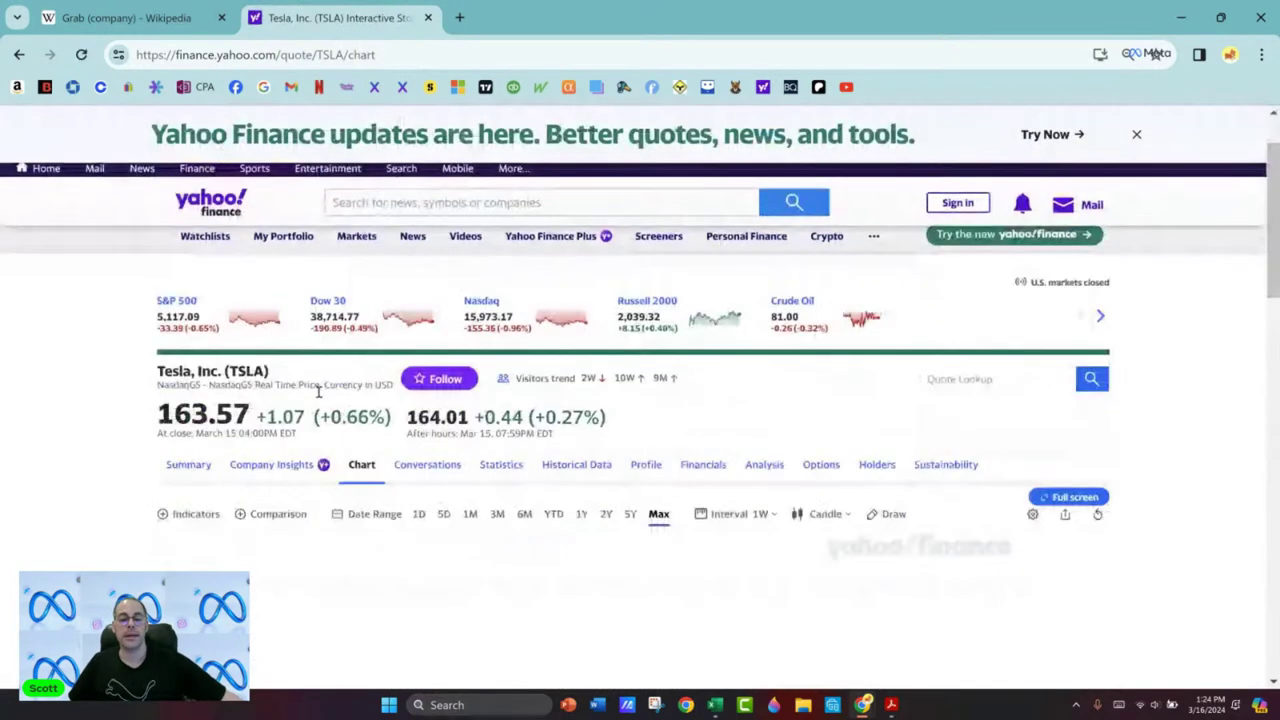
Set Tesla's chart to the 5Y range, showing weekly candles peaking near 414.50.
scroll(297, 387, down, 2)
scroll(297, 387, down, 1)
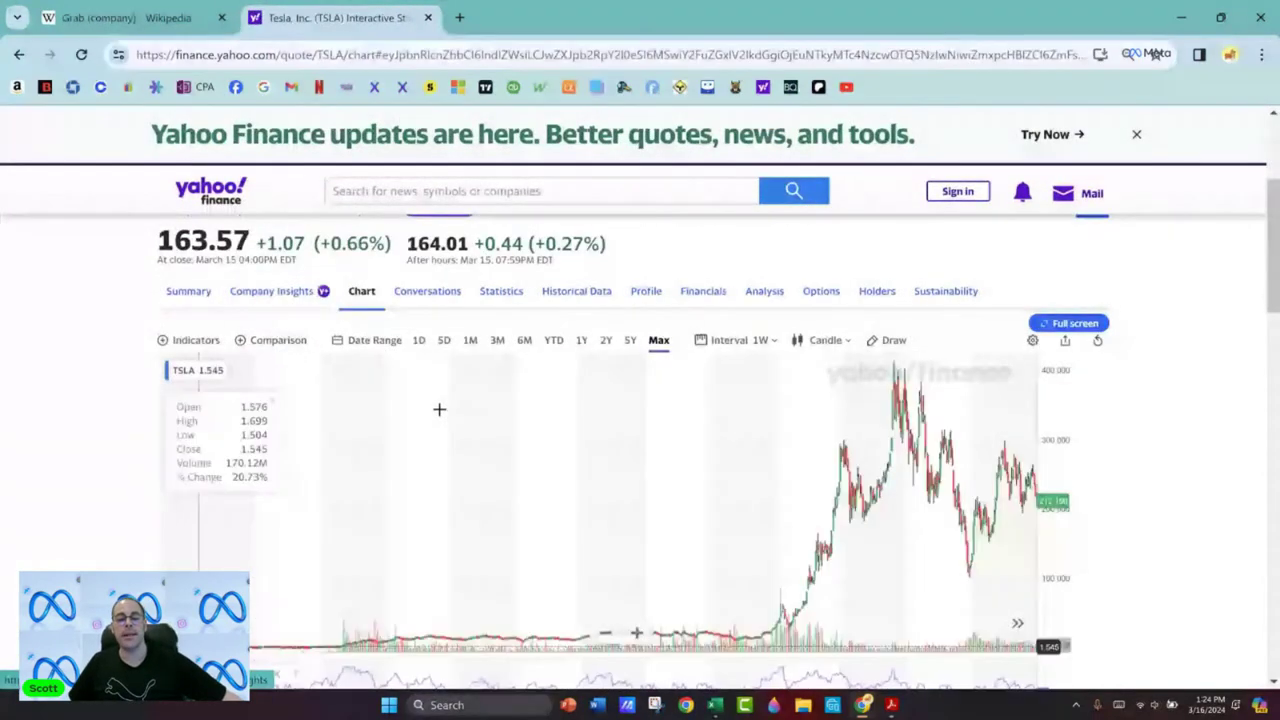
click(630, 341)
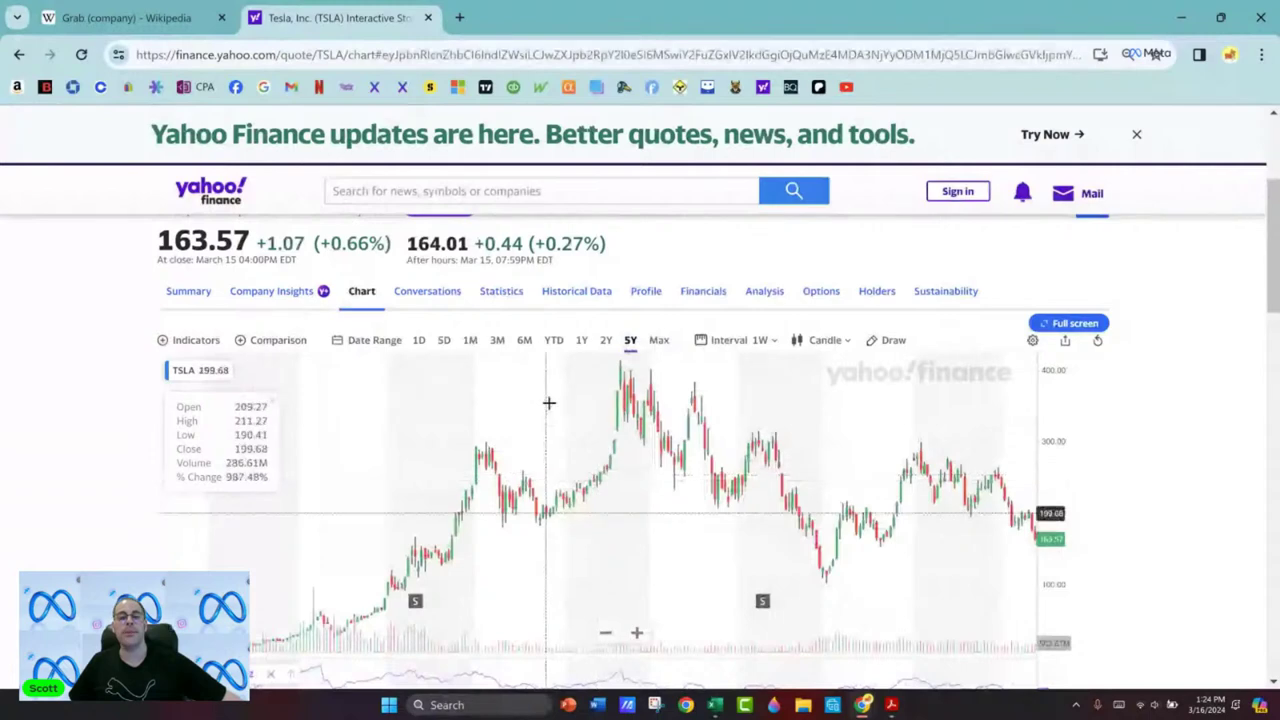
scroll(1265, 281, down, 2)
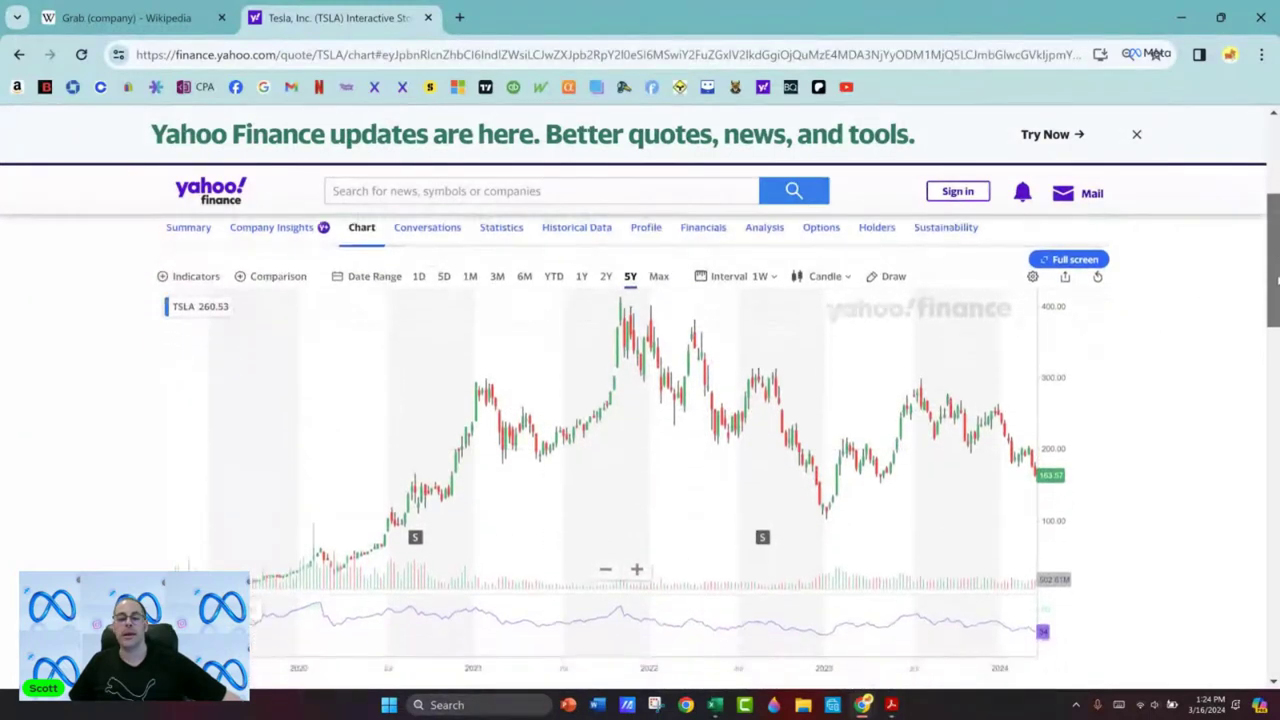
scroll(1277, 285, up, 1)
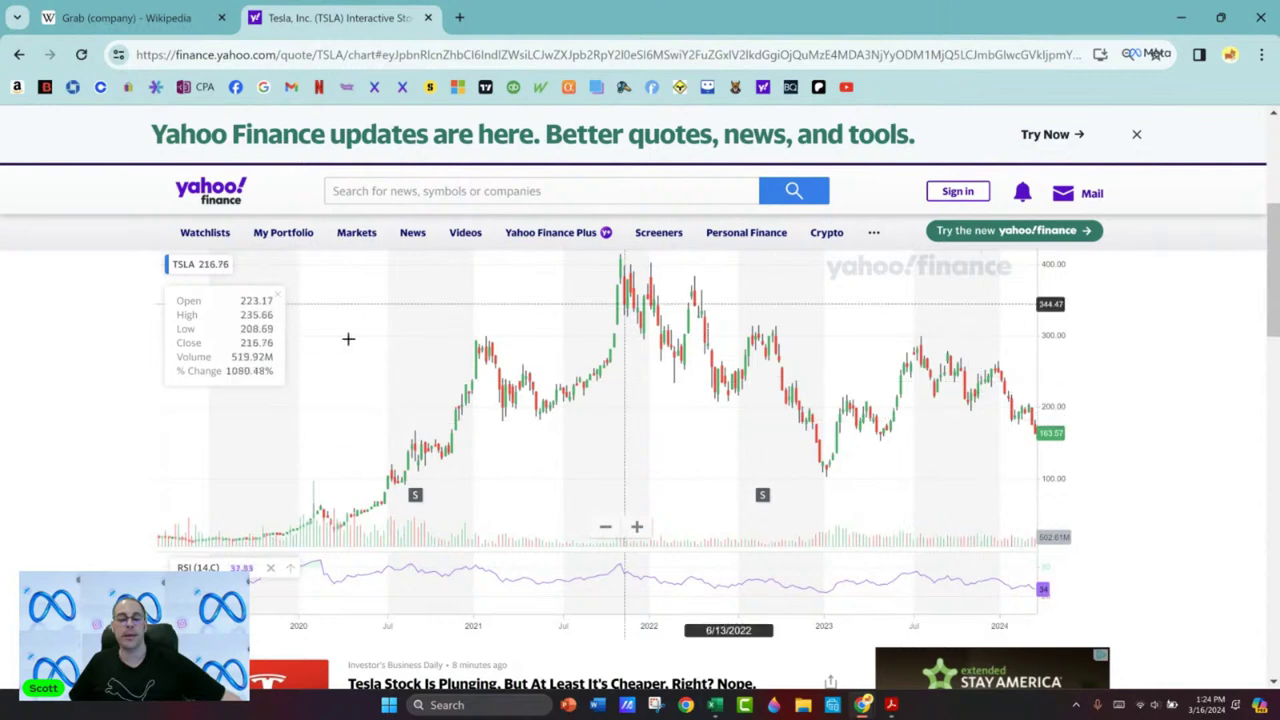
scroll(40, 397, up, 1)
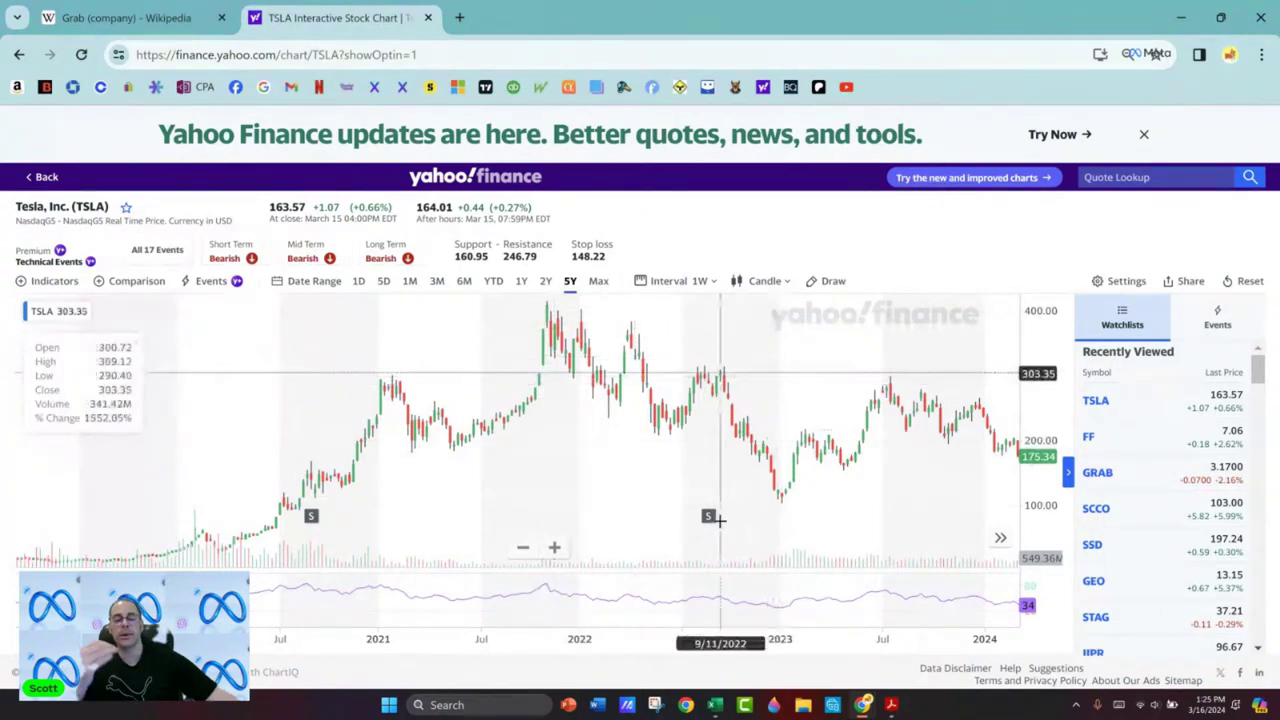
Go back to the Yahoo Finance home page and put the cursor in its search box.
mouse_move(708, 522)
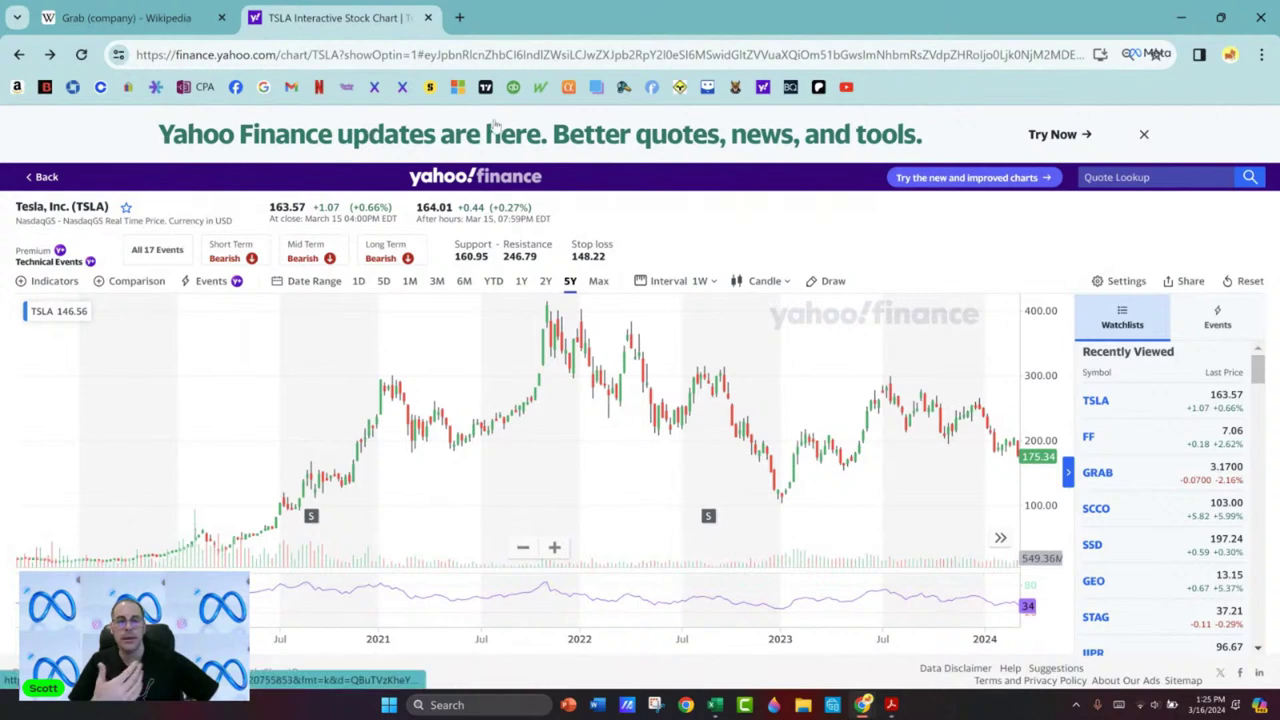
click(757, 89)
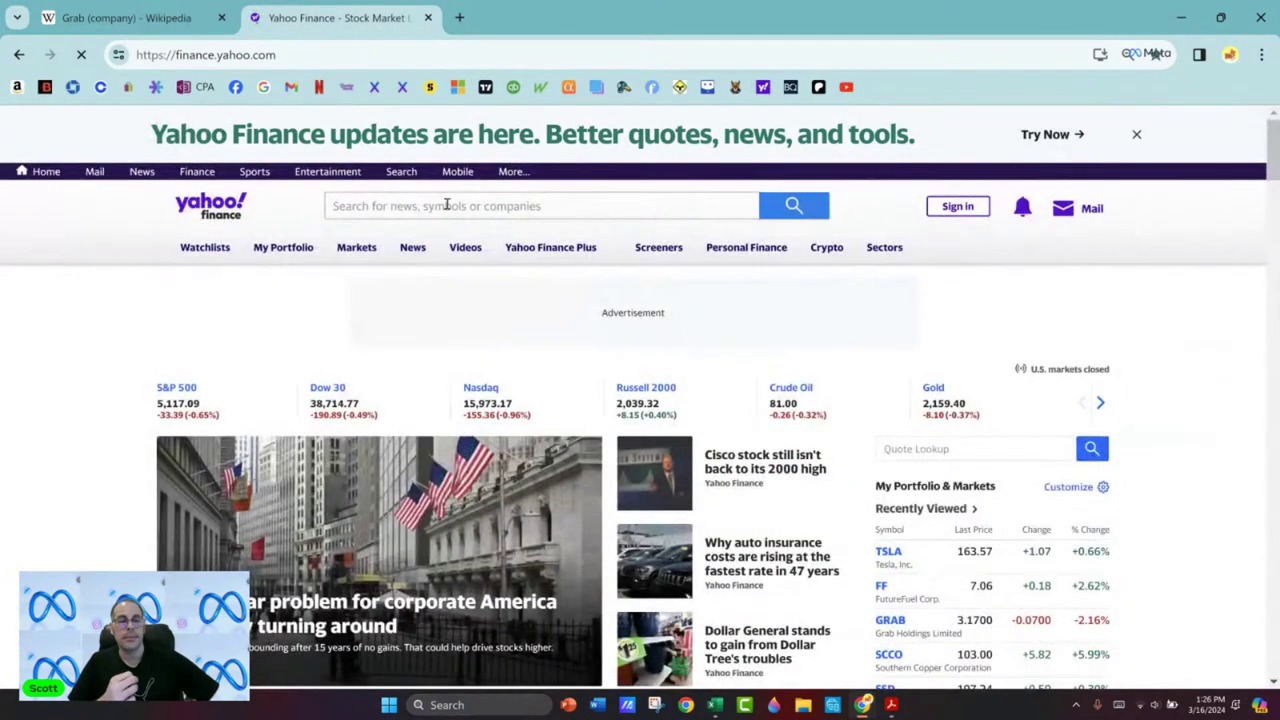
click(466, 208)
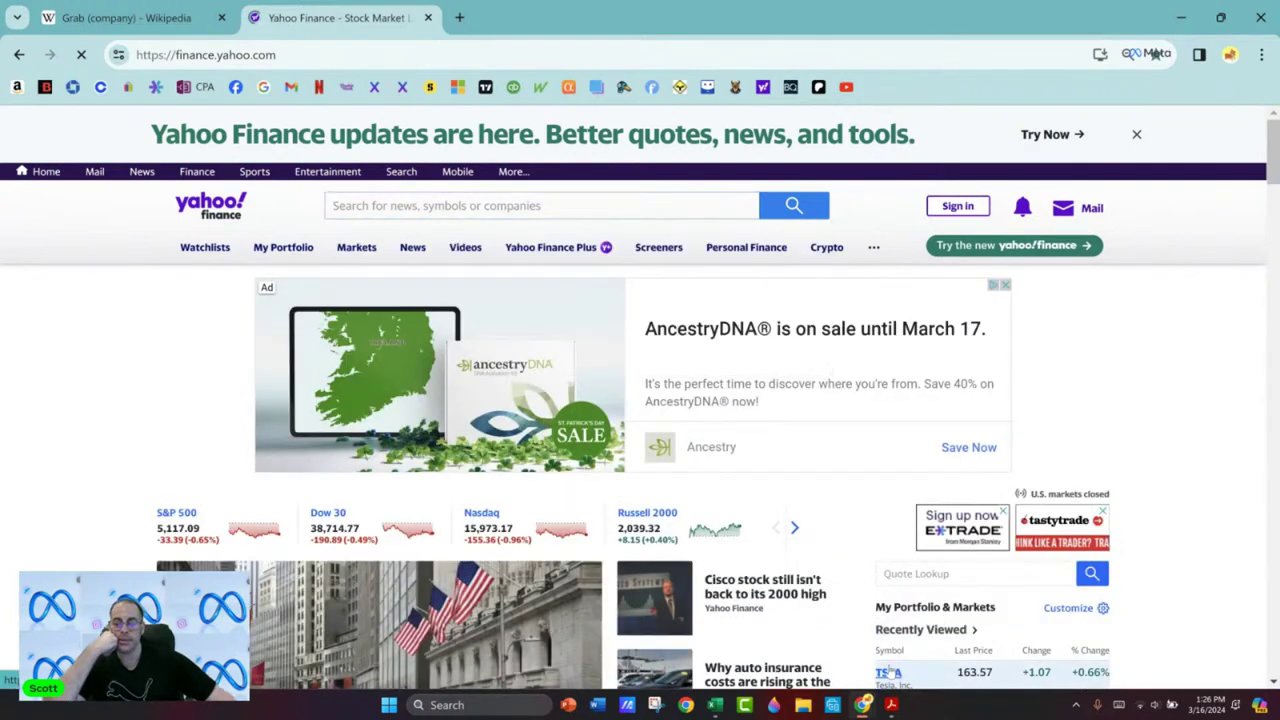
Reopen TSLA from Recently Viewed, view its Profile and select the industry 'Auto Manufacturers'.
click(888, 672)
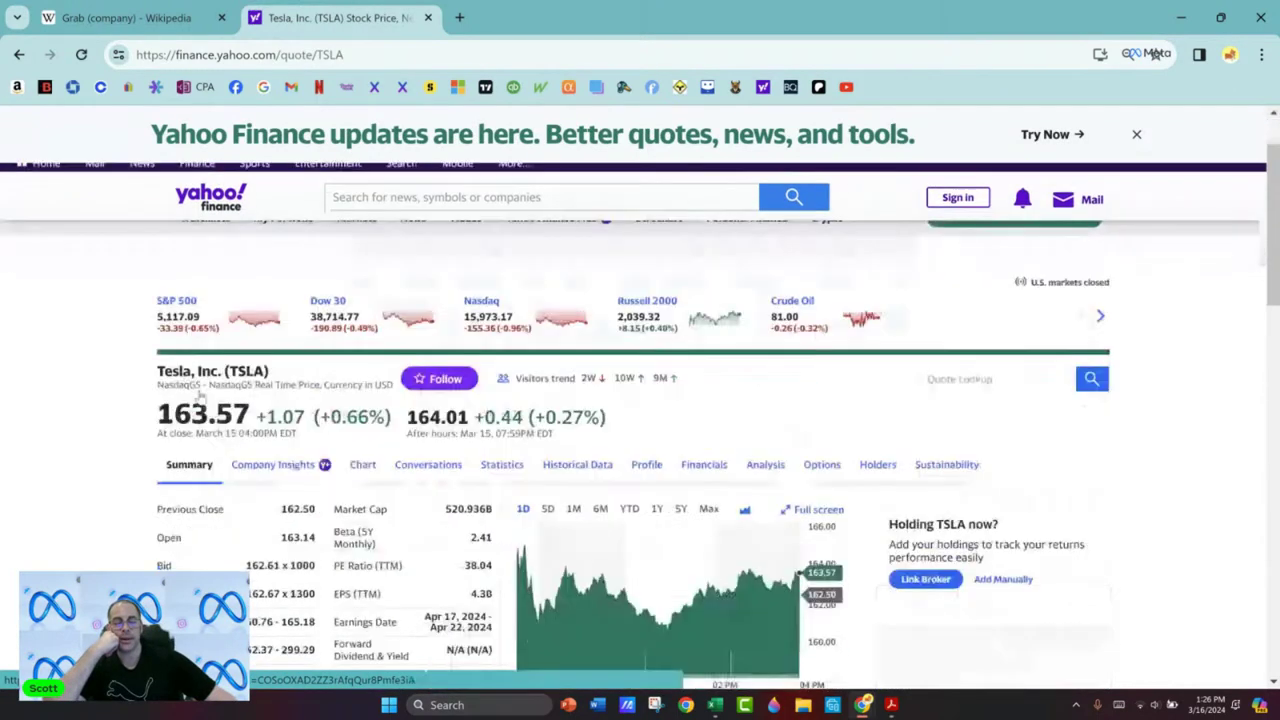
scroll(240, 402, down, 3)
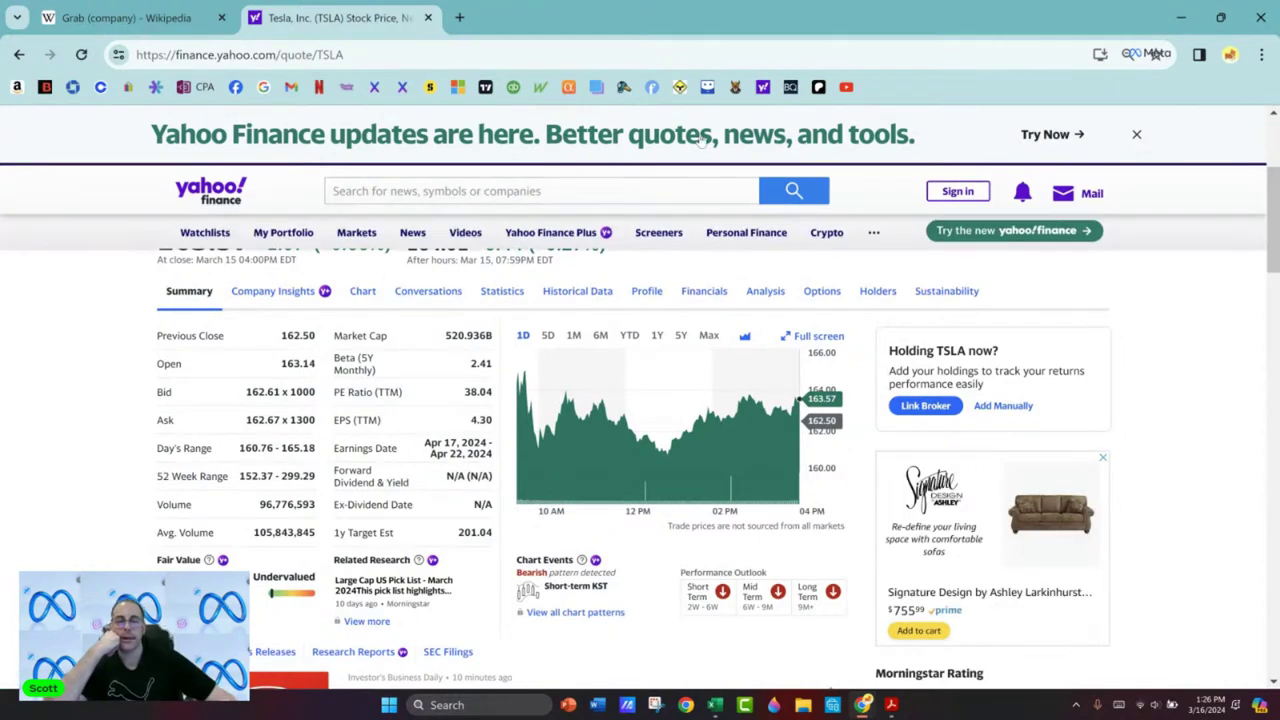
click(648, 292)
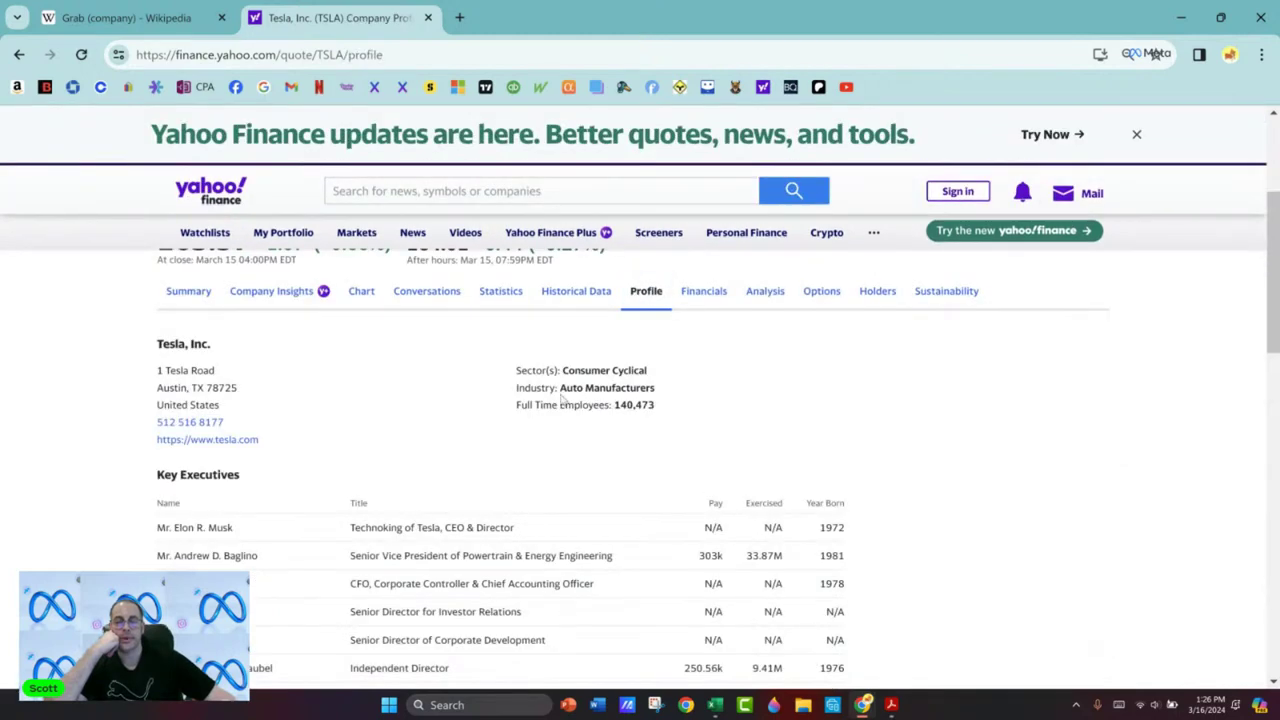
drag(560, 388, 656, 390)
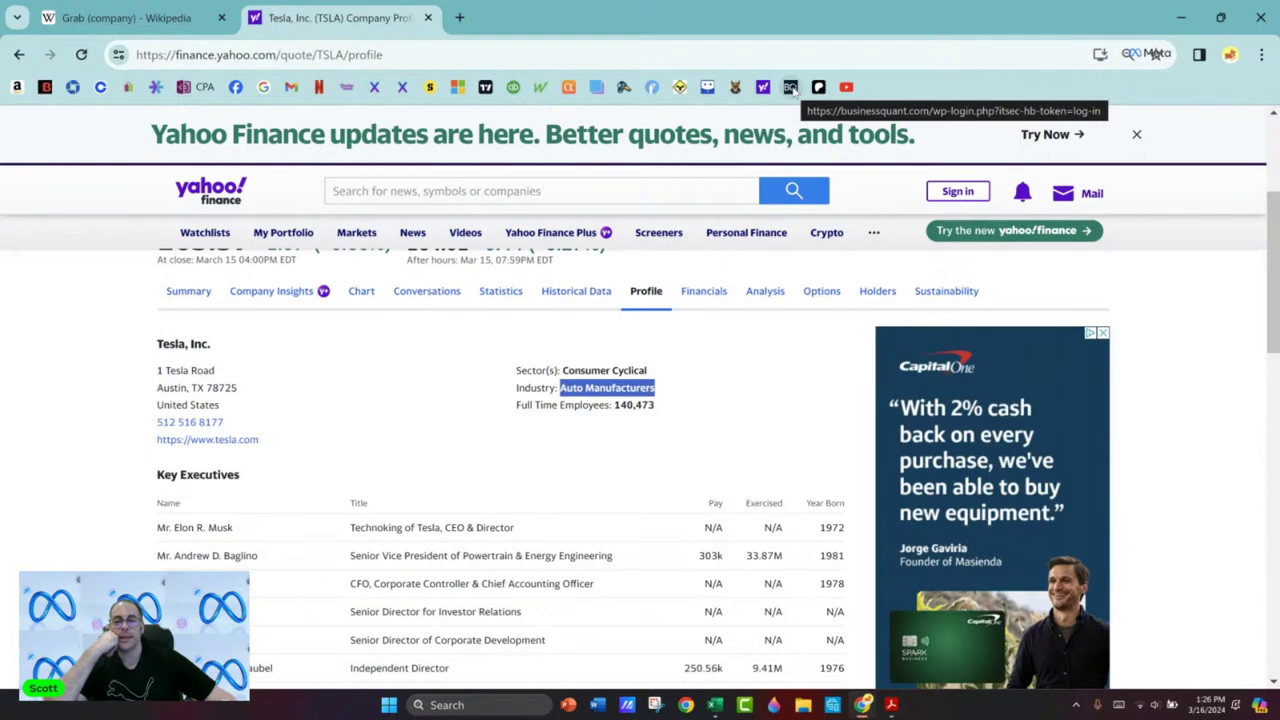
click(790, 87)
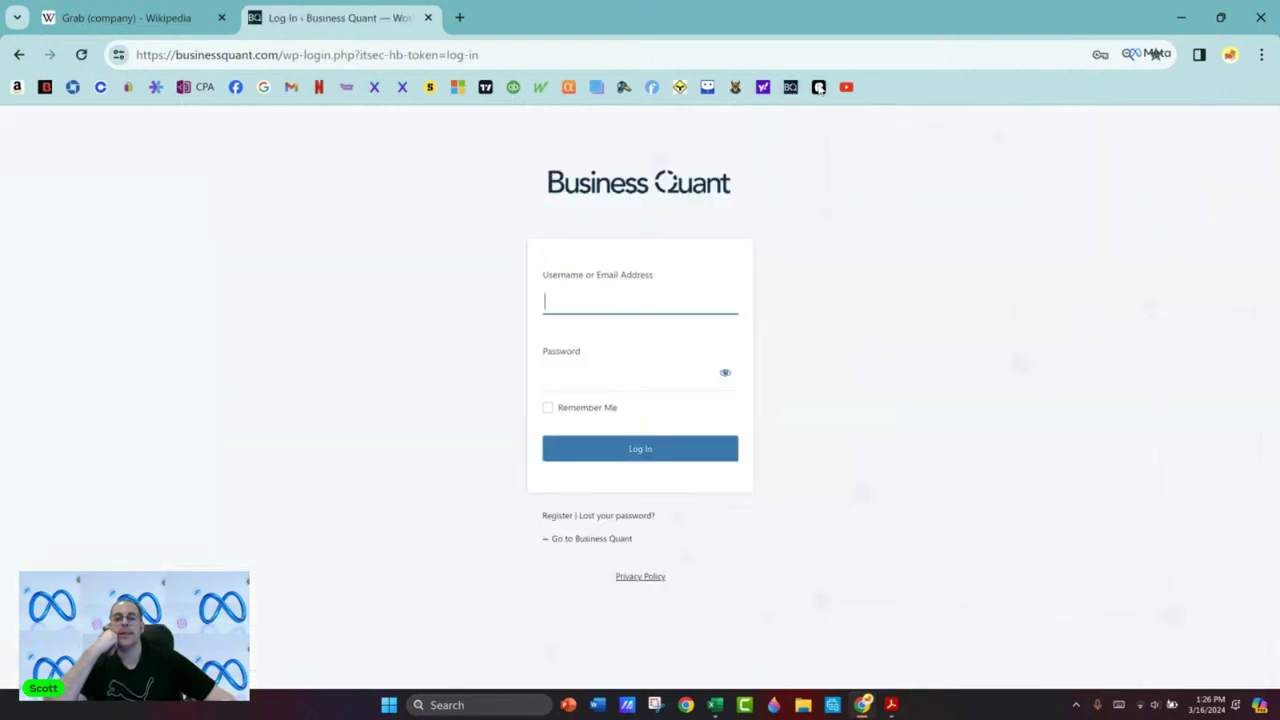
Sign in to Business Quant with the saved login and PIN, then go to Industry Financials.
click(818, 87)
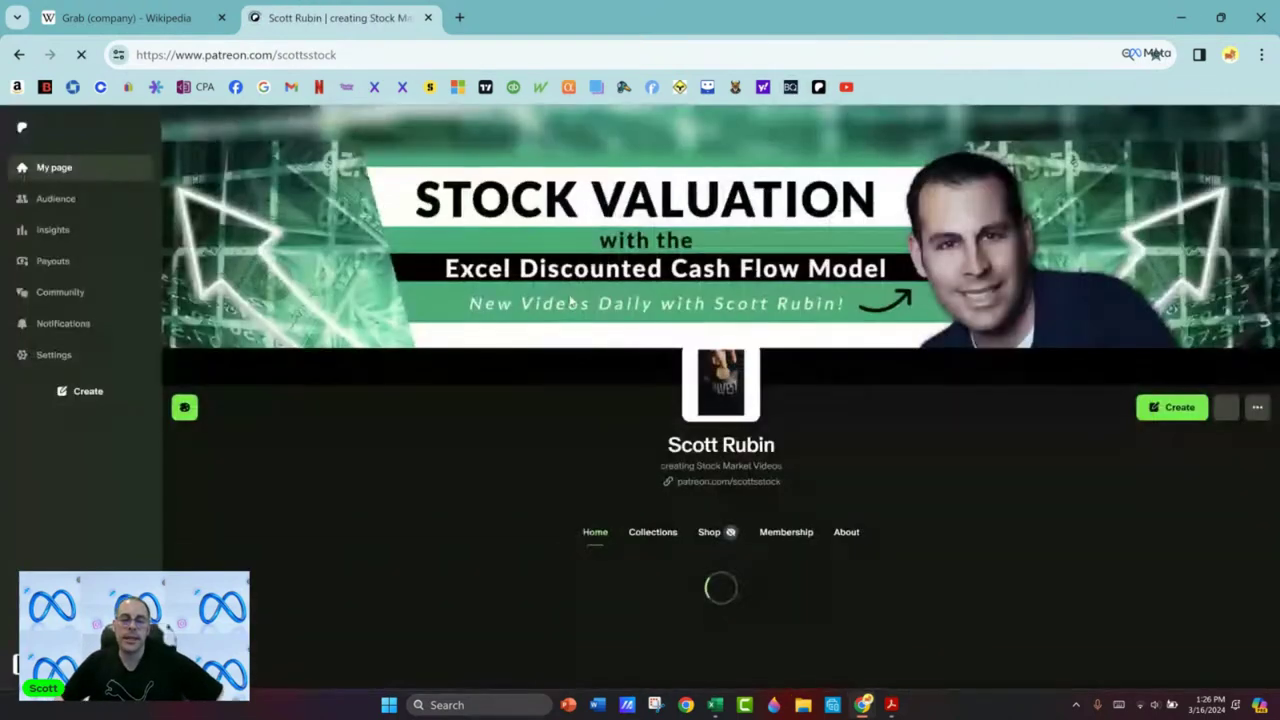
click(792, 87)
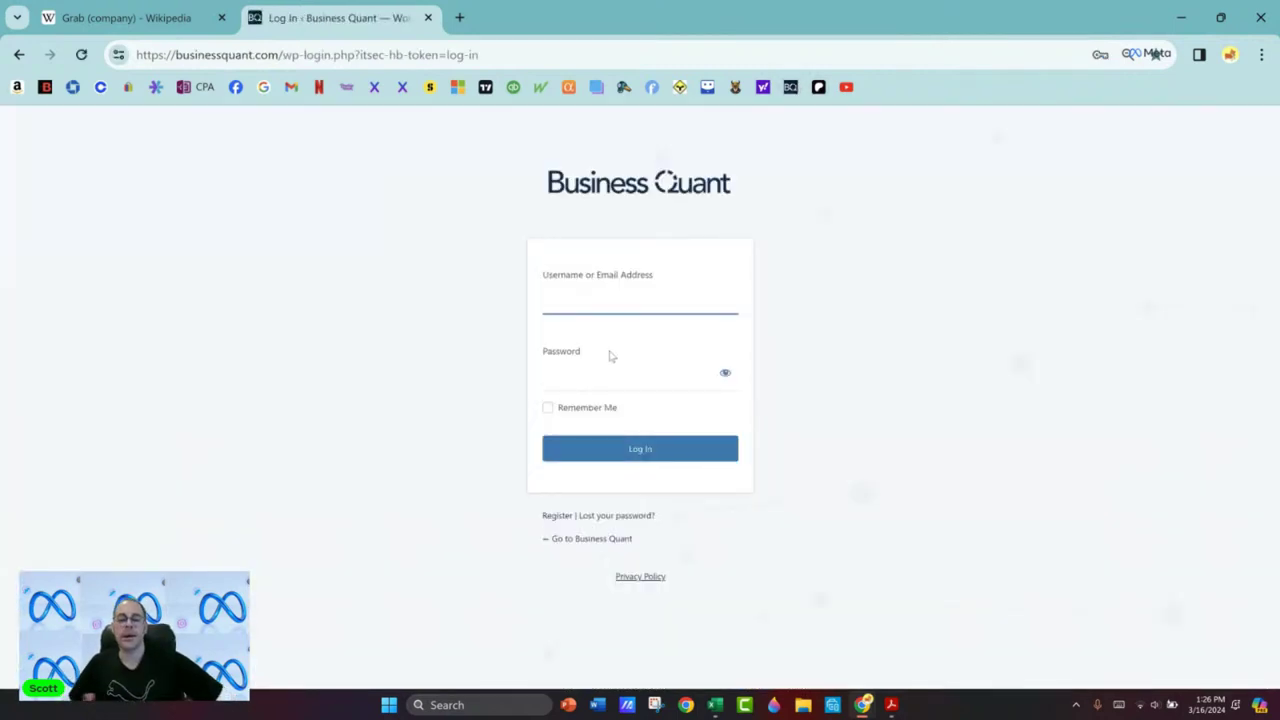
click(610, 305)
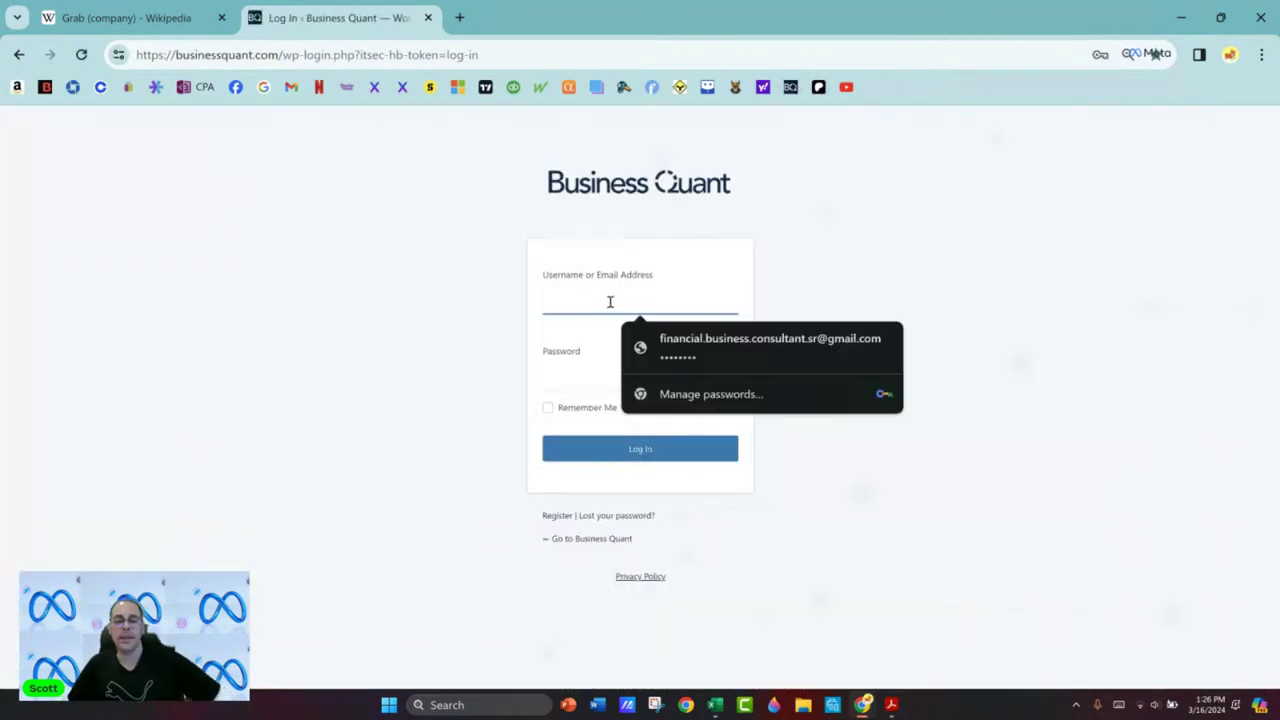
click(668, 345)
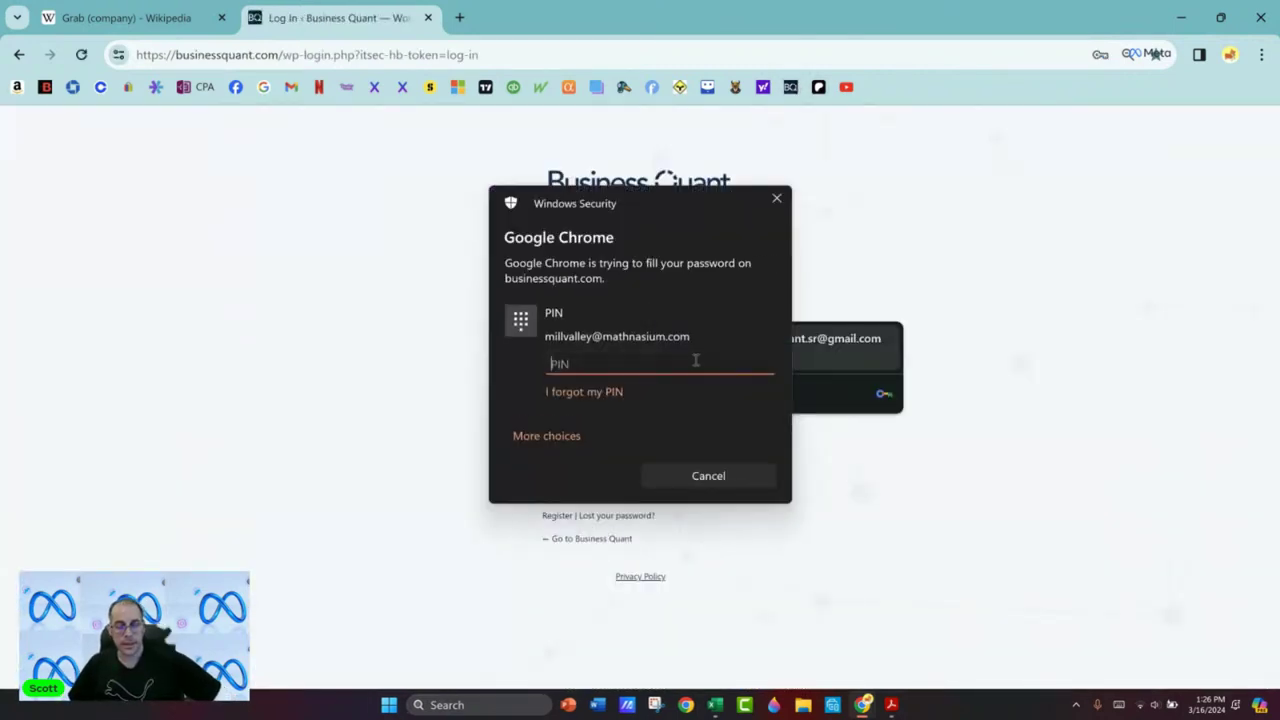
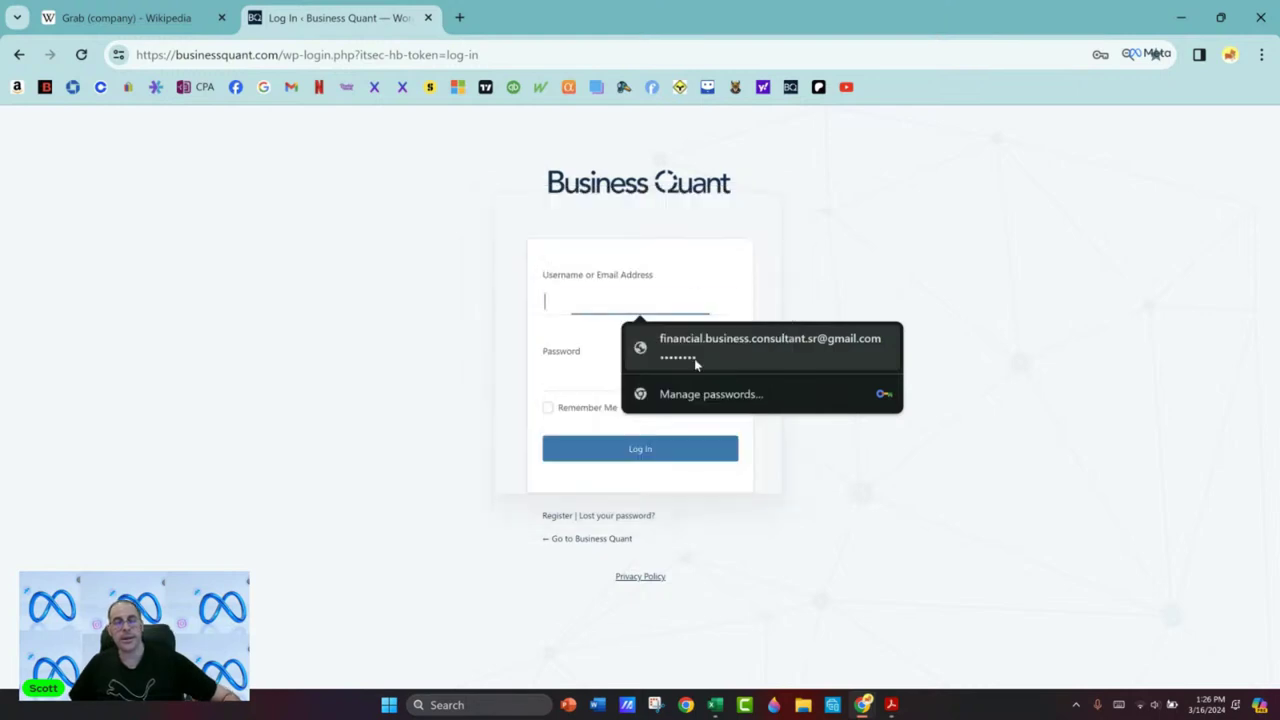
click(624, 448)
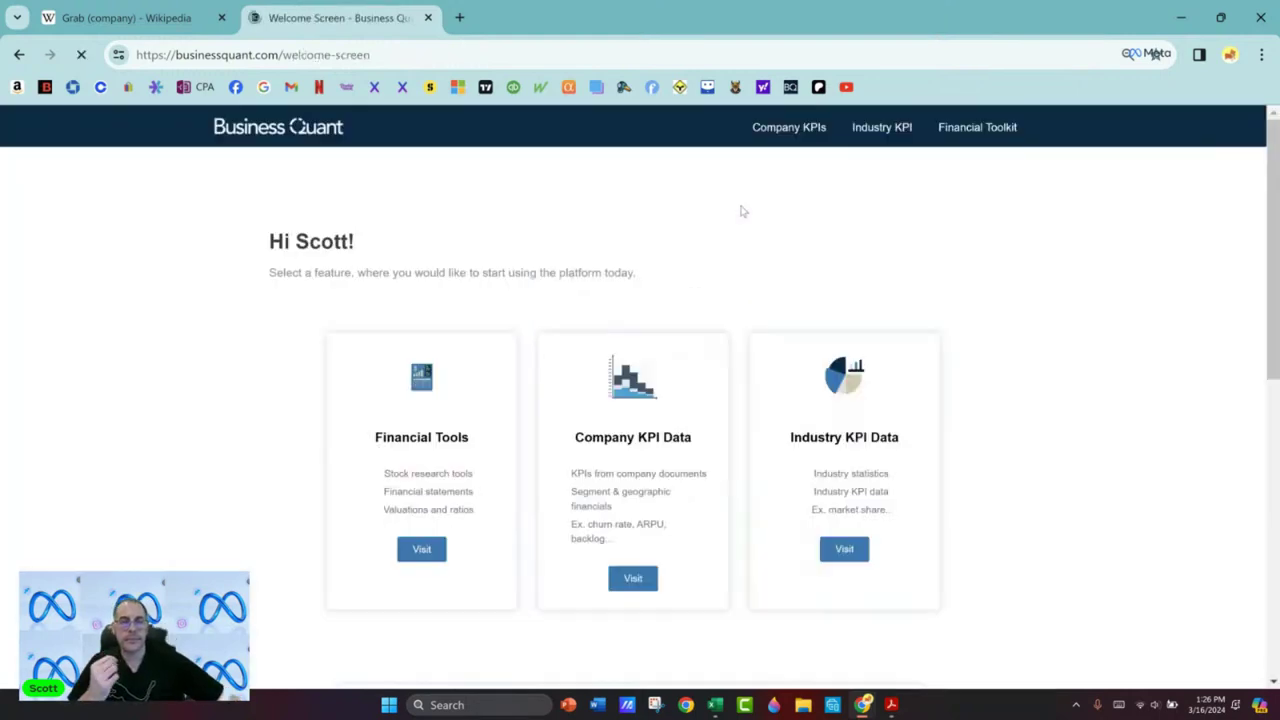
click(968, 136)
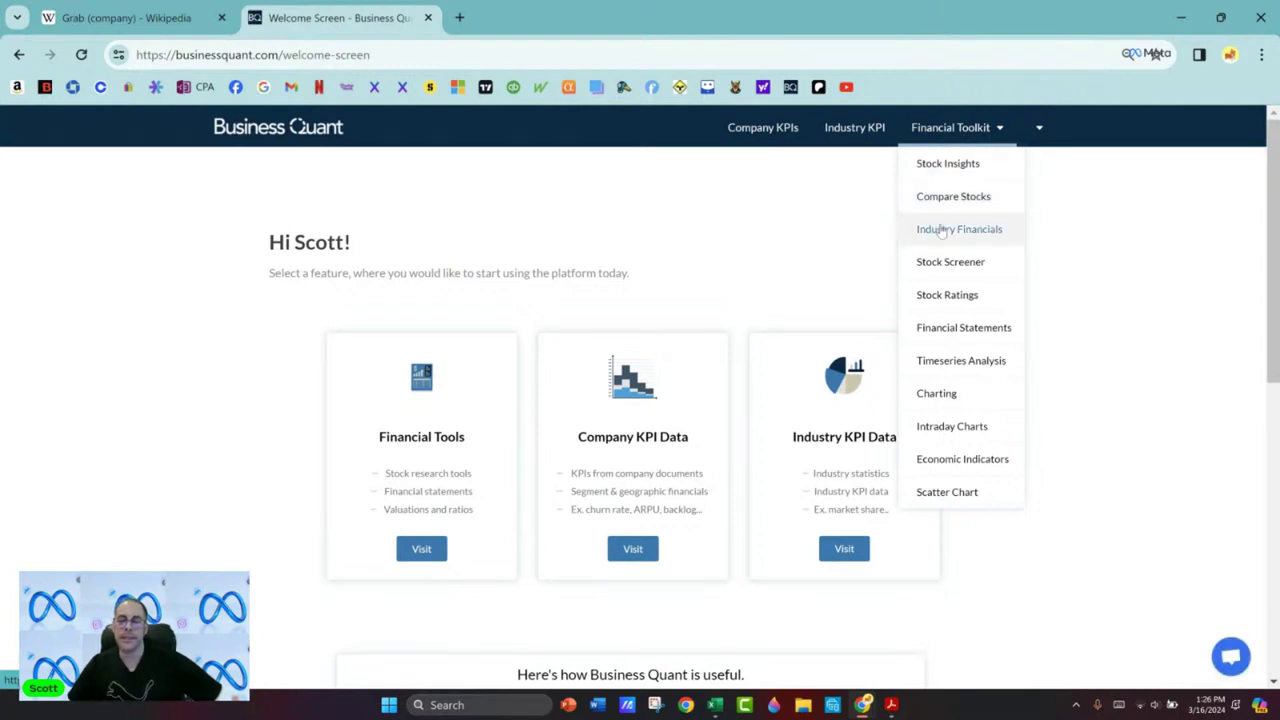
click(942, 231)
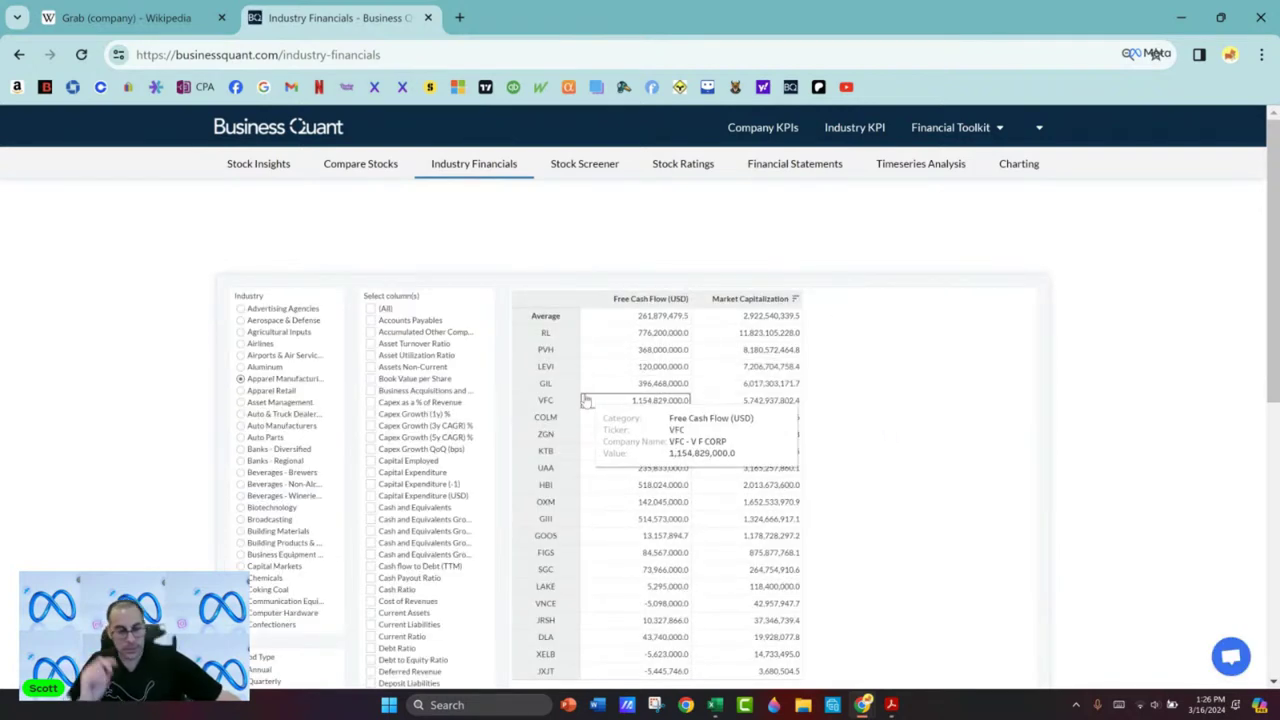
Choose the Auto Manufacturers industry to list TSLA, TM and STLA with free cash flow and market cap.
click(241, 426)
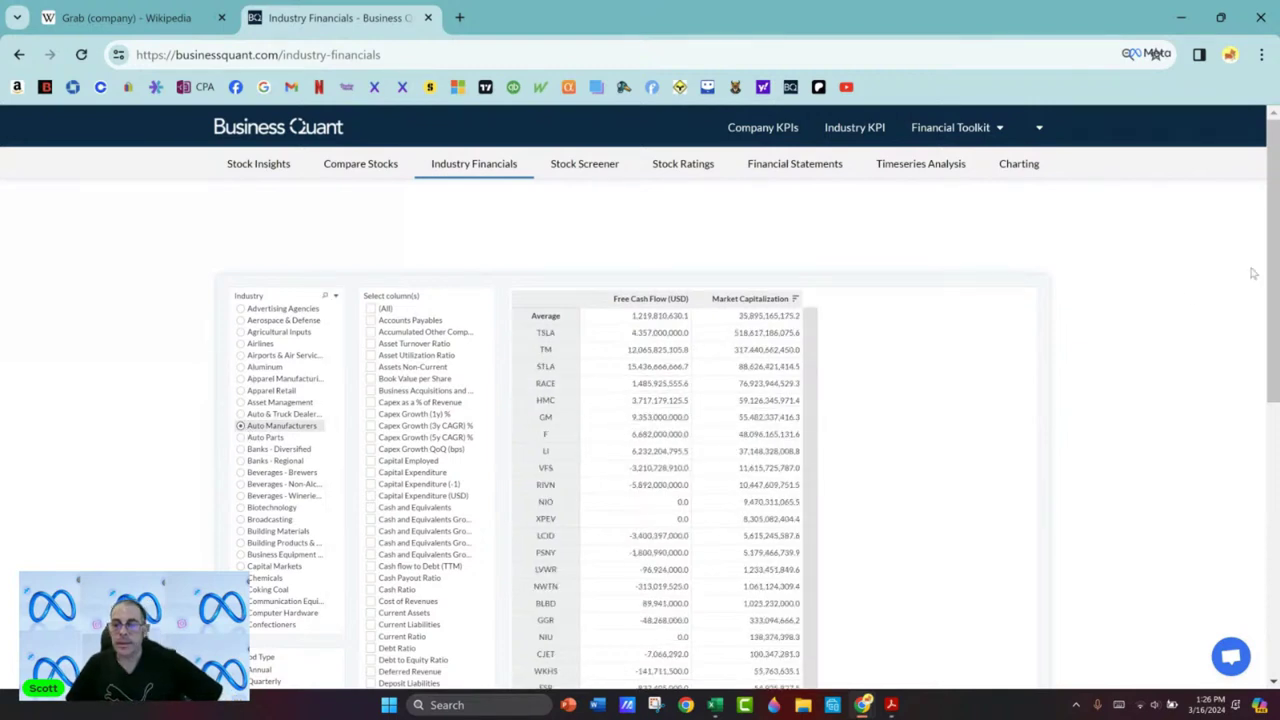
scroll(1262, 270, down, 1)
mouse_move(737, 257)
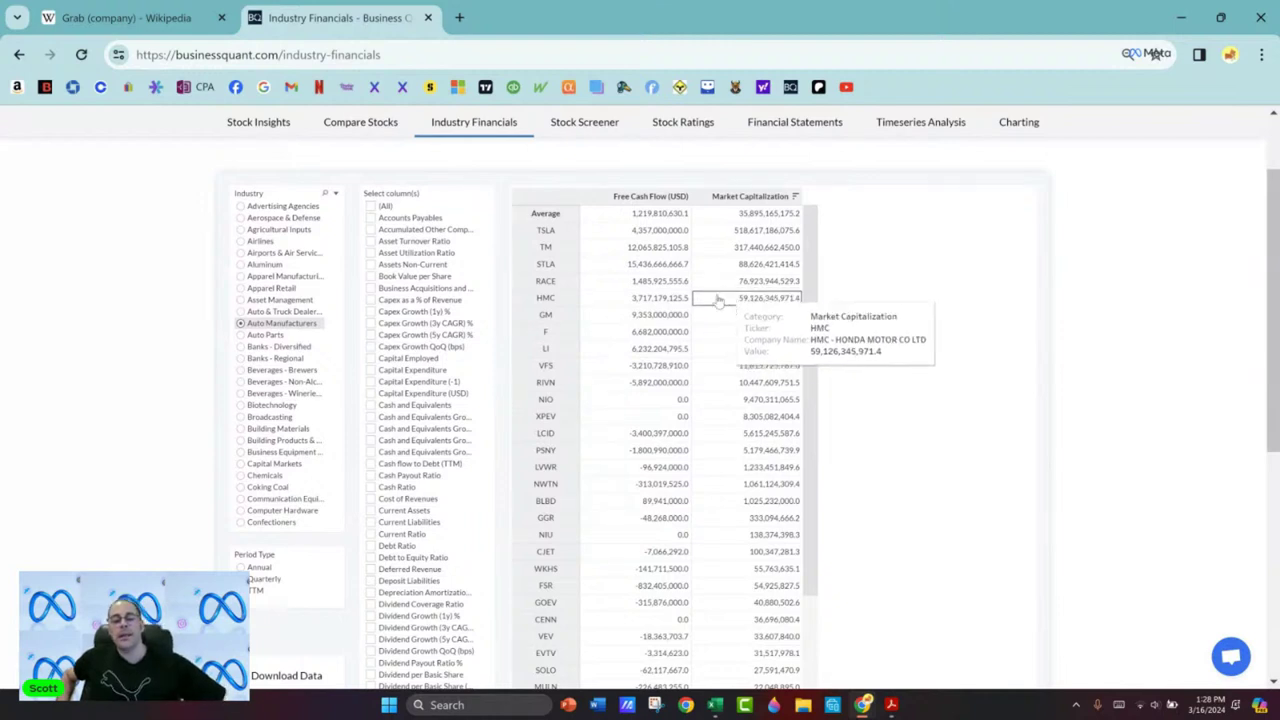
Tick Price to Sales (P/S) and Revenue (USD) to add both columns to the auto table.
scroll(408, 395, down, 5)
scroll(405, 398, down, 15)
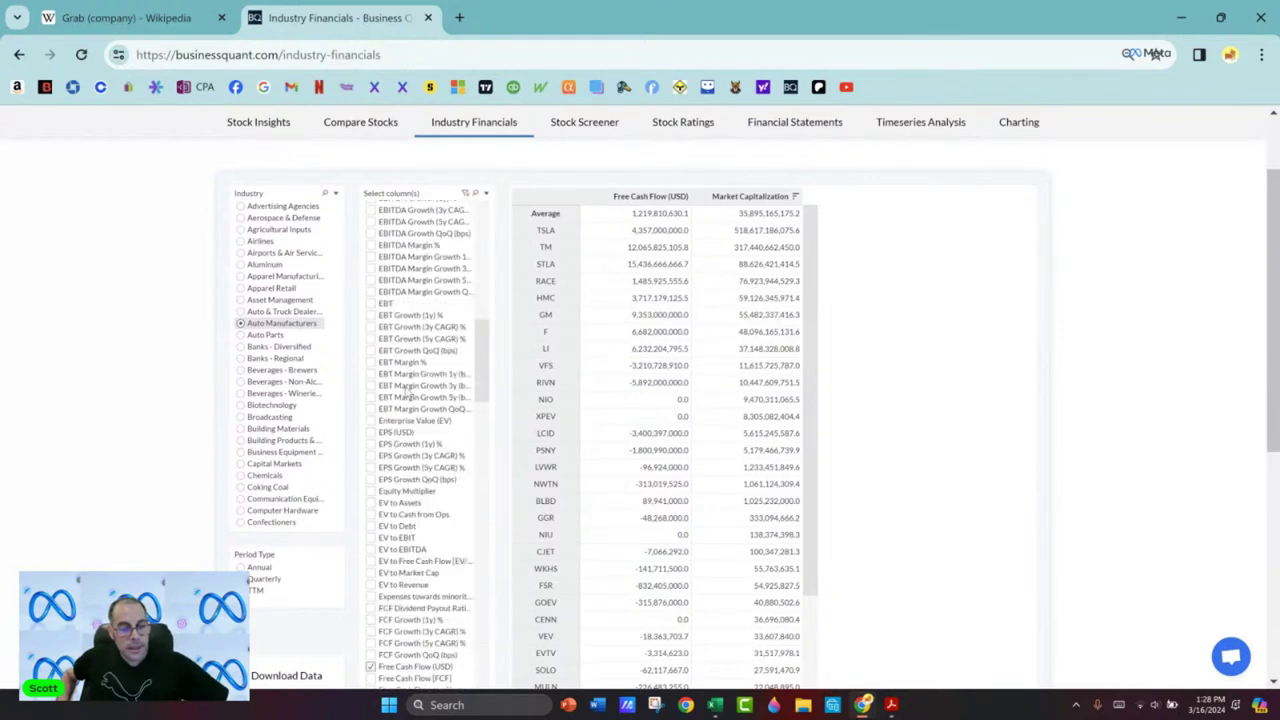
scroll(400, 400, down, 10)
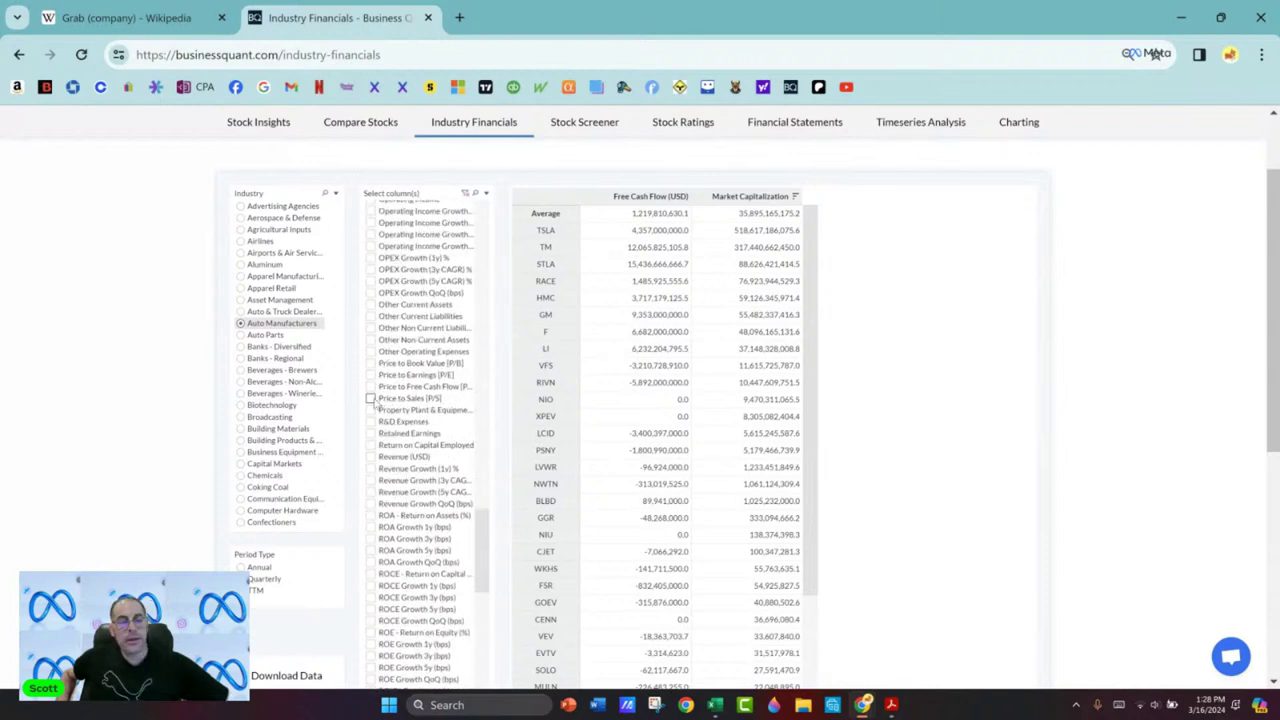
click(371, 398)
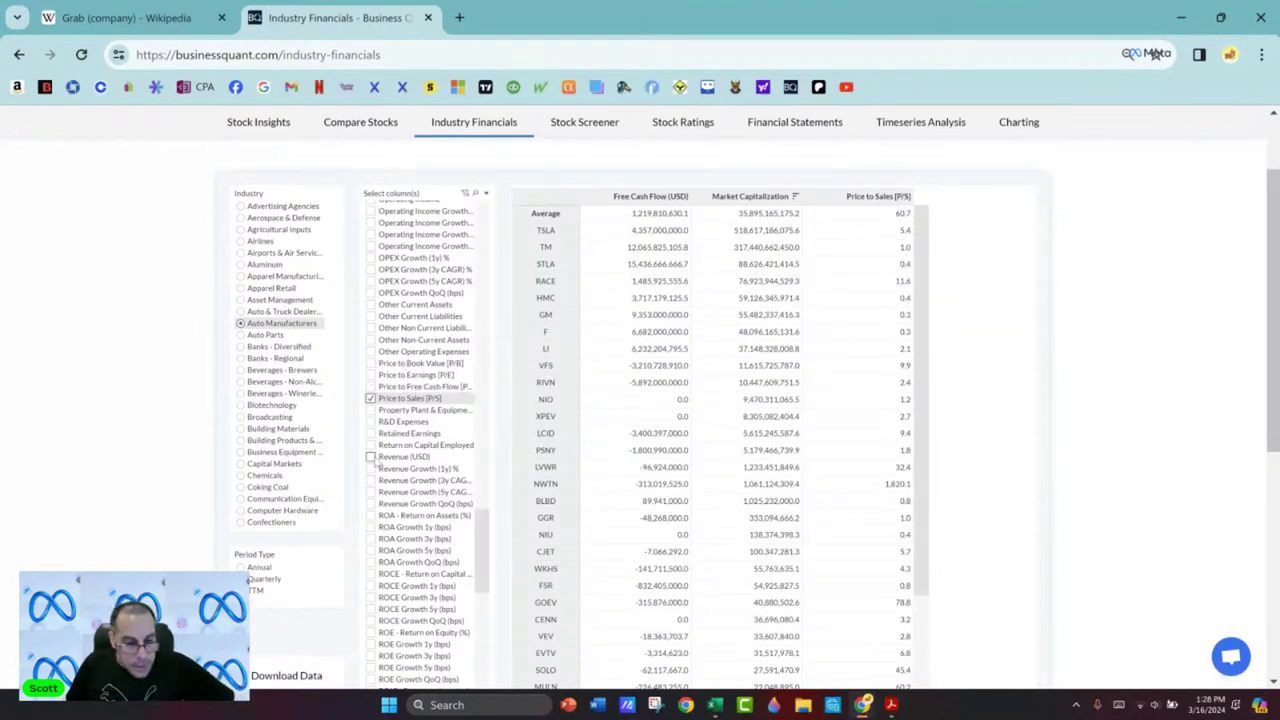
click(371, 457)
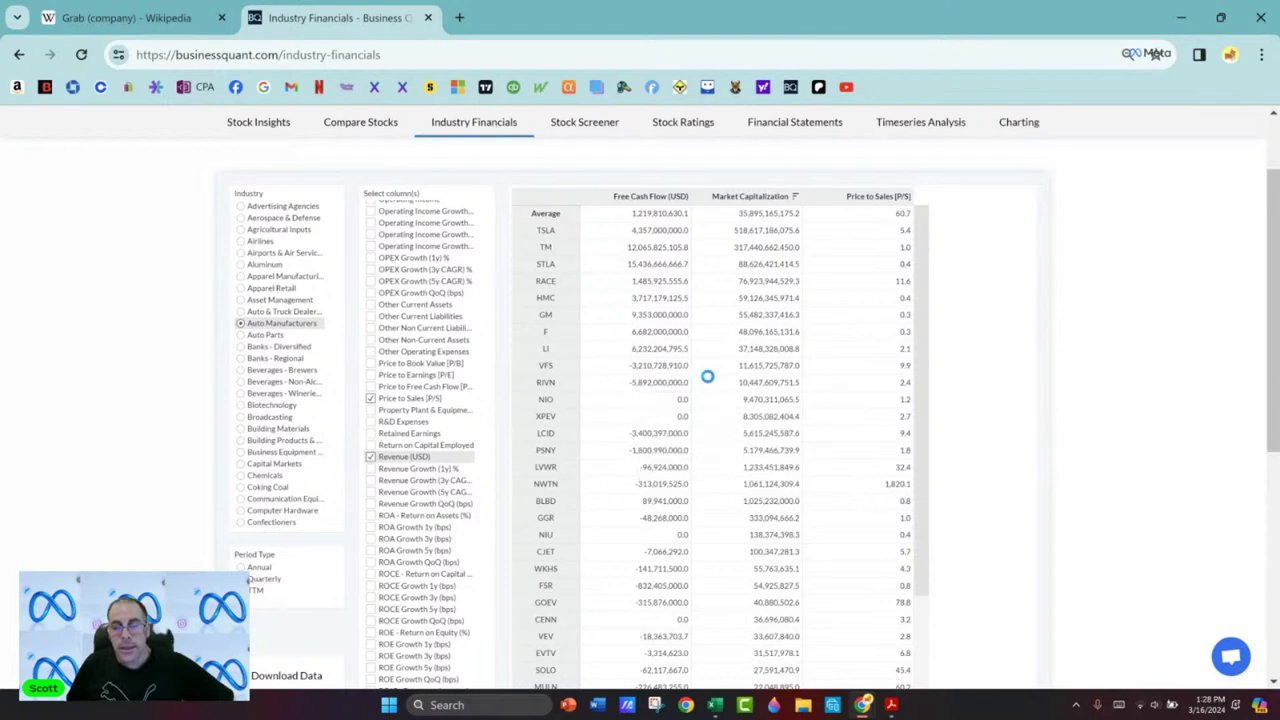
scroll(437, 316, up, 5)
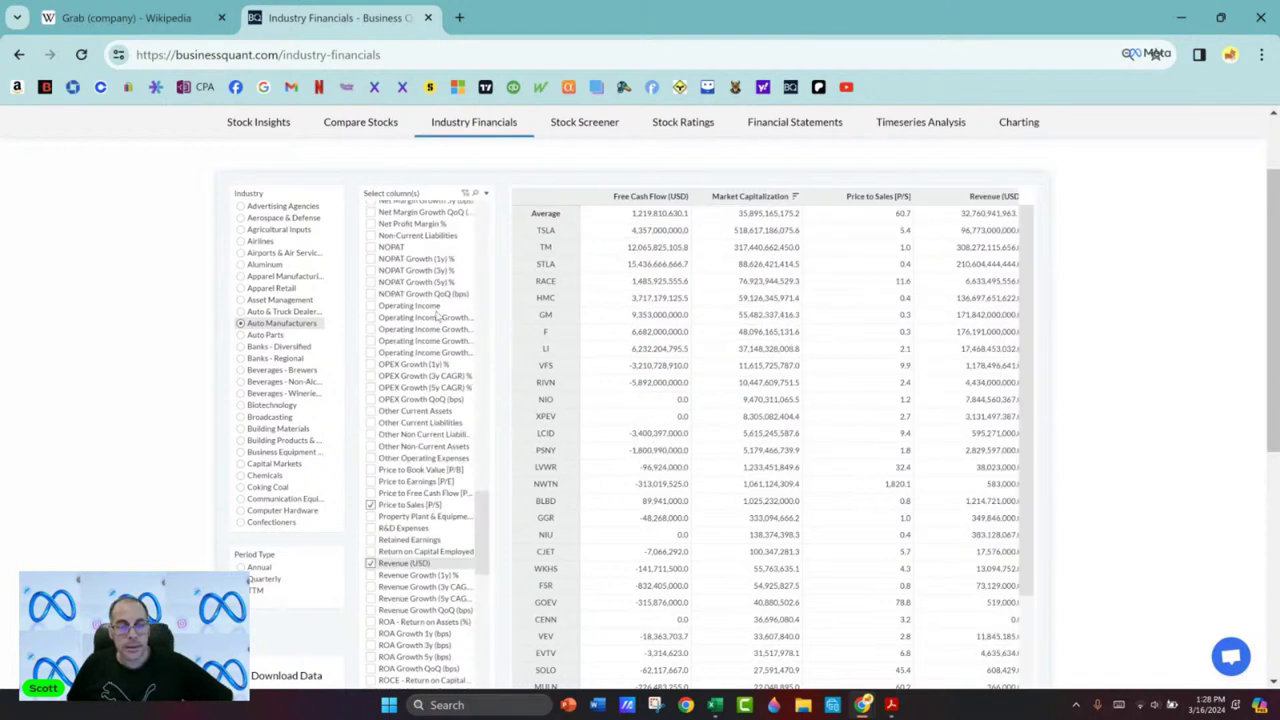
scroll(437, 316, up, 5)
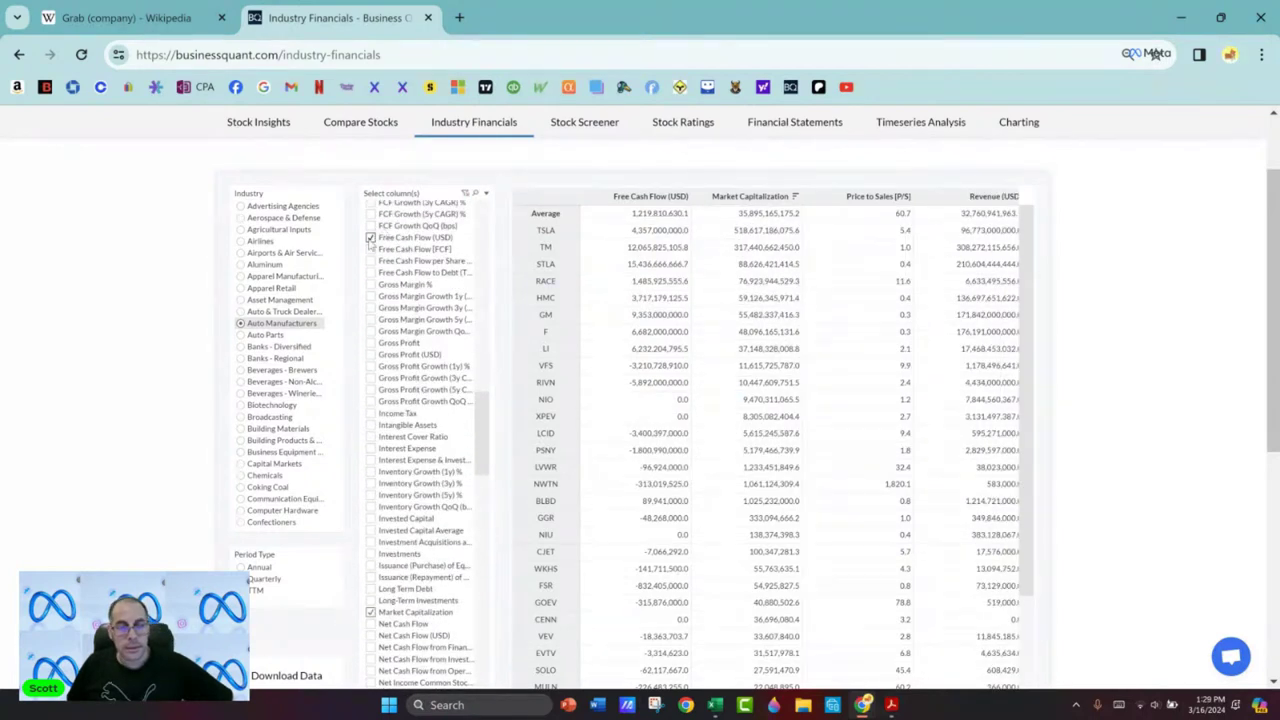
Untick Free Cash Flow (USD), leaving market cap, P/S and revenue columns in the table.
click(371, 238)
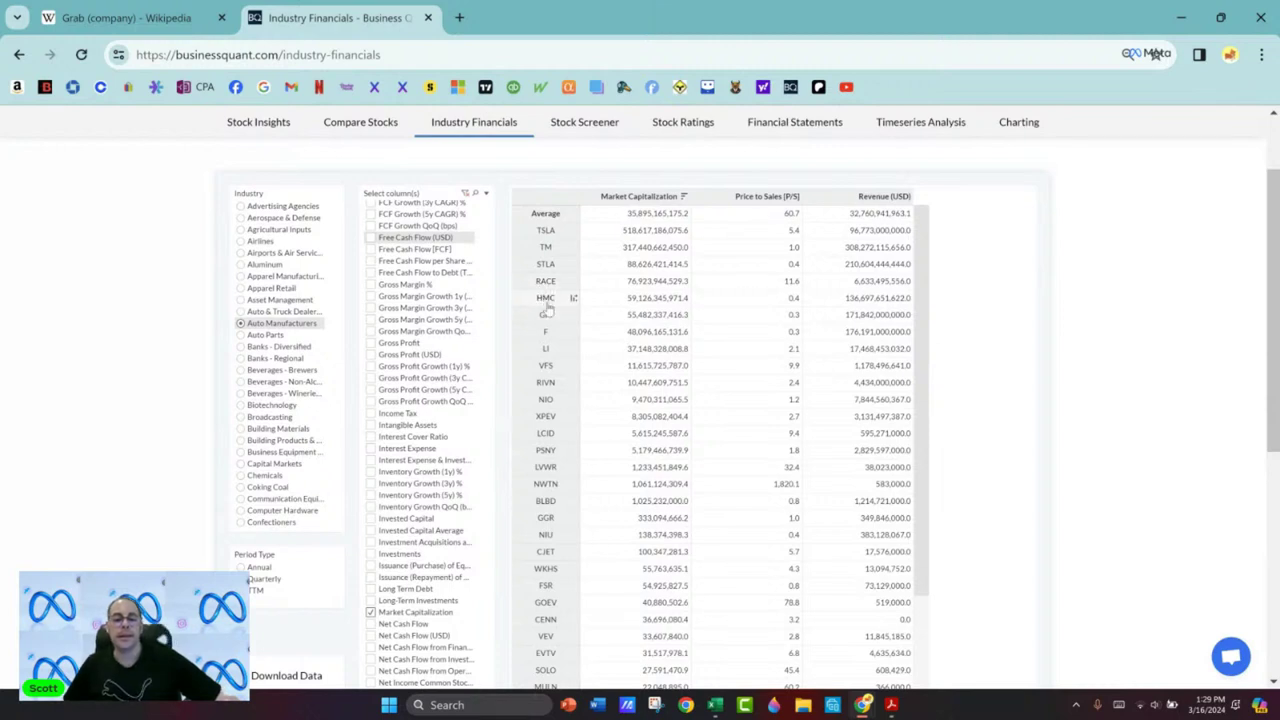
mouse_move(783, 254)
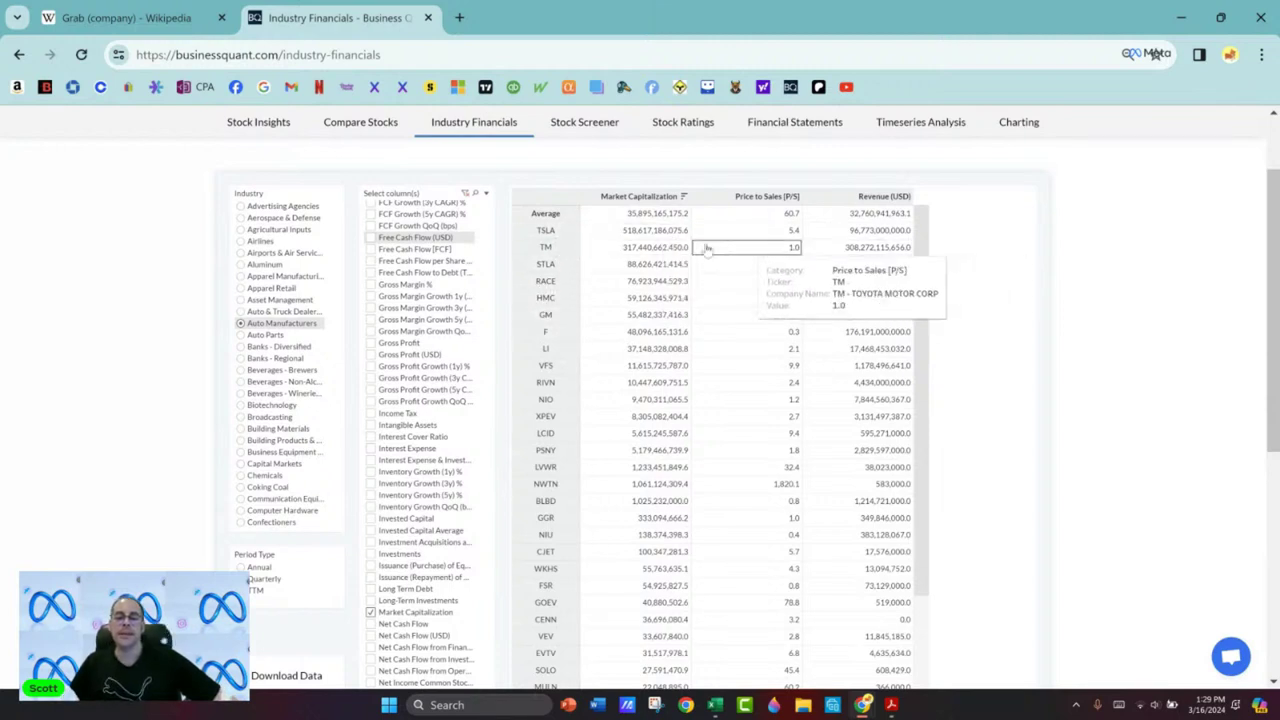
mouse_move(657, 265)
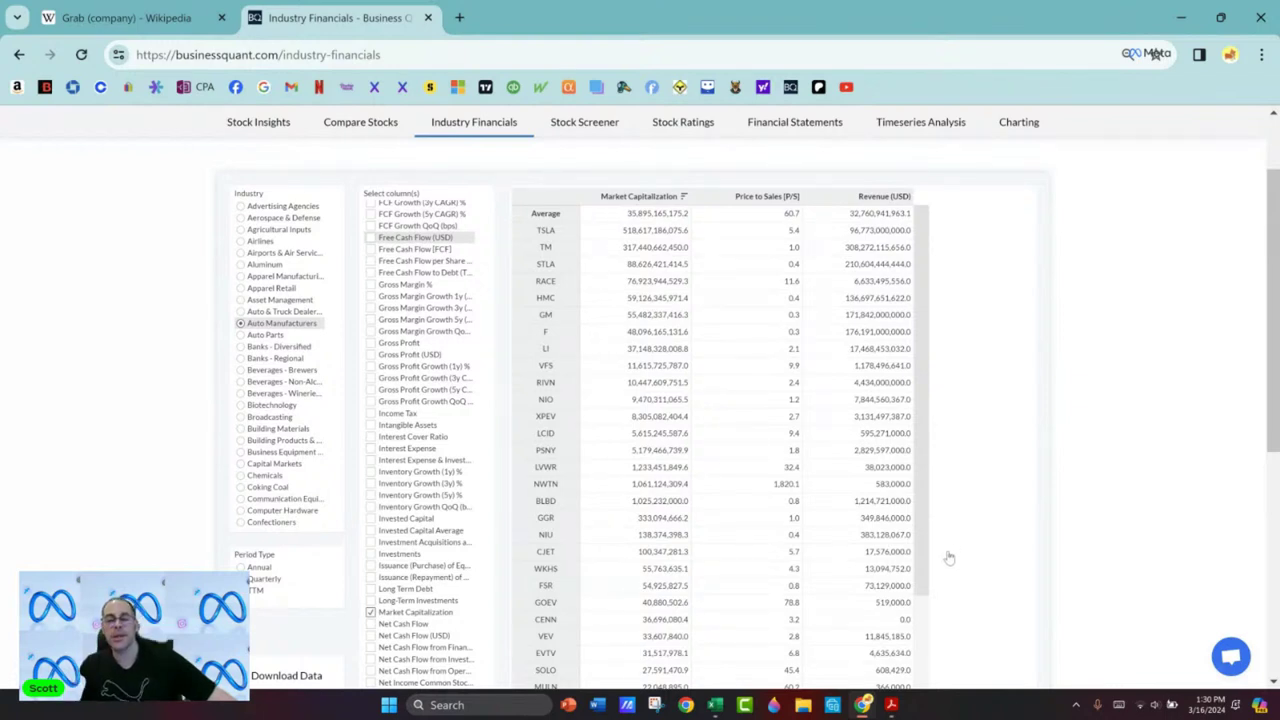
In a new tab, reopen Tesla's TSLA quote from Yahoo Finance's Recently Viewed list.
click(460, 17)
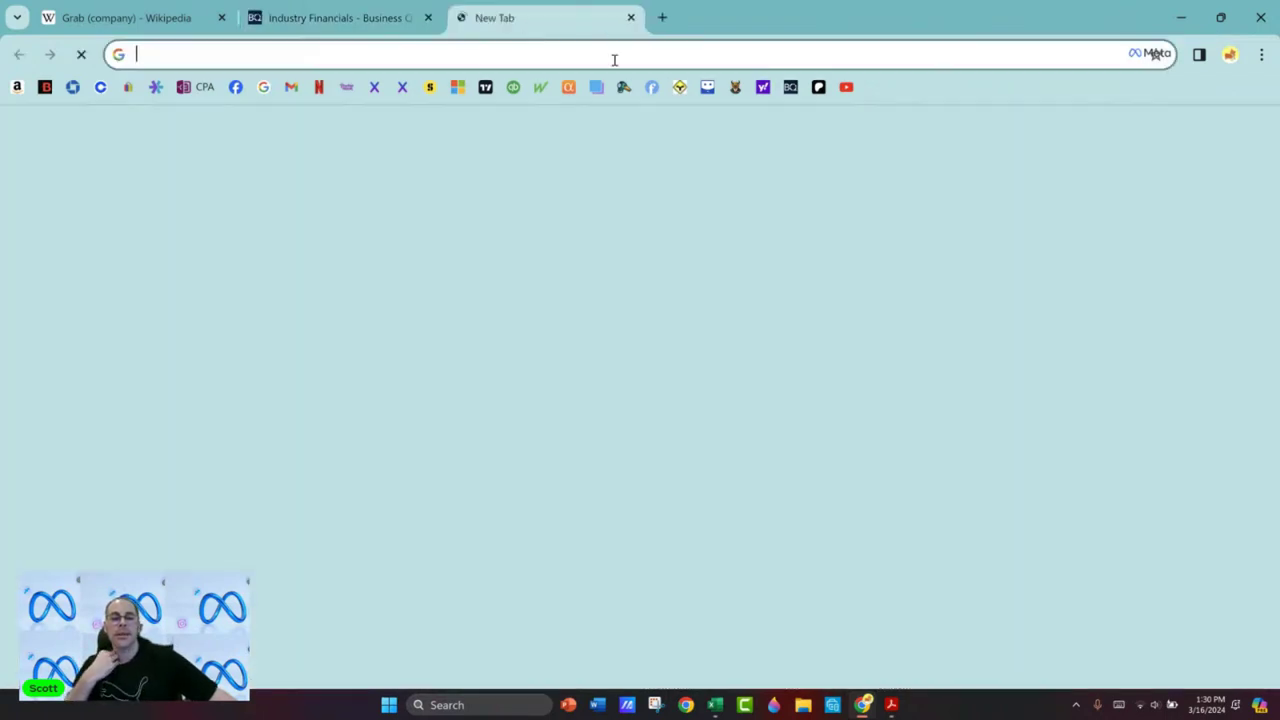
click(763, 87)
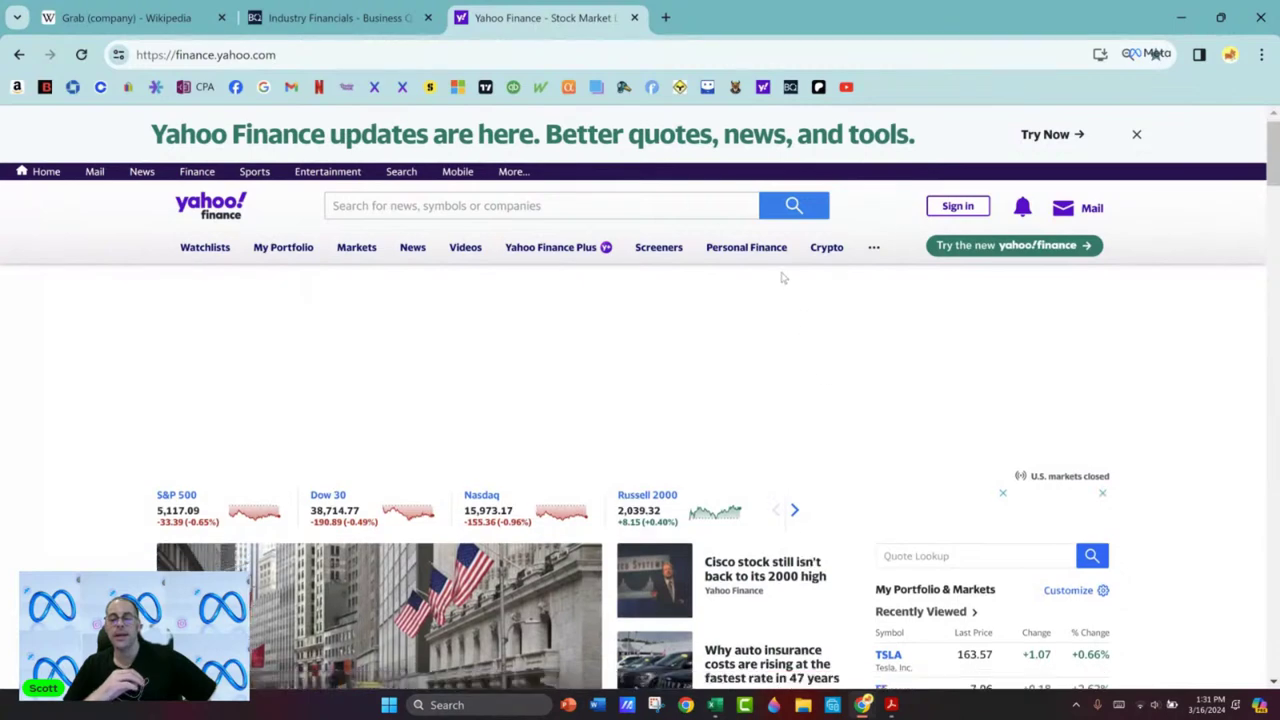
scroll(783, 278, down, 3)
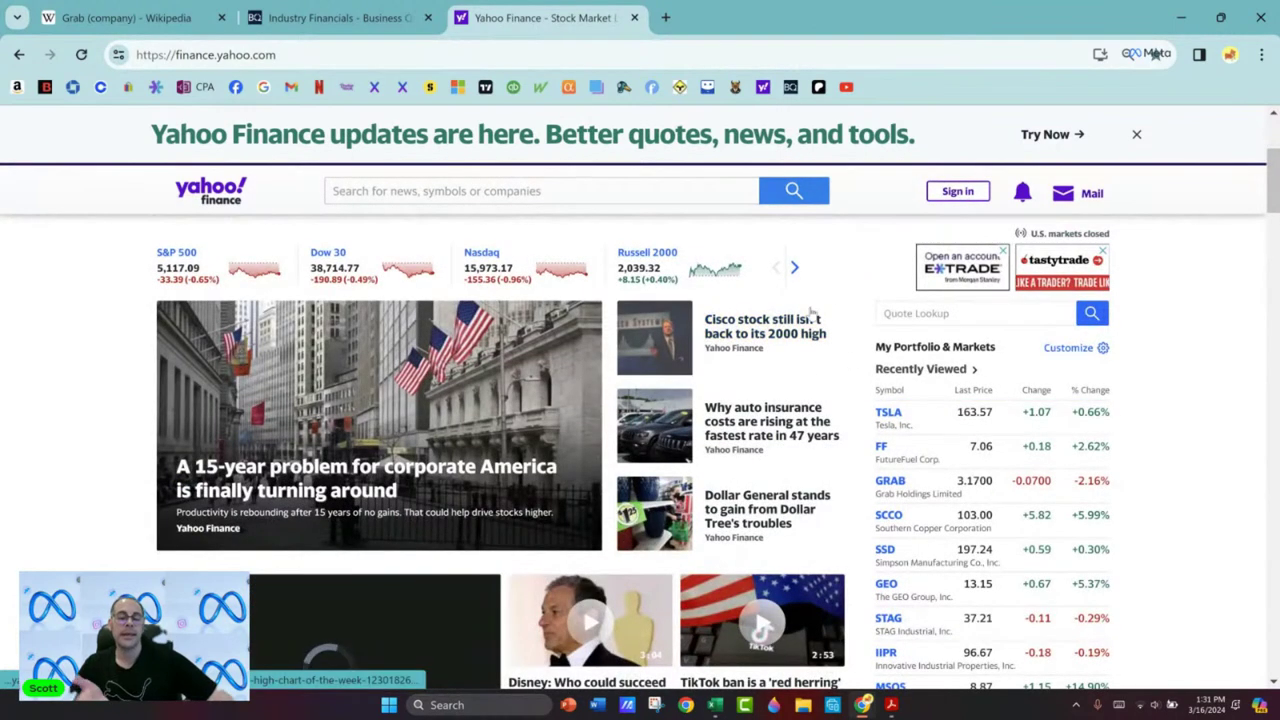
click(888, 412)
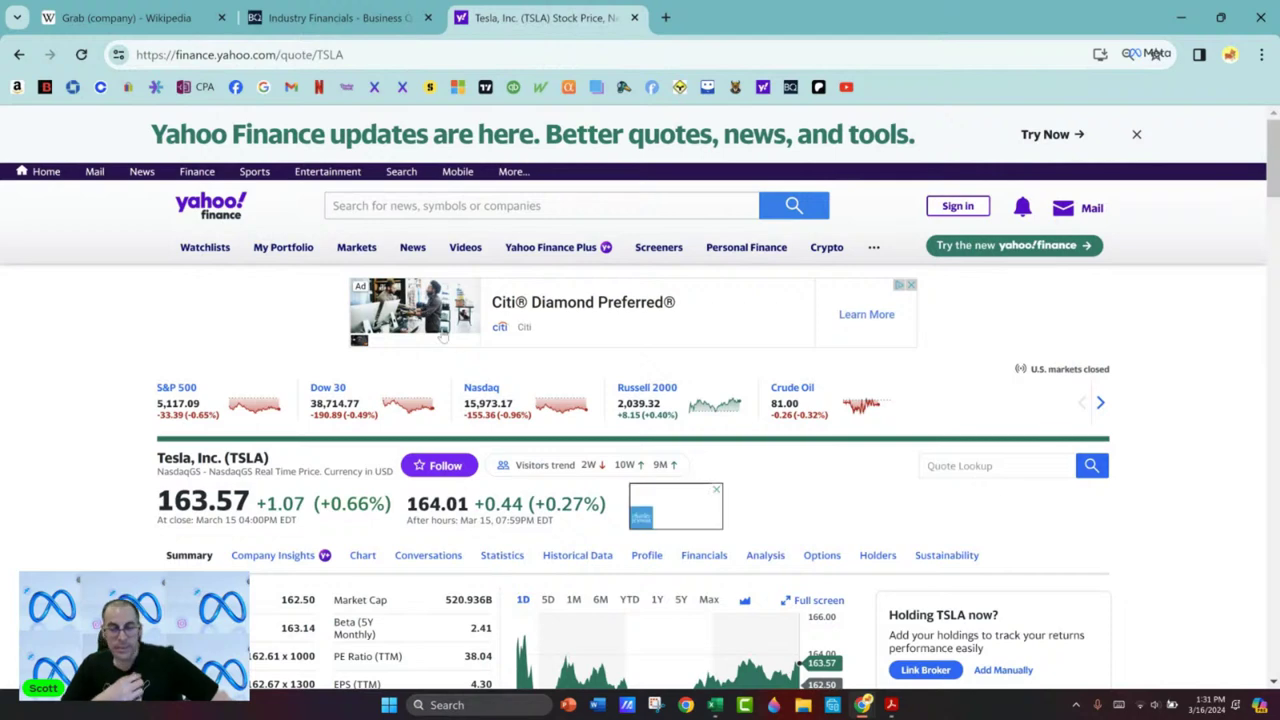
scroll(443, 338, down, 2)
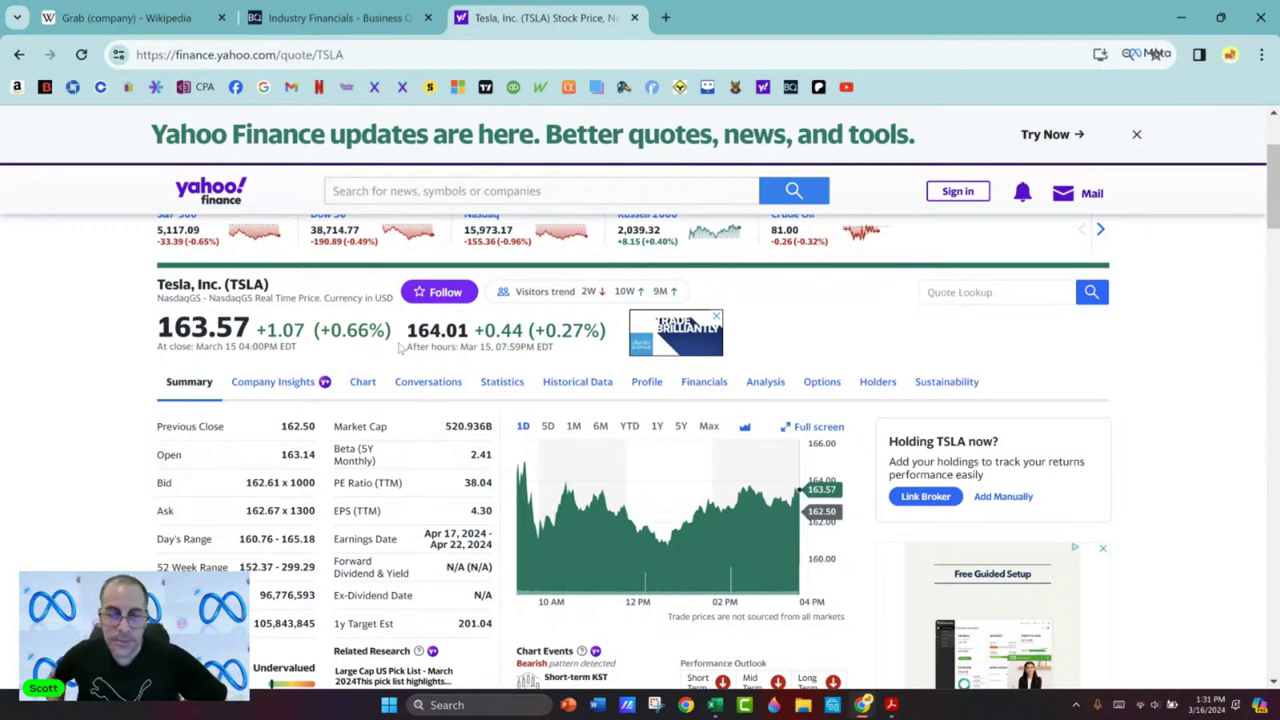
Search Yahoo Finance for 'pfe' and open Pfizer's PFE quote page at 27.94.
click(477, 58)
text(patreon.com/scottsstock)
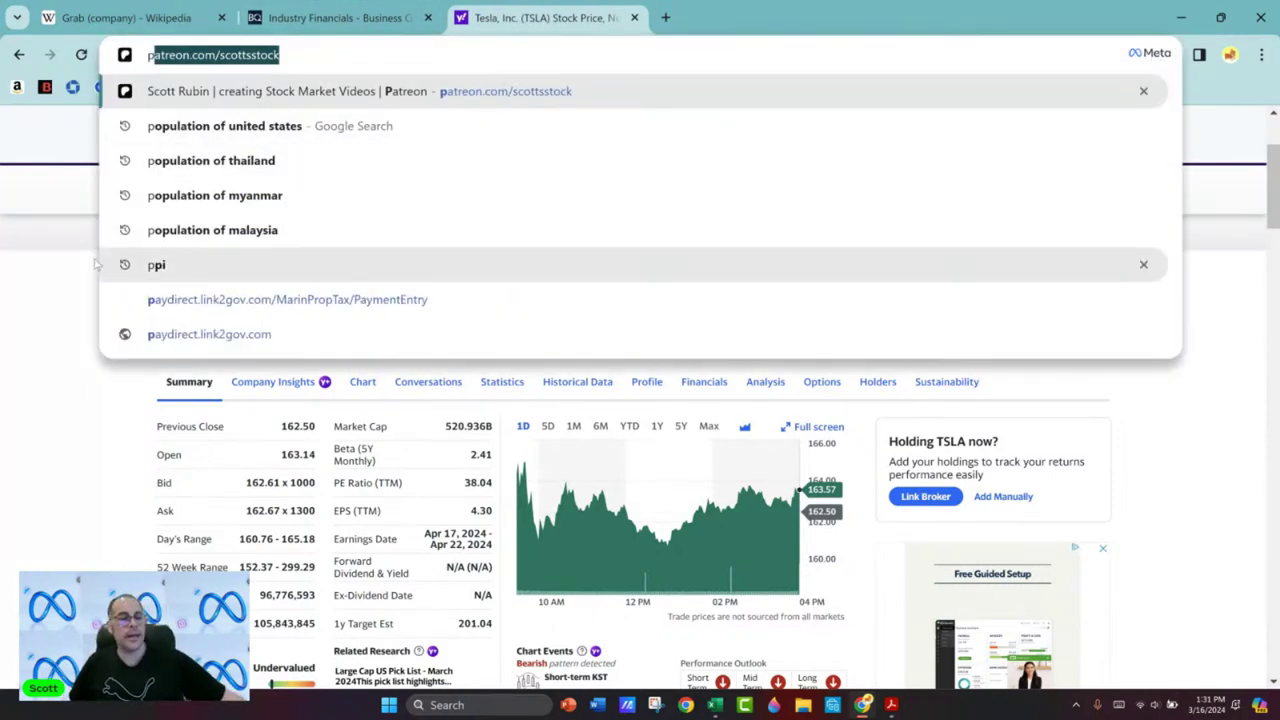
click(361, 191)
text(pfe)
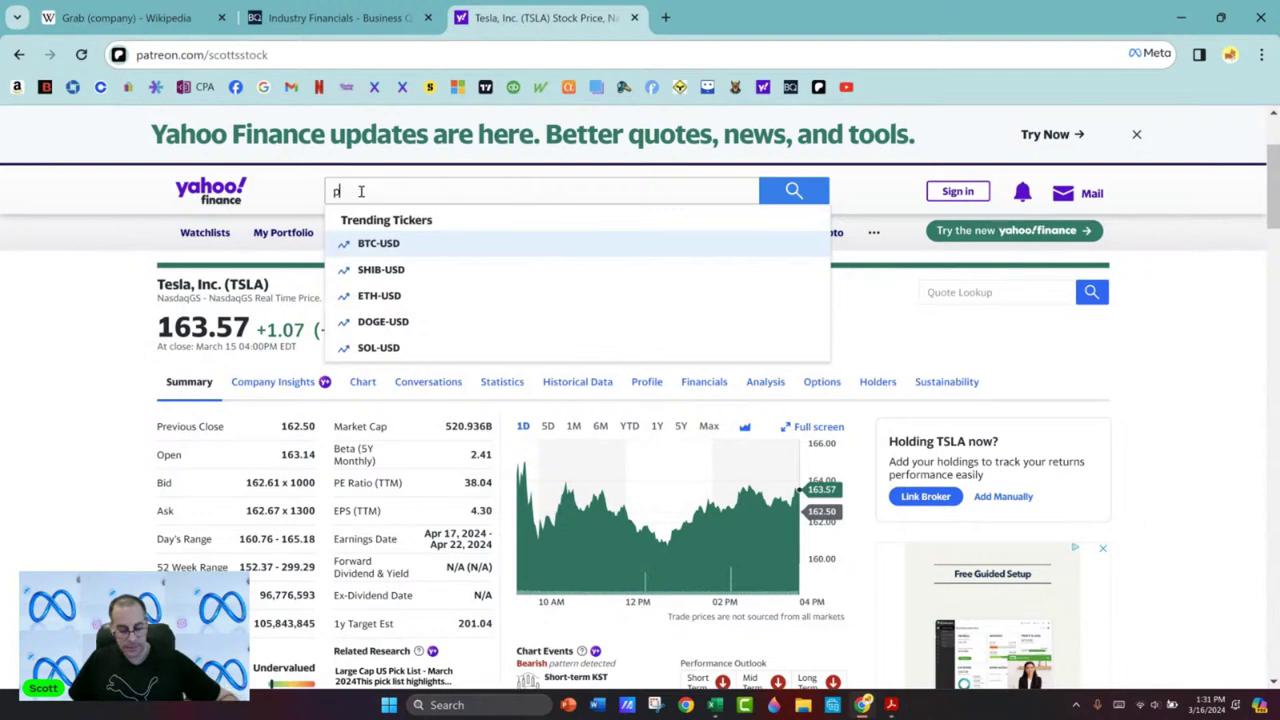
click(405, 243)
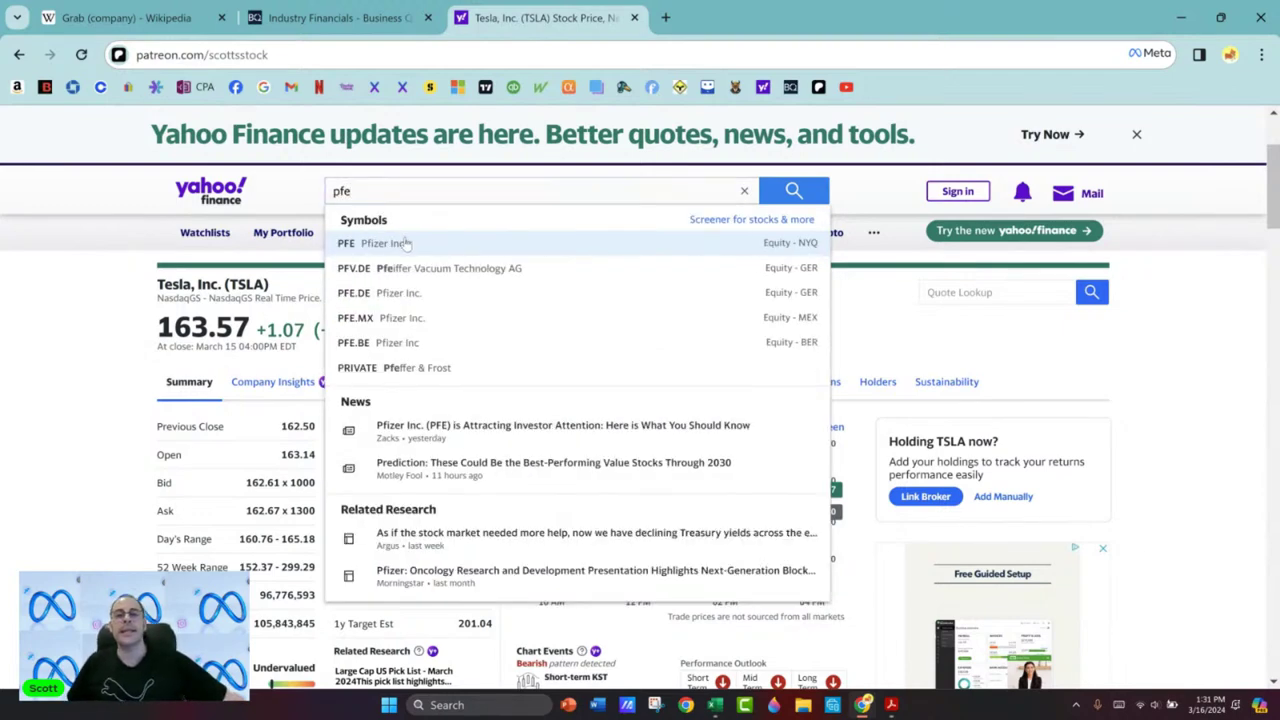
click(666, 18)
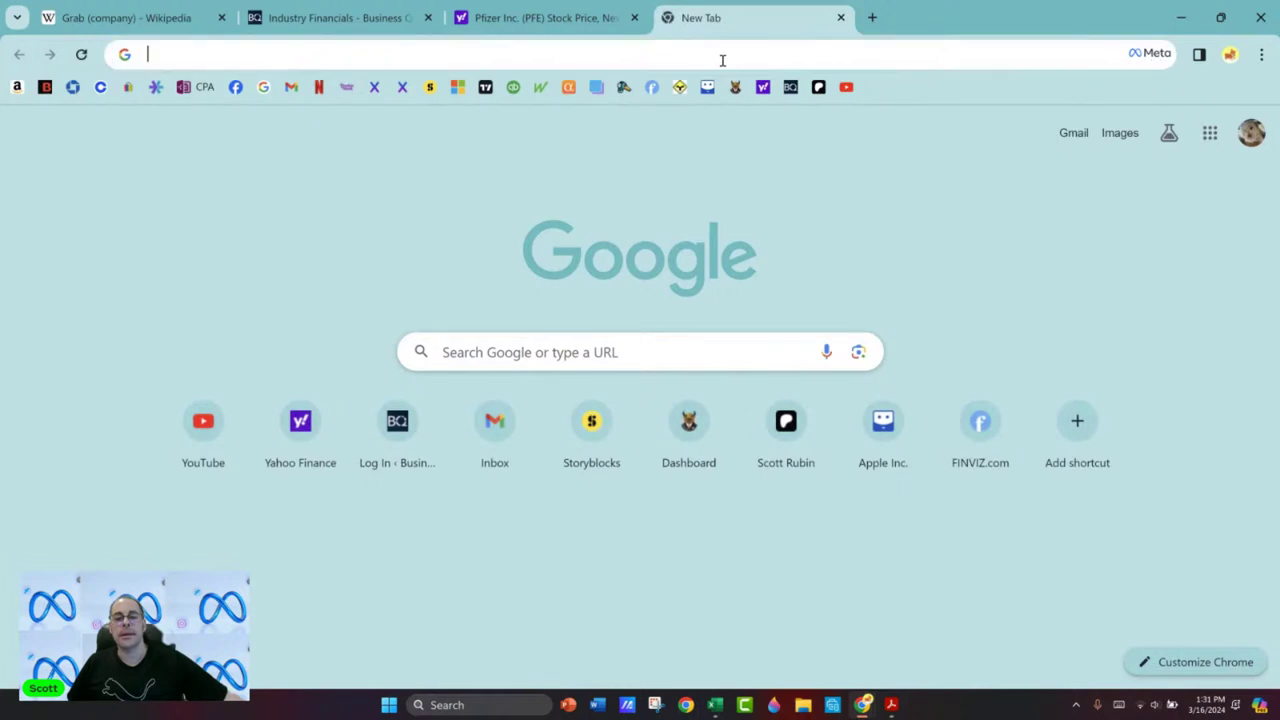
In a new tab, search Google for 'seagen stock' and expand whether Seagen is a good buy.
click(722, 60)
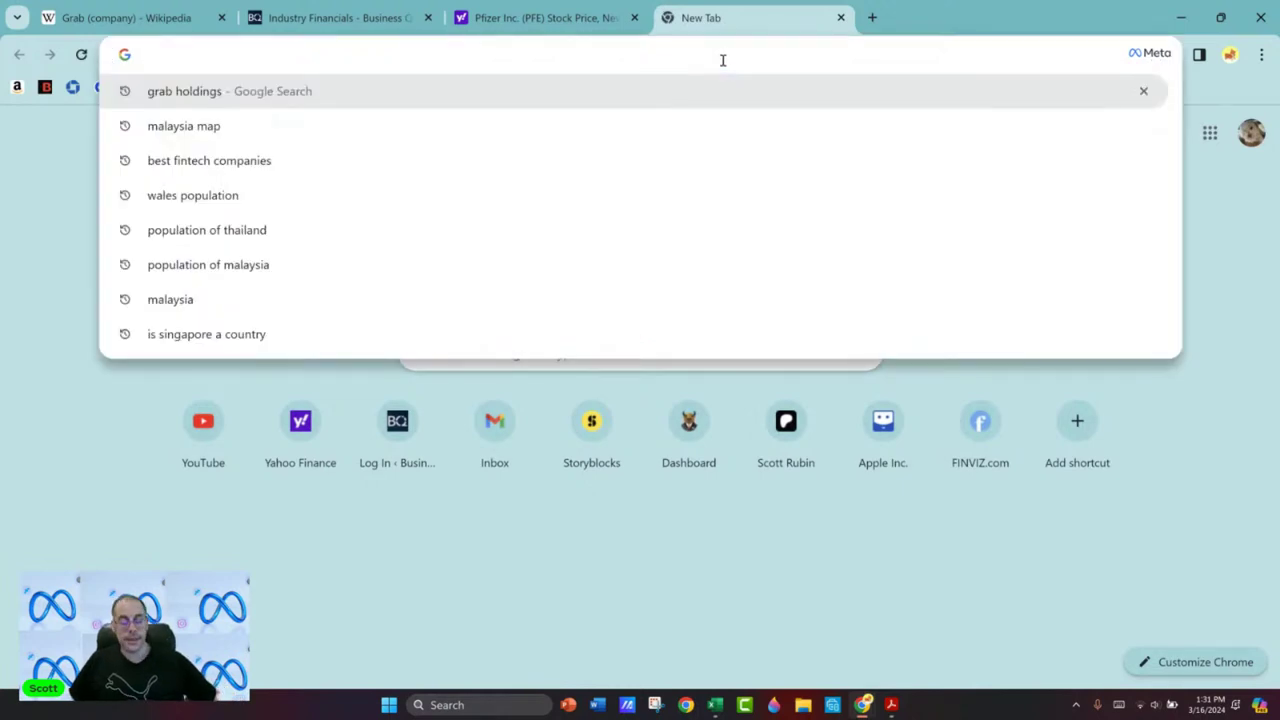
text(seagen)
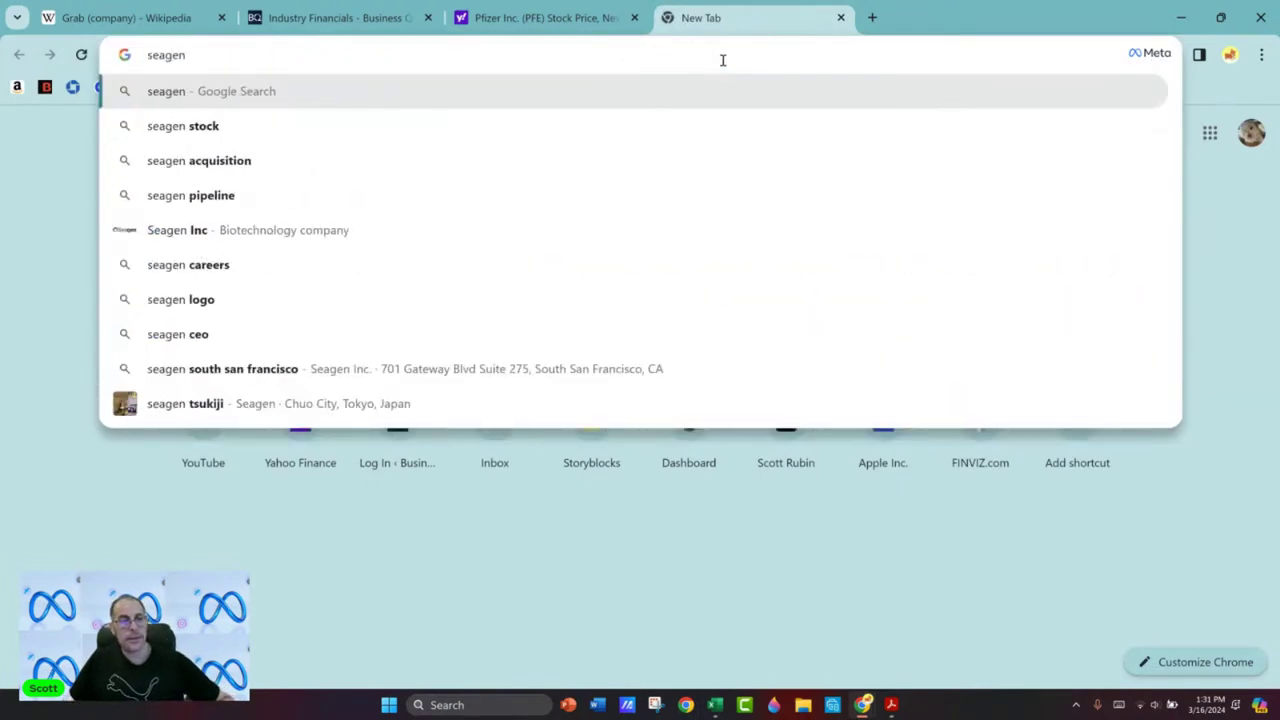
key(Down)
key(Return)
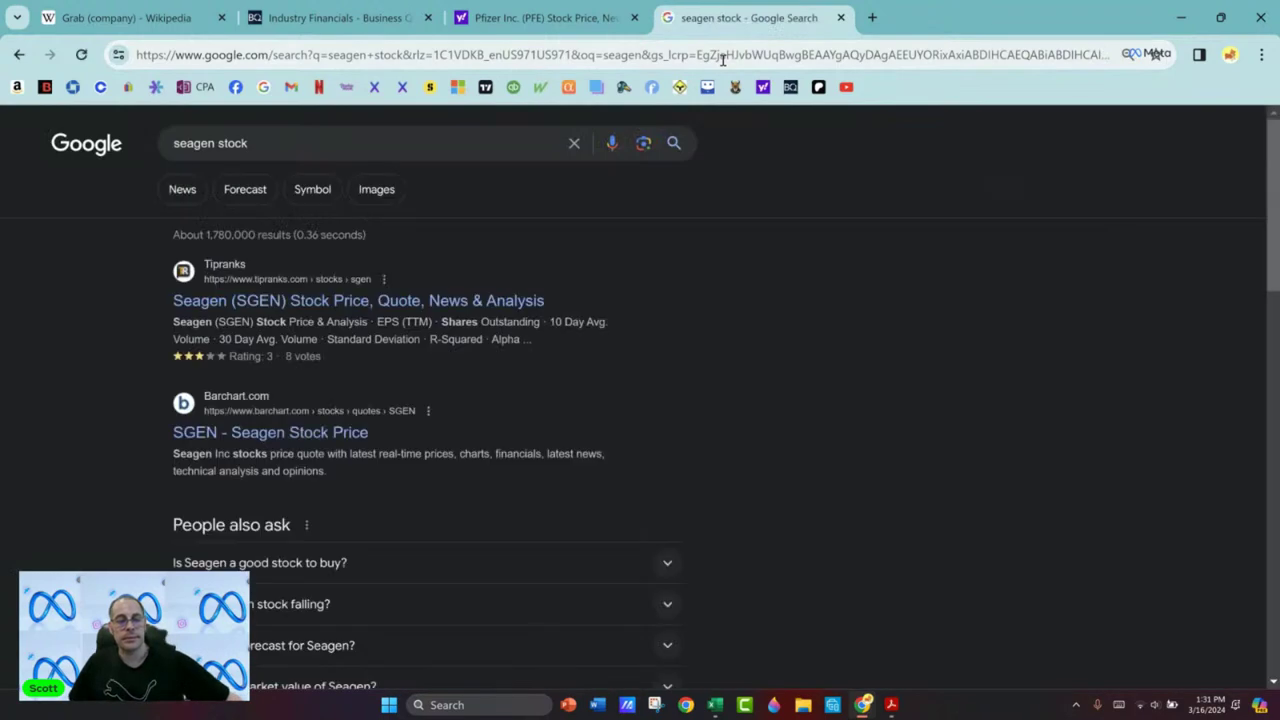
scroll(500, 237, down, 3)
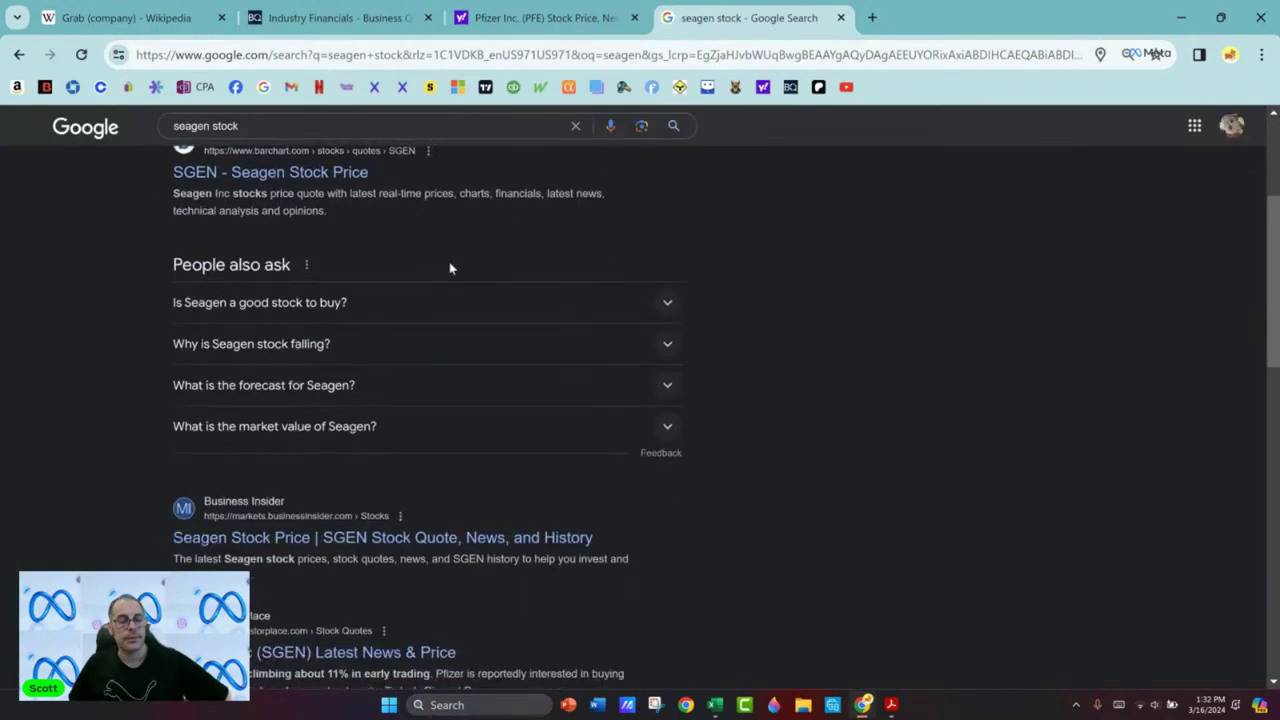
click(330, 302)
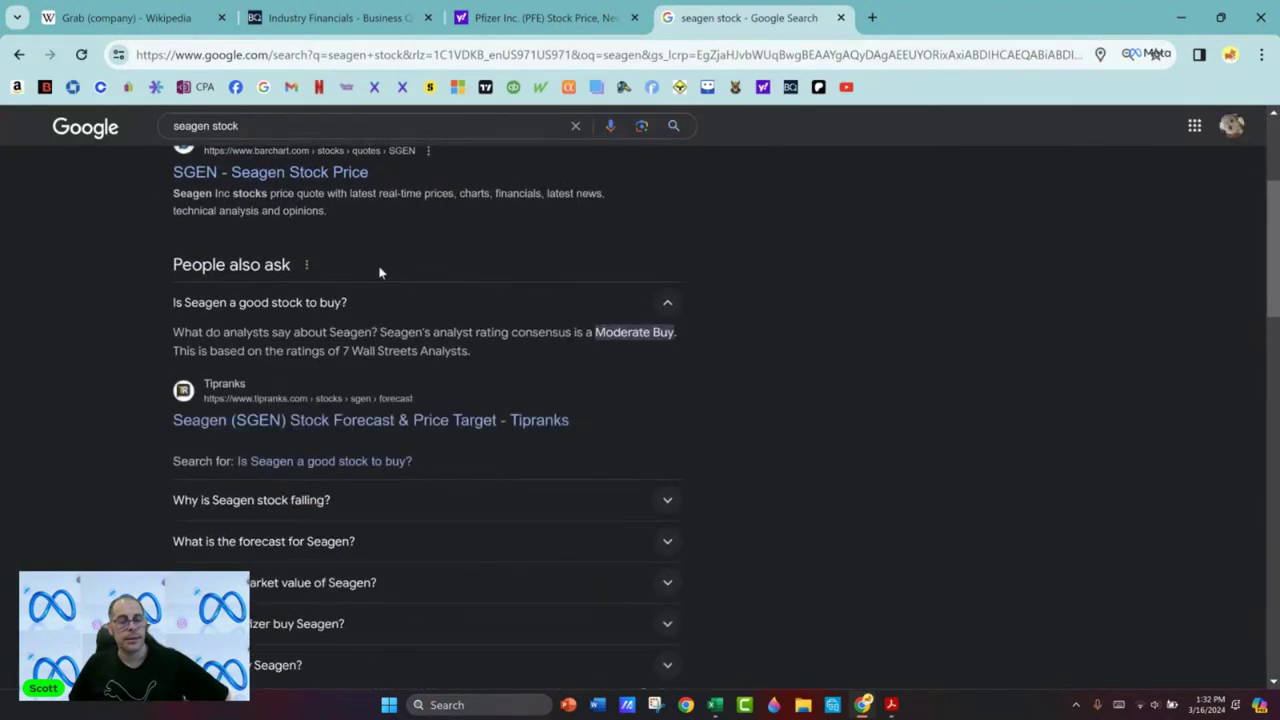
scroll(366, 294, up, 3)
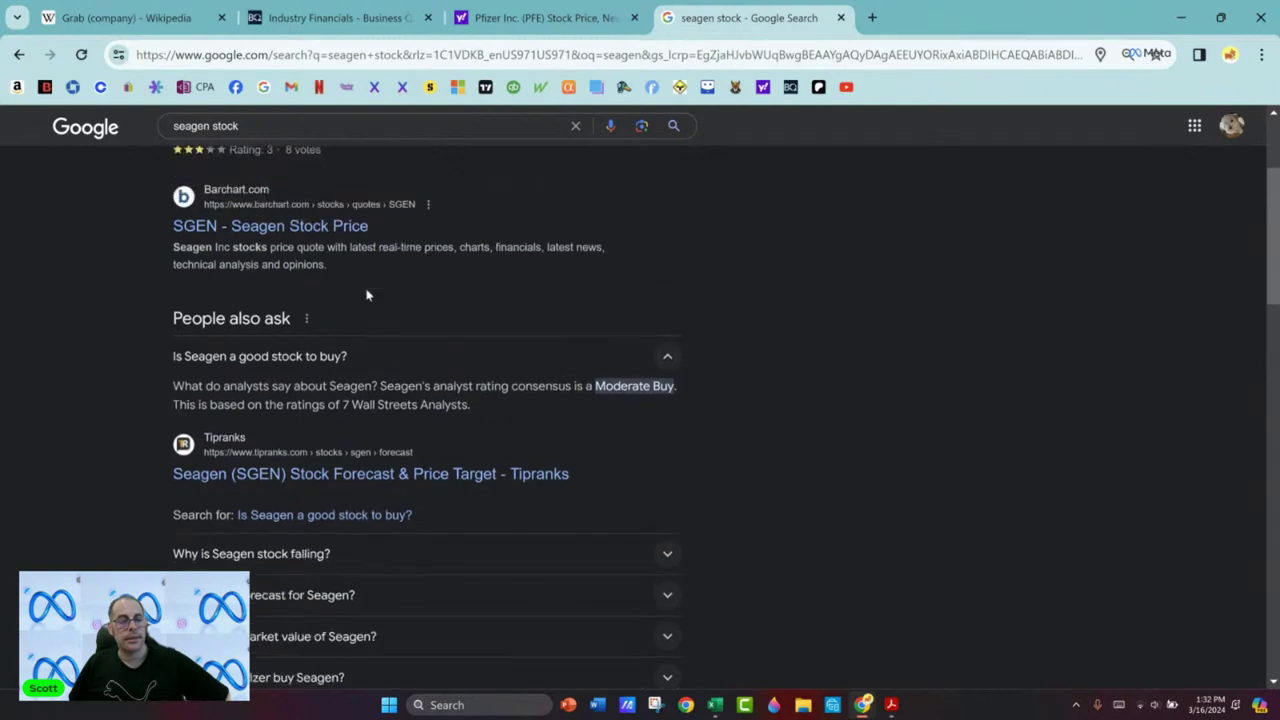
Remove 'stock' from the query to search for just 'seagen'.
drag(216, 142, 323, 146)
key(BackSpace)
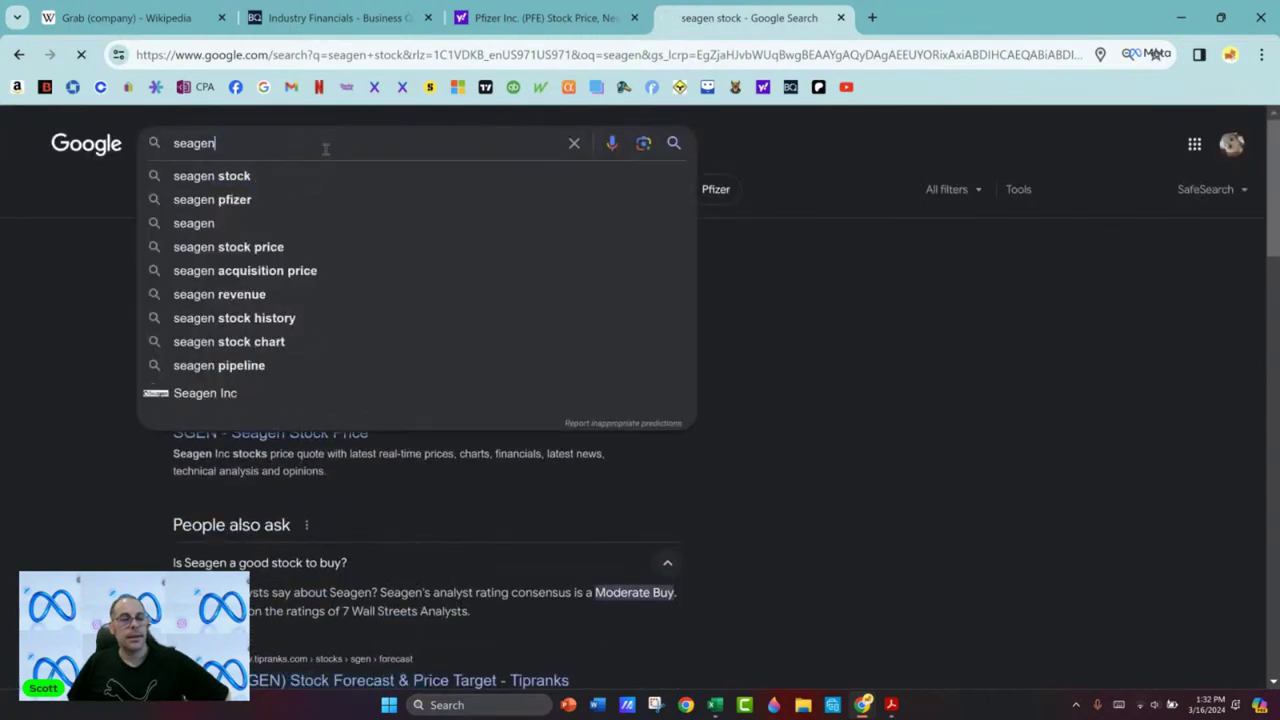
key(Return)
scroll(462, 294, down, 8)
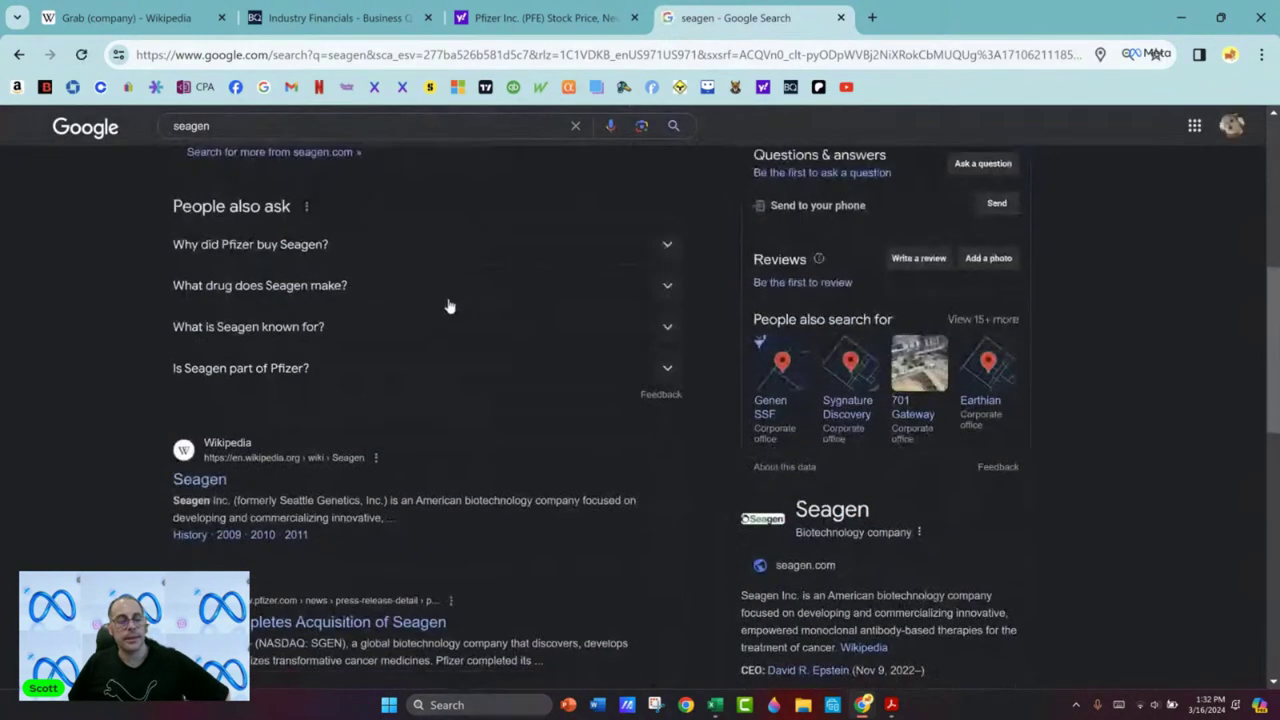
Read Seagen's Wikipedia article, then switch back to Pfizer's Yahoo Finance quote.
click(201, 218)
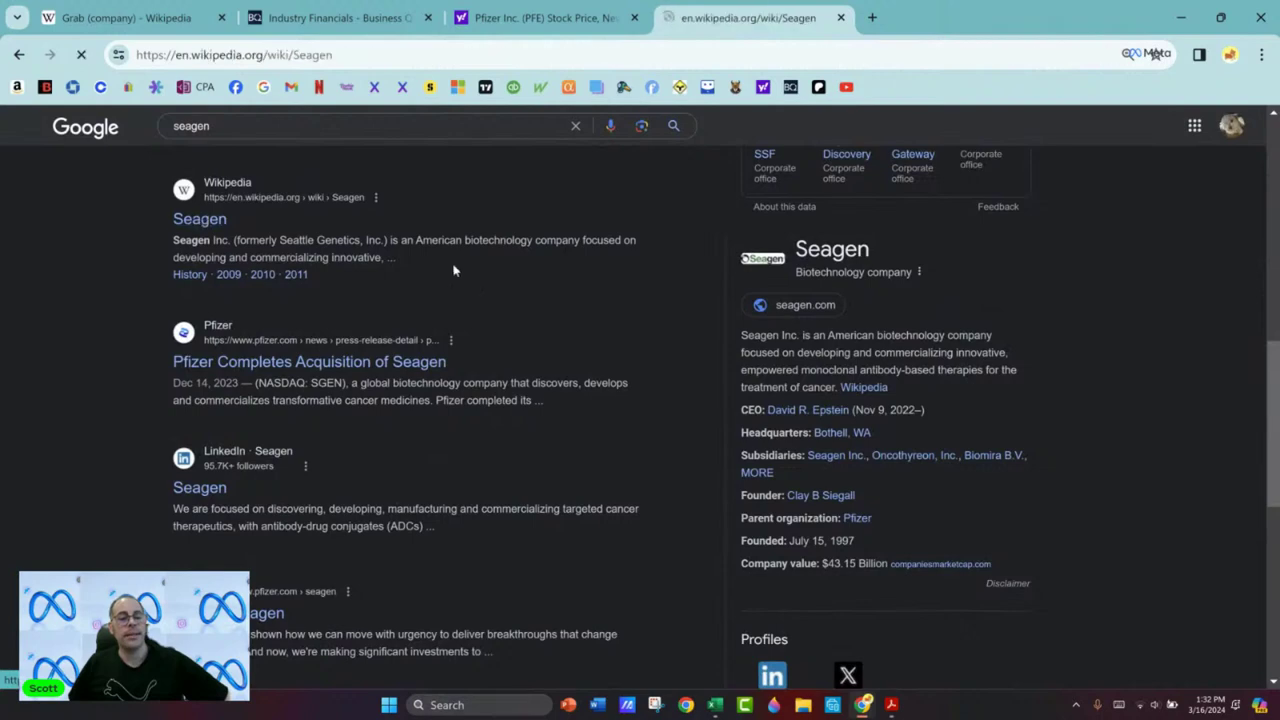
scroll(524, 298, down, 3)
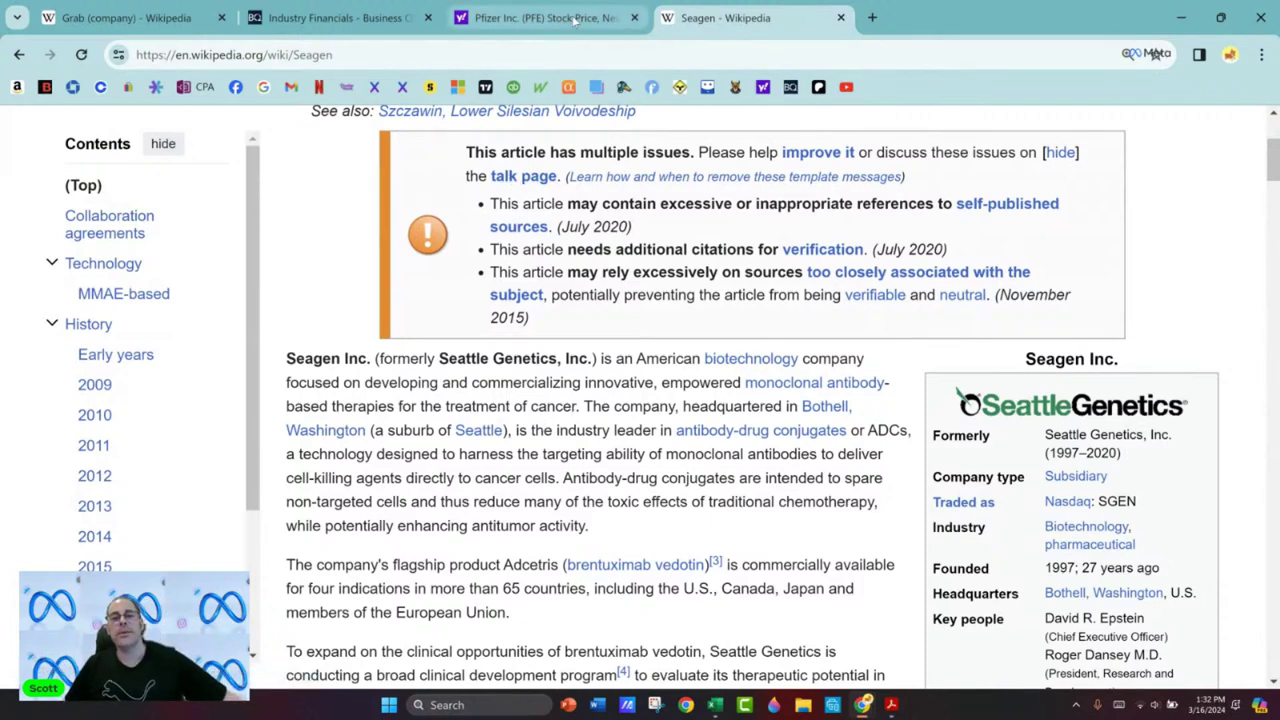
click(531, 18)
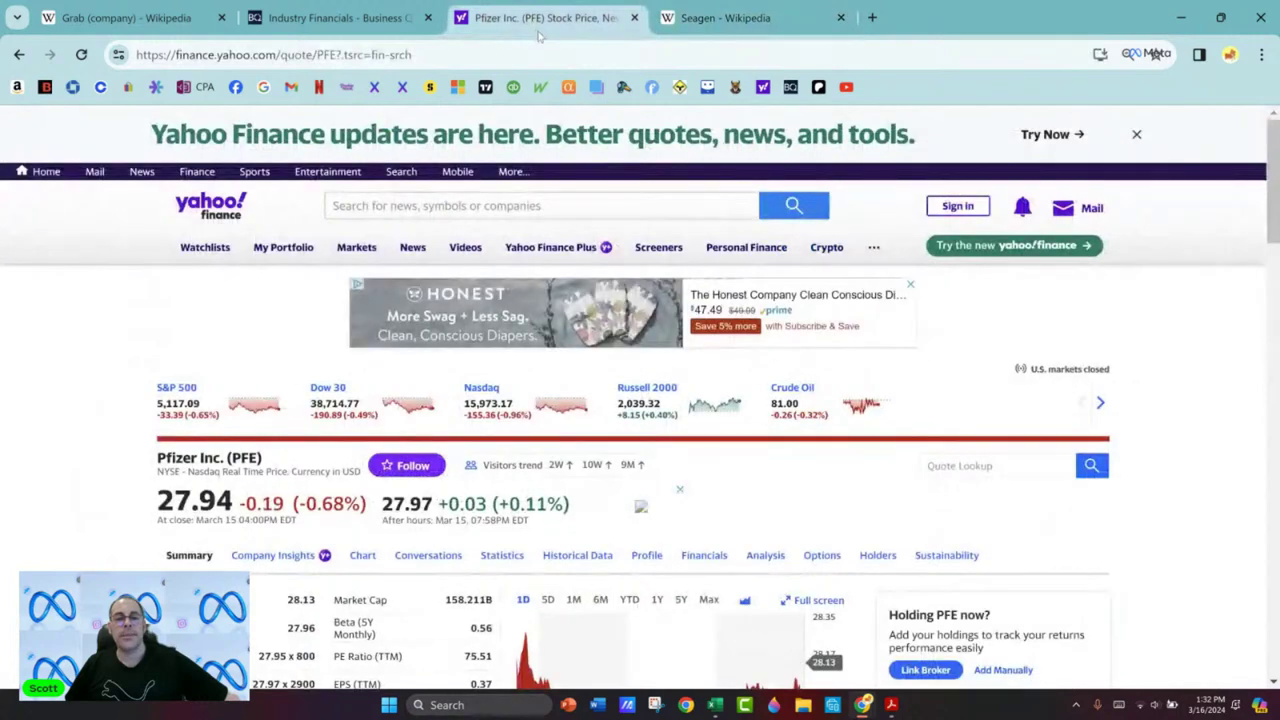
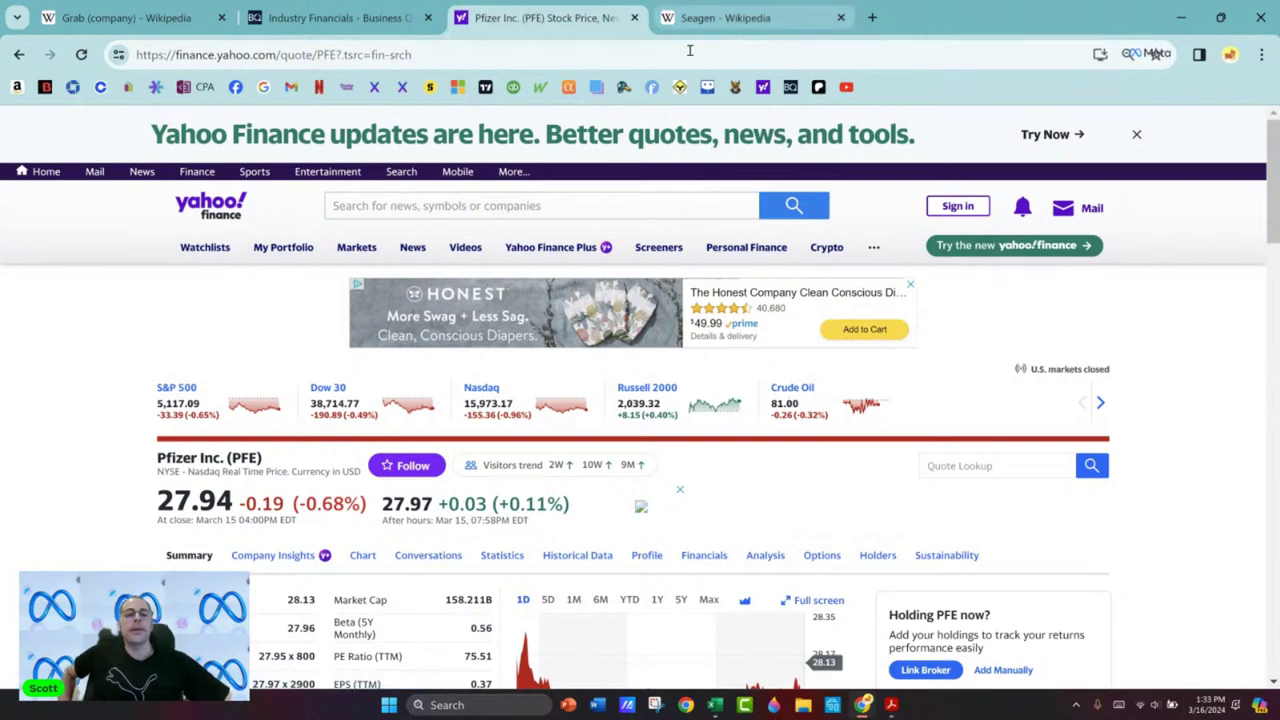
Return to the Pfizer quote page and open its interactive stock chart.
click(729, 25)
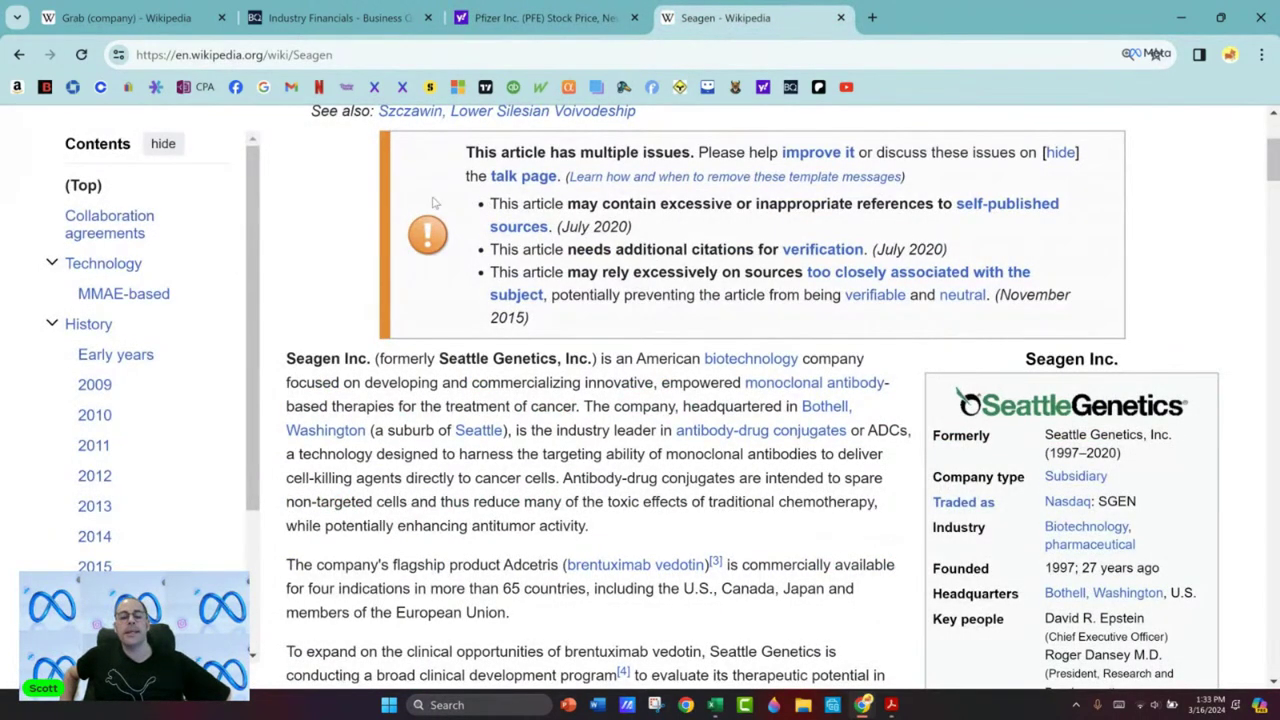
click(540, 18)
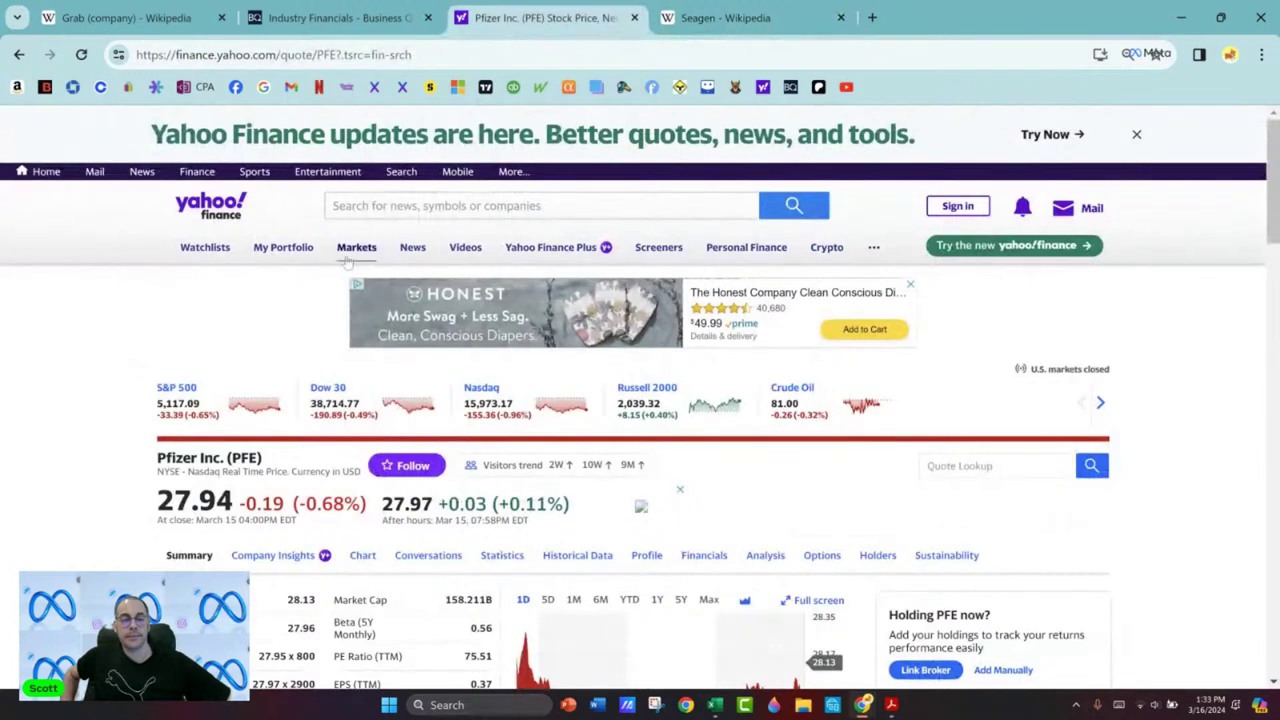
scroll(343, 455, down, 1)
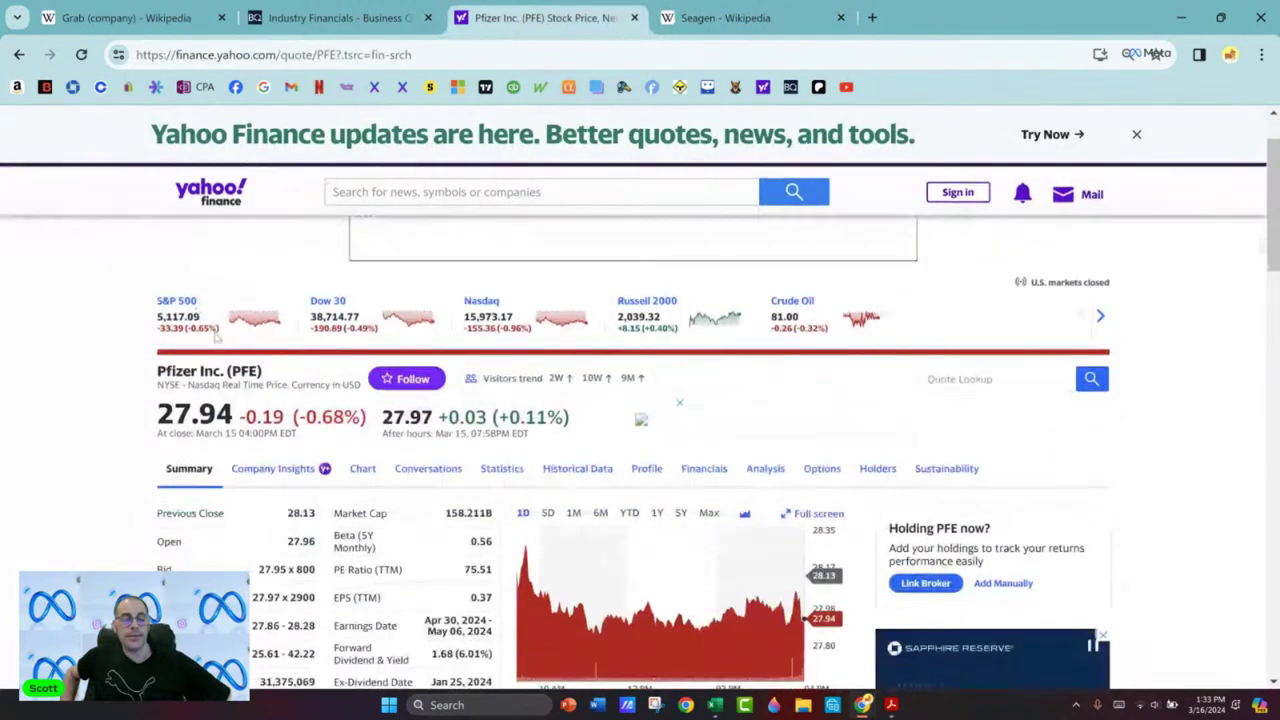
click(362, 470)
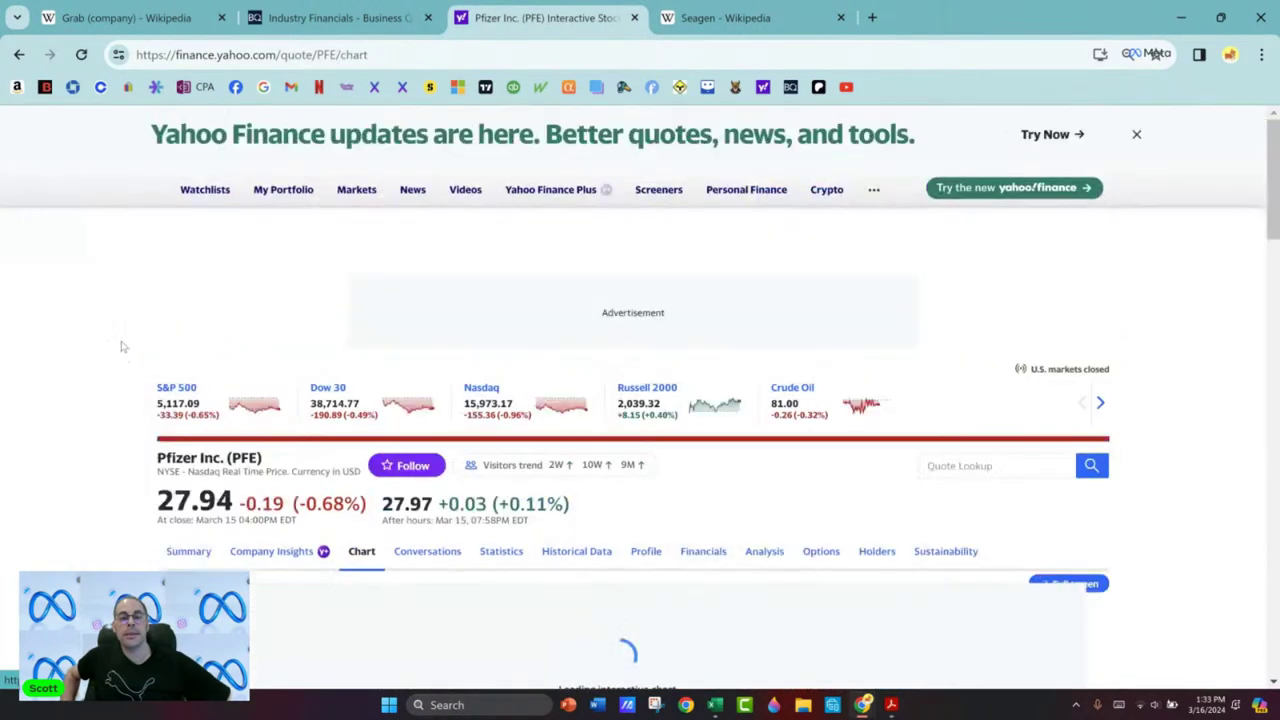
Set the Pfizer chart range to 2Y and bring up the comparison stock search.
scroll(112, 336, down, 1)
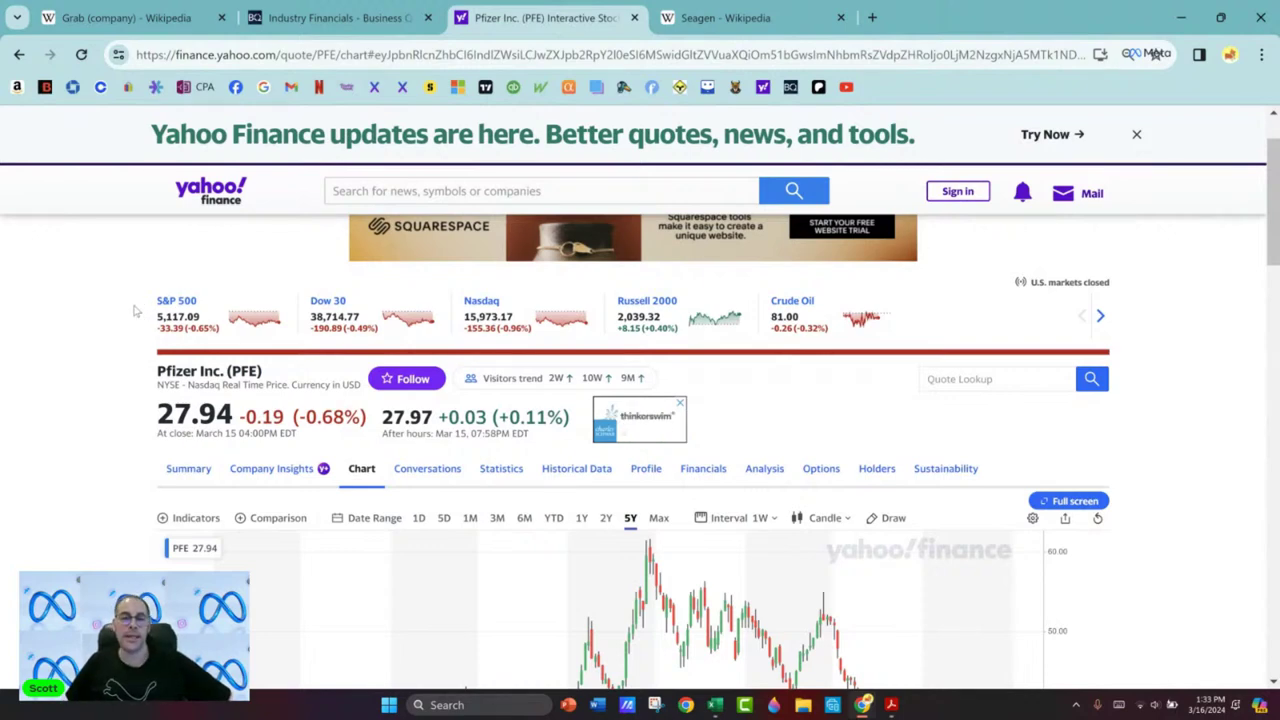
scroll(124, 328, down, 1)
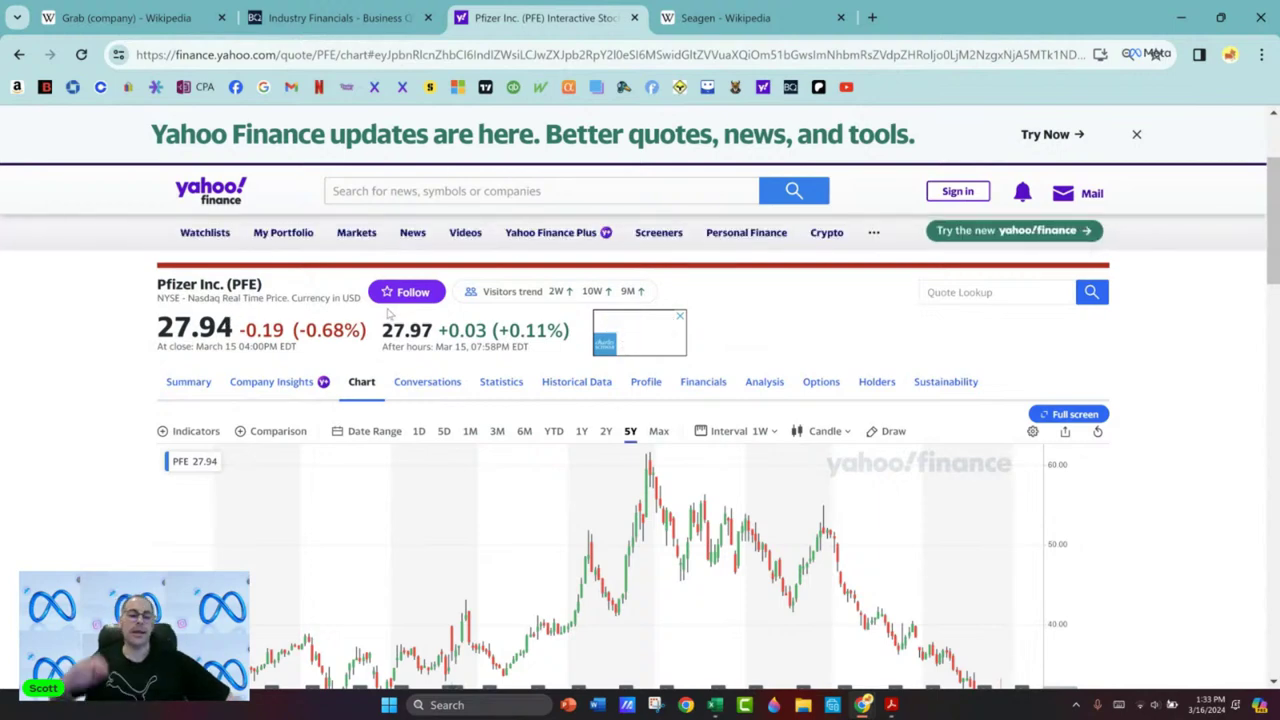
click(606, 431)
scroll(158, 372, down, 1)
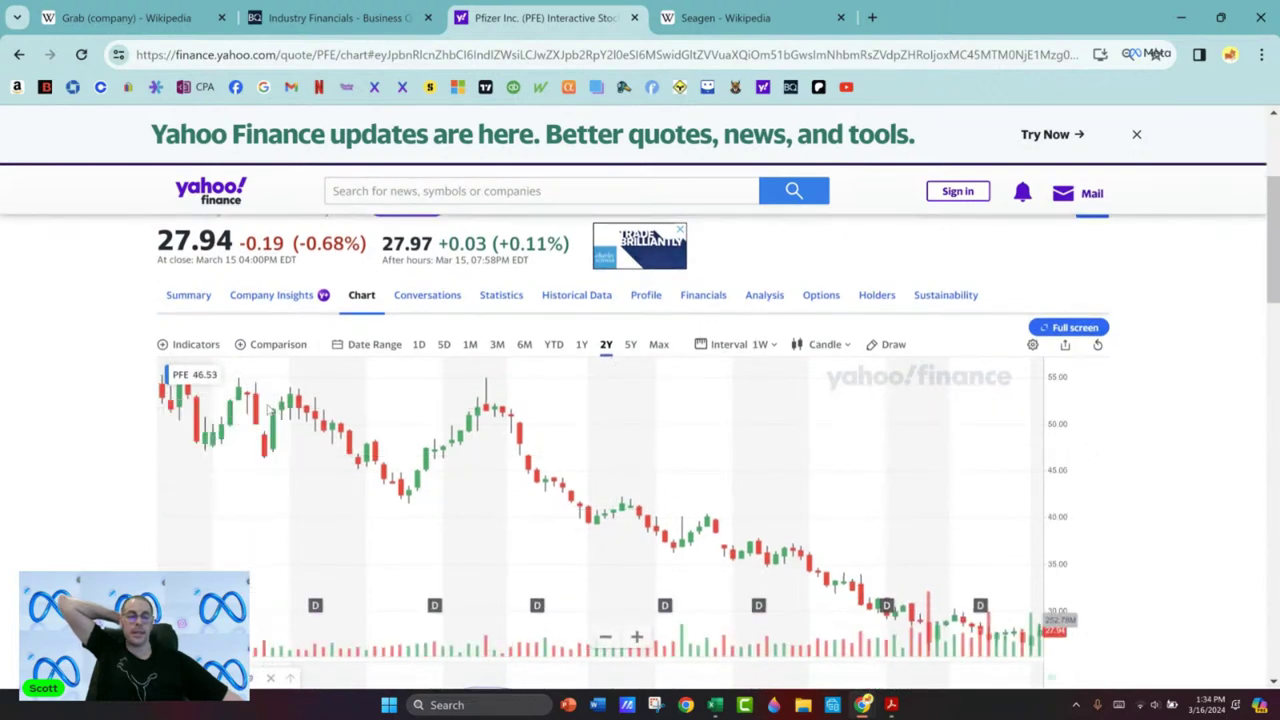
click(266, 348)
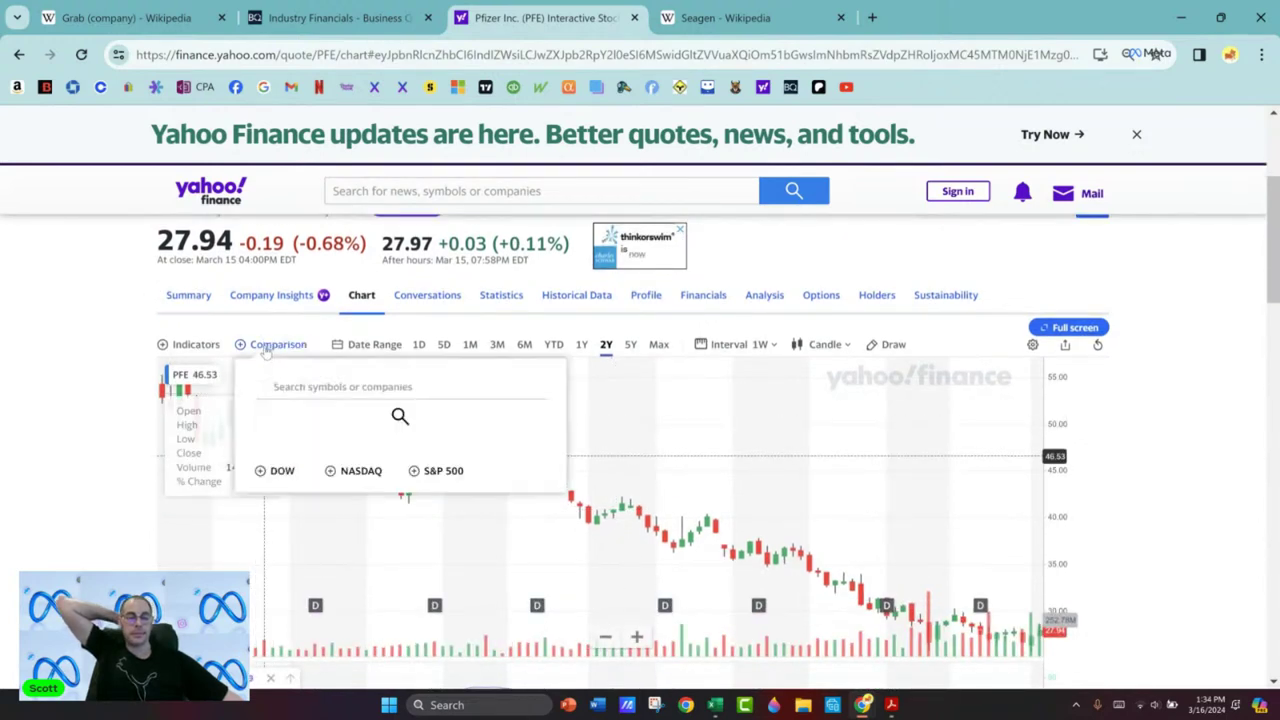
Add Eli Lilly (LLY) as a comparison line in the thickest size and red colour.
click(334, 390)
text(lly)
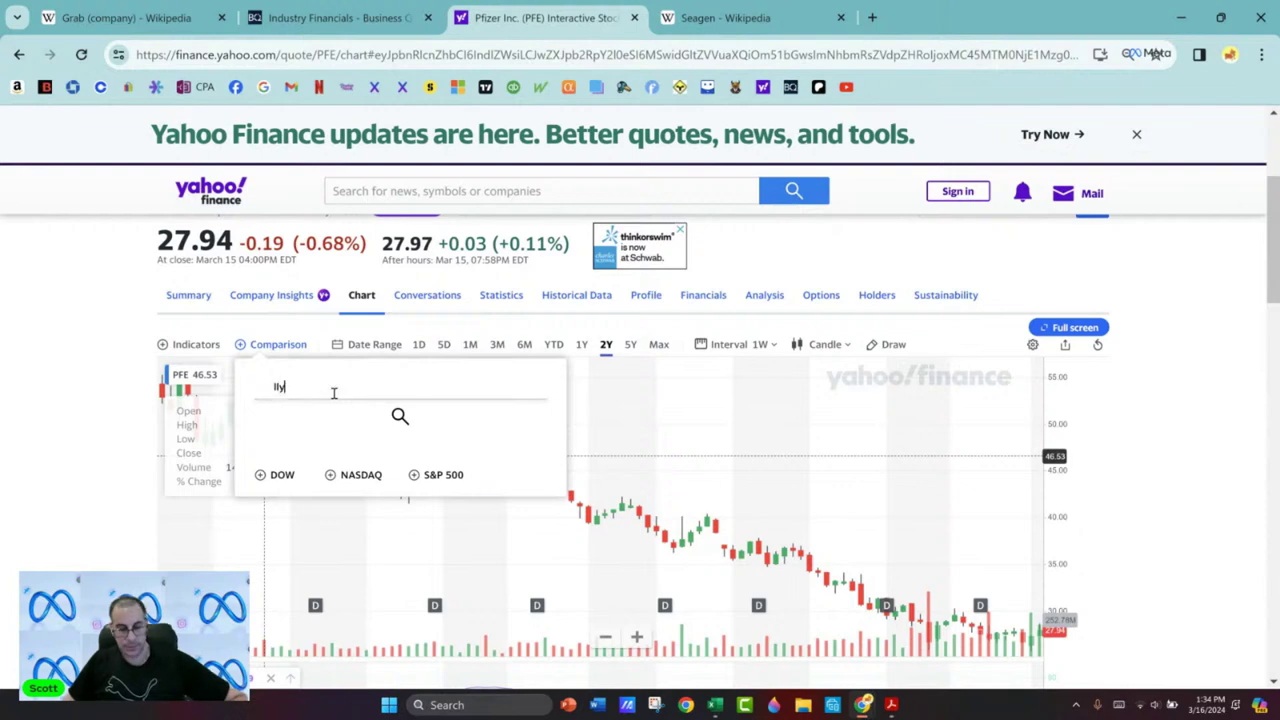
click(352, 456)
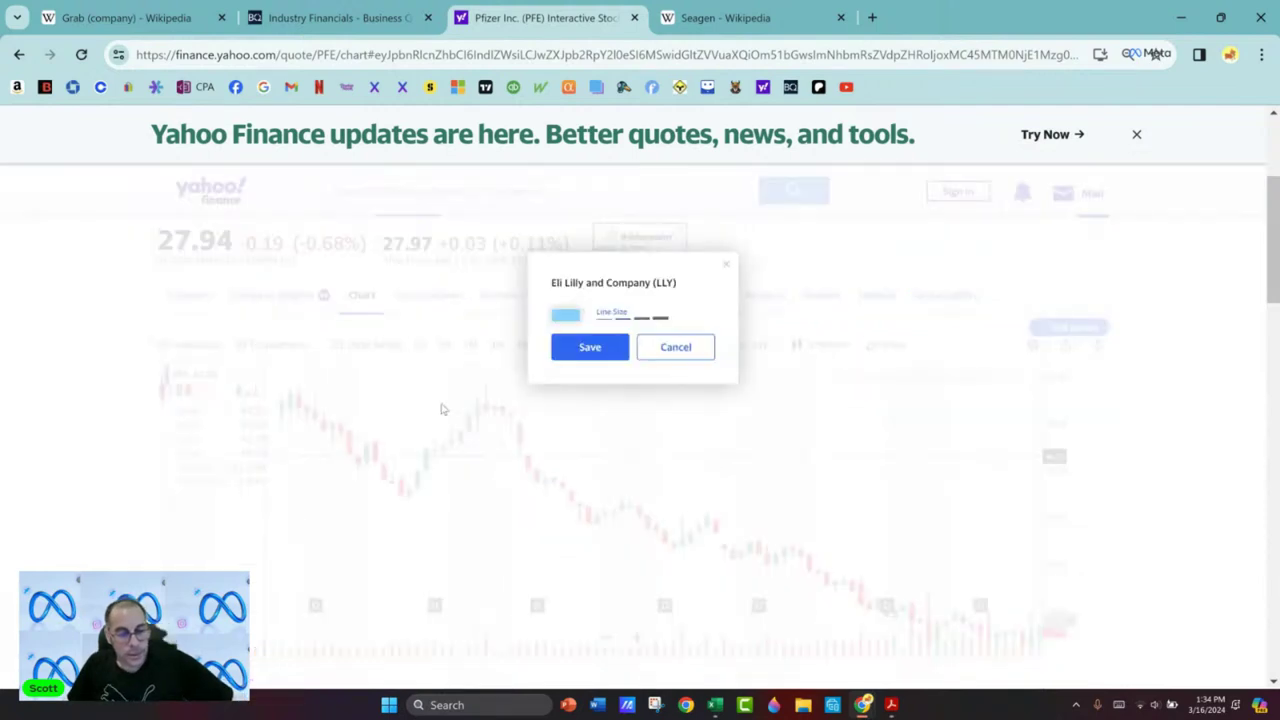
click(661, 320)
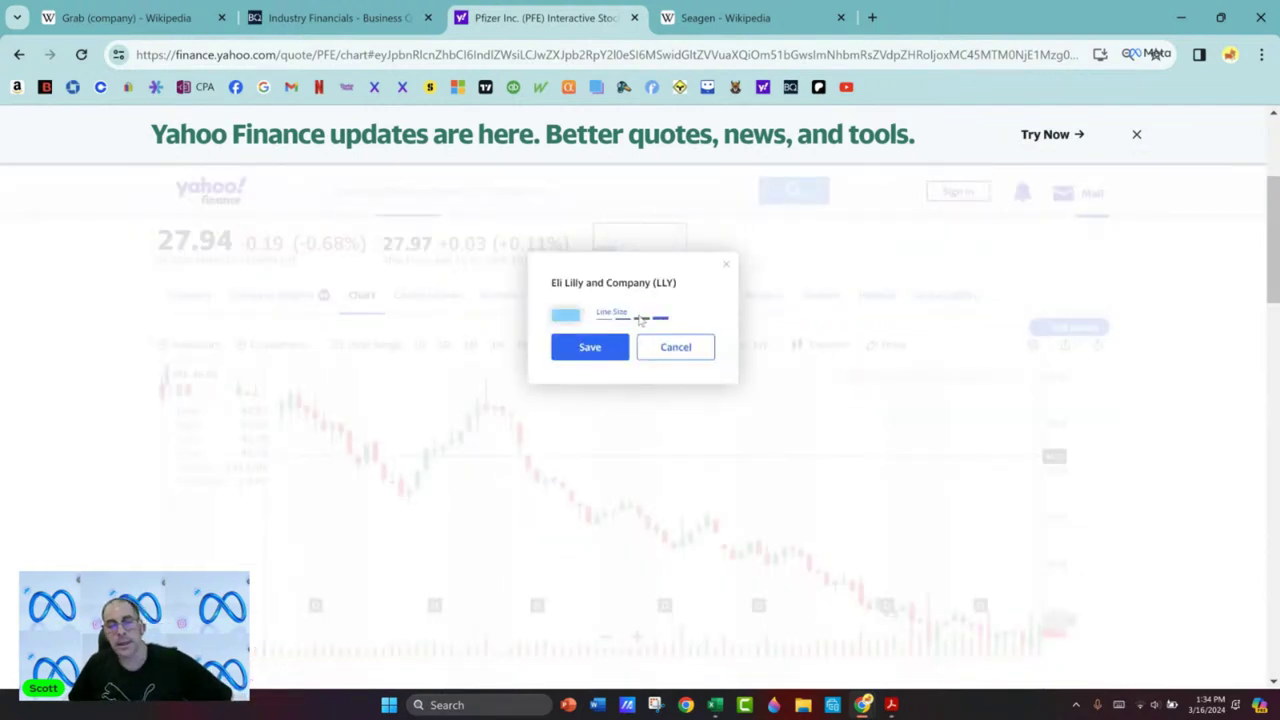
click(570, 318)
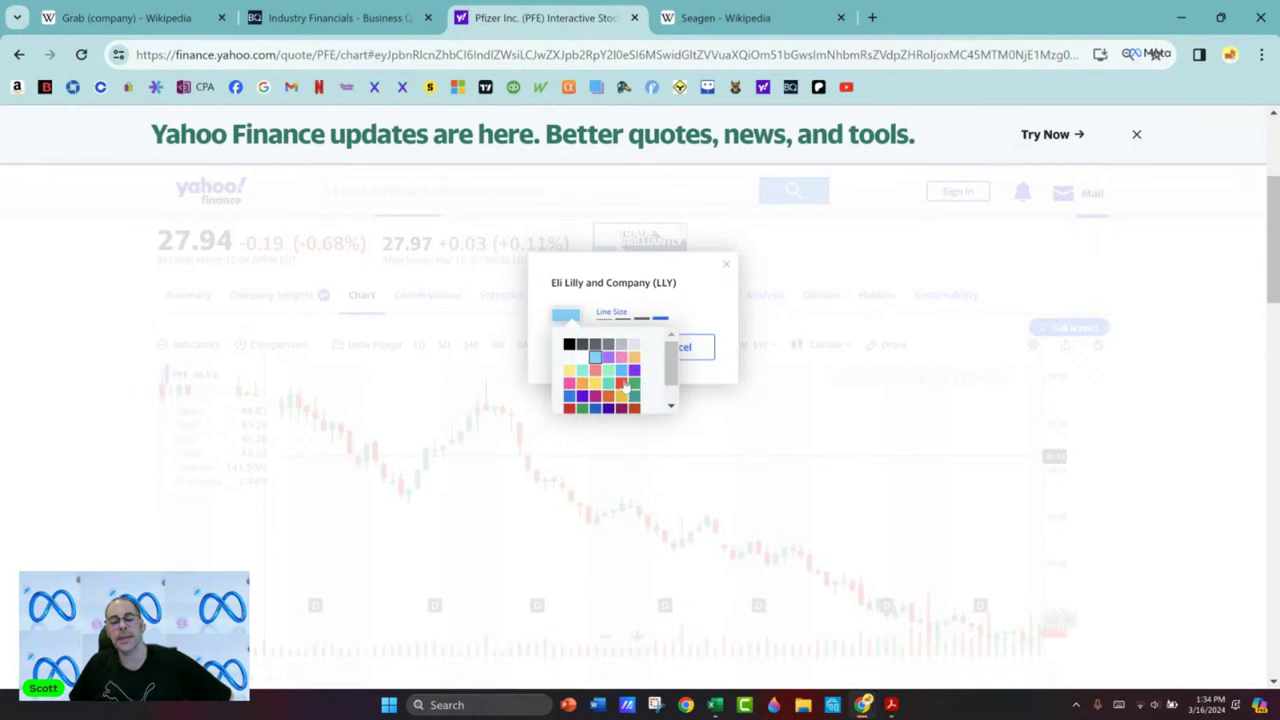
click(621, 383)
click(593, 350)
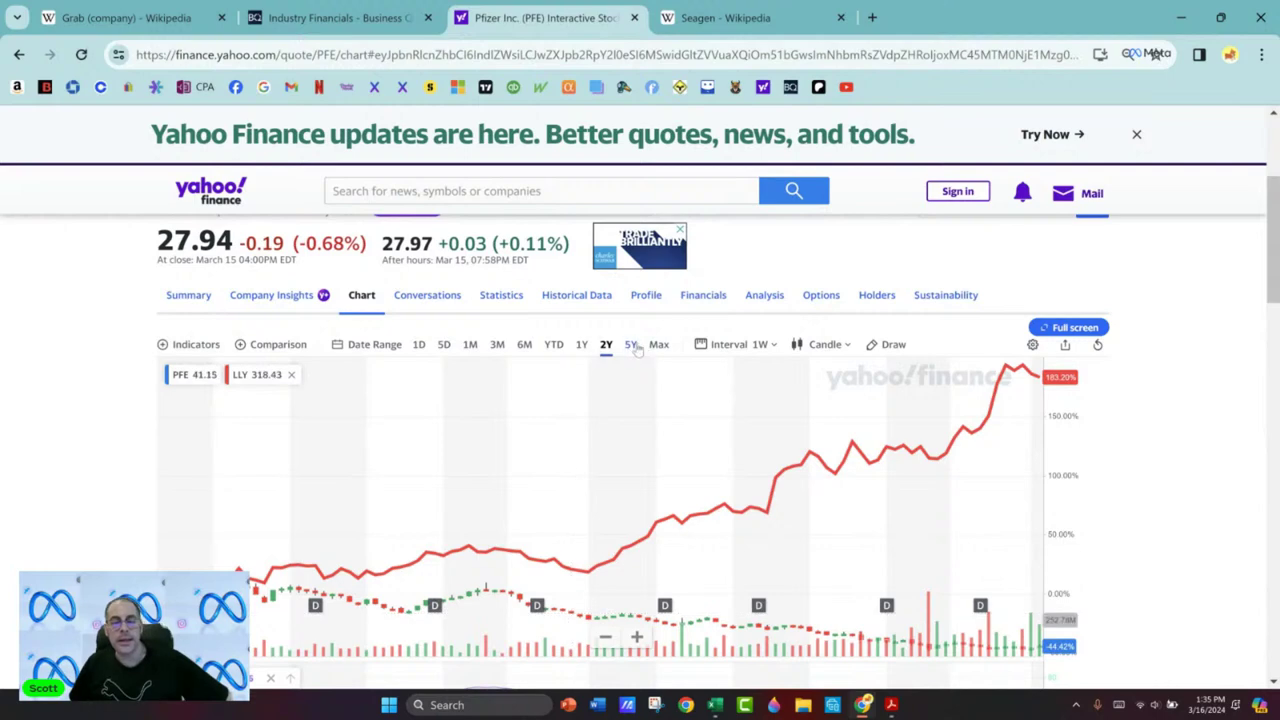
Widen the comparison chart to a 5Y range.
click(631, 344)
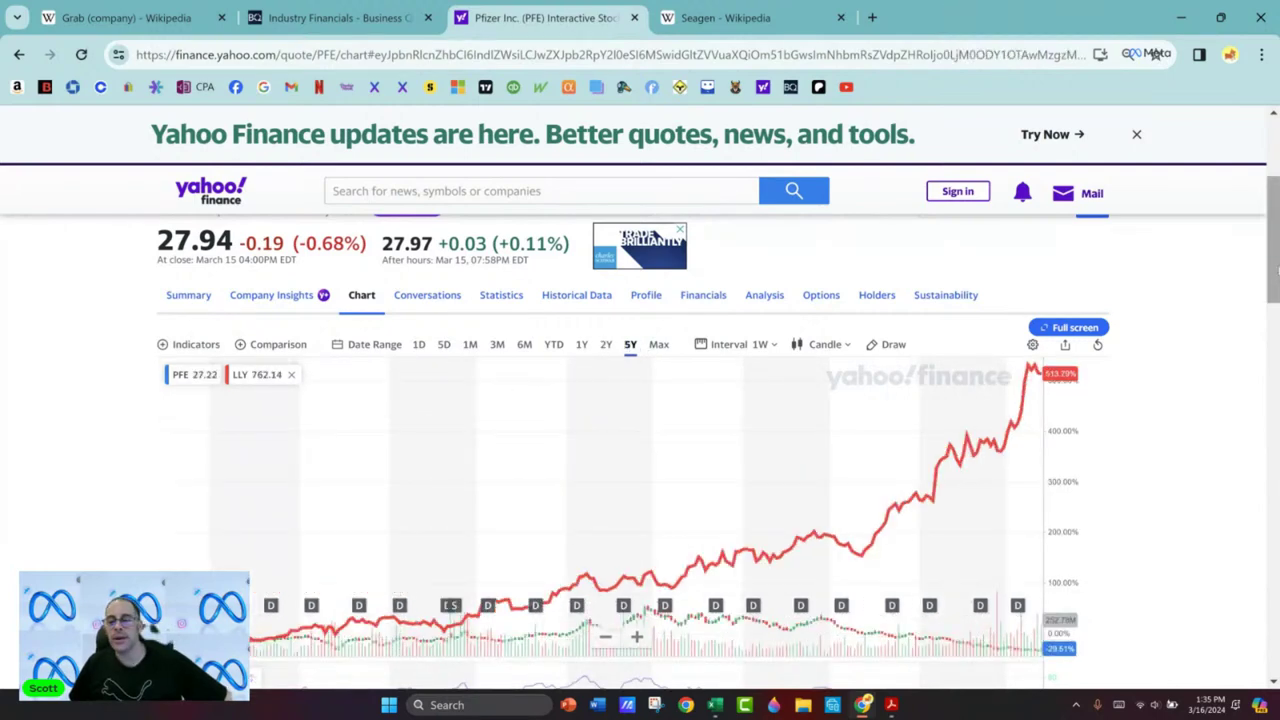
scroll(1275, 277, down, 1)
scroll(1275, 277, down, 1)
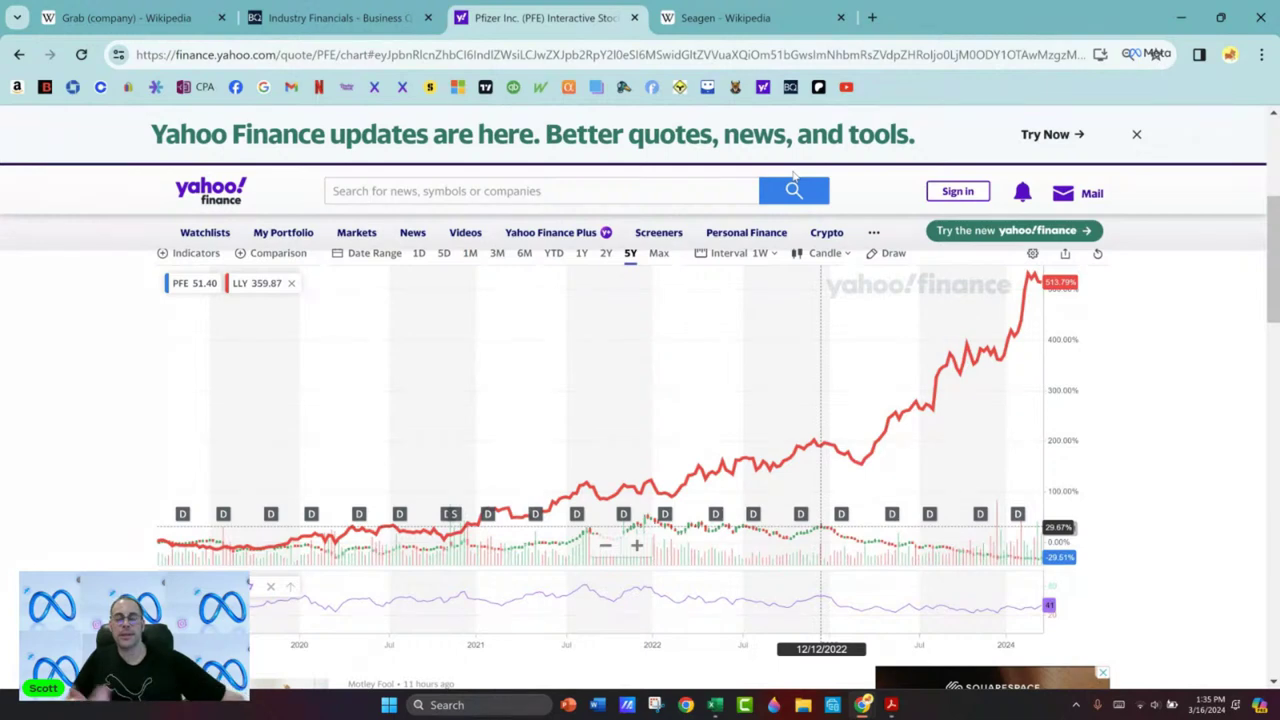
Search Google for the Ozempic manufacturer.
click(726, 17)
click(721, 46)
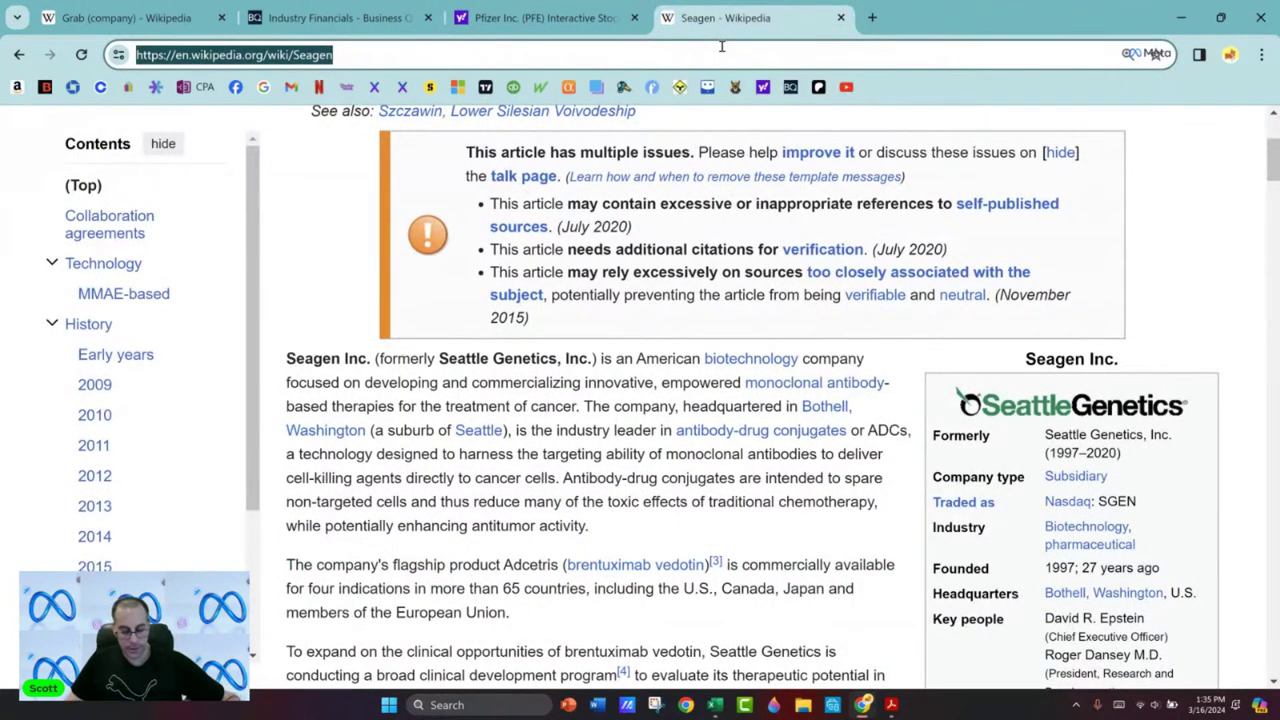
text(ozem)
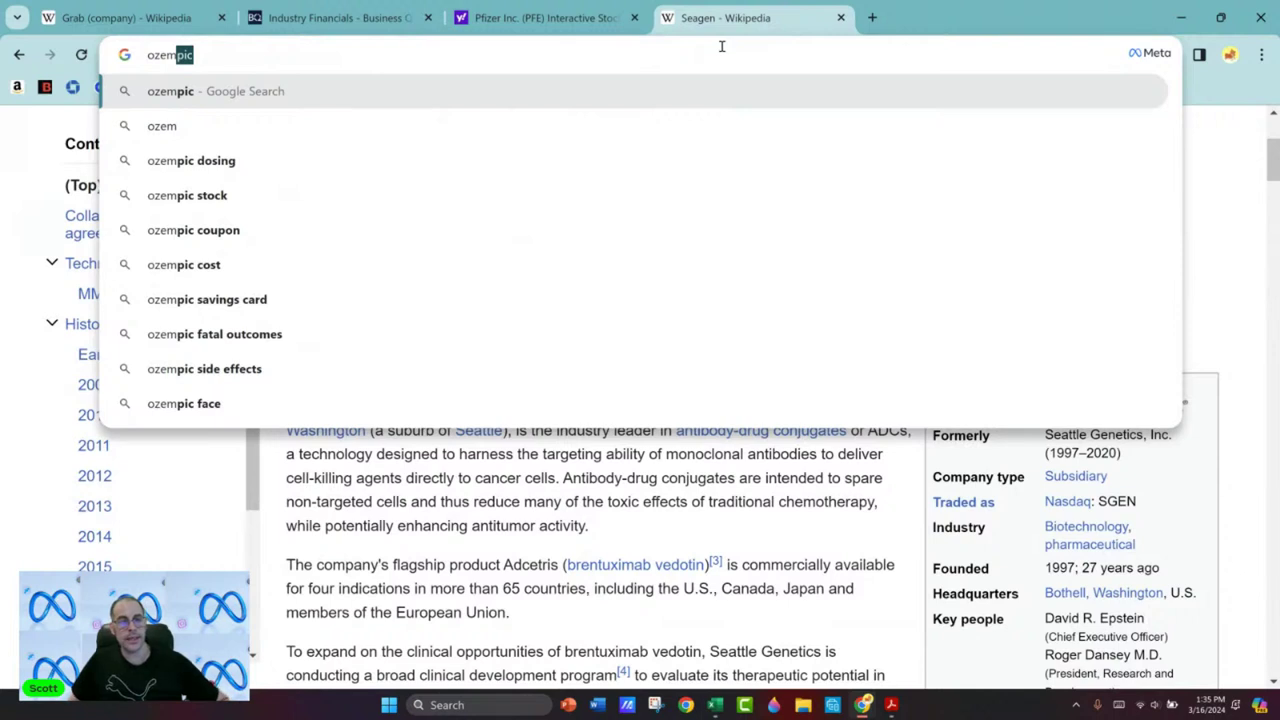
text(pic )
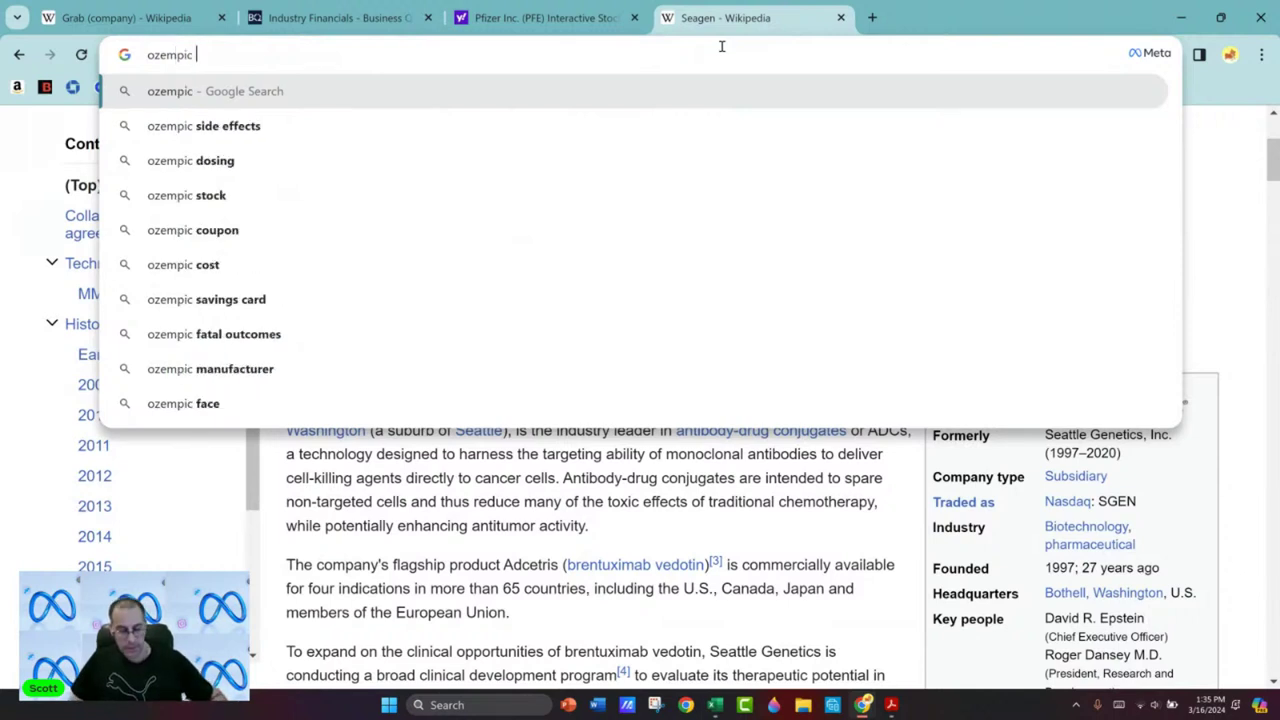
text(manu)
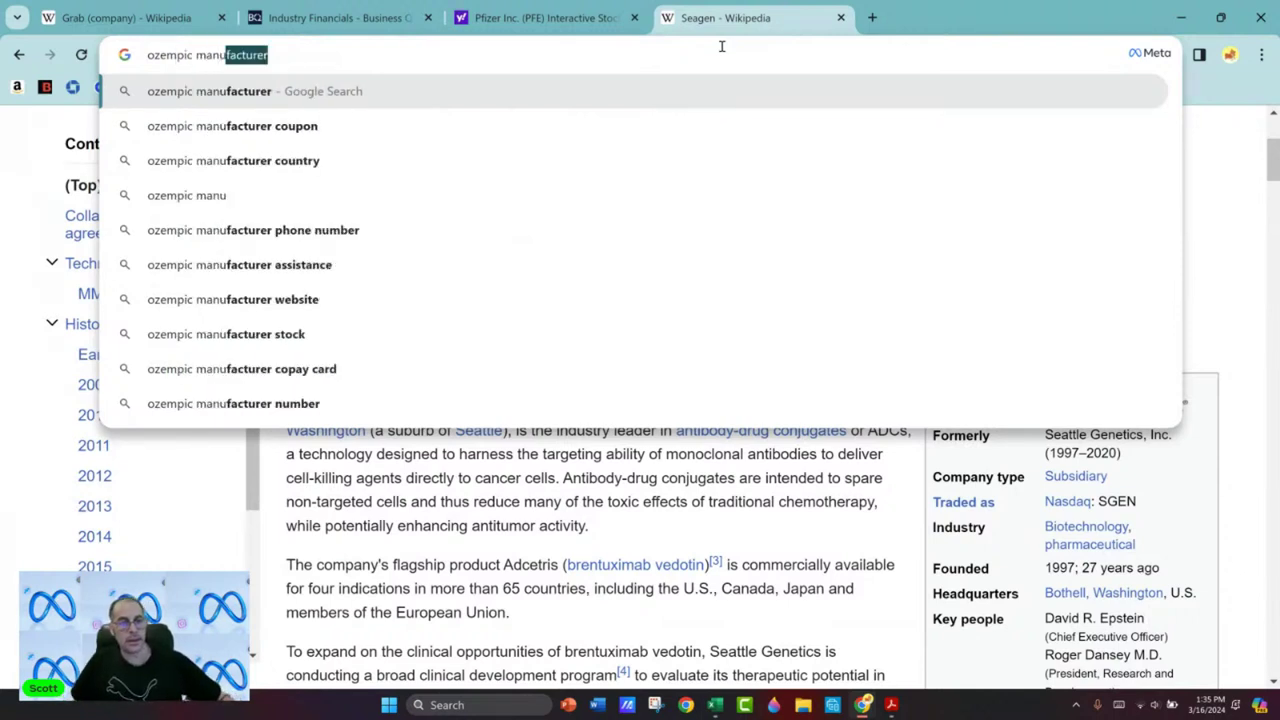
key(Return)
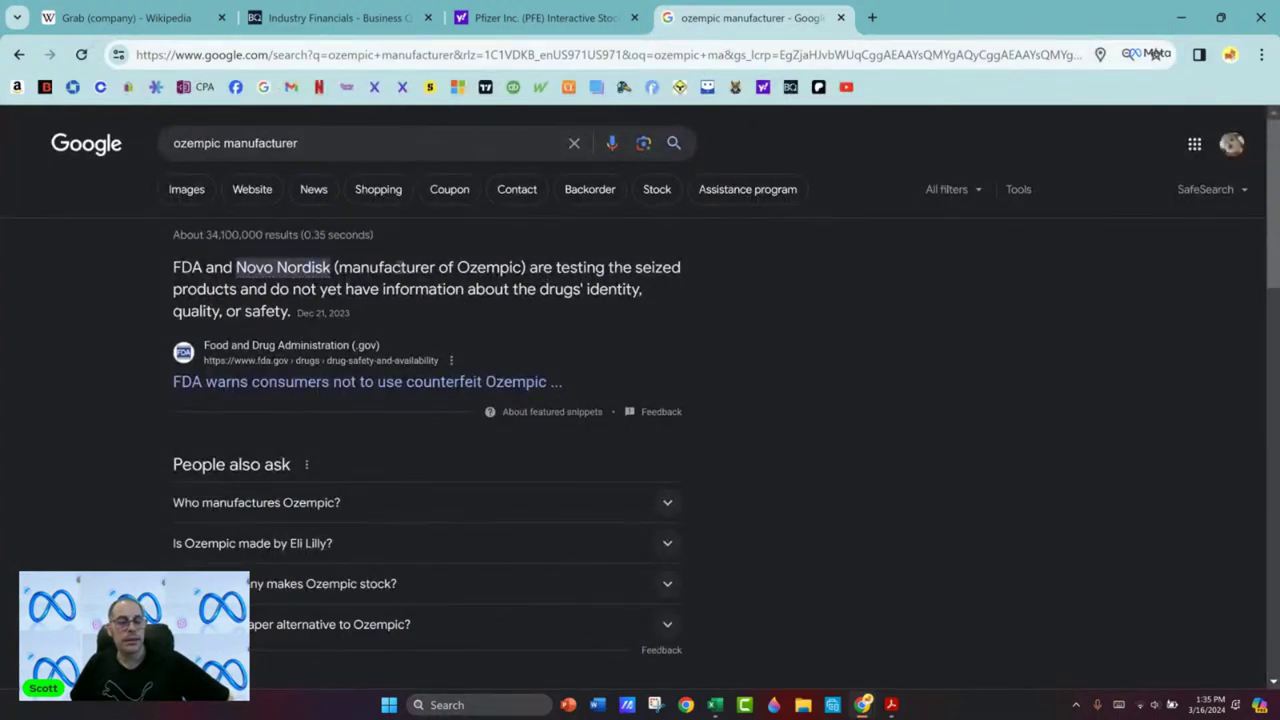
Search 'eli lilly biggest drugs' and expand the top-selling drugs answer.
triple_click(199, 145)
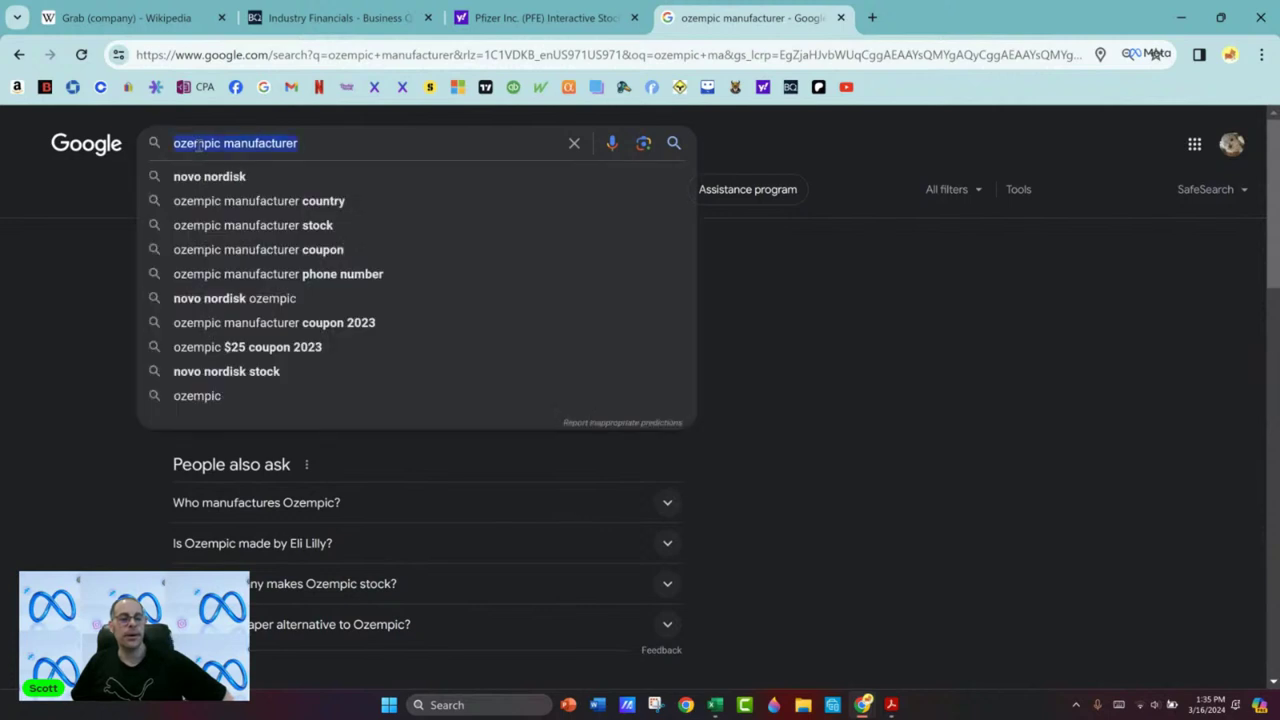
text(eli ll)
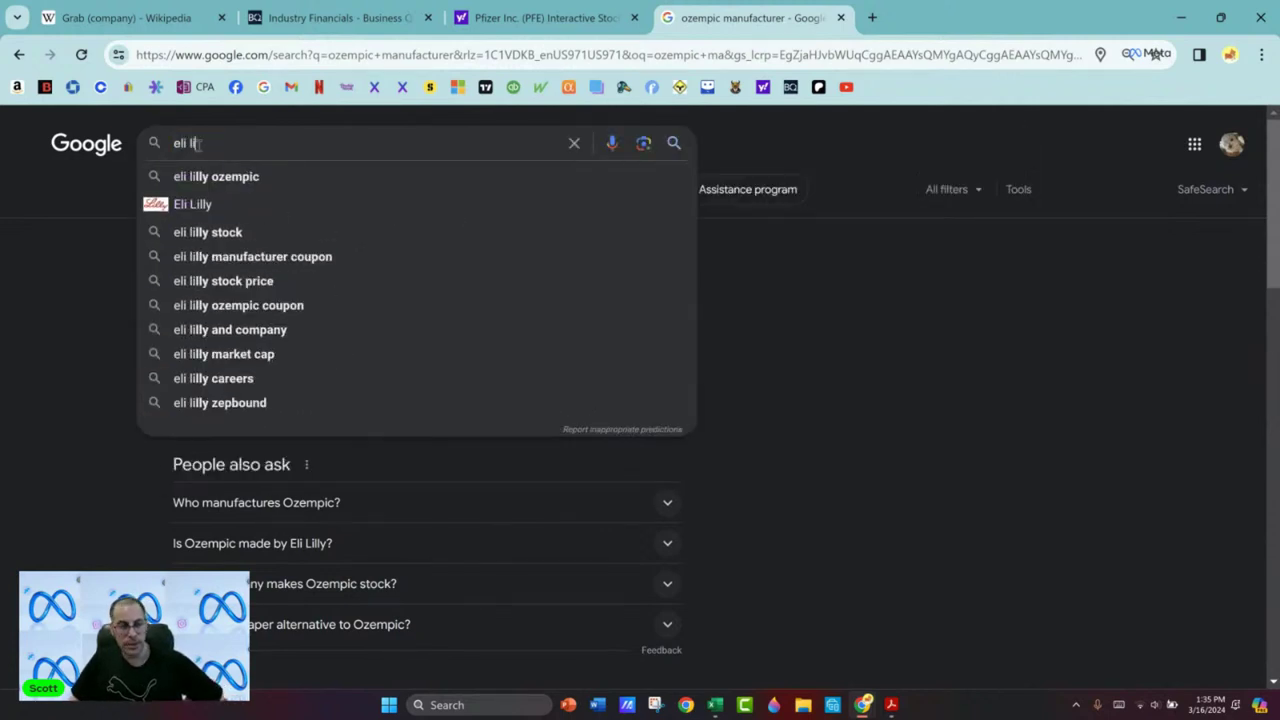
text(lly bigg)
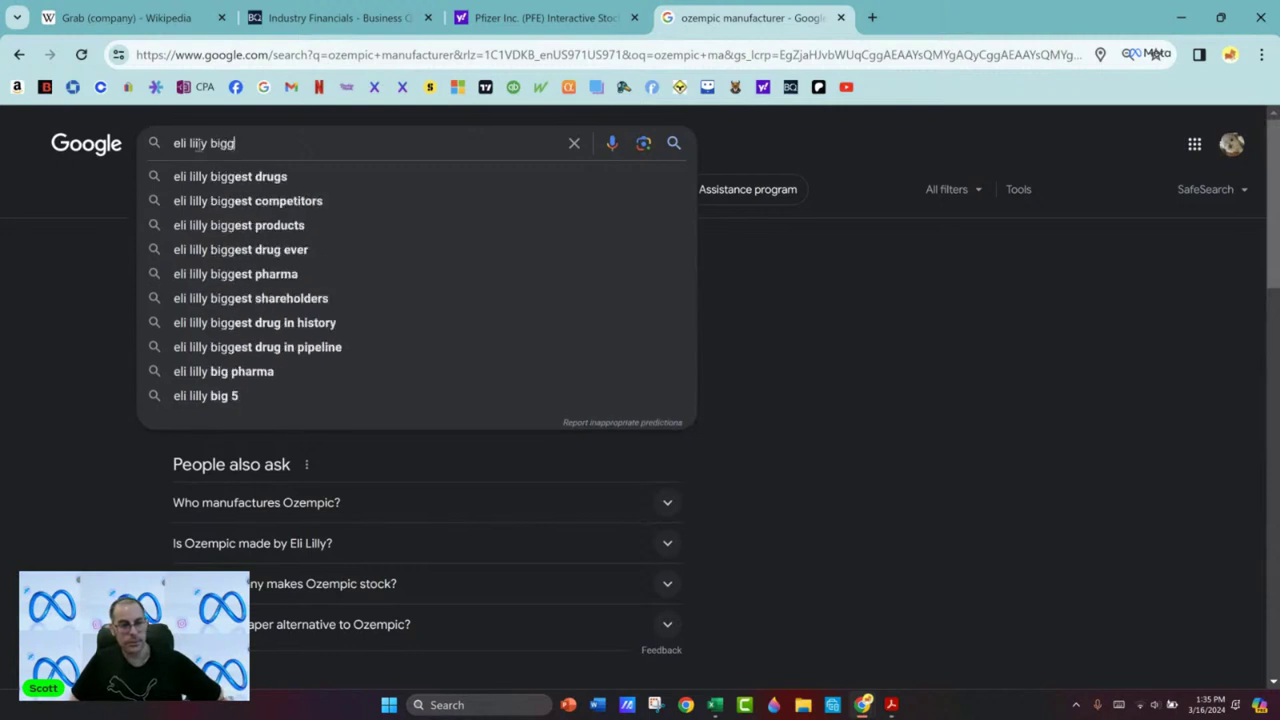
key(Down)
key(Return)
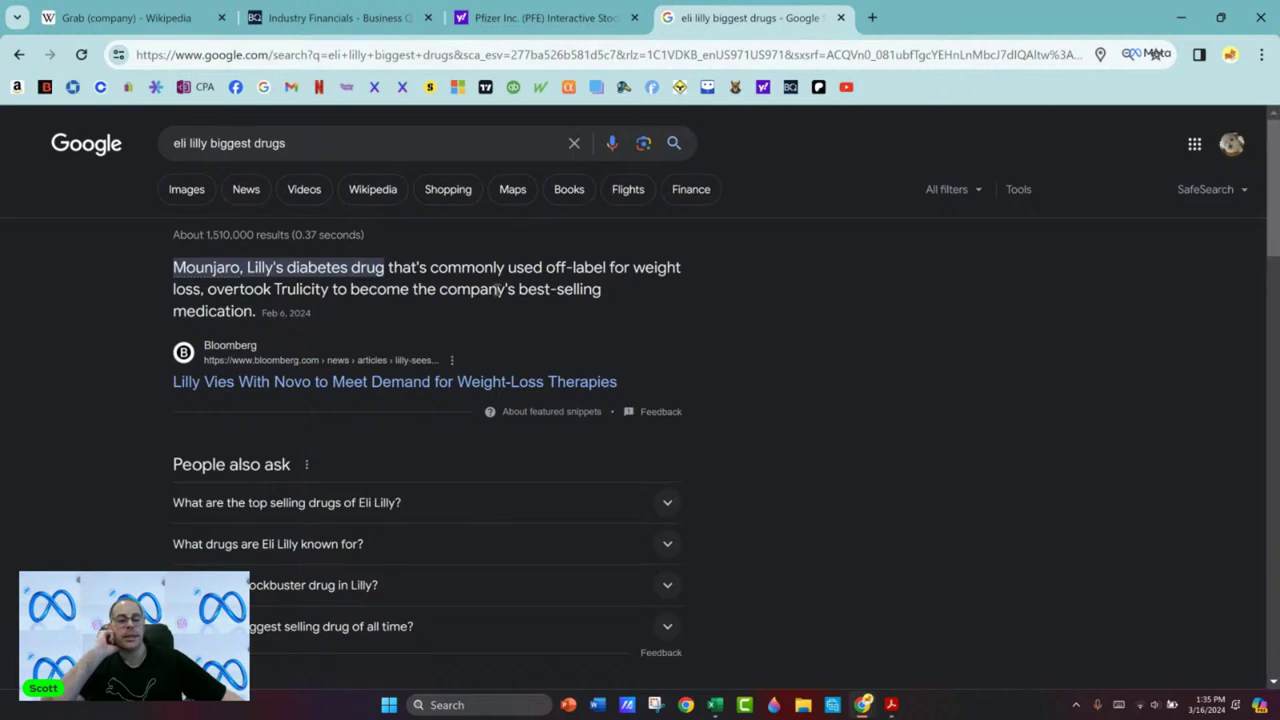
scroll(470, 270, down, 2)
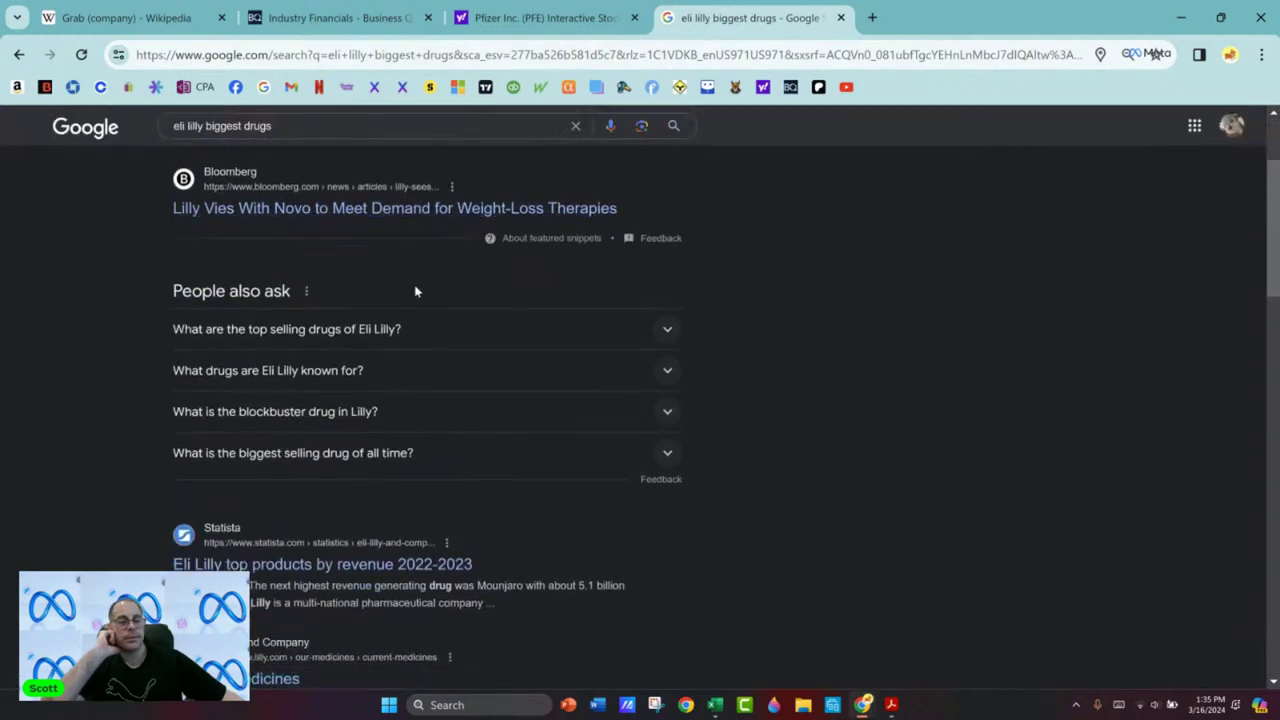
click(377, 338)
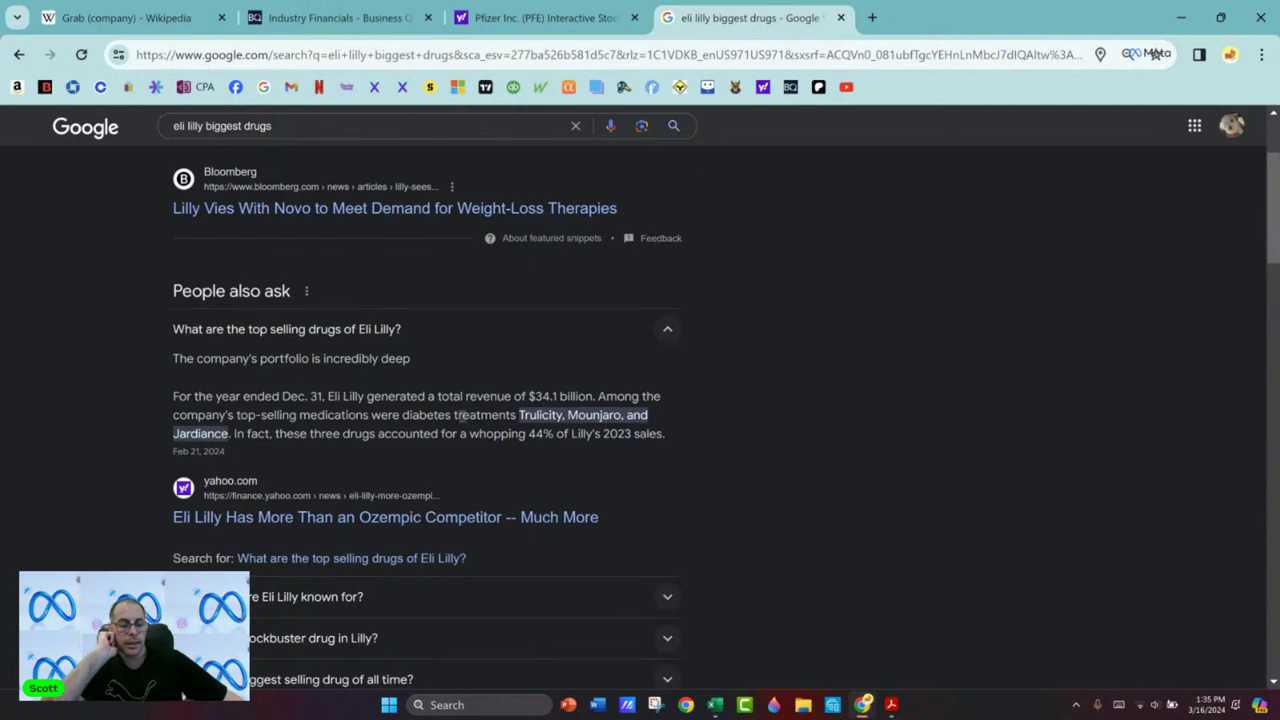
Open the Statista result on Eli Lilly's top products by revenue.
scroll(343, 388, down, 3)
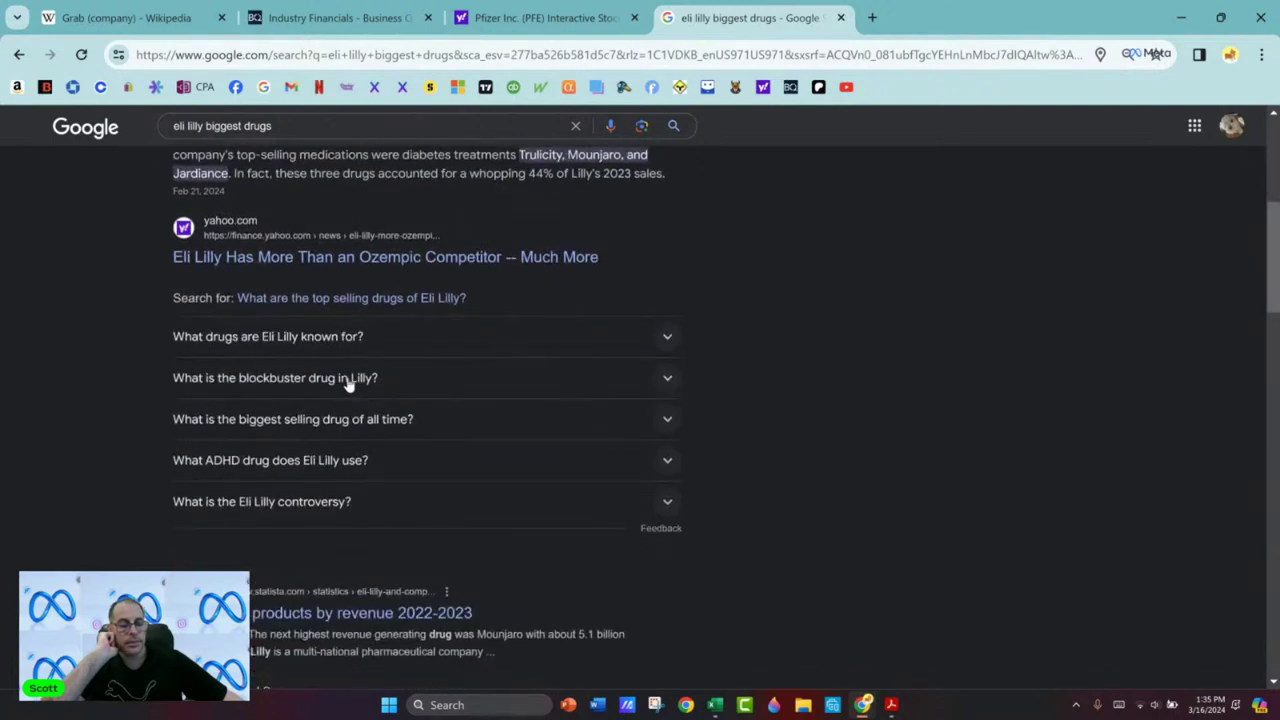
scroll(349, 382, down, 3)
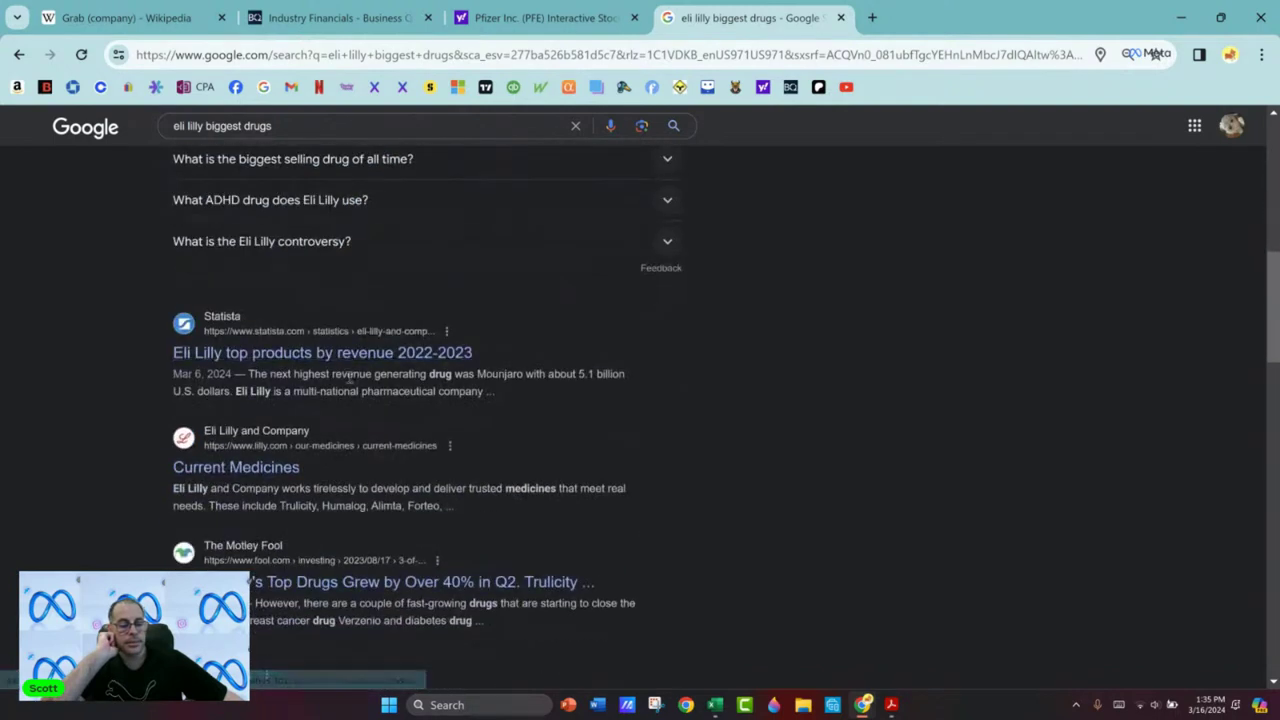
click(346, 356)
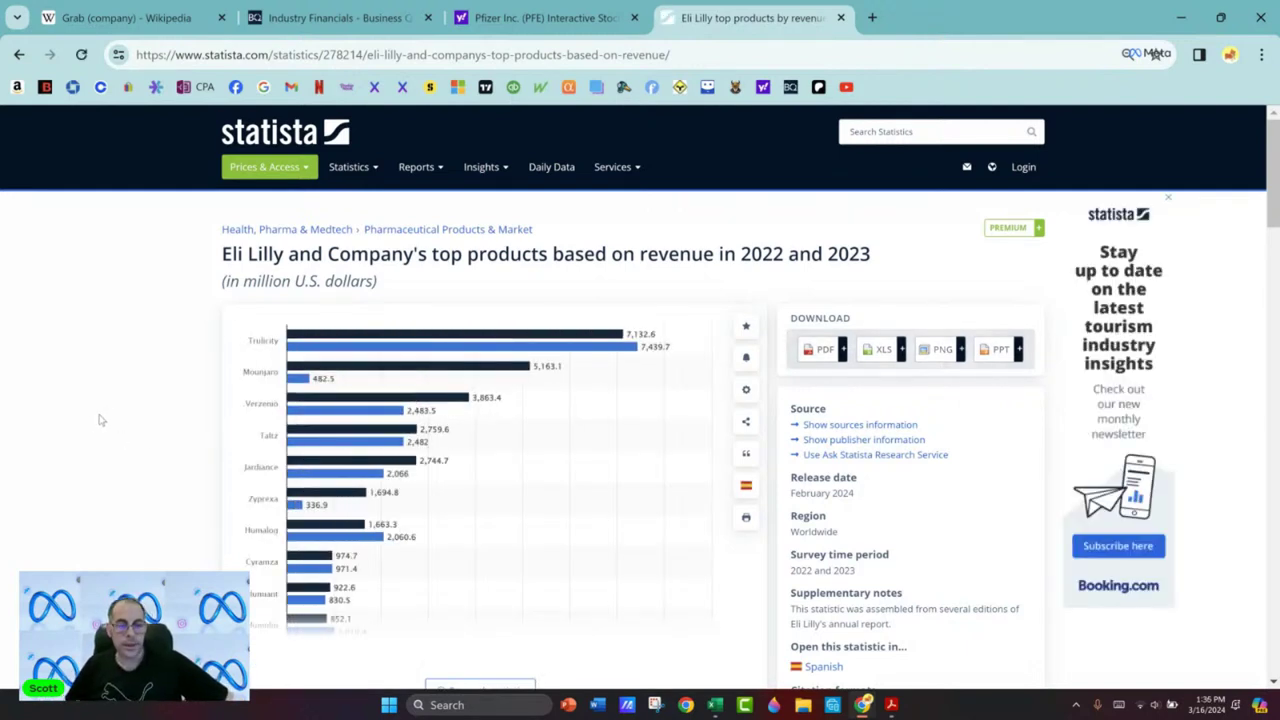
Expand Statista's full Eli Lilly revenue chart through Humulin, then open a new tab.
scroll(113, 411, down, 1)
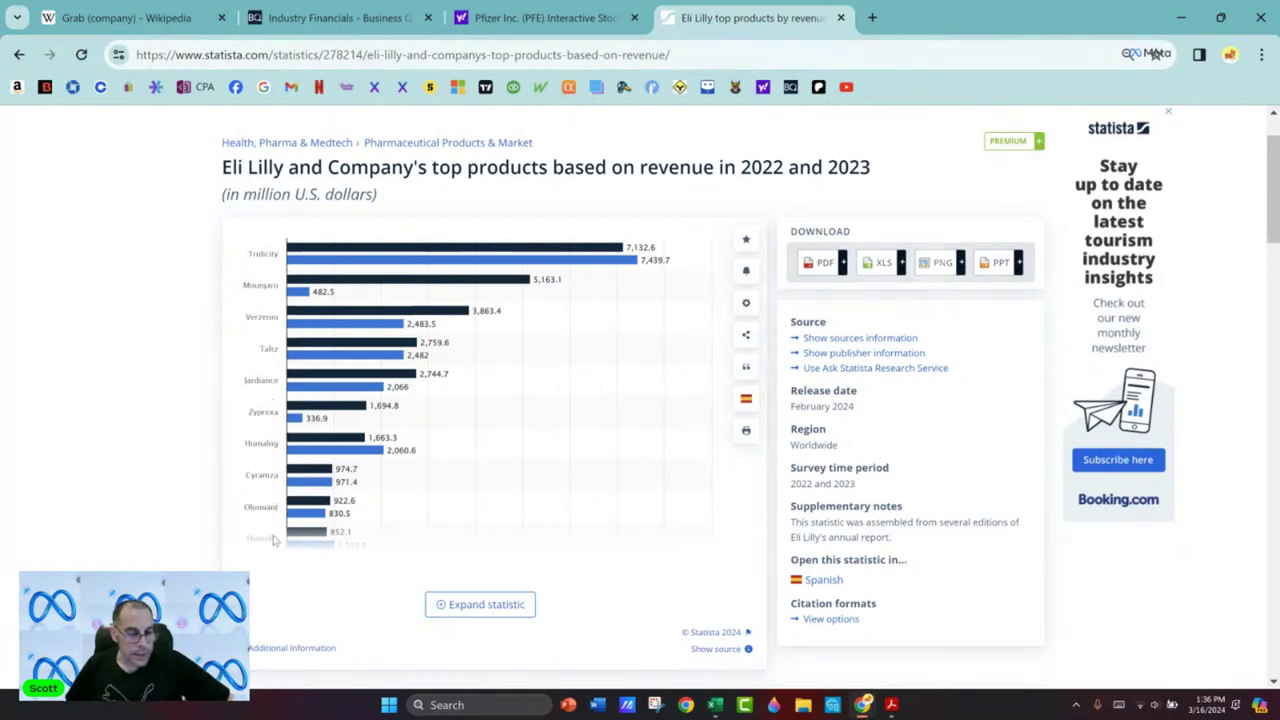
click(440, 604)
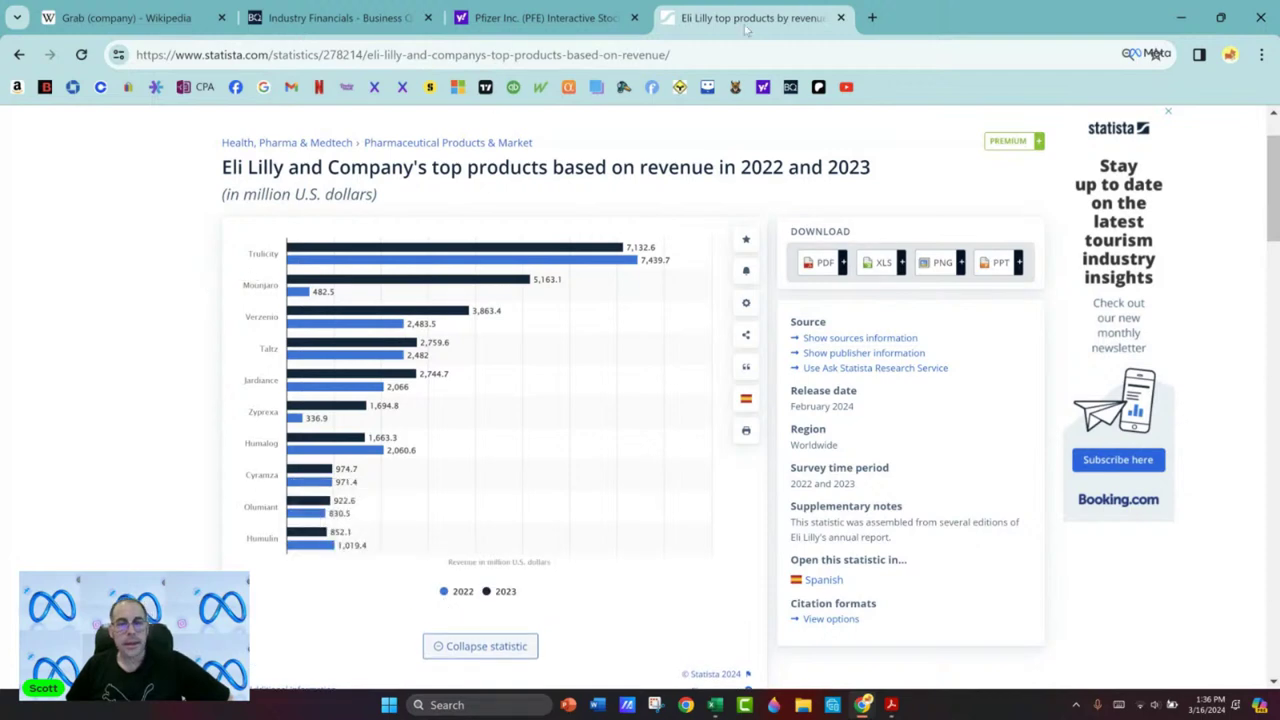
click(872, 17)
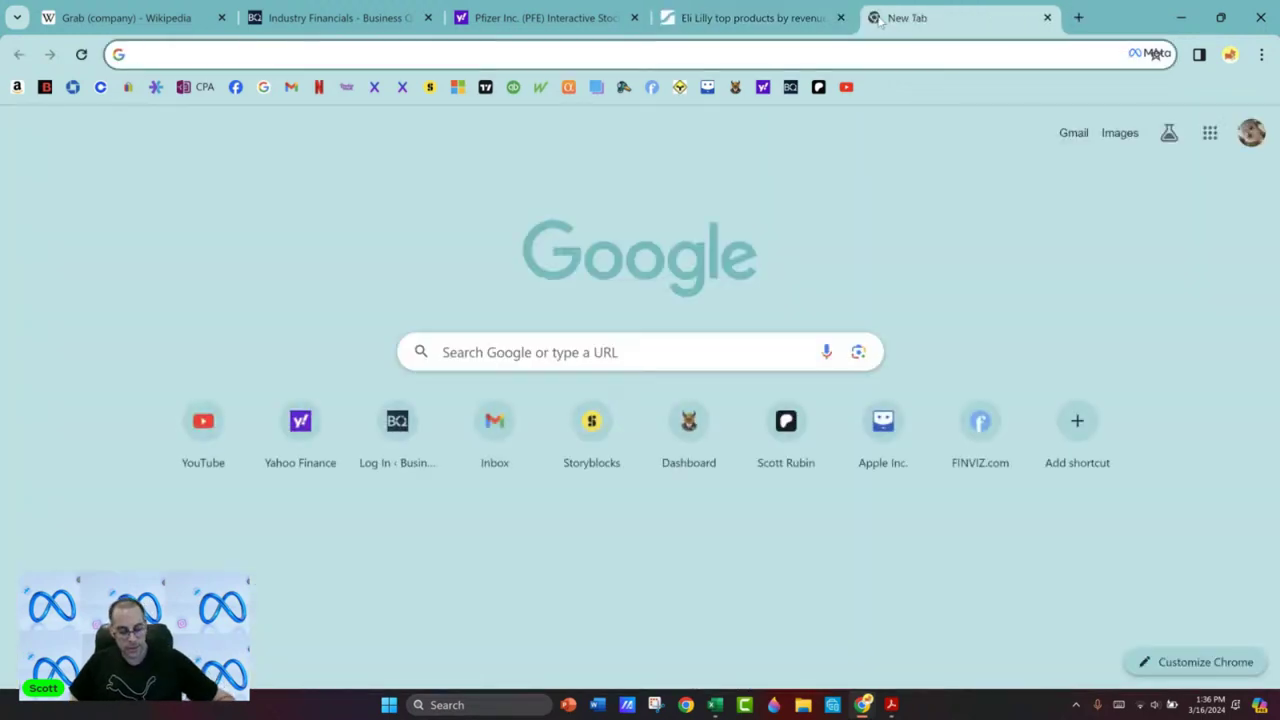
Search 'trulicity type of drug' and compare against the Statista products chart.
text(trulicity)
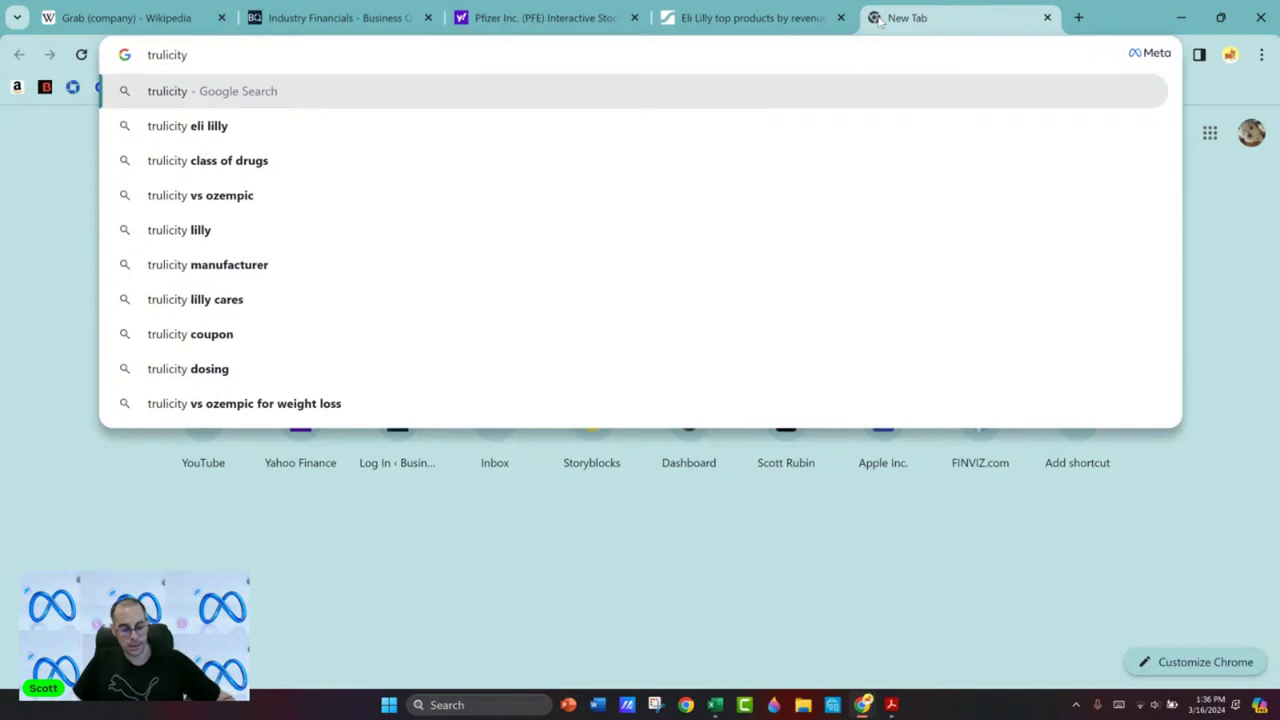
text( type of )
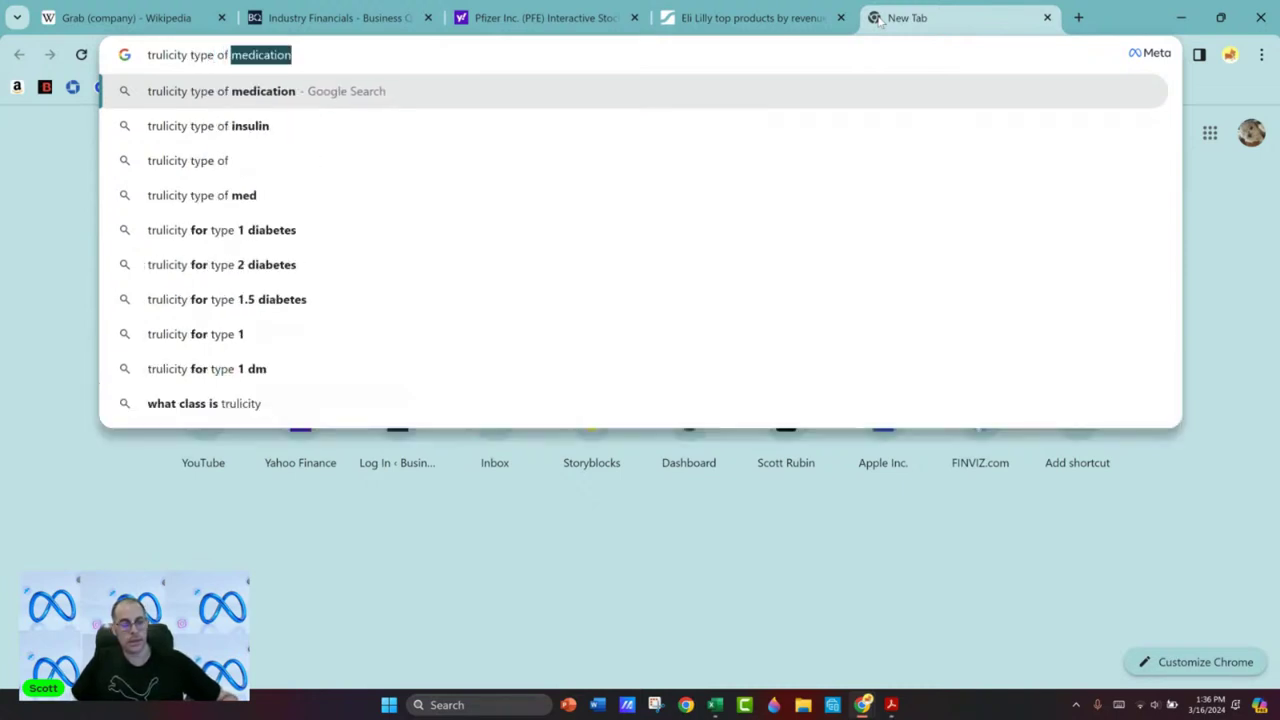
text(deug)
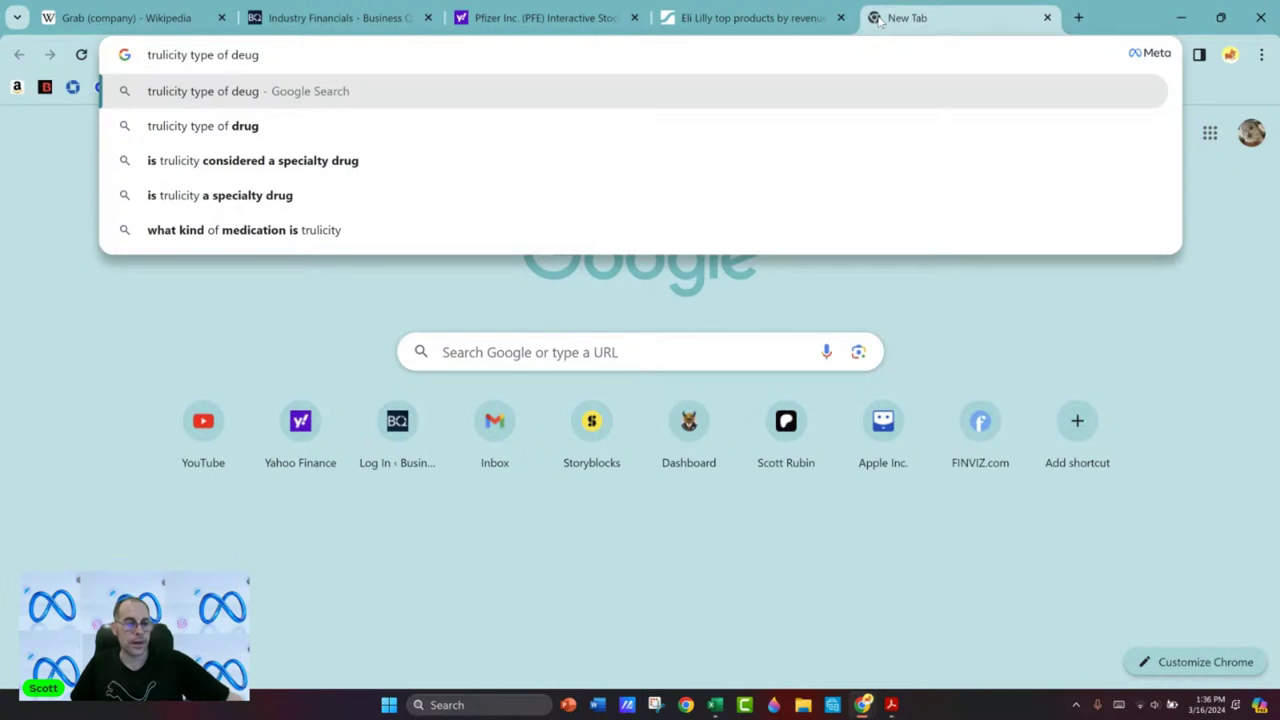
key(Return)
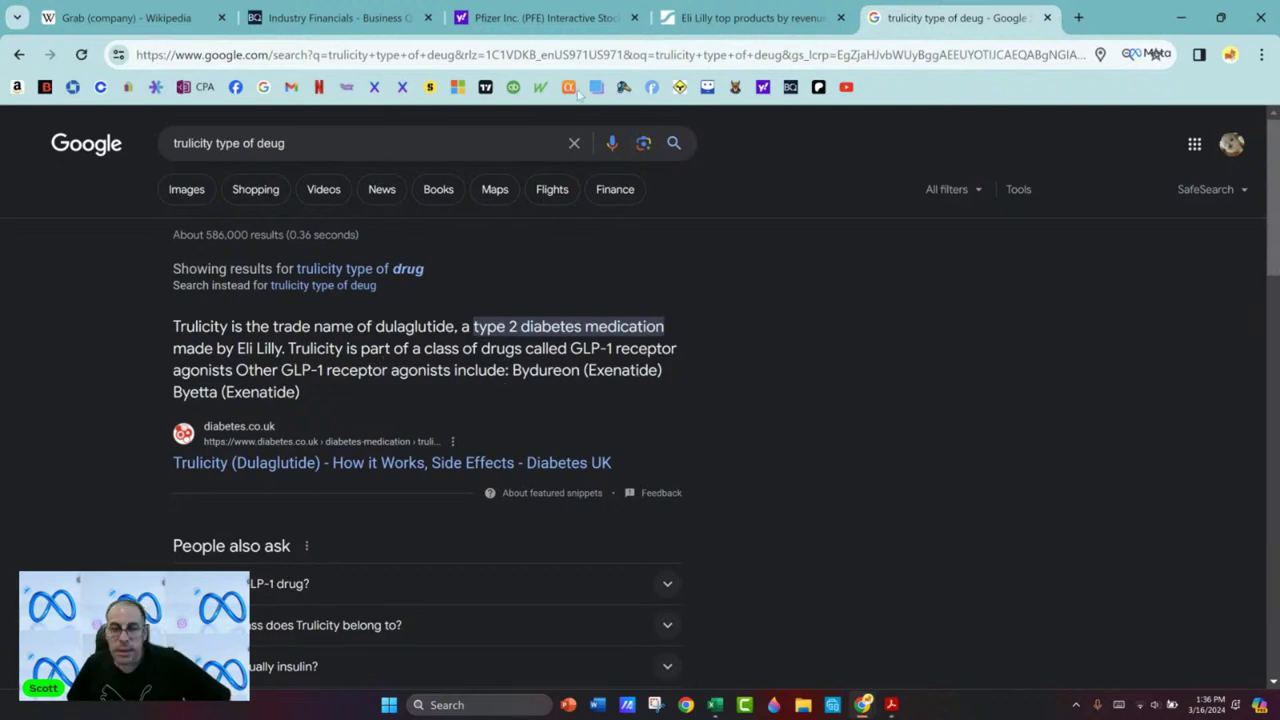
click(745, 18)
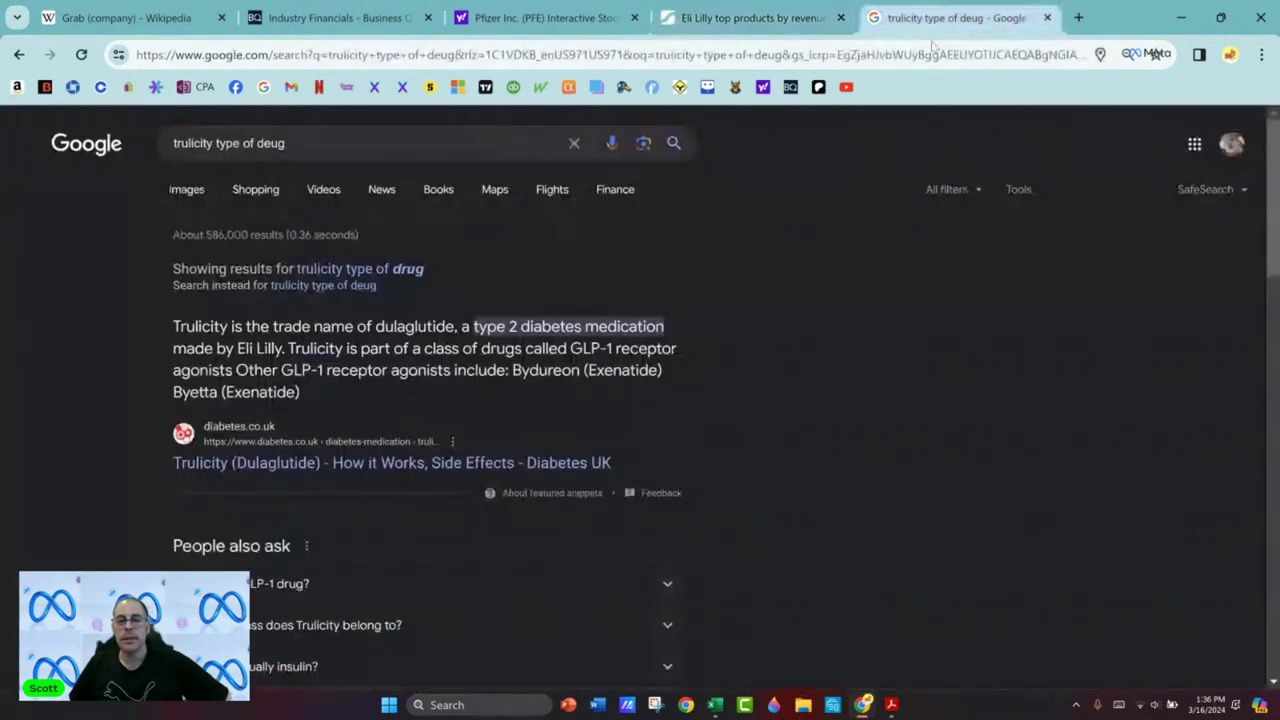
click(950, 17)
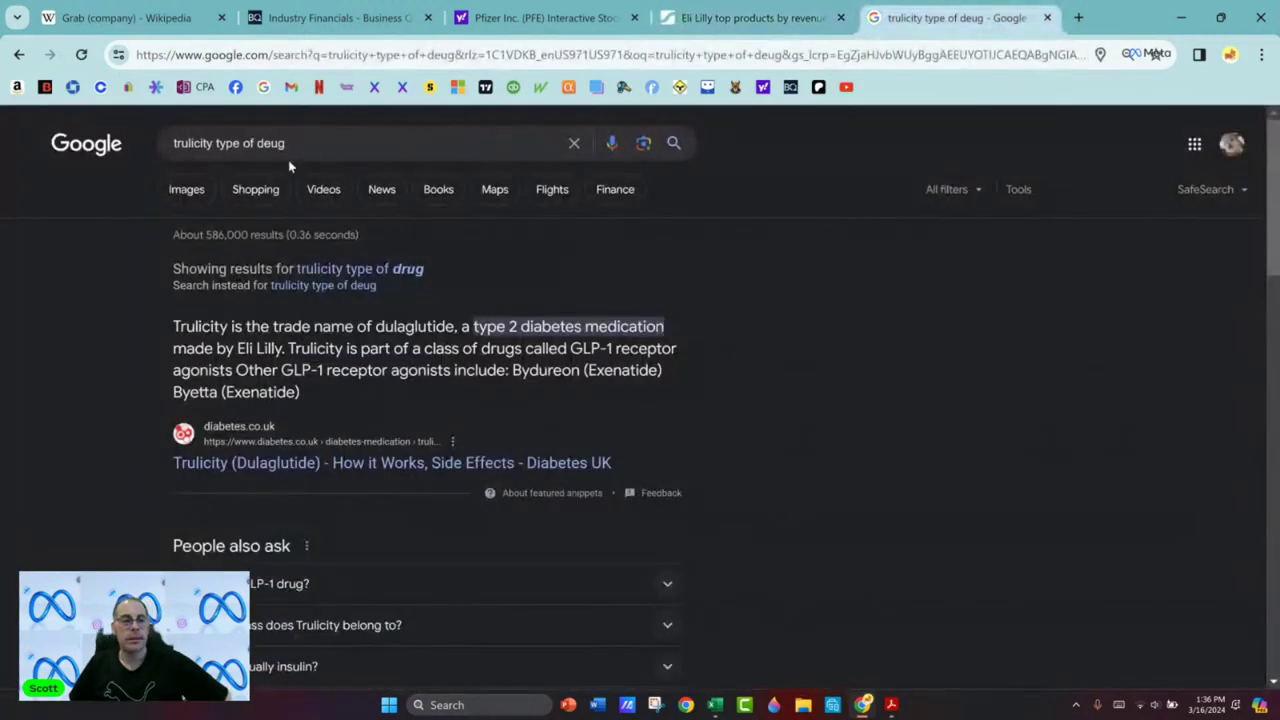
Change the query to Mounjaro's drug type and review the results.
drag(214, 143, 158, 150)
text(mounjaro)
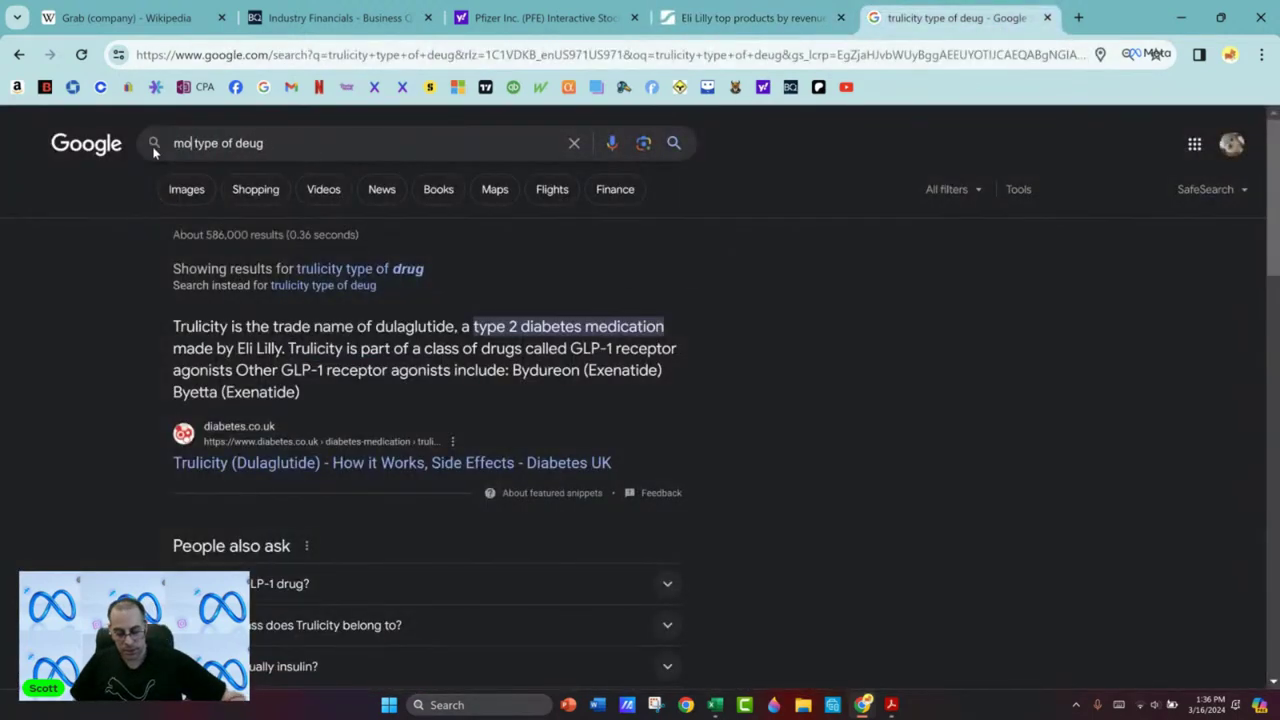
key(Return)
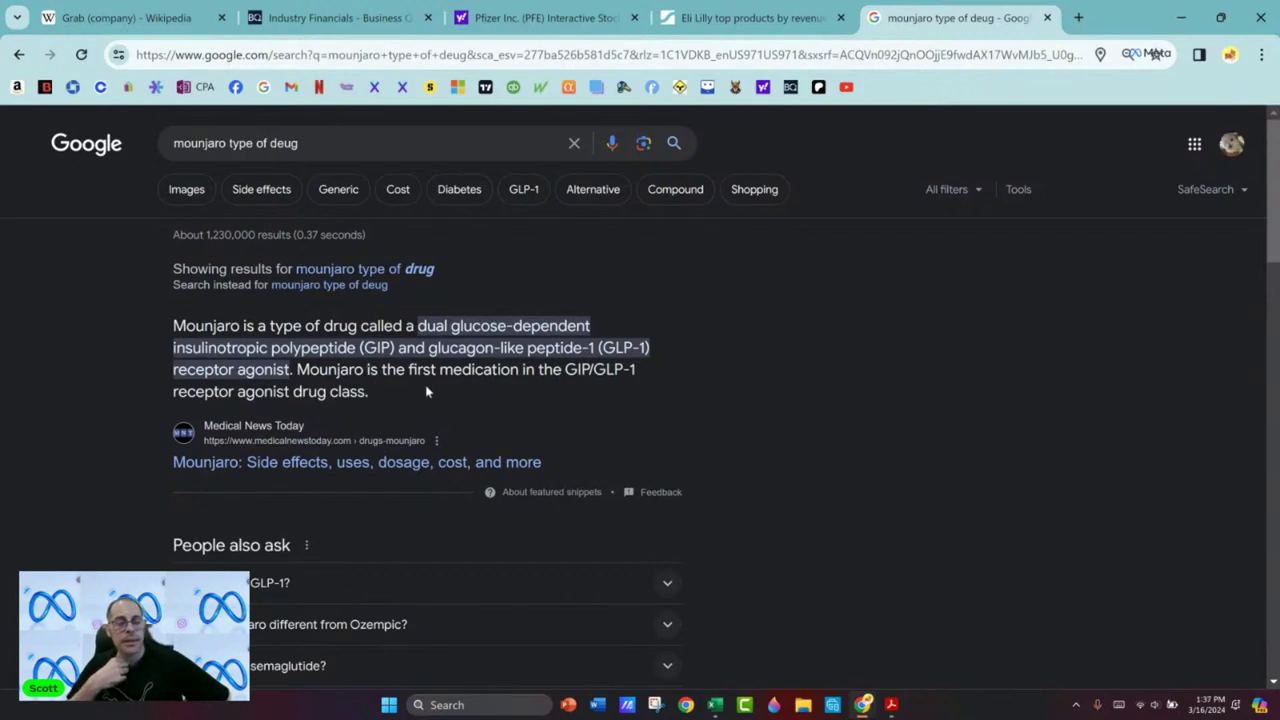
scroll(449, 372, down, 1)
scroll(449, 372, down, 1)
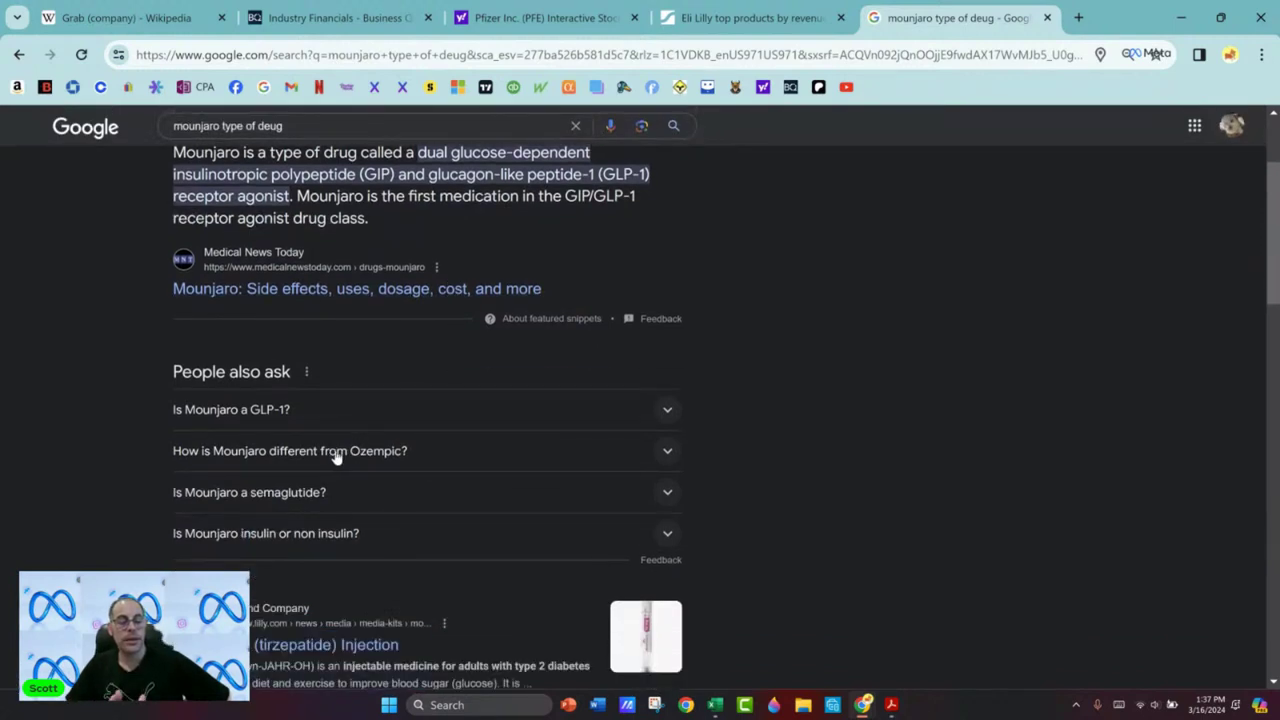
scroll(309, 431, up, 2)
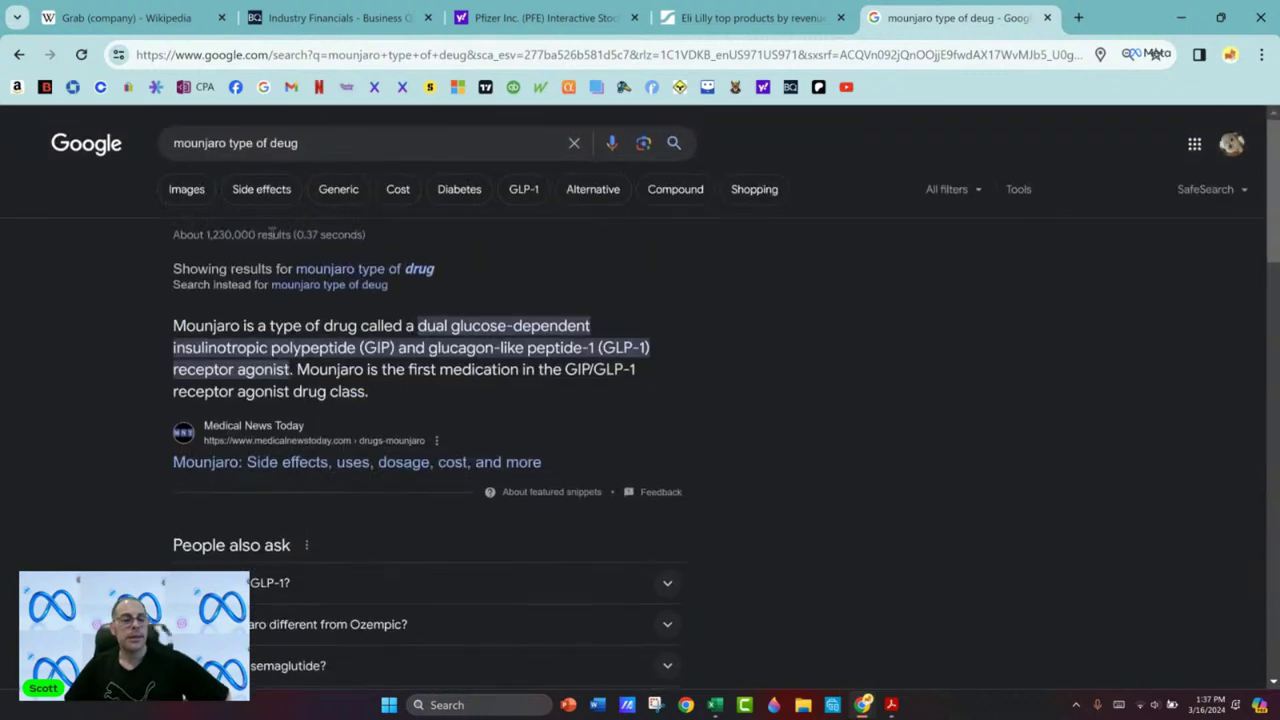
Search 'is mounjaro a weight loss drug'.
drag(226, 143, 363, 143)
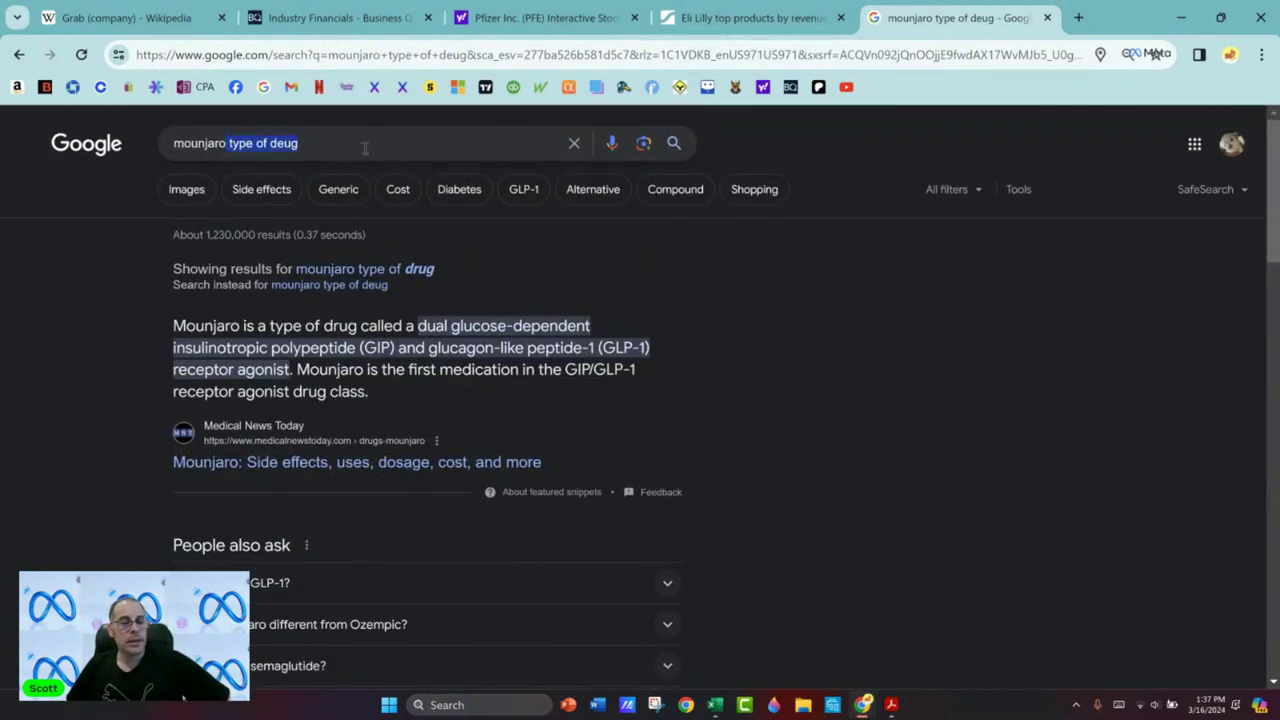
key(BackSpace)
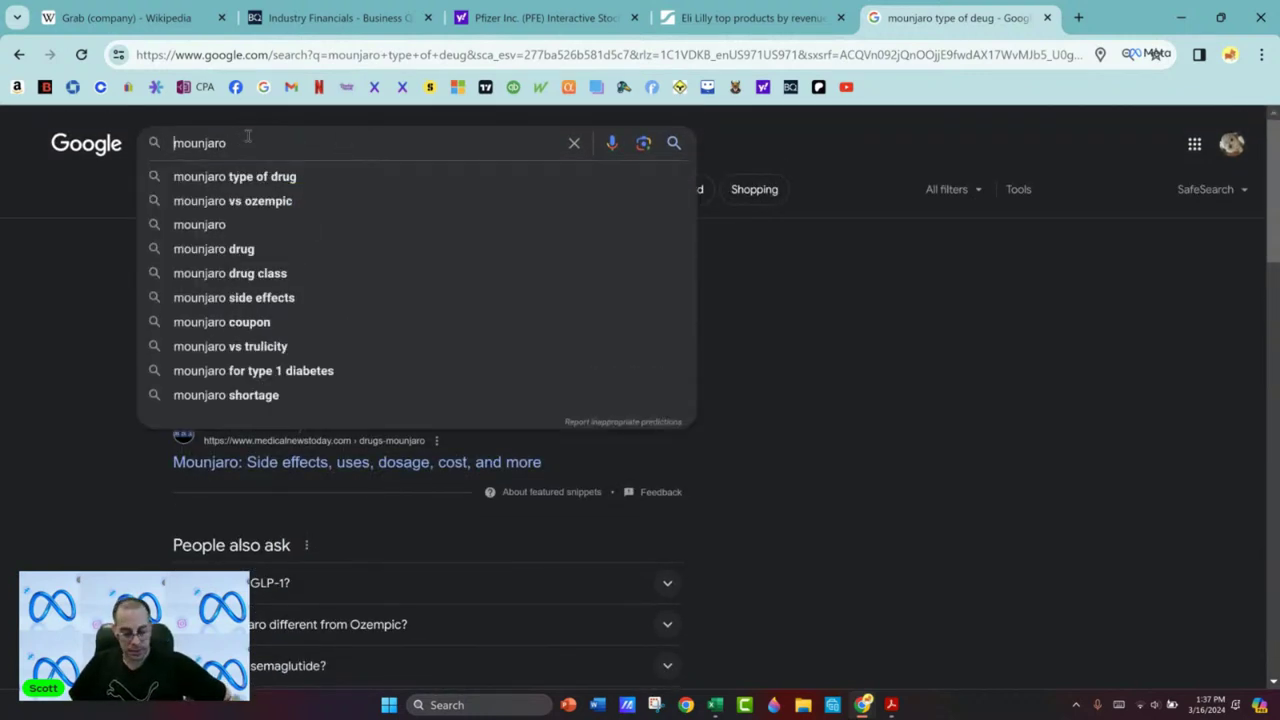
text(is mounjaro)
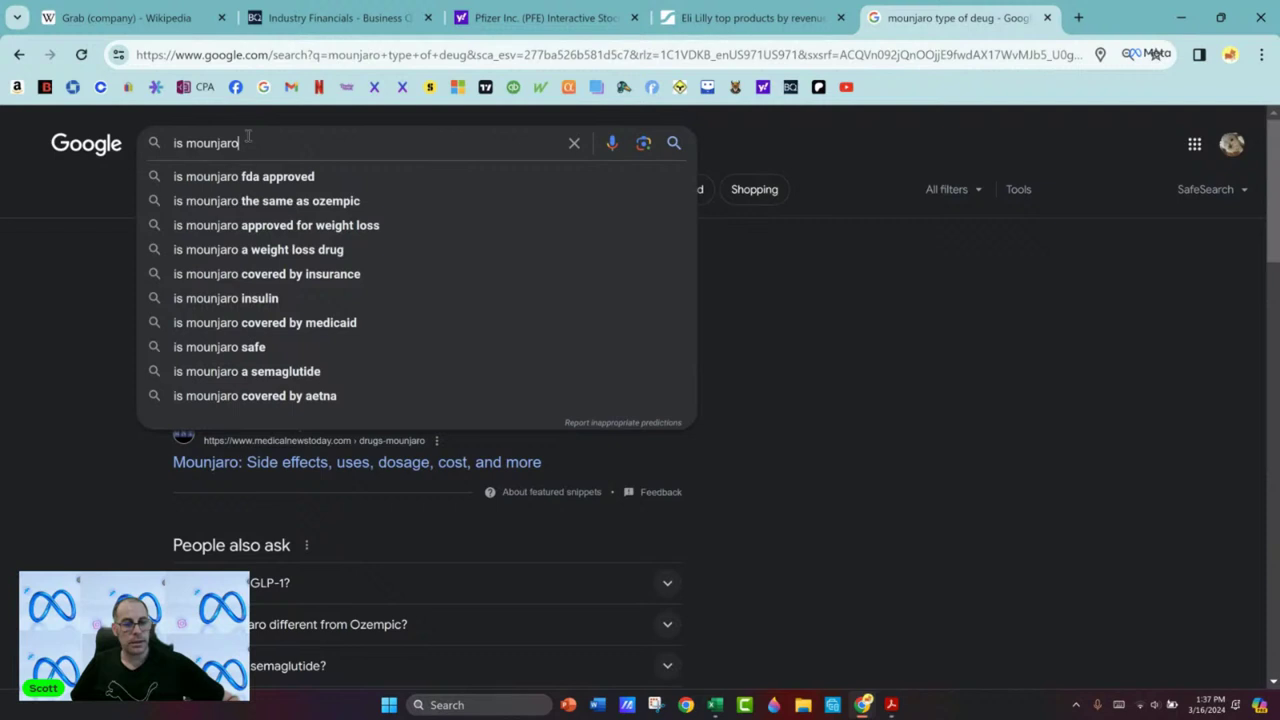
text( a wei)
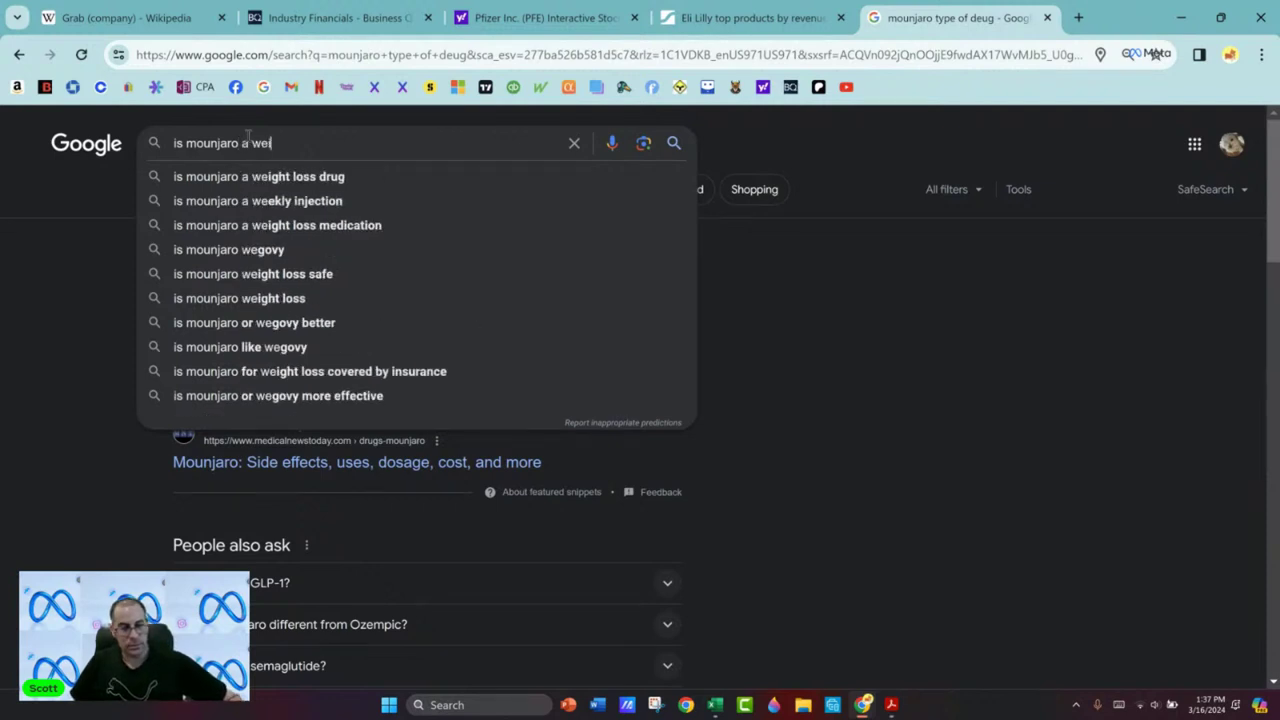
text(ght)
key(Down)
key(Return)
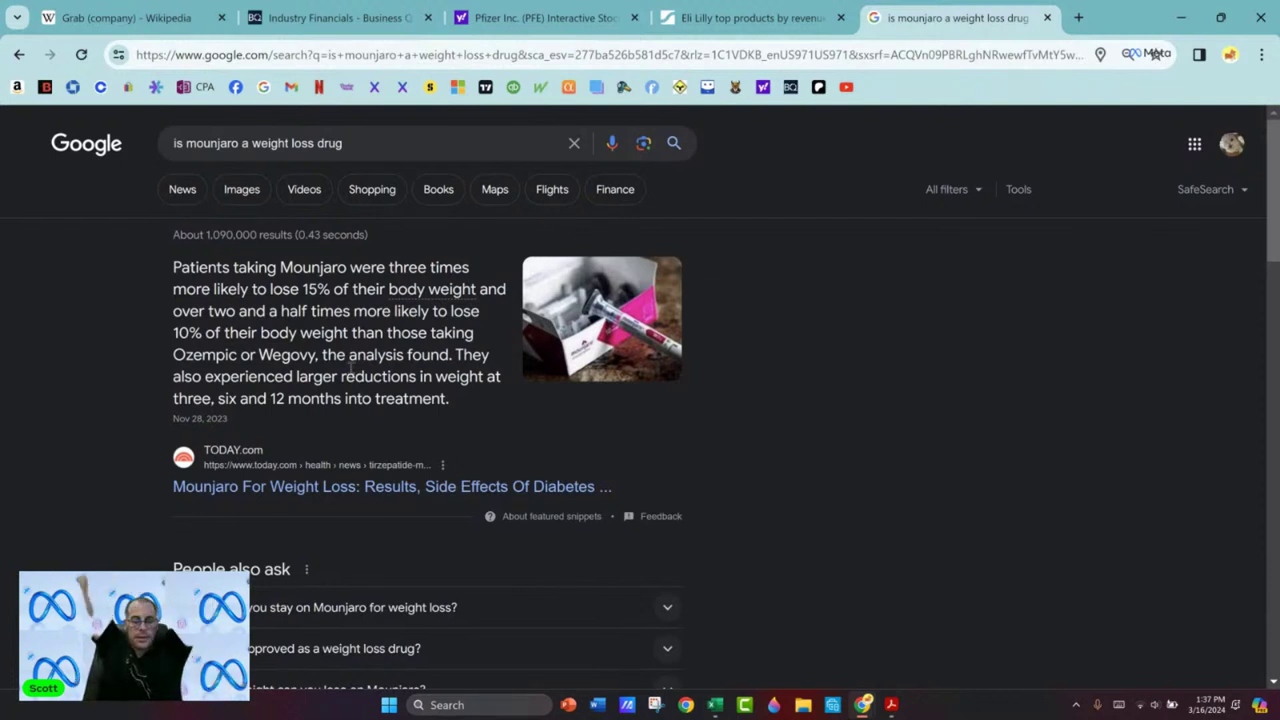
Search 'most popular weight loss drugs' and open the Obesity Medicine Association's Top Weight Loss Medications article.
click(371, 140)
text(mos)
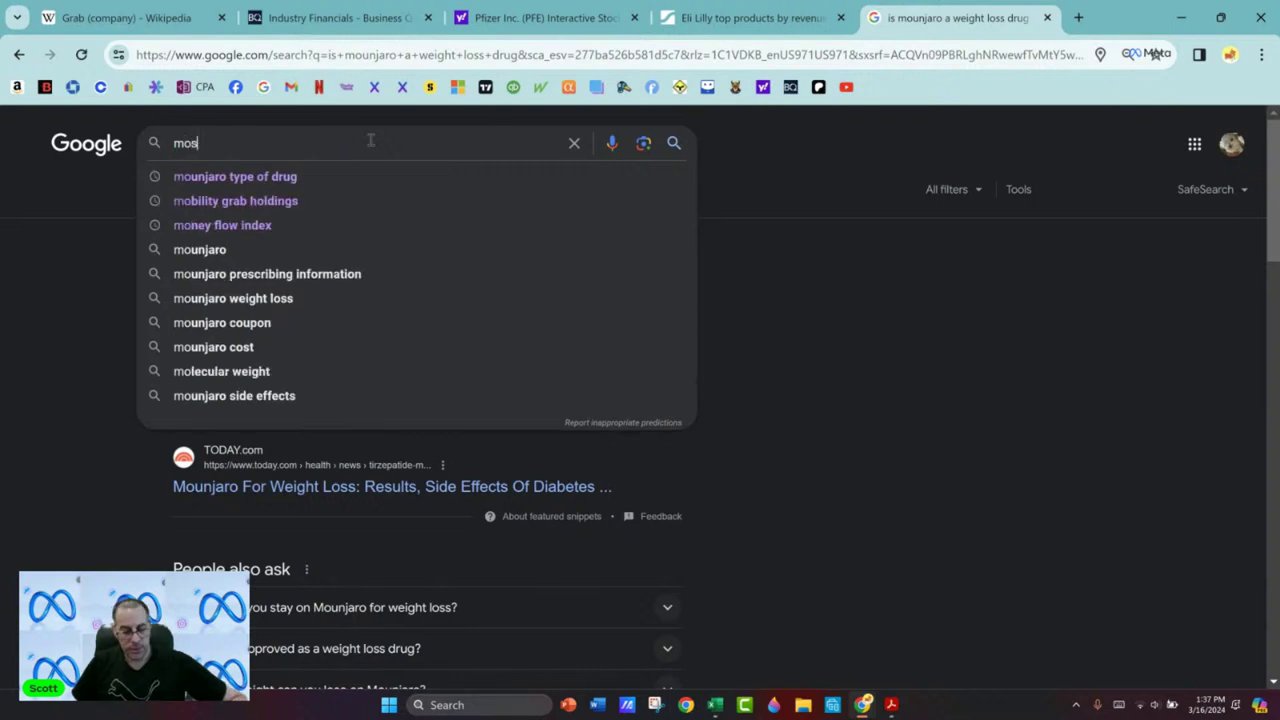
text(t popular weight)
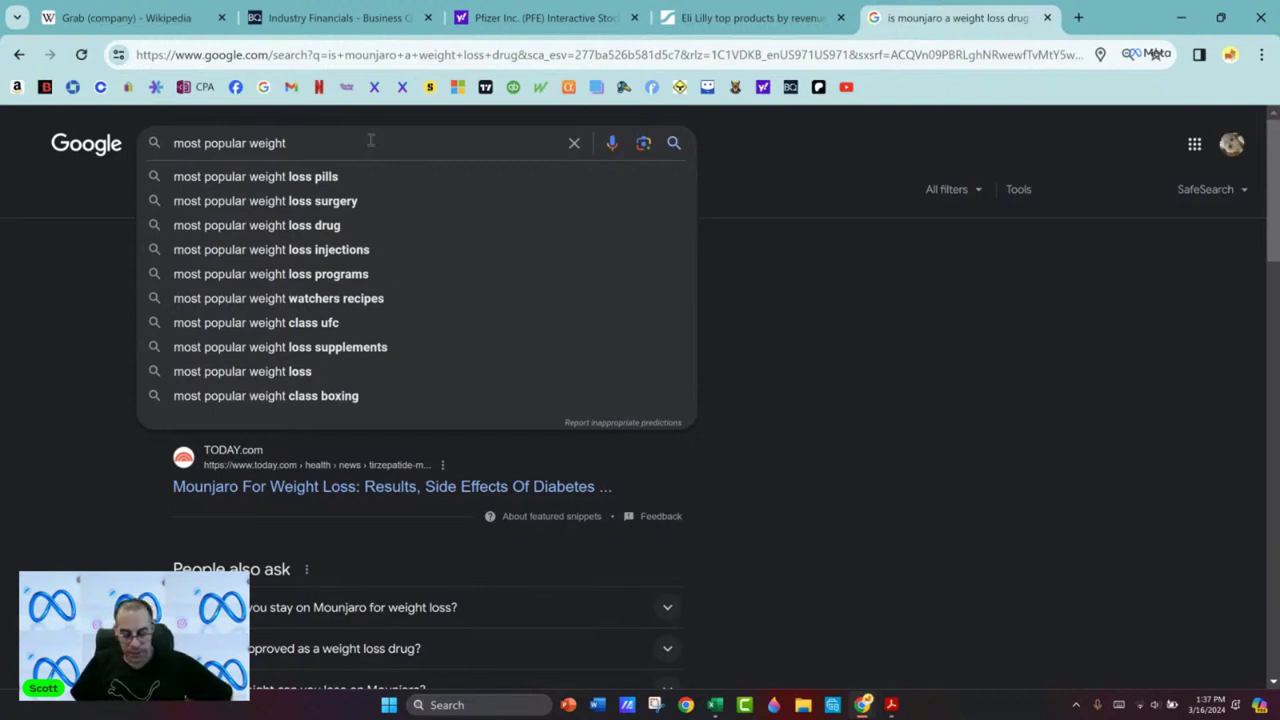
text(loss drug)
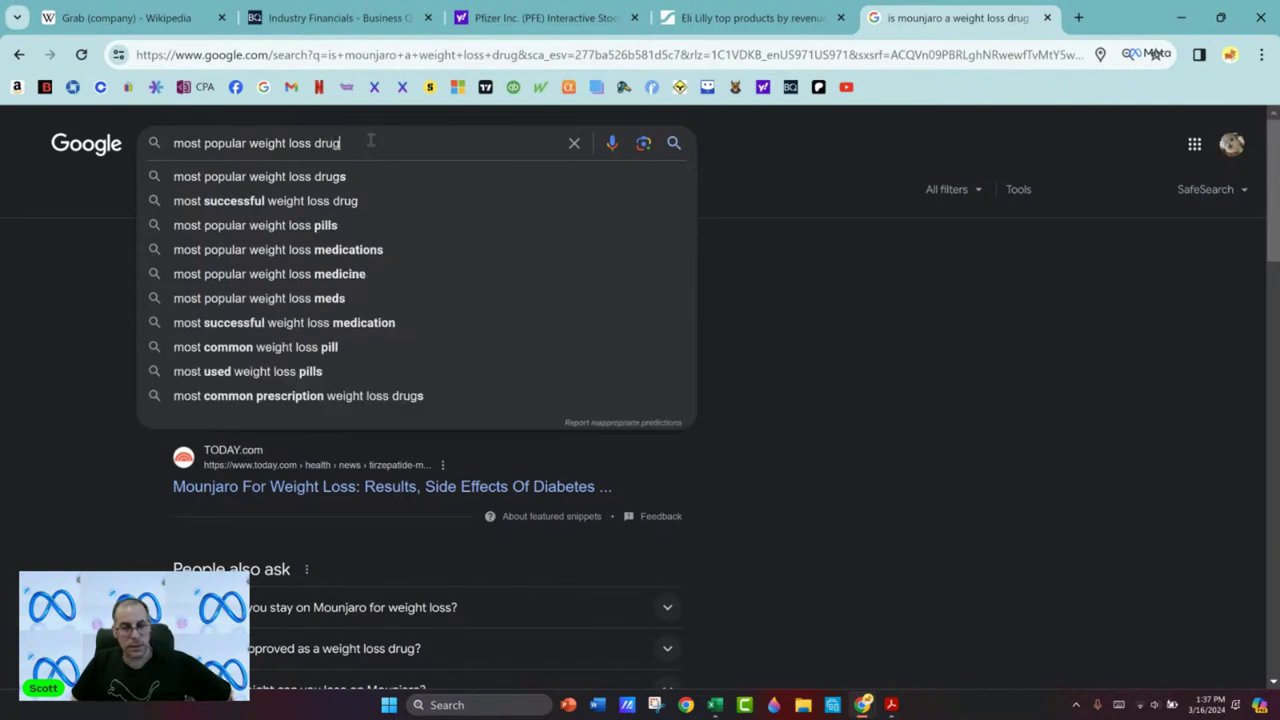
text(s)
key(Return)
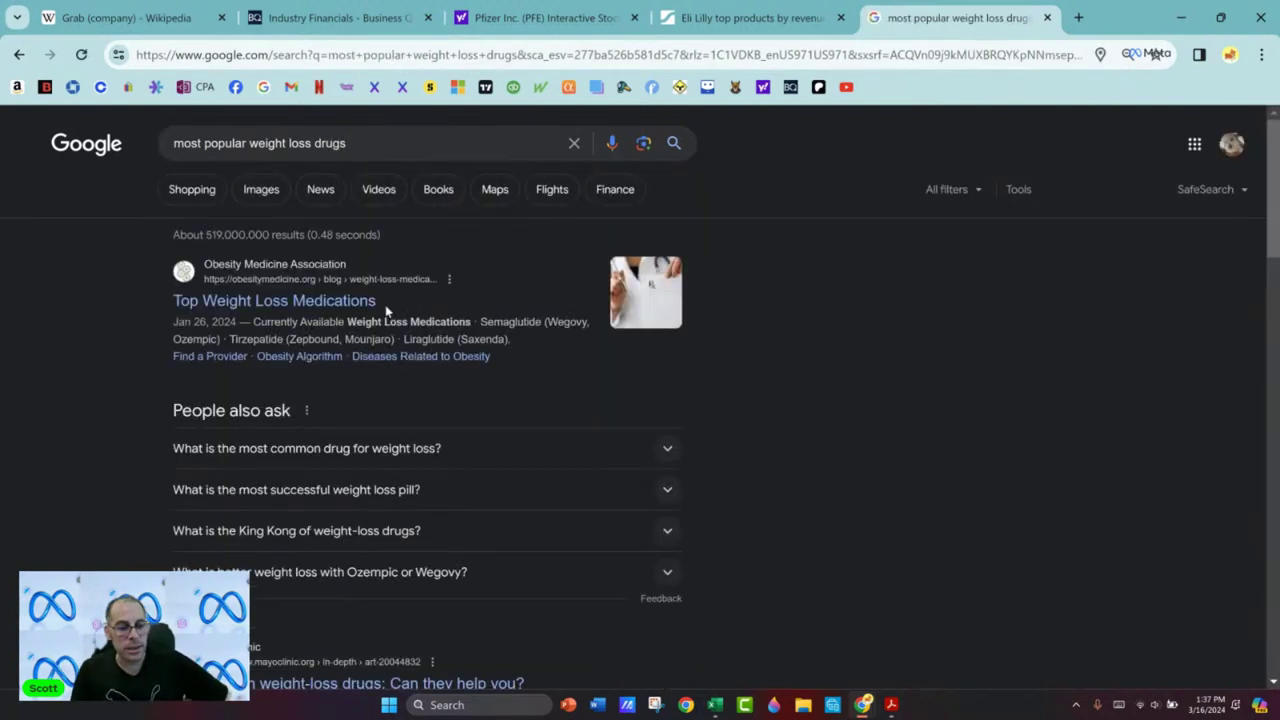
click(321, 302)
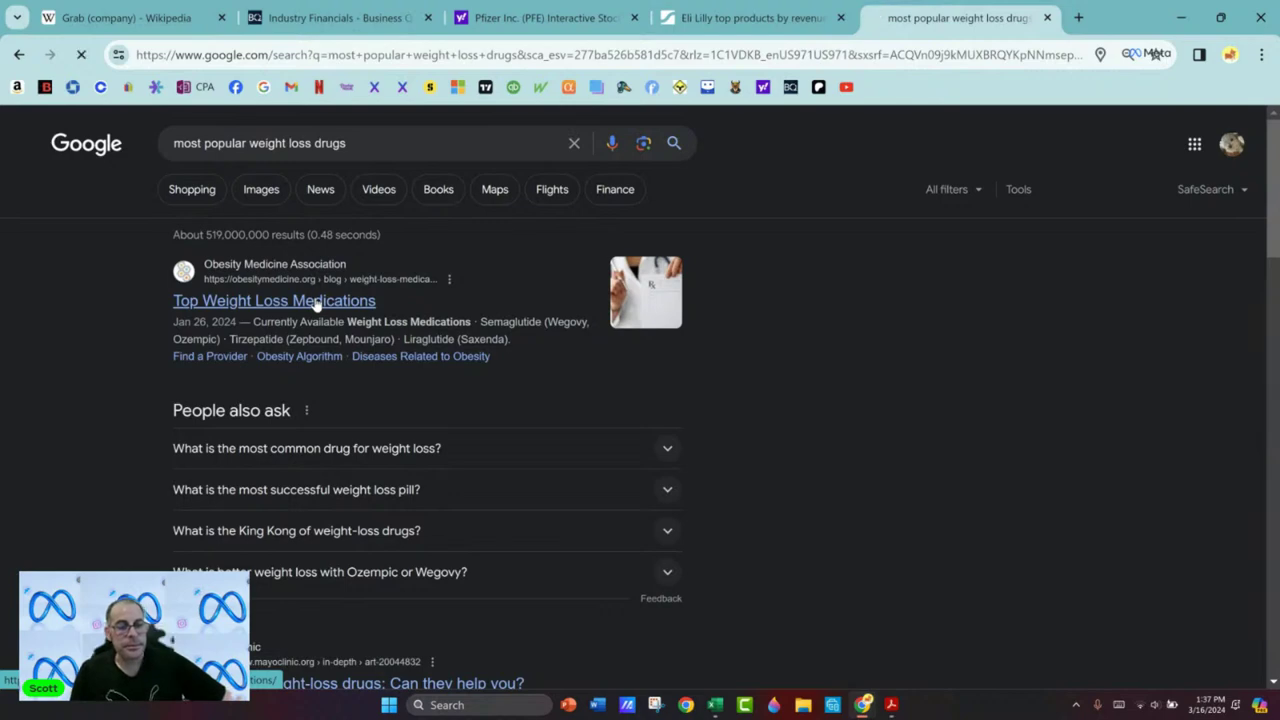
Read down to the Semaglutide (Wegovy, Ozempic) heading and highlight Ozempic, then Wegovy.
scroll(471, 313, down, 5)
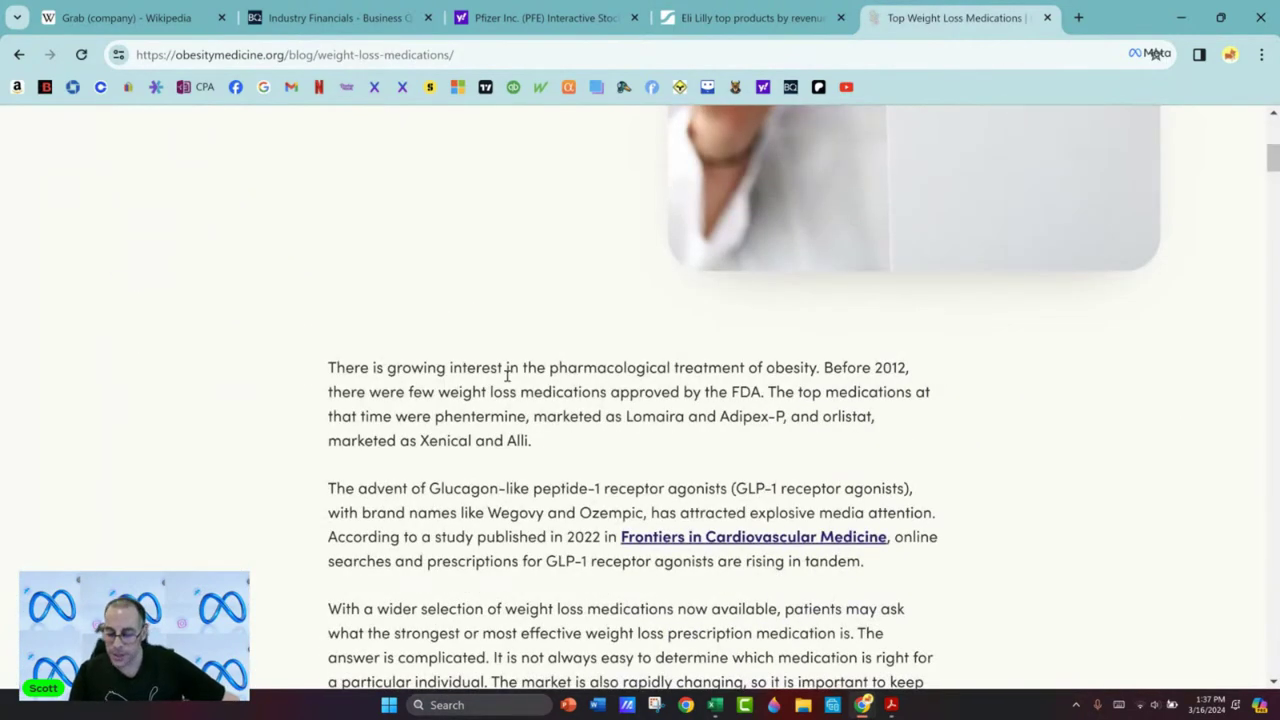
scroll(509, 372, down, 3)
scroll(509, 373, down, 7)
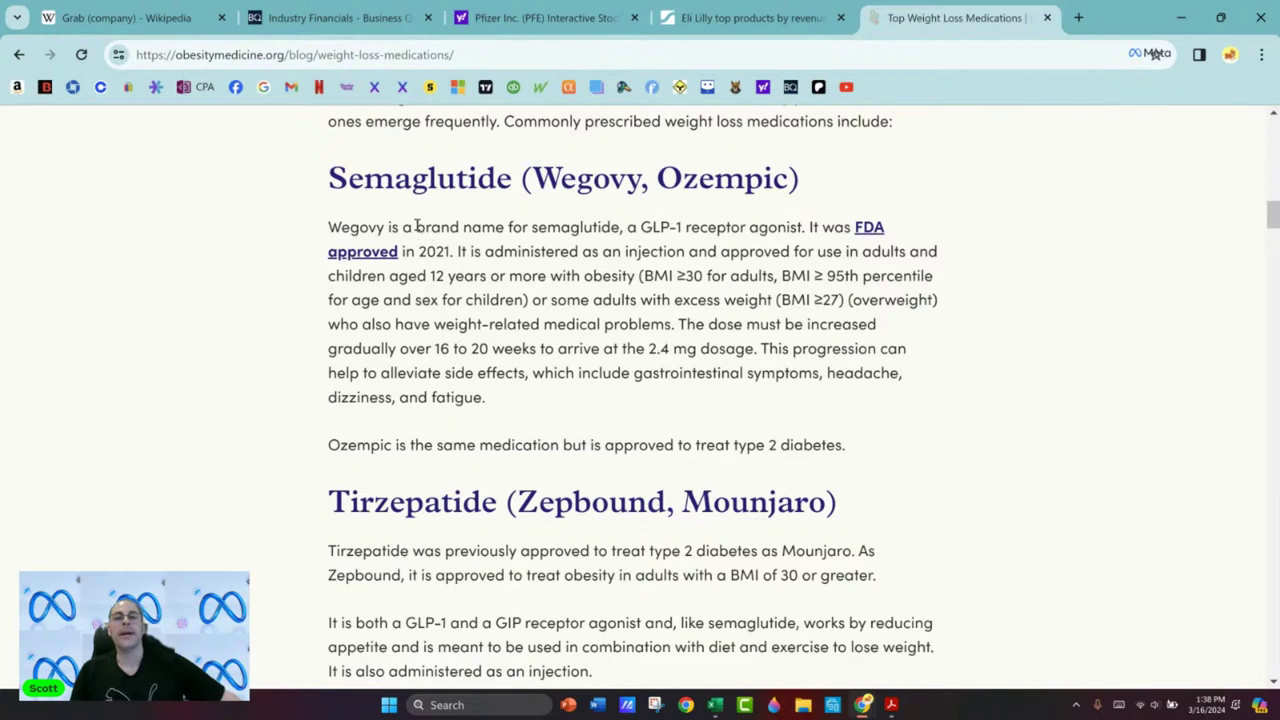
scroll(436, 212, up, 2)
scroll(436, 208, down, 2)
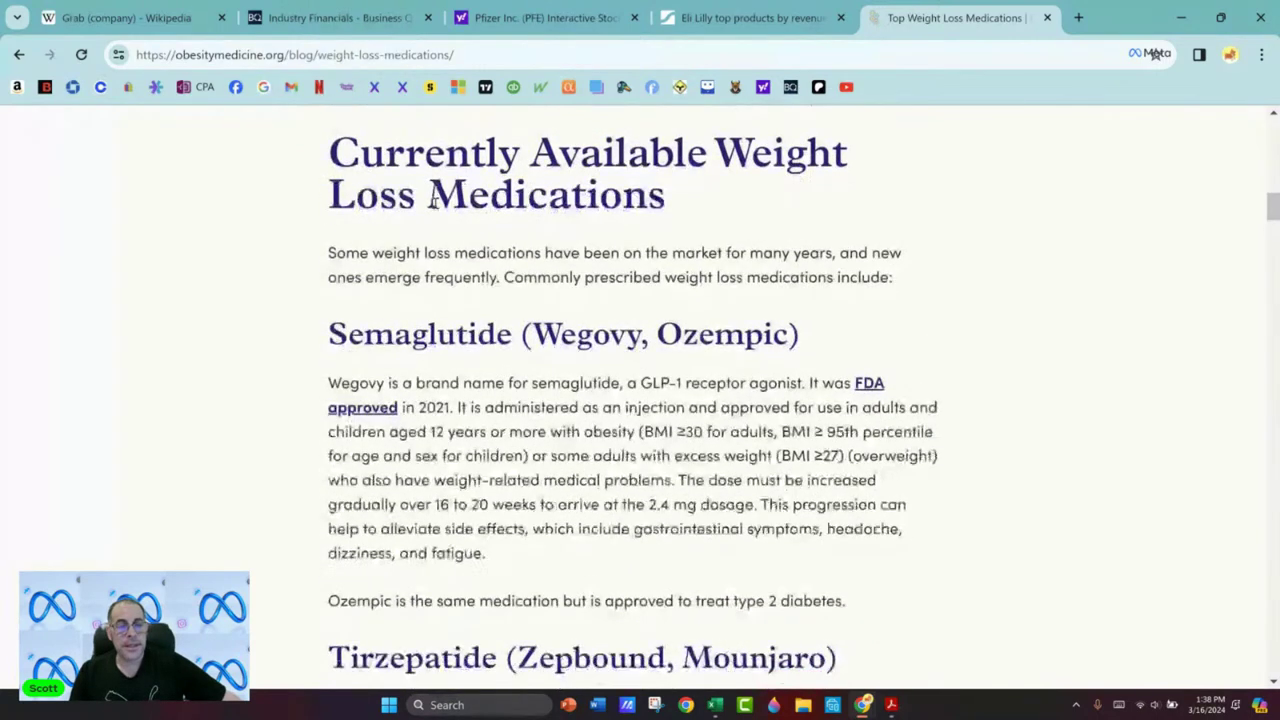
drag(662, 177, 783, 182)
drag(530, 177, 636, 178)
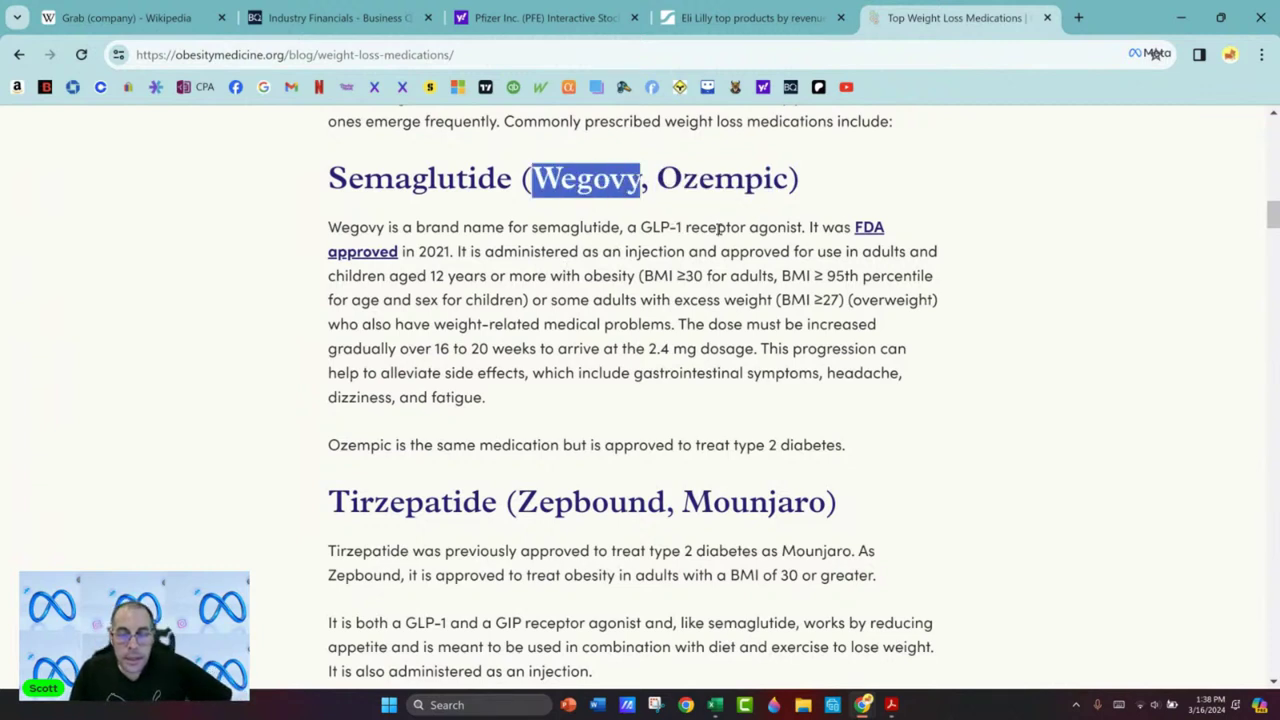
click(716, 17)
click(695, 56)
text(who m)
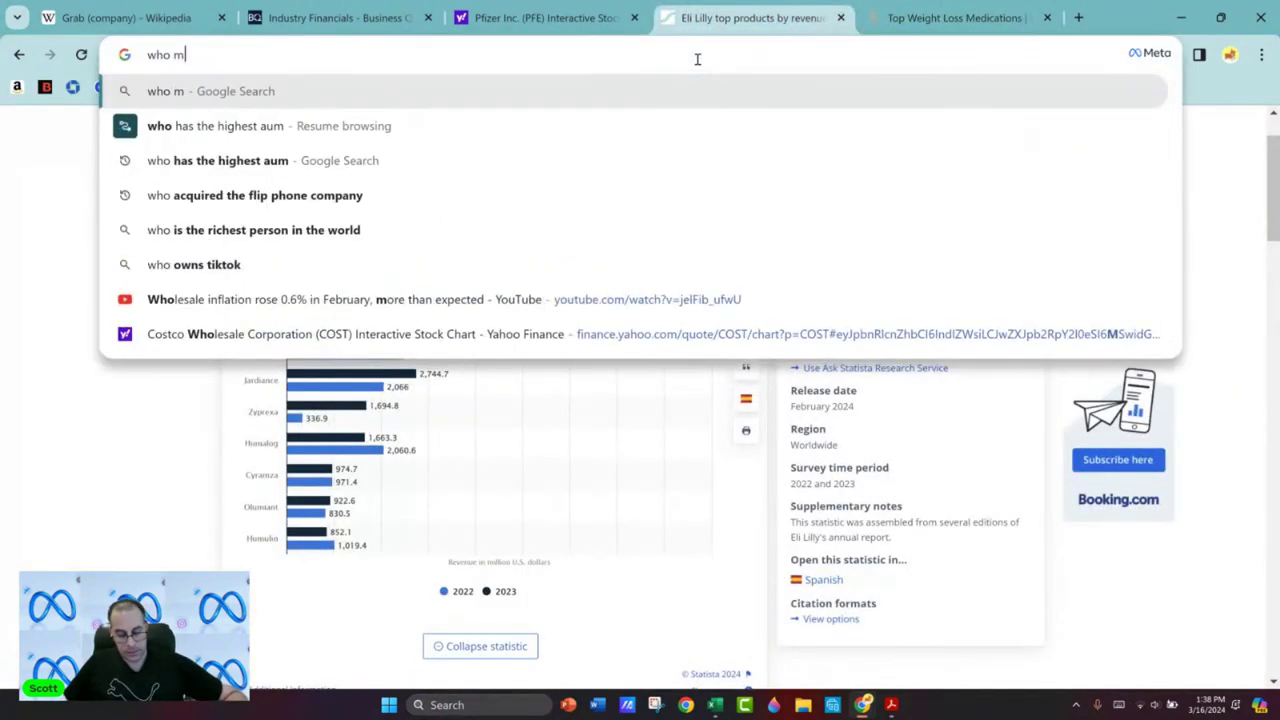
text(akes)
key(BackSpace)
text(Wegovy)
key(Return)
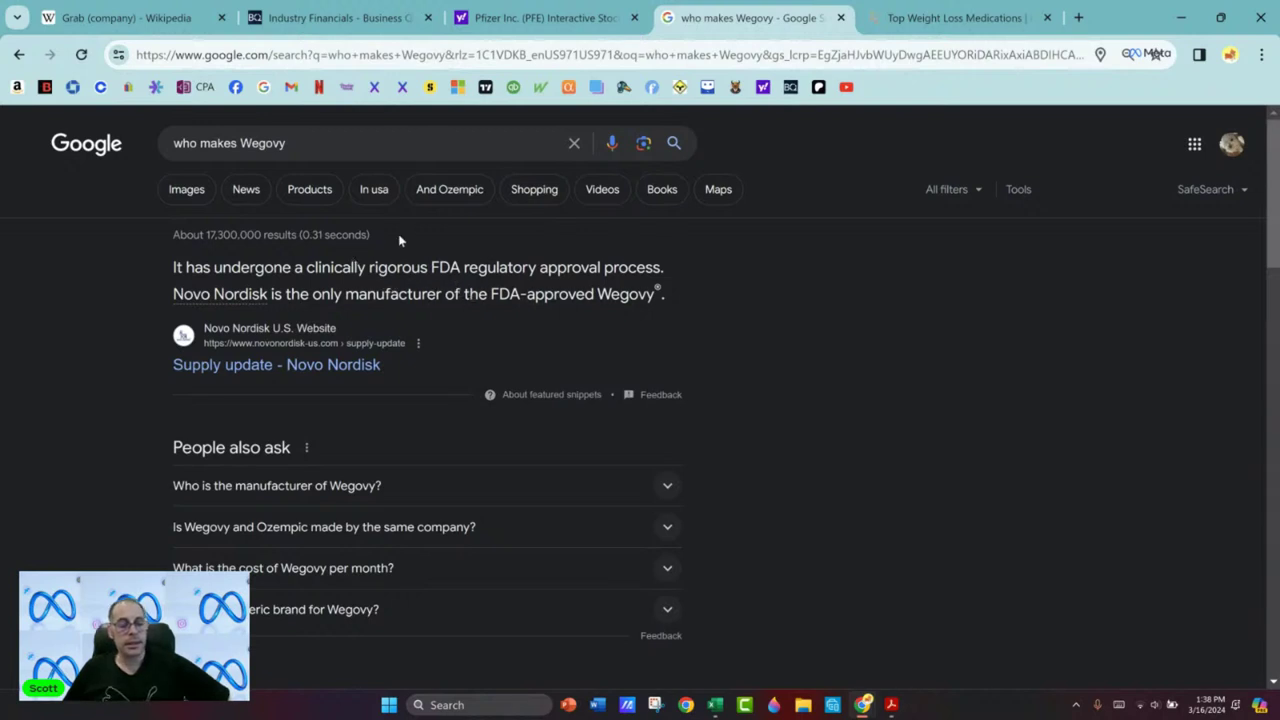
drag(240, 143, 156, 143)
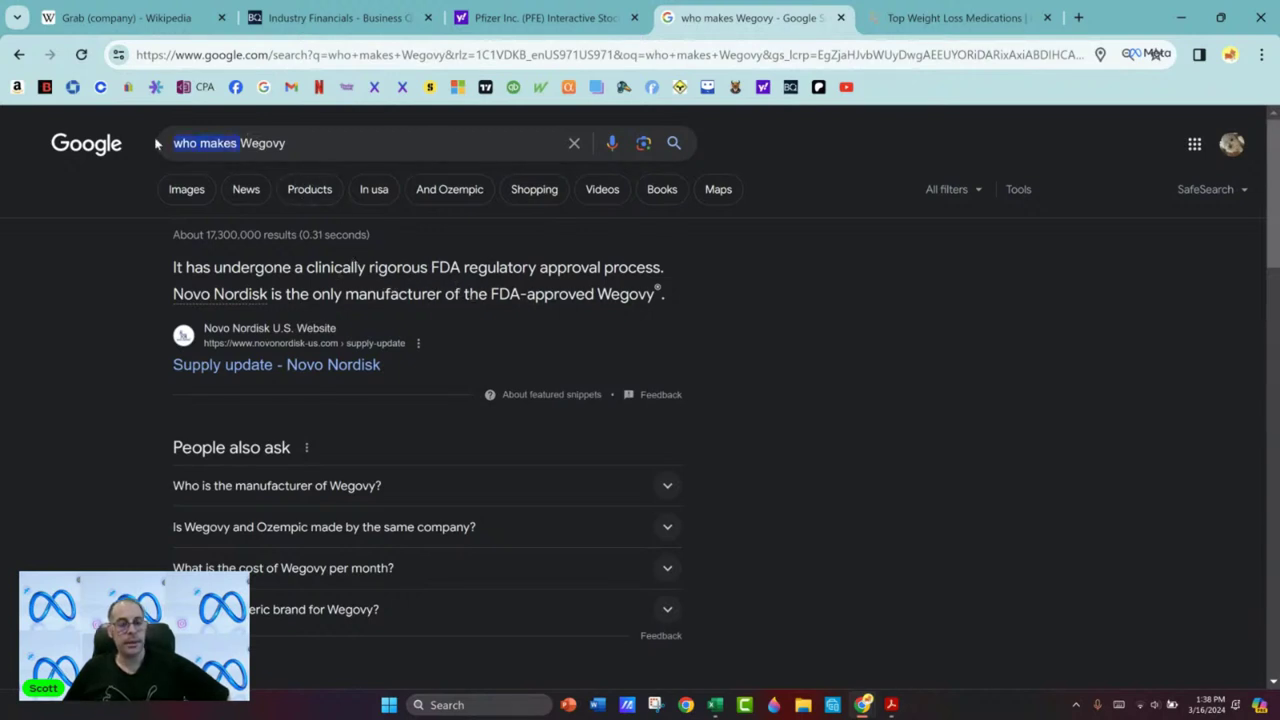
key(BackSpace)
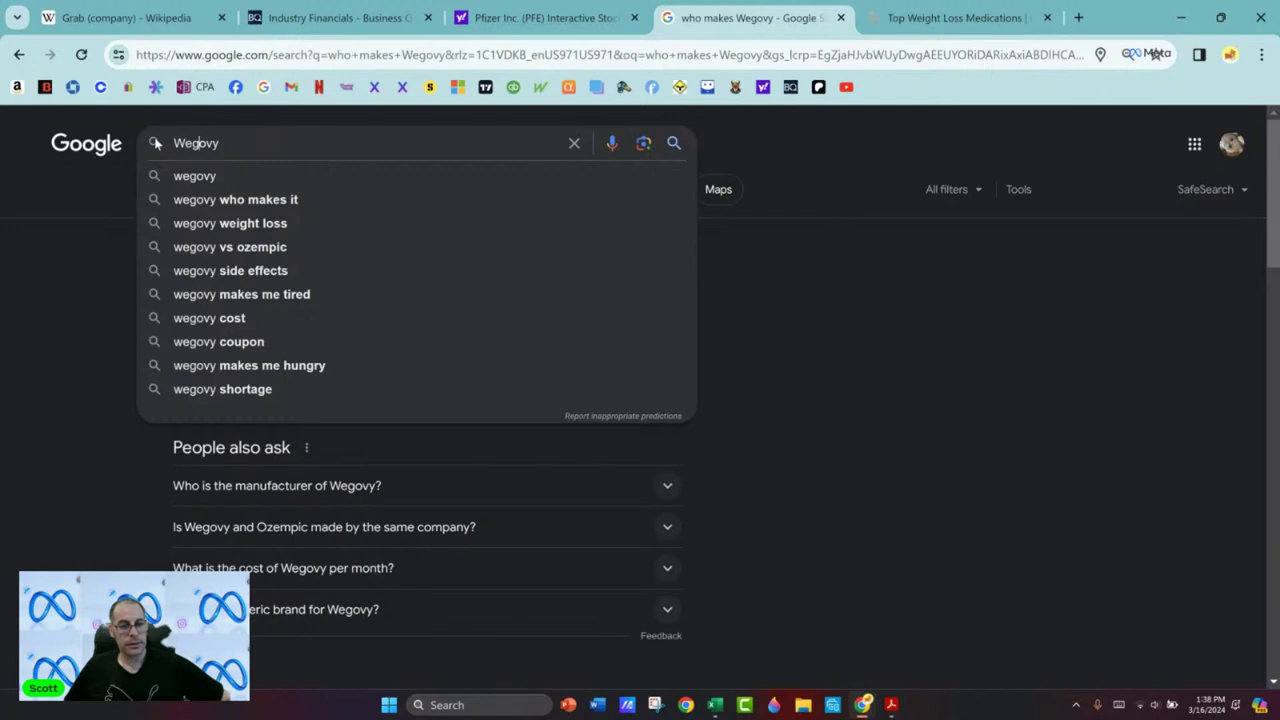
text(vs)
key(Down)
key(Return)
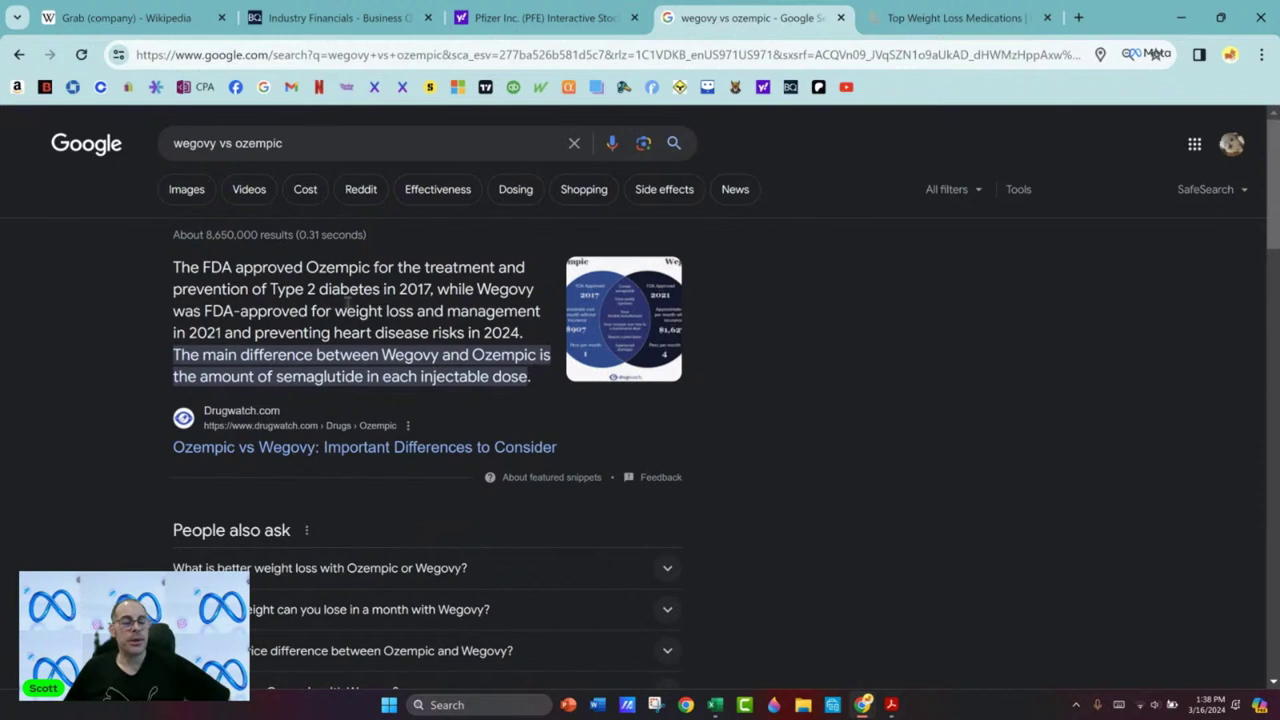
drag(268, 289, 416, 289)
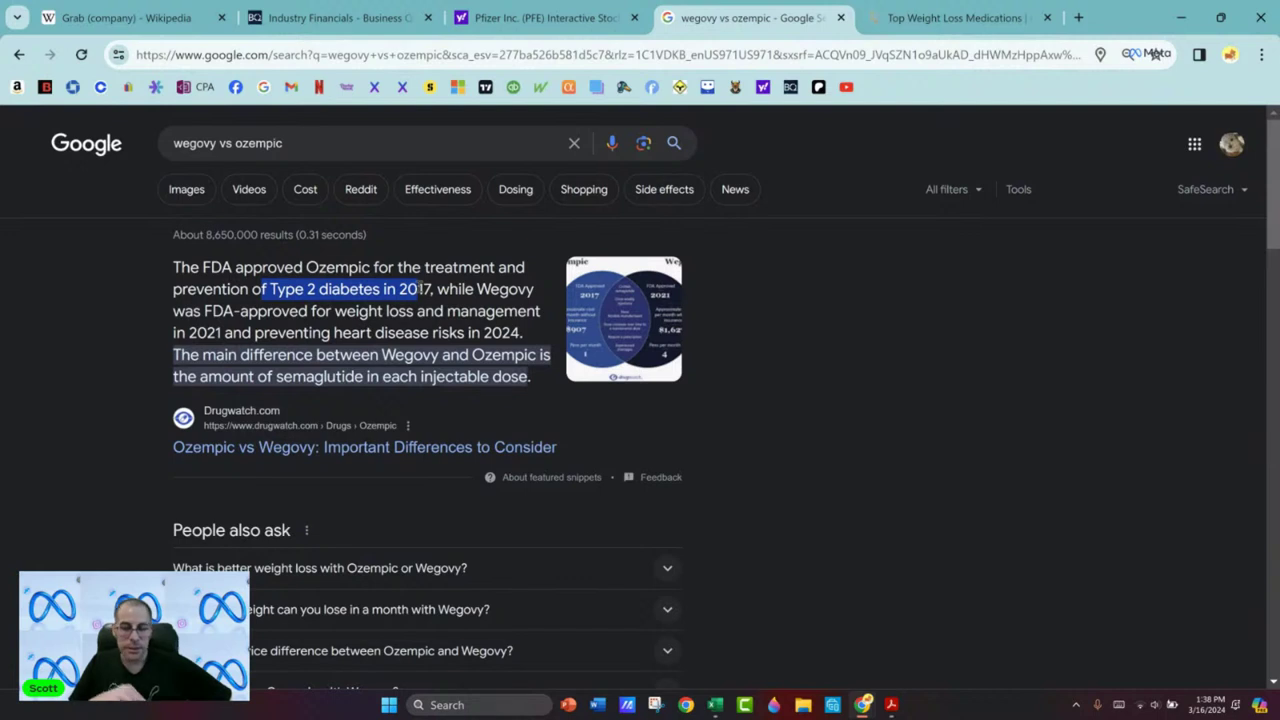
drag(418, 289, 432, 289)
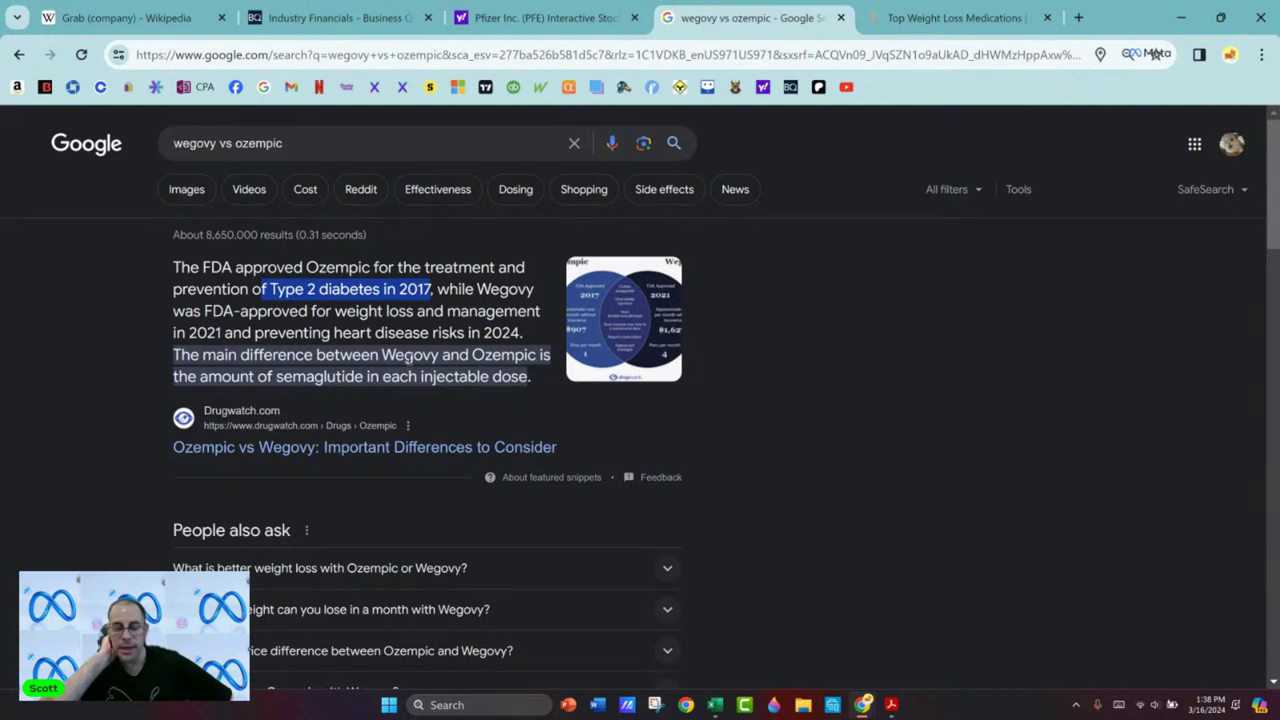
drag(381, 355, 440, 356)
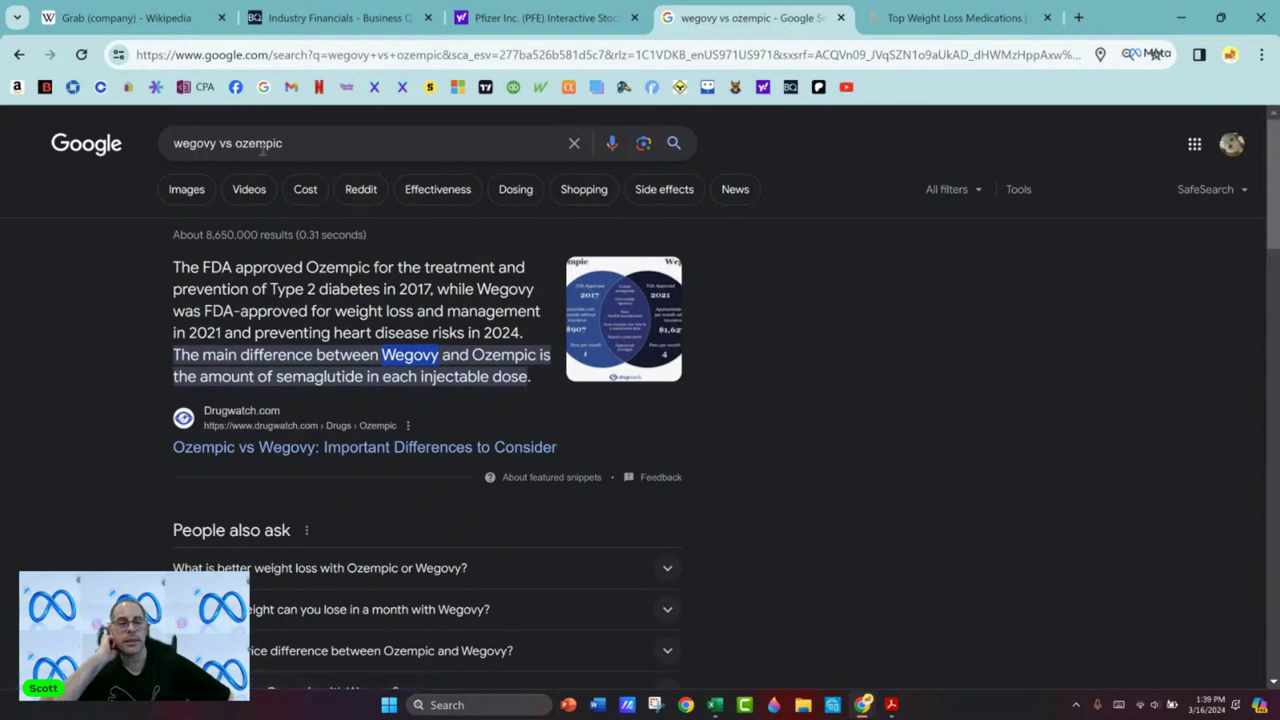
Skim the weight loss medications article's drug sections, then close its tab.
click(545, 16)
click(920, 16)
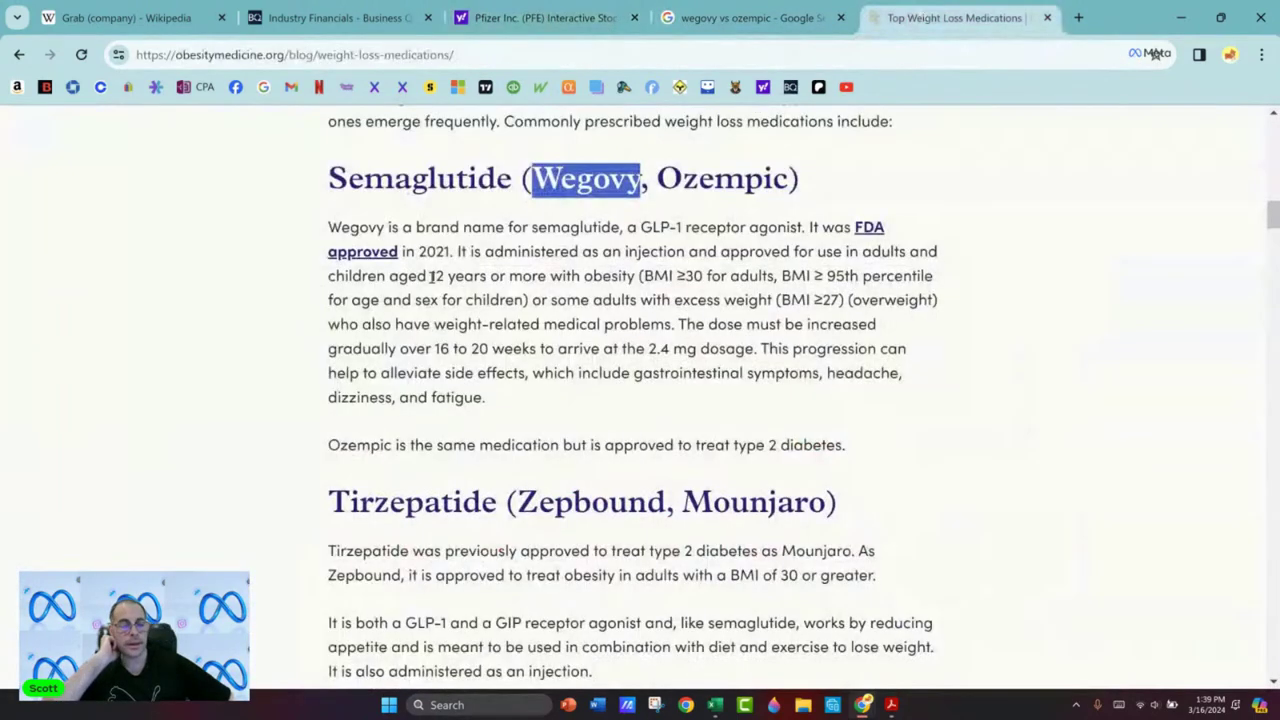
scroll(345, 415, down, 1)
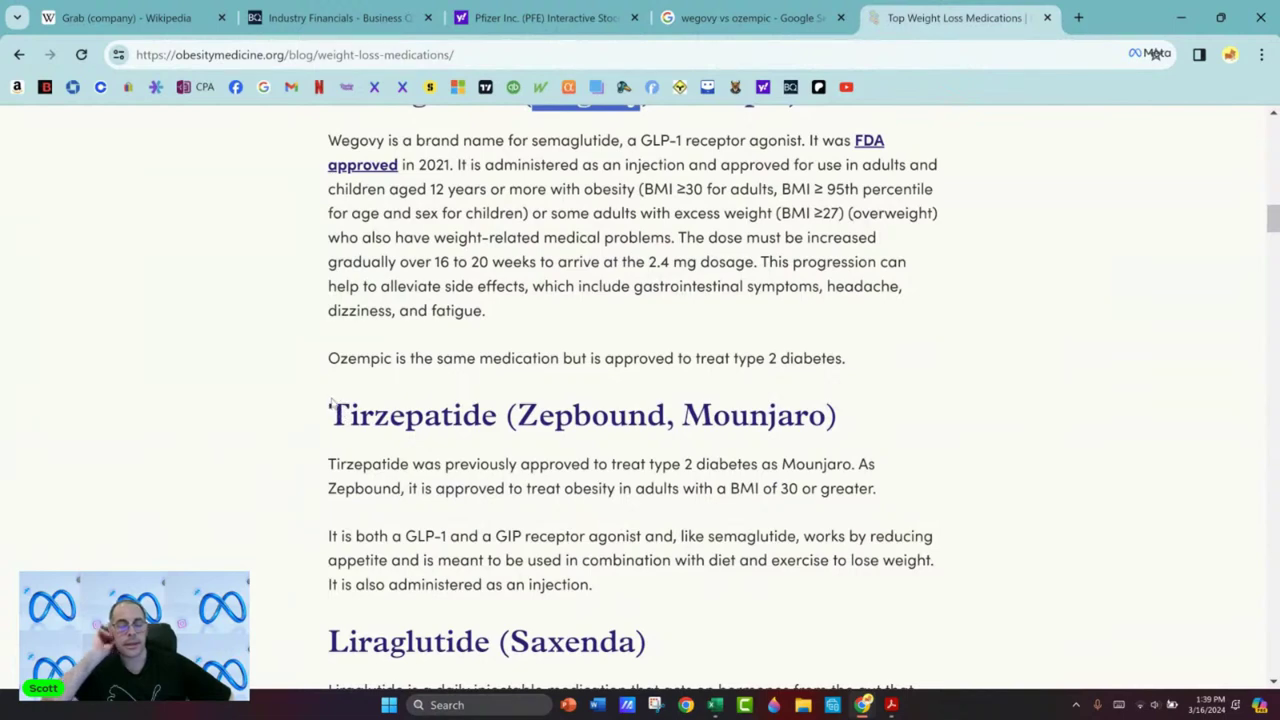
scroll(335, 400, down, 3)
scroll(340, 395, down, 4)
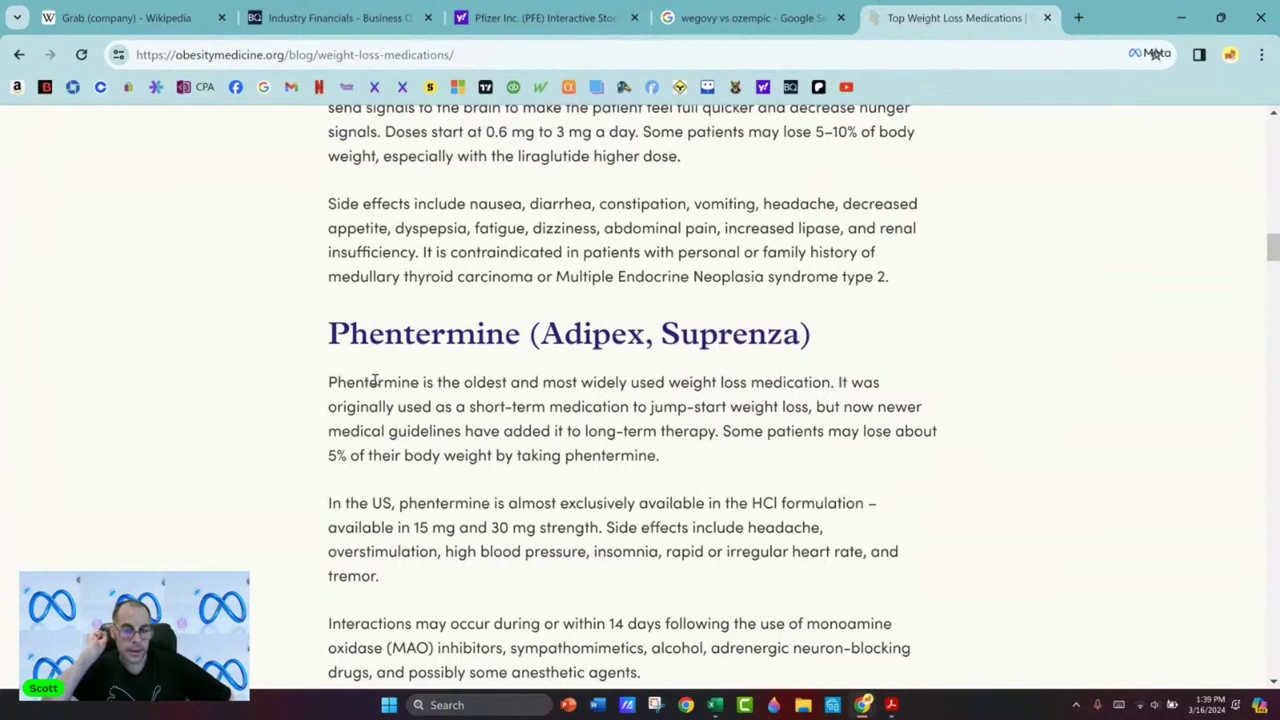
scroll(380, 384, down, 3)
scroll(387, 386, down, 2)
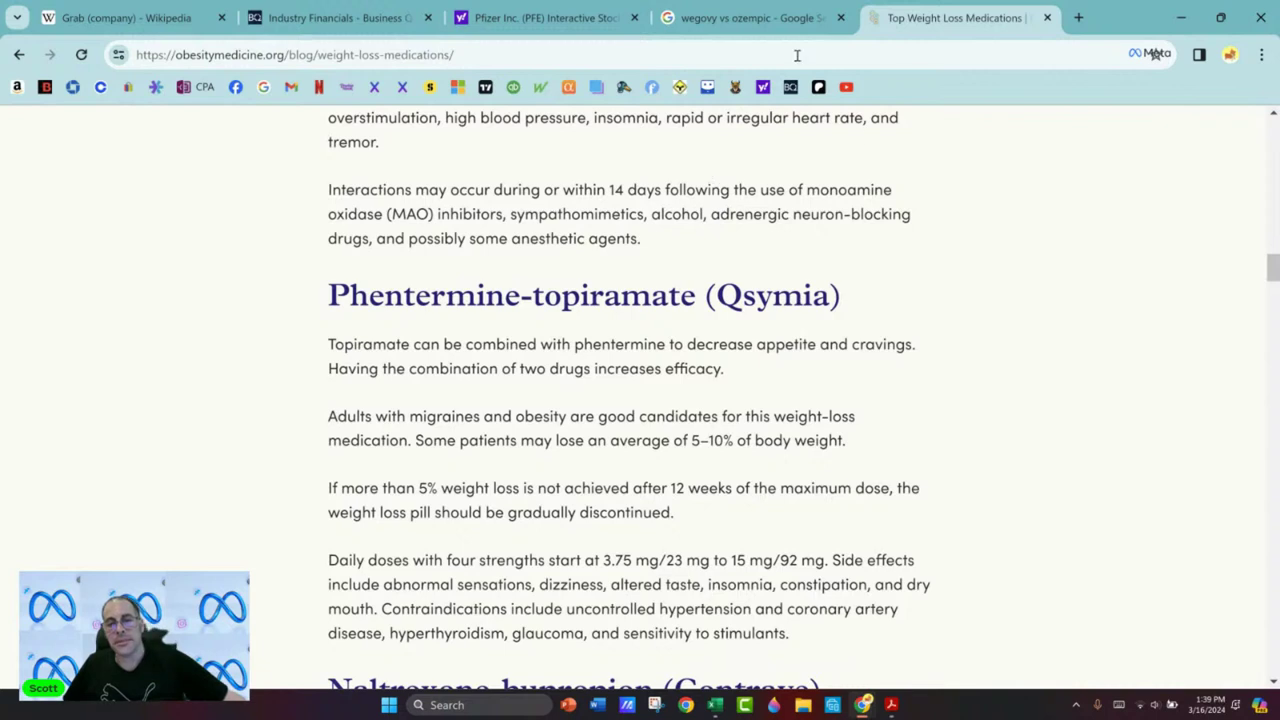
click(1047, 17)
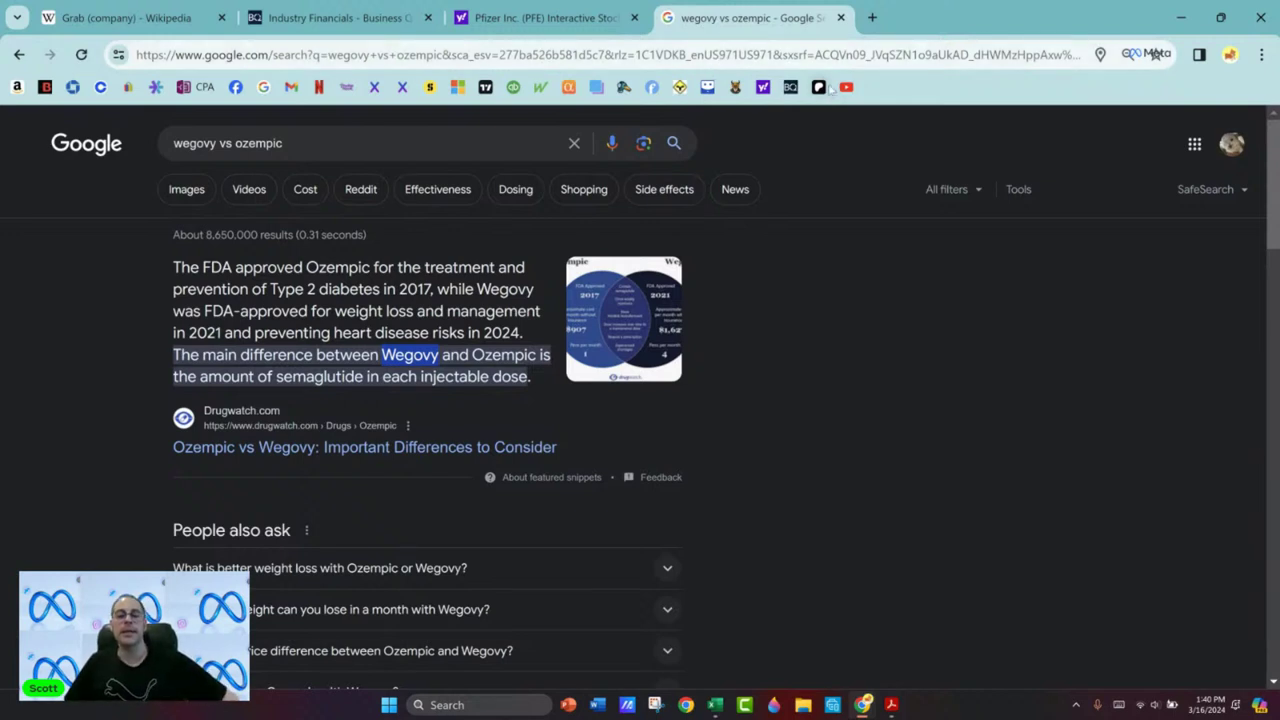
click(975, 57)
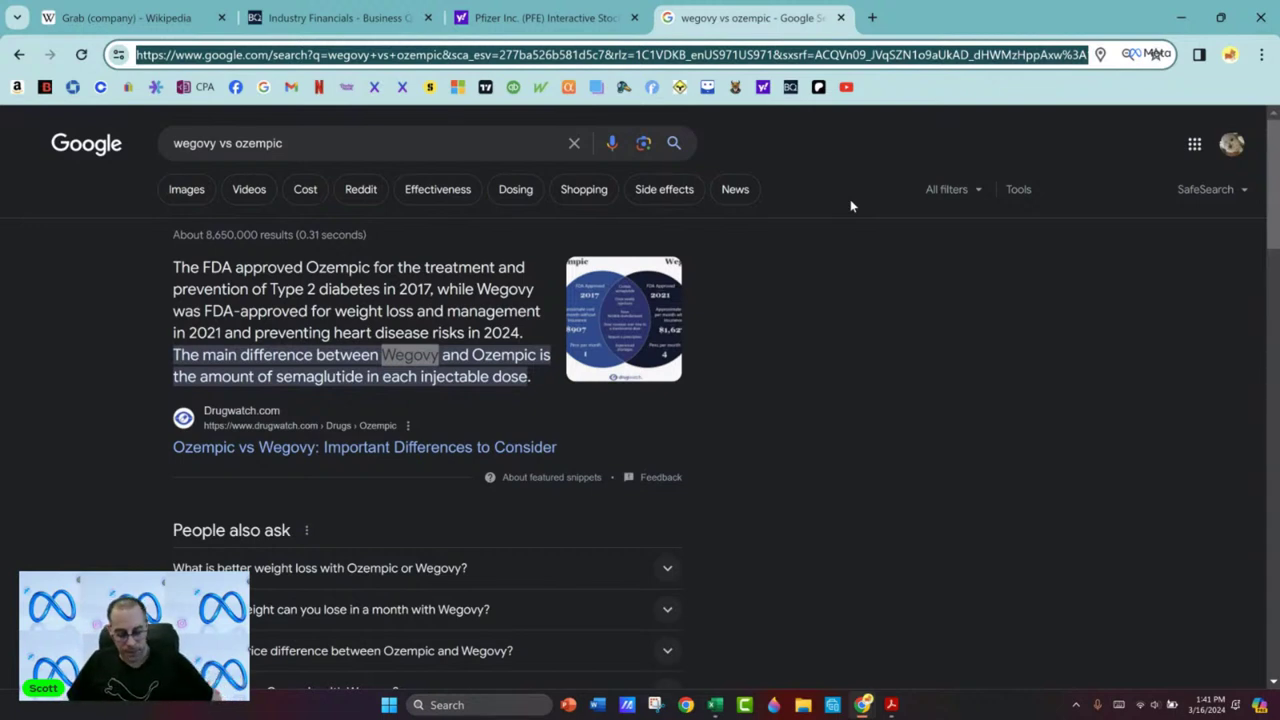
Search 'fda approval steps for drugs' and scan the results.
text(fda)
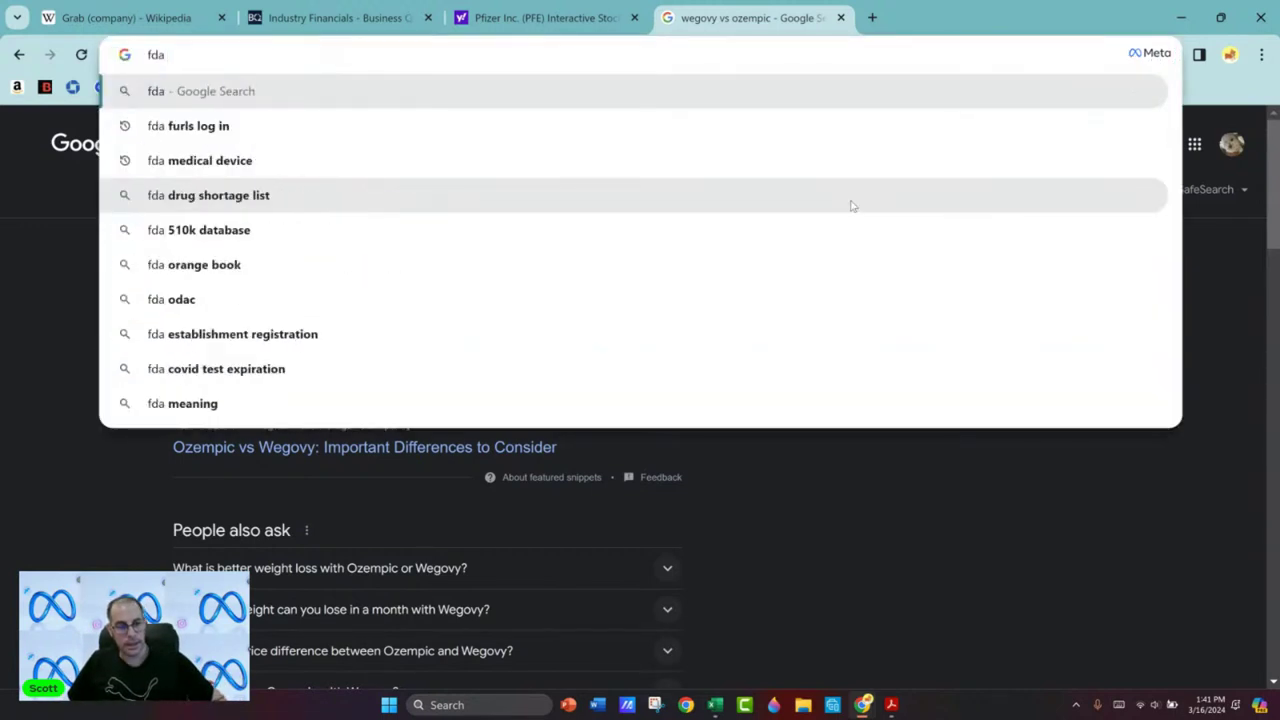
text( approval s)
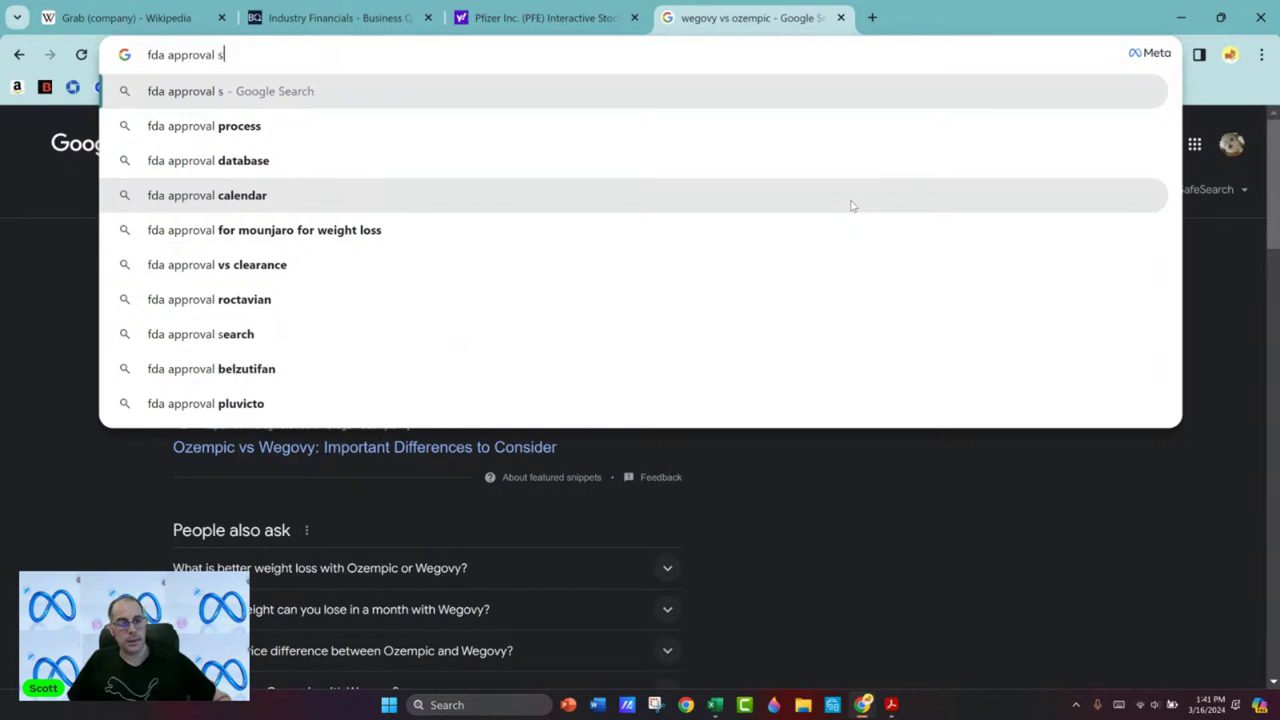
text(tep)
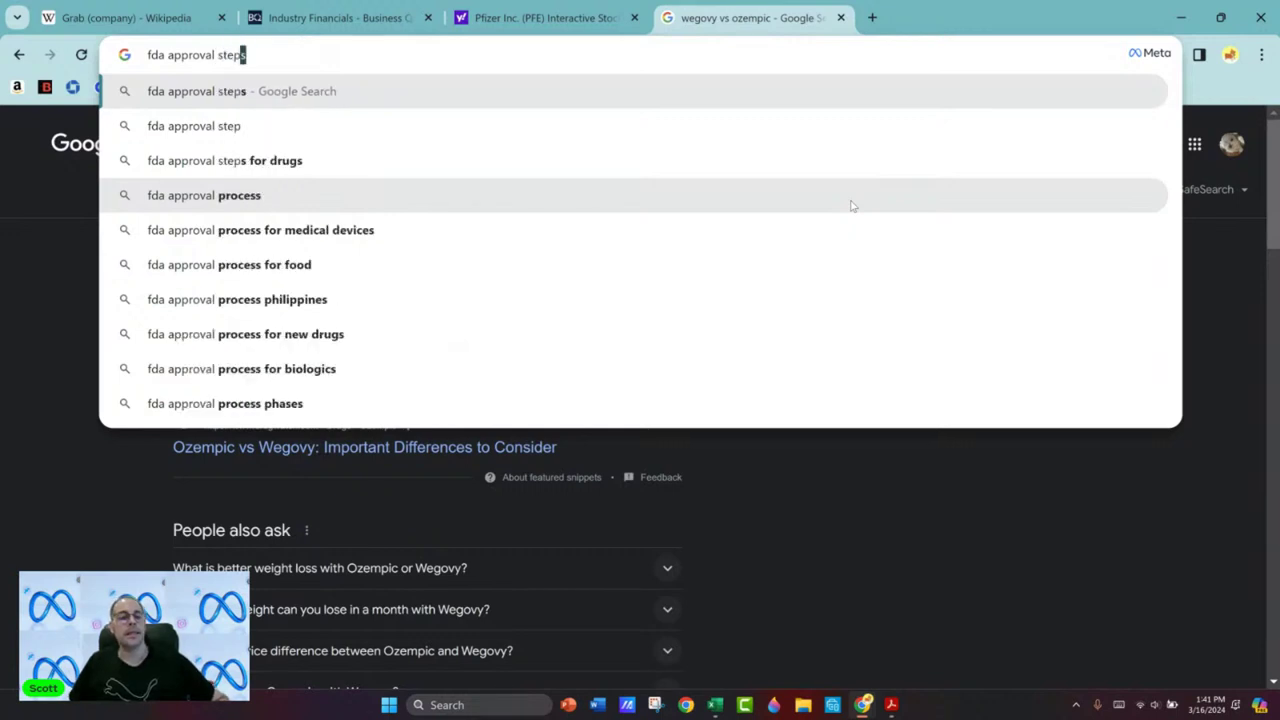
key(Down)
key(Down)
key(Return)
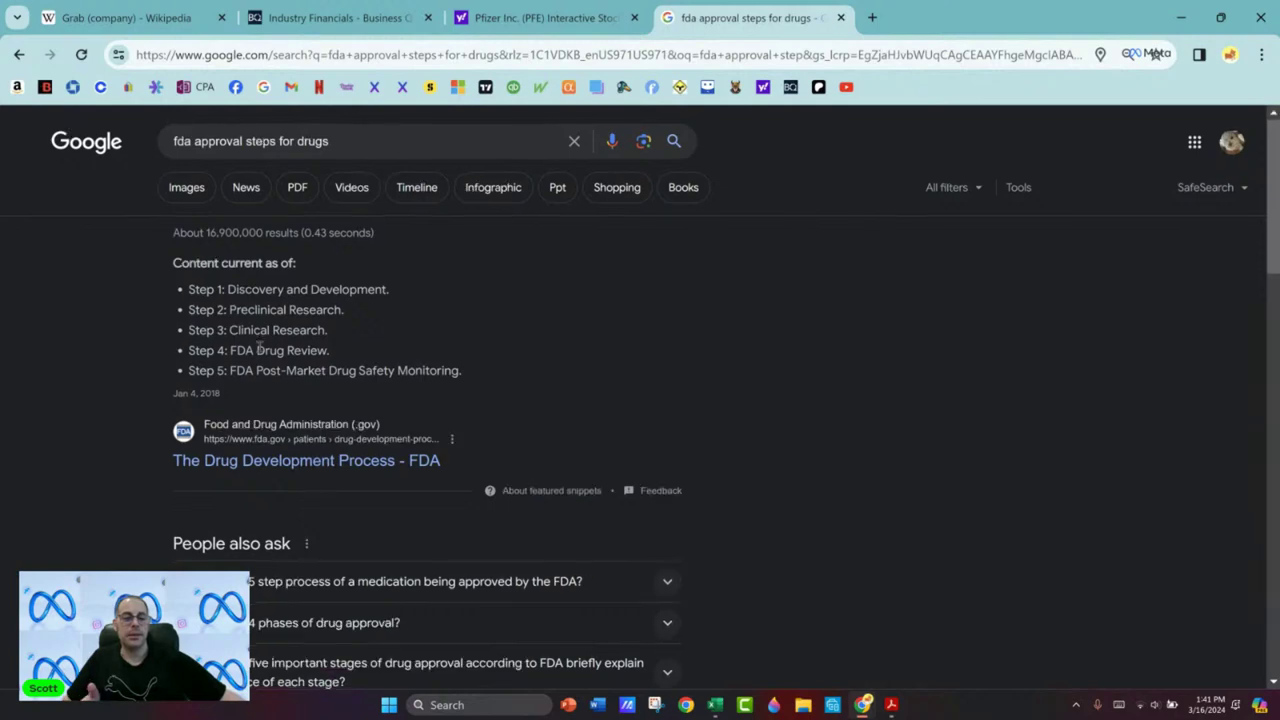
scroll(266, 350, down, 1)
scroll(322, 372, down, 3)
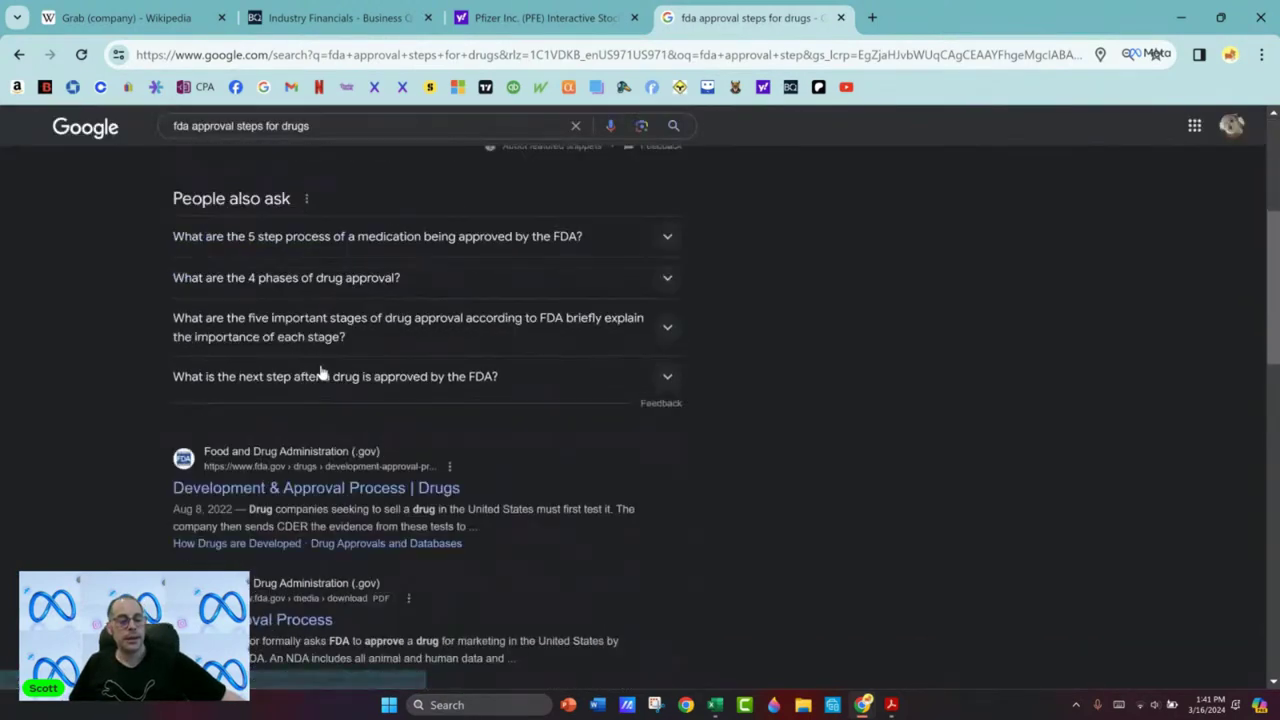
scroll(320, 357, up, 4)
Refine to 'phases for fda approval steps for drugs' and open the Drugs.com article.
click(175, 143)
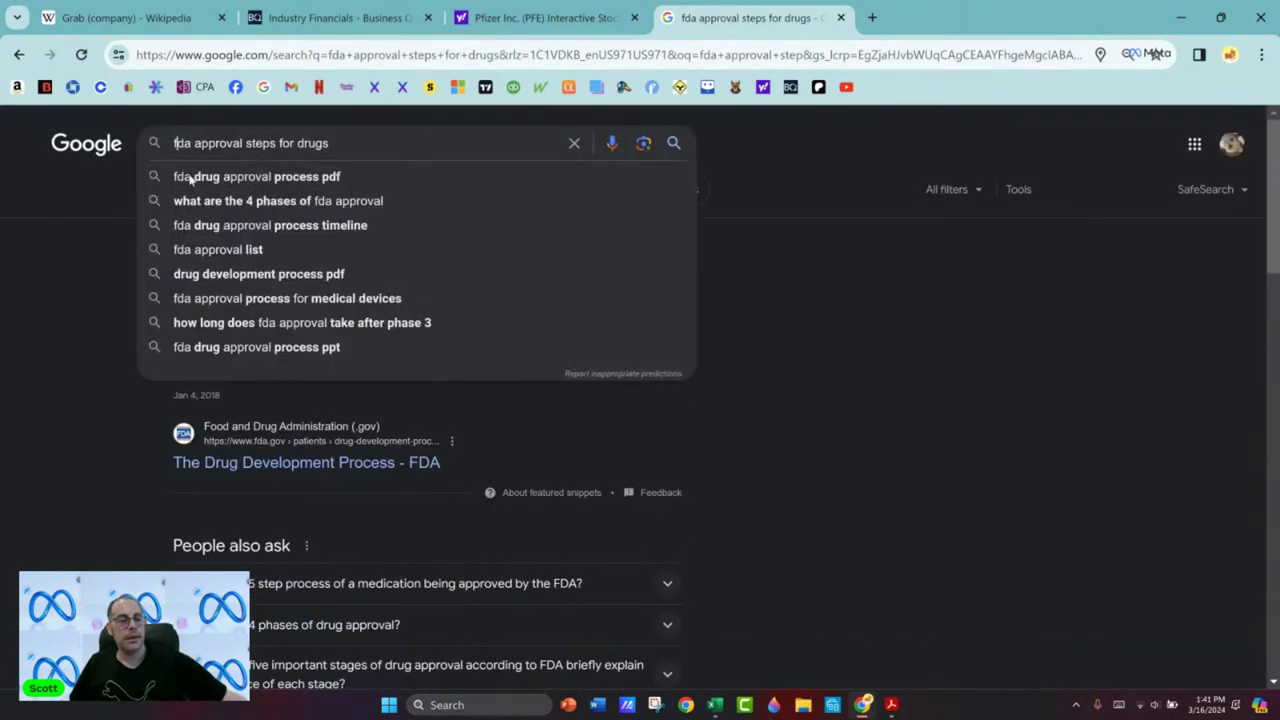
text(phases for)
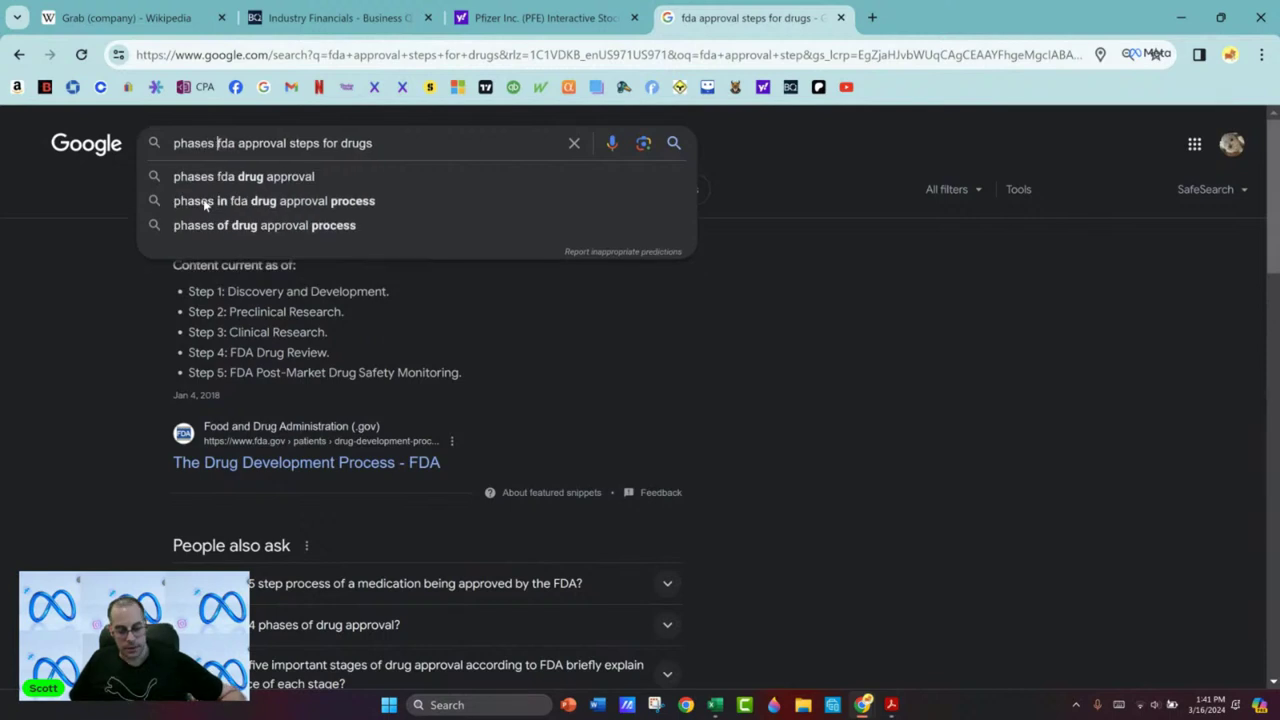
key(Return)
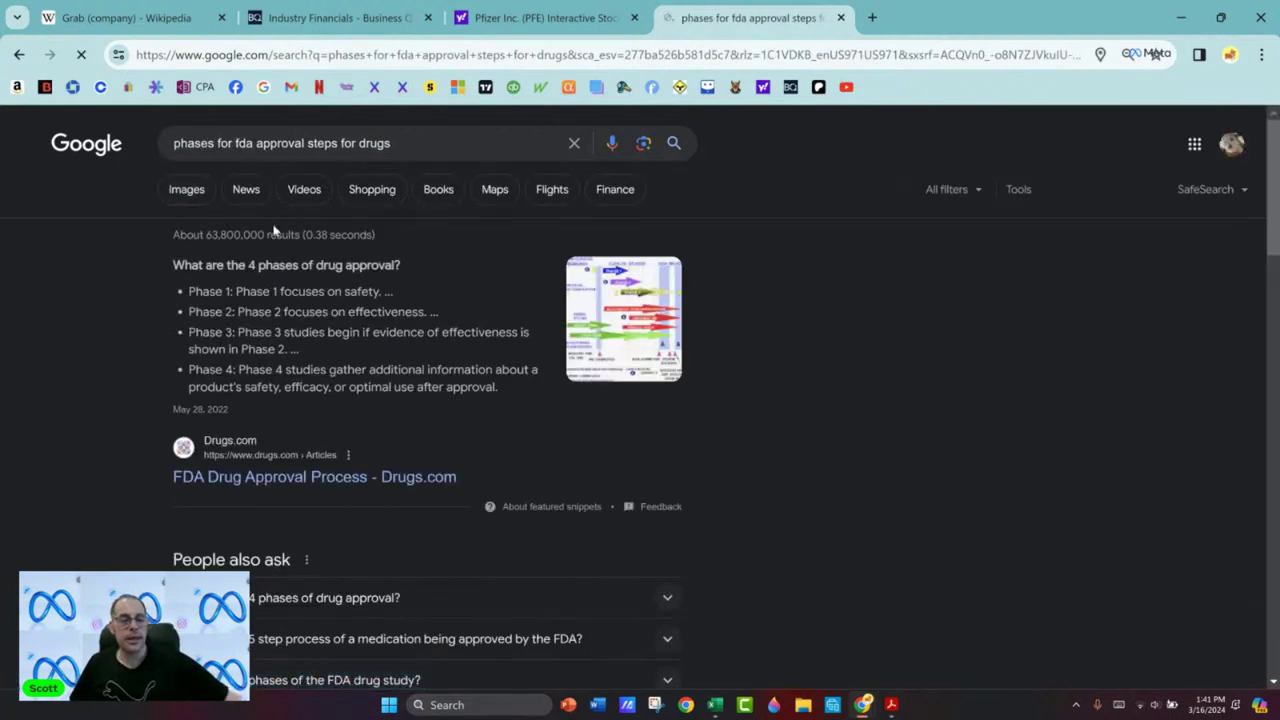
click(331, 478)
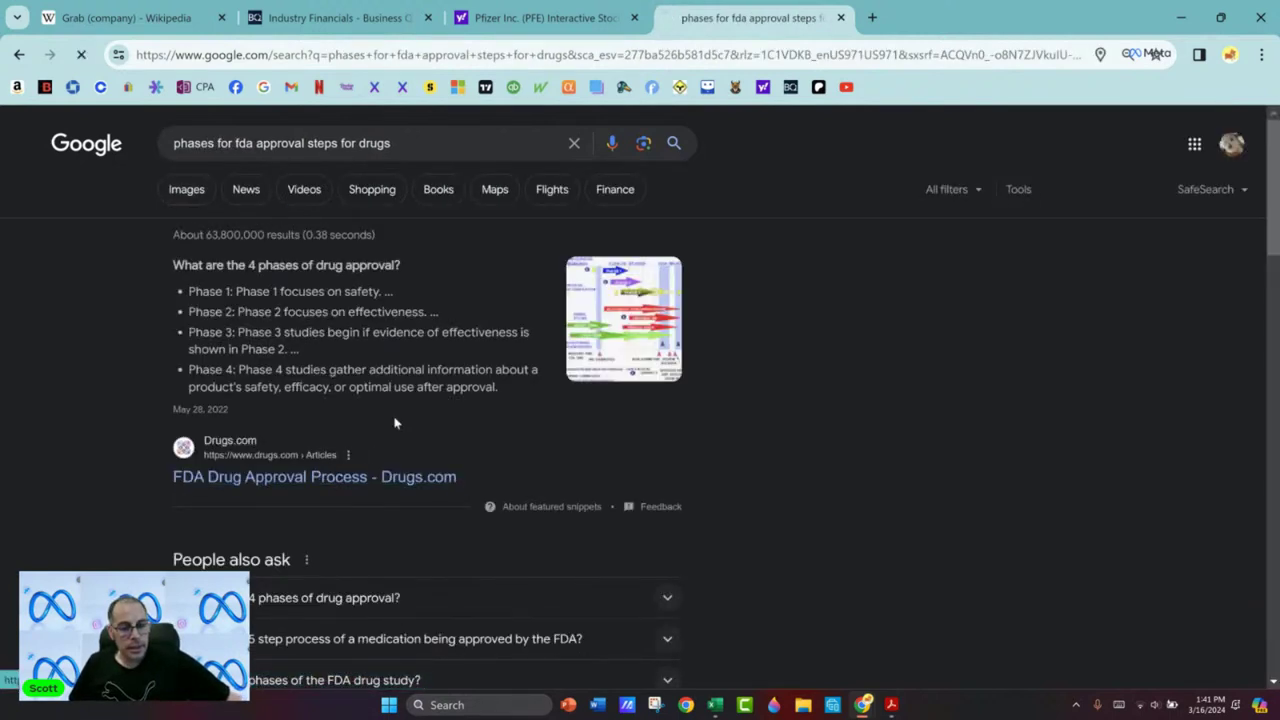
Scroll the Drugs.com article to its four phases of drug approval.
scroll(414, 343, down, 3)
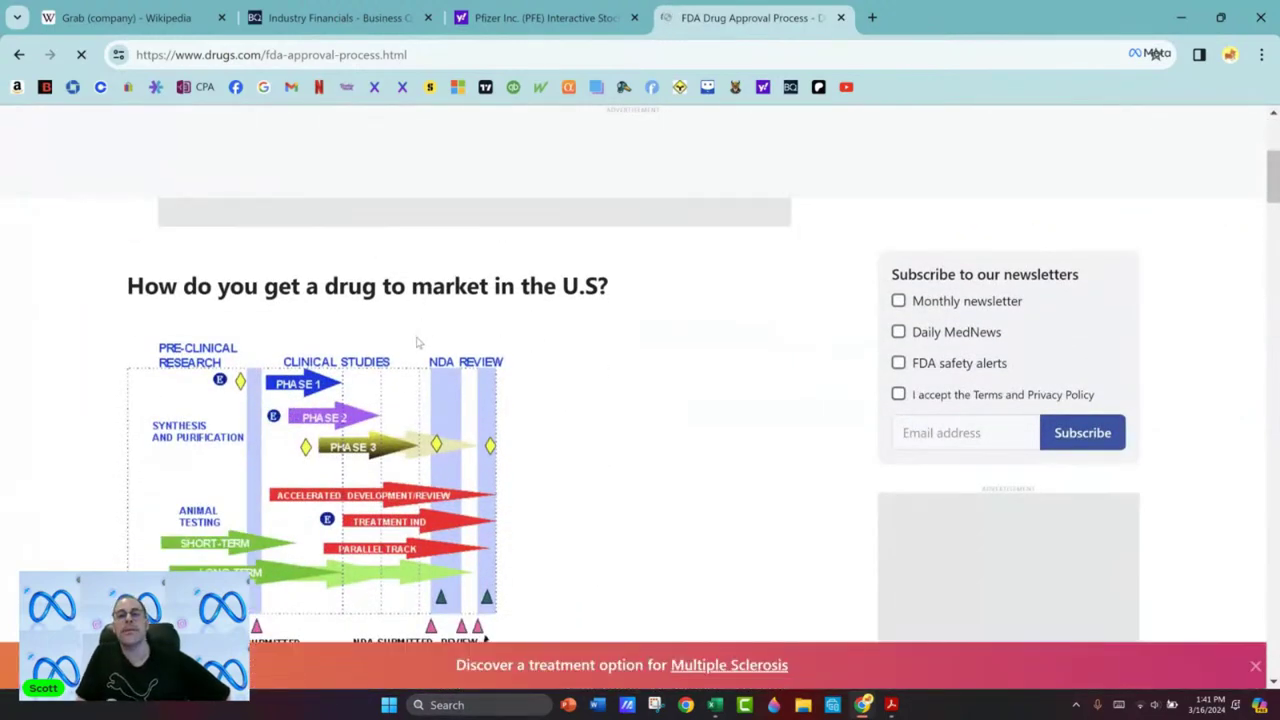
scroll(420, 342, down, 1)
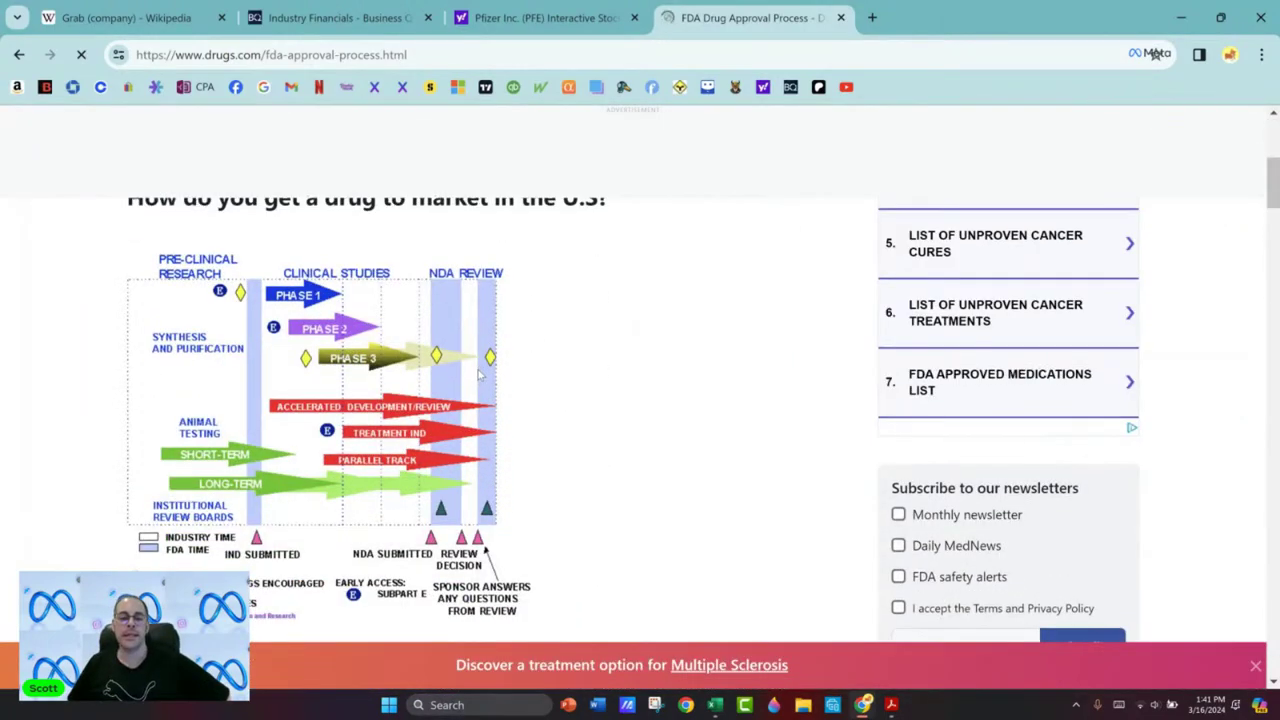
scroll(482, 370, down, 6)
scroll(484, 368, down, 8)
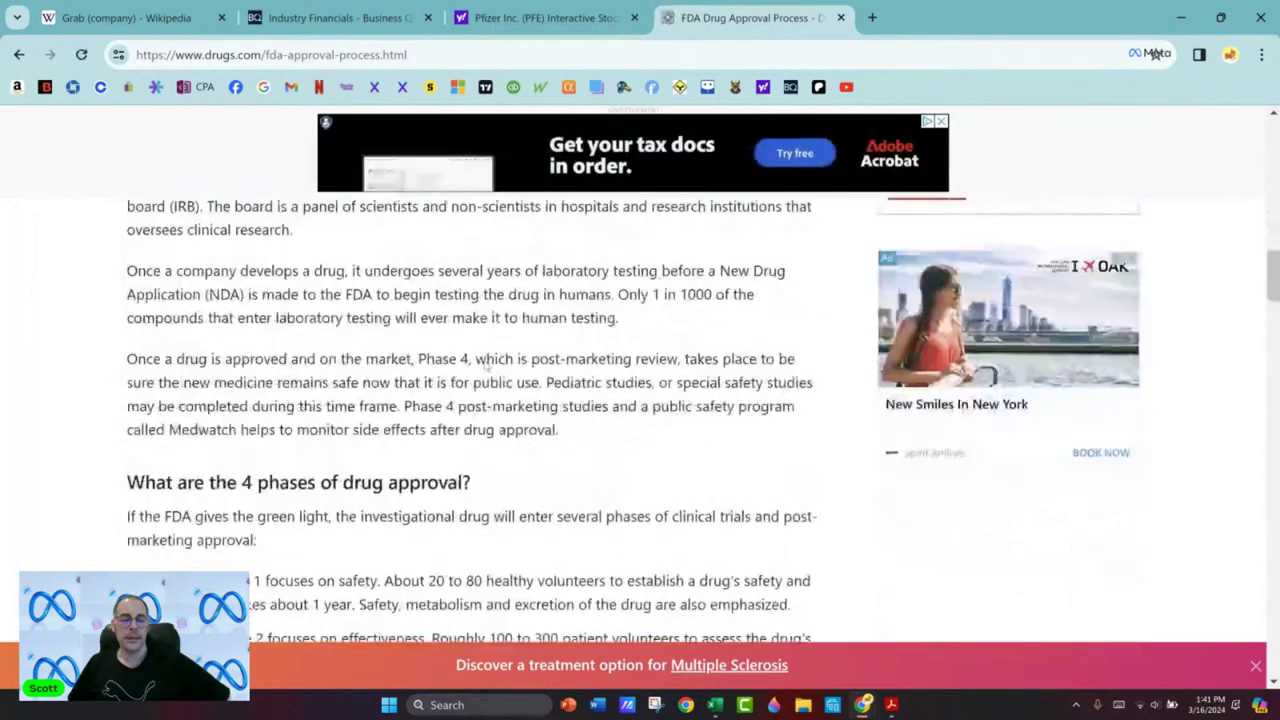
scroll(493, 350, up, 4)
scroll(493, 350, down, 5)
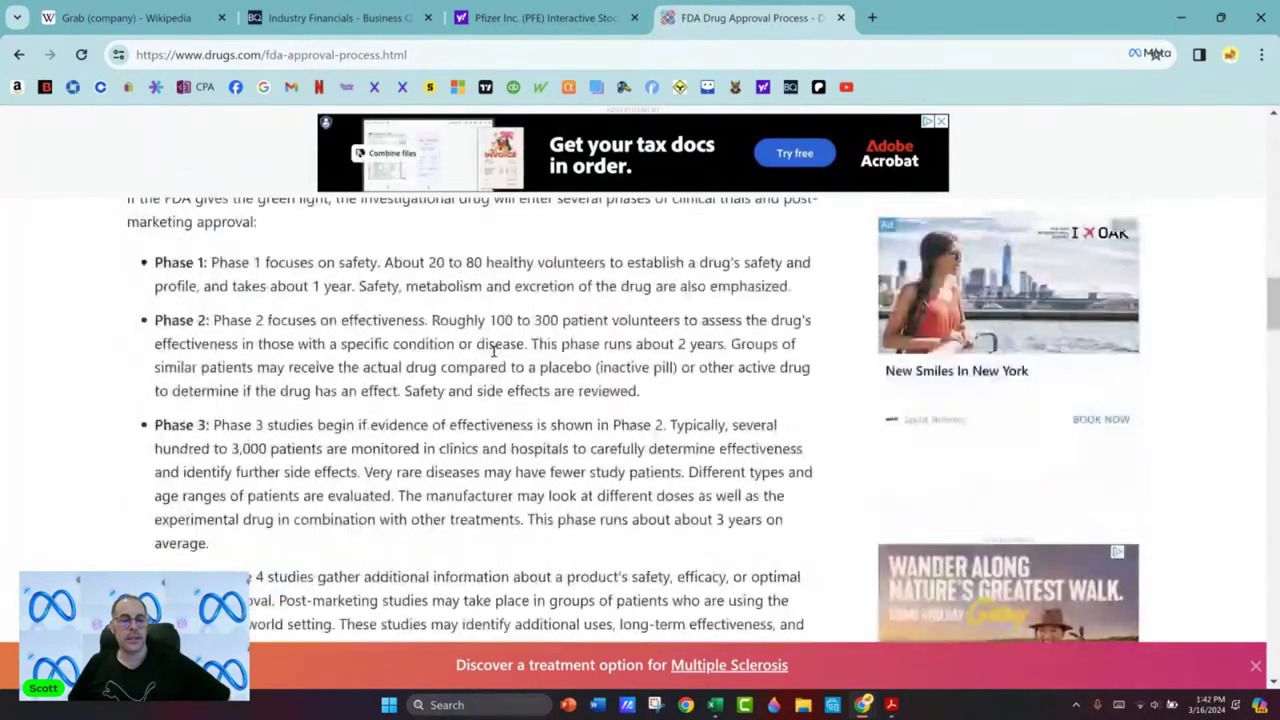
ctrl+scroll(493, 350, up, 1)
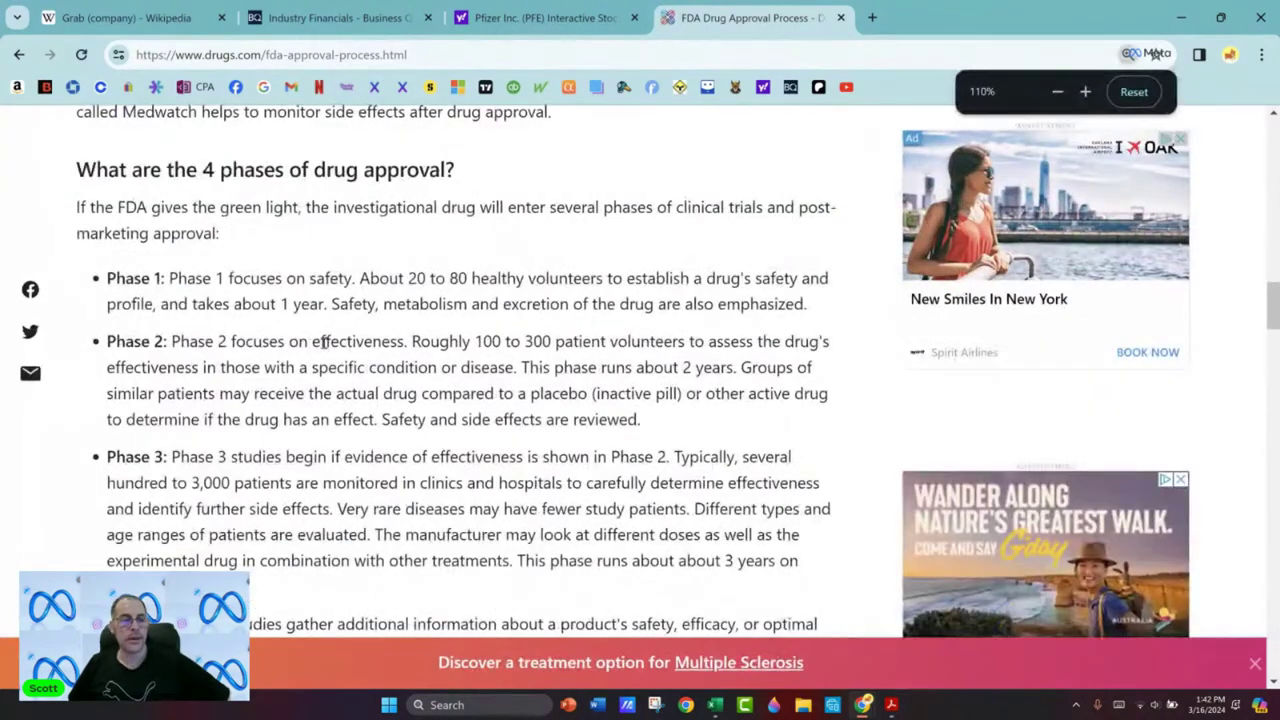
scroll(323, 343, down, 1)
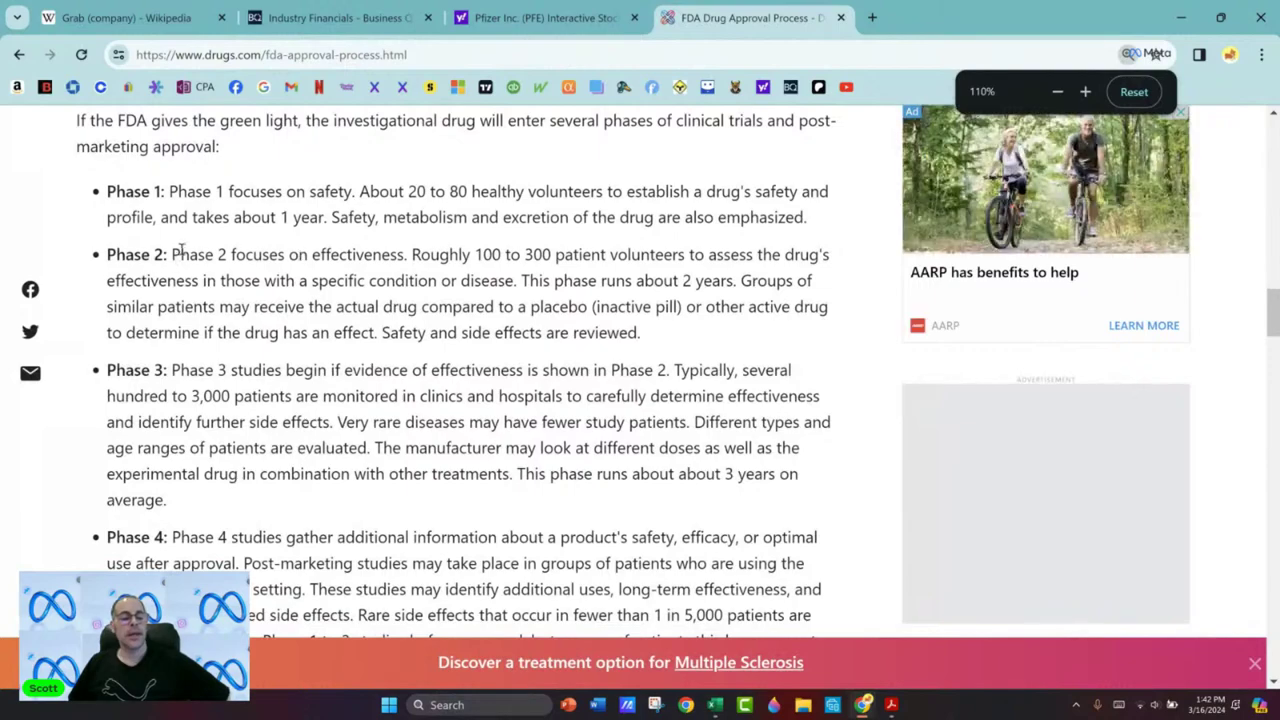
scroll(204, 421, down, 2)
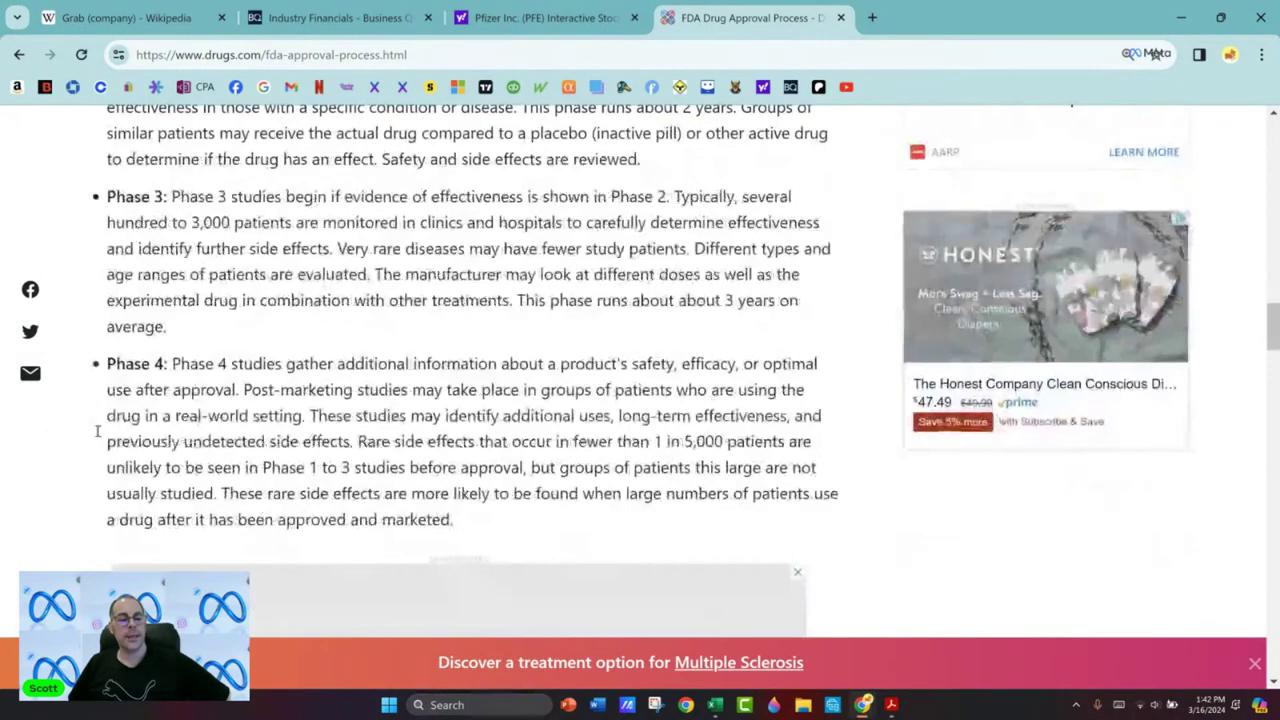
scroll(170, 390, down, 1)
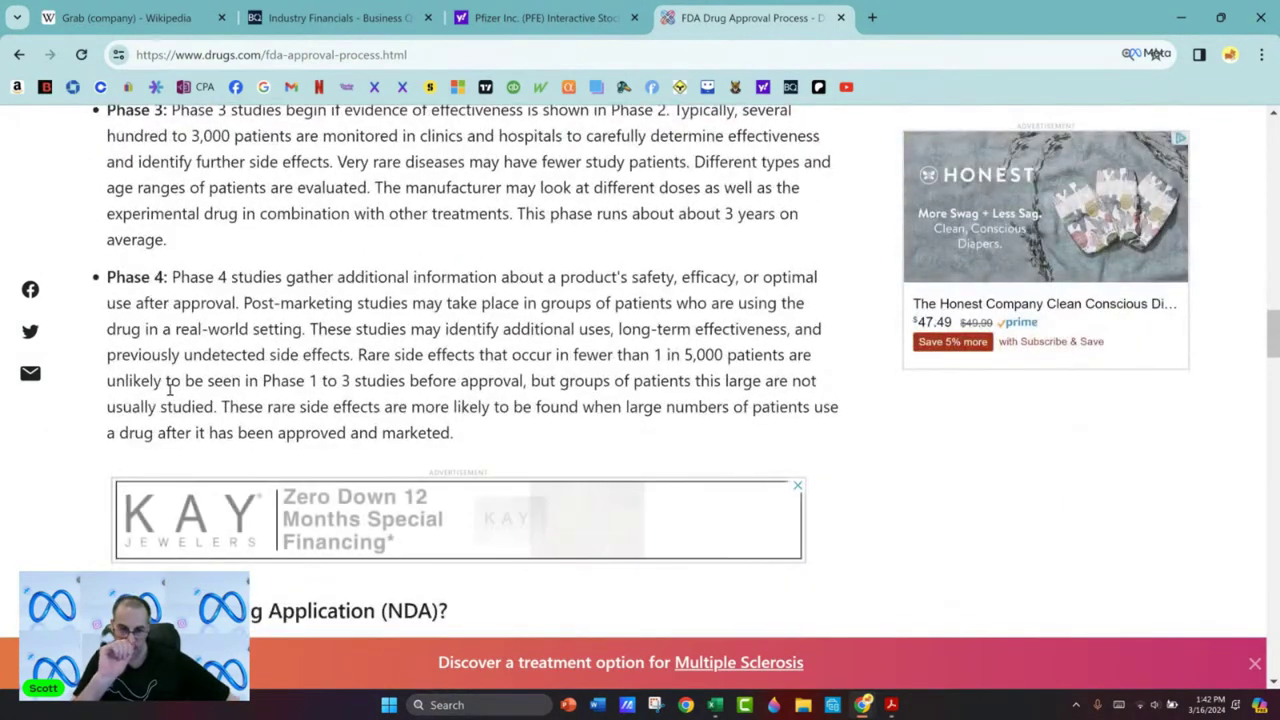
scroll(170, 390, up, 2)
scroll(182, 375, up, 1)
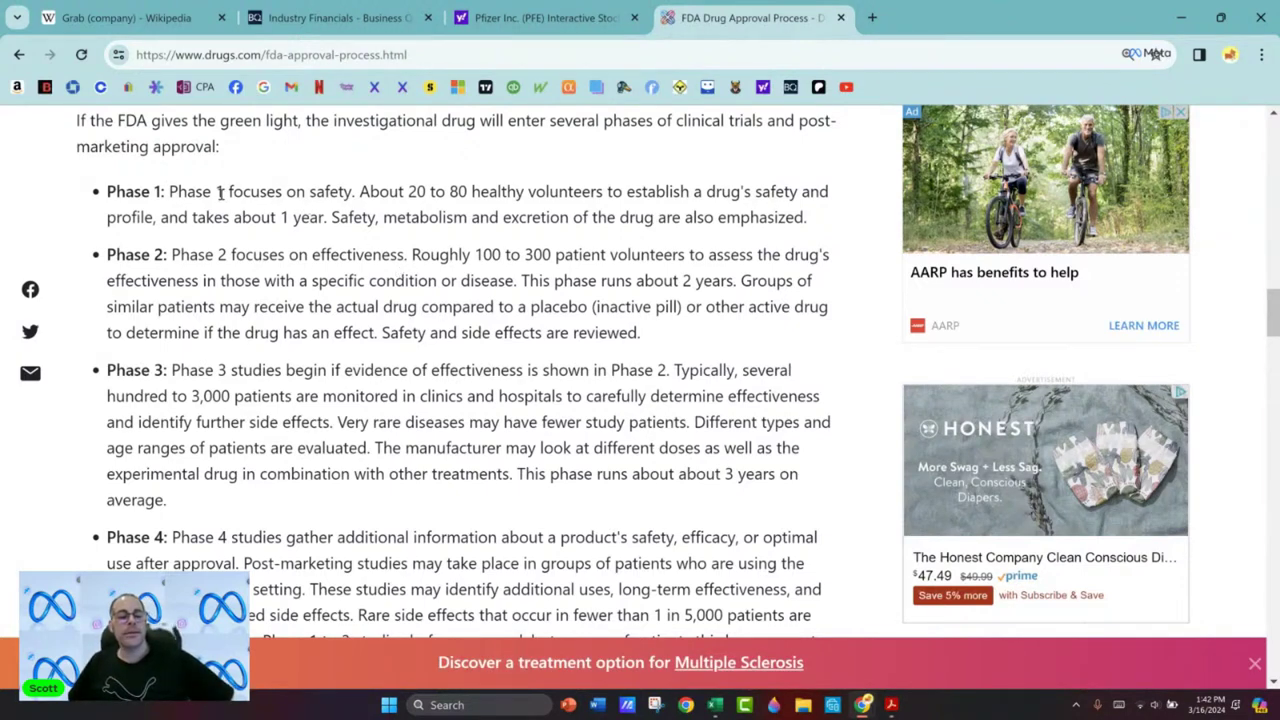
Highlight the Phase 1 safety description and its 20 to 80 volunteers figure.
mouse_move(178, 191)
mouse_down()
mouse_move(552, 185)
mouse_move(415, 177)
mouse_move(400, 188)
mouse_up()
click(445, 208)
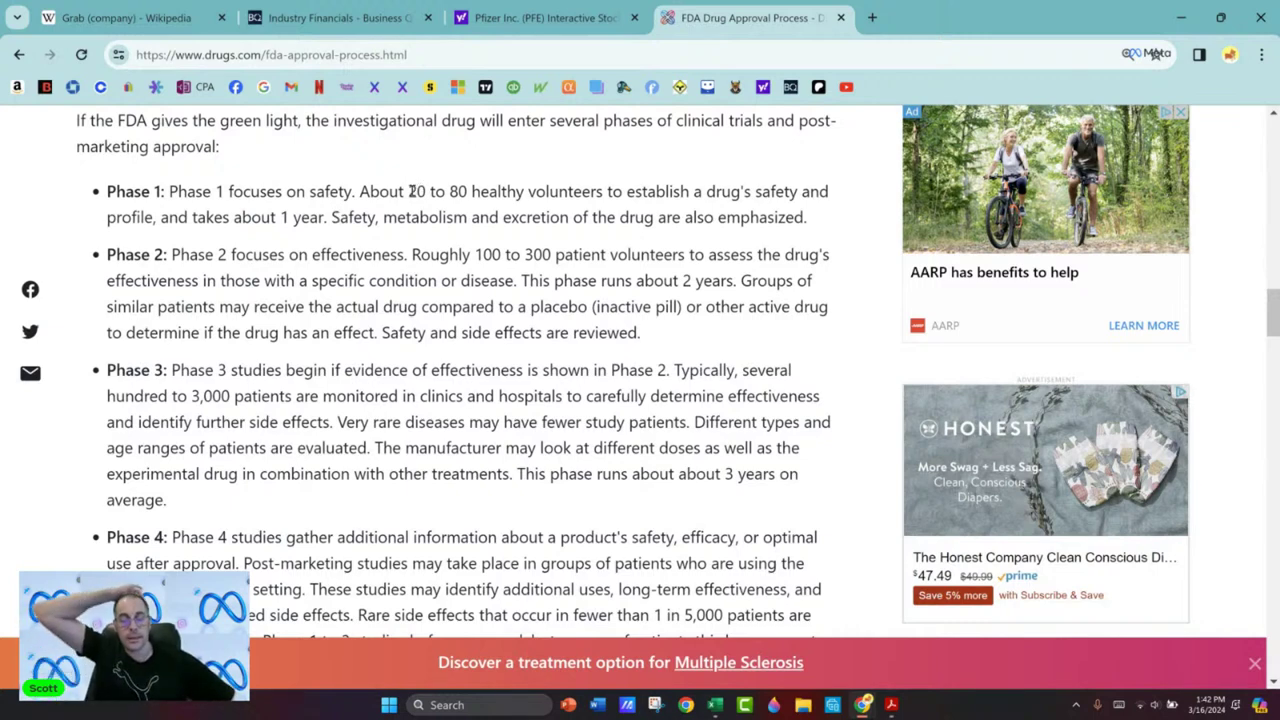
drag(408, 191, 468, 189)
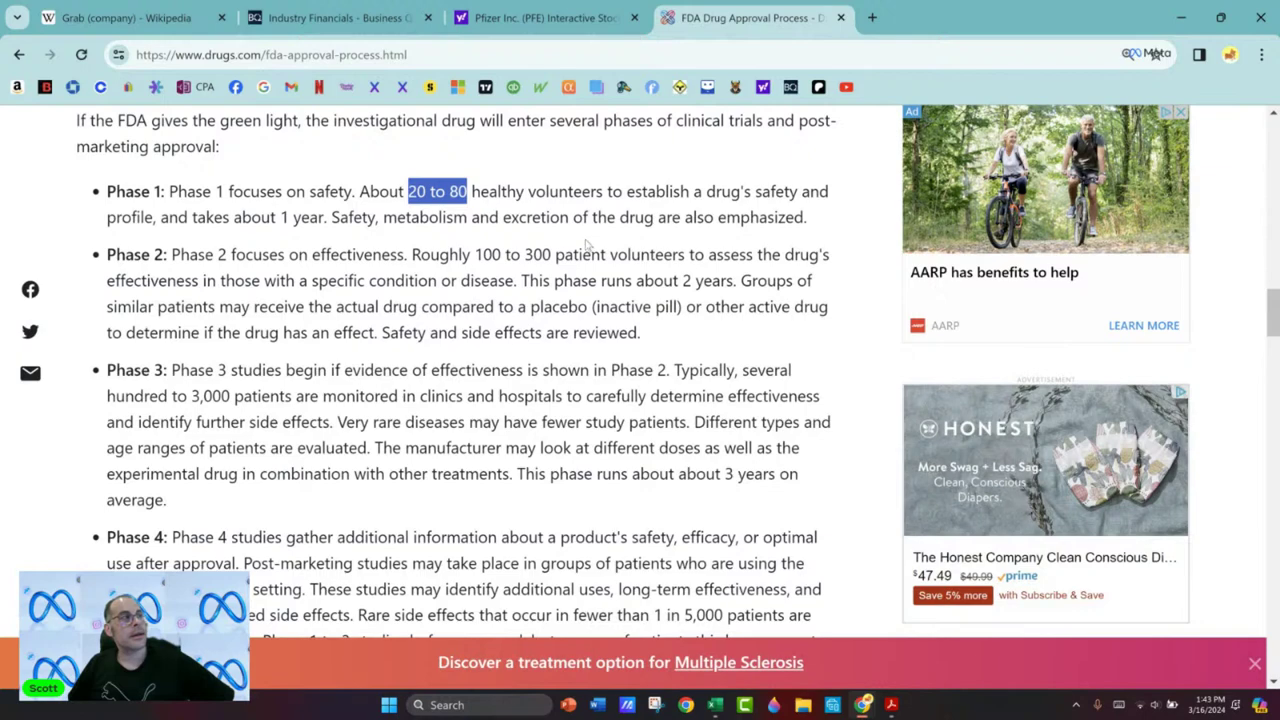
In a new tab, run the Google search 'what disease are black people more likely to get'.
click(856, 22)
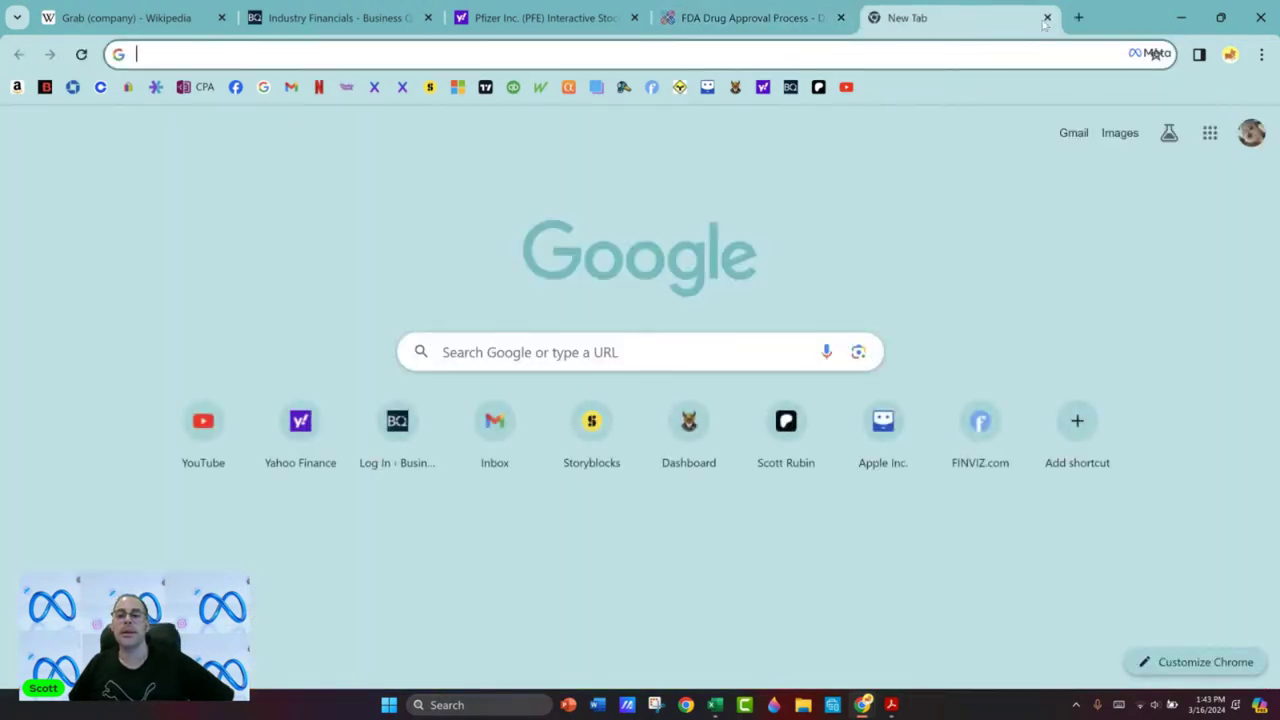
click(1047, 18)
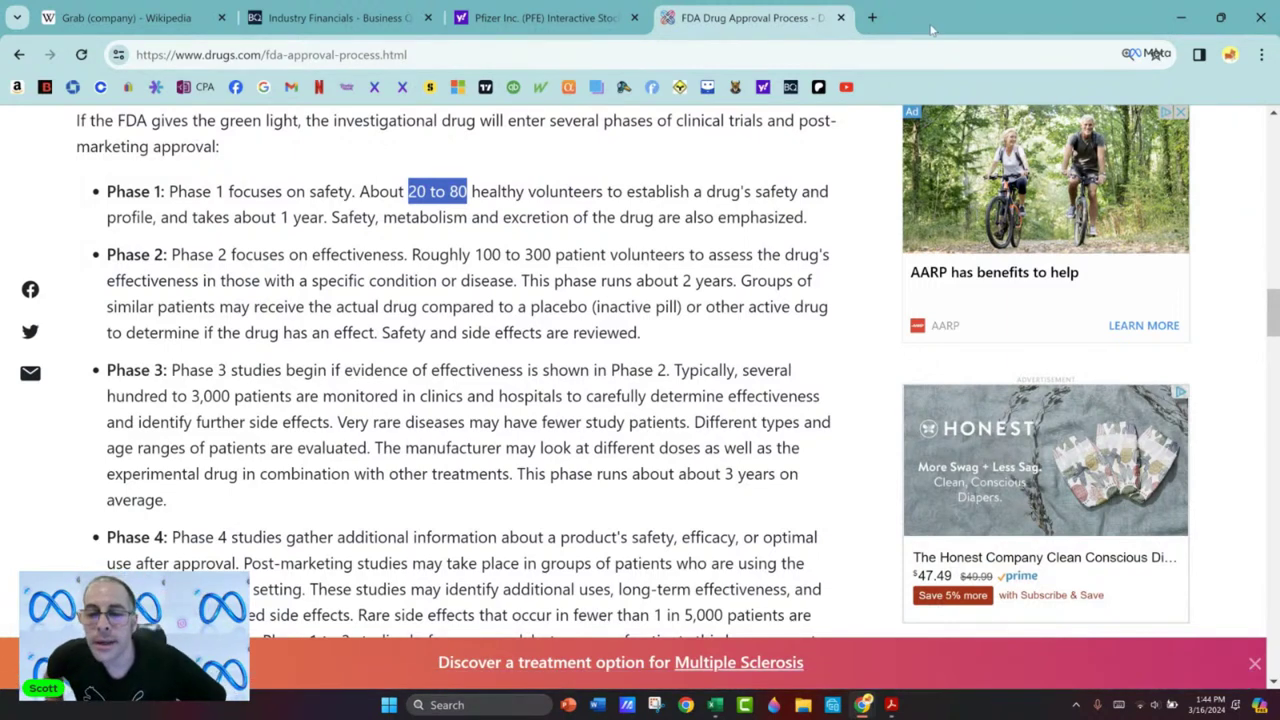
click(872, 17)
text(w)
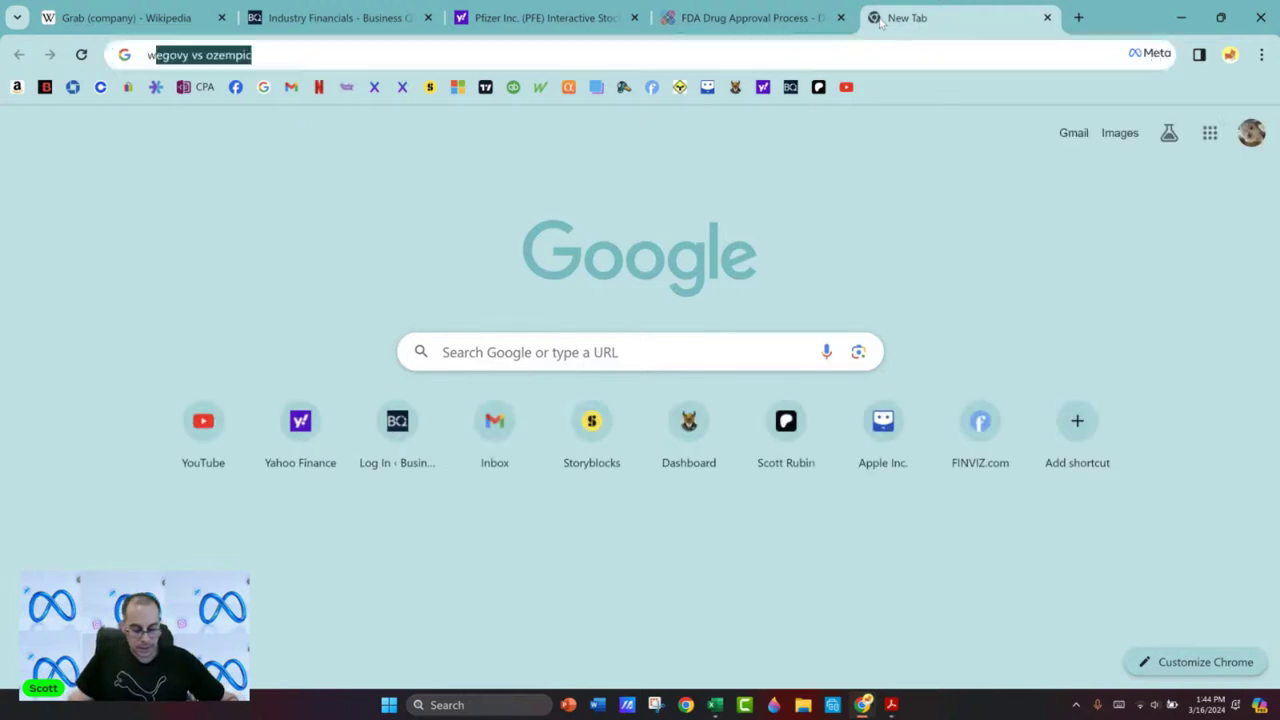
text(hat di)
text(sea)
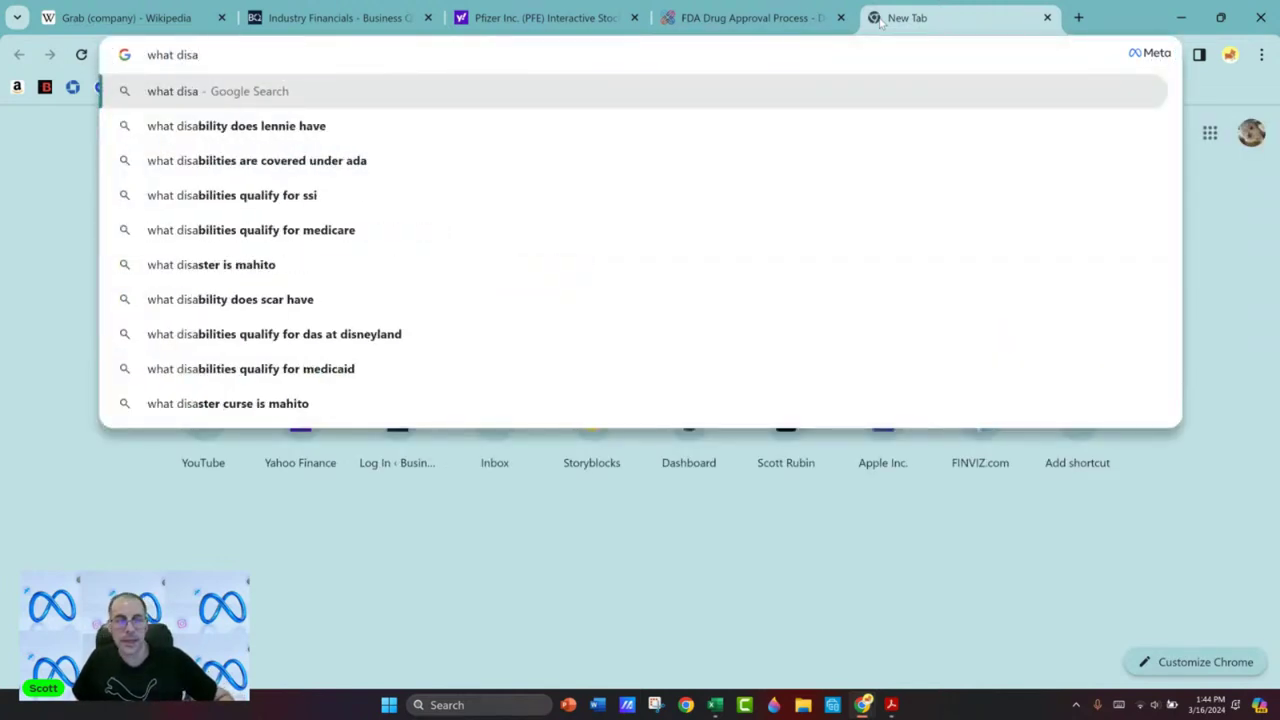
text(se )
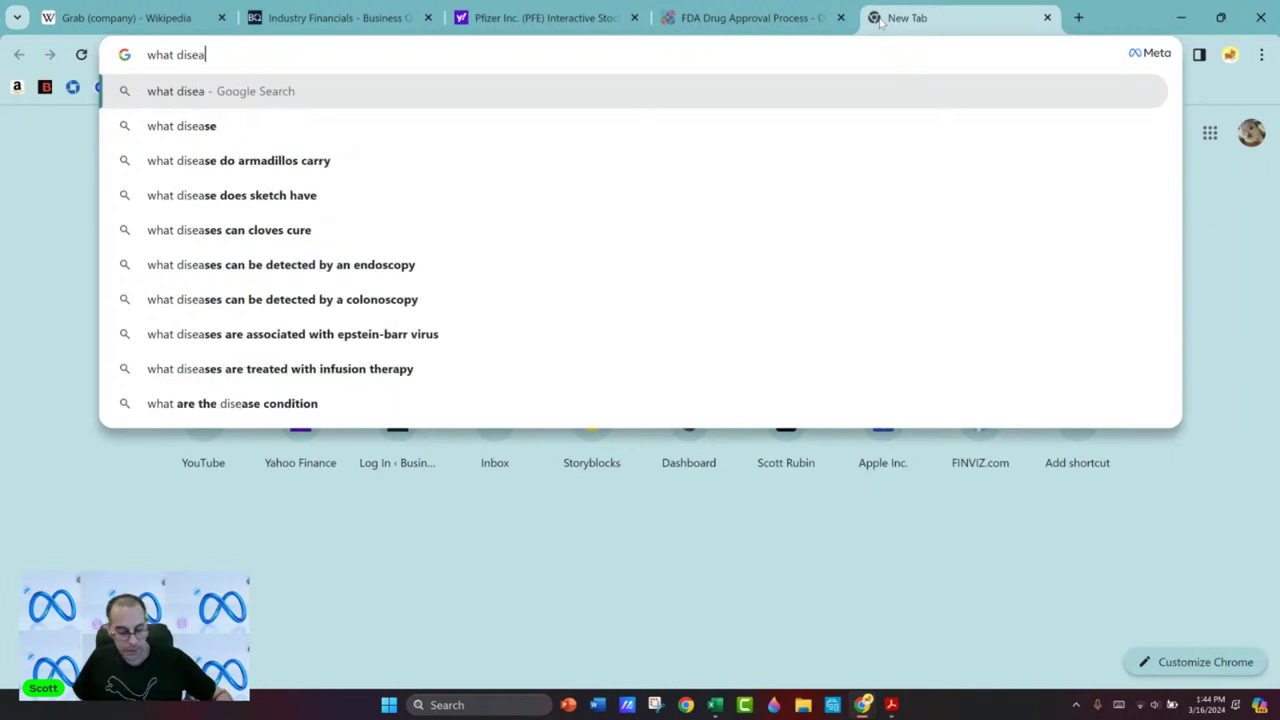
text(are black pe)
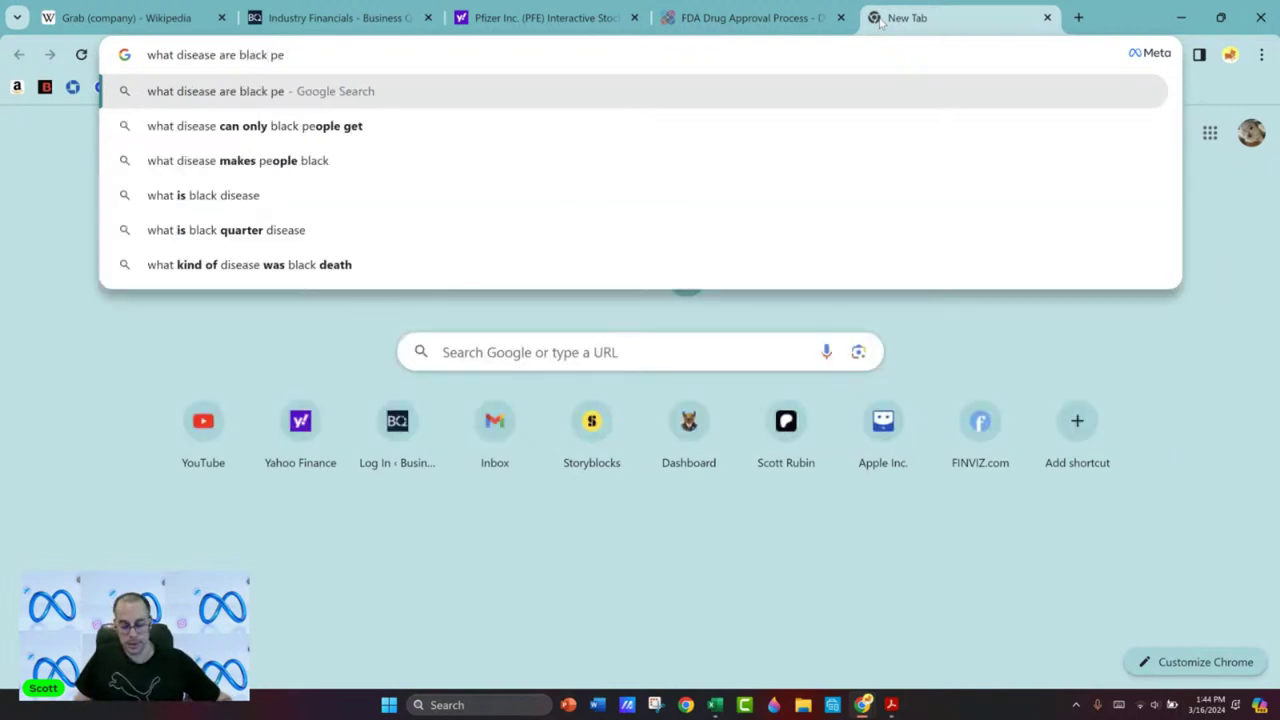
text(ople more)
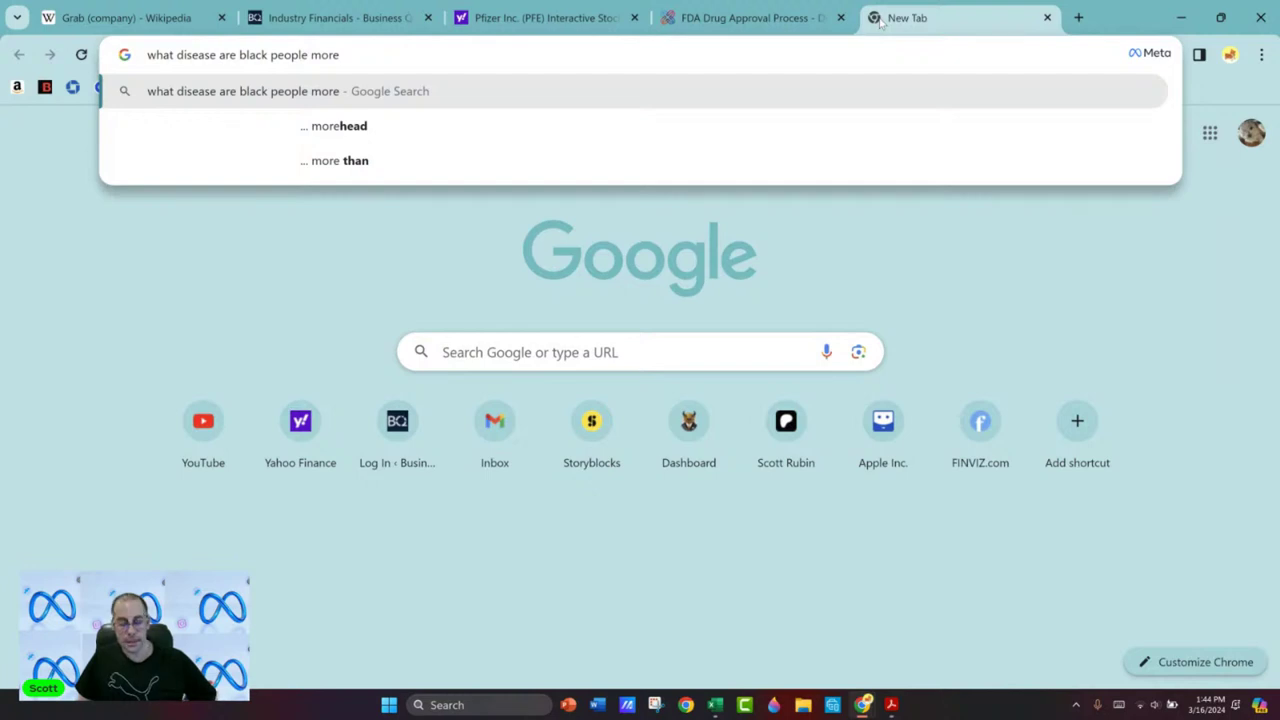
text( likely)
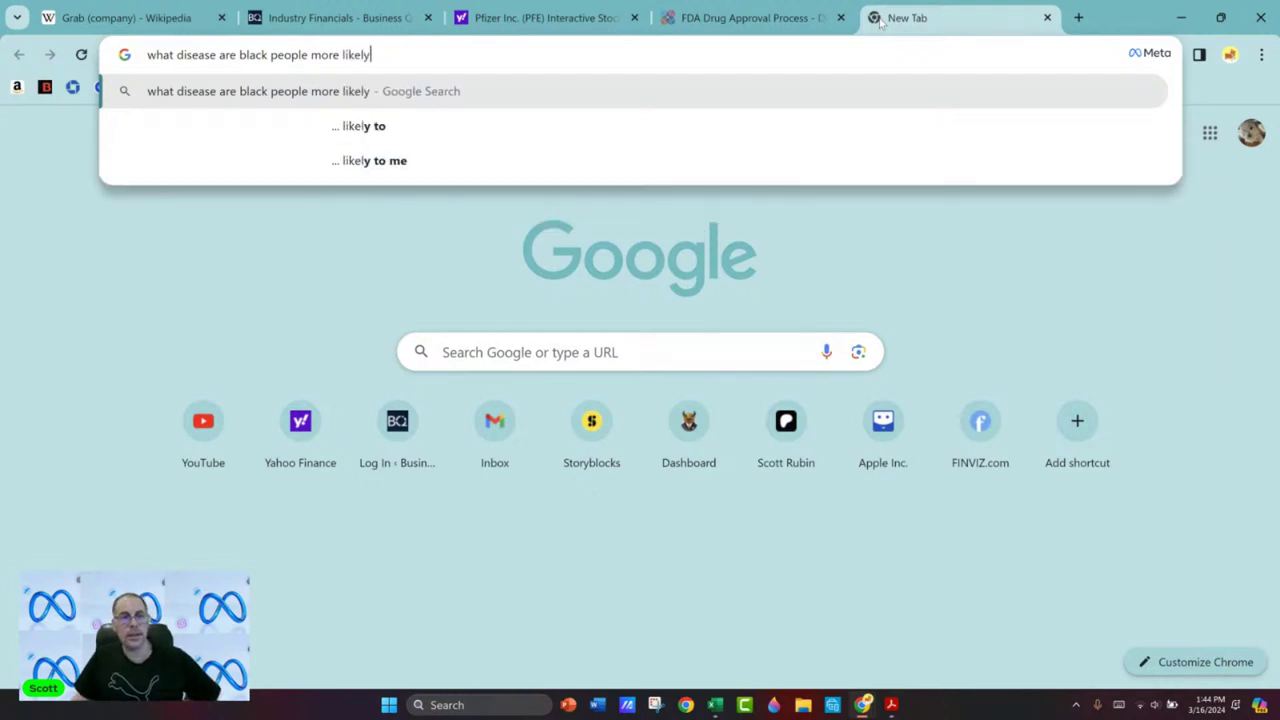
text( to get)
key(Return)
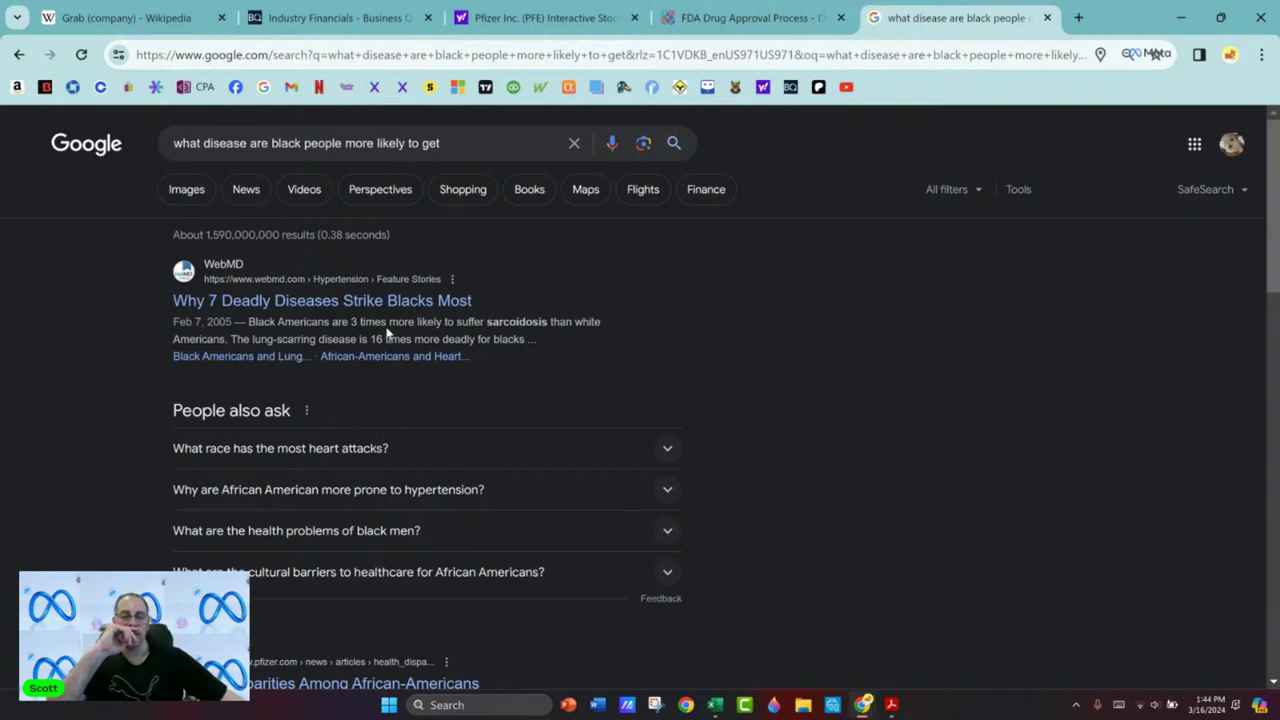
click(420, 312)
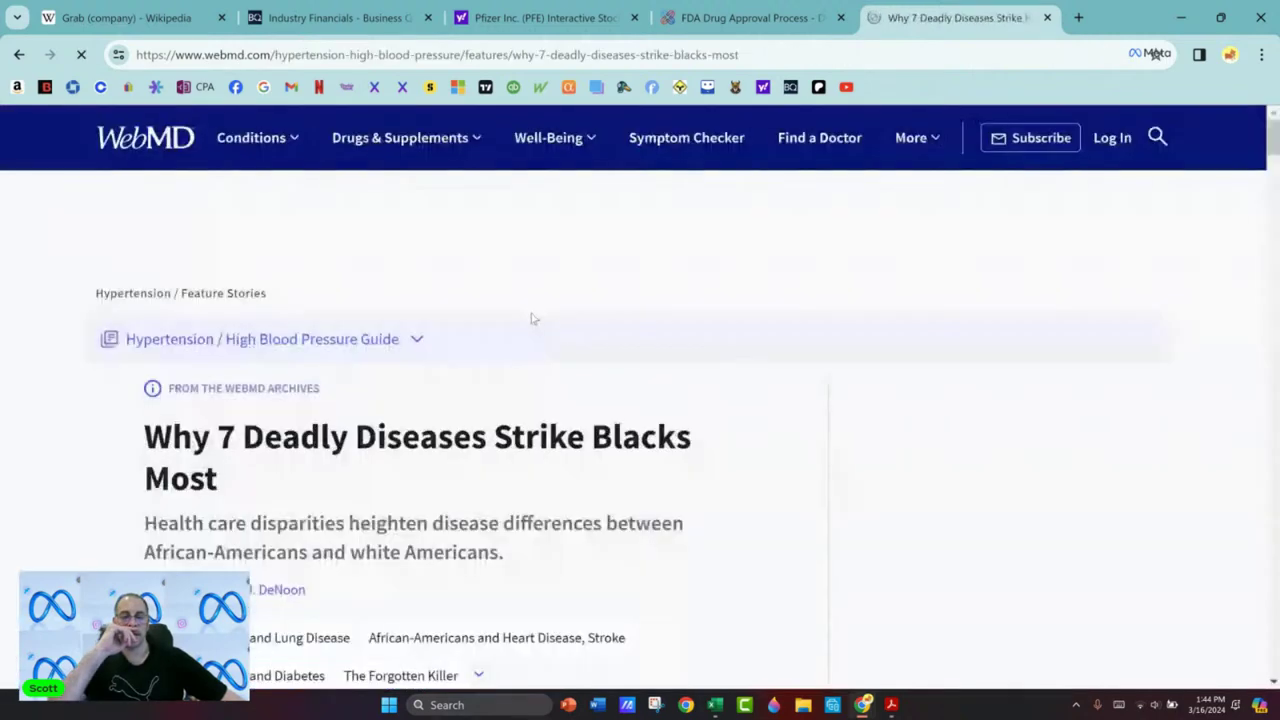
scroll(534, 318, down, 3)
scroll(534, 318, down, 3)
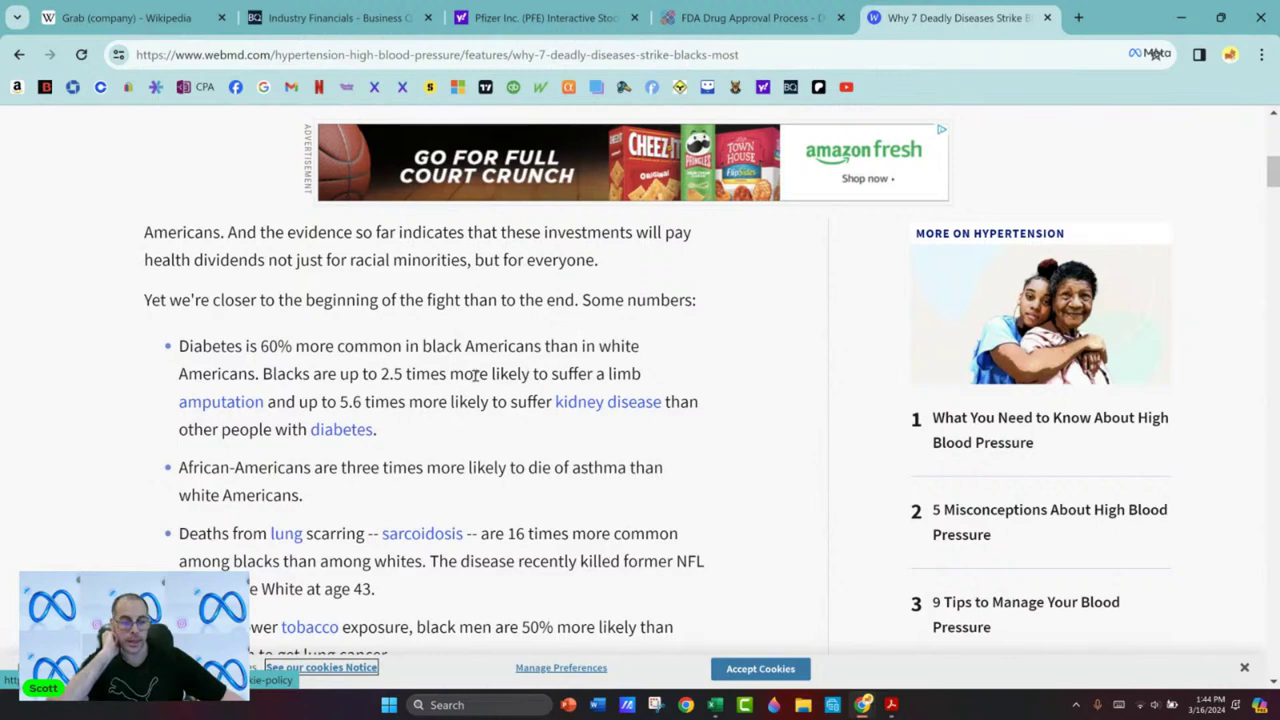
scroll(478, 372, down, 2)
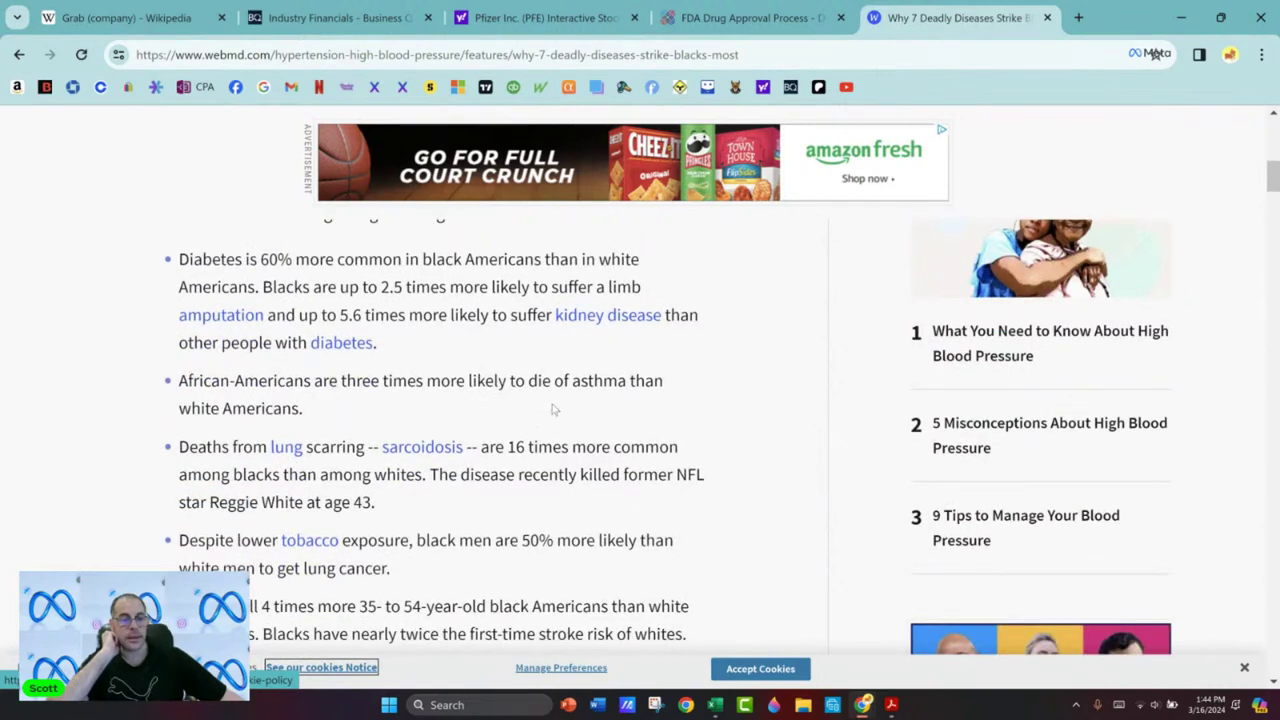
drag(551, 381, 628, 384)
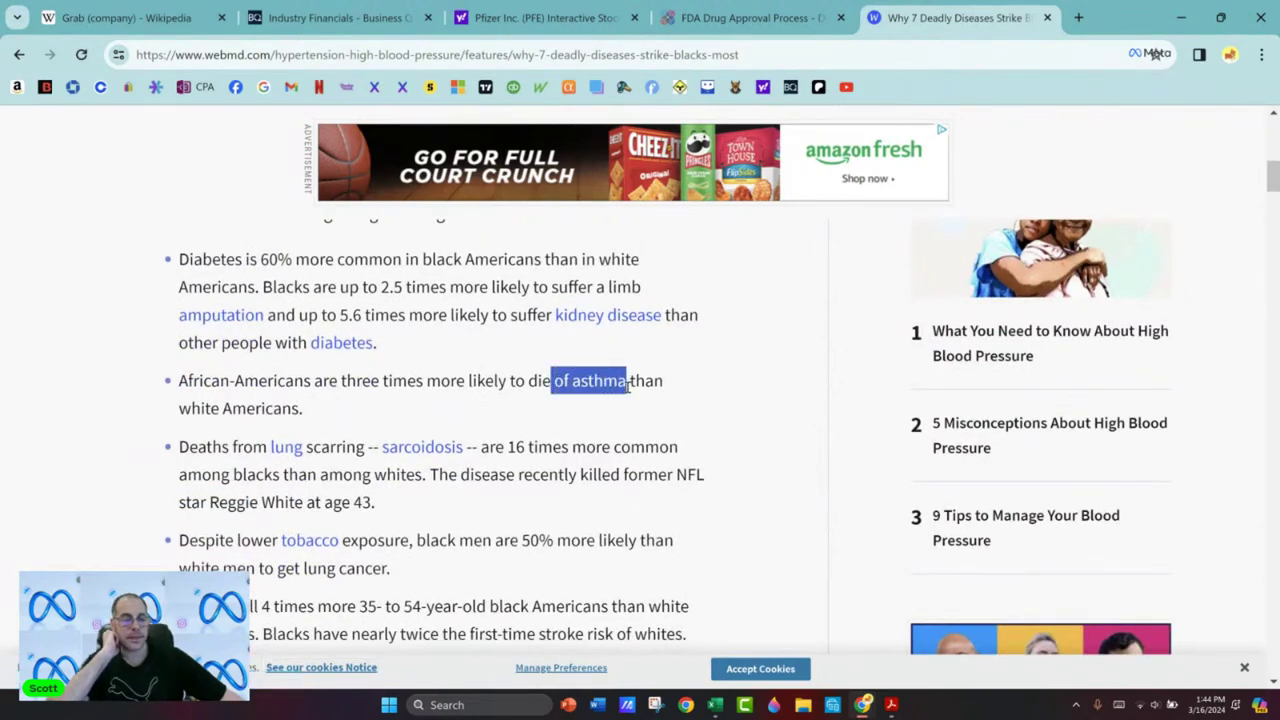
scroll(615, 378, down, 2)
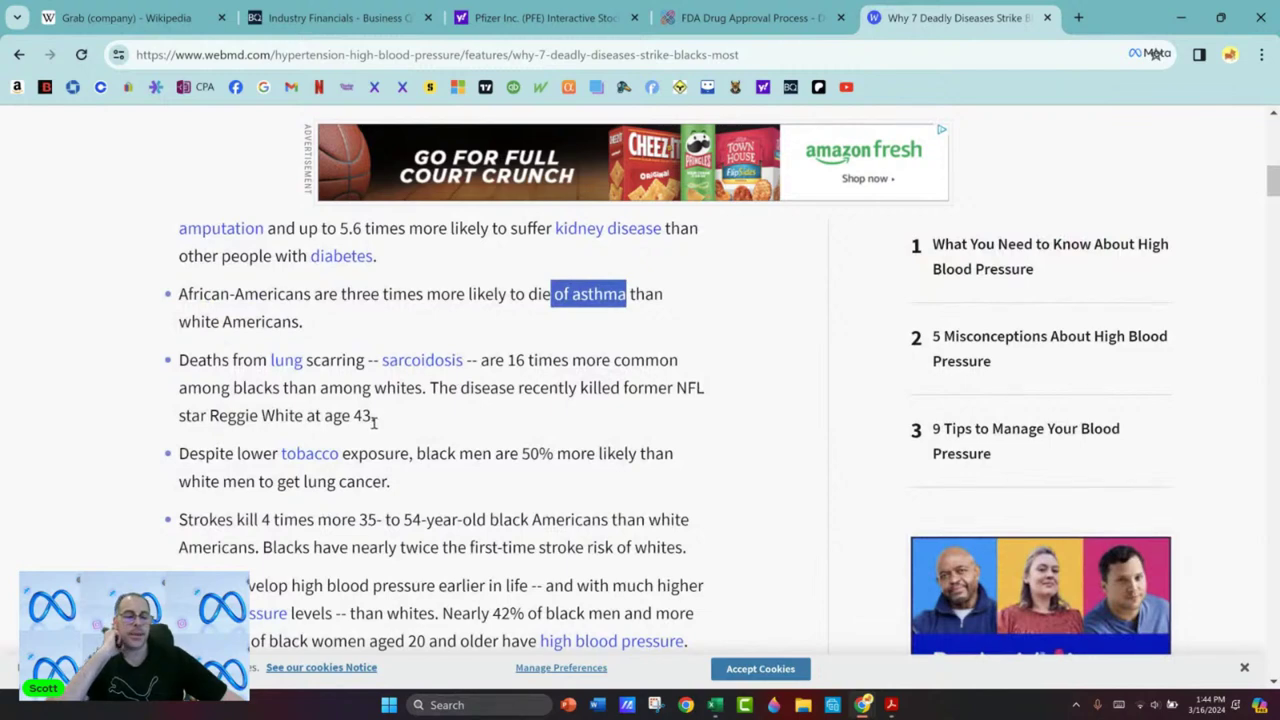
scroll(360, 414, up, 2)
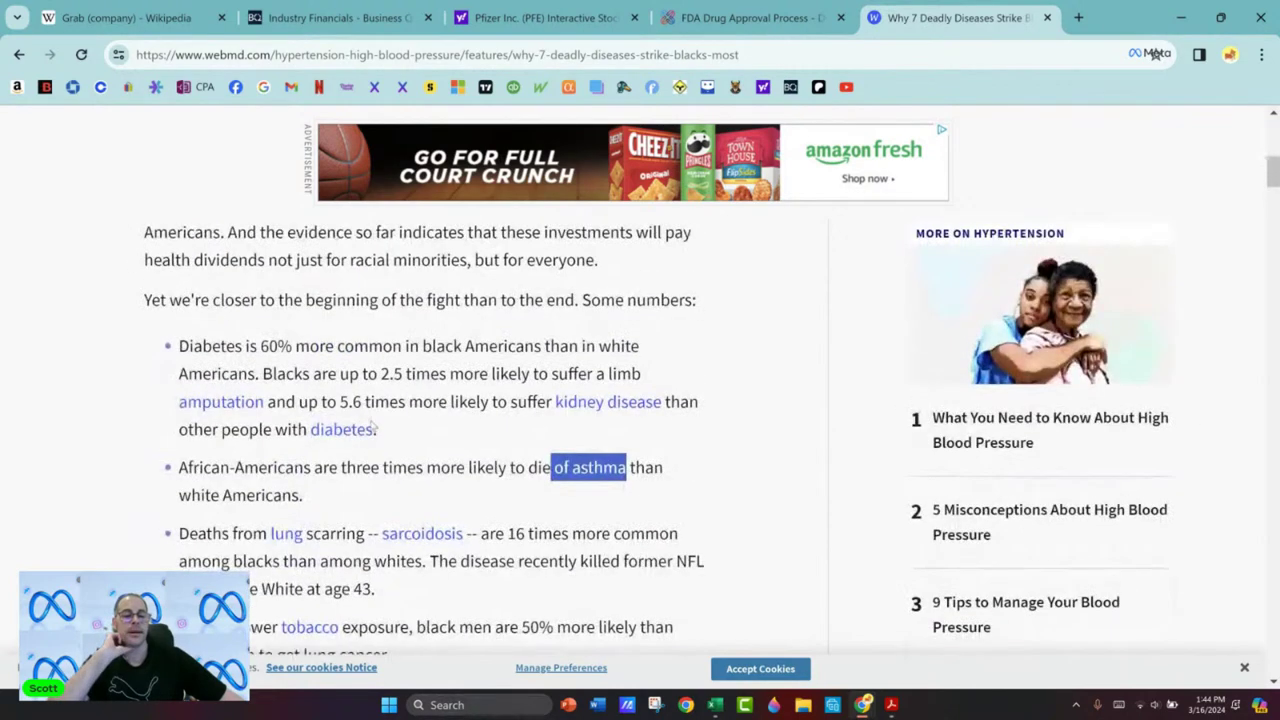
scroll(398, 405, down, 2)
scroll(349, 400, down, 1)
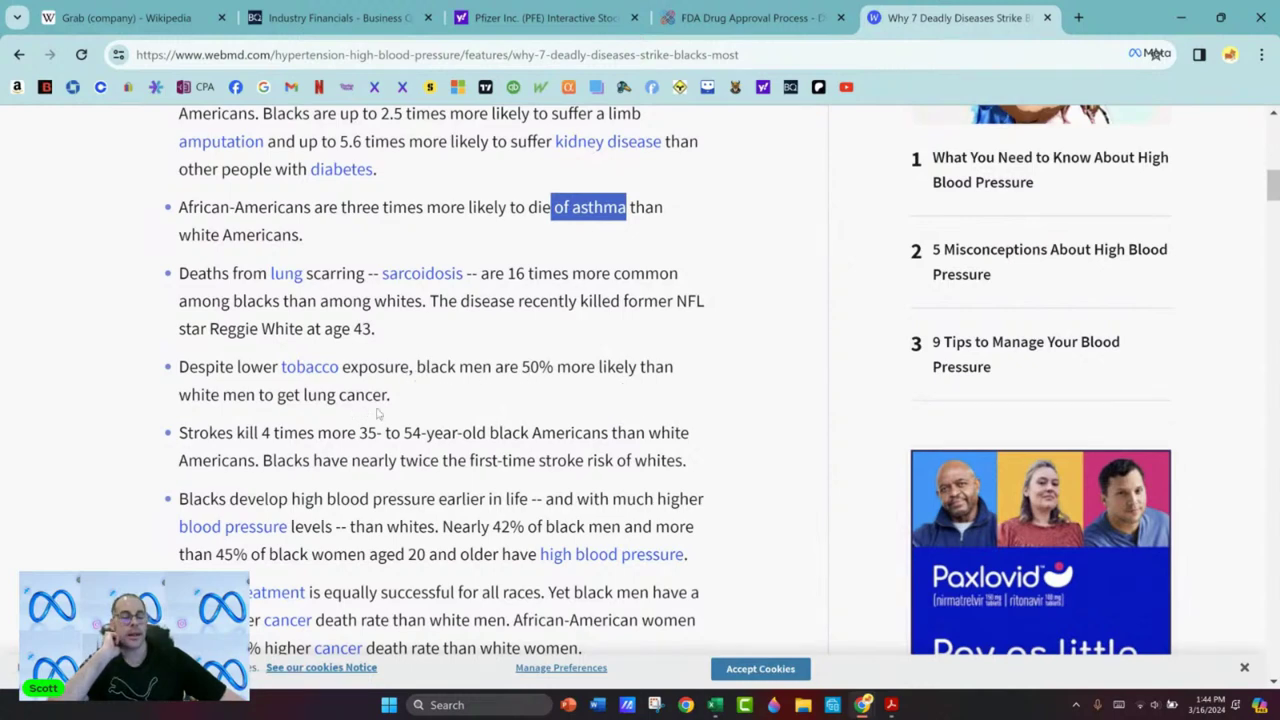
scroll(395, 412, down, 2)
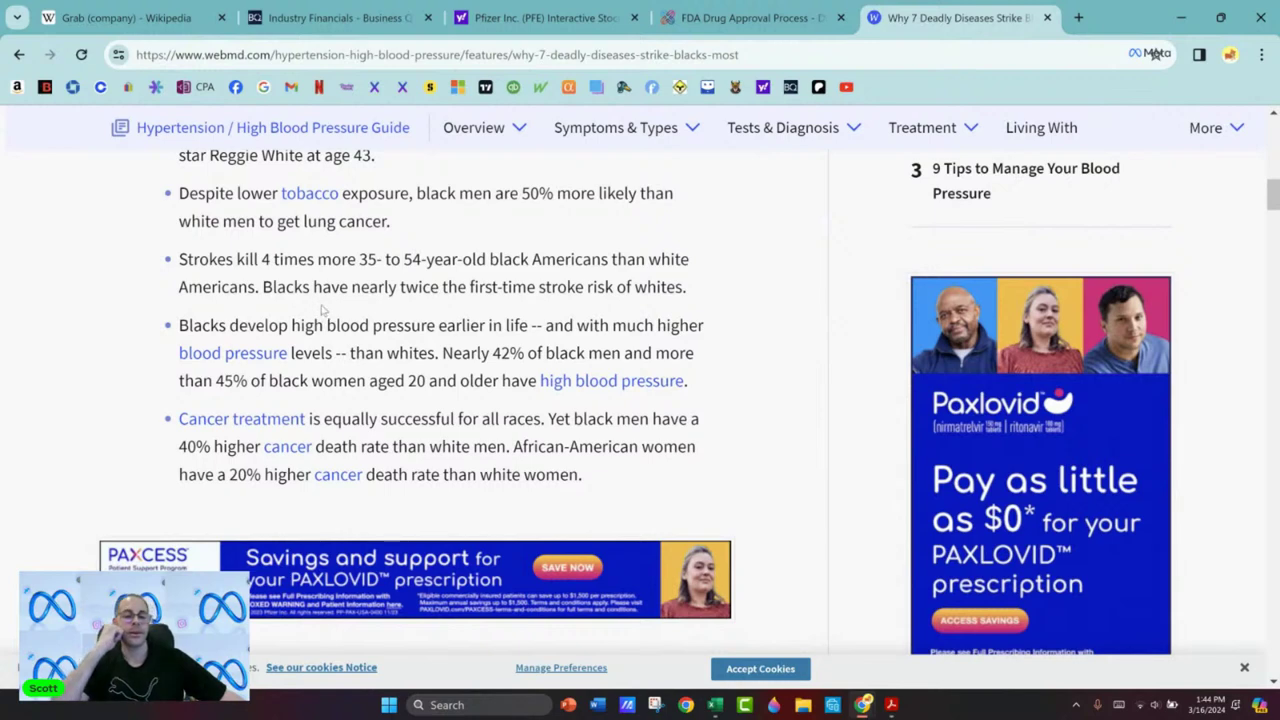
scroll(335, 312, up, 1)
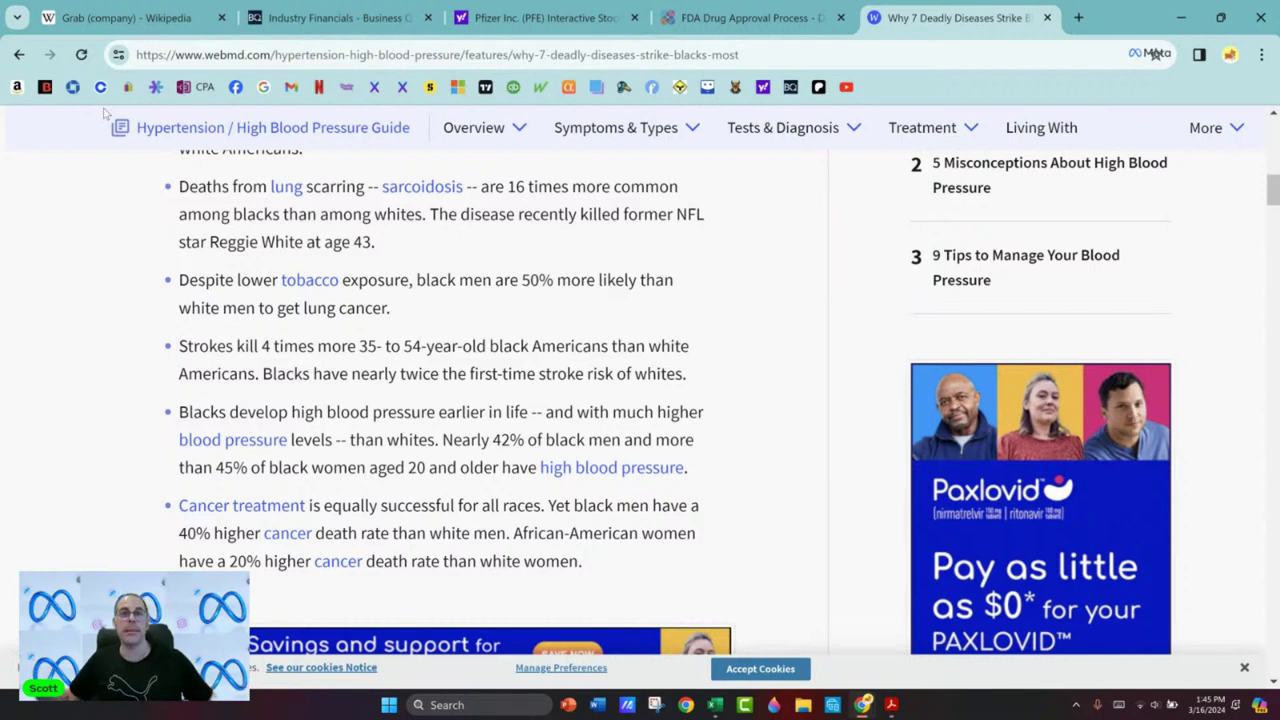
click(19, 54)
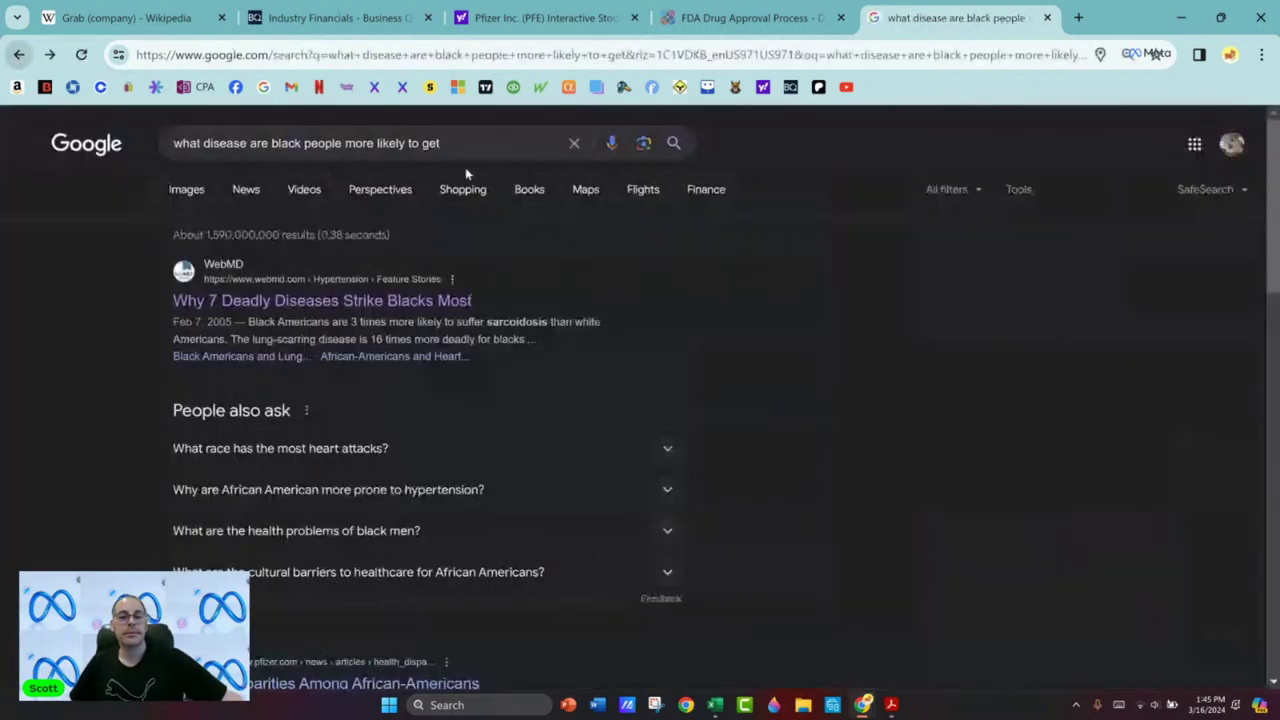
Search 'what diseases are white people more likely to get' from the address bar, then open a blank tab.
key(ctrl+l)
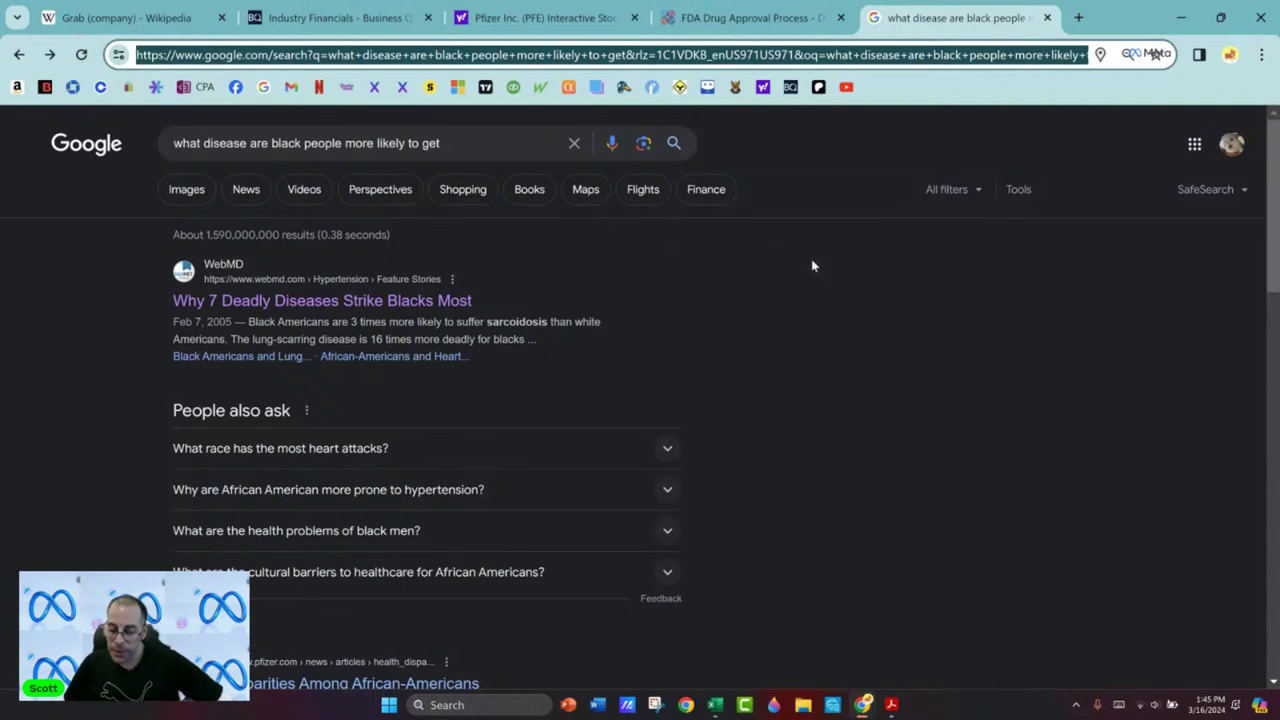
text(what d)
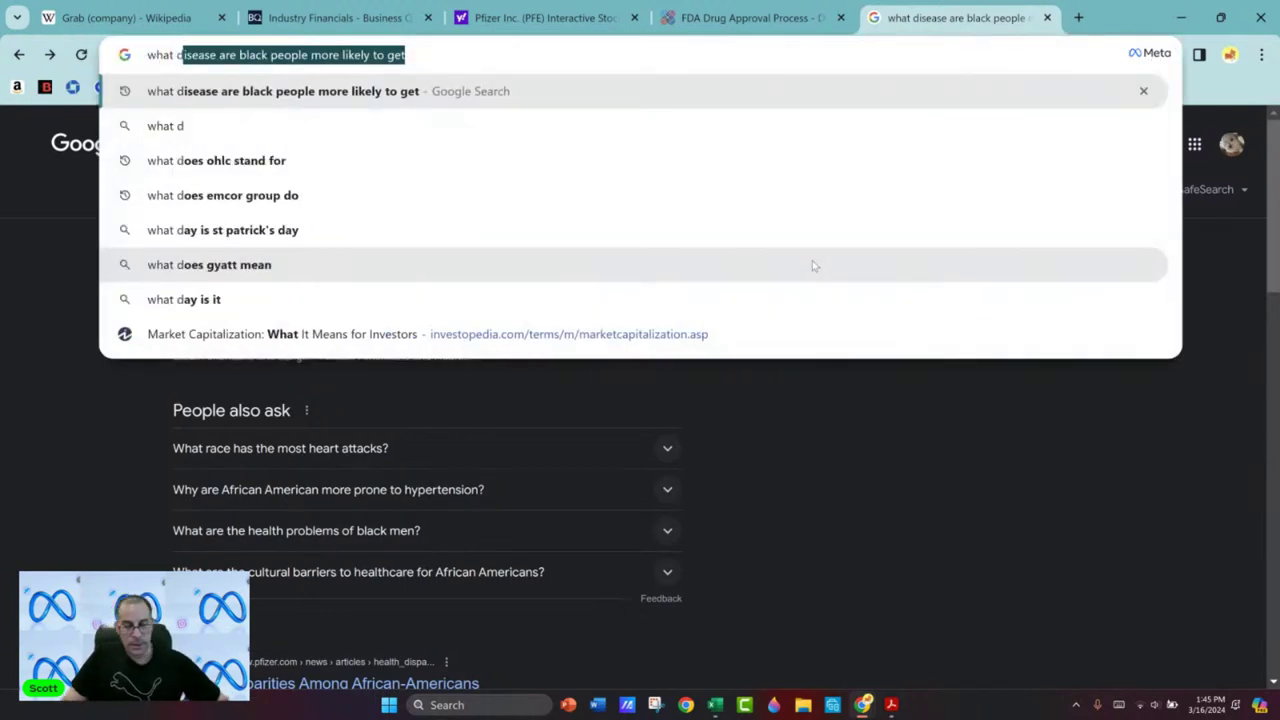
text(iseases)
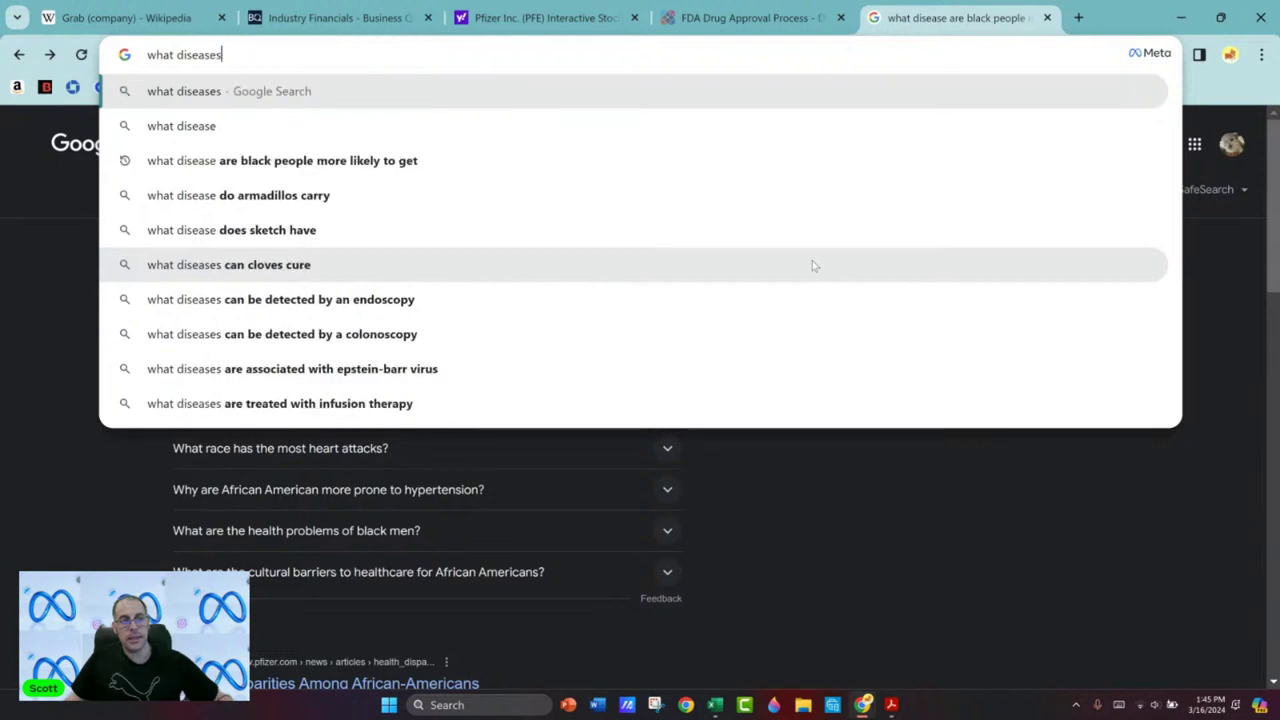
text( are white peple)
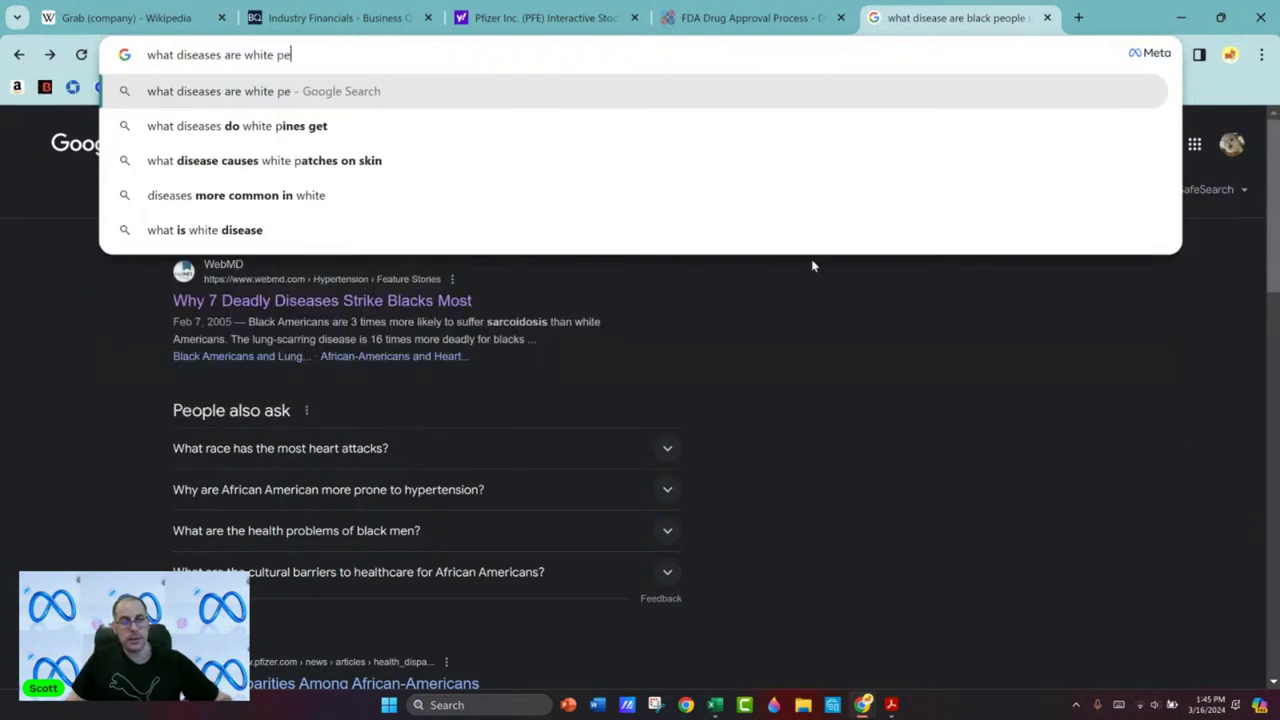
key(BackSpace)
key(BackSpace)
key(BackSpace)
key(BackSpace)
text(ople)
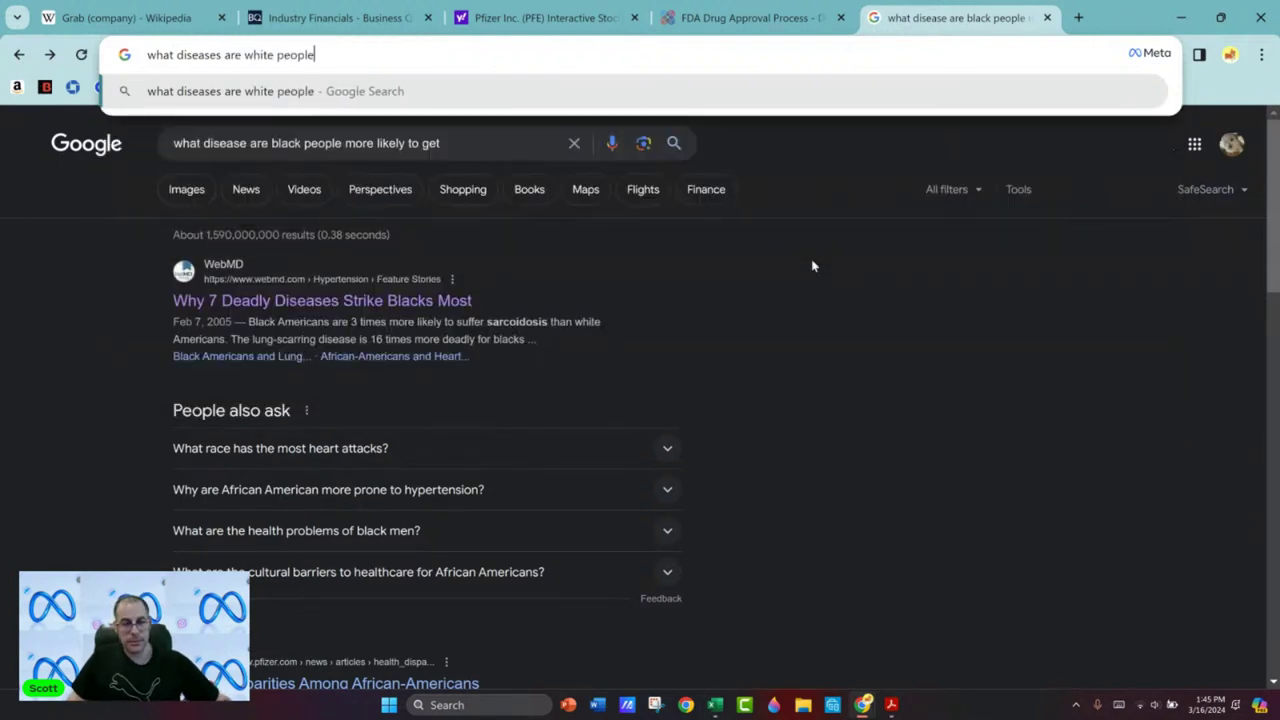
text( more likely)
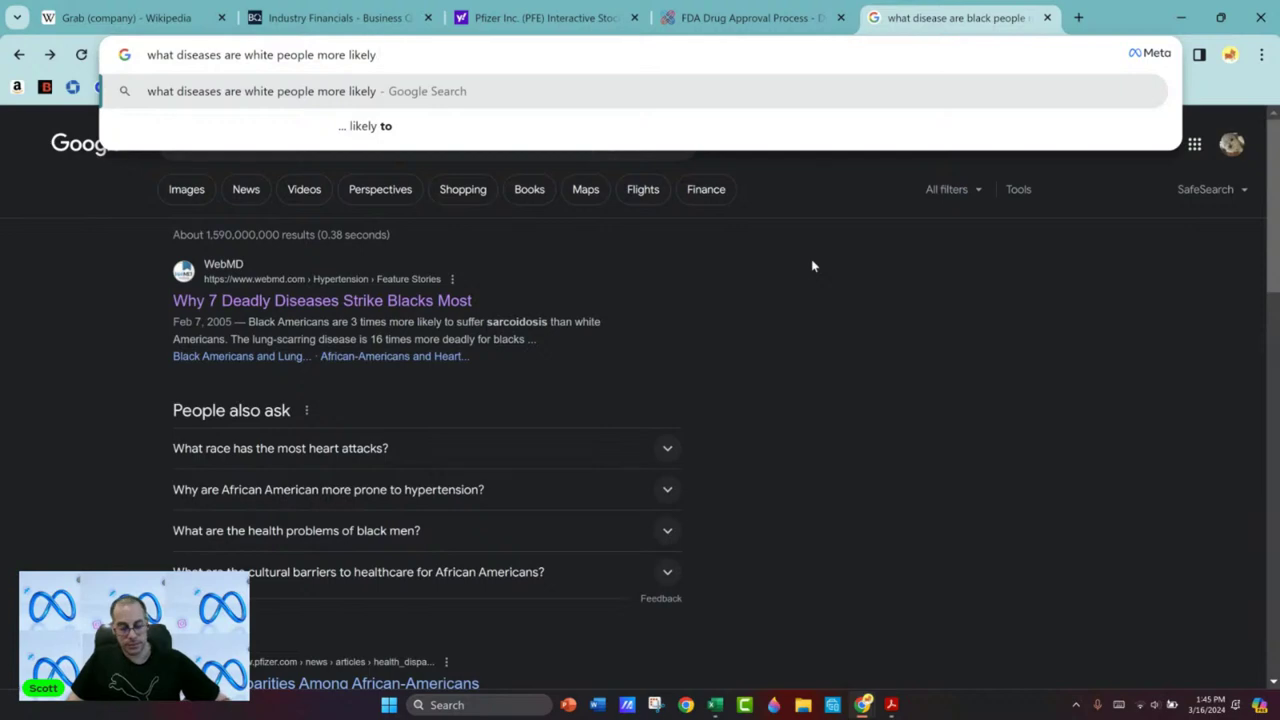
text( to get)
key(Return)
key(ctrl+t)
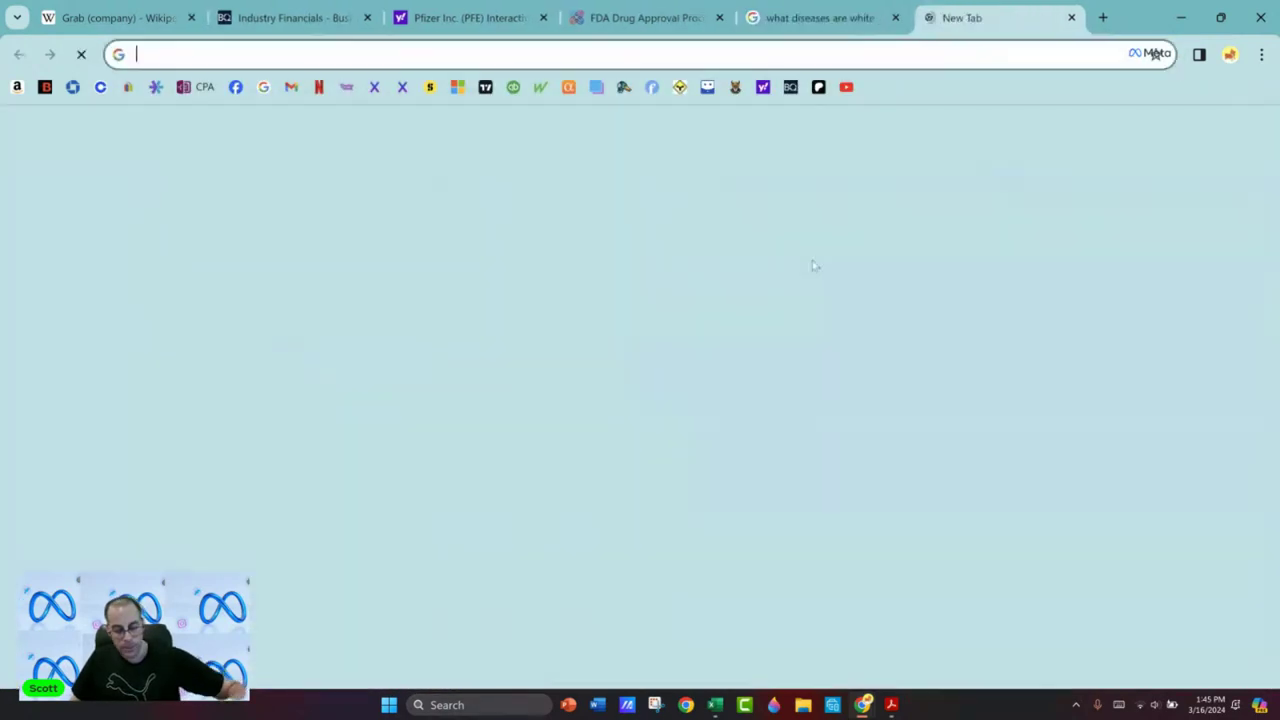
Search for the lead actress by name and open her Wikipedia article.
text(lily g)
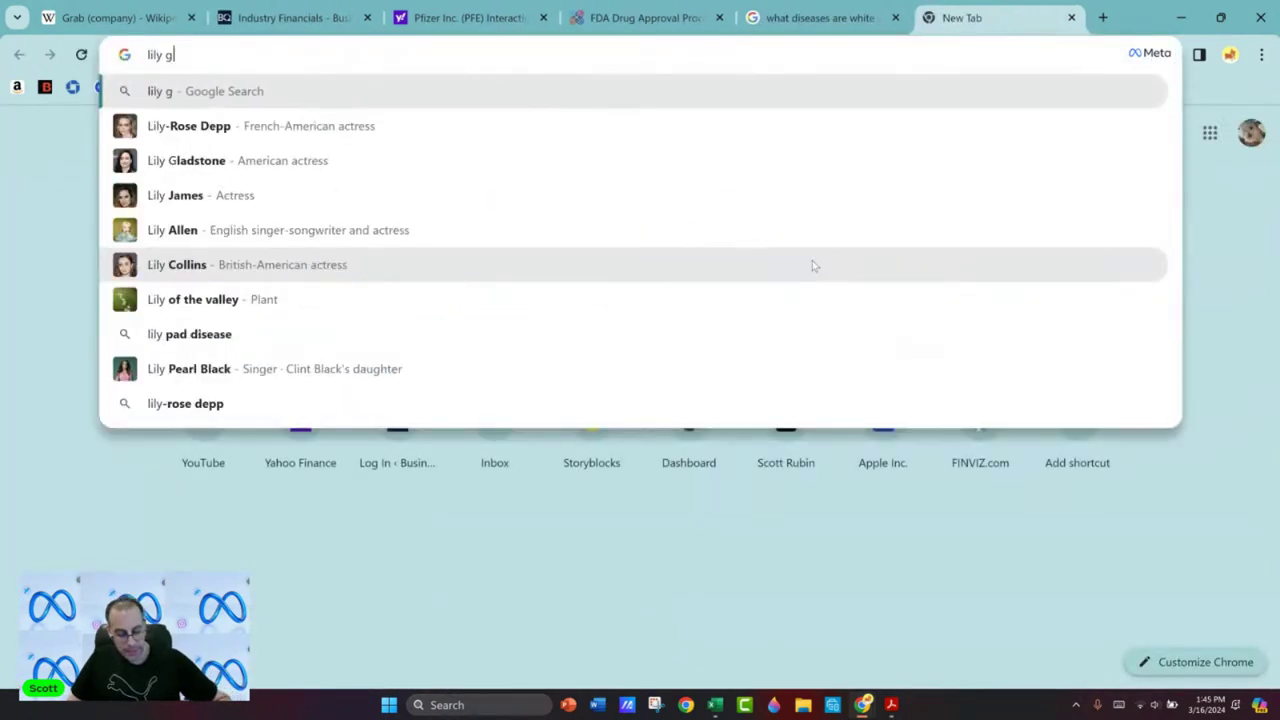
text(ladstone)
key(Return)
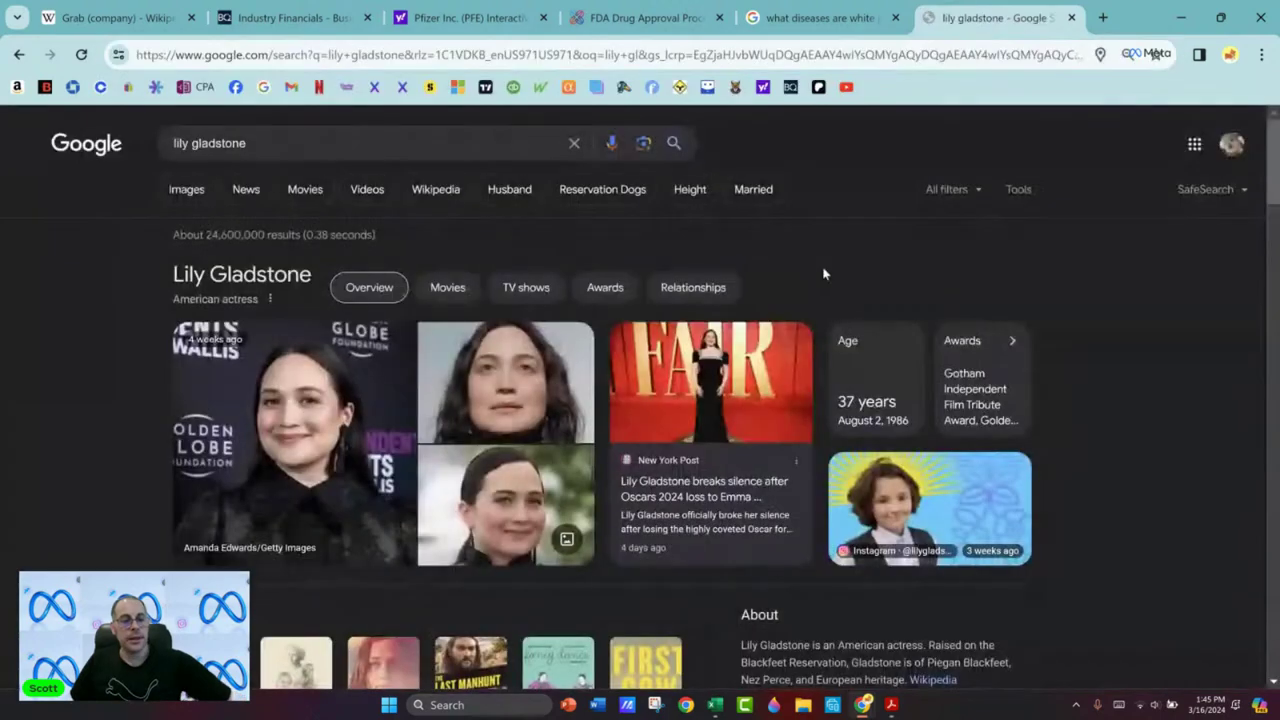
scroll(615, 306, down, 3)
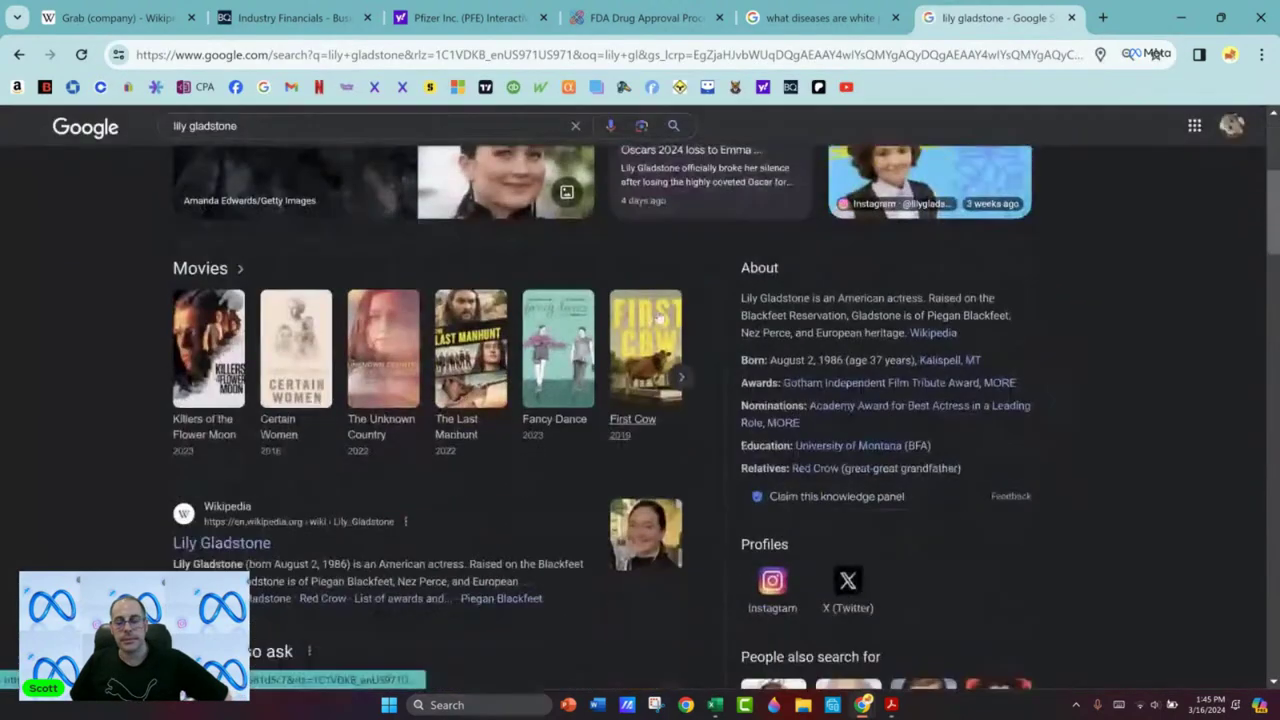
click(938, 337)
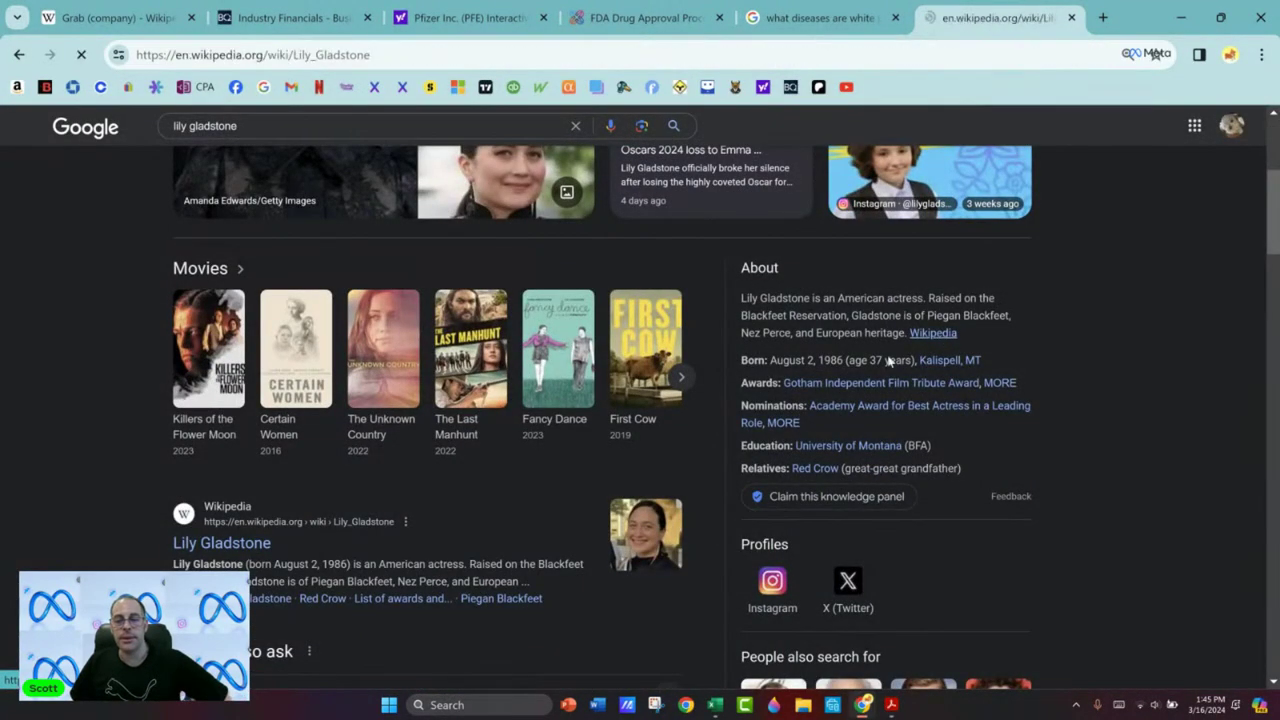
Follow the article's link to the Killers of the Flower Moon (film) page.
scroll(849, 364, down, 2)
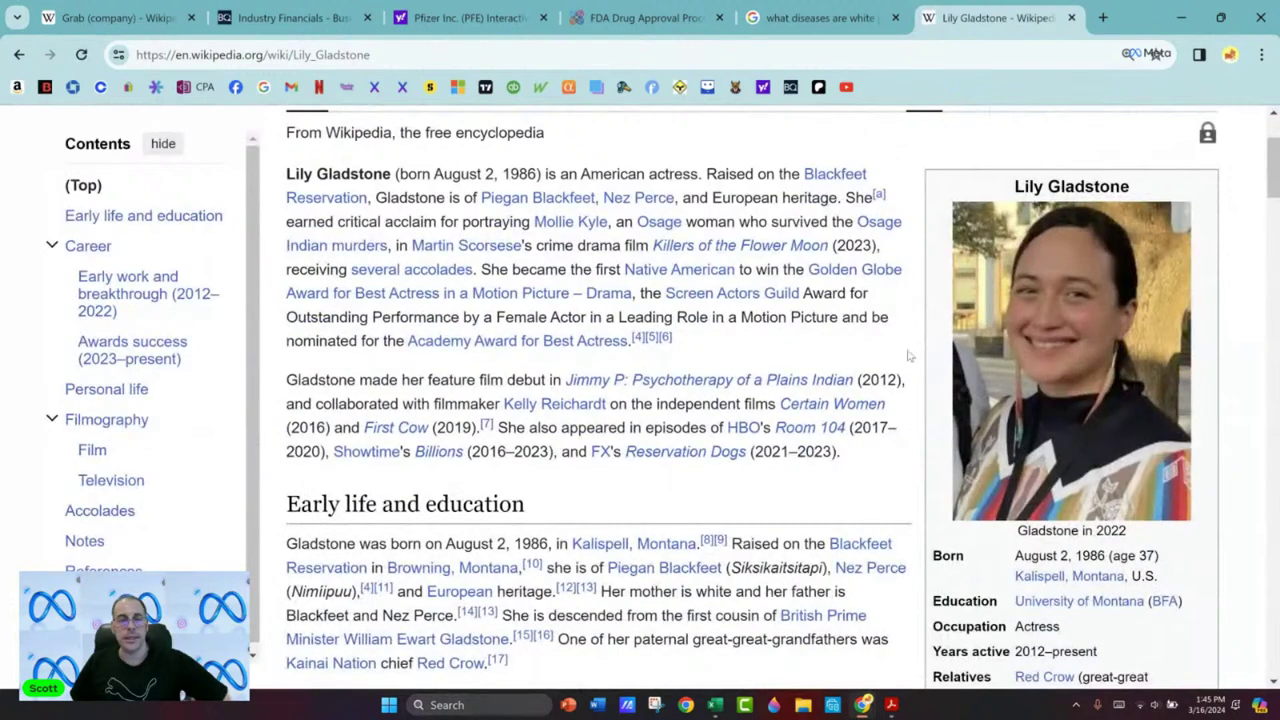
scroll(698, 308, down, 1)
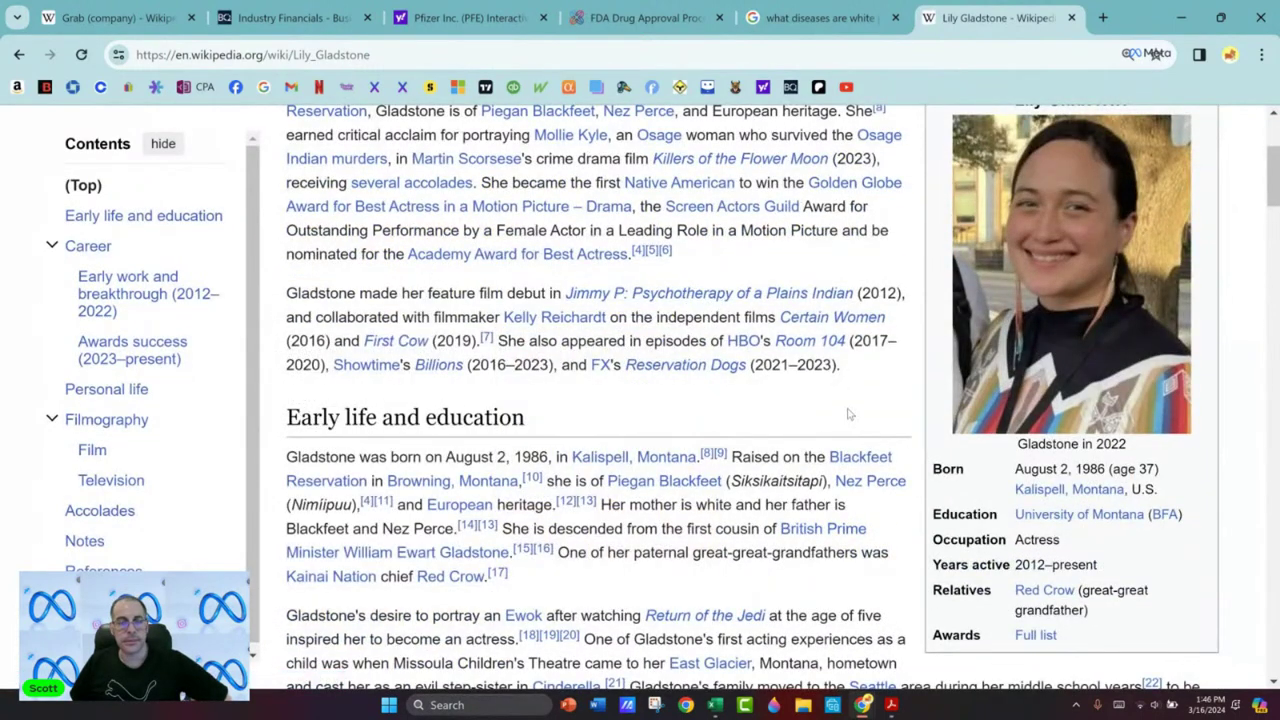
scroll(617, 281, up, 1)
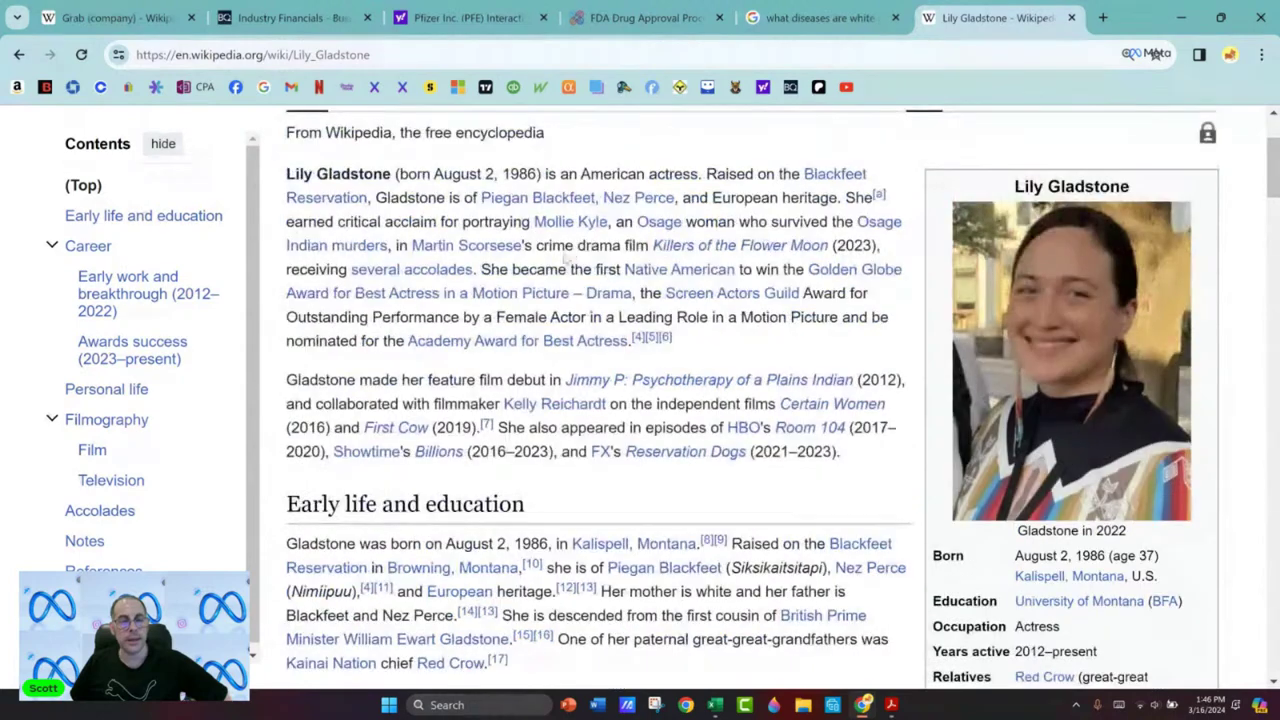
click(730, 248)
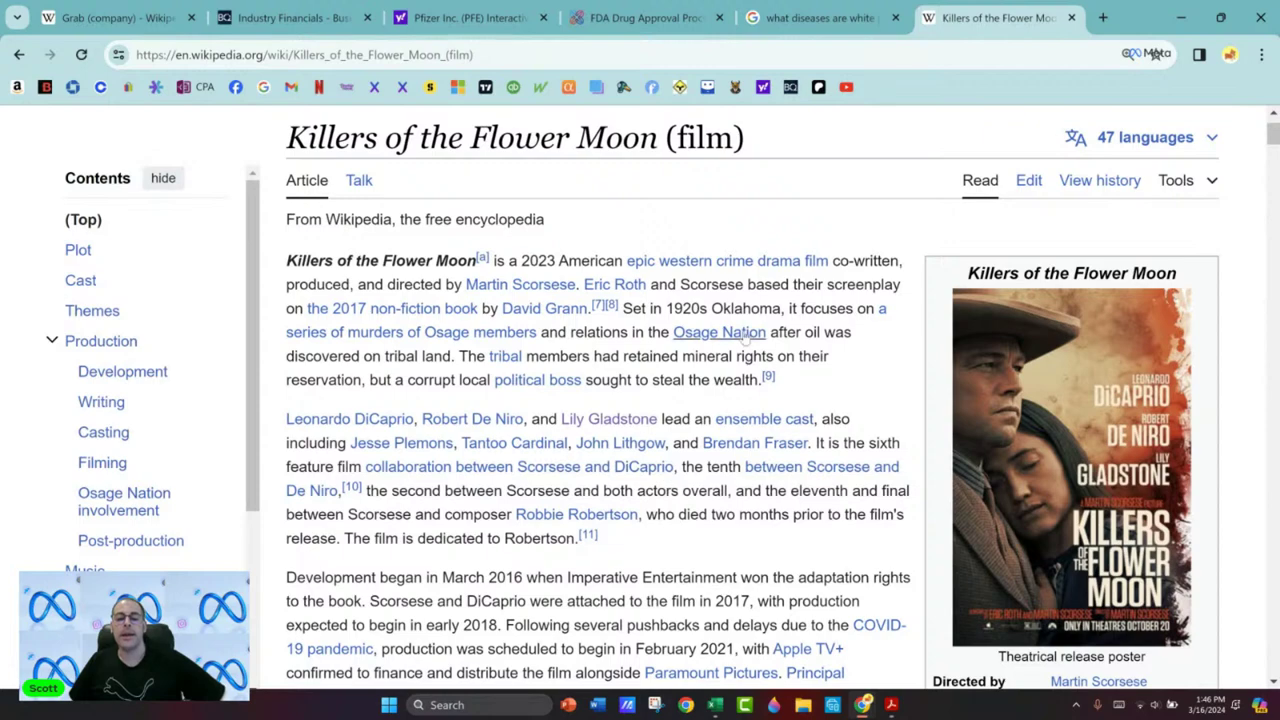
mouse_move(745, 338)
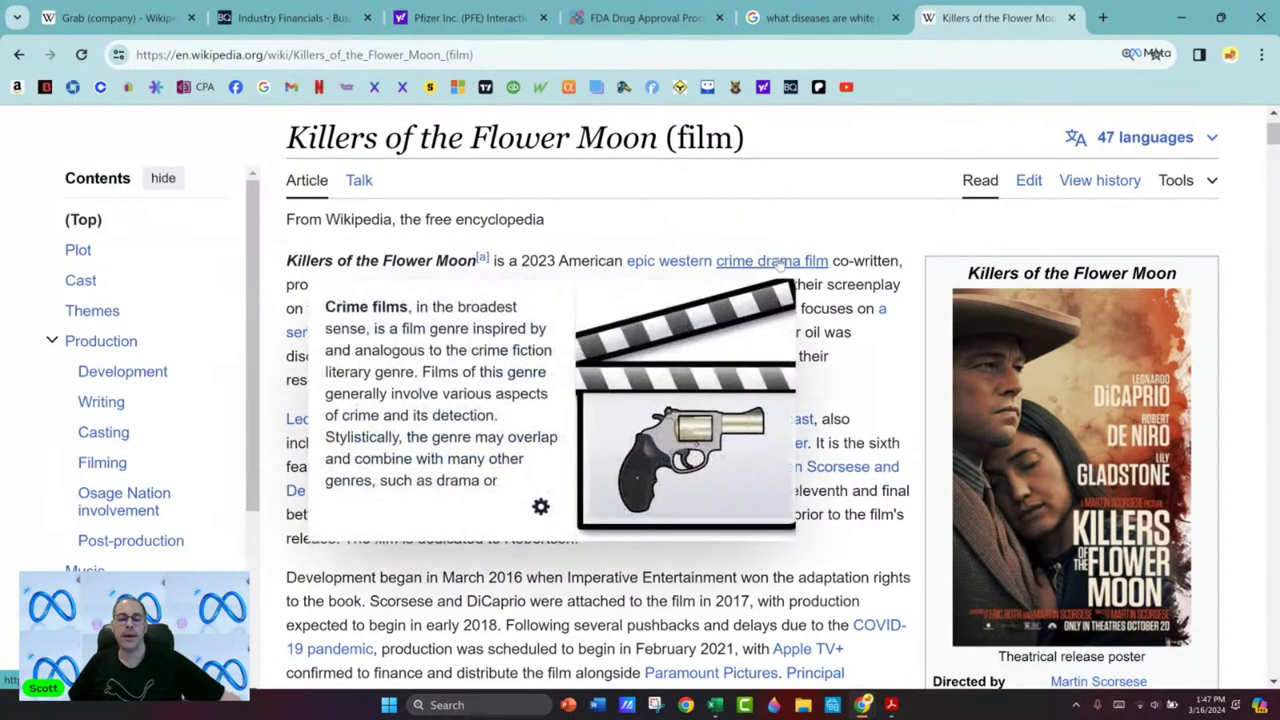
scroll(790, 265, down, 1)
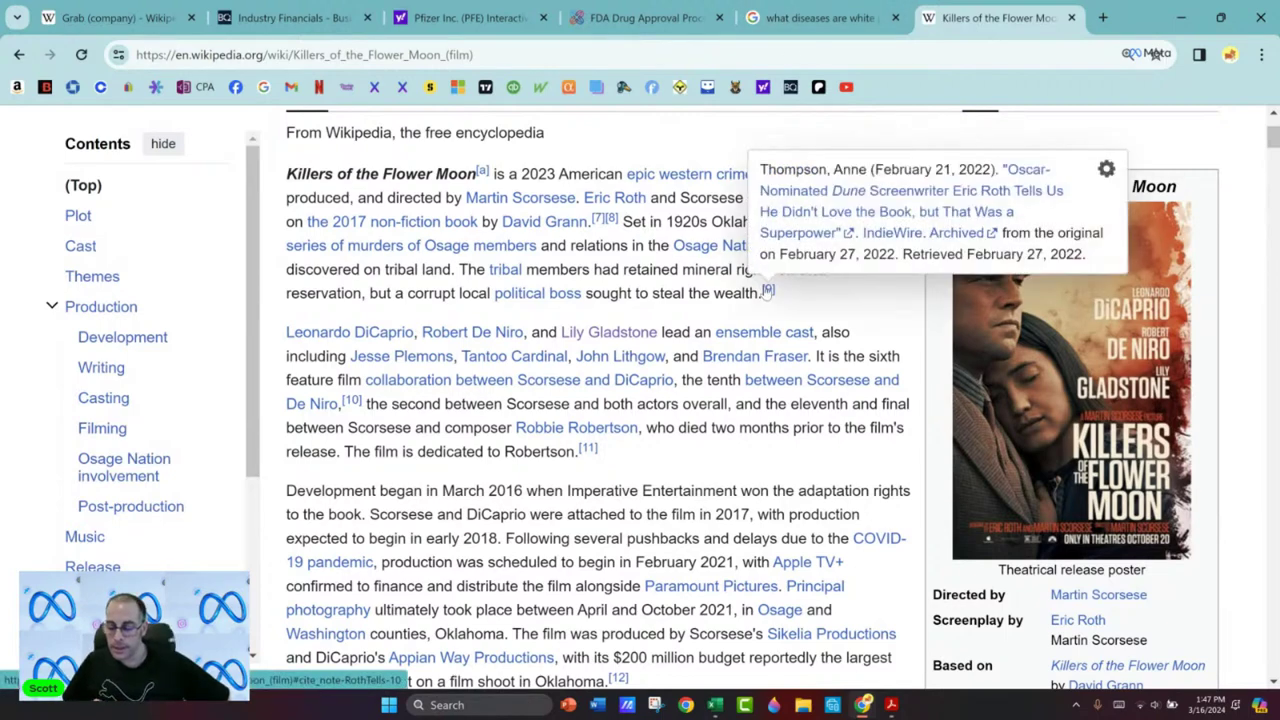
click(781, 13)
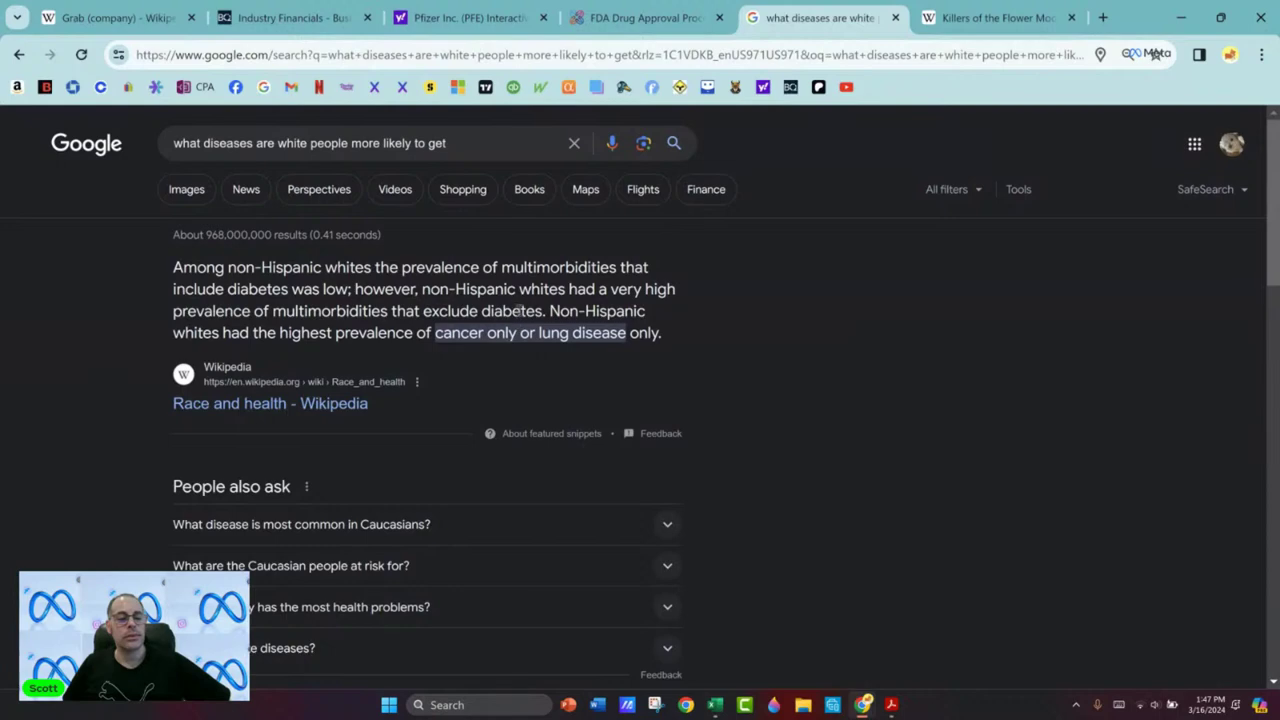
Expand 'What disease is most common in Caucasians?' and open the Statista causes-of-death result.
scroll(451, 329, down, 2)
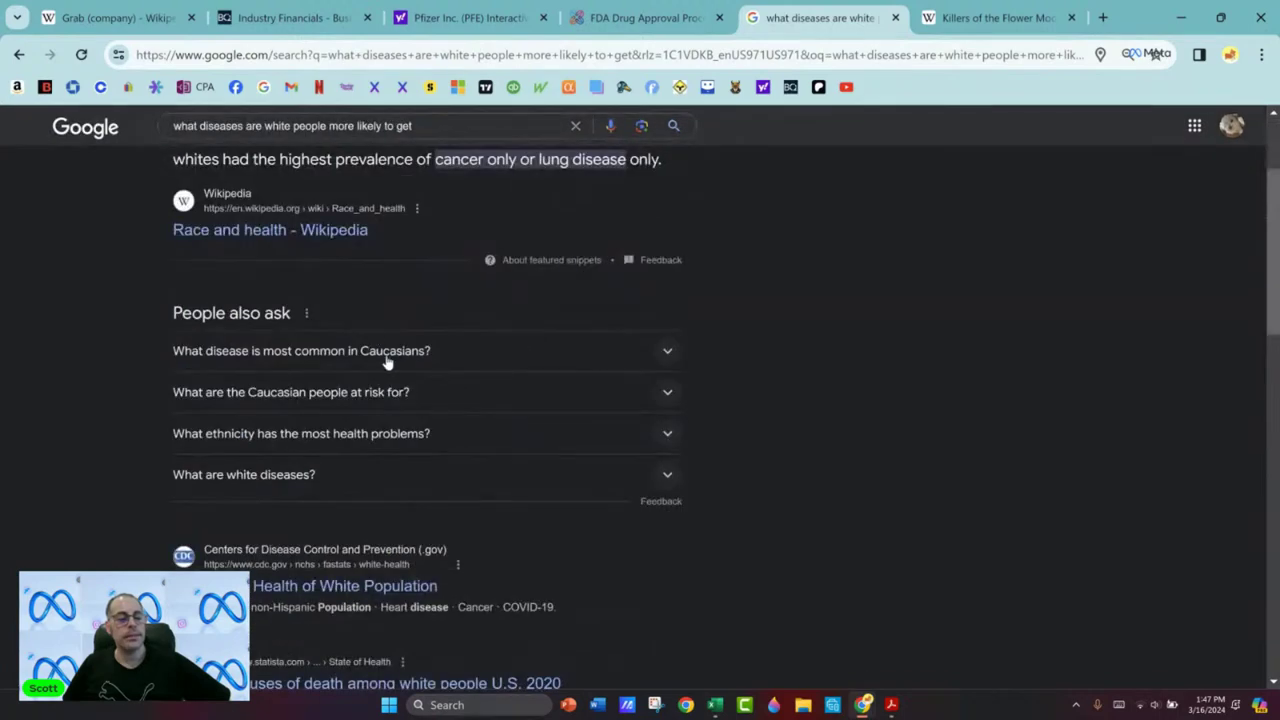
click(396, 356)
scroll(460, 317, down, 5)
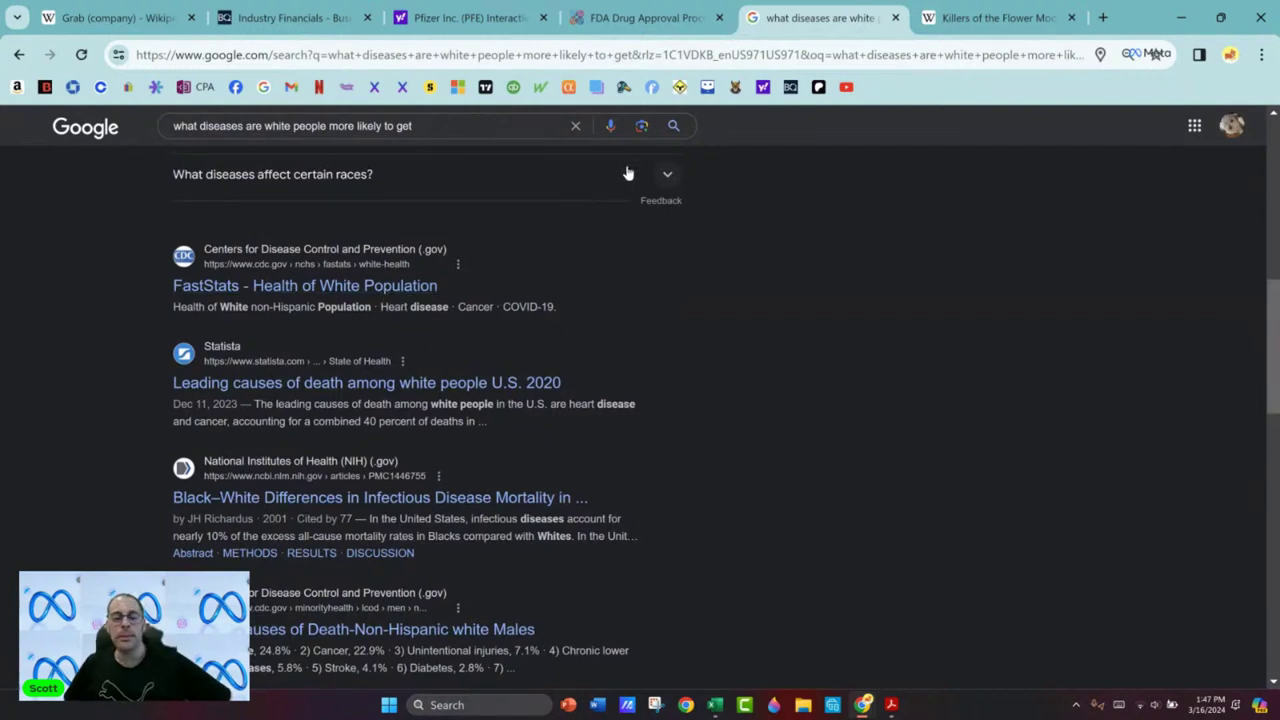
click(474, 382)
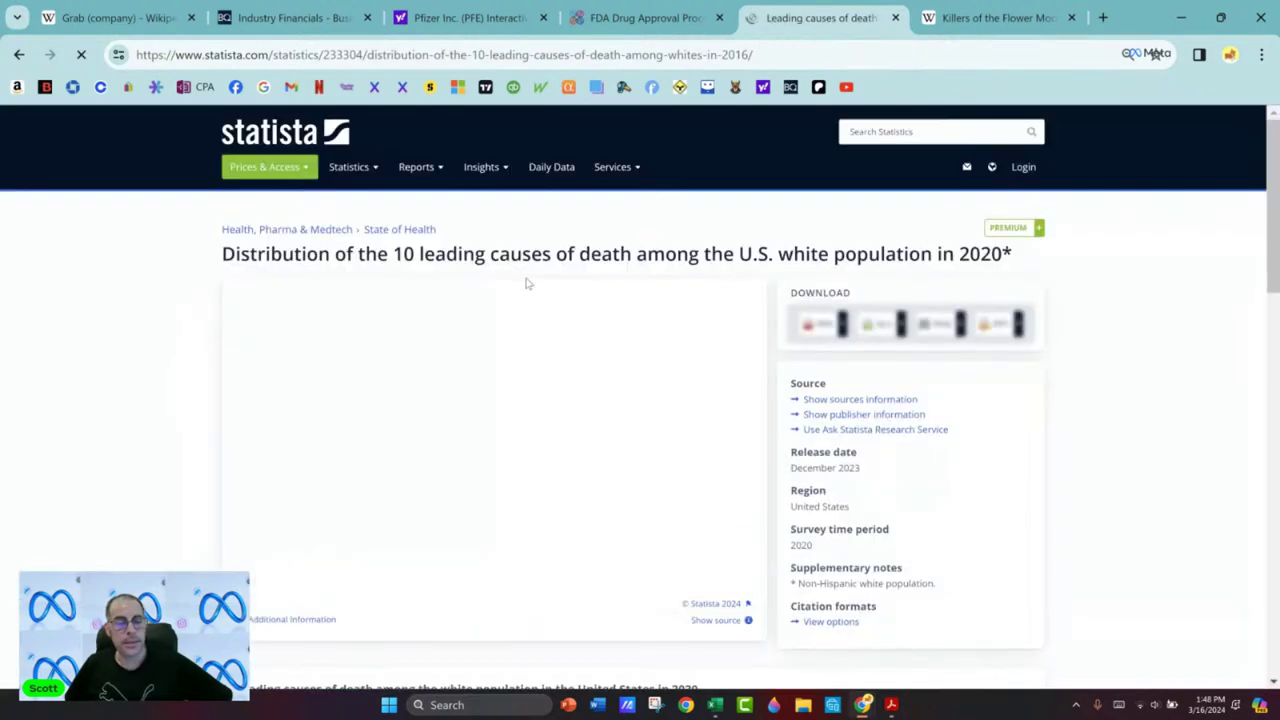
Look over the locked Statista chart, then return to the Drugs.com FDA approval page.
scroll(197, 295, down, 3)
scroll(200, 294, down, 4)
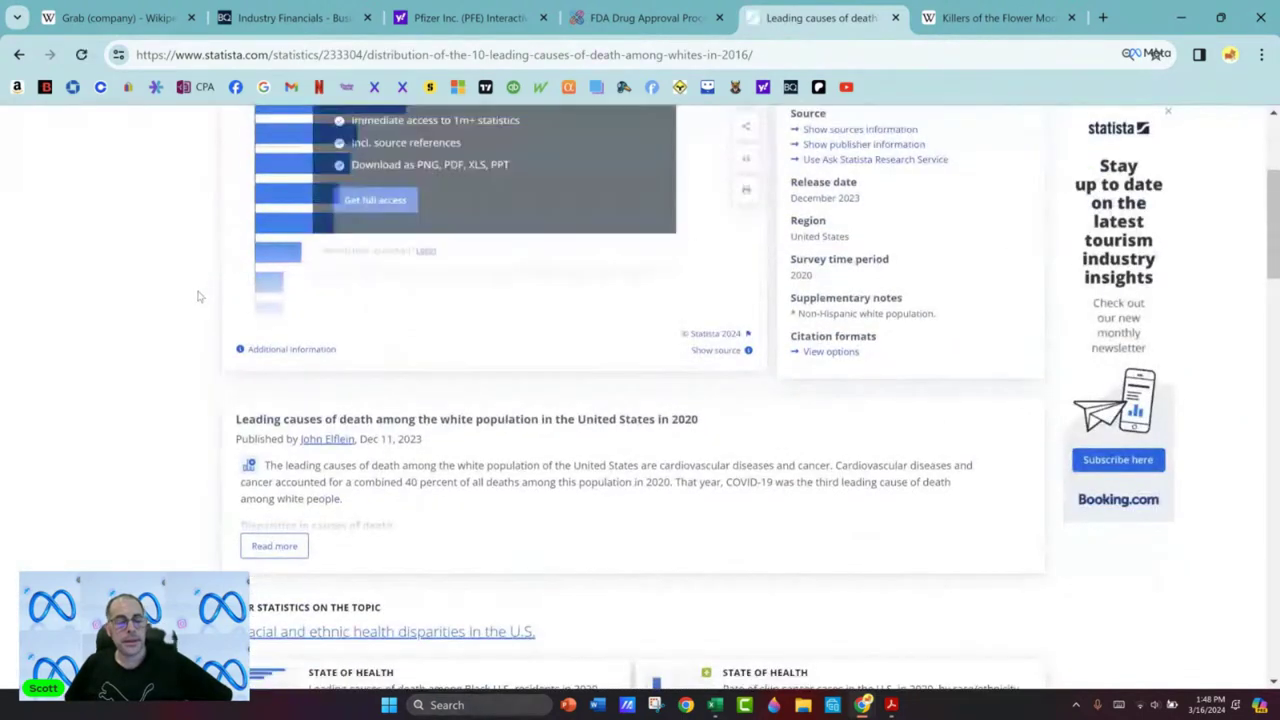
scroll(208, 290, up, 6)
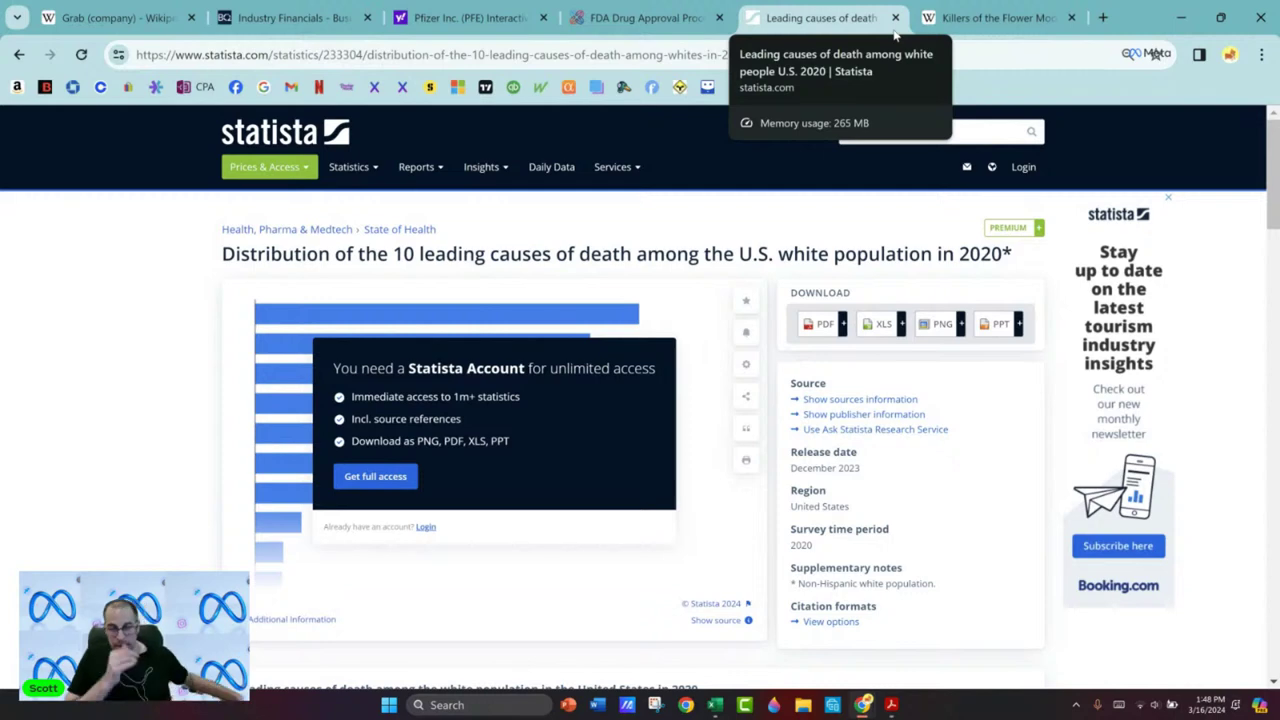
click(645, 17)
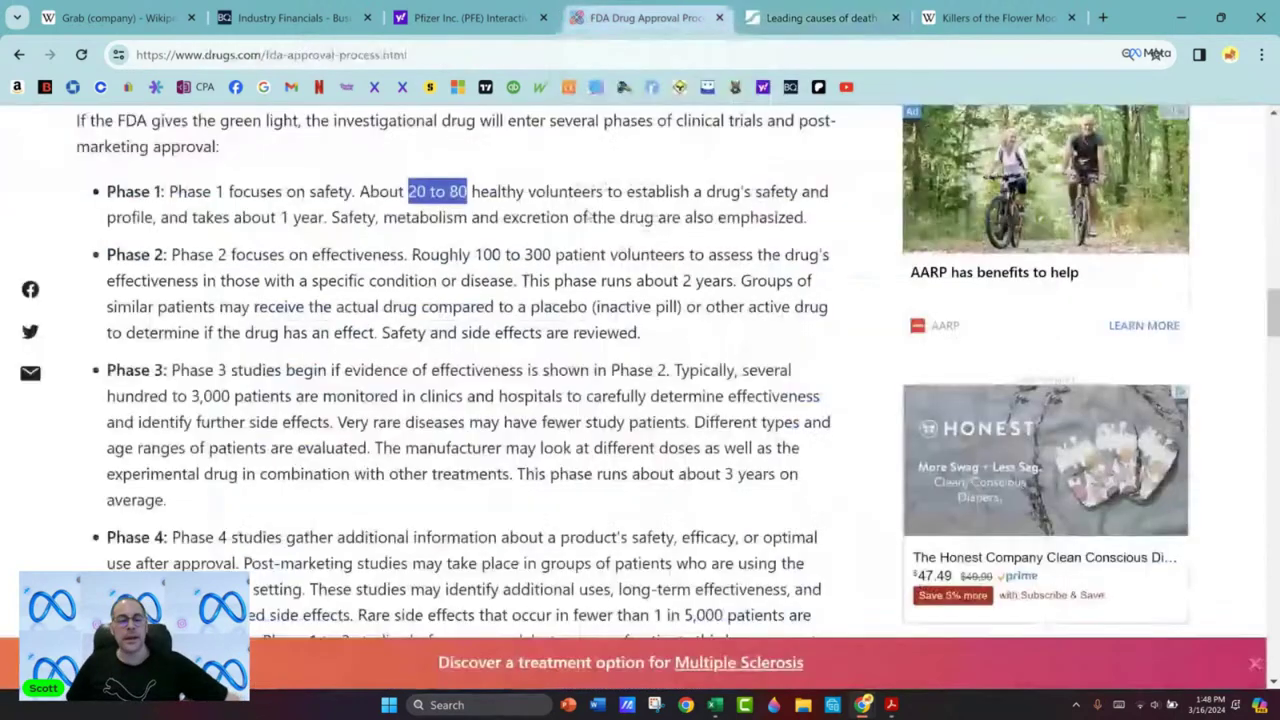
click(434, 280)
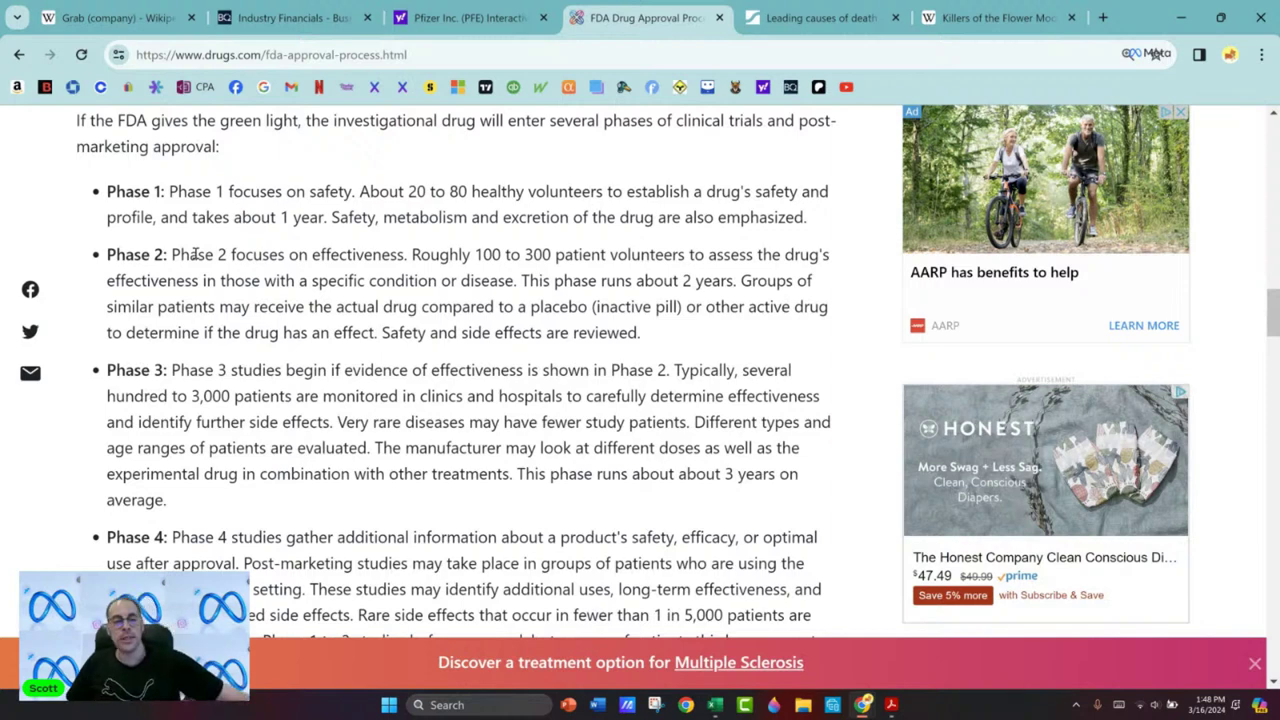
drag(106, 192, 846, 209)
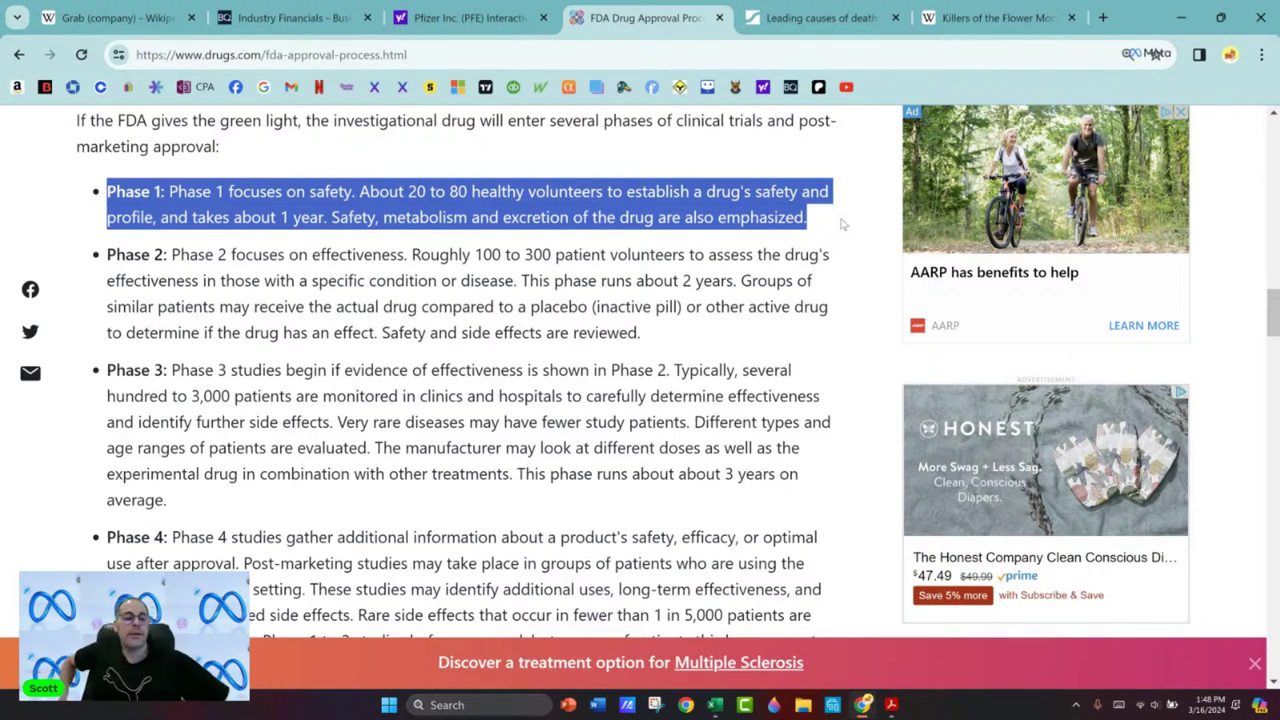
click(184, 195)
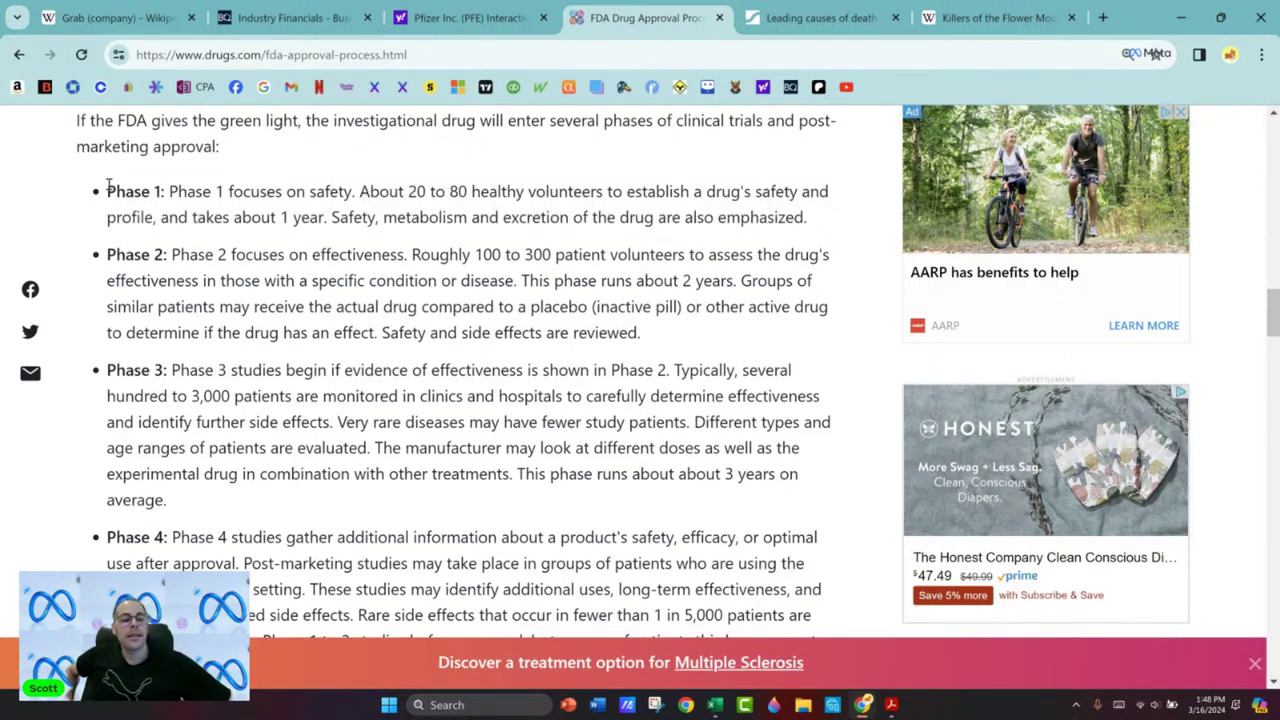
mouse_move(108, 187)
mouse_down()
mouse_move(800, 201)
mouse_move(860, 224)
mouse_move(760, 195)
mouse_move(838, 215)
mouse_move(600, 193)
mouse_move(535, 210)
mouse_move(686, 217)
mouse_move(826, 250)
mouse_move(822, 229)
mouse_up()
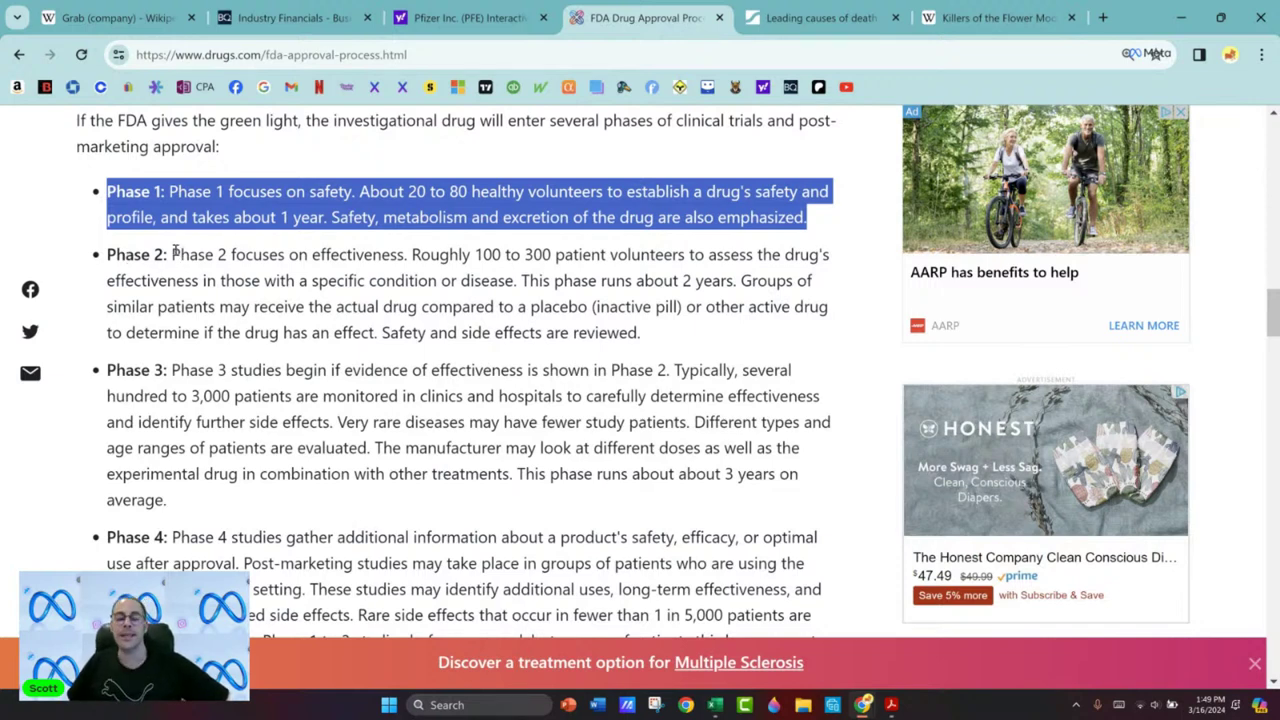
drag(174, 255, 300, 281)
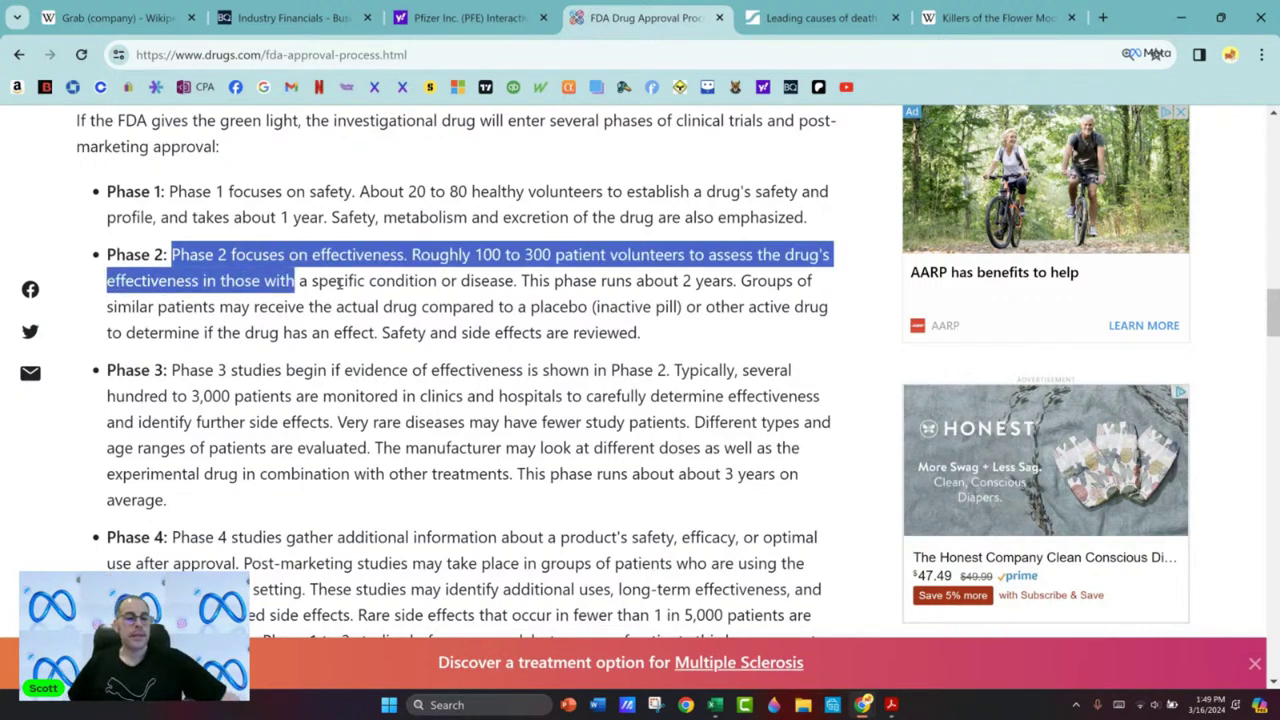
click(348, 283)
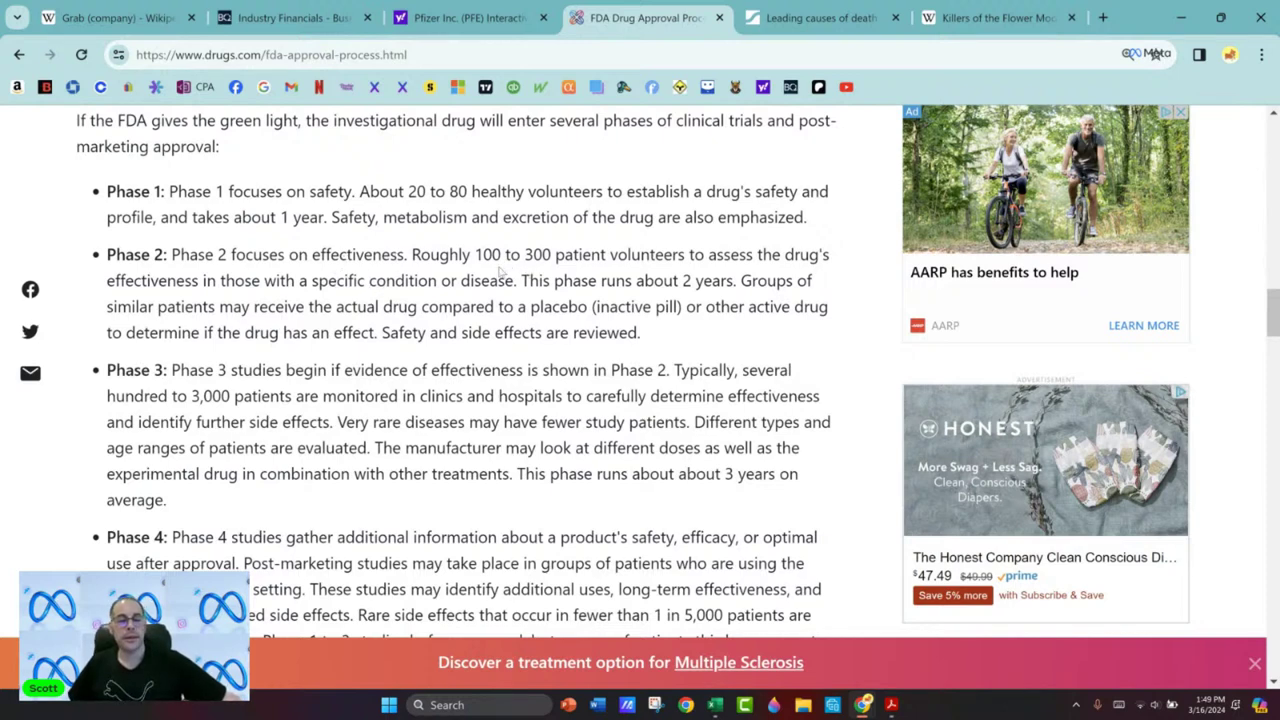
Replace the Statista page with a Google search for 'efficacy'.
click(820, 18)
click(752, 54)
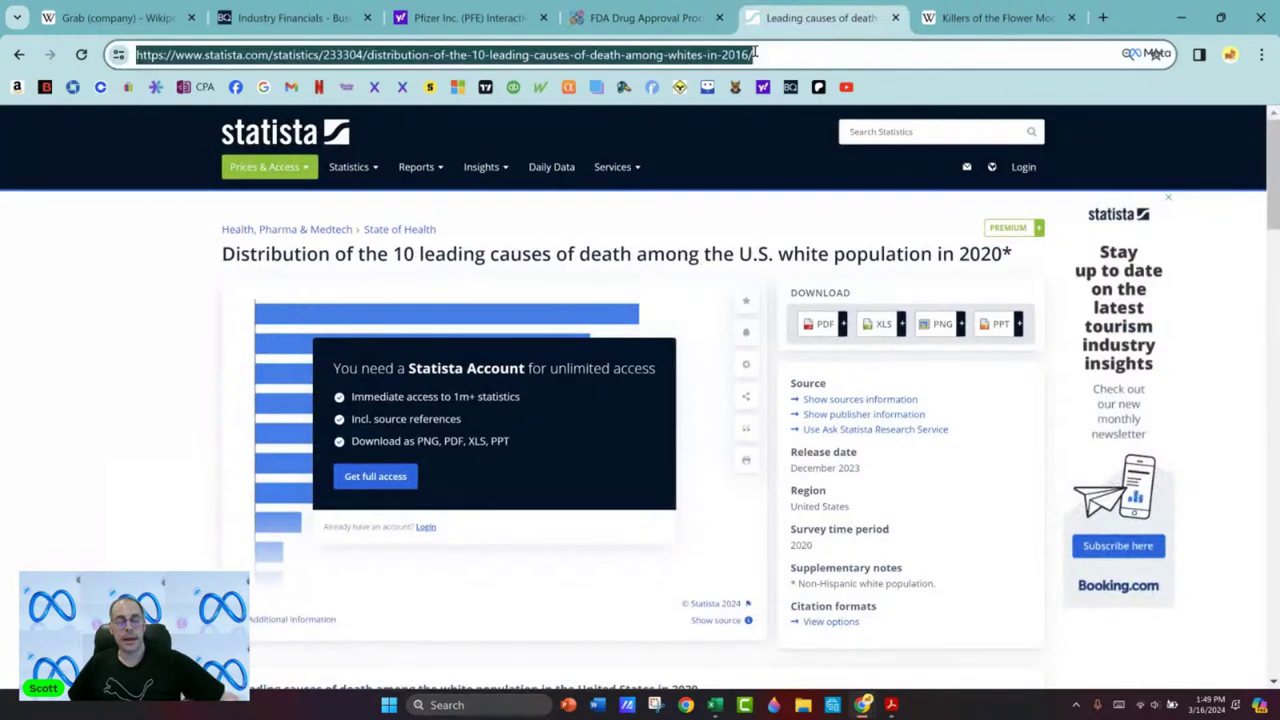
text(efficachy)
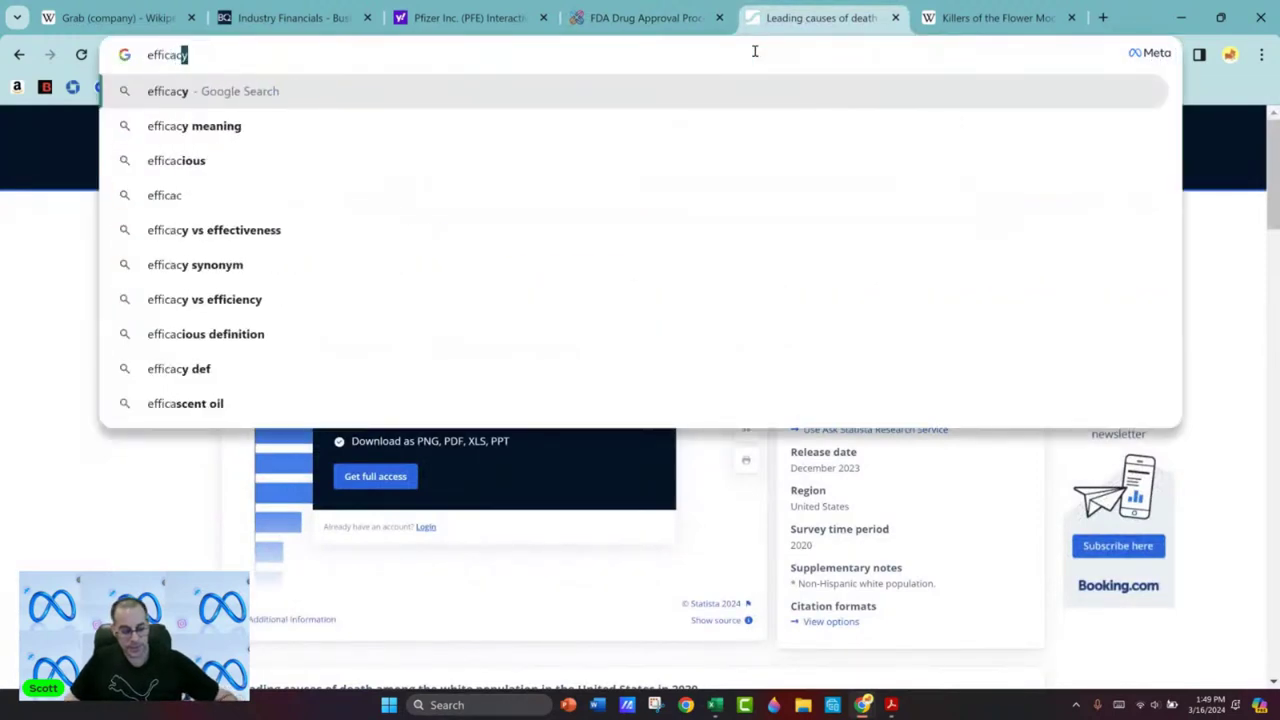
key(BackSpace)
key(BackSpace)
key(Down)
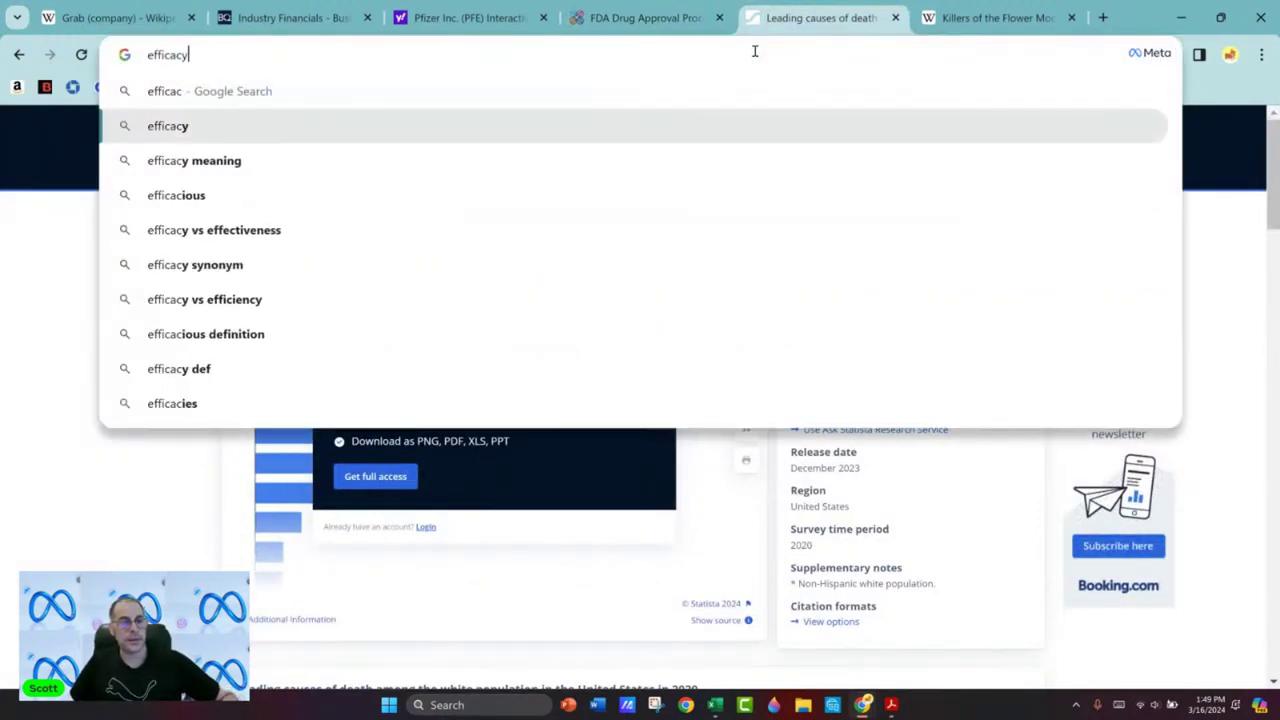
key(Return)
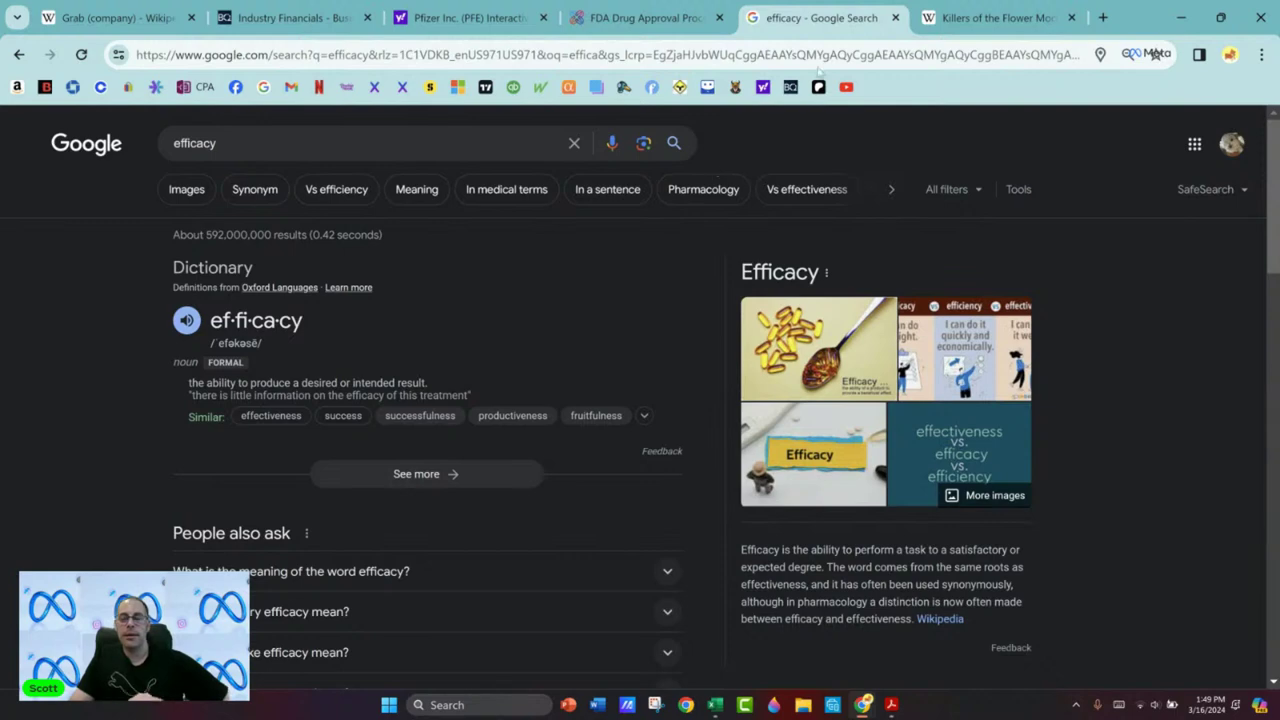
Go back to the Killers of the Flower Moon article and launch the Simply Wall St bookmark.
click(995, 17)
click(956, 55)
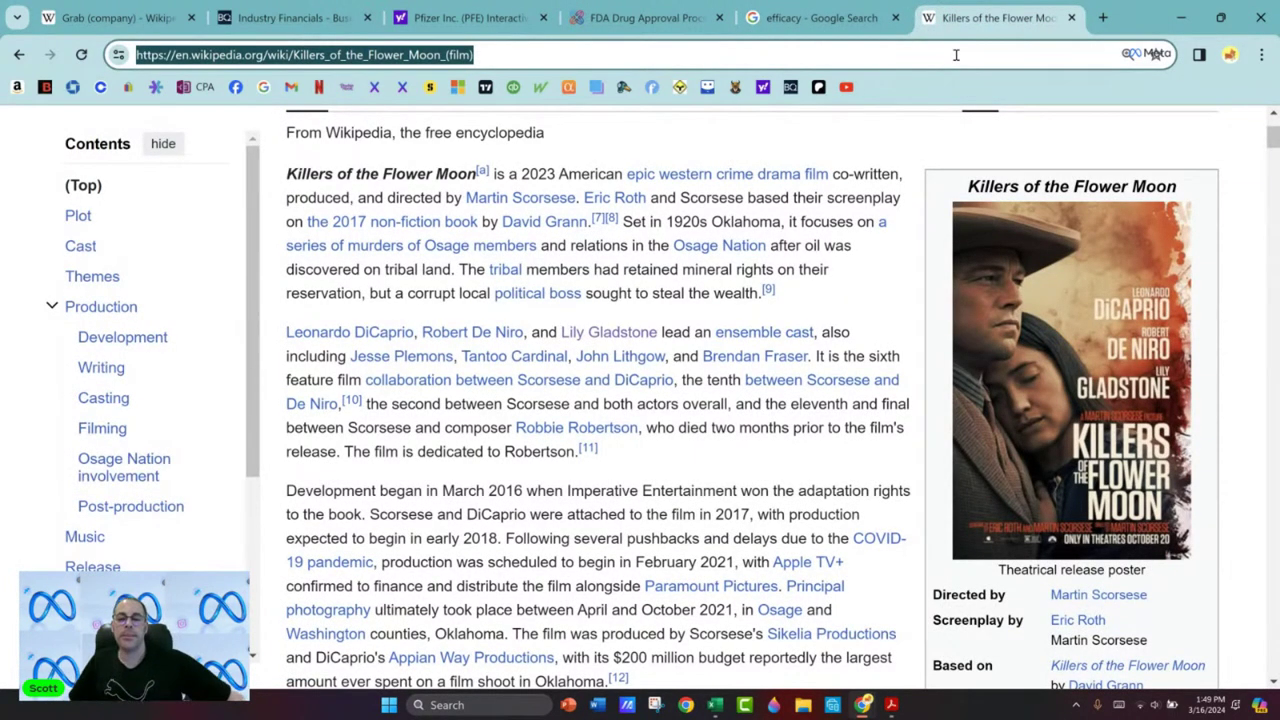
click(822, 17)
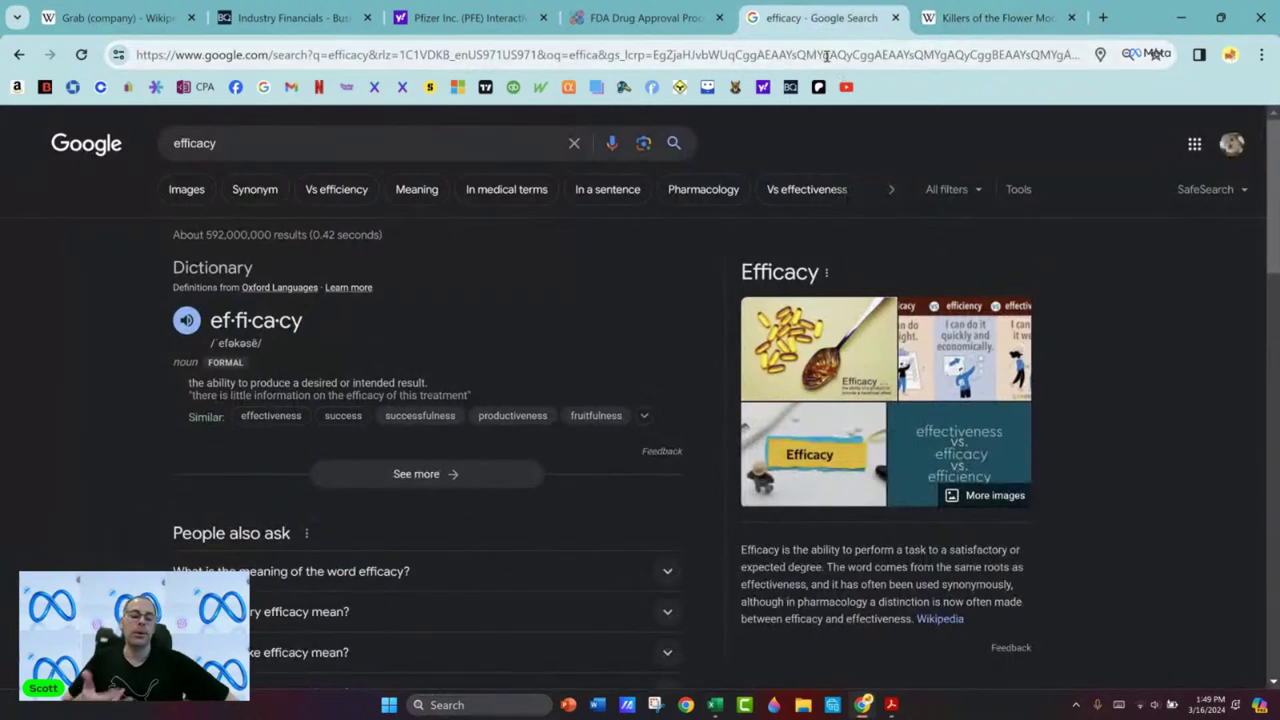
click(990, 17)
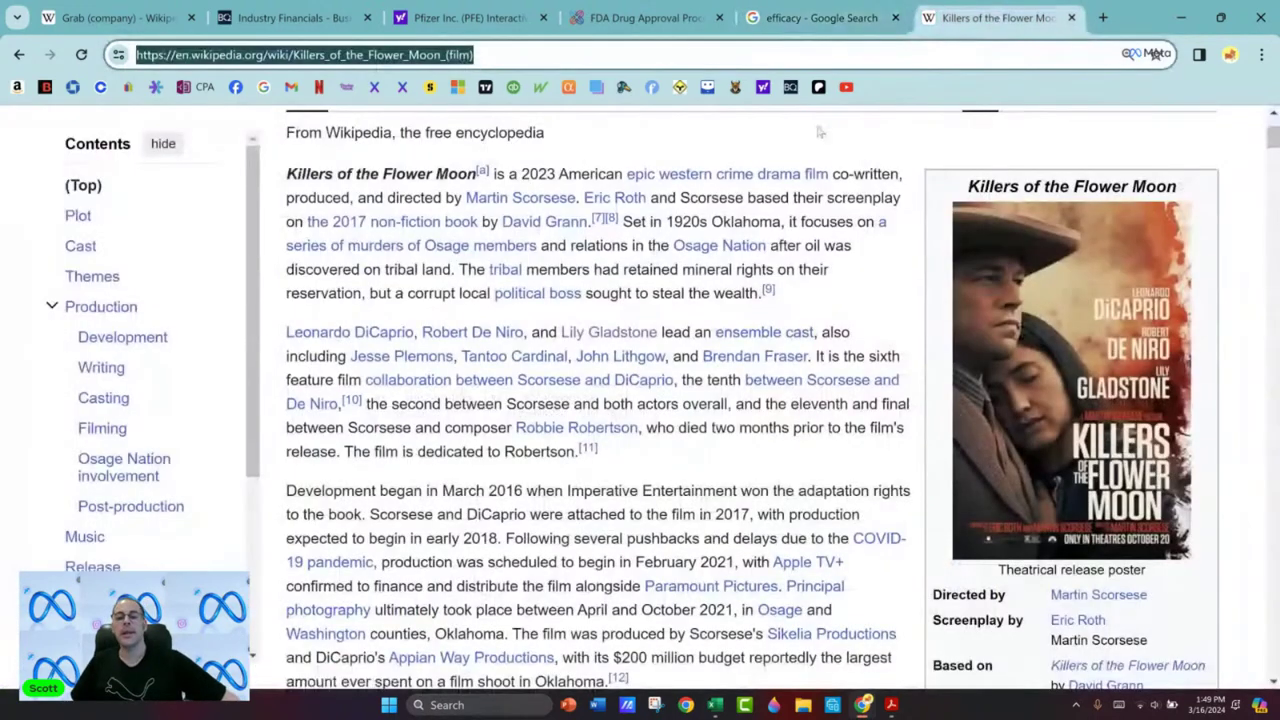
click(737, 89)
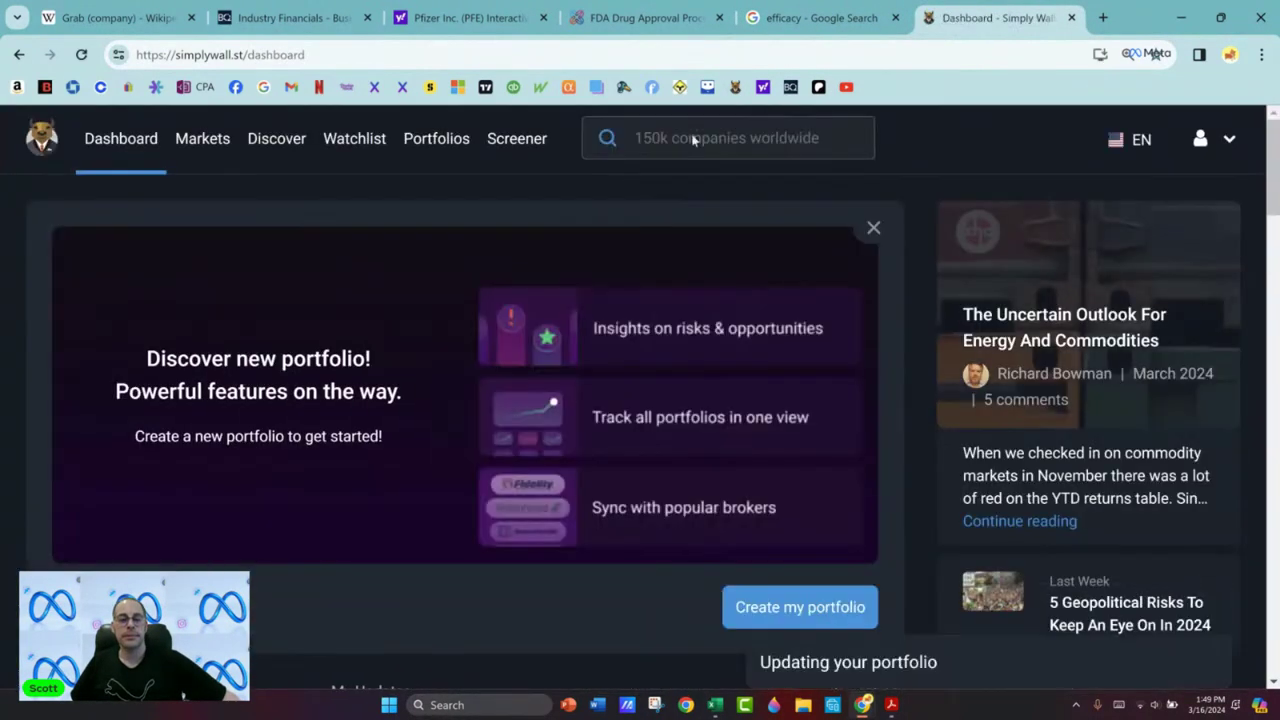
Find Grab Holdings on Simply Wall St and view its About the Company details.
click(697, 137)
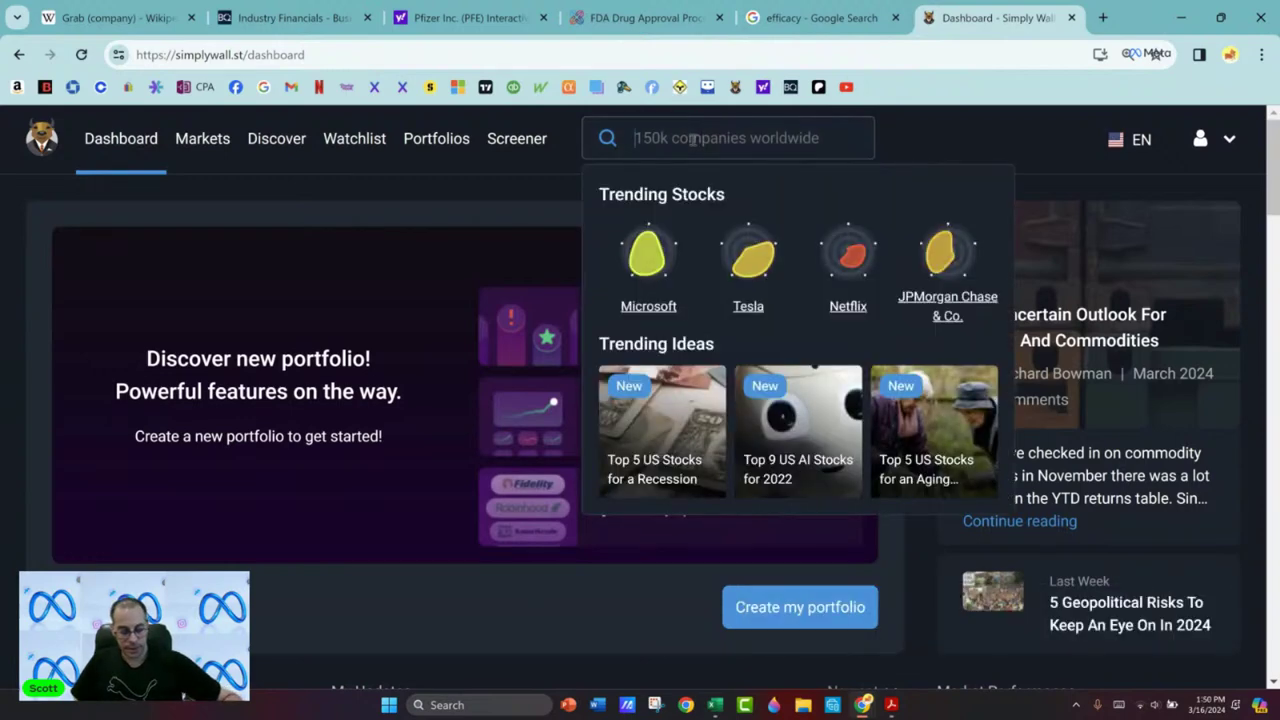
text(grab)
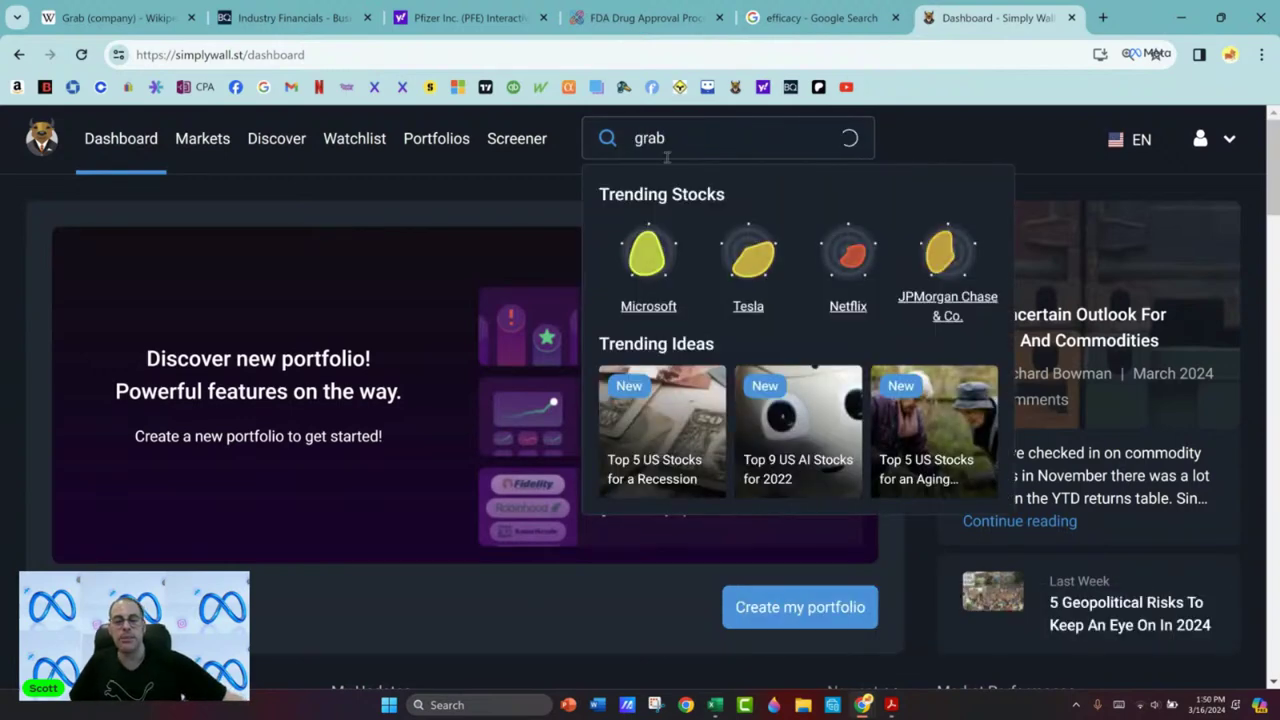
click(702, 197)
key(ctrl+minus)
key(ctrl+minus)
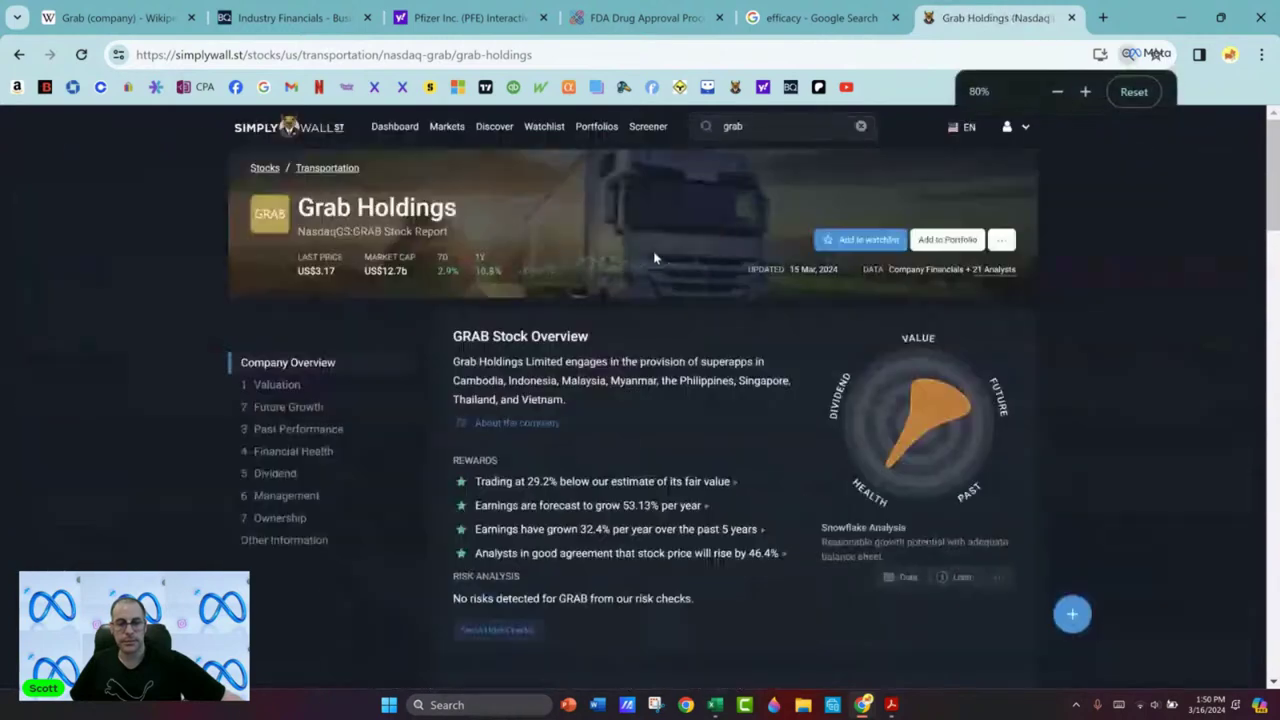
click(545, 422)
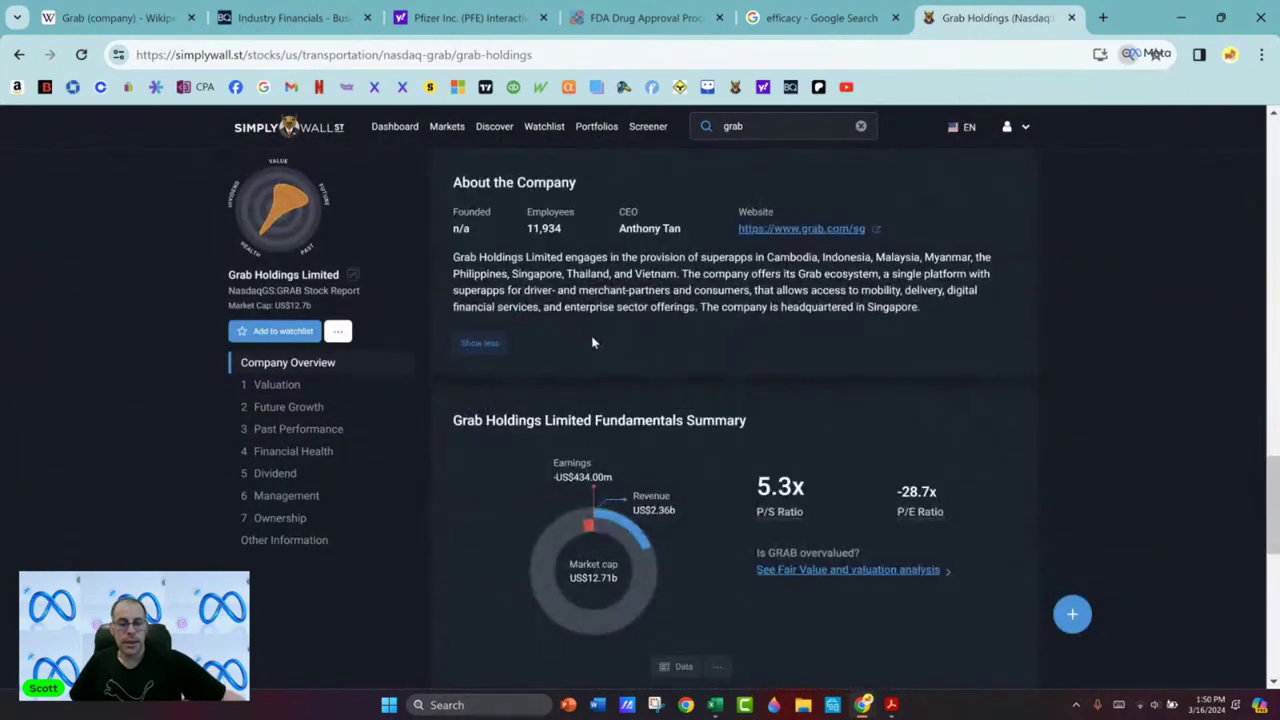
key(ctrl+plus)
key(ctrl+plus)
key(ctrl+plus)
key(ctrl+plus)
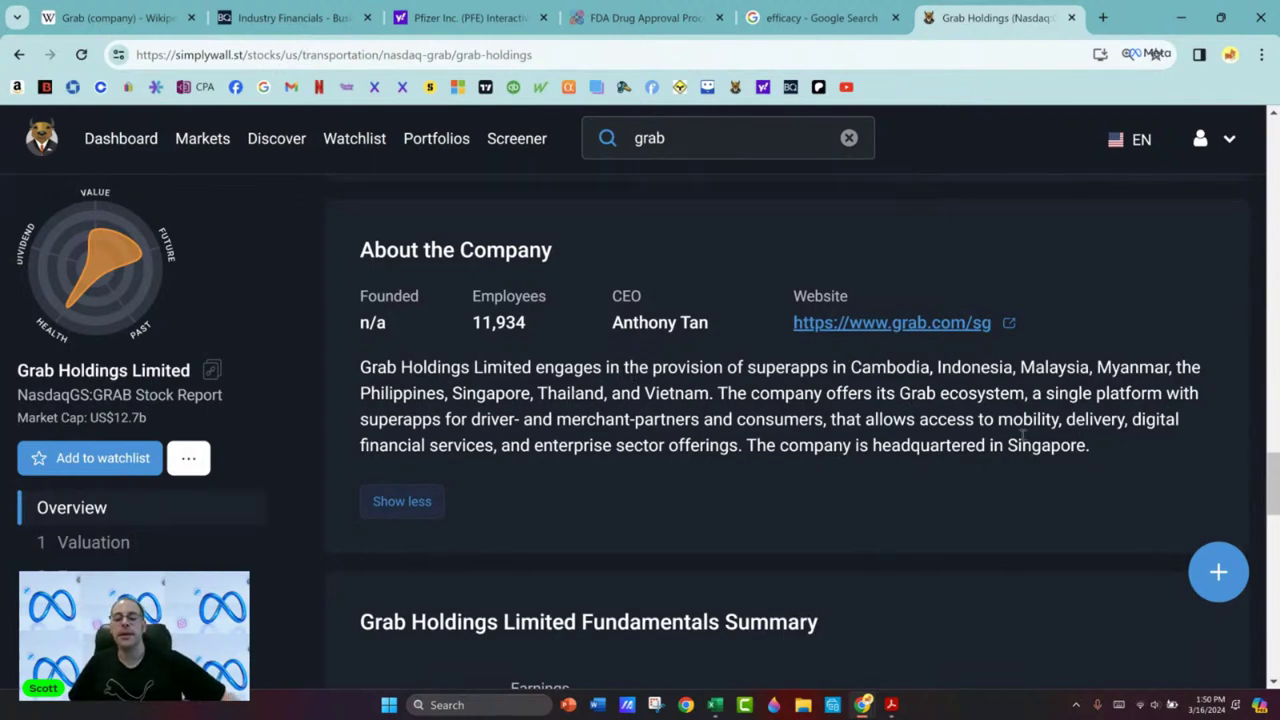
click(820, 17)
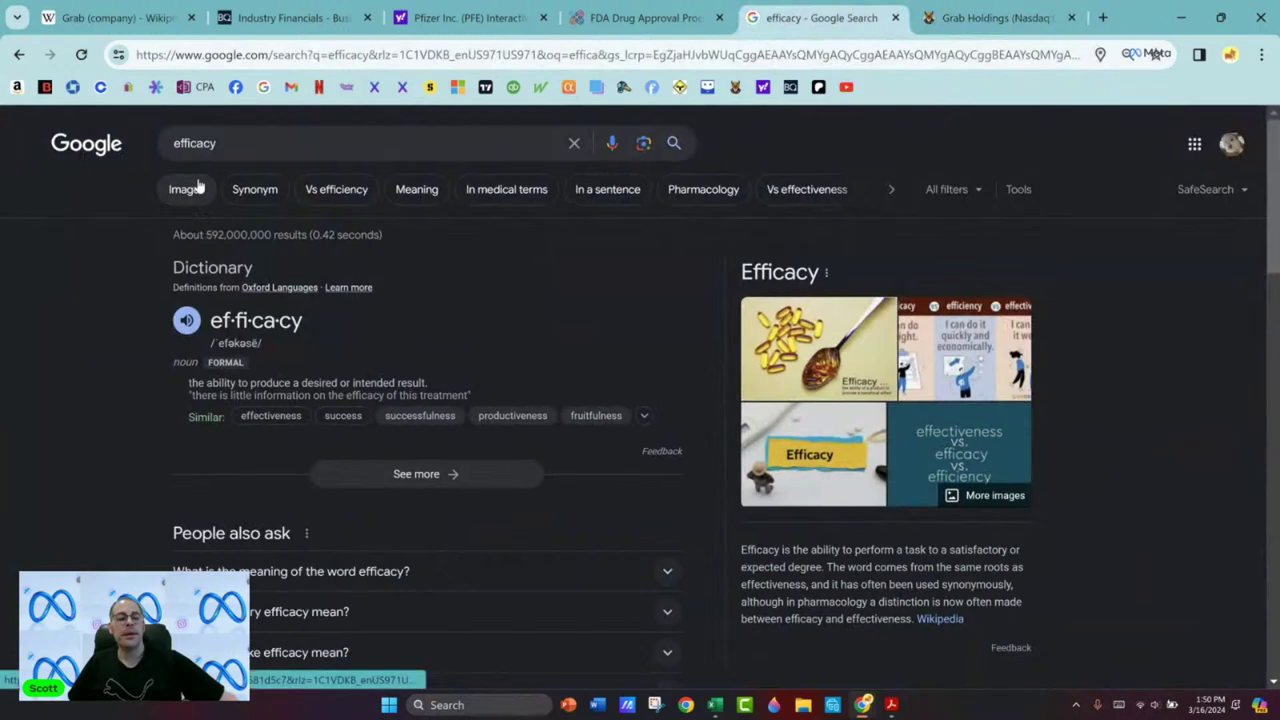
Highlight the dictionary headword 'efficacy', then return via the Grab Holdings page to the FDA article.
drag(211, 321, 308, 326)
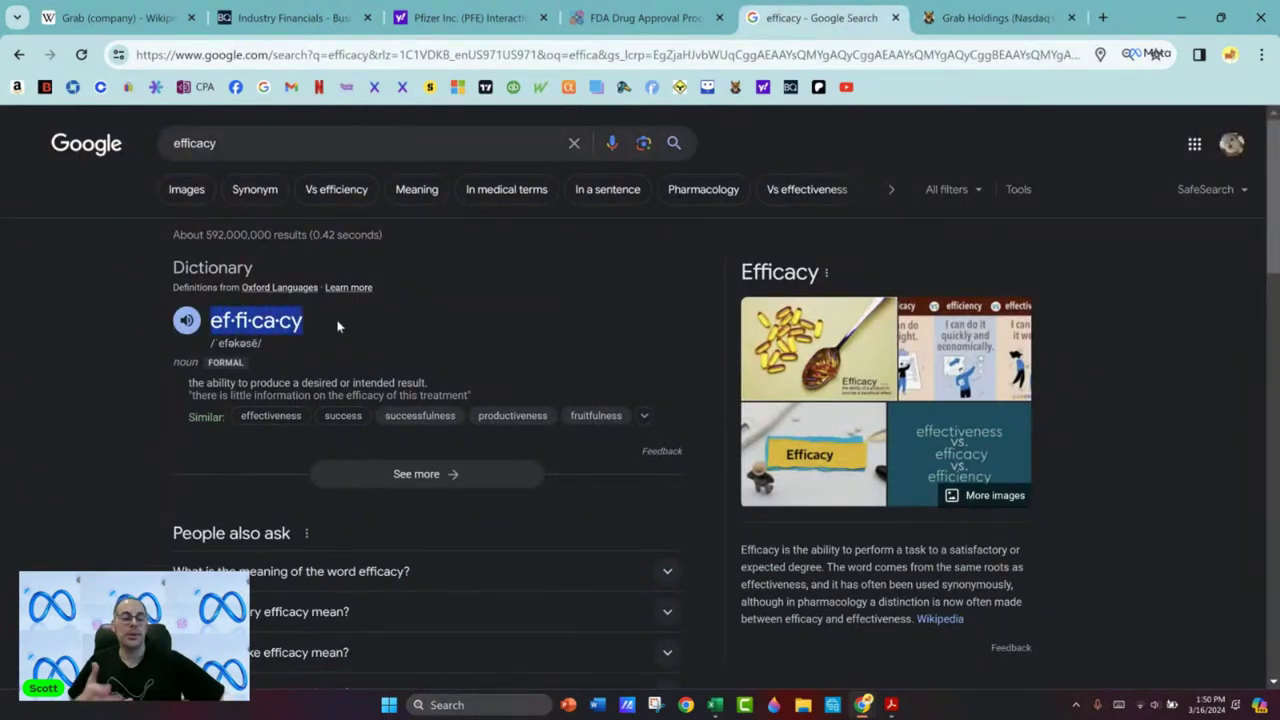
click(270, 326)
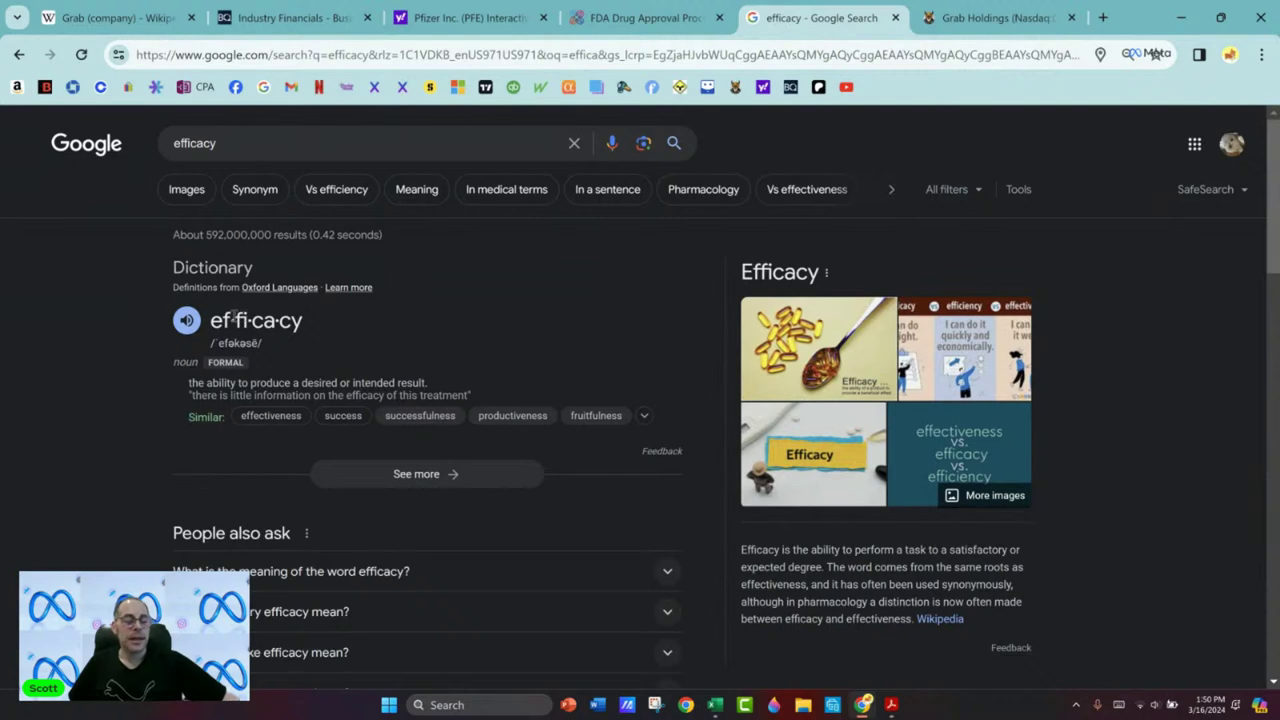
drag(206, 320, 302, 321)
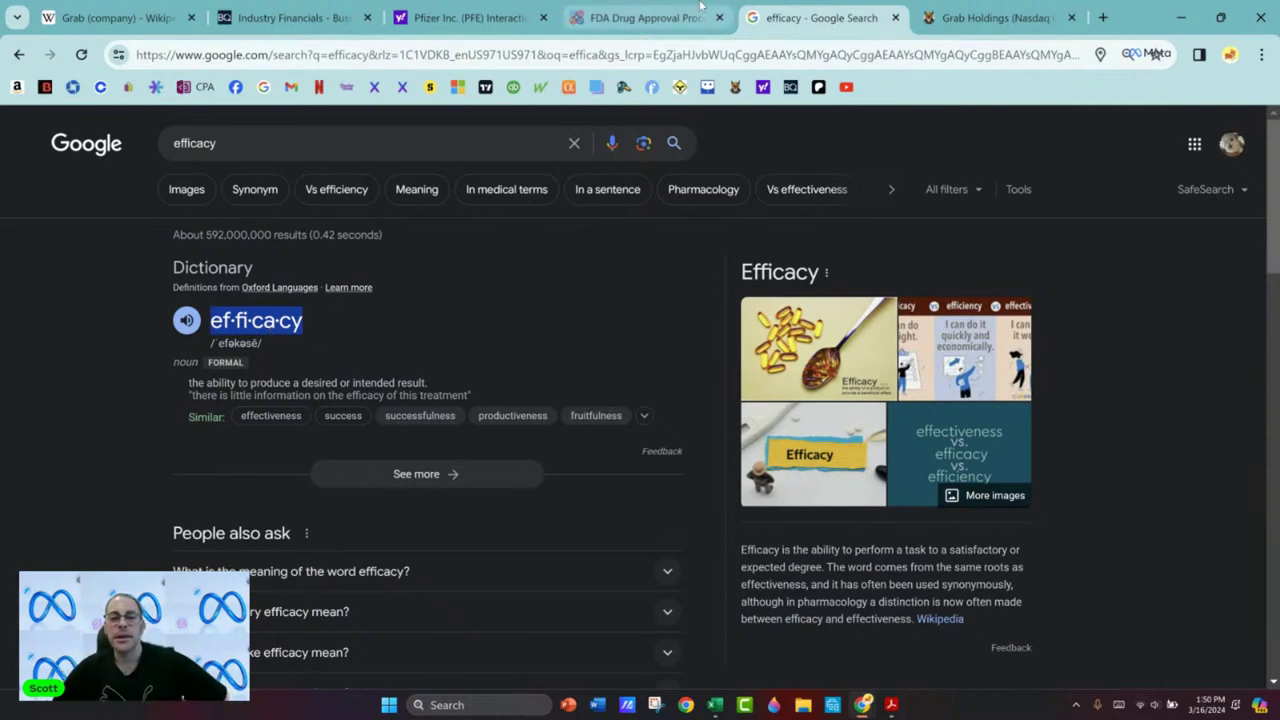
click(985, 17)
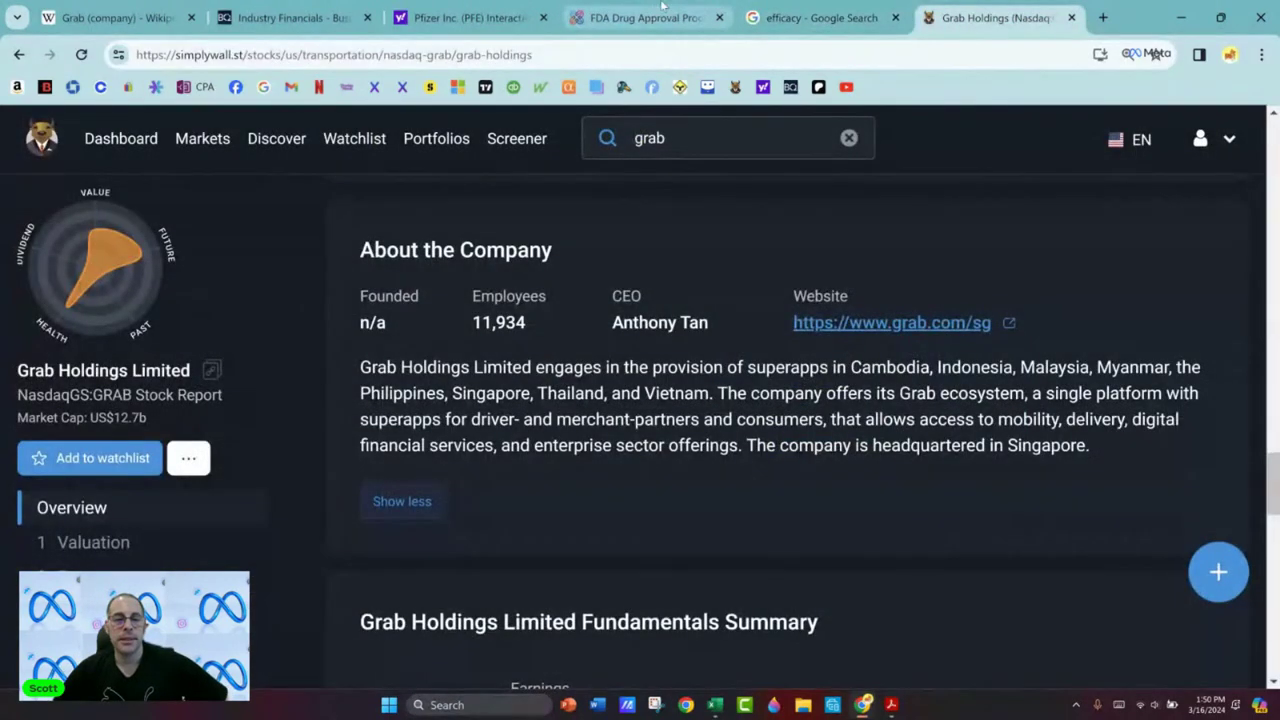
click(645, 17)
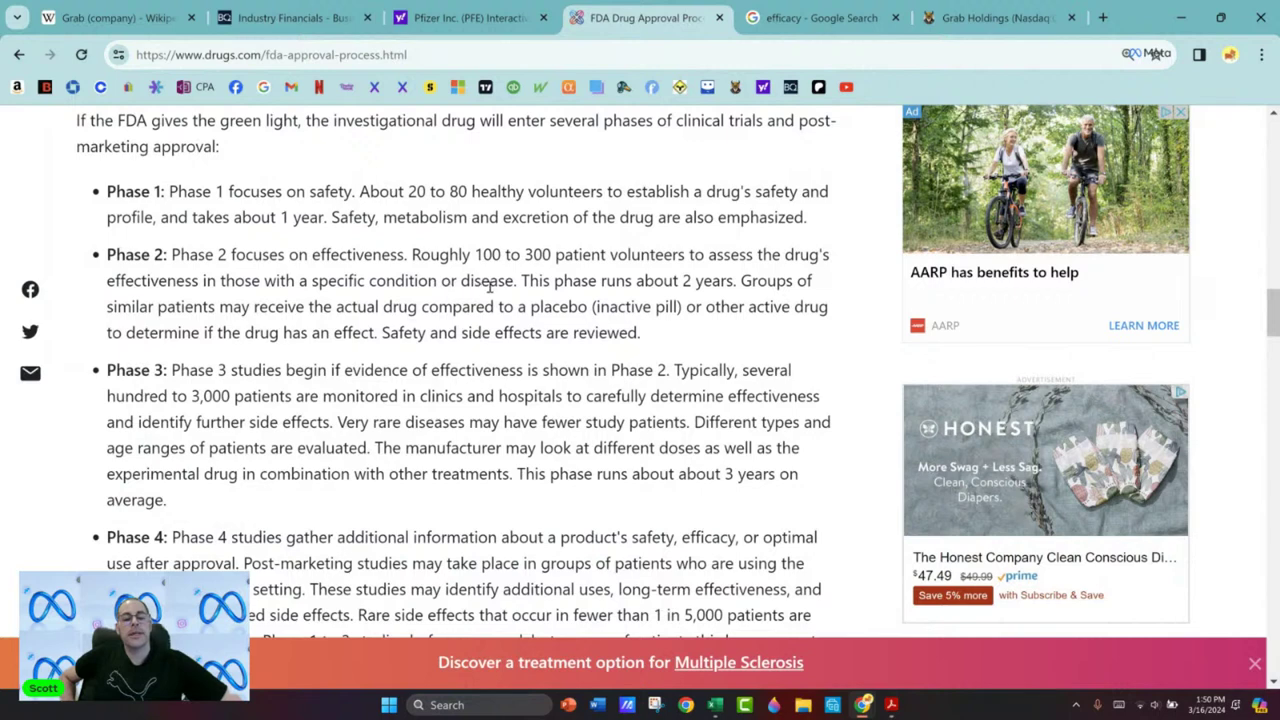
Highlight Phase 2's effectiveness description and its 100 to 300 patient volunteers figure.
drag(521, 282, 109, 248)
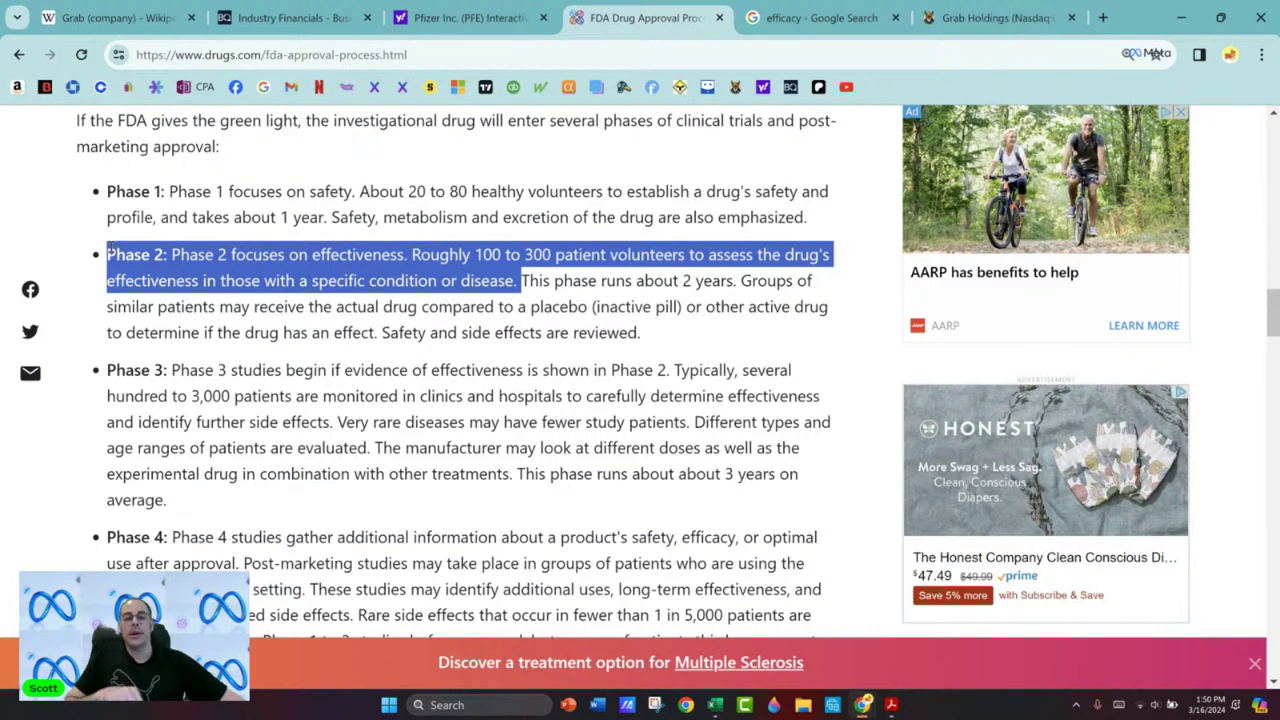
click(525, 286)
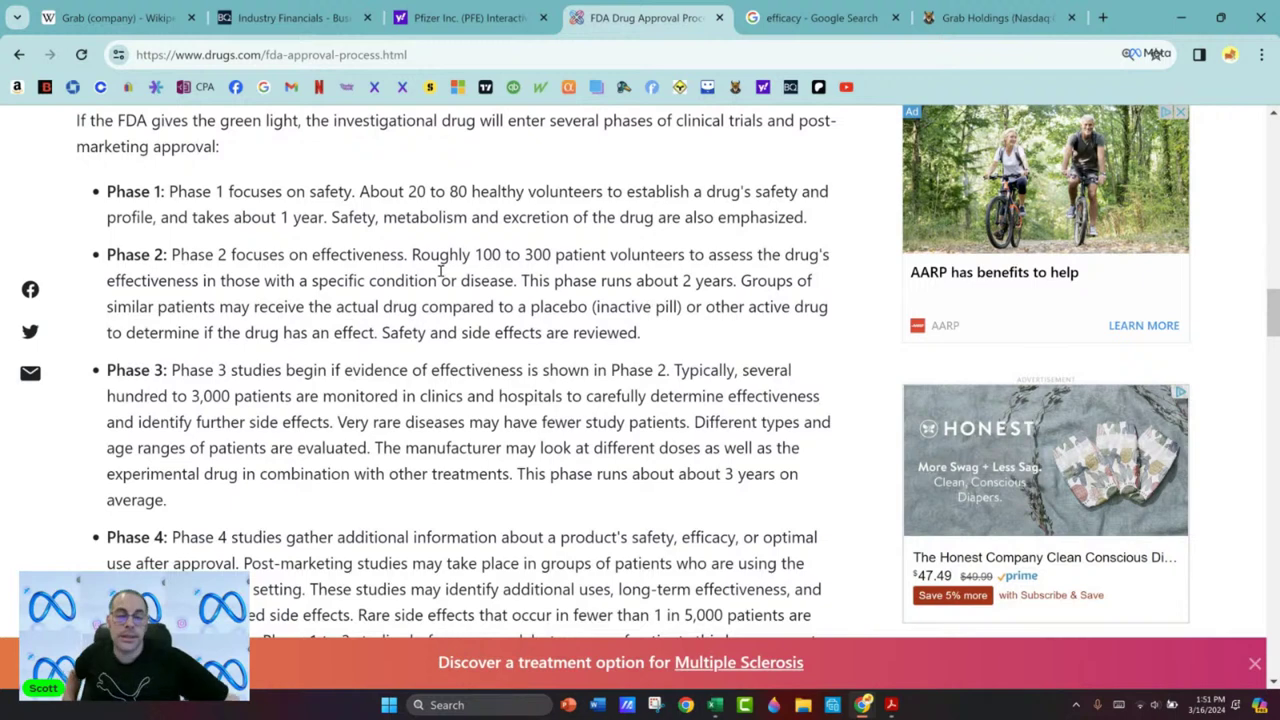
drag(476, 254, 738, 285)
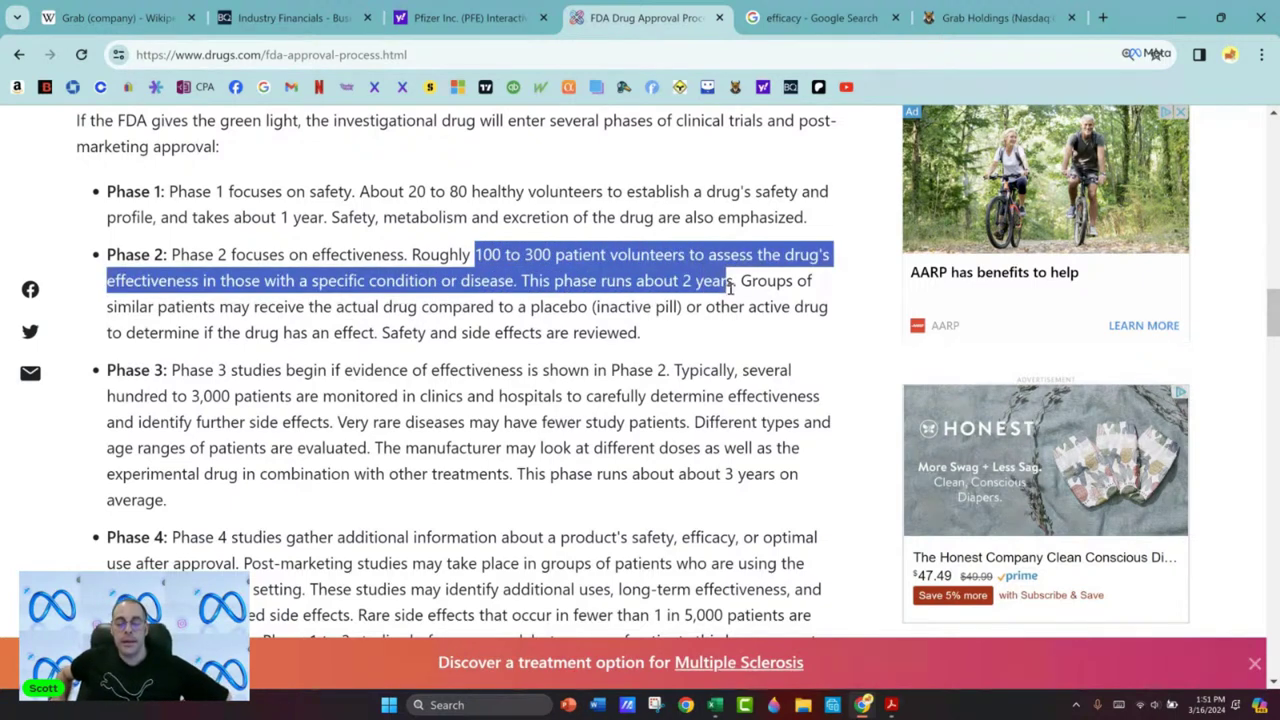
click(742, 283)
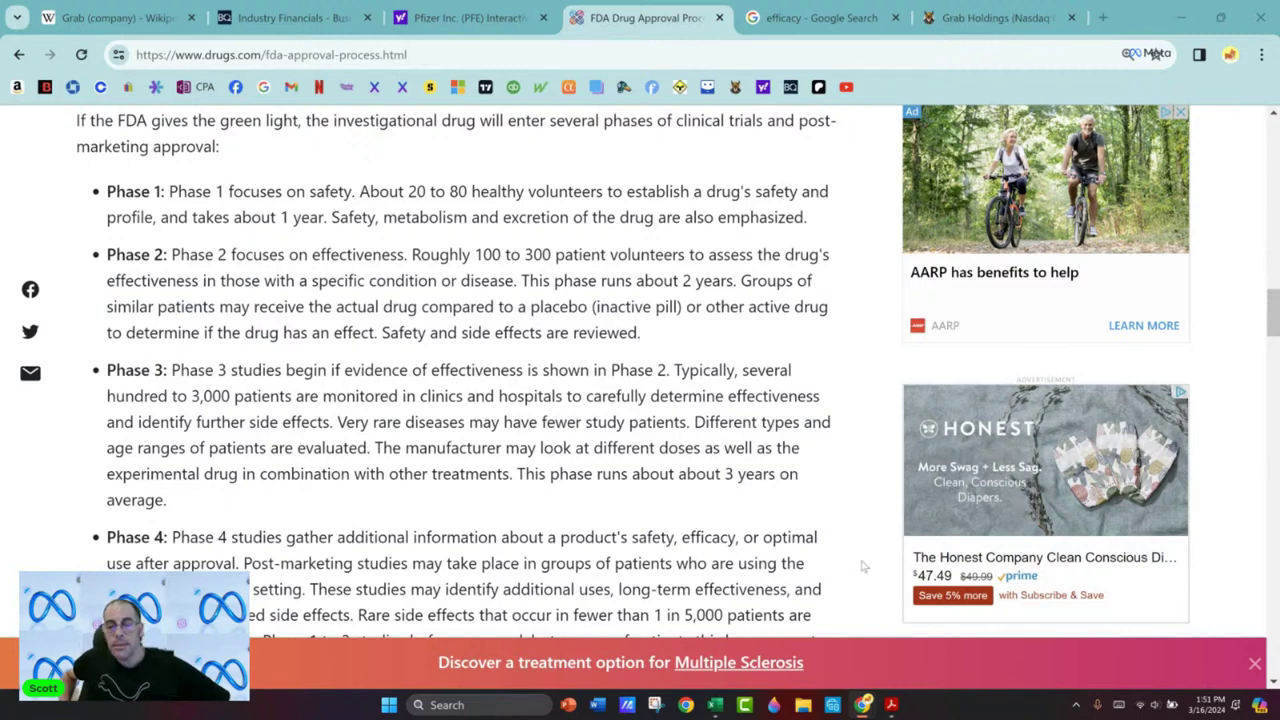
Close the efficacy search and Grab Holdings pages.
click(855, 15)
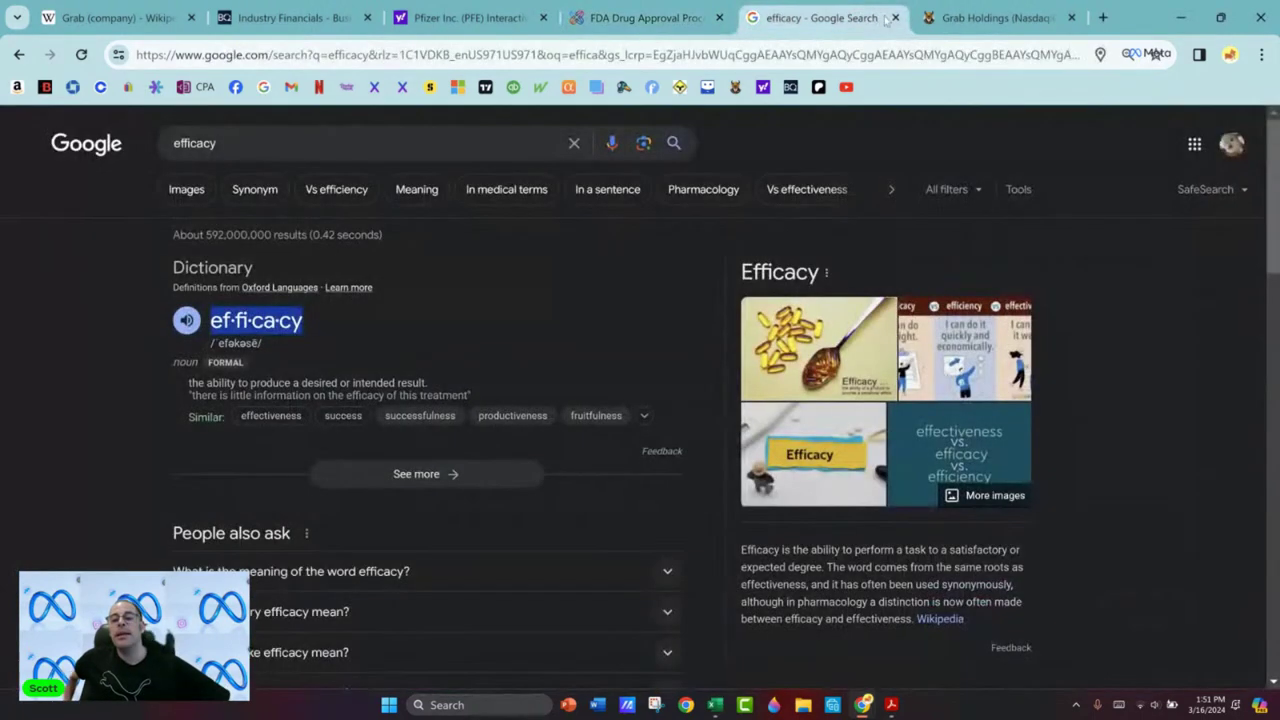
click(895, 17)
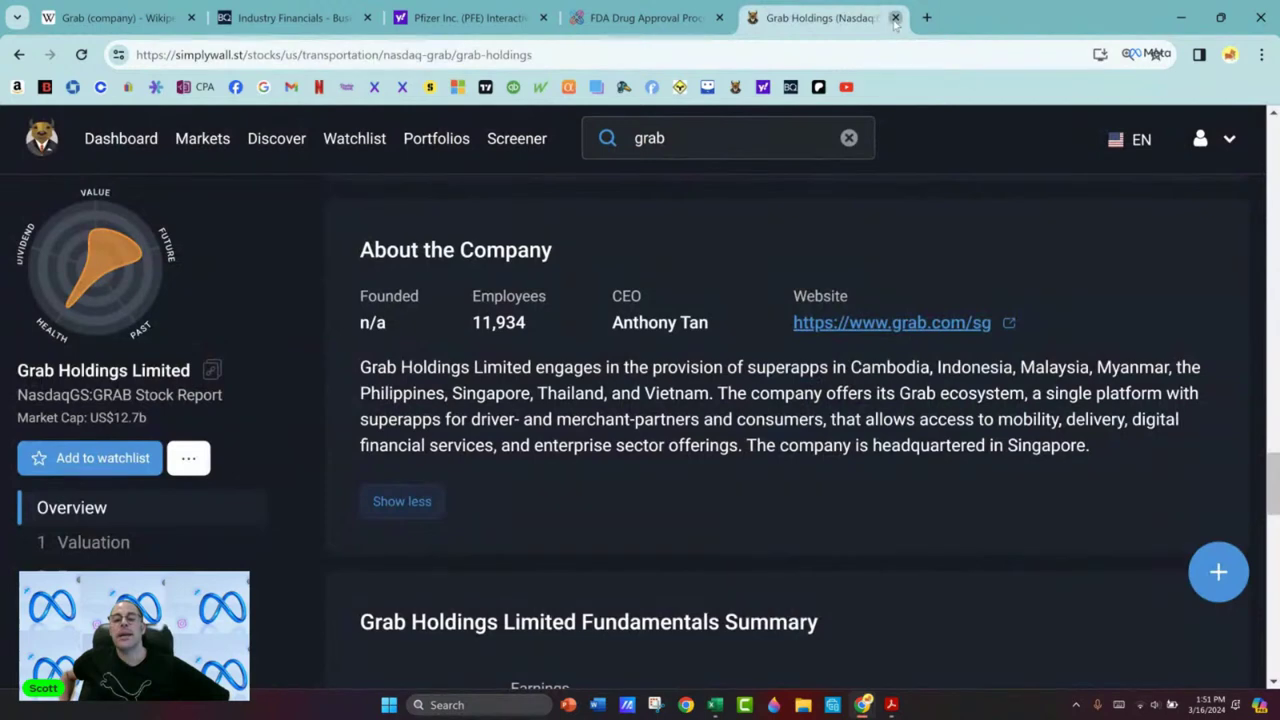
click(895, 17)
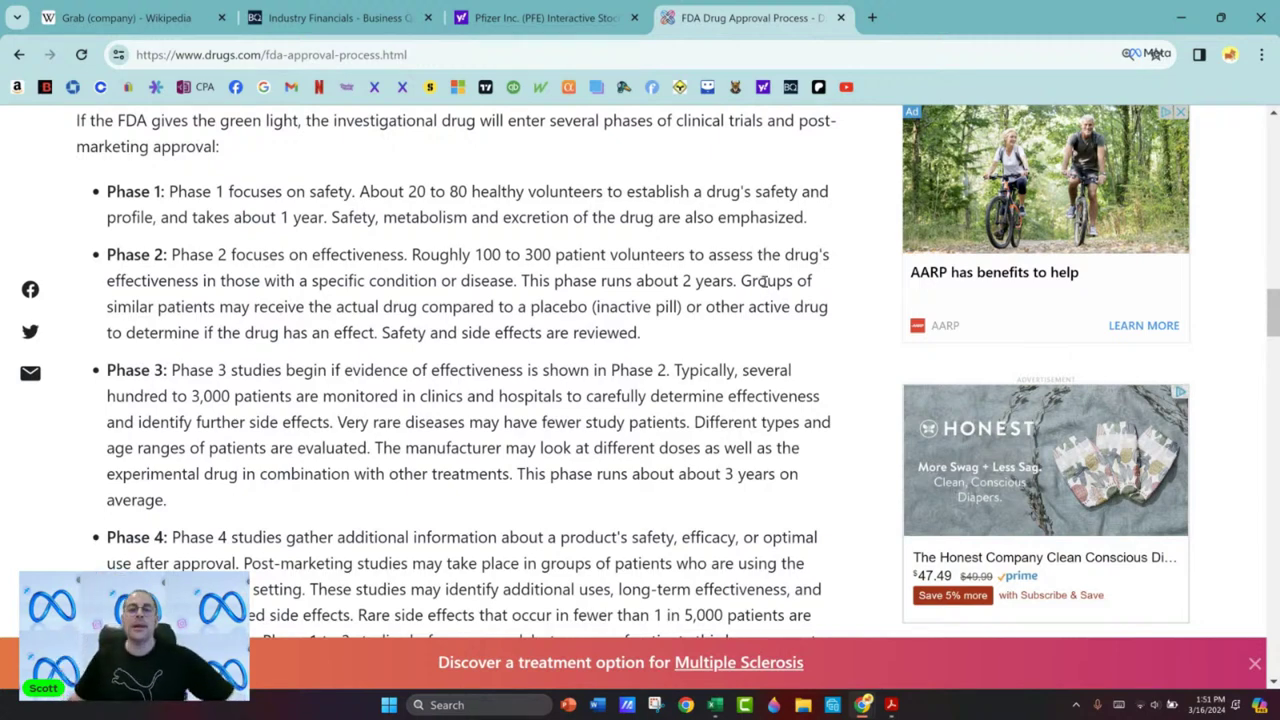
Highlight Phase 2's placebo-comparison sentences while rereading, then scroll further down the article.
drag(741, 281, 645, 336)
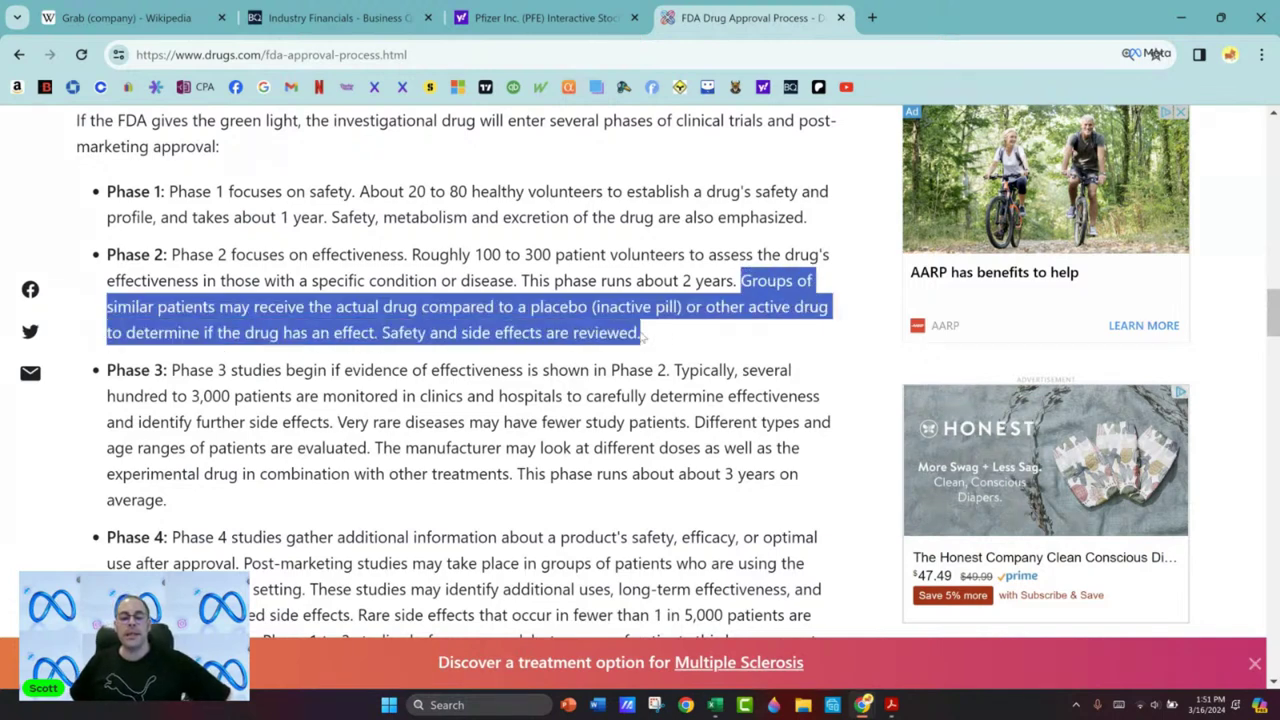
click(713, 326)
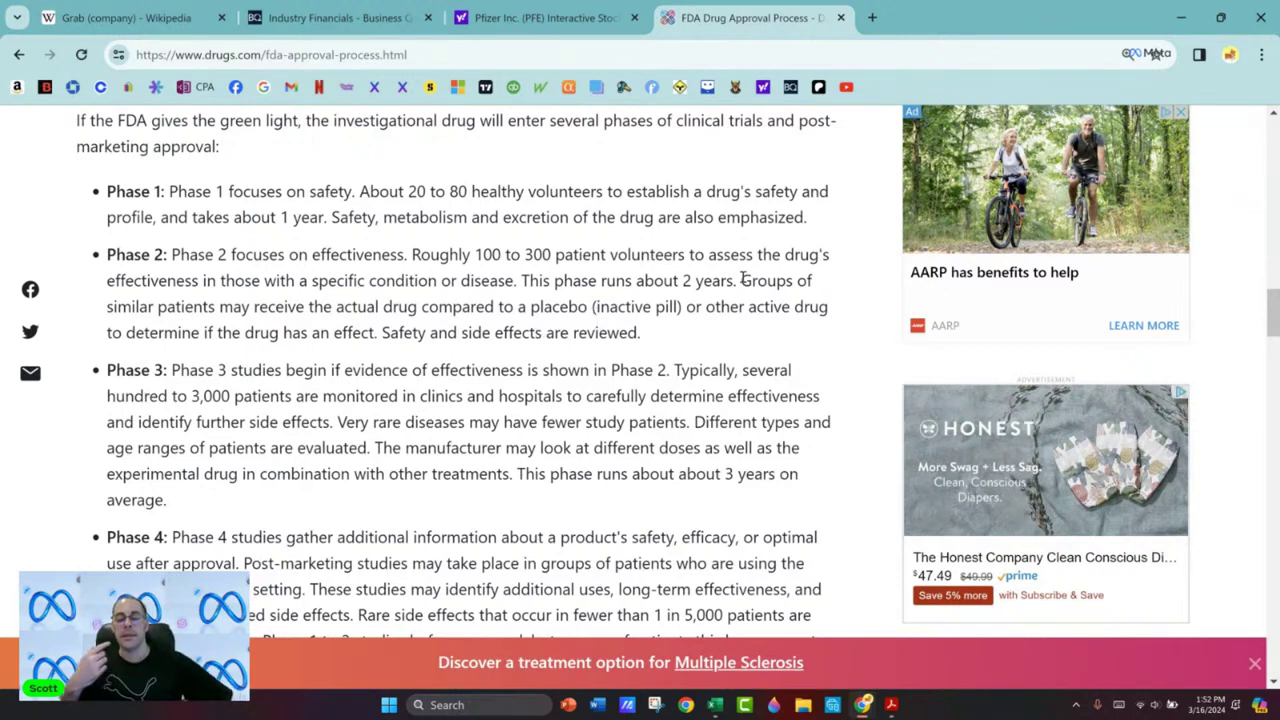
drag(740, 280, 660, 326)
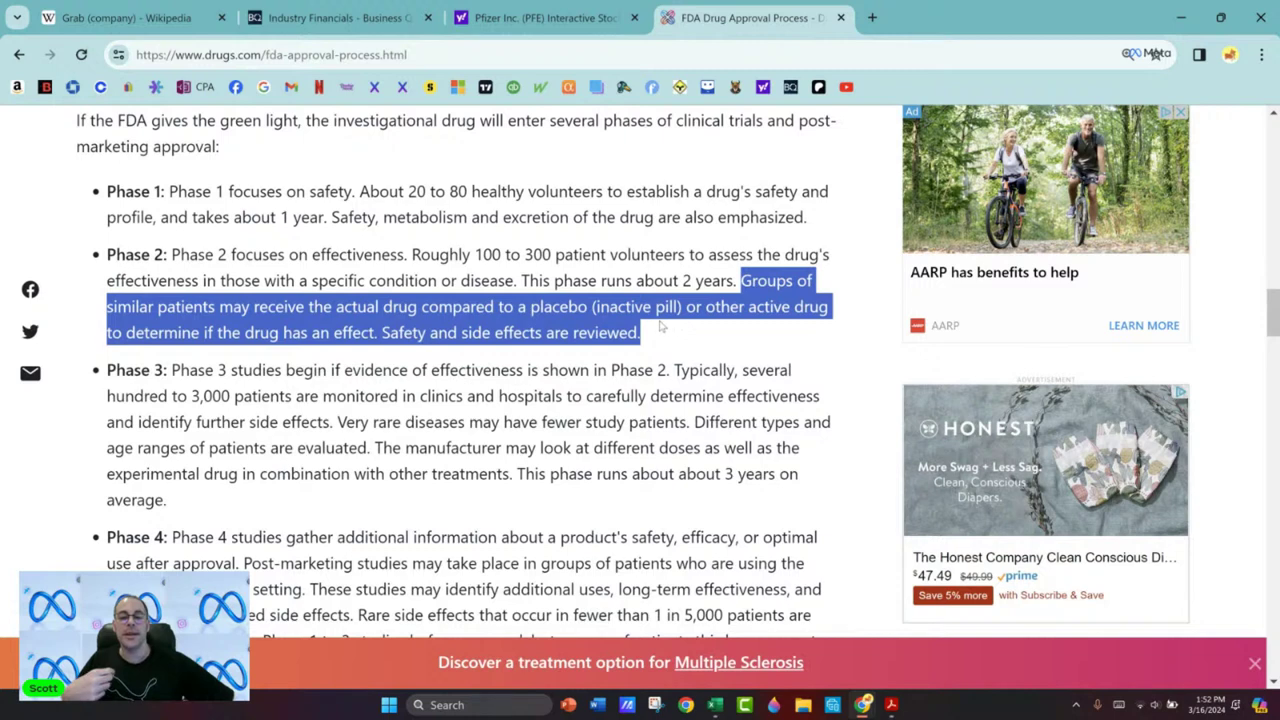
click(742, 280)
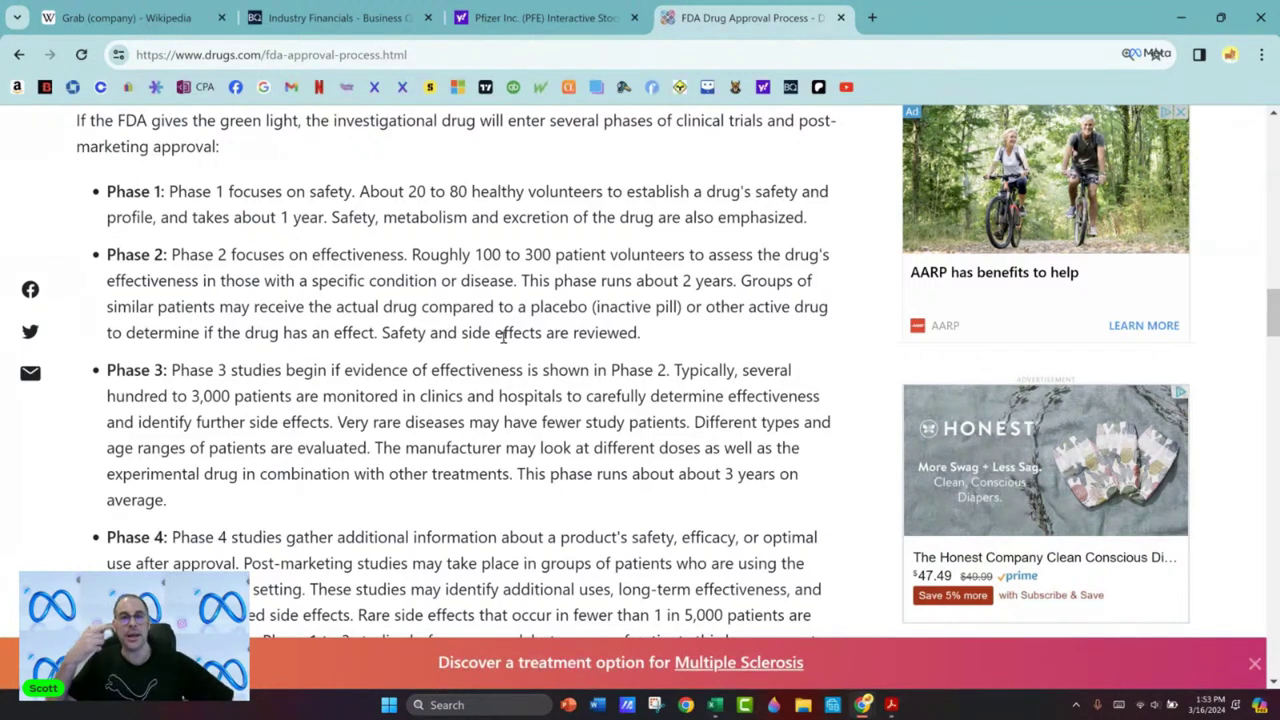
scroll(532, 328, down, 1)
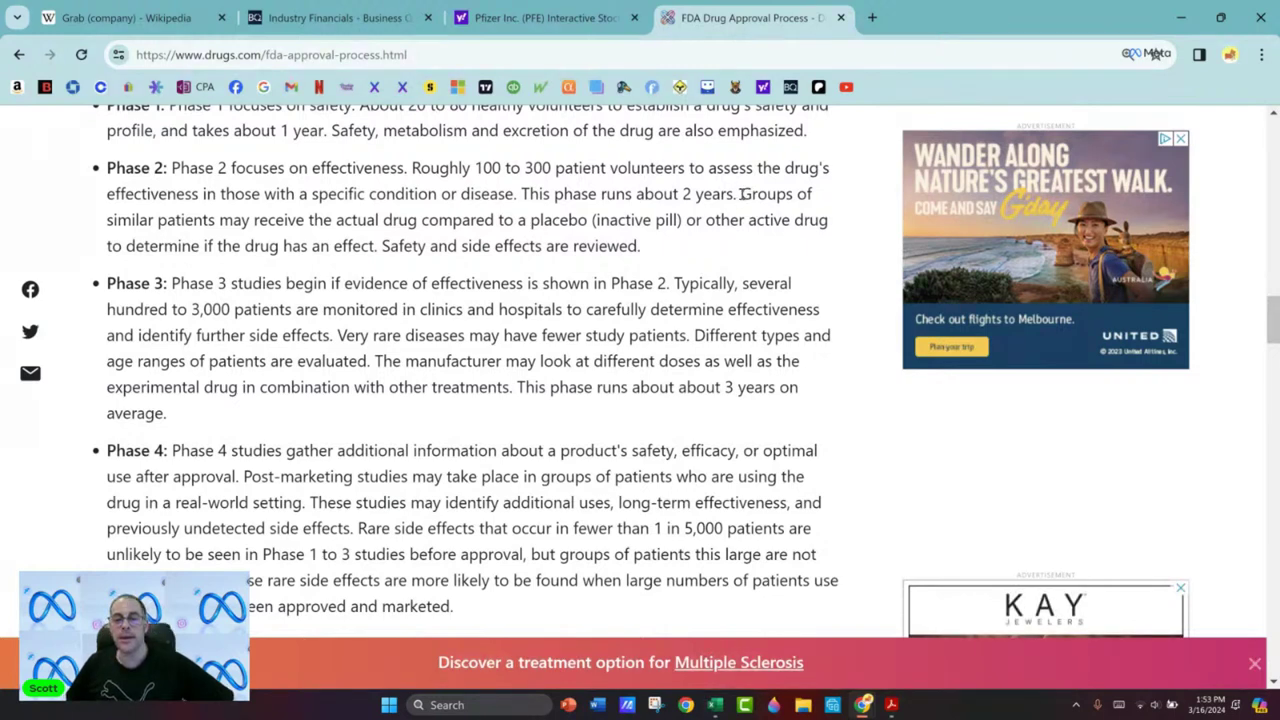
drag(742, 194, 713, 246)
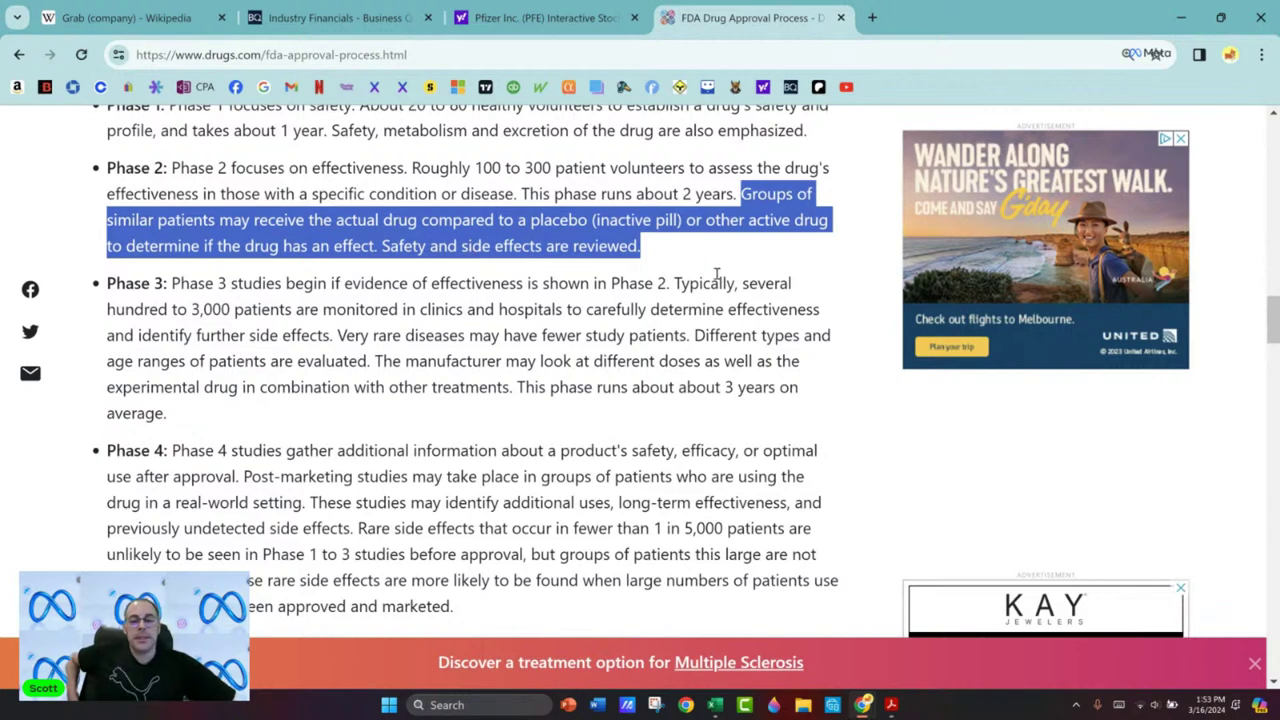
click(198, 260)
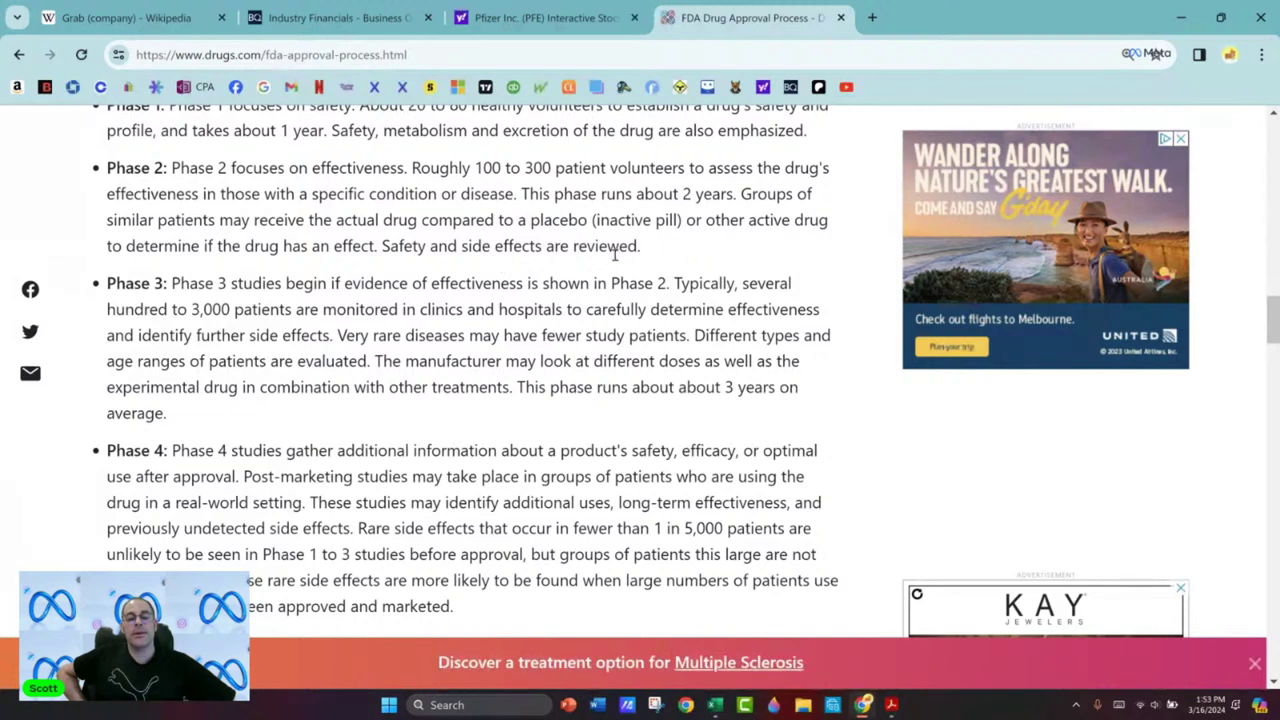
drag(646, 249, 104, 167)
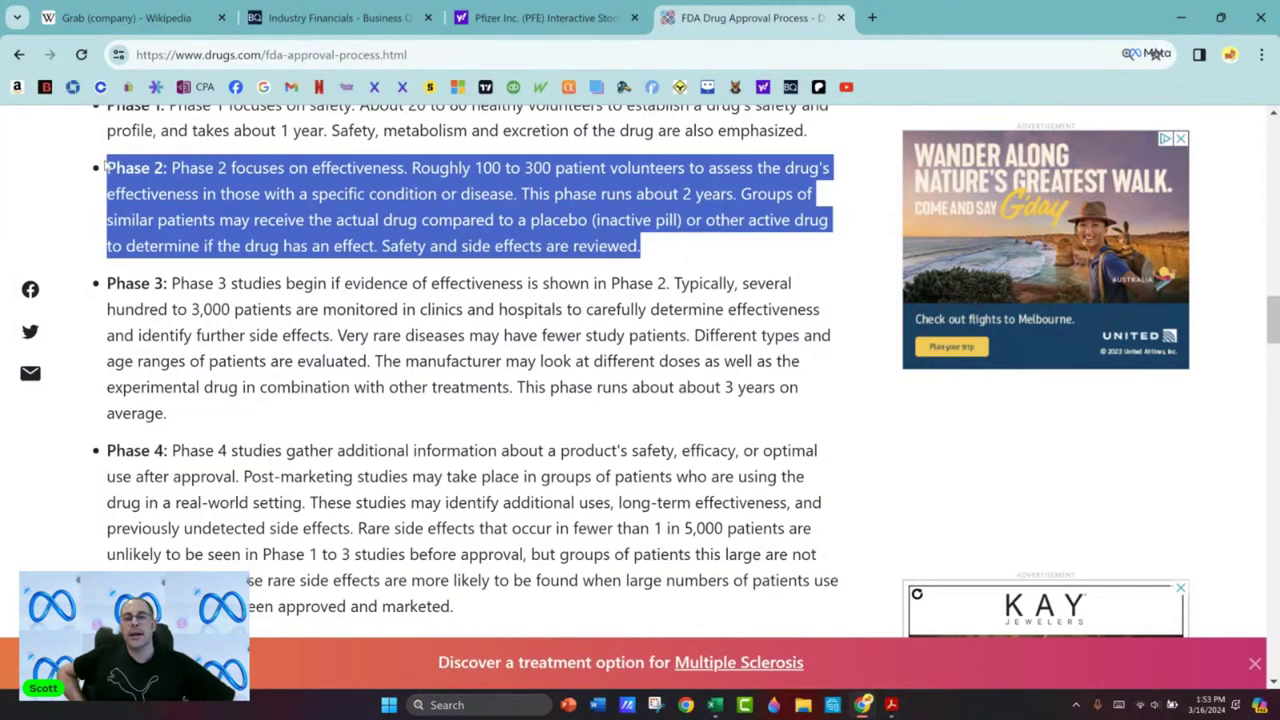
click(660, 258)
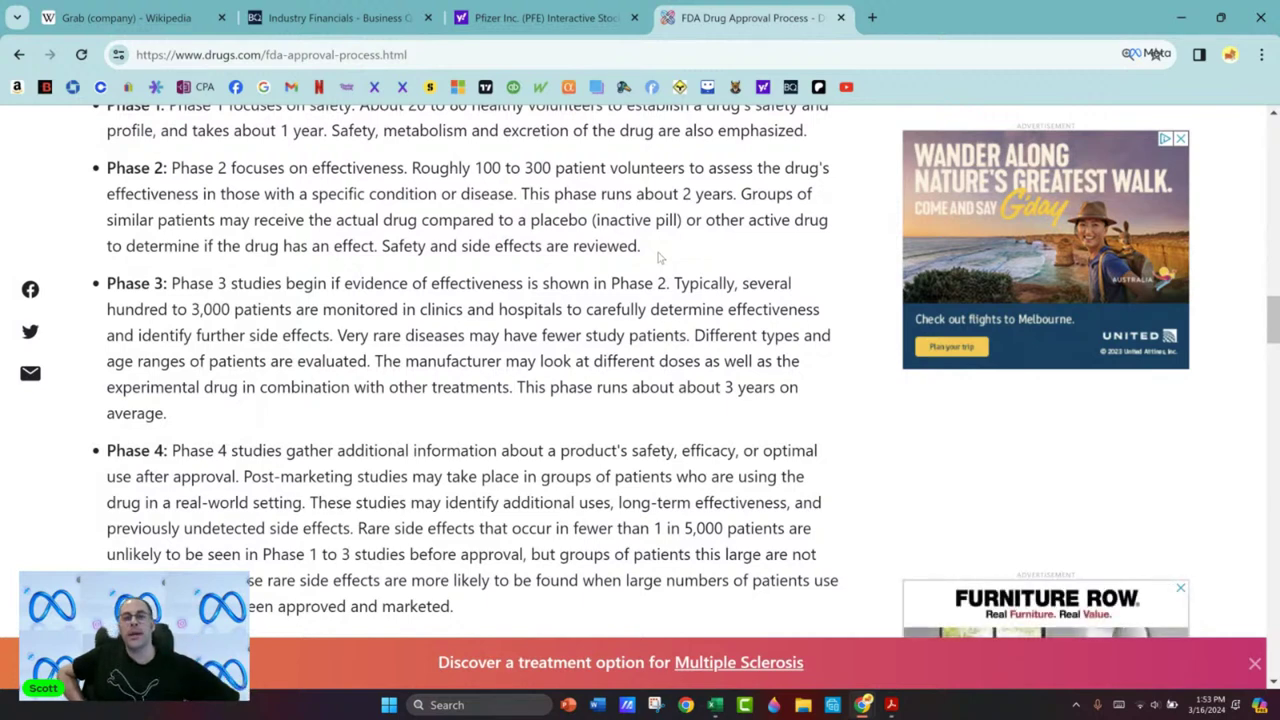
drag(645, 250, 108, 168)
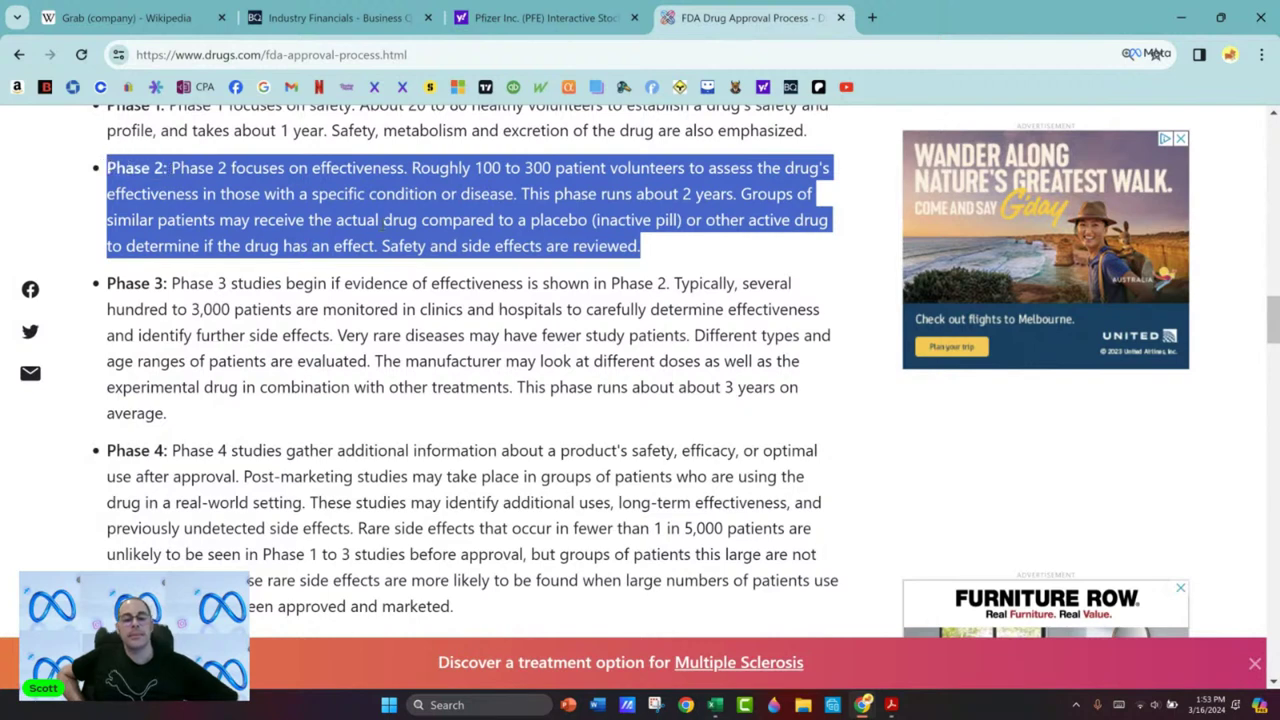
scroll(484, 226, down, 1)
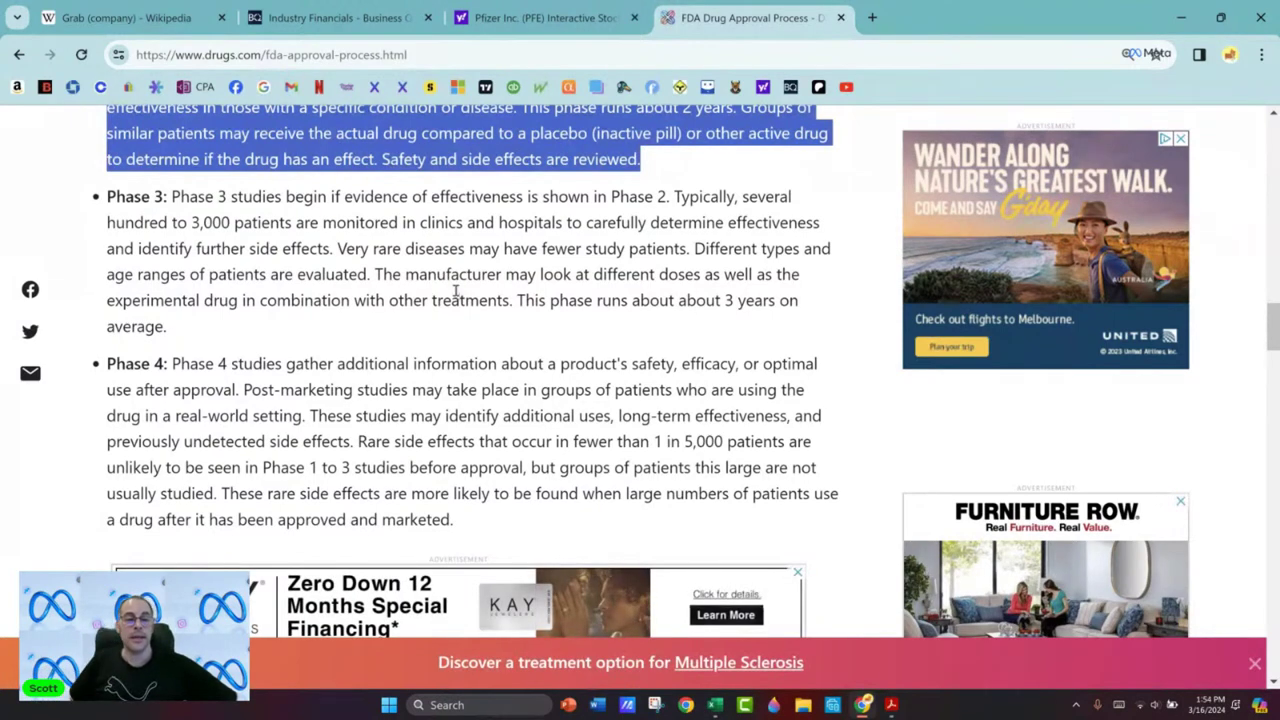
click(474, 347)
scroll(490, 345, down, 1)
scroll(488, 344, down, 1)
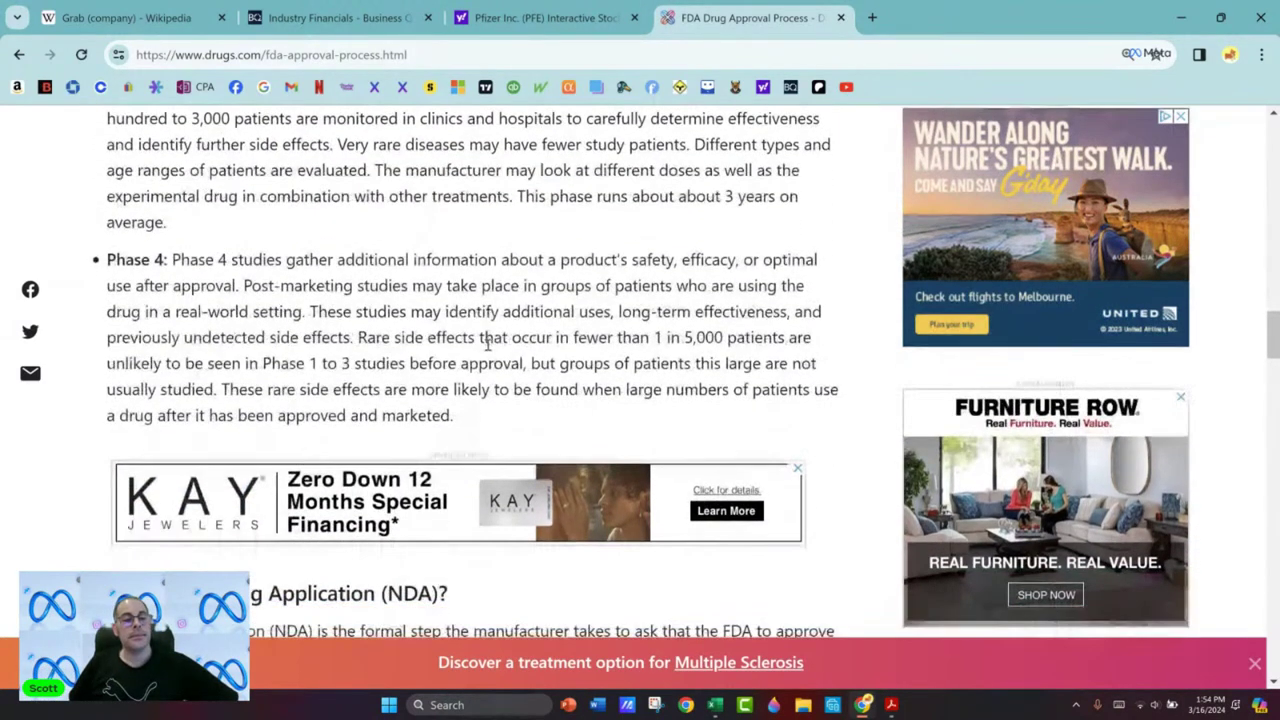
scroll(400, 260, up, 1)
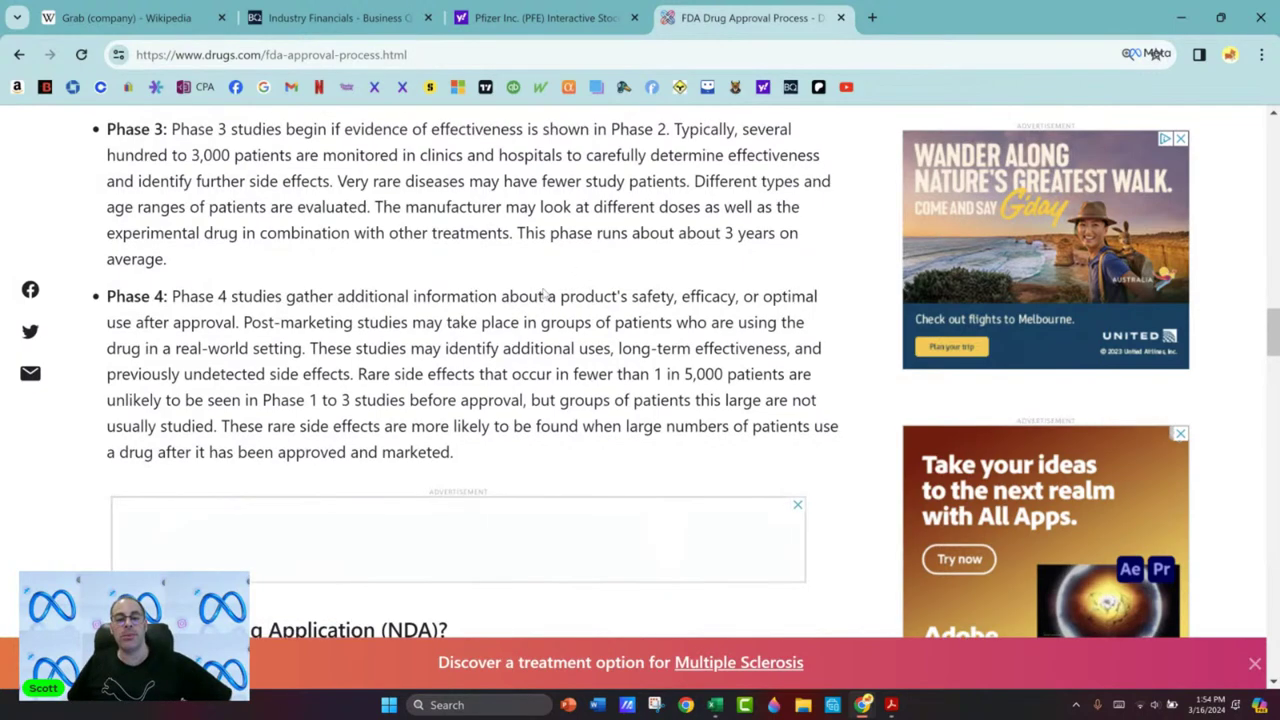
scroll(712, 148, up, 2)
scroll(312, 222, up, 1)
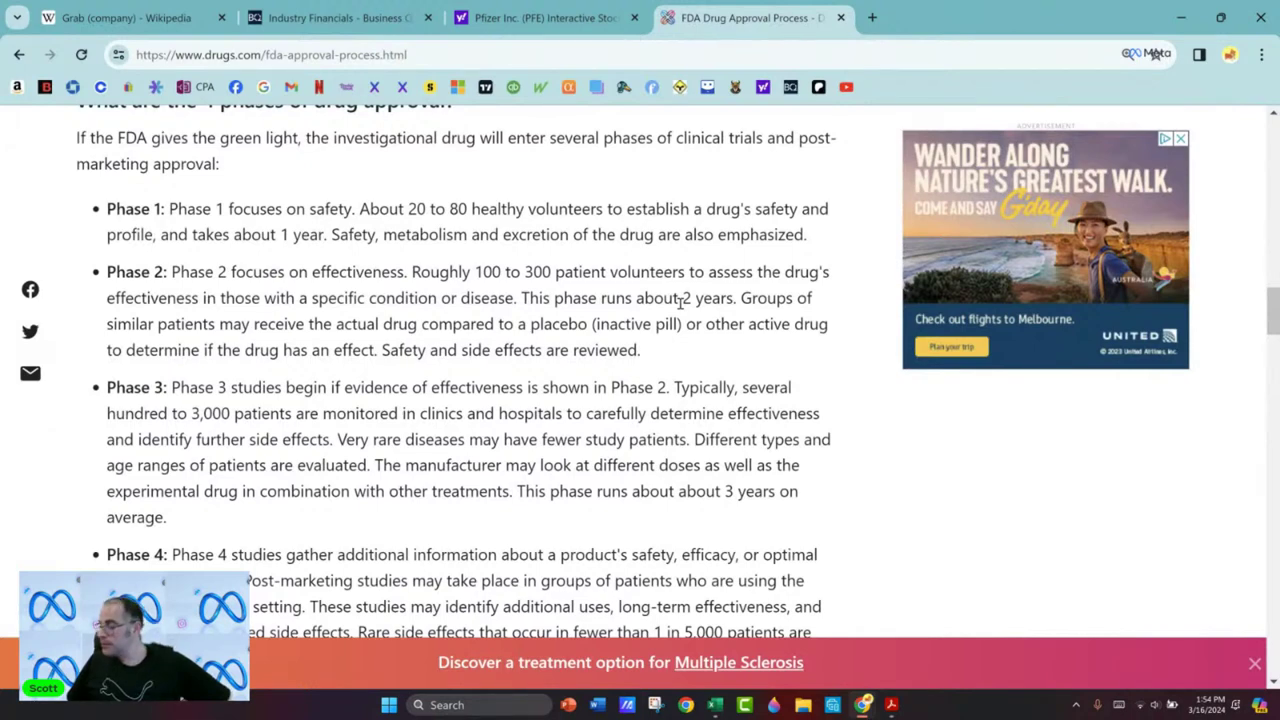
drag(645, 350, 93, 268)
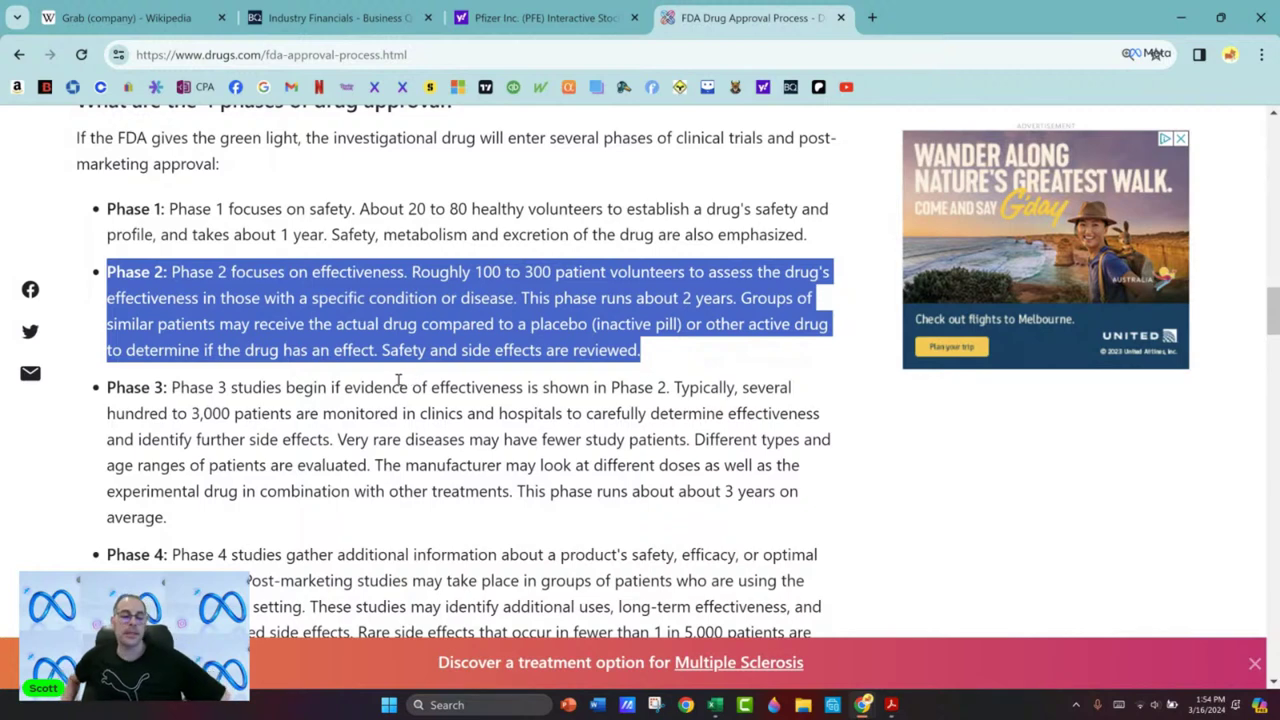
scroll(459, 377, down, 1)
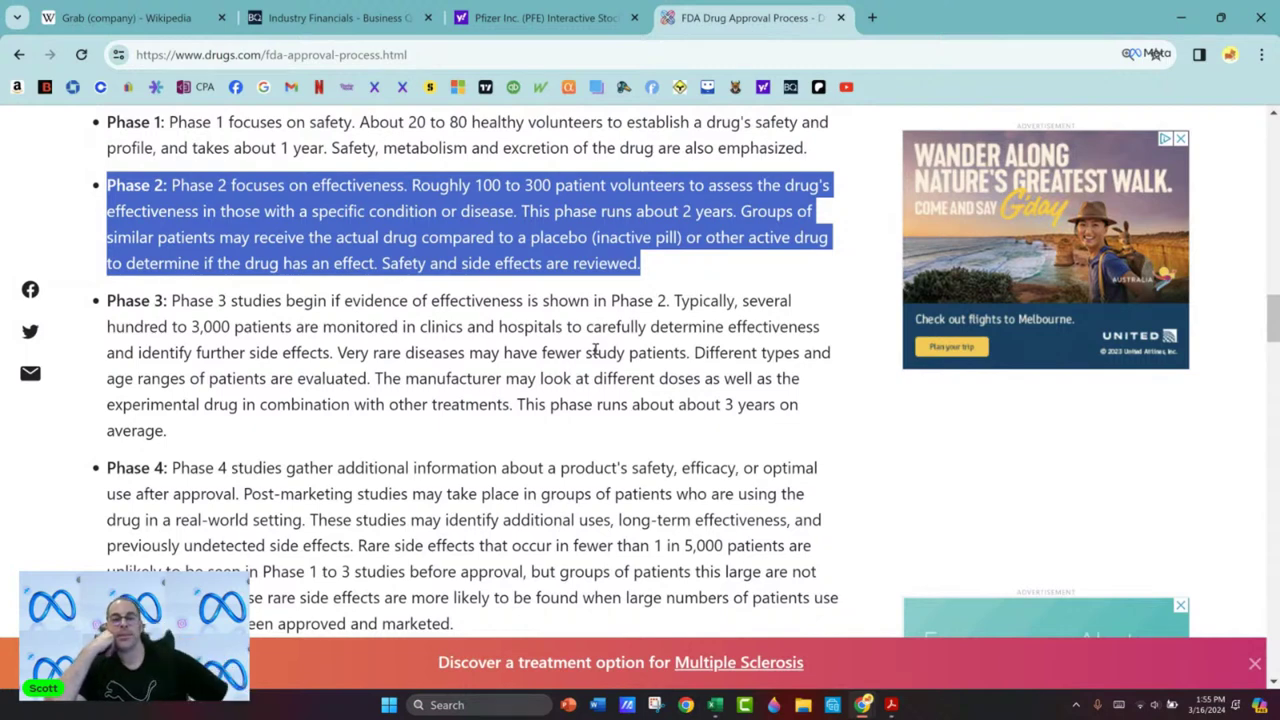
double_click(422, 327)
click(545, 326)
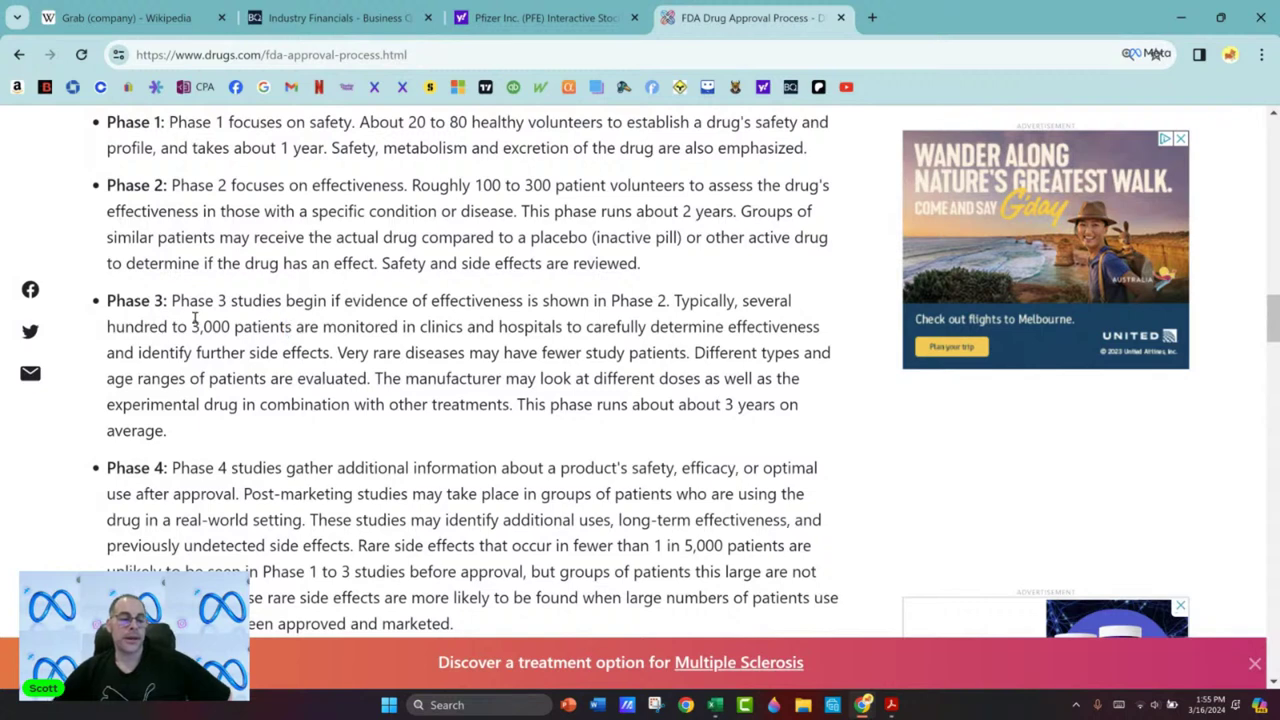
Select the Phase 3 sentence 'Very rare diseases may have fewer study patients.'.
drag(193, 326, 336, 354)
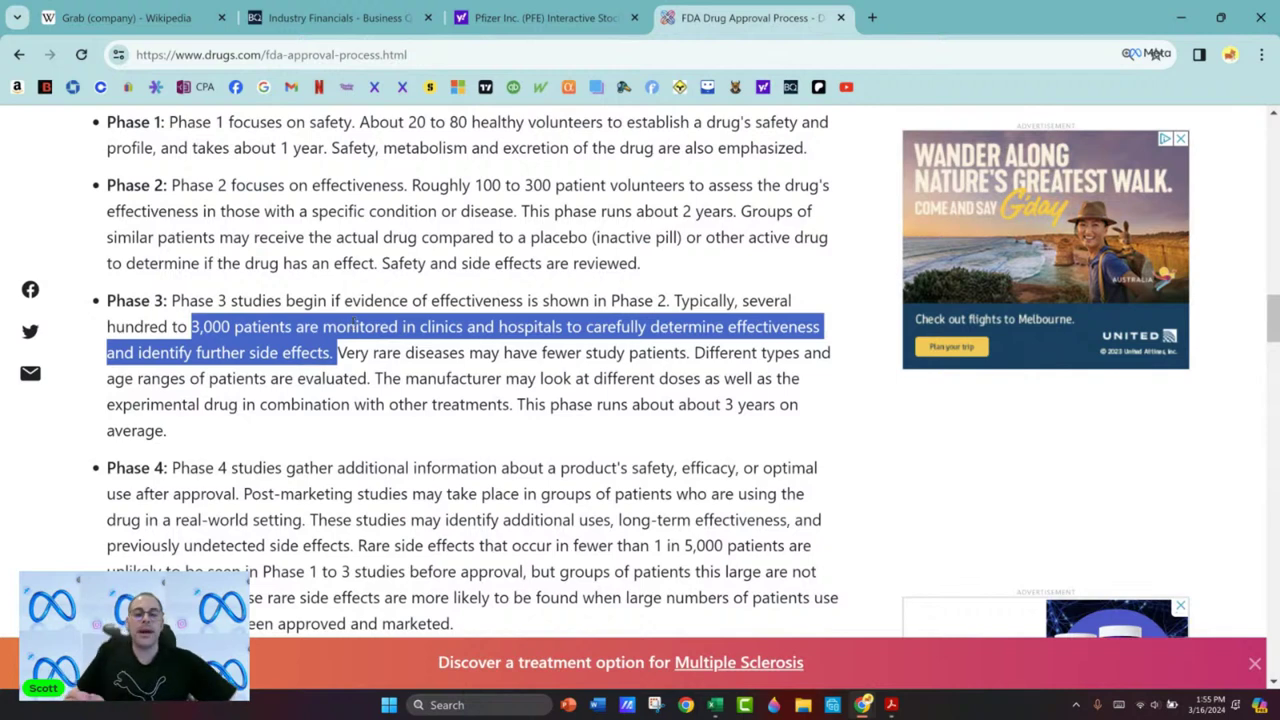
click(326, 366)
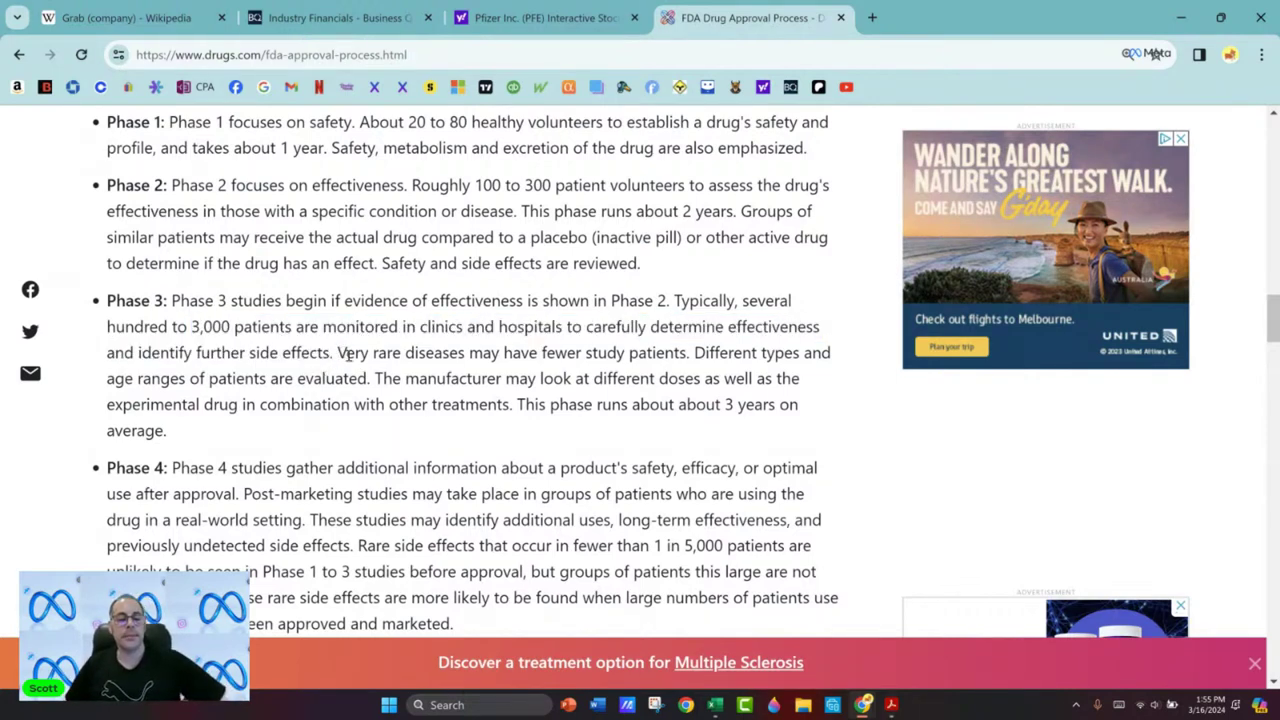
drag(337, 353, 484, 355)
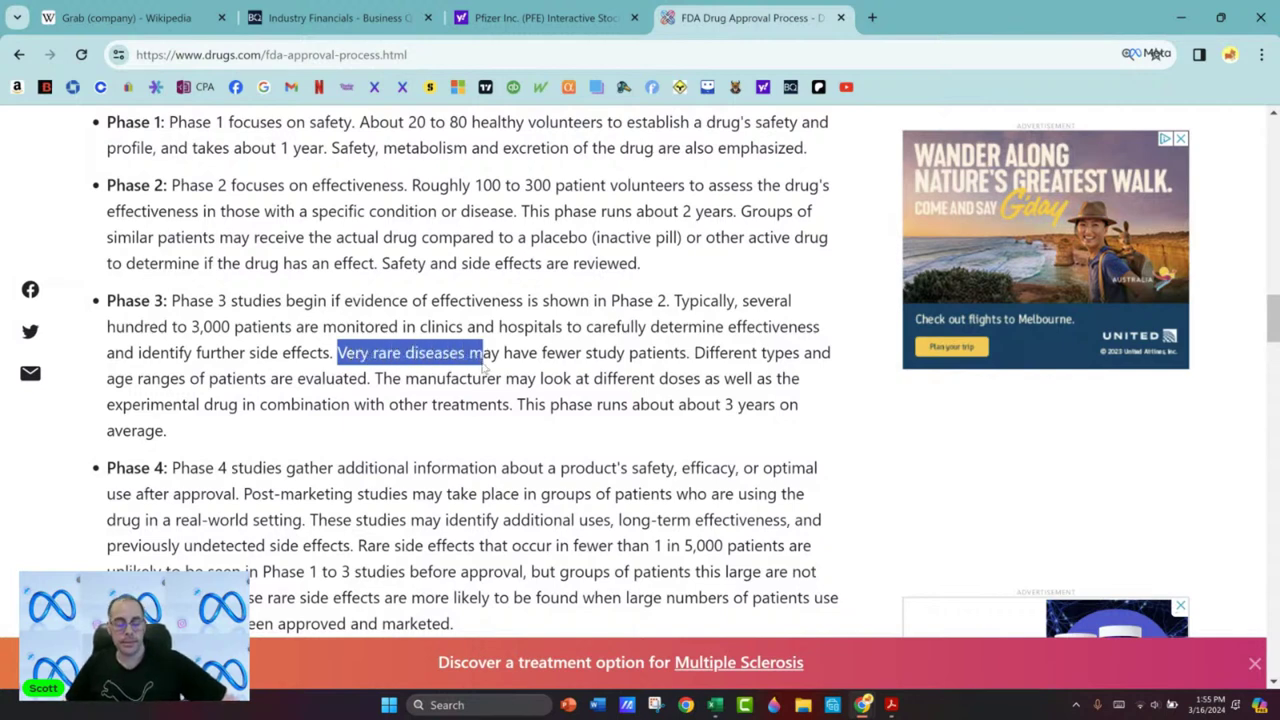
click(484, 385)
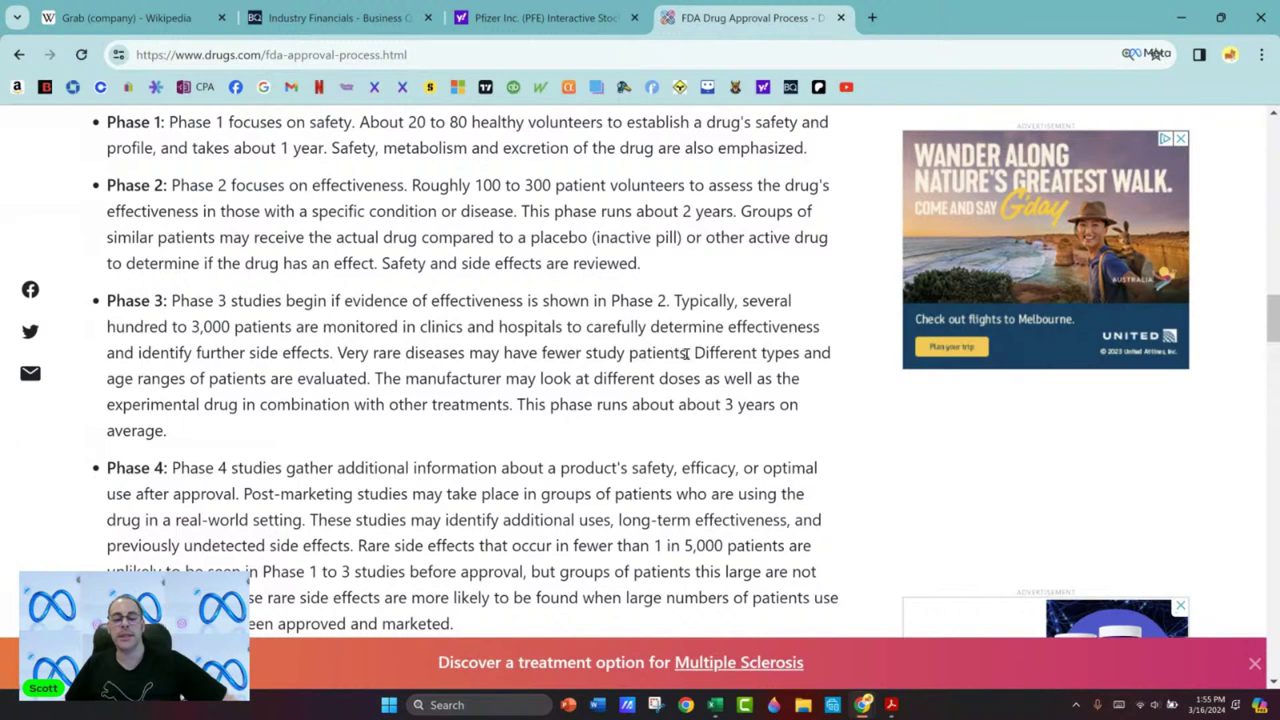
drag(688, 353, 338, 345)
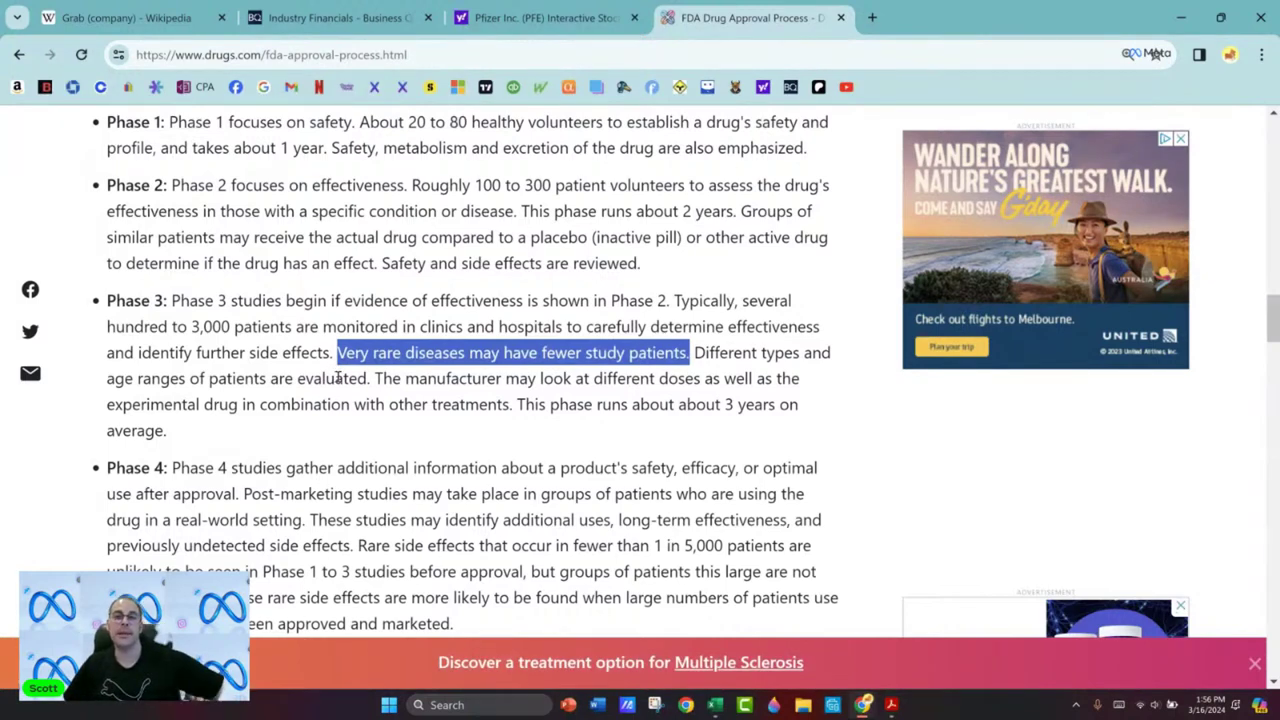
Highlight the Phase 3 description on the drugs.com approval-process page.
click(515, 405)
drag(515, 405, 107, 312)
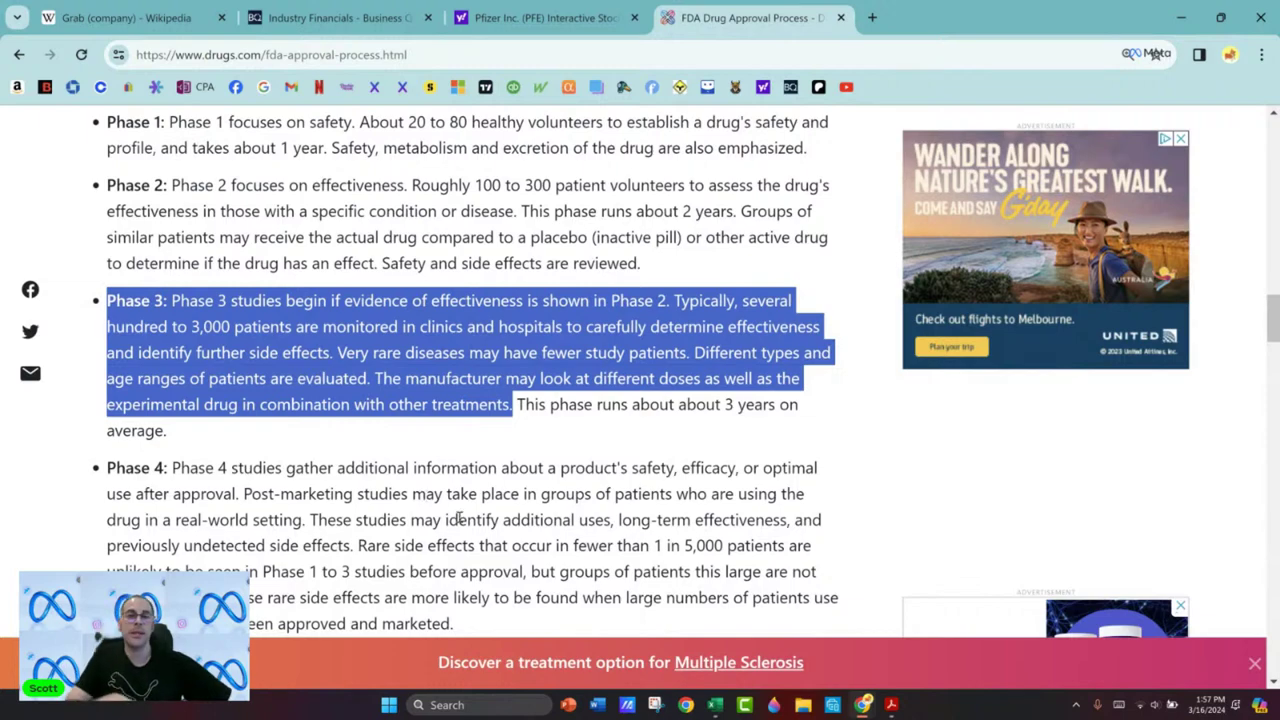
scroll(363, 347, up, 1)
Highlight the Phase 4 sentence about rare side effects, then return to the Pfizer chart.
scroll(340, 330, down, 1)
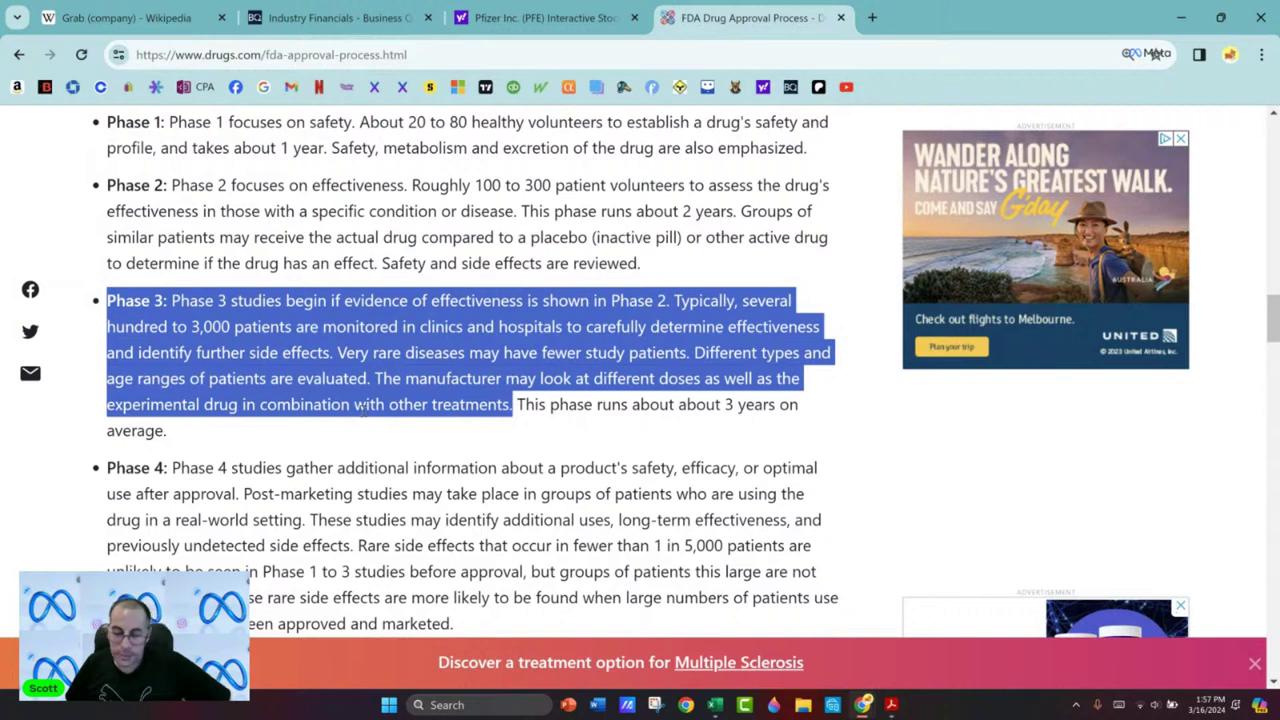
scroll(363, 406, down, 2)
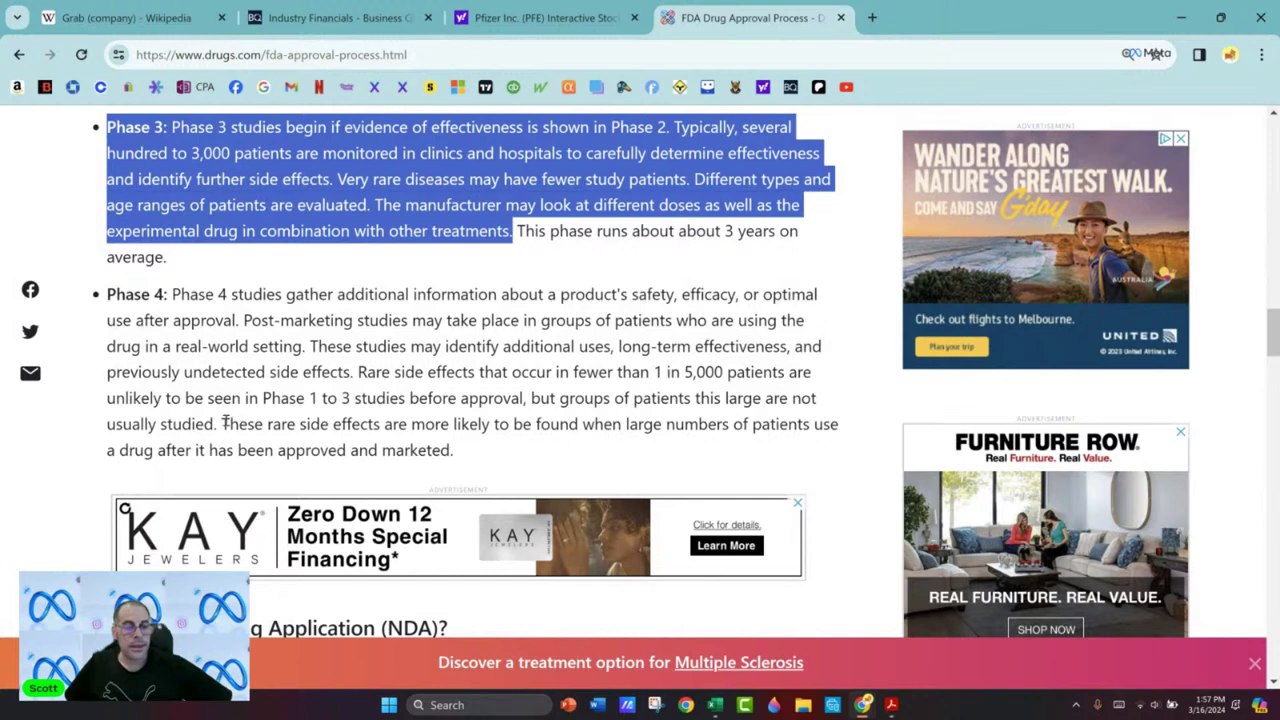
drag(224, 422, 466, 457)
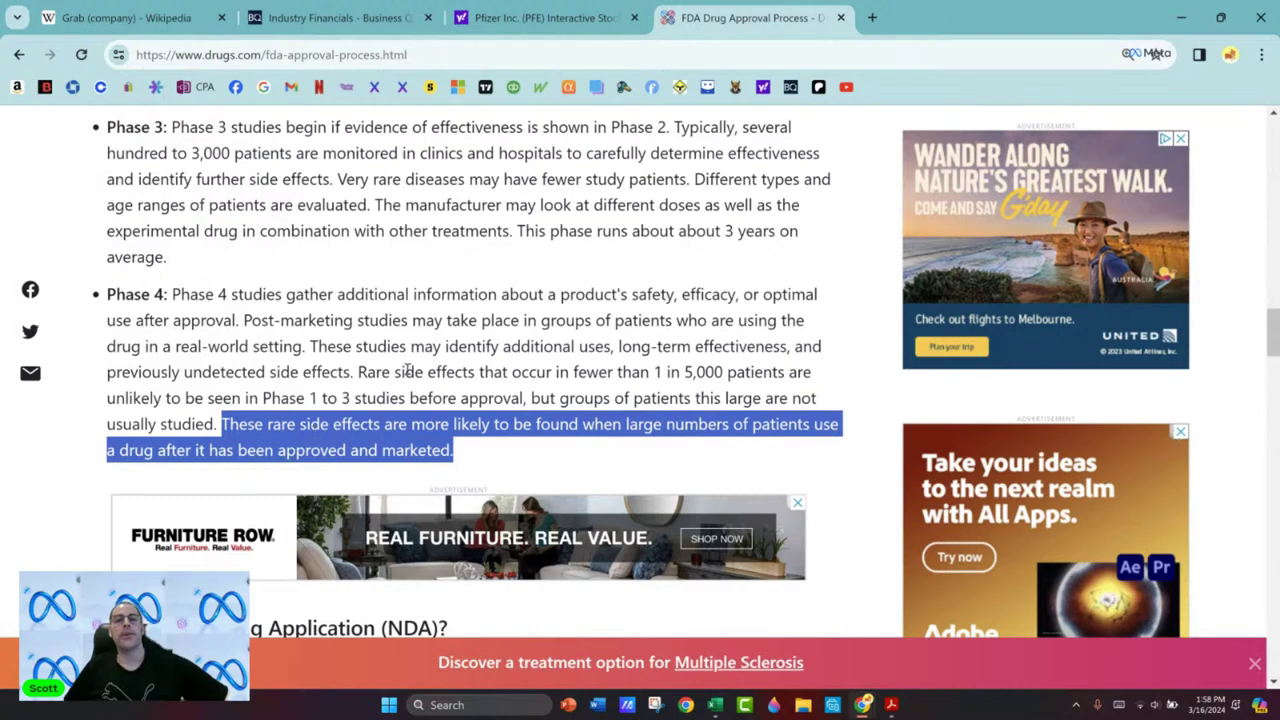
click(522, 18)
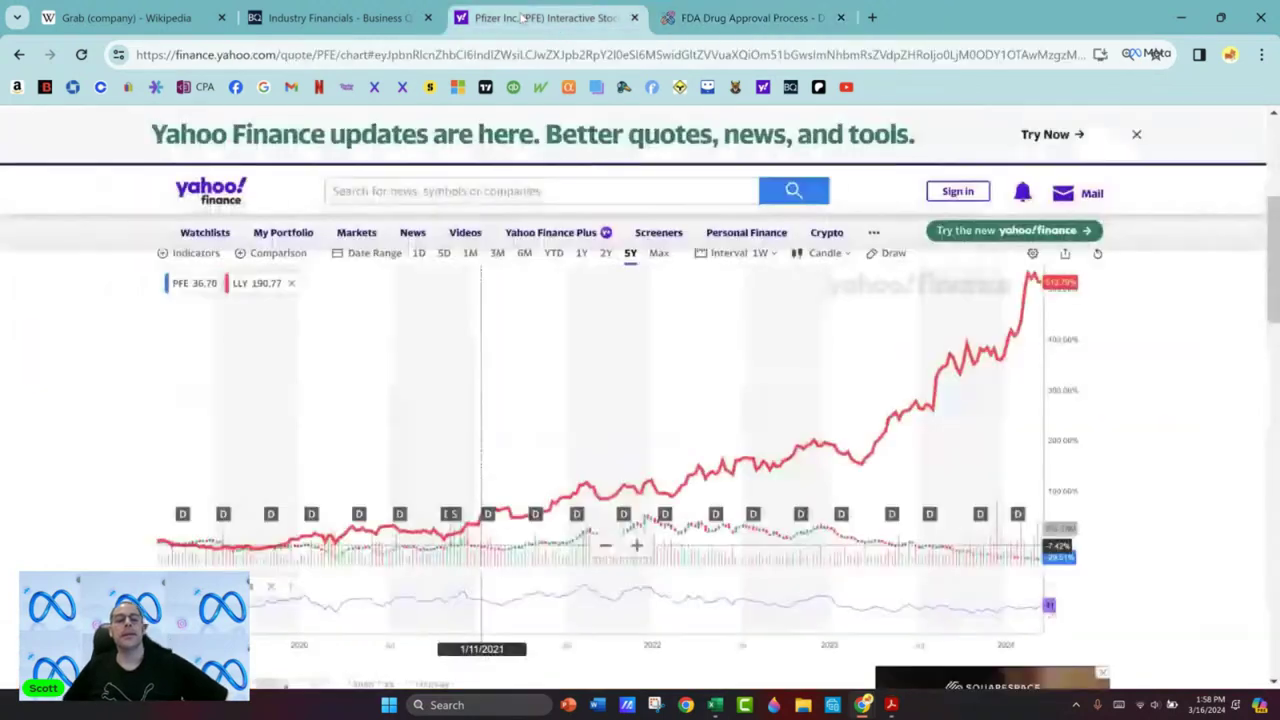
Glance at the Grab article, then go back to the FDA drug approval tab for a new search.
click(130, 18)
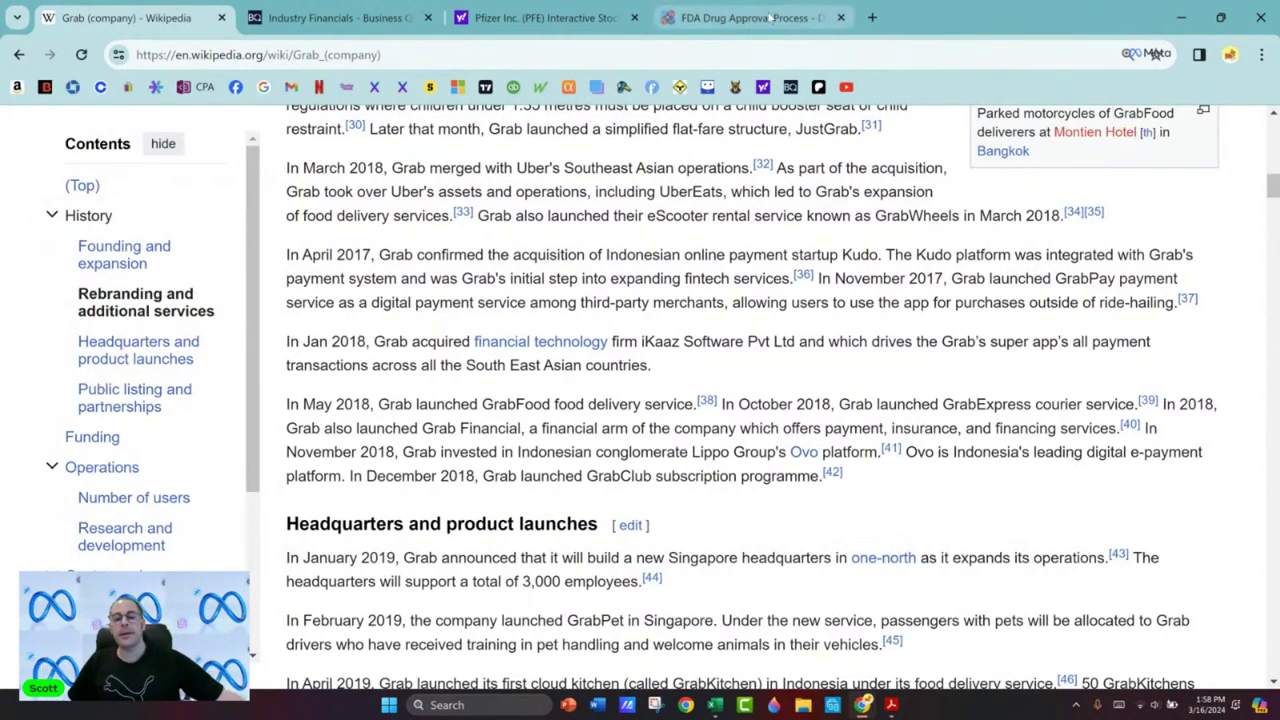
click(745, 18)
click(703, 58)
Search Google for 'martin shkreli' and scroll through the results.
text(ma)
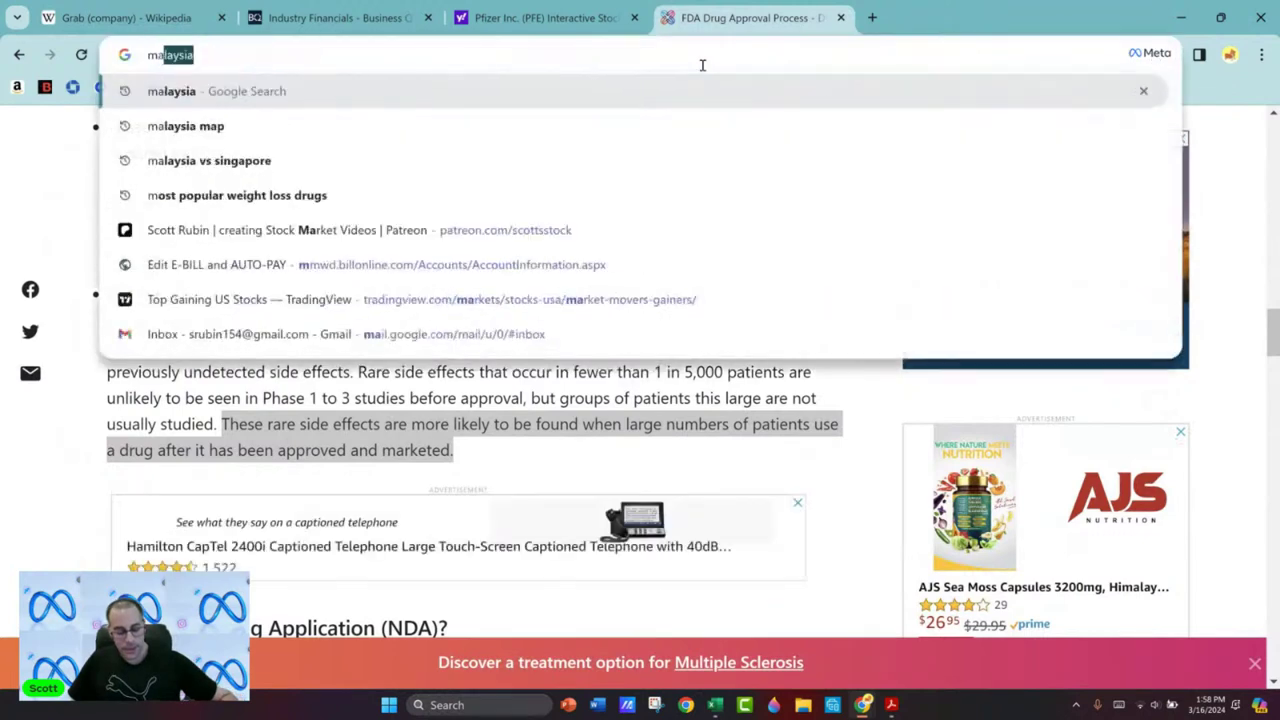
text(rtin shkreli)
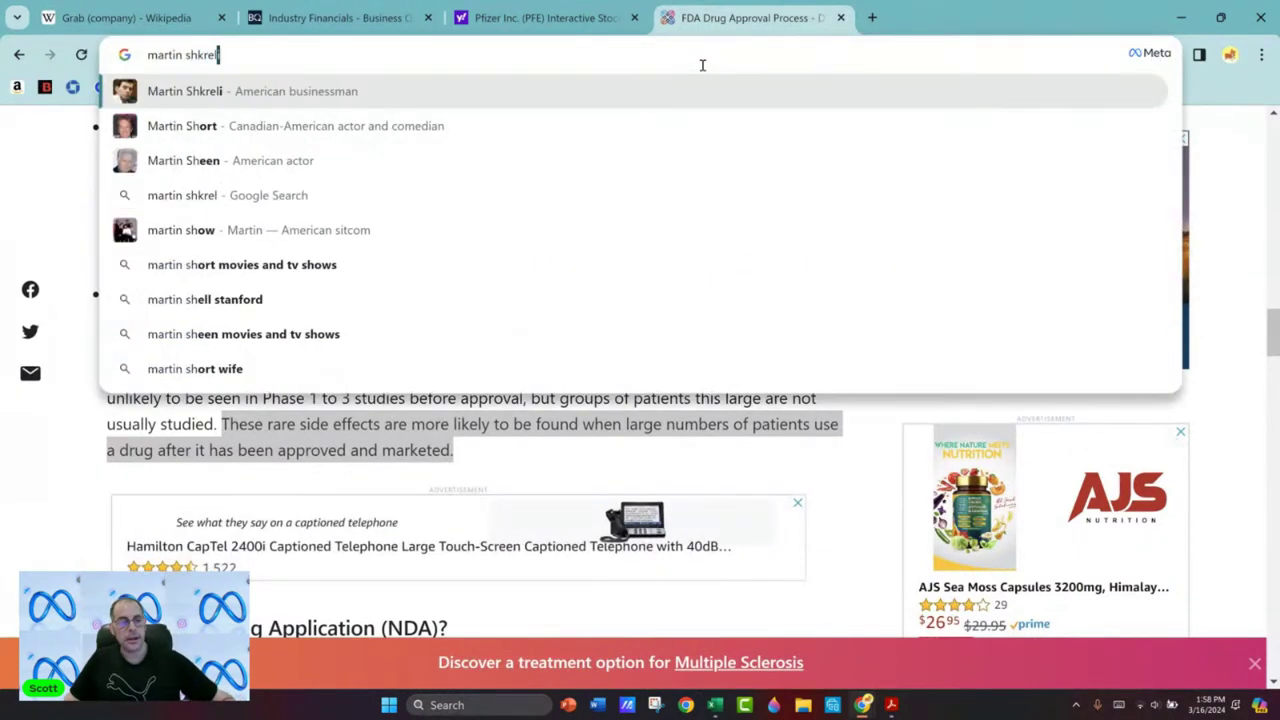
key(Return)
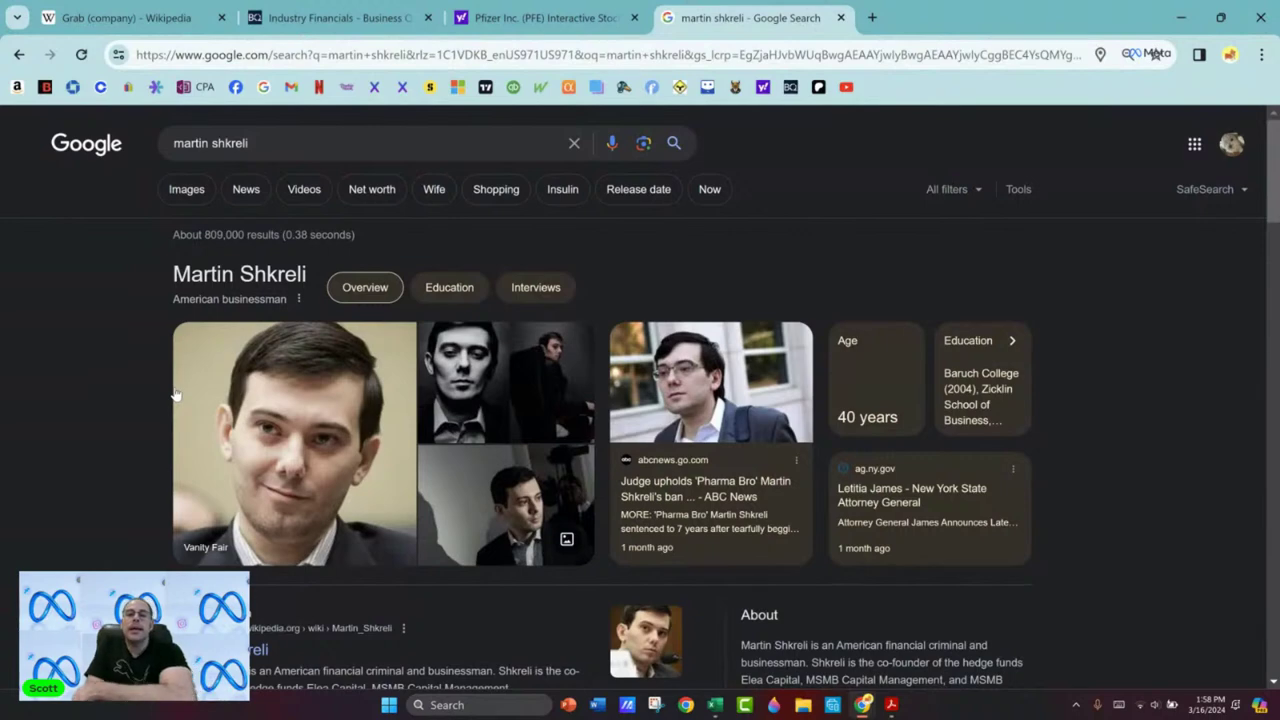
scroll(981, 444, down, 3)
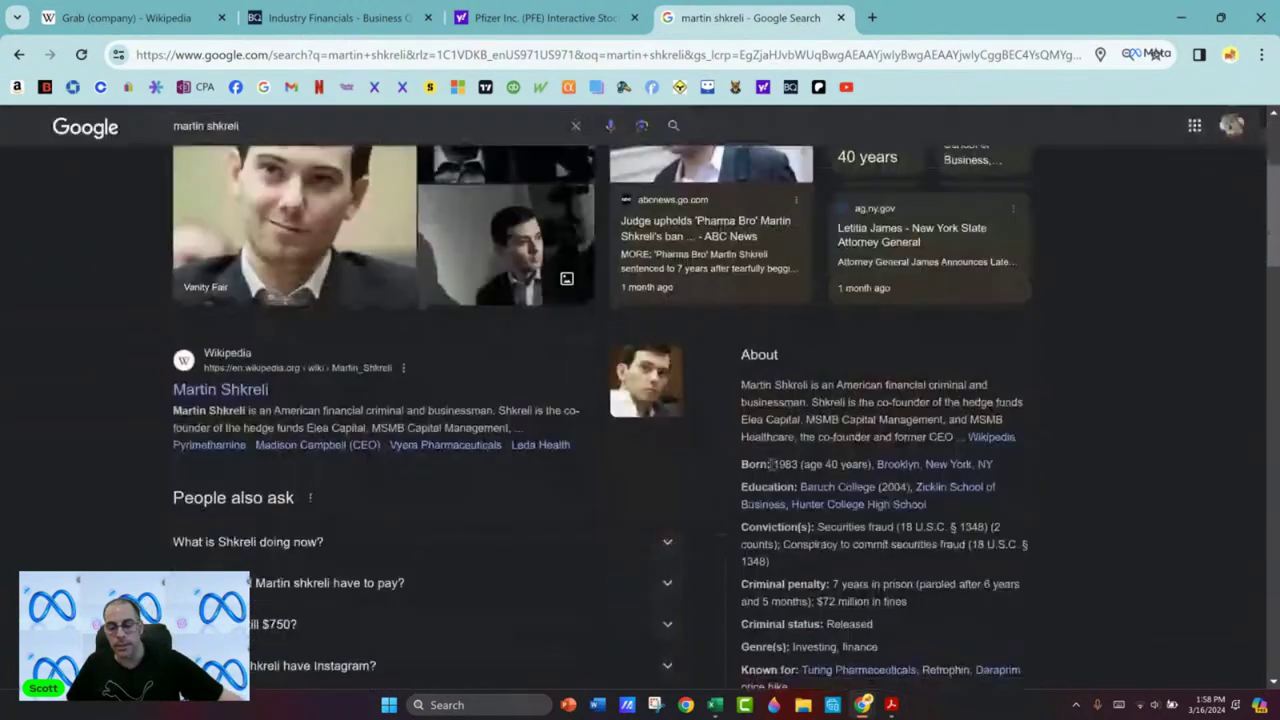
Open the Martin Shkreli Wikipedia article and find 'cancer' in its text.
click(981, 441)
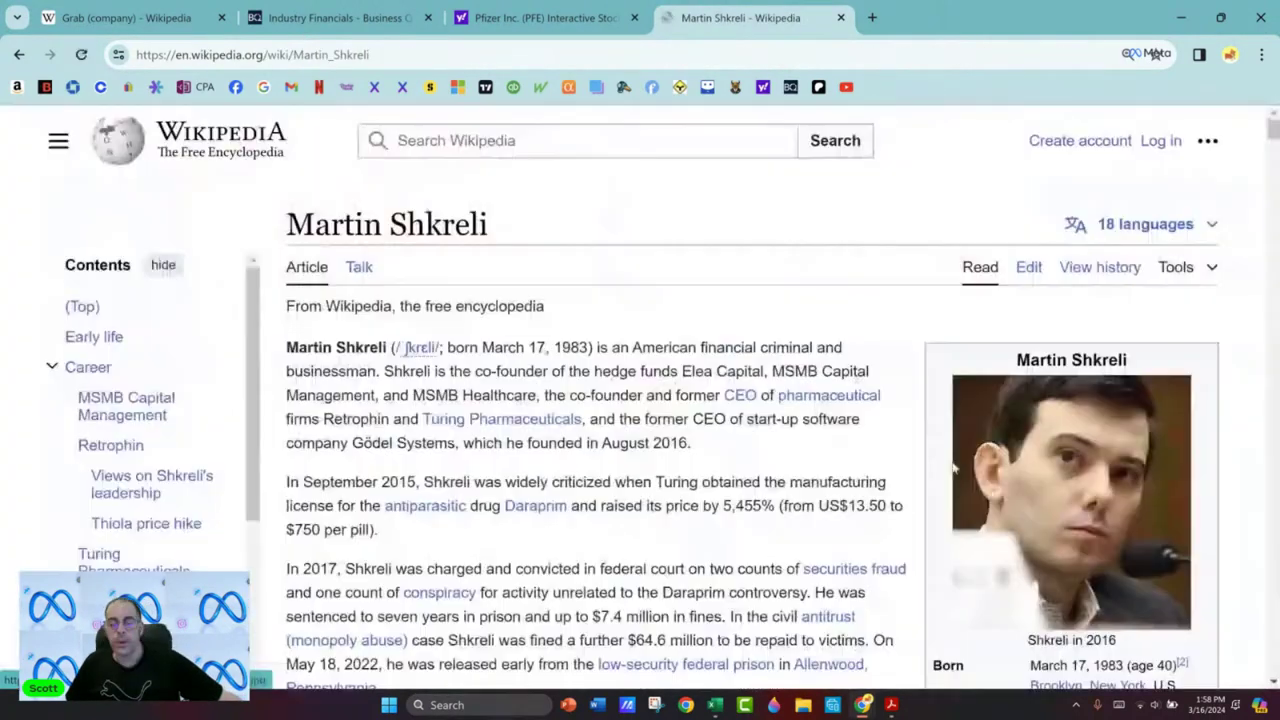
key(ctrl+f)
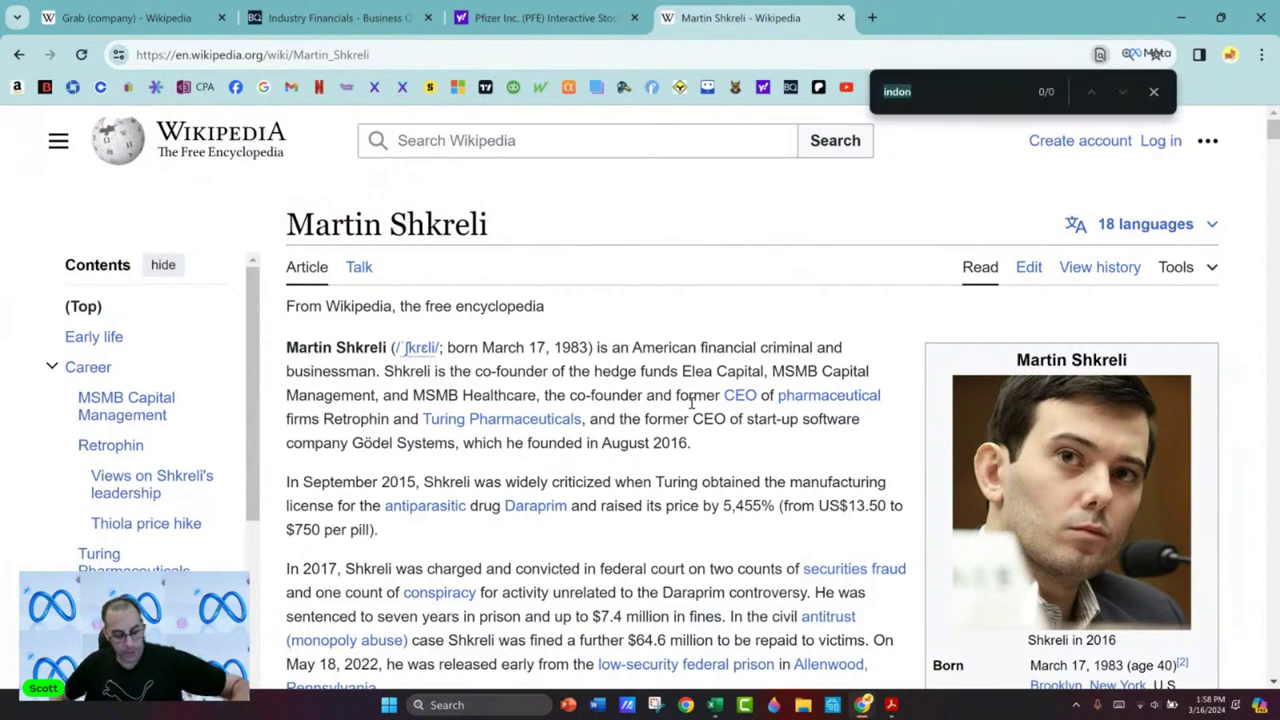
text(cancer)
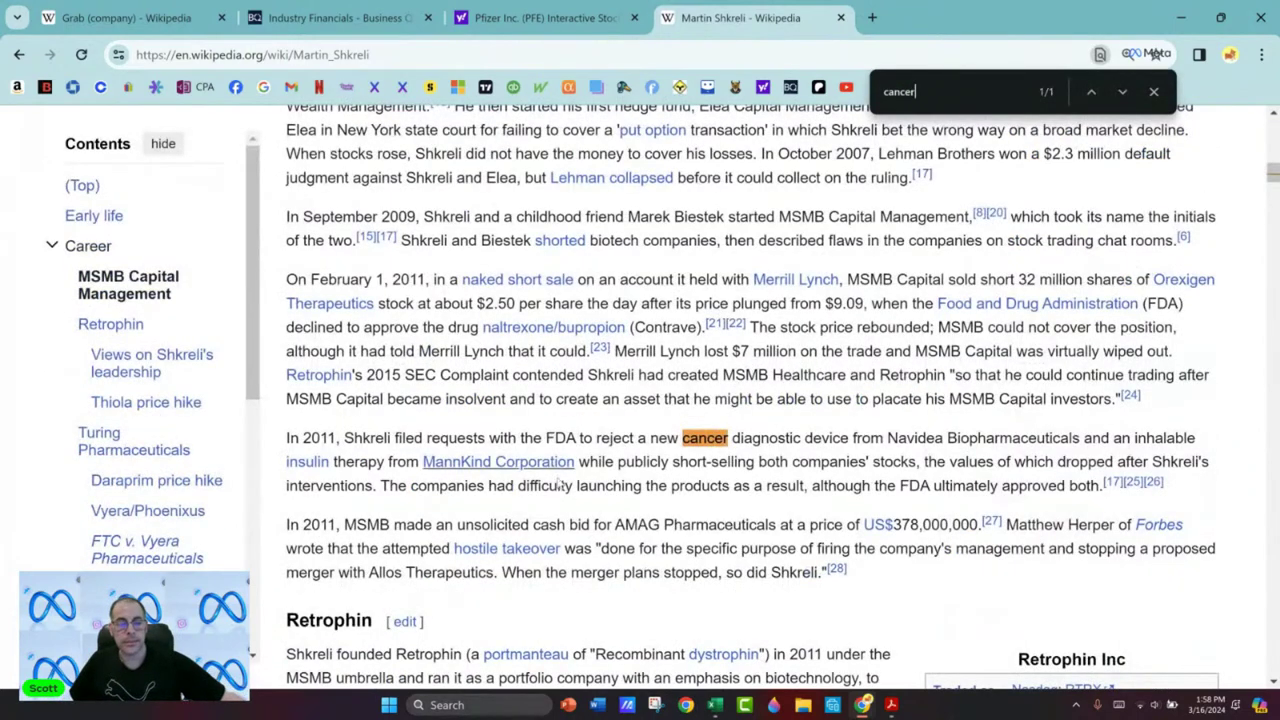
mouse_move(540, 462)
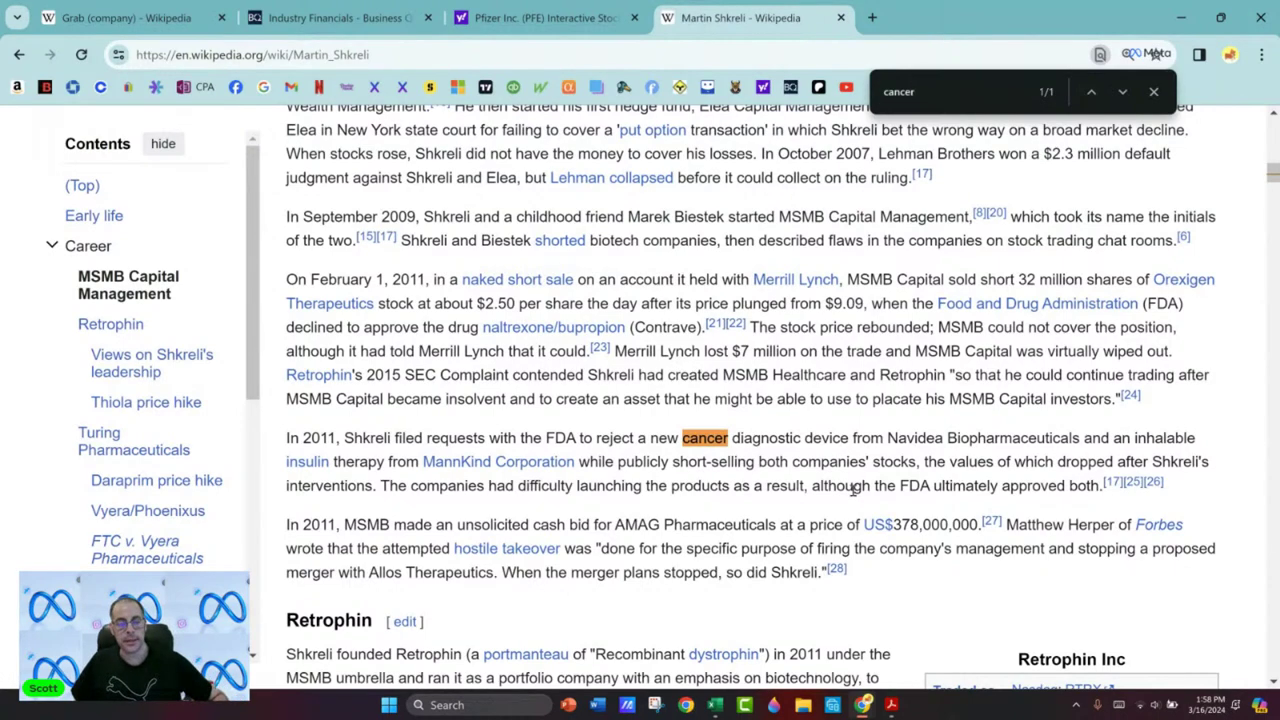
scroll(853, 489, down, 2)
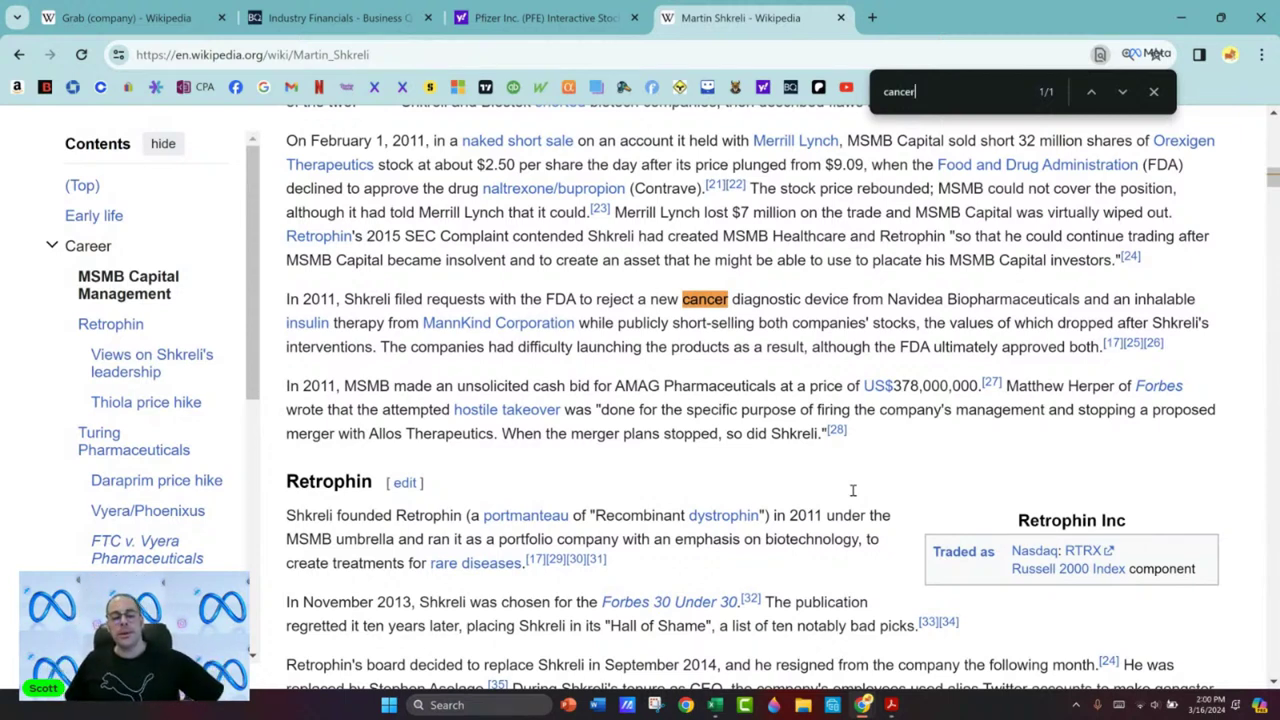
scroll(505, 342, down, 1)
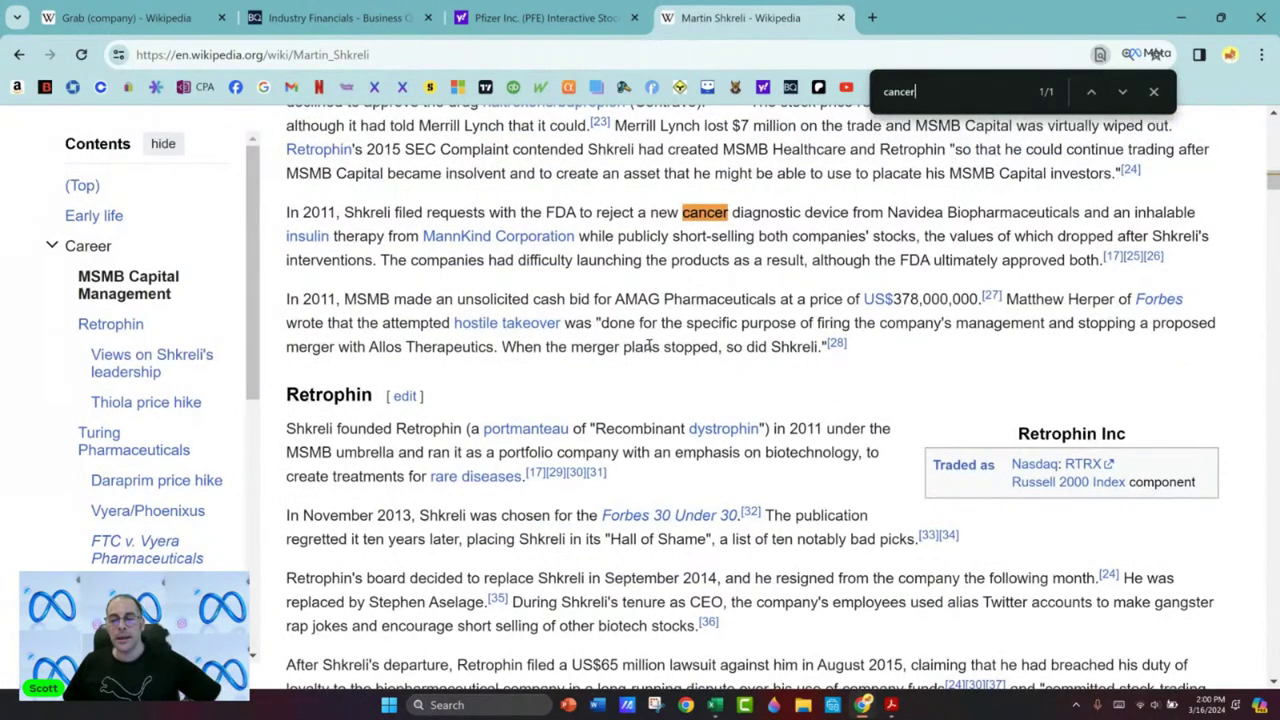
scroll(676, 349, up, 1)
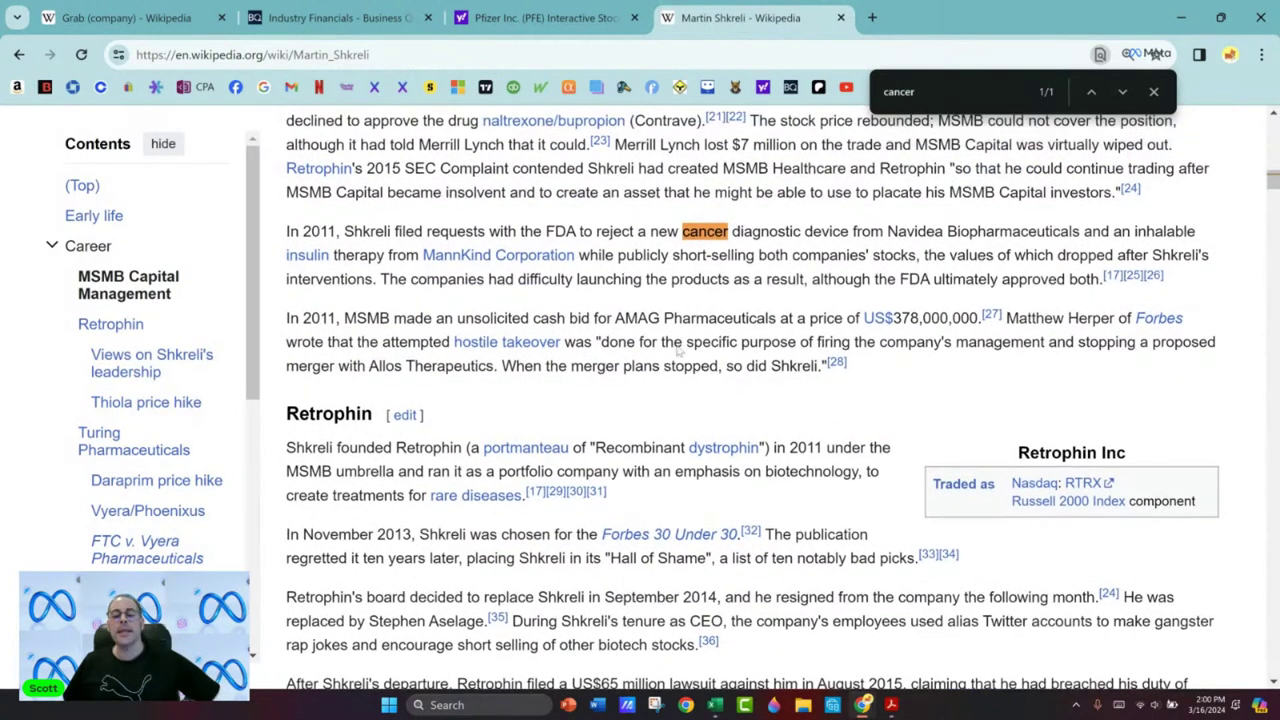
scroll(676, 349, up, 7)
scroll(680, 341, up, 3)
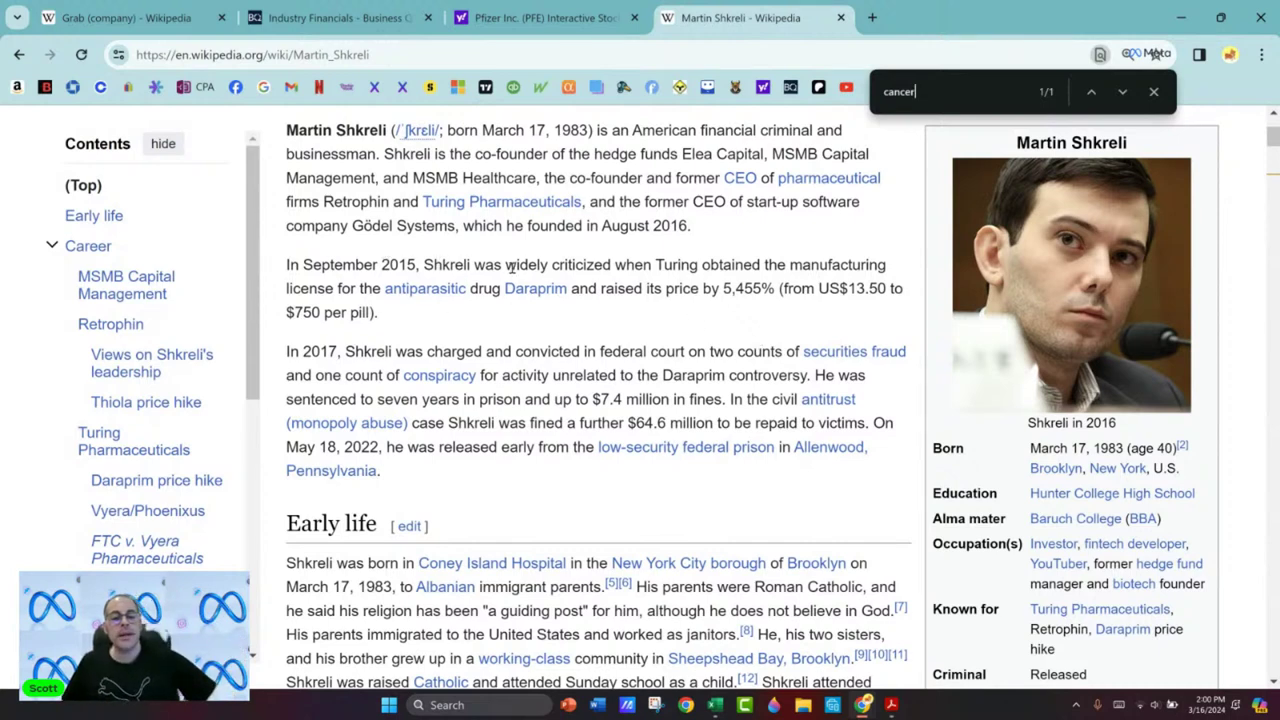
Highlight the '$750 per pill' price in the Daraprim paragraph, then switch to A_DCF_FAST.
drag(424, 264, 704, 265)
click(701, 267)
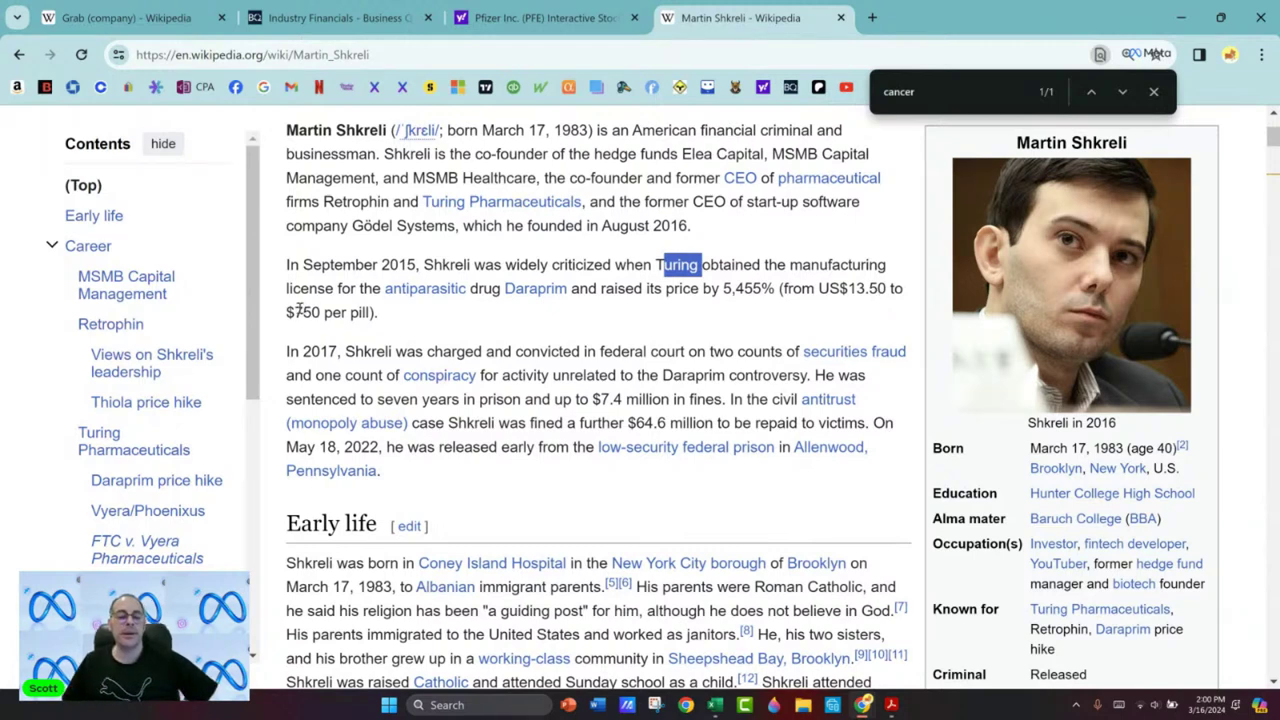
drag(288, 312, 380, 313)
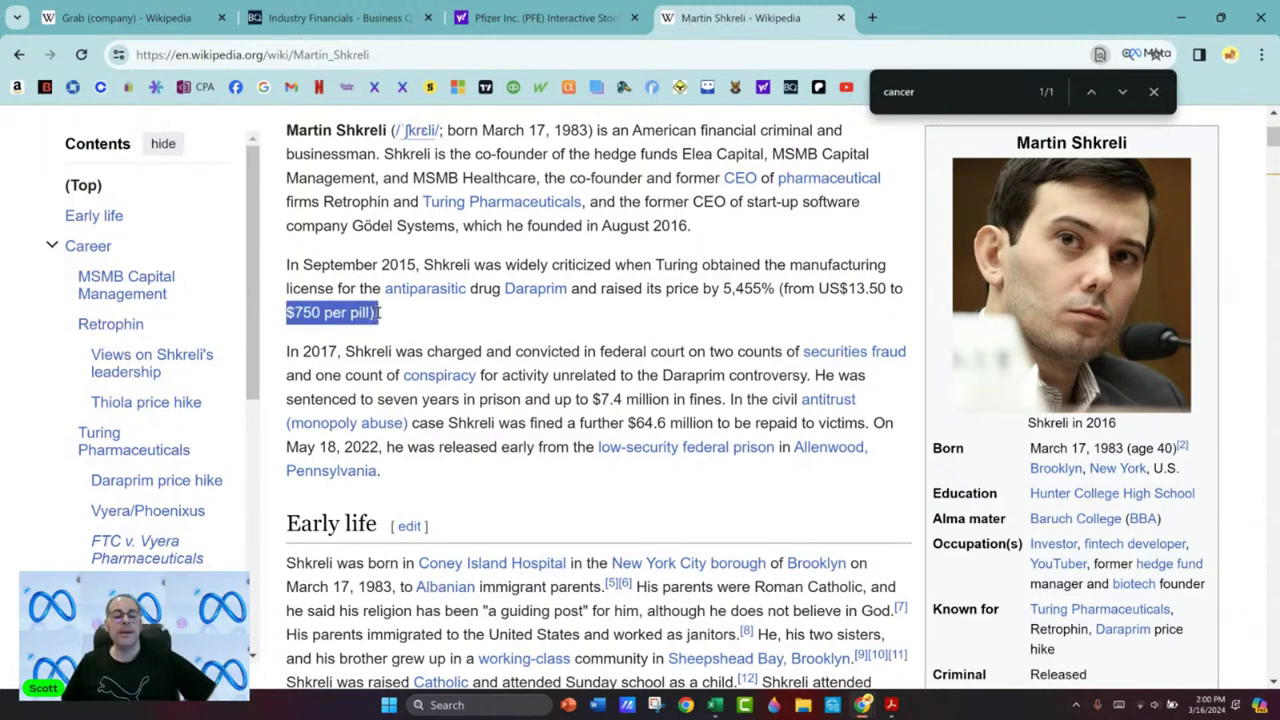
key(alt+Tab)
key(alt+Tab)
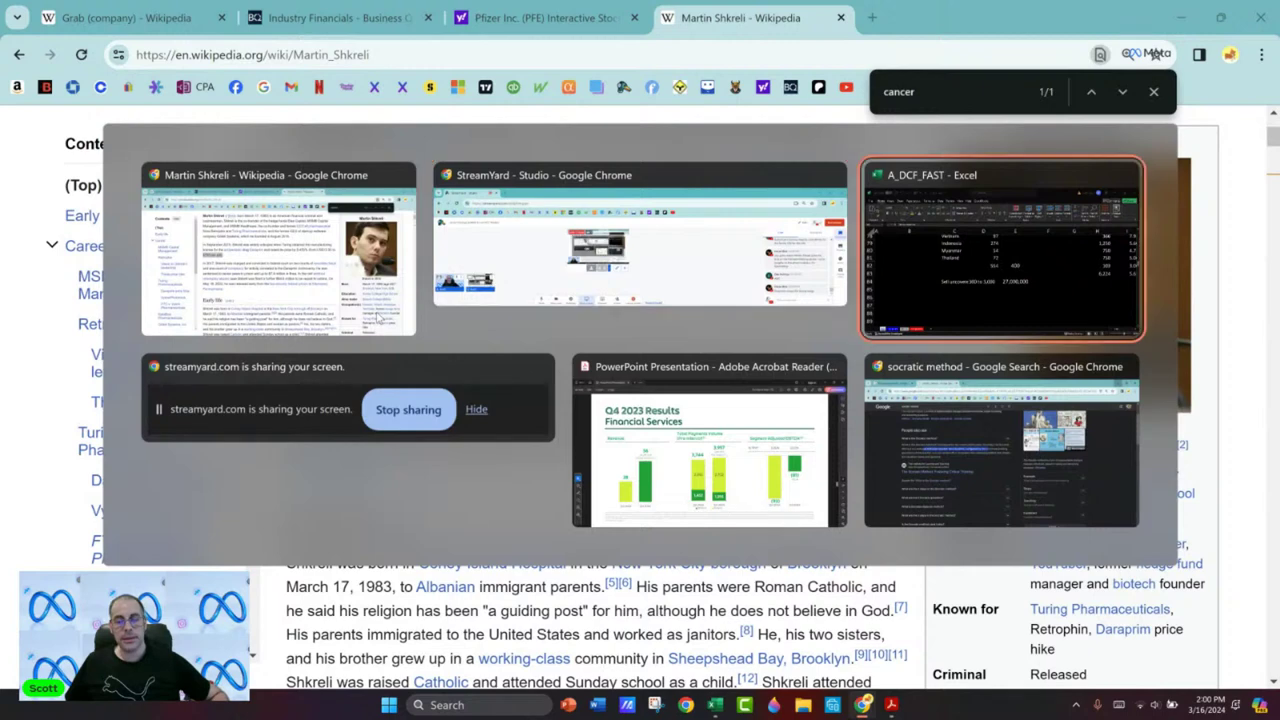
Label C88 '# of people' and enter 100,000 below it with thousands separators, no decimals.
scroll(427, 366, down, 3)
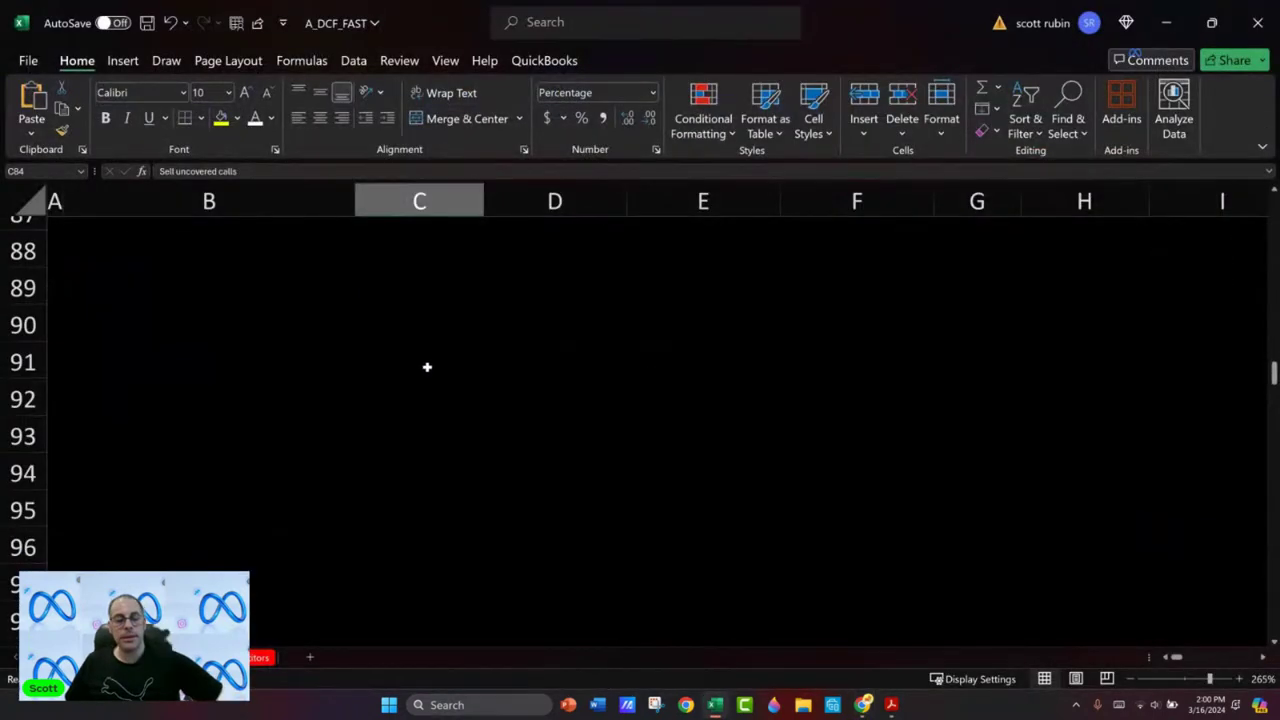
scroll(427, 366, up, 1)
click(415, 351)
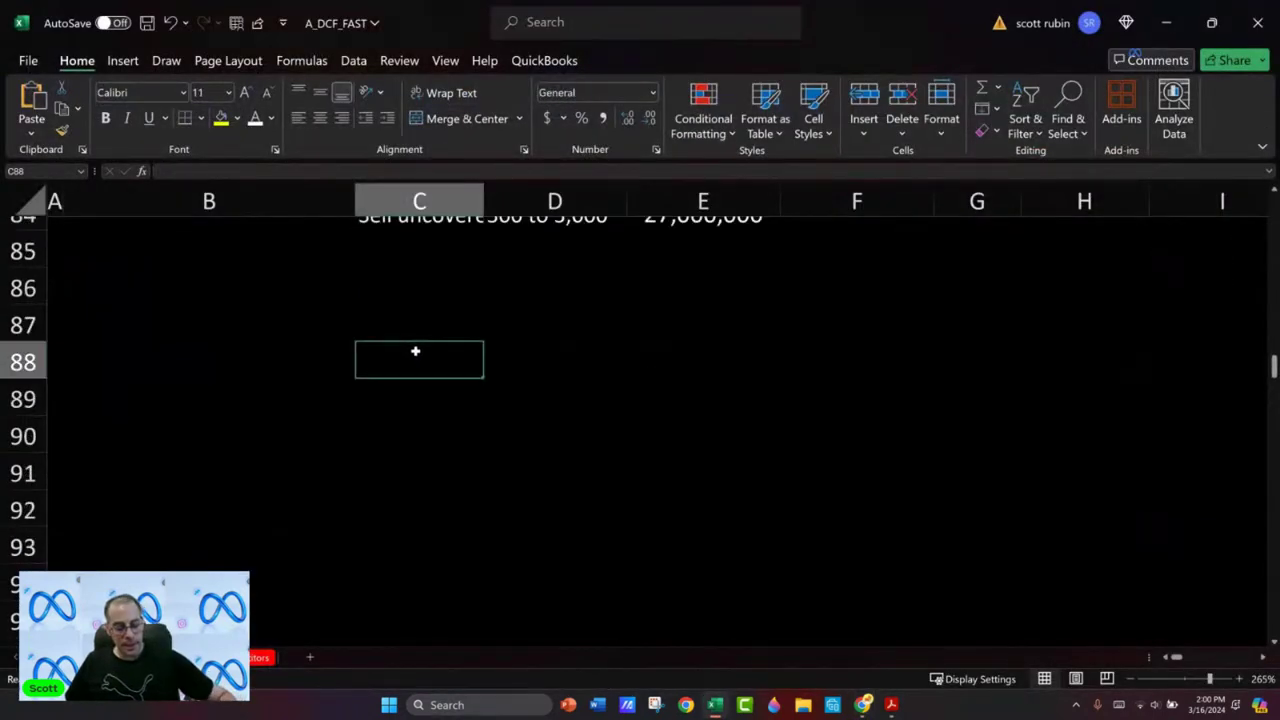
text(# of p)
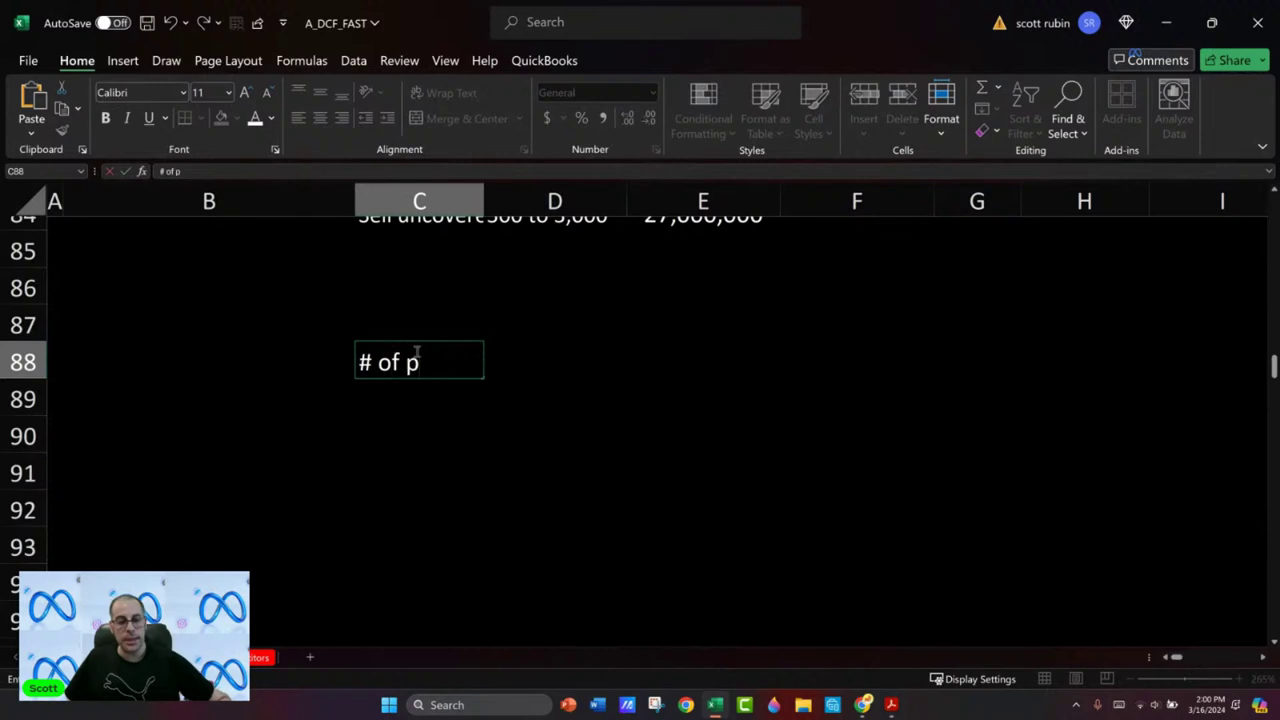
text(eople)
key(Return)
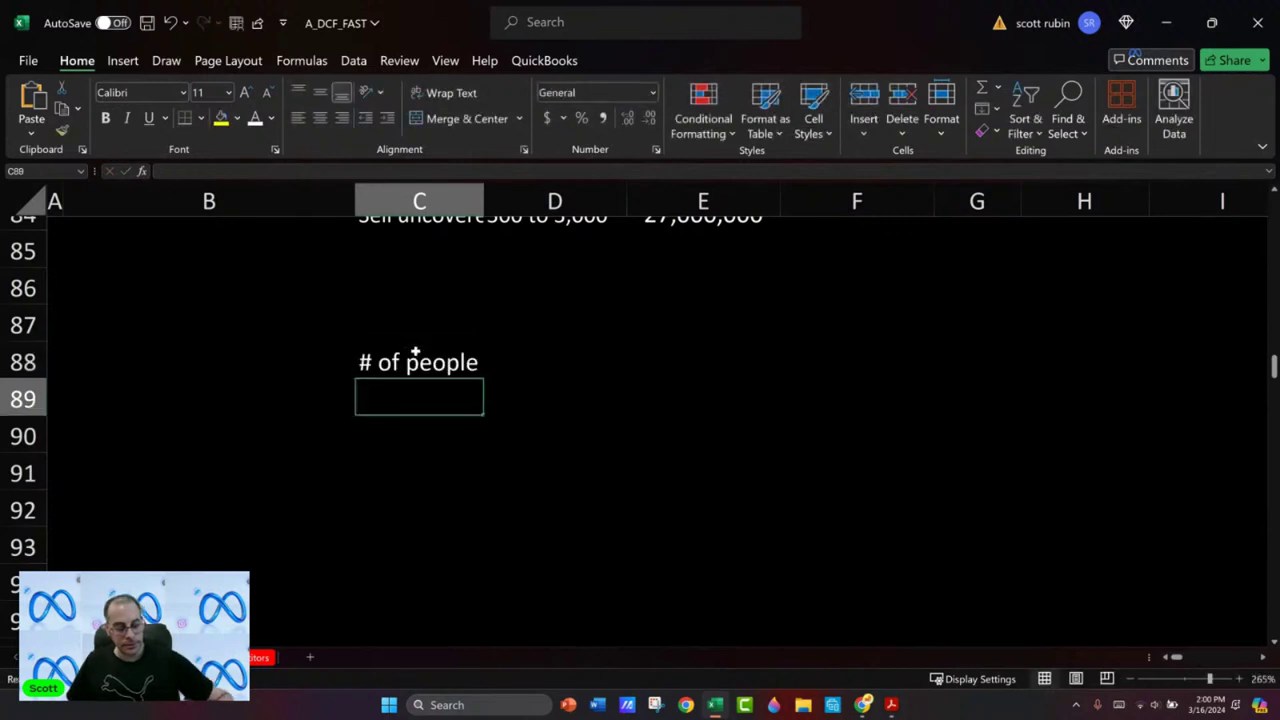
text(1)
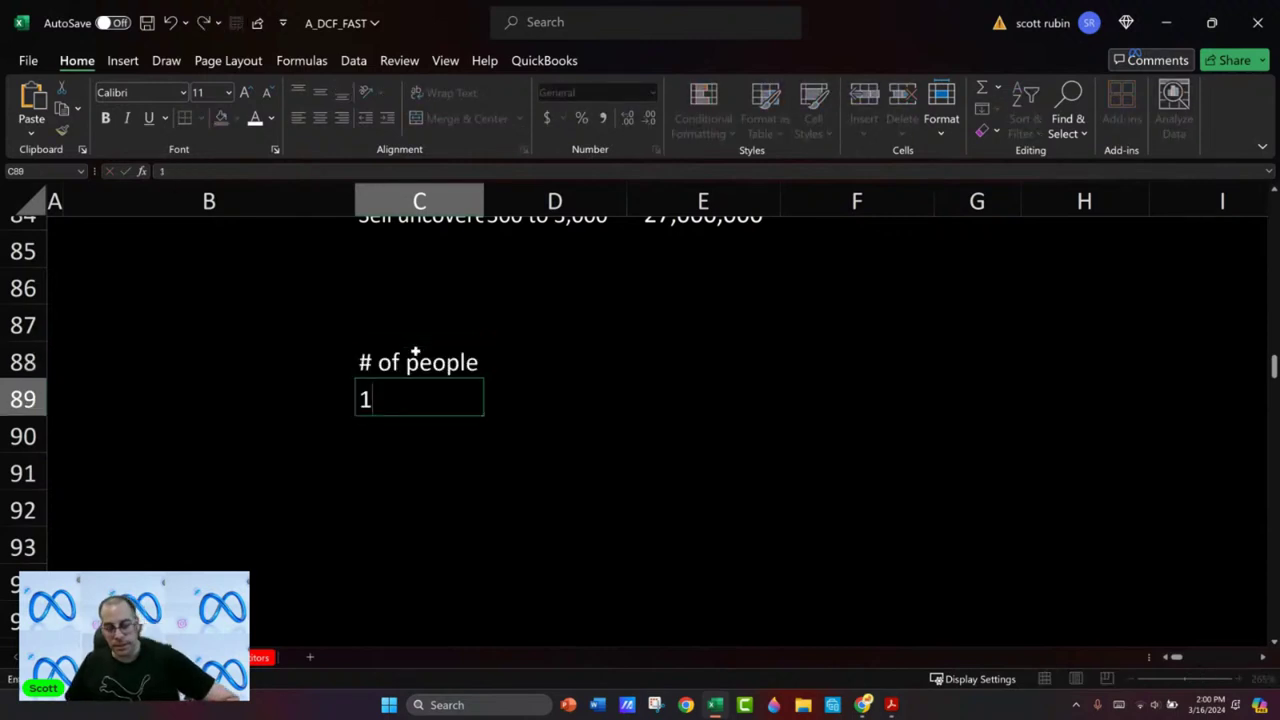
text(00000)
key(Return)
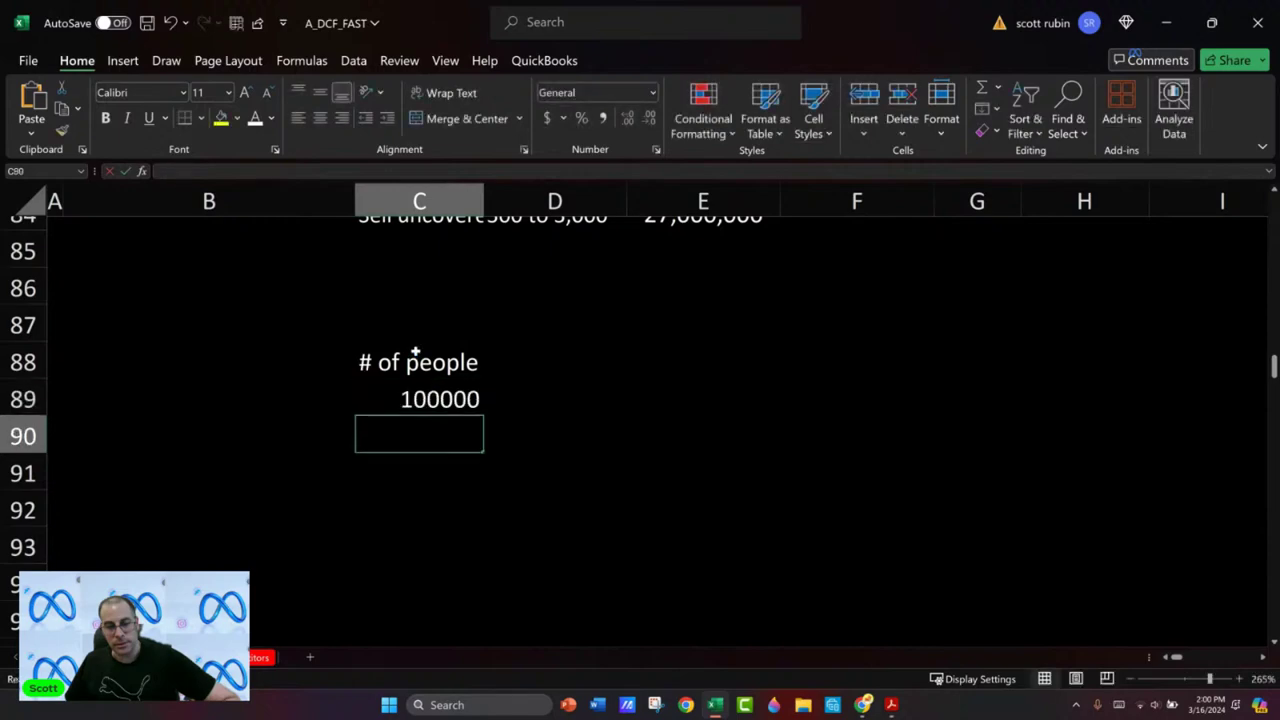
key(Up)
key(ctrl+shift+1)
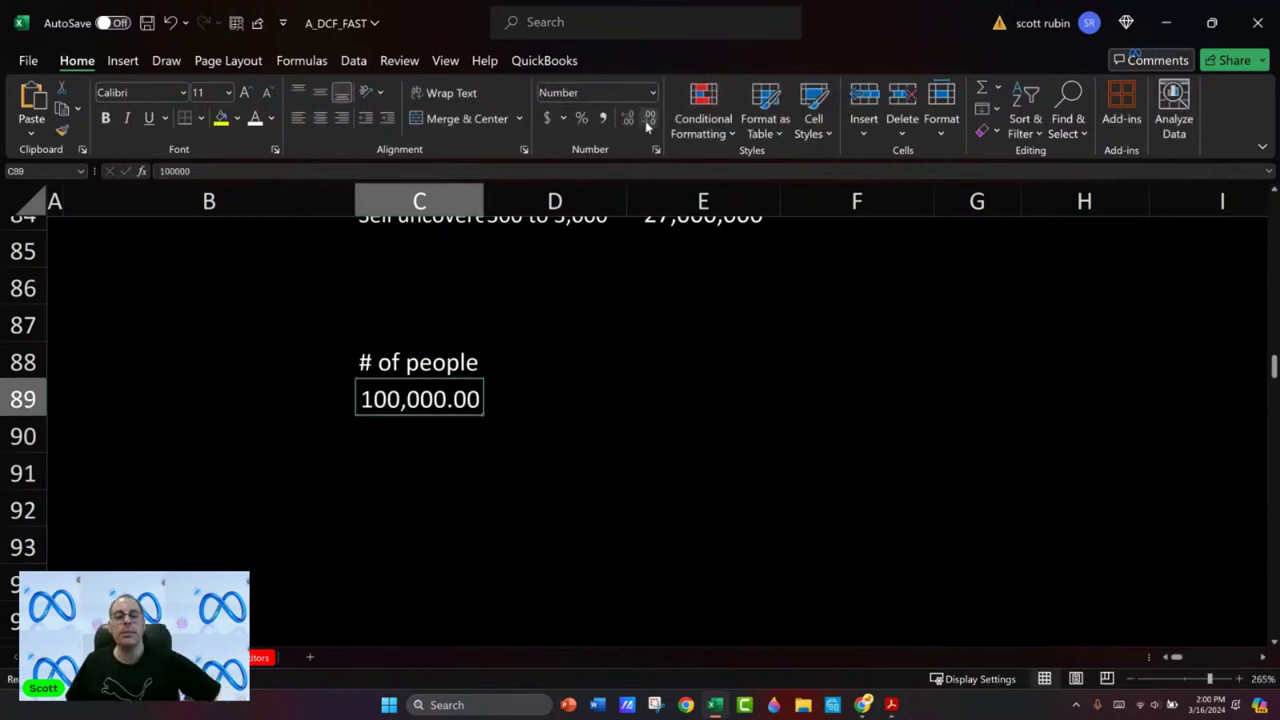
click(647, 124)
click(647, 124)
Recheck the article's price and make a first, mistyped price entry in D89.
key(Up)
key(Right)
key(Down)
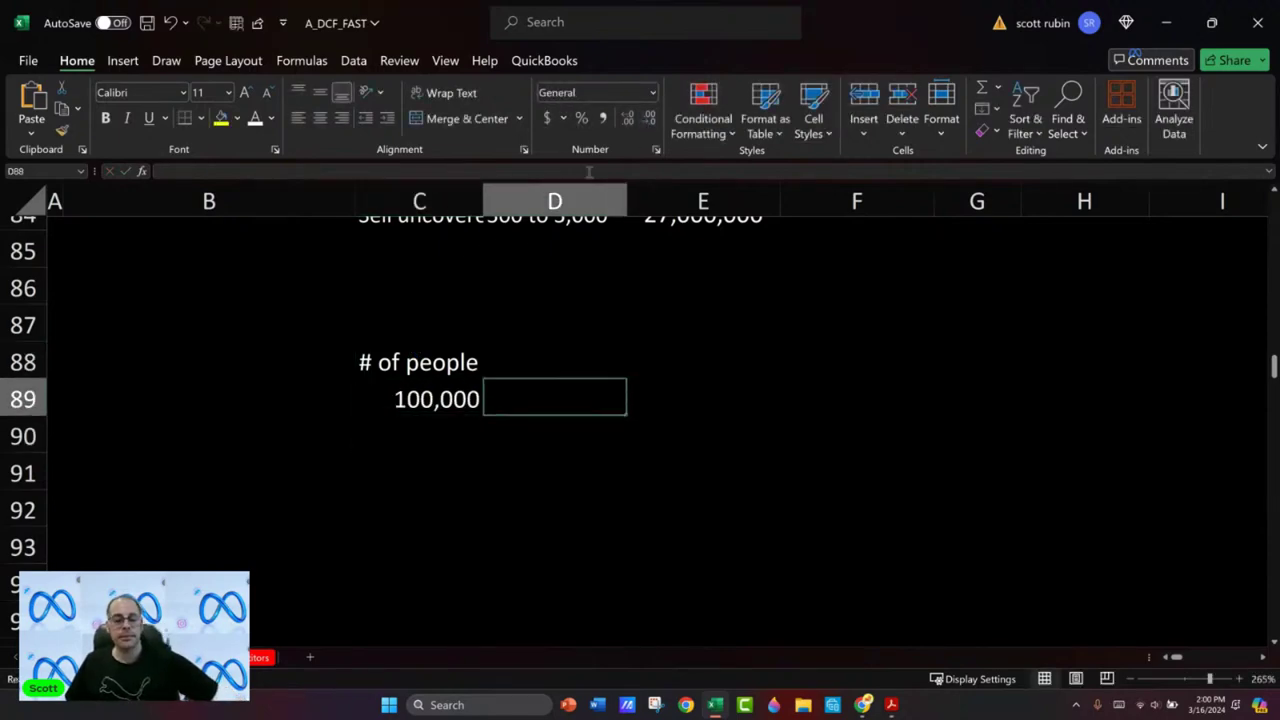
key(alt+Tab)
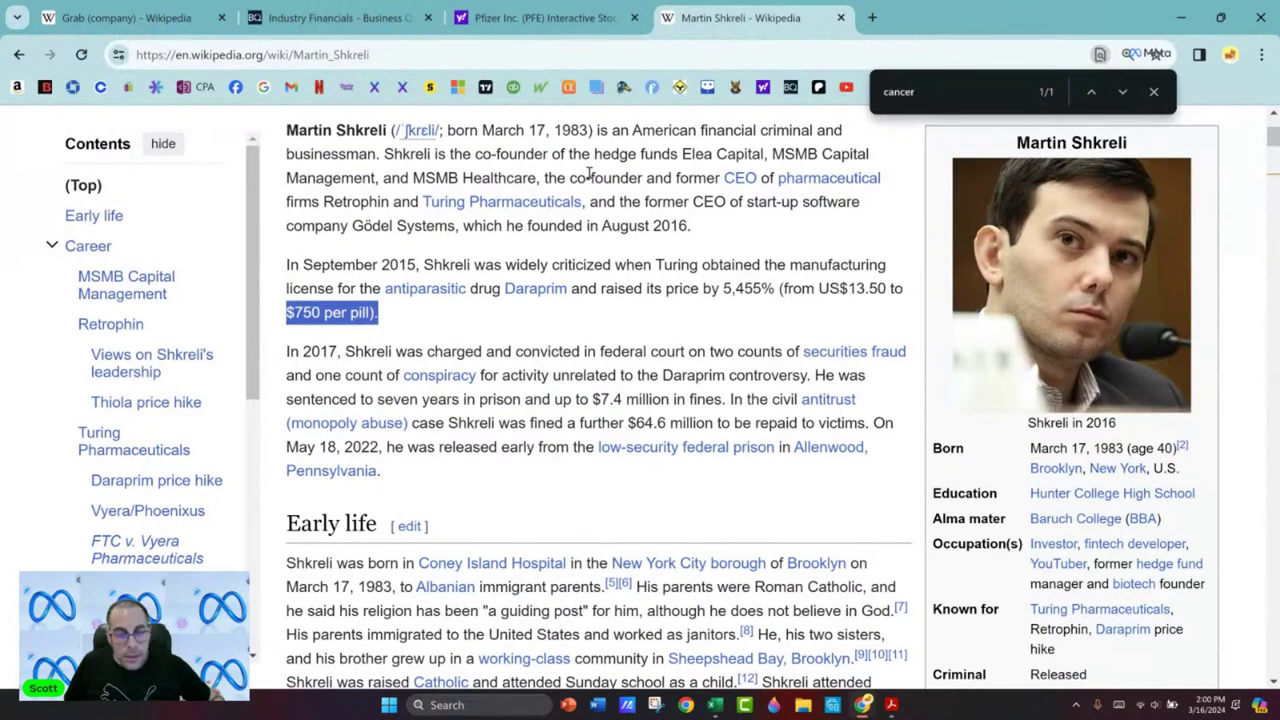
key(alt+Tab)
text(134.)
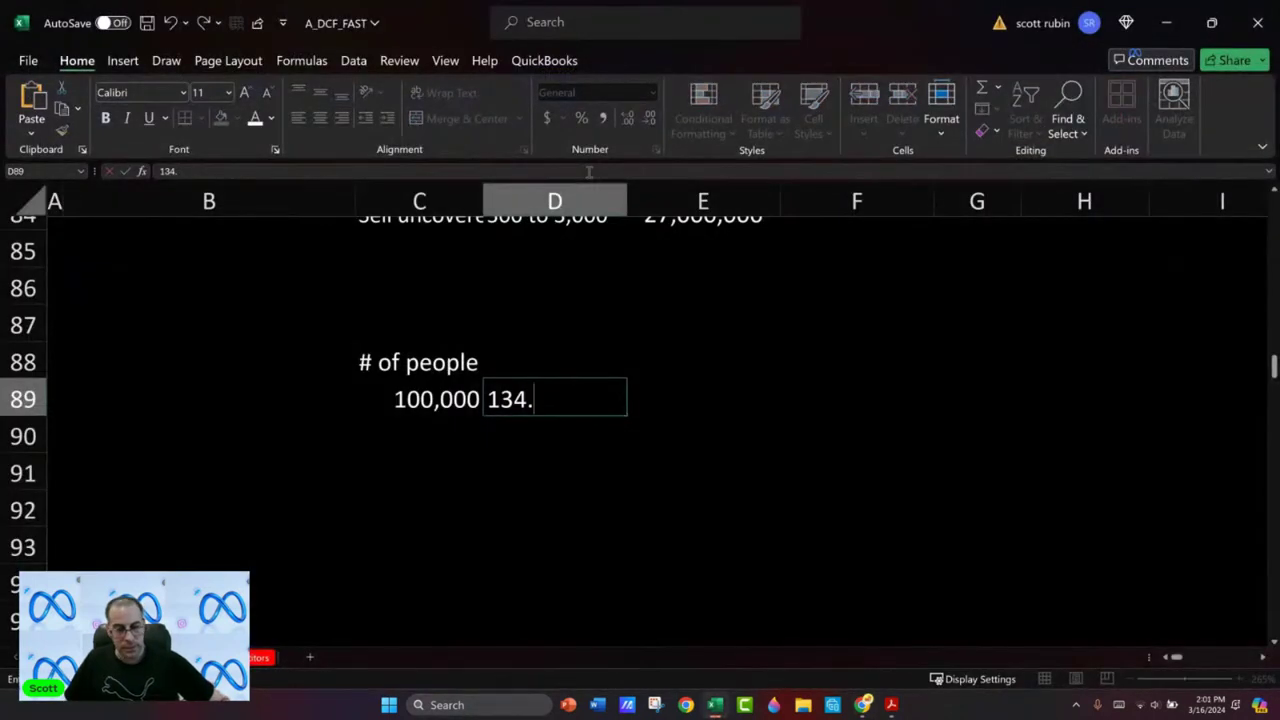
key(BackSpace)
key(BackSpace)
text(50)
key(Return)
Re-enter the price in D89 as 13.5 so it shows $13.50.
key(Up)
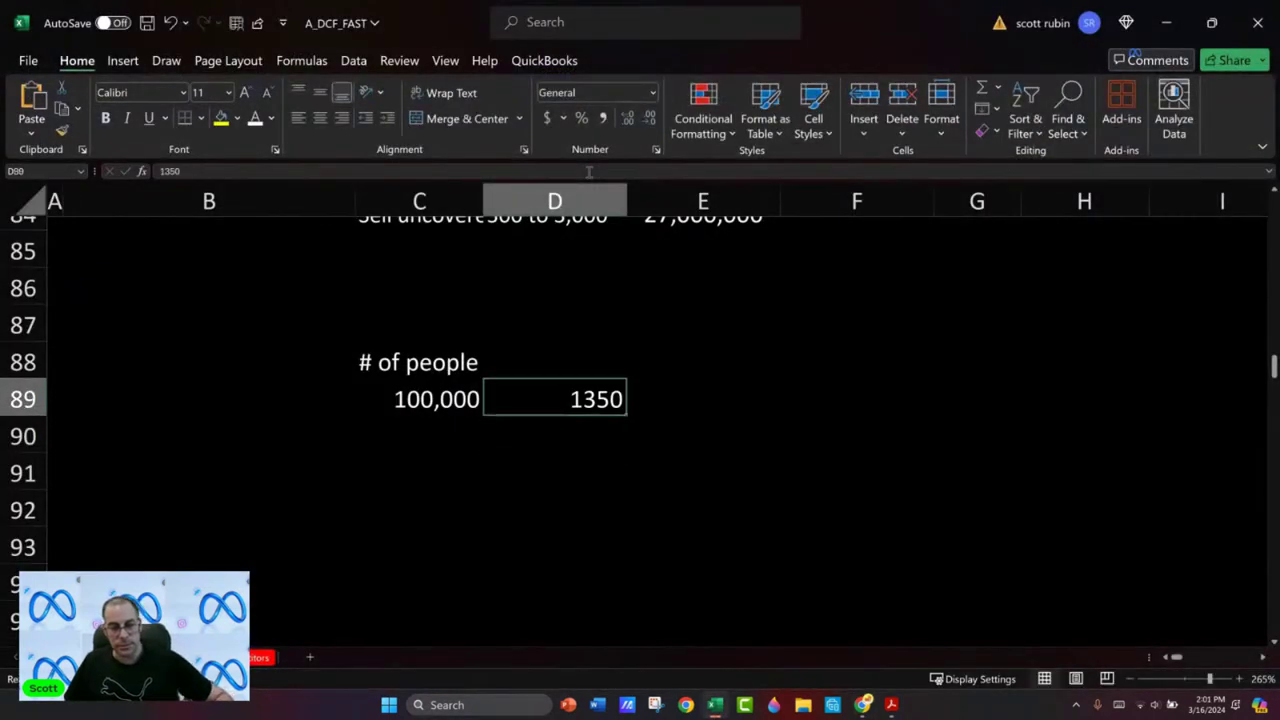
key(Up)
key(Down)
text(13.5)
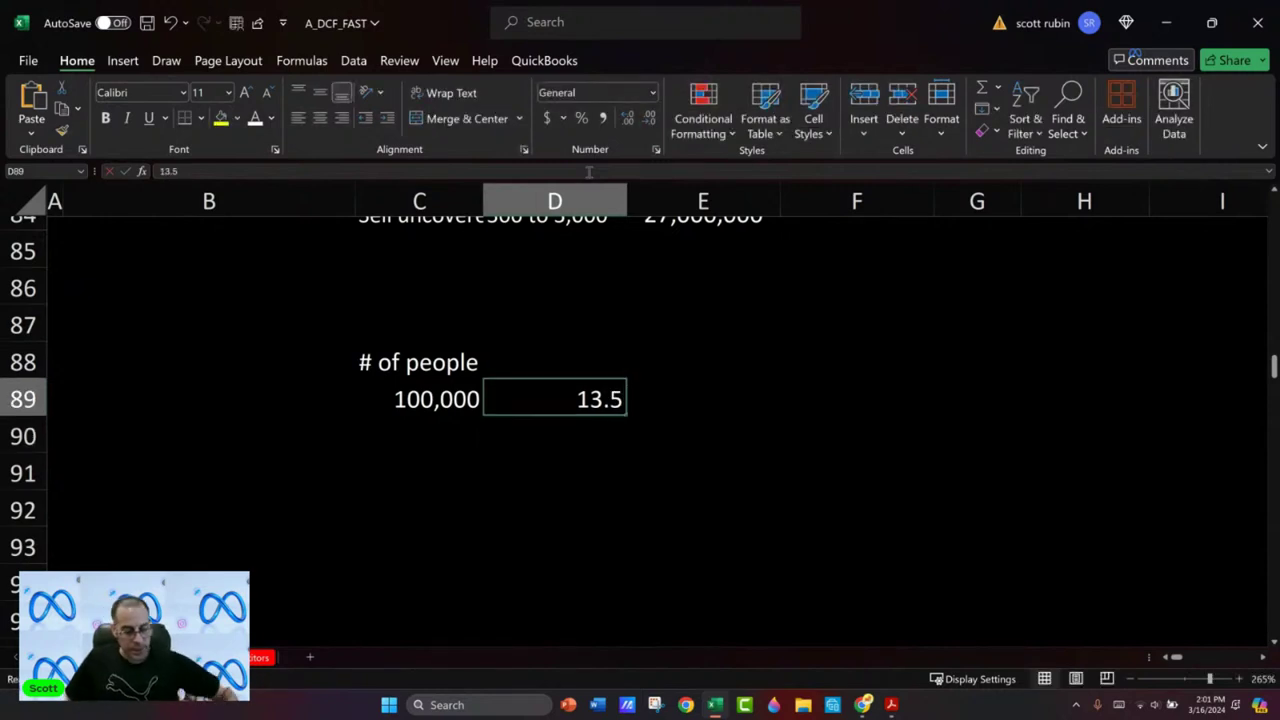
key(ctrl+Return)
key(Right)
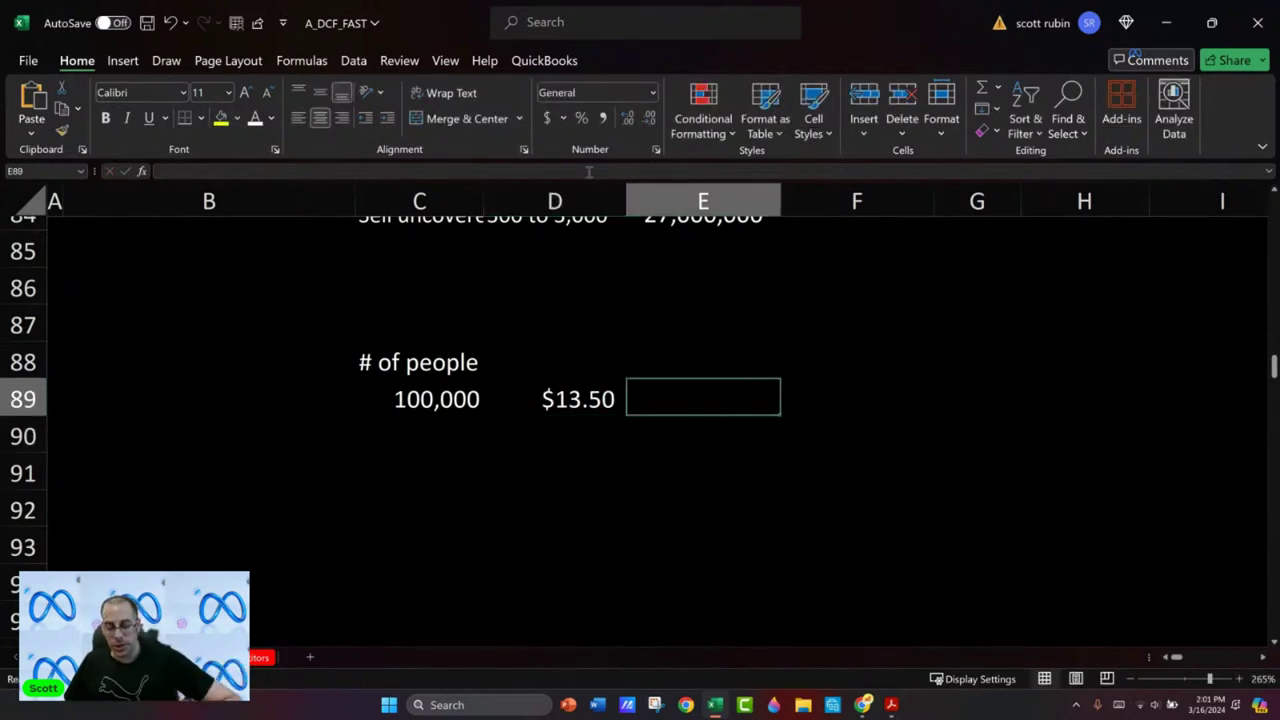
Enter the revenue formula =C89*D89 in E89, redoing it after a typo.
text(=)
key(Left)
key(Left)
text(*)
key(Left)
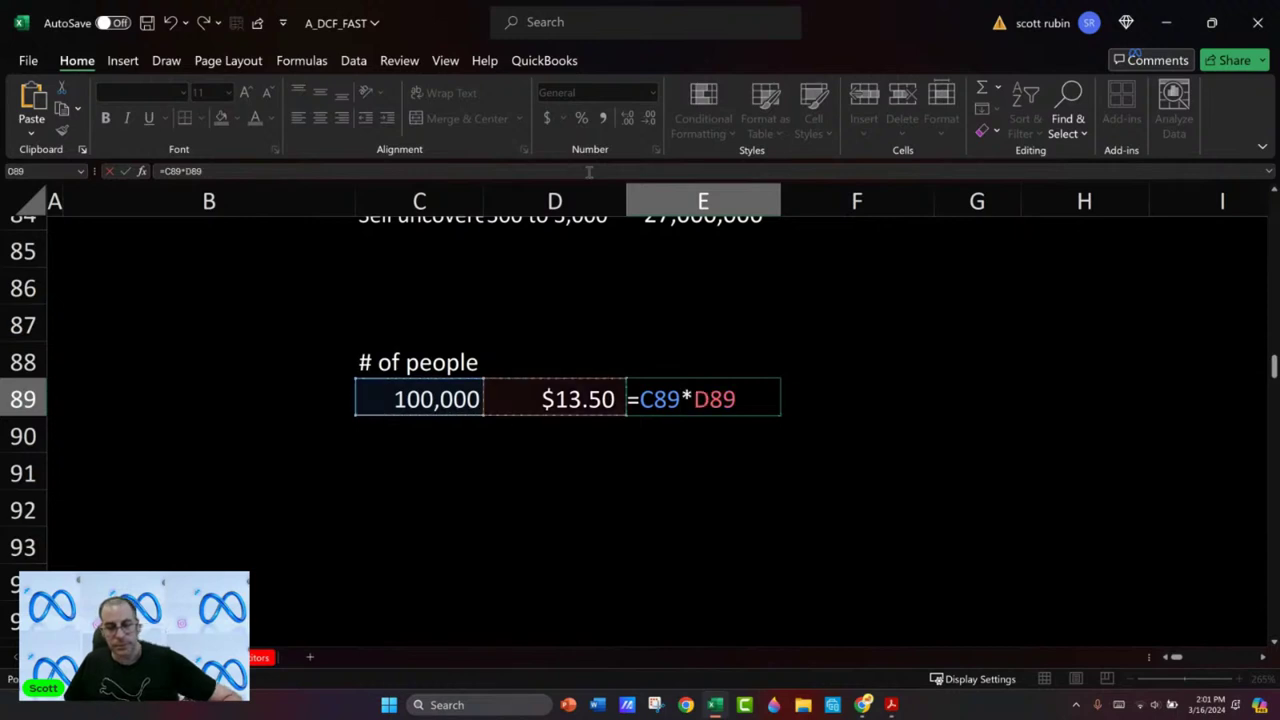
text(\)
key(Return)
key(Up)
text(=)
key(Left)
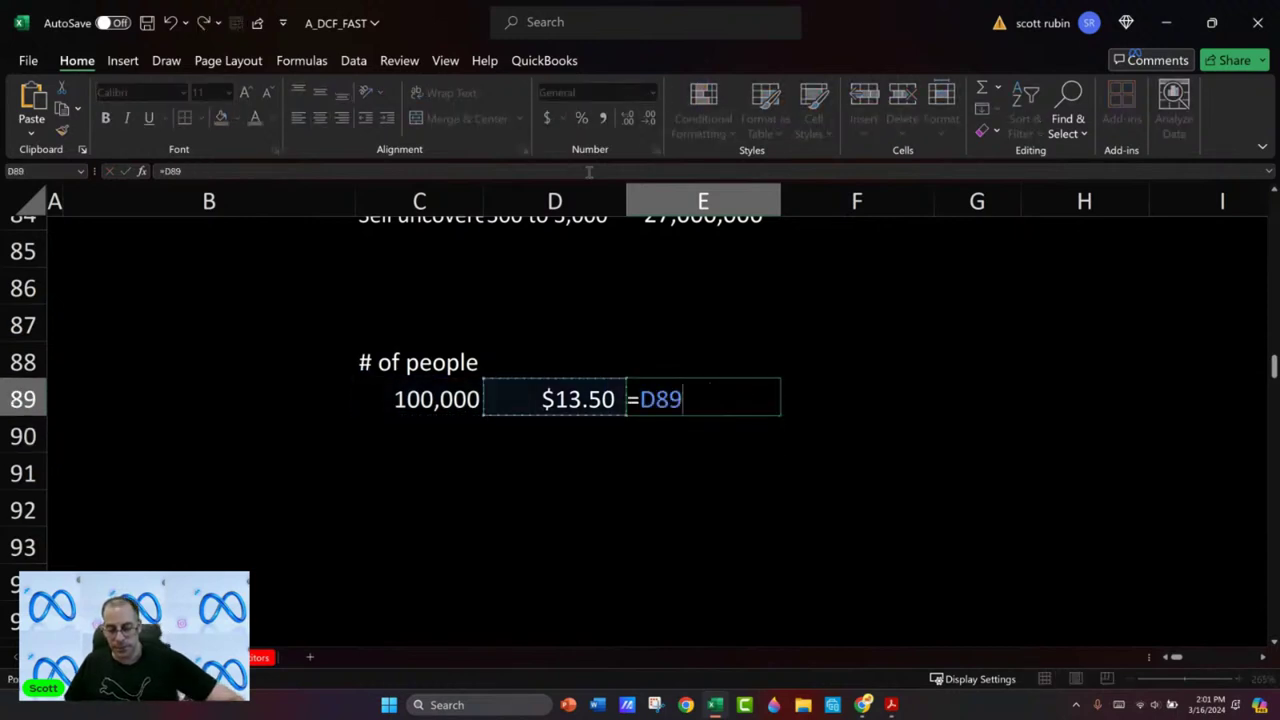
key(Left)
text(+)
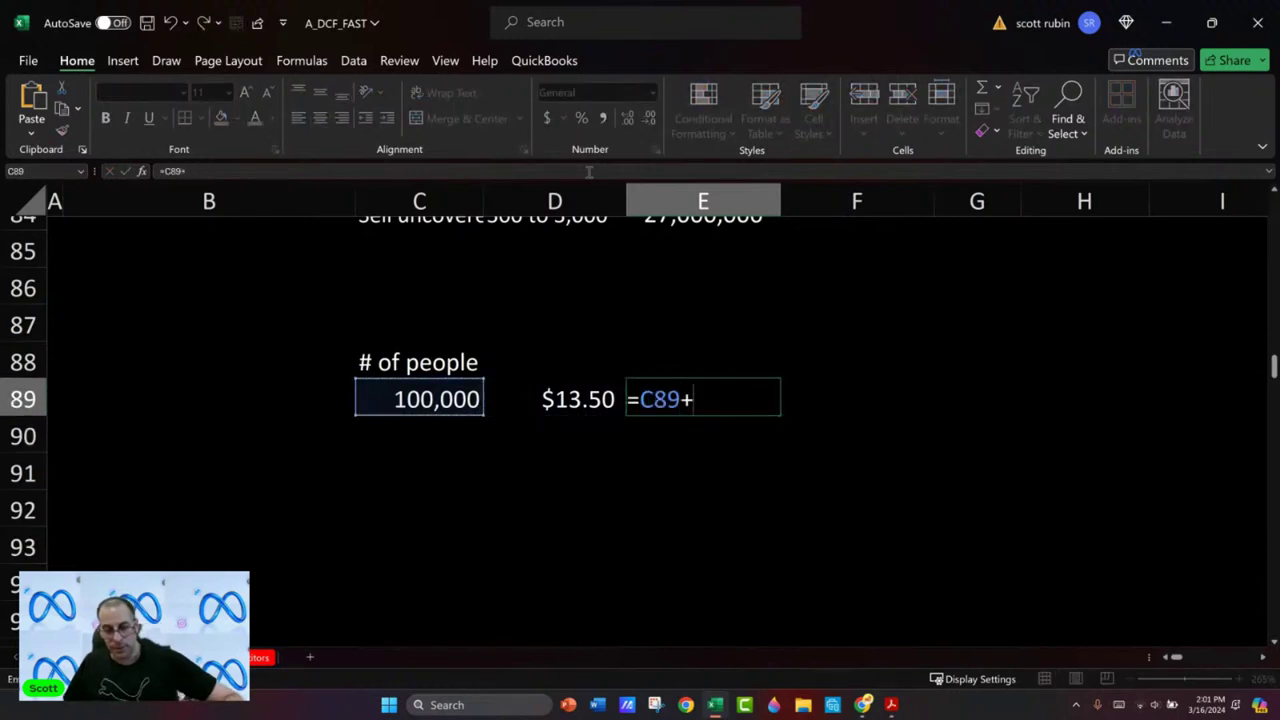
text(*)
key(Left)
key(Return)
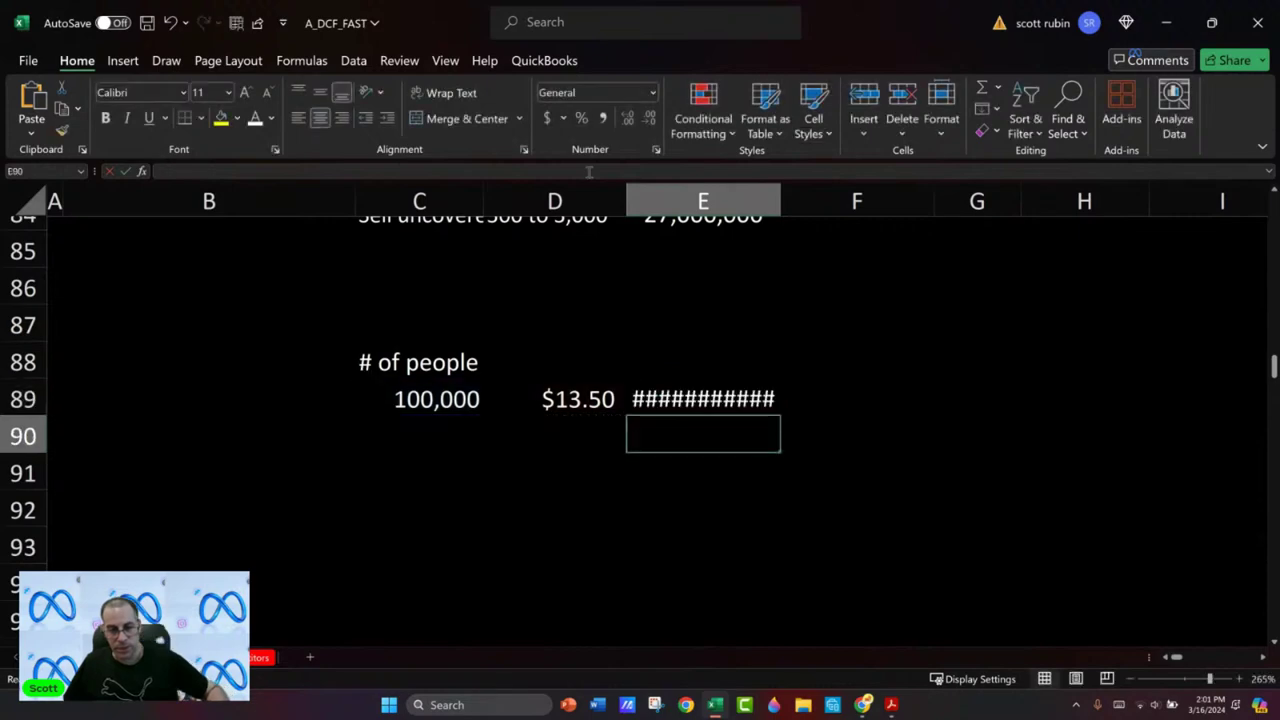
key(Up)
Format E89 as currency with no decimals so it reads $1,350,000.
key(ctrl+shift+1)
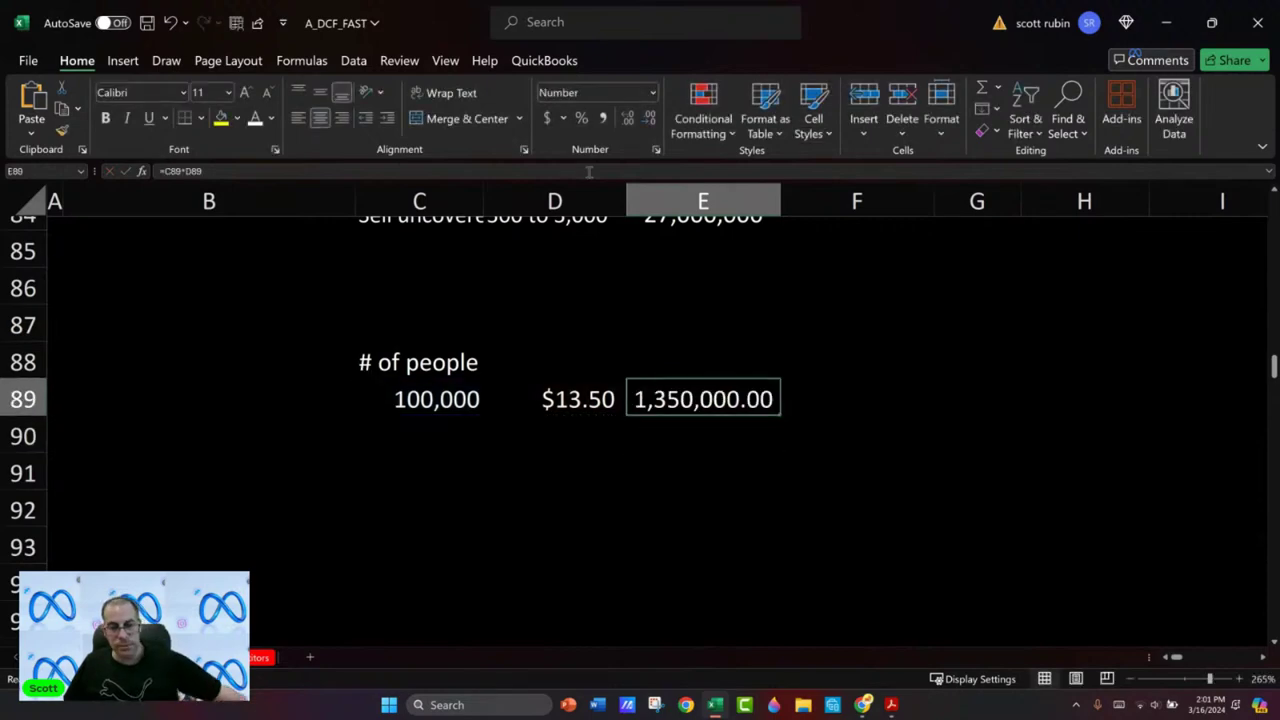
click(649, 120)
click(649, 120)
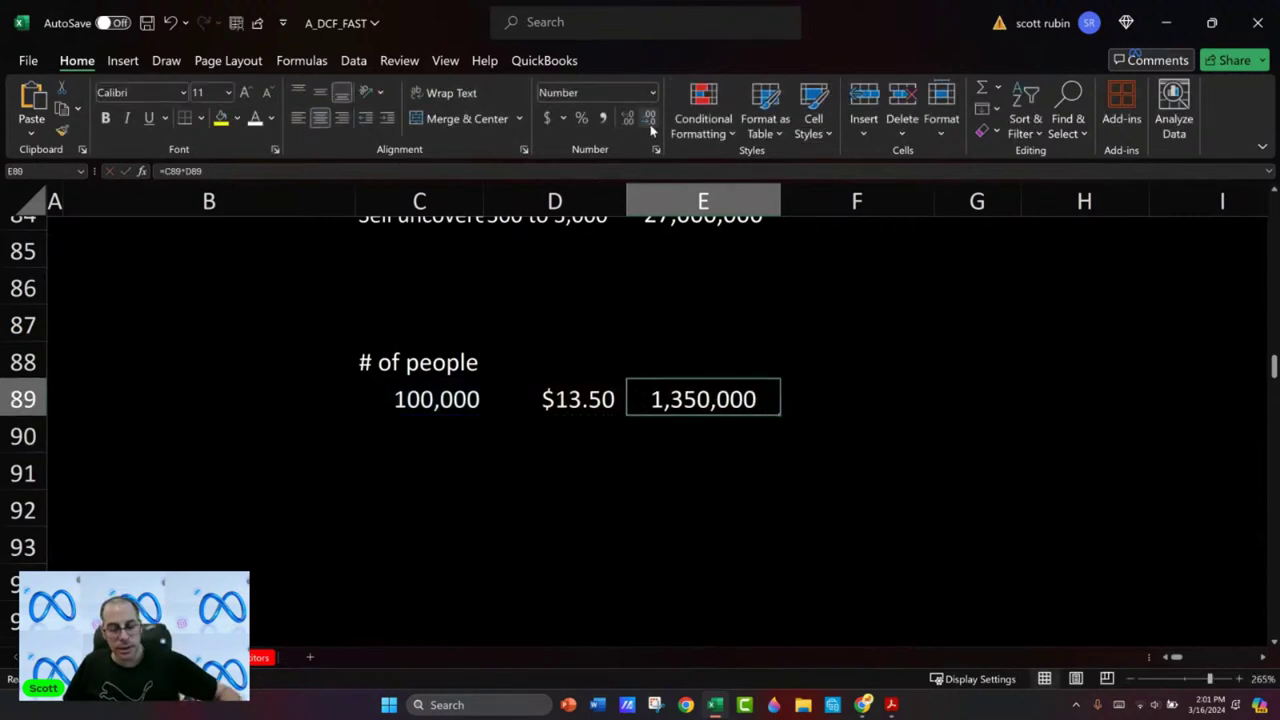
key(alt+Tab)
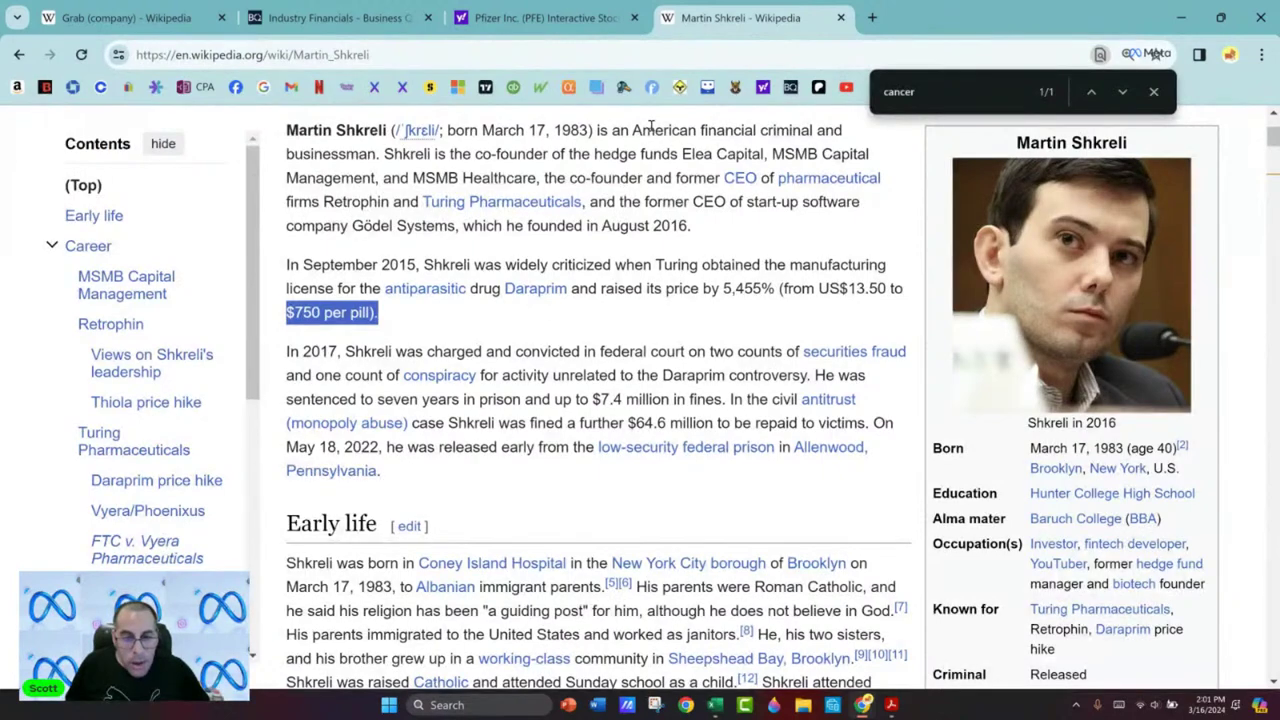
key(alt+Tab)
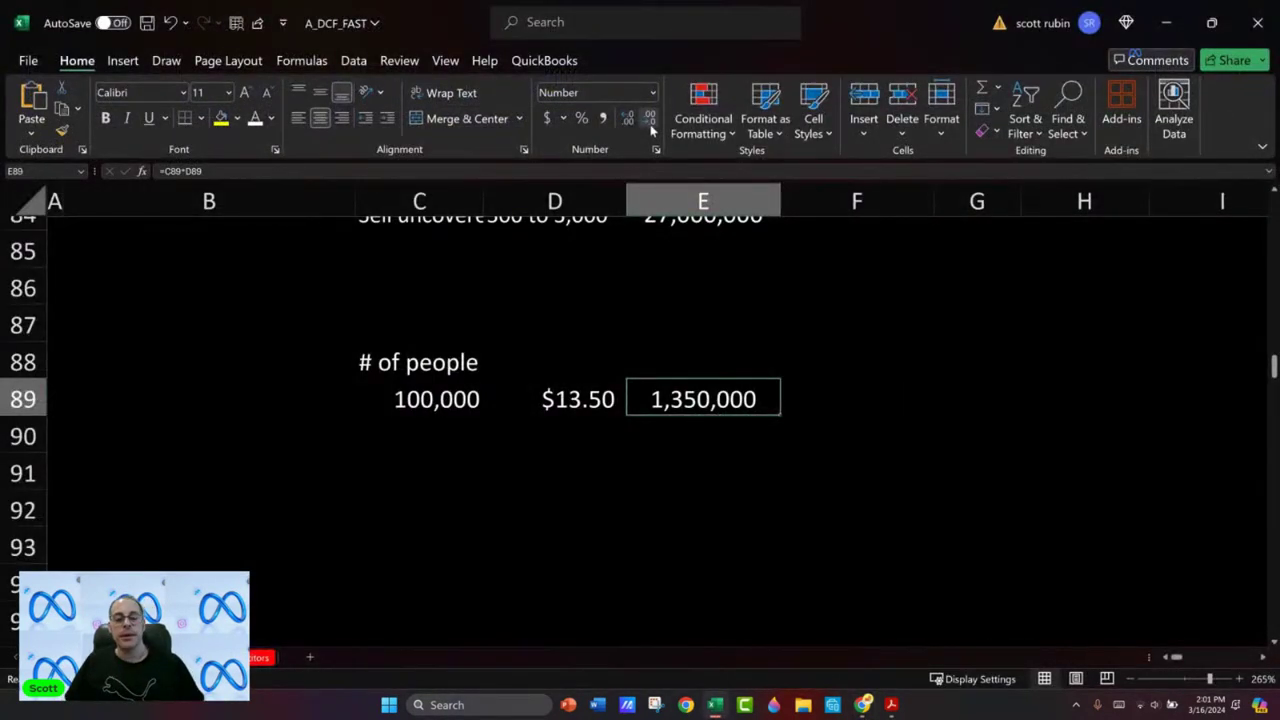
key(Right)
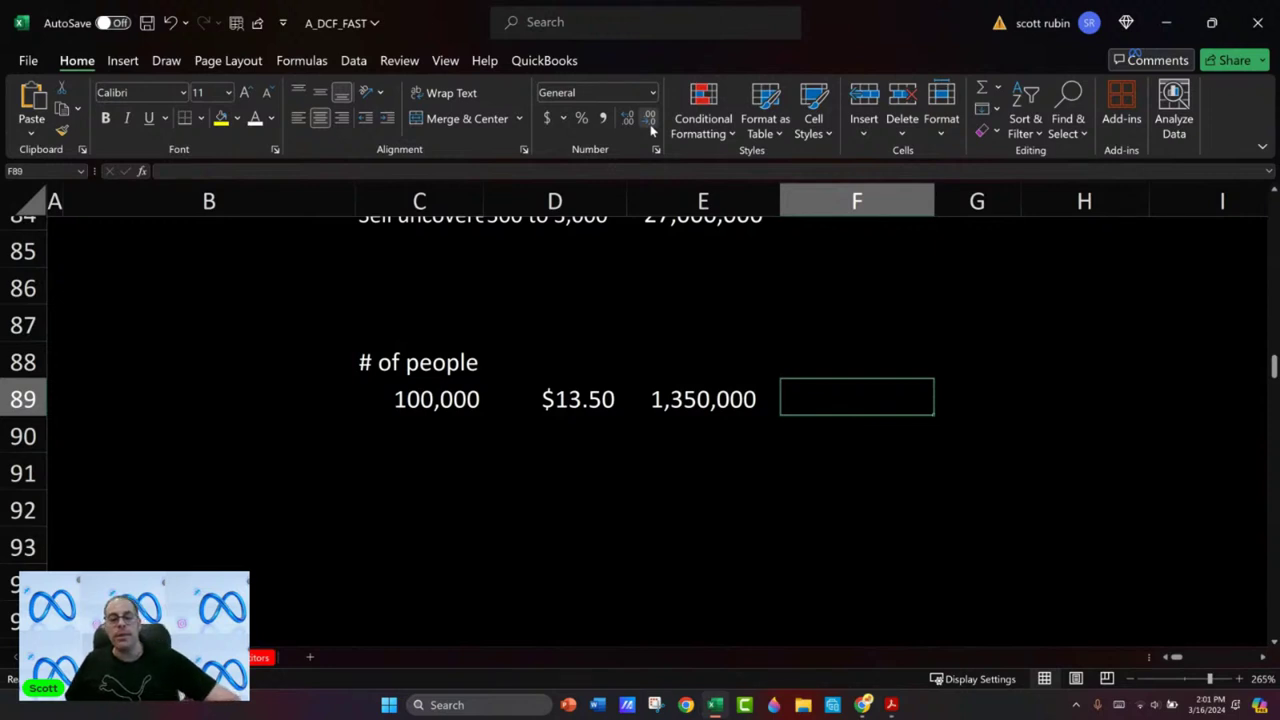
key(Left)
key(ctrl+shift+3)
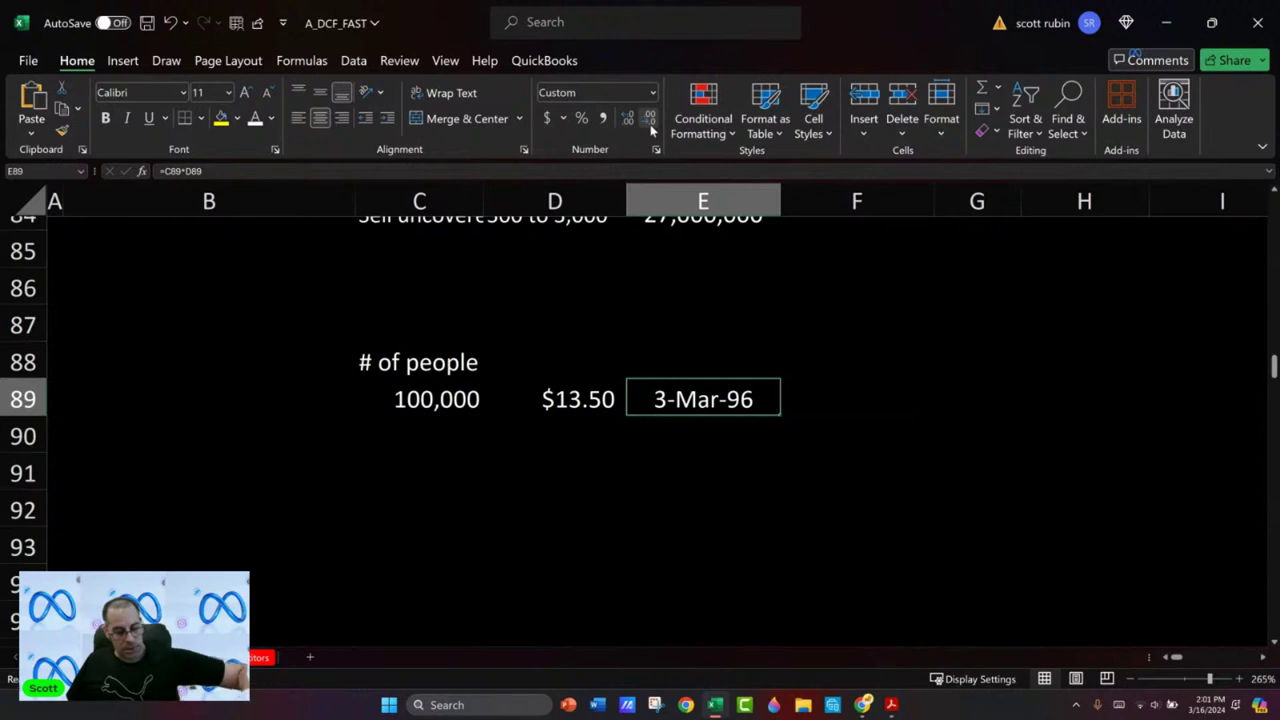
key(ctrl+shift+4)
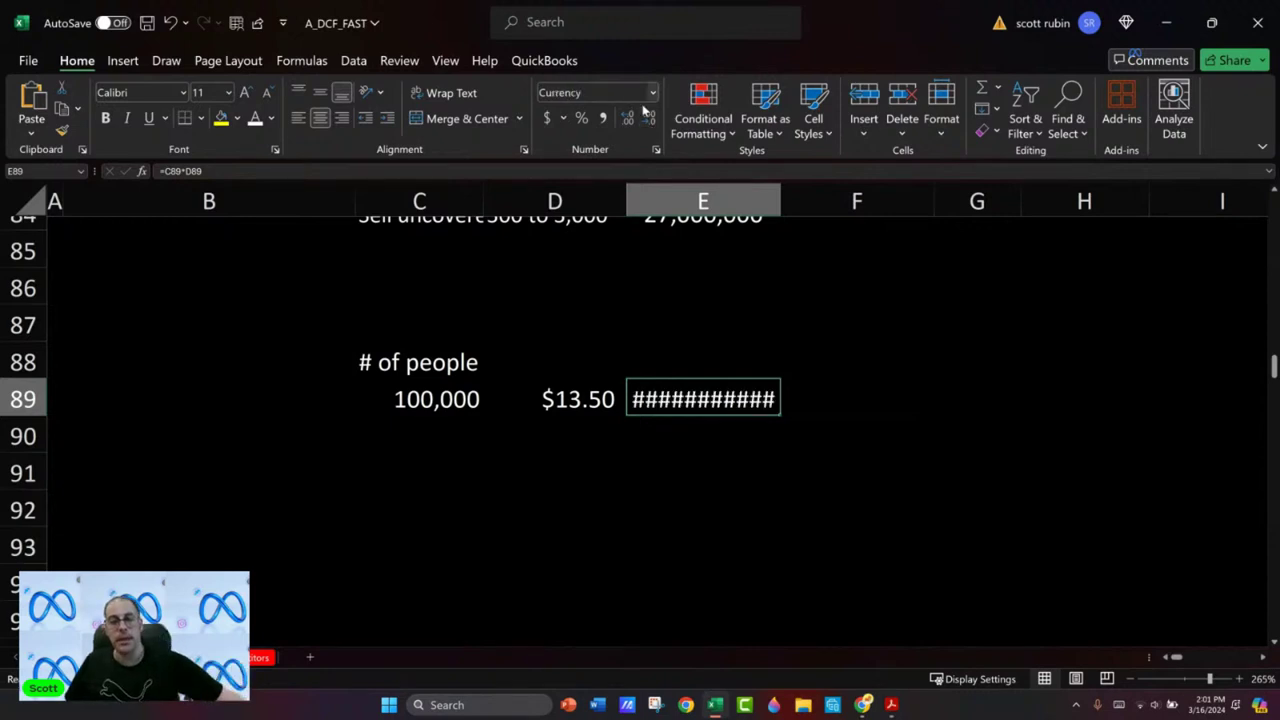
click(650, 118)
click(650, 118)
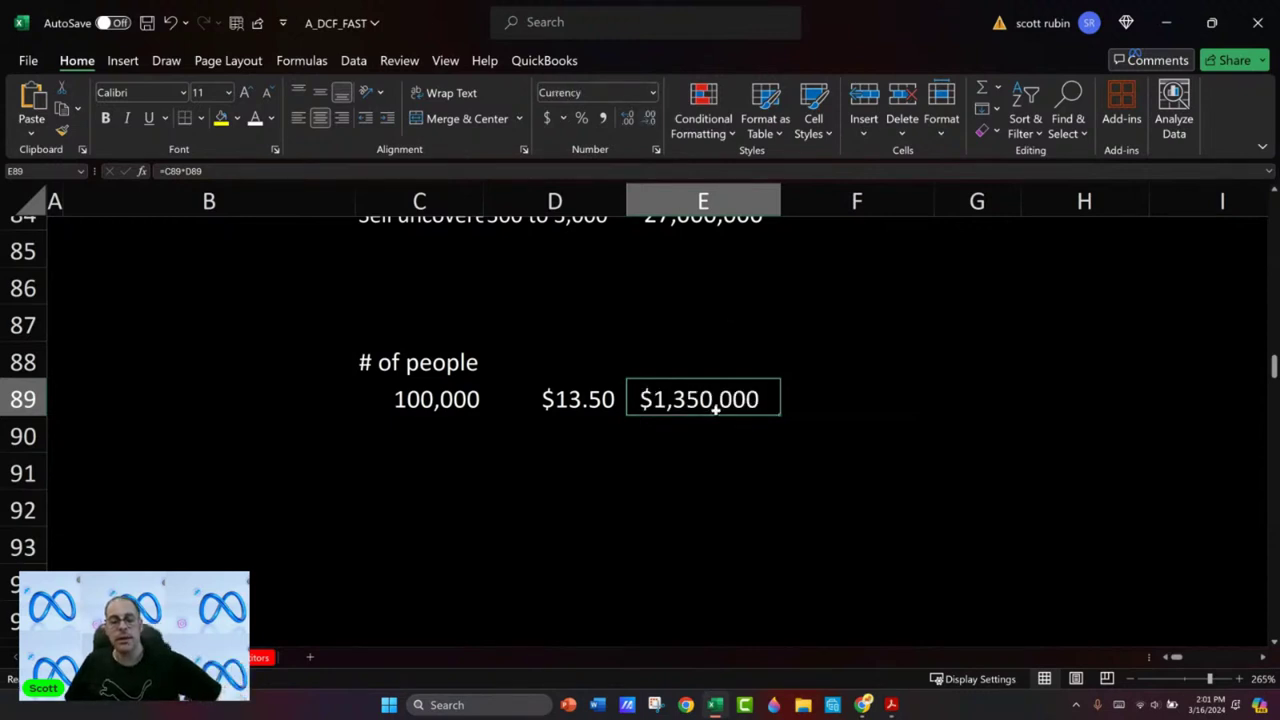
Type the heading 'Month' in E88 and copy it to F88.
key(Up)
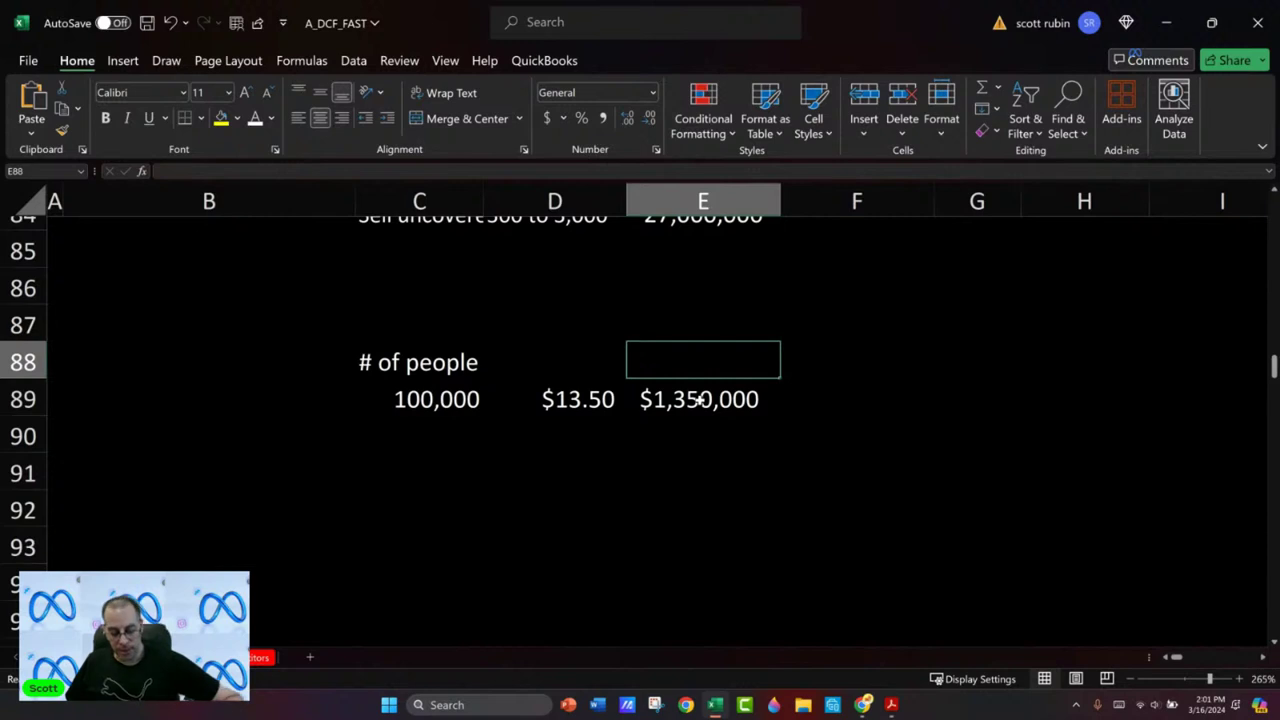
text(Month)
key(Return)
key(Up)
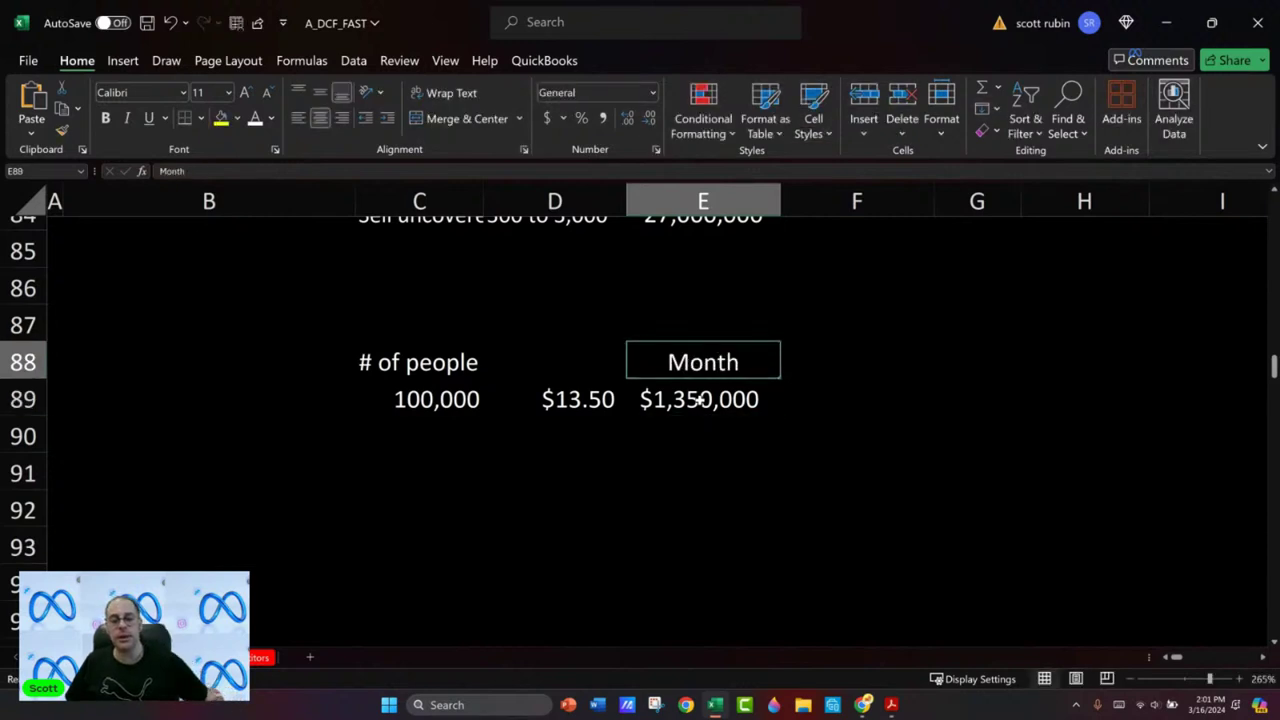
key(ctrl+c)
key(Right)
key(ctrl+v)
Make F89 twelve times E89's monthly revenue, giving $16,200,000.
key(Down)
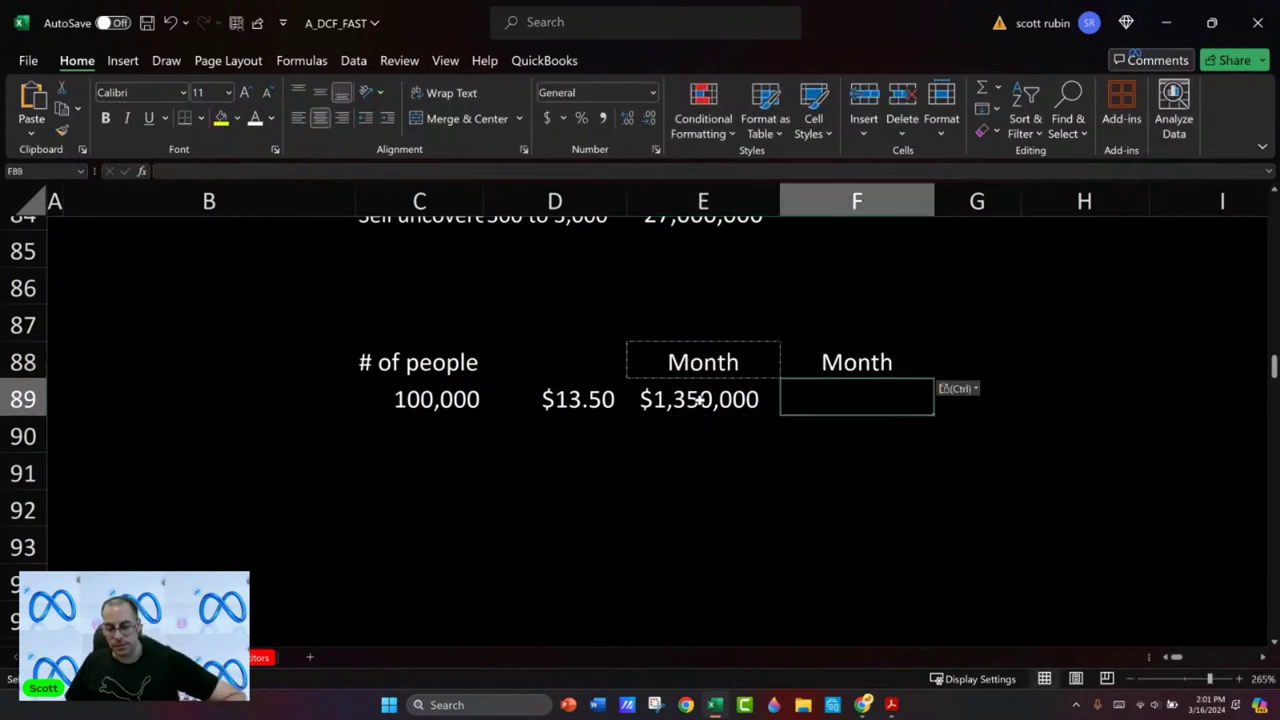
key(Left)
key(ctrl+c)
key(Right)
key(ctrl+v)
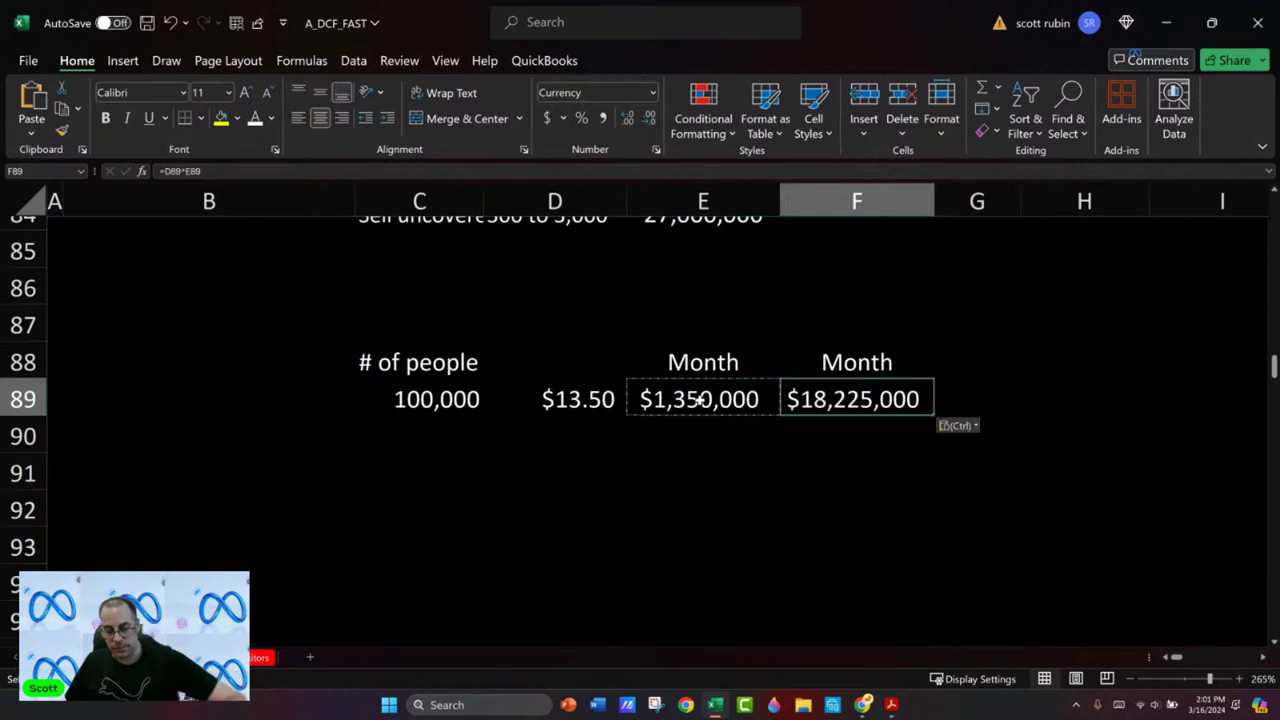
text(=)
key(Left)
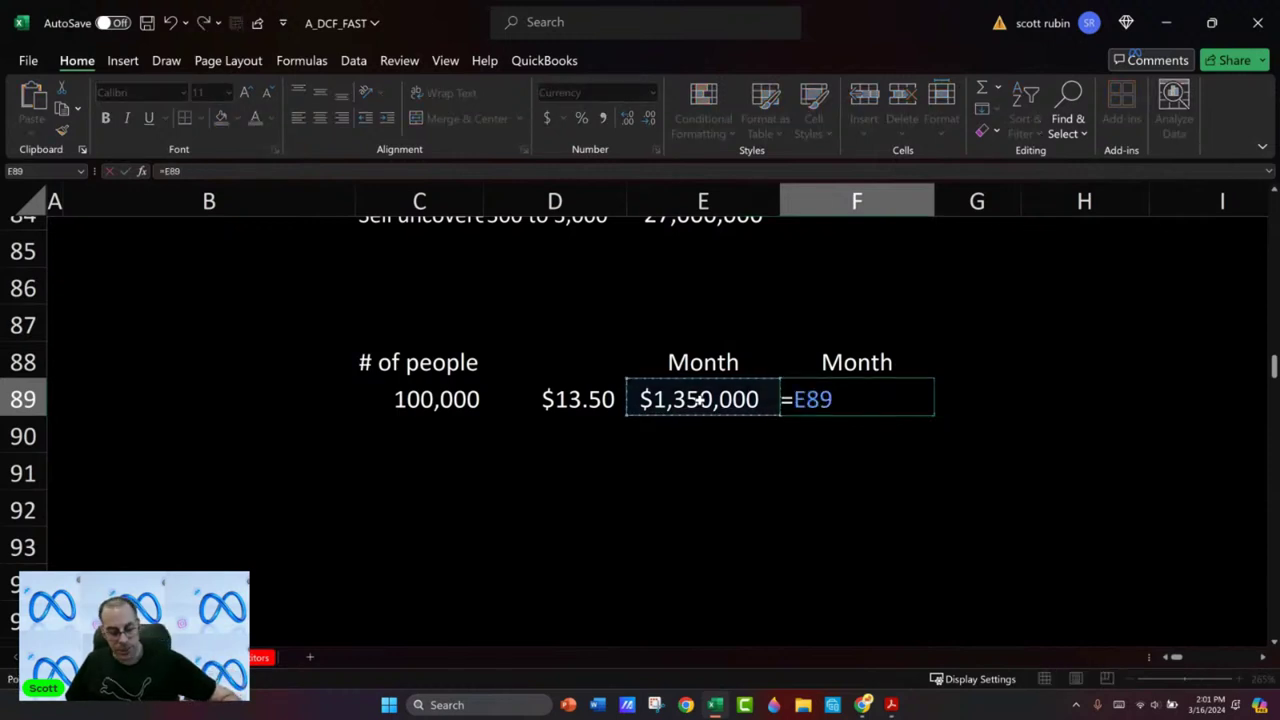
text(*)
key(Return)
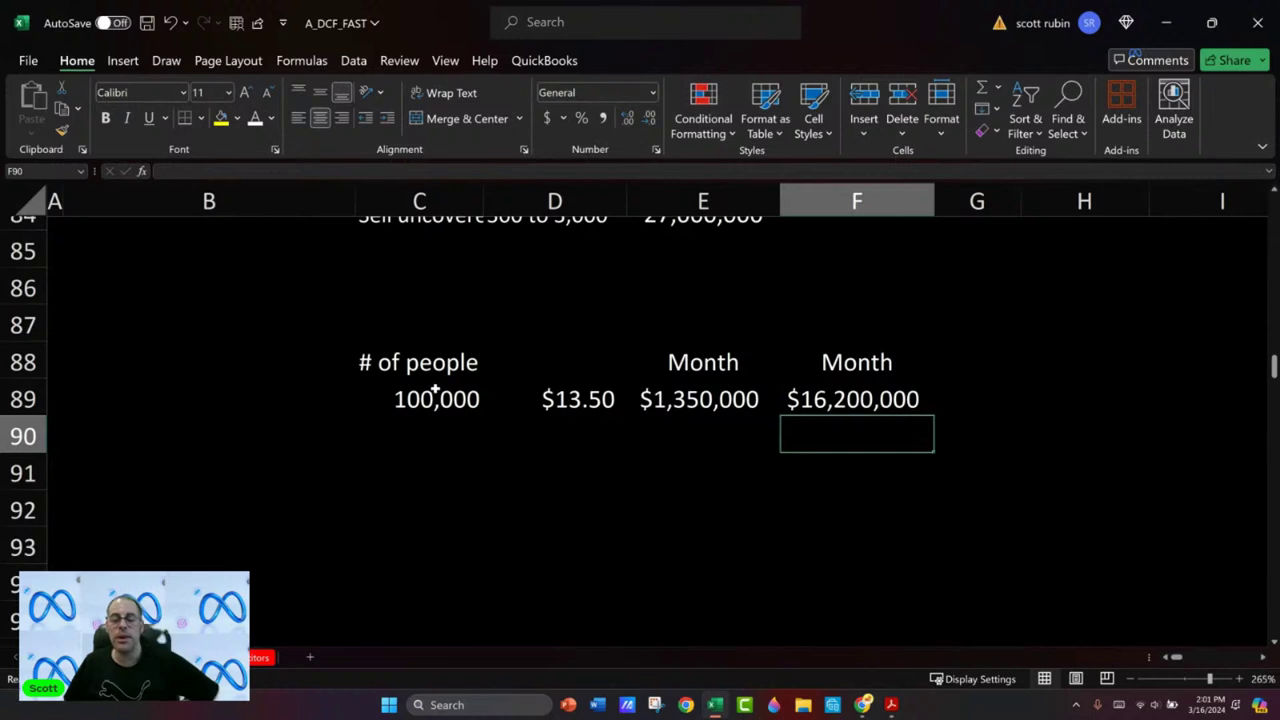
Copy row C89:F89 and paste it into row 90.
drag(436, 391, 816, 400)
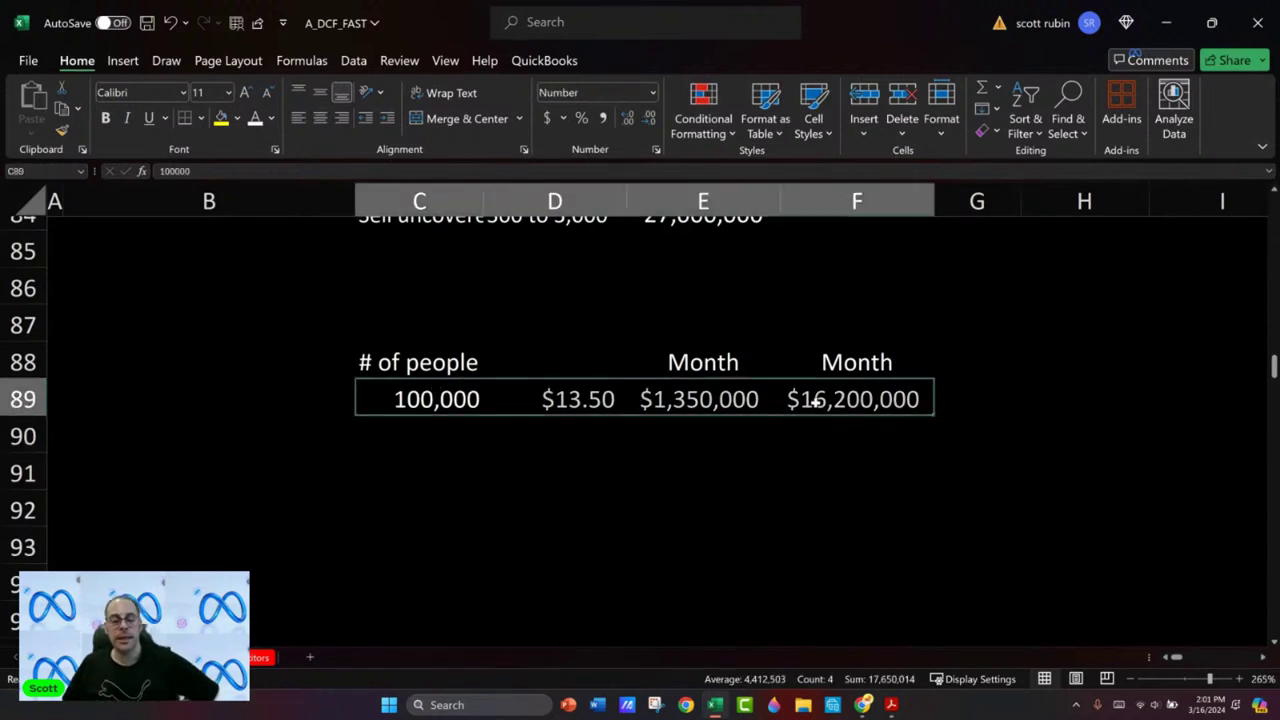
key(ctrl+c)
key(Down)
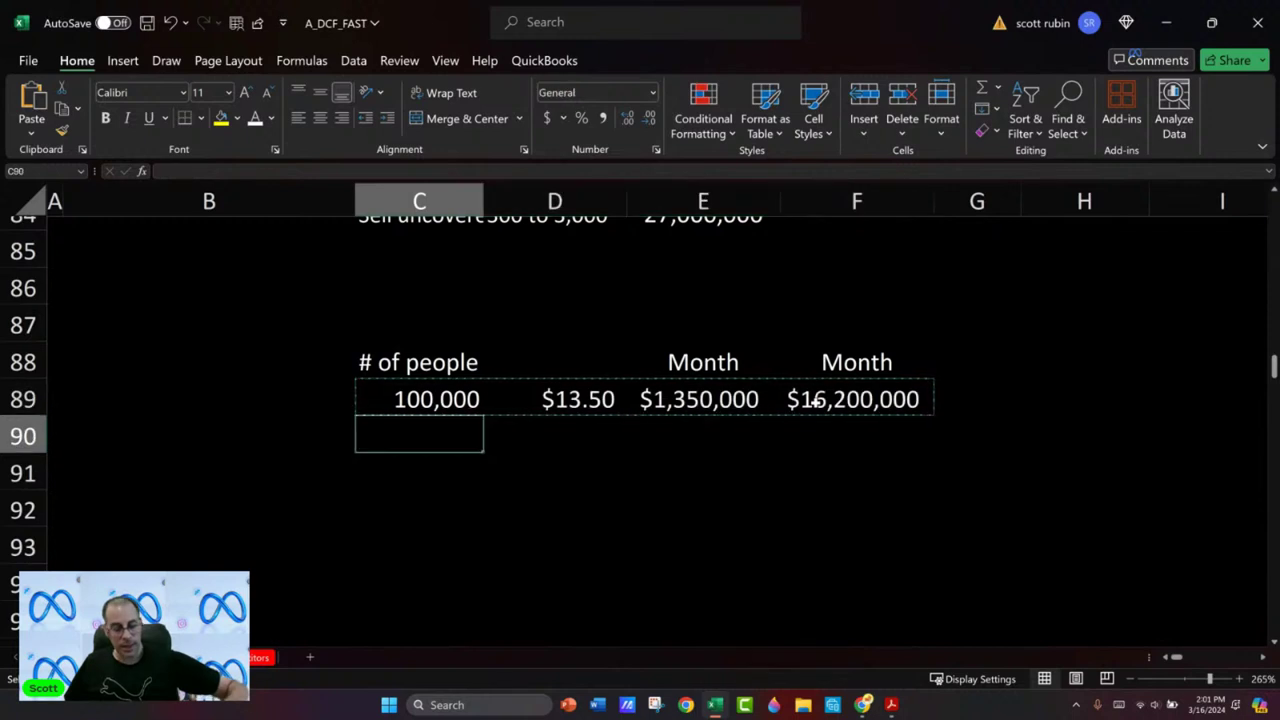
key(ctrl+v)
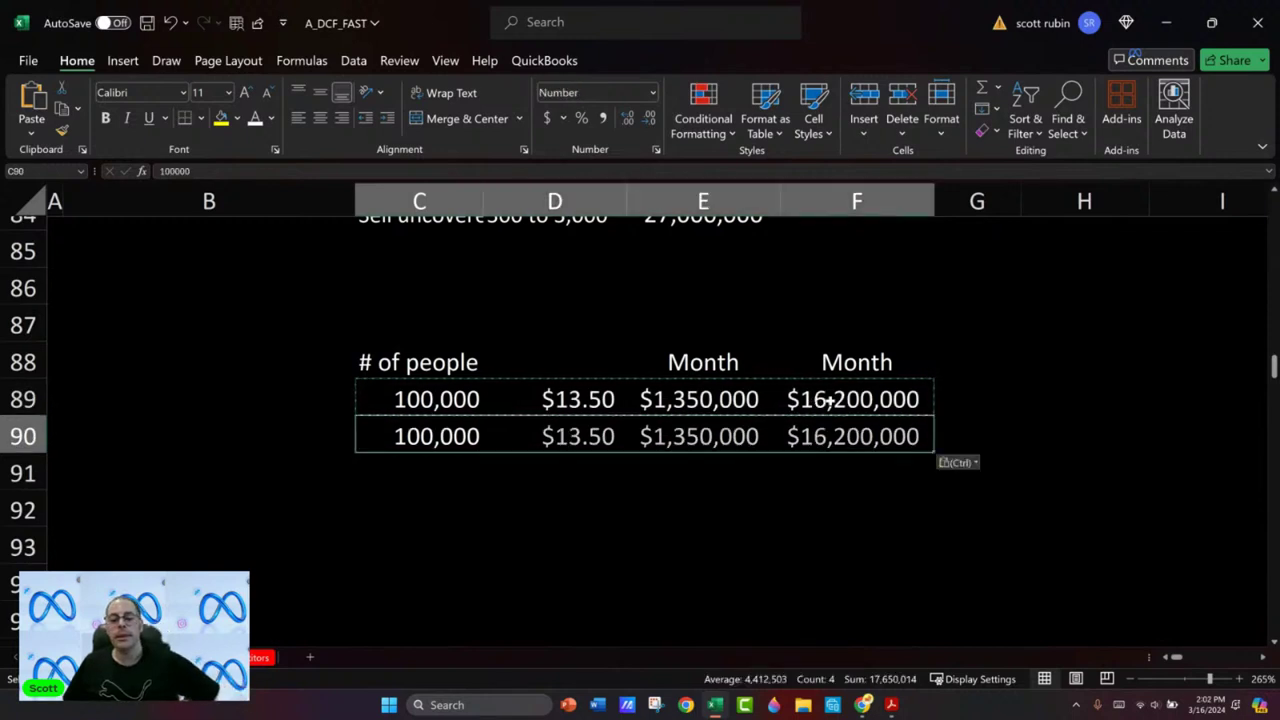
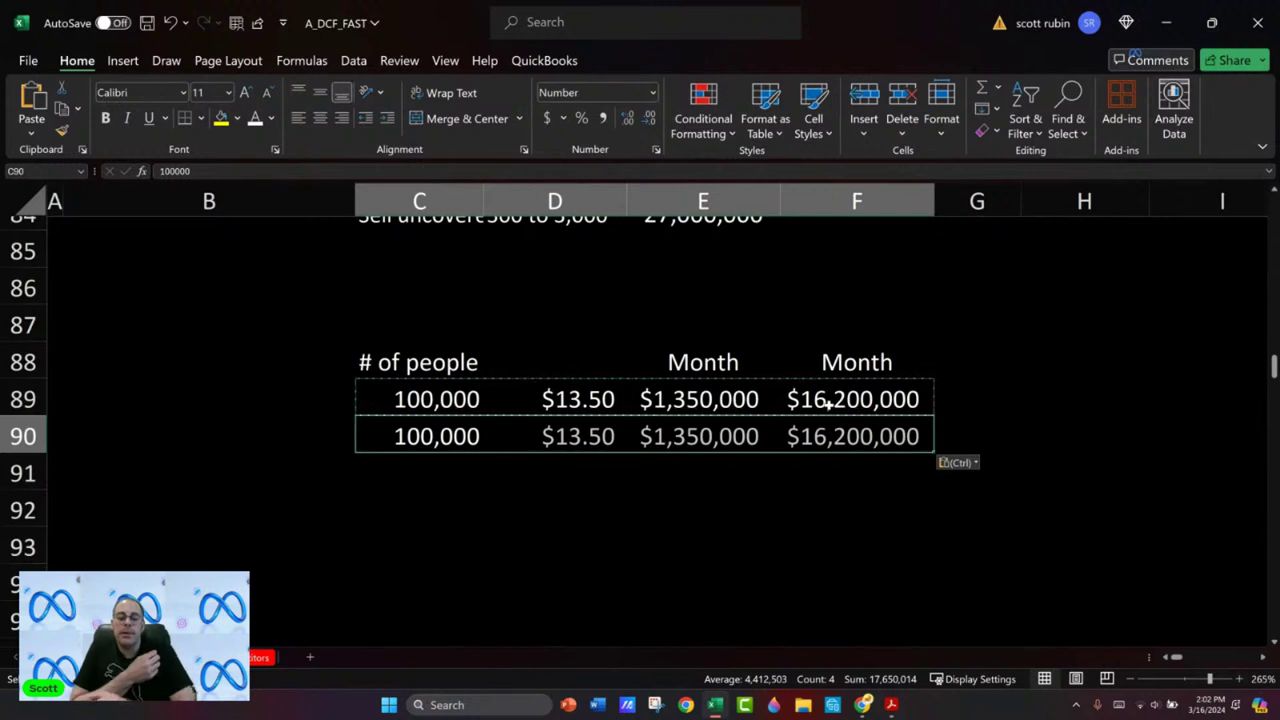
Add an Exp heading in G88 with =F89/3 in G89, and widen column G.
click(951, 397)
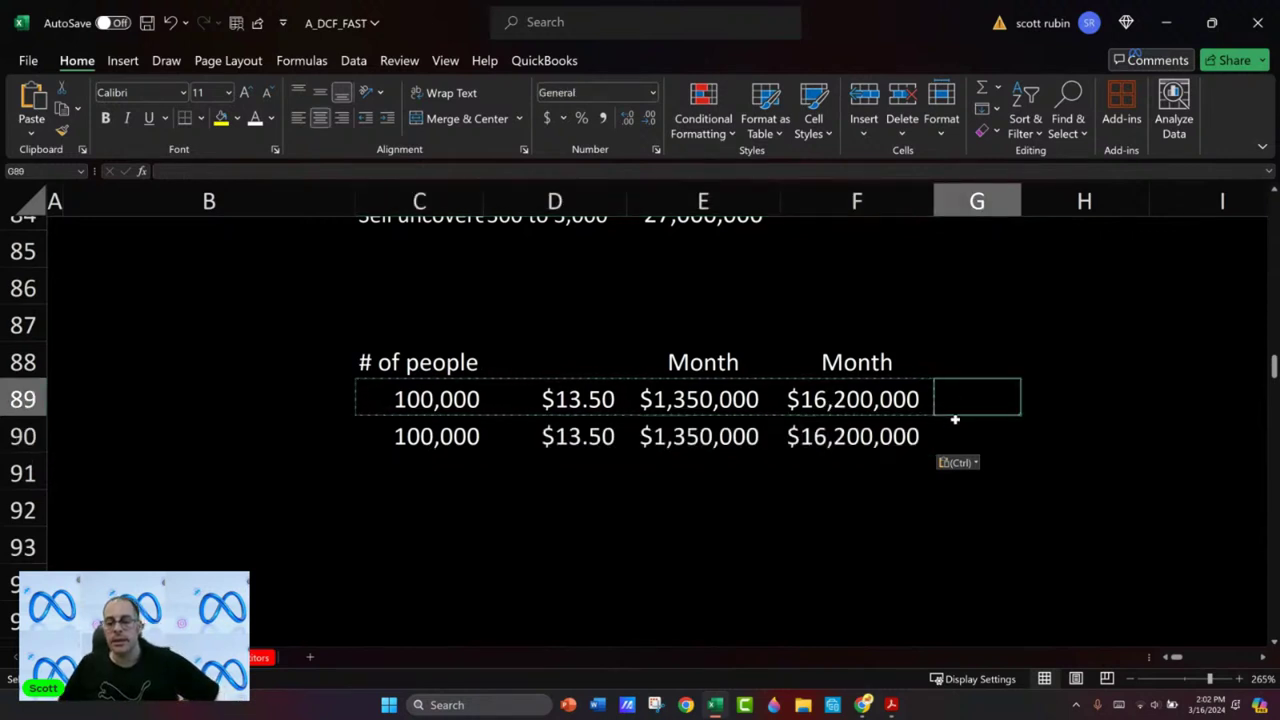
key(Up)
text(Exp)
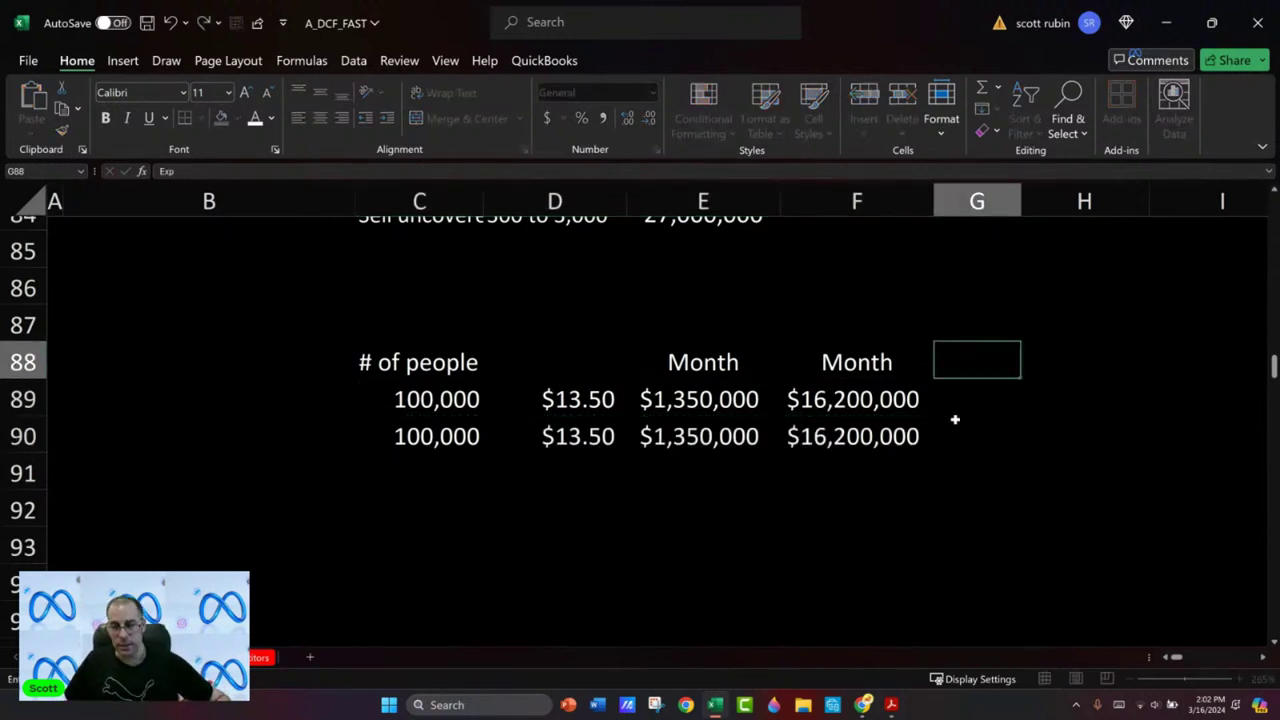
key(Return)
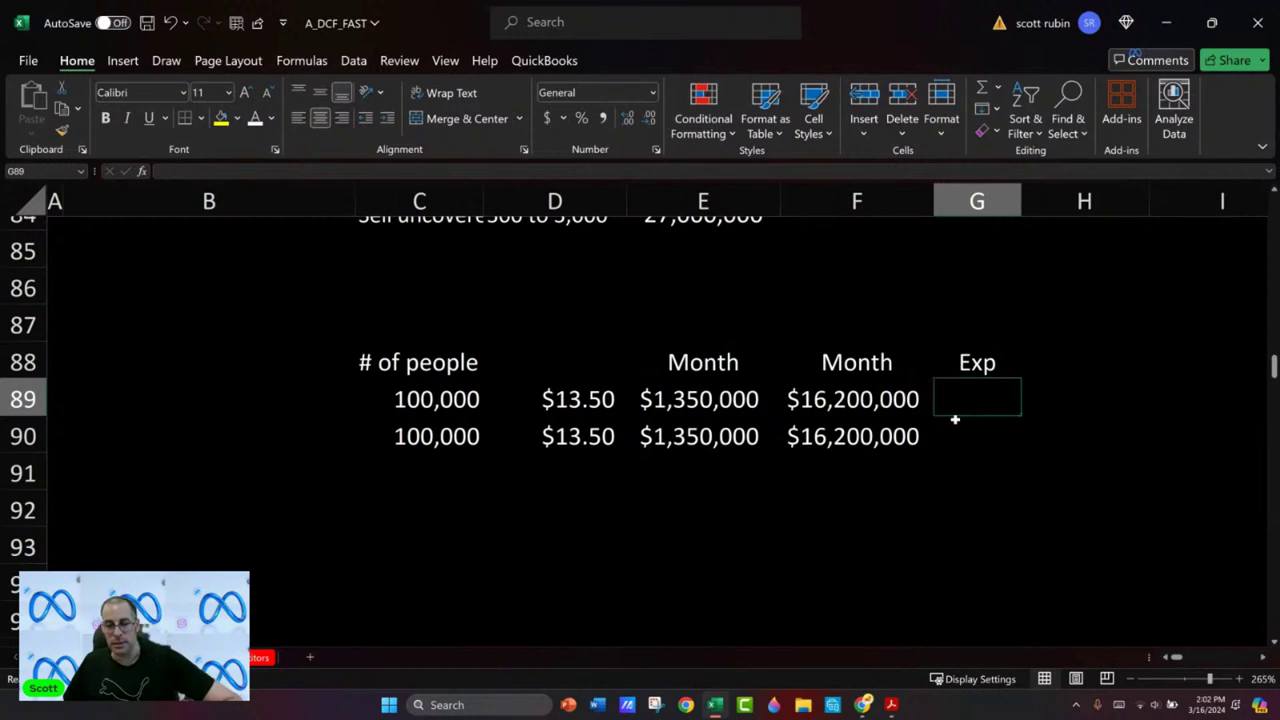
text(=)
key(Left)
text(/3)
key(ctrl+Return)
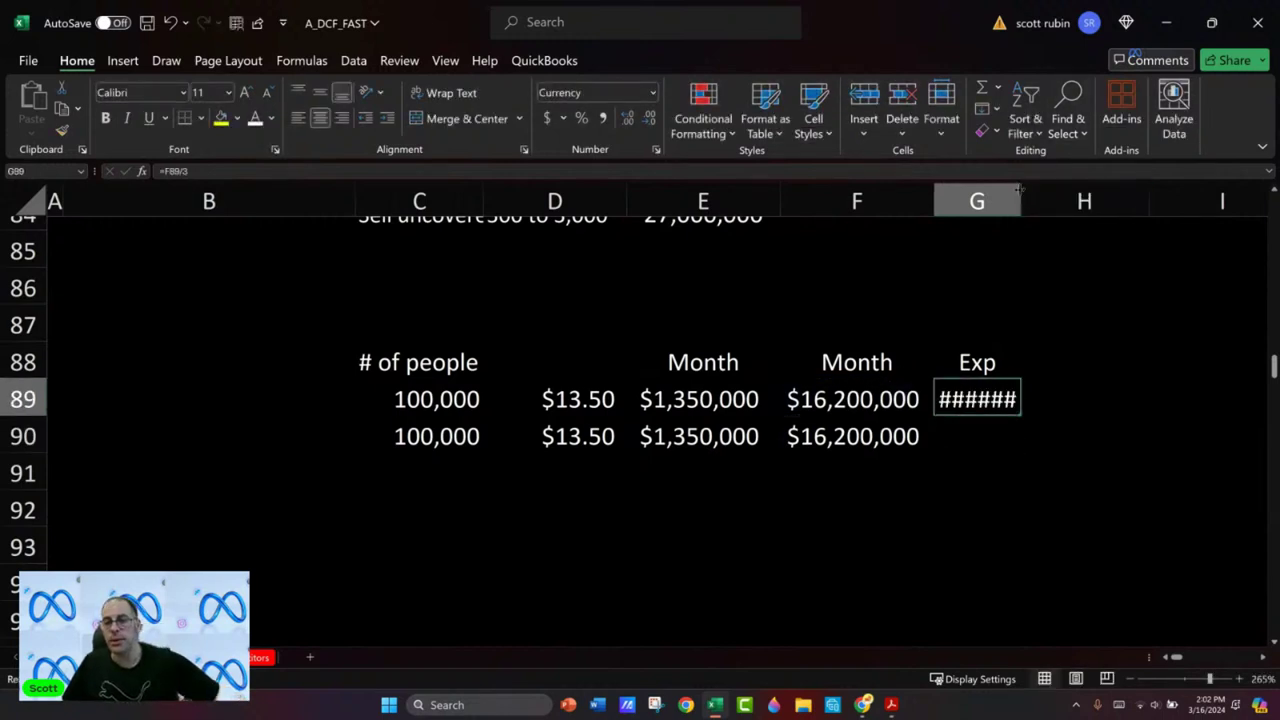
drag(1021, 192, 1069, 190)
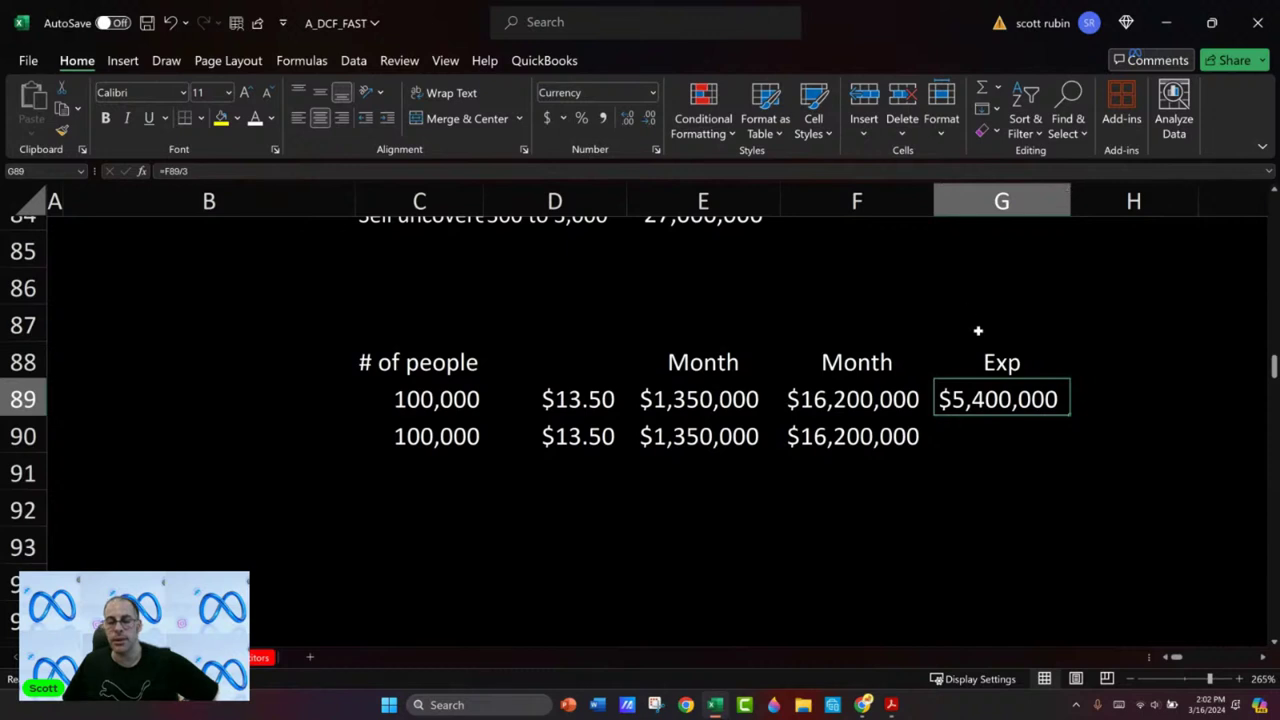
Add a Profit heading in H88 with =F89-G89 in H89, fit column H, and narrow column D.
click(1096, 365)
text(P)
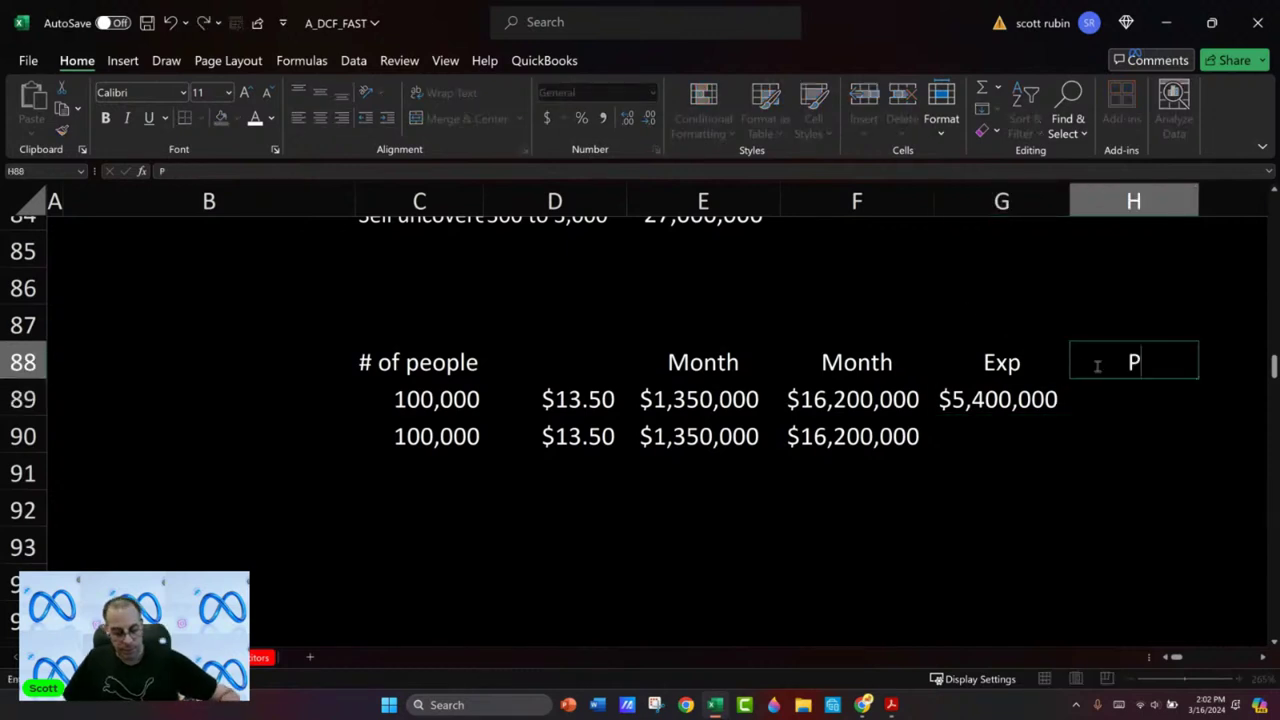
text(rofit)
key(Return)
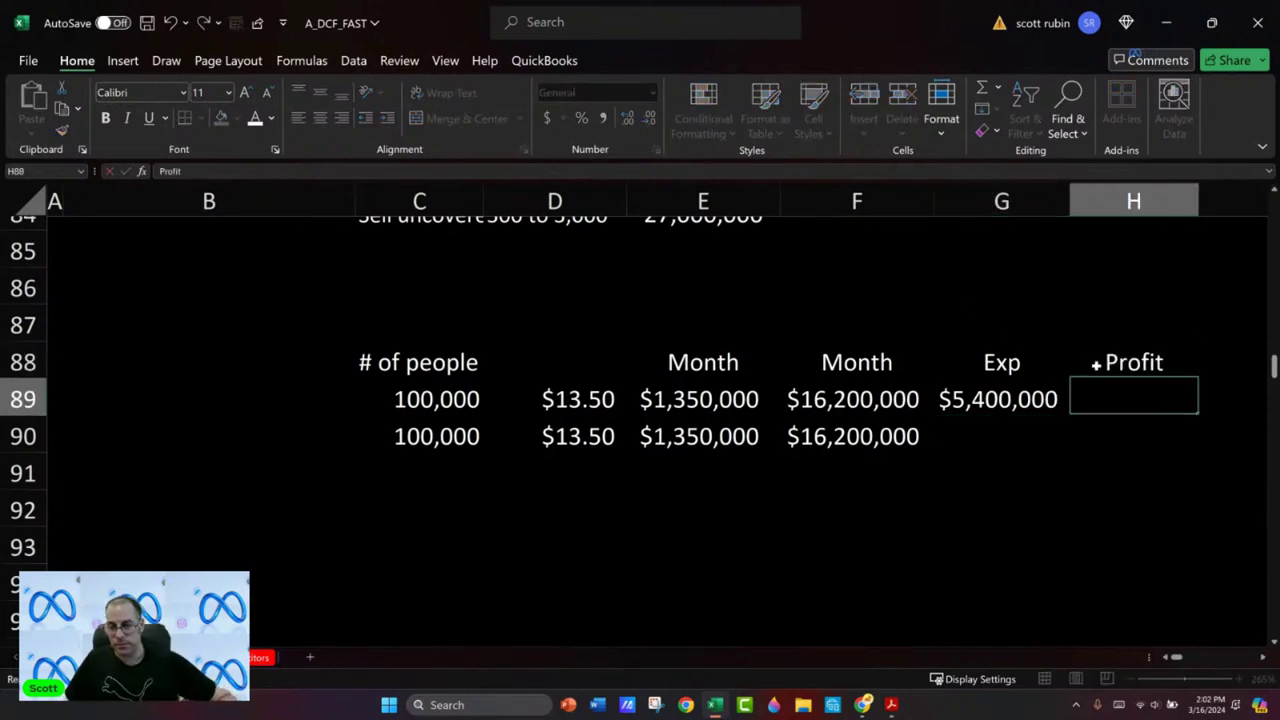
key(Left)
key(ctrl+c)
key(Right)
key(ctrl+v)
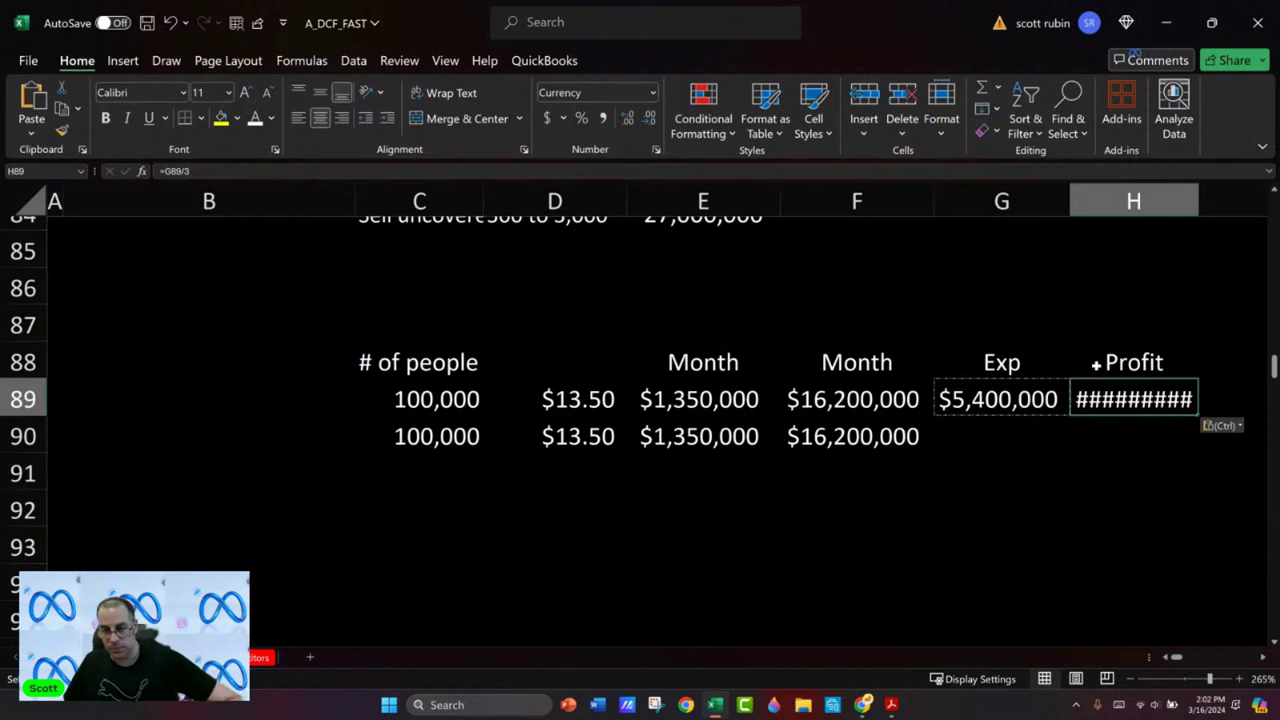
text(=)
key(Left)
key(Left)
text(-)
key(Left)
key(Return)
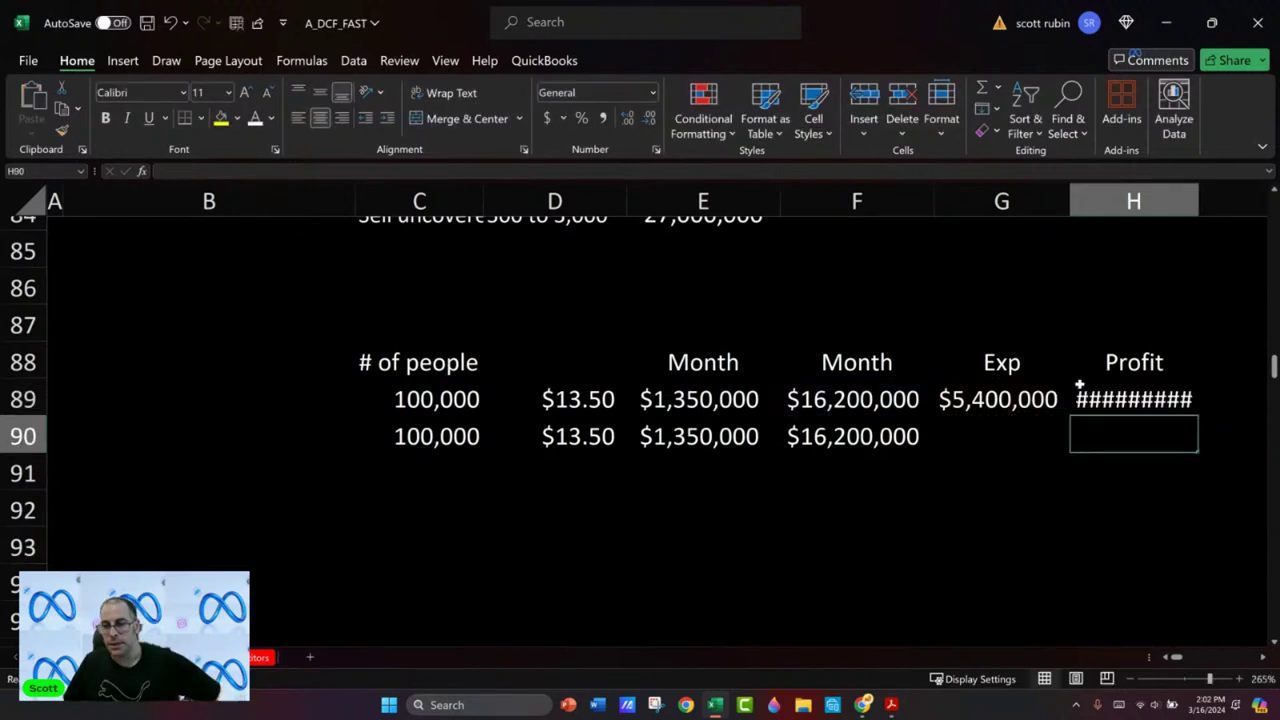
double_click(1196, 199)
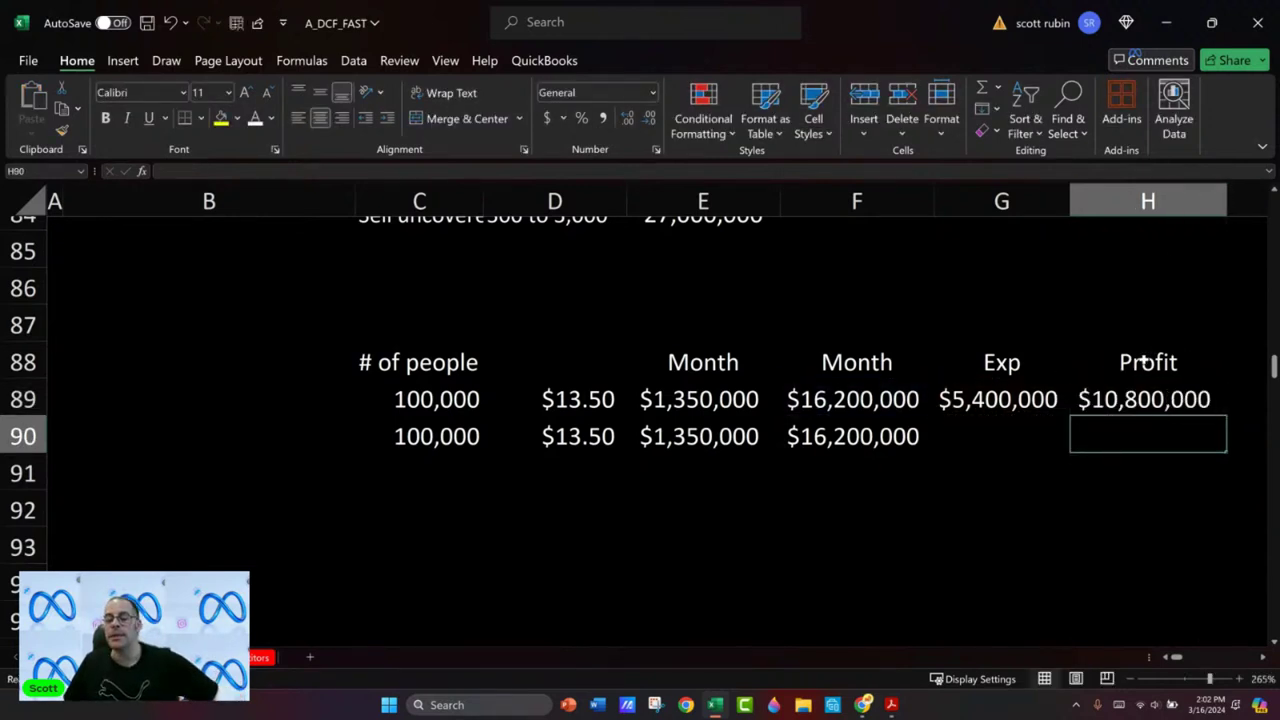
key(Right)
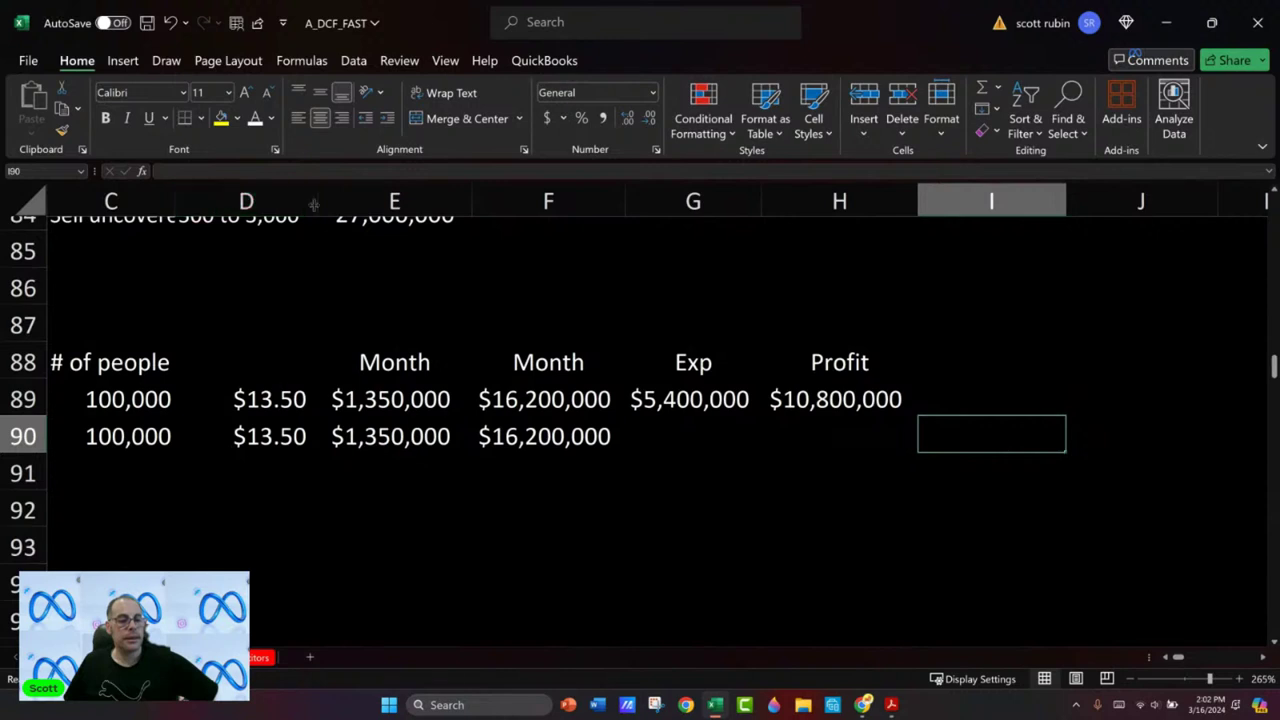
drag(317, 201, 271, 203)
Label D88 'Per Pill' and centre the contents of the table C88:H90.
click(223, 362)
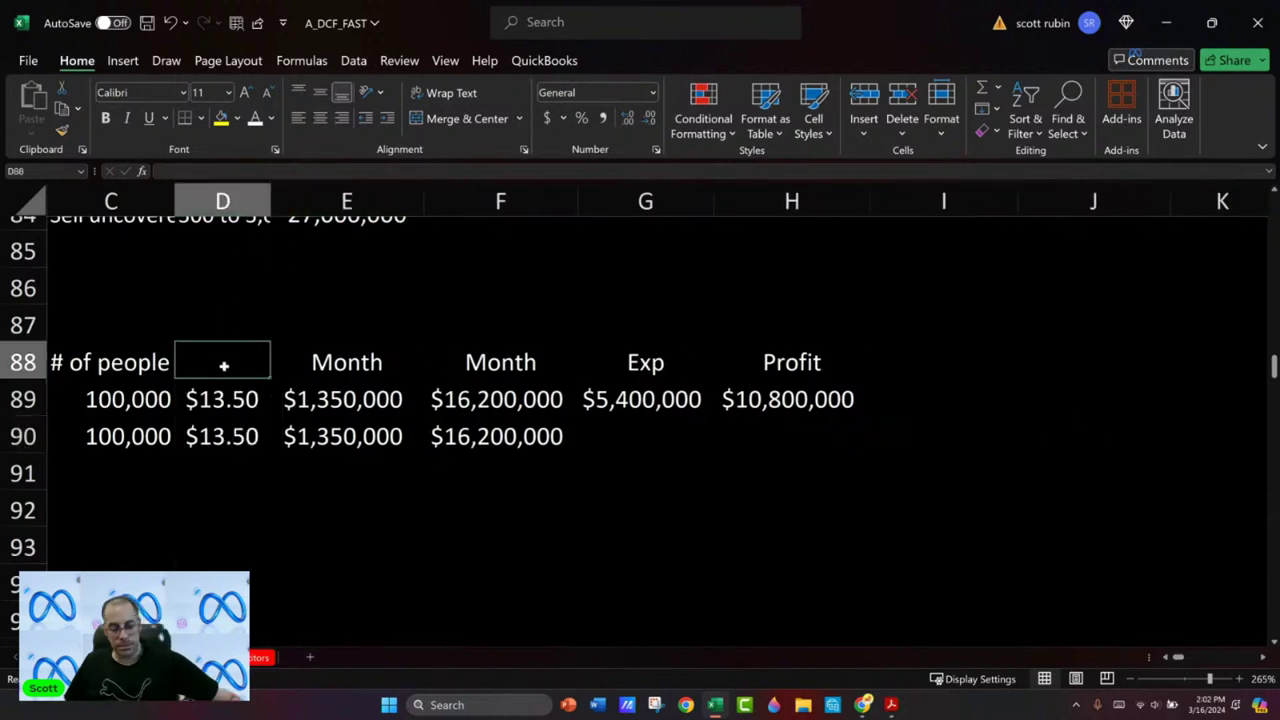
text(Per Pill)
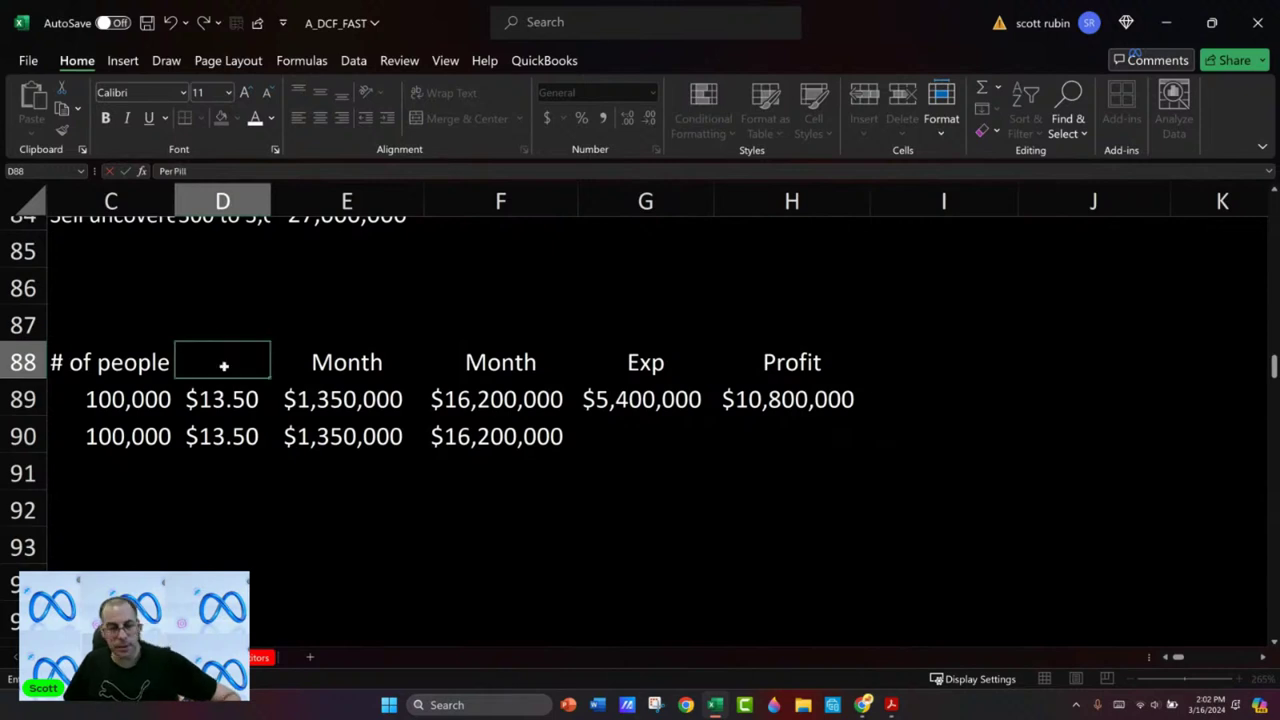
key(Return)
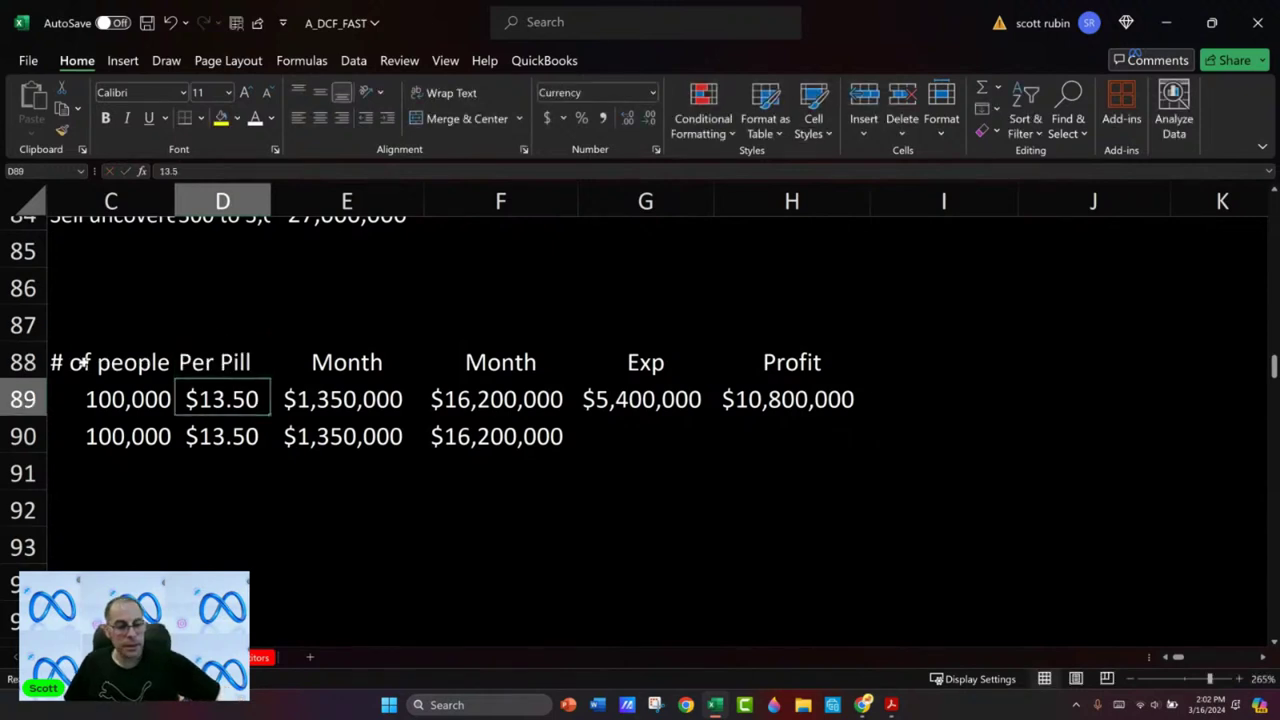
drag(84, 362, 789, 443)
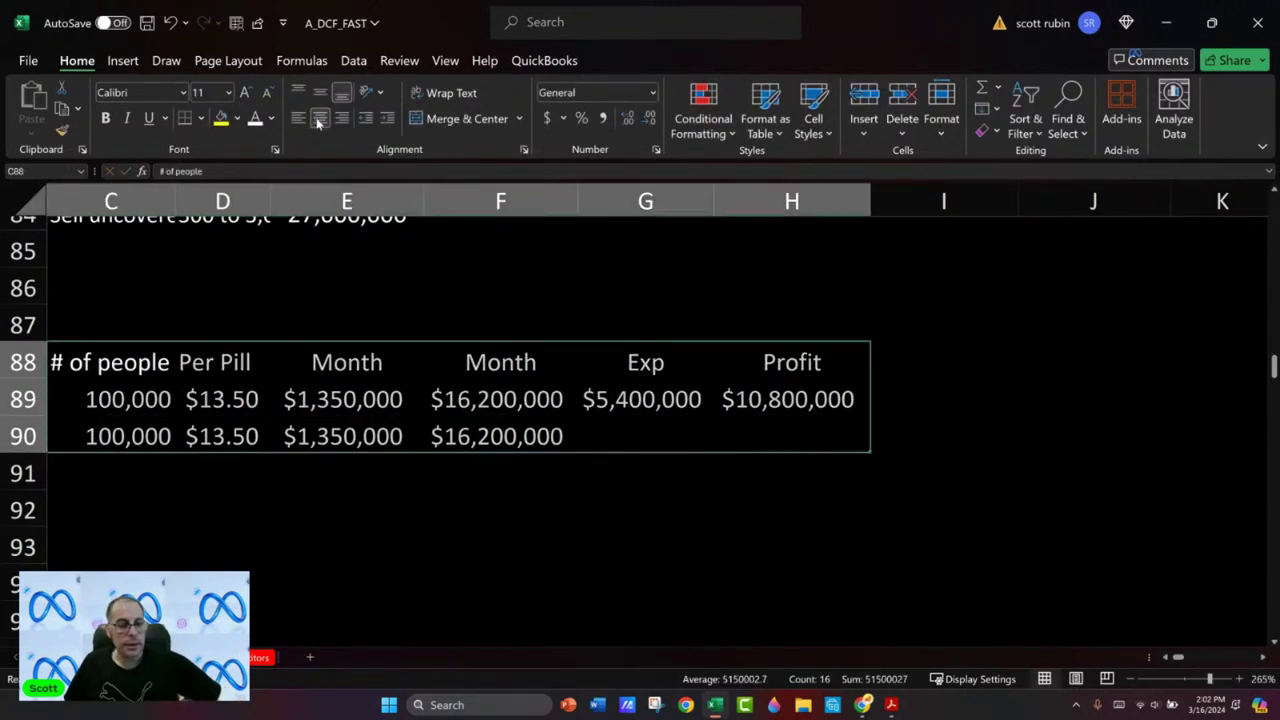
click(319, 119)
Give the table light-coloured outline and inside grid borders, and narrow column B.
click(200, 118)
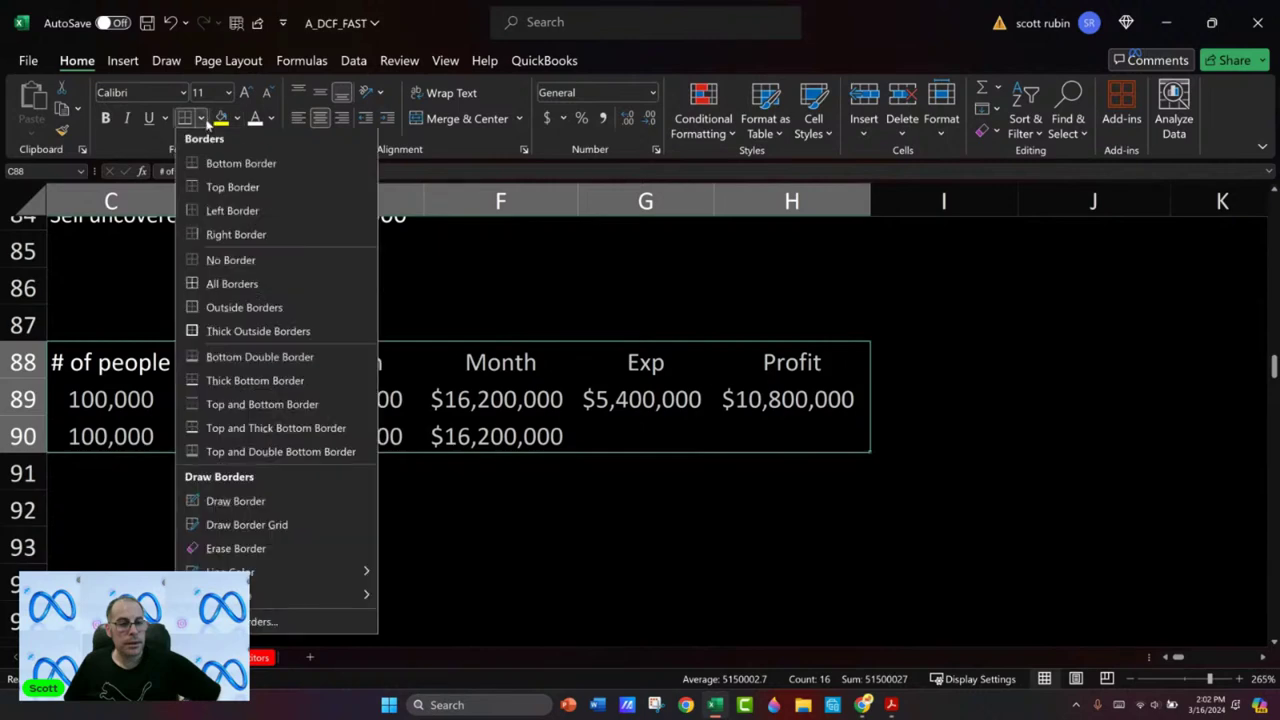
key(Escape)
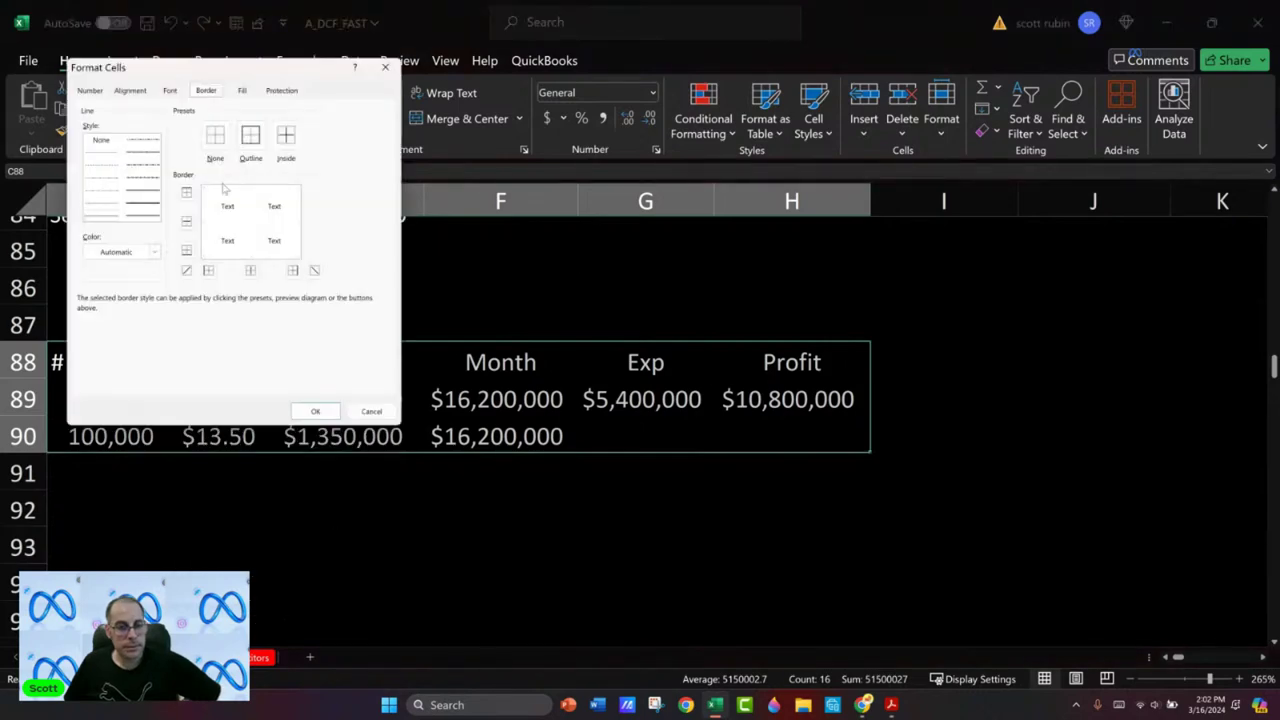
click(155, 255)
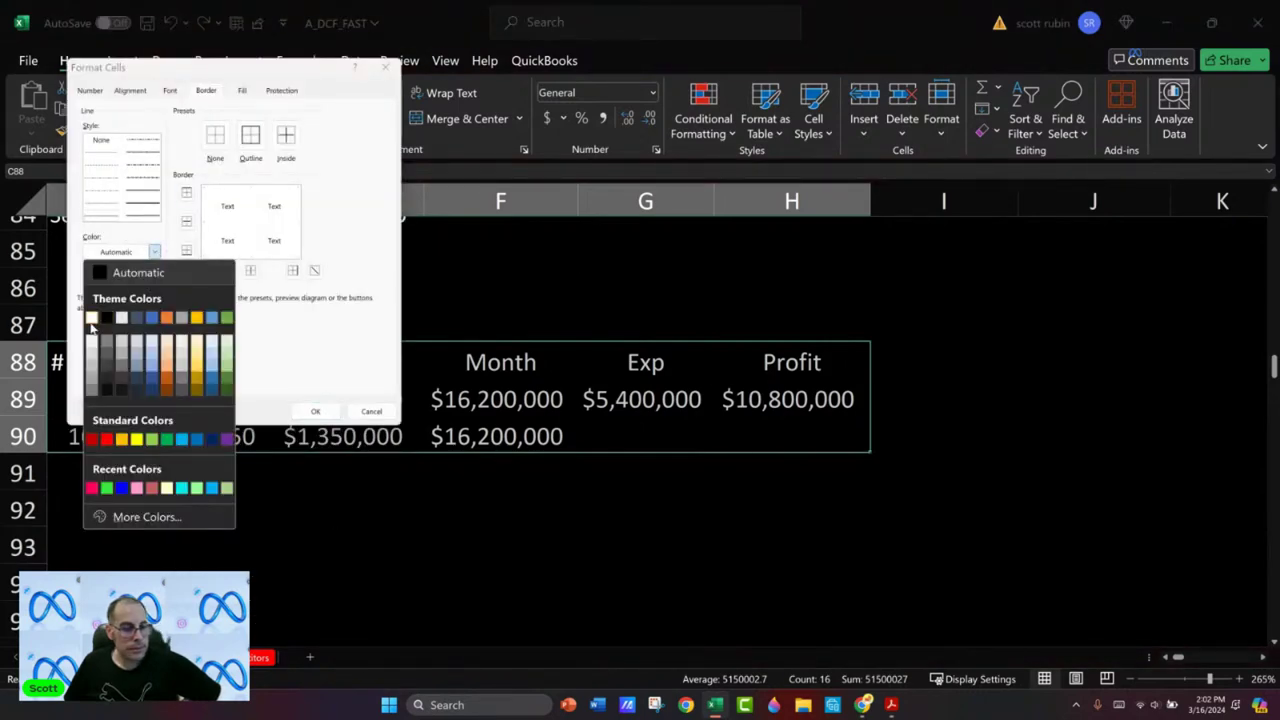
click(93, 328)
click(250, 135)
click(250, 270)
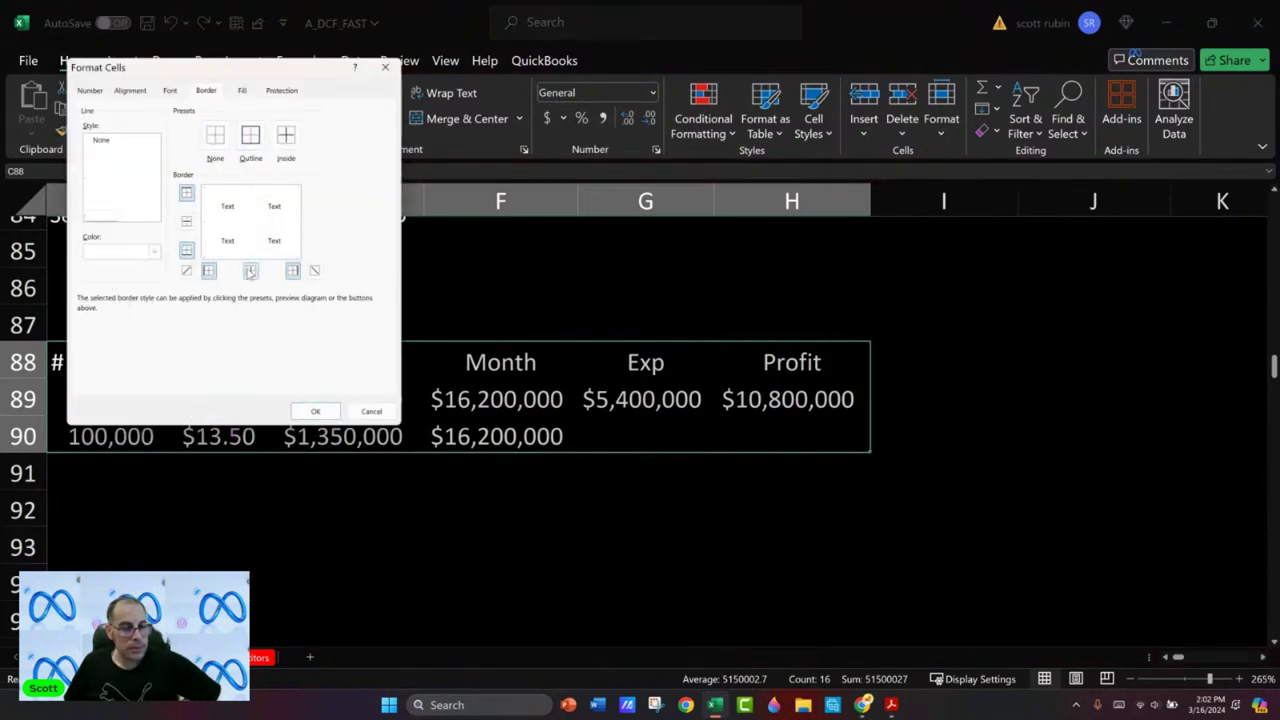
click(187, 221)
key(Return)
key(Left)
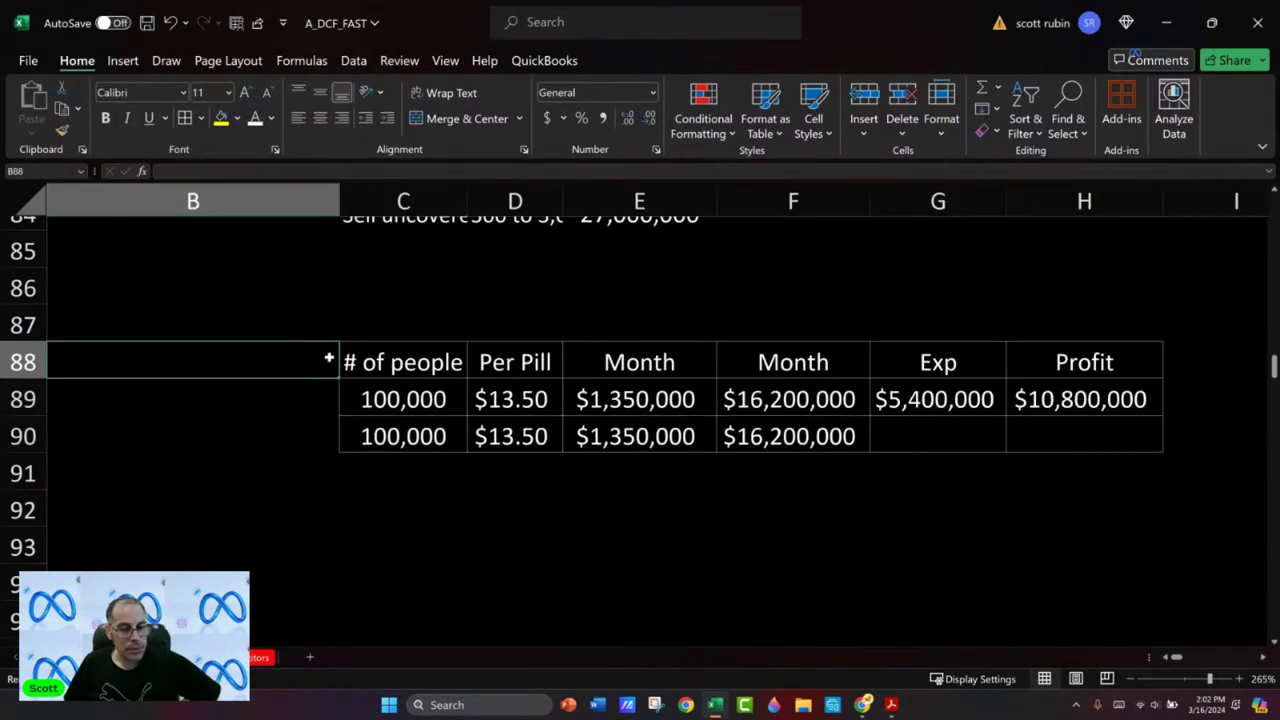
drag(340, 205, 165, 205)
Copy the formatted C88:C90 cells into B88:B90 to extend the table leftward.
click(233, 355)
key(shift+Down)
key(shift+Down)
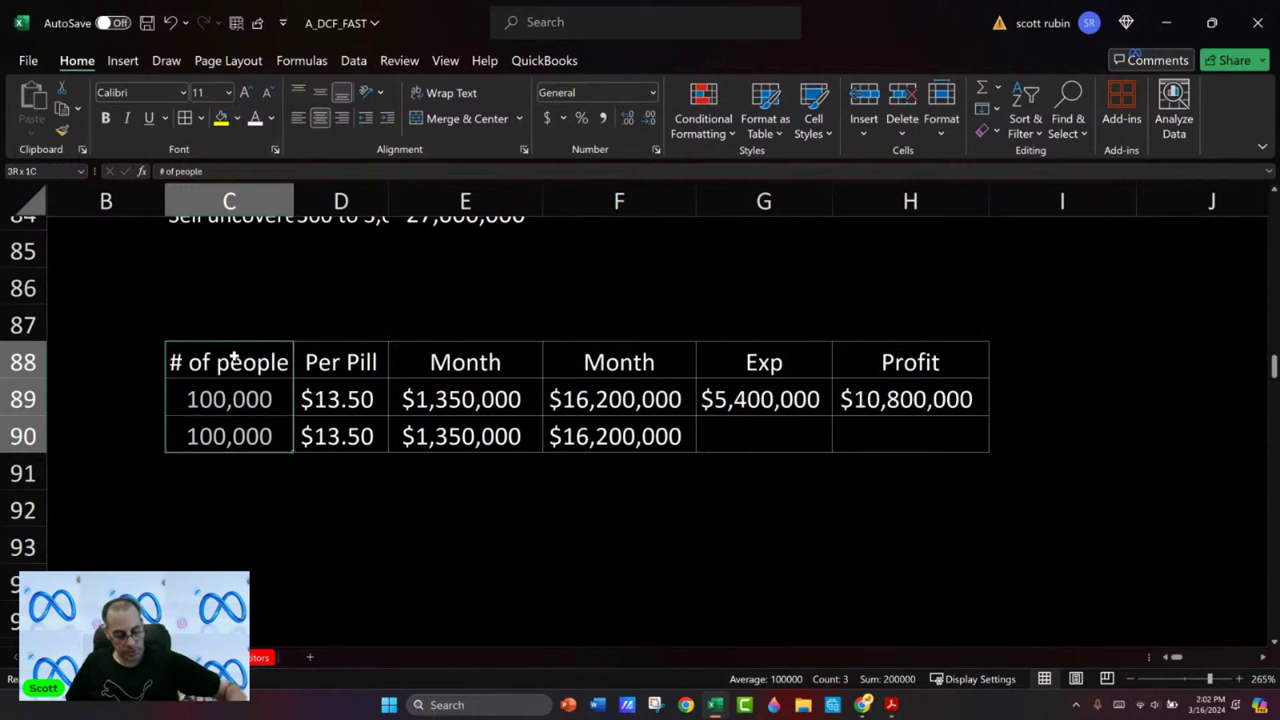
key(ctrl+c)
key(Left)
key(ctrl+v)
key(Down)
key(Up)
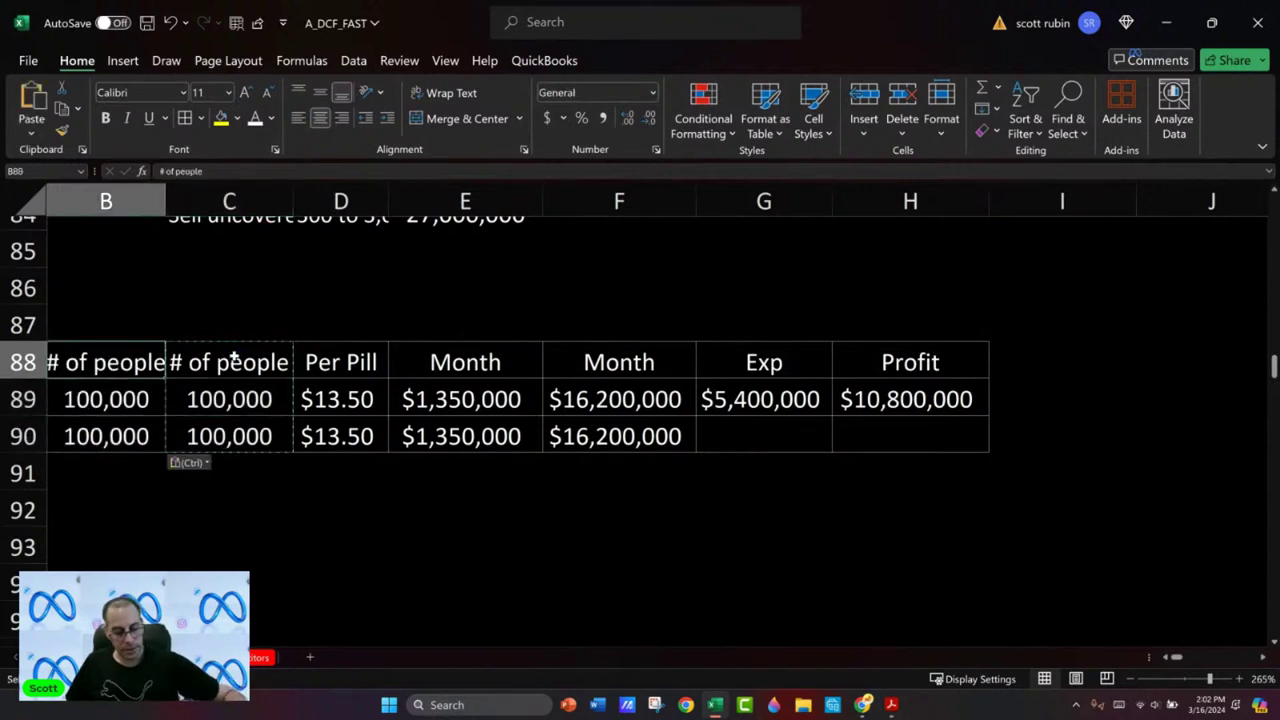
Enter Comp as the B88 heading, with Prev in B89 and Enemy in B90.
text(Comp)
key(Return)
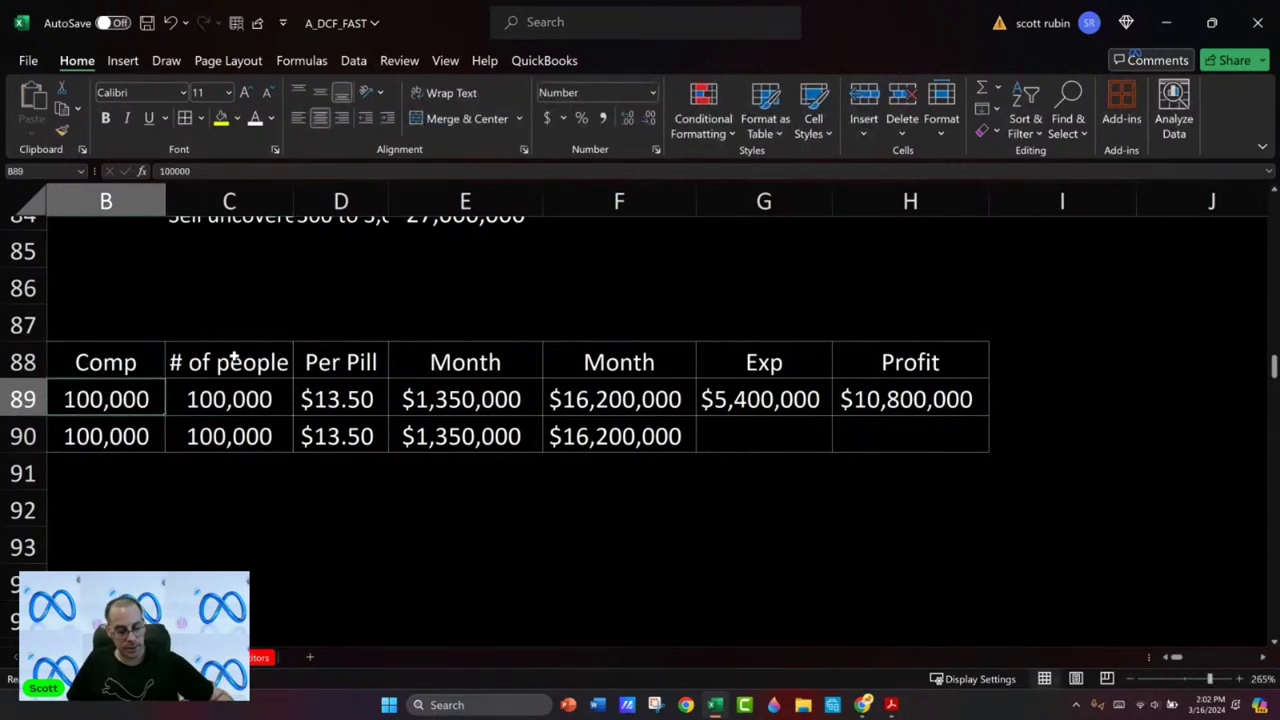
text(Prev)
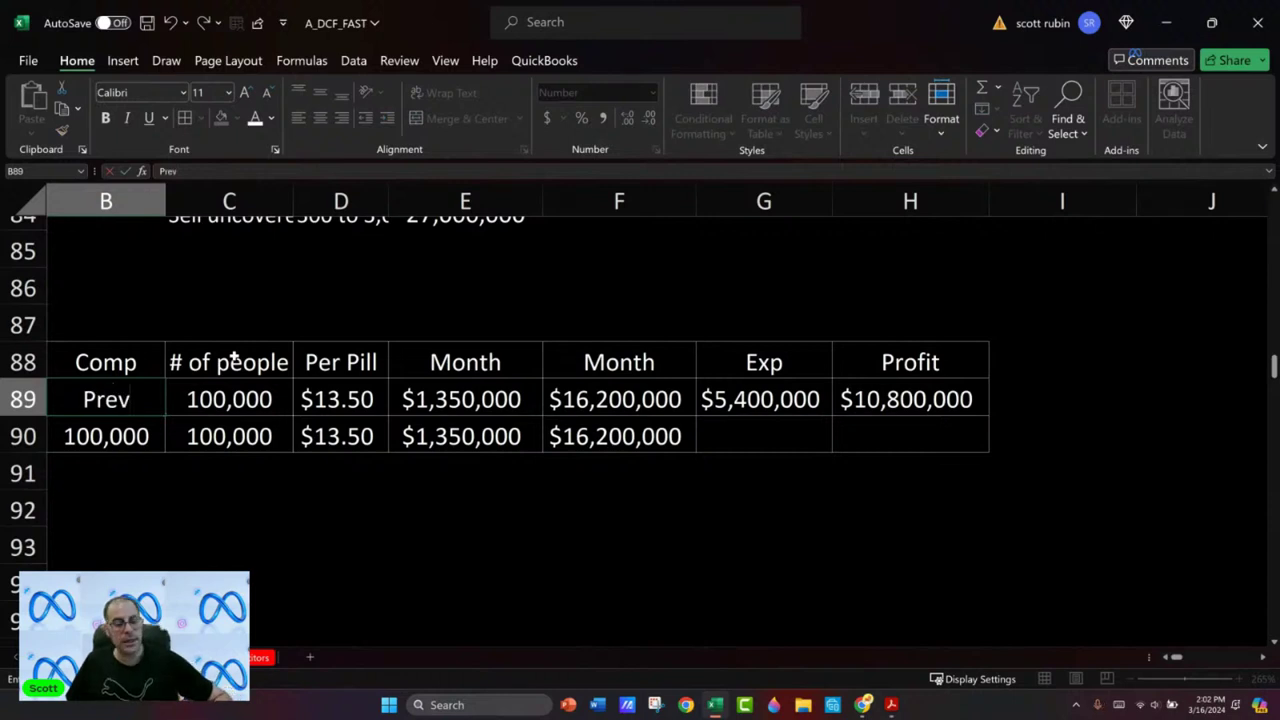
key(Return)
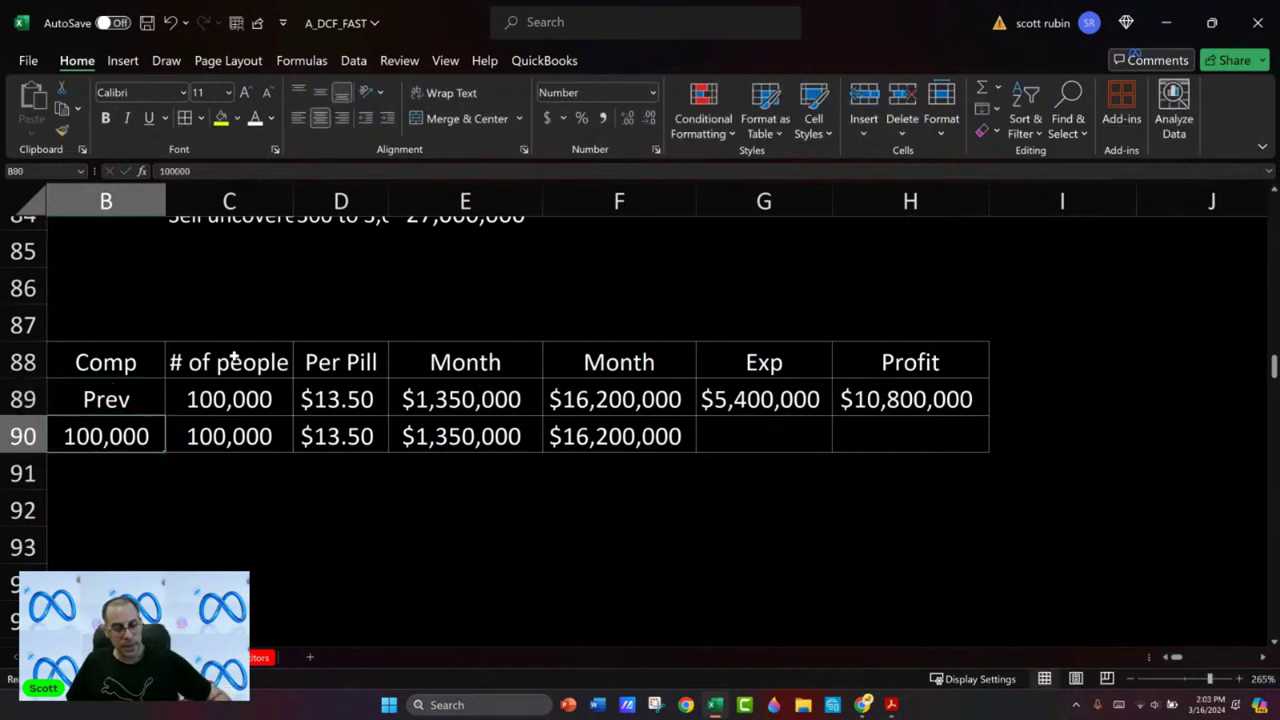
text(Enemy)
key(Return)
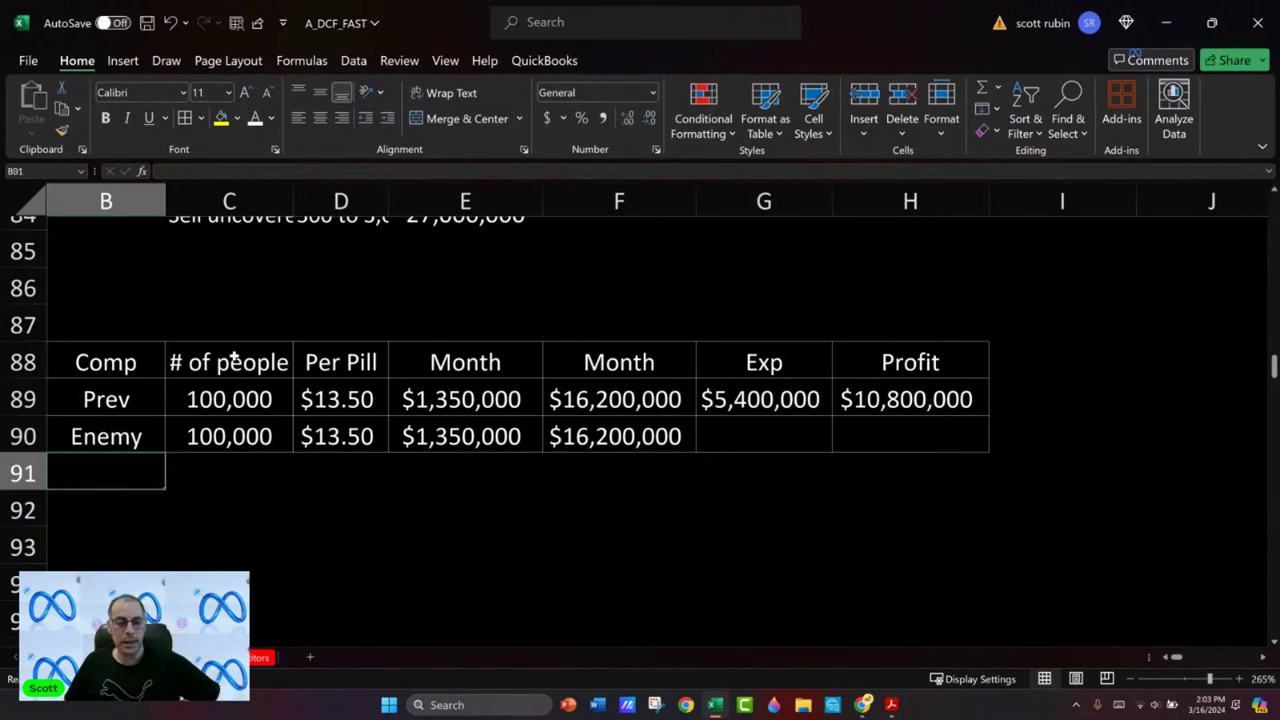
key(Up)
key(Up)
key(Right)
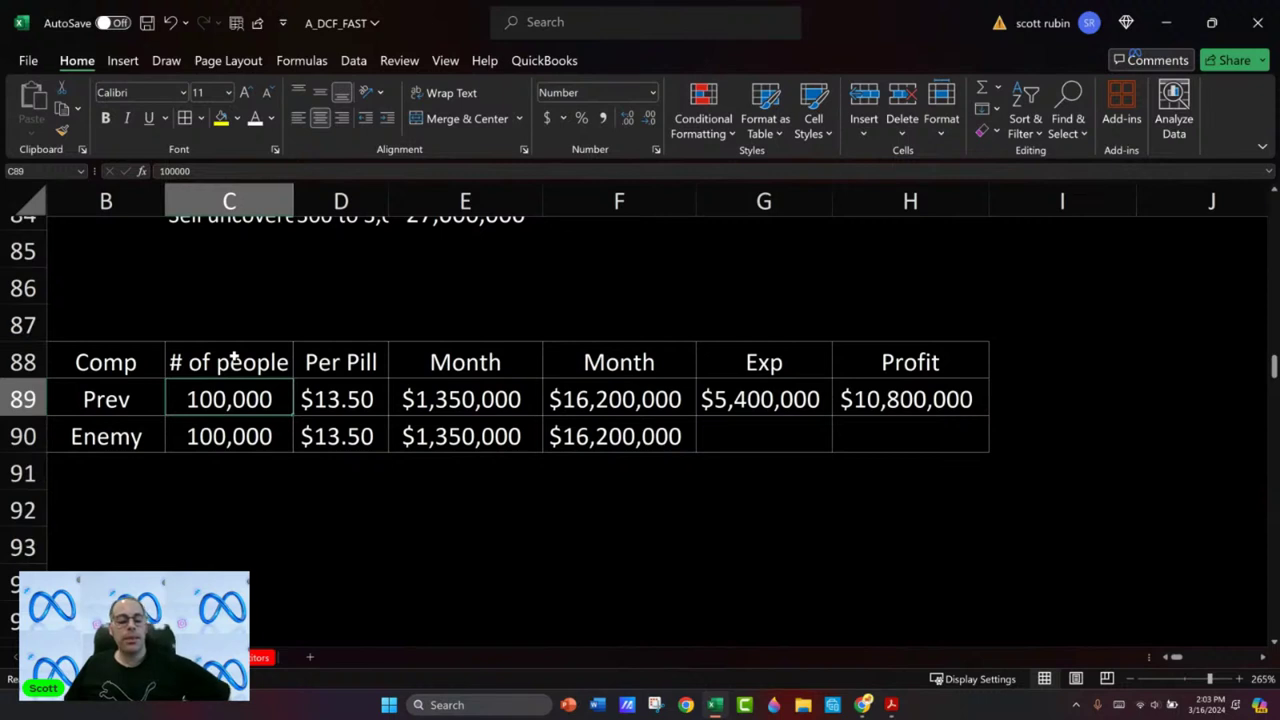
Clear the Enemy price in D90 and copy the G89:H89 Exp and Profit formulas into G90:H90.
key(Down)
key(Right)
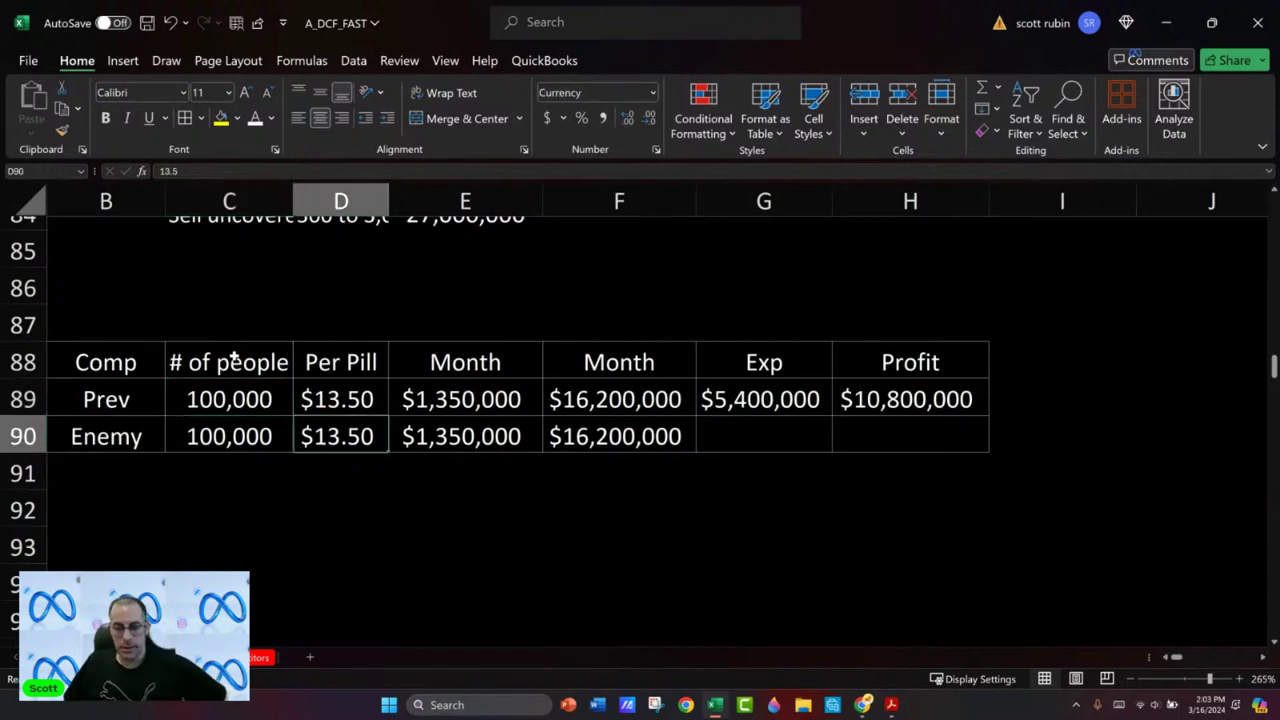
key(Delete)
key(Right)
key(Right)
key(Up)
key(Right)
key(shift+Right)
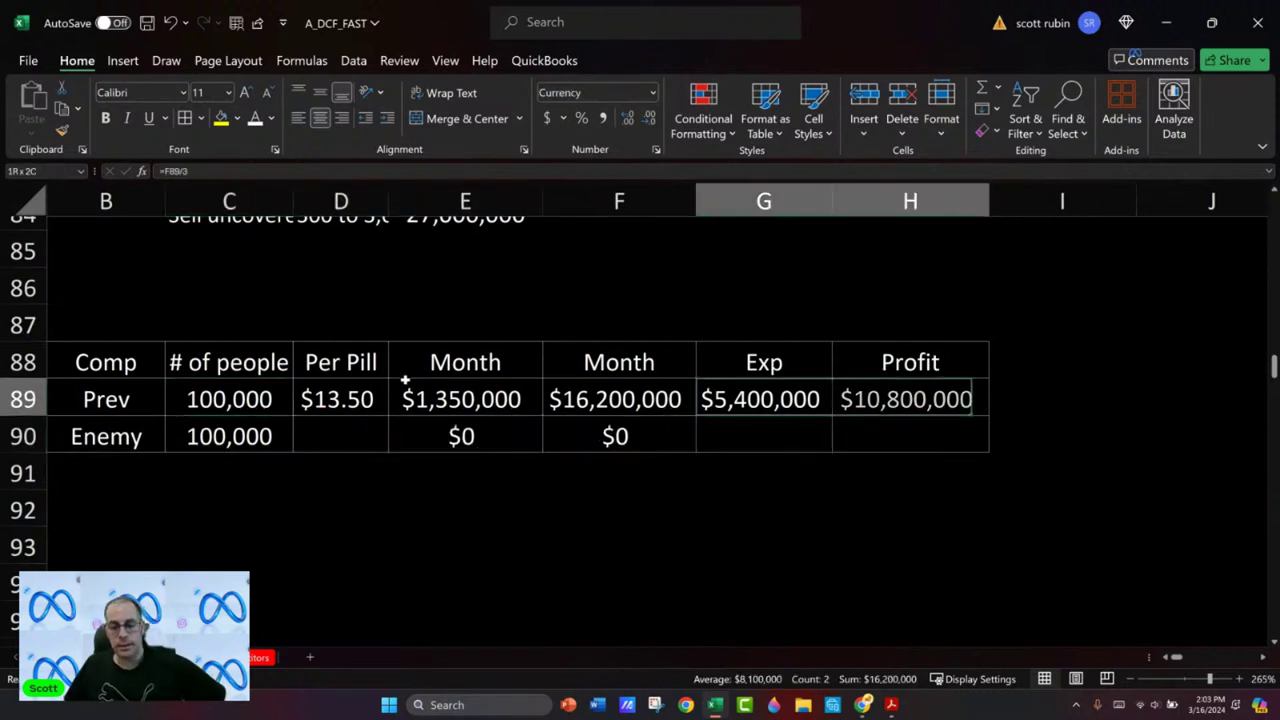
key(ctrl+c)
key(Down)
key(ctrl+v)
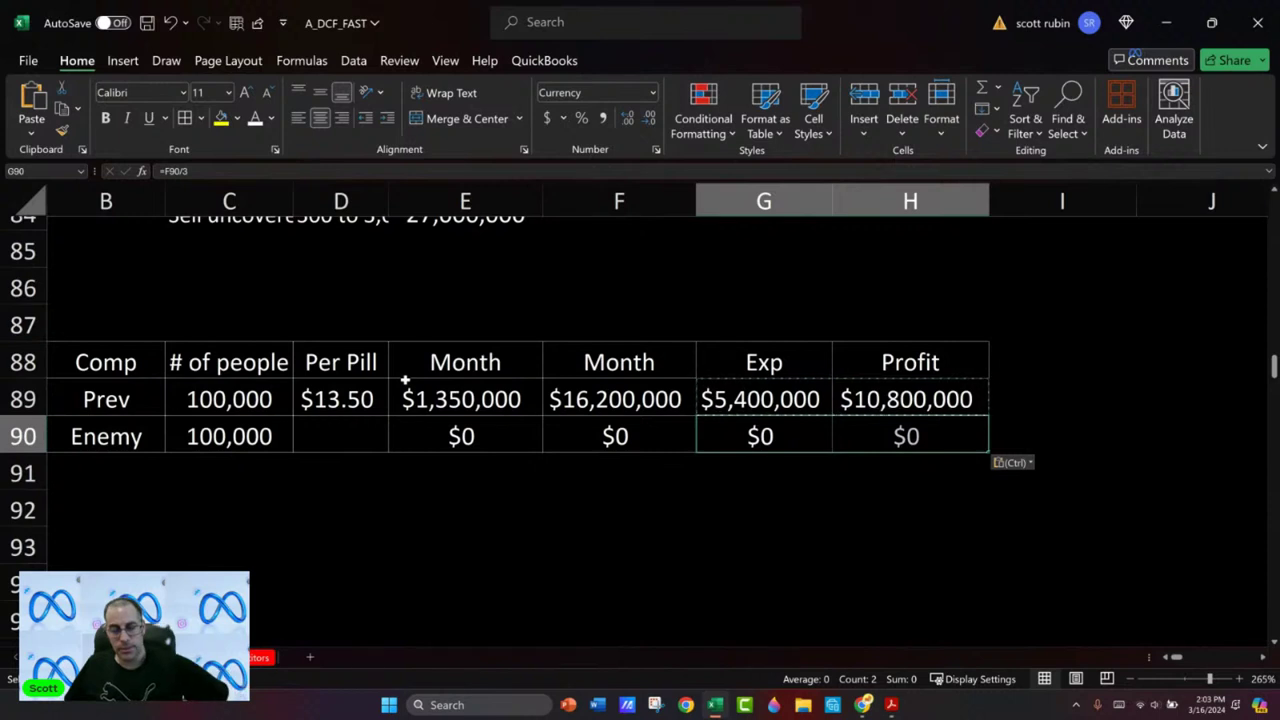
Review the Prev row's price, monthly revenue, yearly revenue, Exp and Profit formulas.
key(Left)
key(Left)
key(Left)
key(Up)
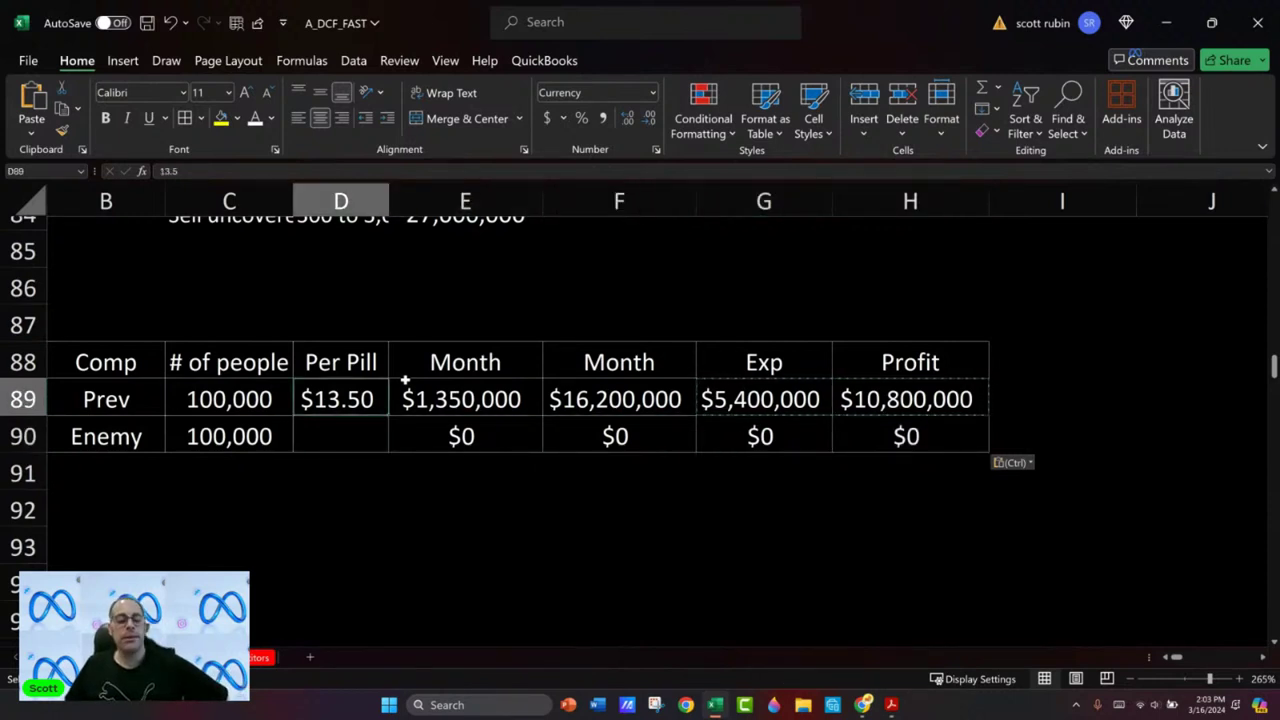
key(Right)
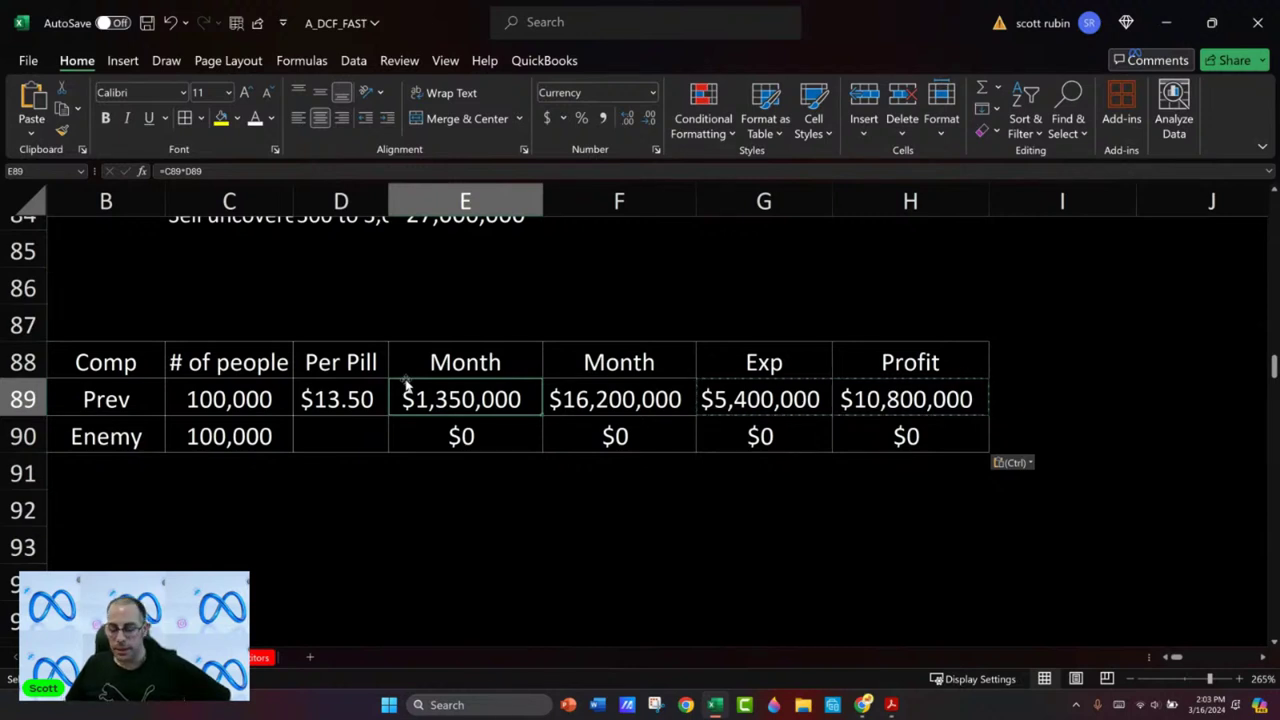
key(Right)
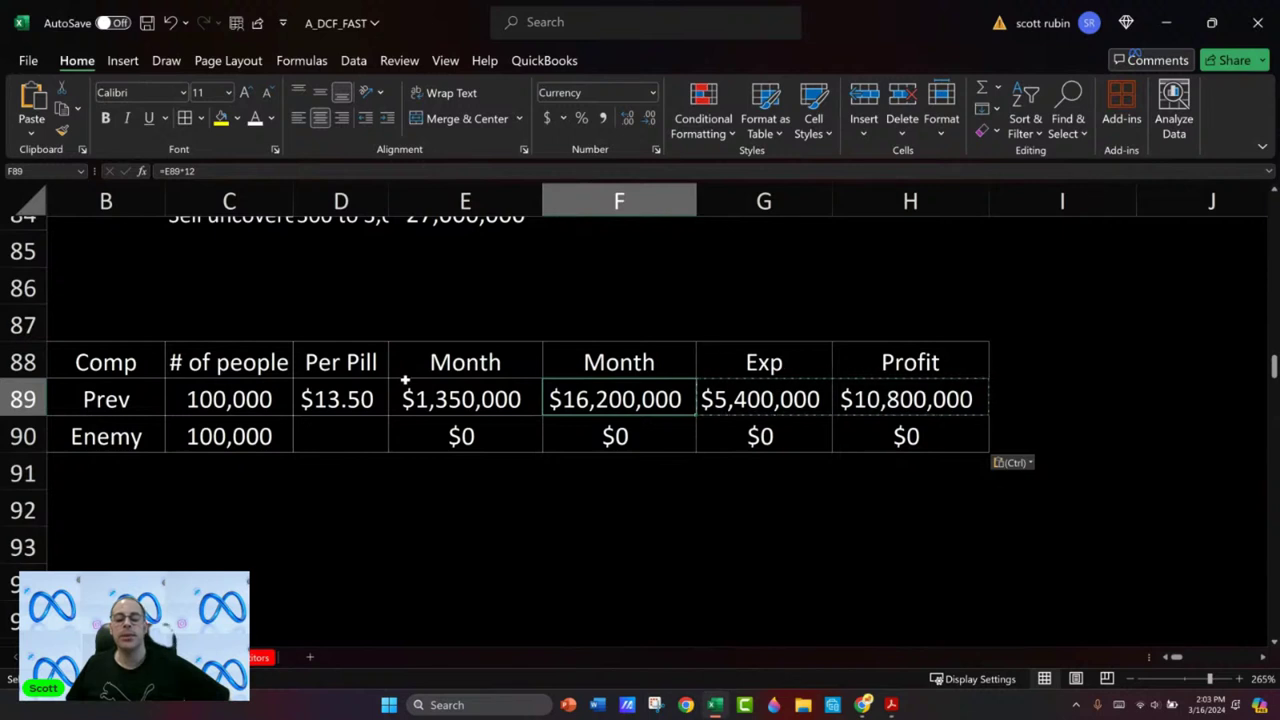
key(Right)
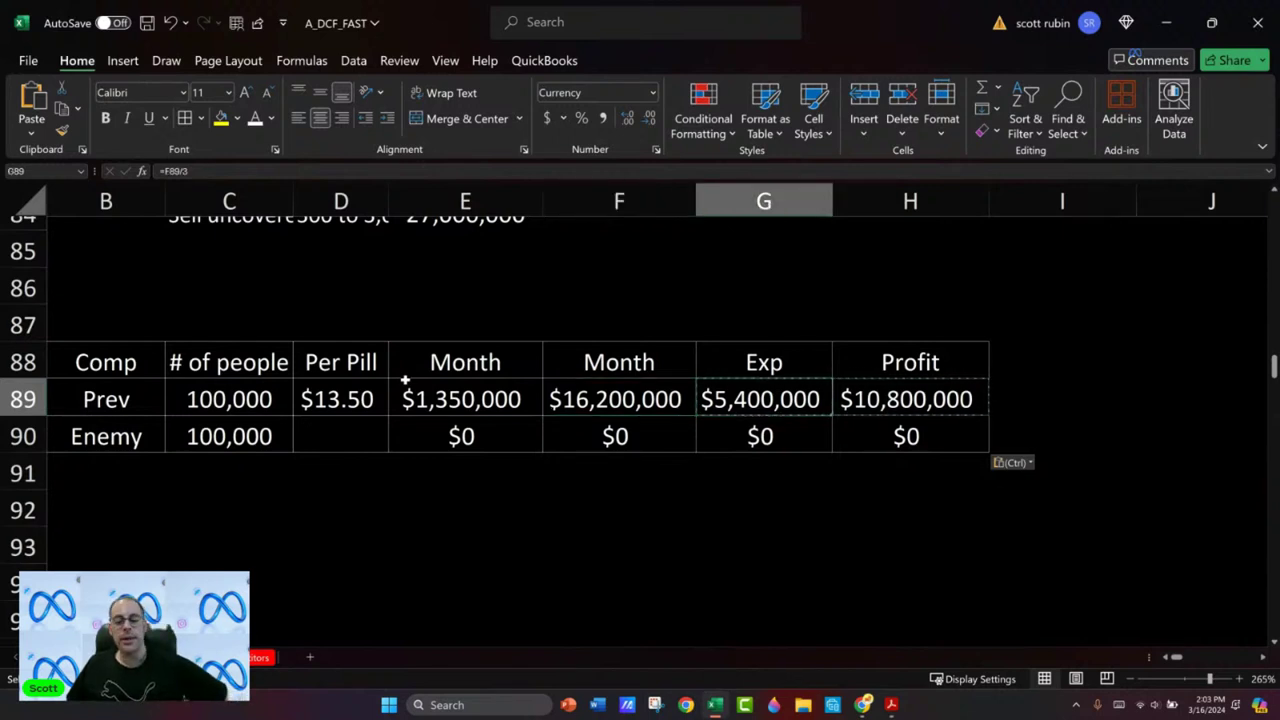
key(F2)
key(Escape)
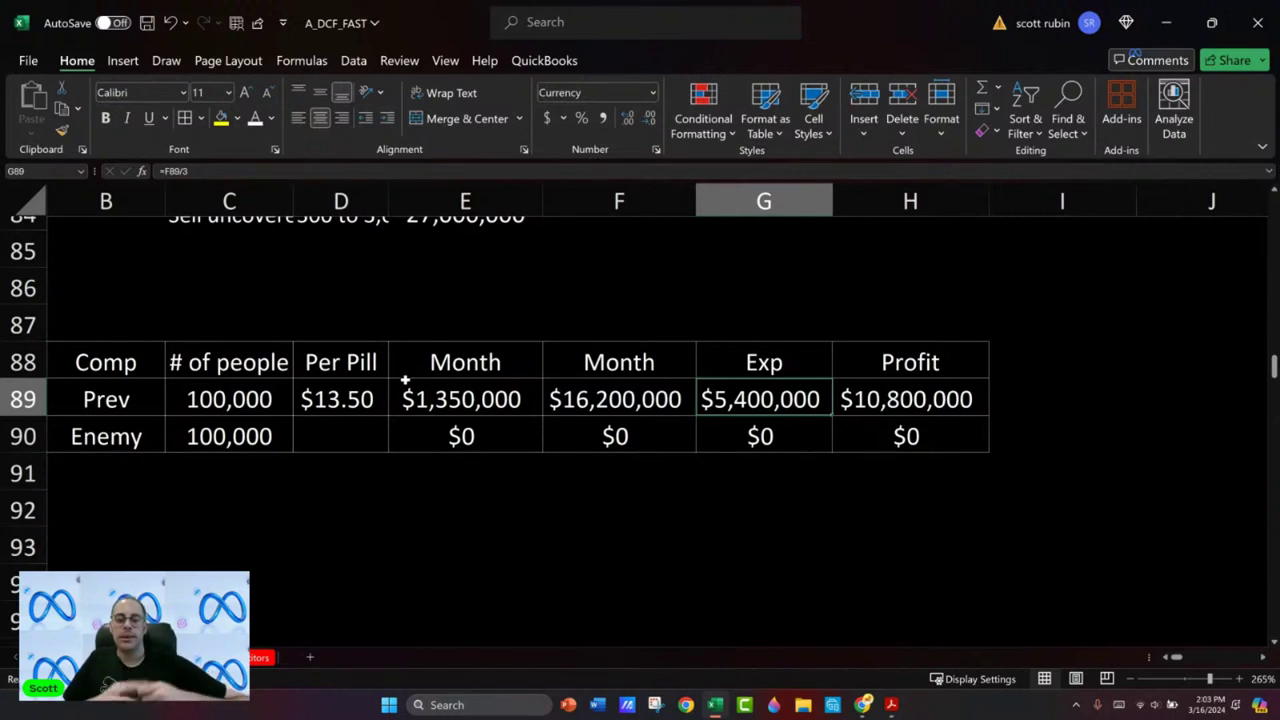
key(Right)
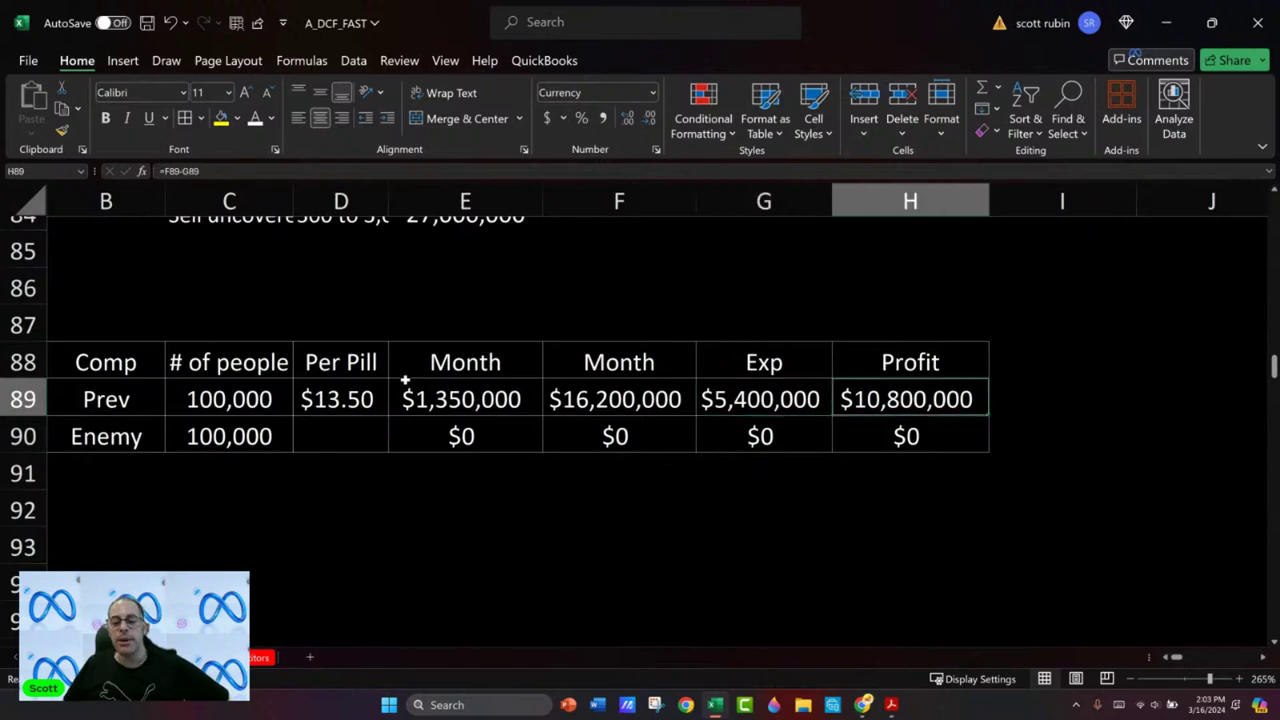
key(Left)
key(Left)
key(Down)
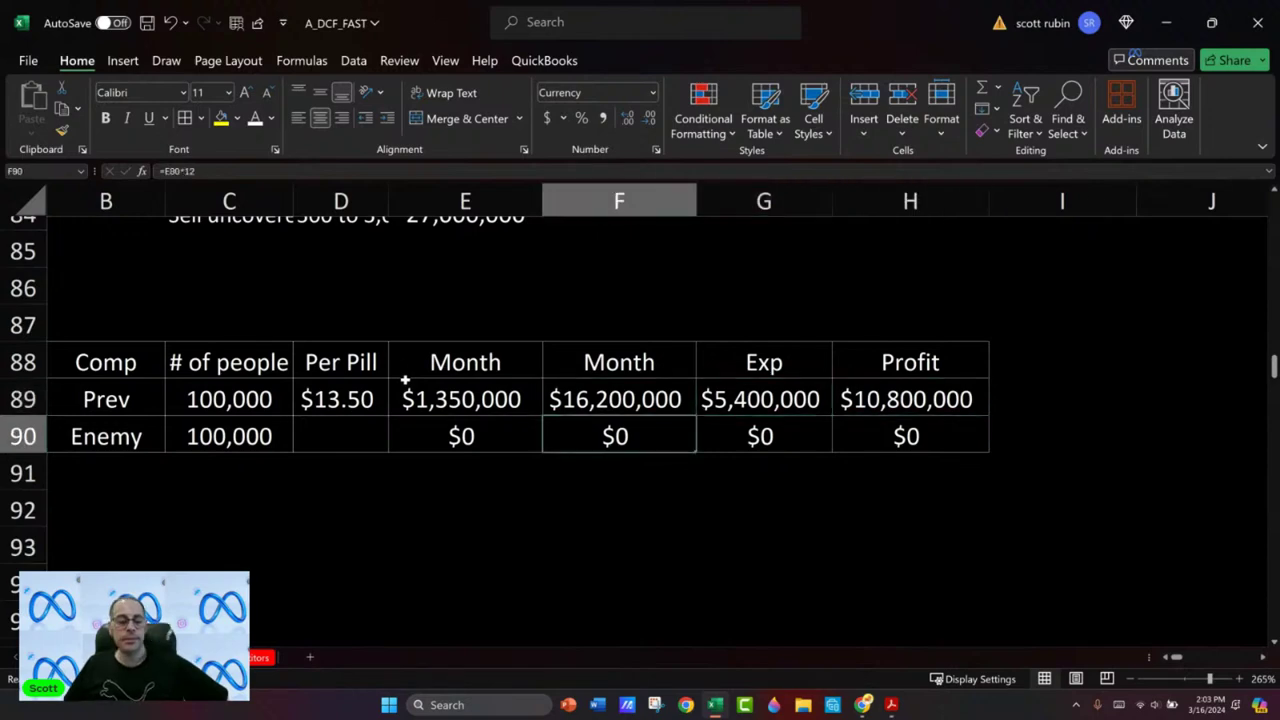
key(Left)
key(Left)
key(alt+Tab)
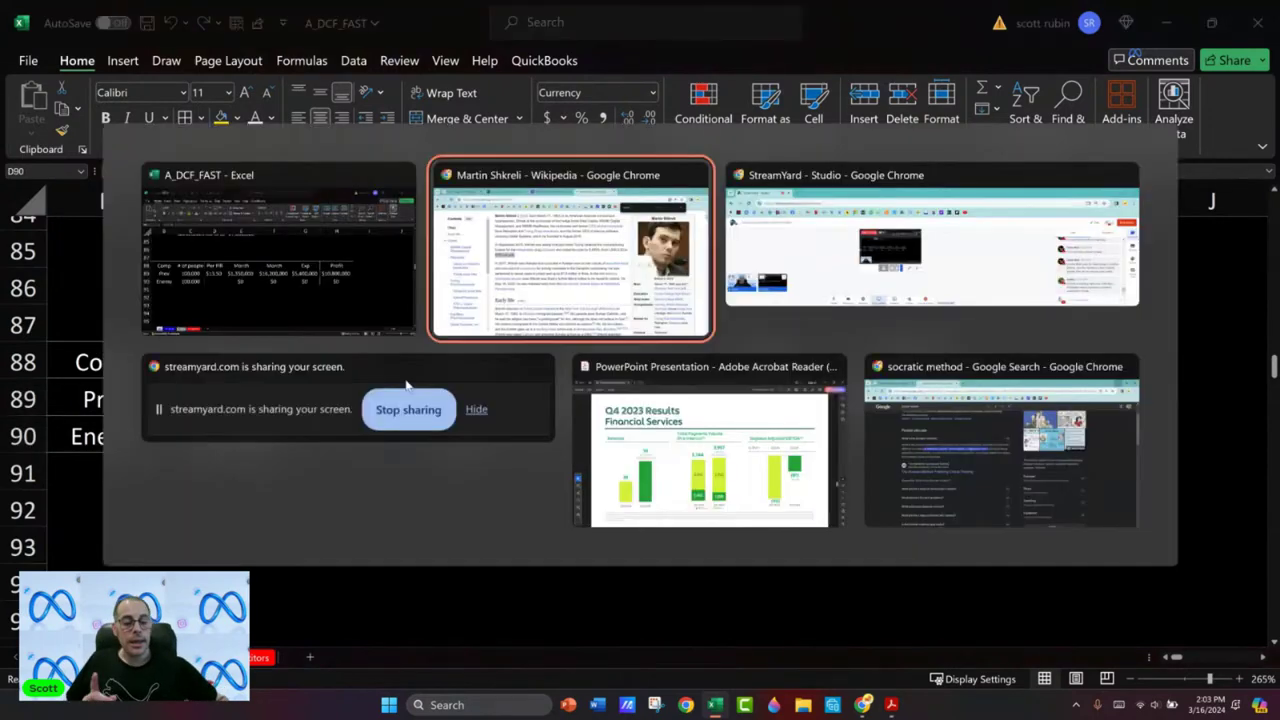
Set the Enemy per-pill price in D90 to 750, displayed without decimals.
key(alt+Tab)
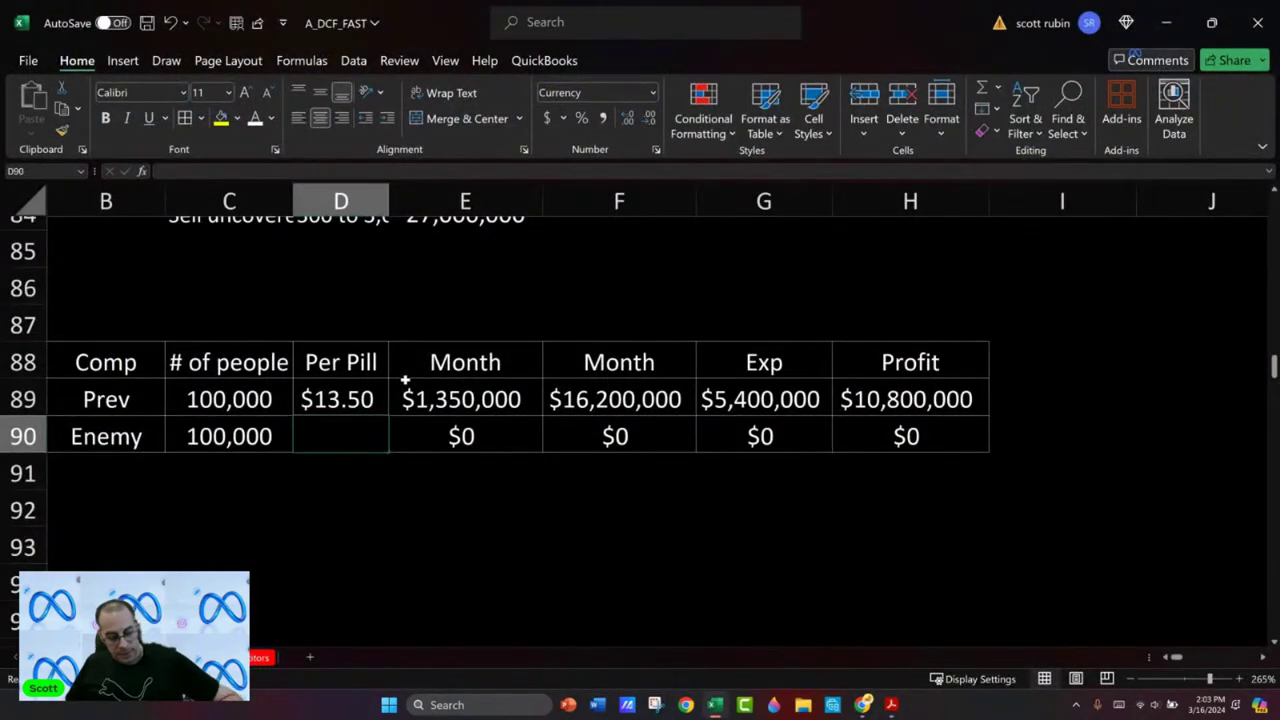
text(750)
key(Return)
key(Up)
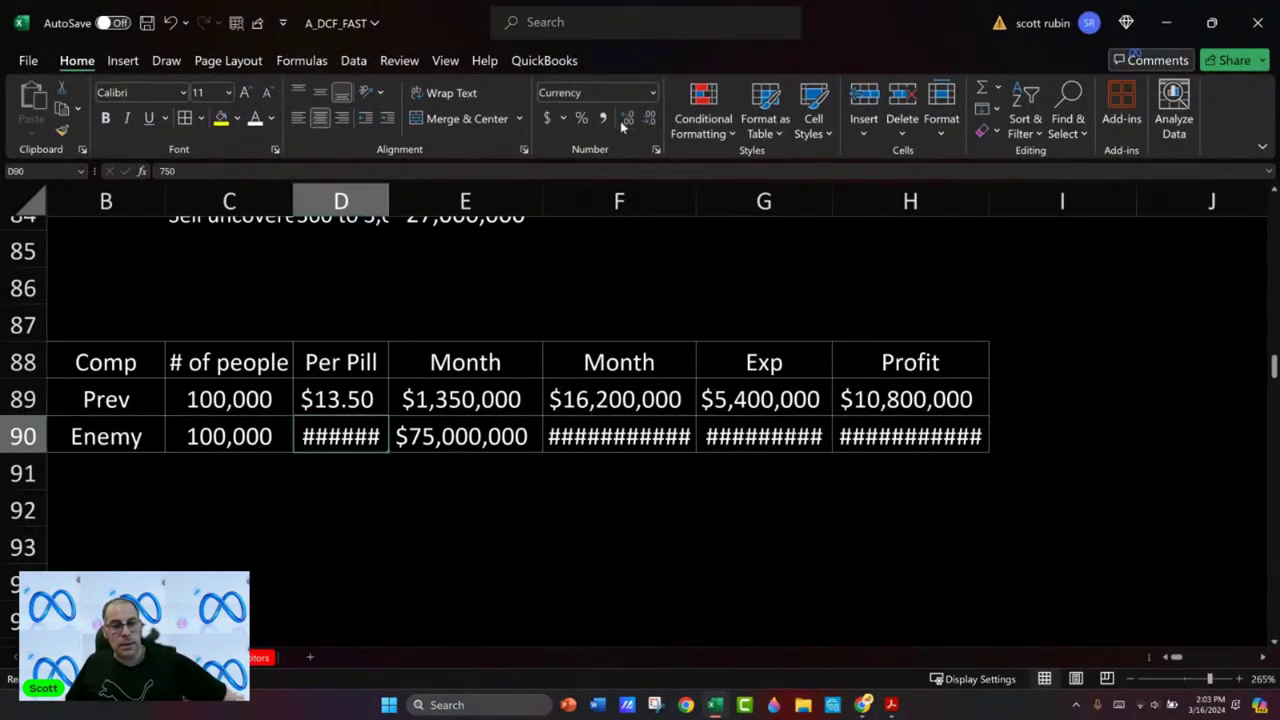
click(647, 119)
click(647, 119)
Compare the Enemy headcount and per-pill price against the Prev row.
key(Up)
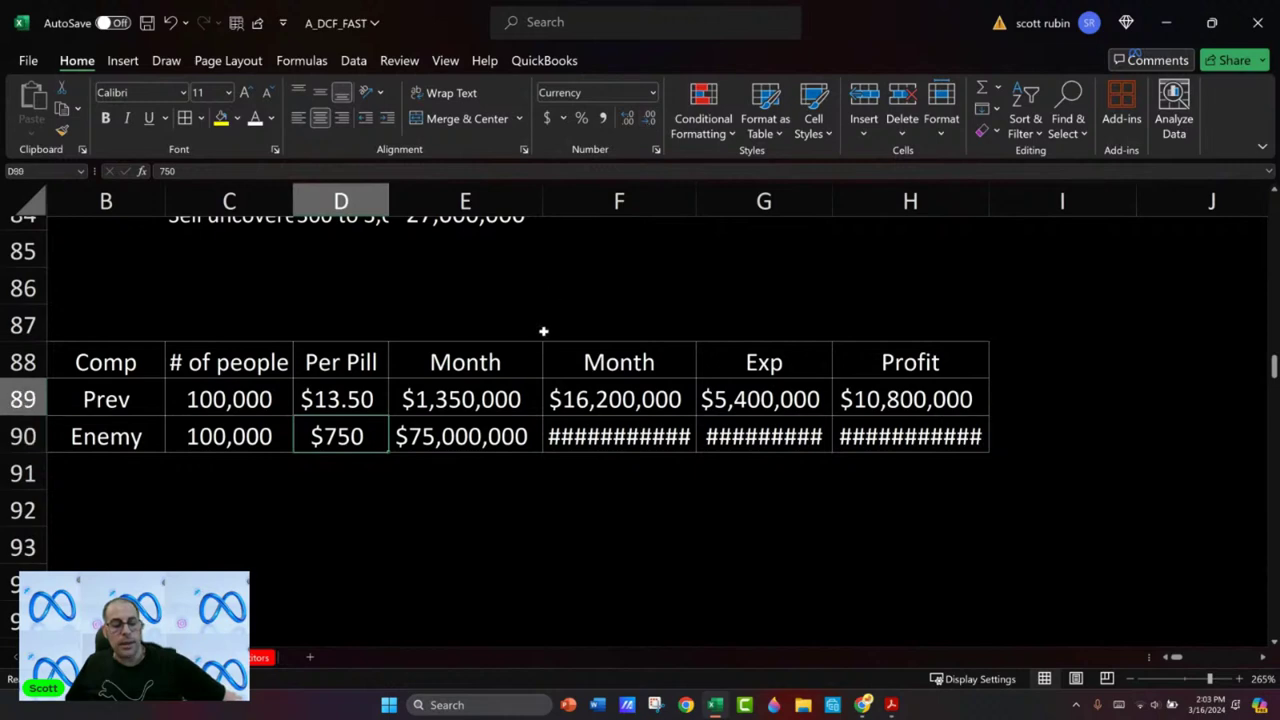
key(Left)
key(Down)
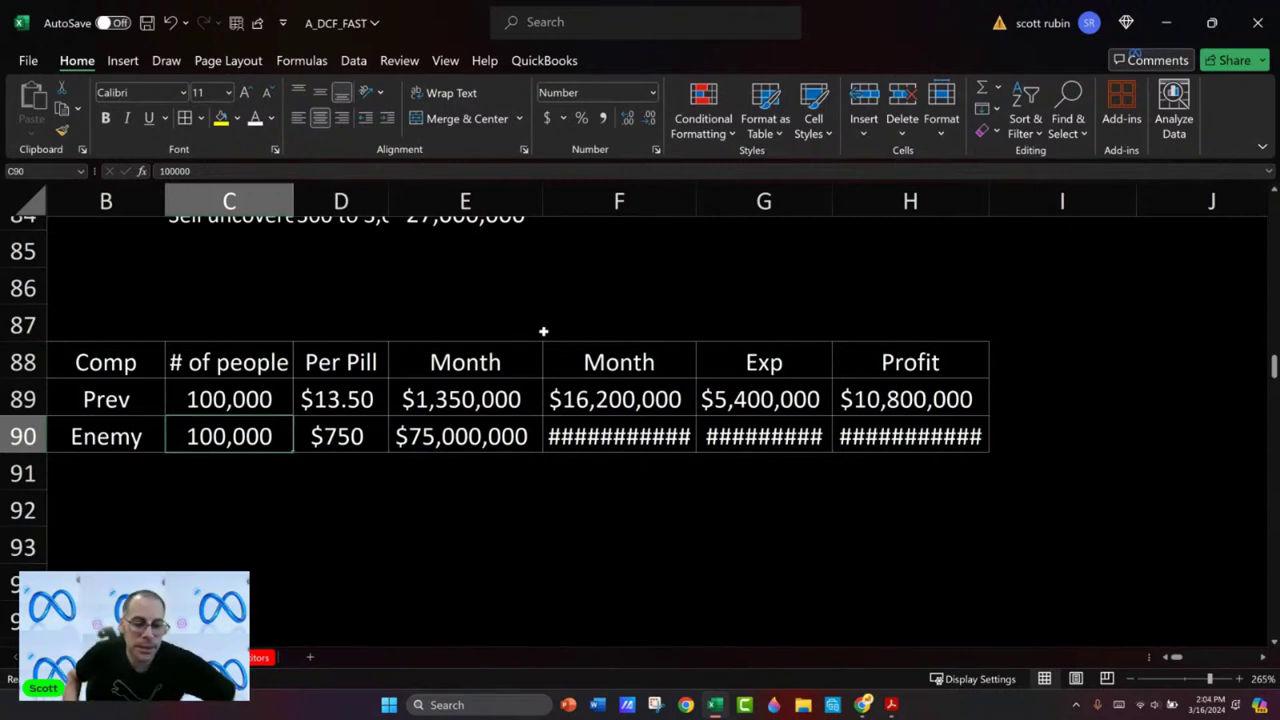
key(Up)
key(Right)
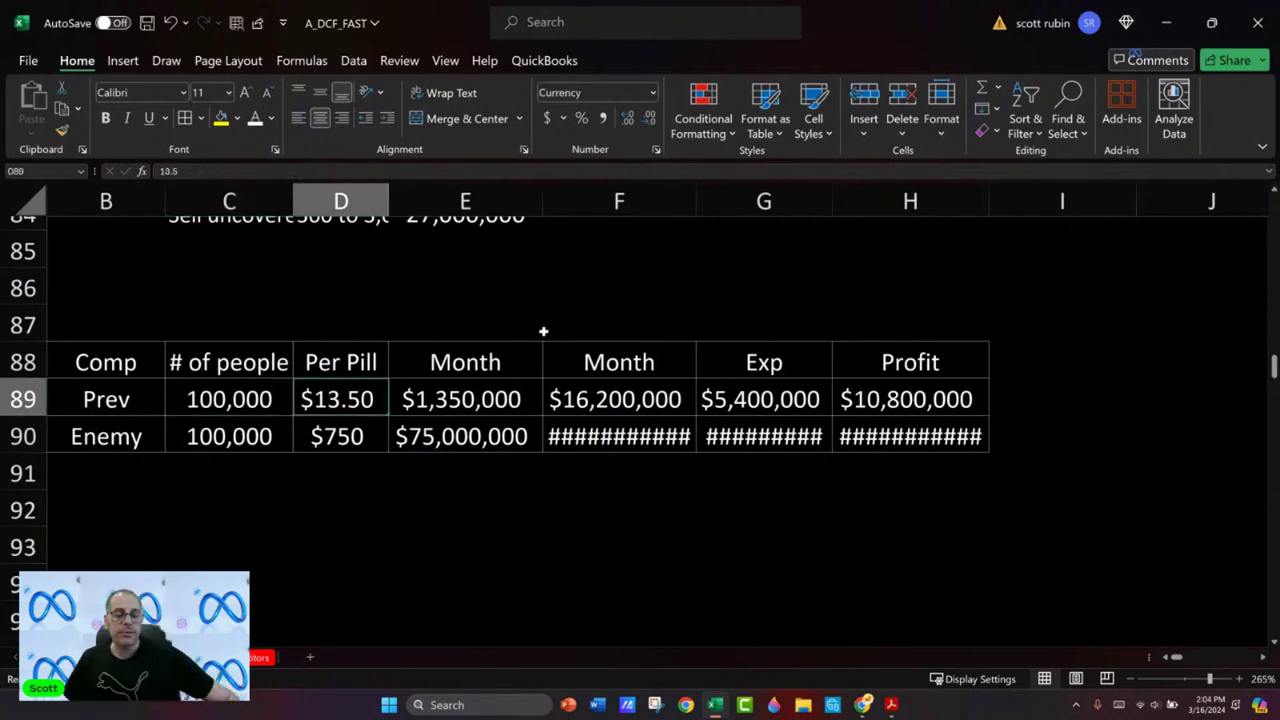
key(Down)
key(Left)
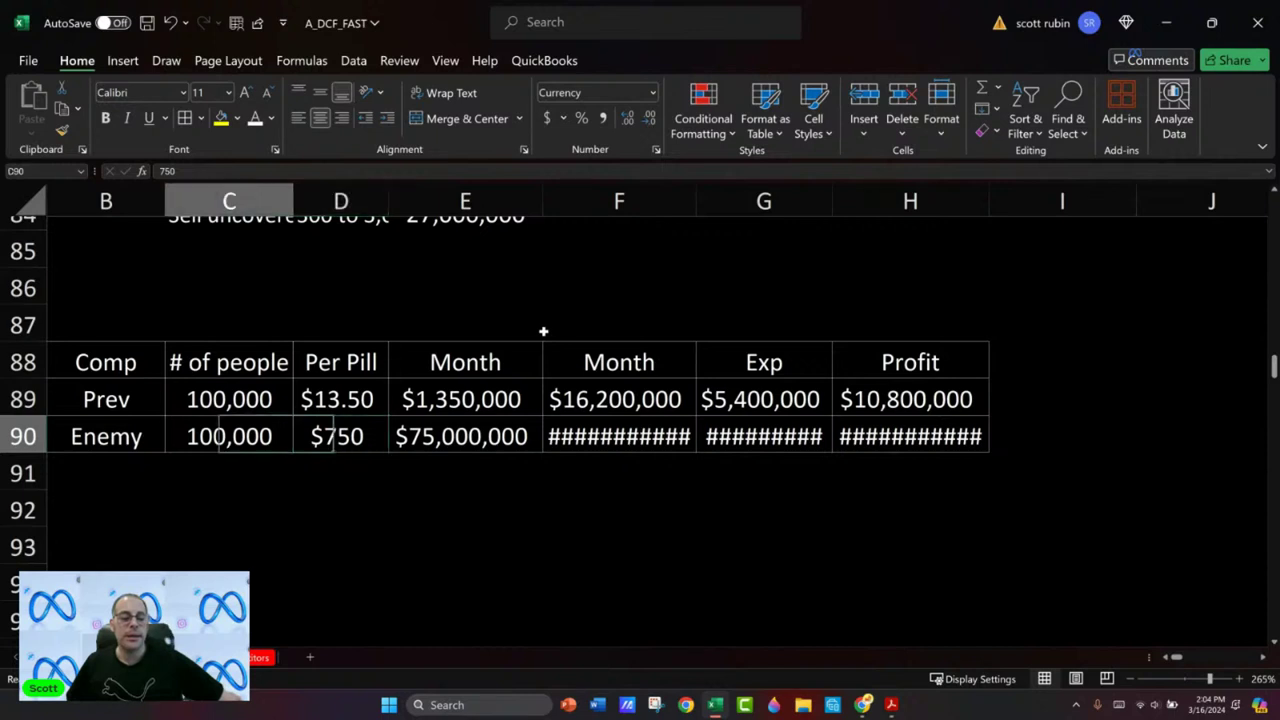
key(Up)
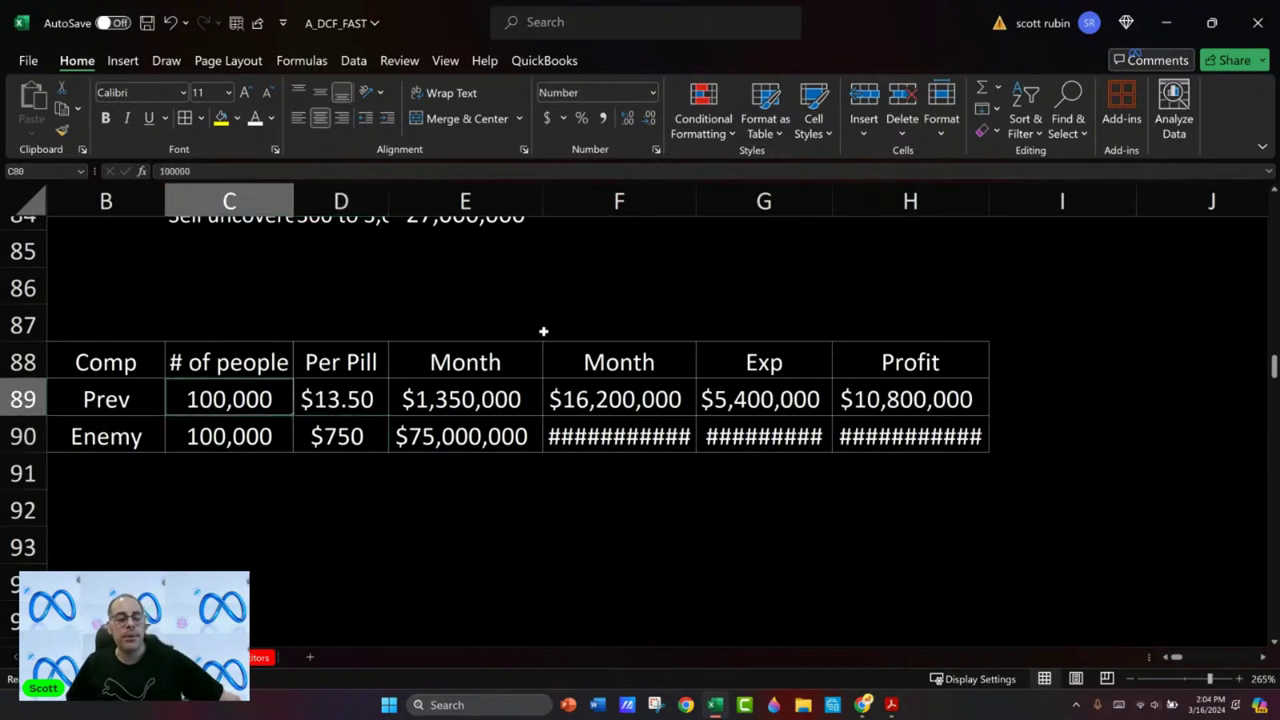
key(Right)
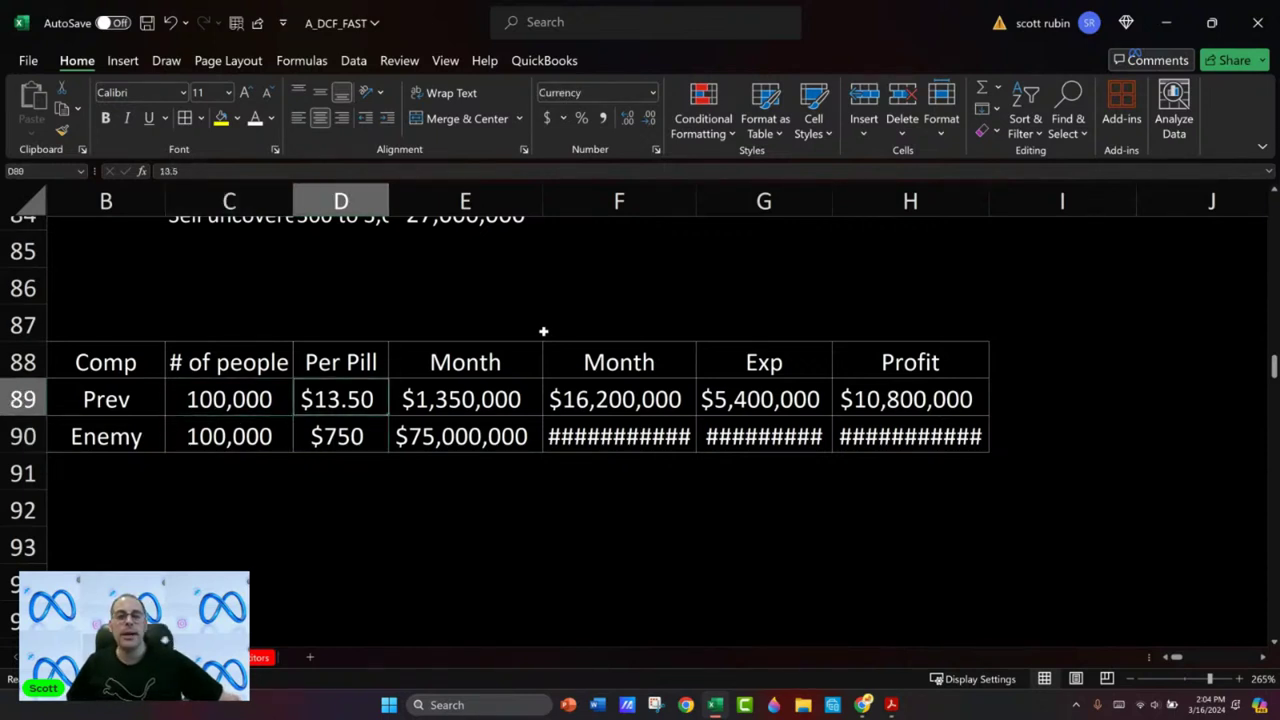
key(Down)
key(Left)
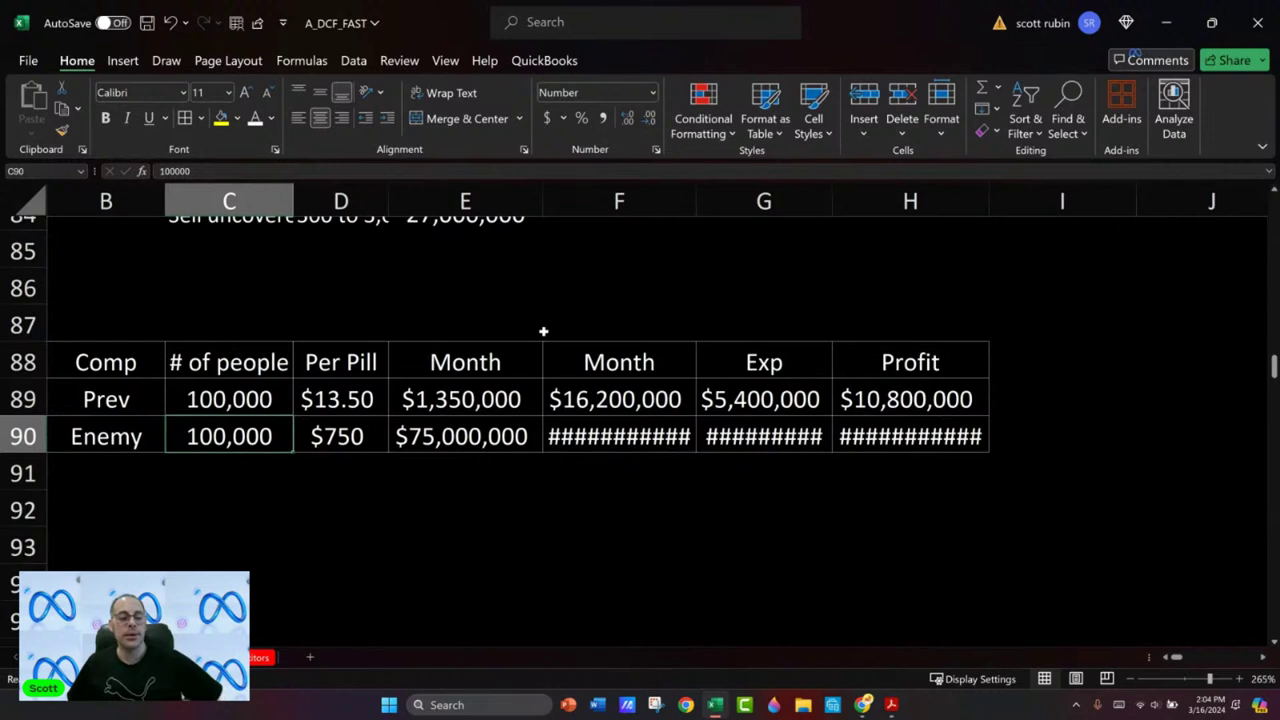
Set the Enemy headcount to =C89/2 (50,000) and widen columns F, G and H.
text(=)
key(Up)
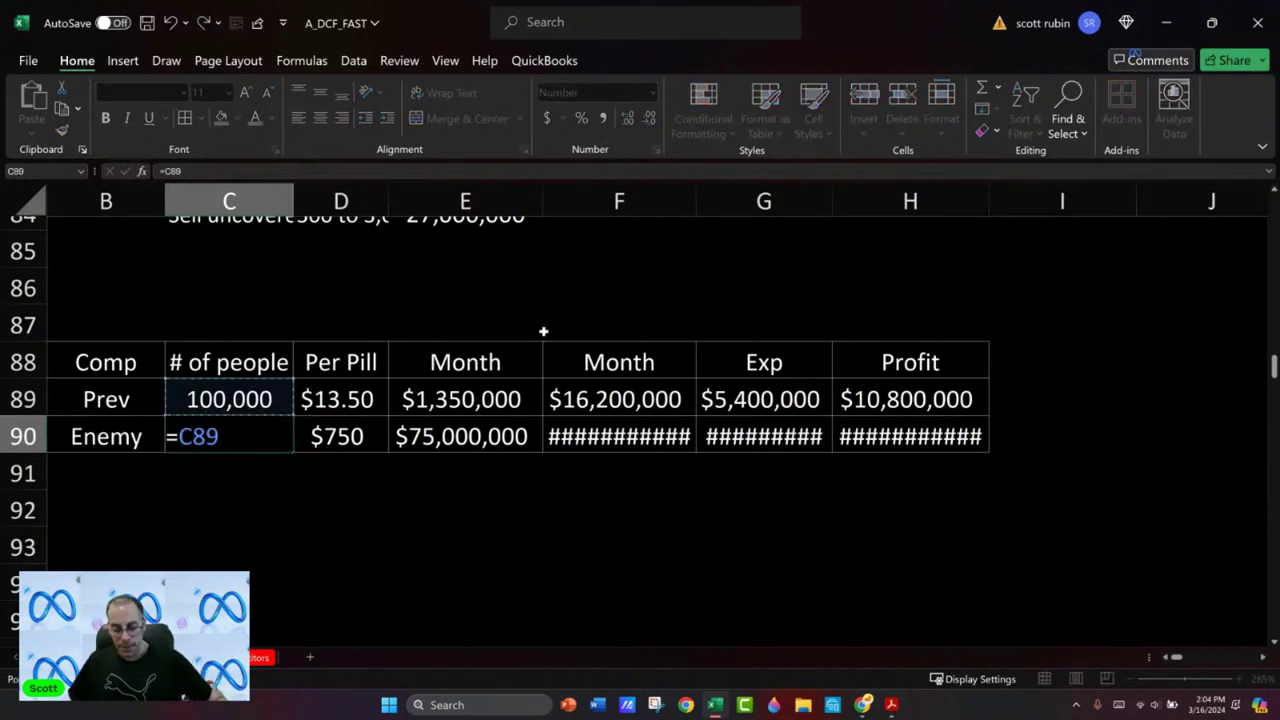
text(/2)
key(Return)
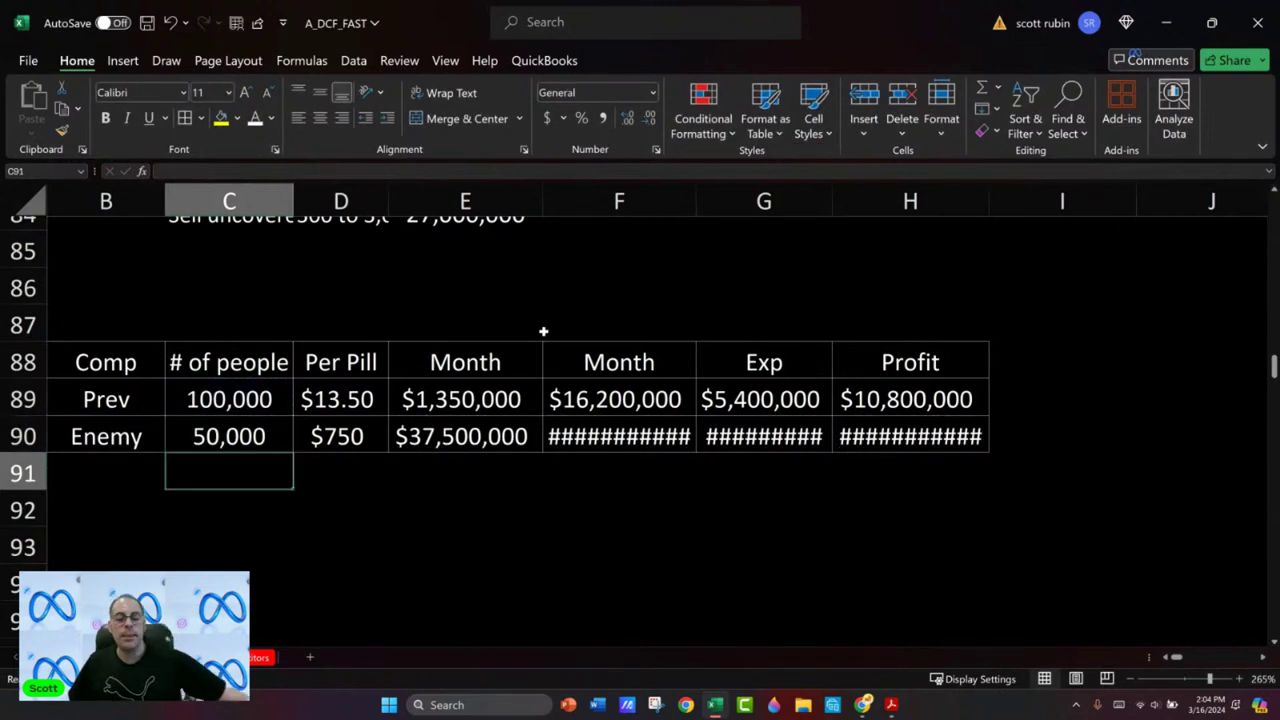
drag(692, 203, 705, 203)
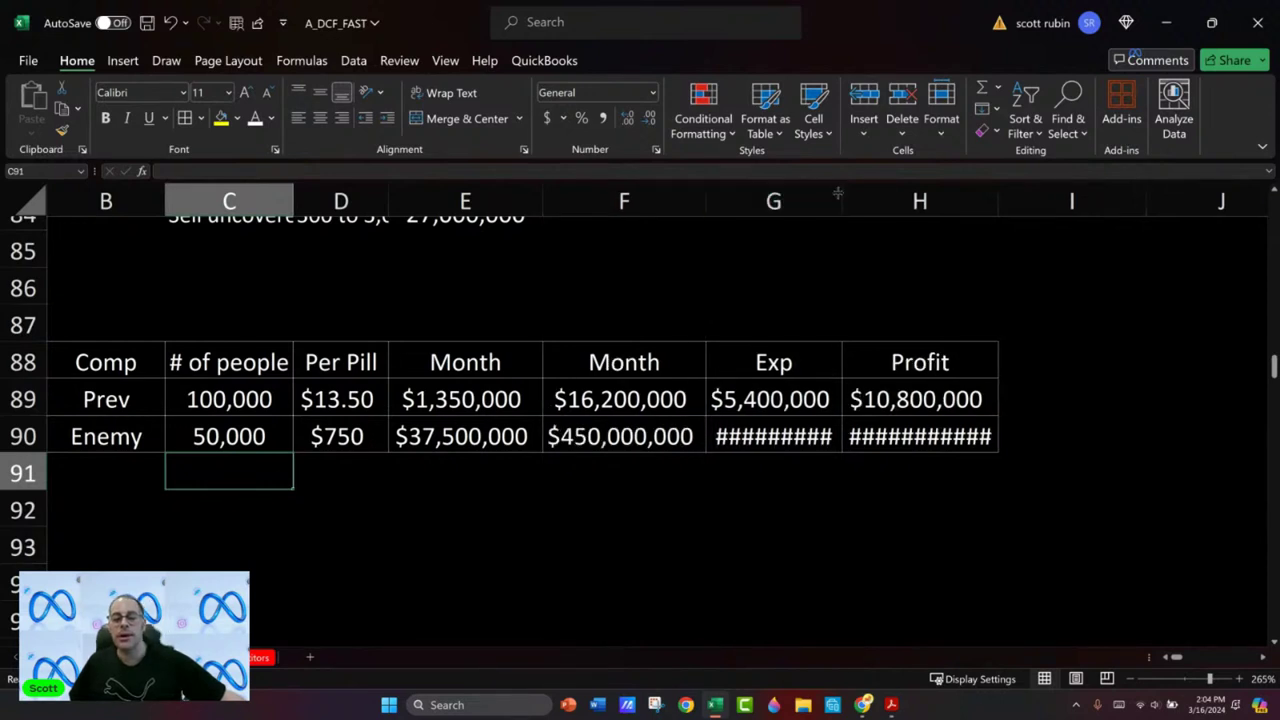
drag(838, 193, 889, 203)
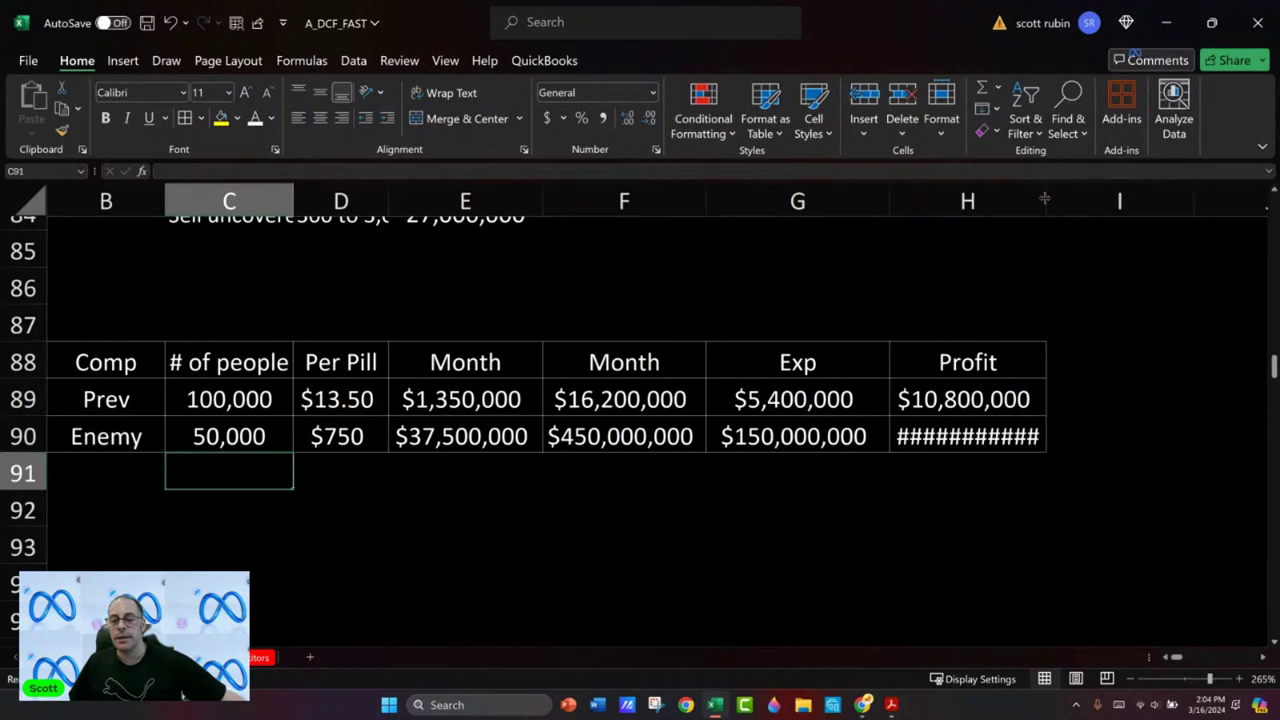
drag(1044, 201, 1078, 201)
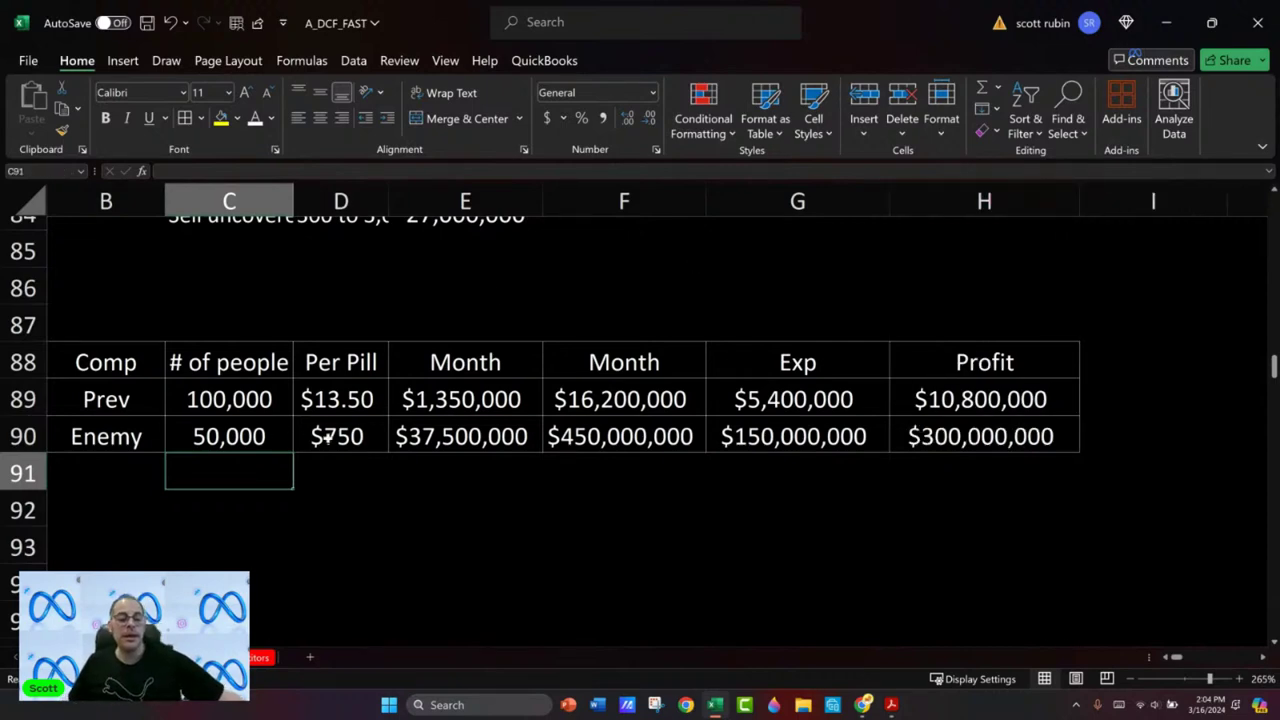
Compare the Enemy and Prev per-pill prices and inspect the Enemy monthly revenue formula.
click(326, 436)
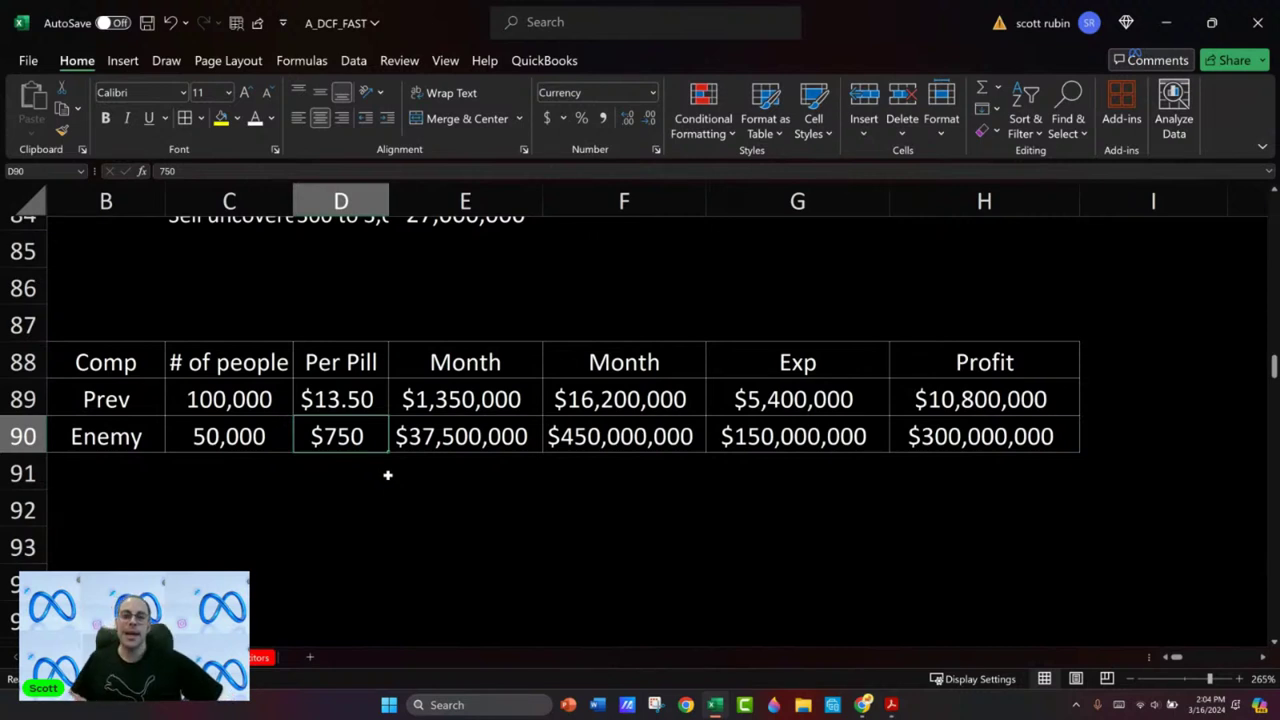
click(352, 395)
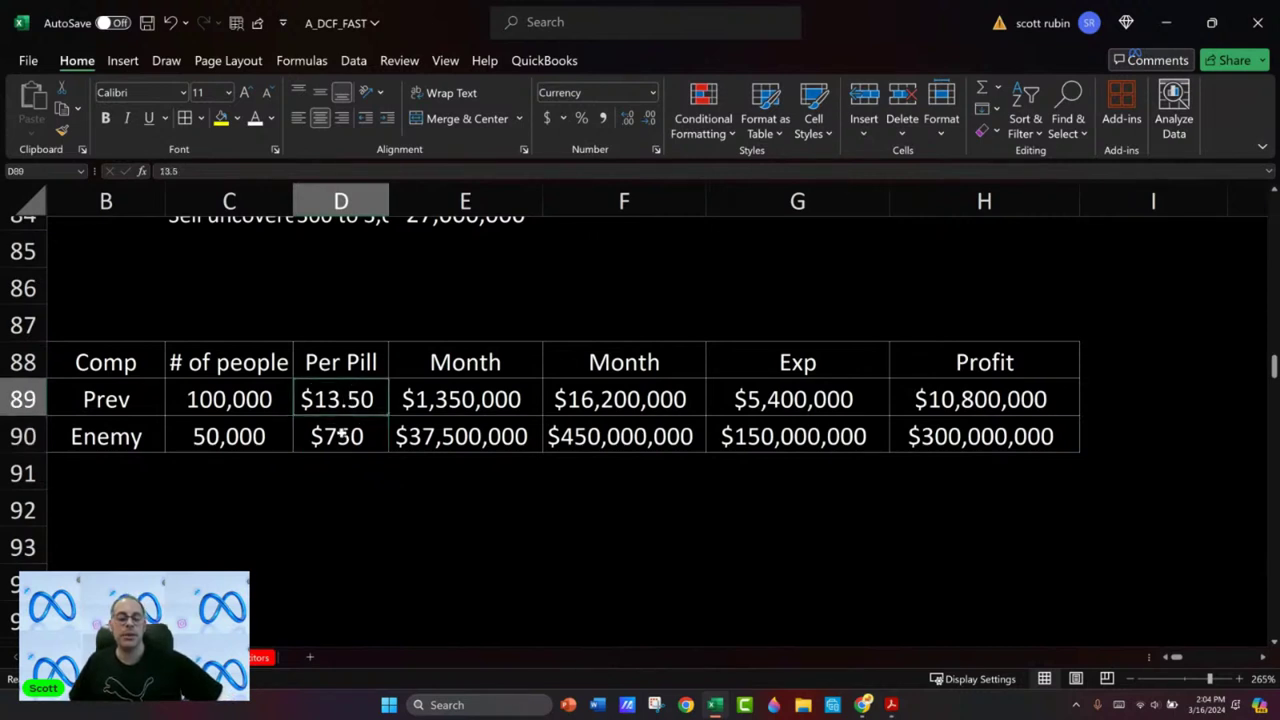
click(343, 434)
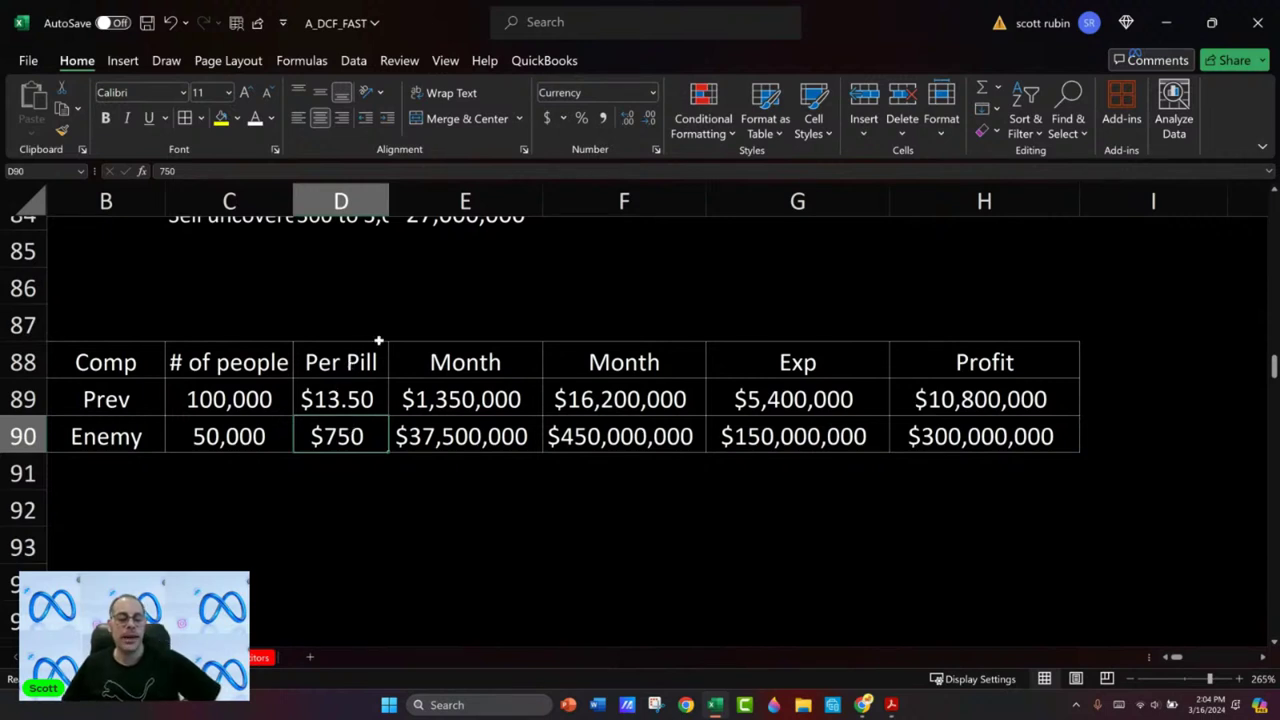
key(Left)
key(Left)
key(Up)
key(Up)
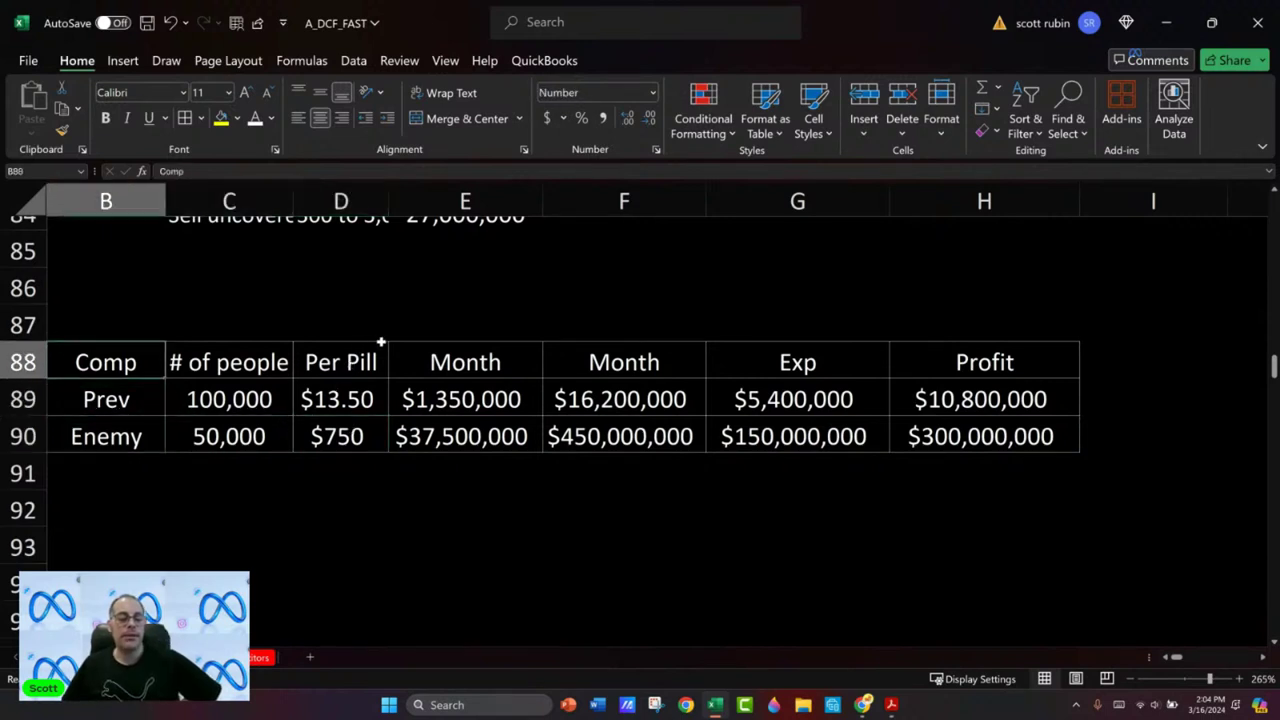
key(Down)
key(Down)
key(Right)
key(Right)
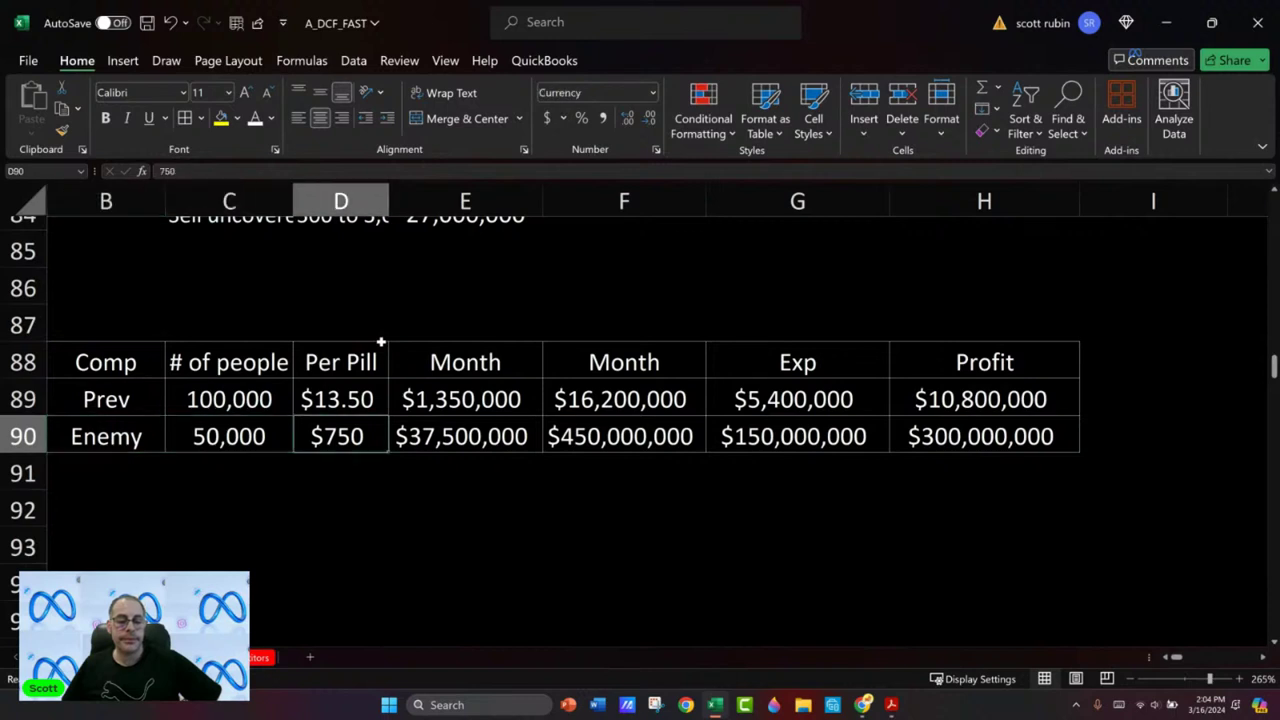
key(Right)
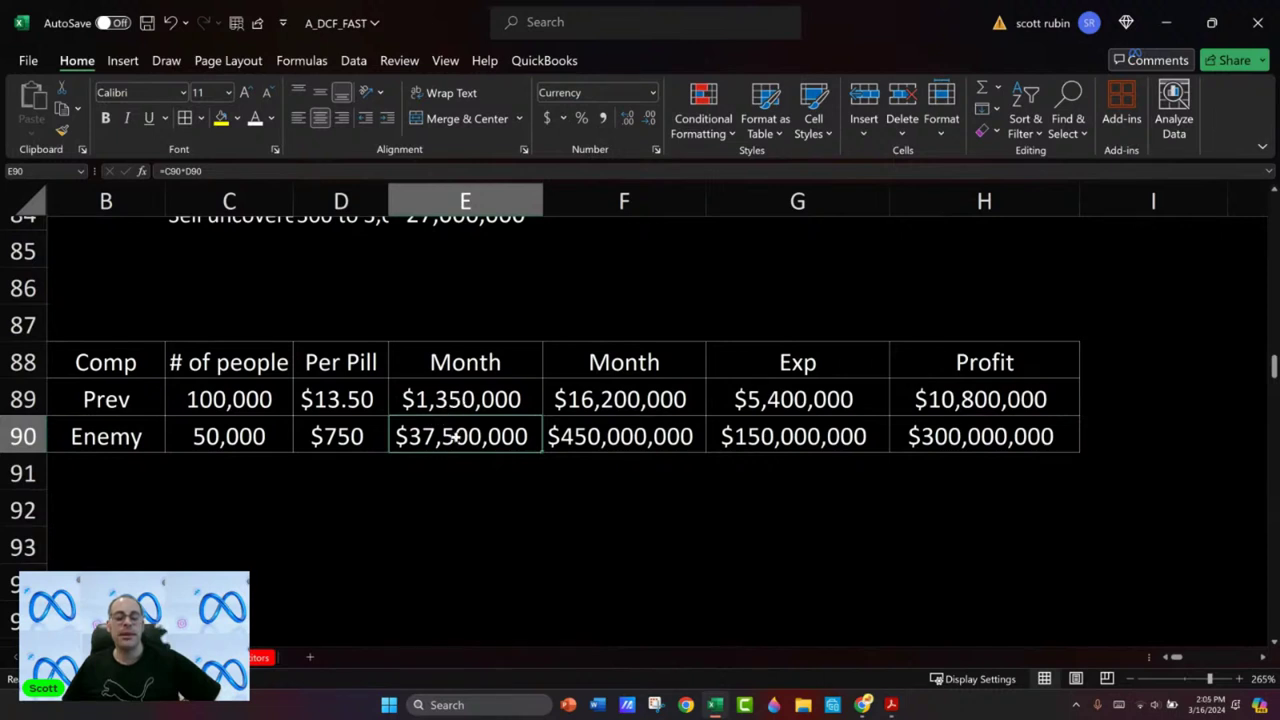
click(459, 377)
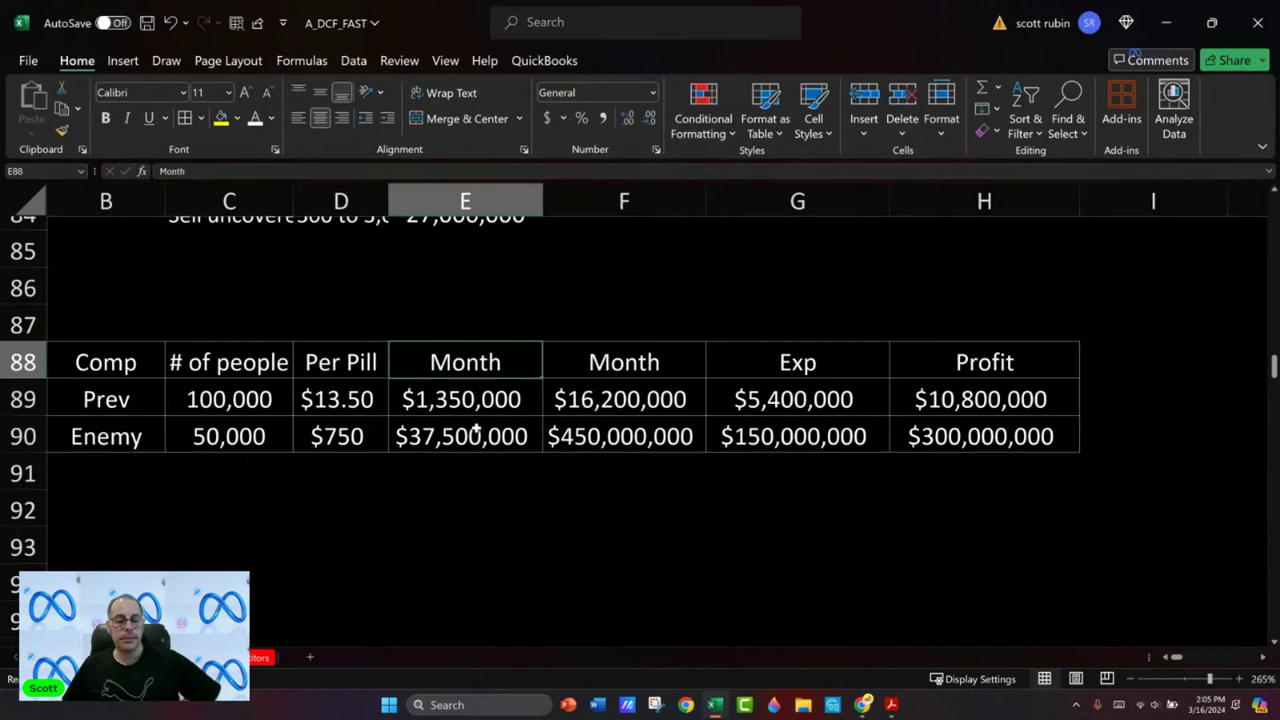
Check the Prev monthly revenue formula, then retitle F88 from Month to Yearly.
key(Down)
key(F2)
key(Escape)
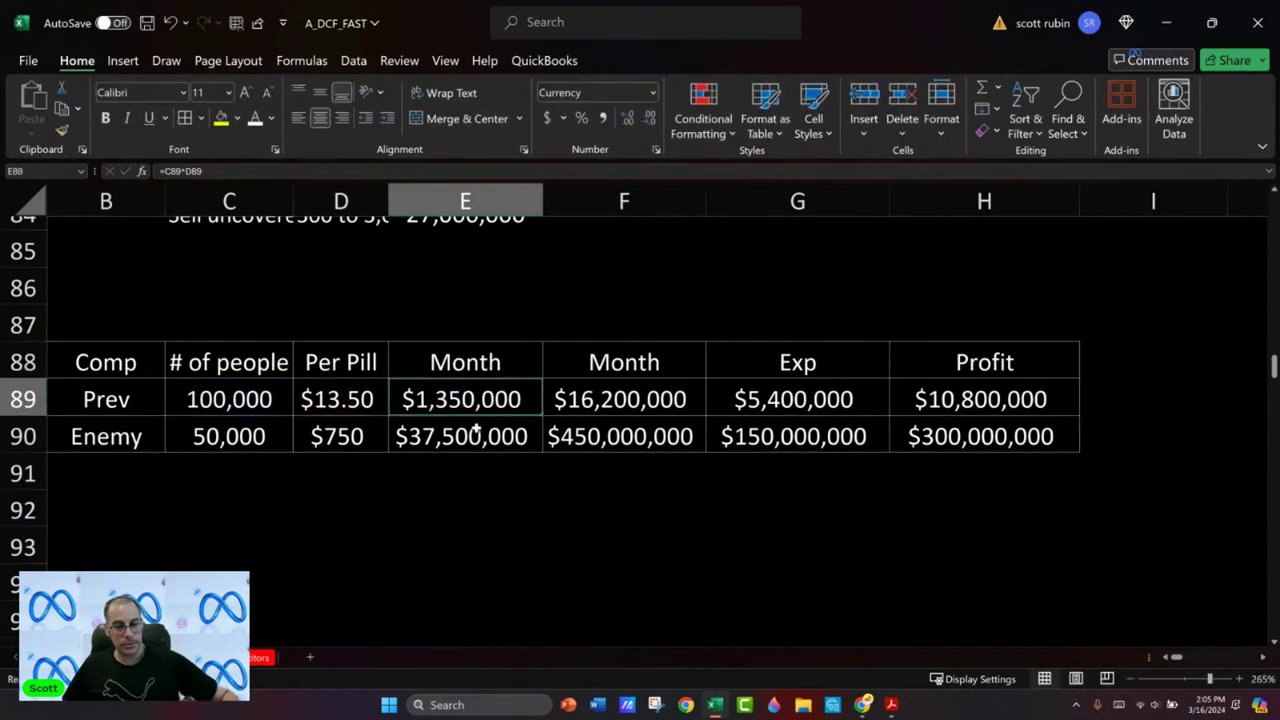
key(Up)
key(Right)
text(Yearly)
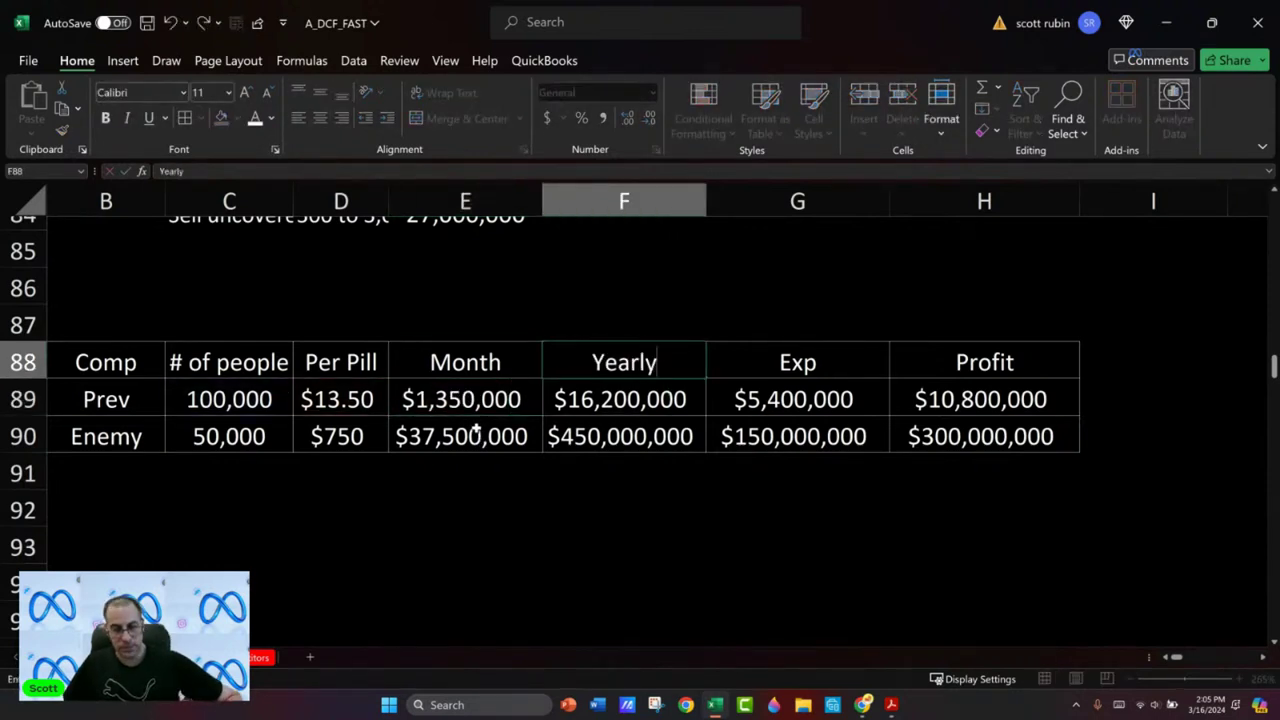
key(Return)
Review the Enemy row's figures from yearly revenue through to profit.
key(Down)
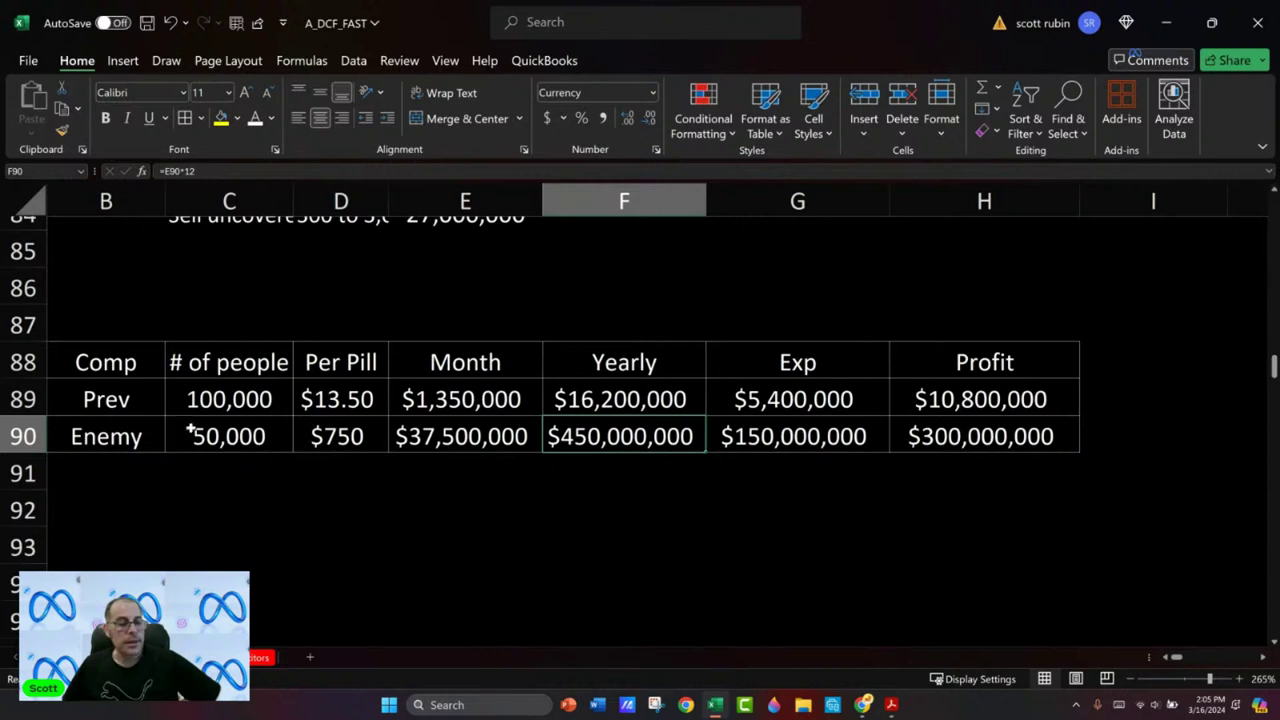
click(121, 386)
key(Down)
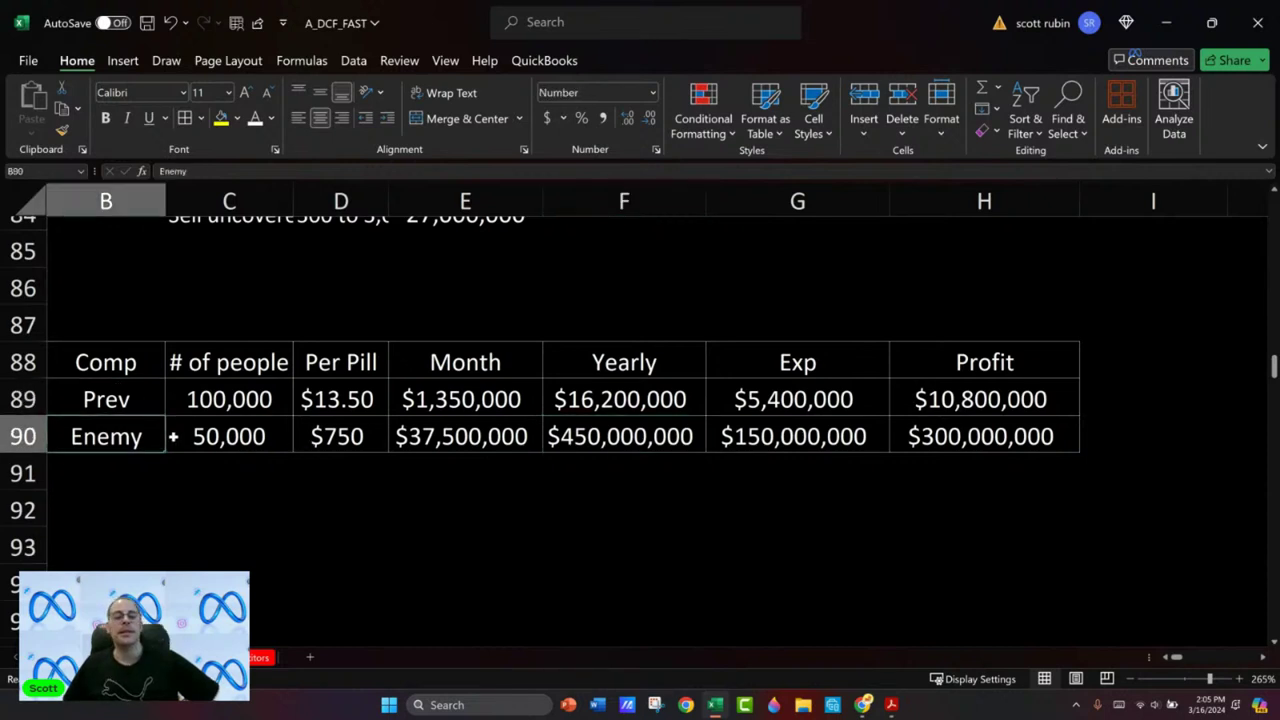
key(Right)
key(Right)
key(Right)
key(Right)
key(Right)
key(Right)
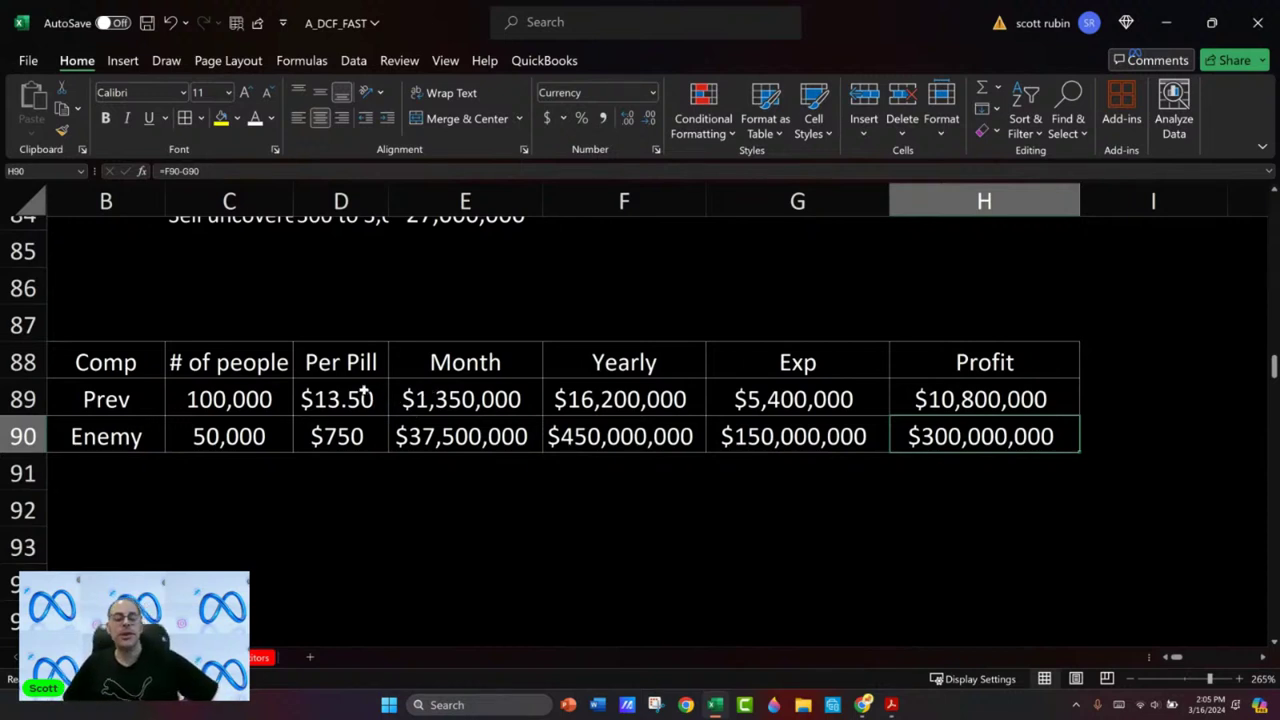
Select the Prev row and compare the Prev and Enemy per-pill prices.
drag(96, 392, 930, 405)
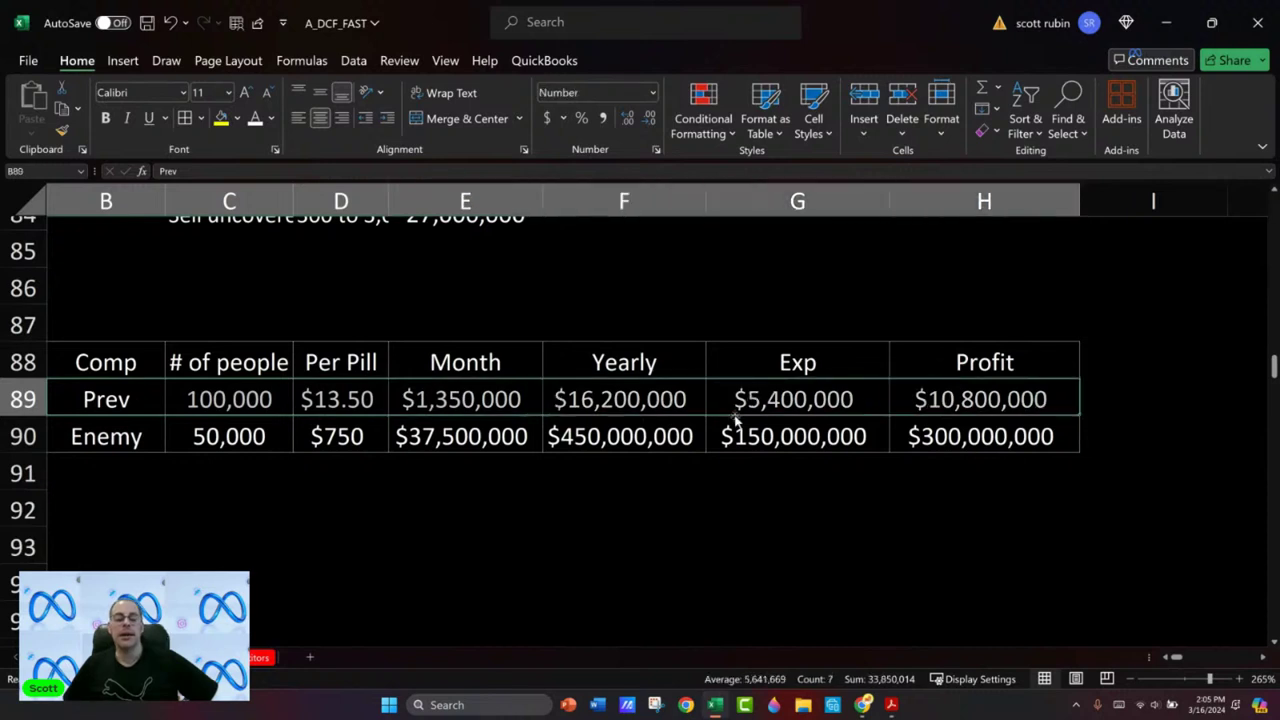
click(349, 400)
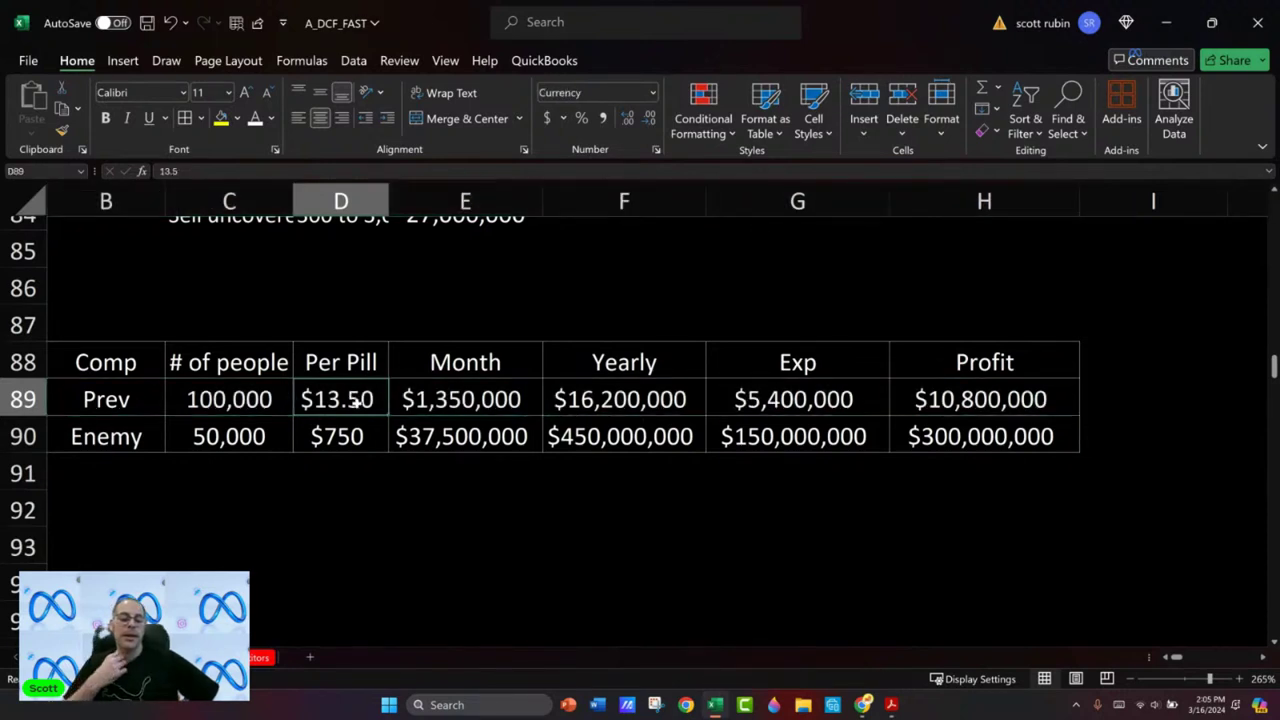
click(356, 435)
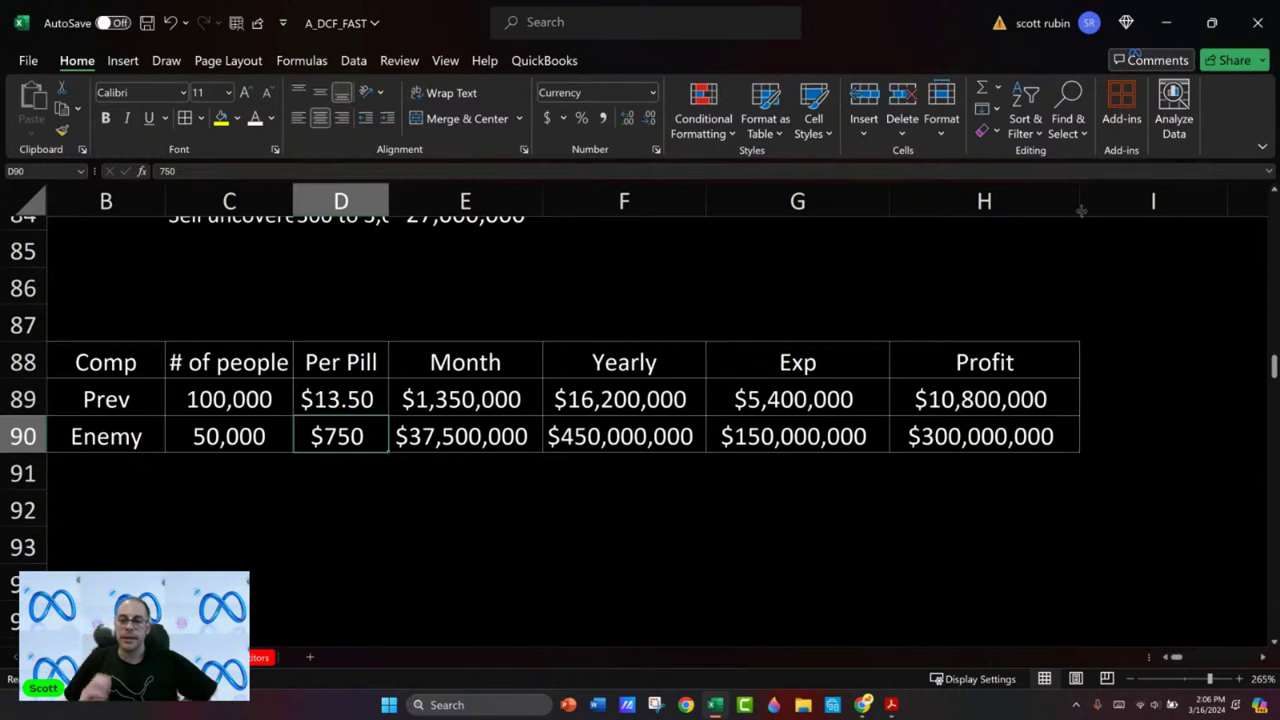
Narrow the Profit, Exp and Yearly columns to fit their figures snugly.
drag(1080, 205, 1060, 206)
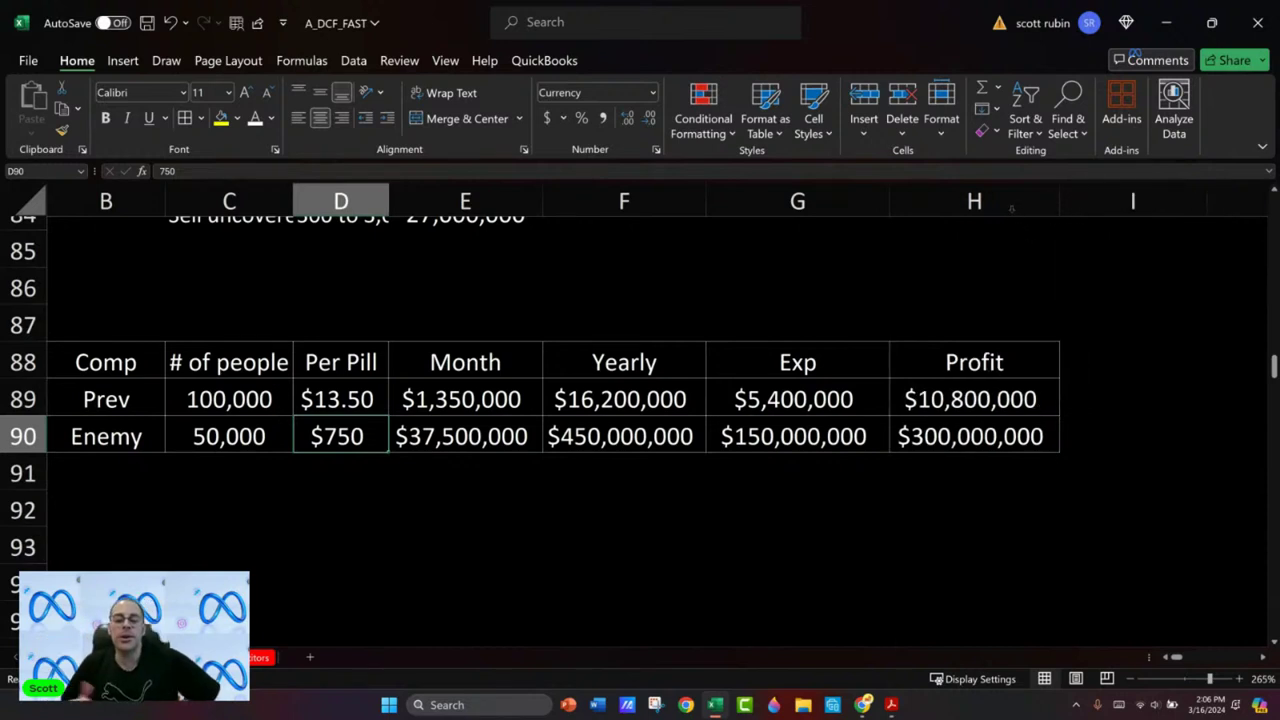
drag(888, 195, 873, 195)
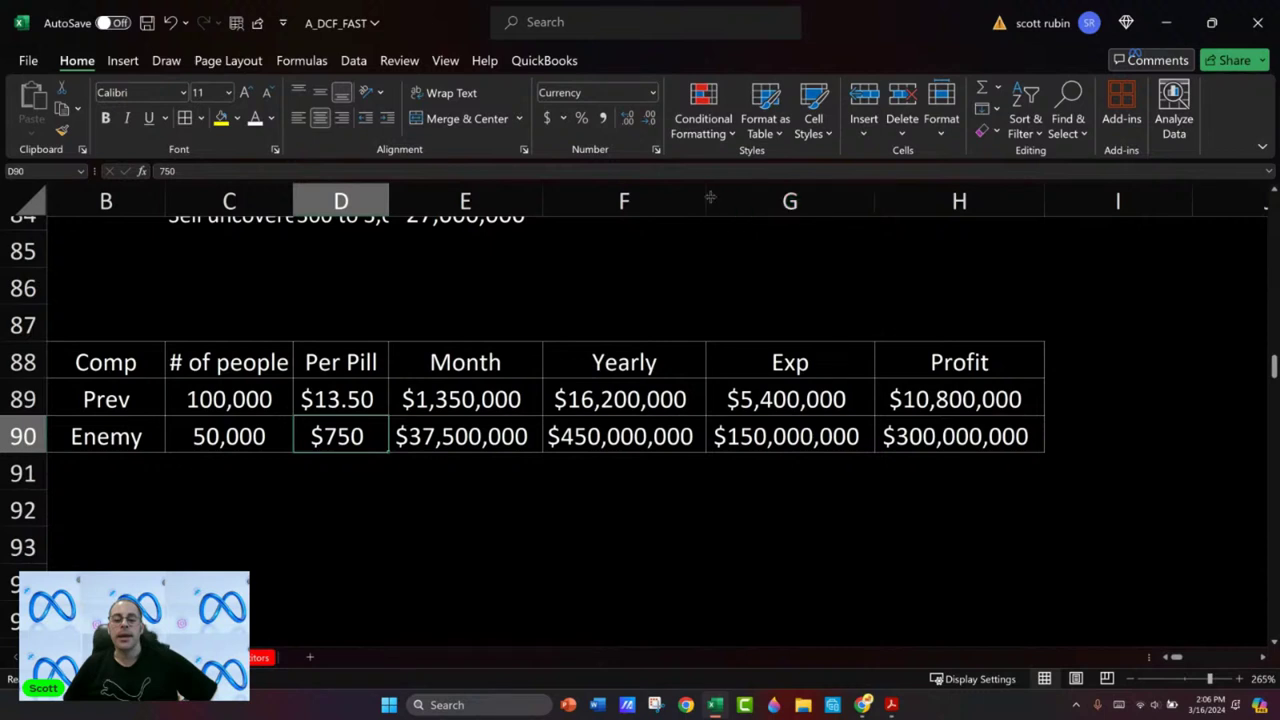
drag(705, 195, 710, 200)
drag(980, 360, 990, 424)
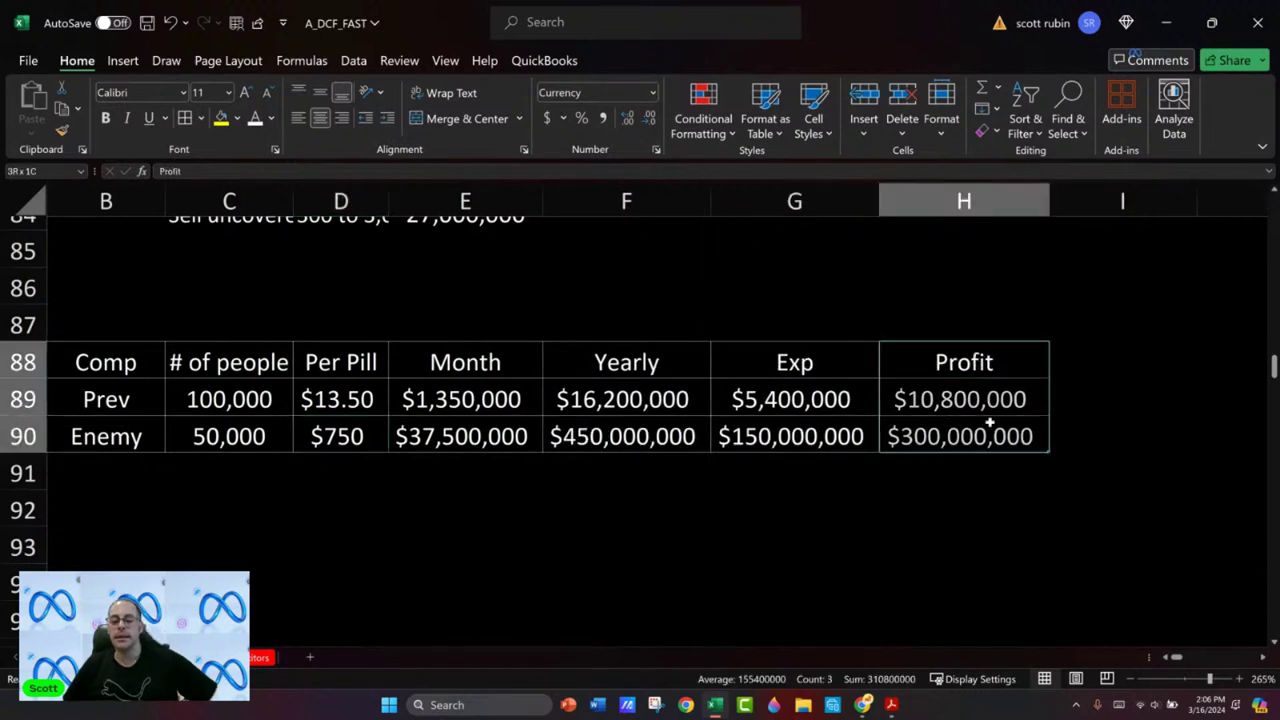
Copy the Profit column into column I and retitle its heading 'Value'.
key(ctrl+c)
key(Right)
key(ctrl+v)
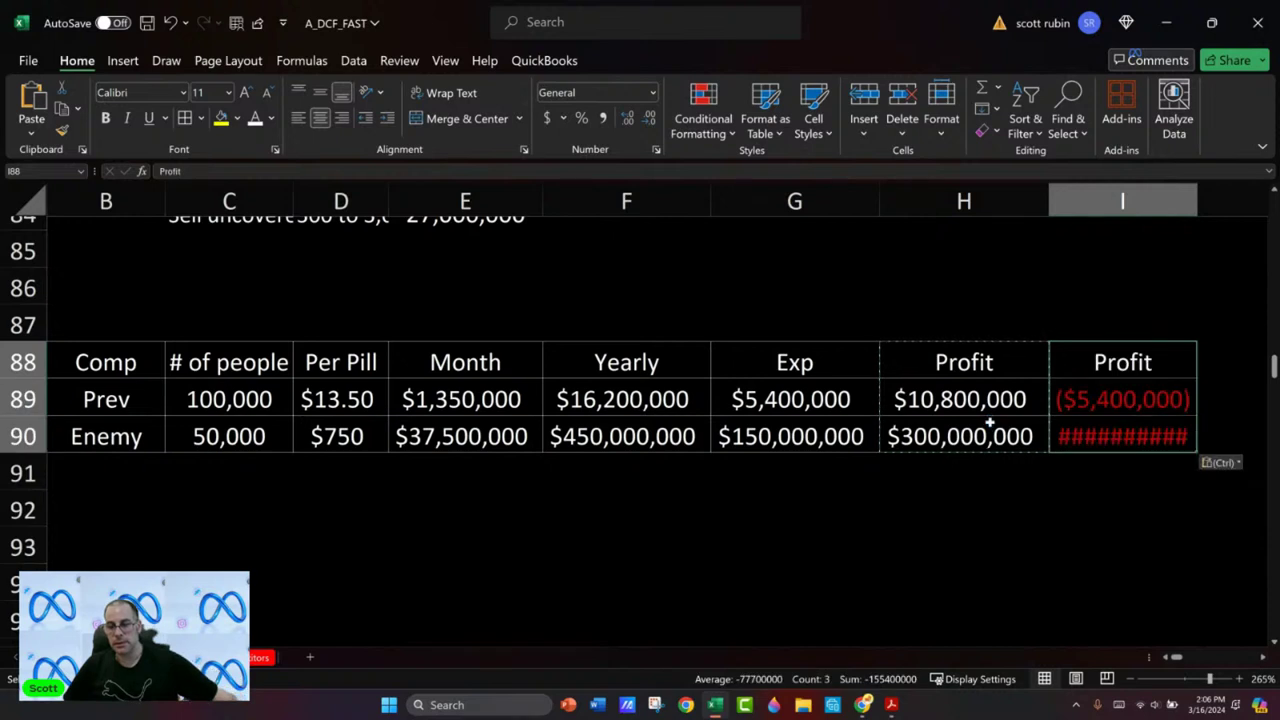
key(Down)
key(Up)
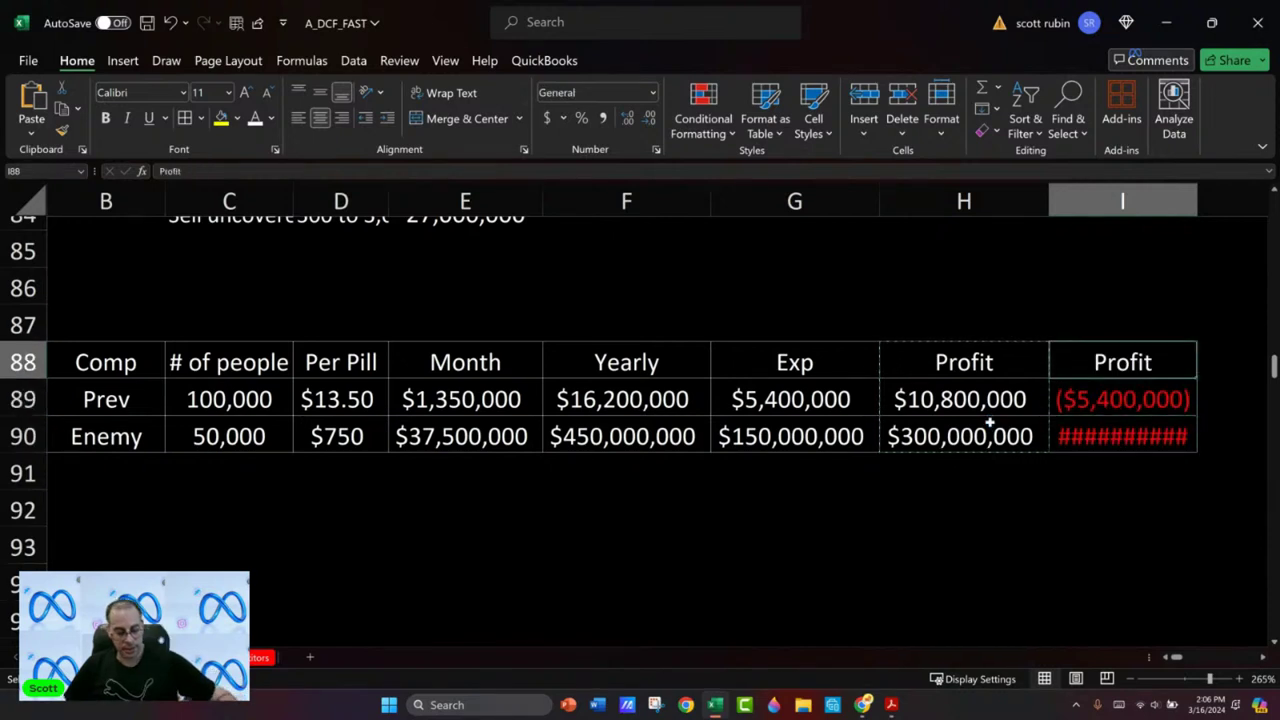
text(Value)
key(Return)
Enter =H89*5 in I89 so Prev is valued at $54,000,000.
key(Left)
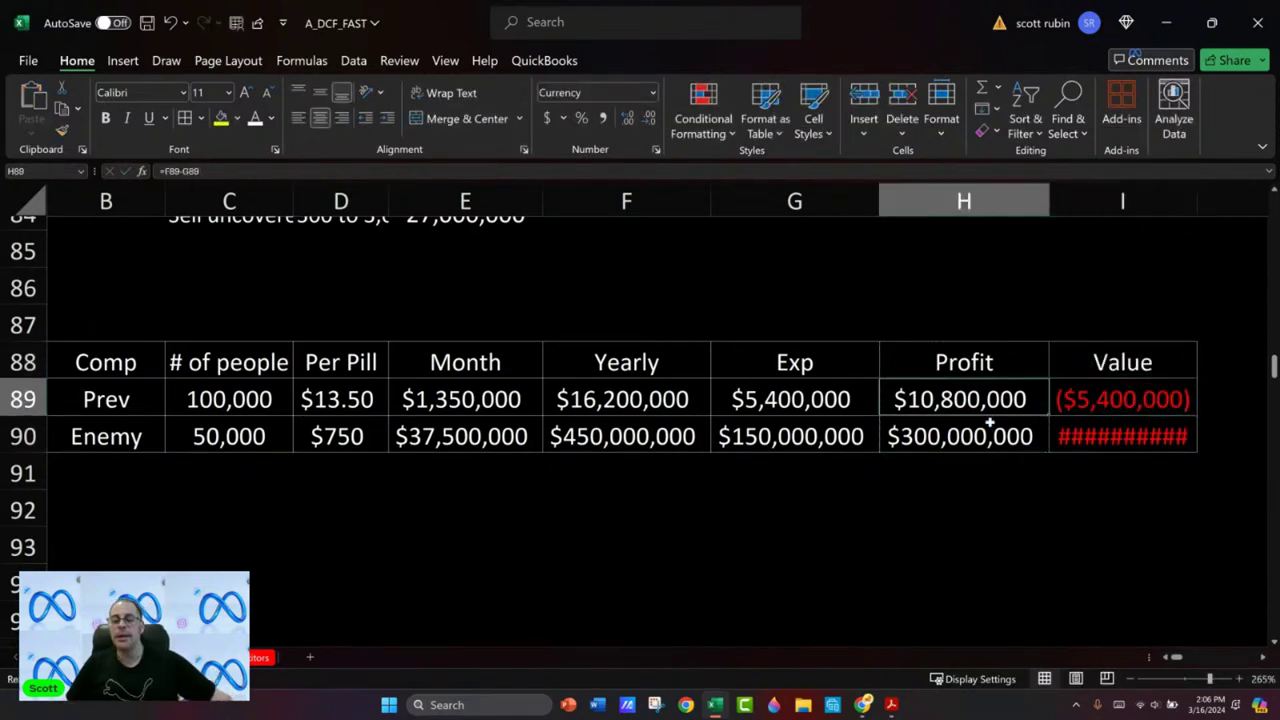
key(Right)
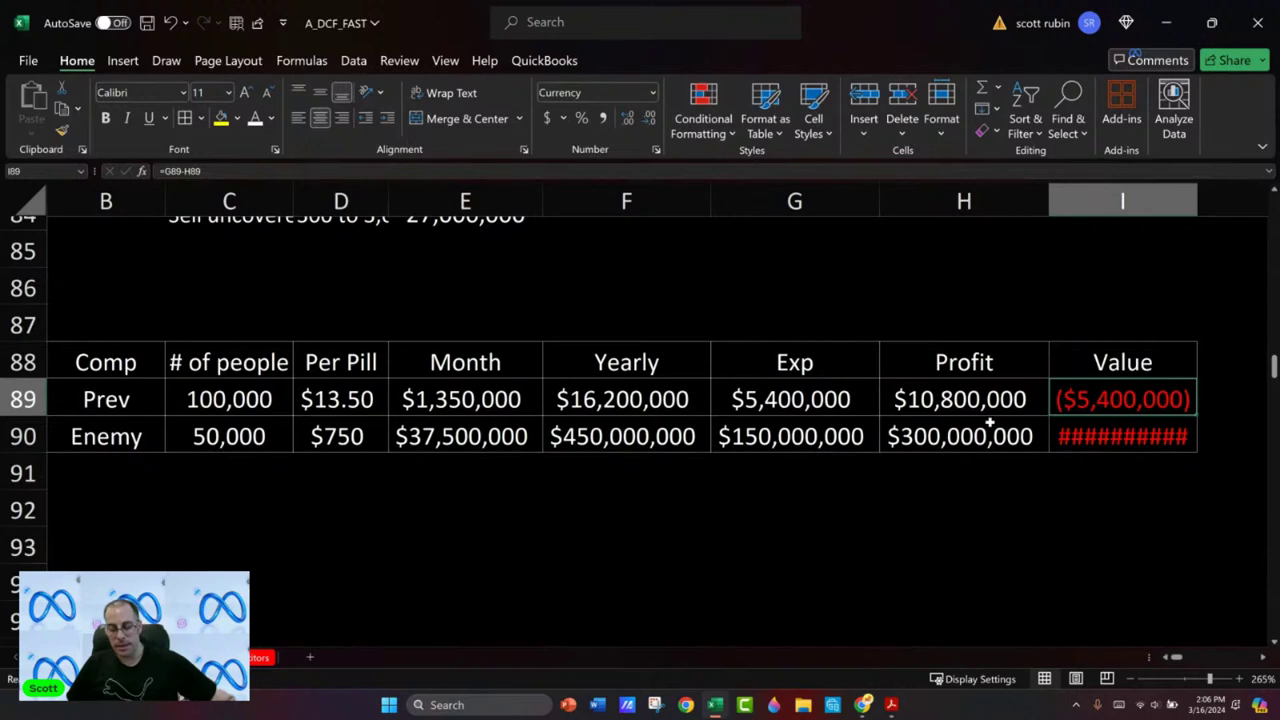
key(Left)
key(ctrl+c)
key(Right)
key(ctrl+v)
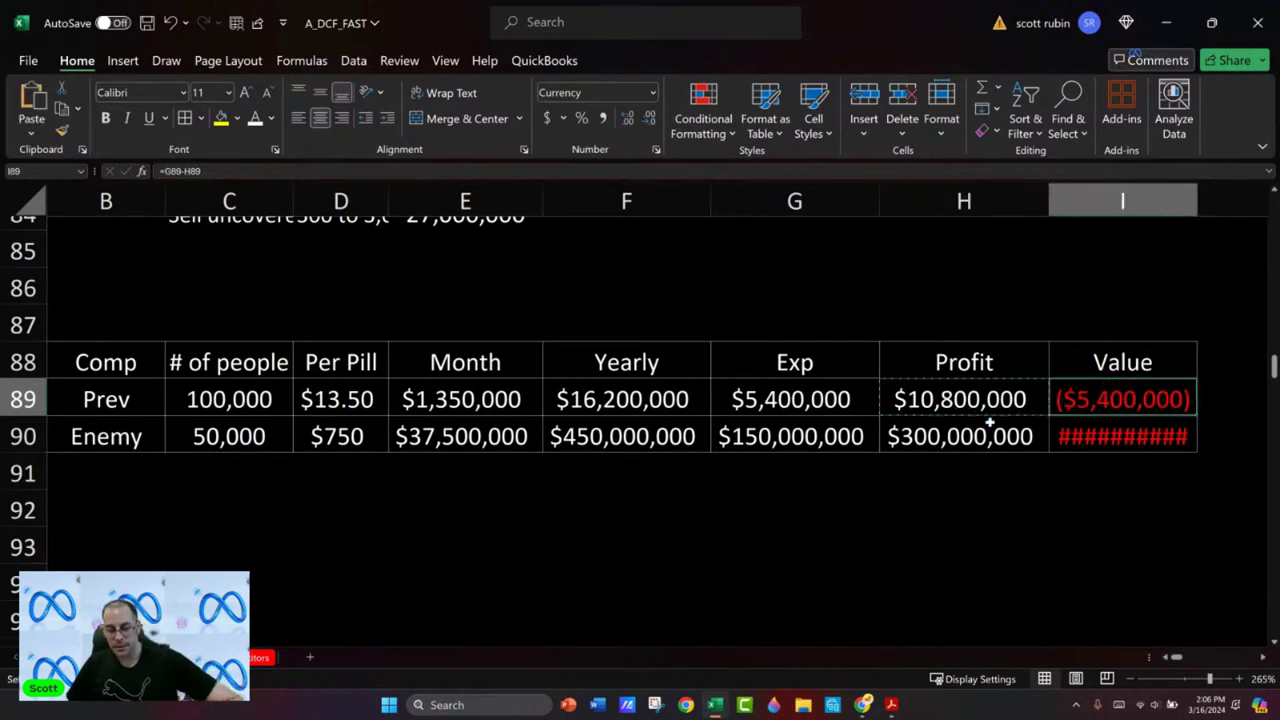
text(=)
key(Left)
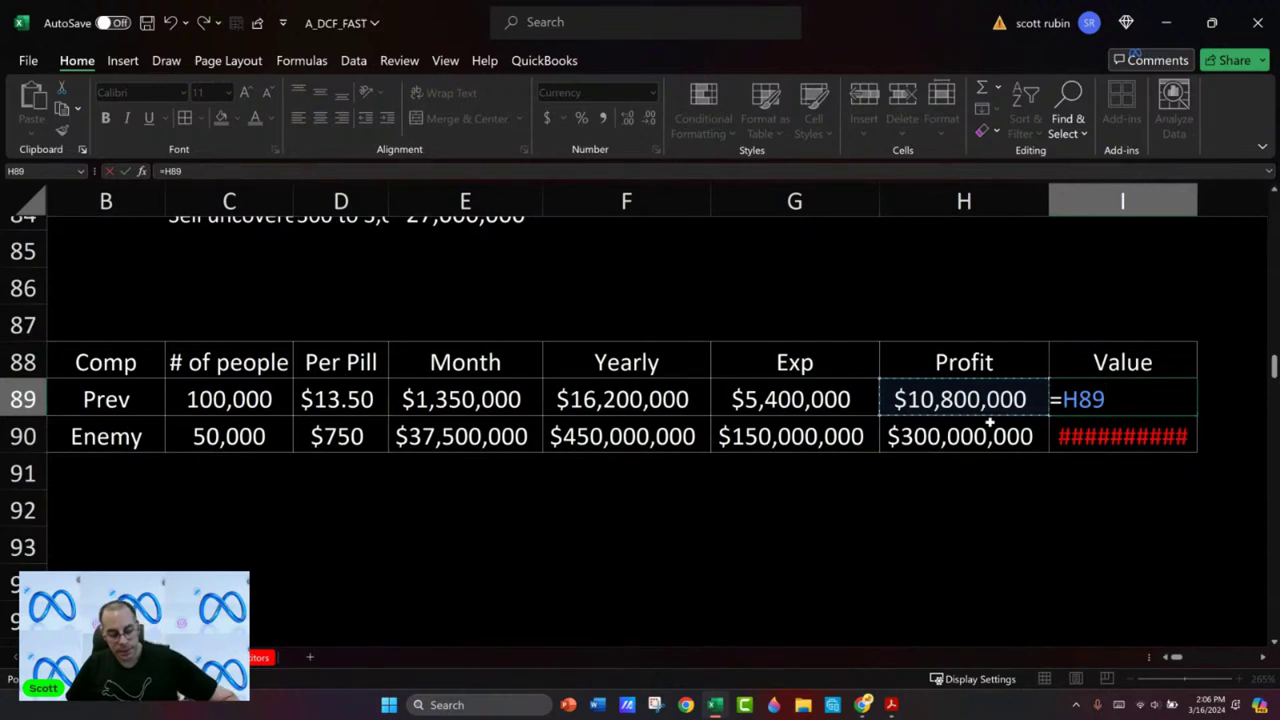
text(*5)
key(Return)
Clear Enemy's overflowing value cell I90.
key(Up)
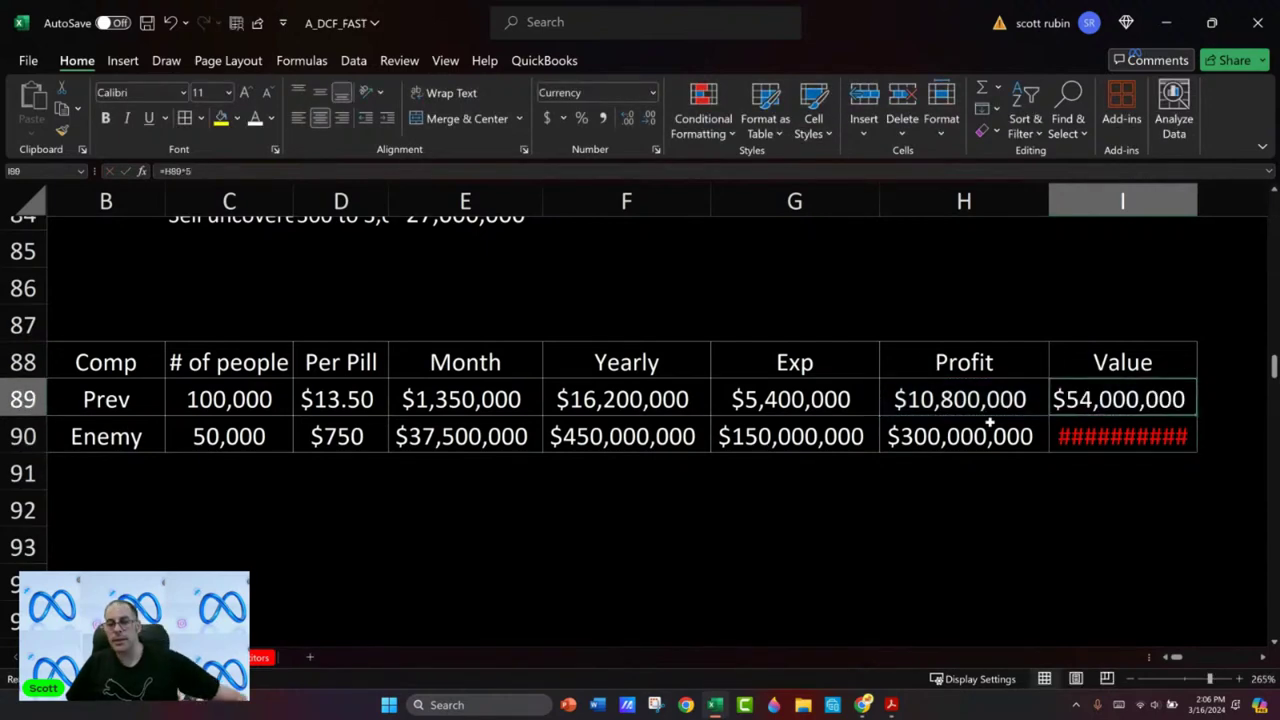
key(Down)
key(Delete)
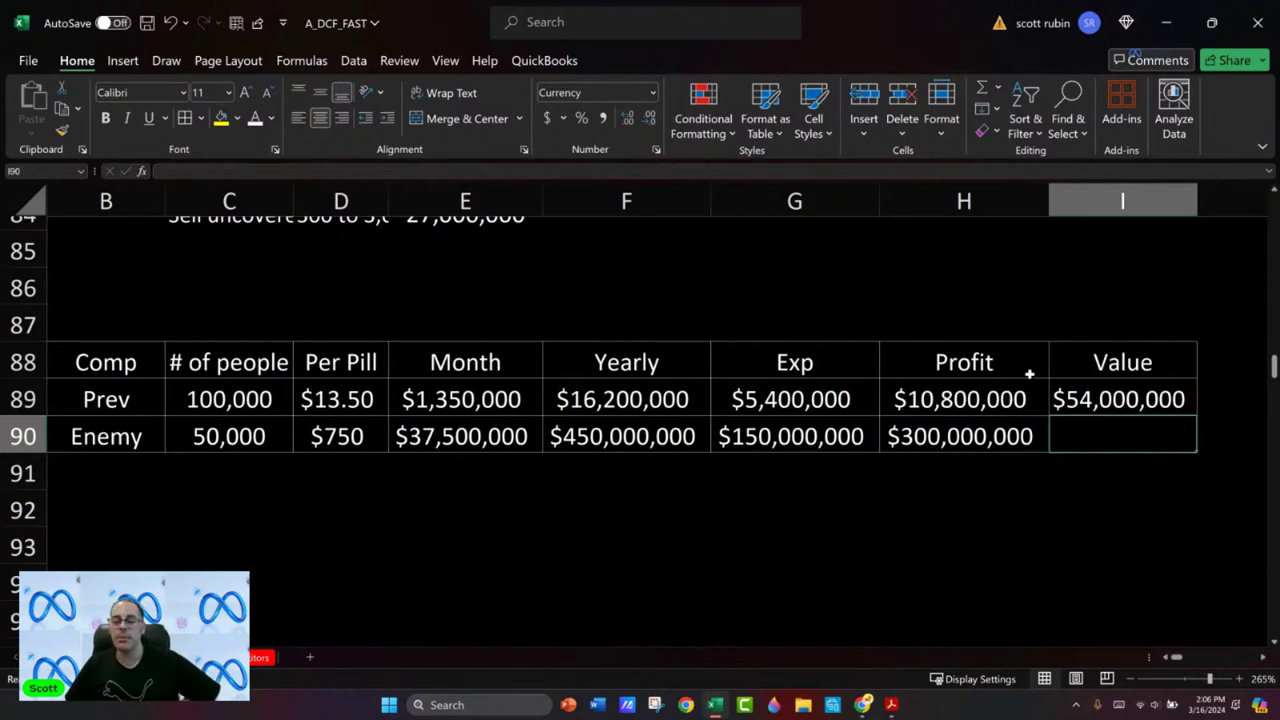
Select Prev's row and inspect its five-times-profit value formula.
key(Up)
key(Left)
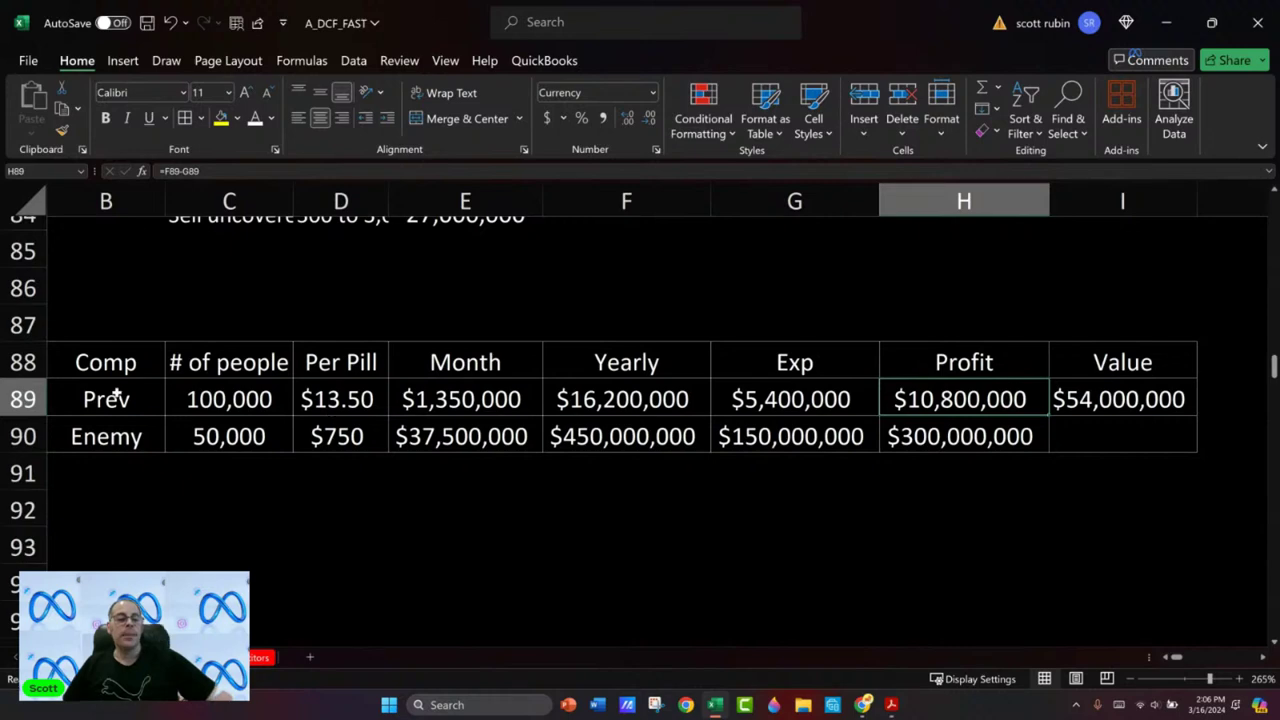
drag(108, 400, 1087, 399)
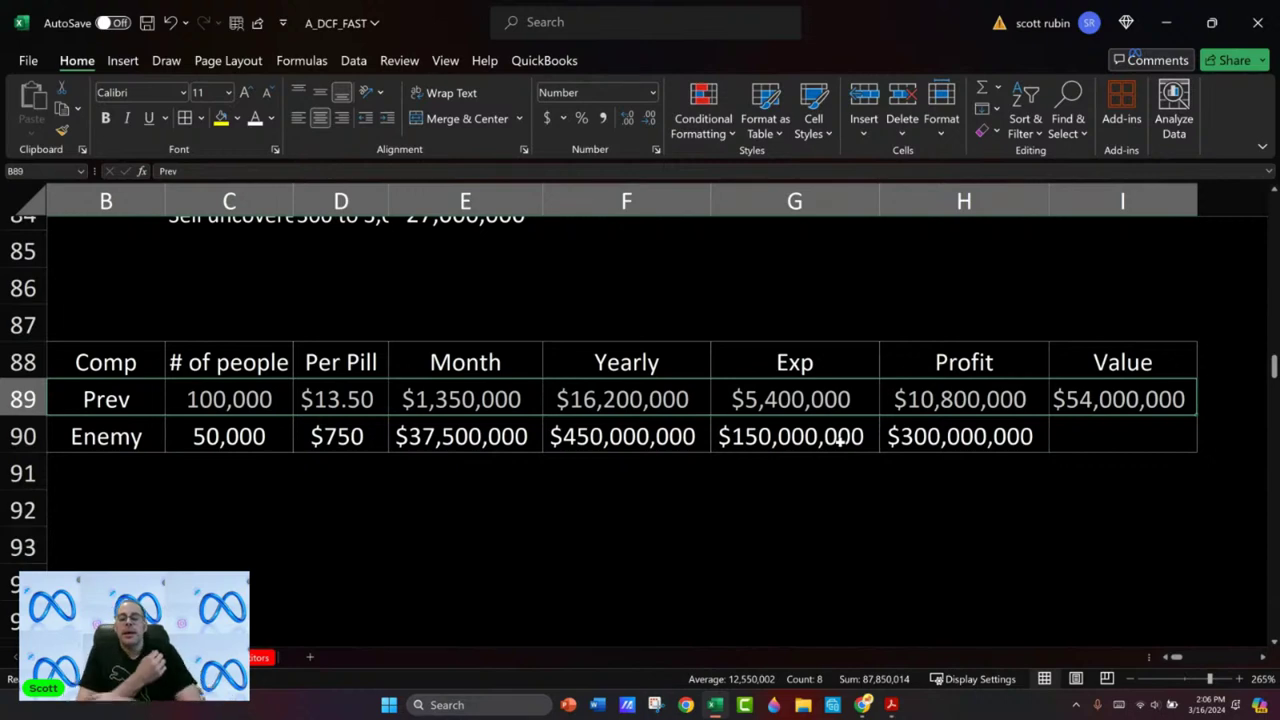
click(1098, 410)
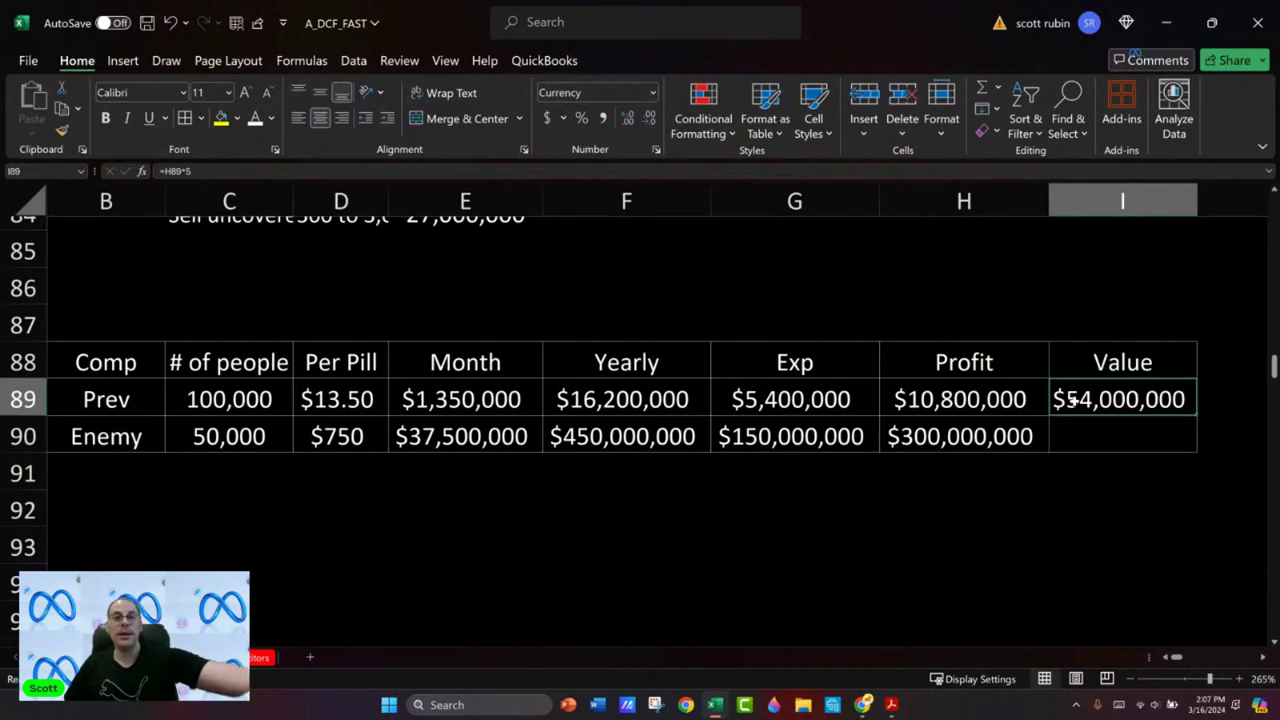
Copy Prev's formula to Enemy (=H90*5, $1,500,000,000) and widen column I to fit.
key(Return)
key(Left)
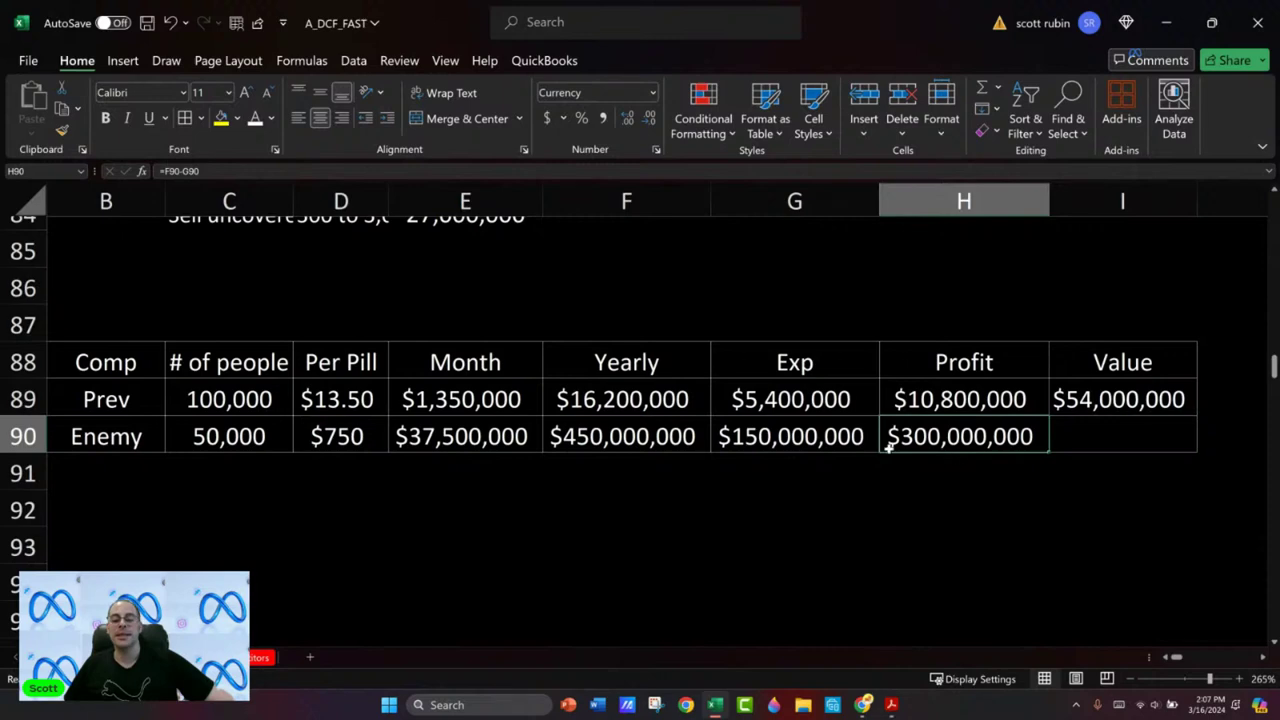
key(Right)
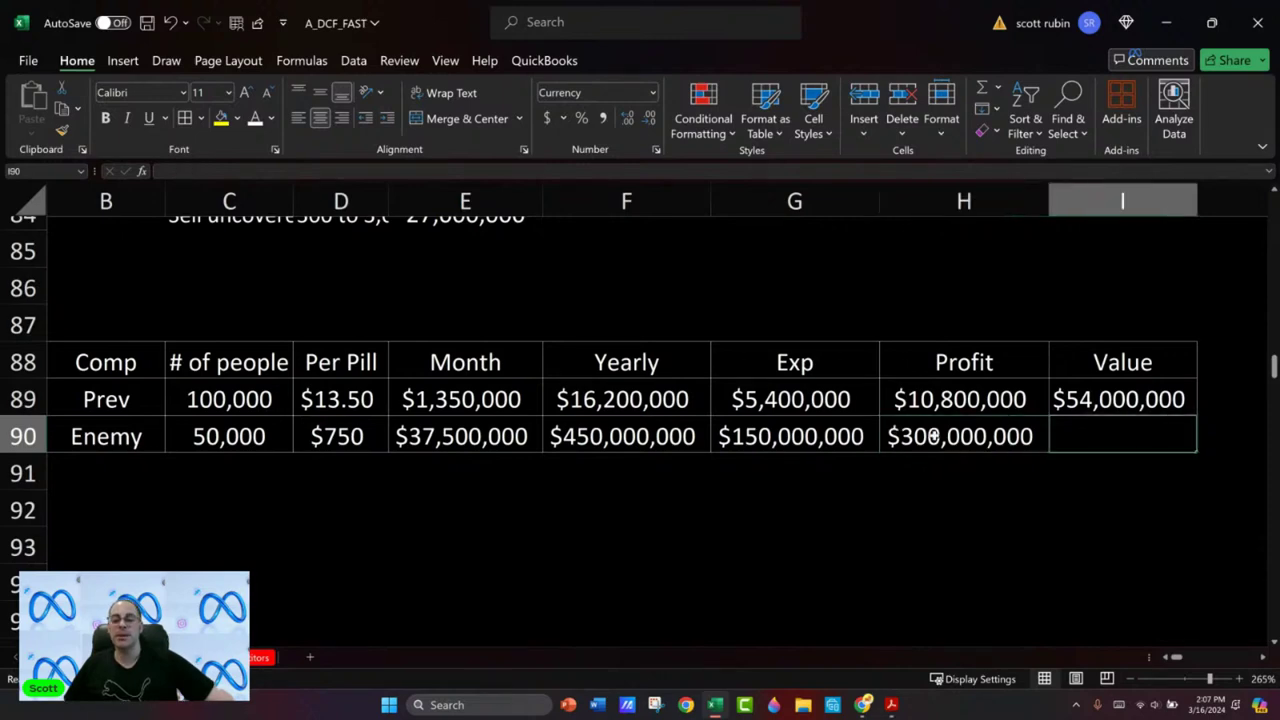
key(Up)
key(ctrl+c)
key(Down)
key(ctrl+v)
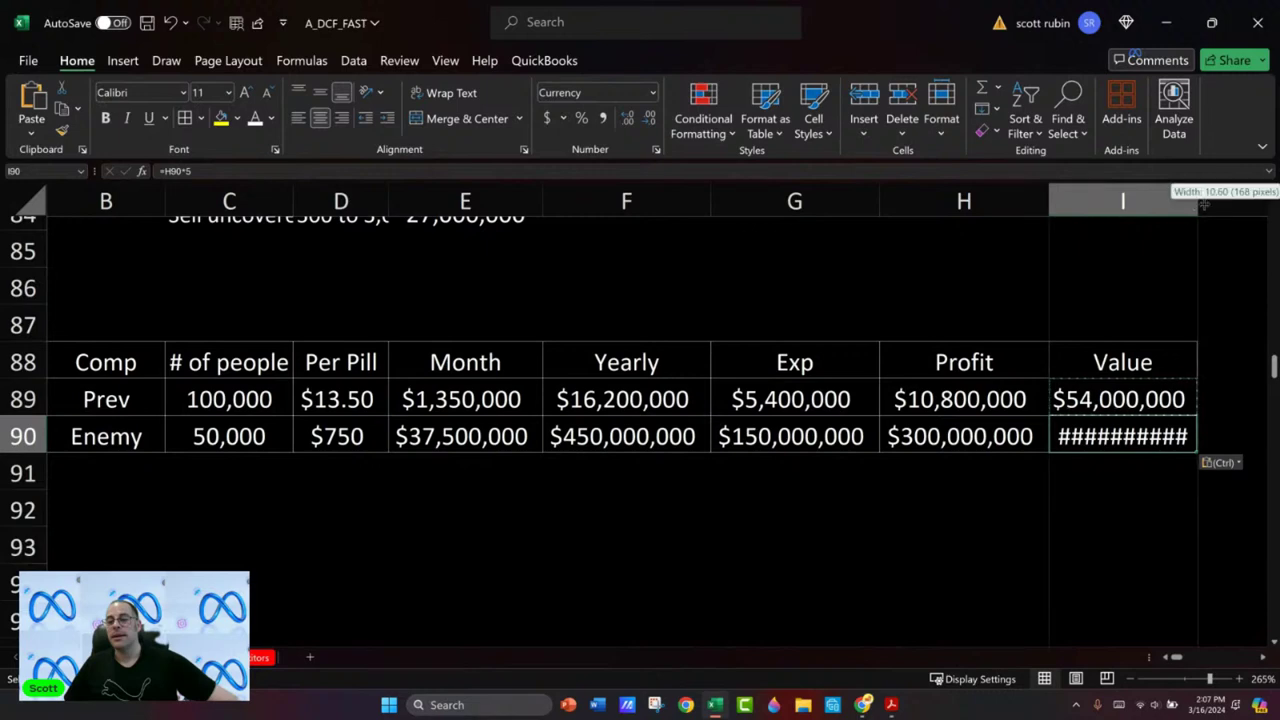
drag(1197, 201, 1242, 201)
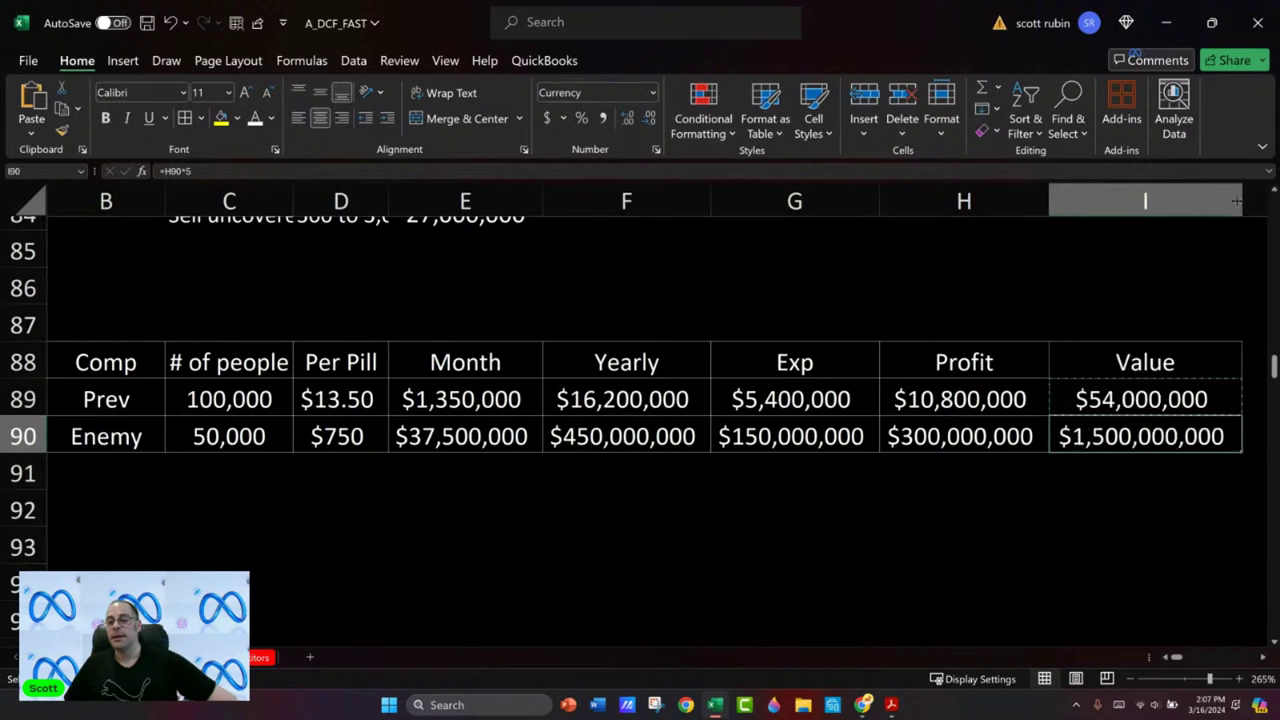
click(985, 437)
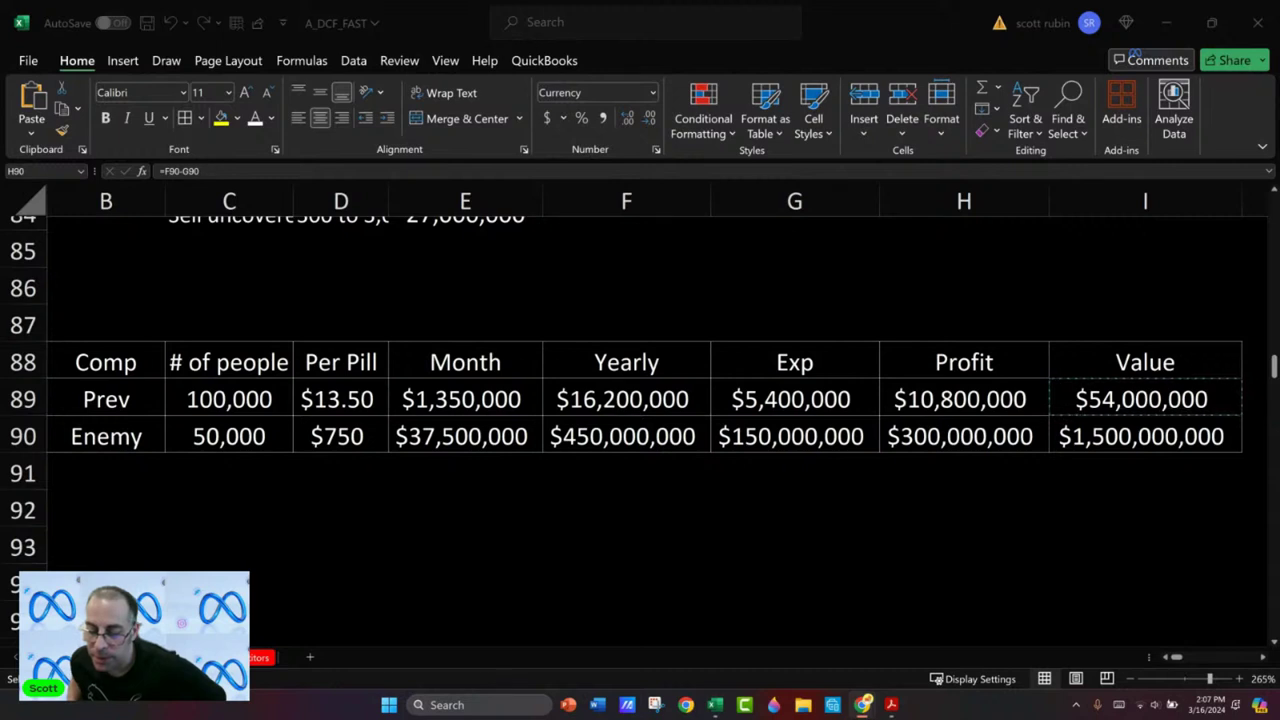
Refocus the spreadsheet on D91 and bring up the Windows task switcher.
click(306, 476)
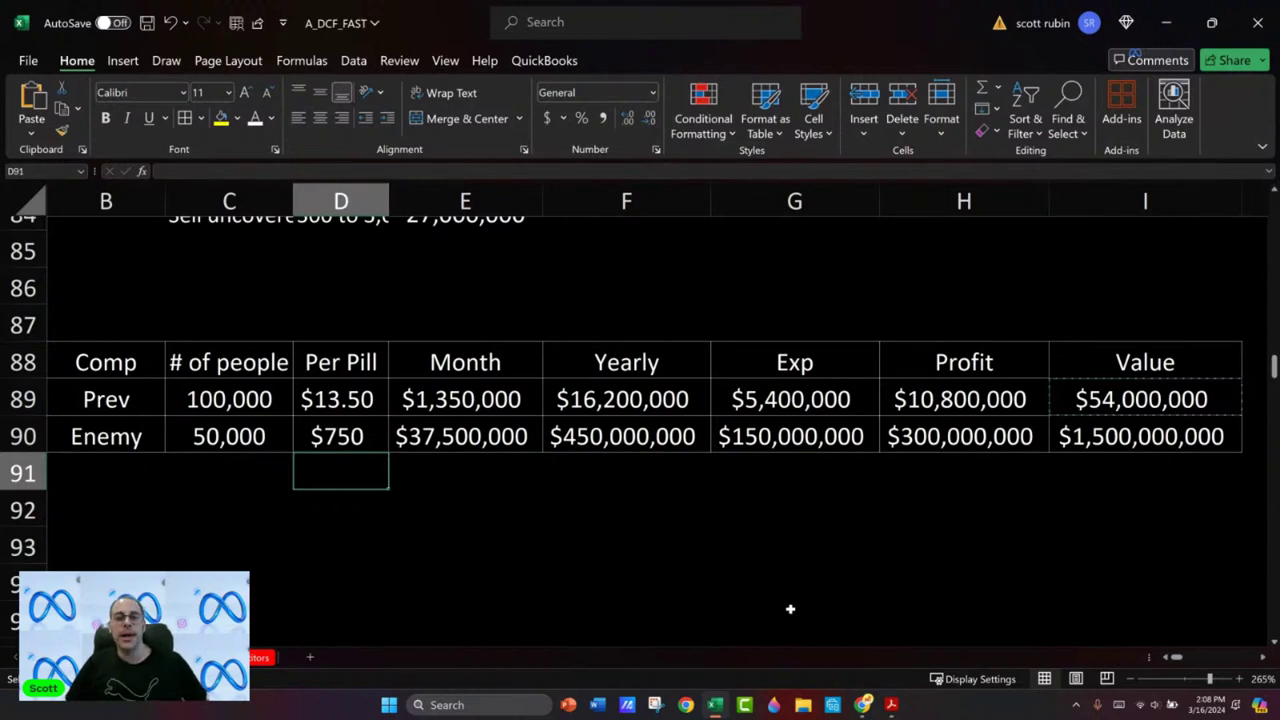
key(alt+Tab)
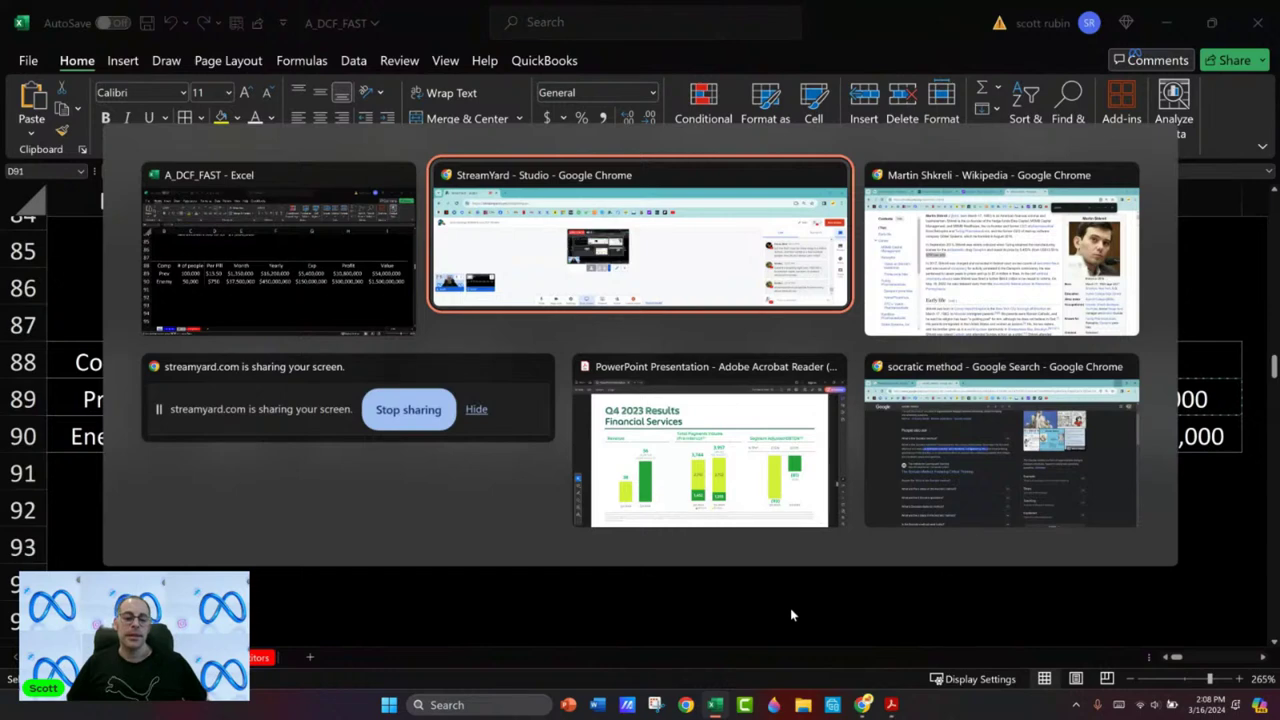
Switch to the Wikipedia biography window and close its tab, revealing the Pfizer chart.
key(alt+Tab)
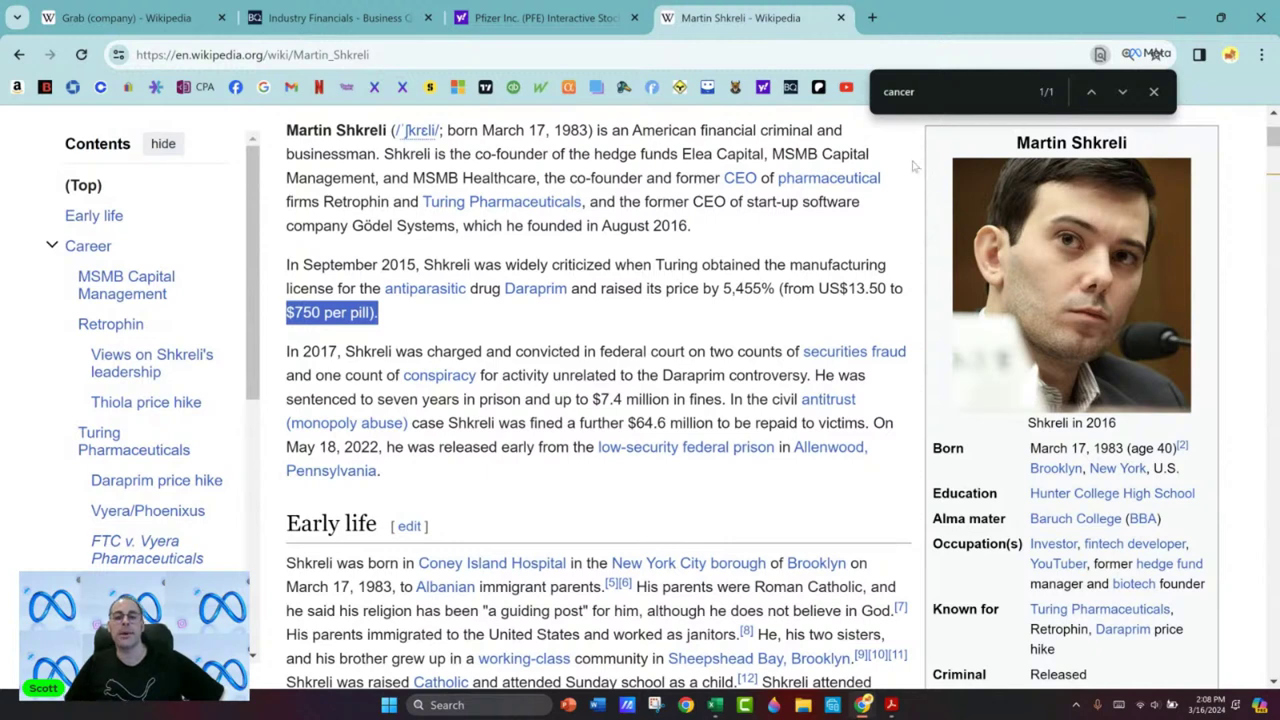
click(841, 18)
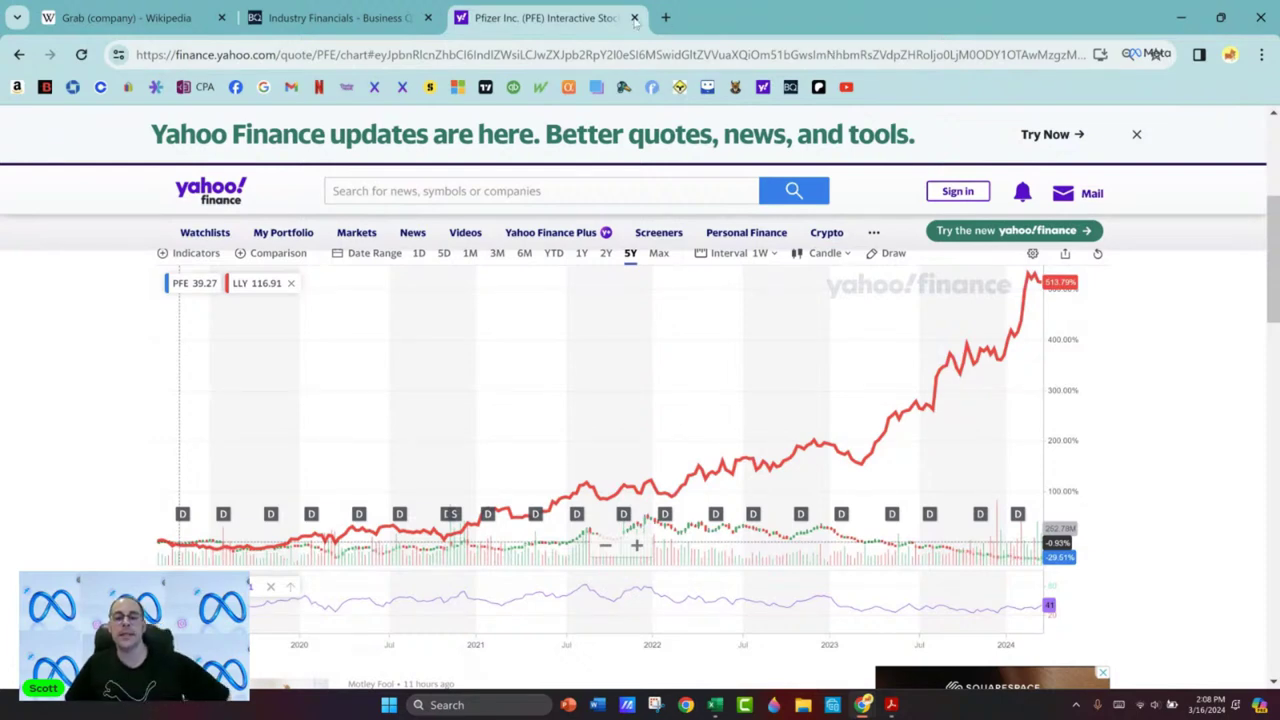
Enter 'diseases with less than 10,000 people' in the Chrome address bar.
click(666, 57)
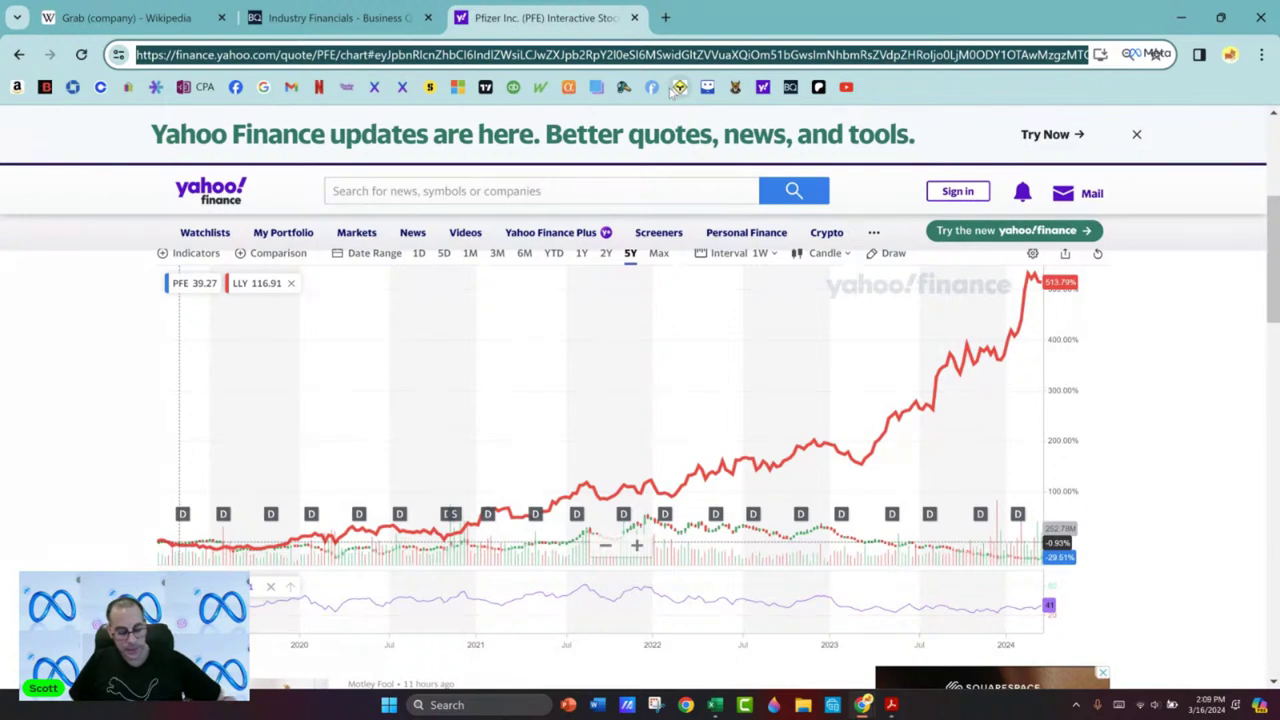
text(diseases wi)
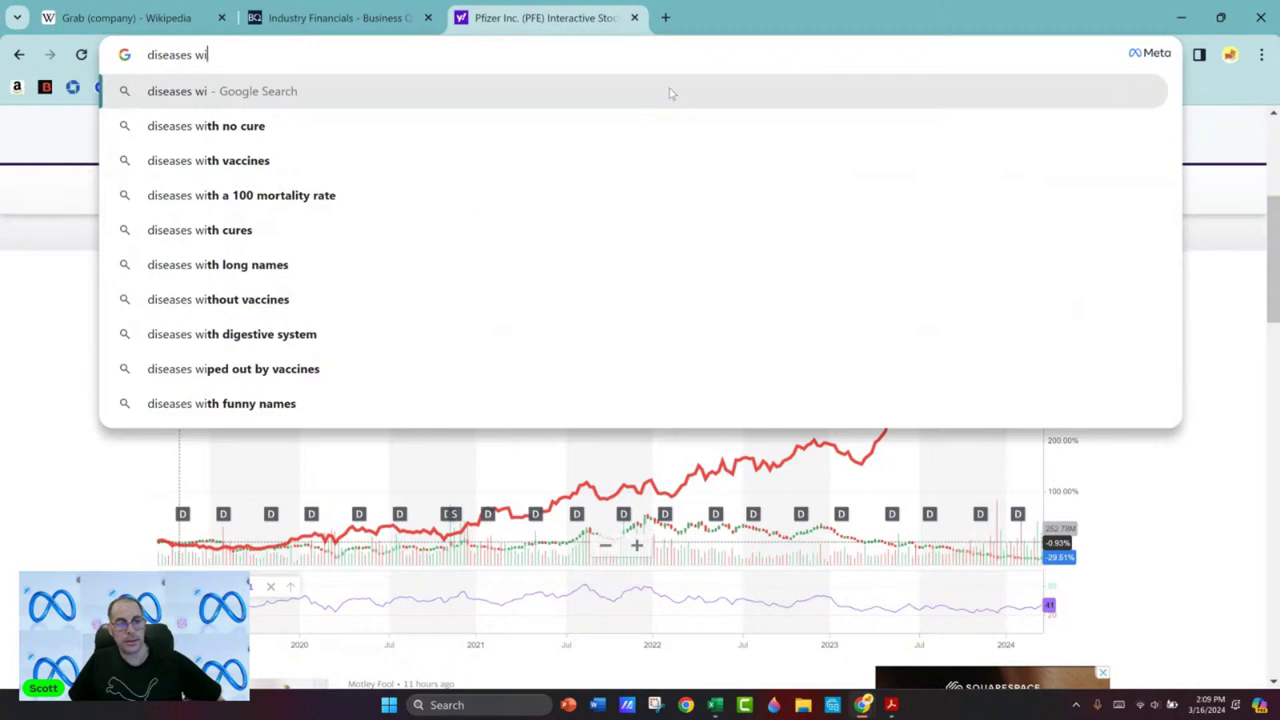
text(th )
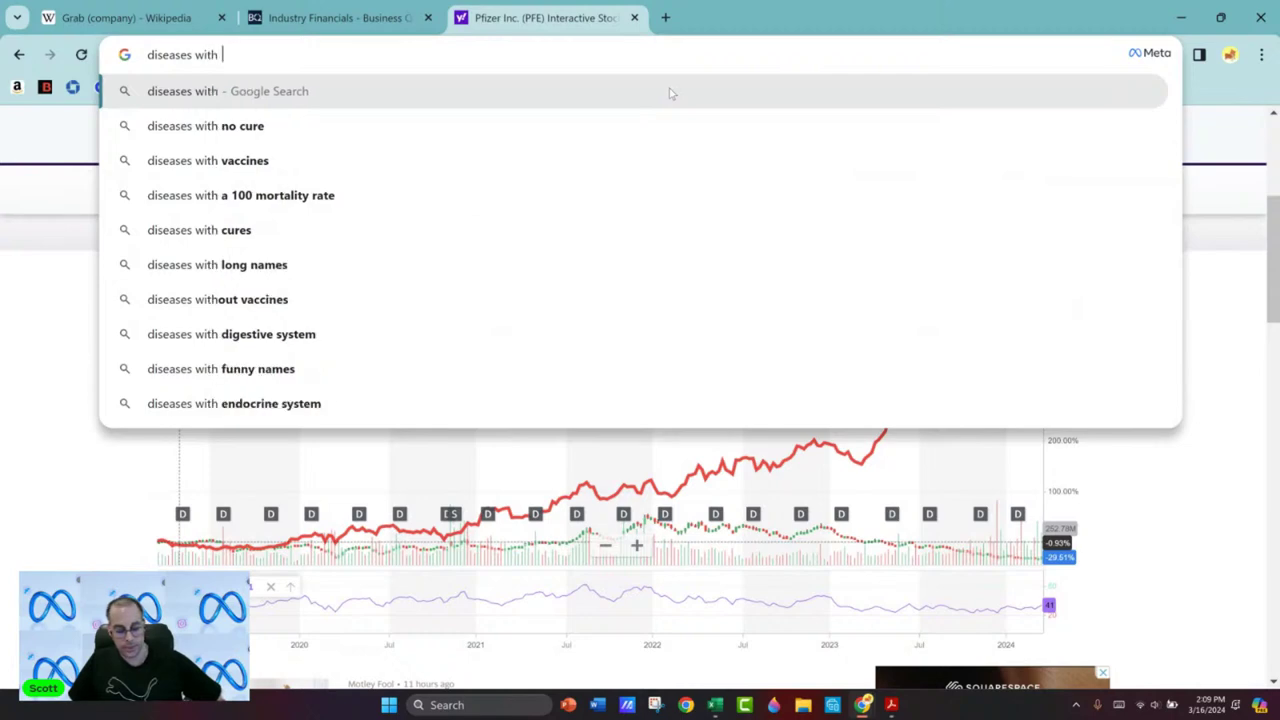
text(less than )
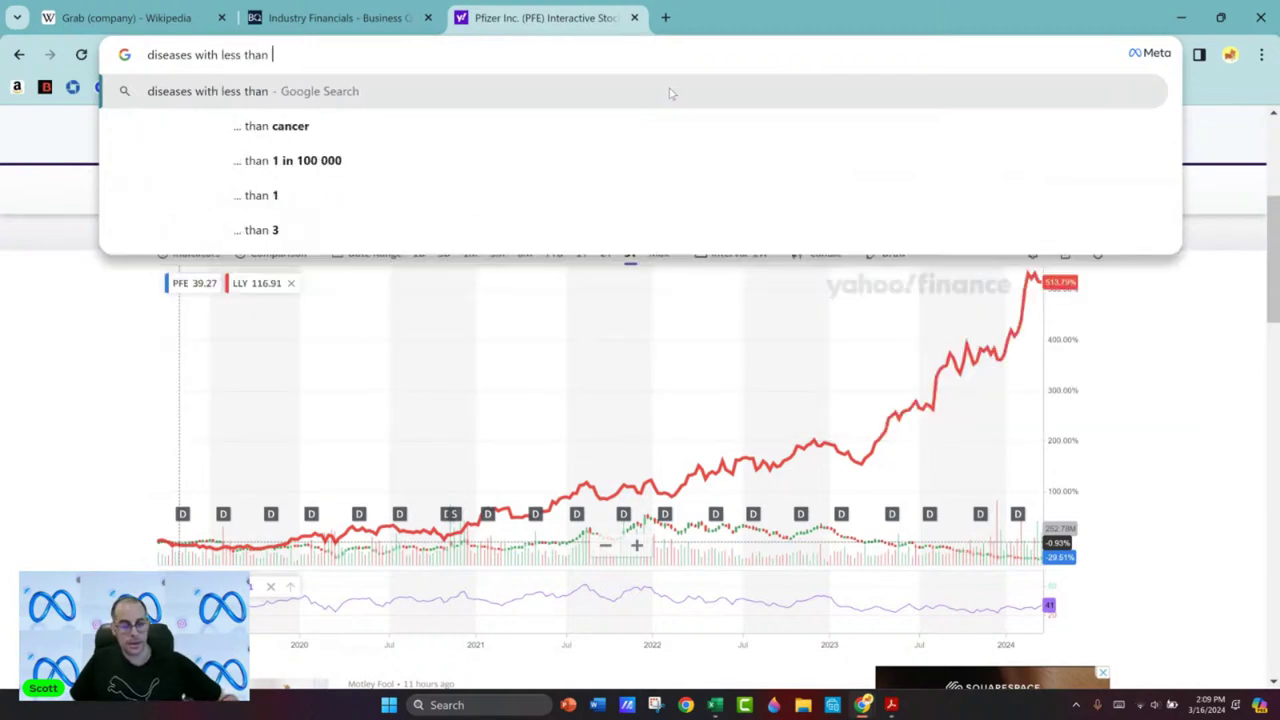
text(10,000 )
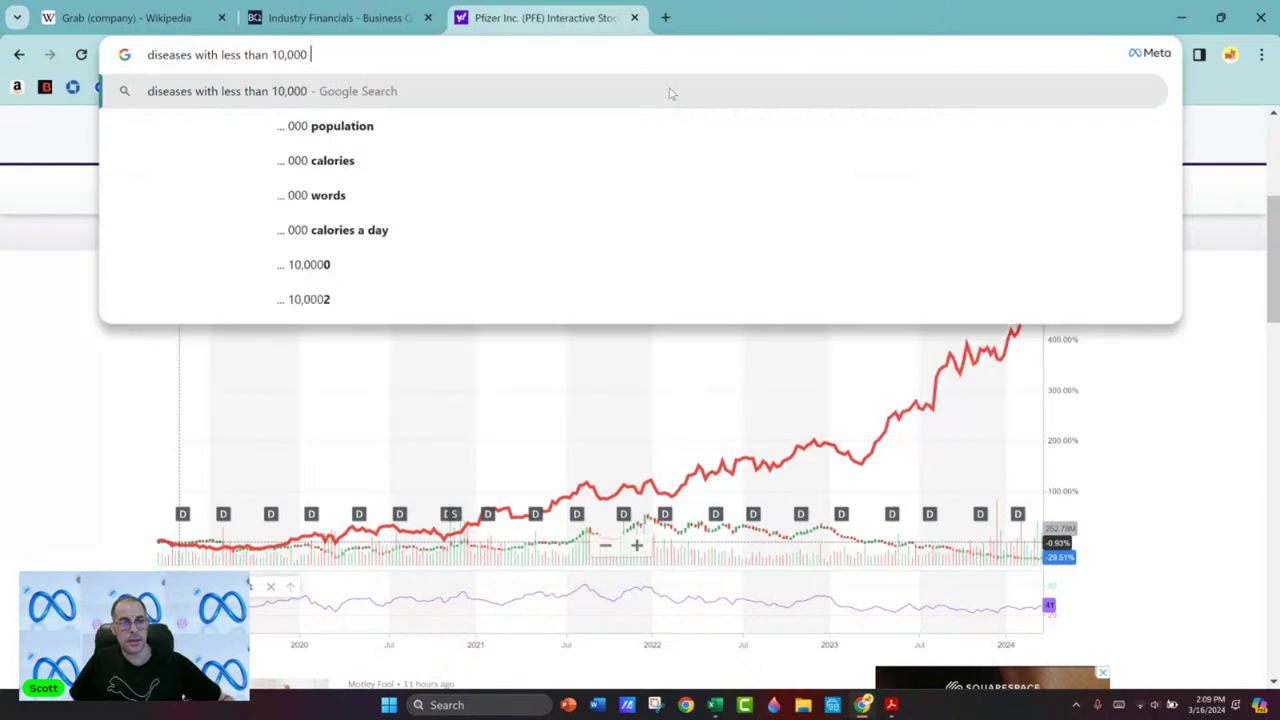
text(people)
Fix the query typo, run the search, browse NORD's rare disease list, and return.
key(BackSpace)
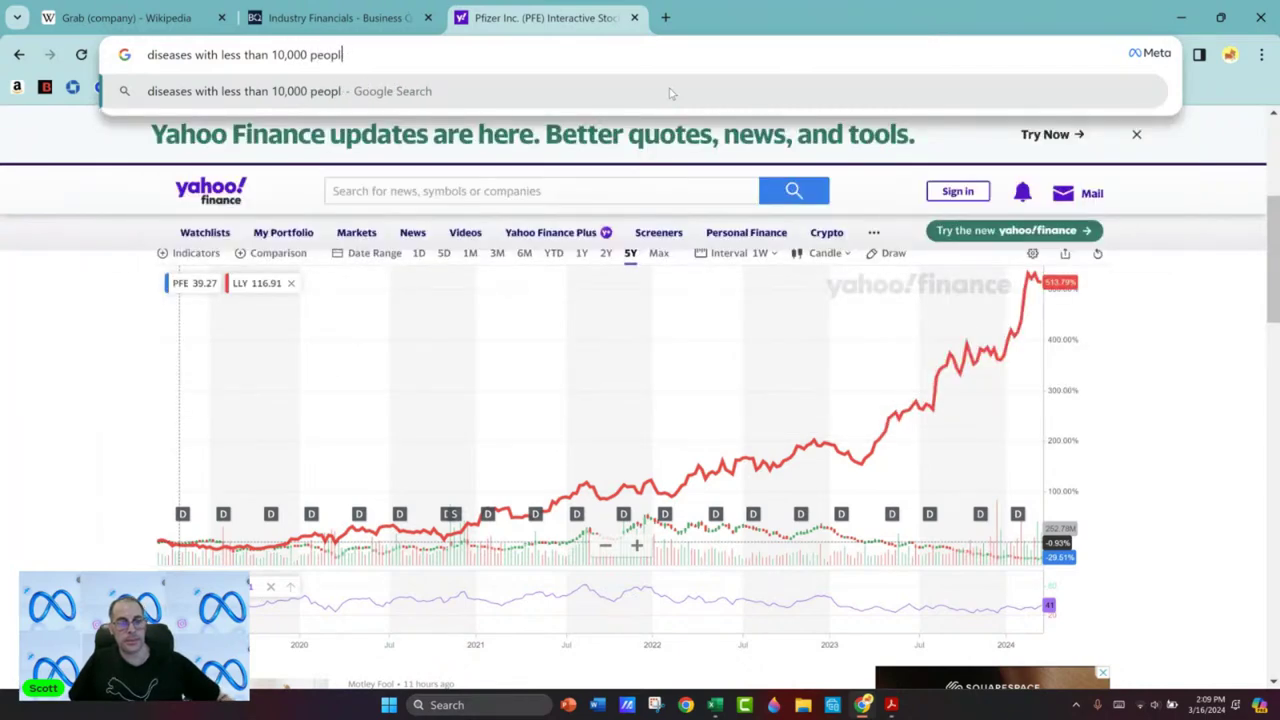
text(e)
key(Return)
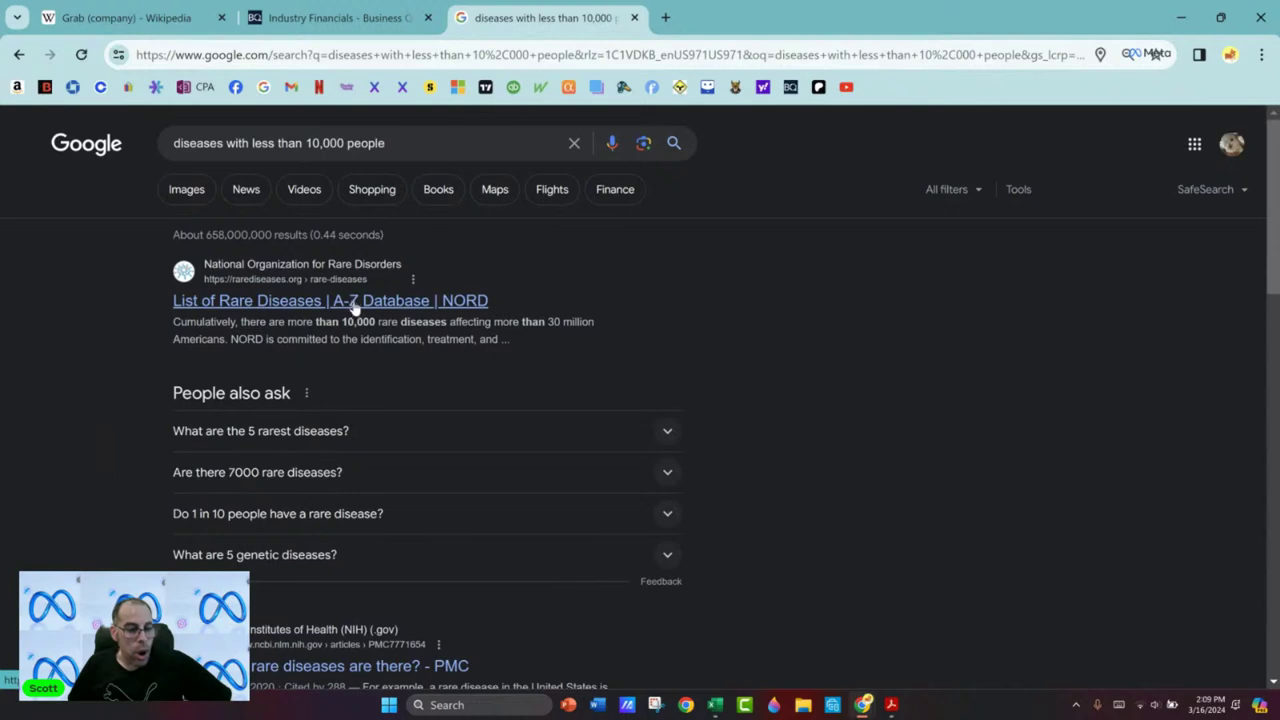
click(359, 312)
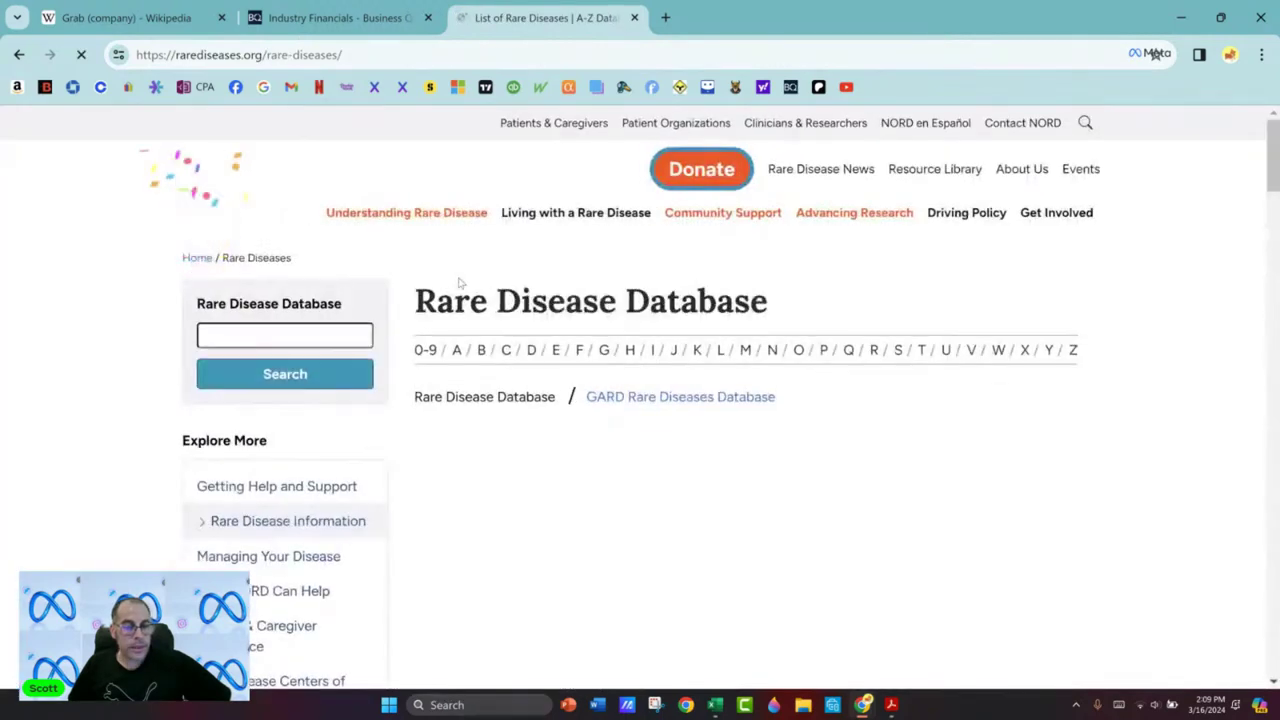
scroll(470, 278, down, 5)
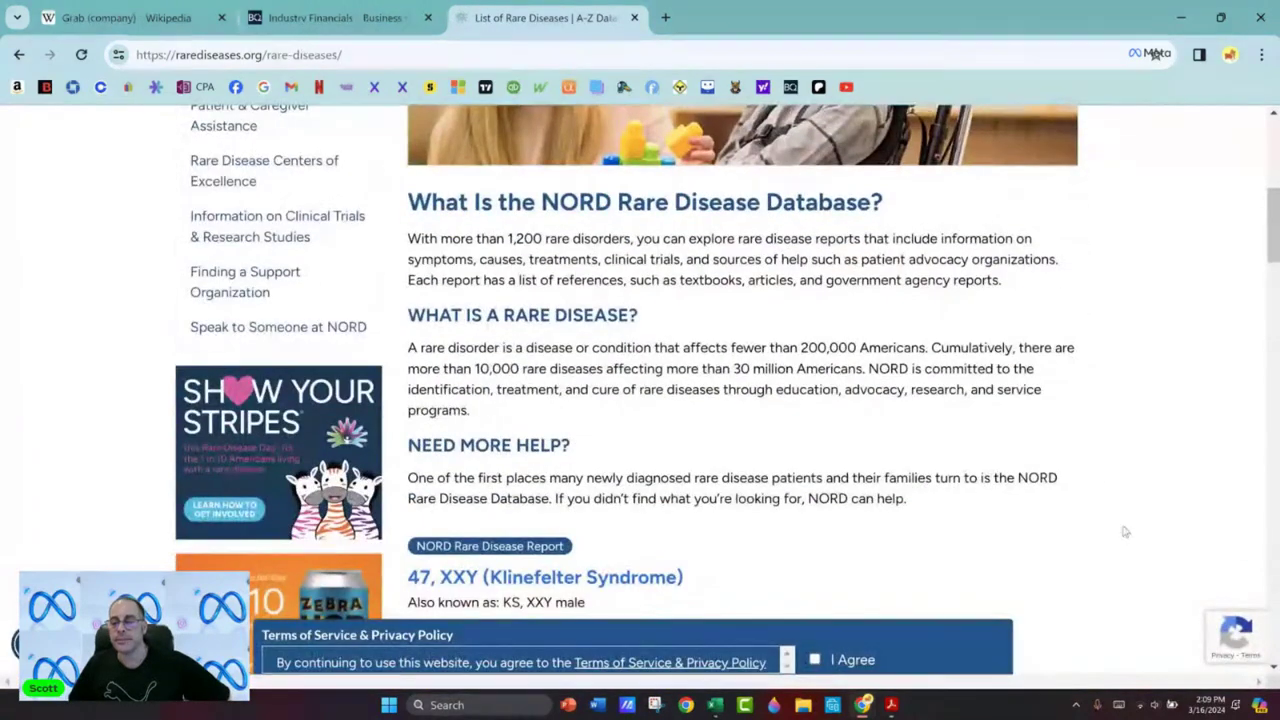
scroll(1055, 402, down, 3)
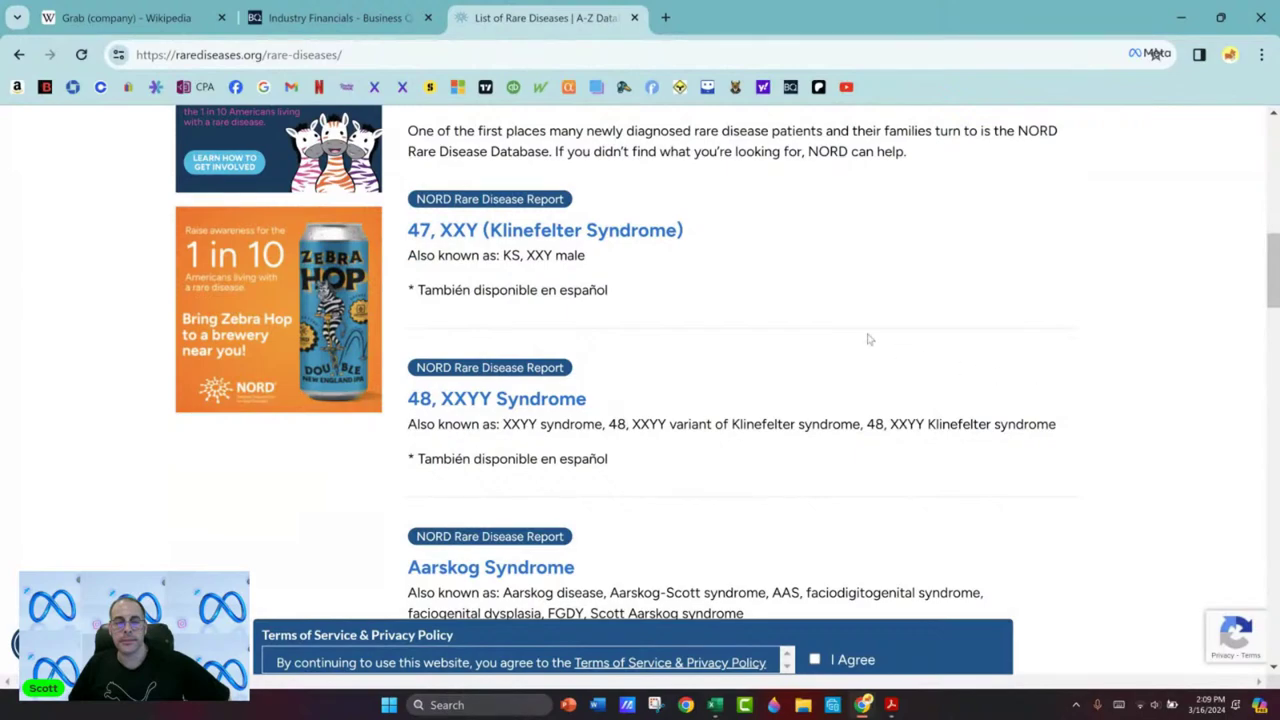
scroll(871, 339, down, 10)
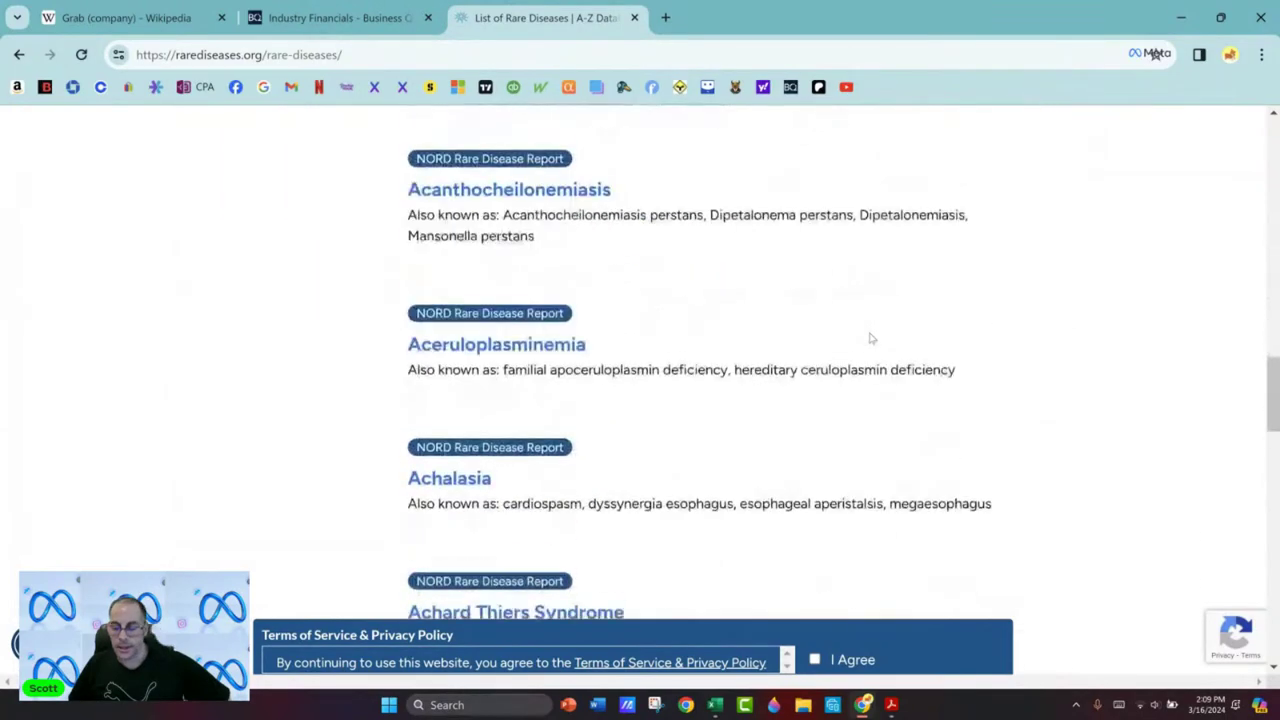
click(19, 54)
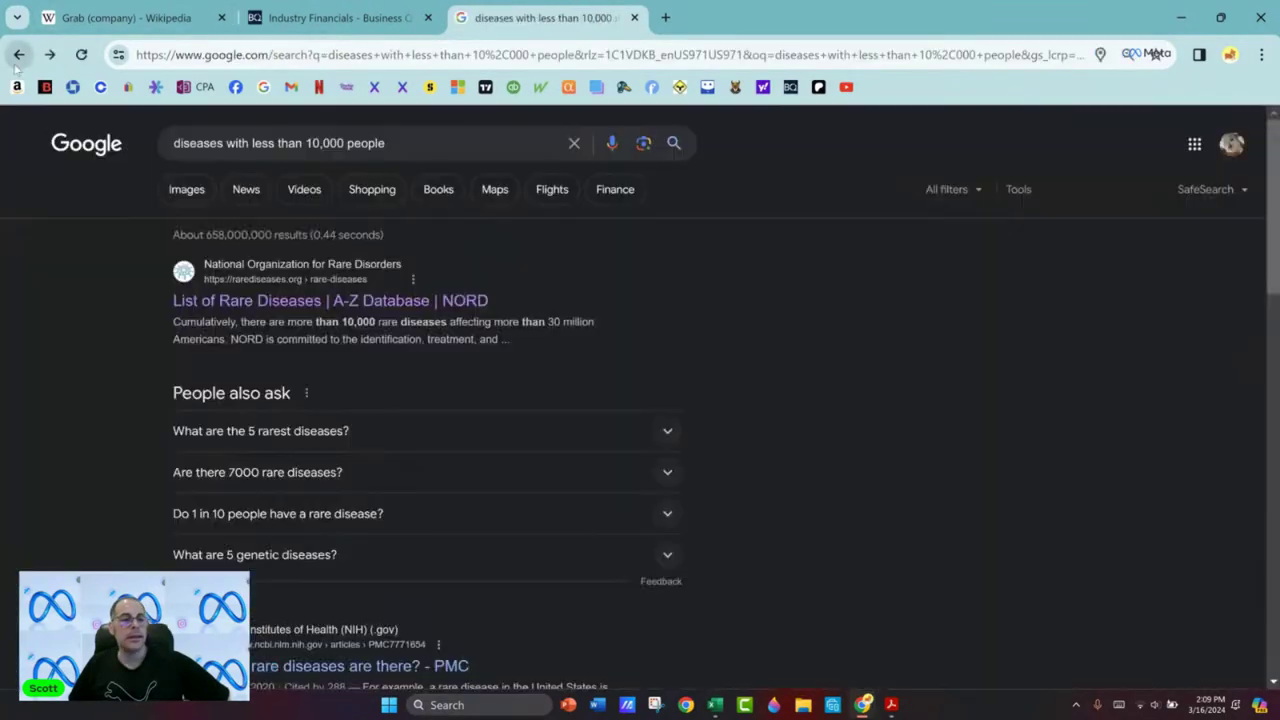
Open the PMC article 'How many rare diseases are there?' and scroll through it.
scroll(277, 271, down, 3)
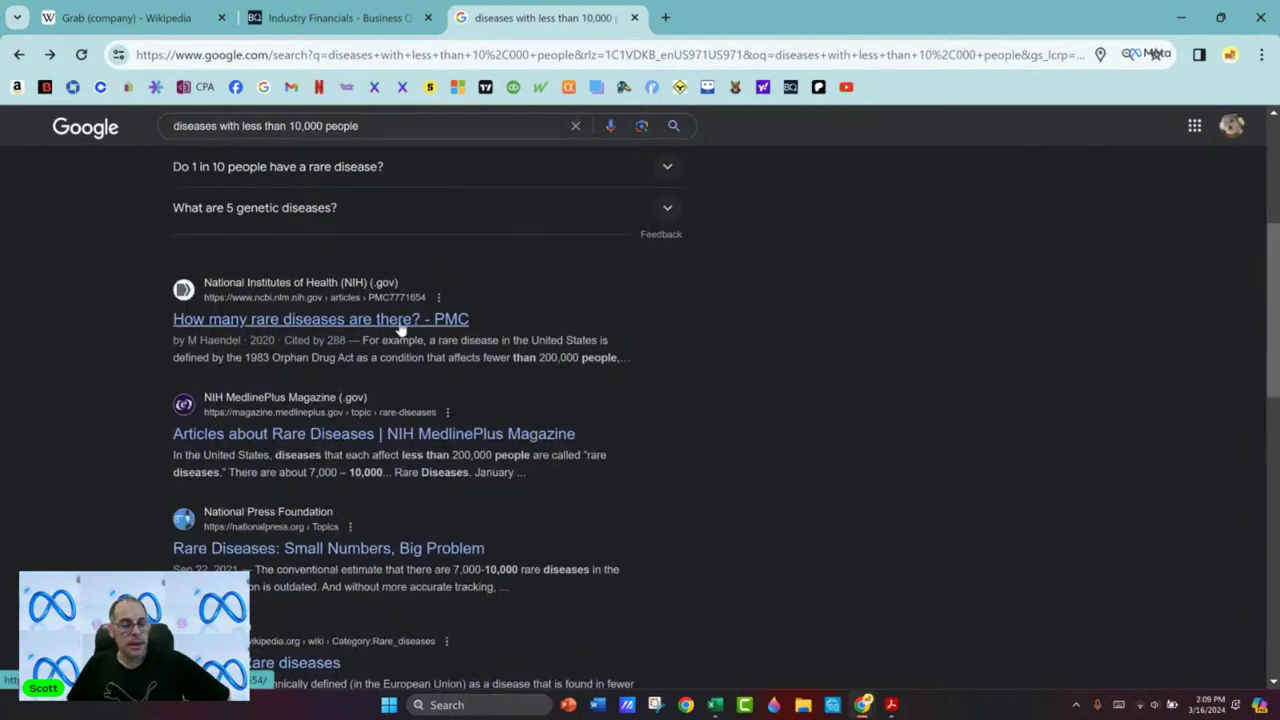
click(401, 328)
scroll(476, 370, down, 2)
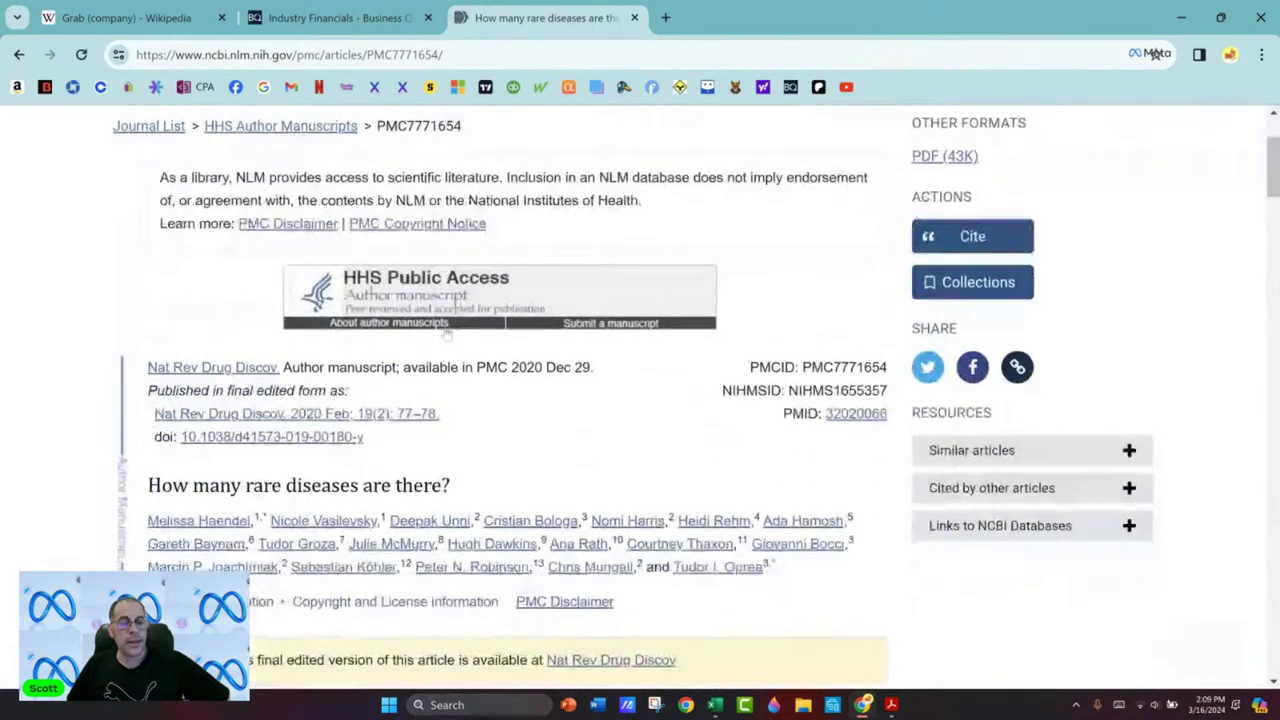
scroll(476, 370, down, 7)
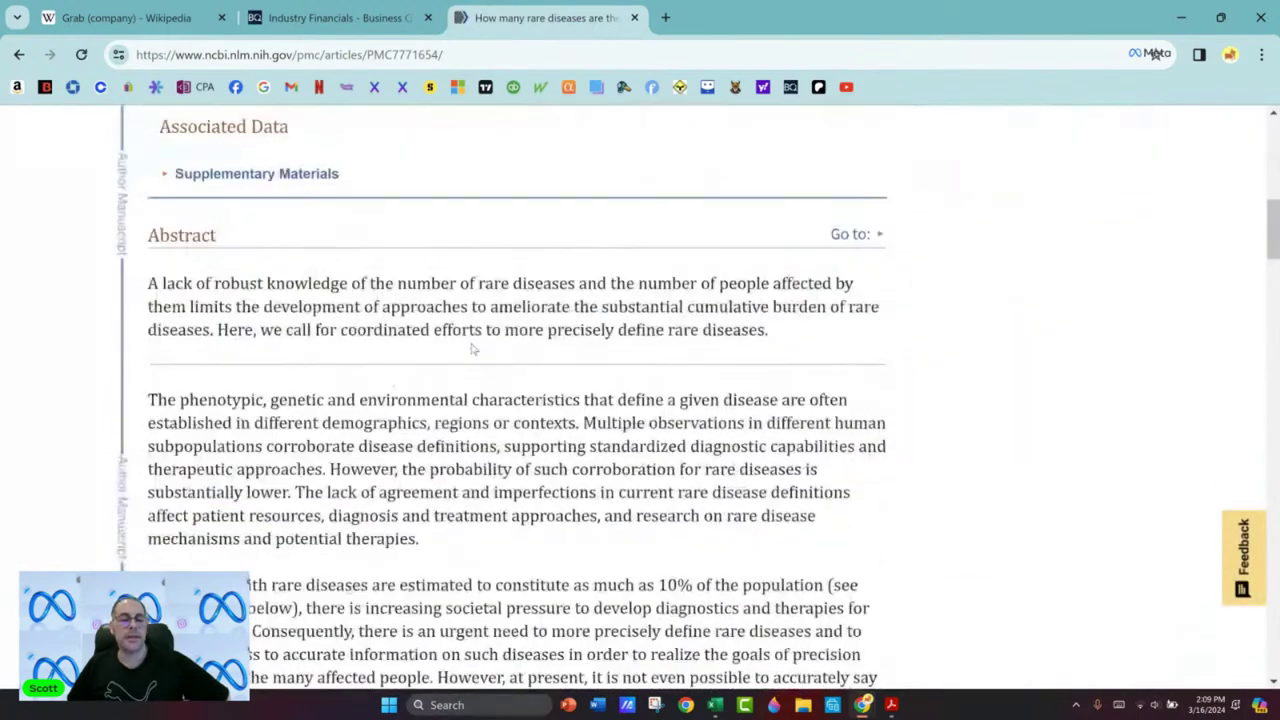
scroll(470, 345, down, 15)
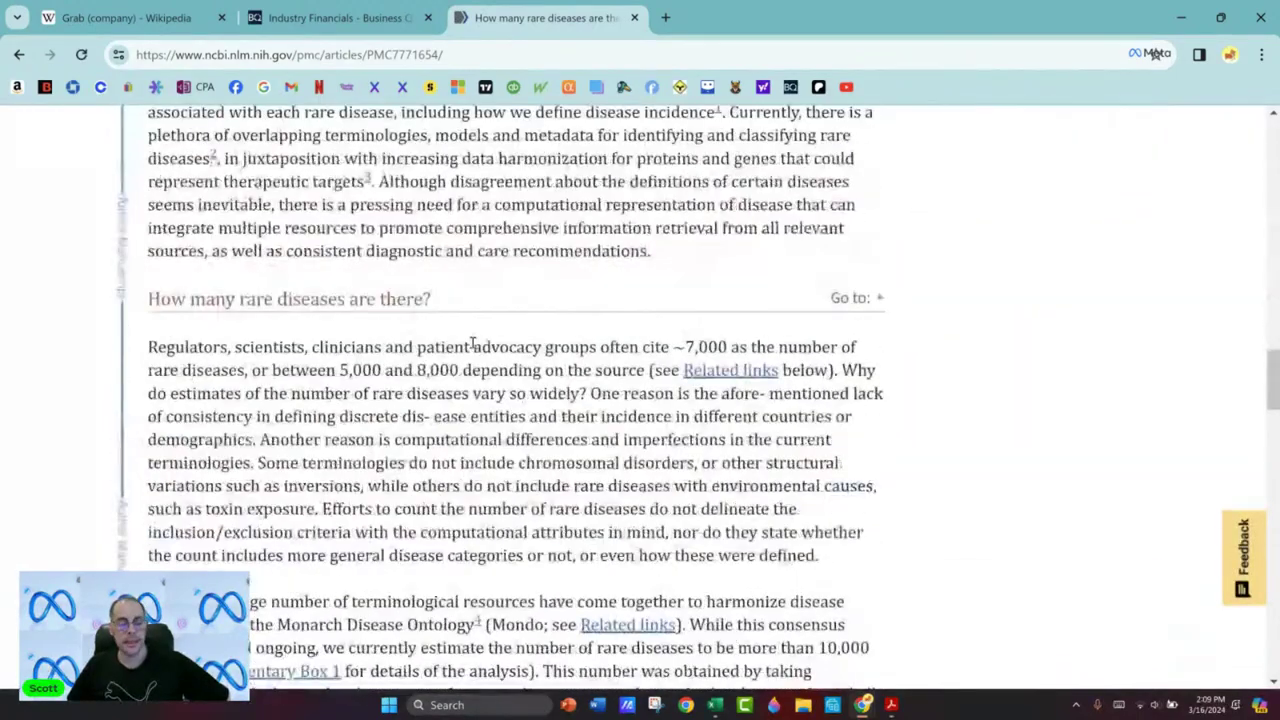
scroll(470, 300, up, 12)
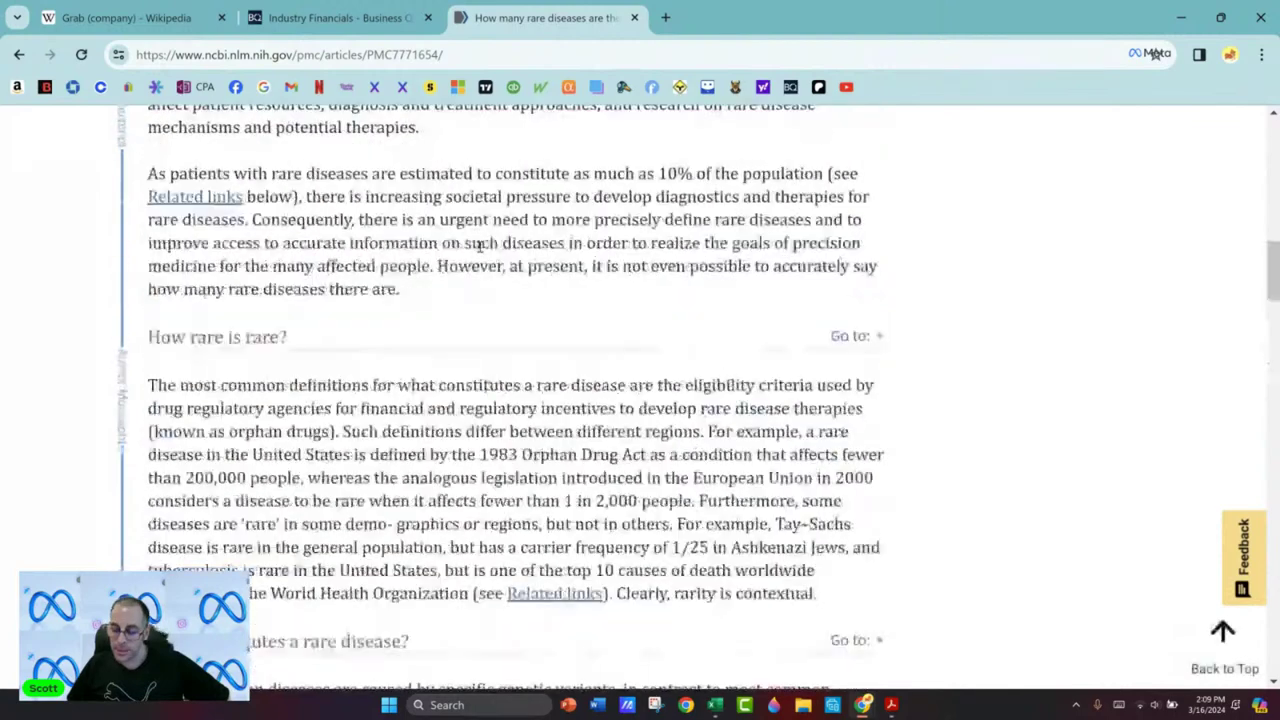
scroll(480, 251, up, 7)
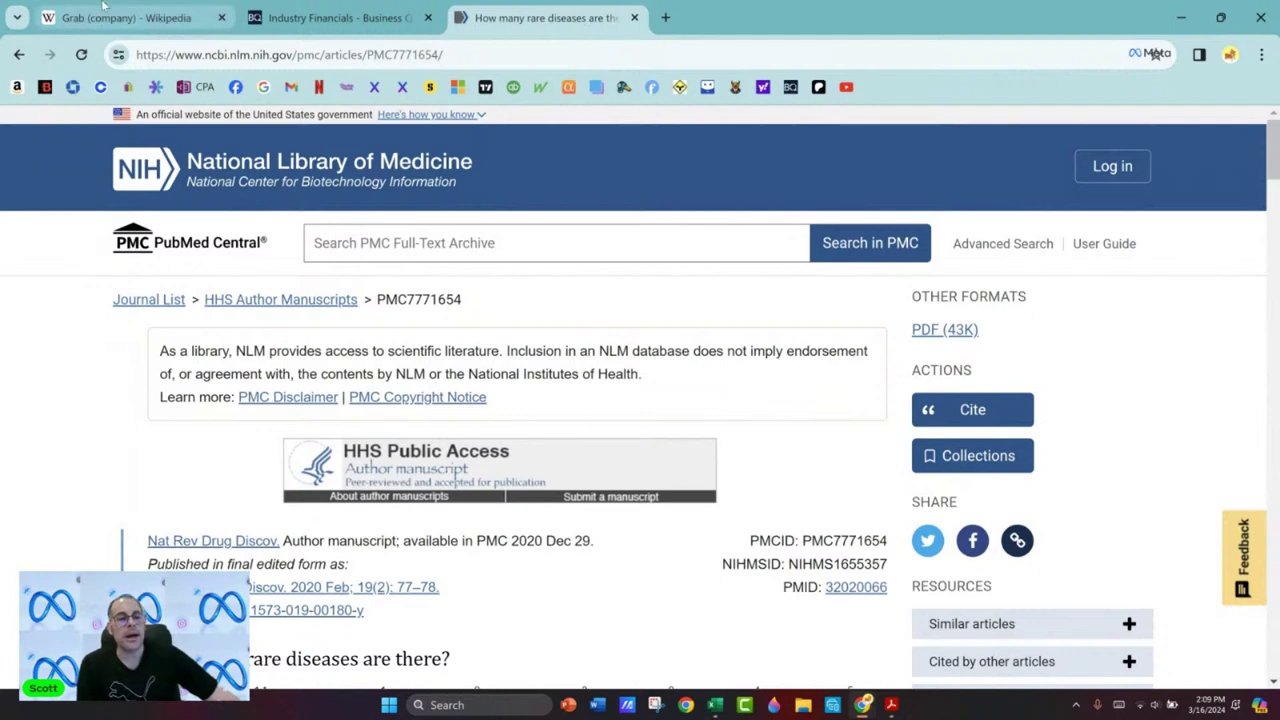
Load Yahoo Finance from its bookmark in the first tab.
click(150, 18)
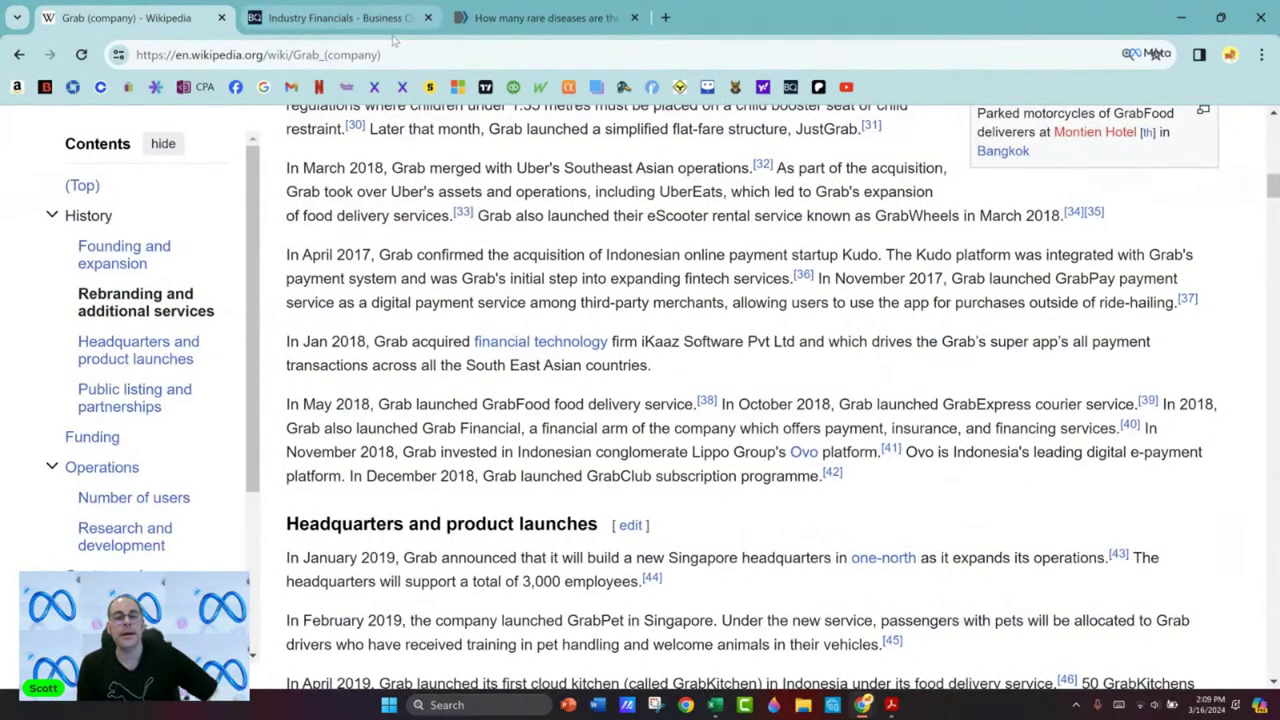
click(607, 18)
click(130, 18)
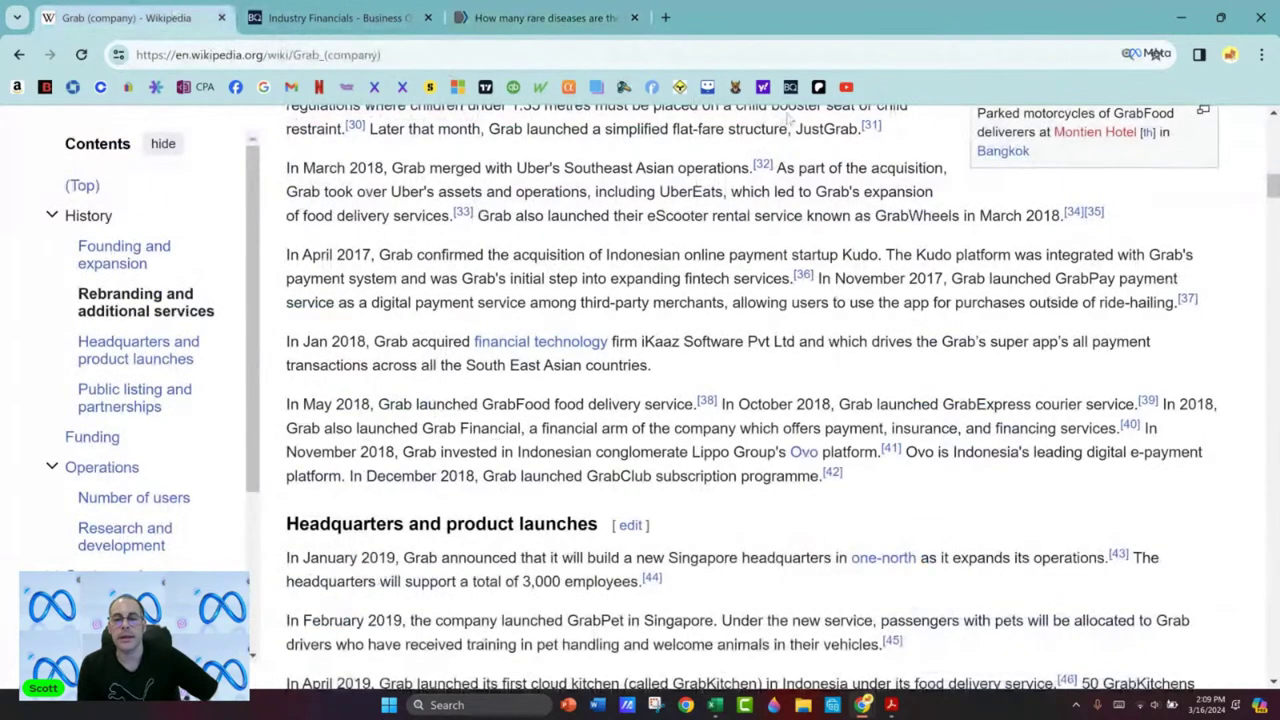
click(762, 87)
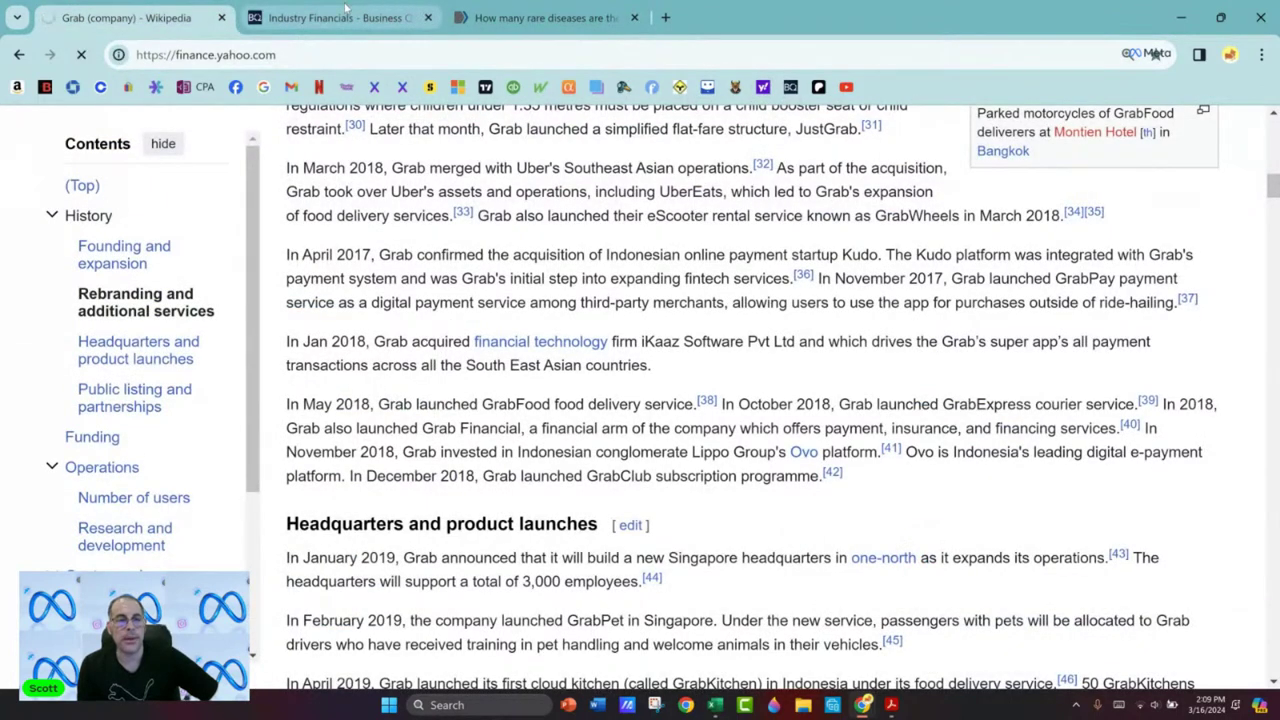
Load Simply Wall St in the second tab and finbox in the article's tab.
click(350, 12)
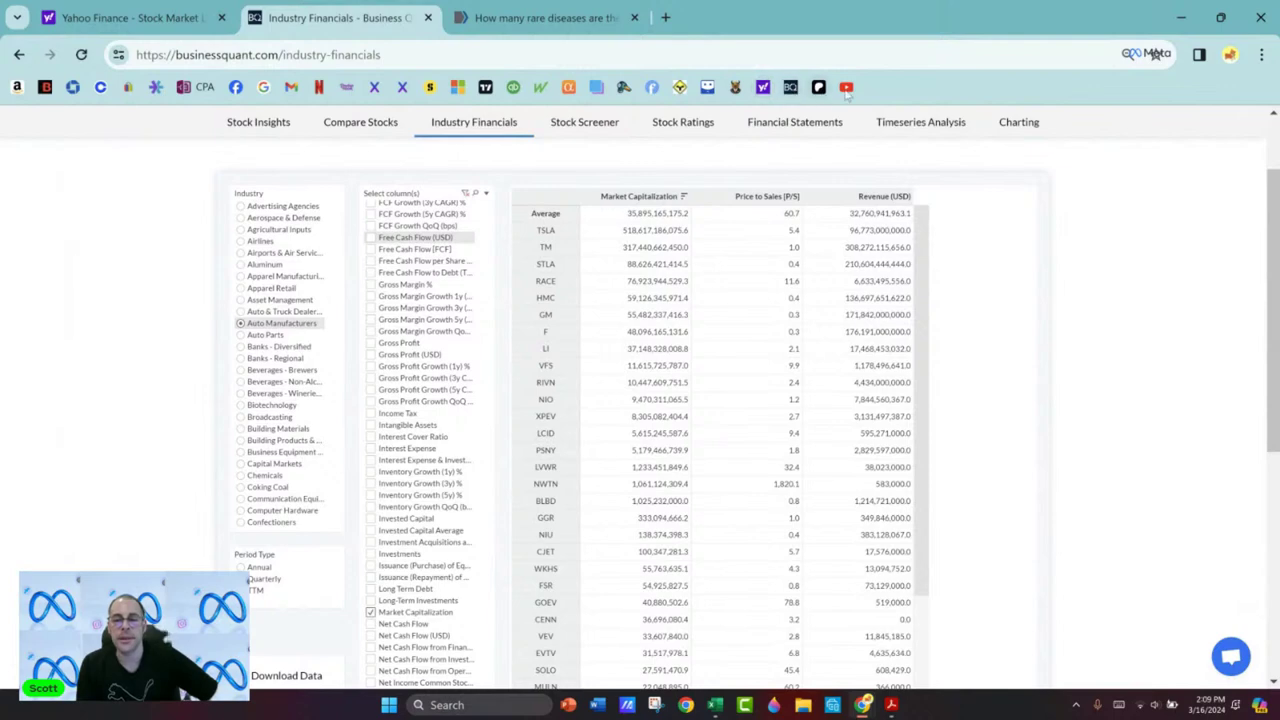
click(735, 87)
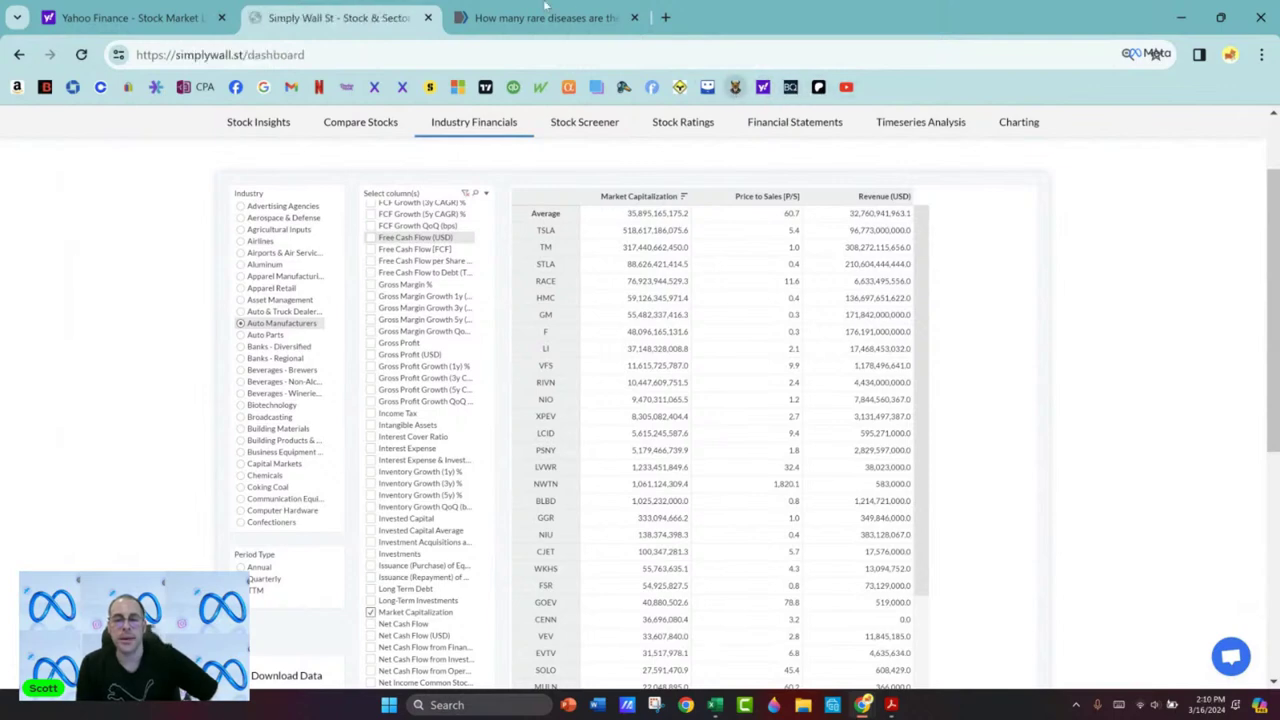
click(560, 17)
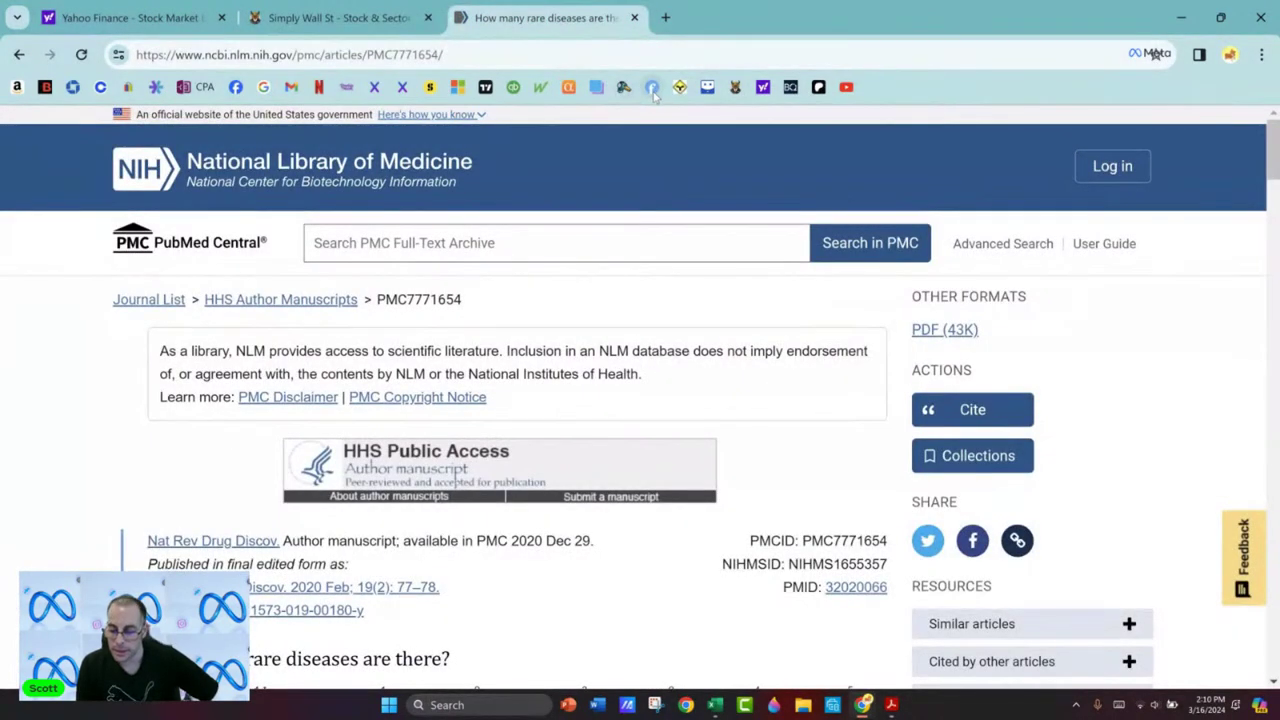
click(708, 88)
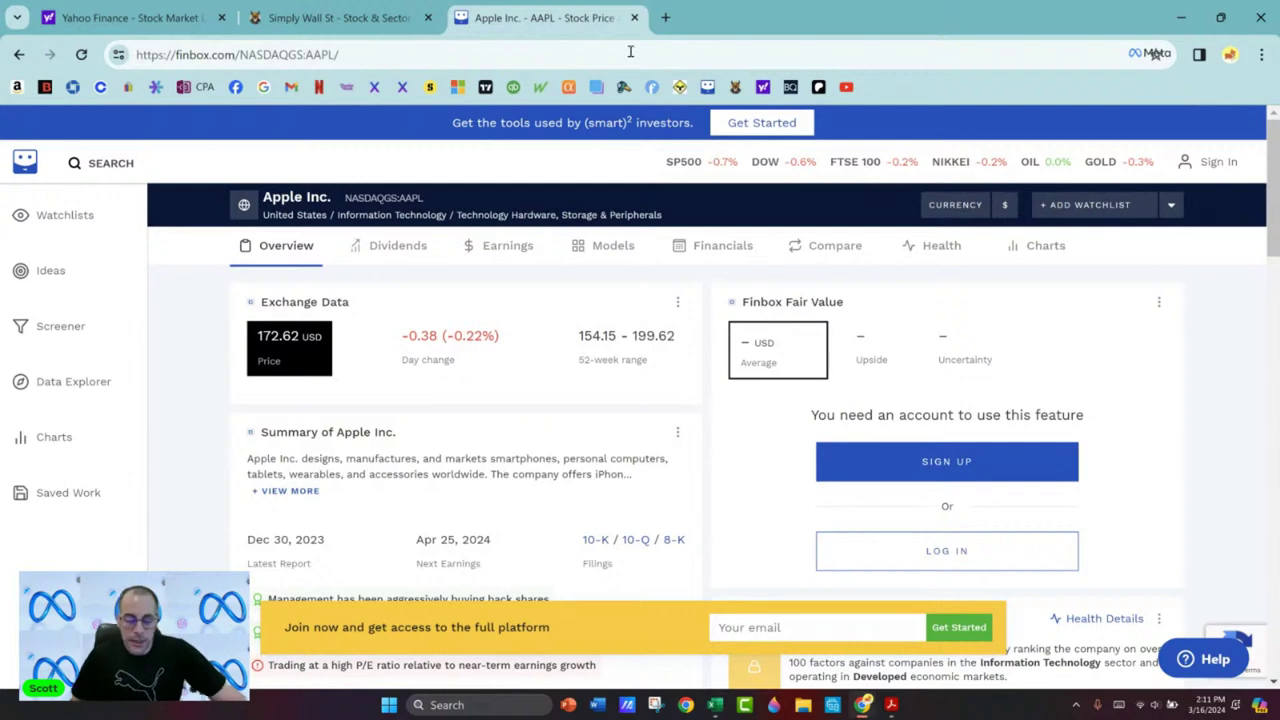
Search AER on finbox and open the AerCap Holdings N.V. page.
click(155, 161)
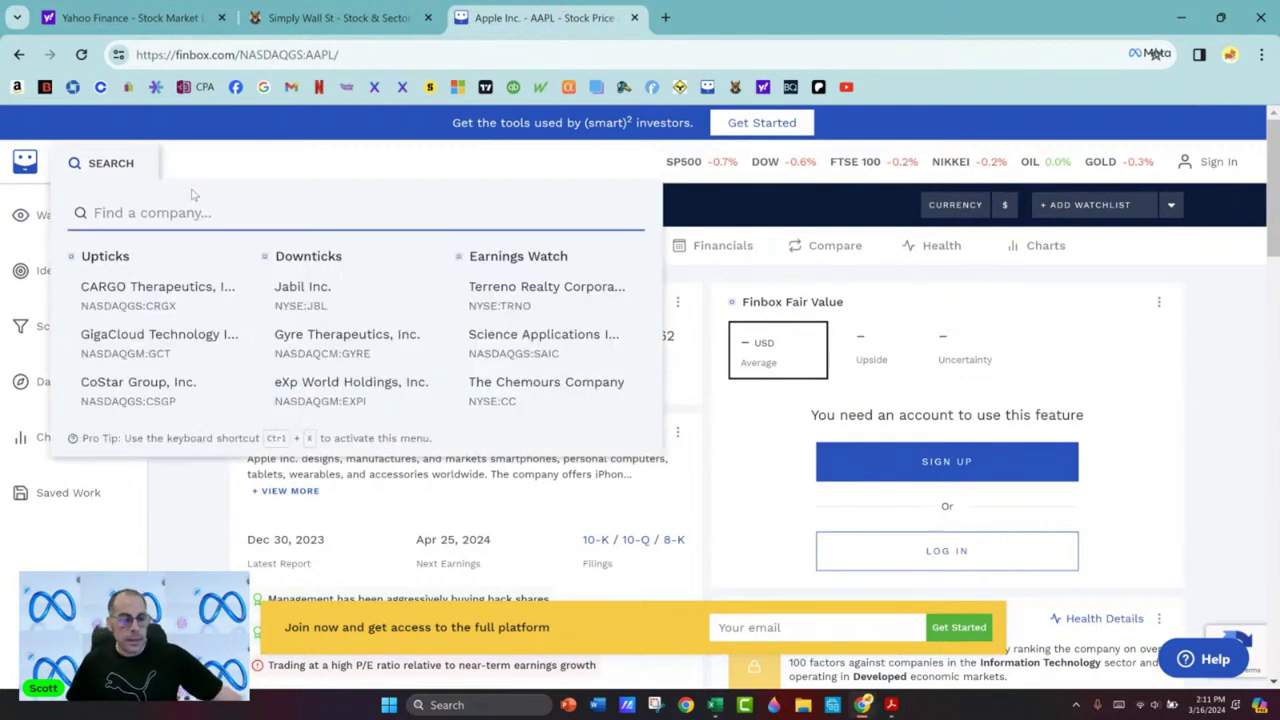
click(171, 211)
text(AER)
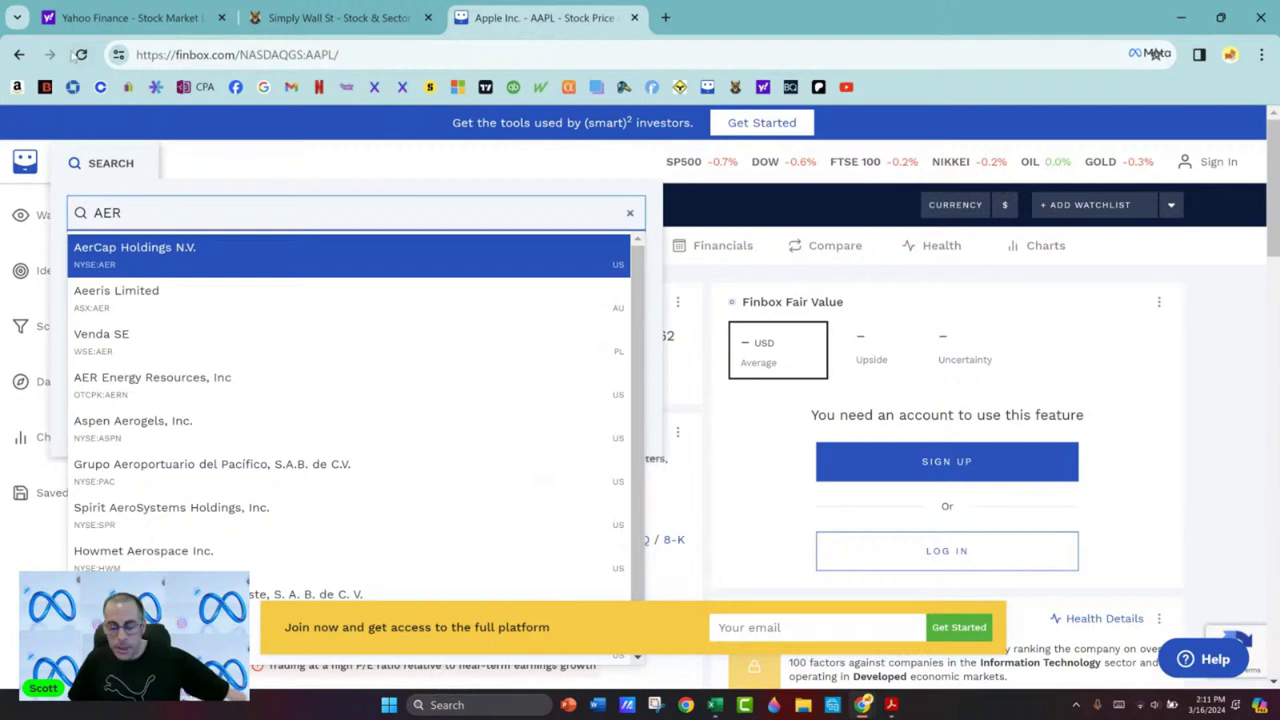
click(172, 256)
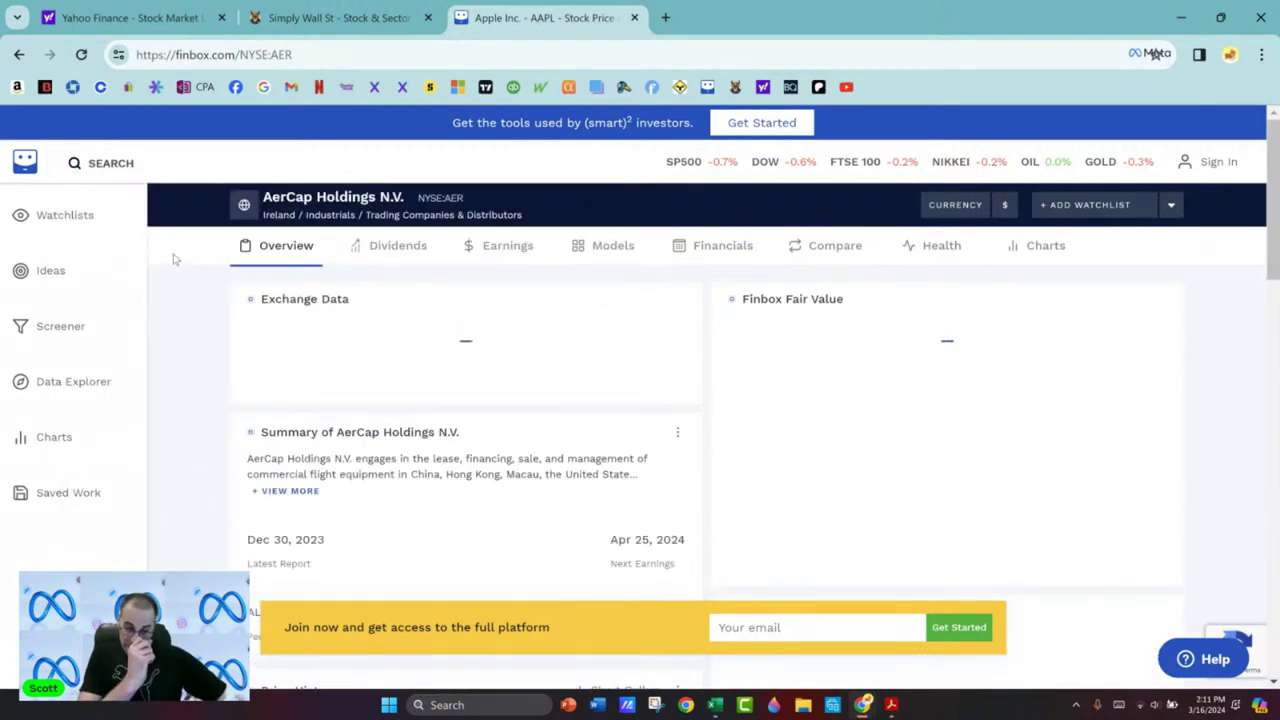
Search AER on Simply Wall St, reset zoom, and open AerCap Holdings' stock page.
click(272, 18)
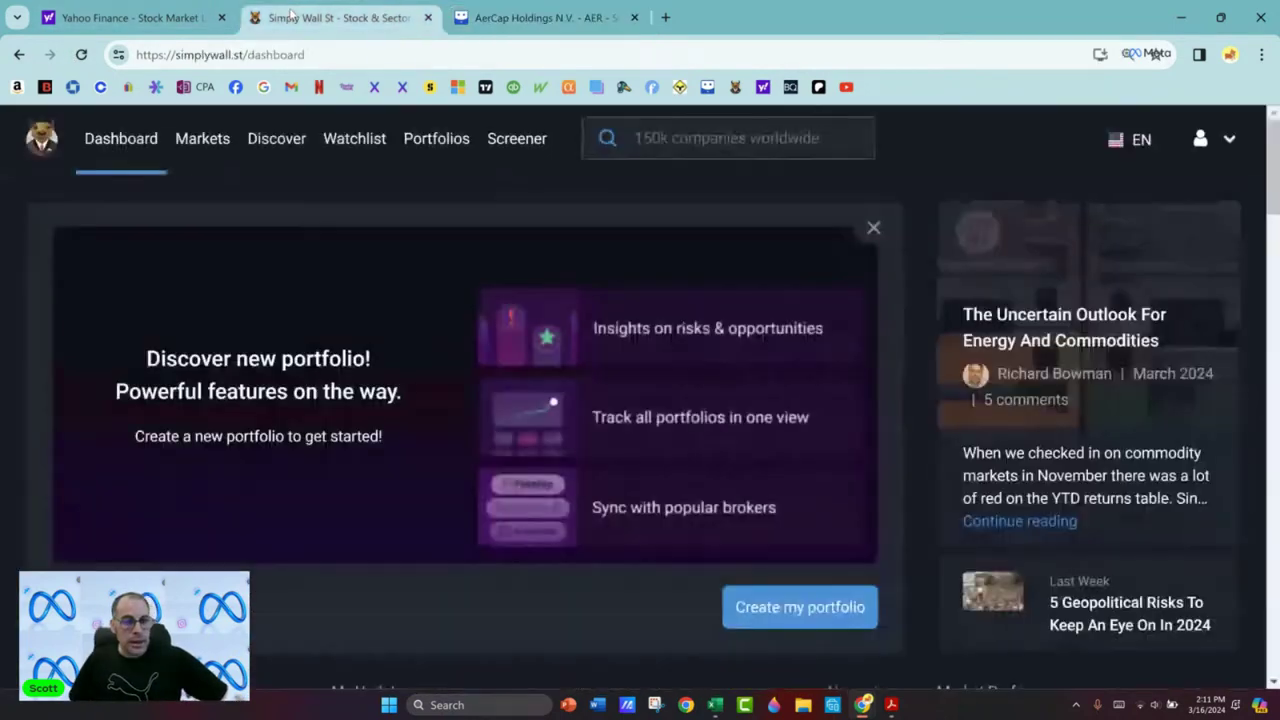
click(676, 128)
text(AER)
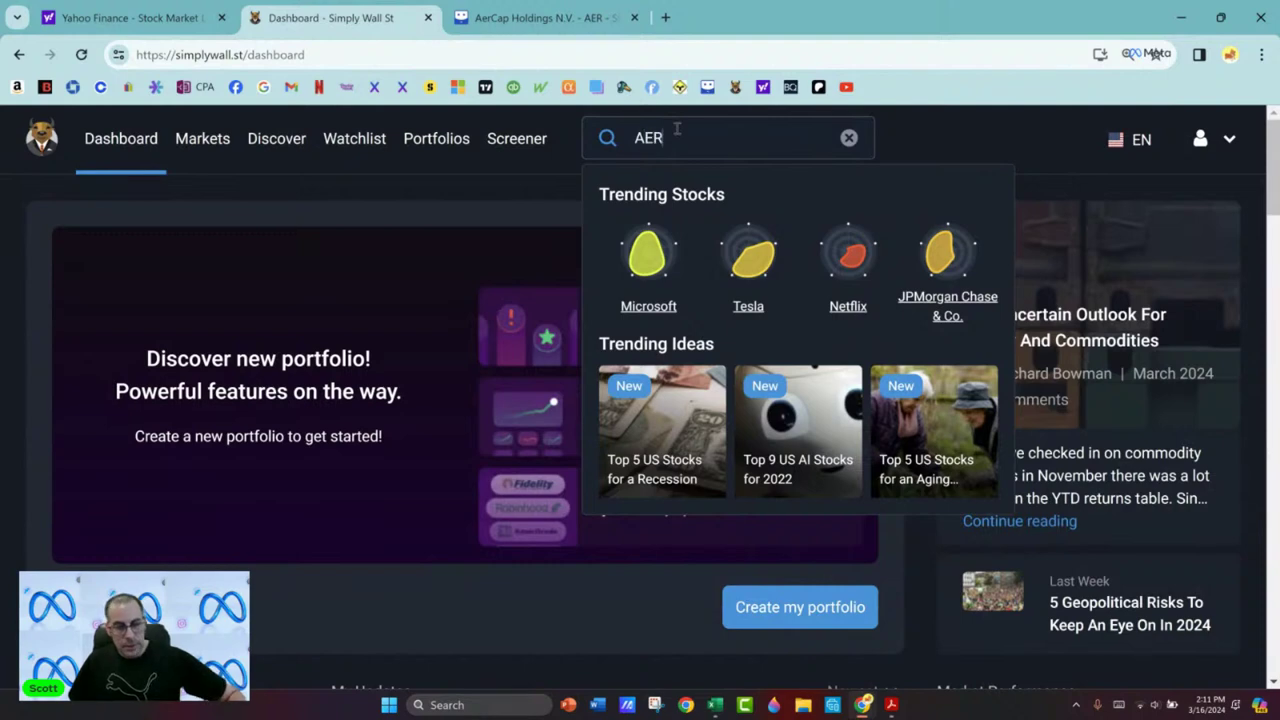
key(ctrl+minus)
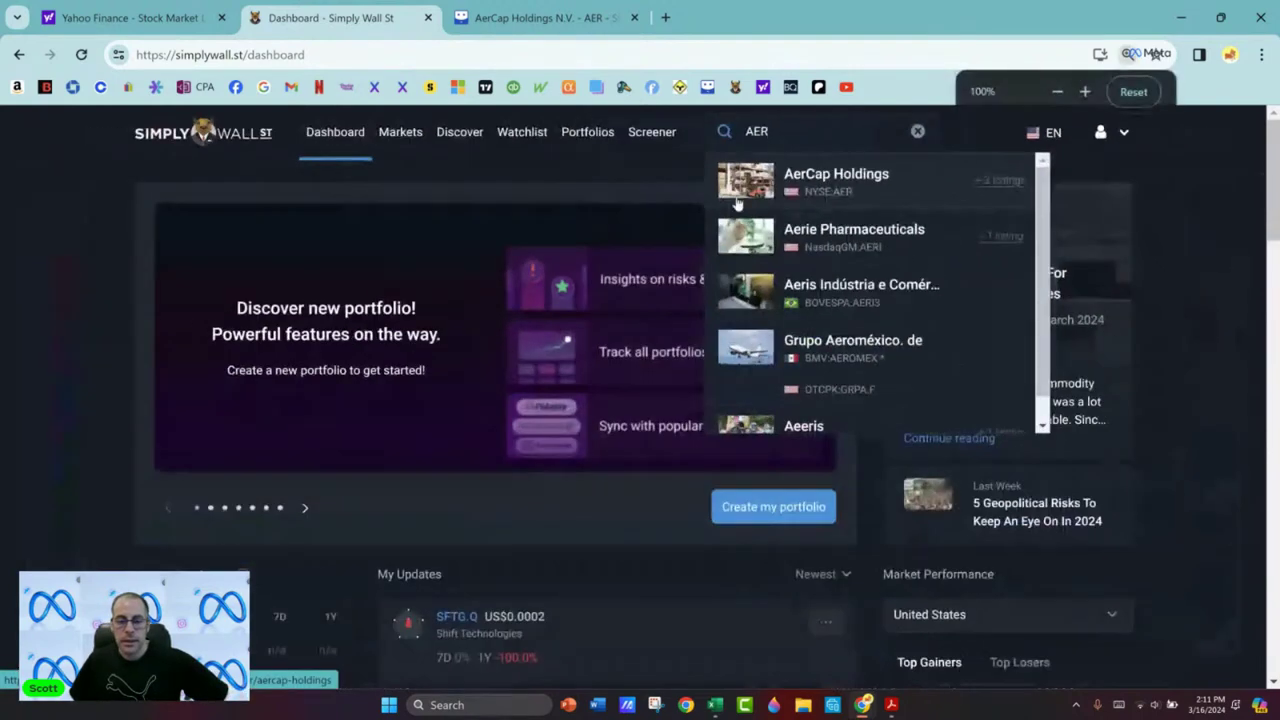
click(826, 171)
click(153, 26)
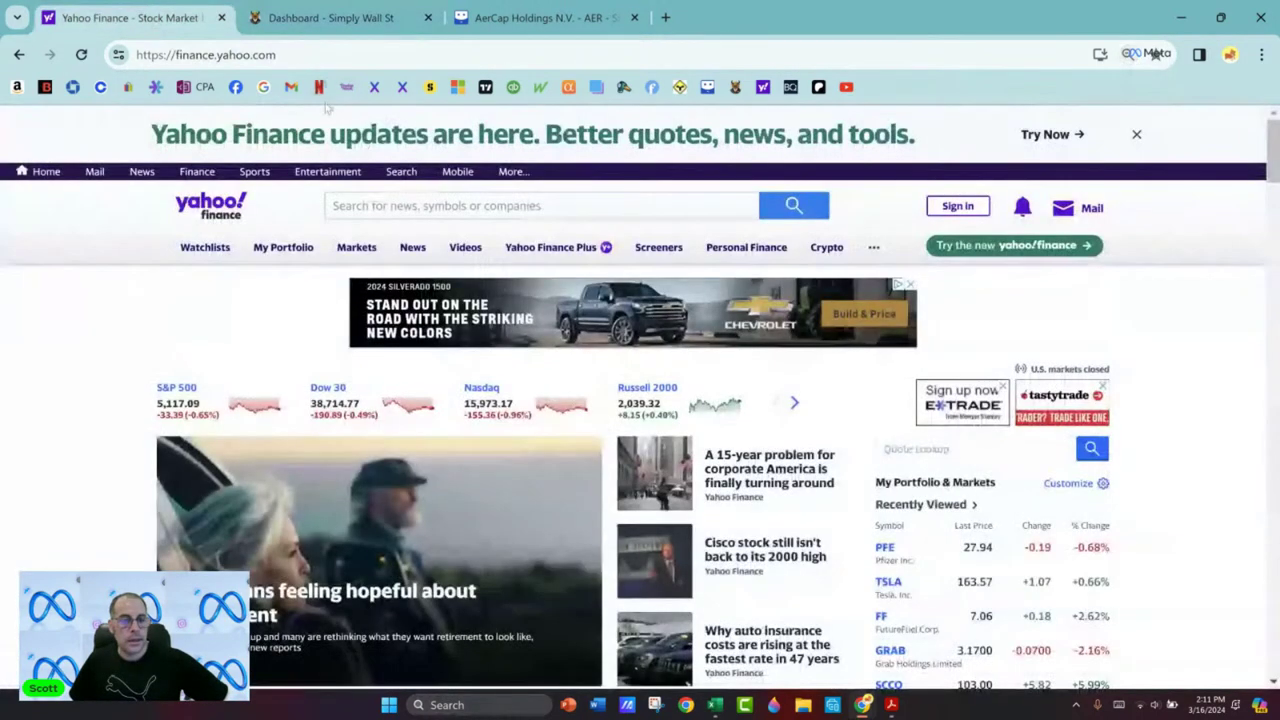
Look up AER on Yahoo Finance and view its Financials income statement with Total Revenue.
click(434, 206)
text(AER)
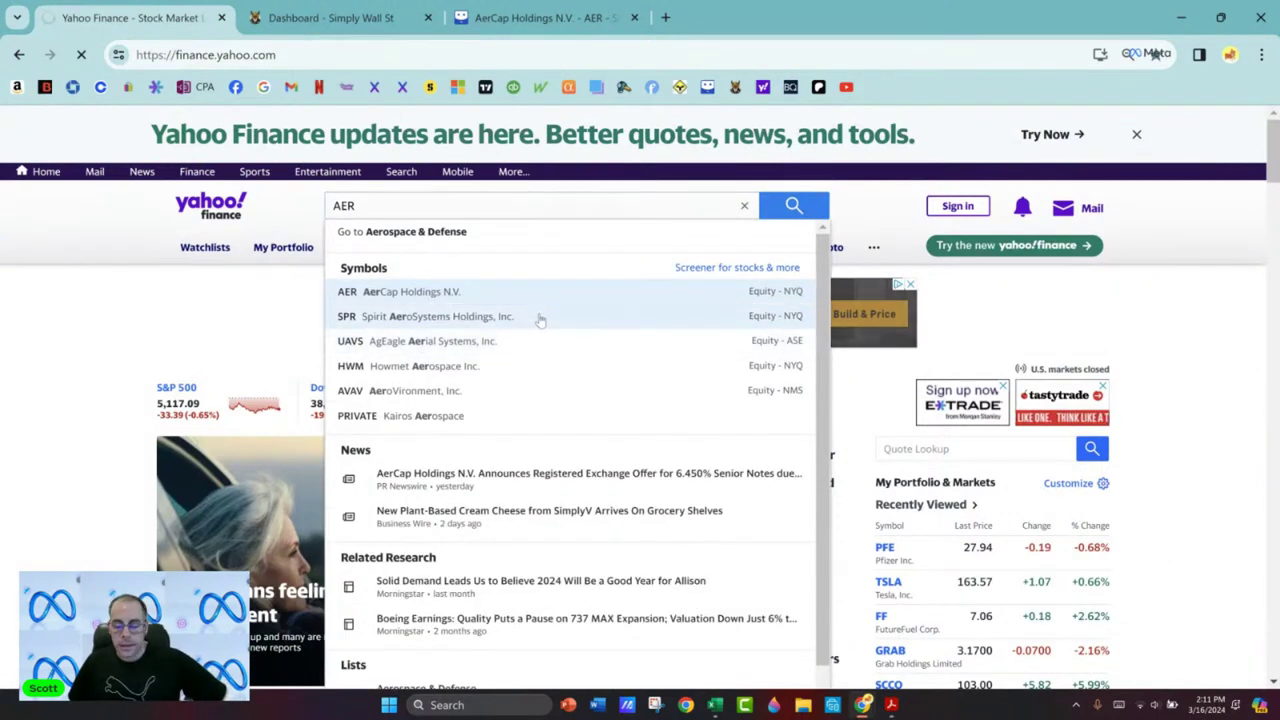
key(Return)
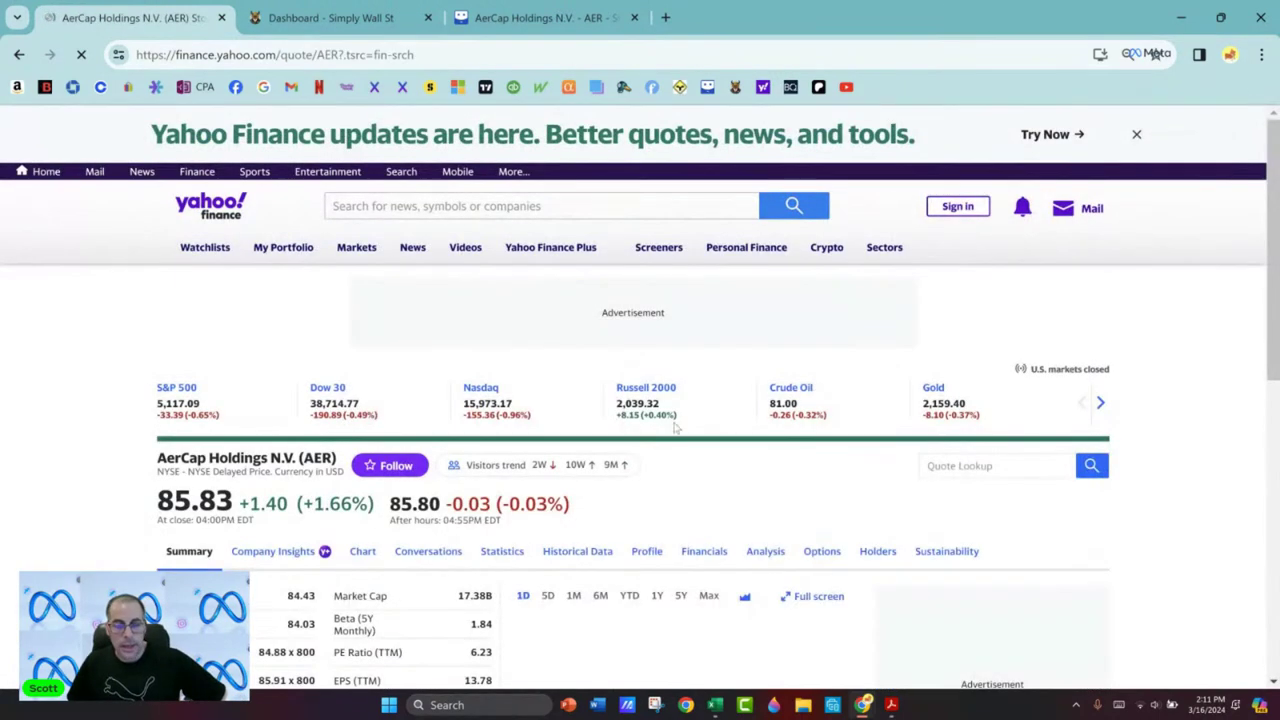
scroll(660, 420, down, 2)
click(660, 385)
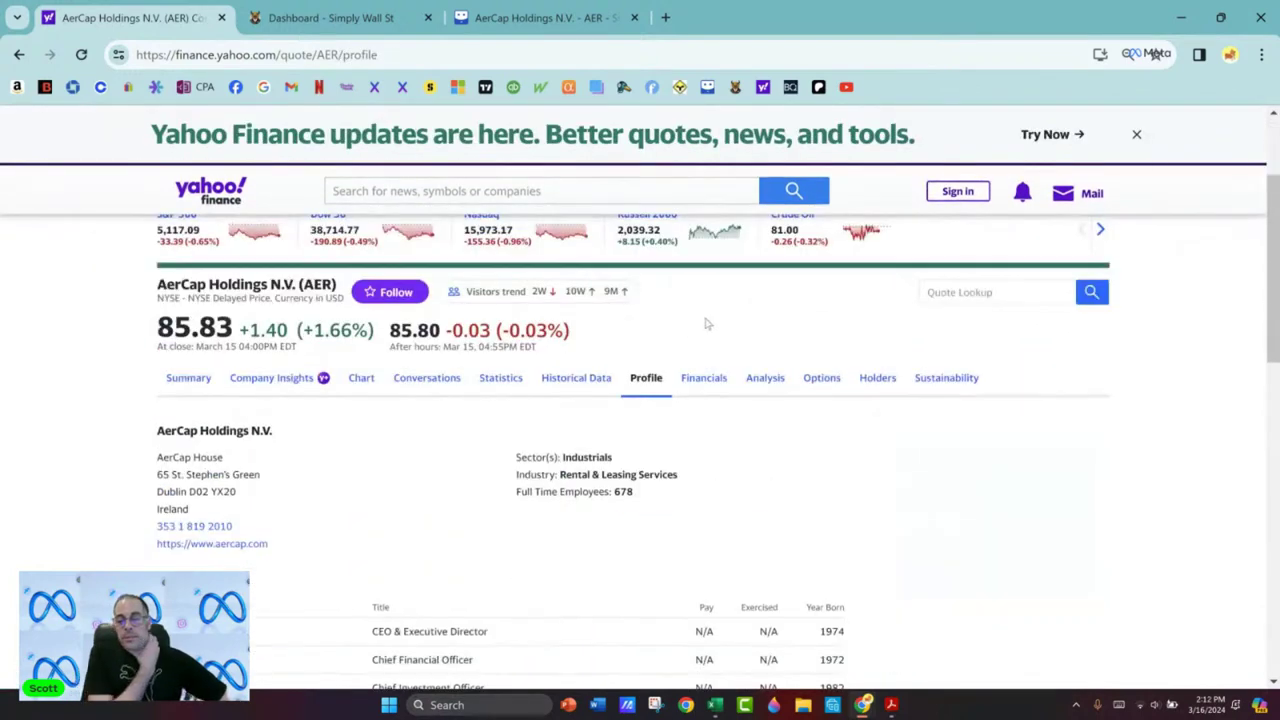
click(712, 377)
scroll(715, 372, down, 2)
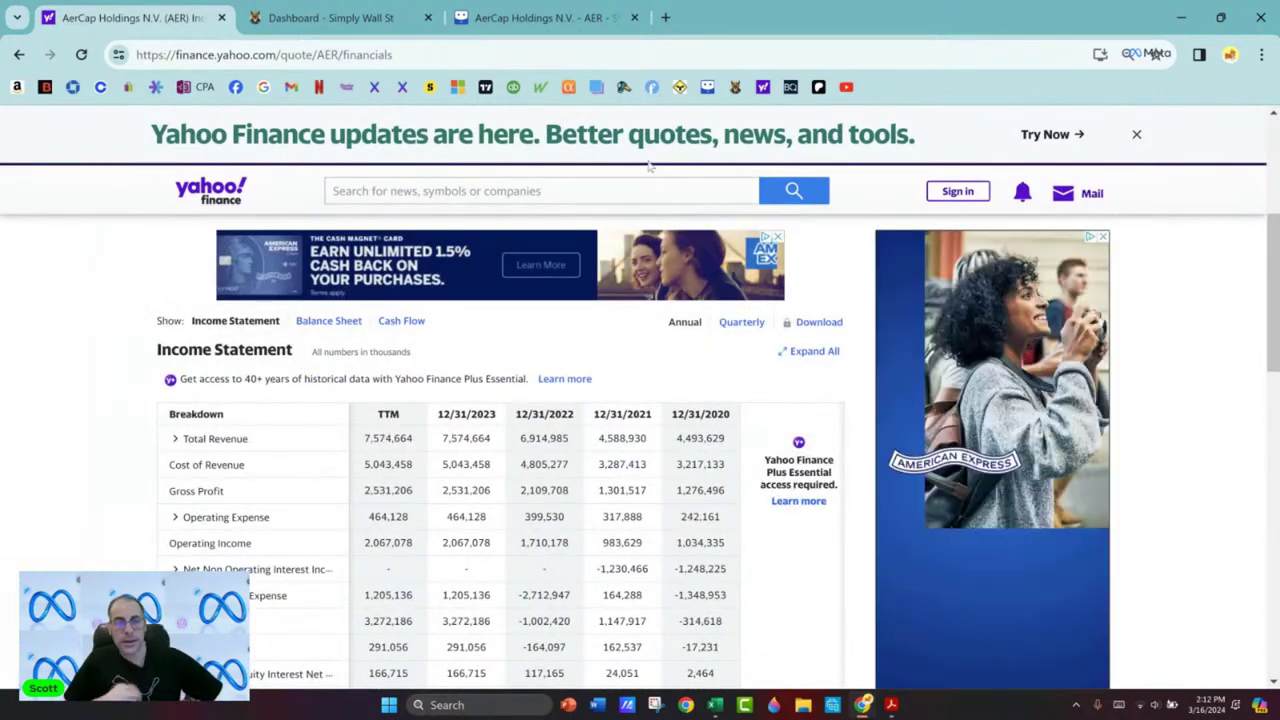
scroll(543, 375, up, 1)
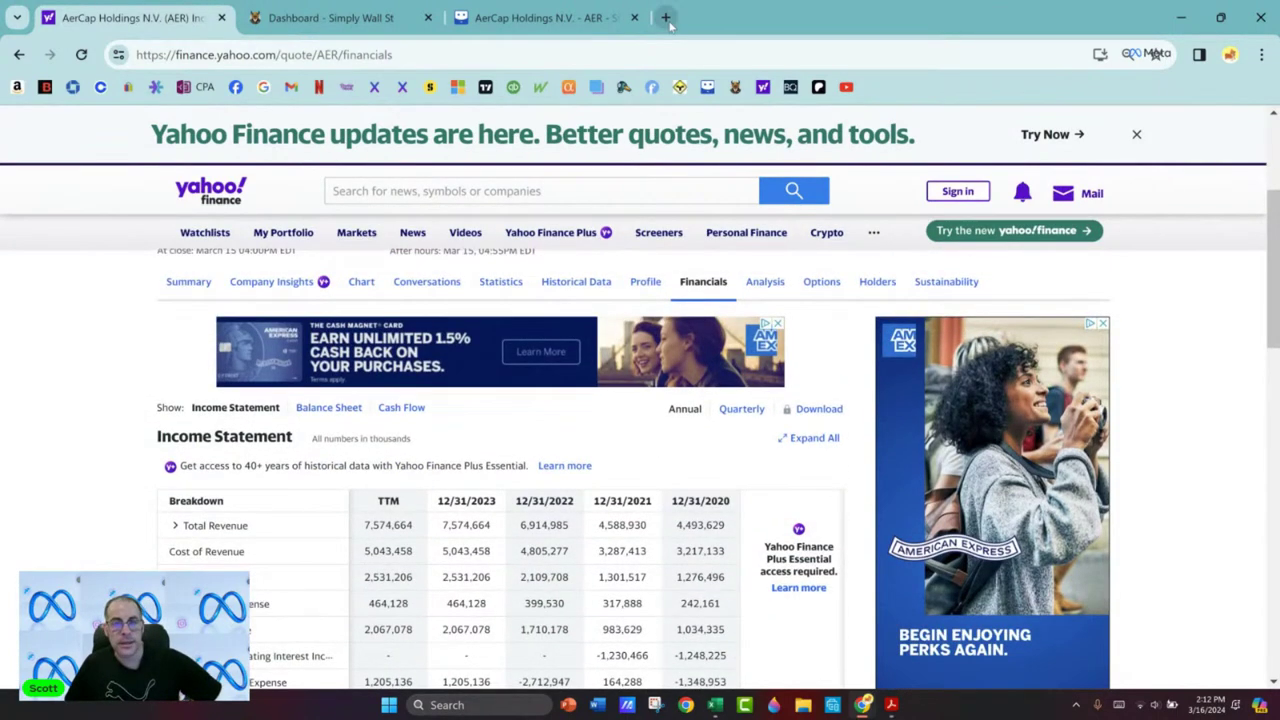
Review AerCap's earnings and revenue history chart under Past Performance, then return to Yahoo Finance and Excel.
click(330, 17)
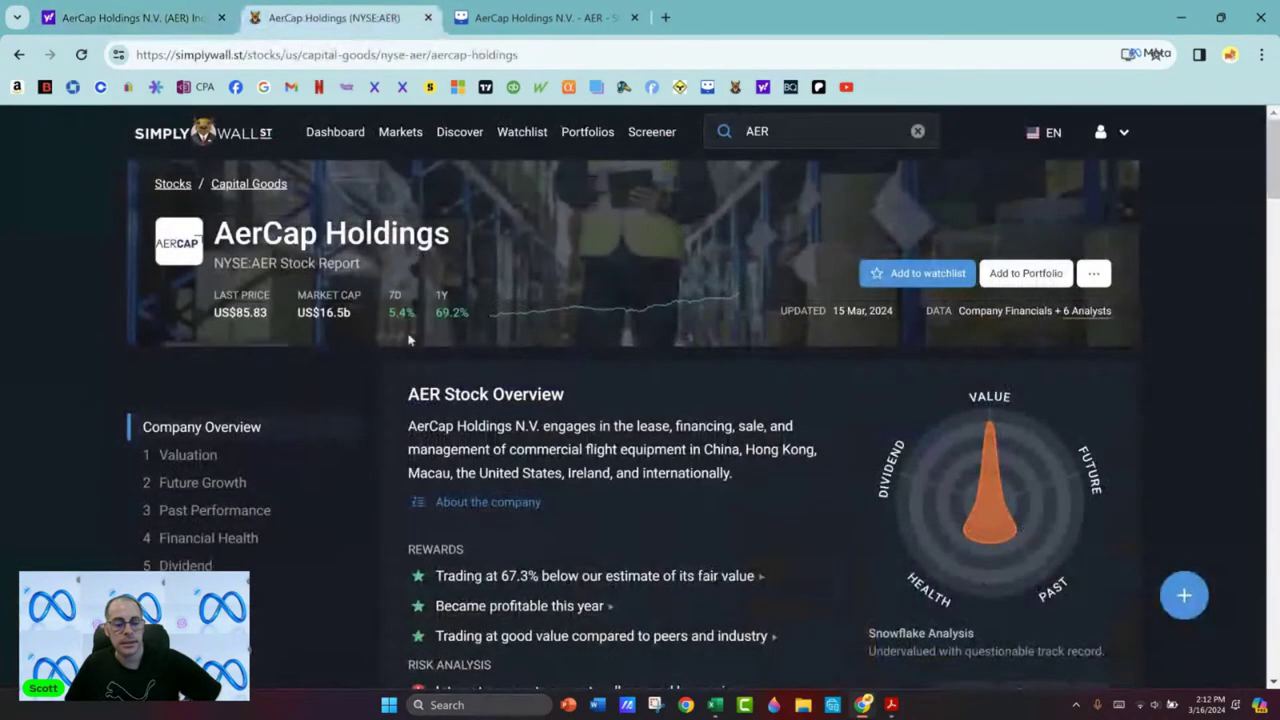
click(236, 510)
scroll(616, 405, down, 10)
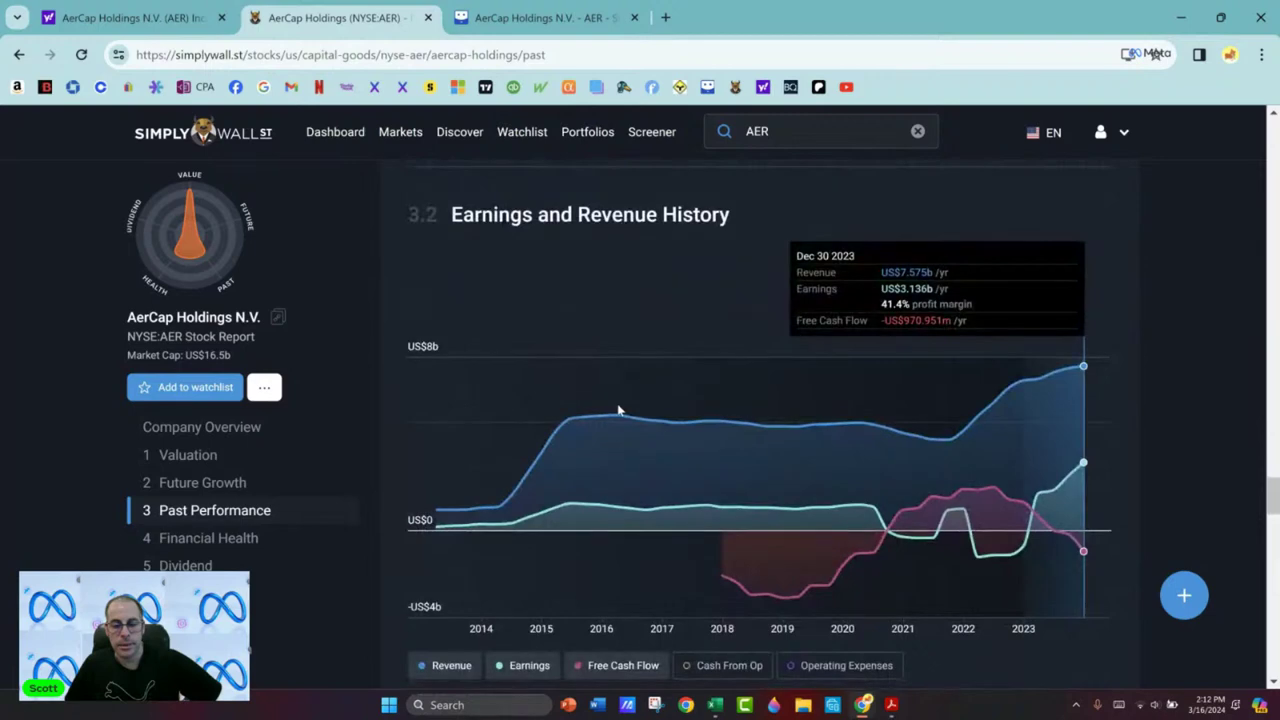
scroll(618, 408, down, 4)
scroll(618, 408, up, 4)
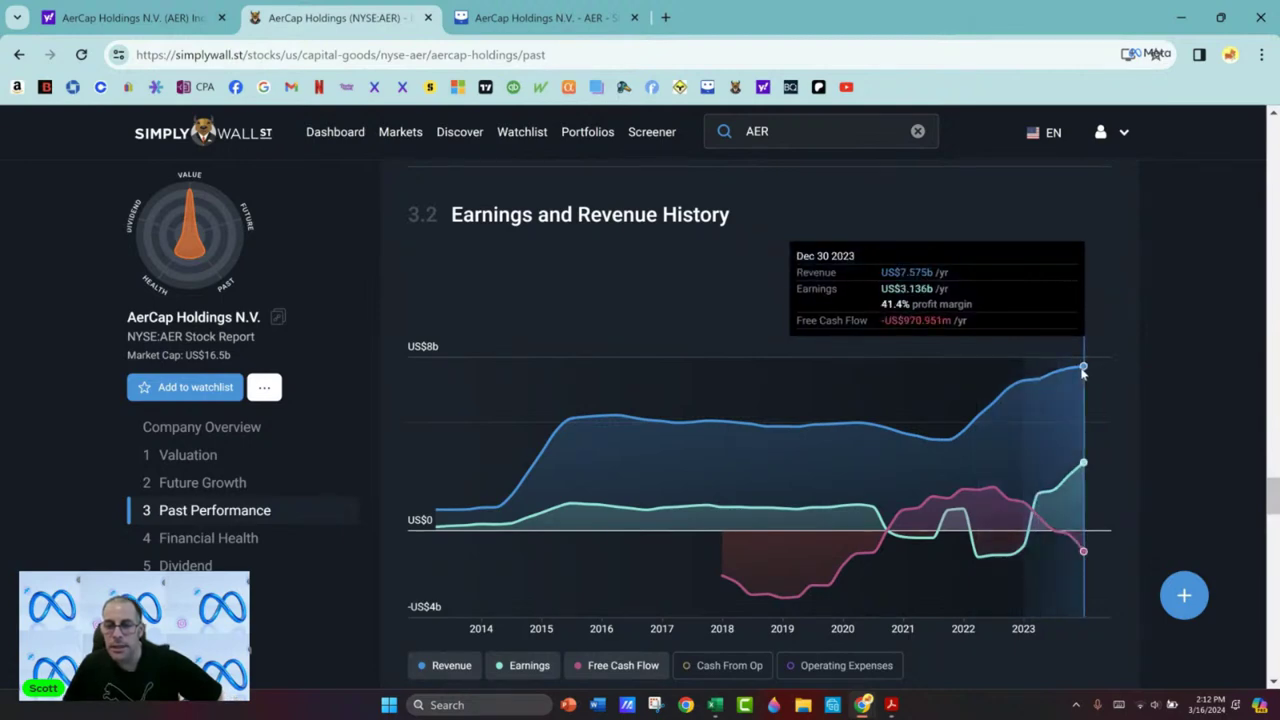
click(225, 6)
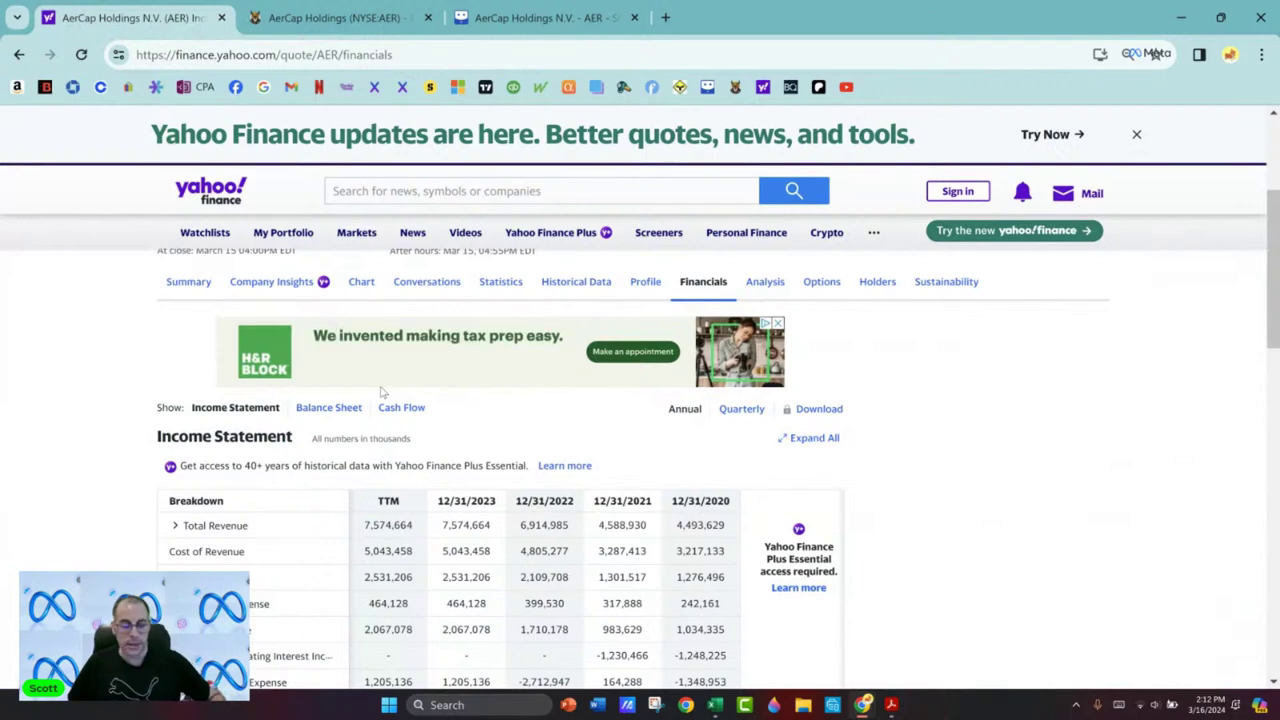
key(alt+Tab)
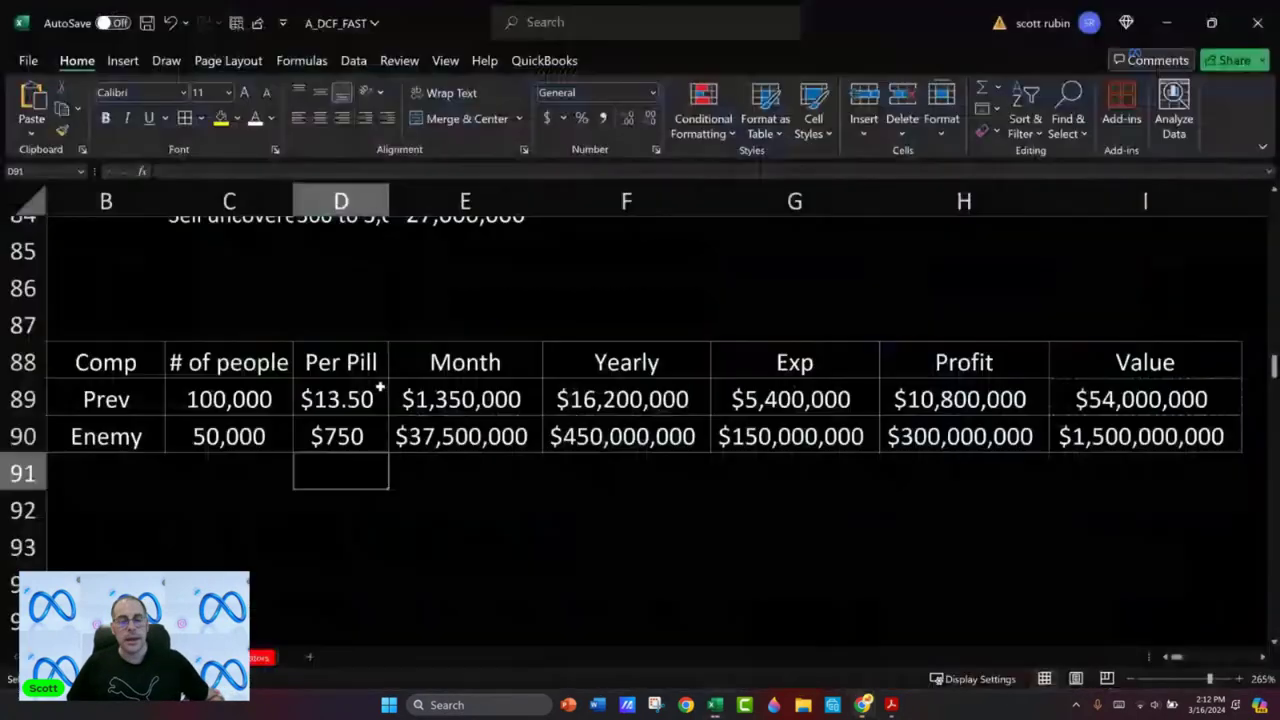
Drag columns B and D wider so the DCF labels and headings fit, then return to Chrome.
key(Left)
key(Left)
key(Left)
scroll(173, 249, up, 20)
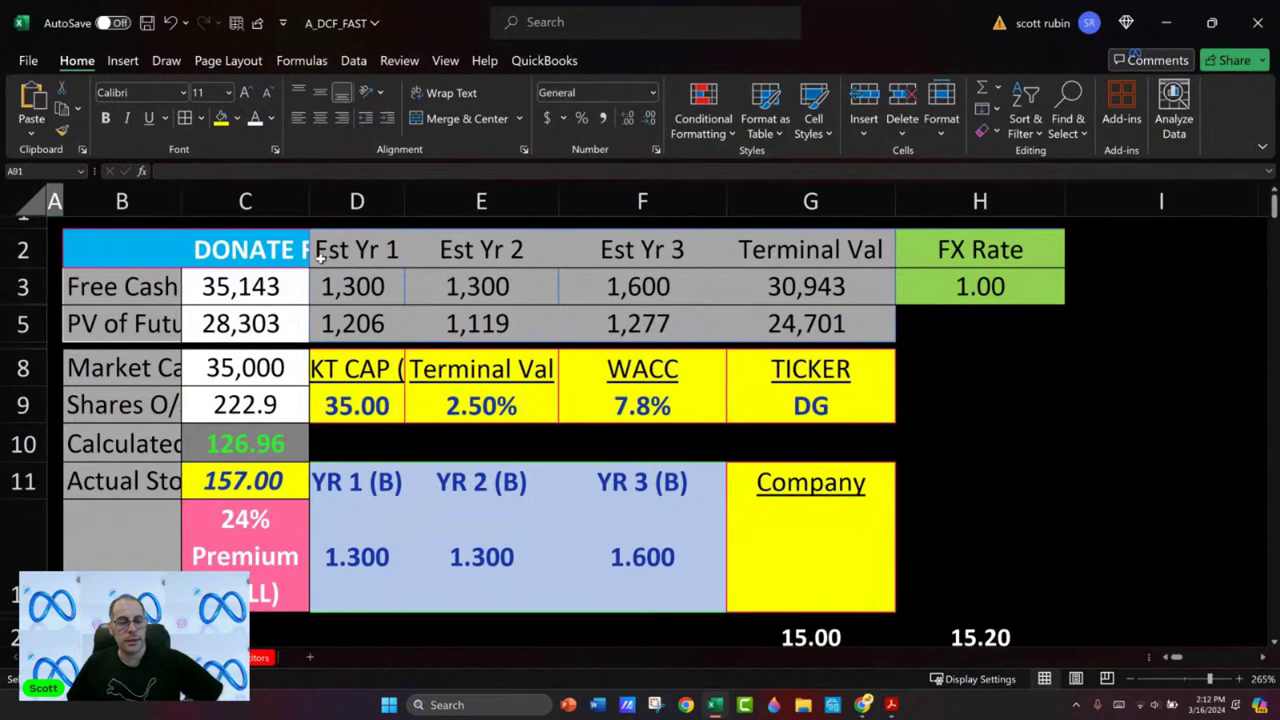
scroll(183, 235, down, 3)
drag(158, 196, 306, 196)
drag(448, 198, 454, 198)
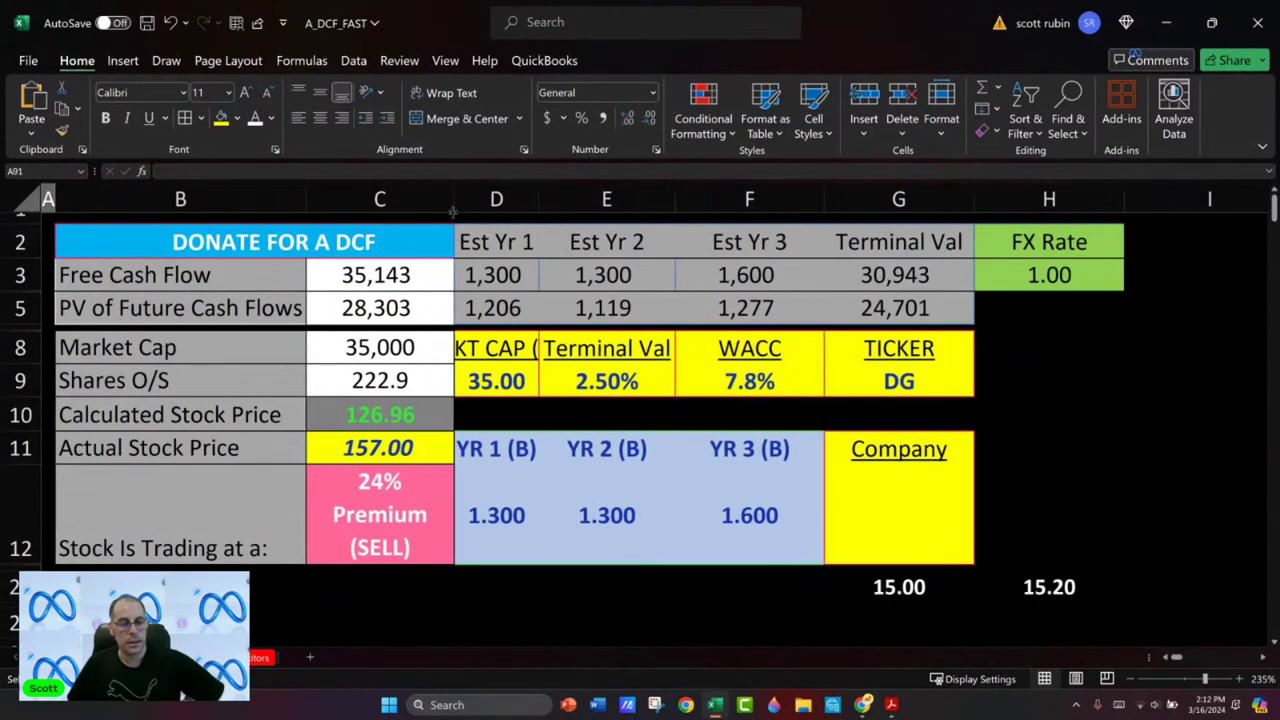
drag(538, 198, 622, 198)
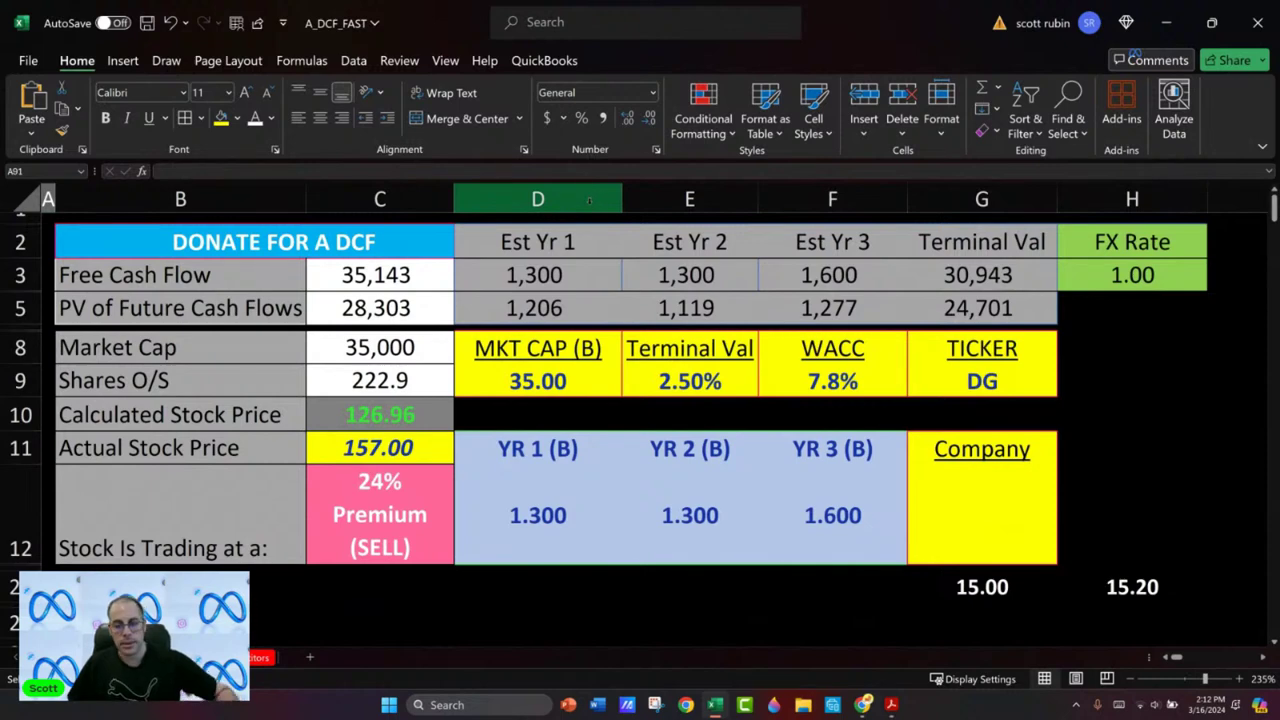
key(alt+Tab)
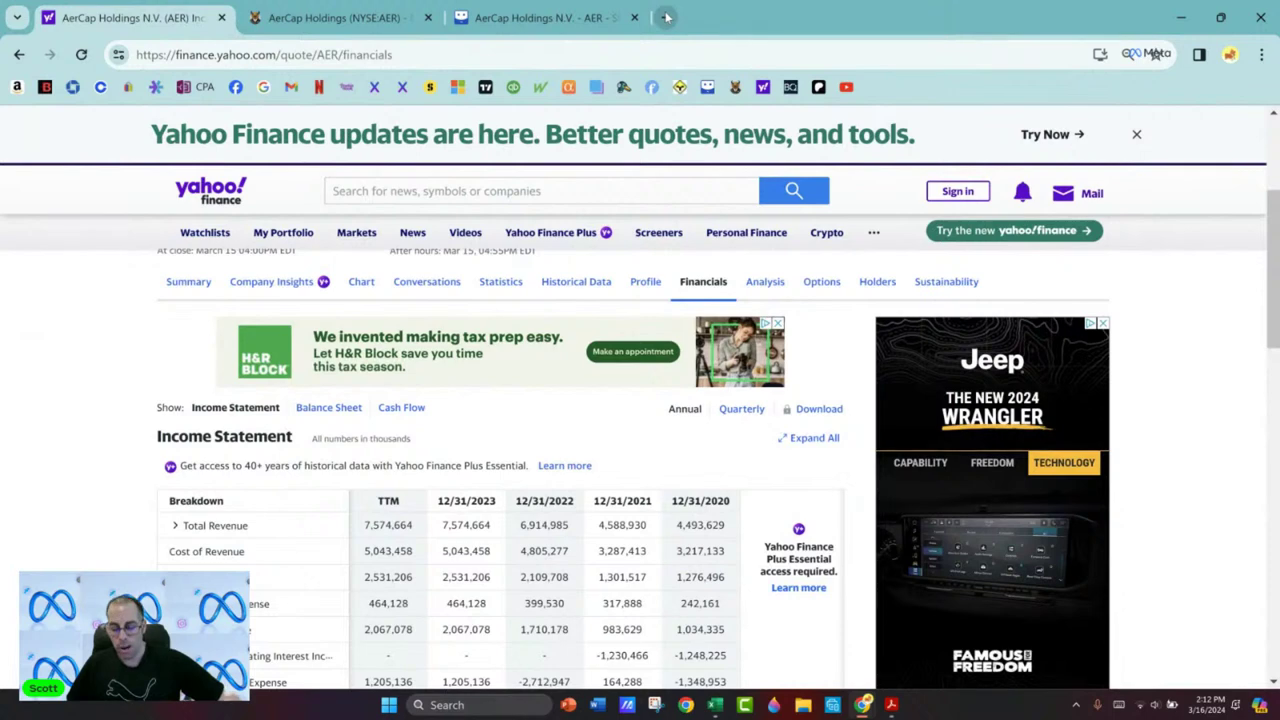
Add Free Cash Flow to AerCap's Future Growth forecast chart on Simply Wall St.
click(385, 17)
click(212, 484)
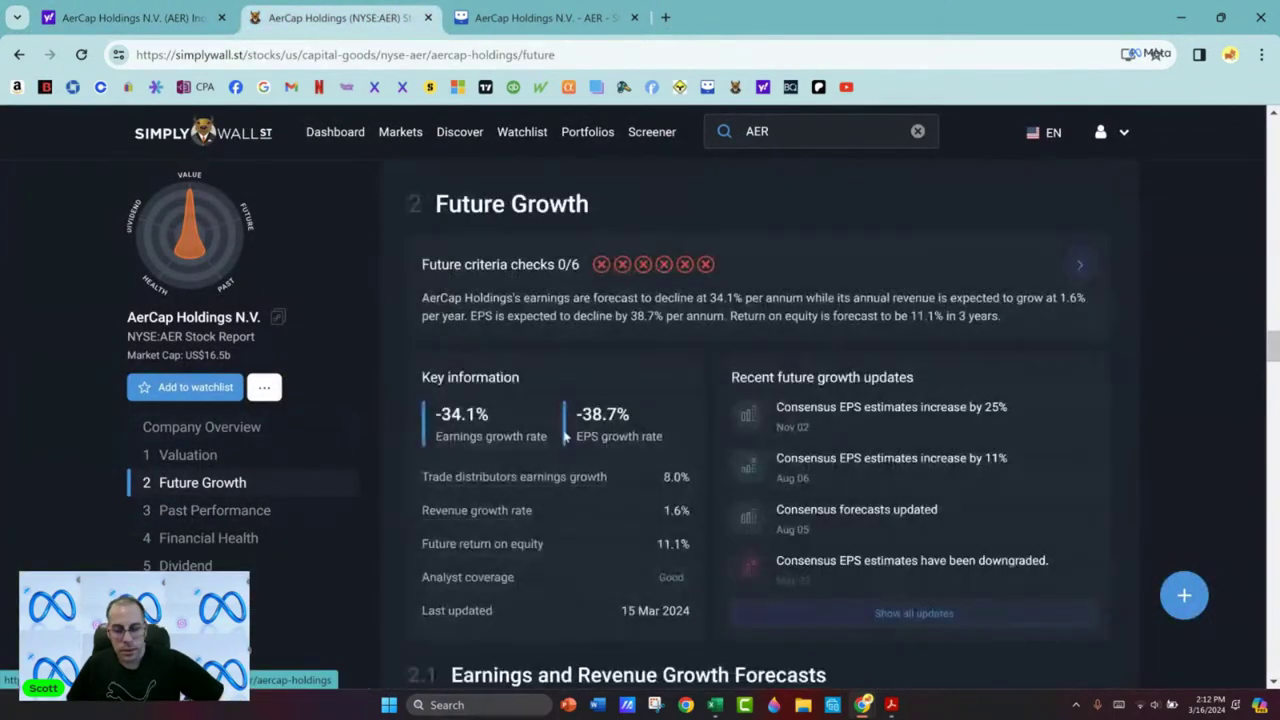
scroll(591, 391, down, 4)
scroll(621, 395, down, 1)
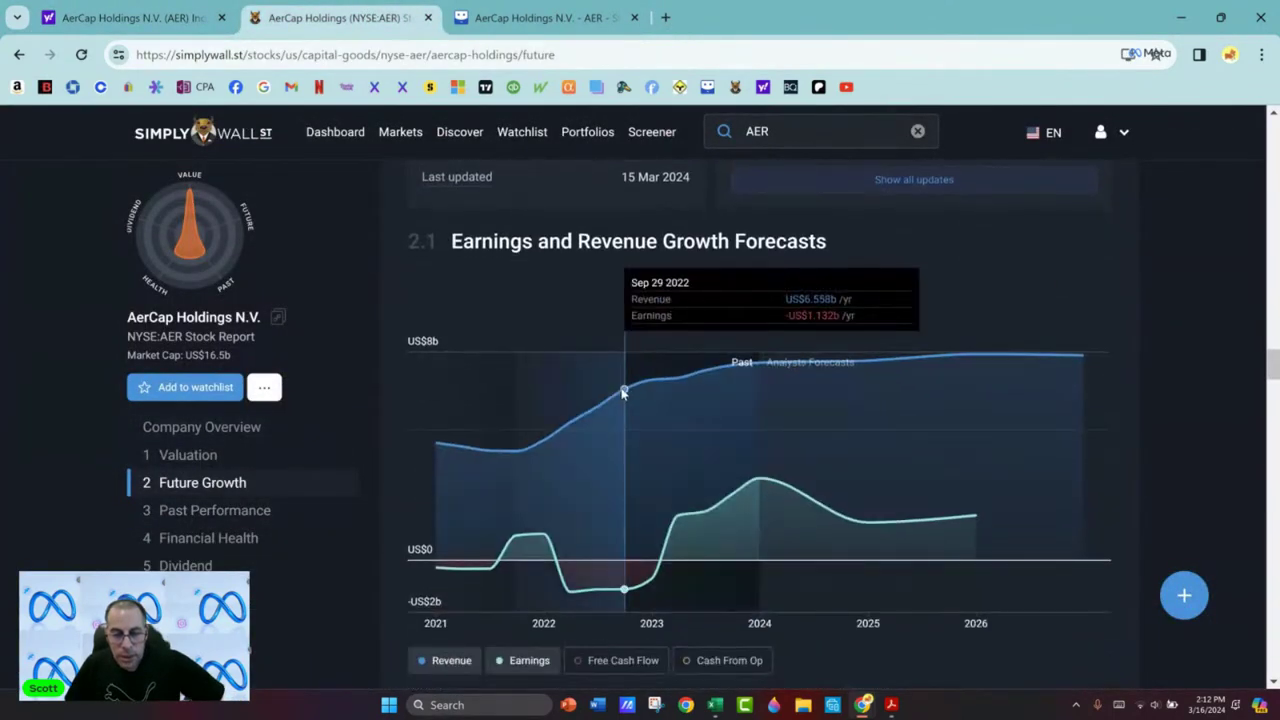
click(592, 675)
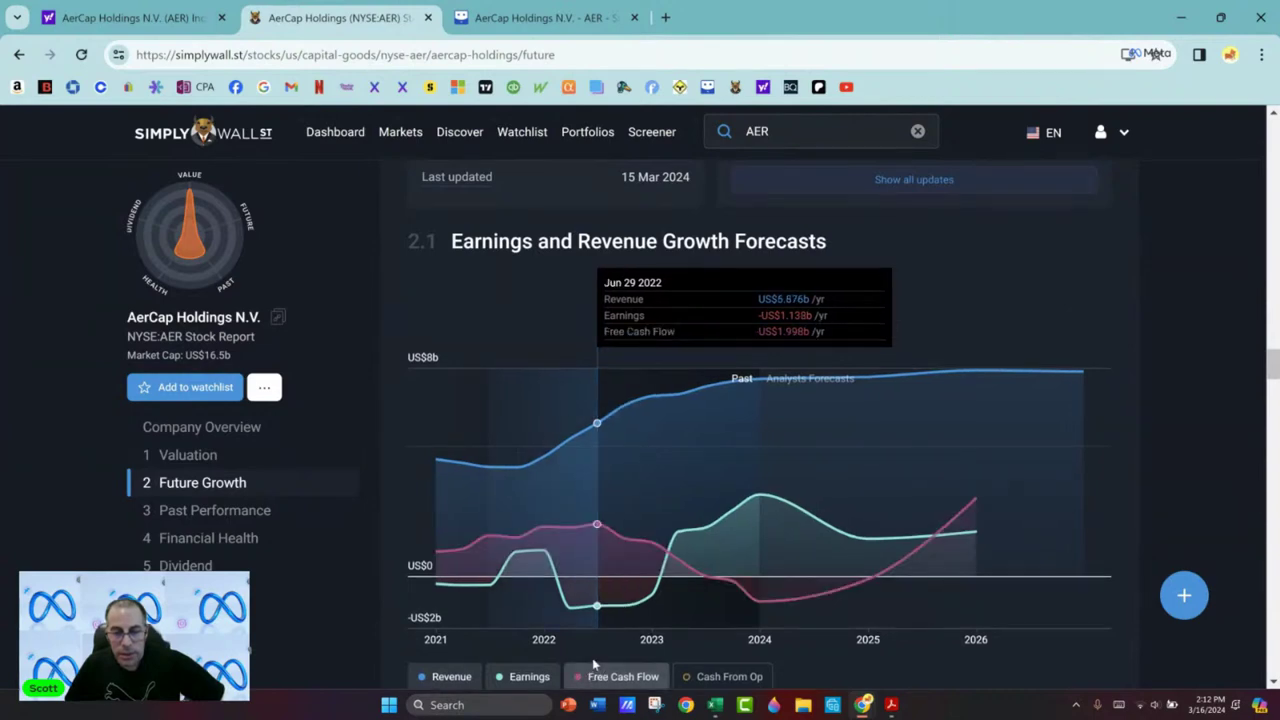
Search finbox for 'aer' and open AerCap Holdings.
click(150, 18)
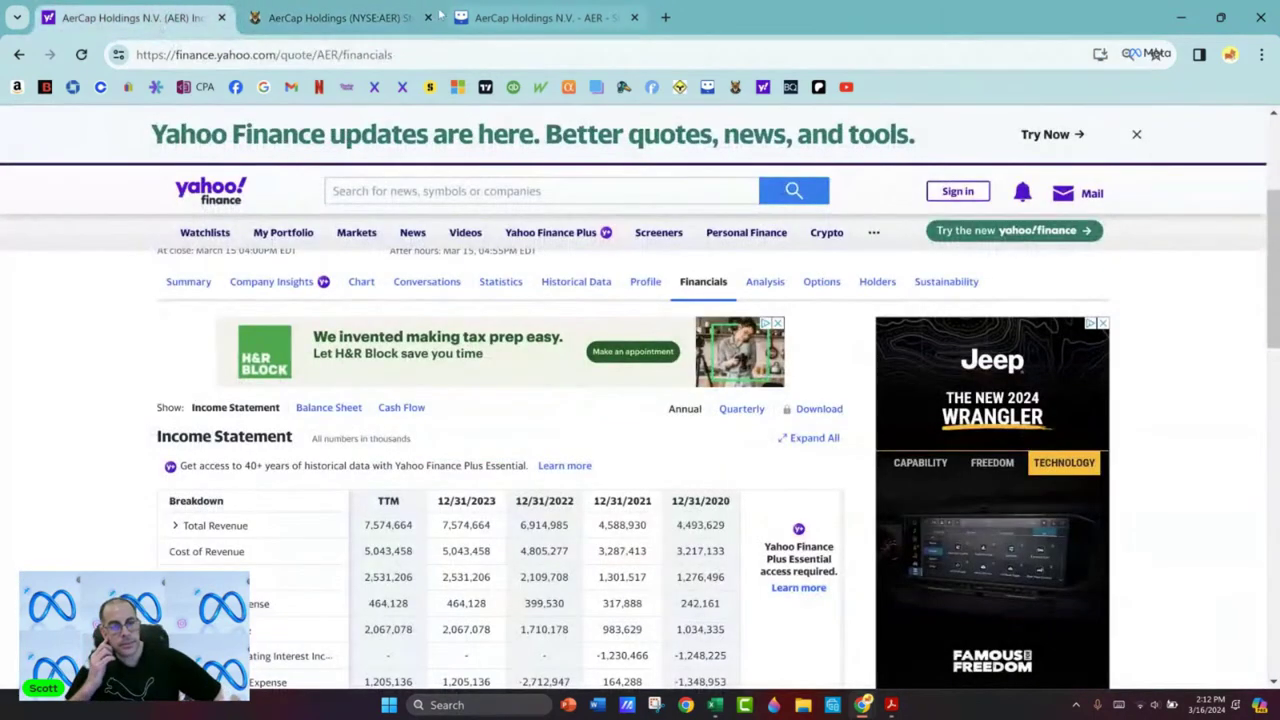
click(540, 17)
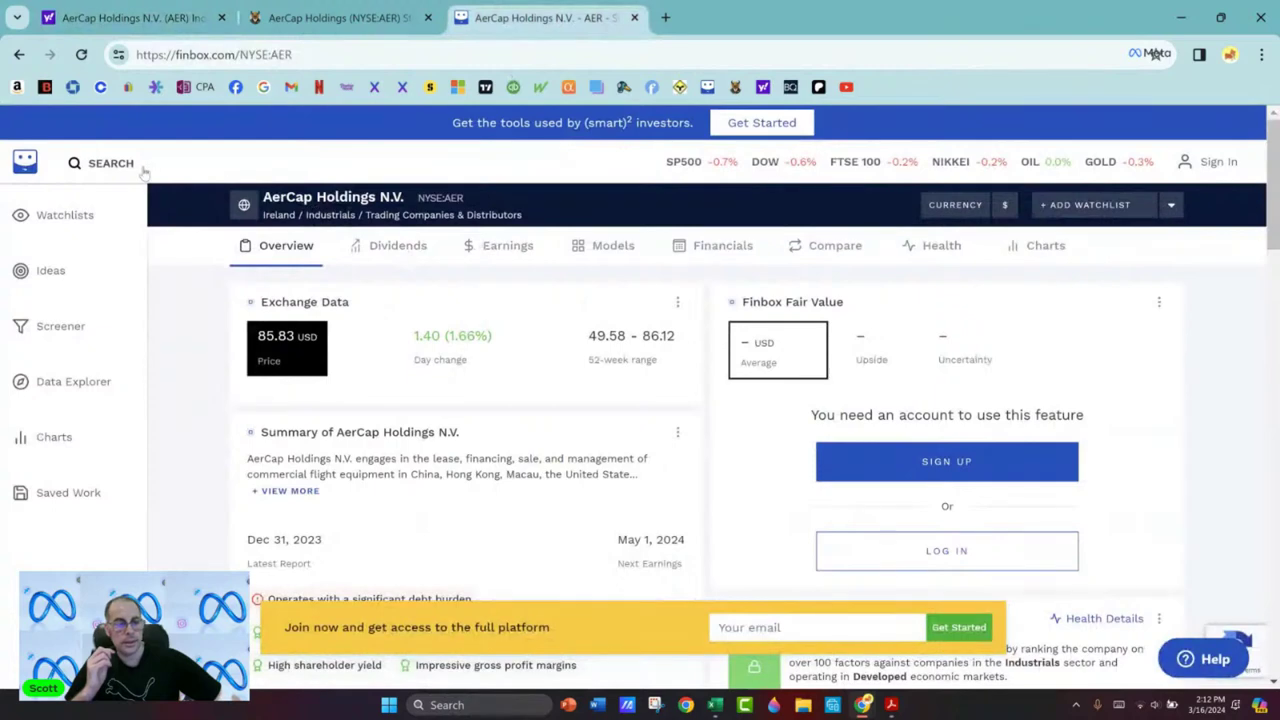
click(140, 172)
text(aer)
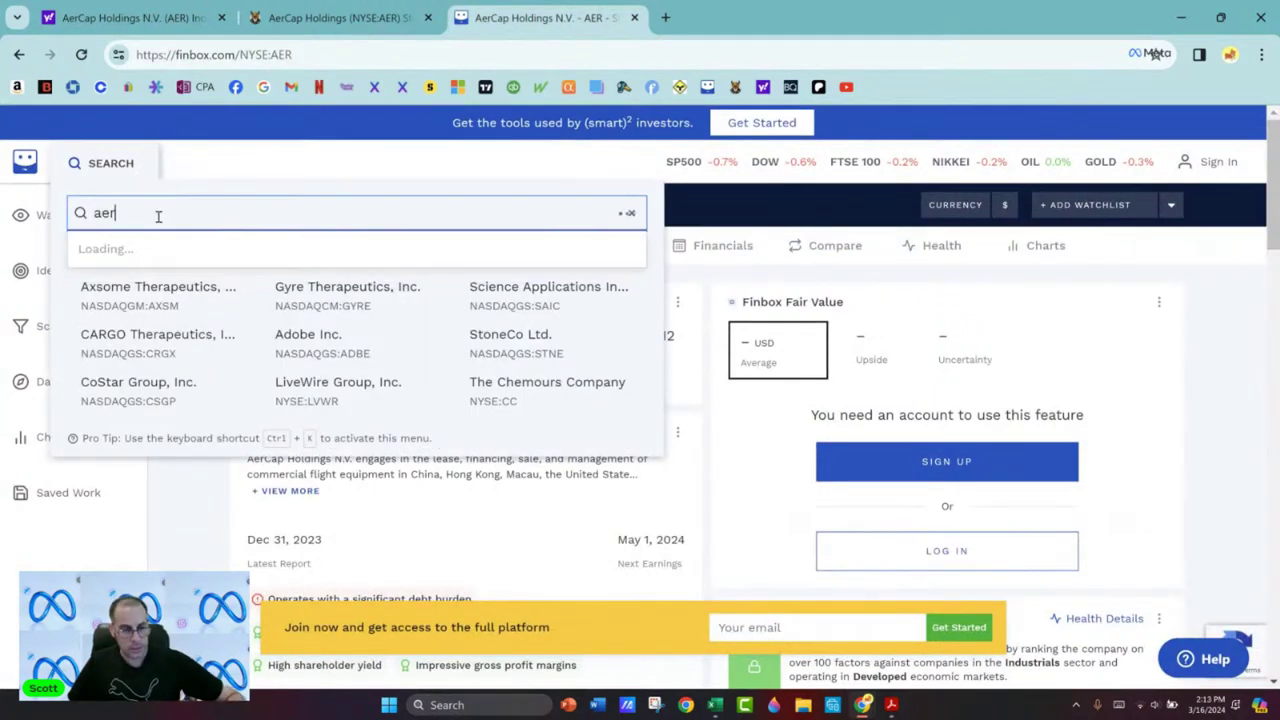
click(155, 257)
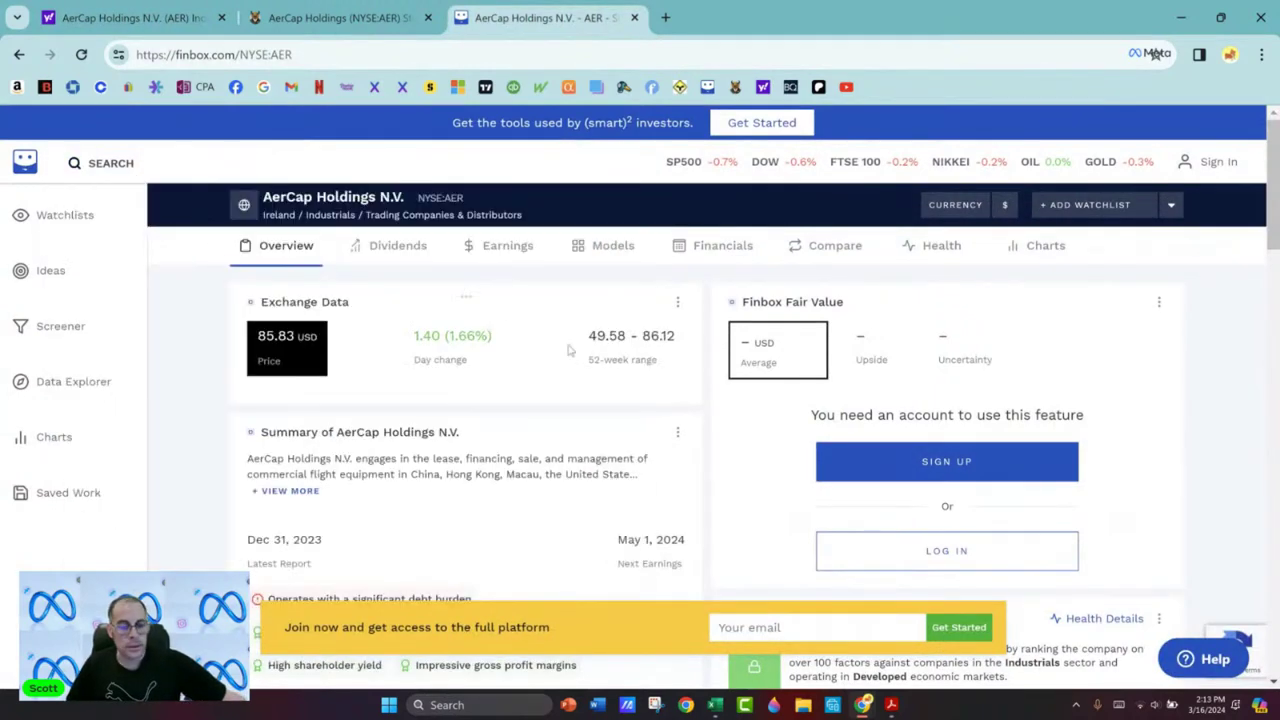
Open finbox's CAPM WACC model for AerCap and select the 12.5 WACC low figure.
click(630, 245)
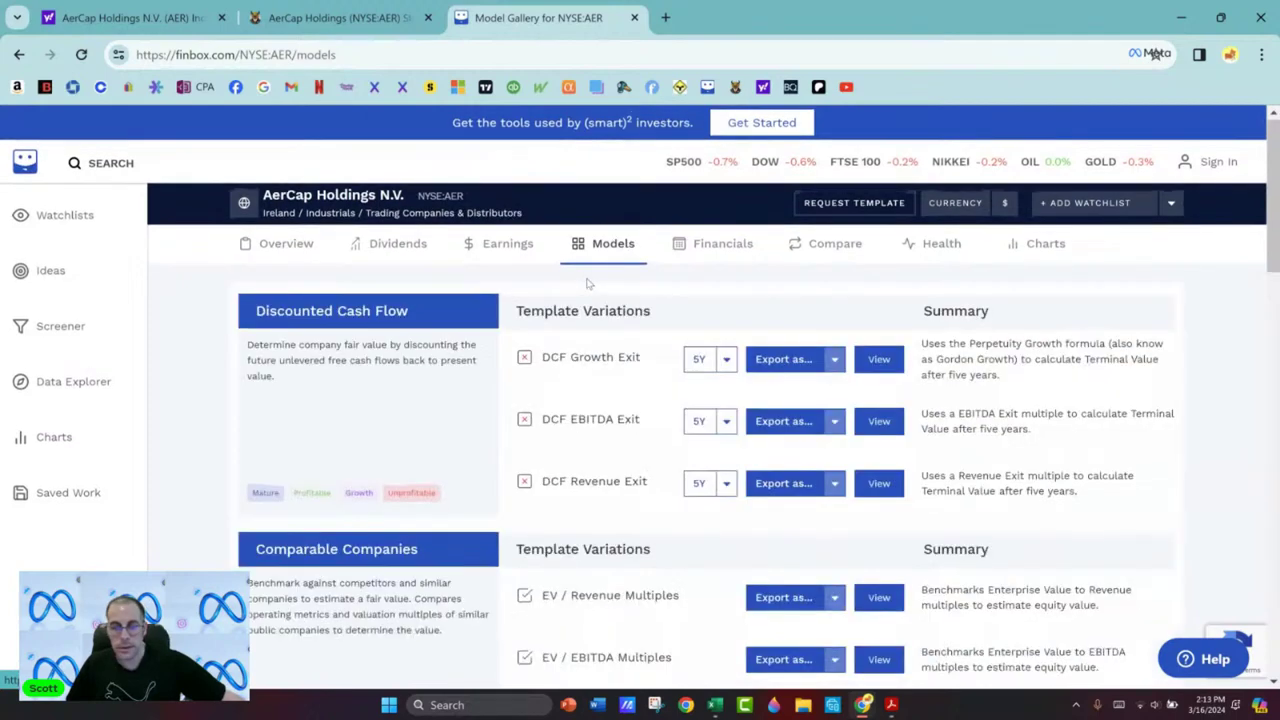
scroll(700, 450, down, 5)
click(858, 503)
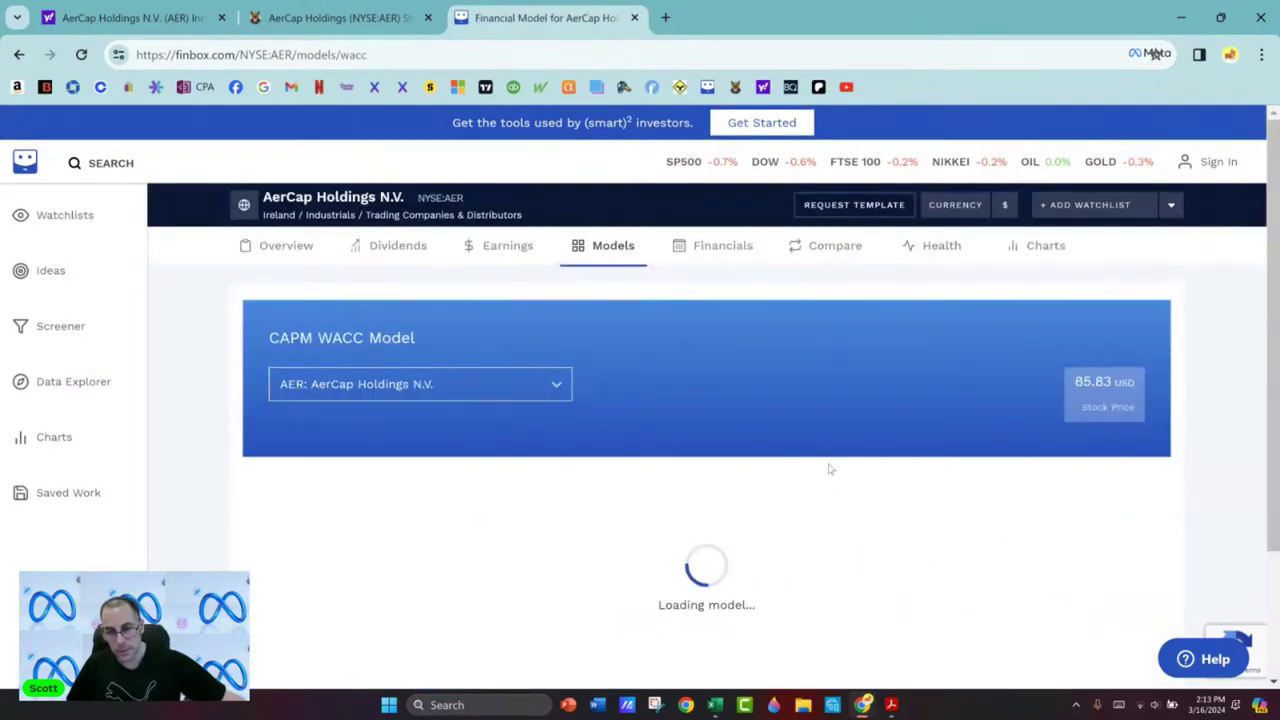
scroll(785, 431, down, 3)
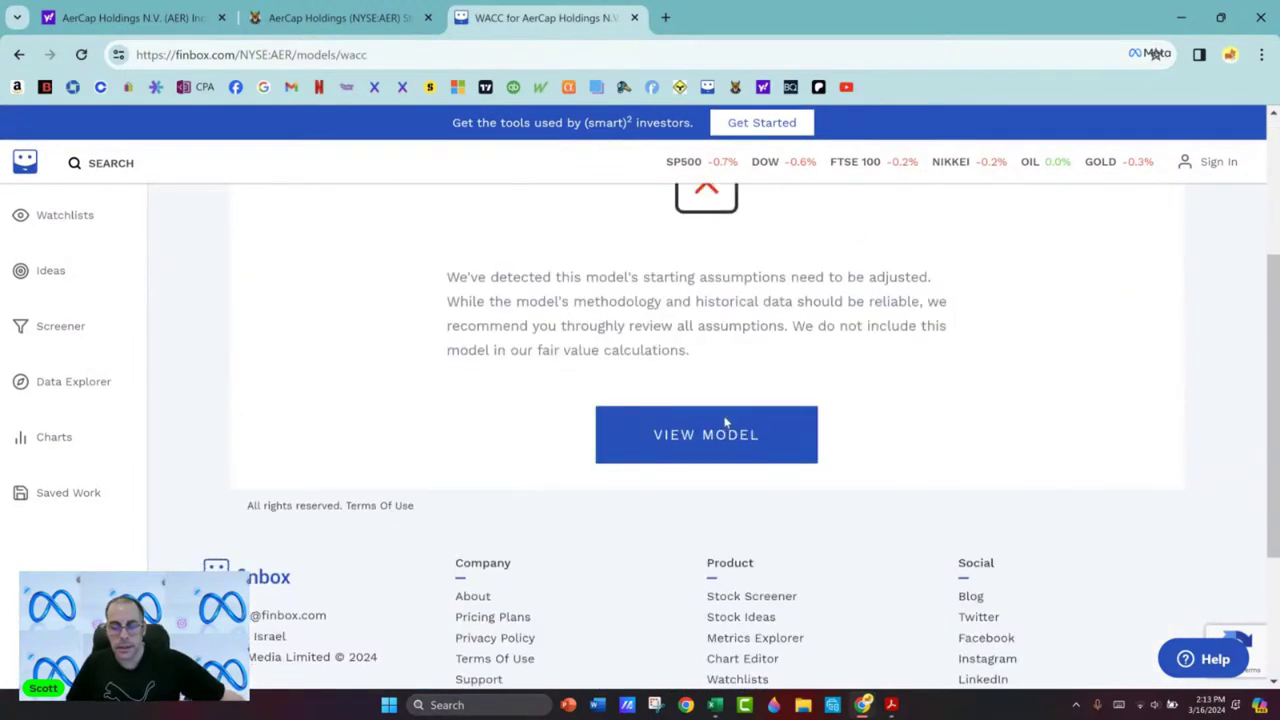
click(728, 428)
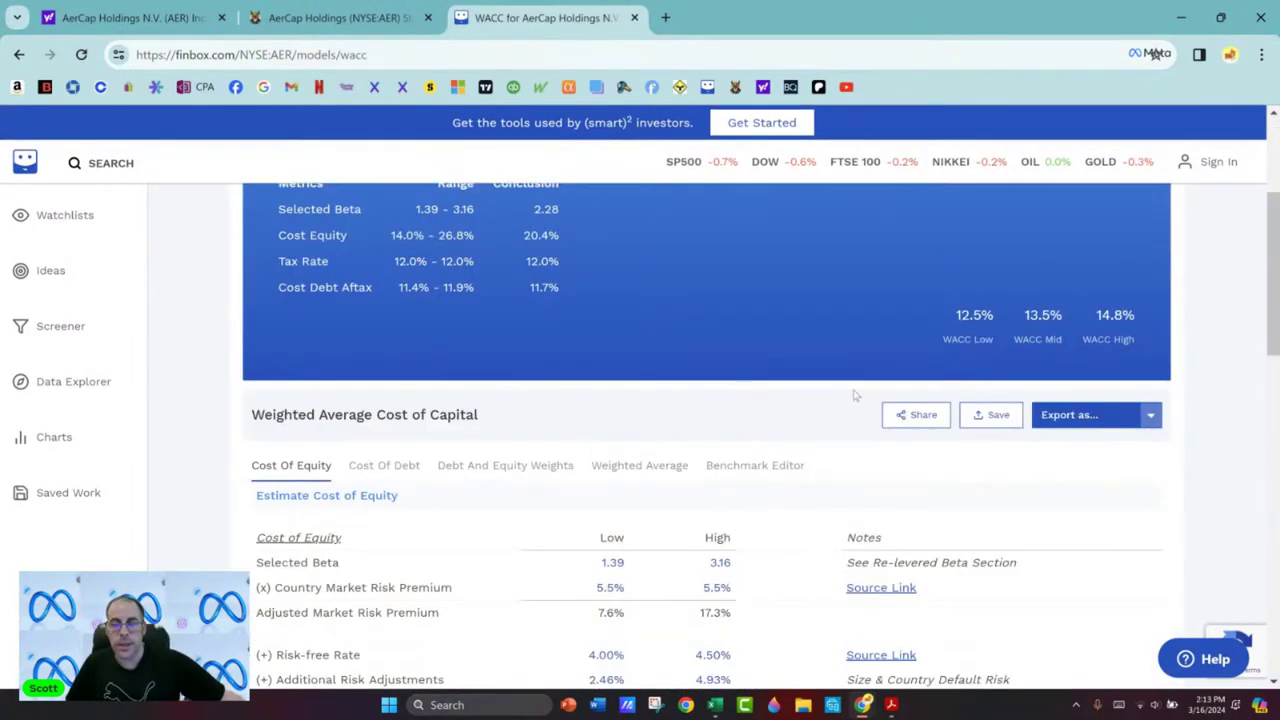
double_click(965, 313)
key(alt+Tab)
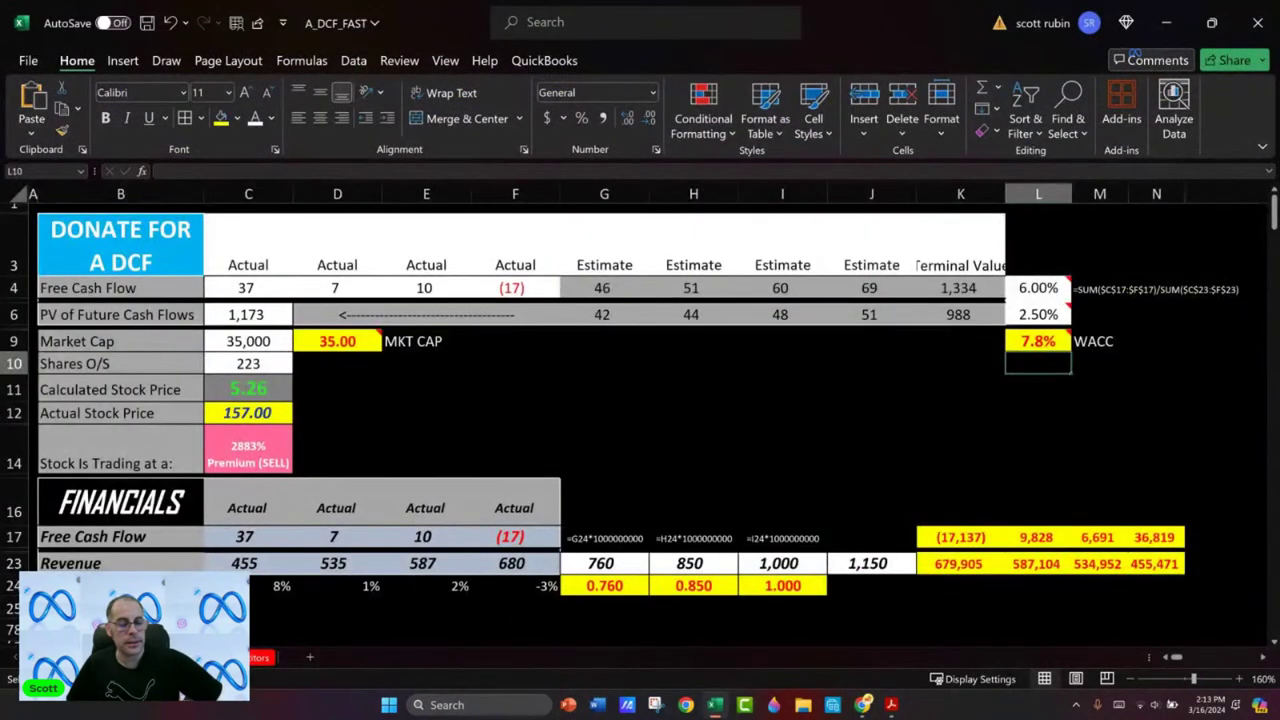
Set the WACC in L9 to 12.5%.
click(337, 341)
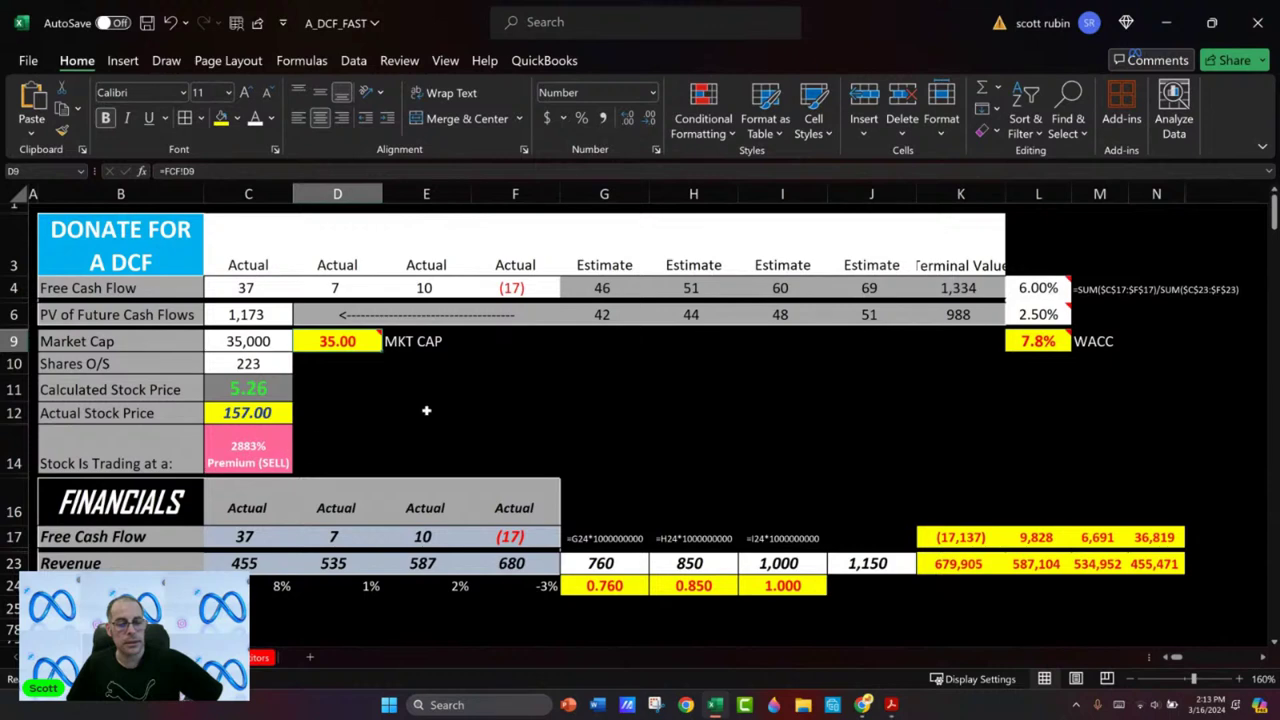
click(1047, 337)
text(12.5)
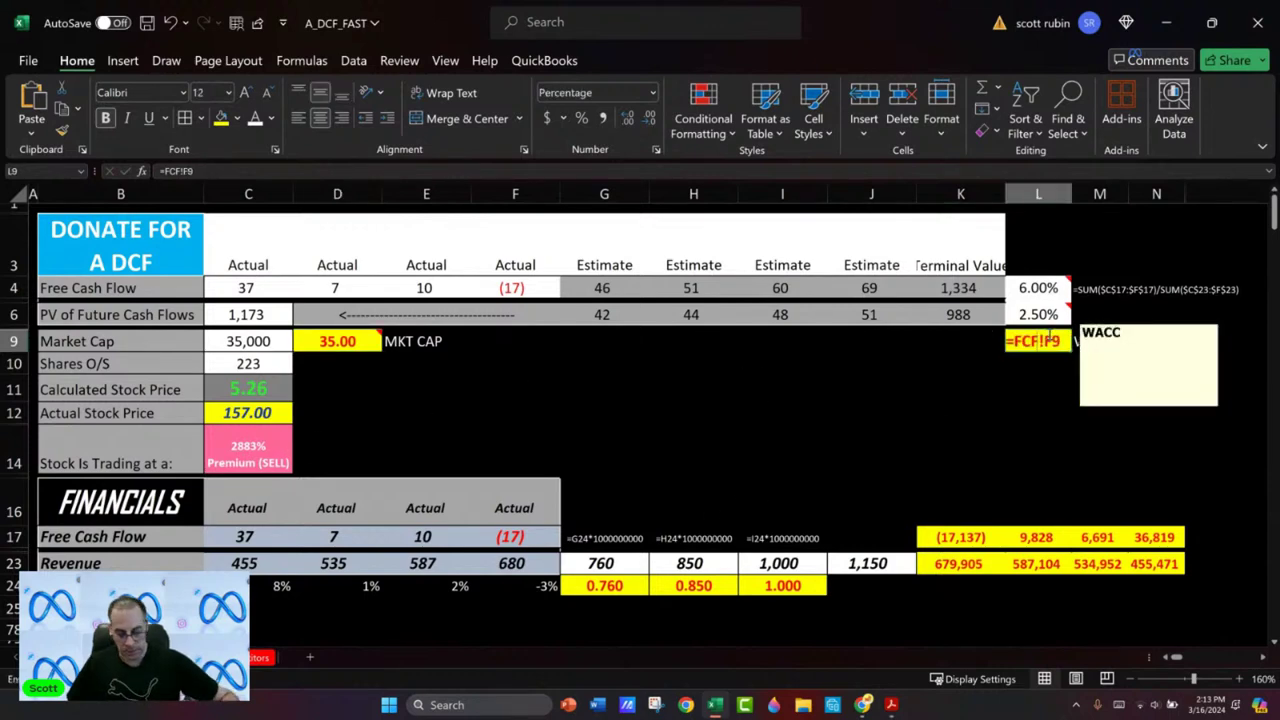
key(Return)
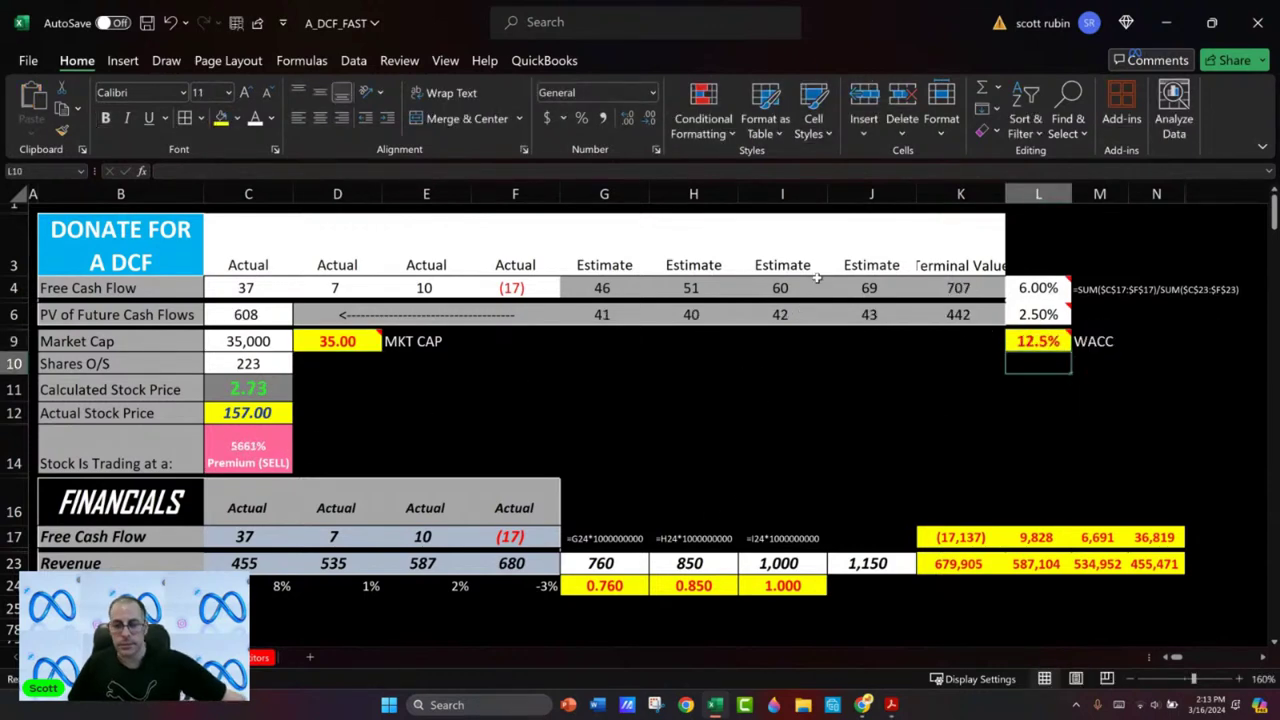
Wrap the Terminal Value heading in K3 onto two lines.
drag(930, 194, 272, 193)
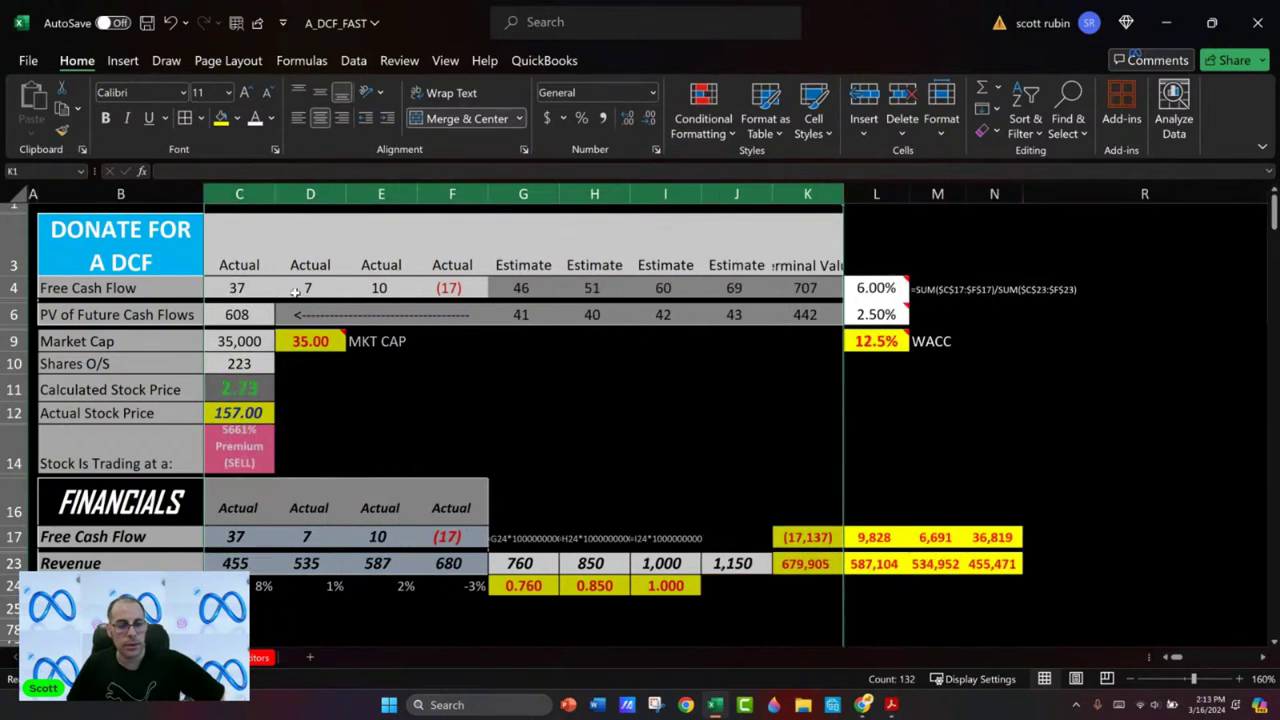
scroll(350, 294, up, 1)
click(69, 327)
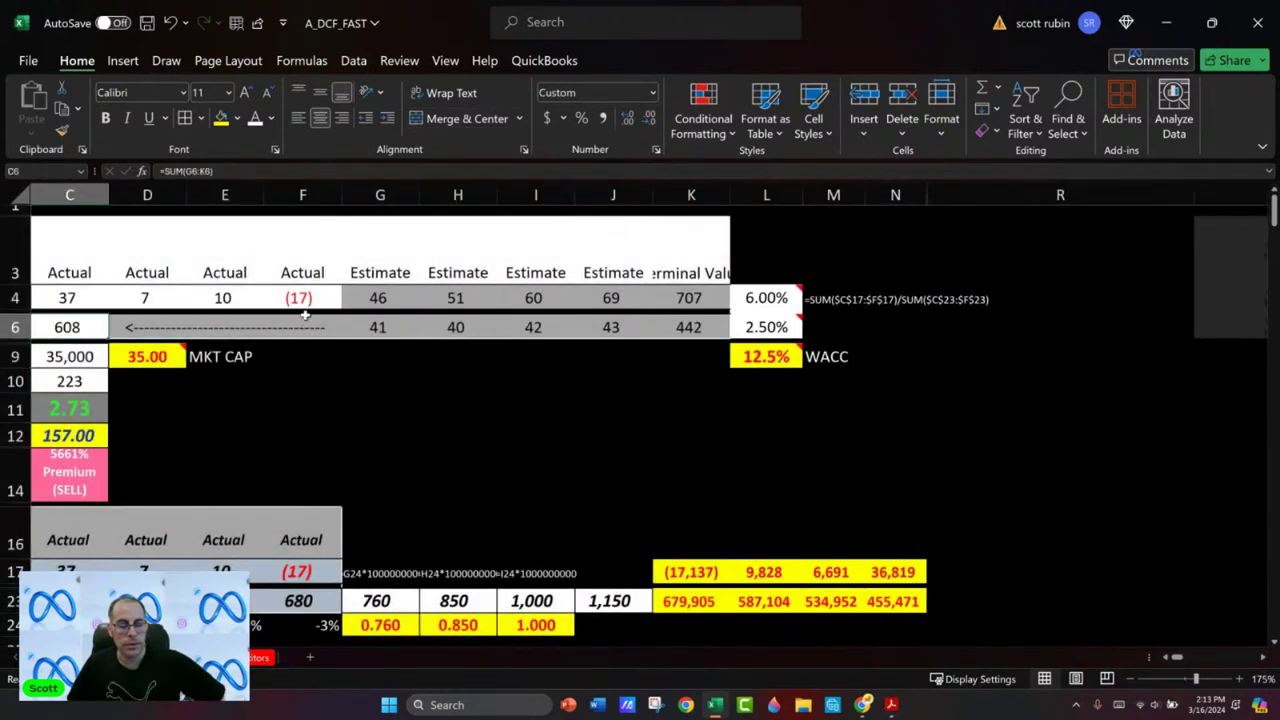
key(Home)
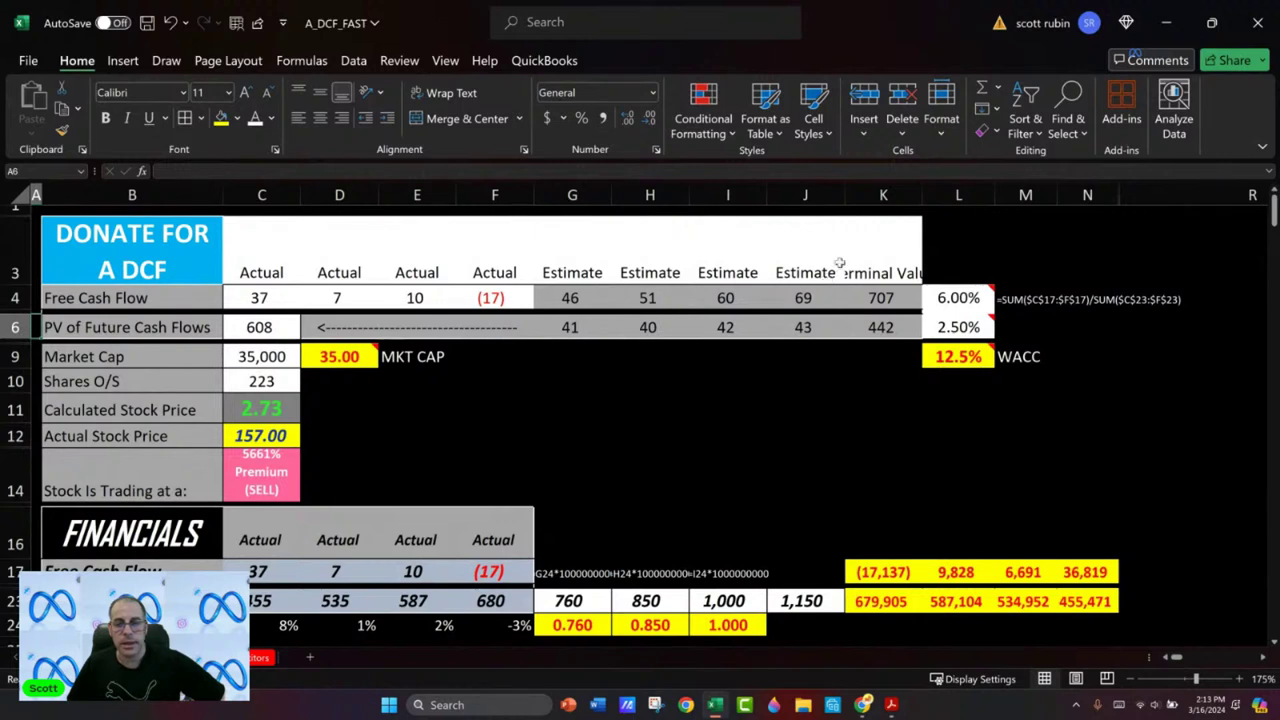
click(871, 250)
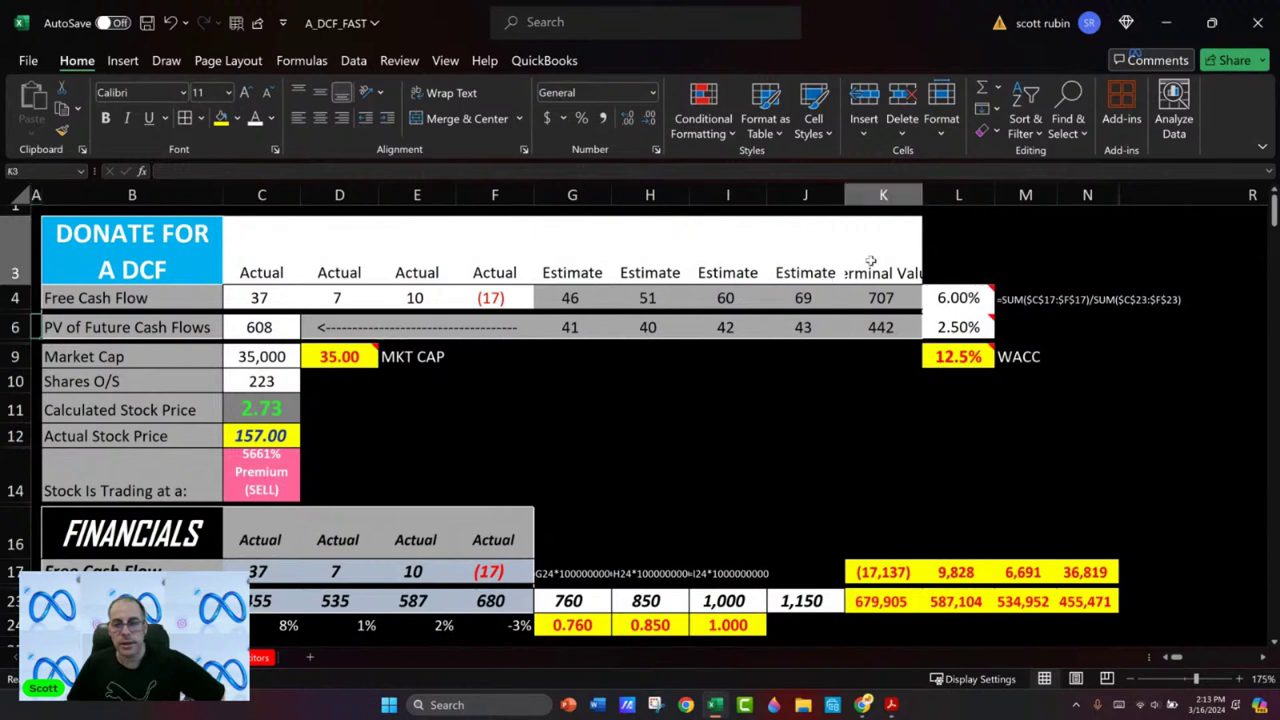
click(455, 93)
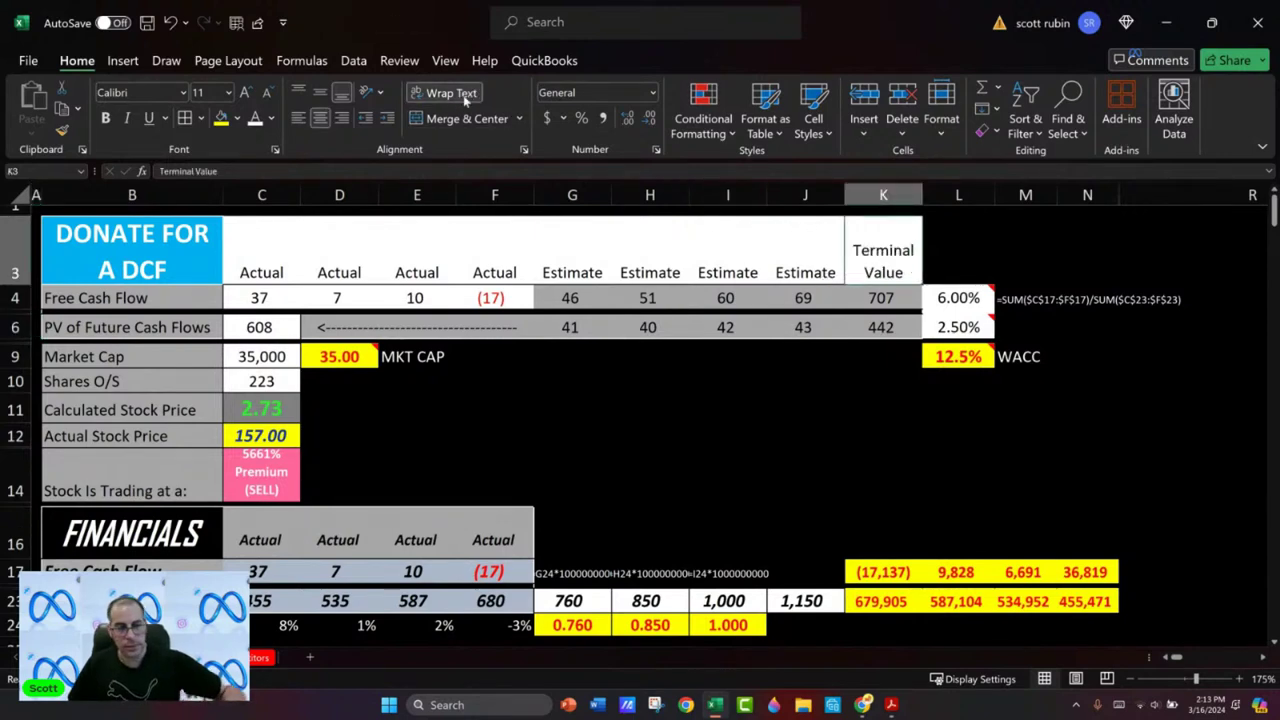
Check AerCap's current share price on the Yahoo Finance quote summary.
key(alt+Tab)
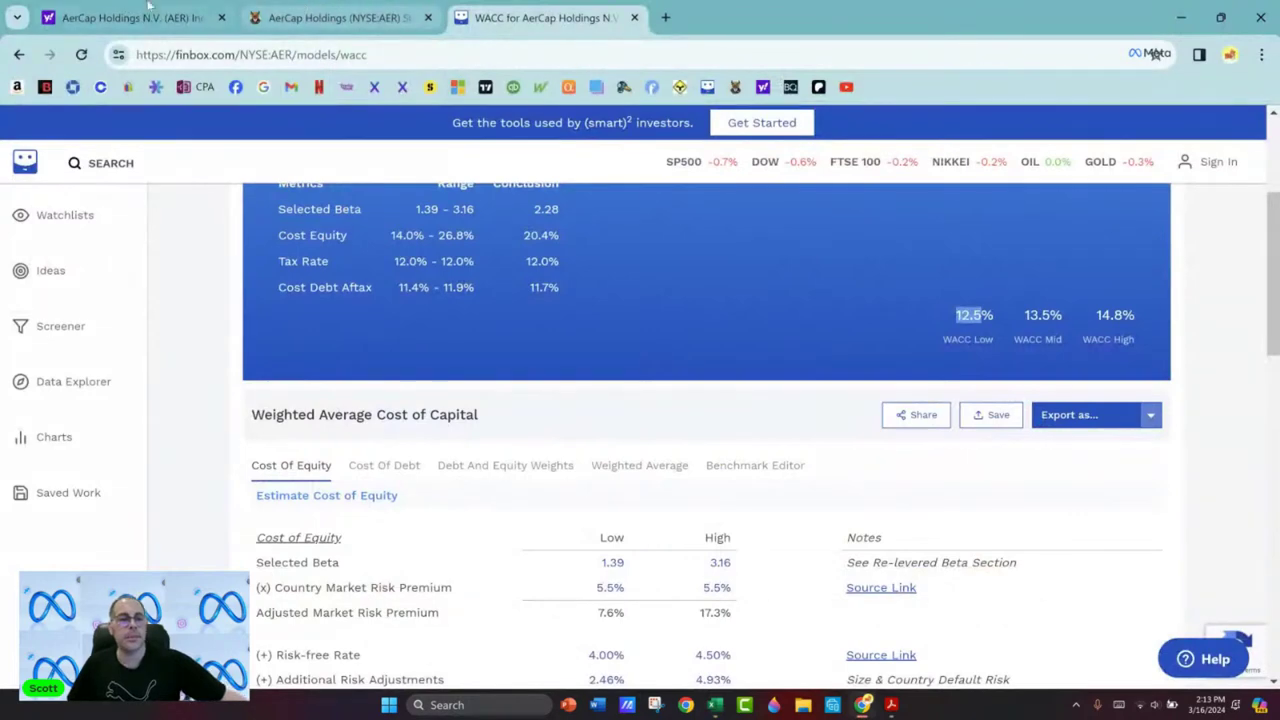
click(130, 17)
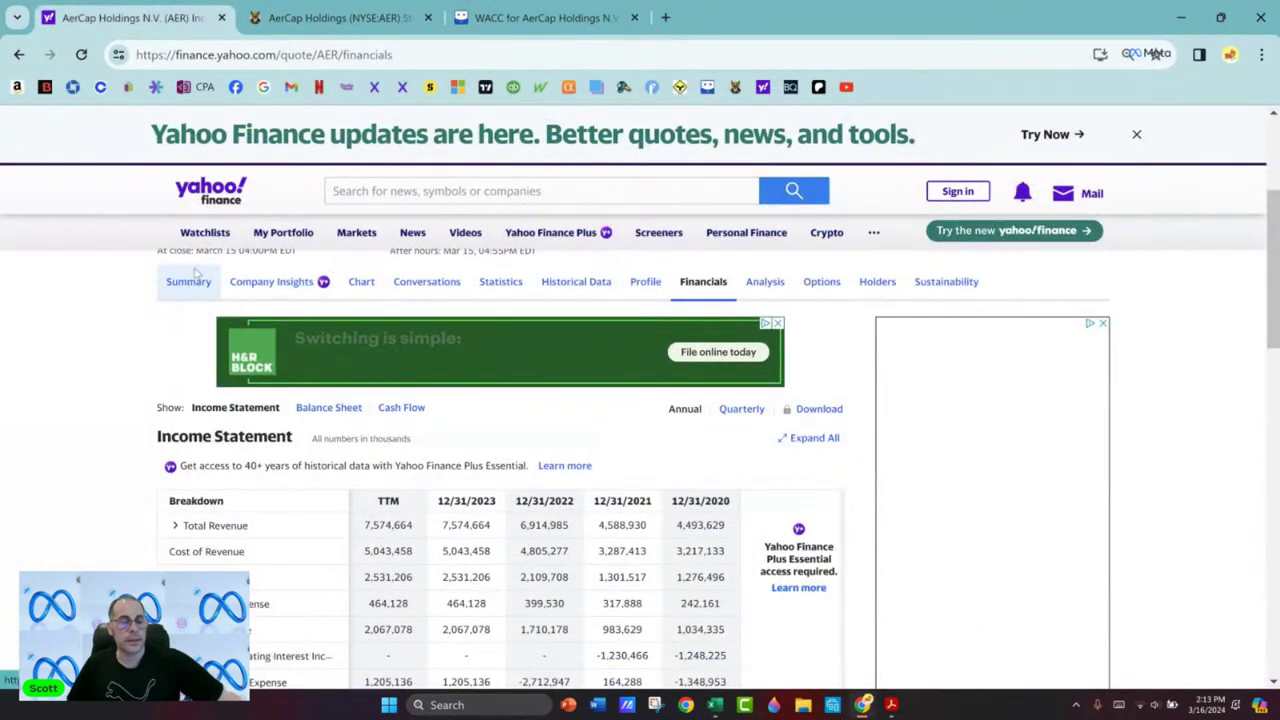
click(189, 282)
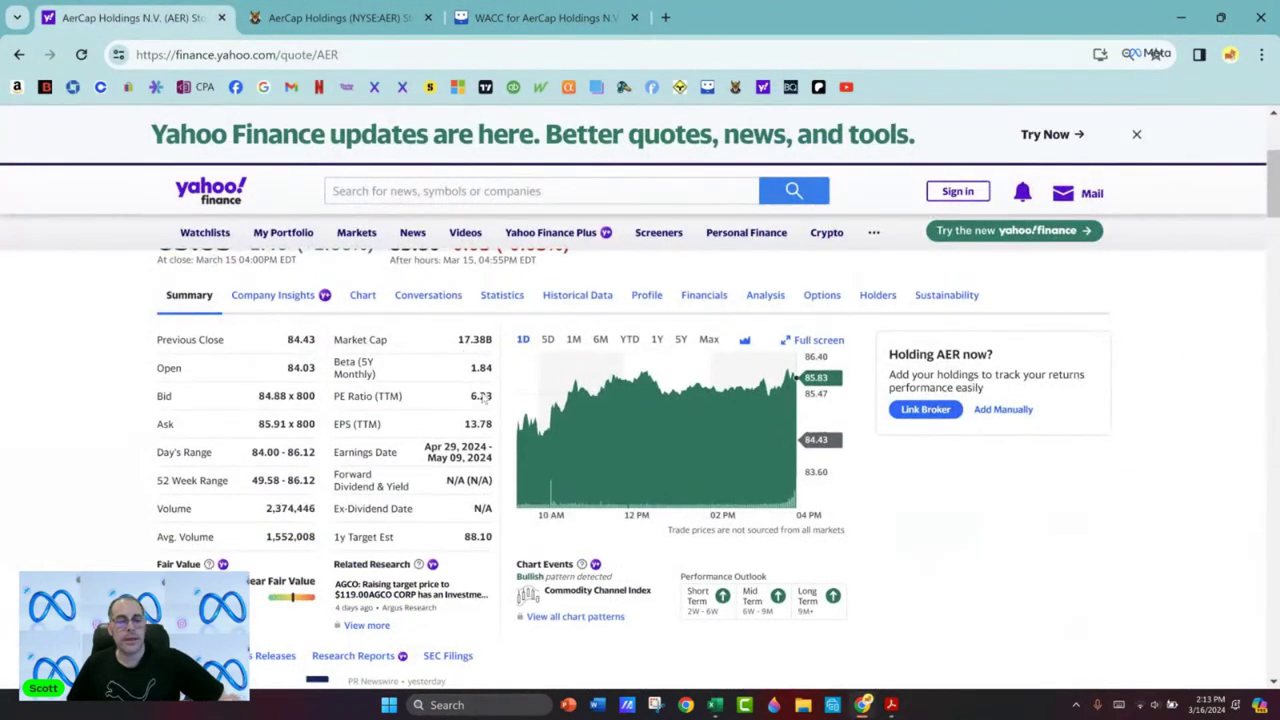
scroll(80, 350, up, 1)
key(alt+Tab)
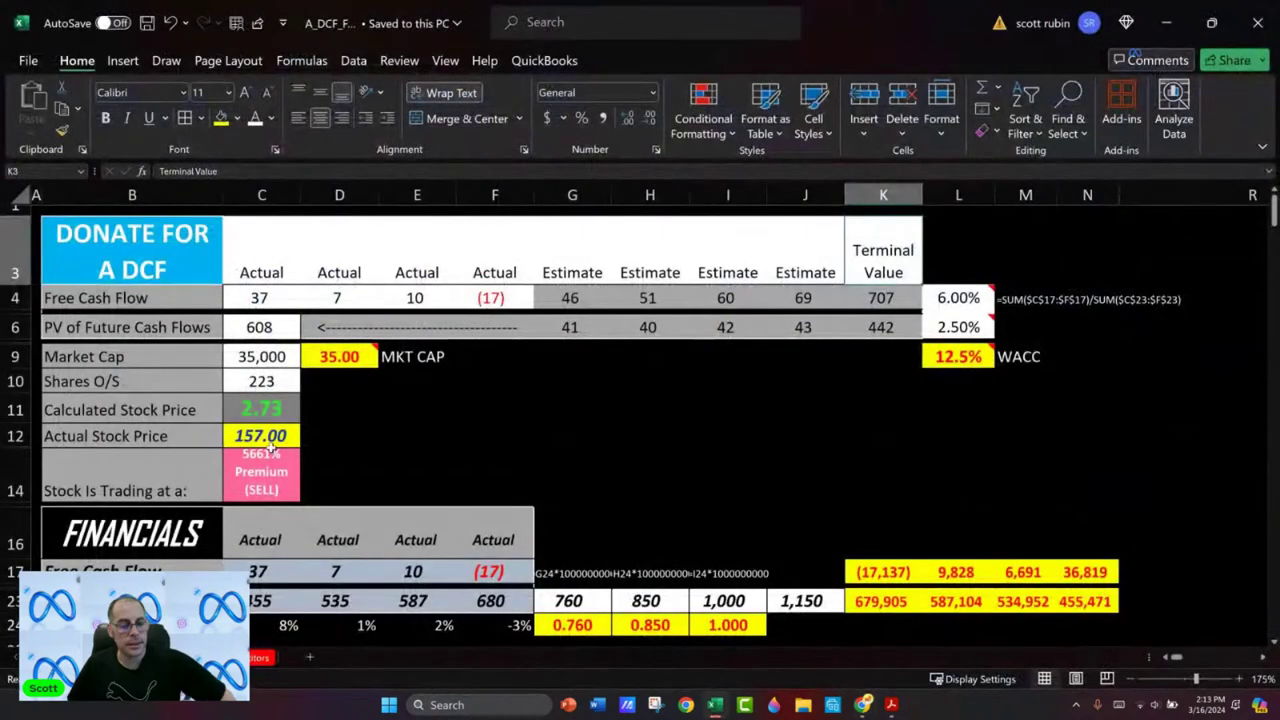
Set the actual stock price to 86.00 and the market cap to 17.40.
click(268, 438)
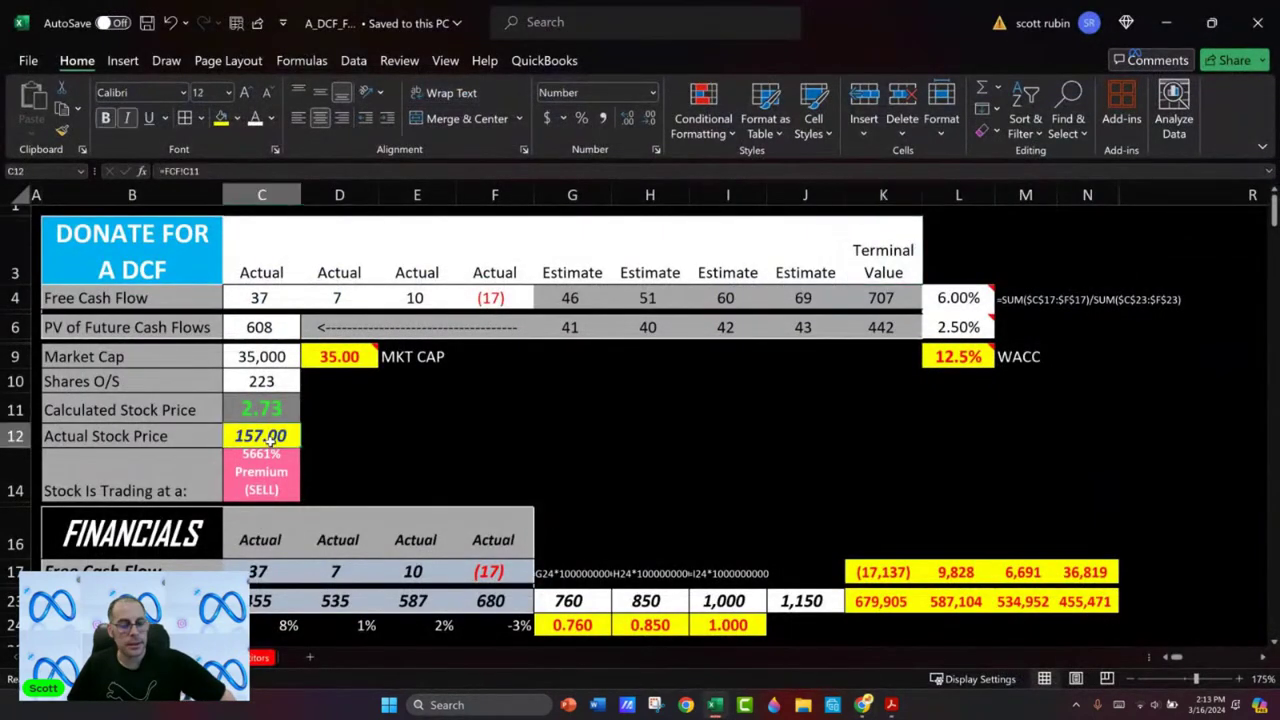
double_click(268, 438)
key(Return)
key(Up)
key(Up)
key(Up)
key(Up)
key(Right)
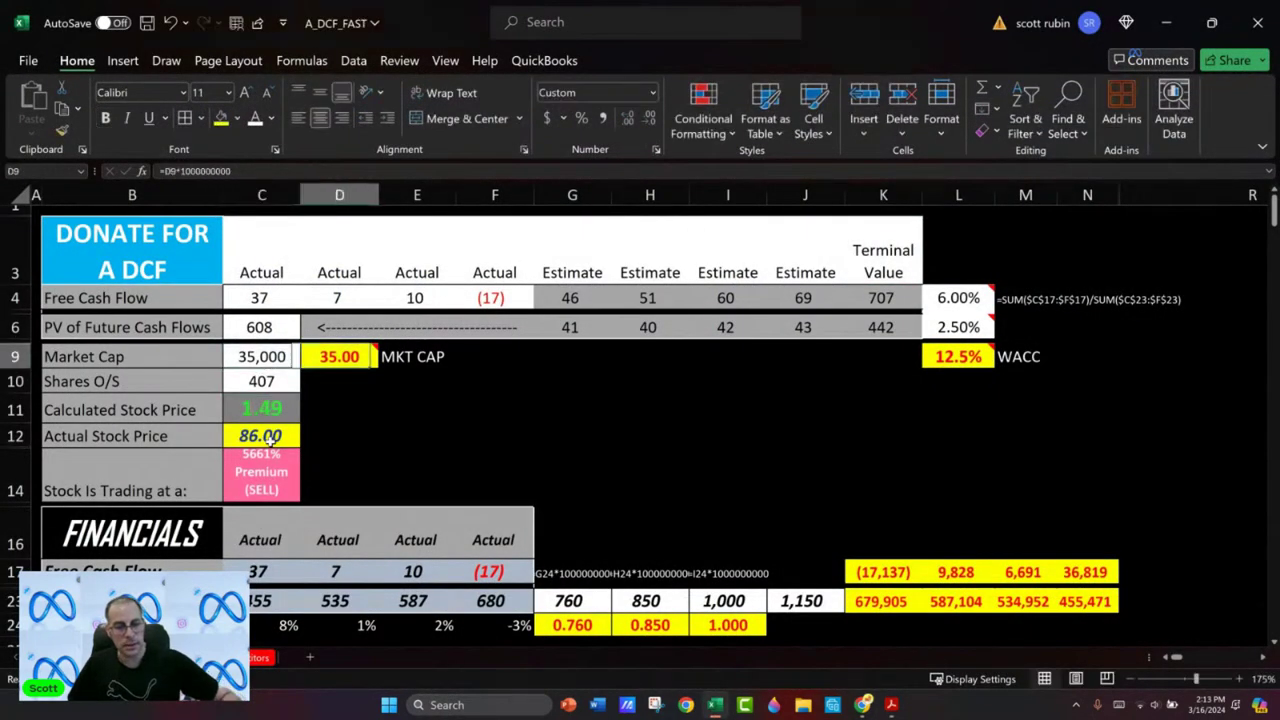
text(17.)
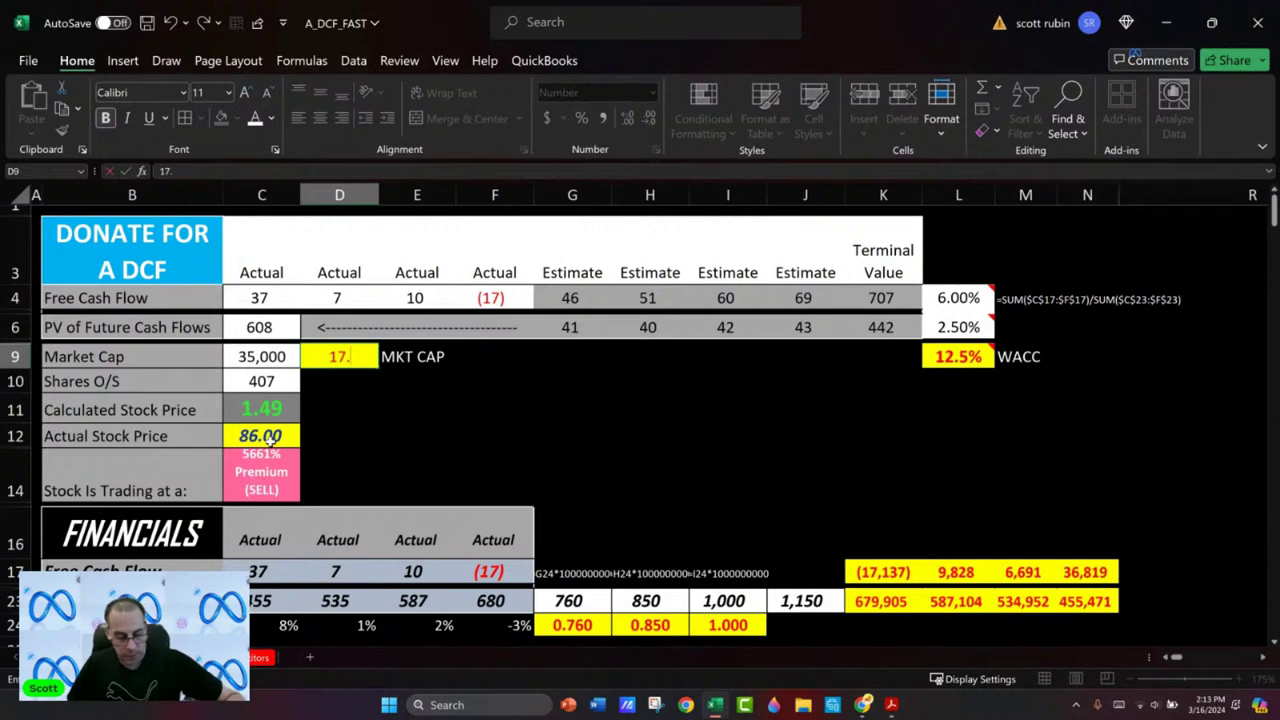
text(4)
key(Return)
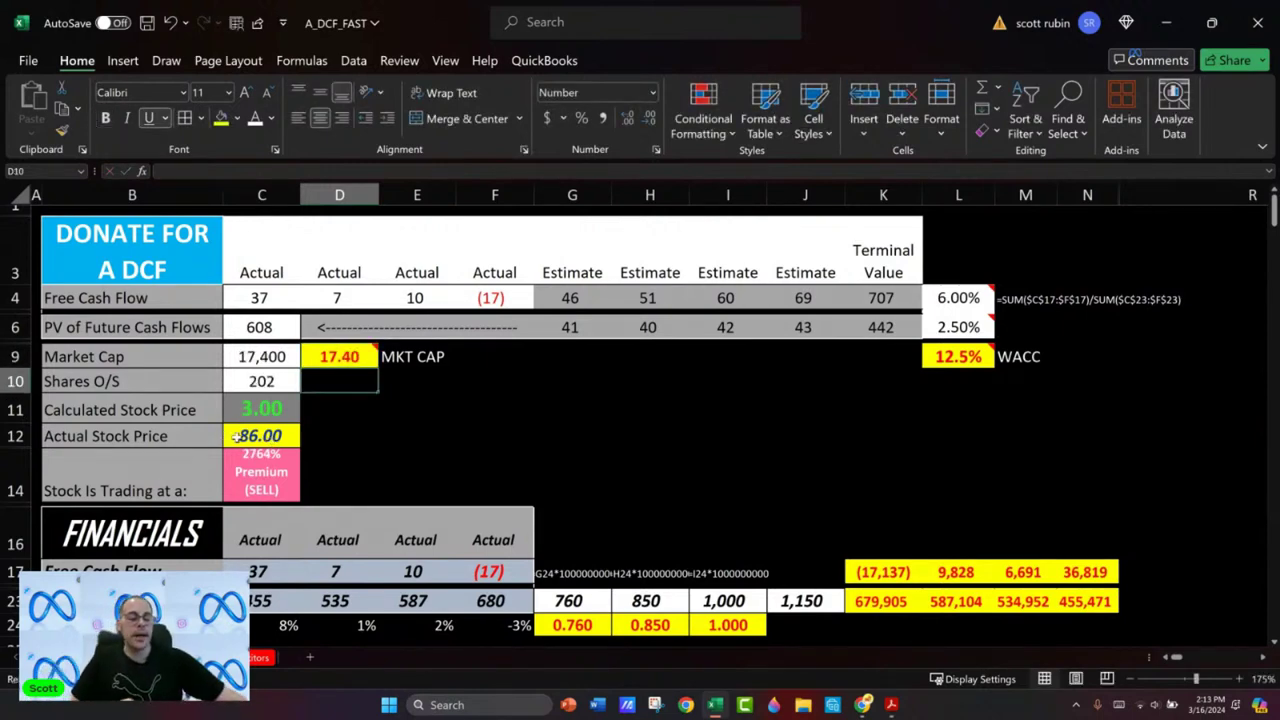
mouse_move(329, 353)
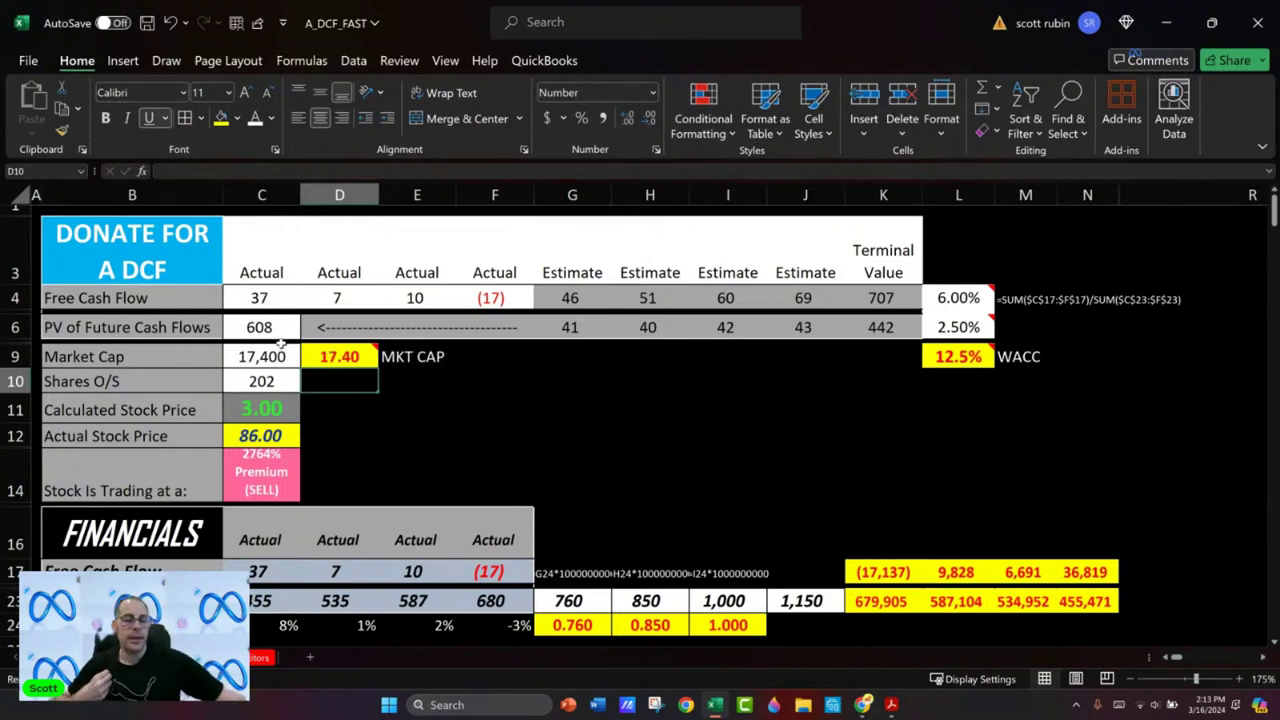
key(alt+Tab)
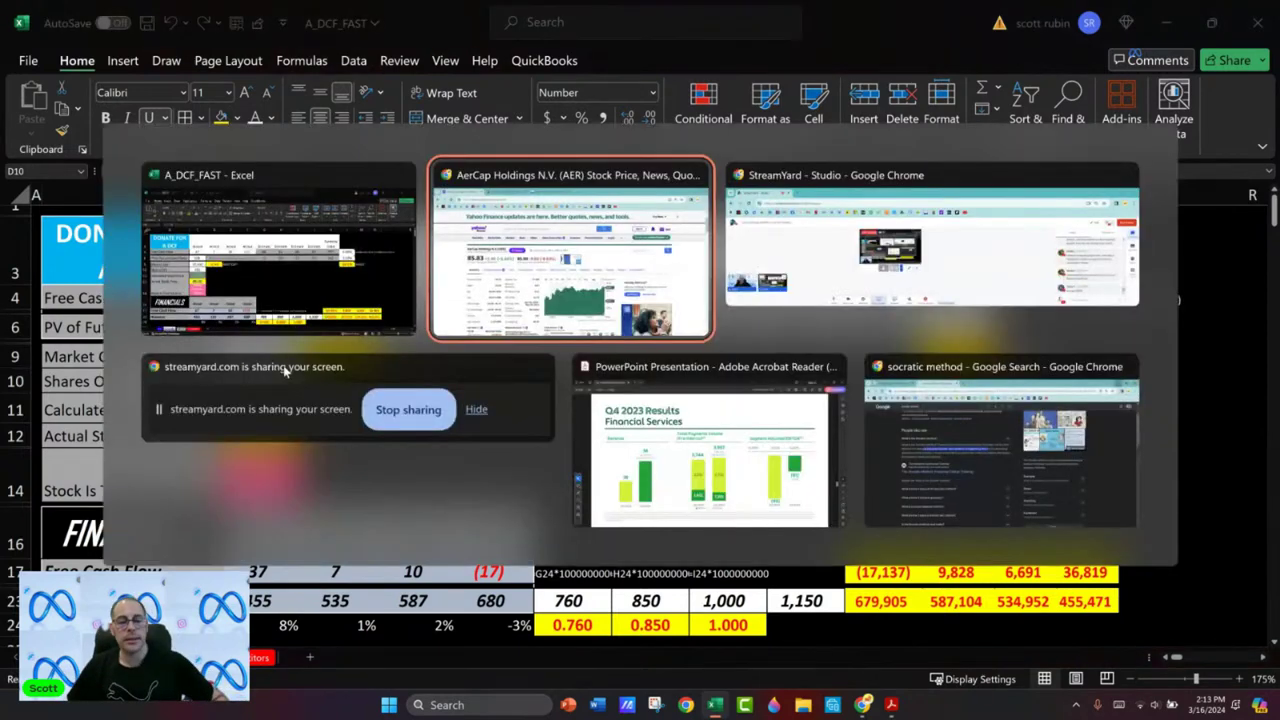
Hide the Free Cash Flow and Earnings lines, leaving revenue at US$7.855b for Dec 2026.
key(ctrl+Tab)
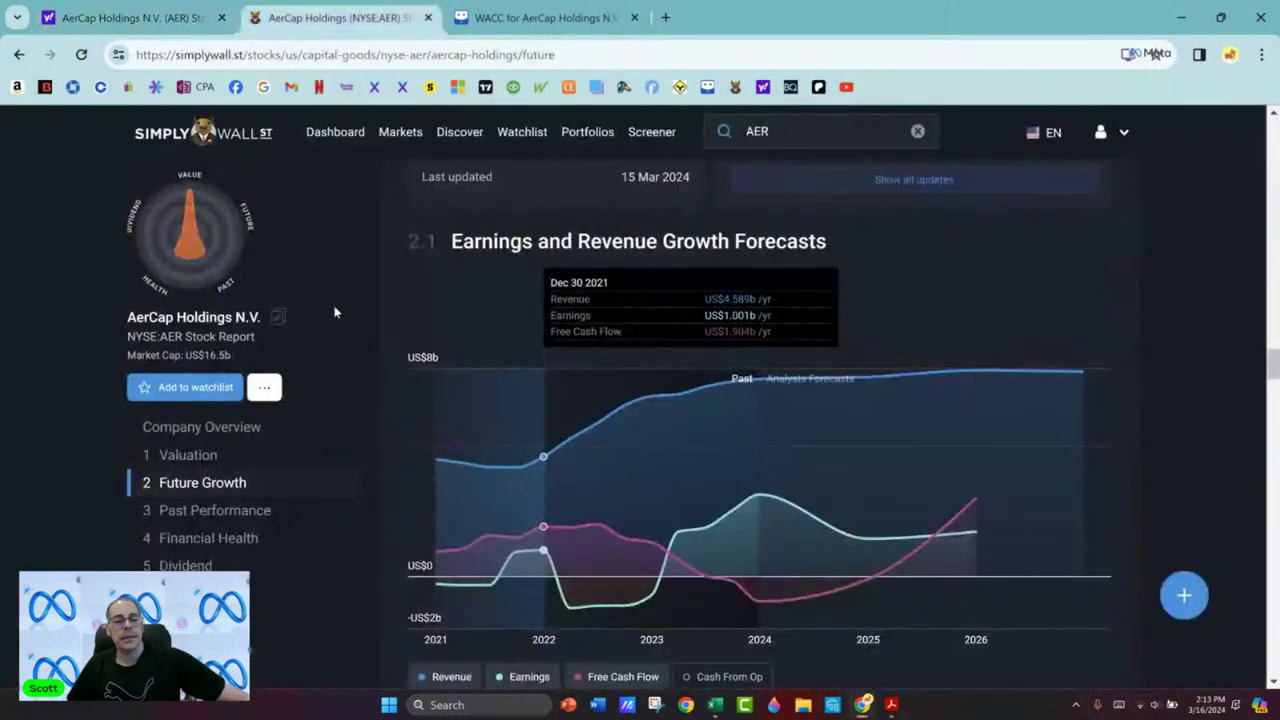
scroll(623, 470, down, 1)
click(623, 583)
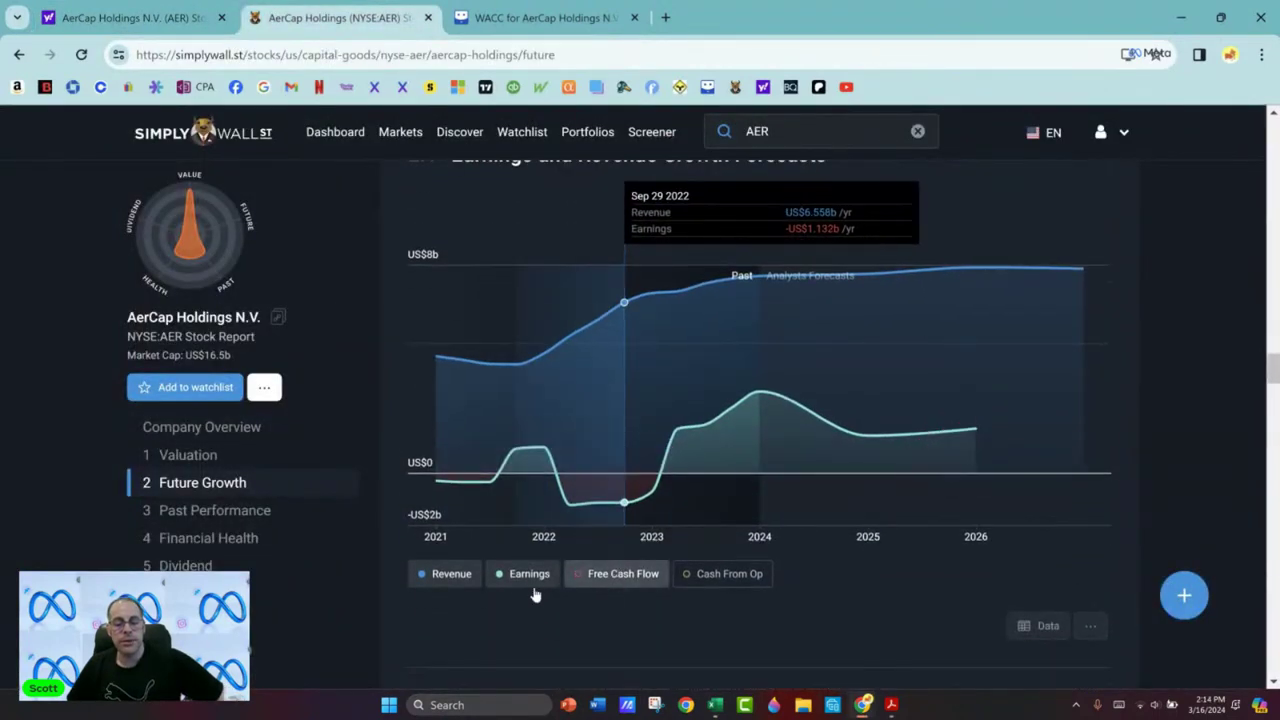
click(498, 579)
scroll(686, 451, up, 1)
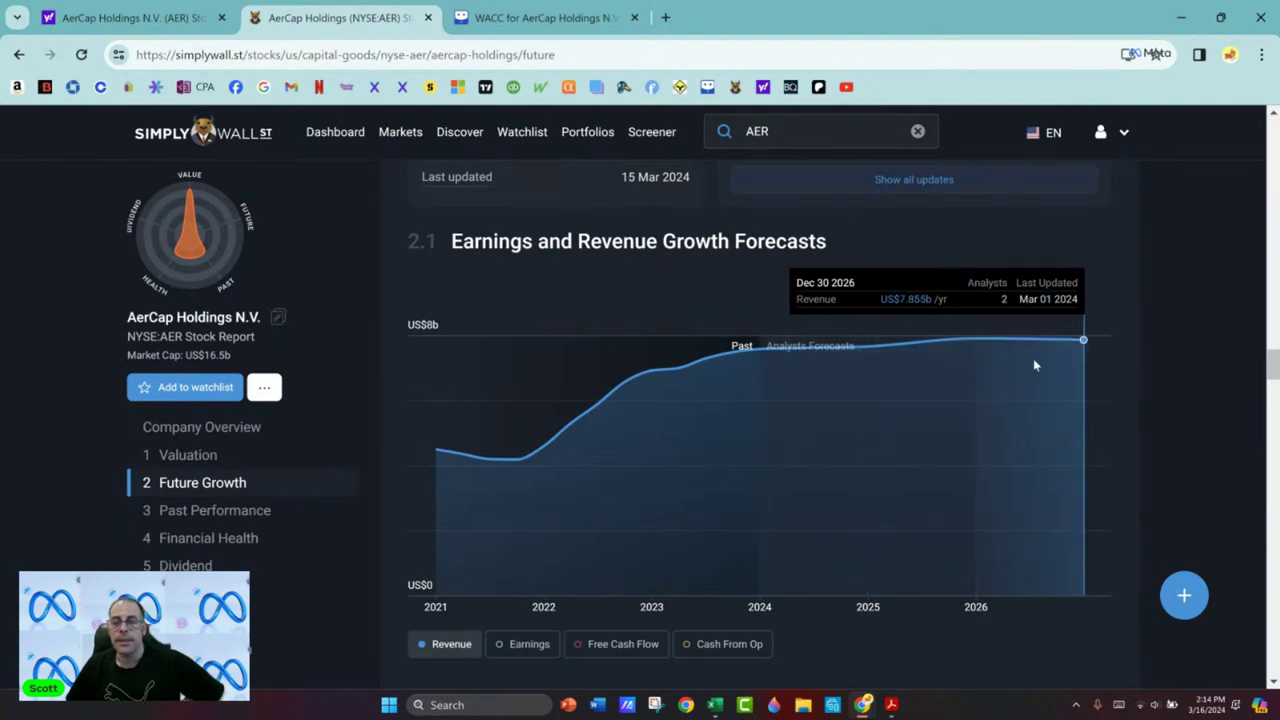
key(alt+Tab)
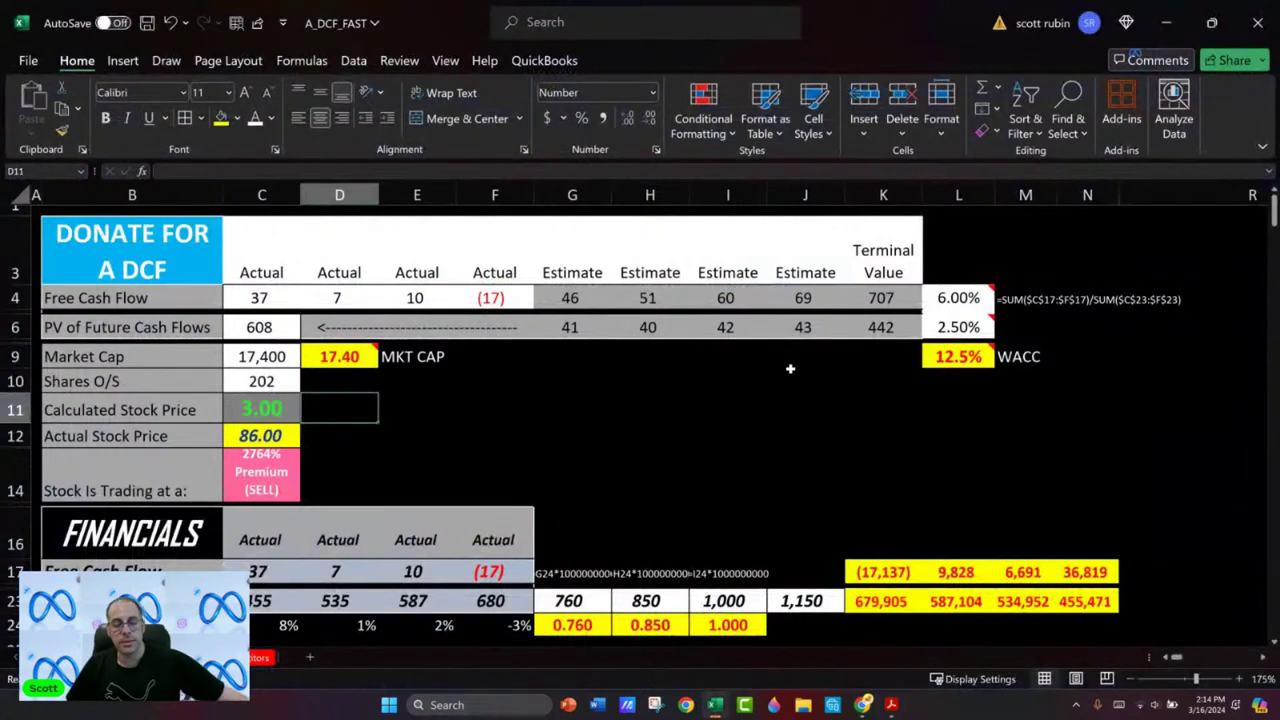
Enter revenue inputs 7.6, 7.8 and 8 in G24:I24, lifting the price to $22.58.
scroll(790, 369, down, 1)
click(592, 550)
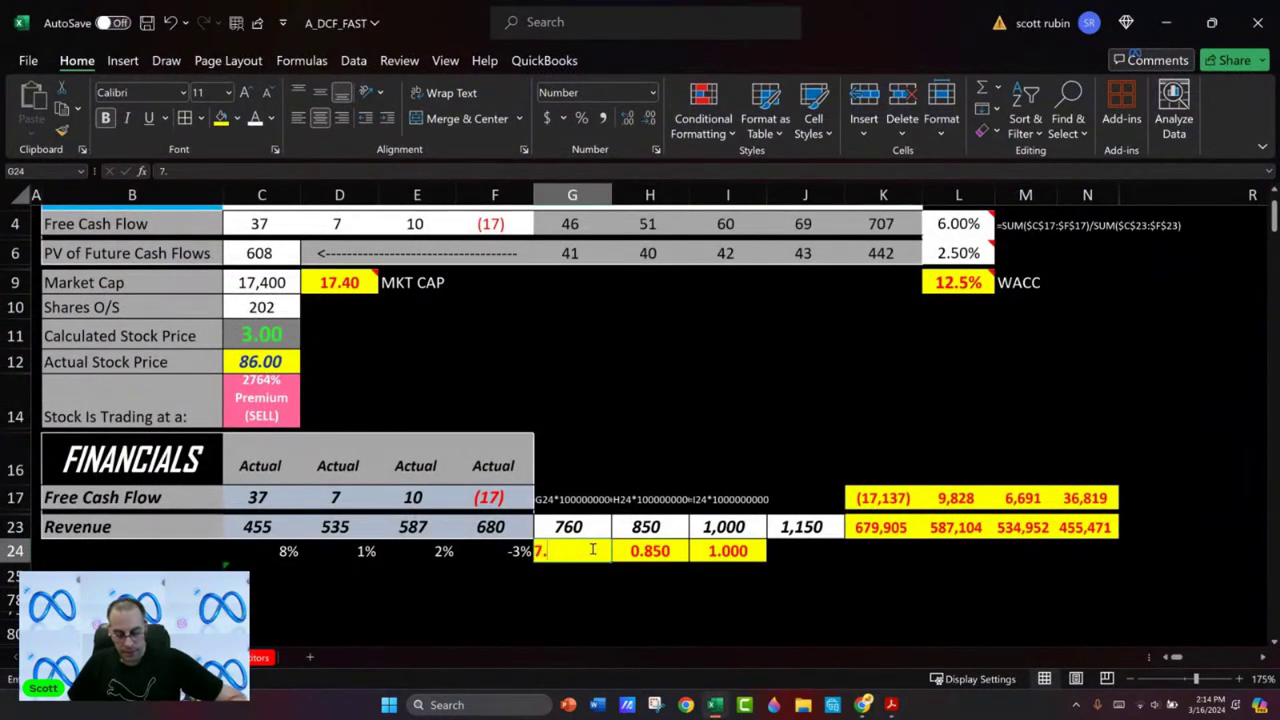
text(7.6)
key(Tab)
text(7.8)
key(Tab)
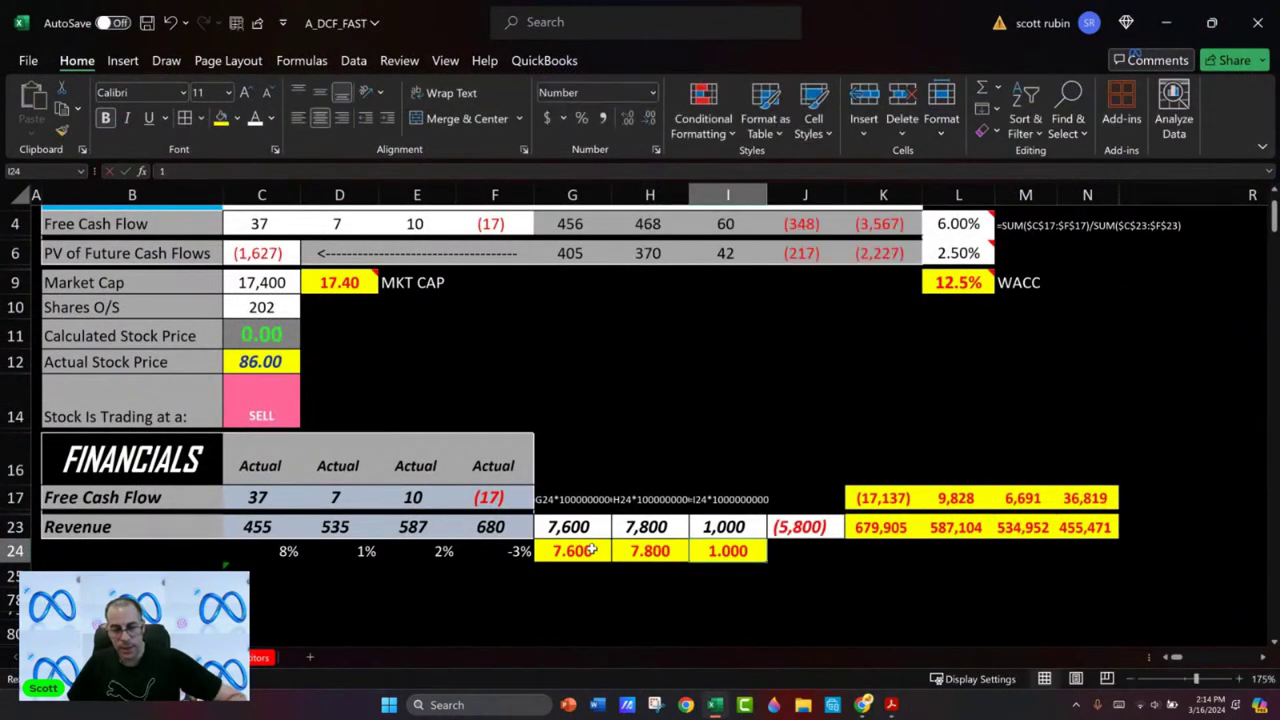
text(8)
key(Tab)
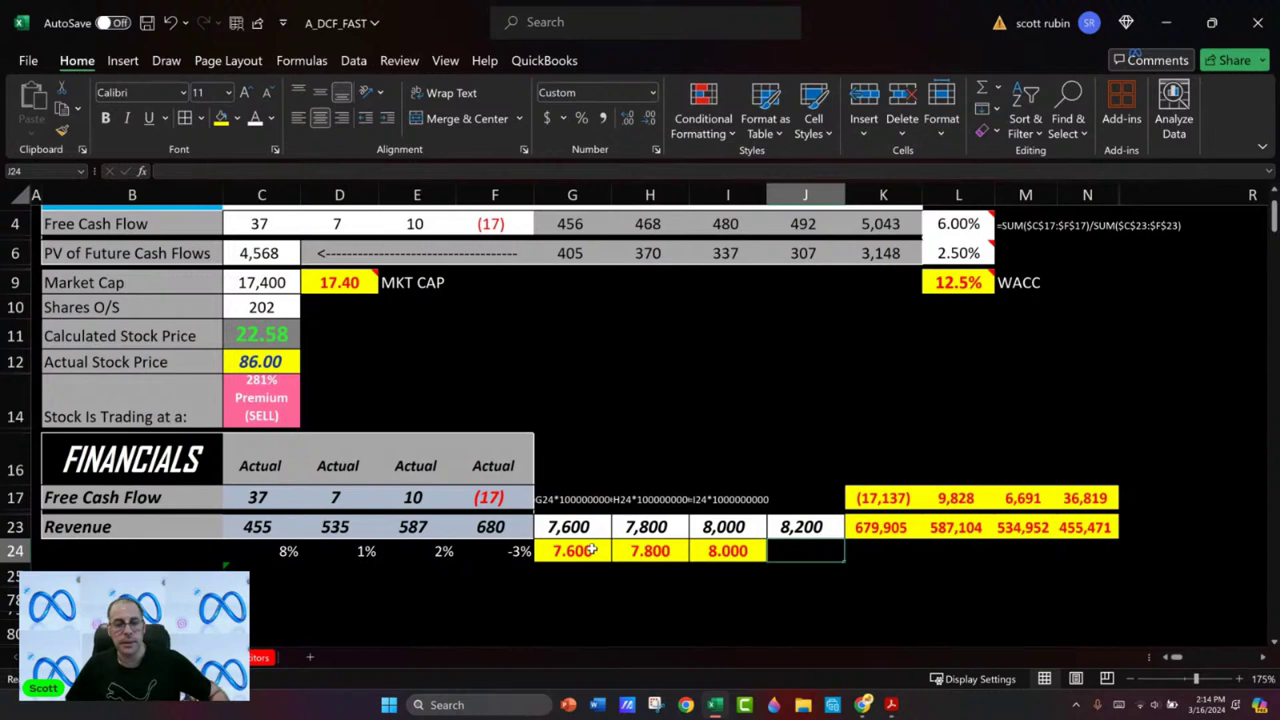
key(alt+Tab)
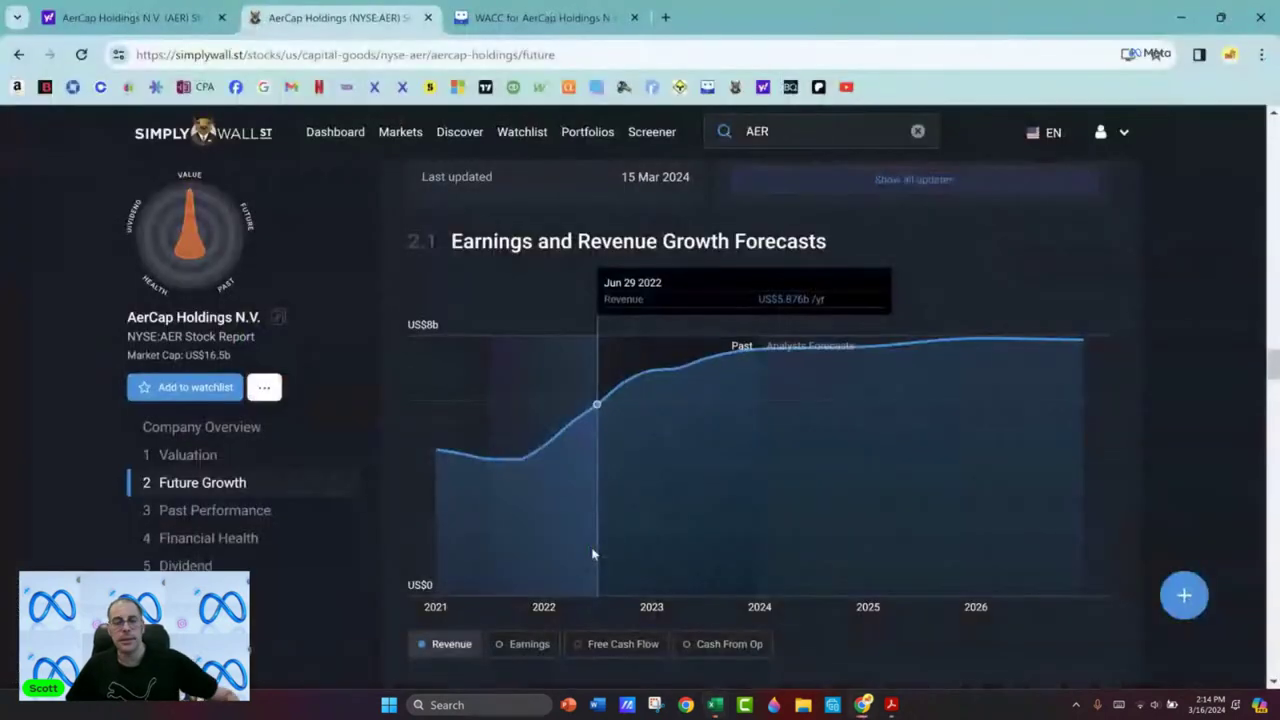
Open AerCap's annual cash flow statement and select the bottom row's 2023–2020 figures.
click(80, 20)
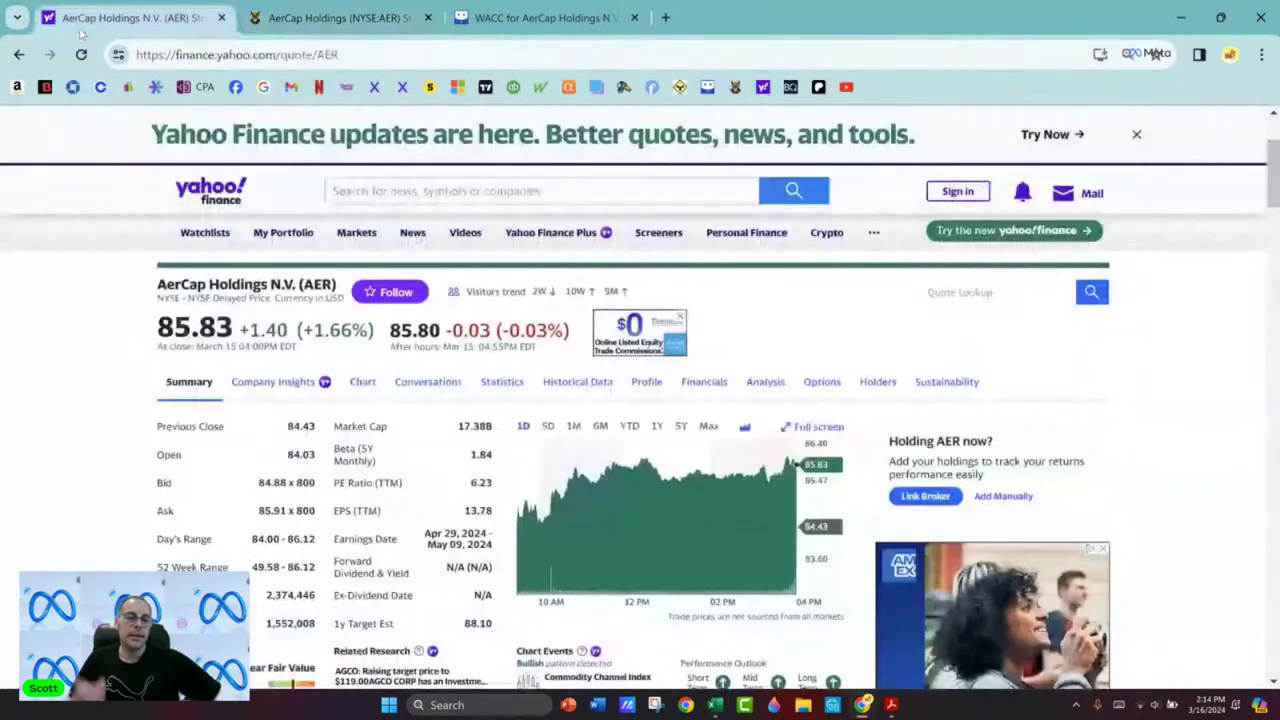
click(722, 387)
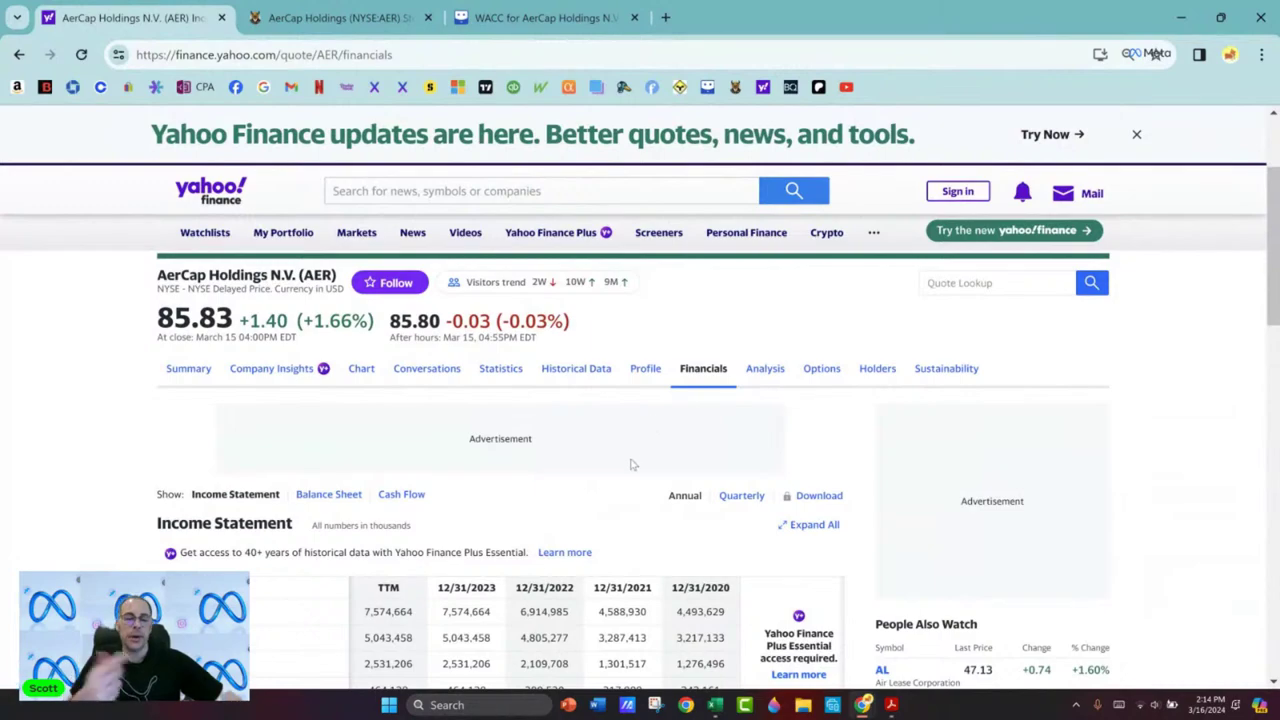
scroll(615, 430, down, 1)
click(408, 407)
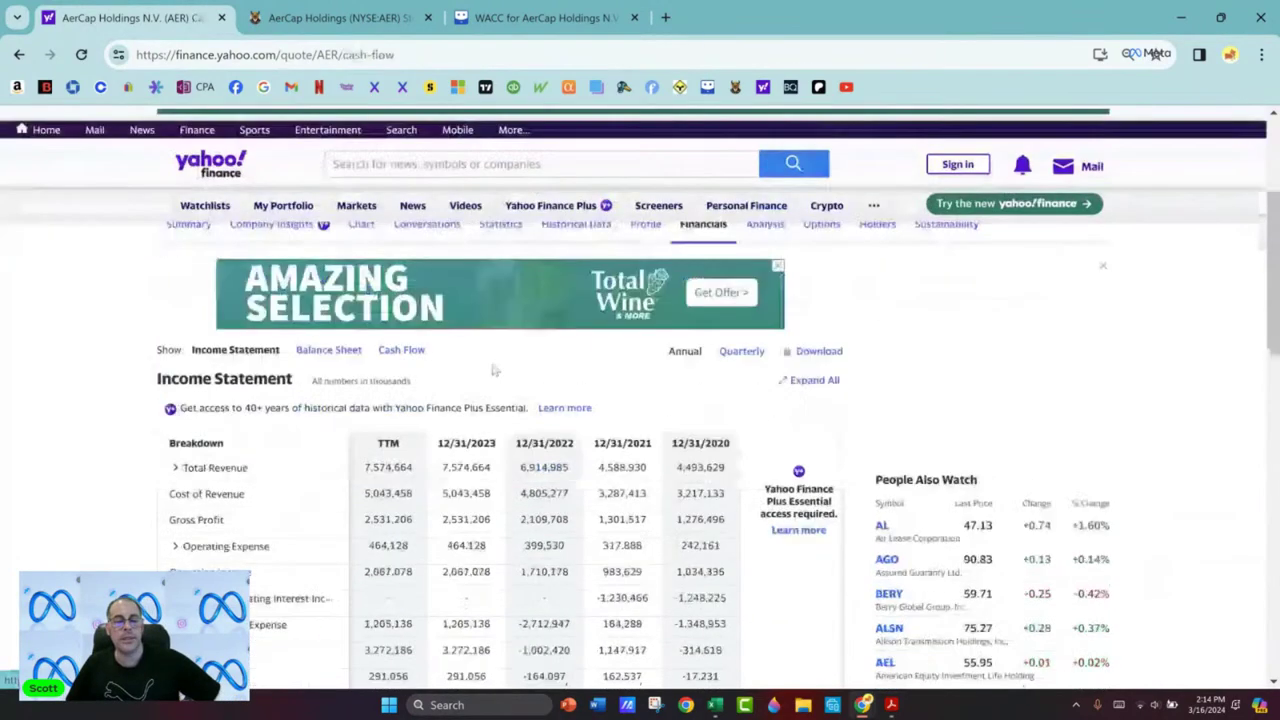
scroll(493, 370, down, 2)
scroll(440, 617, up, 1)
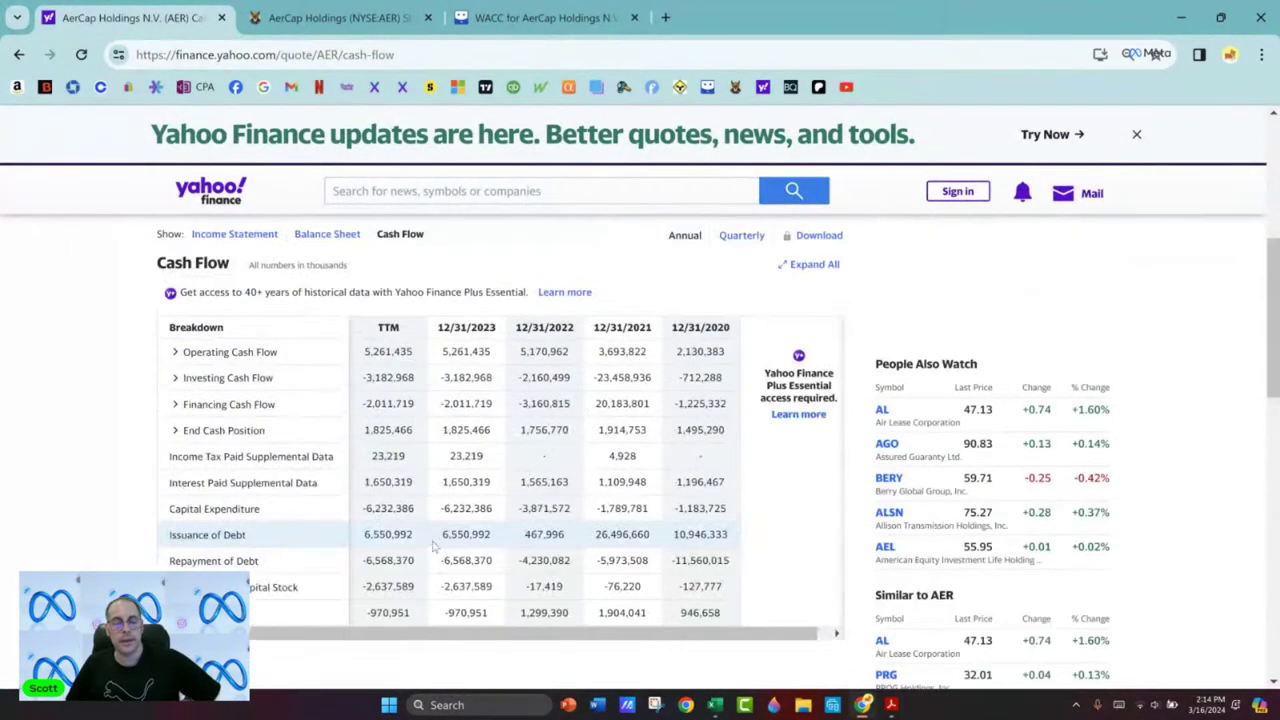
drag(440, 617, 727, 618)
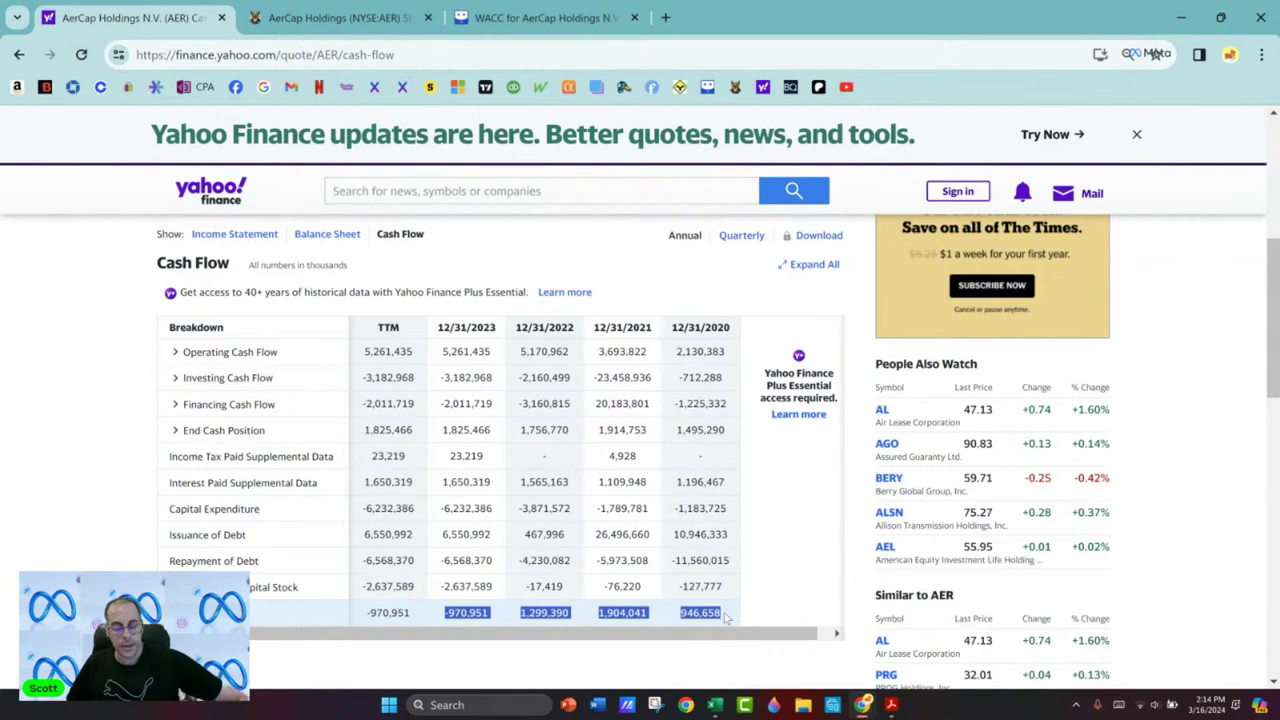
key(alt+Tab)
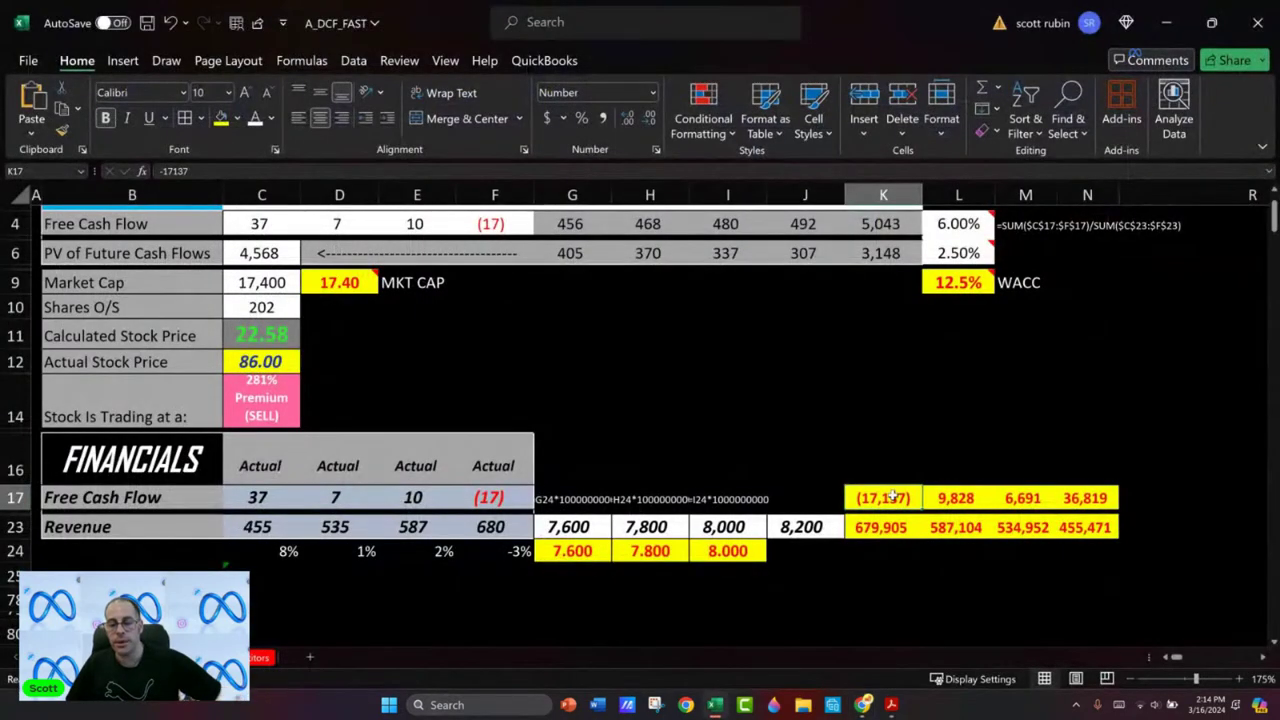
Paste the free cash flows (947, 1,904, 1,299, (971)) as text into K17.
right_click(892, 497)
key(s)
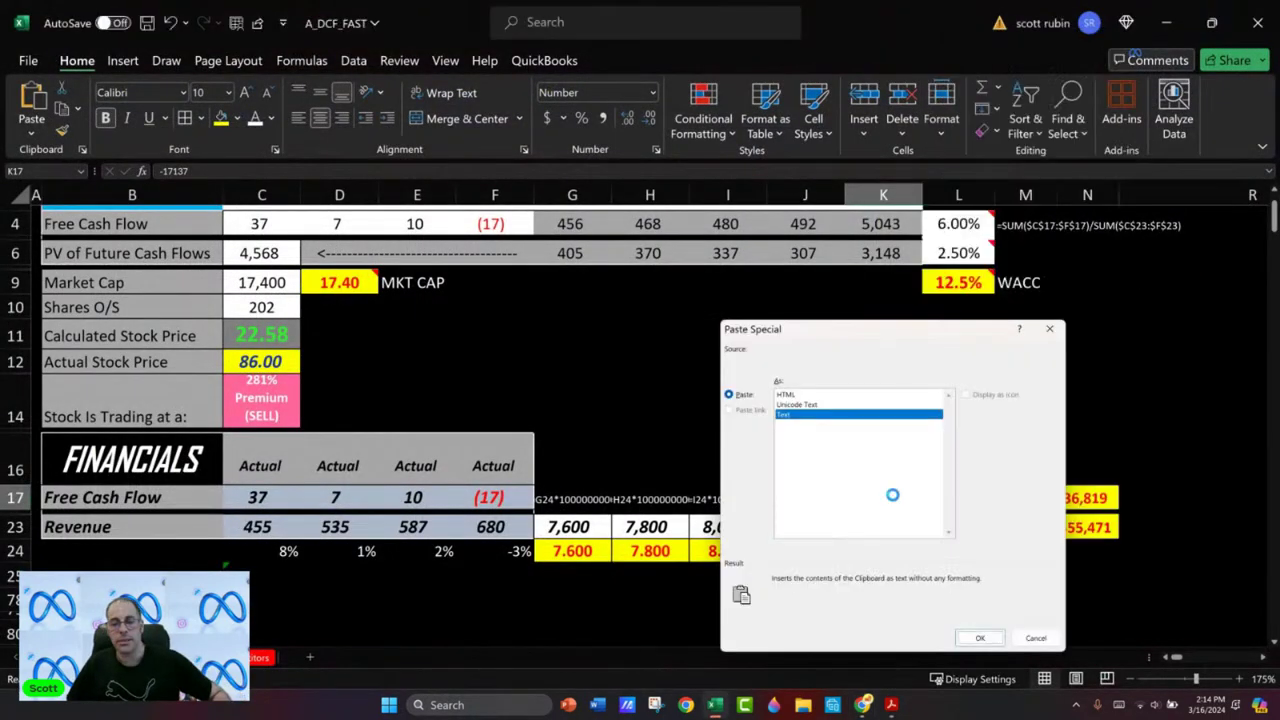
key(Return)
key(Down)
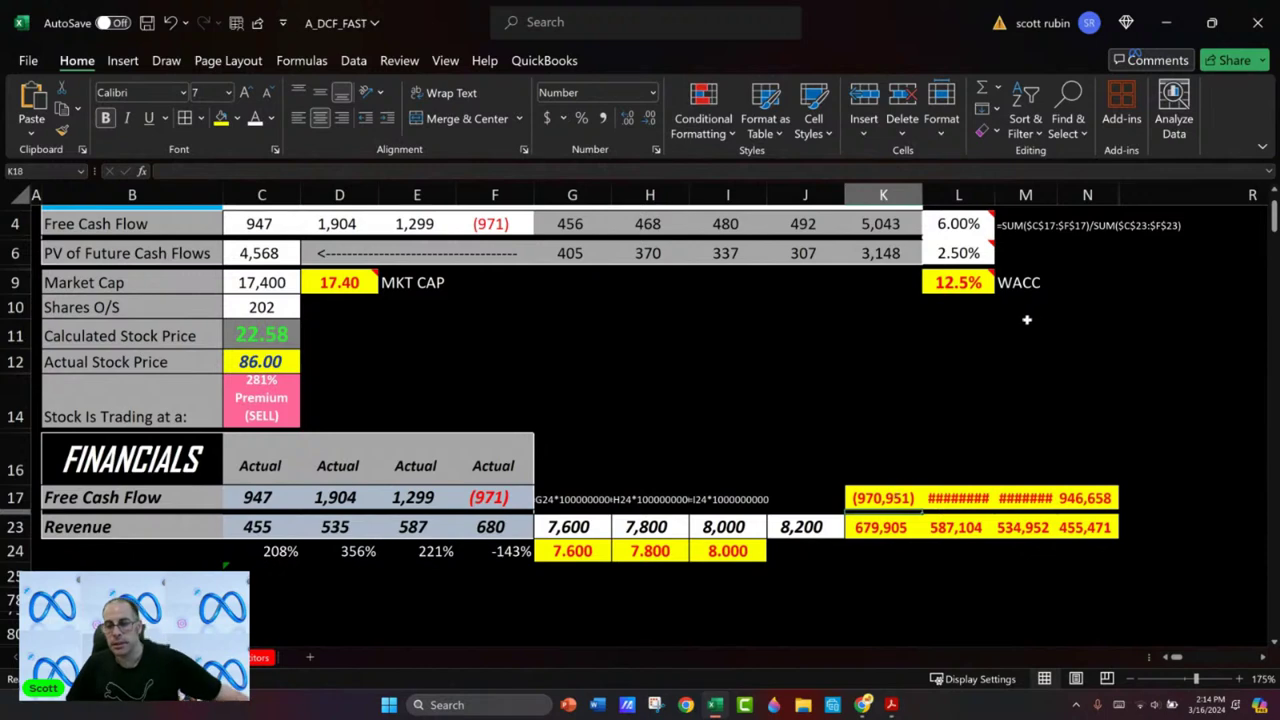
Copy the averaged margin formula text from M4 into L4.
click(1017, 222)
double_click(1018, 222)
double_click(1019, 222)
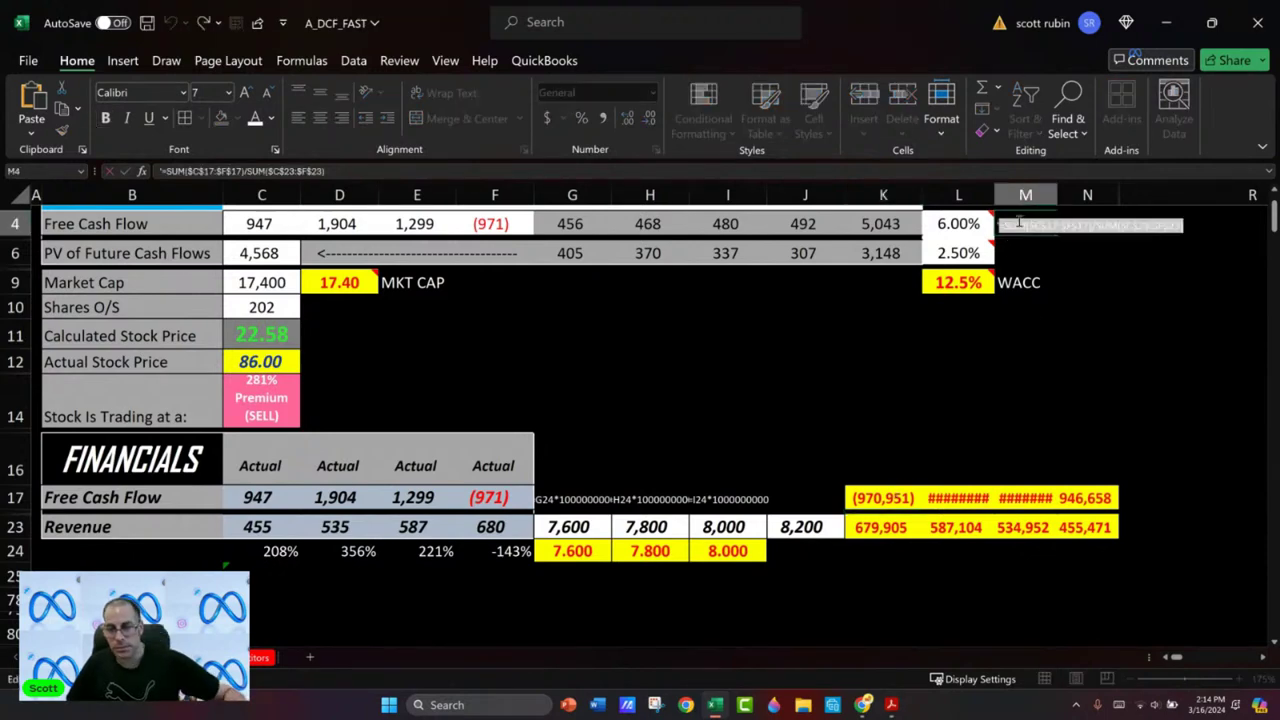
key(ctrl+c)
key(Escape)
key(Left)
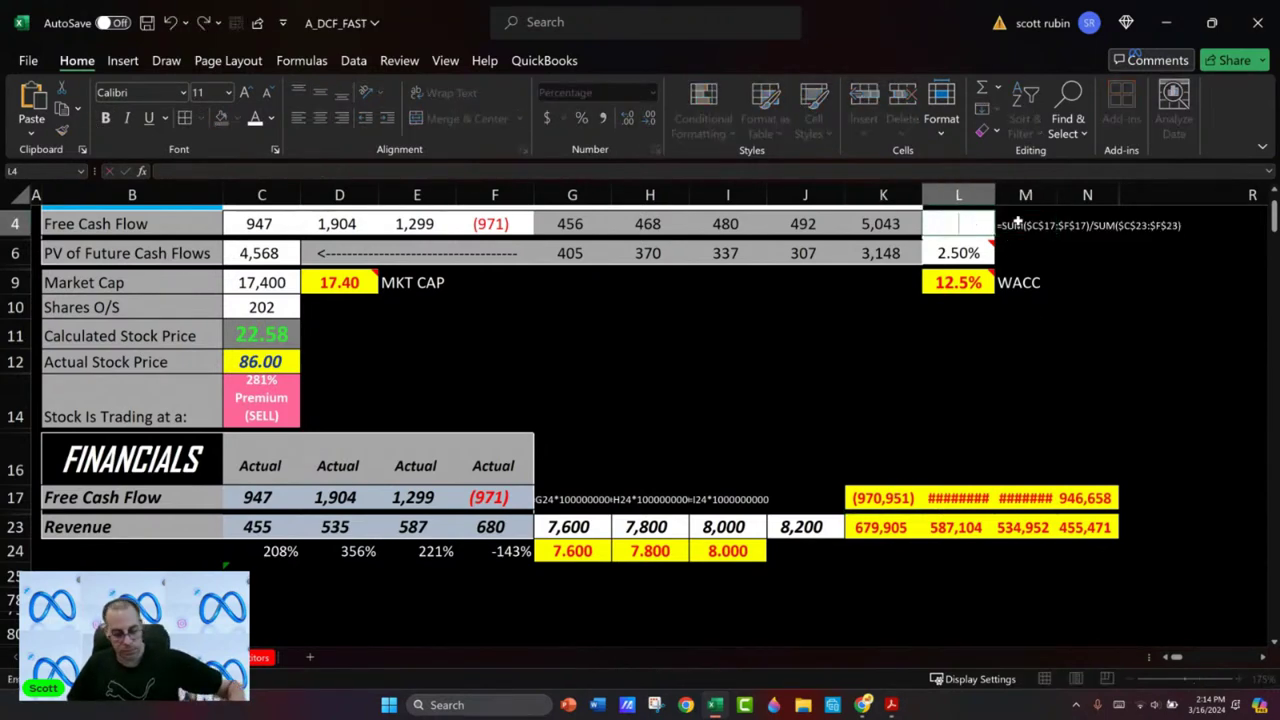
key(ctrl+v)
key(alt+Tab)
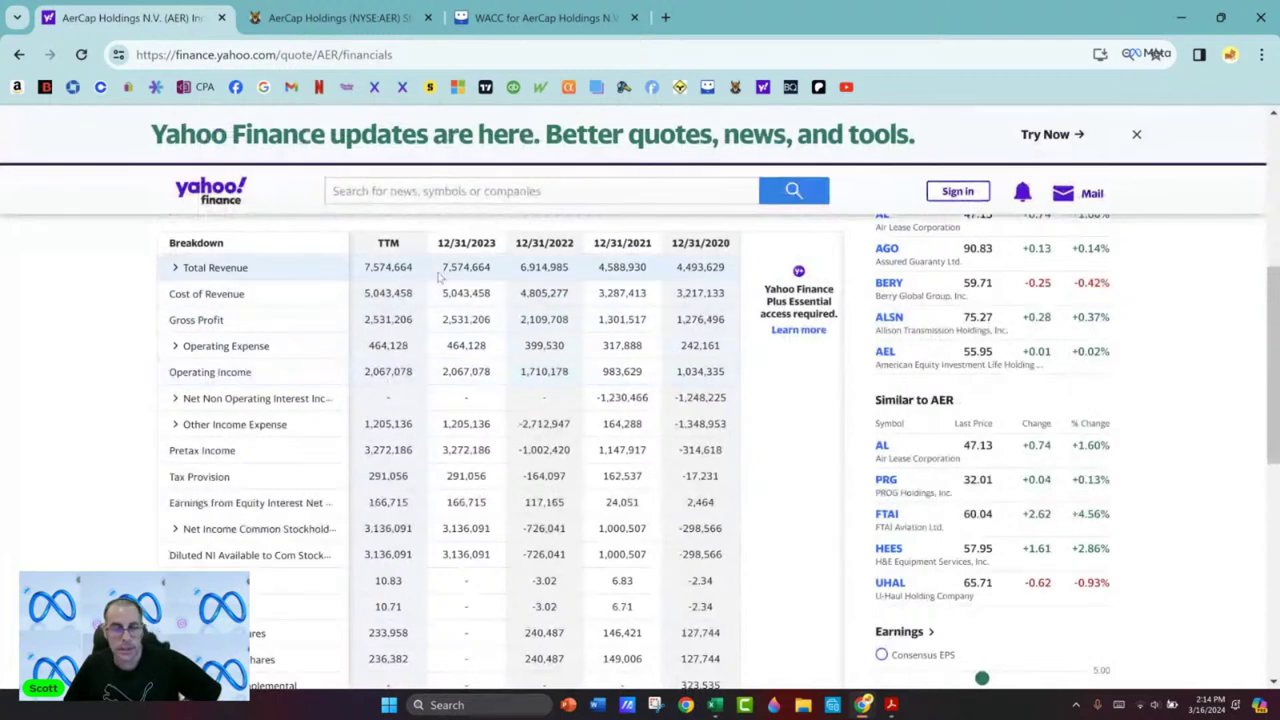
Select the Total Revenue figures in Yahoo Finance and widen columns L and M in Excel.
drag(442, 267, 733, 369)
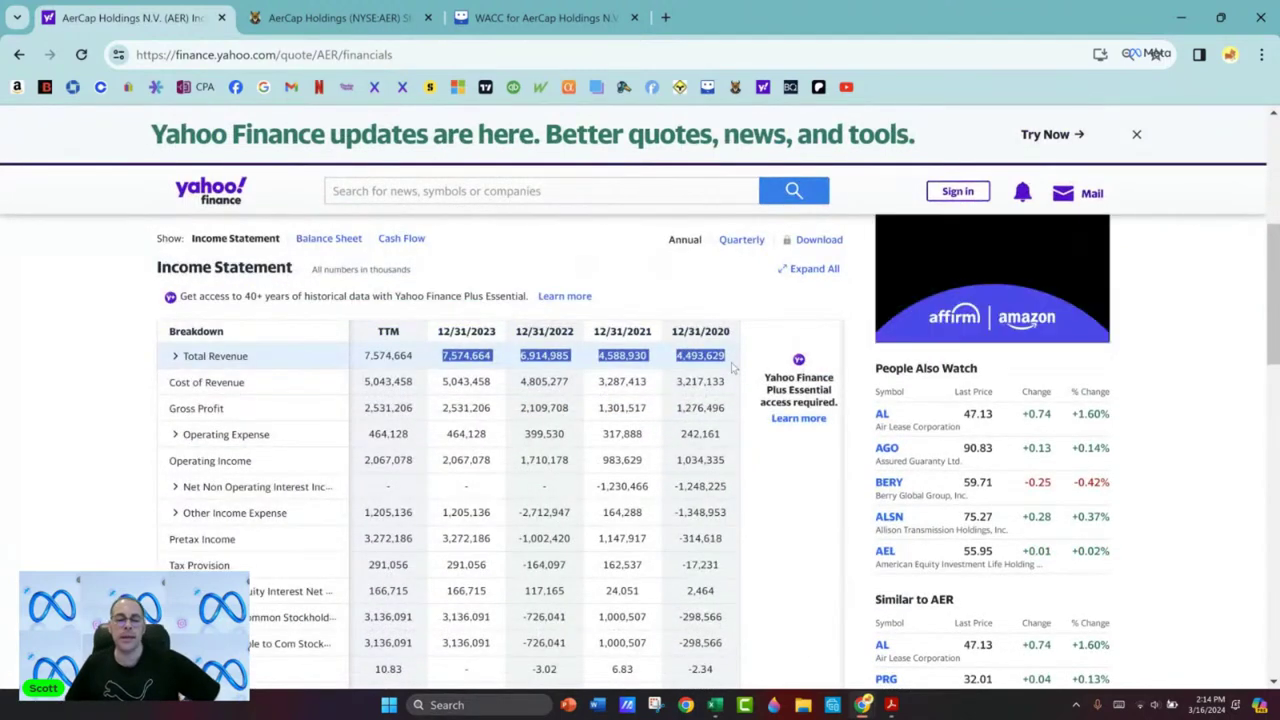
key(alt+Tab)
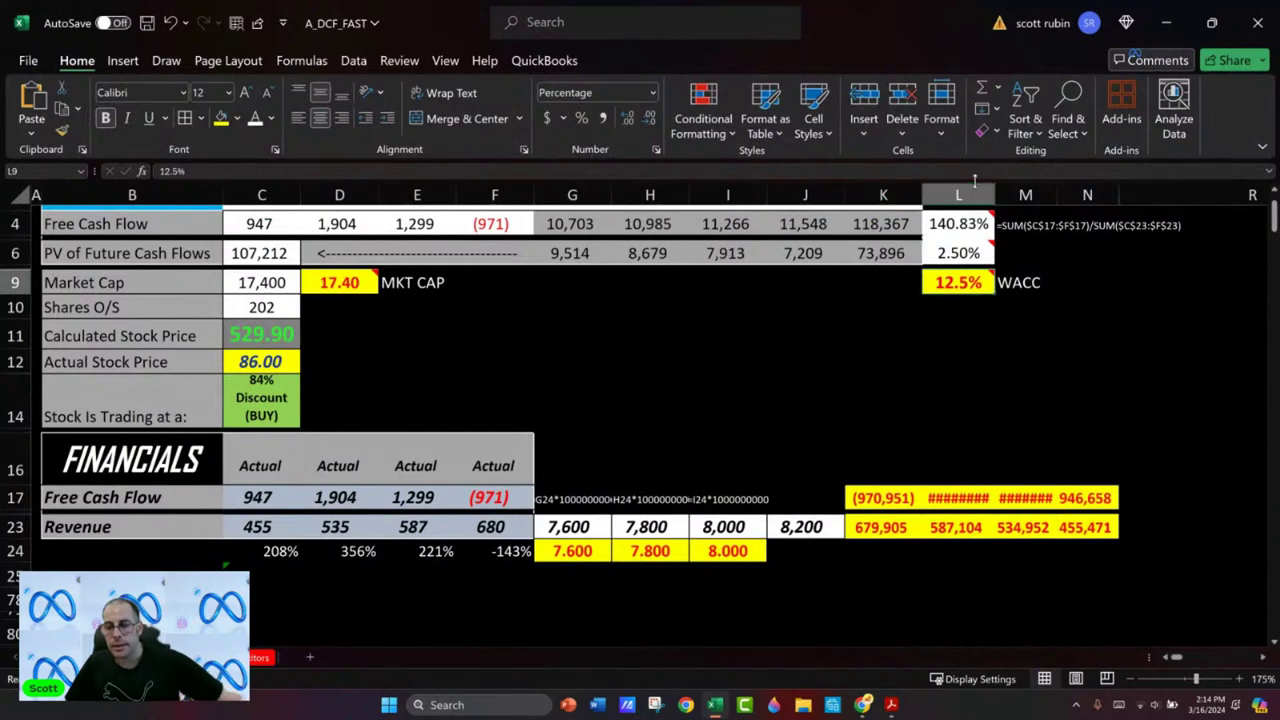
drag(972, 190, 1071, 193)
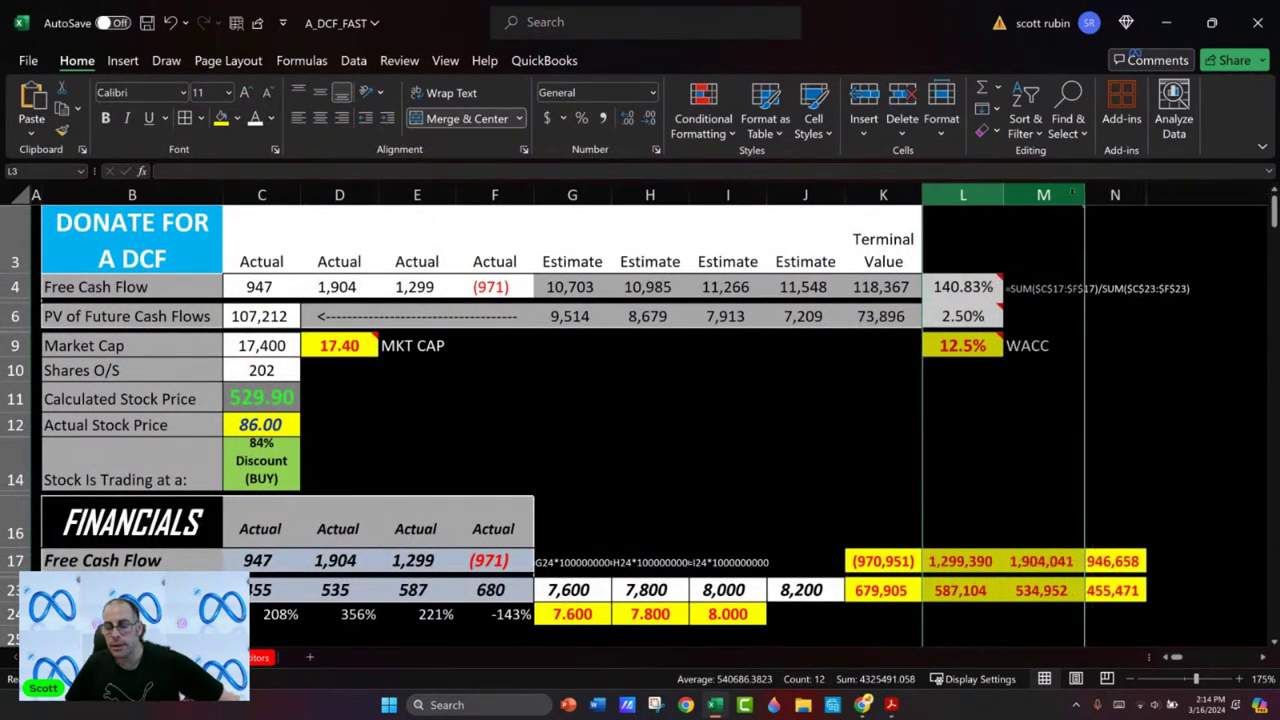
Paste the Total Revenue history as text into K23:N23.
click(880, 580)
key(ctrl+alt+v)
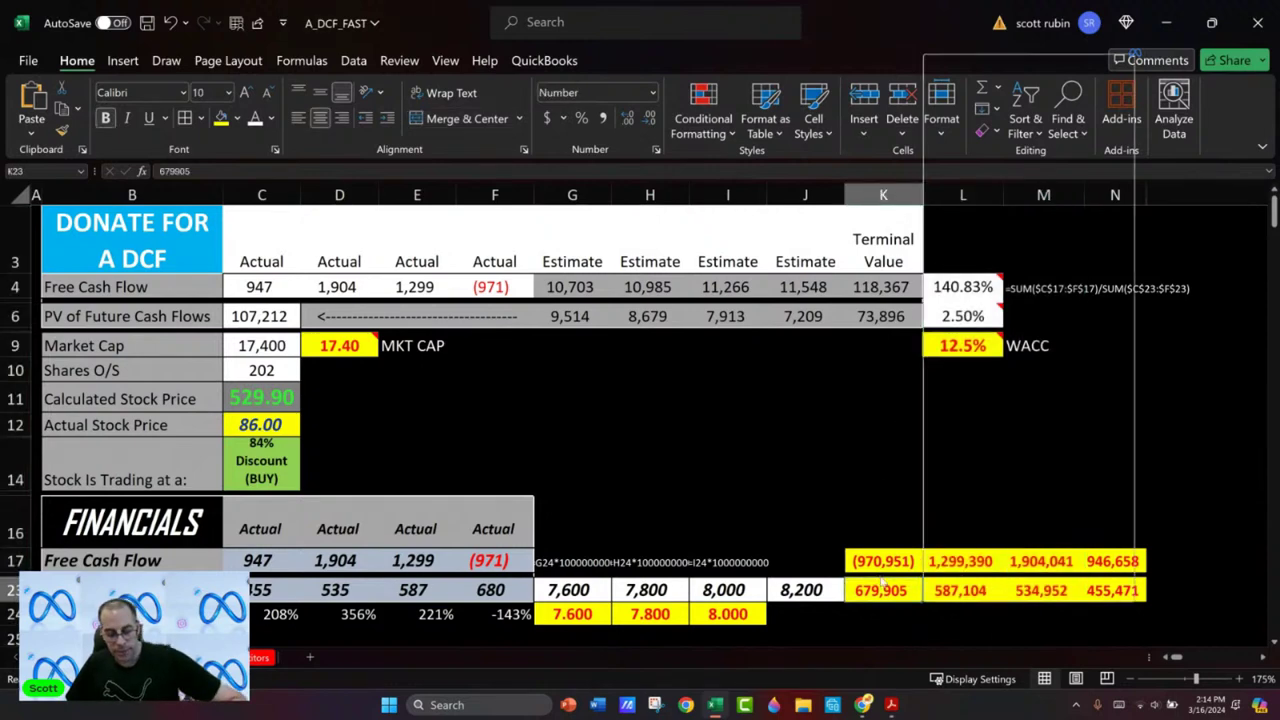
key(Return)
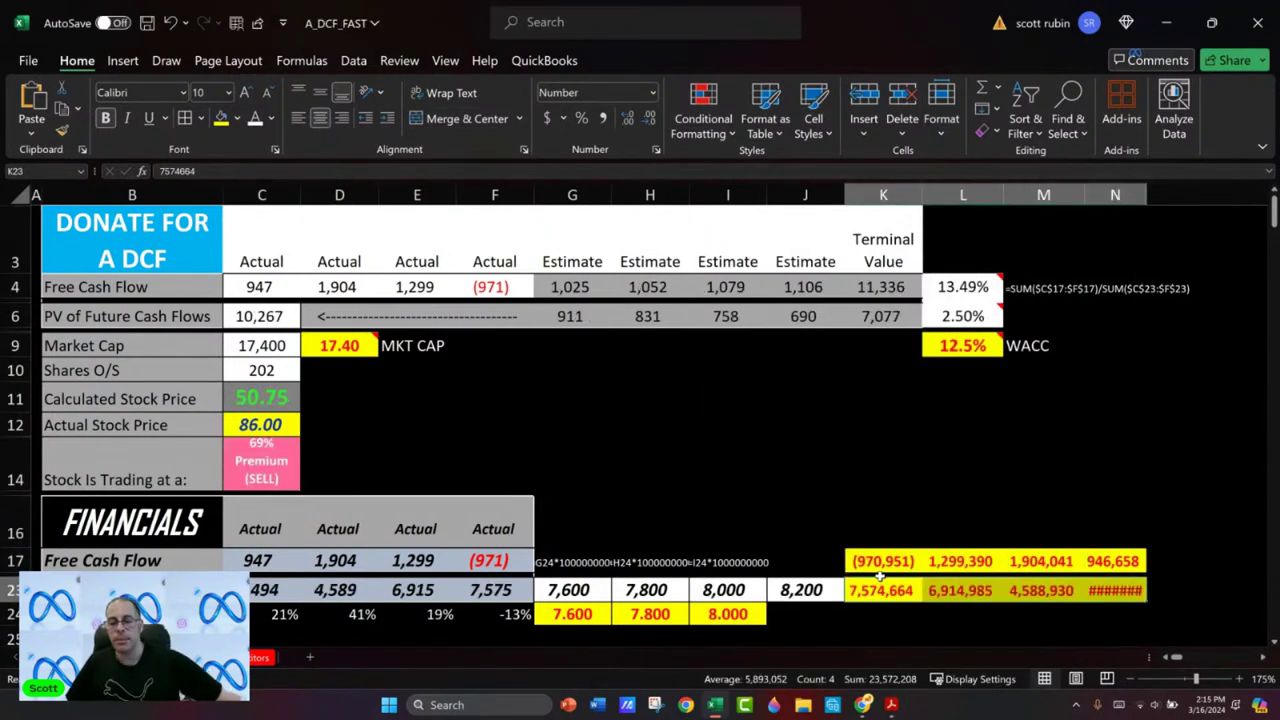
Set column N's width to 11 so the 4,493,629 revenue shows in full.
key(Left)
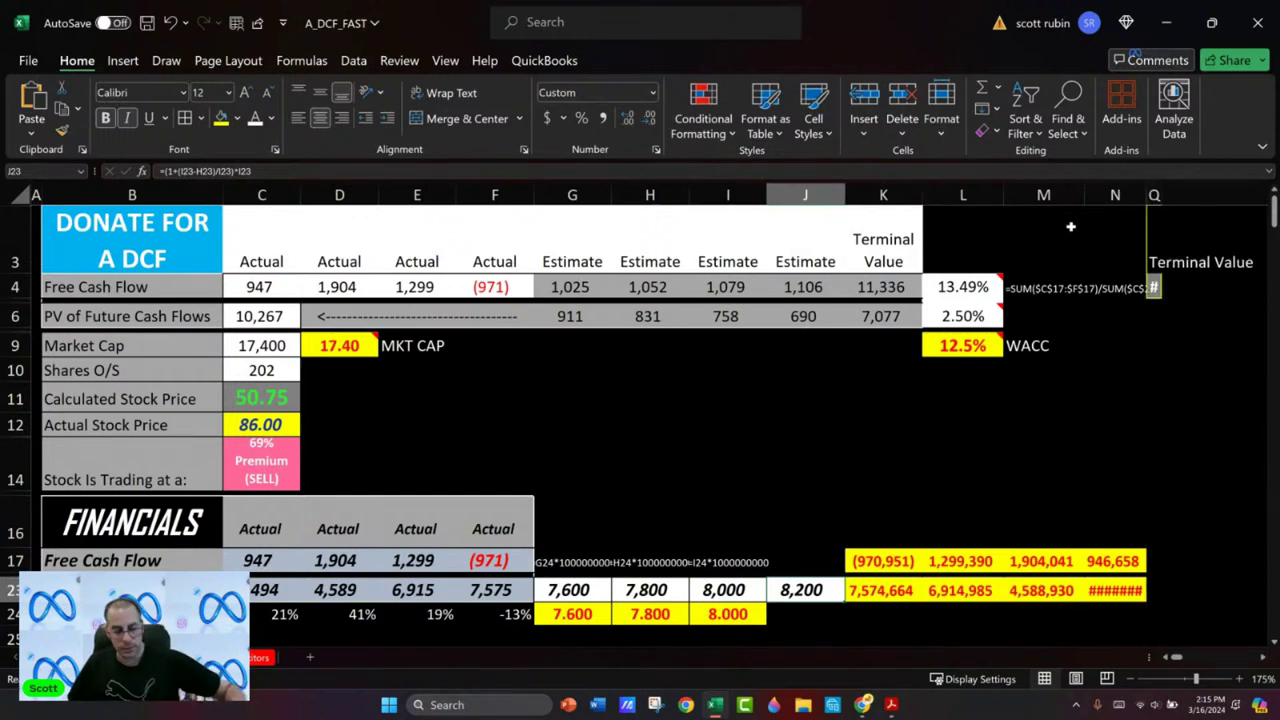
key(Right)
key(Right)
key(Right)
key(Right)
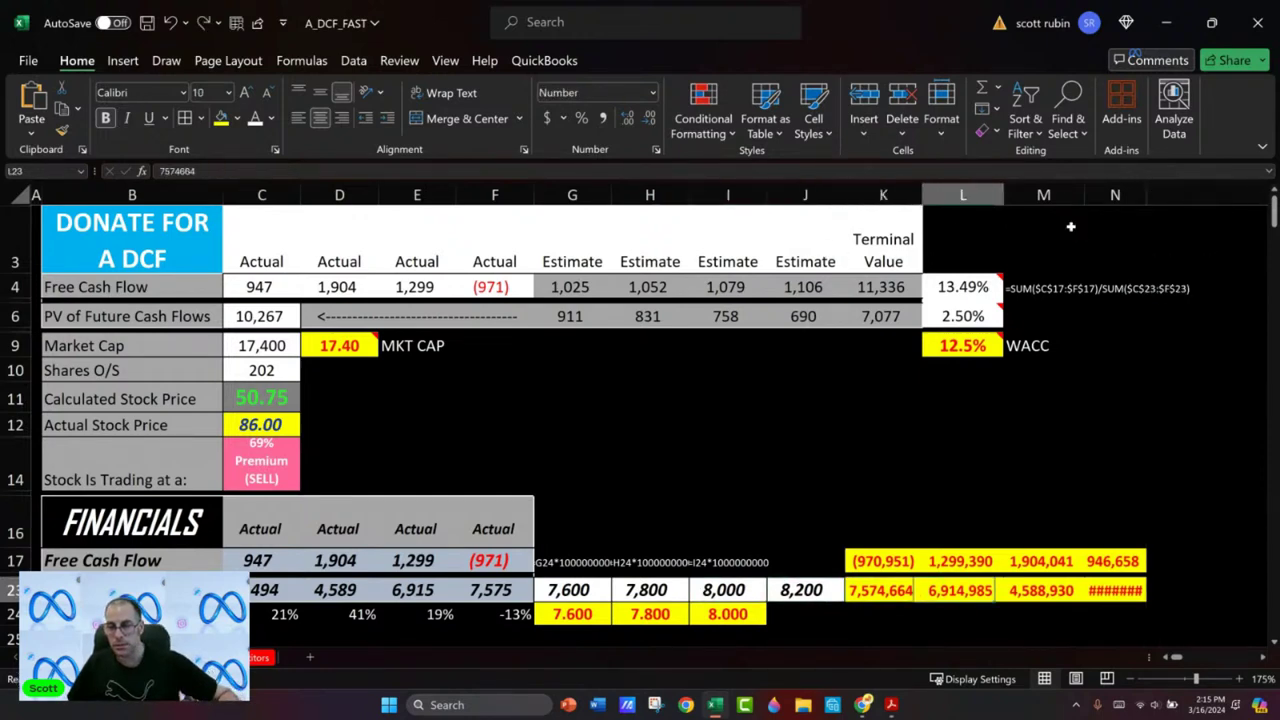
key(ctrl+space)
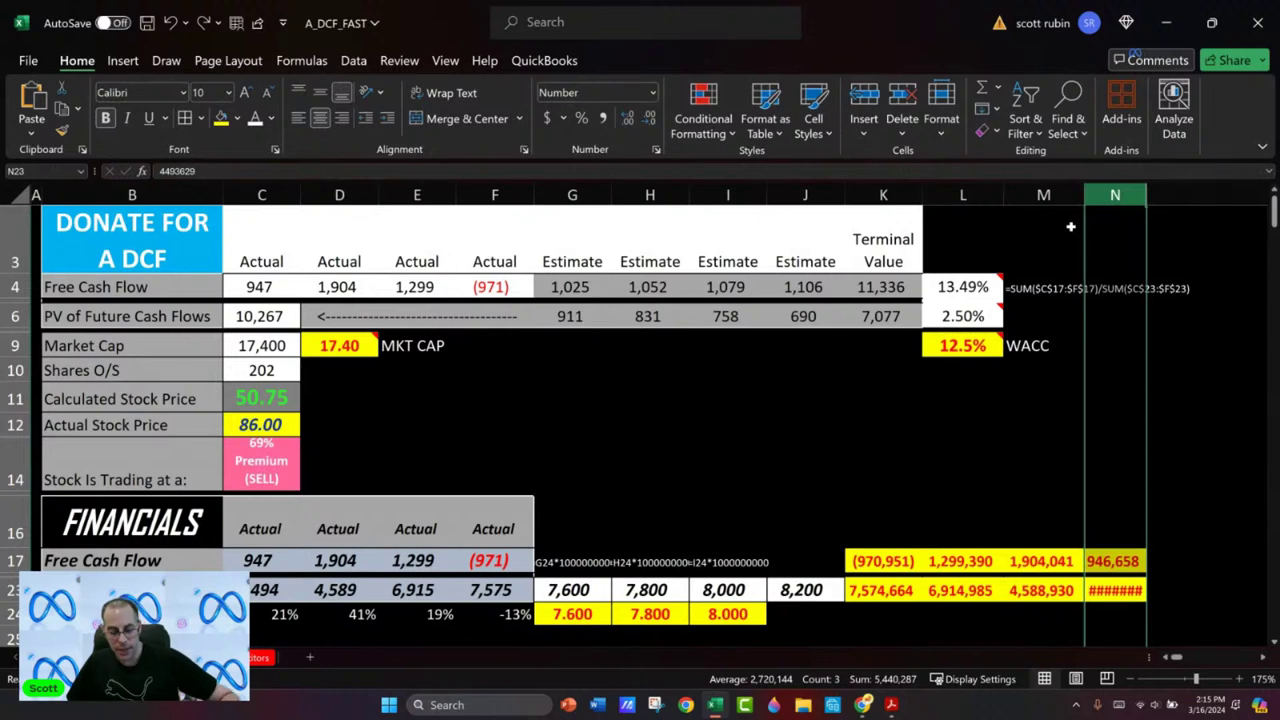
key(alt+h)
text(ow)
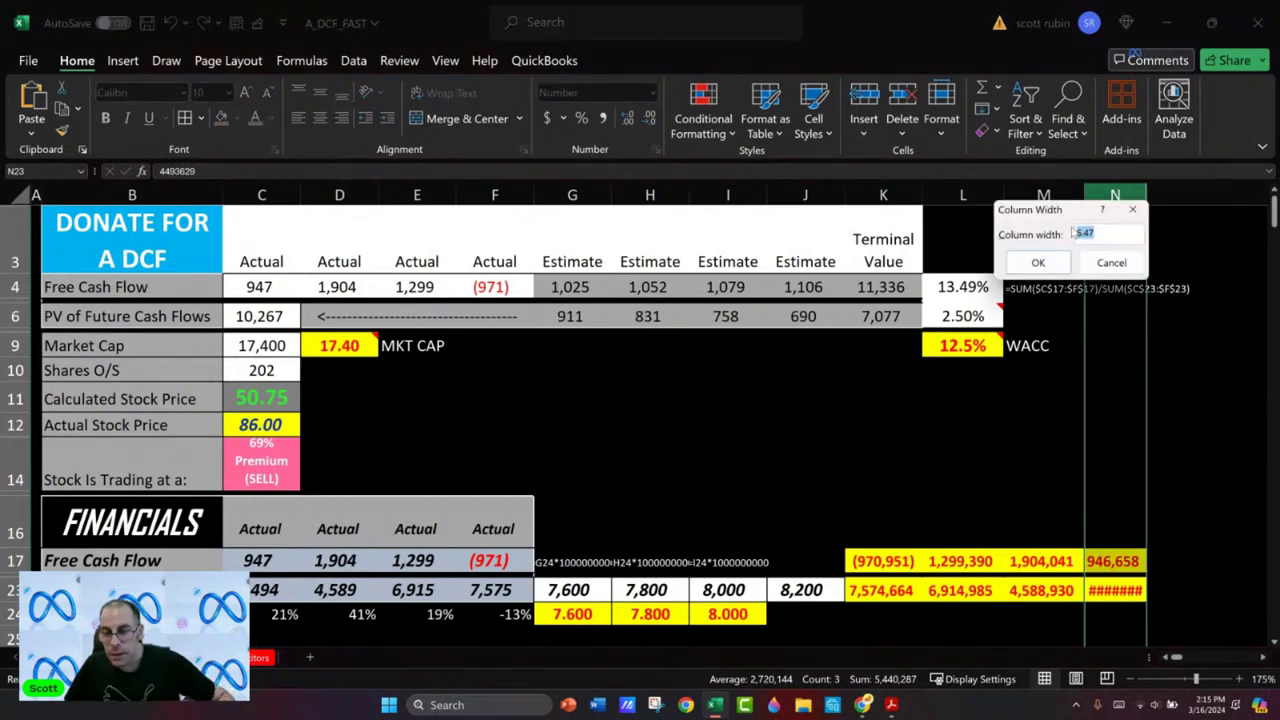
text(11)
key(Return)
key(Left)
key(Left)
key(Left)
key(Left)
key(Left)
key(Left)
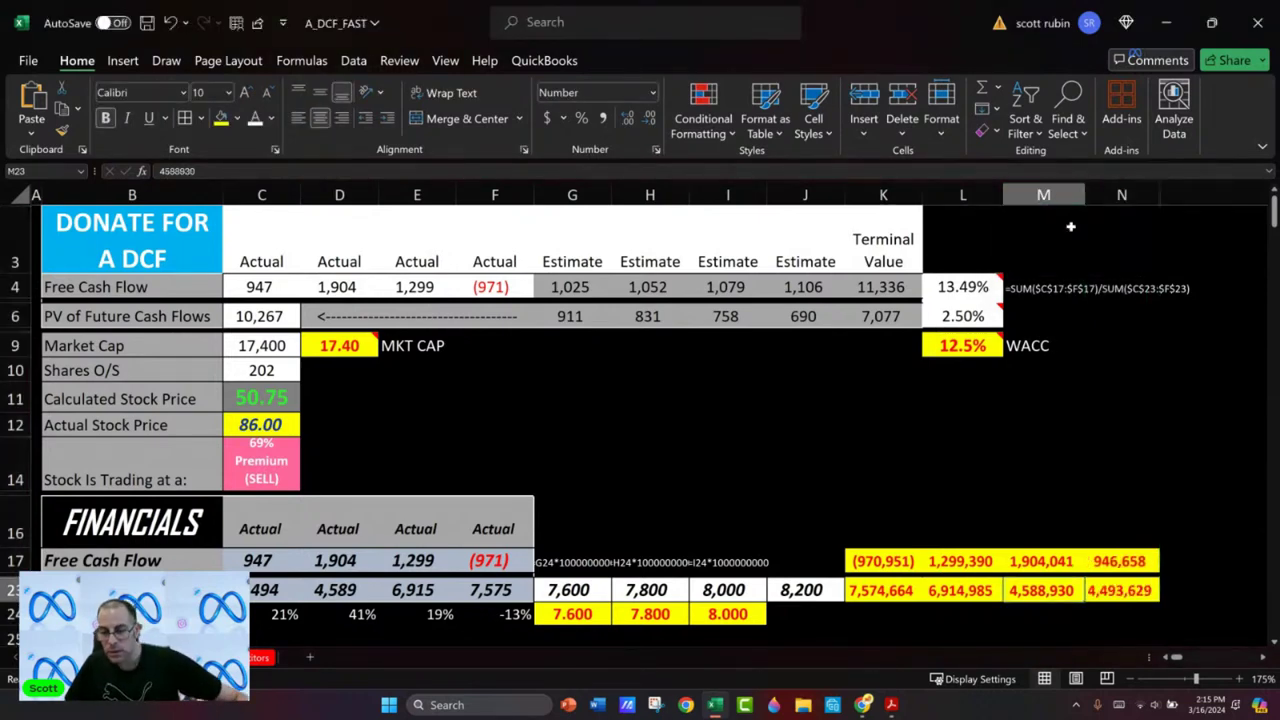
key(Left)
key(Left)
key(Left)
key(Left)
key(Left)
key(Left)
key(Left)
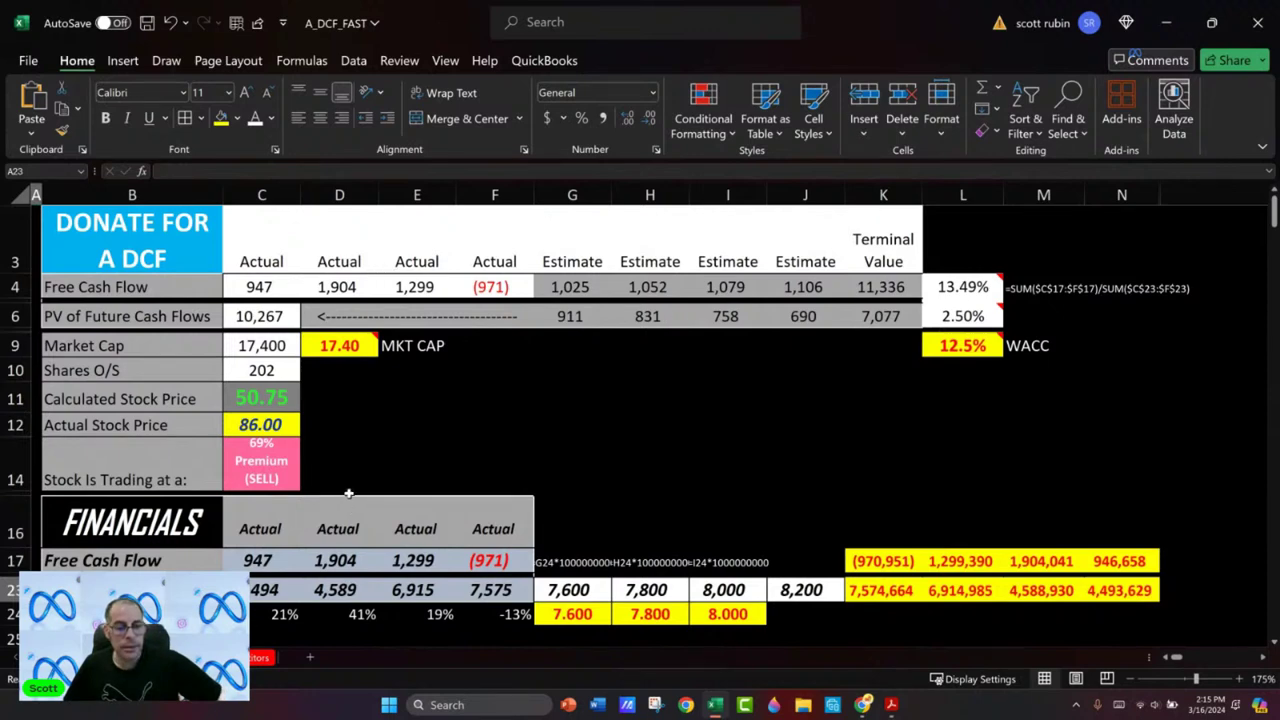
Review the yearly margin formulas and set the FCF-to-revenue margin in L4 to 20%.
click(508, 617)
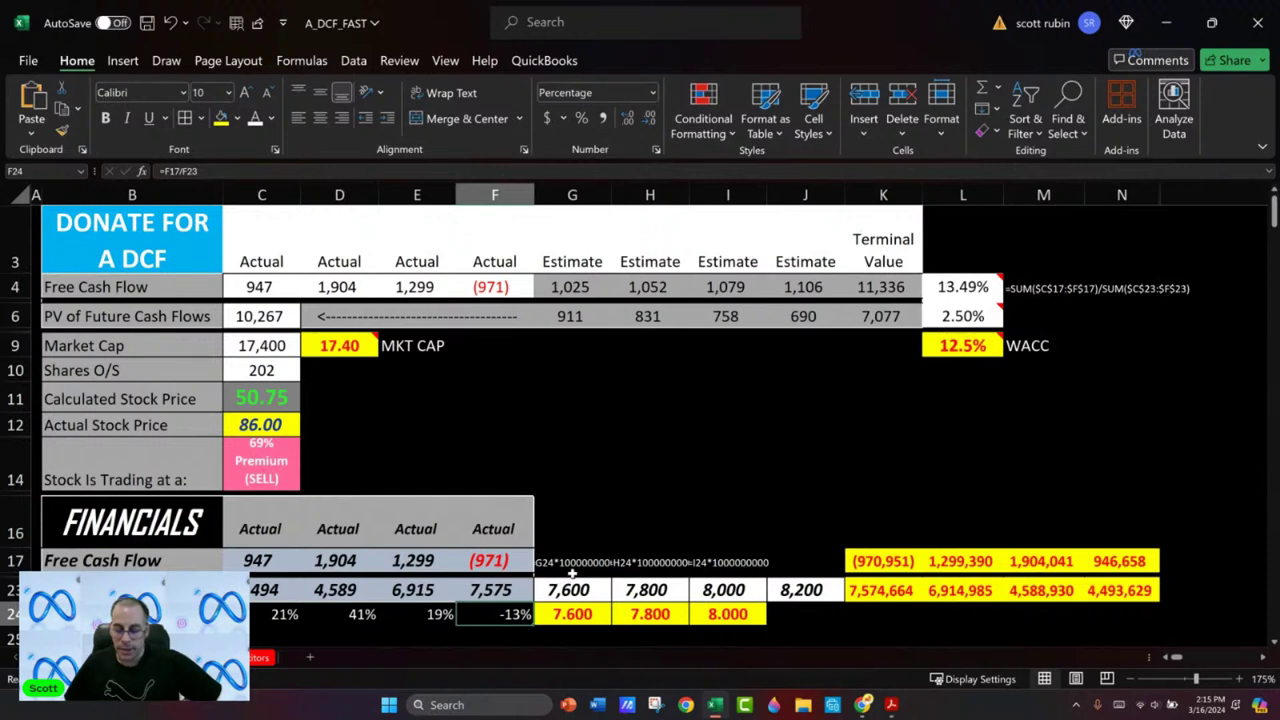
click(978, 284)
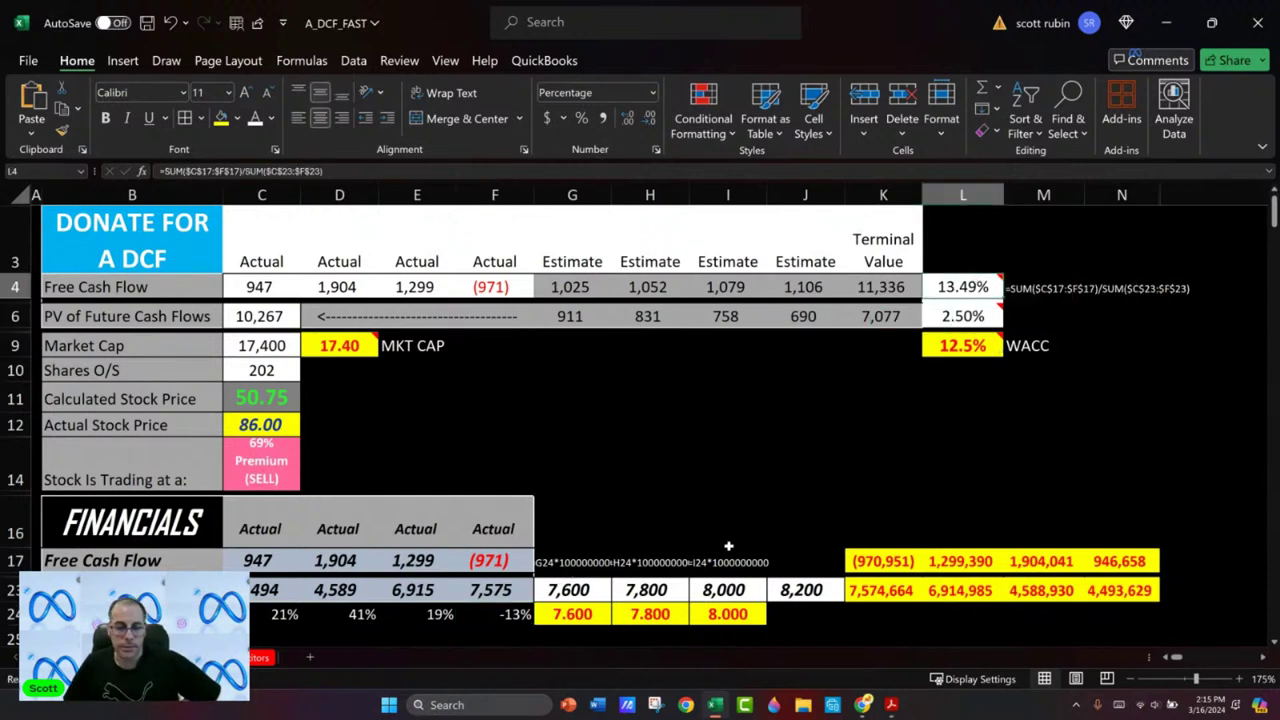
drag(278, 614, 443, 612)
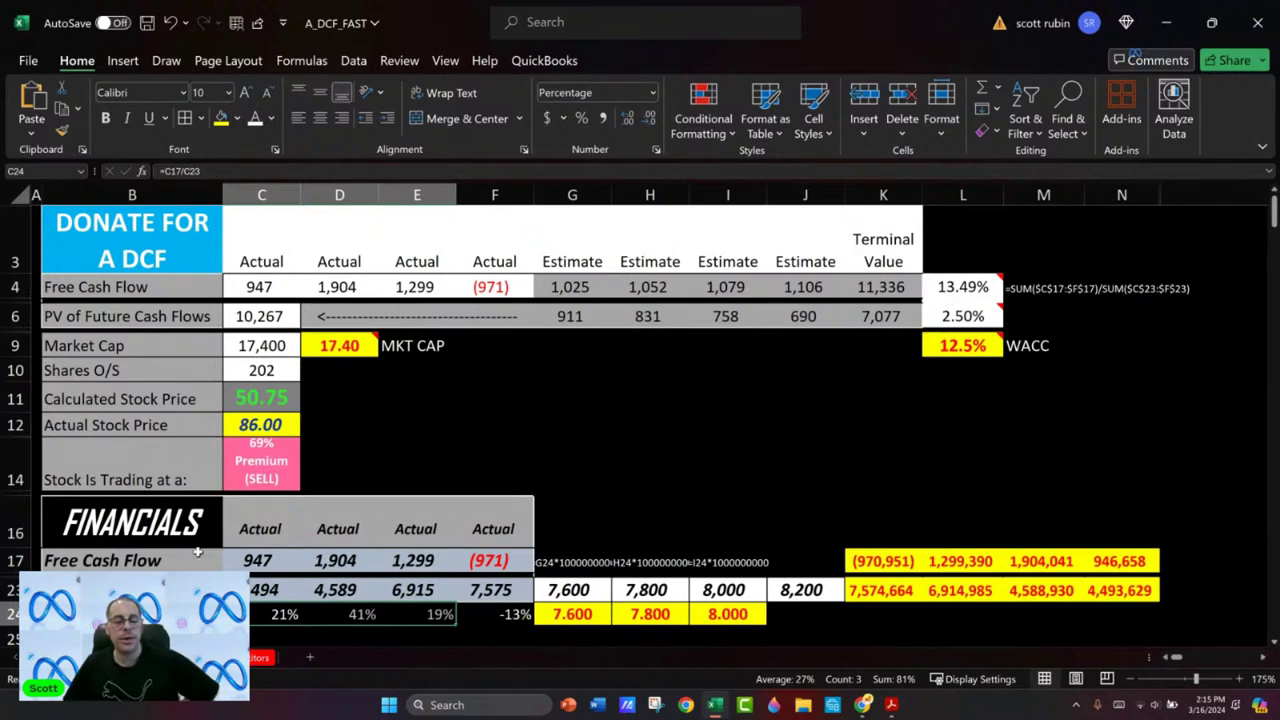
click(962, 287)
text(20)
key(Return)
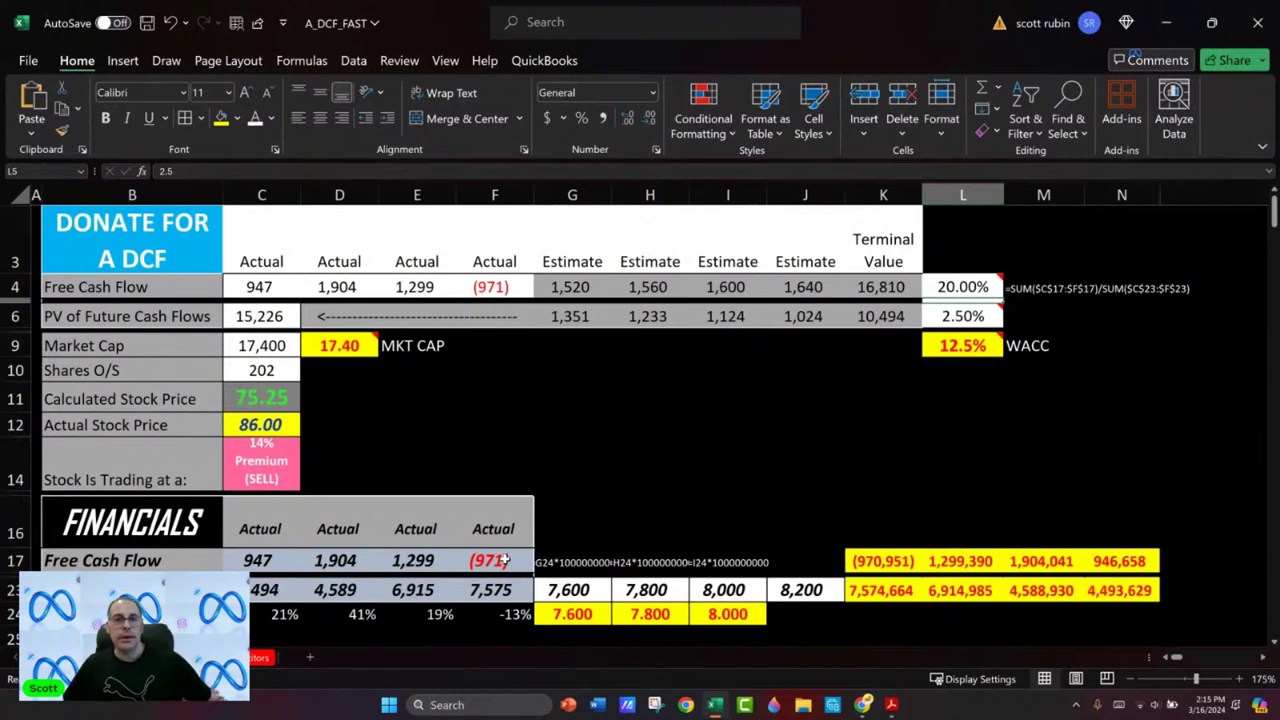
Compare the 21% and 19% yearly margins, try an 11% WACC, then revert to 12.5%.
click(503, 561)
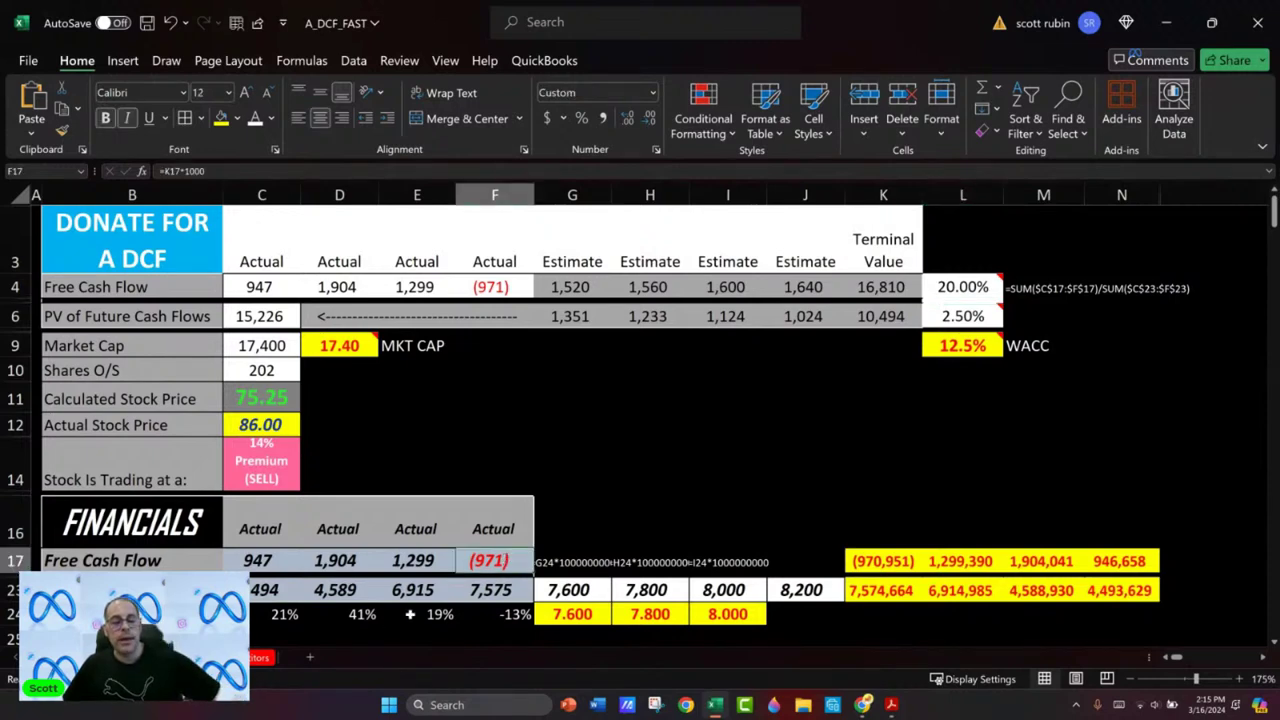
click(435, 614)
click(282, 614)
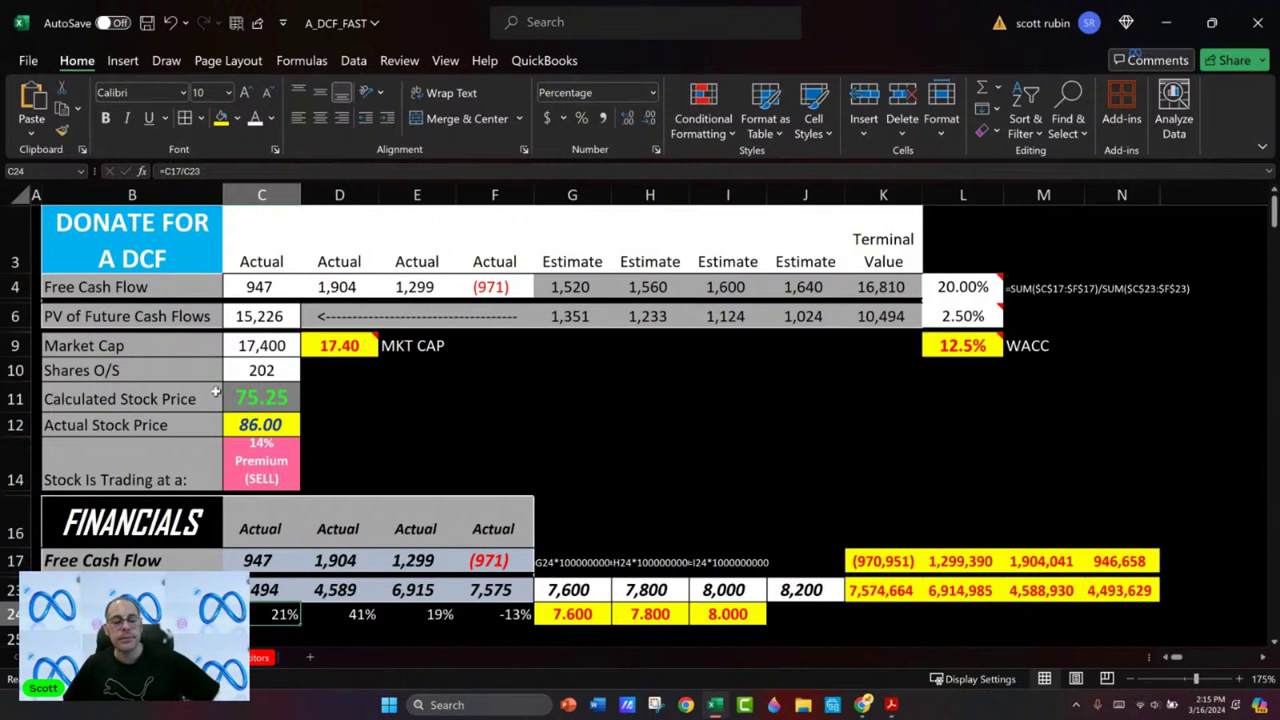
click(943, 352)
text(11)
key(Return)
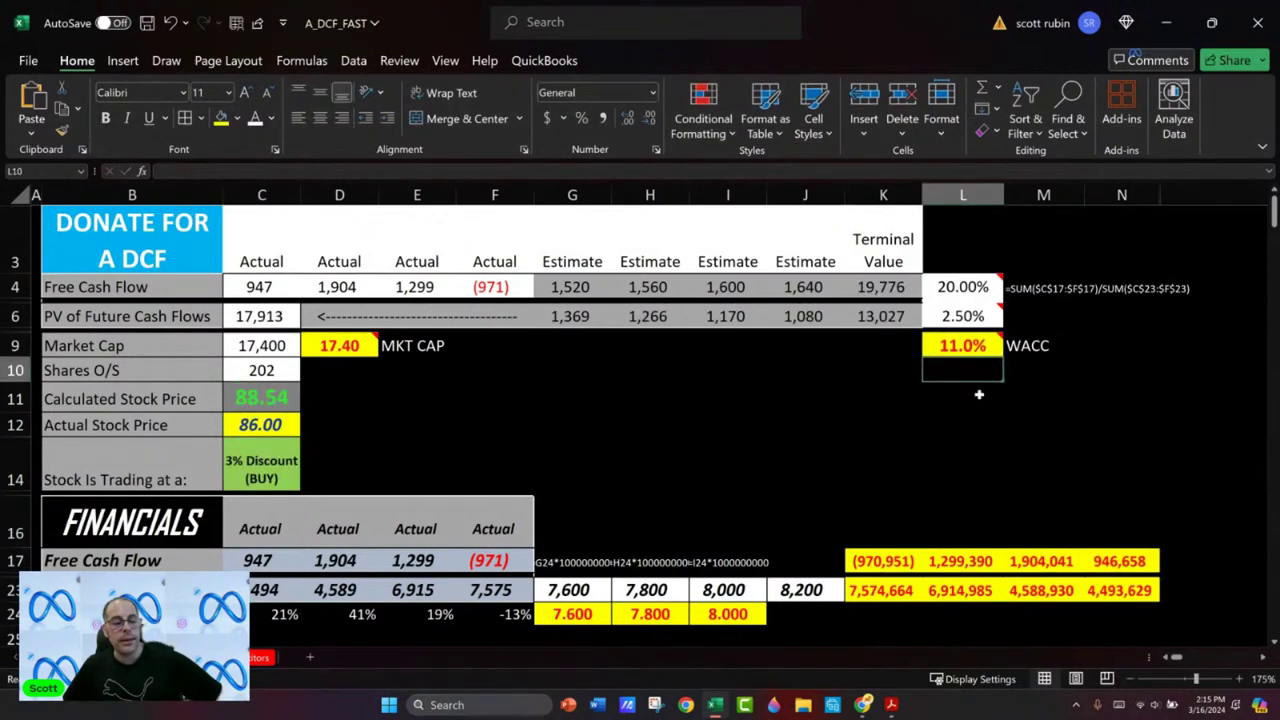
key(ctrl+z)
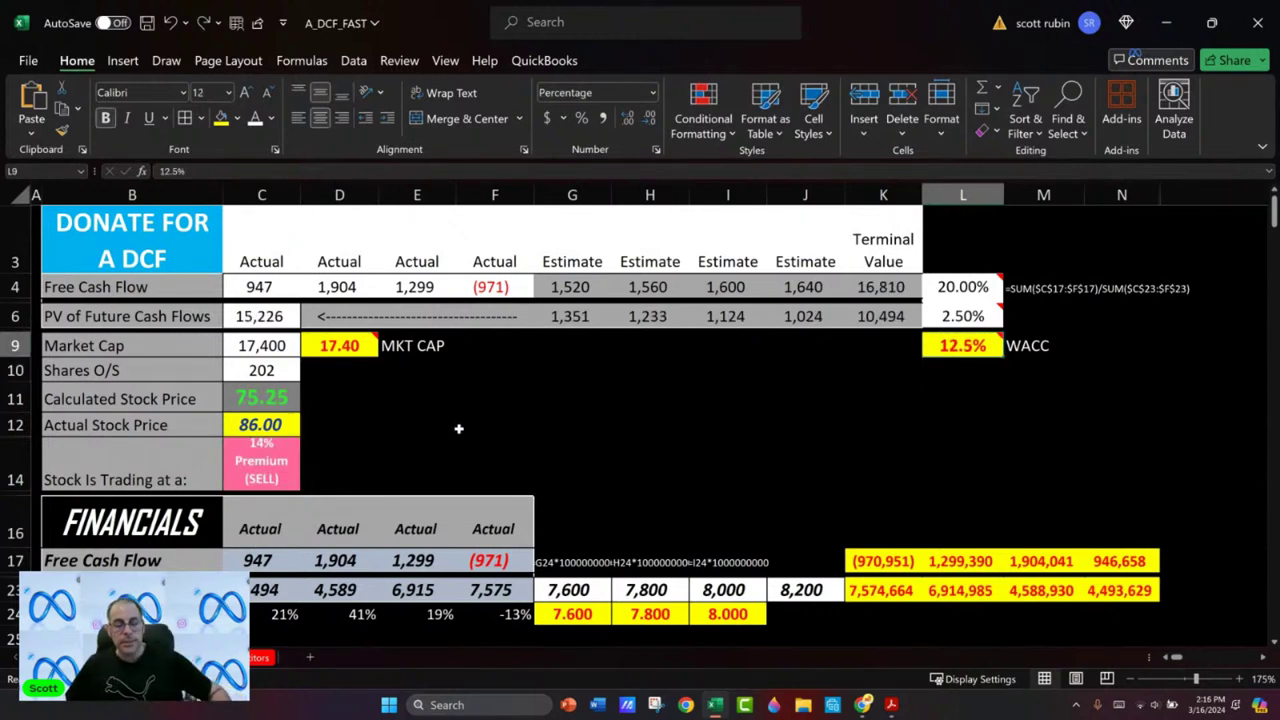
Switch to Yahoo Finance in the browser and open AerCap's company profile.
key(alt+Tab)
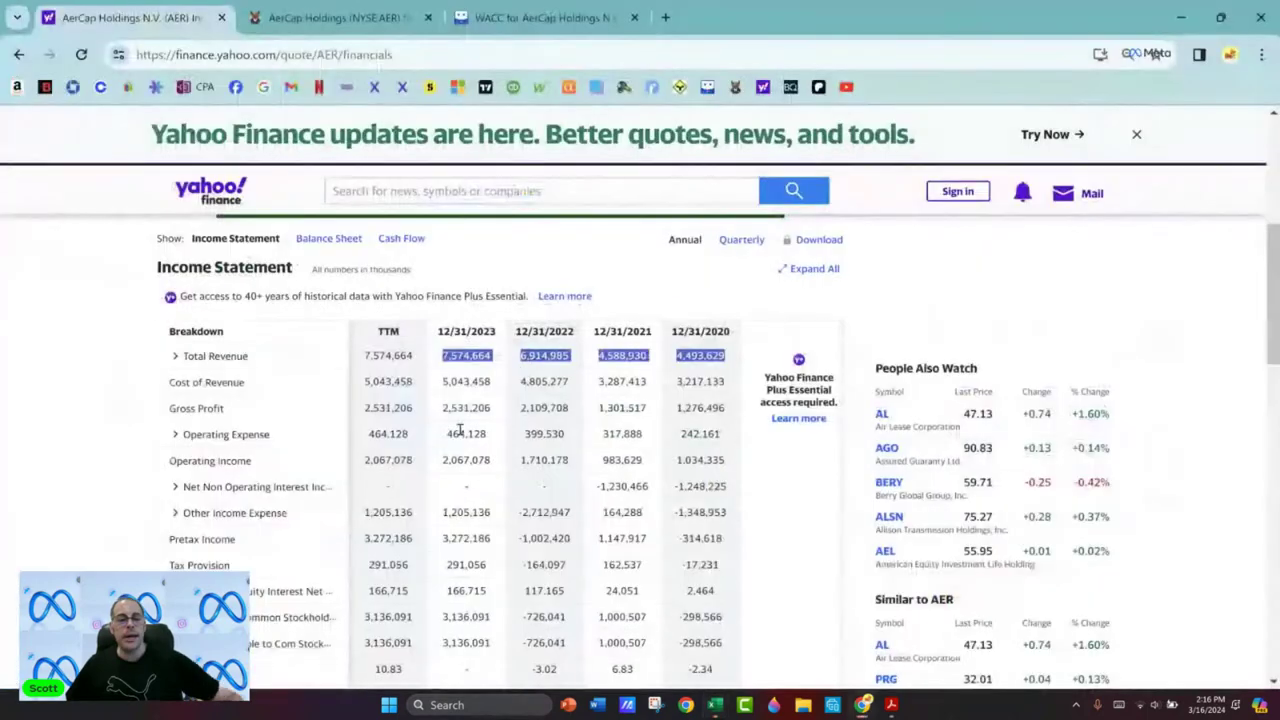
scroll(366, 378, up, 2)
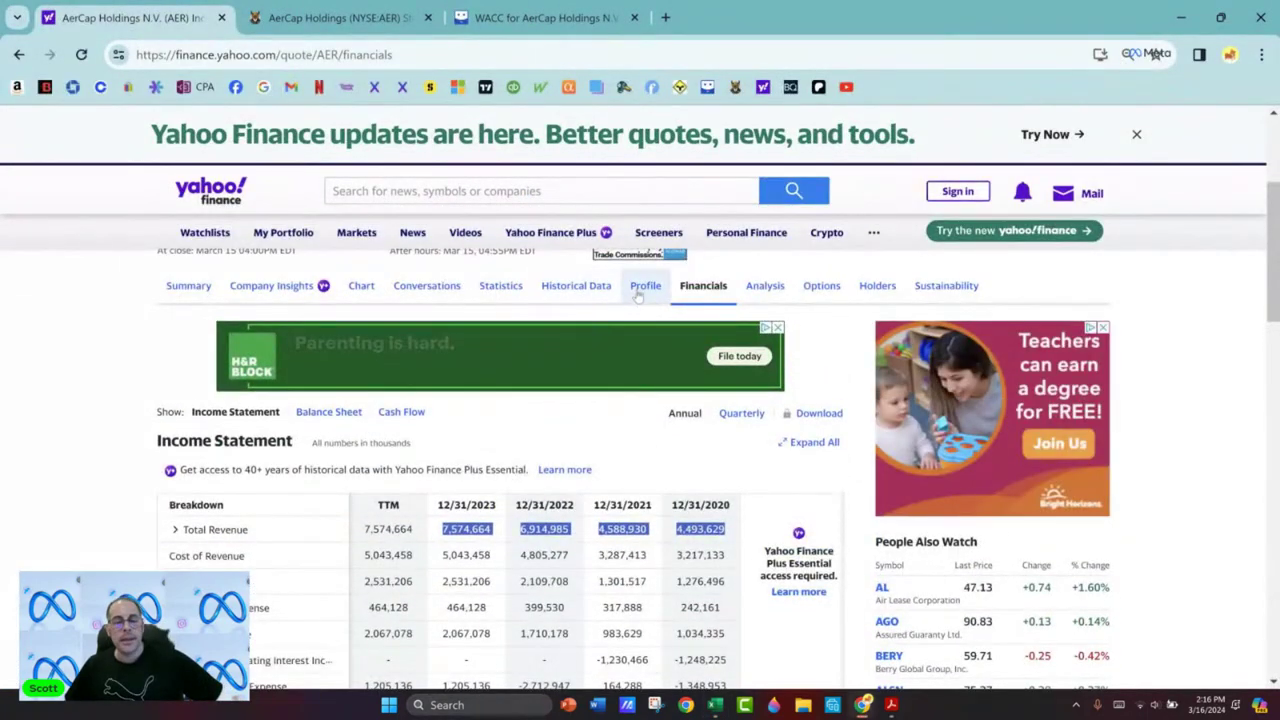
click(645, 286)
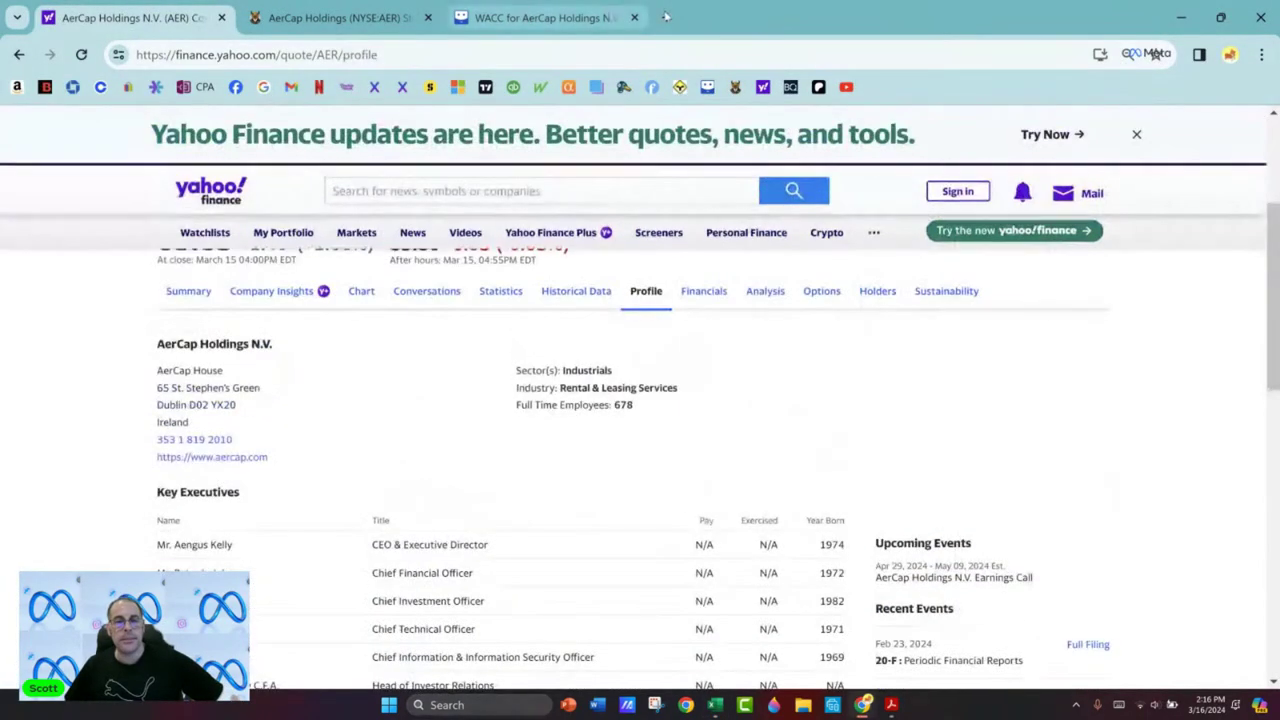
Google 'aeracap' in a new tab and open AerCap's Wikipedia article from the results.
click(665, 17)
text(aeracap oimiv)
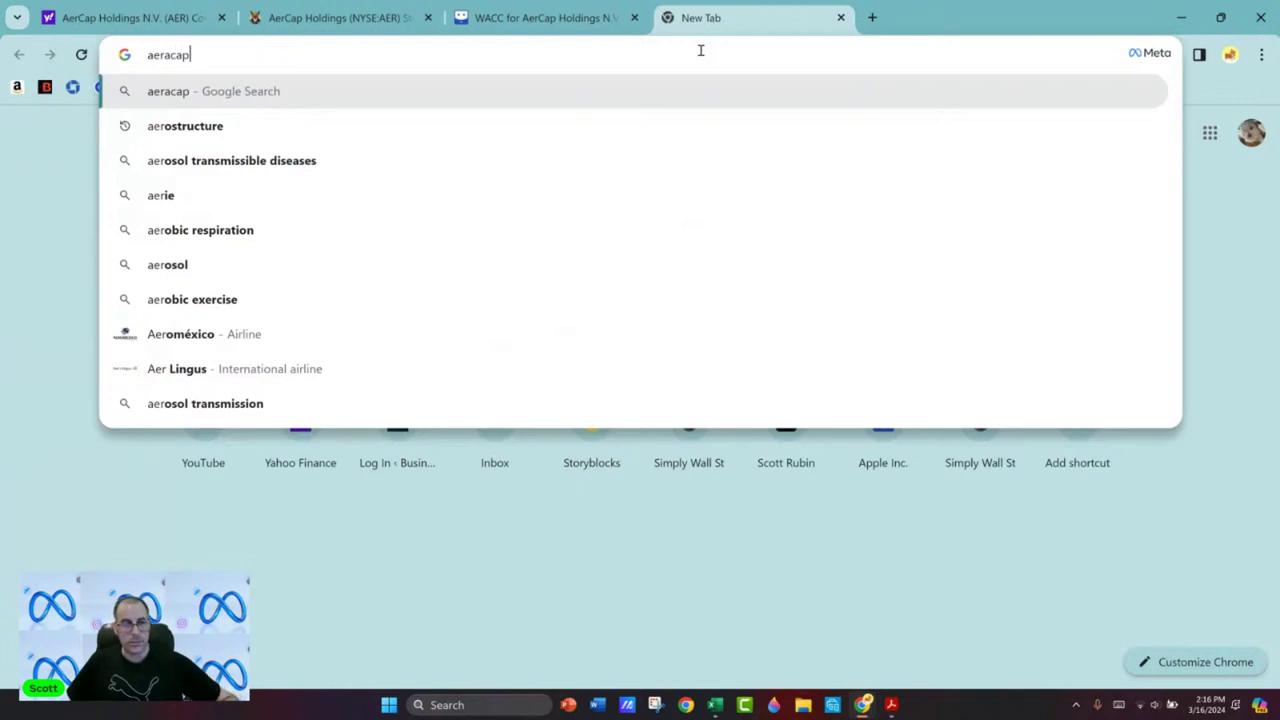
key(BackSpace)
key(BackSpace)
key(BackSpace)
key(BackSpace)
key(BackSpace)
text(oin)
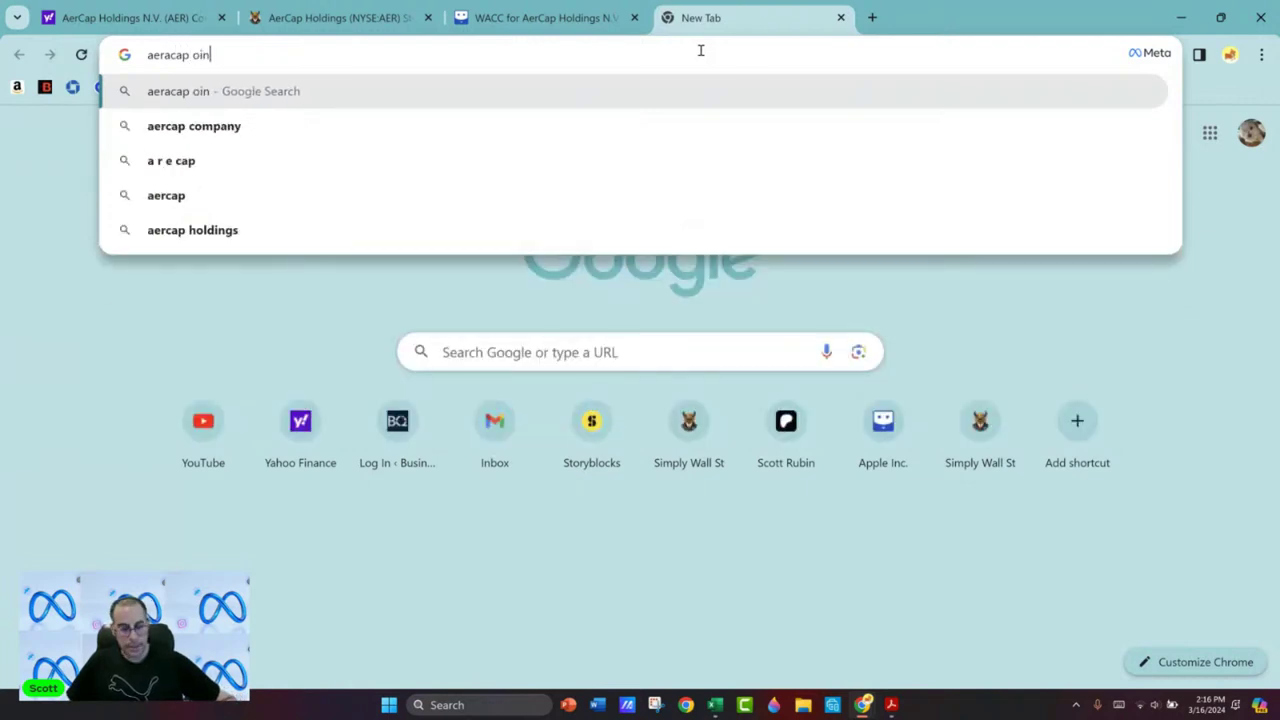
key(BackSpace)
key(BackSpace)
key(BackSpace)
text(inve)
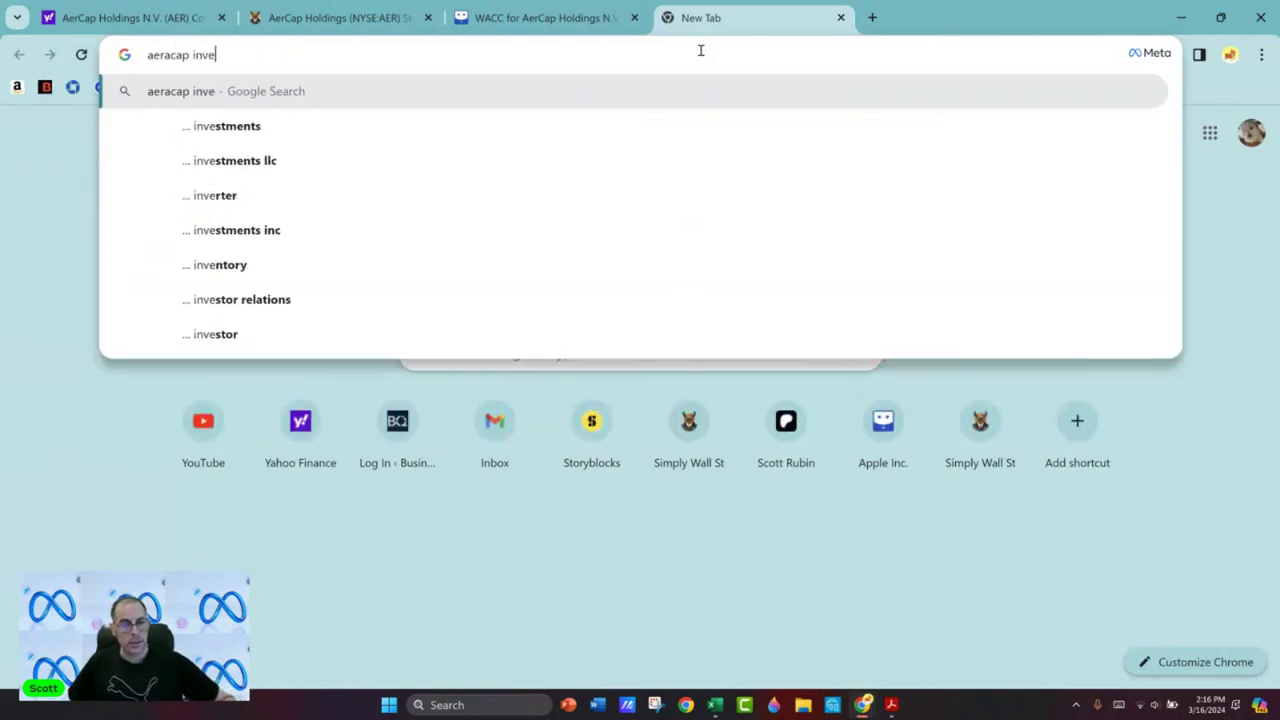
key(BackSpace)
key(BackSpace)
key(BackSpace)
key(BackSpace)
key(BackSpace)
key(Return)
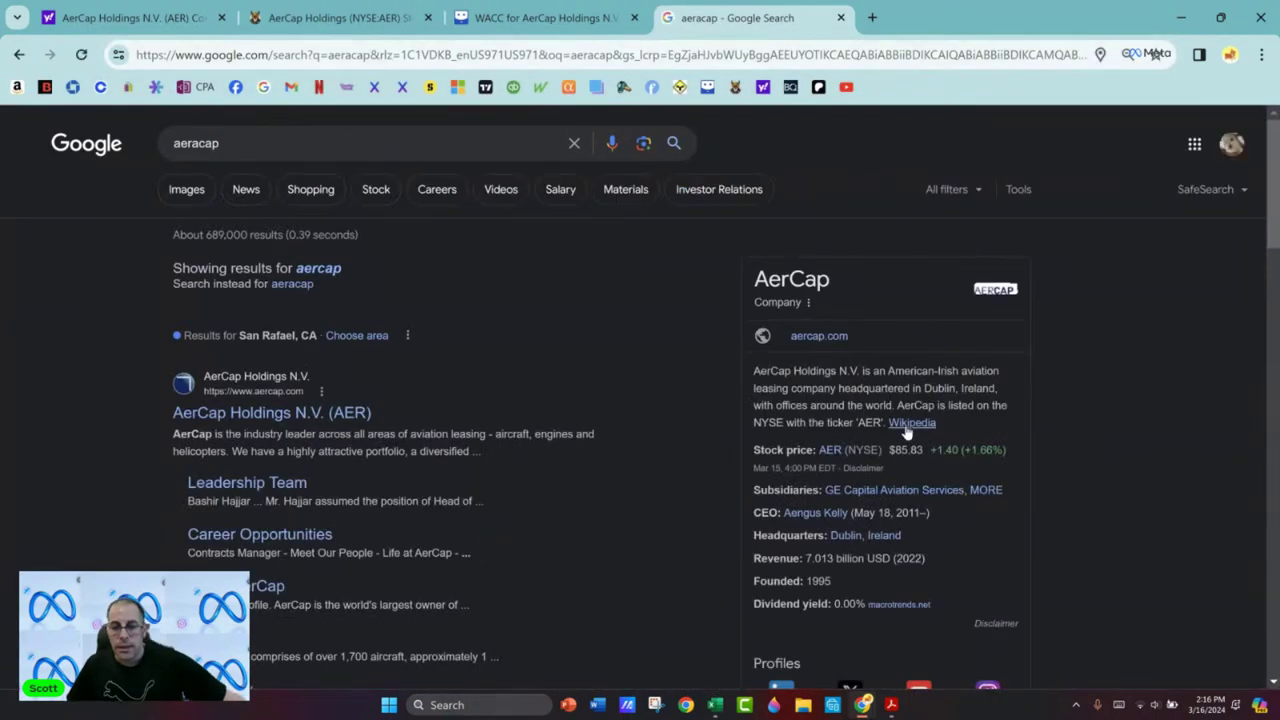
click(906, 424)
Read the AerCap Wikipedia business, customers and history sections, then open a blank tab.
scroll(697, 283, down, 1)
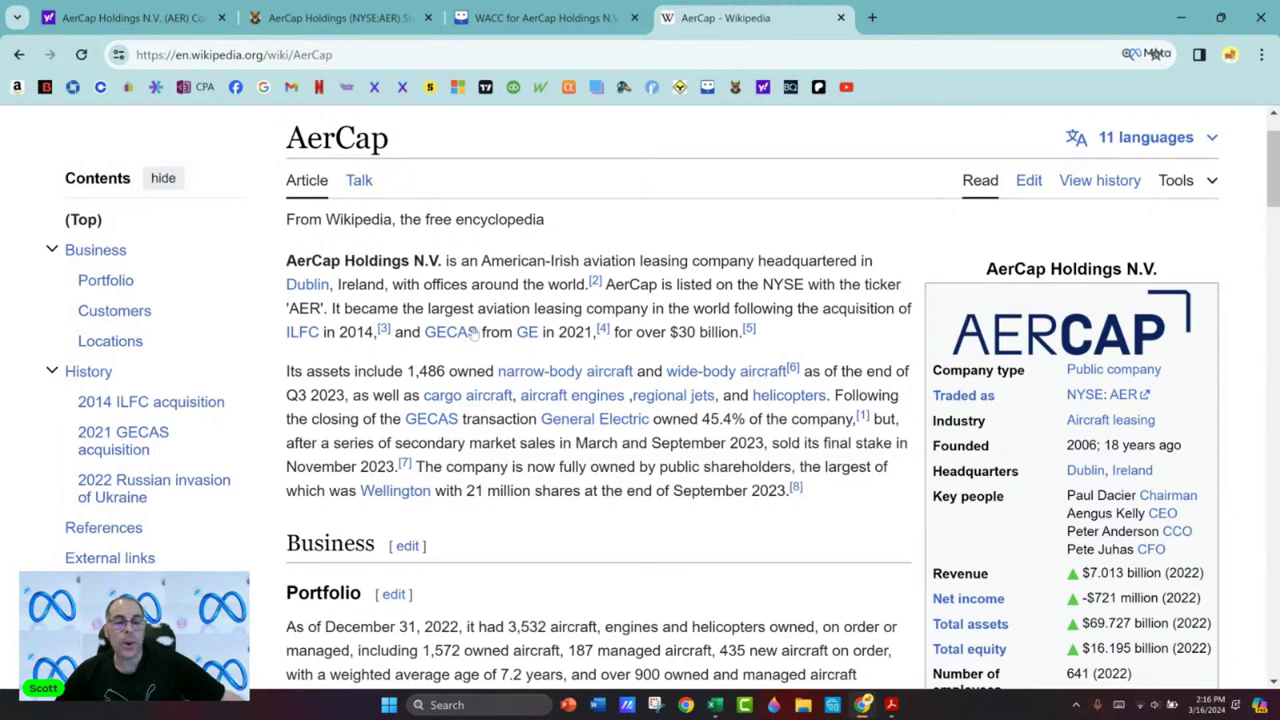
mouse_move(451, 336)
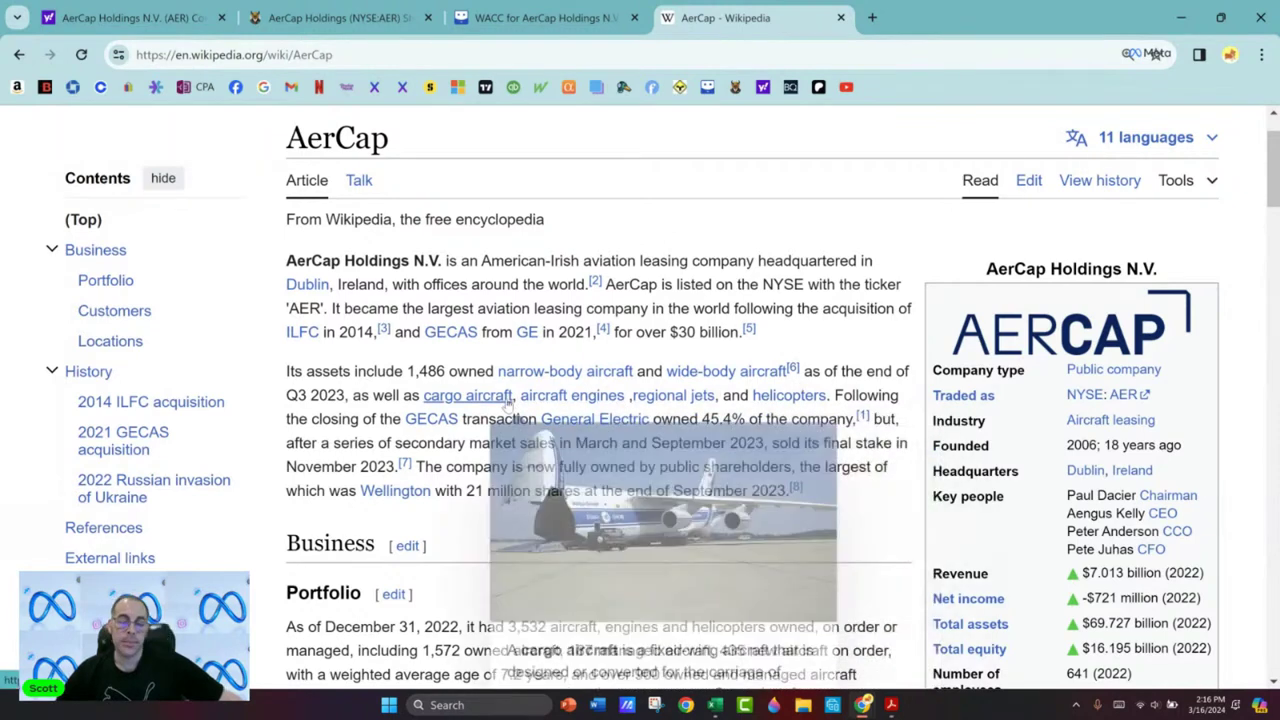
scroll(640, 371, down, 1)
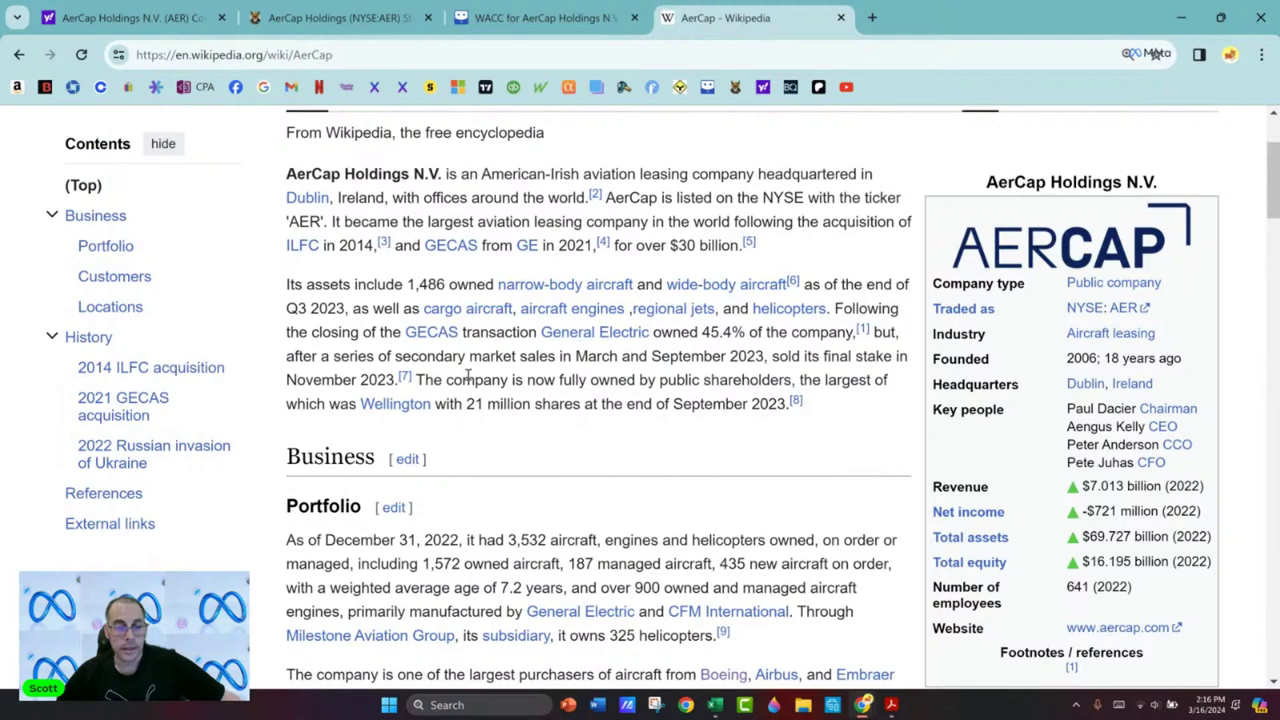
scroll(478, 357, down, 5)
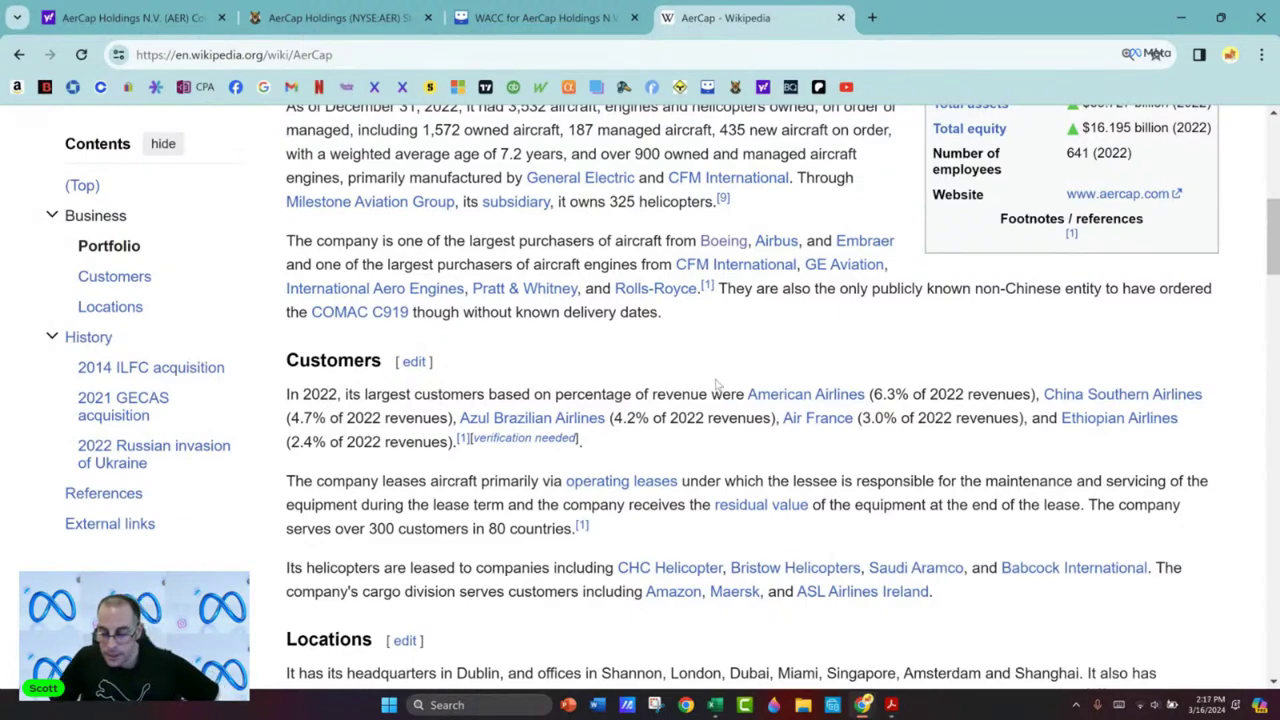
scroll(609, 378, down, 3)
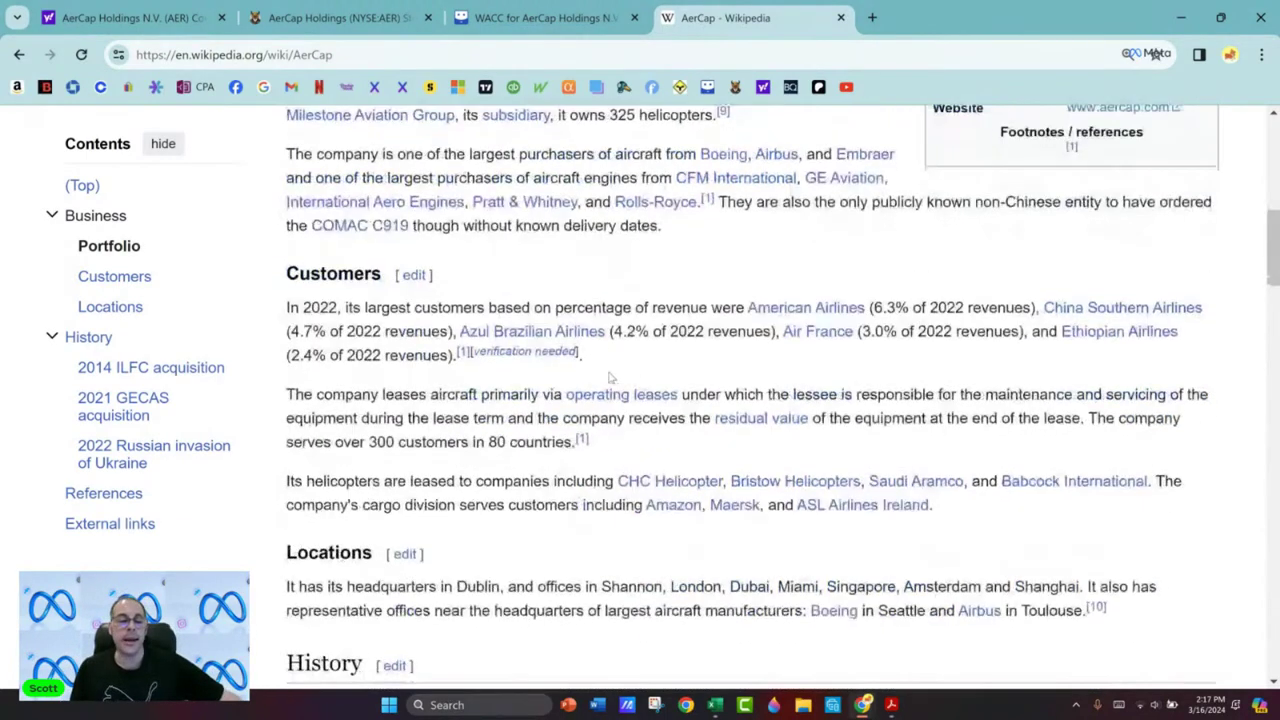
scroll(617, 358, down, 3)
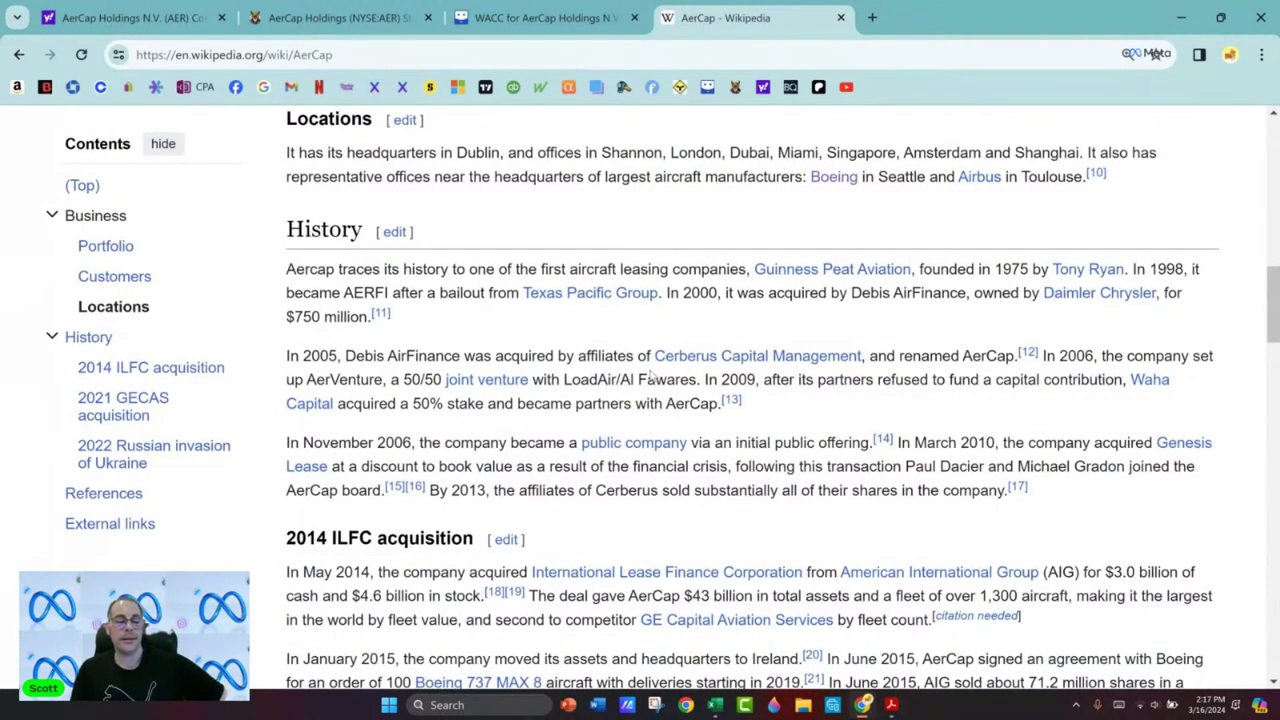
scroll(617, 344, down, 3)
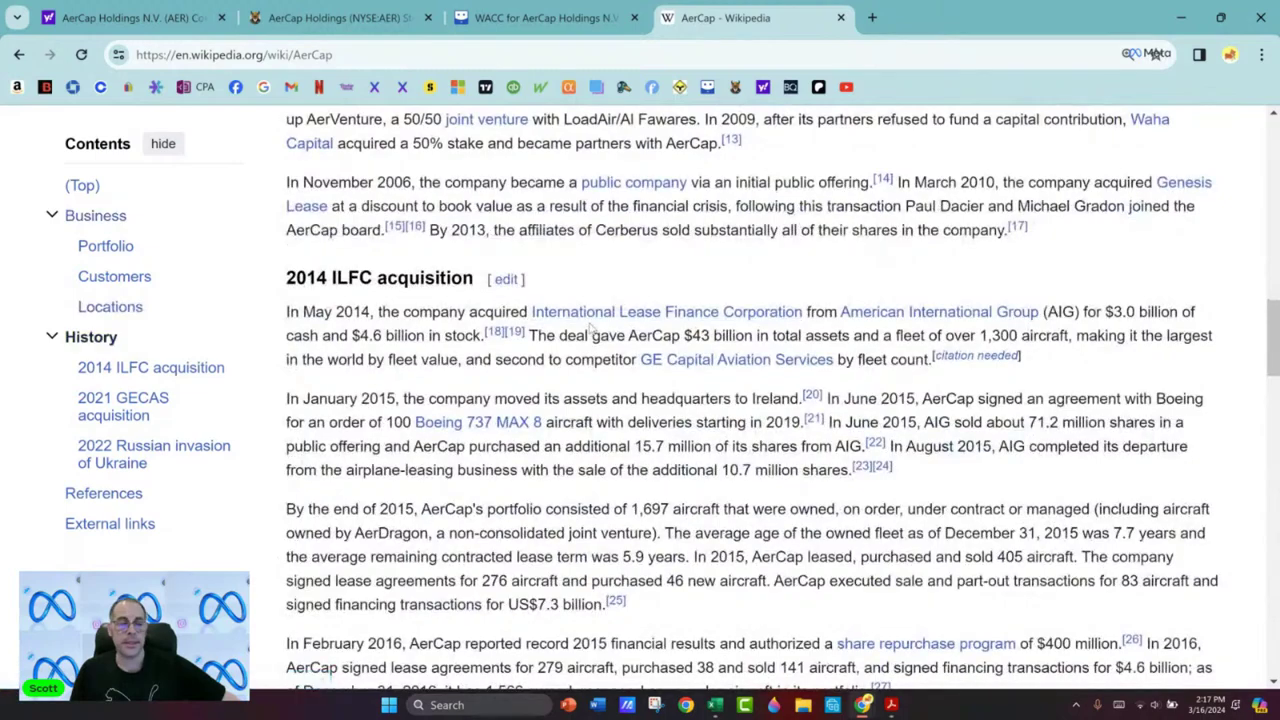
scroll(590, 323, down, 2)
scroll(590, 323, down, 6)
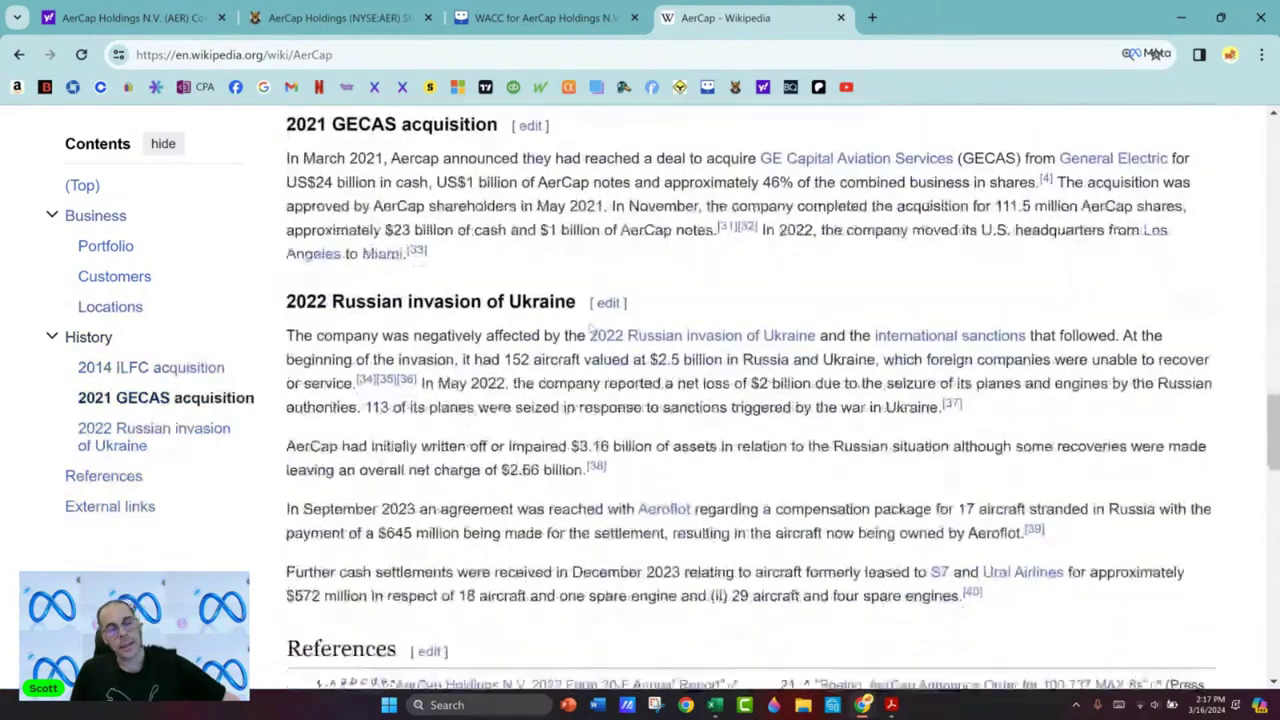
scroll(590, 323, down, 4)
scroll(590, 323, up, 20)
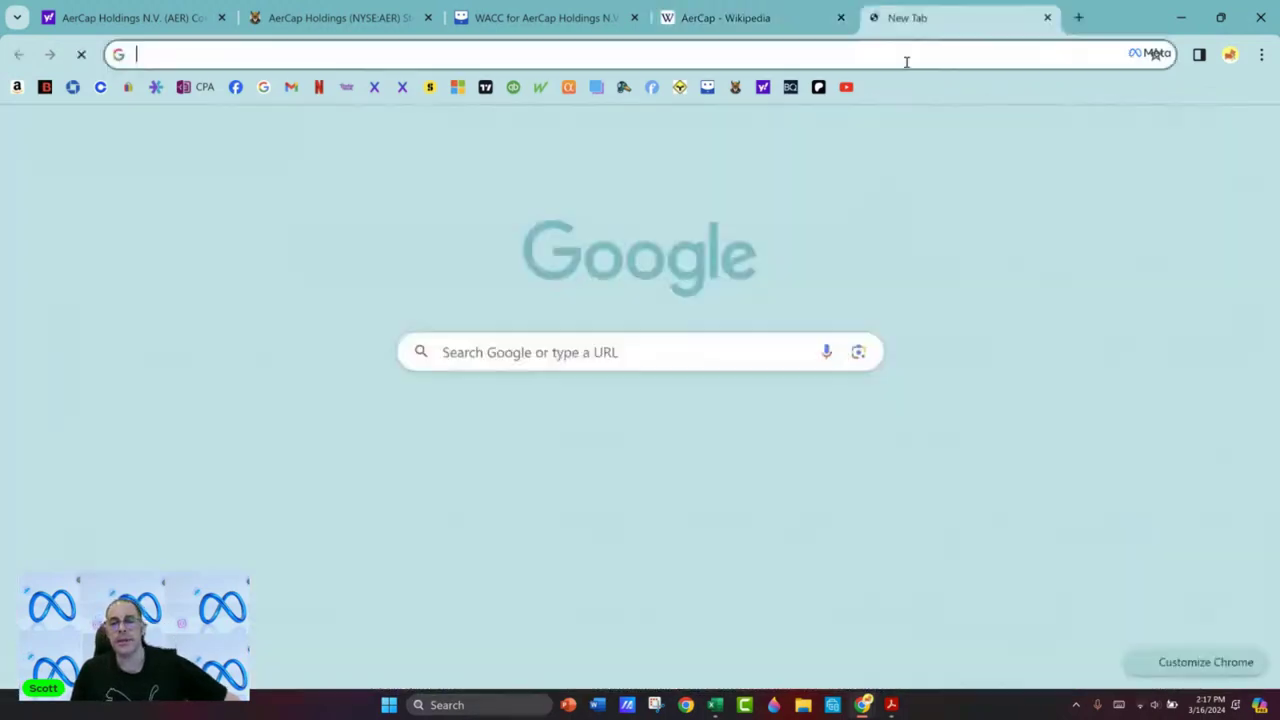
click(872, 17)
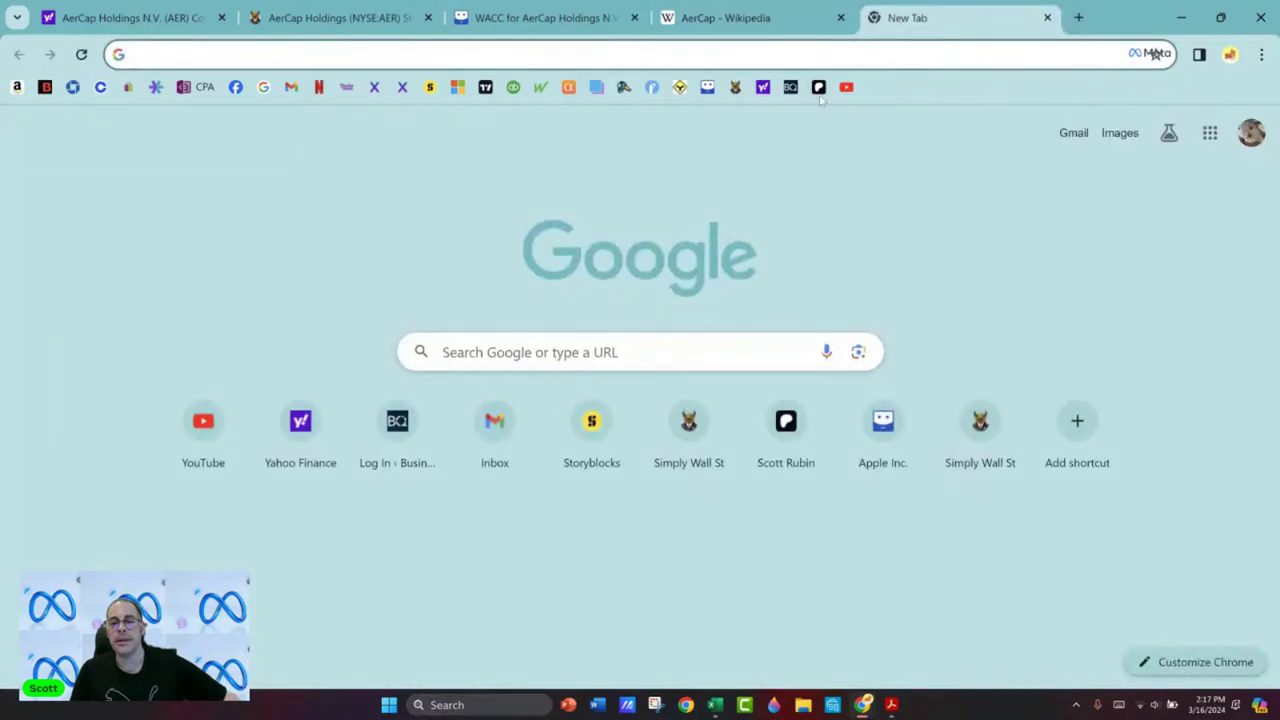
Search the channel's YouTube Studio videos for 'aer', then minimize Chrome and Excel.
click(846, 87)
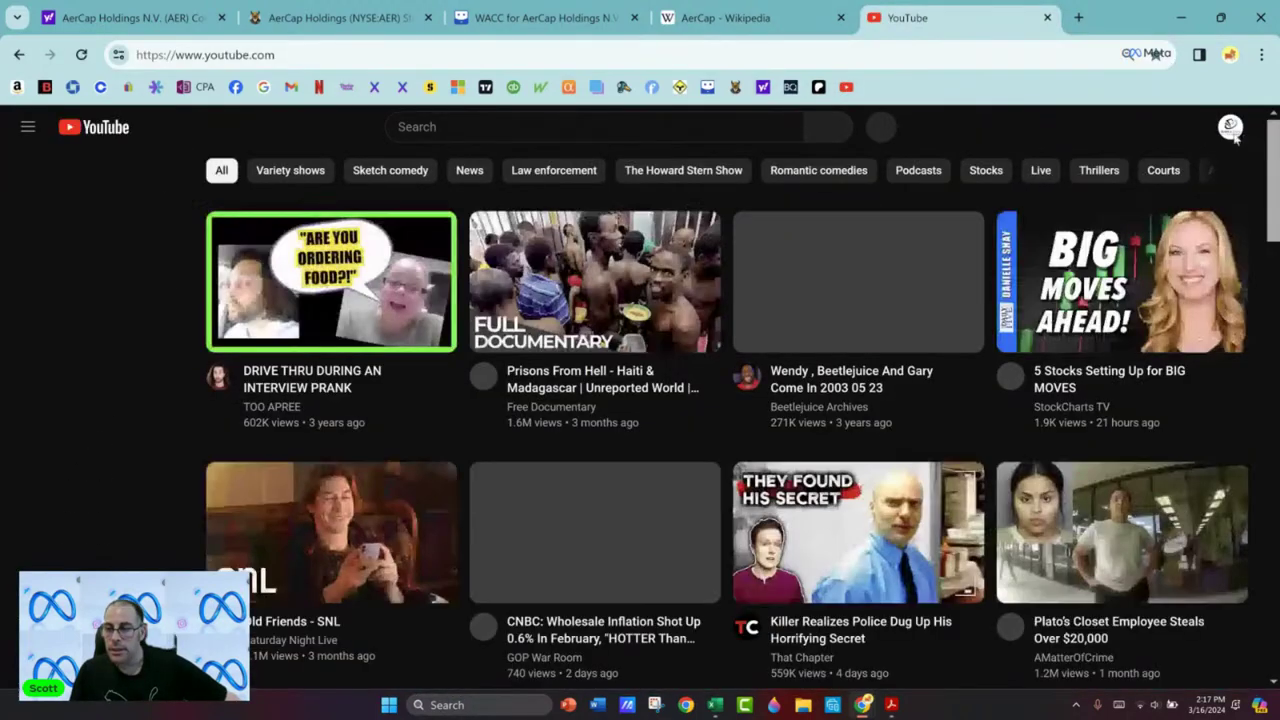
click(1230, 126)
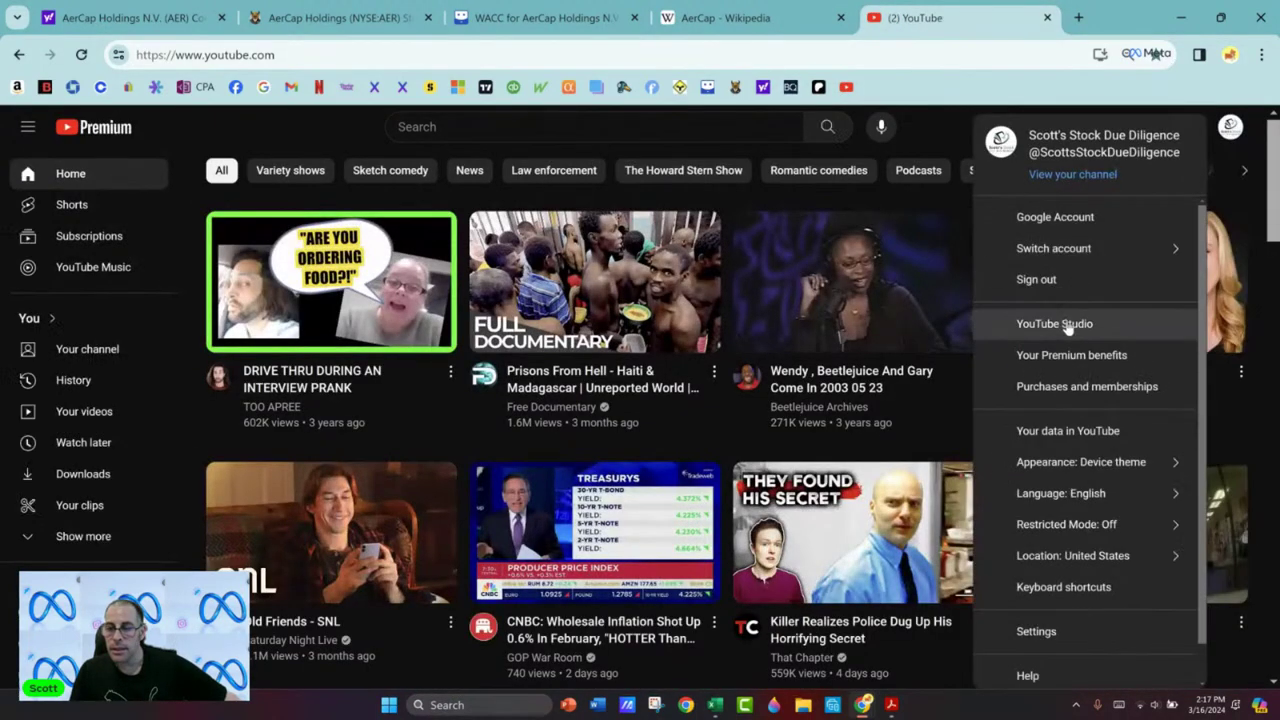
click(1040, 324)
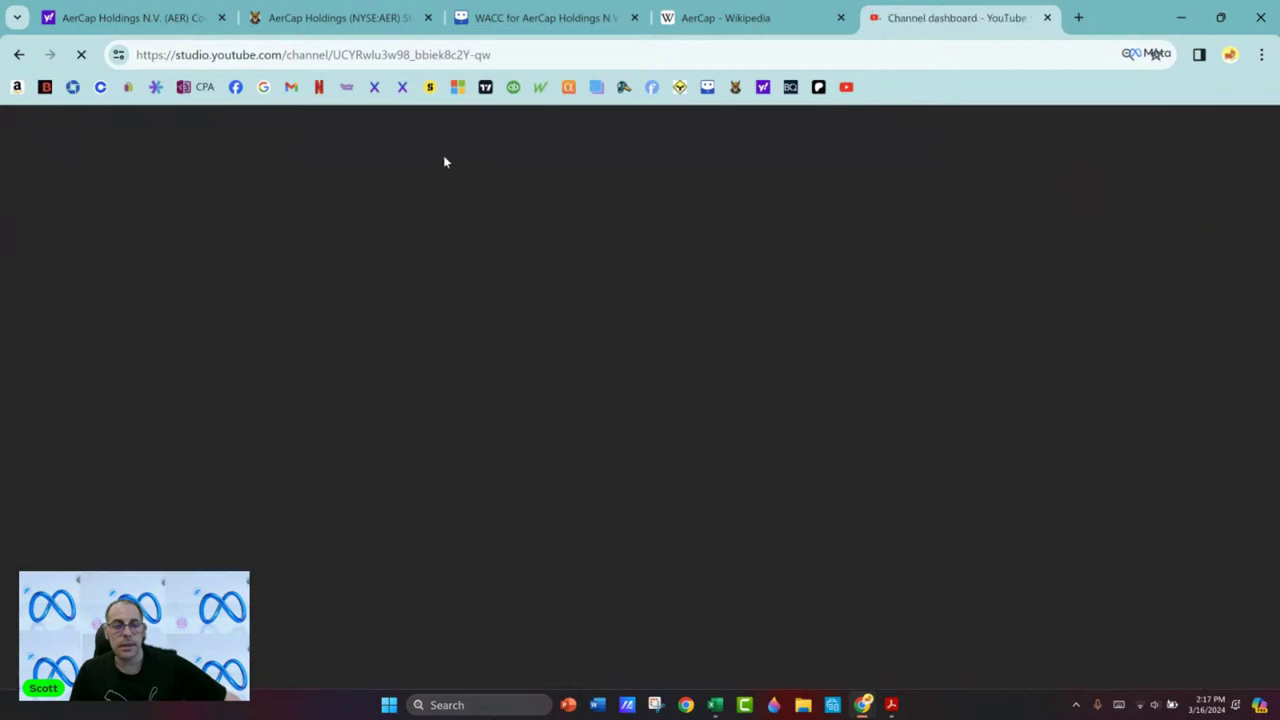
click(471, 127)
text(aer)
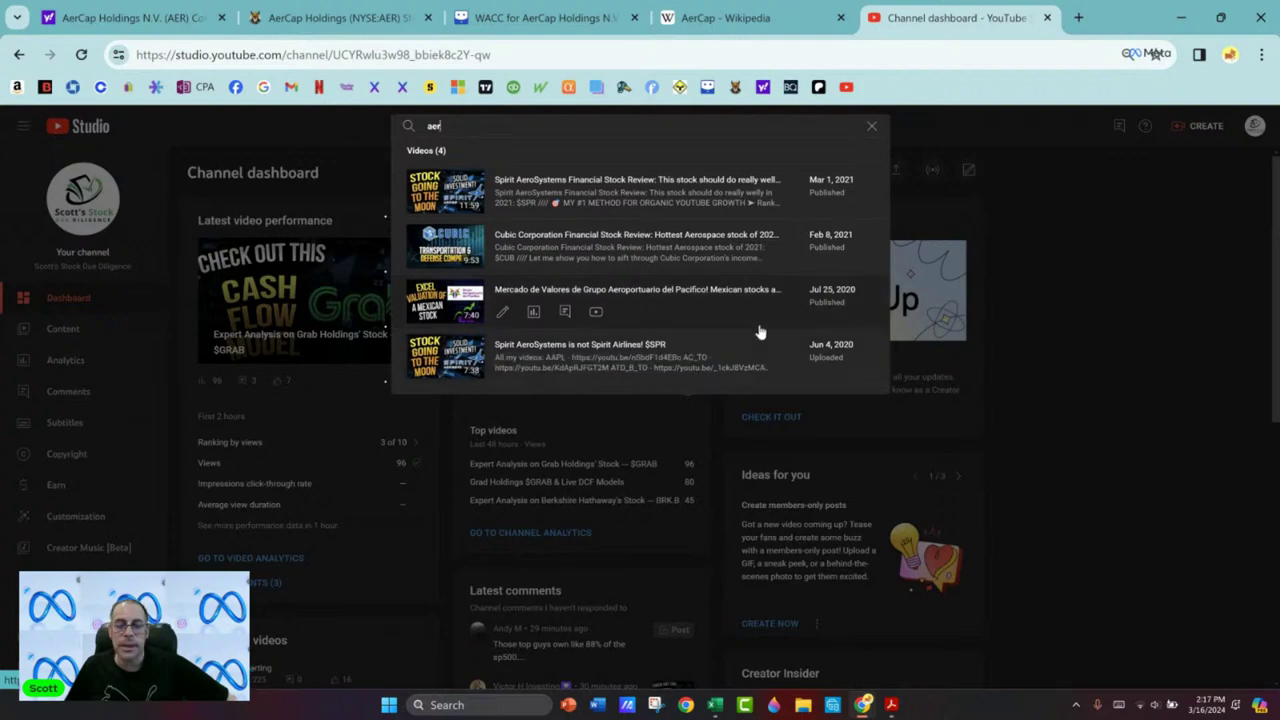
click(1182, 19)
click(1180, 12)
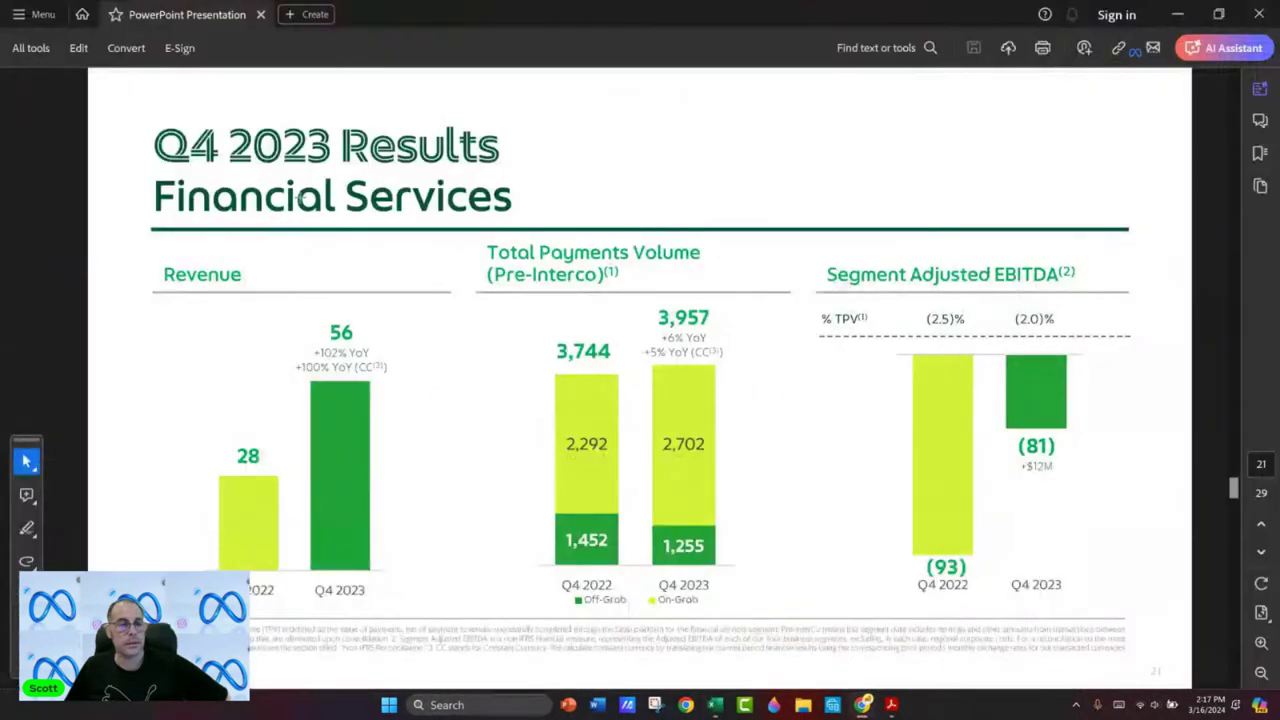
Minimize the Acrobat results slide and open the !DCF workbook from the desktop.
click(1178, 14)
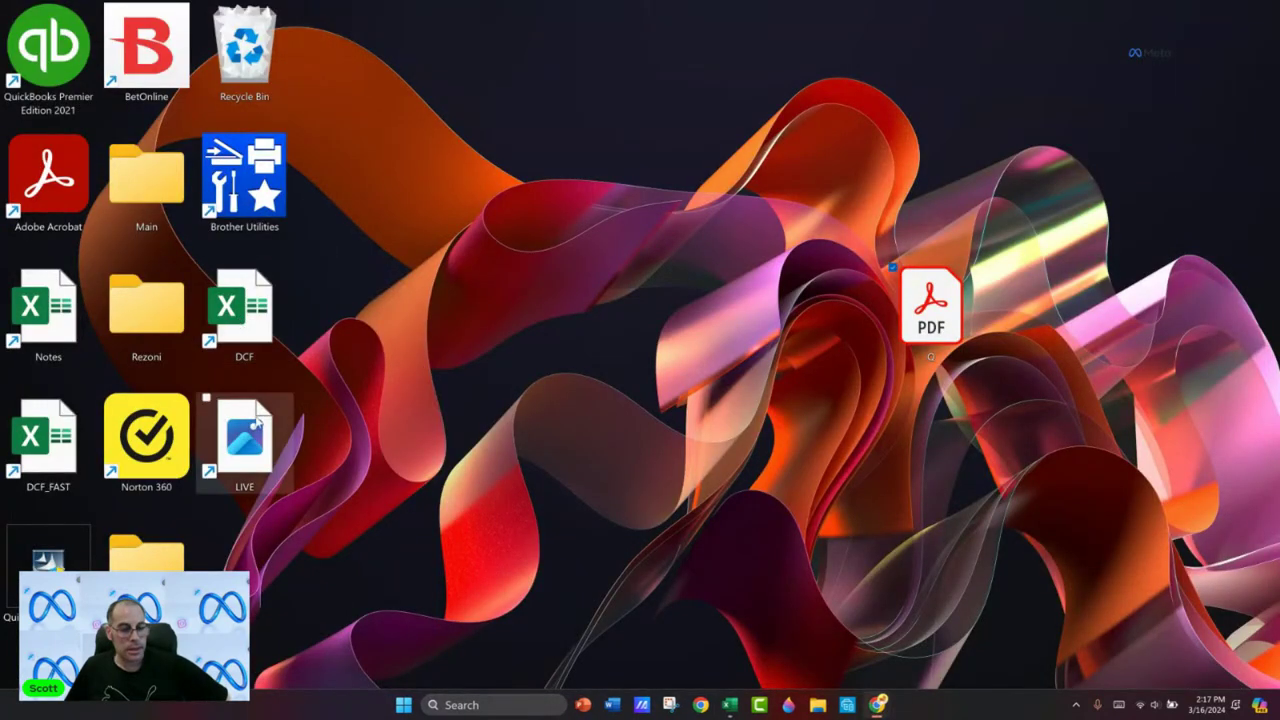
double_click(255, 330)
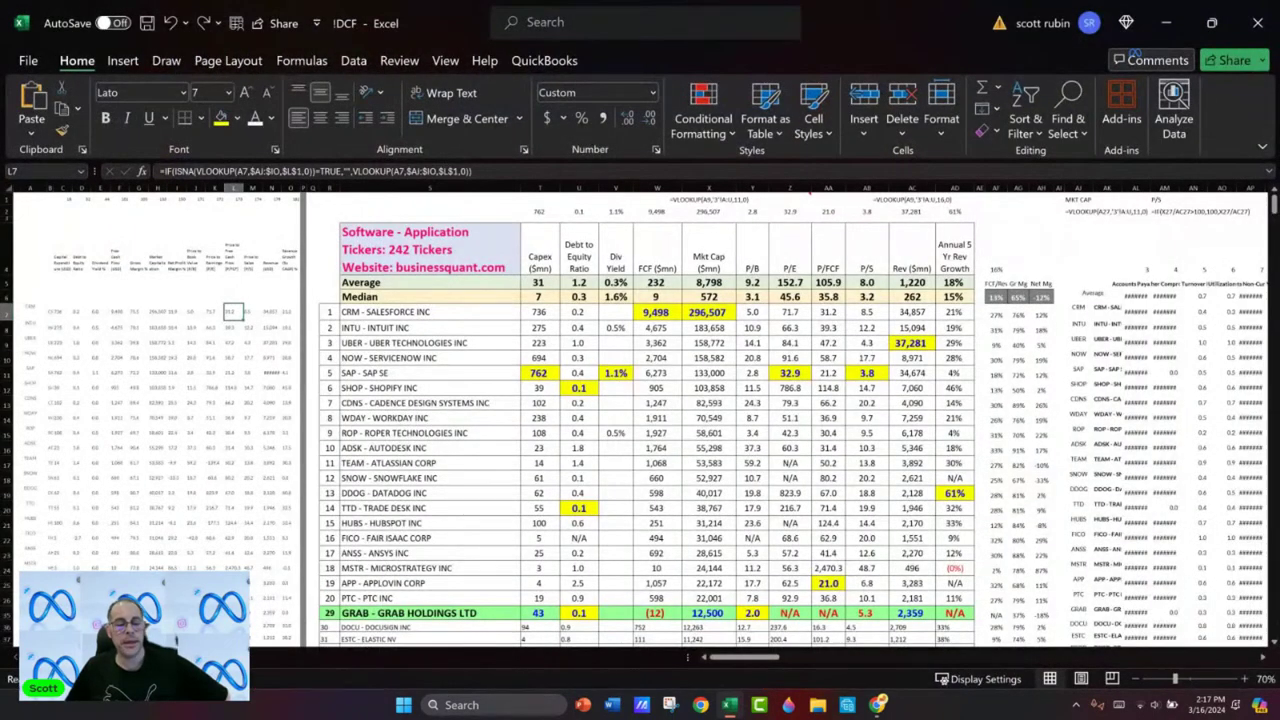
Review the !DCF.xlsx ticker list's premium/discount results, then close it without saving.
key(ctrl+Page_Down)
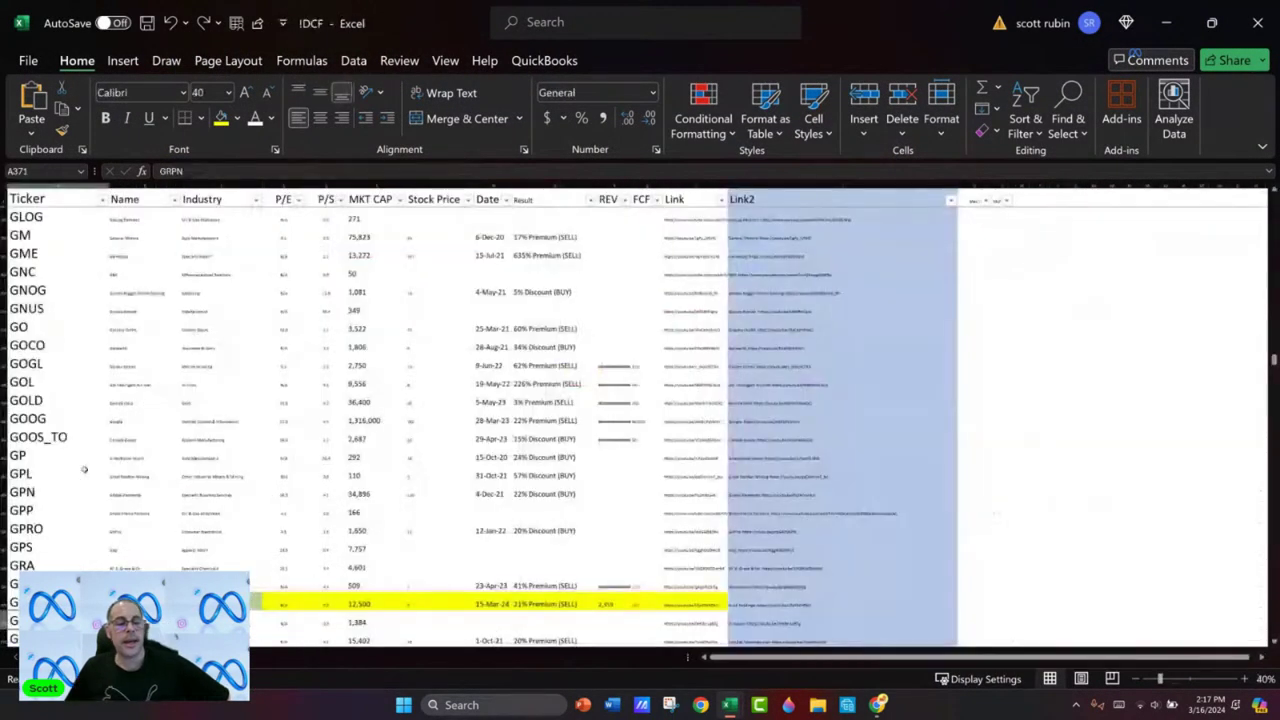
key(ctrl+Home)
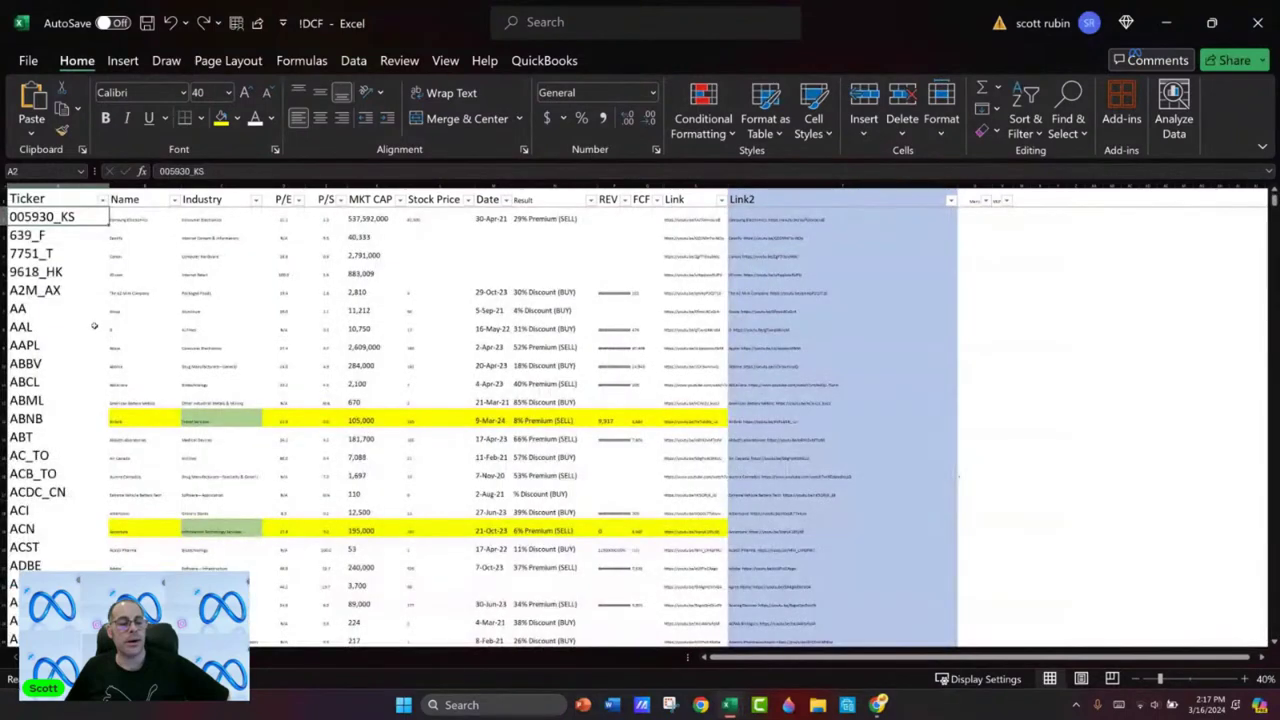
scroll(94, 325, down, 1)
scroll(94, 325, down, 4)
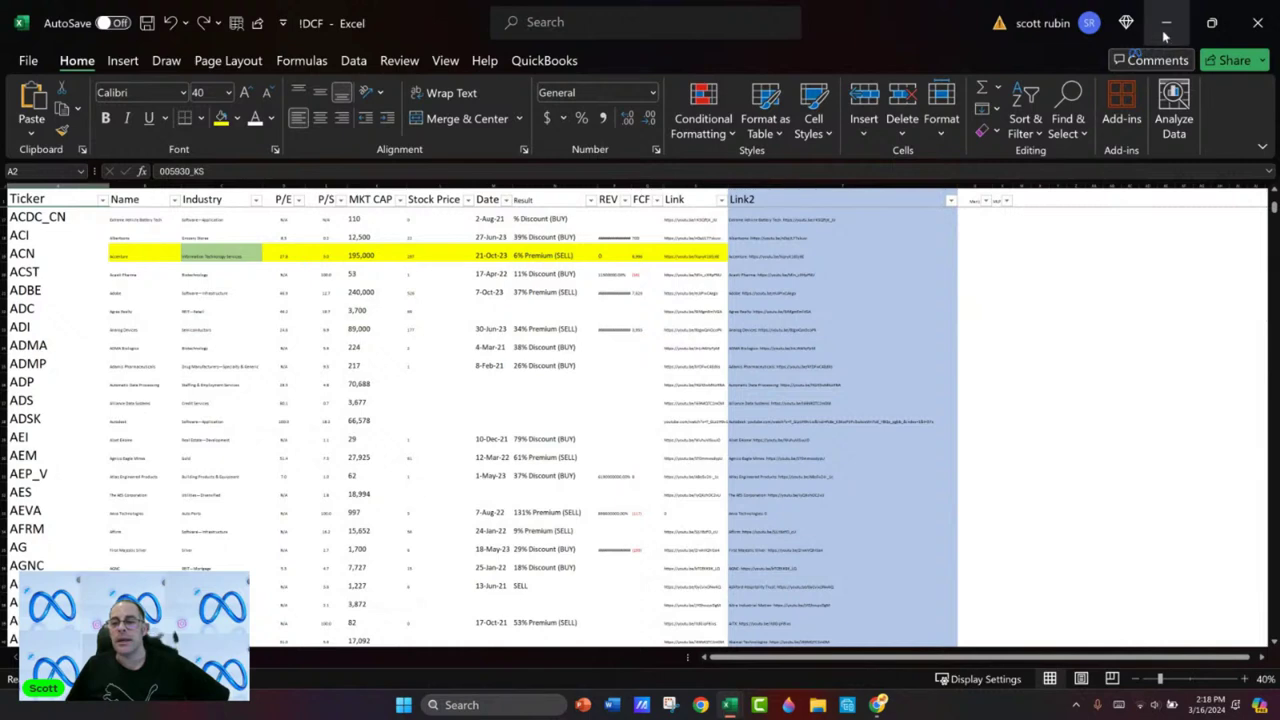
click(1271, 28)
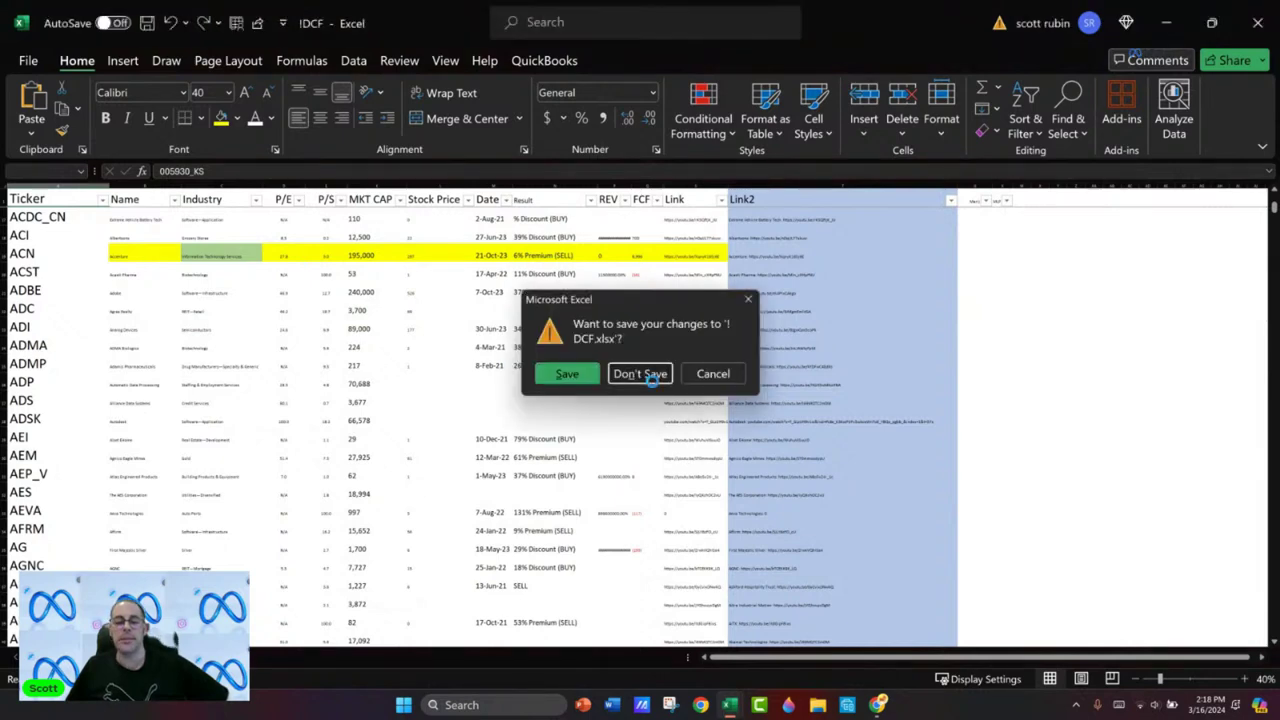
click(642, 371)
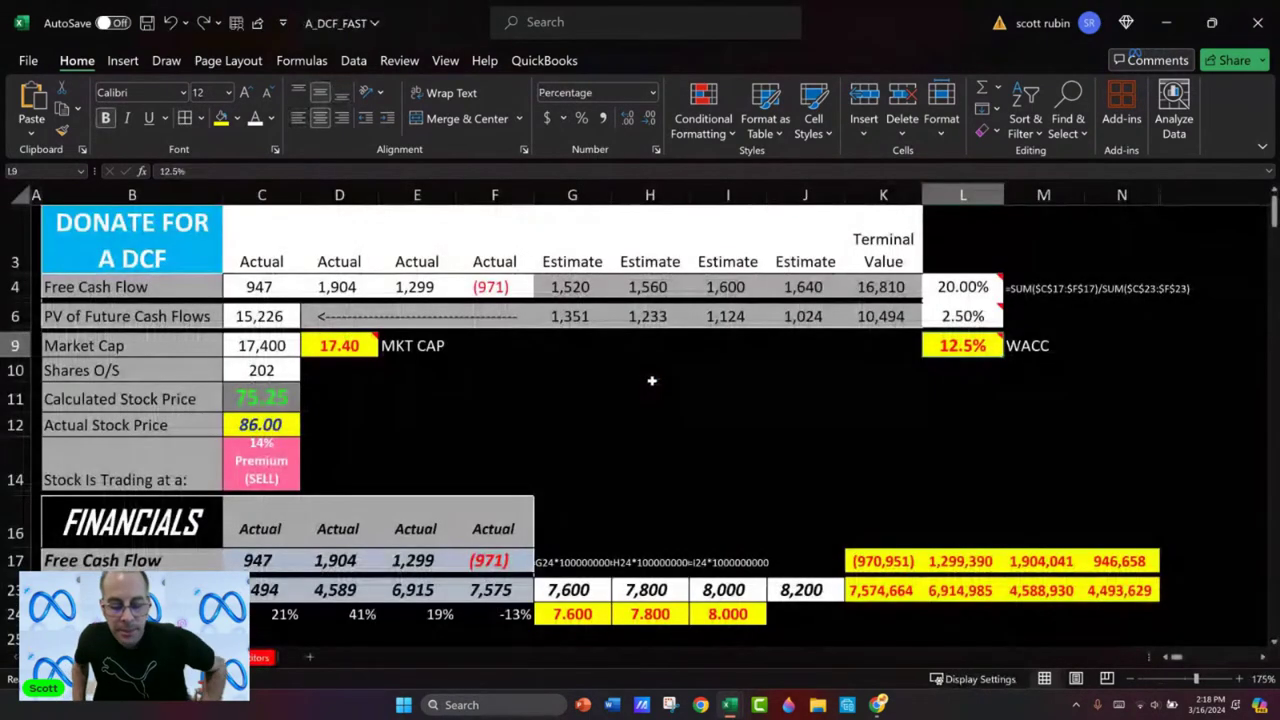
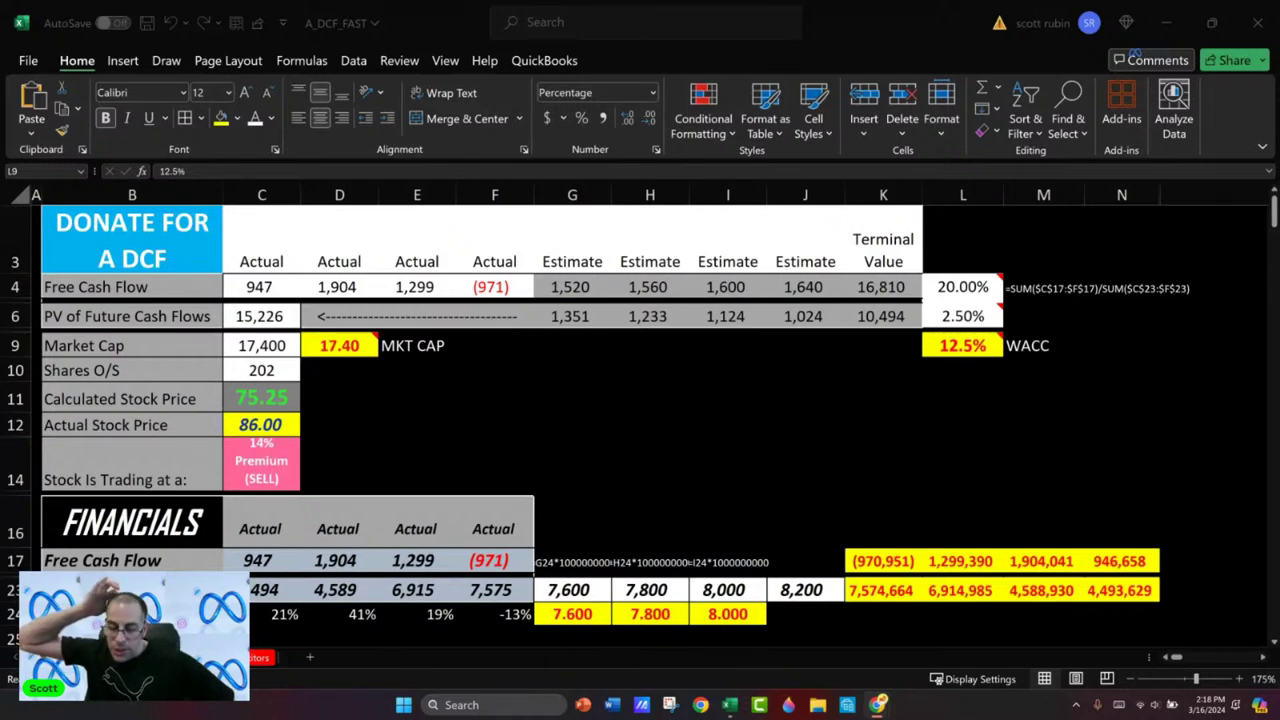
Switch to Chrome, close the YouTube Studio dashboard tab and return to the AerCap Yahoo Finance page.
key(alt+Tab)
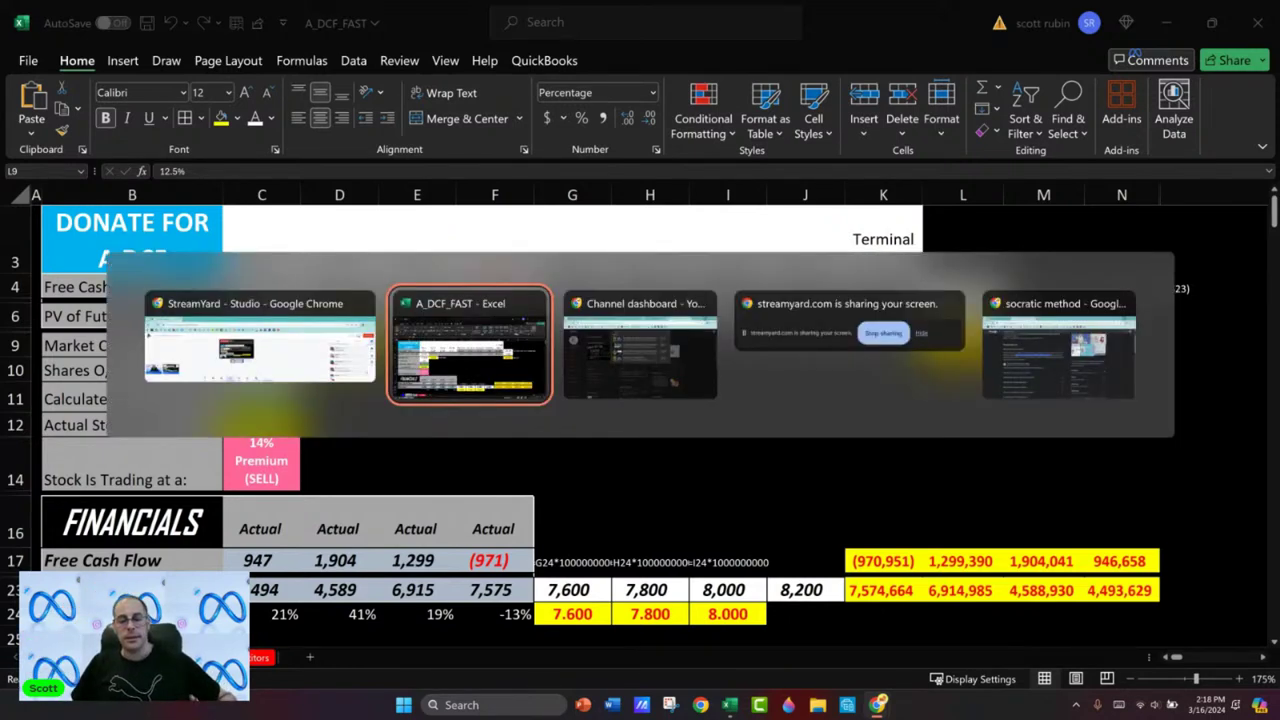
key(alt+Tab)
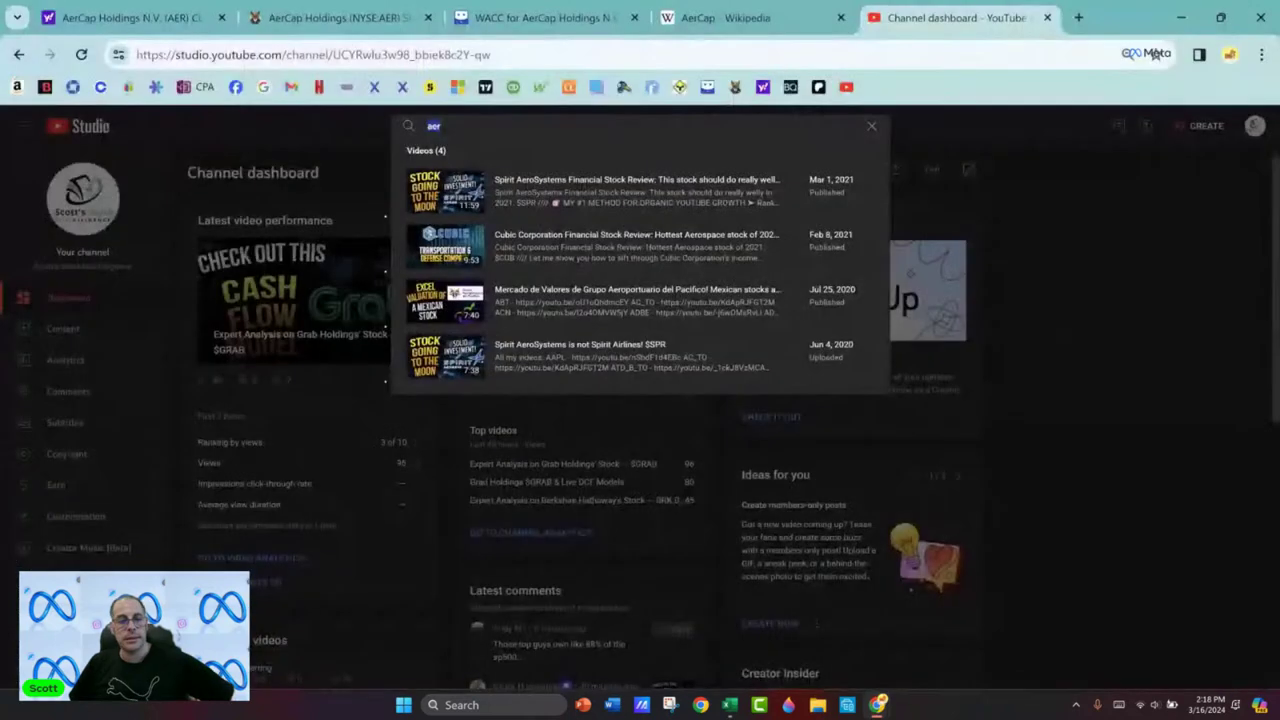
key(alt+Tab)
key(Tab)
key(Tab)
key(Tab)
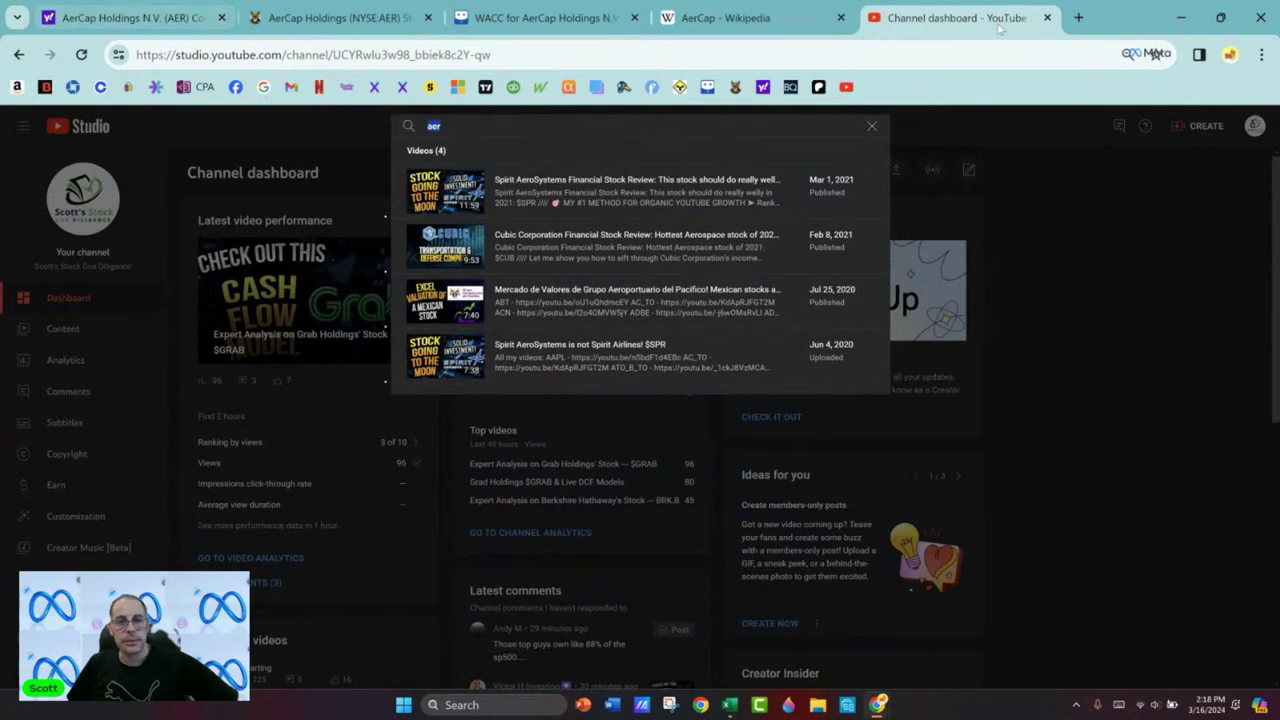
click(1047, 17)
click(160, 17)
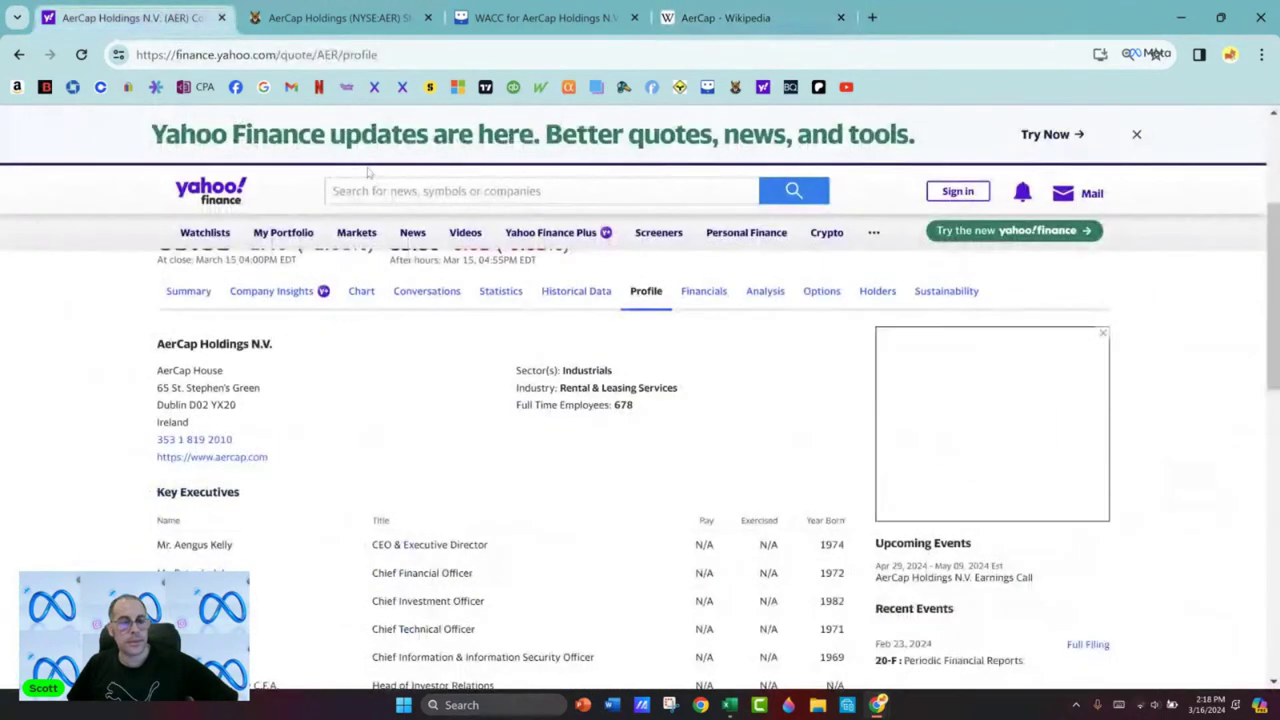
Search Yahoo Finance for GMGI and open Golden Matrix Group's company profile.
click(395, 192)
text(gmgi)
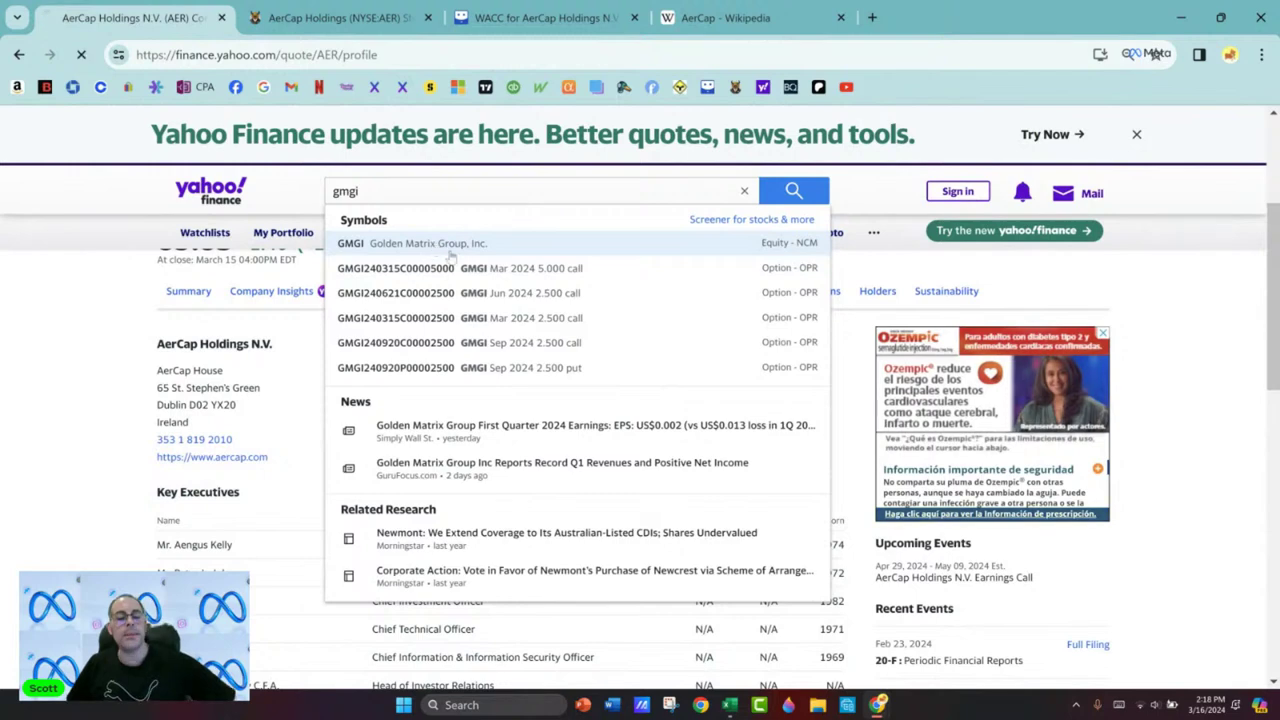
key(Return)
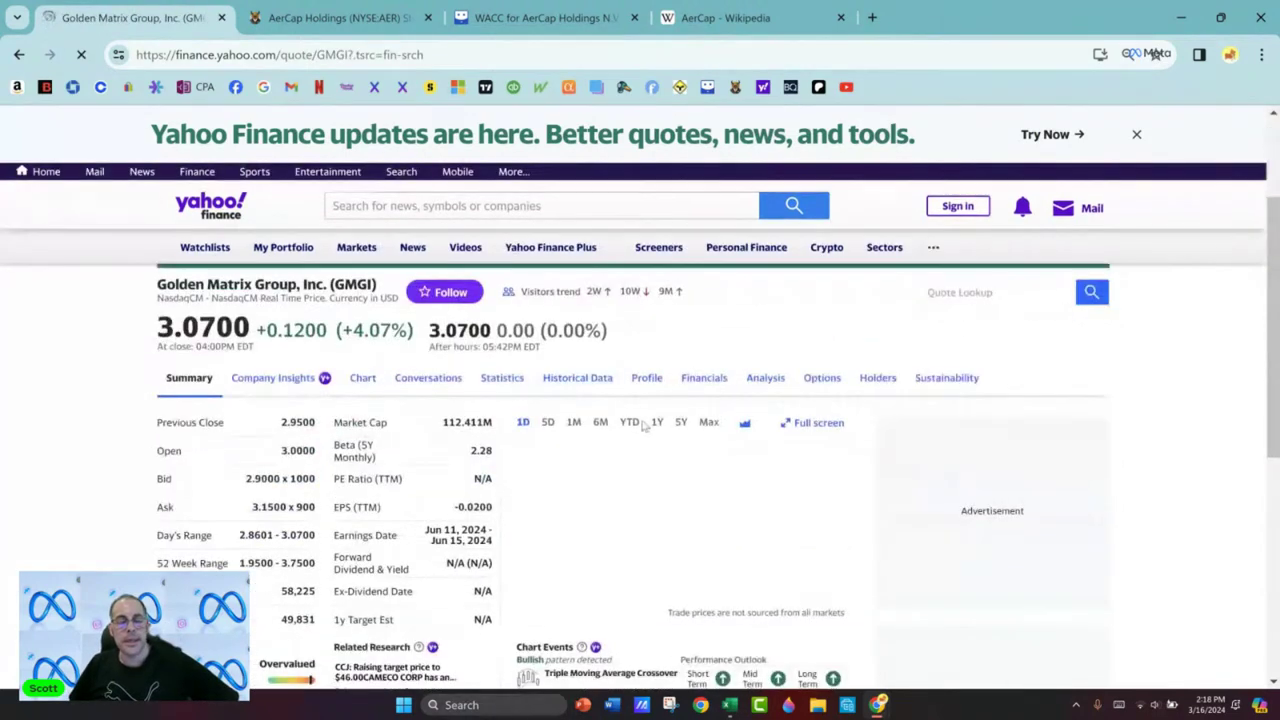
click(647, 378)
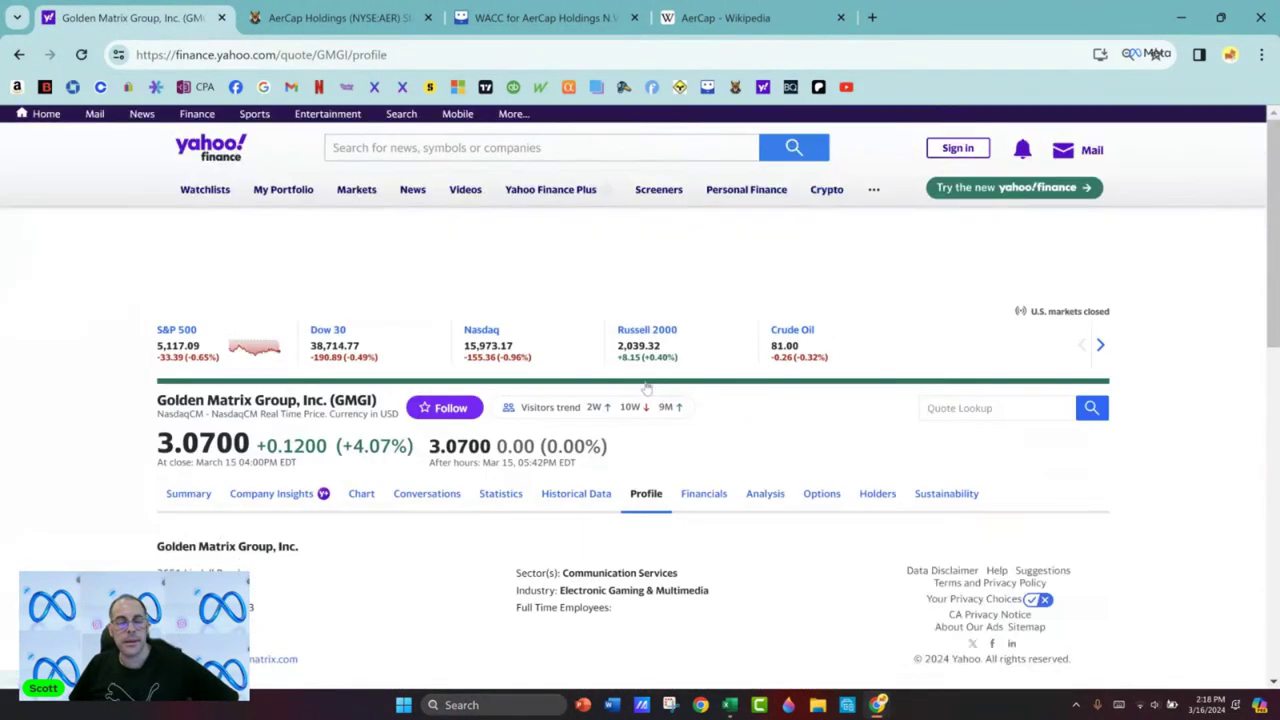
scroll(647, 390, down, 1)
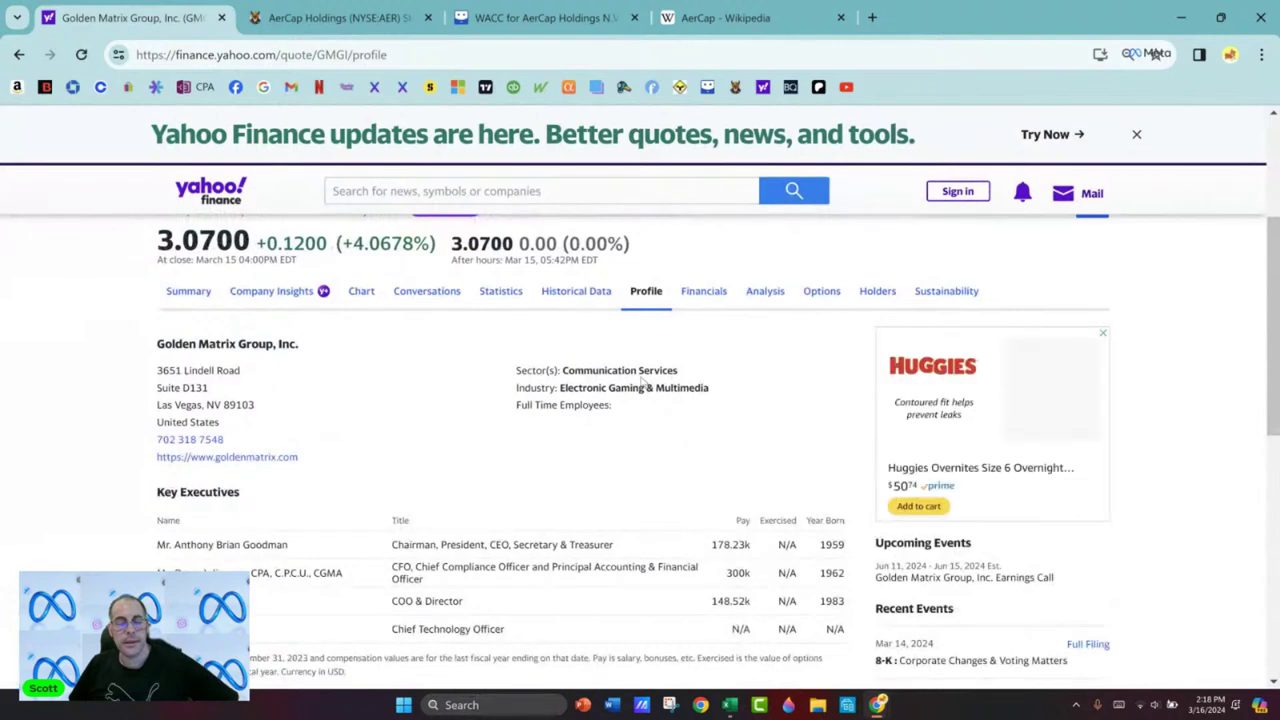
Open GMGI's financial statements and scroll through the cash flow statement.
click(705, 302)
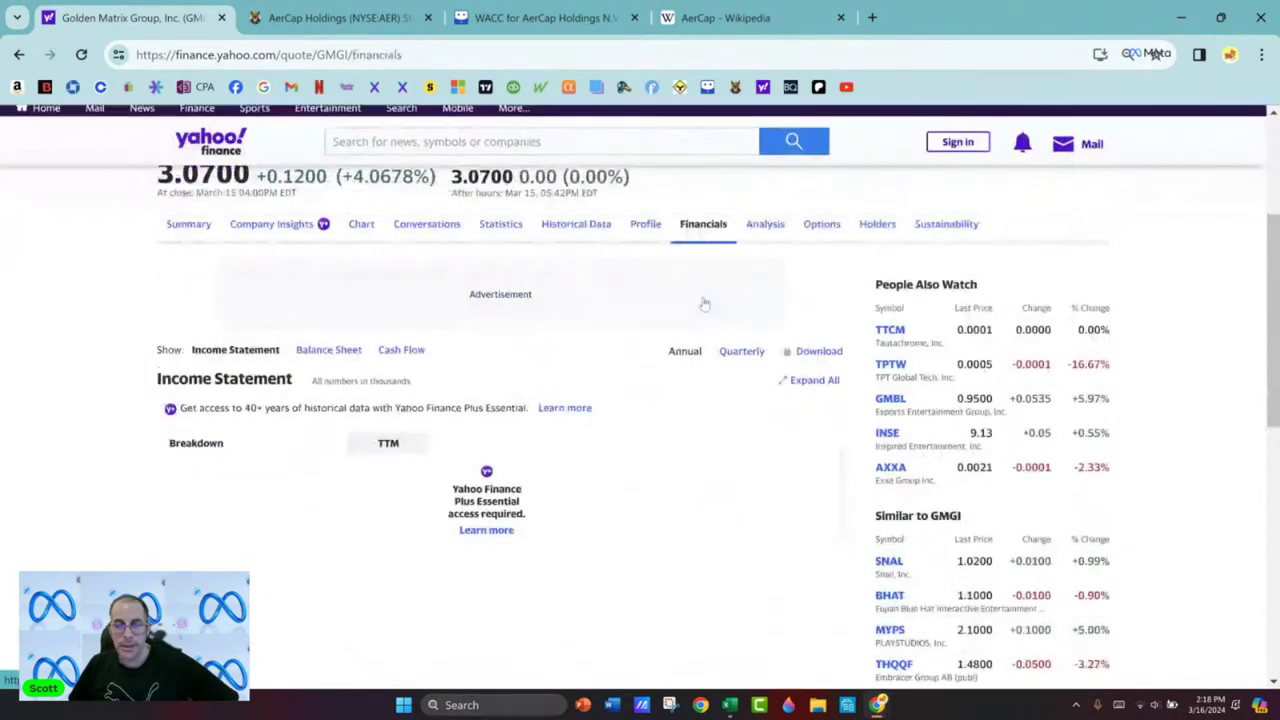
scroll(600, 372, down, 2)
scroll(593, 372, down, 2)
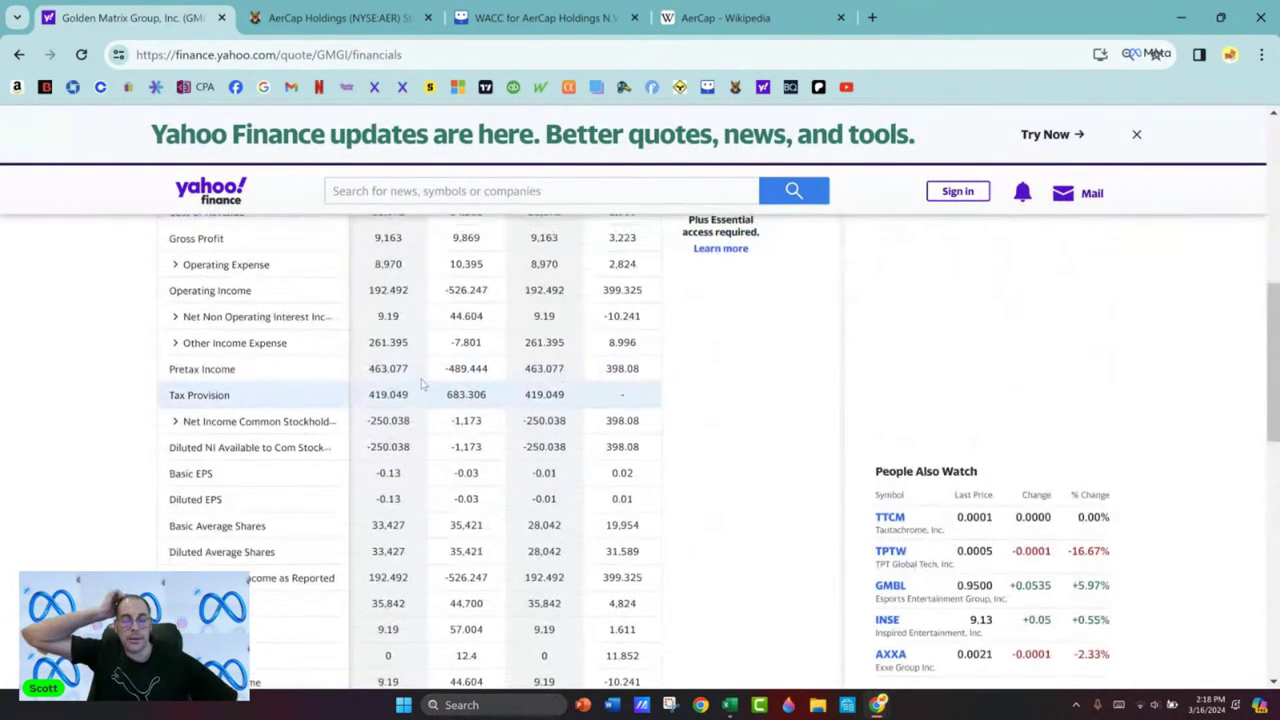
scroll(385, 350, up, 4)
click(395, 407)
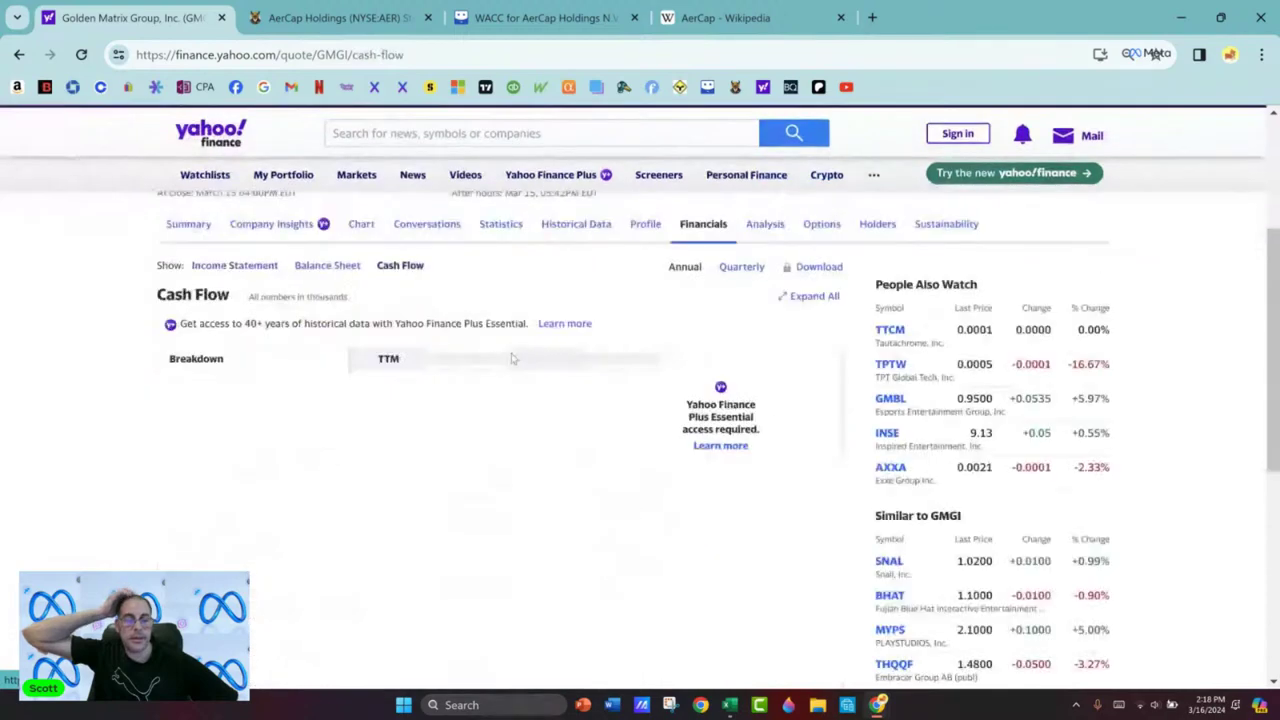
scroll(533, 348, down, 2)
scroll(533, 348, up, 1)
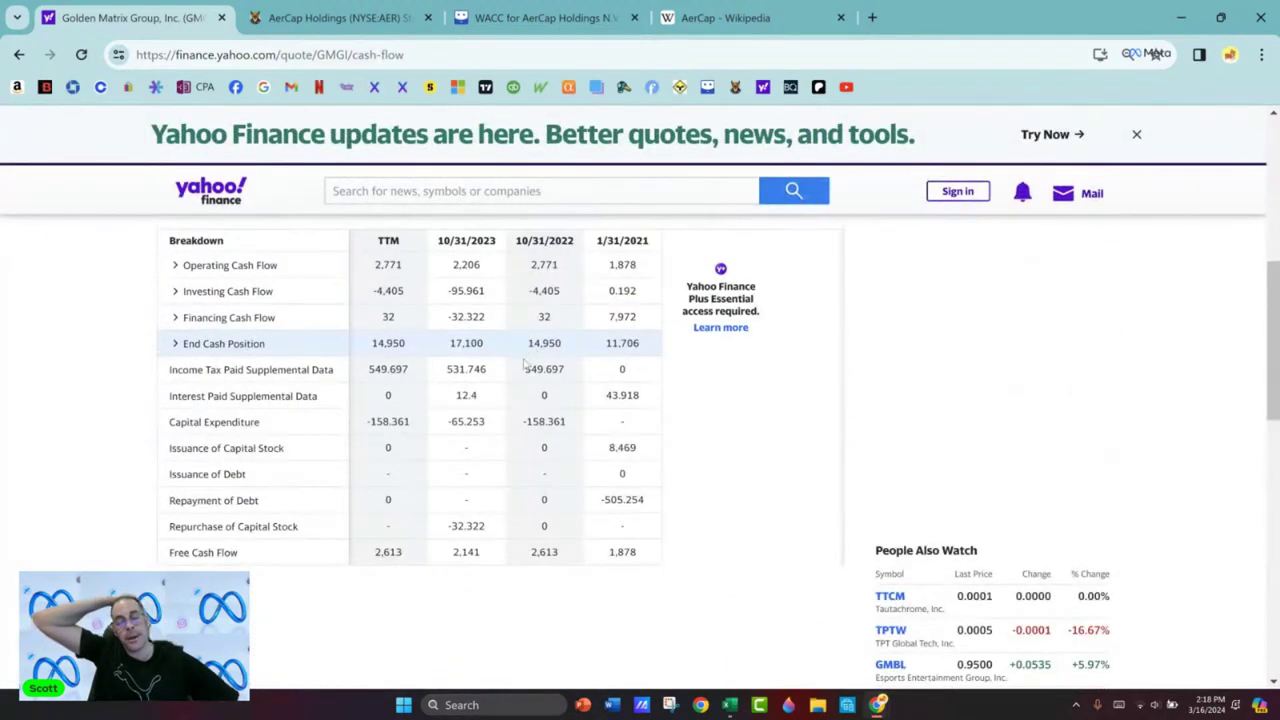
scroll(190, 335, up, 1)
scroll(210, 332, up, 1)
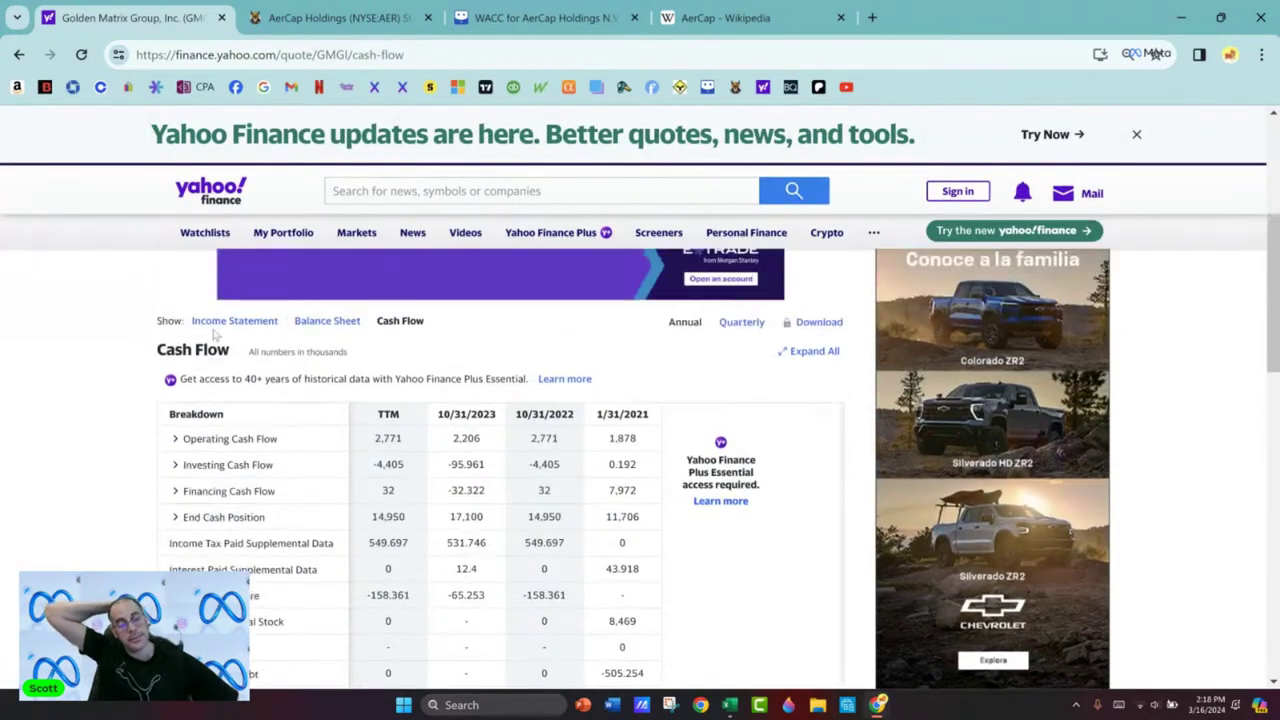
On Simply Wall St, search 'gm' and open Golden Matrix Group's stock report.
click(335, 17)
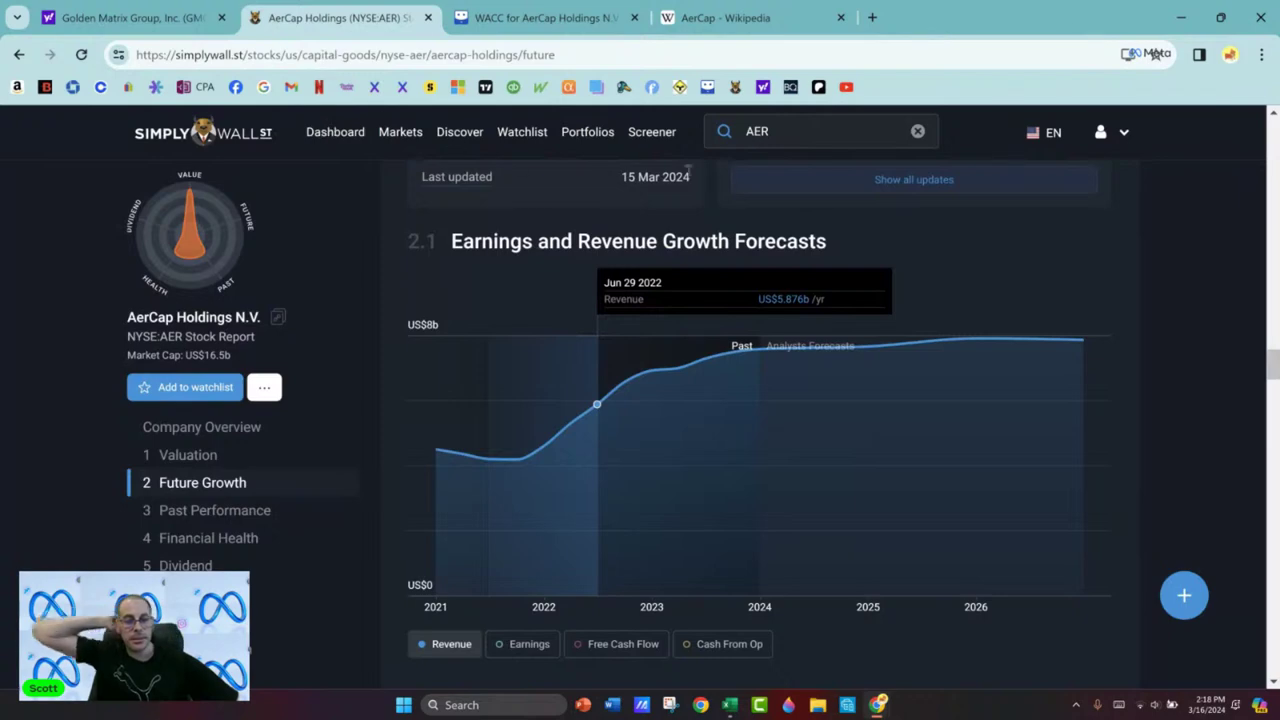
click(811, 131)
text(gmgi)
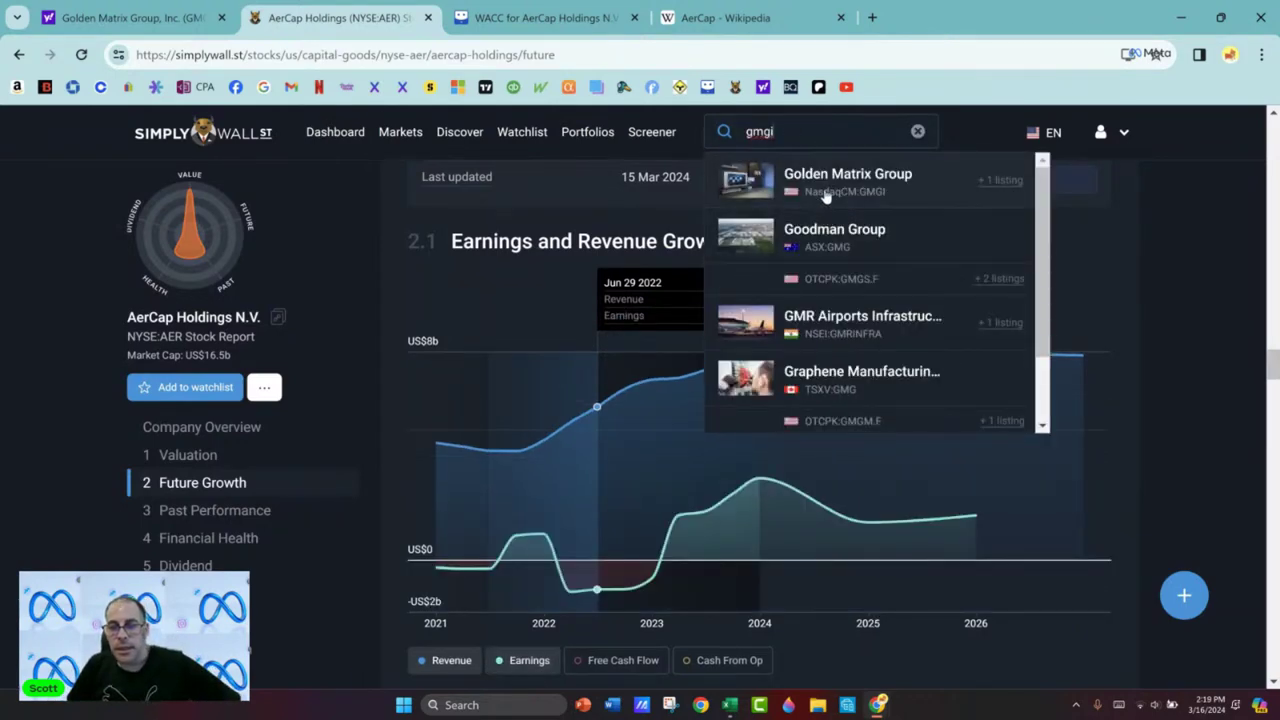
click(825, 185)
Scroll to Past Performance and hide Earnings and Revenue, leaving only Free Cash Flow charted.
click(243, 484)
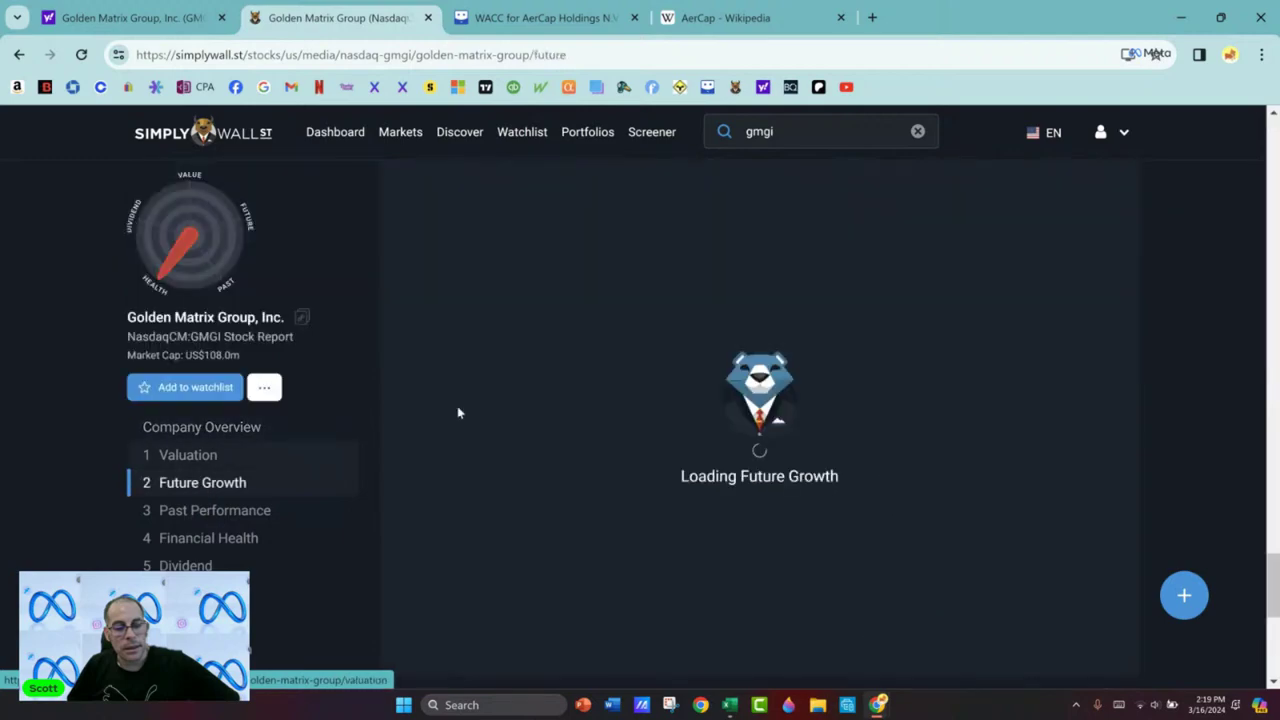
scroll(632, 358, down, 10)
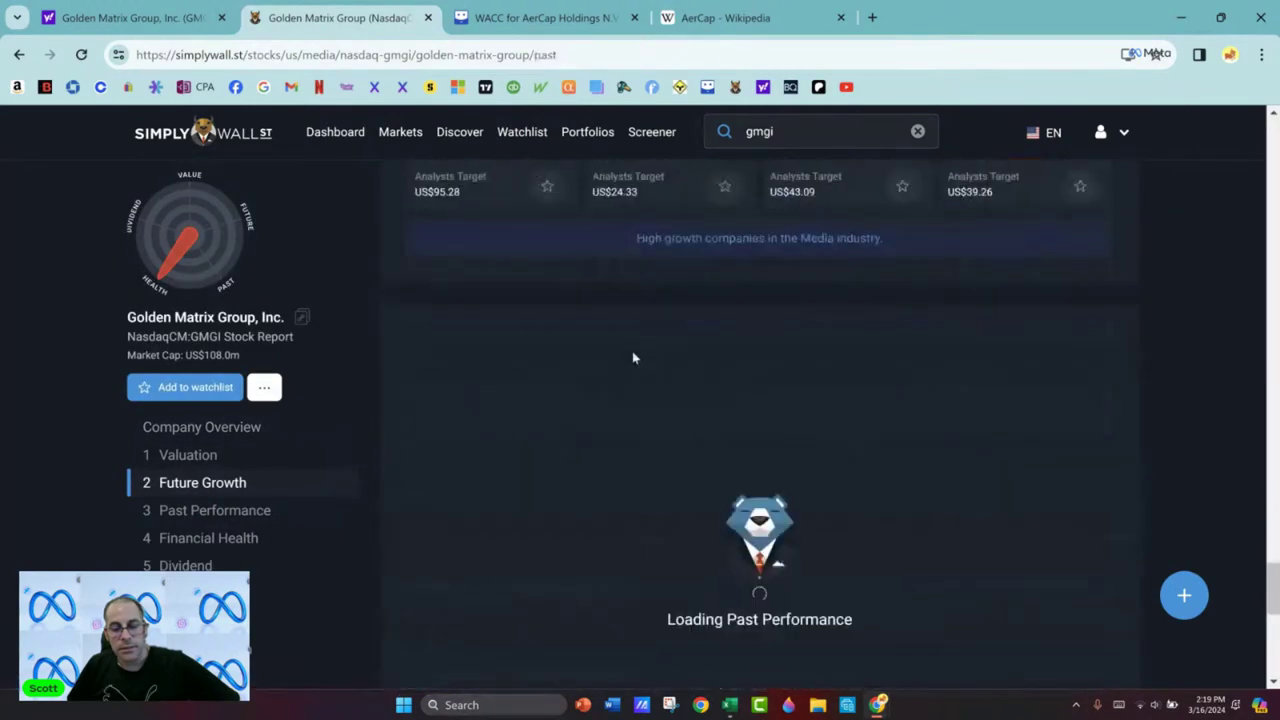
scroll(632, 358, down, 5)
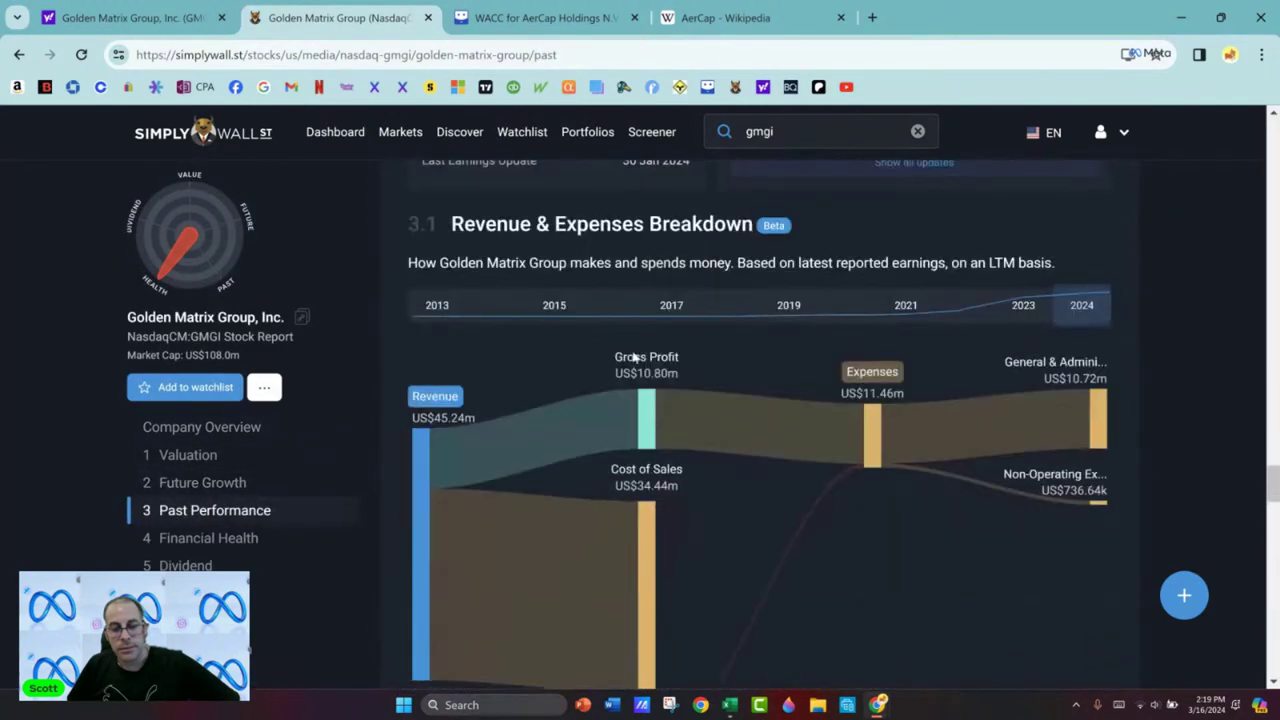
scroll(632, 357, down, 6)
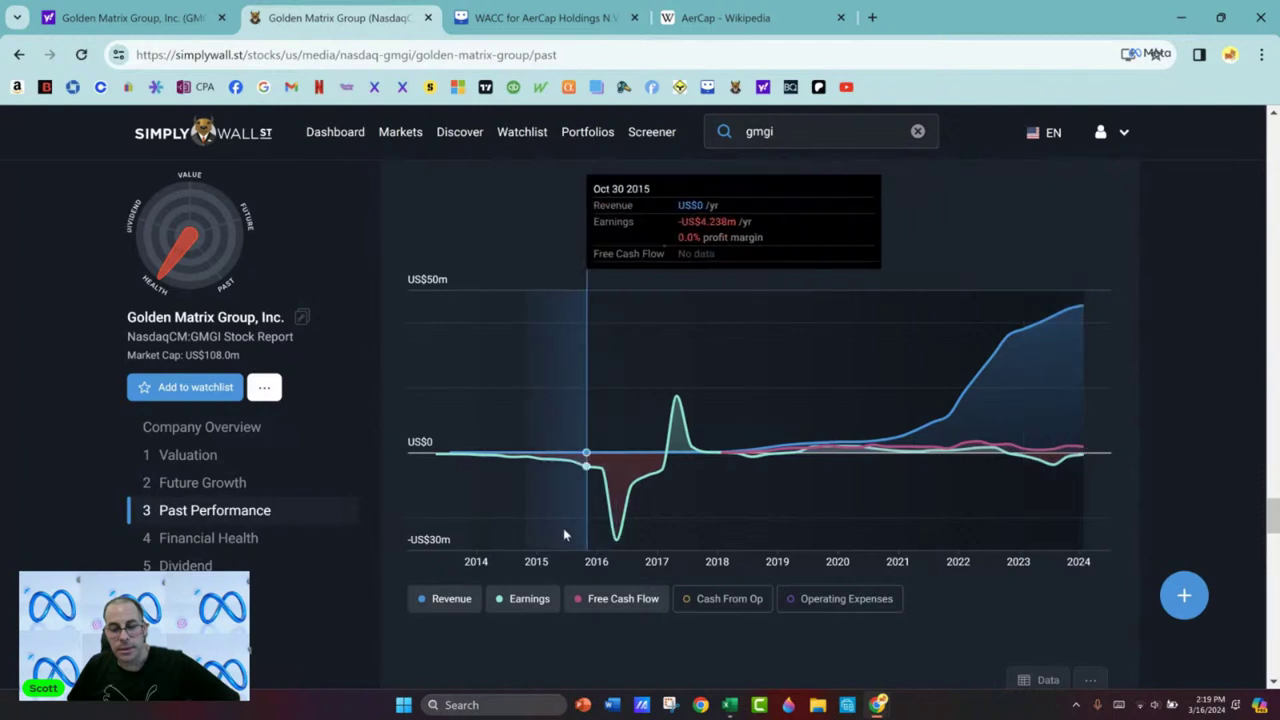
click(532, 599)
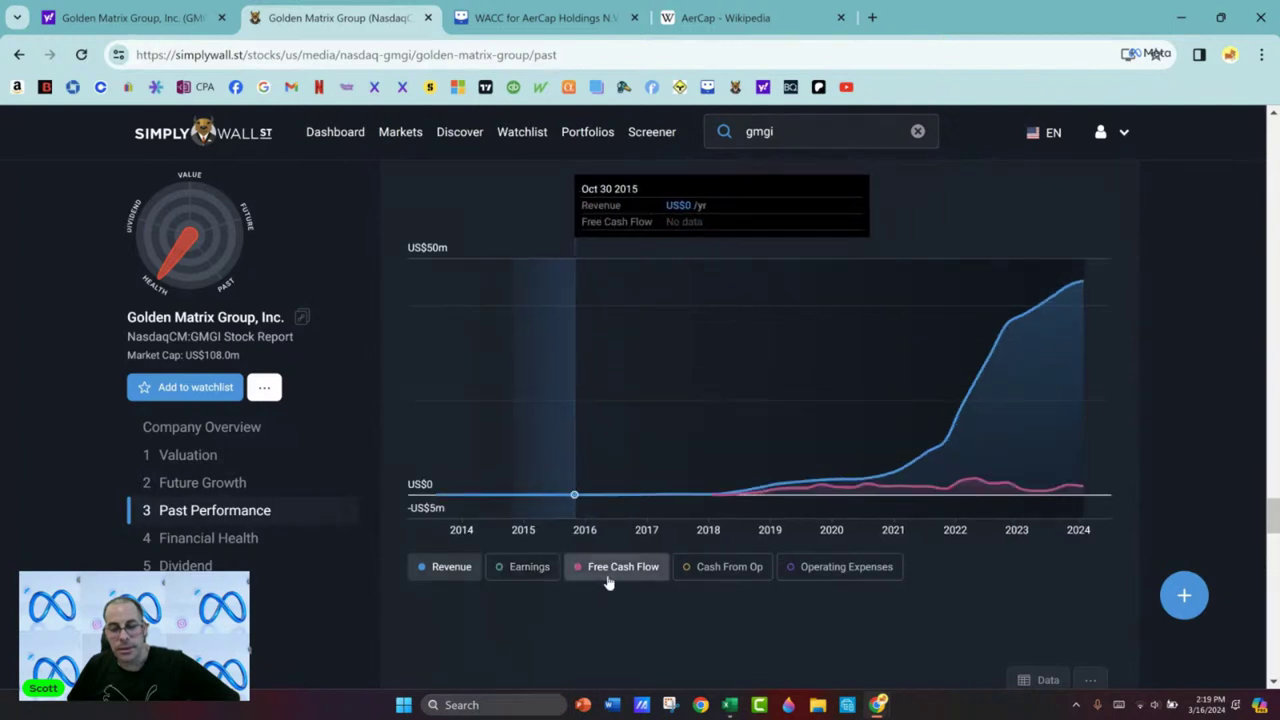
click(452, 567)
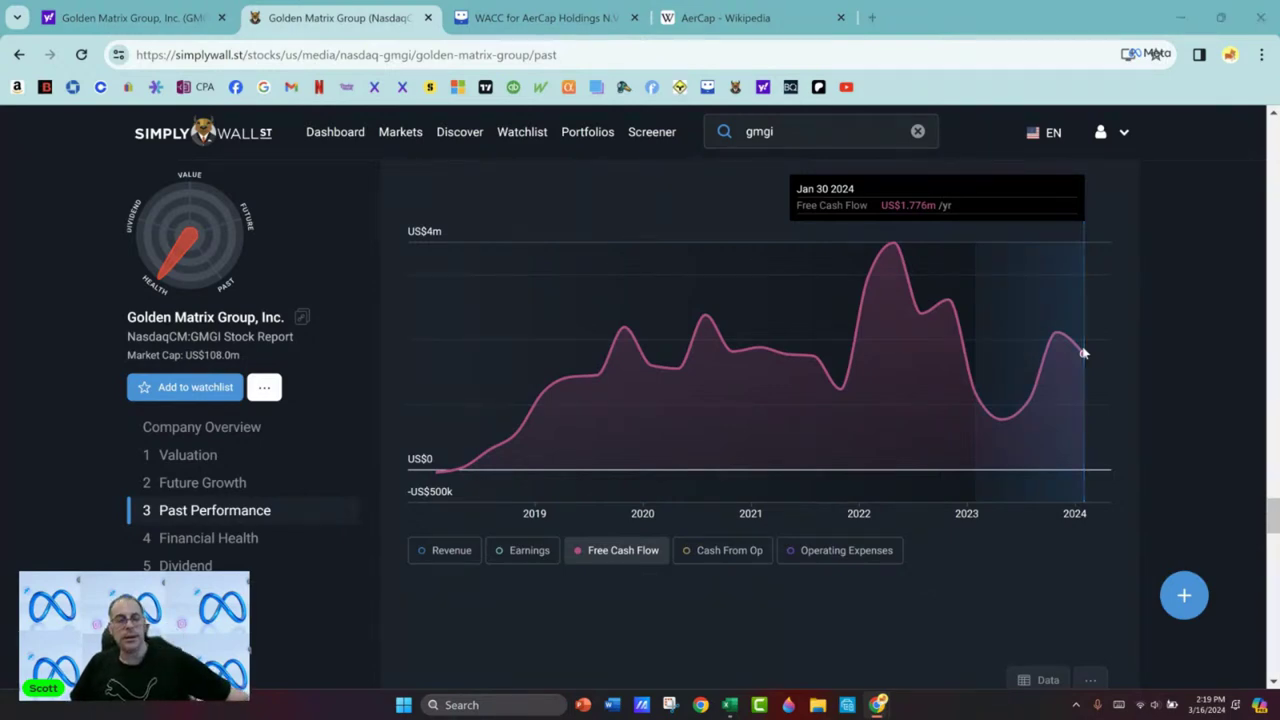
key(alt+Tab)
key(alt+Tab)
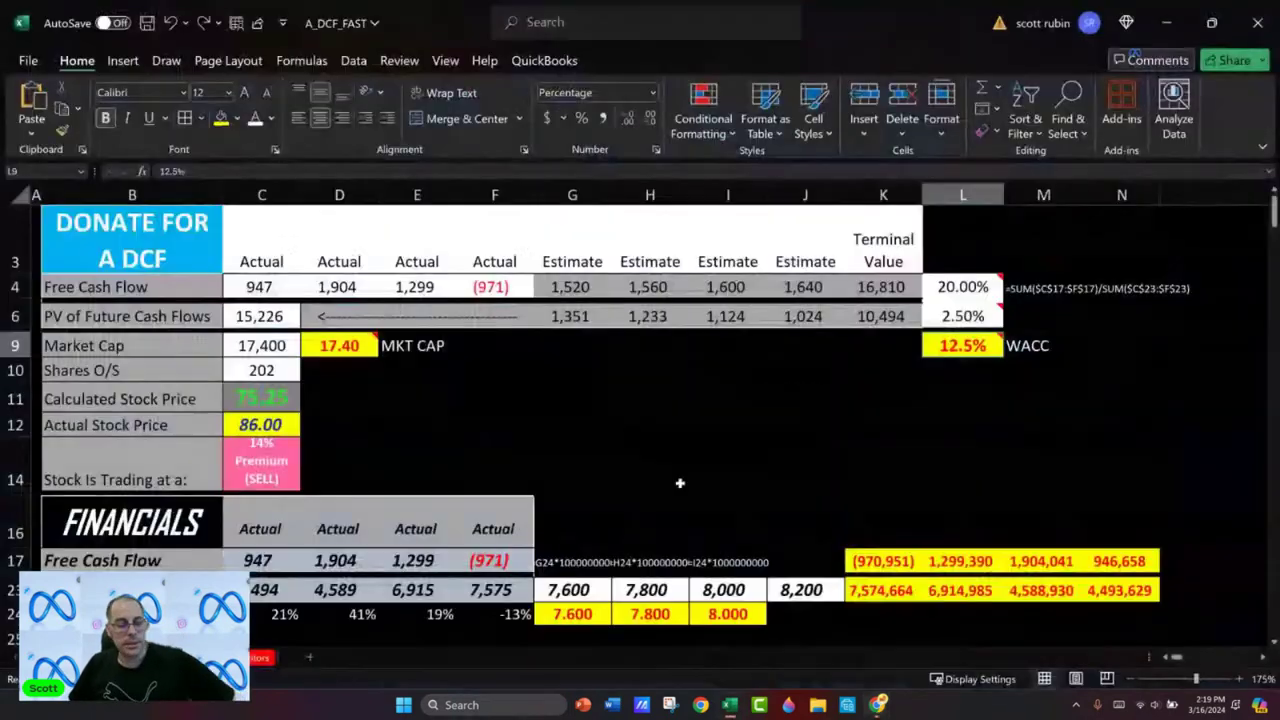
Switch to the other DCF worksheet and check GMGI's current price on Yahoo Finance.
key(ctrl+Page_Down)
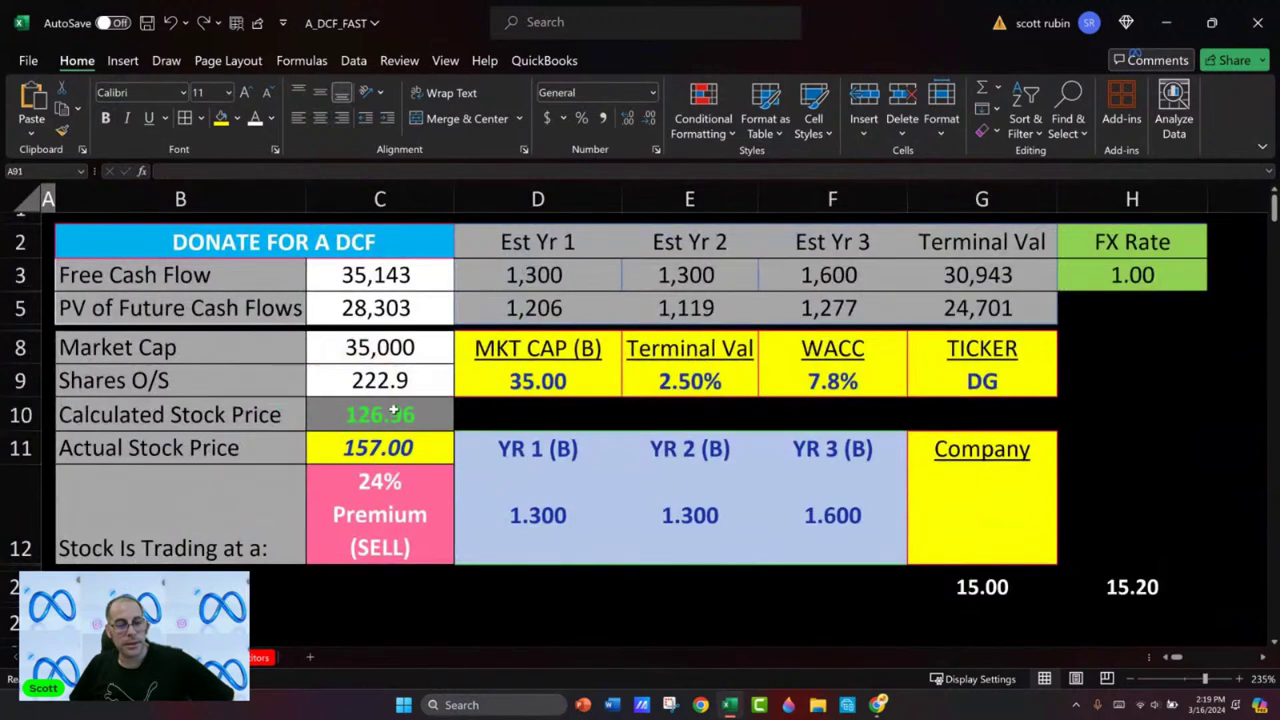
click(392, 436)
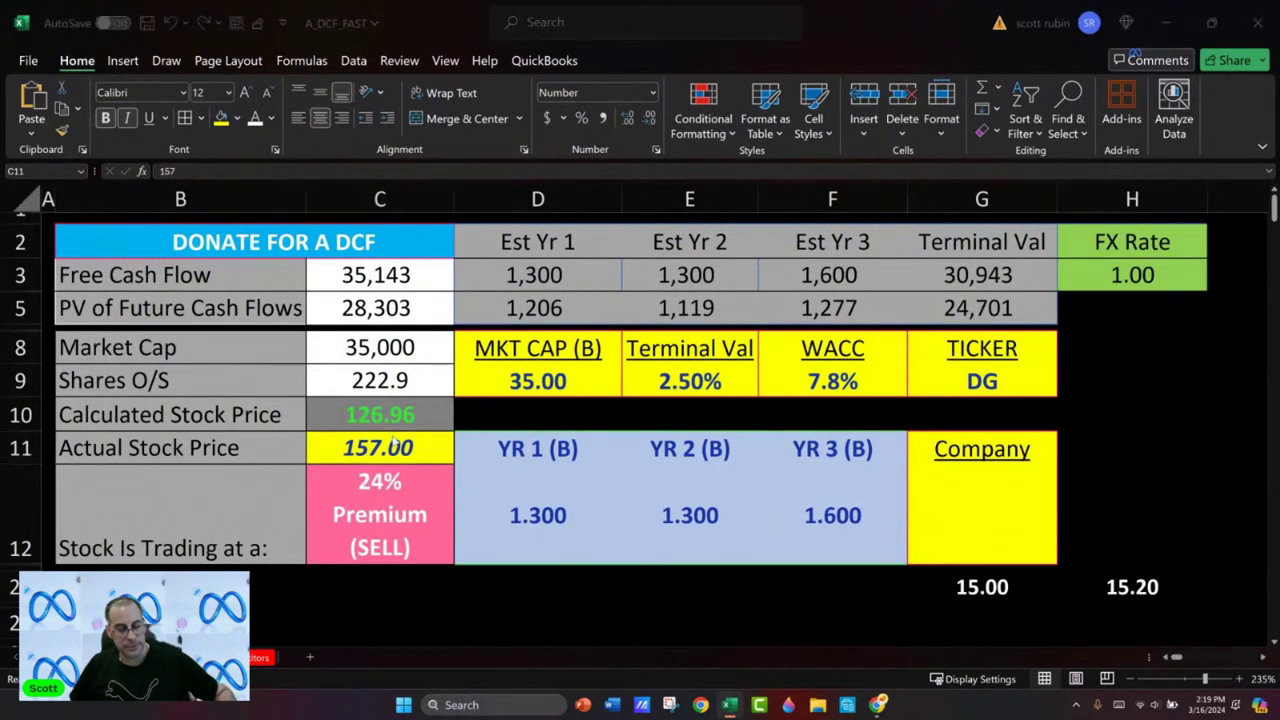
key(alt+Tab)
click(130, 18)
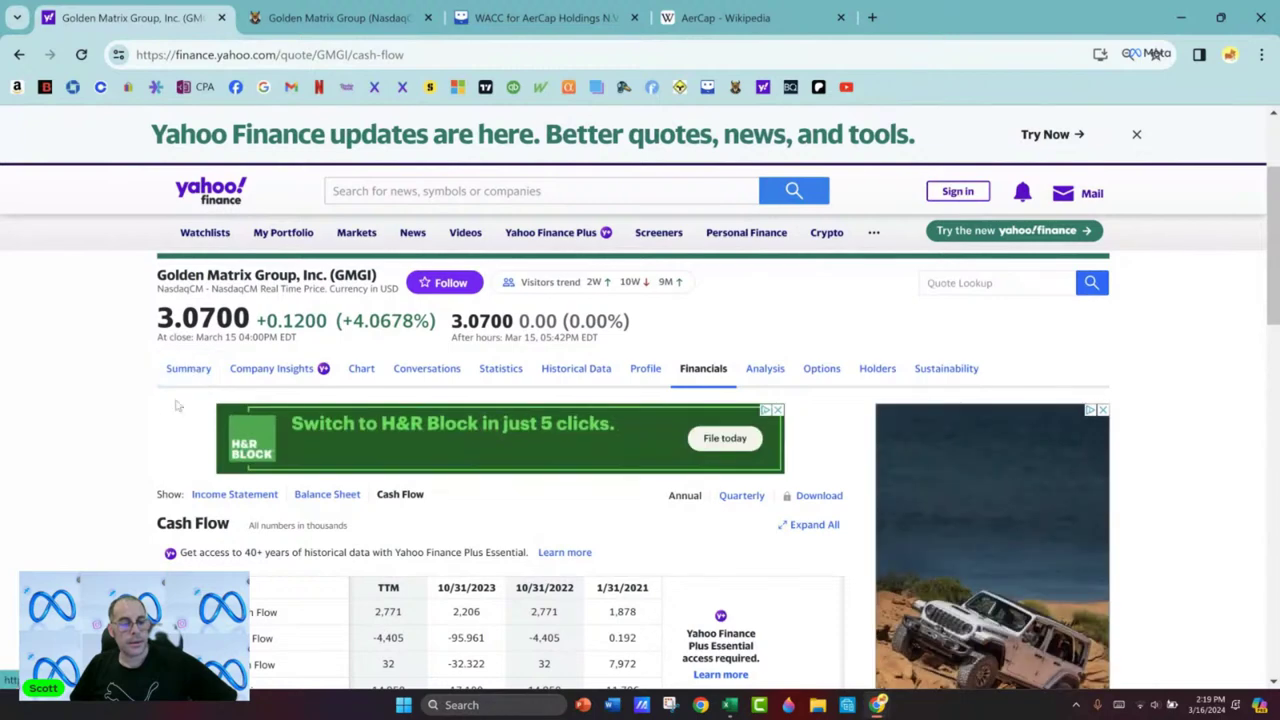
click(187, 369)
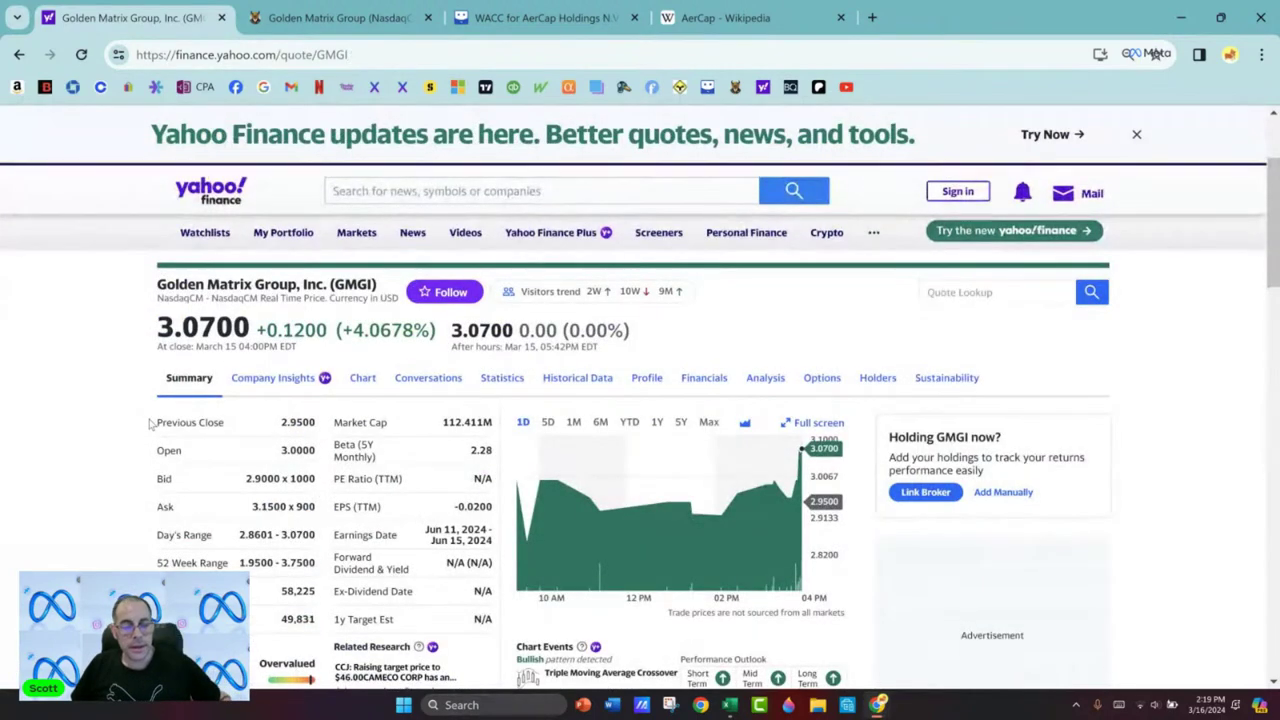
key(alt+Tab)
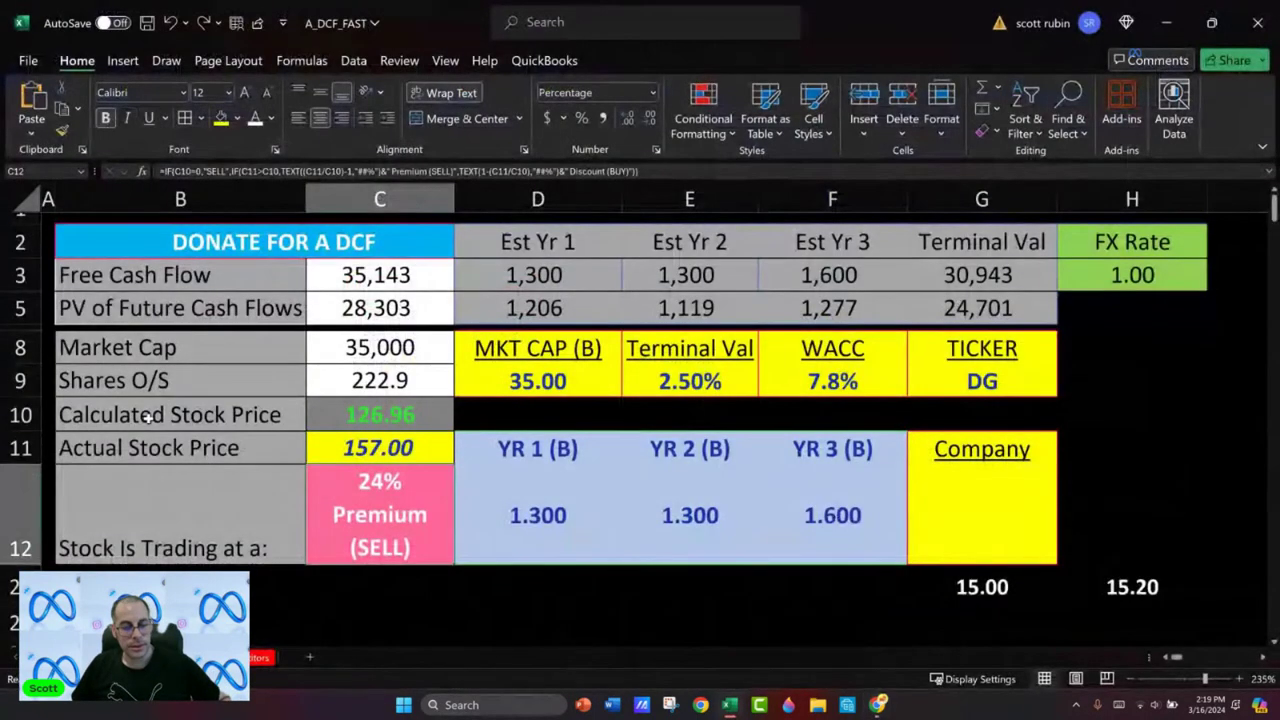
Enter the 3.07 stock price, 0.112 in D9 and the GMGI ticker on the DCF sheet.
text(3.07)
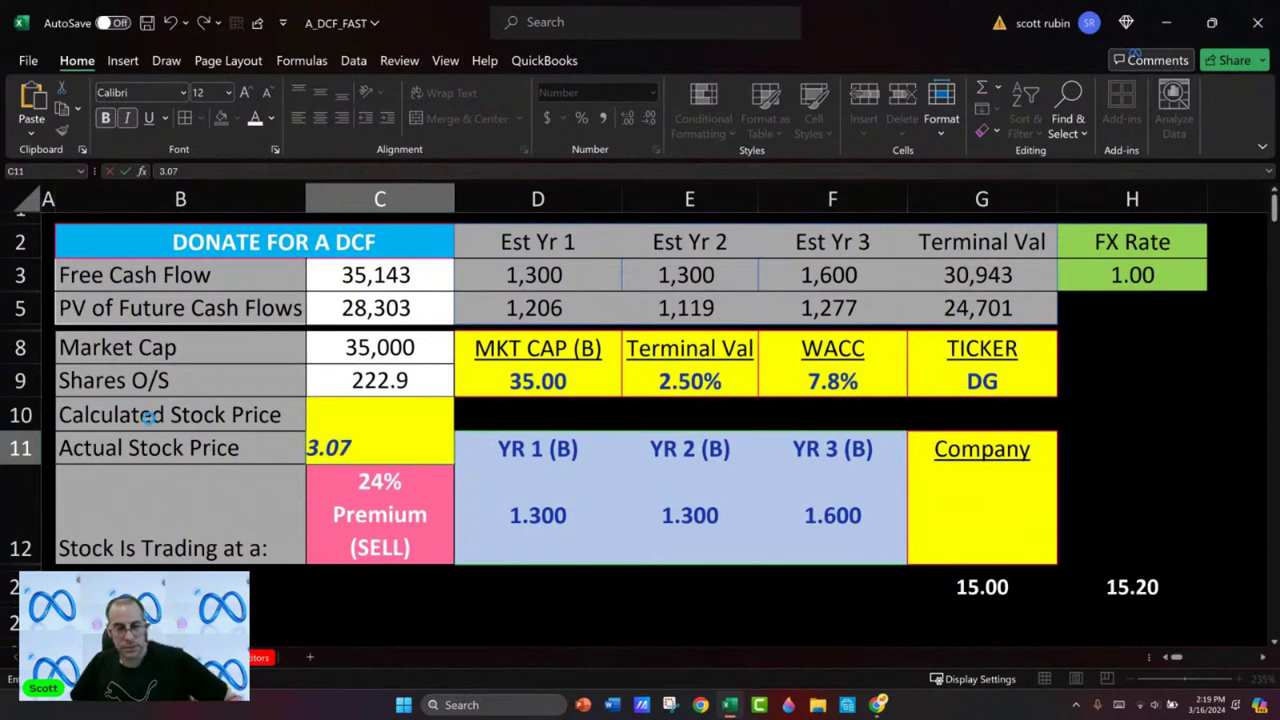
key(Up)
key(Up)
key(Right)
text(.112)
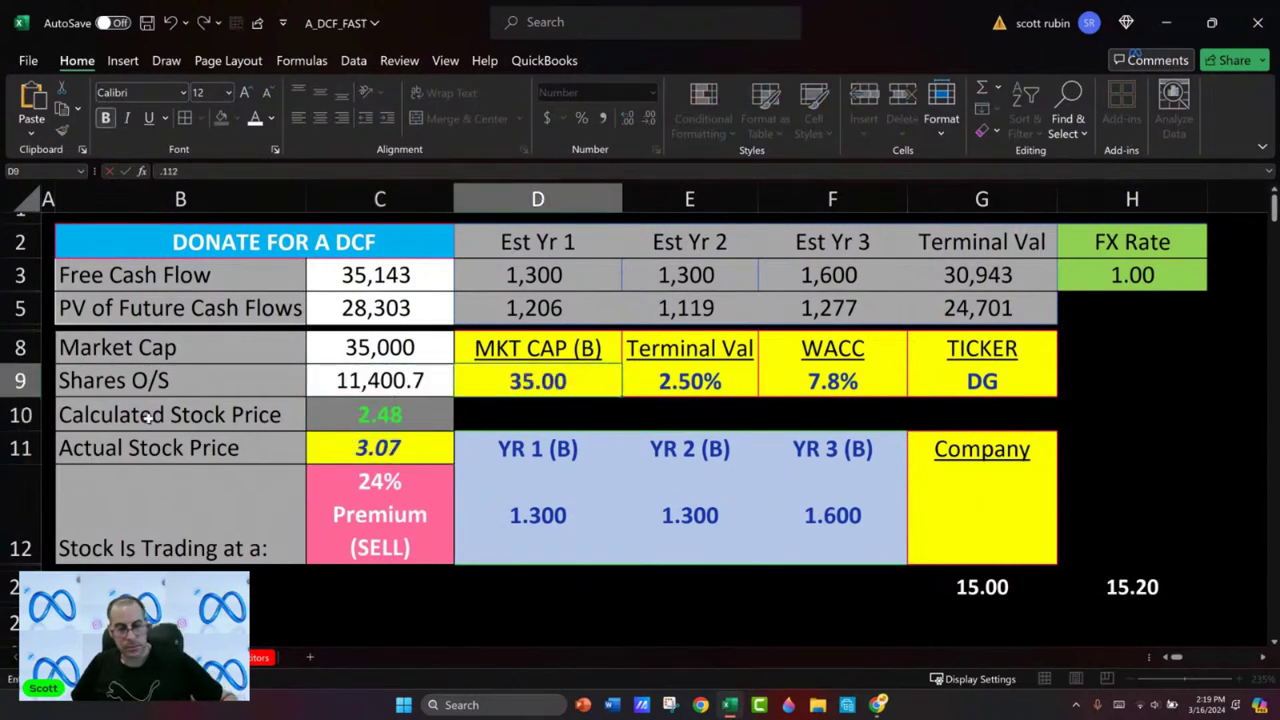
key(Return)
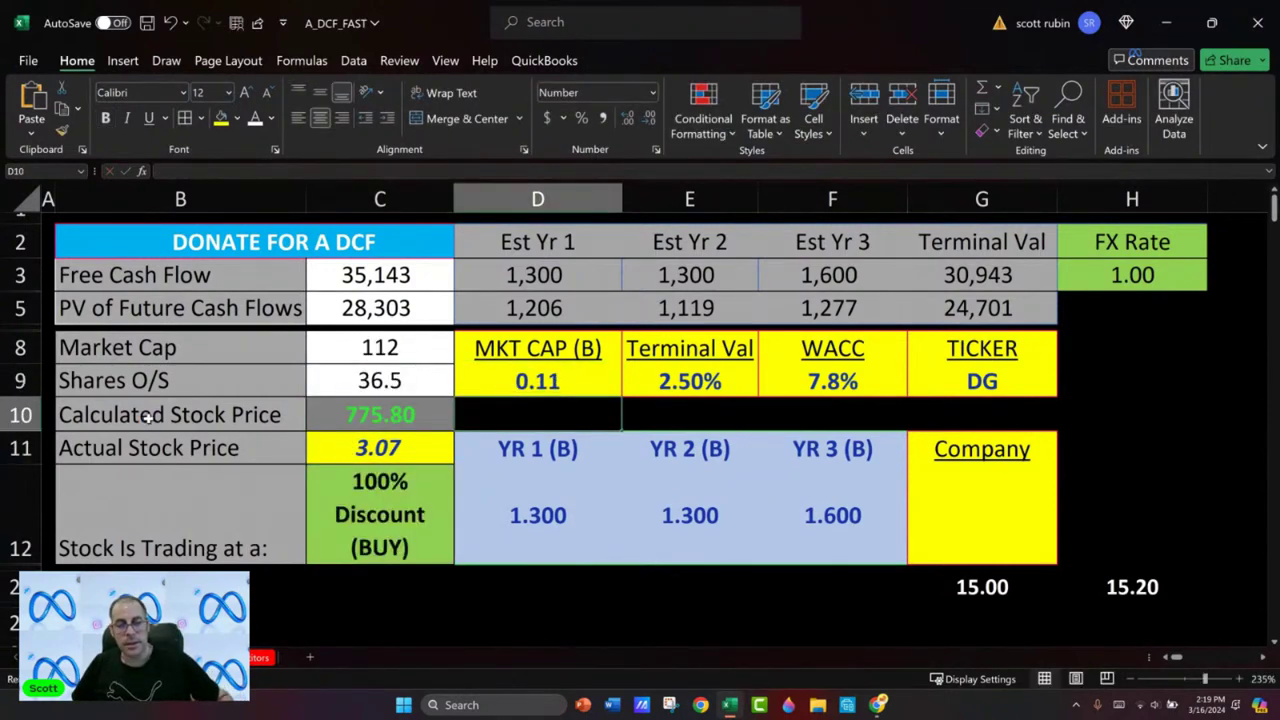
key(Up)
key(Right)
key(Right)
key(Right)
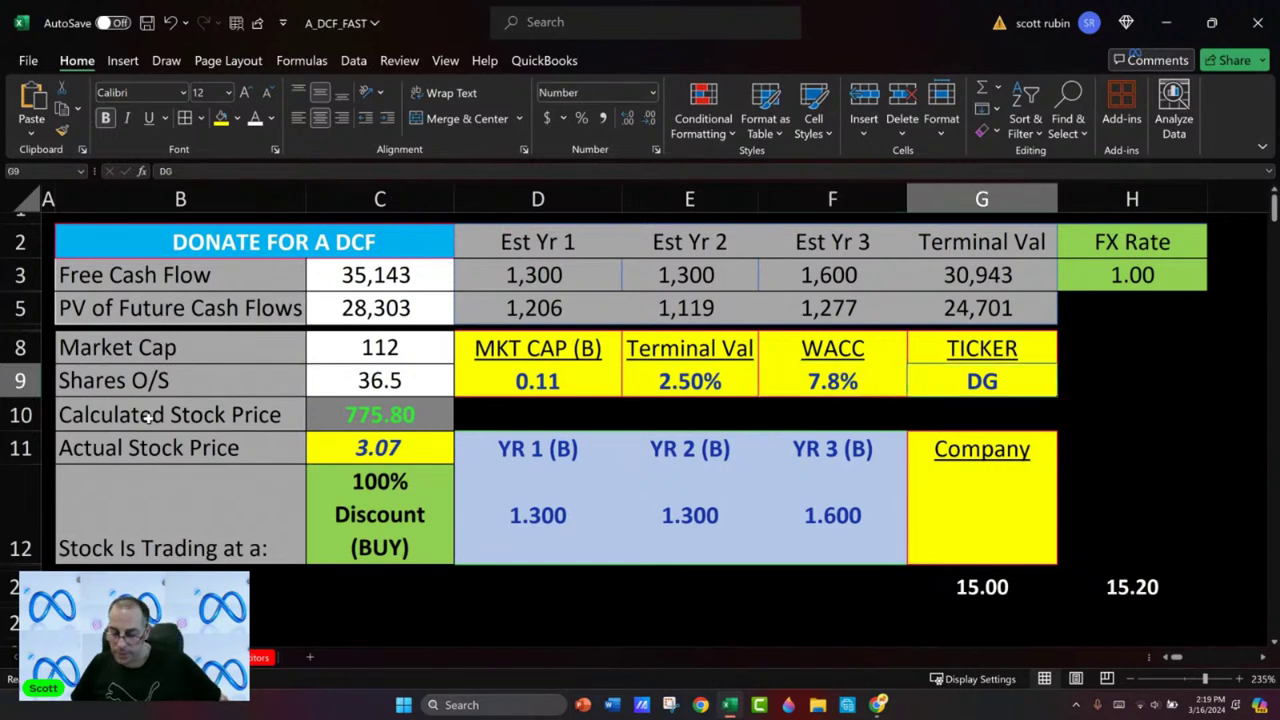
text(GMGI)
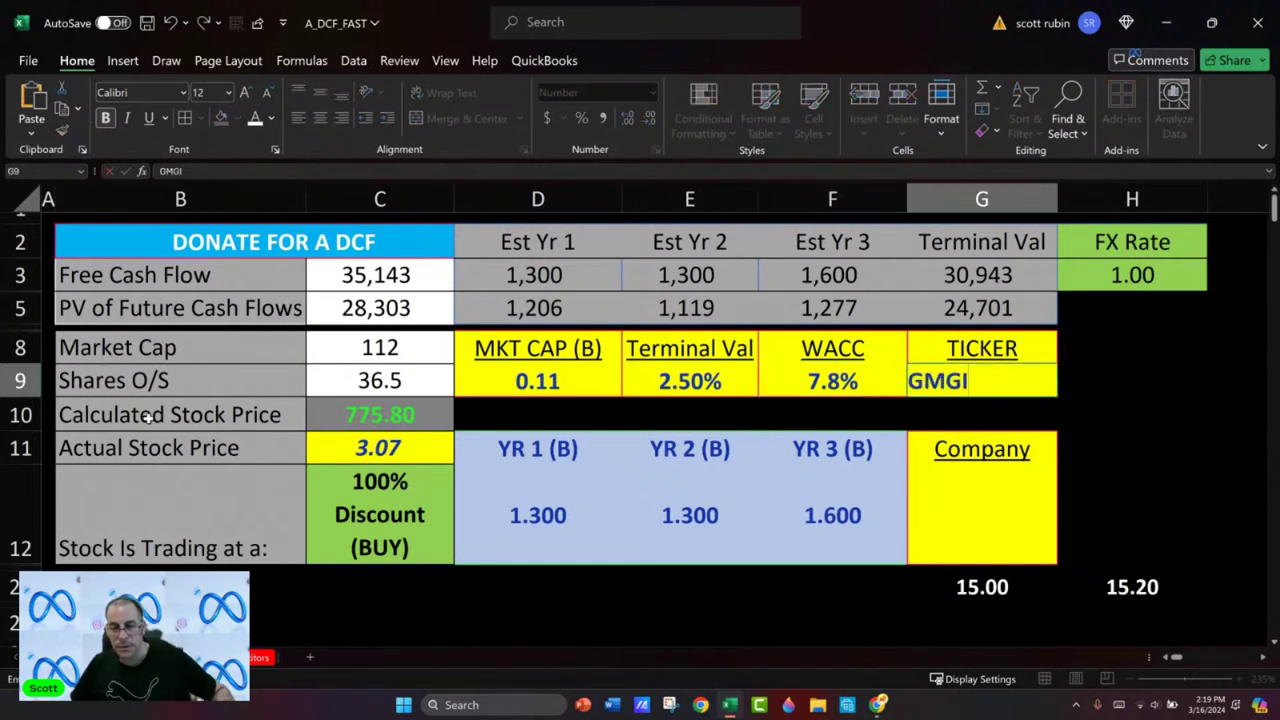
key(Return)
key(alt+Tab)
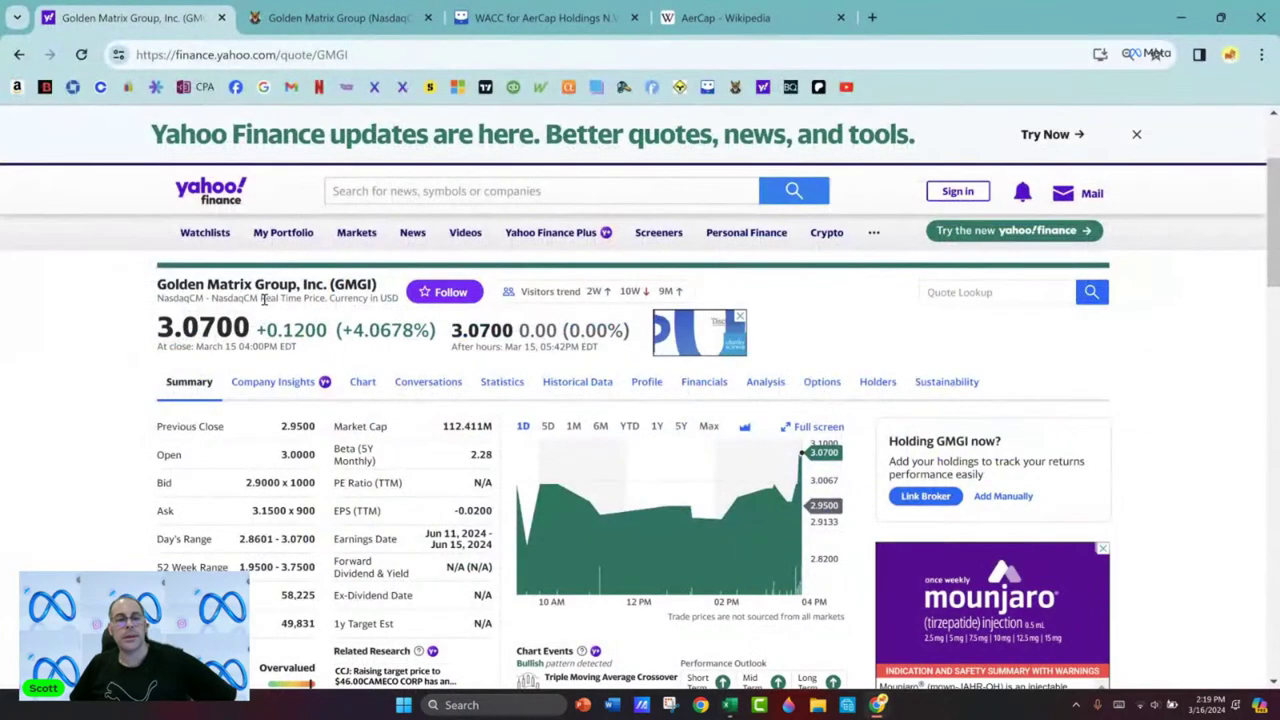
Load Golden Matrix Group (GMGI) in finbox's WACC model, showing an 11.3%–13.0% range.
key(ctrl+3)
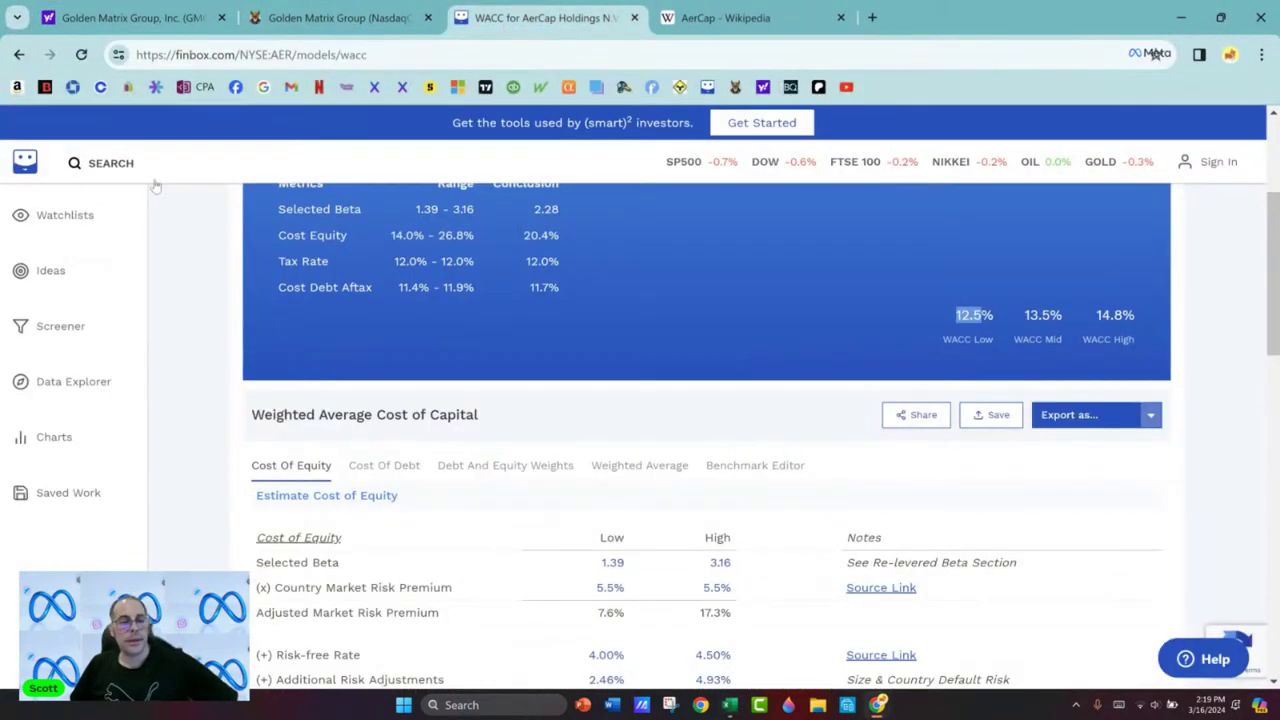
click(148, 176)
text(G)
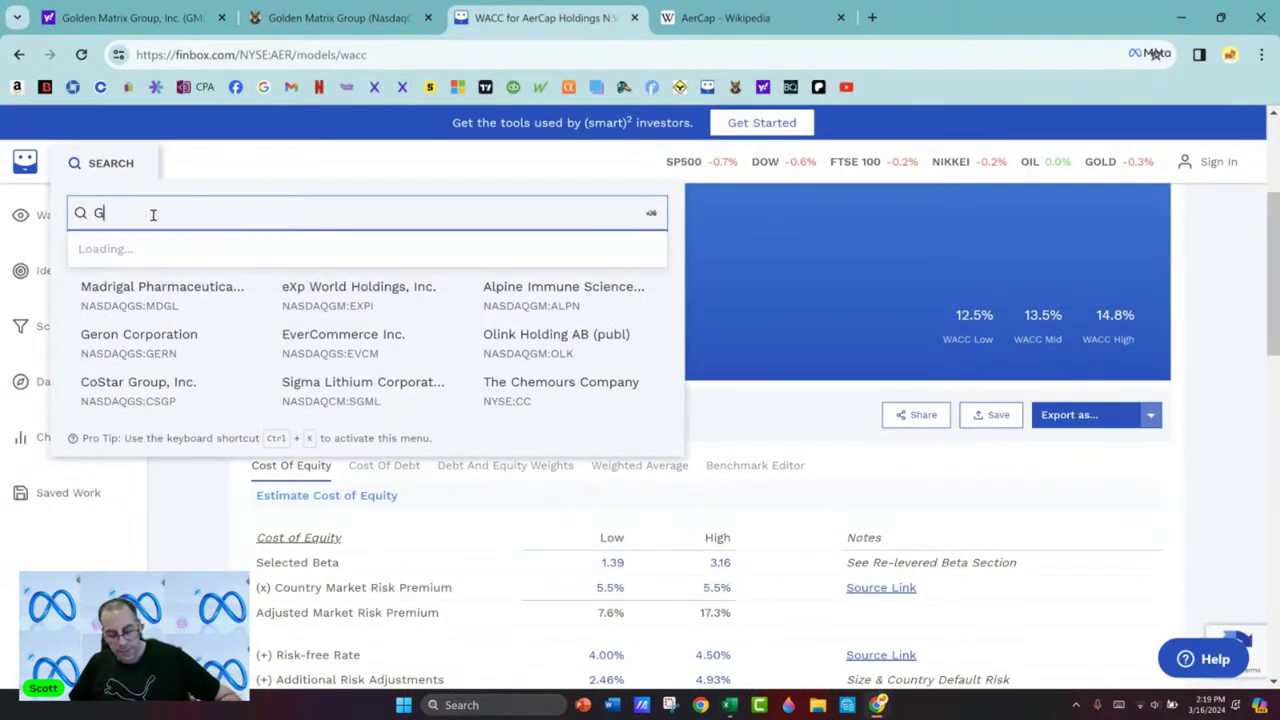
text(MGI)
click(186, 258)
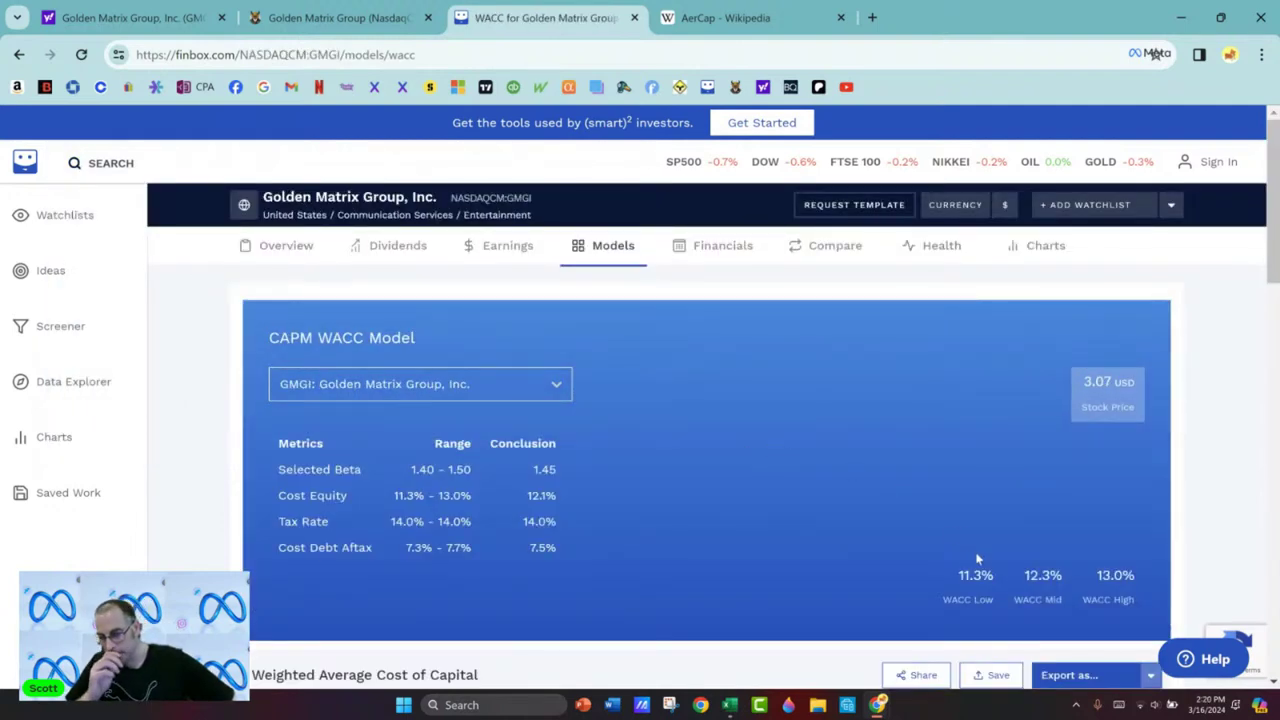
key(alt+Tab)
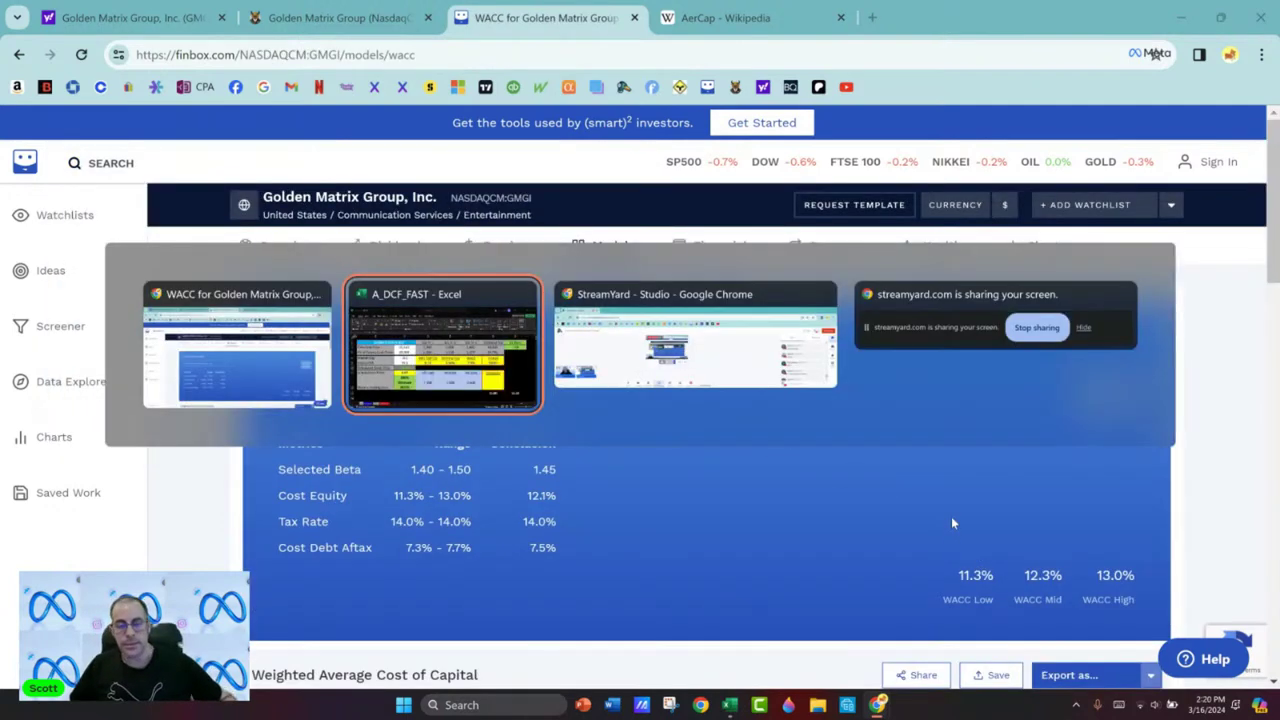
Set the WACC cell to 11.3, bringing the calculated price to 463.10.
key(F2)
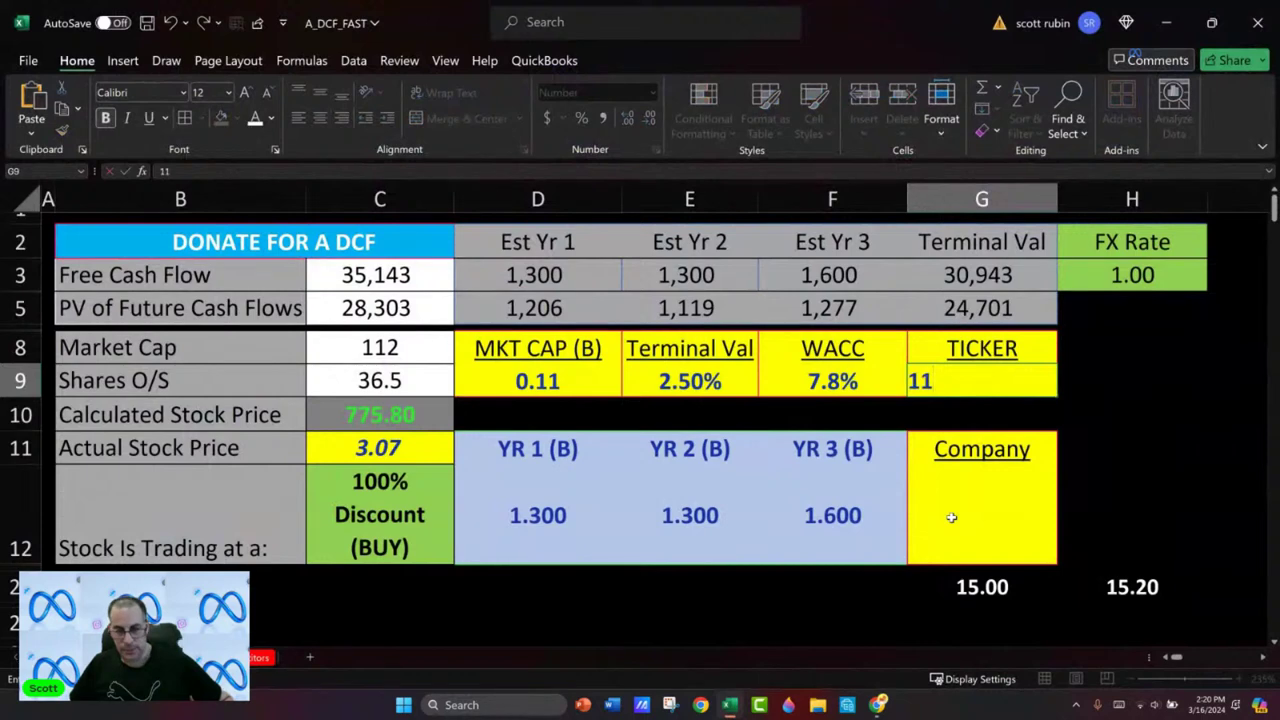
key(Escape)
key(Left)
text(11.3)
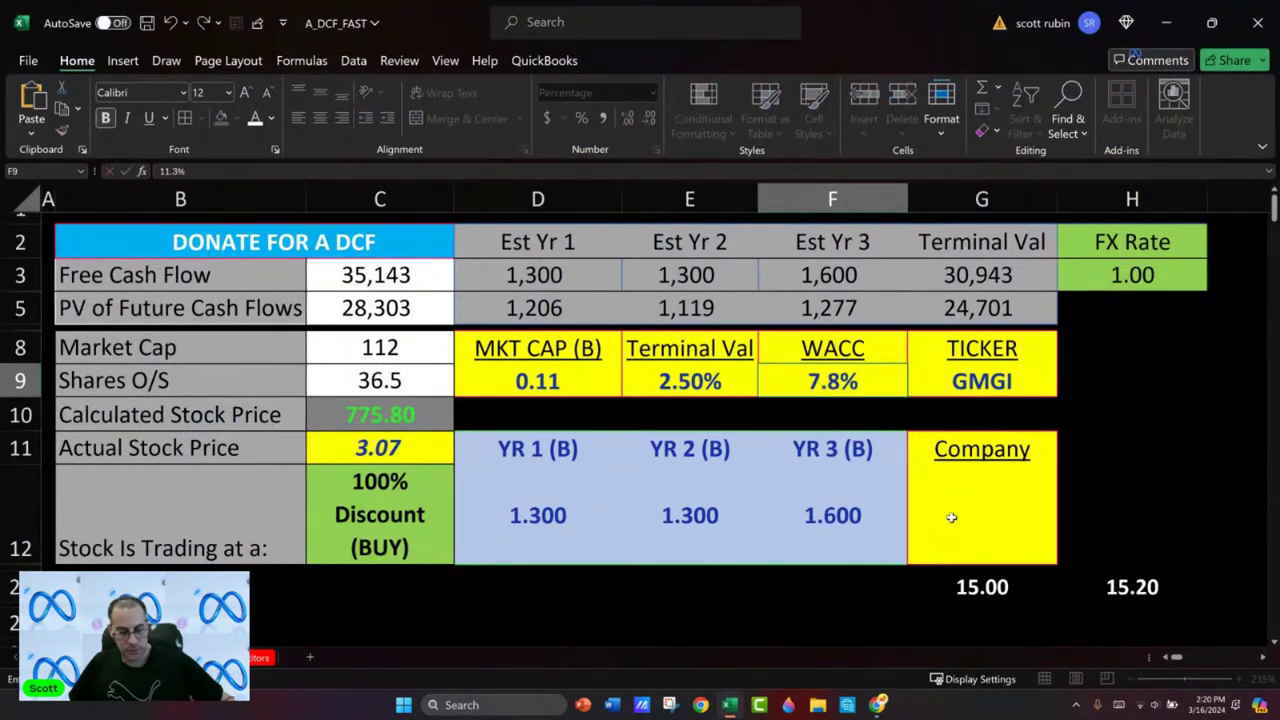
key(Return)
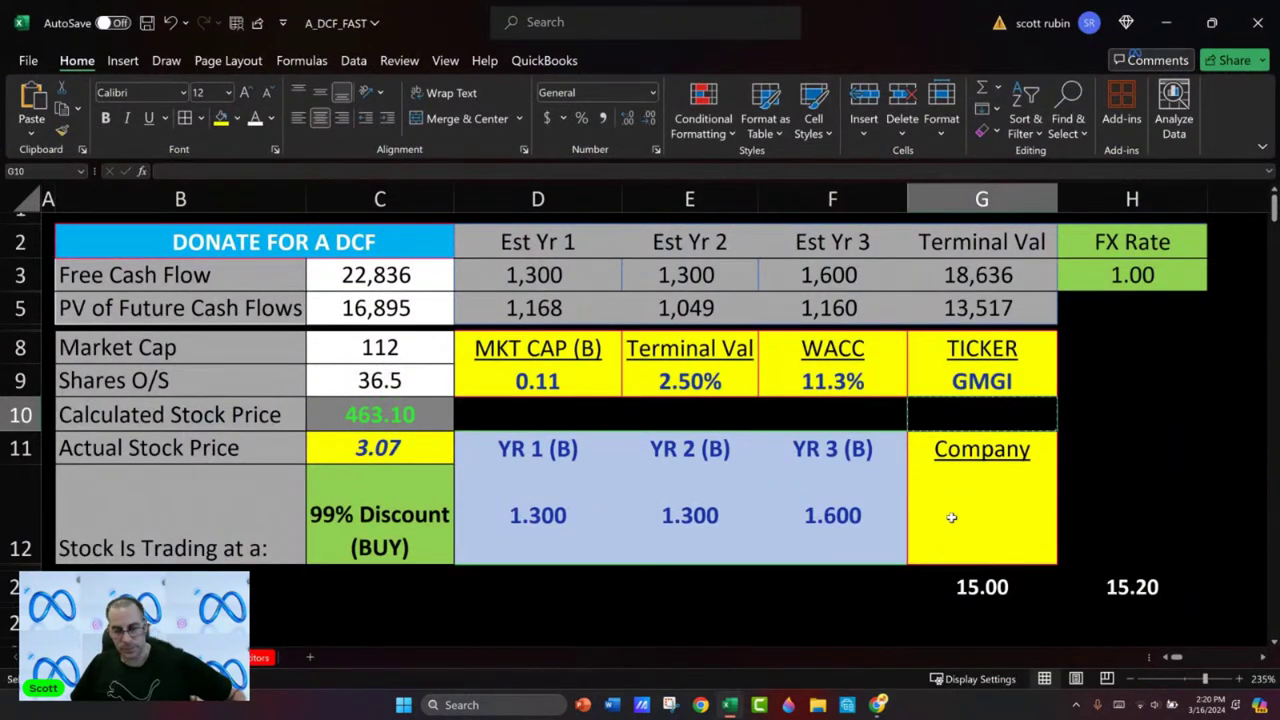
Select the yellow Company block G10:G12 and clear it.
key(shift+Down)
key(shift+Down)
key(shift+Down)
key(ctrl+z)
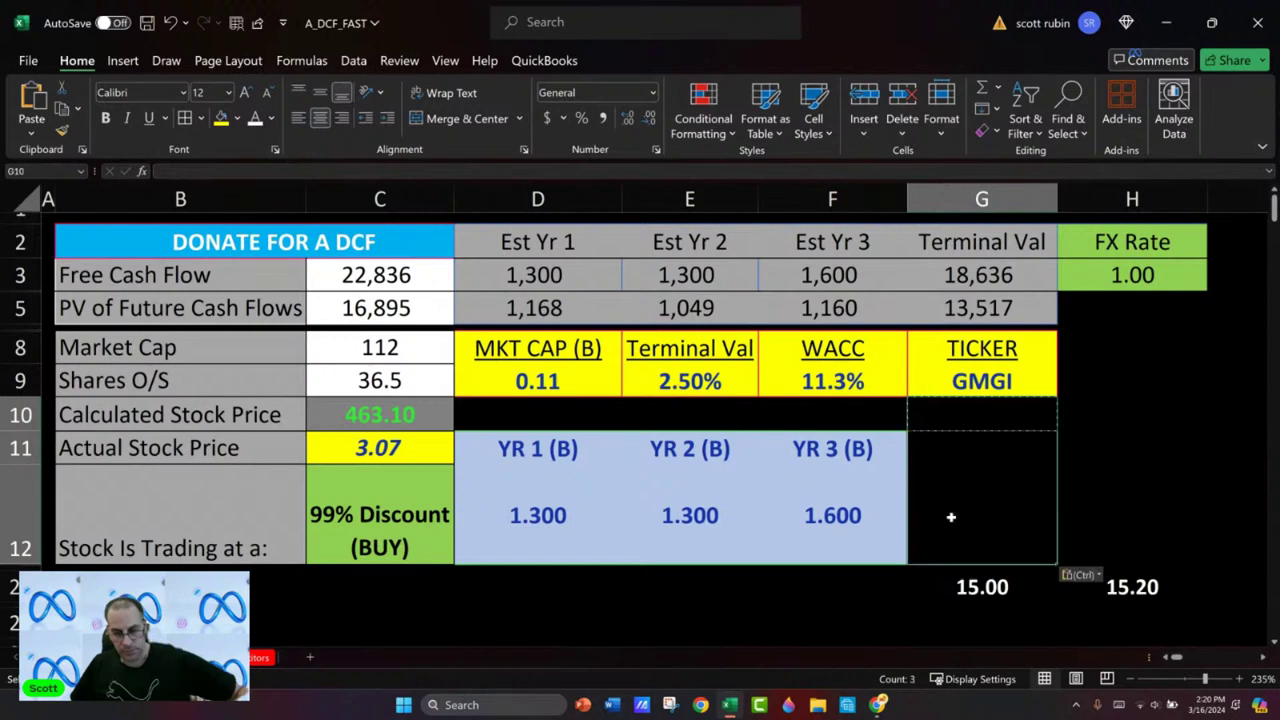
key(ctrl+z)
key(ctrl+z)
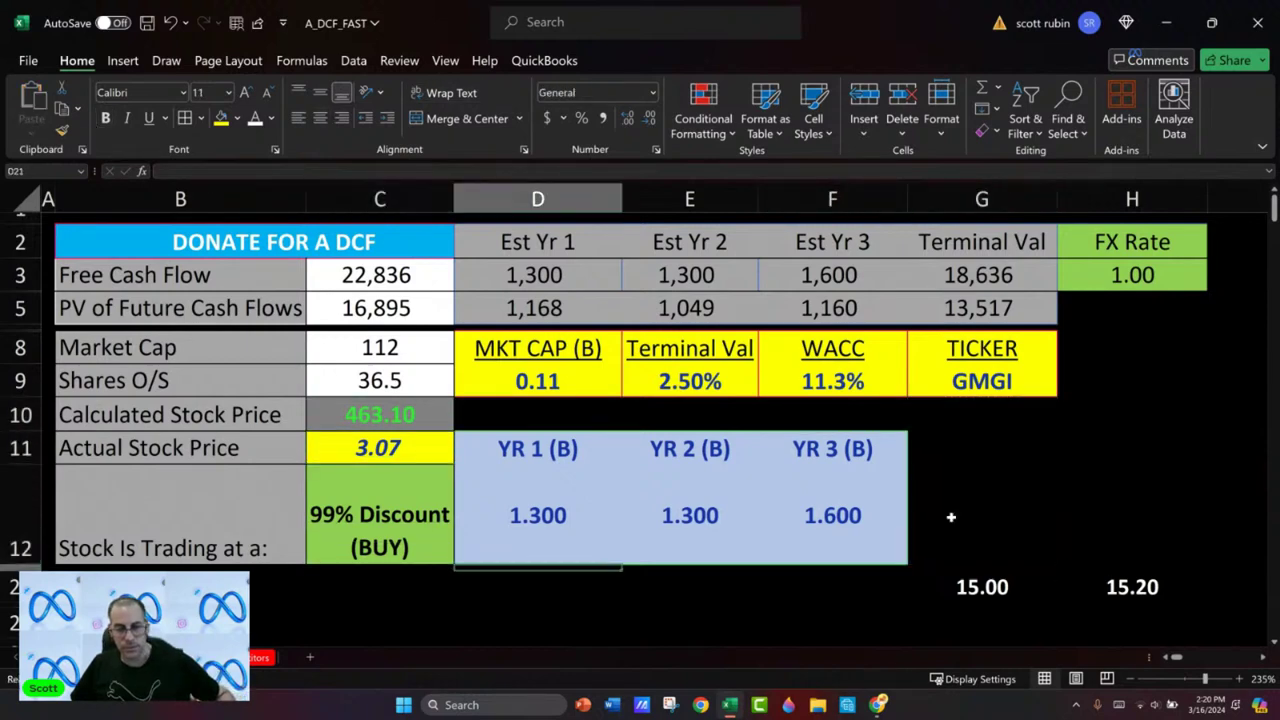
key(alt+Tab)
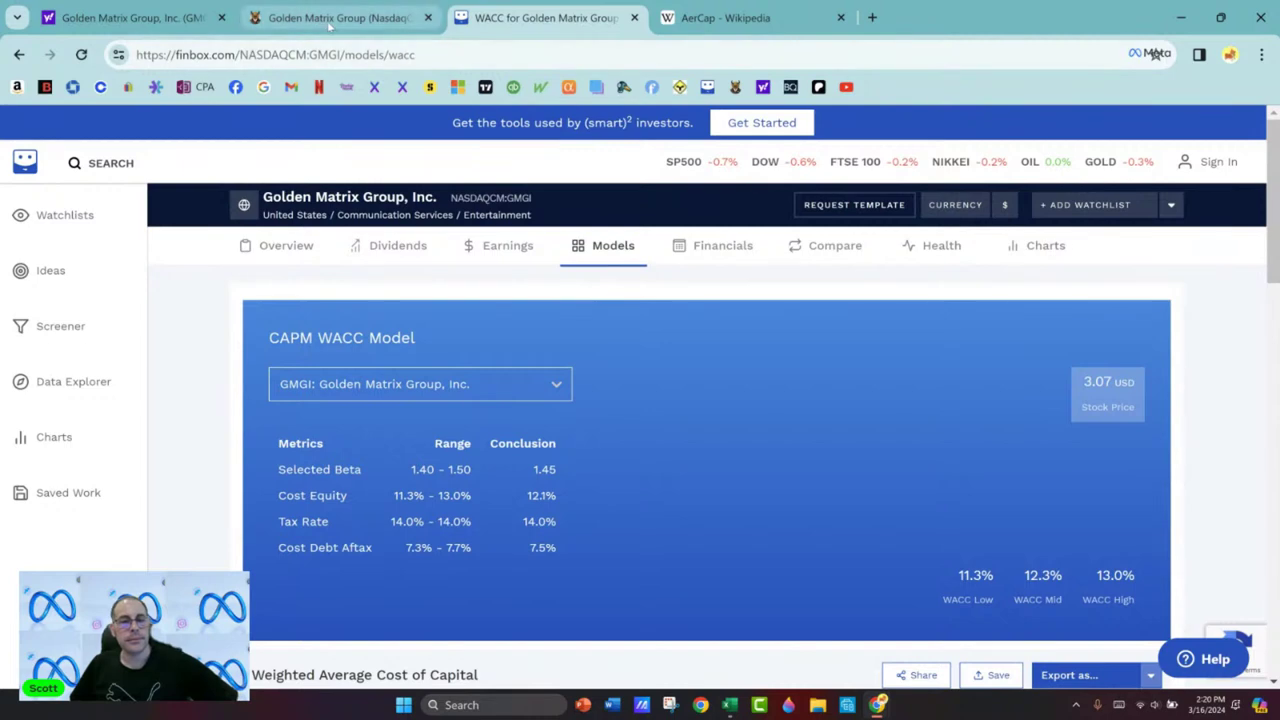
Scroll through Golden Matrix Group's Future Growth and Past Performance charts on Simply Wall St.
click(335, 17)
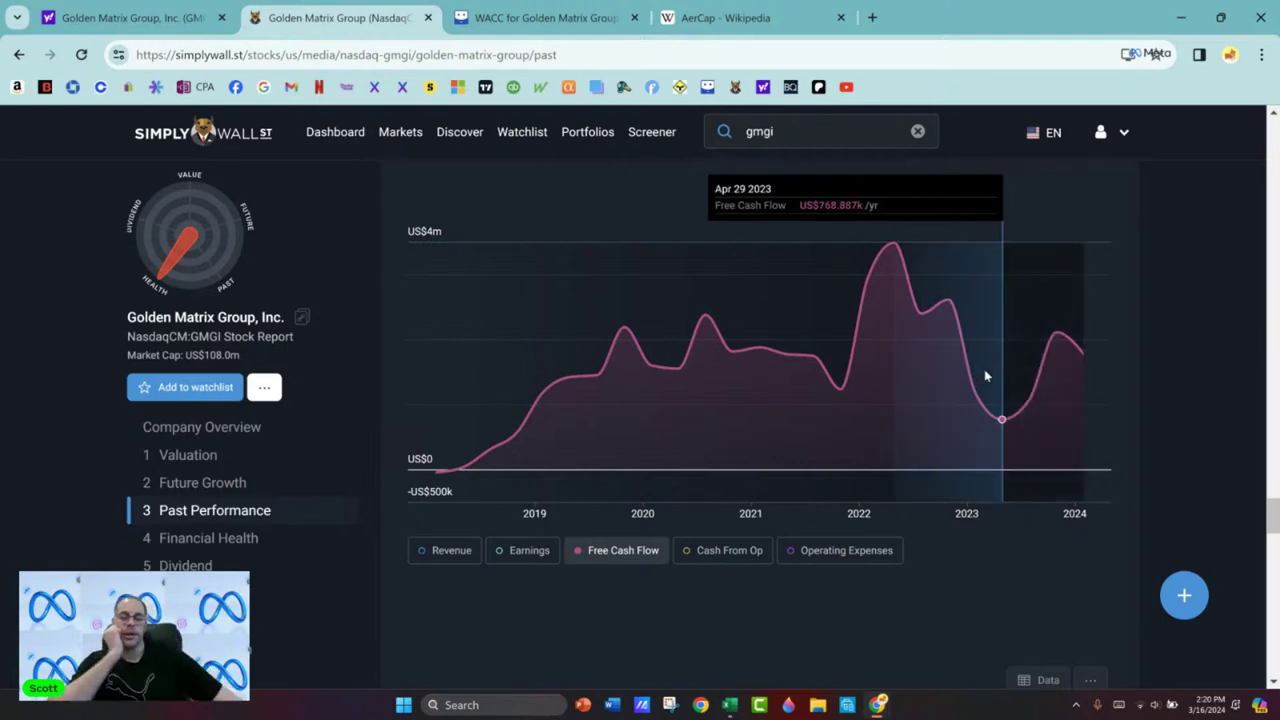
scroll(867, 405, down, 2)
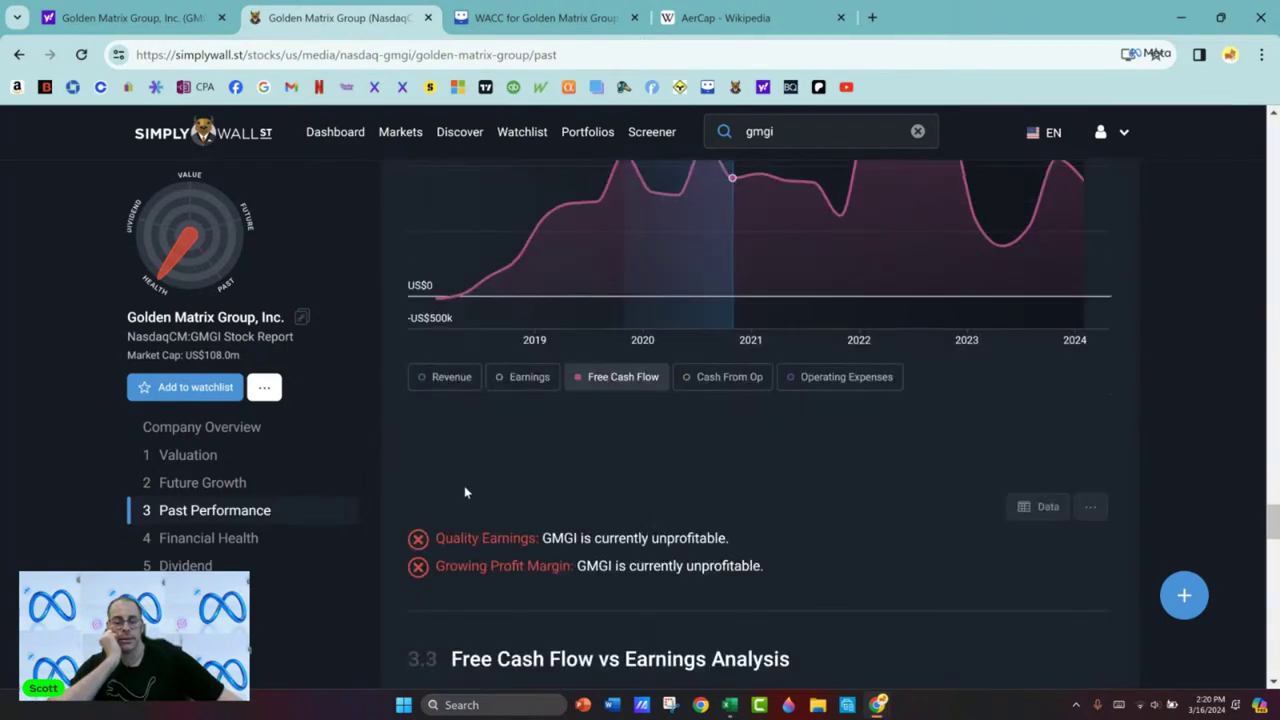
click(232, 483)
scroll(694, 350, down, 12)
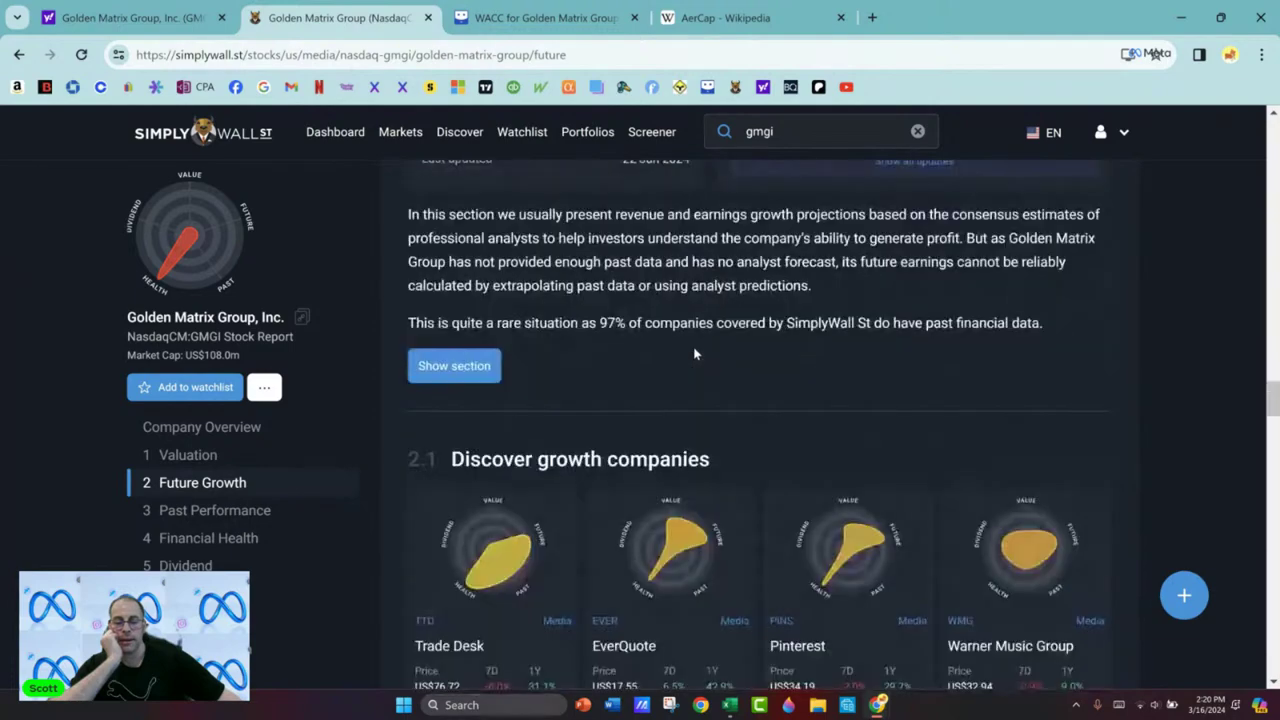
scroll(694, 352, down, 3)
scroll(694, 352, up, 3)
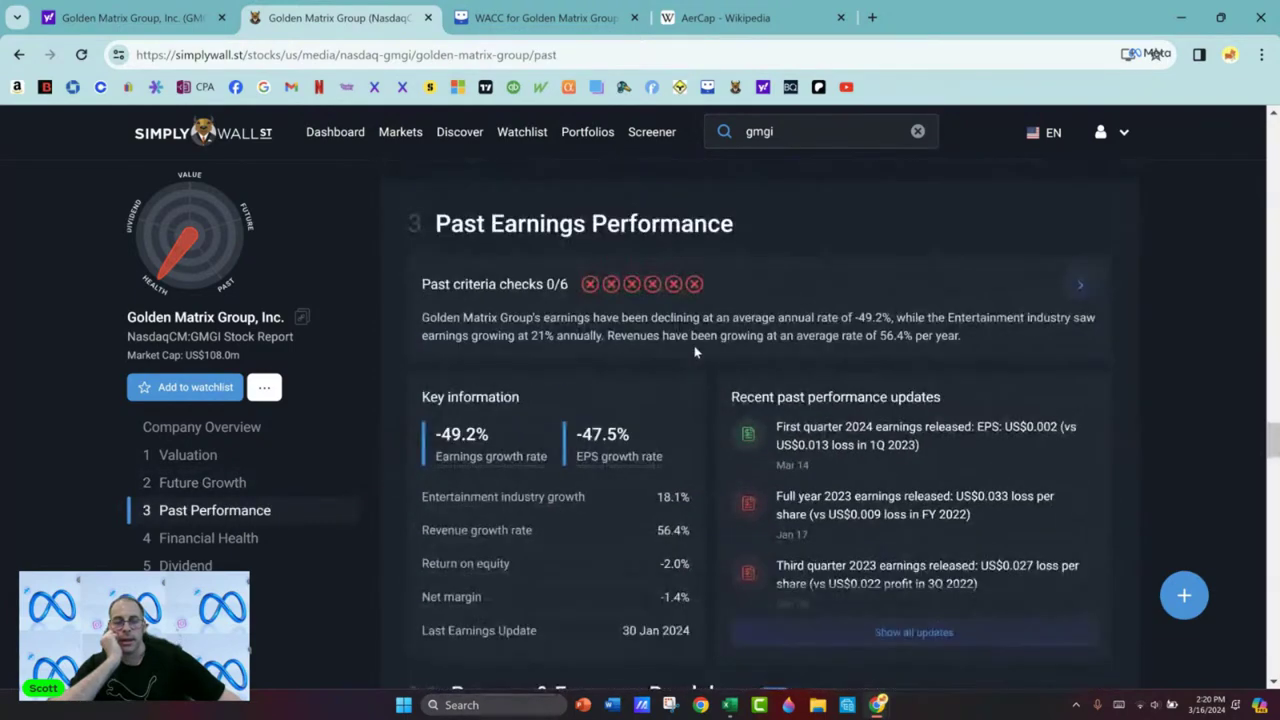
scroll(694, 352, down, 8)
scroll(695, 351, down, 4)
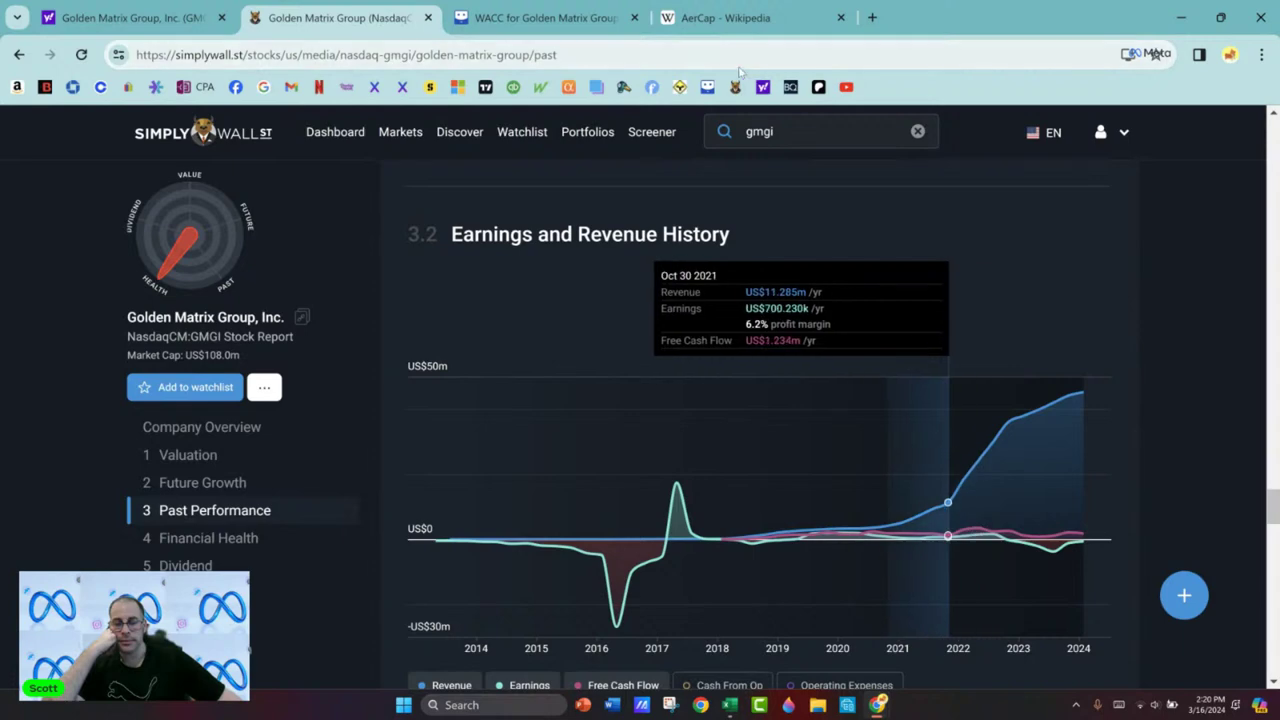
click(135, 17)
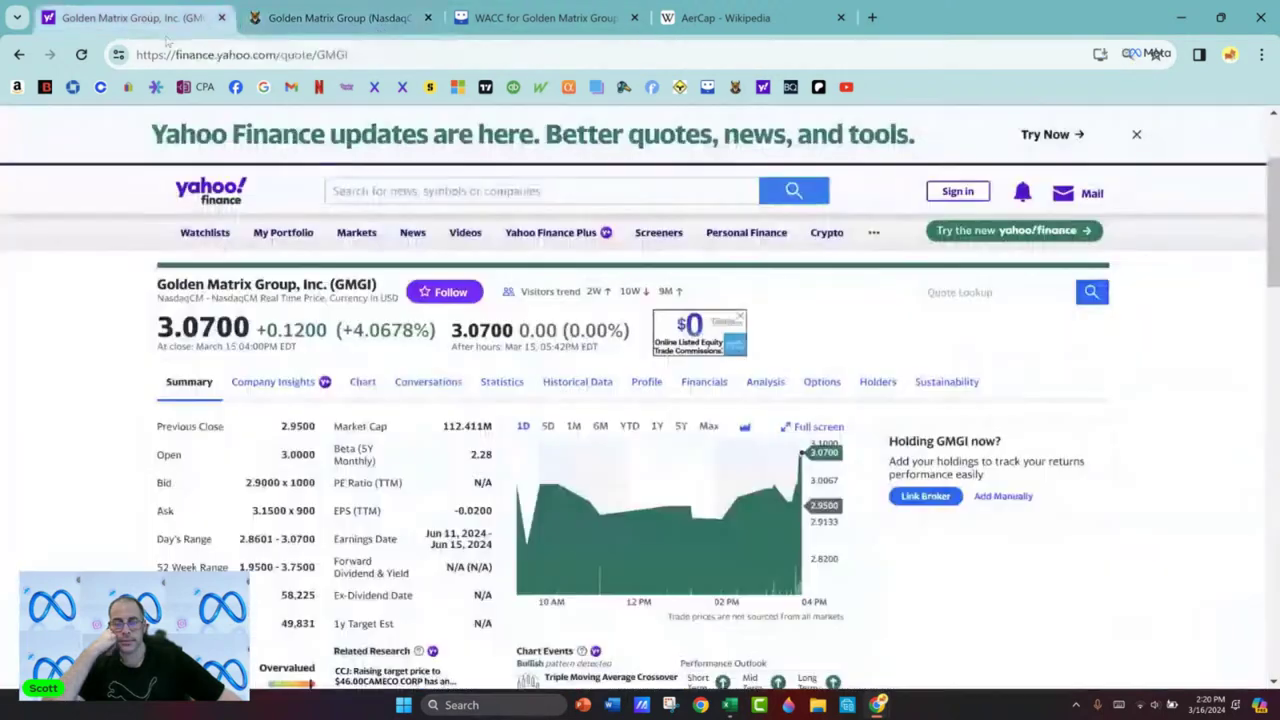
Open GMGI's cash flow statement and highlight the rows down to Free Cash Flow (2,613 TTM).
click(701, 388)
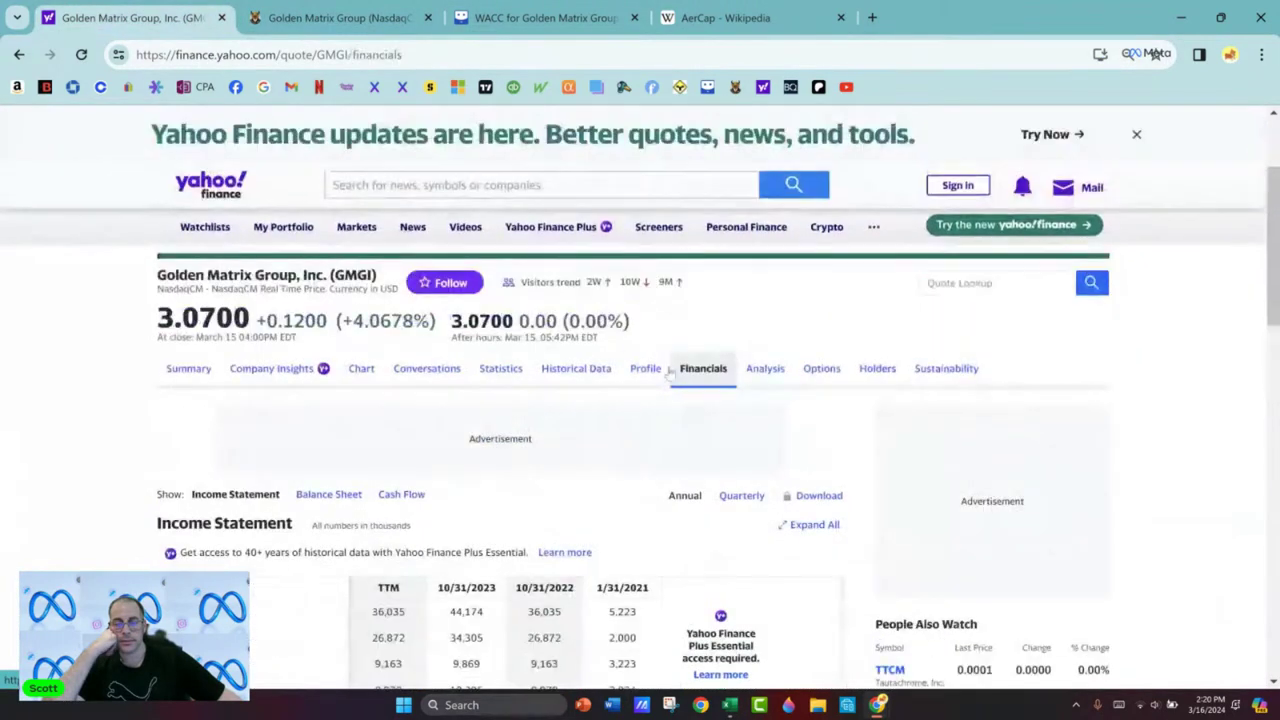
scroll(420, 340, down, 2)
click(409, 330)
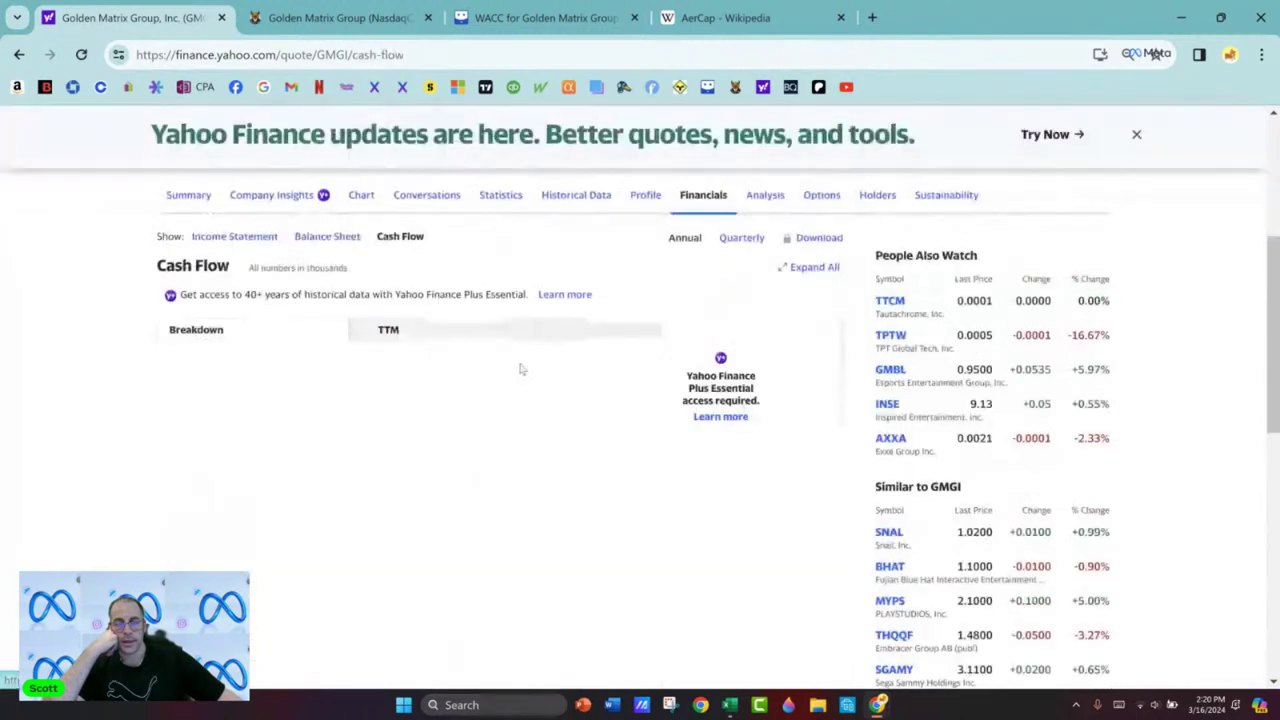
scroll(463, 486, down, 3)
drag(447, 470, 643, 563)
click(383, 553)
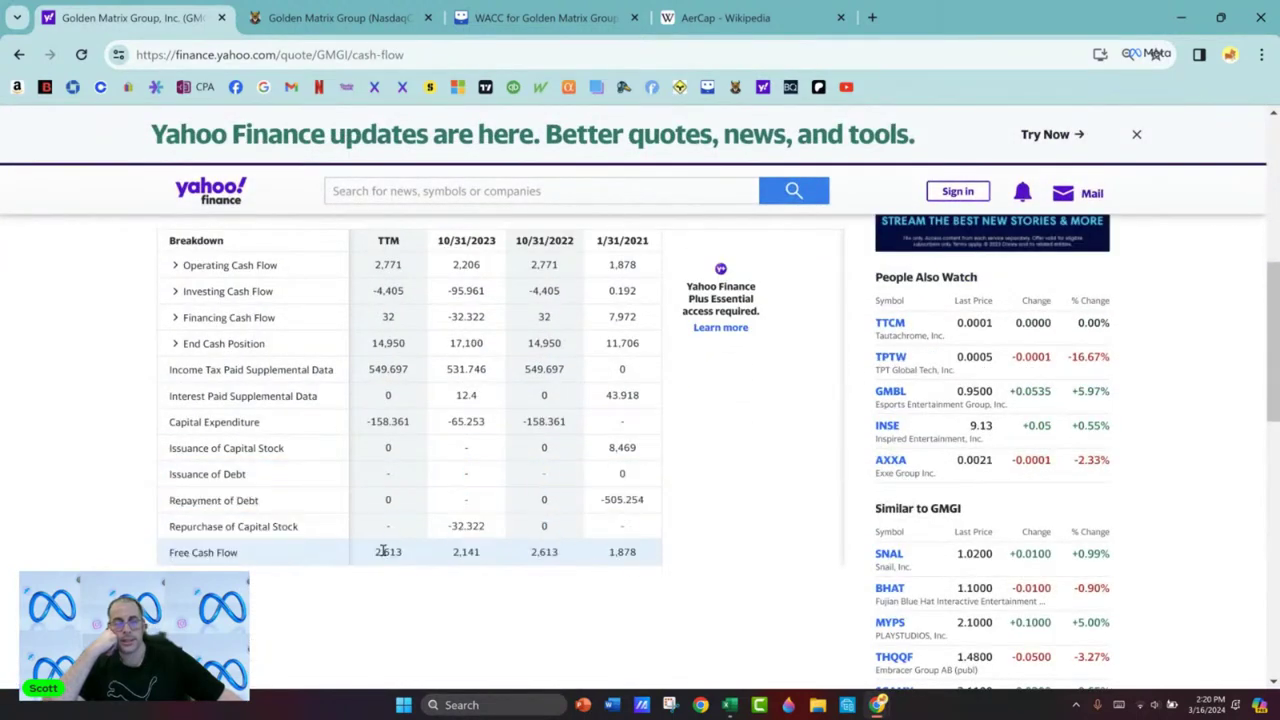
key(alt+Tab)
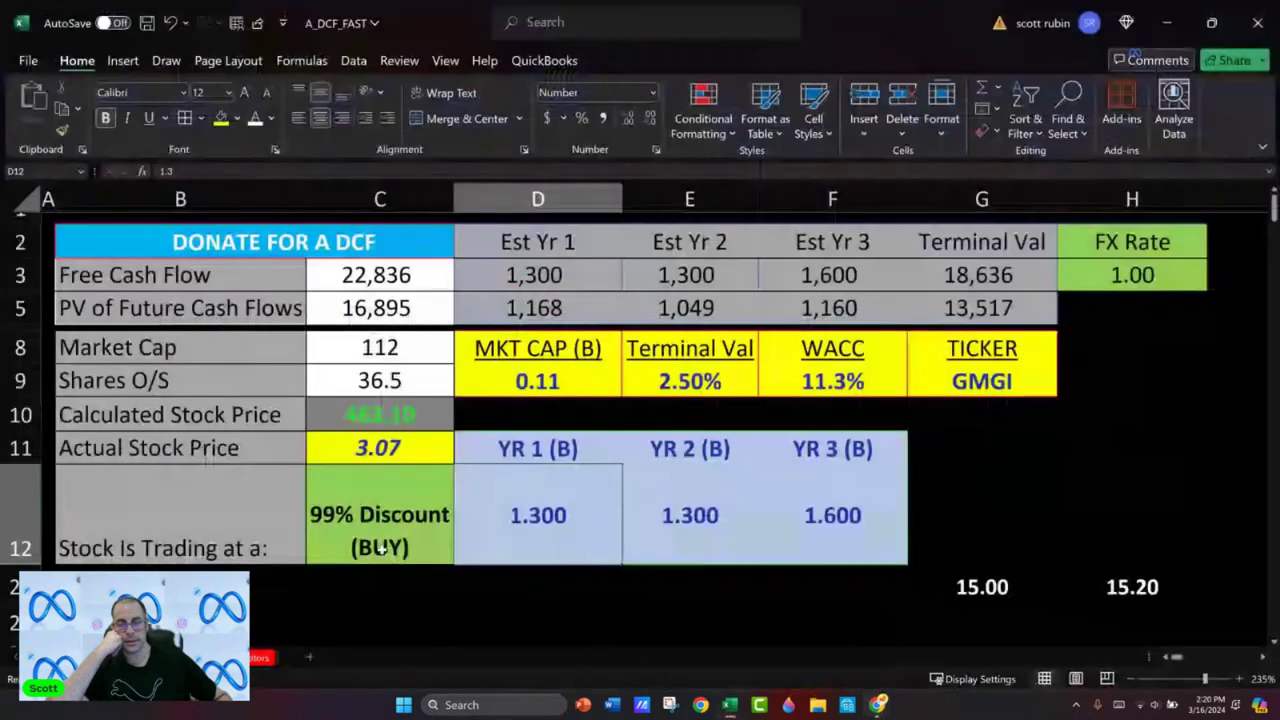
Set the year 1 free cash flow in D12 to 0.003.
click(571, 523)
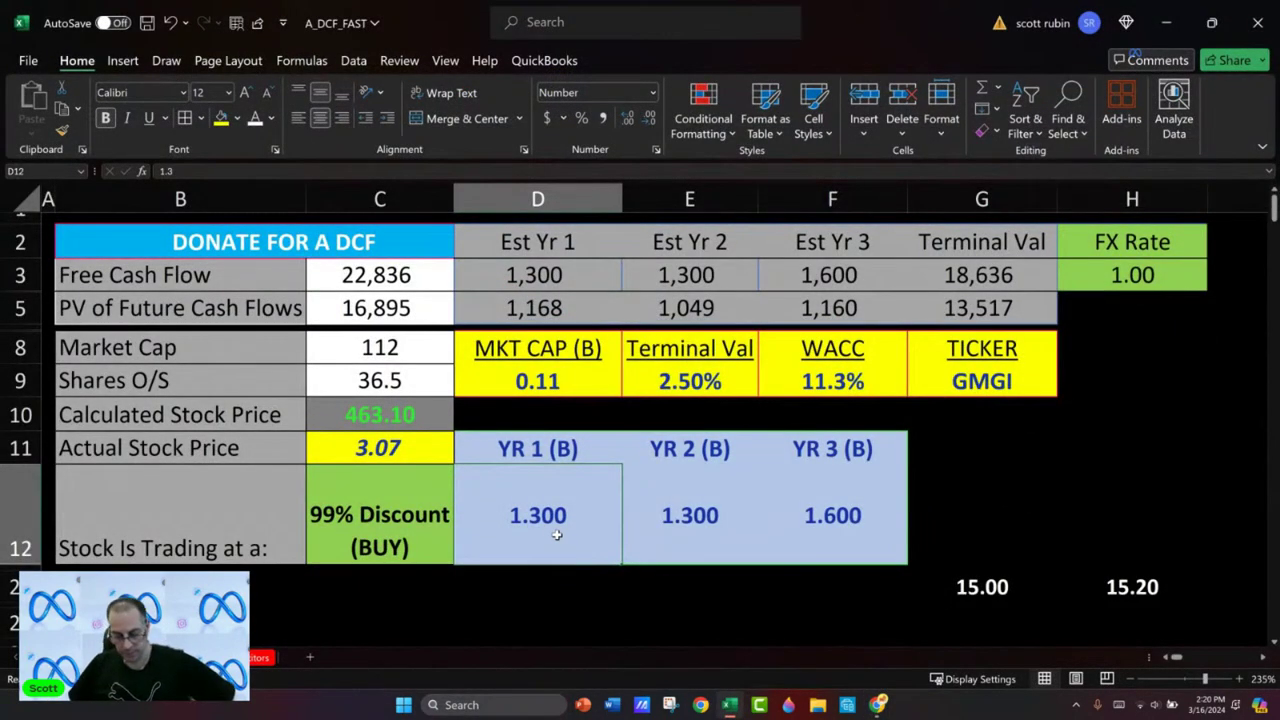
text(.026)
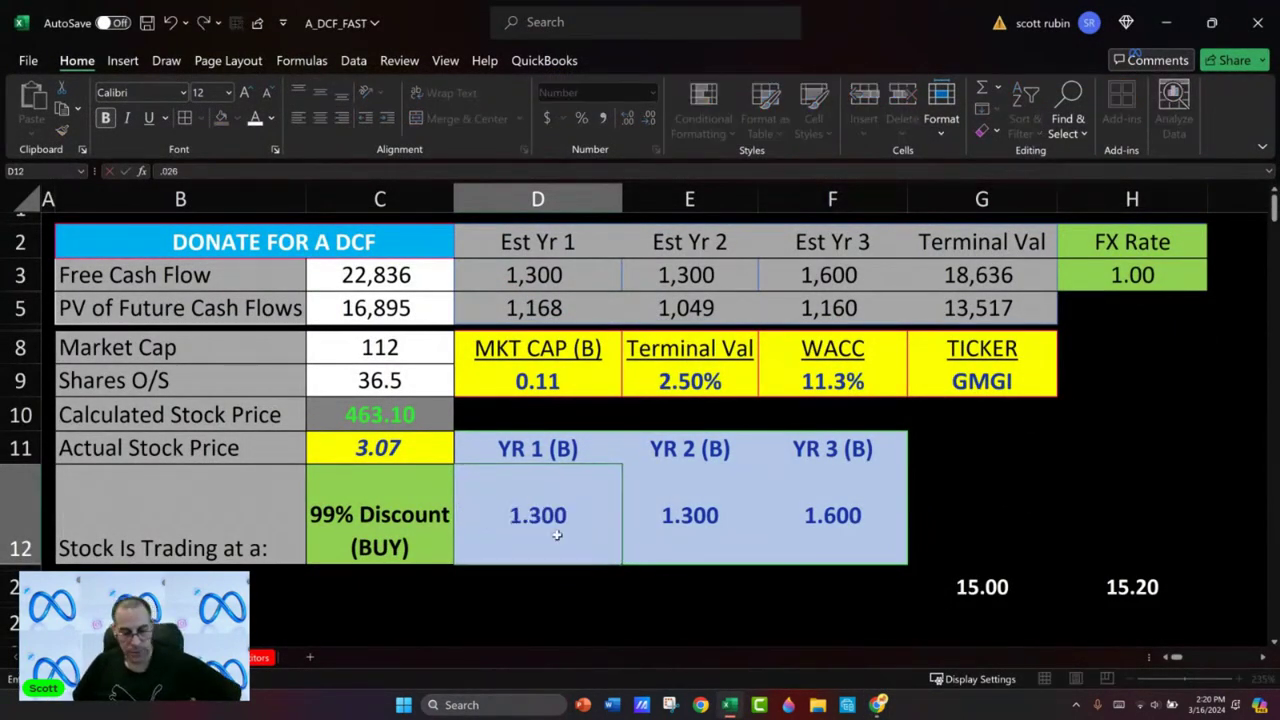
key(ctrl+Return)
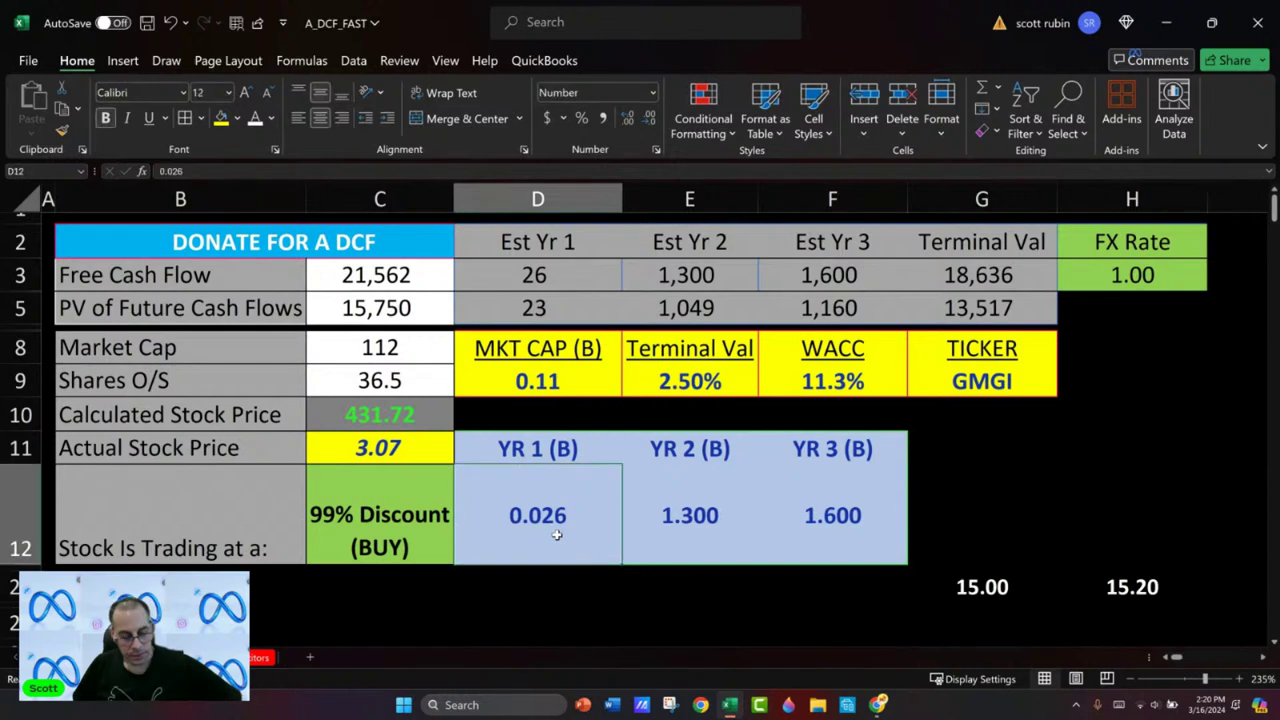
double_click(557, 535)
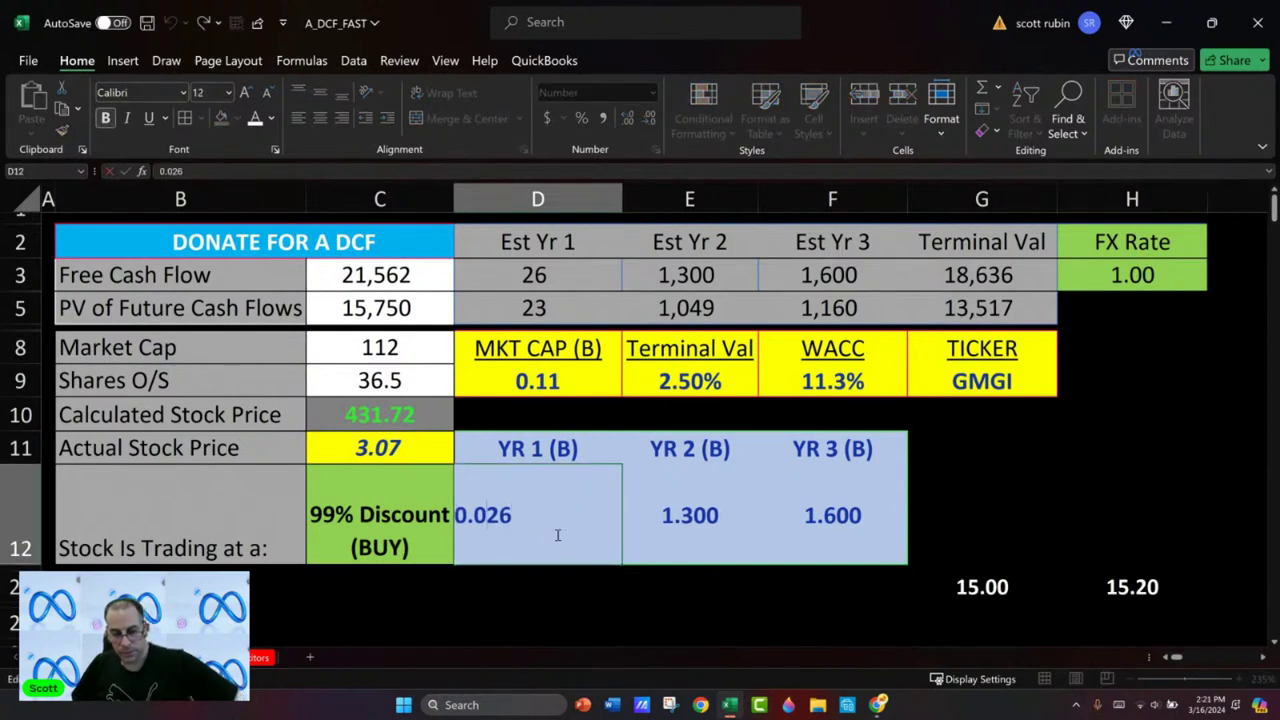
key(BackSpace)
key(BackSpace)
text(03)
key(ctrl+Return)
key(Right)
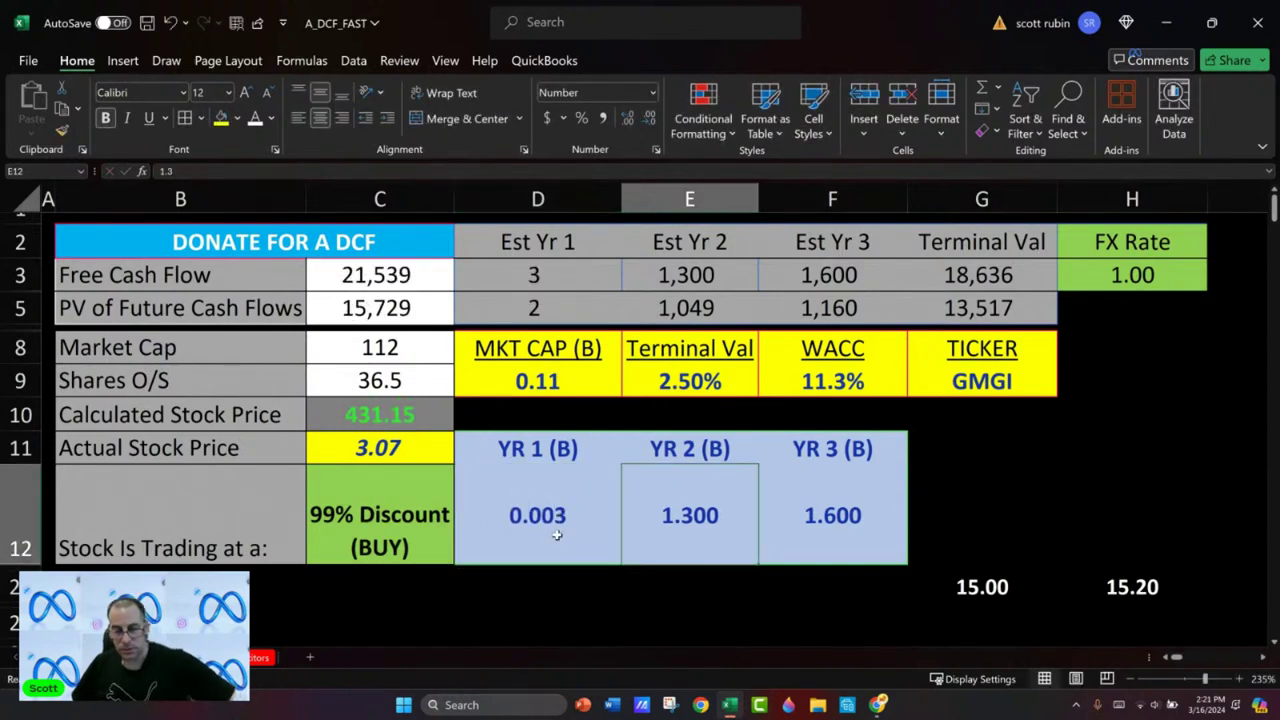
Make year 2 grow 1.5× with =D12*1.5 and copy the formula into F12.
text(=)
key(Left)
text(*)
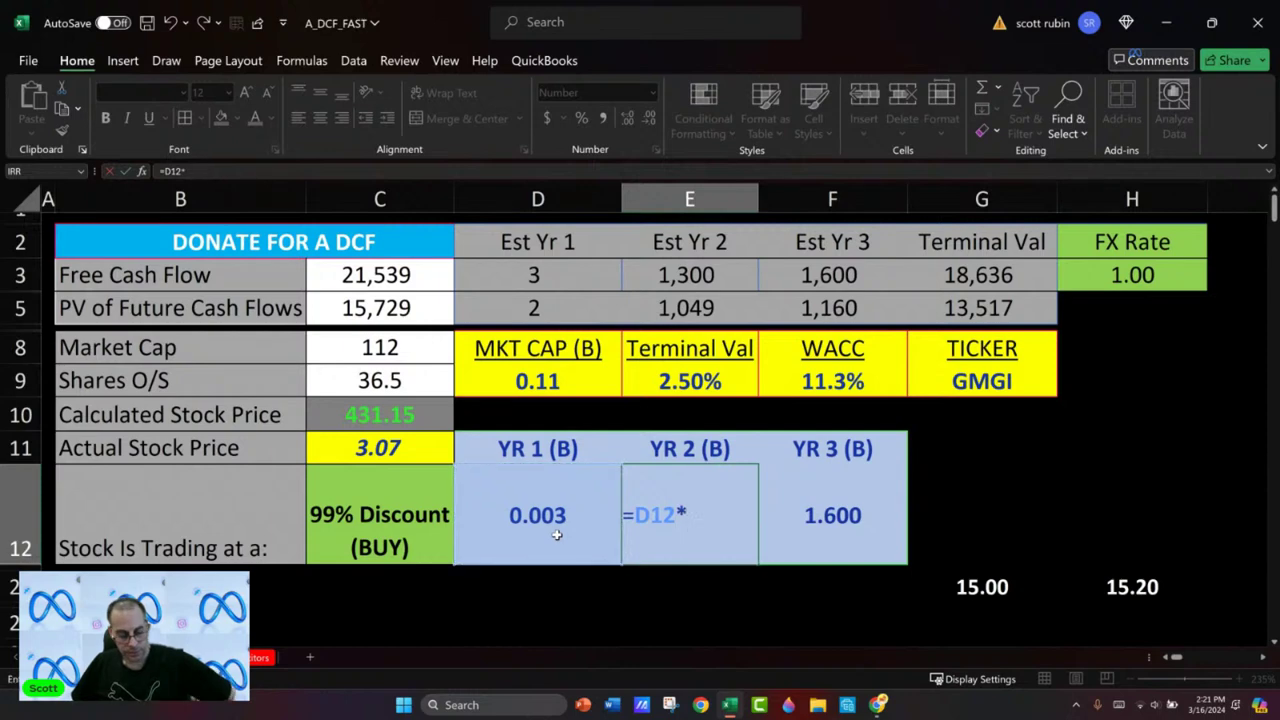
text(1.5)
key(ctrl+Return)
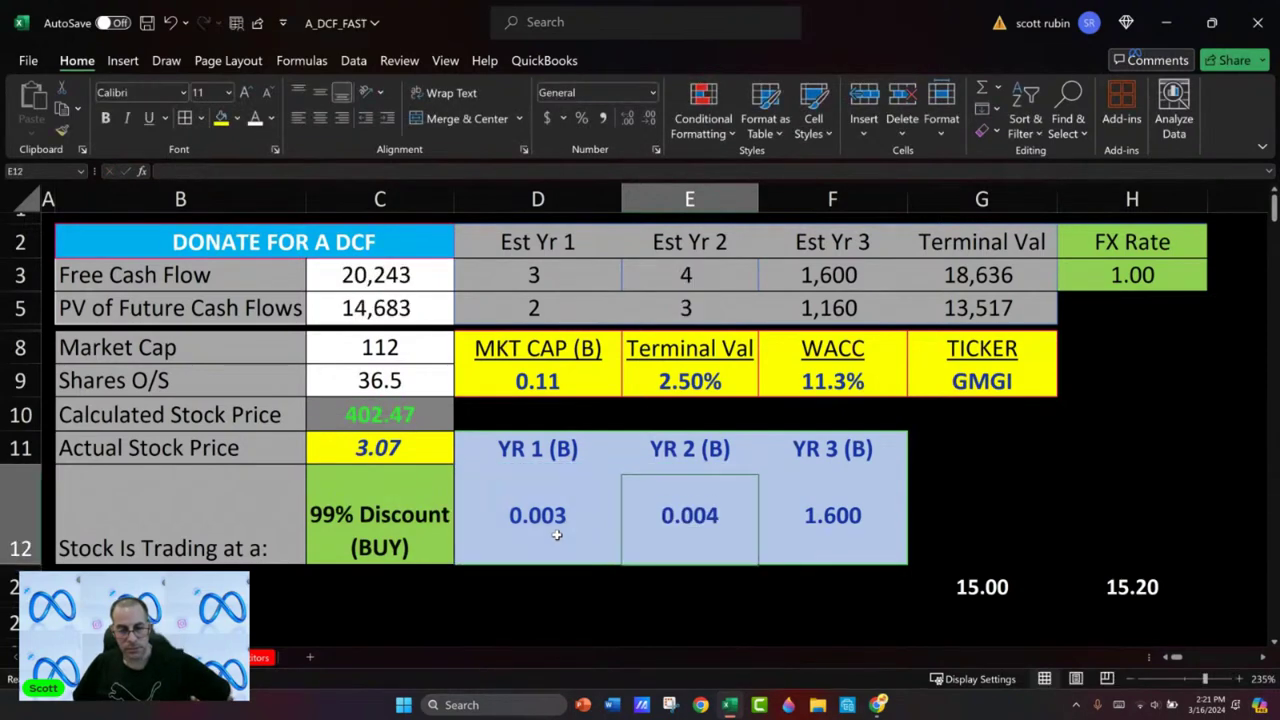
key(ctrl+c)
key(Right)
key(ctrl+v)
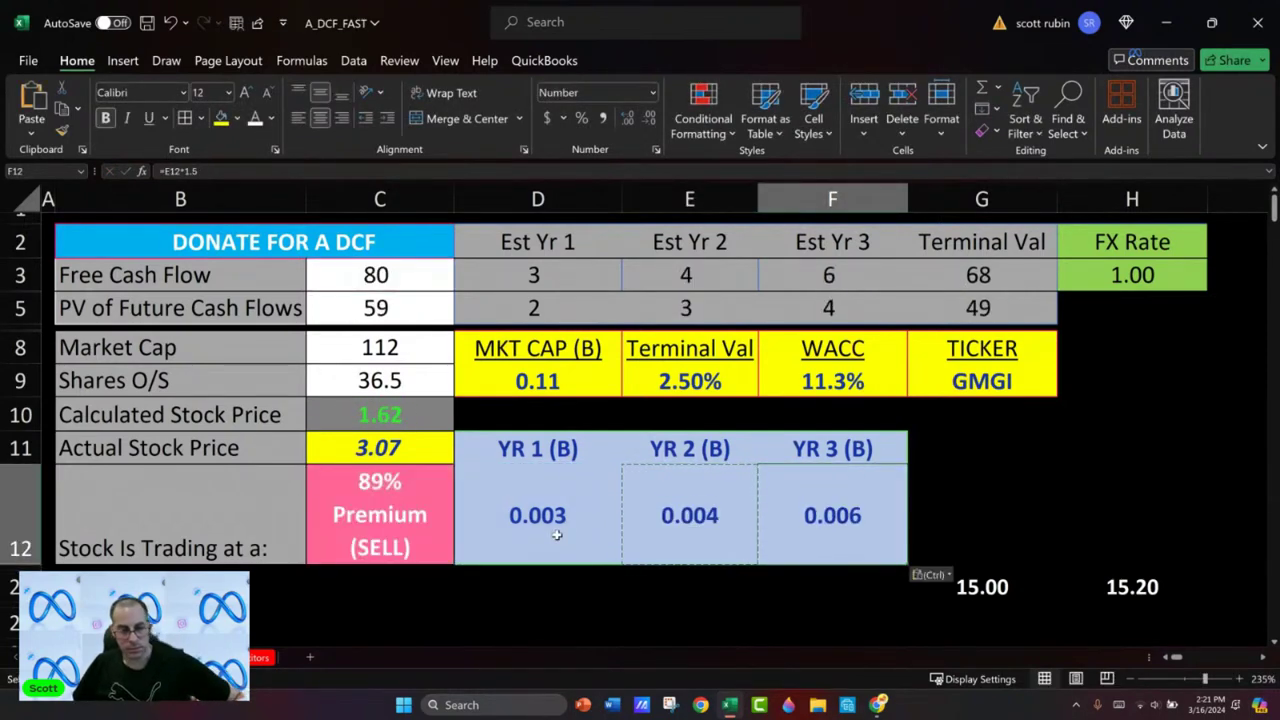
Rewrite the growth as doubling: =D12*2 in E12 and =E12*2 in F12.
key(Left)
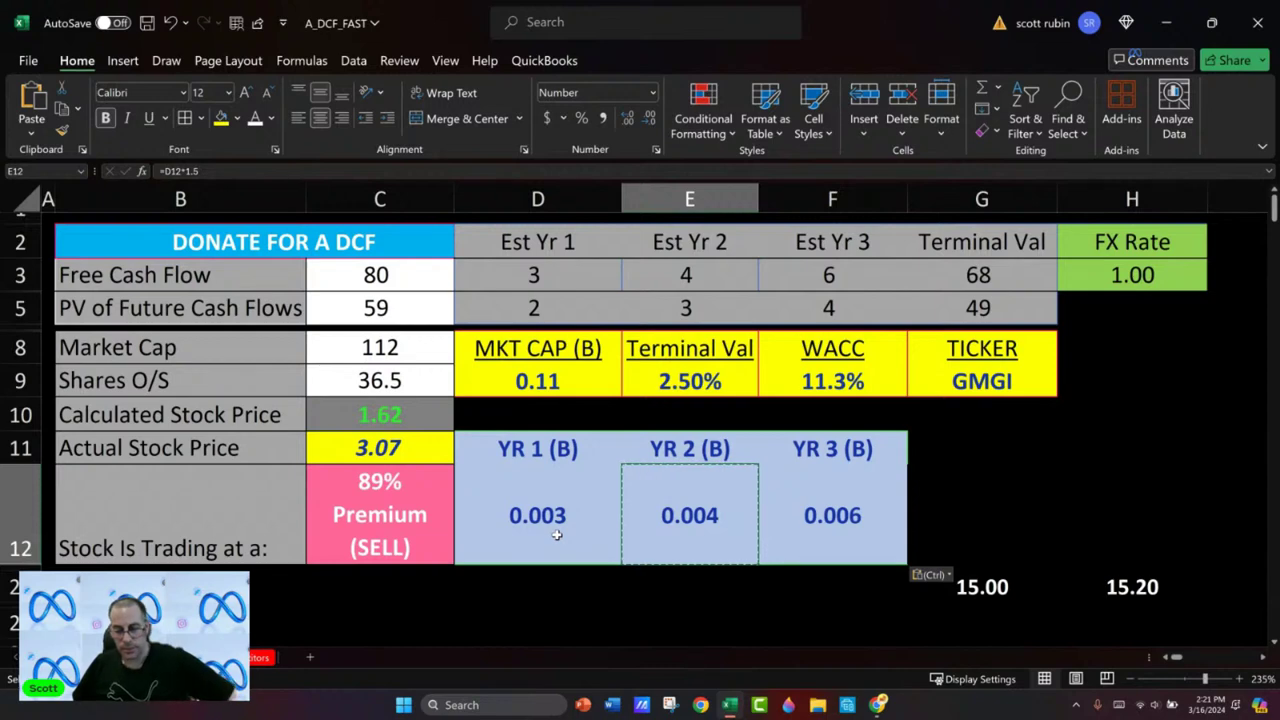
text(=)
key(Left)
text(*2)
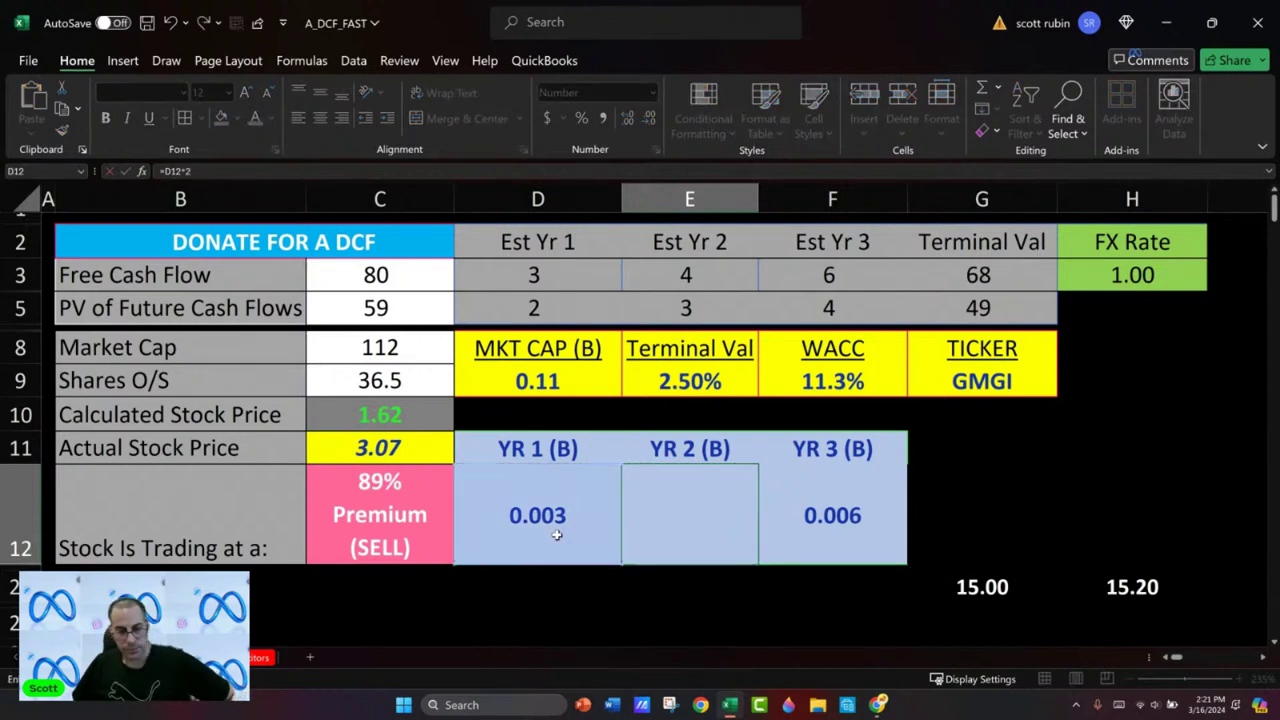
key(ctrl+Return)
key(Right)
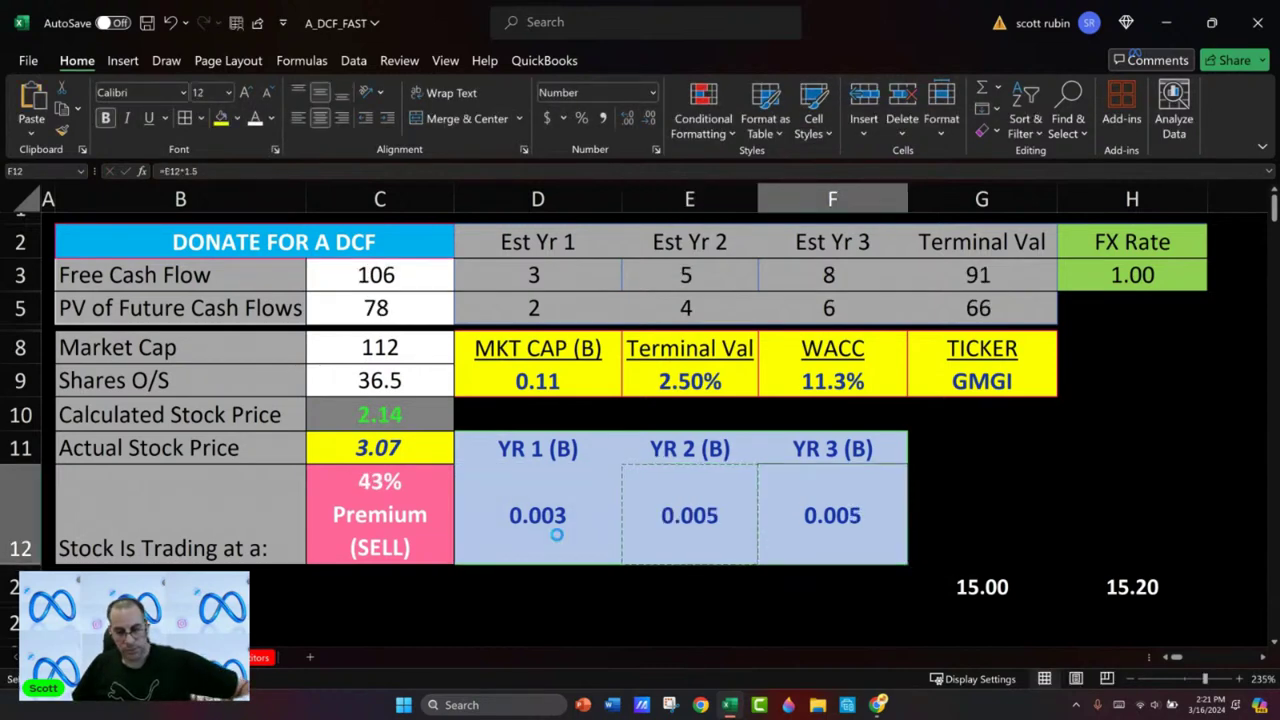
key(Return)
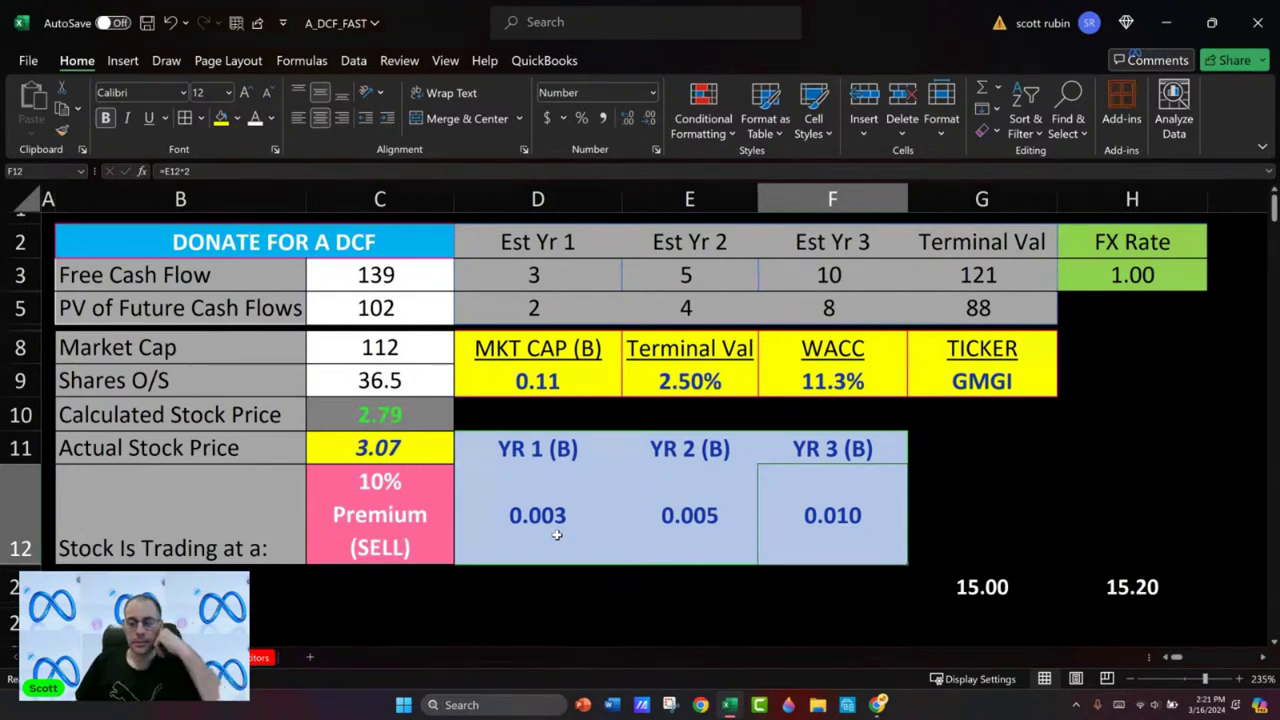
key(Down)
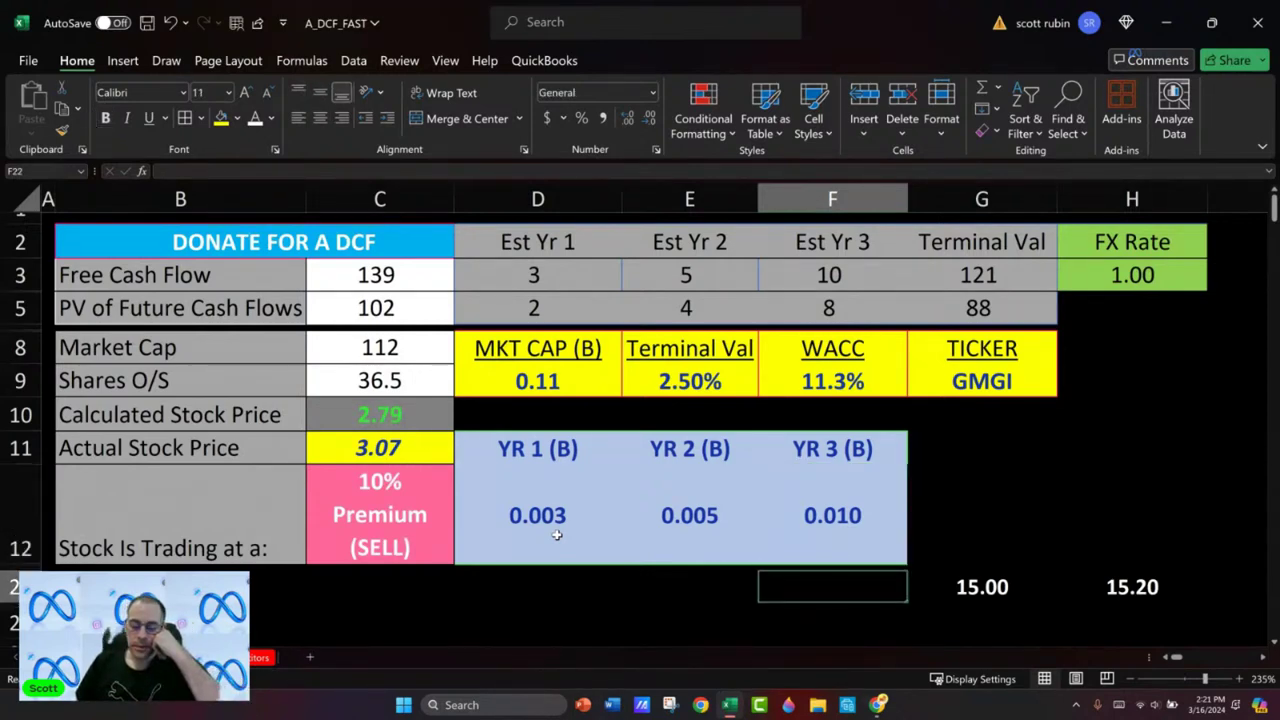
key(Up)
key(Up)
key(Up)
key(Up)
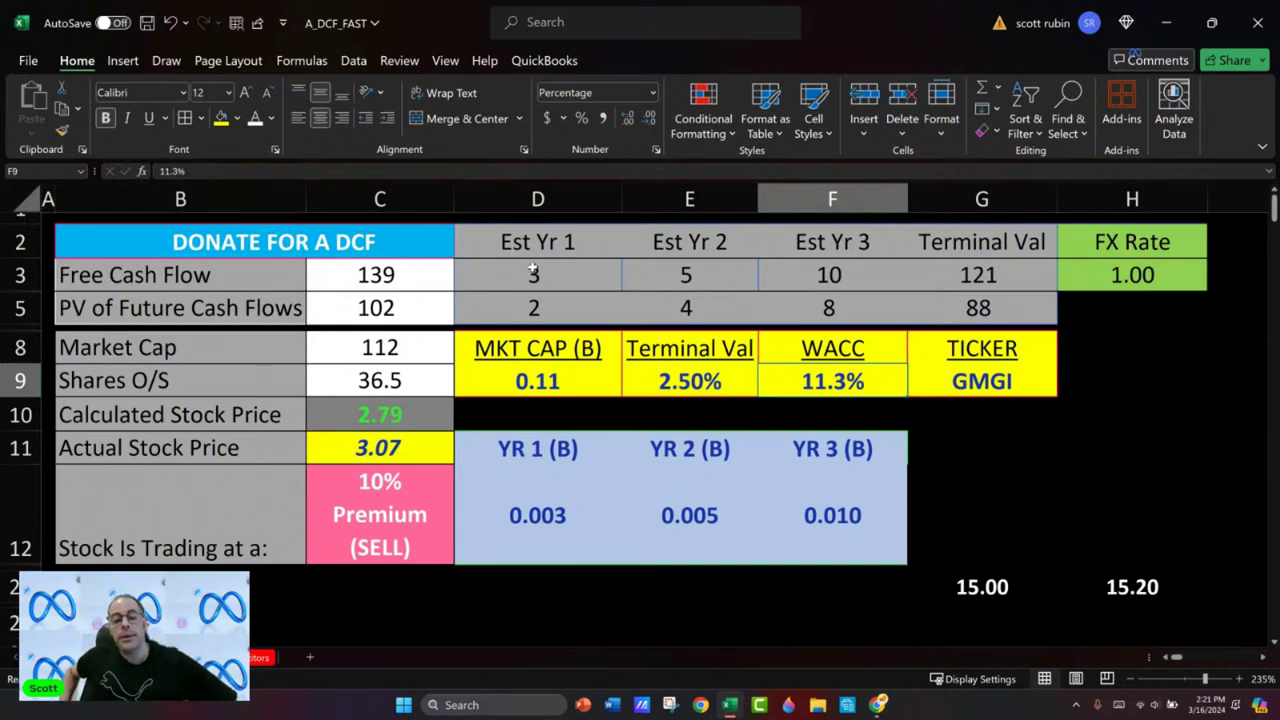
Show the Est Yr 1–3 free cash flows in D3:F3 to one decimal (2.6, 5.2, 10.4).
click(535, 270)
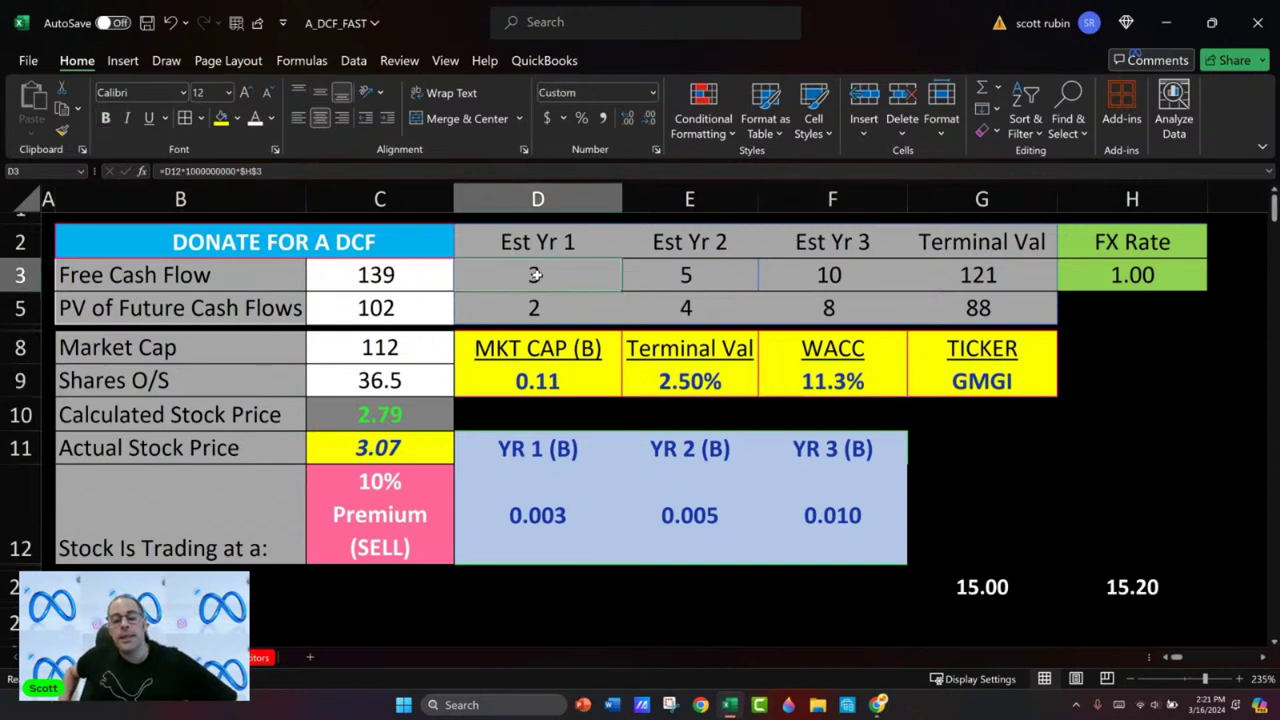
drag(551, 276, 825, 276)
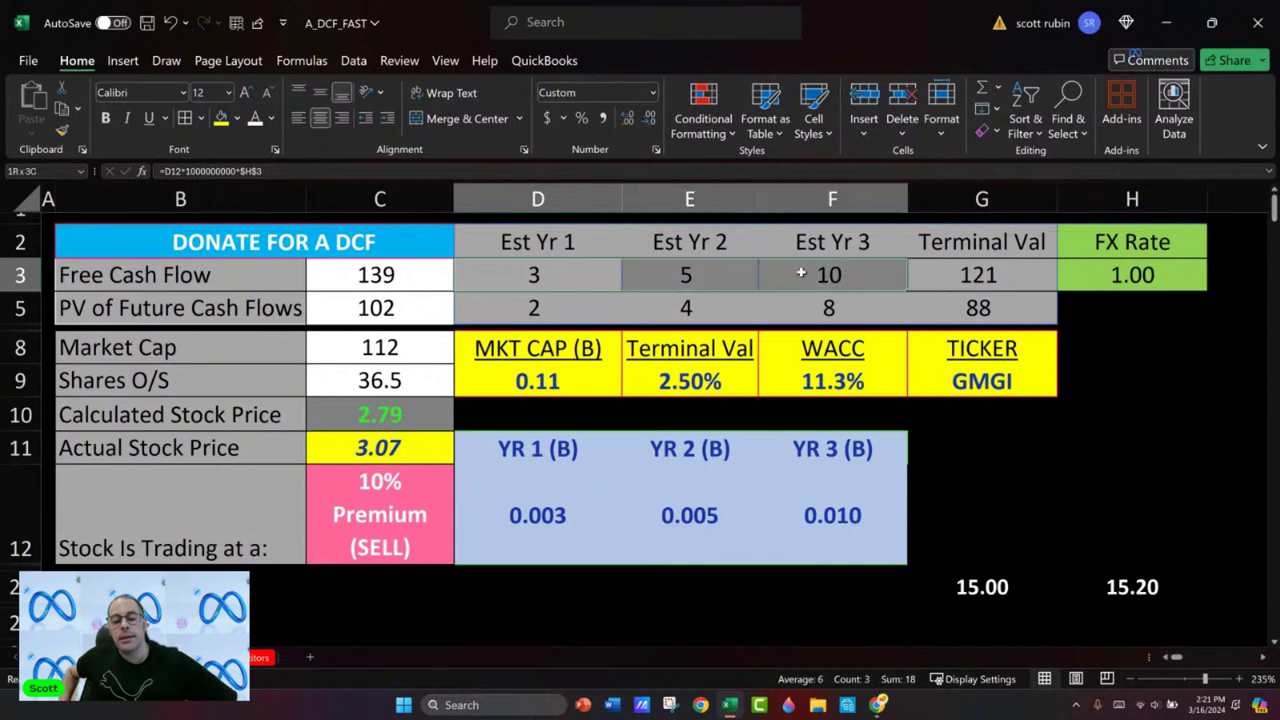
click(628, 118)
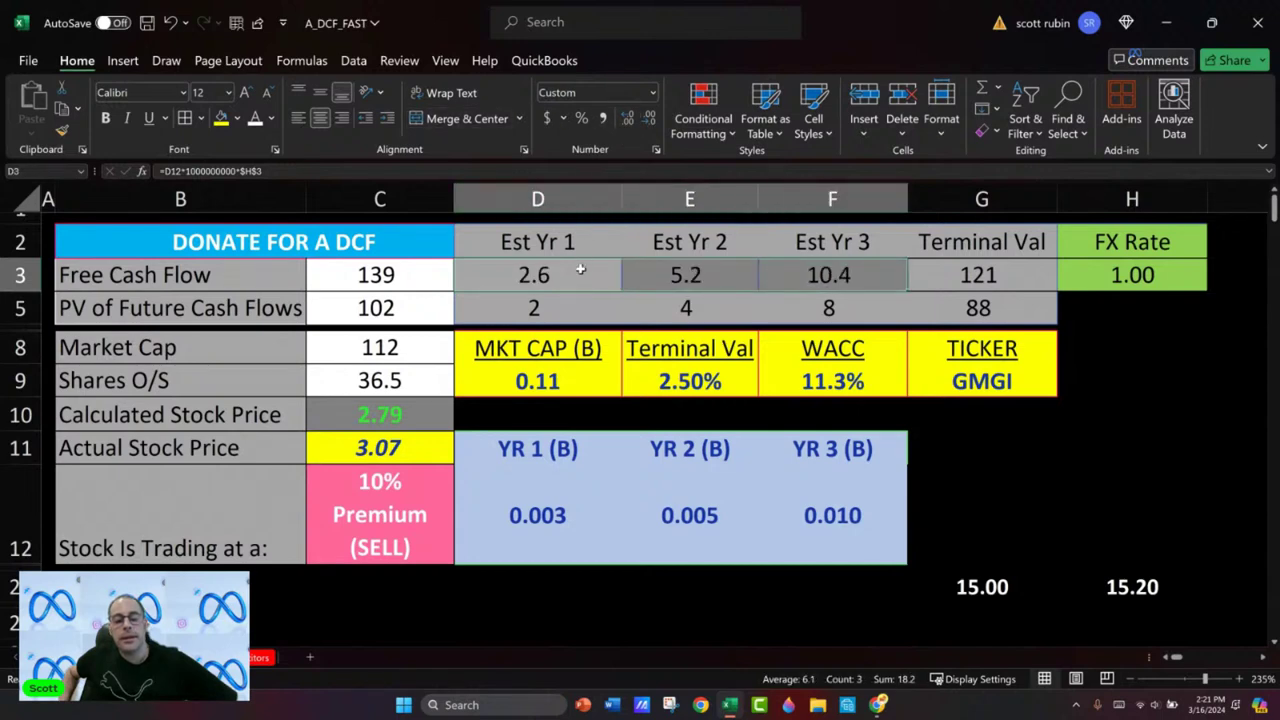
Check the Est Yr 1–3 cash flow formulas, the 2.50% terminal growth rate and terminal value formula.
click(676, 274)
click(828, 282)
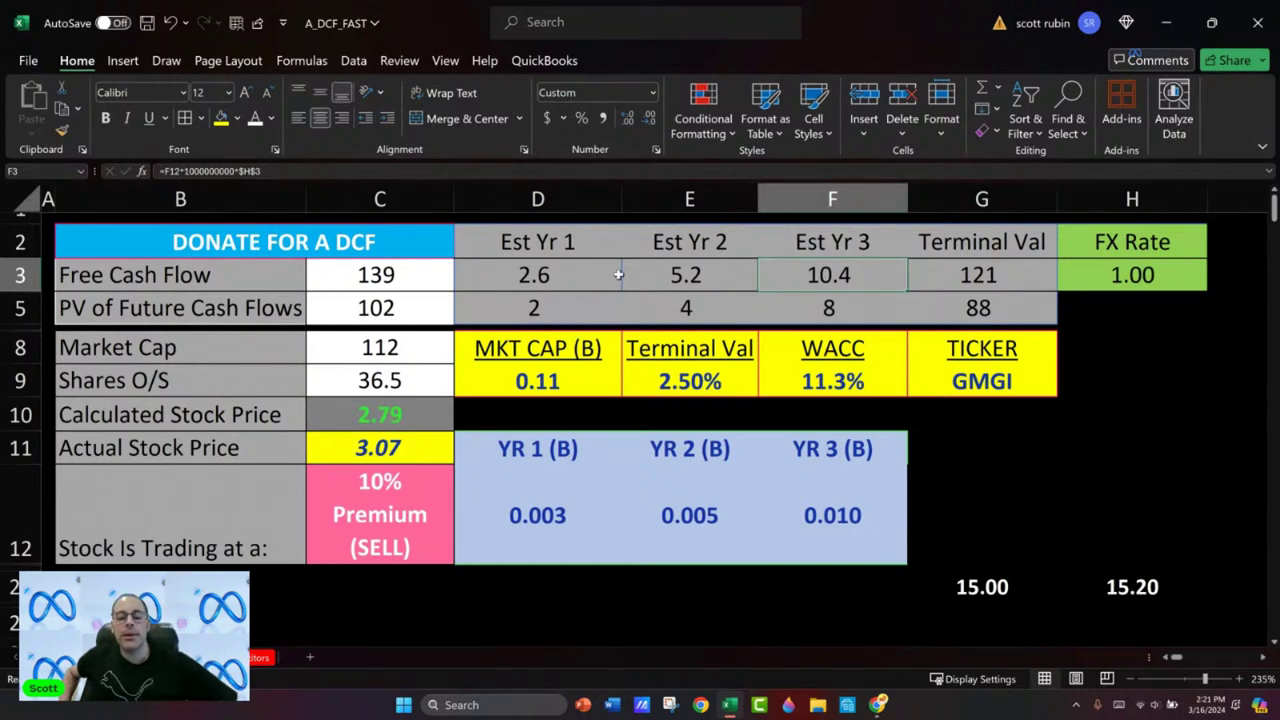
click(690, 282)
click(703, 388)
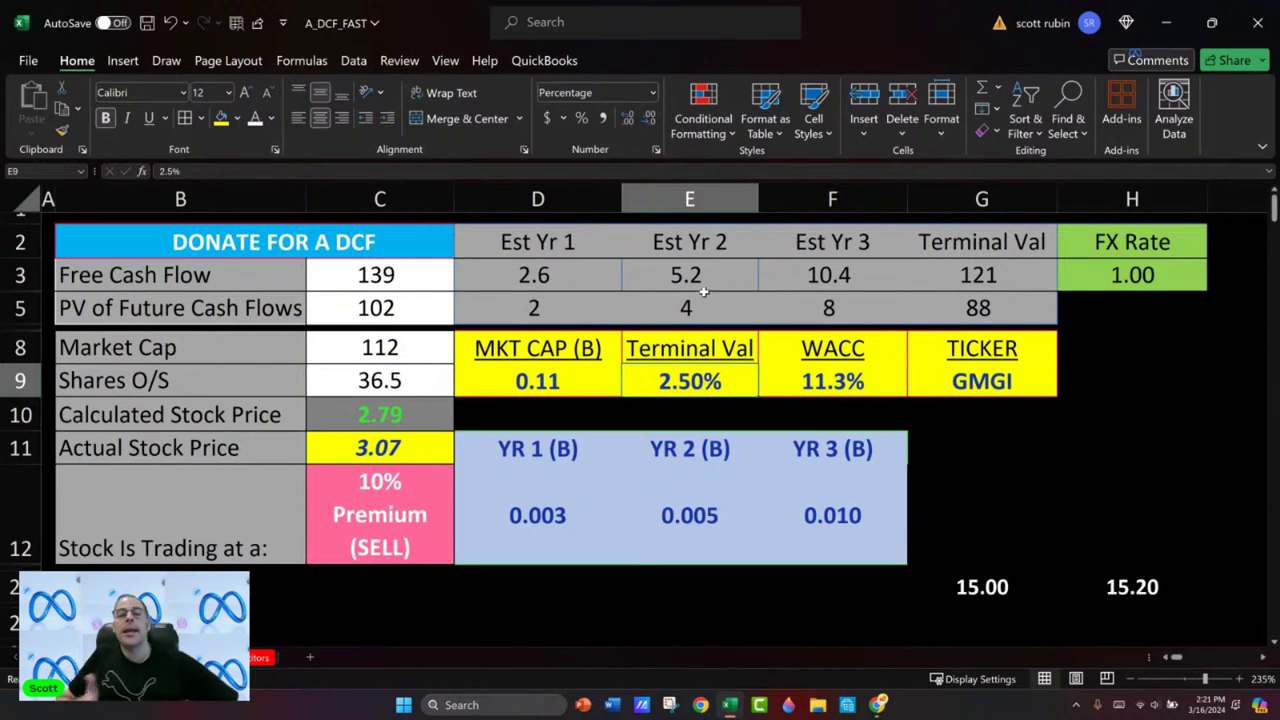
click(548, 275)
click(745, 277)
click(812, 285)
click(940, 276)
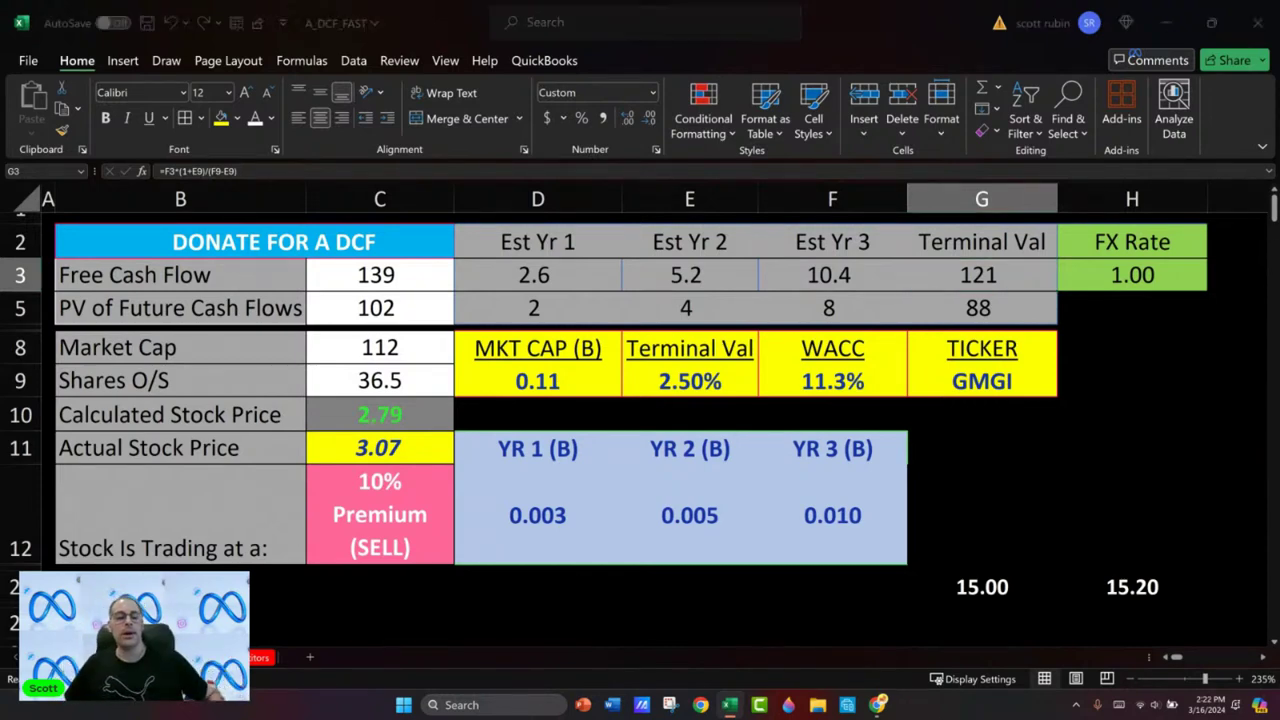
key(alt+Tab)
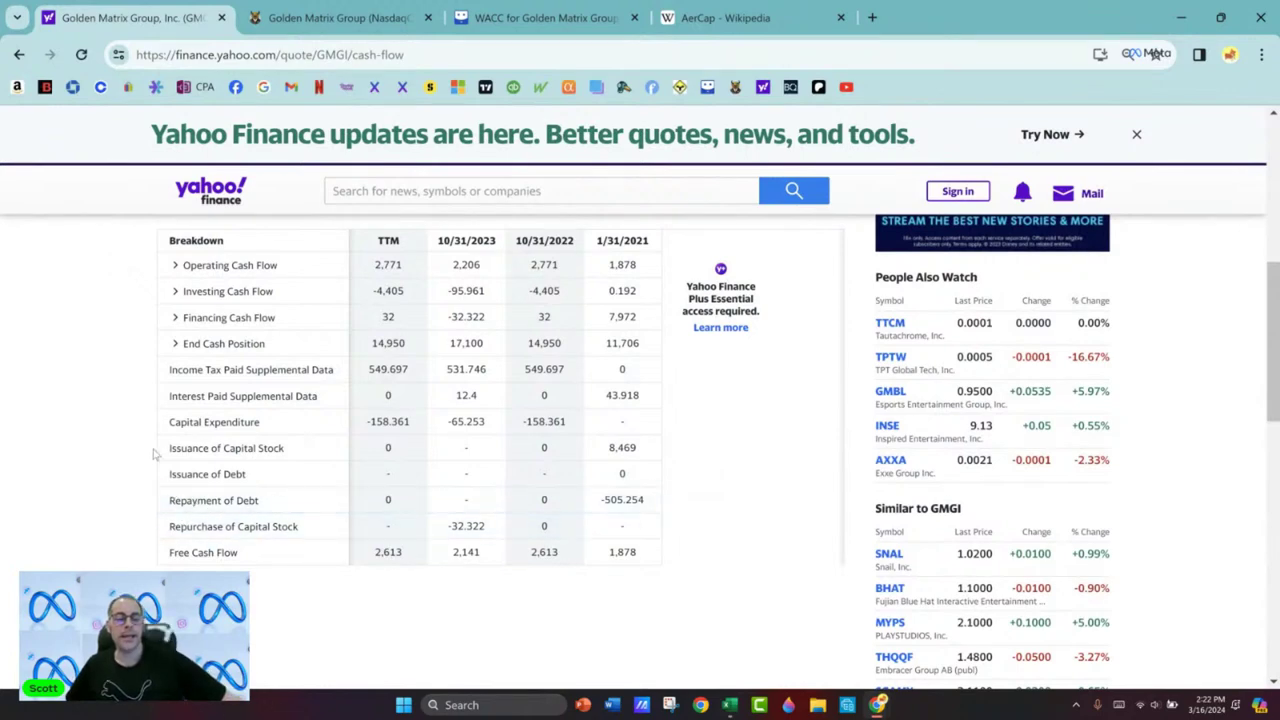
Open GMGI's price chart, drop the LLY comparison and show one year of history.
scroll(296, 398, up, 4)
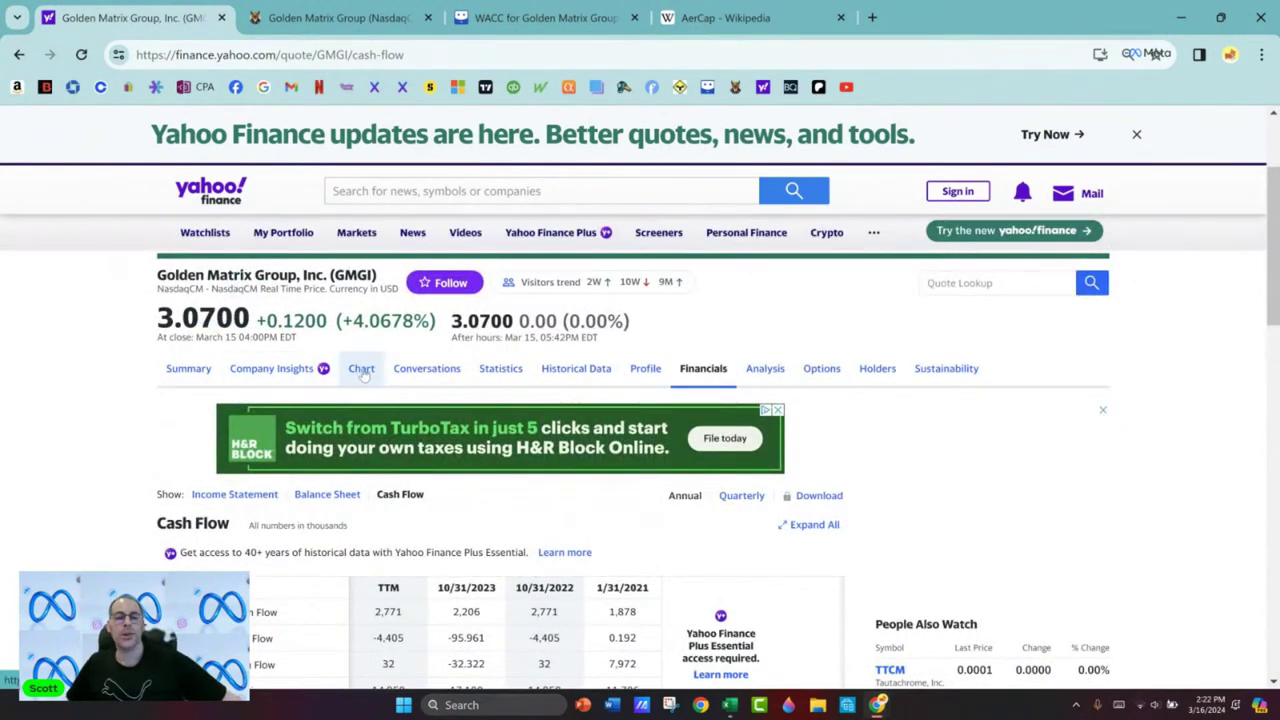
click(361, 369)
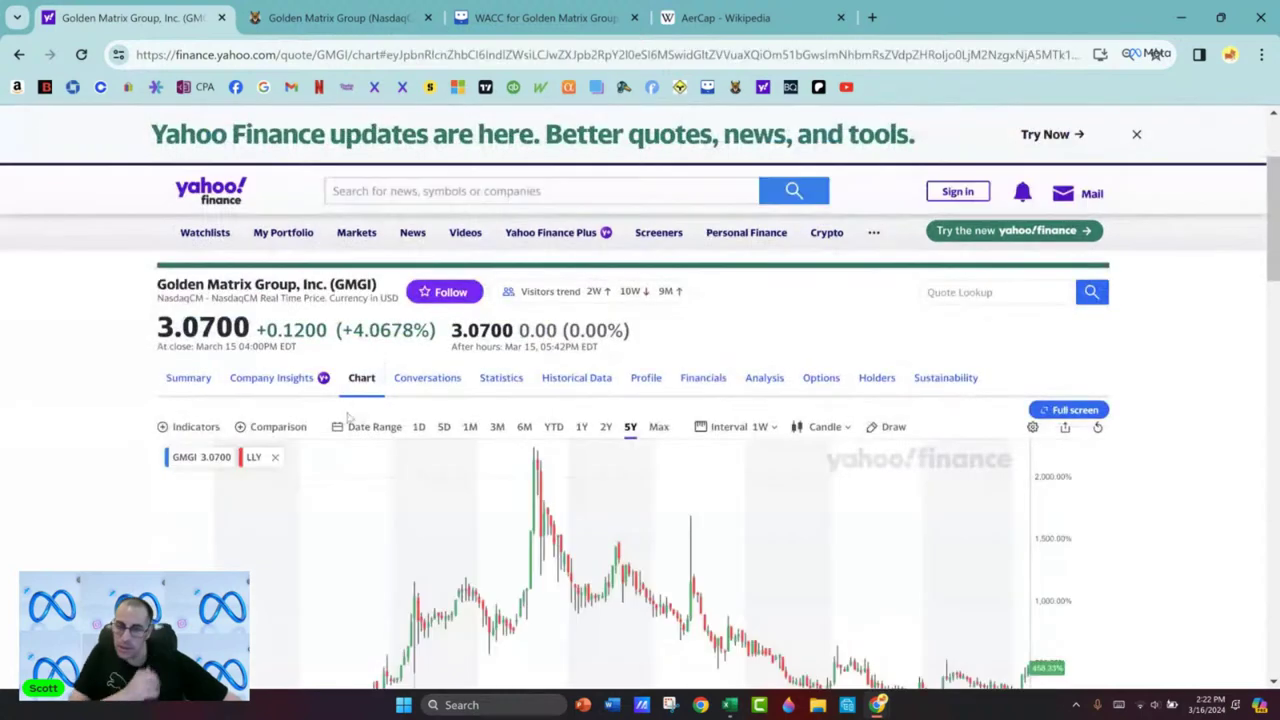
scroll(373, 403, down, 1)
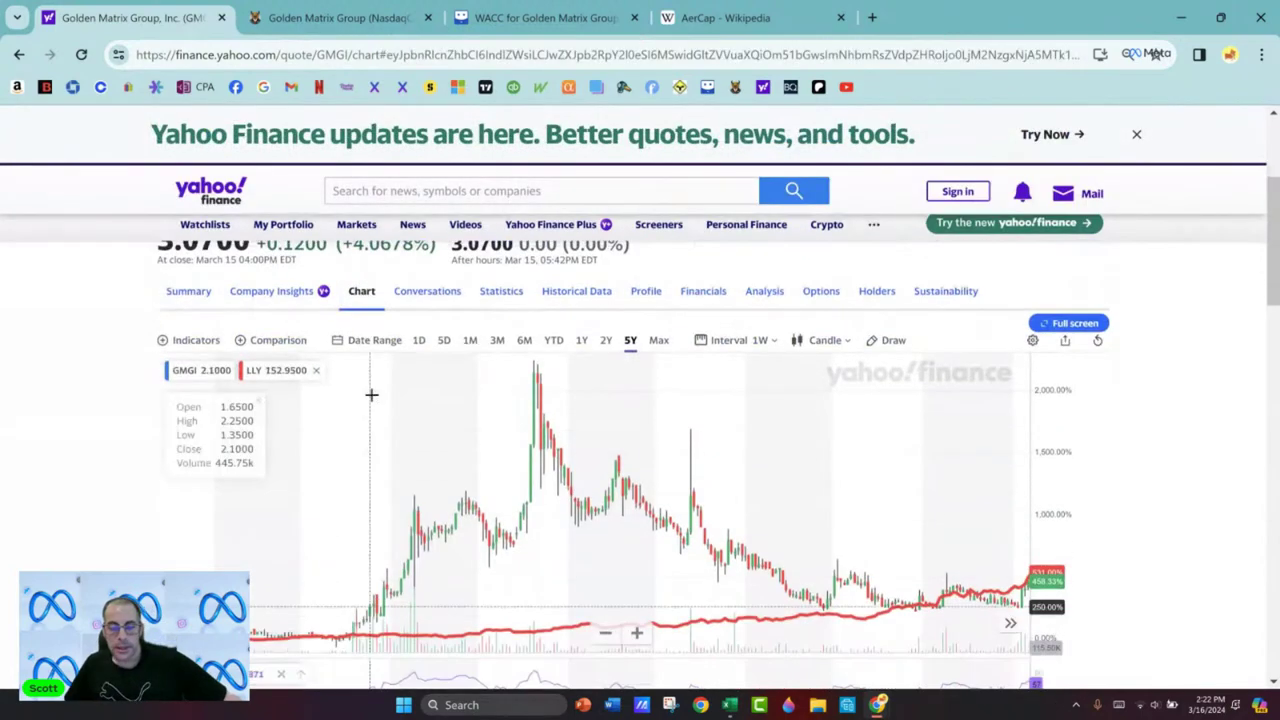
click(311, 371)
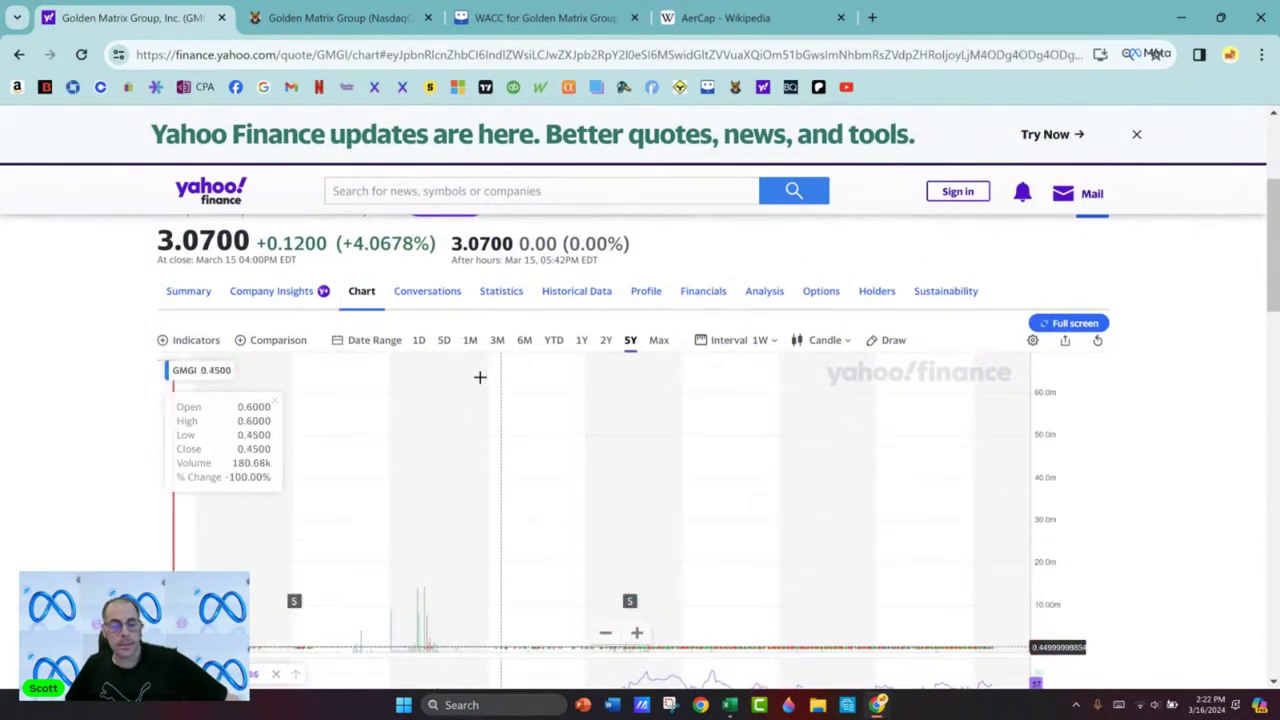
click(607, 341)
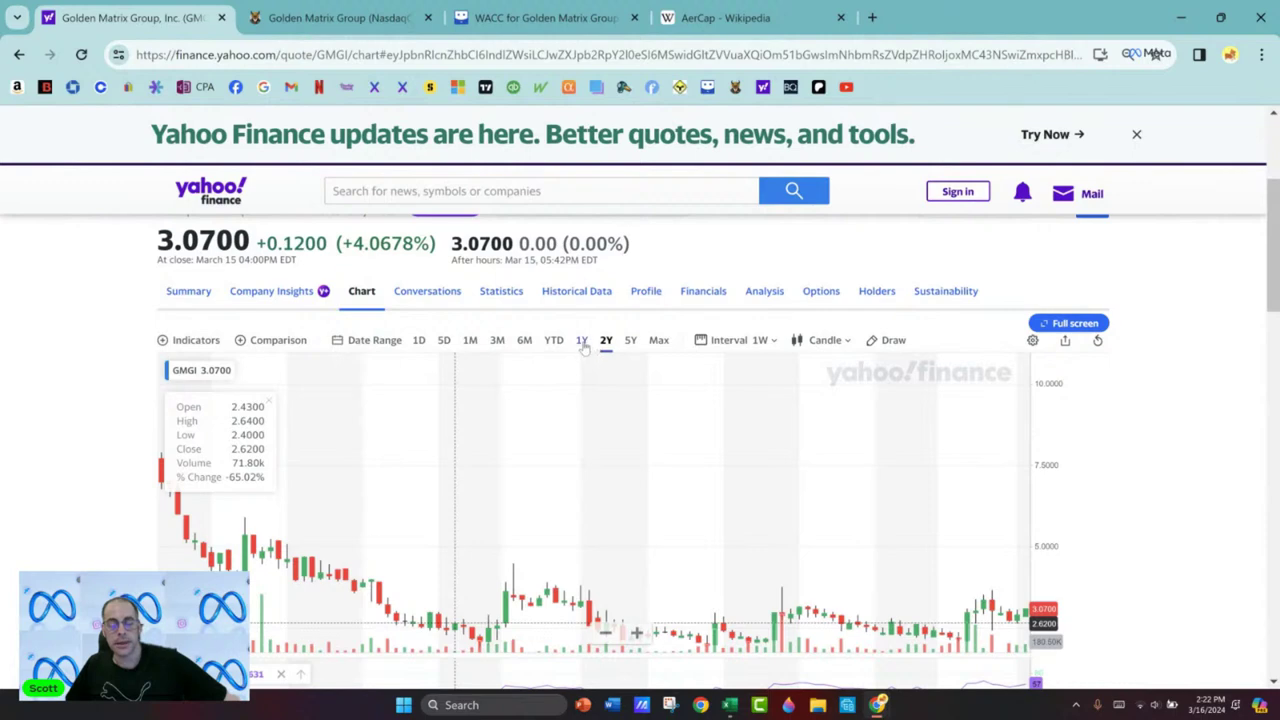
click(582, 341)
Switch the GMGI chart to a line chart and browse earlier dates and the five-year range.
drag(1274, 265, 1275, 288)
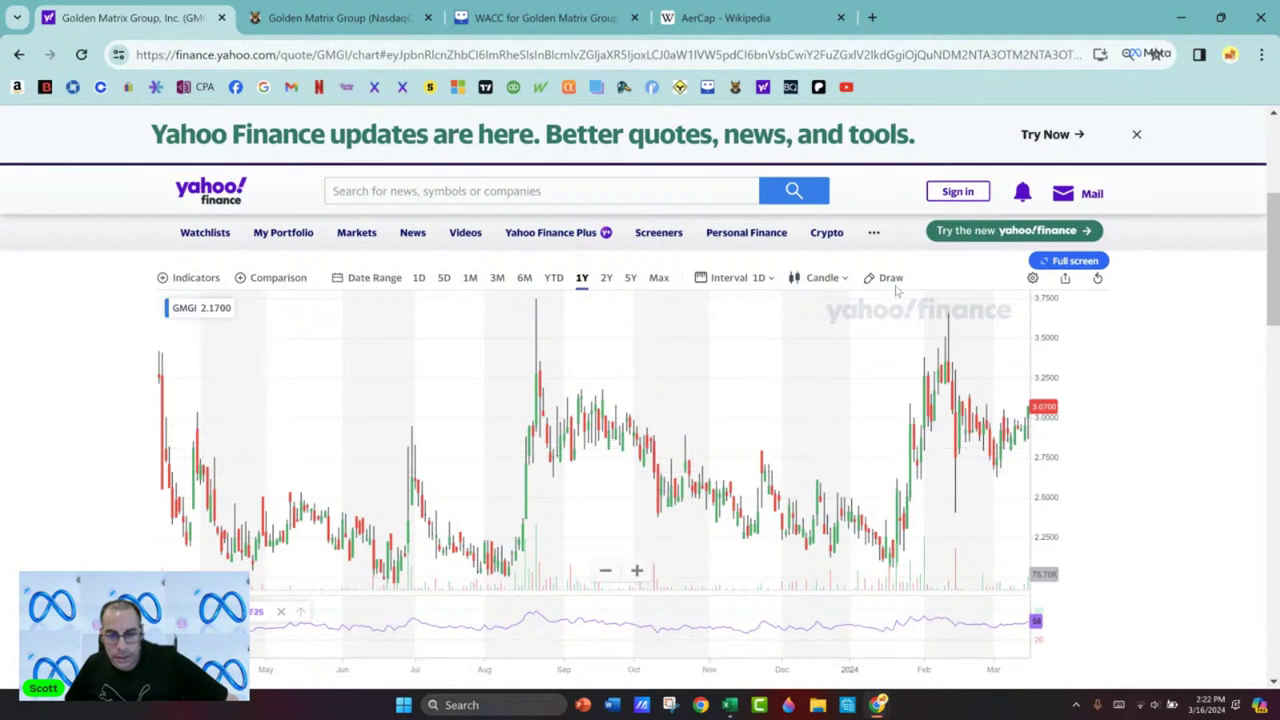
click(822, 278)
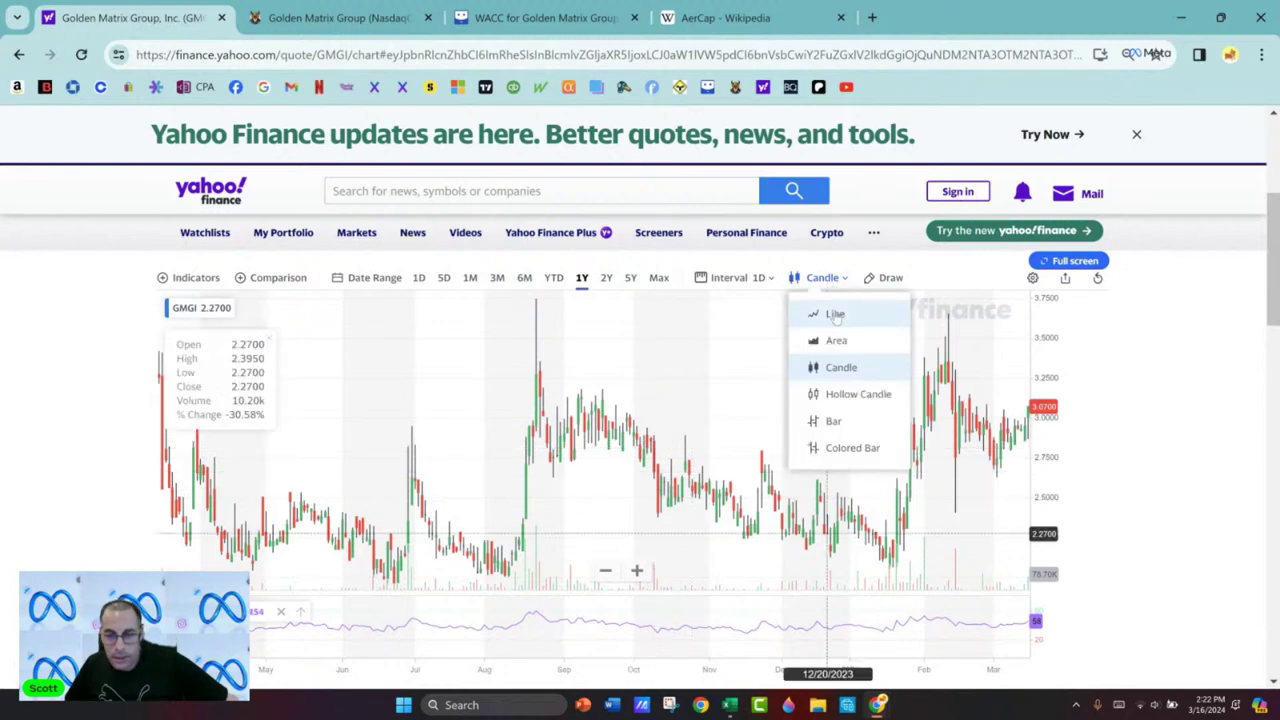
click(834, 313)
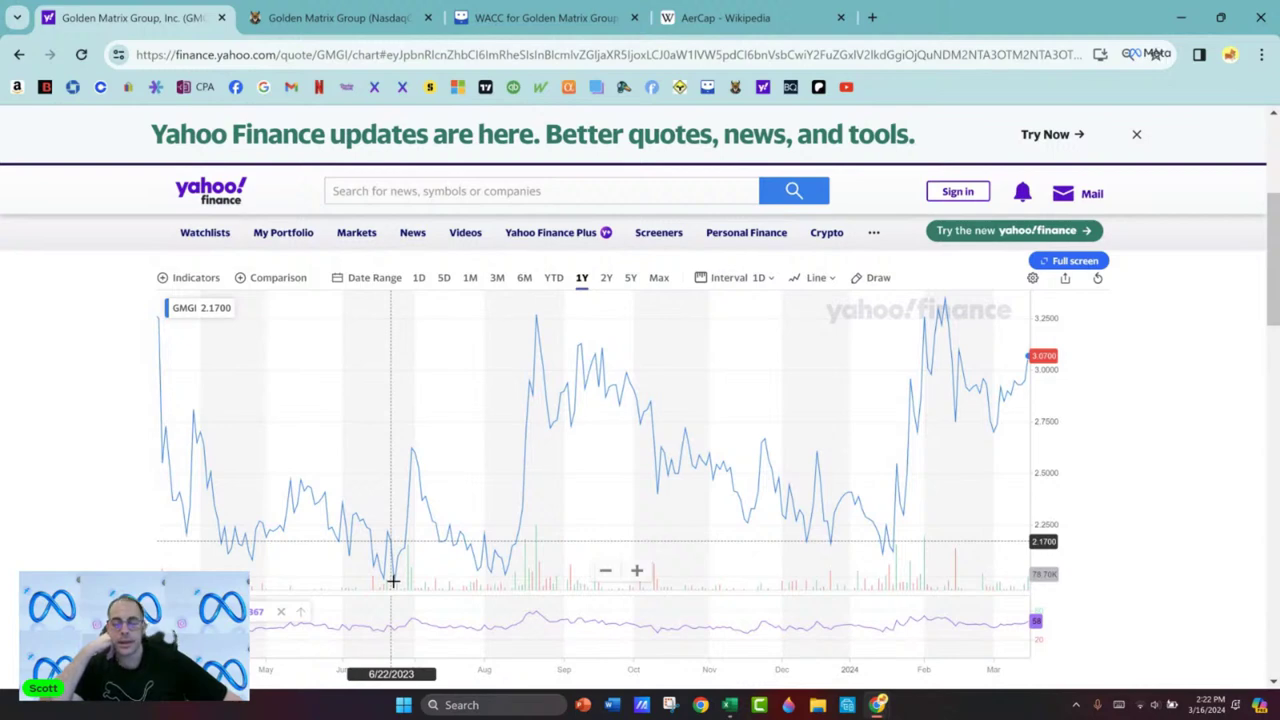
drag(351, 497, 645, 460)
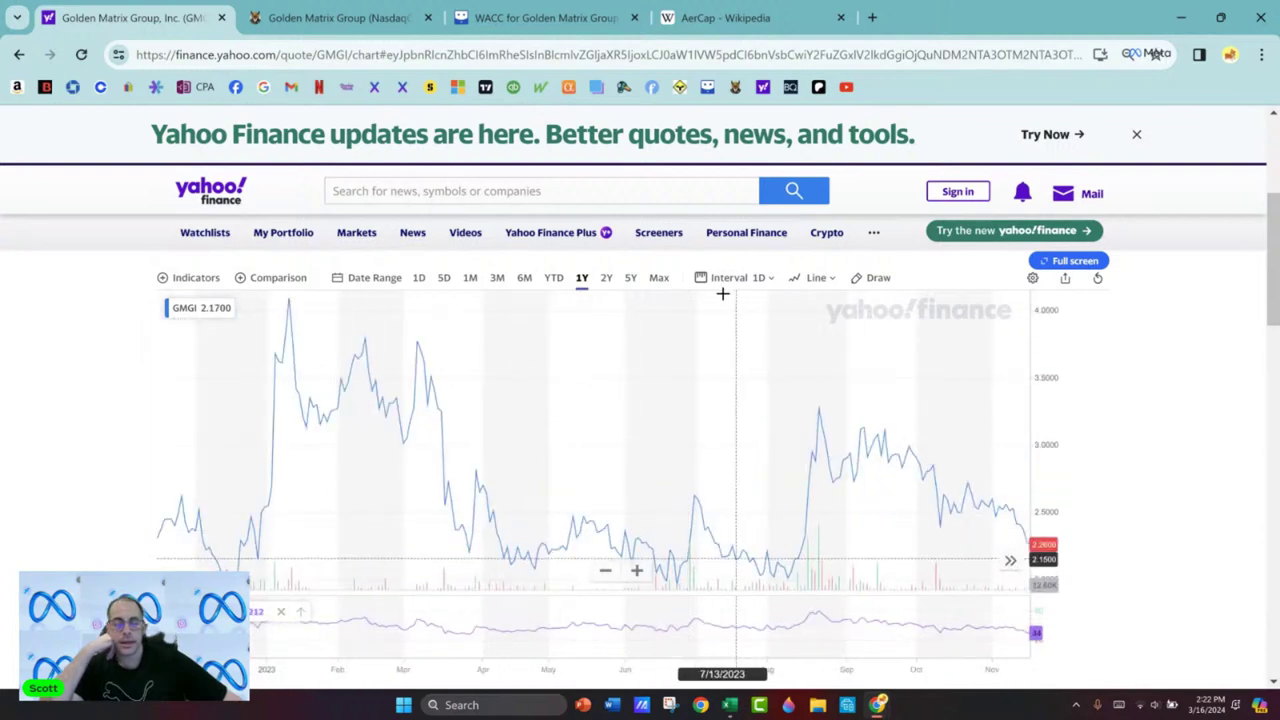
click(658, 278)
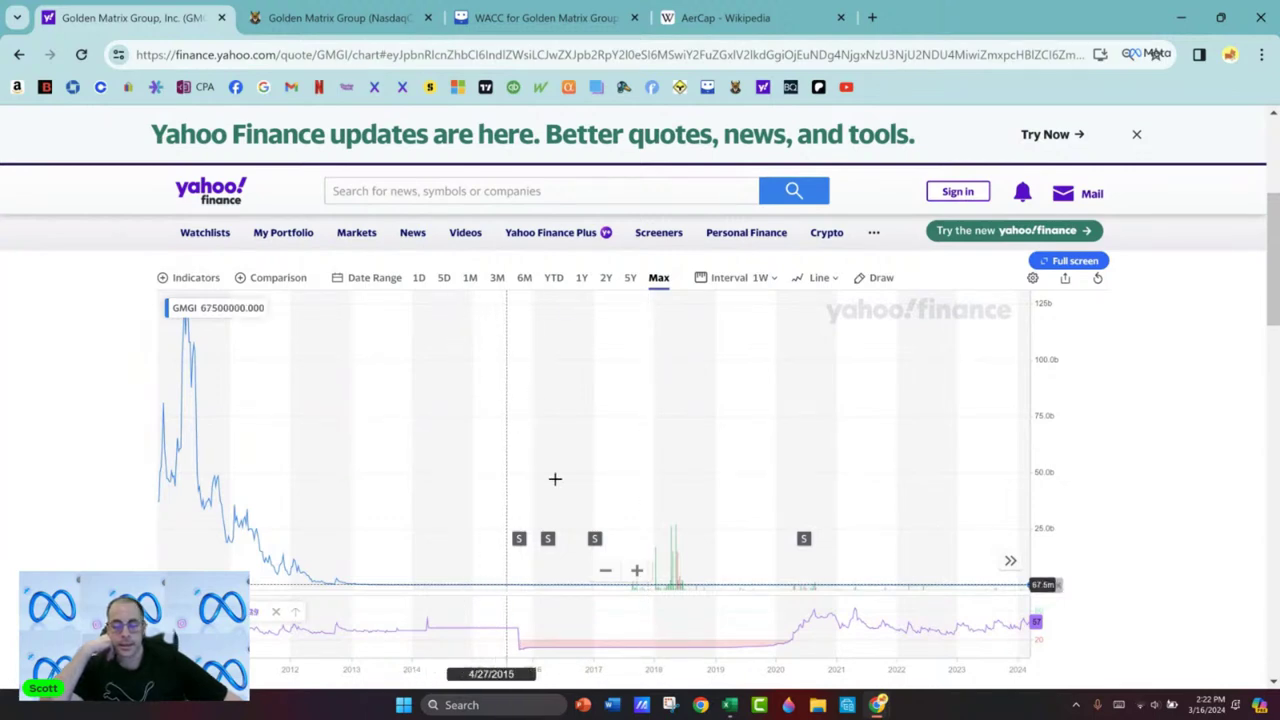
click(630, 277)
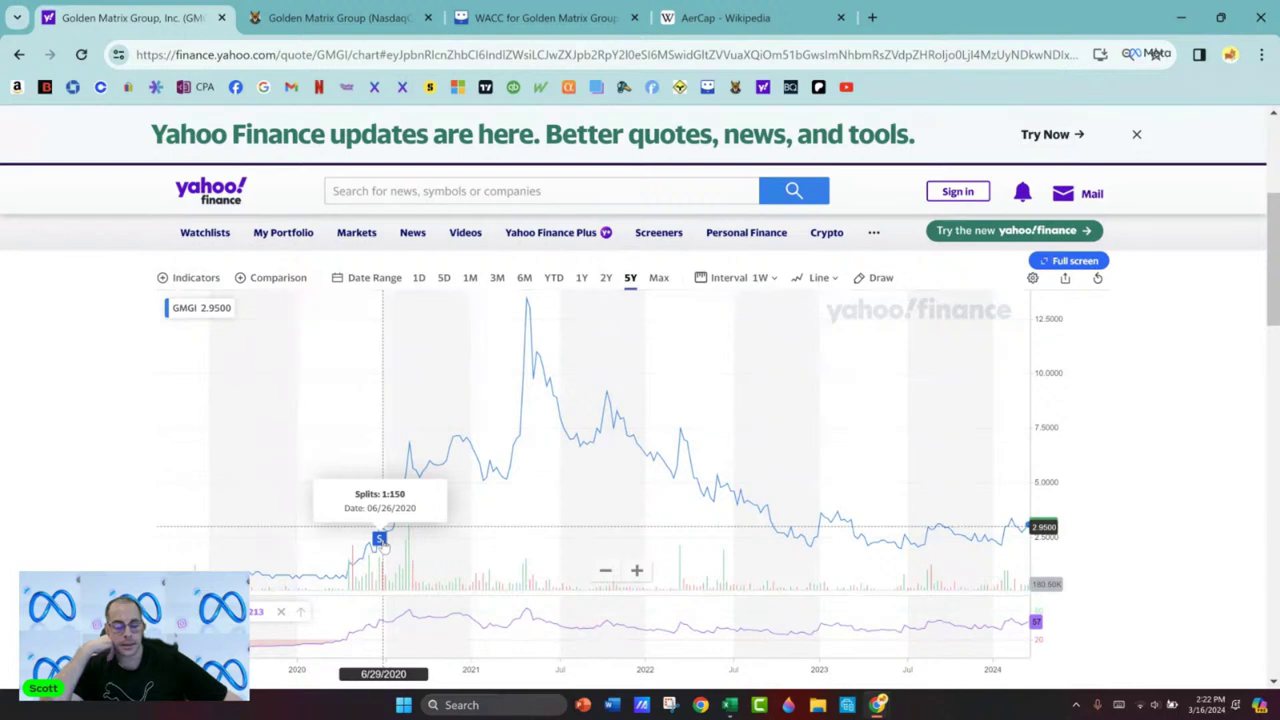
Show GMGI's full Max-range history and review its share-split markers.
scroll(54, 360, up, 1)
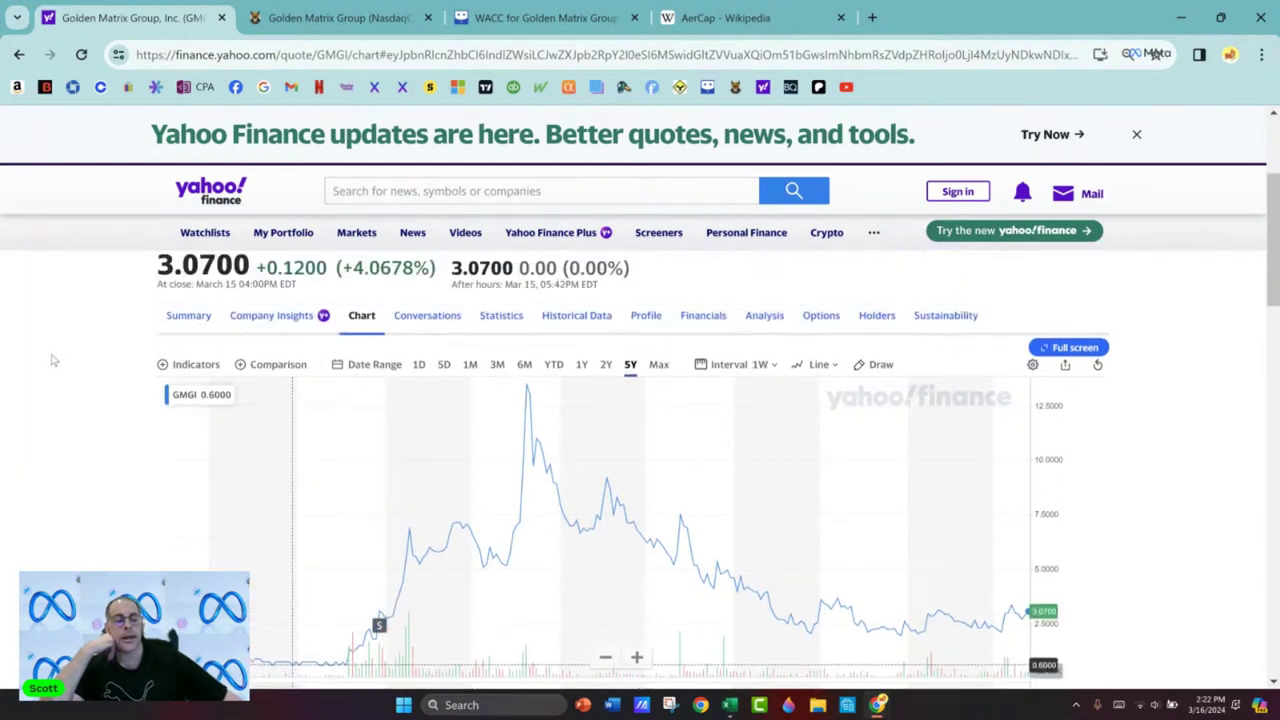
scroll(177, 280, up, 1)
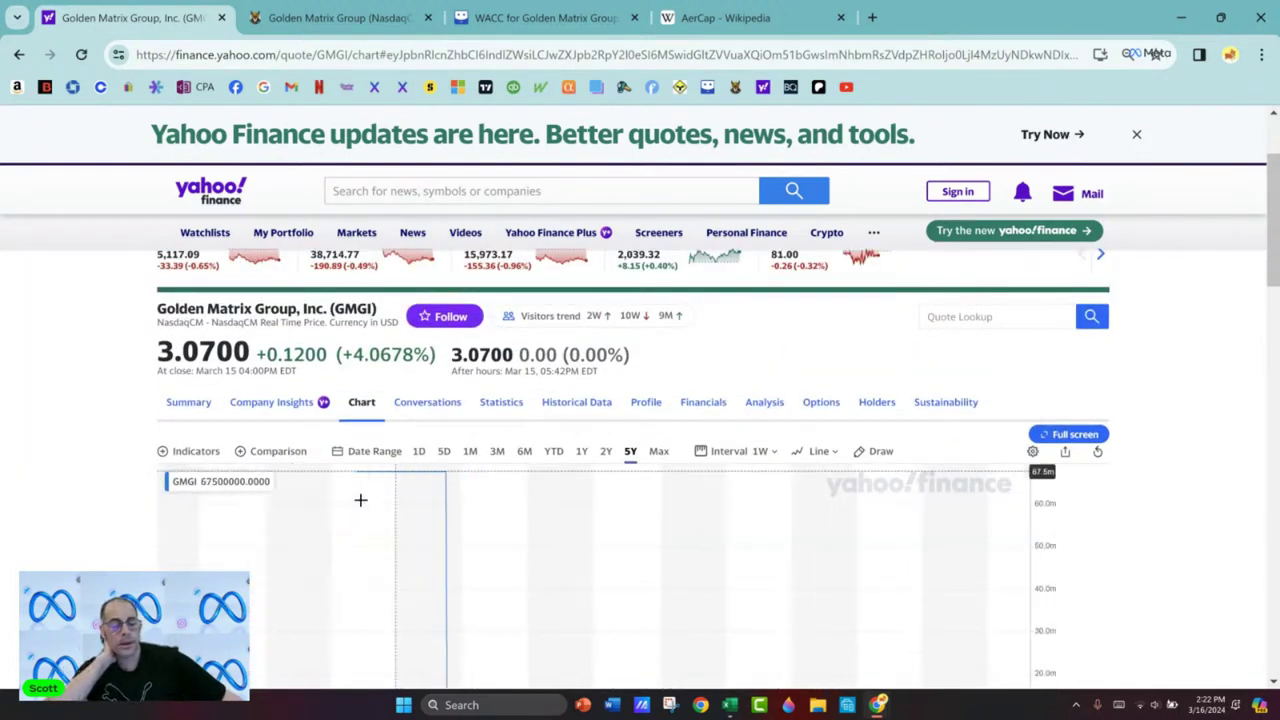
scroll(846, 340, down, 3)
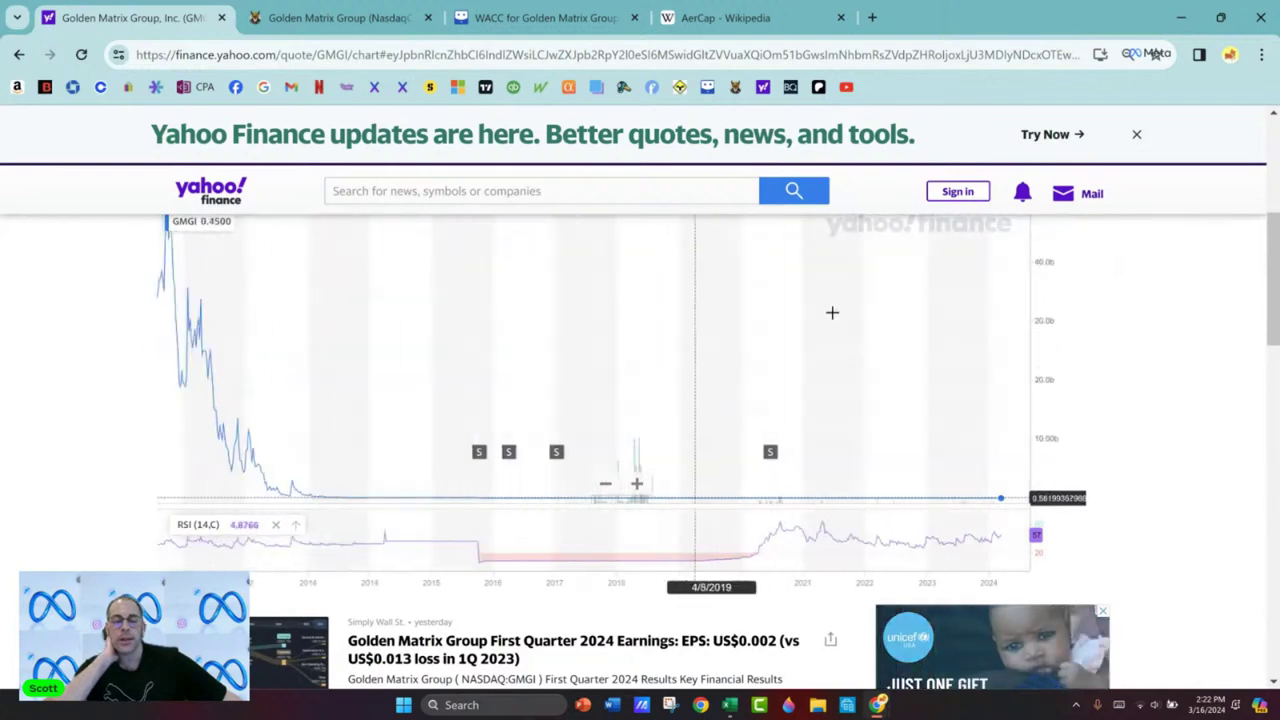
scroll(832, 313, up, 1)
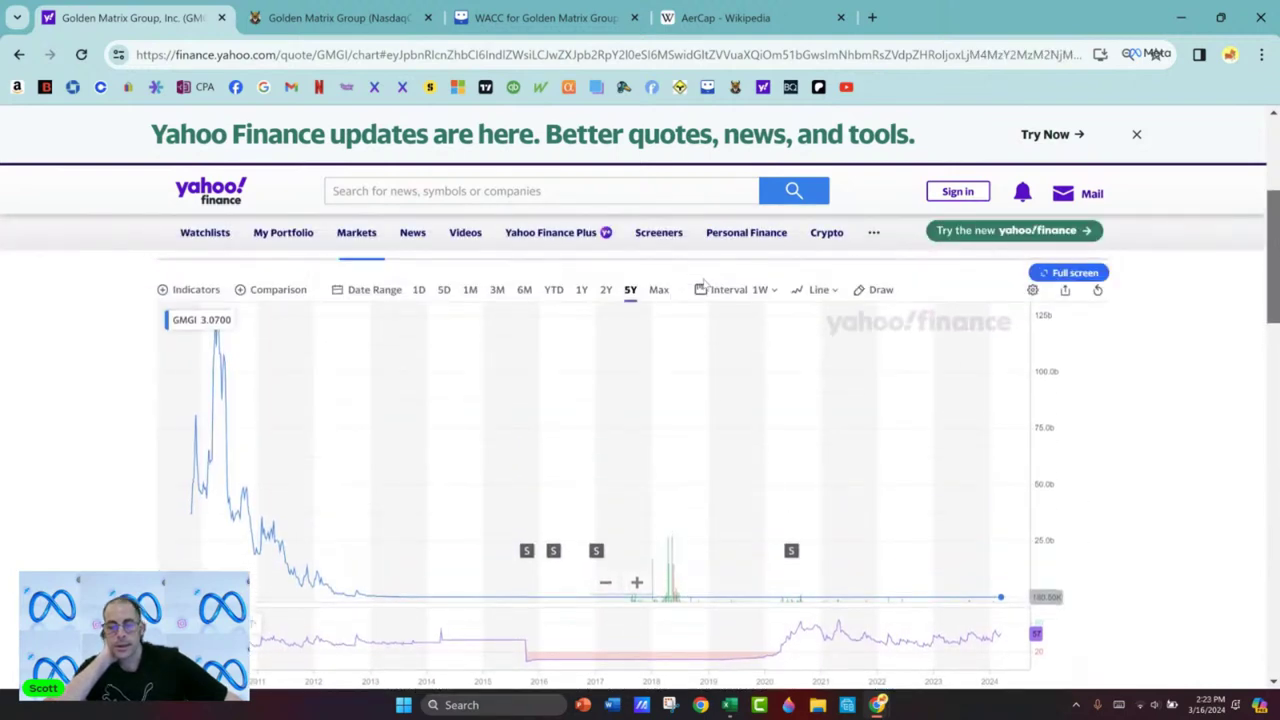
click(658, 291)
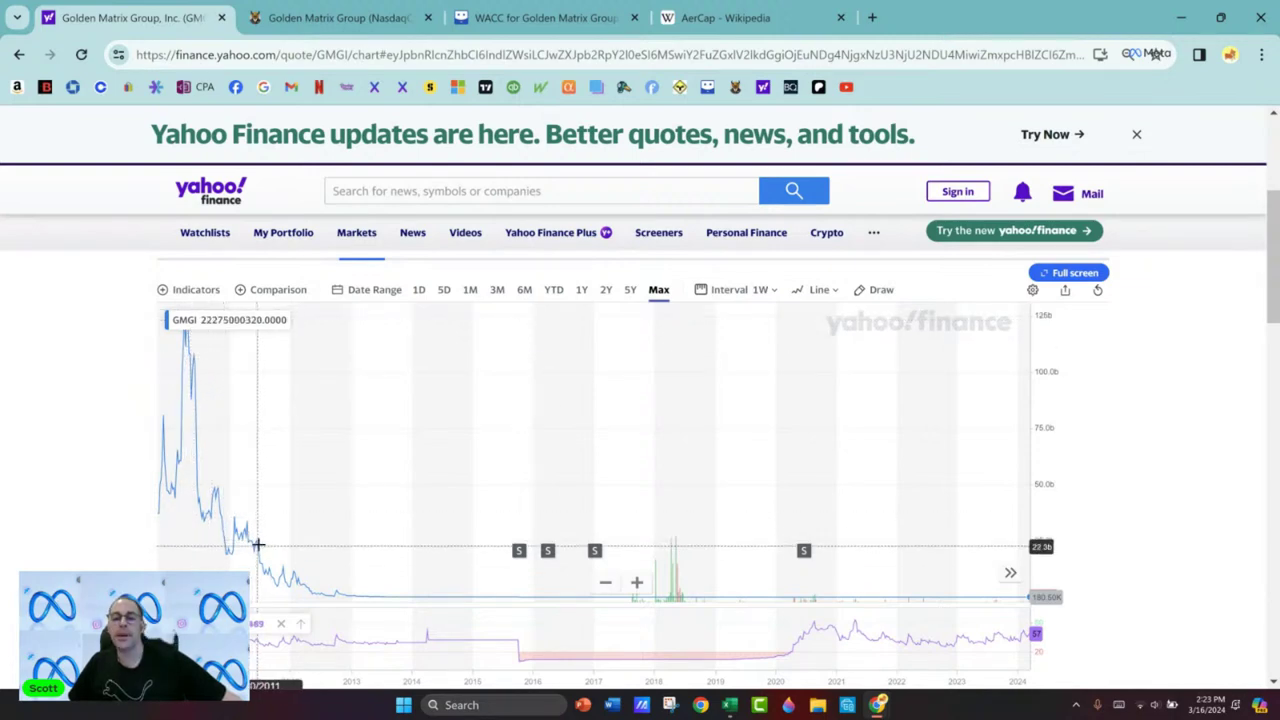
mouse_move(520, 556)
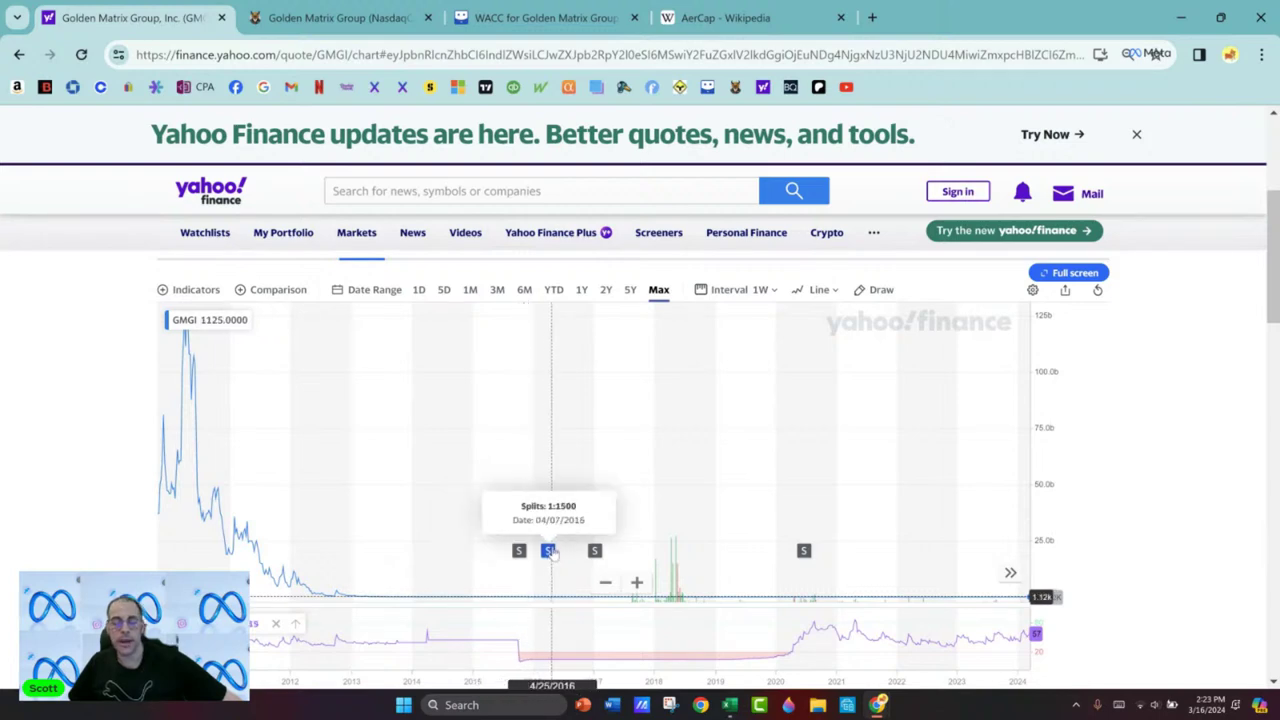
mouse_move(594, 554)
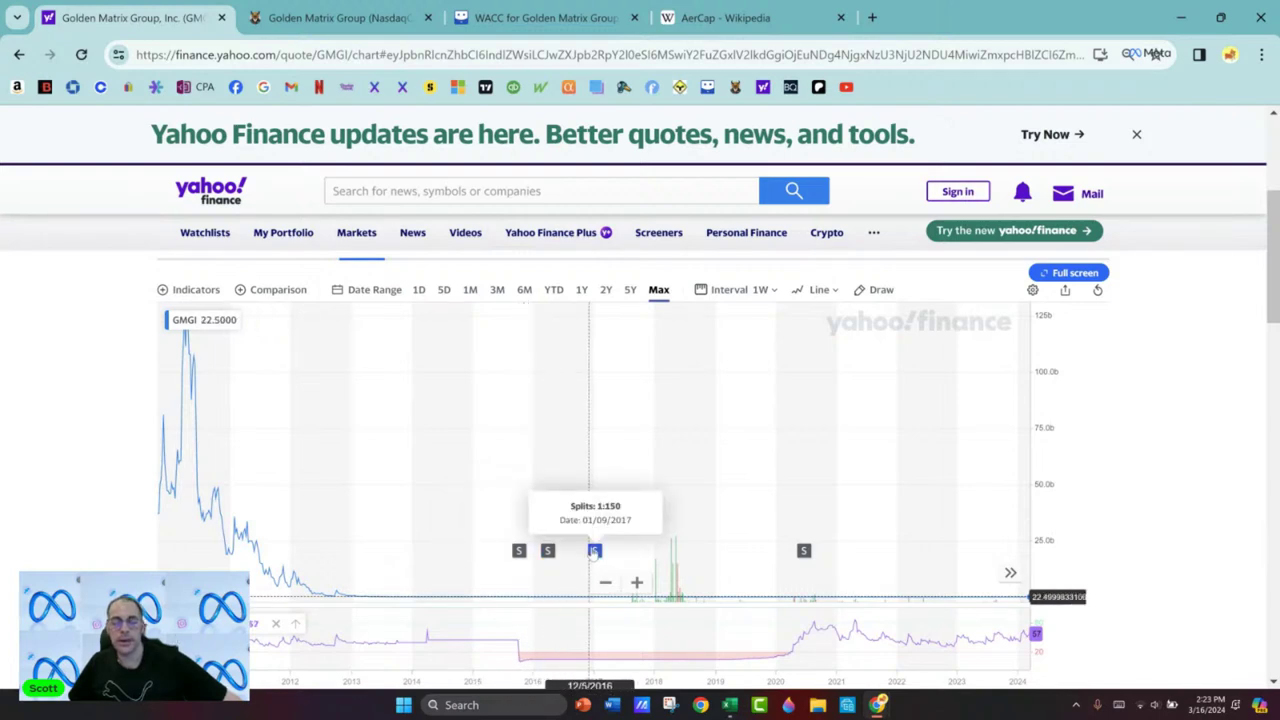
mouse_move(804, 556)
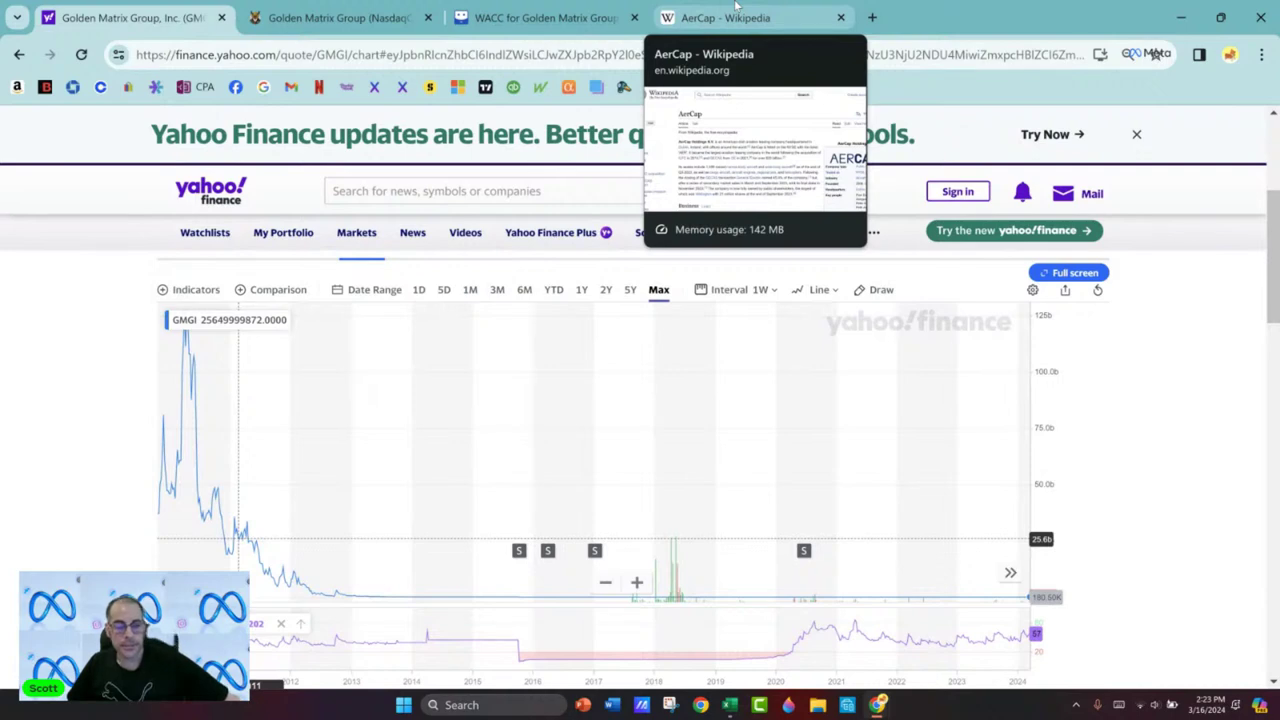
Select and copy the company name 'Golden Matrix Group' from the quote header.
scroll(108, 405, up, 1)
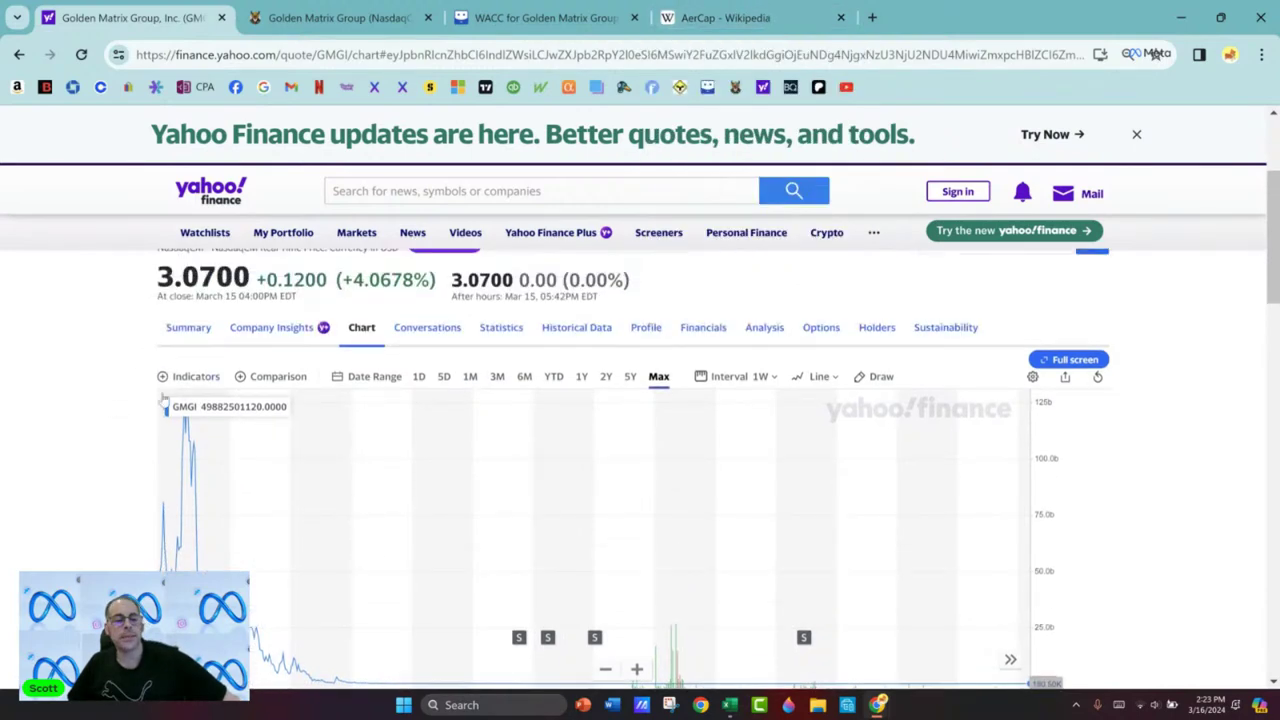
scroll(163, 400, down, 1)
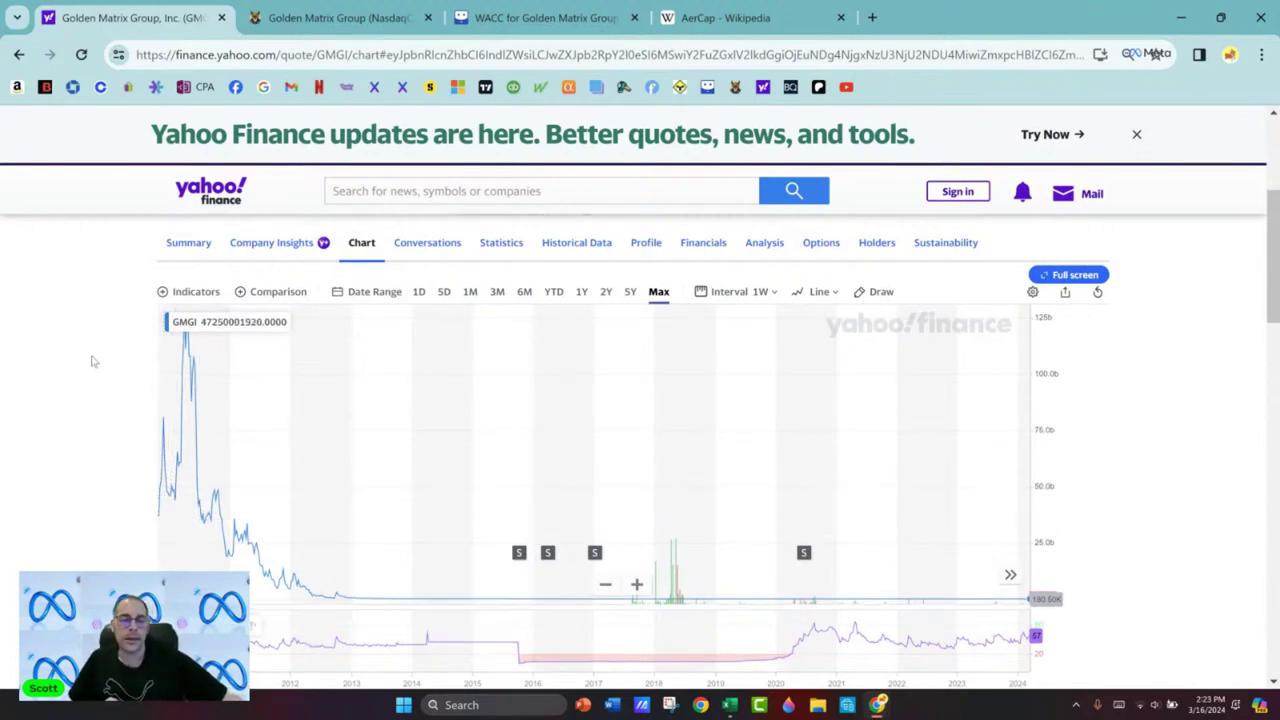
scroll(100, 340, up, 2)
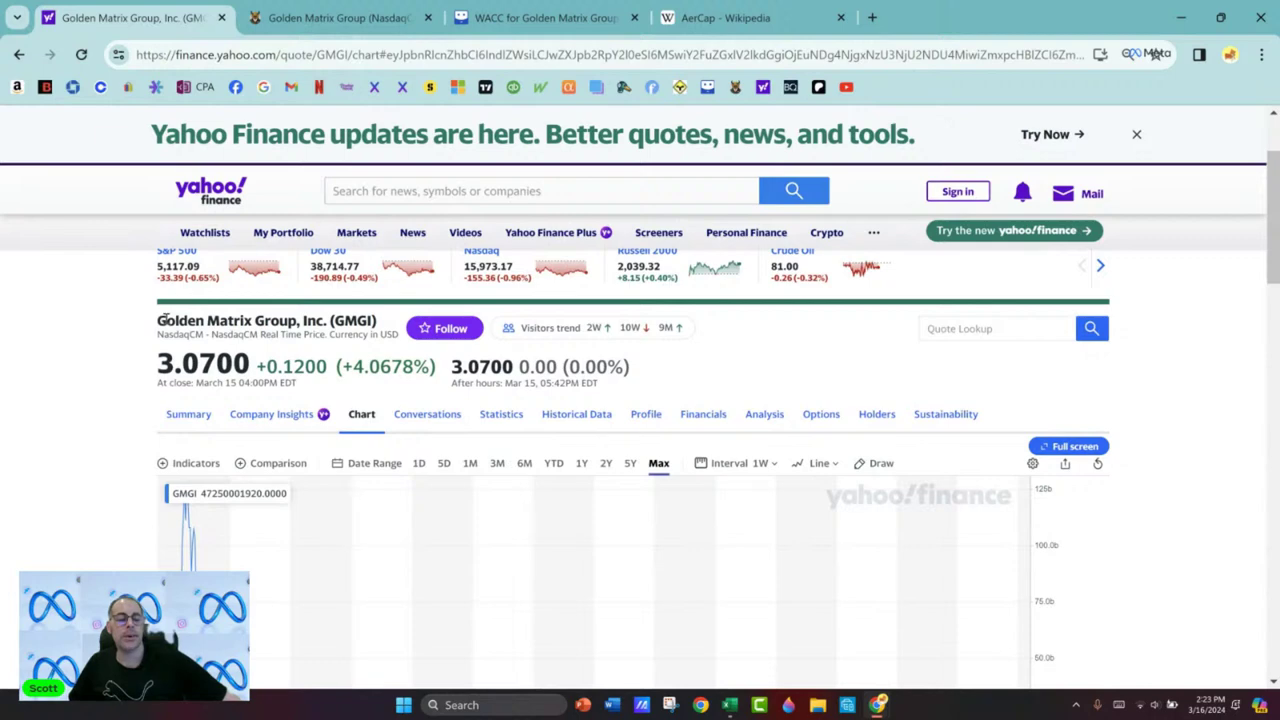
drag(160, 317, 297, 325)
key(ctrl+c)
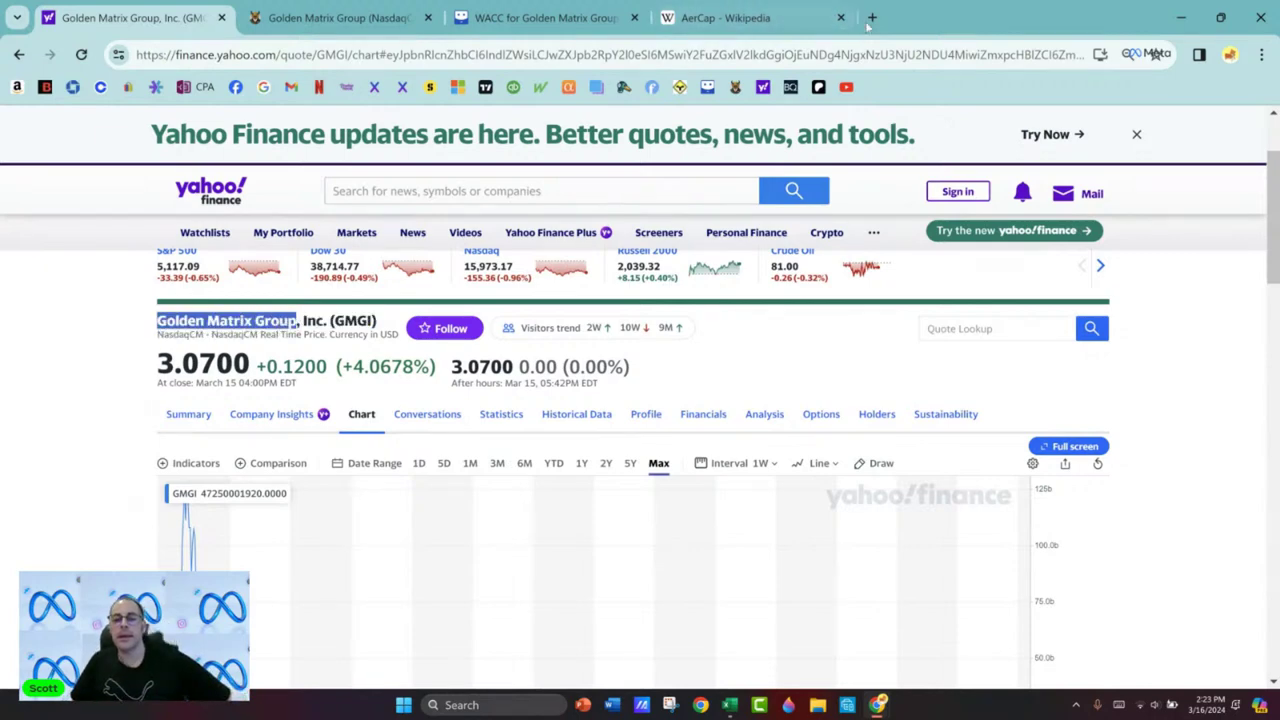
click(872, 17)
Search Google for the pasted name 'Golden Matrix Group' and skim the results.
click(821, 55)
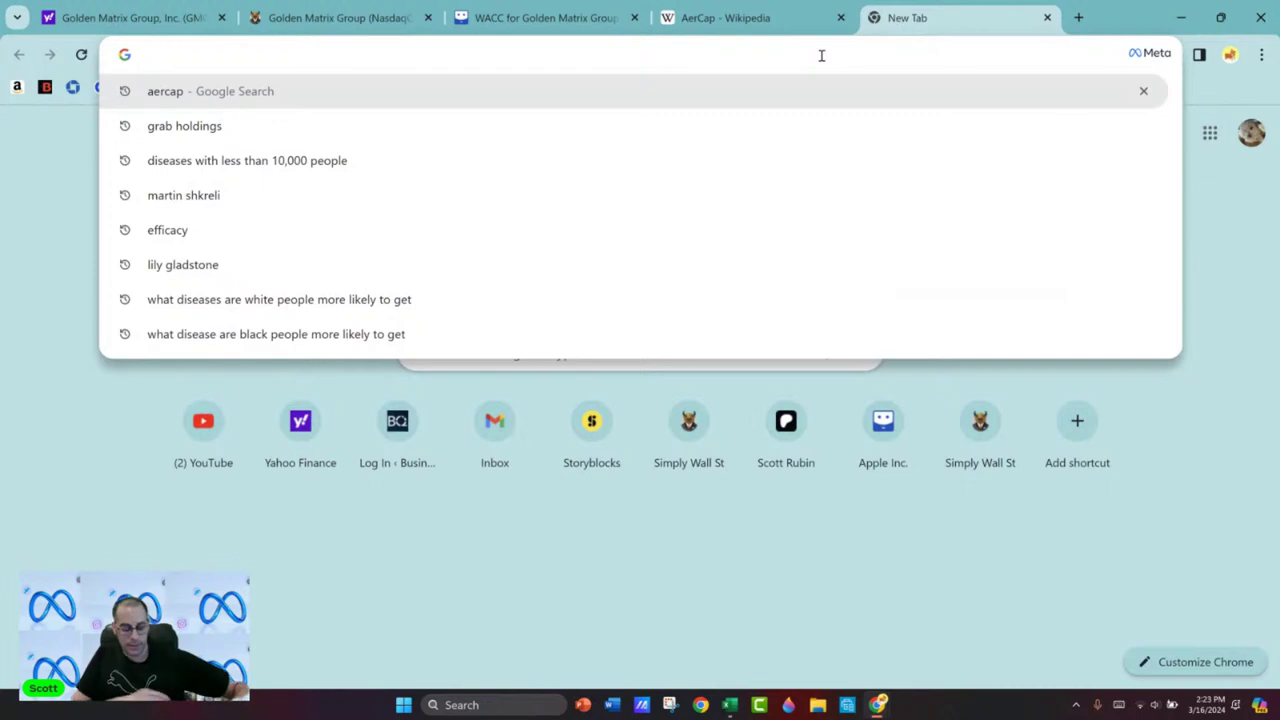
key(ctrl+v)
key(Return)
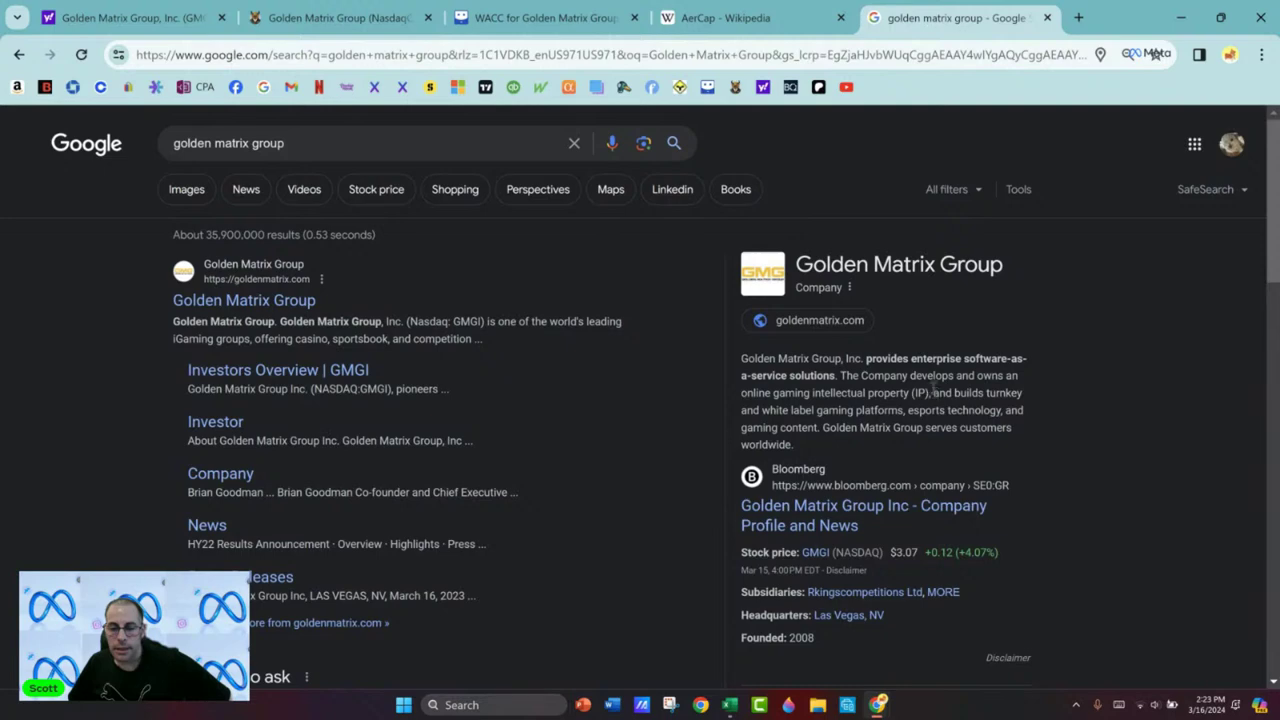
scroll(946, 385, down, 12)
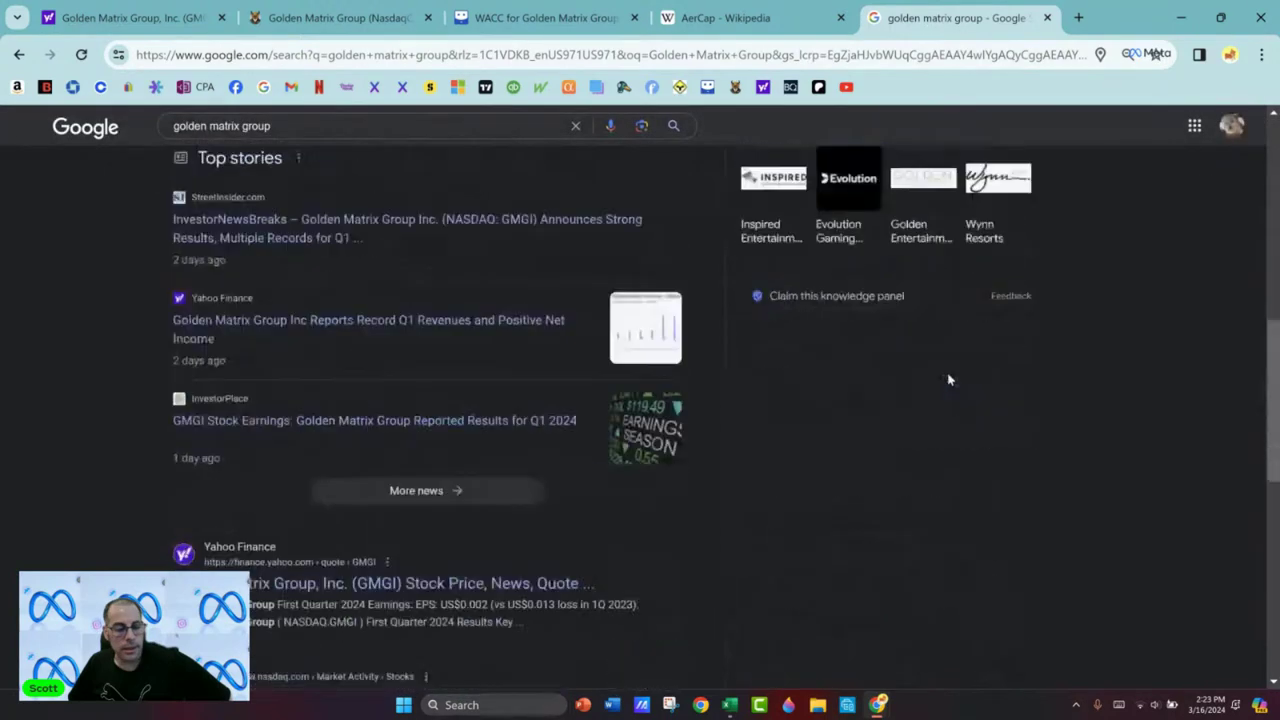
scroll(949, 380, down, 2)
scroll(949, 380, down, 4)
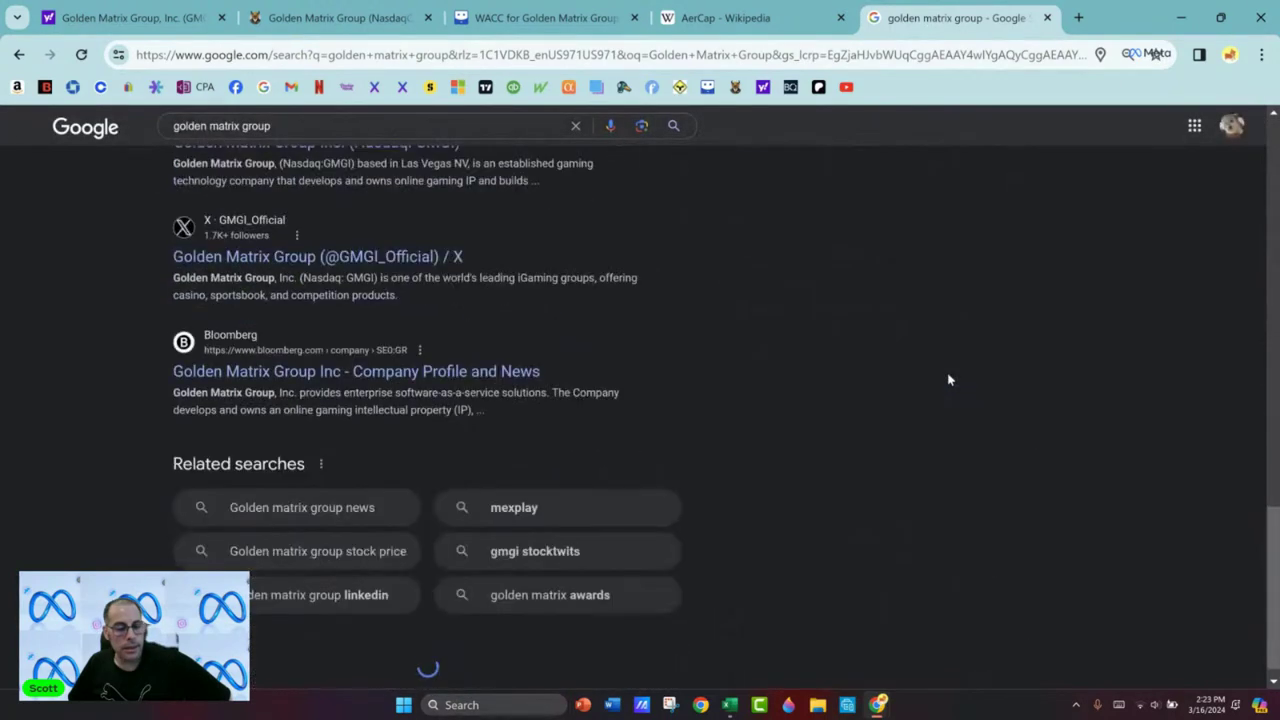
scroll(949, 380, up, 6)
scroll(949, 379, up, 10)
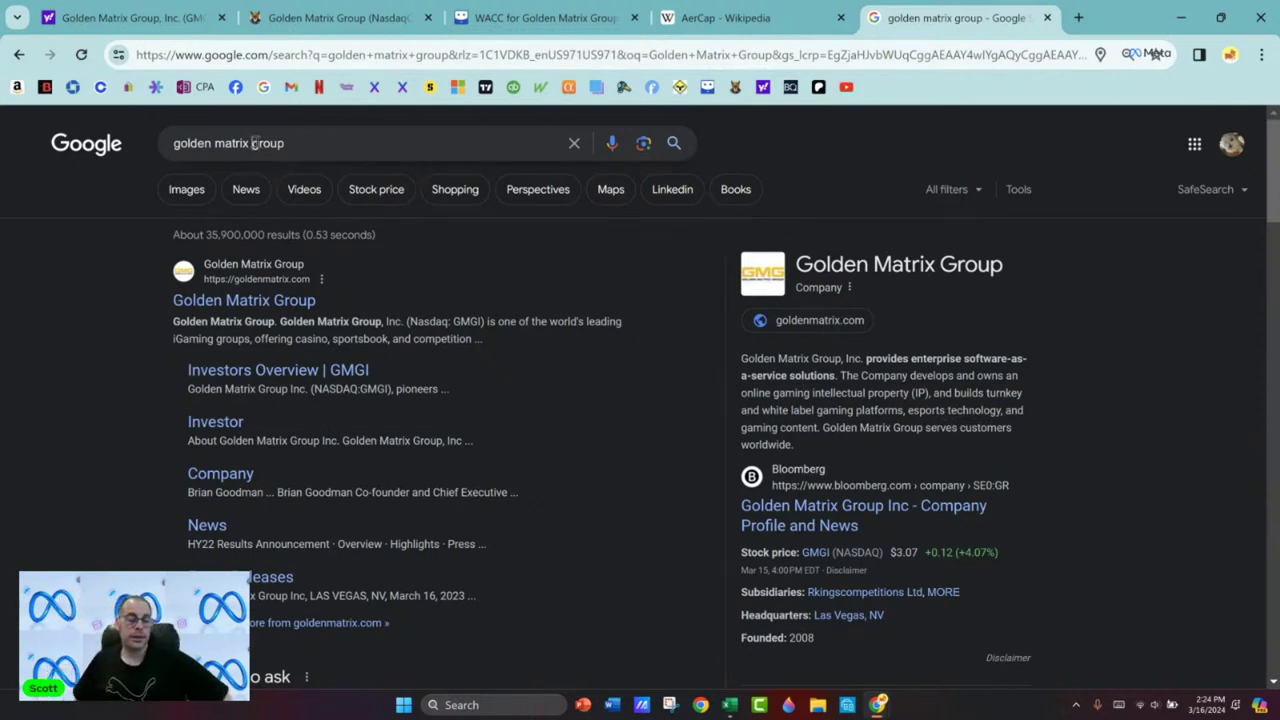
Change the query to 'golden matrix started' and pick out the 2008 founding year.
drag(252, 143, 315, 147)
text(started)
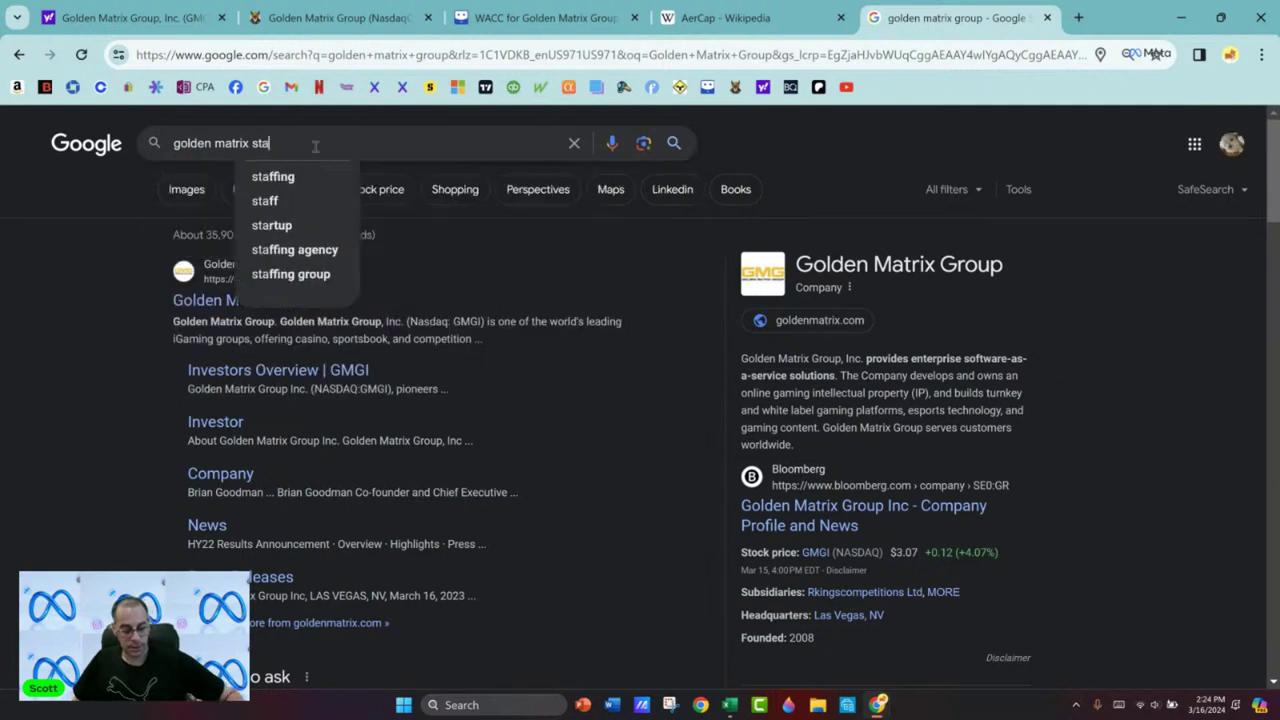
key(Return)
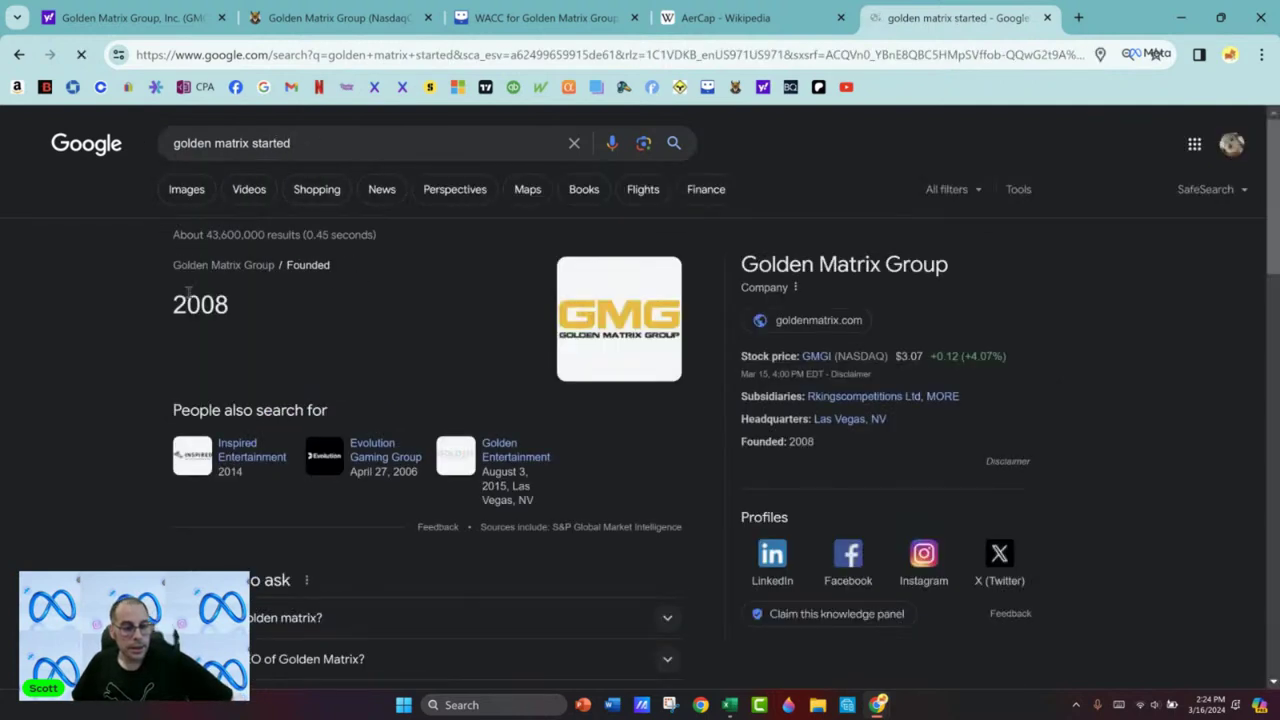
double_click(188, 302)
key(alt+Tab)
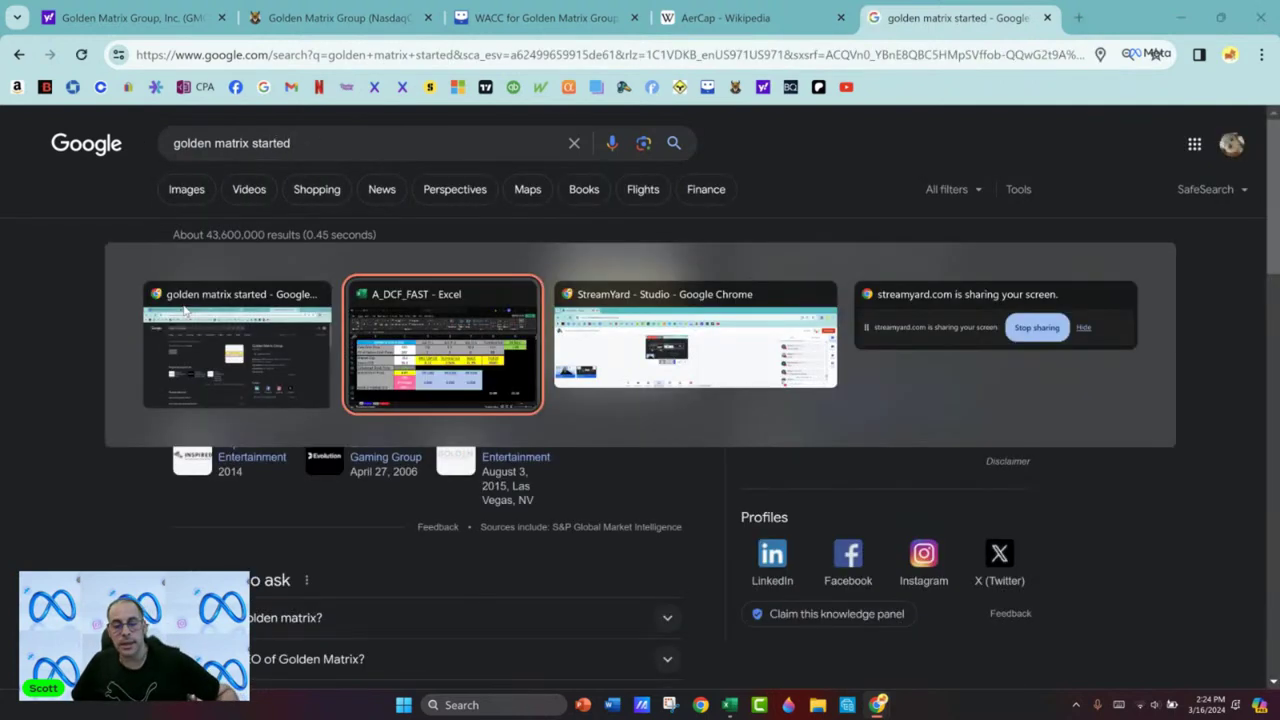
key(alt+Tab)
key(alt+Tab)
key(alt+Tab)
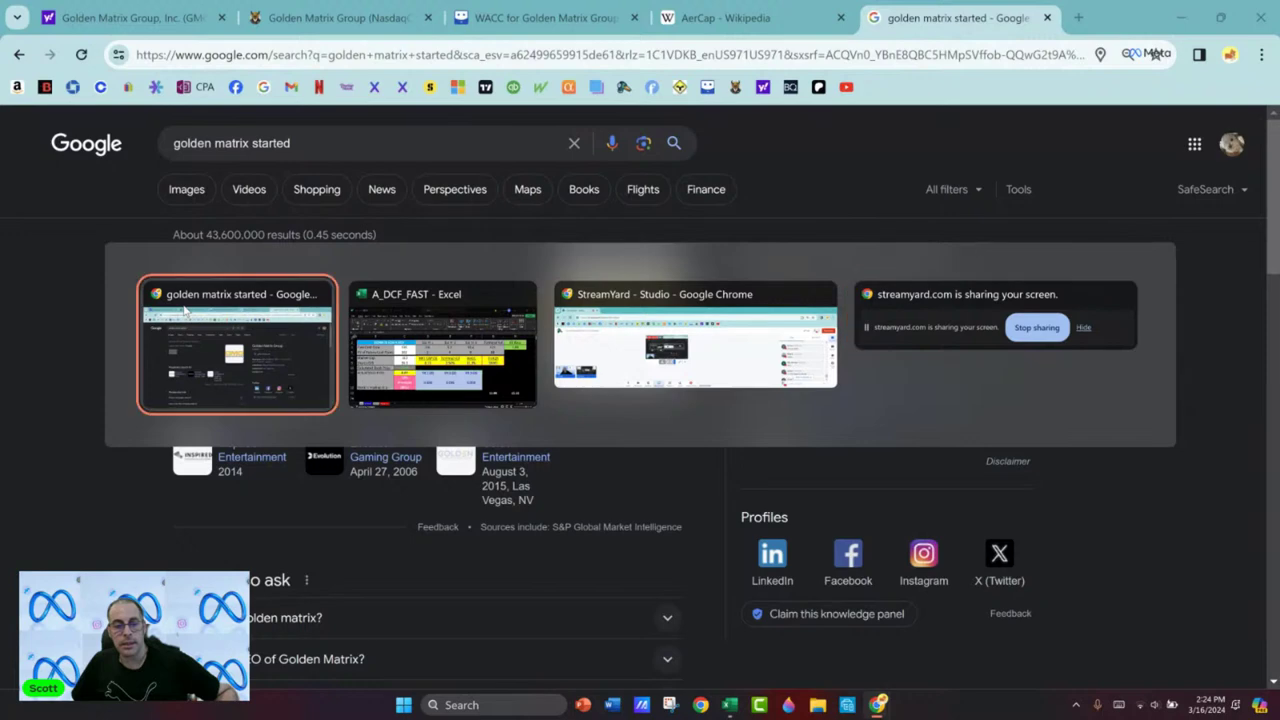
click(130, 17)
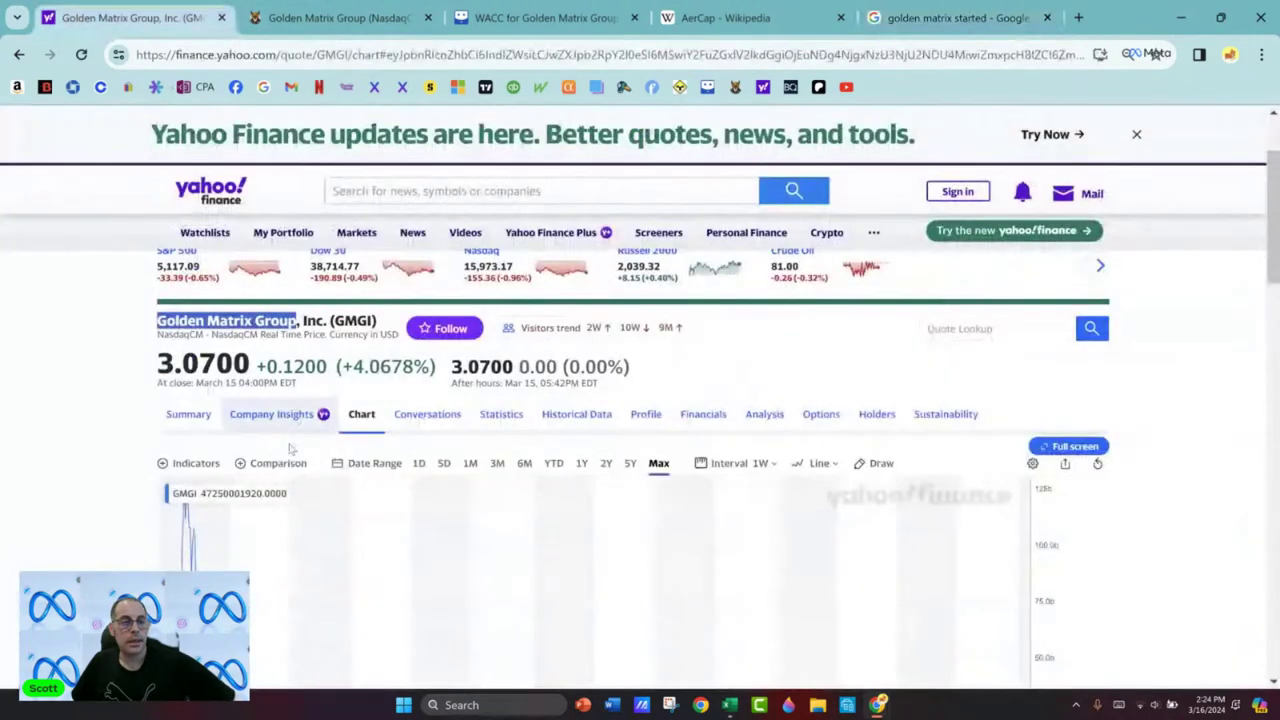
scroll(90, 375, down, 3)
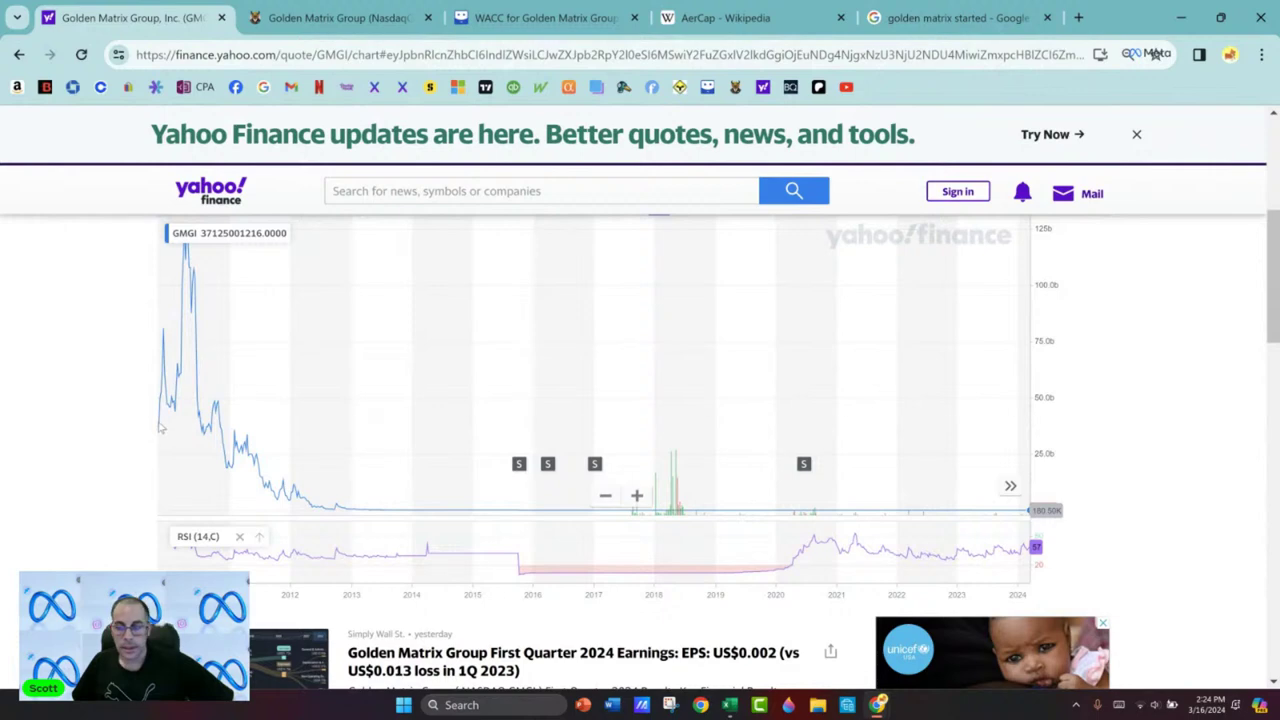
click(945, 17)
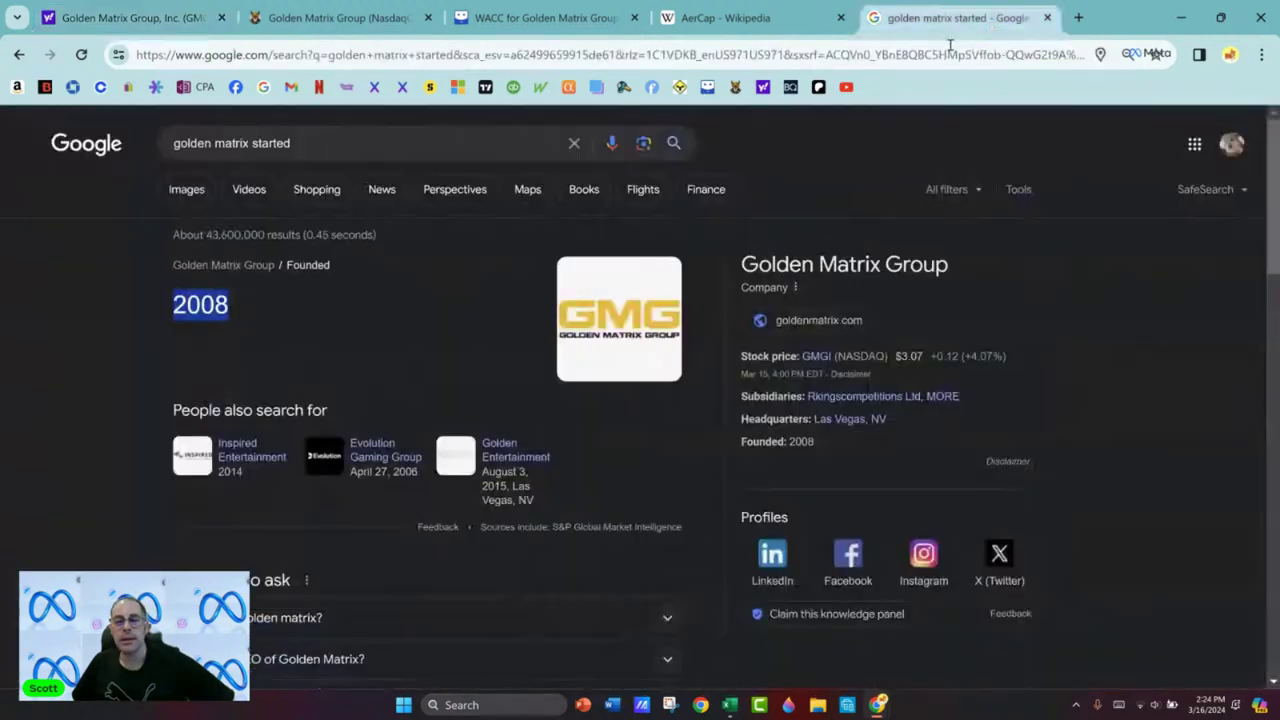
Search 'golden matrix ipo date' to find the October 30, 2009 listing date.
click(851, 55)
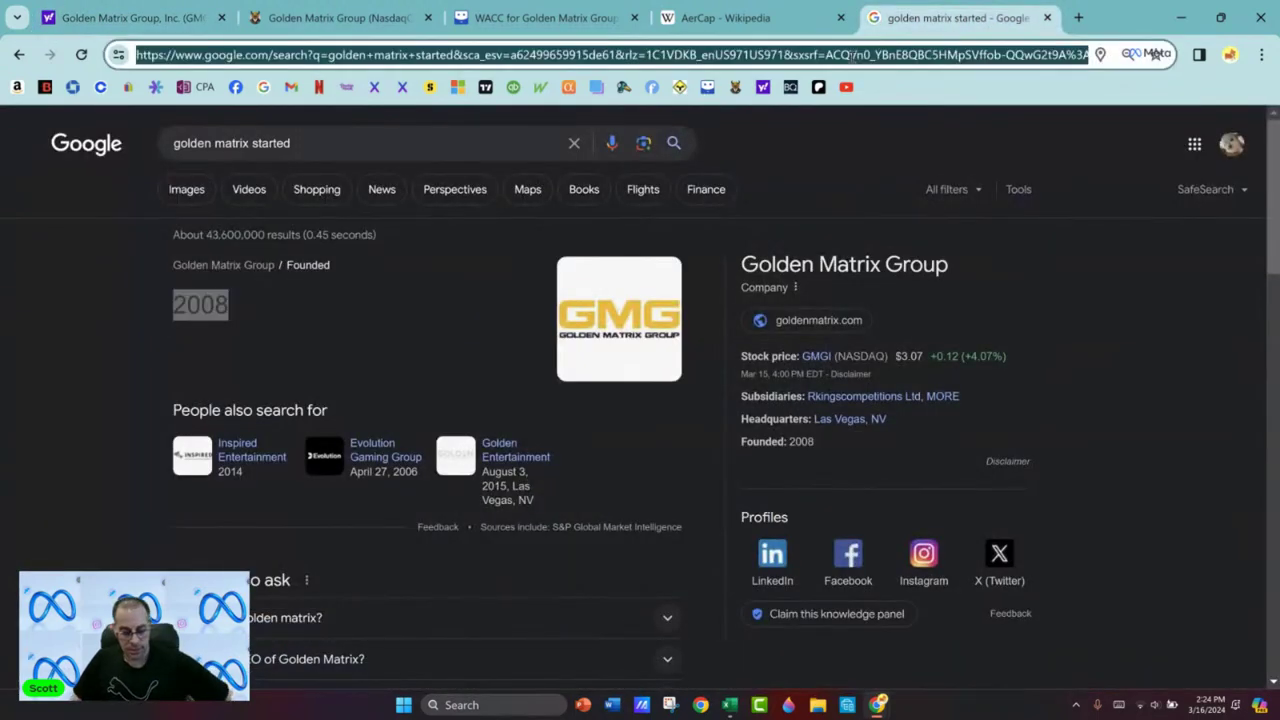
text(golden matrix )
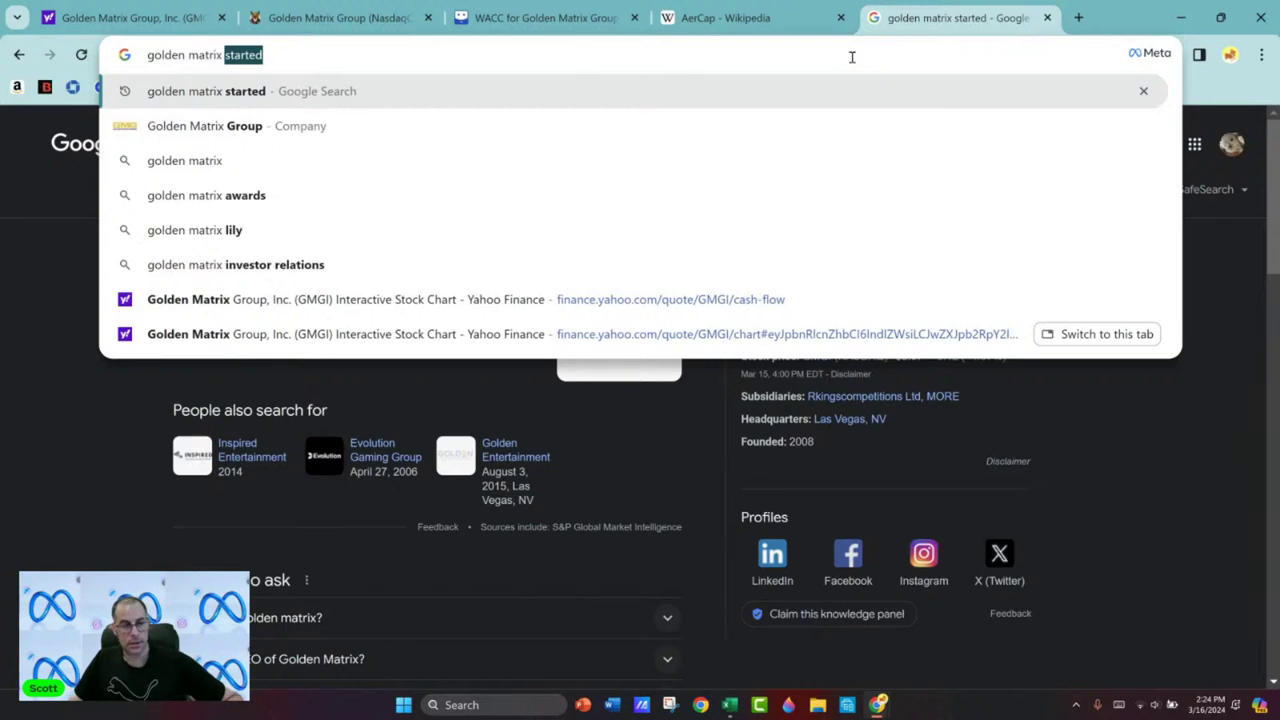
text(ipo)
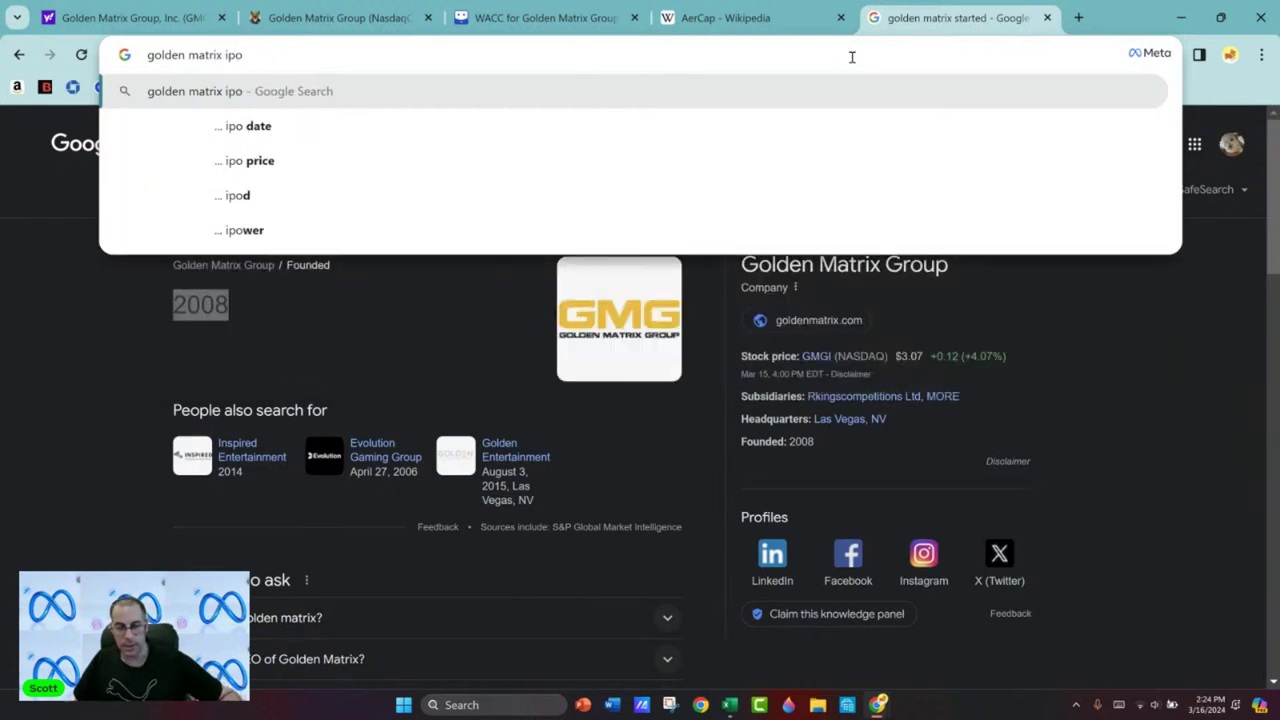
key(Down)
key(Return)
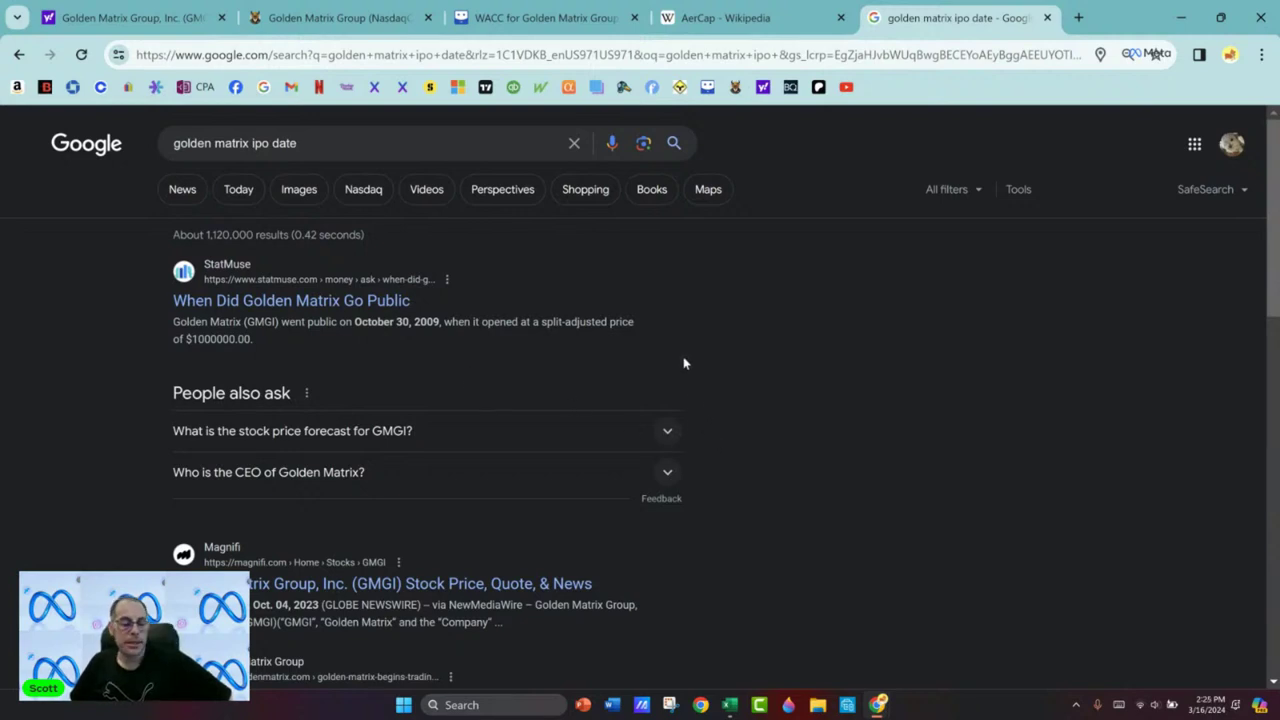
Expand the GMGI stock price forecast answer and return to the Yahoo Finance chart.
scroll(400, 443, down, 1)
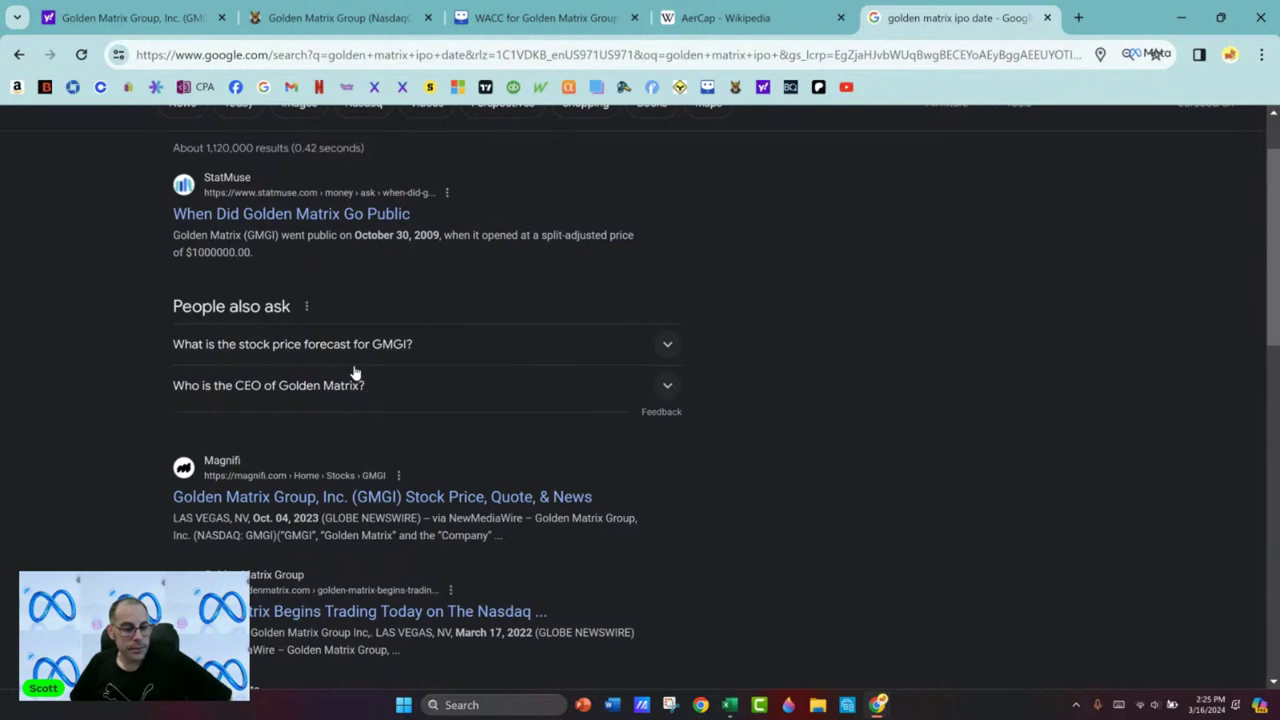
scroll(370, 378, down, 1)
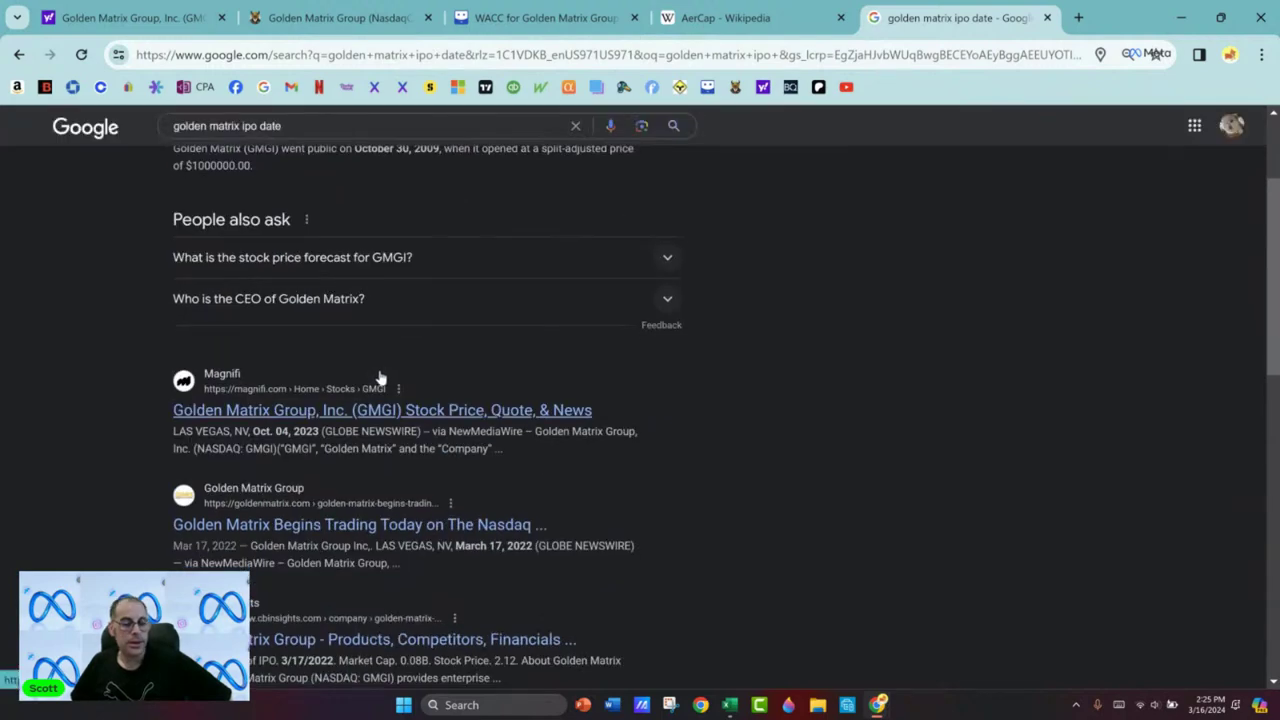
scroll(380, 375, up, 2)
click(372, 430)
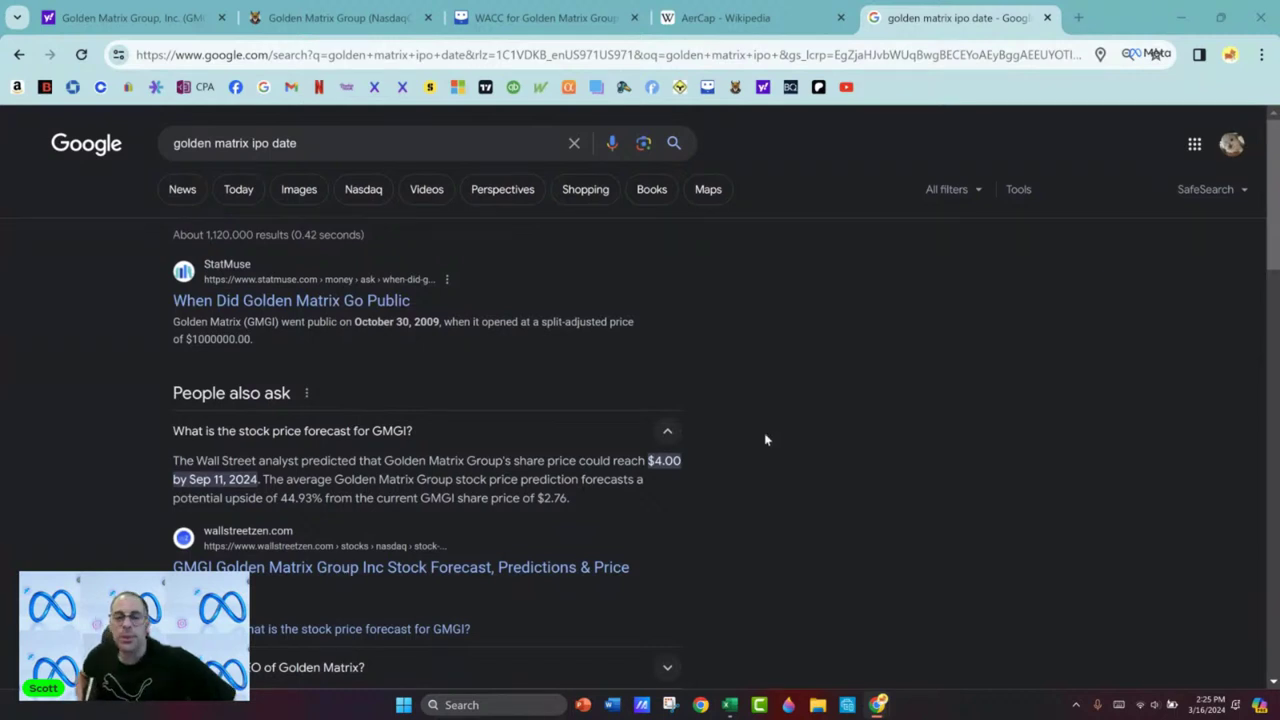
click(150, 17)
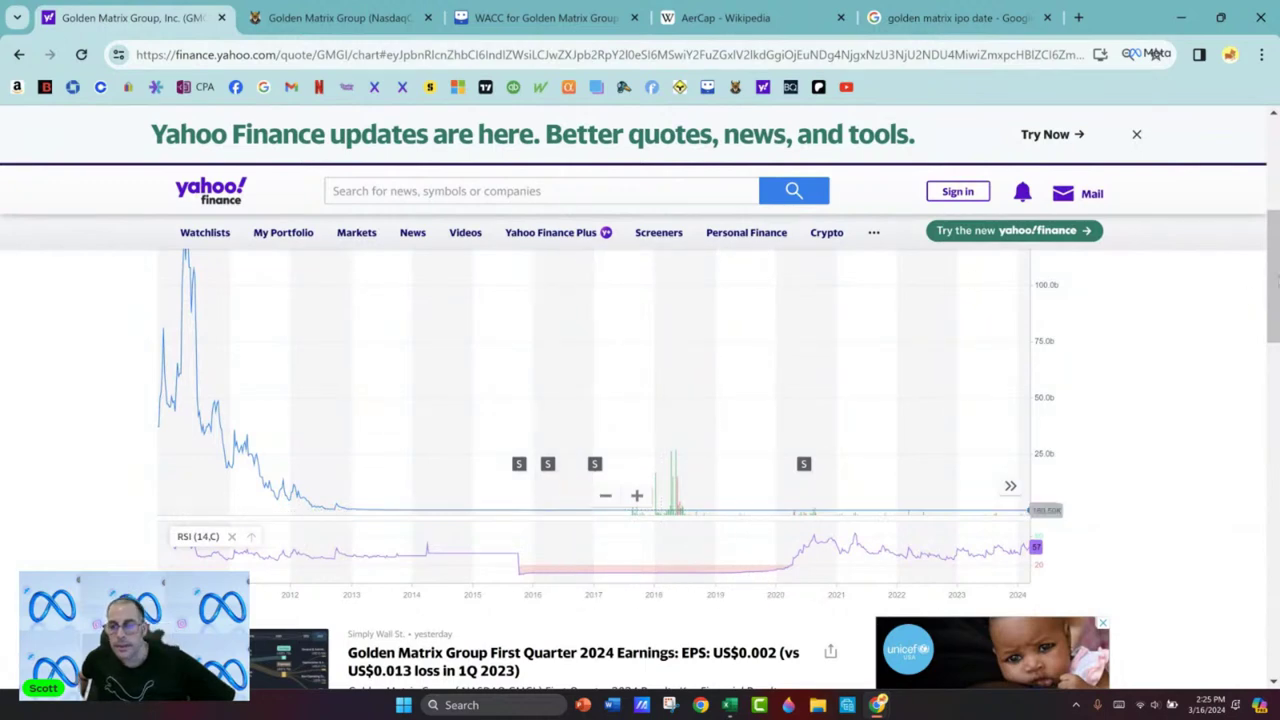
scroll(825, 310, up, 1)
click(630, 293)
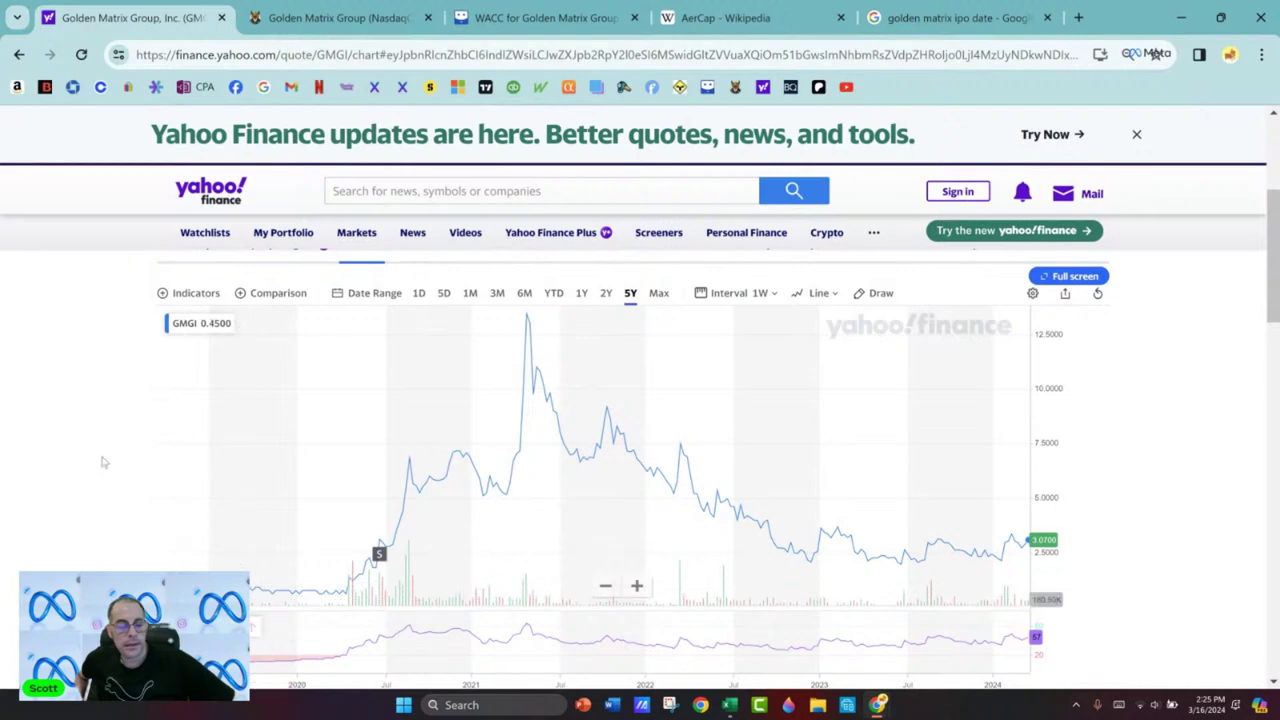
scroll(101, 462, down, 1)
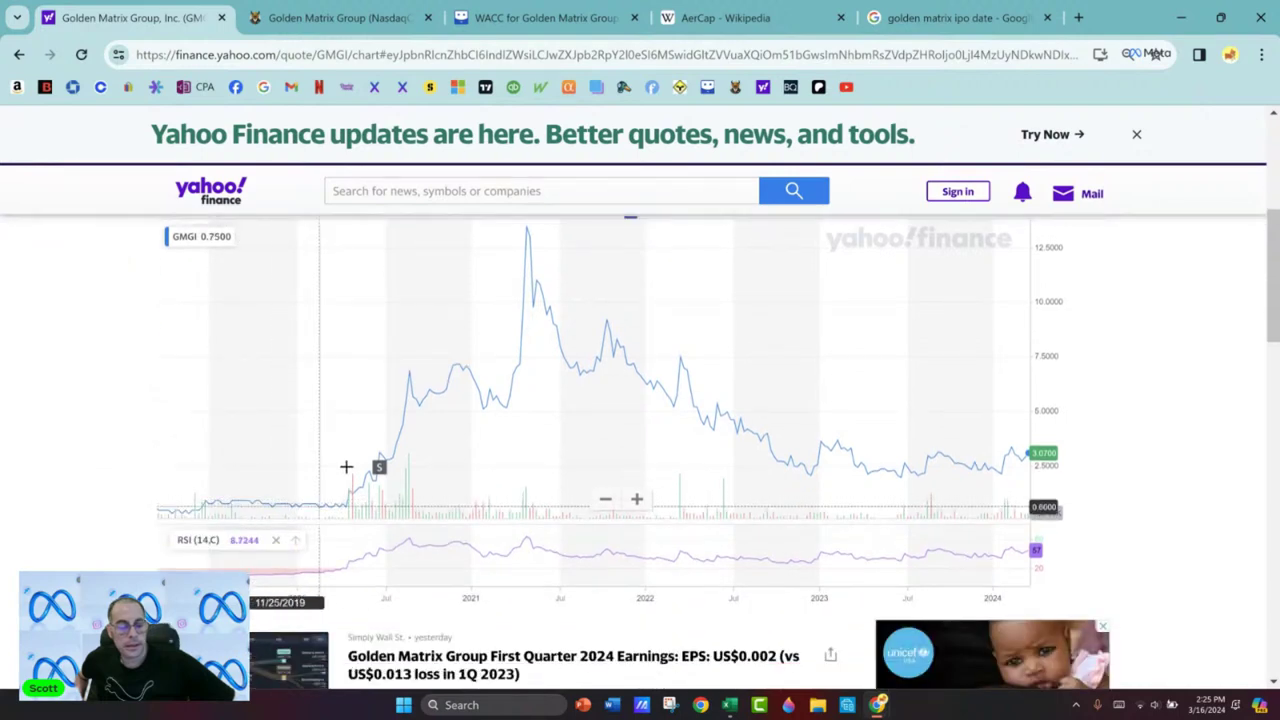
mouse_move(380, 467)
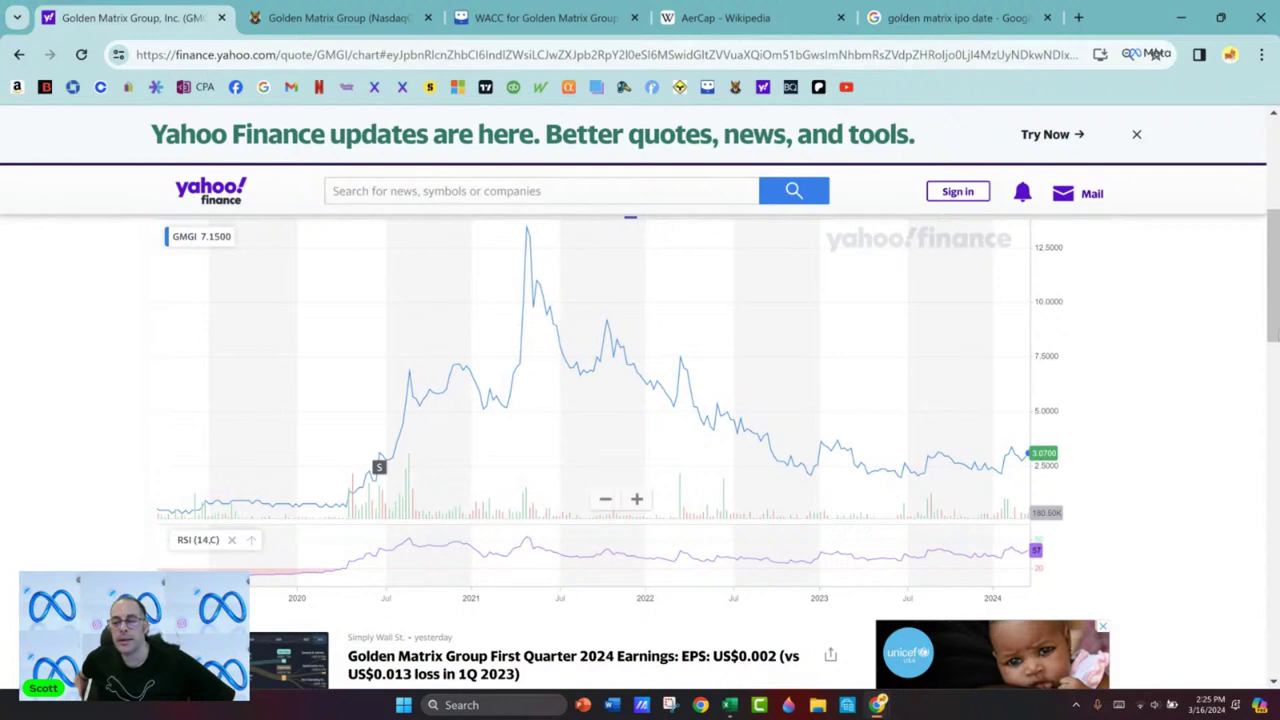
scroll(640, 400, up, 1)
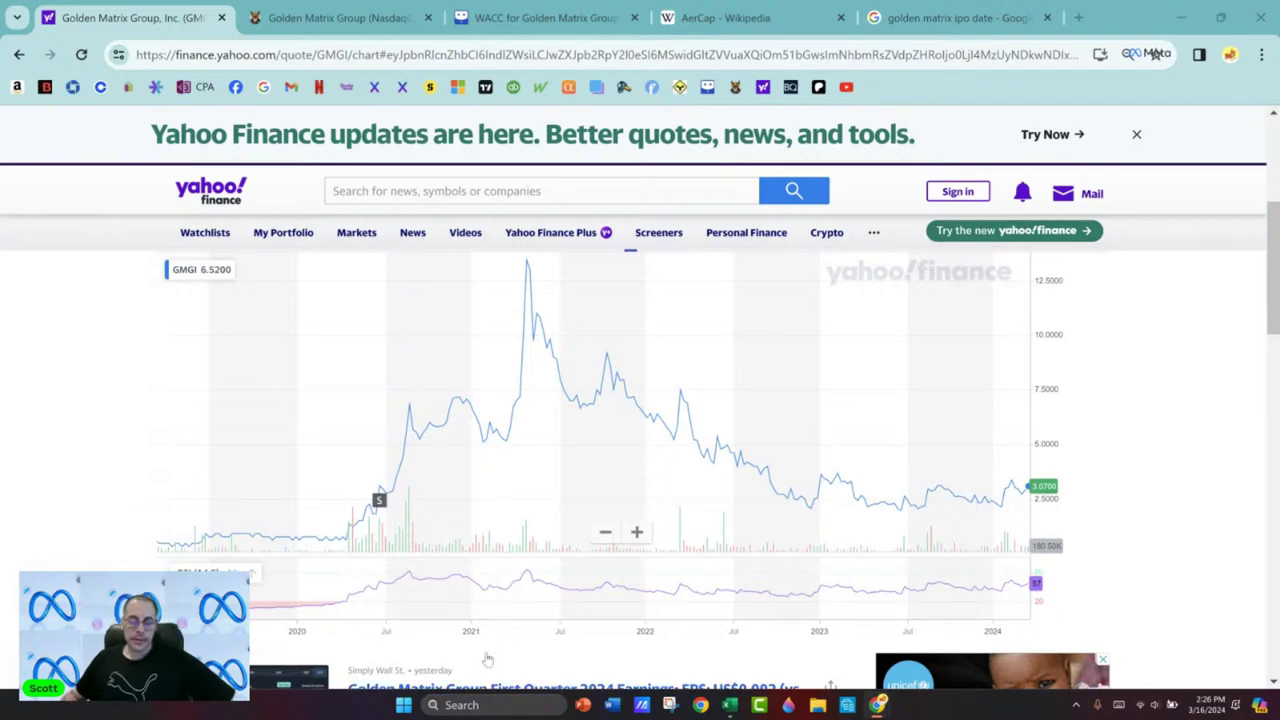
Search ticker ADC and open Agree Realty's summary, closing at 56.63 with a 0.247 dividend.
click(382, 190)
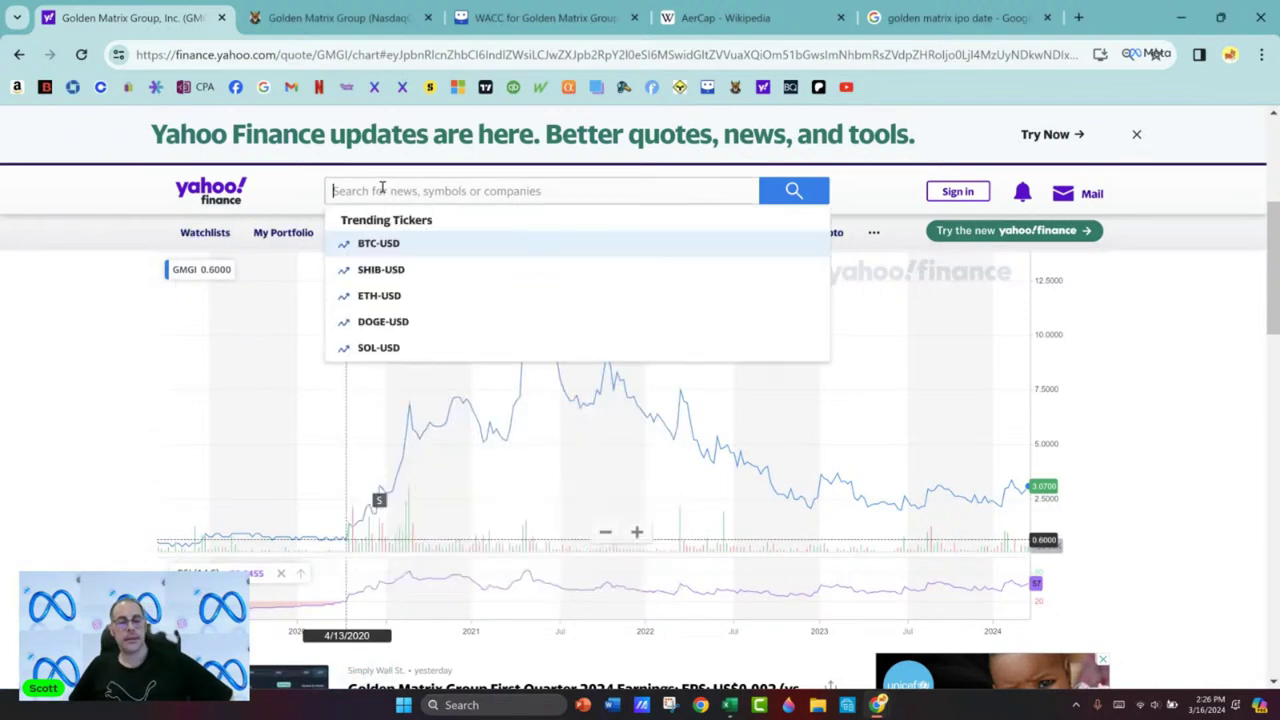
text(ADC)
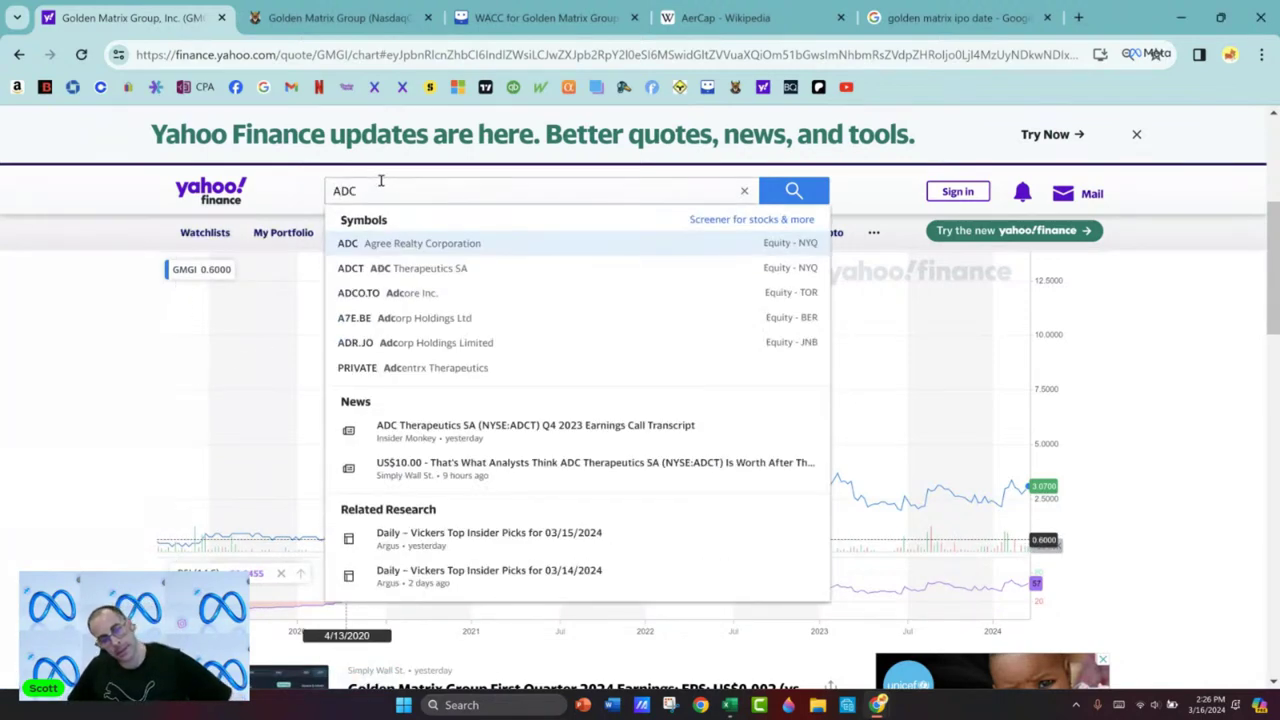
click(395, 248)
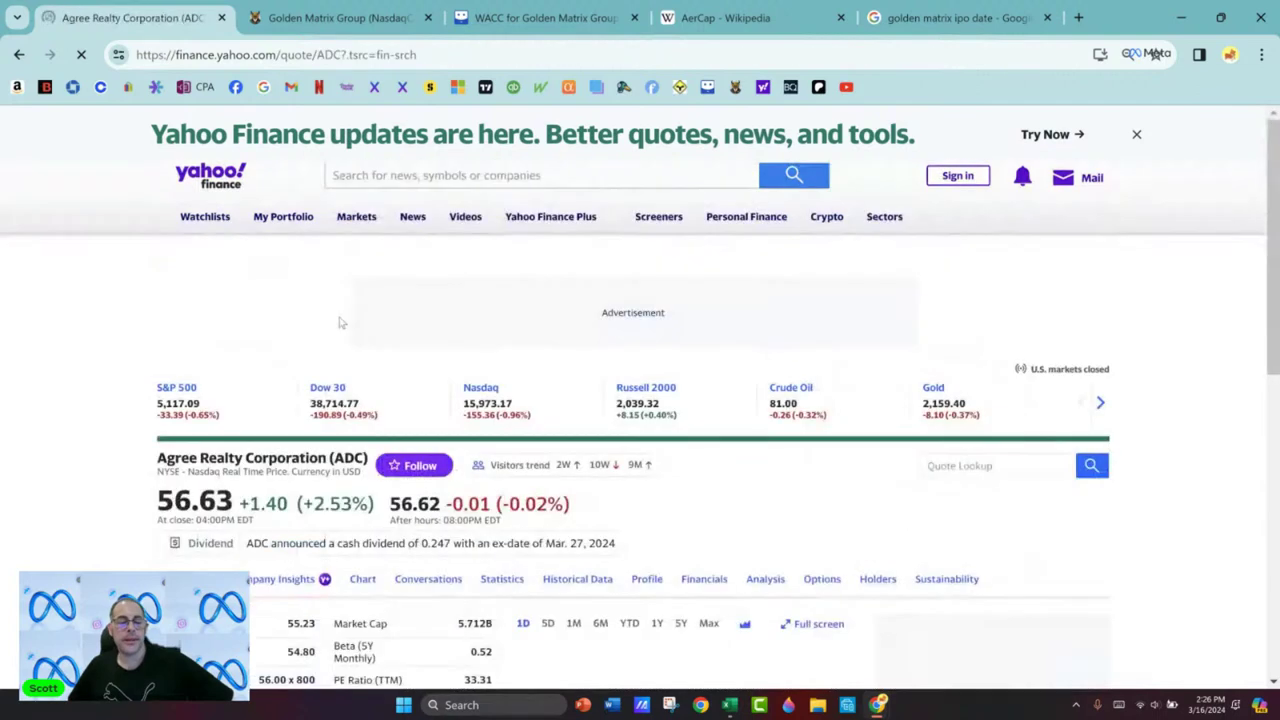
scroll(130, 300, down, 2)
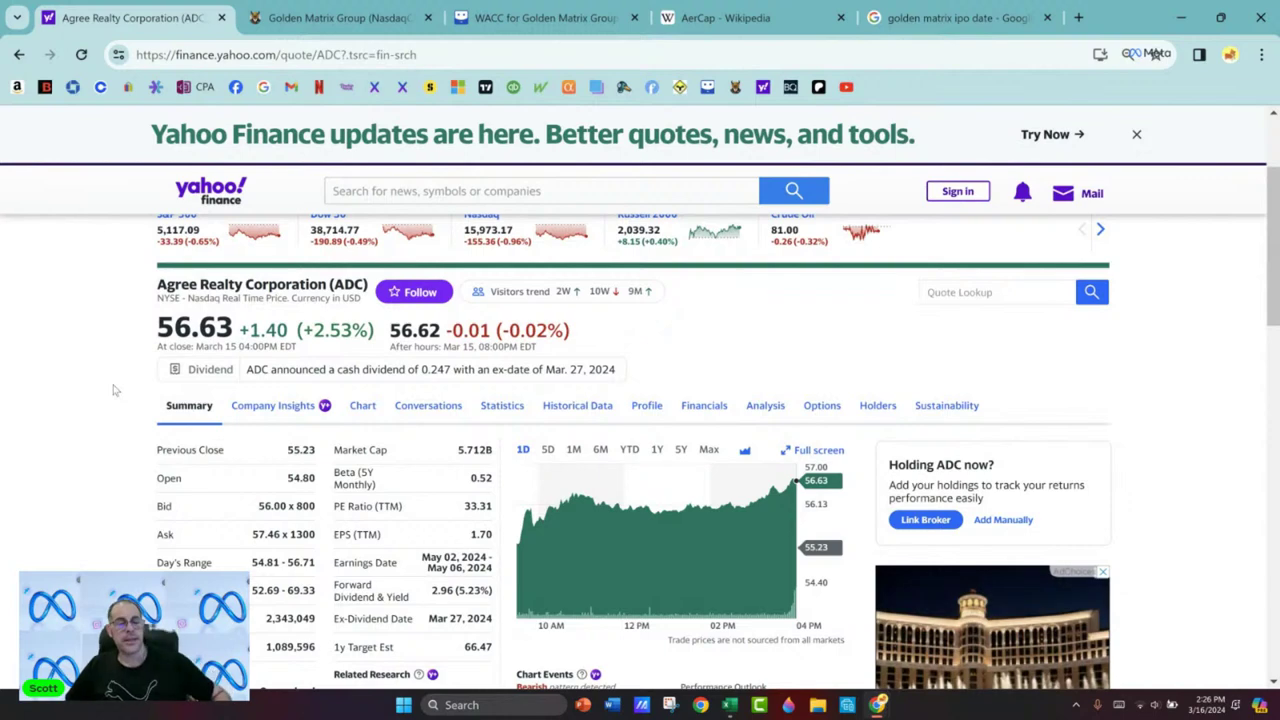
key(alt+Tab)
key(alt+Tab)
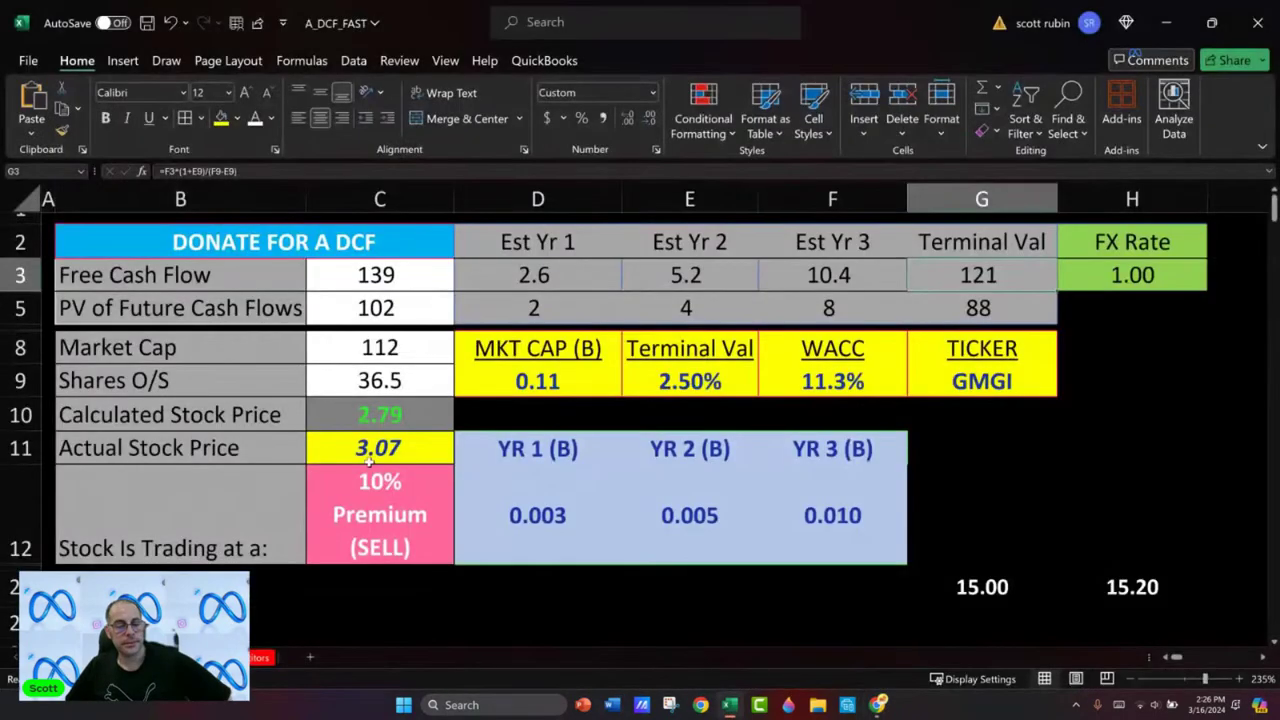
Enter 57 as the actual stock price and 5.7 as the market cap in billions.
click(378, 450)
text(57)
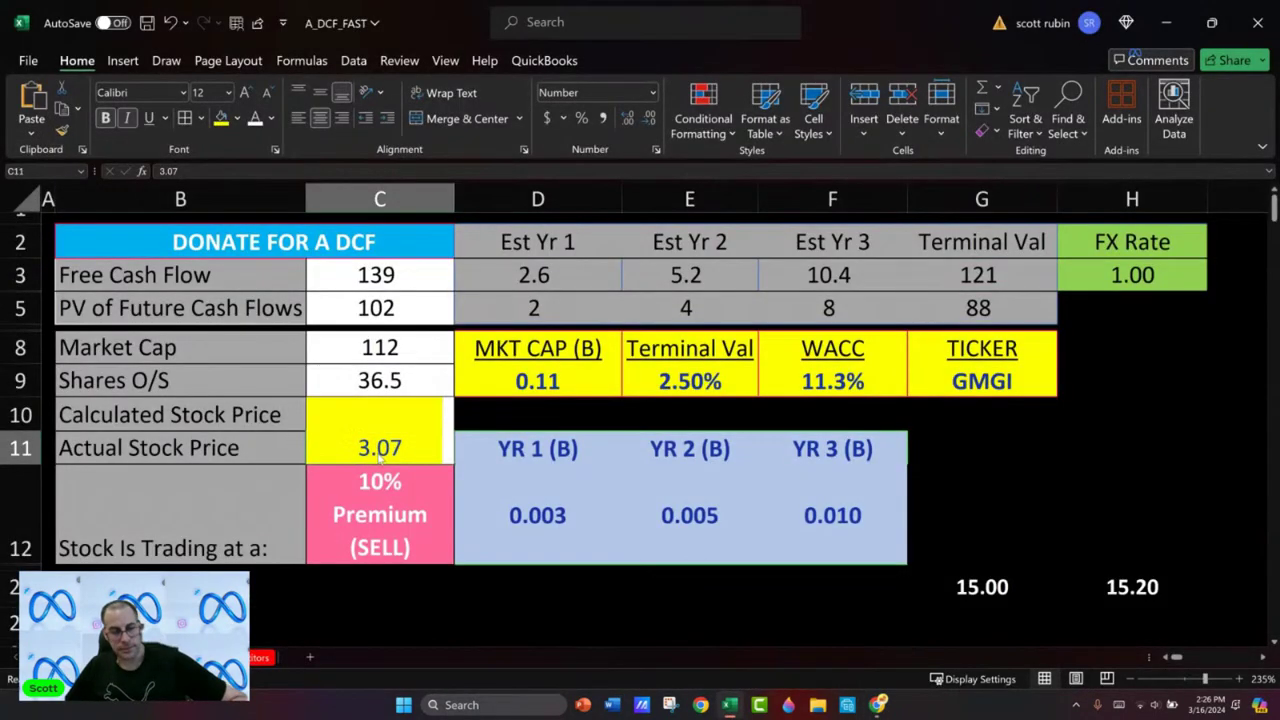
key(Tab)
key(Up)
key(Up)
text(5.7)
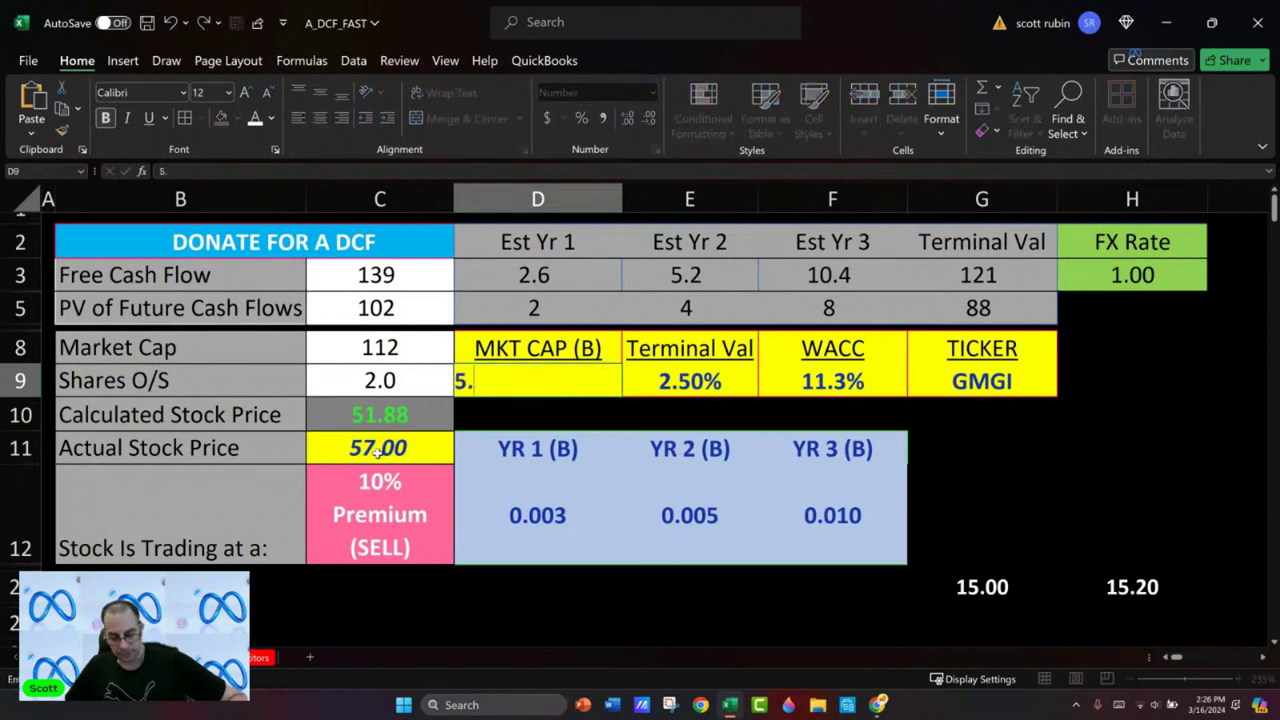
key(Return)
key(Up)
key(Up)
key(Up)
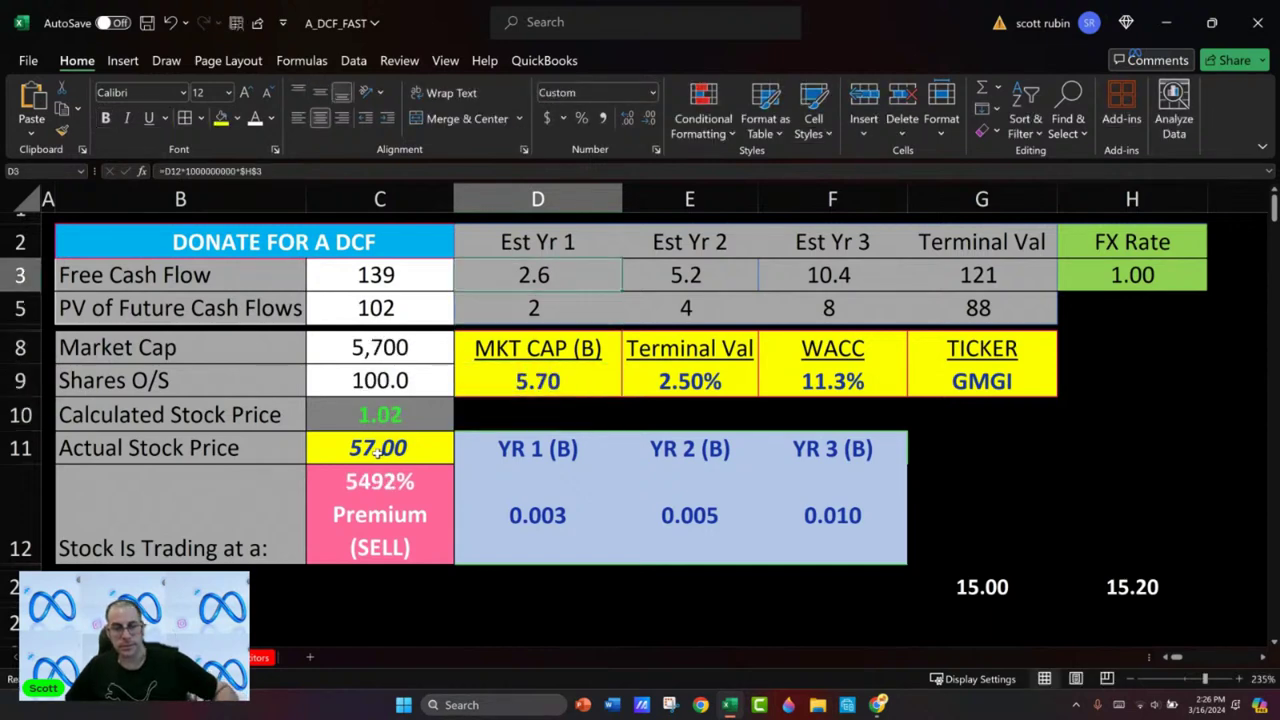
key(Right)
key(Right)
key(alt+Tab)
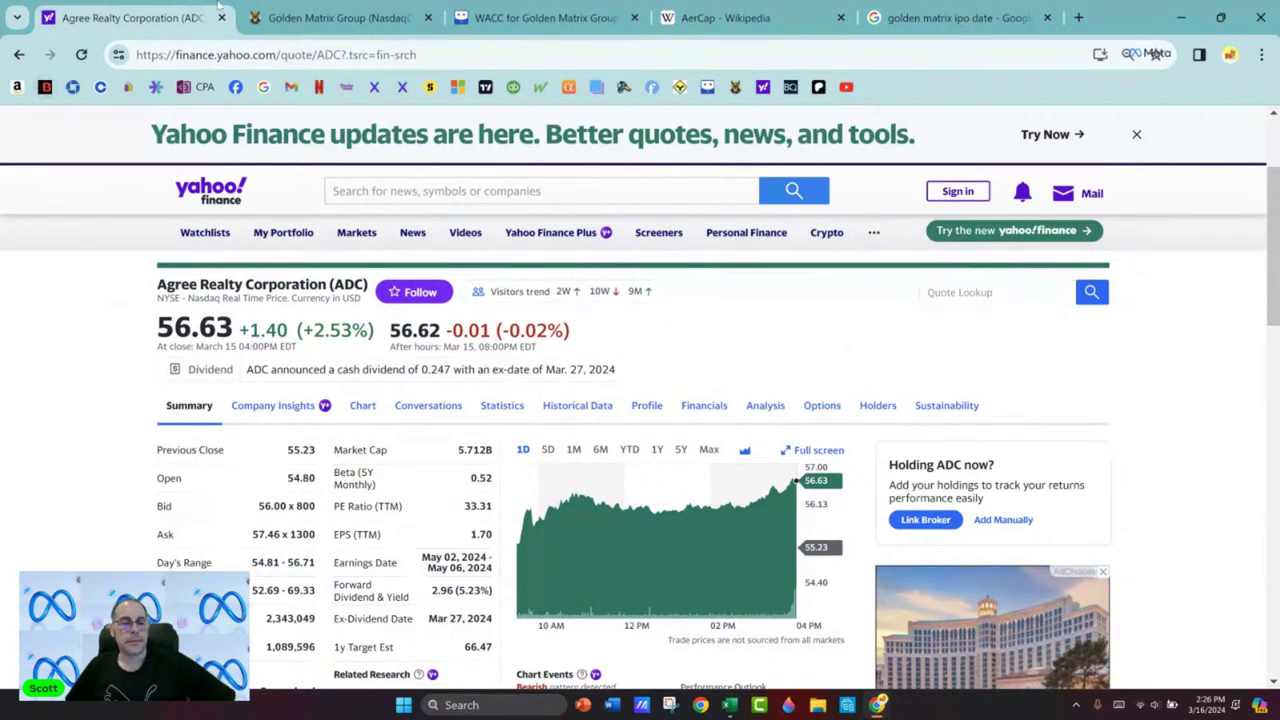
Show only free cash flow on Agree Realty's Future Growth chart in Simply Wall St.
click(323, 20)
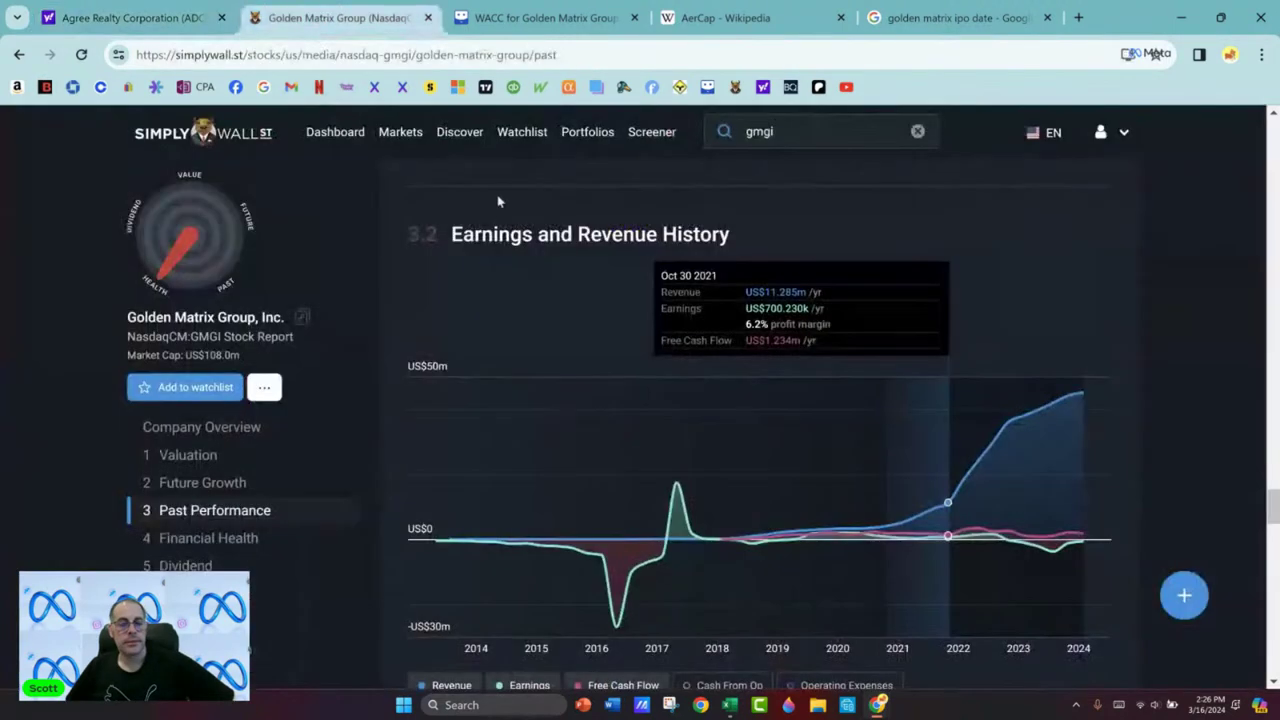
click(778, 130)
text(asgree re)
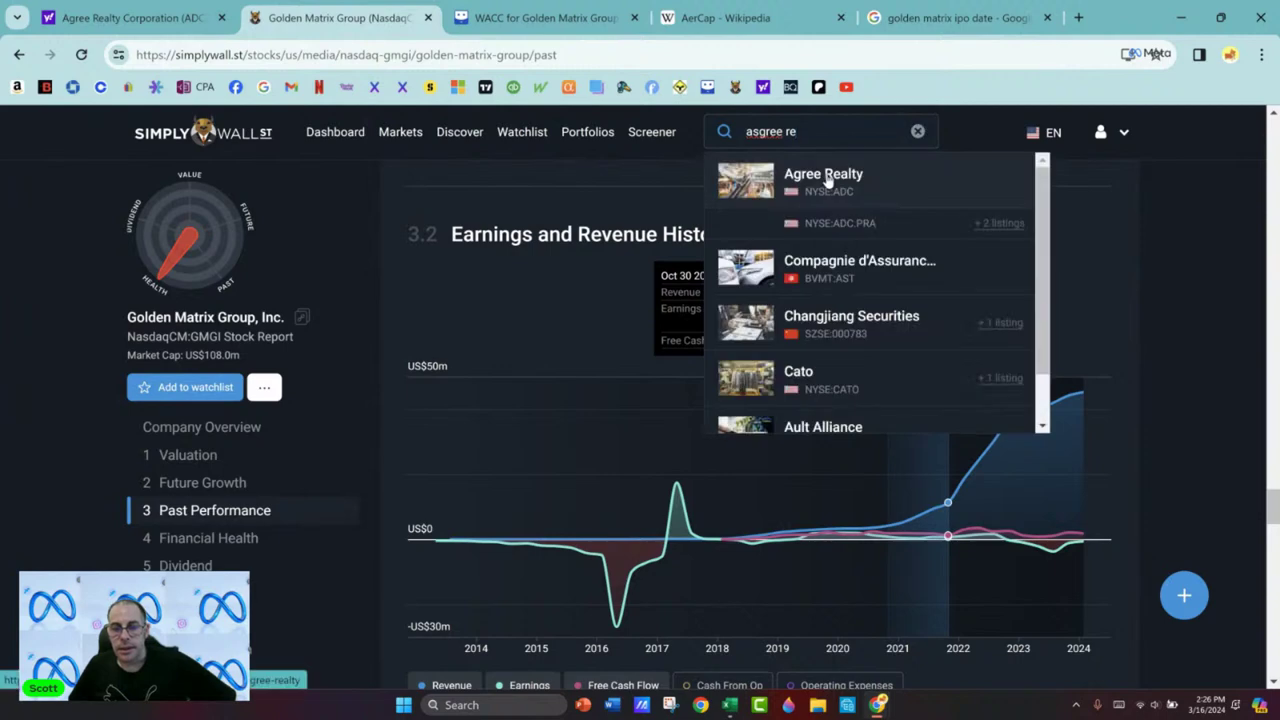
click(805, 173)
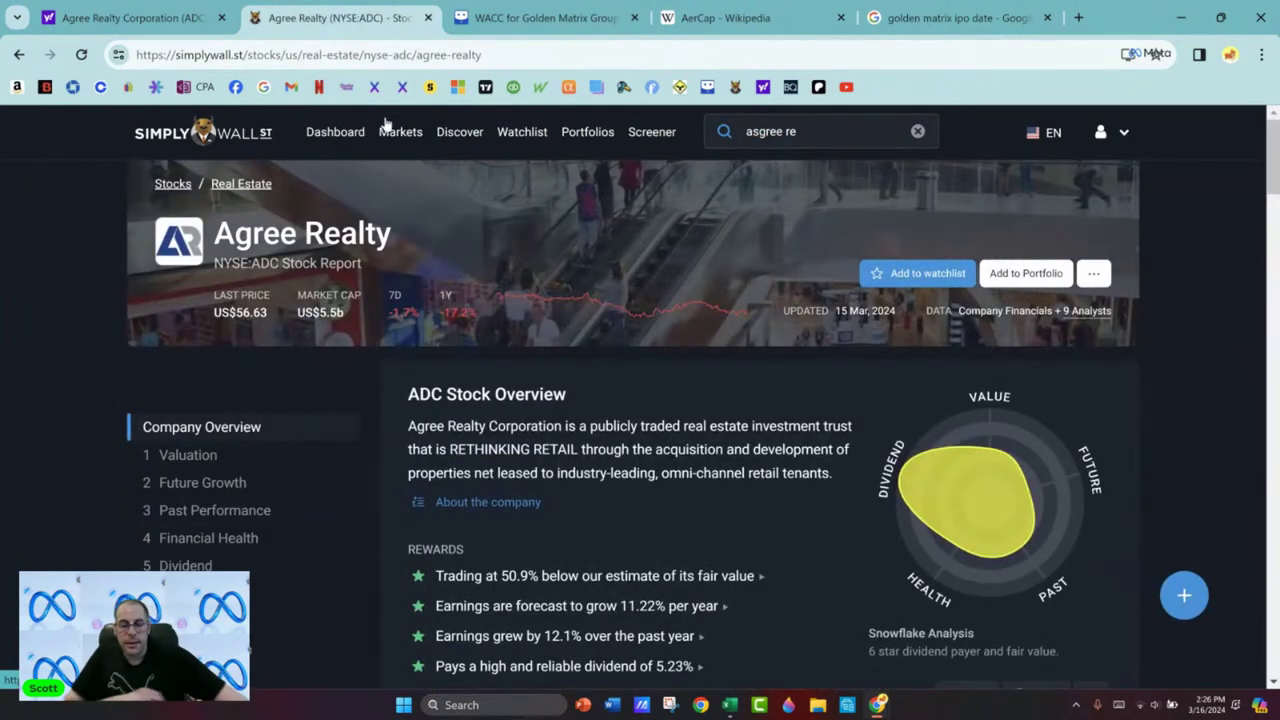
click(241, 487)
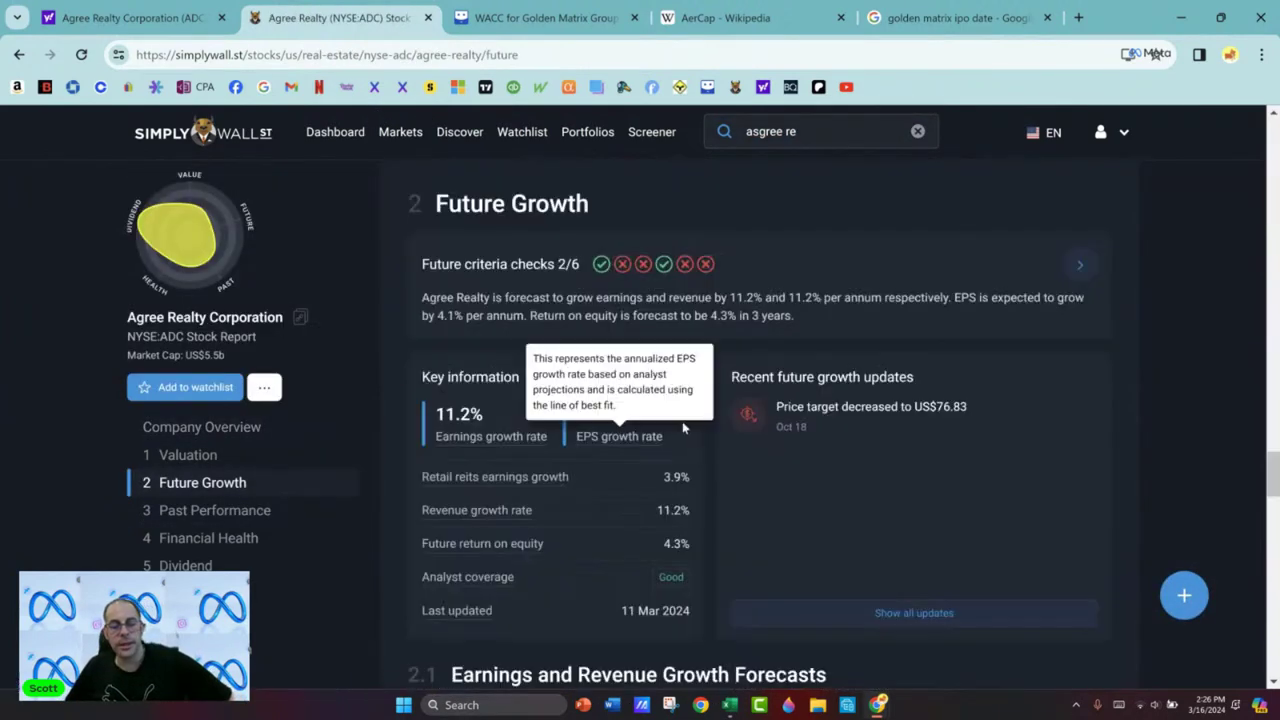
scroll(682, 421, down, 4)
click(537, 578)
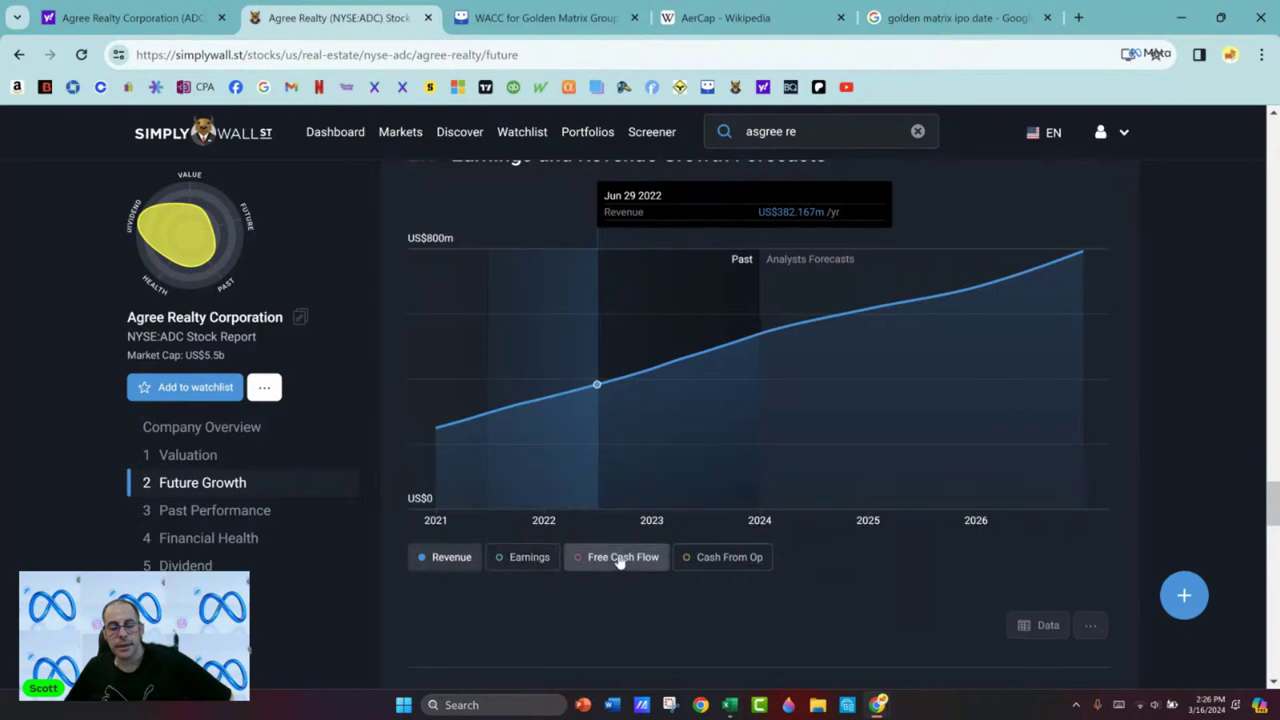
click(617, 572)
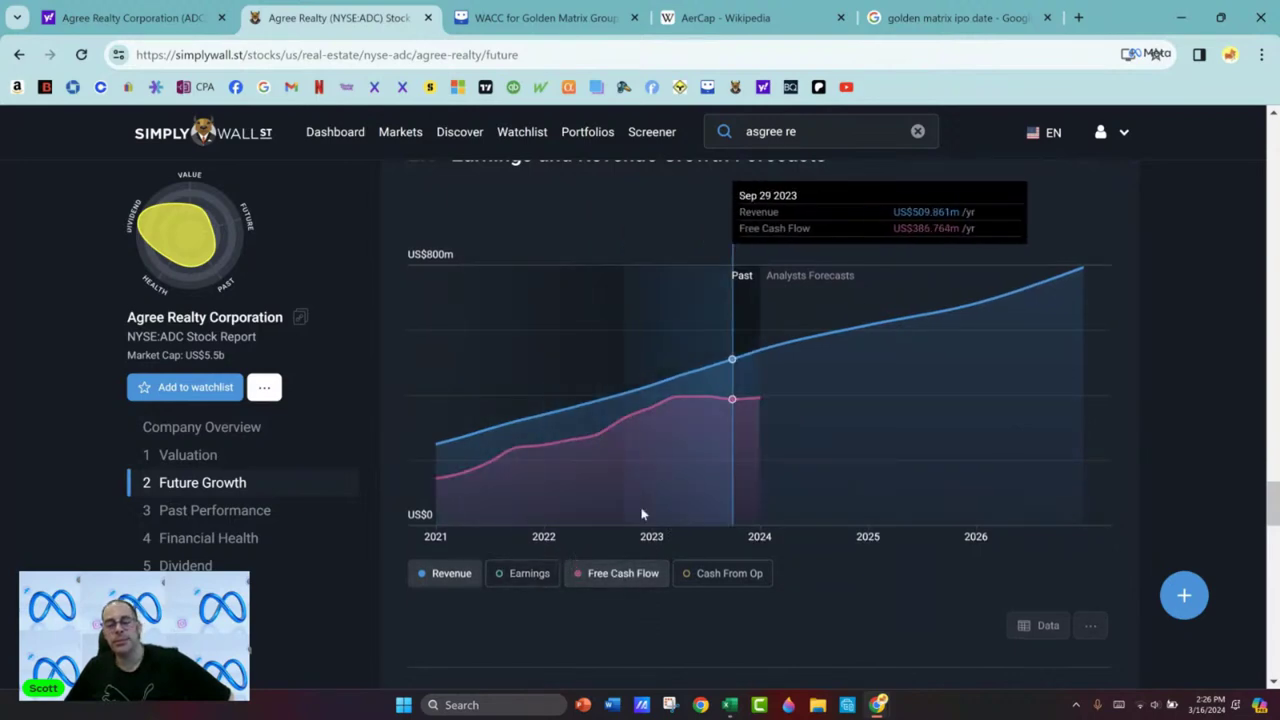
click(432, 575)
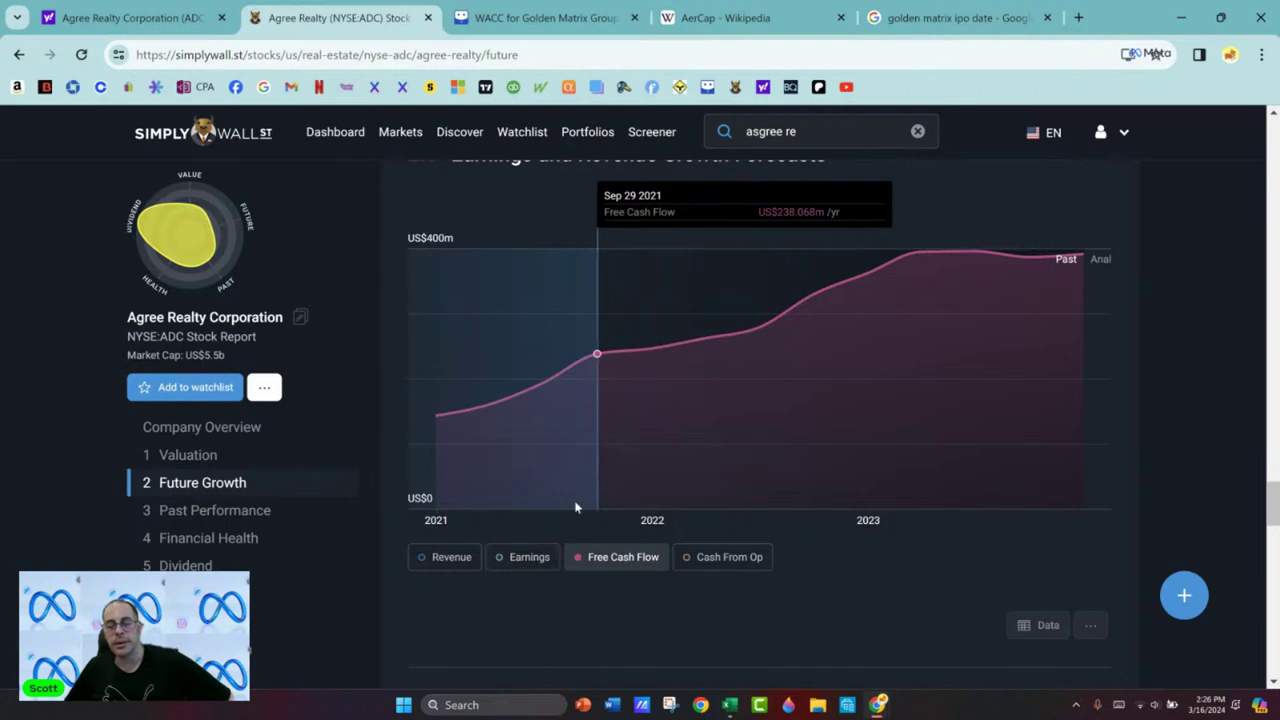
Link the FCF sheet's market cap cell D9 by formula to the 5.70 value.
key(alt+Tab)
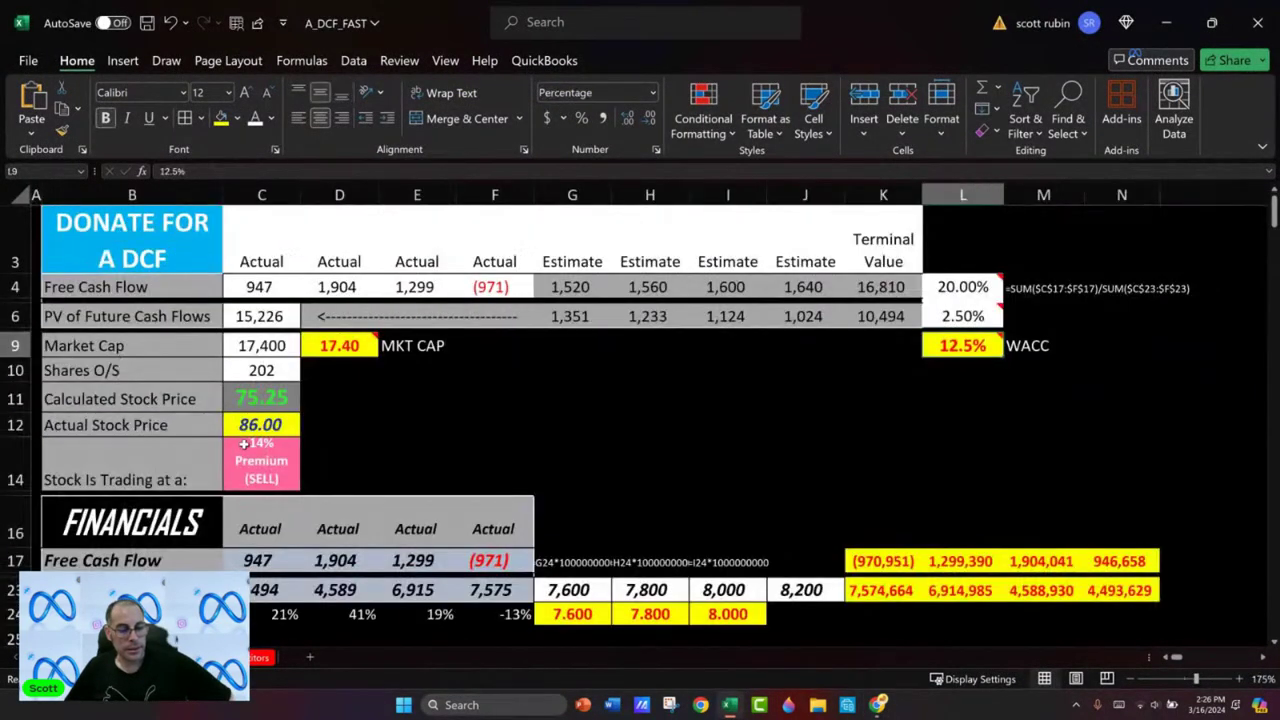
click(261, 410)
text(=FCF!C11)
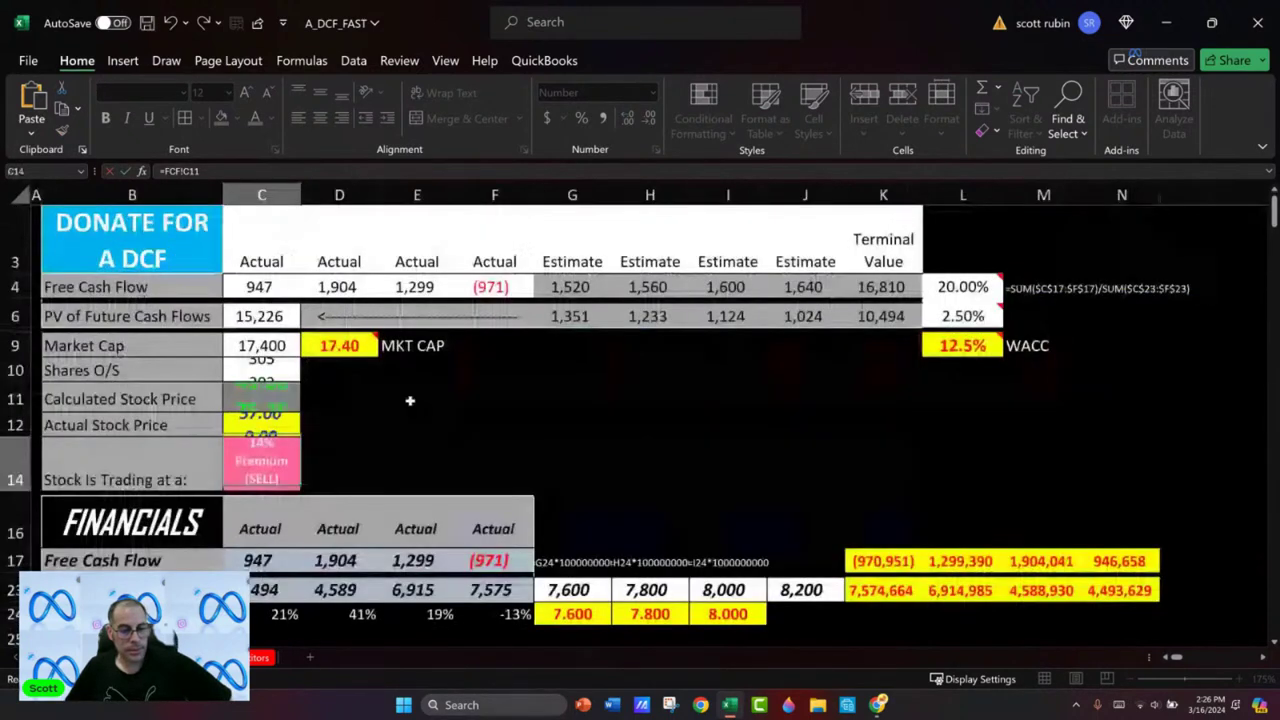
text(=)
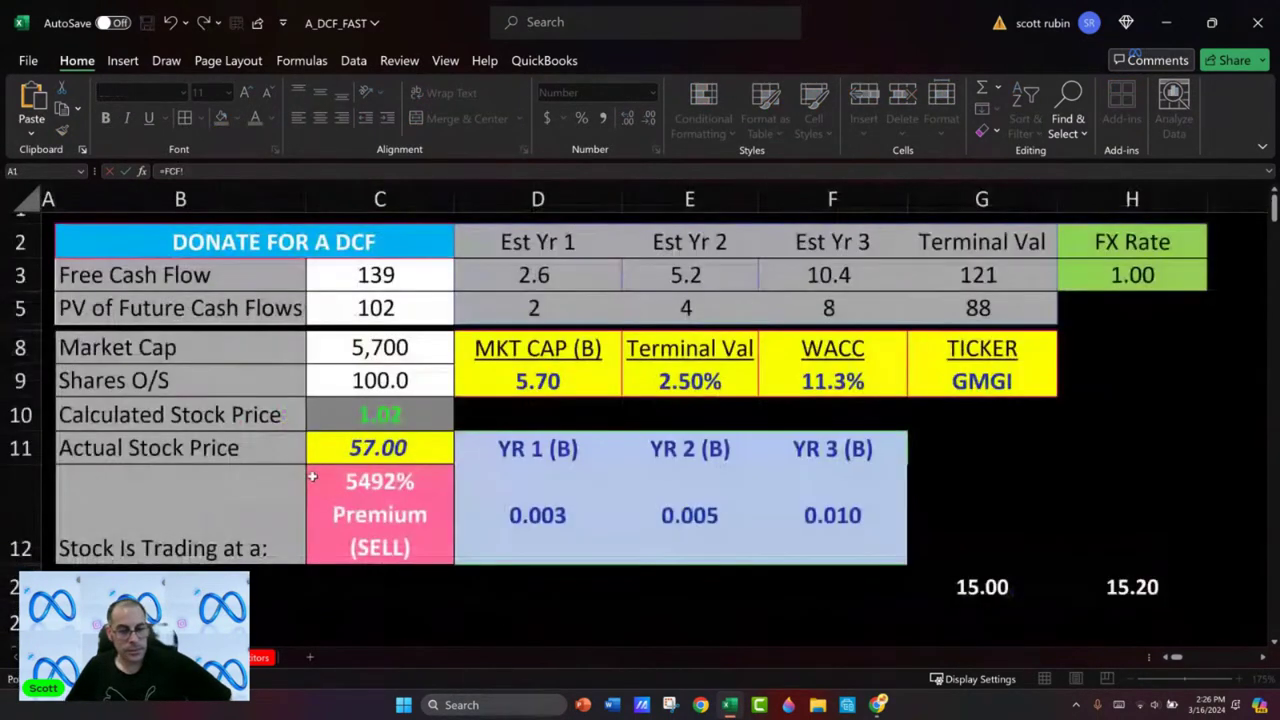
click(505, 386)
key(Return)
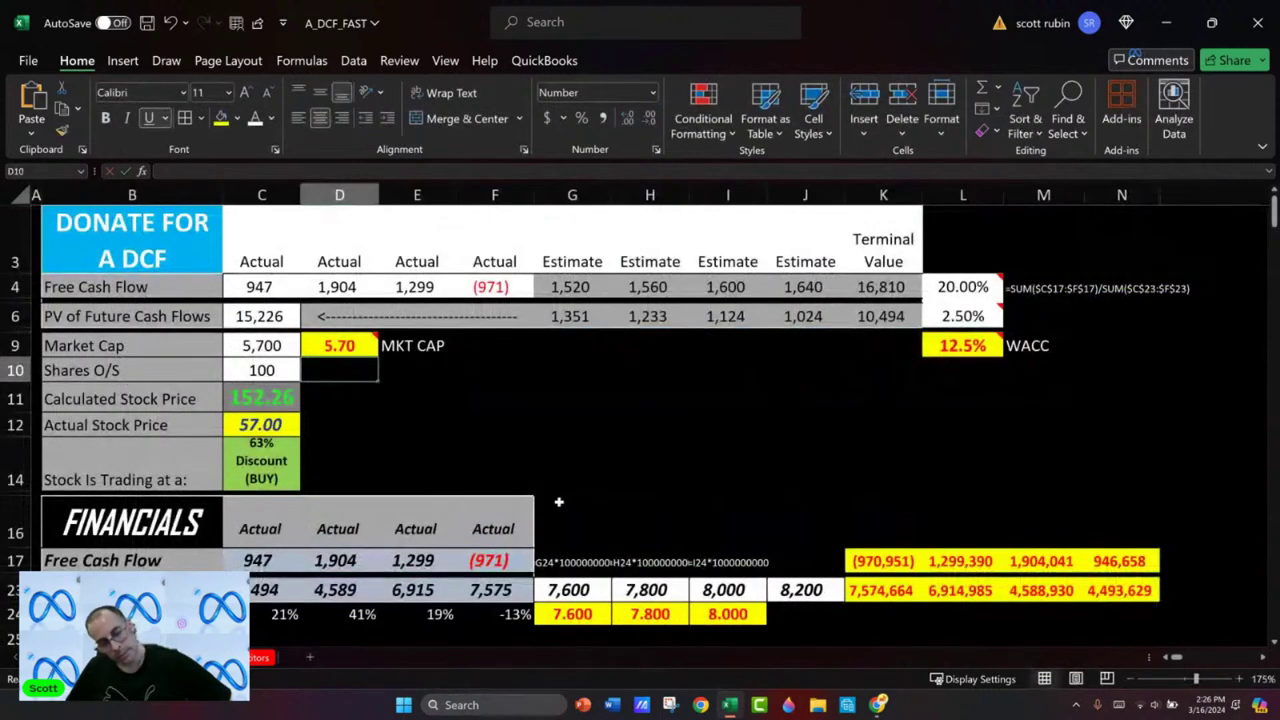
Select K17 and open Agree Realty's financial statements on Yahoo Finance.
click(803, 544)
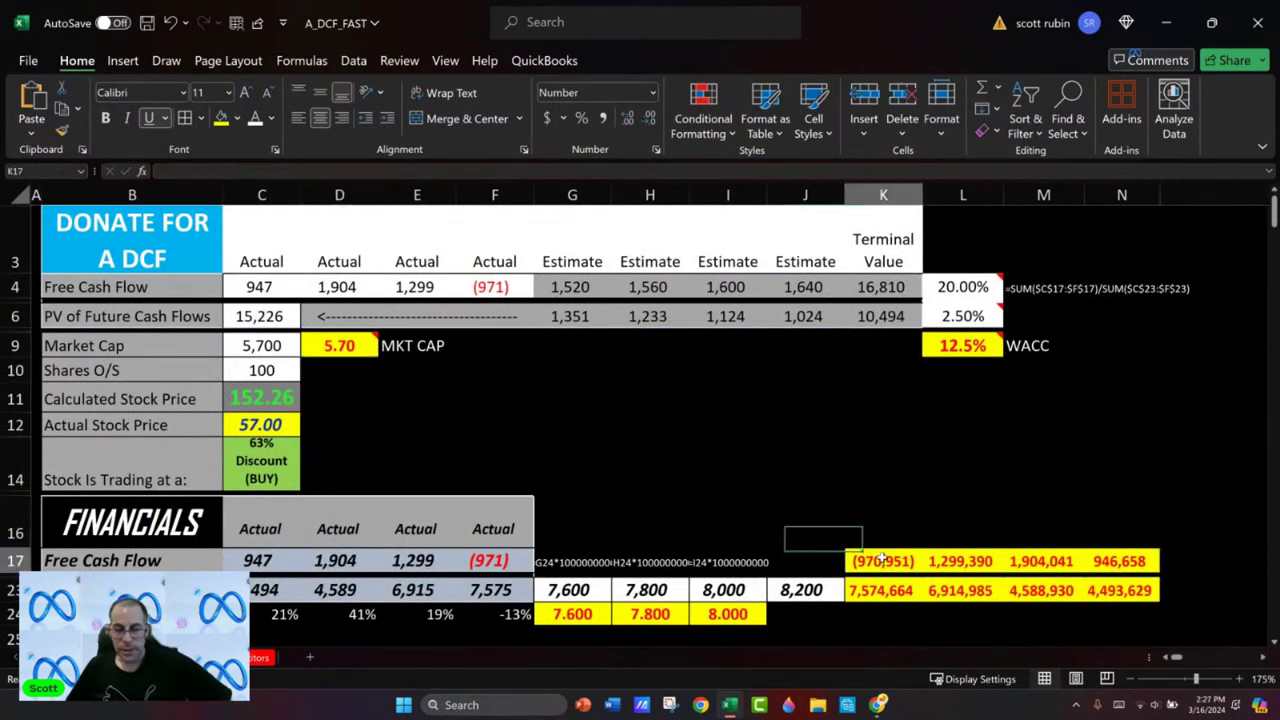
click(877, 705)
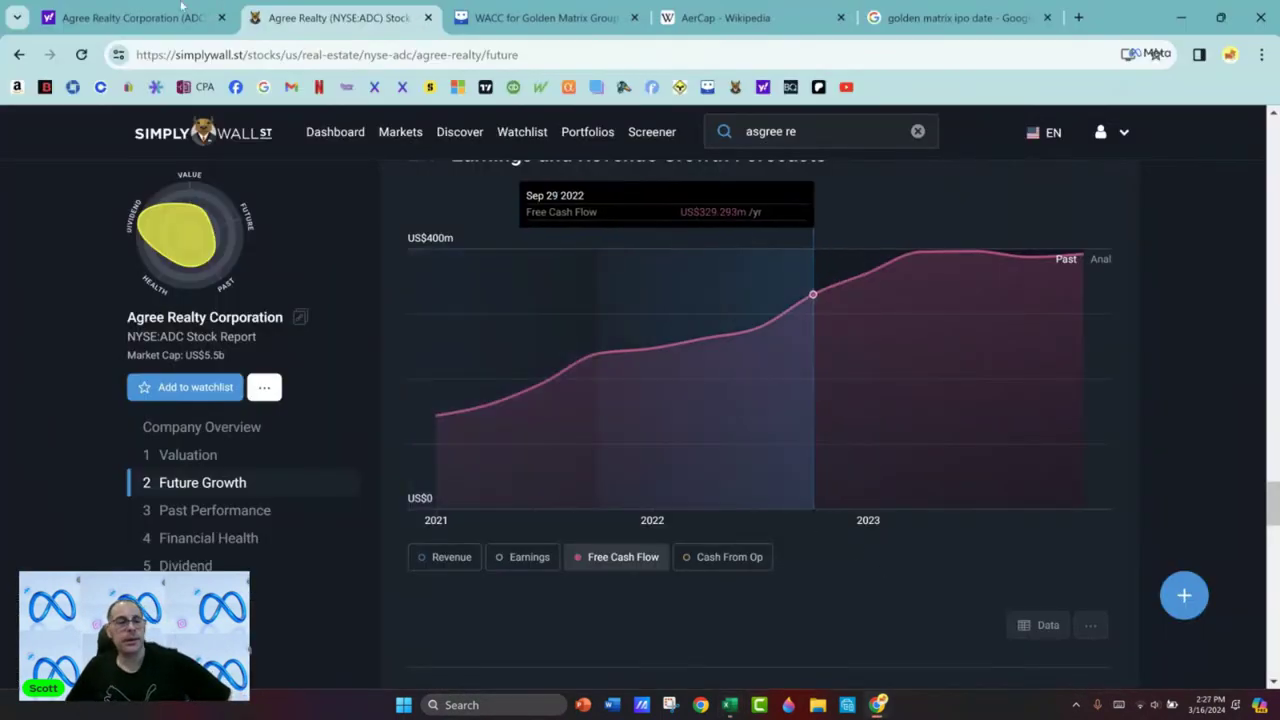
click(130, 17)
click(704, 405)
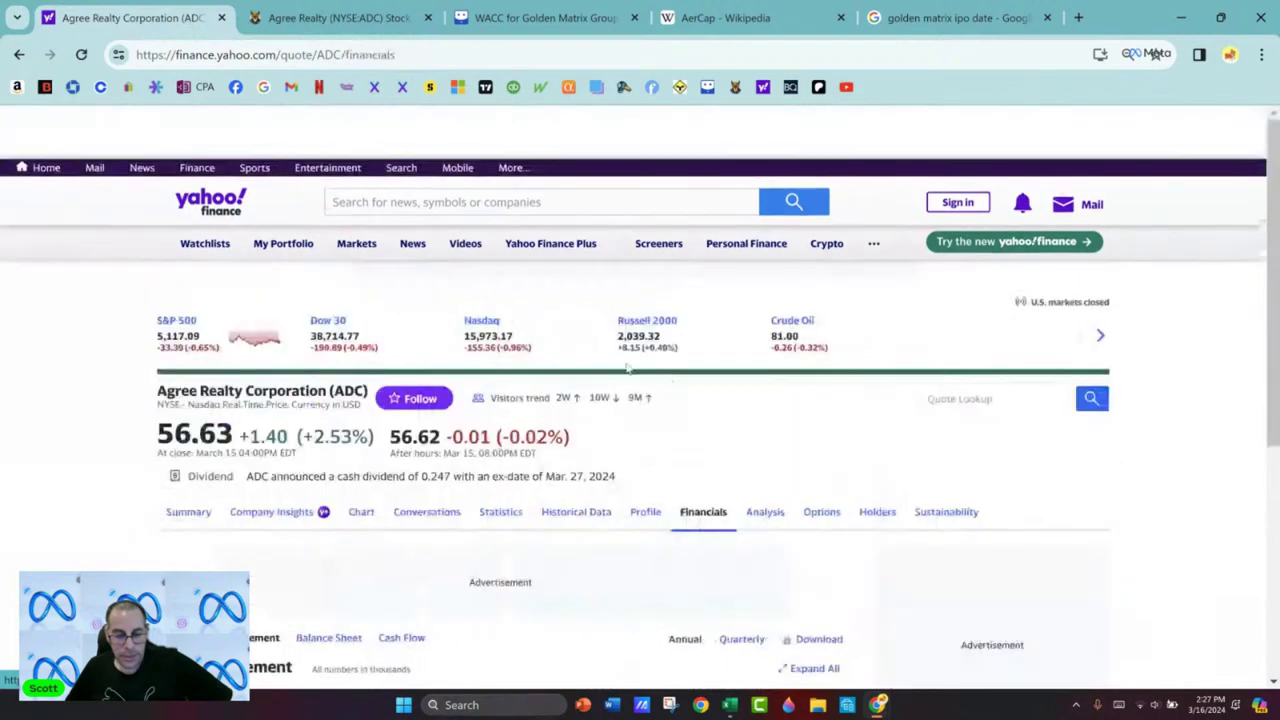
Paste Agree Realty's Free Cash Flow values, 391,598 to 142,956, into the DCF sheet as text.
scroll(450, 350, down, 3)
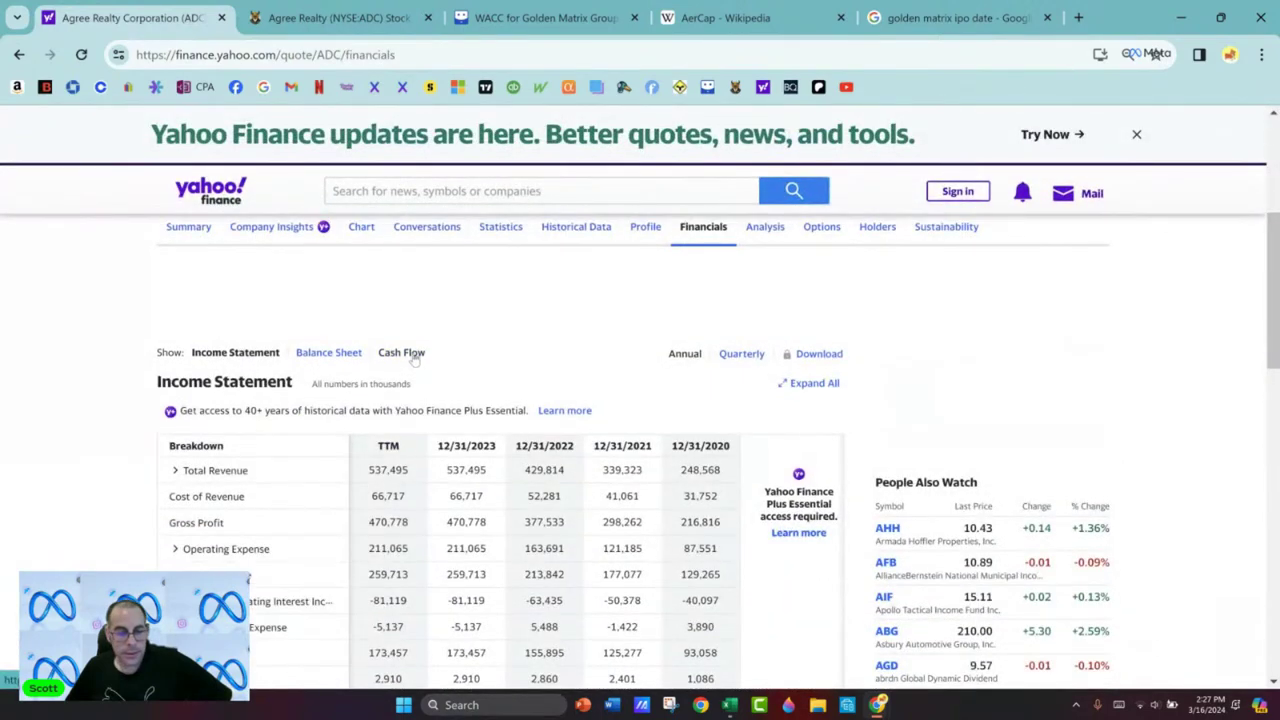
click(412, 355)
scroll(430, 390, down, 3)
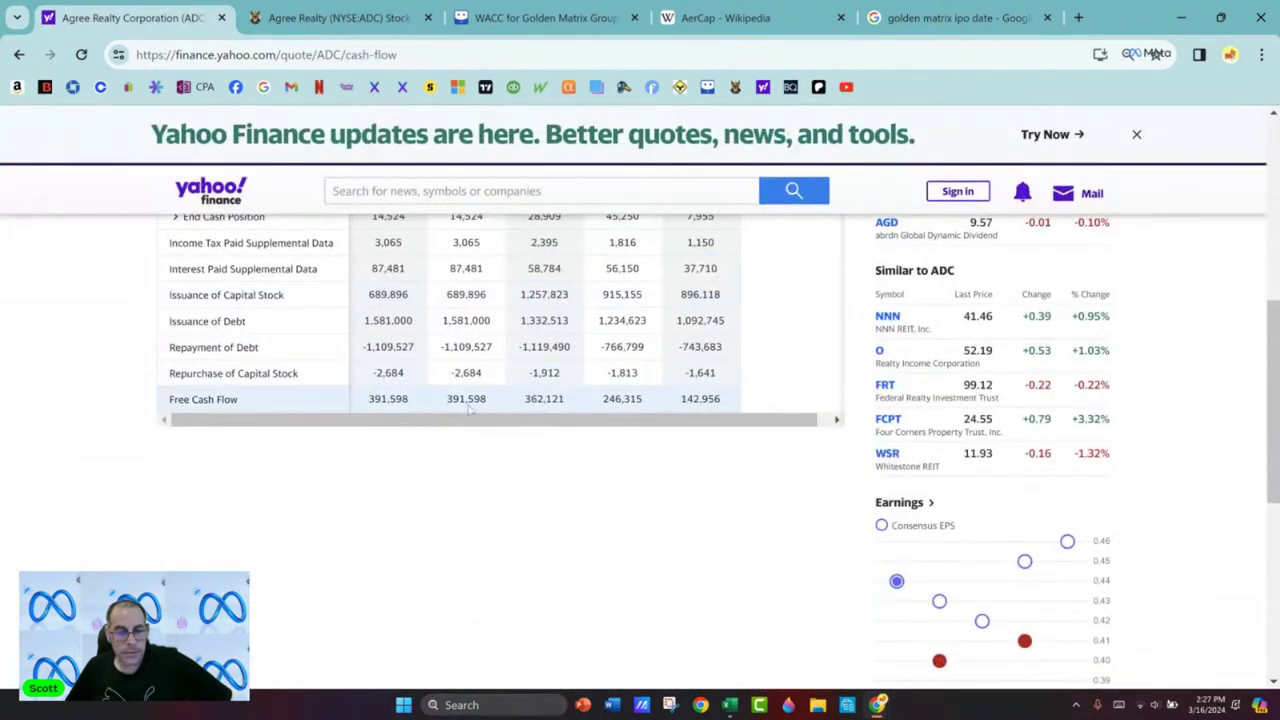
scroll(446, 418, up, 2)
drag(440, 560, 720, 555)
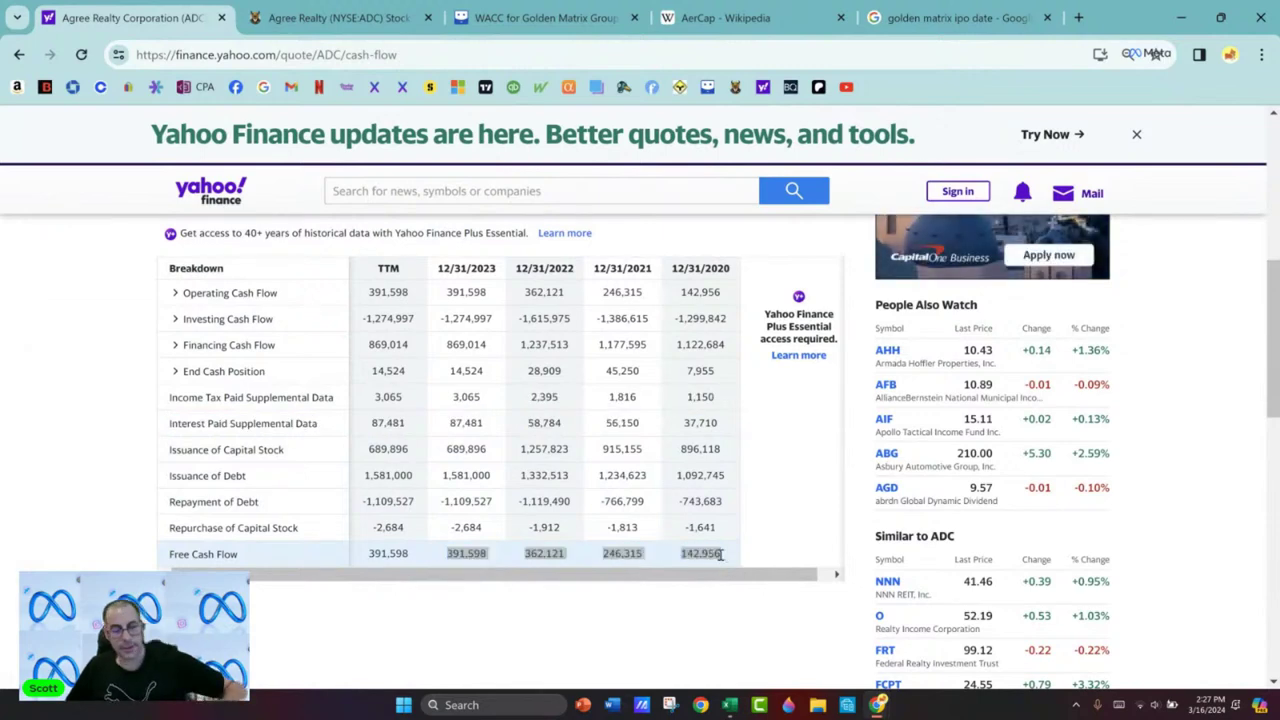
key(alt+Tab)
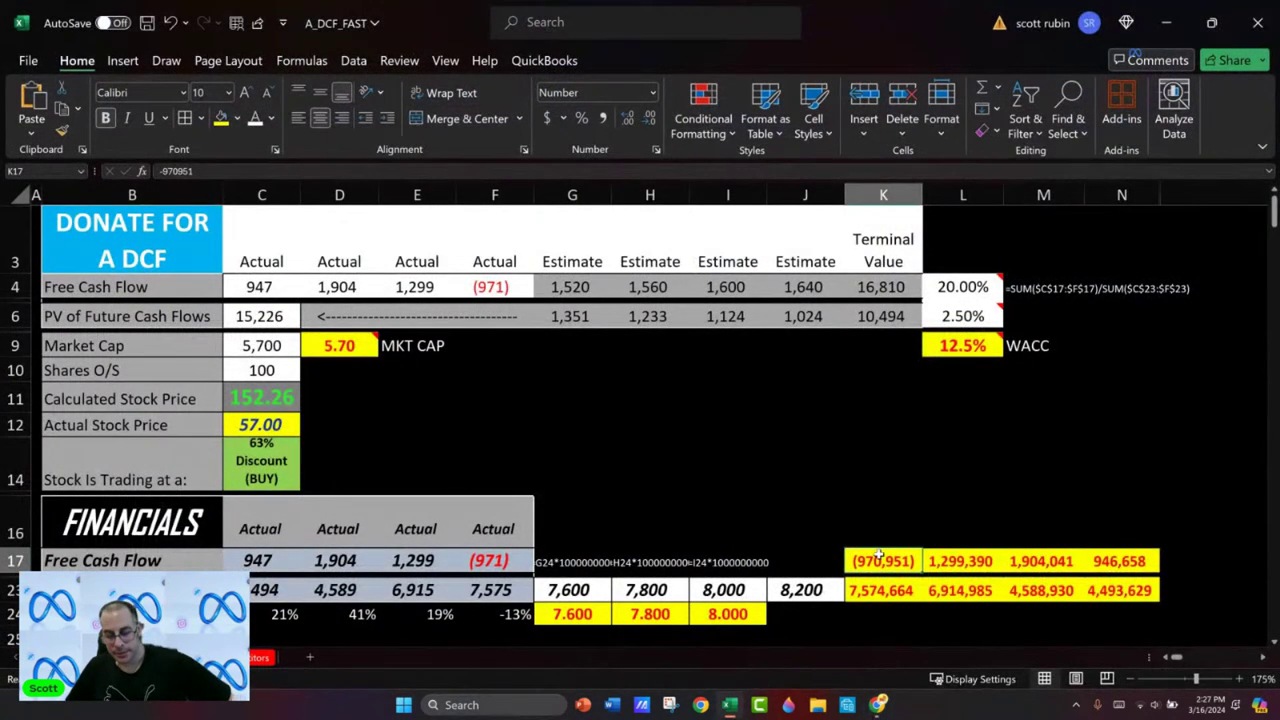
key(ctrl+alt+v)
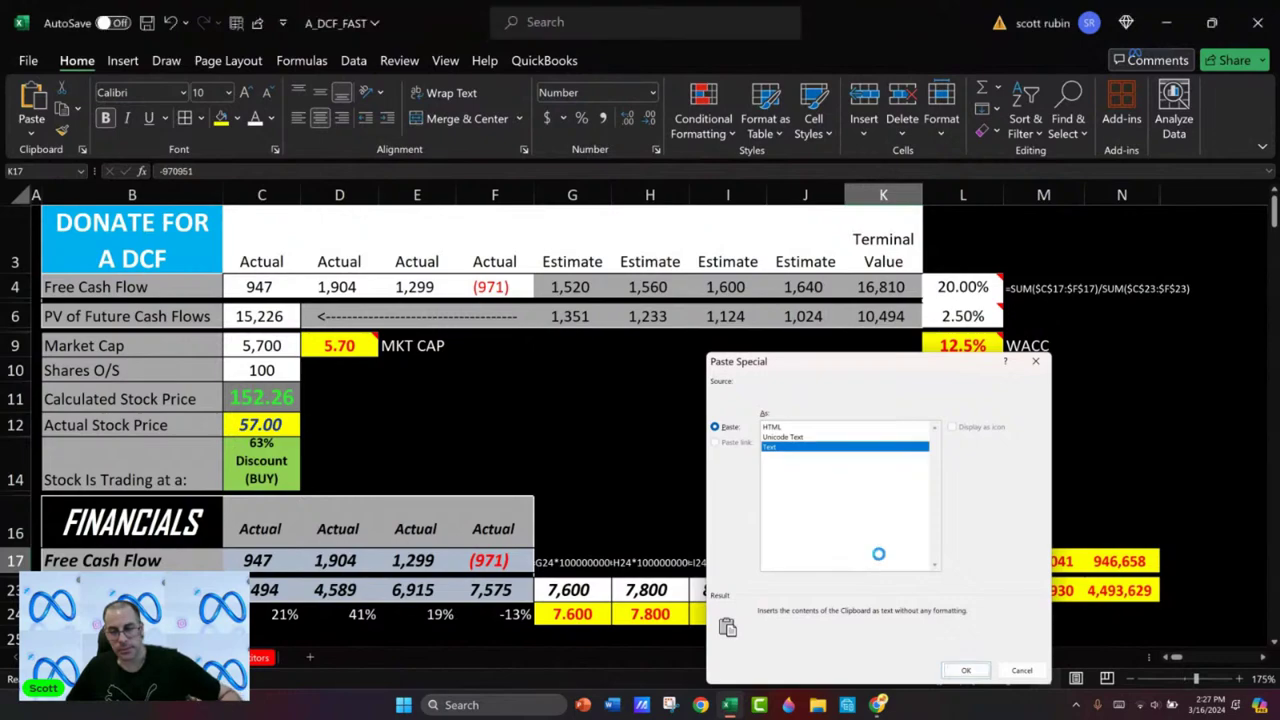
key(Return)
key(alt+Tab)
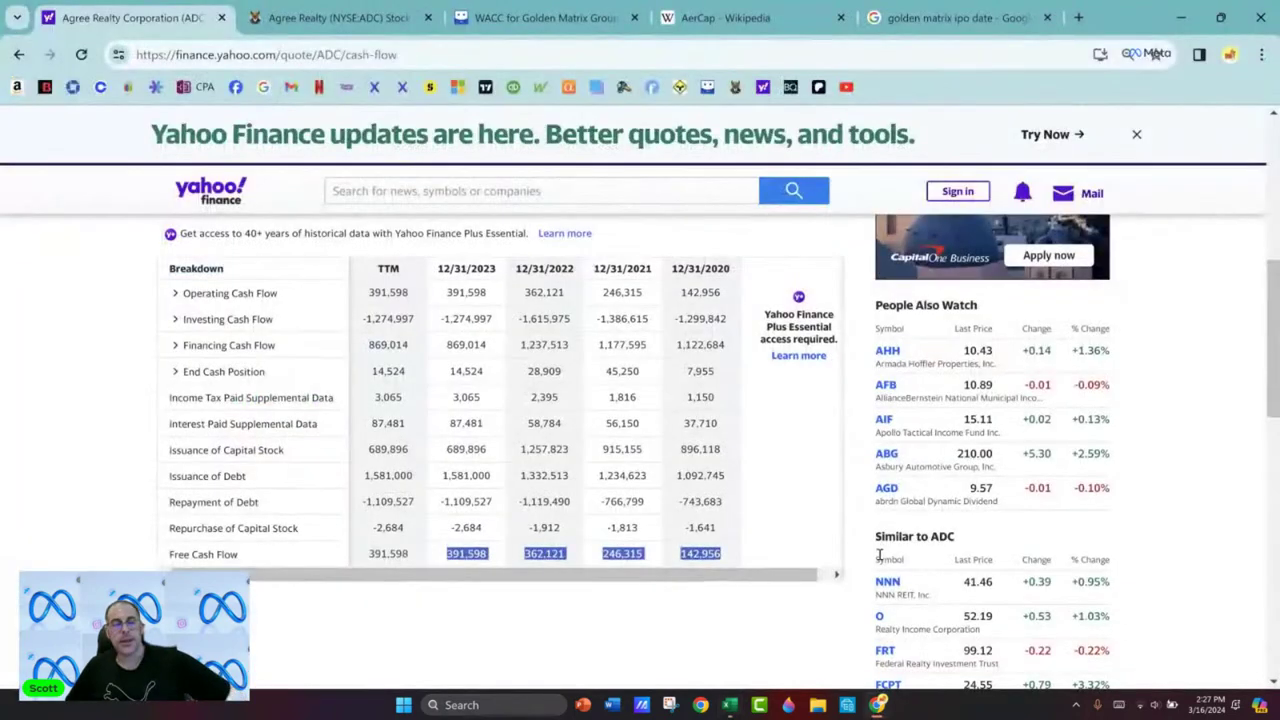
Paste the four Total Revenue figures from the income statement into K23 as text.
scroll(340, 435, up, 1)
scroll(340, 435, up, 2)
click(250, 315)
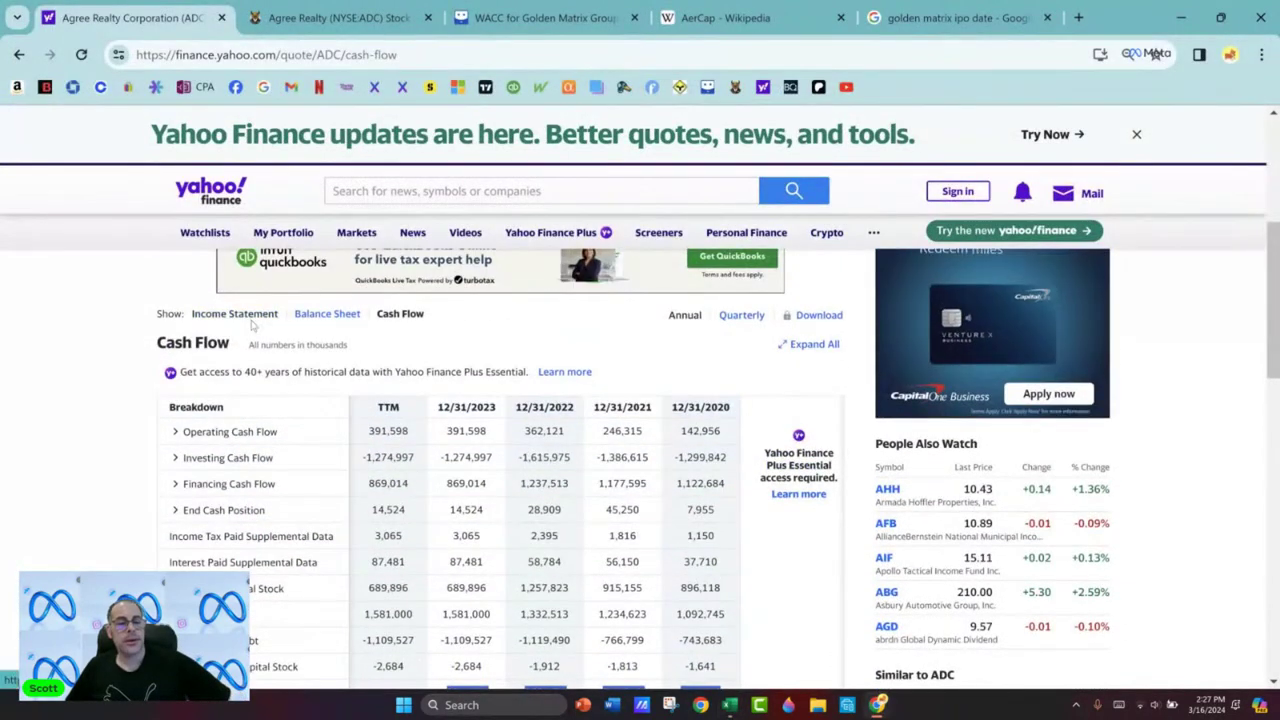
scroll(415, 368, down, 2)
scroll(415, 368, up, 3)
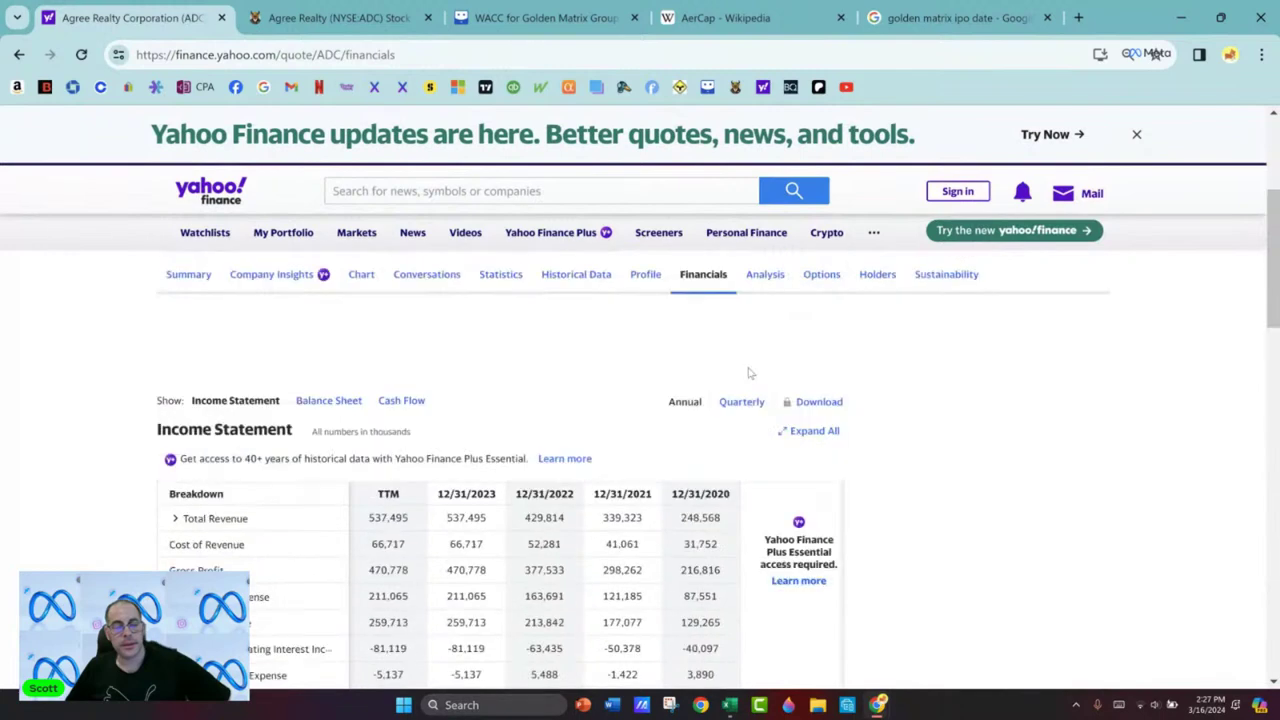
drag(445, 518, 738, 522)
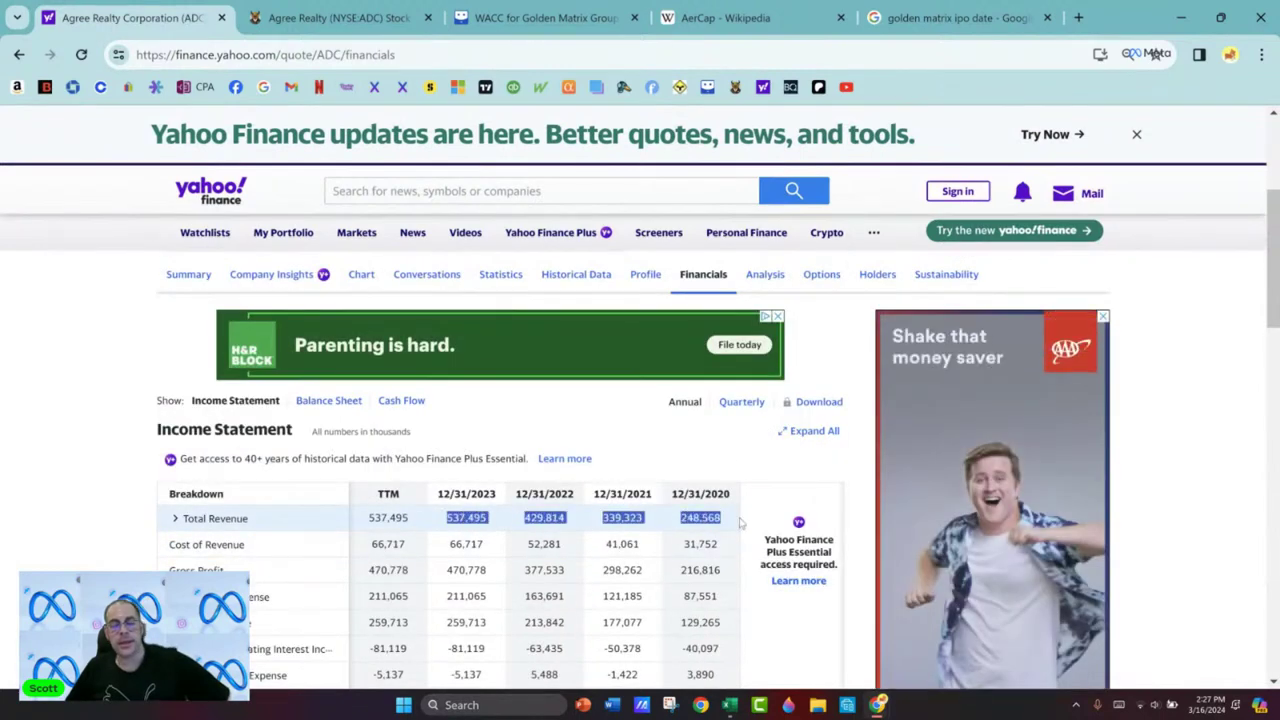
key(alt+Tab)
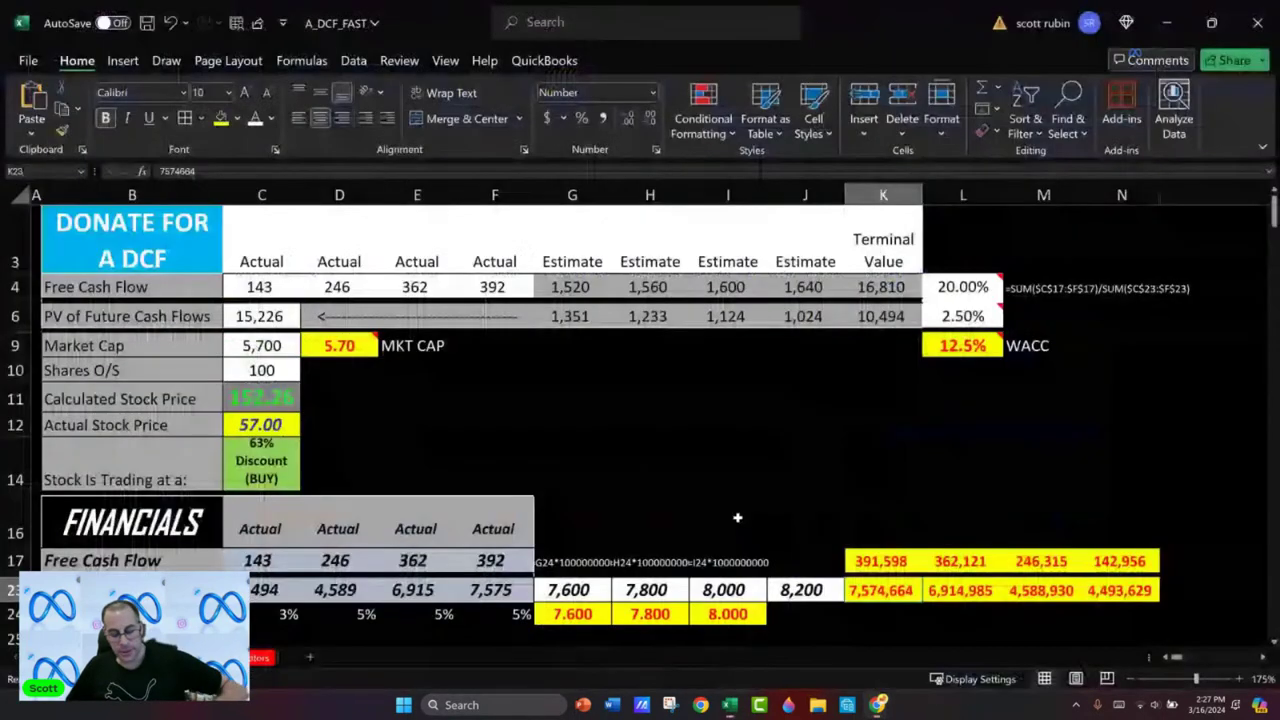
key(shift+F10)
key(s)
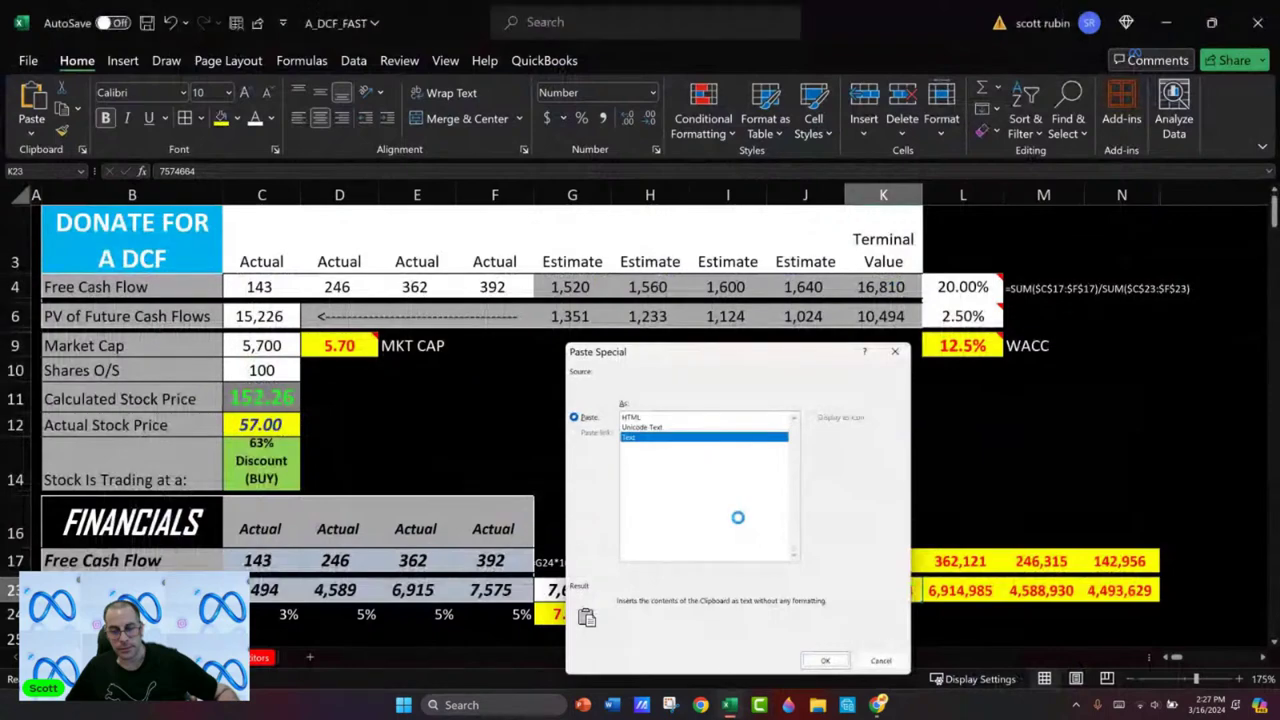
key(Return)
key(Right)
key(Up)
key(Up)
key(Up)
key(Up)
key(Up)
key(Up)
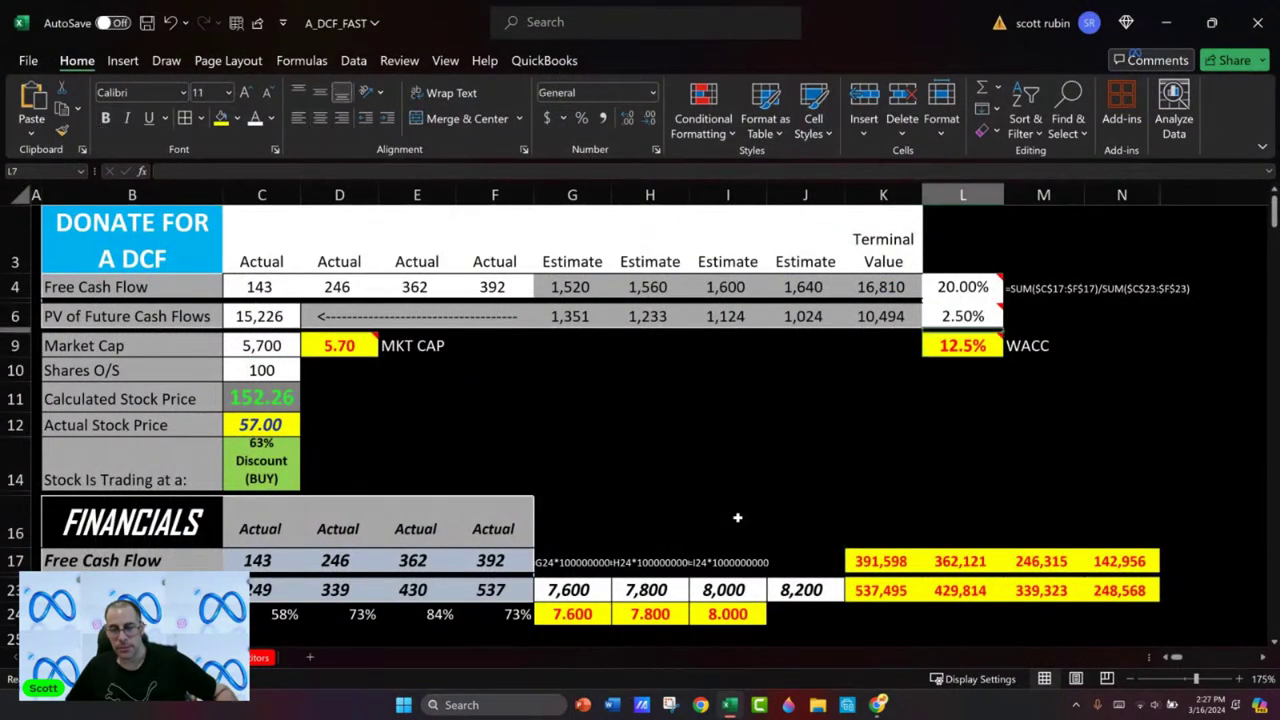
key(alt+Tab)
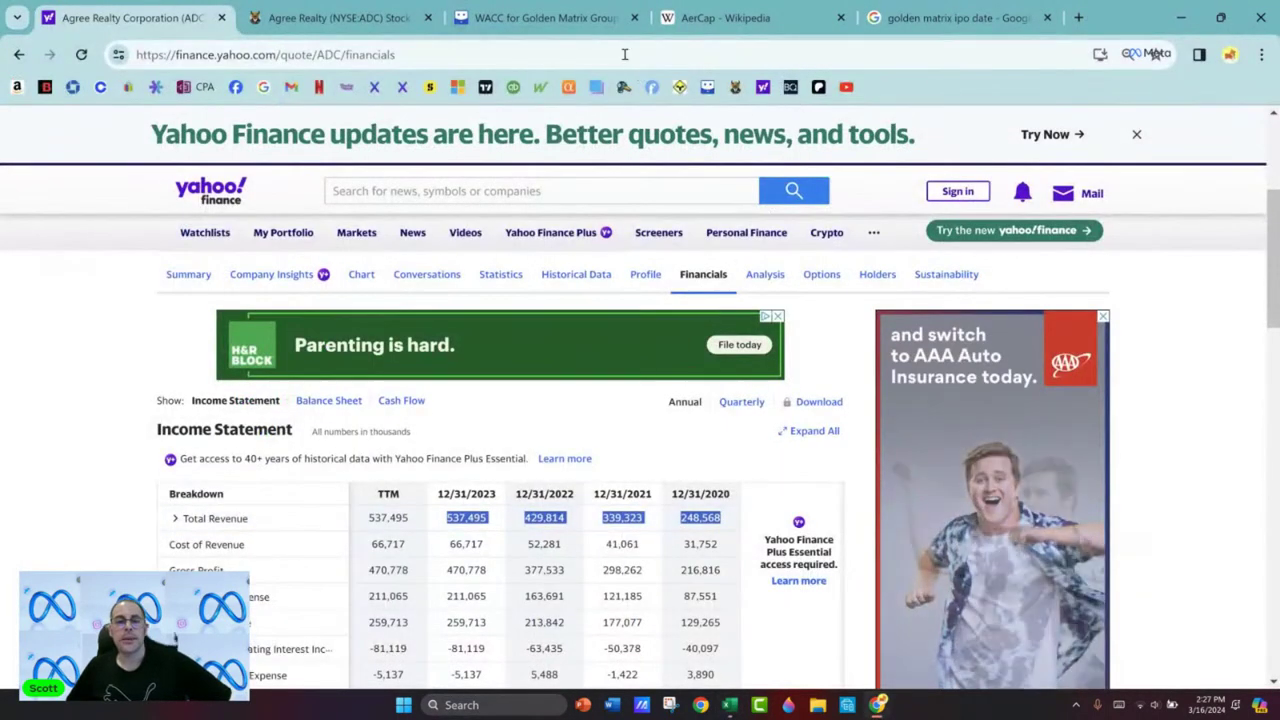
click(505, 6)
Open Agree Realty's WACC model in finbox and enter the 9.3% low WACC.
click(120, 170)
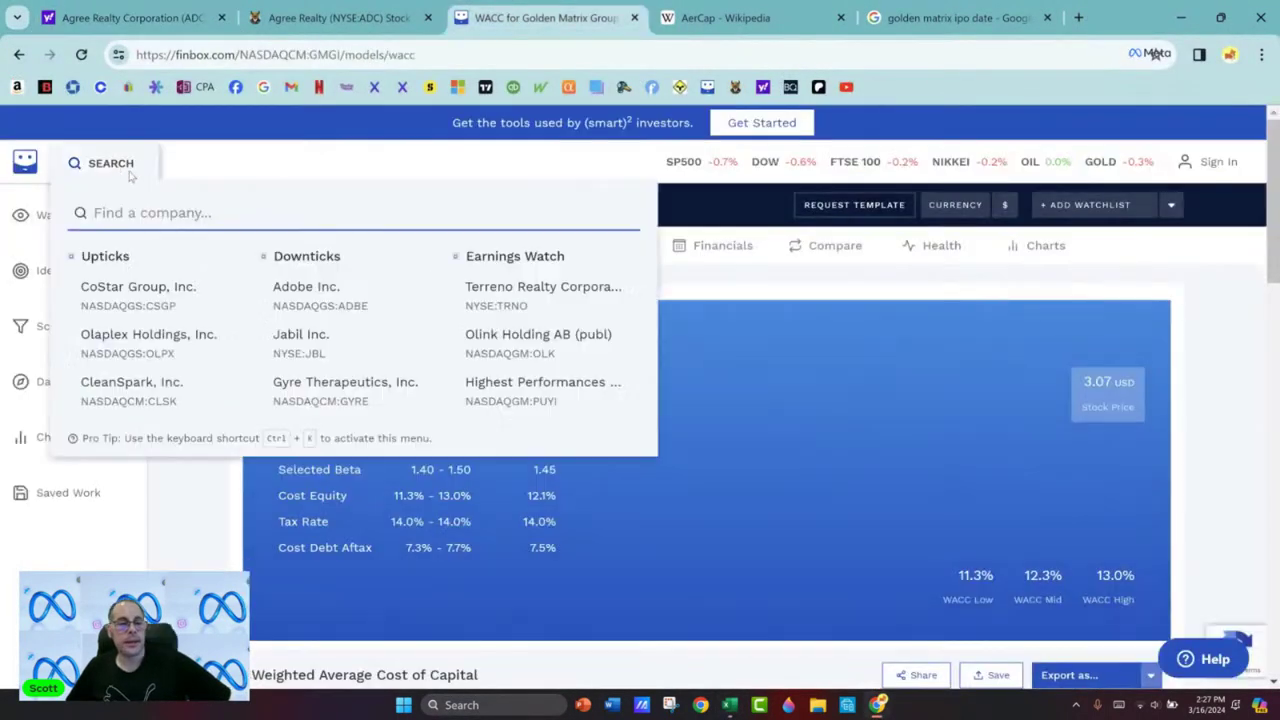
click(180, 210)
text(agree)
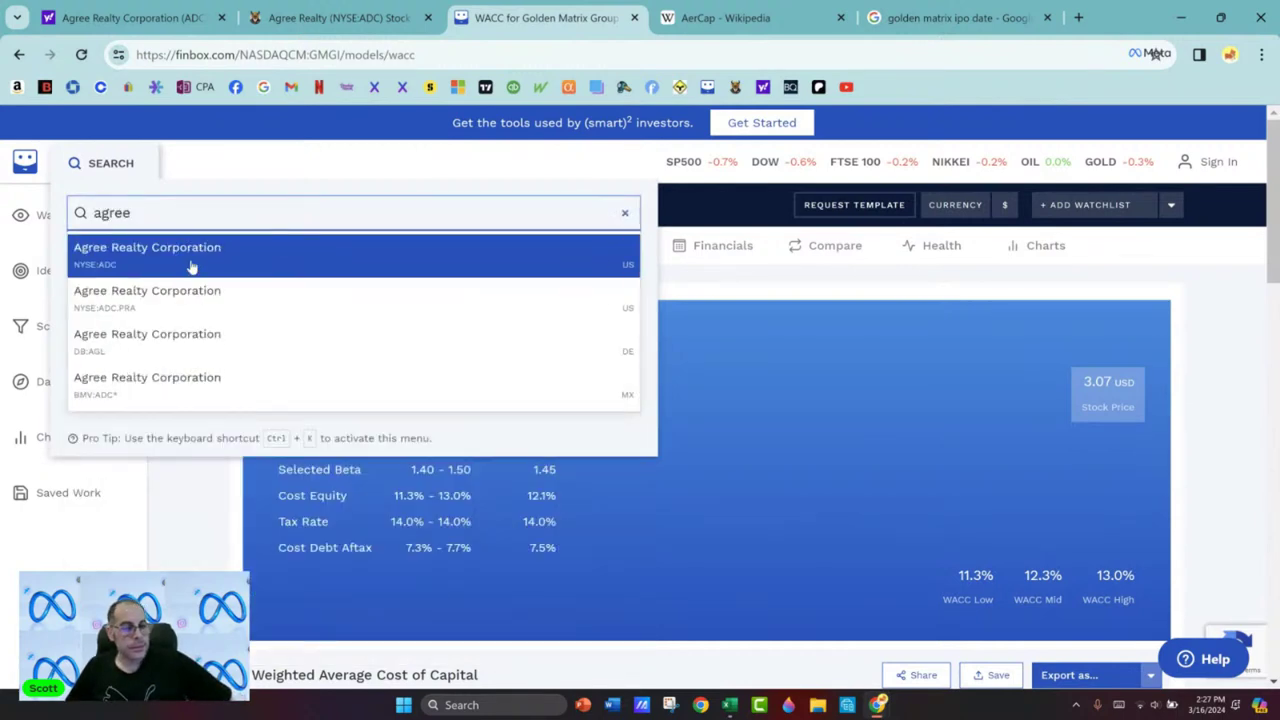
click(191, 262)
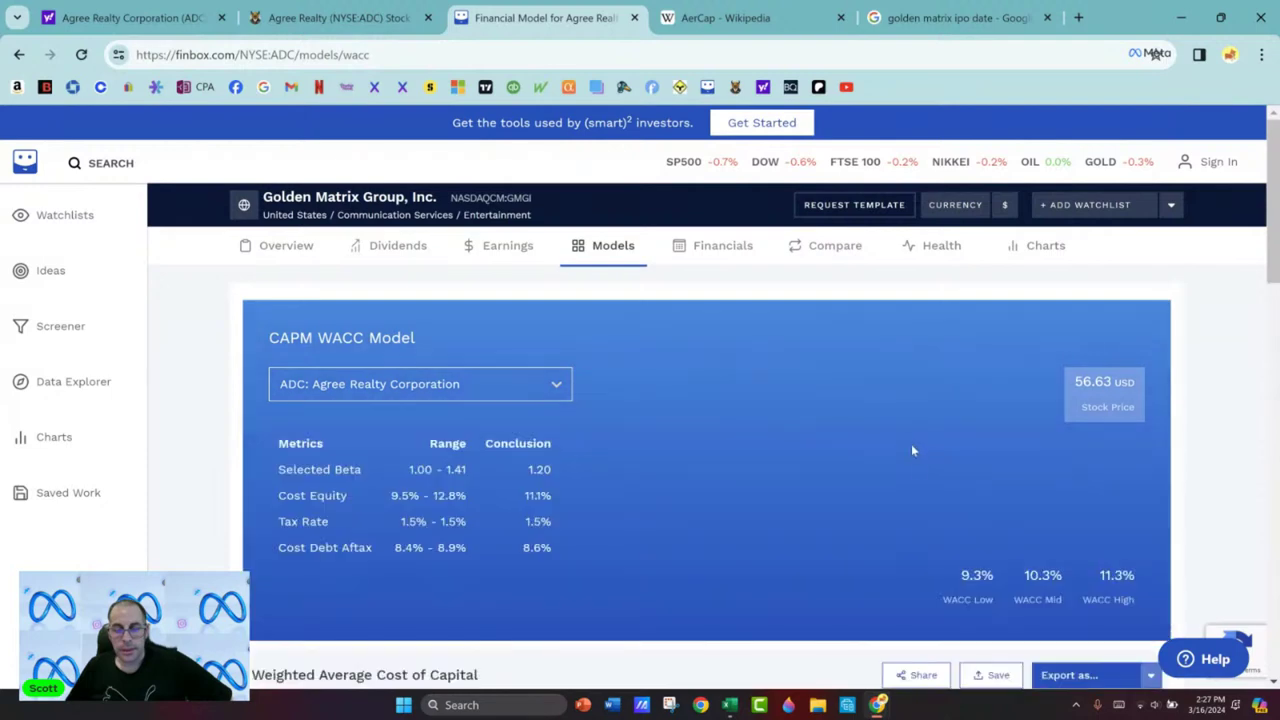
key(alt+Tab)
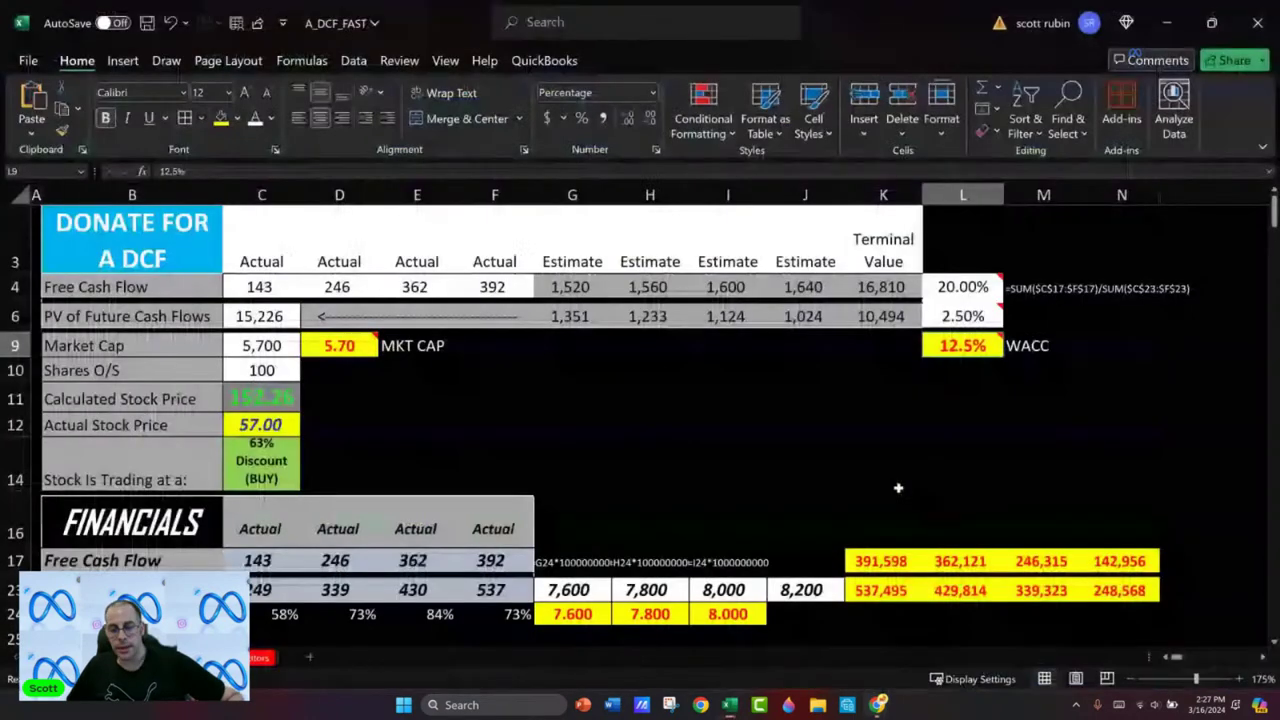
text(9.3)
key(Return)
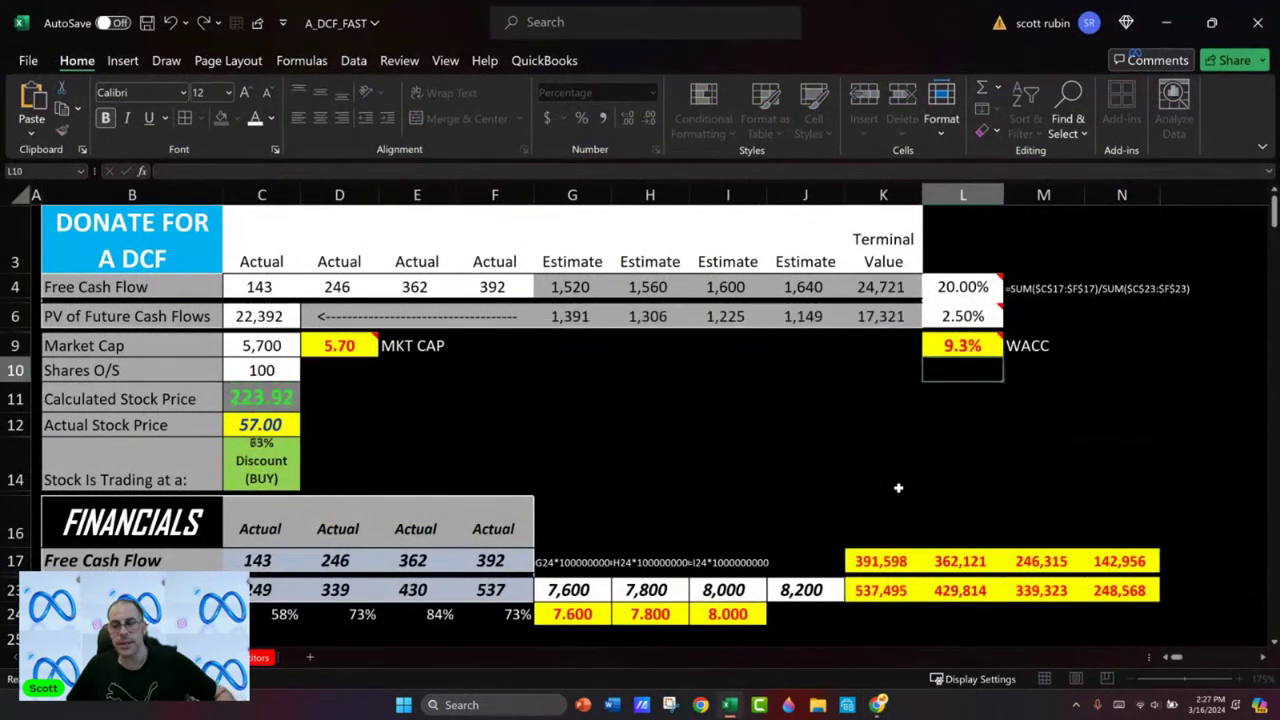
Show the revenue forecast on Simply Wall St's Agree Realty chart.
key(alt+Tab)
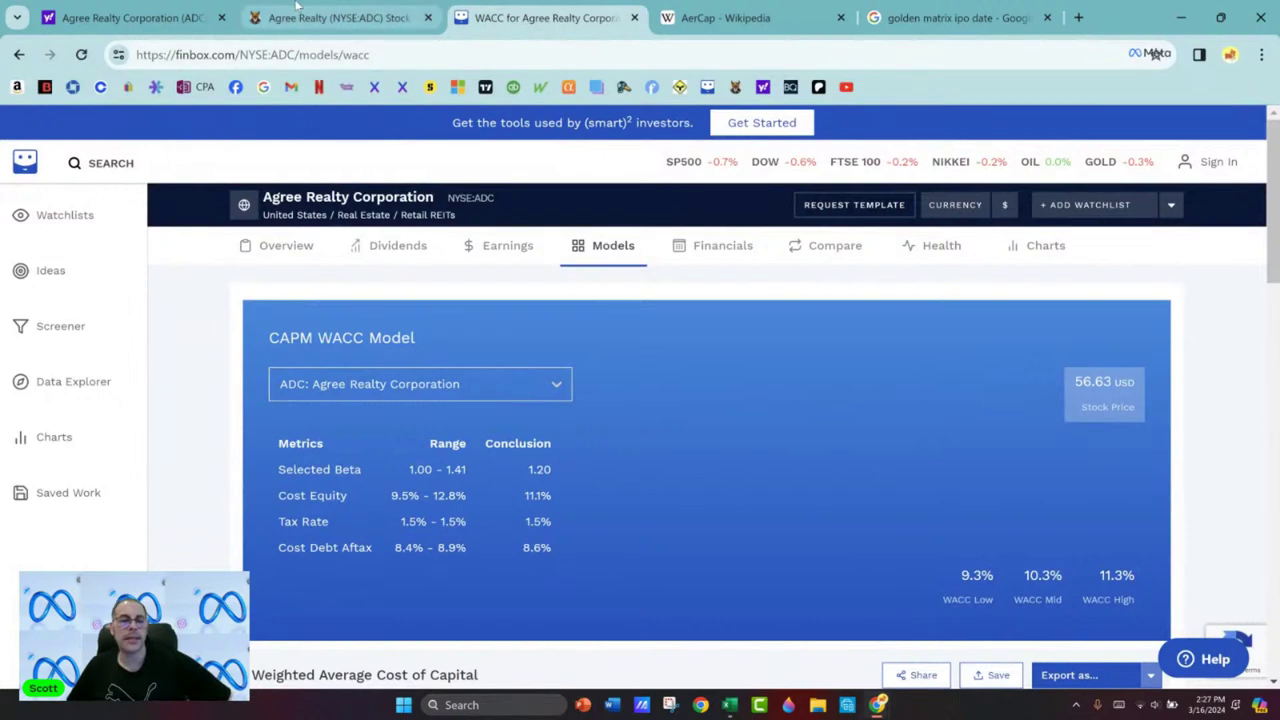
click(340, 17)
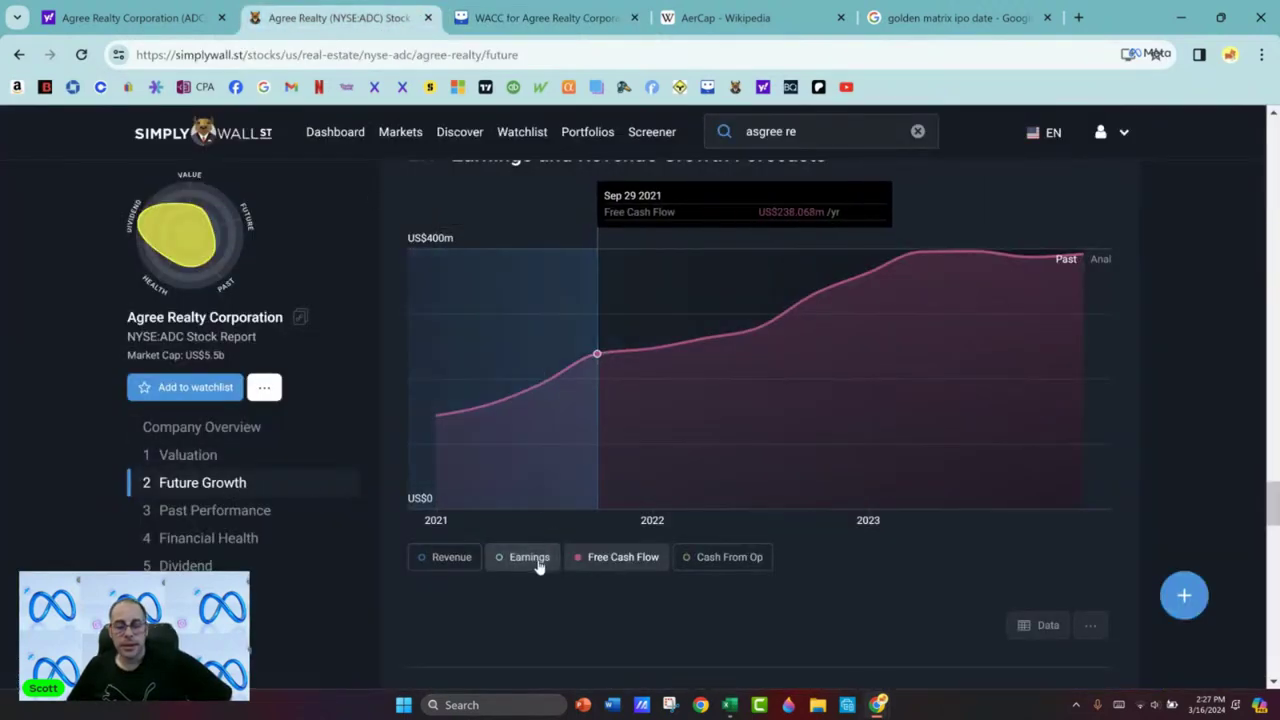
click(586, 558)
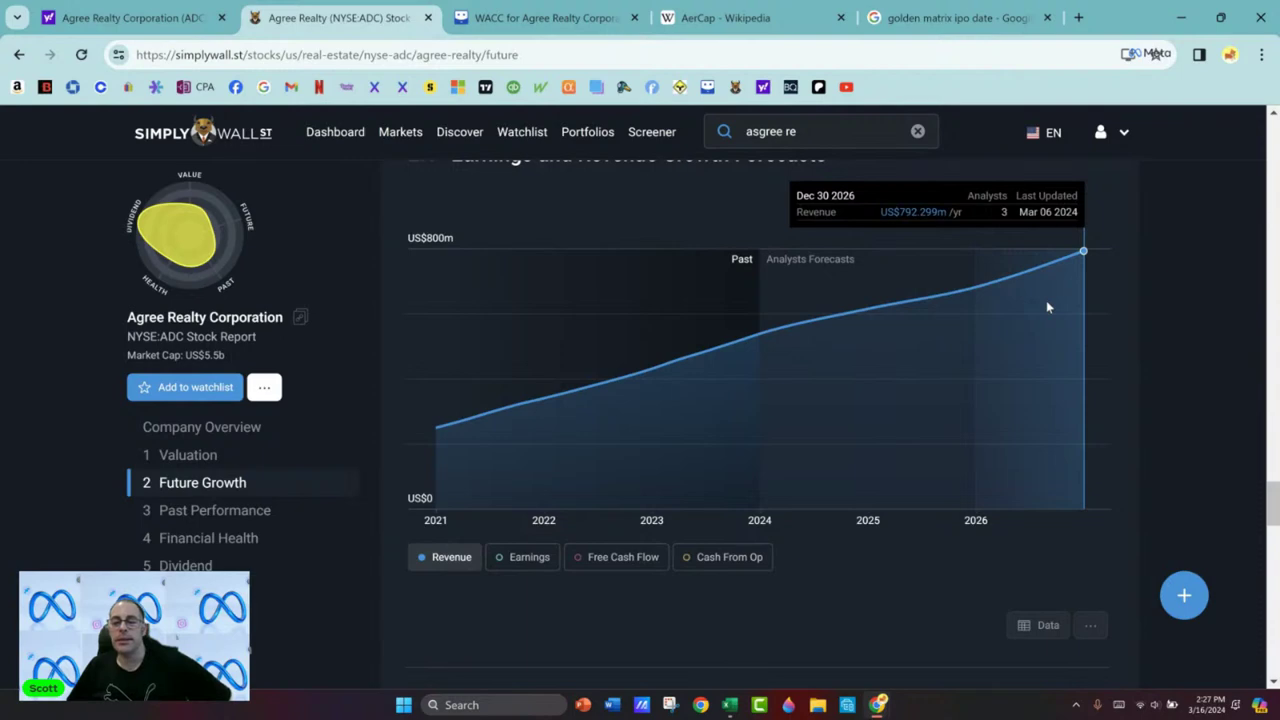
key(alt+Tab)
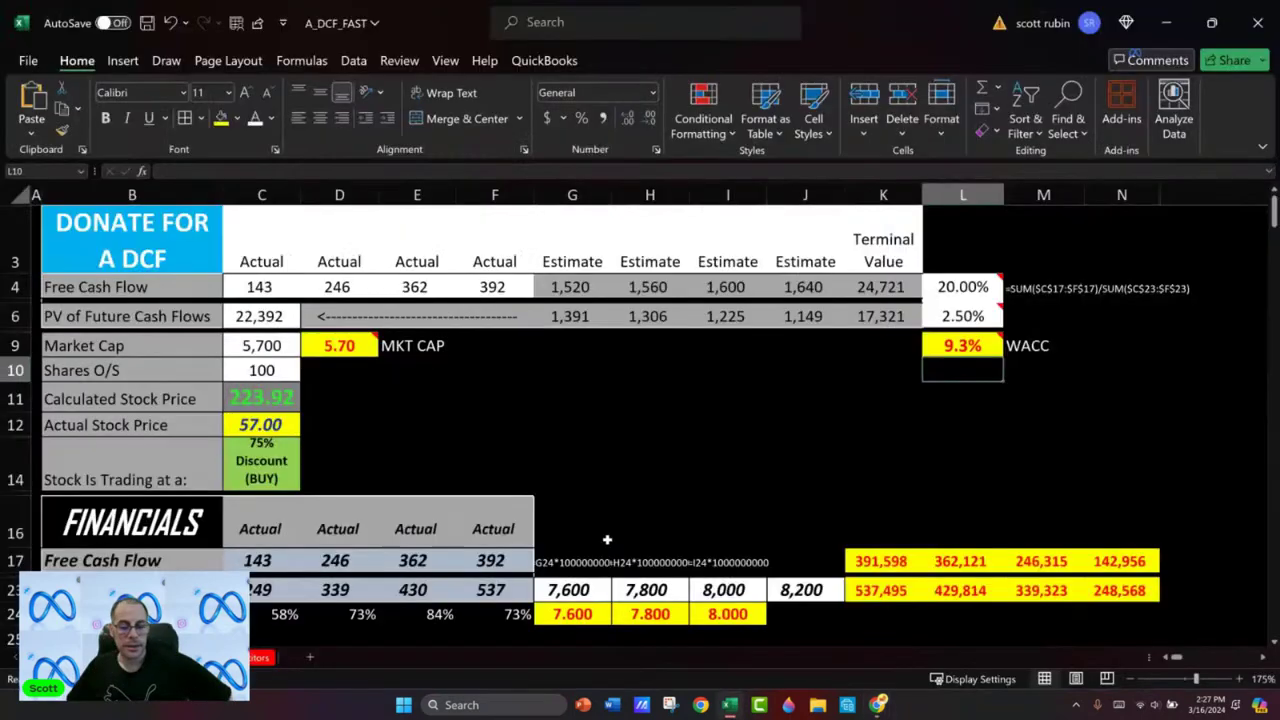
Enter the revenue estimates 0.614, 0.681 and 0.792 into G24:I24.
click(580, 614)
text(.614)
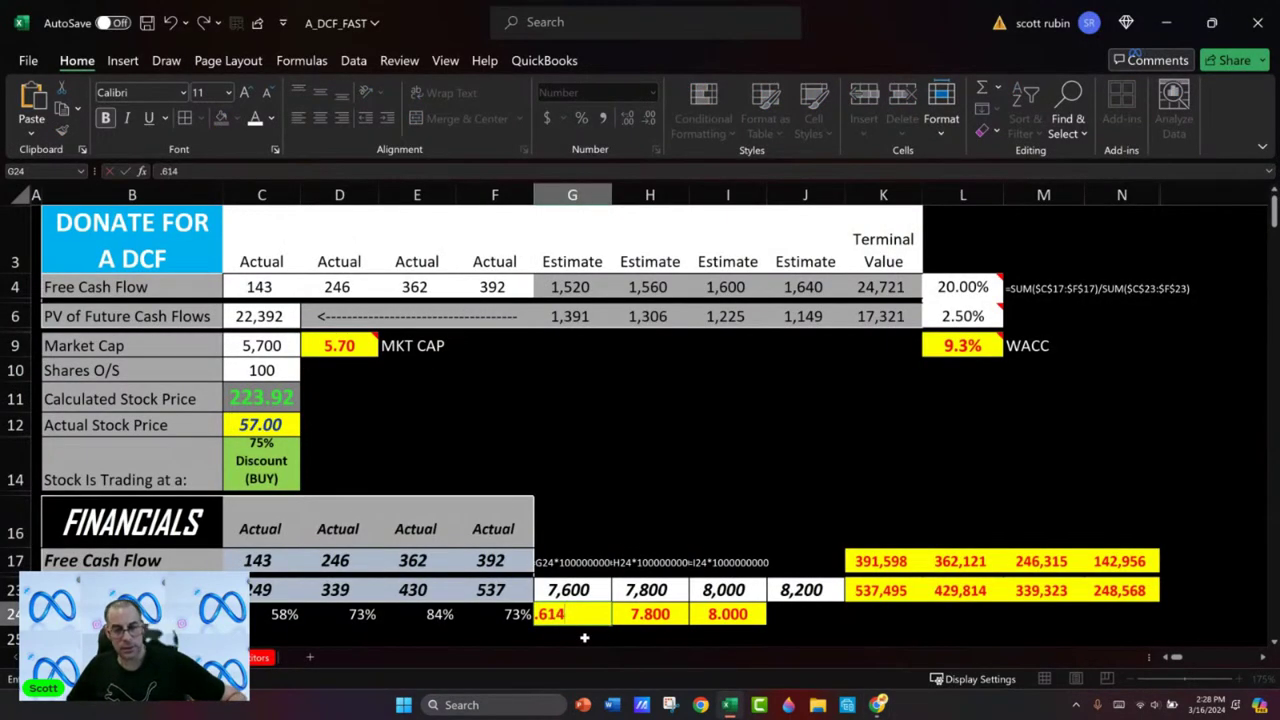
key(Tab)
key(Left)
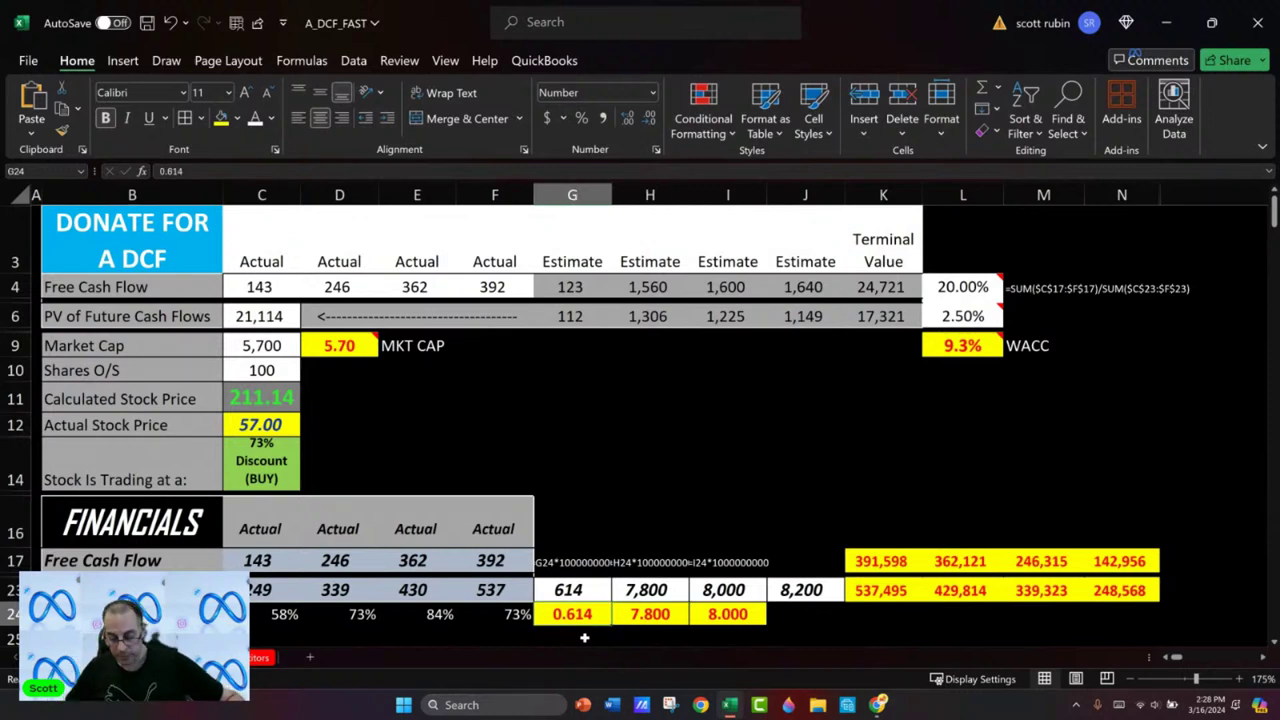
key(Right)
text(.681)
key(Tab)
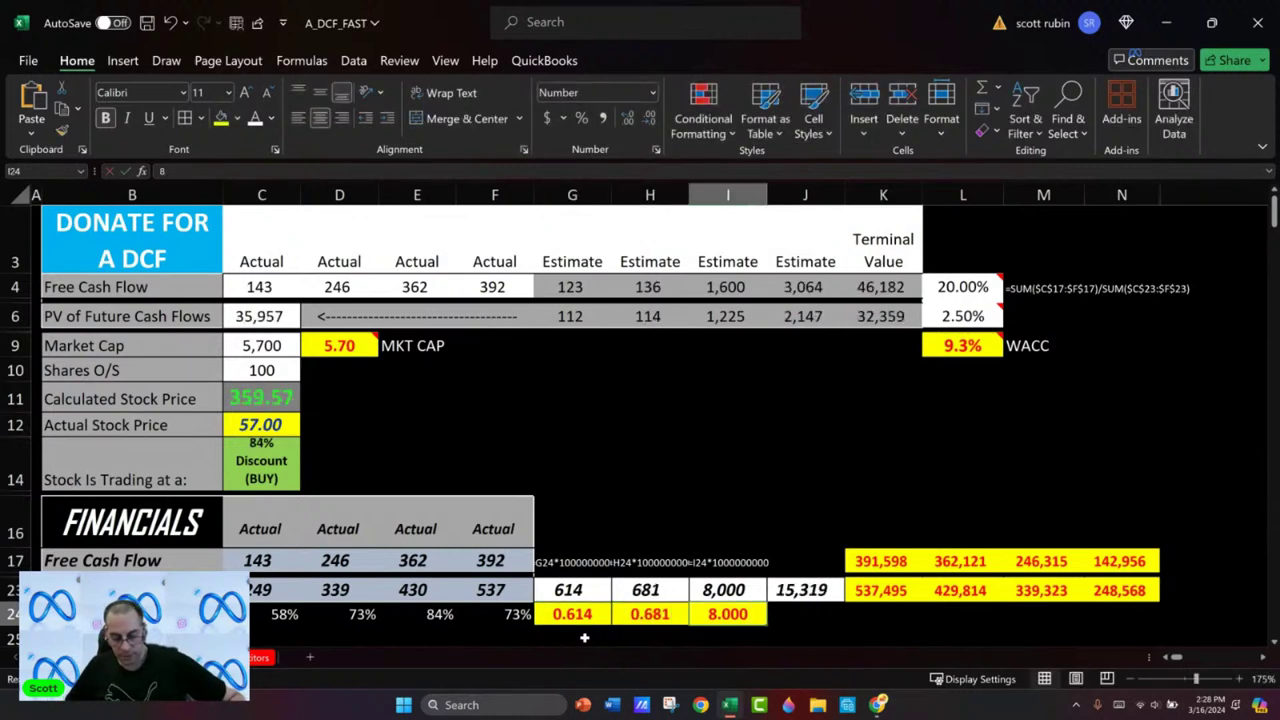
text(.792)
key(Up)
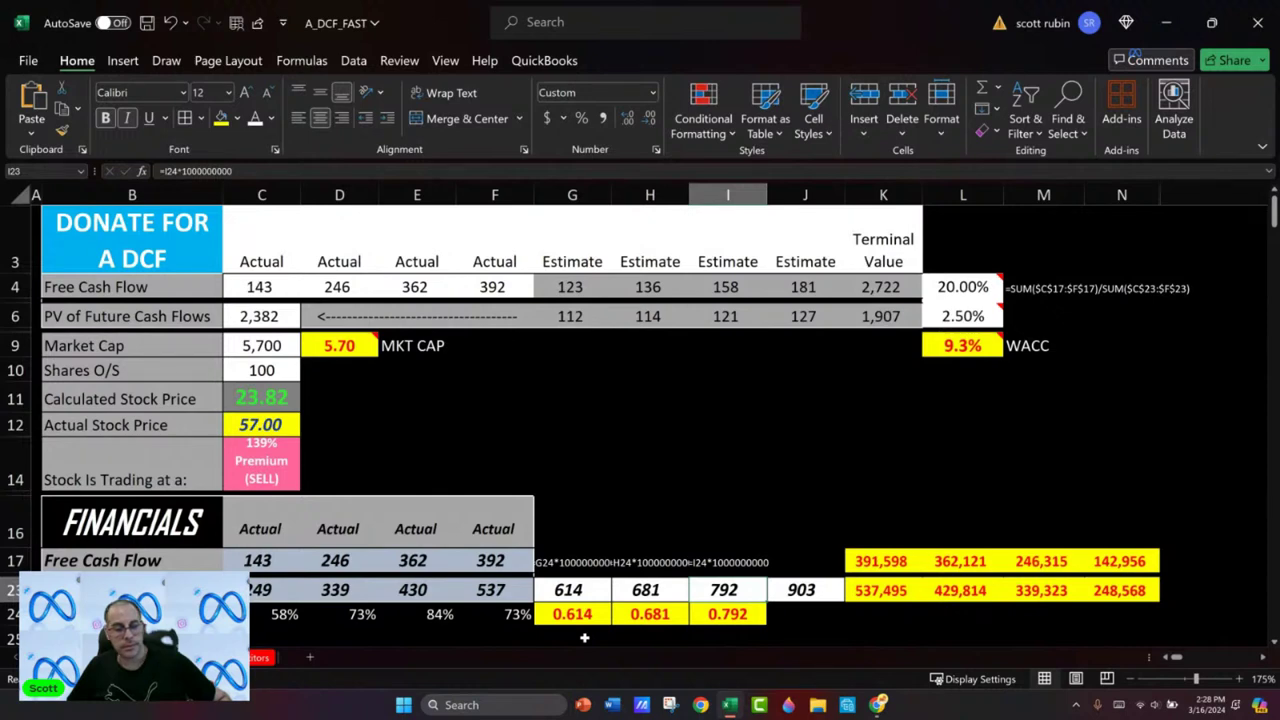
Check L4's hard-coded 20% margin, then copy the SUM formula text from M4.
click(958, 285)
key(F2)
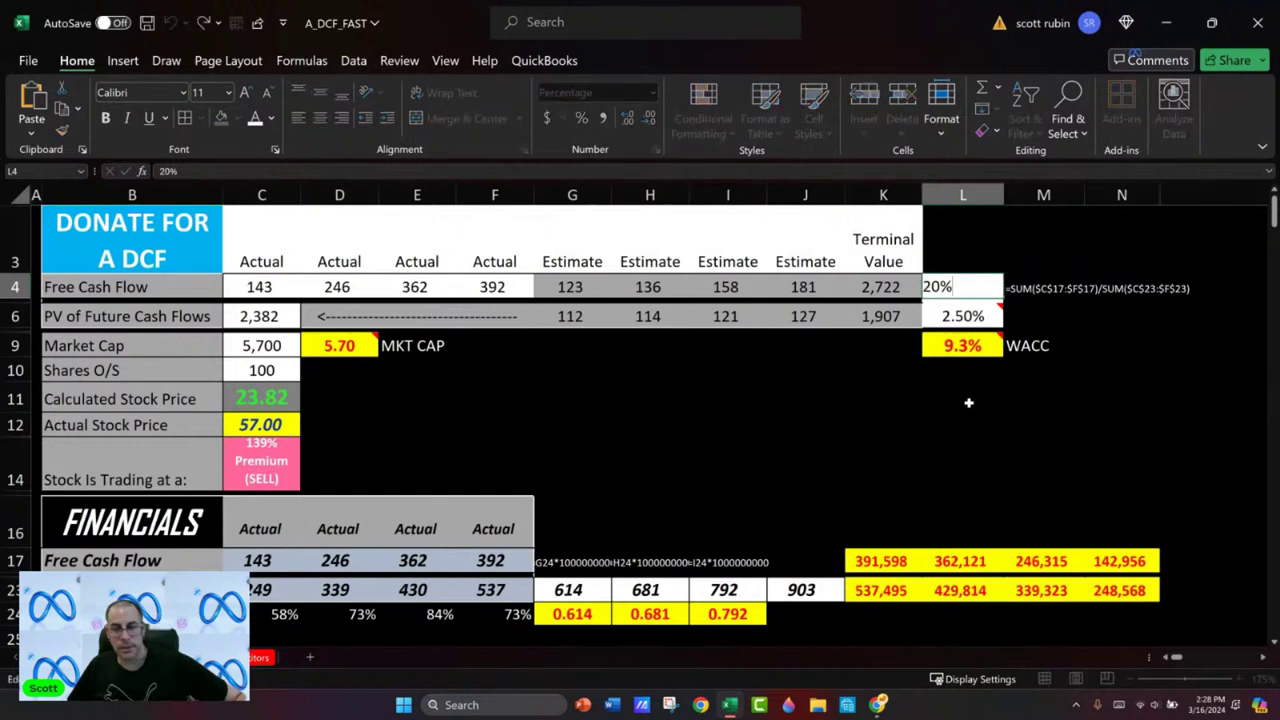
key(Escape)
key(Right)
key(F2)
key(shift+Home)
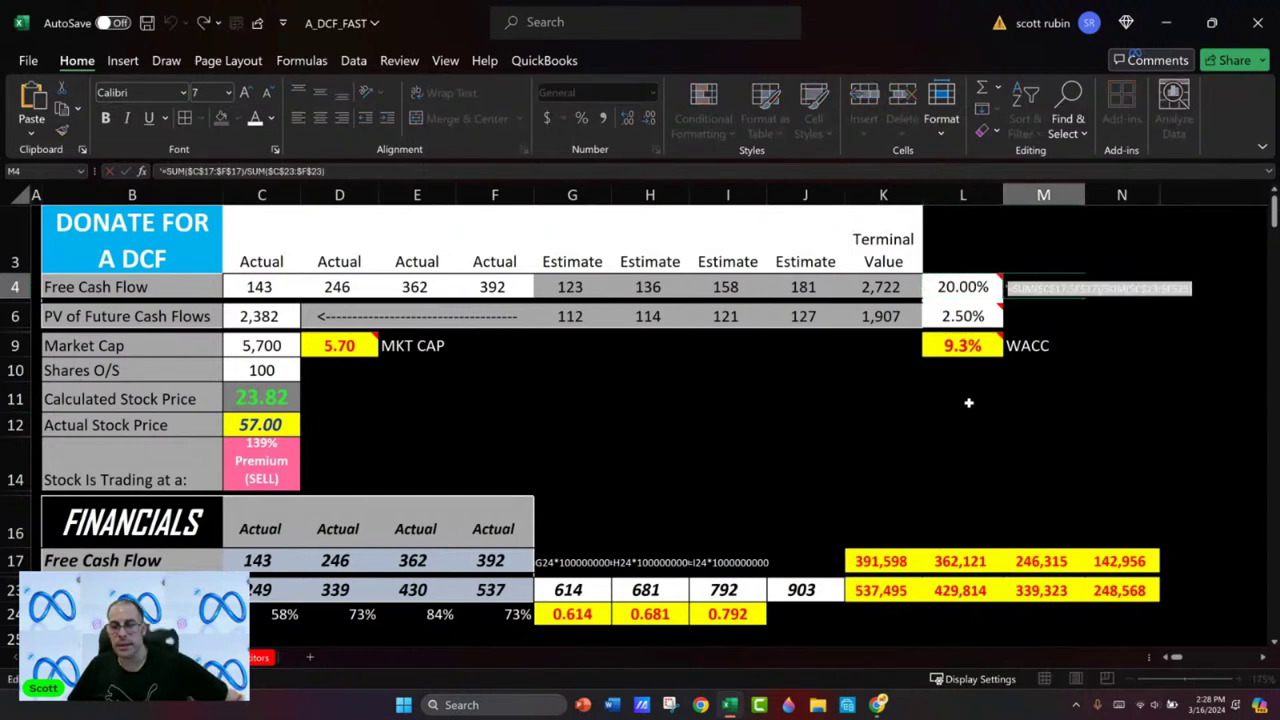
key(ctrl+c)
key(Escape)
Replace L4's 20% with the SUM formula, giving a 73.49% margin, and make row 14 slightly taller.
key(Left)
key(Delete)
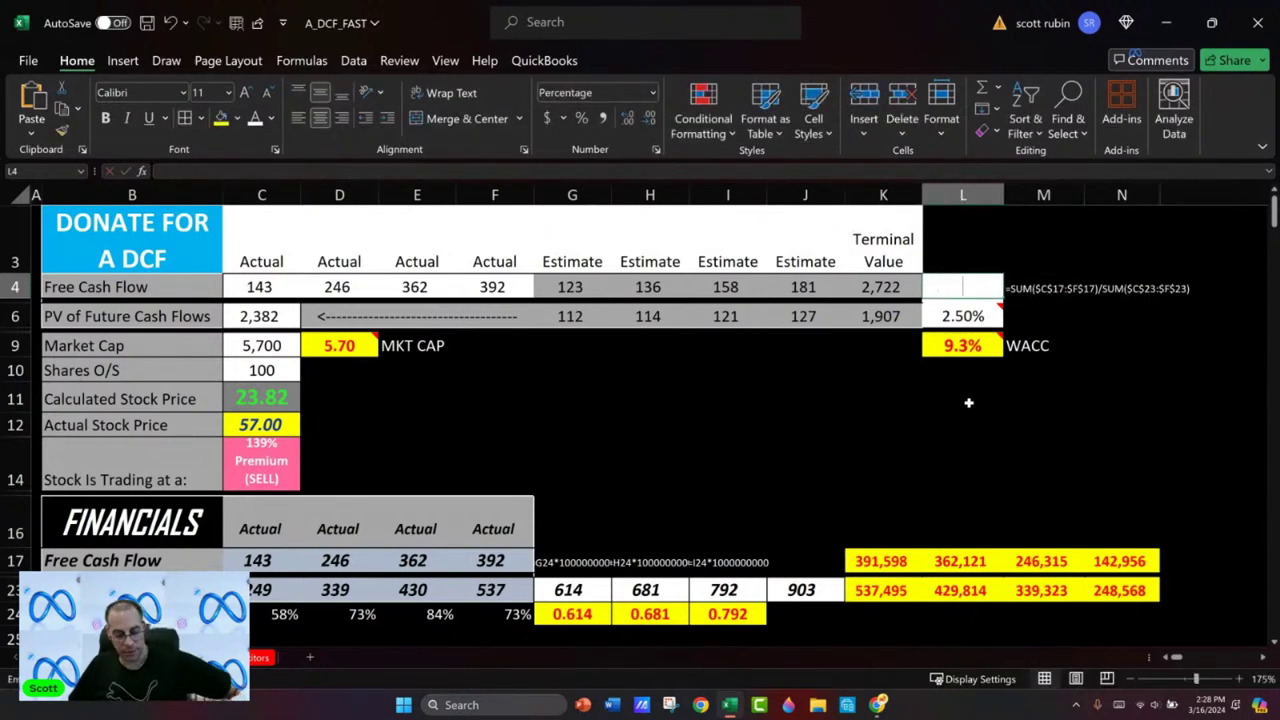
key(ctrl+v)
key(Return)
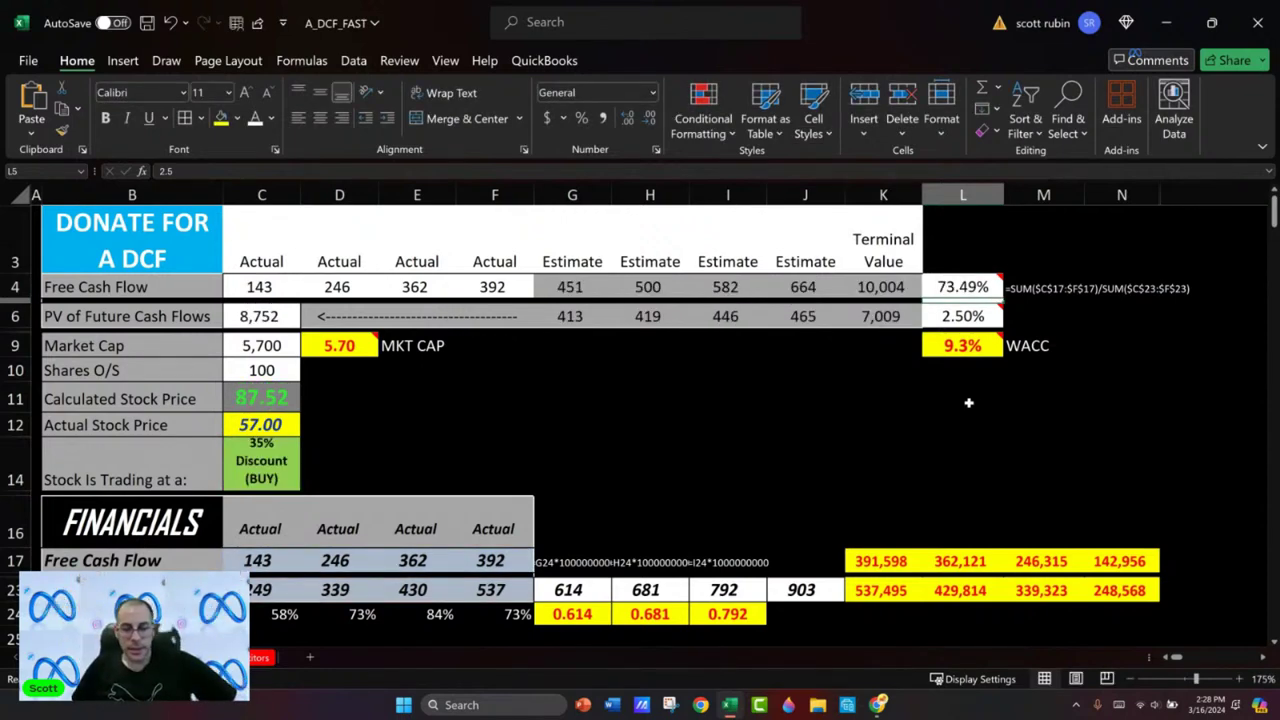
key(Up)
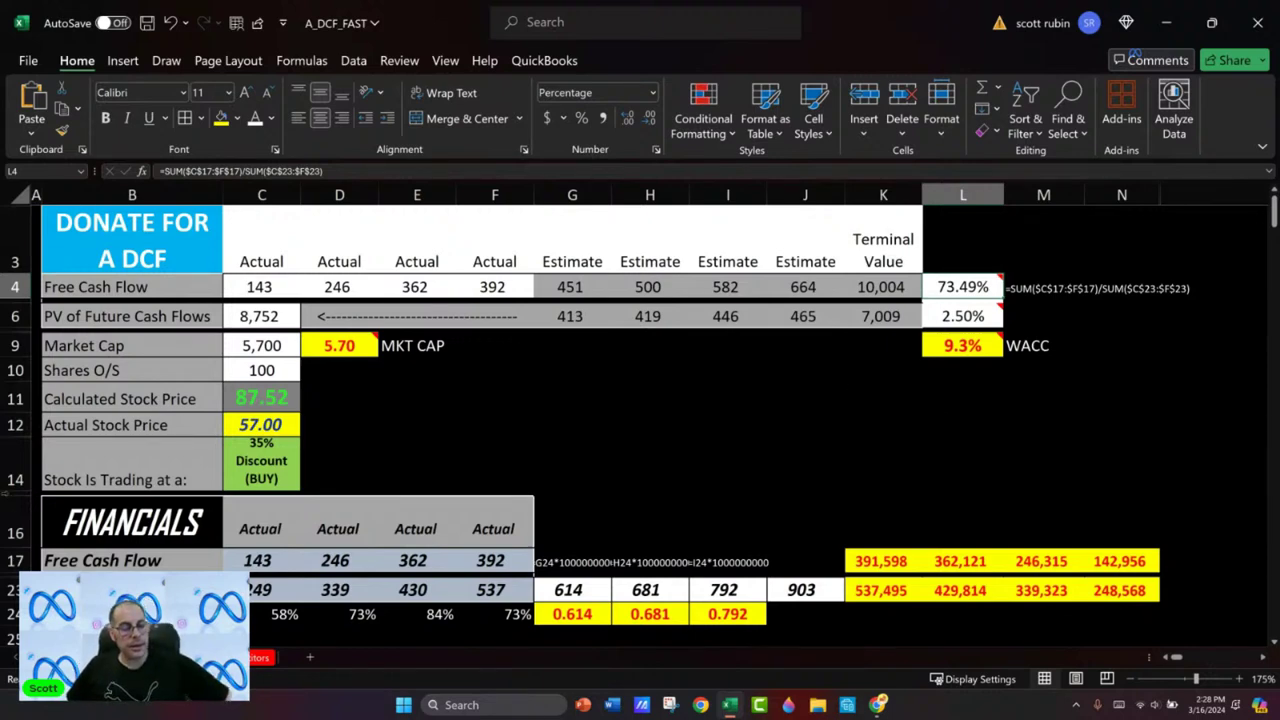
drag(10, 493, 10, 496)
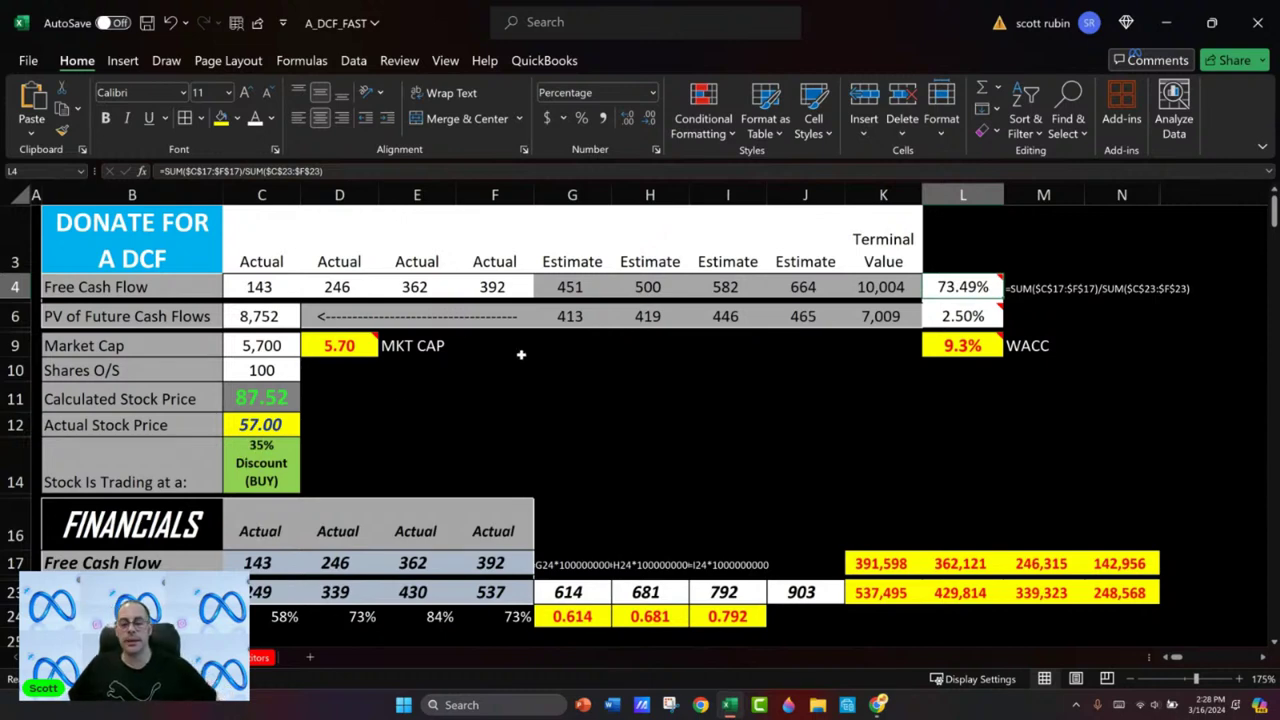
key(alt+Tab)
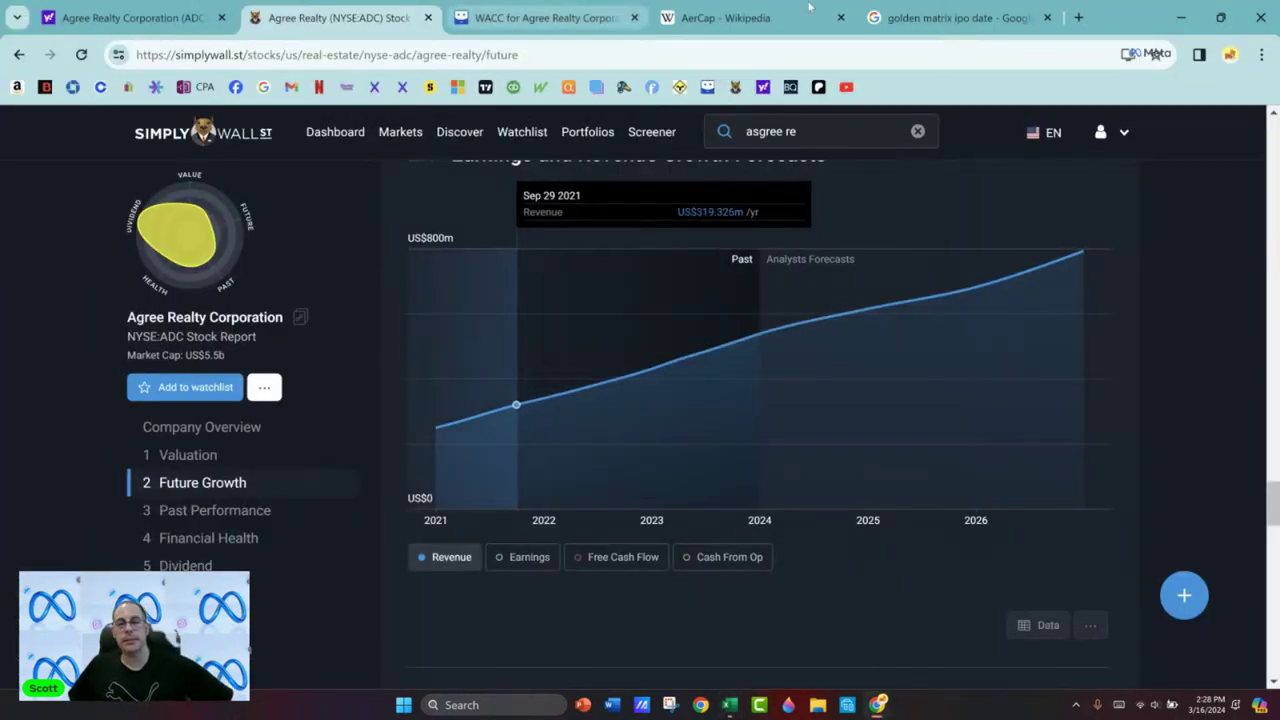
Search Google for 'agree real' and browse the Agree Realty results.
key(ctrl+5)
click(784, 55)
text(ag)
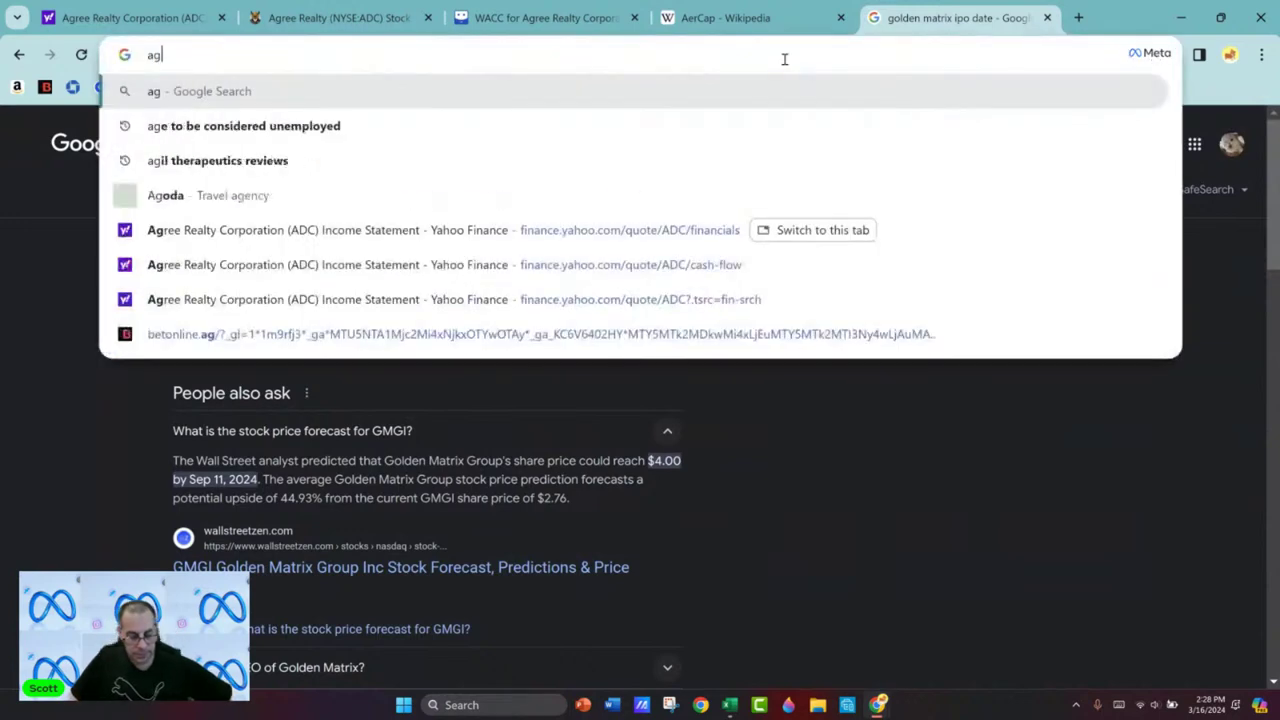
text(ree real)
key(Return)
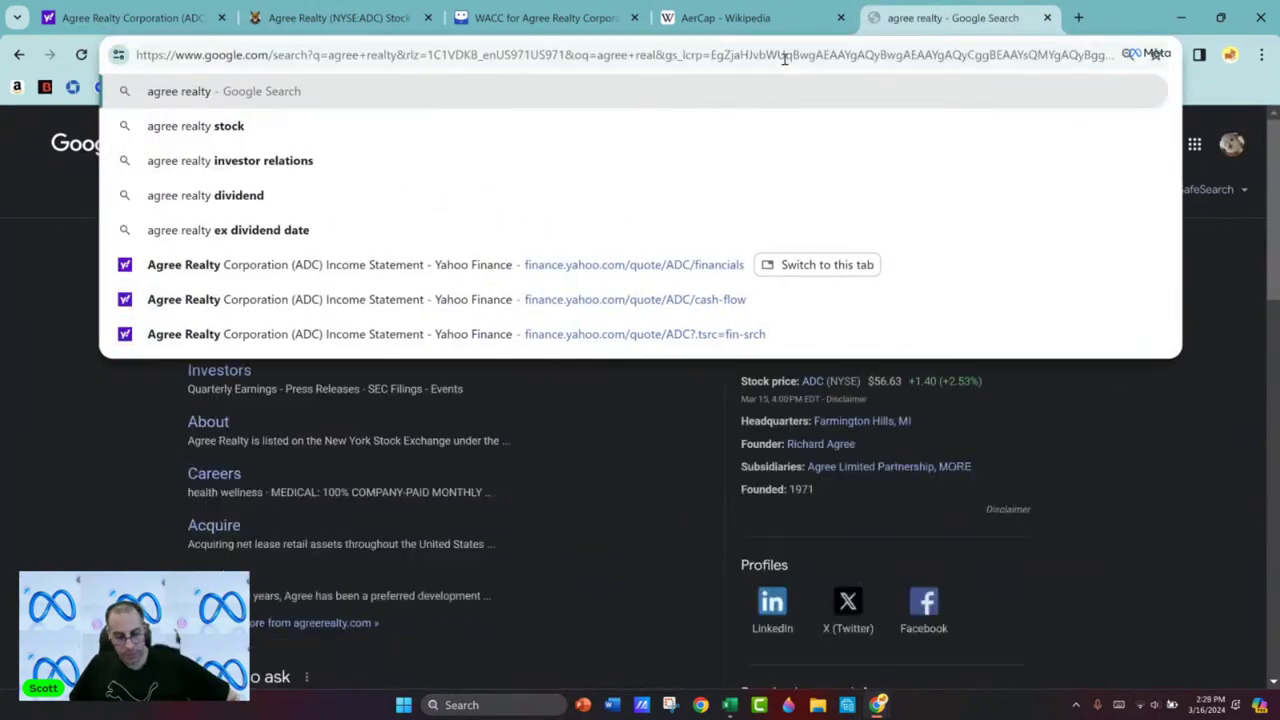
scroll(674, 278, down, 10)
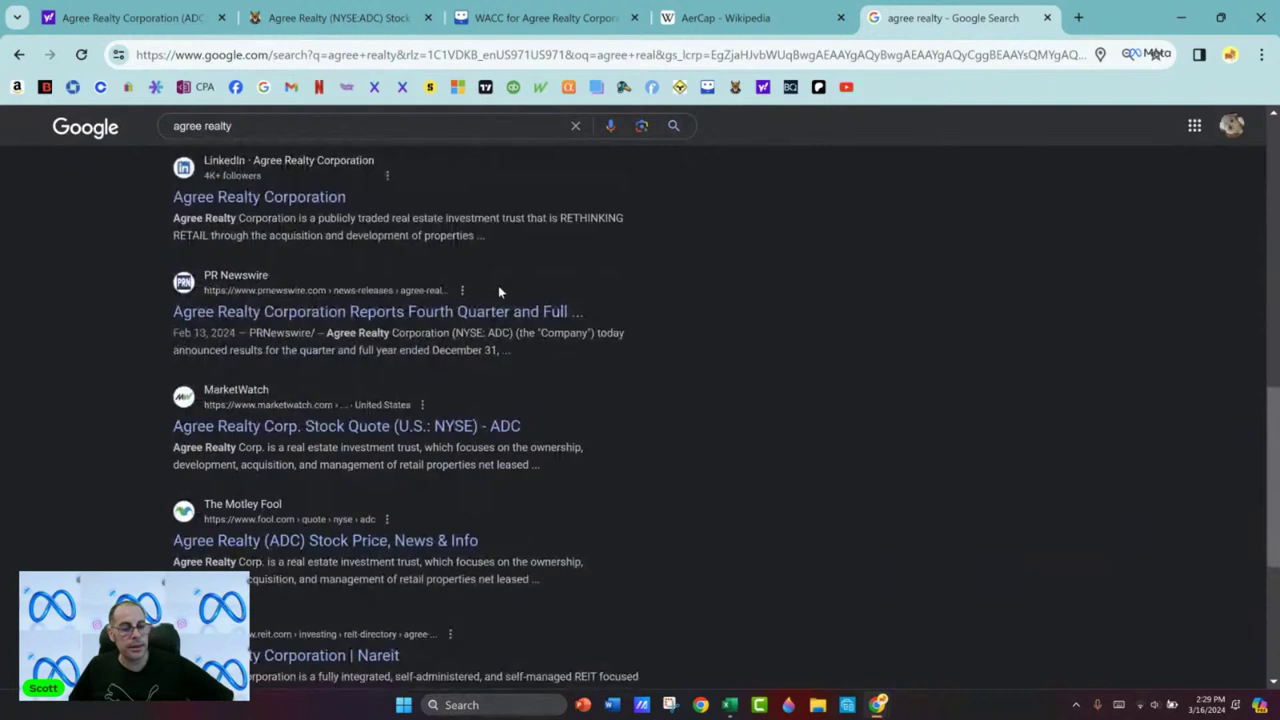
scroll(498, 285, down, 3)
scroll(498, 285, up, 4)
scroll(498, 290, up, 10)
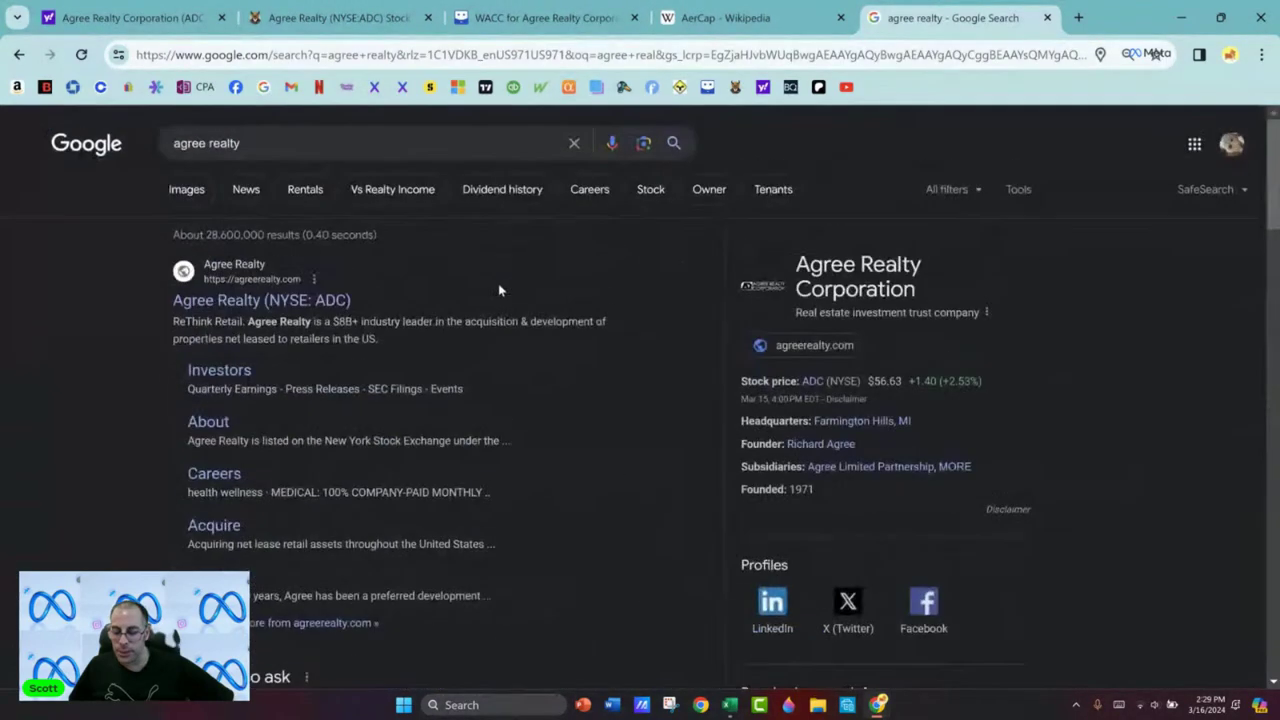
Refine the search to 'agree realty investor relations' and open the Quarterly Earnings page.
click(300, 143)
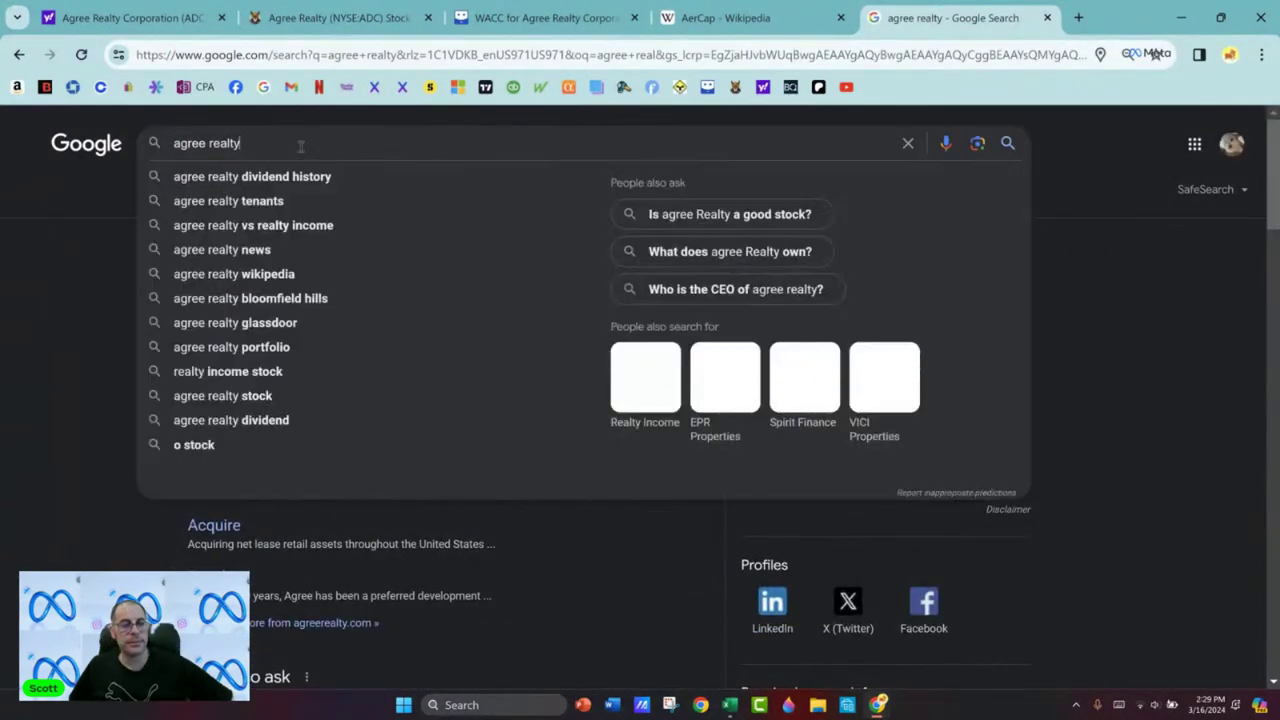
text(inves)
key(Down)
key(Return)
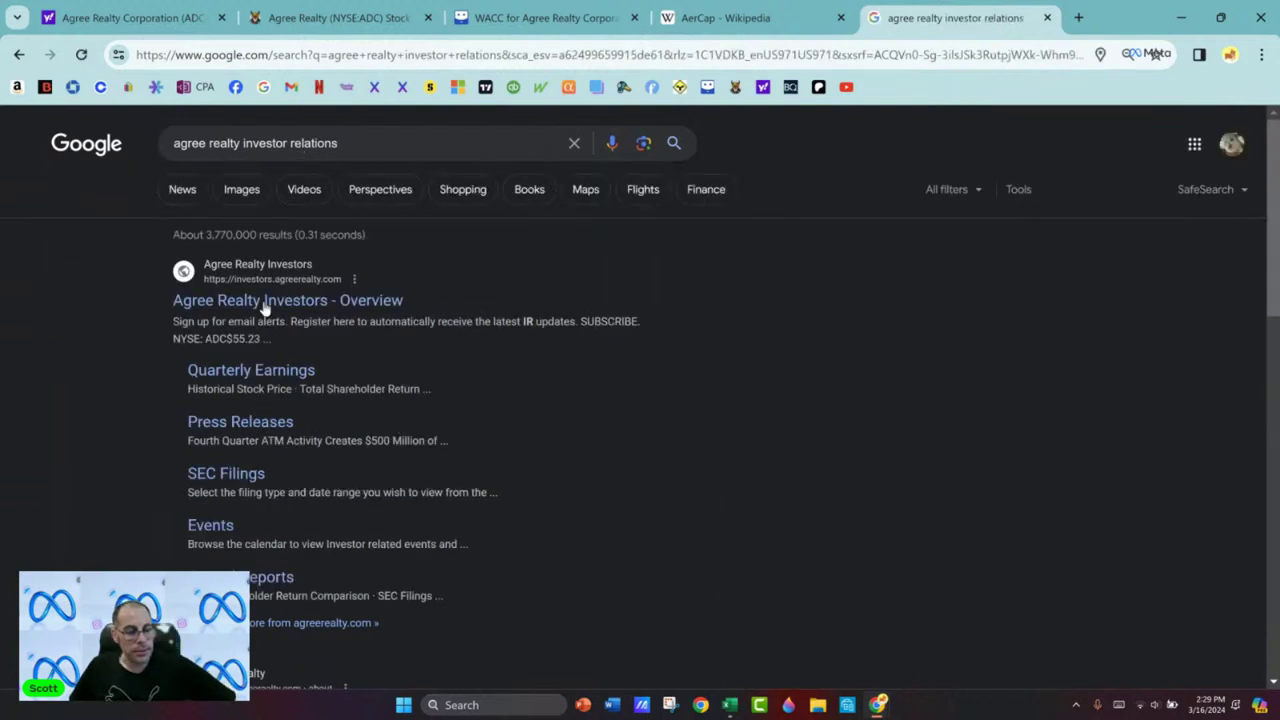
click(267, 375)
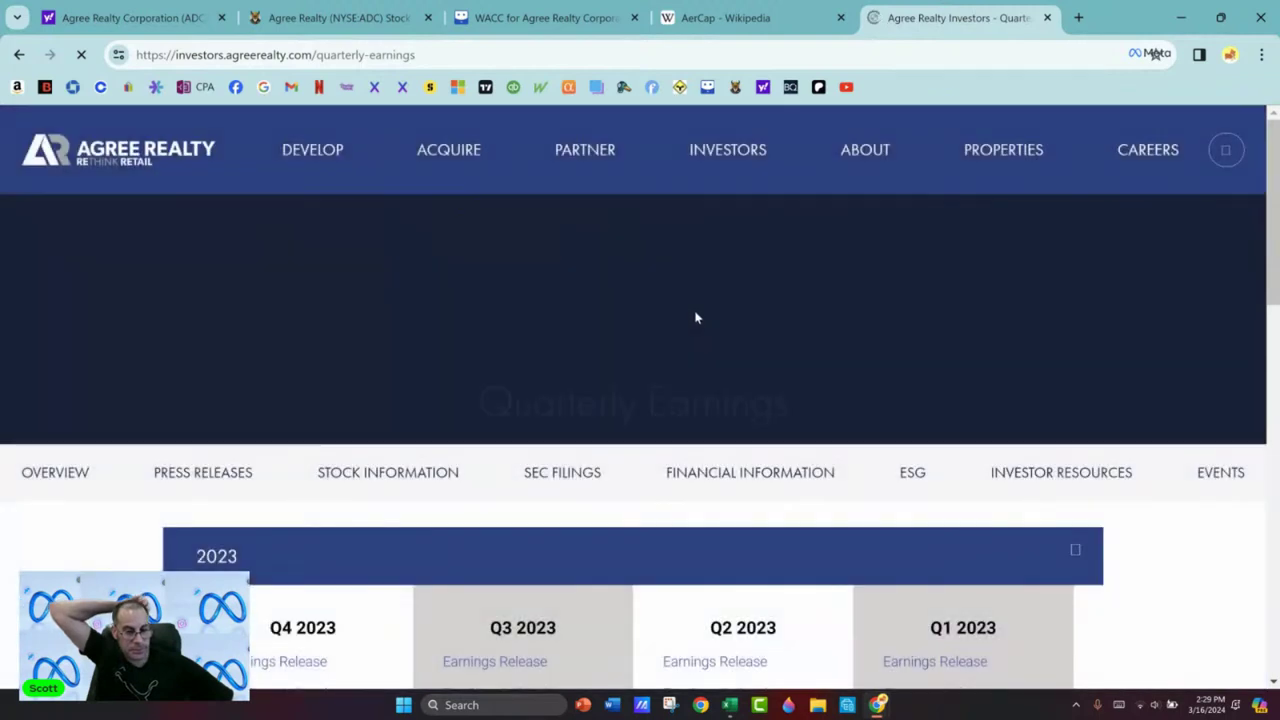
Open the Agree Realty investor presentation PDF from the Financial Information menu.
scroll(694, 317, down, 2)
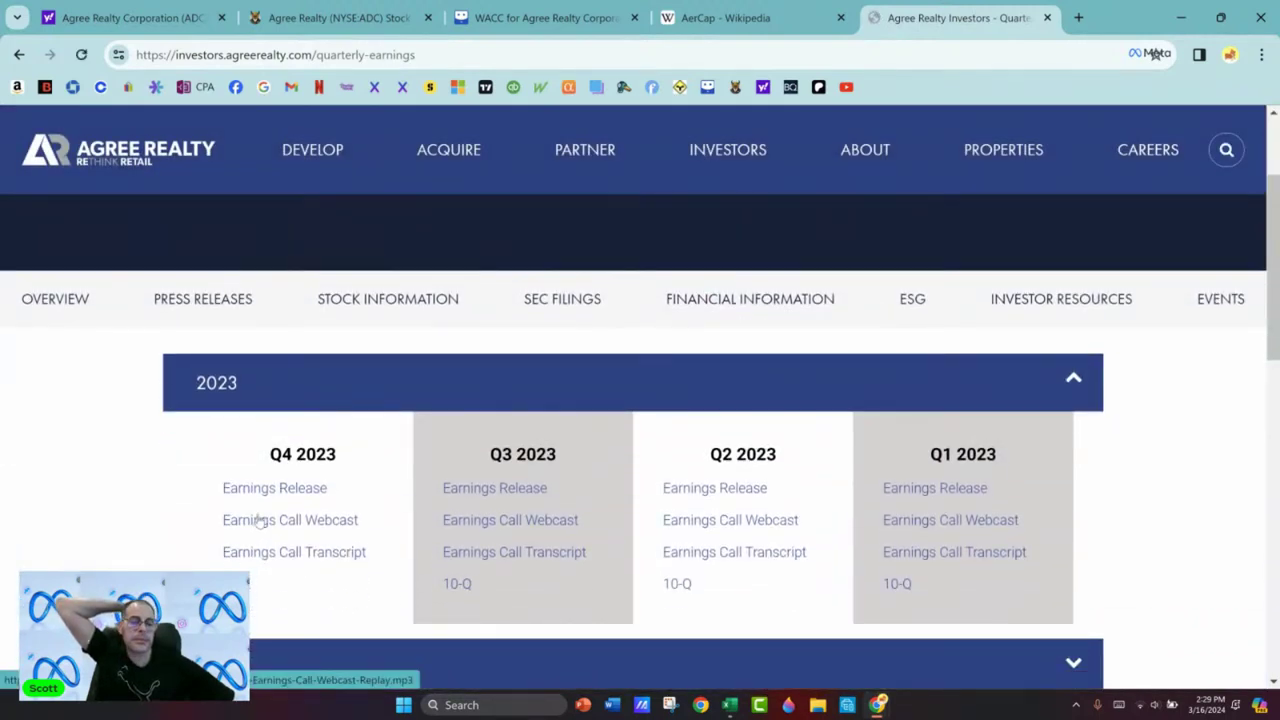
scroll(284, 488, down, 1)
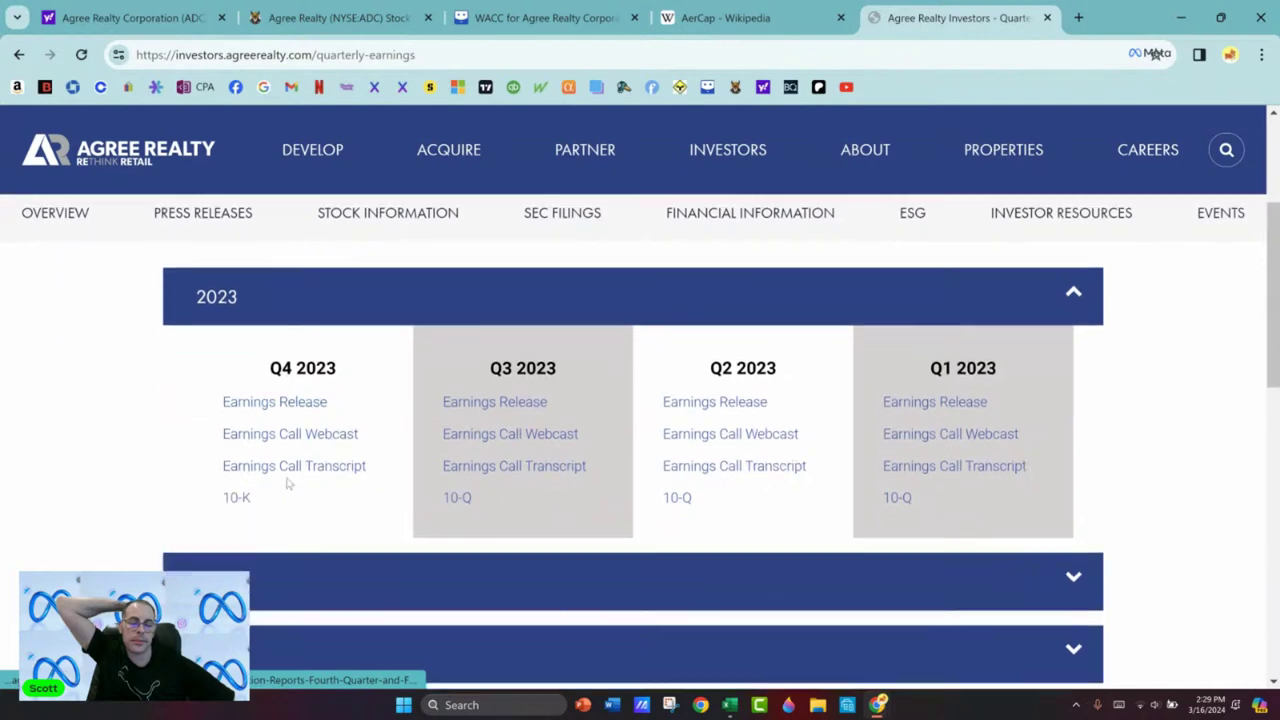
scroll(286, 470, up, 1)
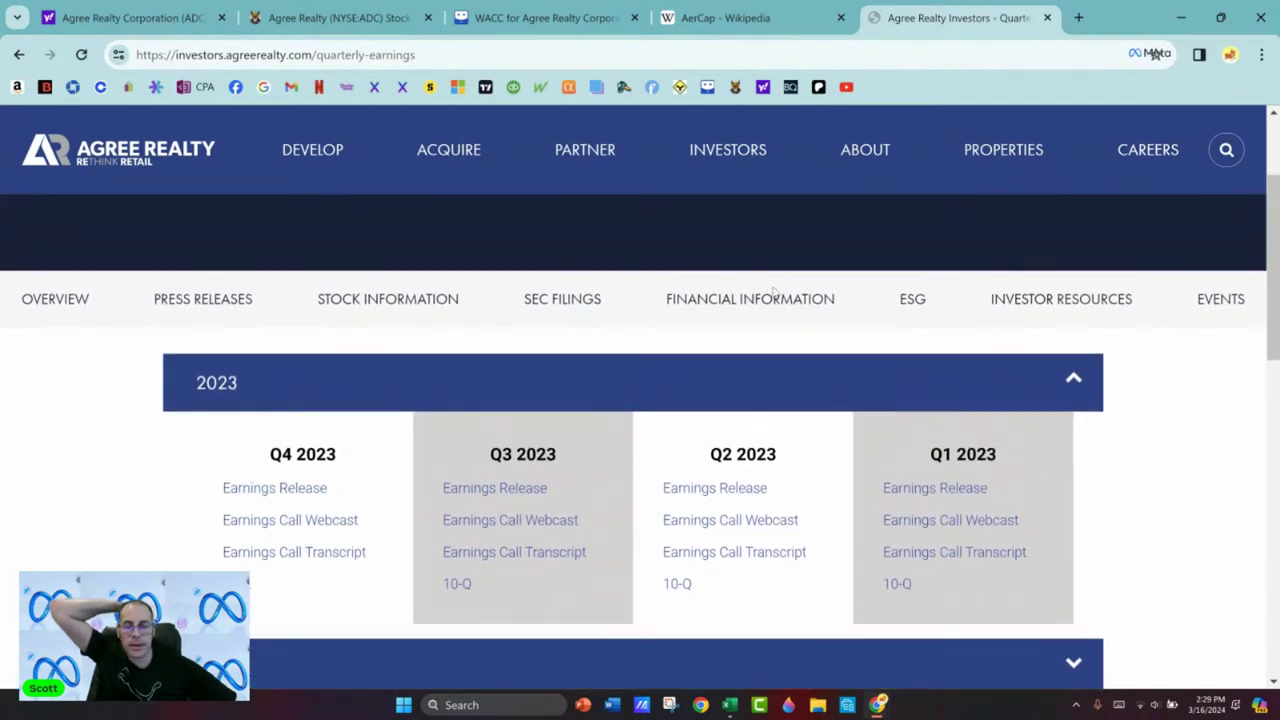
mouse_move(780, 299)
click(748, 366)
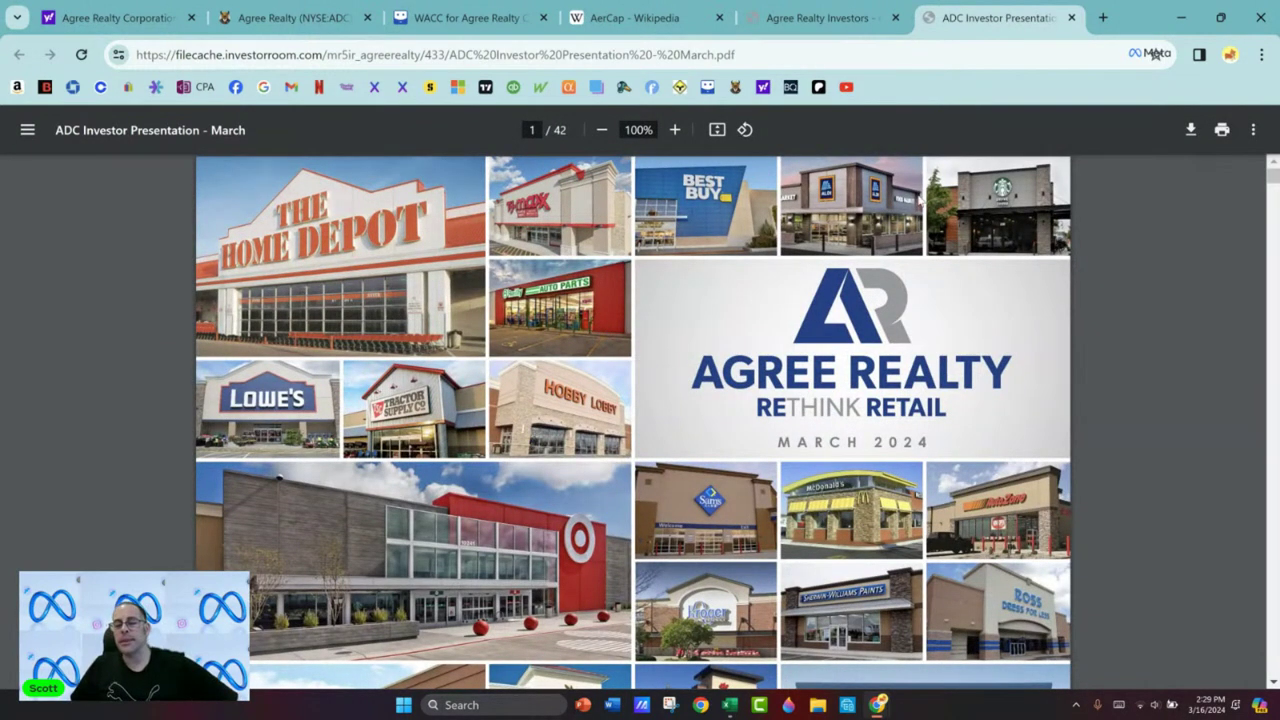
Scroll the presentation to the page 4 Recent Highlights slide noting the S&P BBB rating.
scroll(851, 258, down, 5)
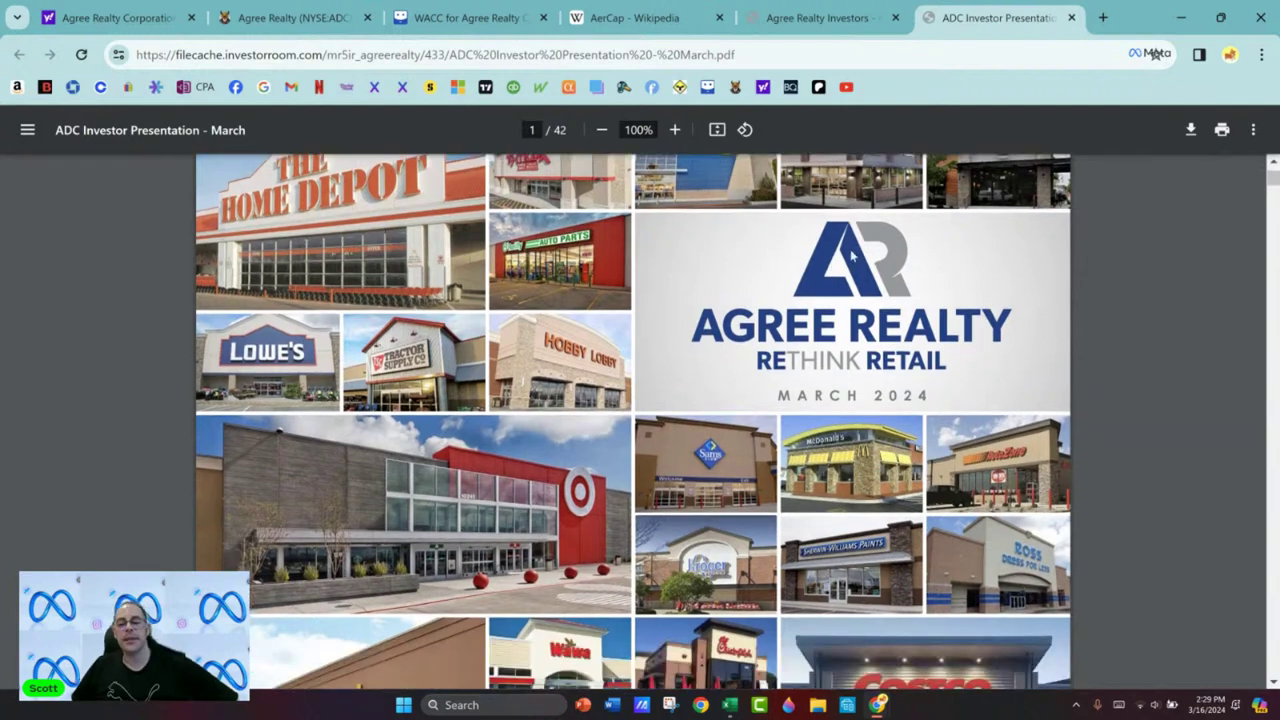
scroll(830, 265, down, 6)
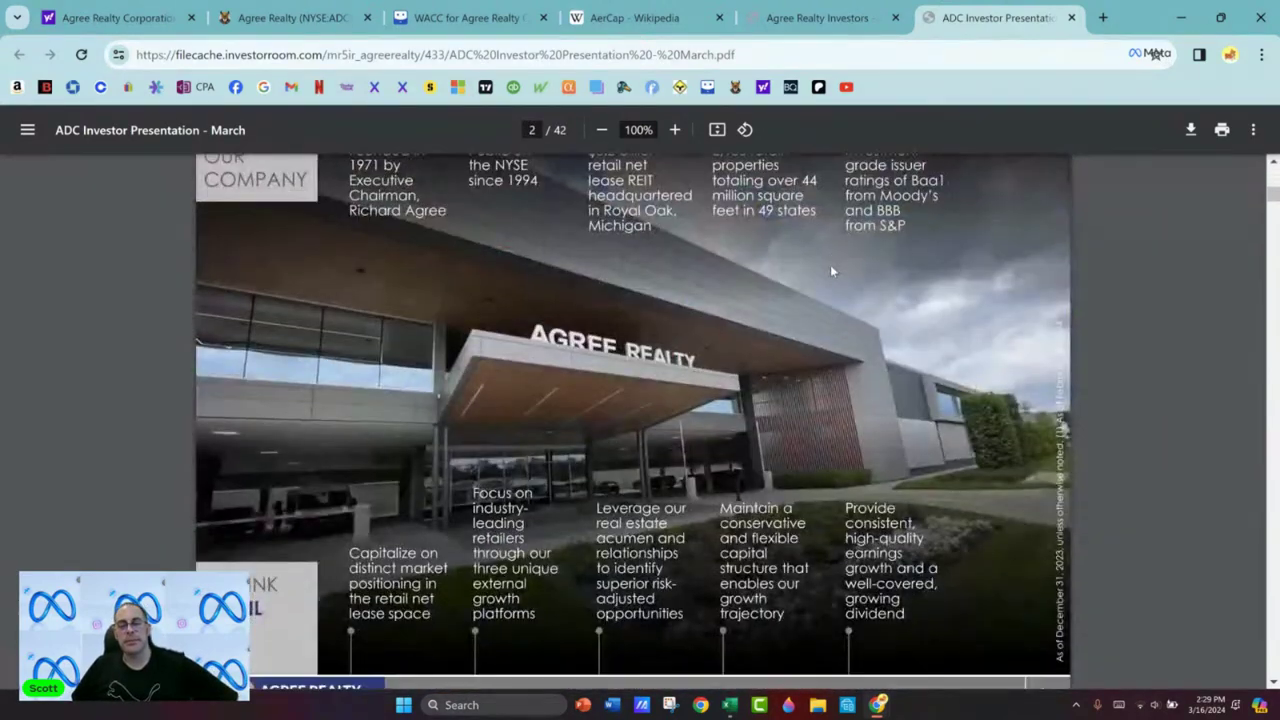
scroll(832, 263, down, 3)
scroll(831, 263, down, 6)
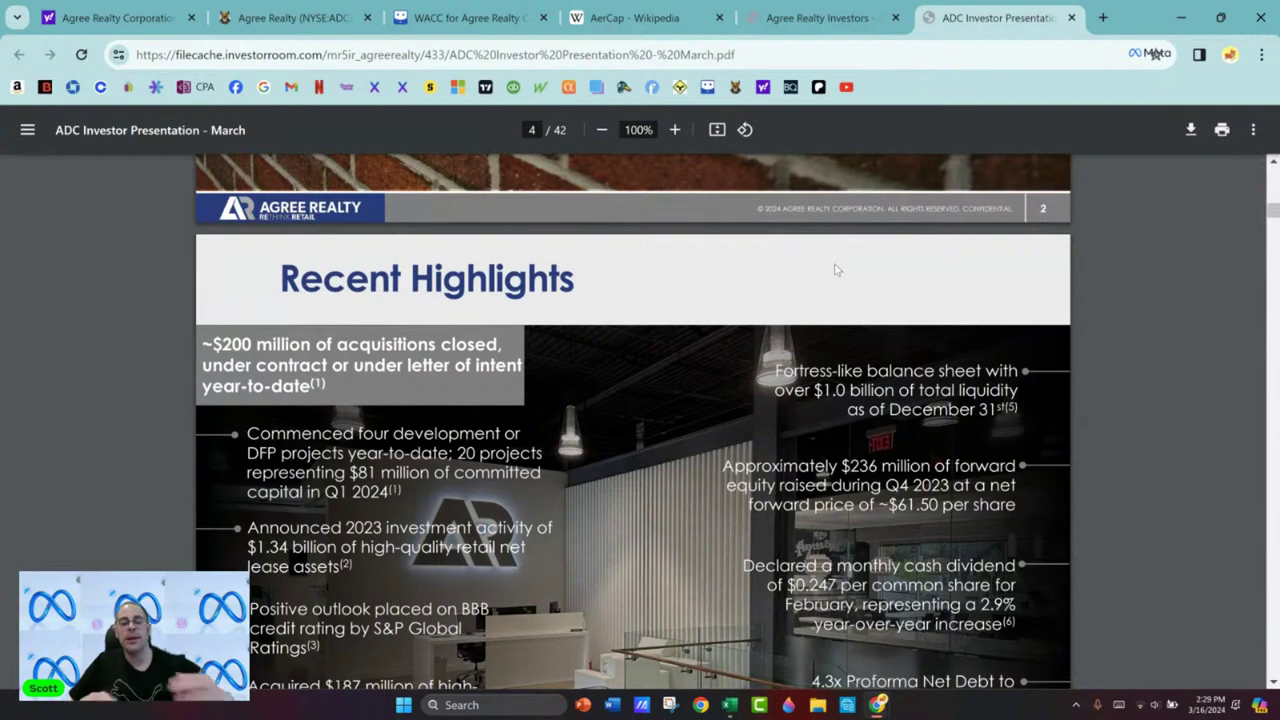
scroll(1166, 316, down, 1)
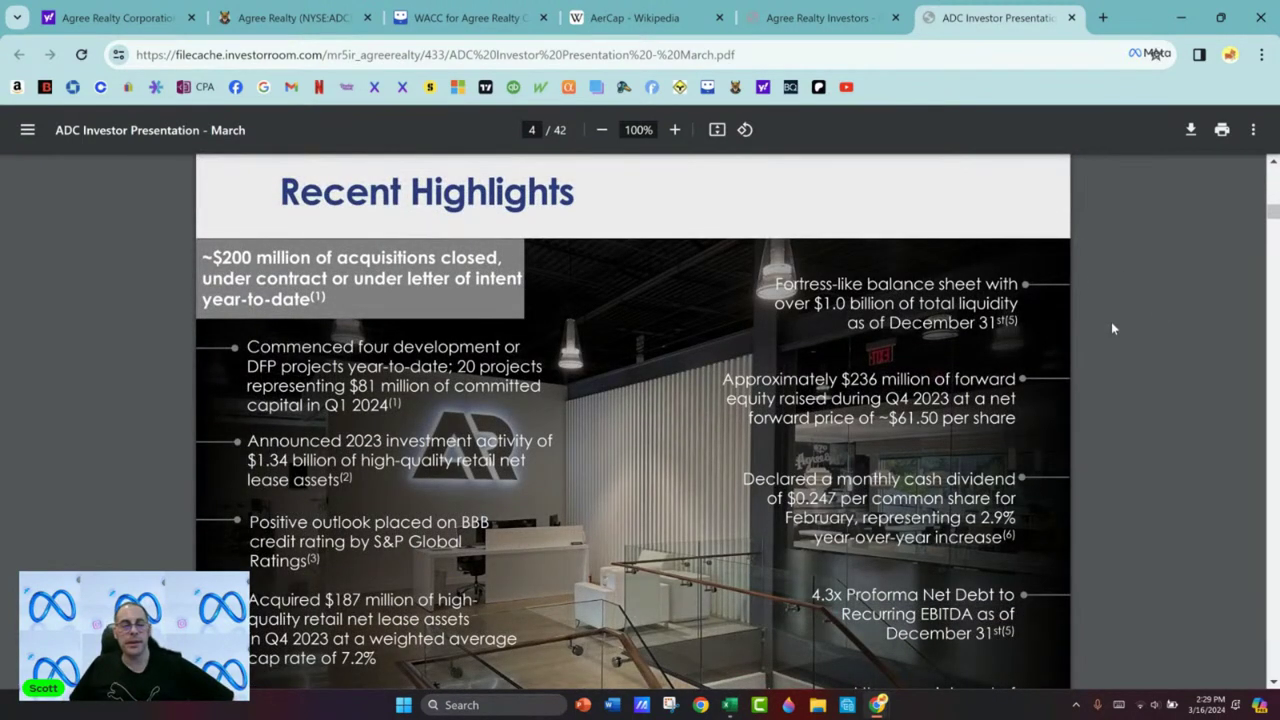
scroll(1111, 322, down, 1)
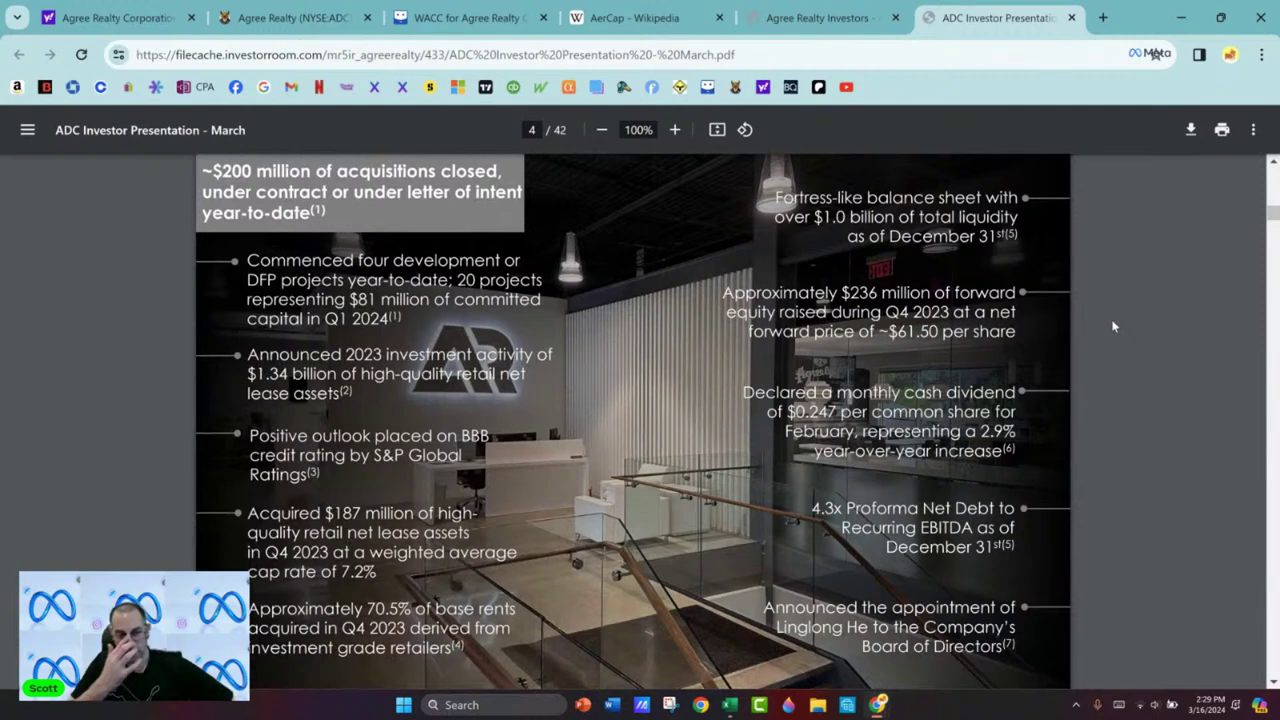
scroll(1108, 316, up, 1)
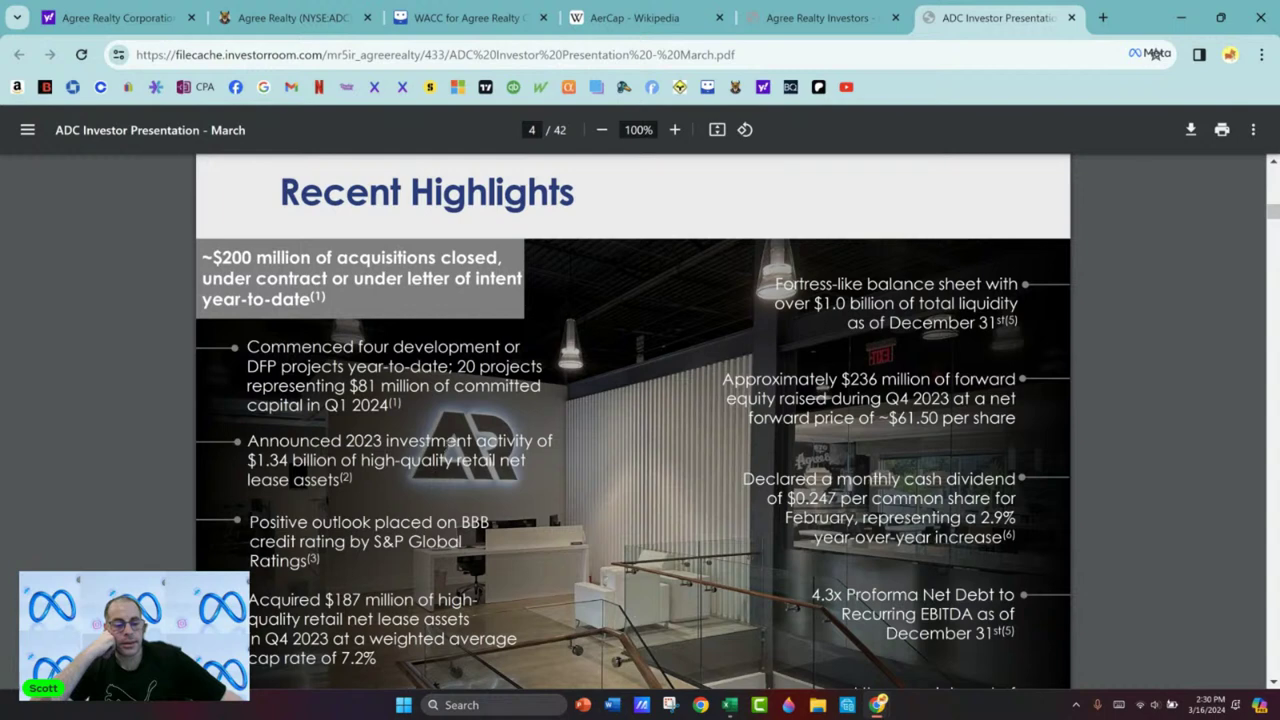
scroll(447, 420, down, 2)
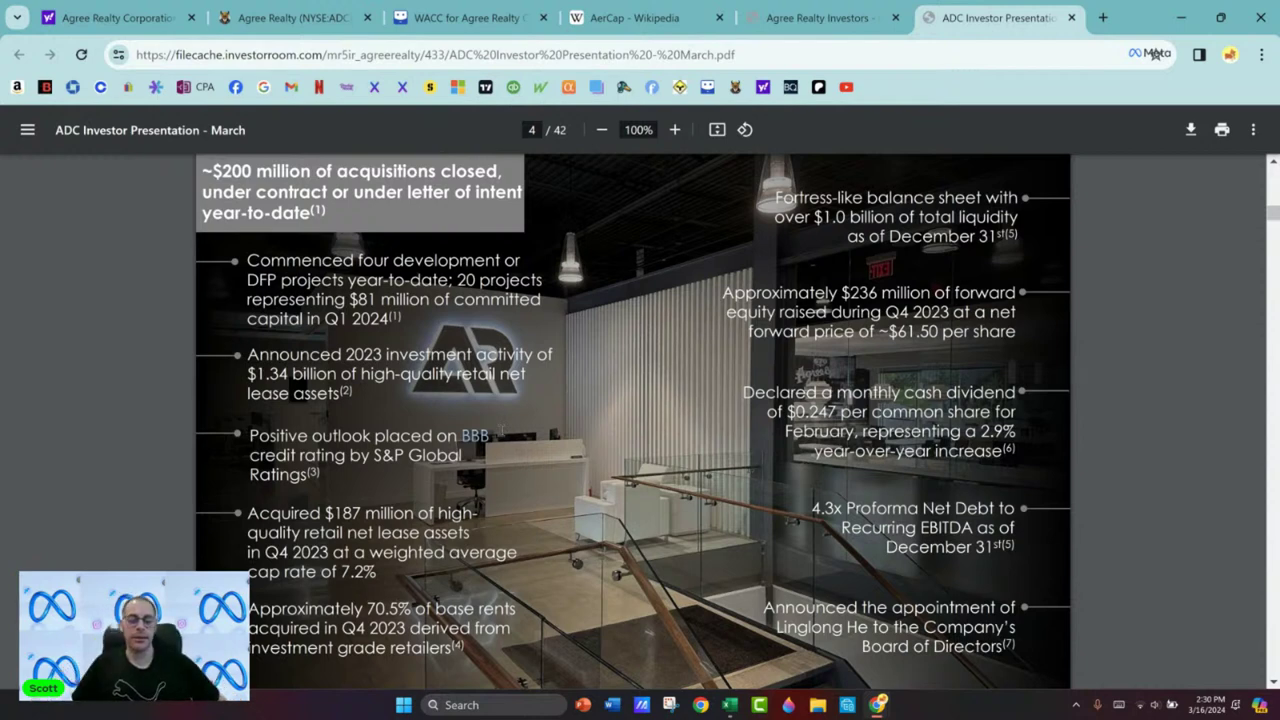
key(alt+Tab)
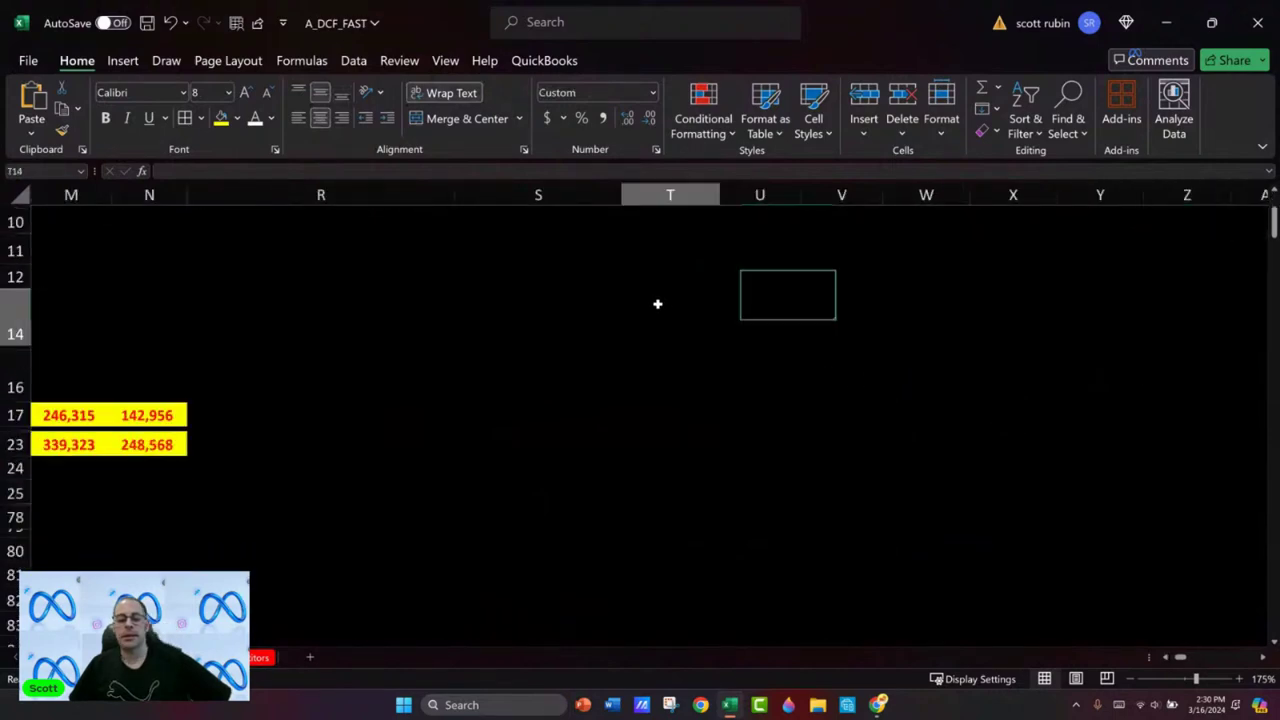
Move the AAA rating label from S14 to cell S78.
click(634, 317)
text(AAA)
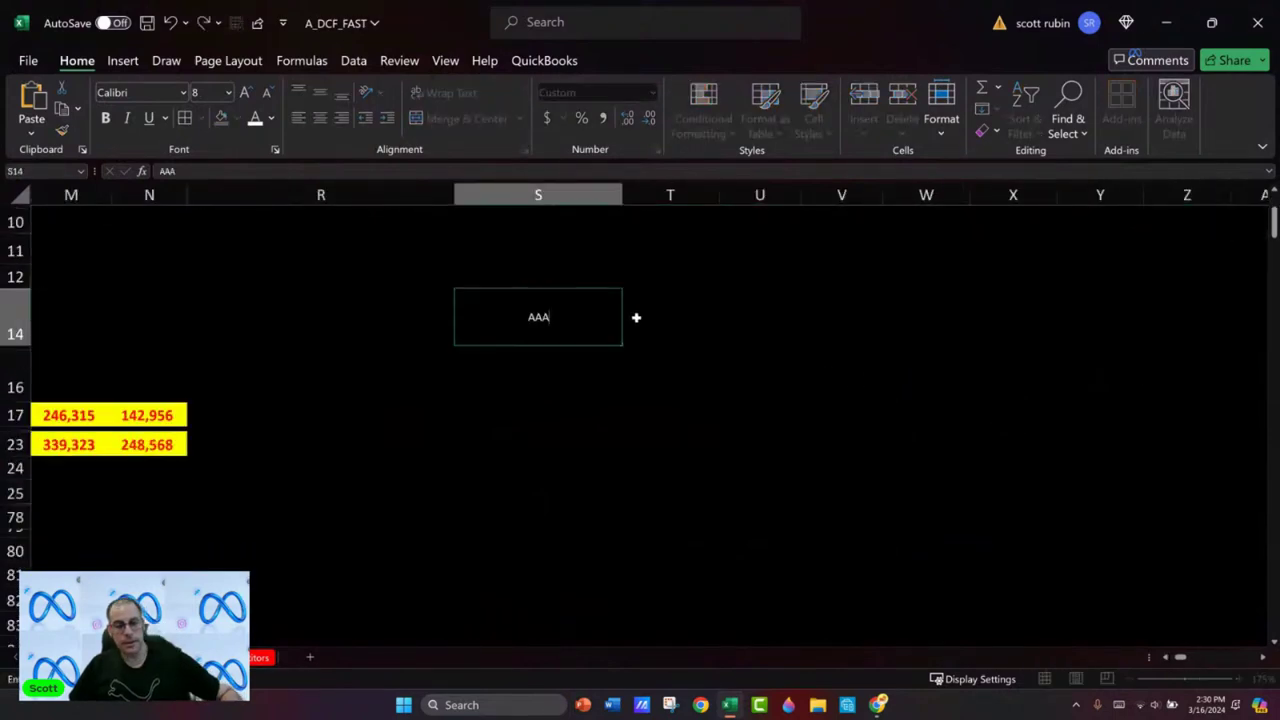
key(Return)
key(Up)
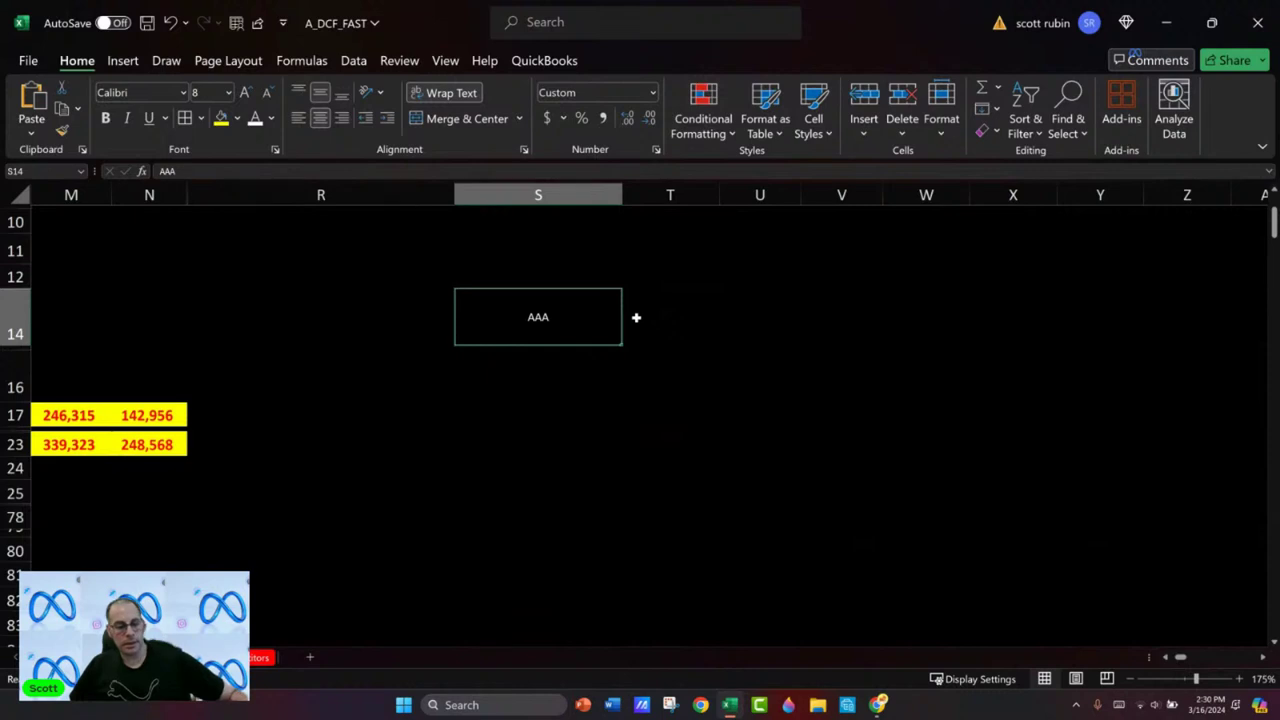
key(Delete)
scroll(576, 437, down, 2)
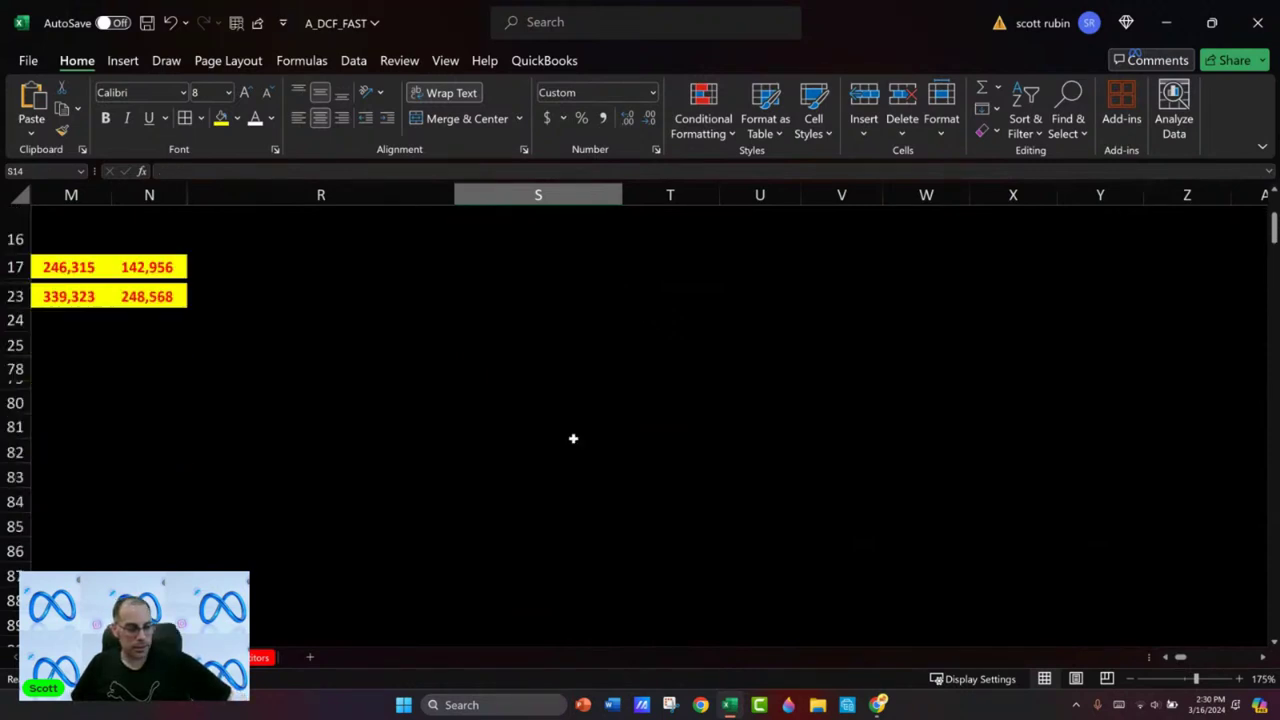
click(546, 371)
text(AAA)
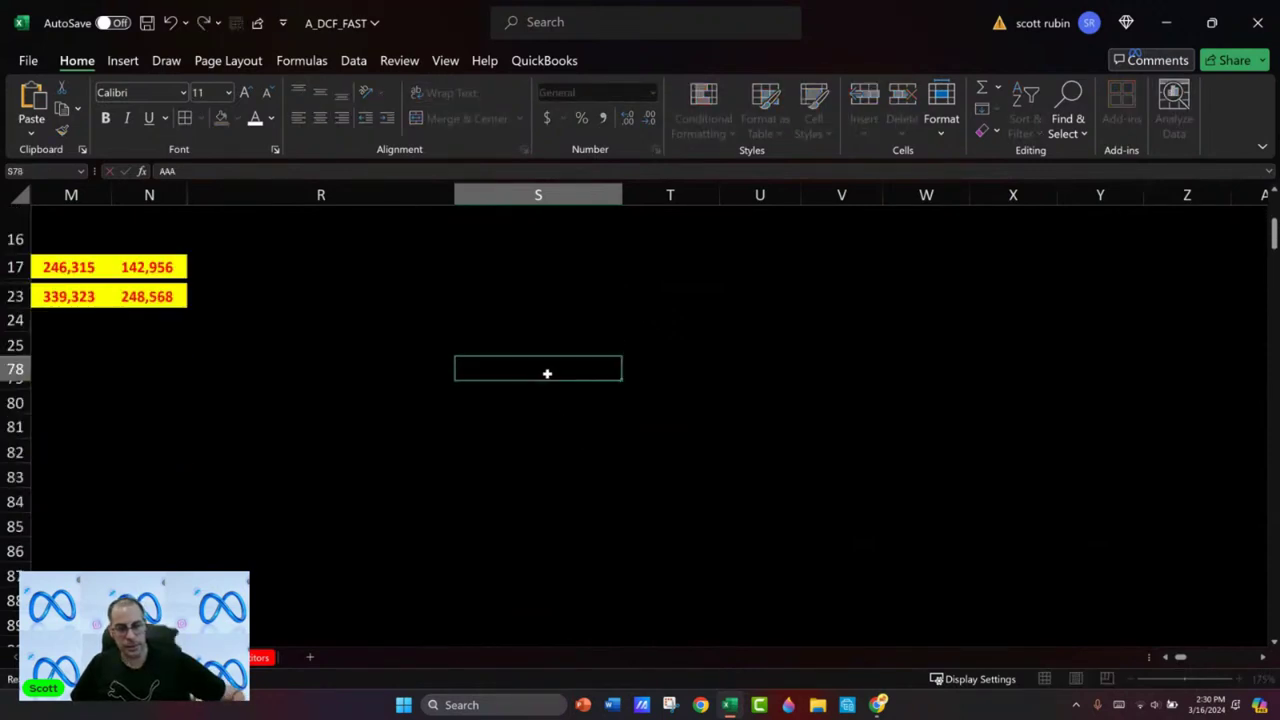
key(Return)
key(Up)
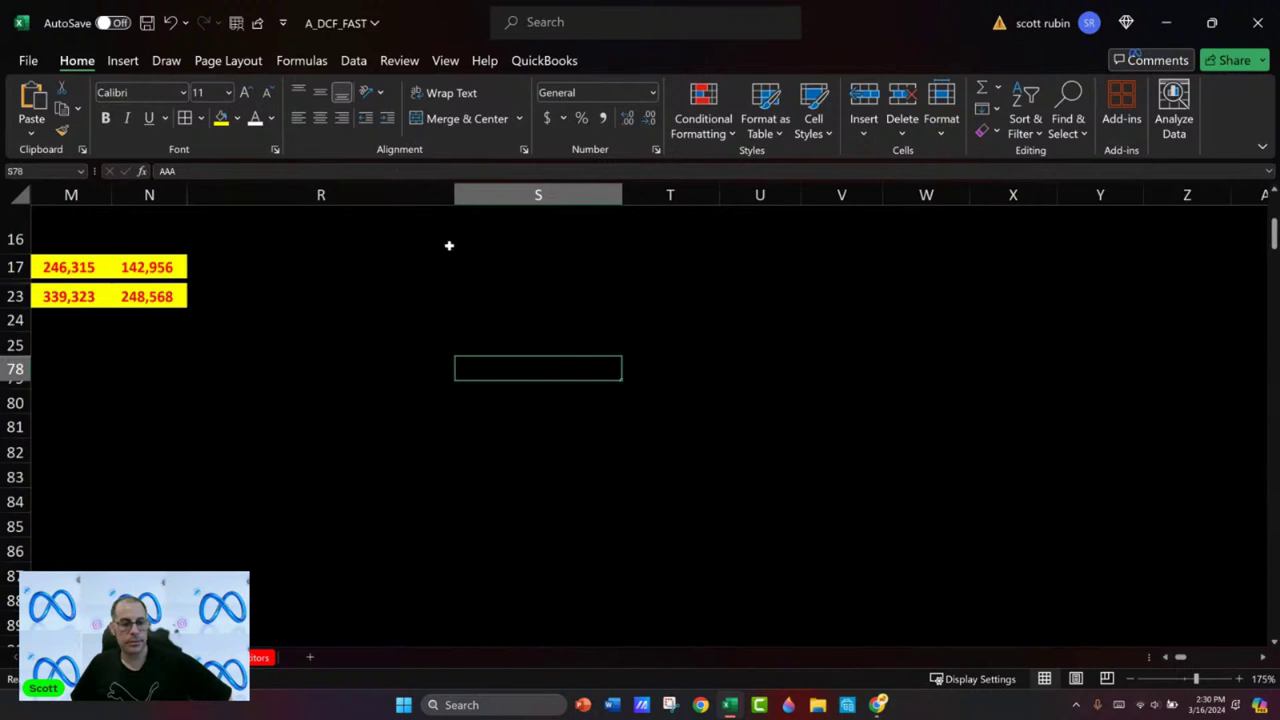
Select columns R through about BR, then collapse the selection back to R16.
click(372, 198)
key(shift+Right)
key(shift+Right)
key(shift+Right)
key(shift+Right)
key(shift+Right)
key(shift+Right)
key(shift+Right)
key(shift+Right)
key(shift+Right)
key(shift+Right)
key(shift+Right)
key(shift+Right)
key(shift+Right)
key(shift+Right)
key(shift+Right)
key(shift+Right)
key(shift+Right)
key(shift+Right)
key(shift+Right)
key(shift+Right)
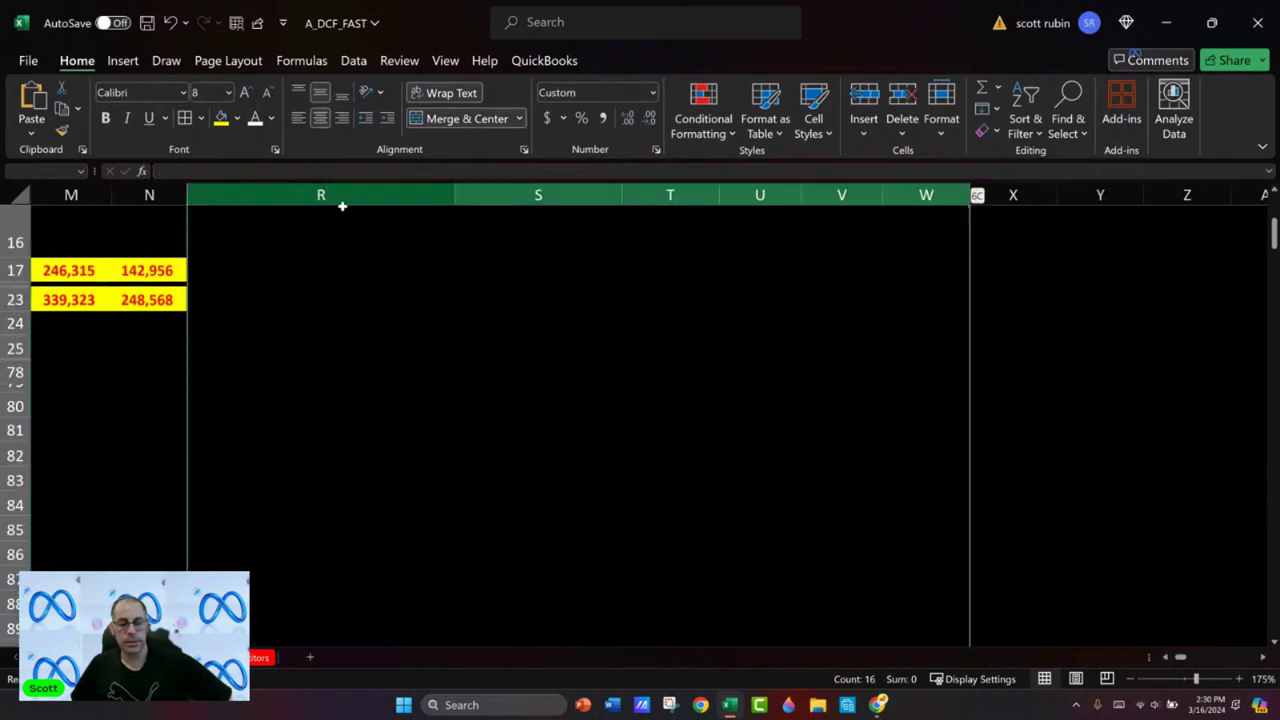
key(shift+Right)
key(shift+Right)
key(shift+Right)
key(shift+Right)
key(shift+Right)
key(shift+Right)
key(shift+Right)
key(shift+Right)
key(shift+Right)
key(shift+Right)
key(shift+Right)
key(shift+Right)
key(shift+Right)
key(shift+Right)
key(shift+Right)
key(shift+Right)
key(shift+Right)
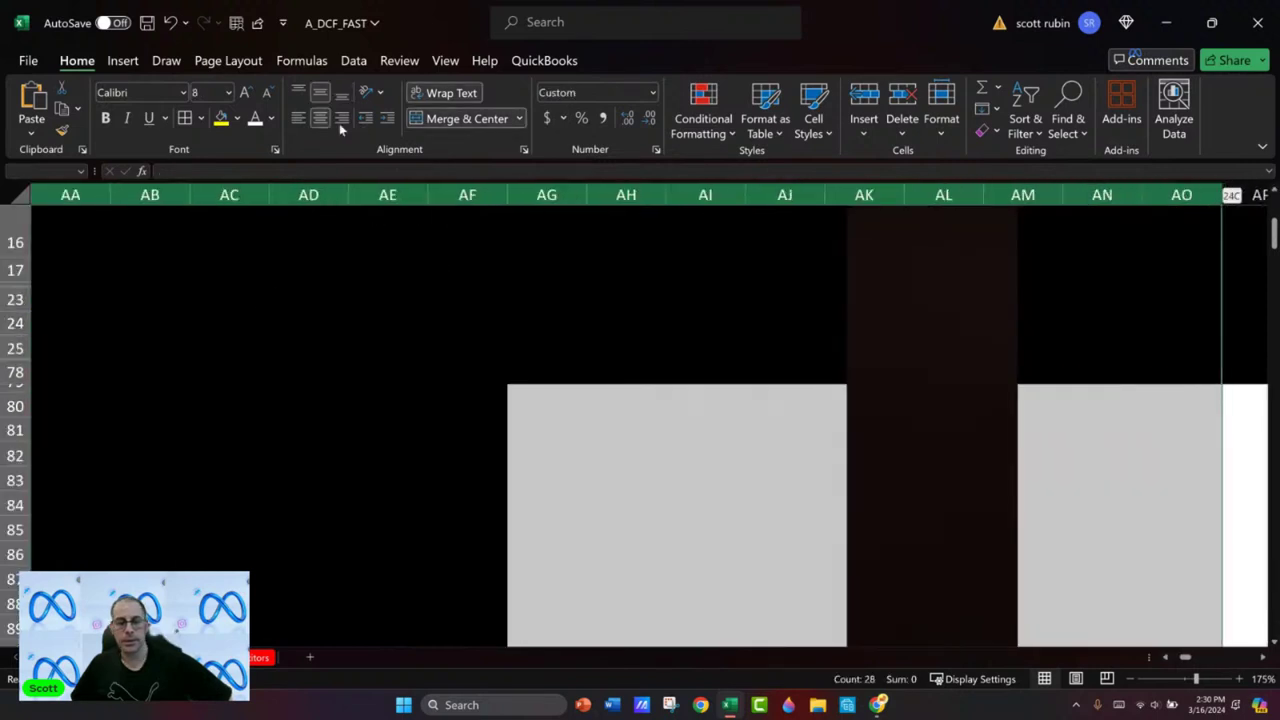
key(shift+Right)
key(shift+Right)
key(shift+Right)
key(shift+Right)
key(shift+Right)
key(shift+Right)
key(shift+Right)
key(shift+Right)
key(shift+Right)
key(shift+Right)
key(shift+Right)
key(shift+Right)
key(shift+Right)
key(shift+Right)
key(shift+Right)
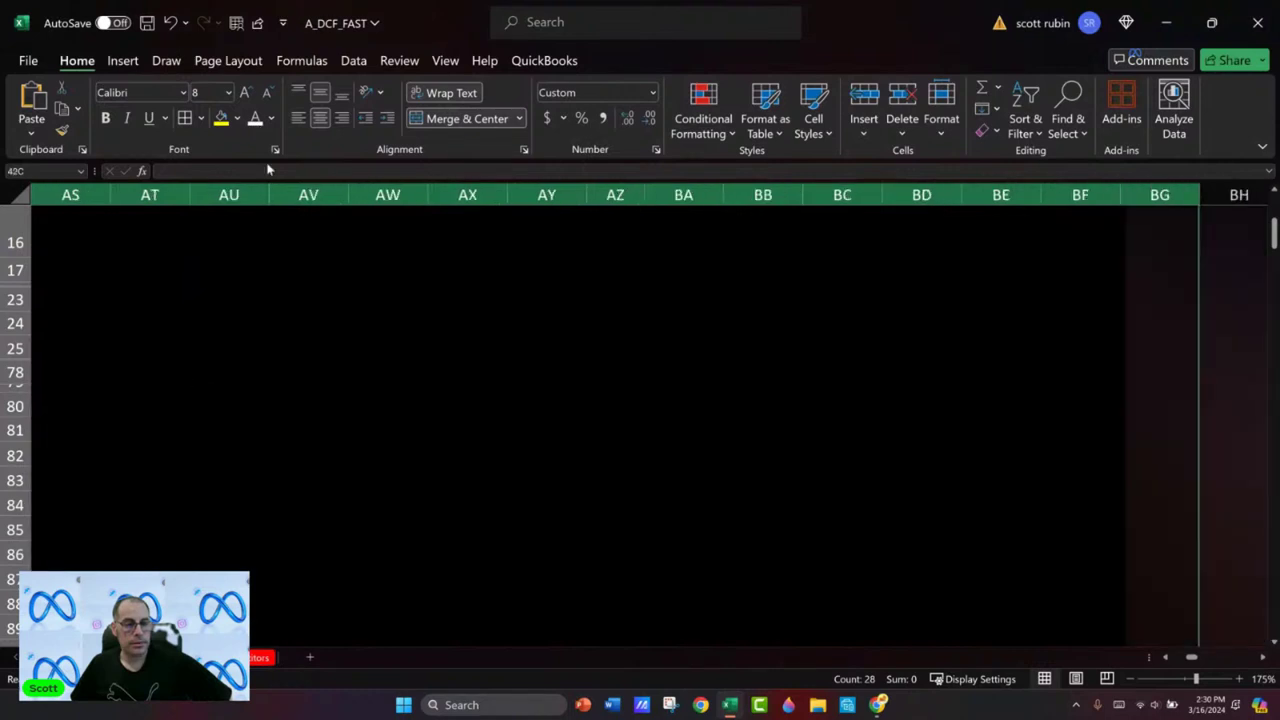
key(shift+Right)
key(shift+Right)
key(shift+Right)
key(shift+Right)
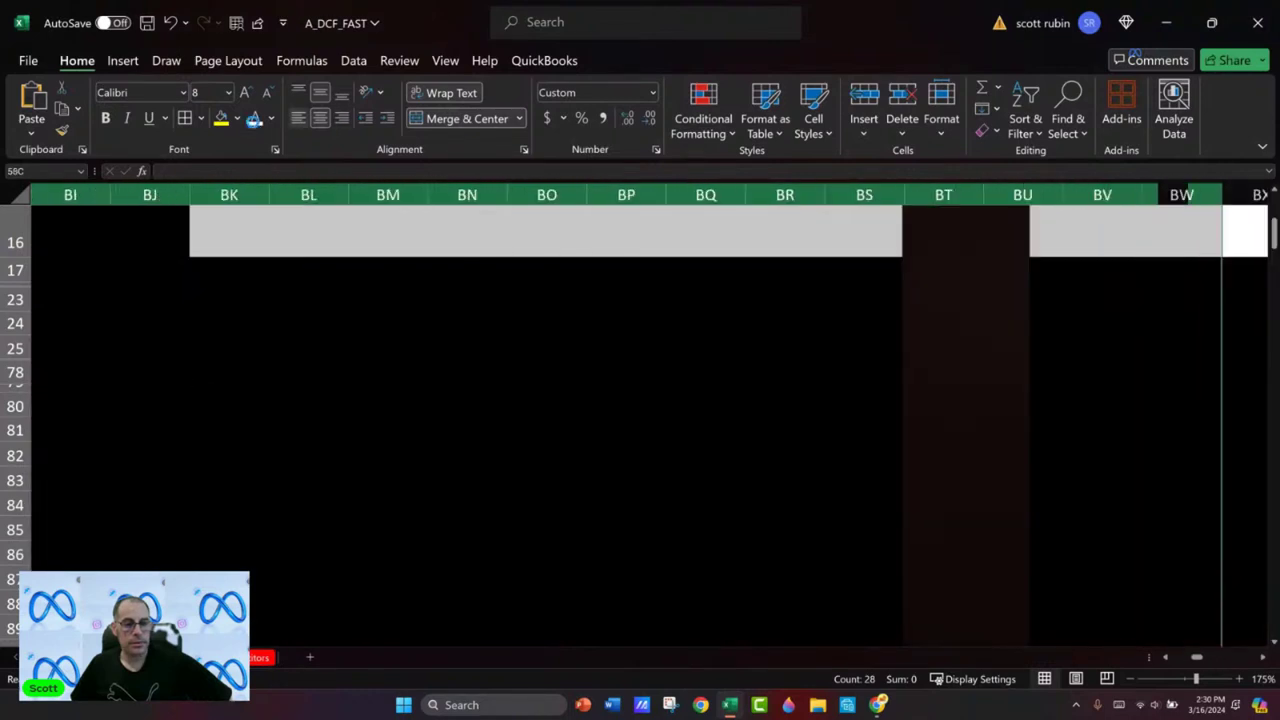
key(shift+BackSpace)
Select rows 25 down to about row 127.
click(15, 348)
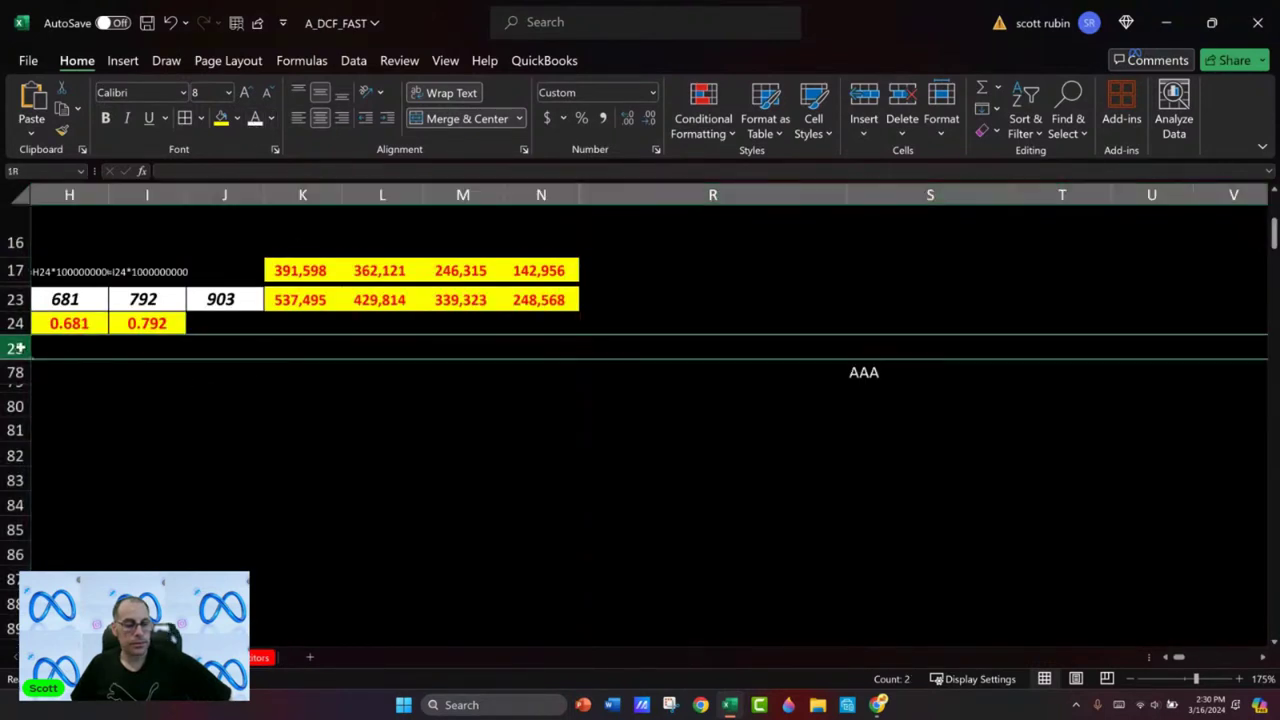
key(shift+Down)
key(shift+Down)
key(shift+Down)
key(shift+Down)
key(shift+Down)
key(shift+Down)
key(shift+Down)
key(shift+Down)
key(shift+Down)
key(shift+Down)
key(shift+Down)
key(shift+Down)
key(shift+Down)
key(shift+Down)
key(shift+Down)
key(shift+Down)
key(shift+Down)
key(shift+Down)
key(shift+Down)
key(shift+Down)
key(shift+Down)
key(shift+Down)
key(shift+Down)
key(shift+Down)
key(shift+Down)
key(shift+Down)
key(shift+Down)
key(shift+Down)
key(shift+Down)
key(shift+Down)
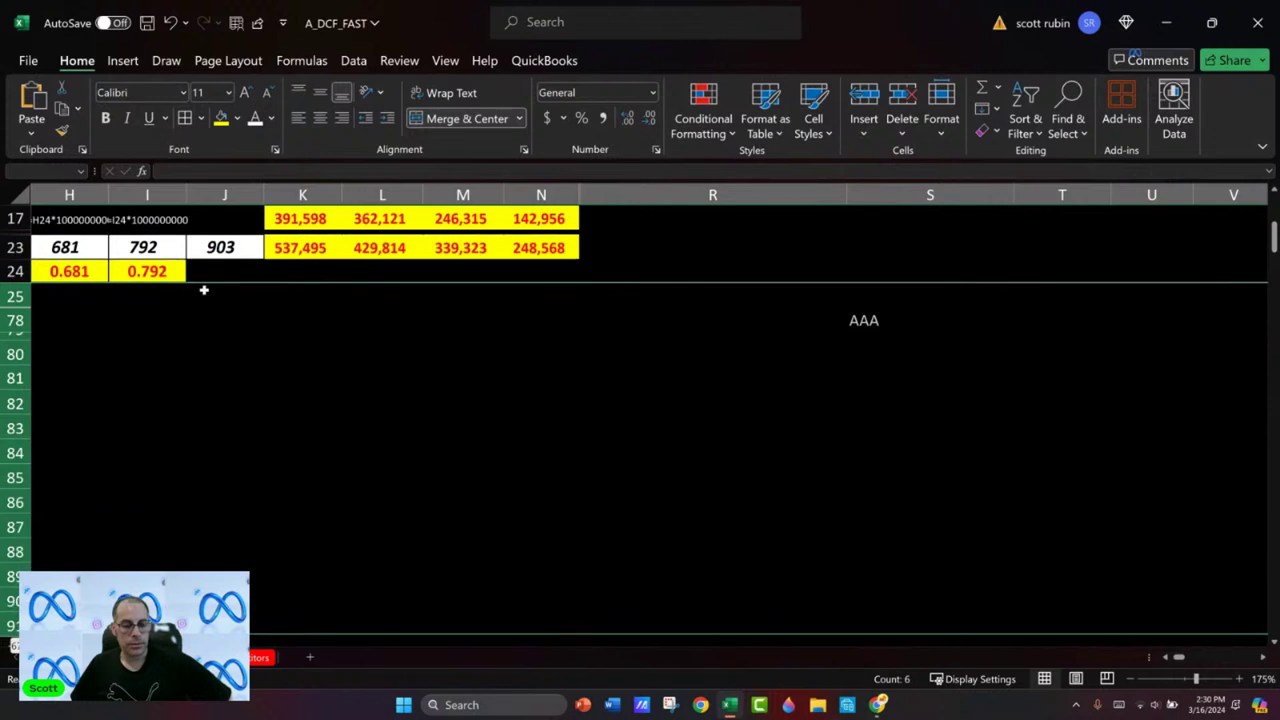
key(shift+Down)
key(shift+Down)
key(shift+Down)
key(shift+Down)
key(shift+Down)
key(shift+Down)
key(shift+Down)
key(shift+Down)
key(shift+Down)
key(shift+Down)
key(shift+Down)
key(shift+Down)
key(shift+Down)
key(shift+Down)
key(shift+Down)
key(shift+Down)
key(shift+Down)
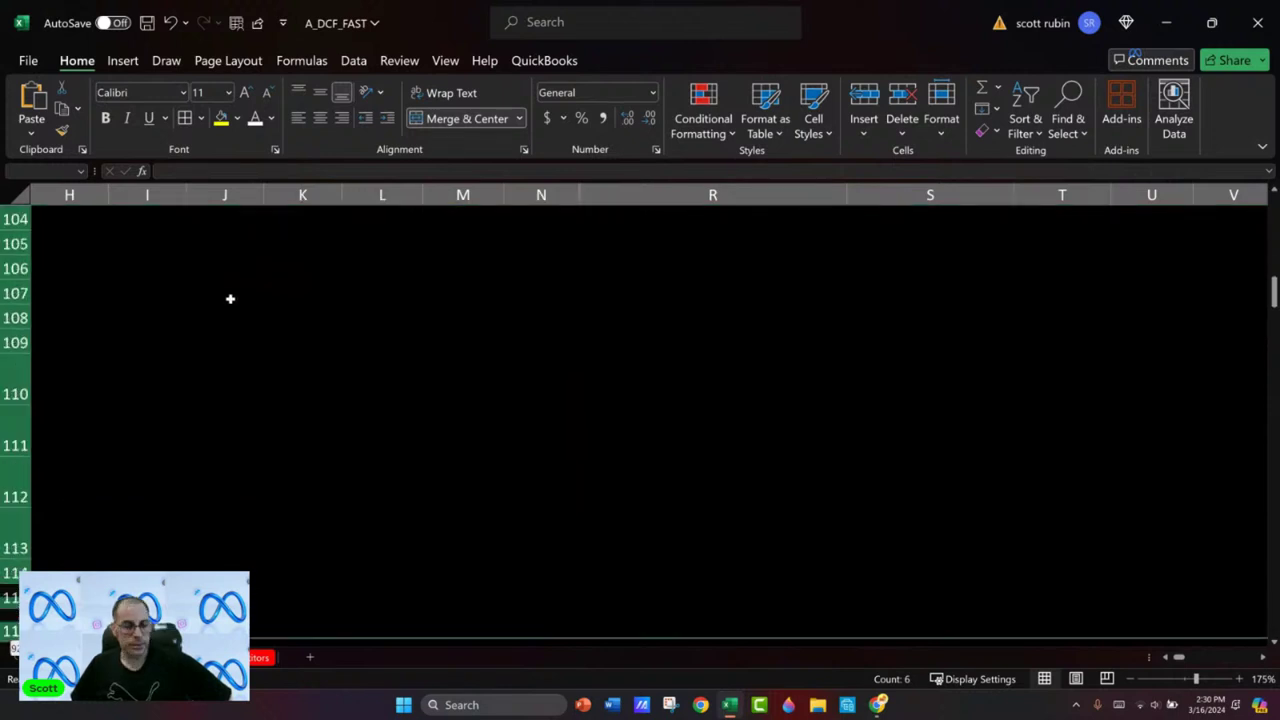
key(shift+Down)
key(shift+Down)
key(shift+Down)
key(shift+Down)
key(shift+Down)
key(shift+Down)
key(shift+Down)
key(shift+Down)
key(shift+Down)
key(shift+Down)
key(shift+Down)
key(shift+Down)
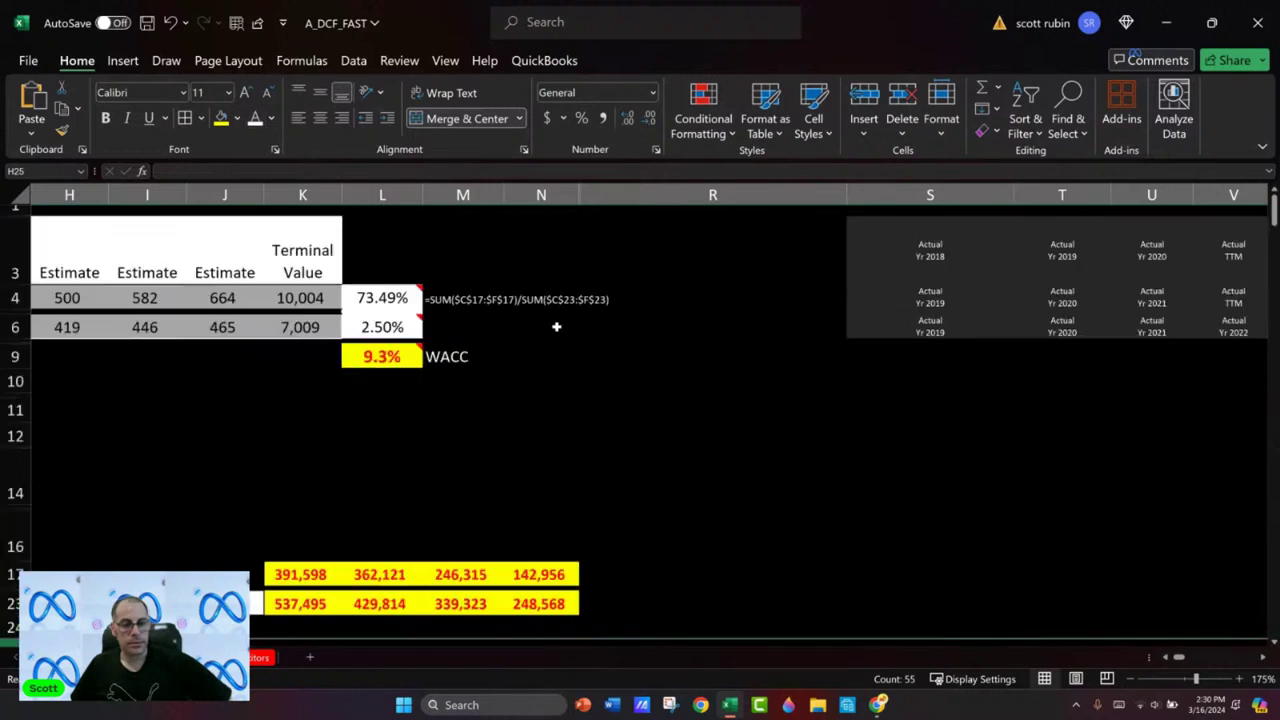
Return to the top of the DCF sheet to show the summary table.
scroll(614, 357, down, 4)
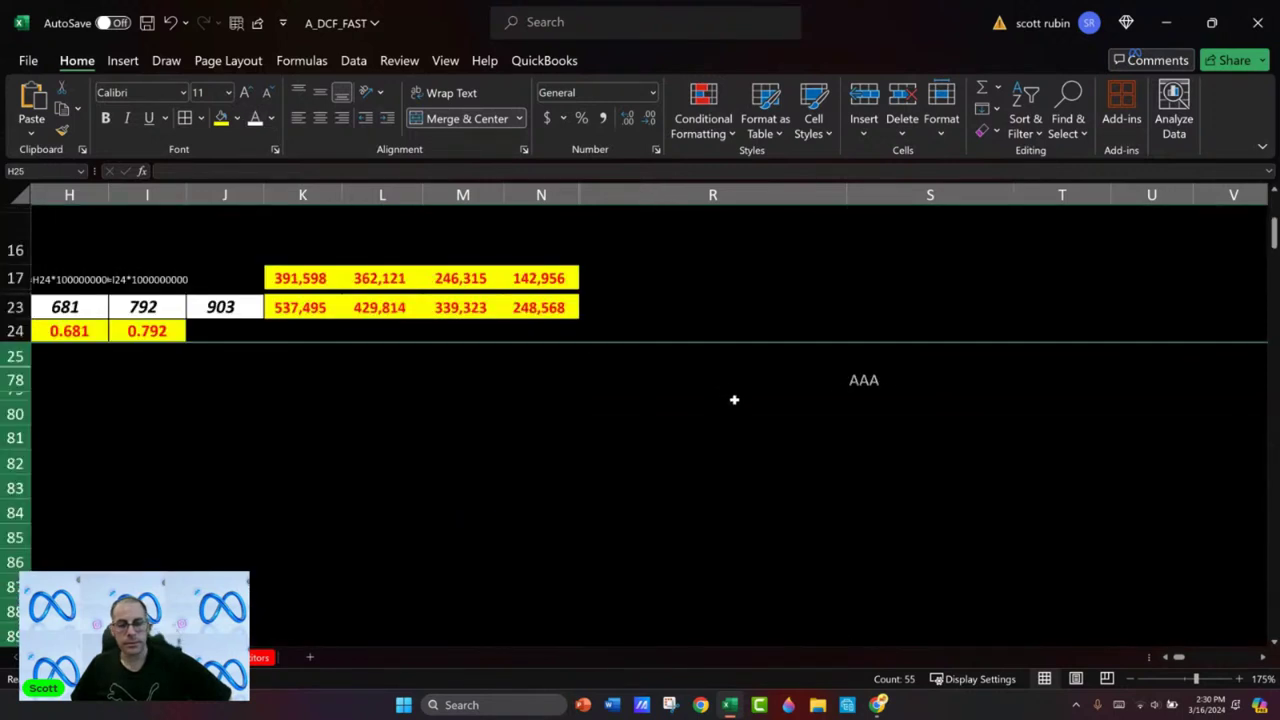
click(474, 256)
scroll(540, 330, up, 2)
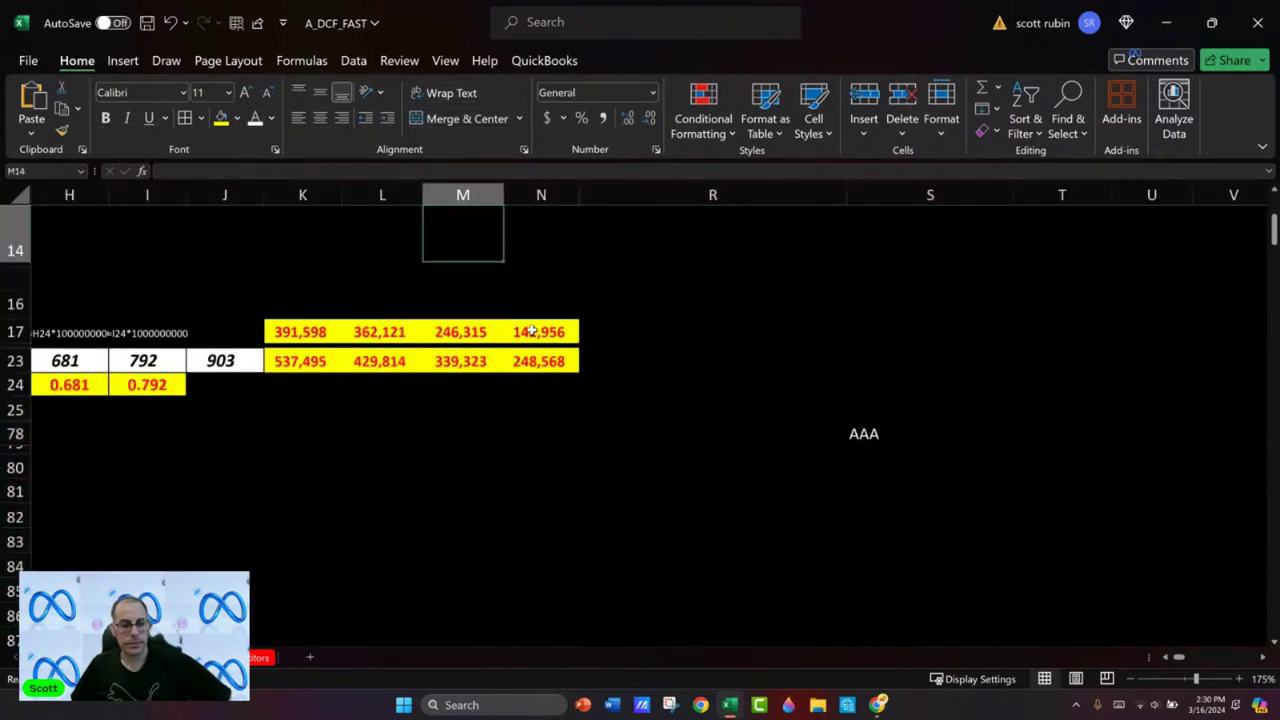
key(ctrl+Home)
key(Home)
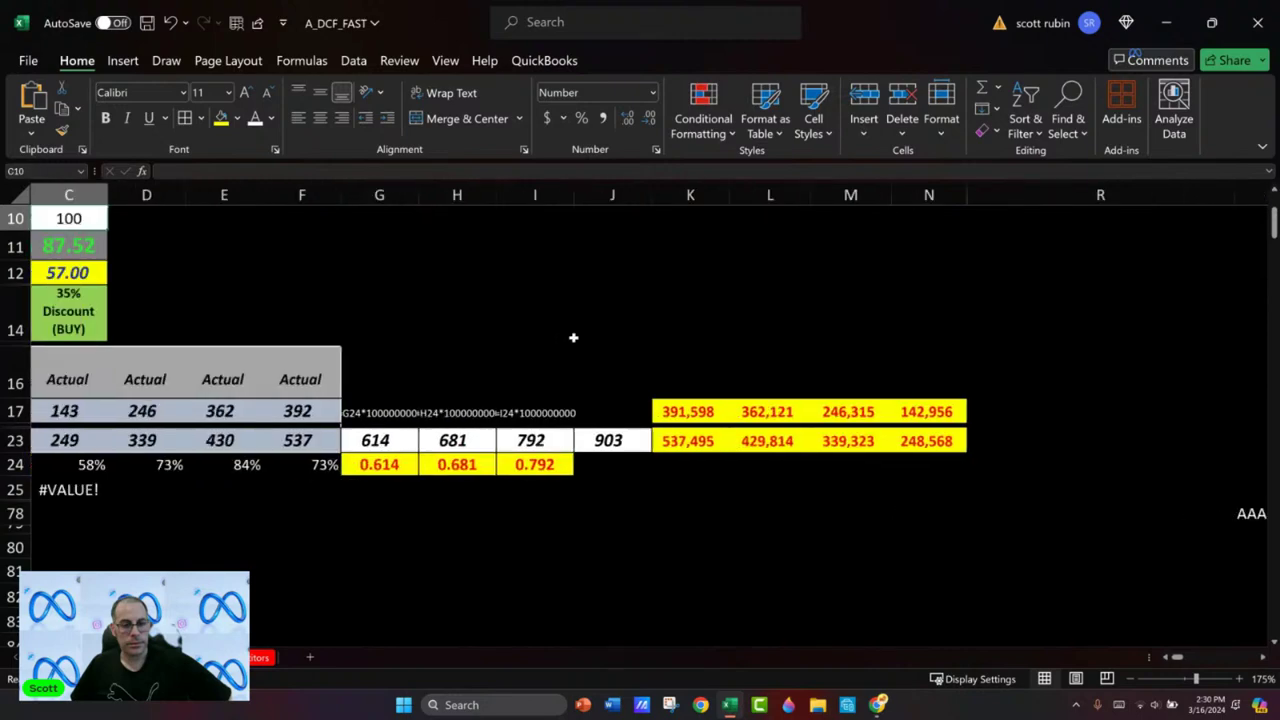
scroll(590, 340, up, 3)
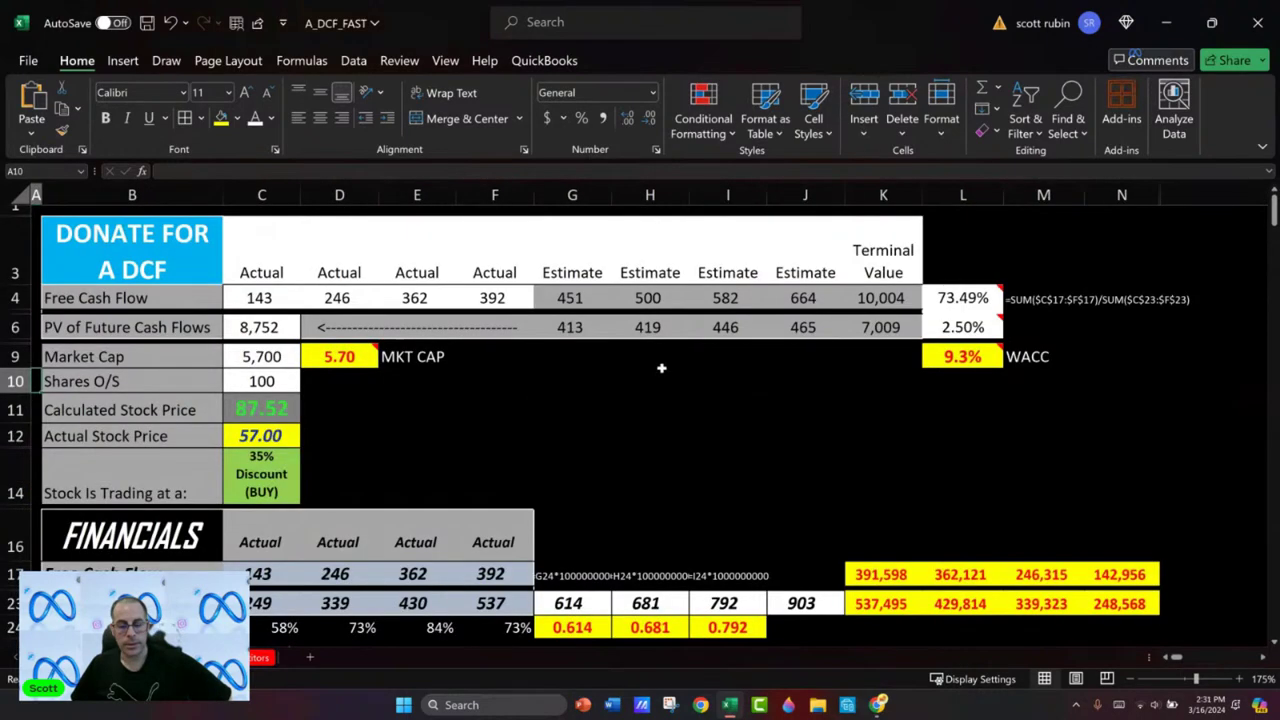
scroll(660, 357, down, 10)
Enter AAA and AA in G88 and G89 to start the S&P ratings list.
click(581, 380)
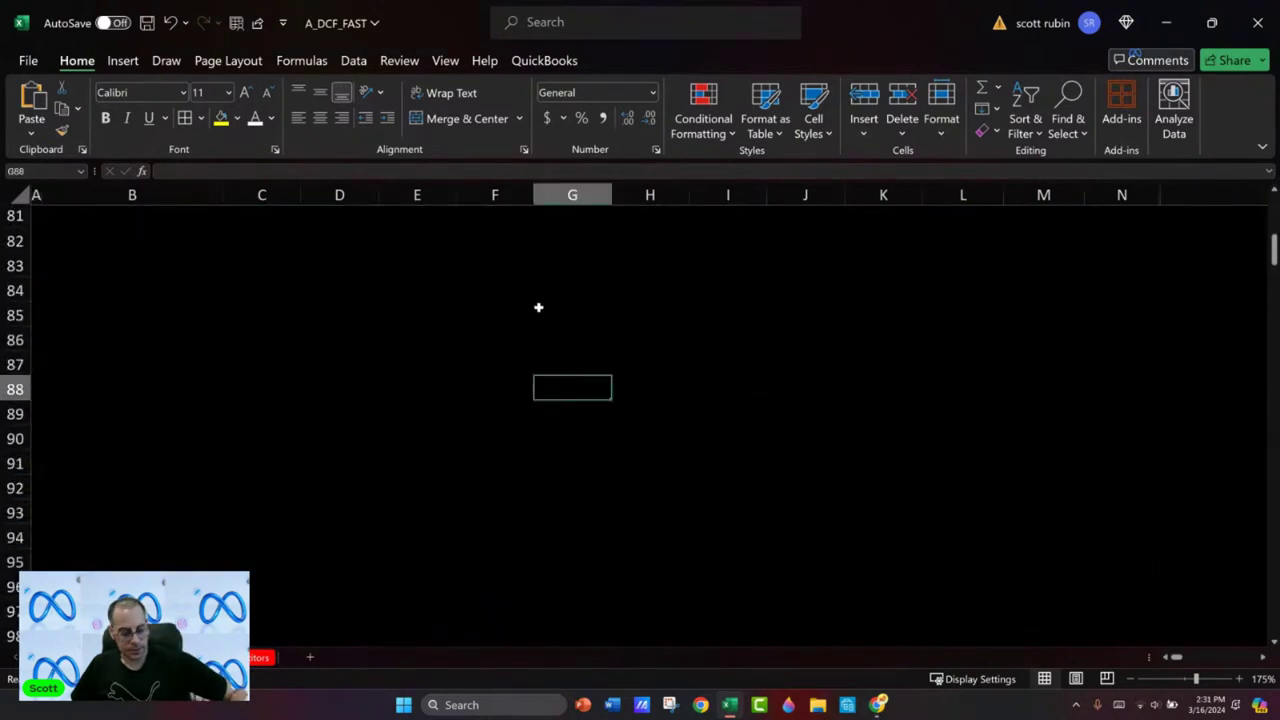
text(AAA)
key(Return)
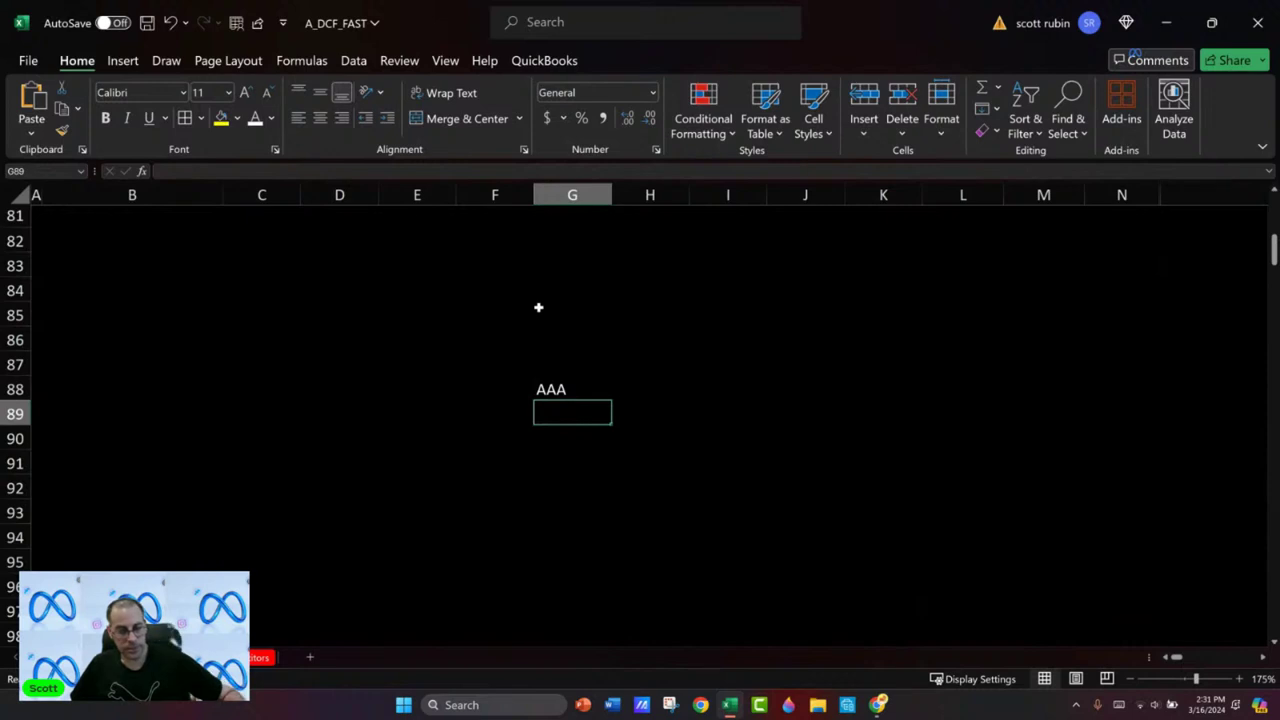
text(A)
key(Return)
key(Up)
key(F2)
key(BackSpace)
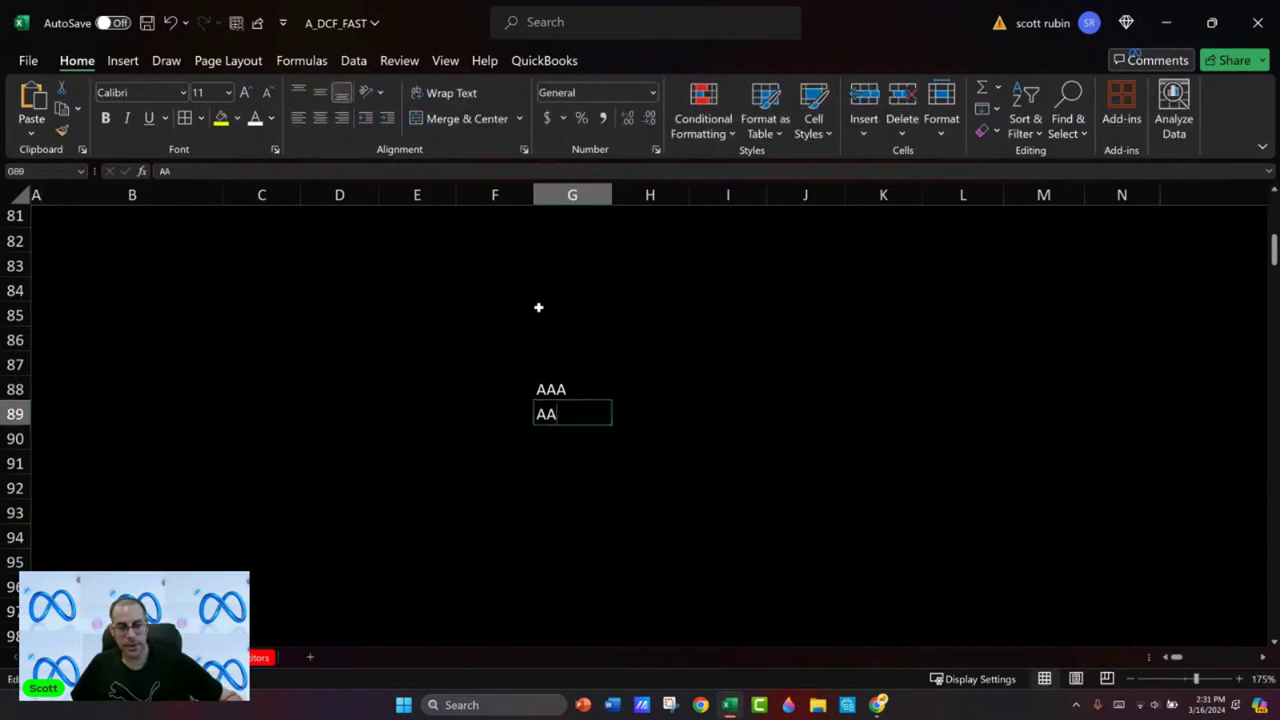
key(Return)
Continue the ratings with A, BBB, BB and B in G90 through G93.
text(A)
key(Return)
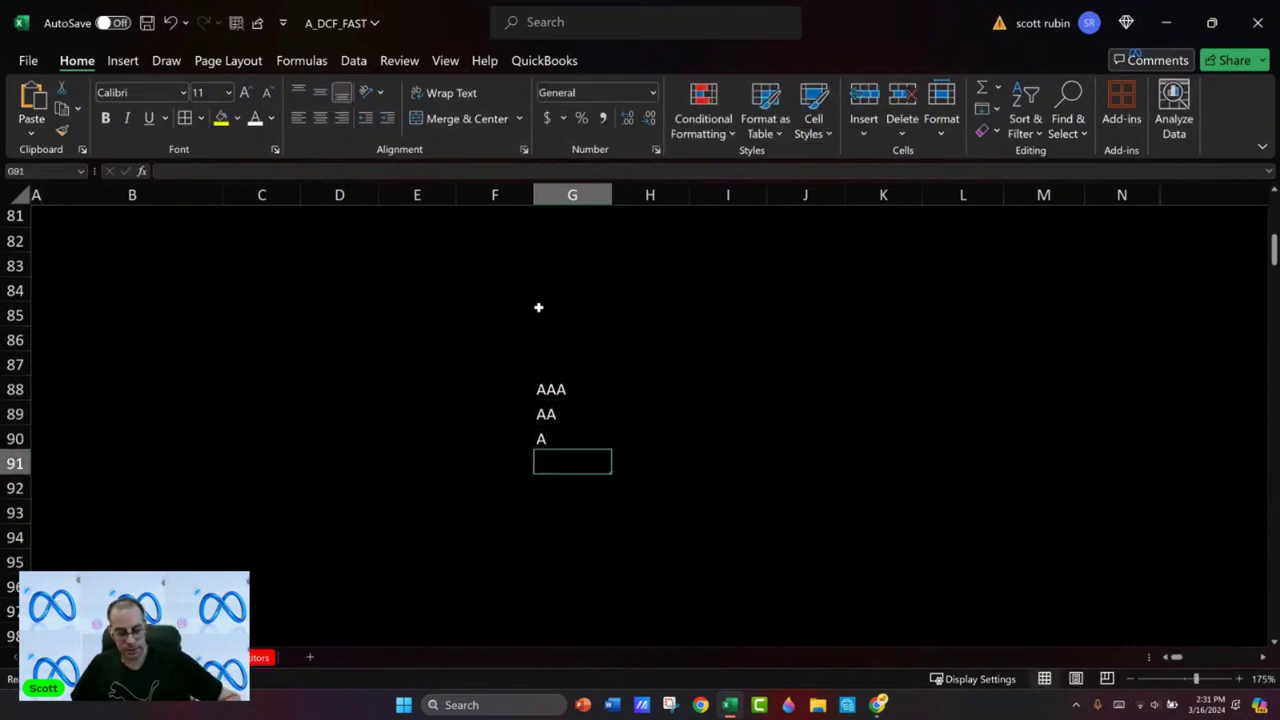
text(BBB)
key(Return)
text(BB)
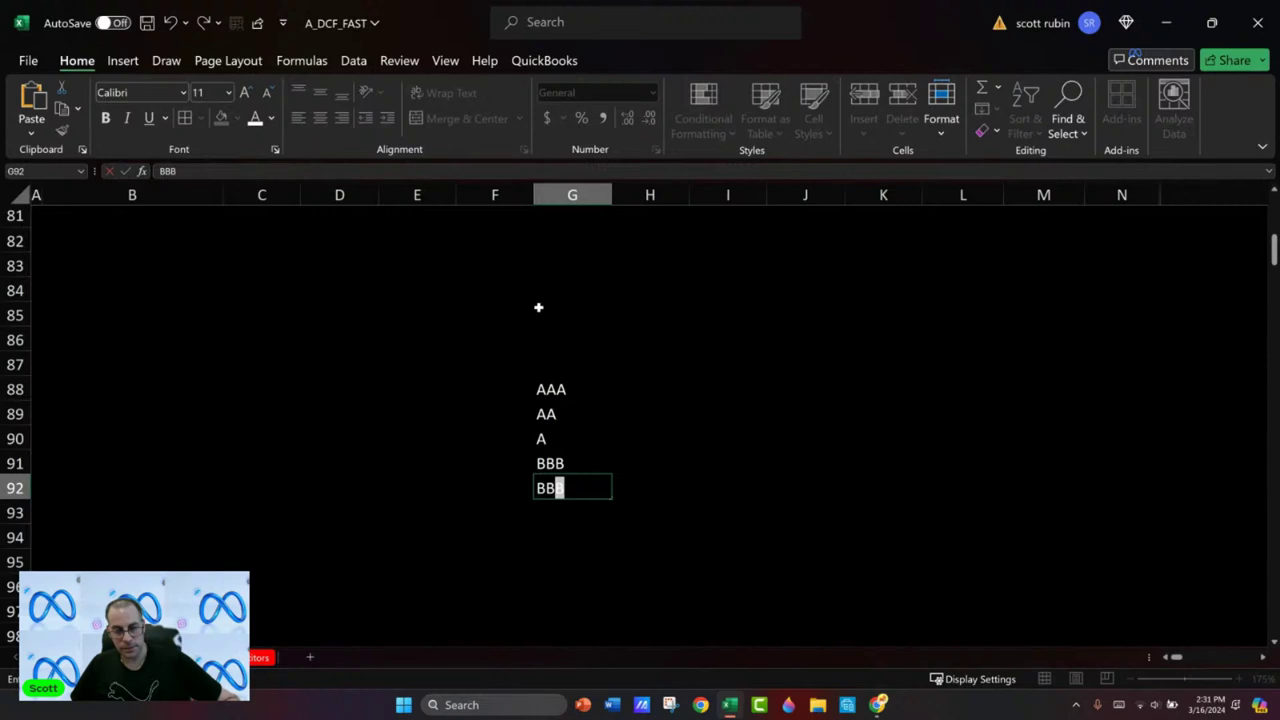
key(BackSpace)
key(Return)
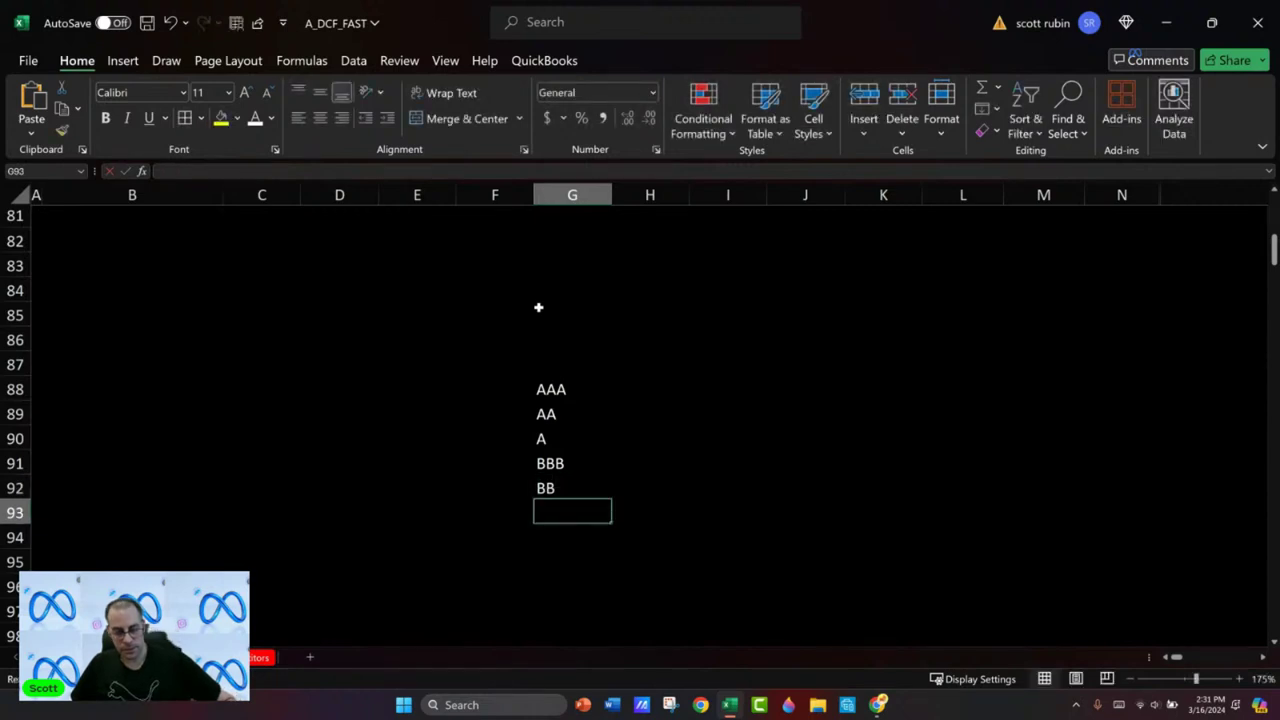
text(B)
key(Return)
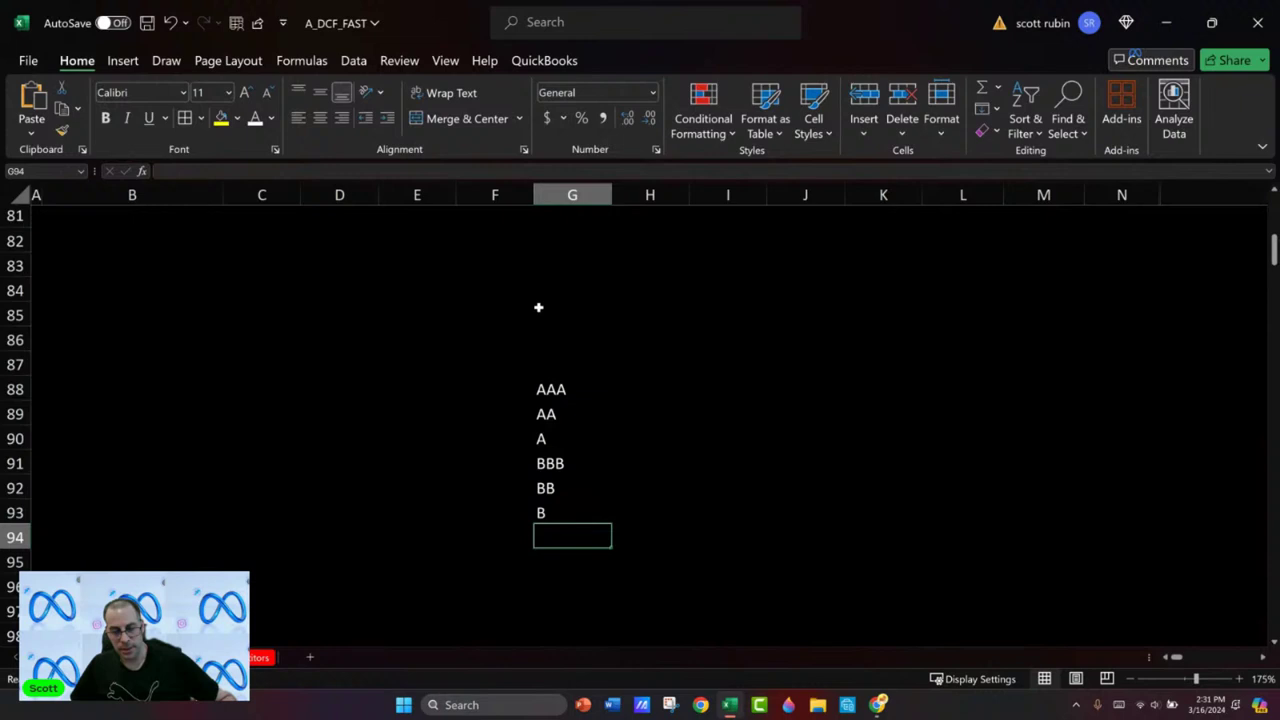
Add CCC, CC and C in G94 through G96.
text(CCC)
key(BackSpace)
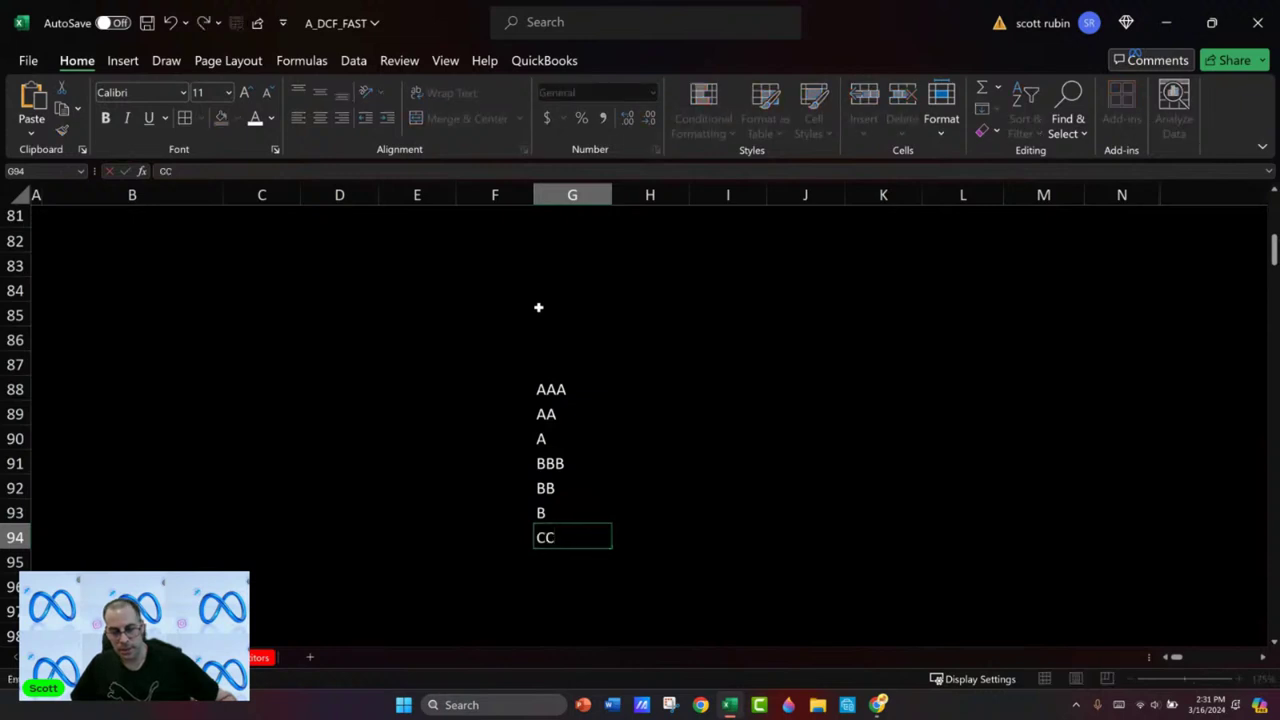
text(C)
key(Return)
text(CC)
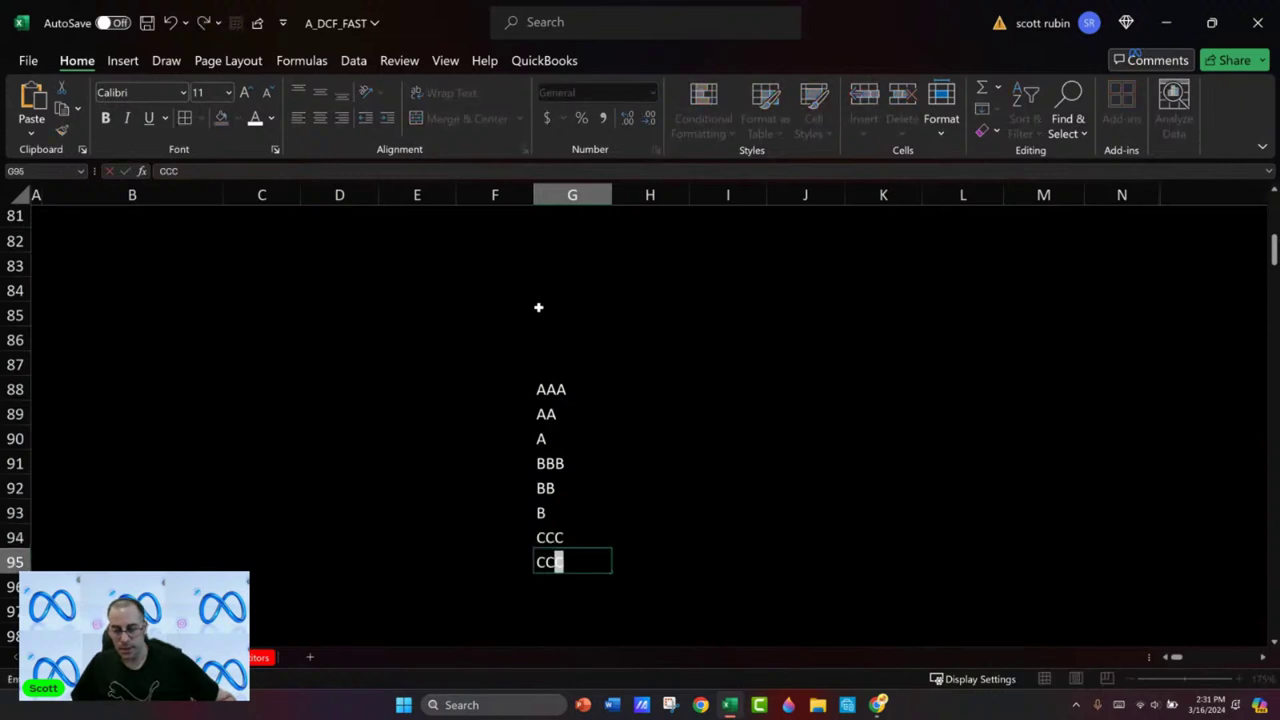
key(BackSpace)
key(Return)
text(C)
key(Return)
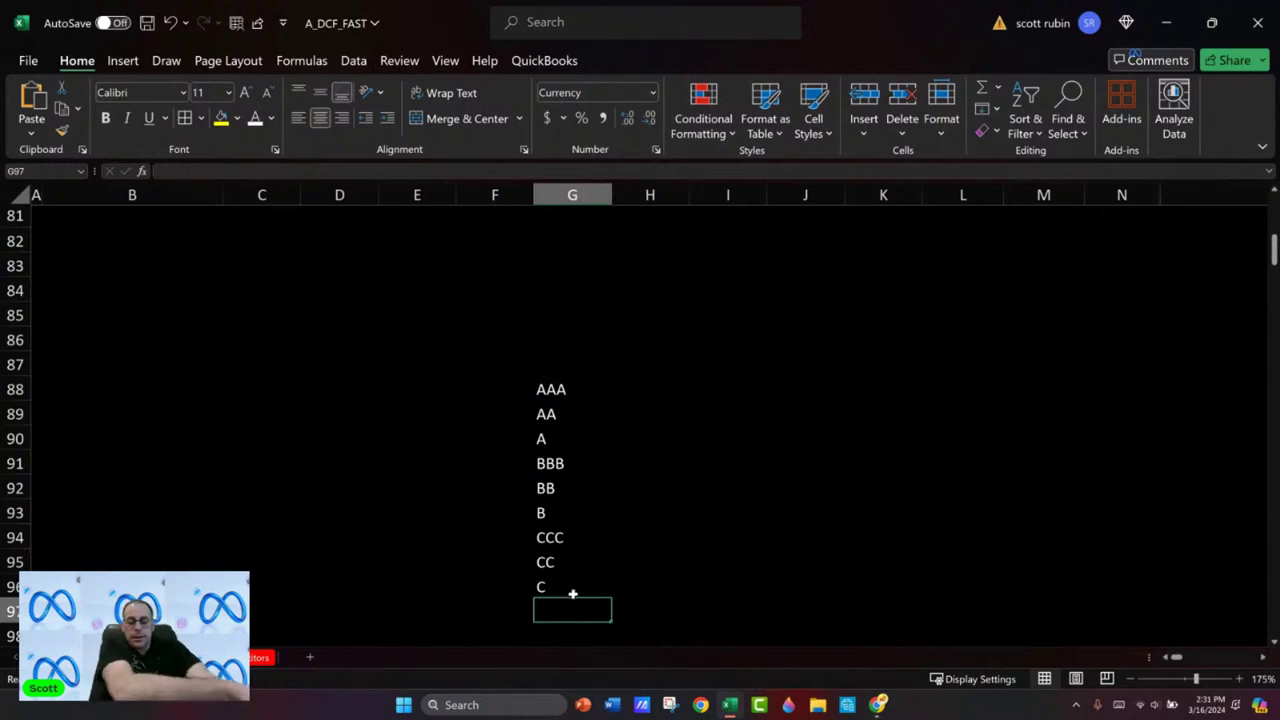
Overwrite G94 with C and clear the entries in G95 and G96.
click(563, 540)
key(shift+Up)
text(CCC)
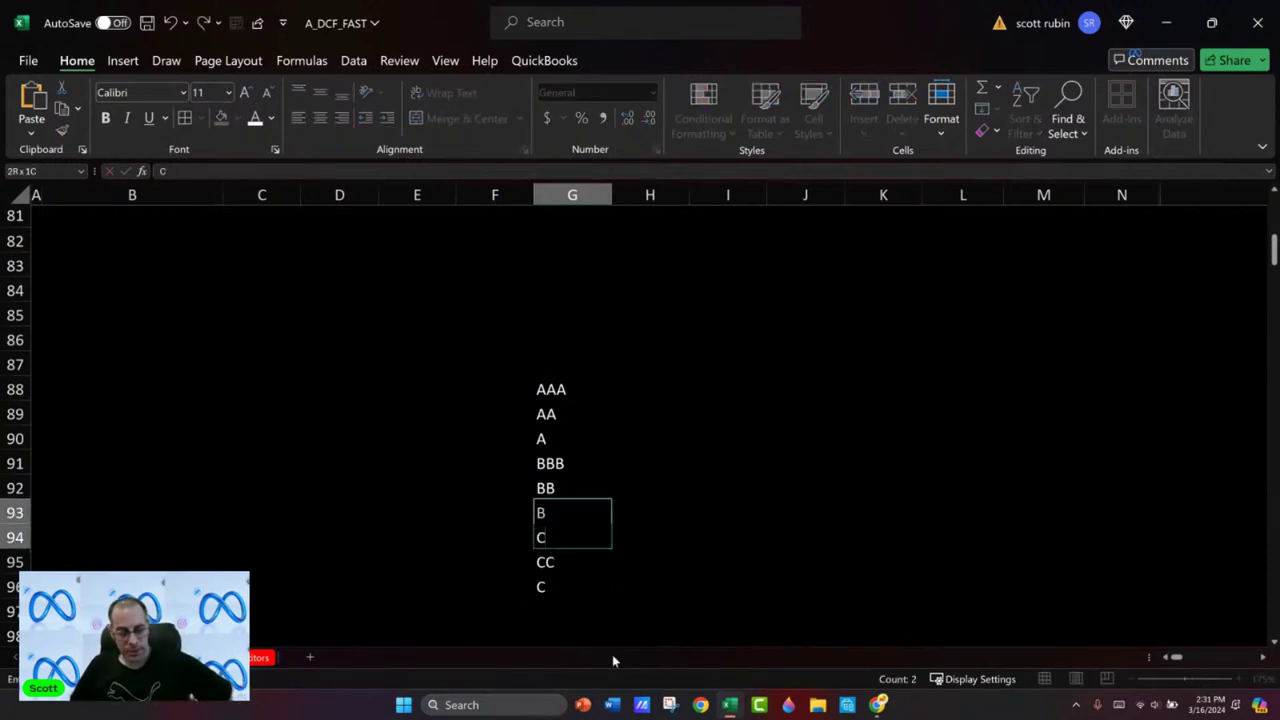
key(Escape)
key(Down)
key(Up)
text(C)
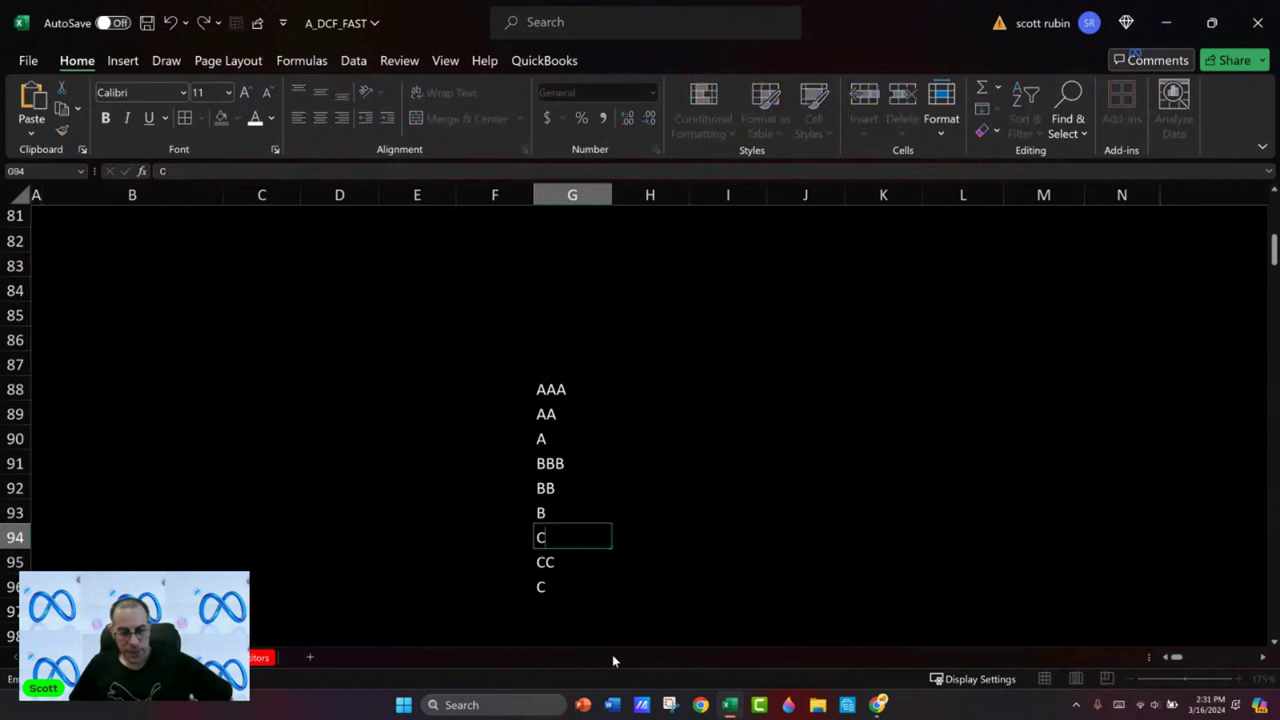
key(Return)
key(Delete)
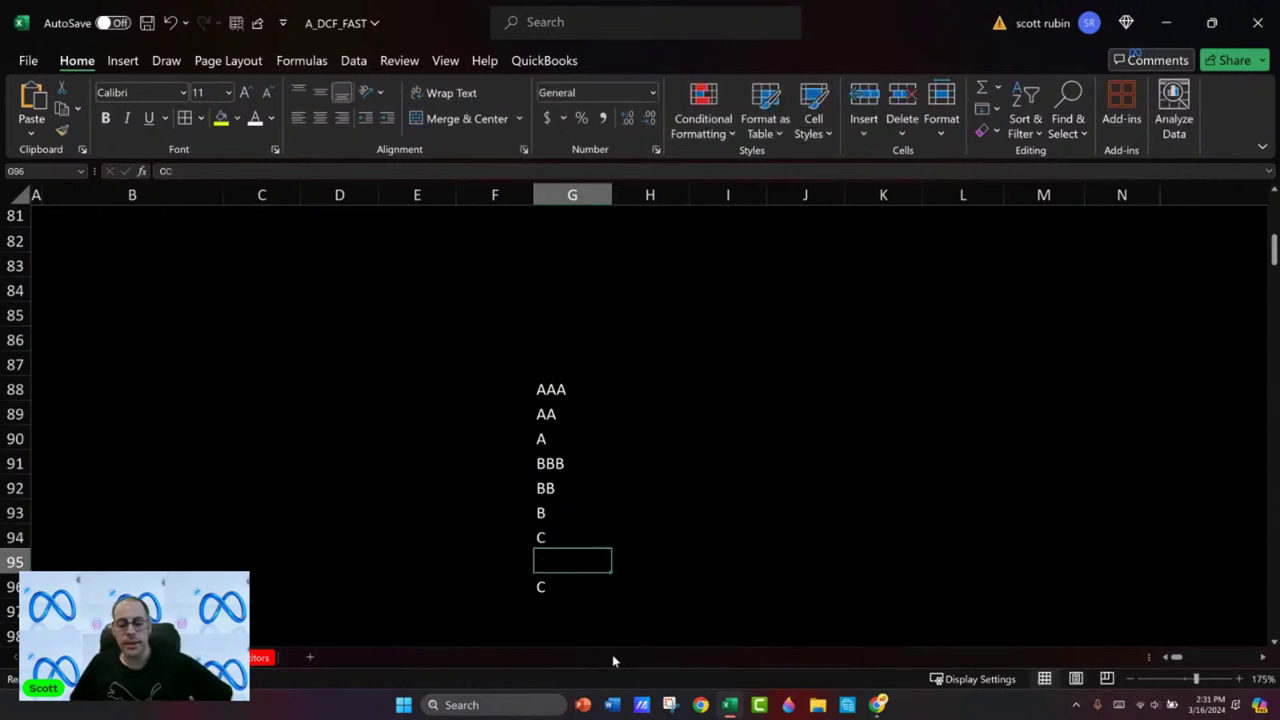
key(Down)
key(Delete)
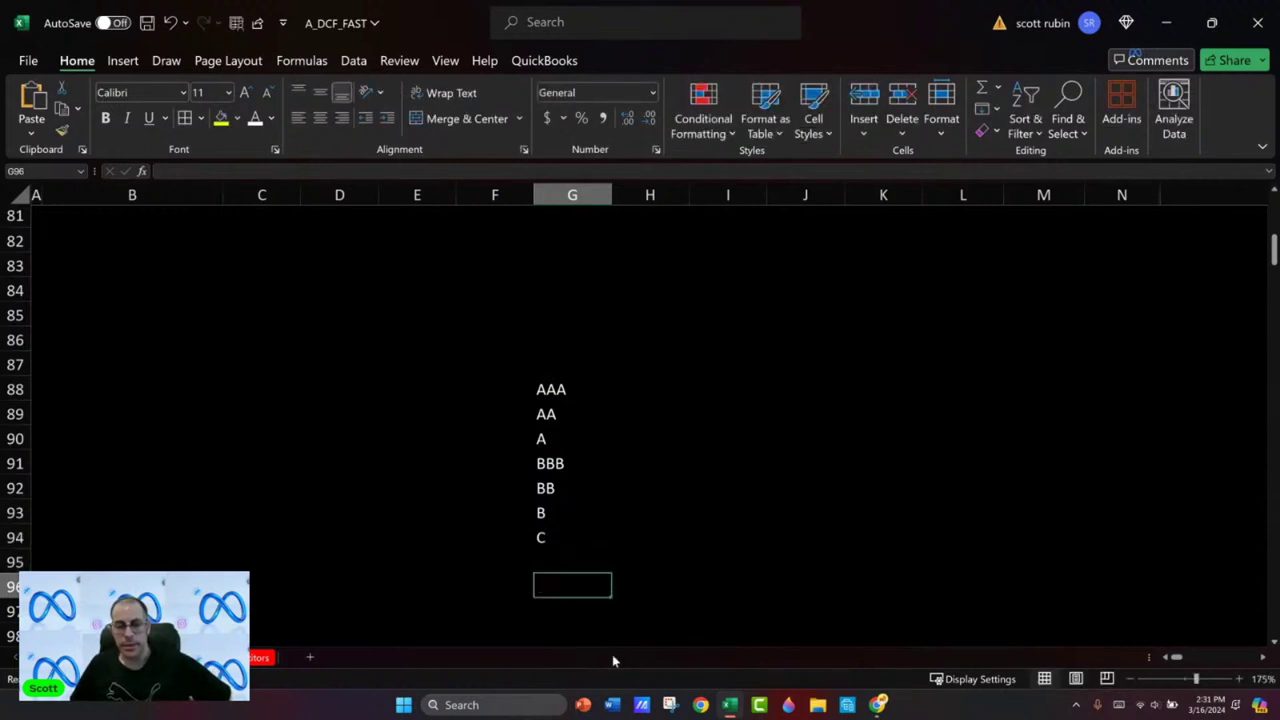
key(Up)
key(Up)
key(Up)
key(Up)
key(Up)
key(Up)
key(Up)
key(Up)
key(Up)
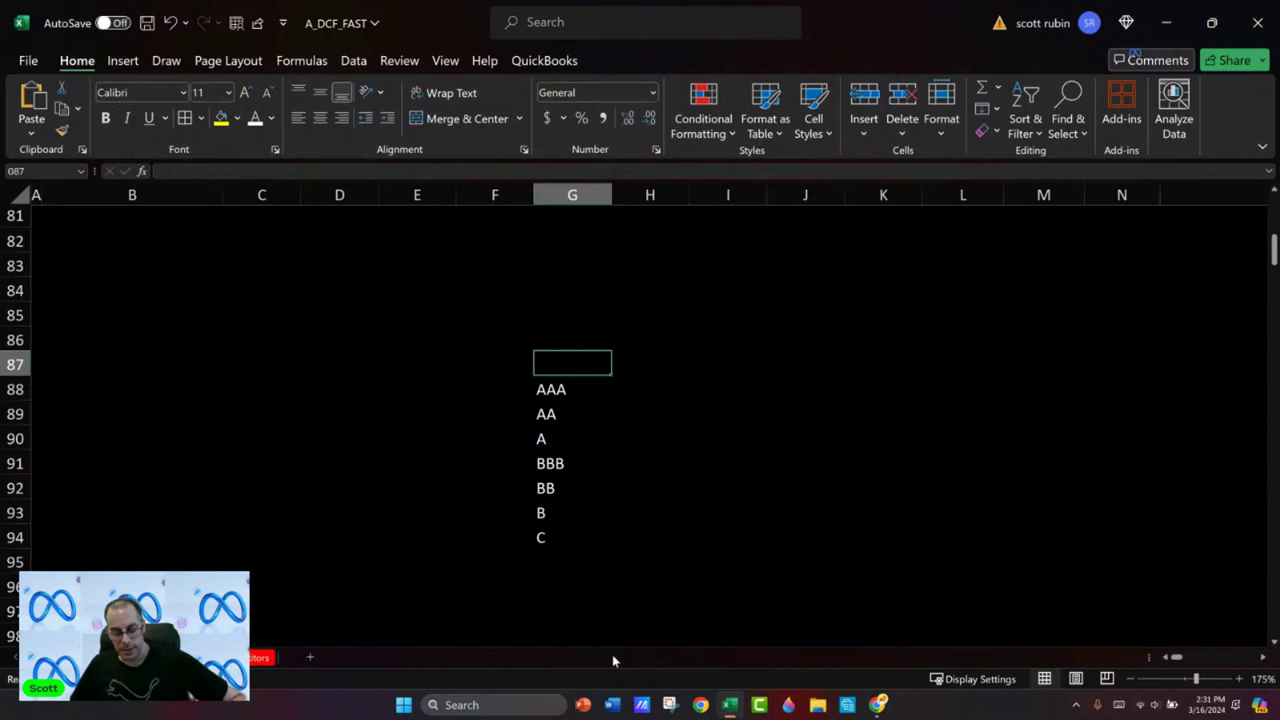
Add the column headers 'S&P' in G87 and 'Moody's' in H87.
text(S&P)
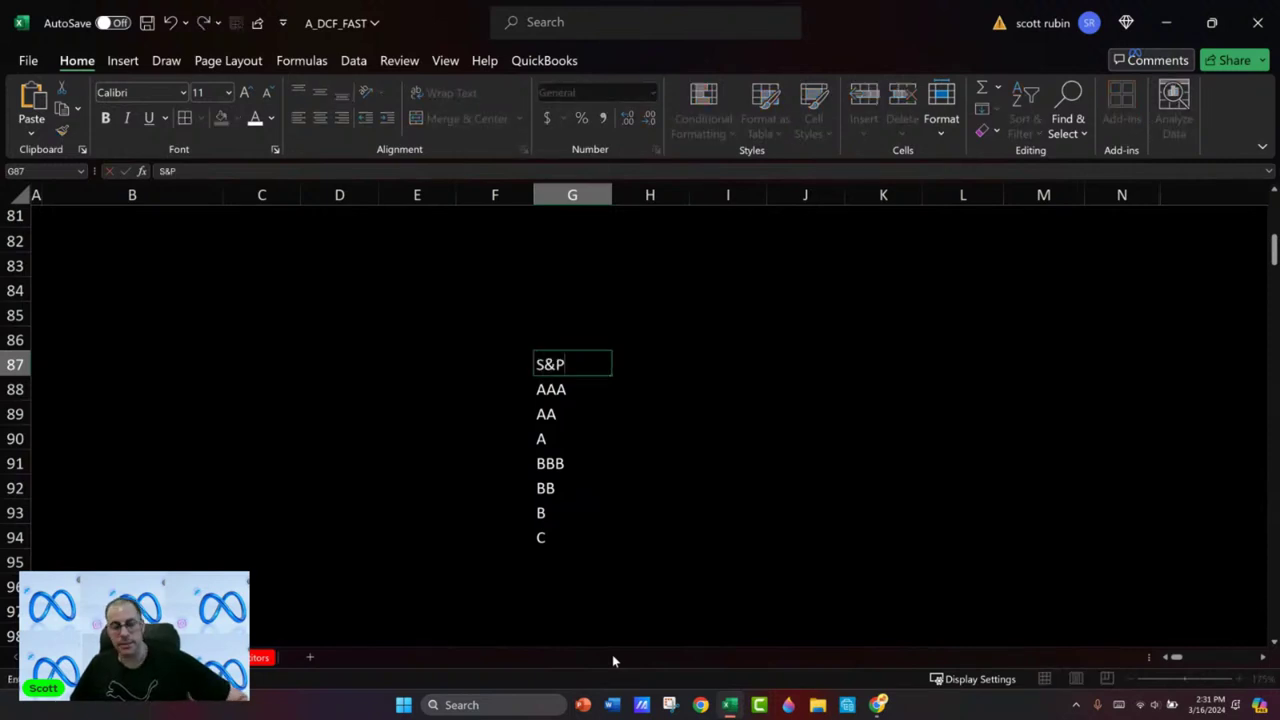
key(Return)
key(Up)
key(Right)
text(Moody's)
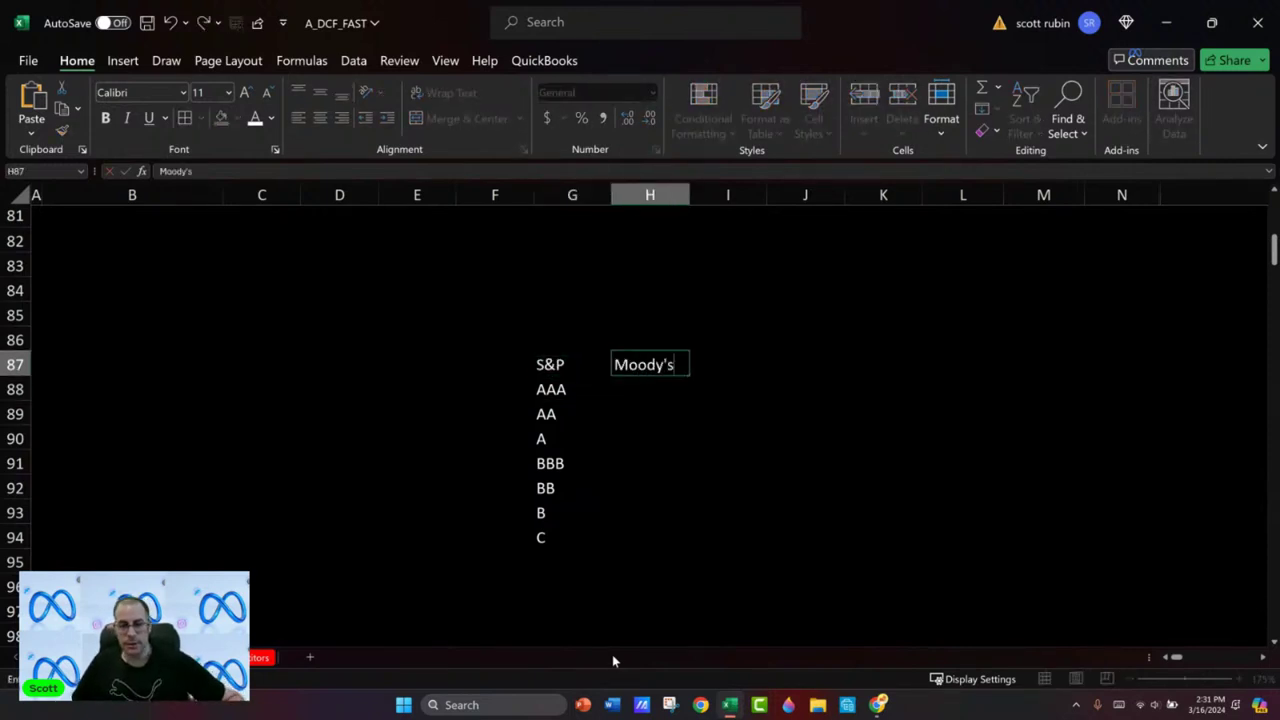
key(Return)
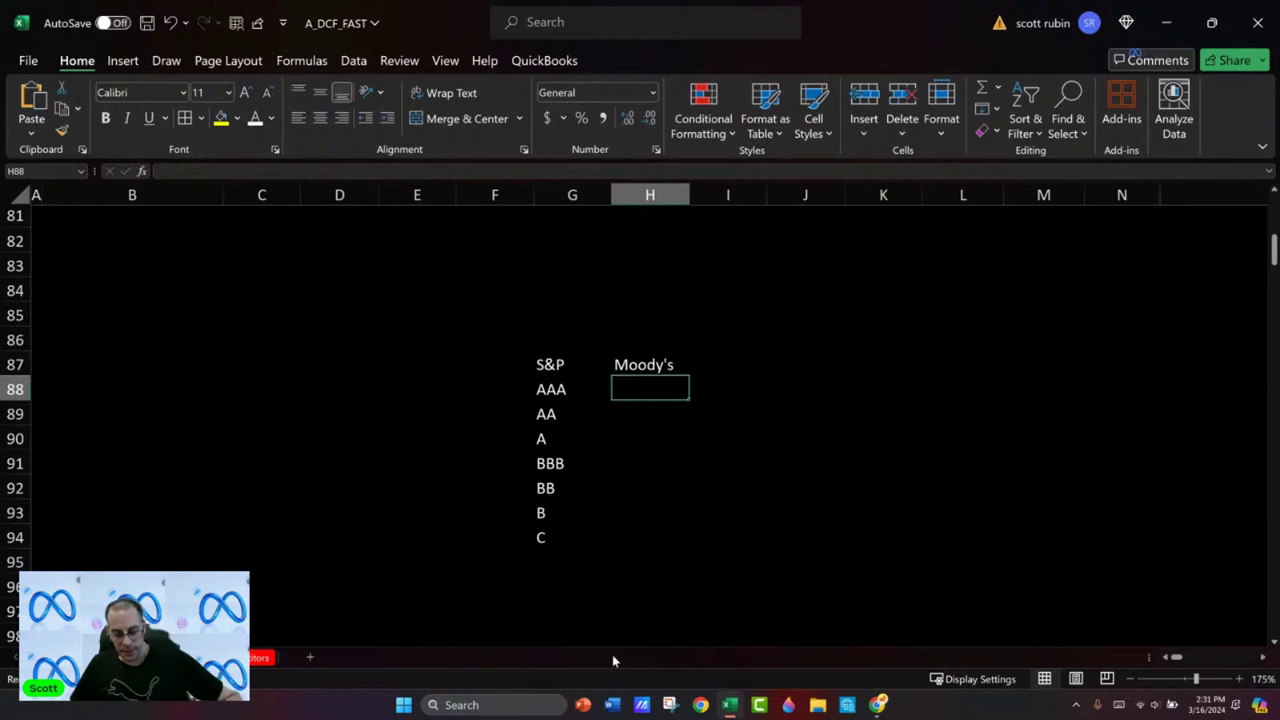
Enter the Moody's ratings Aaa and Aa in H88 and H89.
text(Aaa)
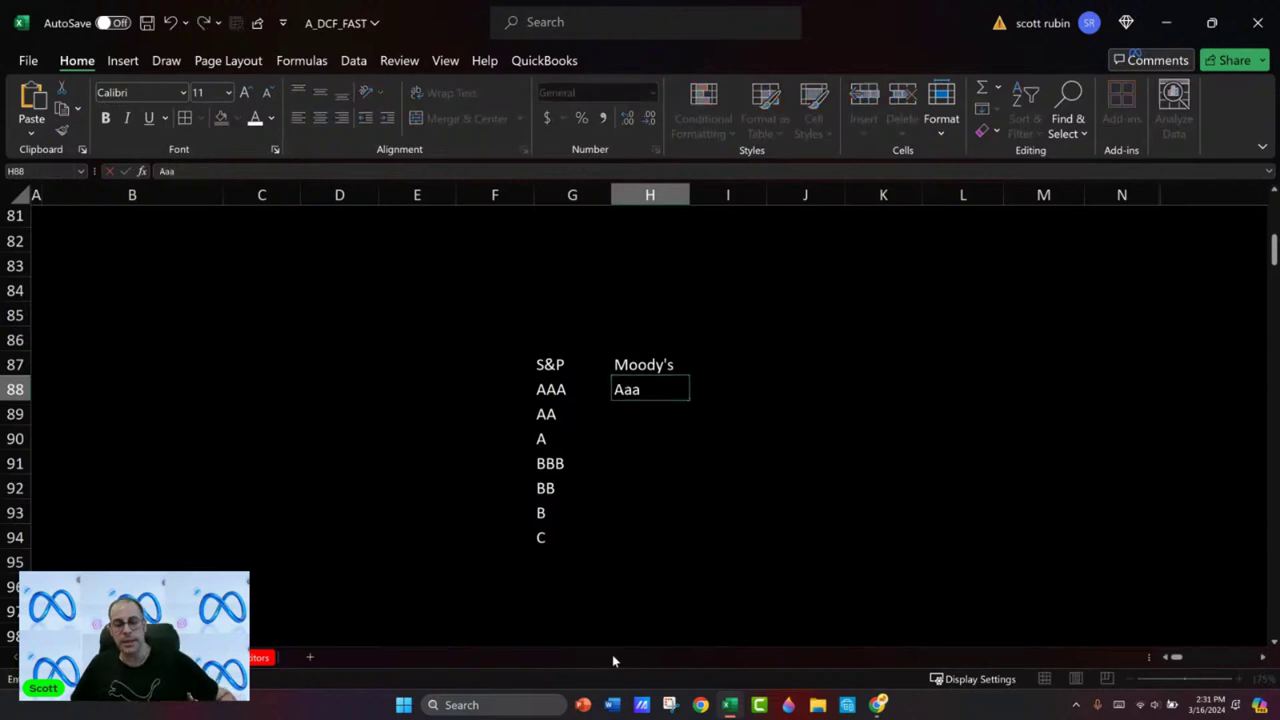
key(Return)
text(Aa)
key(Return)
key(Up)
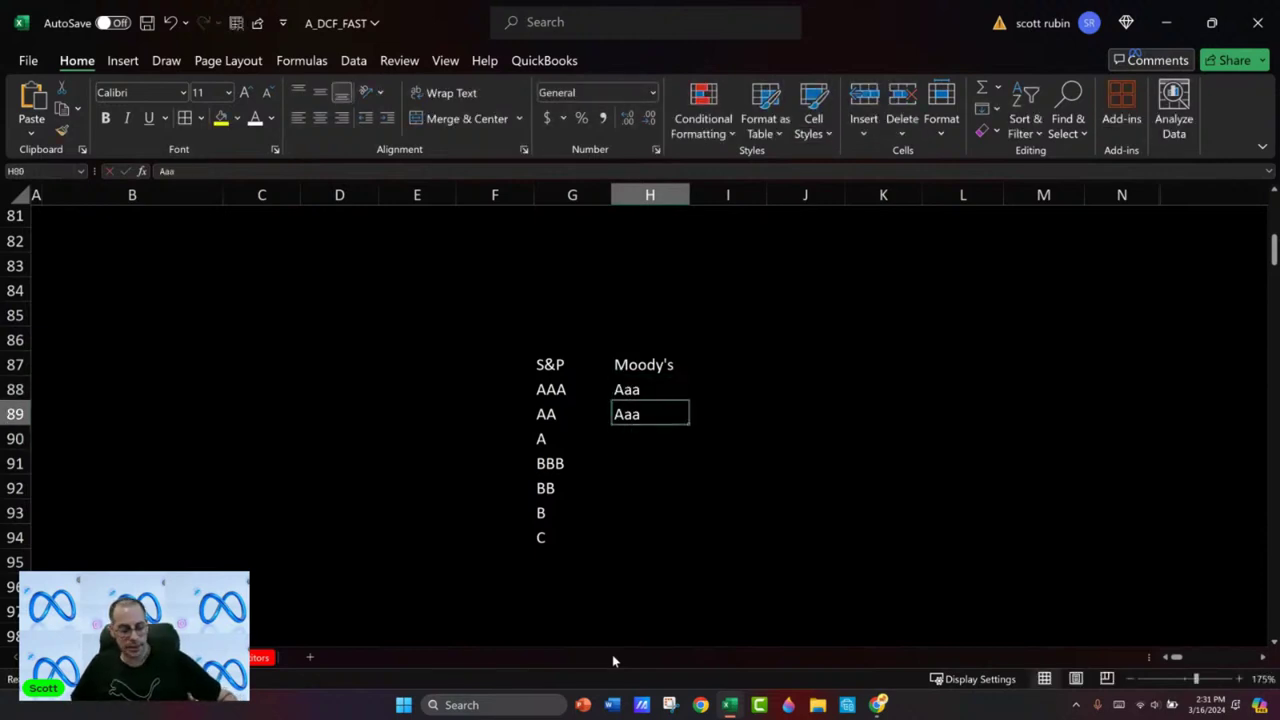
text(Aa)
key(Delete)
key(Return)
Clear the Moody's header and its ratings from column H.
key(Up)
key(Up)
key(Up)
key(shift+Down)
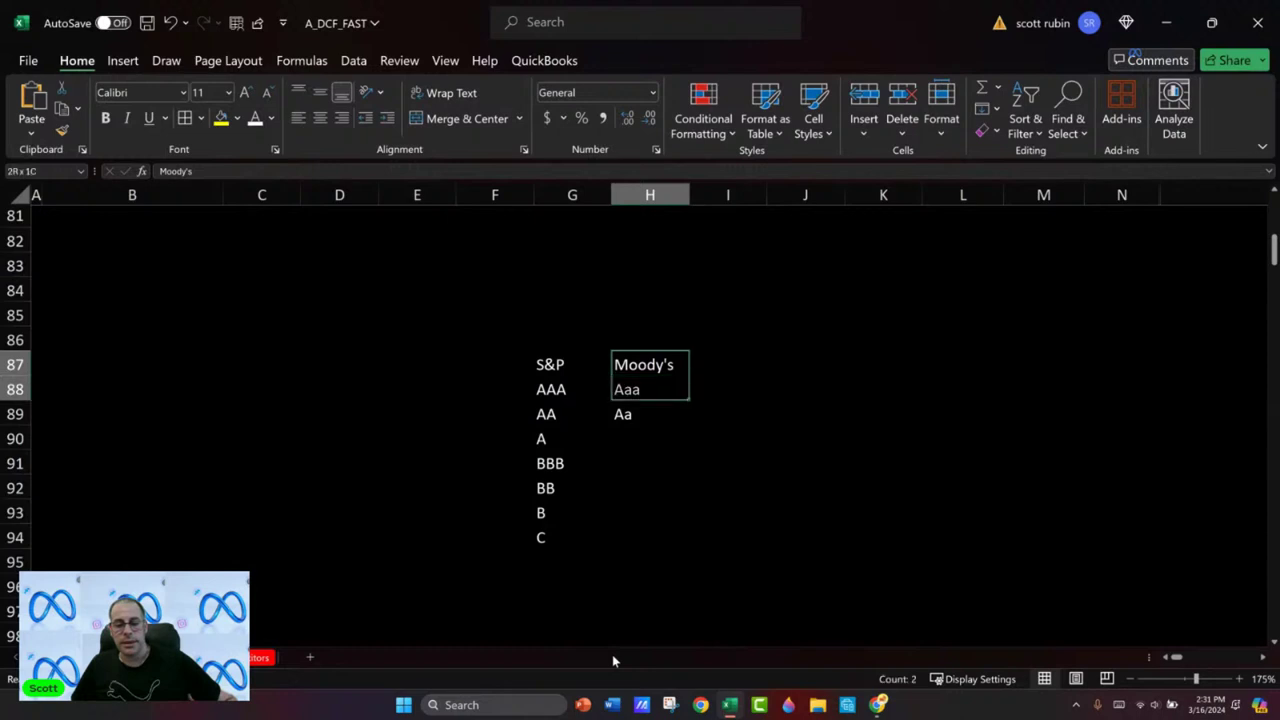
key(shift+Down)
key(BackSpace)
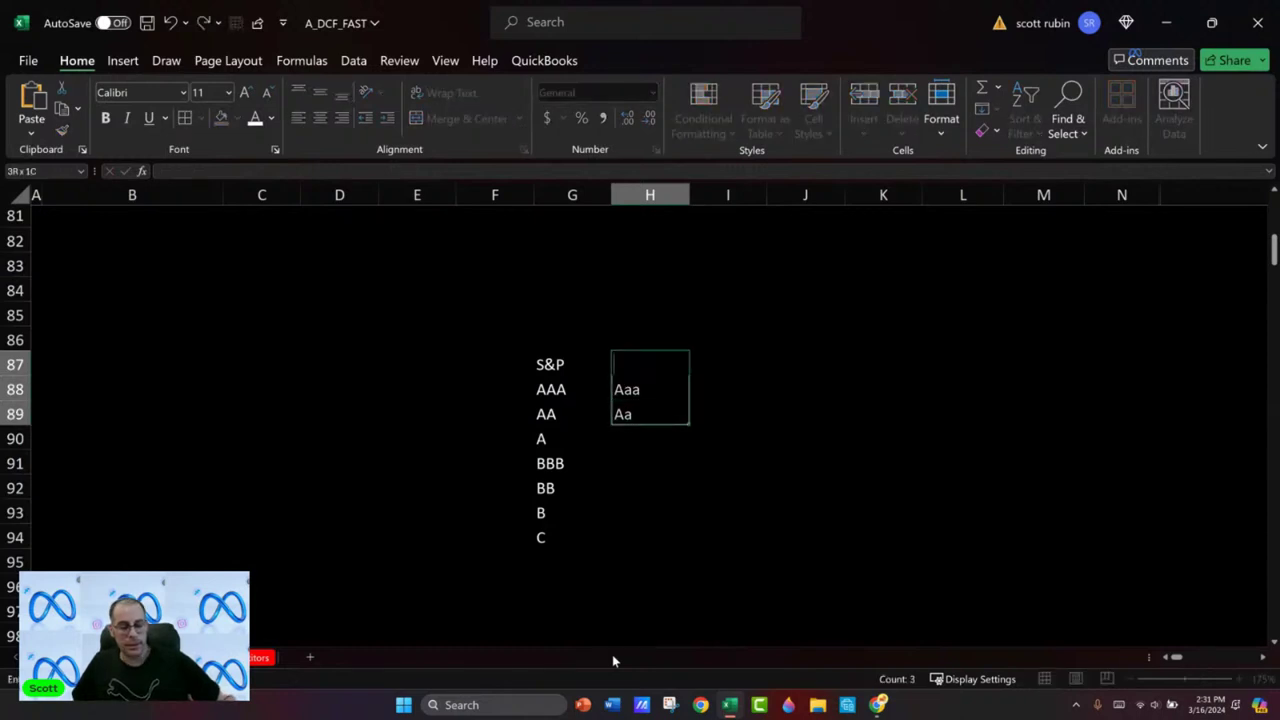
key(Escape)
key(Delete)
key(Down)
key(Up)
key(Left)
Retype CCC, CC and C in G94 through G96 to finish the scale.
key(Down)
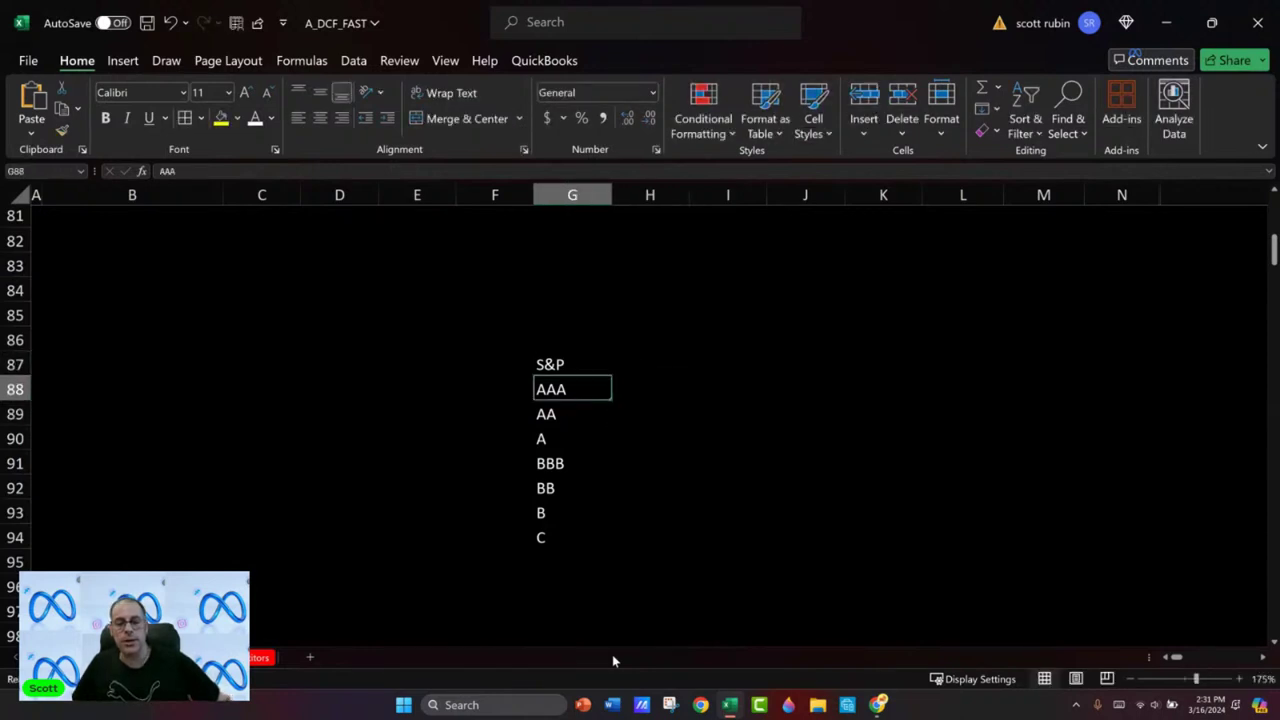
key(Down)
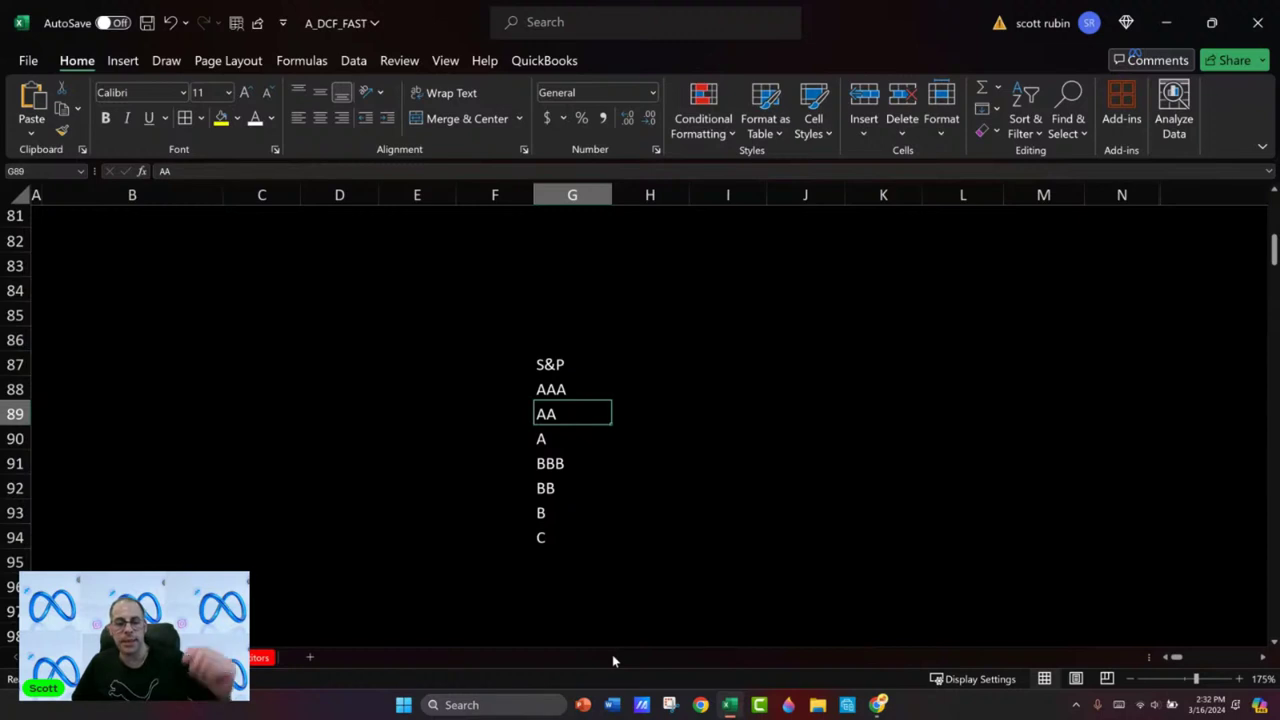
key(Down)
key(Down)
key(Down)
key(Down)
key(Down)
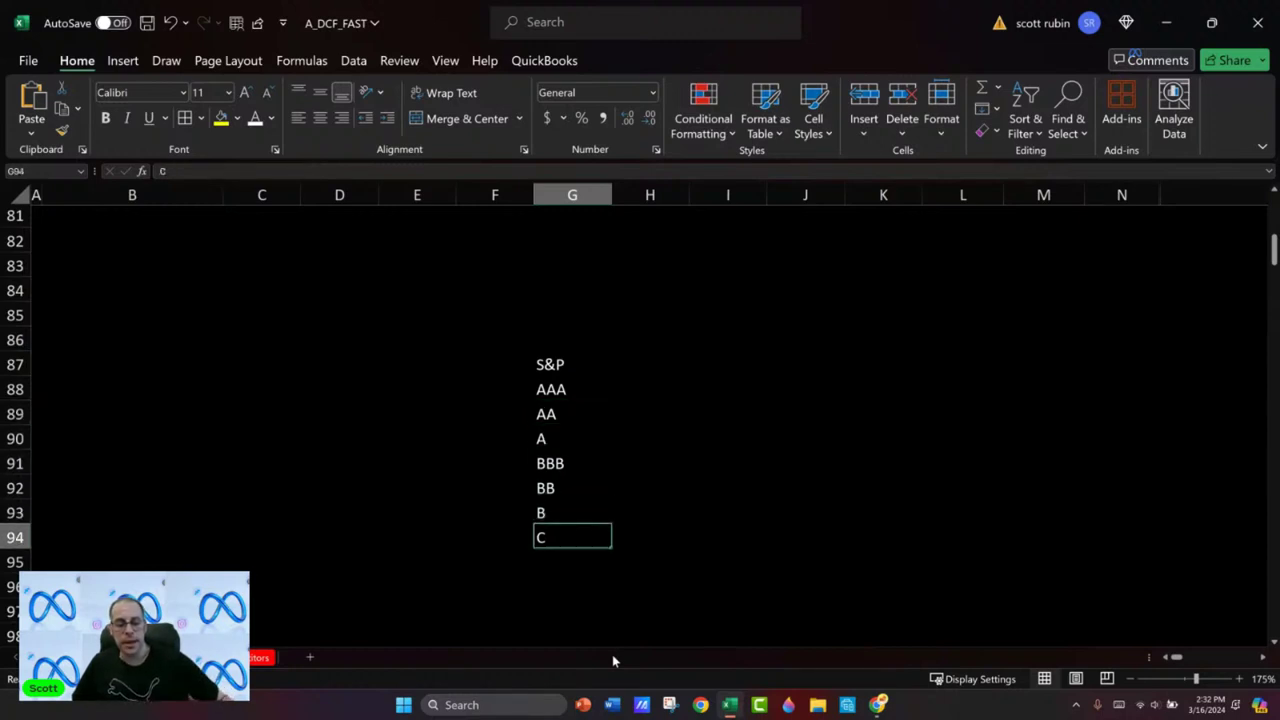
text(CCC)
key(Return)
text(CC)
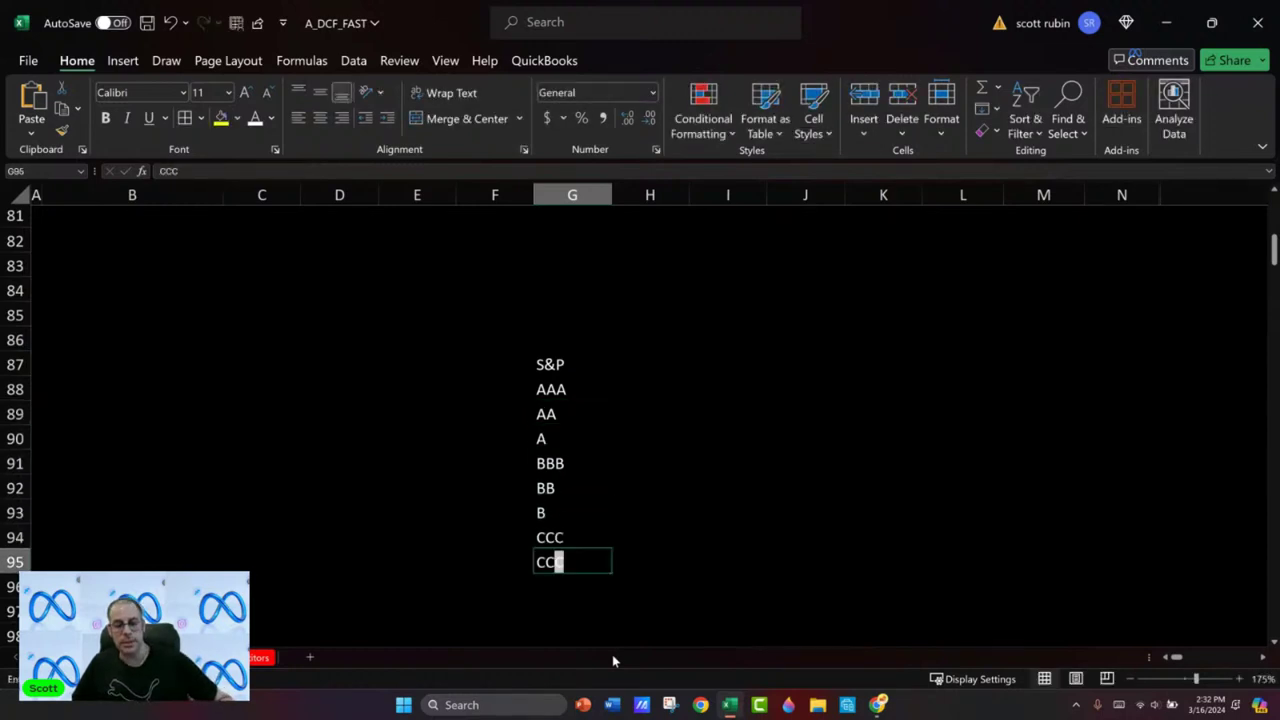
key(Return)
text(C)
key(Return)
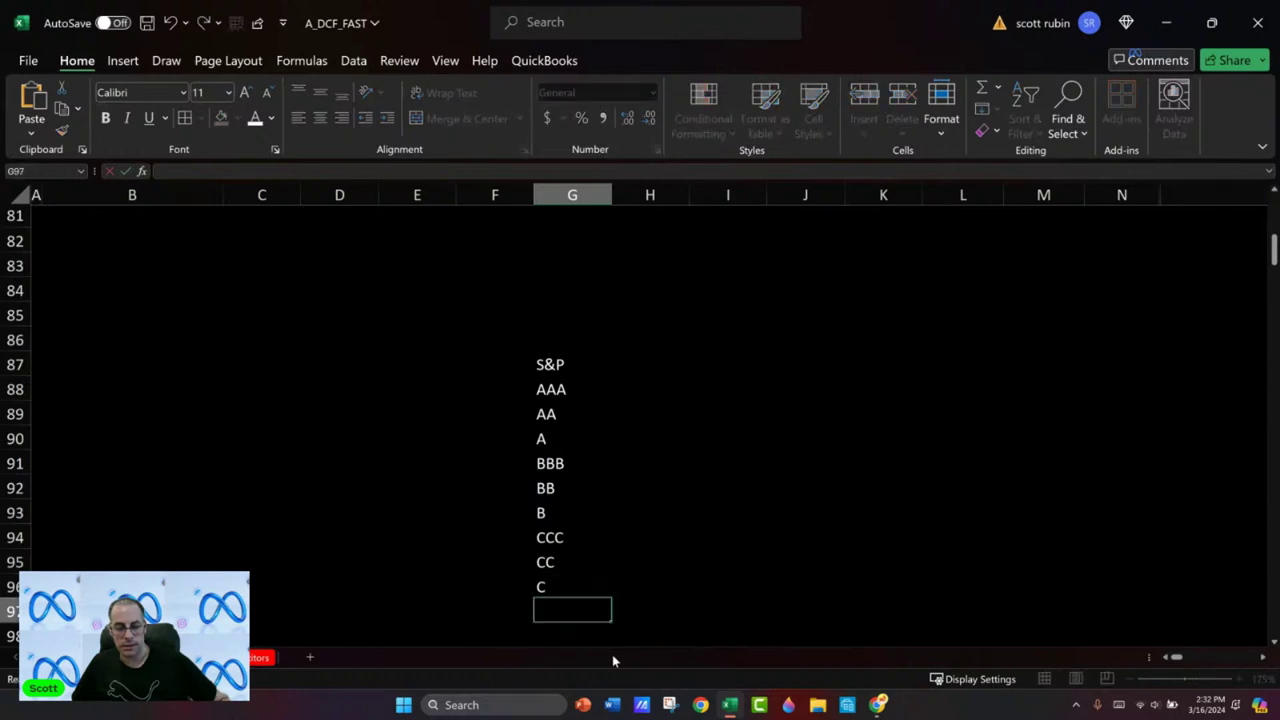
key(Up)
key(Up)
key(Up)
key(Up)
key(Up)
key(Up)
key(Up)
key(Up)
key(Up)
key(Up)
key(Up)
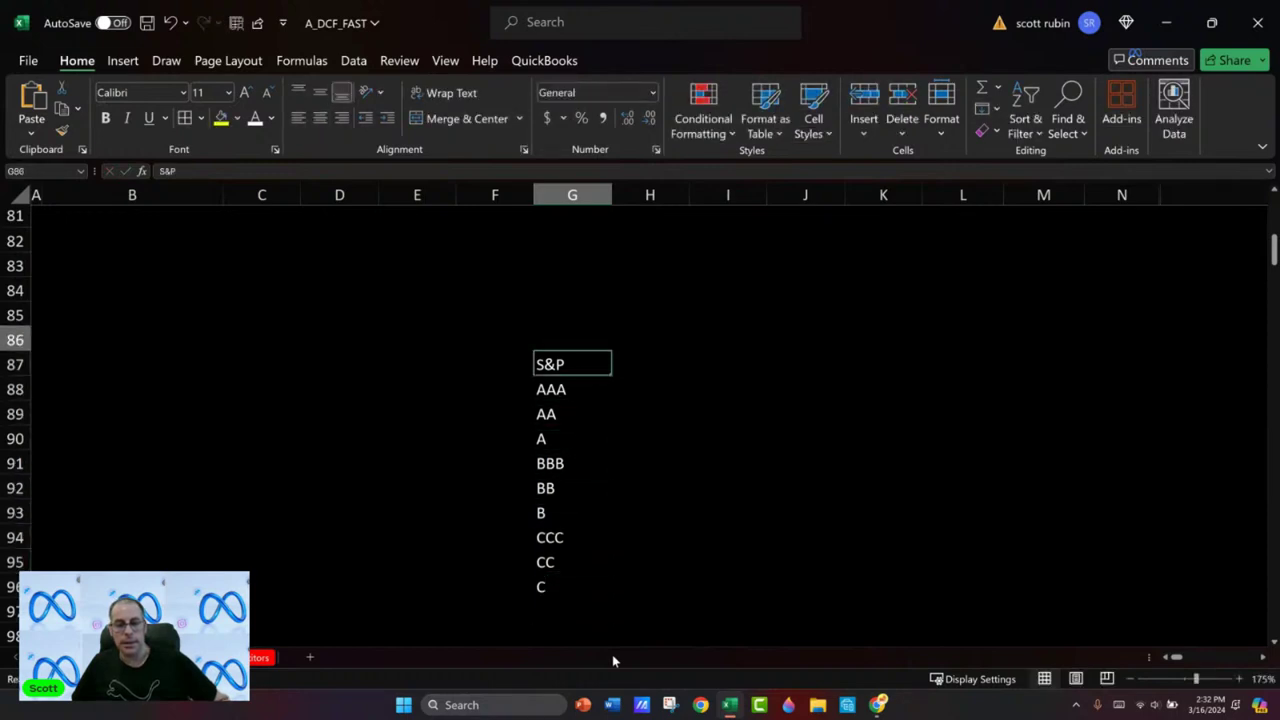
key(Right)
key(Down)
key(Down)
key(Down)
key(Down)
key(Down)
key(Down)
key(Down)
key(Down)
key(Down)
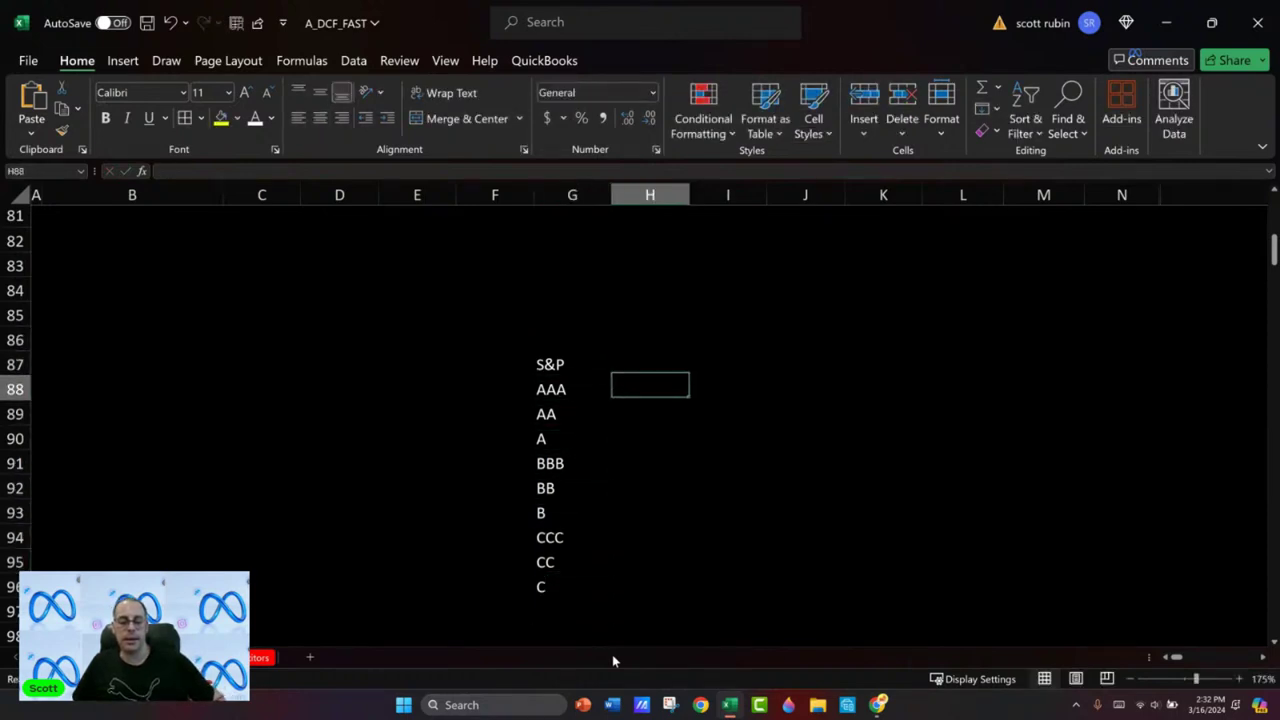
key(Left)
key(Up)
key(Up)
key(Up)
key(Up)
key(Up)
key(Up)
key(Up)
key(Up)
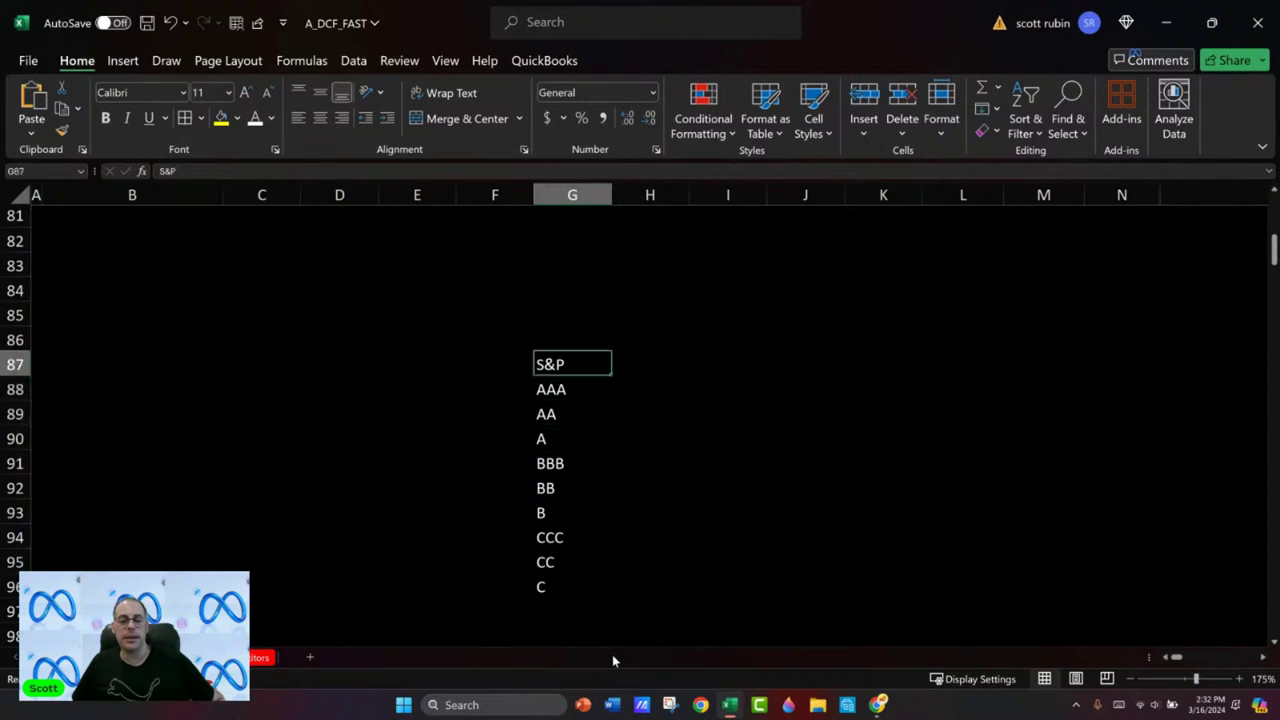
Type the note 'Santa Barbra, CA build highway' in H87 beside the S&P heading.
key(Right)
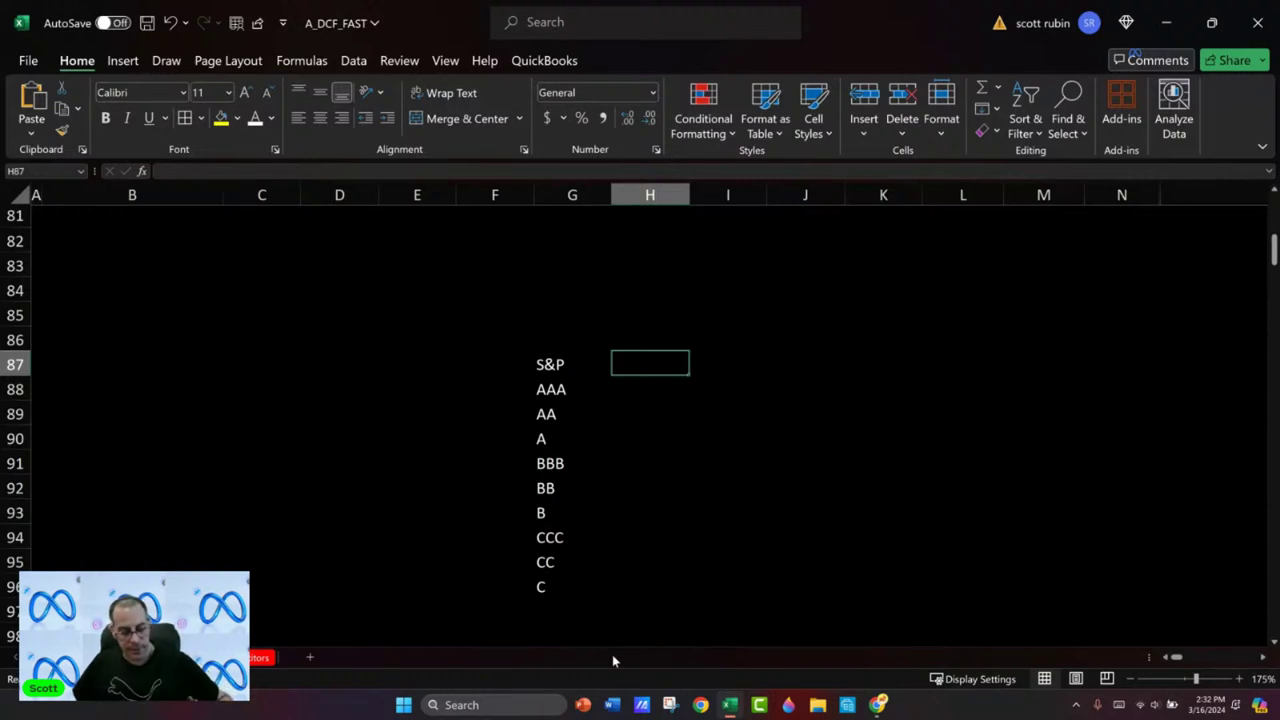
text(Sant)
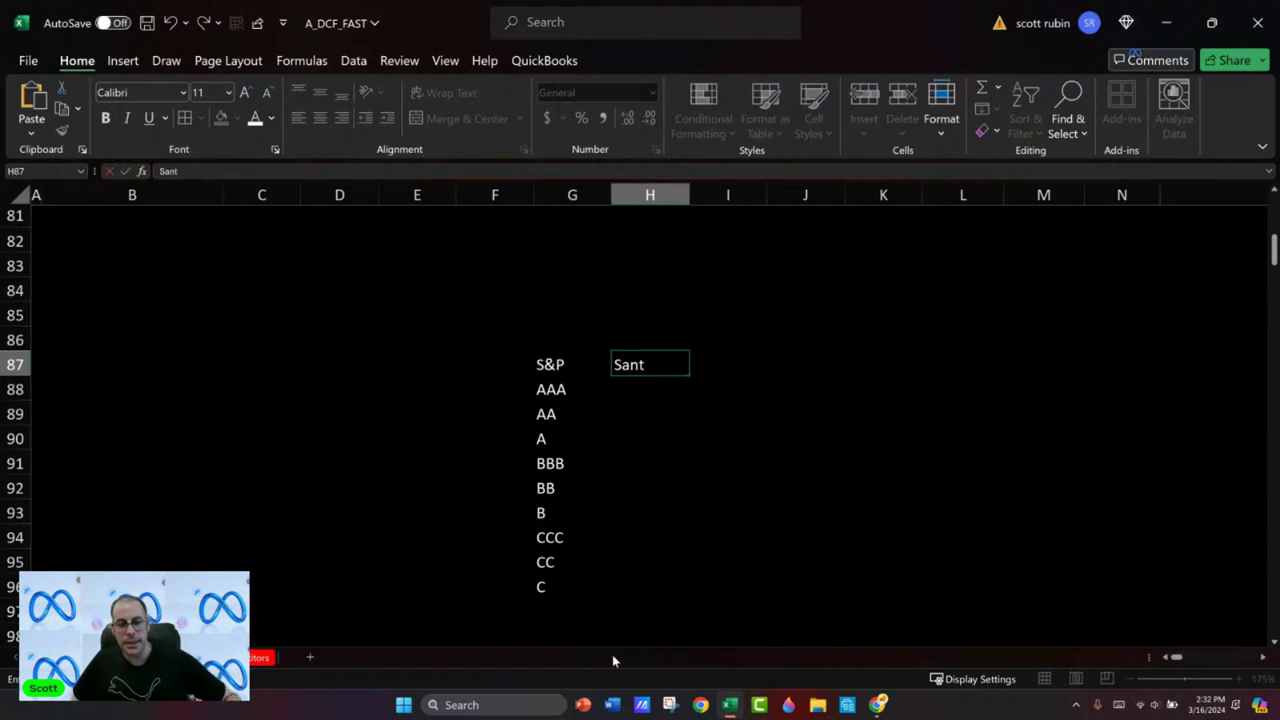
text(a Barbr)
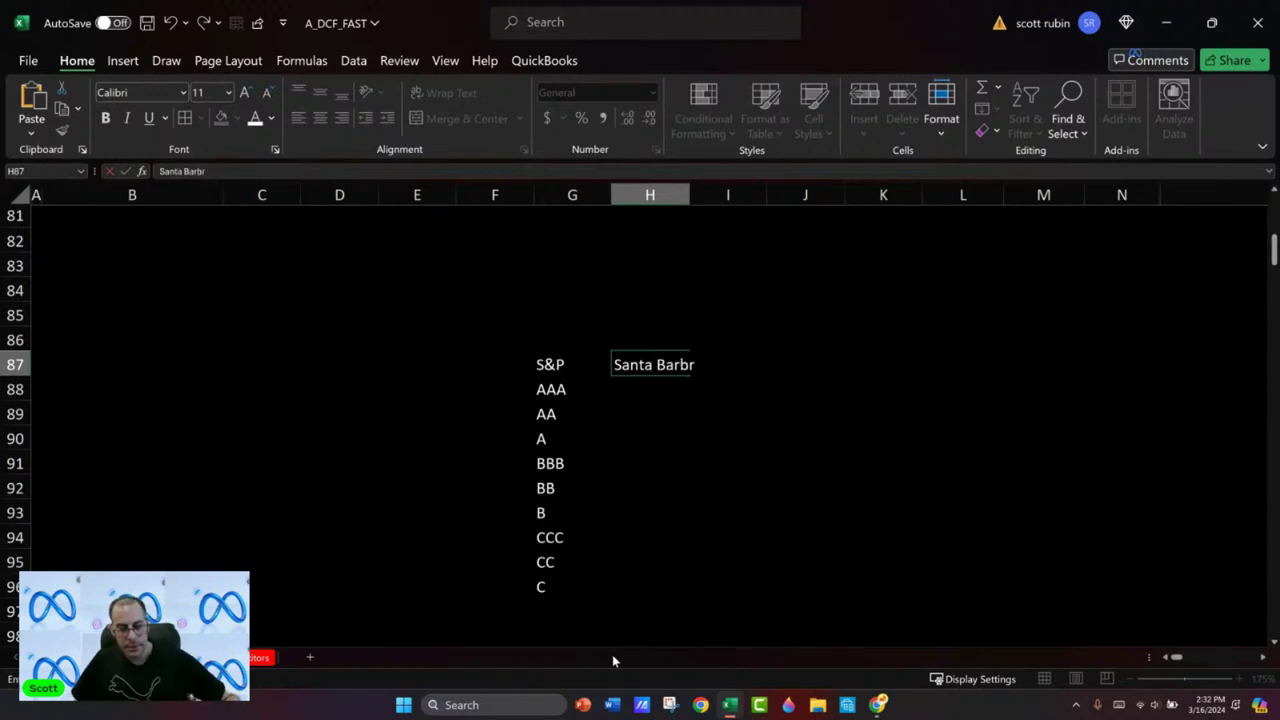
text(a, CA)
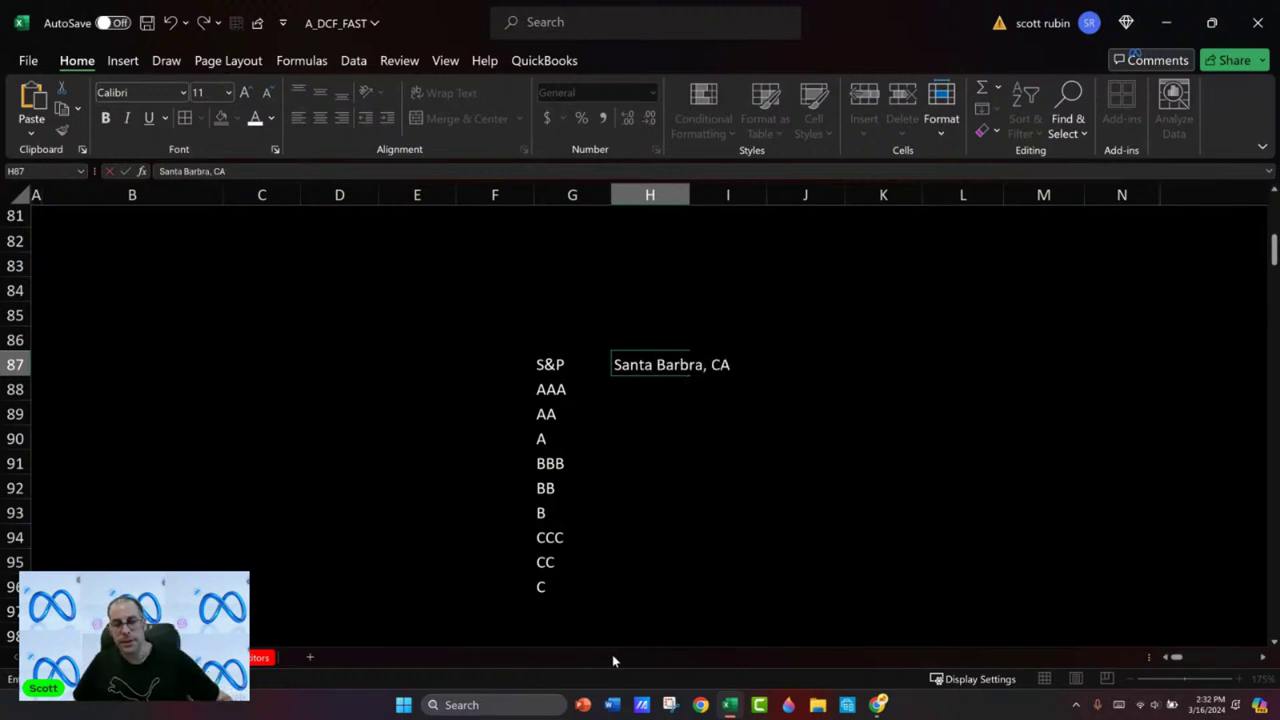
text( build)
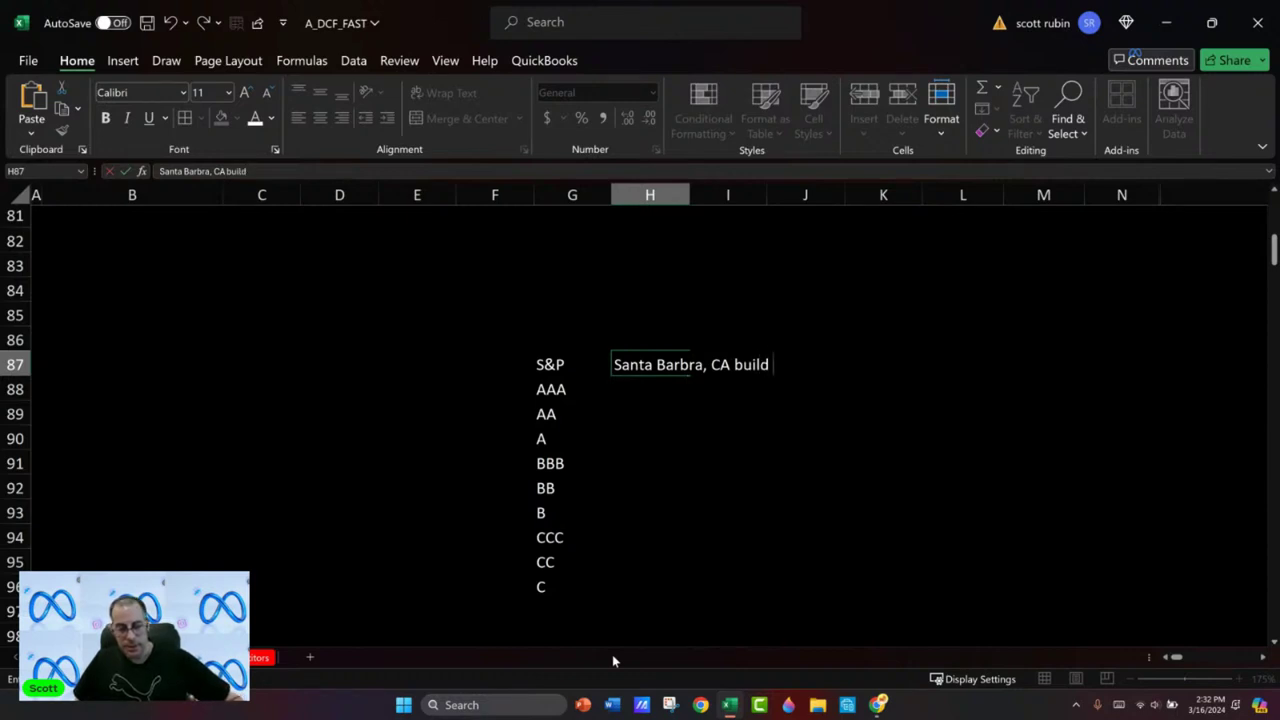
text( hih)
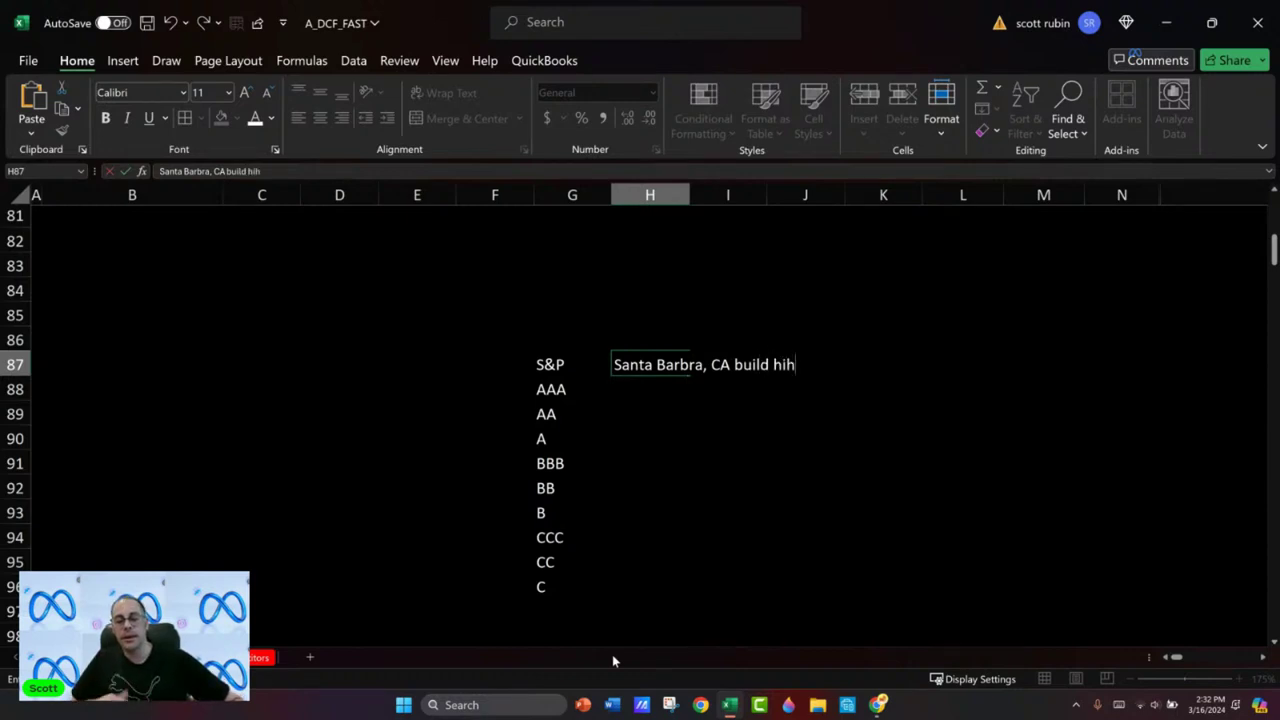
key(BackSpace)
text(gh)
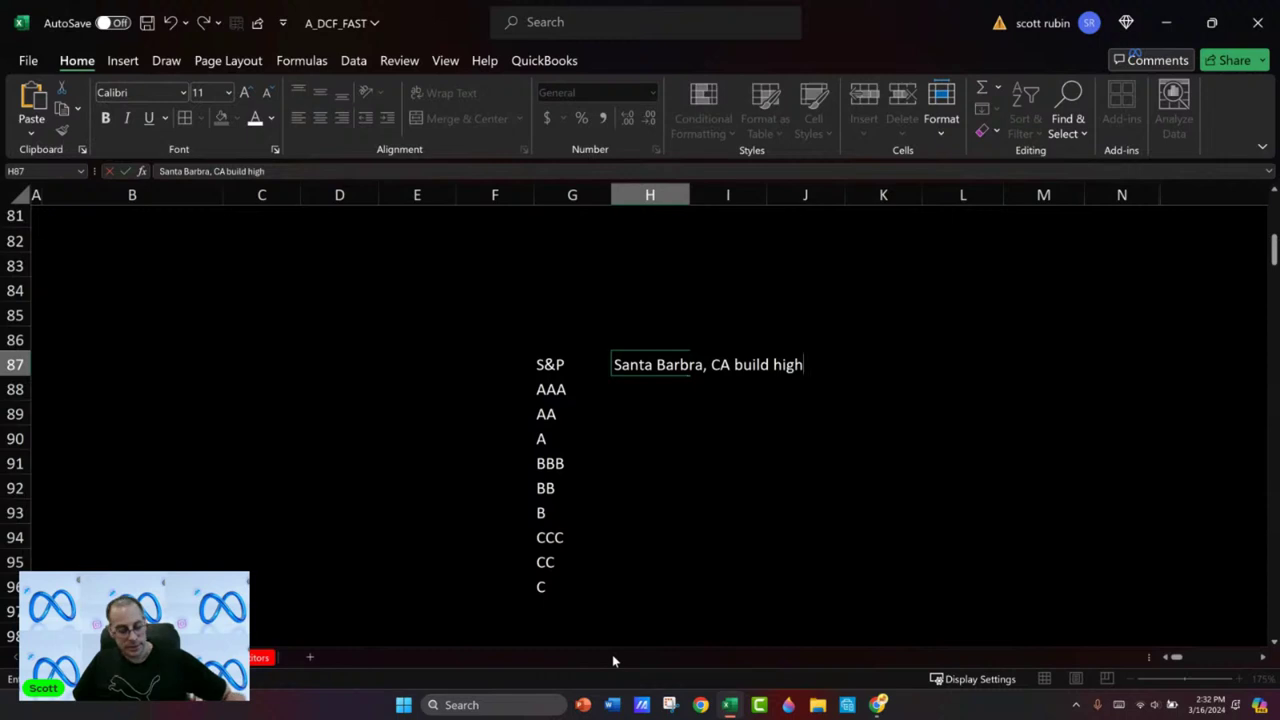
text(way)
key(Return)
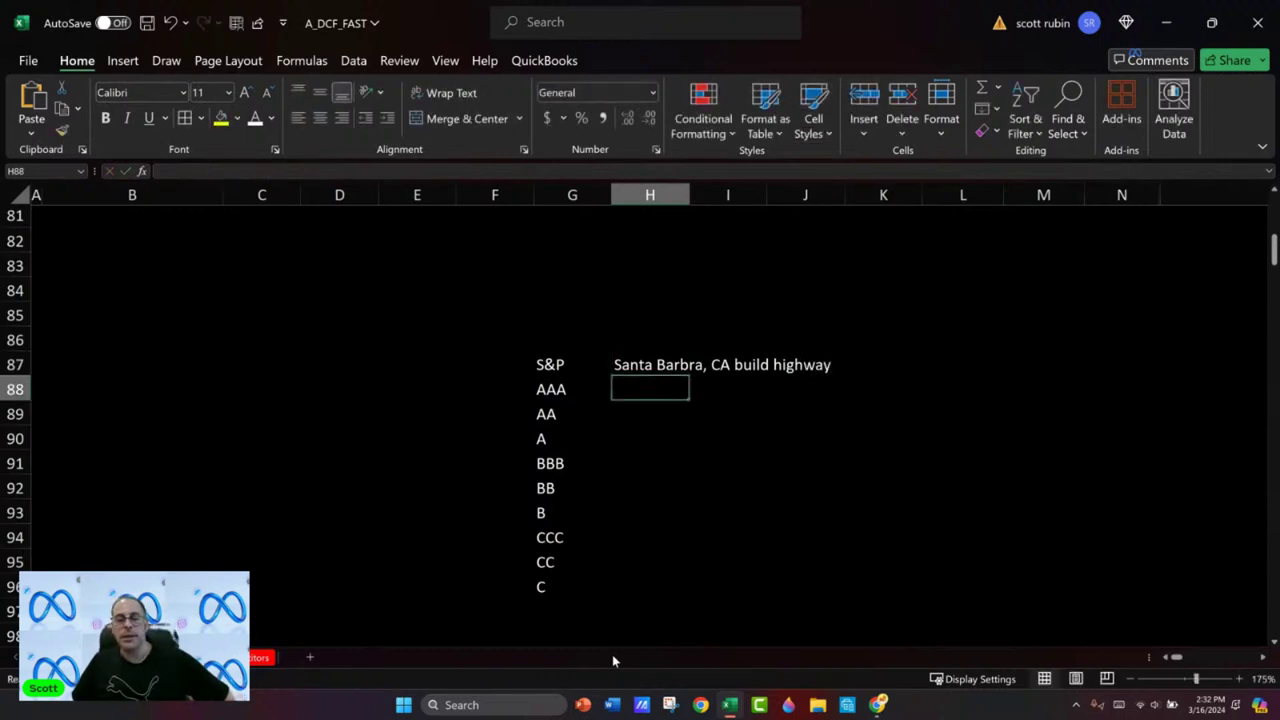
Append ' - $400M' to the highway note in H87.
key(Up)
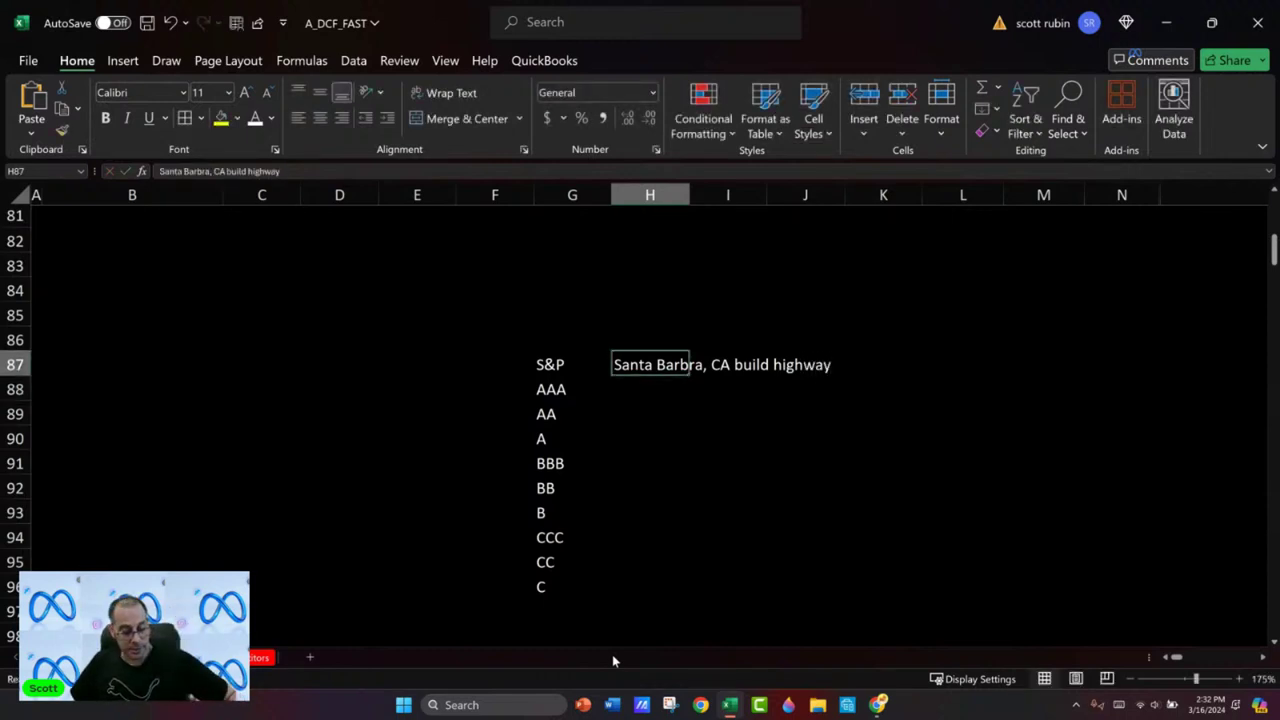
key(F2)
text(- $)
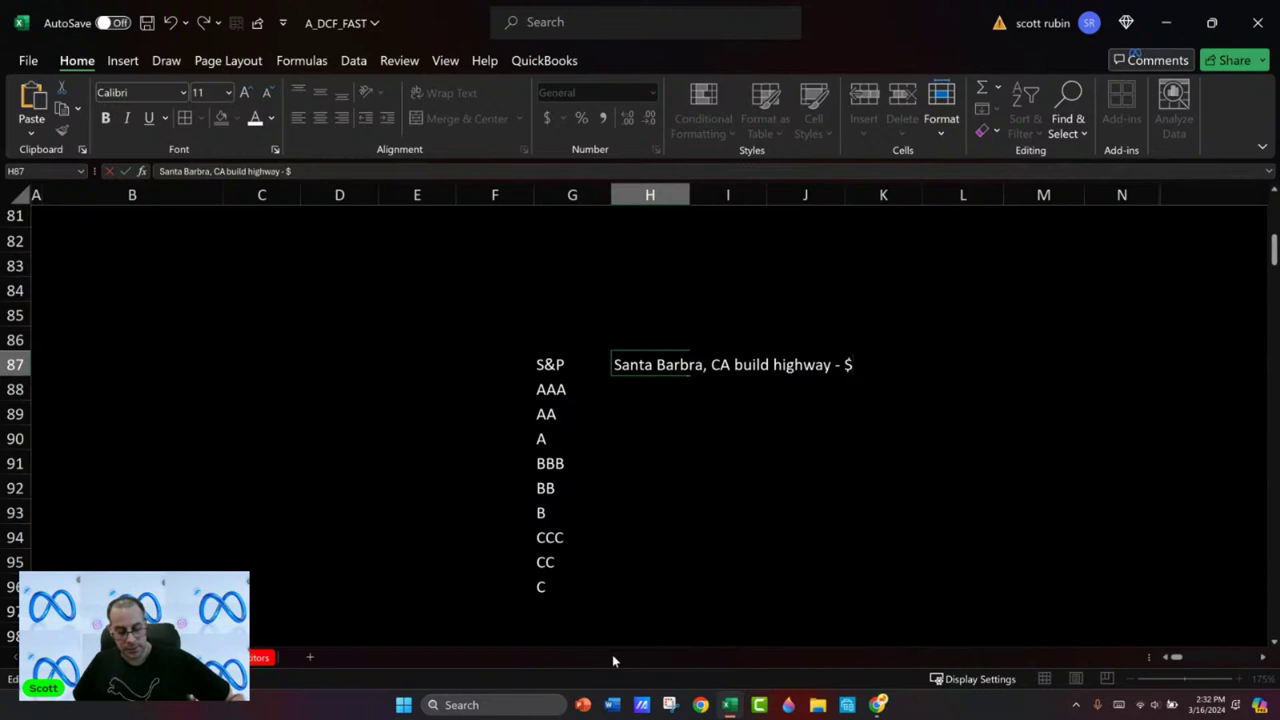
text(400)
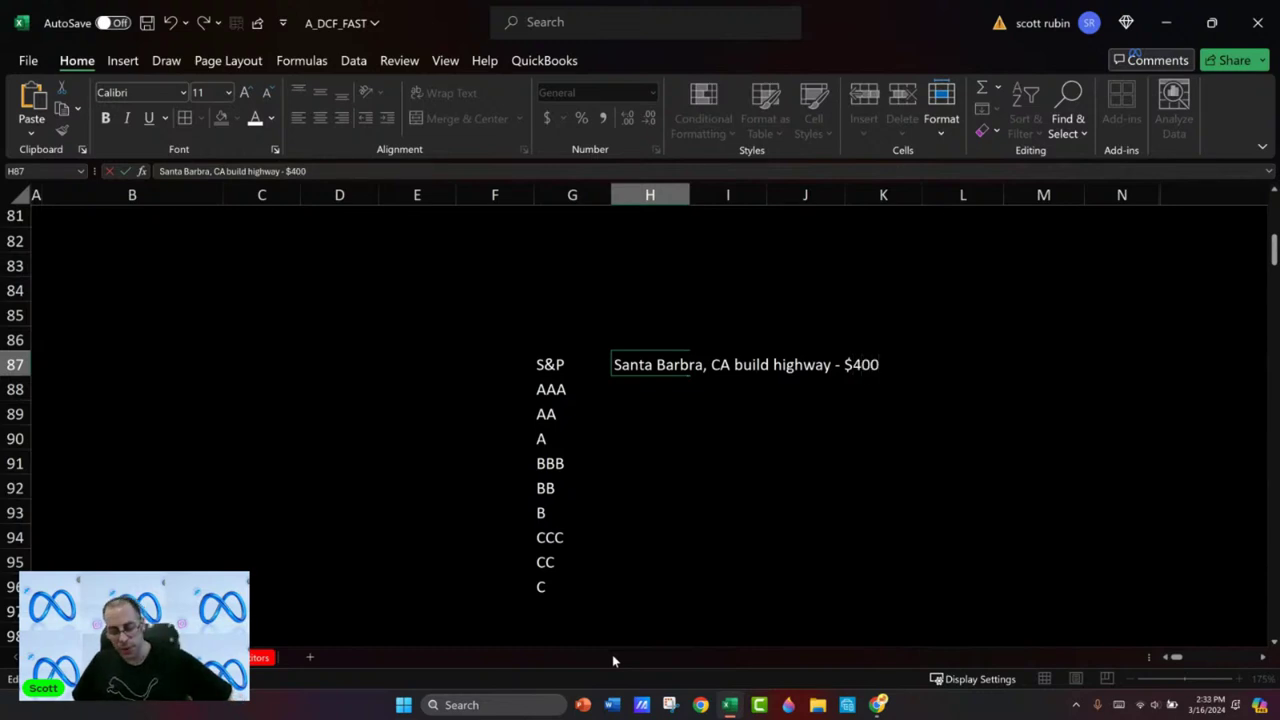
text(M)
key(Return)
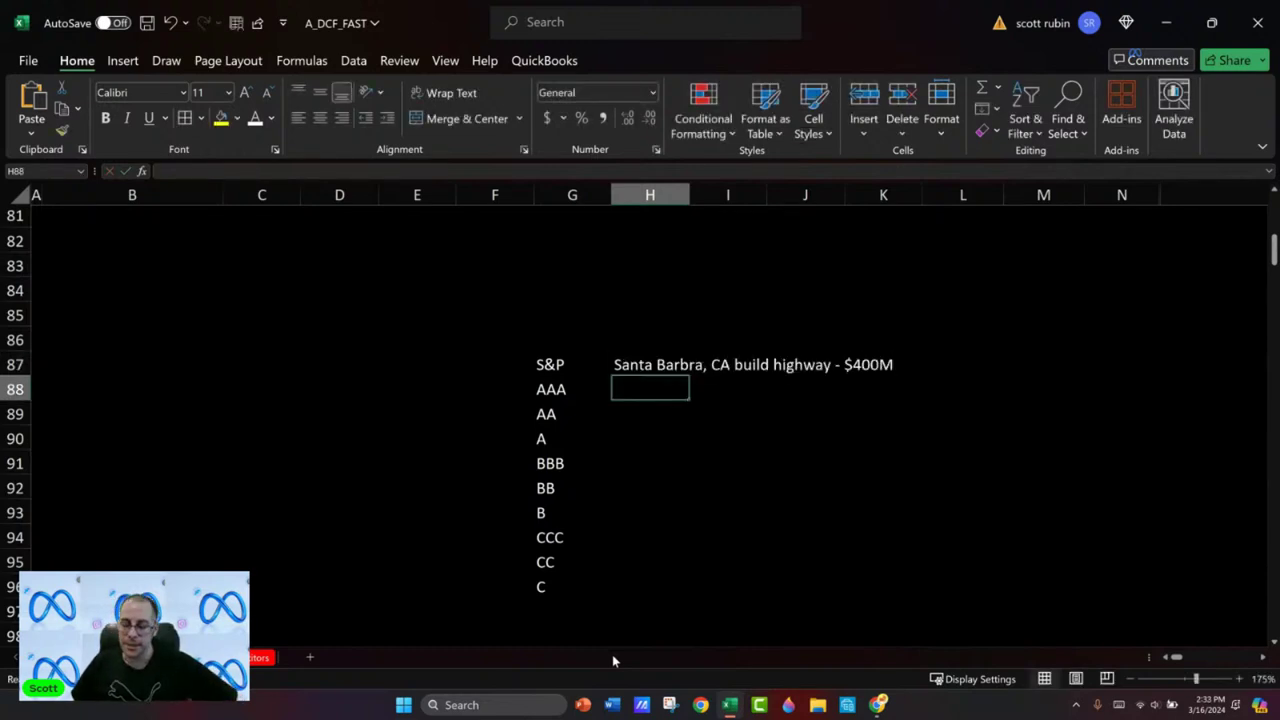
key(Up)
key(Down)
key(Up)
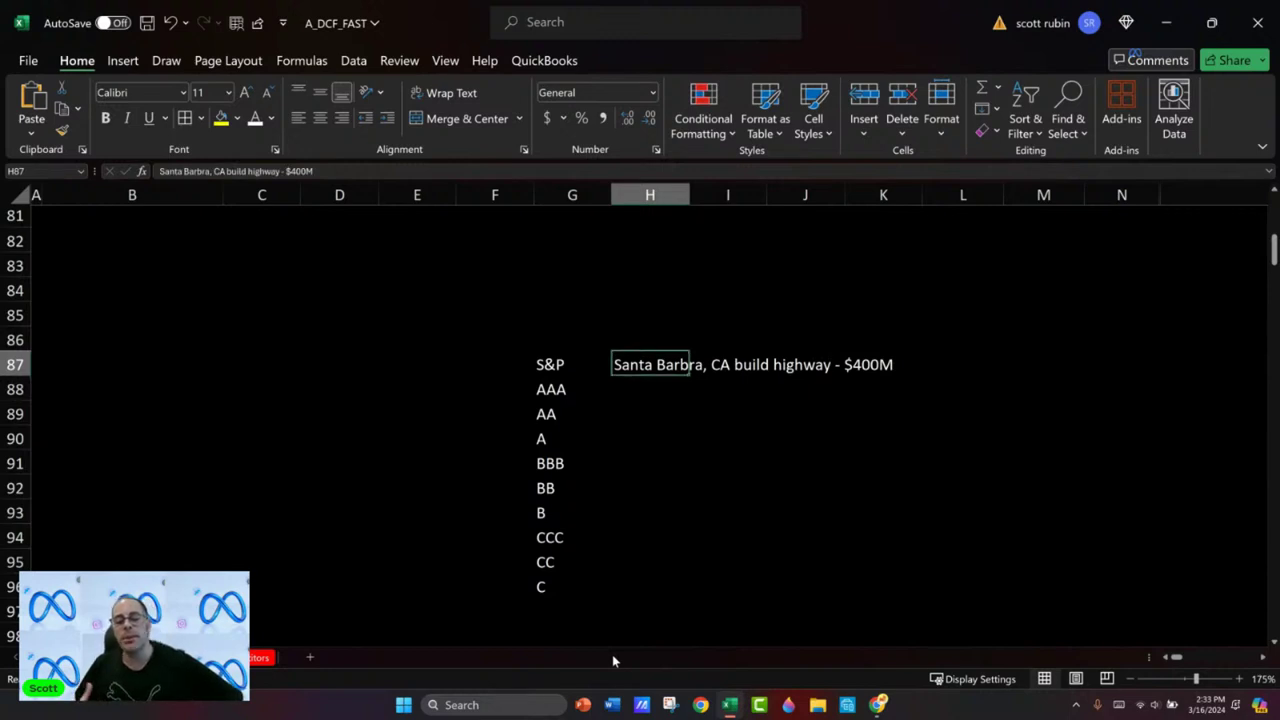
key(Up)
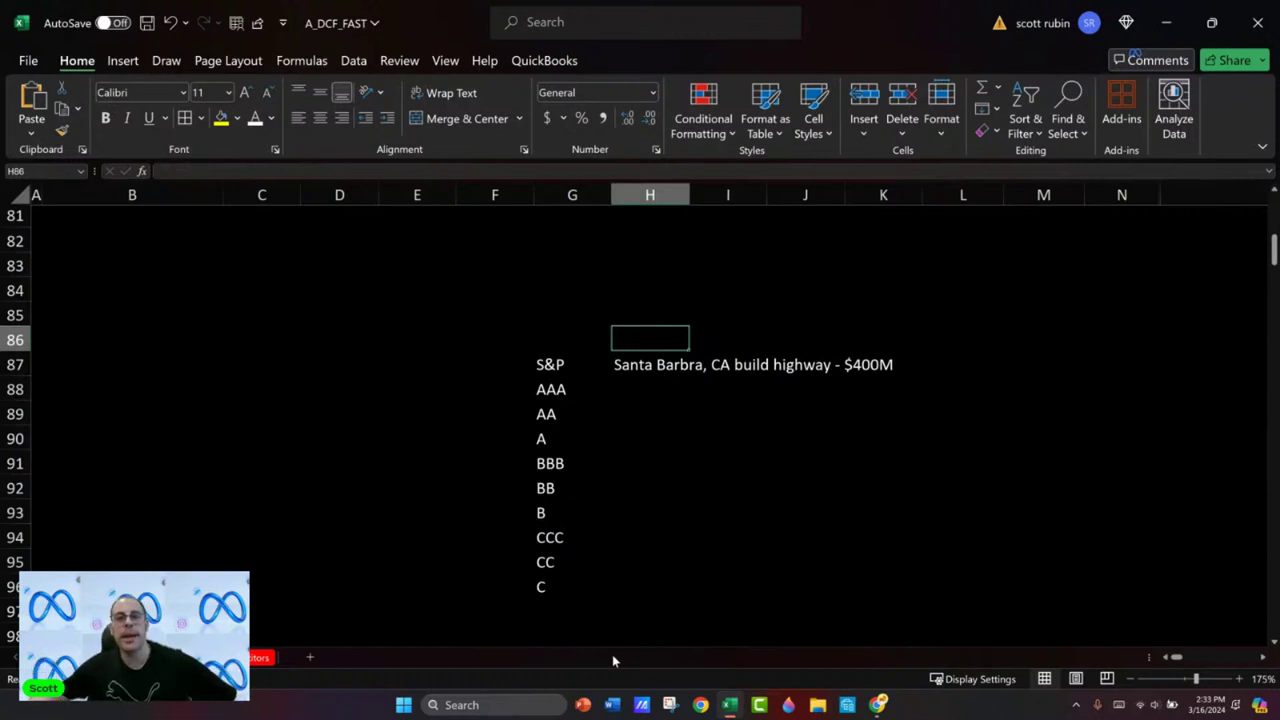
Enter 'JPMorgan' in H86 and an amount of $10M in I86.
text(JPMorgan)
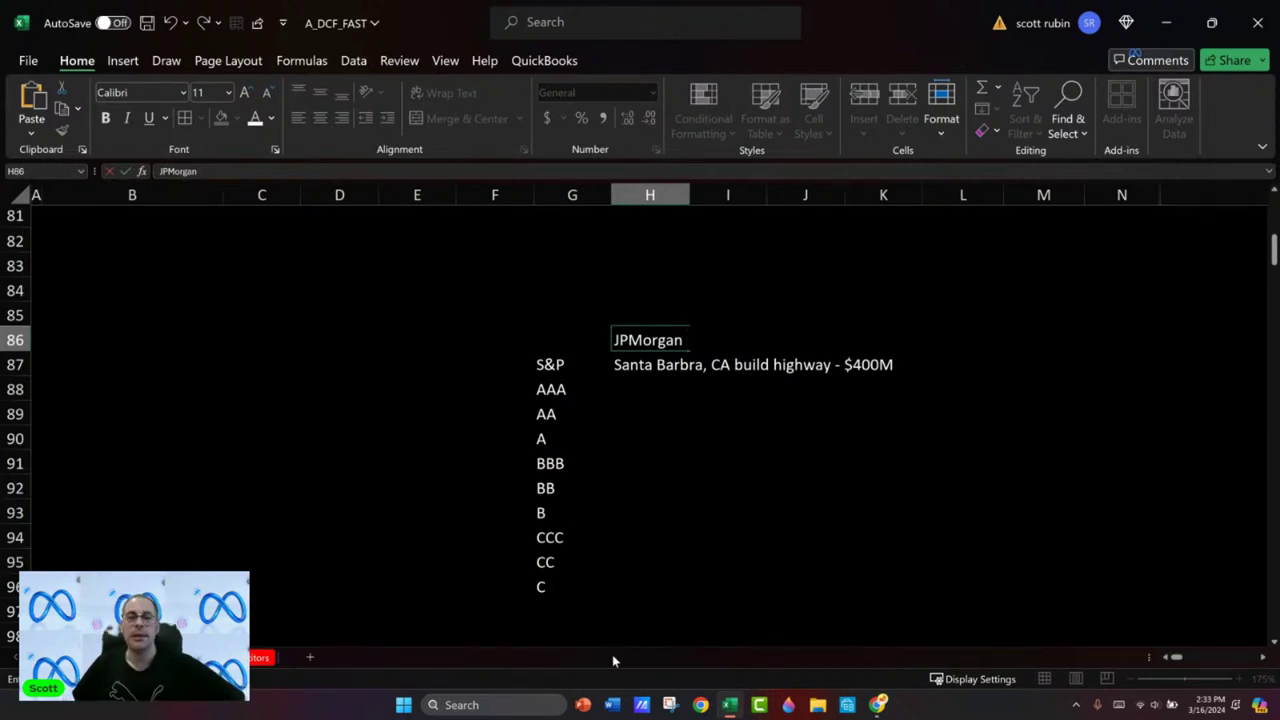
key(Return)
key(Up)
key(Right)
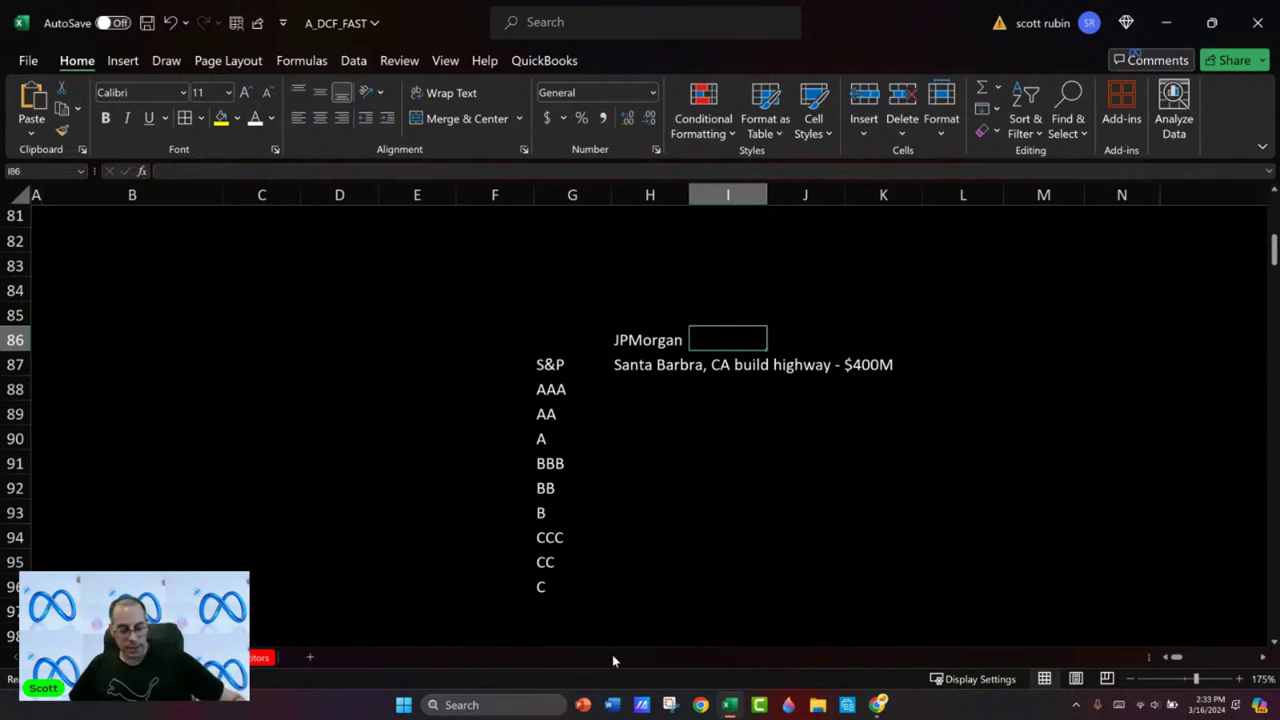
text($10M)
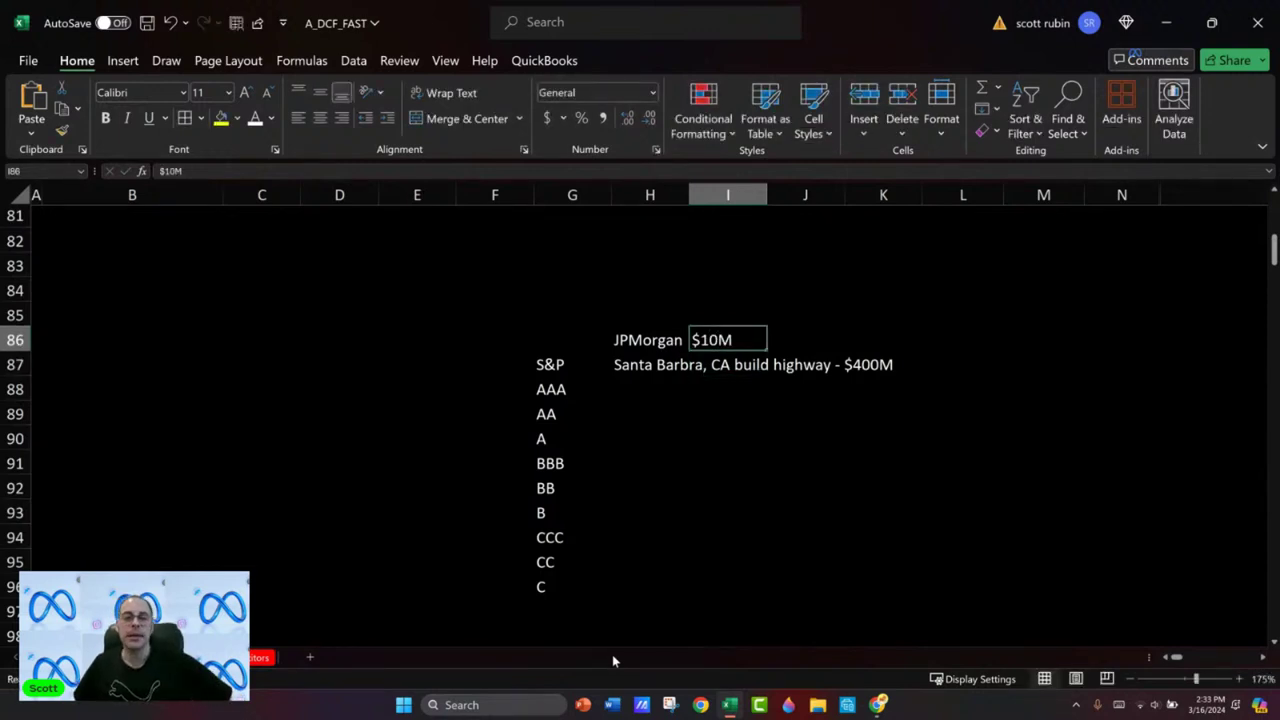
Replace the JPMorgan amount in I86 with $380M.
key(shift+Left)
key(Right)
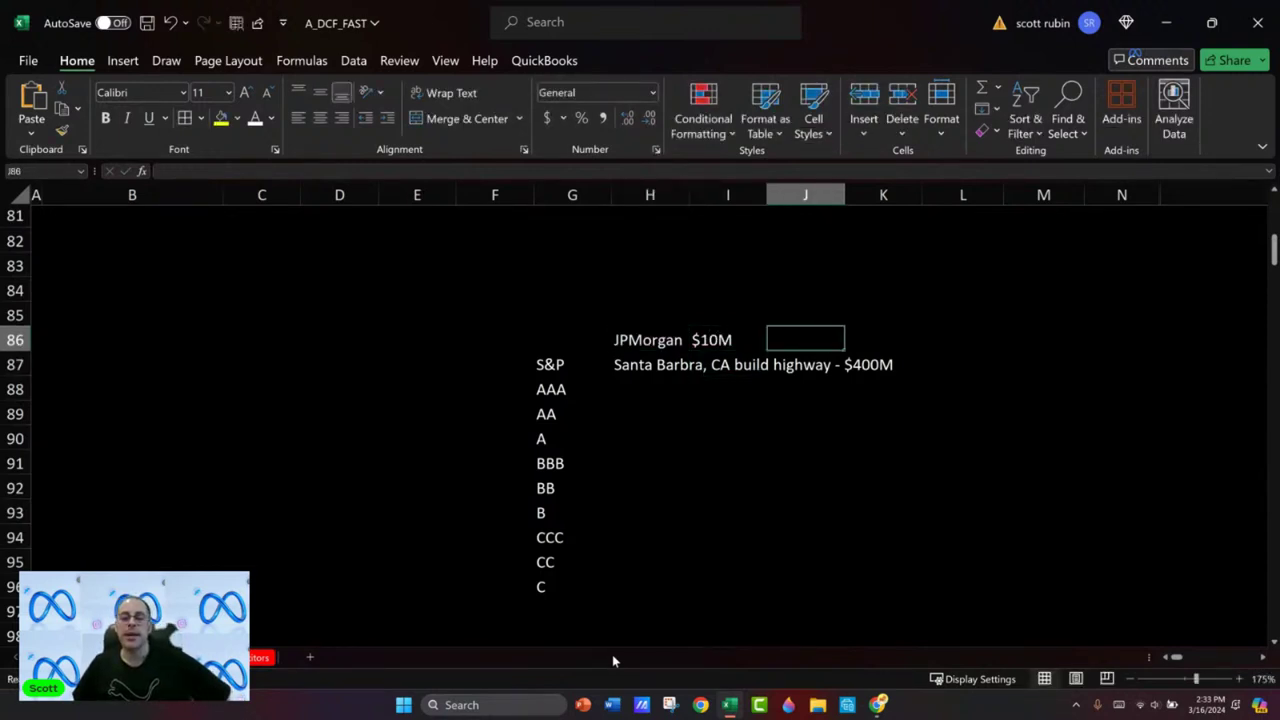
key(Right)
key(Down)
key(Up)
key(Left)
key(Left)
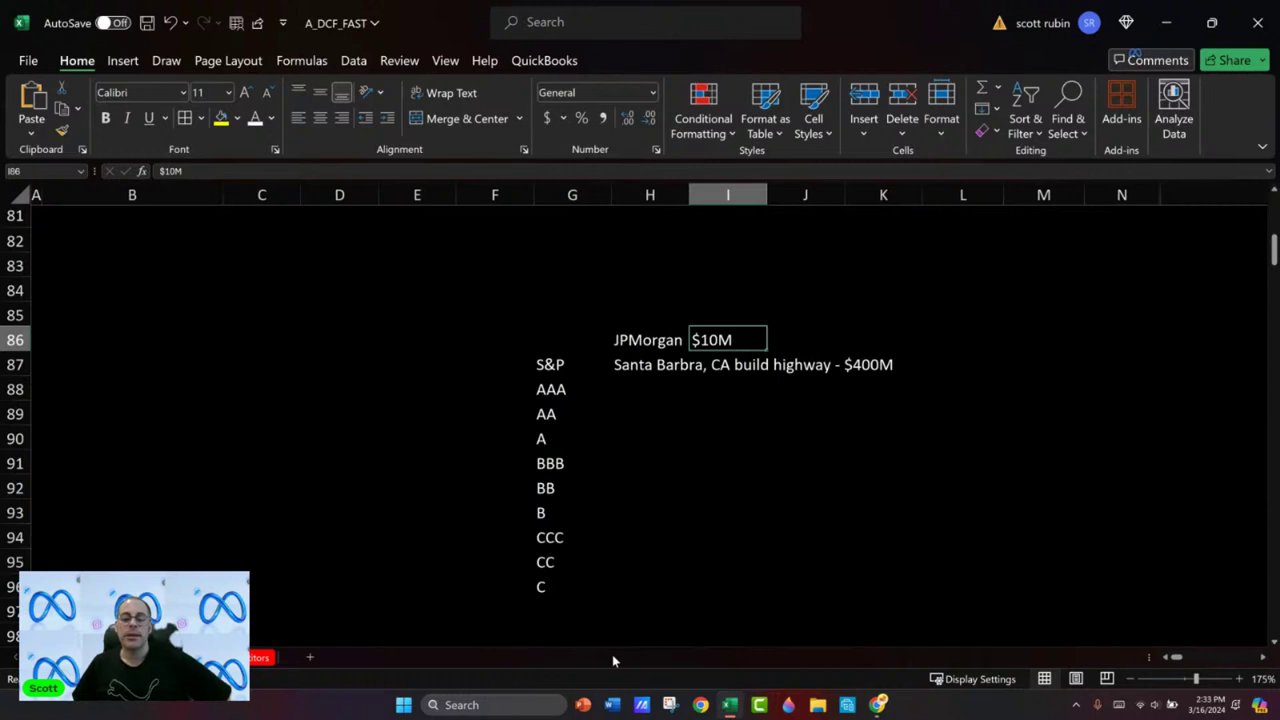
key(Delete)
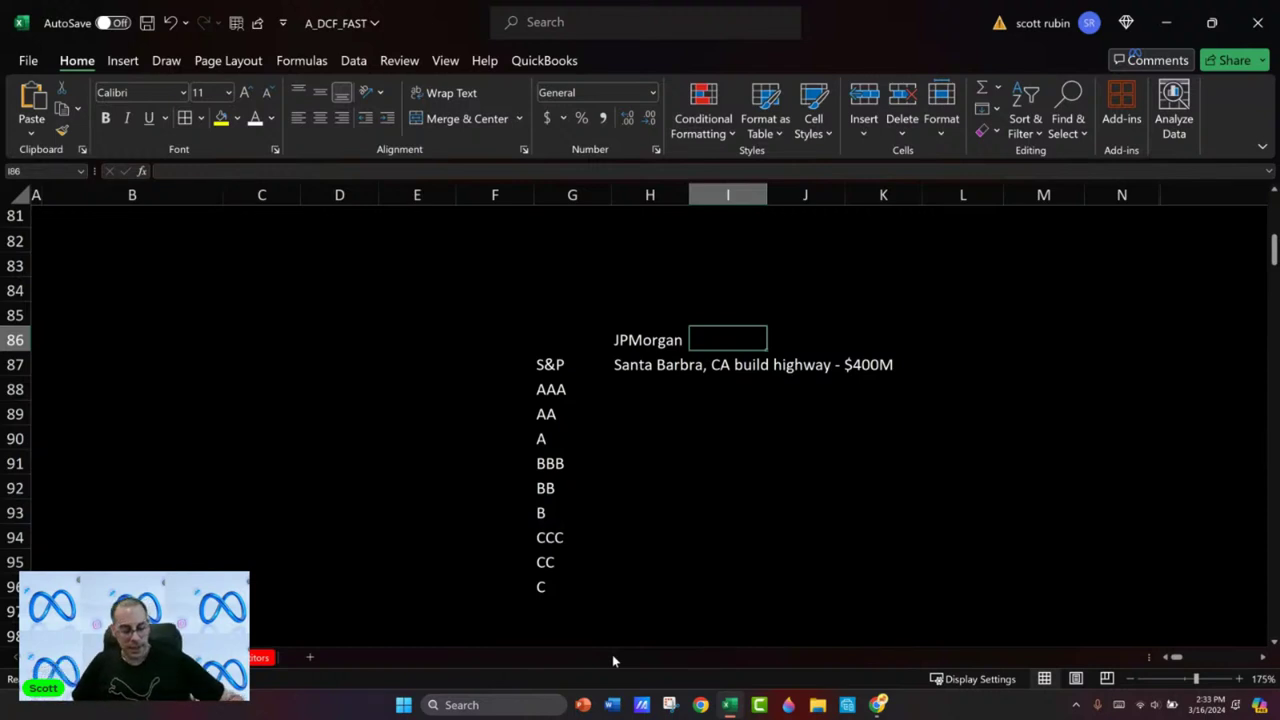
text($380)
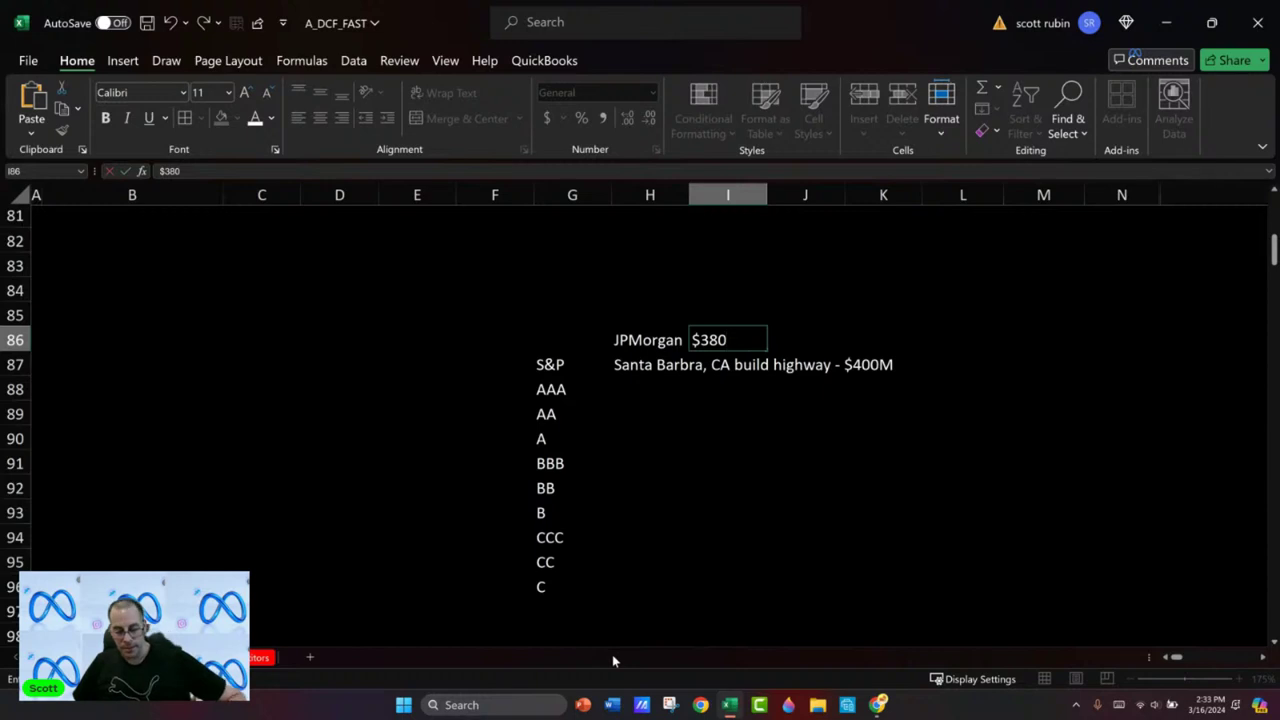
text(M)
key(Return)
key(Up)
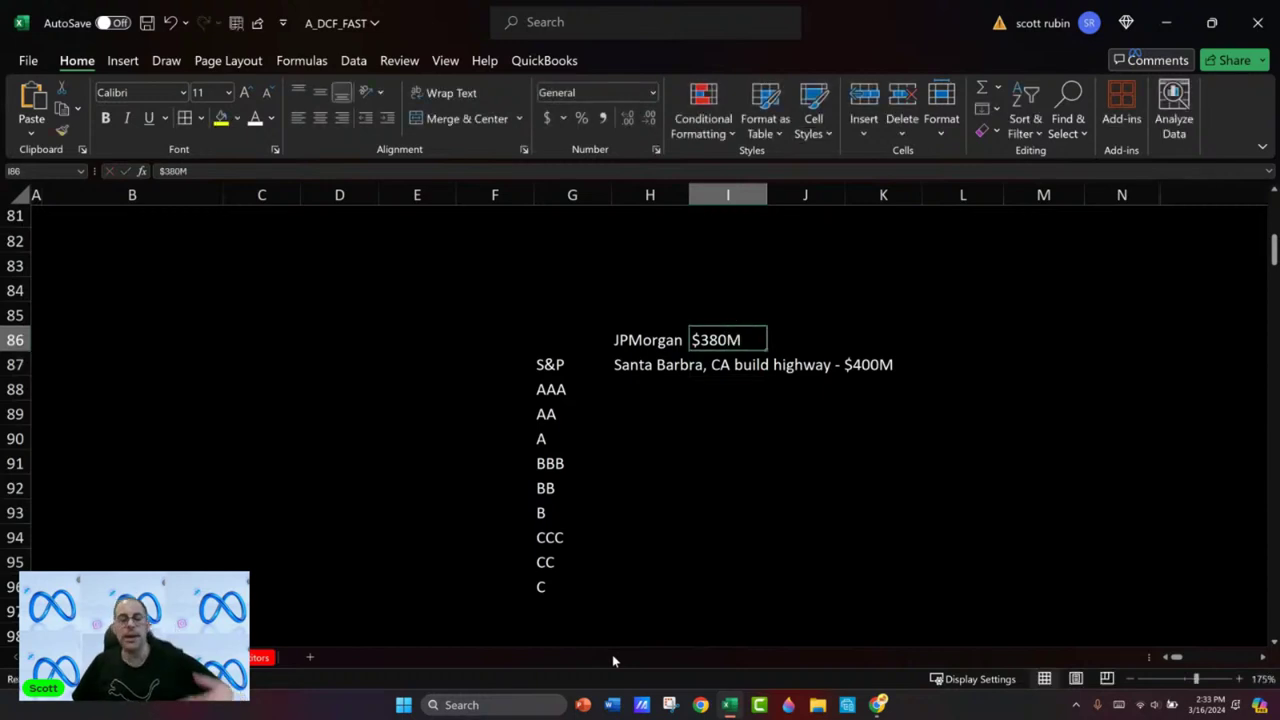
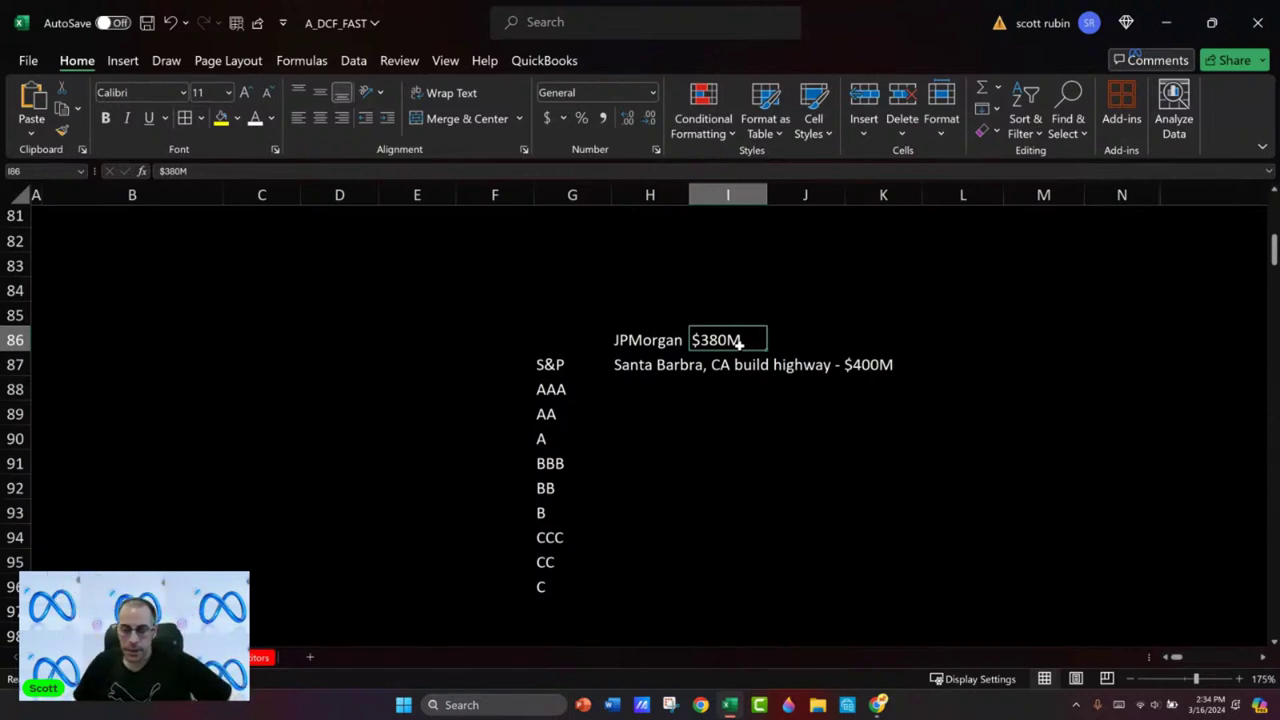
Clear the $380M figure beside the JPMorgan entry.
key(Delete)
key(Left)
key(Down)
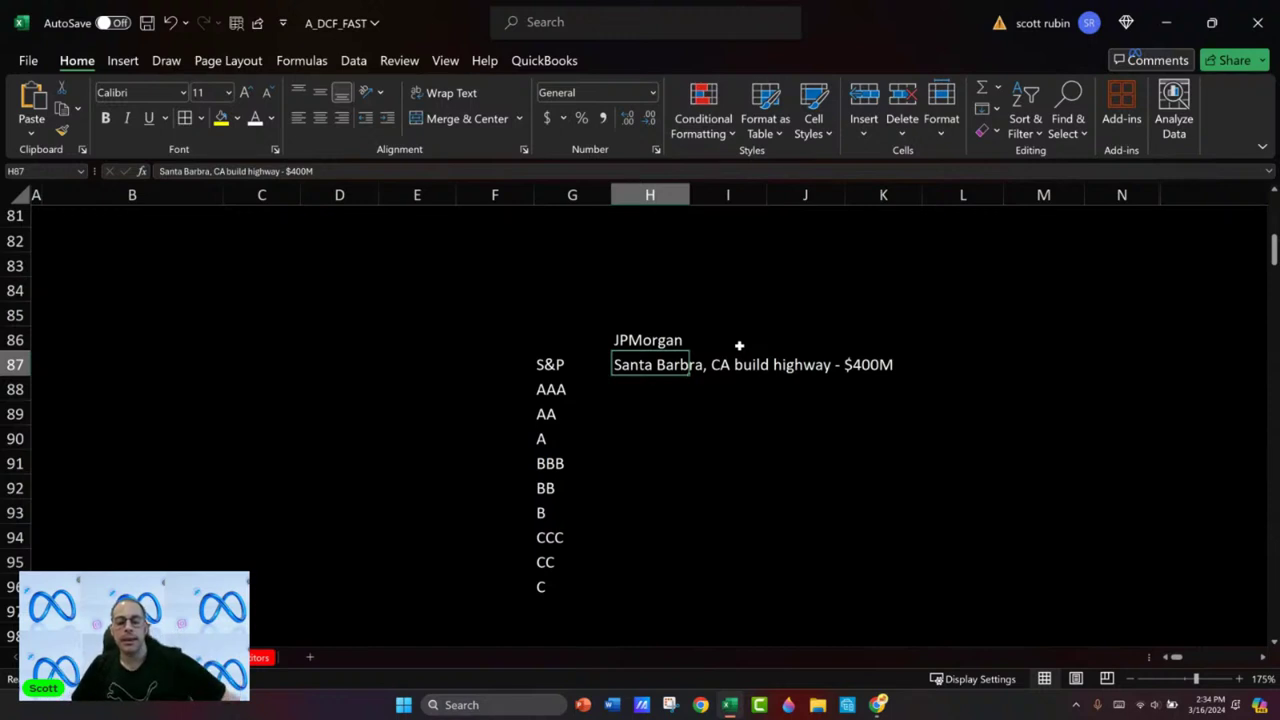
Enter 'Pension Fund $20M' in H84 and copy it up to H83.
key(Up)
key(Up)
key(Up)
text(P)
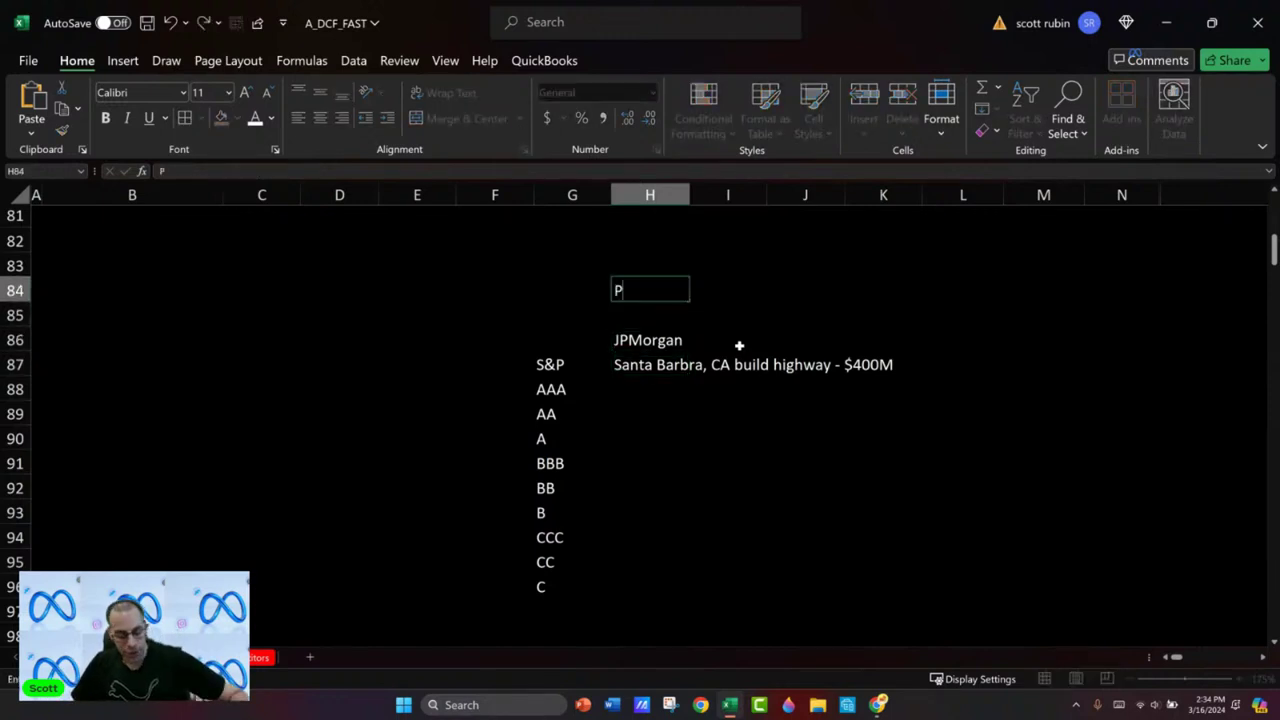
text(ension F)
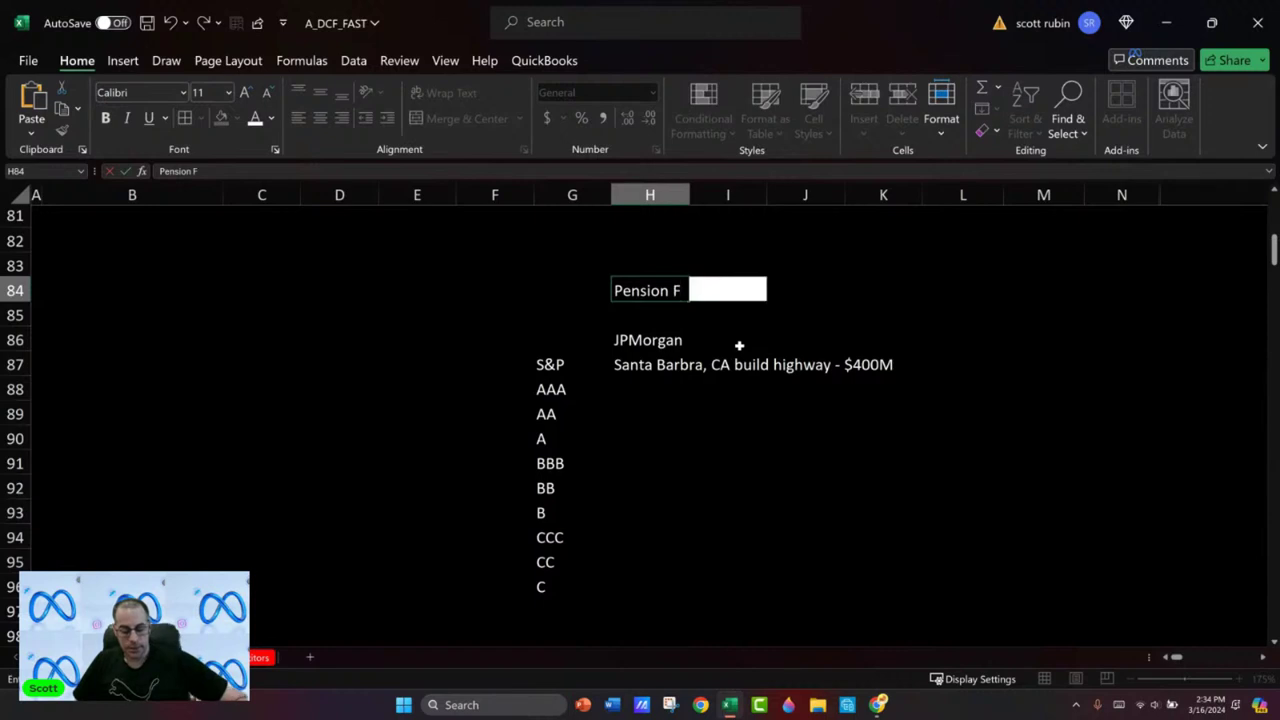
text(und $20M)
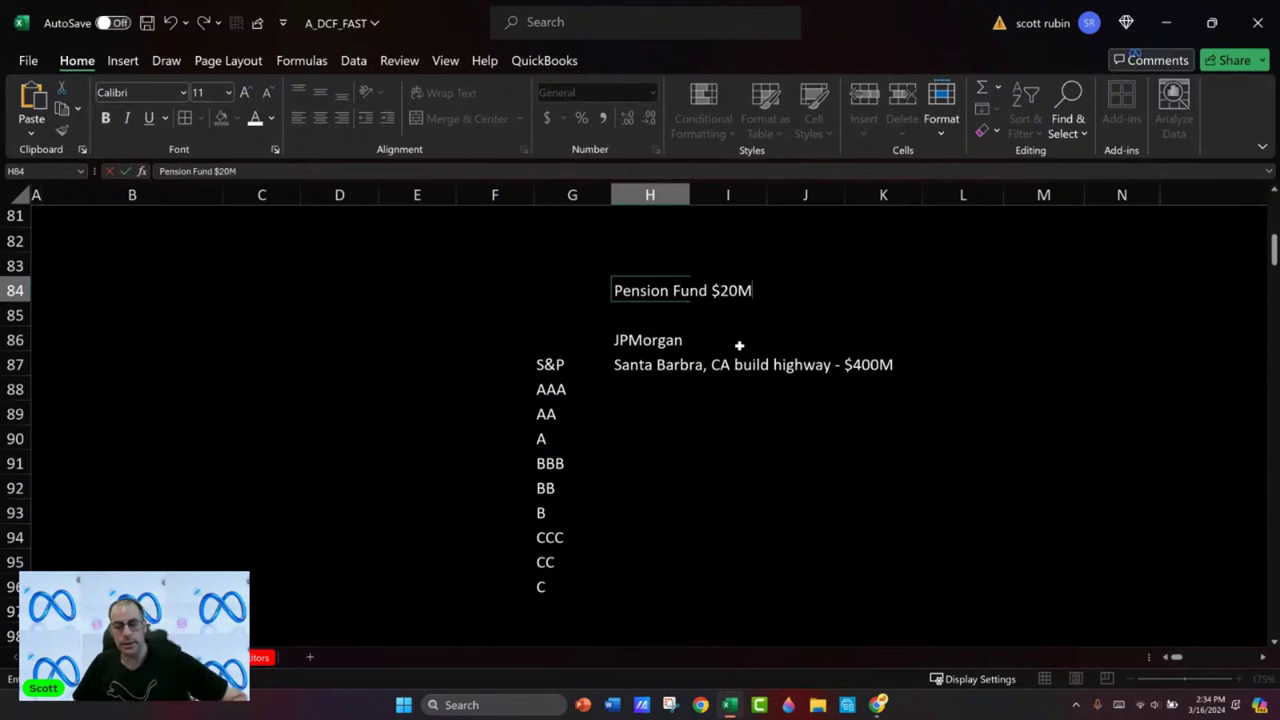
key(Return)
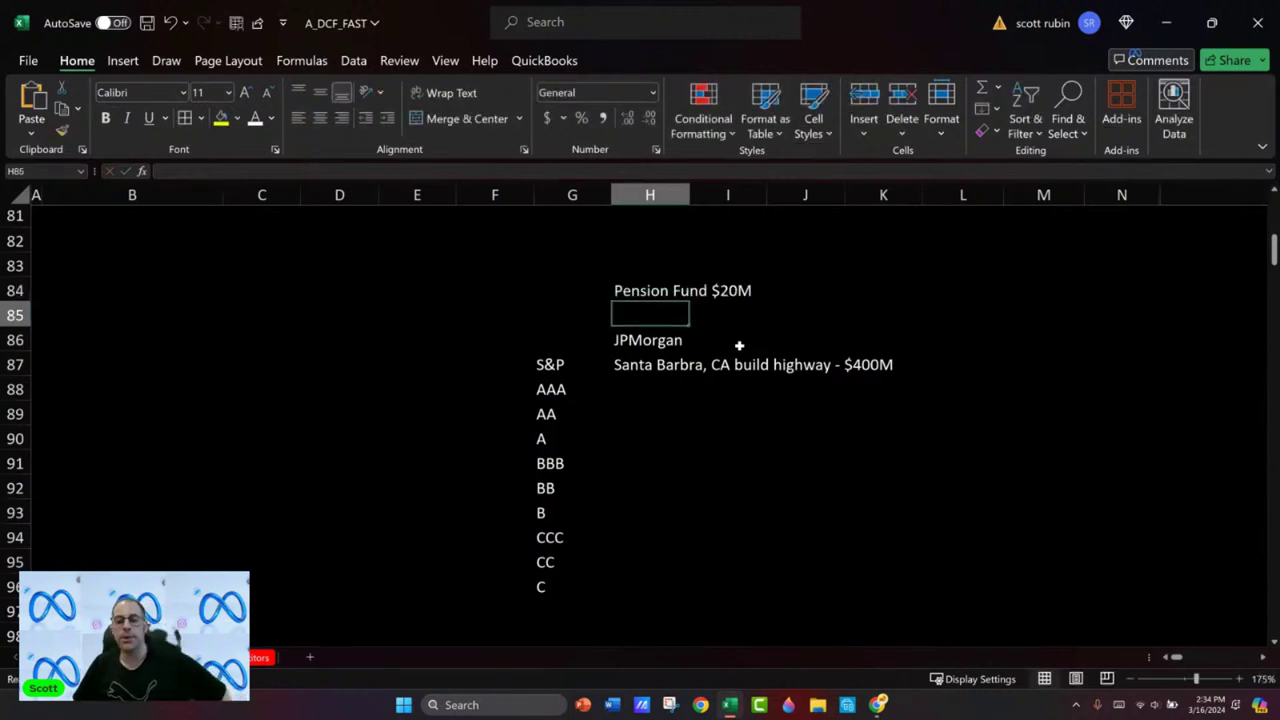
key(Up)
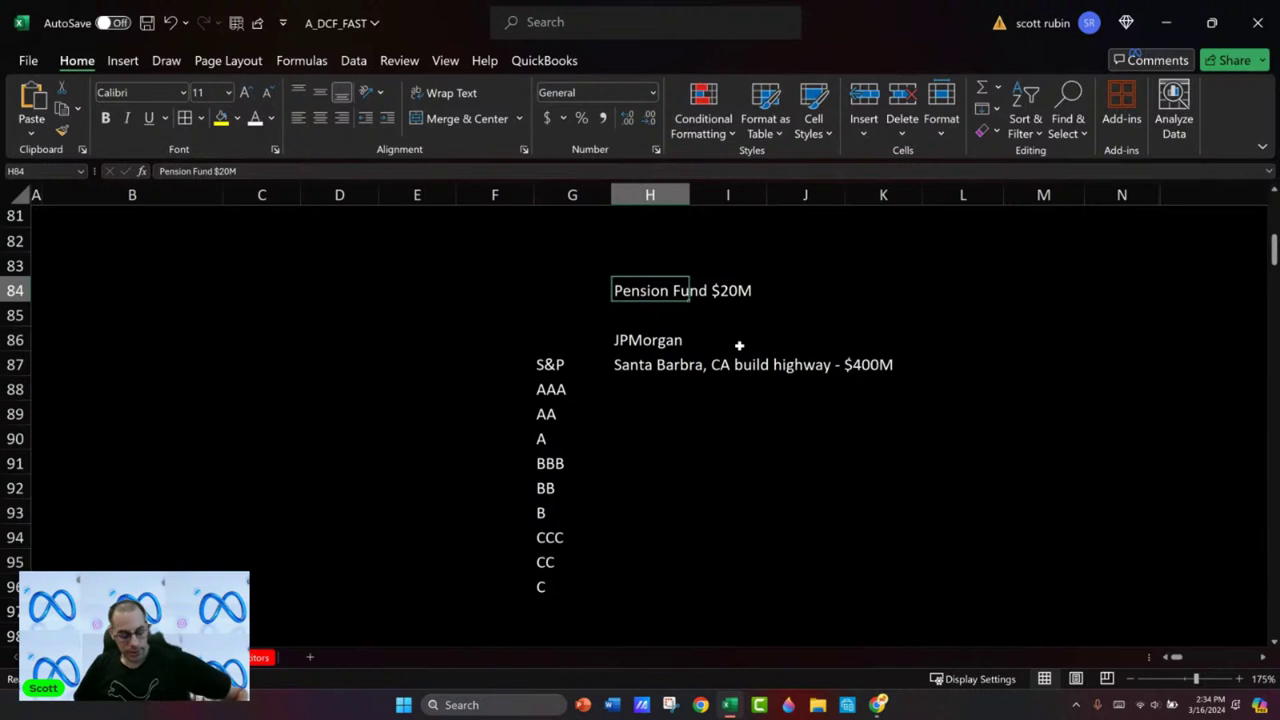
key(Up)
key(ctrl+v)
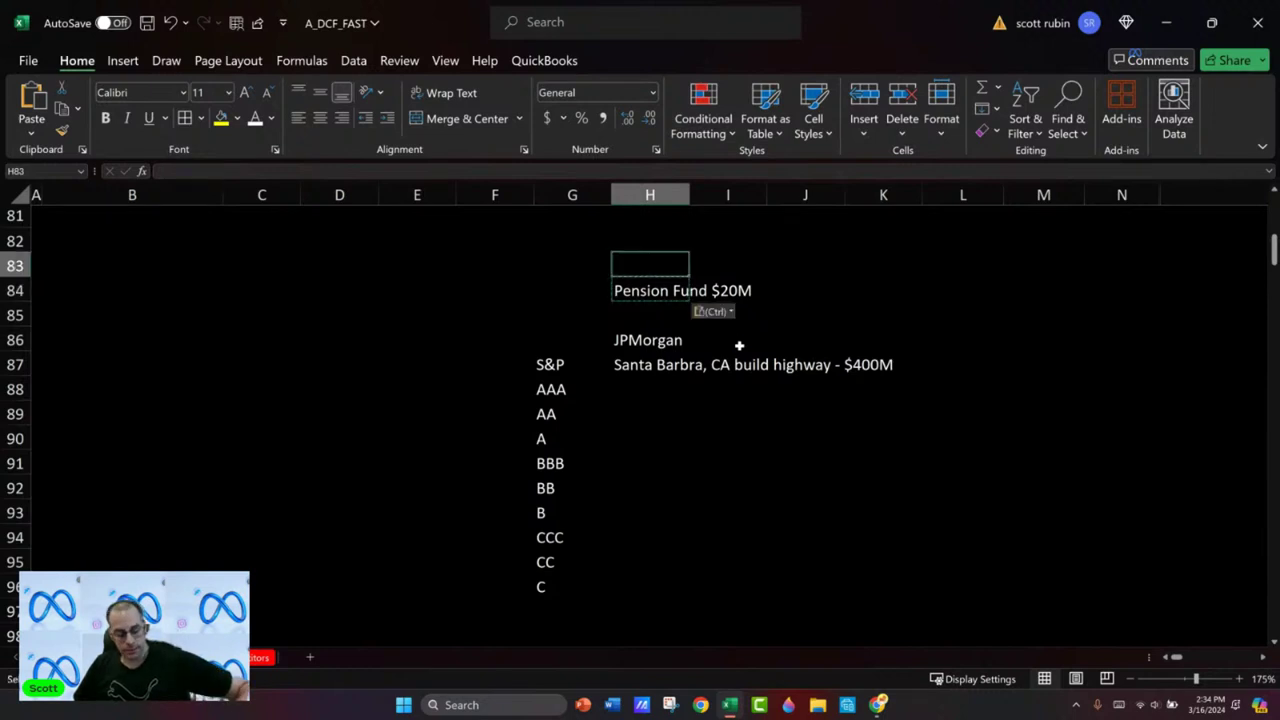
Paste Pension Fund $20M into H83 and overwrite H84 with 'Investment Mgr $3M'.
key(Down)
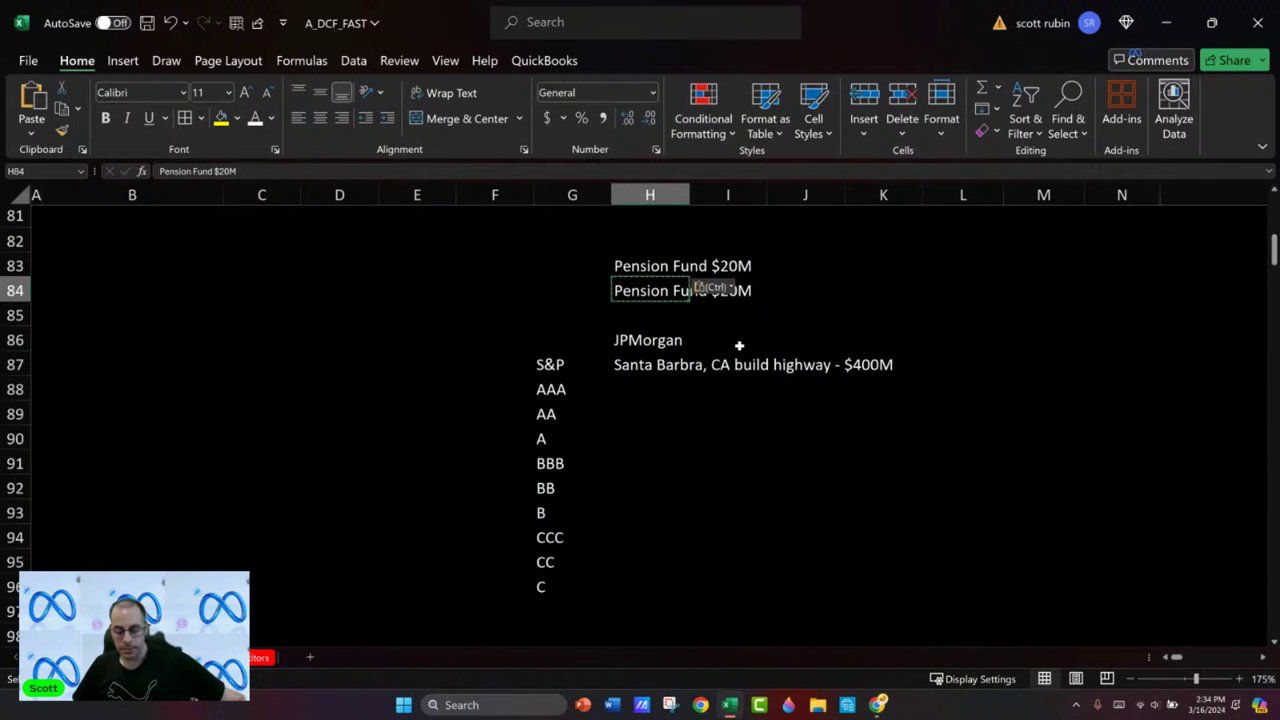
text(Inves)
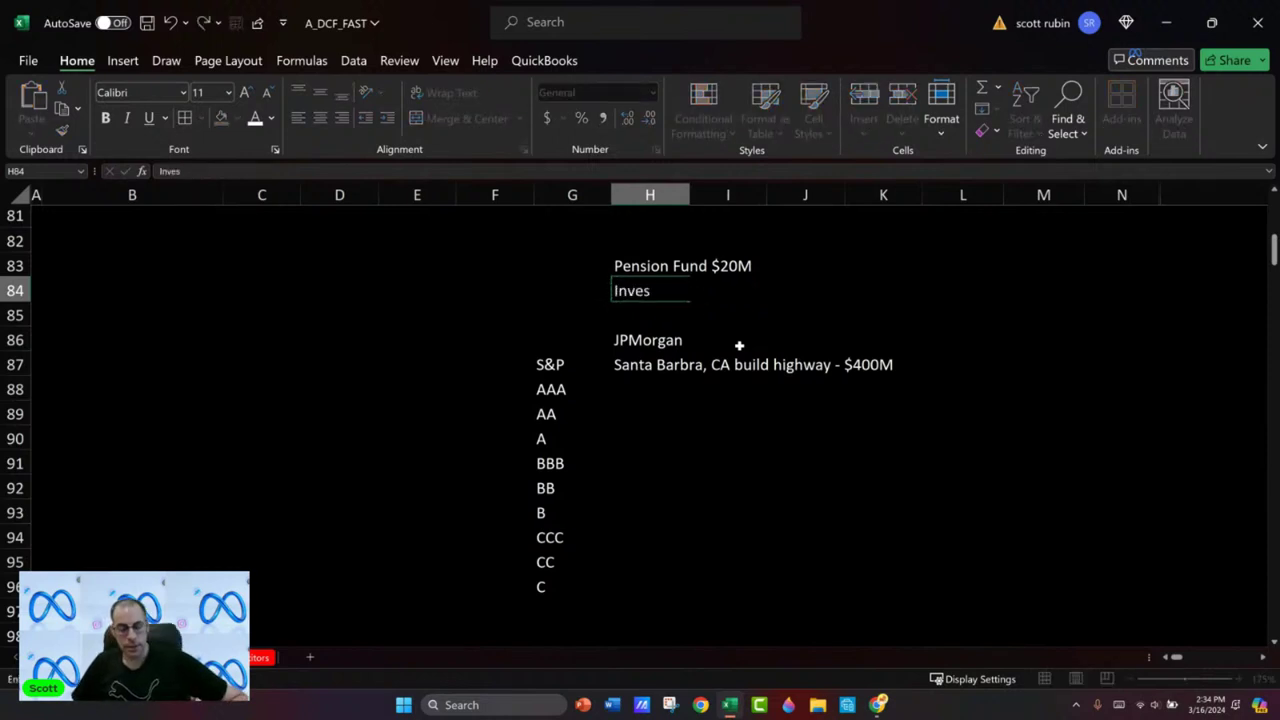
text(tment Mama)
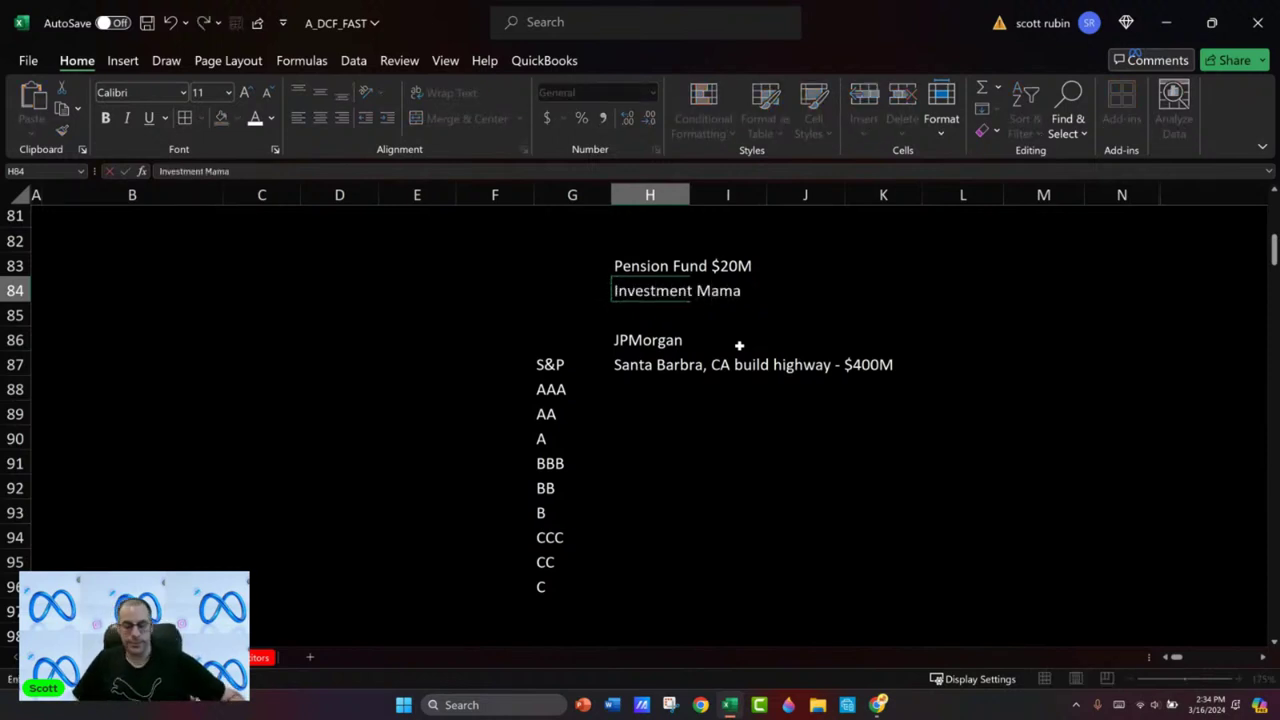
key(BackSpace)
key(BackSpace)
key(BackSpace)
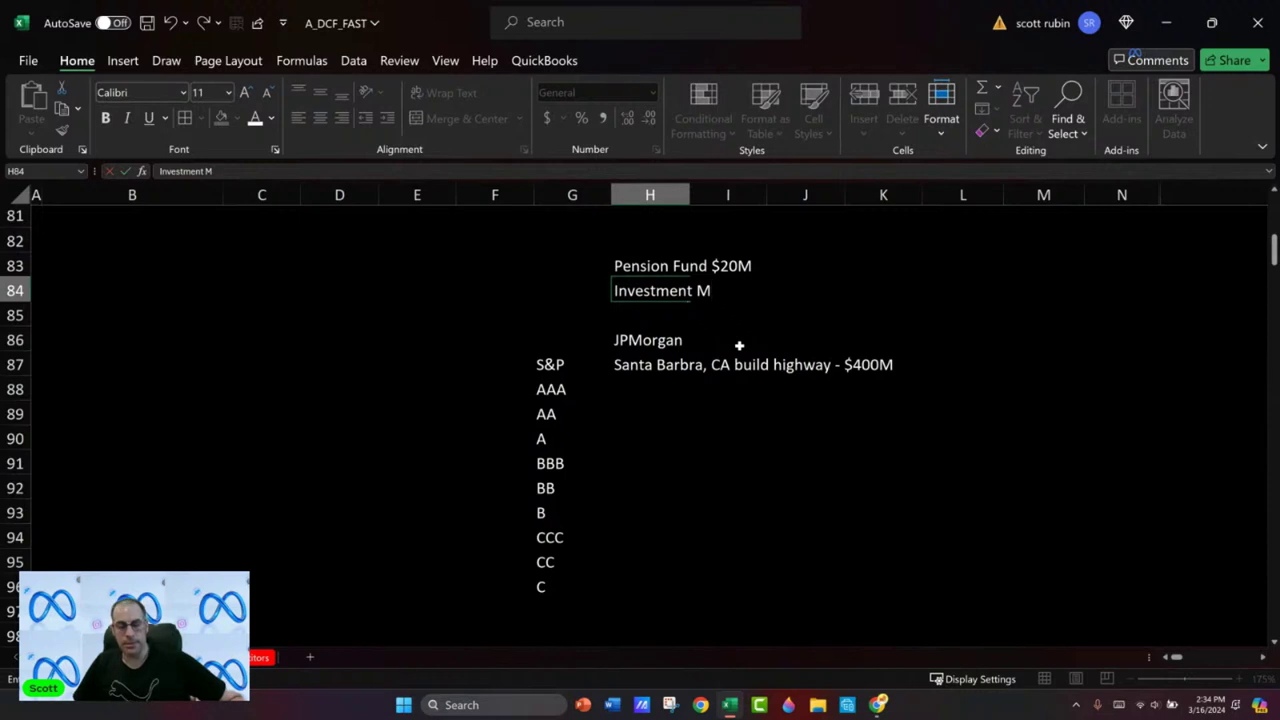
text(gr)
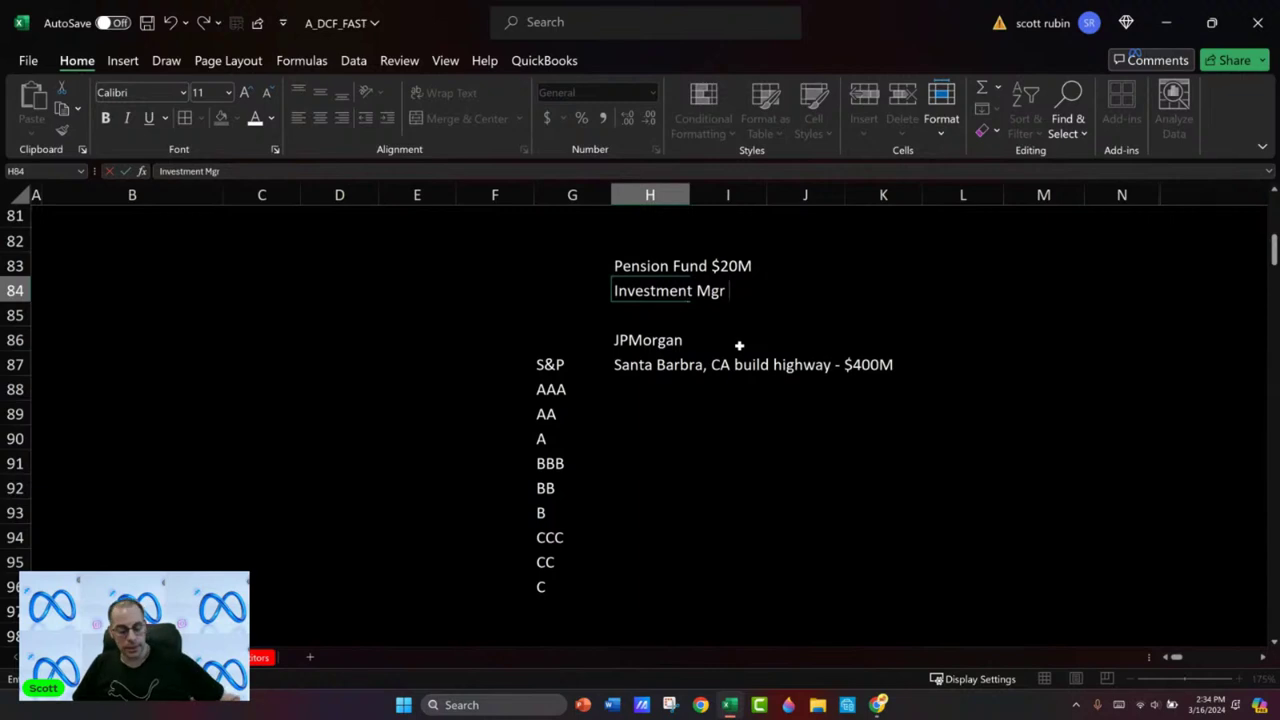
text( $)
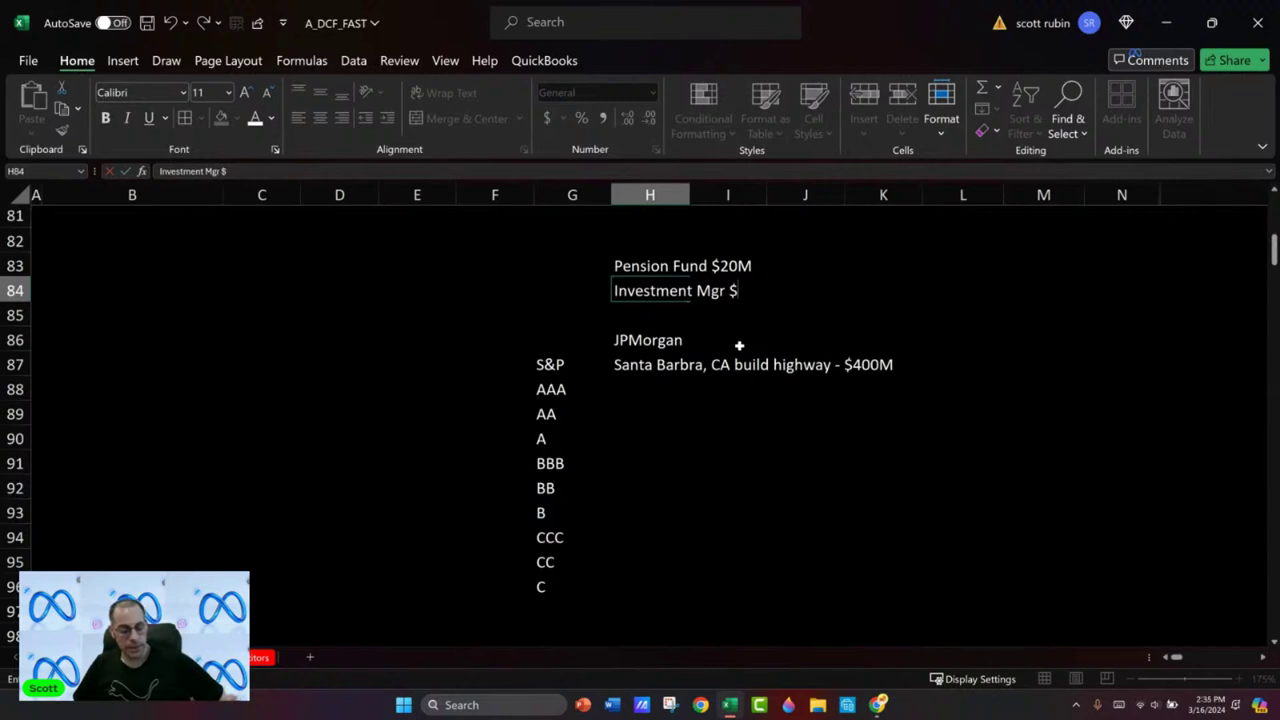
text(3M)
key(Return)
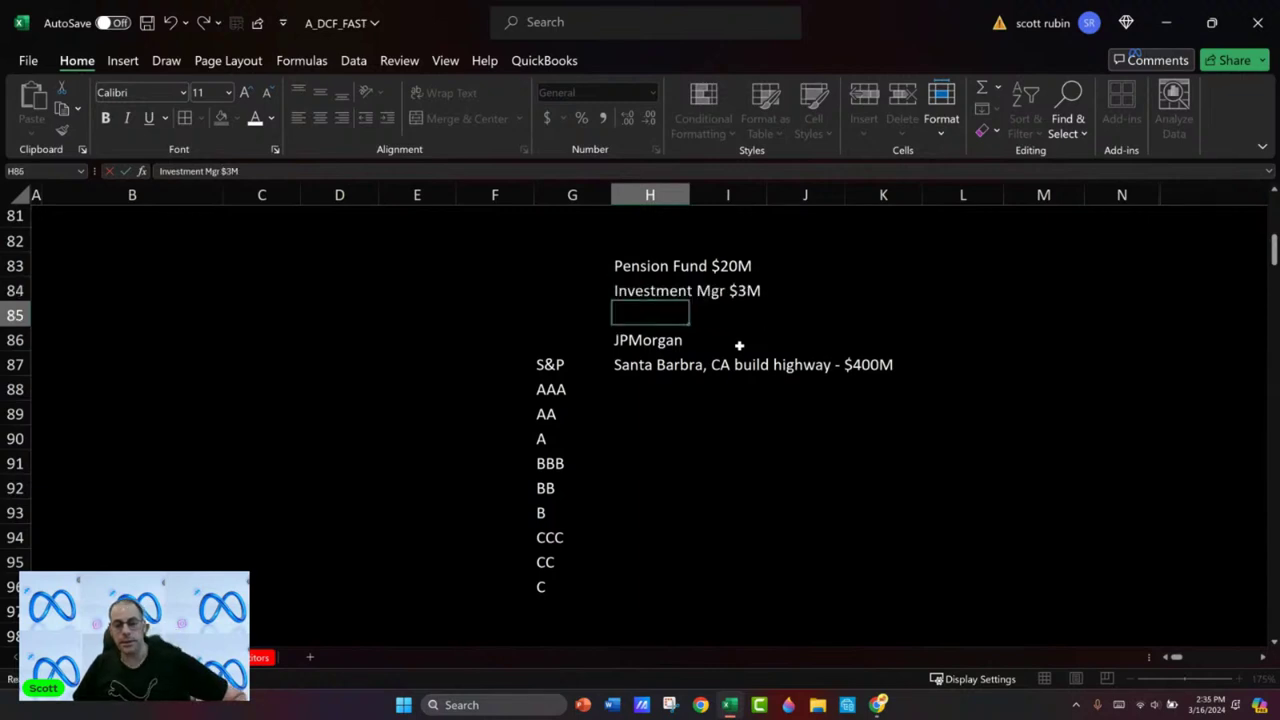
key(Up)
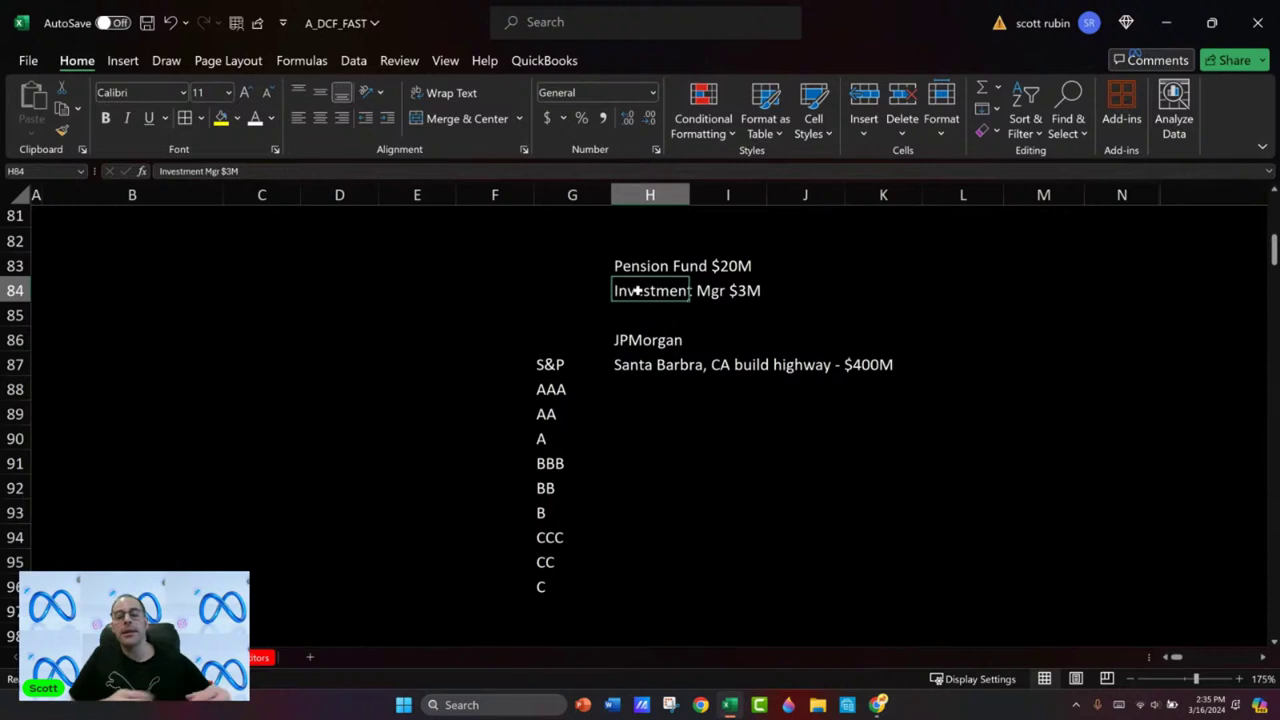
Check the JPMorgan and Santa Barbara highway notes, then switch away from Excel.
click(683, 340)
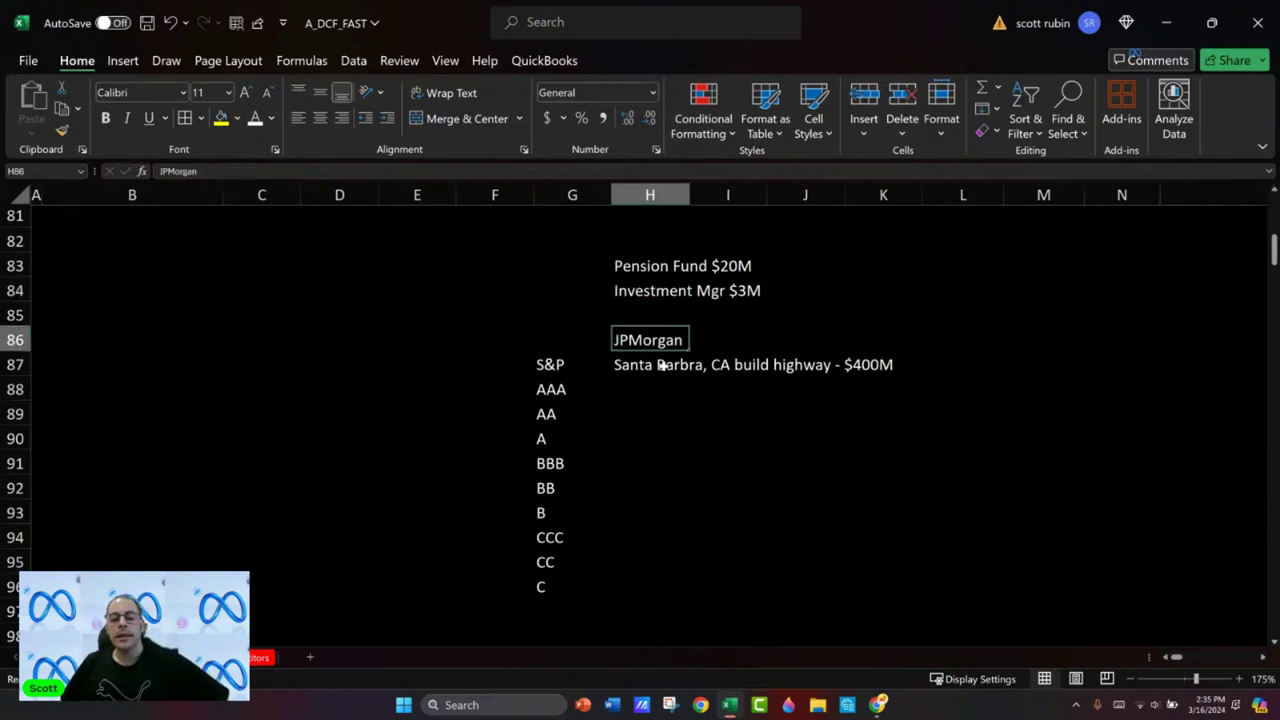
click(680, 367)
click(648, 346)
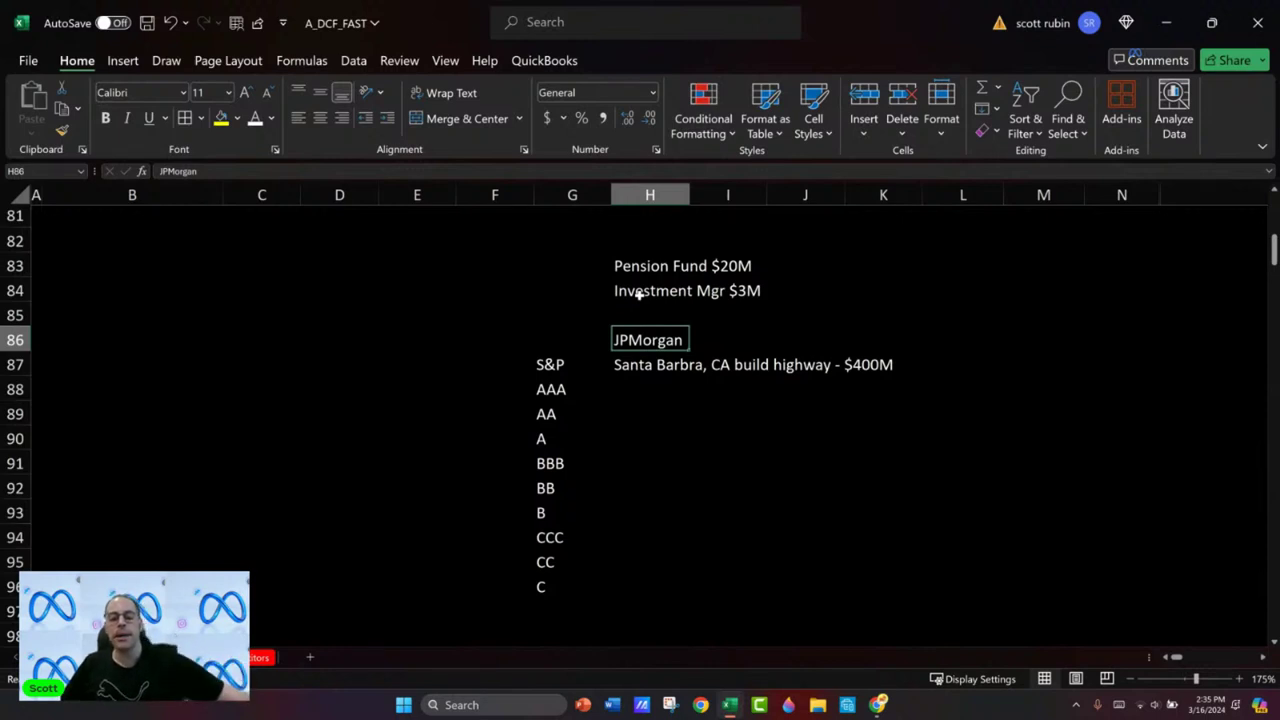
key(Down)
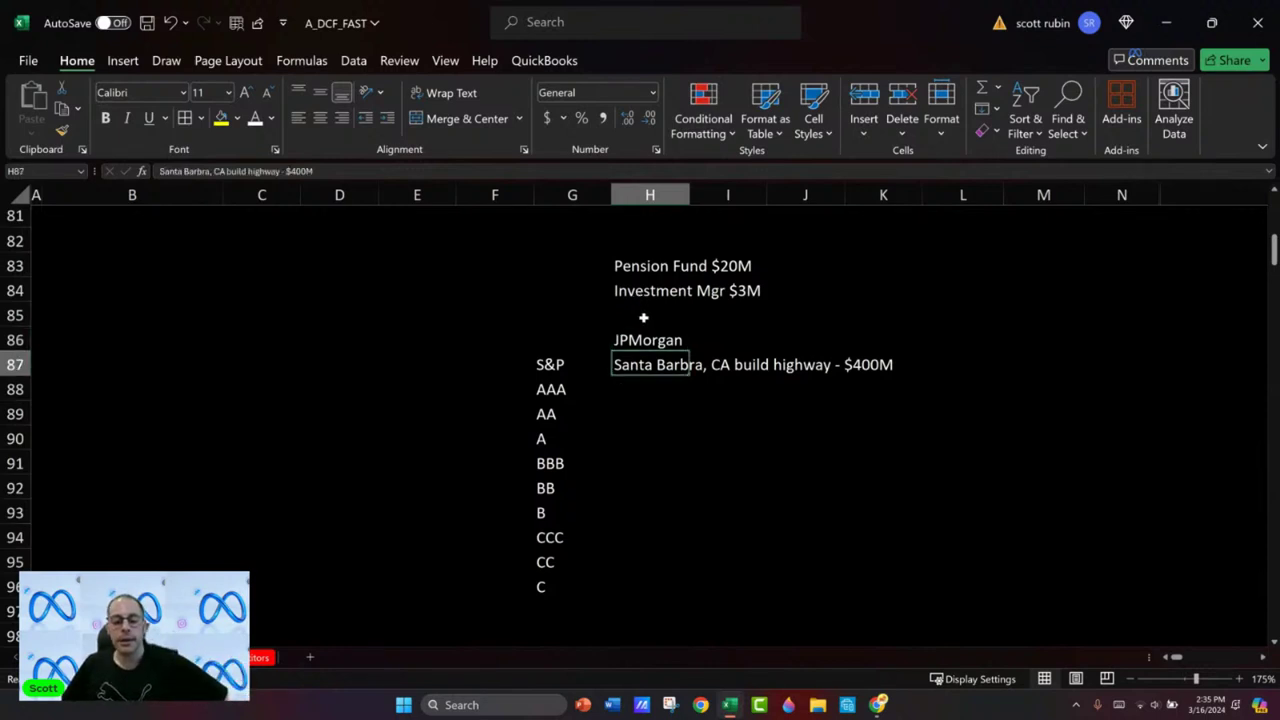
click(935, 368)
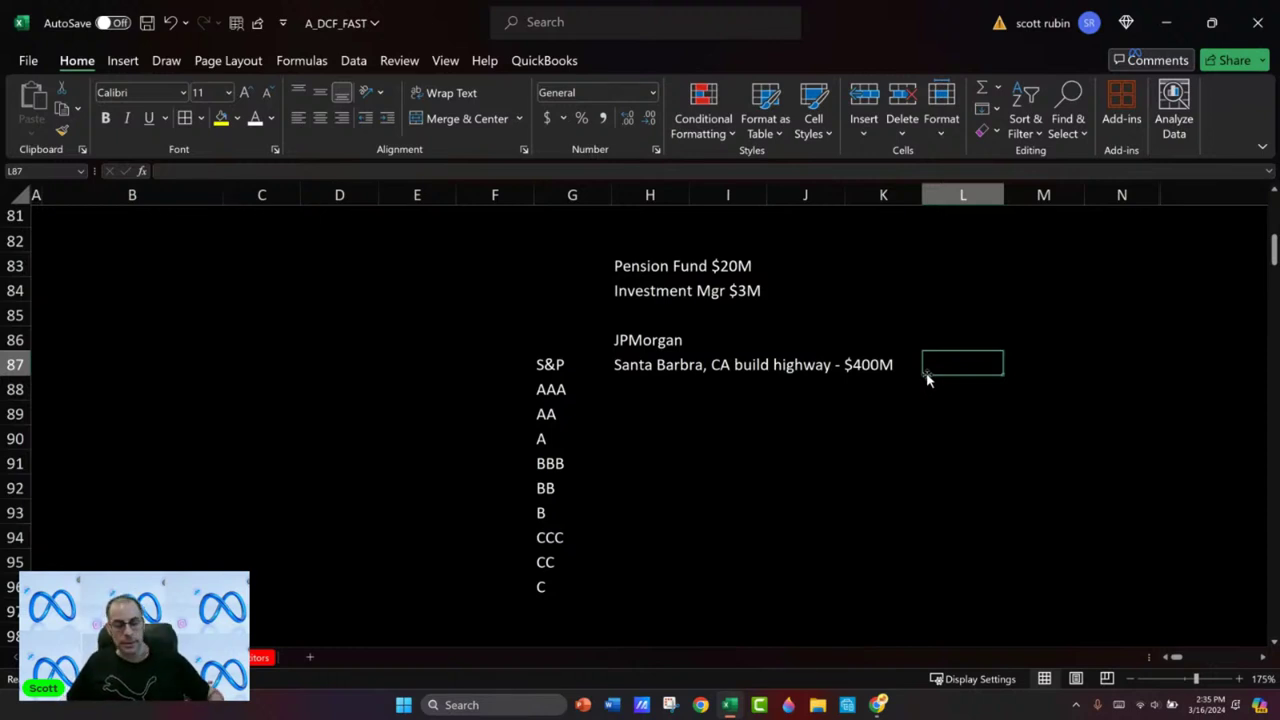
key(alt+Tab)
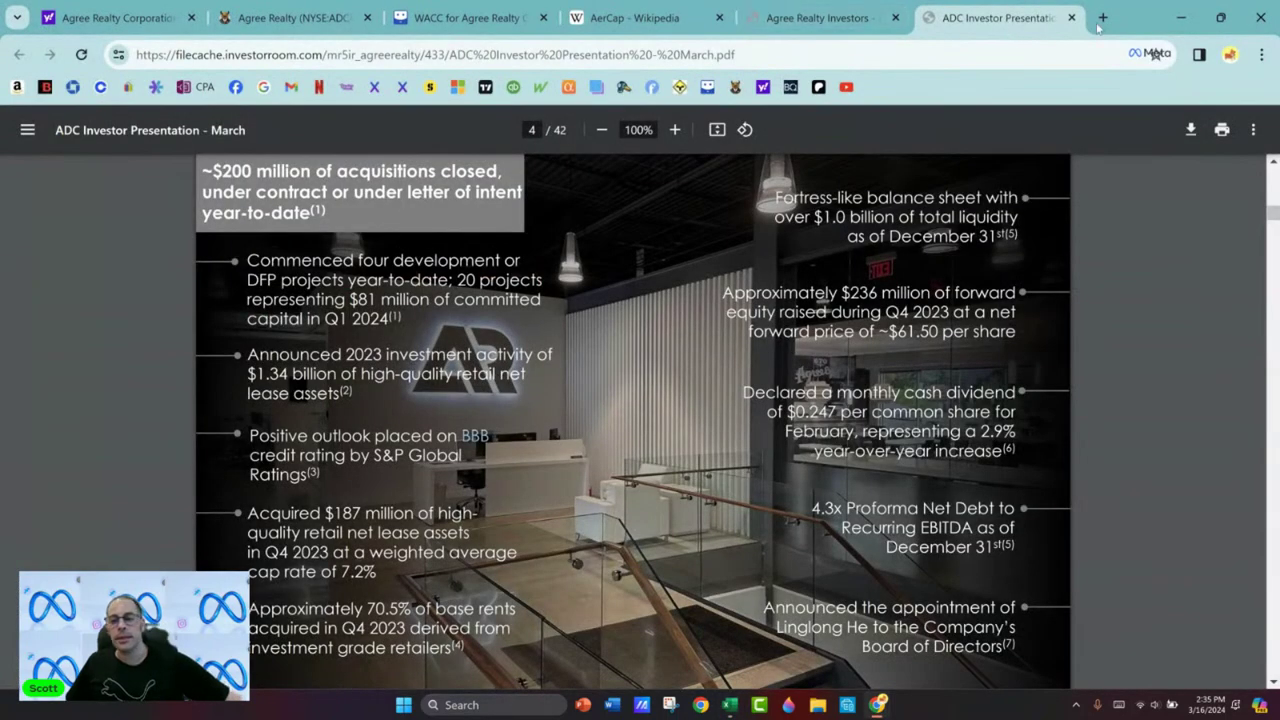
Search Google in a new tab for 'S&P rating of US'.
click(1102, 18)
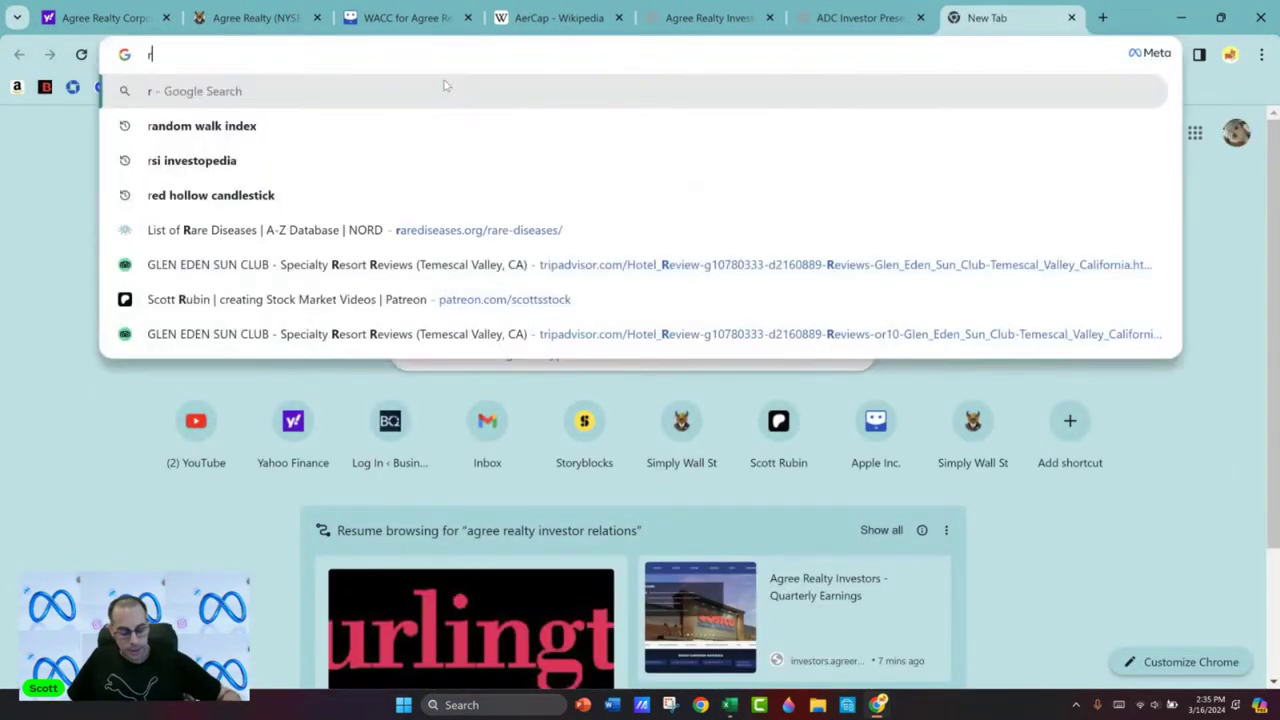
text(S)
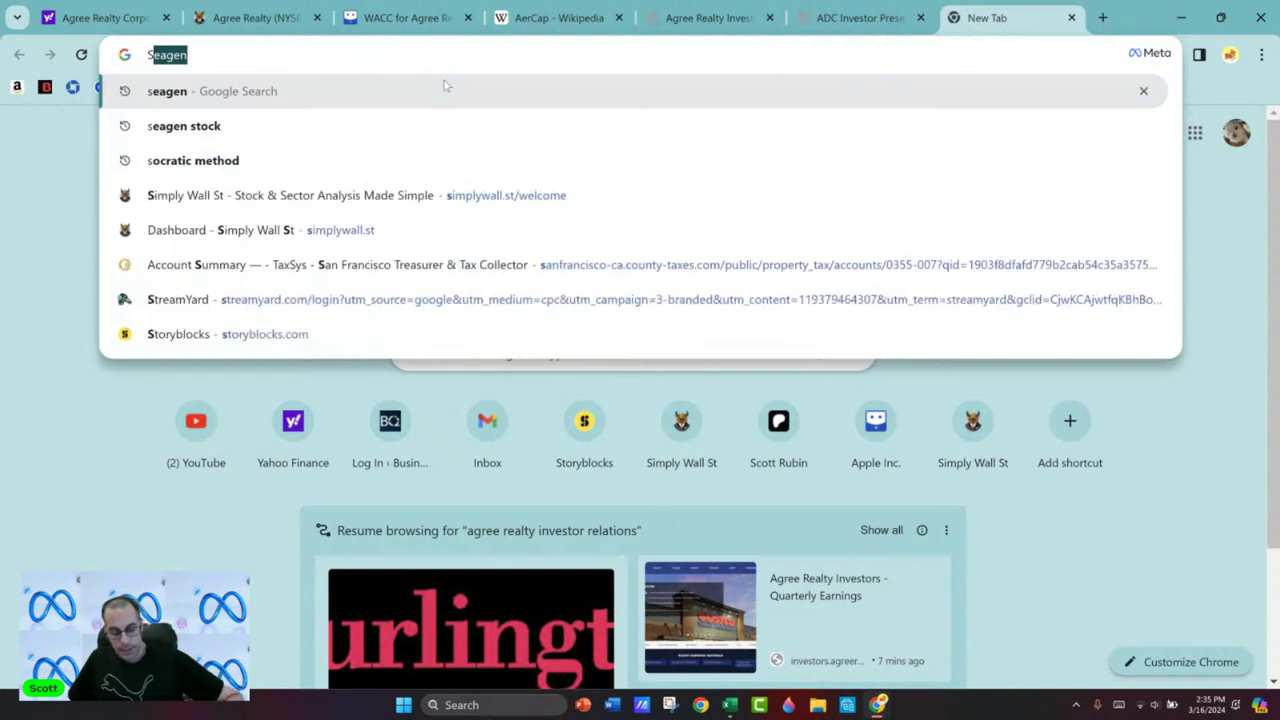
text(&P rari)
key(BackSpace)
key(BackSpace)
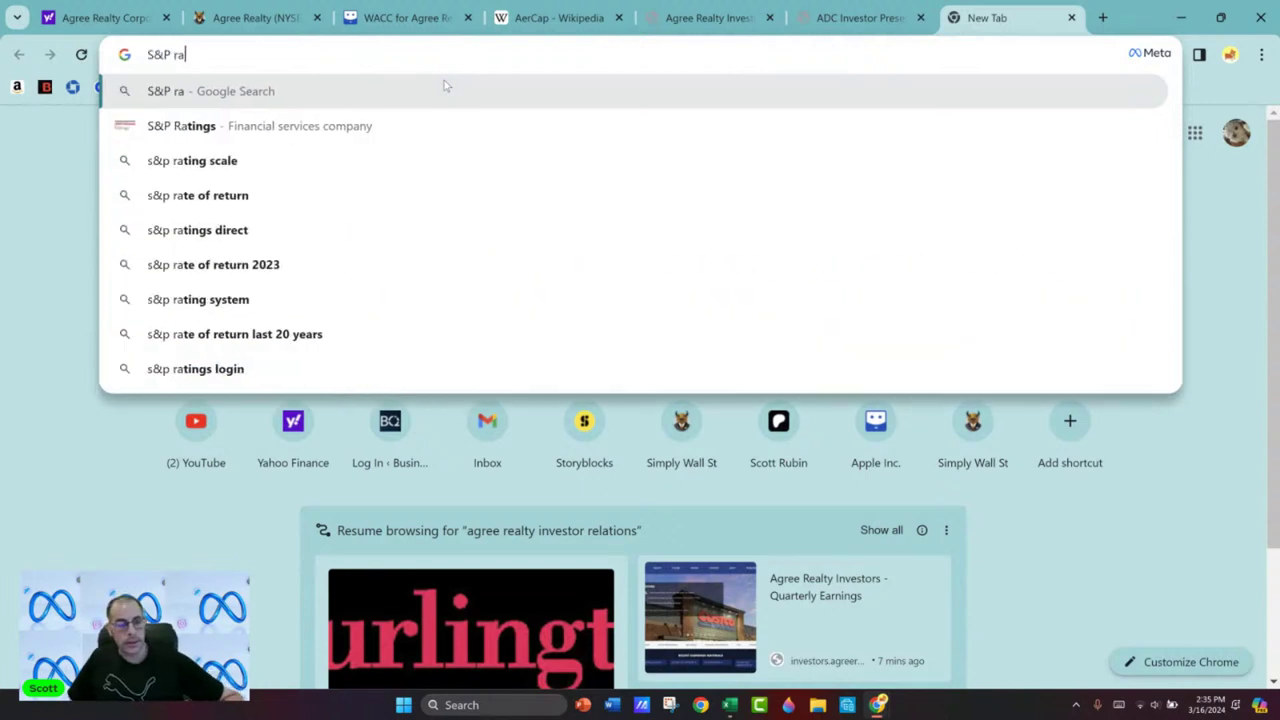
text(ting of U)
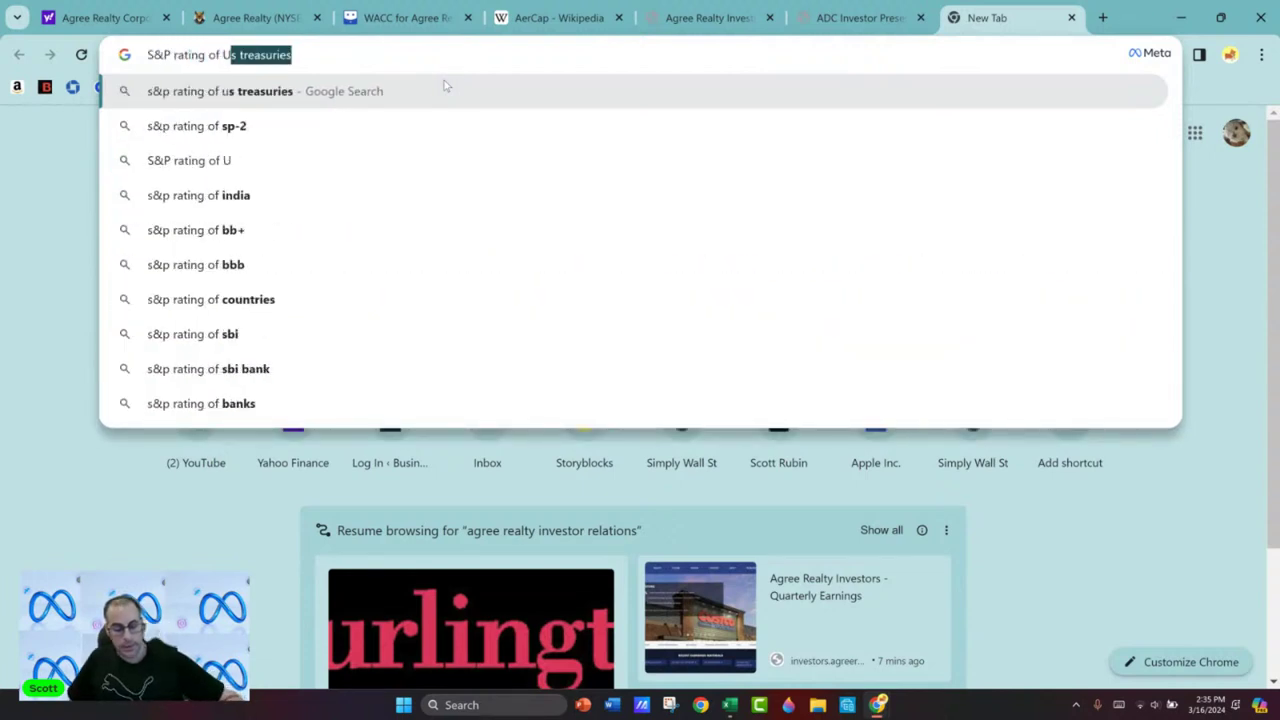
key(BackSpace)
text(S)
key(Return)
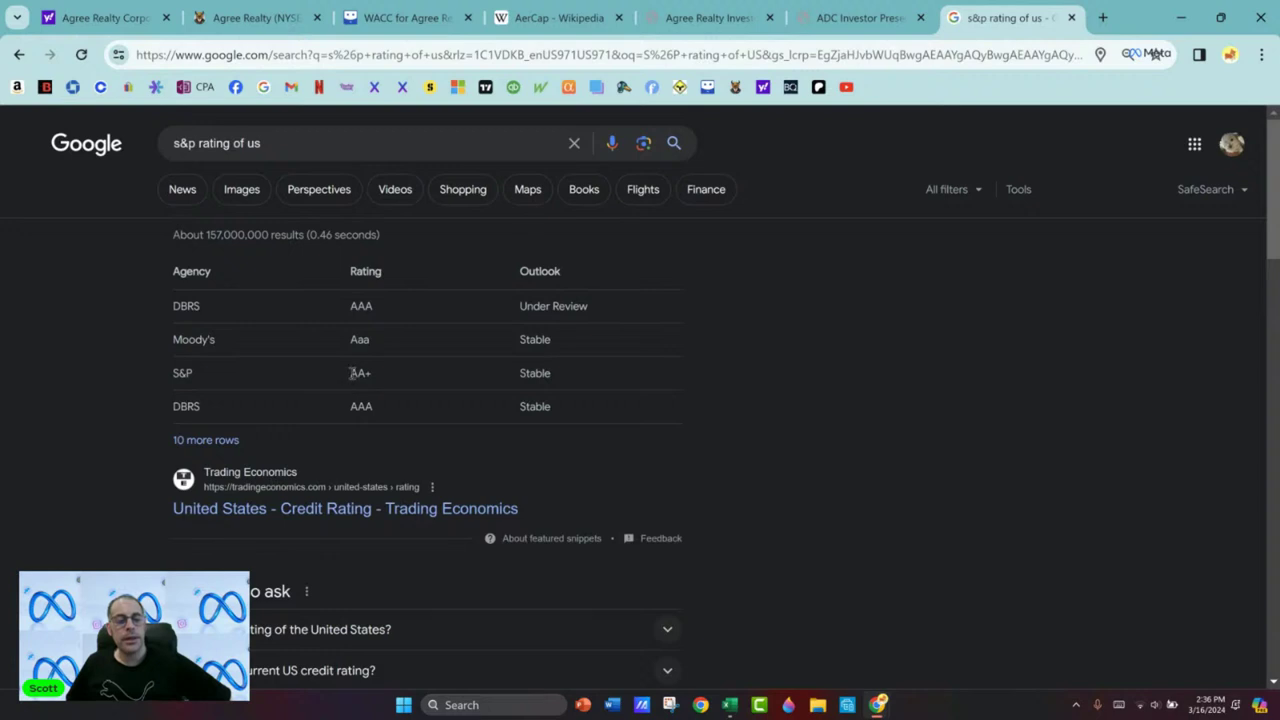
Highlight the S&P AA+ and Moody's Aaa ratings, then return to Excel at L84.
drag(349, 374, 371, 372)
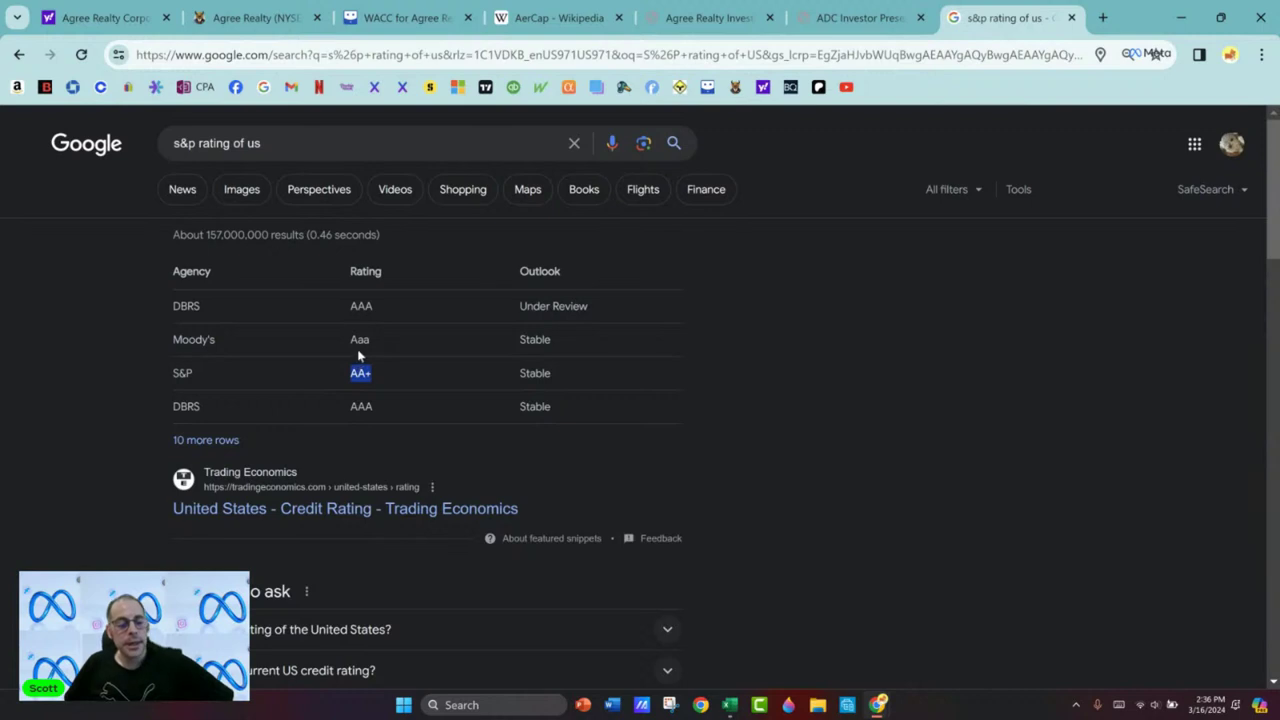
drag(351, 337, 385, 378)
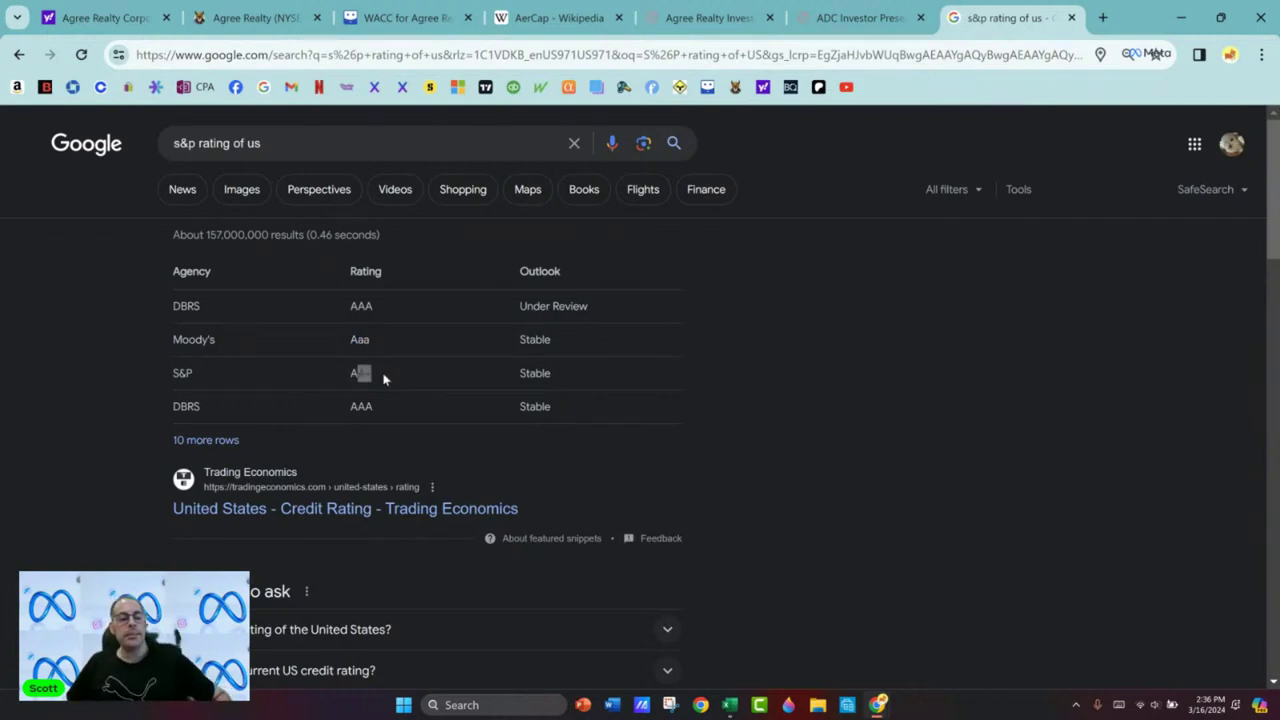
key(alt+Tab)
key(Up)
key(Up)
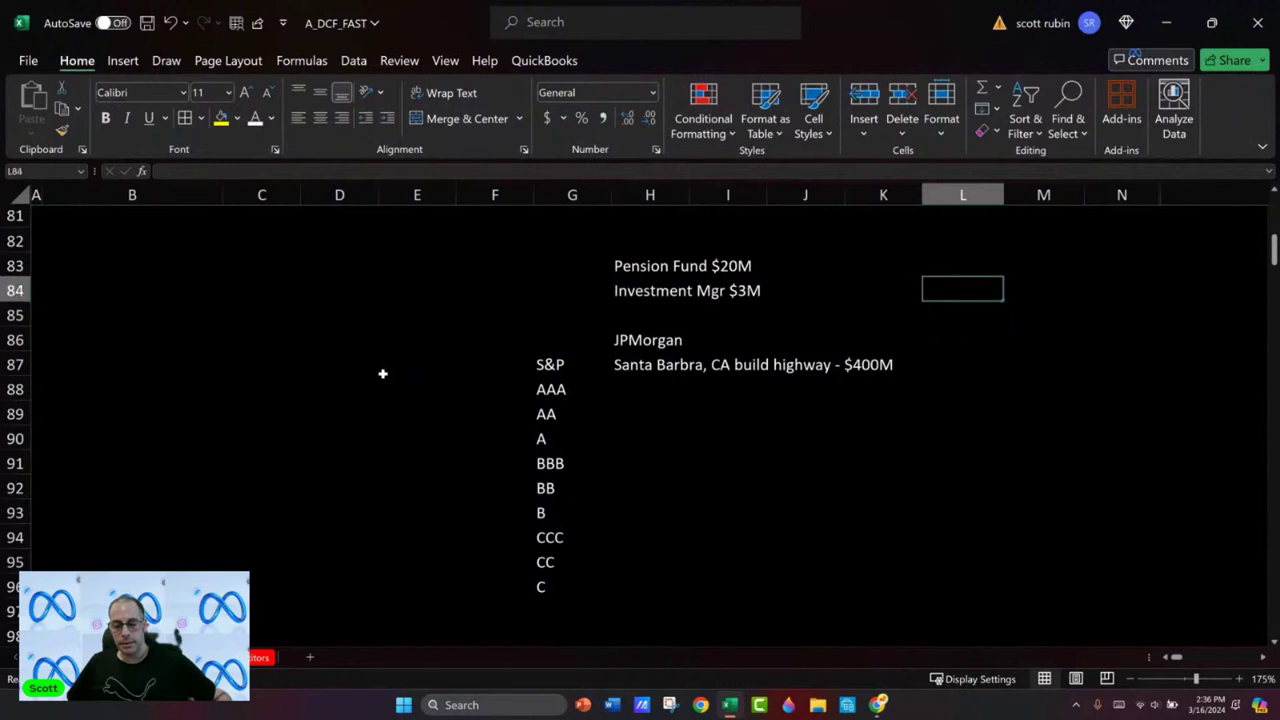
Enter US with an AA+ rating in L84:M84, then go back to Chrome.
text(US)
key(Tab)
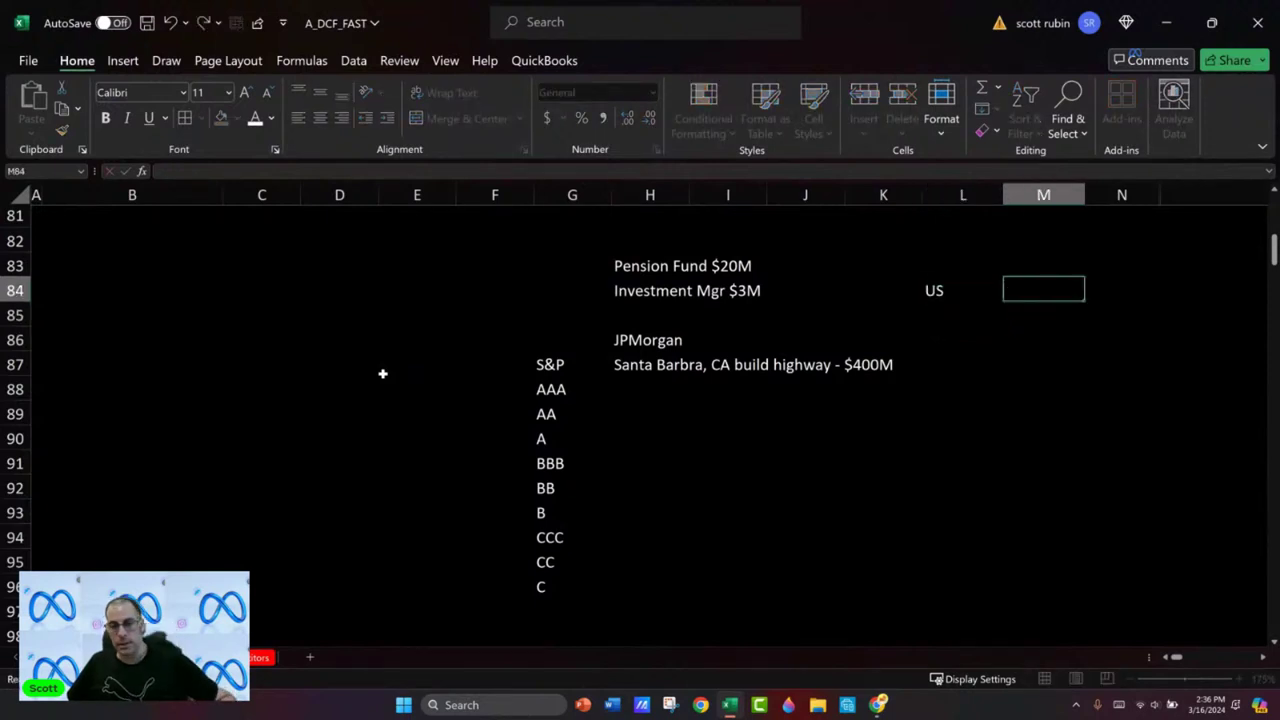
text(AA+)
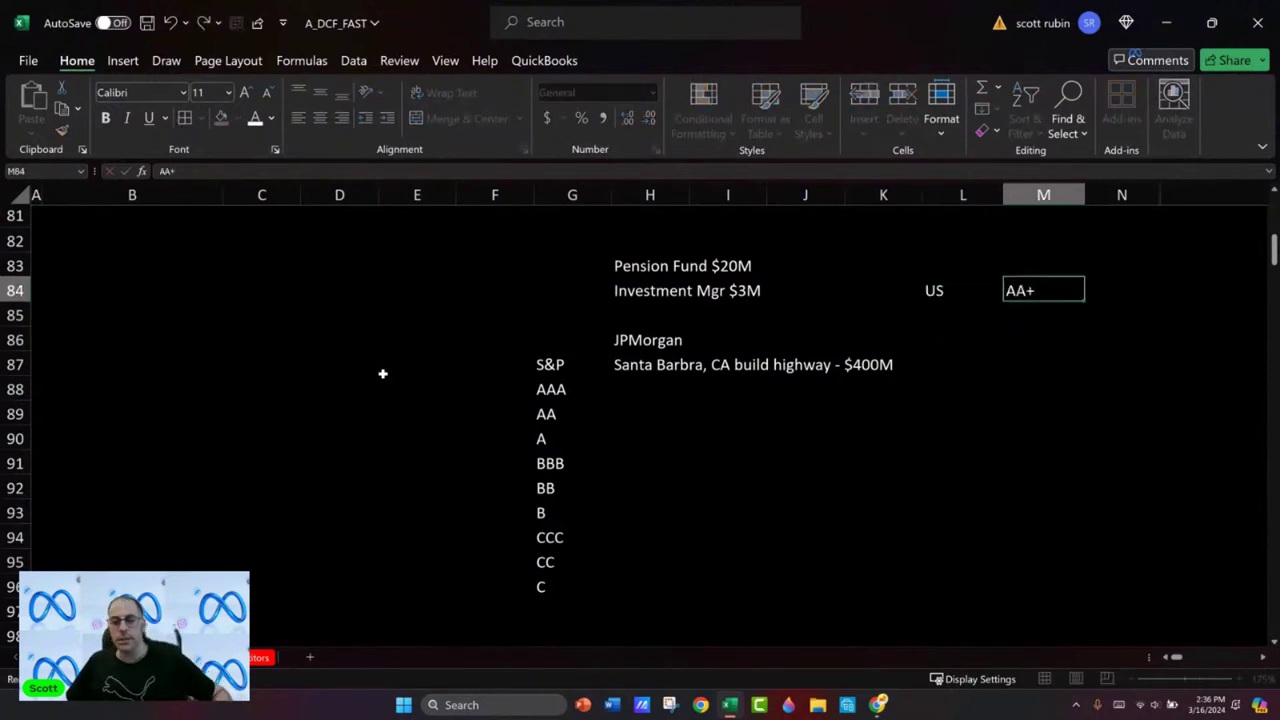
key(Return)
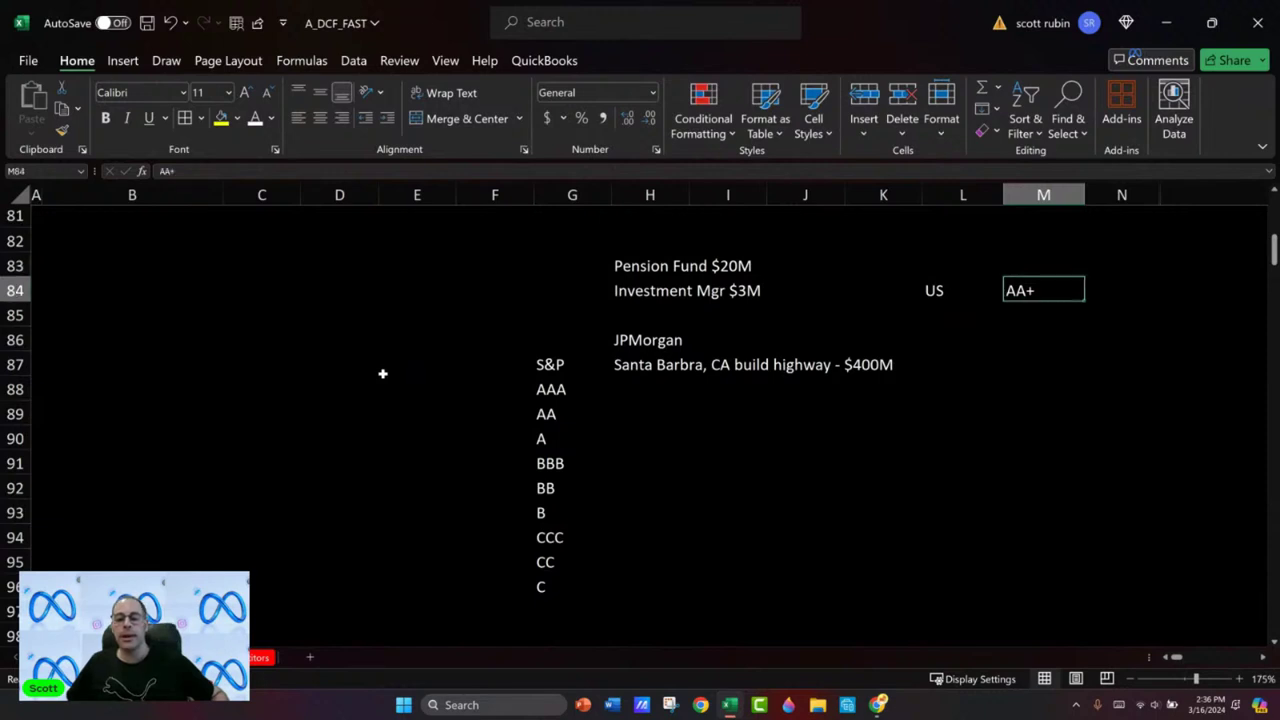
key(alt+Tab)
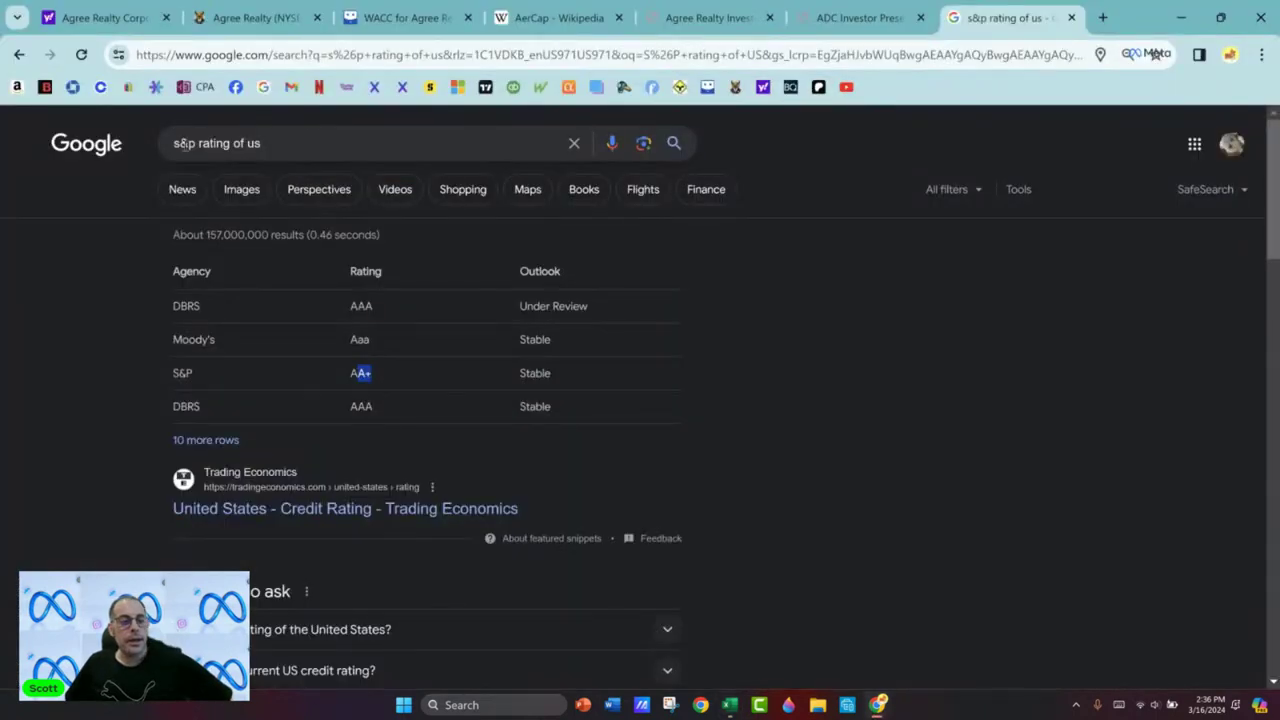
Change the Google search to California's S&P rating (AA-) and return to Excel.
double_click(252, 143)
text(califo)
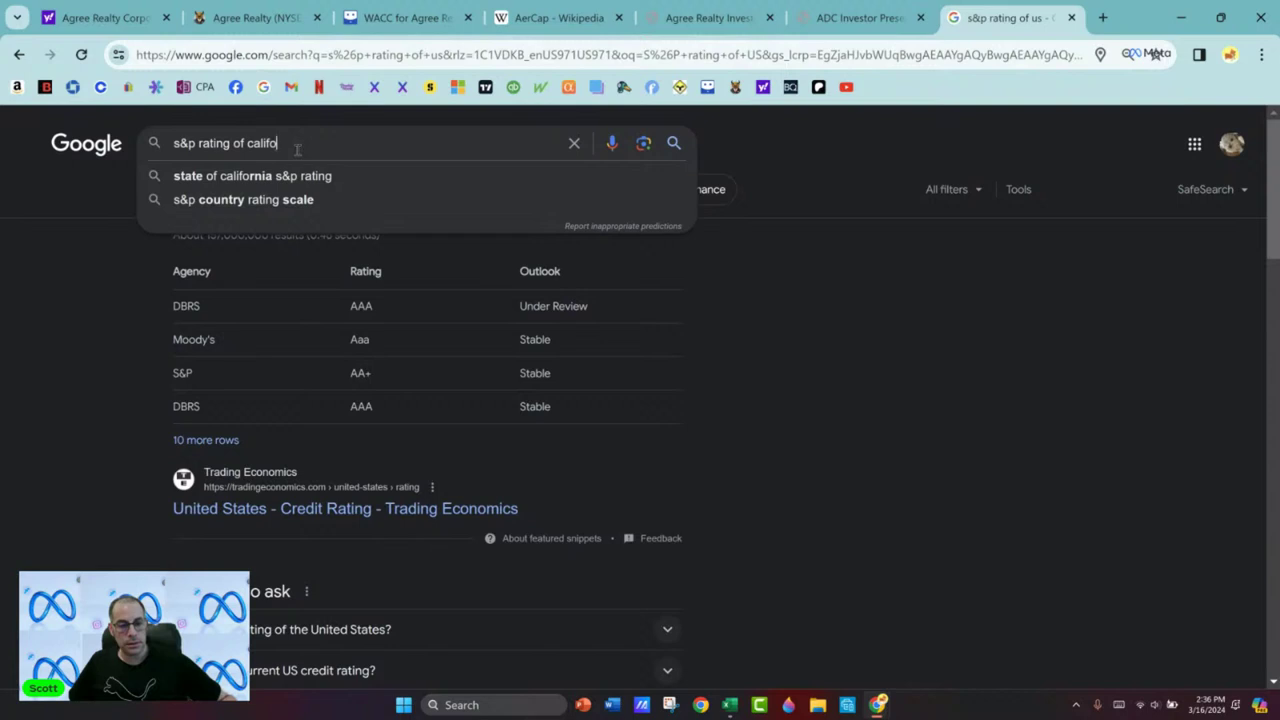
text(rnia)
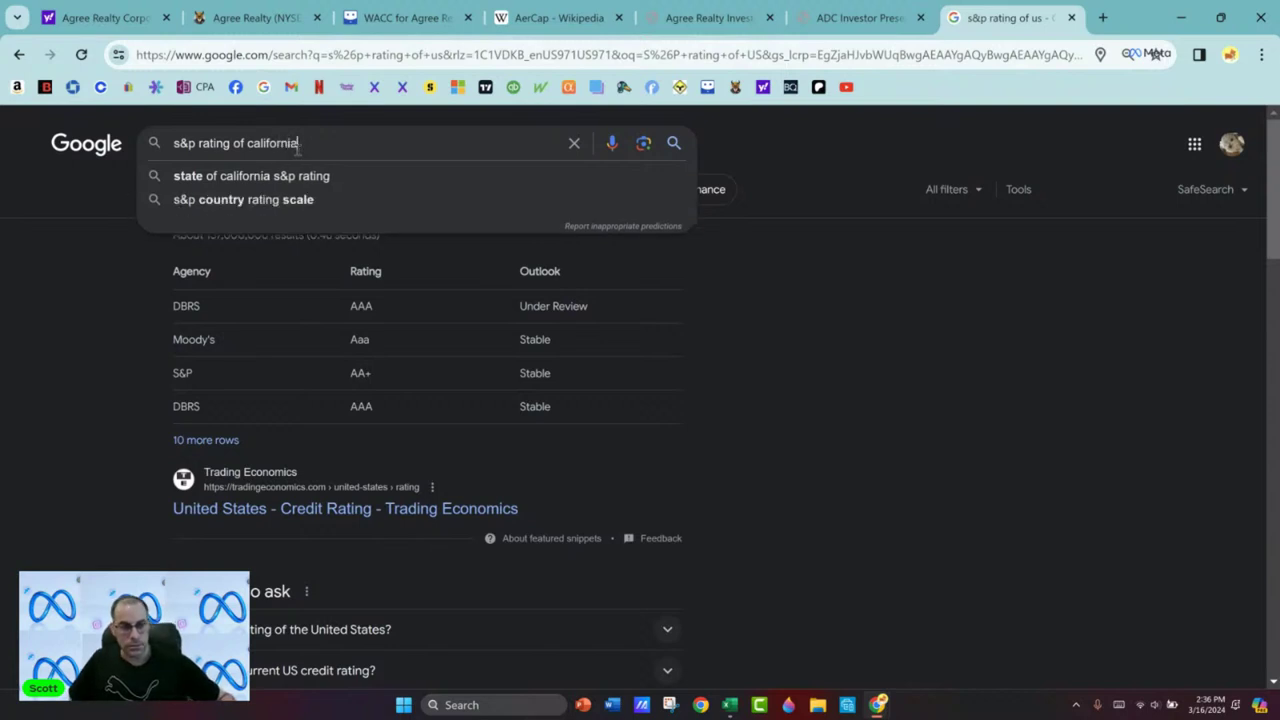
key(Return)
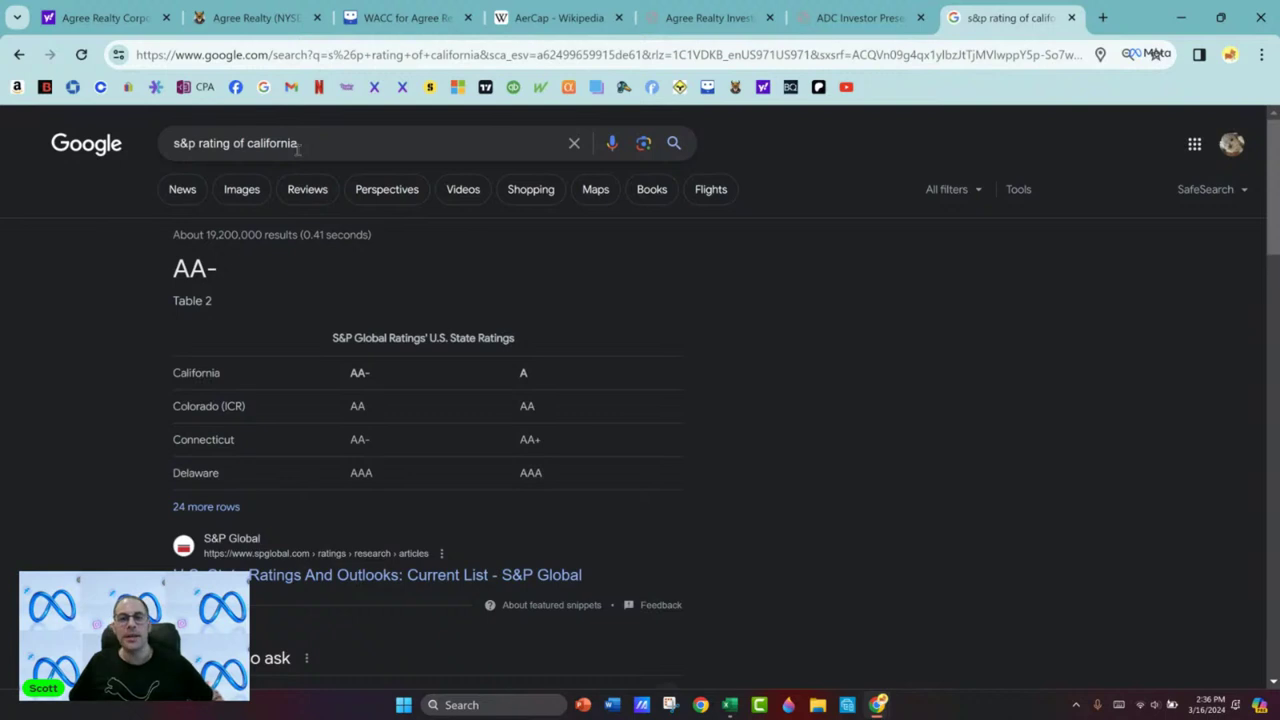
key(alt+Tab)
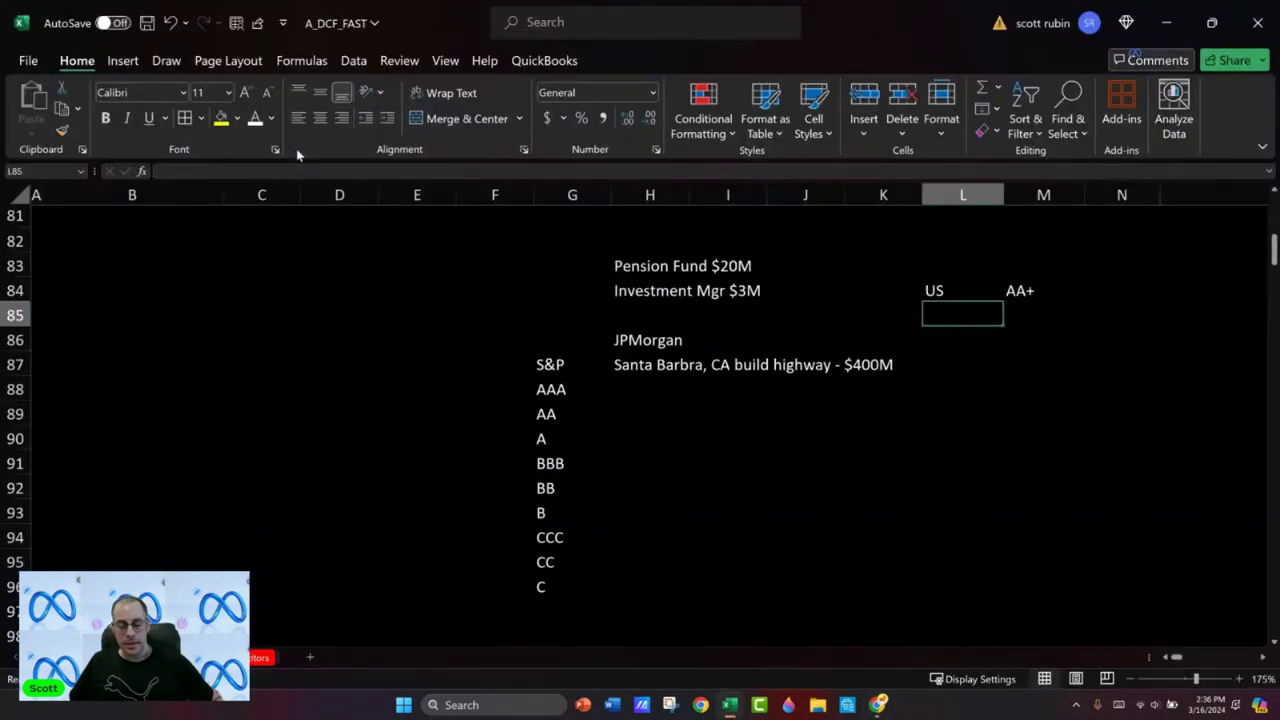
Record CA with an AA- rating in L85:M85.
text(CA)
key(Tab)
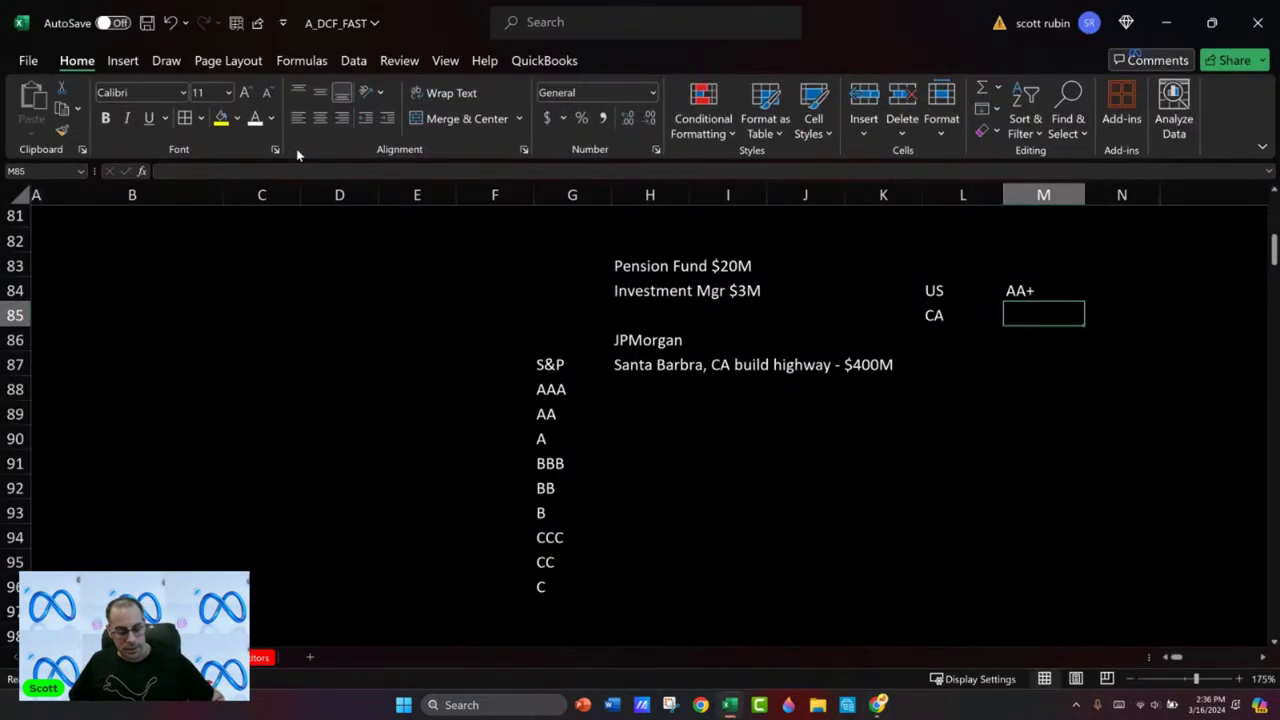
text(AA-)
key(Return)
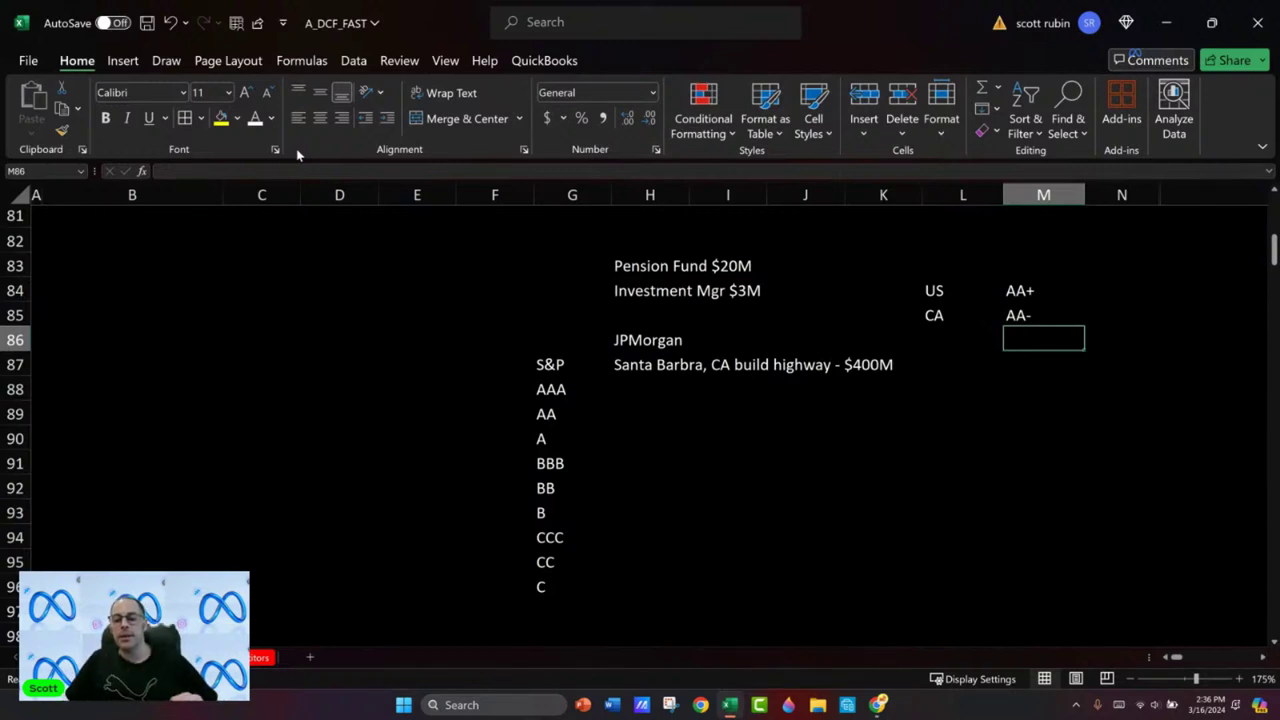
Note 'AA+, AA, AA-' in N84 beside the US rating, then return to Chrome.
key(Up)
key(Up)
key(Right)
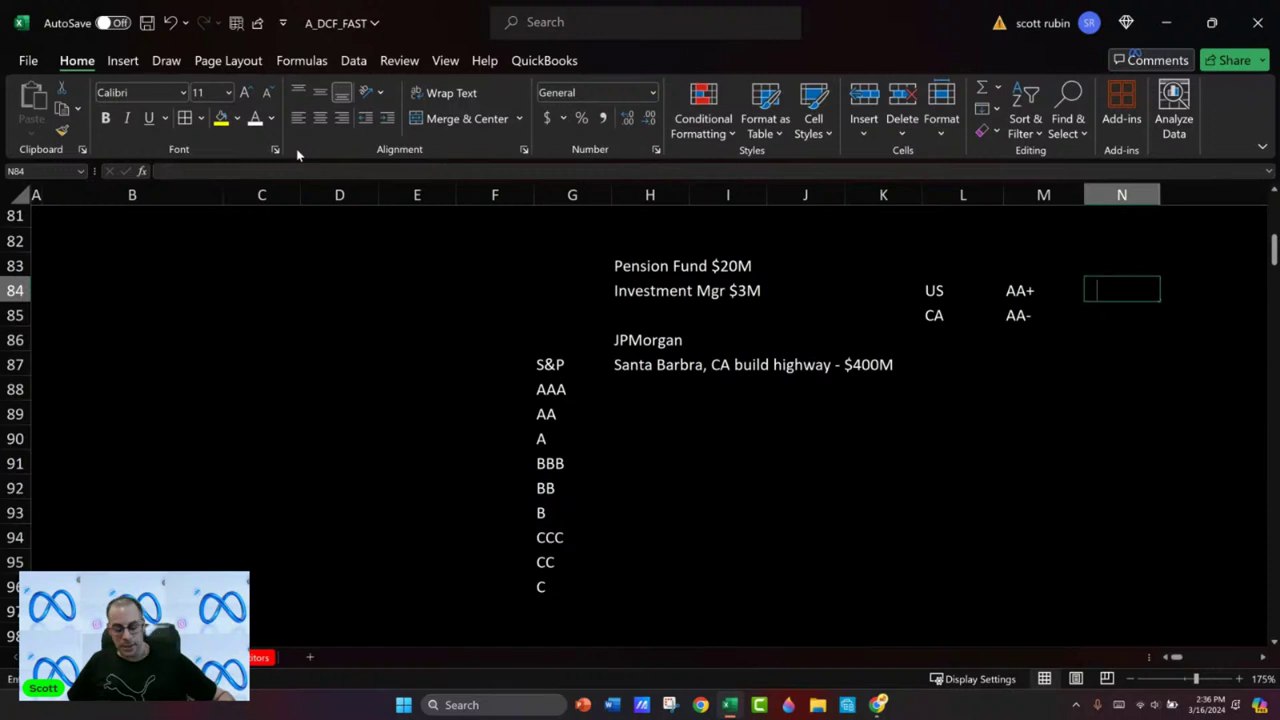
text(AA)
text(+)
key(BackSpace)
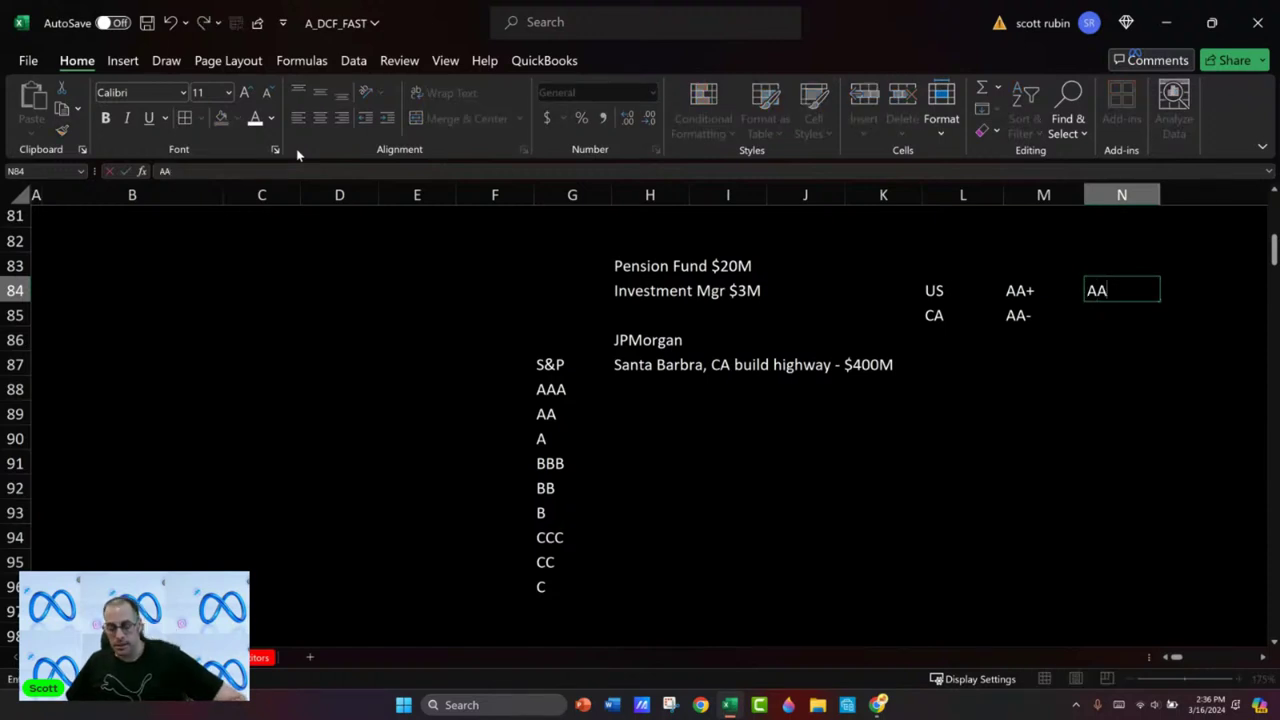
text(+, AA)
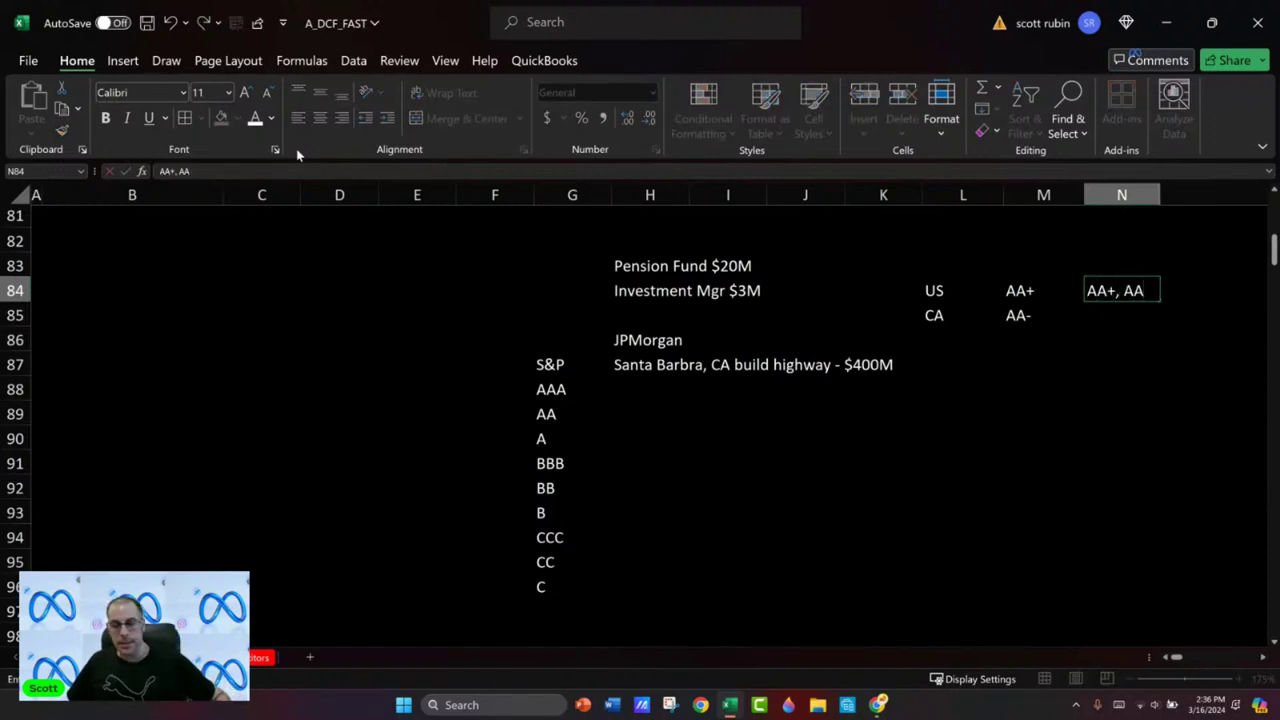
text(, AA-)
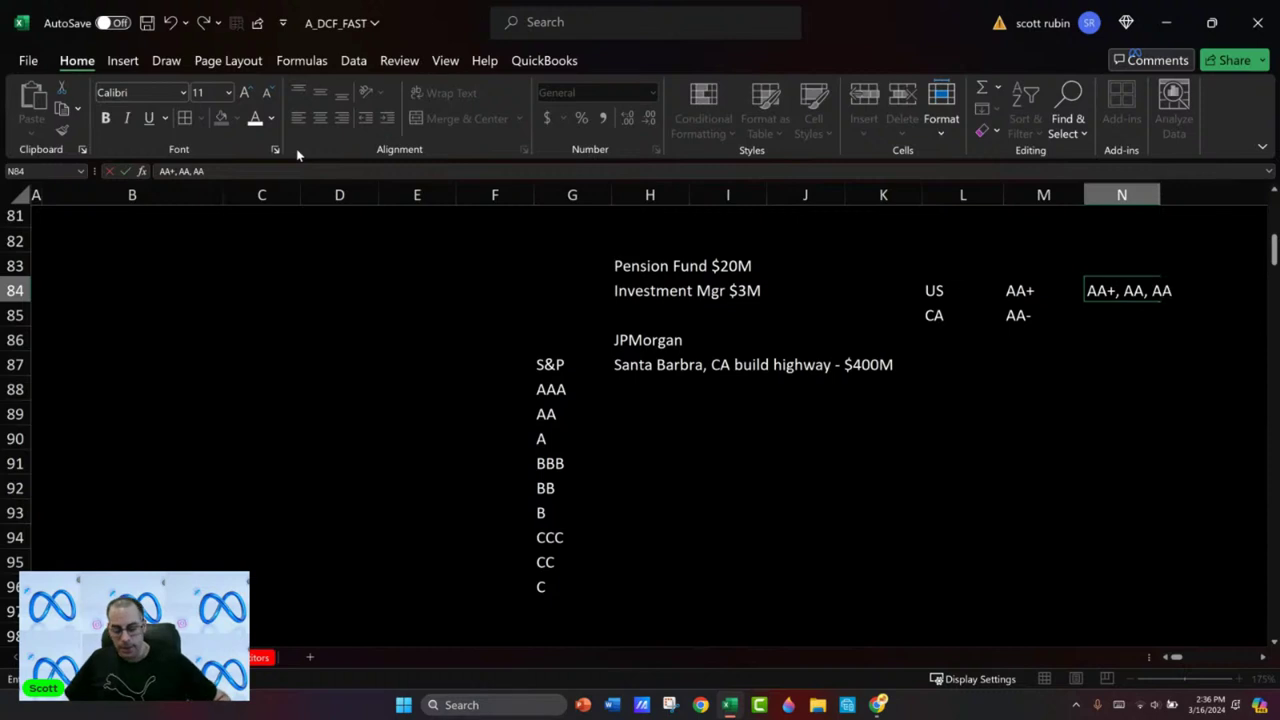
key(Return)
key(Left)
key(Left)
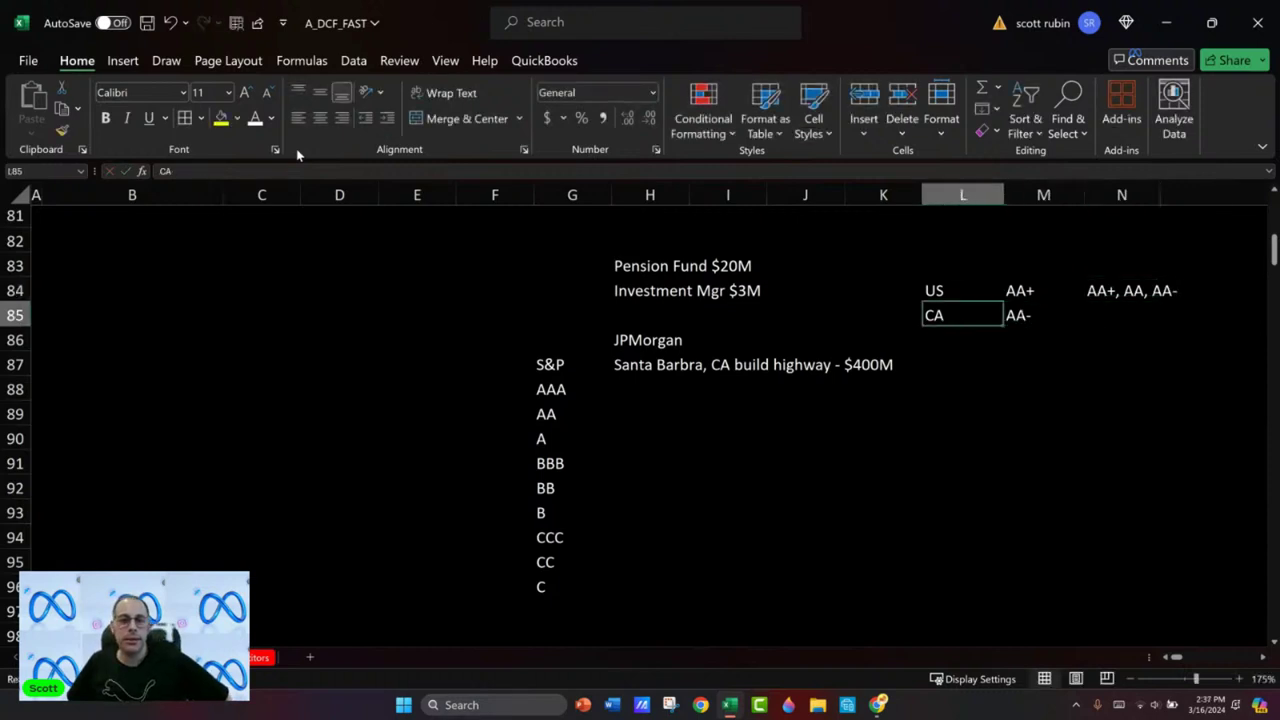
key(Down)
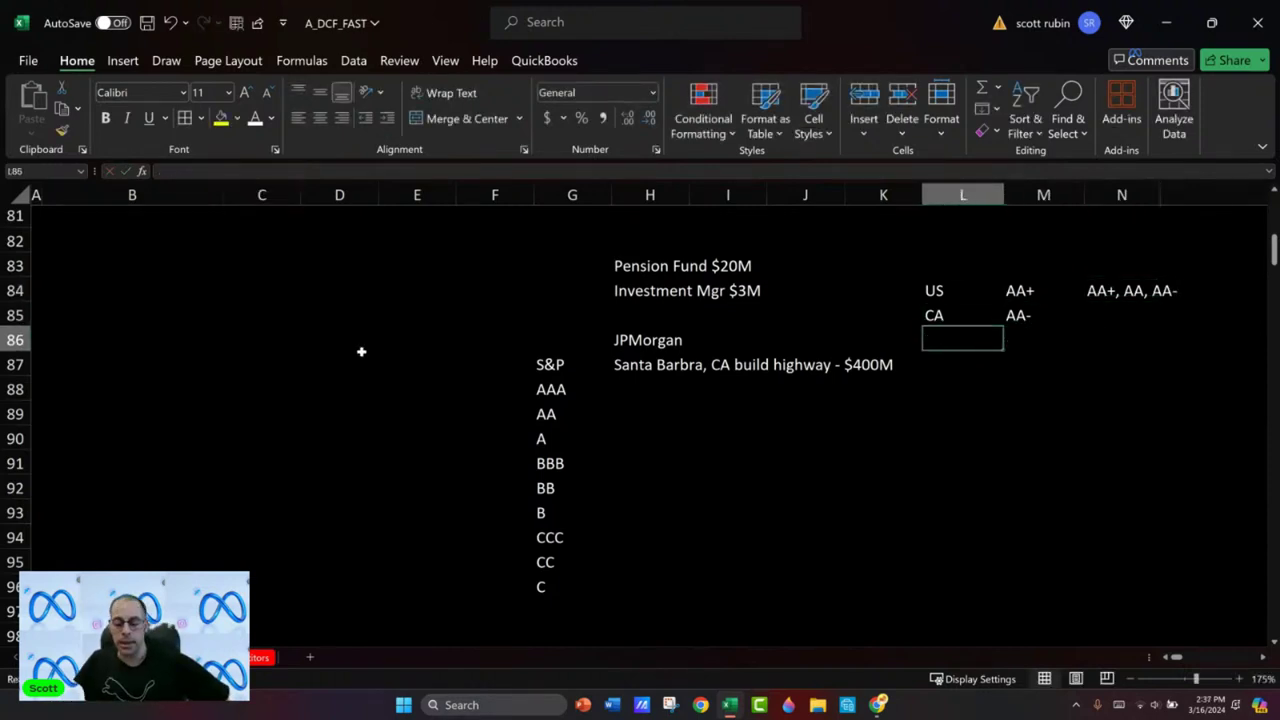
key(alt+Tab)
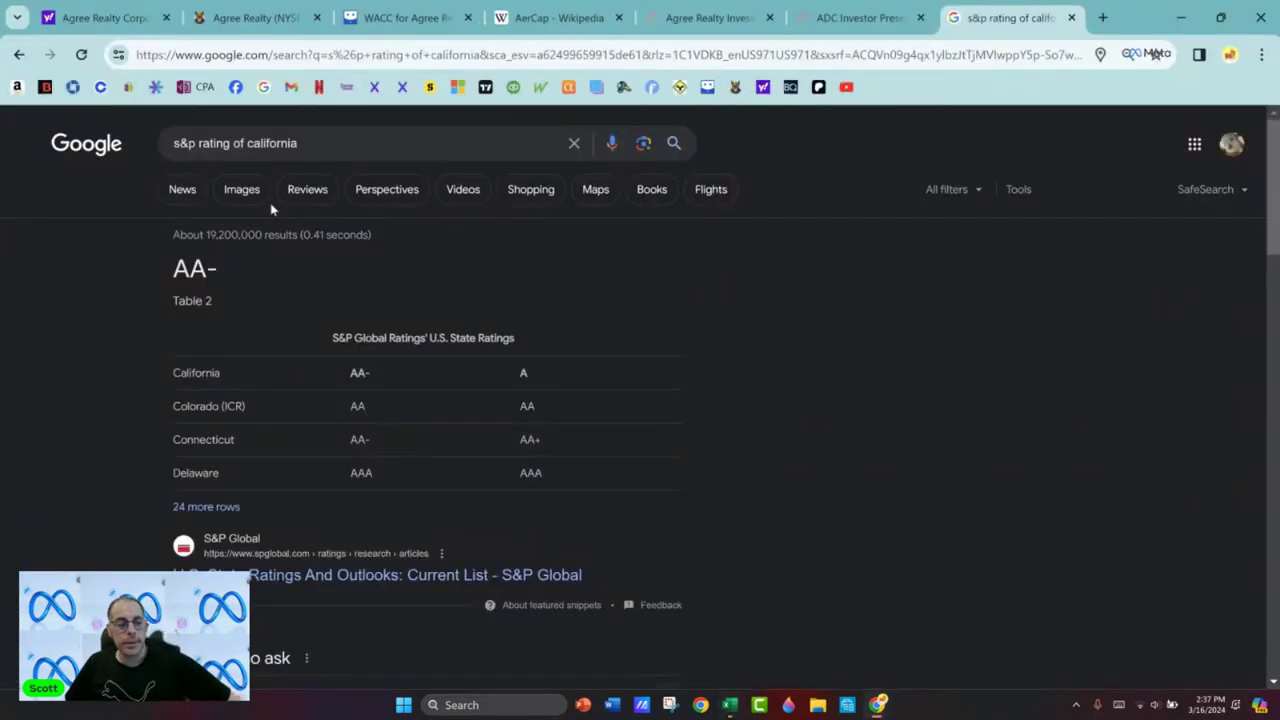
Search Google for Santa Barbara's, then Los Angeles's S&P rating (AA), and return to Excel.
drag(247, 143, 349, 147)
text(santa )
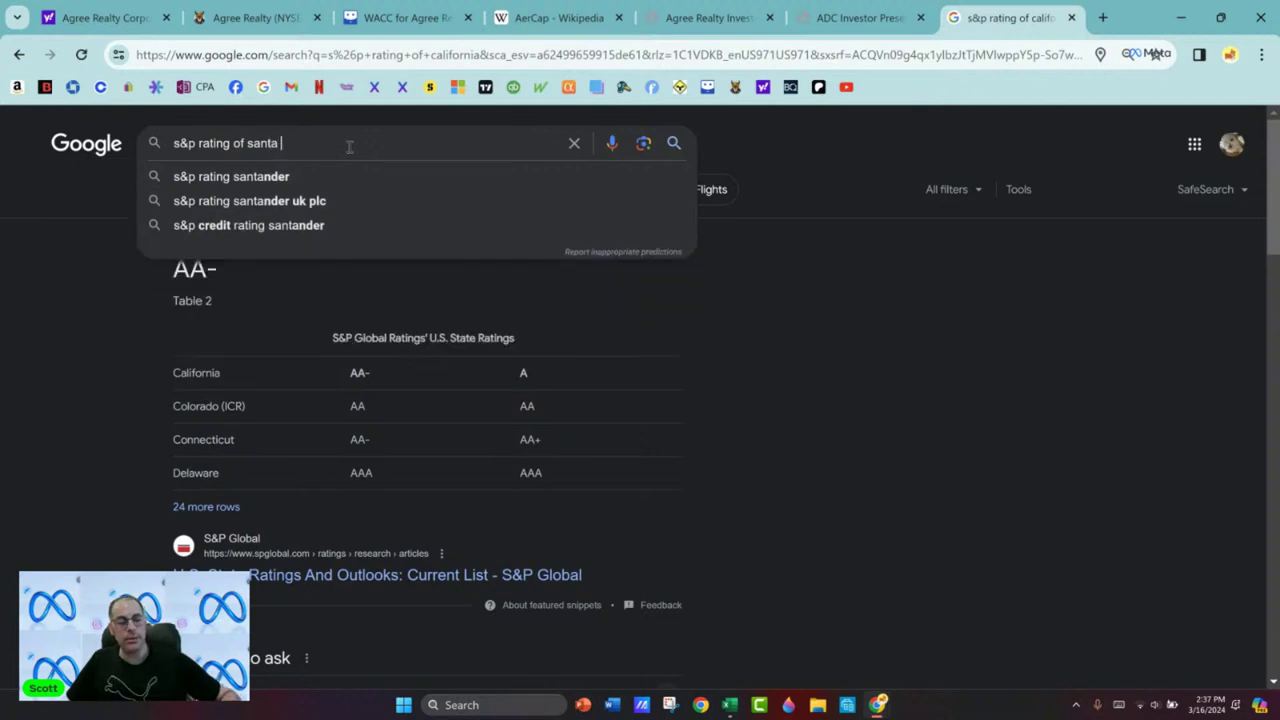
text(barbara)
key(Return)
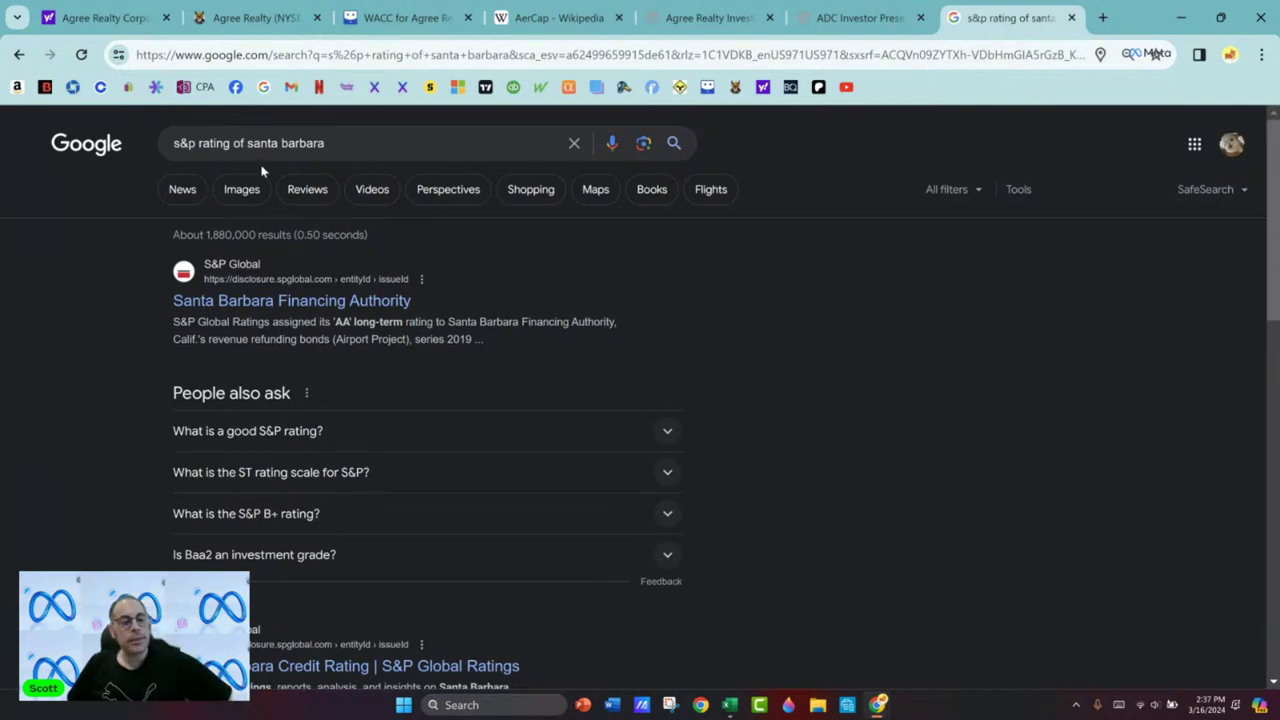
drag(247, 143, 376, 143)
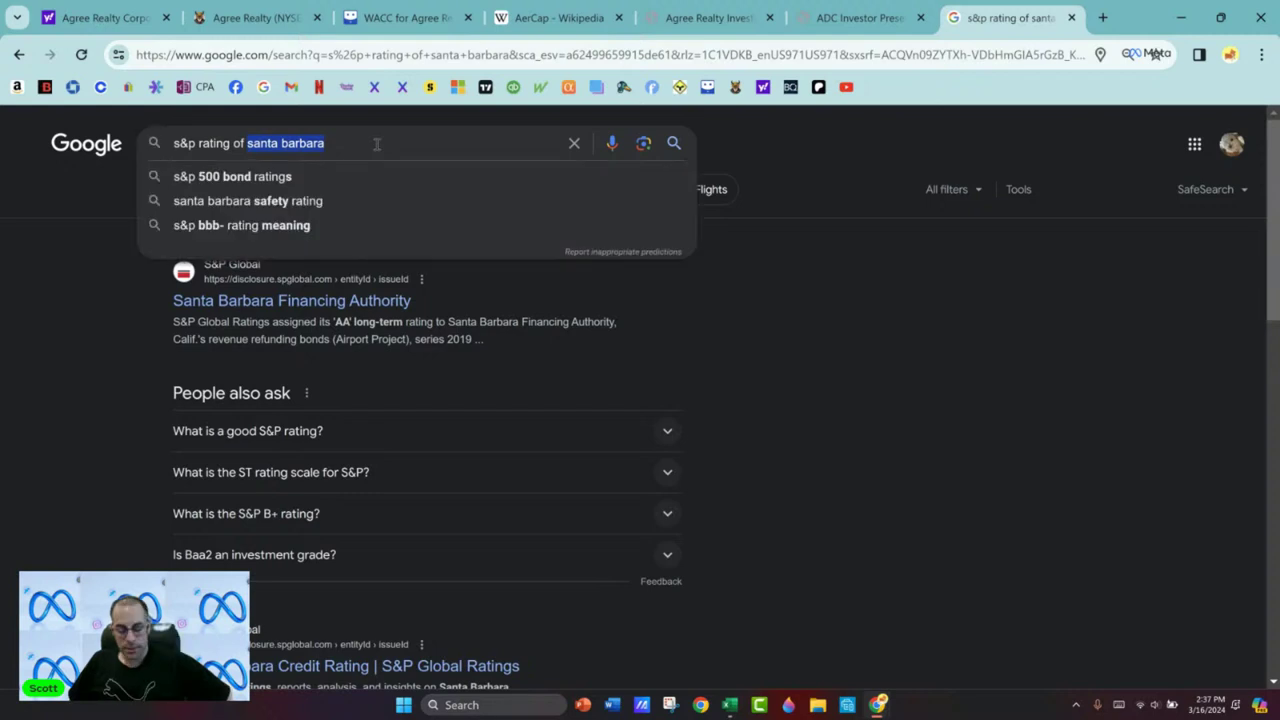
text(los angeles)
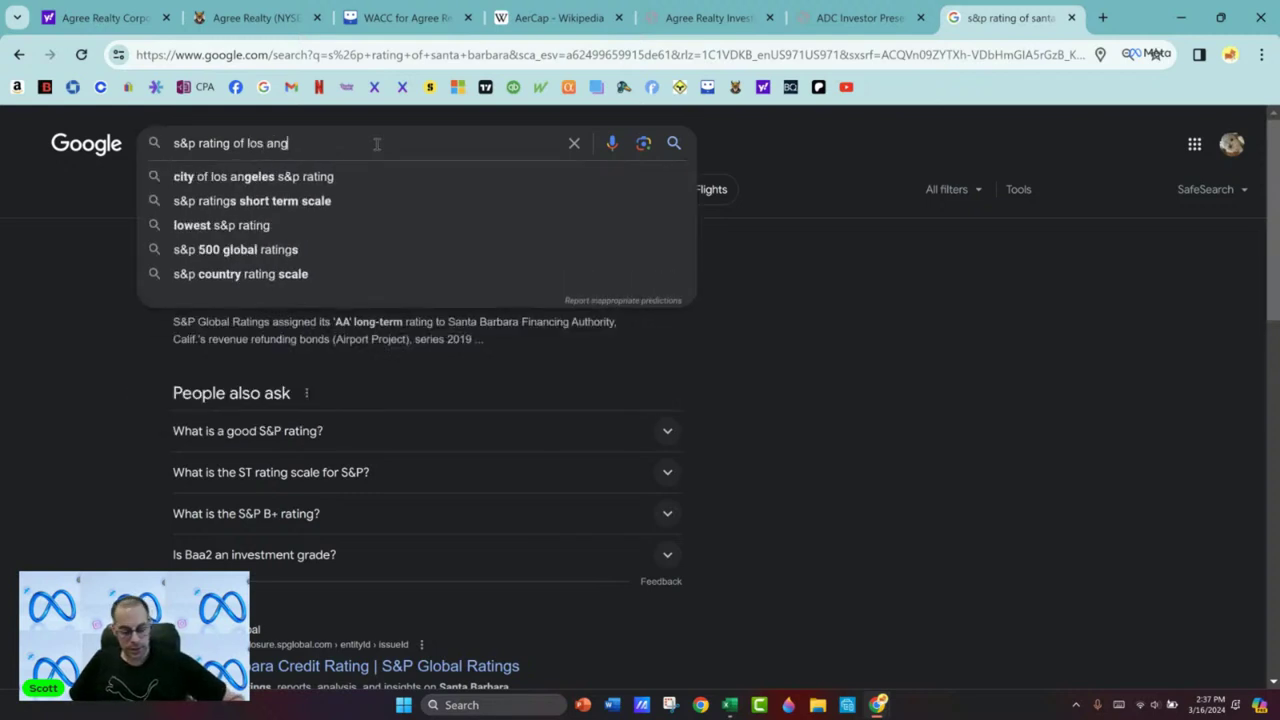
key(Return)
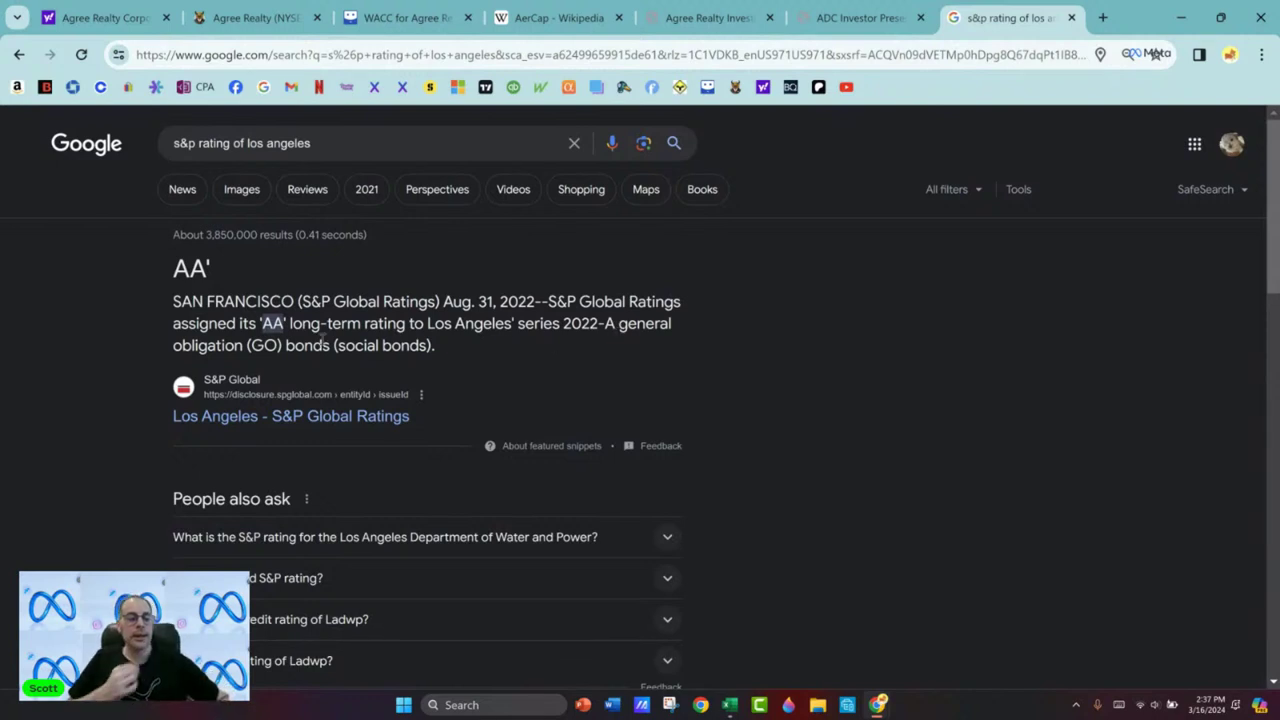
key(alt+Tab)
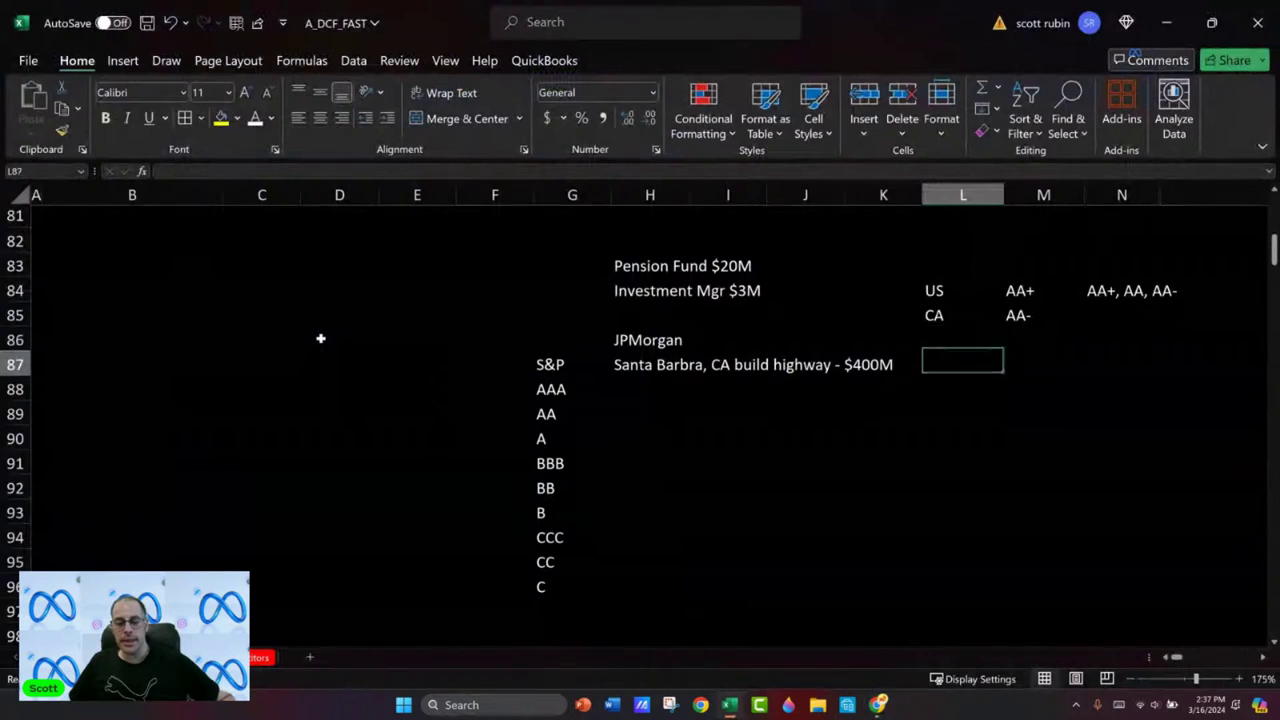
Edit the H87 highway note to read 'SF, CA build highway - $400M'.
key(Left)
key(Left)
key(Left)
key(Left)
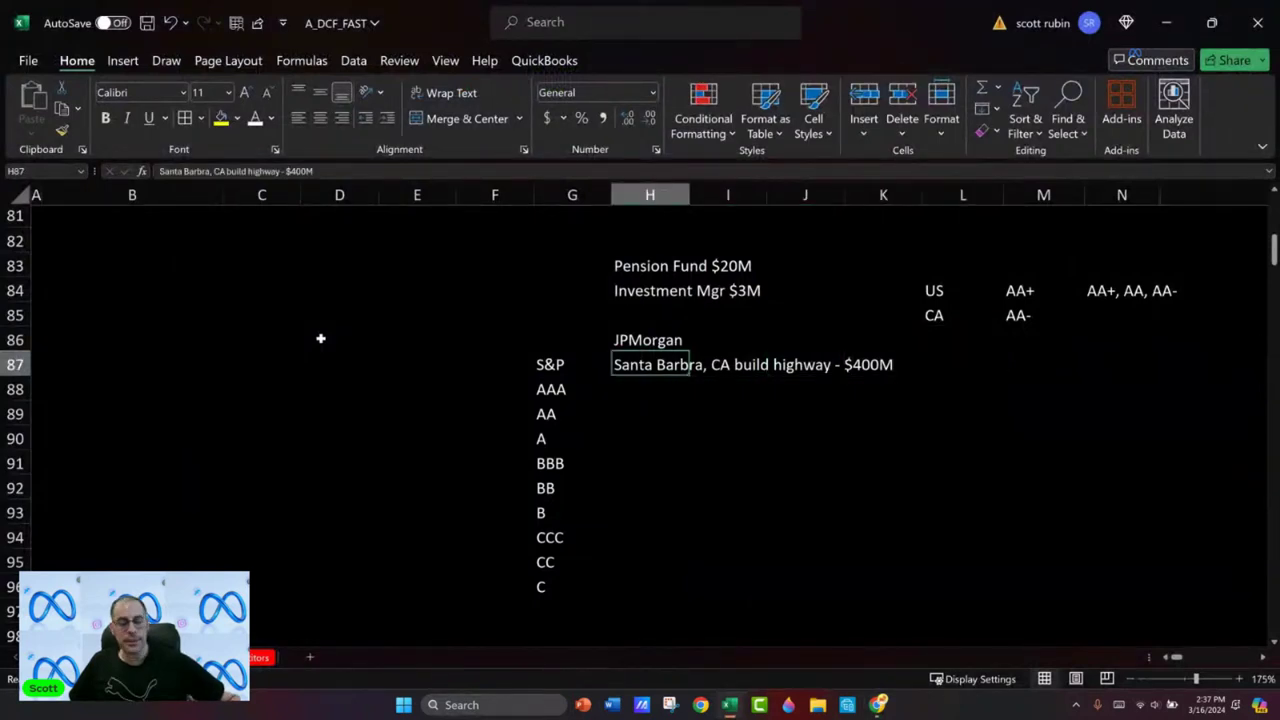
key(F2)
key(Home)
text(SF)
key(Delete)
key(Delete)
key(Delete)
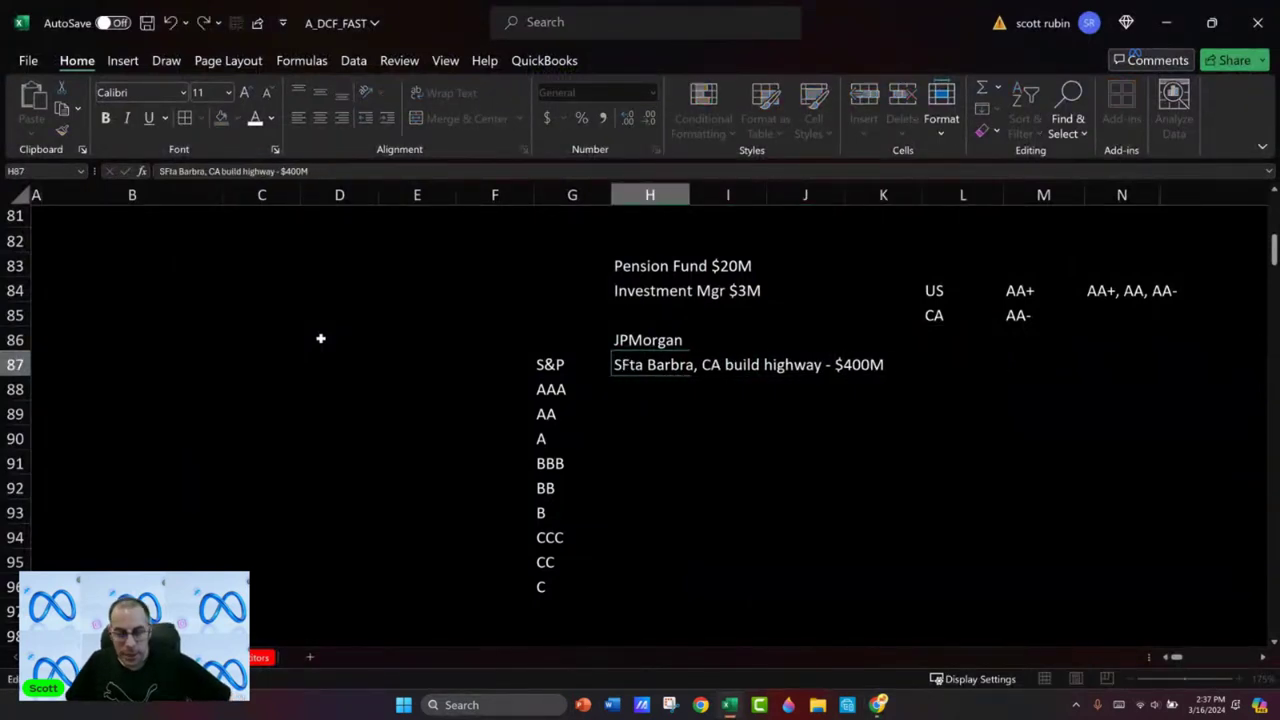
key(Delete)
key(Delete)
key(Delete)
key(Delete)
key(Delete)
key(Delete)
key(Delete)
key(Delete)
key(Delete)
key(Return)
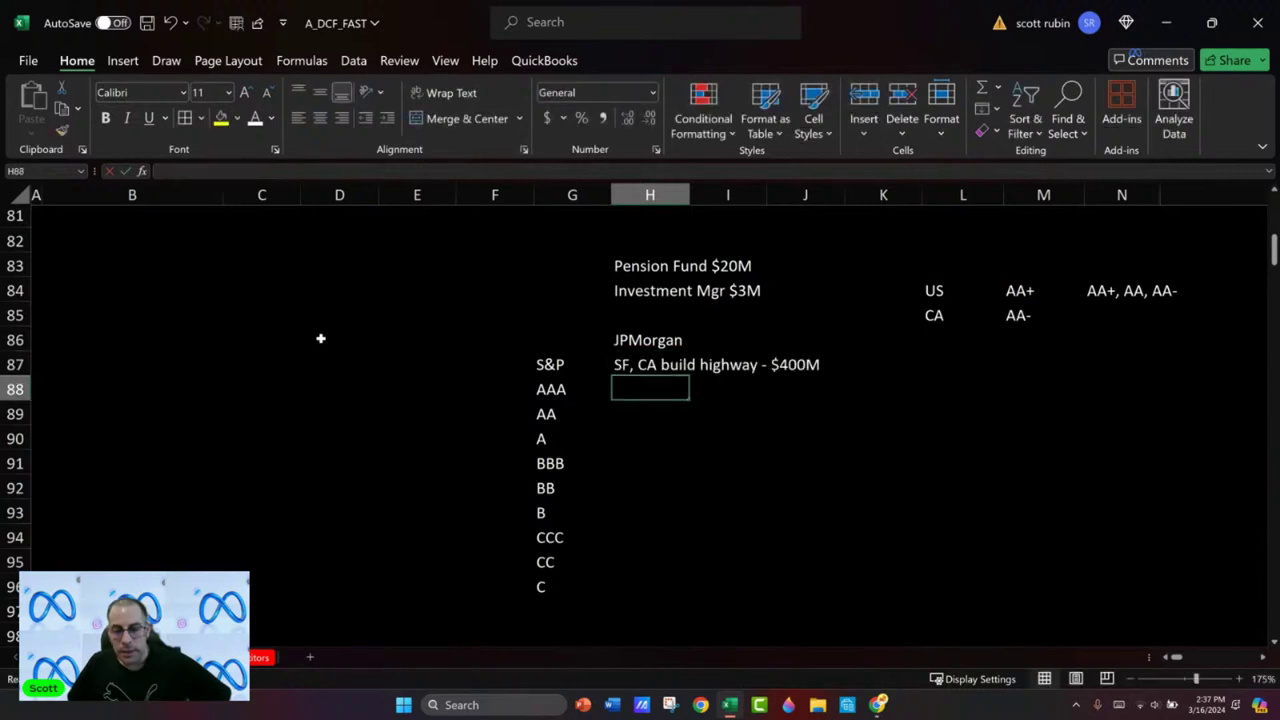
Add SF, CA in L86 with an AA rating in M86.
key(Right)
key(Up)
key(Right)
key(Right)
key(Up)
key(Right)
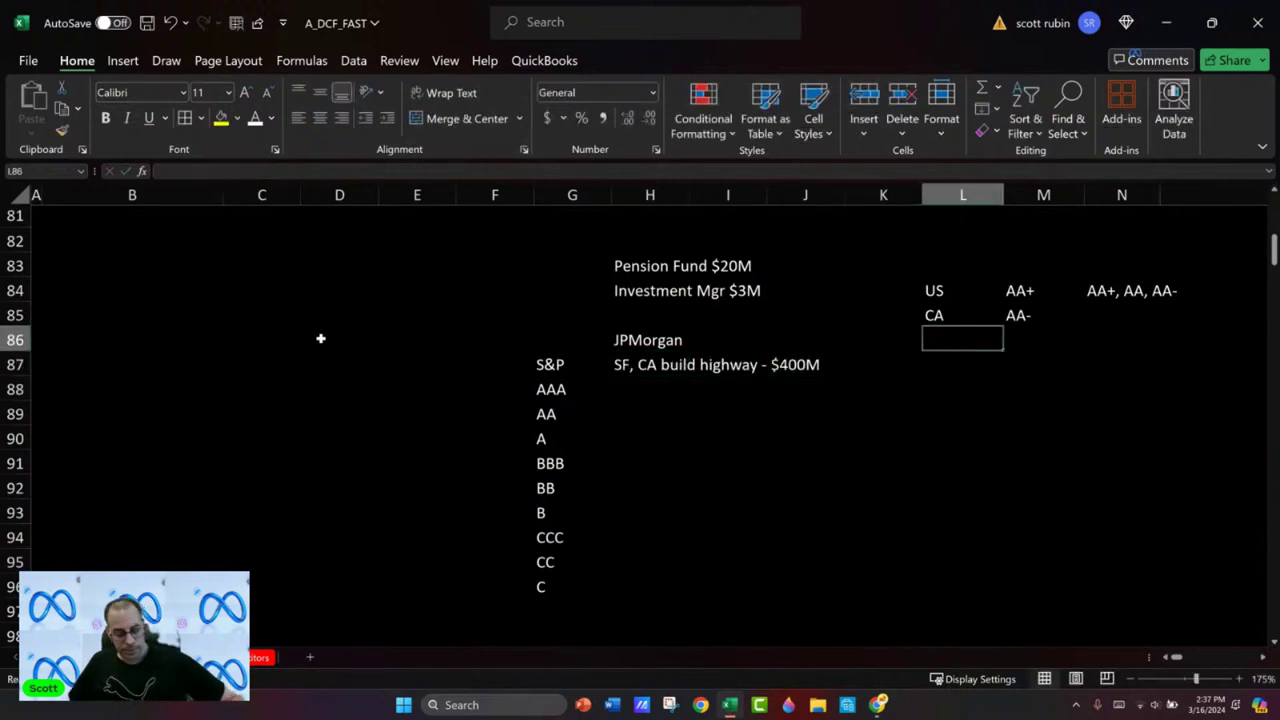
text(SF, CA\)
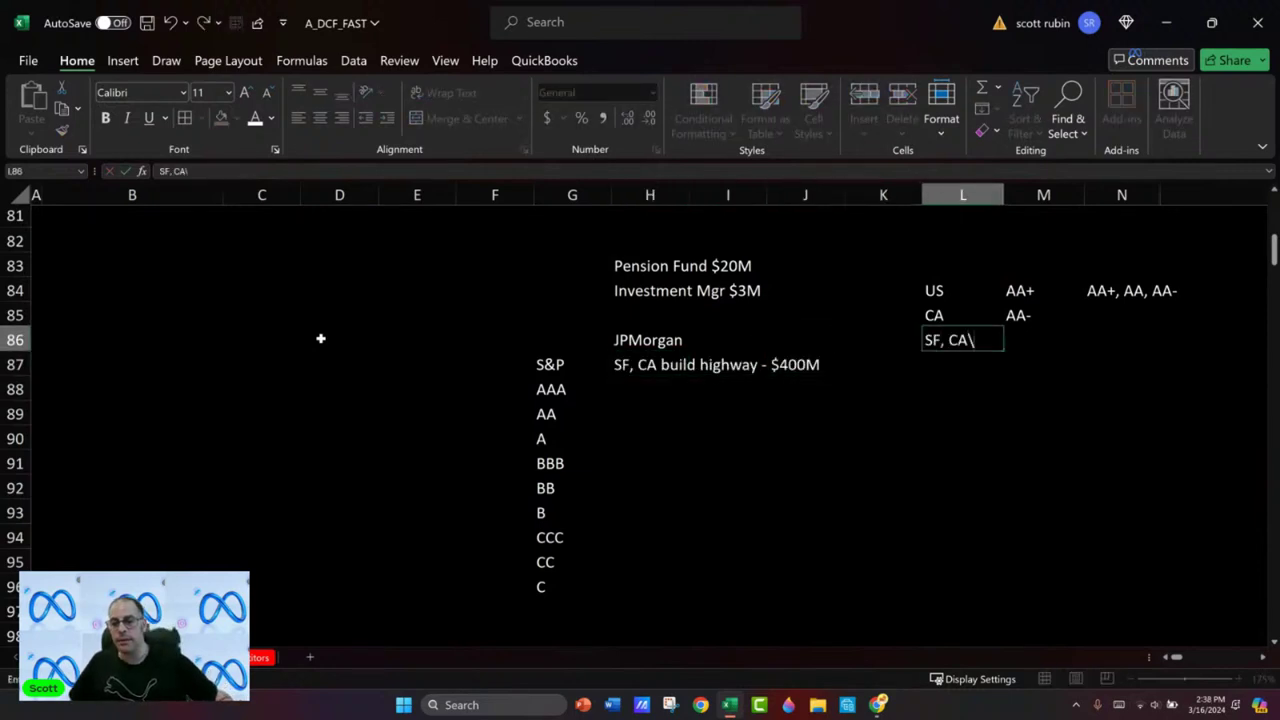
key(Return)
key(Up)
key(Right)
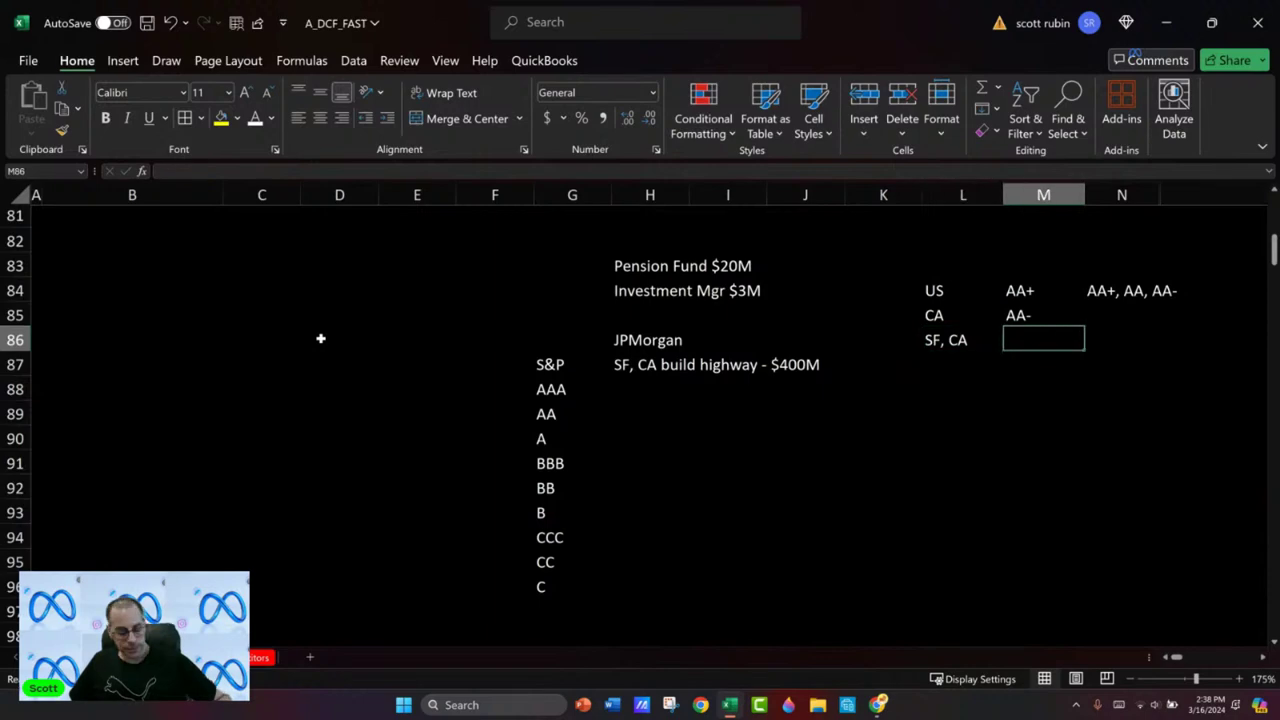
text(AA)
key(Return)
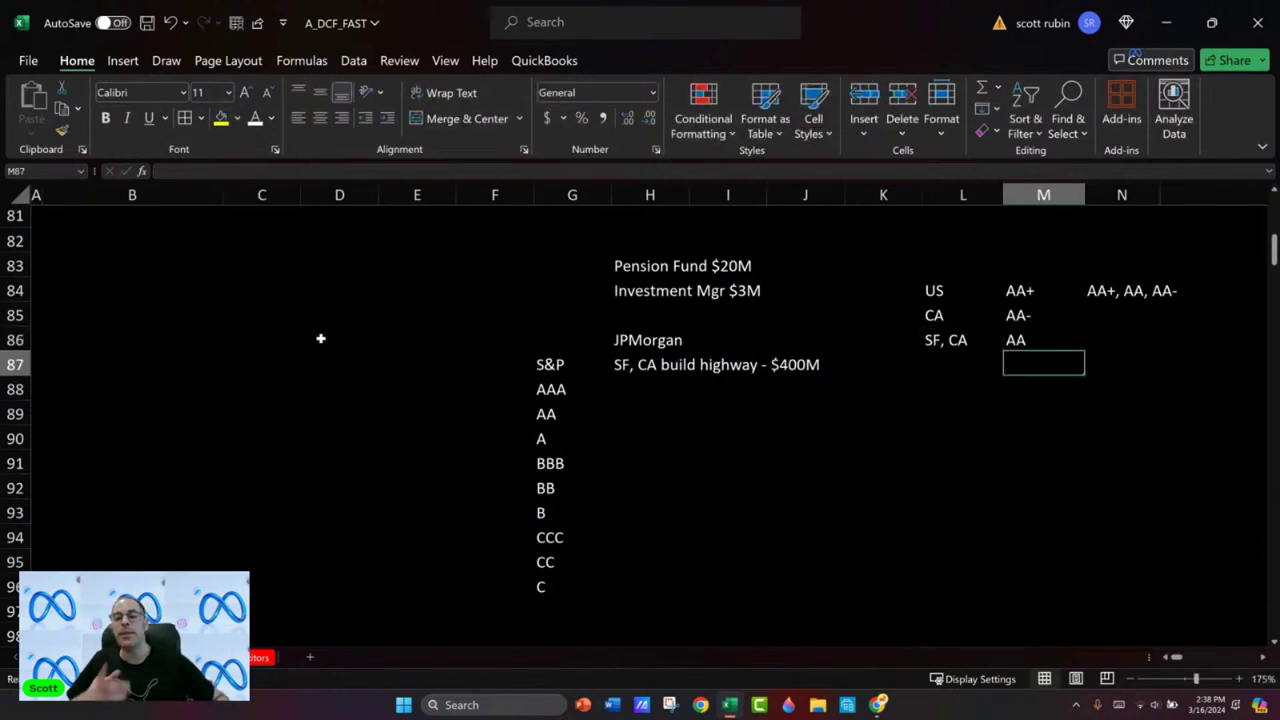
key(alt+Tab)
key(alt+Tab)
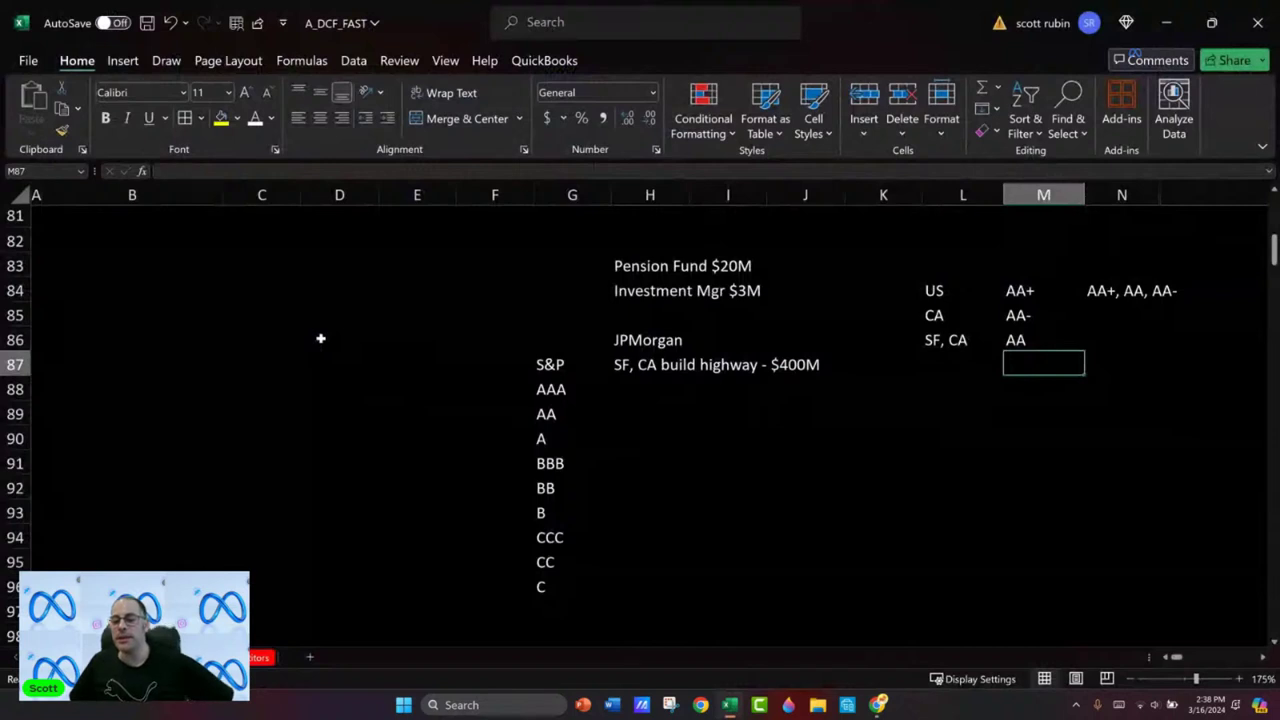
Review the US and CA ratings and move to cell H88 beside AAA.
key(Up)
key(Up)
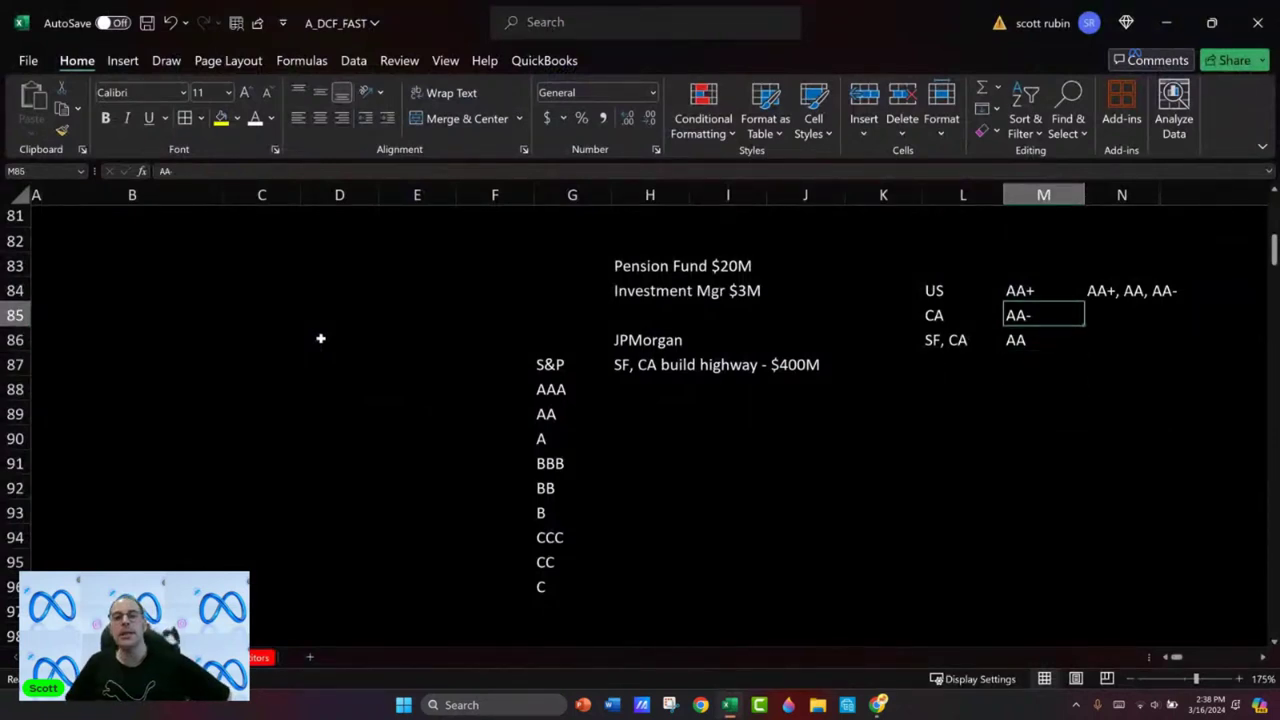
key(Up)
key(Down)
key(Down)
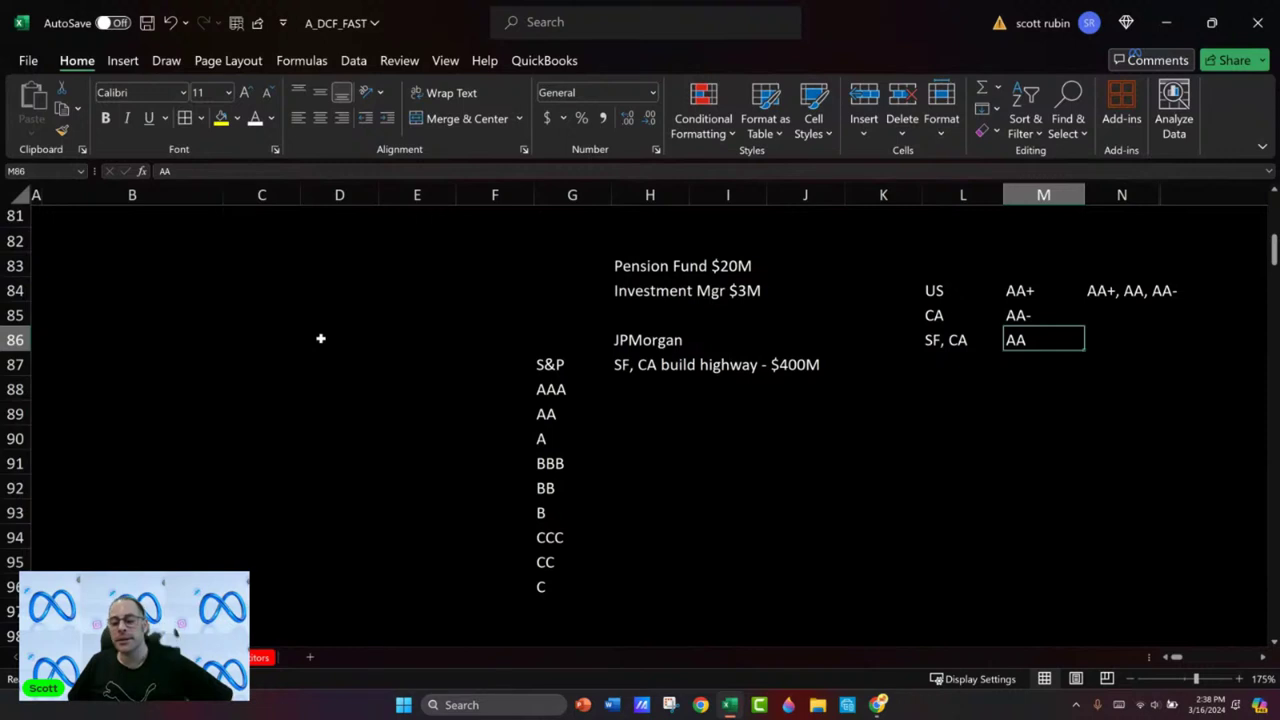
key(Left)
key(Left)
key(Left)
key(Down)
key(Left)
key(Left)
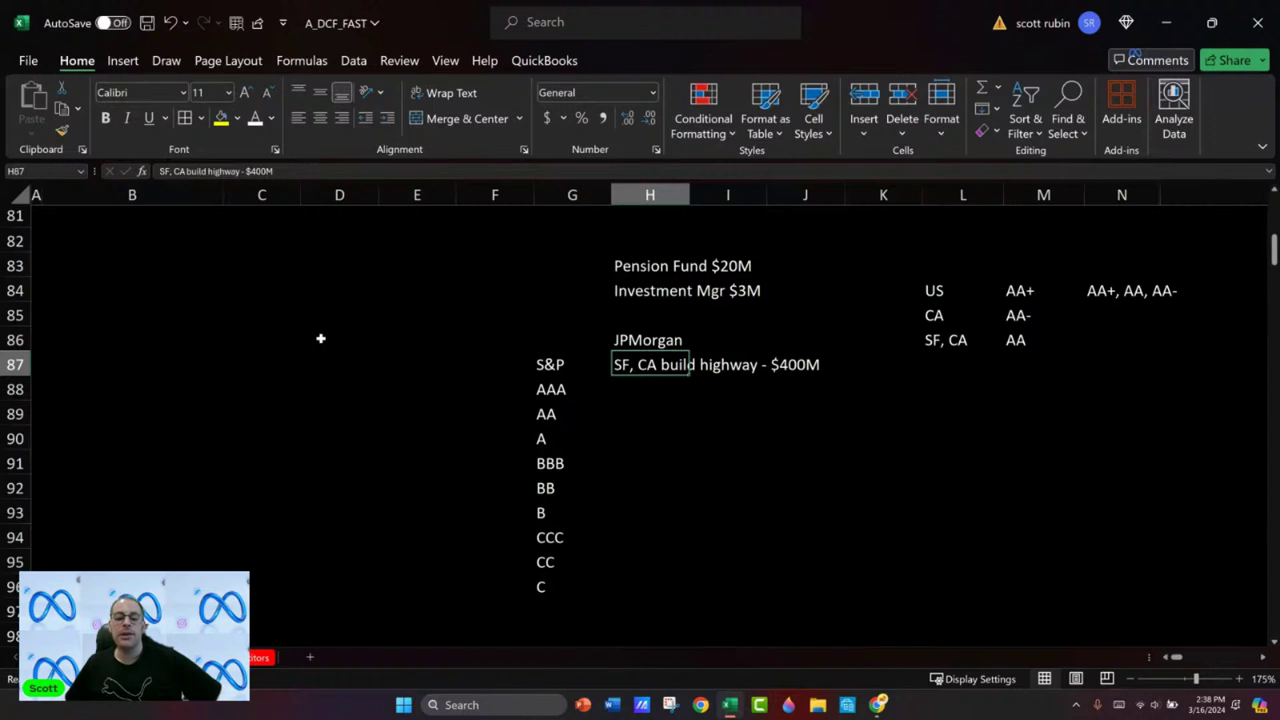
key(Return)
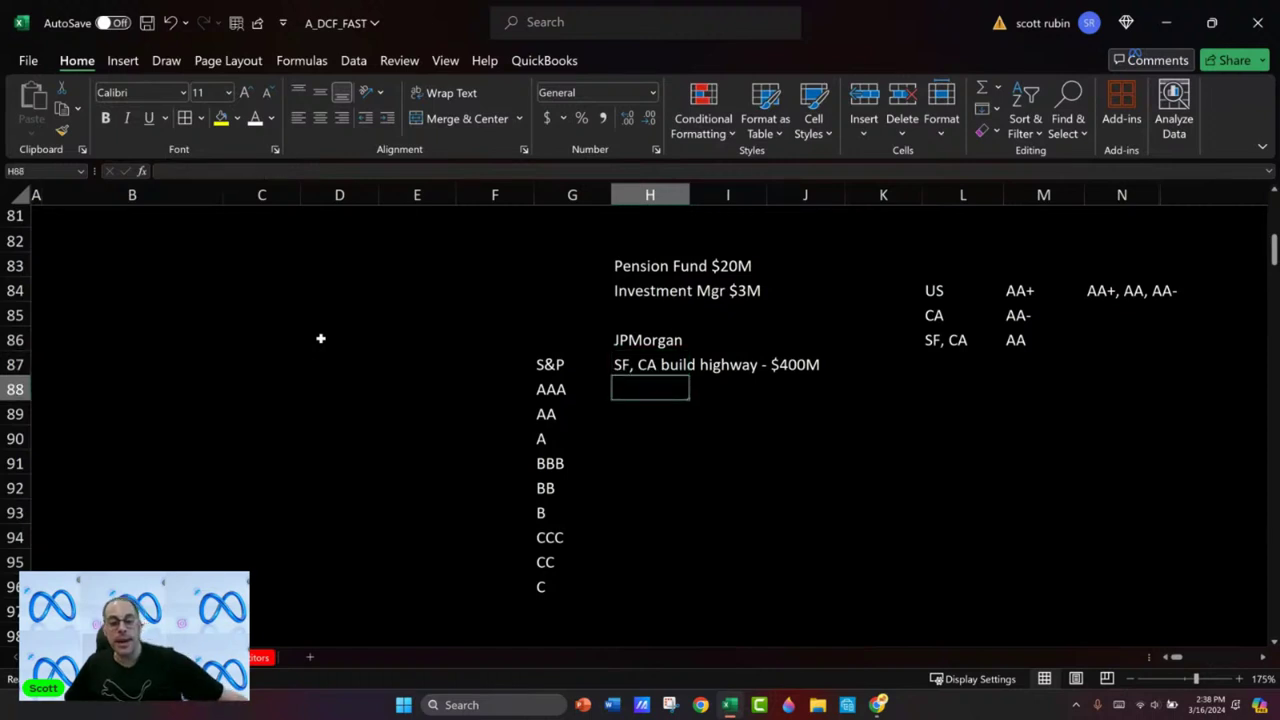
click(646, 287)
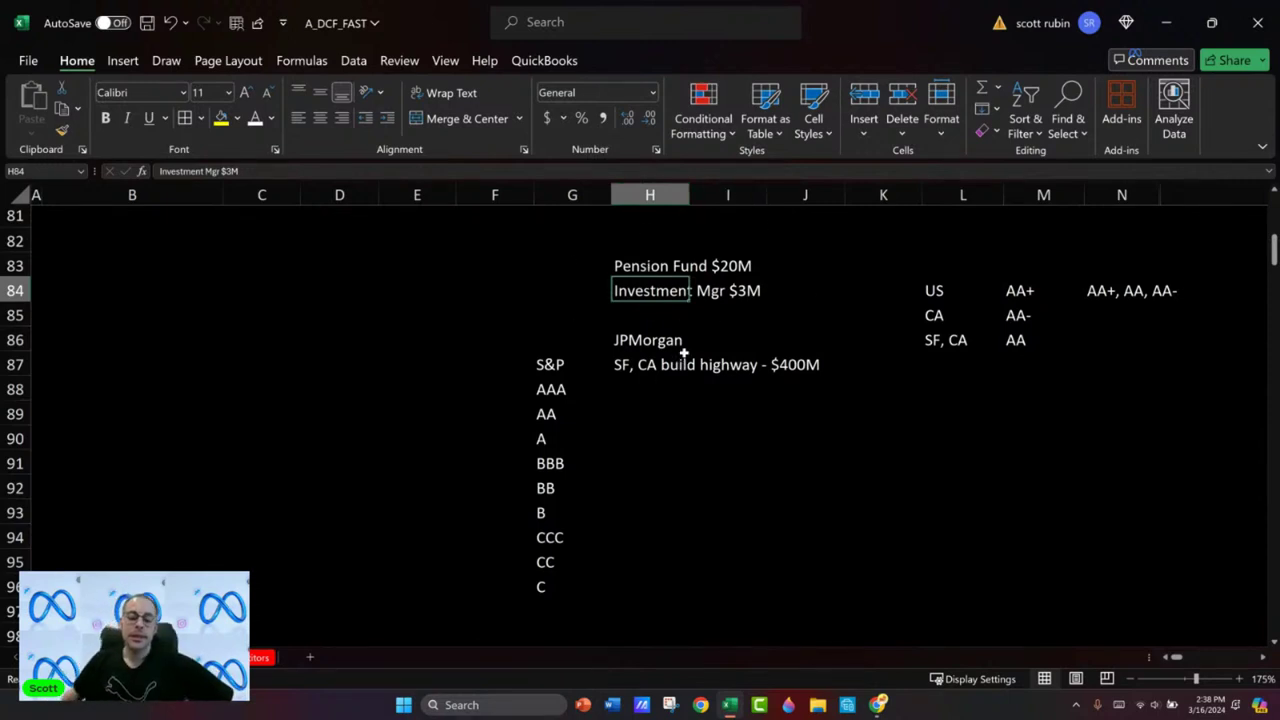
click(652, 388)
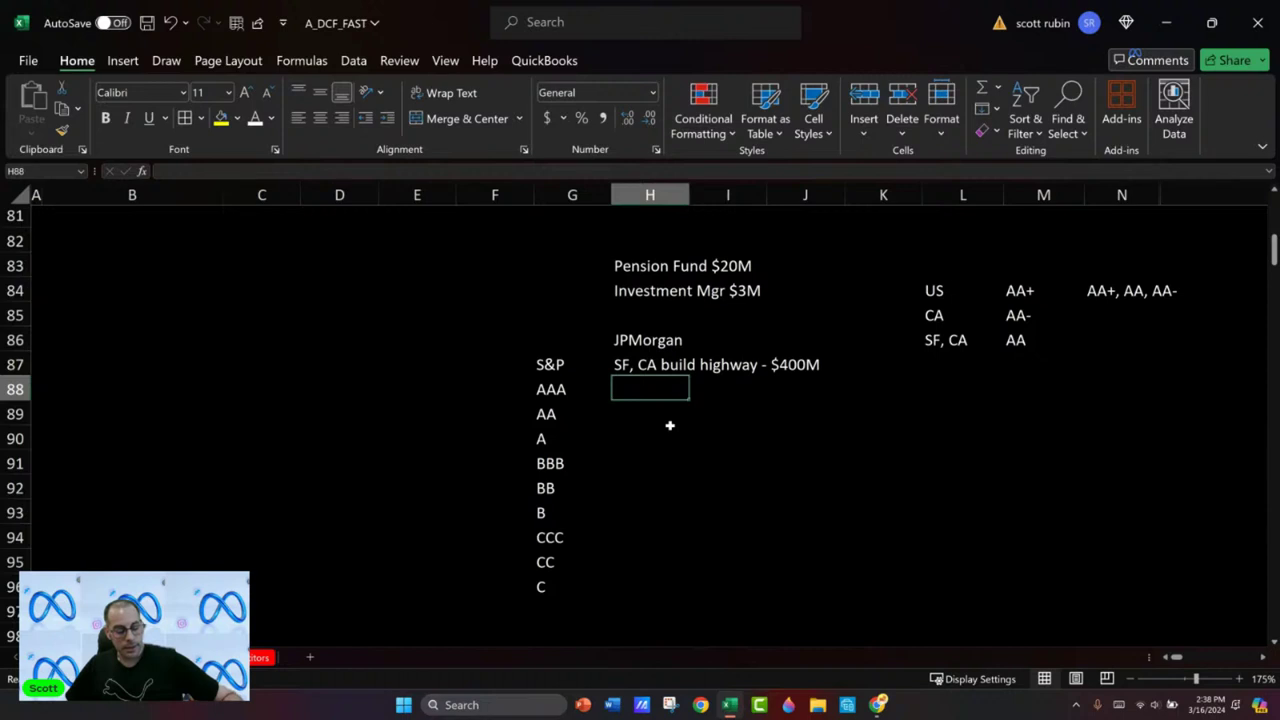
Enter 3% and 3.5% rates beside AAA and AA in H88:H89.
text(3%)
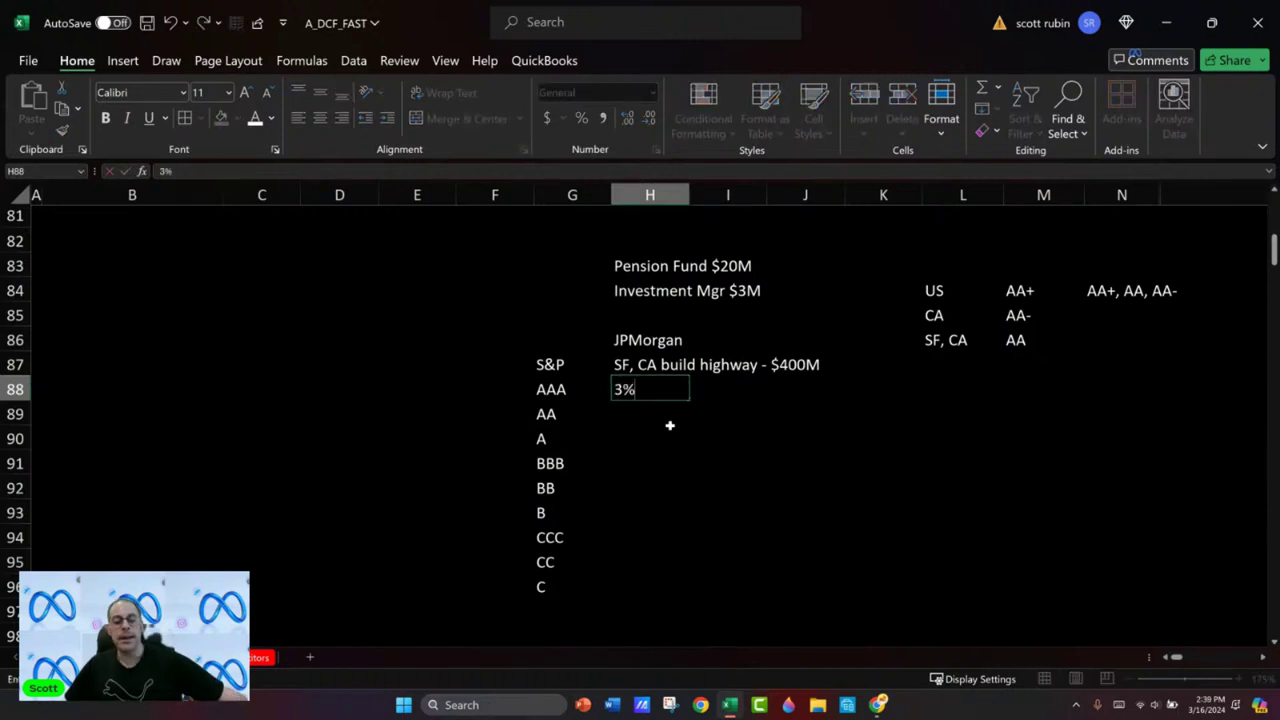
key(ctrl+Return)
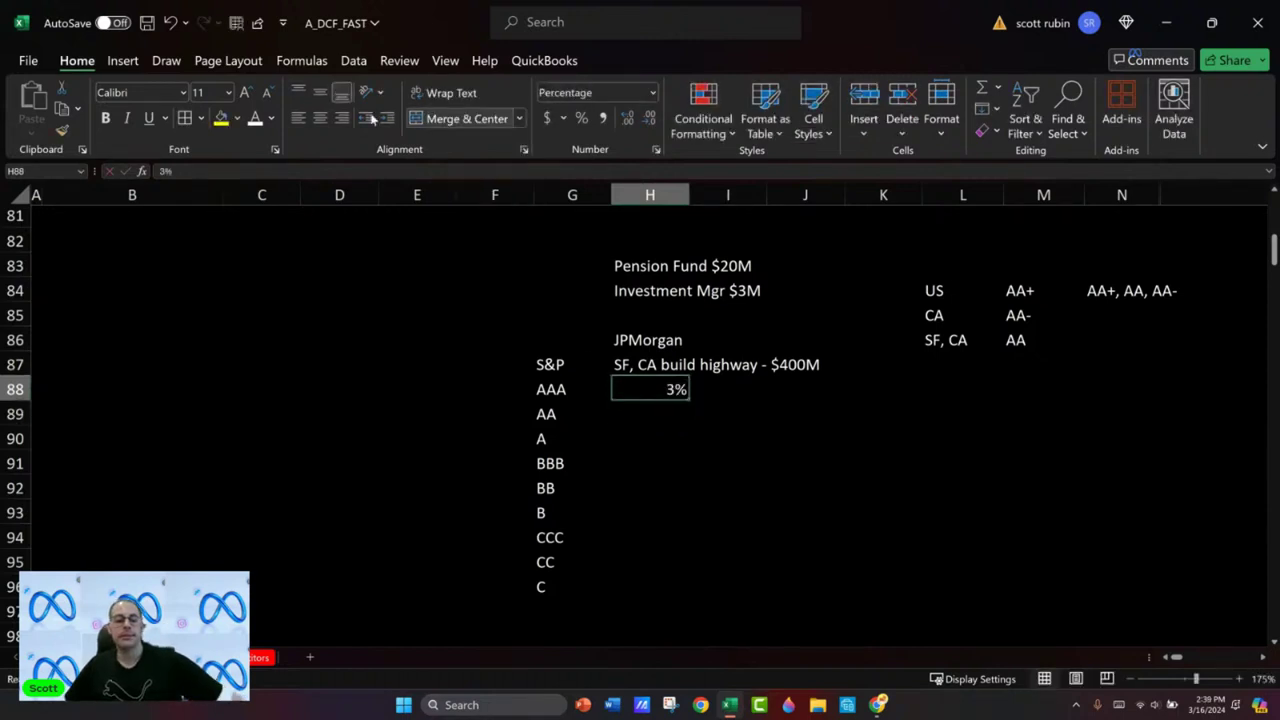
click(298, 118)
key(Down)
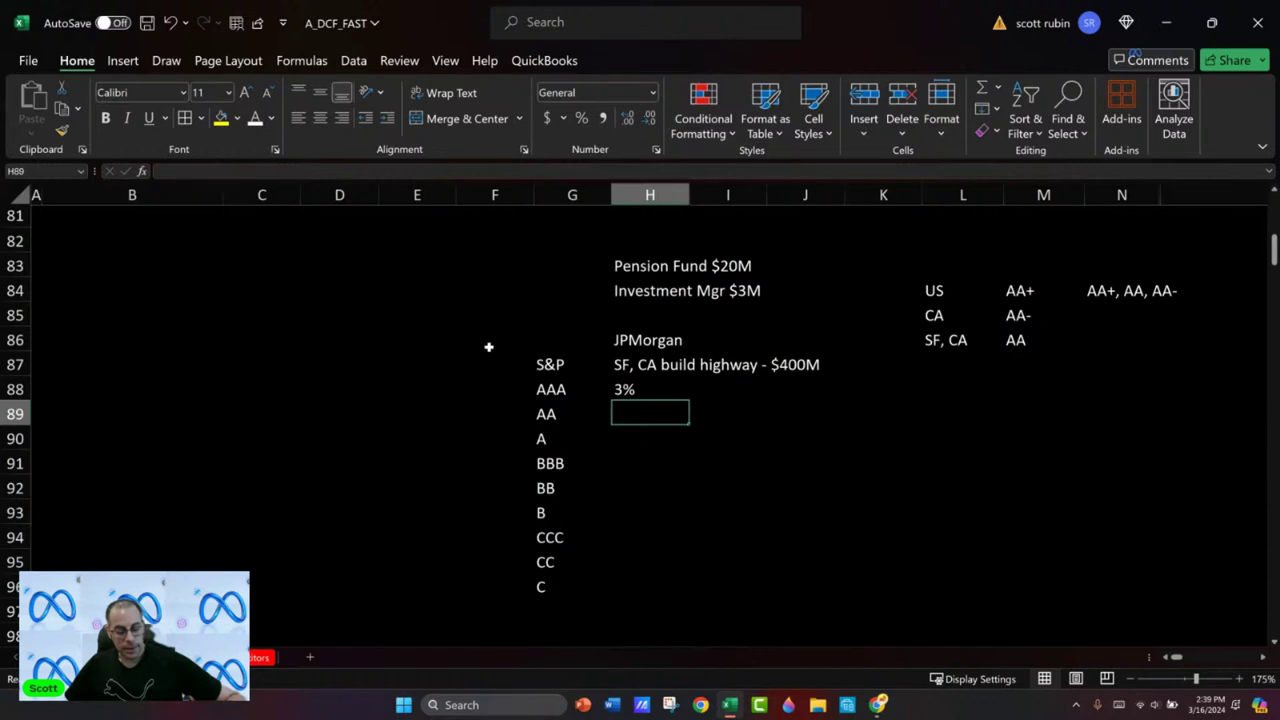
text(3.5%)
key(Return)
key(Up)
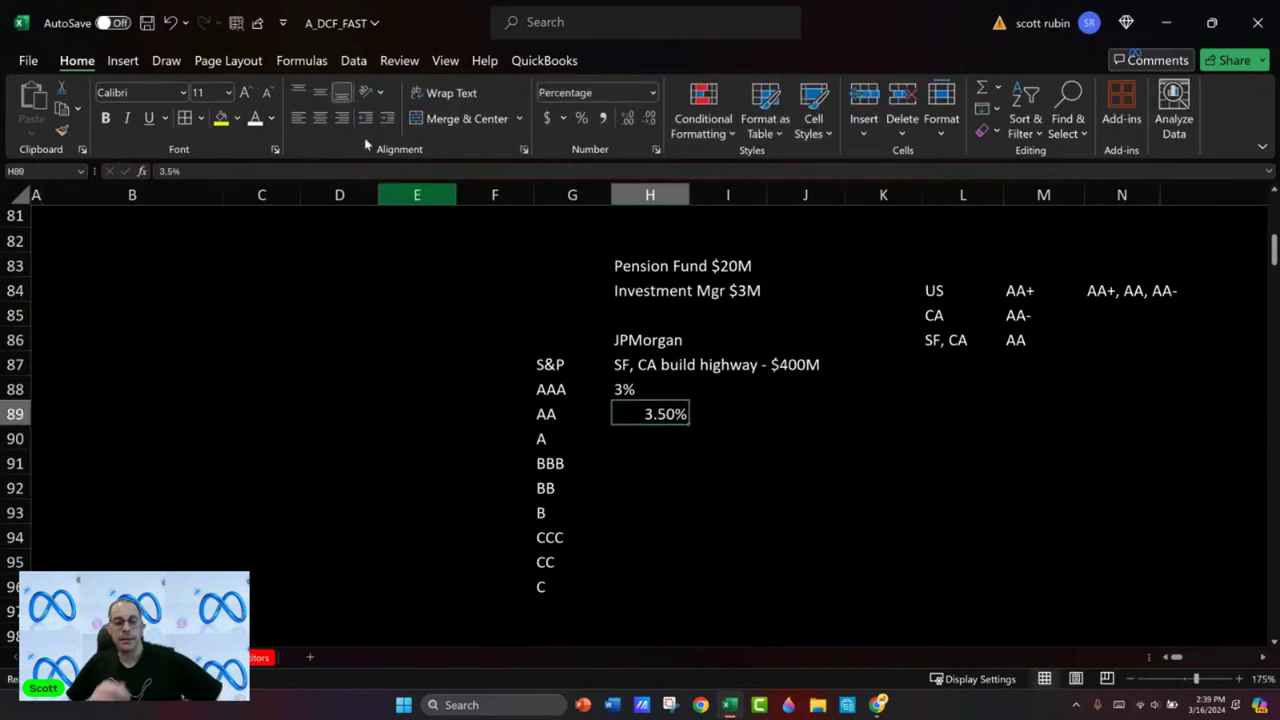
Left-align H88:H96 and format the rates as percentages with two decimals.
drag(640, 392, 645, 588)
click(298, 118)
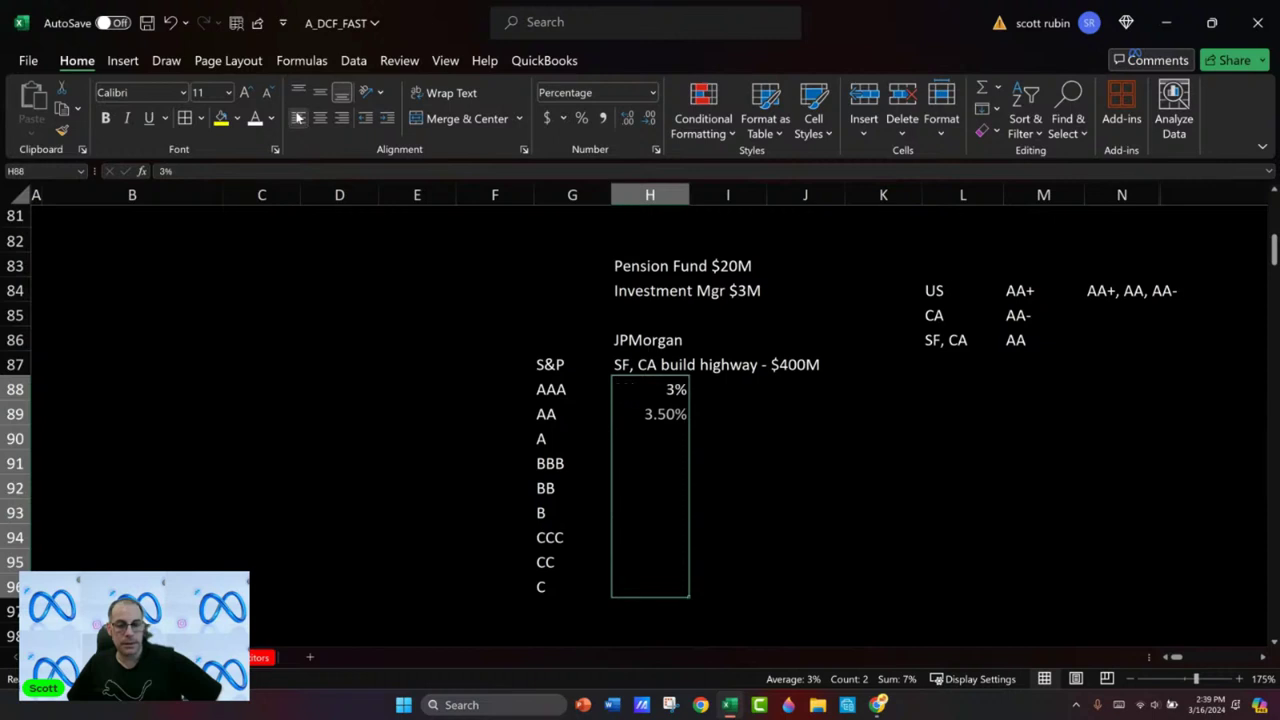
click(298, 118)
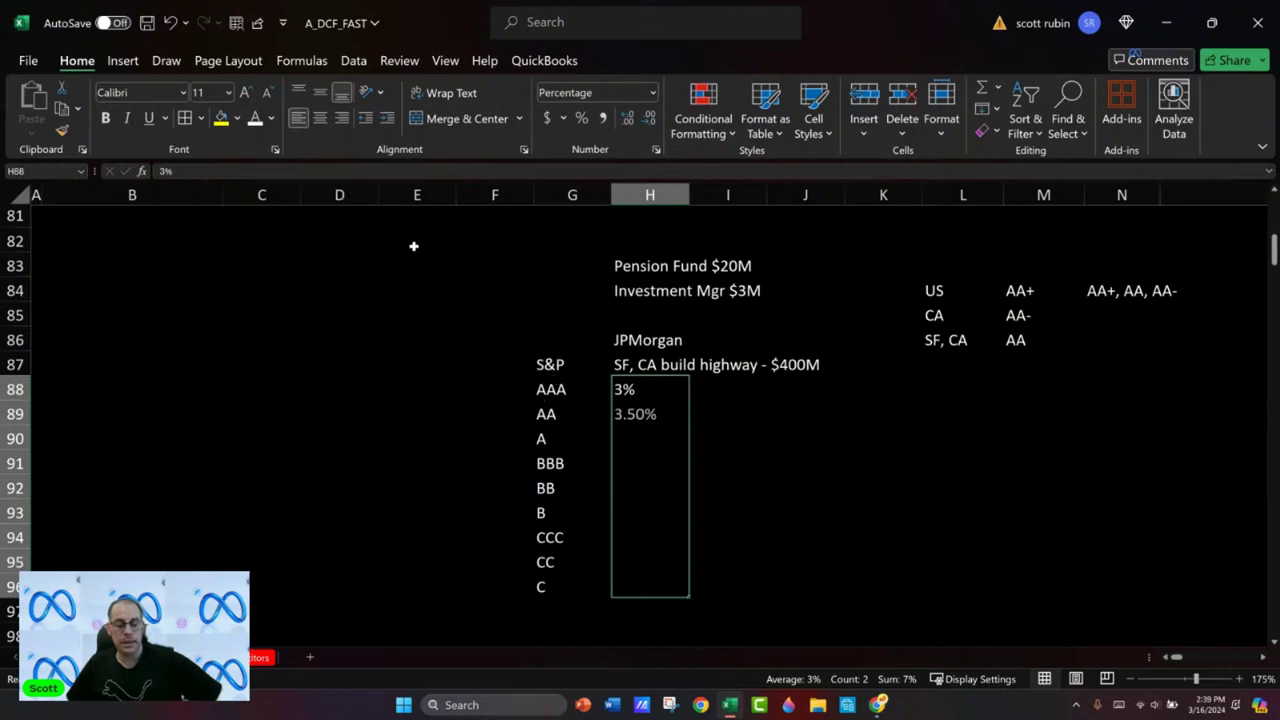
key(ctrl+shift+5)
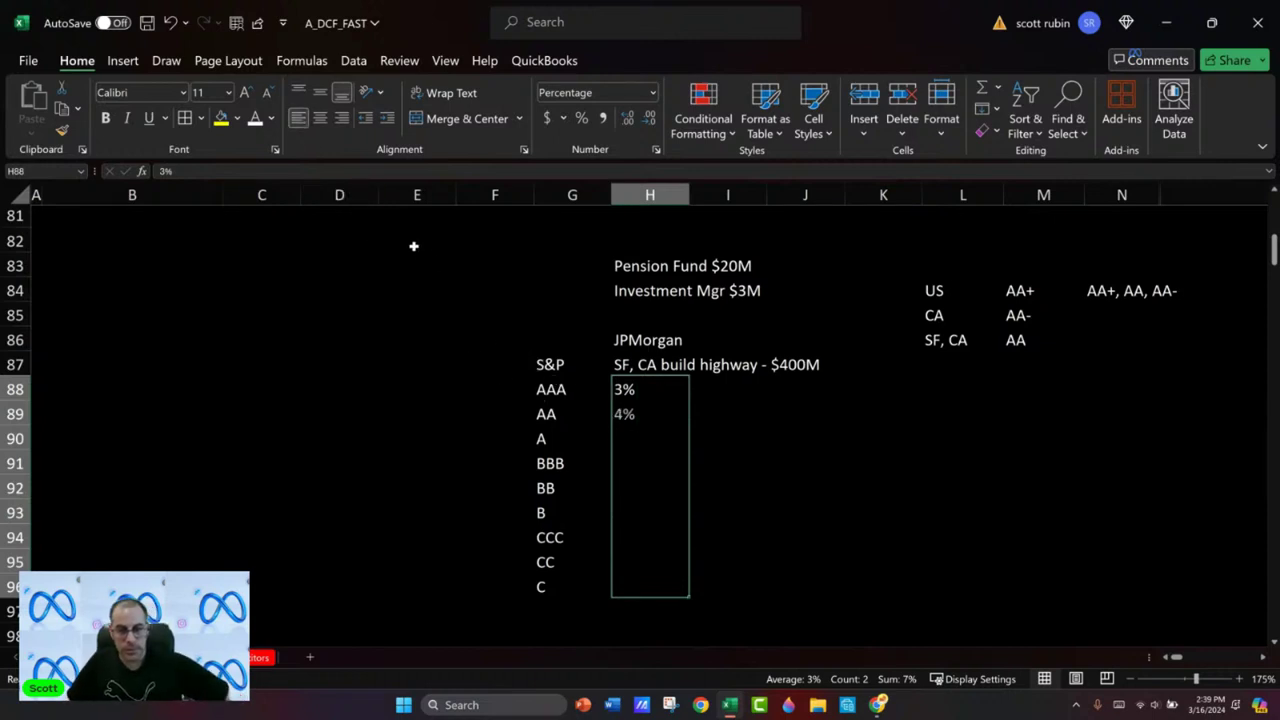
click(627, 118)
click(627, 118)
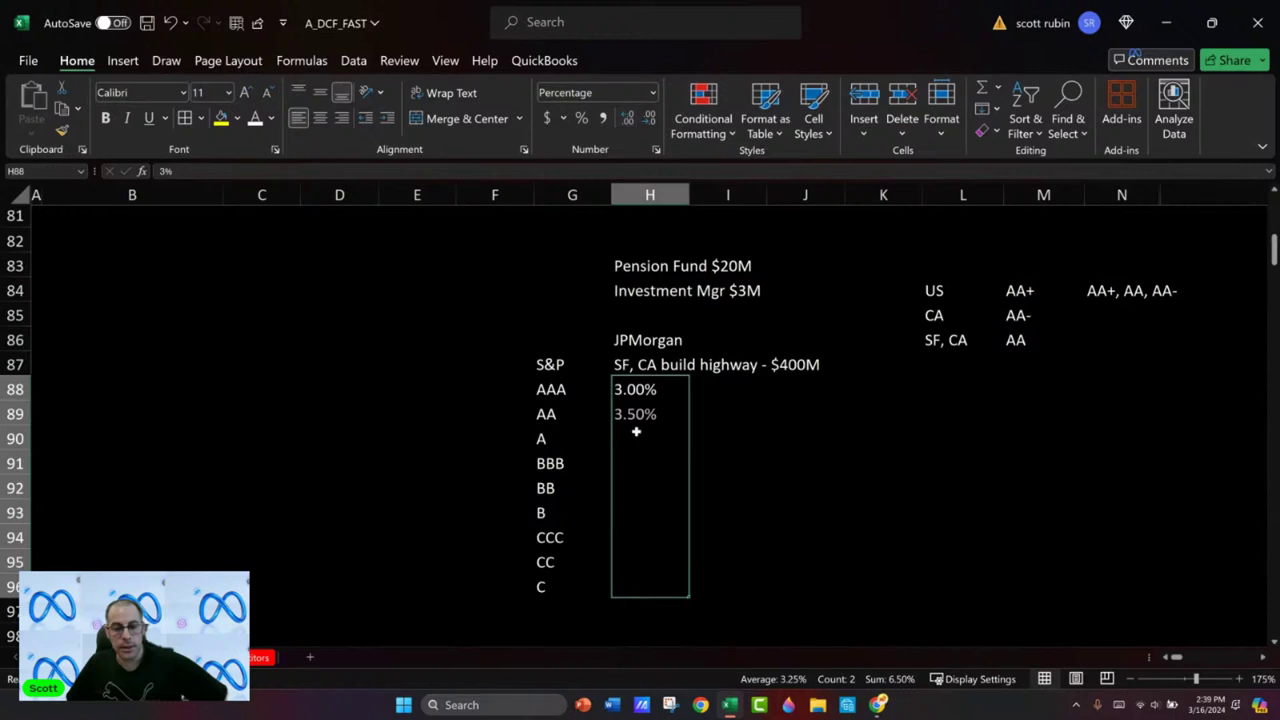
Enter 4% and 4.5% rates beside A and BBB in H90:H91.
click(636, 432)
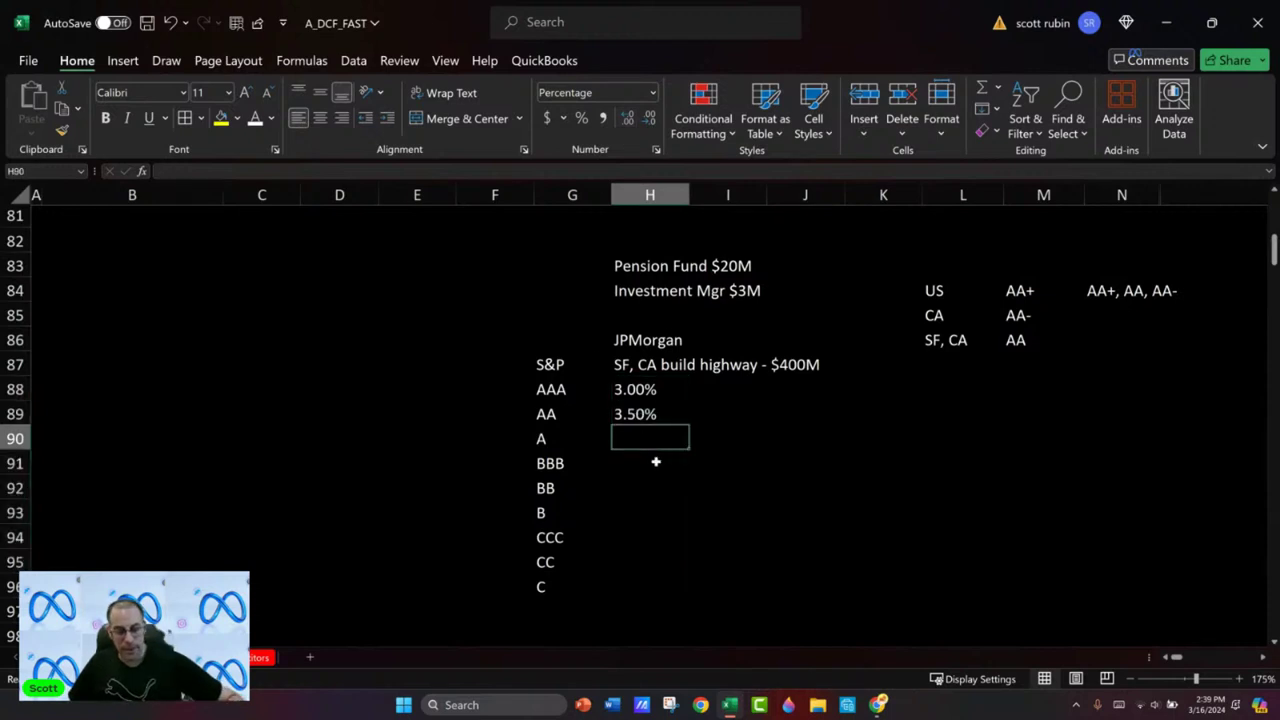
text(4)
key(Return)
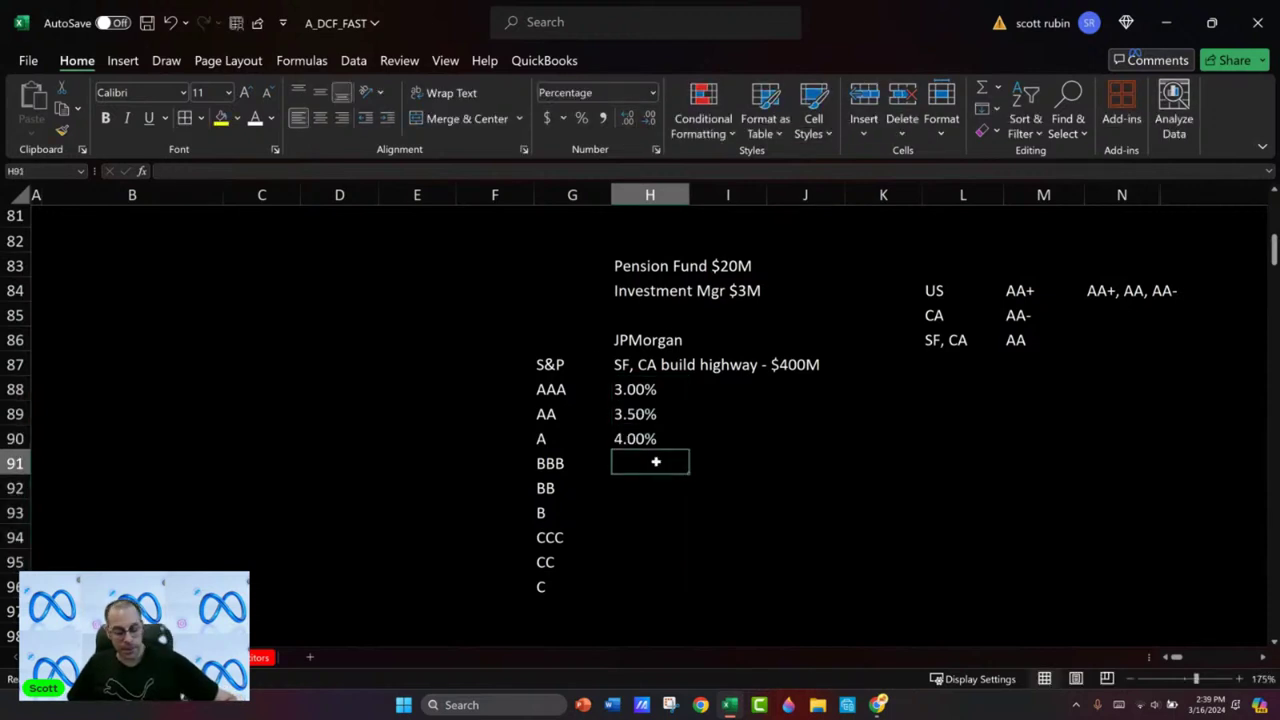
text(4.5)
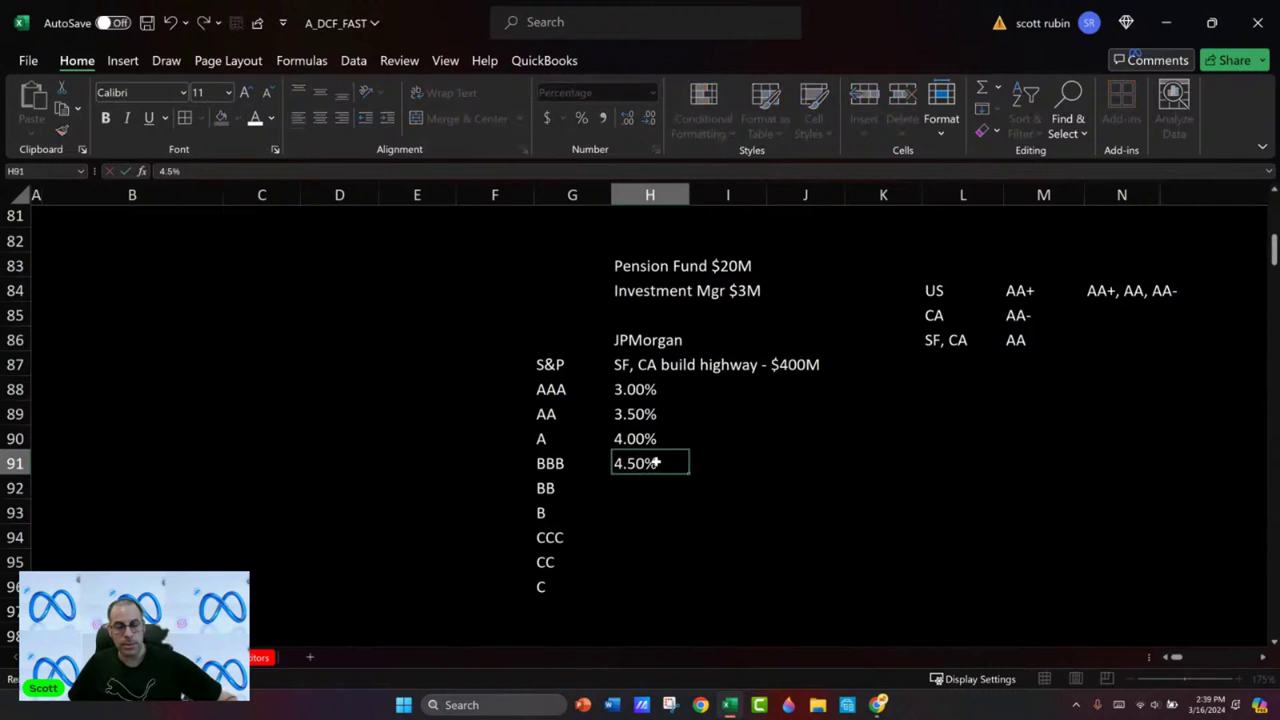
key(Return)
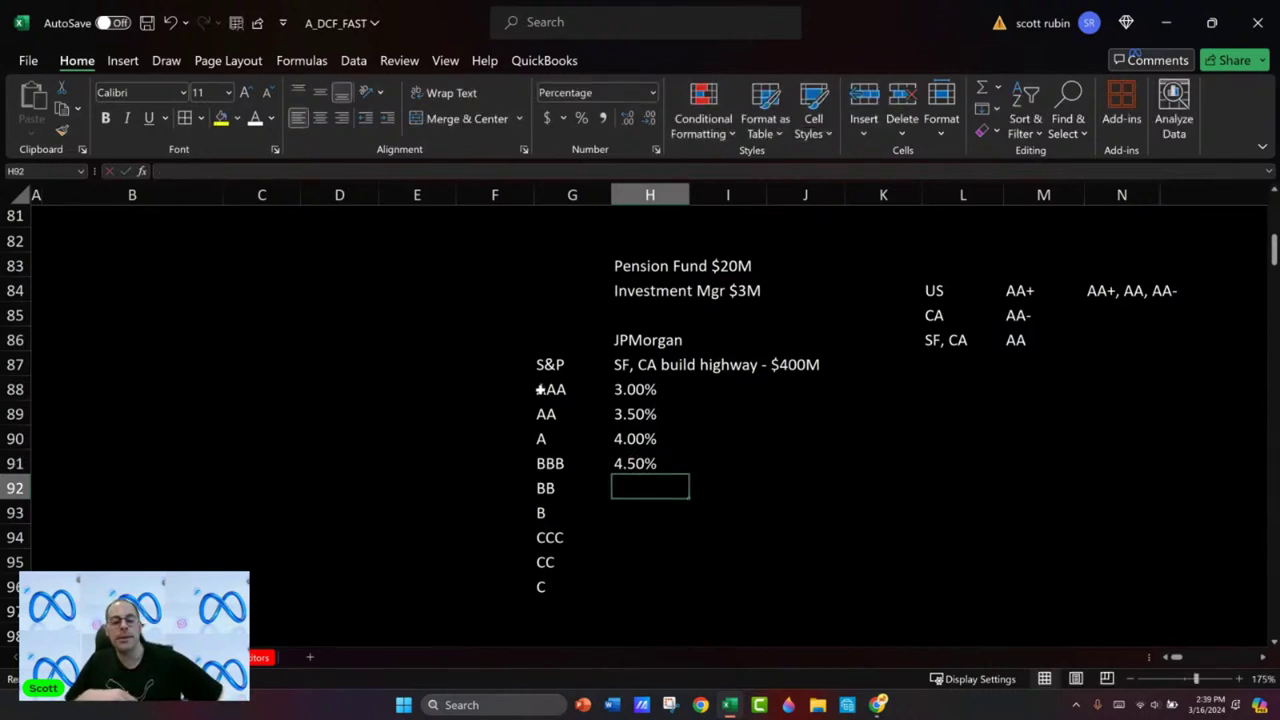
click(521, 462)
Label BBB as IG and BB as BIG in column F.
text(IG)
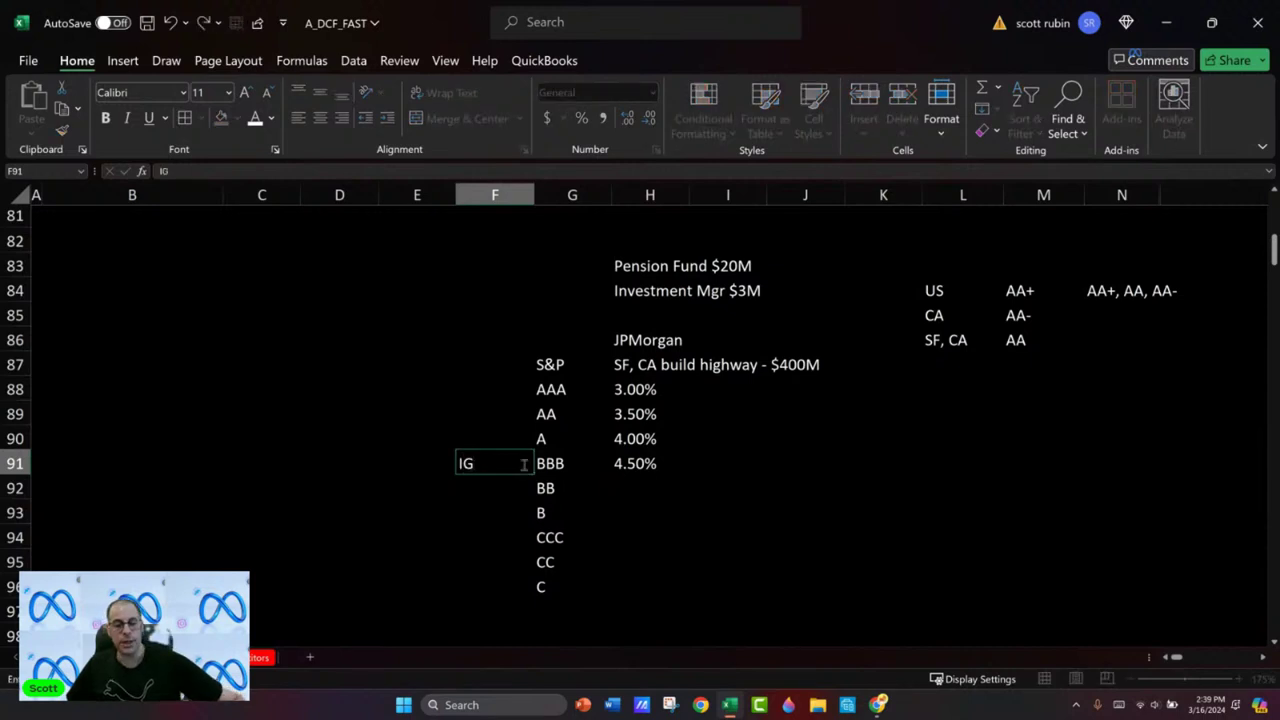
key(Return)
text(BIG)
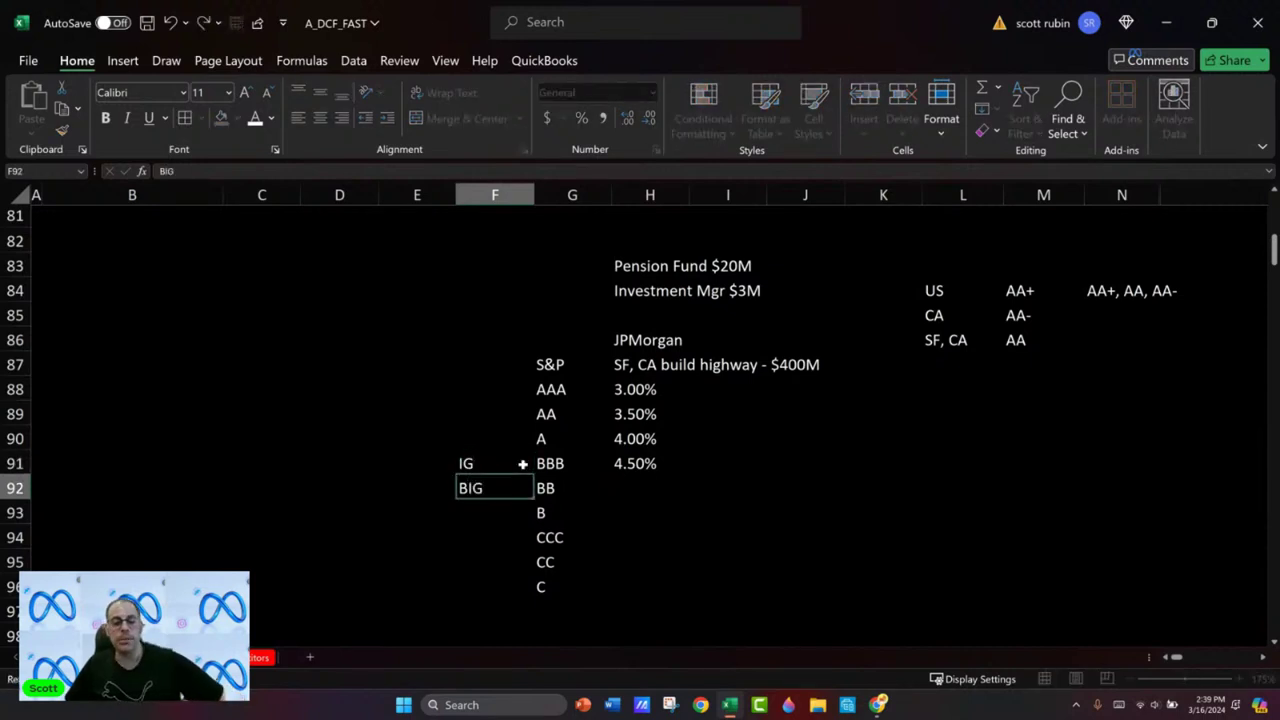
key(Return)
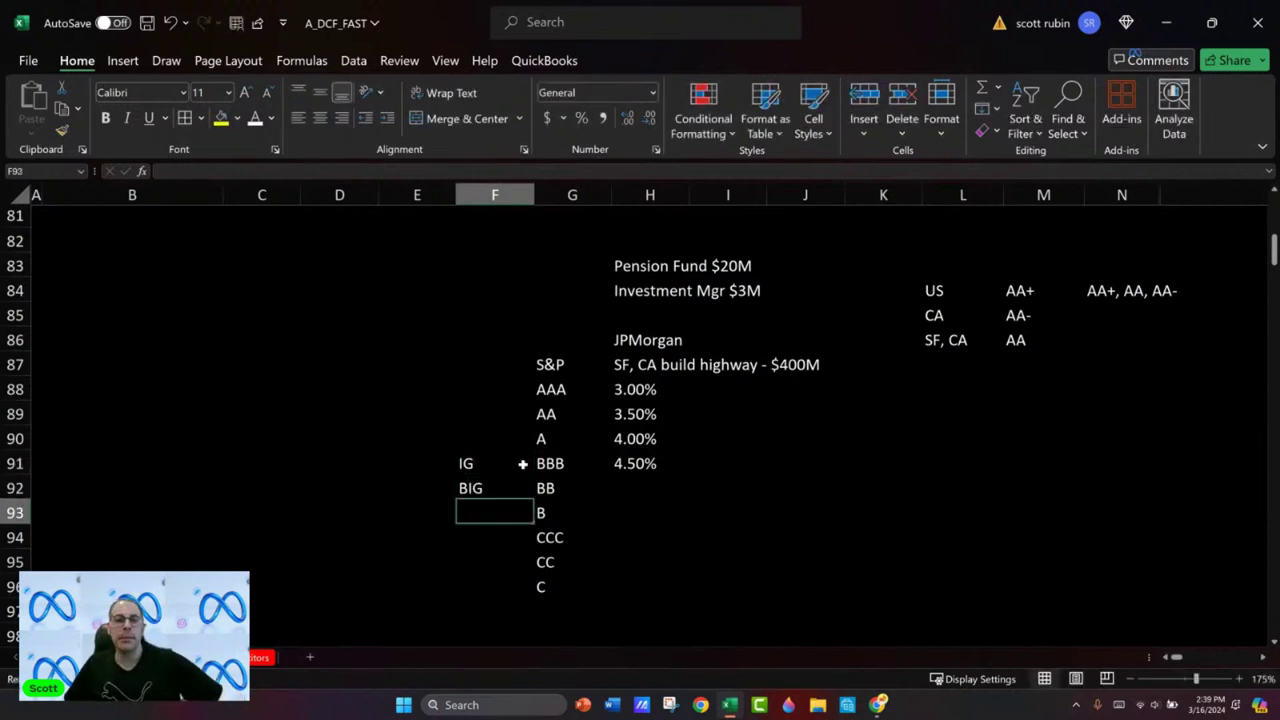
Enter rates 5, 6, 7, 8 and 9 percent for BB, B, CCC, CC and C.
key(Up)
key(Right)
key(Right)
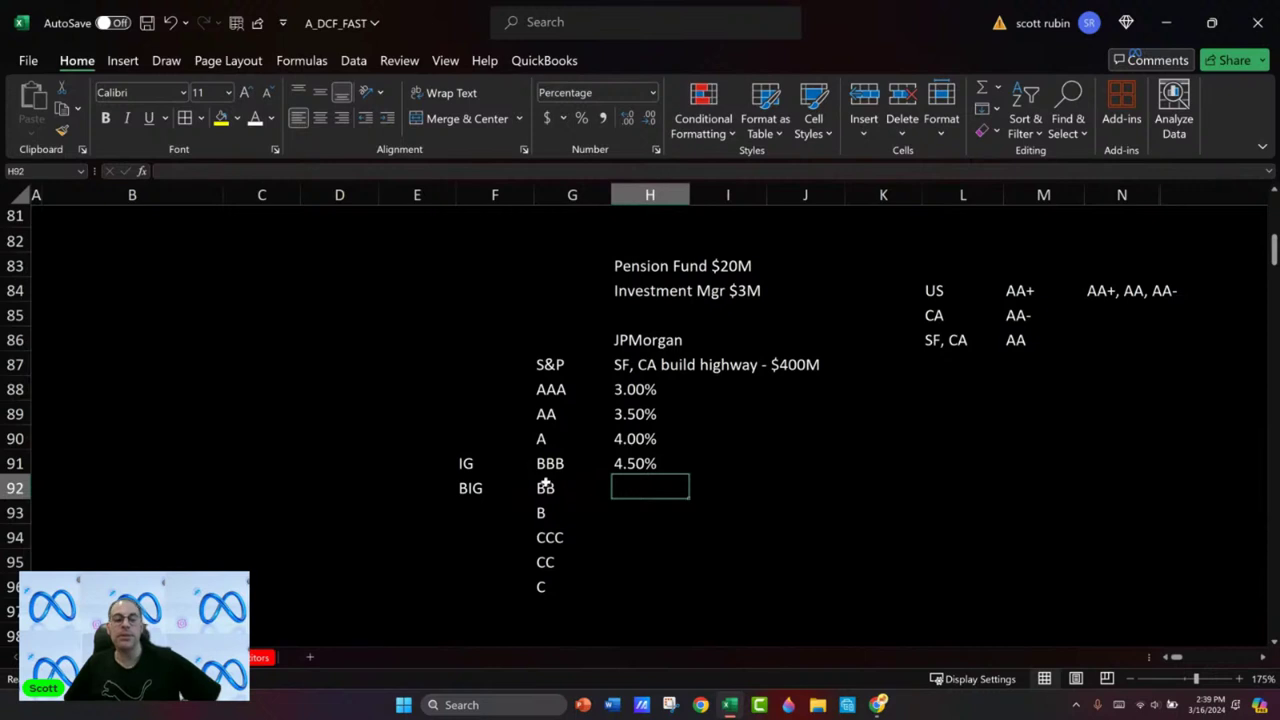
text(5)
key(Return)
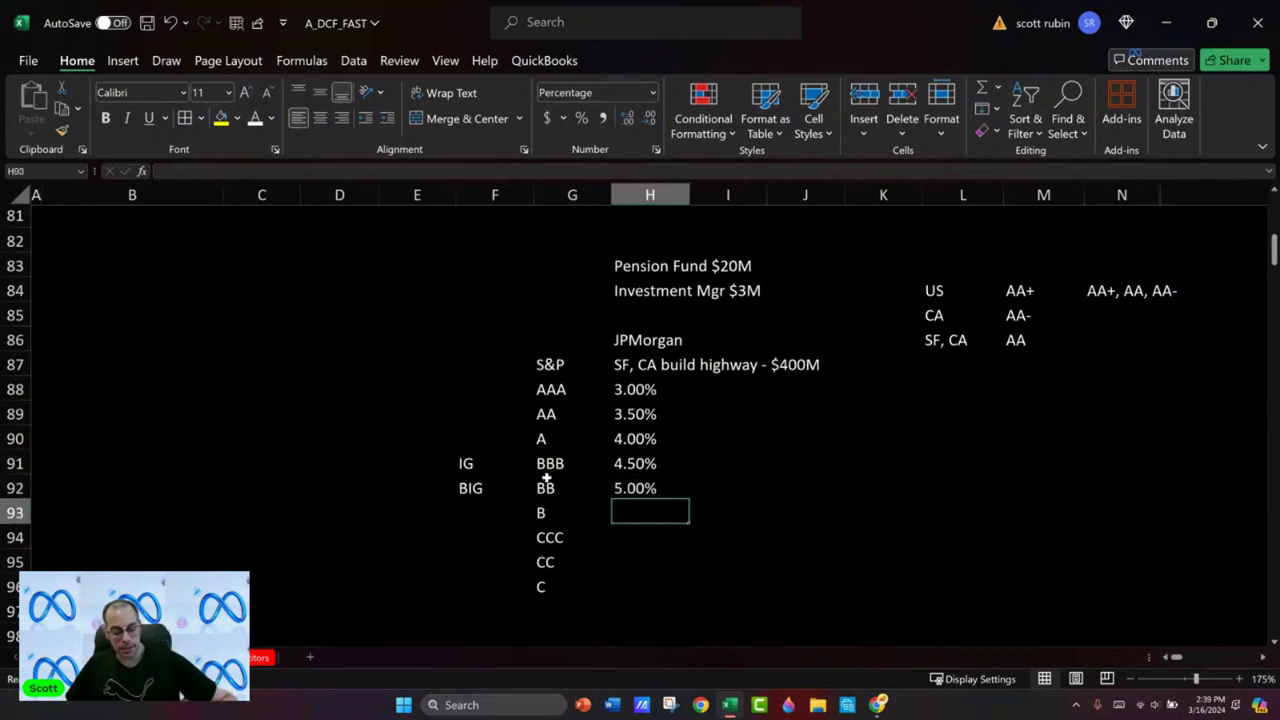
text(6)
key(Return)
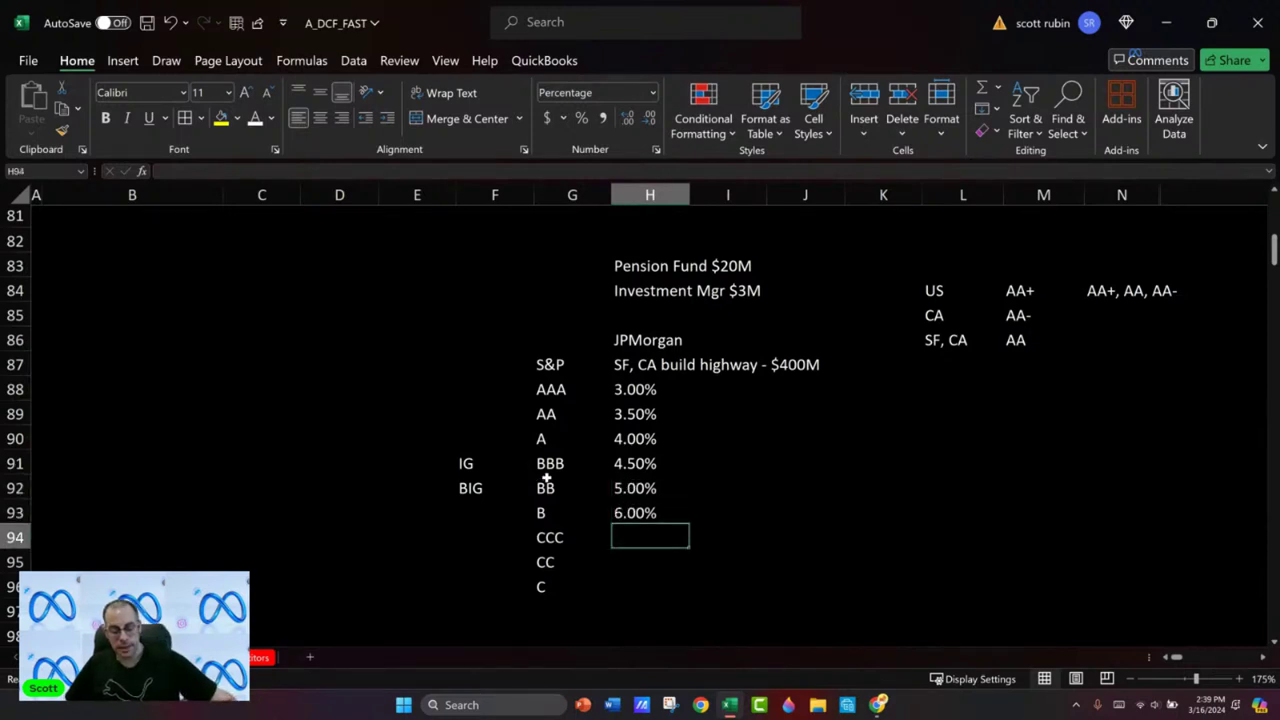
text(7)
key(Return)
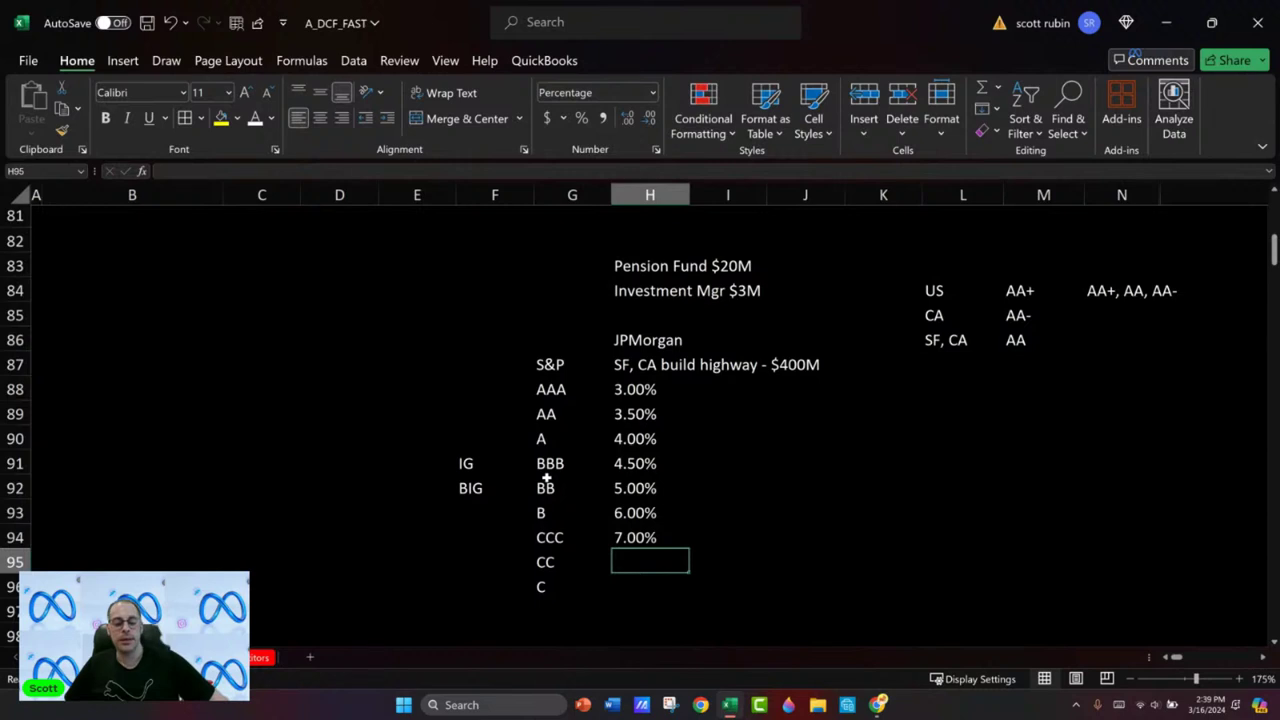
text(8)
key(Return)
text(9)
key(Return)
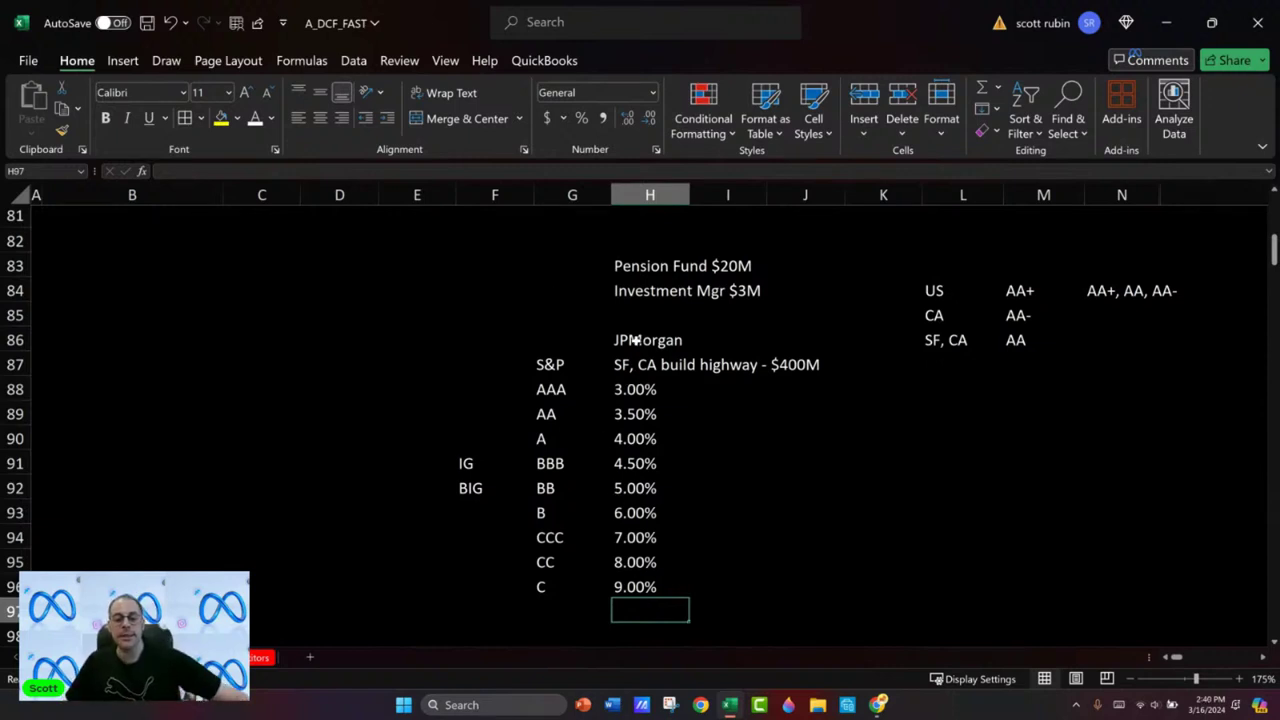
Highlight the AA rating and its 3.50% rate in G89:H89 with yellow fill and black text.
drag(546, 414, 636, 414)
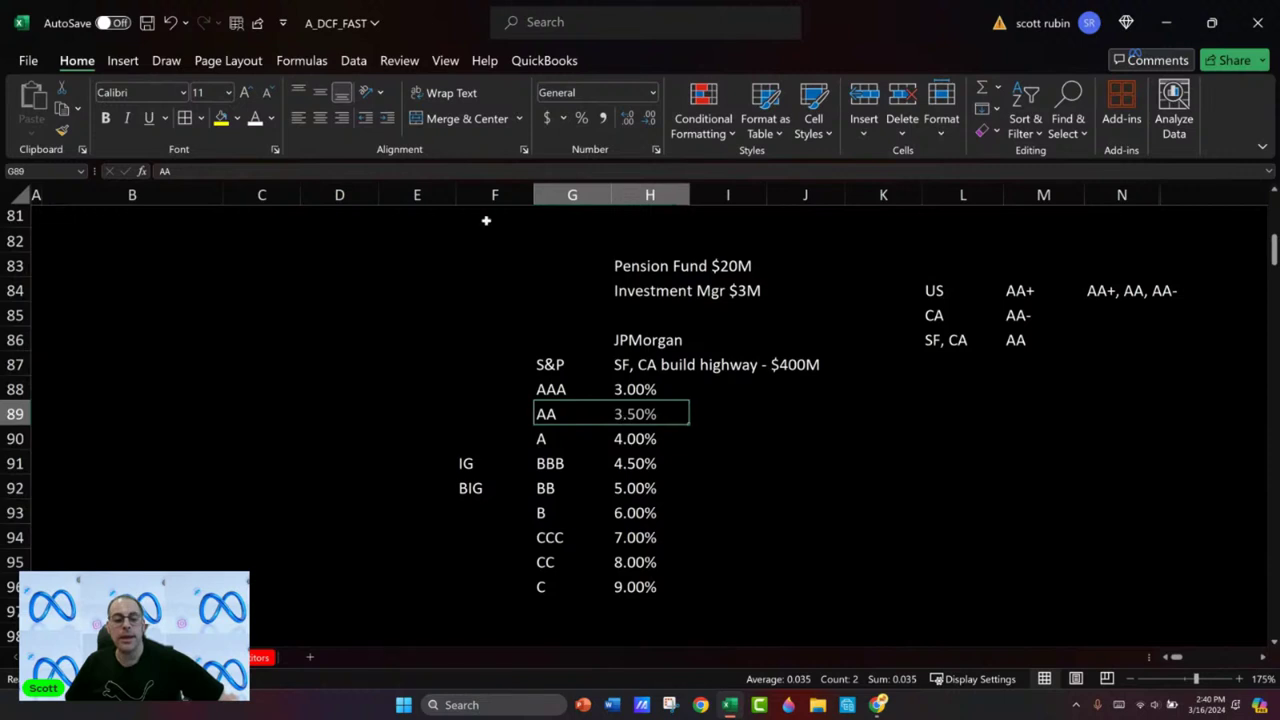
click(221, 117)
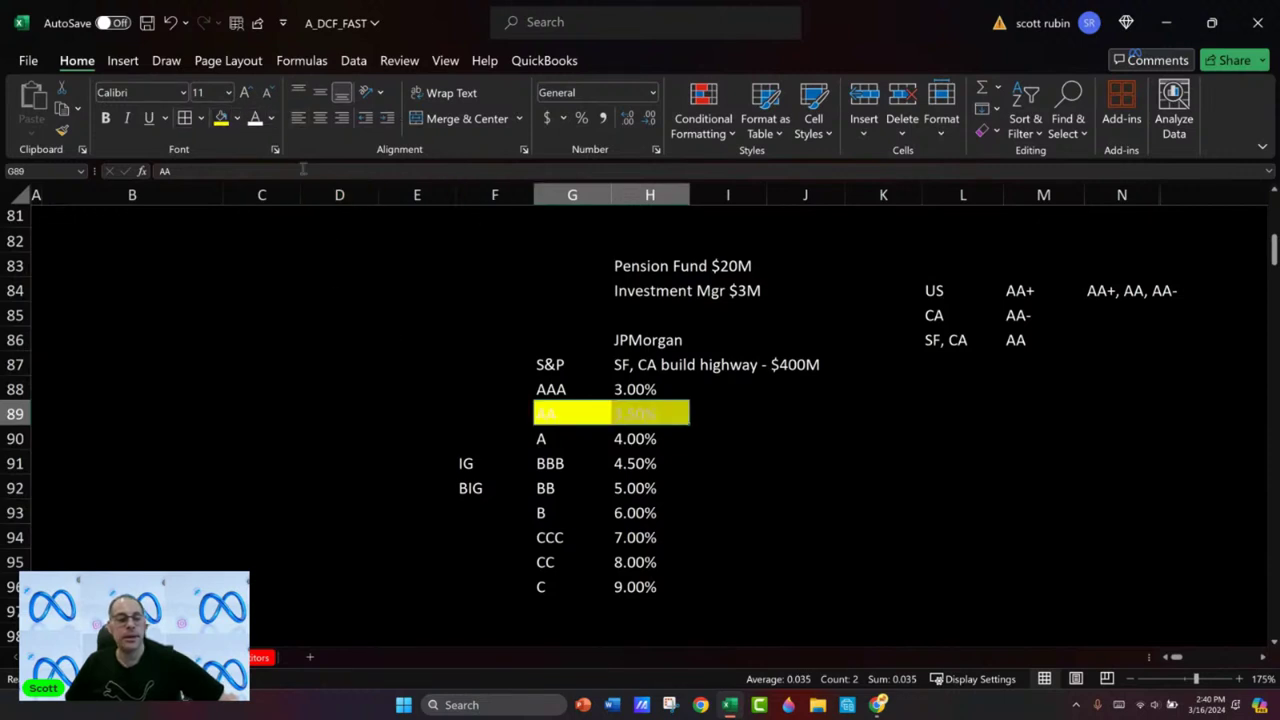
click(270, 118)
click(266, 184)
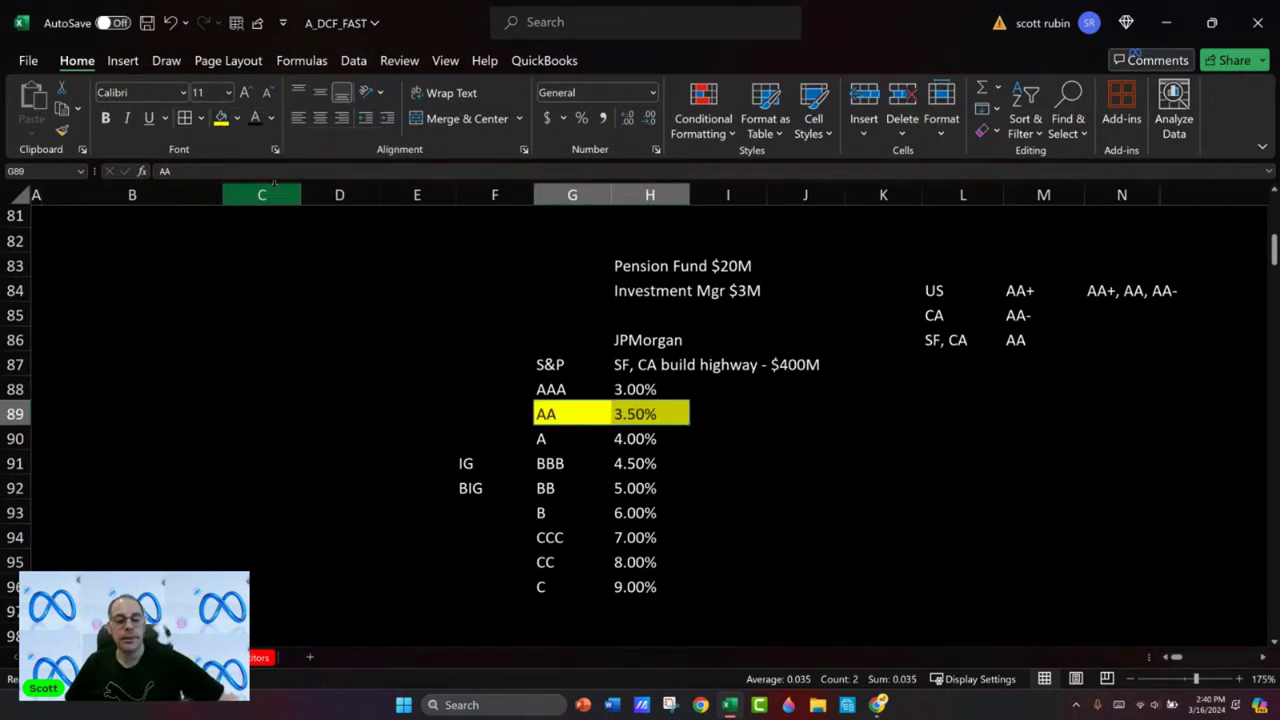
key(Left)
key(Up)
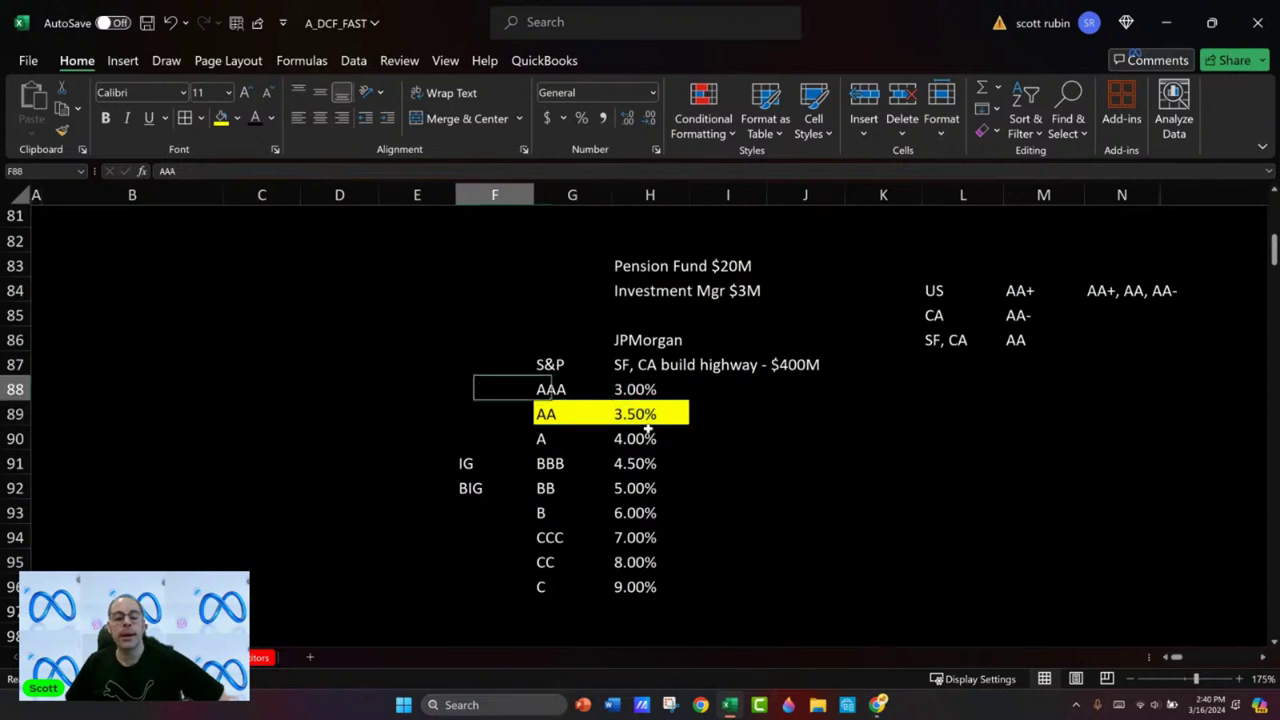
key(Down)
key(Right)
key(Right)
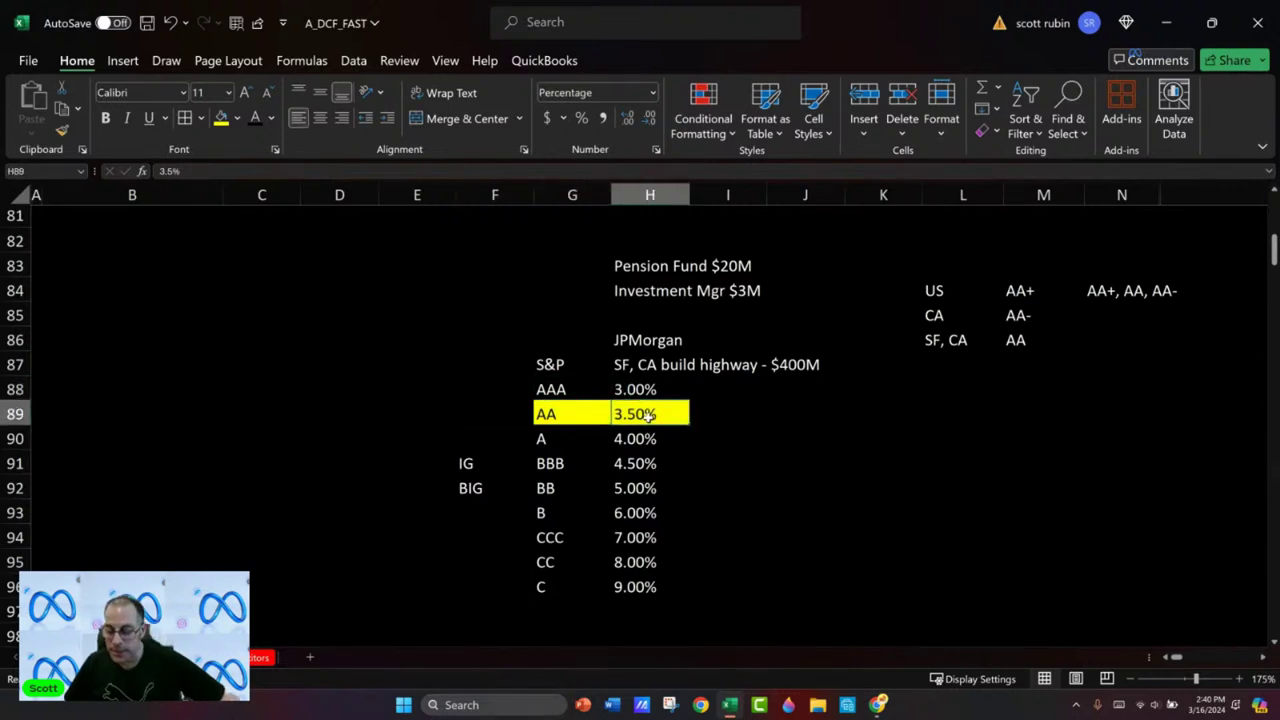
click(561, 466)
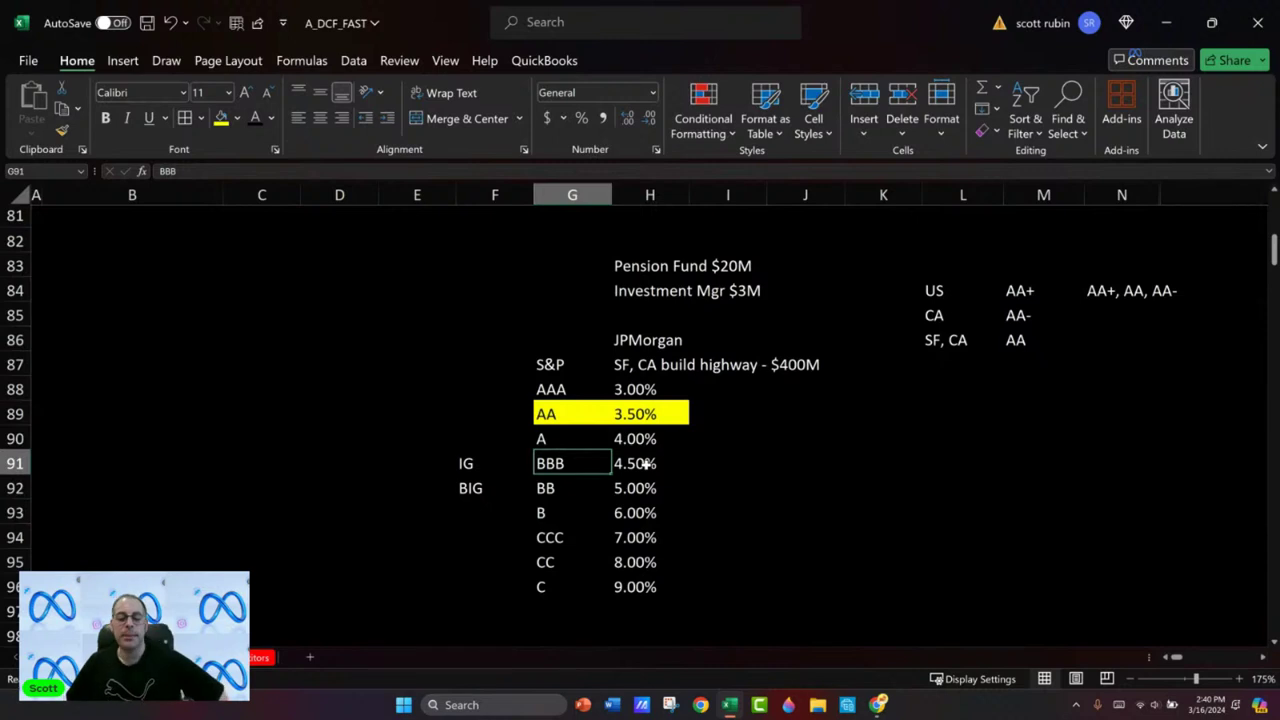
click(625, 490)
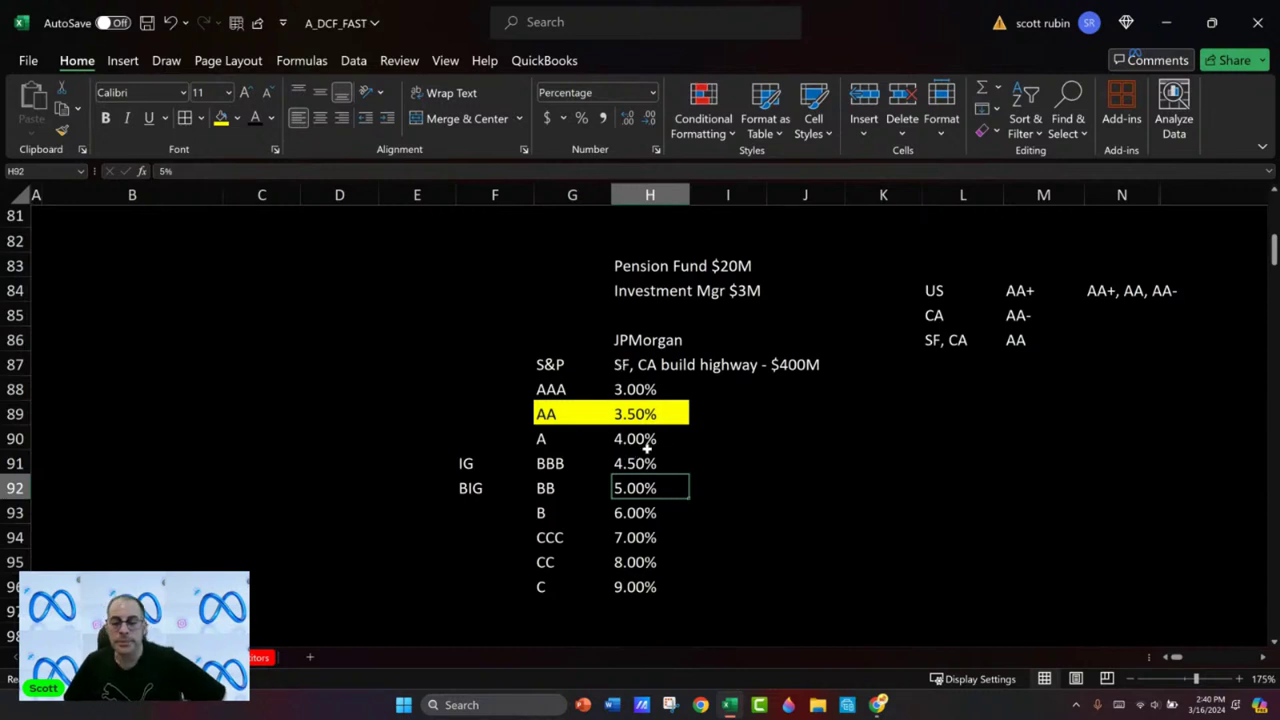
Type 'Assured Guaranty' in J89 and 'Bond Insurer' in J90 beside the AA row.
key(Up)
key(Up)
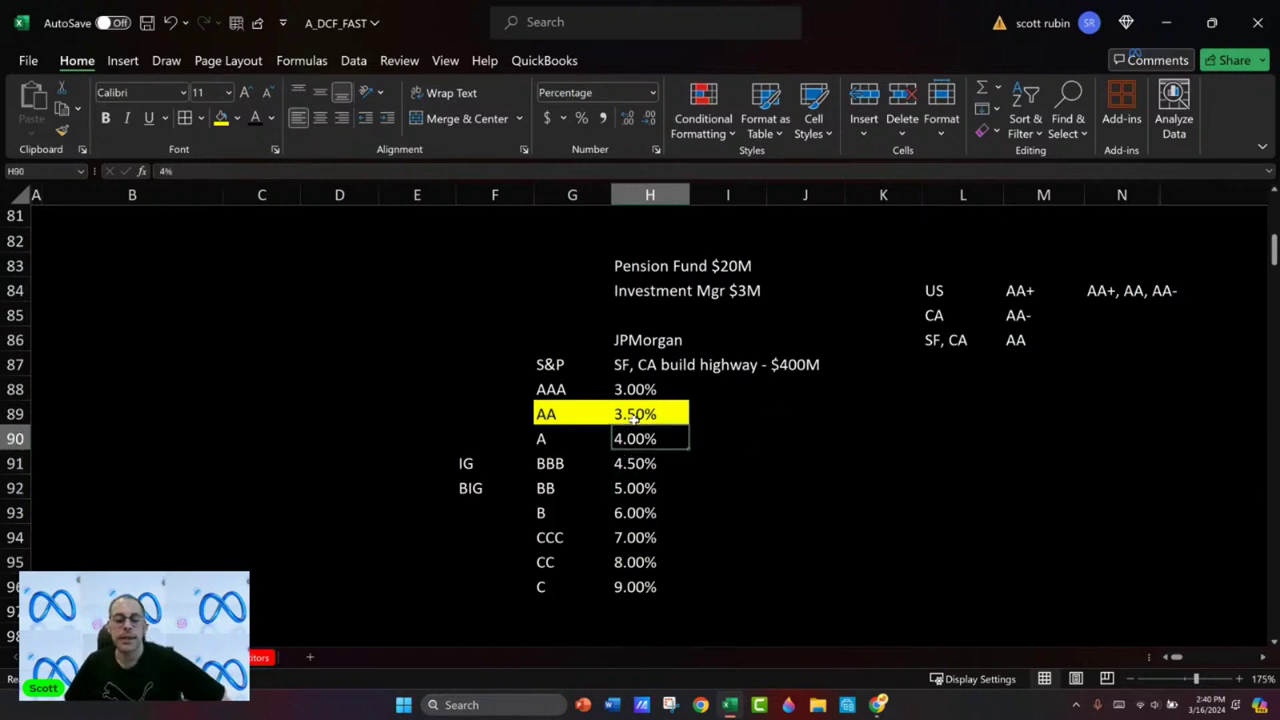
key(Up)
key(Left)
key(Right)
key(Right)
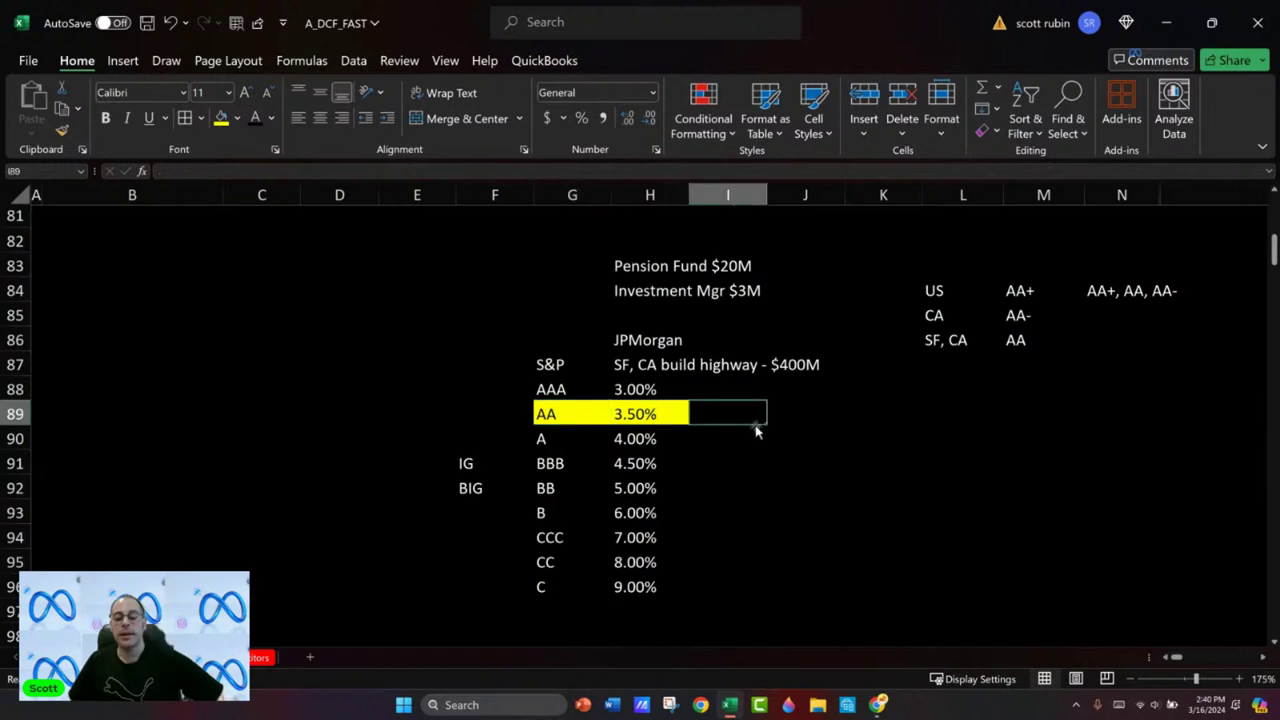
text(Assured)
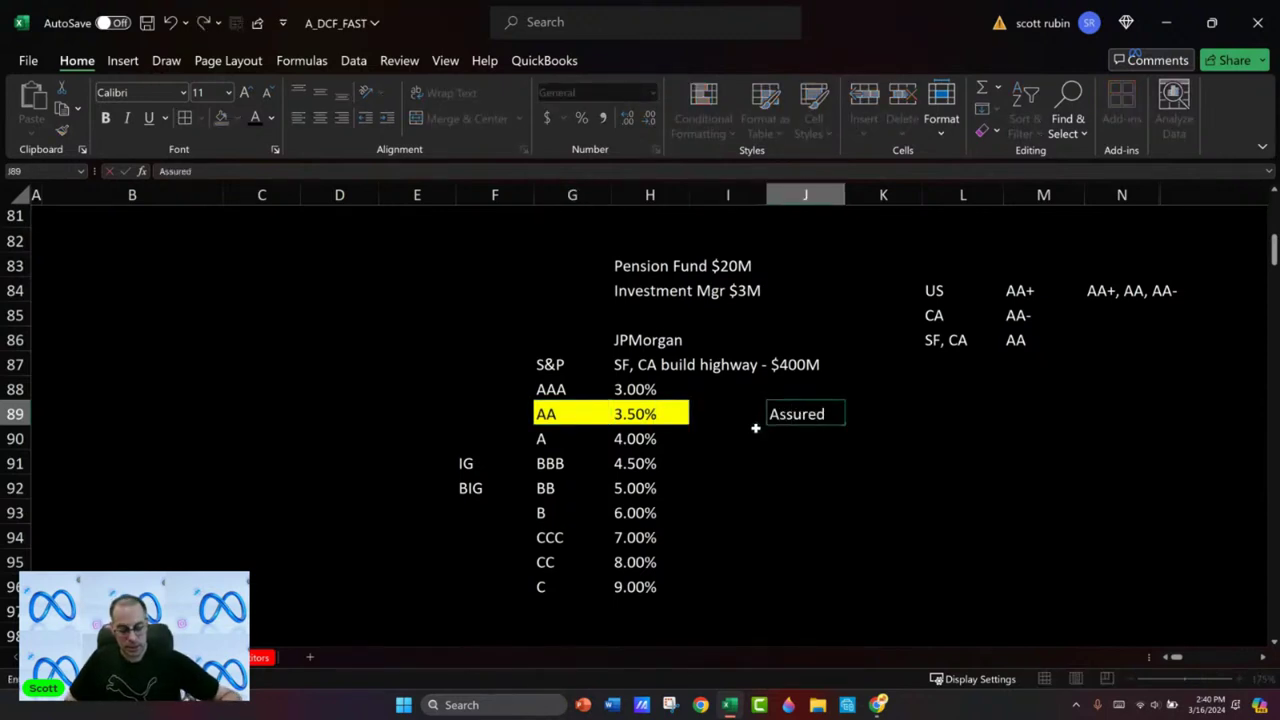
text( Guaranty)
key(Return)
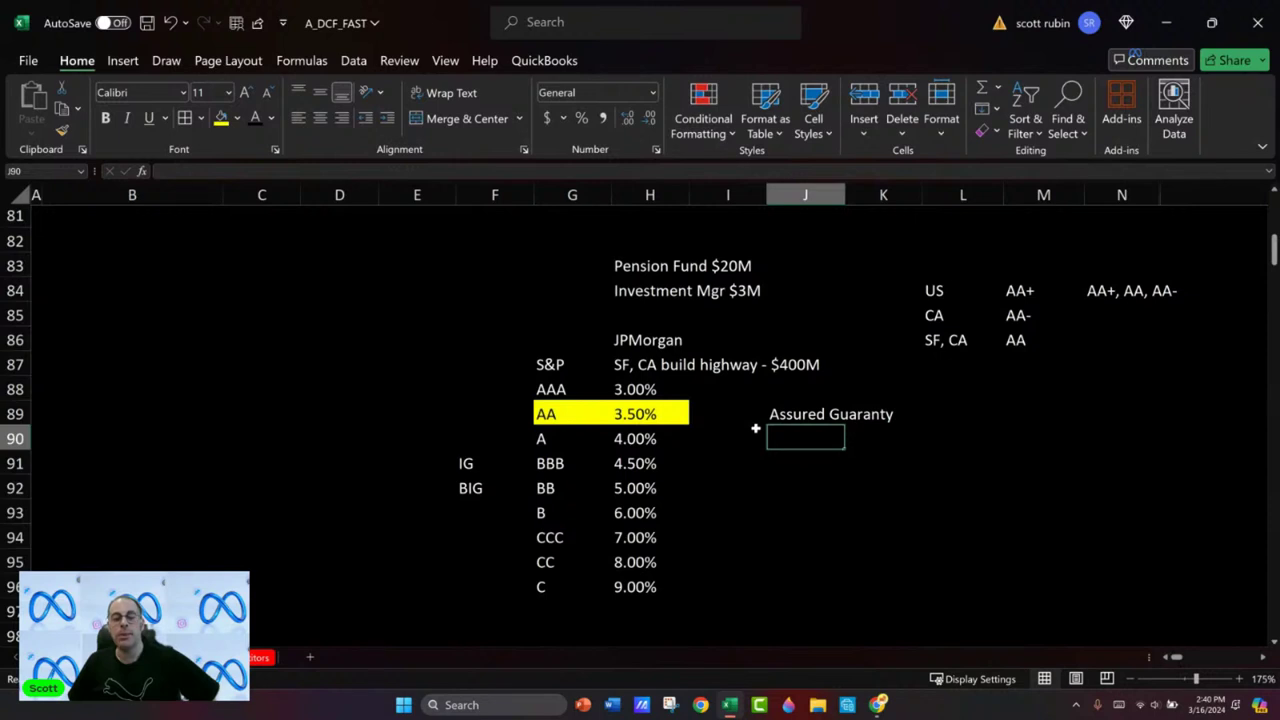
text(Bond)
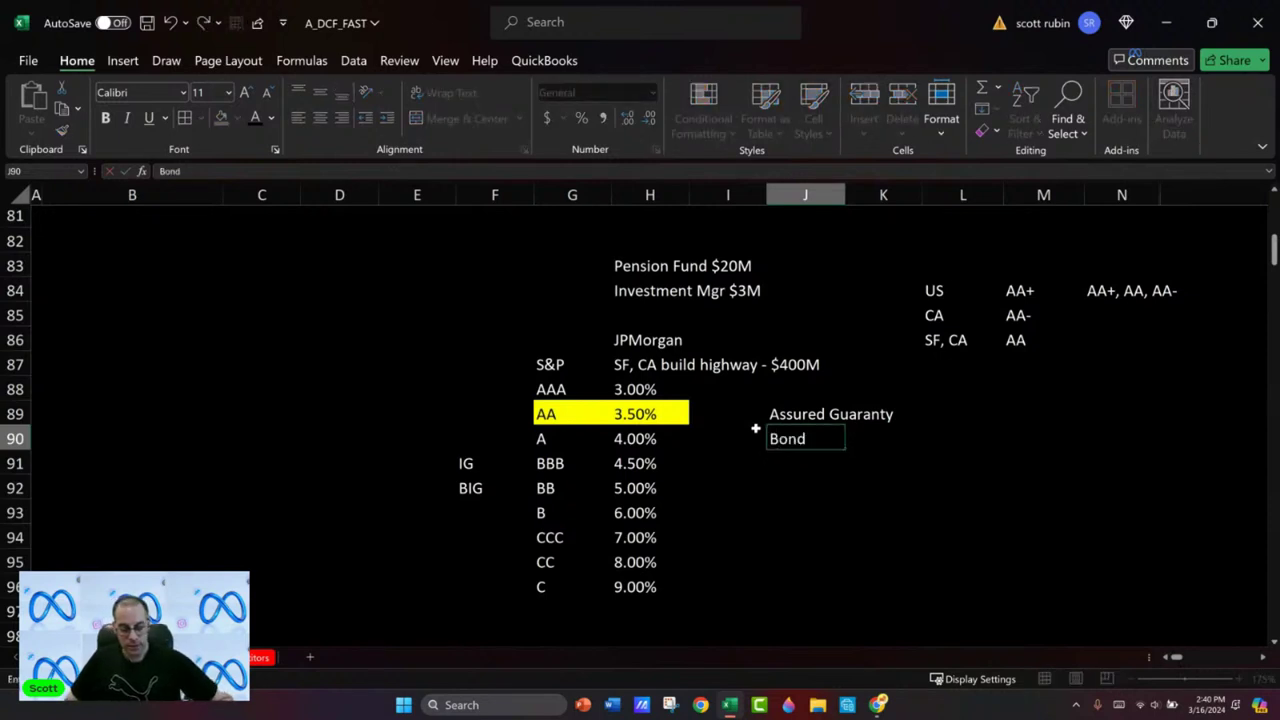
text( Insurer)
key(Return)
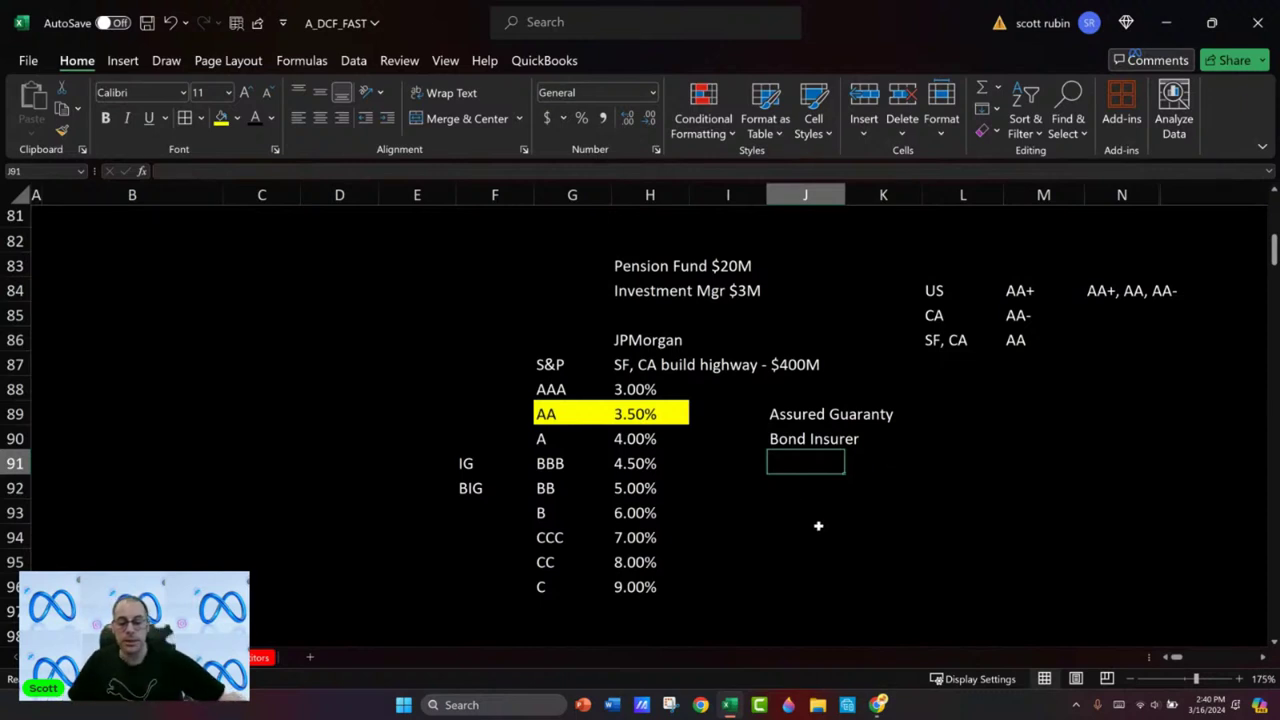
Append ' - AAA' to the Assured Guaranty note.
key(Down)
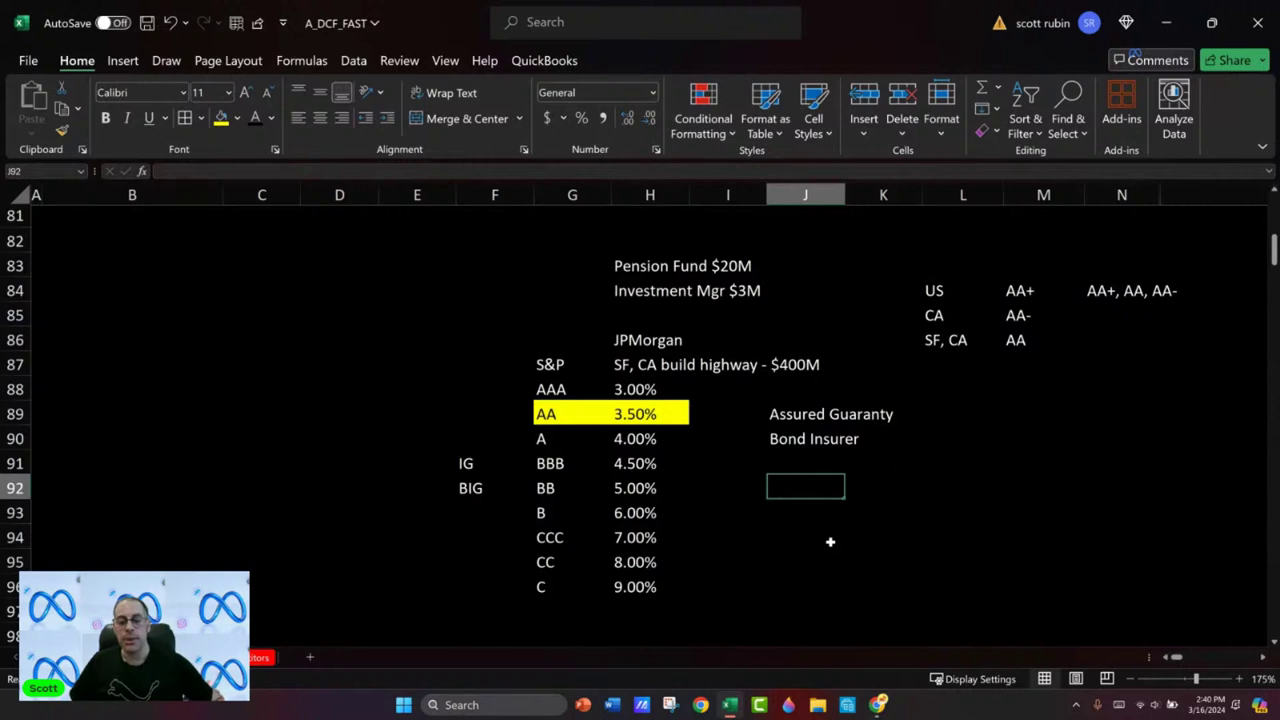
key(Up)
key(Up)
key(Up)
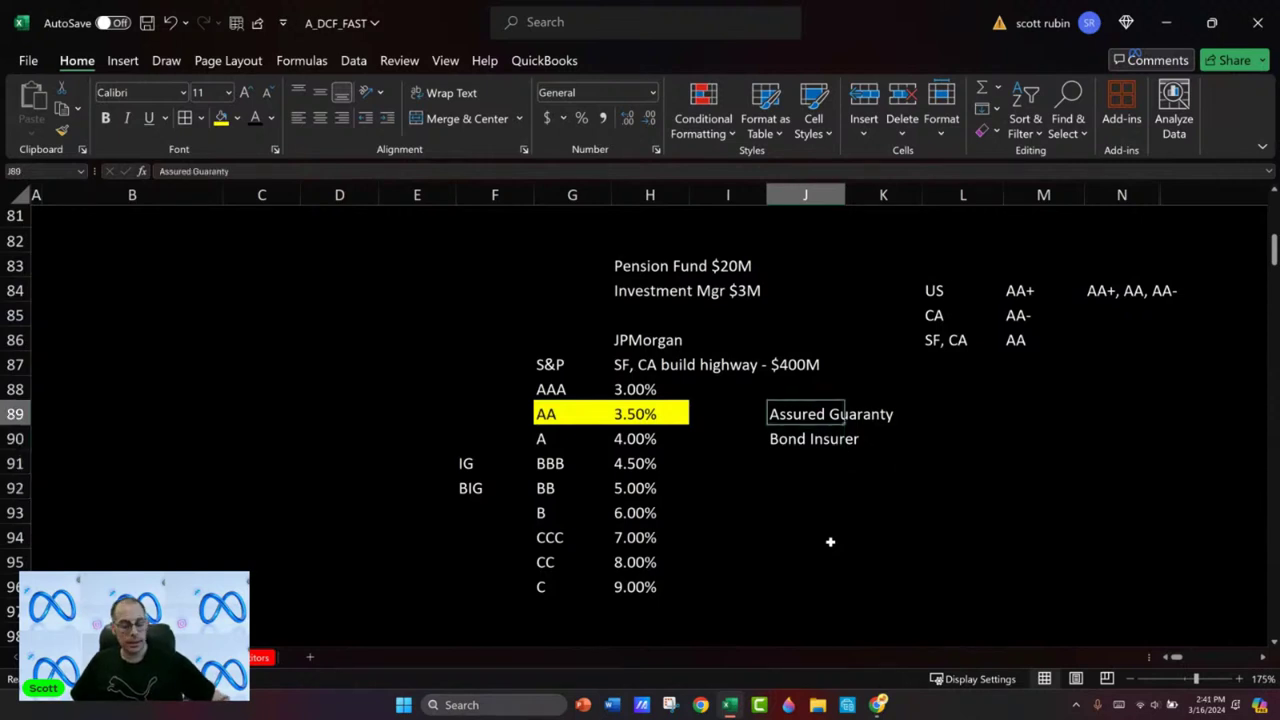
key(F2)
text(- A)
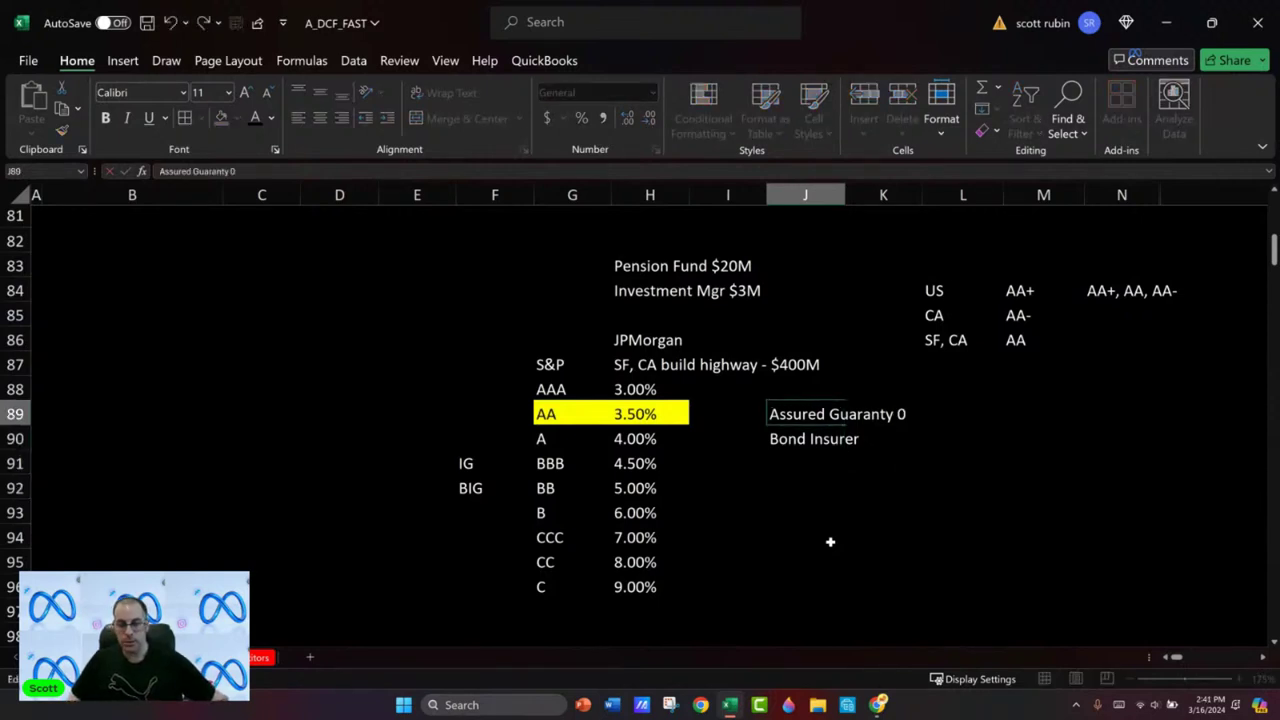
text(AA)
key(Return)
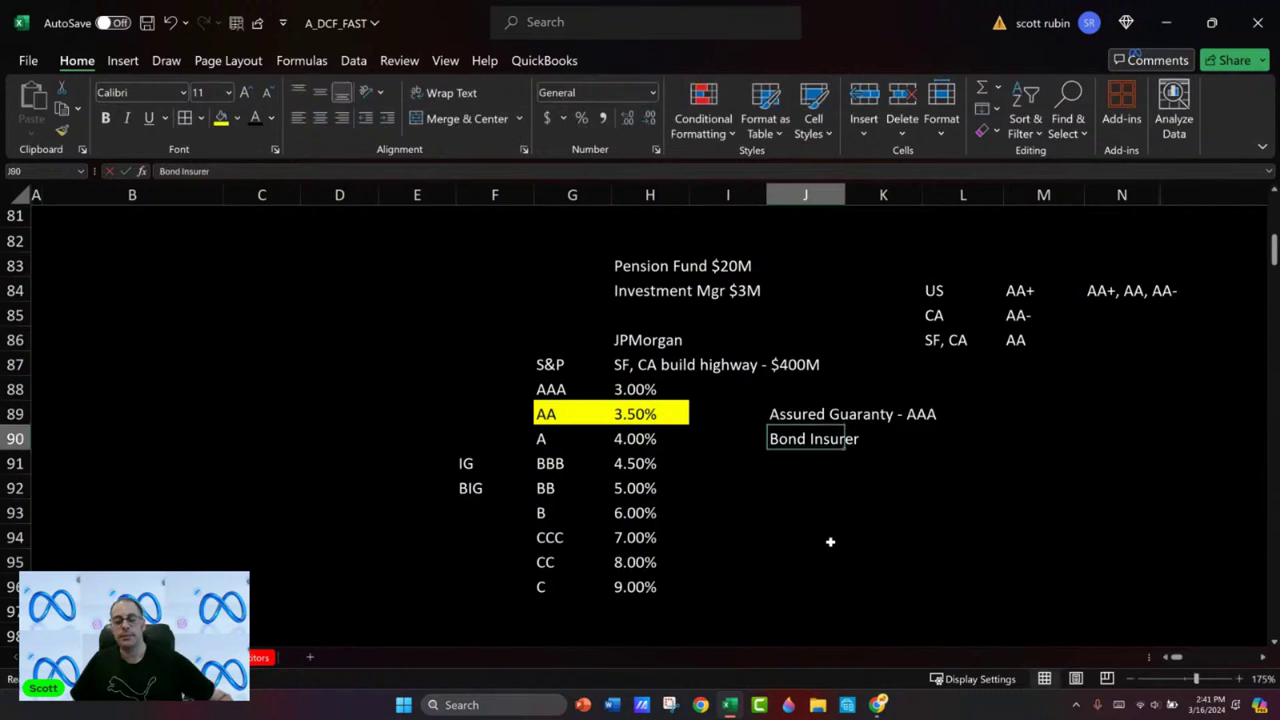
click(589, 465)
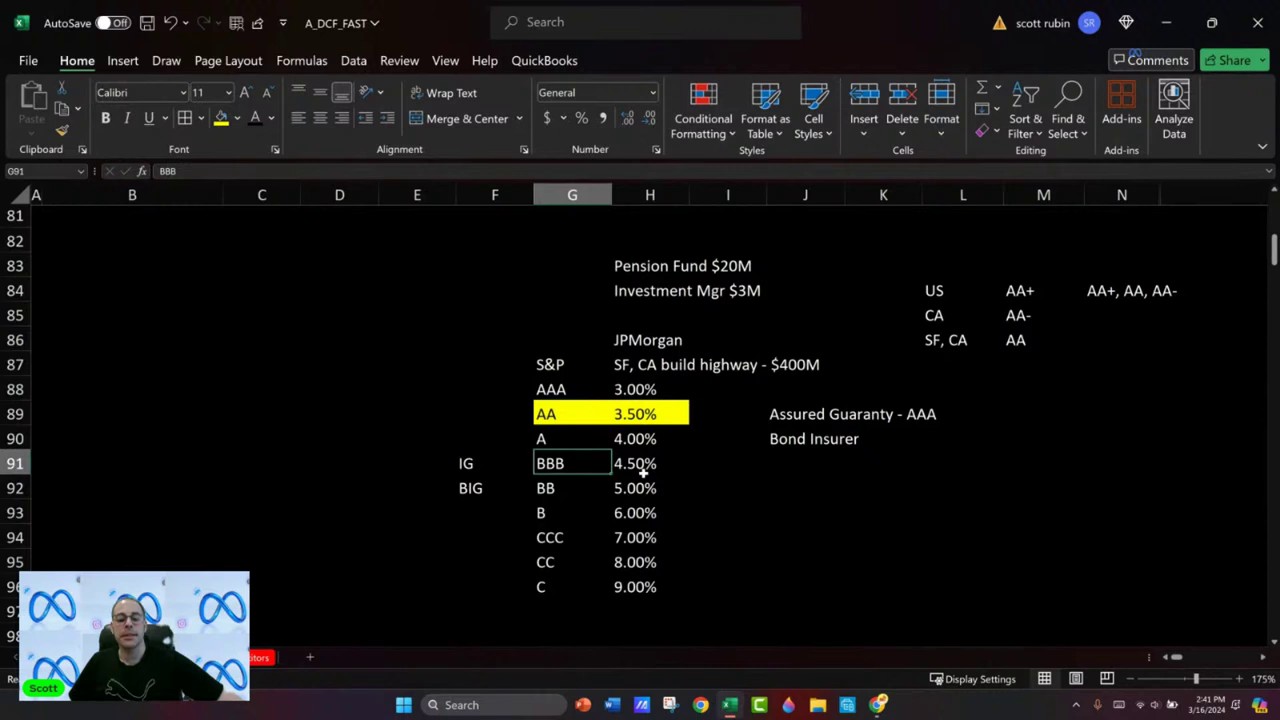
Replace SF with Frsno in the H87 highway bond description.
click(648, 362)
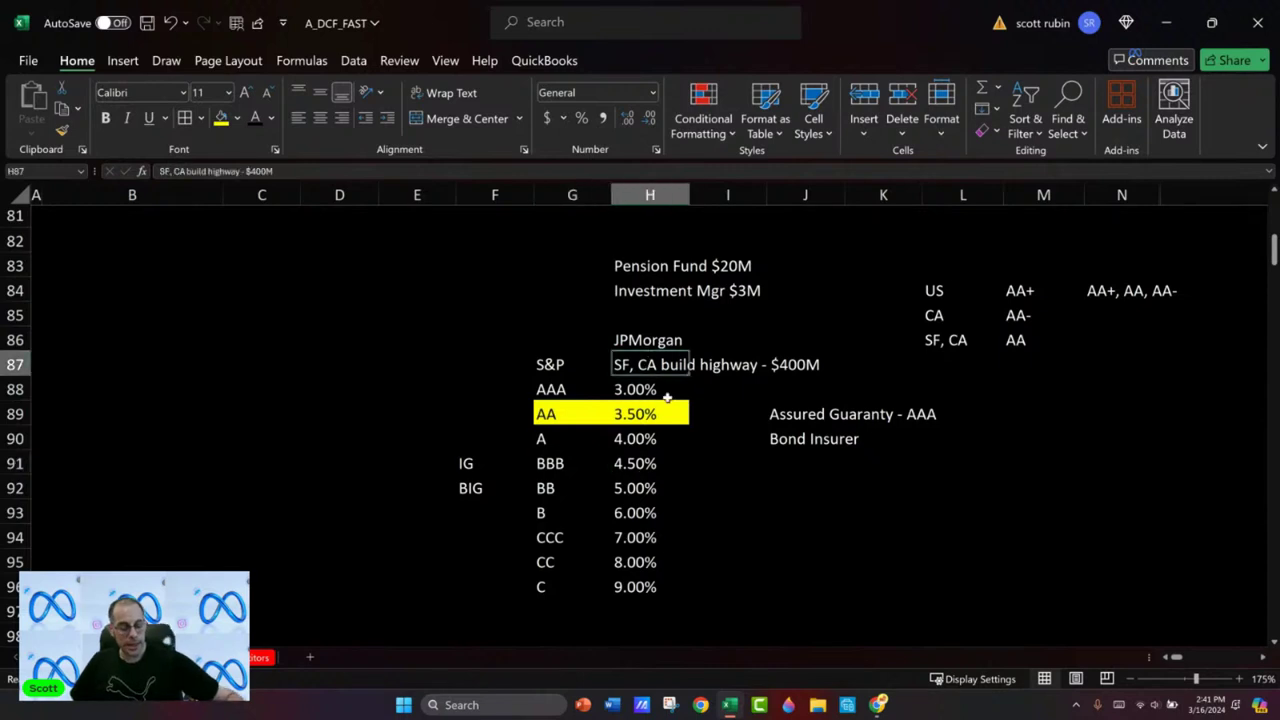
key(F2)
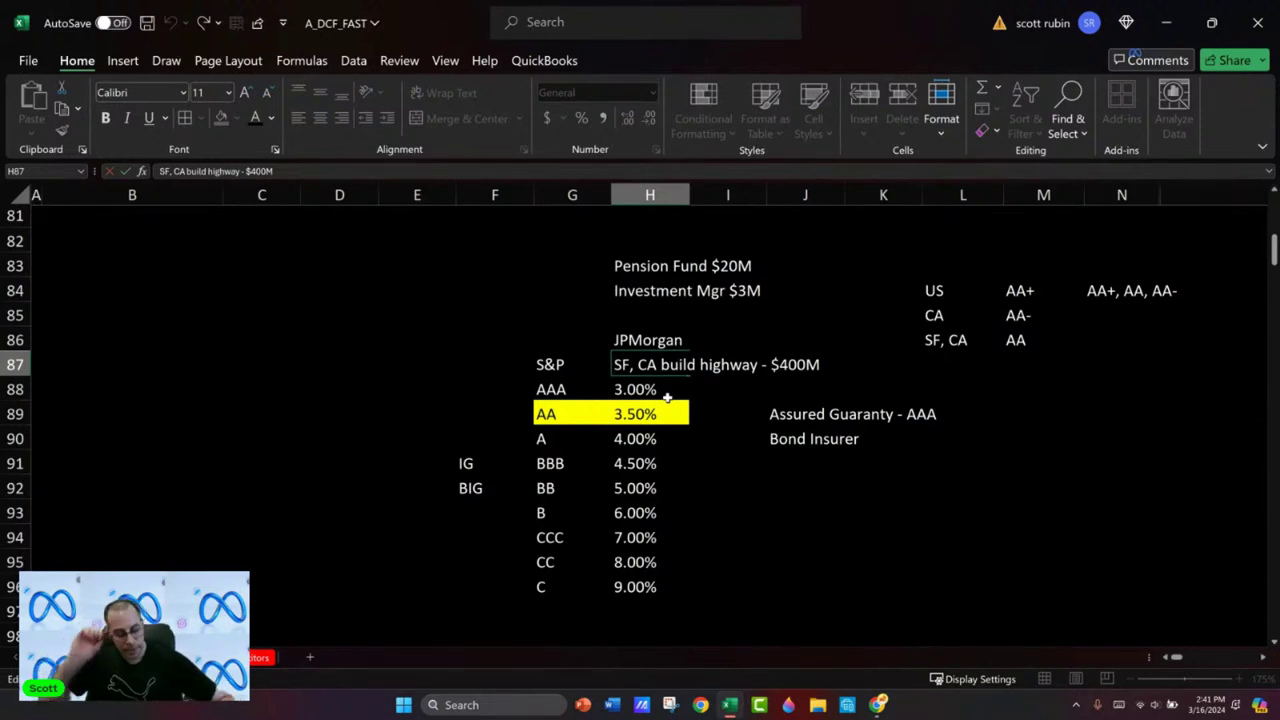
text(Baker)
text(sfield)
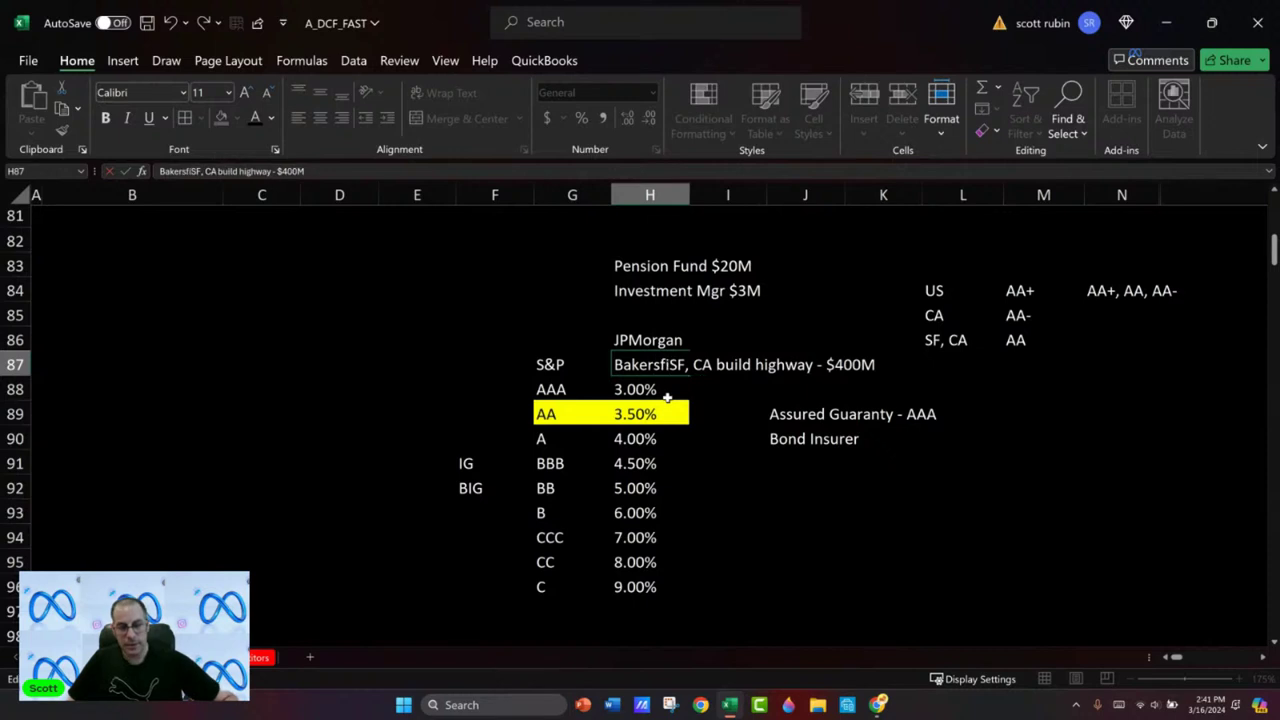
key(Delete)
key(Delete)
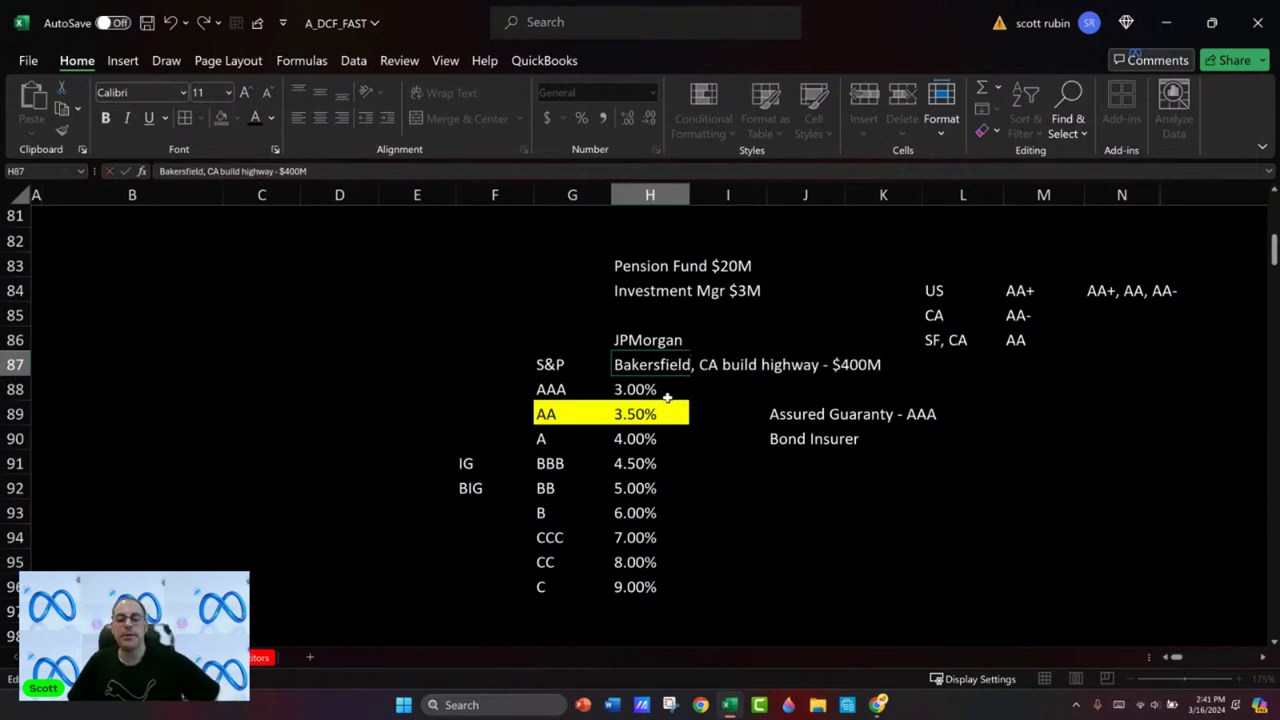
key(BackSpace)
key(BackSpace)
key(BackSpace)
key(BackSpace)
key(BackSpace)
key(BackSpace)
key(BackSpace)
key(BackSpace)
key(BackSpace)
key(BackSpace)
key(BackSpace)
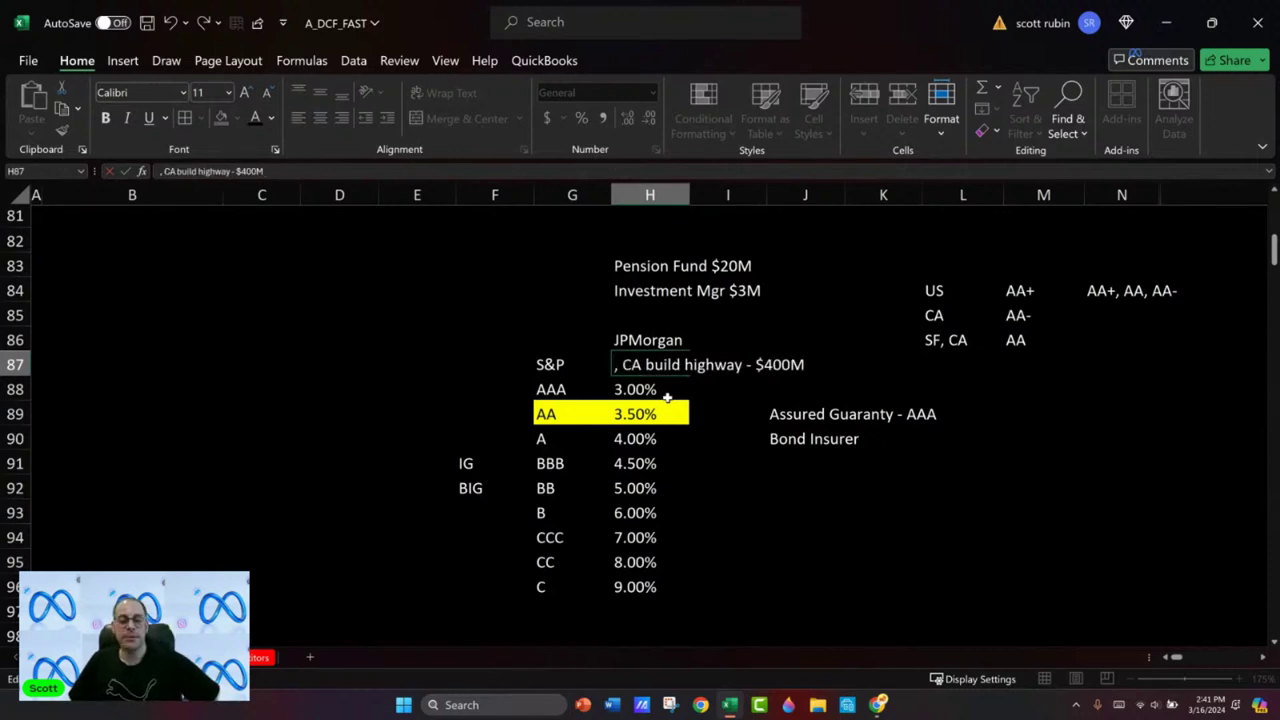
text(Frsno)
key(Return)
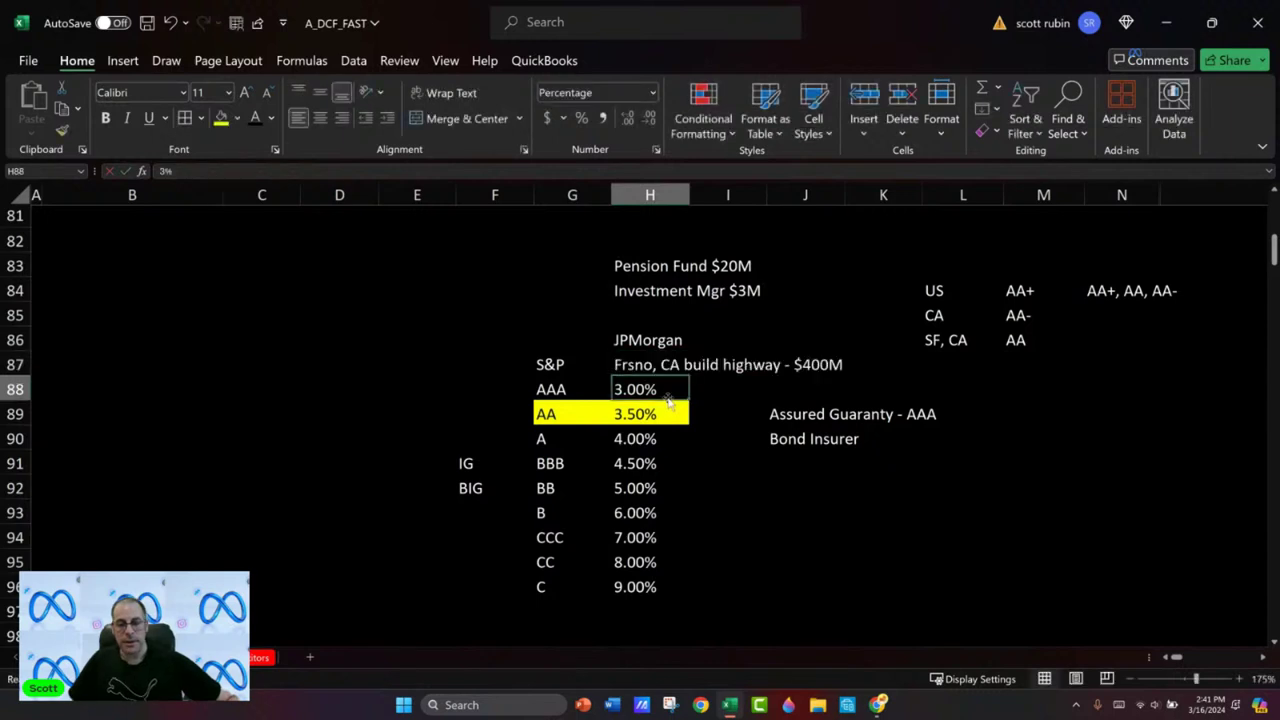
key(Up)
Correct the city spelling to Fersno in the highway bond description.
key(F2)
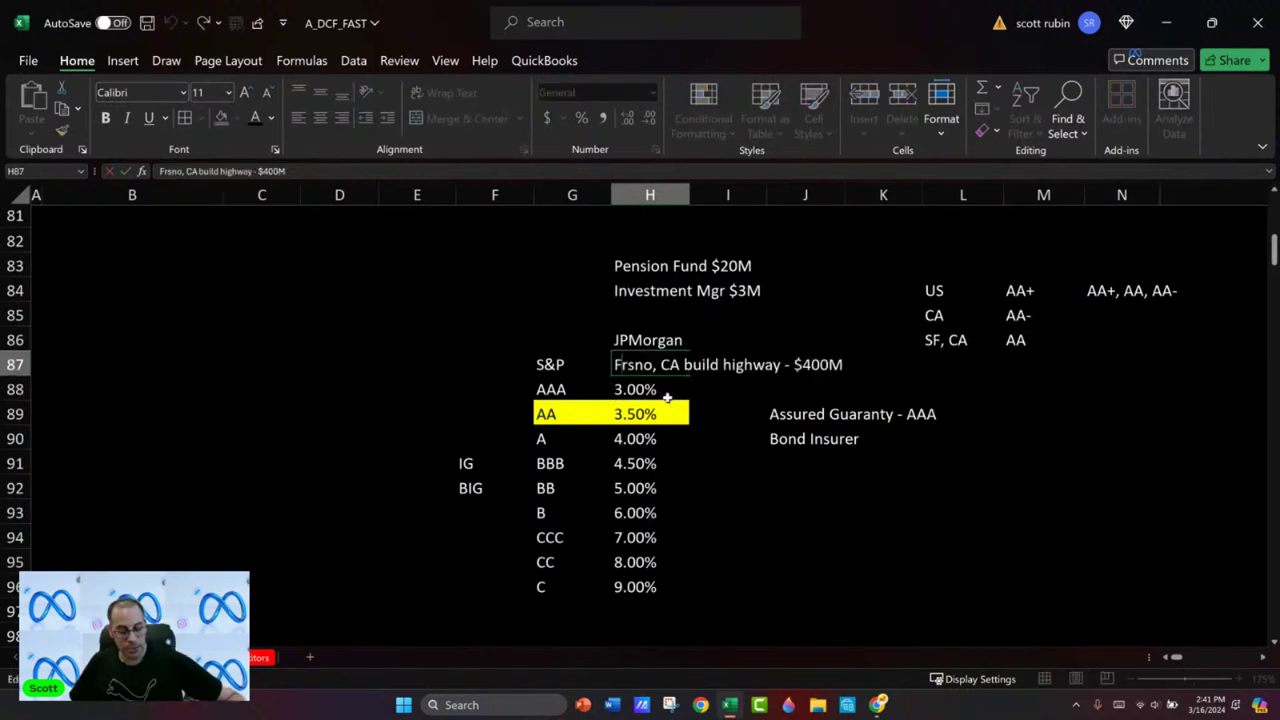
text(e)
key(Return)
key(Down)
key(Down)
key(Down)
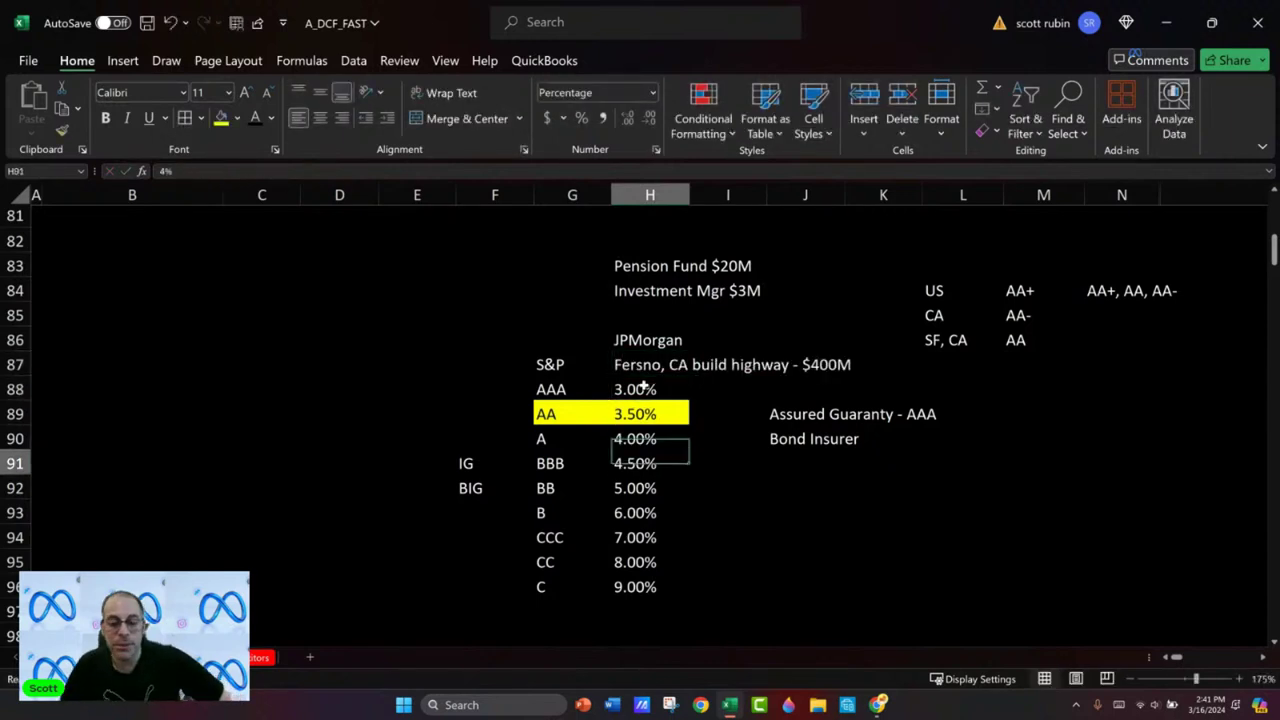
key(Left)
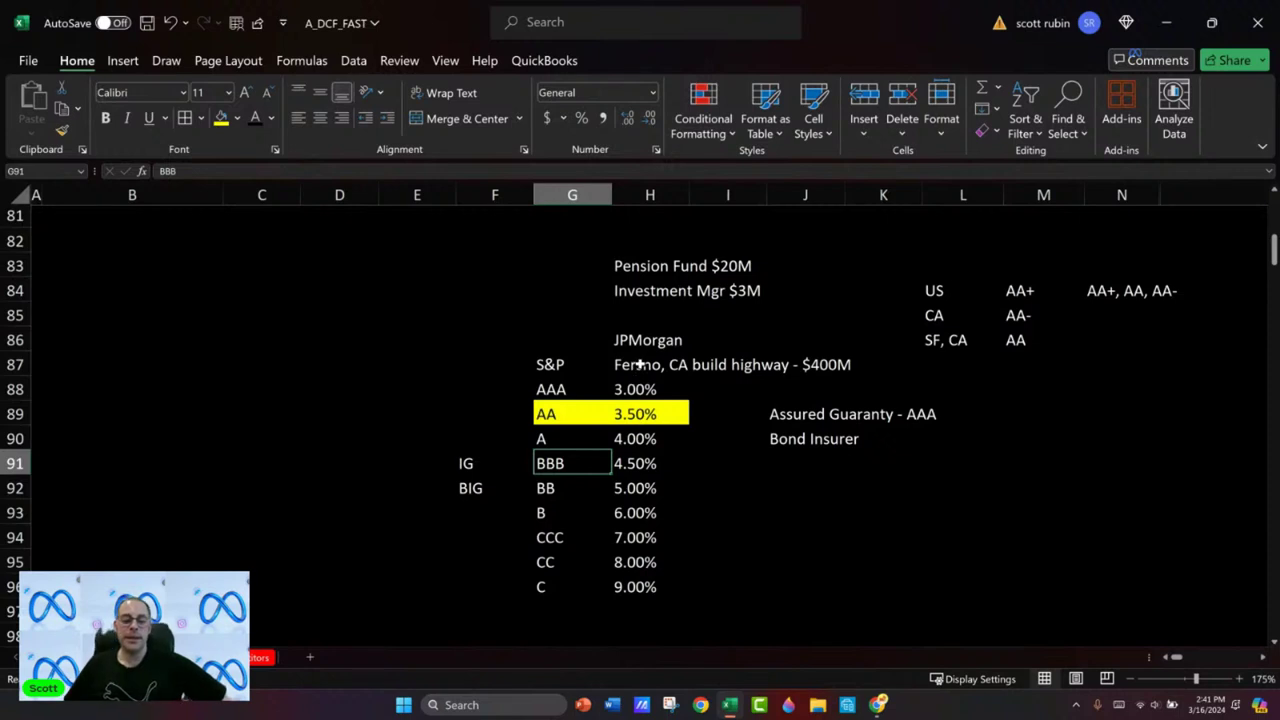
key(shift+Right)
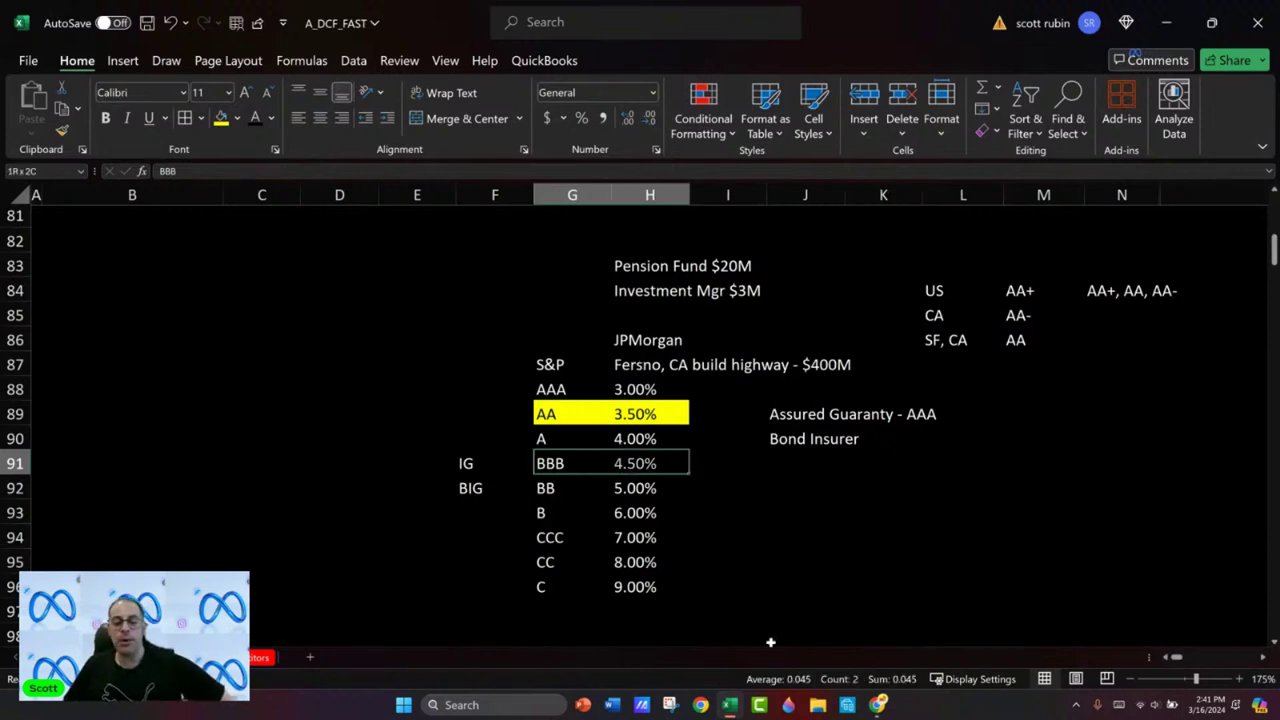
Enter the 400,000,000 principal in J93 with no decimals and widen column J.
click(811, 503)
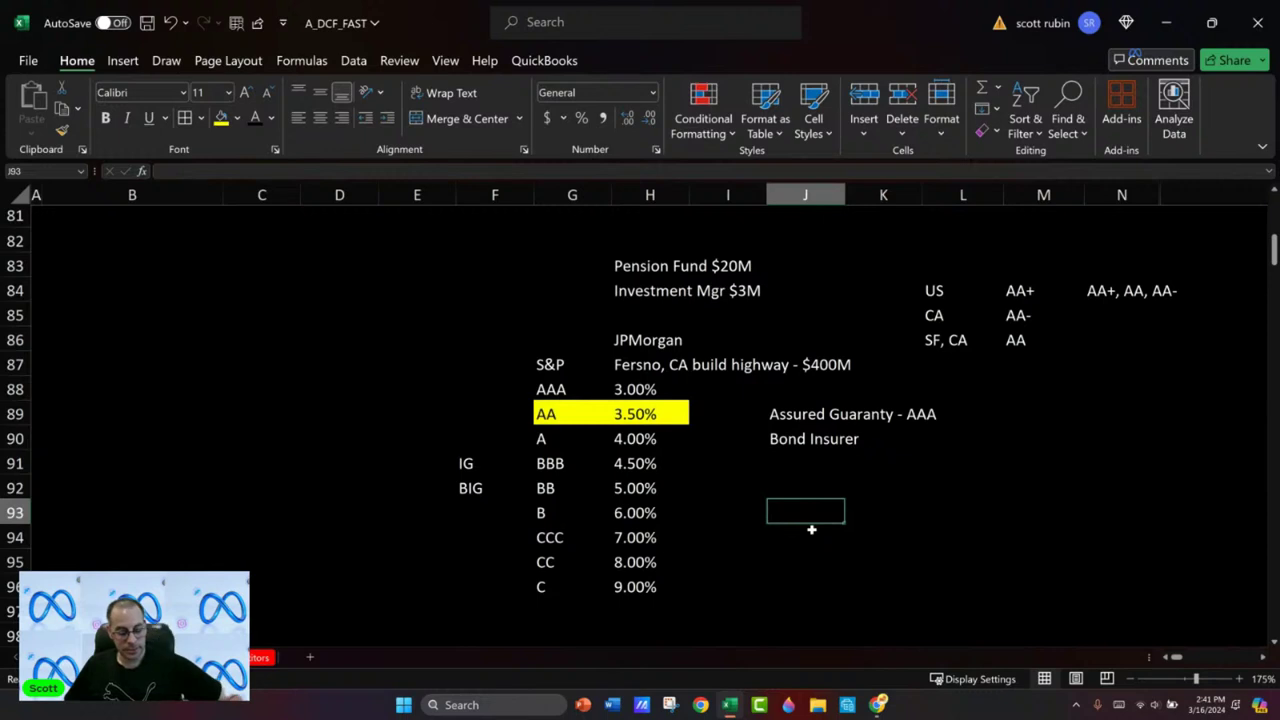
text(400000000)
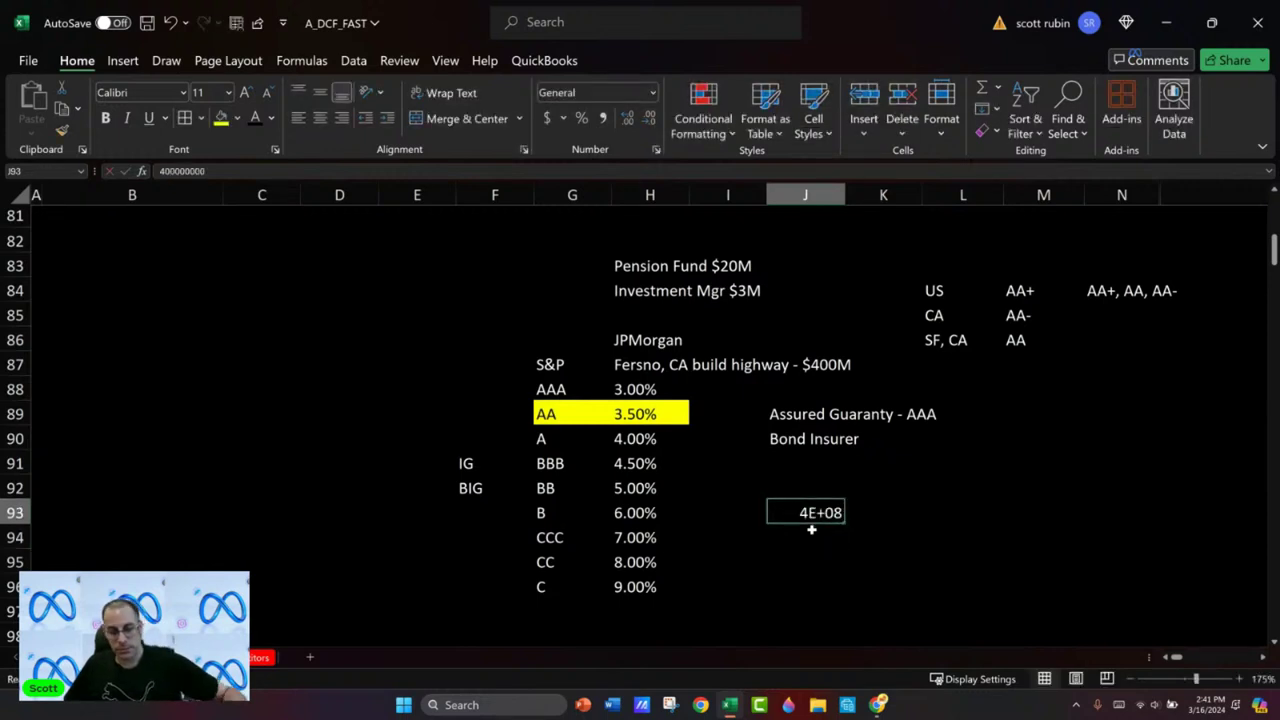
key(ctrl+shift+1)
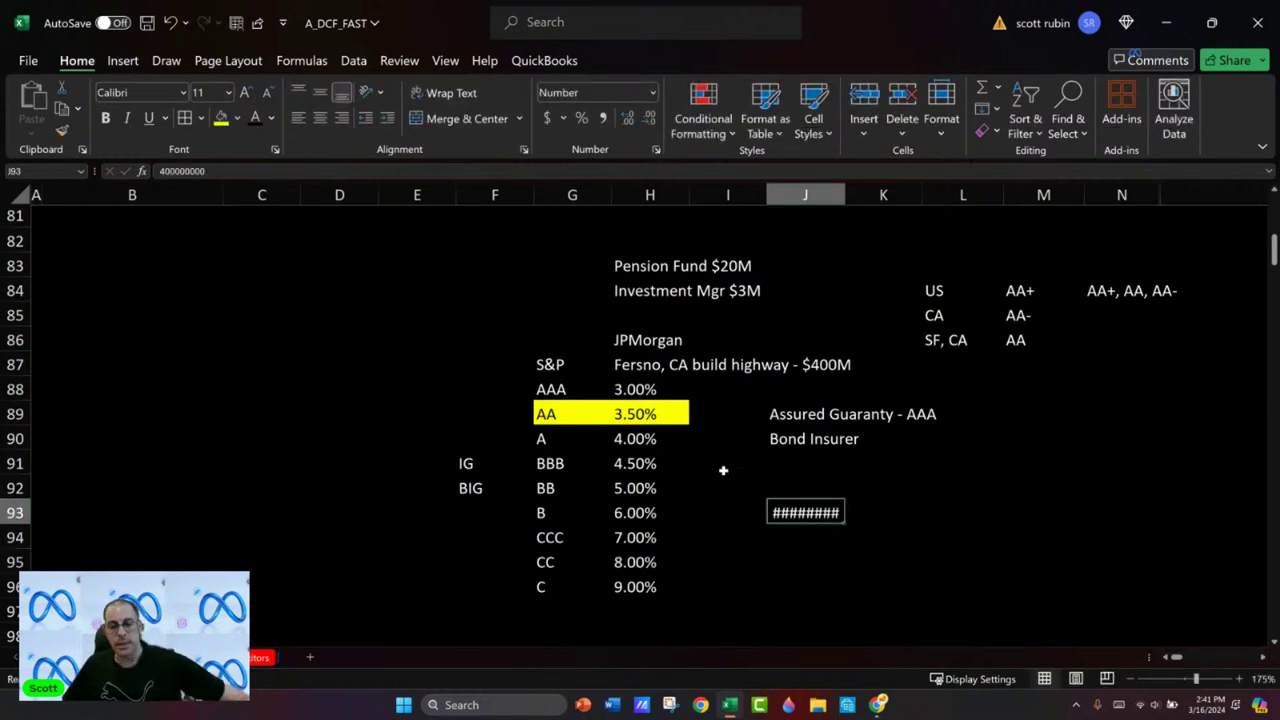
click(651, 123)
click(651, 123)
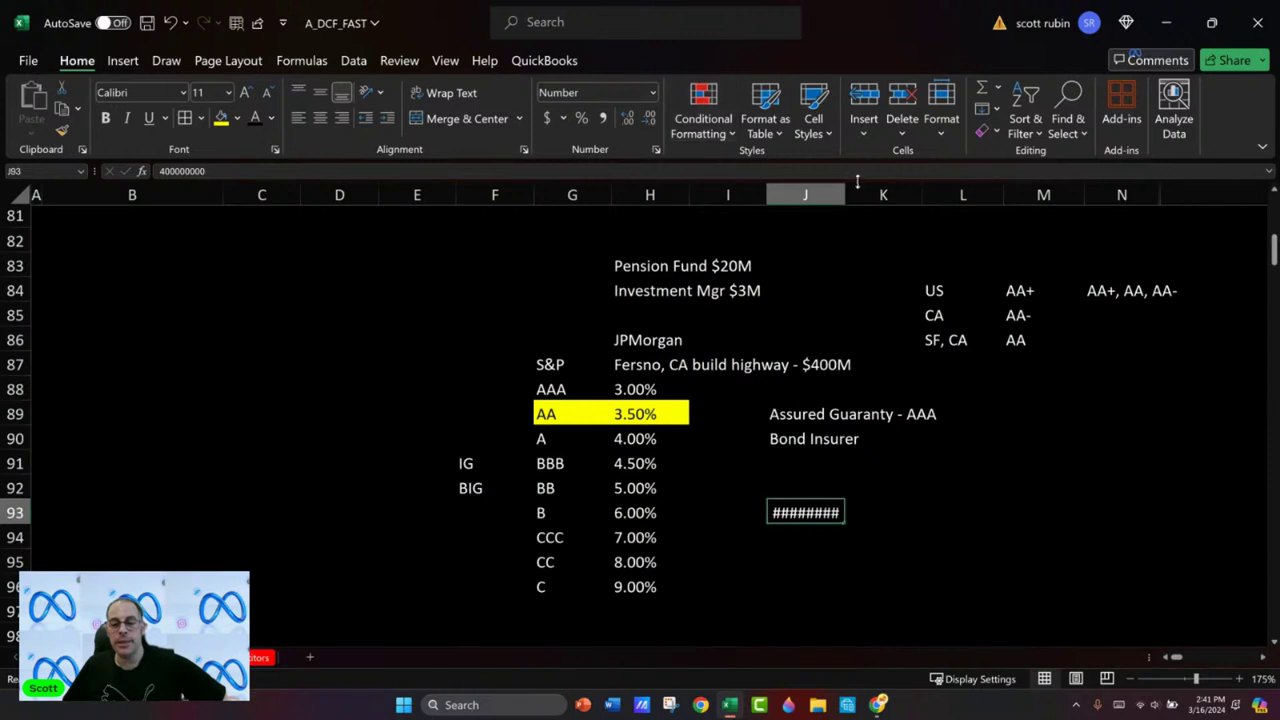
drag(845, 195, 860, 191)
key(Return)
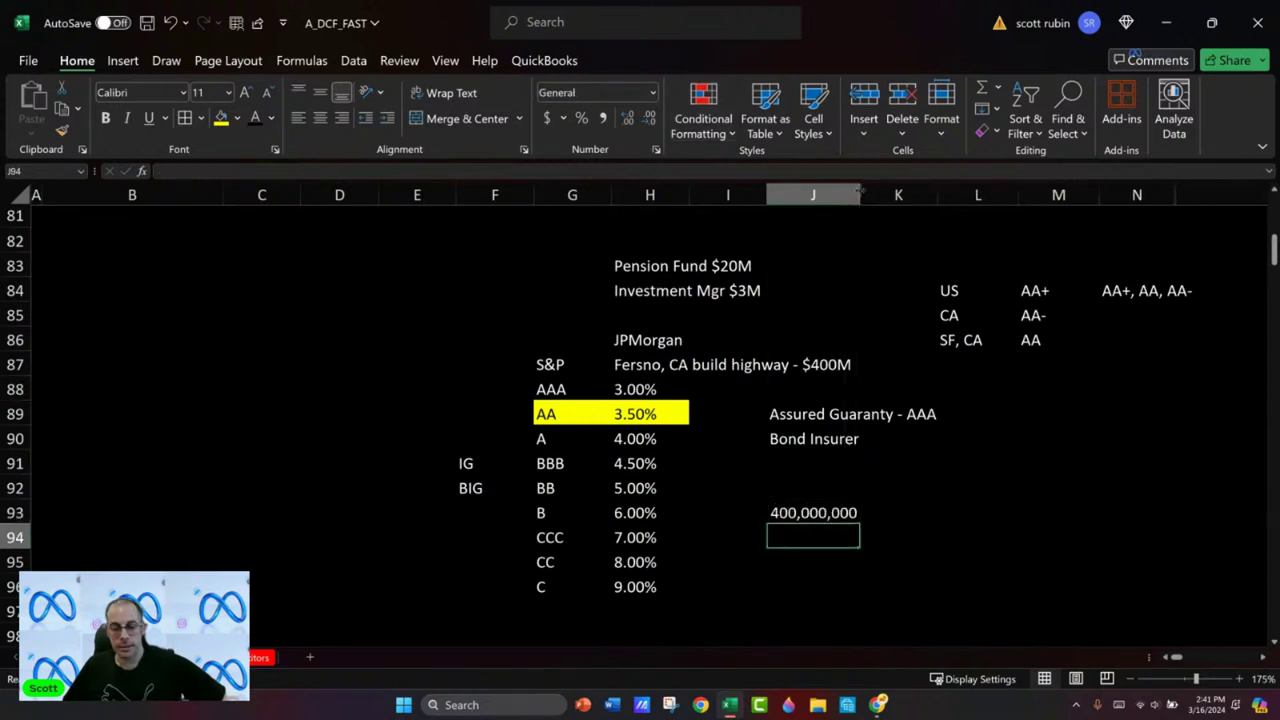
Link J94 to the BBB 4.50% rate in H91.
text(=)
key(Up)
key(Up)
key(Left)
key(Up)
key(Left)
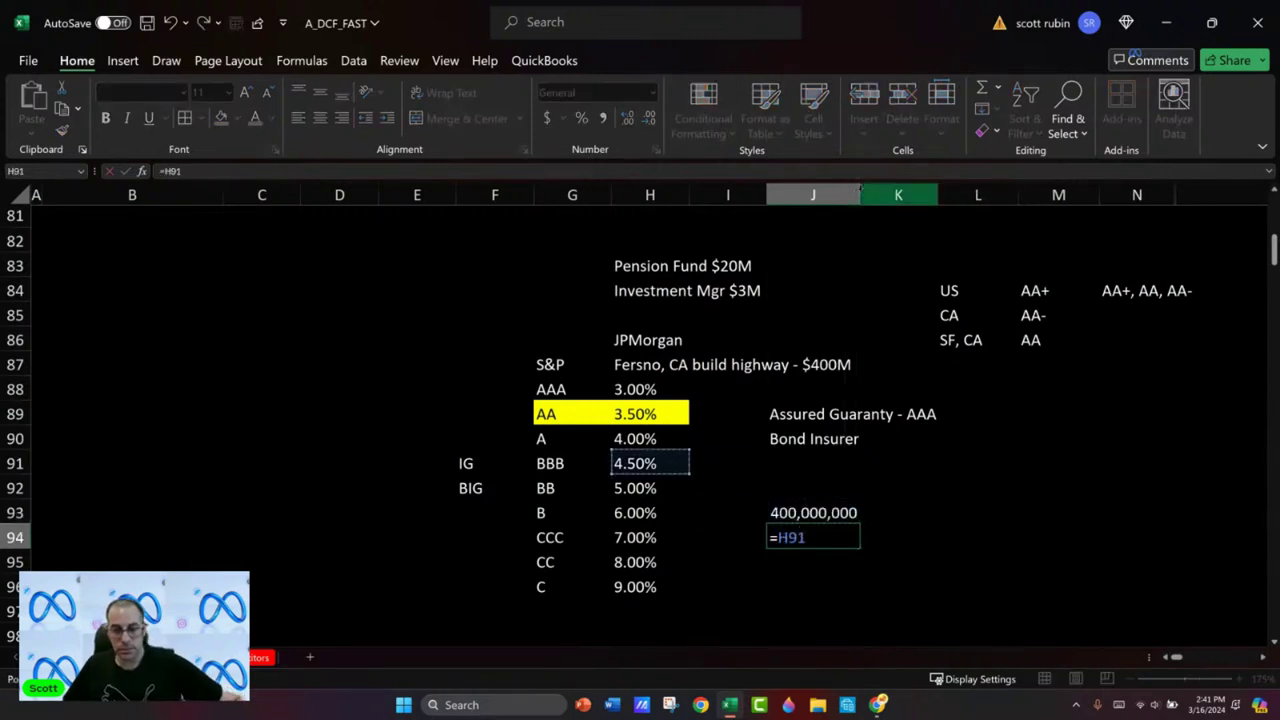
key(Return)
Compute 18,000,000 interest in J95 as =J93*J94, formatted with no decimals.
text(=)
key(Up)
key(Up)
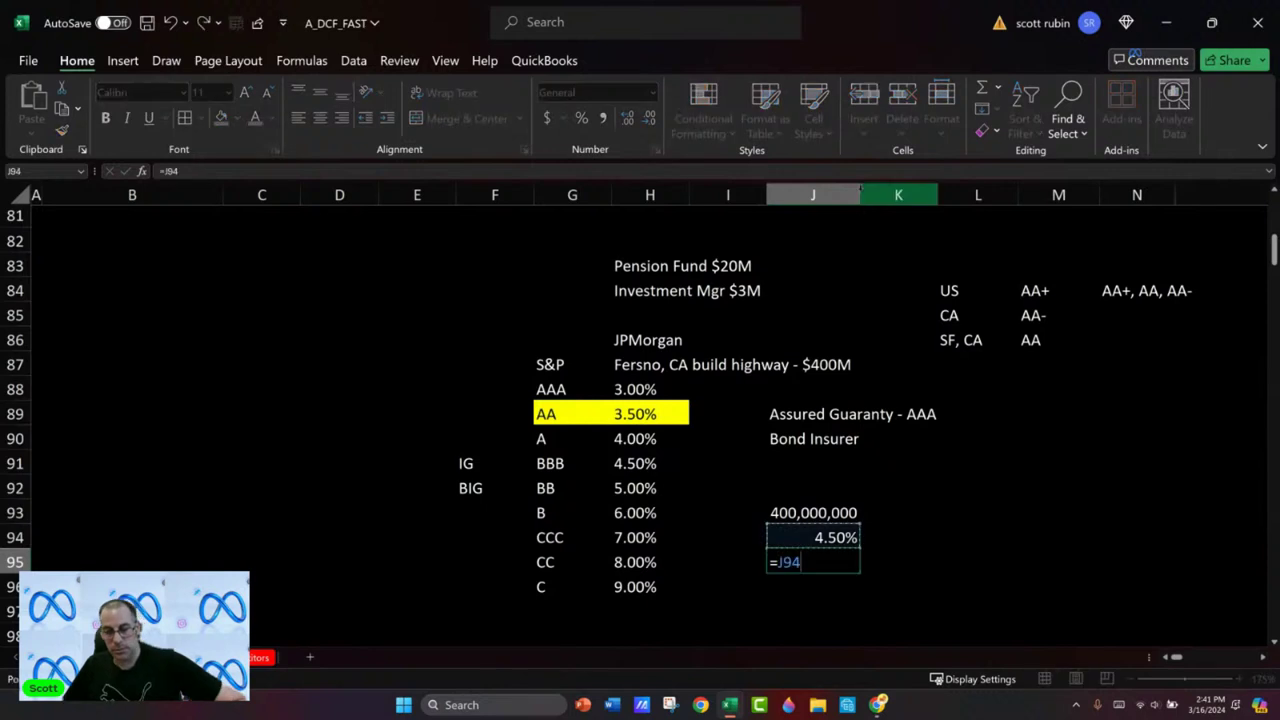
text(*)
key(Up)
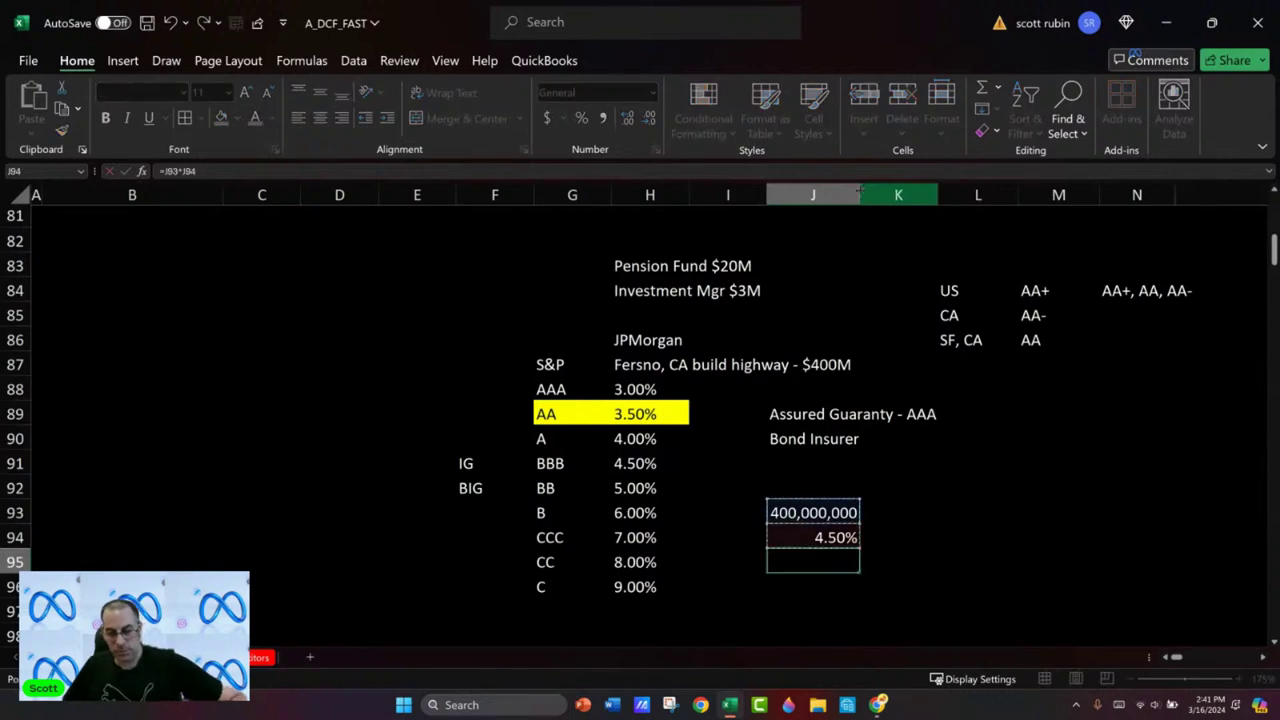
key(ctrl+Return)
key(ctrl+shift+1)
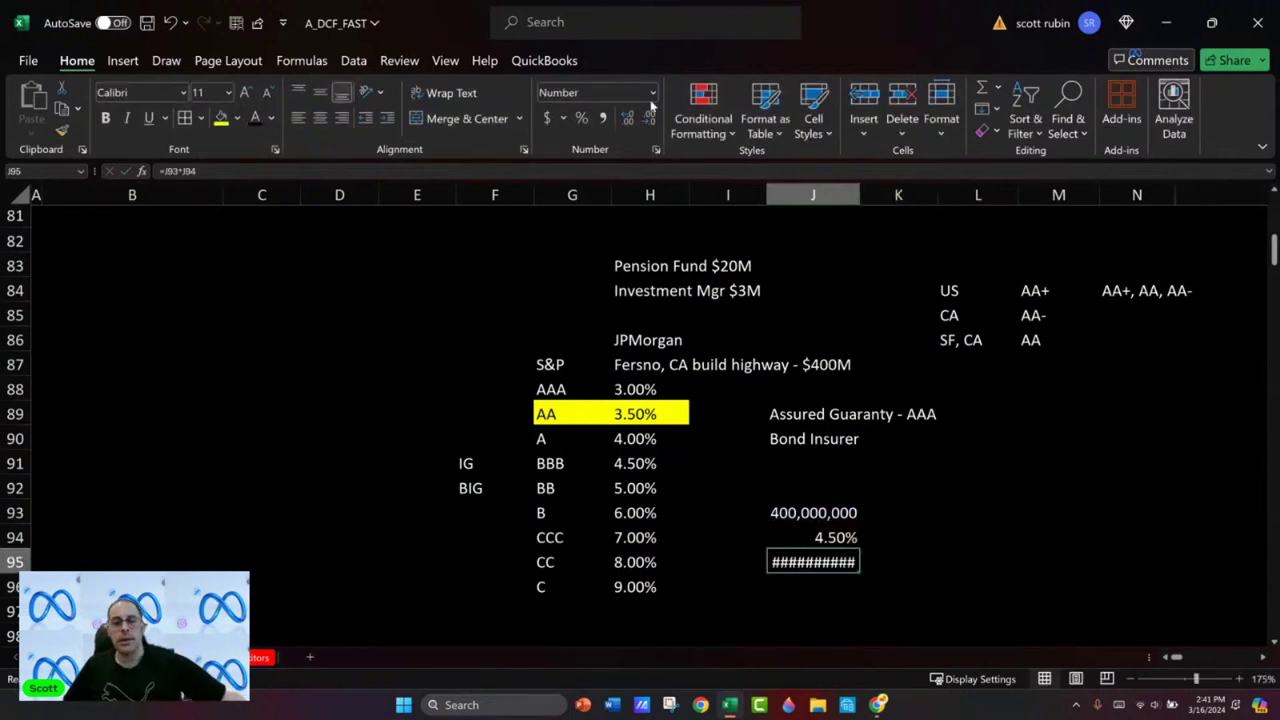
click(649, 118)
click(649, 118)
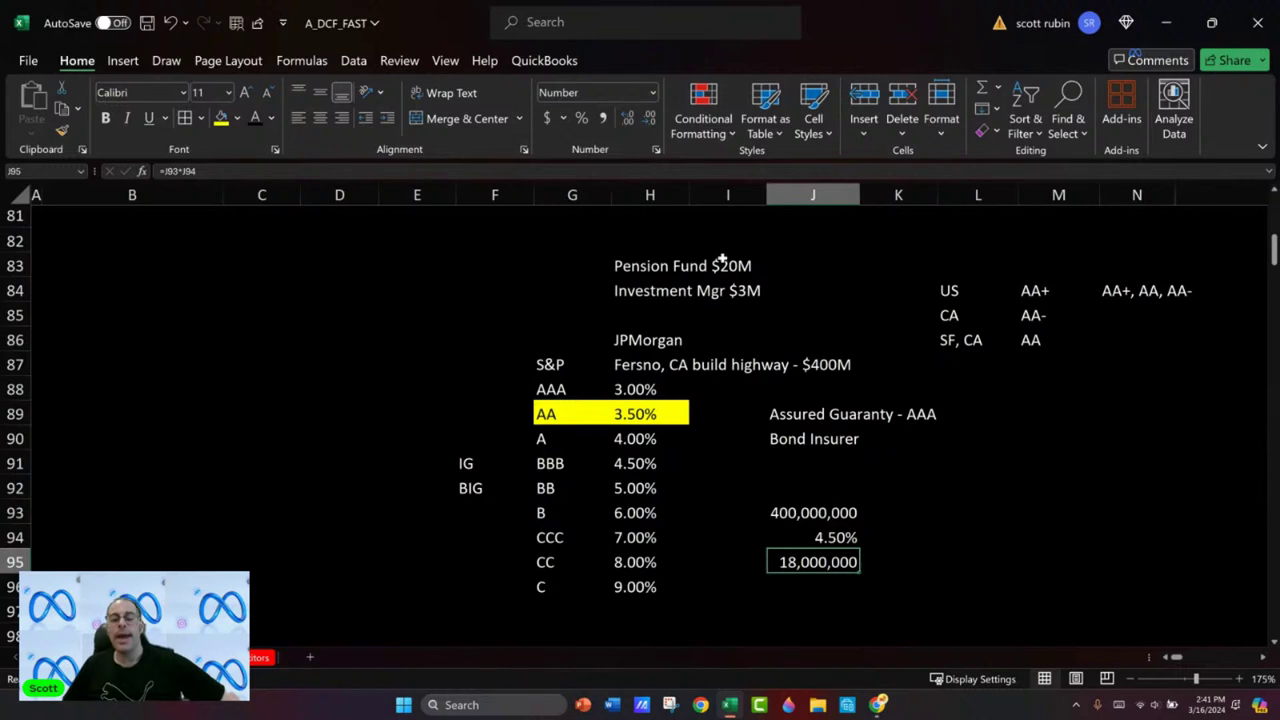
key(F2)
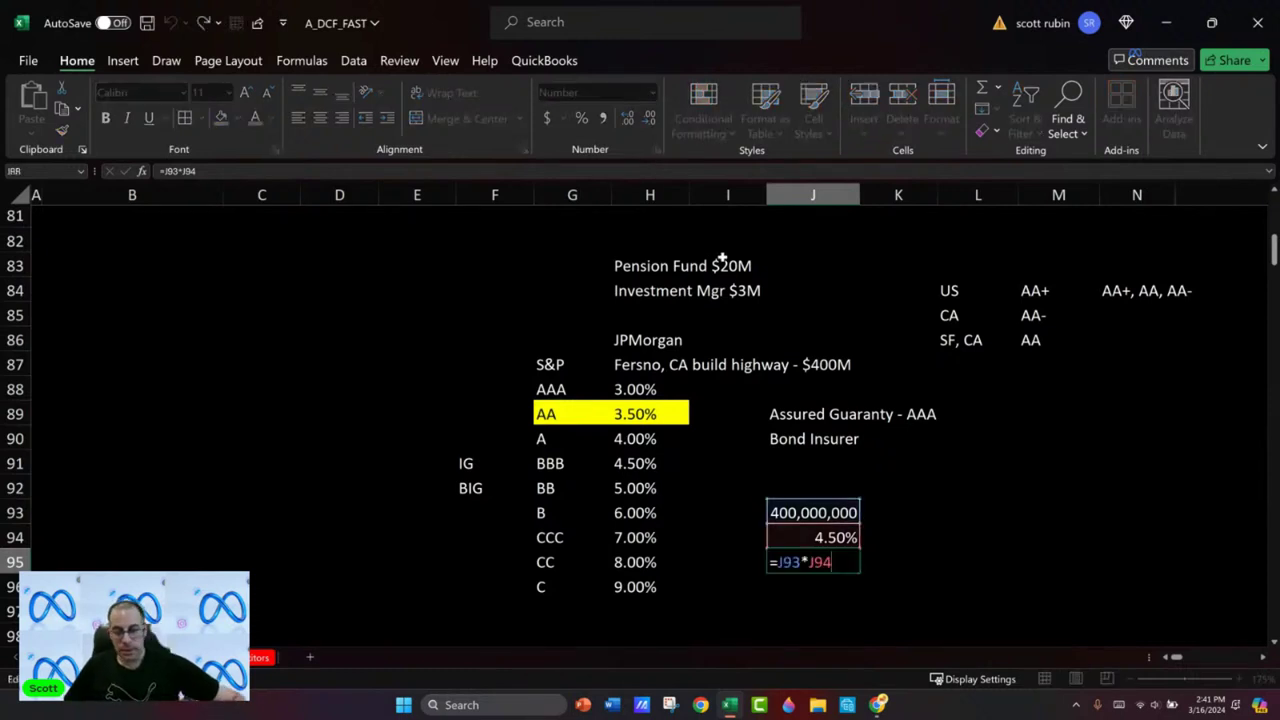
key(Escape)
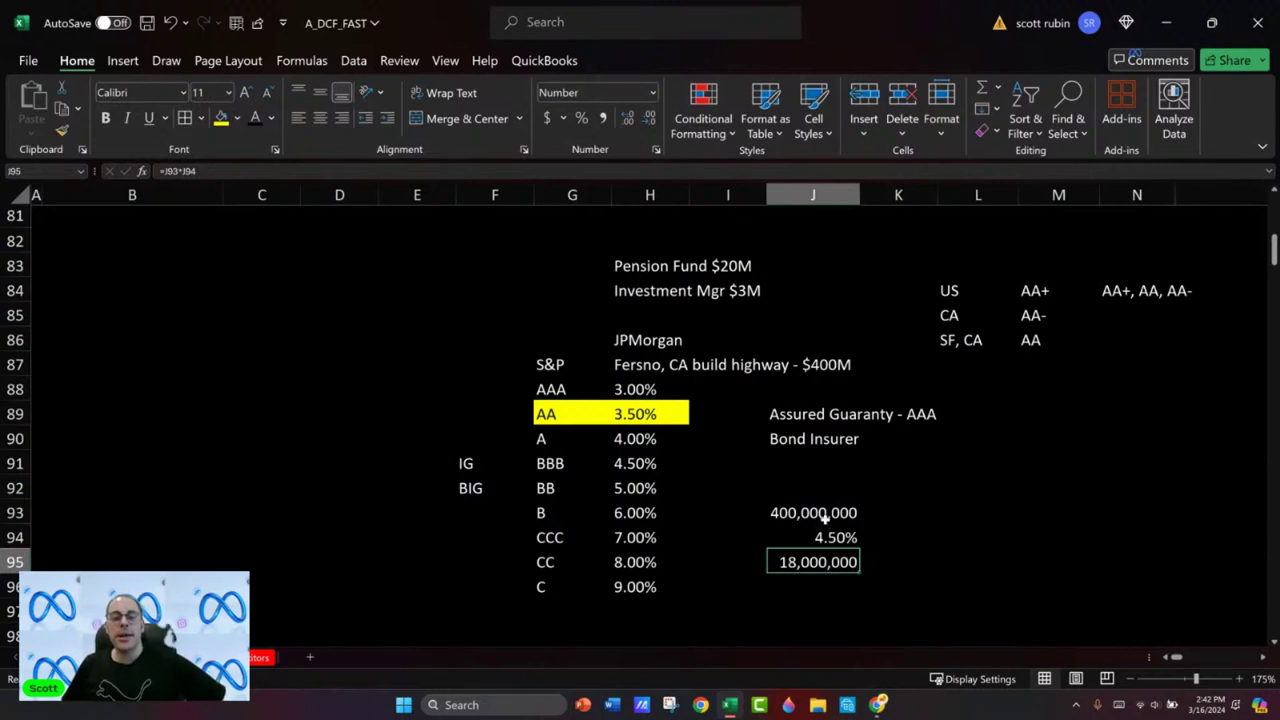
Label the calculation block 'Yr 1' in J92.
key(Up)
key(Up)
key(Up)
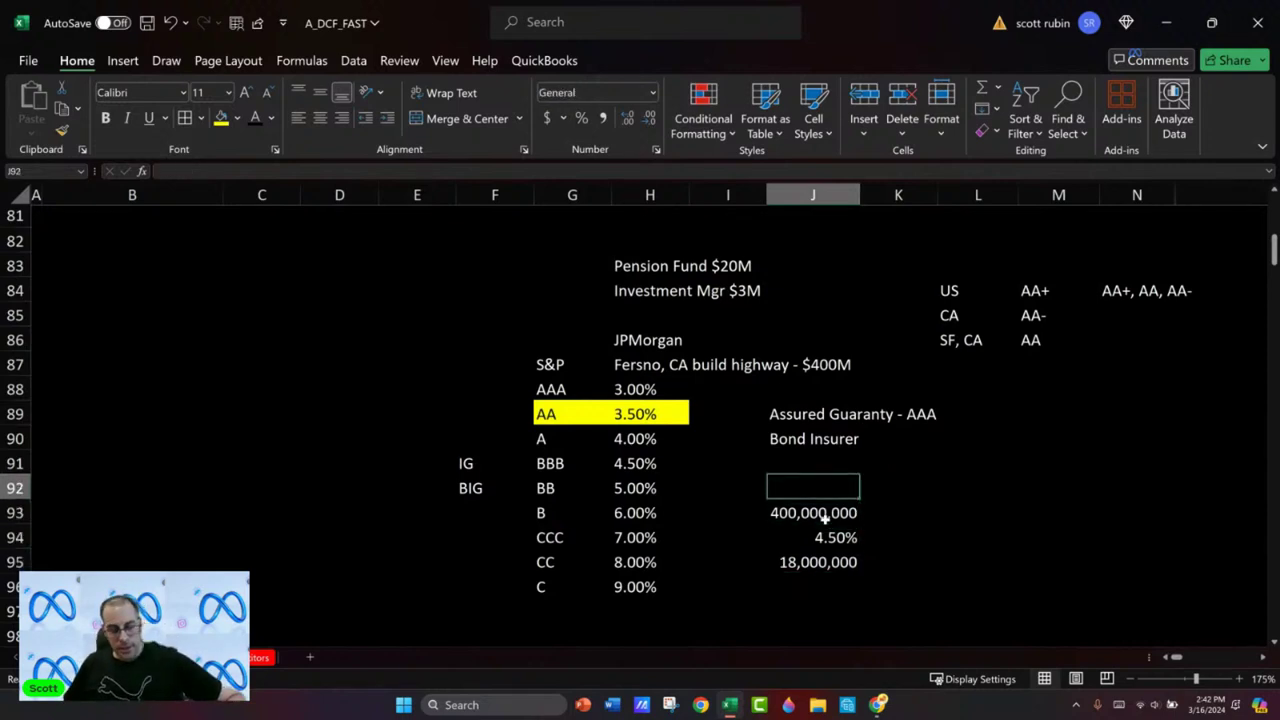
text(Yr 1)
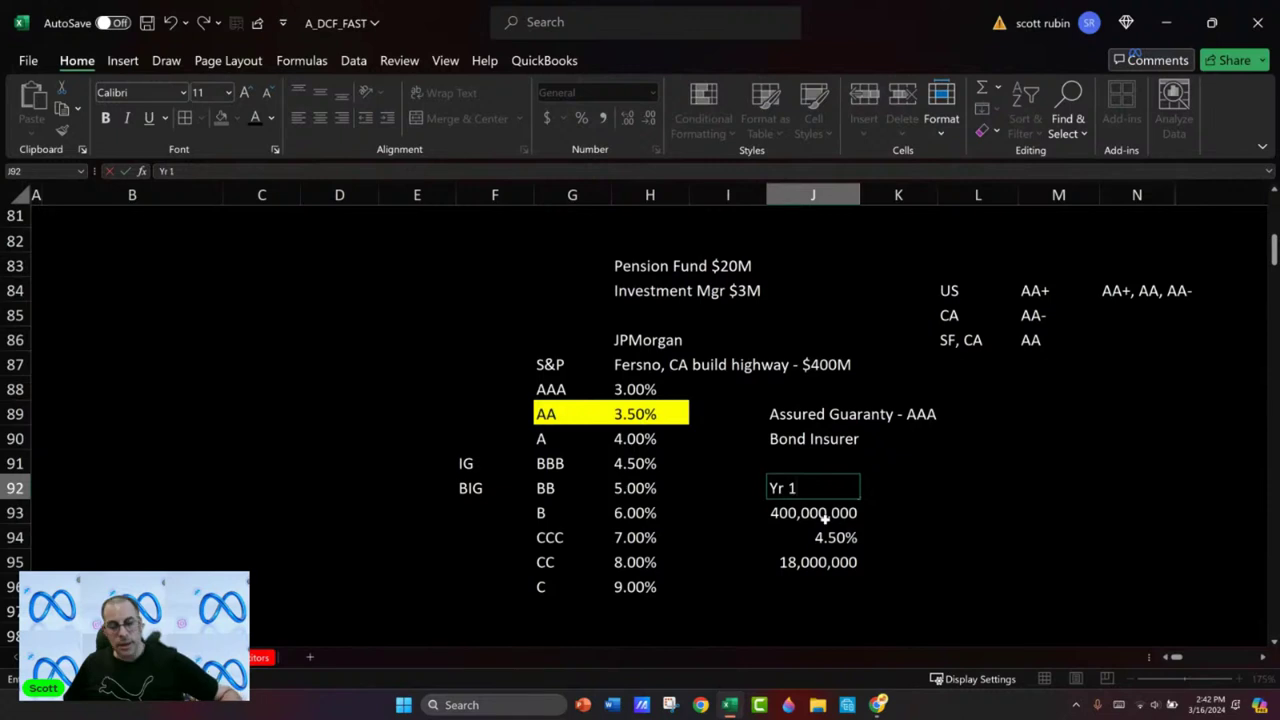
key(Return)
key(Return)
click(806, 562)
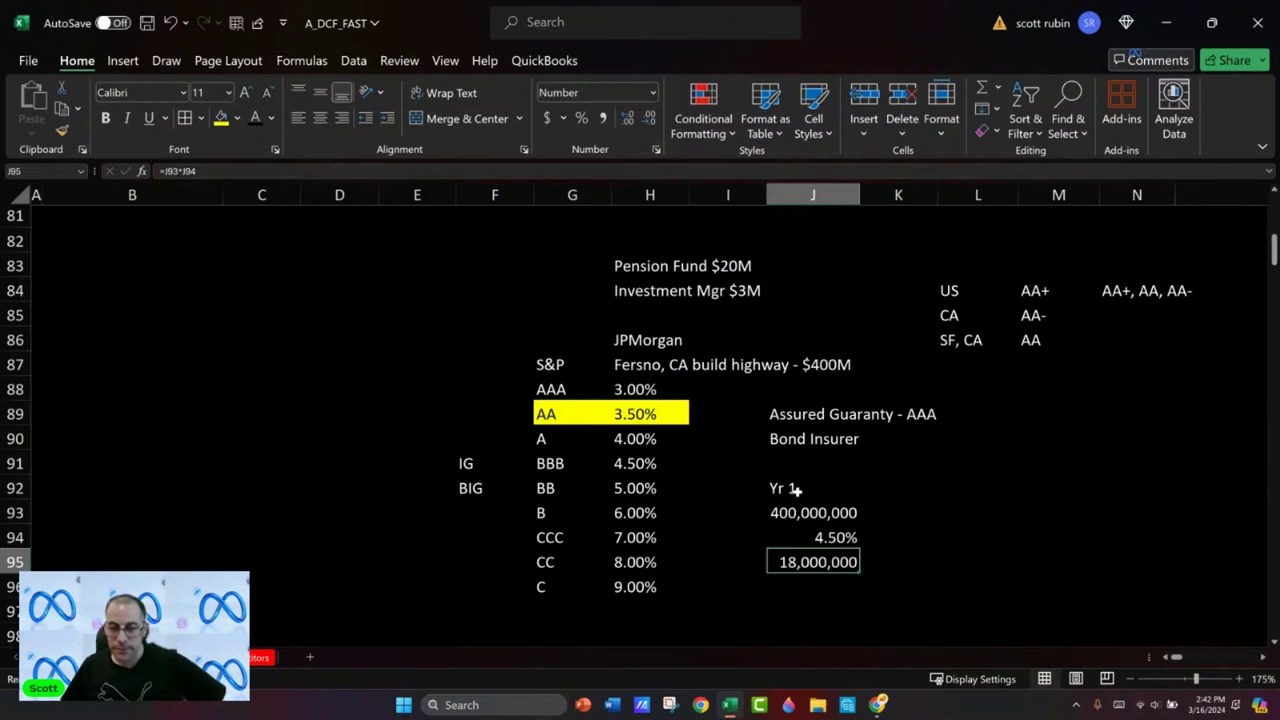
Right-align the Yr 1 block in J92:J95.
click(803, 488)
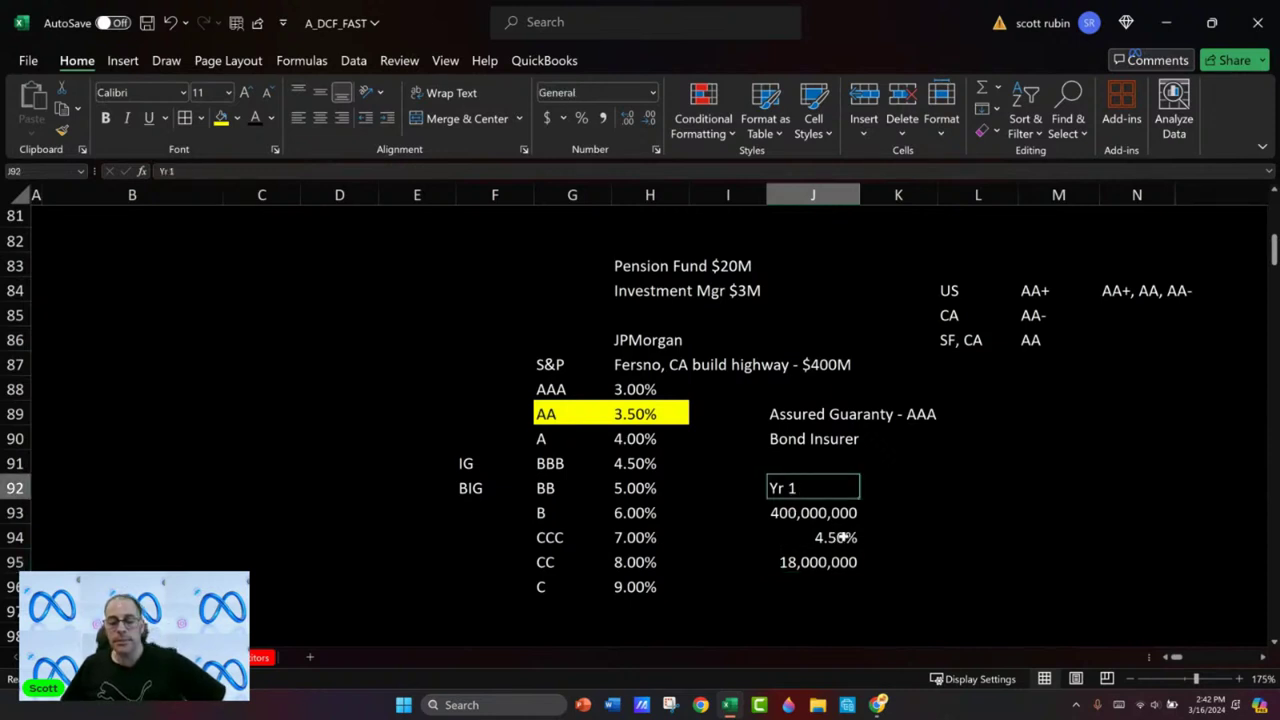
key(shift+Down)
key(shift+Down)
key(shift+Down)
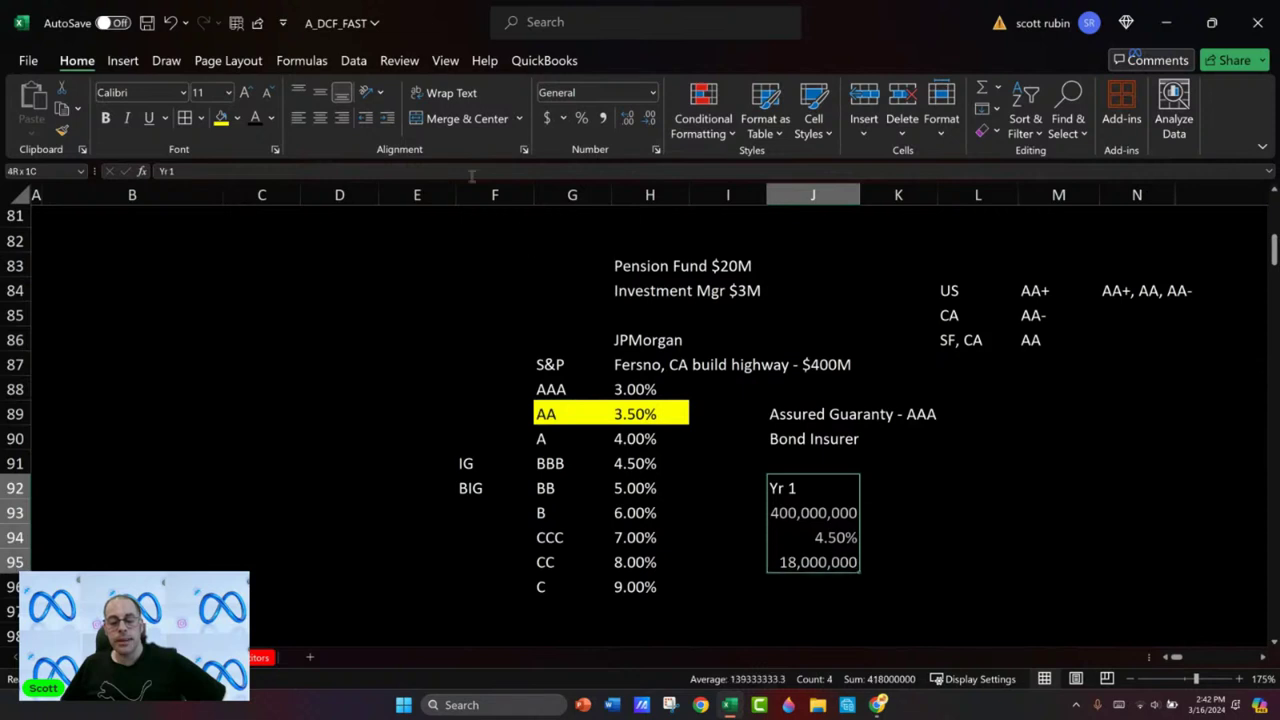
click(342, 118)
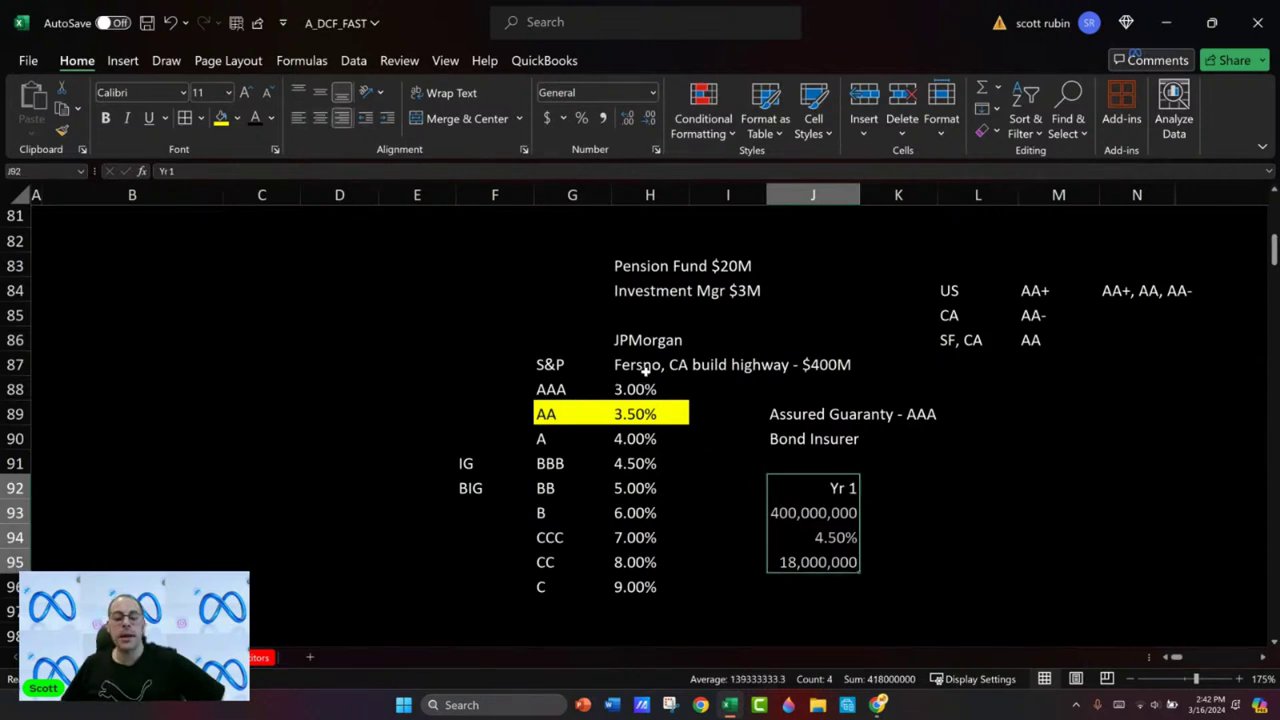
Correct the highway note's city from Fersno to Fresno in H87.
click(645, 369)
key(F2)
key(Home)
key(Right)
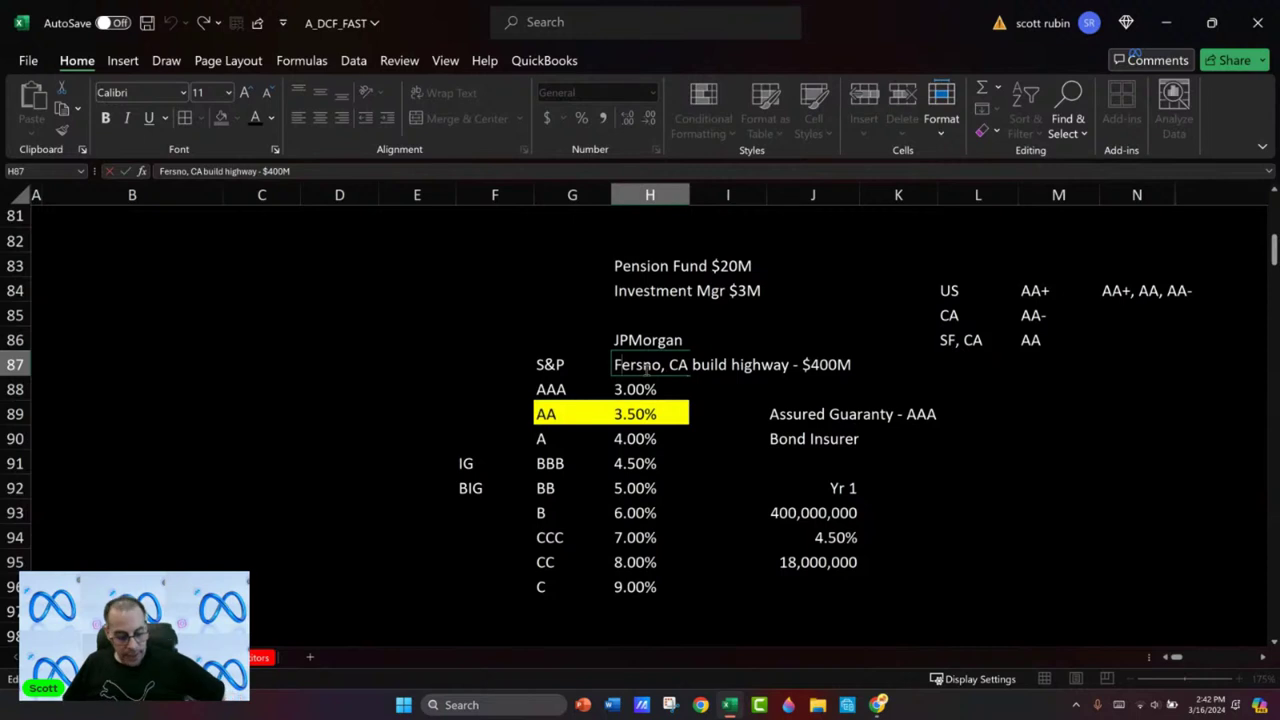
text(res)
key(Delete)
key(Delete)
key(Delete)
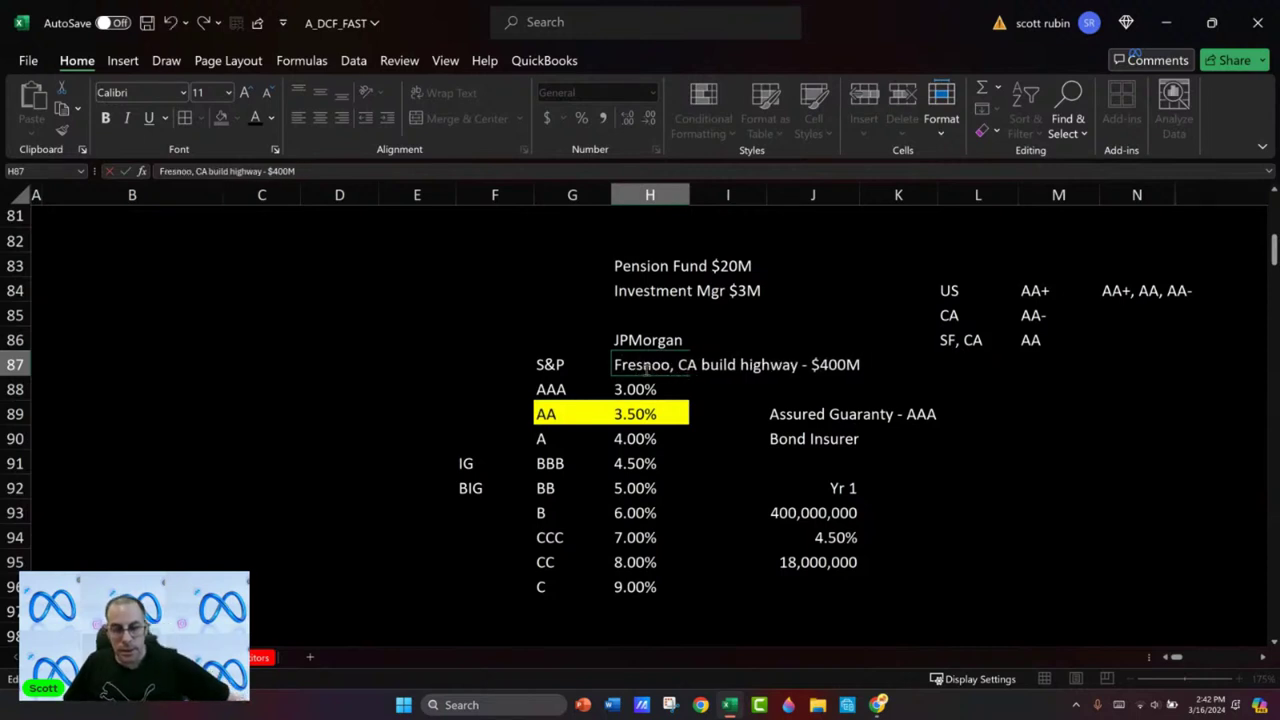
key(Return)
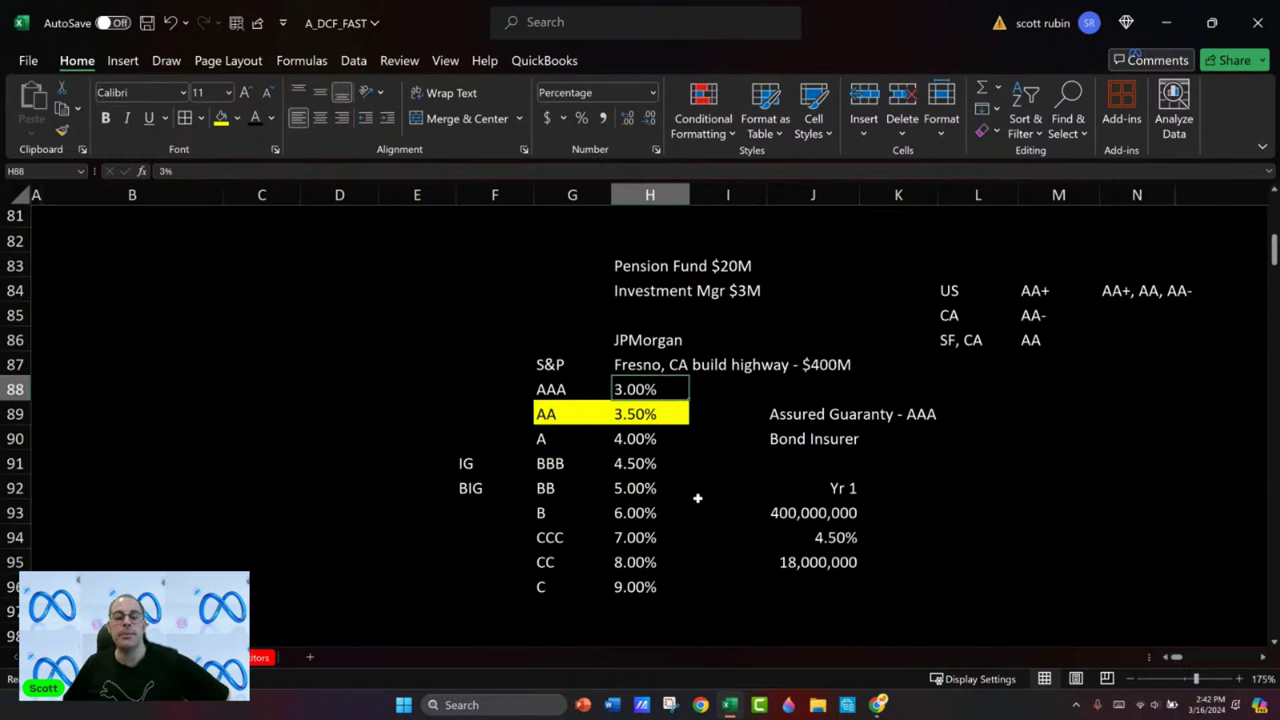
click(636, 365)
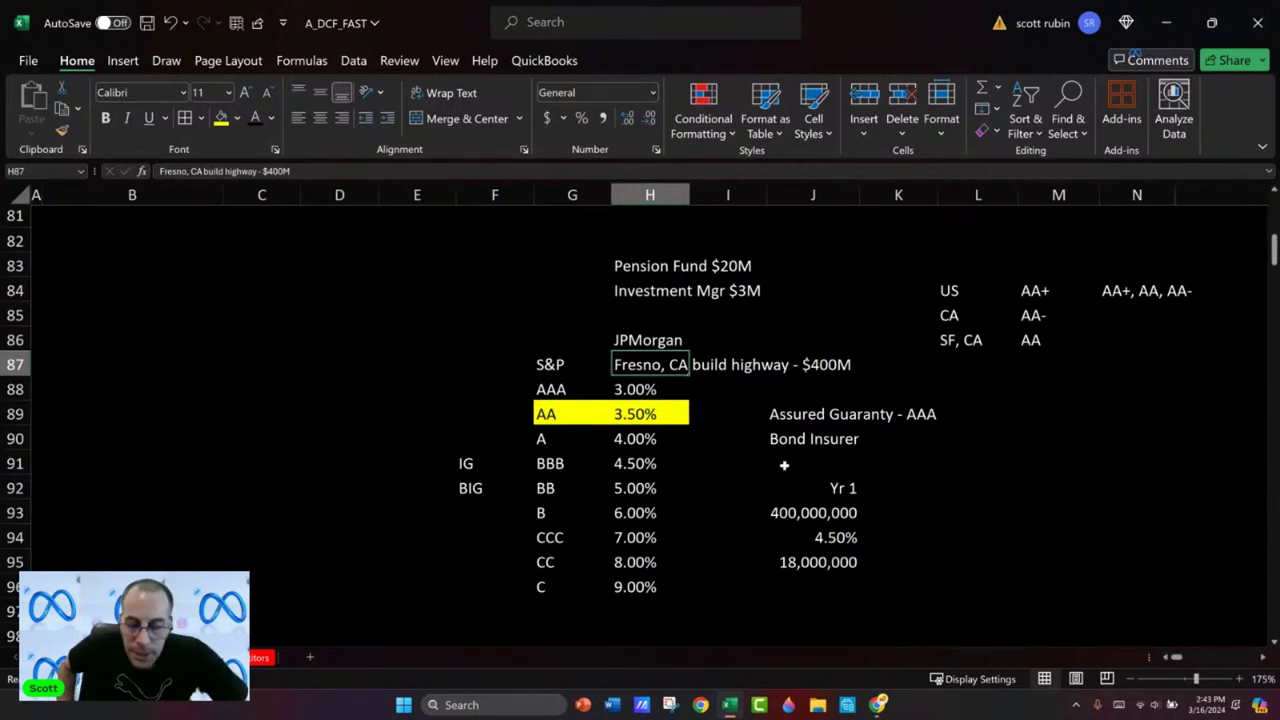
click(835, 495)
click(833, 539)
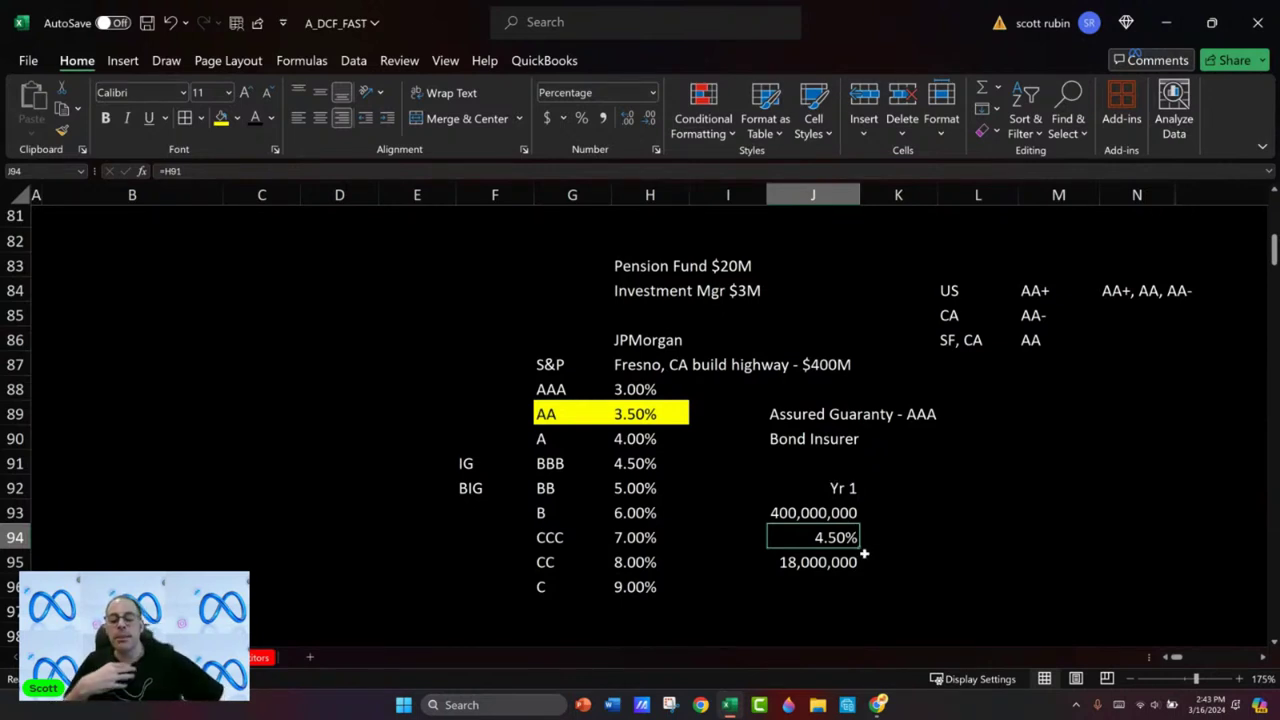
click(828, 420)
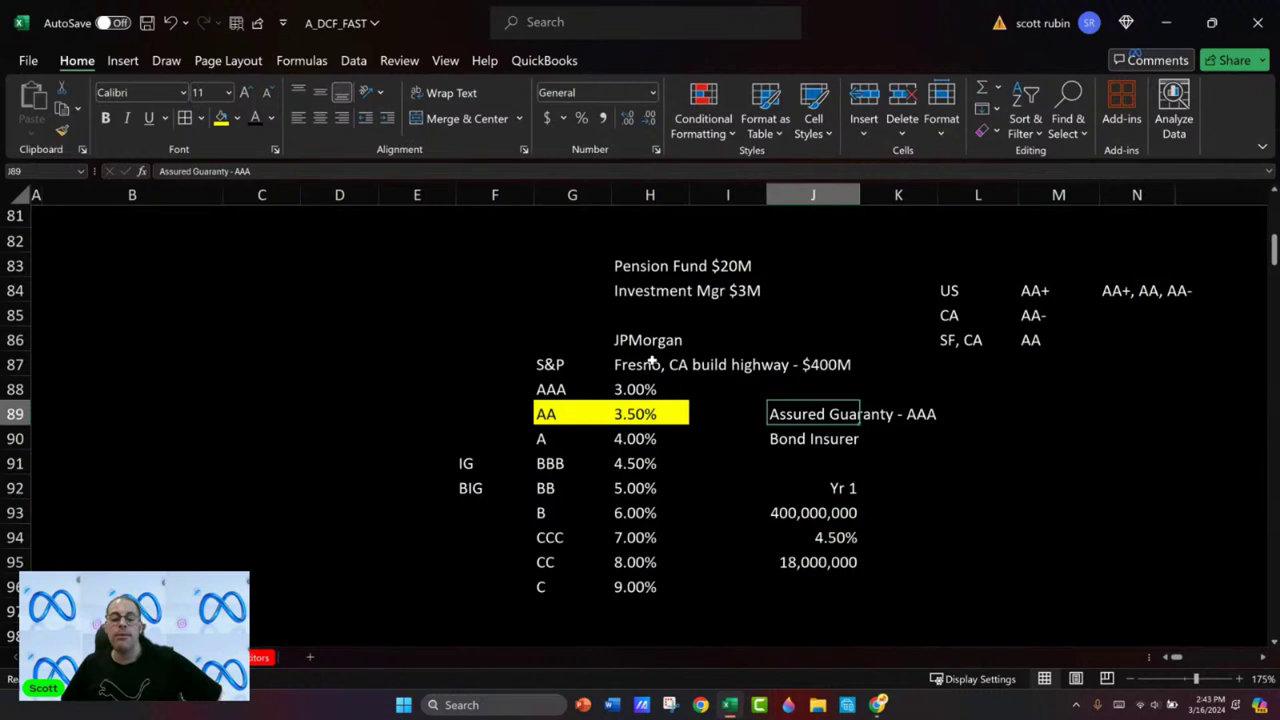
click(652, 362)
click(809, 418)
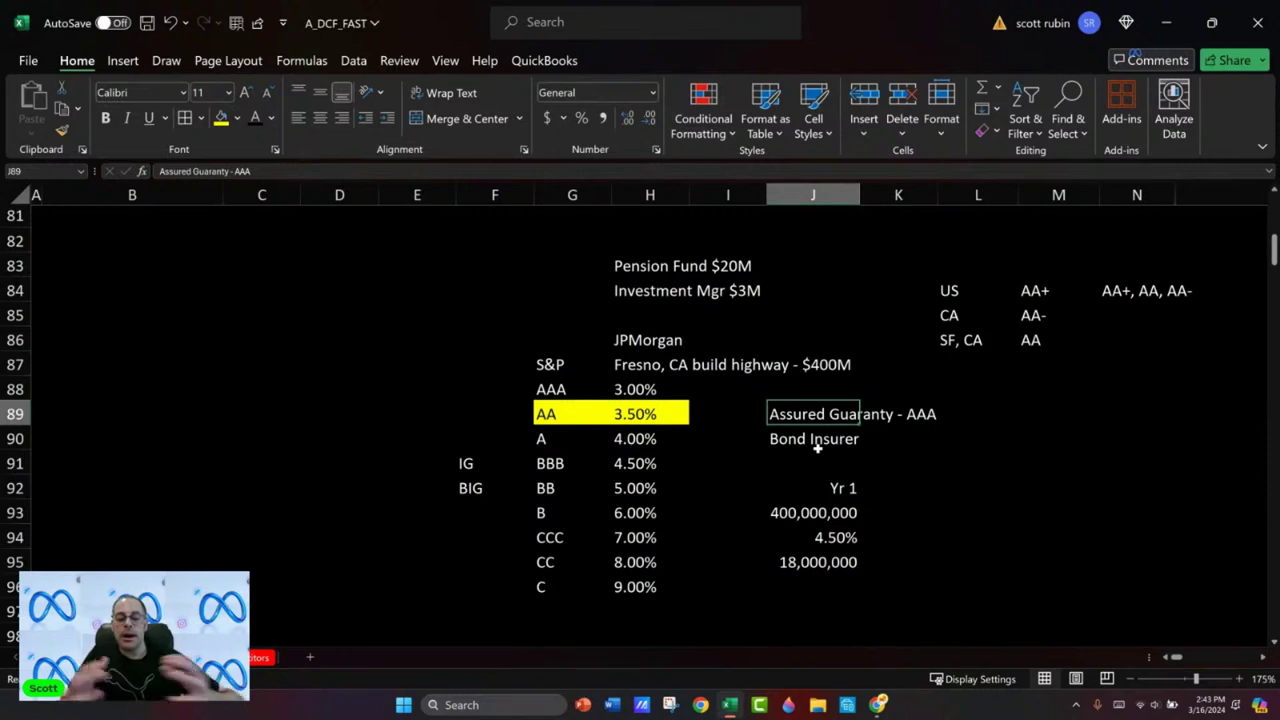
Copy the Yr 1 block J92:J95 into column K and widen column K.
click(846, 537)
key(Up)
key(Up)
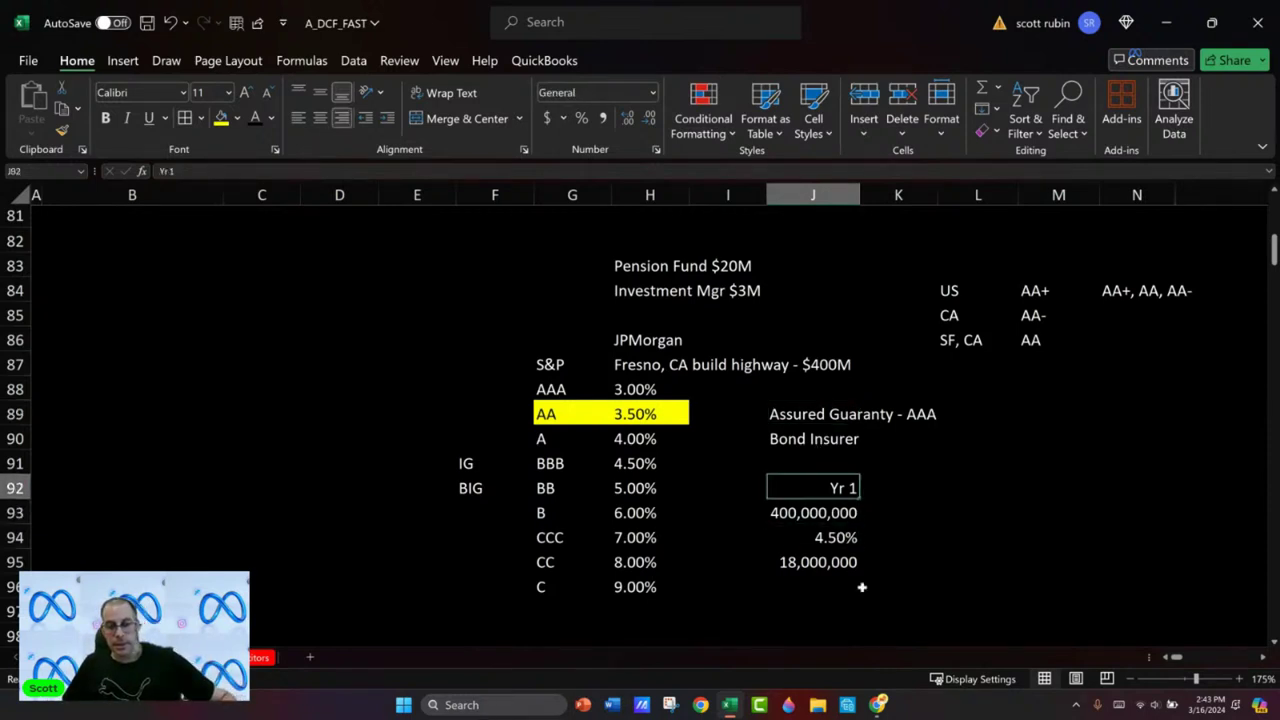
key(shift+Down)
key(shift+Down)
key(shift+Down)
key(Right)
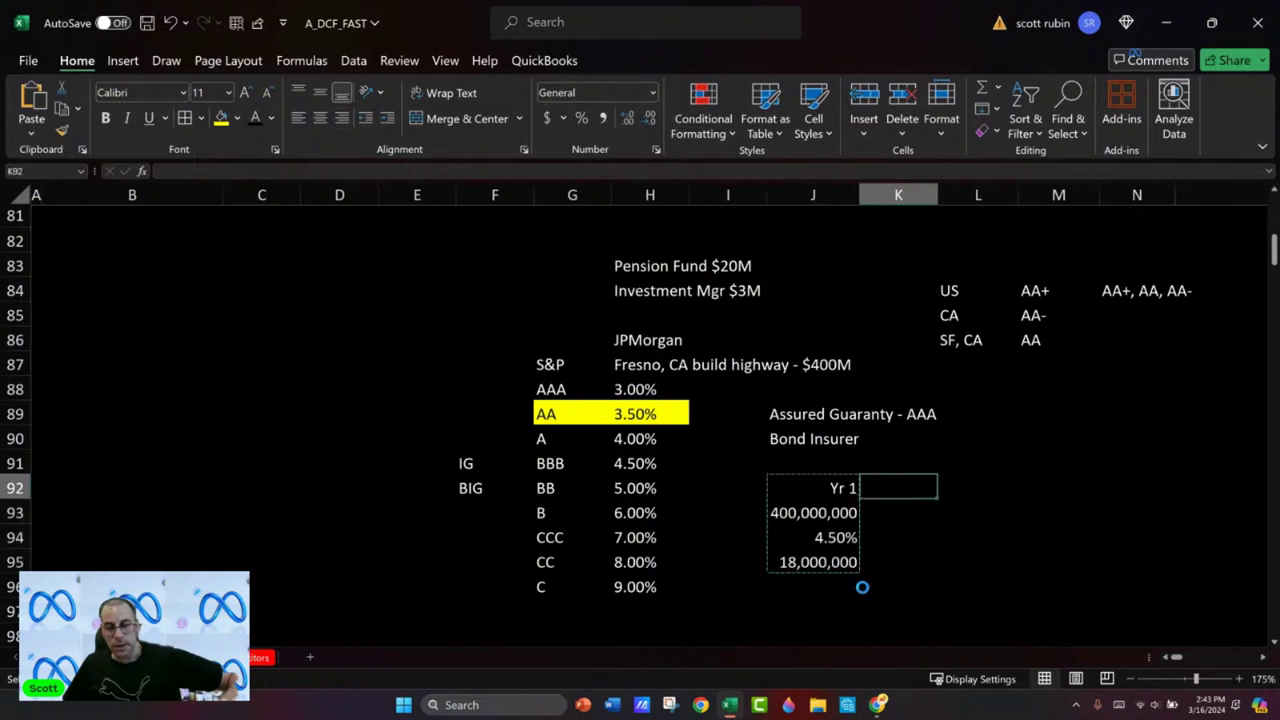
text(Yr 1 ######## 0.00% 0)
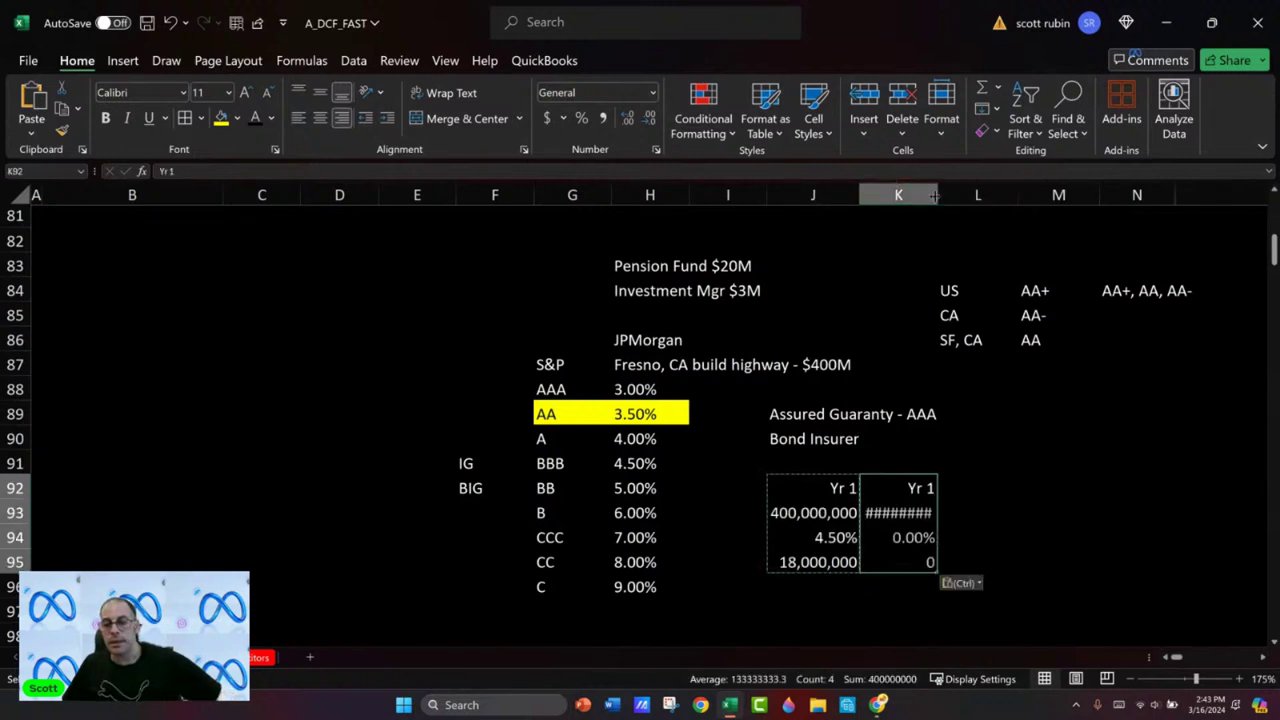
drag(939, 195, 954, 195)
Link K93 to the Yr 1 principal and K94 to the Yr 1 rate.
key(Down)
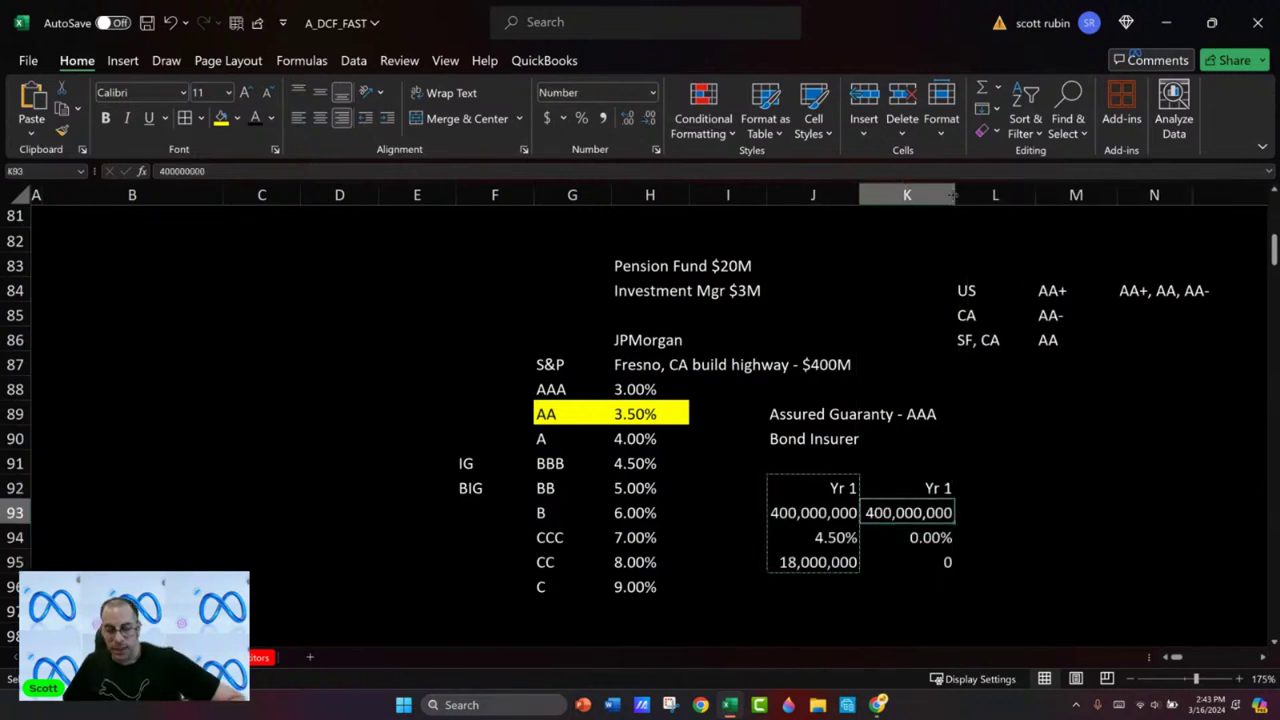
text(=)
key(Left)
key(Return)
text(=)
key(Left)
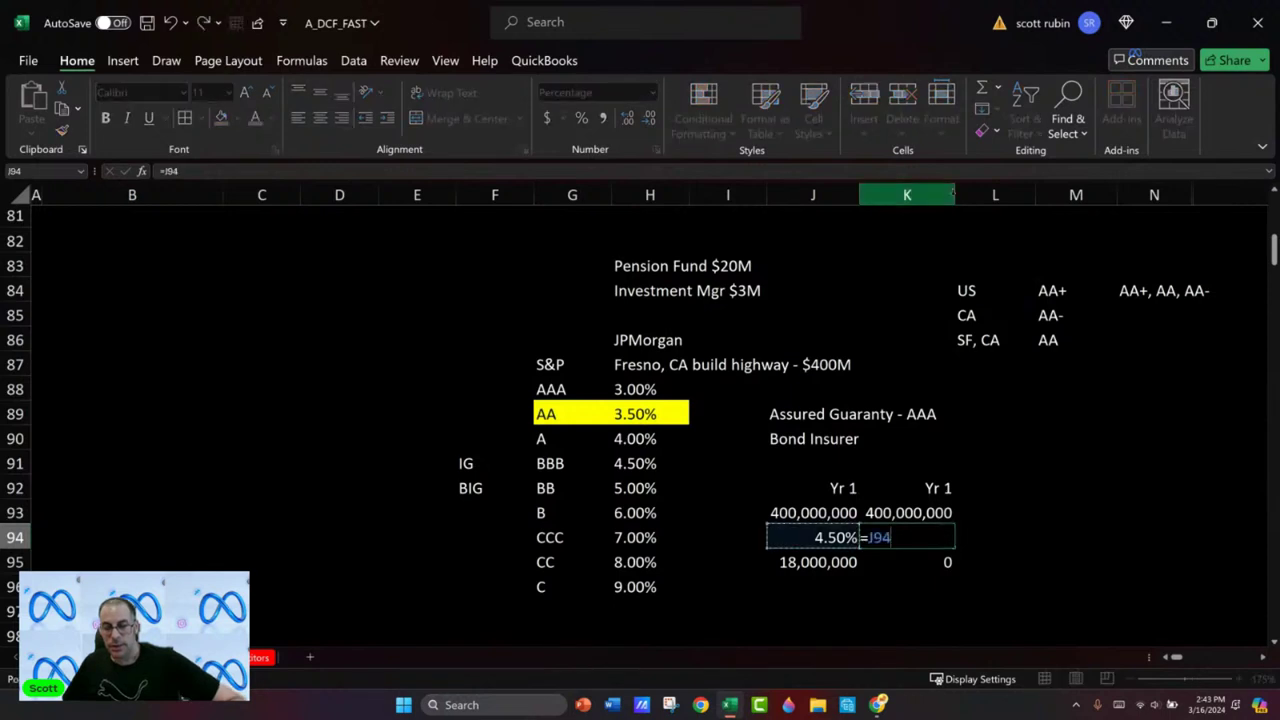
key(Return)
Point K94 at the 3.00% AAA rate in H88, giving 12,000,000 interest.
key(Up)
key(Left)
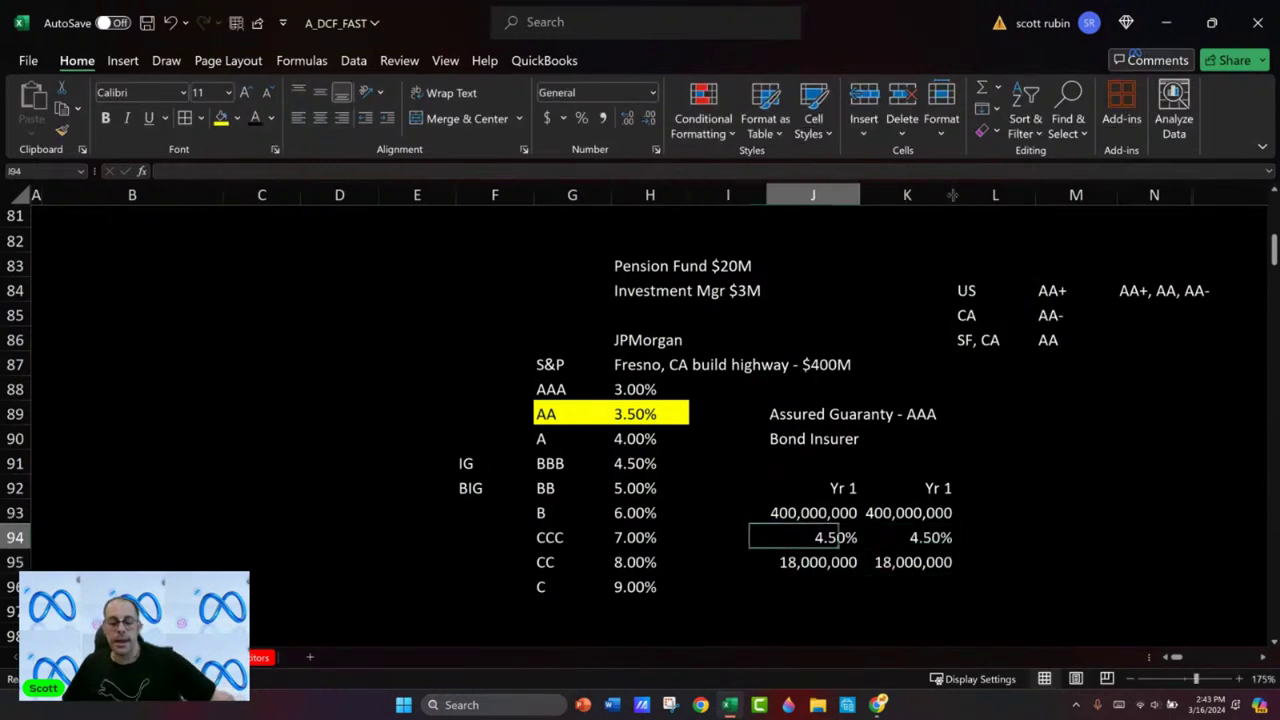
key(Right)
text(=)
key(Left)
key(Up)
key(Up)
key(Up)
key(Left)
key(Up)
key(Up)
key(Up)
key(Left)
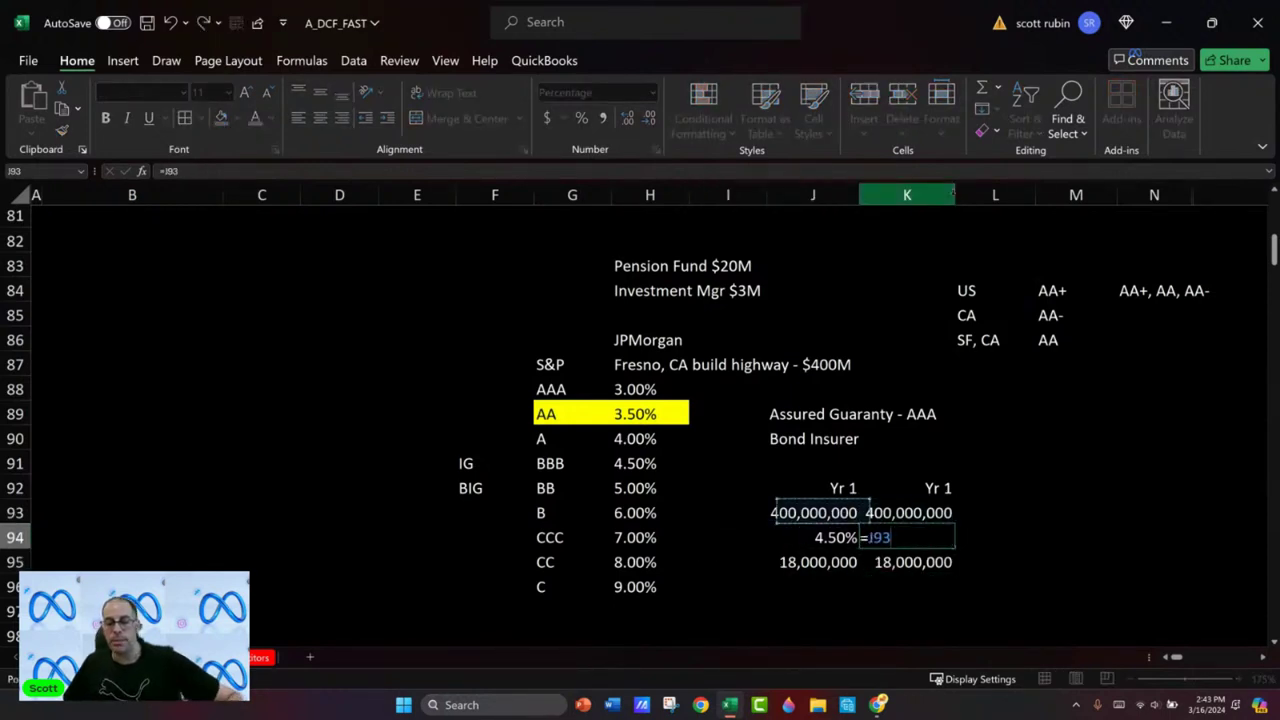
key(Return)
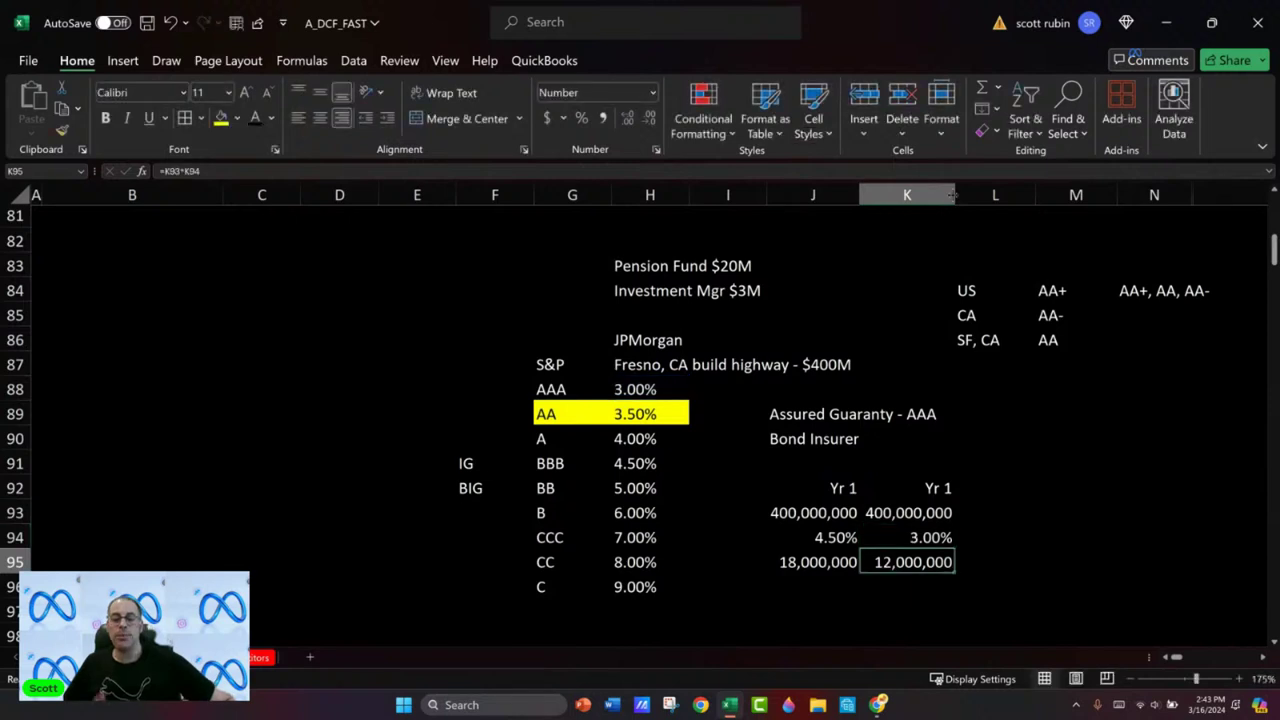
Compute the 6,000,000 savings in L95 as =J95-K95.
key(Up)
key(Up)
key(Up)
key(Right)
key(Down)
key(Down)
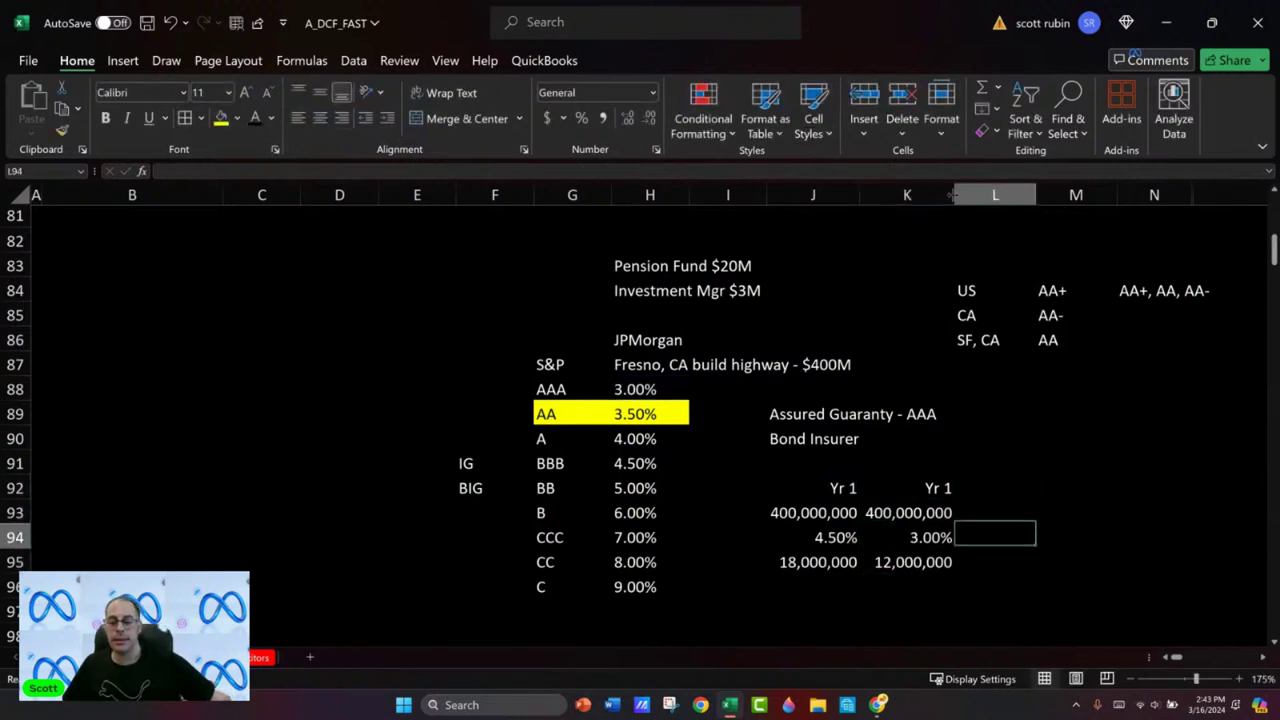
key(Down)
text(=)
key(Left)
key(Left)
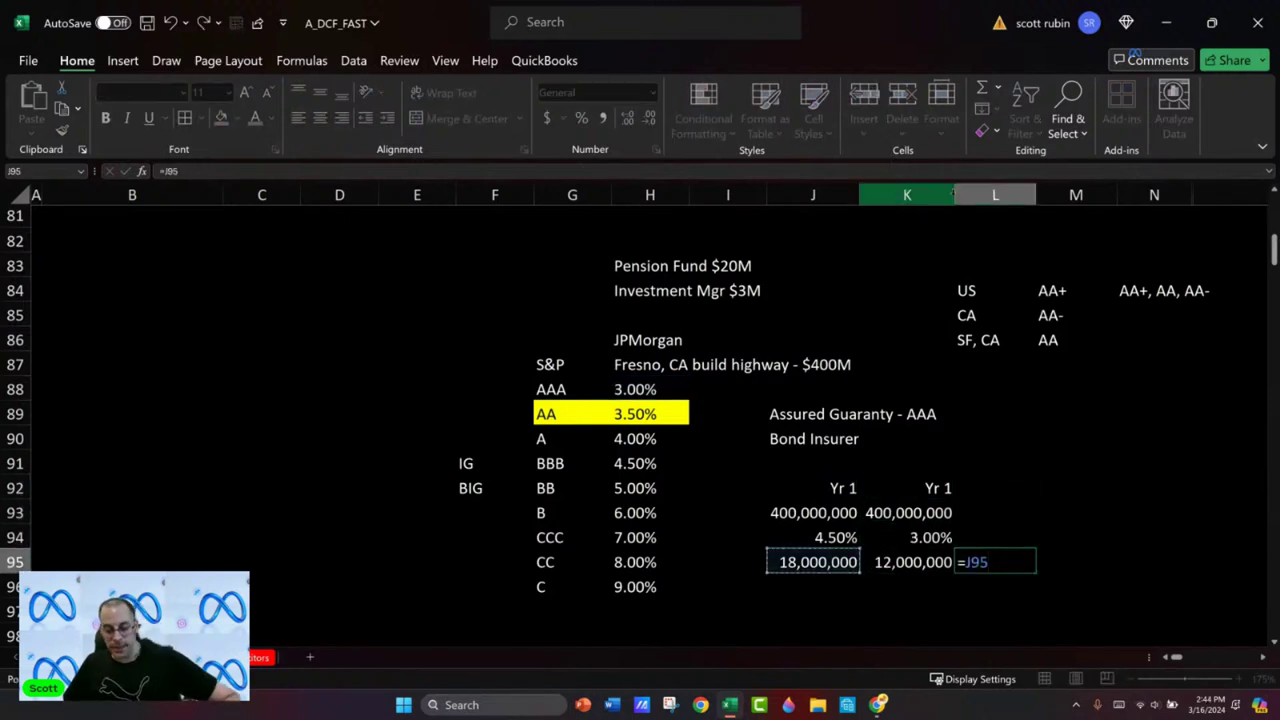
text(-)
key(Left)
key(Return)
key(Up)
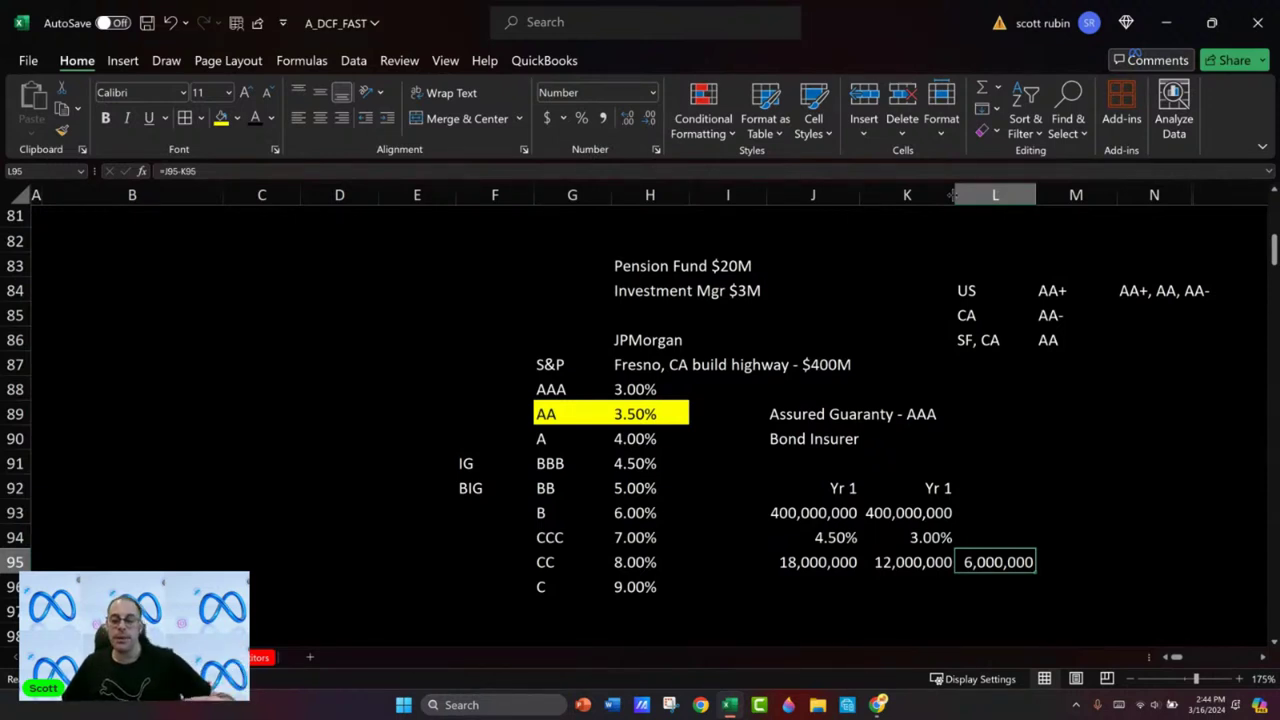
Halve the savings to 3,000,000 in M95 with =L95/2, matching L95's number format.
key(Right)
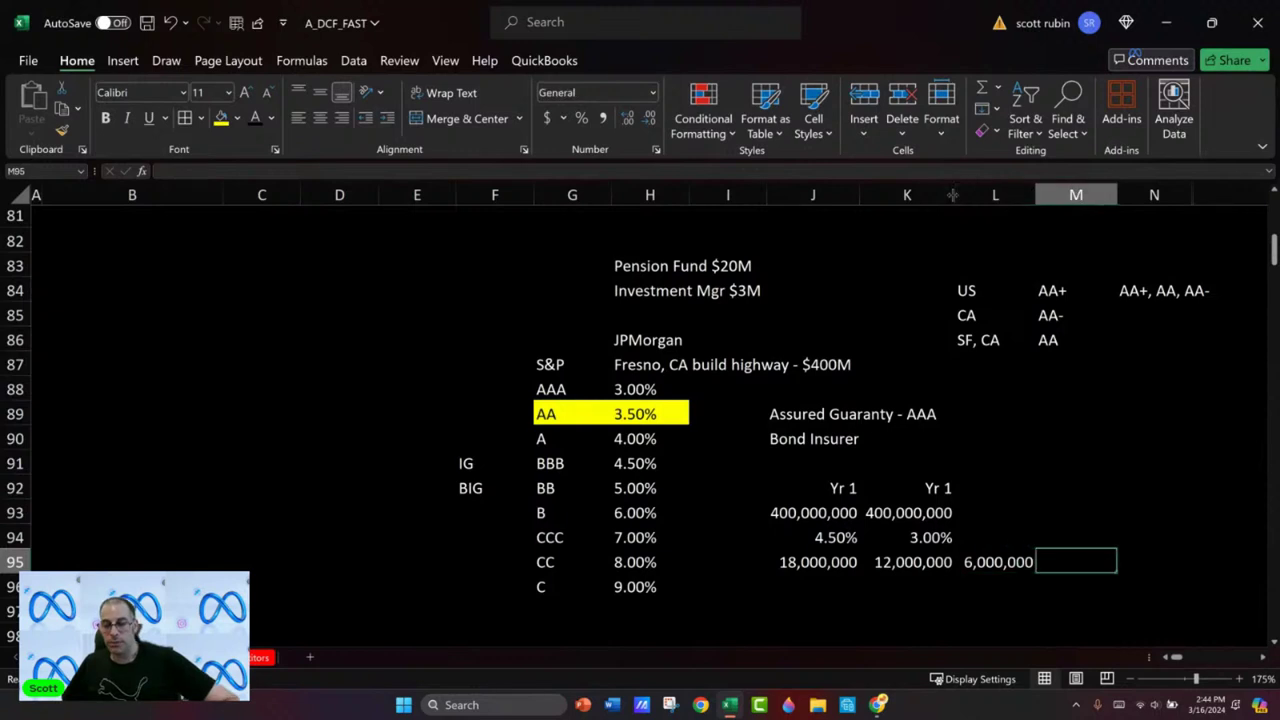
text(=)
key(Left)
text(/2)
key(Return)
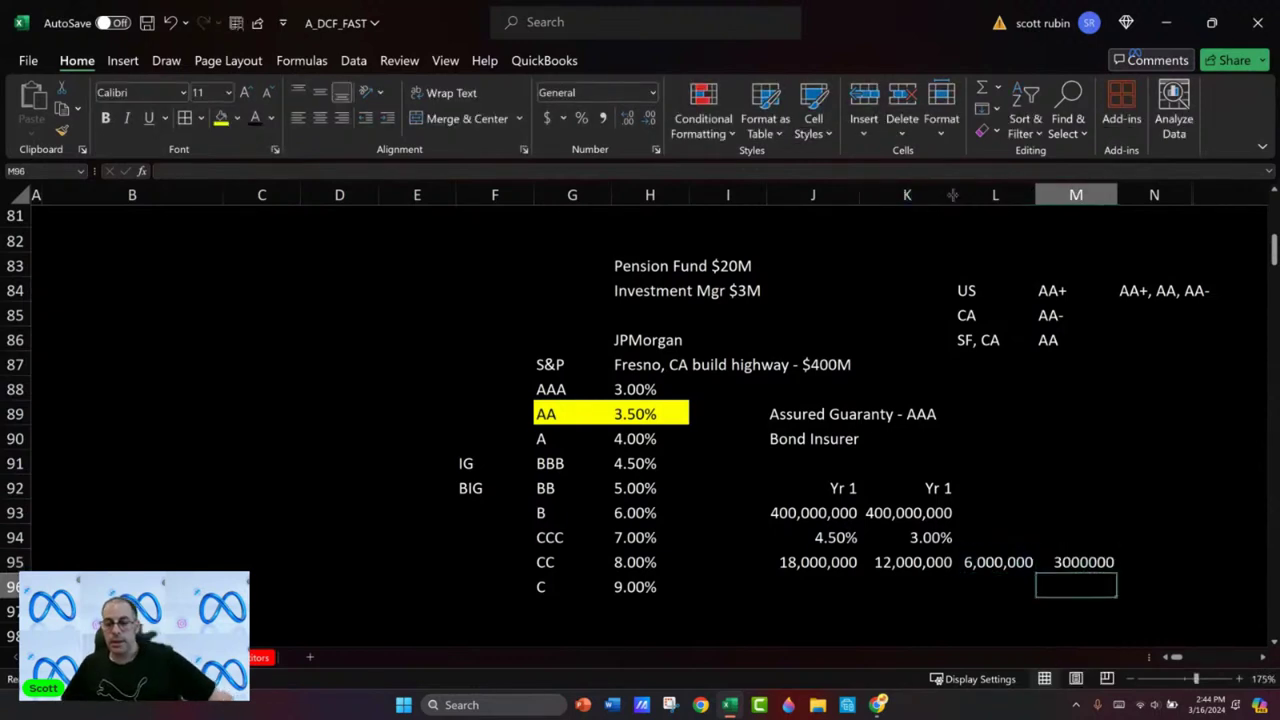
key(Up)
key(Left)
key(ctrl+c)
key(Right)
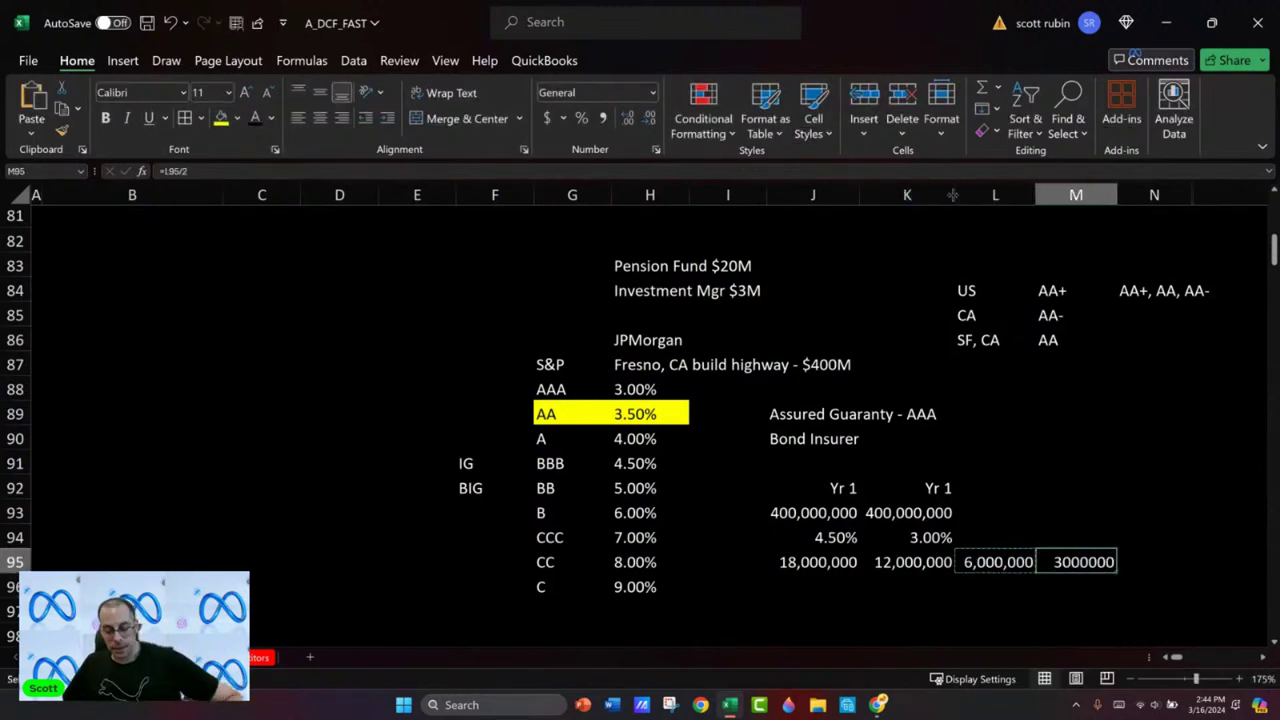
right_click(954, 198)
key(ctrl+v)
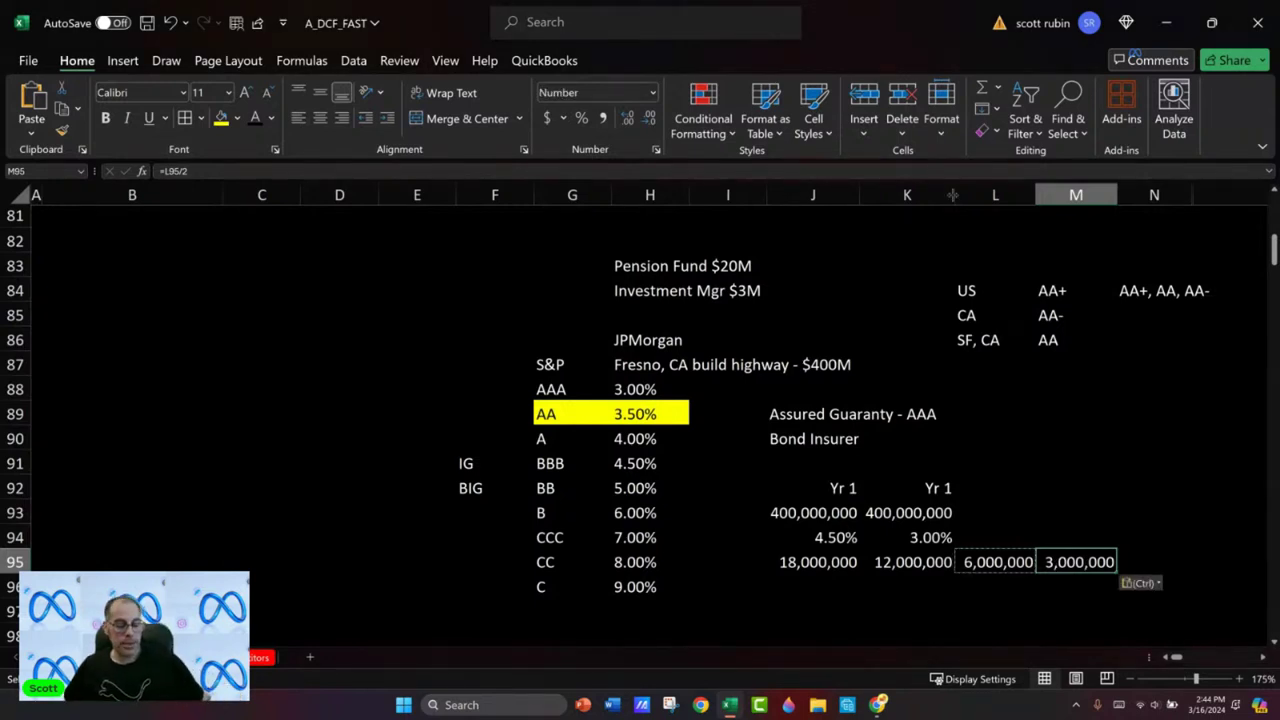
key(Escape)
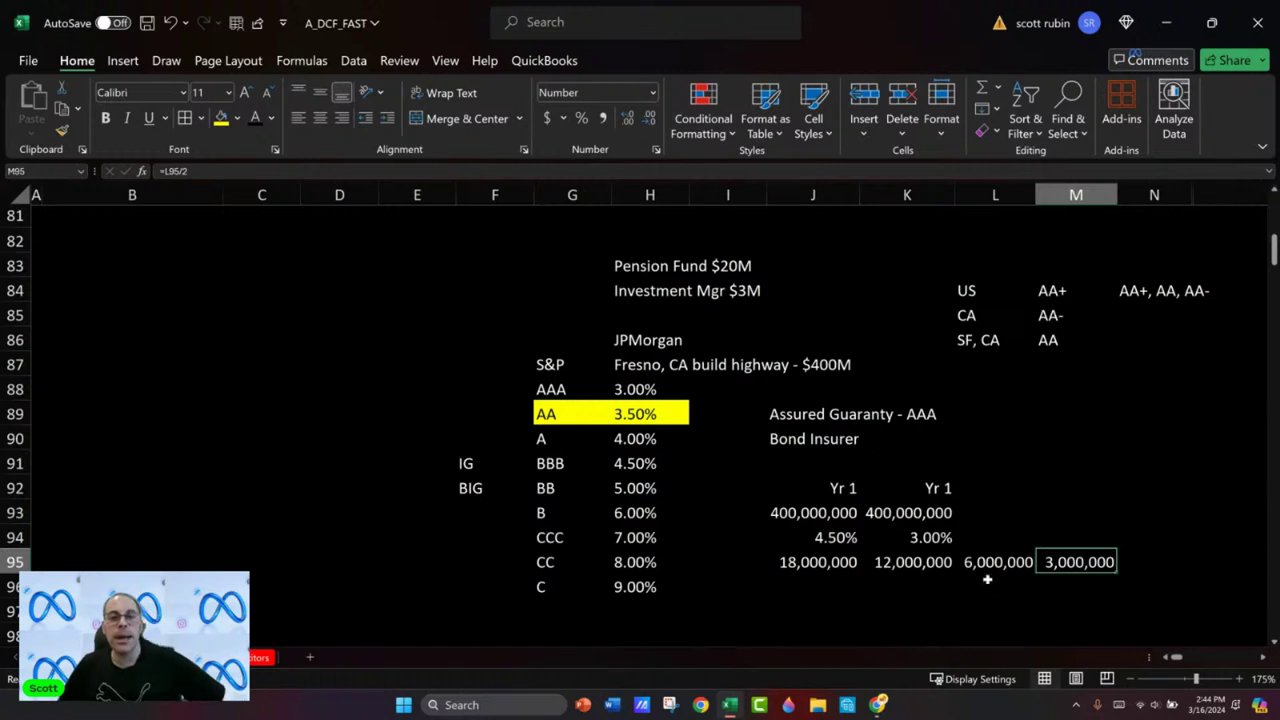
click(838, 562)
click(900, 560)
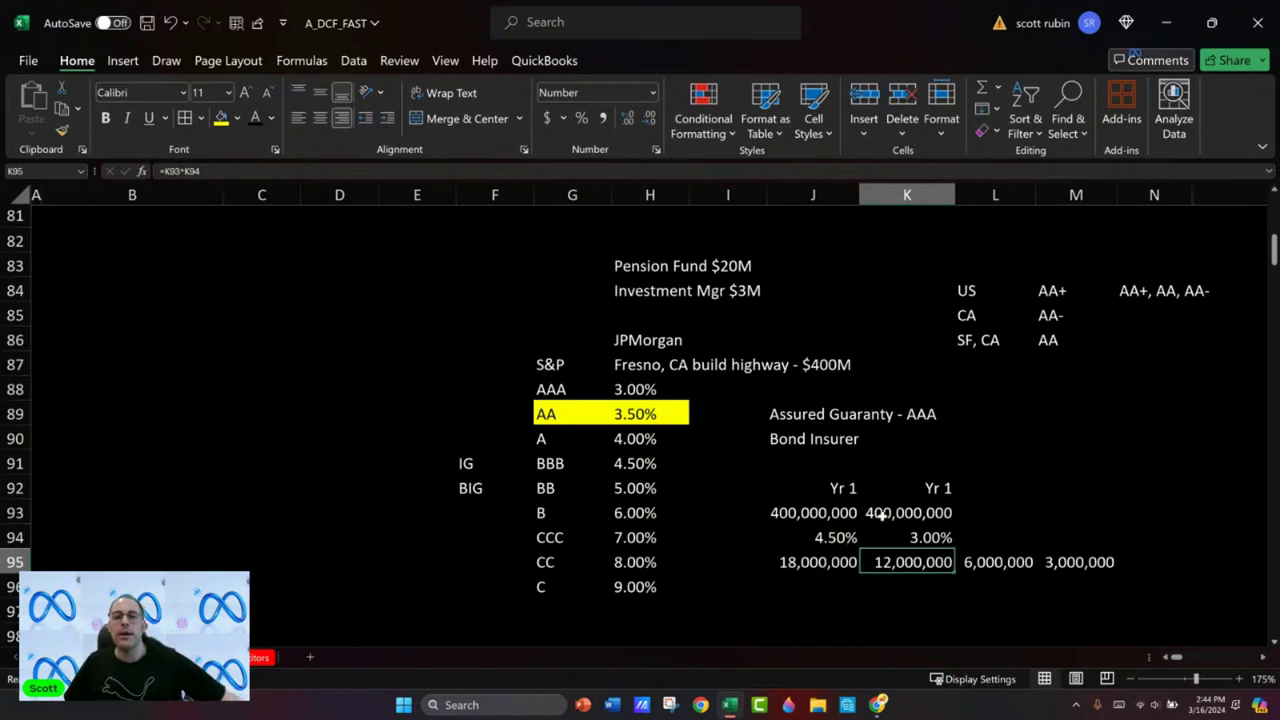
click(1005, 490)
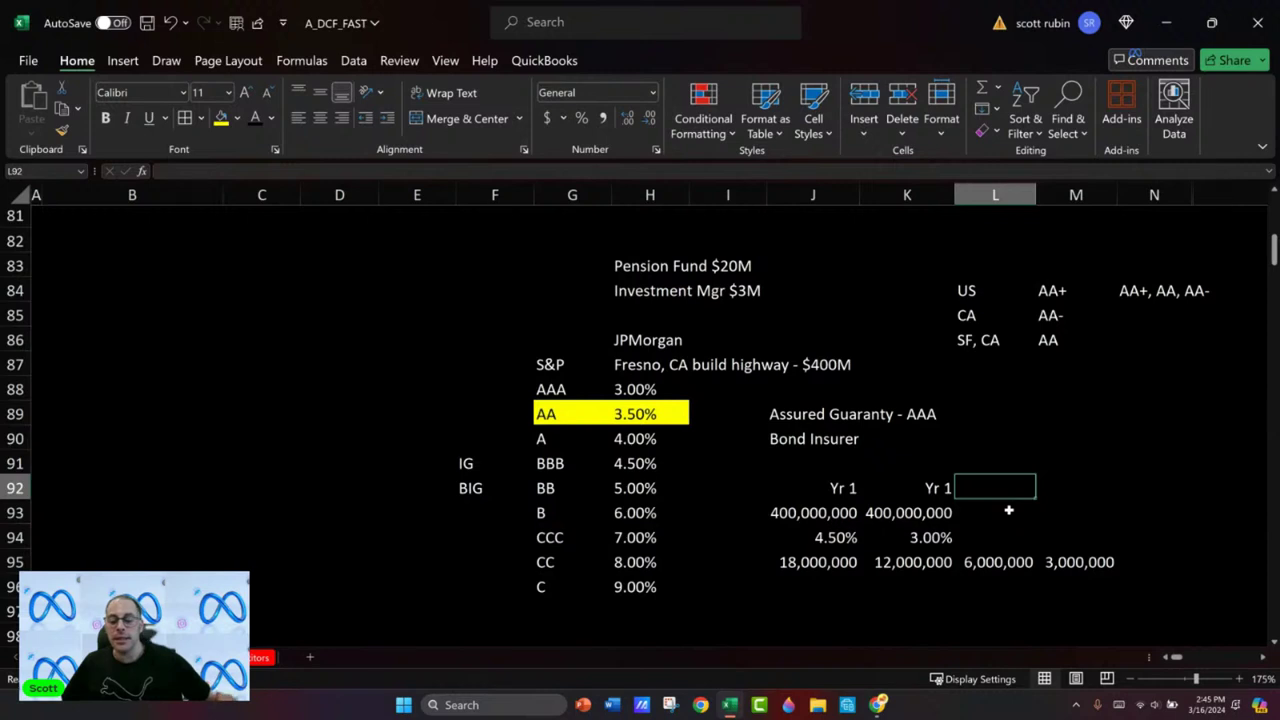
click(1008, 510)
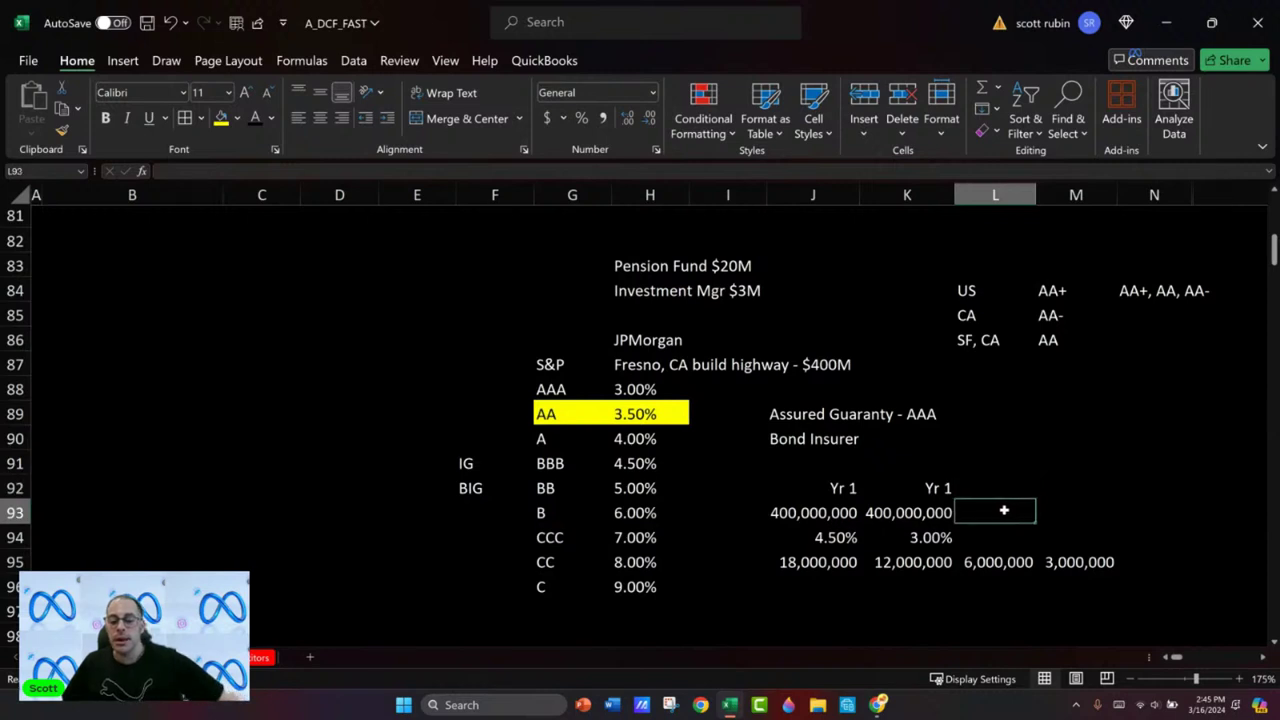
click(1034, 456)
click(1055, 510)
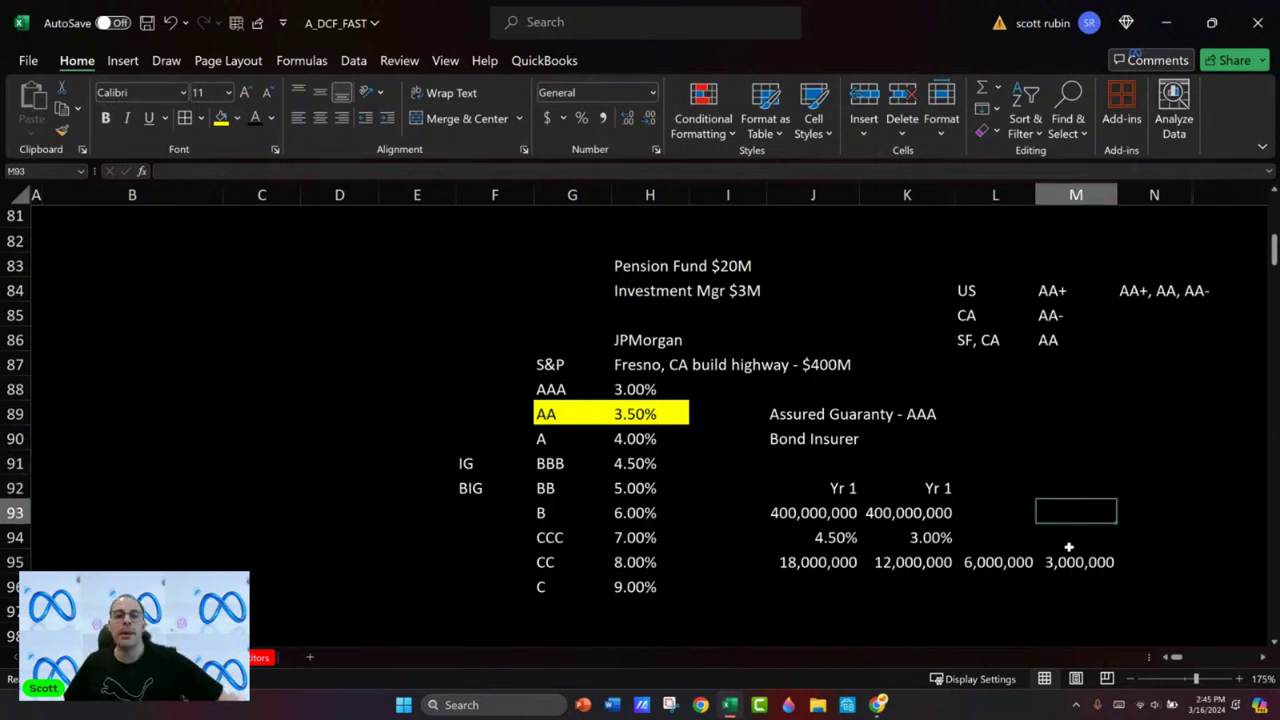
click(915, 512)
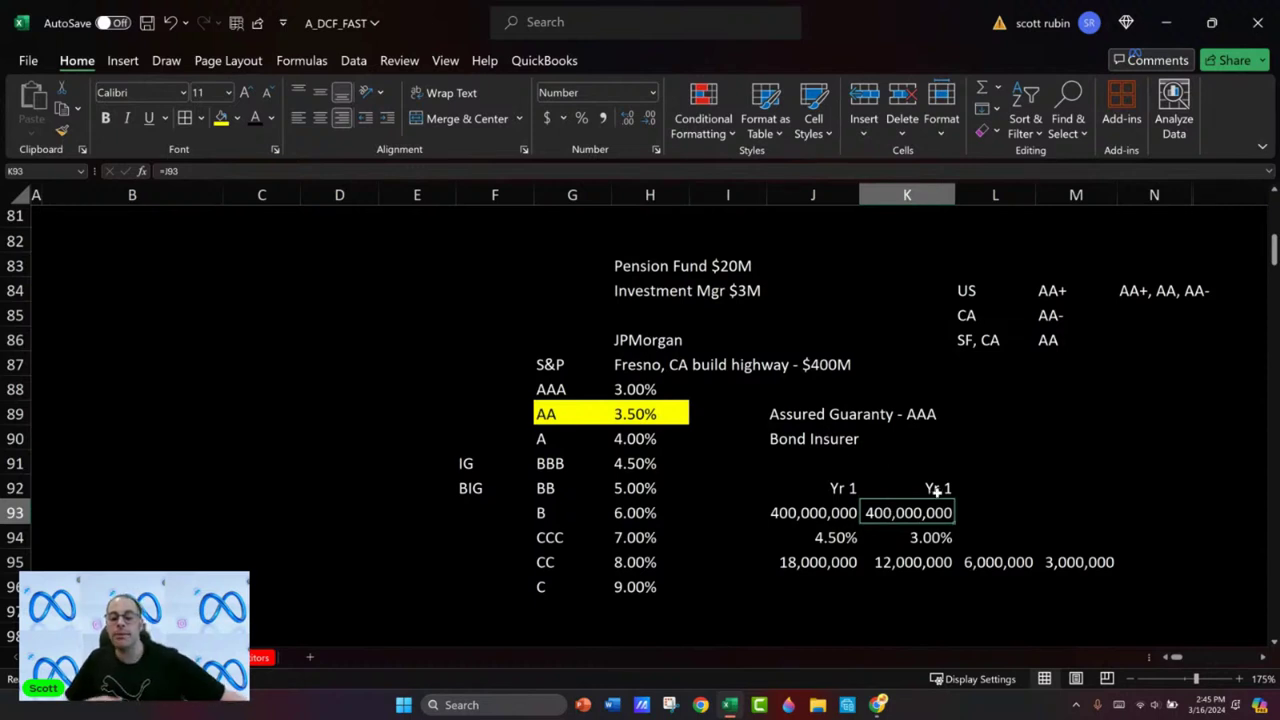
click(835, 414)
click(985, 413)
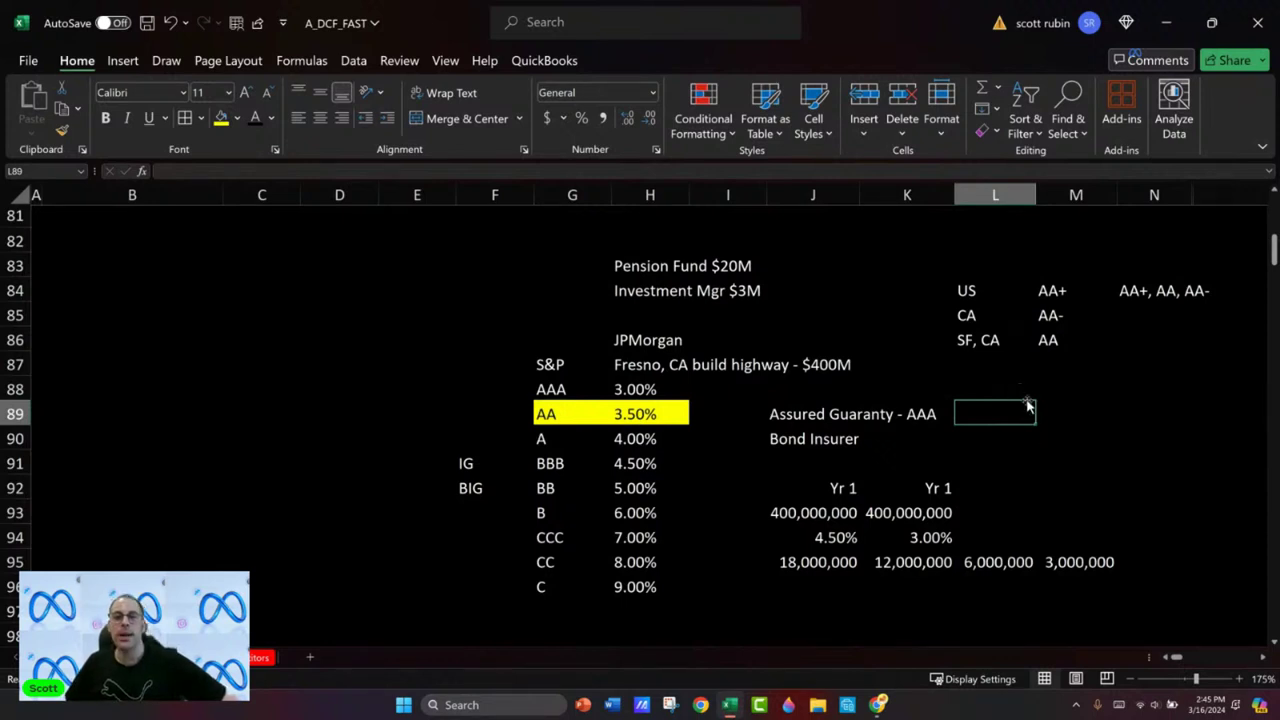
Enter MBIA in L89 and AMBAC in L90 below the Assured Guaranty note.
text(MBIA)
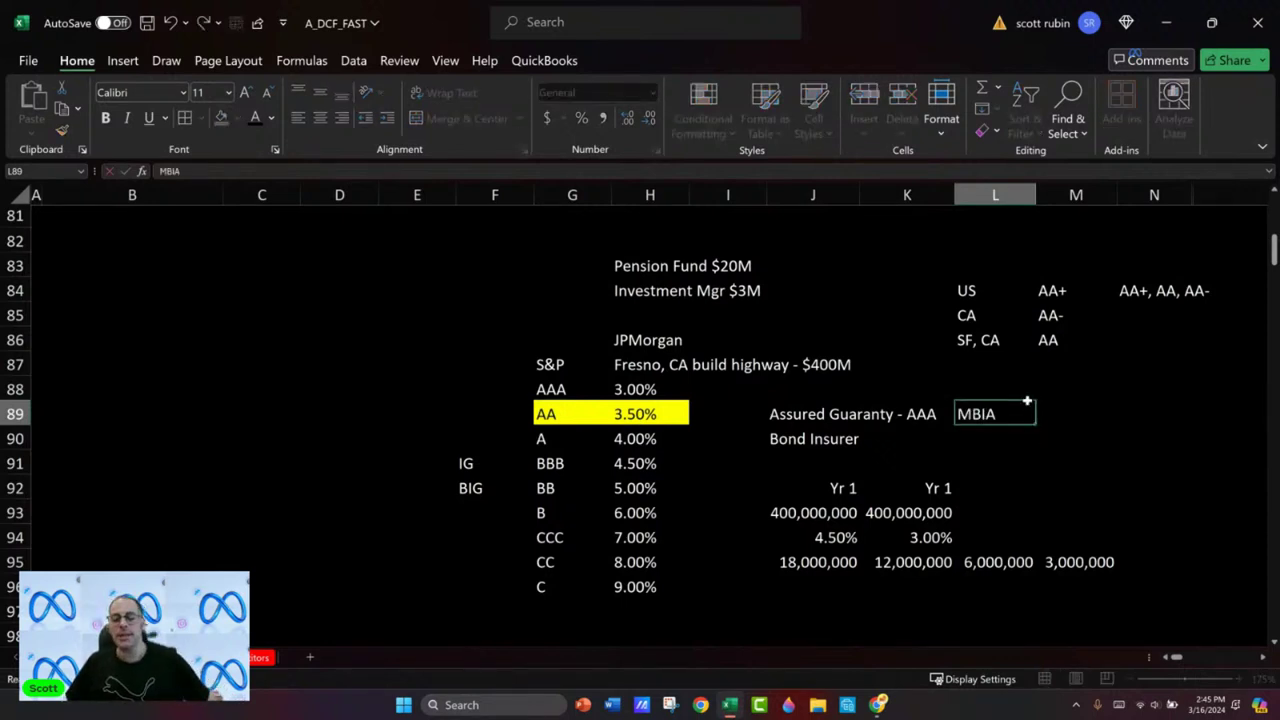
key(Return)
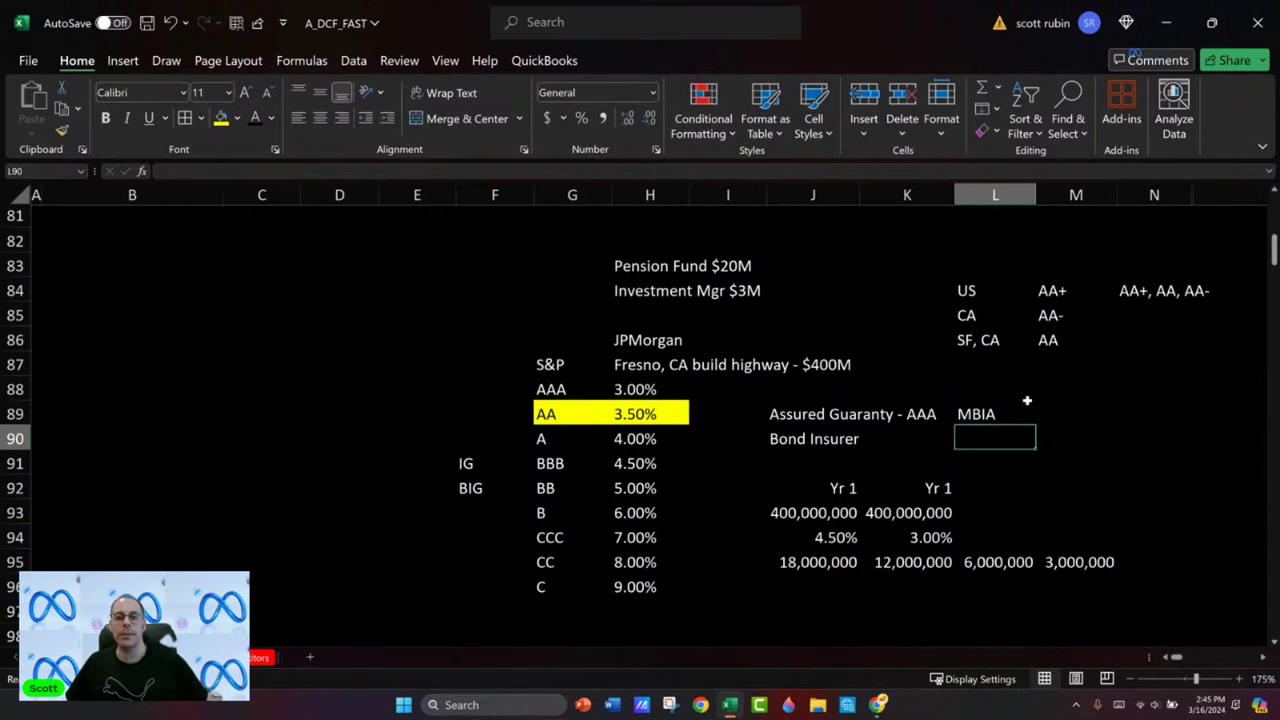
text(A)
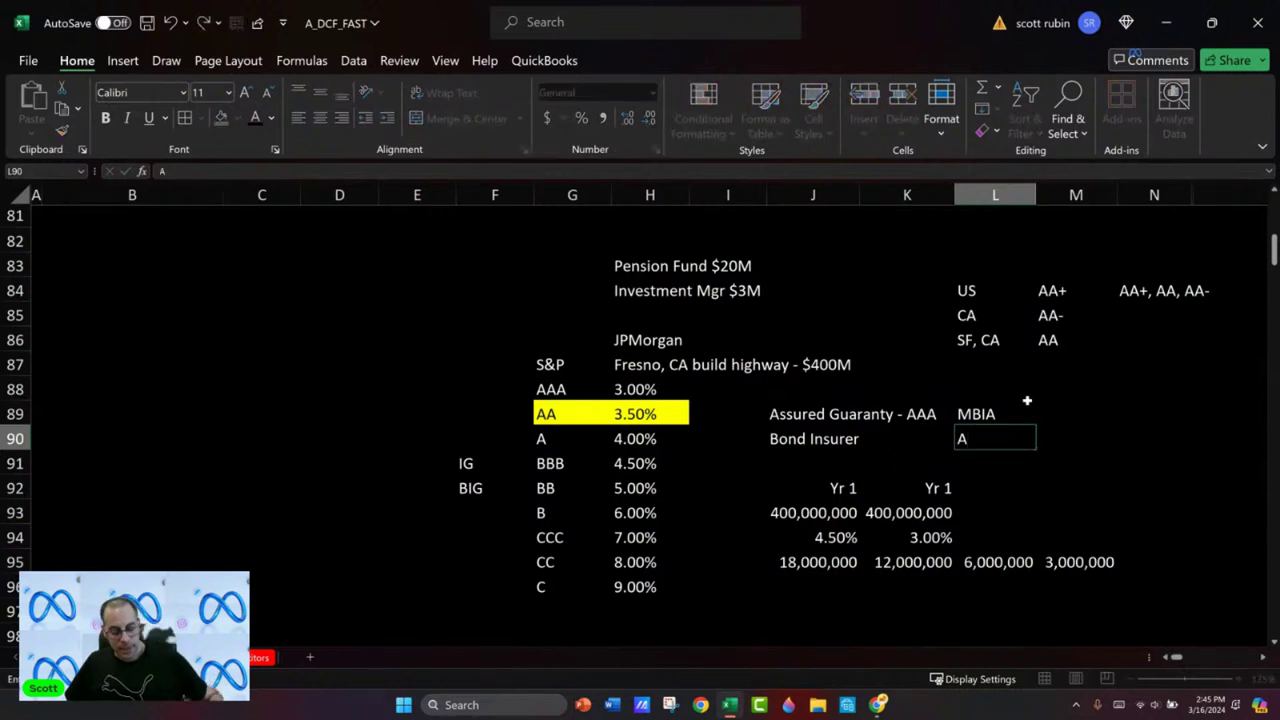
text(MBAC)
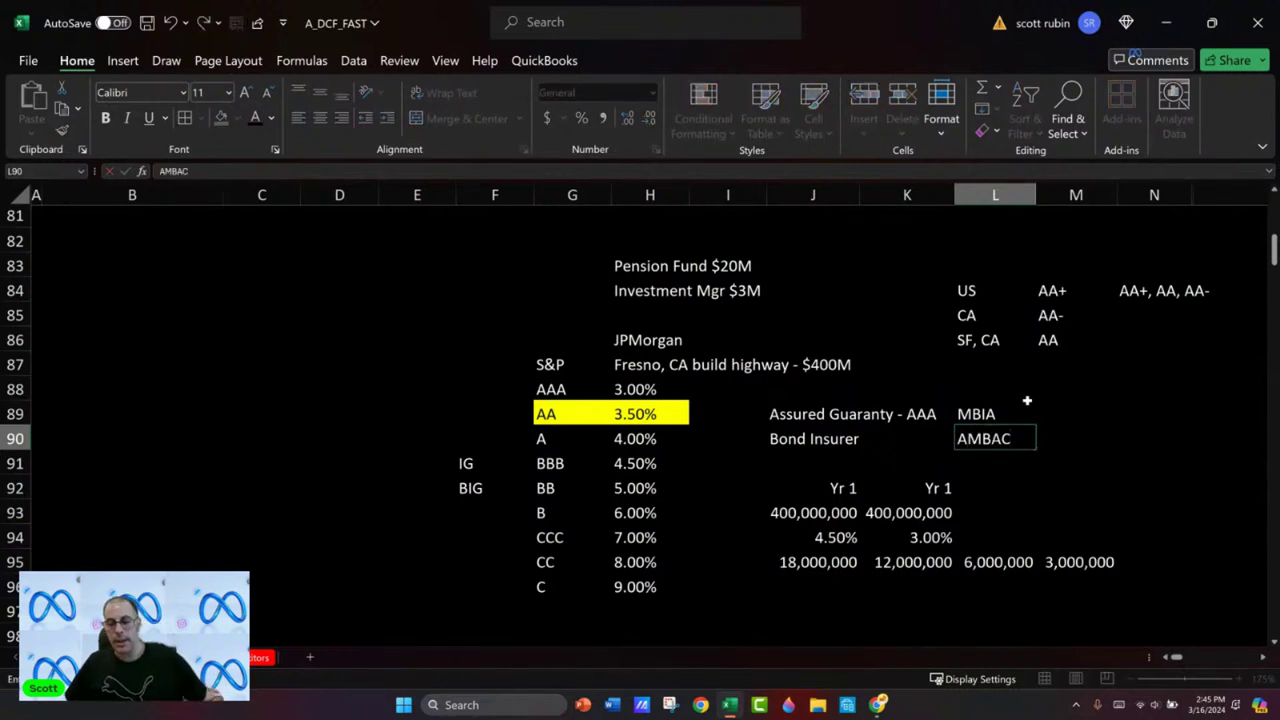
key(Return)
key(Up)
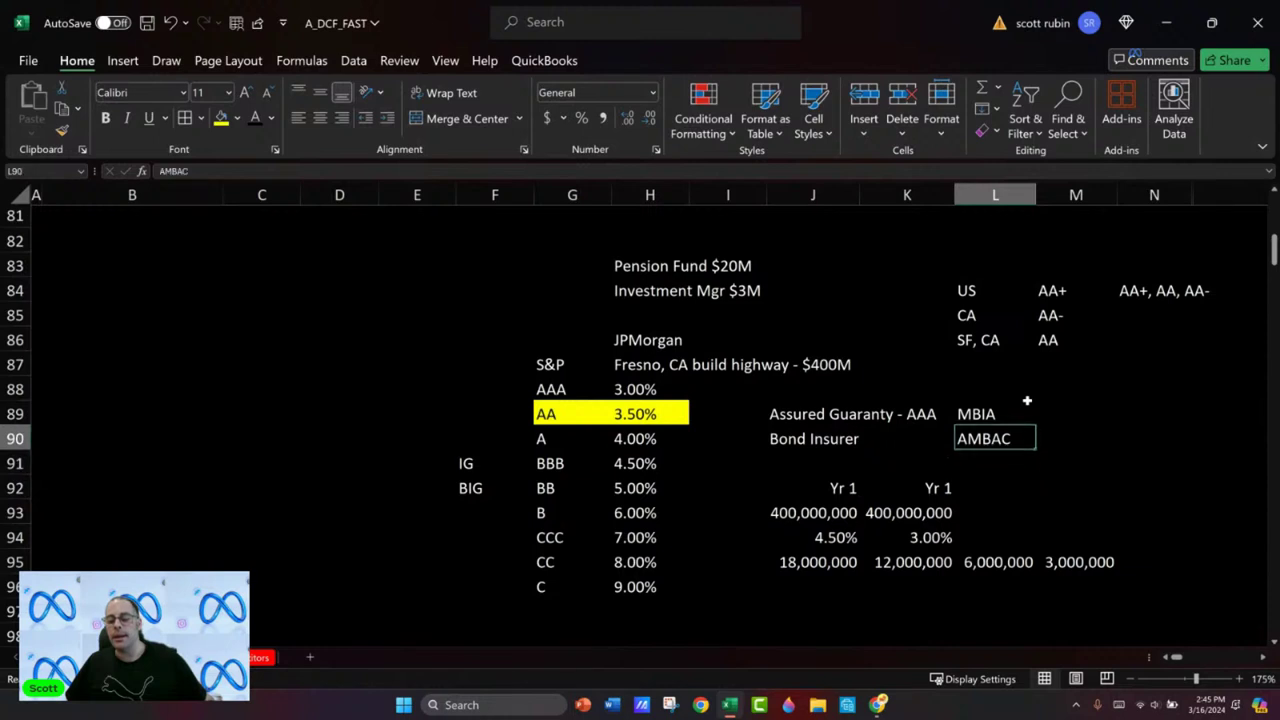
key(Up)
key(Down)
shift+click(1029, 405)
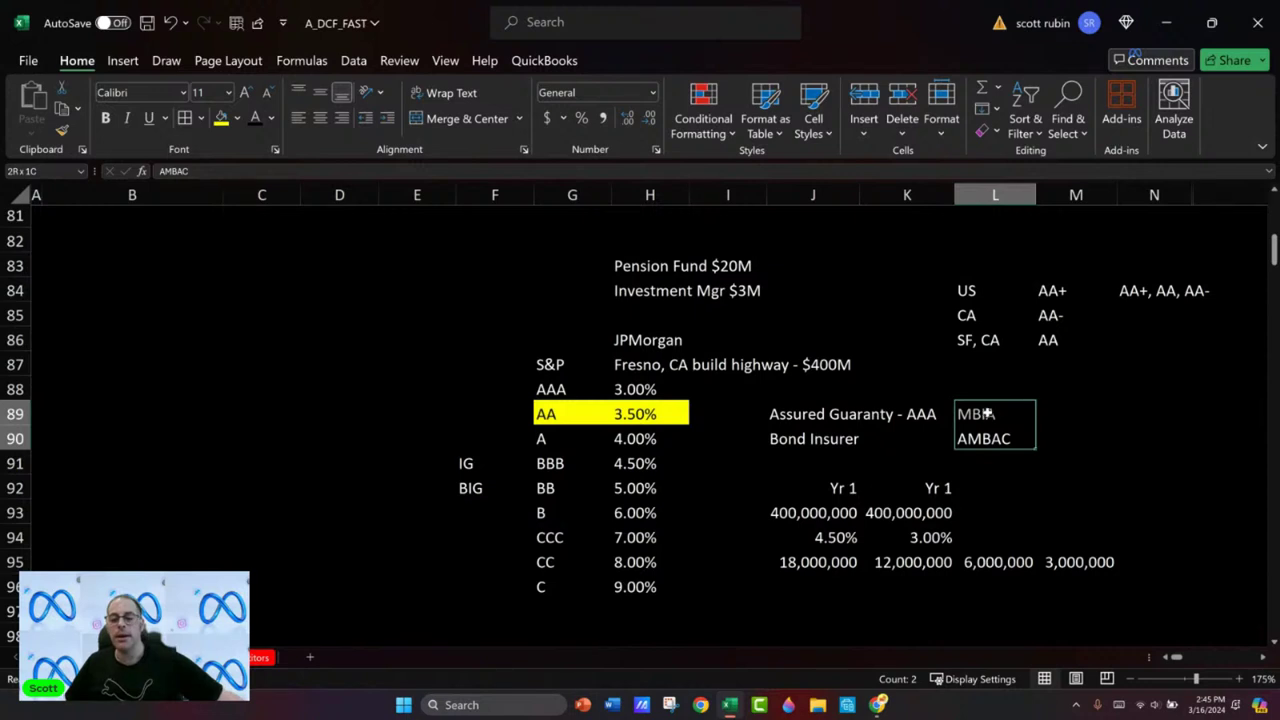
Type FSA below AMBAC, discard it, and return to the Chrome rating search.
click(854, 414)
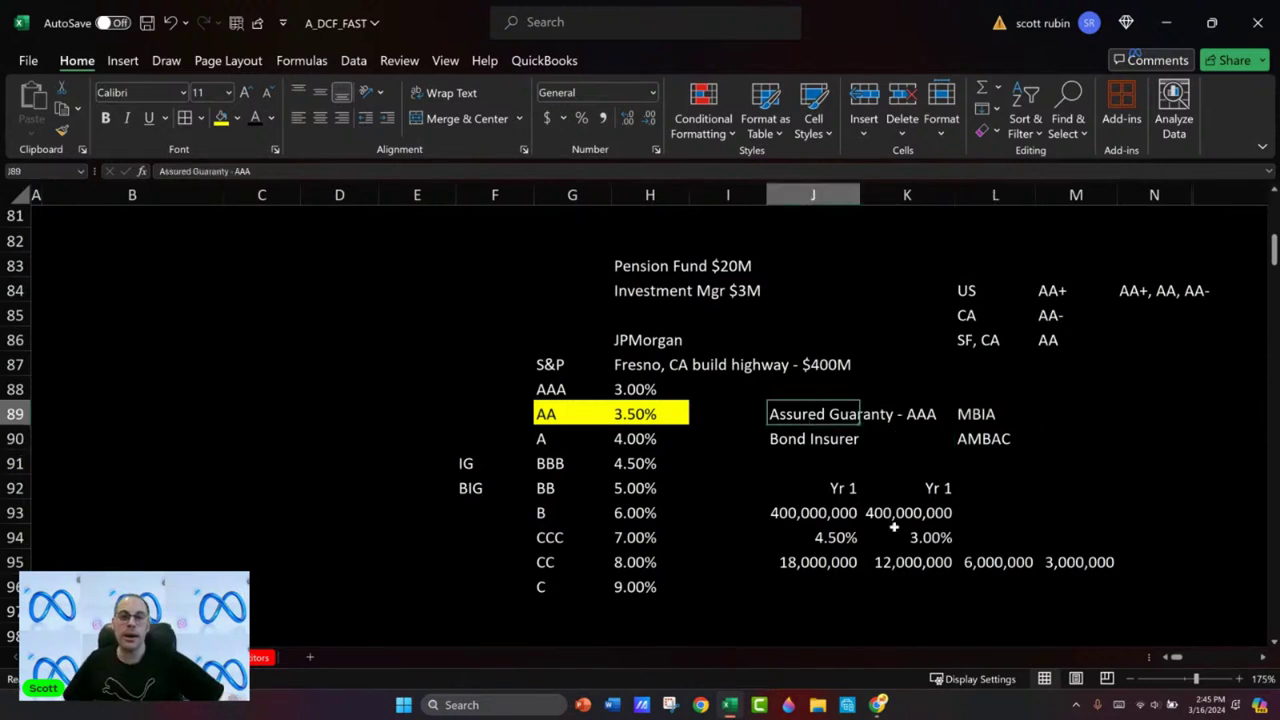
click(1002, 462)
text(FSA)
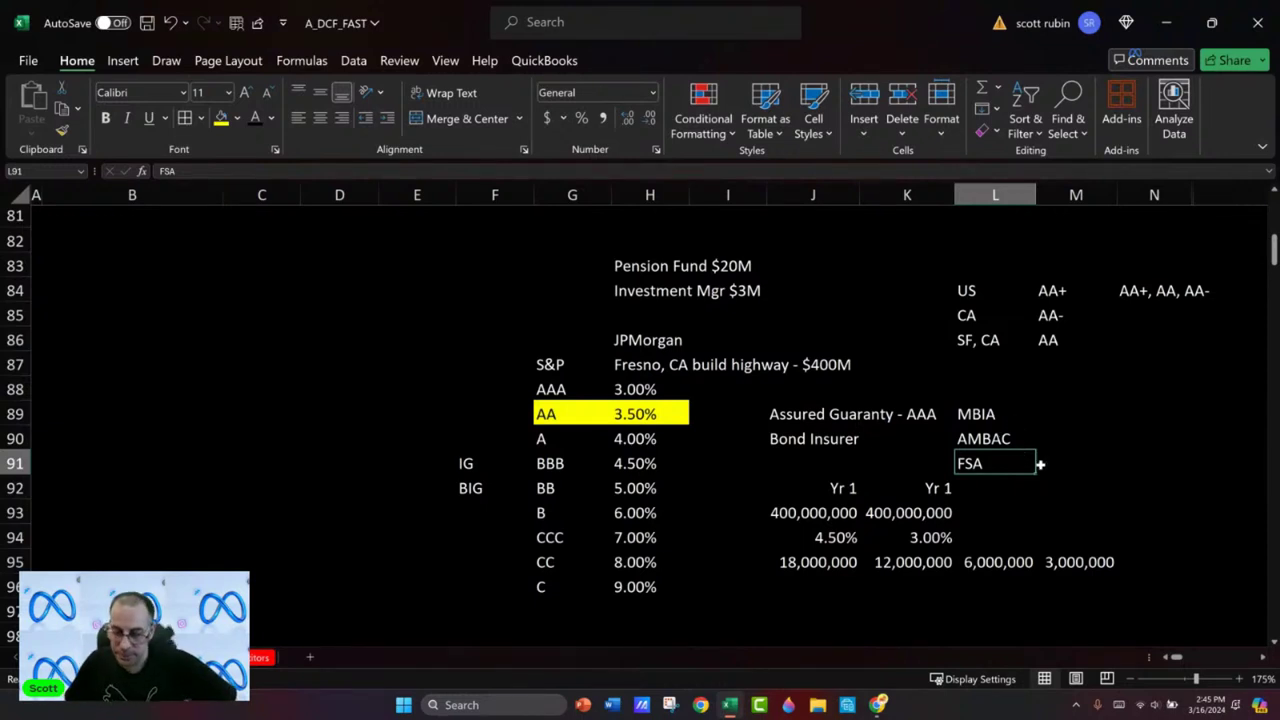
key(Delete)
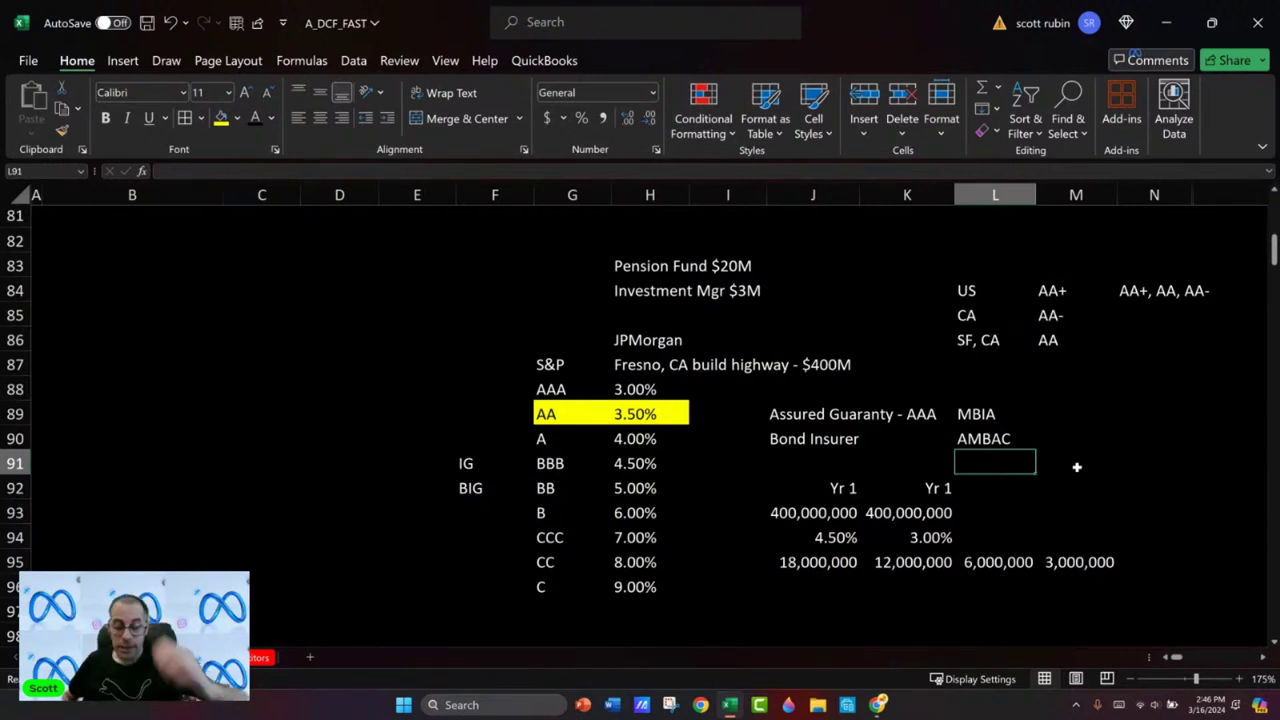
key(alt+Tab)
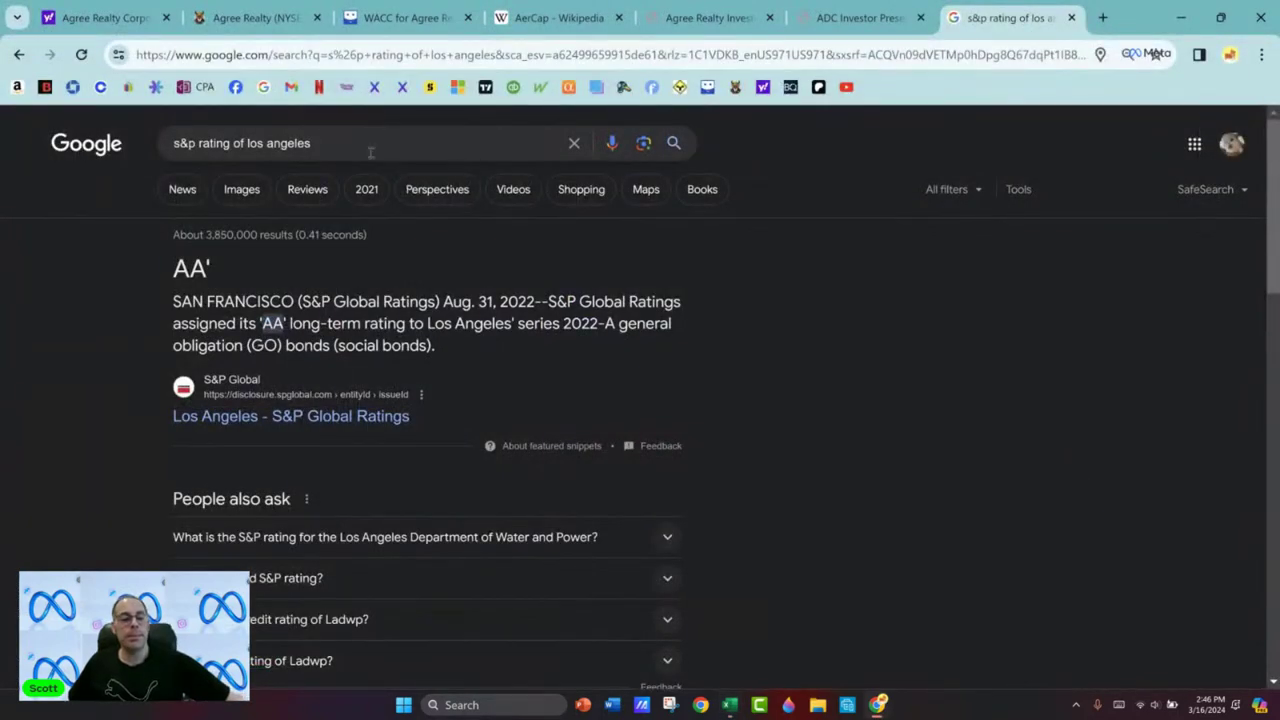
Search Google for 'sioux falls bond rating' and open Fitch's 'Sioux Falls (SD) Credit Ratings' result.
drag(352, 146, 168, 147)
text(sioux)
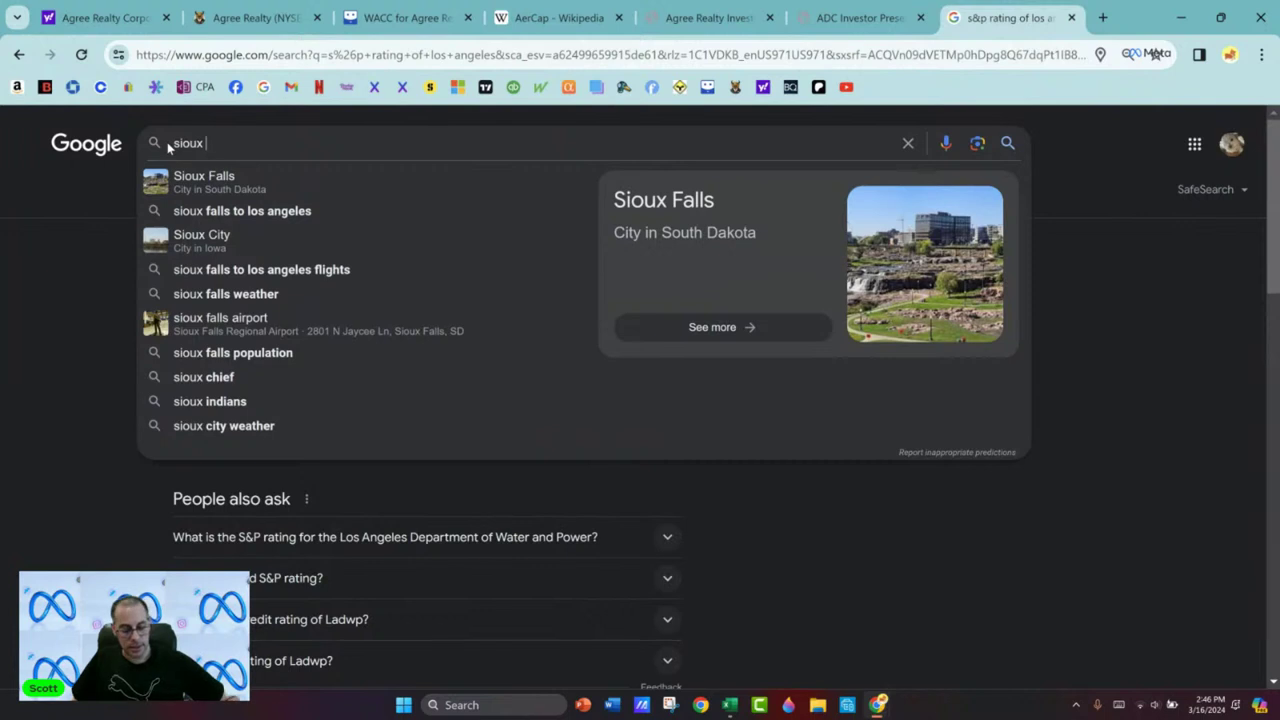
text( falls )
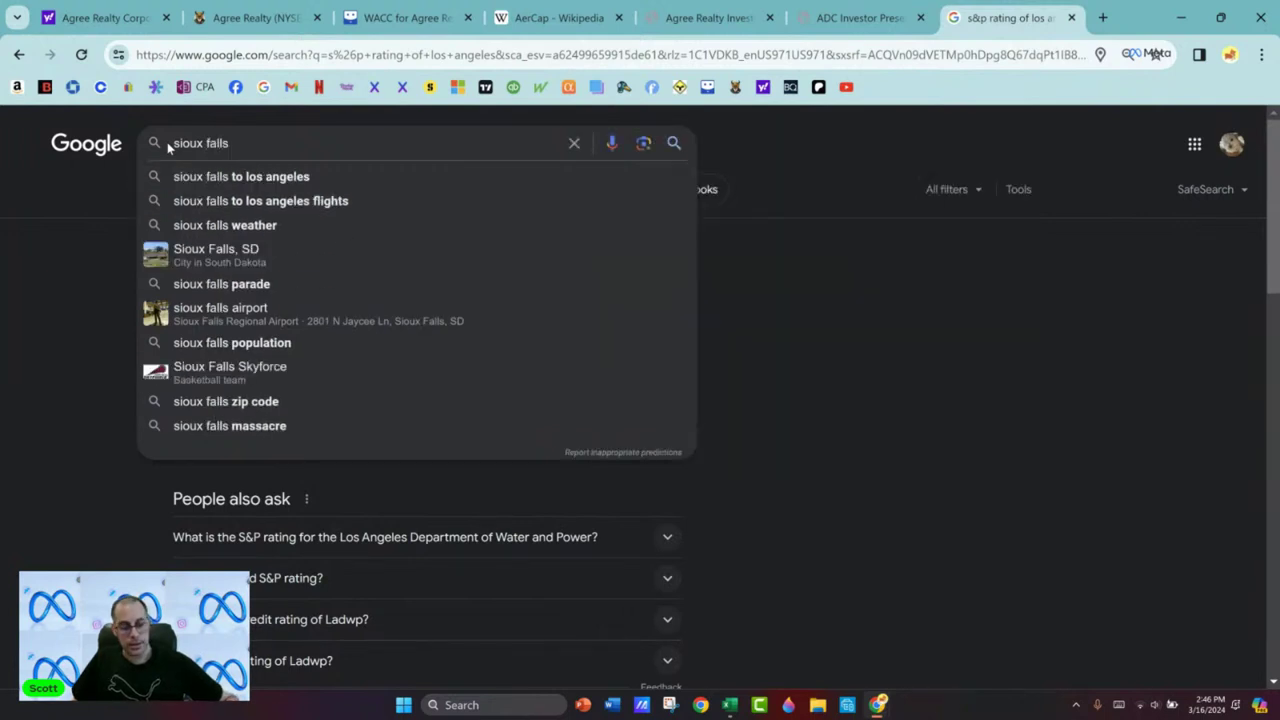
text(bond rating)
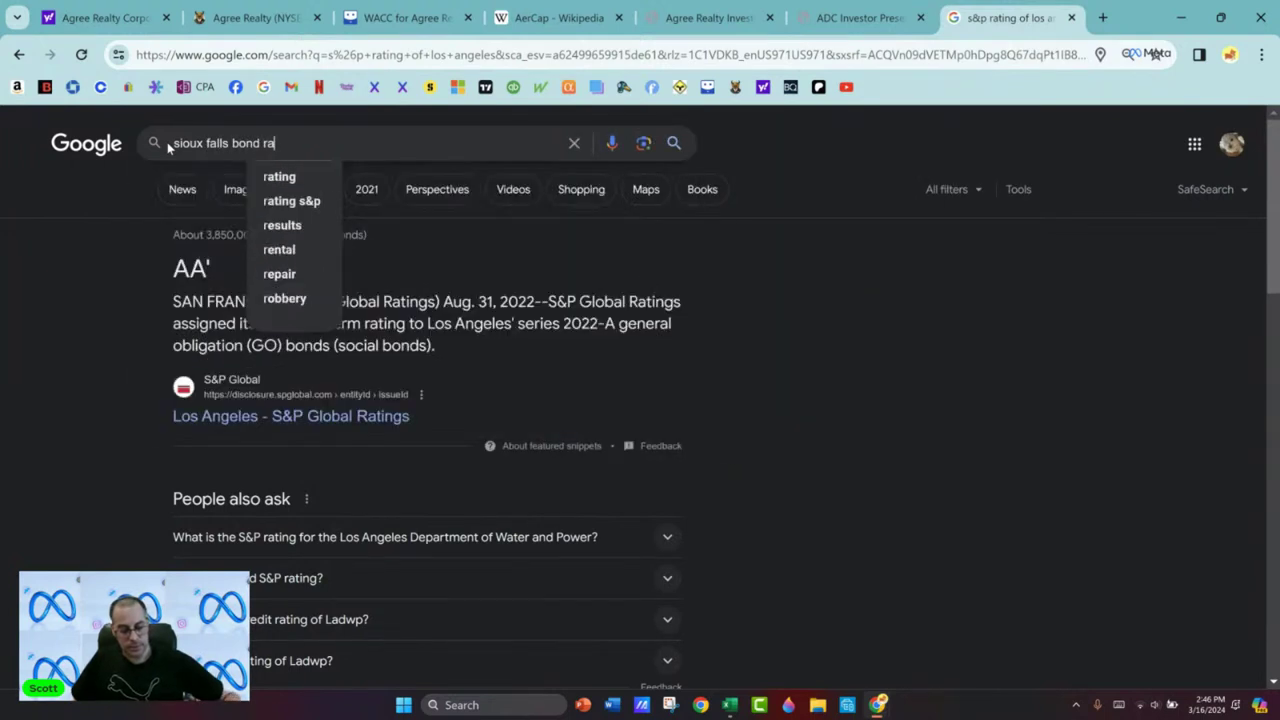
key(Return)
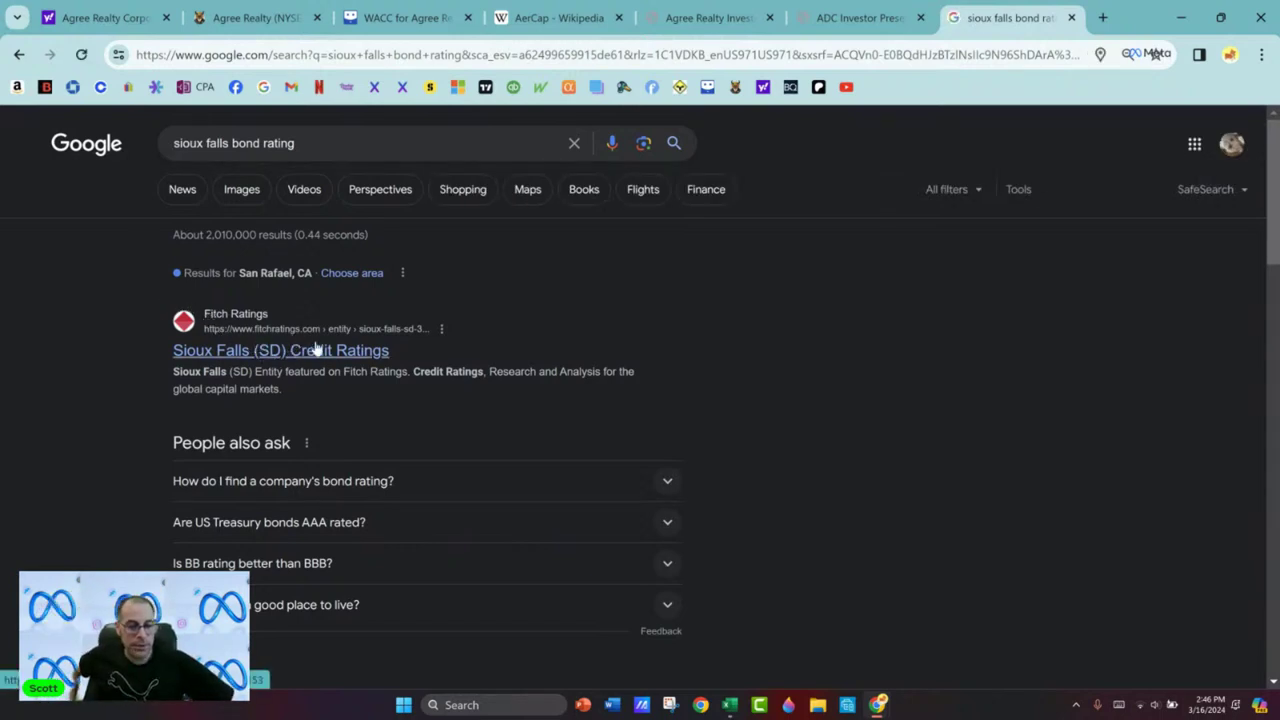
click(318, 352)
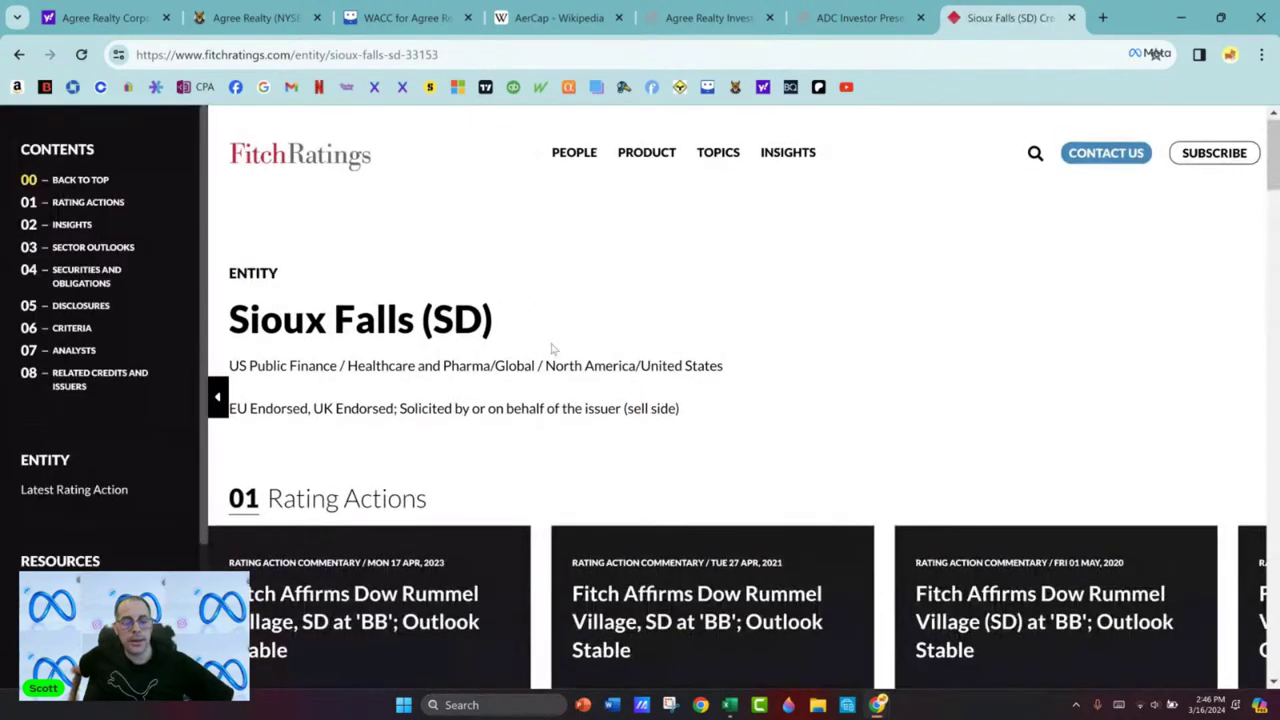
Scroll to the Sioux Falls securities list and highlight the BB rating on the 2017 bond.
scroll(551, 348, down, 8)
scroll(551, 348, down, 10)
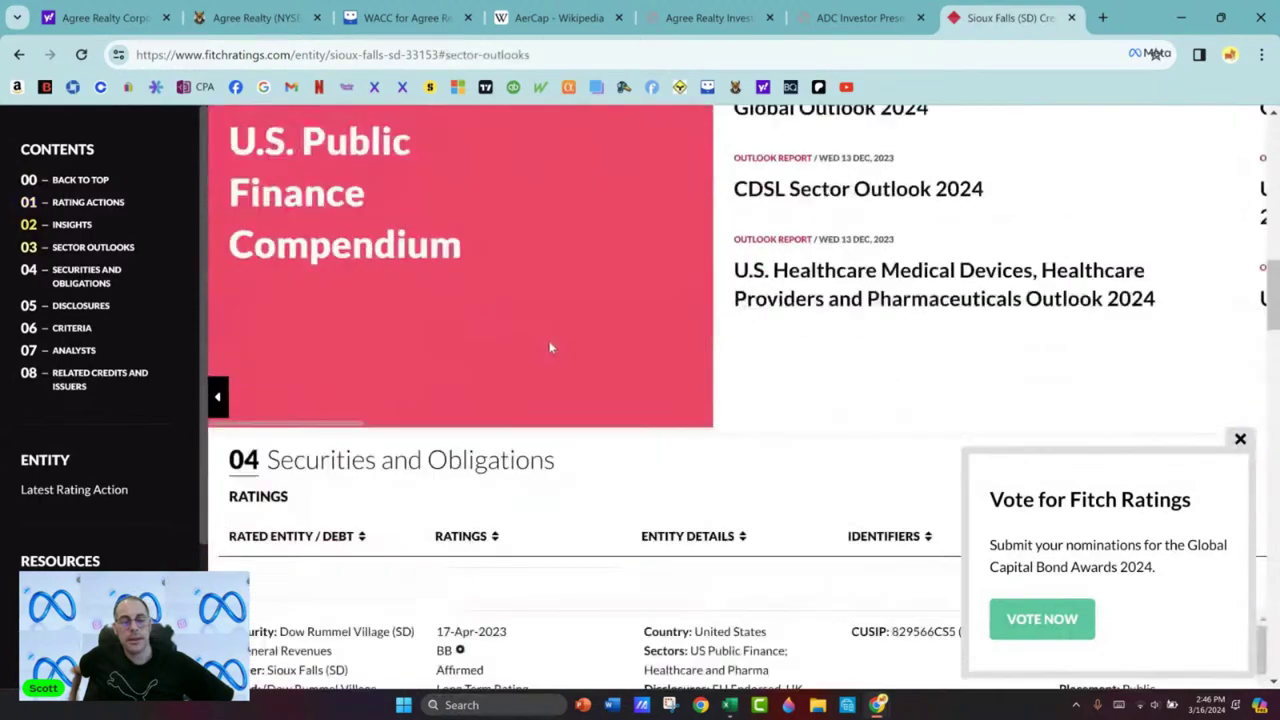
scroll(551, 348, up, 3)
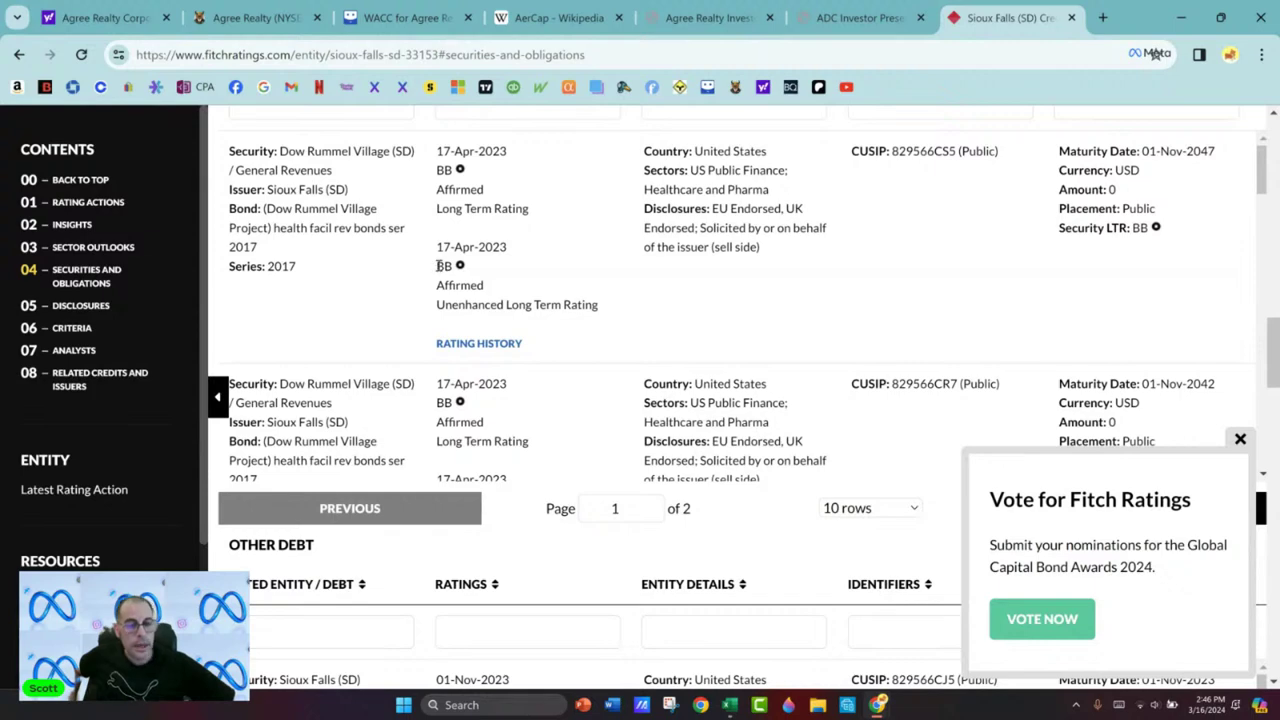
drag(436, 265, 452, 266)
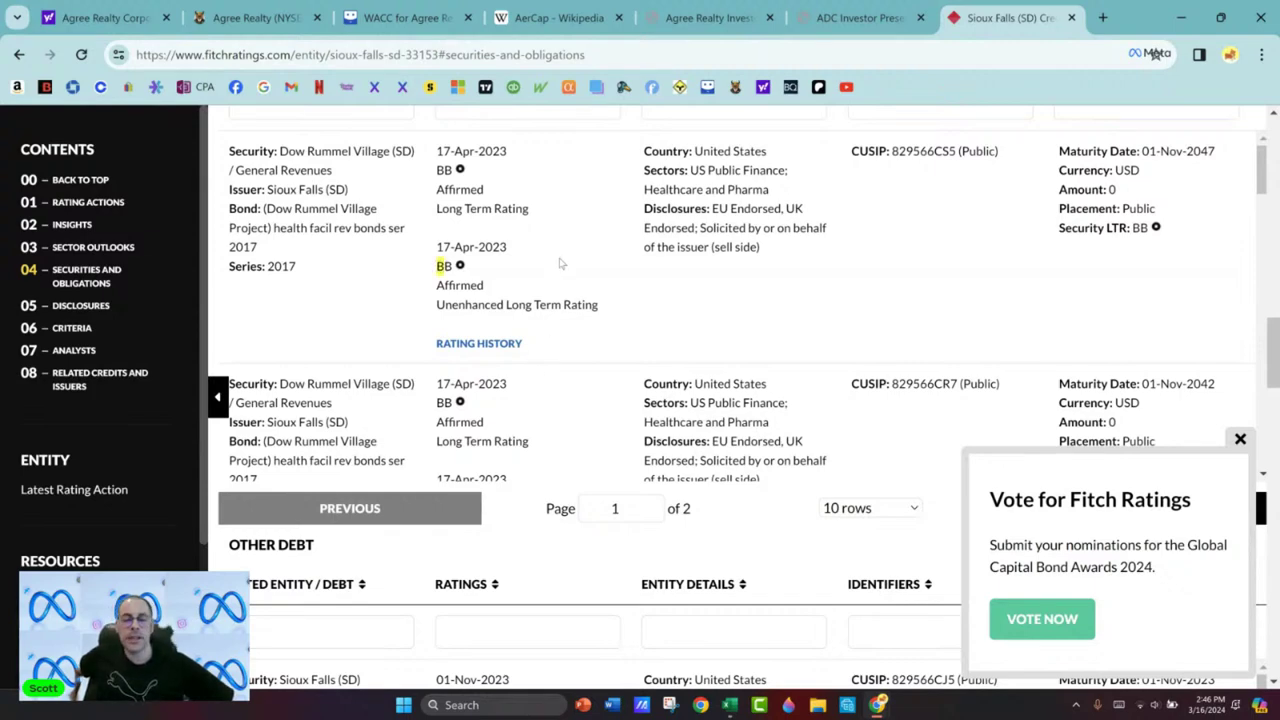
Close the Vote popup and switch back to the Excel bond sheet.
scroll(558, 255, up, 10)
scroll(558, 250, up, 8)
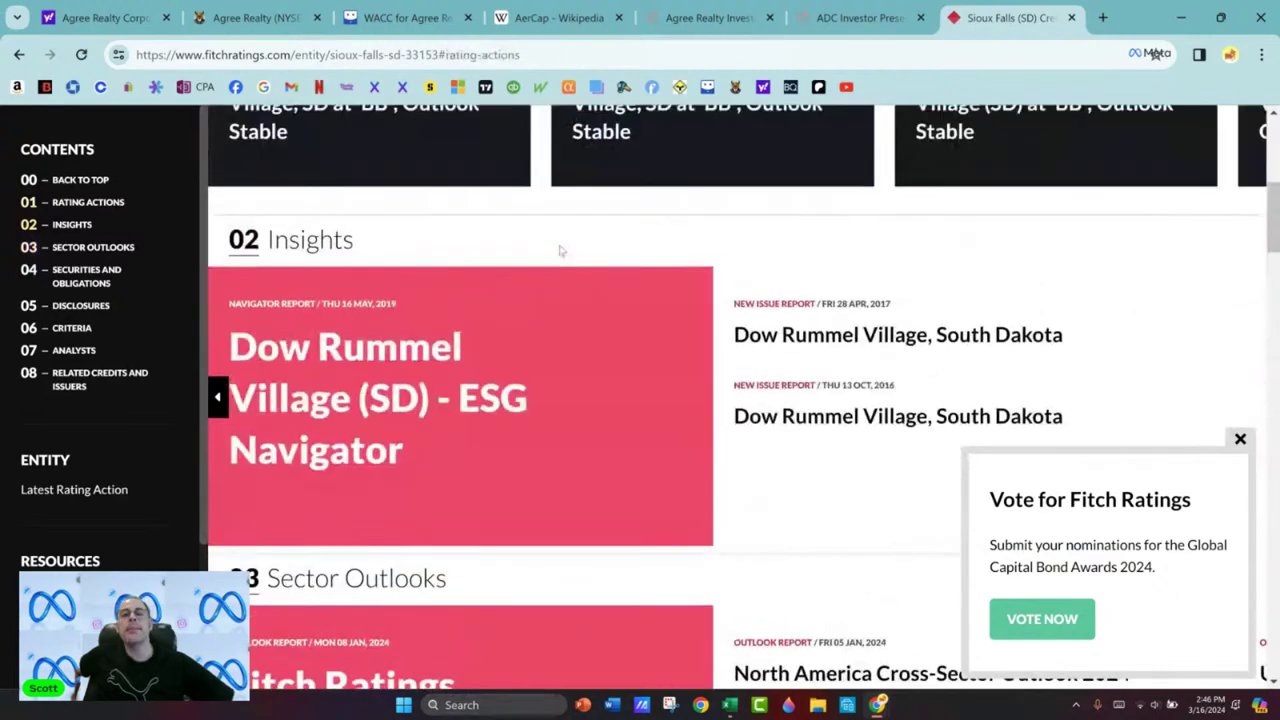
click(1240, 440)
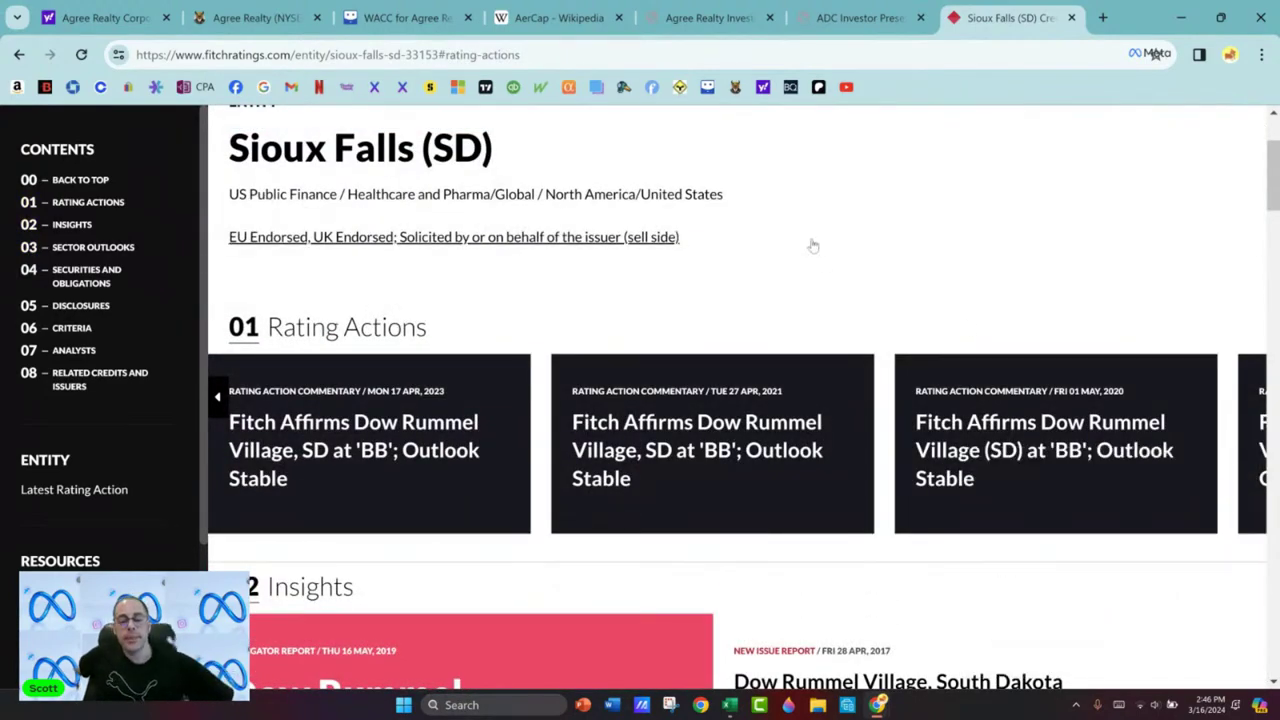
scroll(805, 265, down, 12)
scroll(799, 287, down, 7)
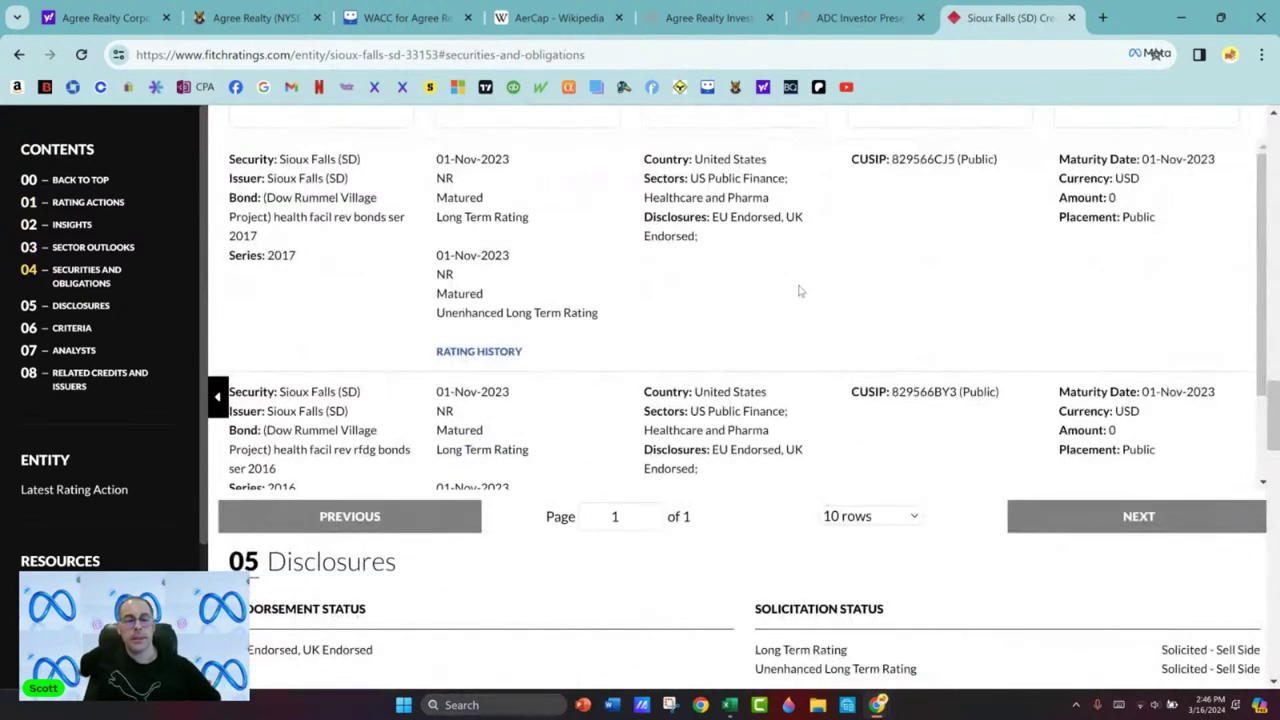
key(alt+Tab)
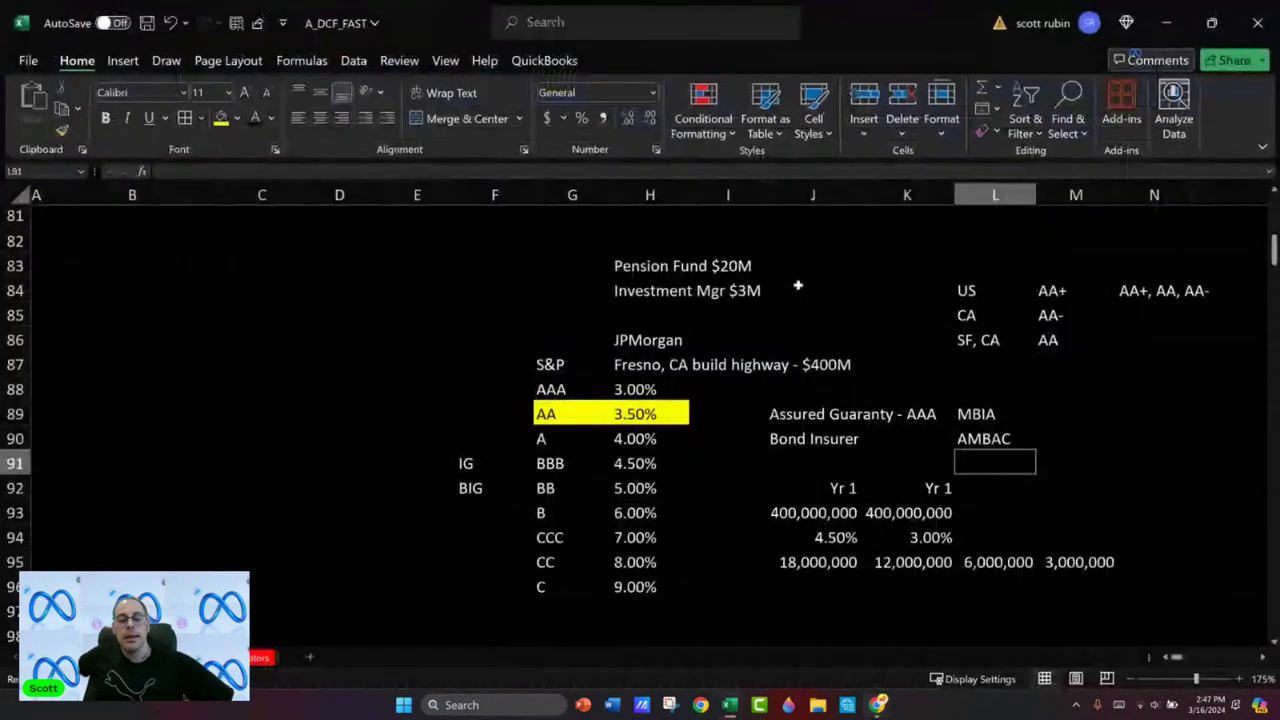
click(812, 415)
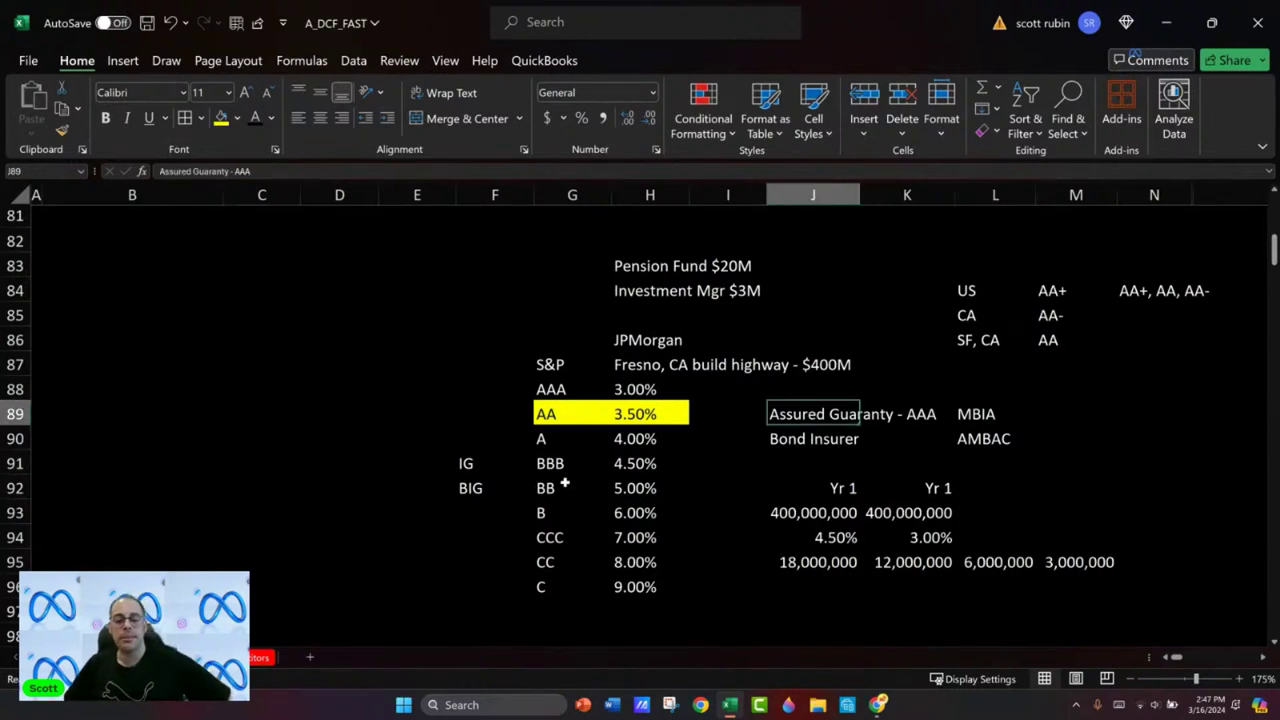
drag(570, 484, 632, 485)
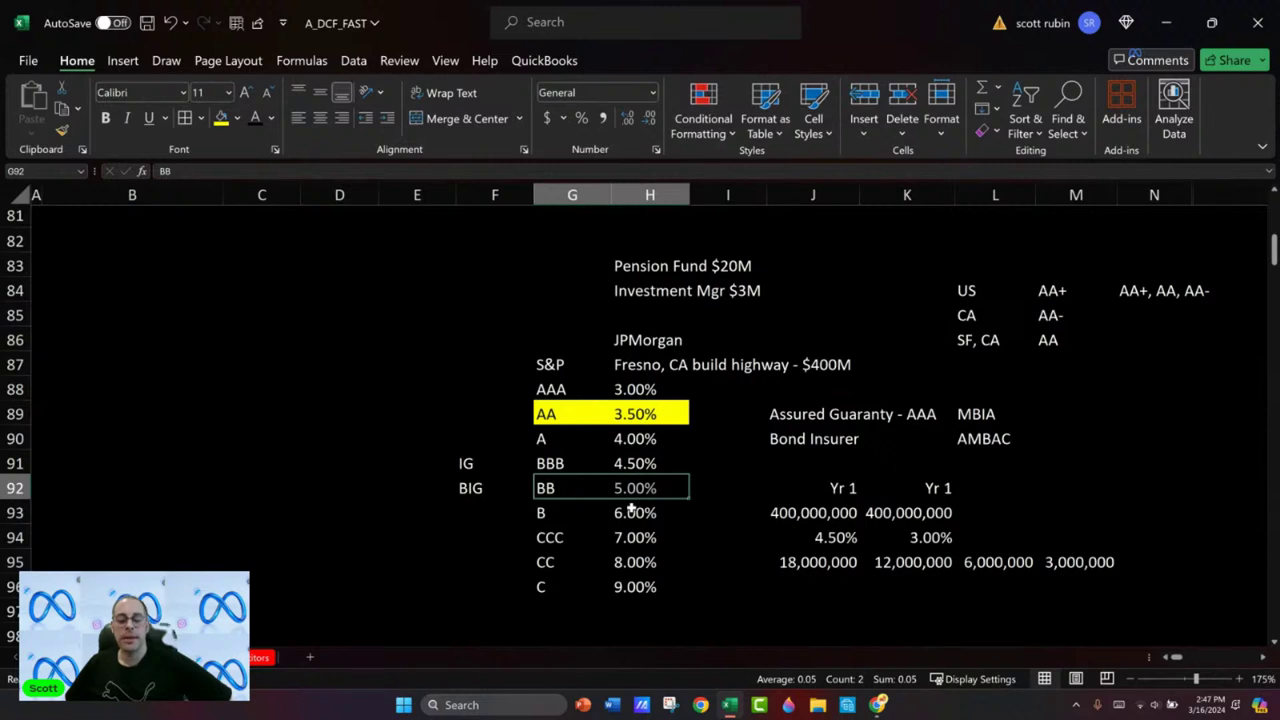
drag(549, 462, 634, 463)
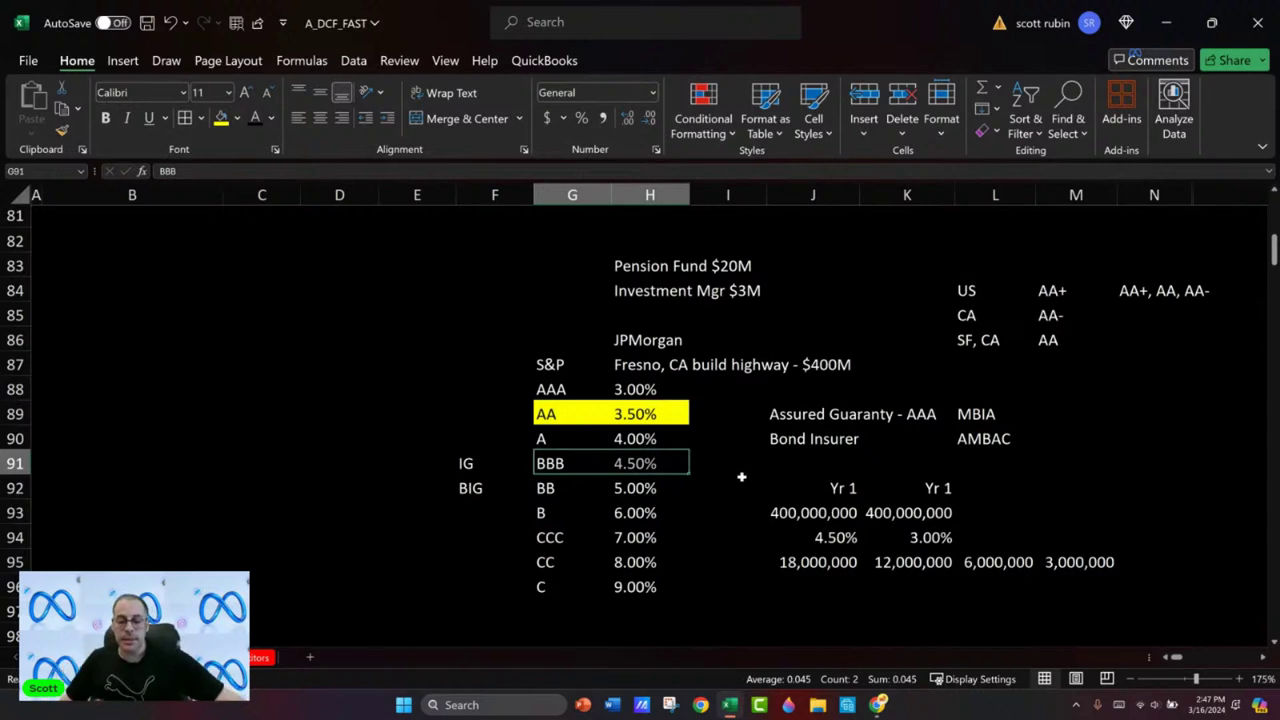
click(935, 494)
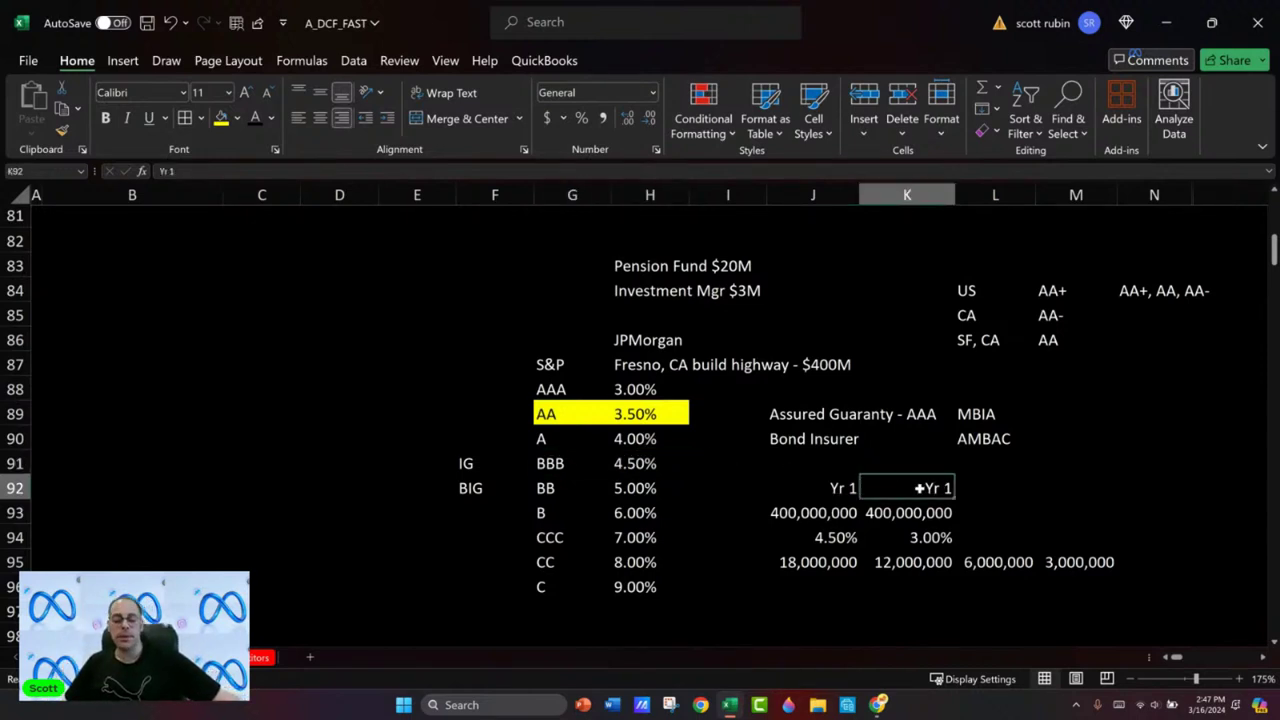
key(Right)
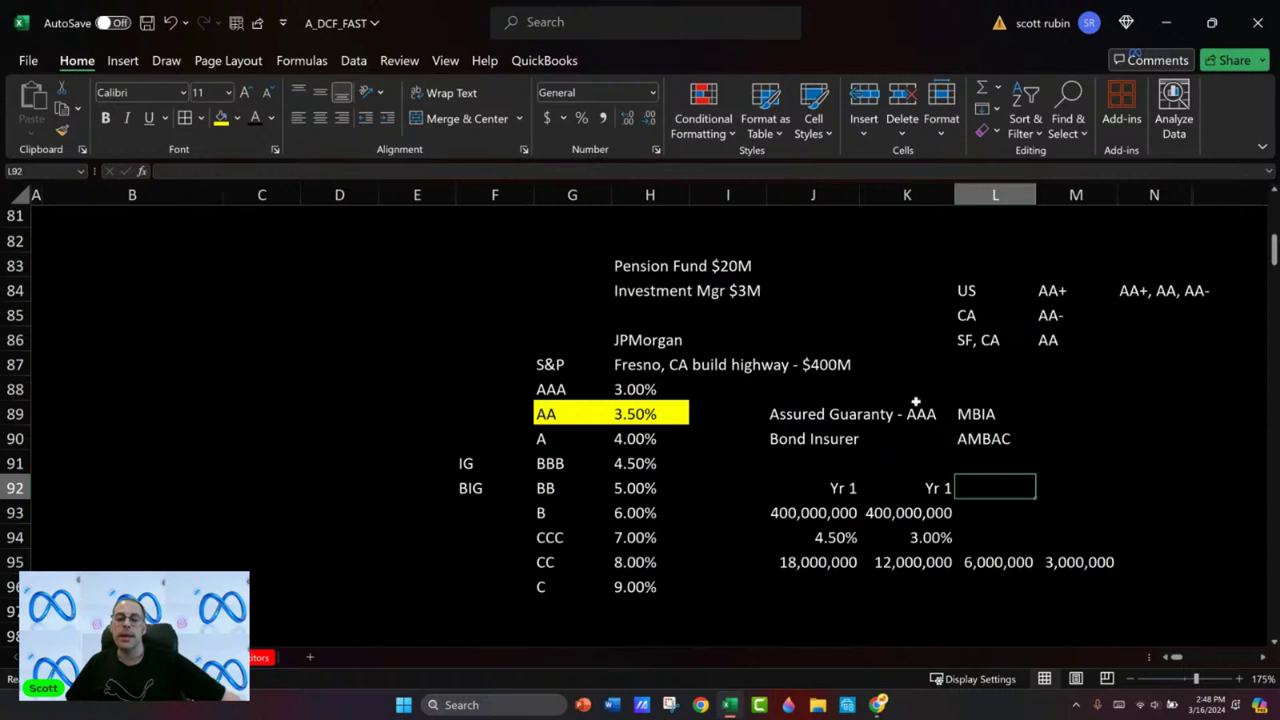
key(Up)
key(Up)
key(Up)
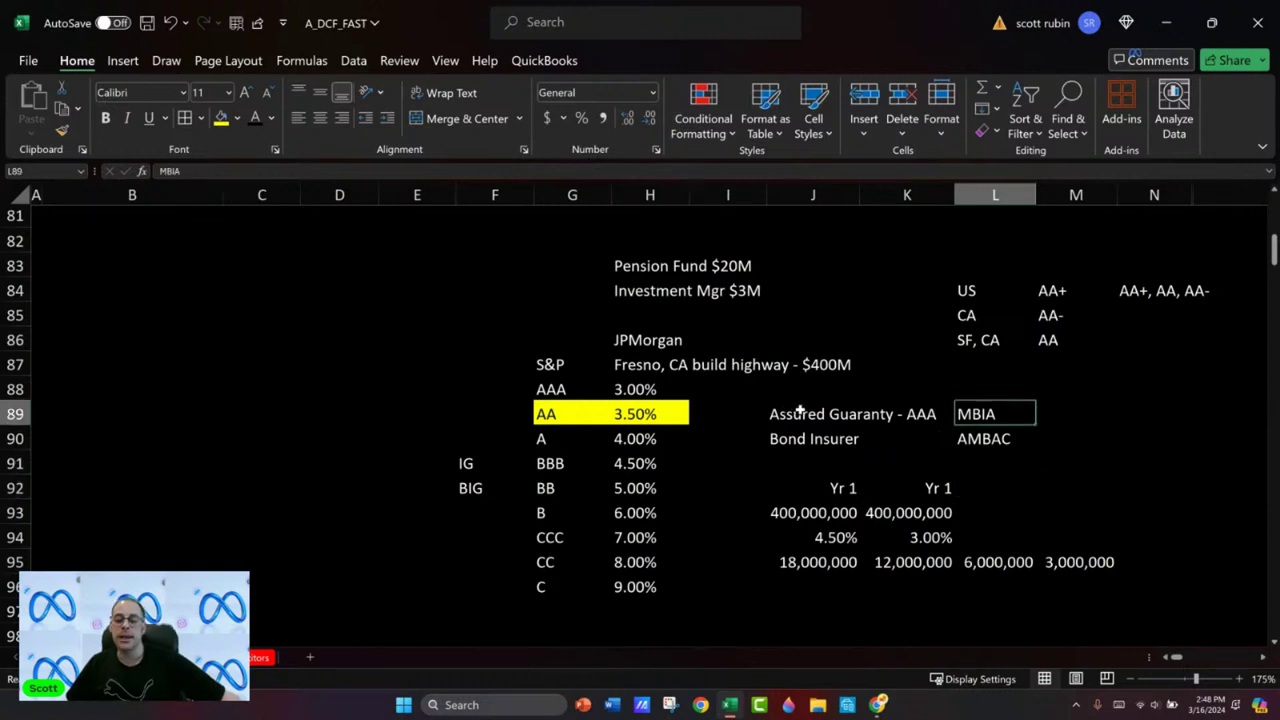
key(Right)
key(Down)
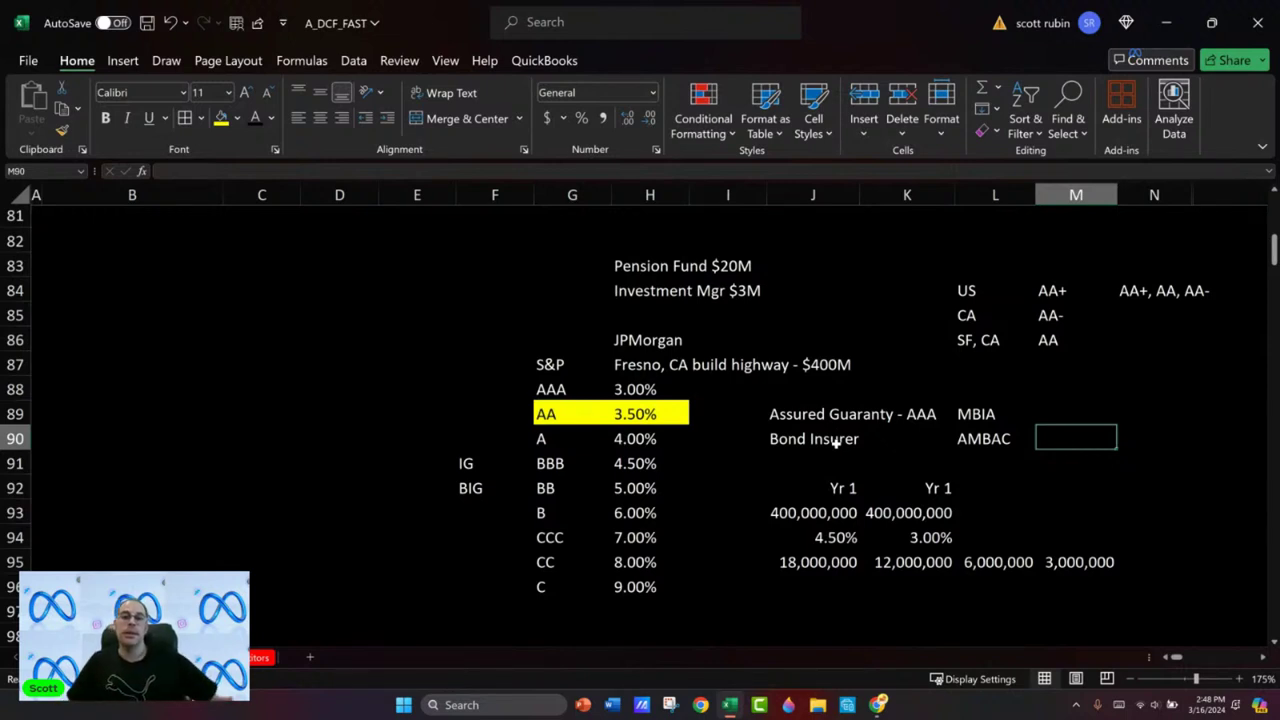
key(Left)
key(Up)
key(Up)
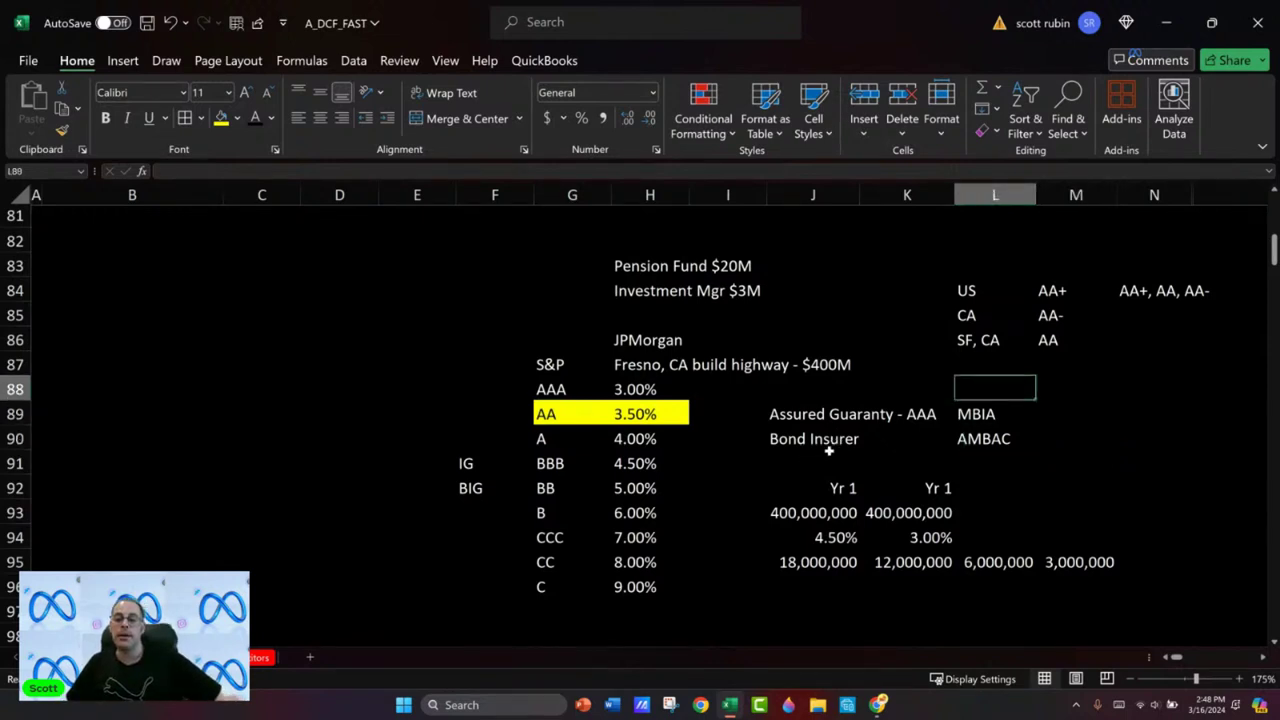
key(Down)
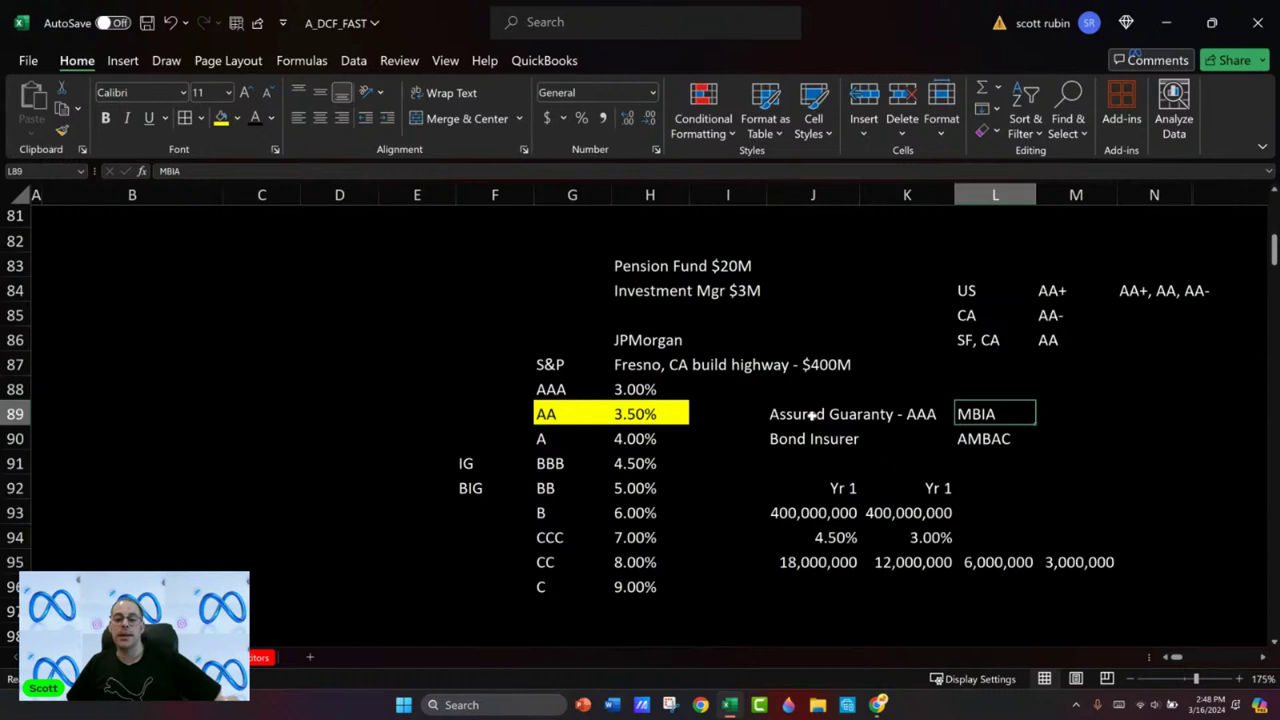
click(810, 416)
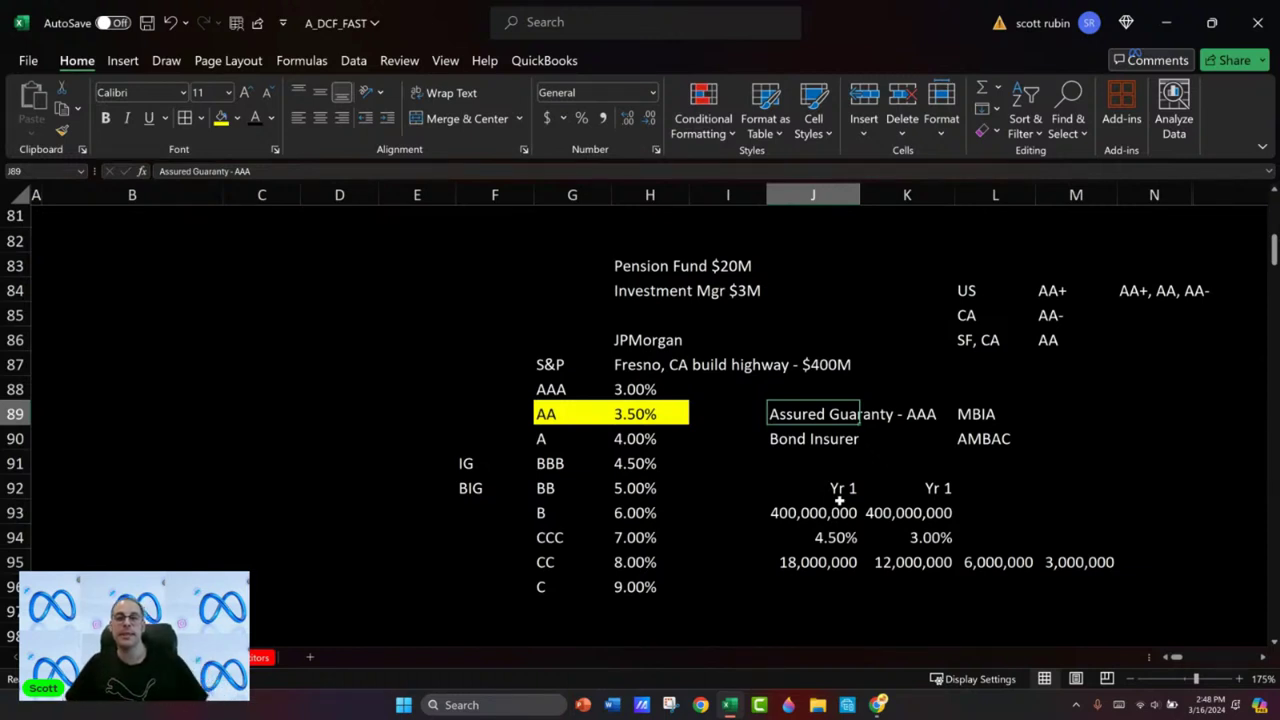
key(Down)
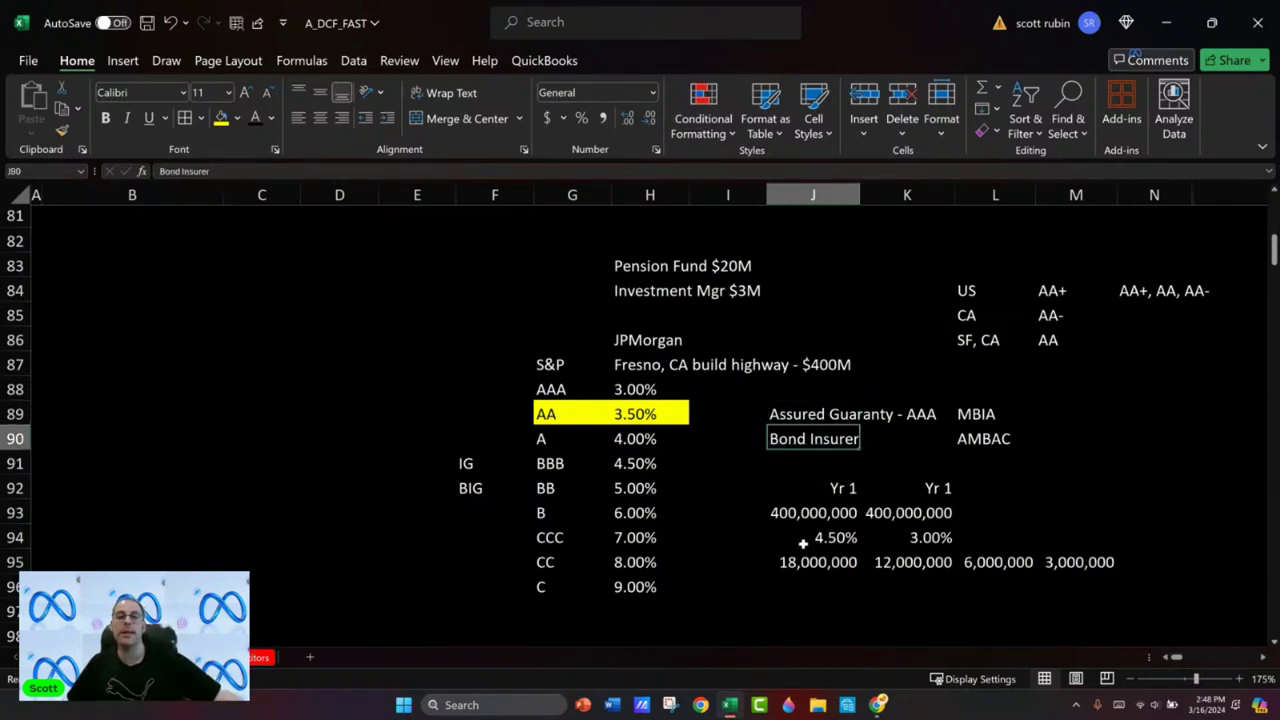
key(Right)
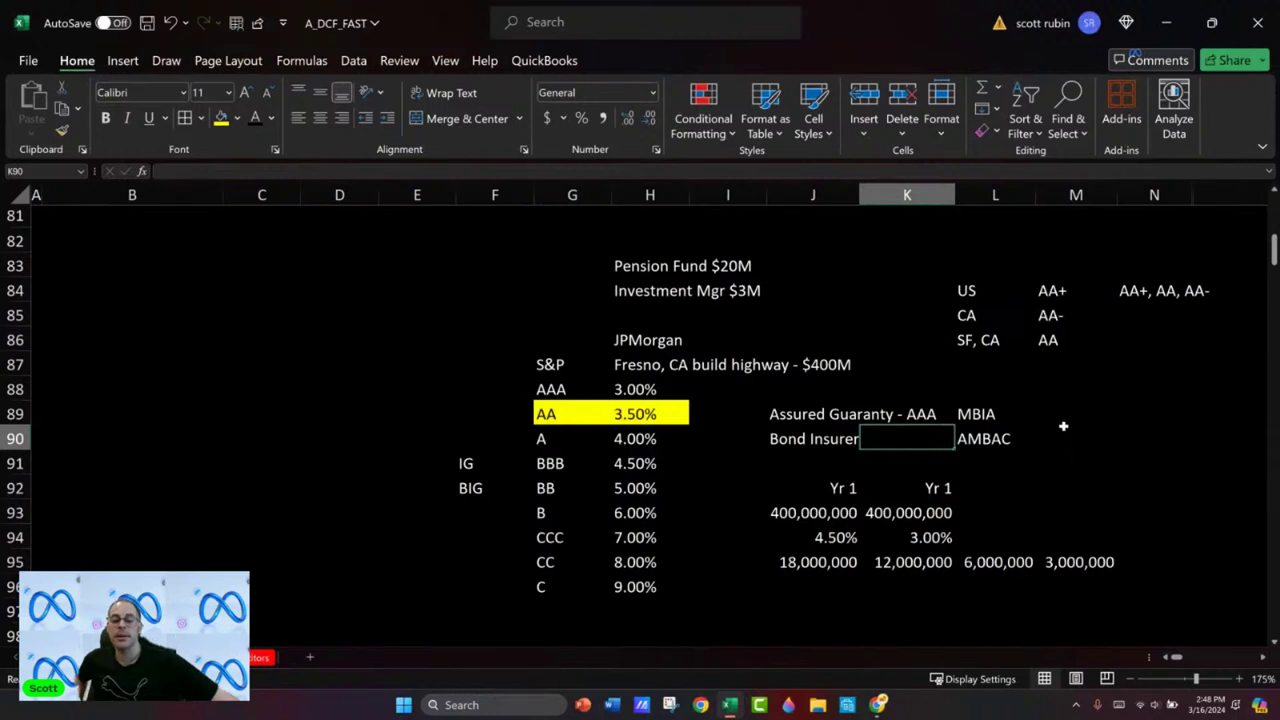
click(1063, 424)
click(1062, 443)
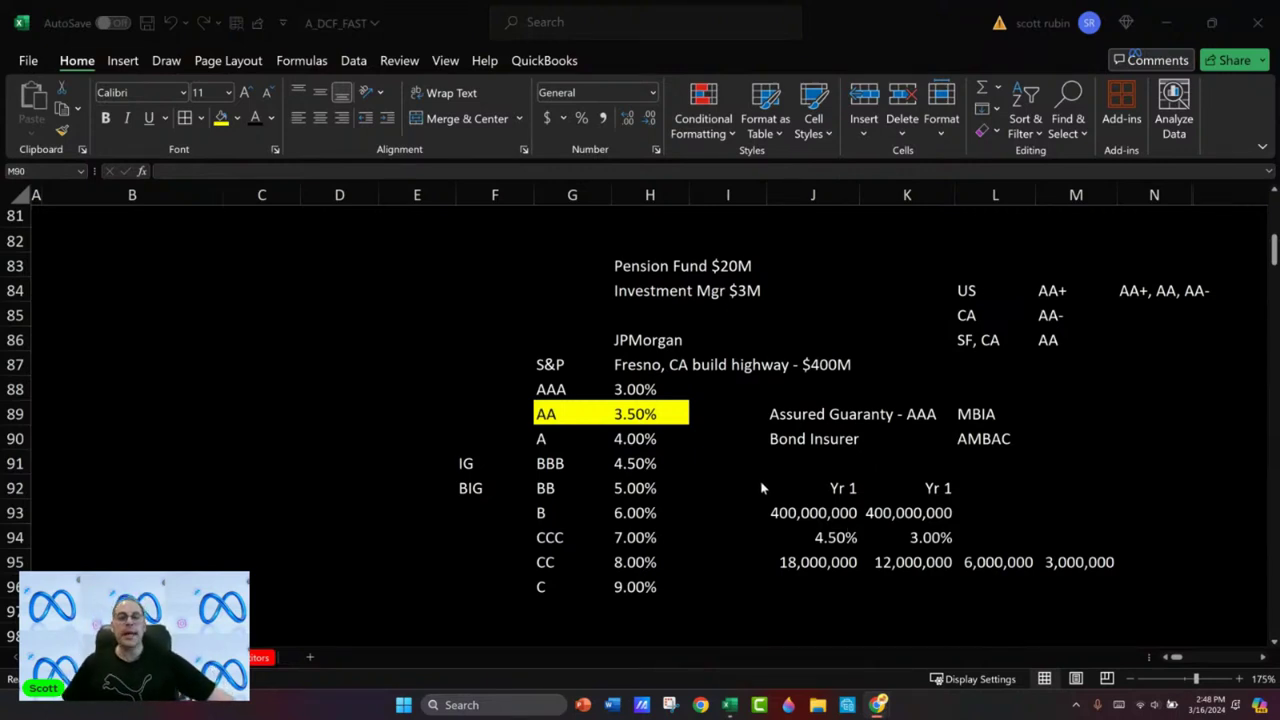
scroll(740, 475, down, 1)
scroll(738, 472, down, 1)
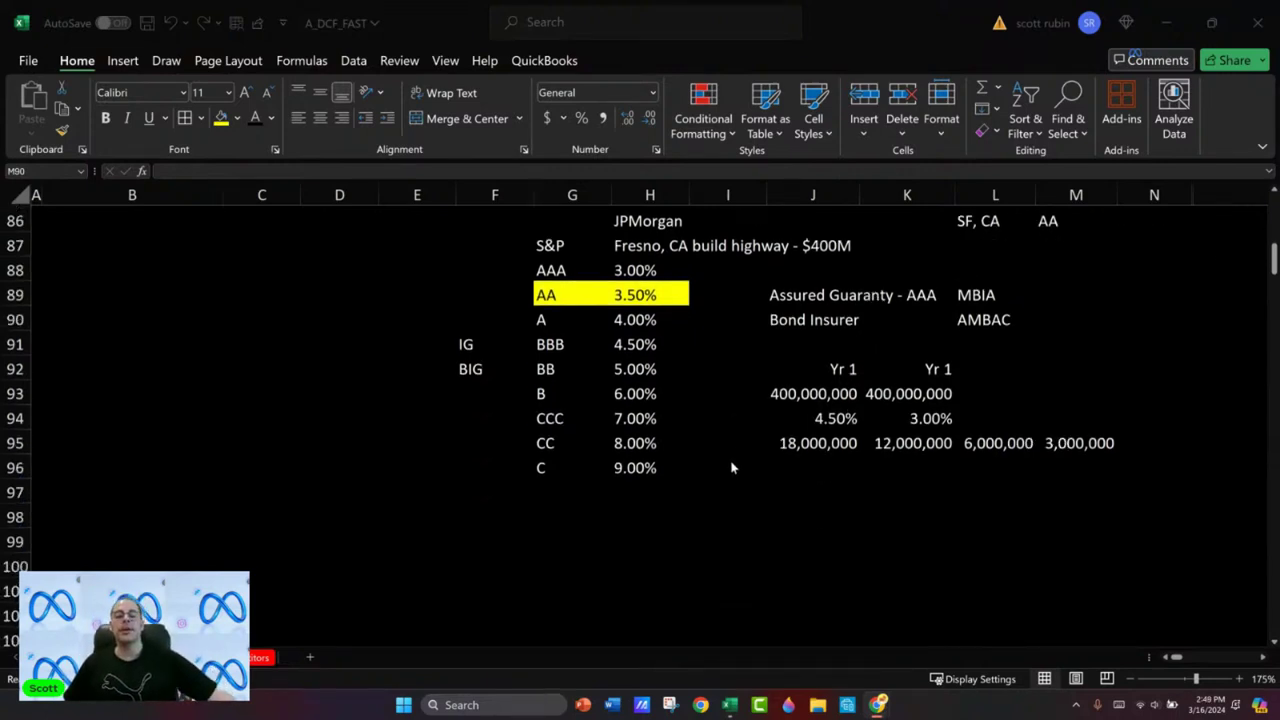
Type the heading 'Subprime mortgage bonds' in H98 and check the 3.00% and 3.50% rates above.
click(645, 486)
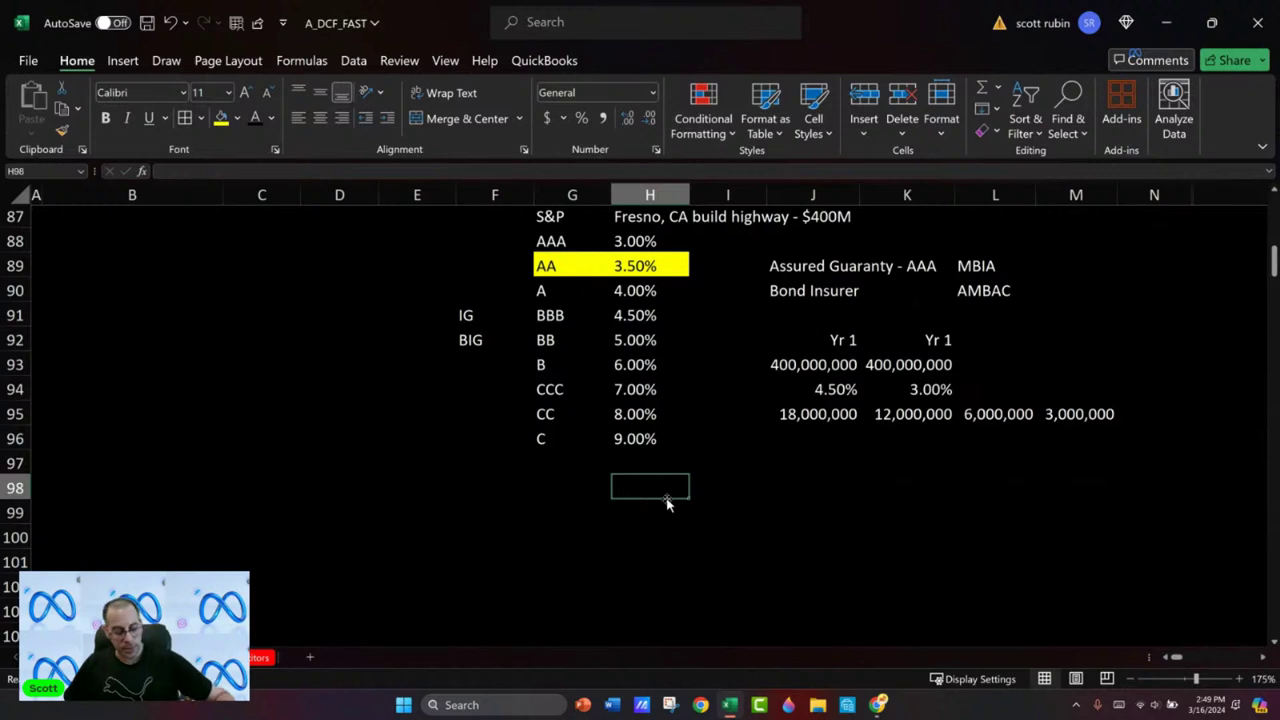
text(Subprime)
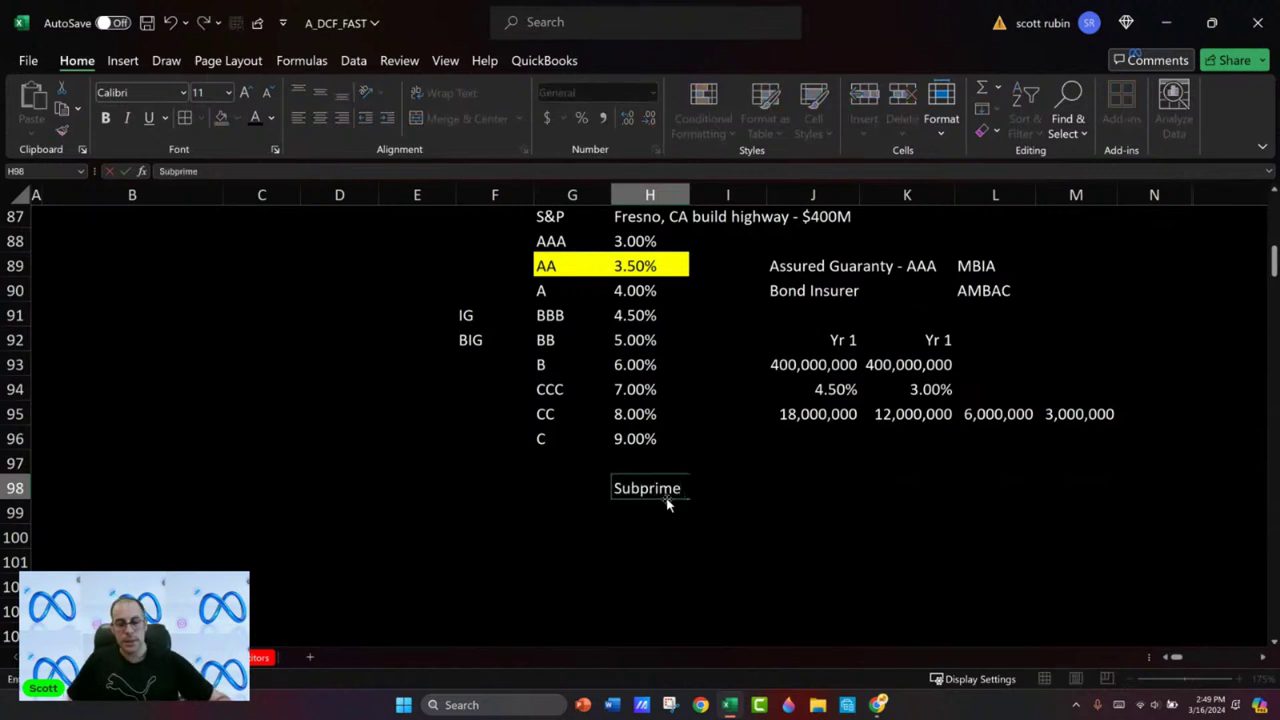
text( mortgage)
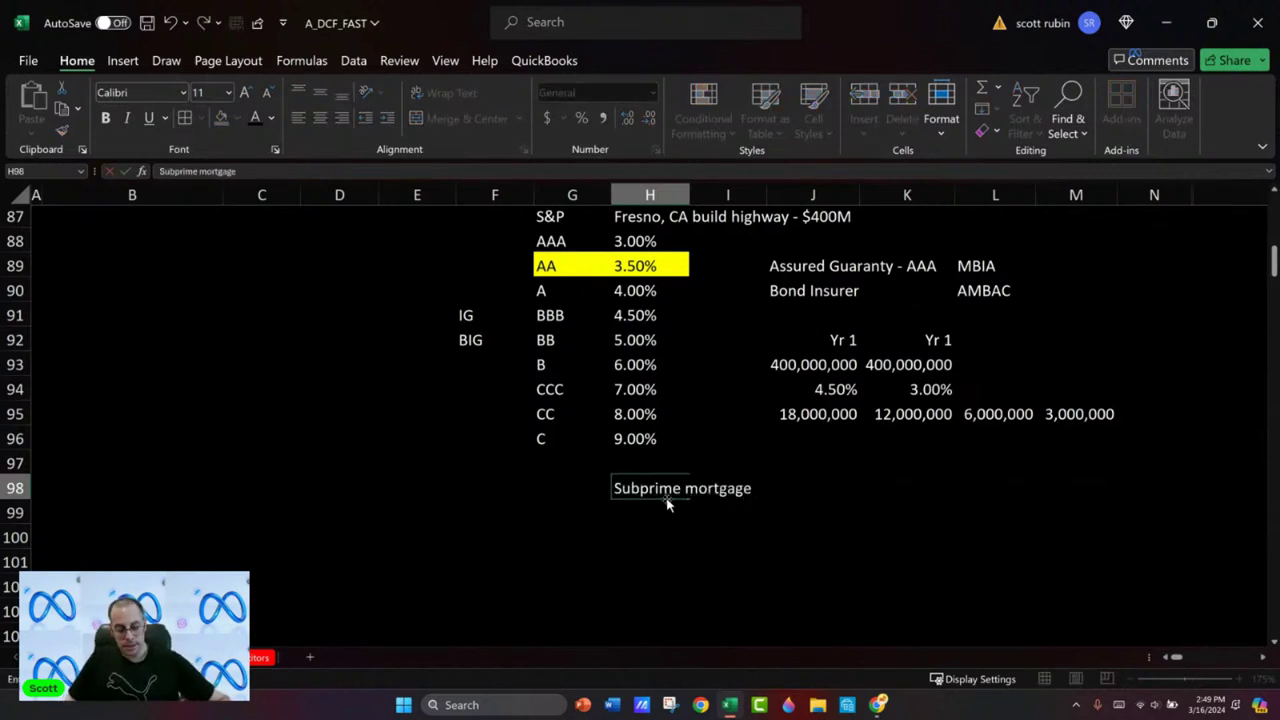
text( bonds)
key(Return)
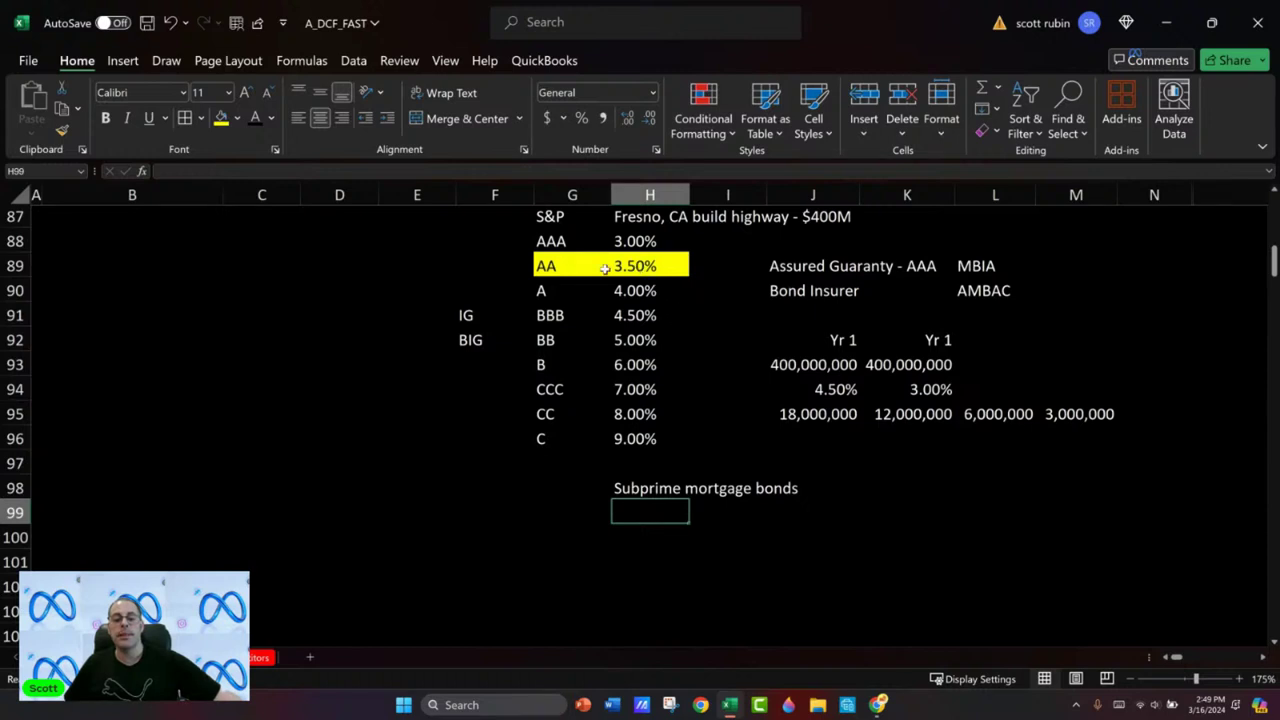
scroll(610, 268, up, 1)
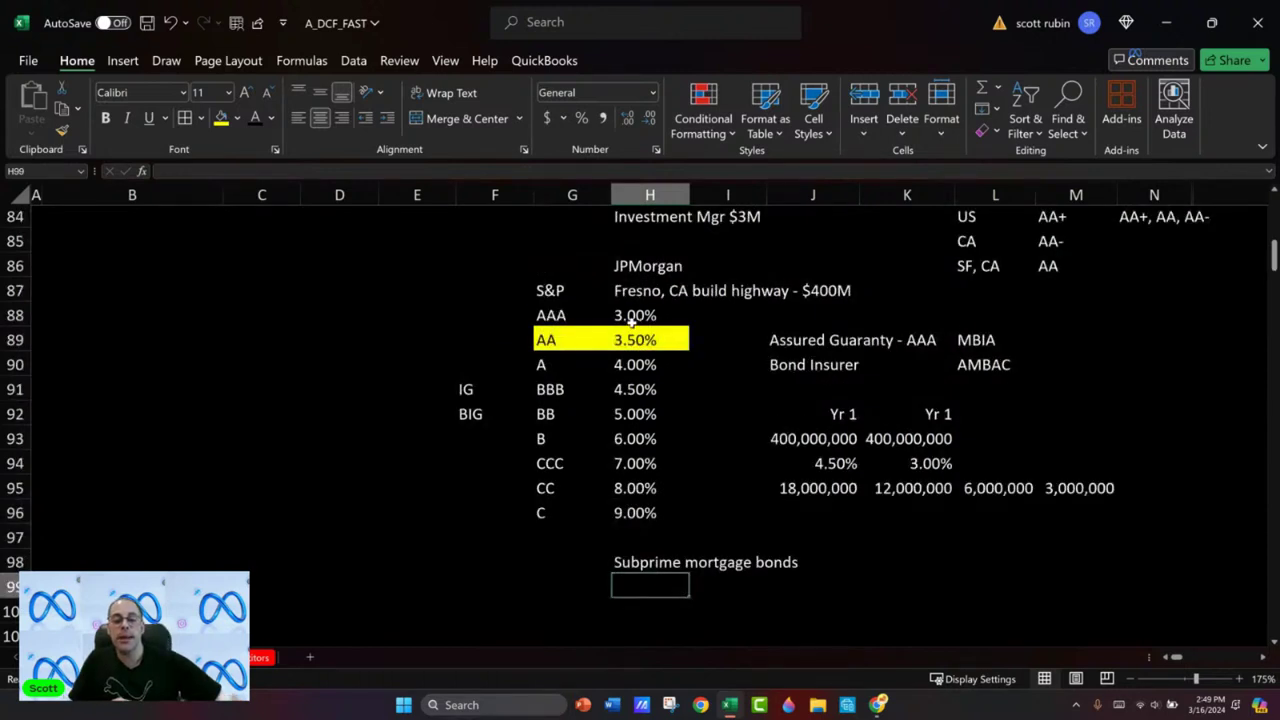
click(628, 318)
click(632, 338)
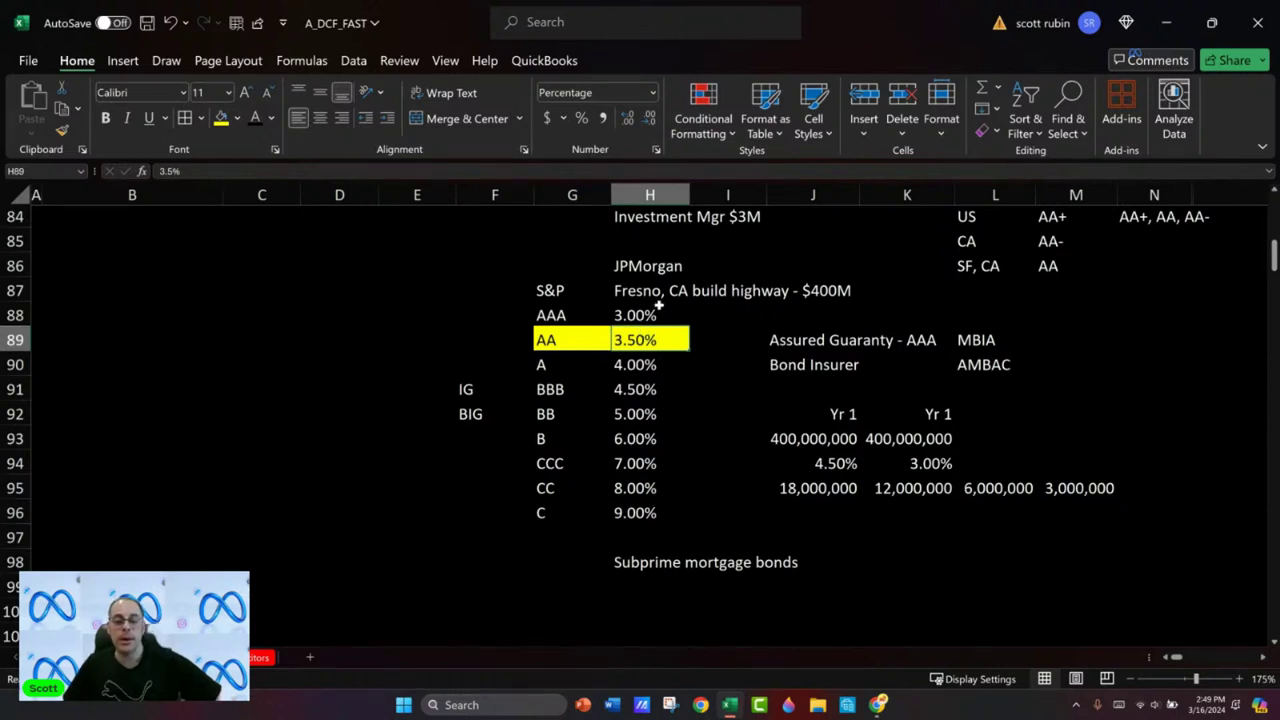
scroll(659, 306, down, 1)
Underline the Subprime mortgage bonds heading and enter 6-8% in H99 beneath it.
click(659, 512)
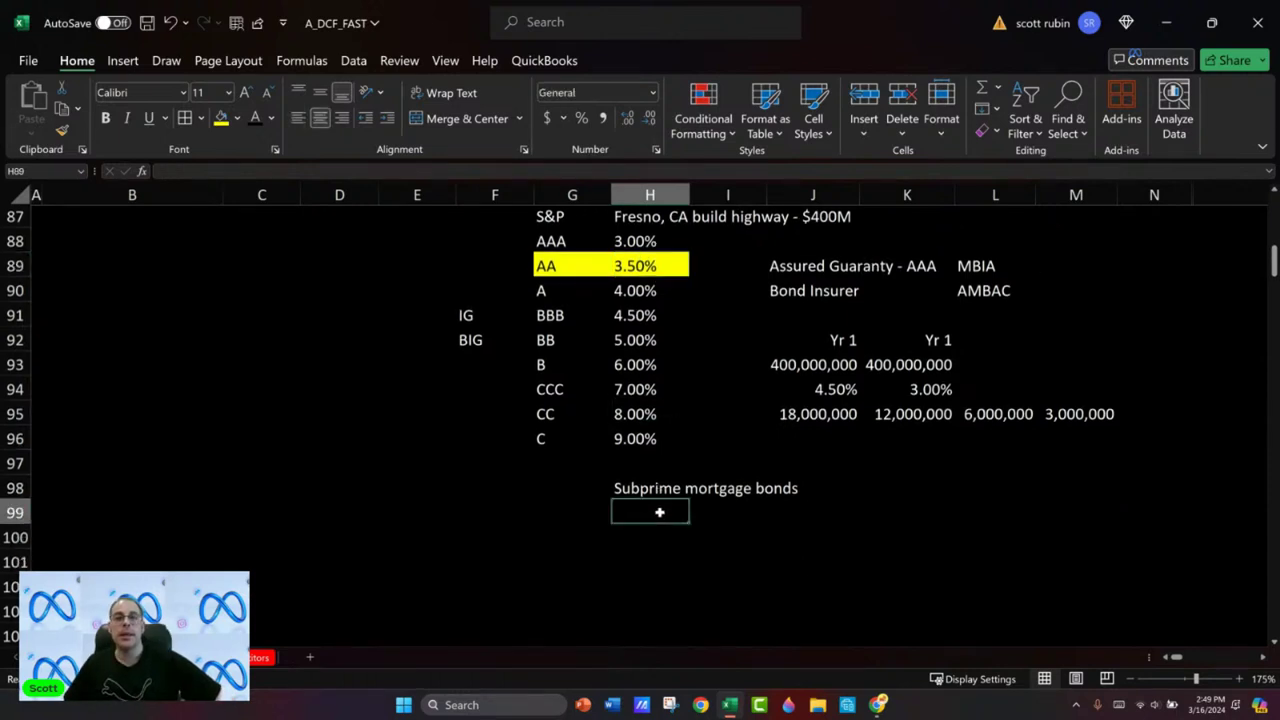
key(Up)
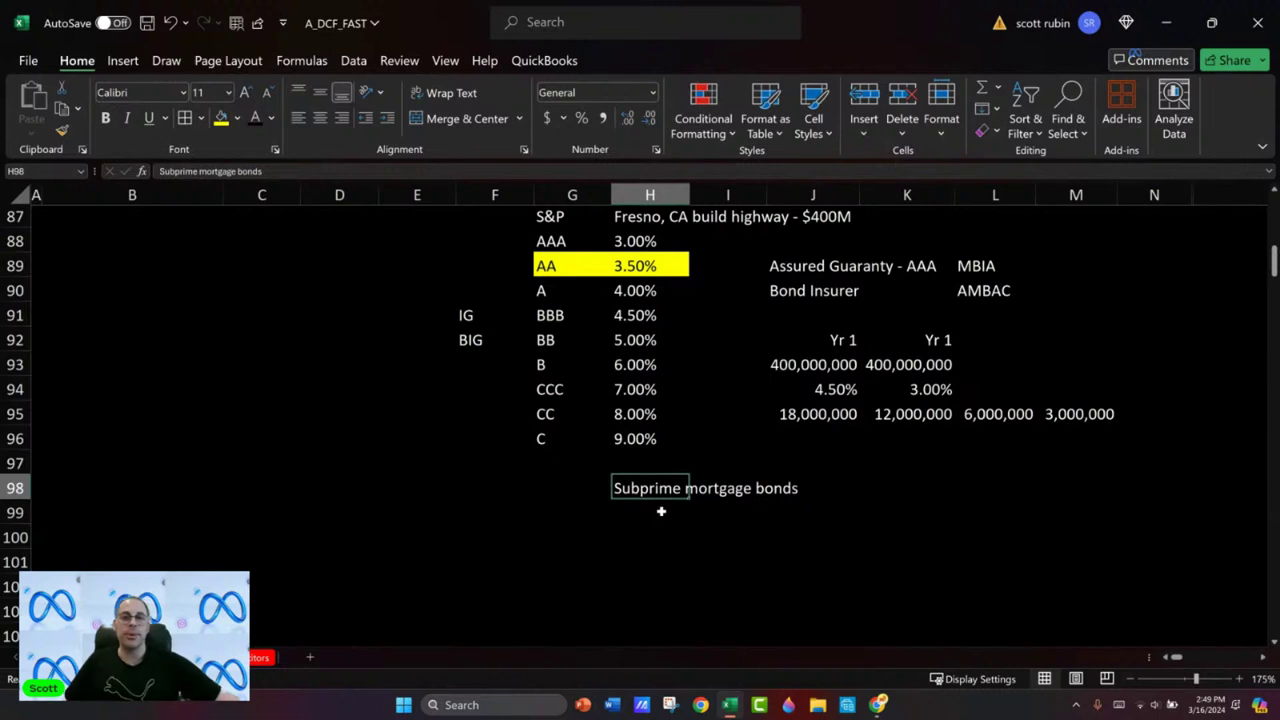
key(ctrl+u)
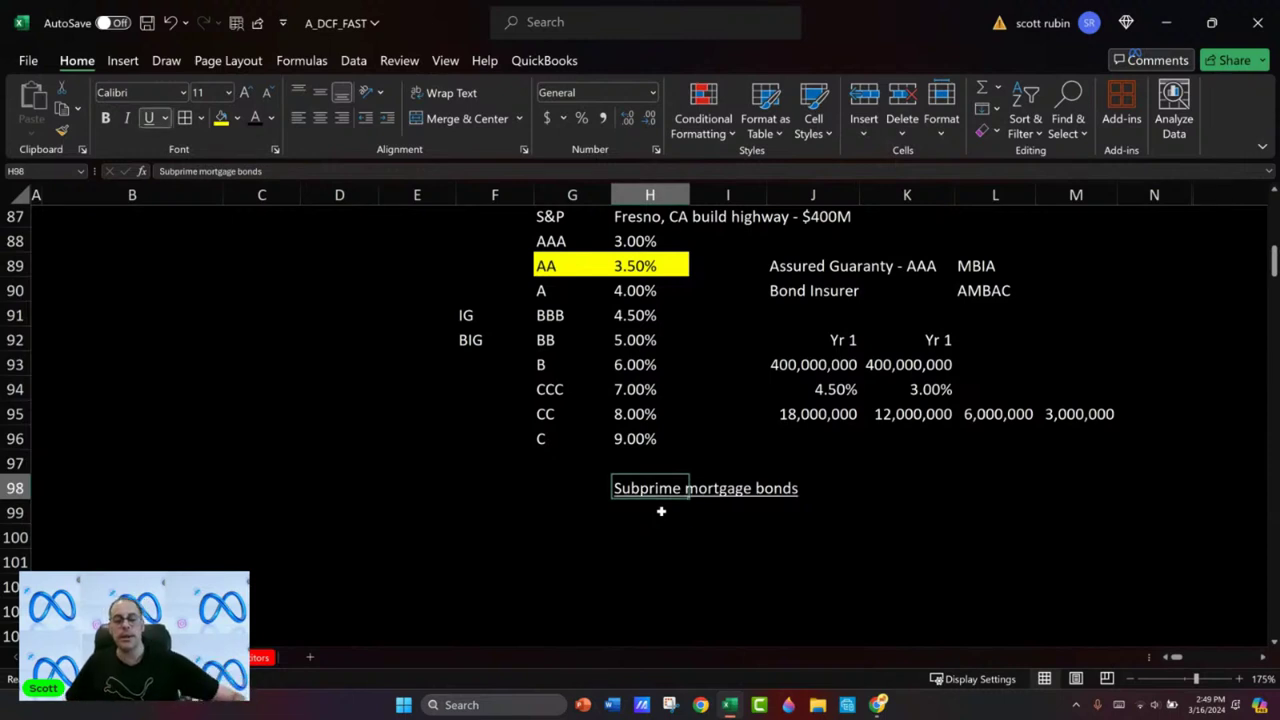
click(661, 511)
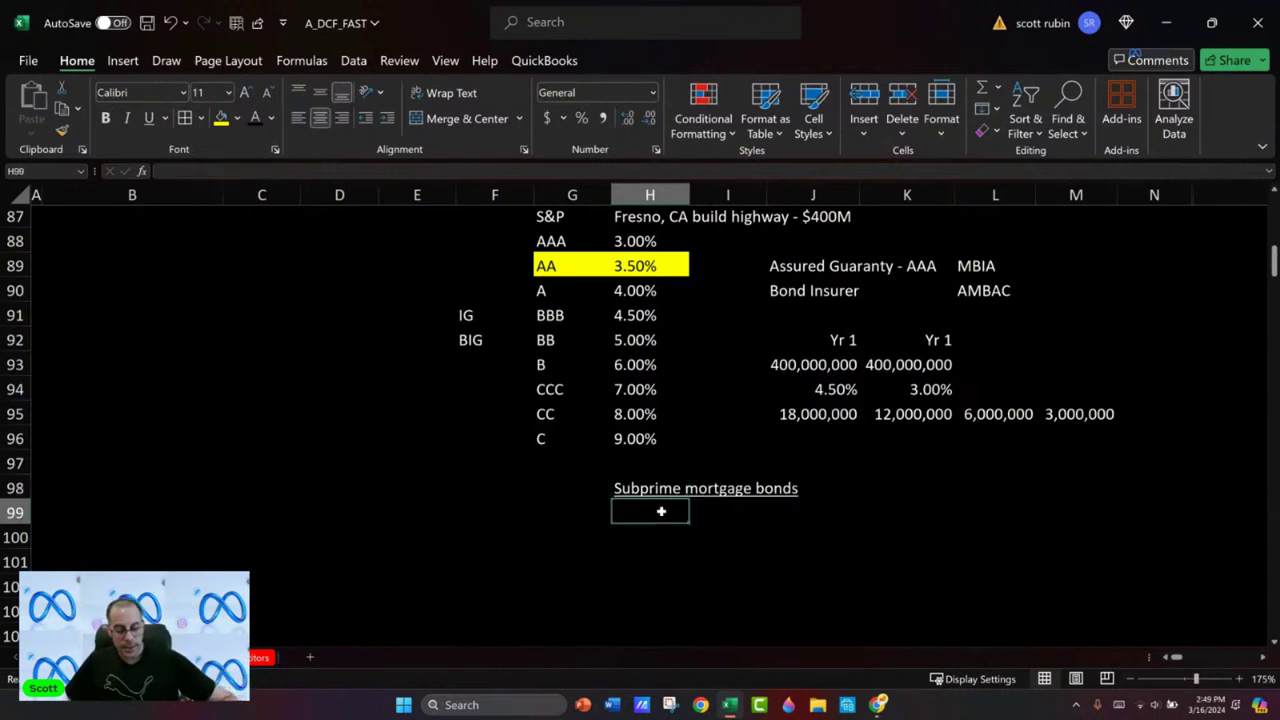
text(6-8%)
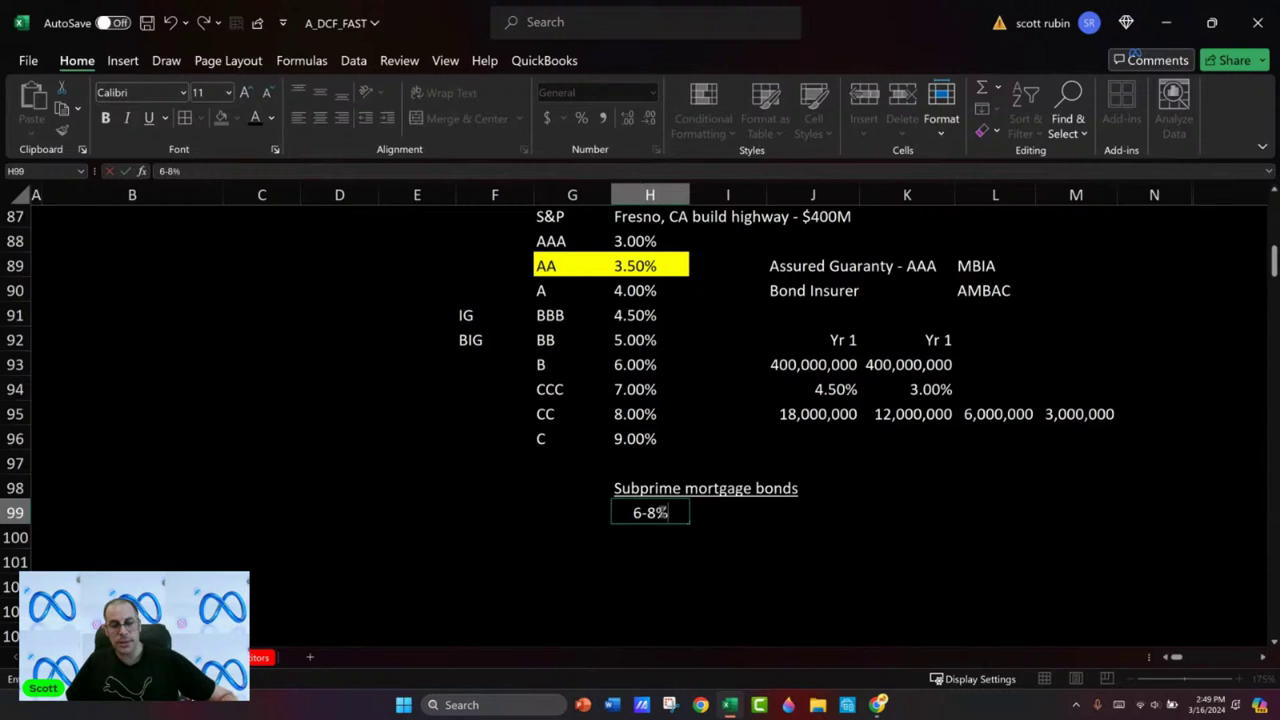
key(Return)
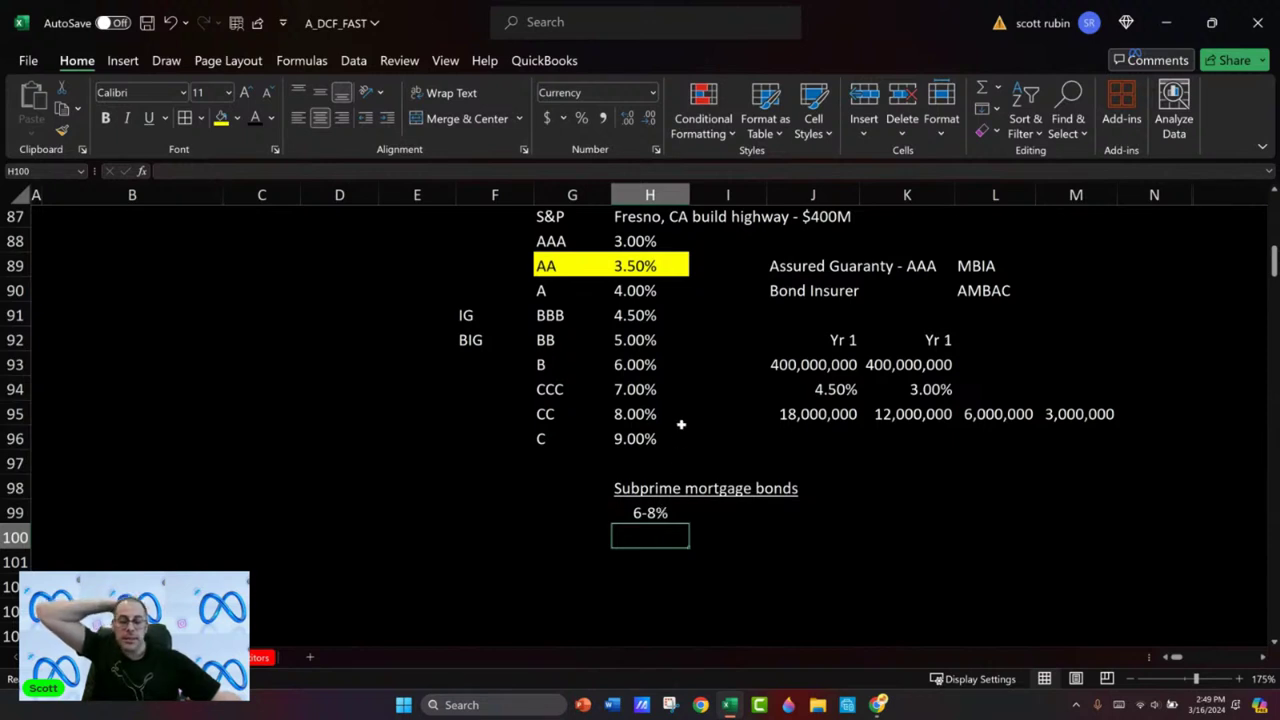
Type the note 'GE Retirement funds bought $10BN' in H101 under the 6-8% yield.
scroll(680, 424, down, 1)
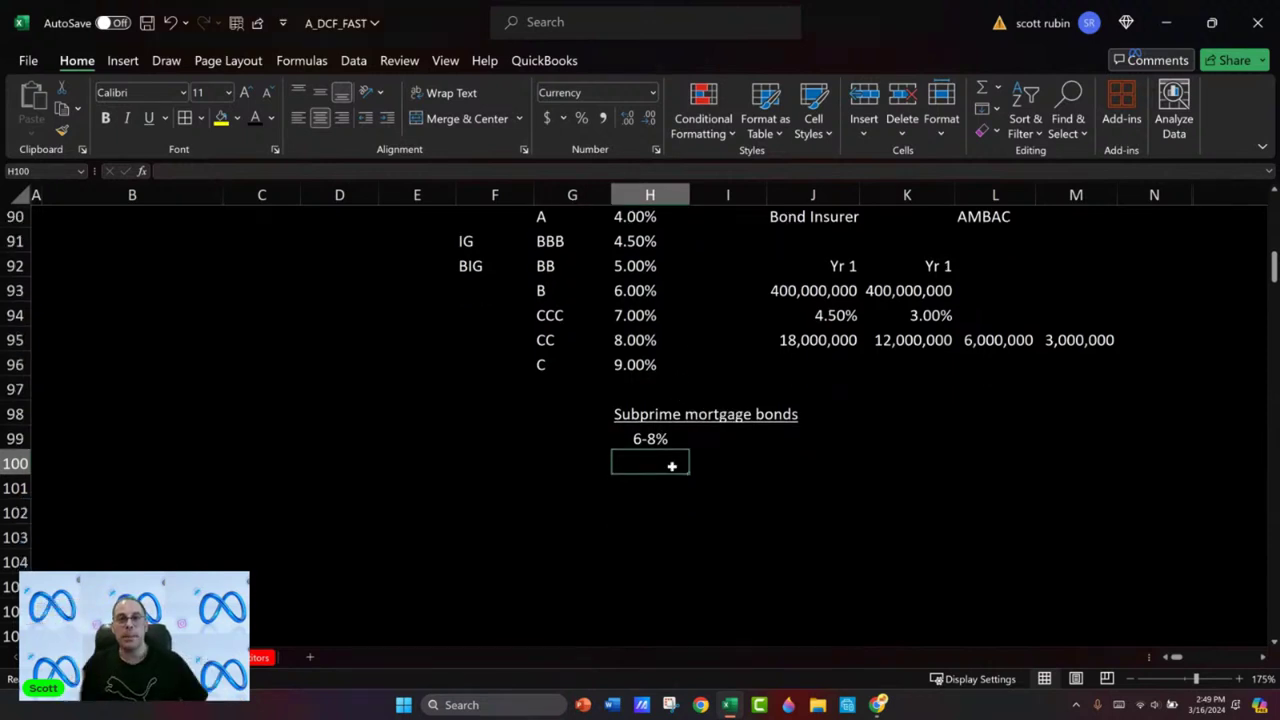
key(Down)
text(Pensdion)
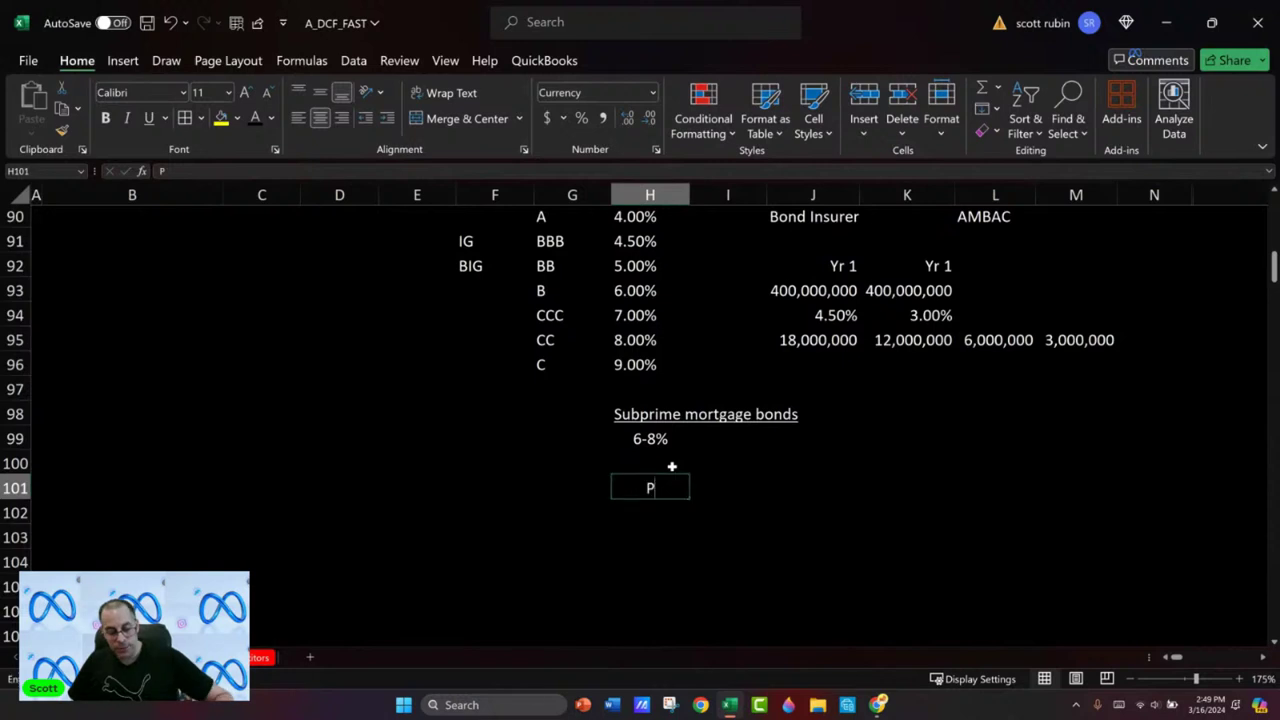
key(BackSpace)
key(BackSpace)
key(BackSpace)
key(BackSpace)
key(BackSpace)
key(BackSpace)
key(BackSpace)
key(BackSpace)
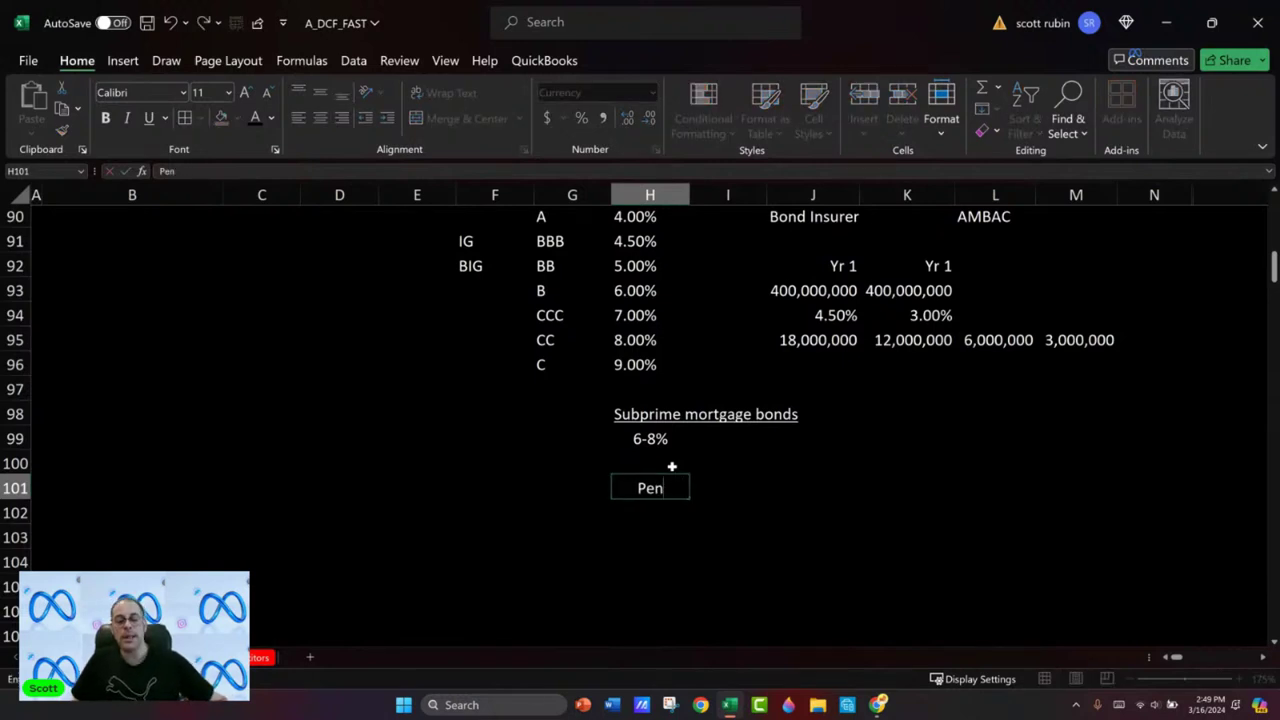
text(GE)
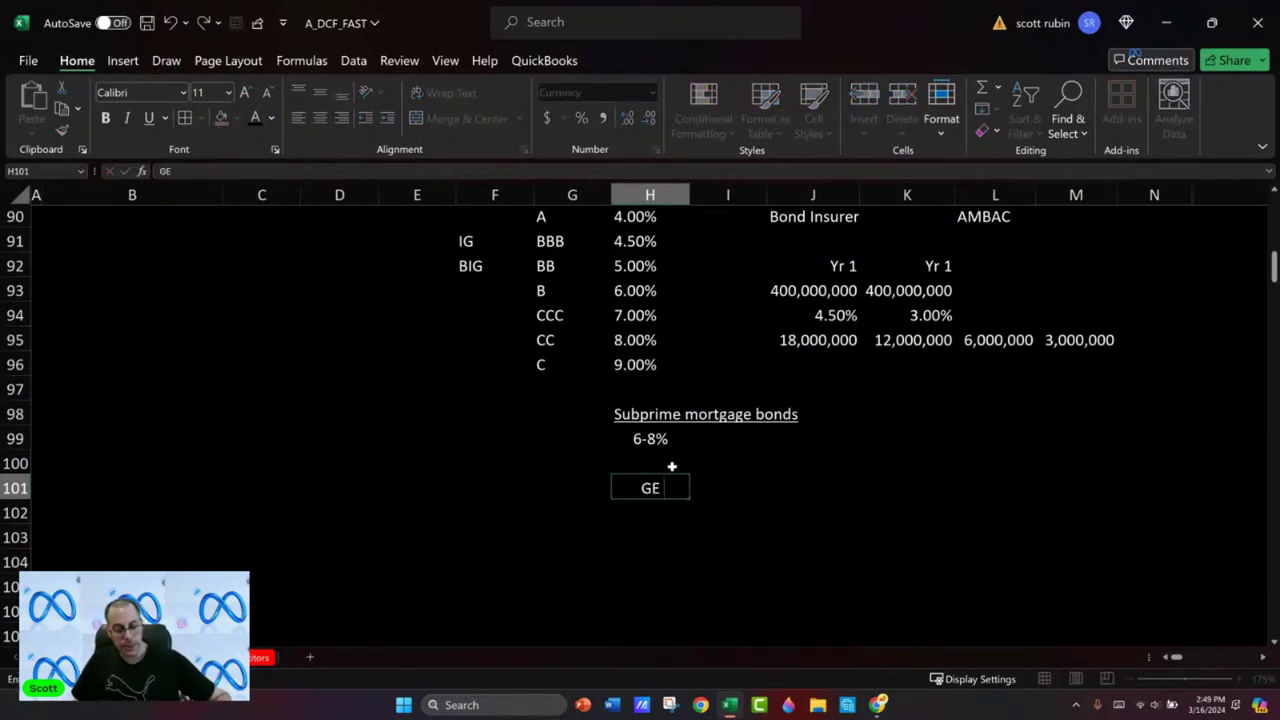
text( Retirement)
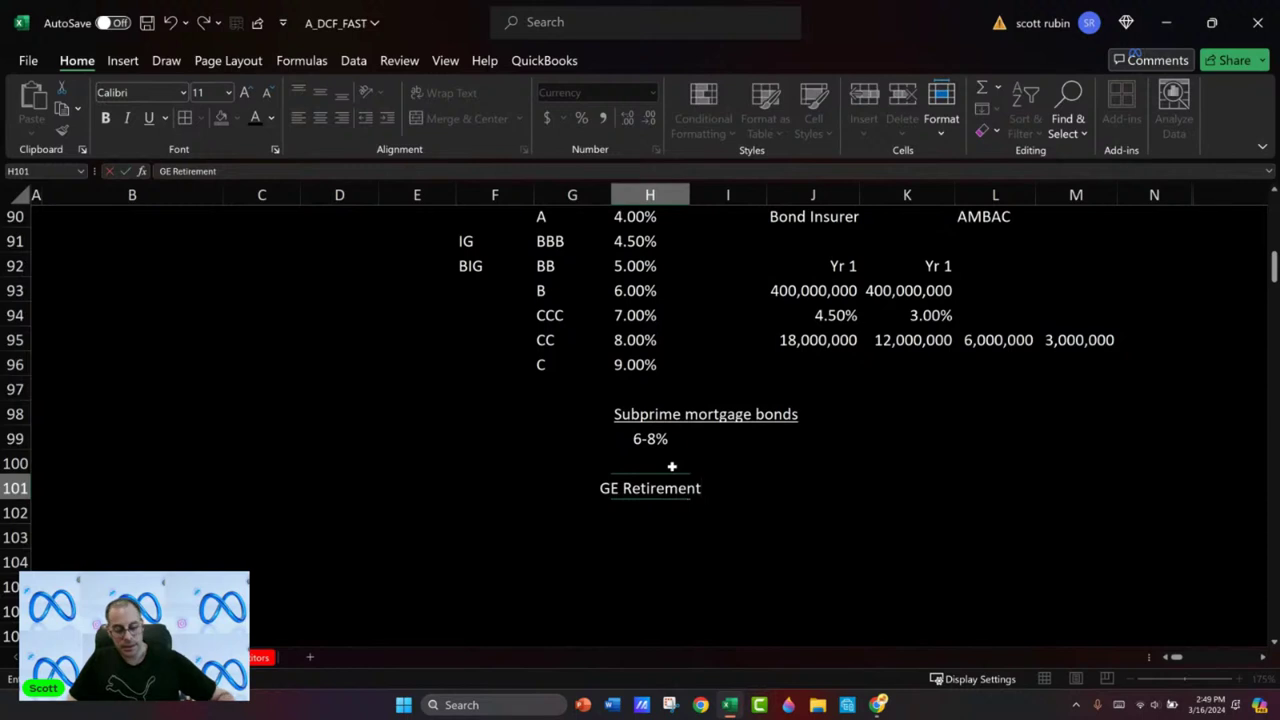
text( funds boug)
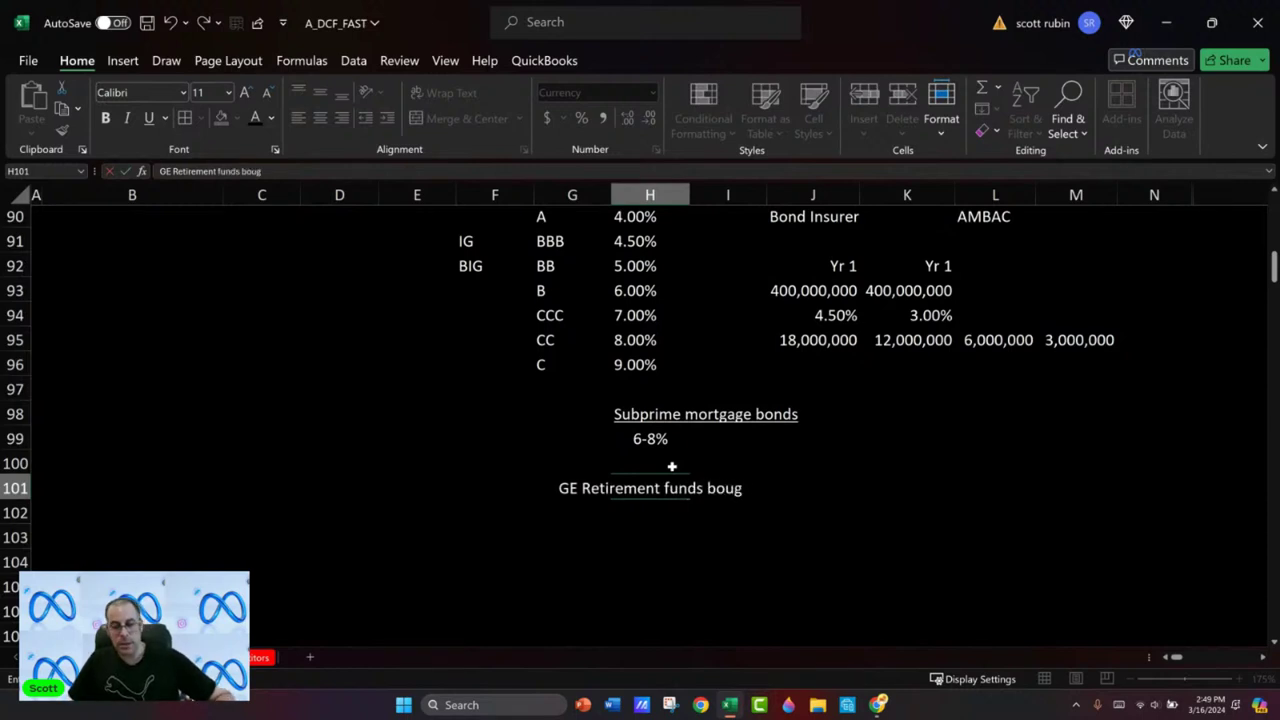
text(ht $10BN)
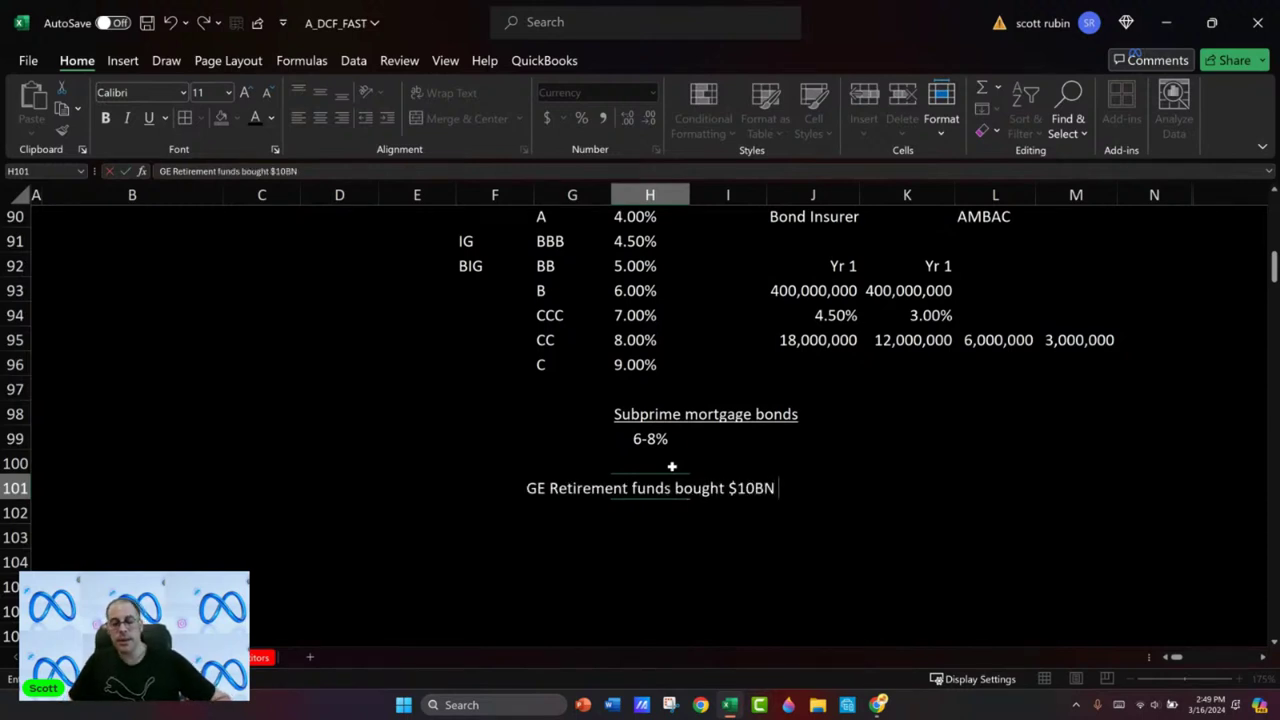
key(Return)
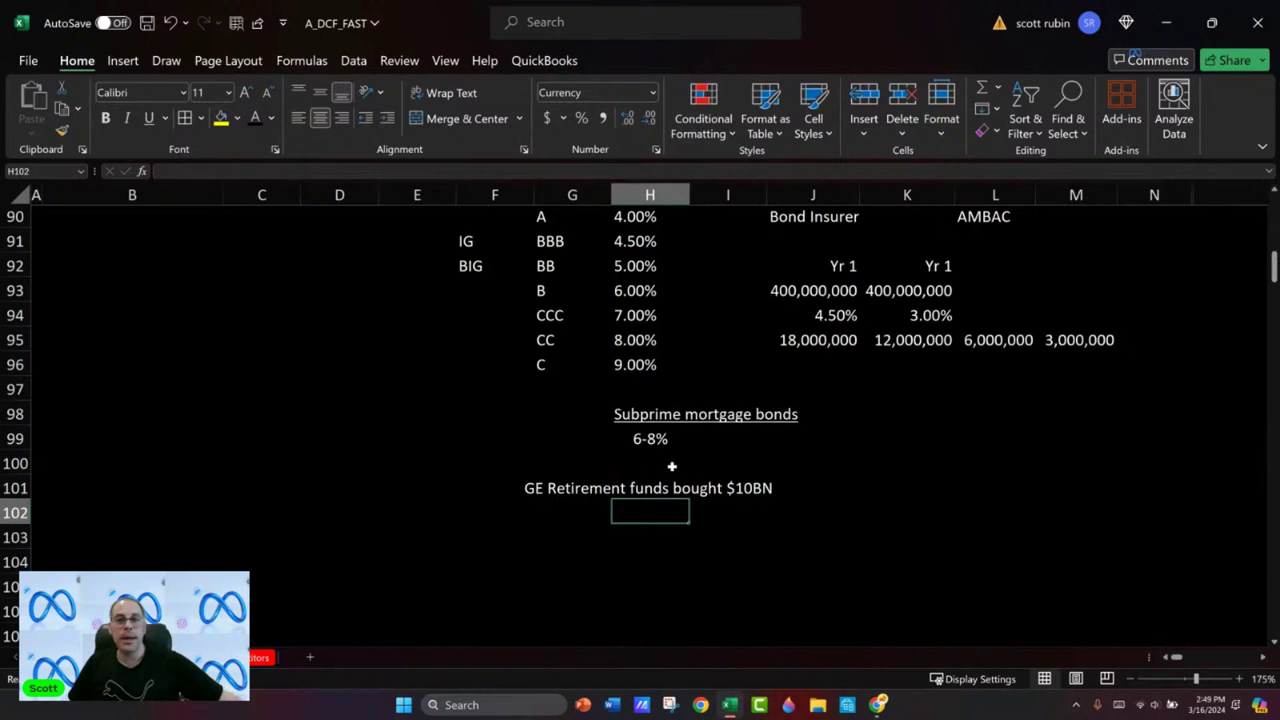
key(Up)
key(Up)
key(Up)
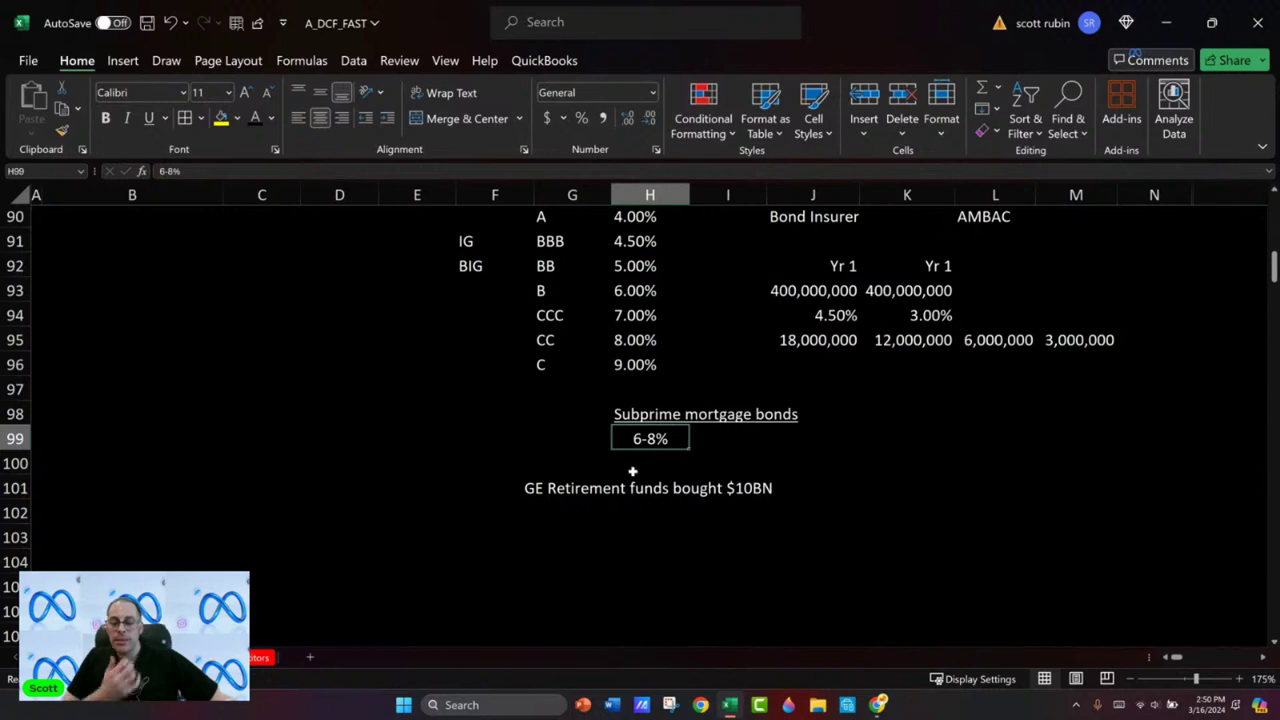
click(664, 493)
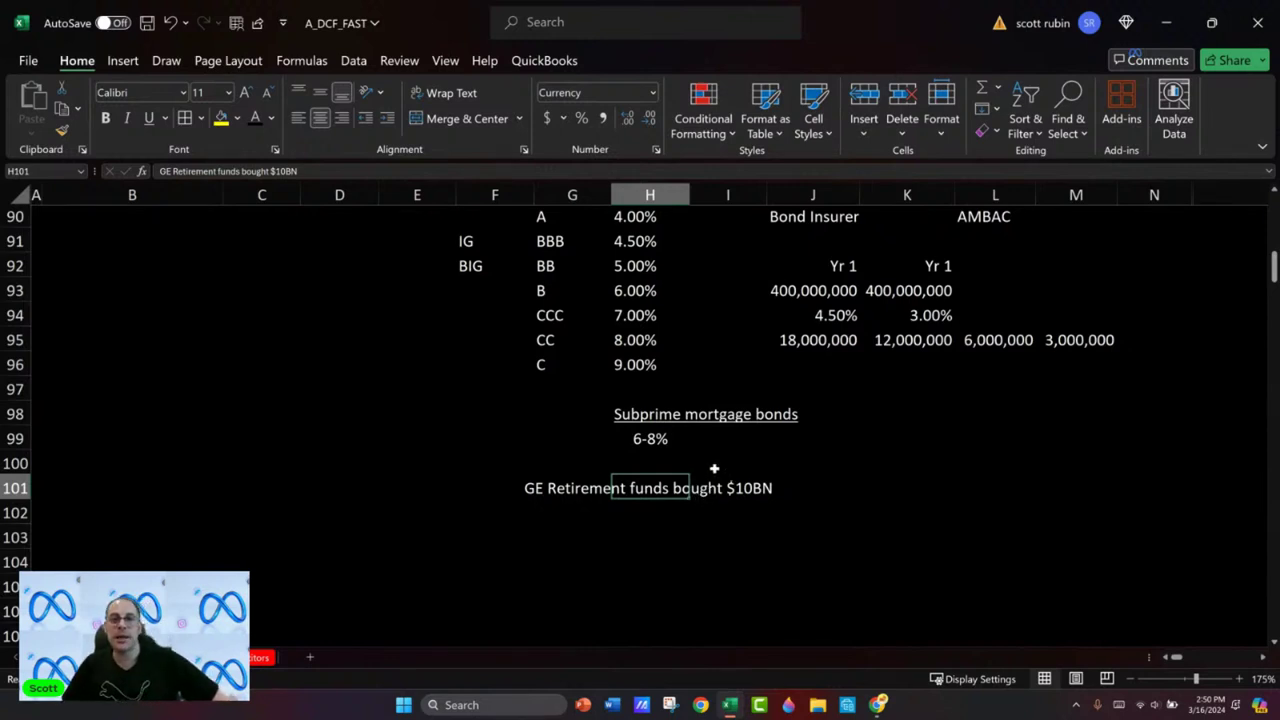
Record $5000 in H102, correcting the initially typed $2000.
key(Down)
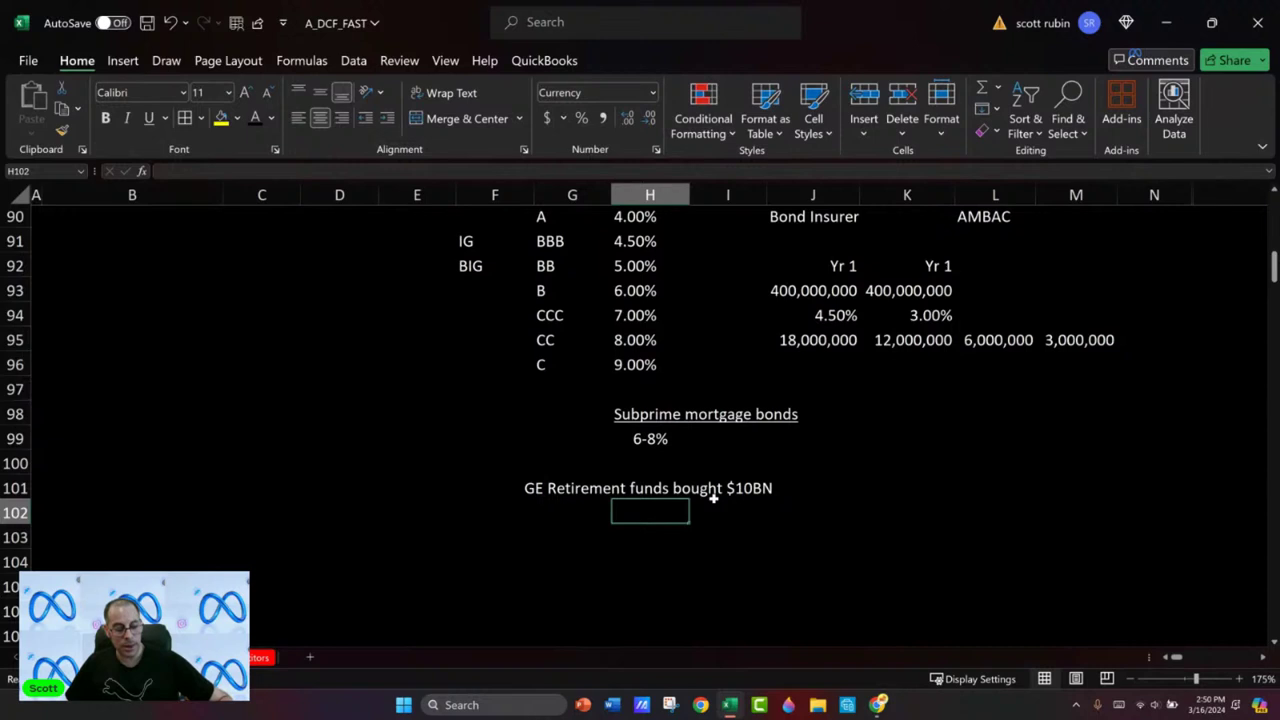
text($2000)
key(Return)
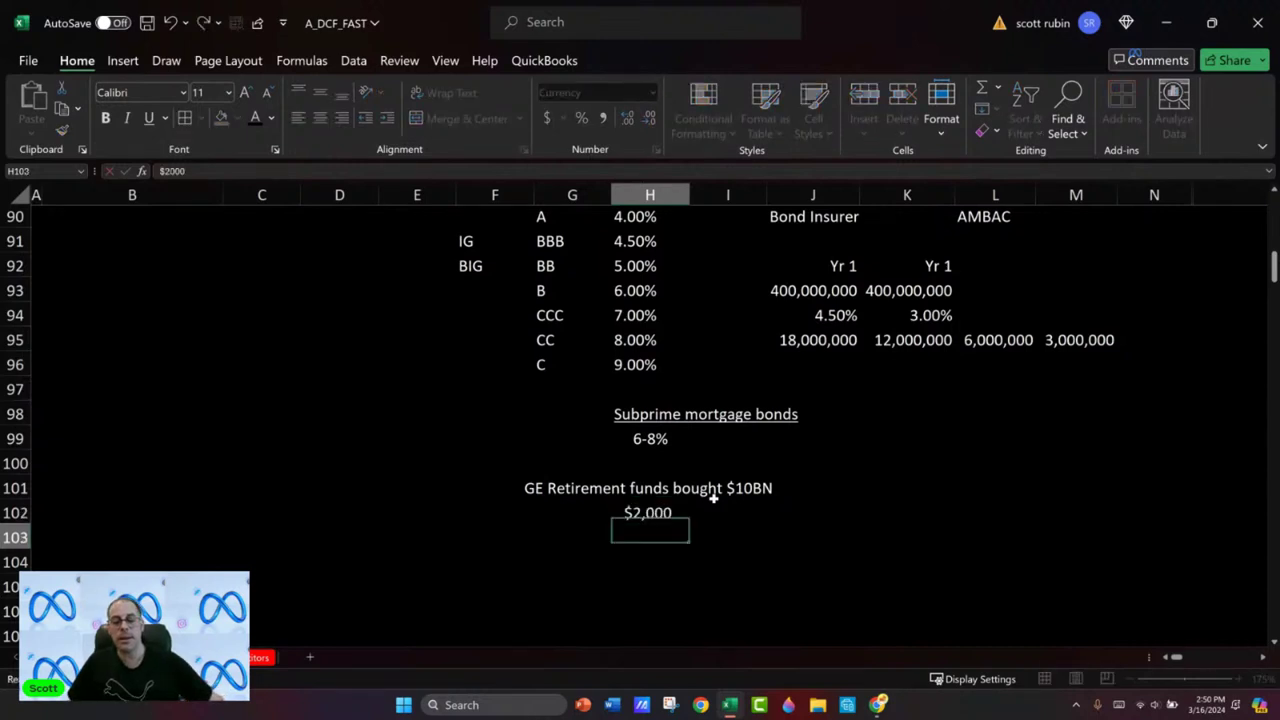
key(Up)
key(F2)
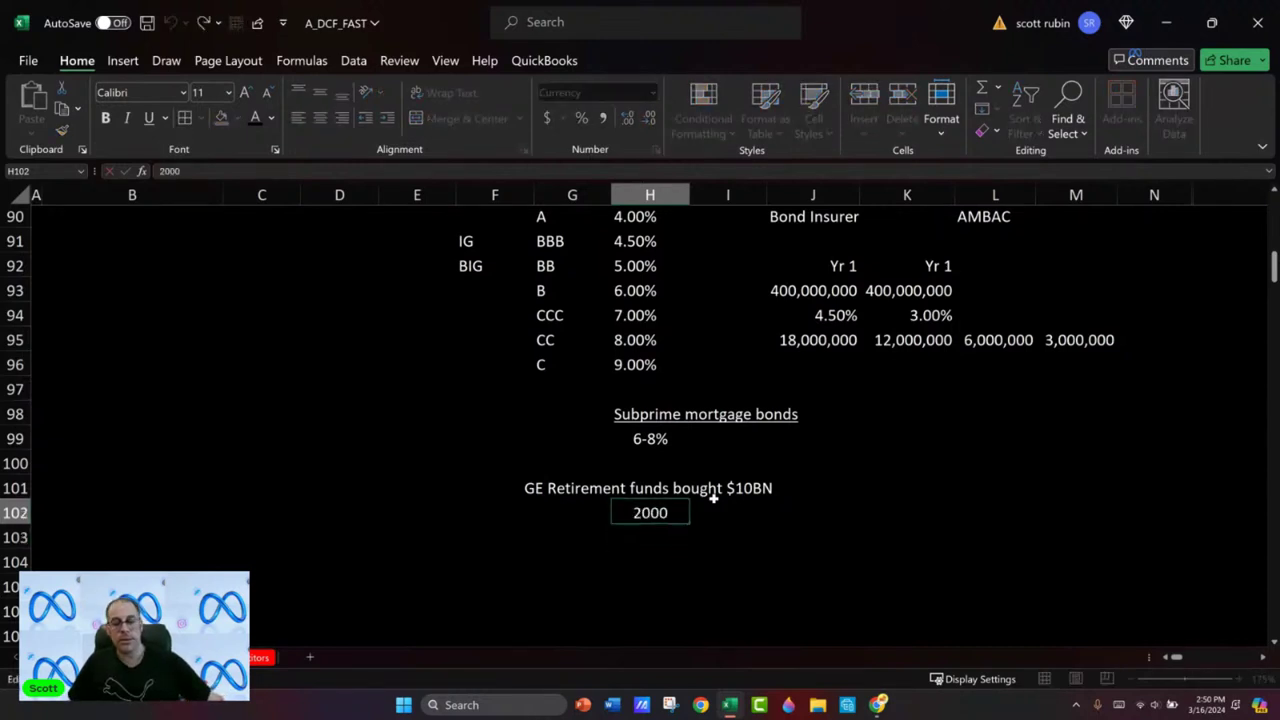
key(Home)
key(Delete)
text(5)
key(Return)
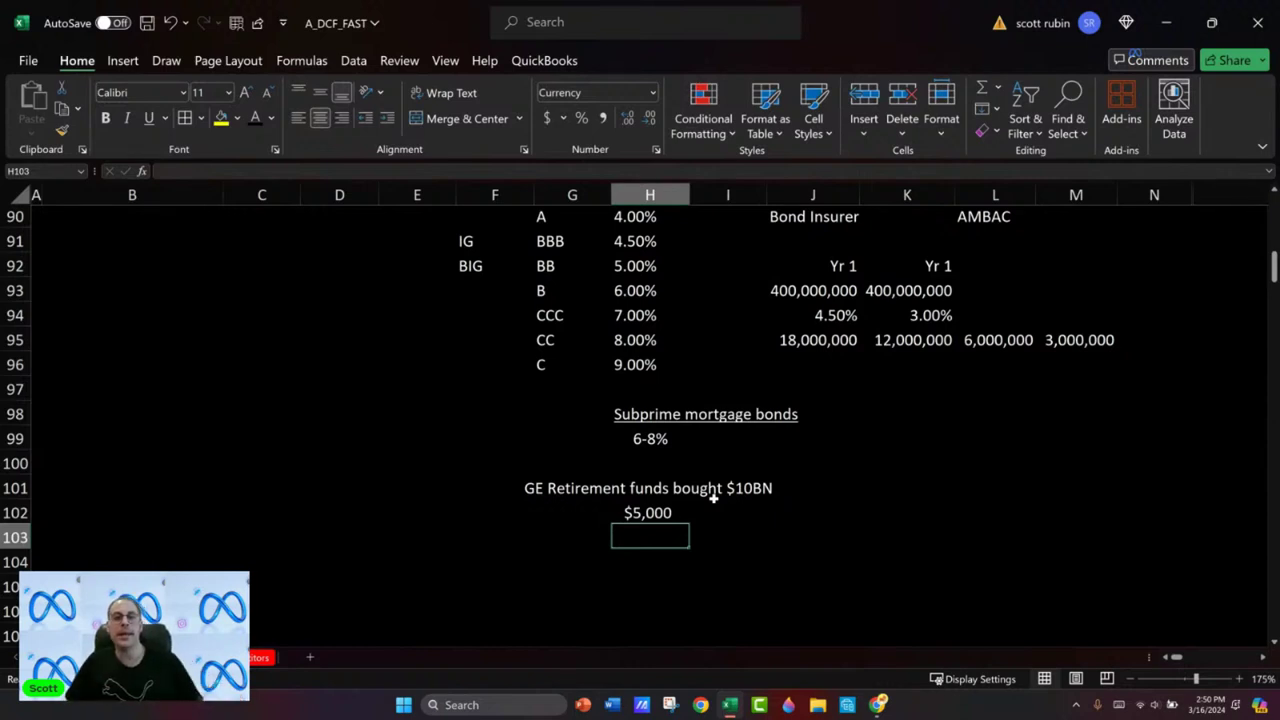
key(Up)
click(715, 505)
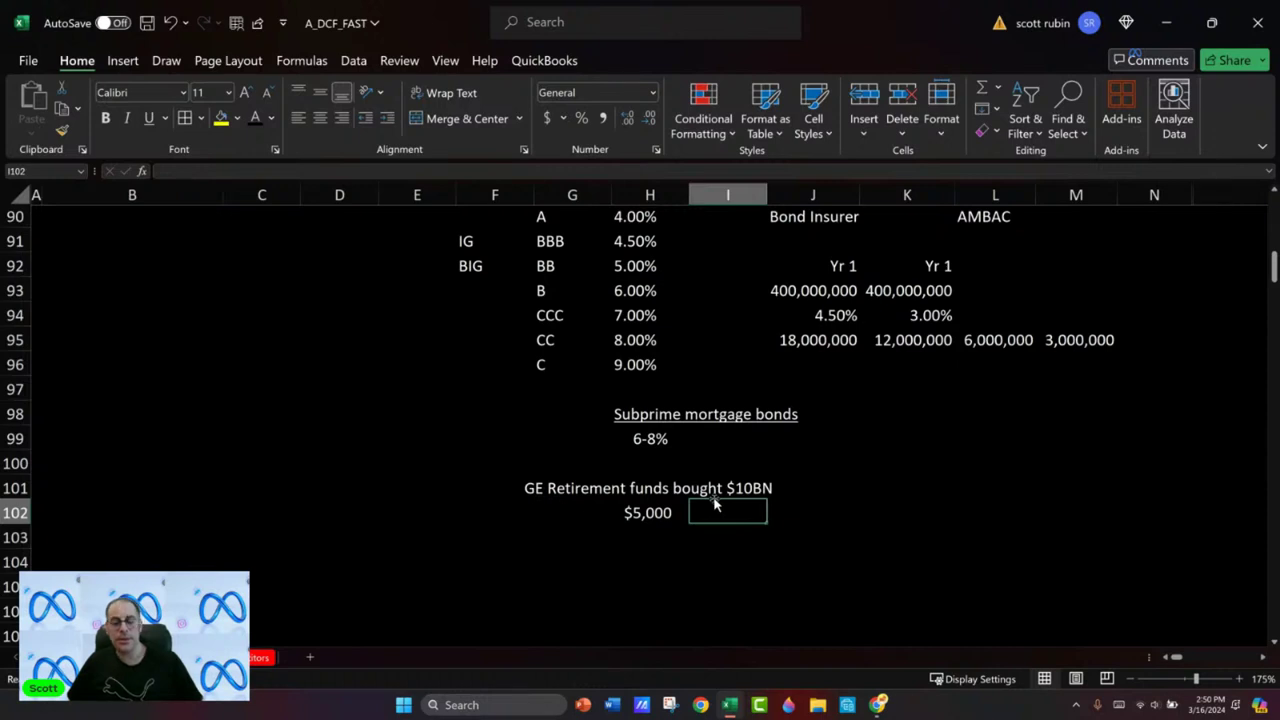
key(Left)
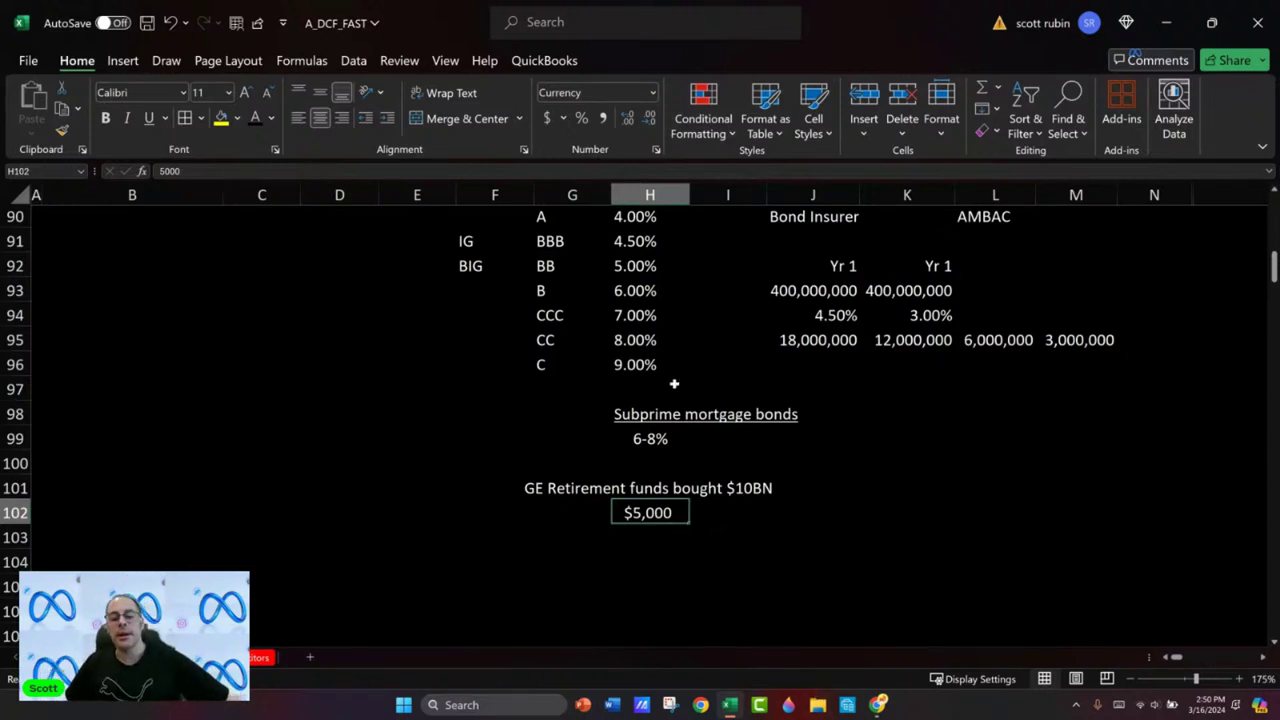
scroll(679, 377, up, 1)
scroll(679, 377, up, 1)
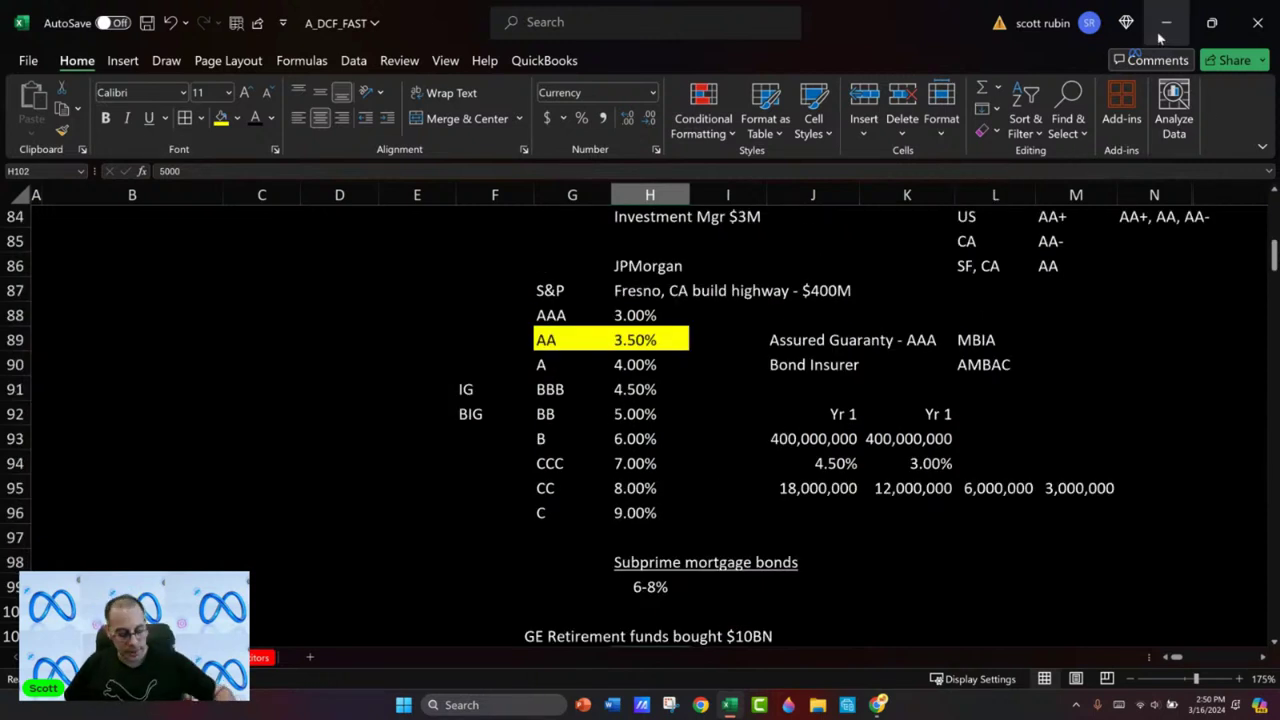
Bring back the Fitch Sioux Falls (SD) page, showing its BB-rated Dow Rummel Village bonds.
key(alt+Tab)
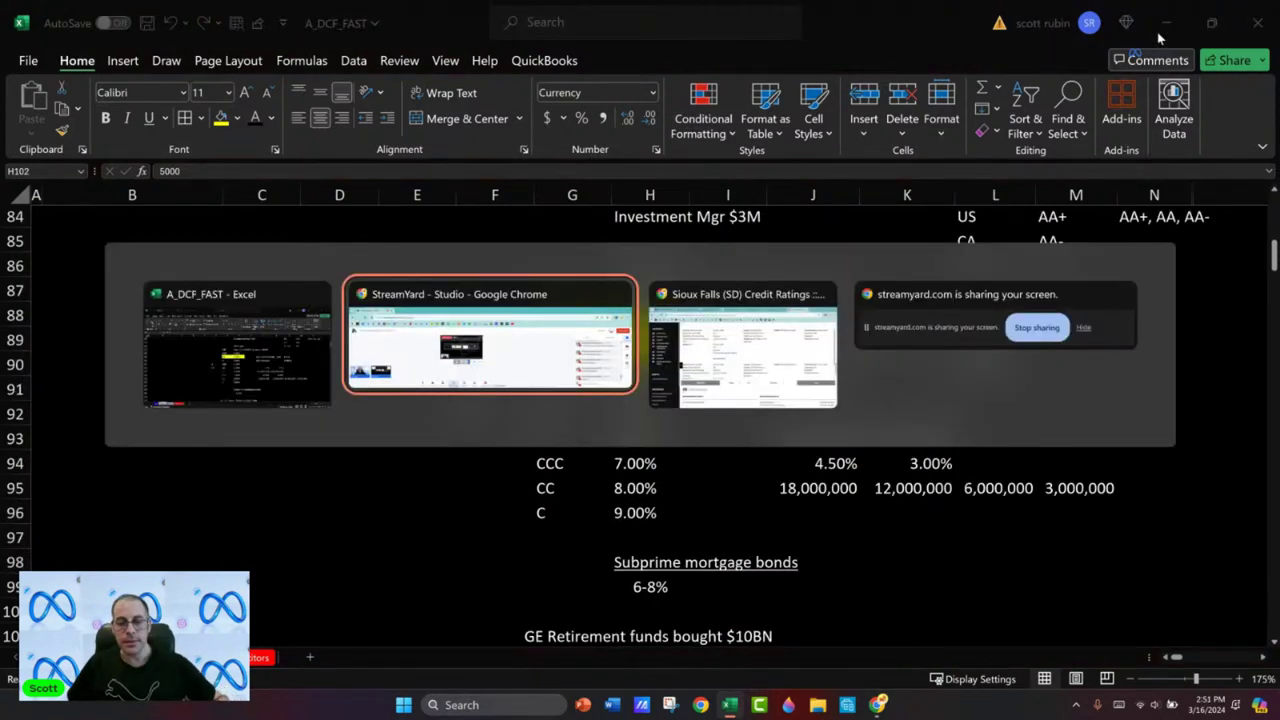
key(alt+Tab)
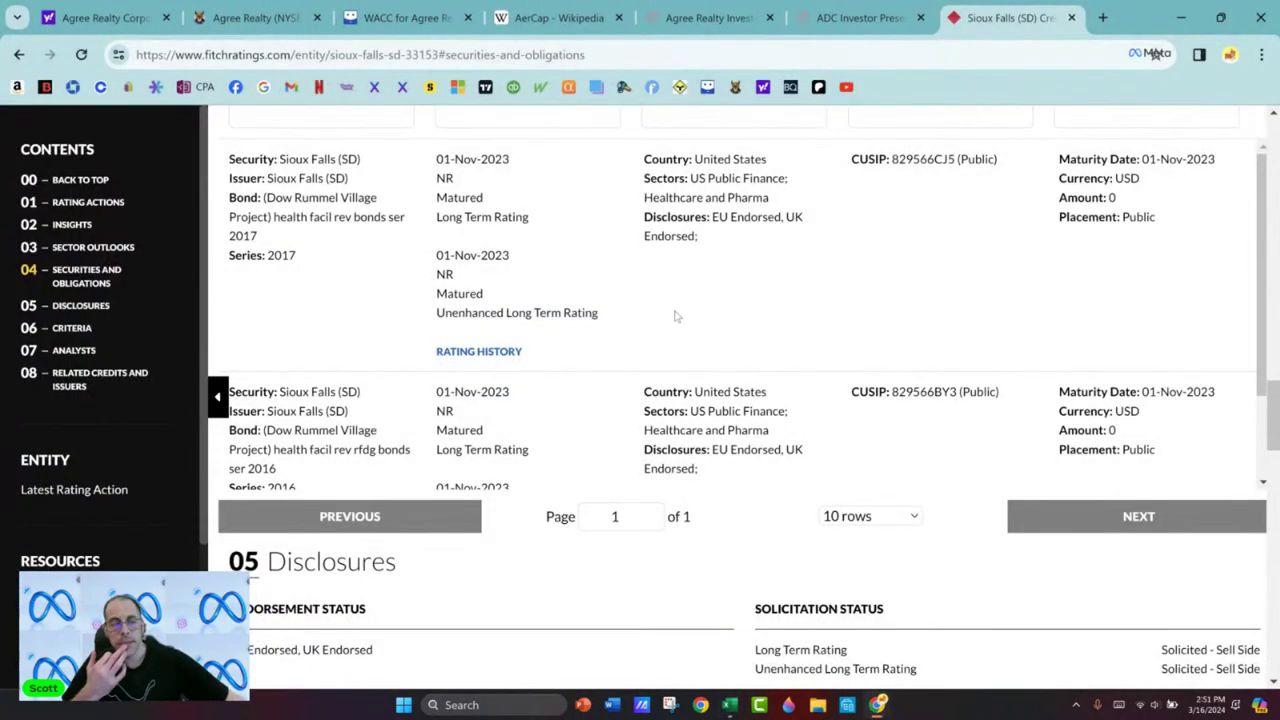
scroll(515, 288, up, 5)
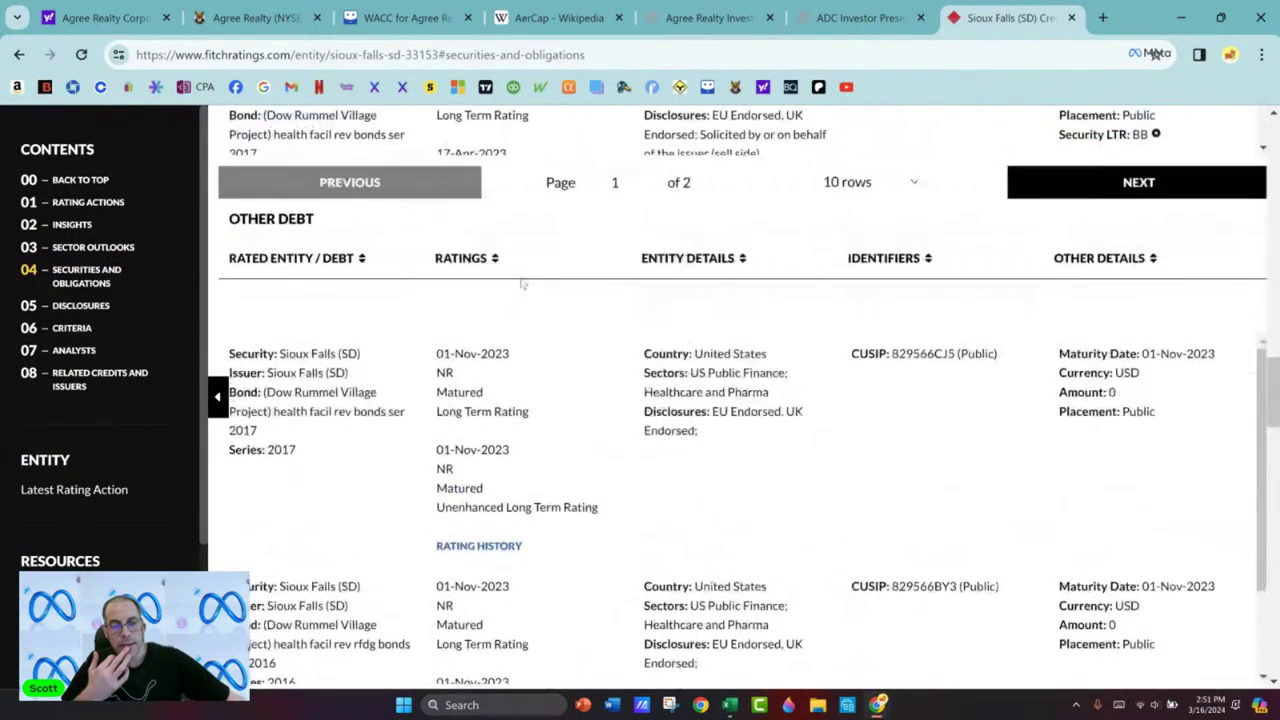
scroll(520, 283, up, 1)
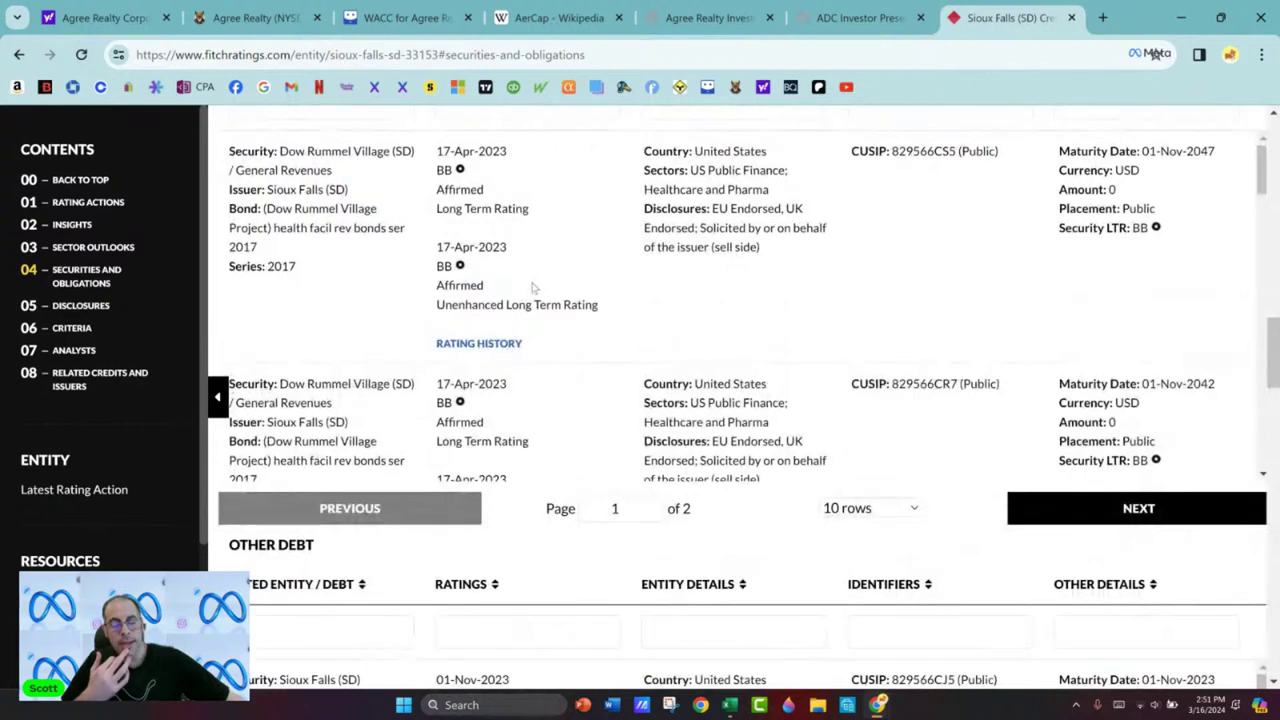
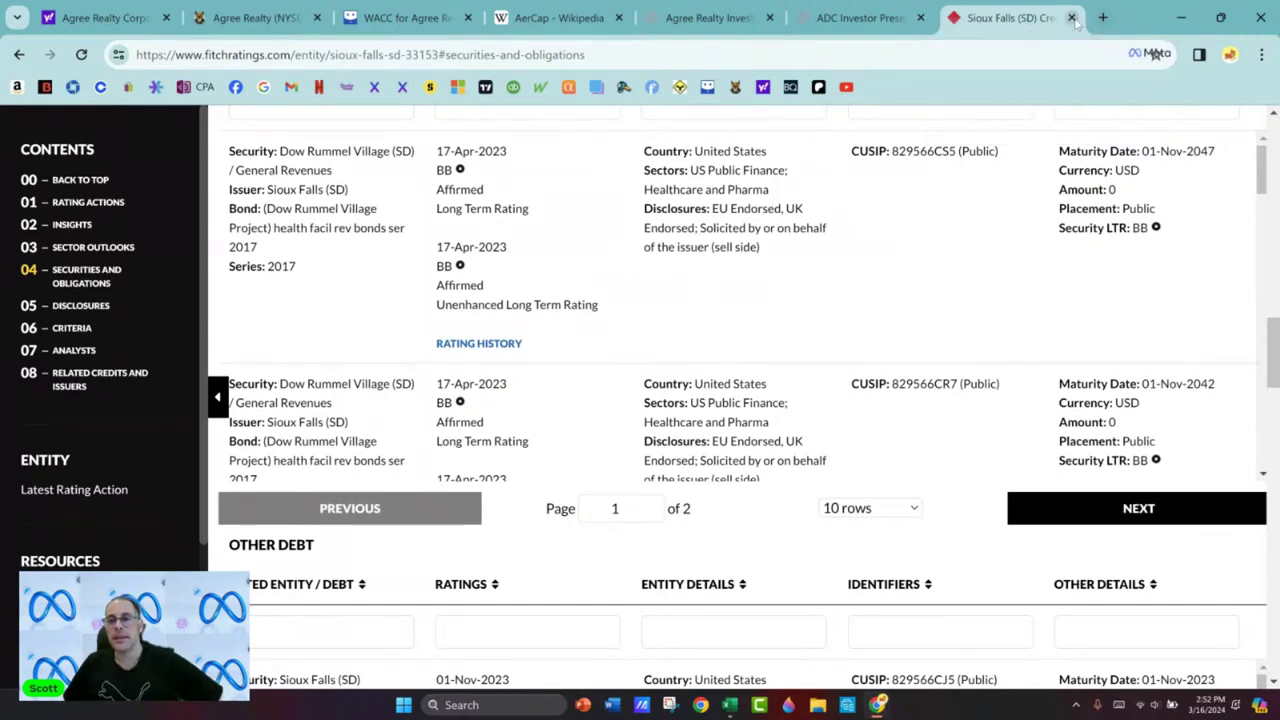
Close the Sioux Falls (SD) Fitch Ratings tab to reveal Agree Realty's investor presentation.
click(1071, 17)
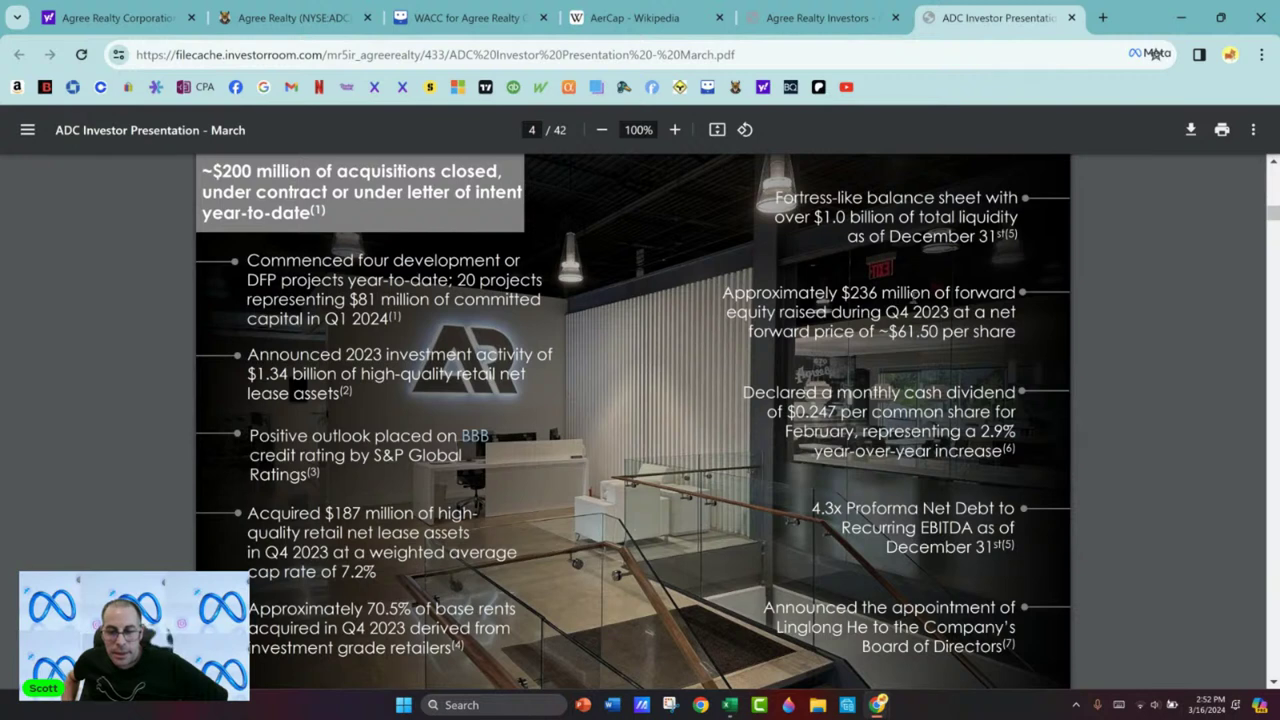
Go from the presentation slides to Agree Realty's Yahoo Finance income statement tab.
scroll(922, 292, down, 1)
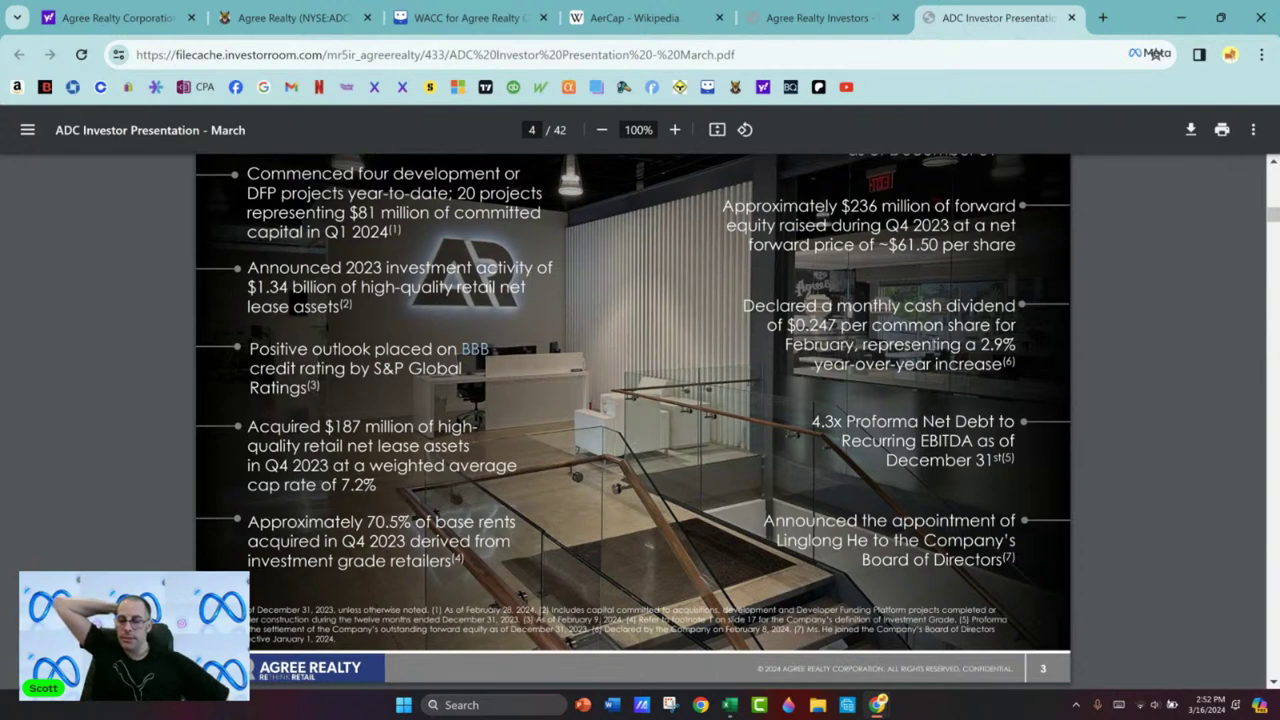
click(287, 33)
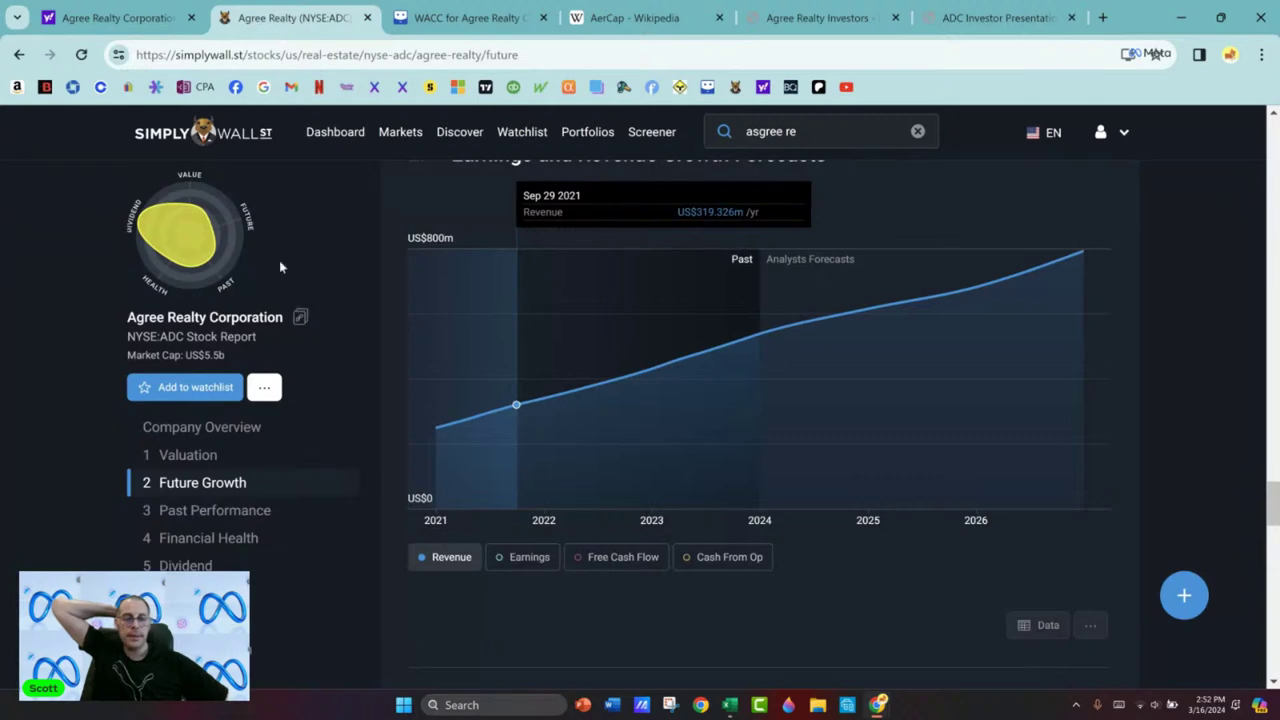
click(120, 17)
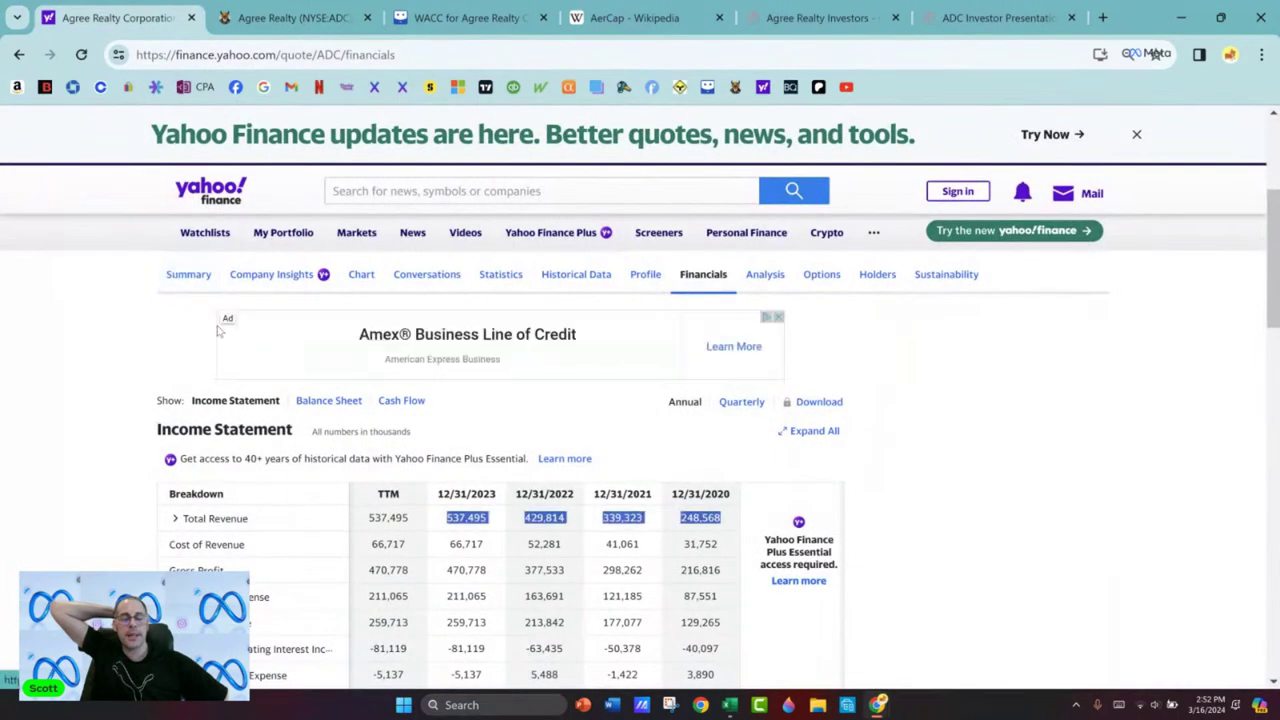
Open Agree Realty's Yahoo Finance profile and highlight its REIT - Retail industry.
click(182, 284)
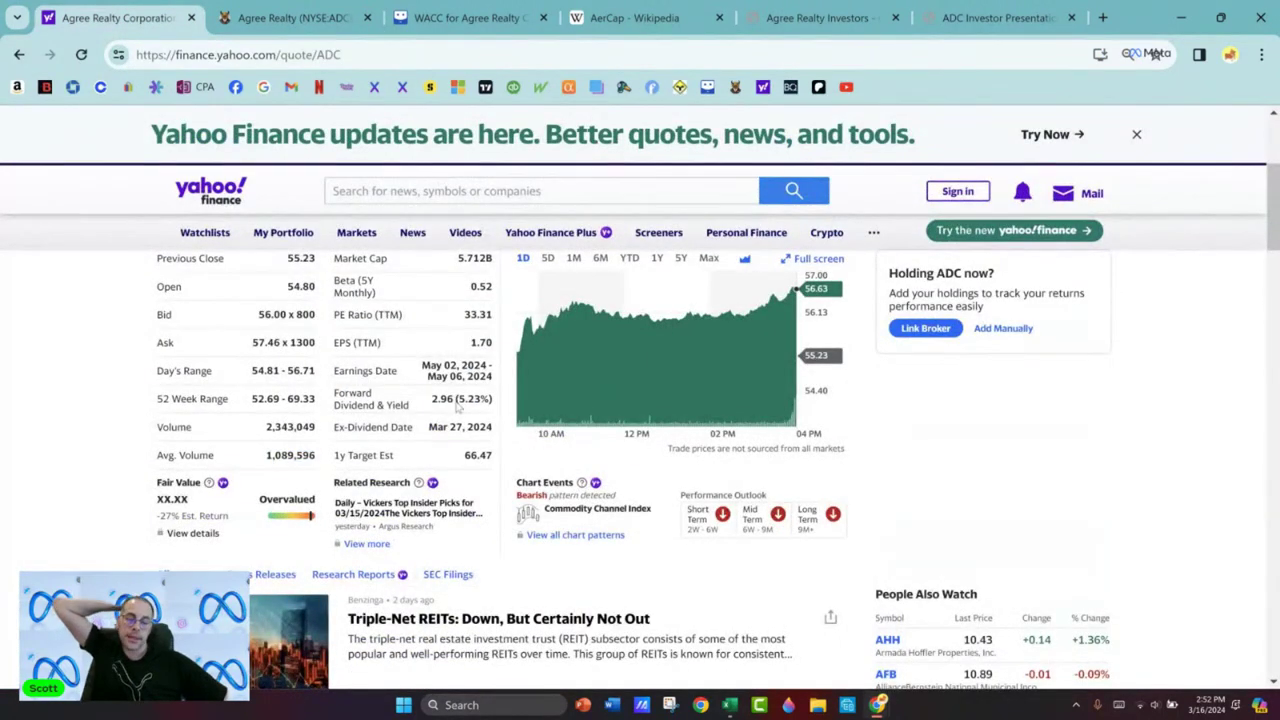
scroll(468, 400, up, 1)
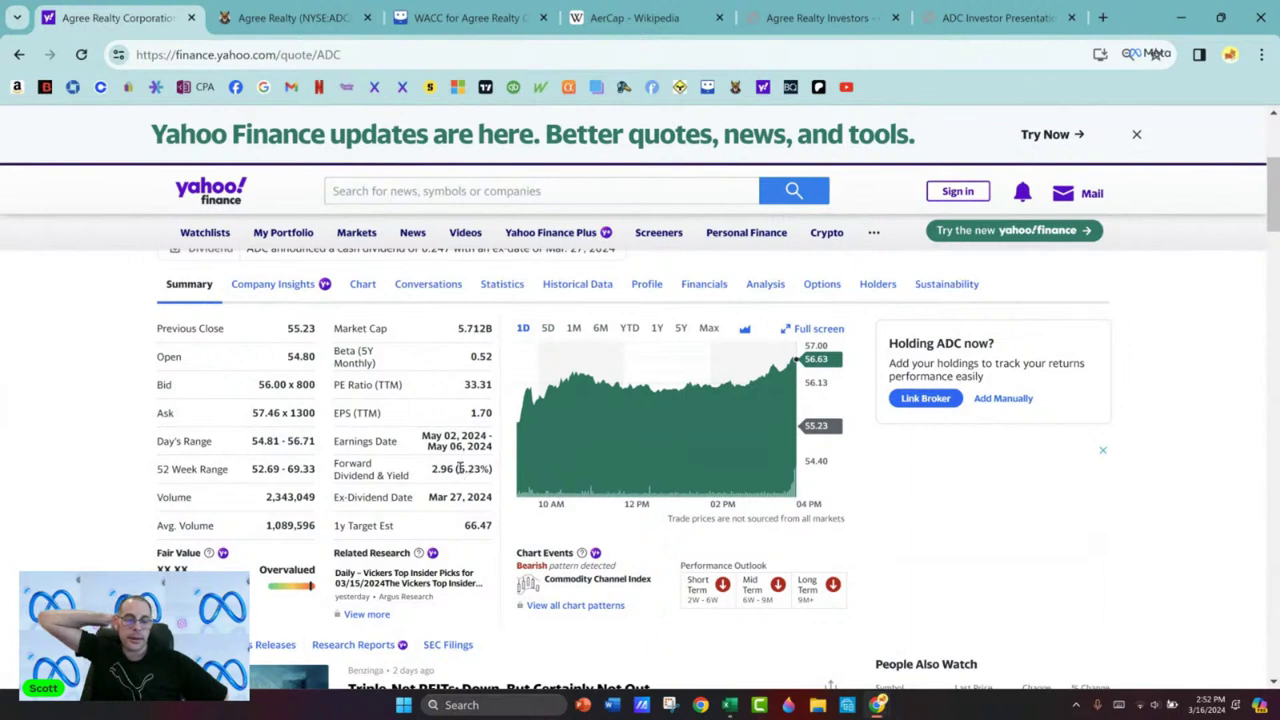
click(646, 285)
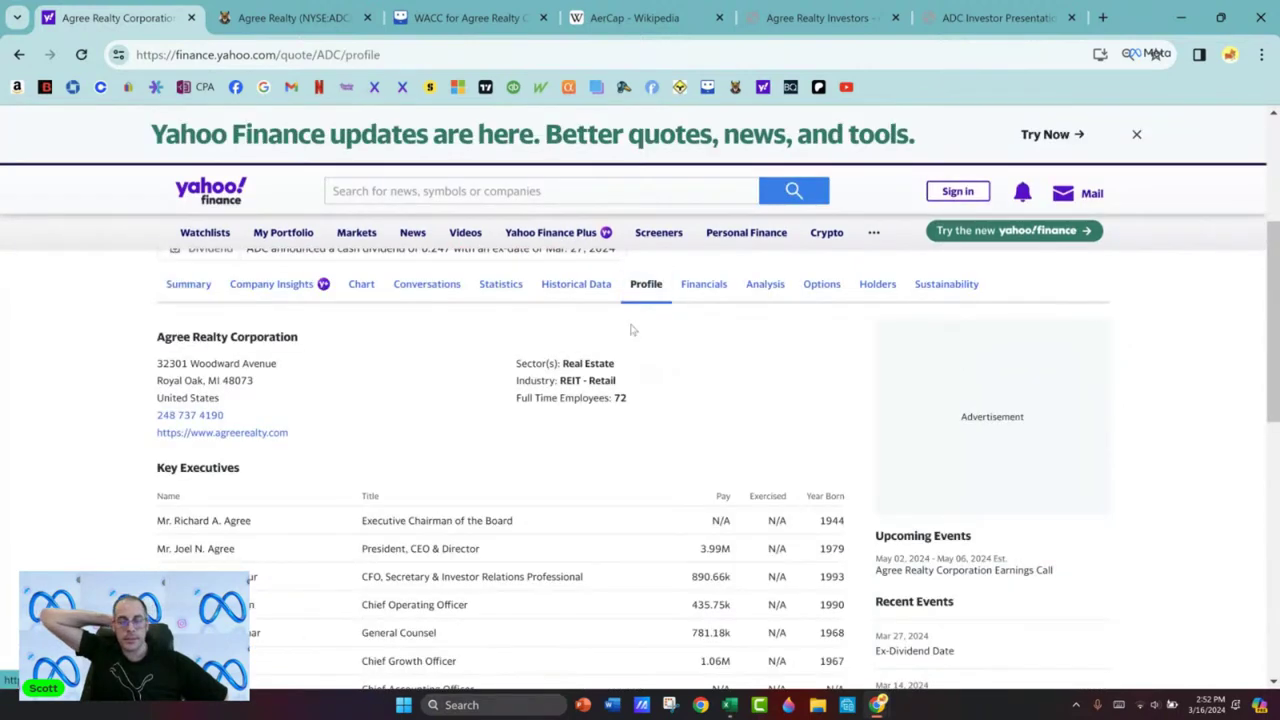
drag(566, 381, 590, 383)
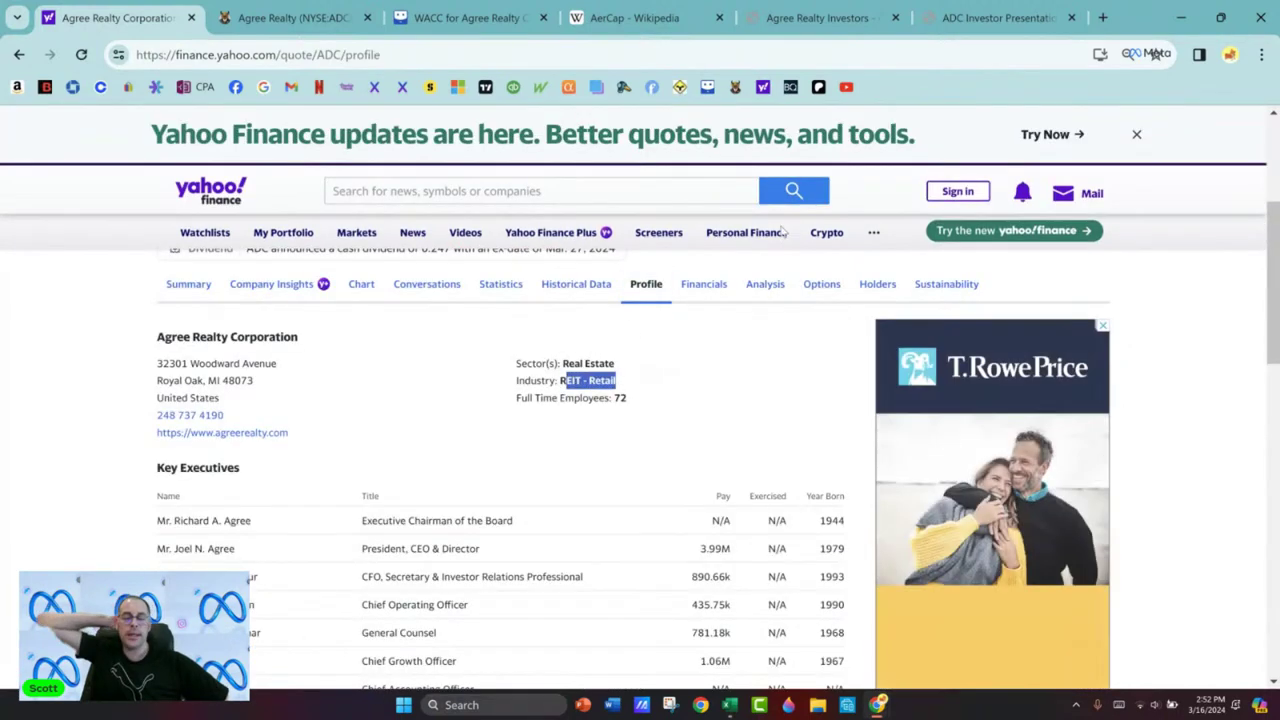
Reorder the Agree Realty investors tab and launch the Business Quant bookmark.
click(925, 18)
drag(897, 18, 1080, 18)
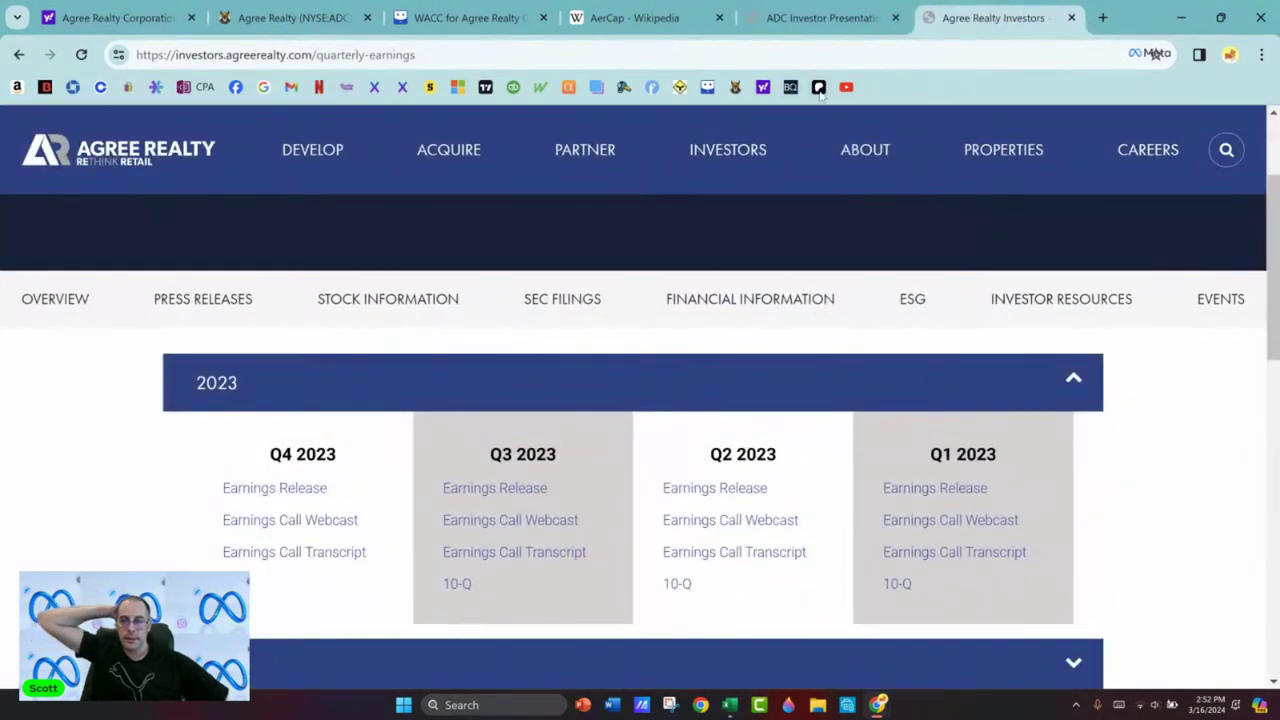
click(790, 87)
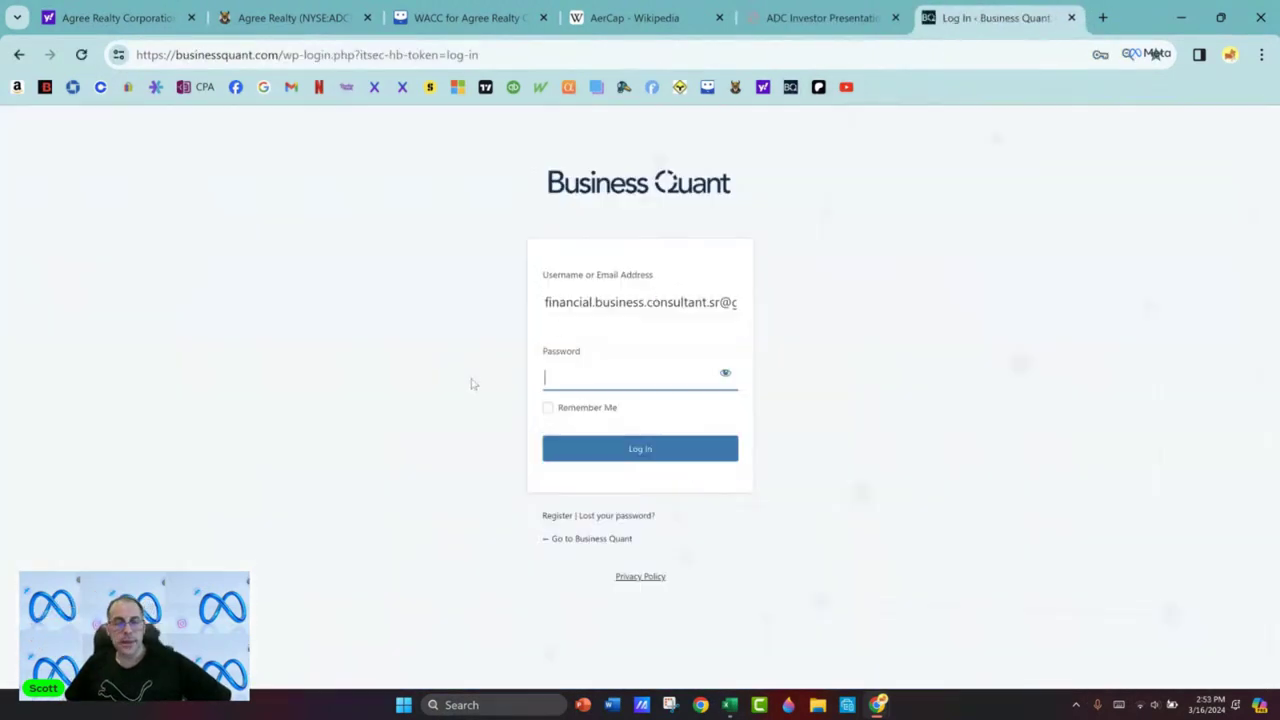
Log in to Business Quant using the saved account password.
click(585, 382)
click(692, 428)
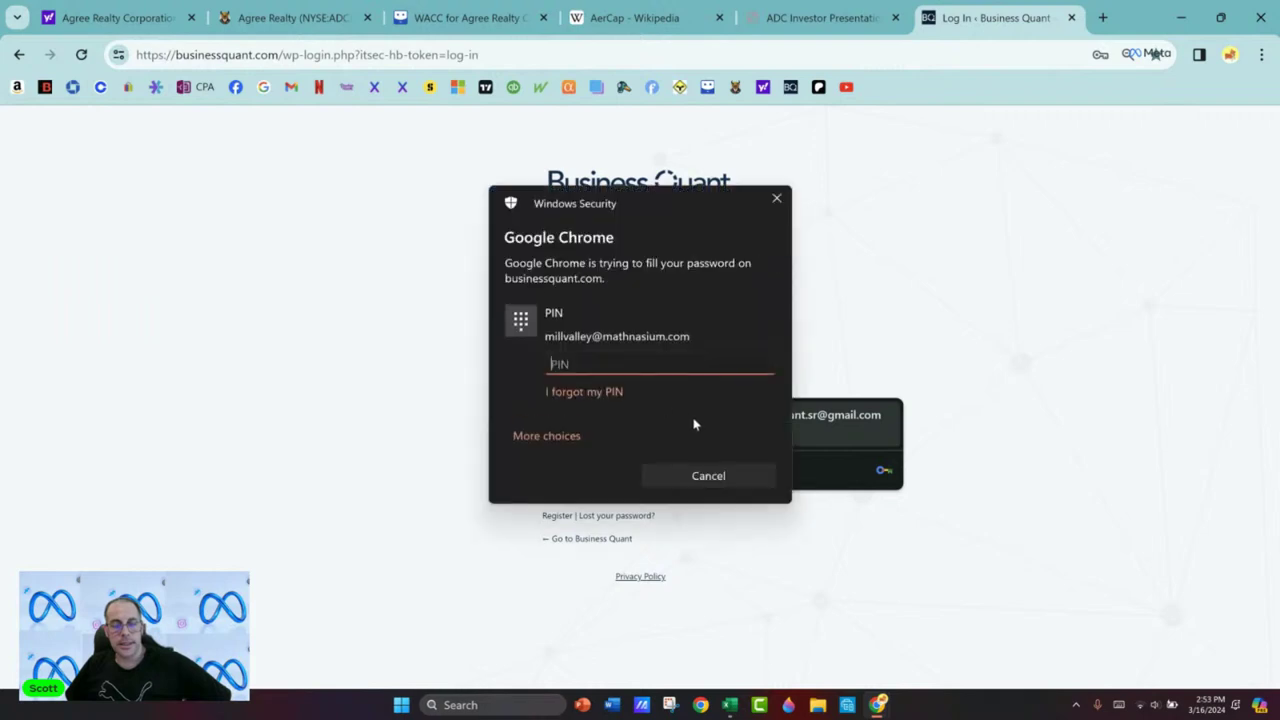
text(••••)
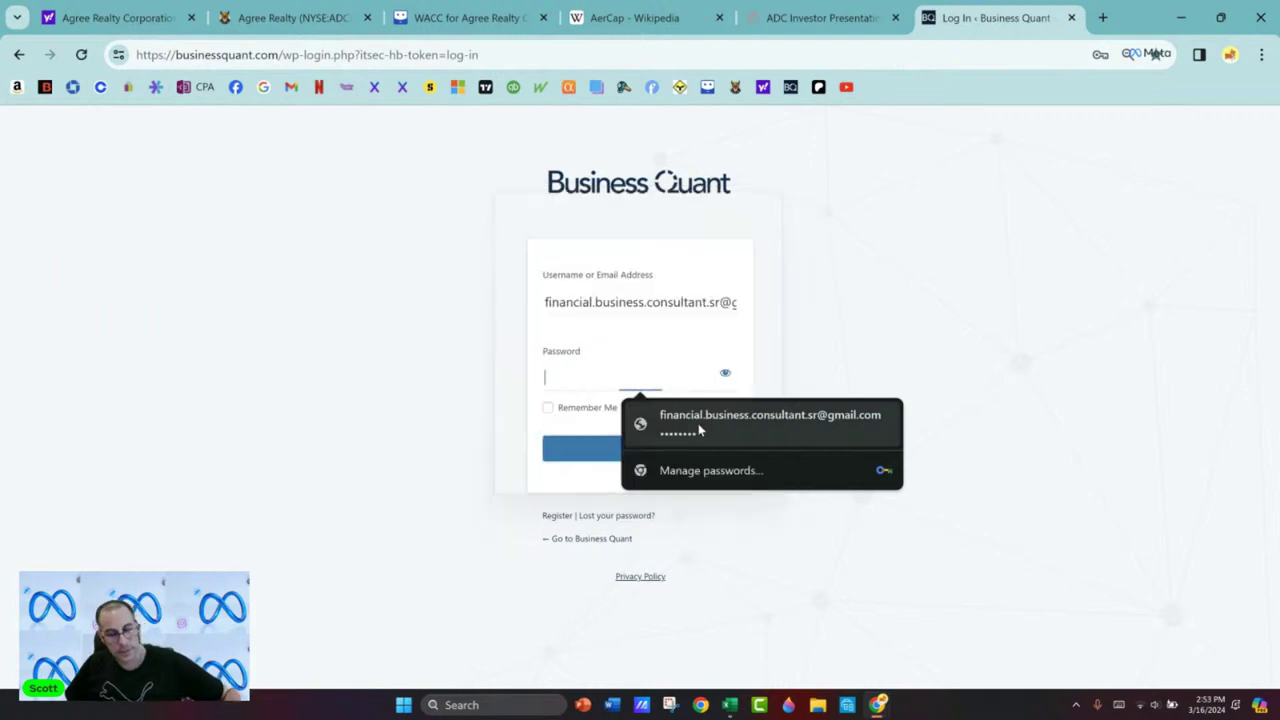
click(655, 450)
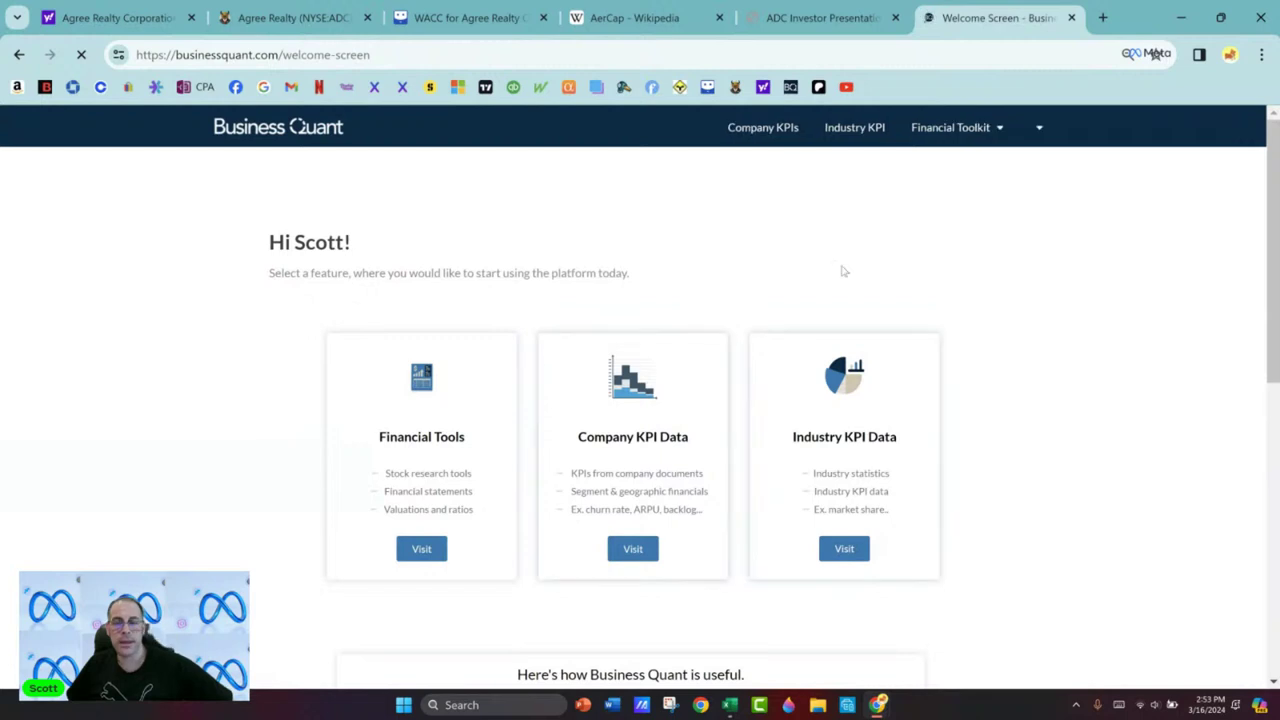
Show Industry Financials from the Financial Toolkit, filtered to the REIT - Retail industry.
click(954, 131)
click(954, 230)
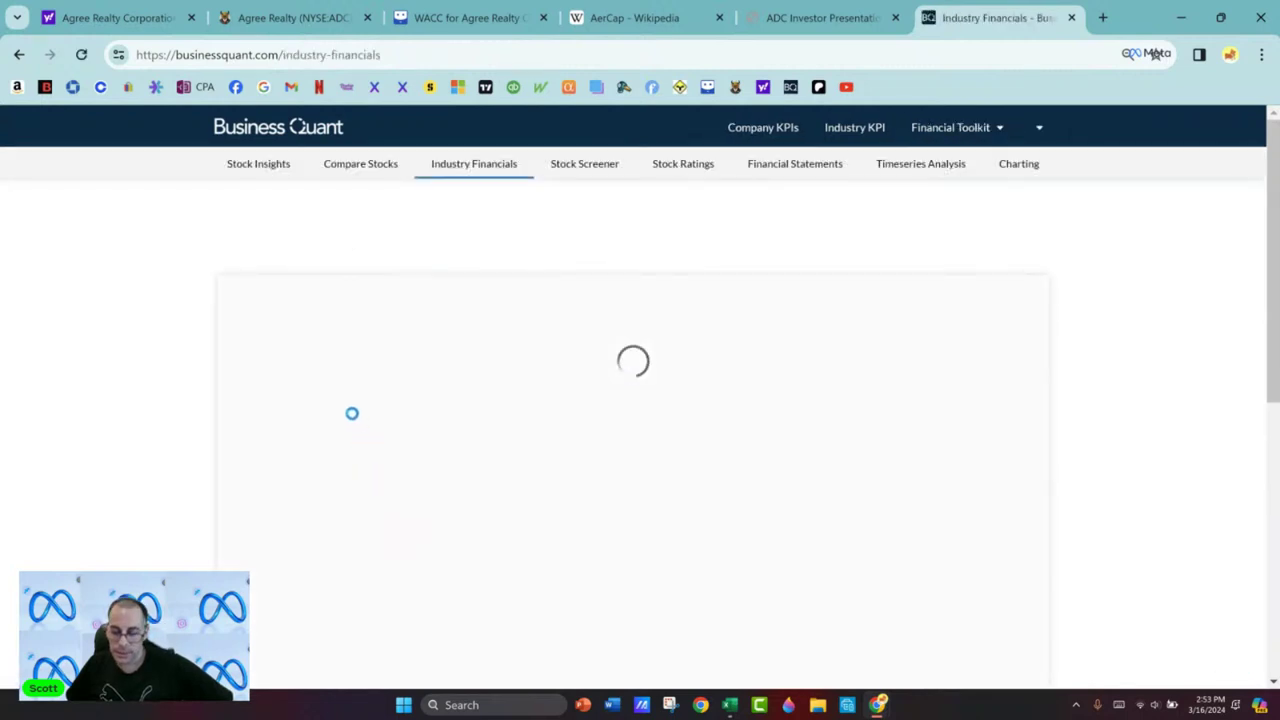
scroll(268, 450, down, 15)
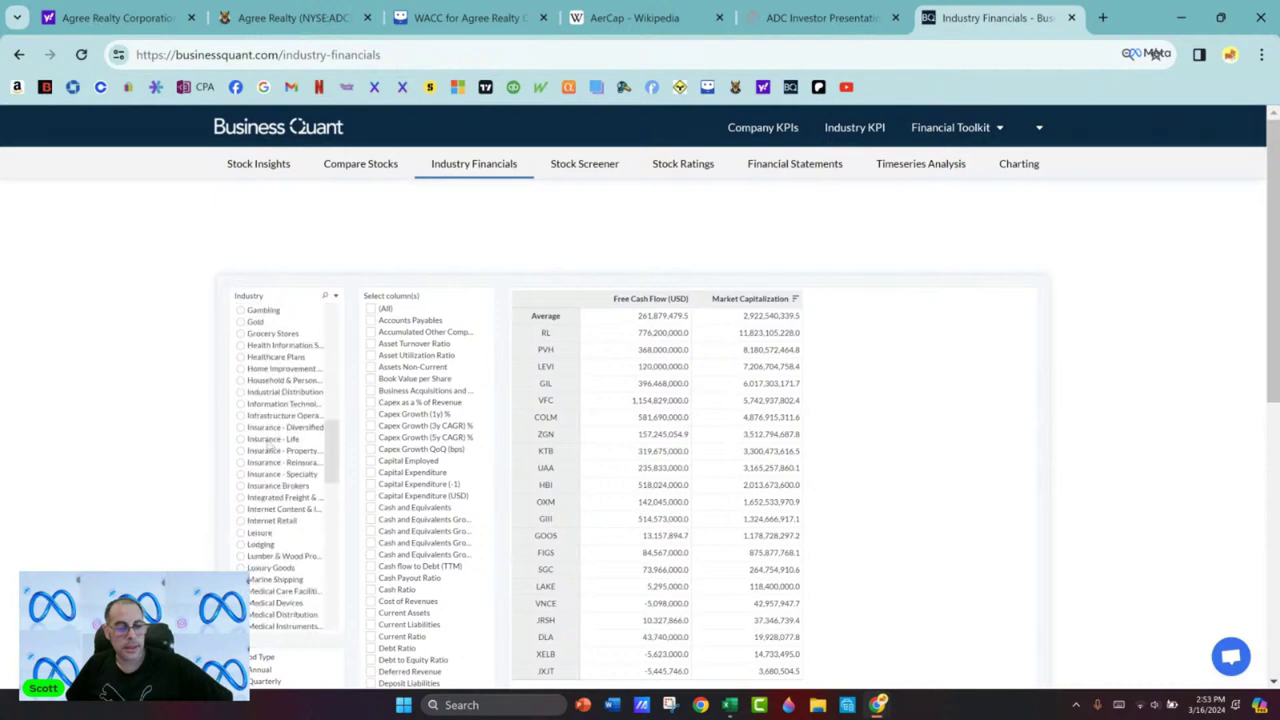
scroll(258, 551, down, 3)
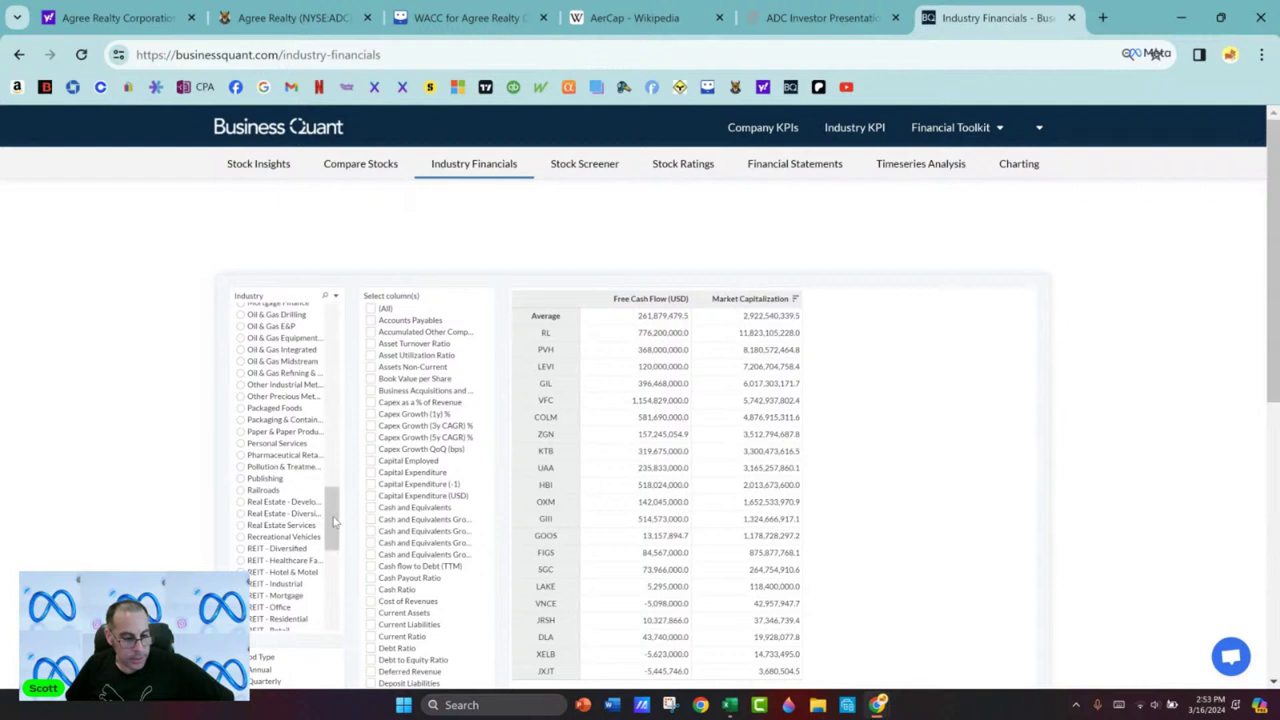
drag(333, 520, 335, 550)
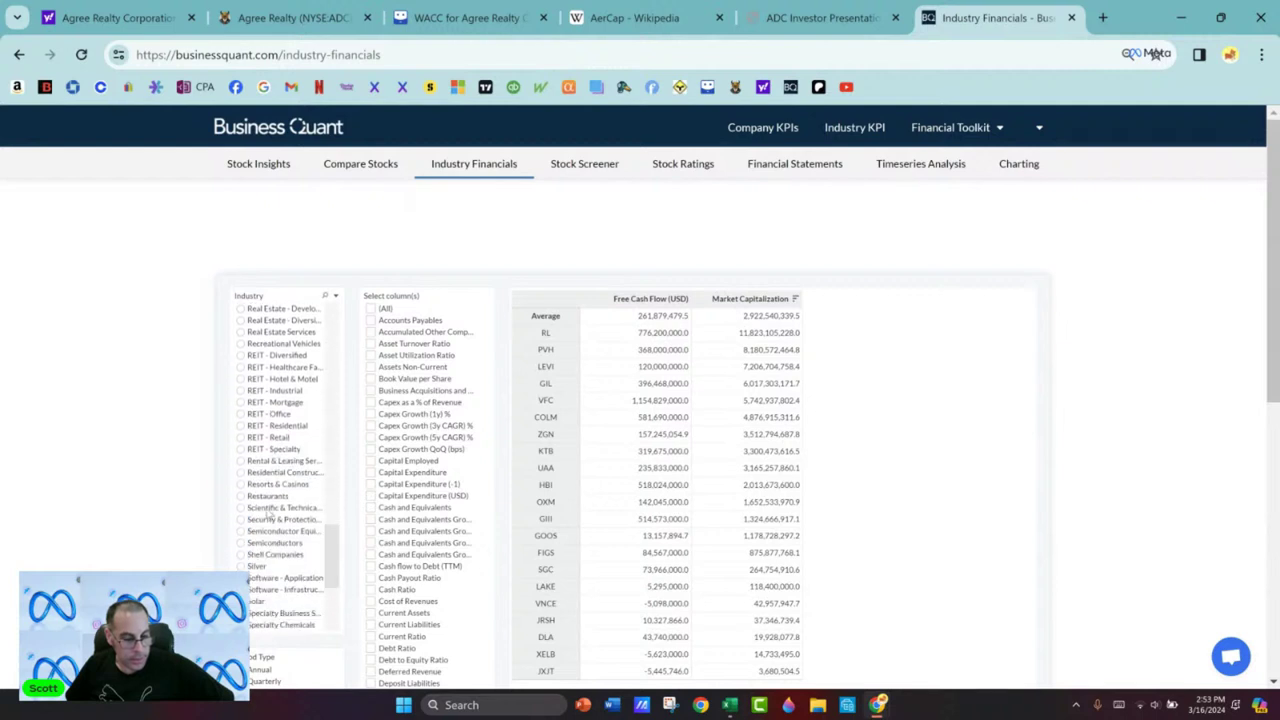
click(241, 437)
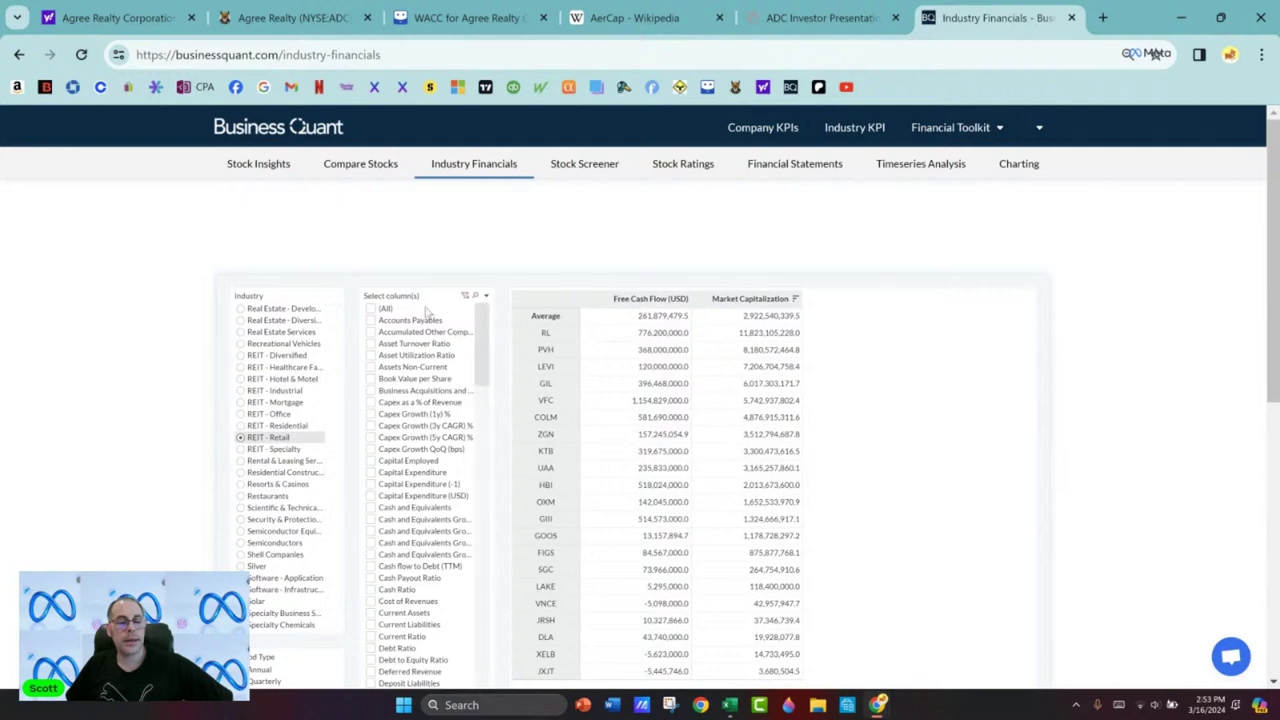
Add the Dividend Yield % column and remove Free Cash Flow (USD).
key(ctrl+f)
text(divid)
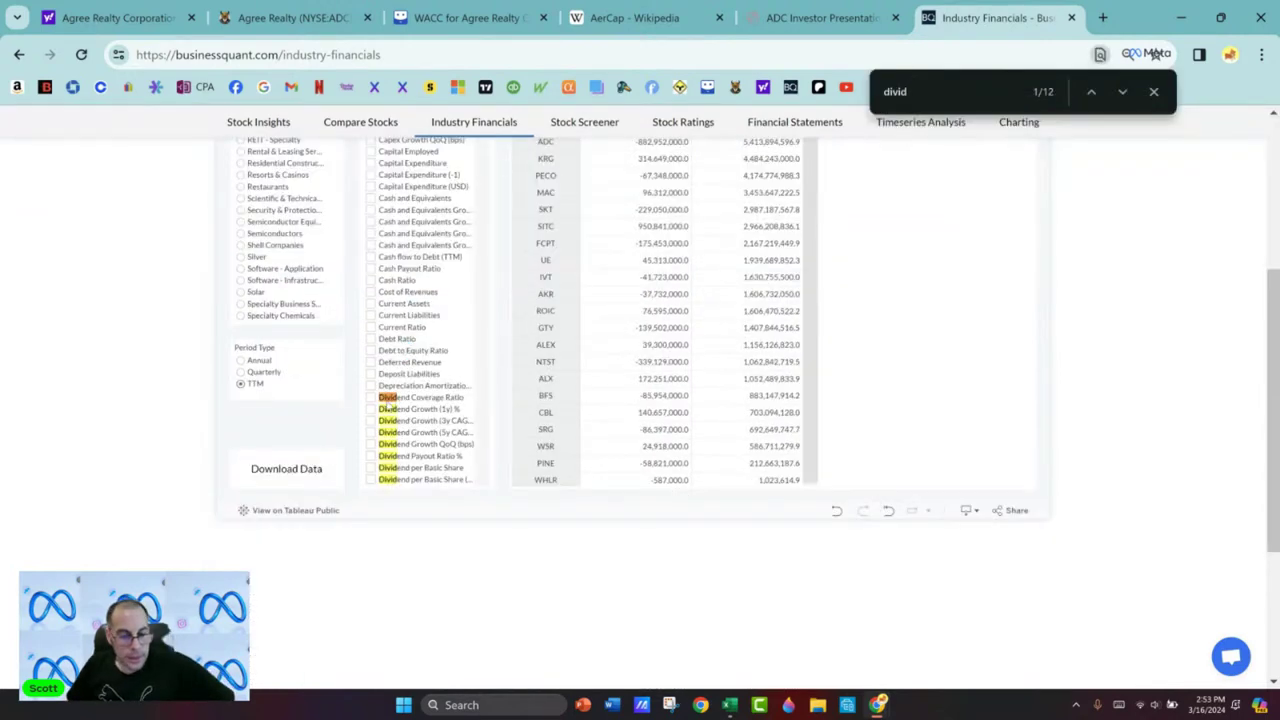
scroll(382, 404, down, 2)
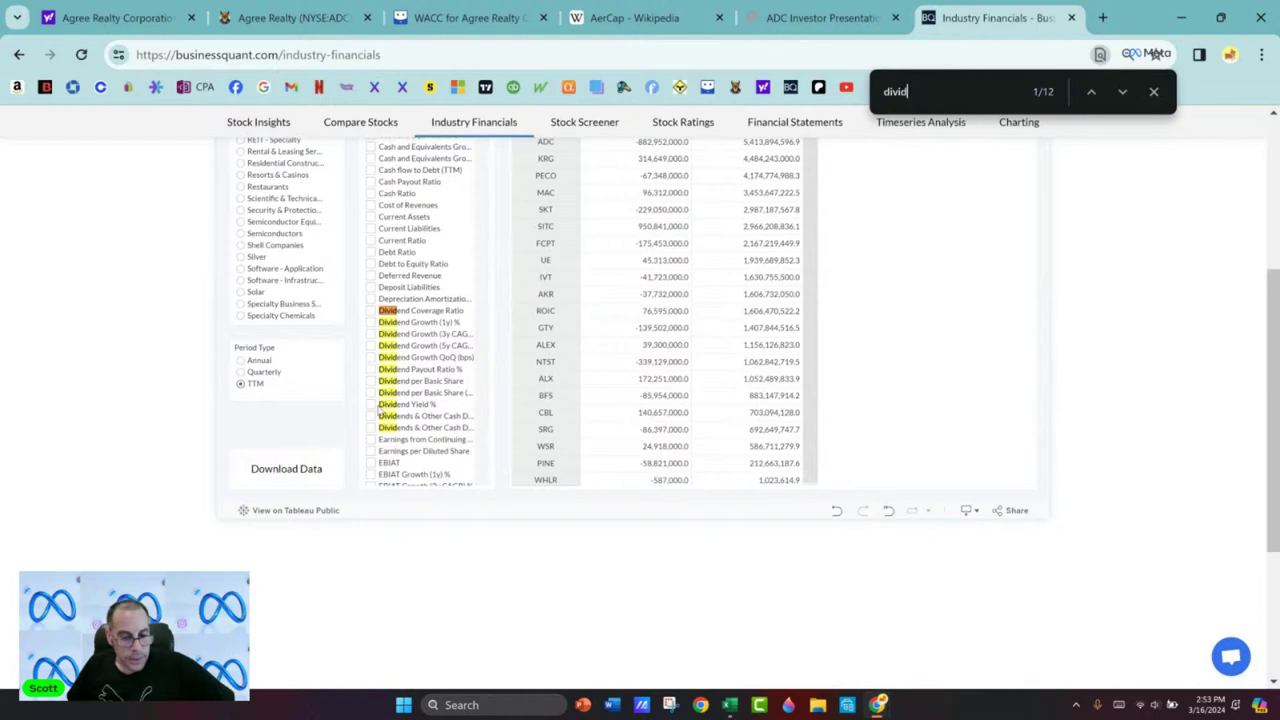
scroll(420, 285, up, 2)
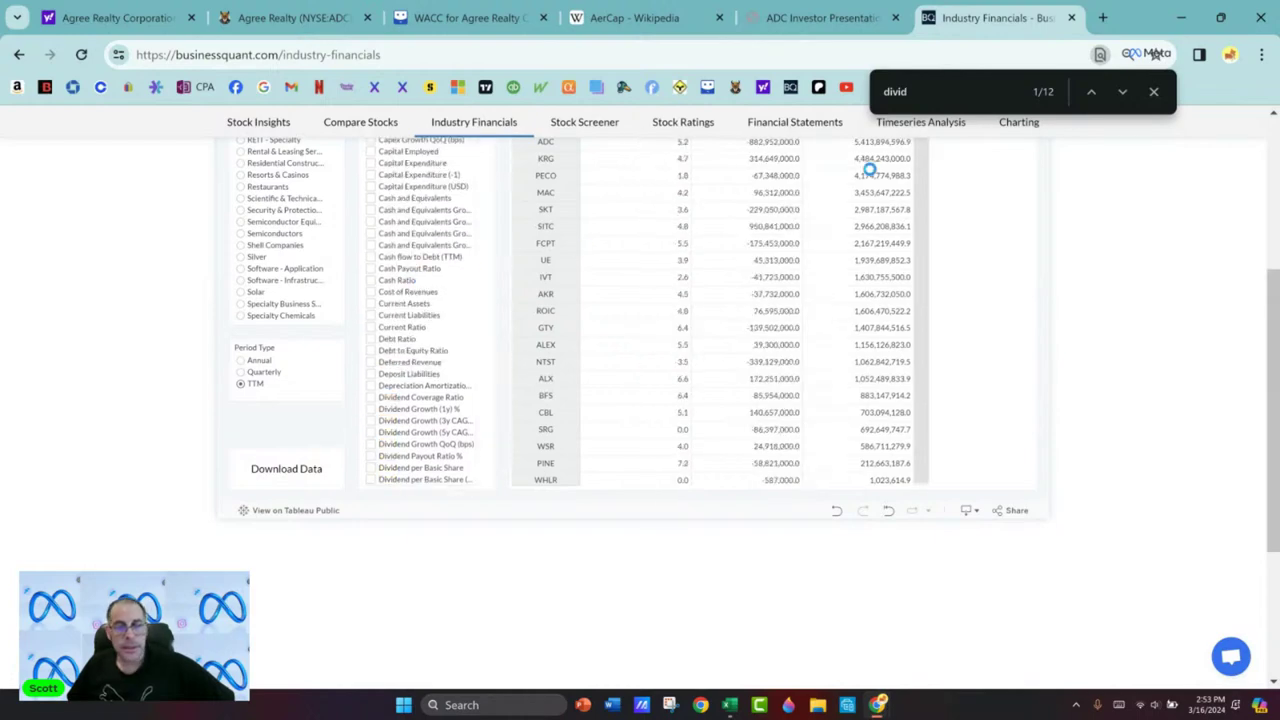
click(1154, 91)
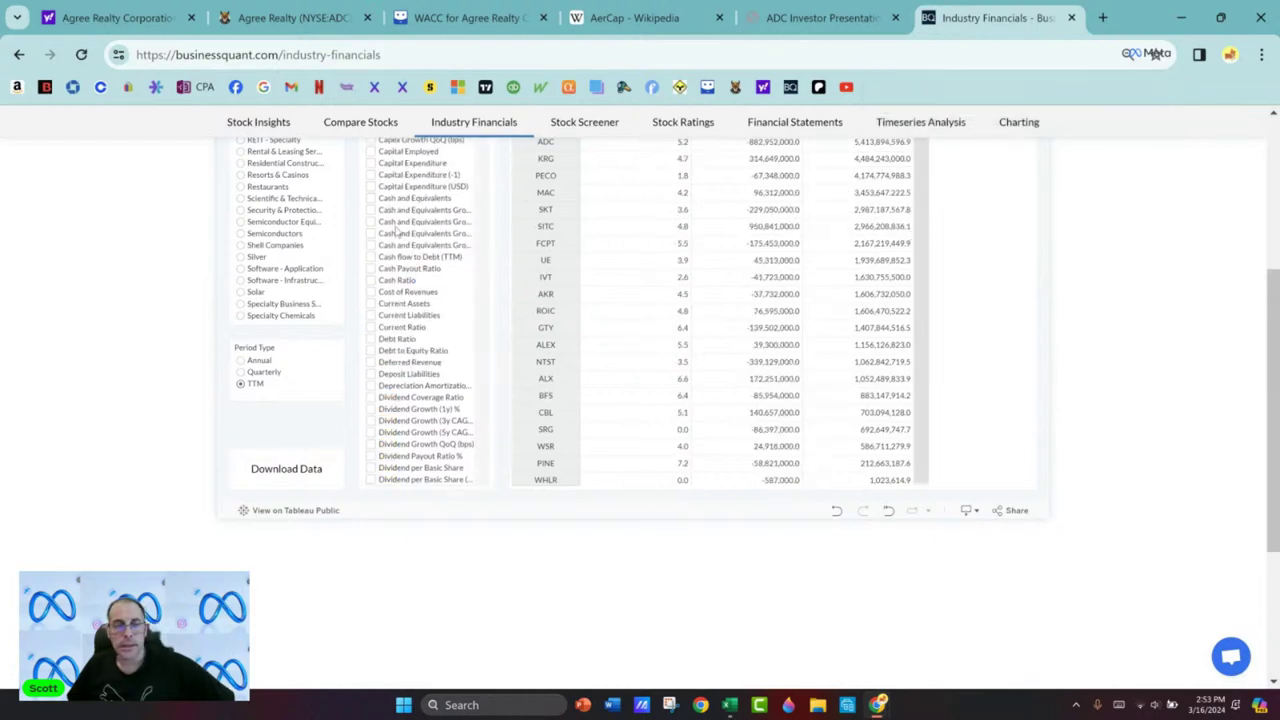
scroll(392, 280, down, 5)
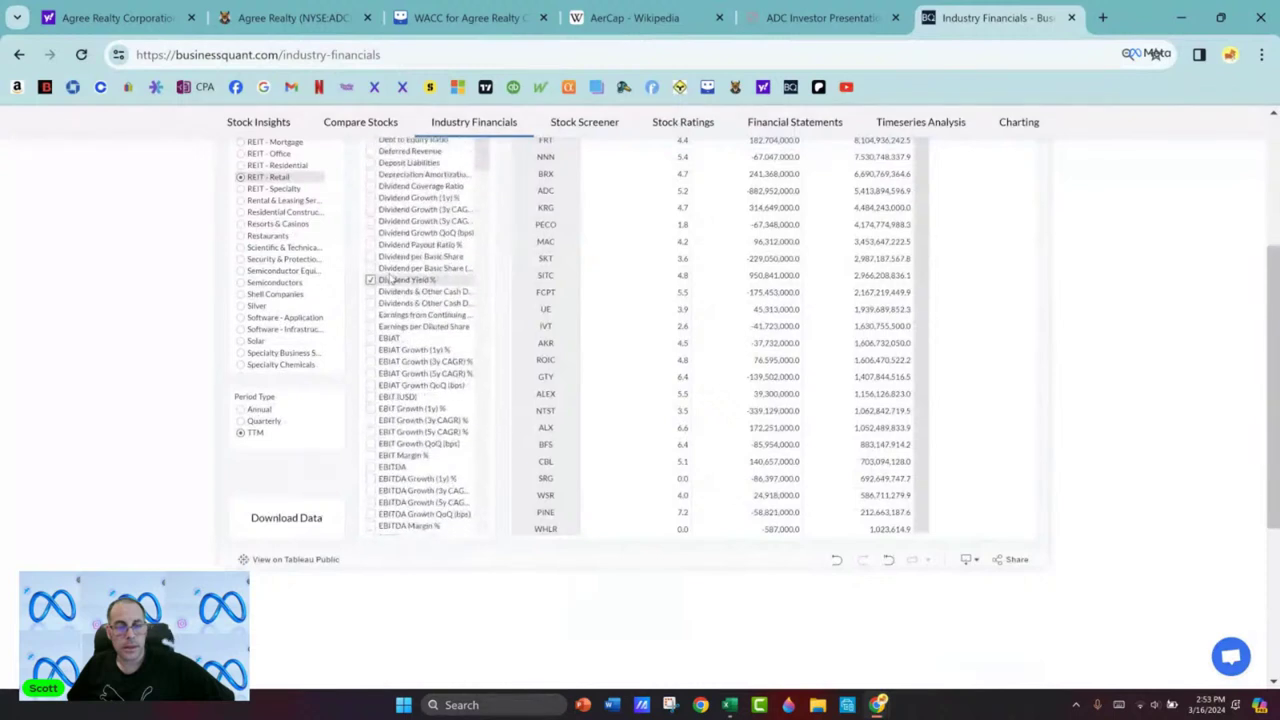
scroll(378, 283, down, 10)
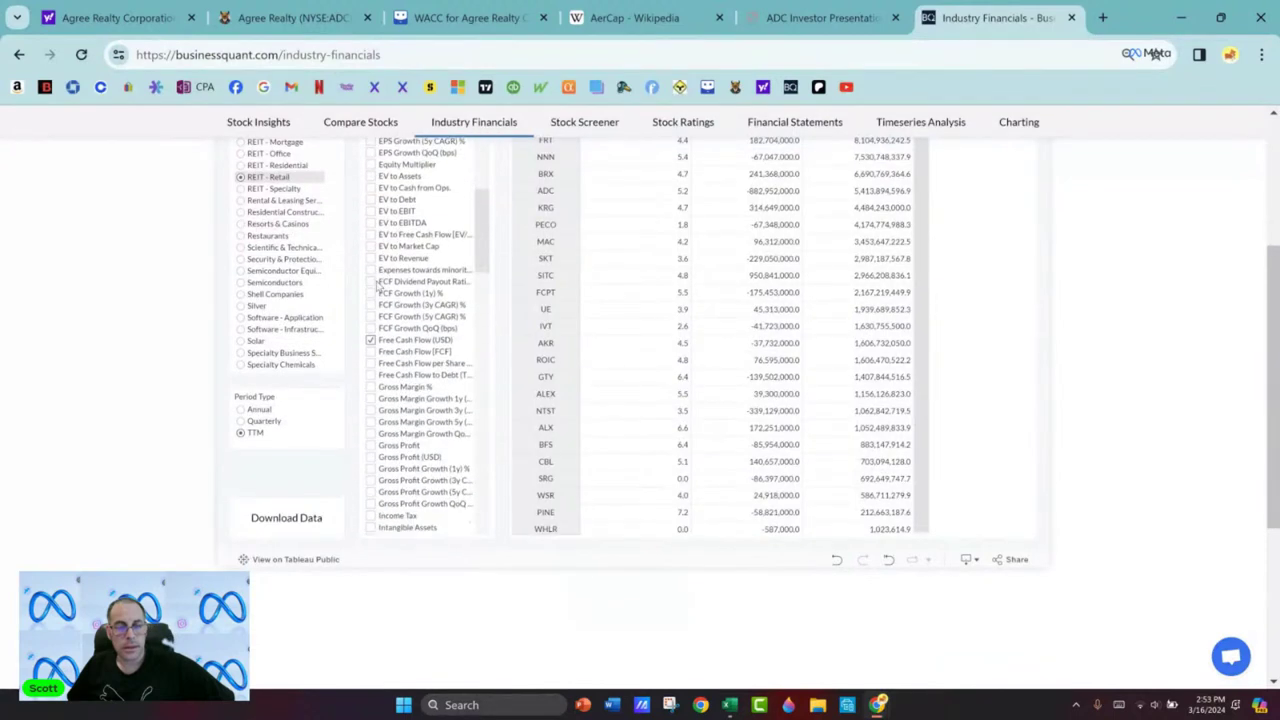
click(370, 341)
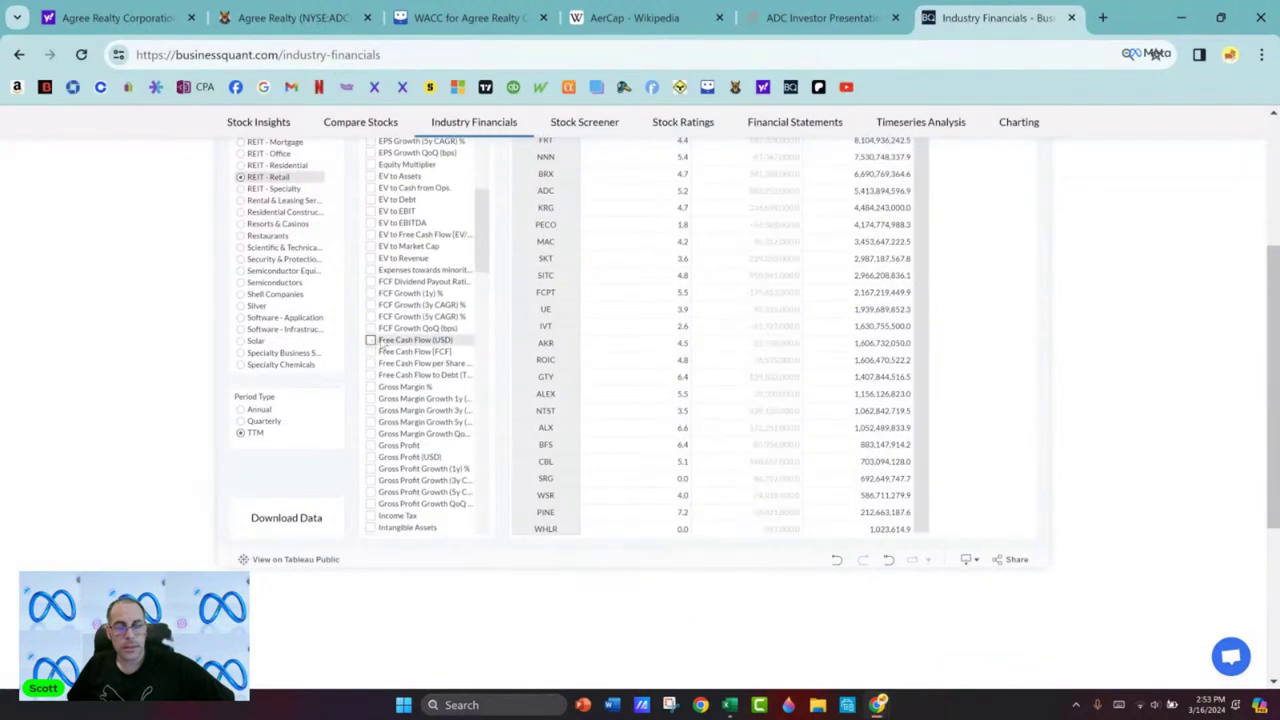
scroll(1100, 265, up, 3)
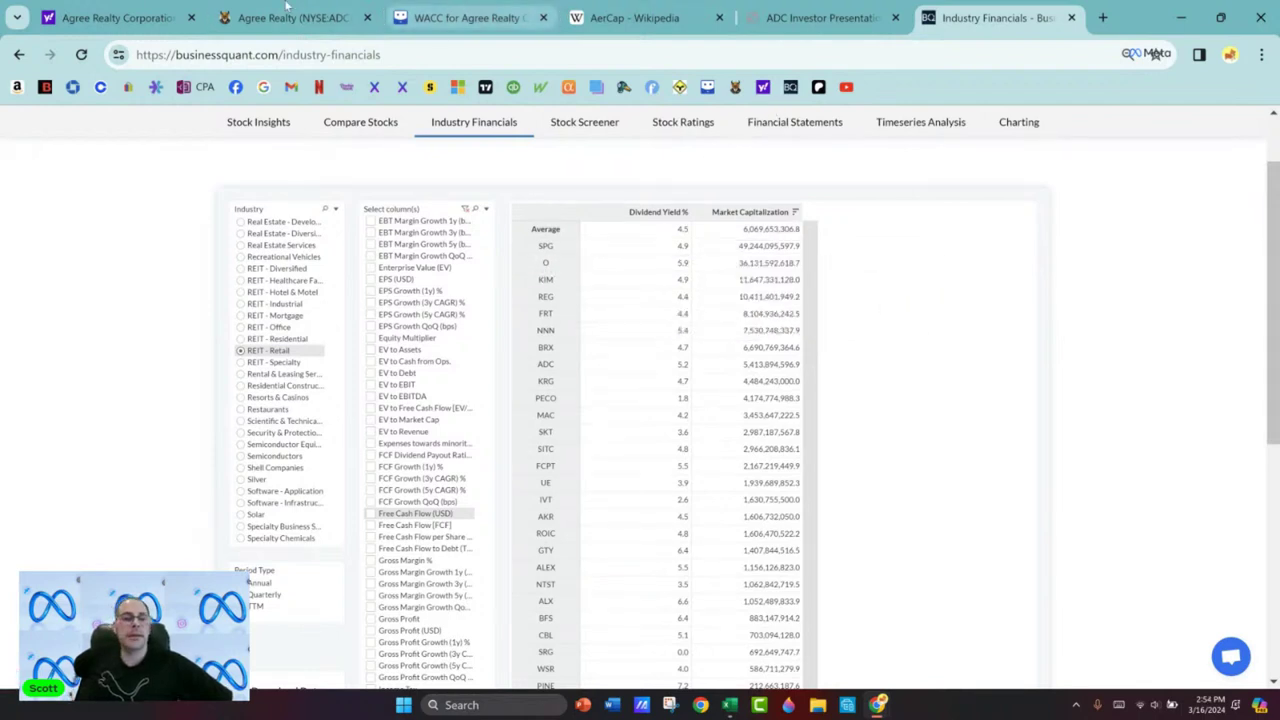
Look up the O ticker through Yahoo Finance's symbol search and a web search for 'o ticker'.
click(122, 8)
click(469, 189)
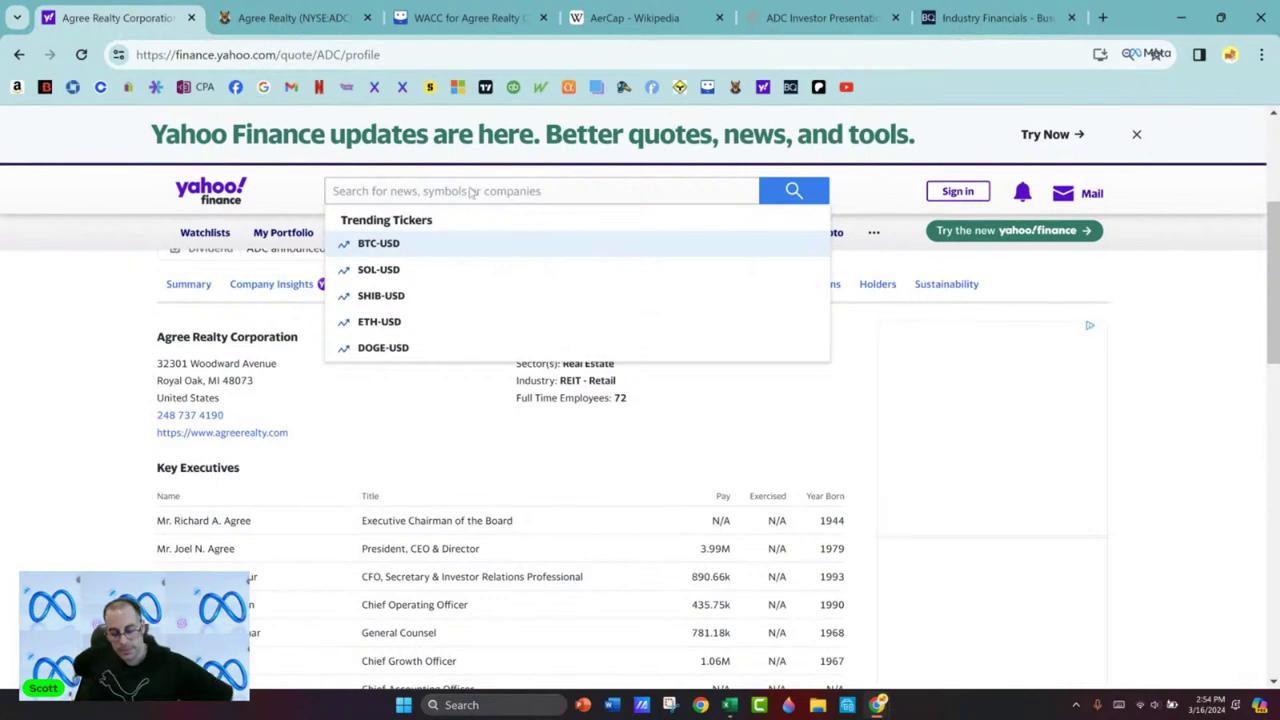
text(o)
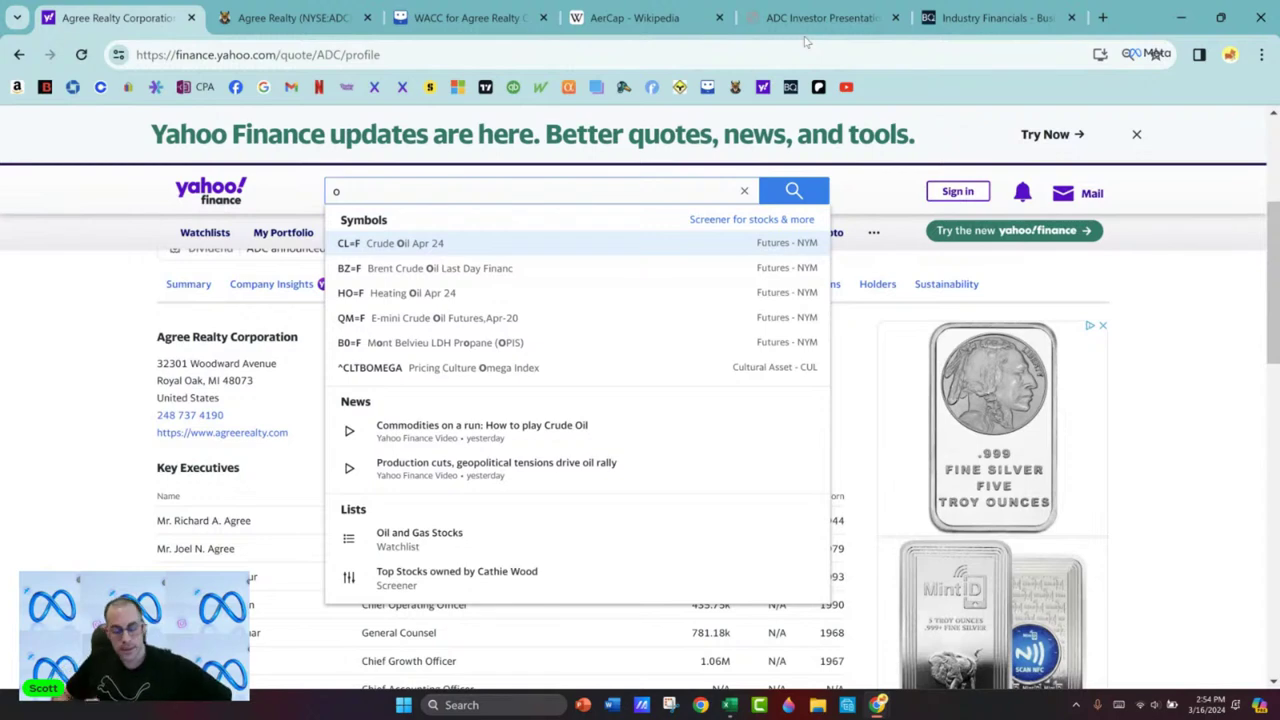
text(er)
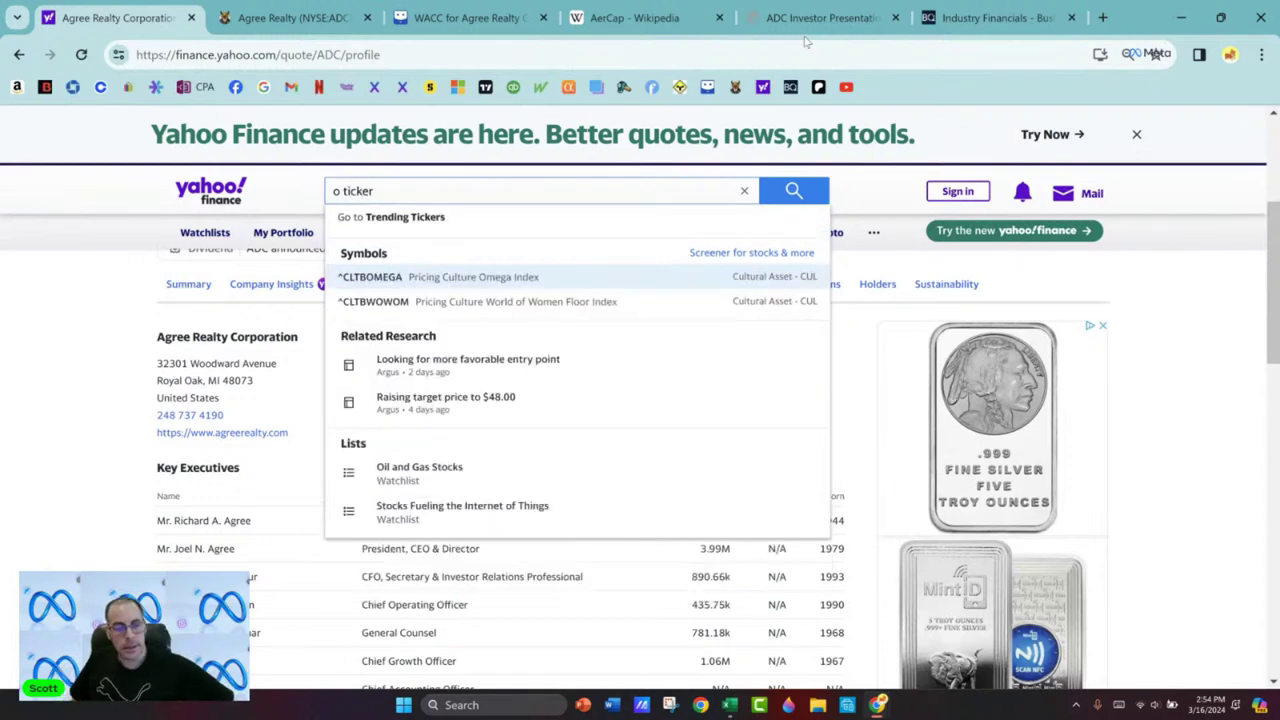
click(557, 56)
text(o ticker)
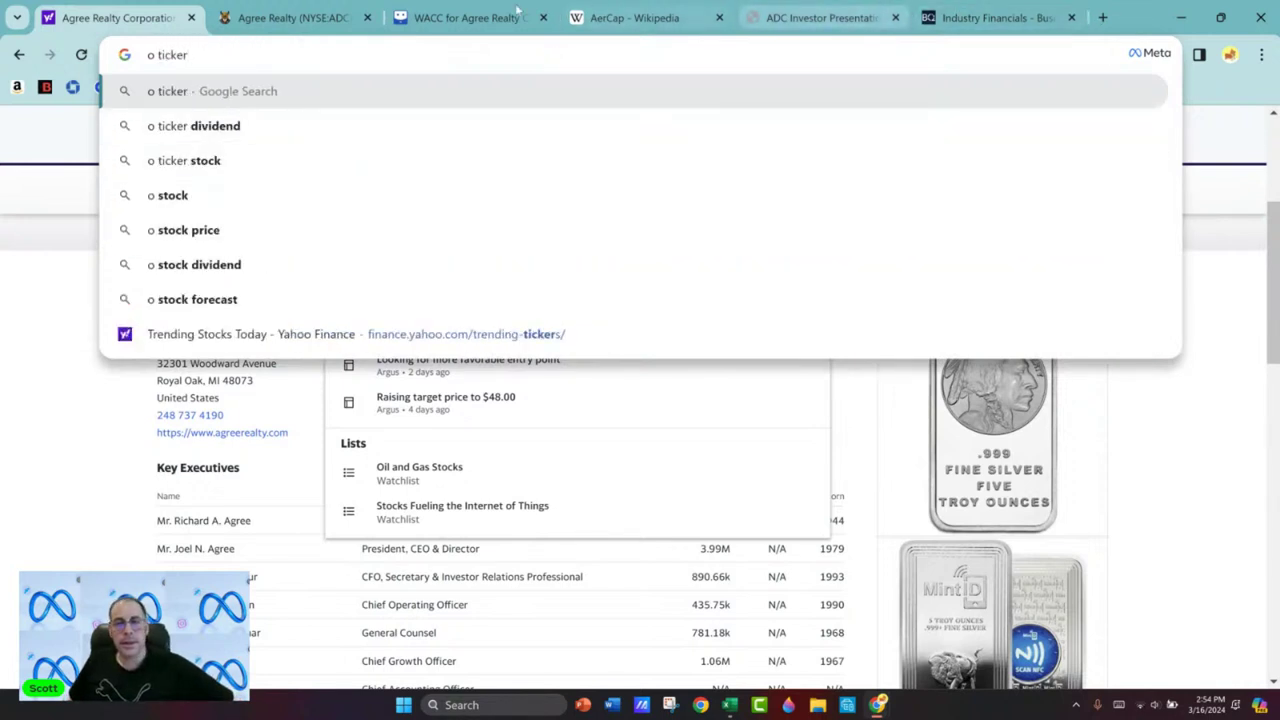
Replace the Simply Wall St stock search with 'o', then go to Business Quant's industry financials.
click(320, 18)
click(848, 129)
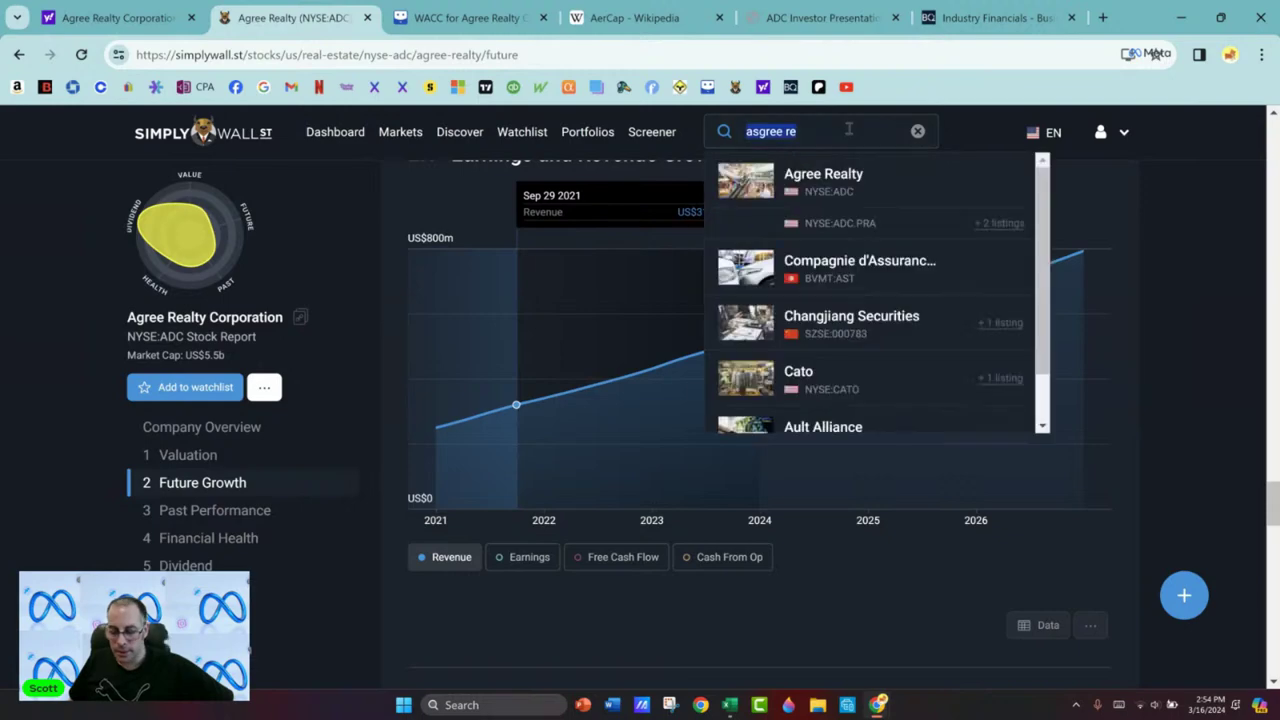
text(o)
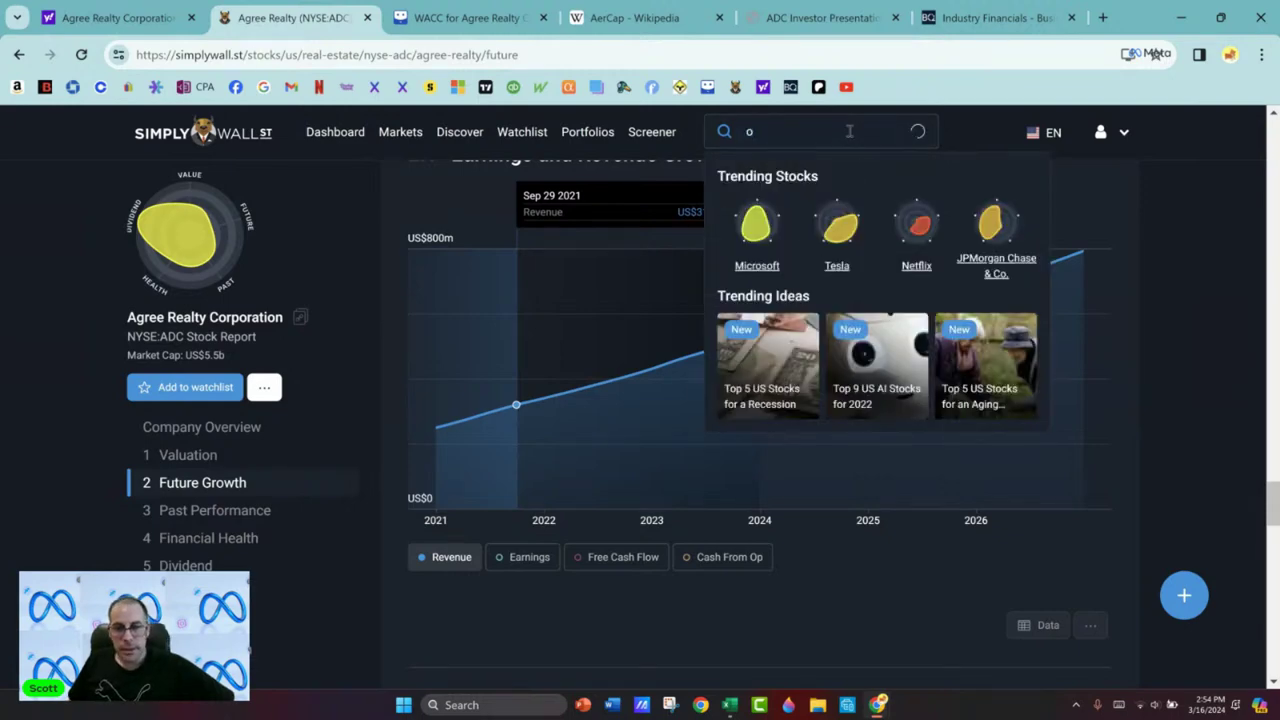
click(975, 18)
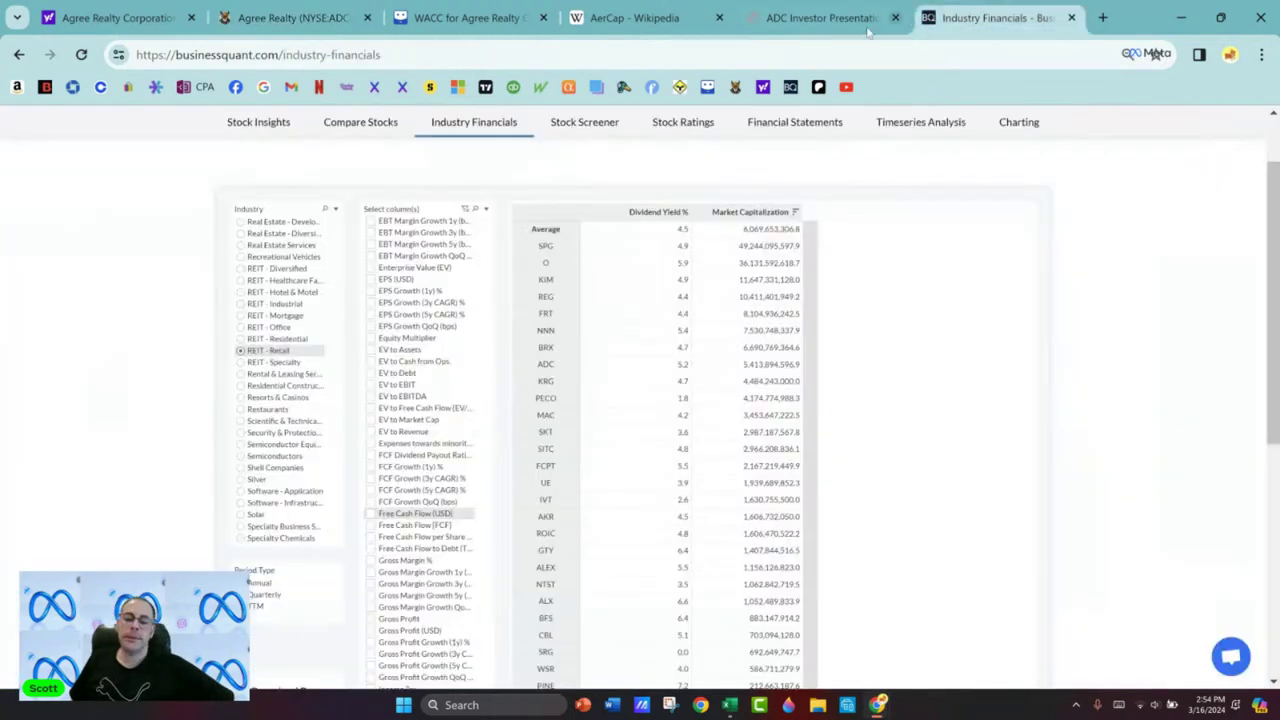
Sort the REIT - Retail table by Dividend Yield %, highest first.
mouse_move(640, 300)
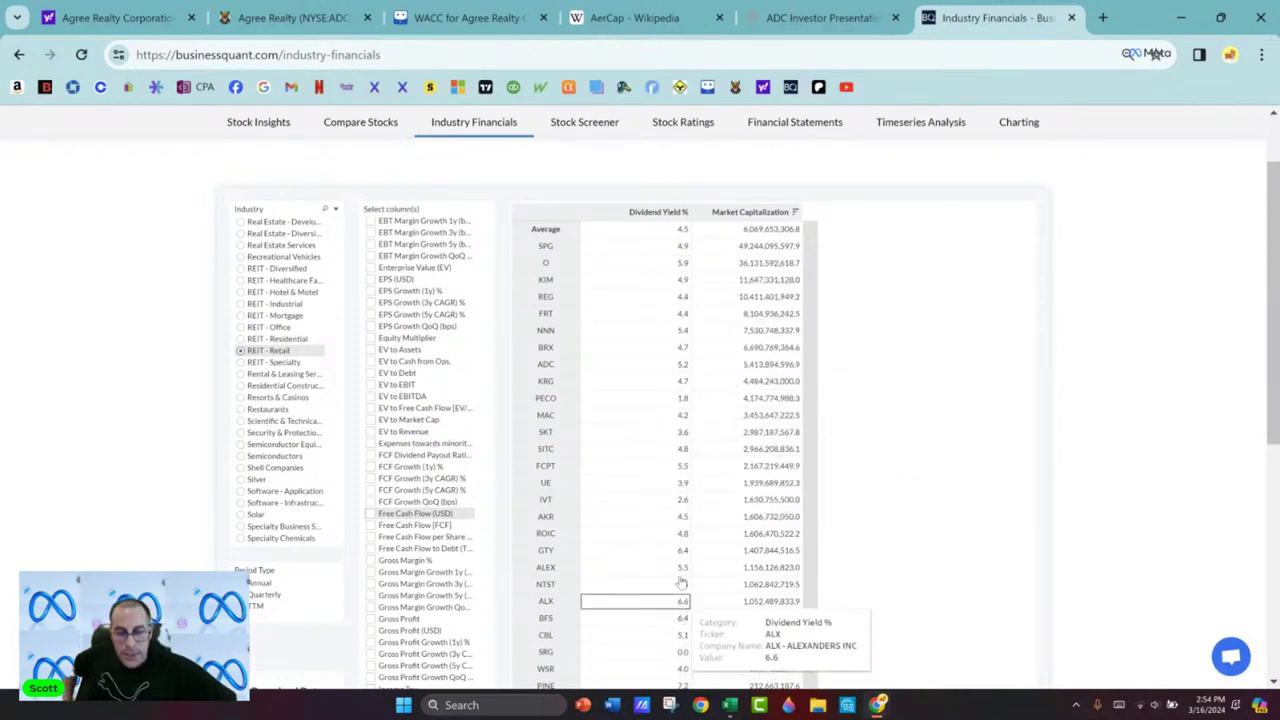
click(658, 212)
scroll(690, 340, up, 1)
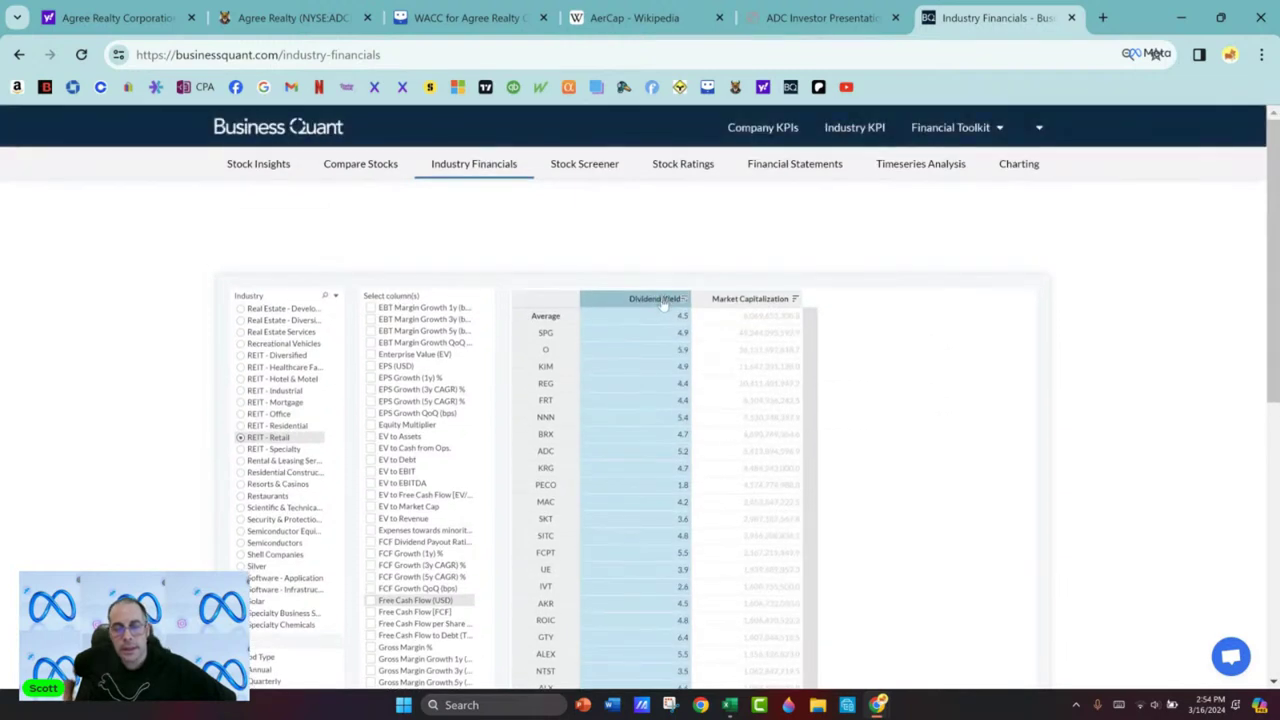
click(683, 308)
click(682, 303)
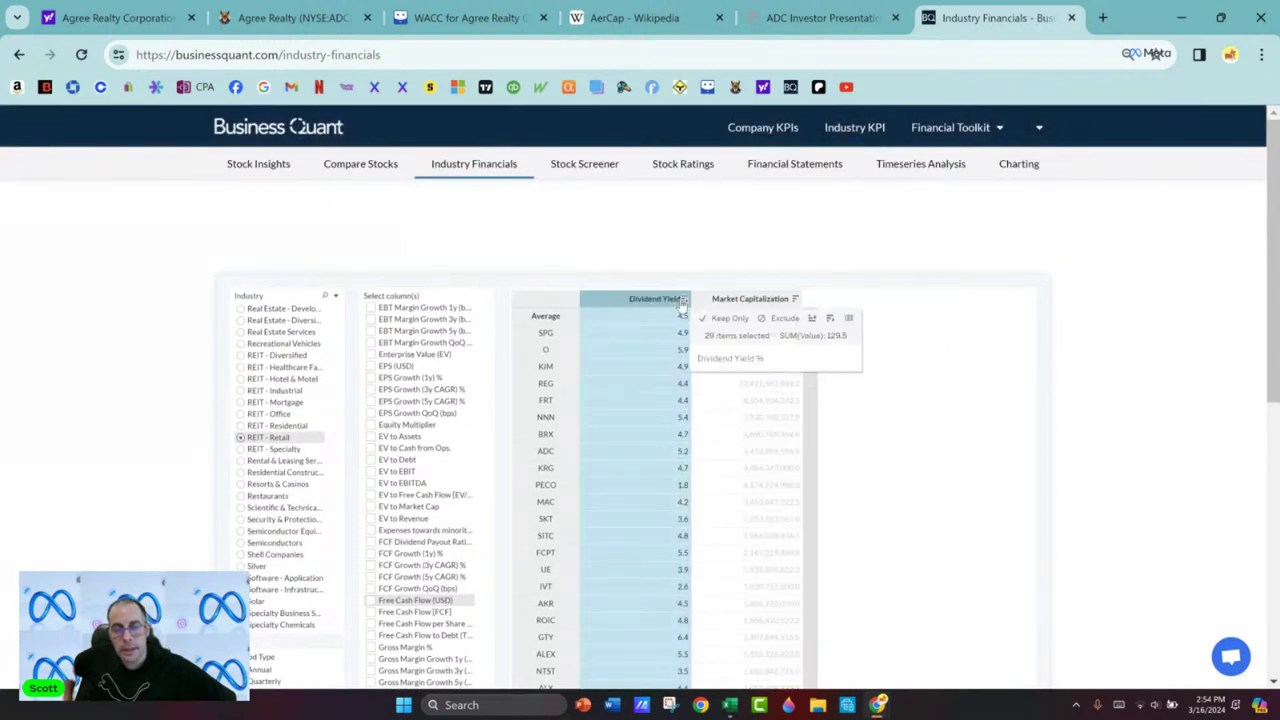
click(684, 299)
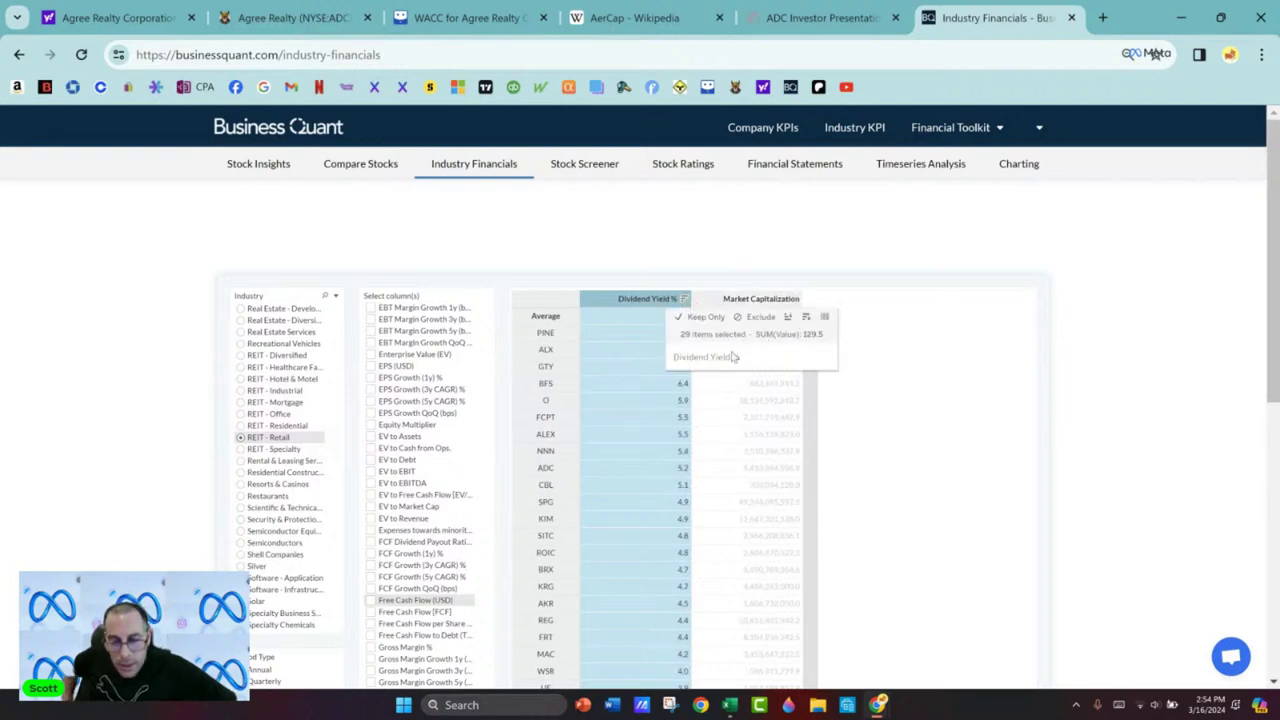
Review the sorted yields, then move through the ADC presentation to the Excel workbook.
scroll(946, 251, down, 3)
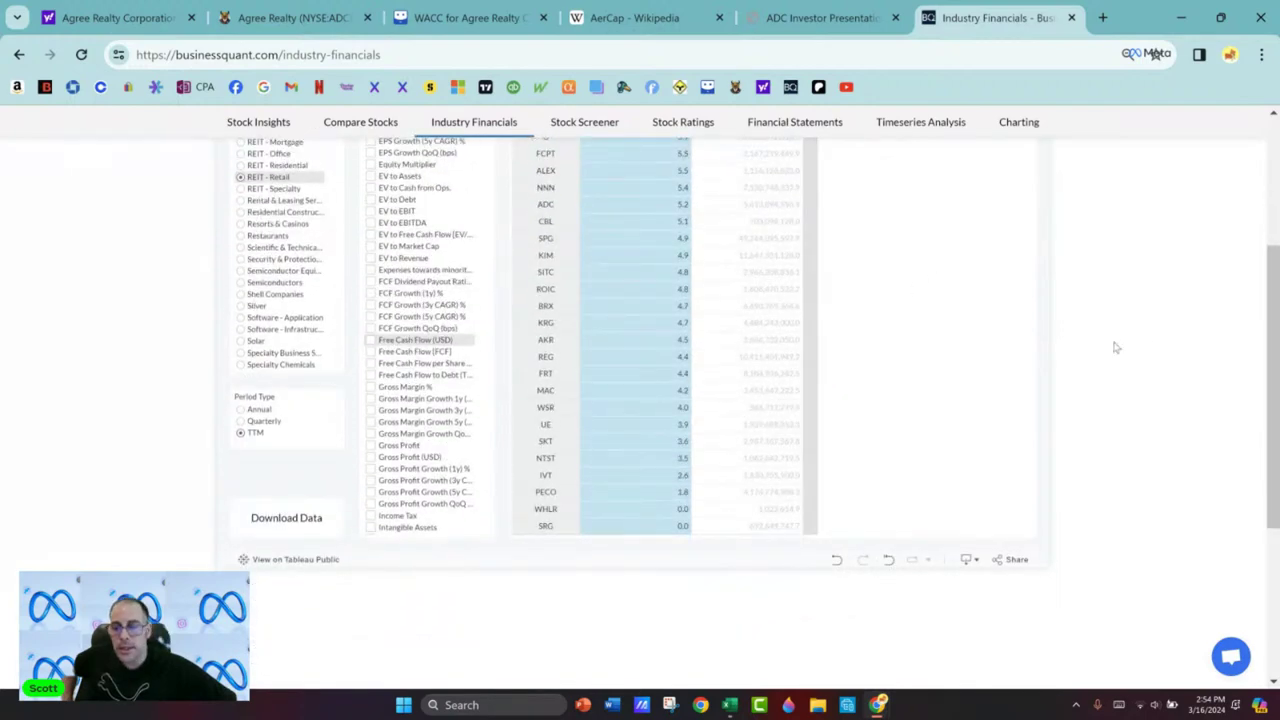
scroll(870, 400, up, 2)
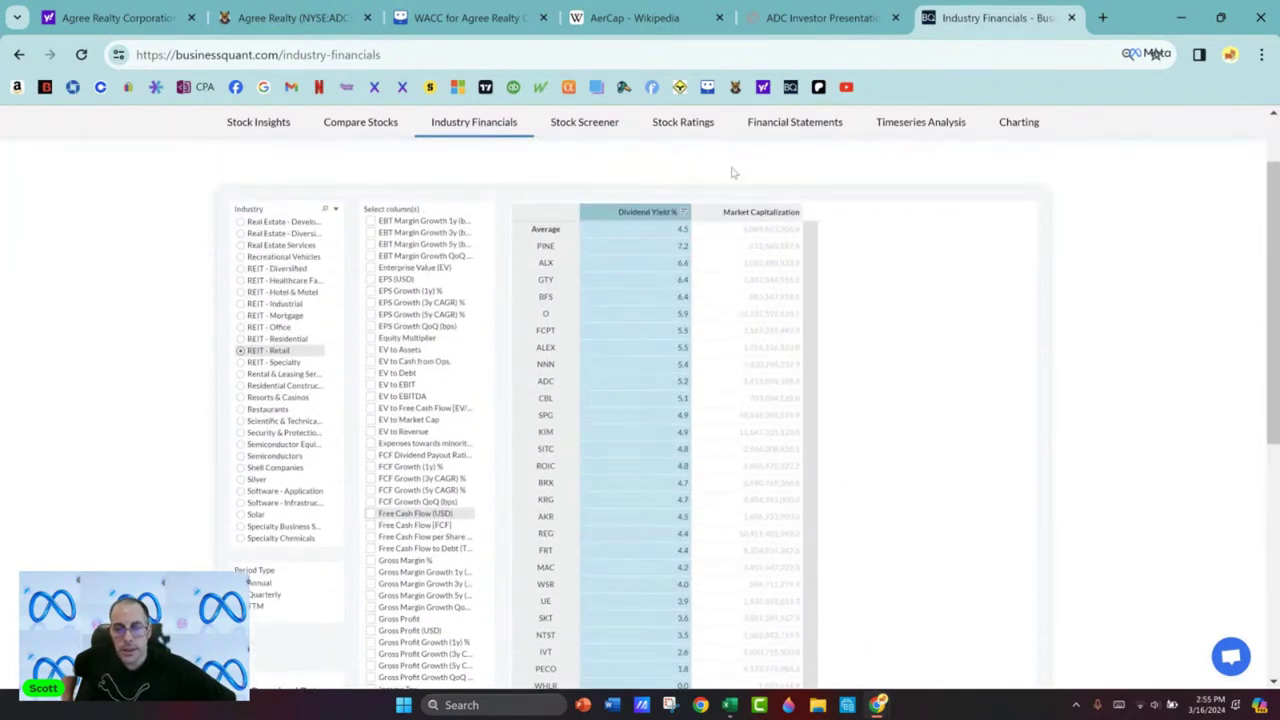
click(557, 208)
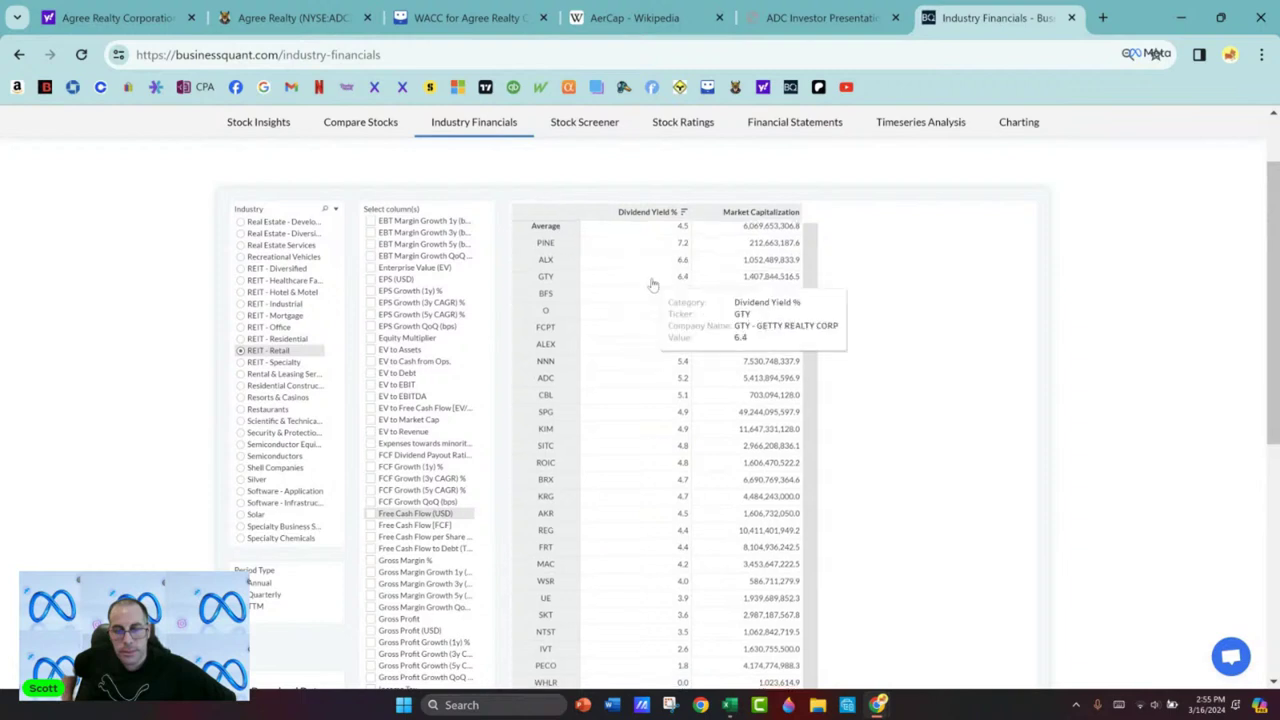
scroll(655, 284, down, 2)
scroll(700, 480, up, 1)
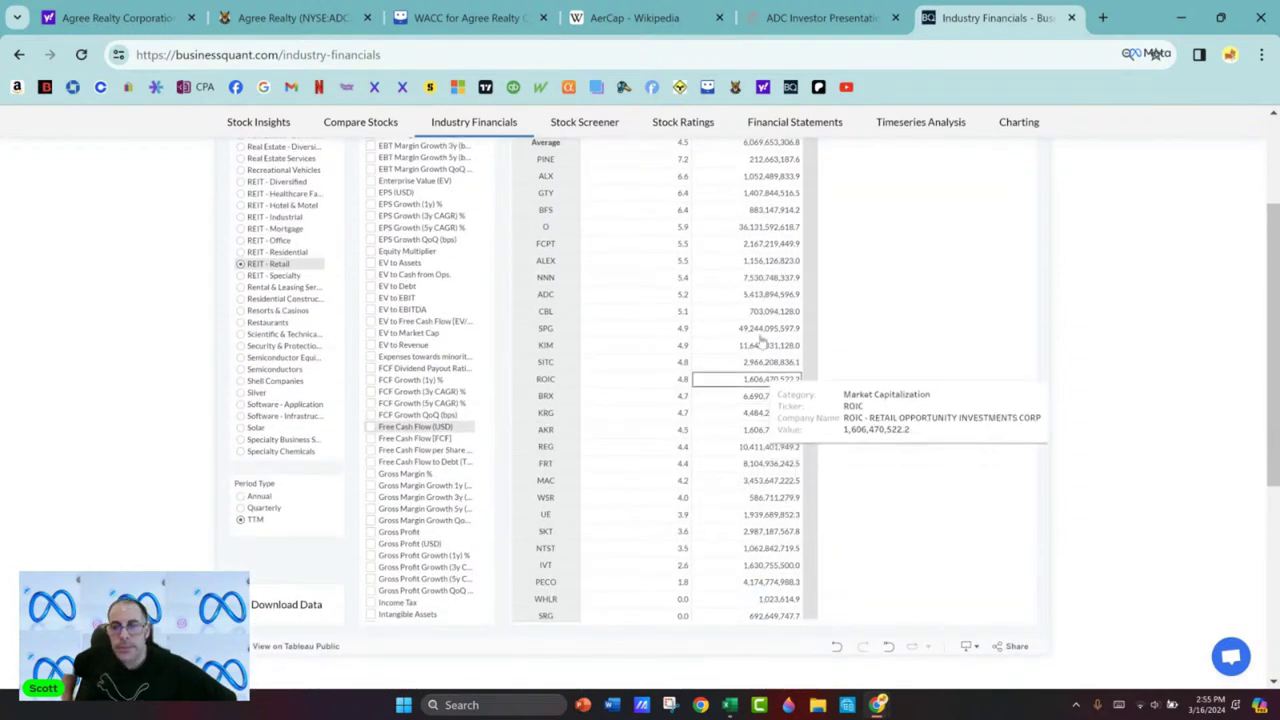
click(820, 17)
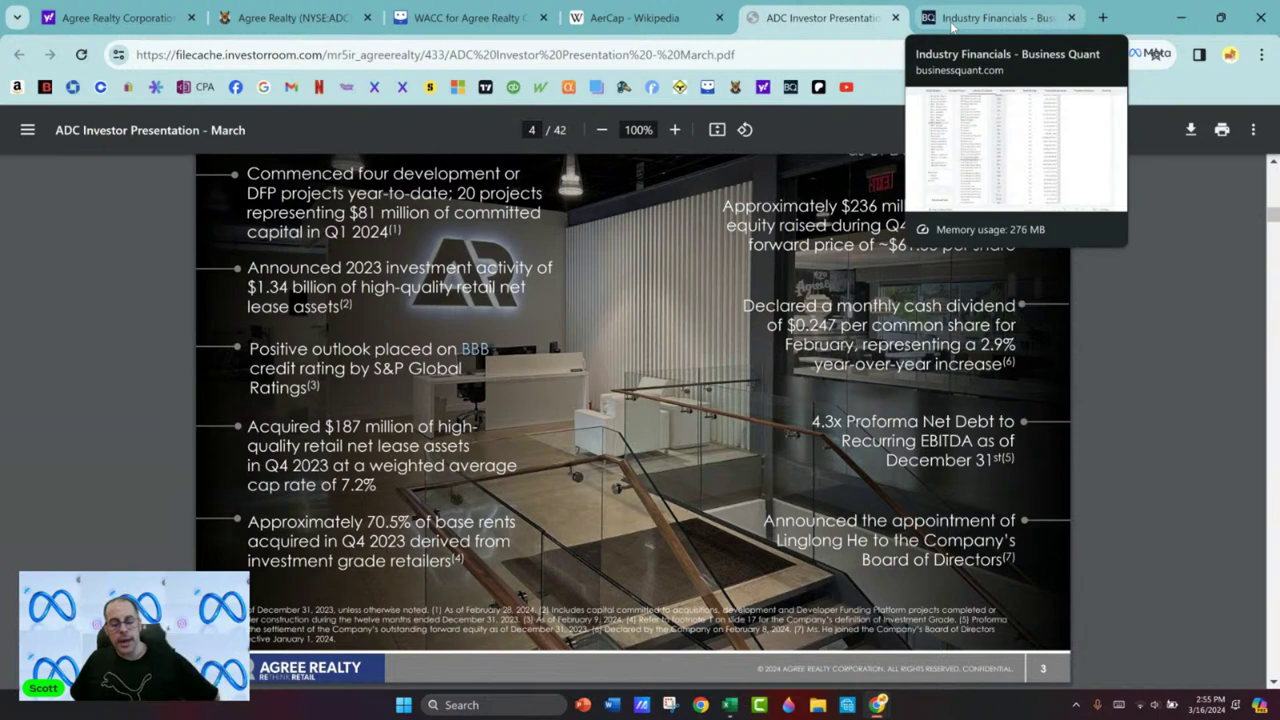
key(alt+Tab)
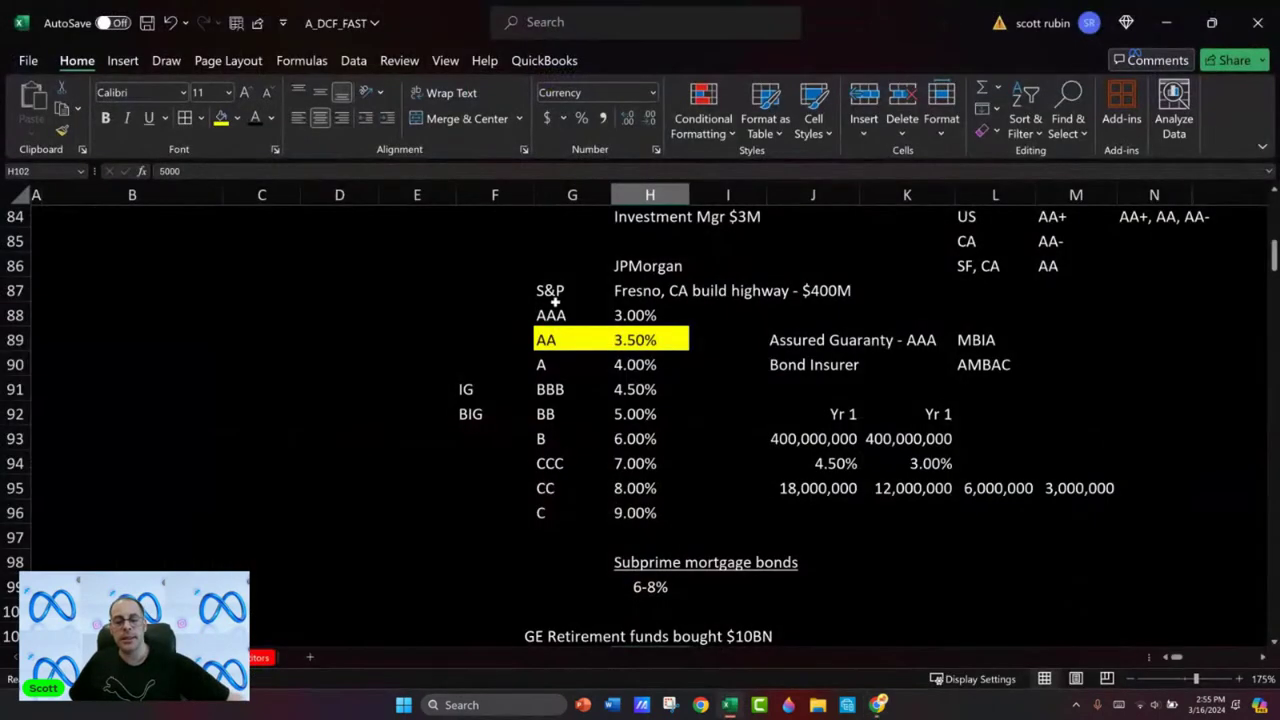
Enter a 6% dividend in G109 and a 32% tax rate in H109.
scroll(555, 301, down, 6)
click(572, 390)
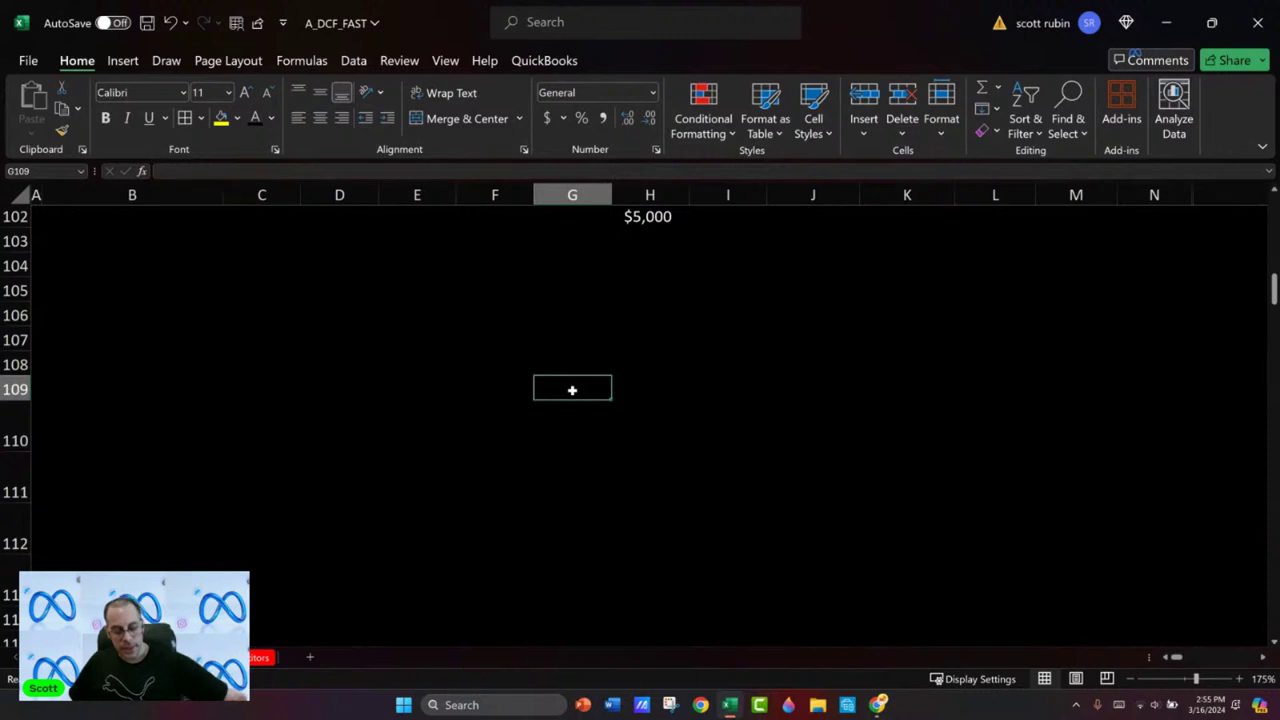
text(6)
key(Return)
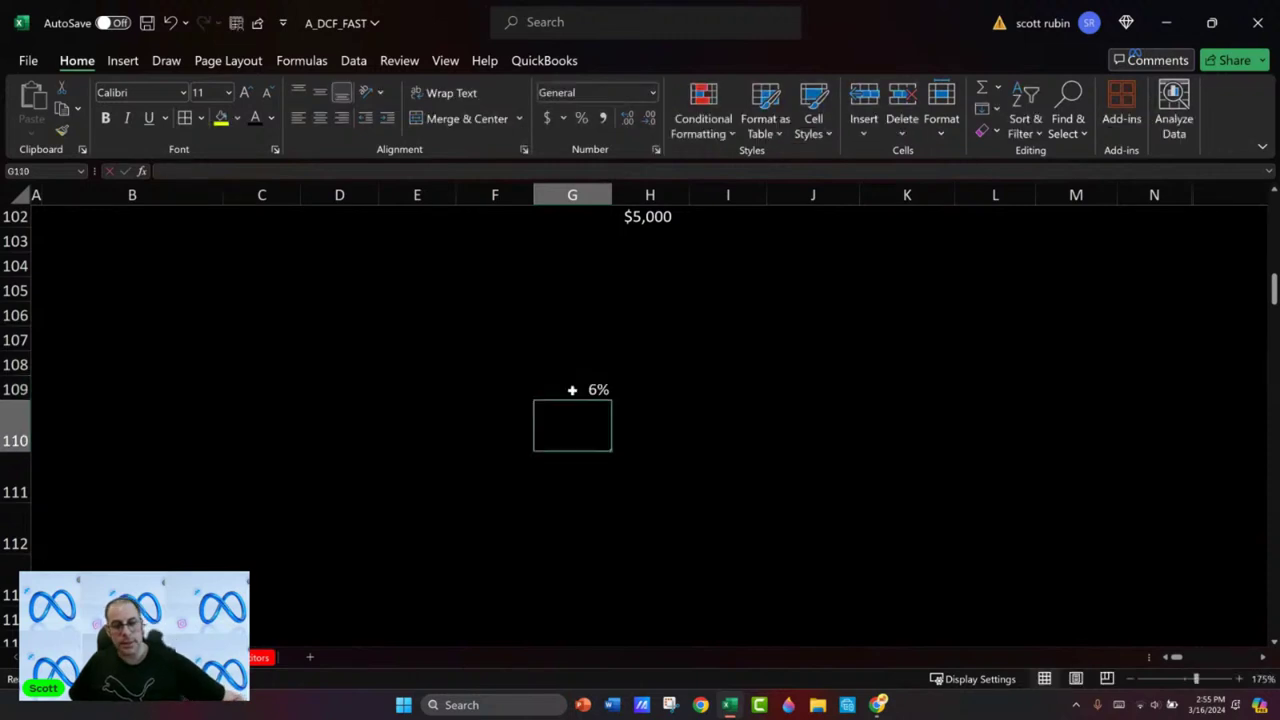
key(Up)
key(Right)
text(=)
click(572, 390)
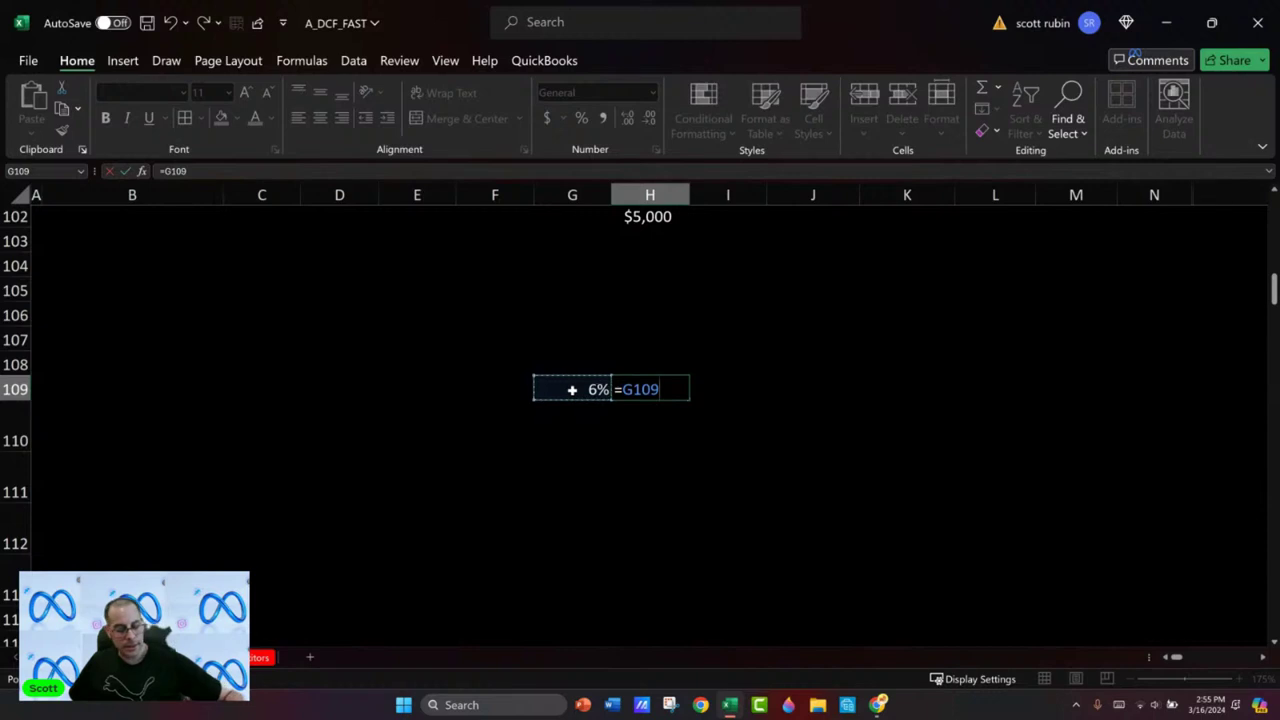
key(Escape)
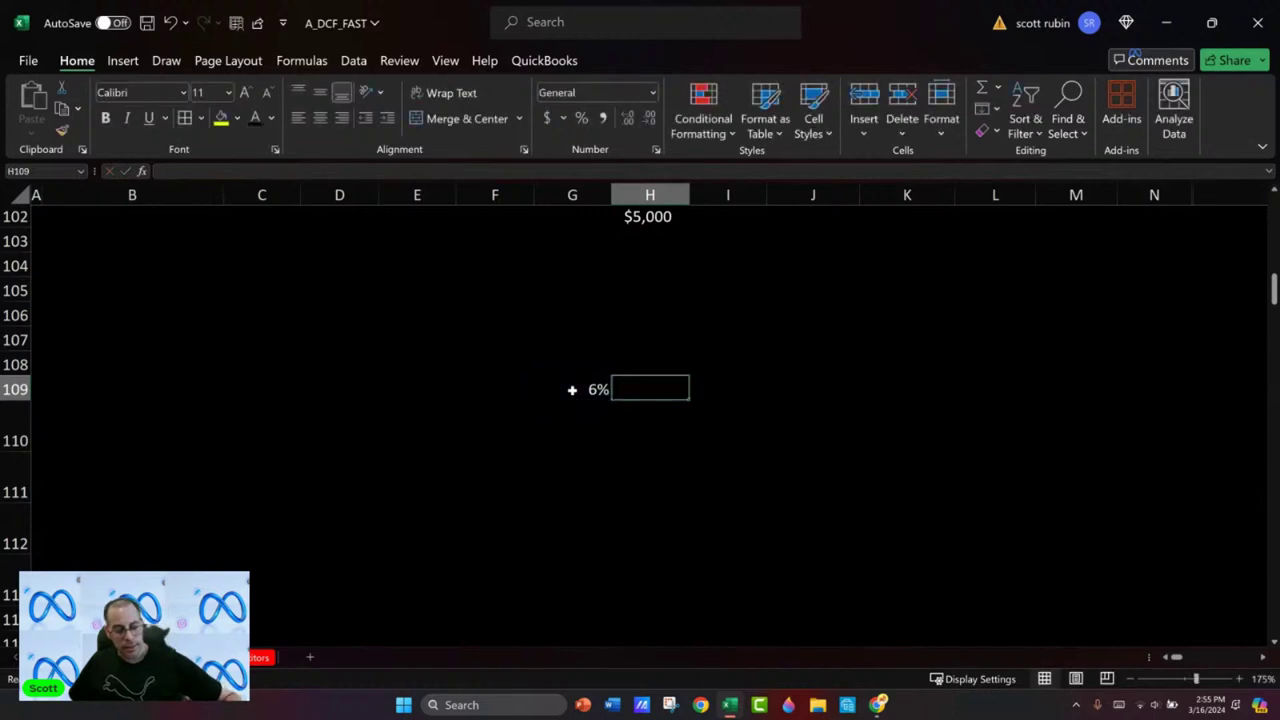
text(32)
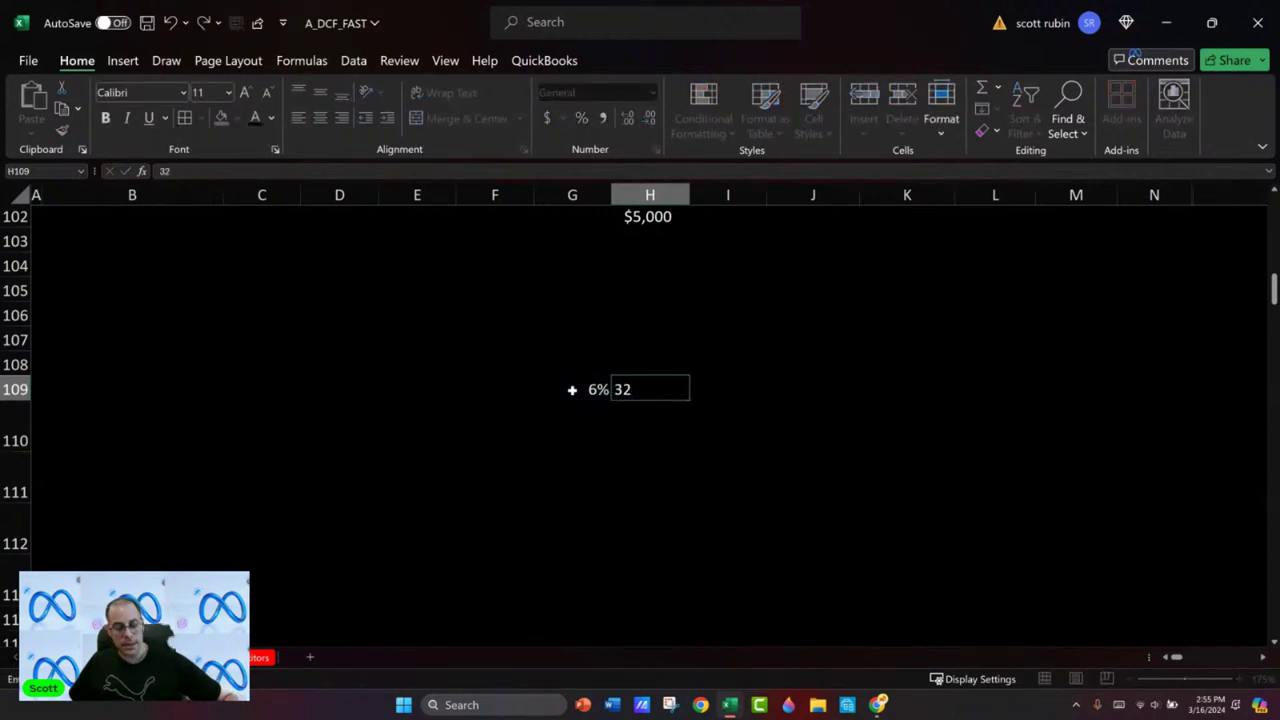
text(%)
key(Tab)
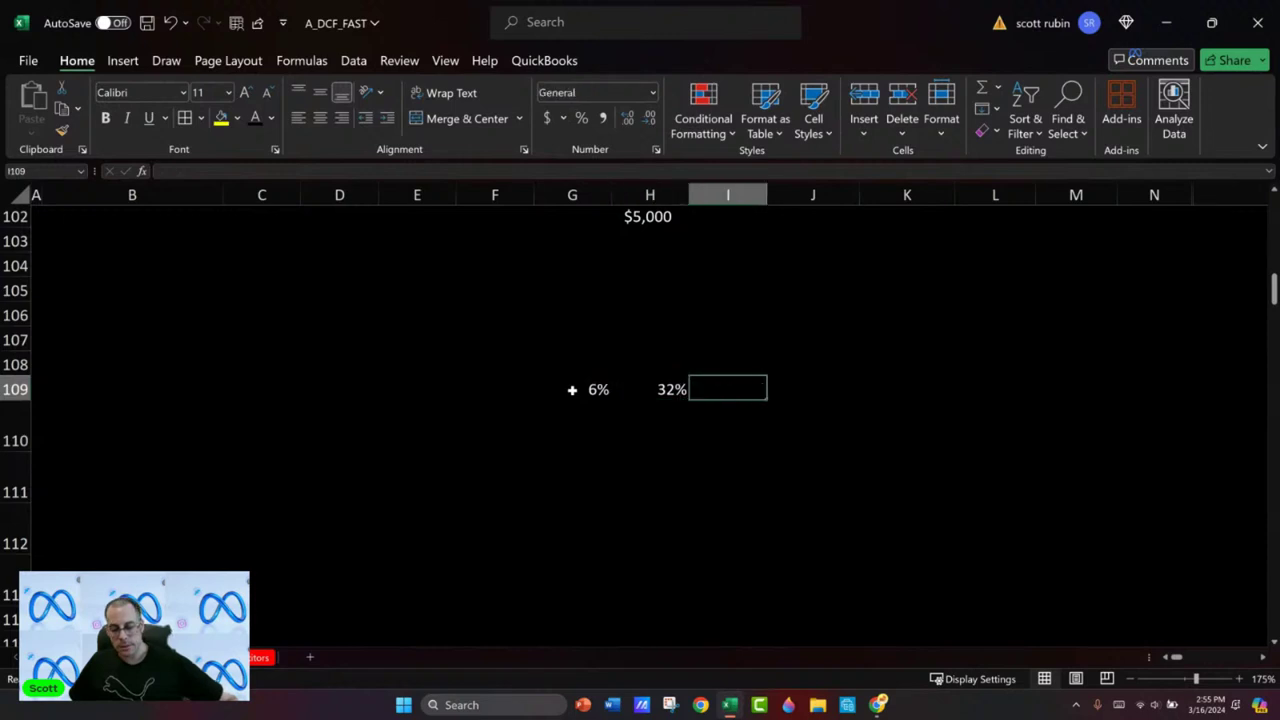
Enter the after-tax yield formula =(1-H109)*G109 in I109.
text(=)
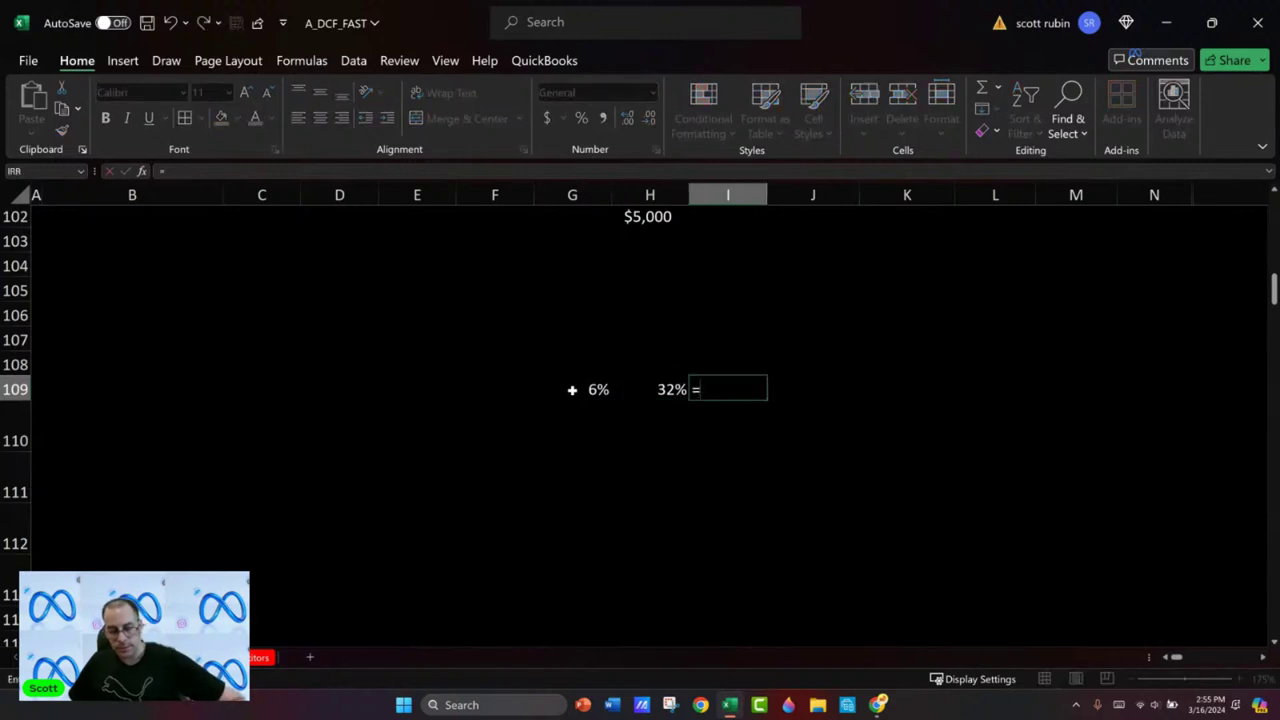
text(()
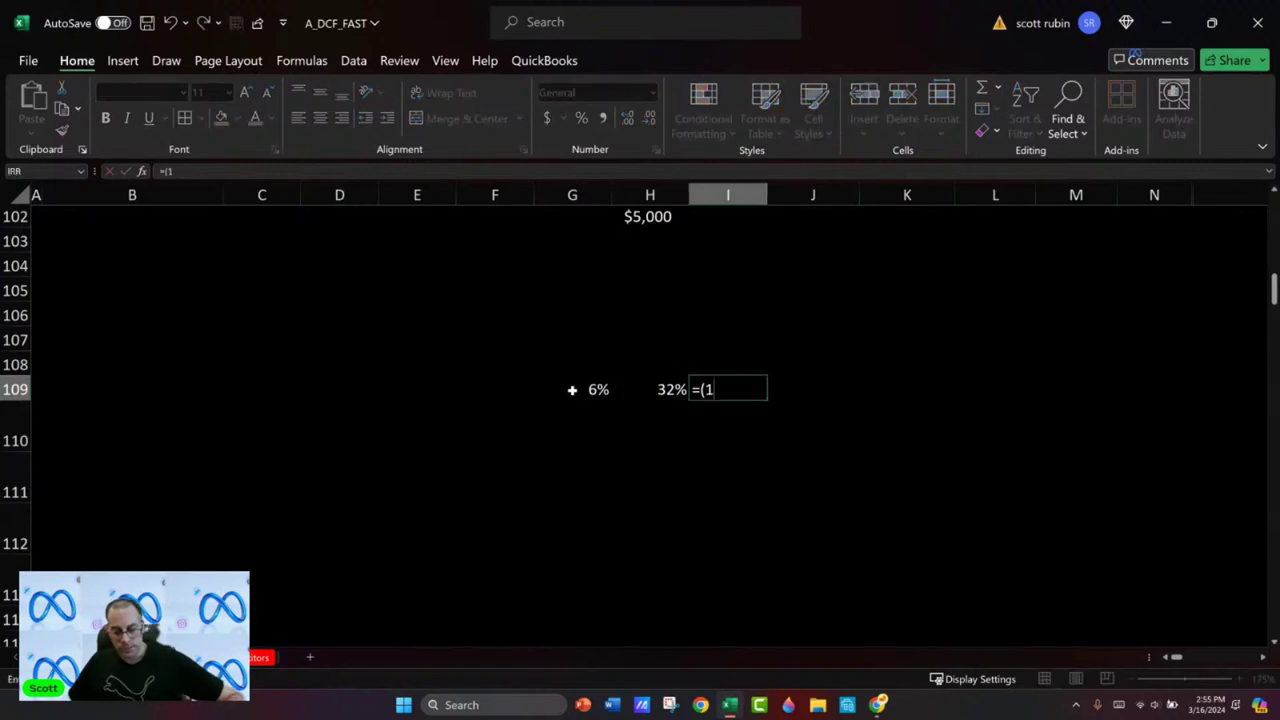
text(1-)
click(572, 390)
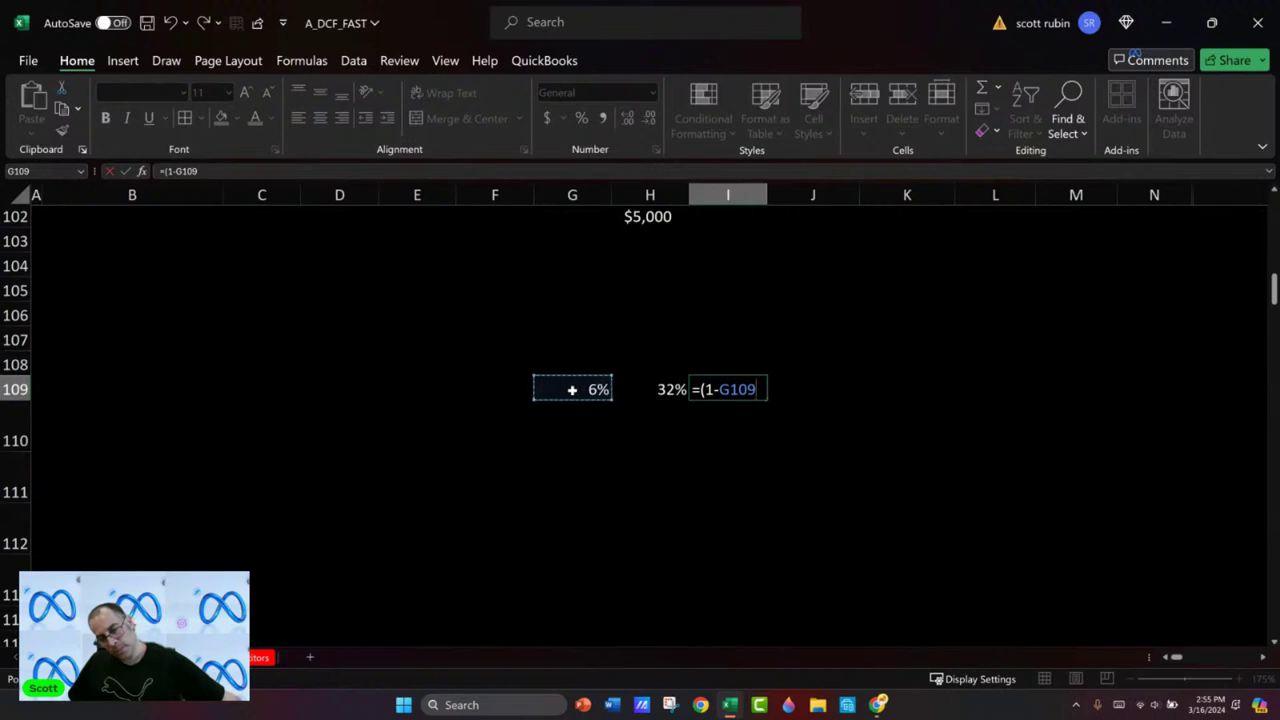
key(Right)
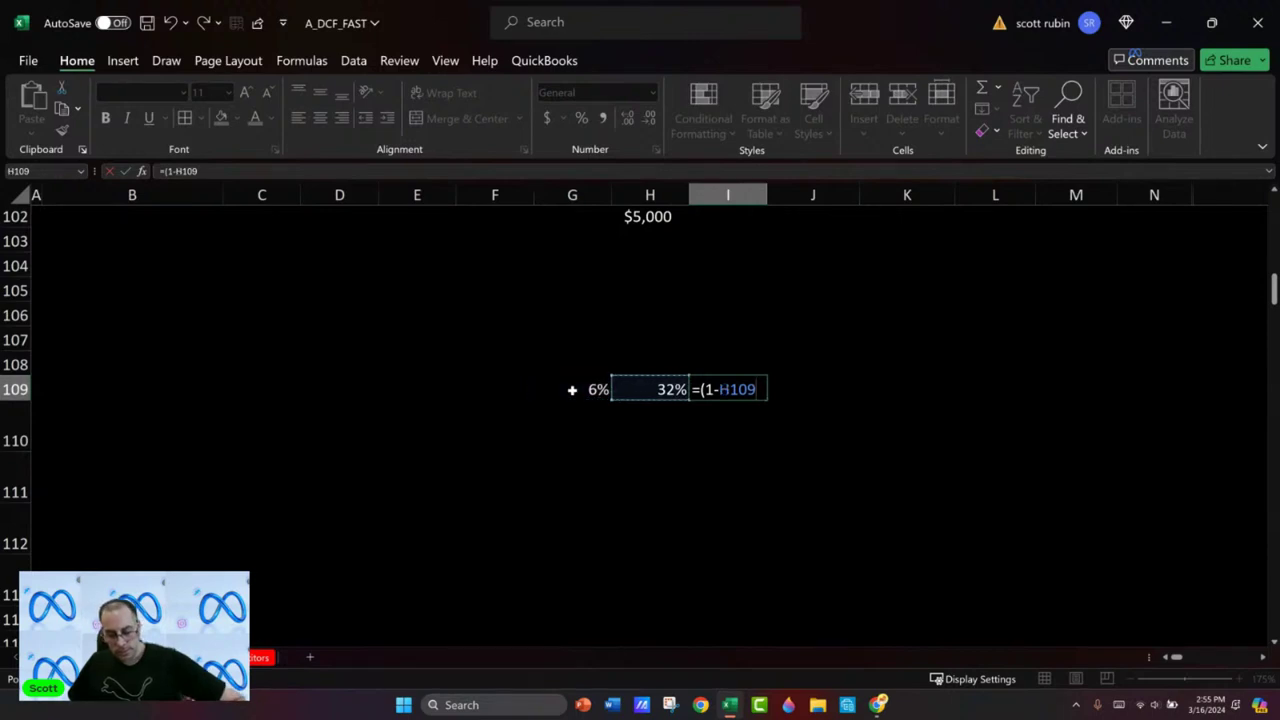
text()*)
click(572, 390)
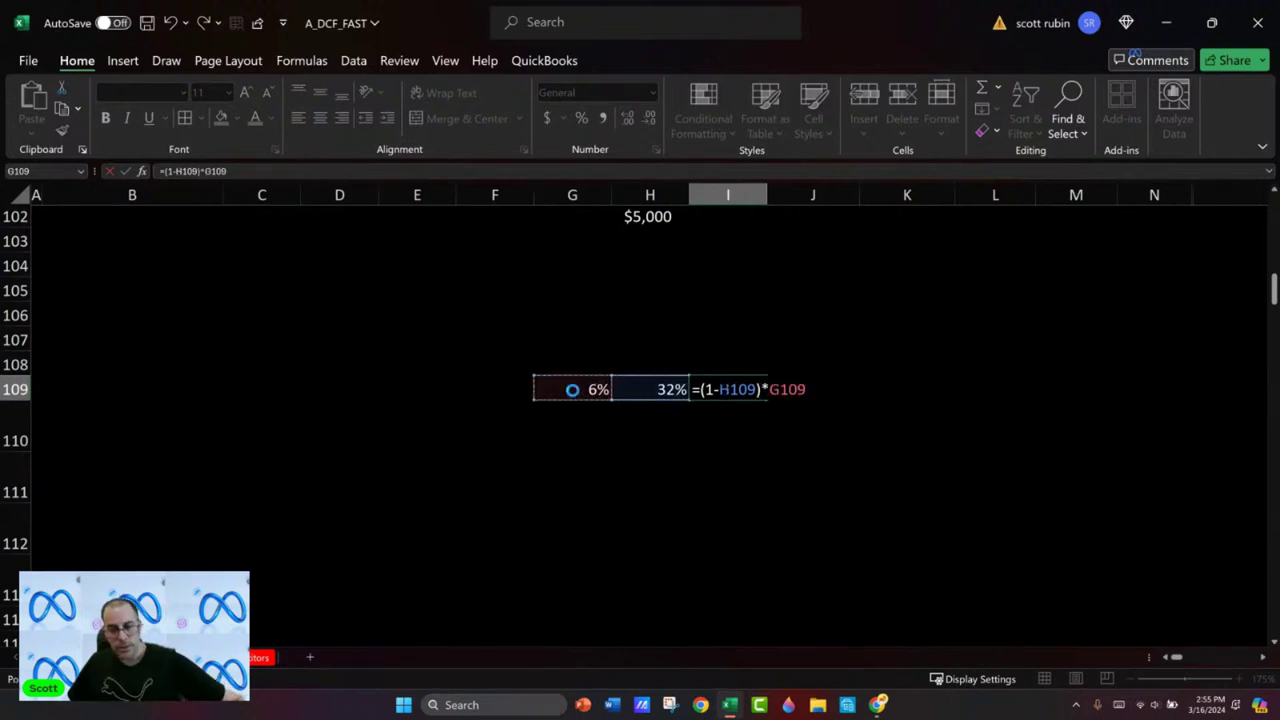
key(Return)
Format I109 and G109 as percentages with one decimal, showing 4.1% and 6.0%.
key(Up)
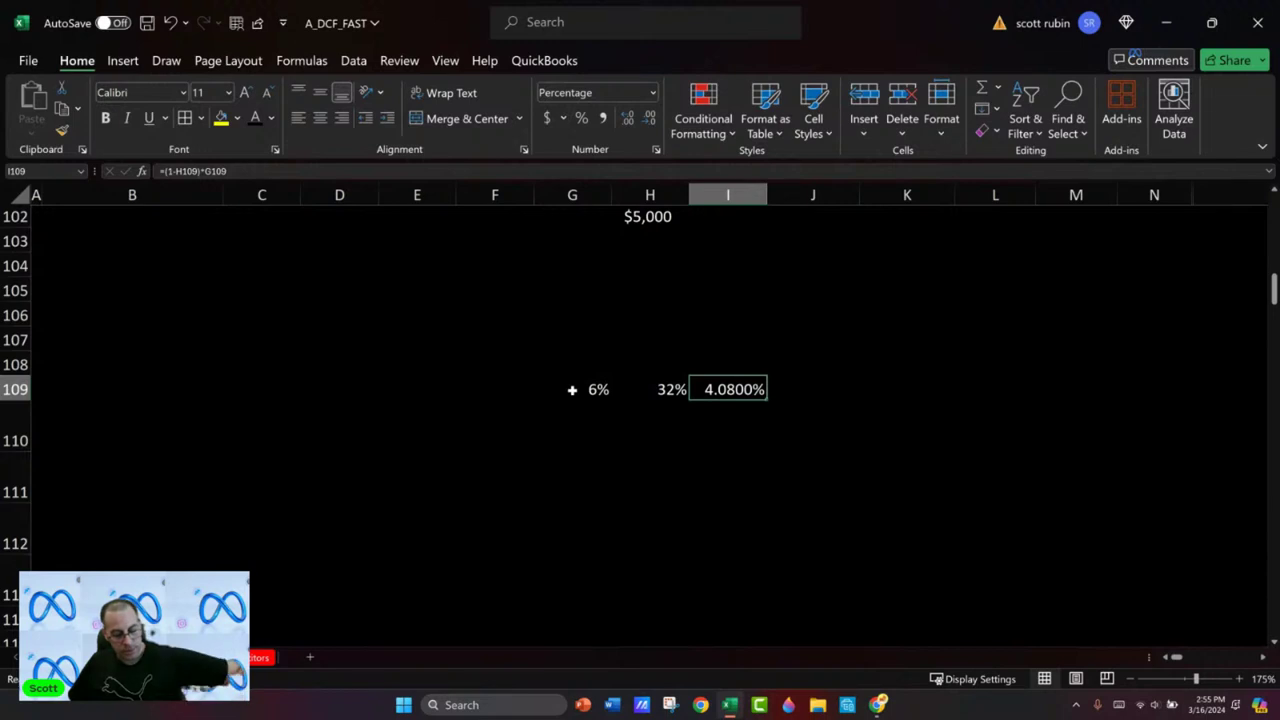
key(ctrl+shift+5)
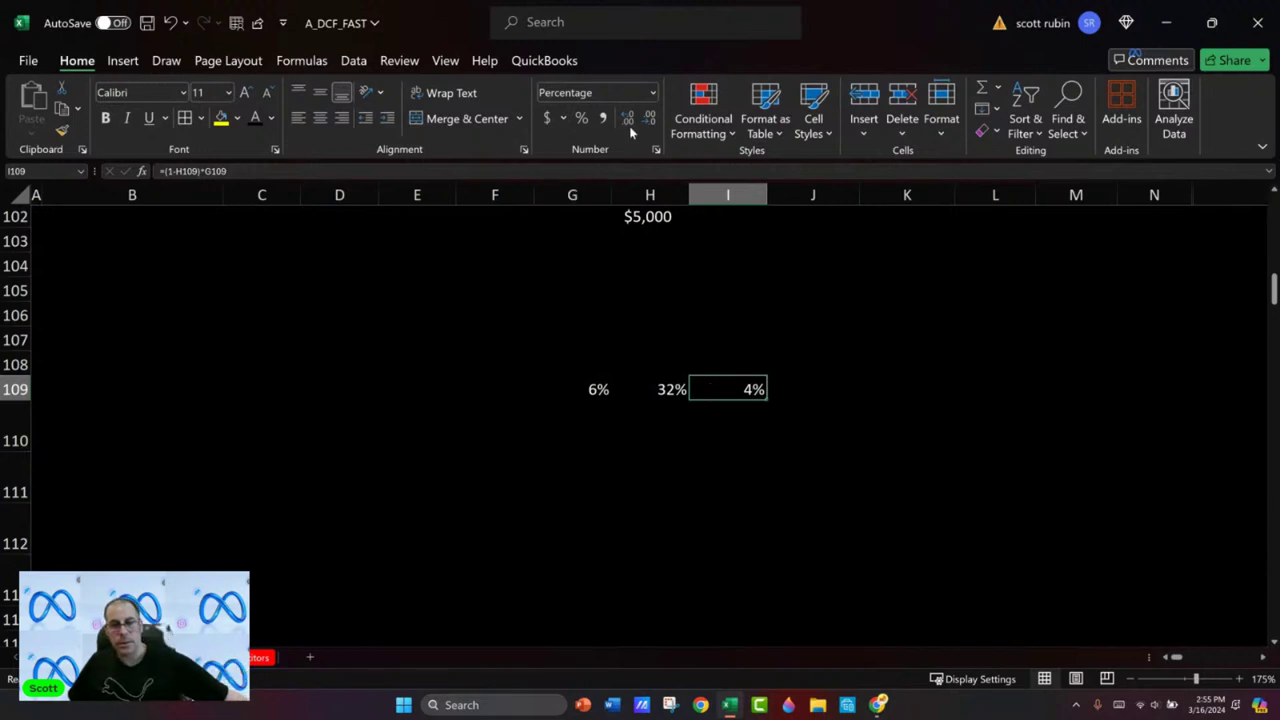
click(626, 118)
key(Left)
key(Left)
click(626, 118)
Label G108:I108 as Div, Tax and Receive.
key(Up)
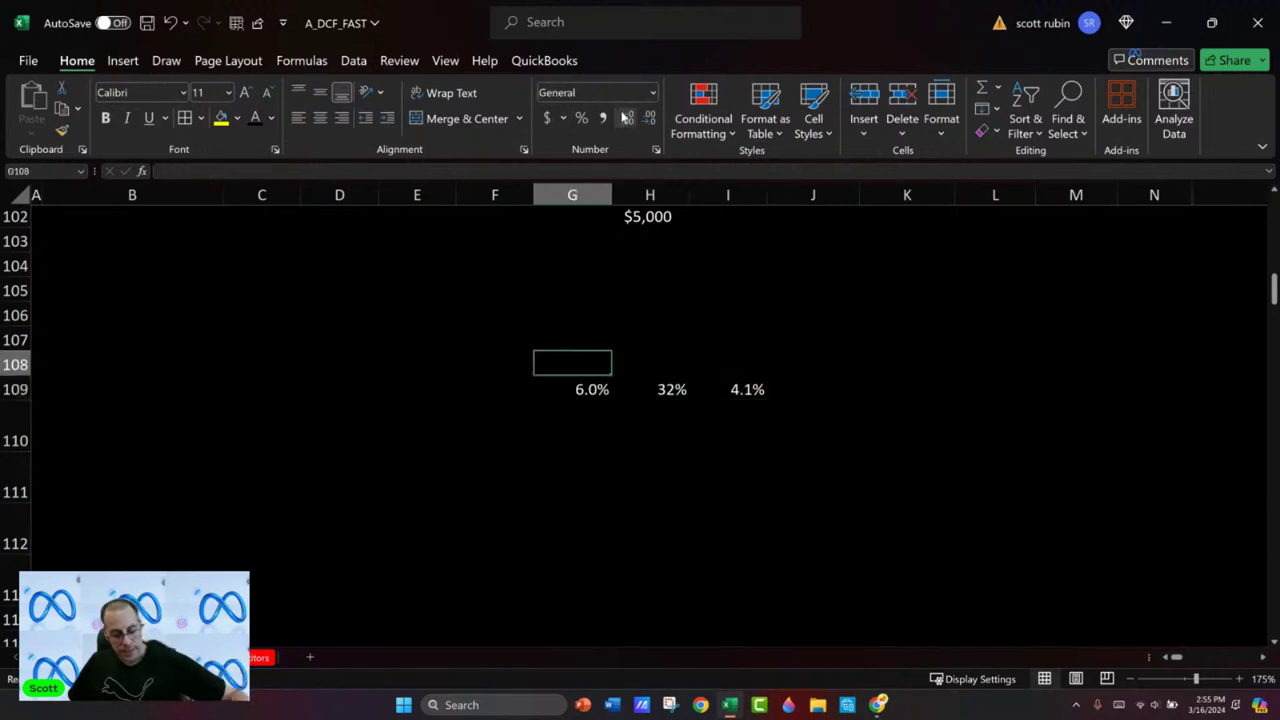
text(Div)
key(Tab)
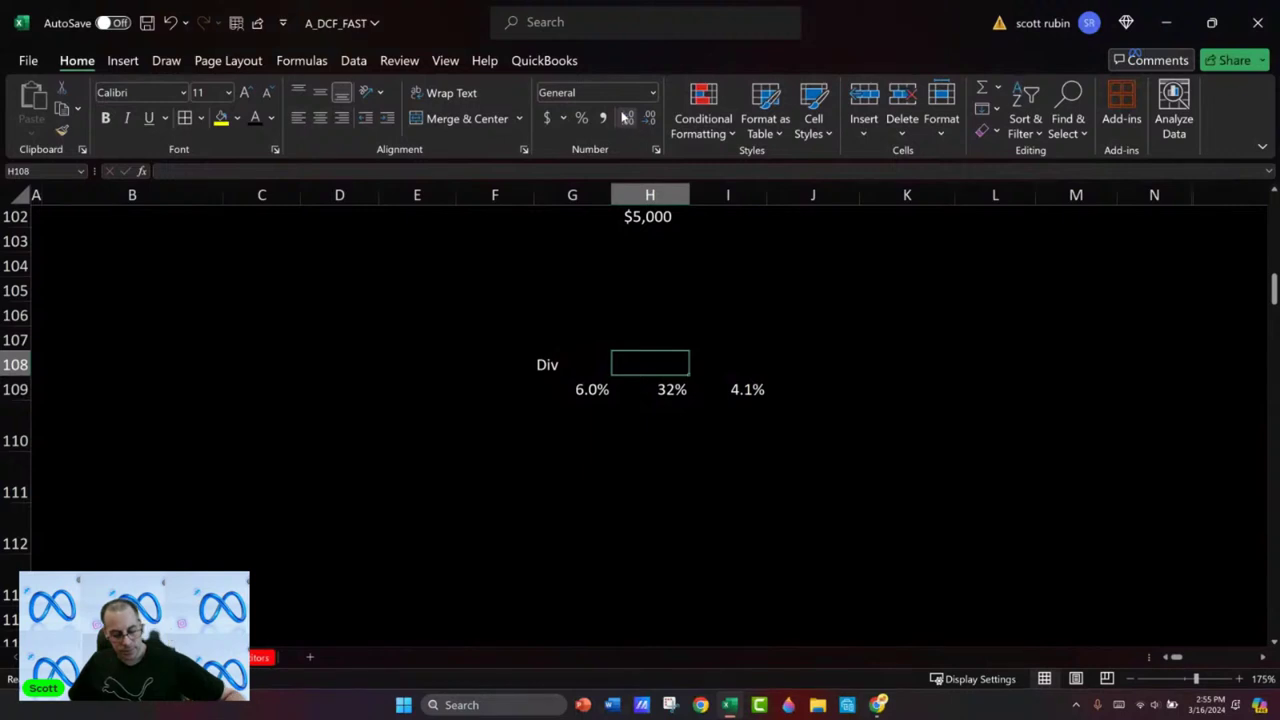
text(Tax)
key(Tab)
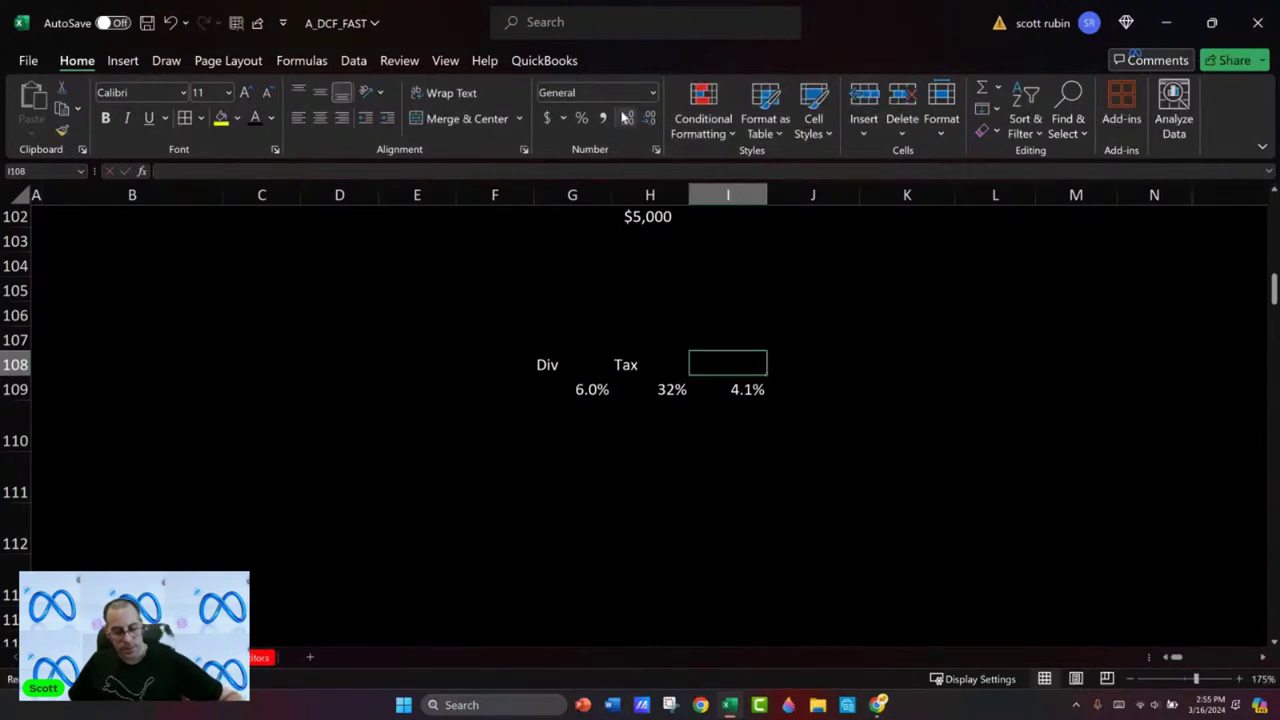
text(Receive)
key(Return)
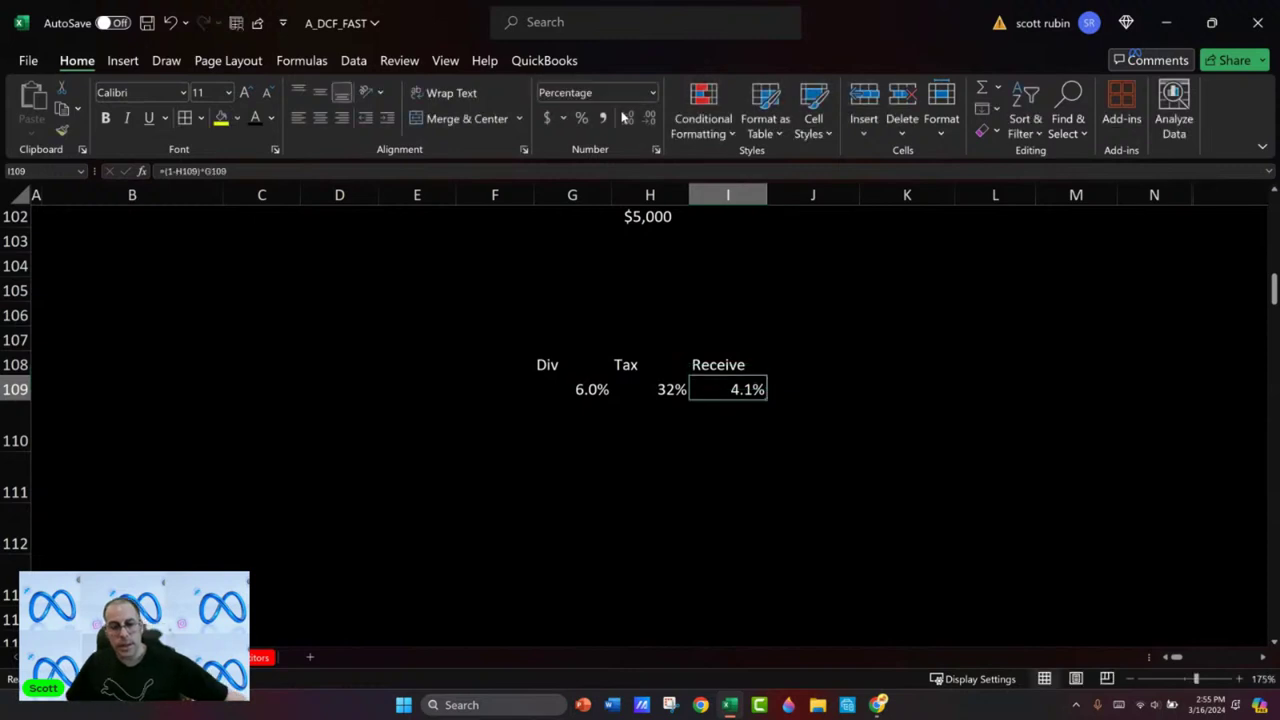
Centre the G108:I110 table; the first border settings attempt is dismissed unapplied.
drag(560, 350, 731, 430)
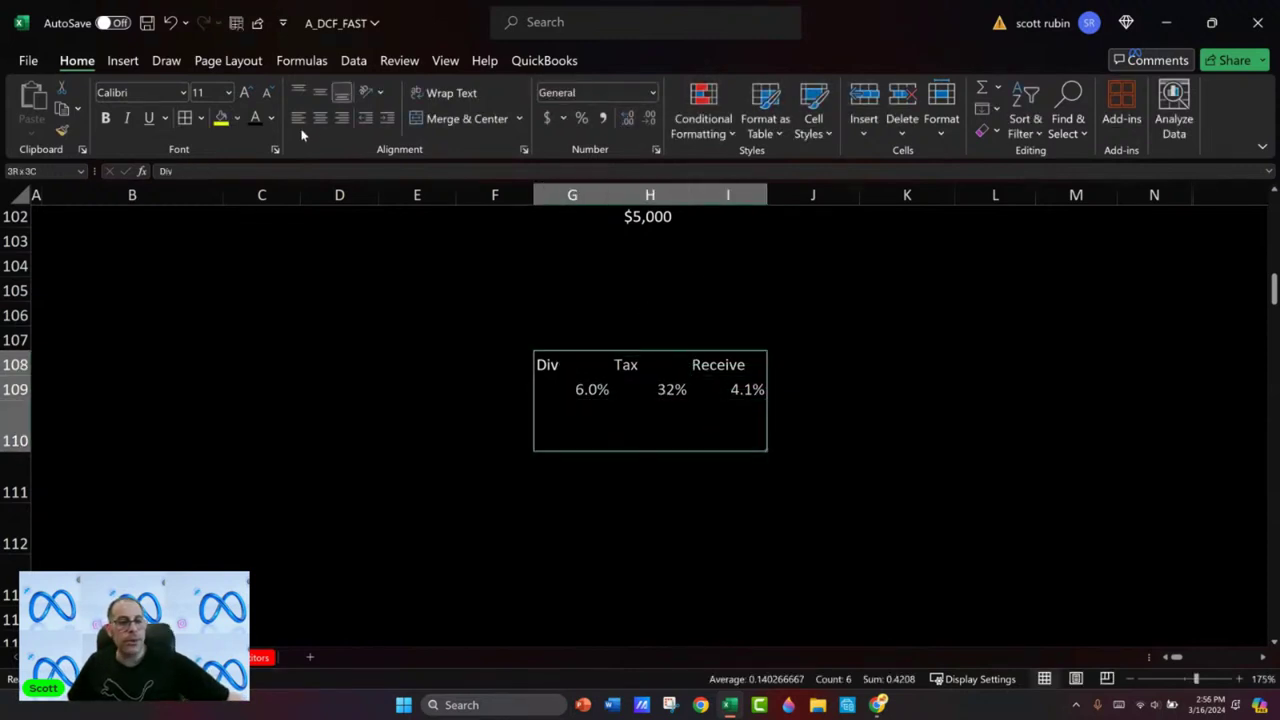
click(317, 119)
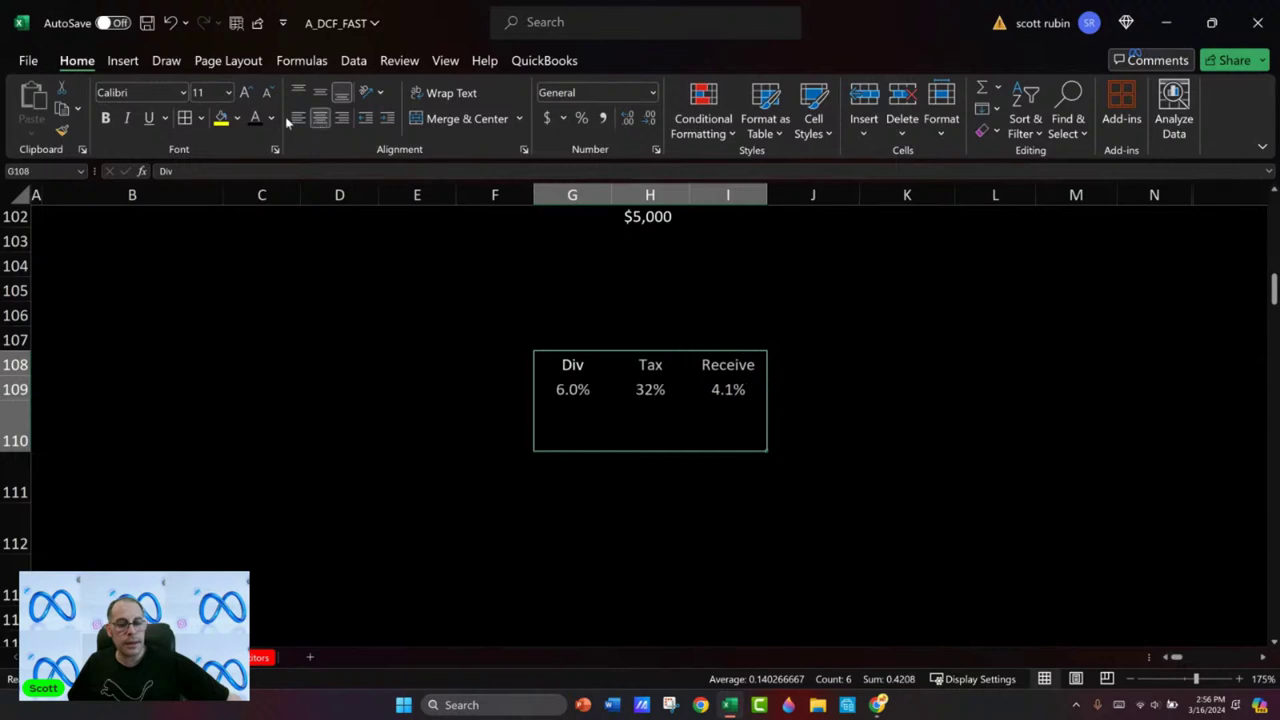
key(ctrl+1)
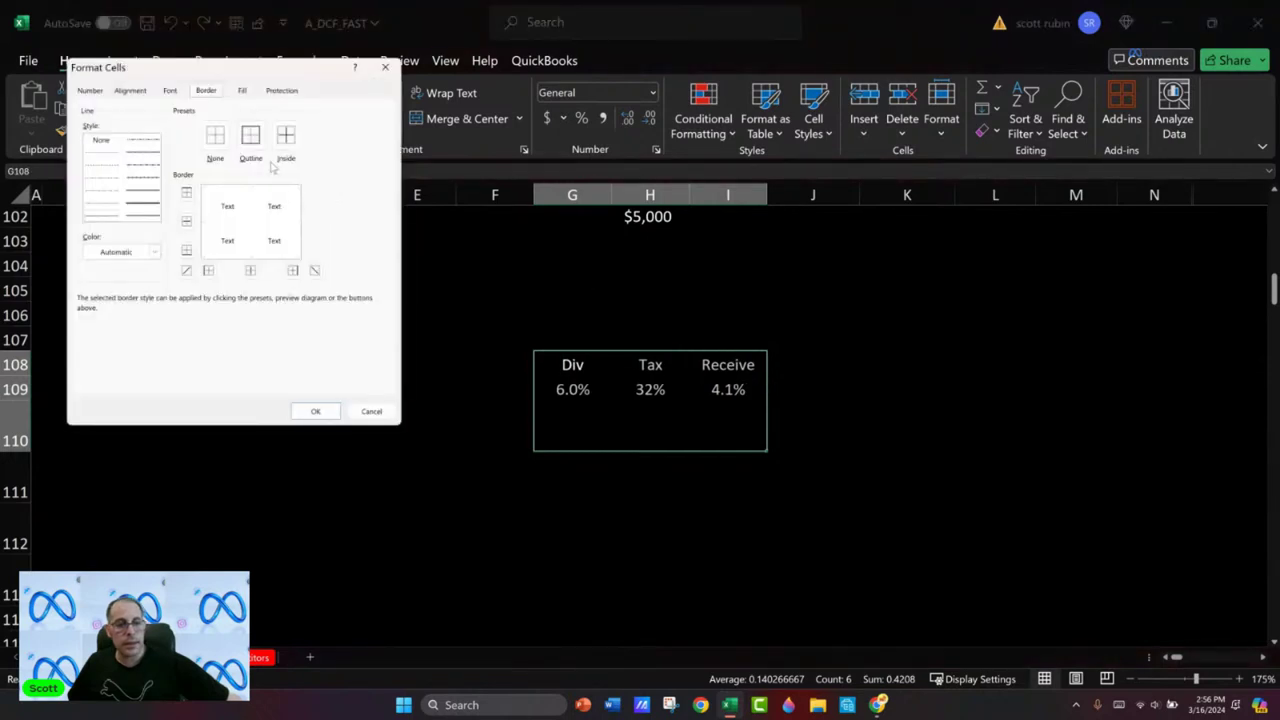
click(250, 138)
click(250, 270)
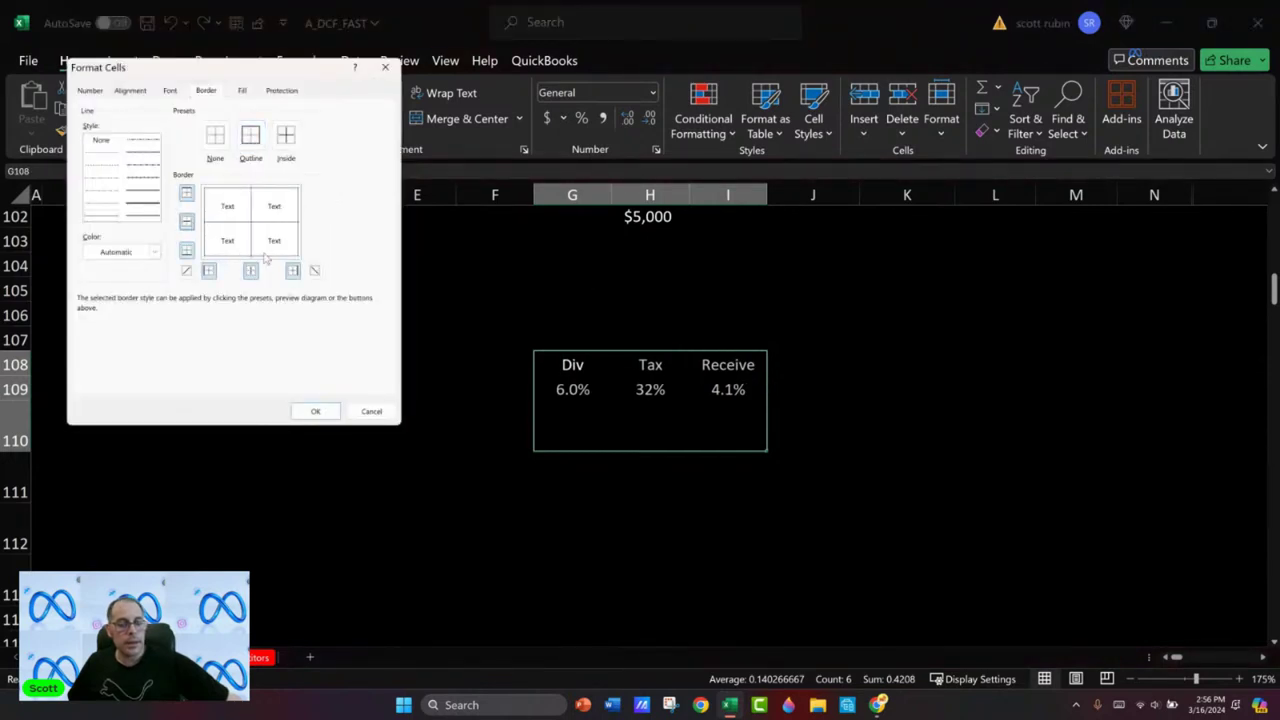
key(Return)
click(600, 418)
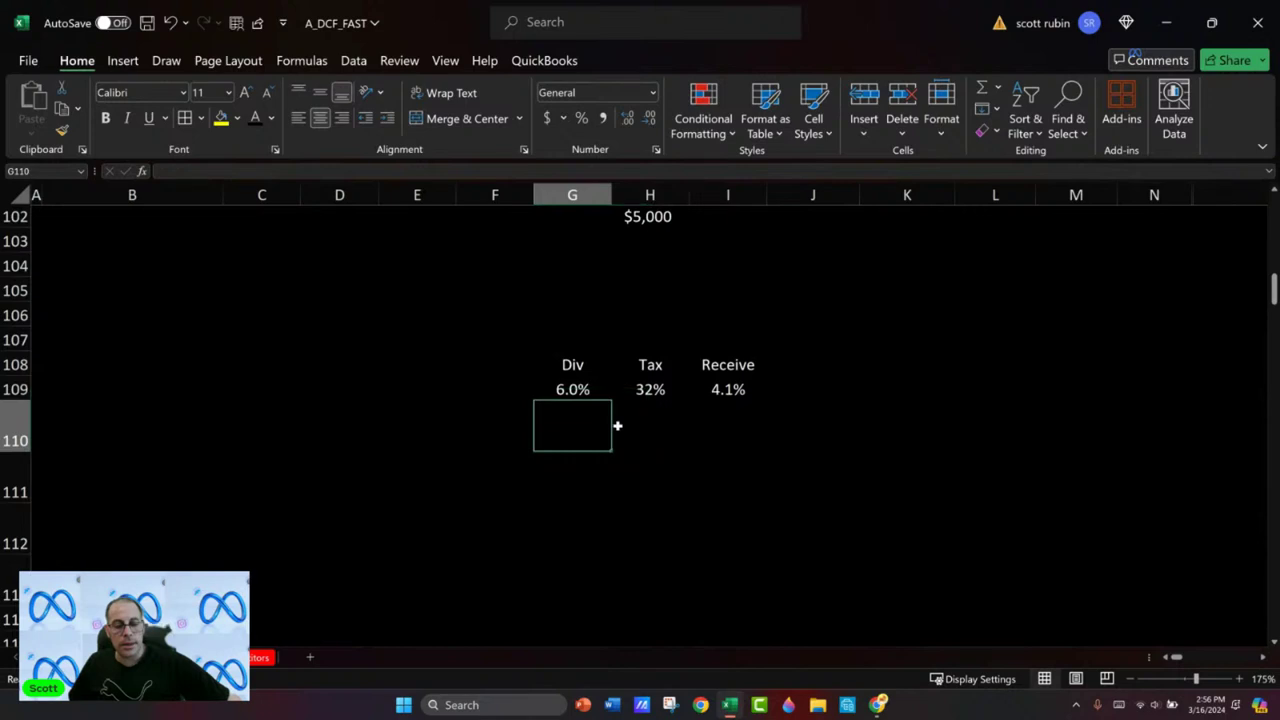
Give G108:I110 white outline and inside borders via More Borders.
click(575, 388)
click(578, 362)
shift+click(728, 424)
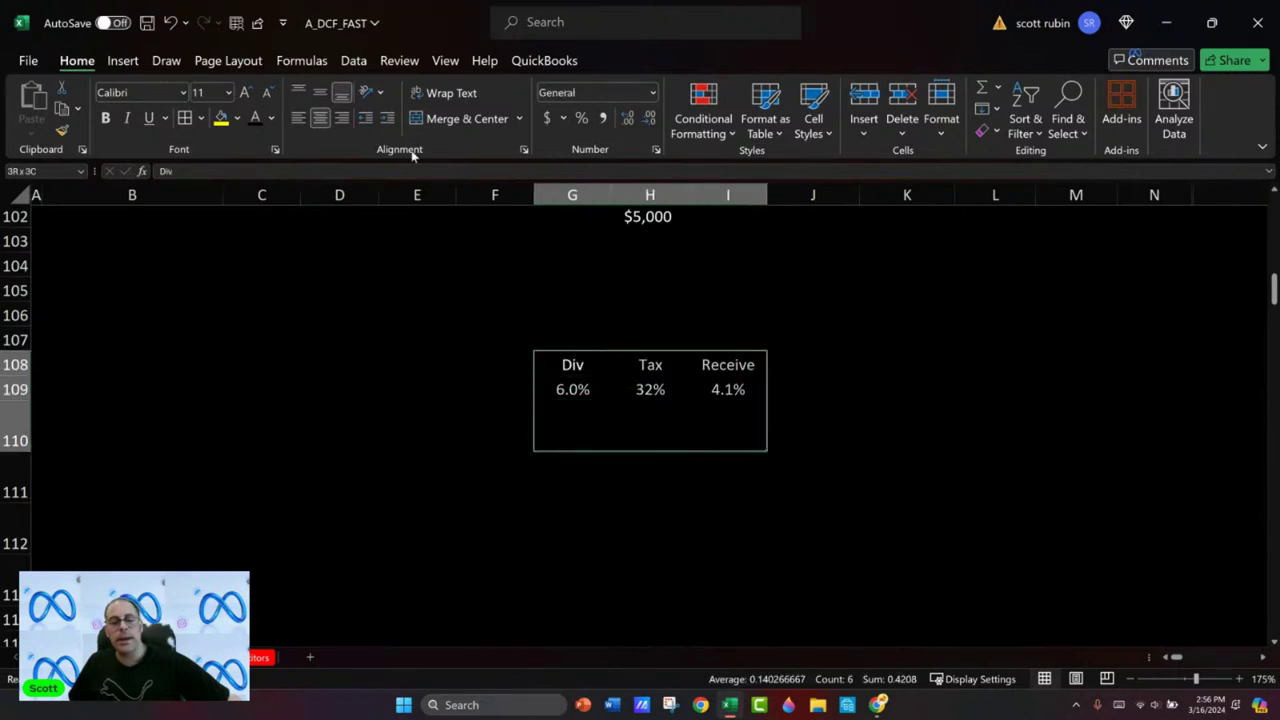
click(200, 118)
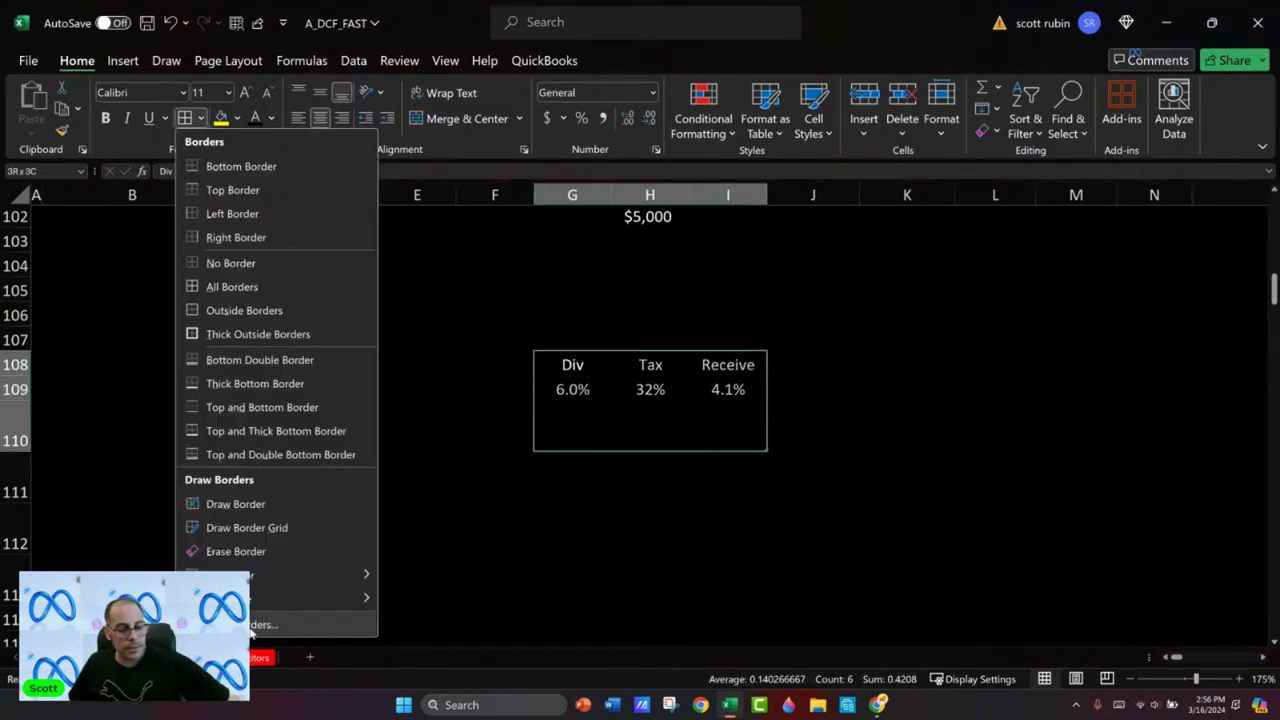
click(262, 624)
click(153, 251)
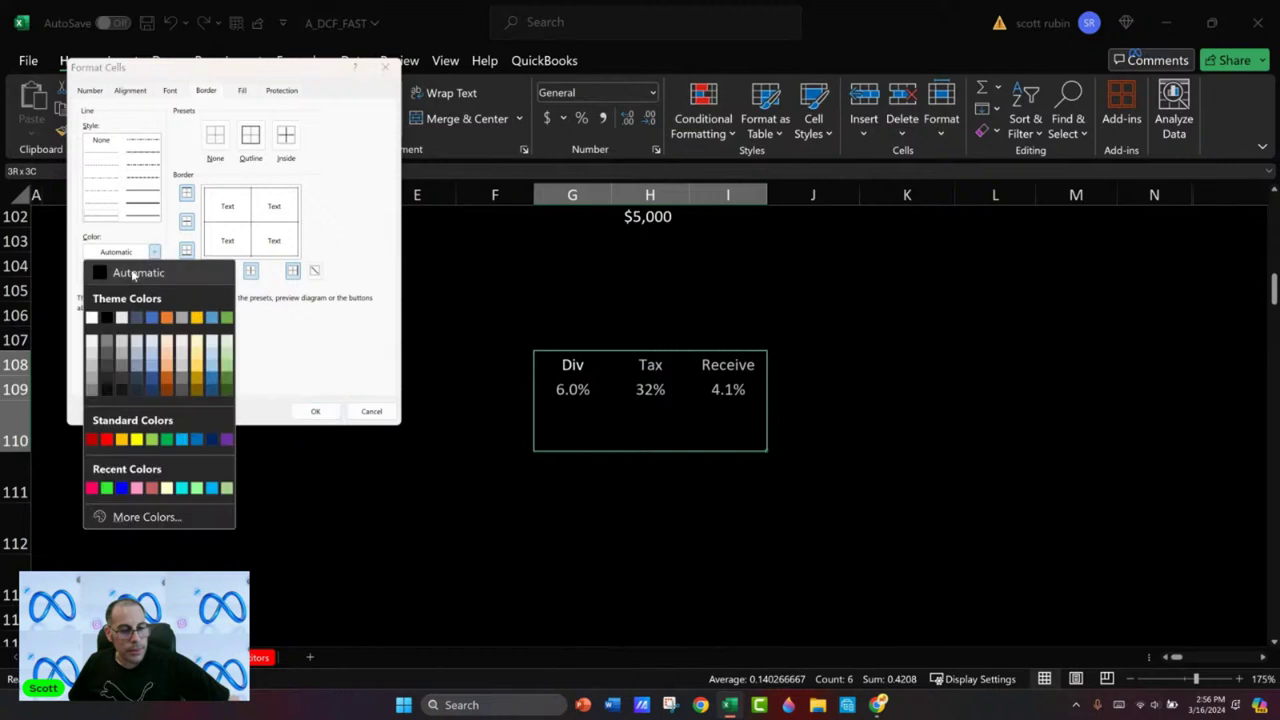
click(92, 318)
click(250, 134)
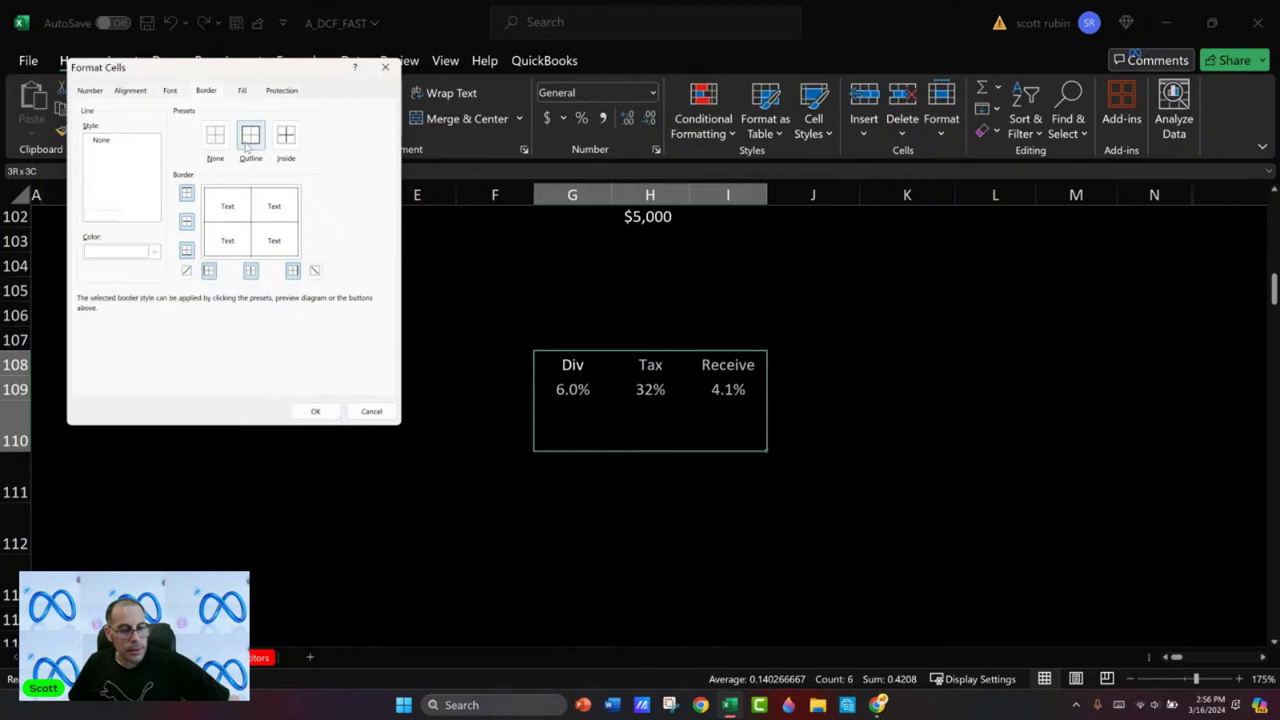
click(251, 270)
click(188, 223)
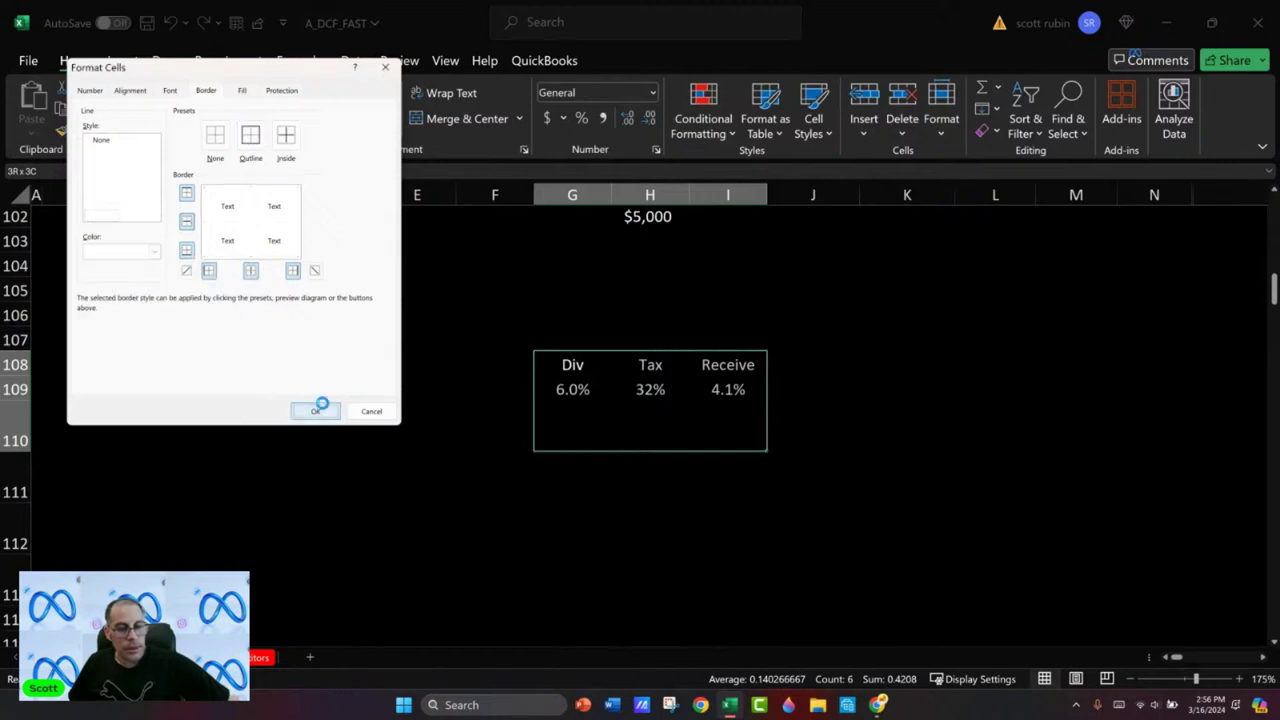
click(316, 411)
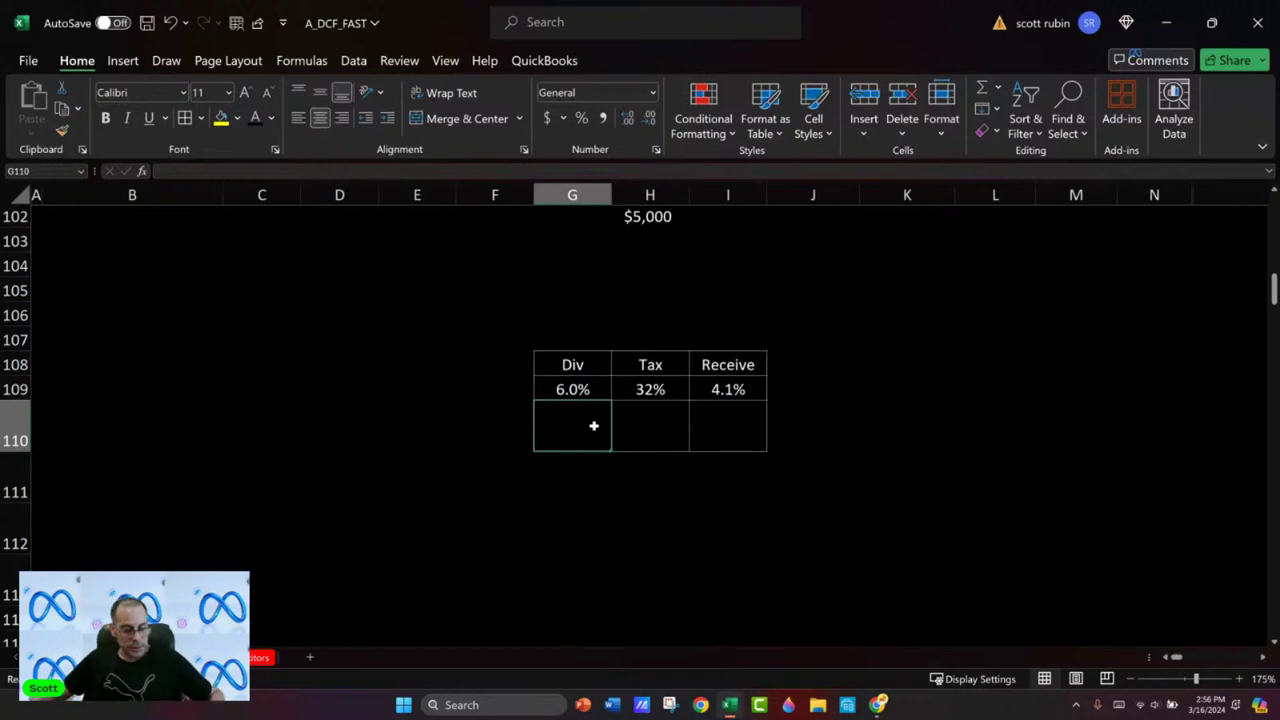
key(alt+Tab)
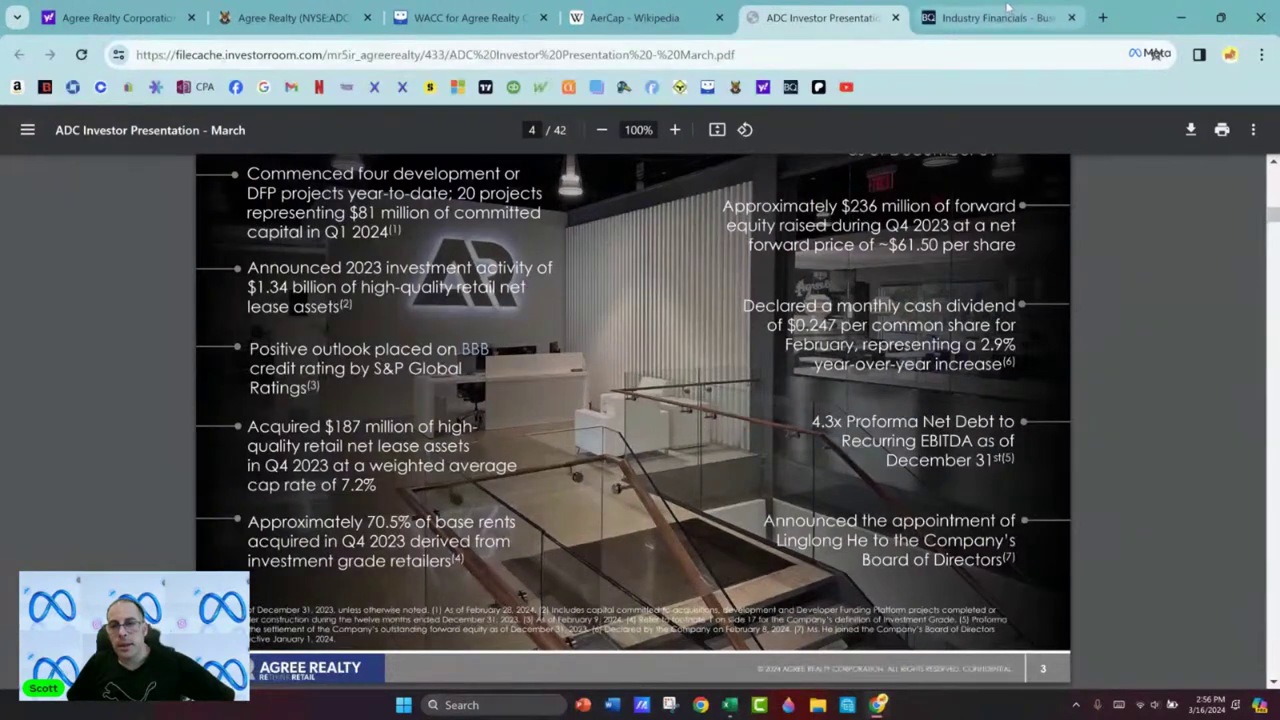
Search Google Images for 'long term capital gains tax vs ordinary income'.
click(1005, 8)
click(944, 60)
text(tax)
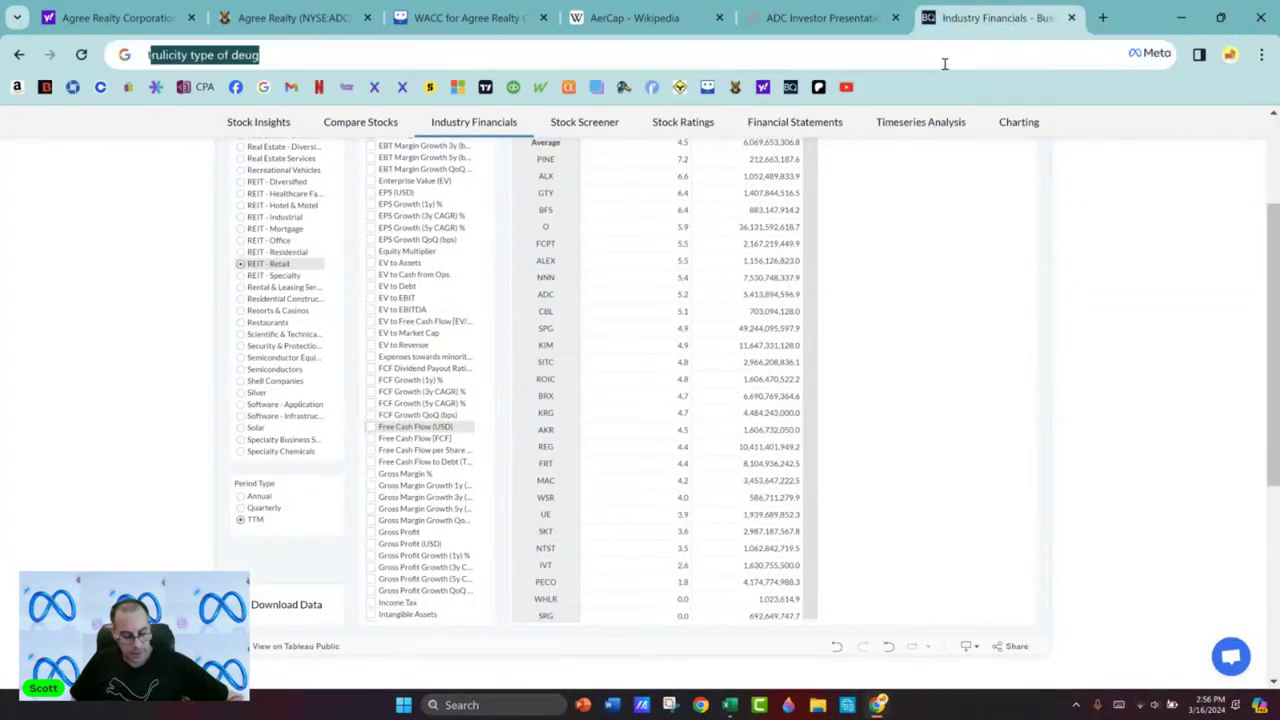
text(es )
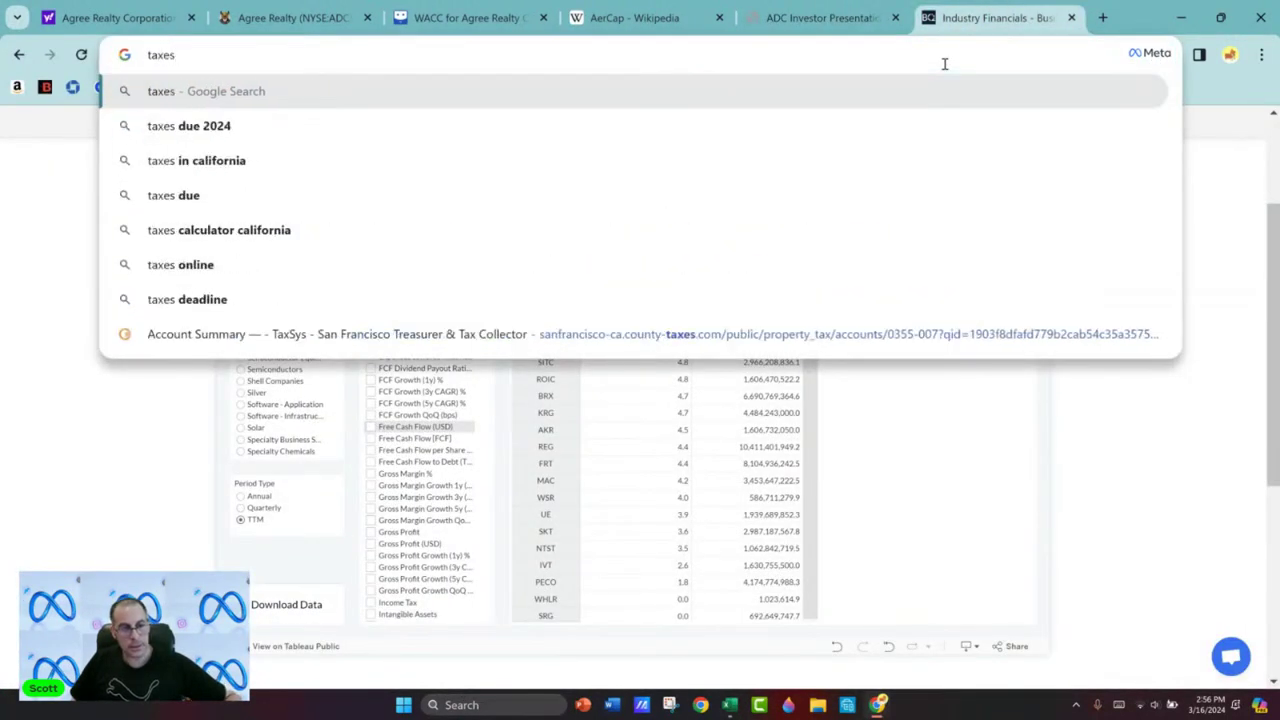
text(long term capital gains )
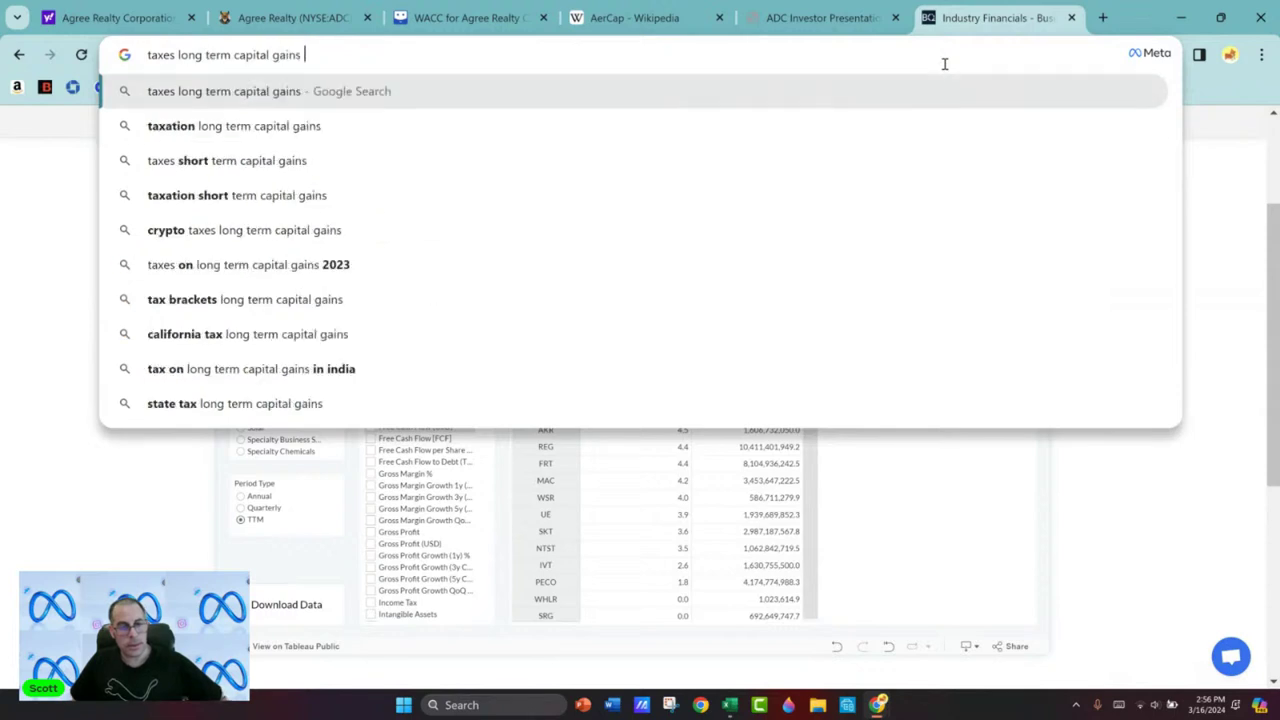
text(vs o)
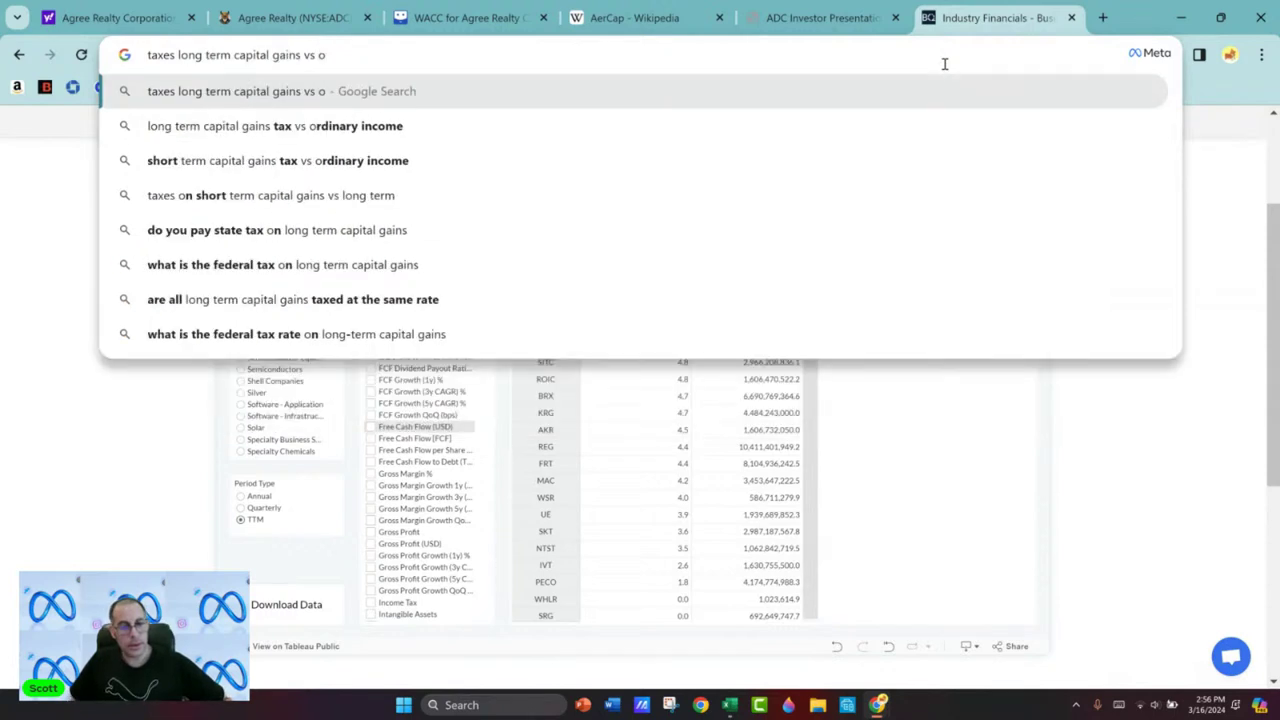
key(Down)
key(Return)
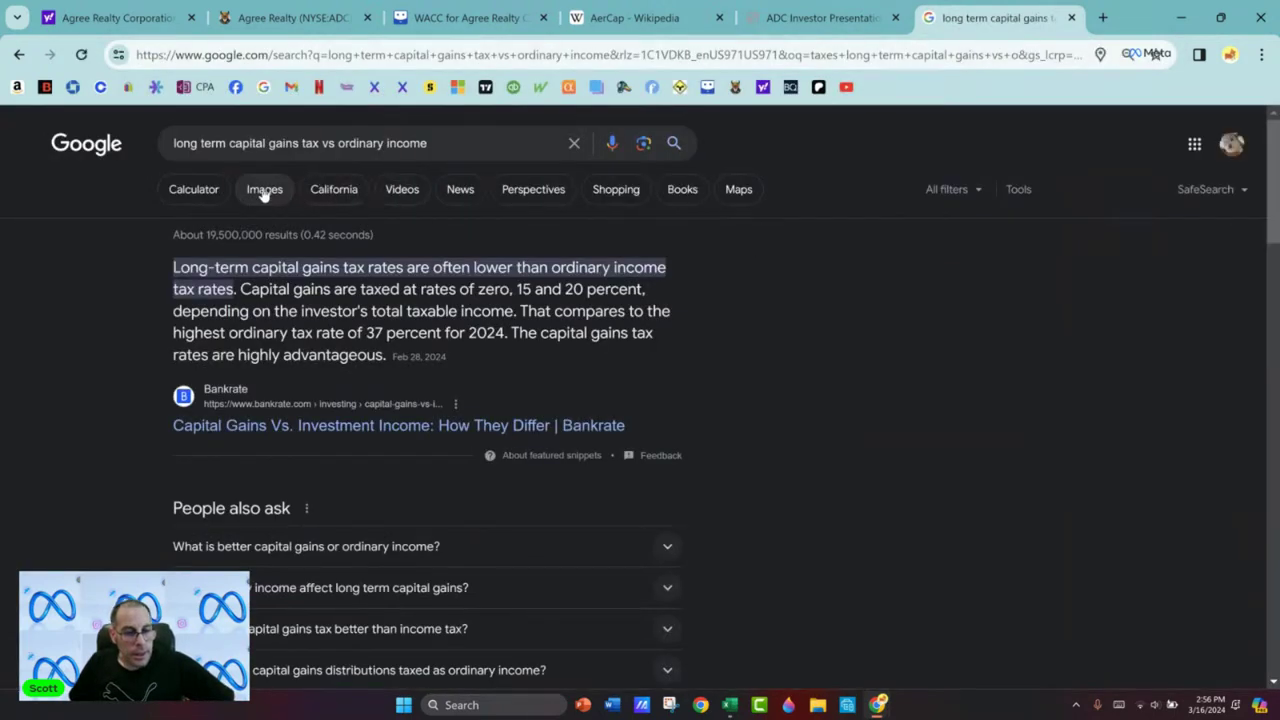
click(271, 192)
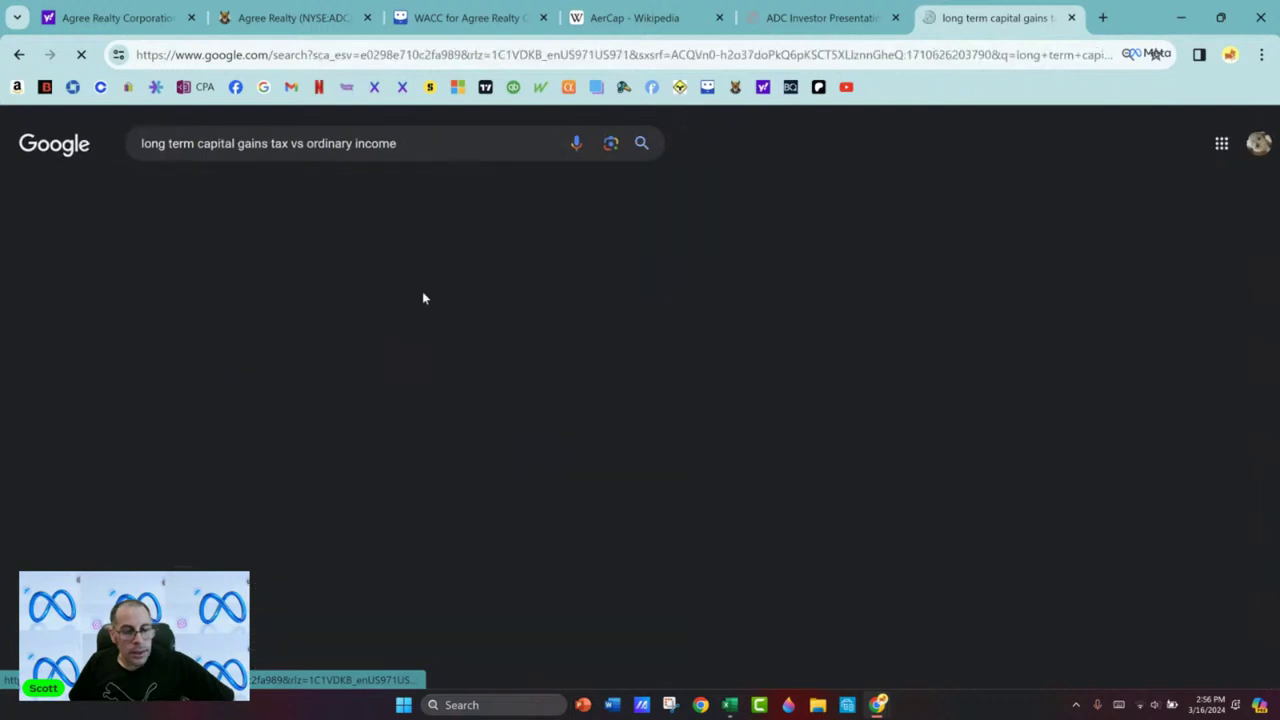
Review the LinkedIn article behind the 2023 capital gains brackets image, then close it.
scroll(700, 320, down, 1)
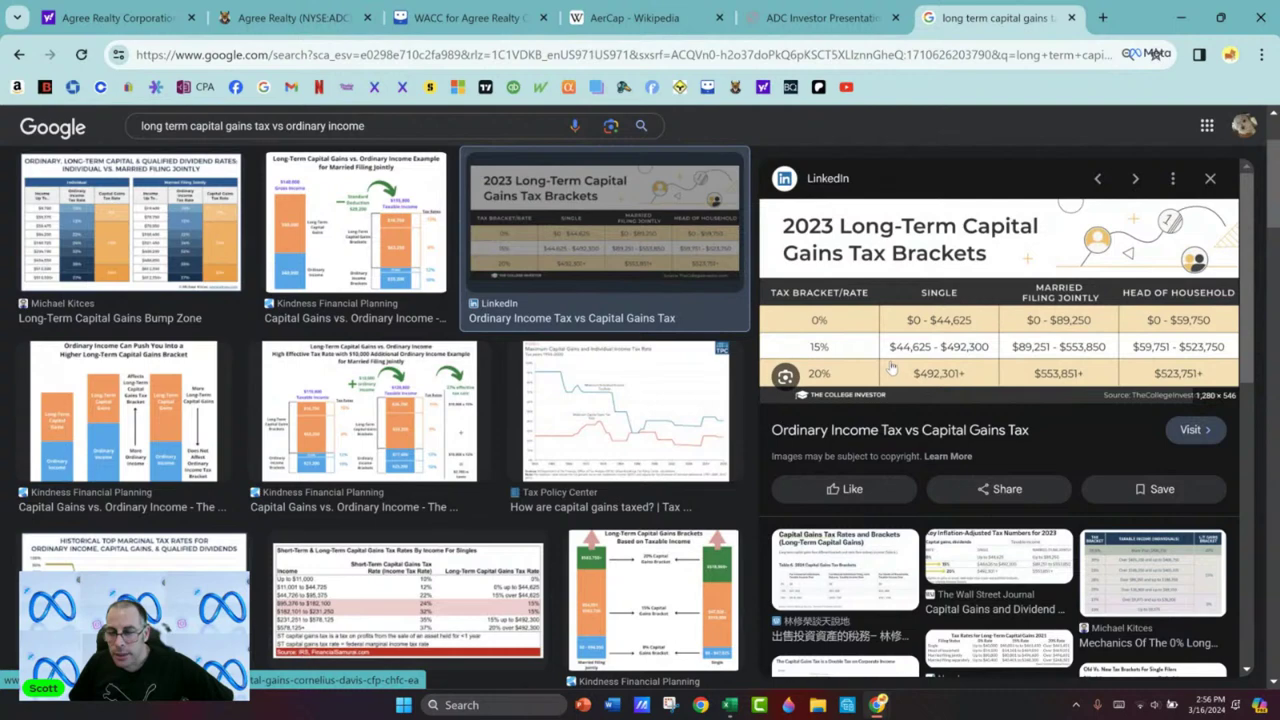
click(888, 345)
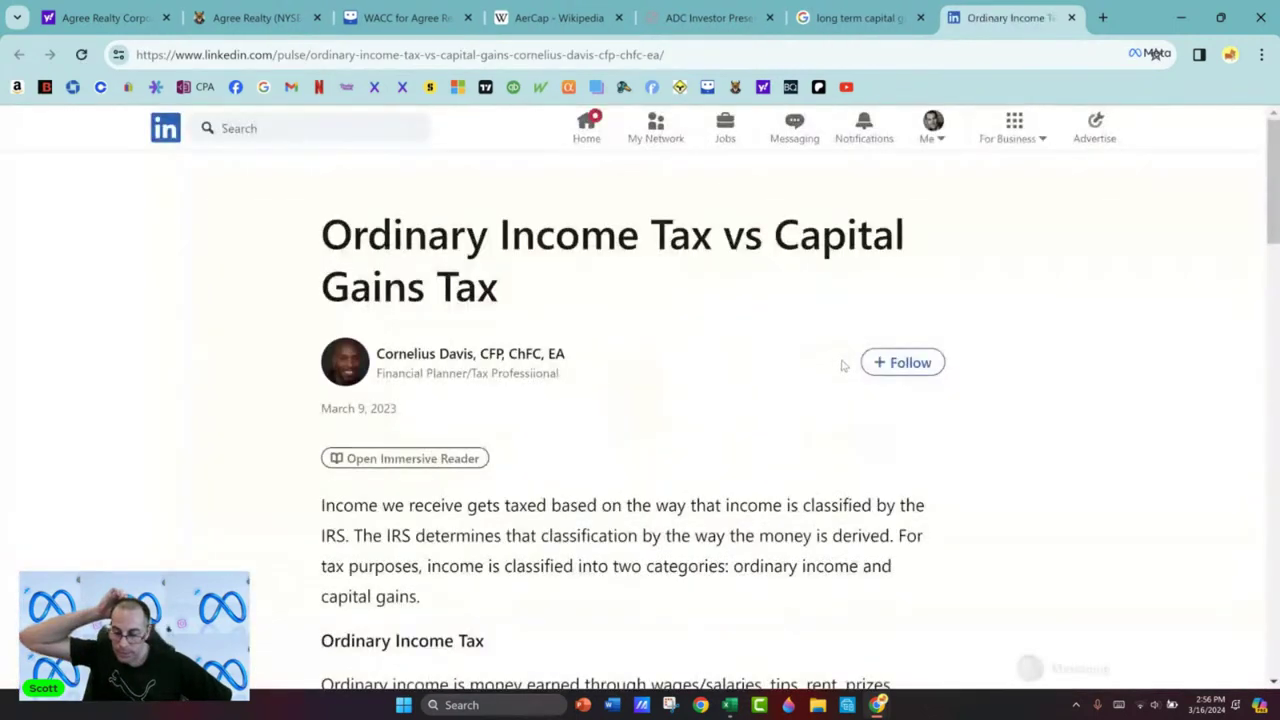
scroll(800, 371, up, 2)
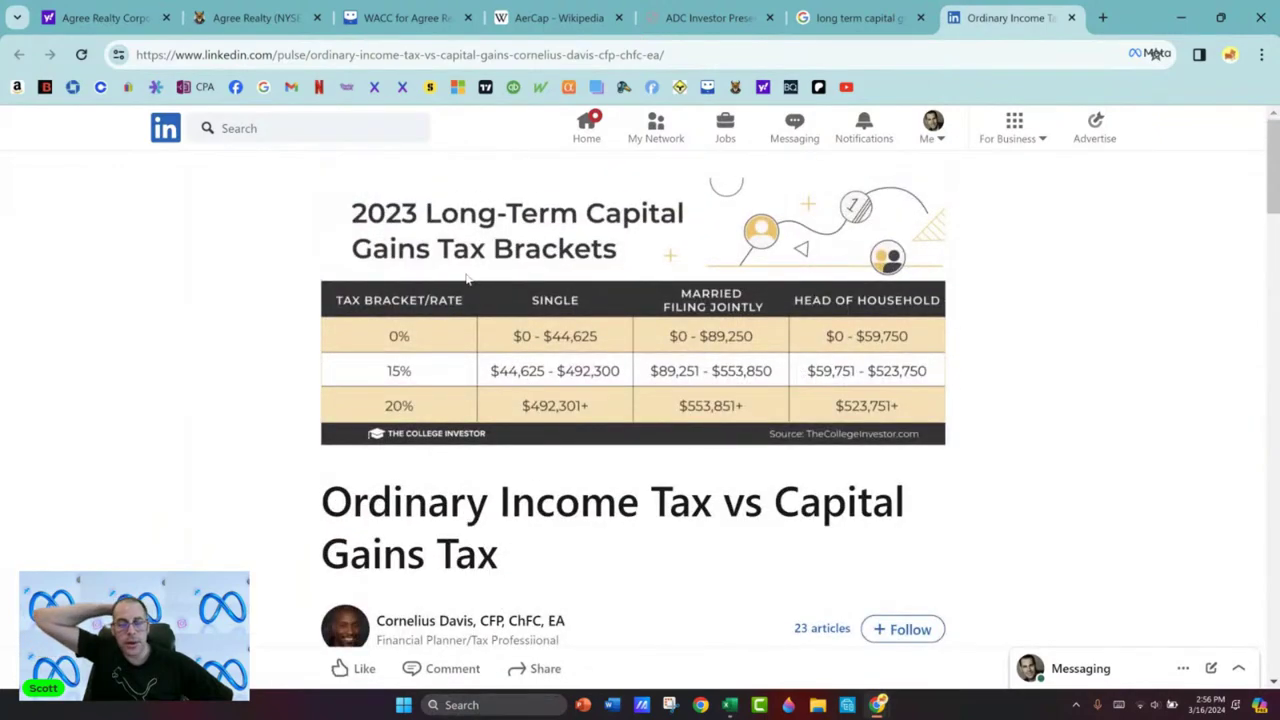
scroll(466, 280, down, 20)
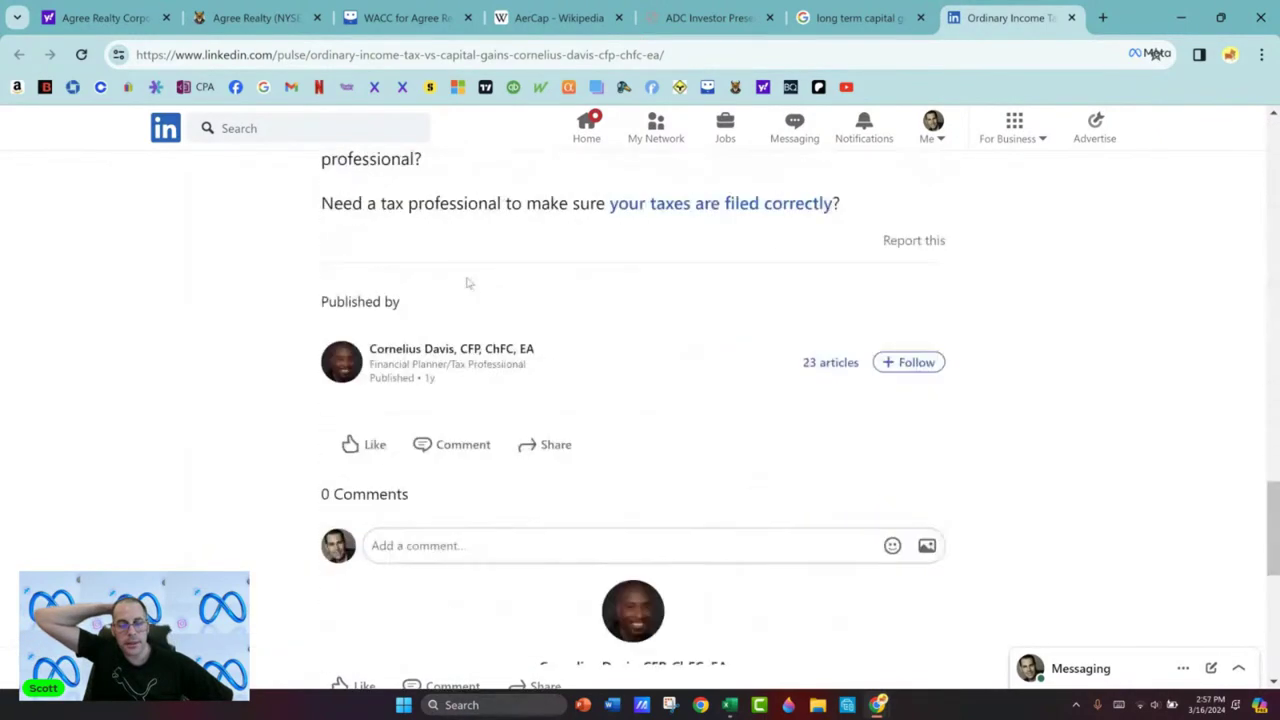
scroll(466, 280, down, 4)
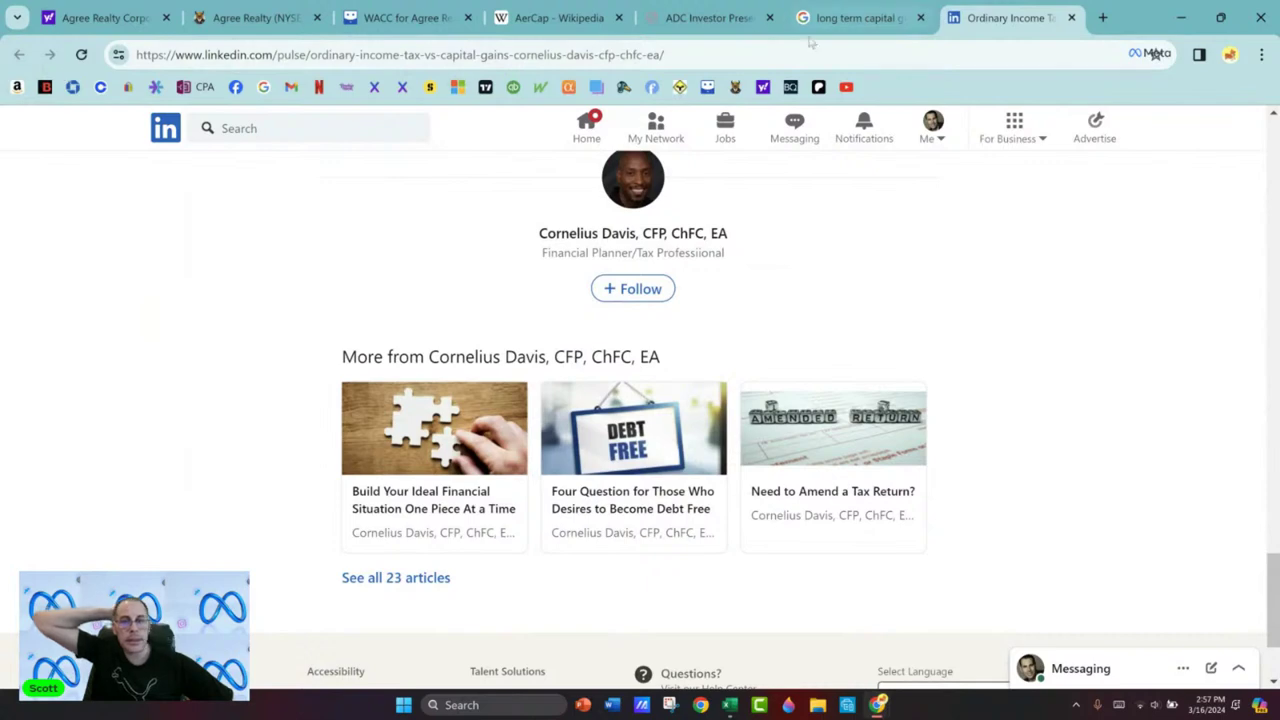
click(1071, 17)
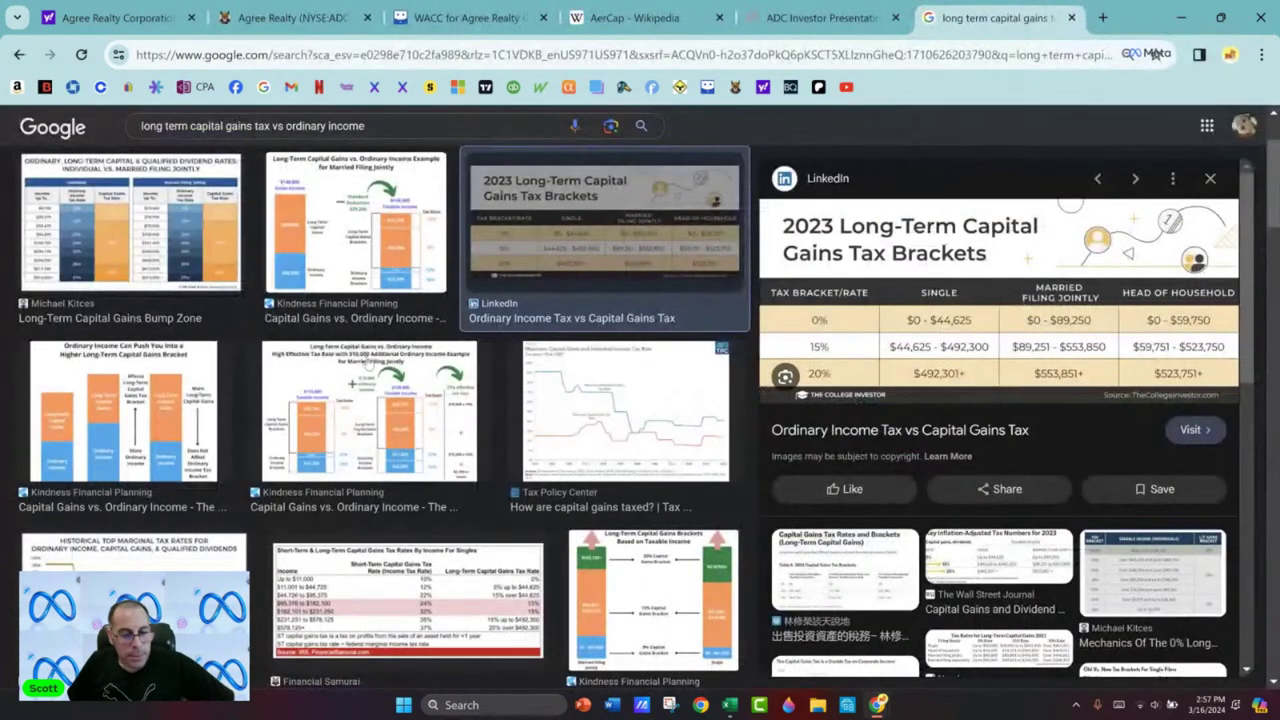
Browse the image results and open the Medium 2015 married-filing-jointly tax bracket table.
scroll(400, 360, down, 3)
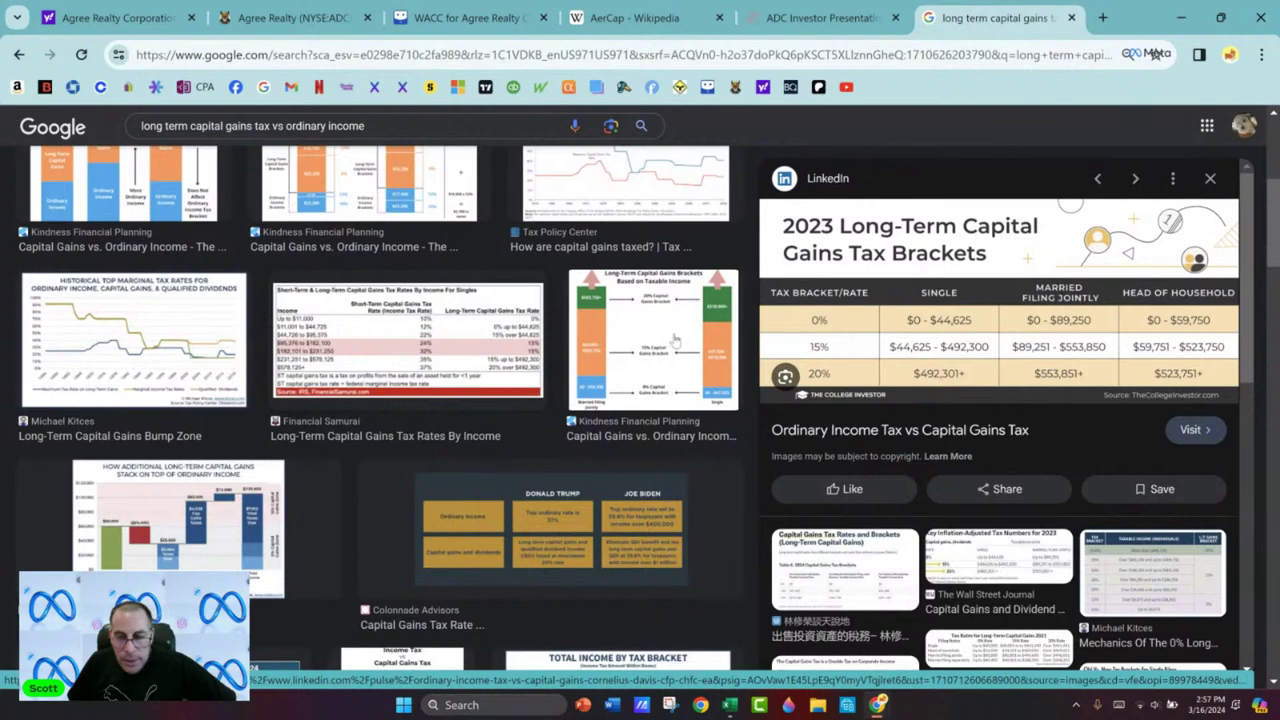
scroll(675, 341, down, 4)
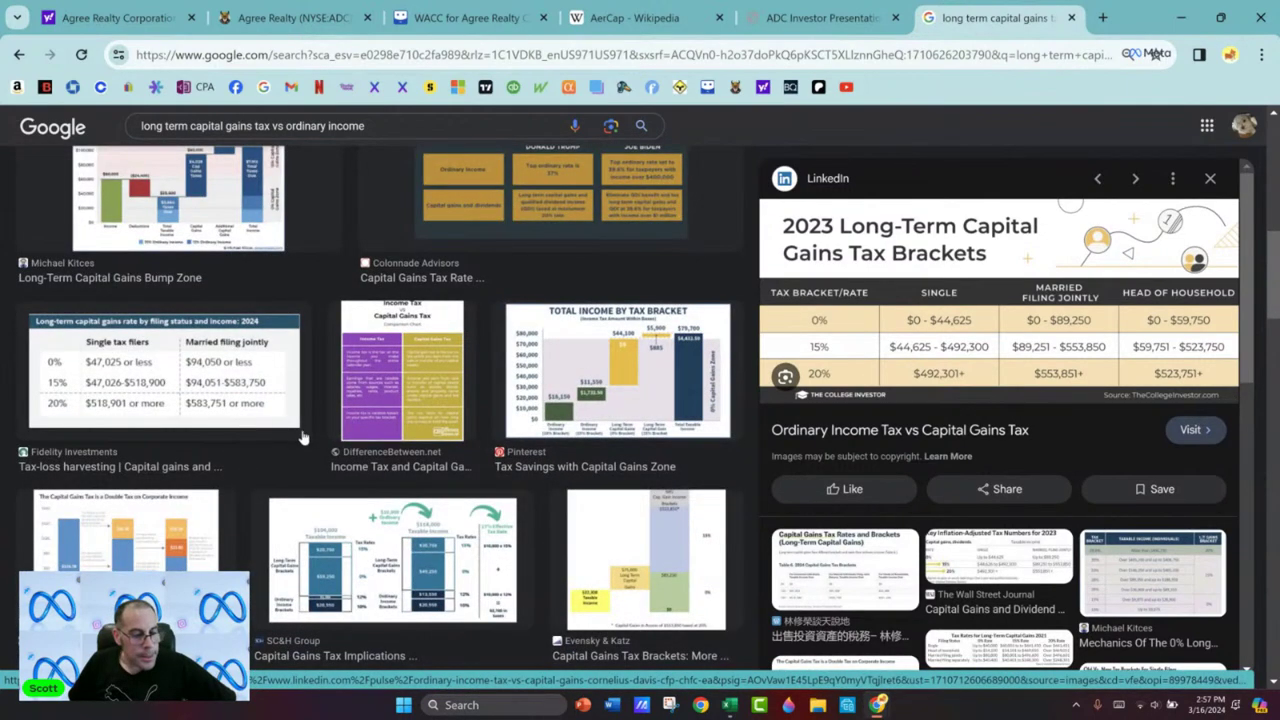
scroll(303, 437, down, 2)
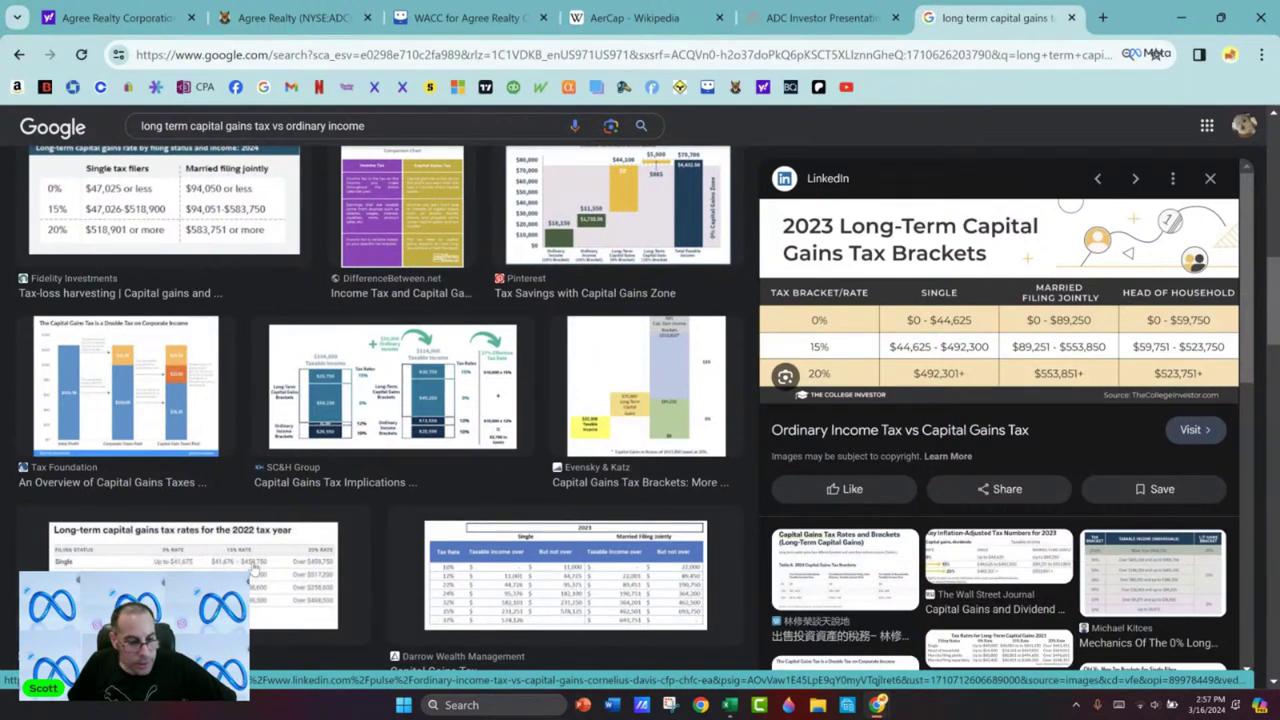
scroll(255, 560, down, 1)
scroll(240, 300, up, 10)
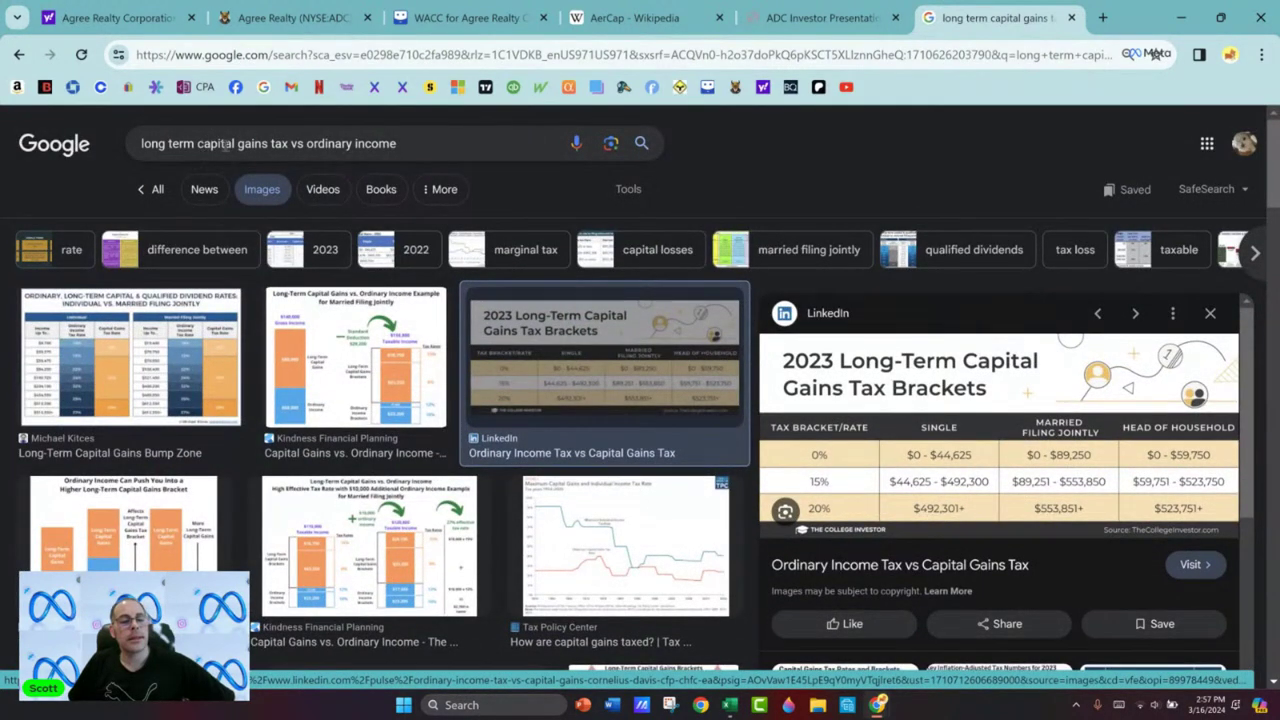
scroll(509, 337, down, 5)
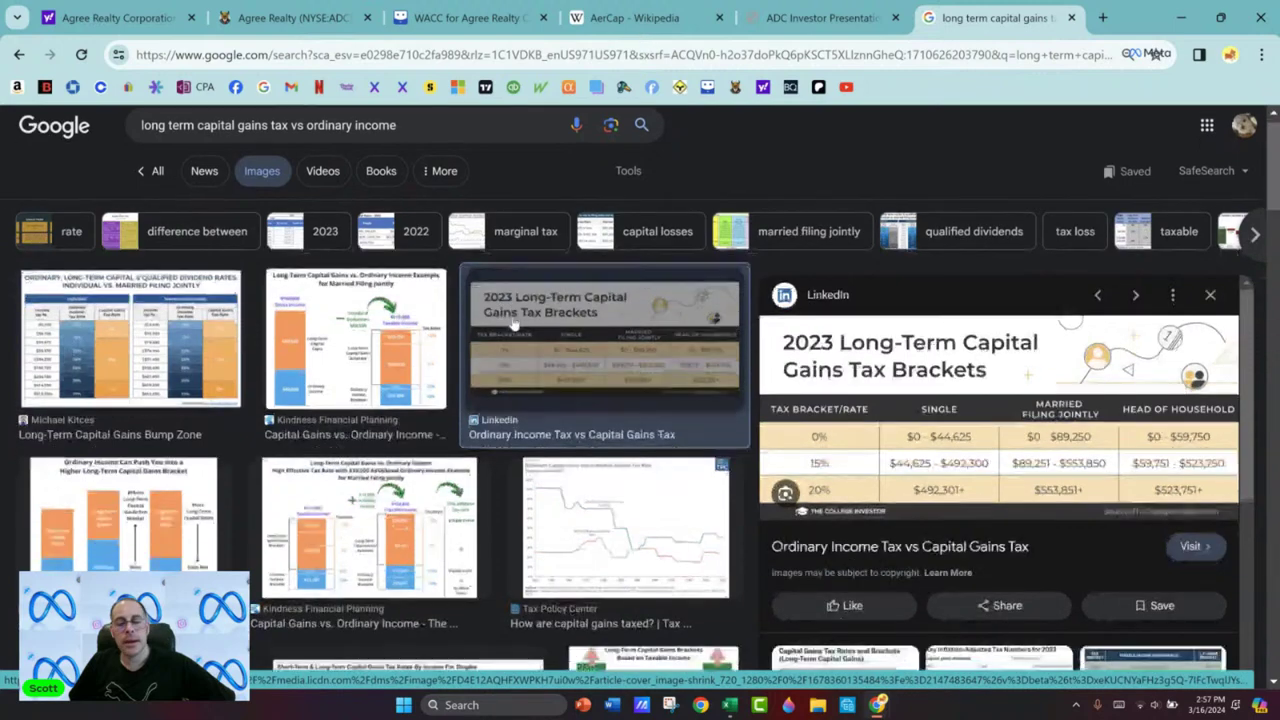
scroll(566, 347, down, 3)
scroll(1207, 385, down, 5)
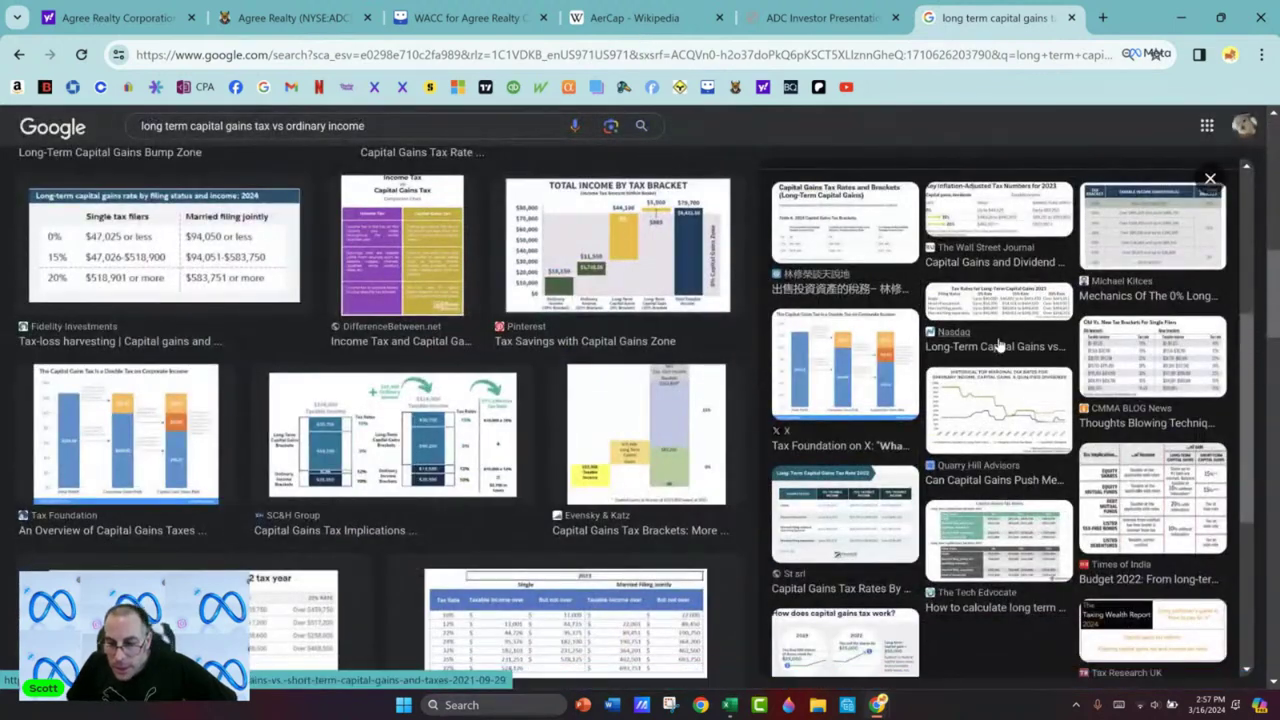
click(1207, 380)
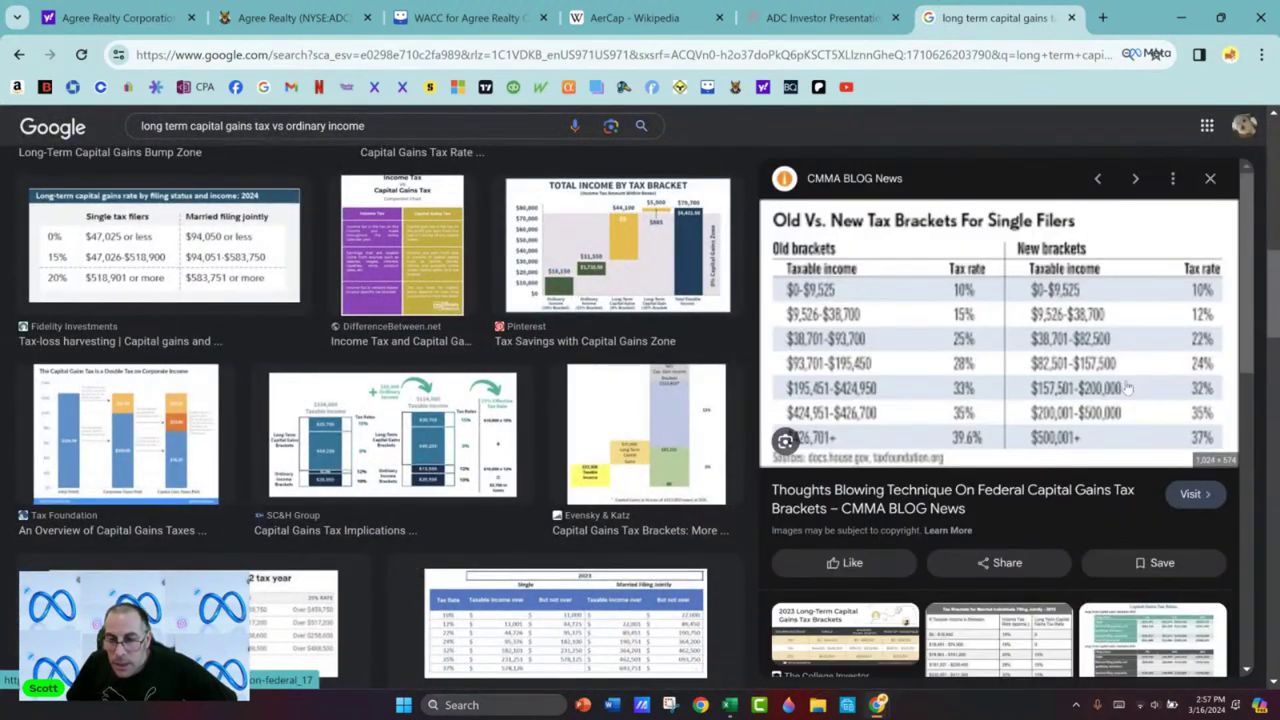
scroll(1007, 343, down, 5)
click(1000, 376)
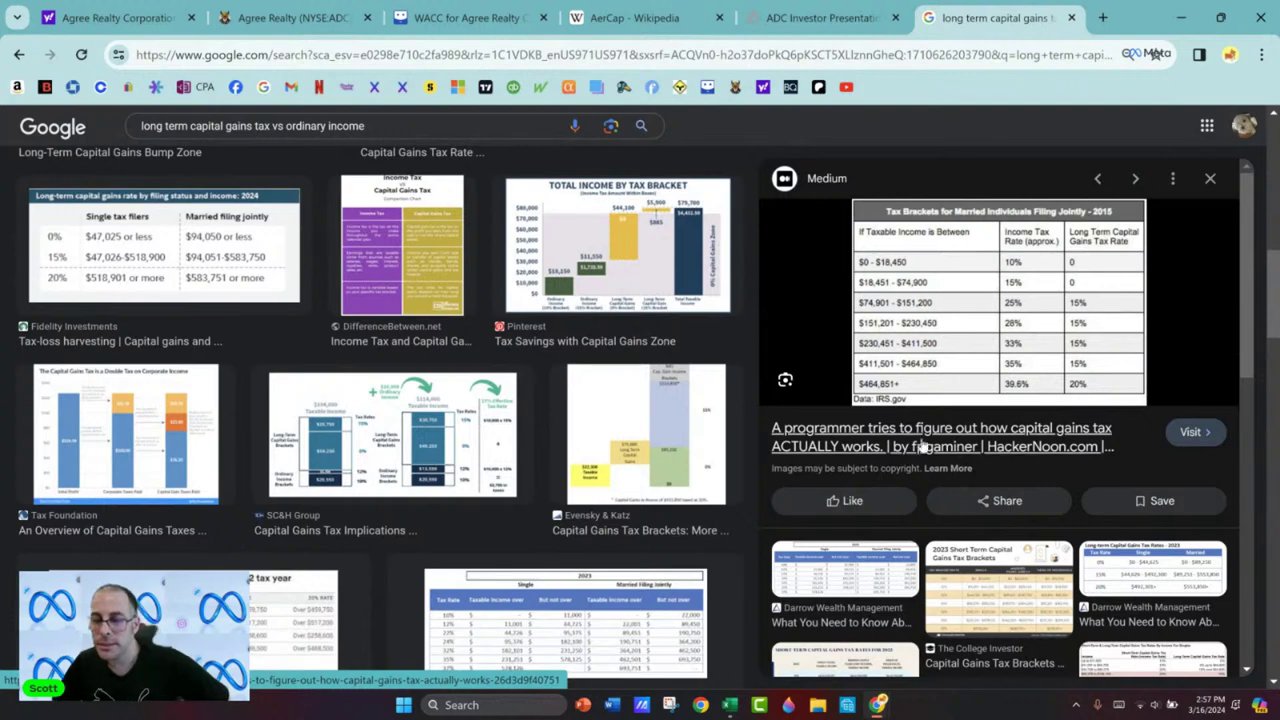
Snip the 2015 tax bracket table and pick cell C106 in Excel for pasting.
click(669, 704)
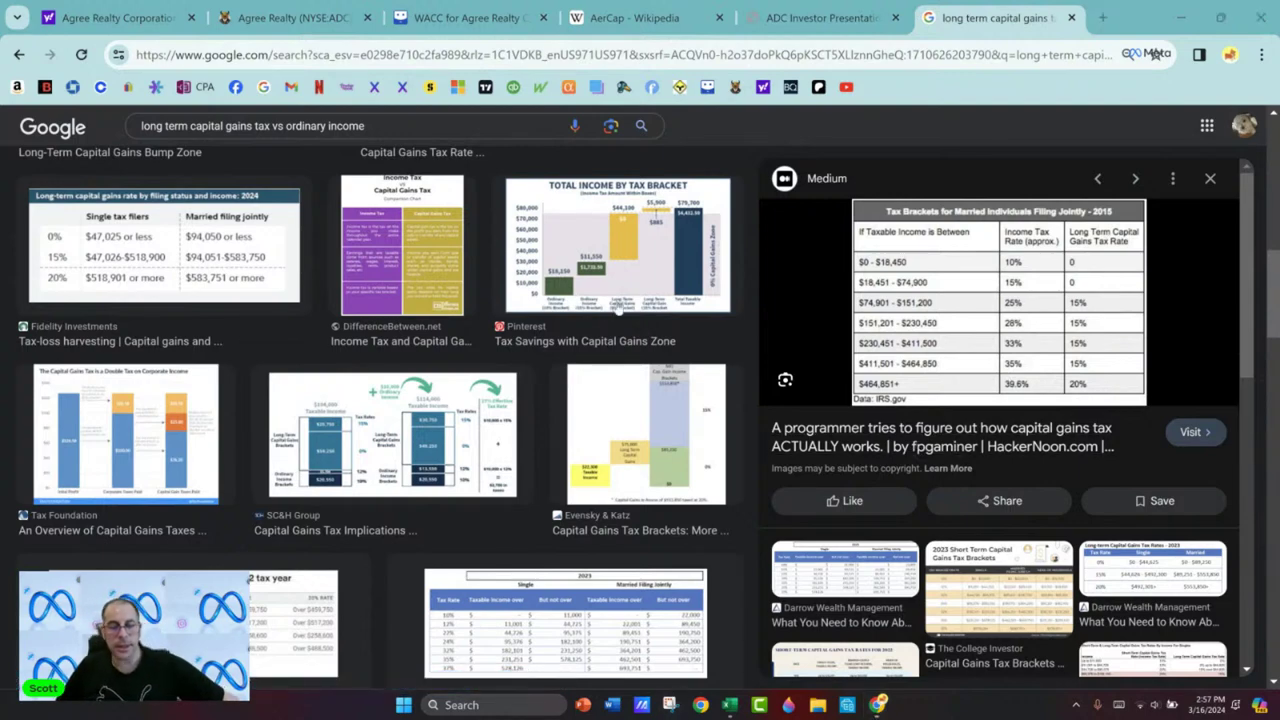
click(506, 252)
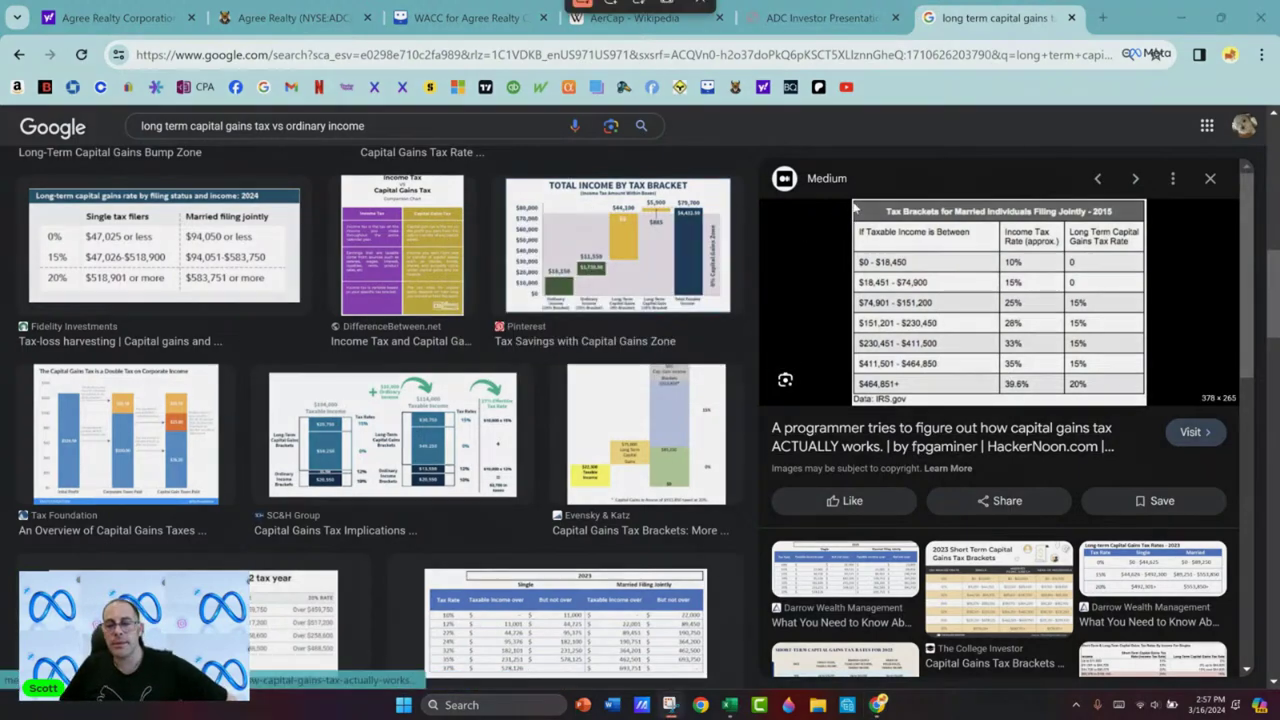
drag(852, 201, 1146, 404)
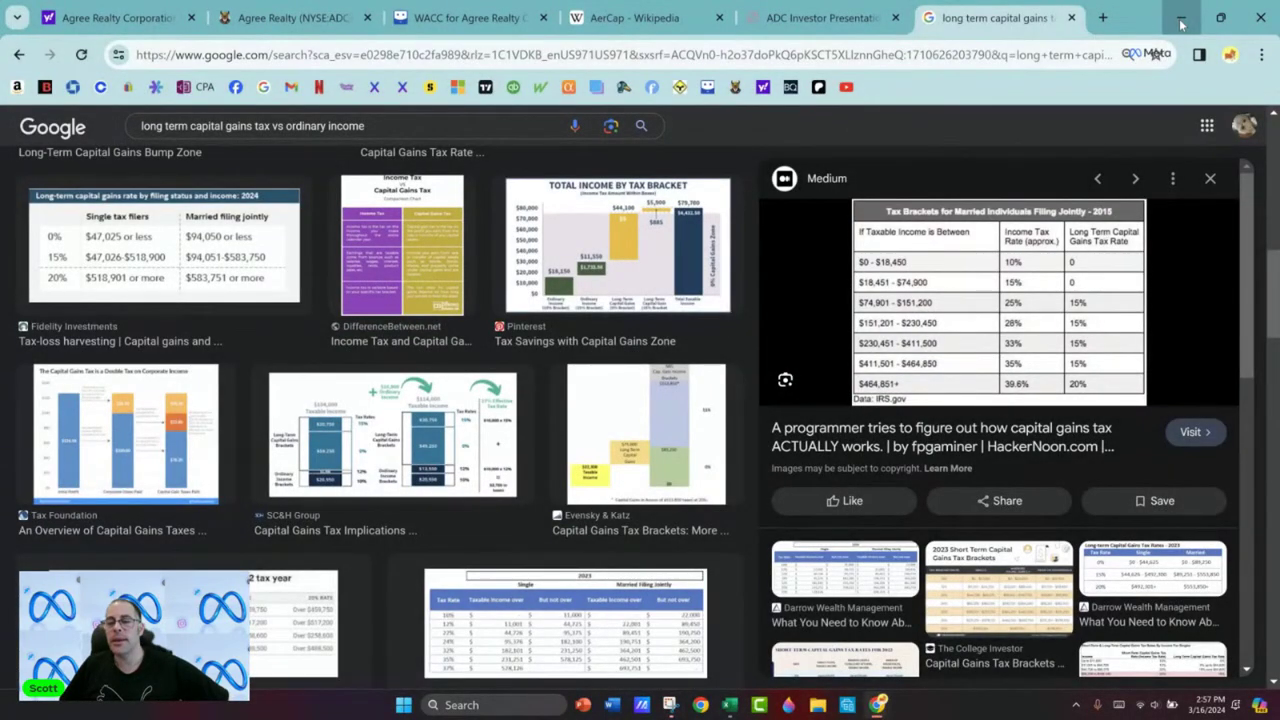
click(1181, 22)
click(266, 316)
Paste the captured 2015 tax bracket picture and shrink it beside the Div/Tax/Receive table.
key(ctrl+v)
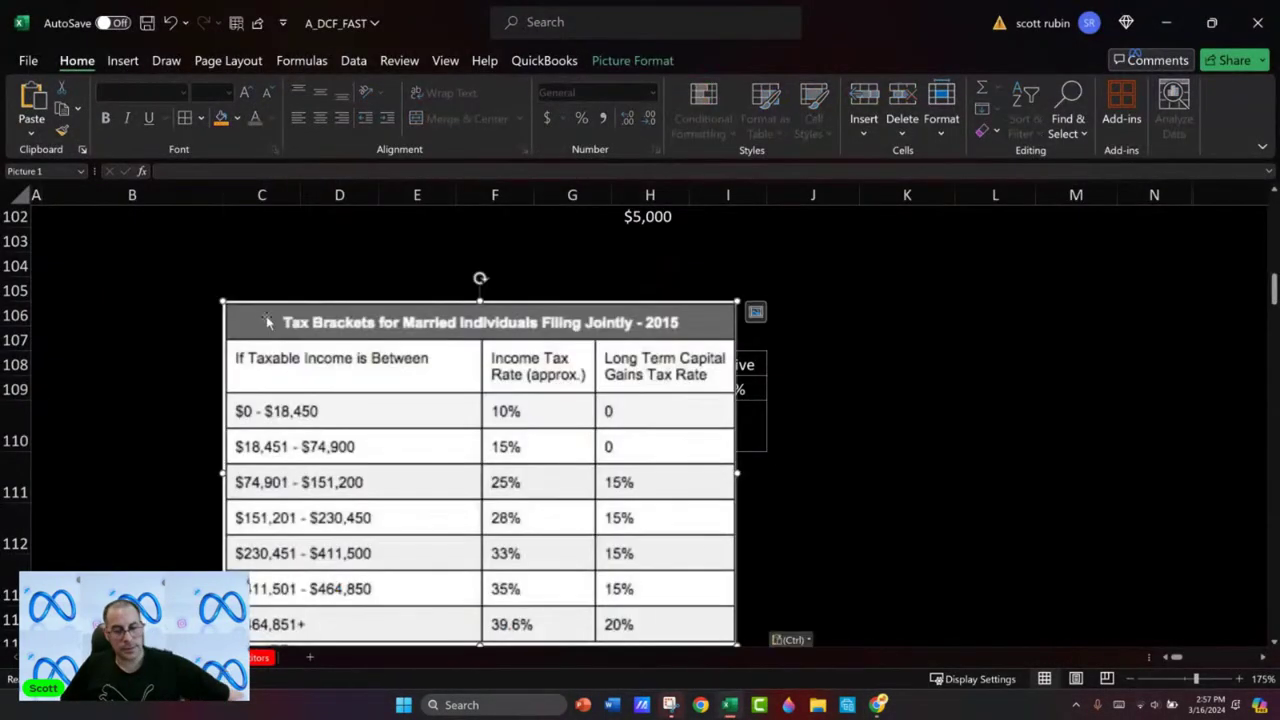
drag(222, 300, 409, 420)
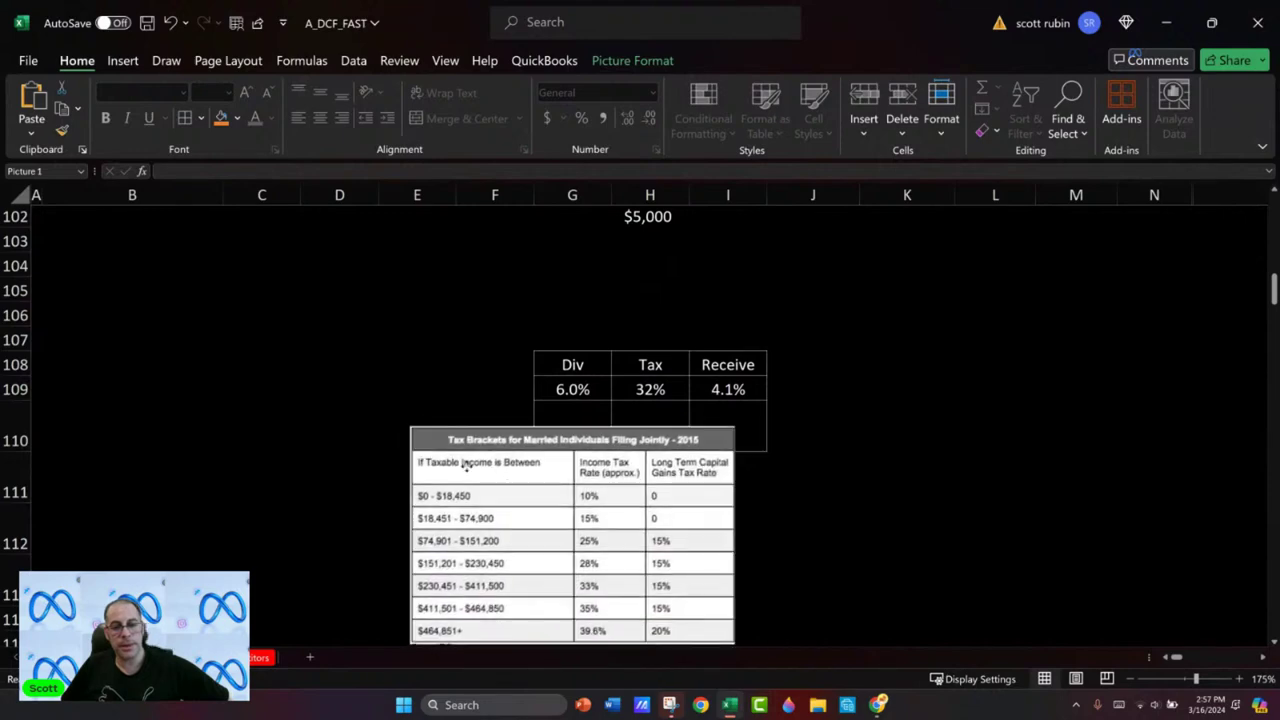
drag(583, 538, 317, 408)
click(617, 389)
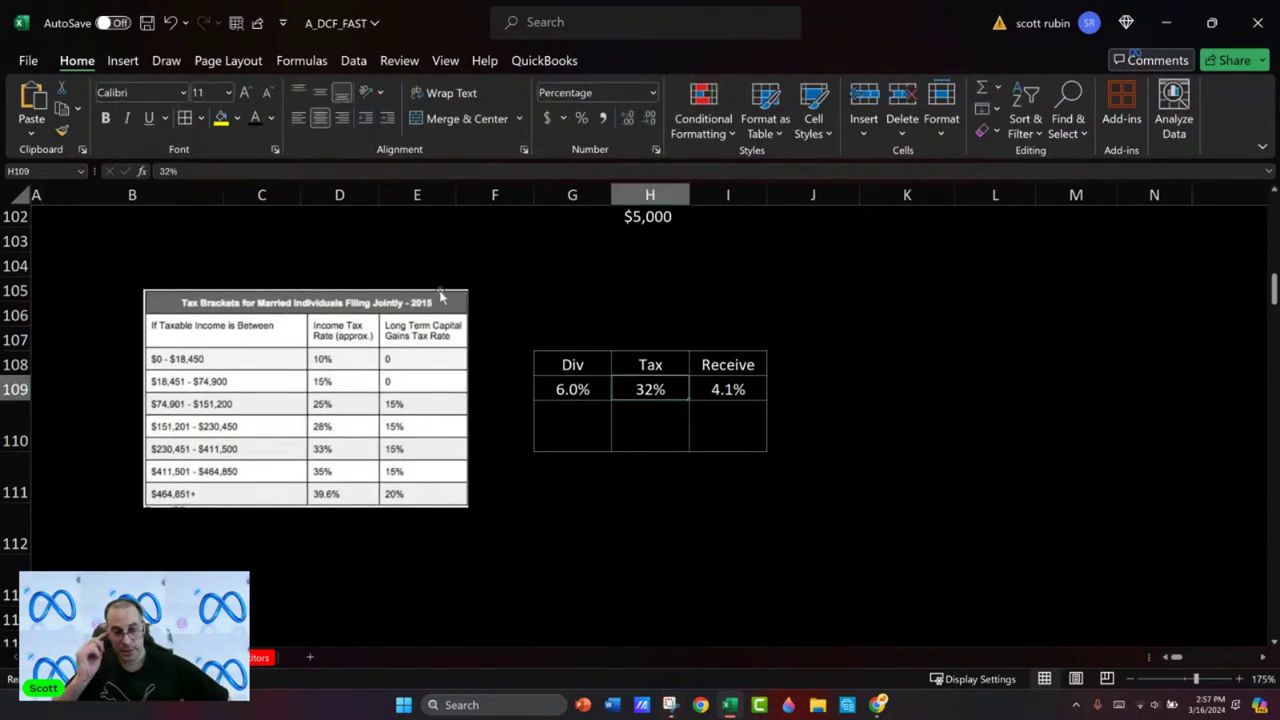
click(440, 318)
Enlarge the tax bracket picture, nudge it further left, then copy the Div cells G108:G110.
drag(468, 288, 551, 229)
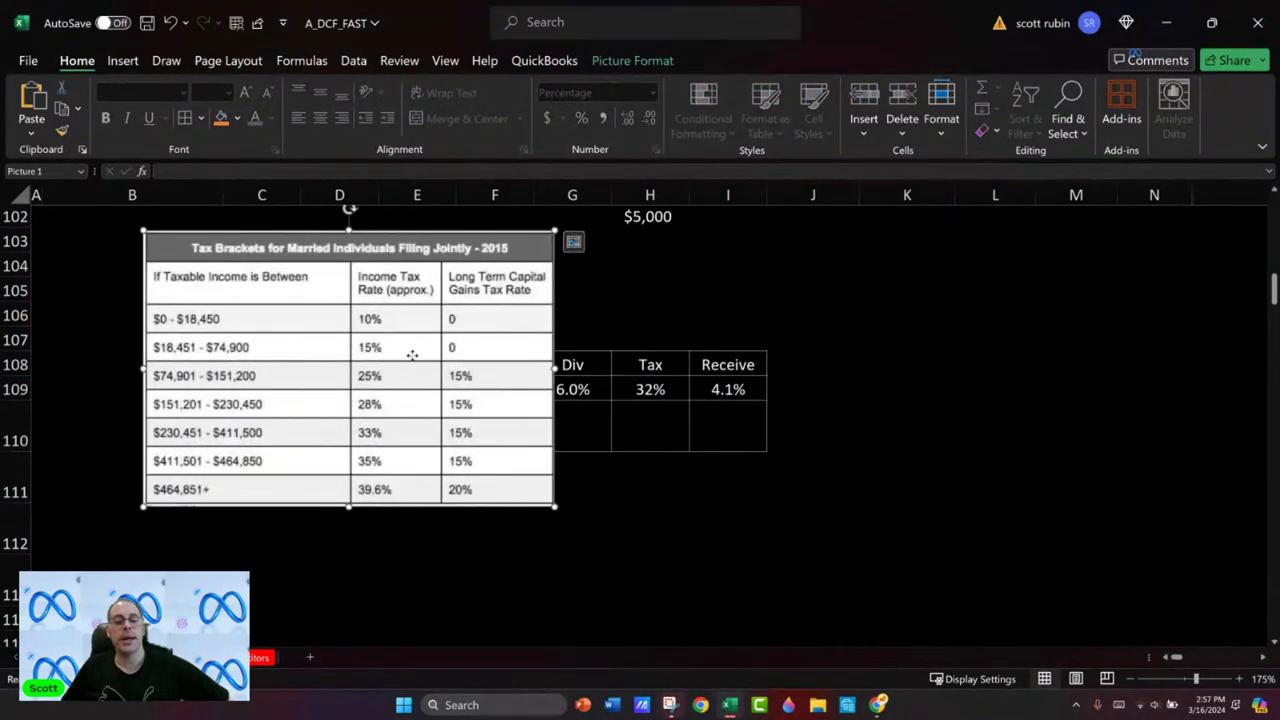
drag(414, 357, 370, 388)
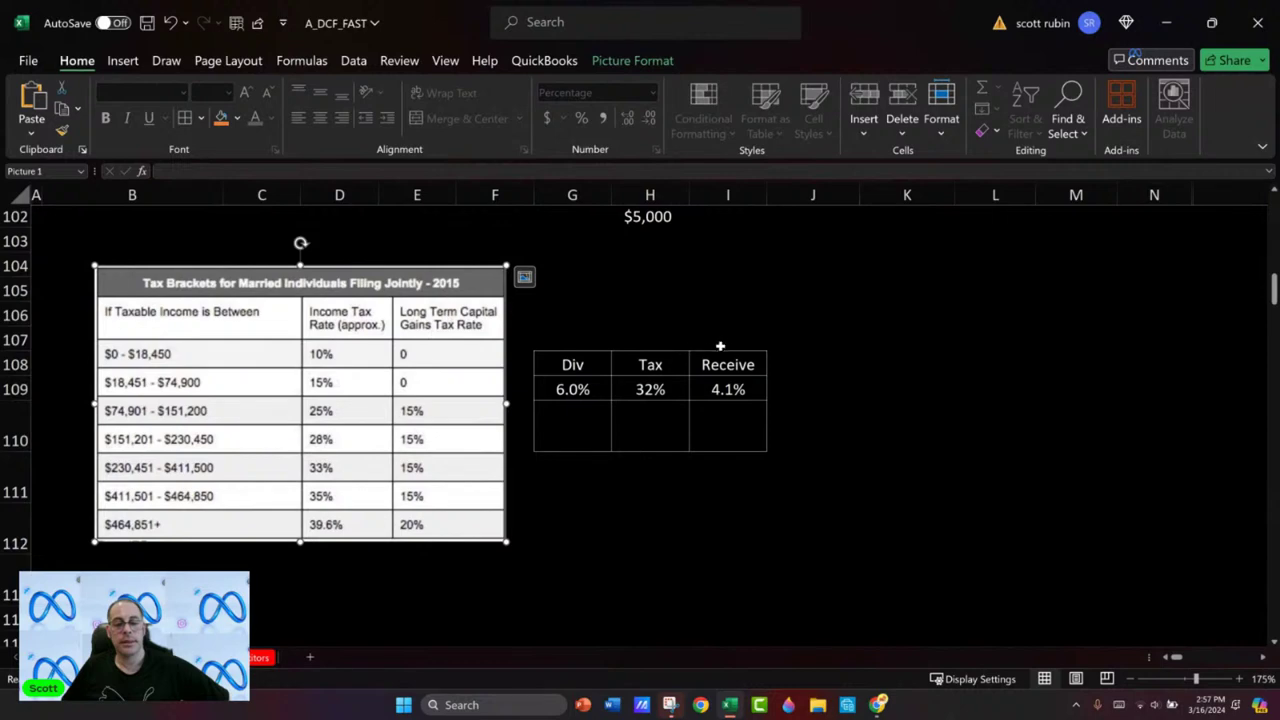
click(667, 360)
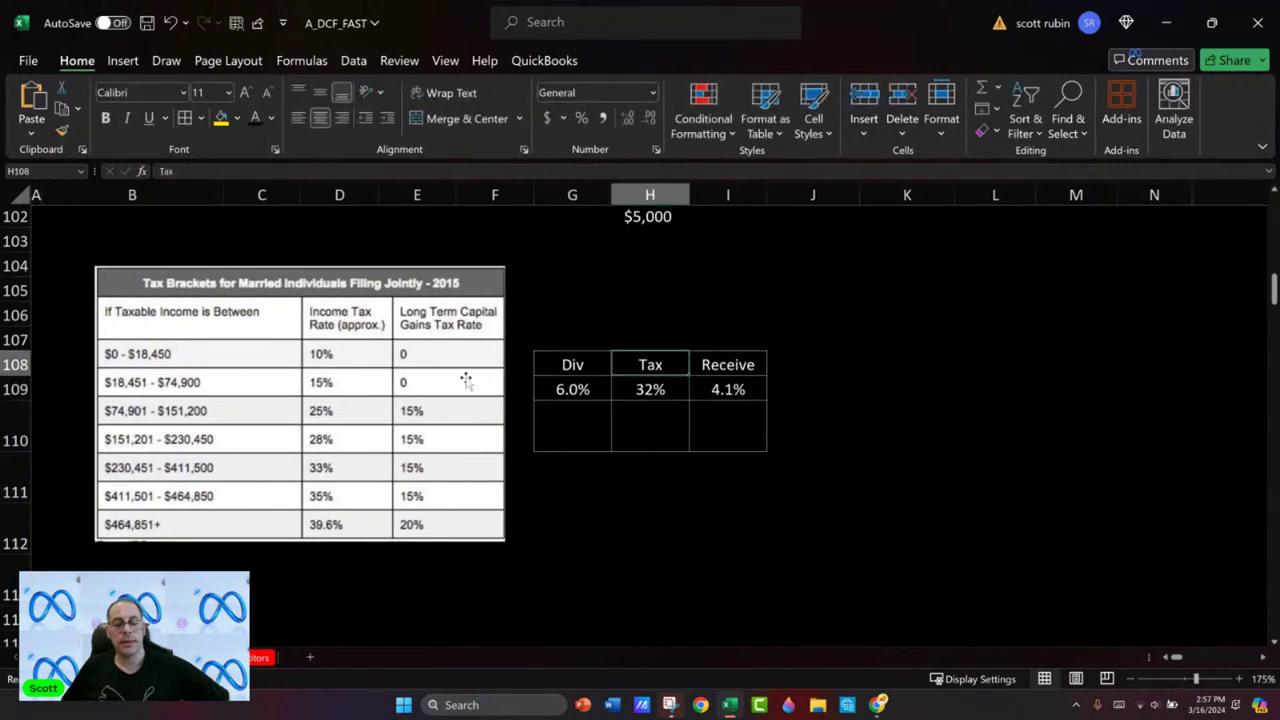
drag(467, 382, 405, 380)
drag(556, 362, 556, 362)
key(ctrl+c)
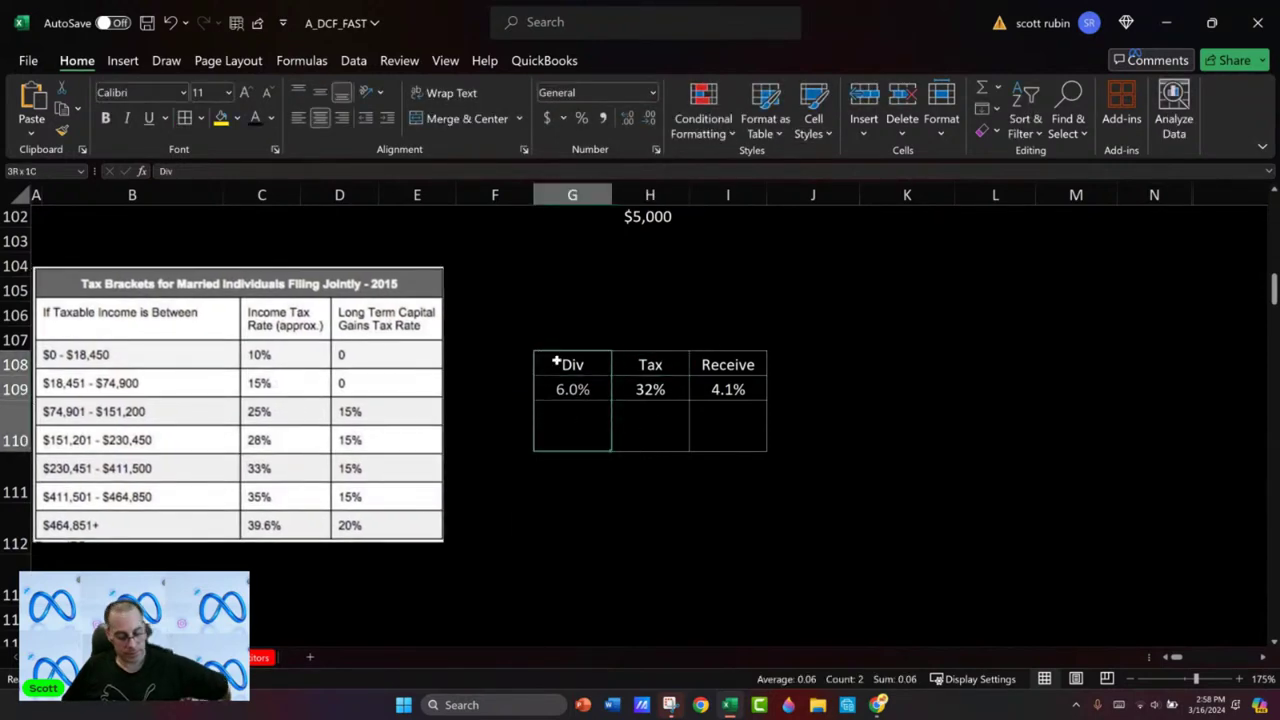
Paste into column F, label it Types, REIT (ord), MSFT (LTCG), and widen column F.
key(Left)
key(ctrl+v)
key(Up)
key(Down)
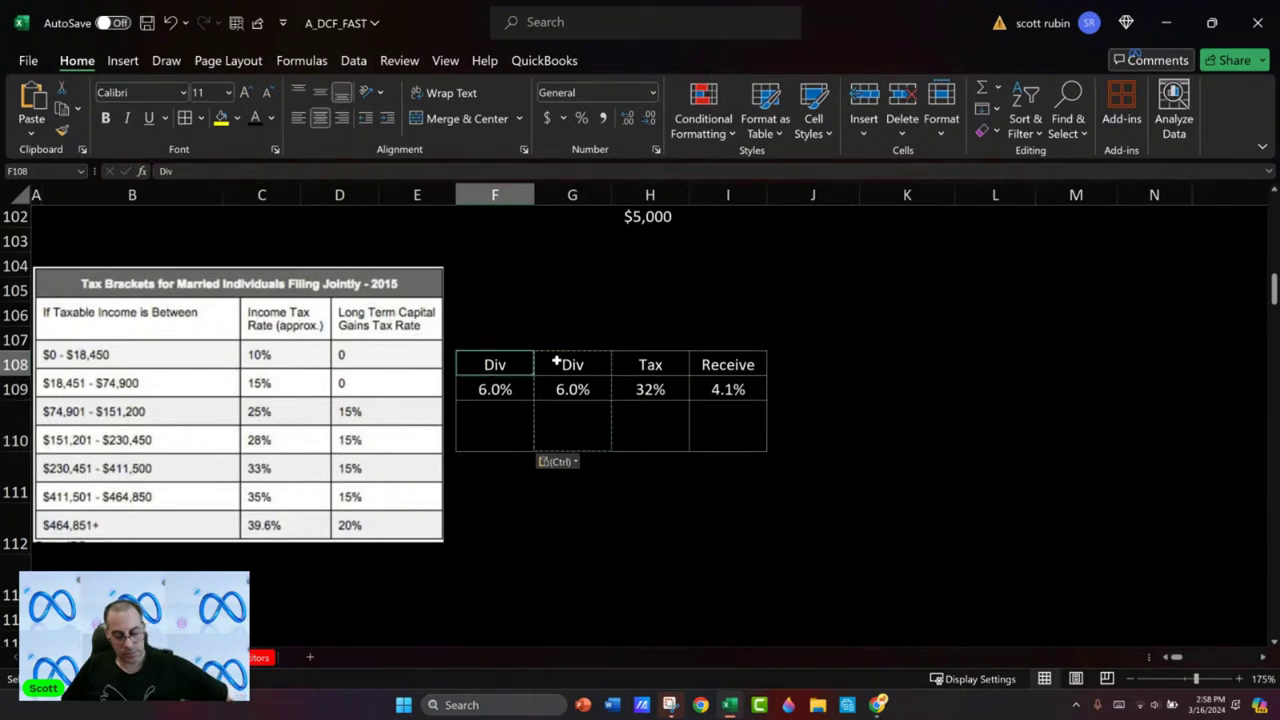
text(Types)
key(Return)
text(RE)
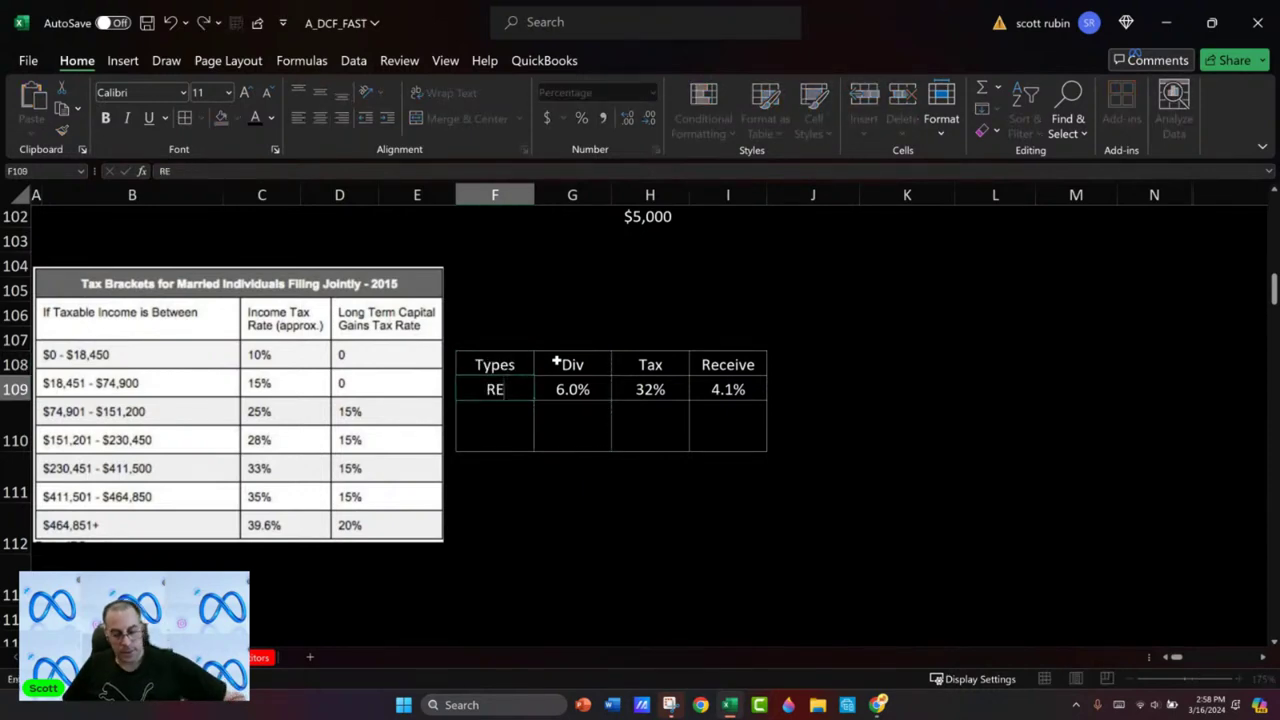
text(IT (ord))
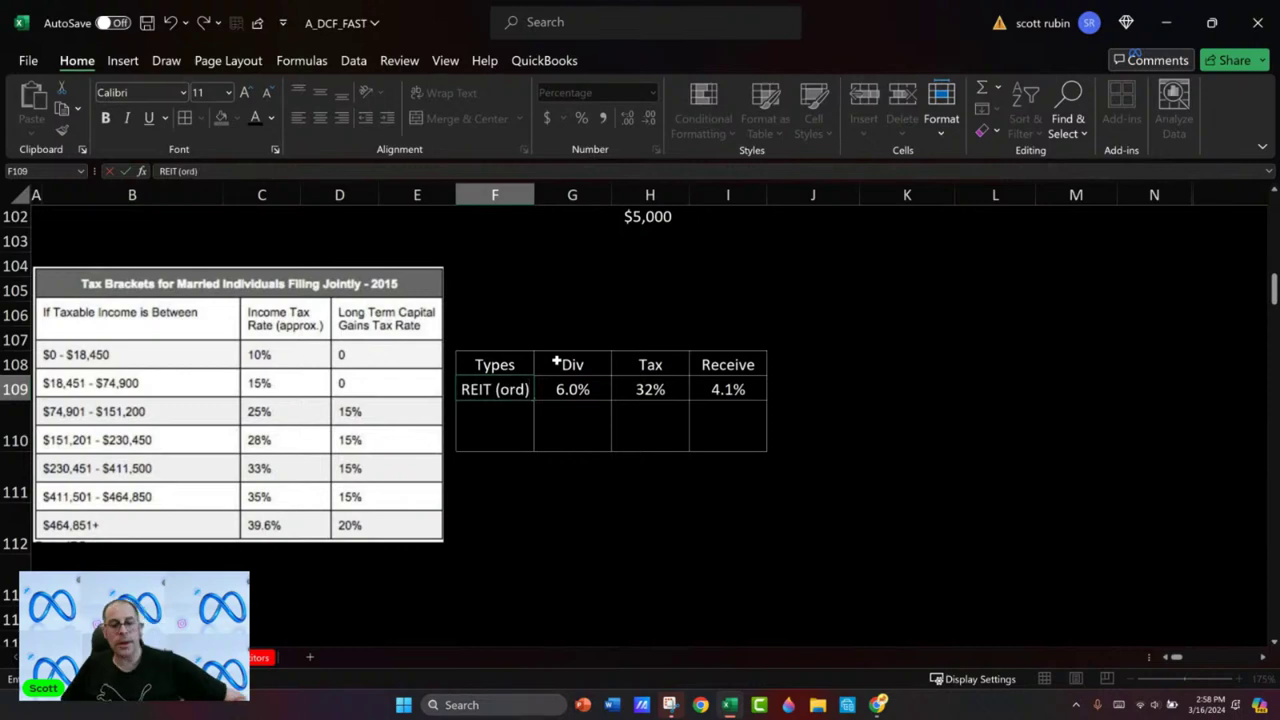
key(Return)
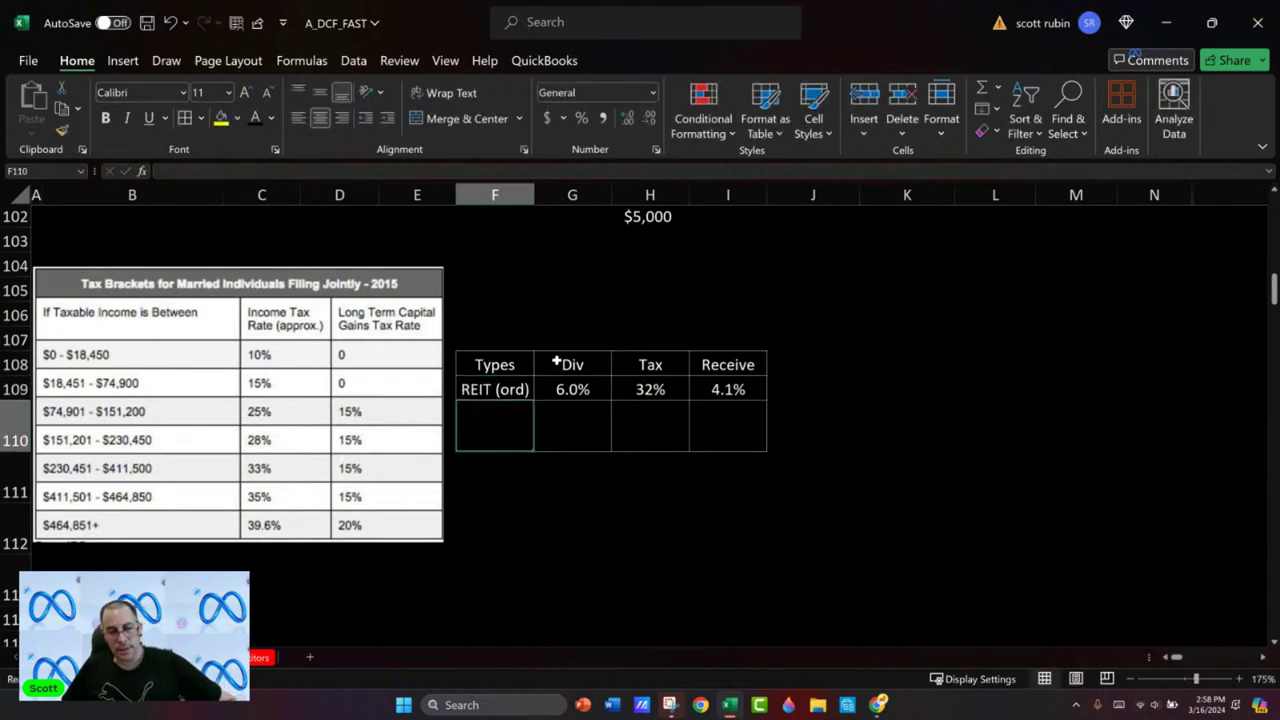
text(MS)
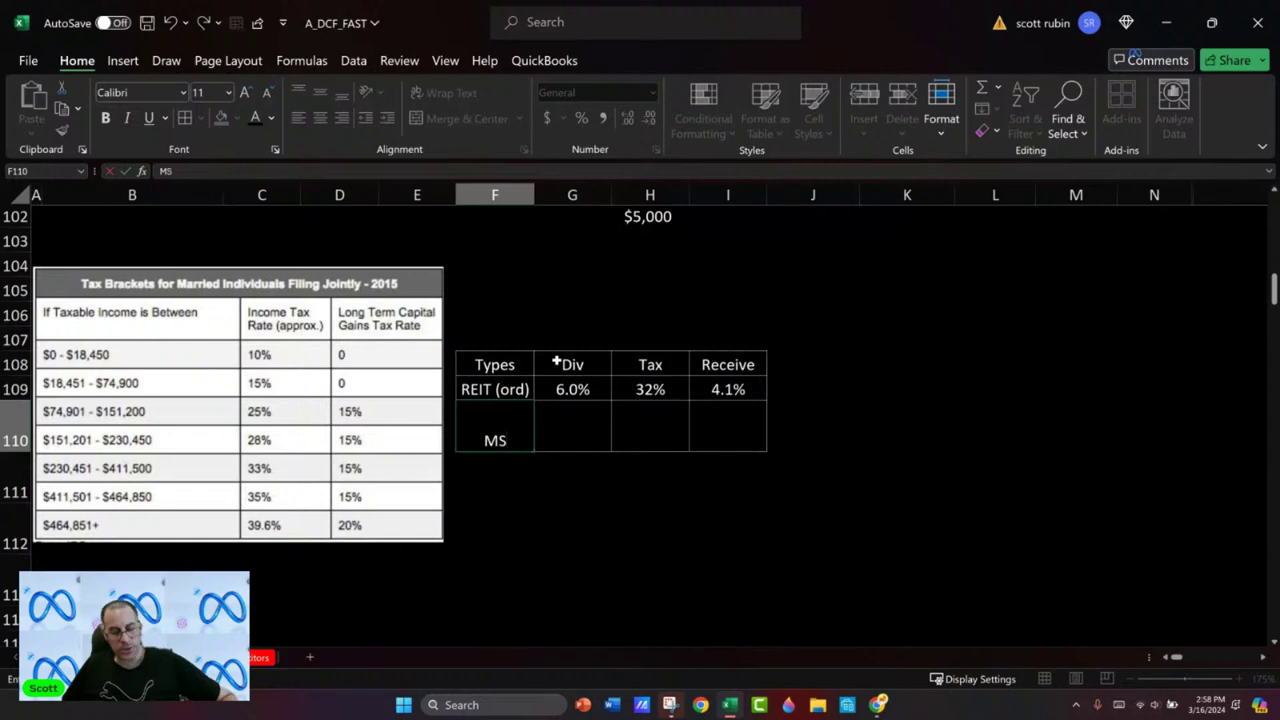
text(FT ()
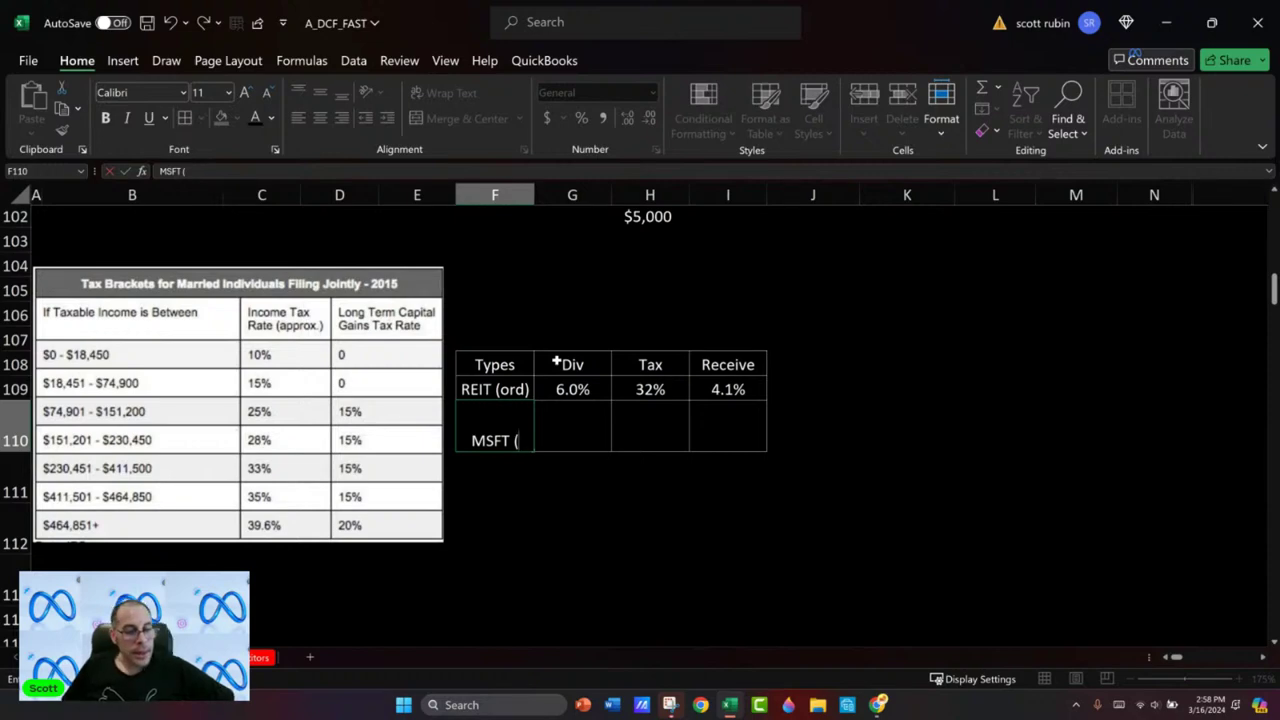
text(LTCG))
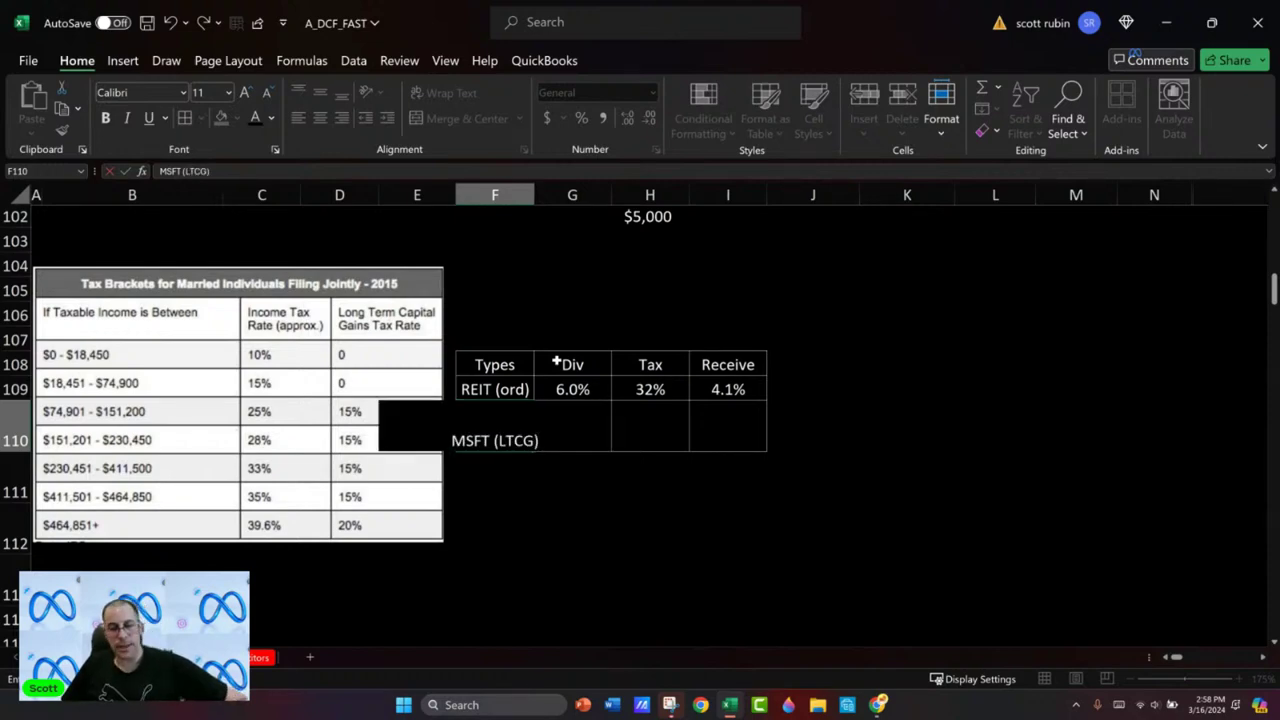
key(Return)
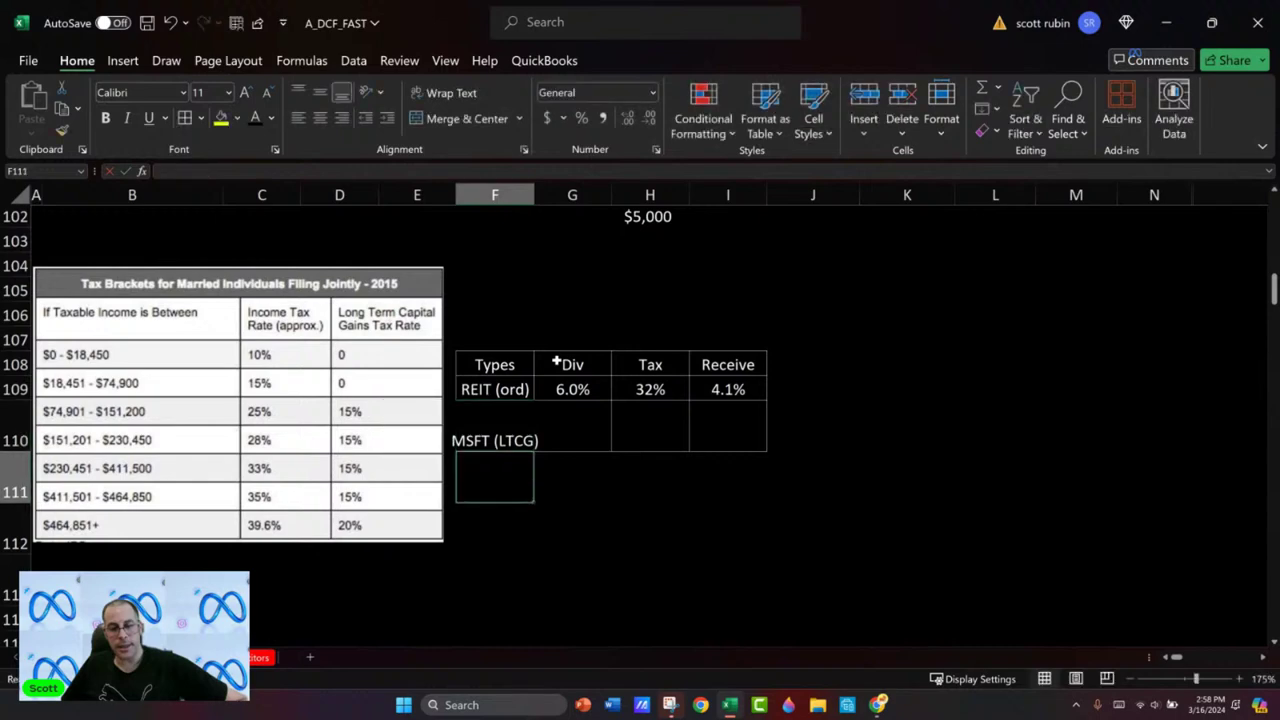
drag(529, 196, 558, 206)
Copy the REIT row's Div, Tax and Receive values down into the MSFT row.
click(607, 412)
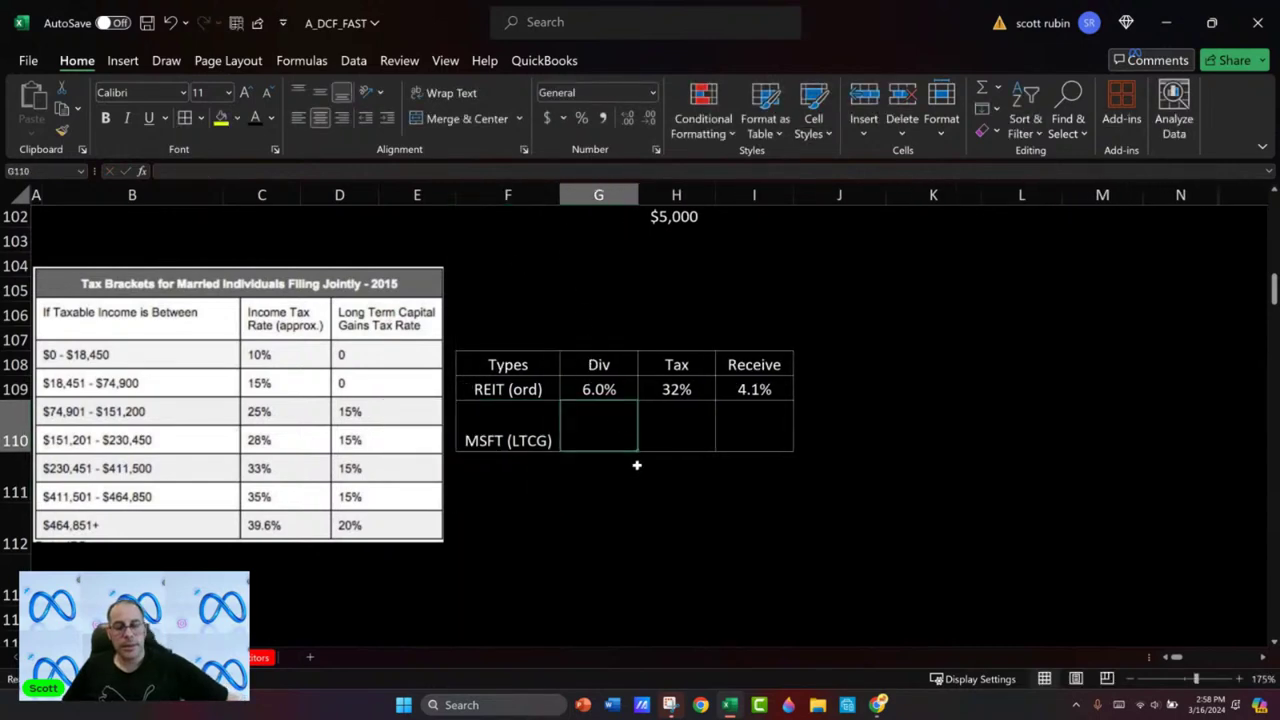
key(Up)
key(shift+Right)
key(shift+Right)
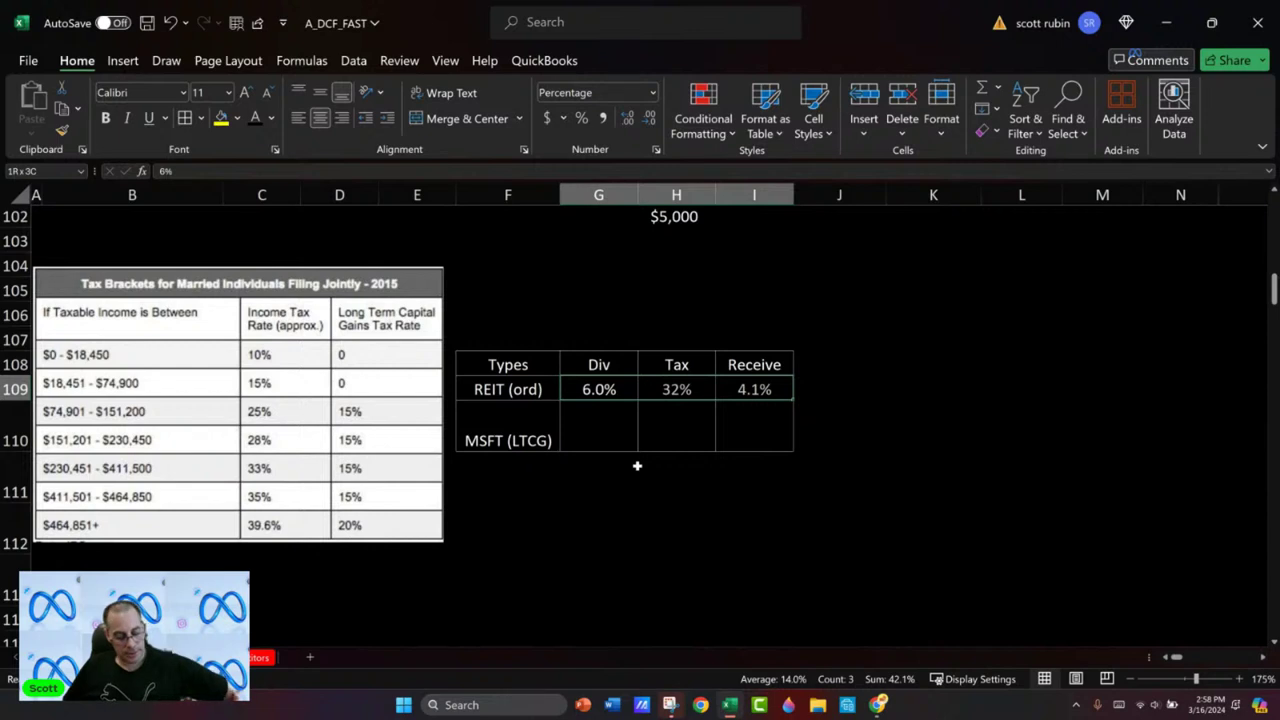
key(ctrl+c)
key(Down)
key(ctrl+v)
key(shift+Left)
key(shift+Left)
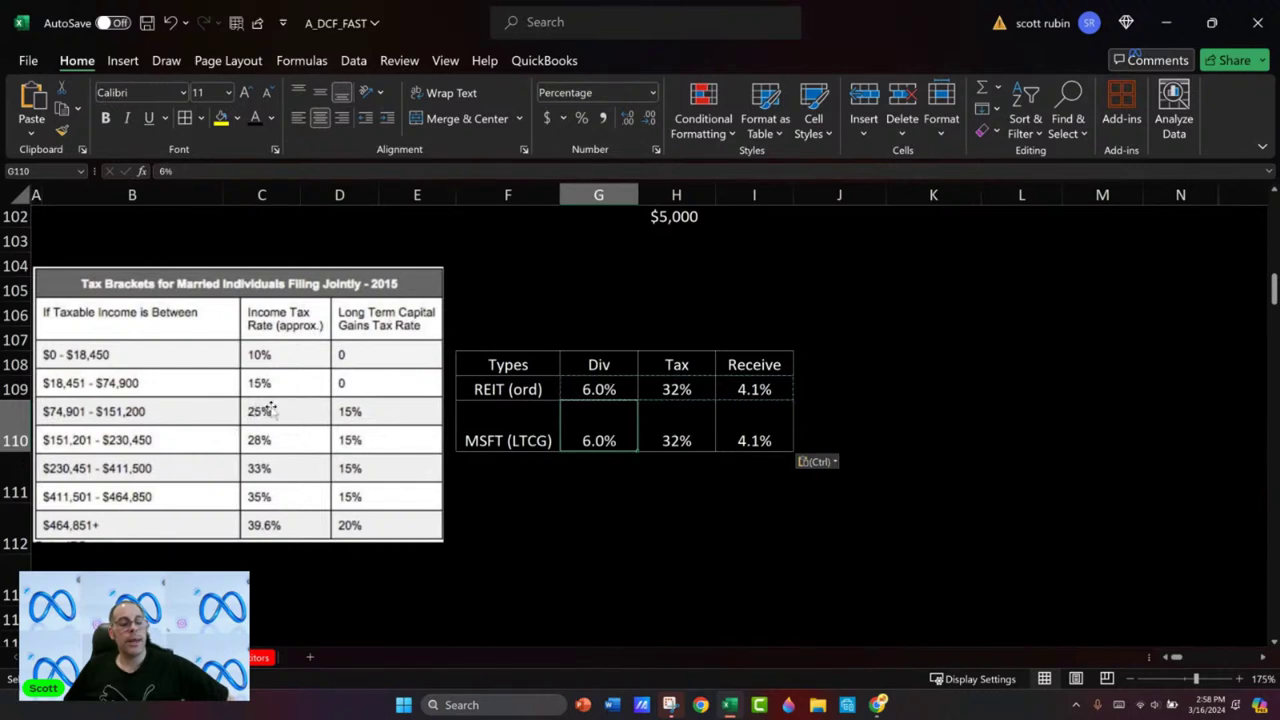
Set the REIT tax to 25%, the MSFT dividend to 5%, and the MSFT tax to 15%.
click(679, 388)
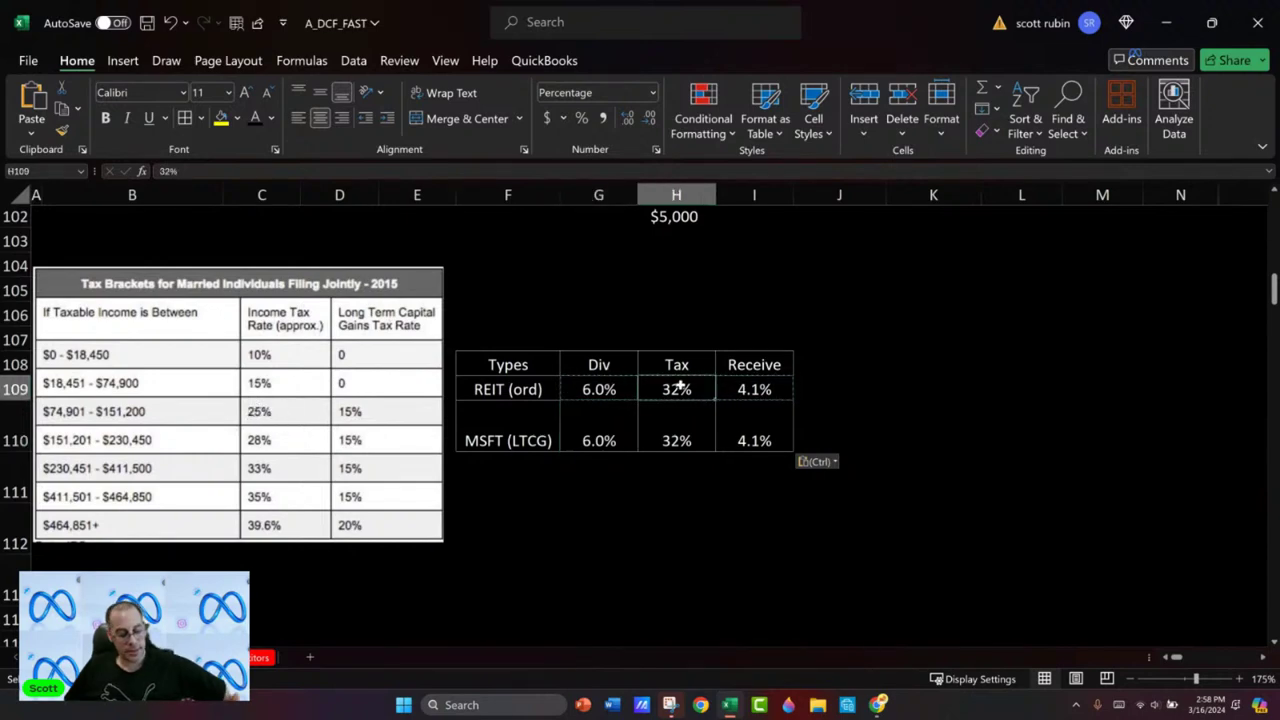
text(25)
key(Return)
key(Left)
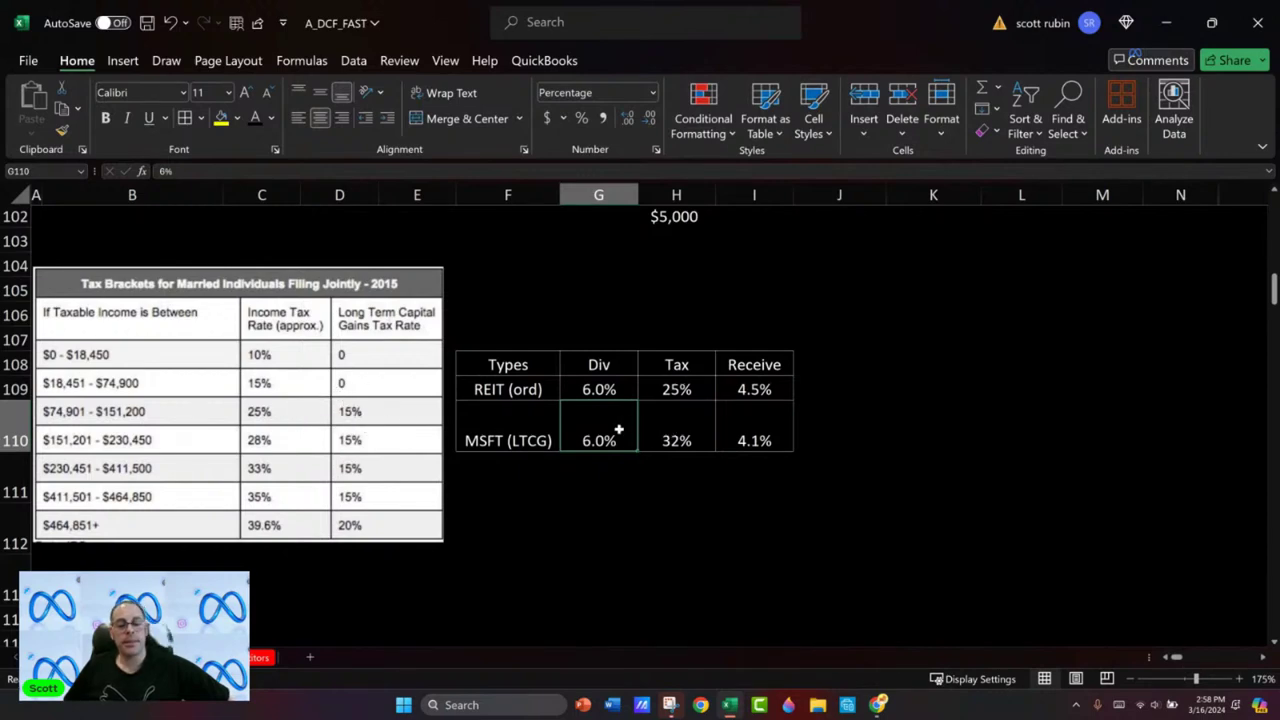
text(5)
key(Return)
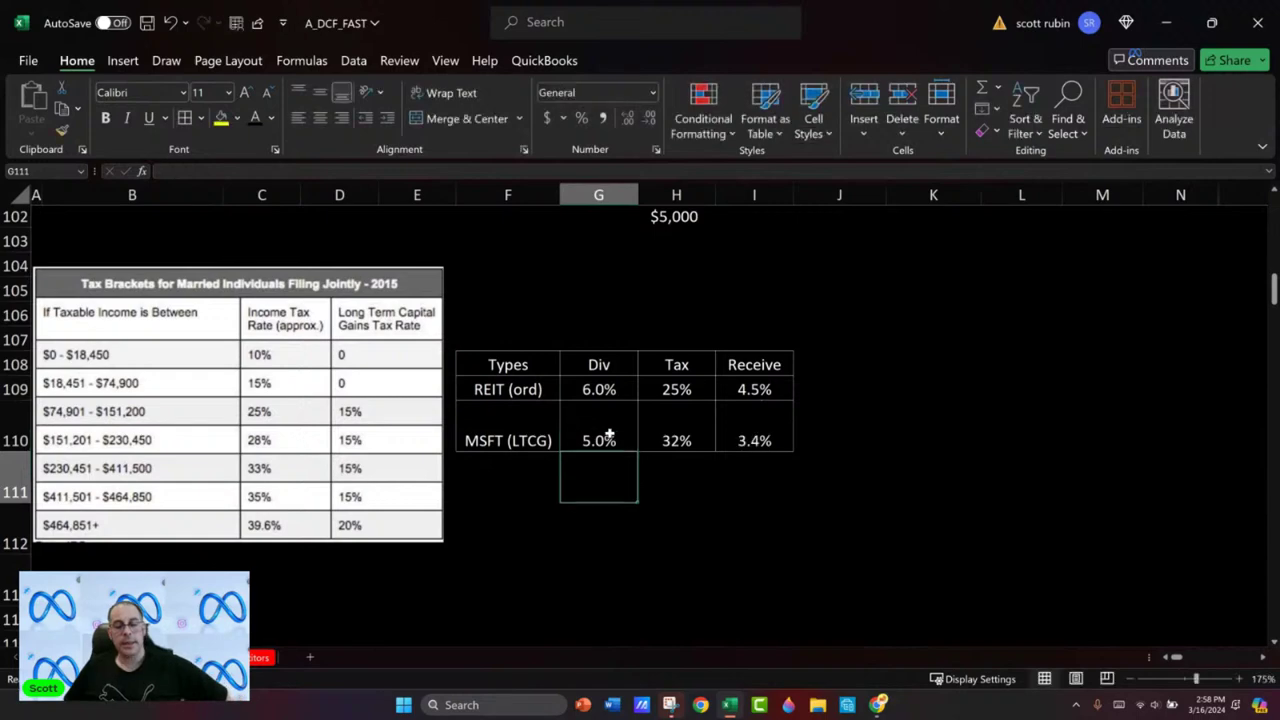
key(Up)
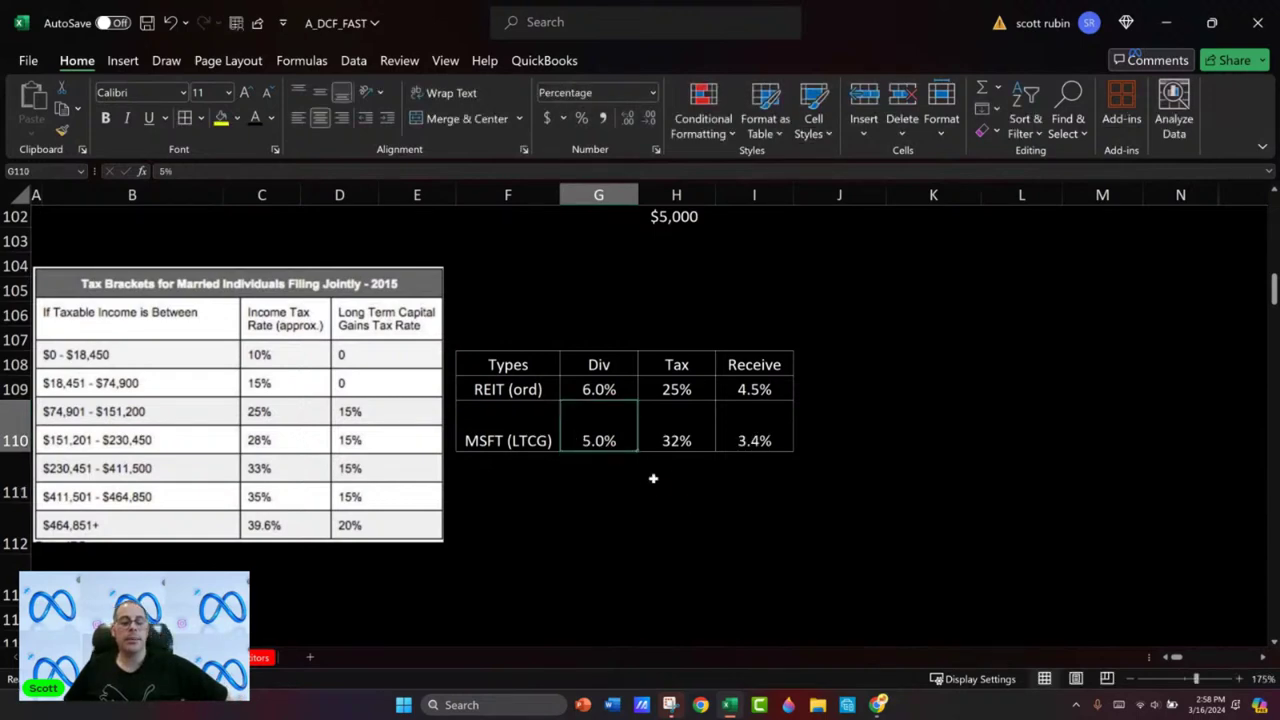
key(Right)
text(15)
key(Return)
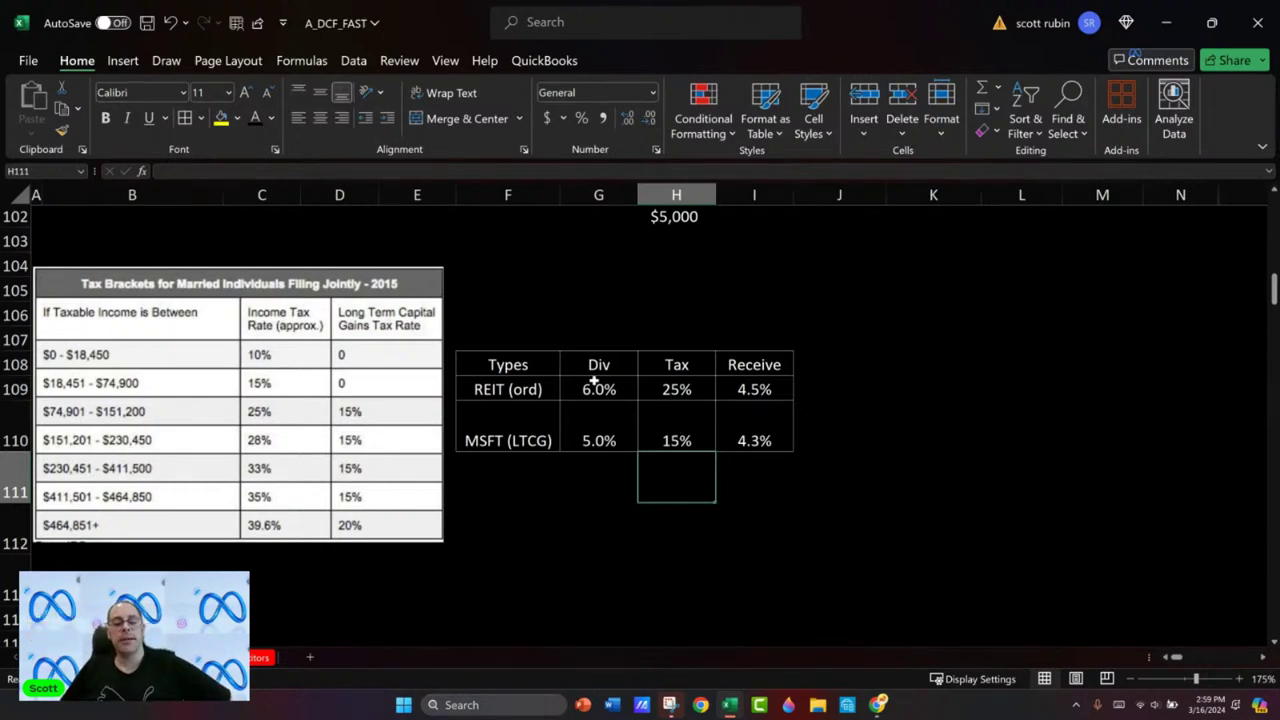
Rename the MSFT (LTCG) label to 'Reg Stock (LTCG)' and widen column F to fit.
click(531, 433)
double_click(531, 433)
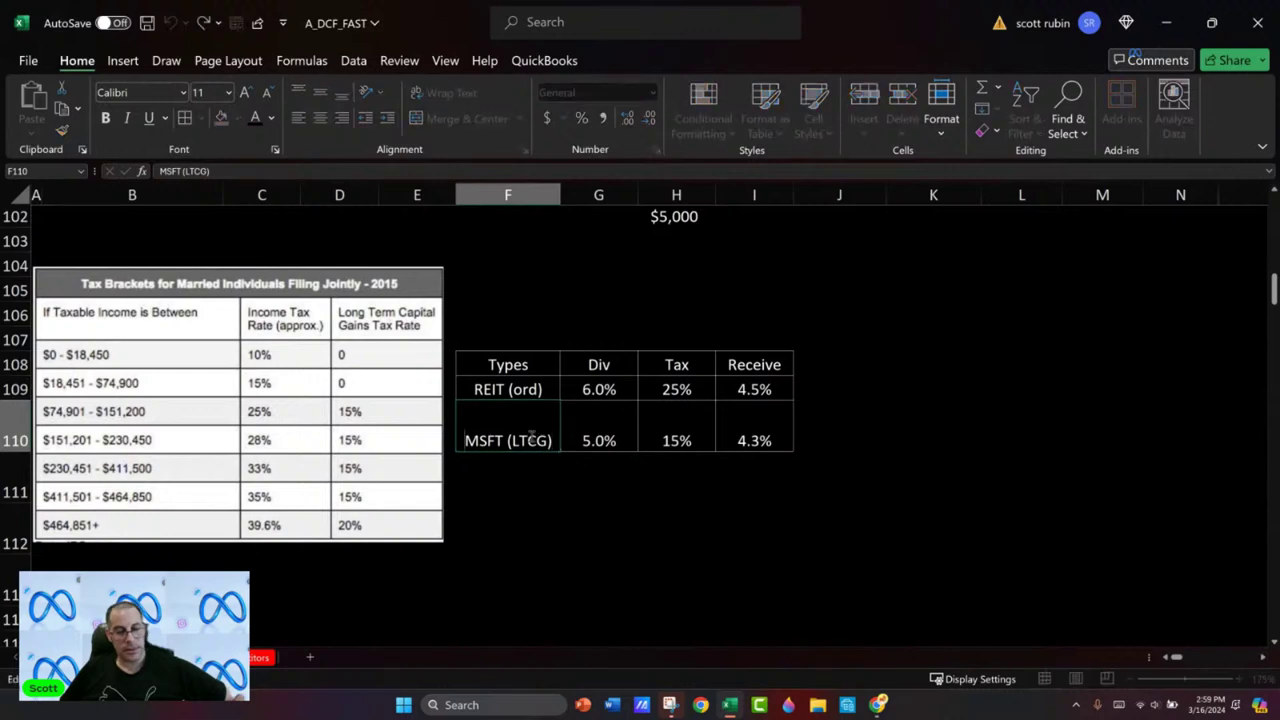
text(REG)
key(BackSpace)
key(BackSpace)
text(eg )
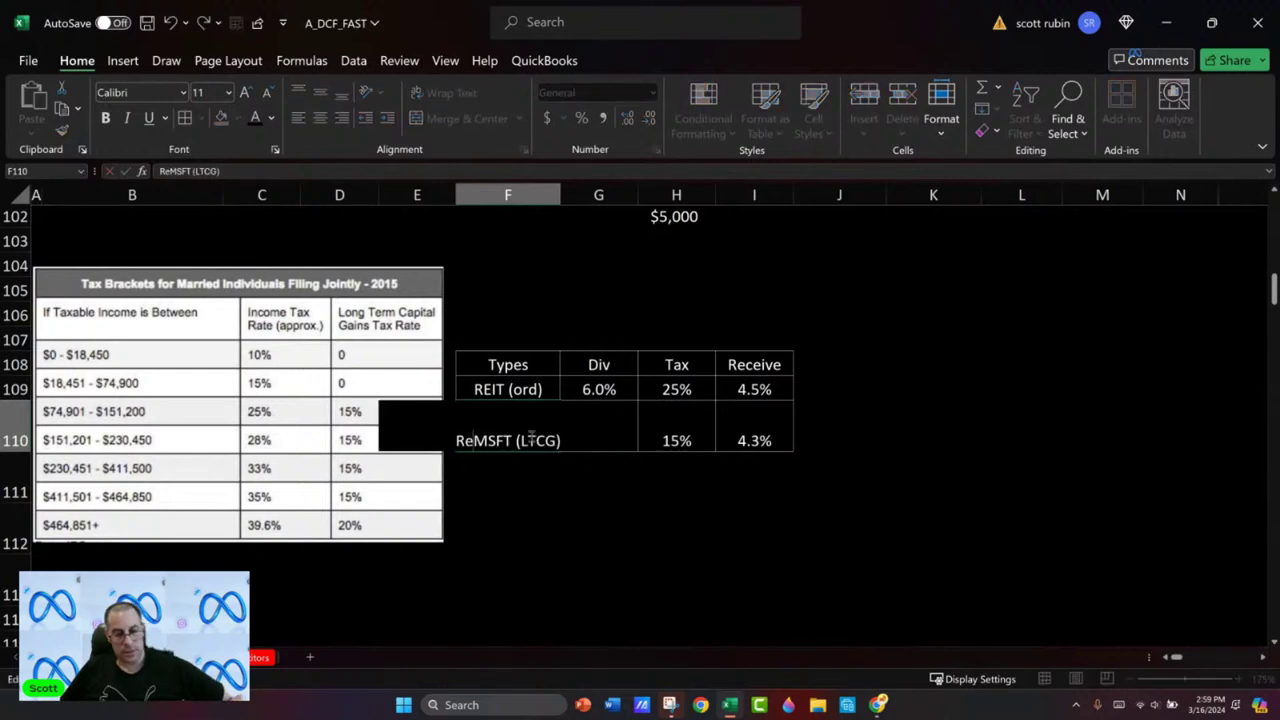
text(Stock)
key(Delete)
key(Delete)
key(Delete)
key(Delete)
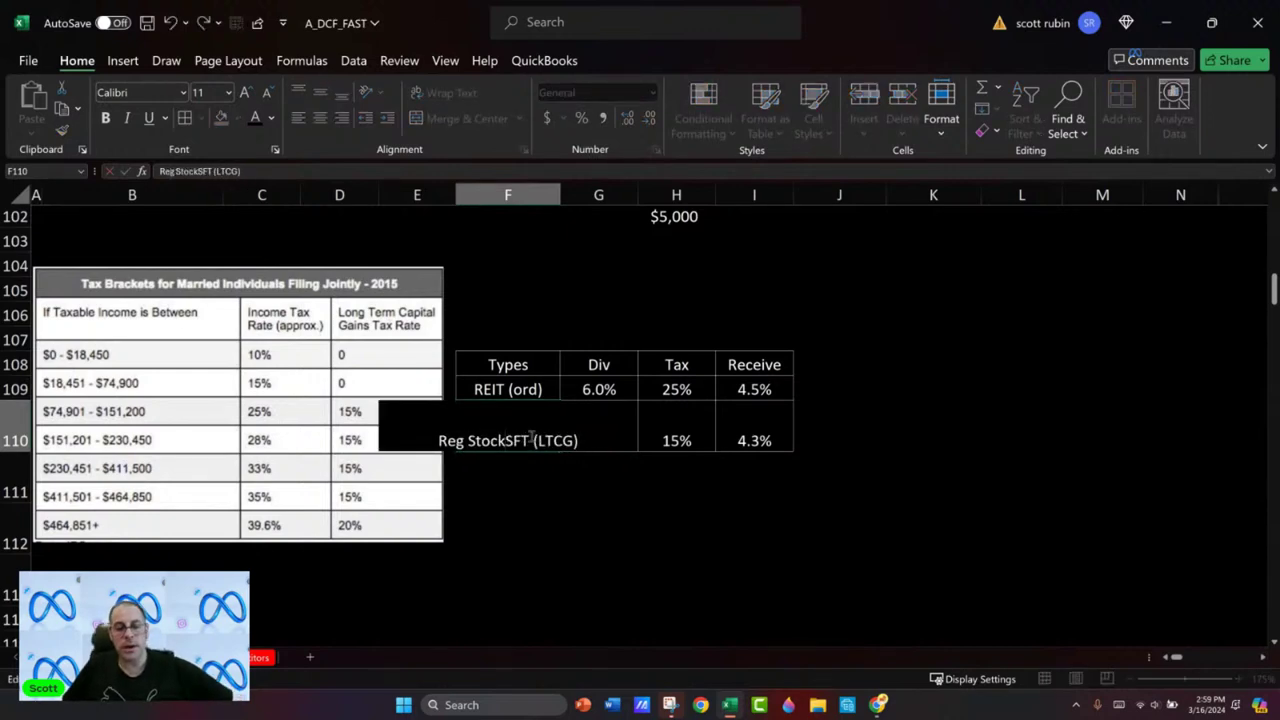
key(Return)
drag(560, 196, 596, 196)
Review the dividend, tax rate and receive formula cells for both rows.
click(595, 414)
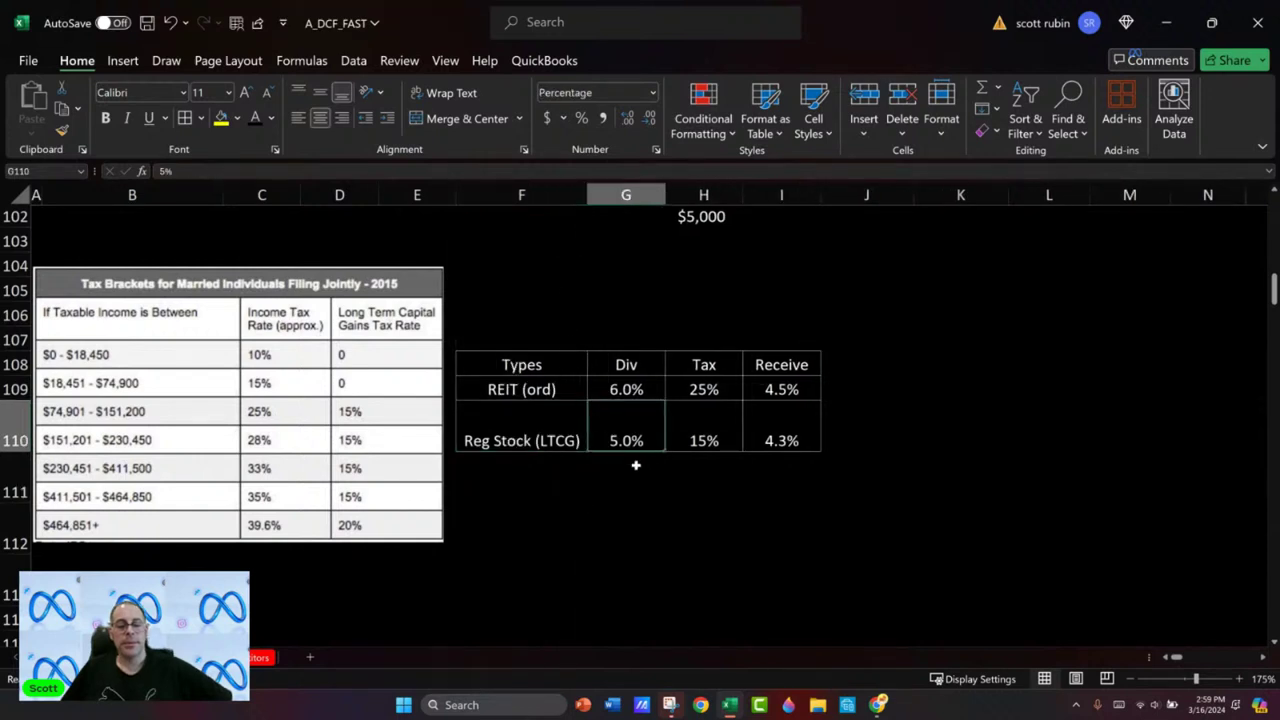
click(630, 389)
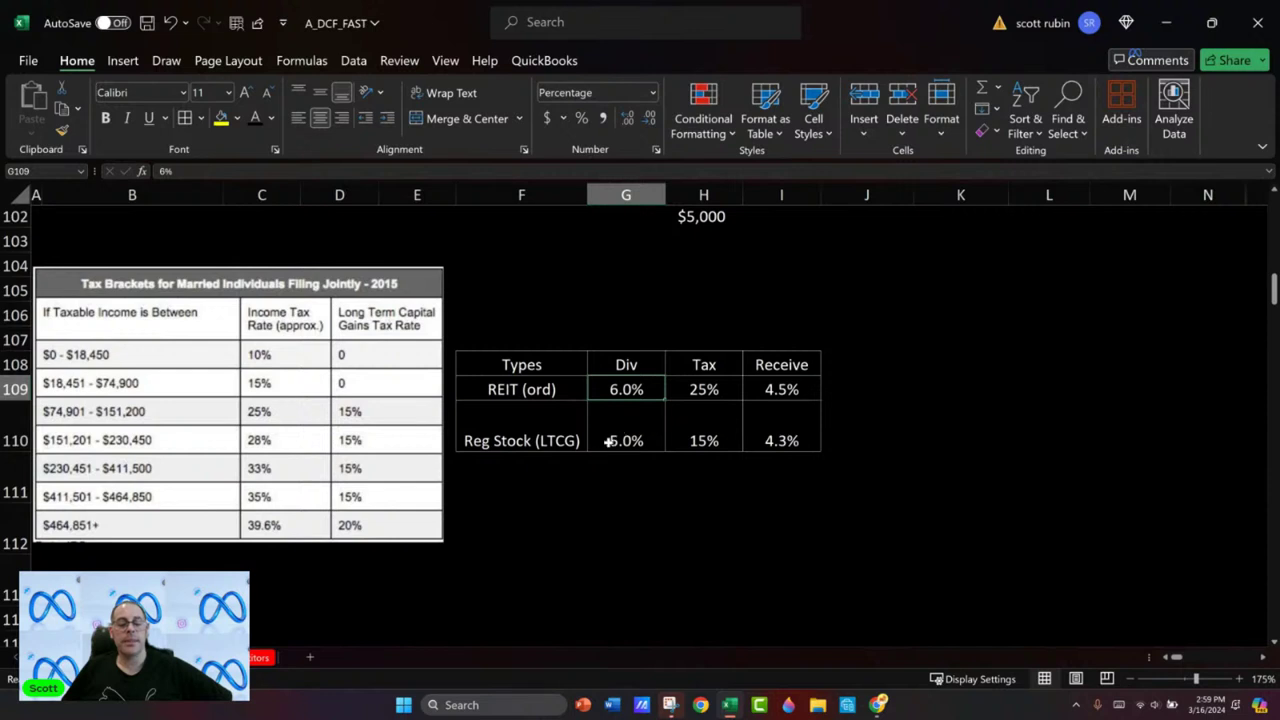
click(695, 386)
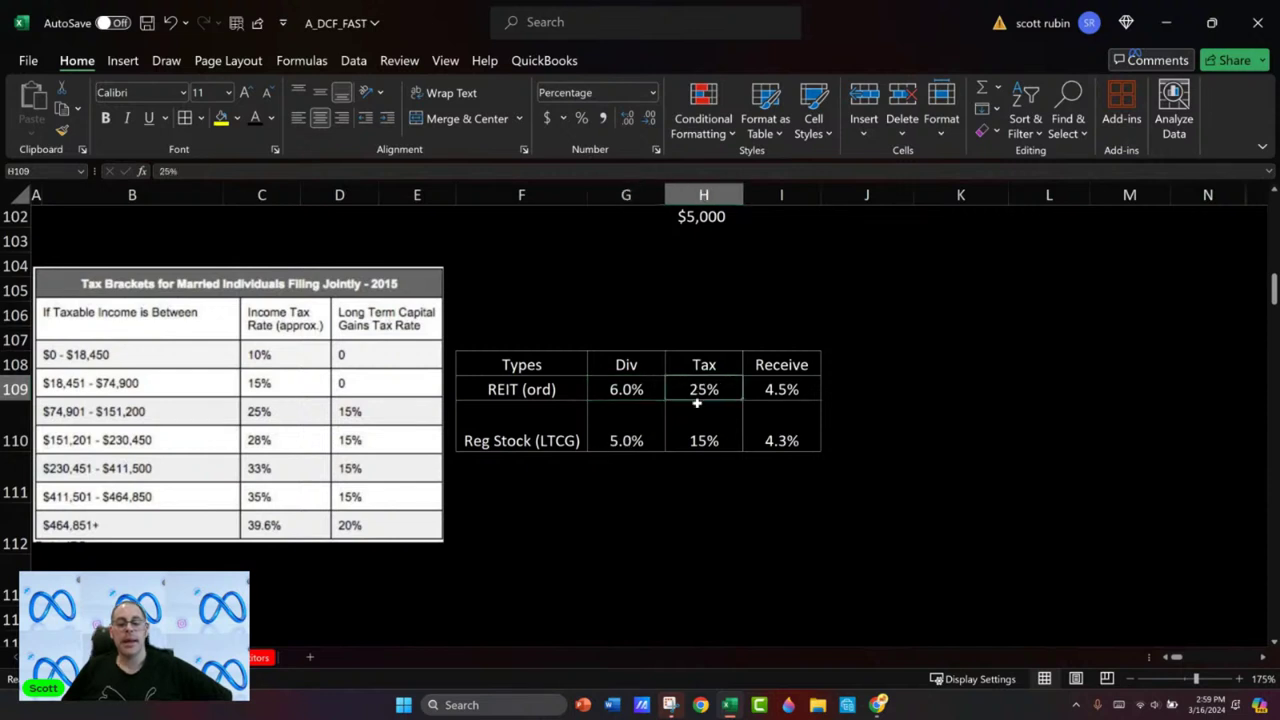
click(699, 428)
click(700, 390)
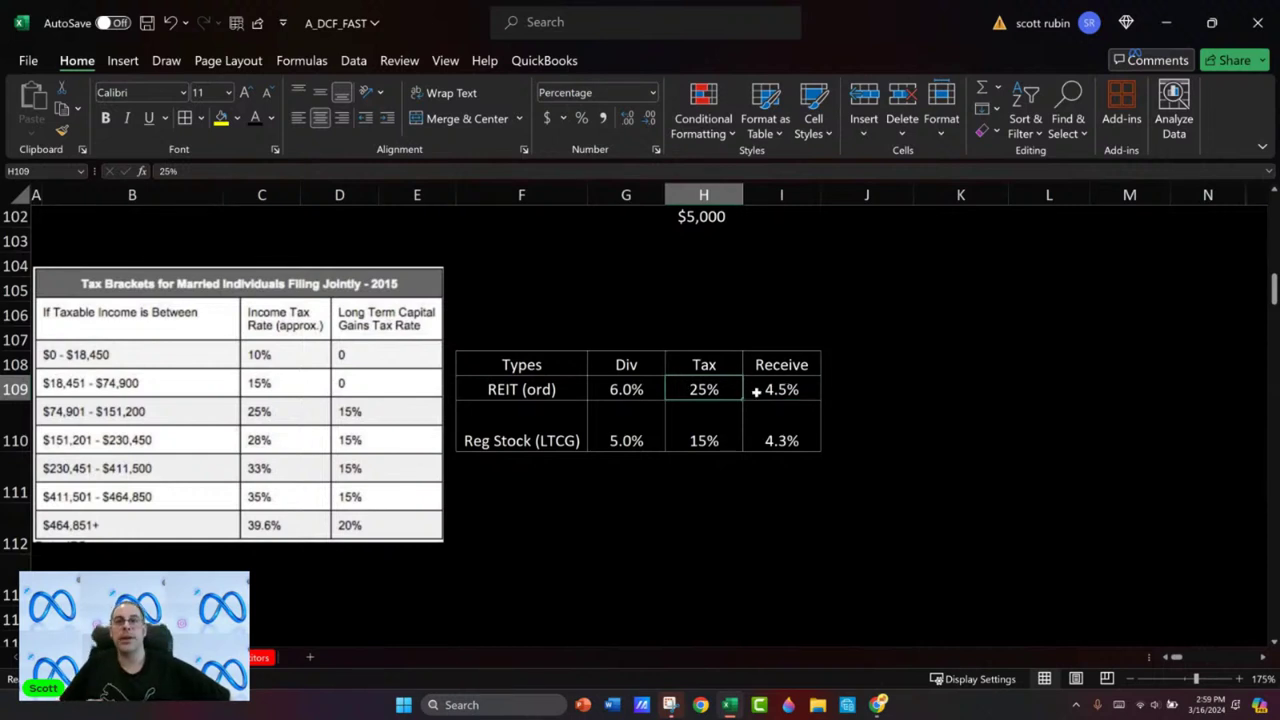
click(836, 386)
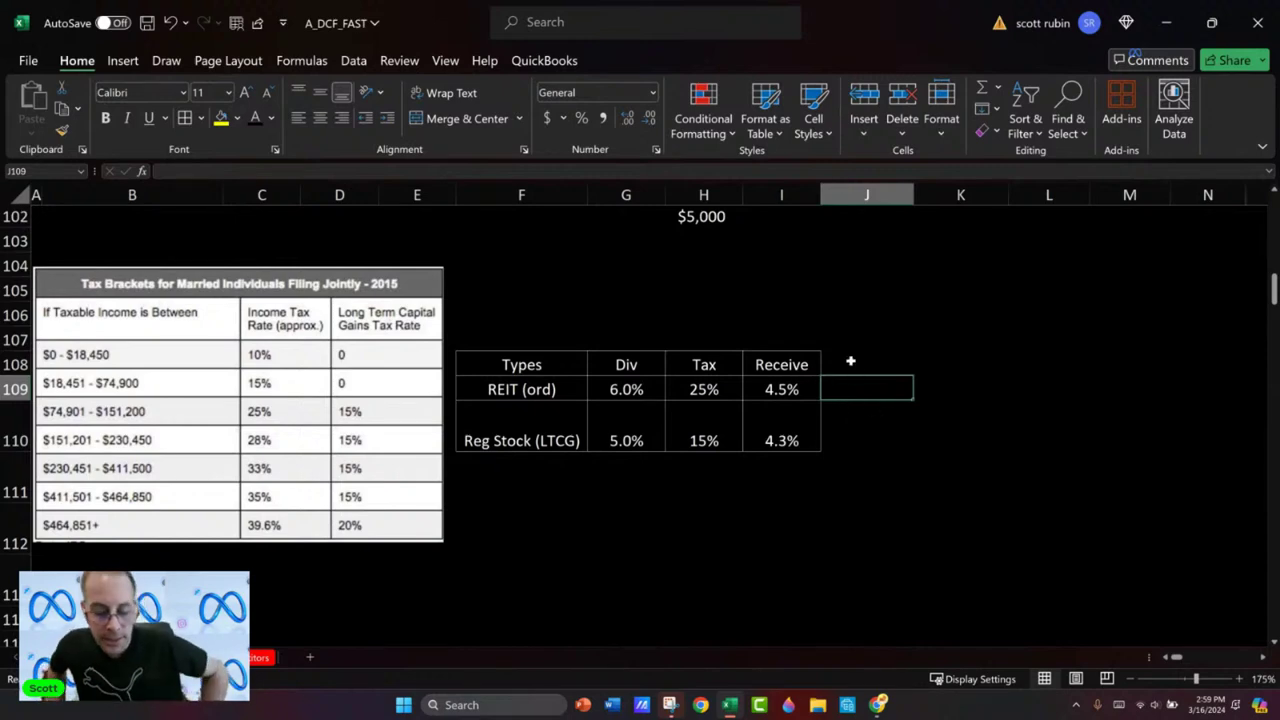
click(768, 389)
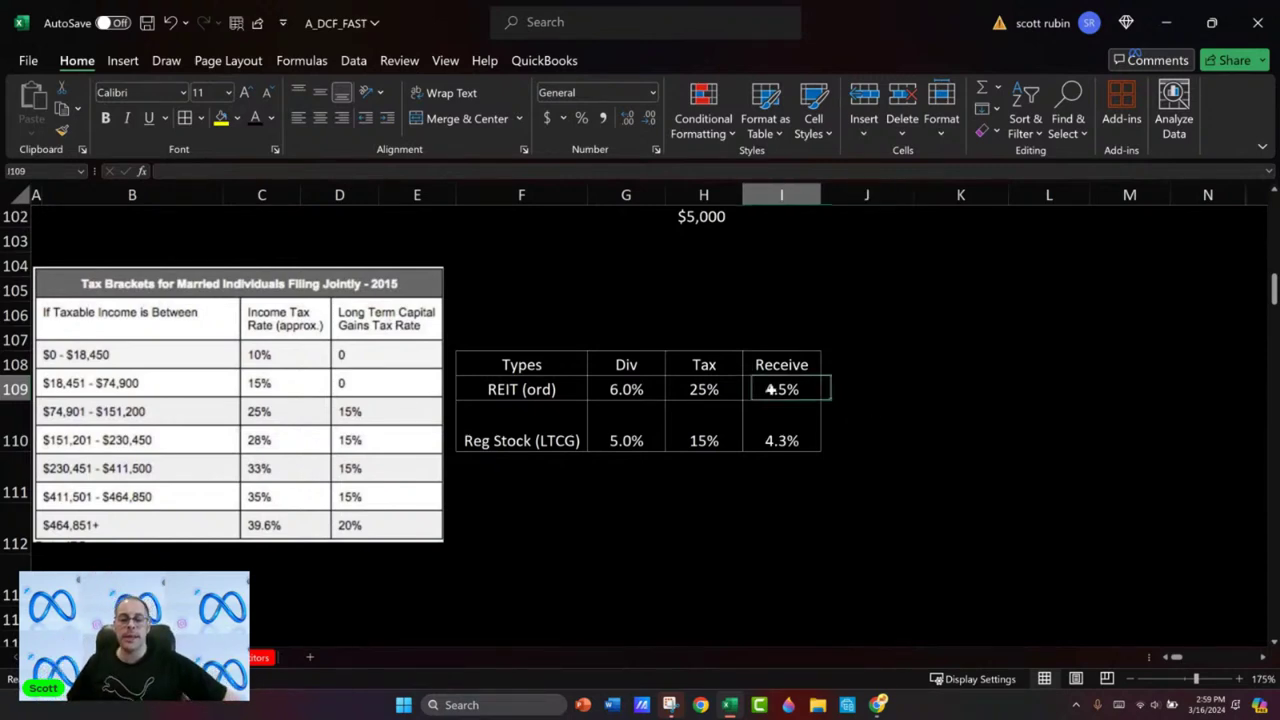
click(537, 440)
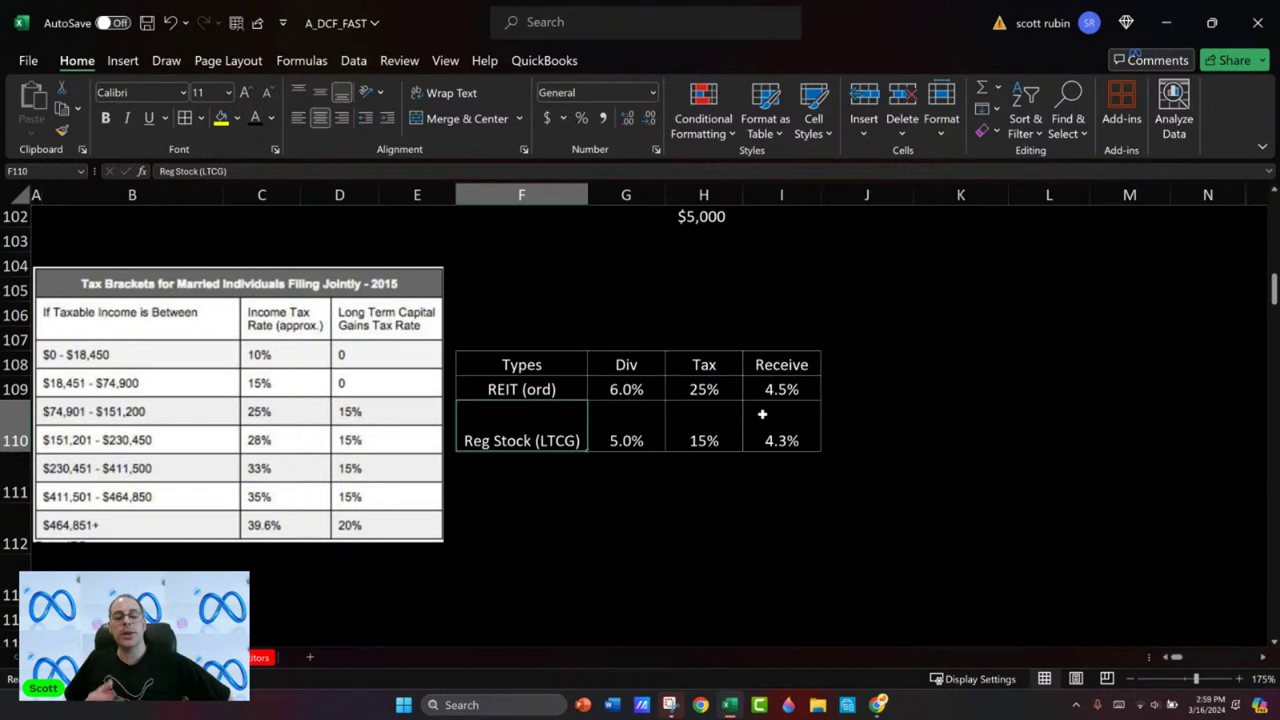
click(603, 390)
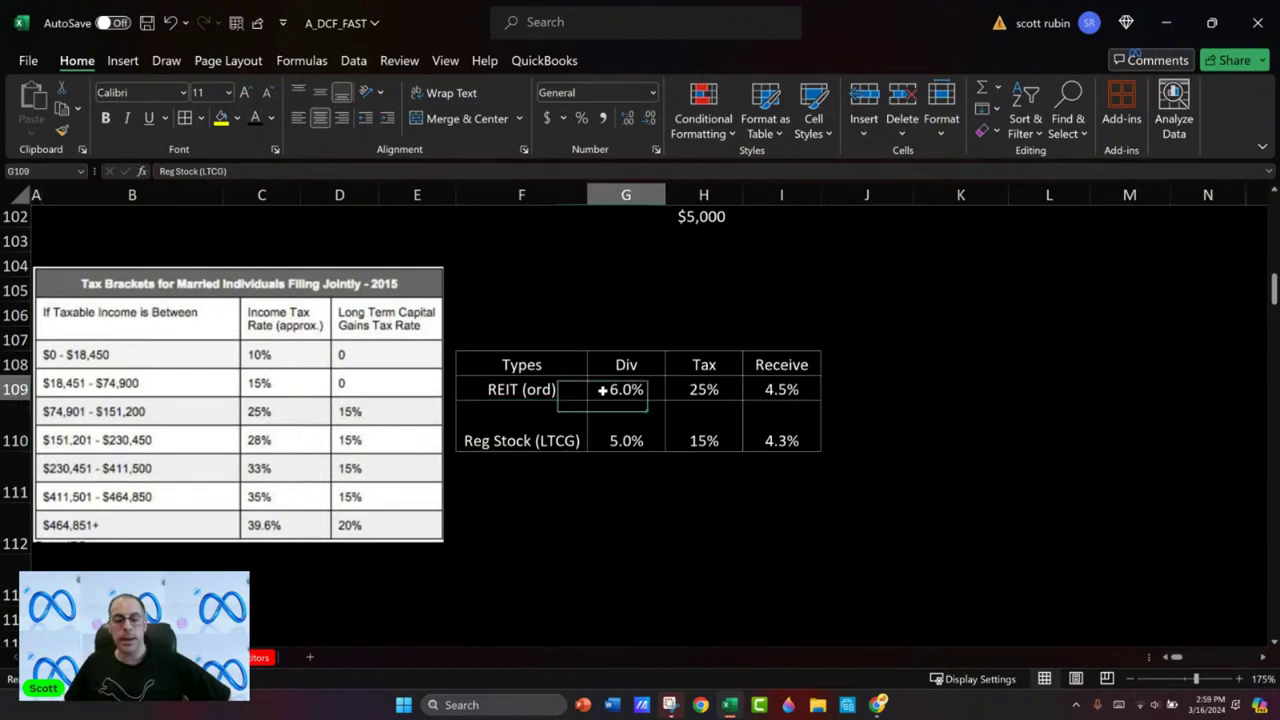
click(786, 393)
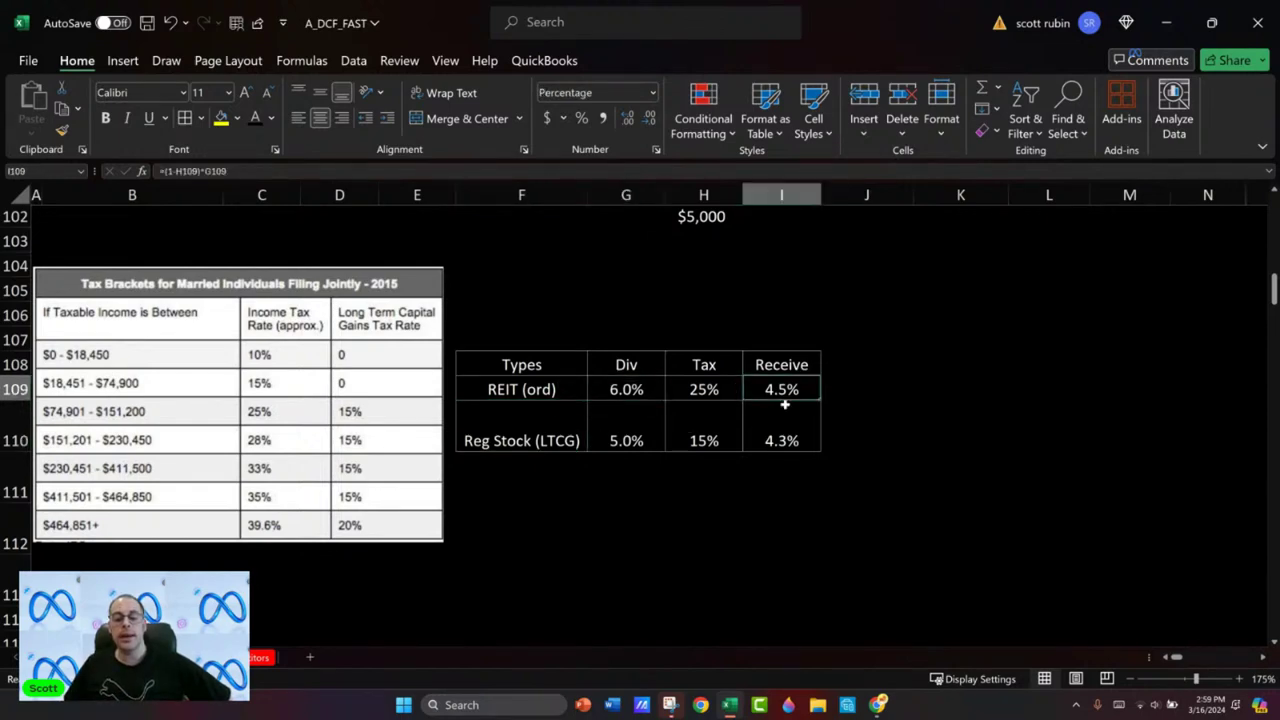
click(786, 424)
Lower the REIT dividend in G109 to 5.5% and check both receive values.
click(603, 387)
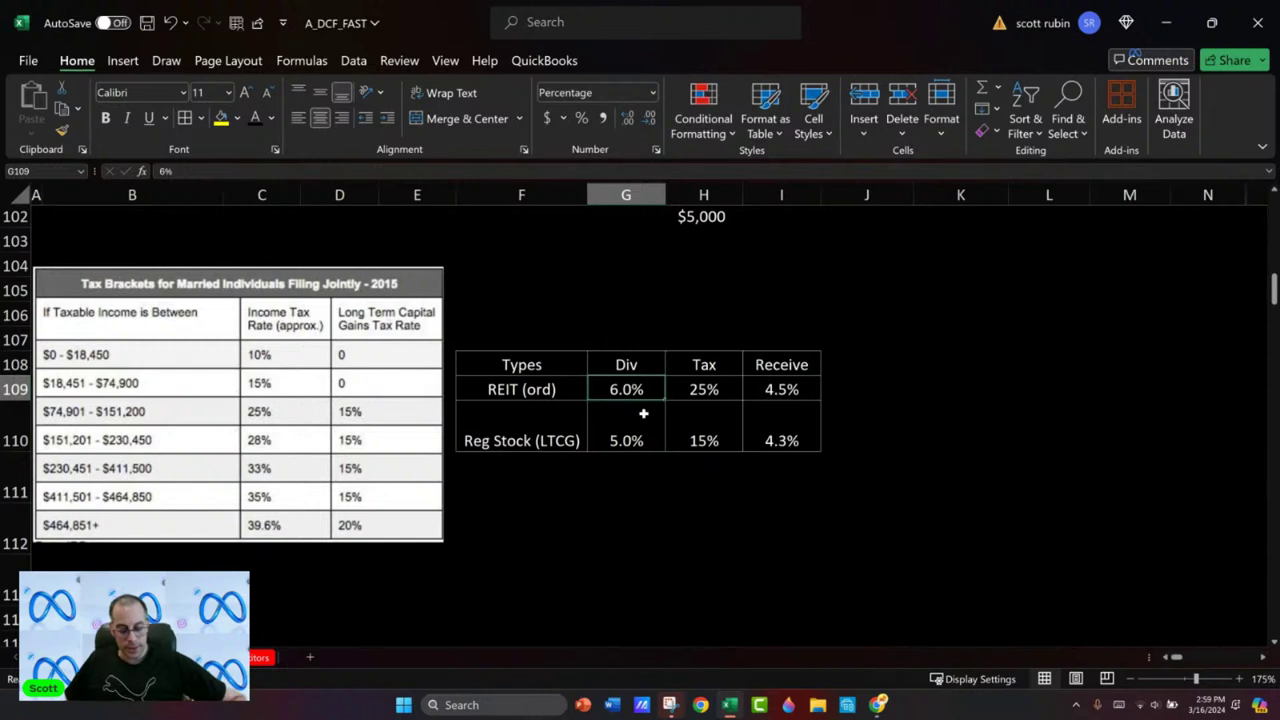
text(5.5)
key(ctrl+Return)
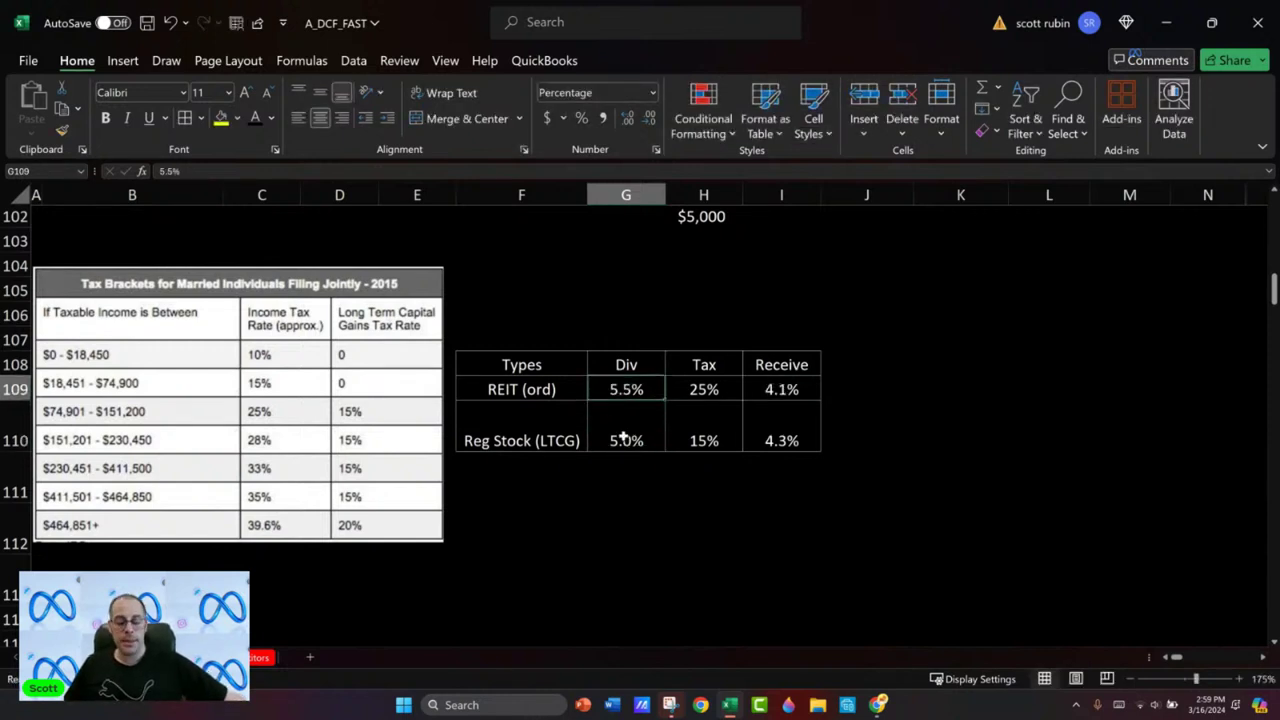
click(628, 443)
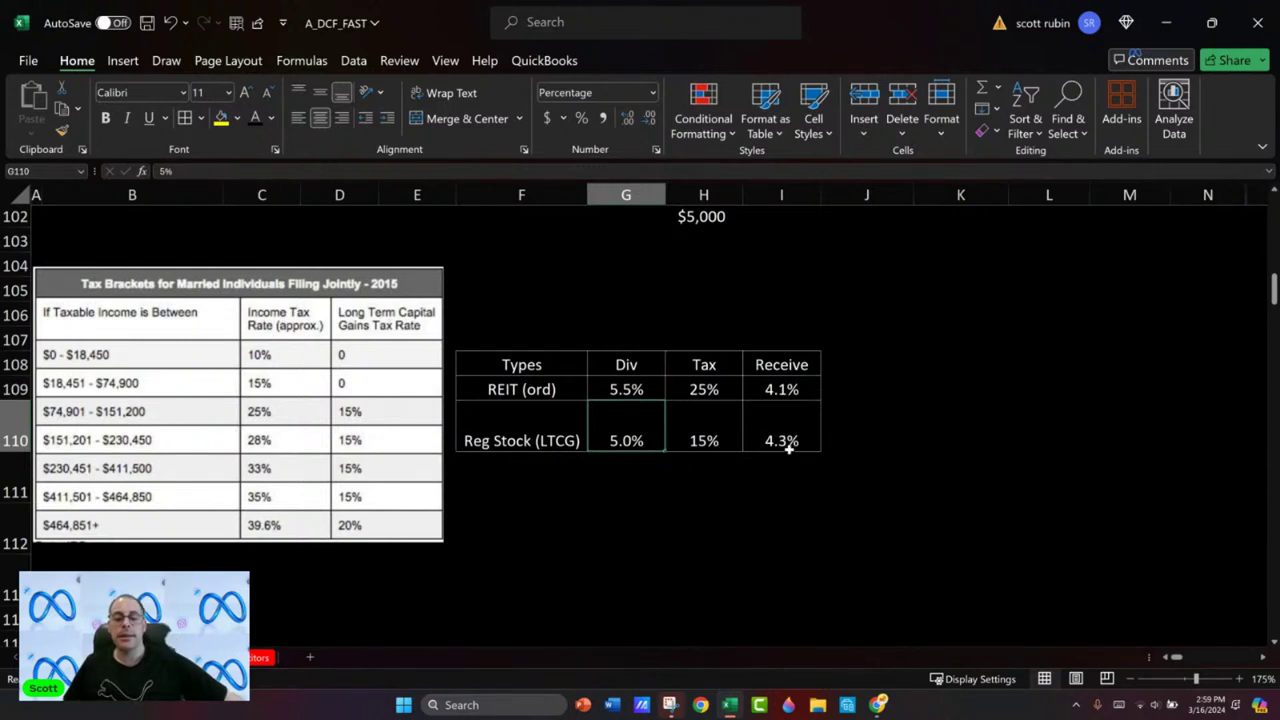
click(786, 440)
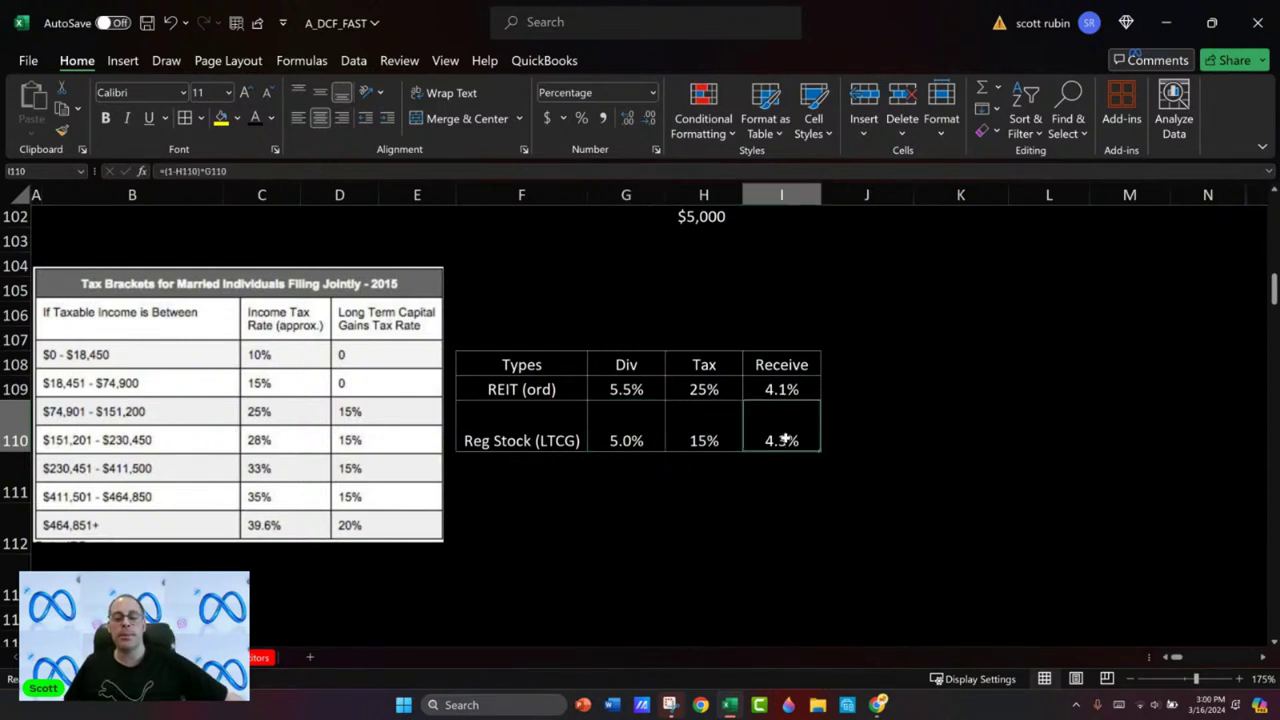
click(791, 389)
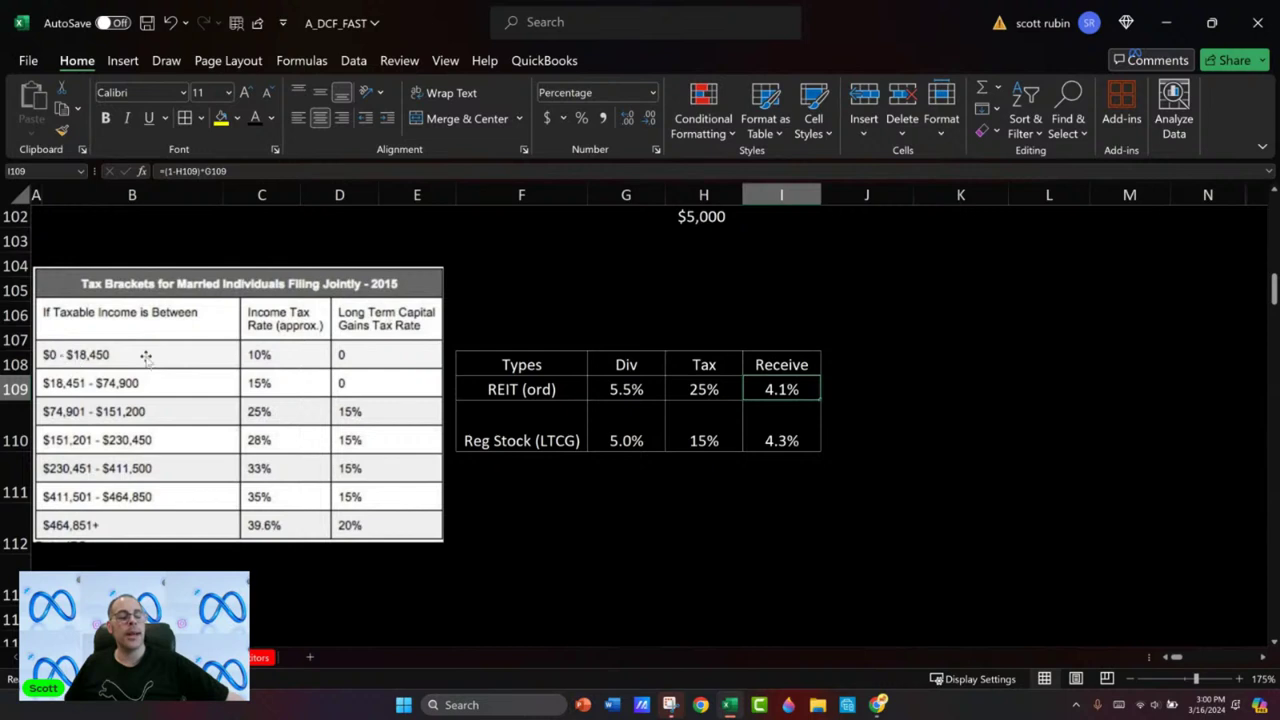
click(632, 420)
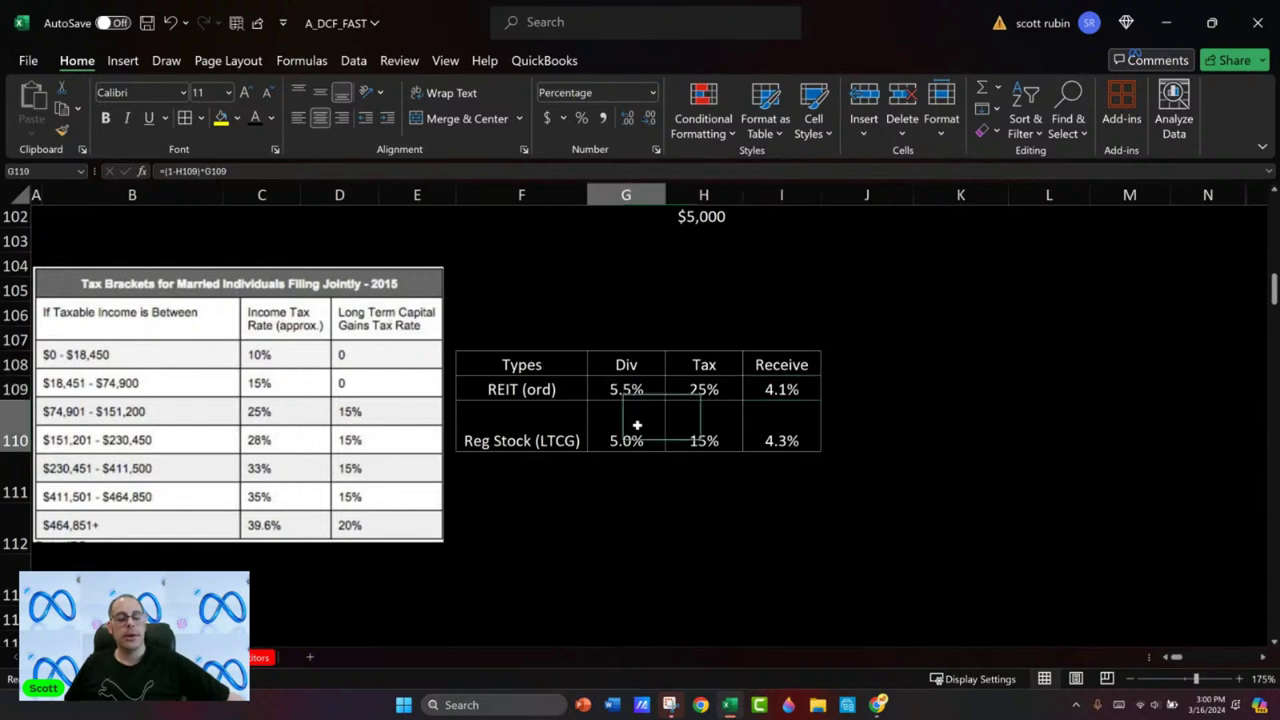
Set the regular stock tax in H110 to 0% and the REIT tax in H109 to 10%.
key(Right)
text(0)
key(Up)
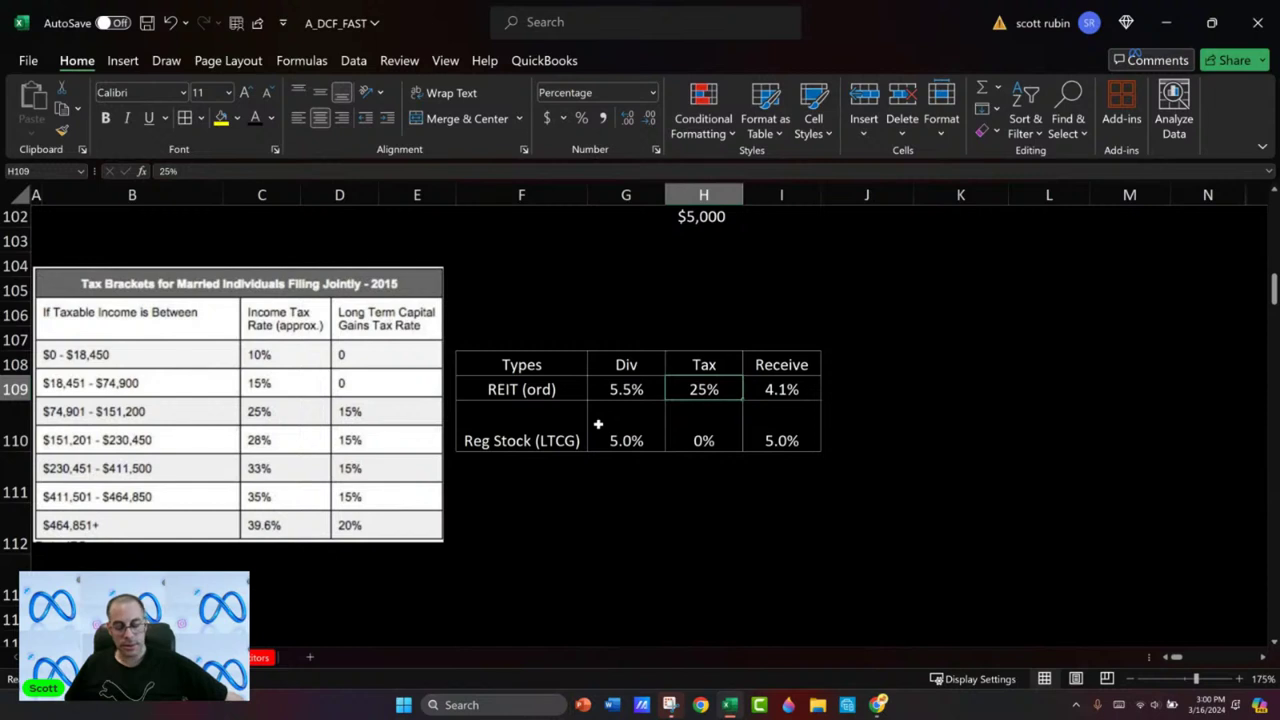
text(10)
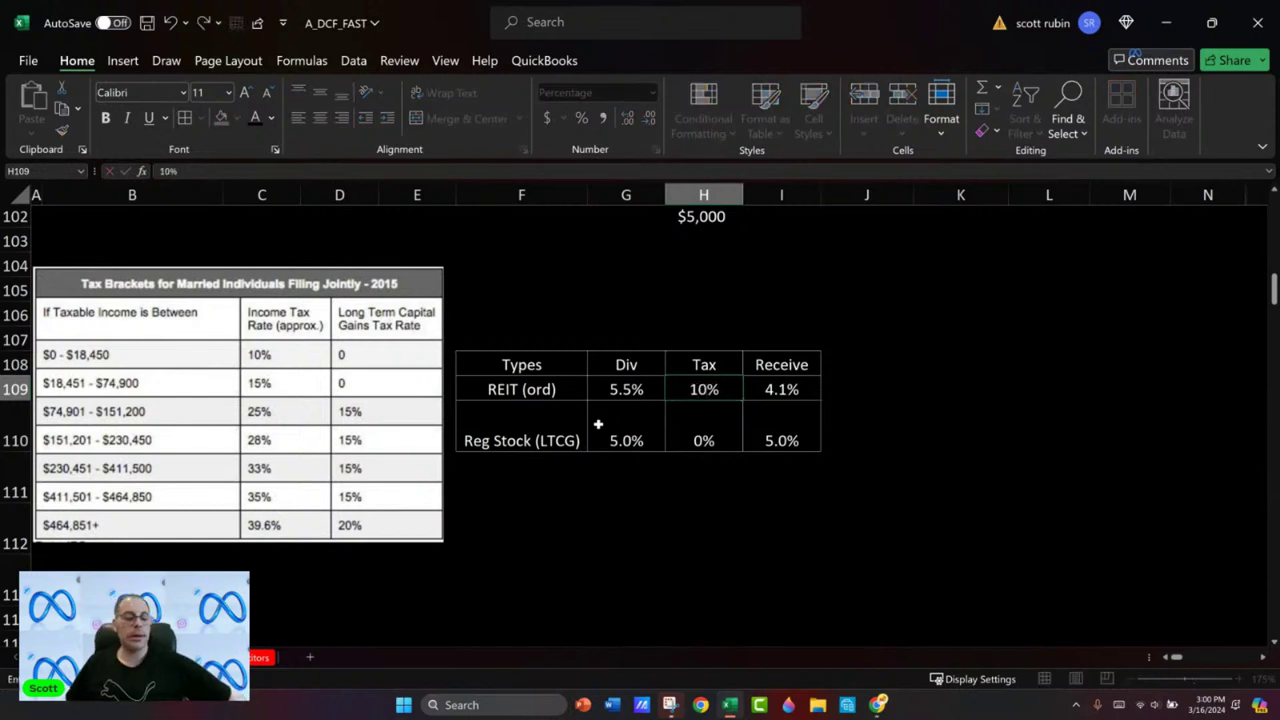
key(Return)
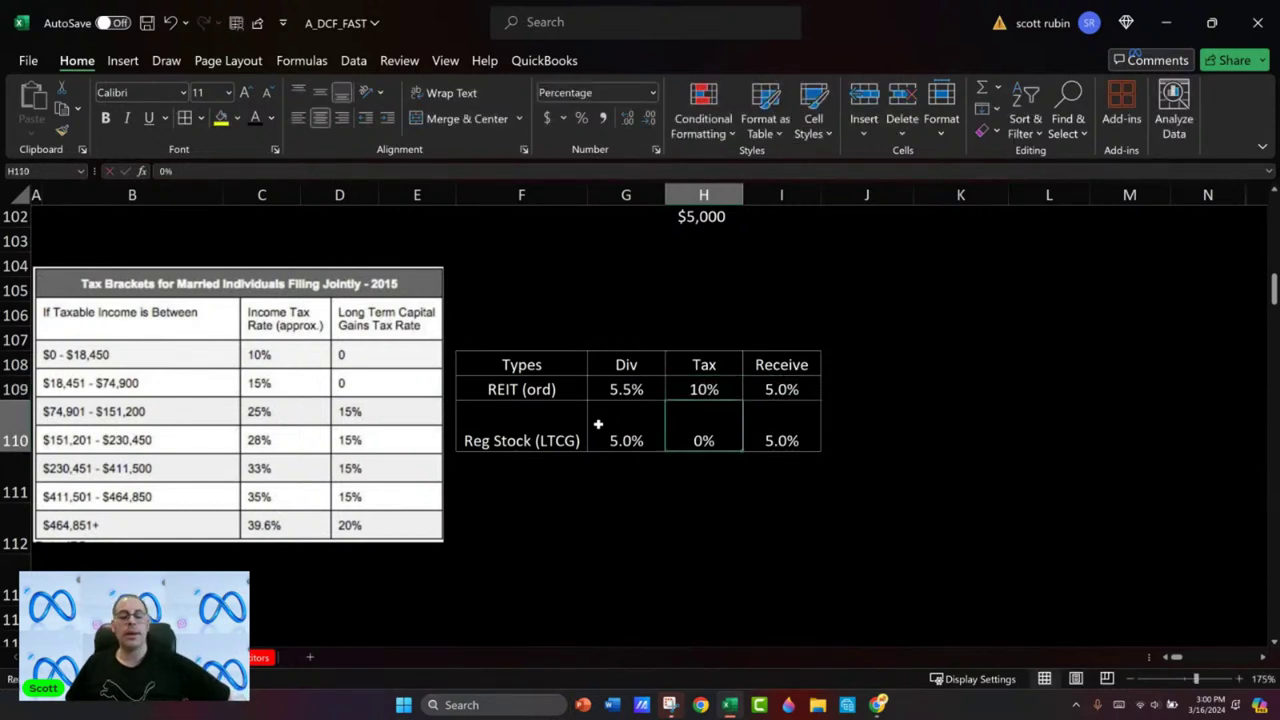
key(Up)
key(Left)
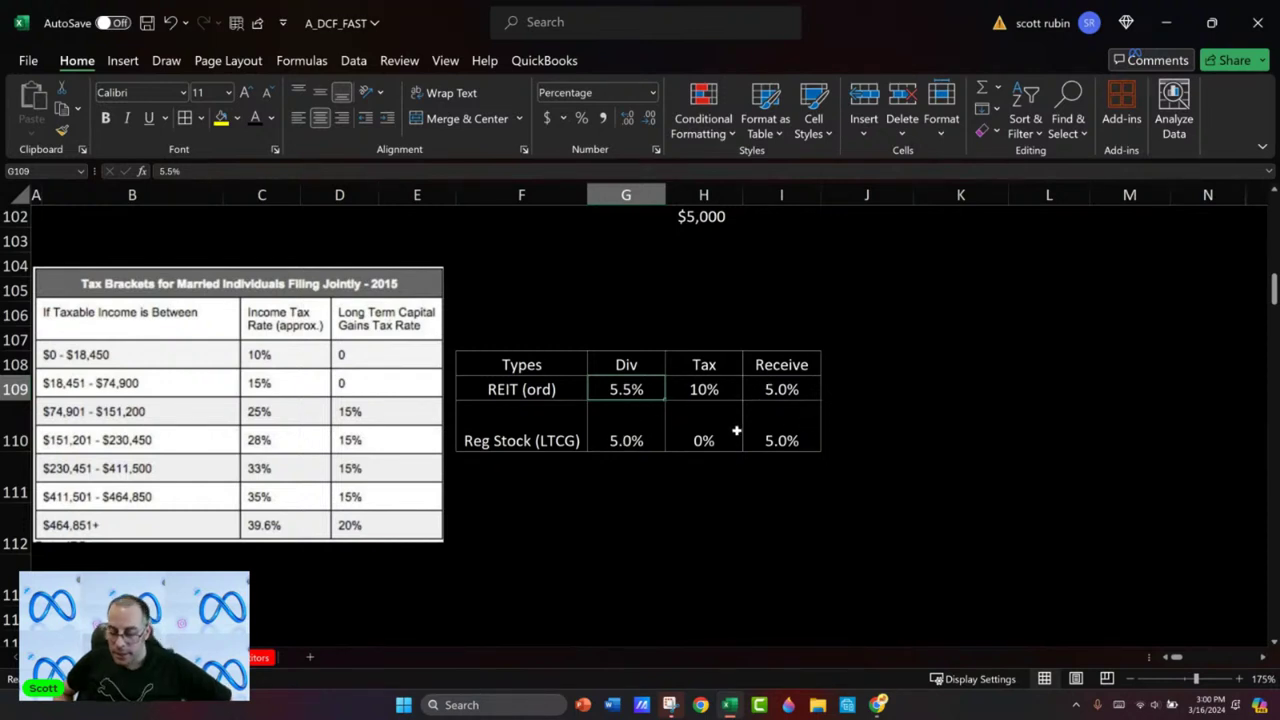
scroll(680, 329, up, 1)
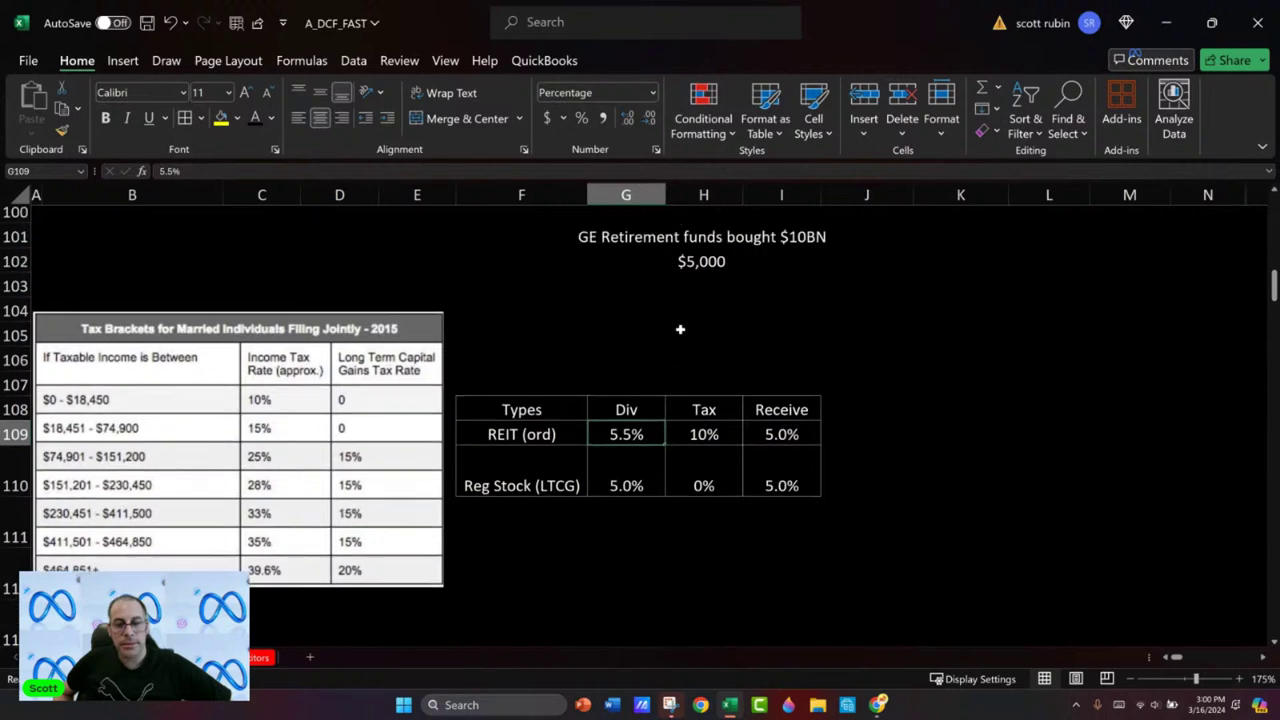
scroll(680, 329, up, 3)
Close the Snipping Tool window and switch back toward the Chrome image search.
key(alt+Tab)
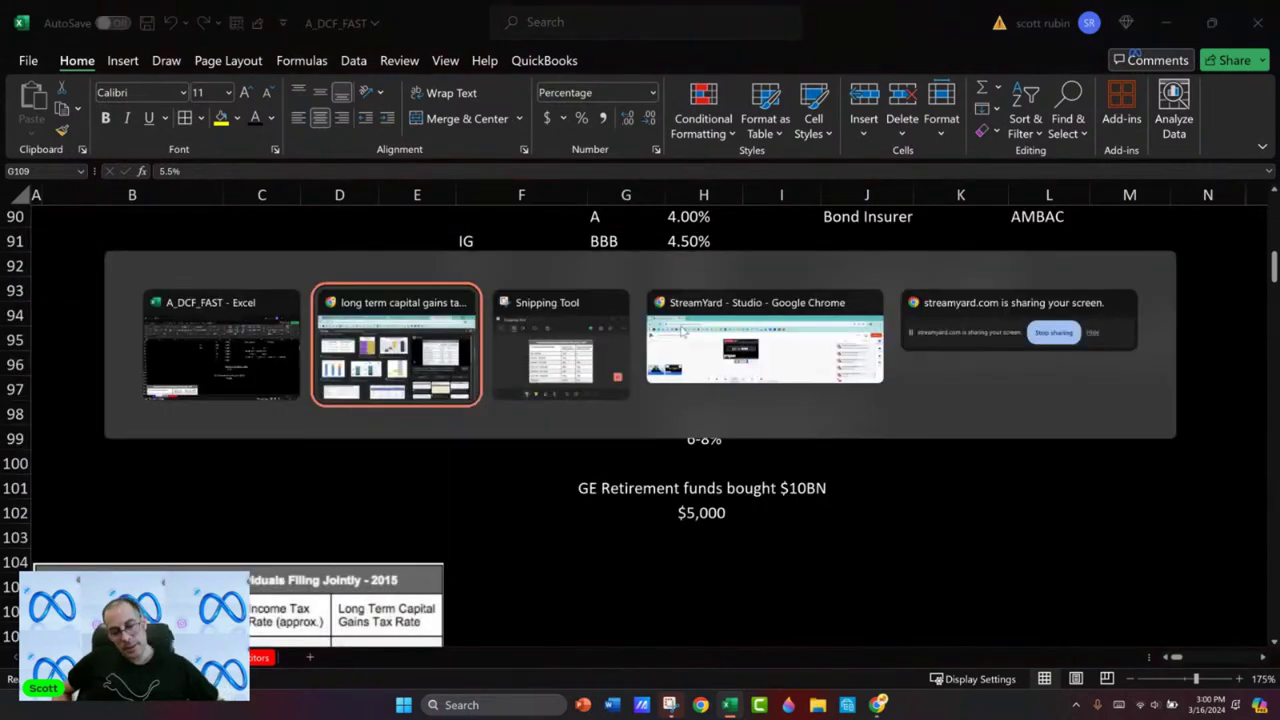
key(alt+Tab)
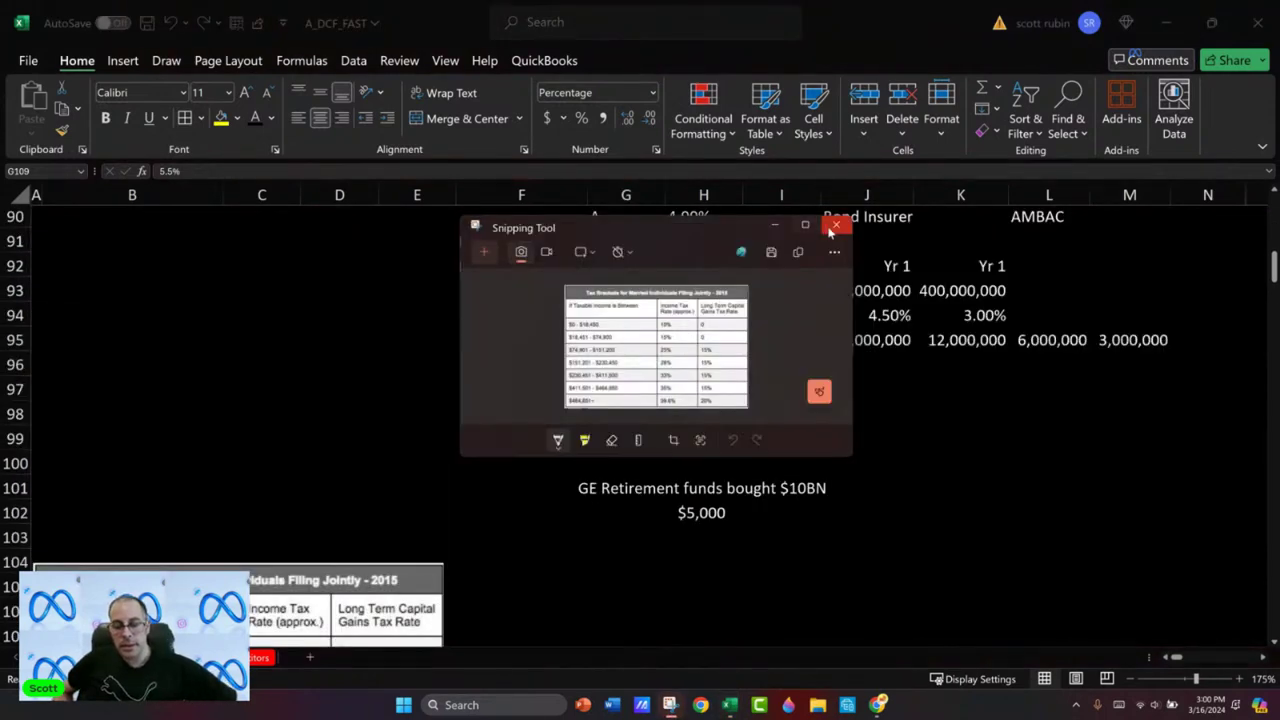
click(832, 229)
key(alt+Tab)
key(Escape)
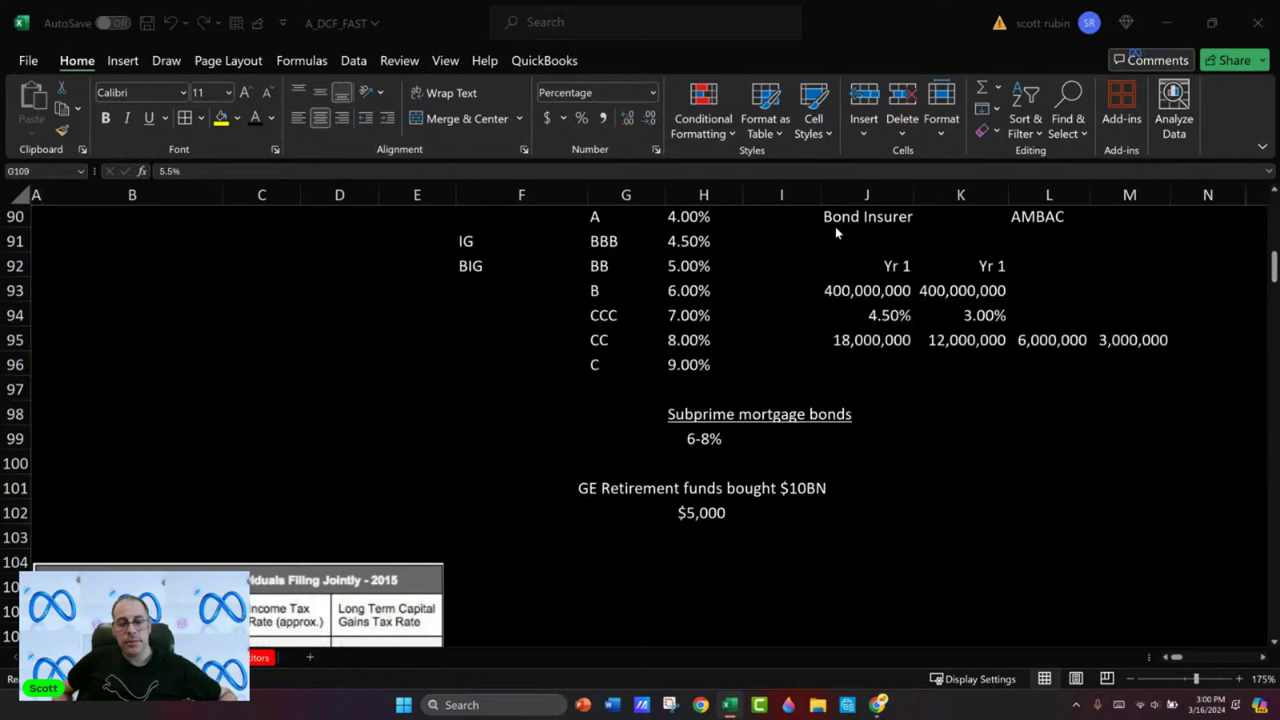
key(alt+Tab)
key(alt+Tab)
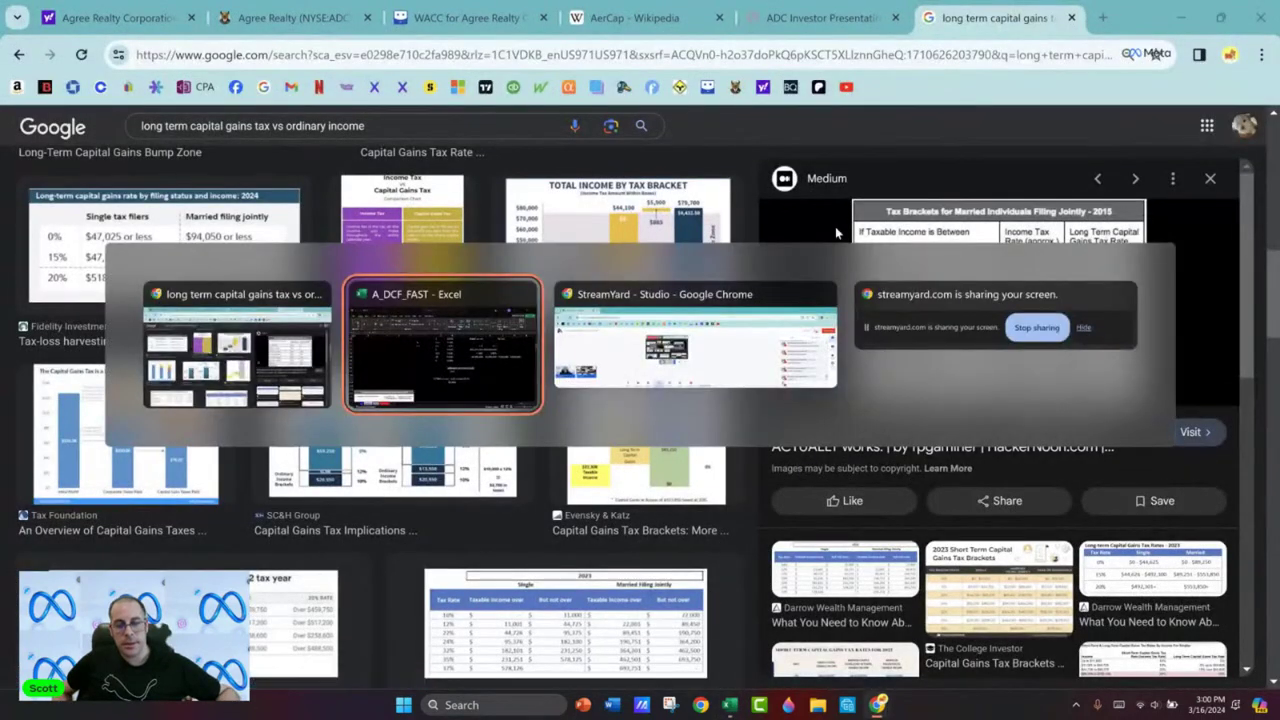
key(alt+Tab)
key(alt+Tab)
key(alt+Tab)
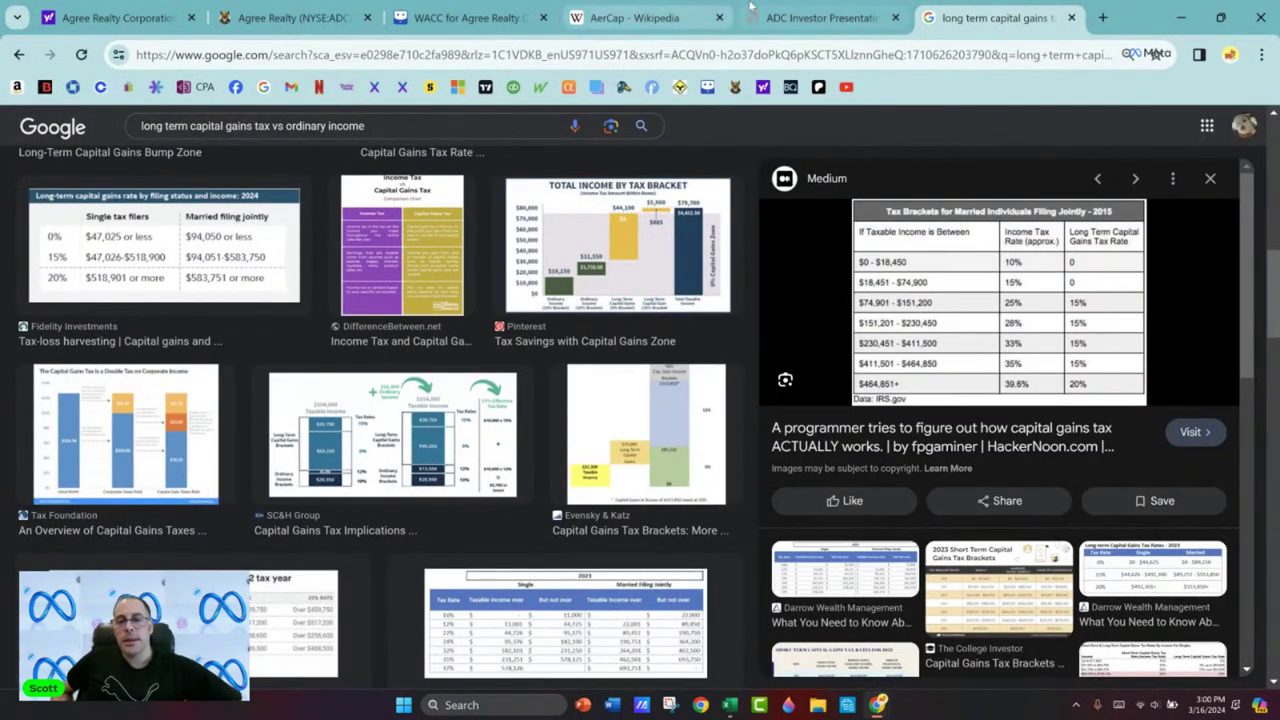
Return to the ADC Investor Presentation PDF tab and scroll slightly down its pages.
click(752, 12)
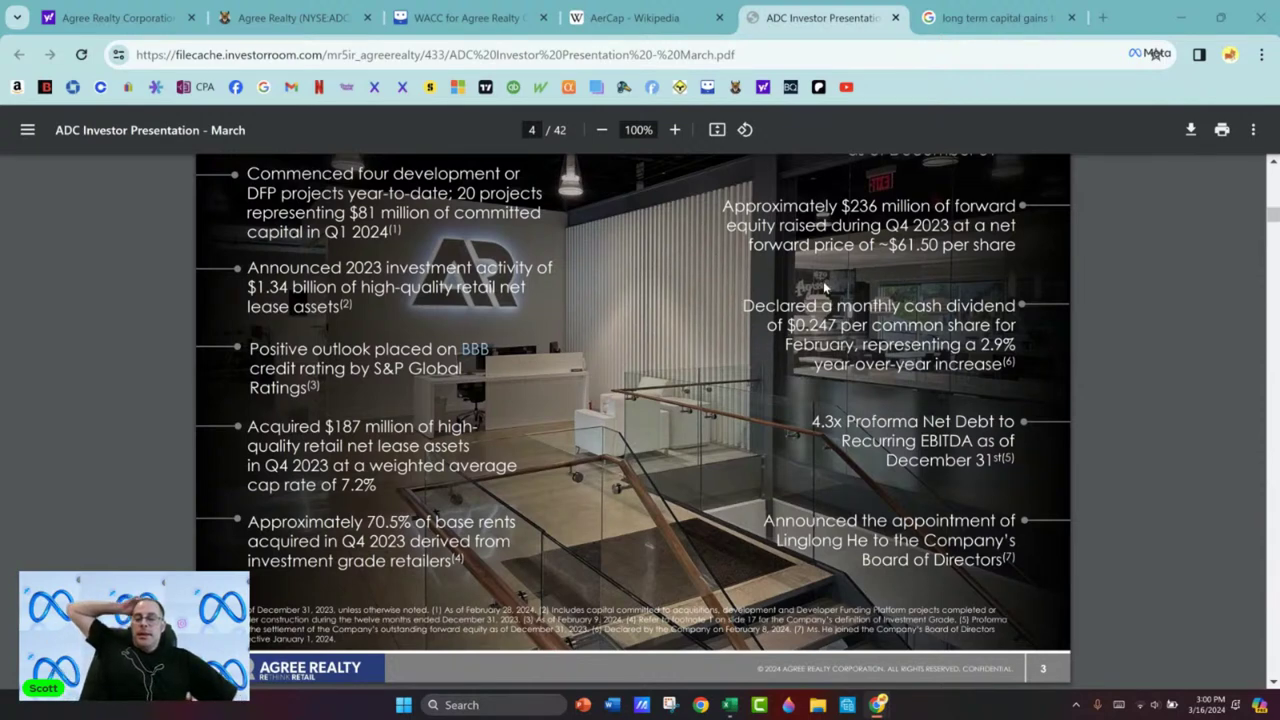
scroll(960, 420, down, 1)
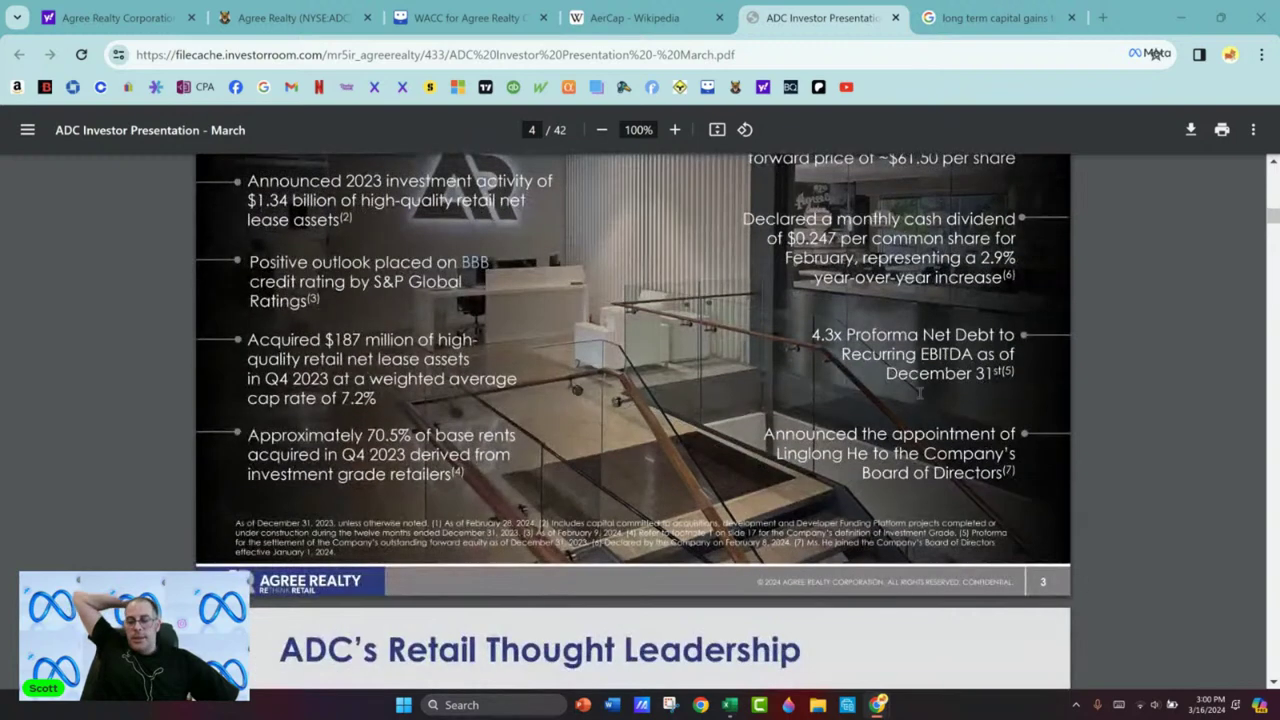
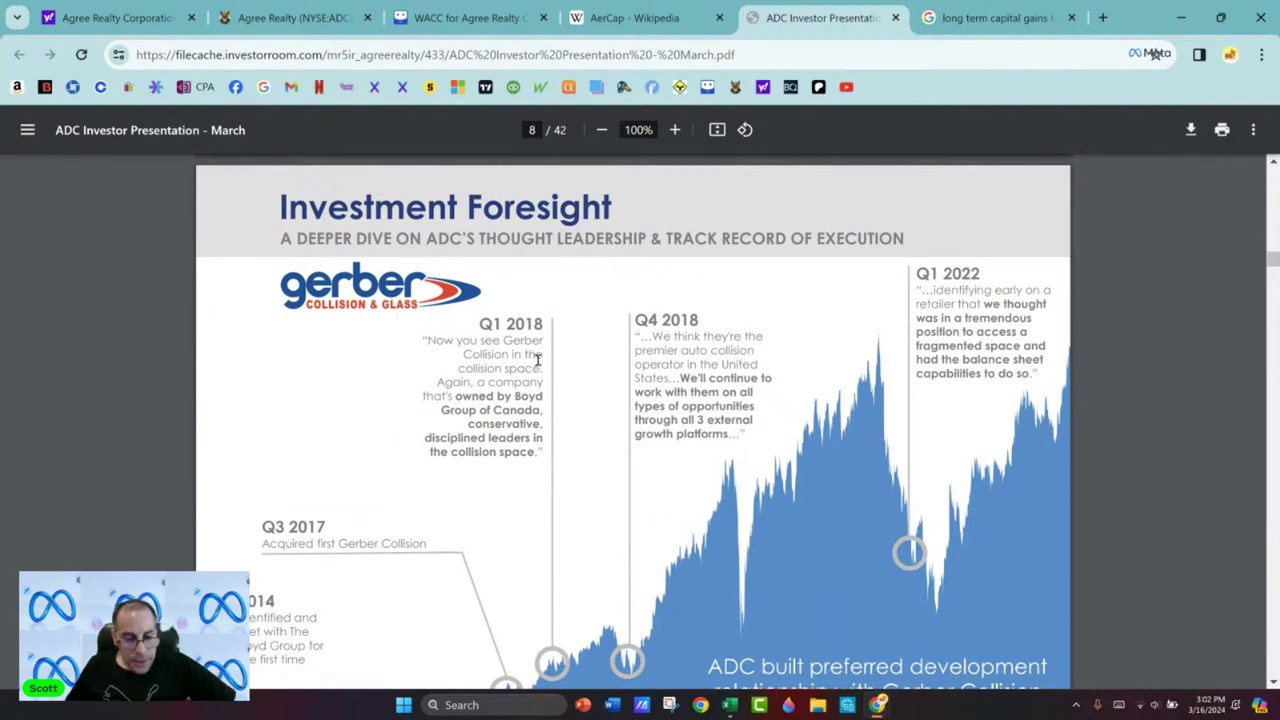
Copy 'Gerber Collision' from the Q3 2017 slide caption and Google it in a new tab.
scroll(537, 360, down, 2)
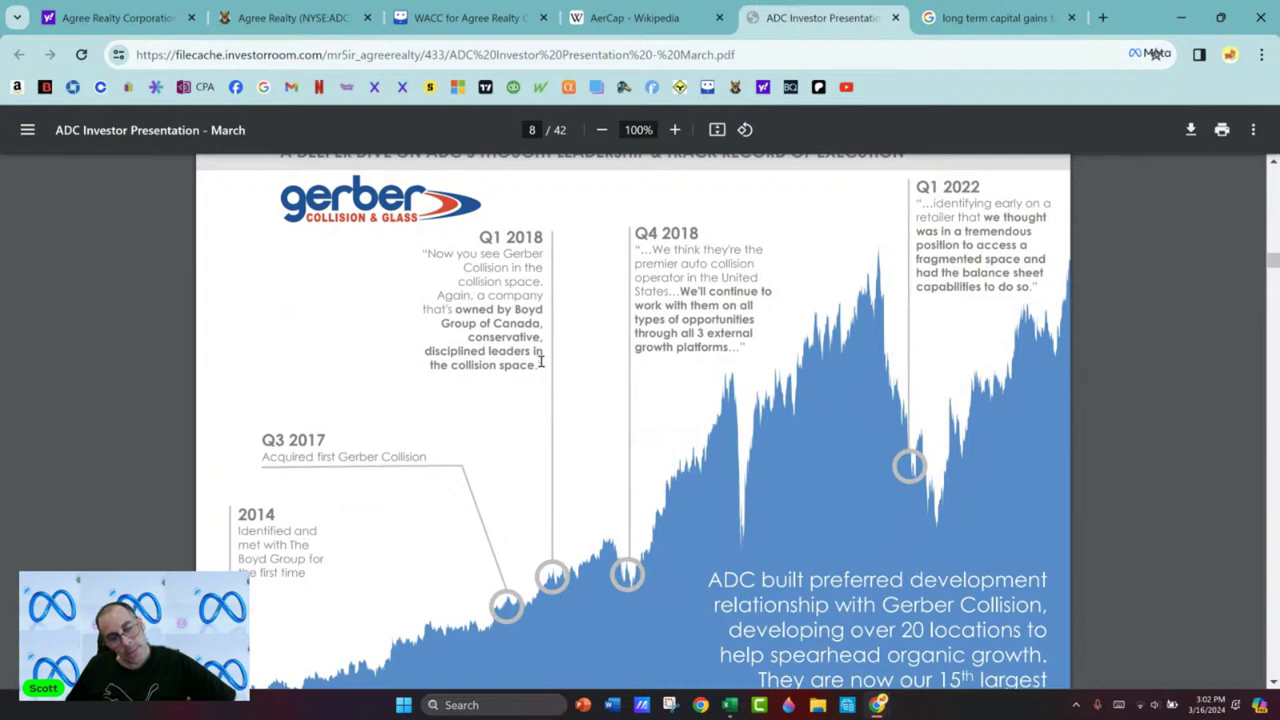
scroll(540, 362, down, 4)
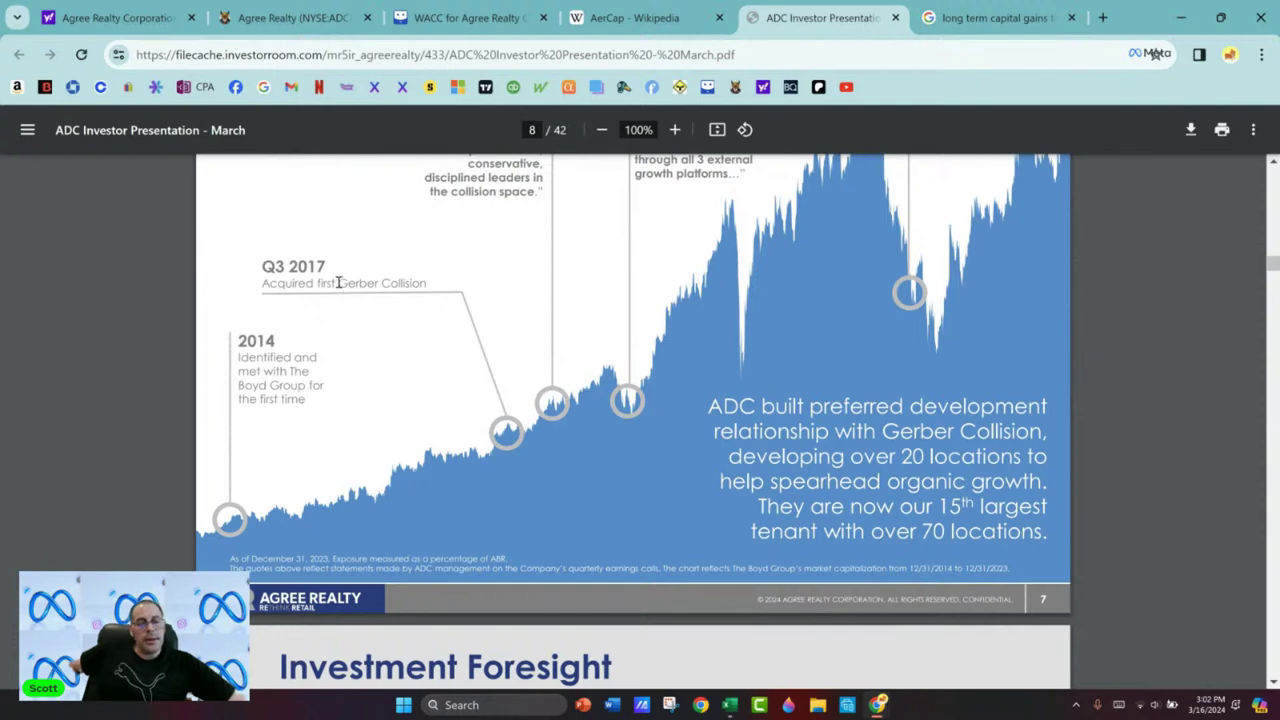
drag(338, 283, 428, 286)
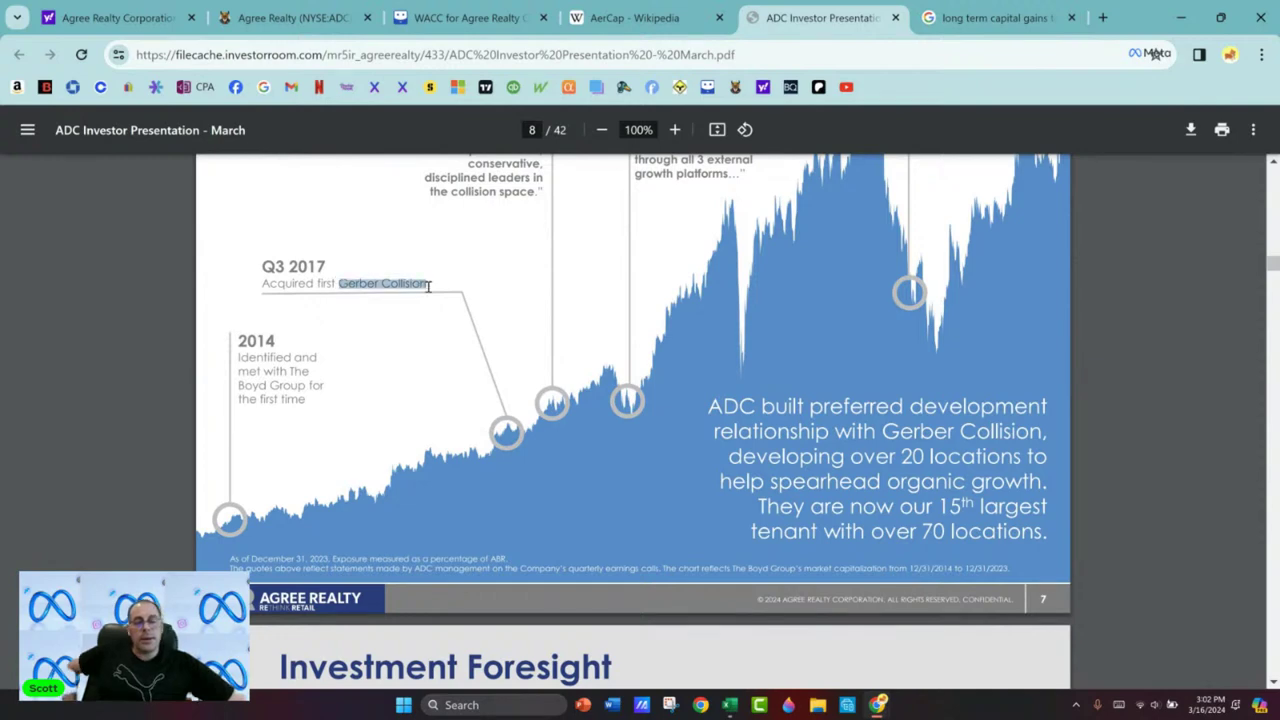
key(ctrl+c)
key(ctrl+t)
key(ctrl+v)
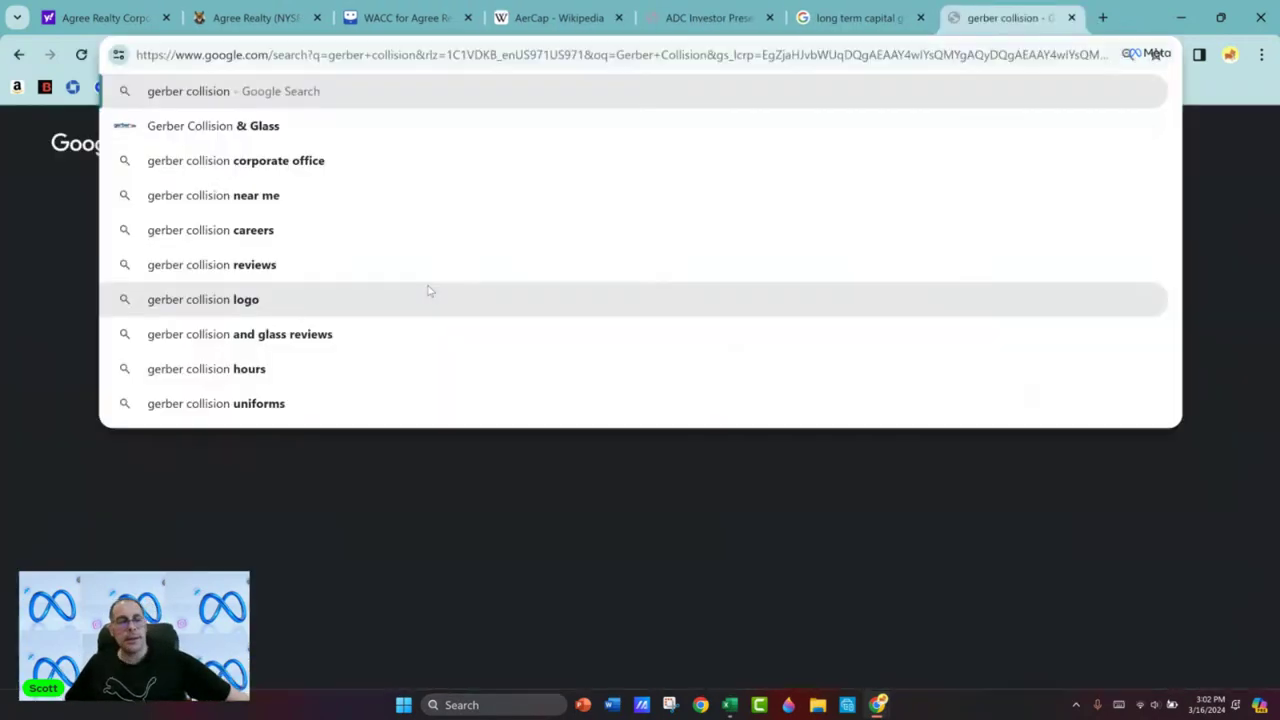
key(Return)
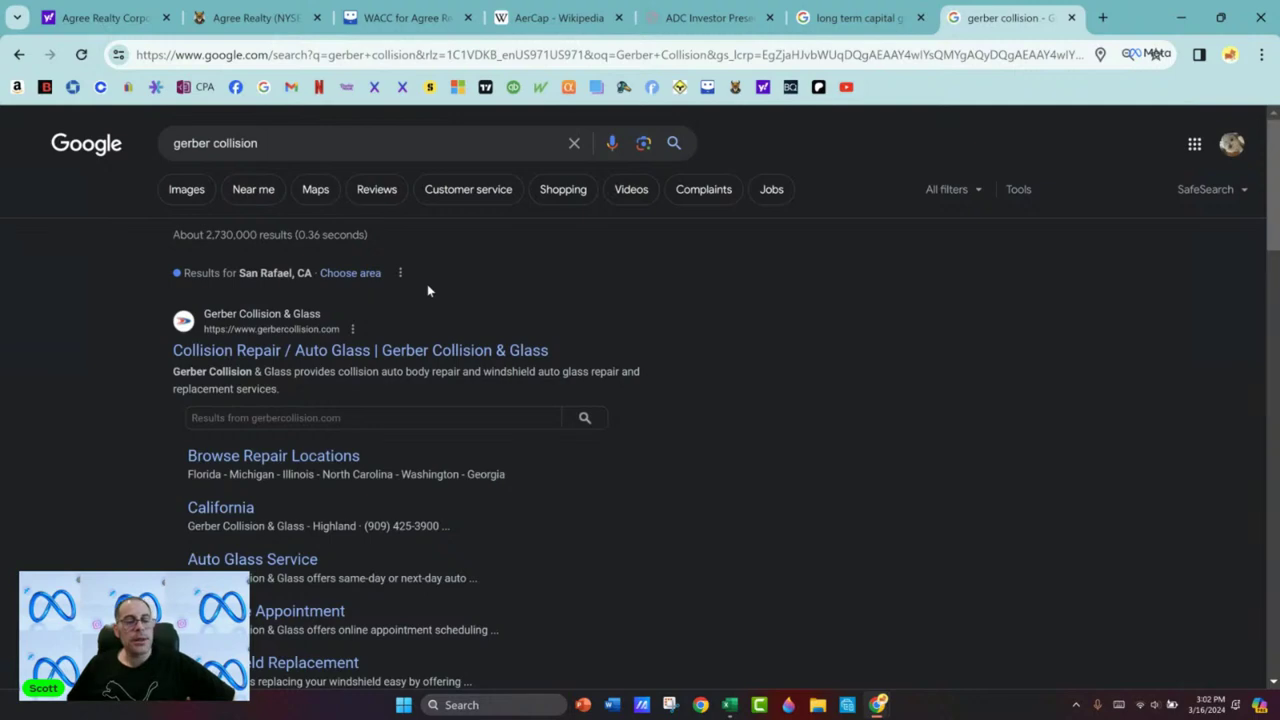
Skim the Gerber Collision results, revisit the investor presentation, then return to the Excel DCF workbook.
scroll(340, 362, down, 2)
scroll(340, 361, down, 1)
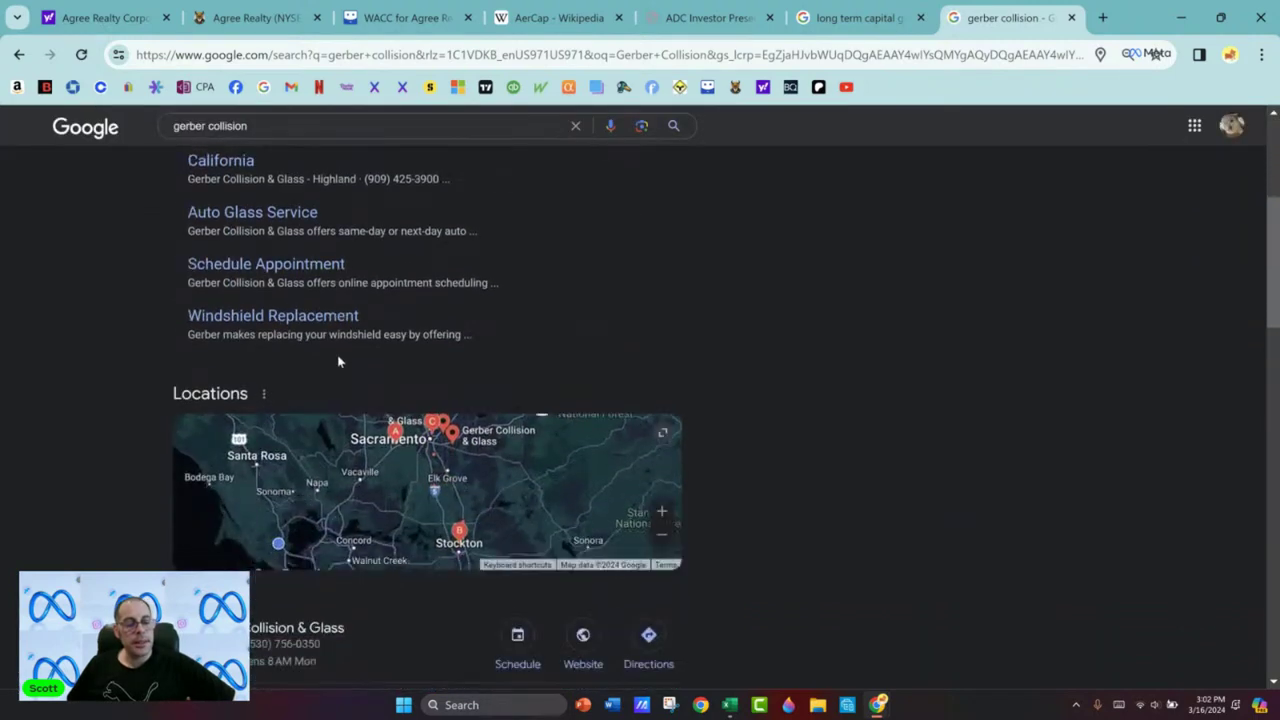
scroll(351, 363, down, 2)
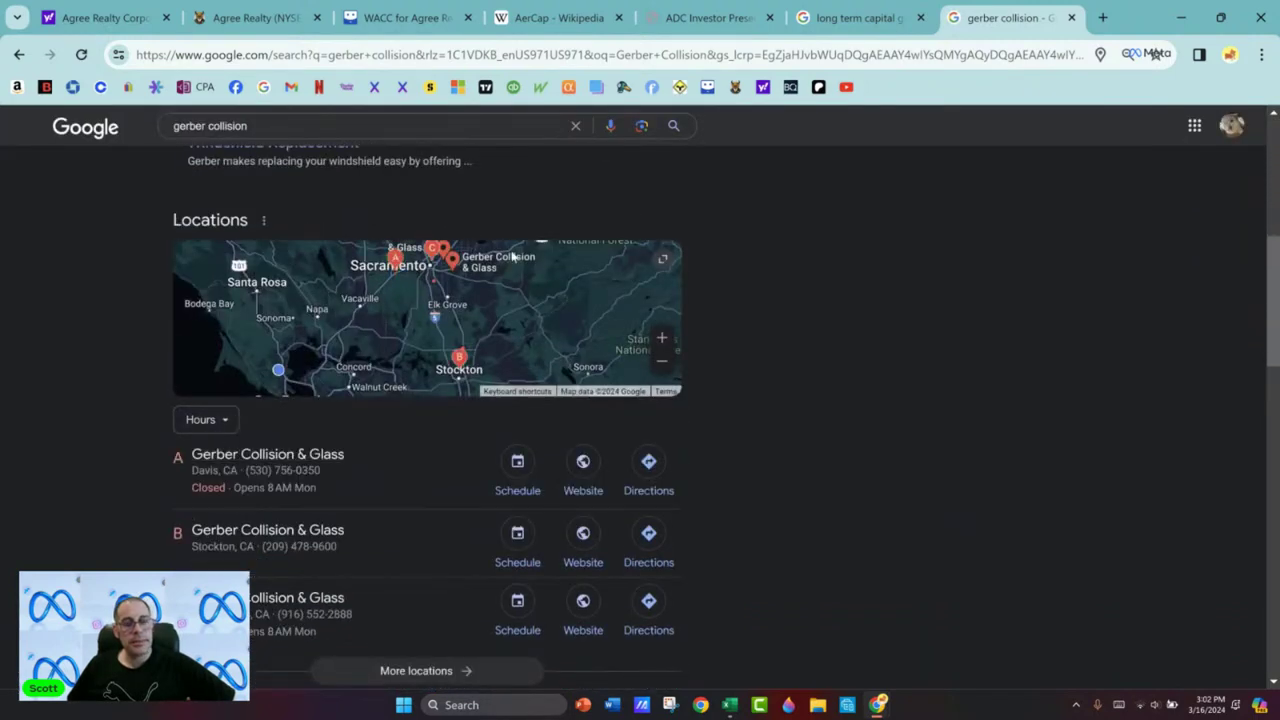
click(862, 20)
click(668, 10)
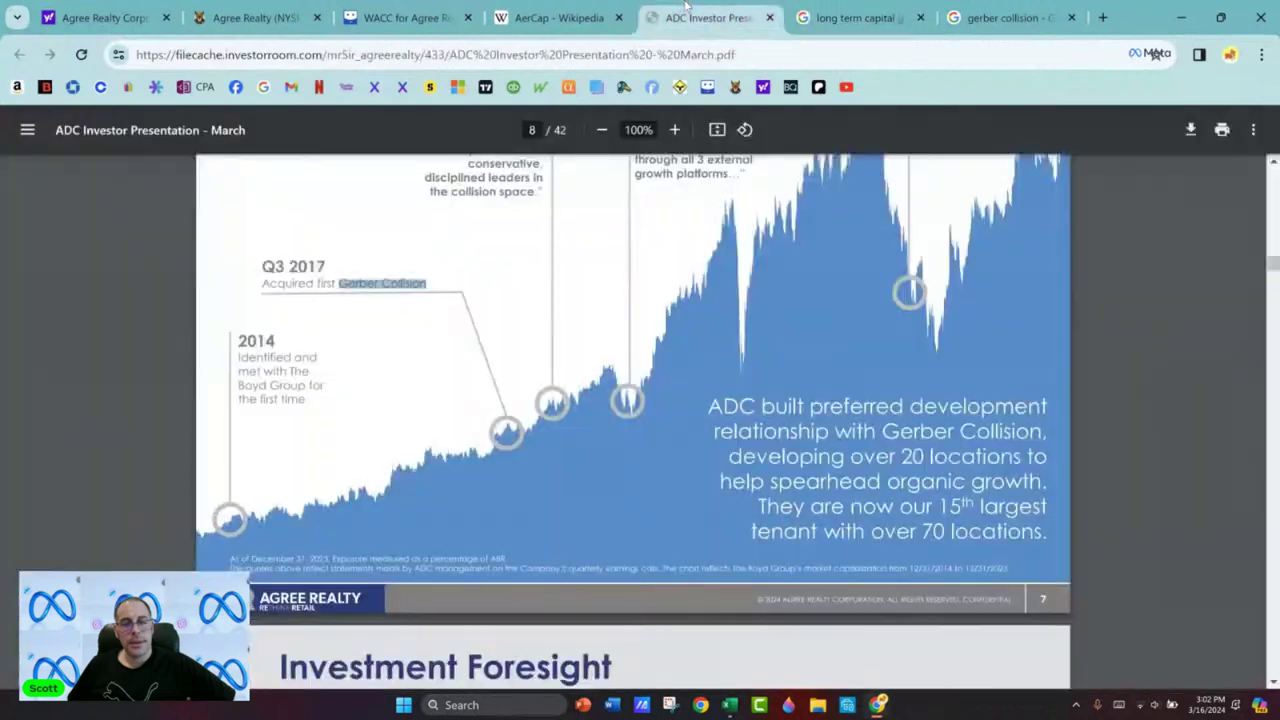
scroll(448, 278, up, 3)
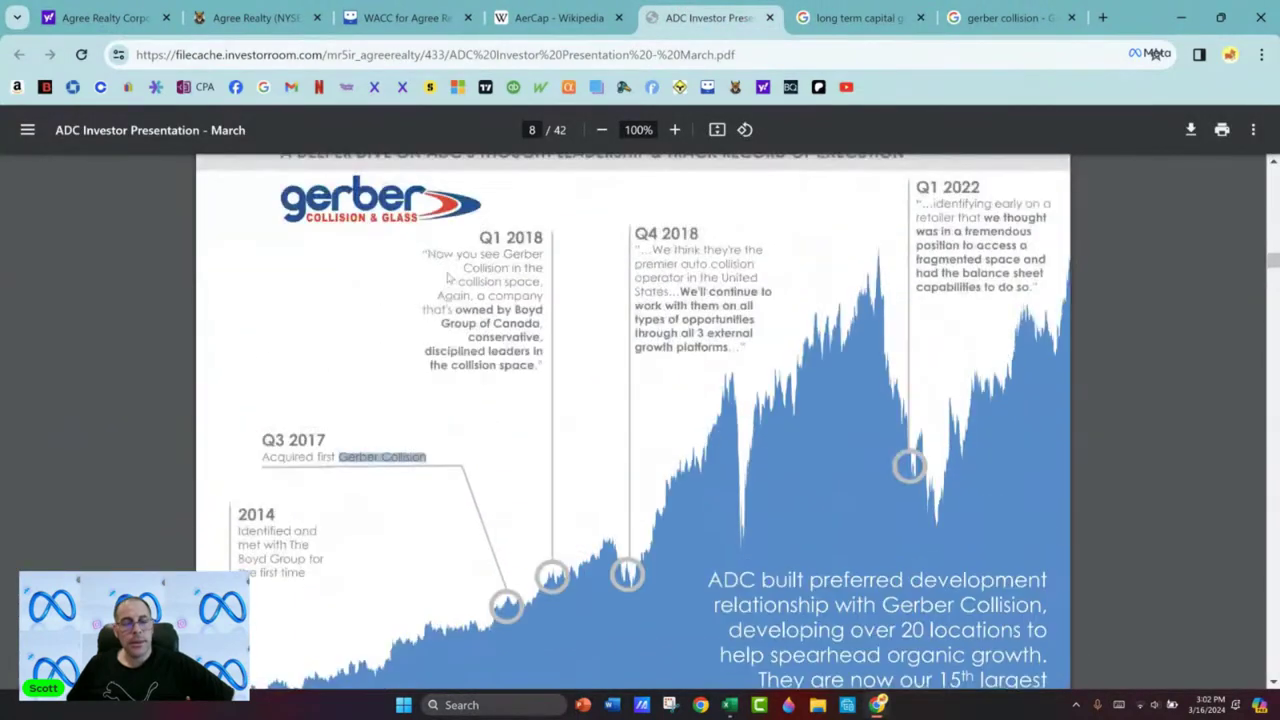
scroll(448, 272, up, 2)
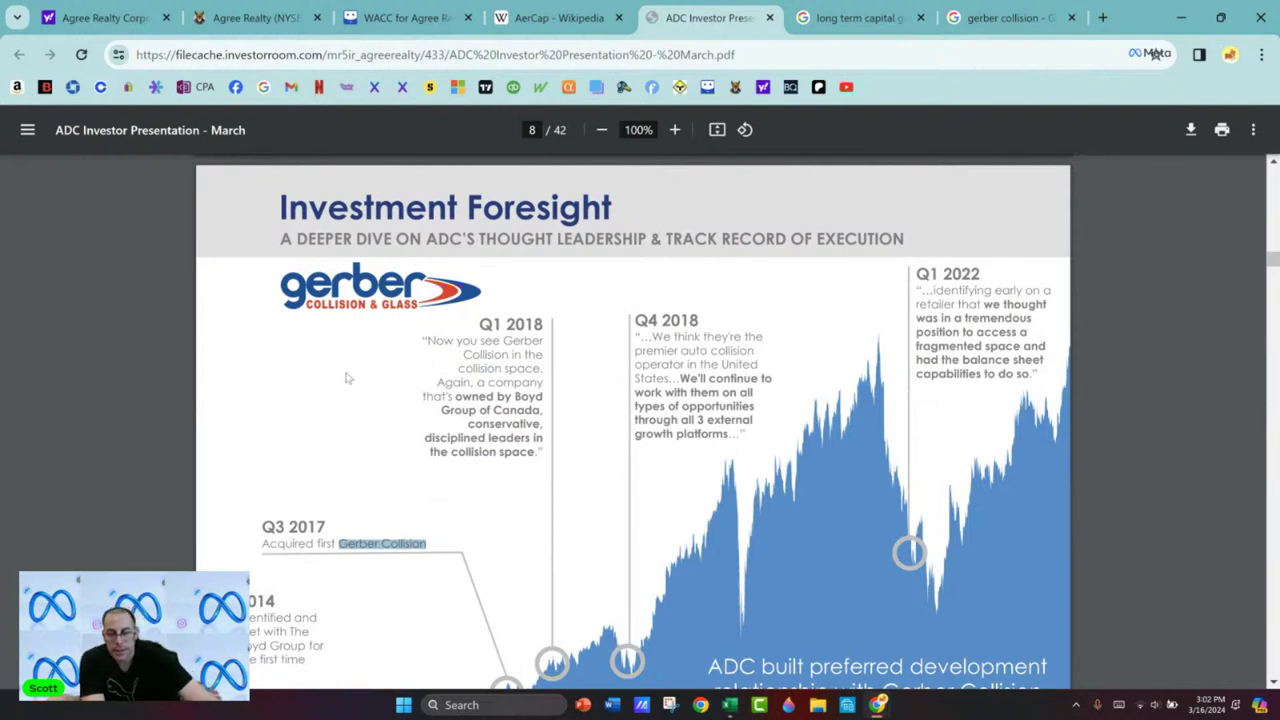
scroll(589, 590, down, 2)
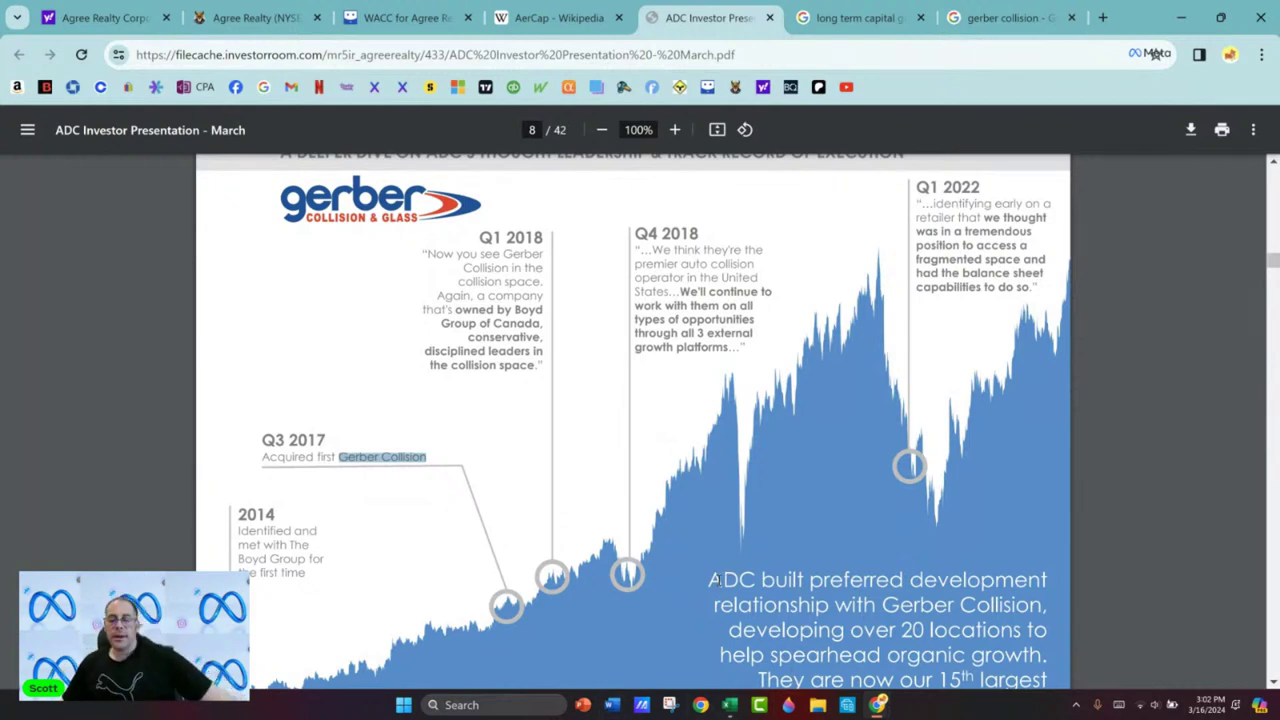
scroll(757, 516, down, 2)
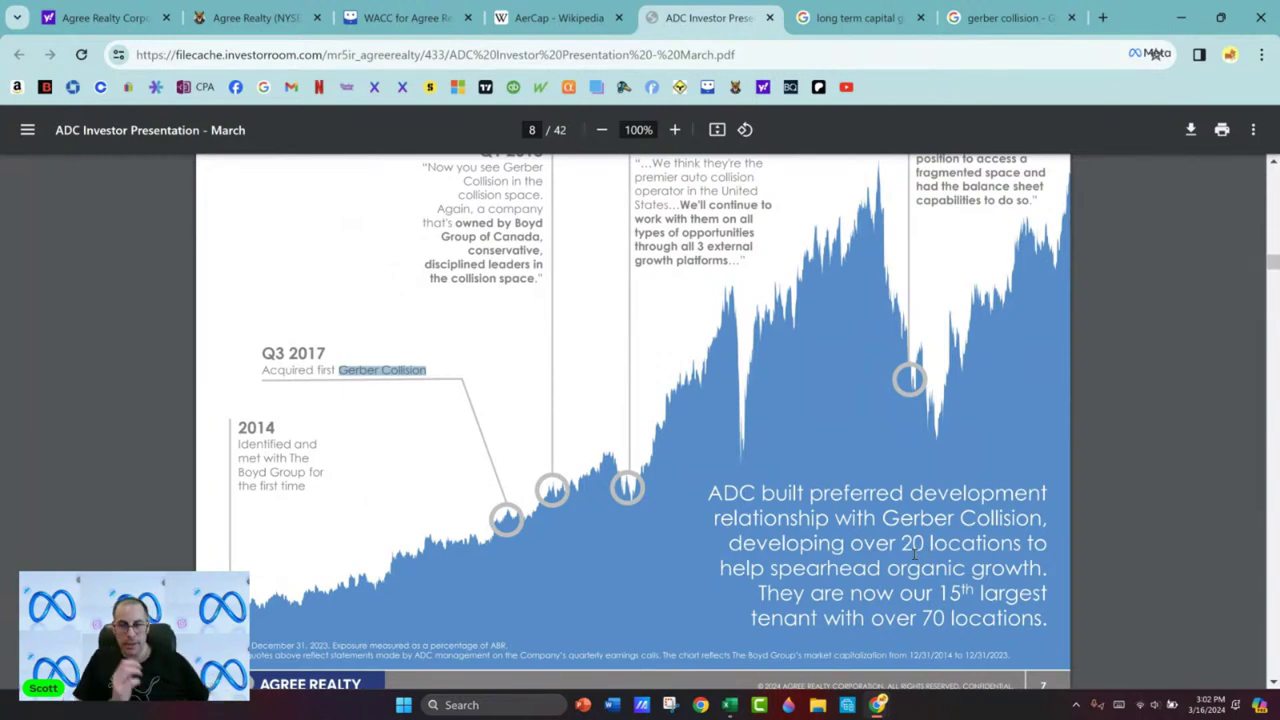
key(alt+Tab)
key(alt+Tab)
scroll(688, 460, down, 7)
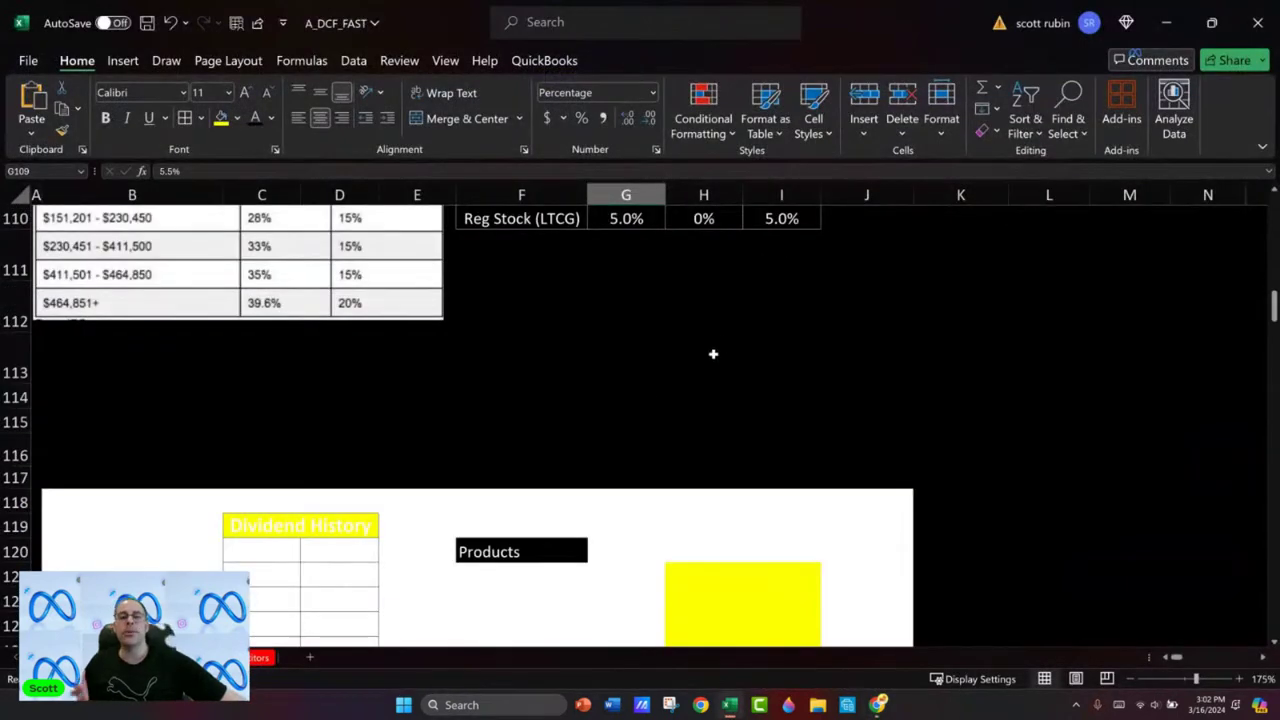
Enter the label 'Gerber Collision' in cell N108.
click(1023, 303)
key(Right)
key(Right)
key(Right)
key(Right)
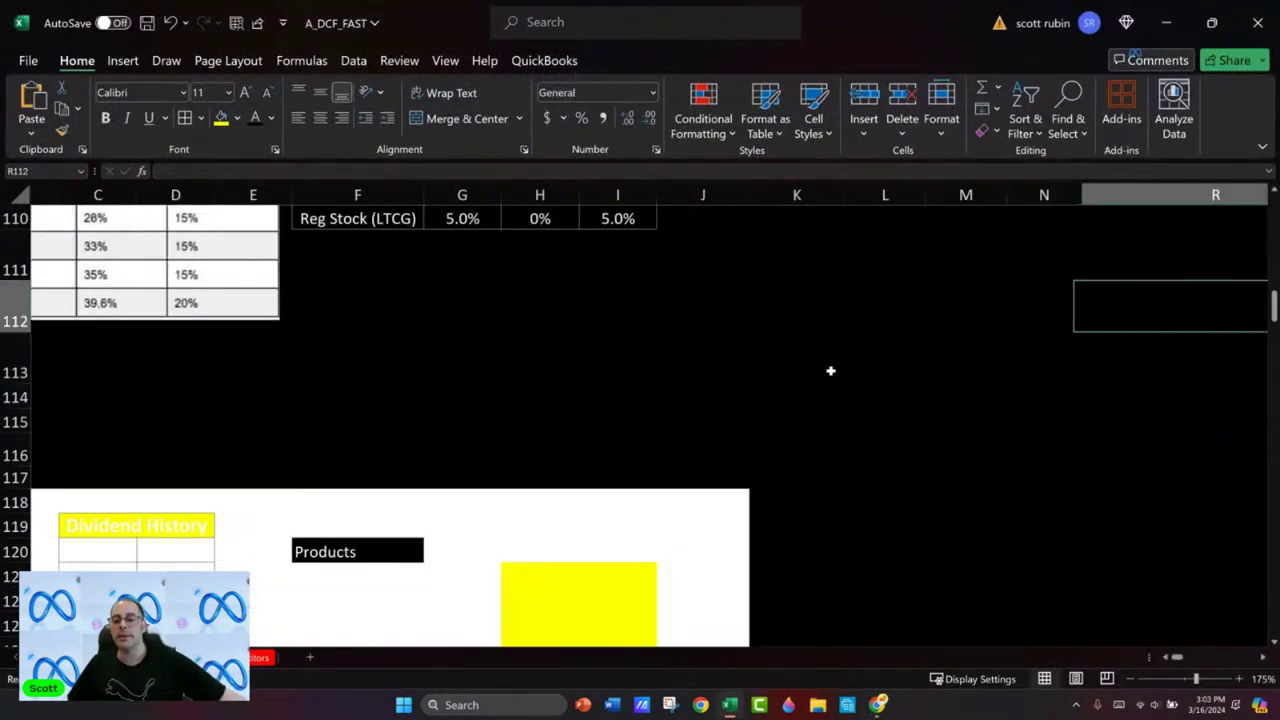
scroll(665, 366, up, 3)
click(665, 359)
text(Gerber Collision)
key(Return)
Zoom the slide out and snip its ADC development text box with Snipping Tool.
key(alt+Tab)
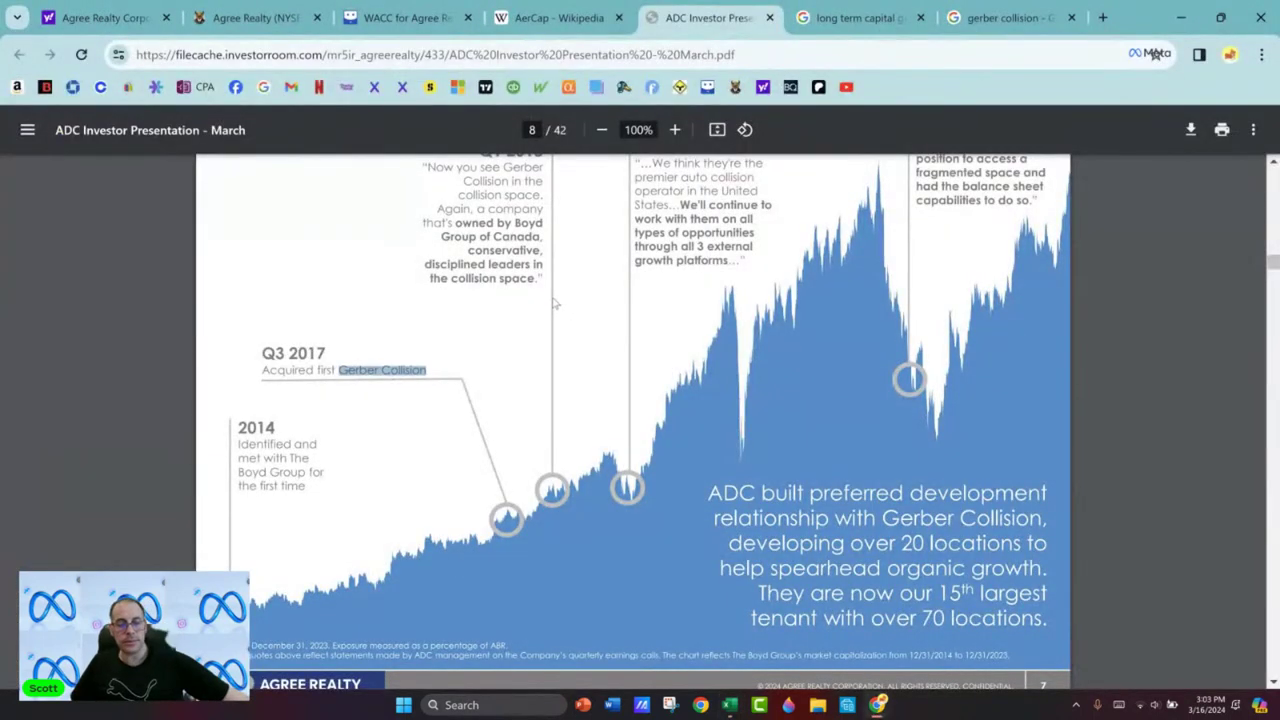
key(ctrl+minus)
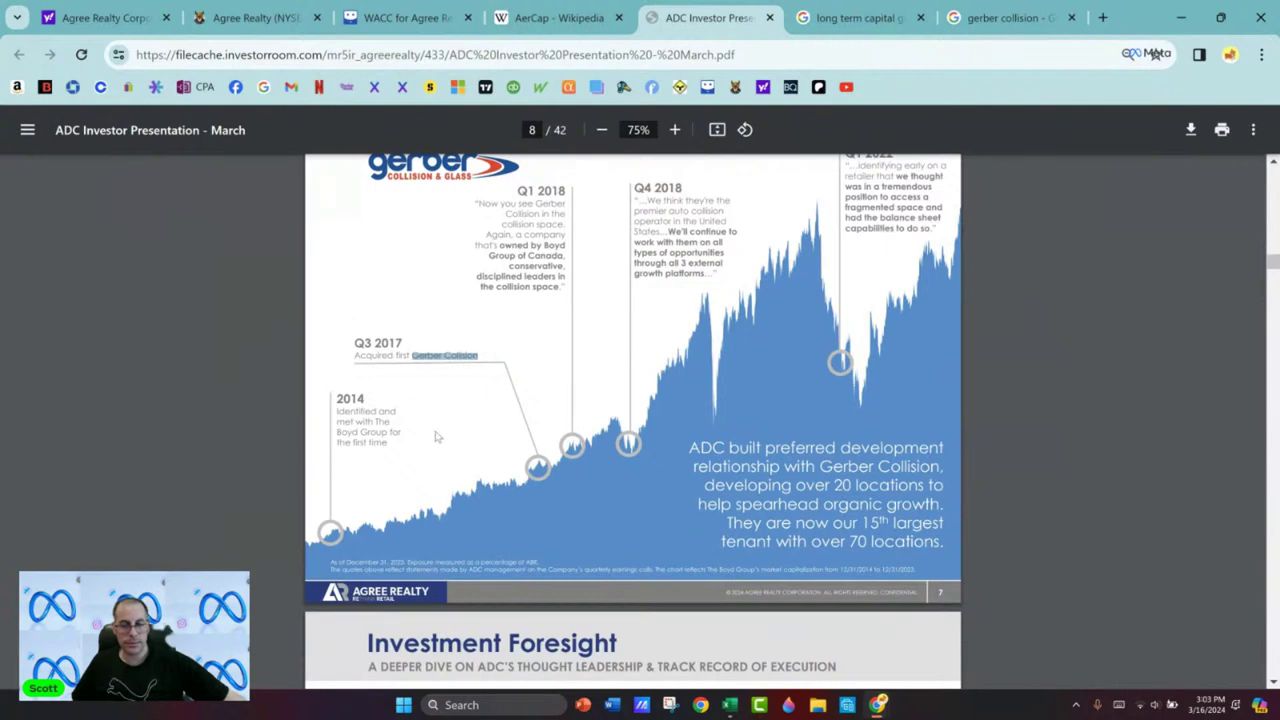
scroll(435, 450, up, 1)
click(669, 705)
key(ctrl+n)
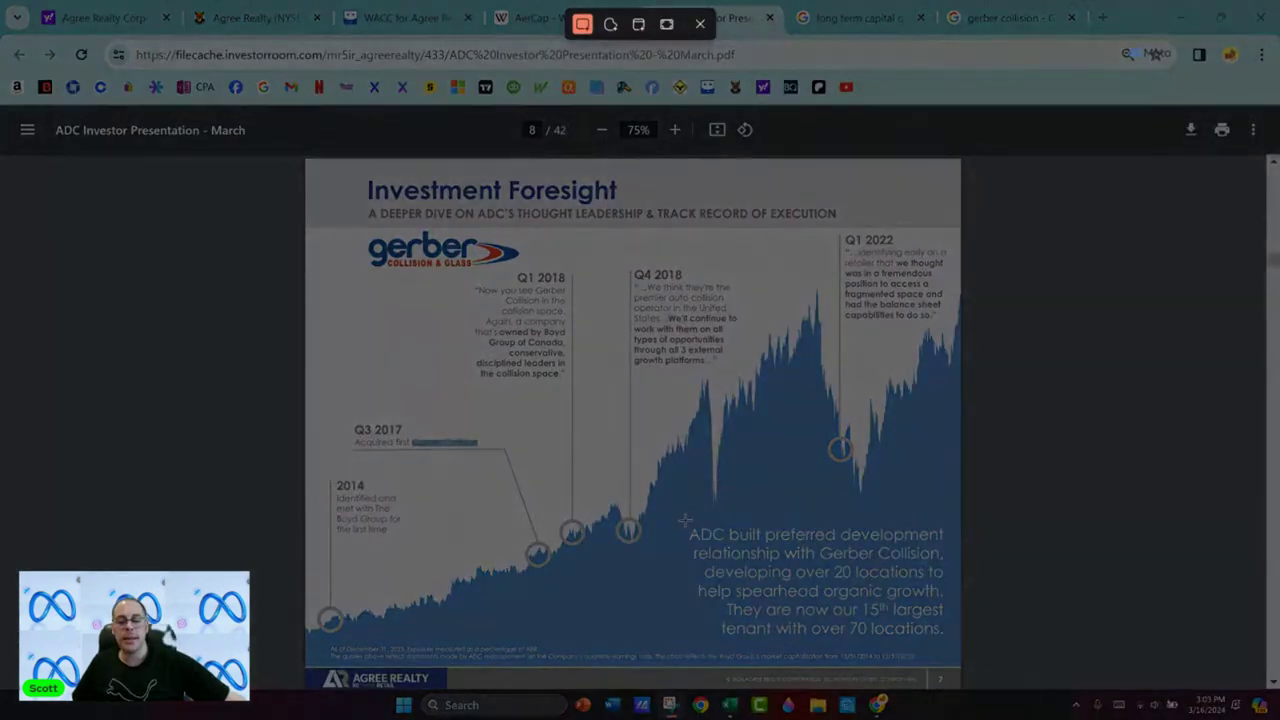
drag(679, 514, 955, 641)
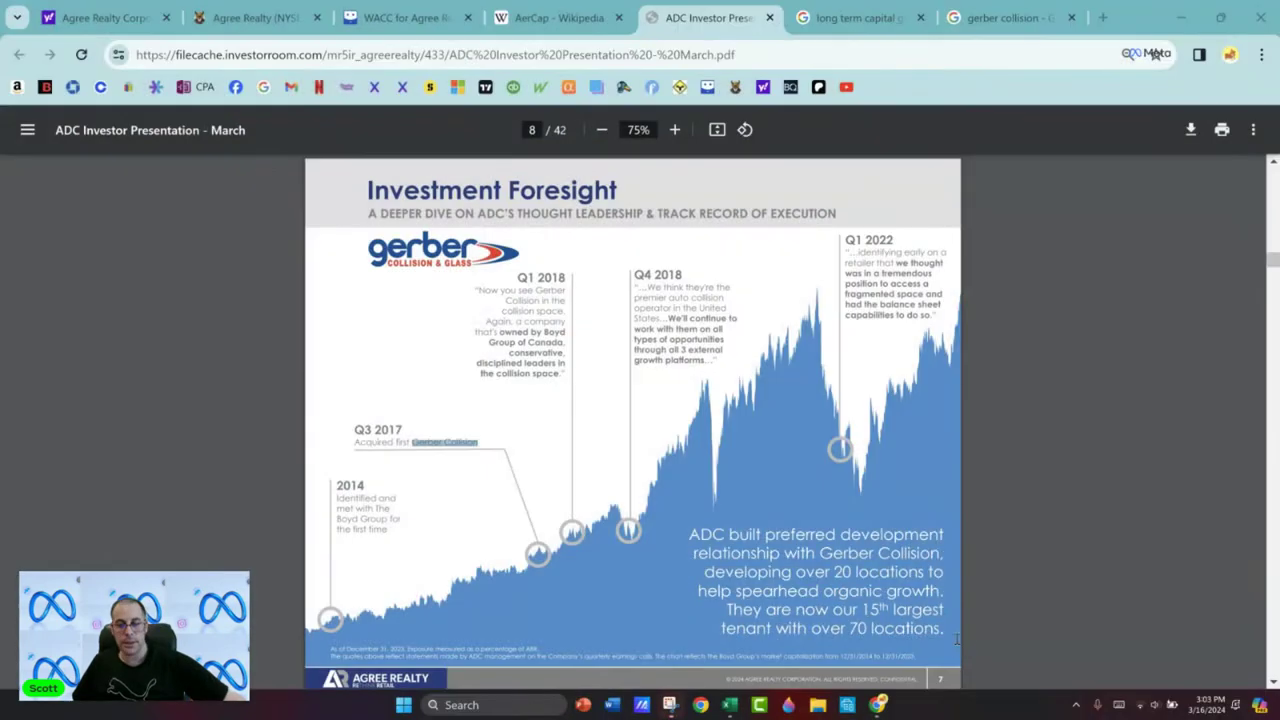
key(alt+Tab)
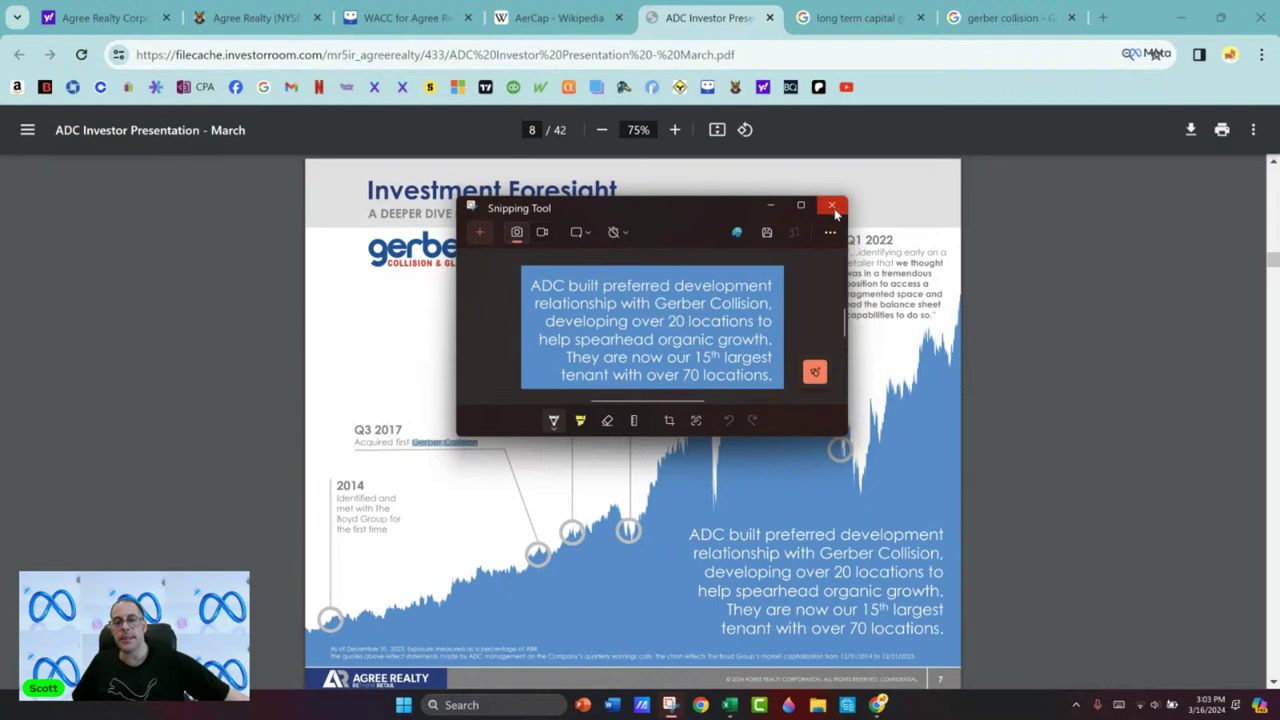
click(832, 206)
Paste the snipped slide text into the sheet and move it left over columns G–M.
key(alt+Tab)
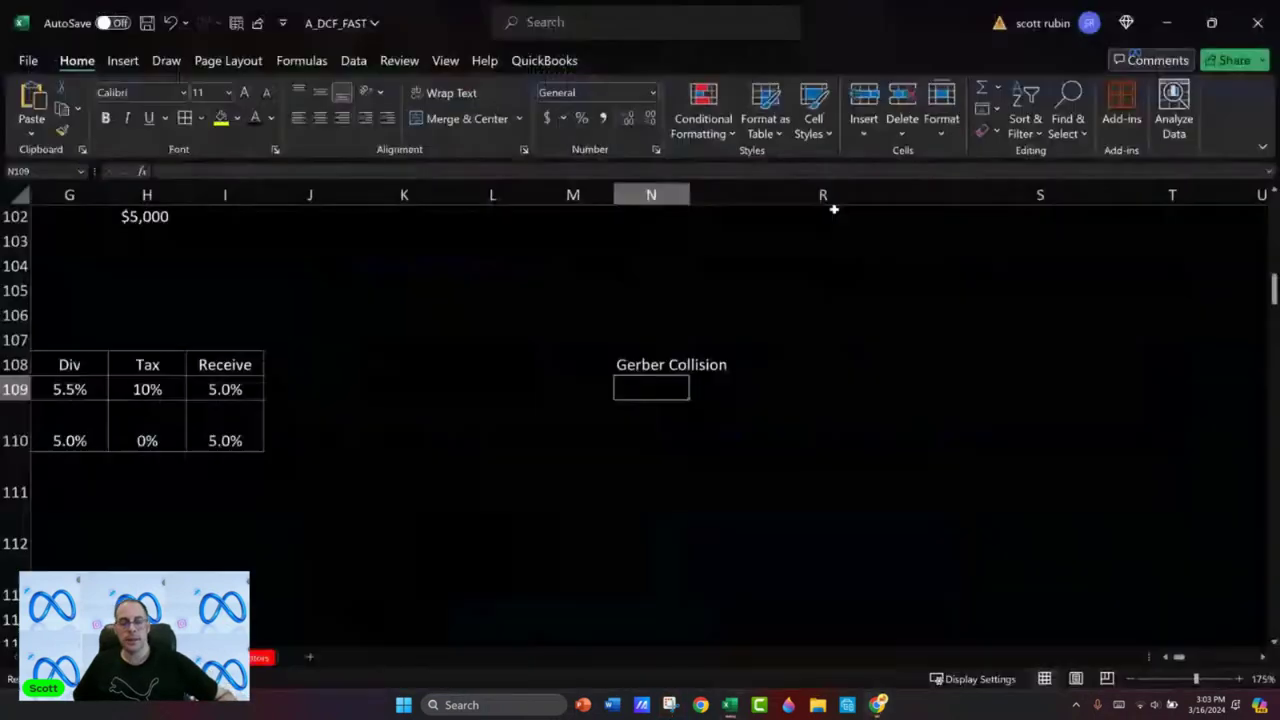
key(ctrl+v)
drag(691, 447, 185, 350)
key(alt+Tab)
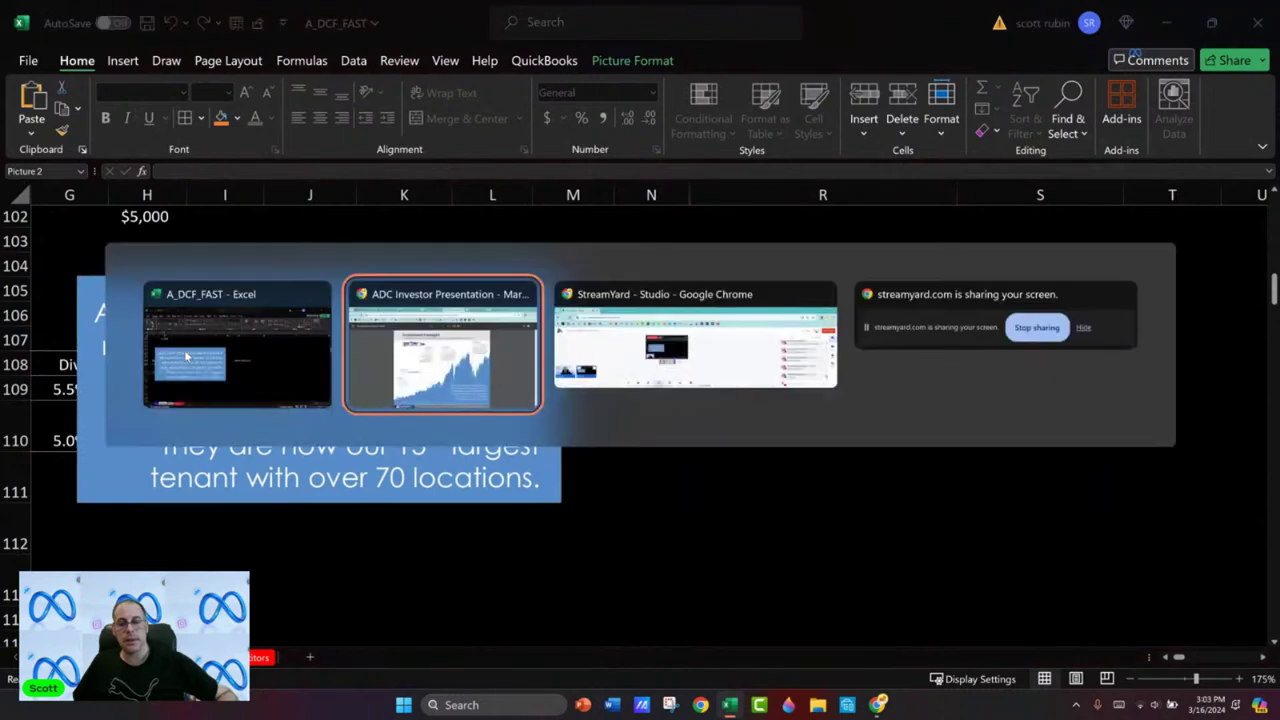
key(alt+Tab)
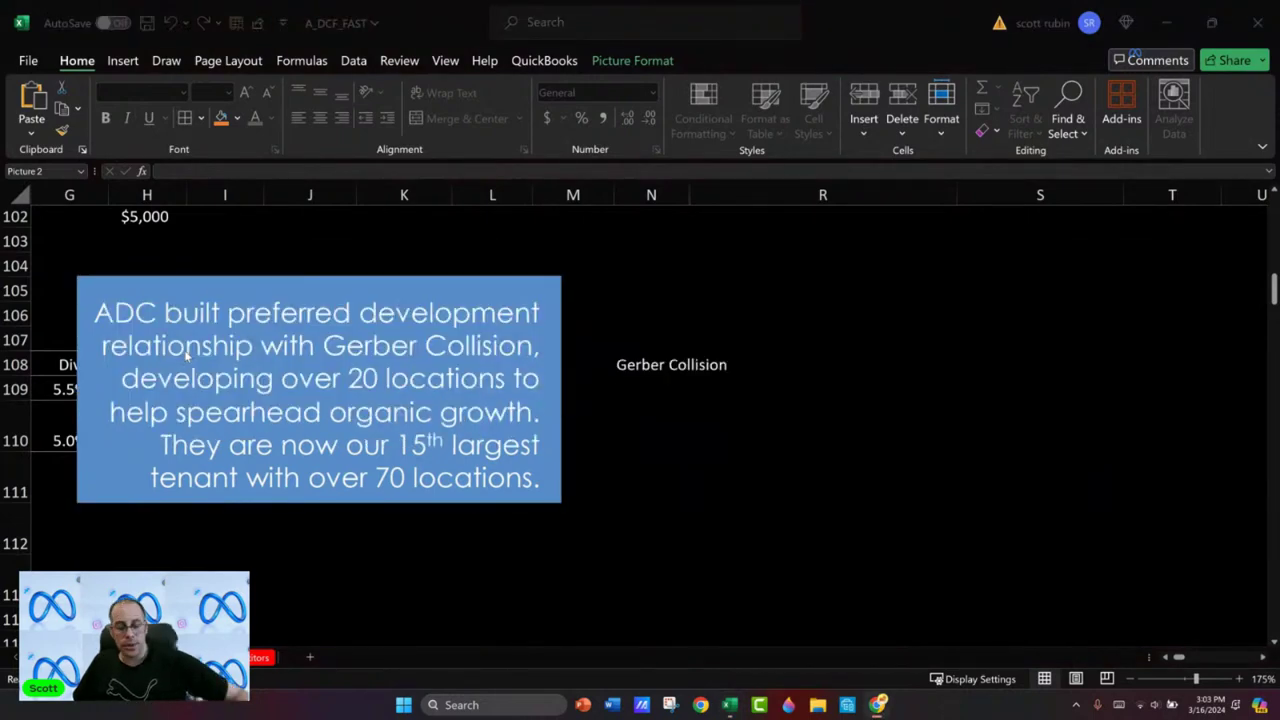
key(alt+Tab)
key(alt+Tab)
key(alt+Tab)
key(alt+Tab)
key(alt+Tab)
key(alt+Tab)
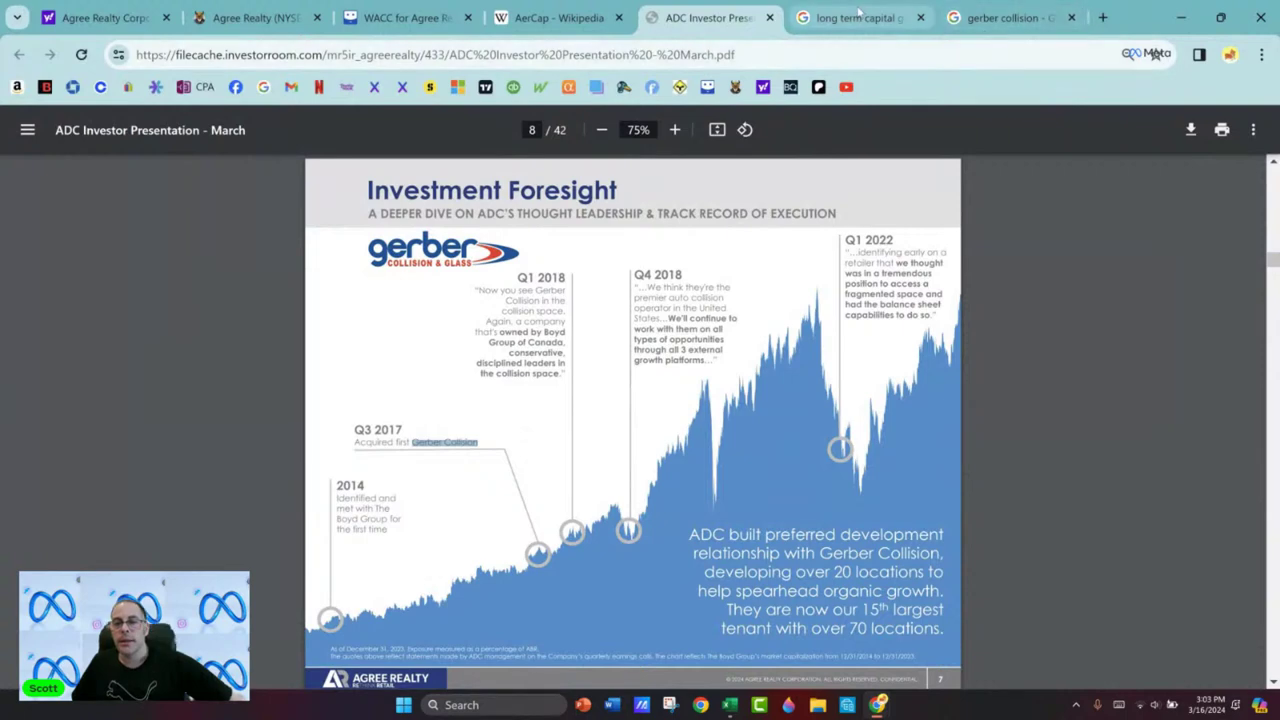
Close the long-term capital gains tab and expand the Gerber Collision locations map.
click(865, 17)
click(920, 17)
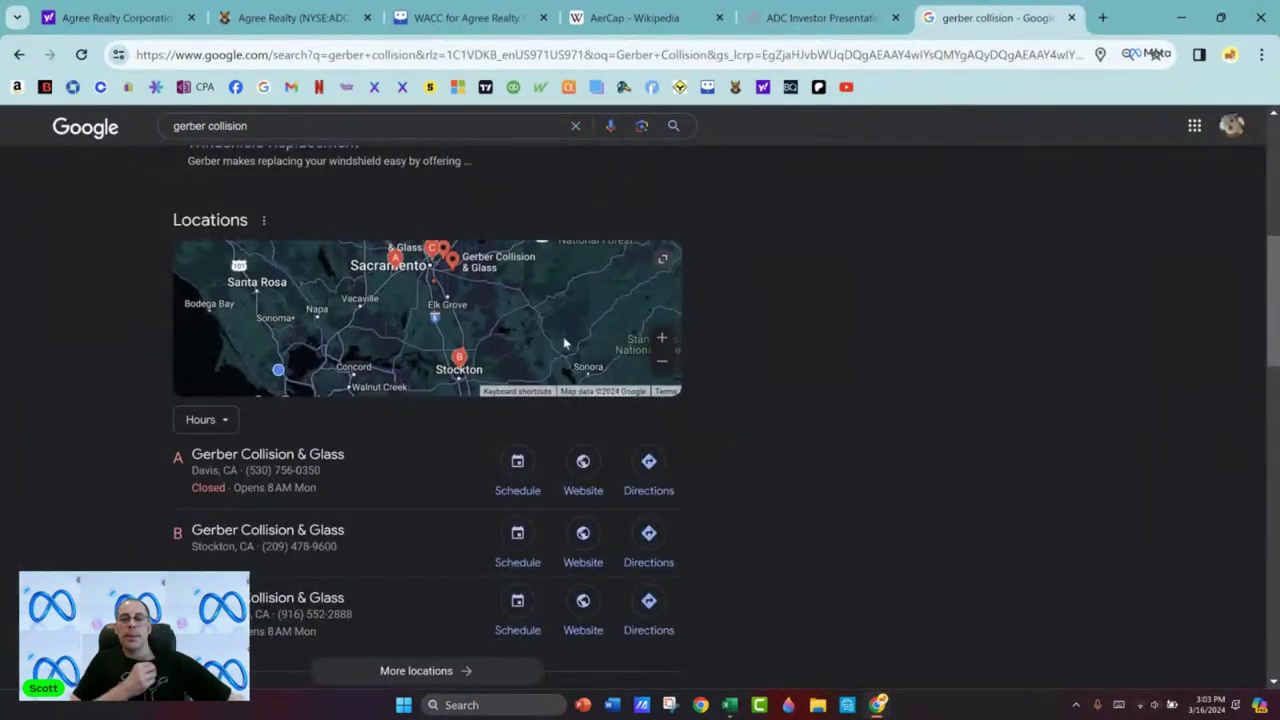
click(537, 316)
scroll(800, 371, up, 5)
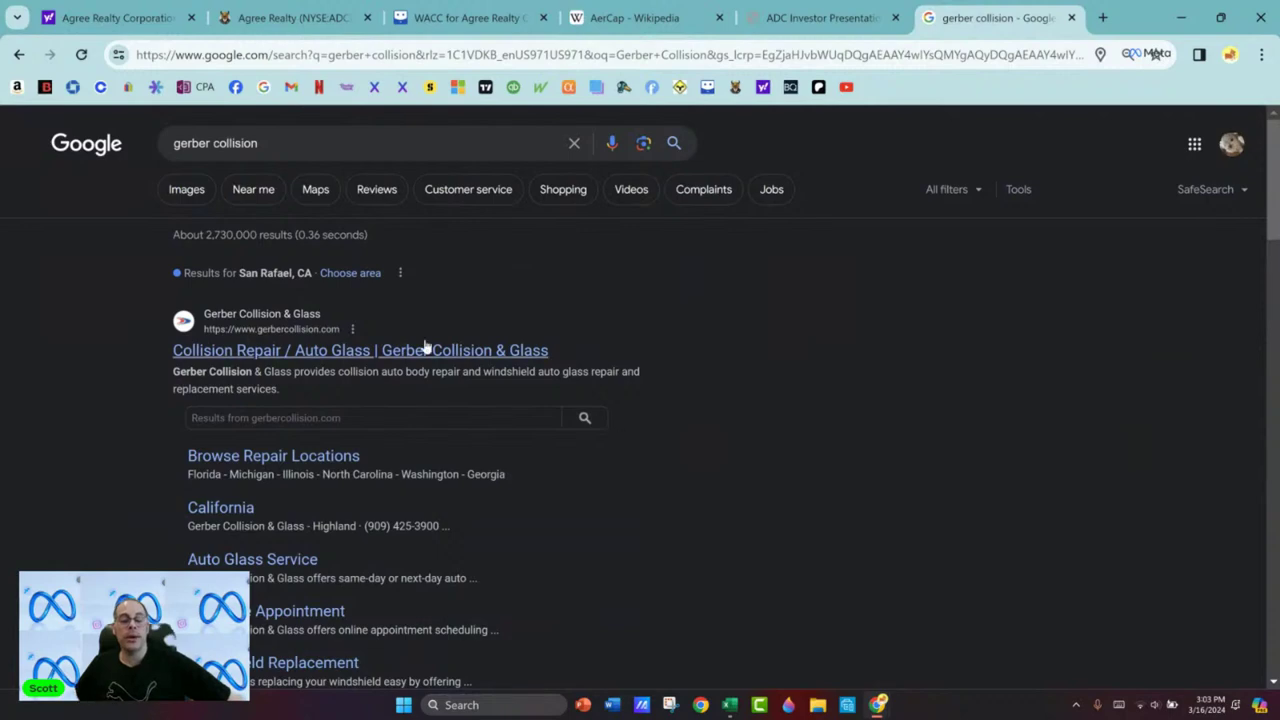
scroll(479, 349, down, 5)
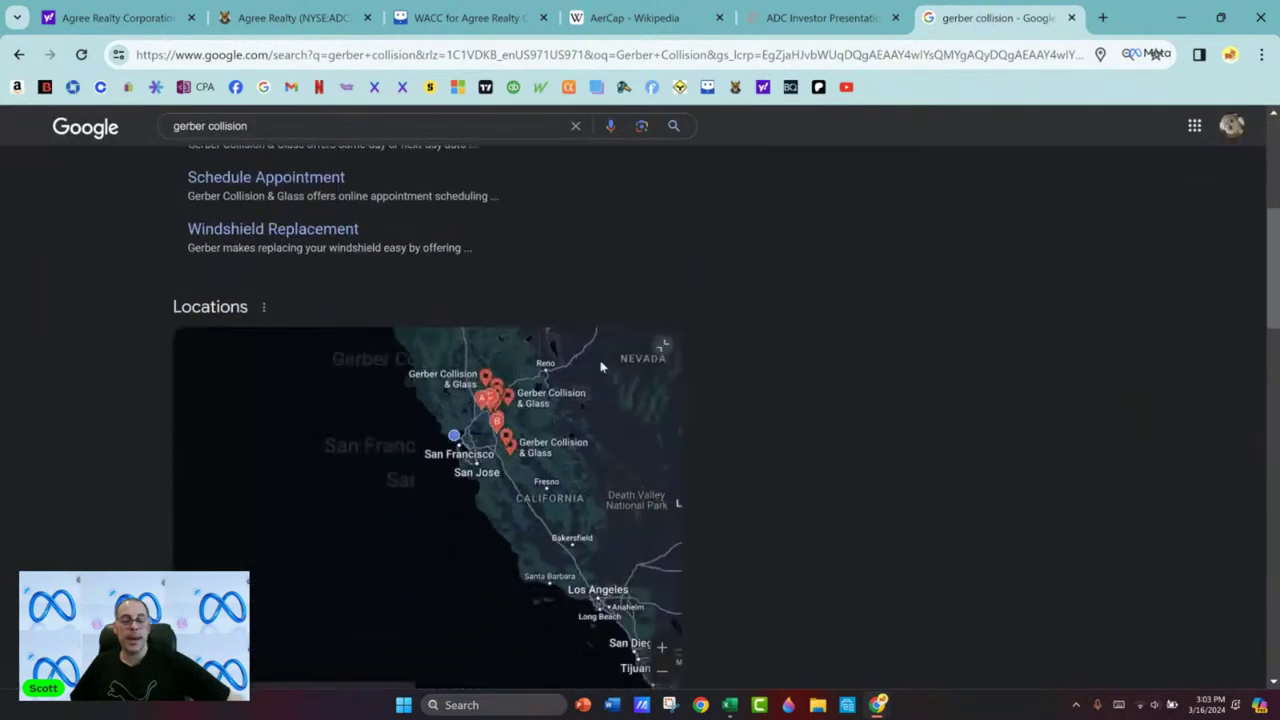
scroll(801, 363, down, 4)
scroll(801, 363, down, 3)
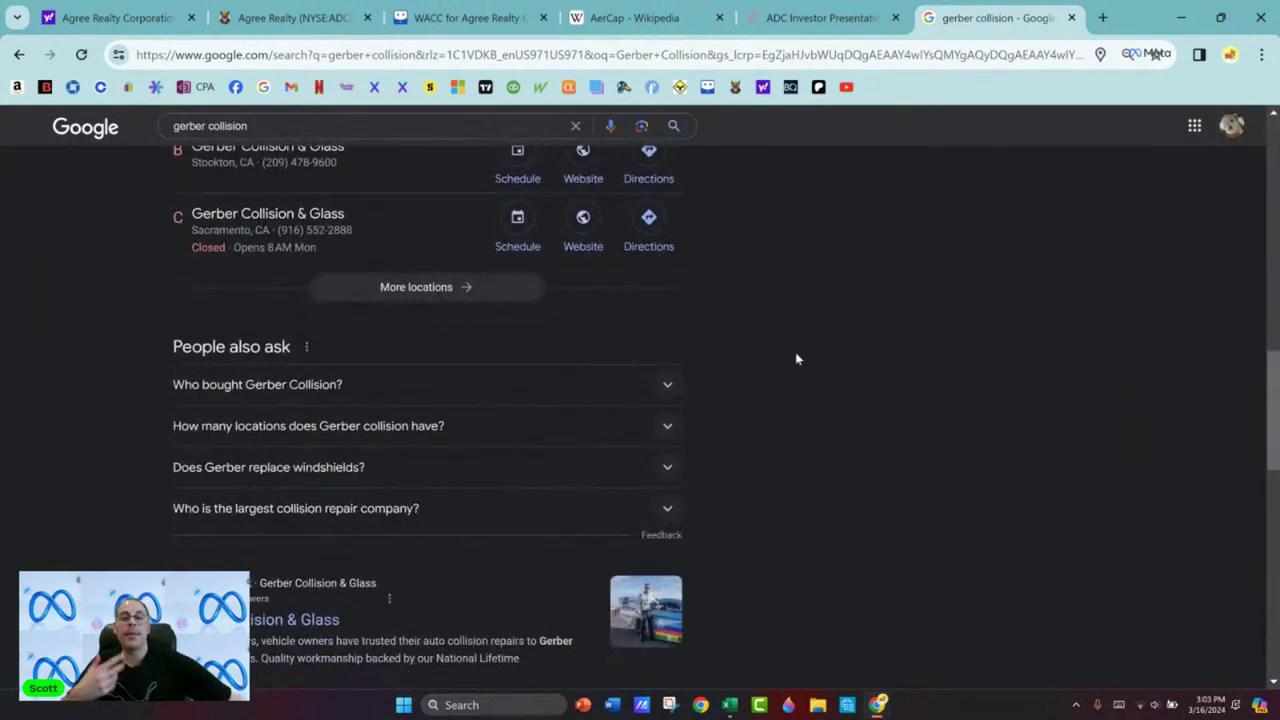
scroll(715, 335, down, 2)
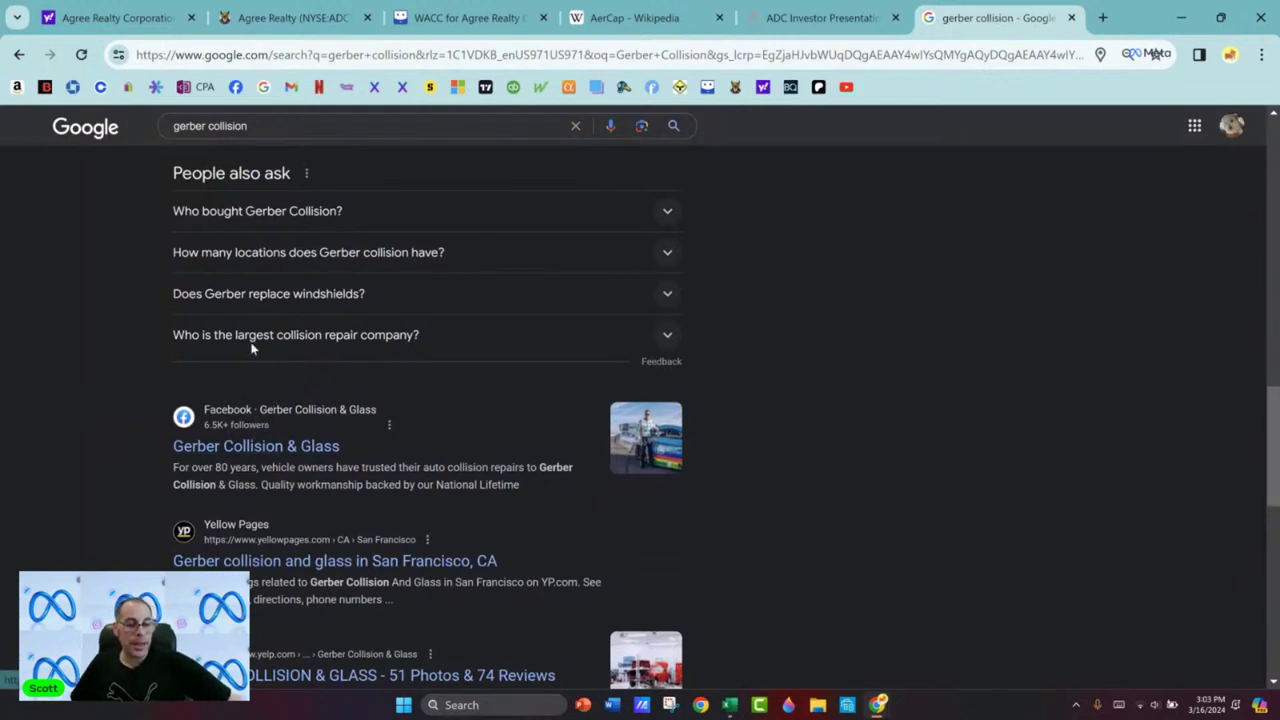
Expand 'Who bought Gerber Collision?' and select the Boyd Group Inc. answer.
click(255, 222)
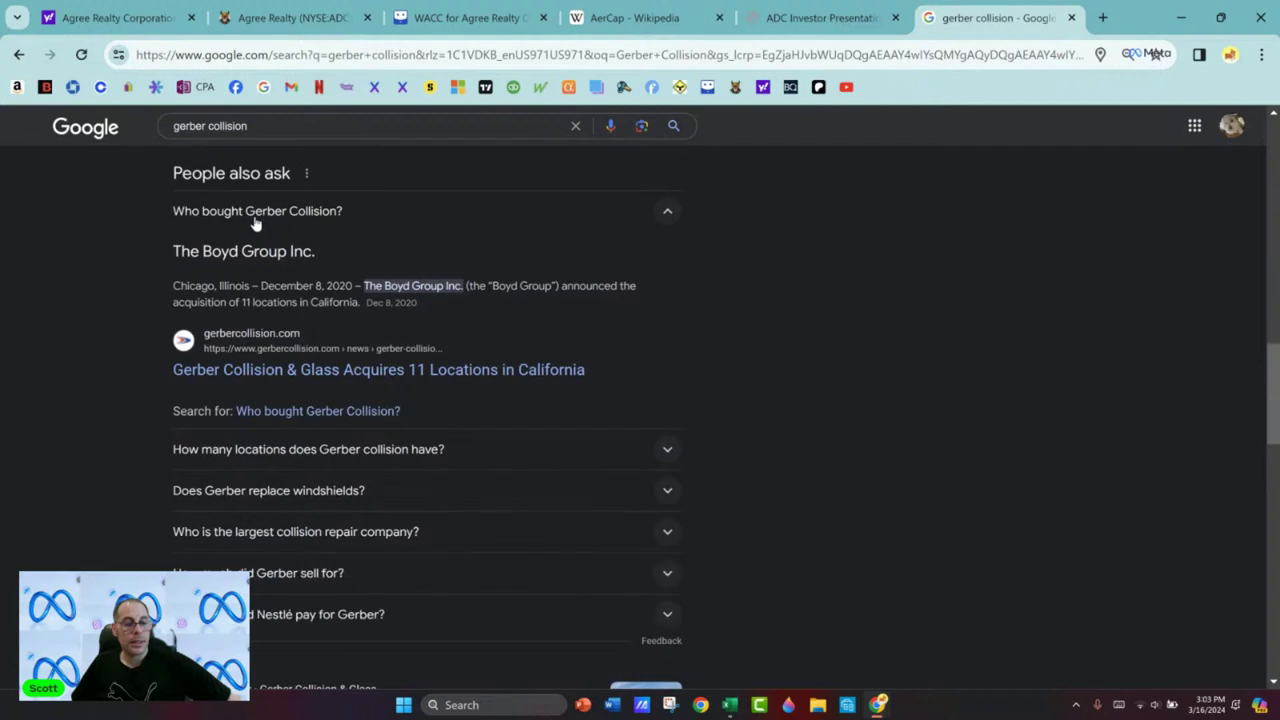
drag(175, 251, 426, 311)
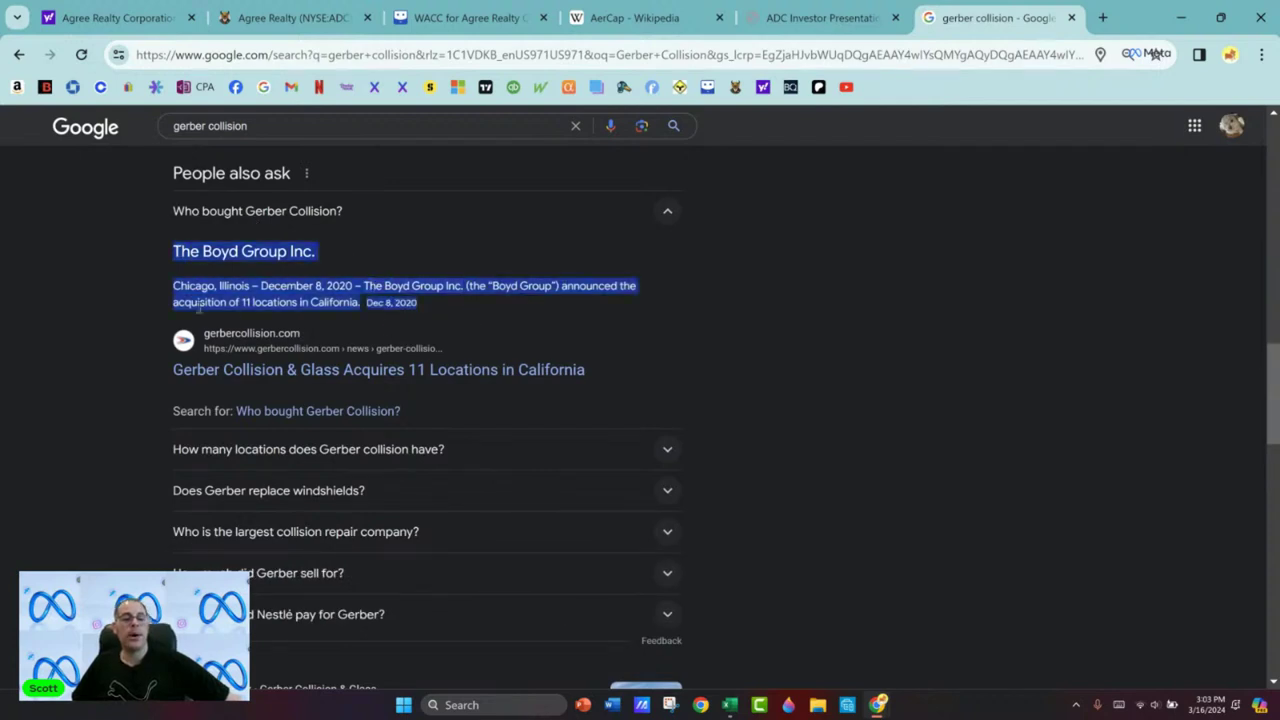
scroll(135, 340, up, 12)
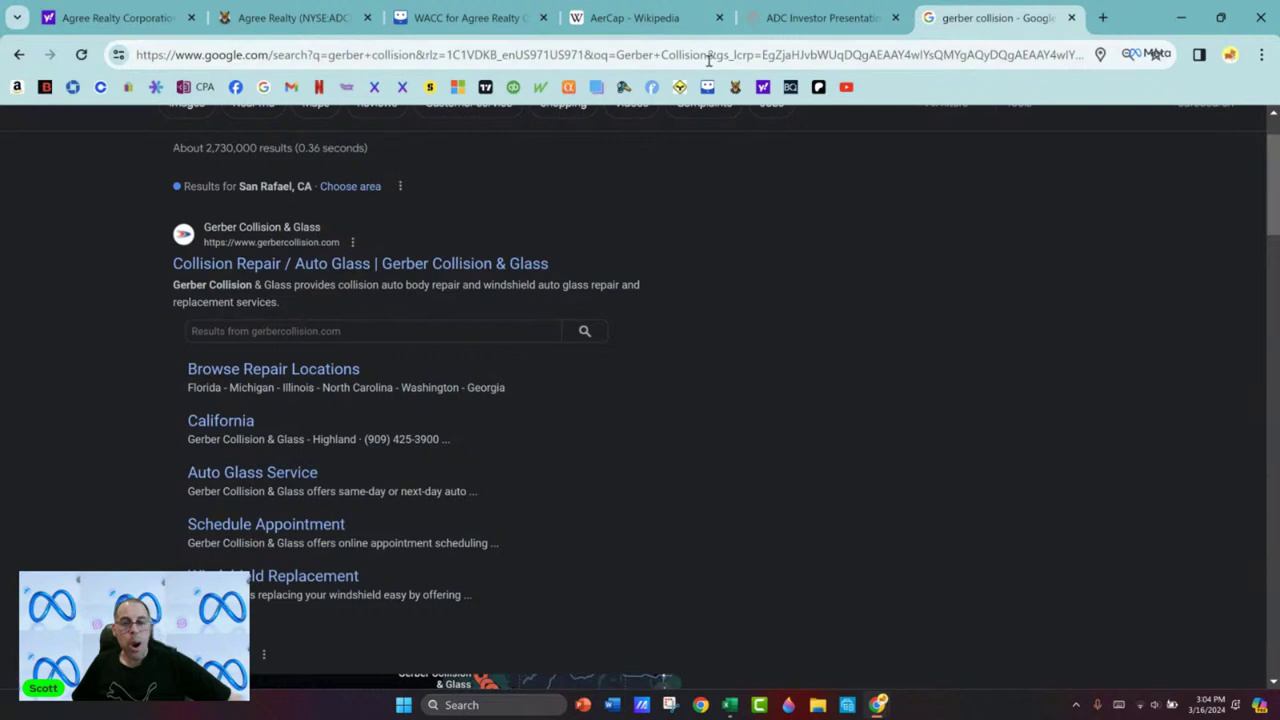
Return to the Excel workbook and begin editing the Gerber Collision note in N108.
click(796, 28)
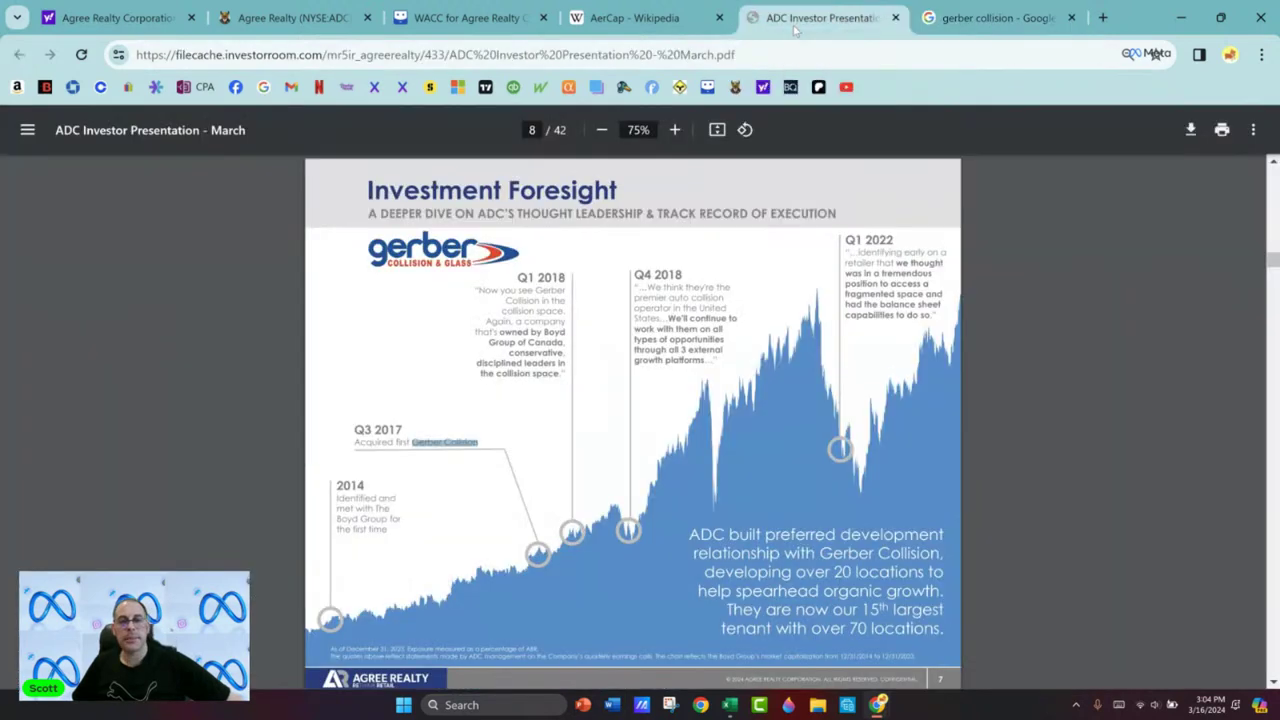
key(alt+Tab)
key(alt+Tab)
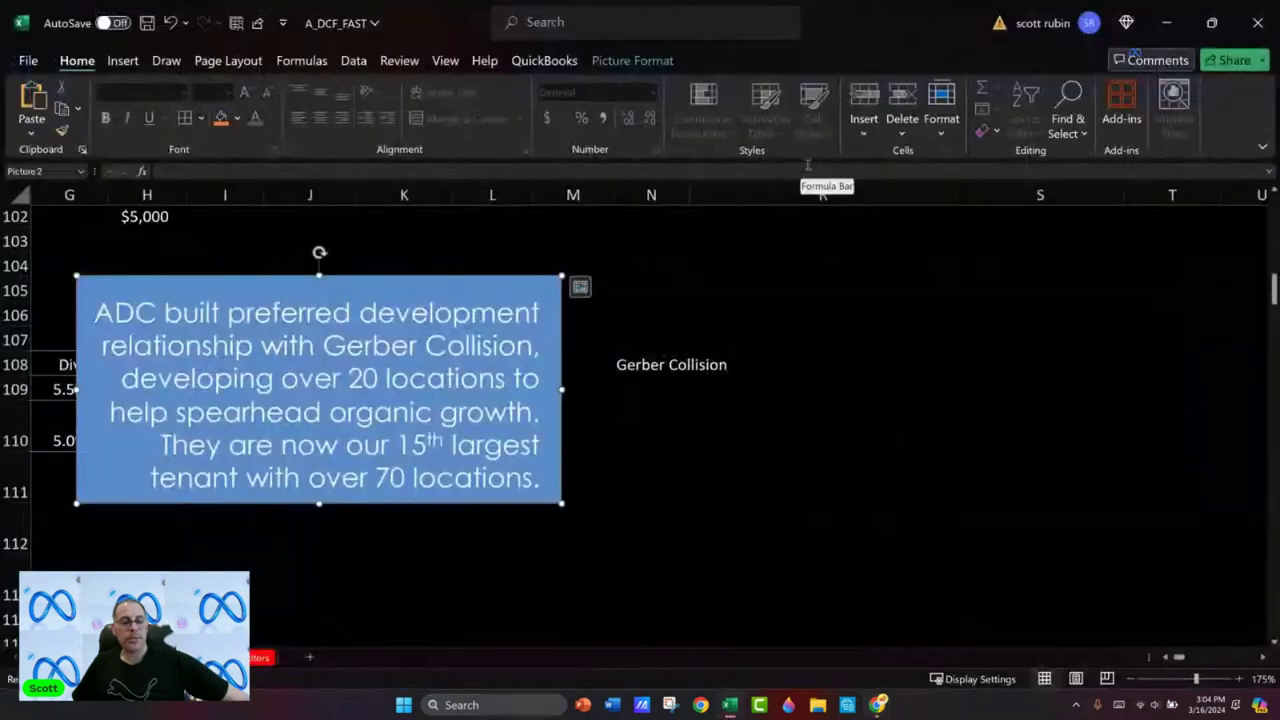
click(707, 366)
key(Left)
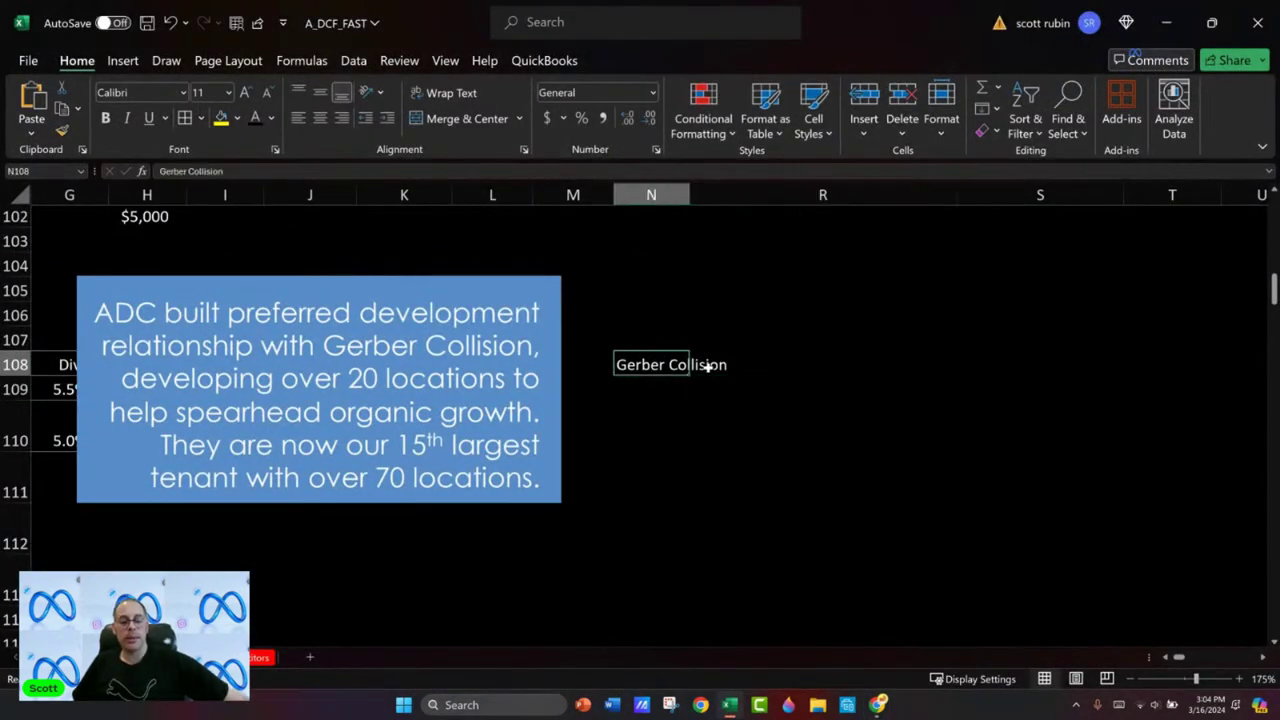
key(F2)
Change N108 to '20 Gerber Collision' and enter 'Boise, ID' in N109.
key(Home)
text(20)
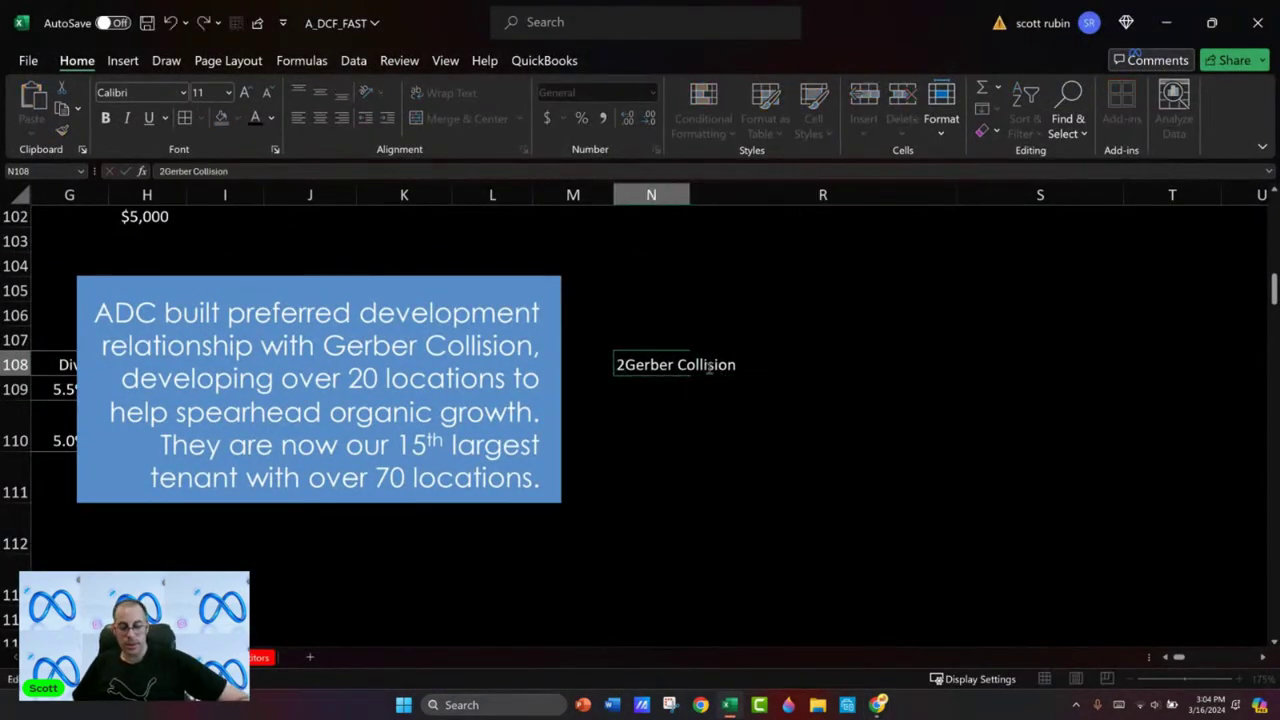
key(Return)
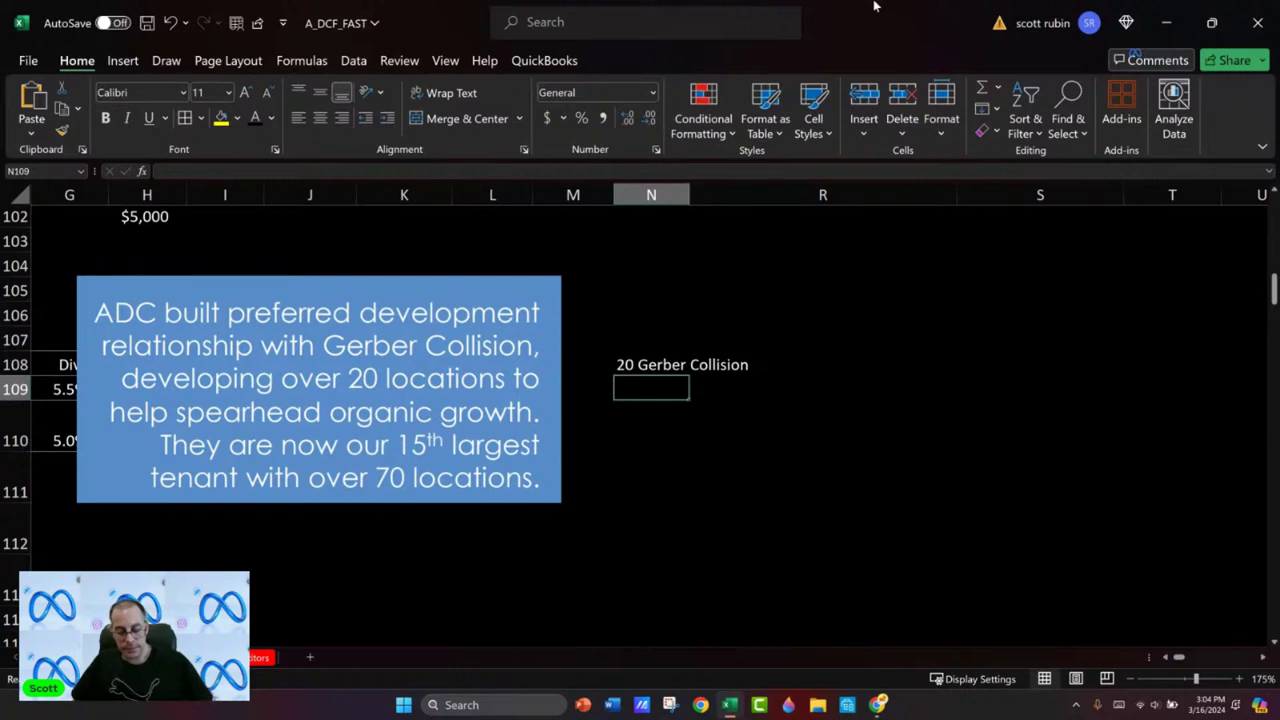
text(Bo)
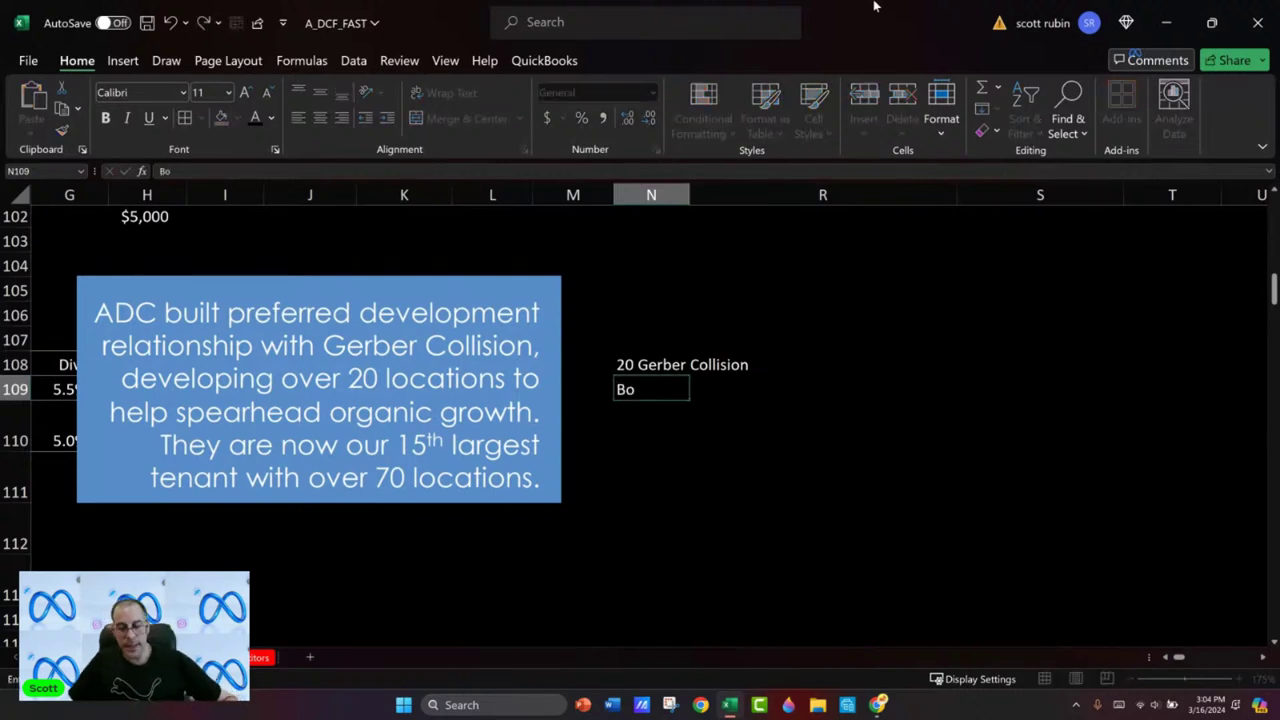
text(ise, ID)
key(Return)
Make column R narrower and widen column N to 15.60 to fit the notes.
key(Up)
key(Right)
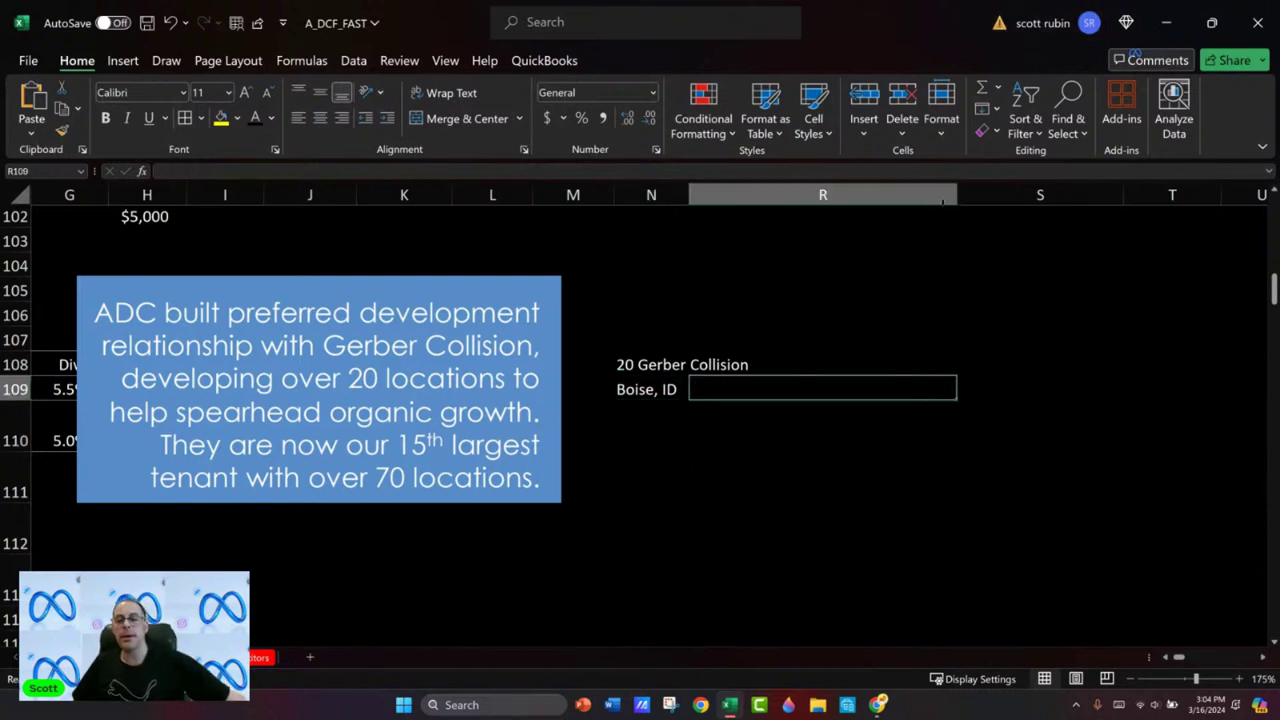
drag(957, 194, 802, 205)
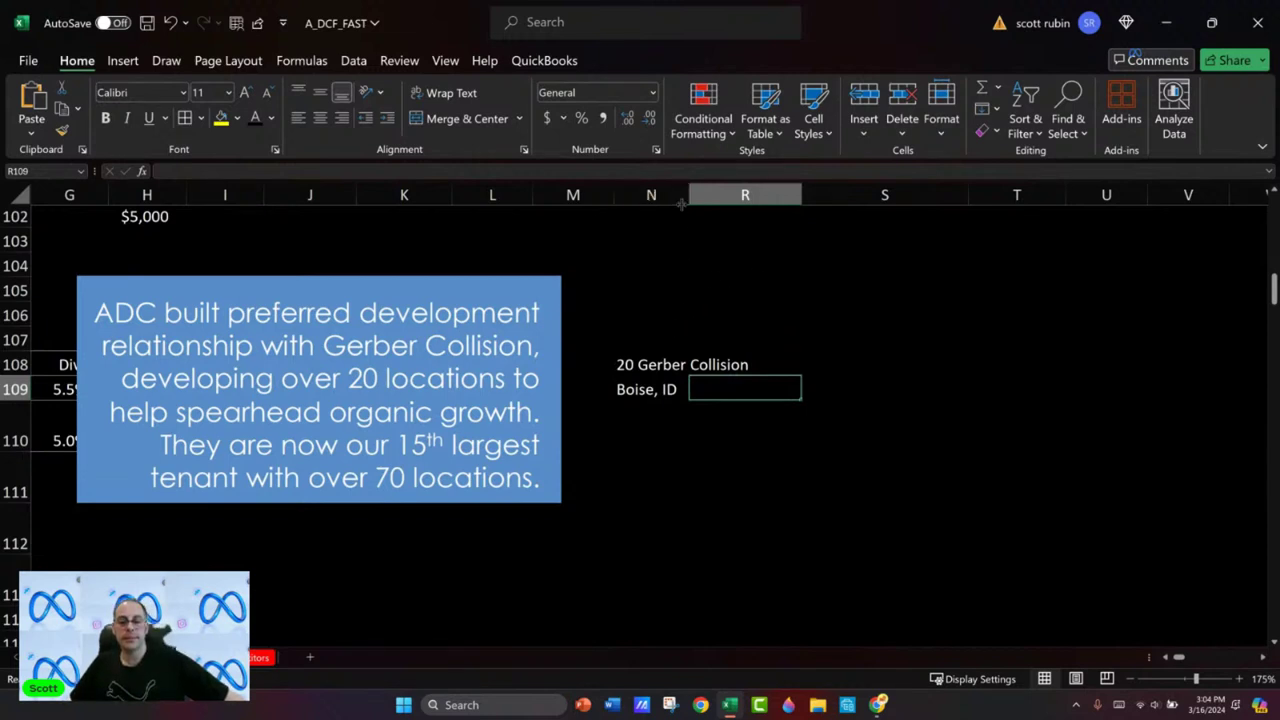
drag(680, 204, 755, 197)
key(Up)
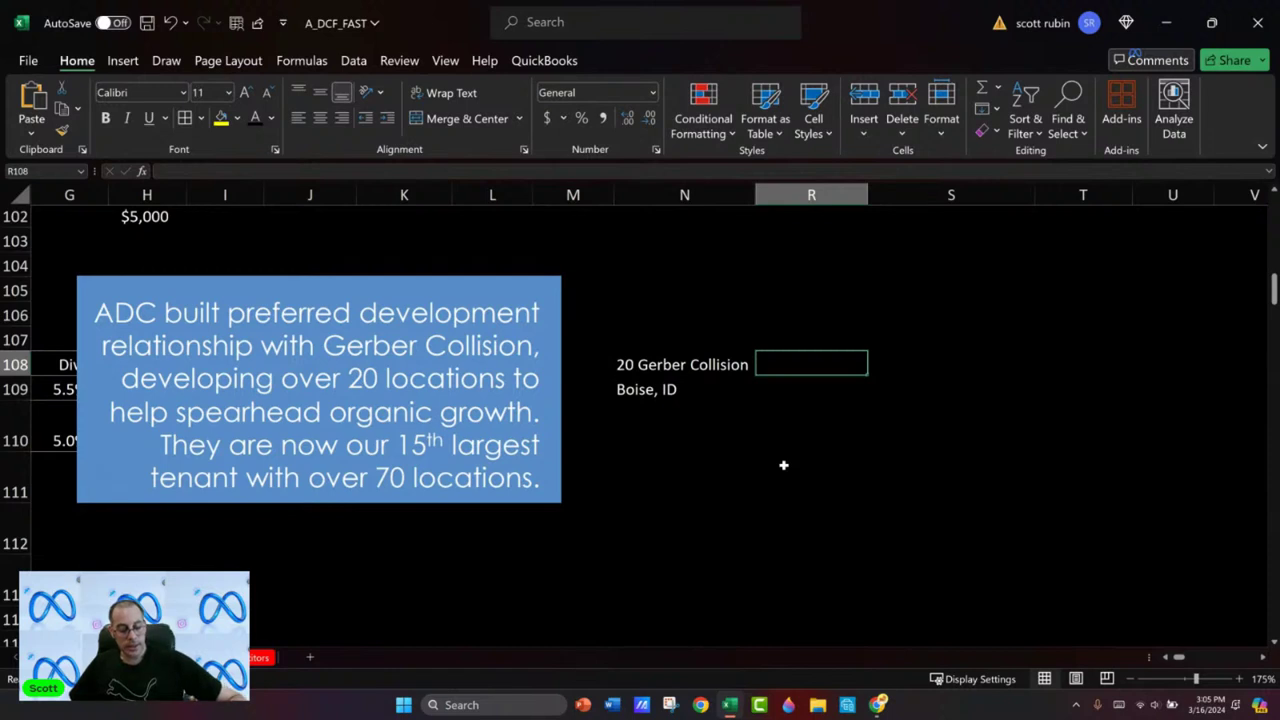
Enter $10MN as the Gerber Collision cost in R108 and a Boise cost in R109.
text($10MN)
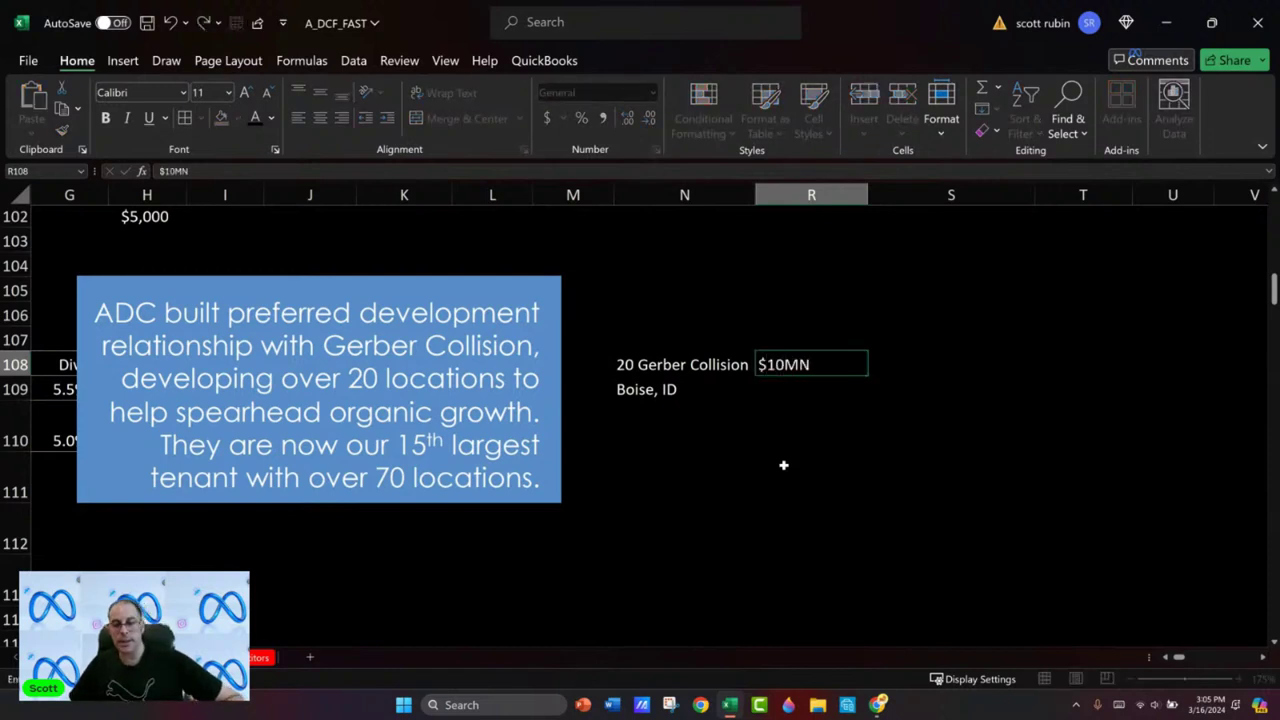
key(Return)
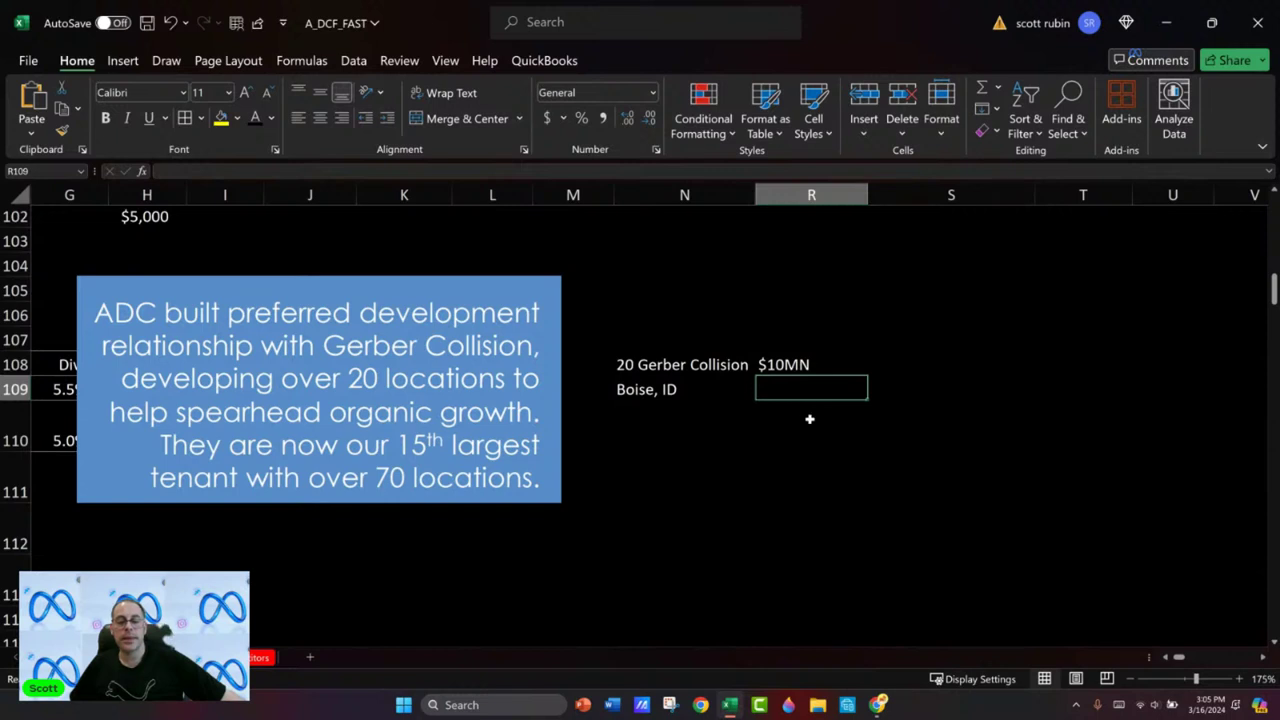
key(Up)
key(Right)
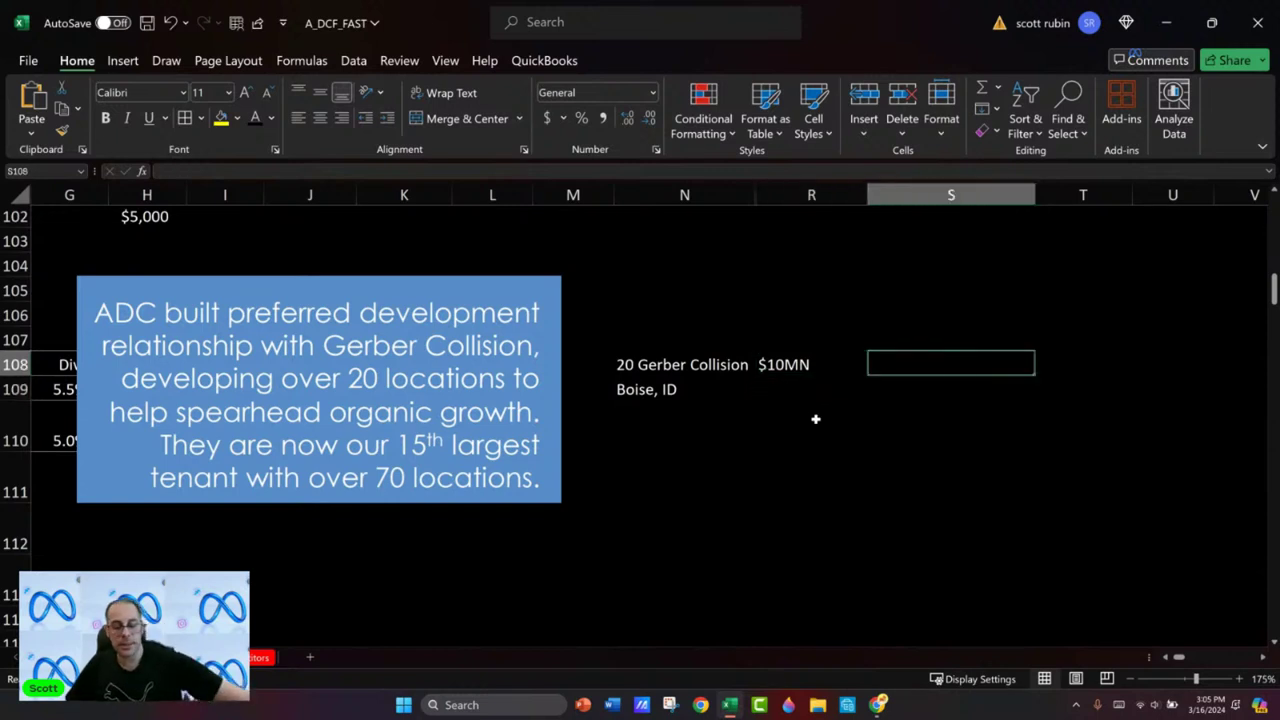
click(794, 389)
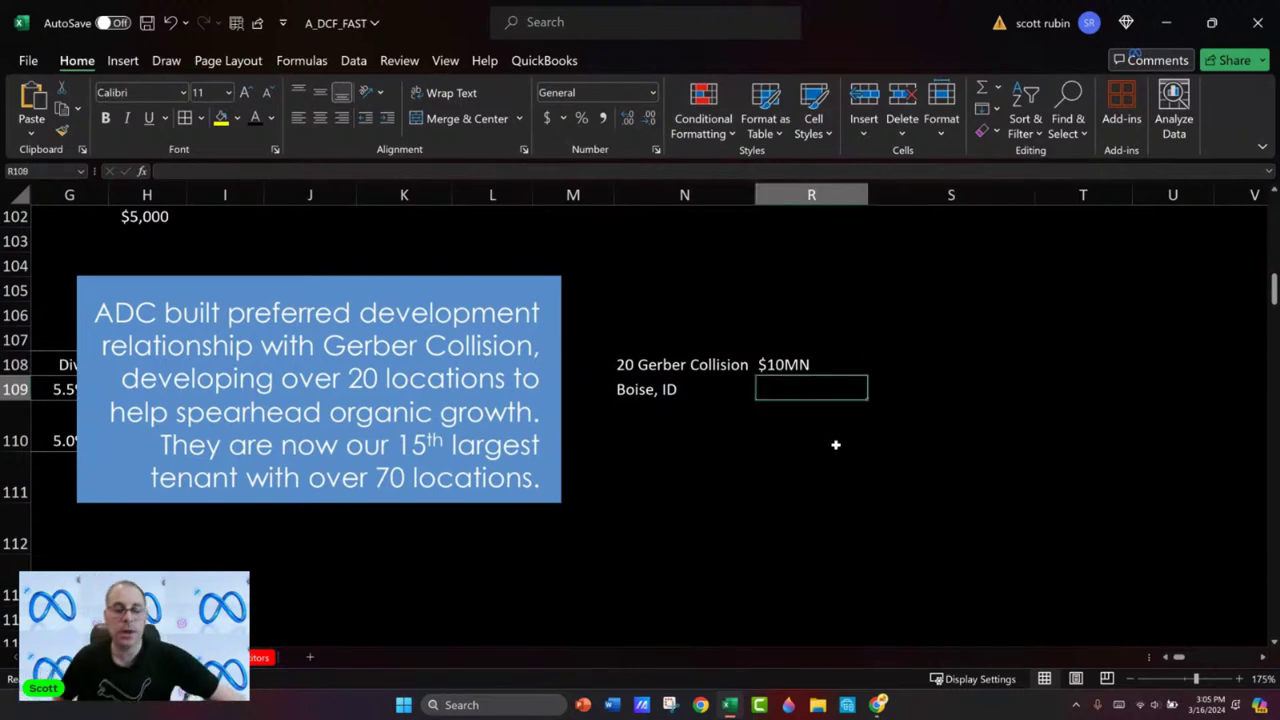
text($12kM)
key(Return)
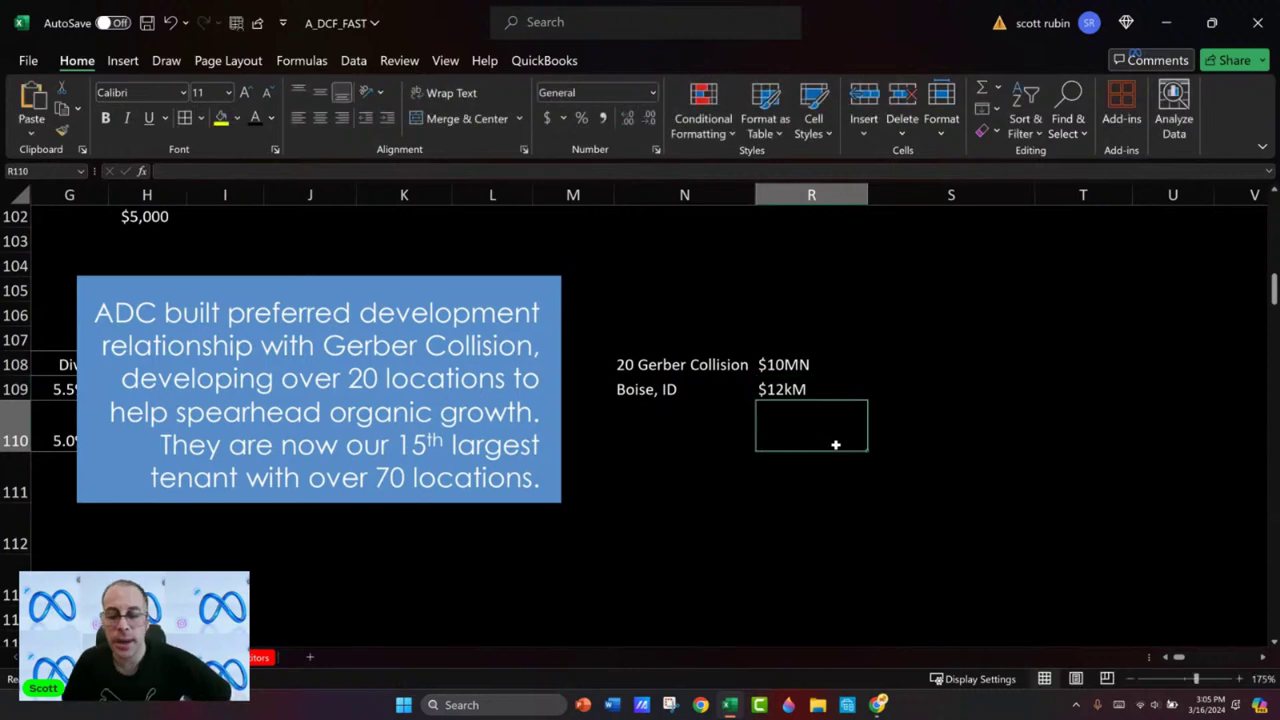
key(Up)
click(836, 444)
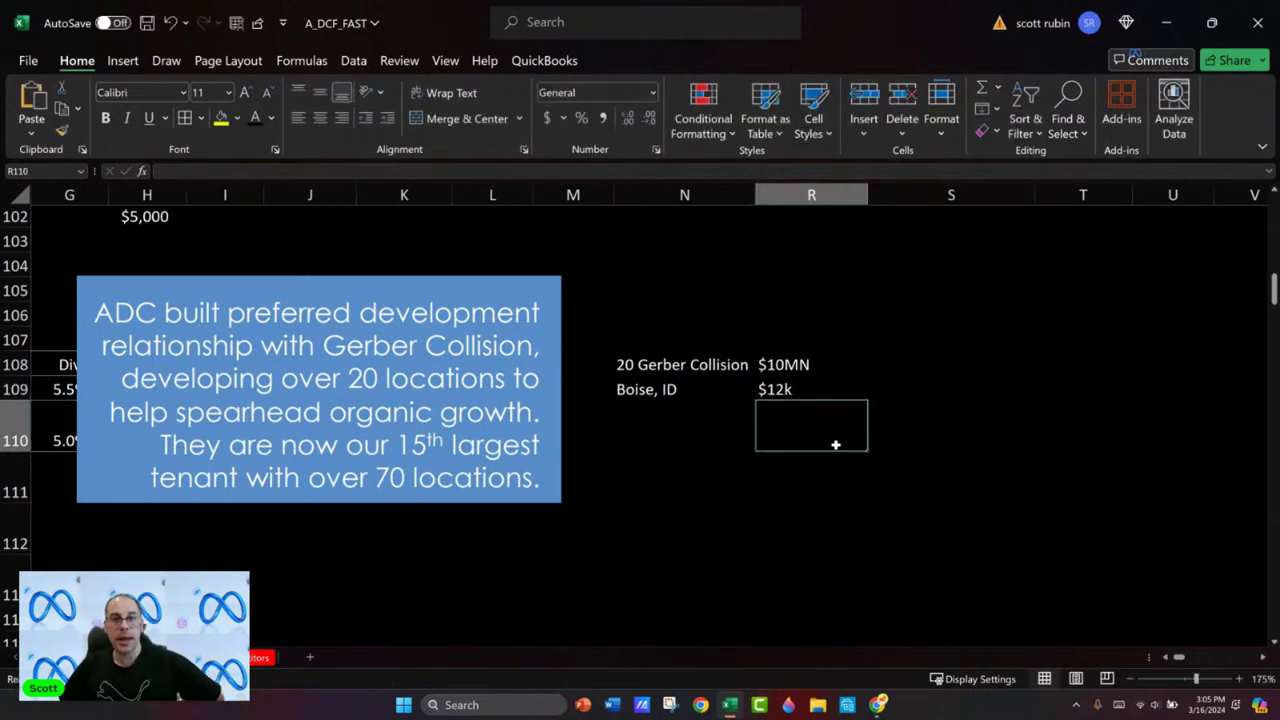
Add $10K in S108, beside the $10MN Gerber Collision figure.
key(Up)
key(Up)
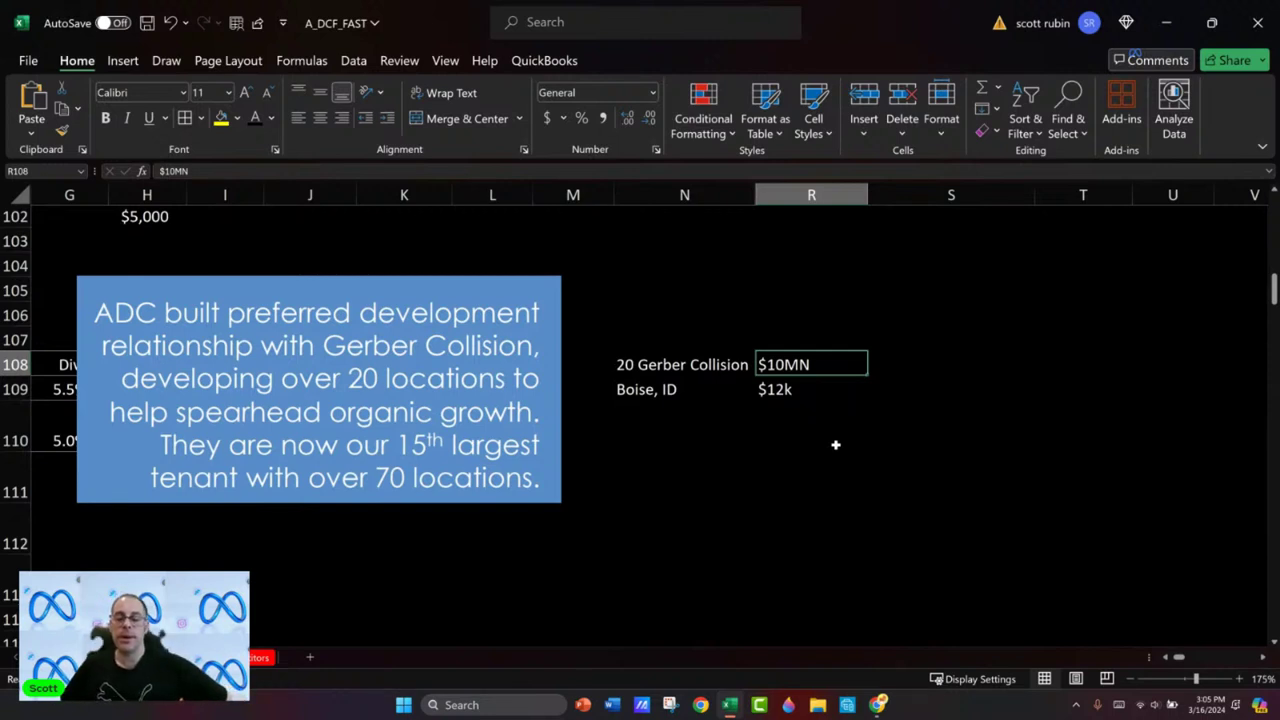
key(Right)
text($10K)
key(Return)
Correct the Boise, ID cost in R109 from $12k to $13k.
key(Left)
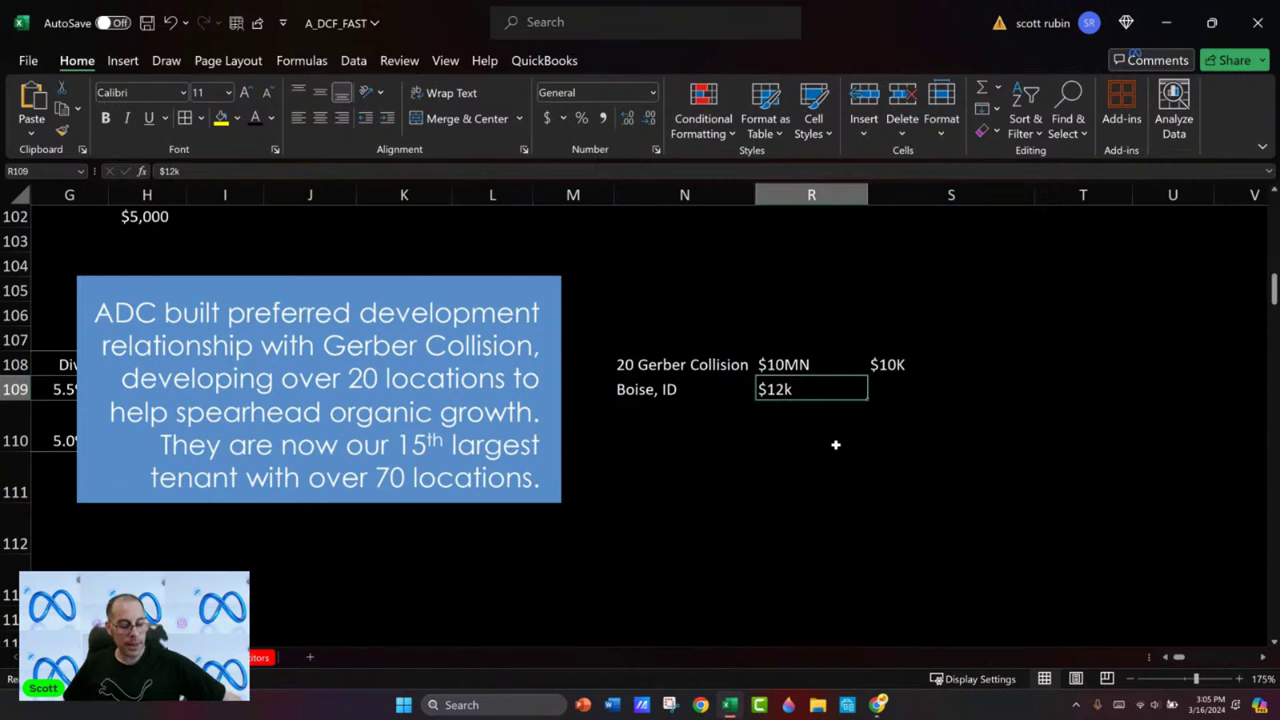
key(F2)
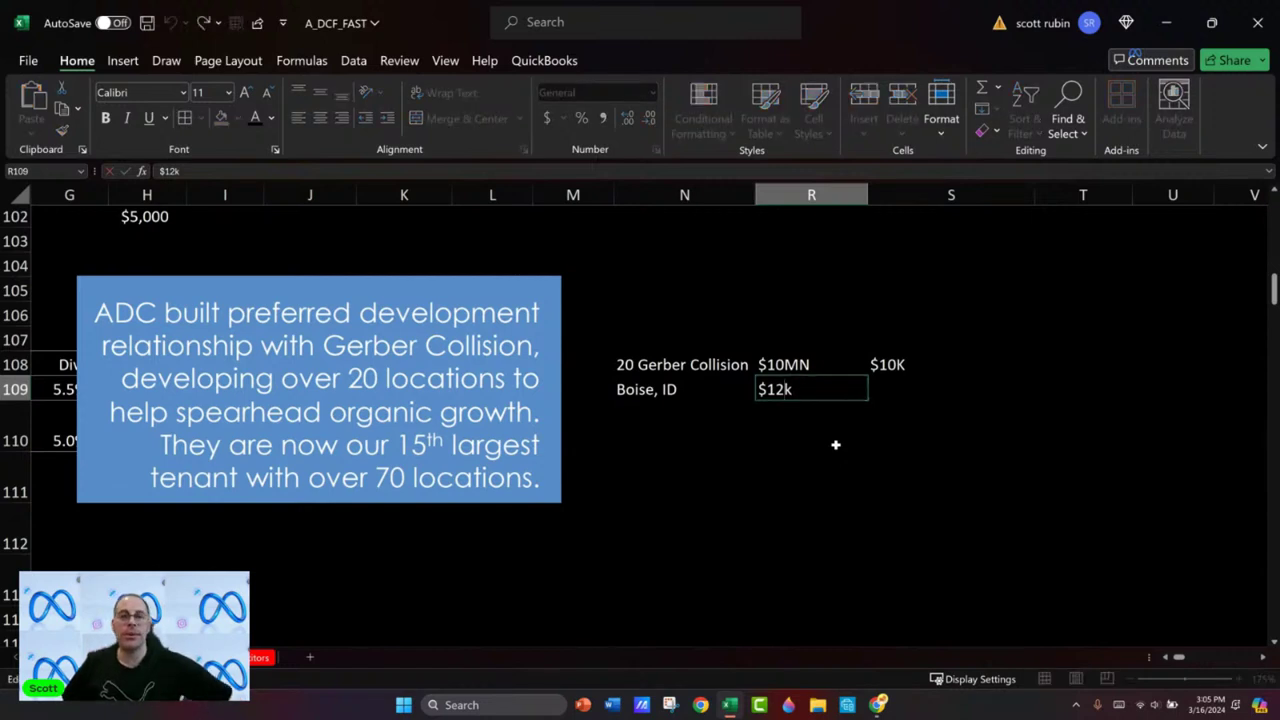
key(BackSpace)
key(BackSpace)
text(3k)
key(Return)
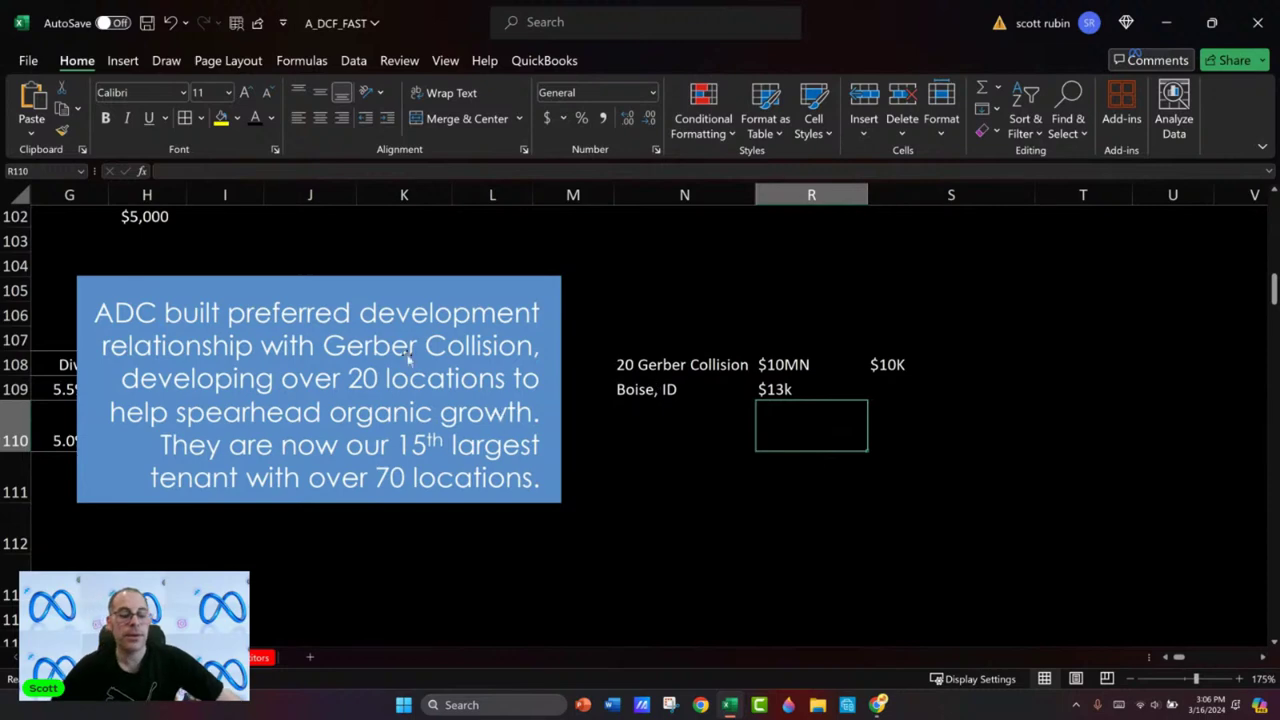
Shift the Gerber slide snippet up-left and enlarge it from its top-left corner beside the cost notes.
mouse_move(321, 375)
mouse_down()
mouse_move(302, 366)
mouse_move(344, 378)
mouse_up()
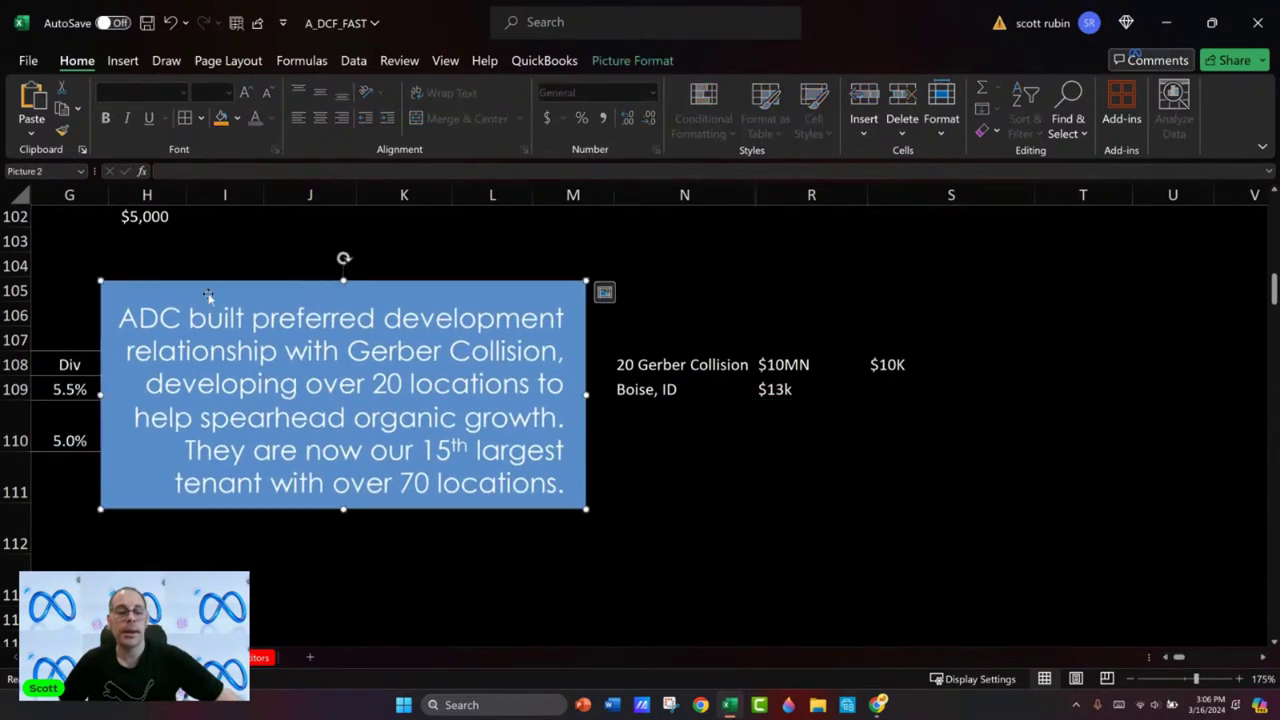
drag(95, 278, 38, 253)
click(332, 237)
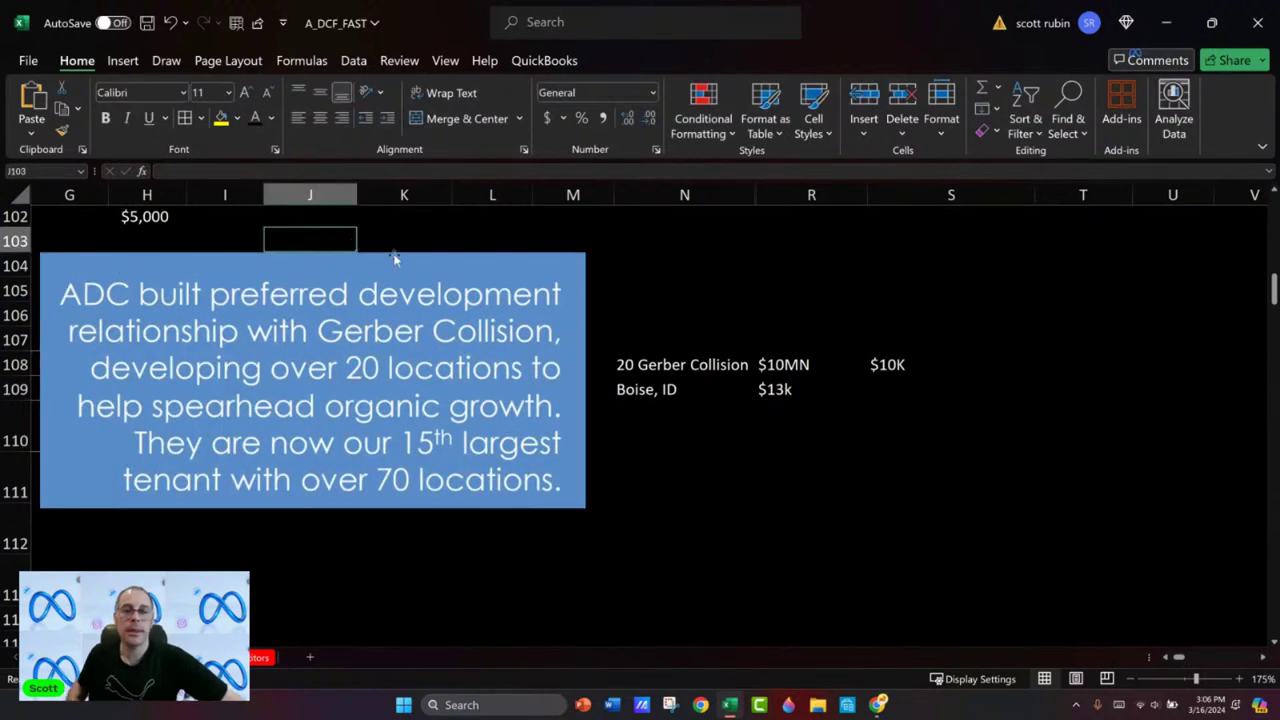
key(Down)
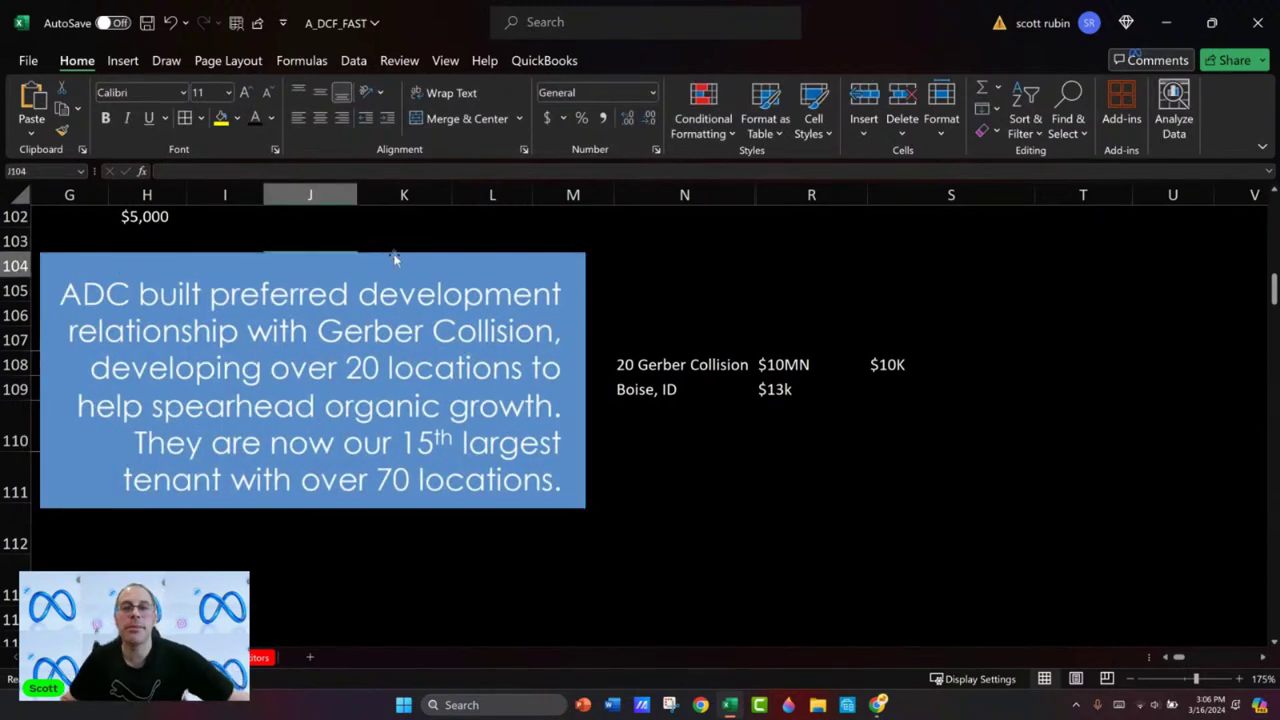
key(Down)
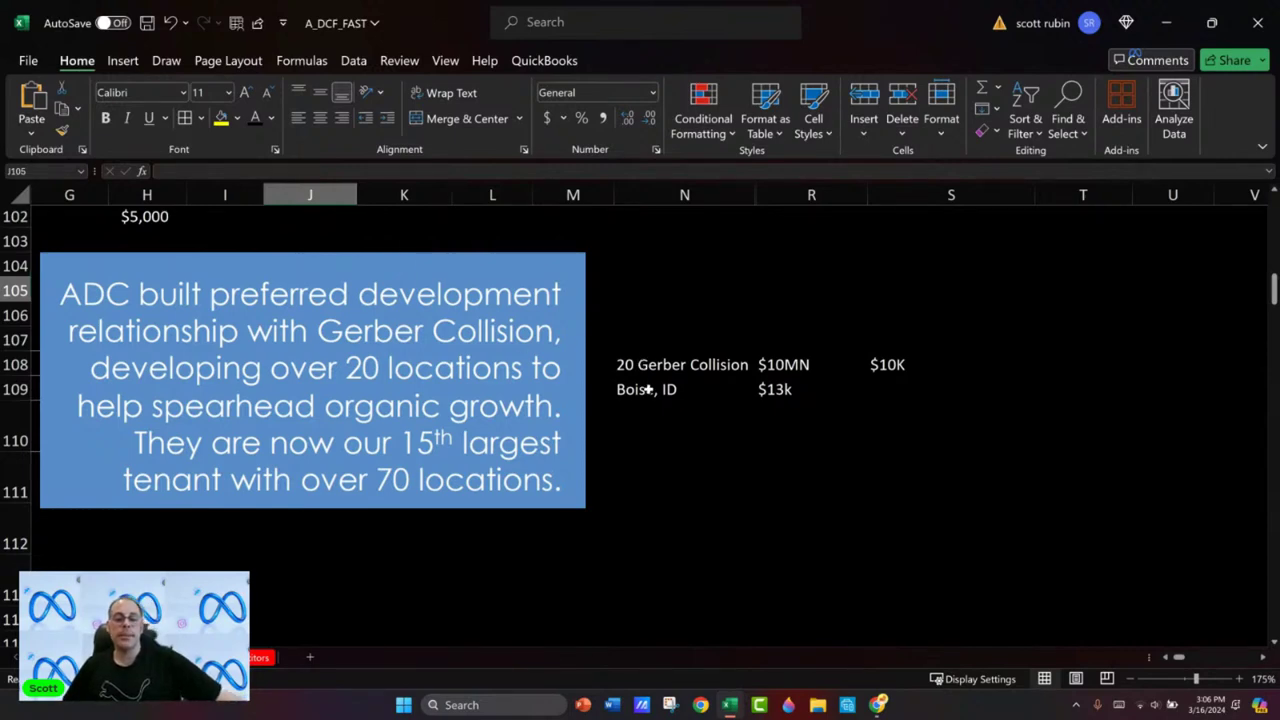
click(786, 364)
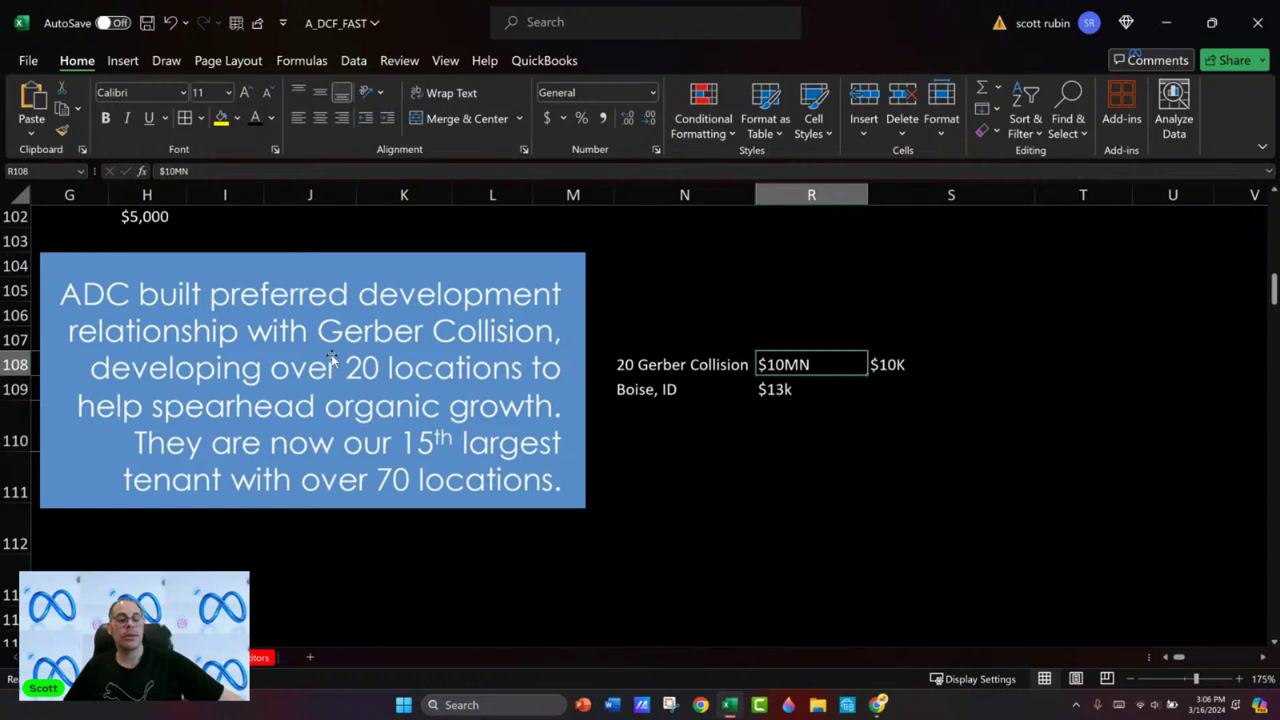
key(alt+Tab)
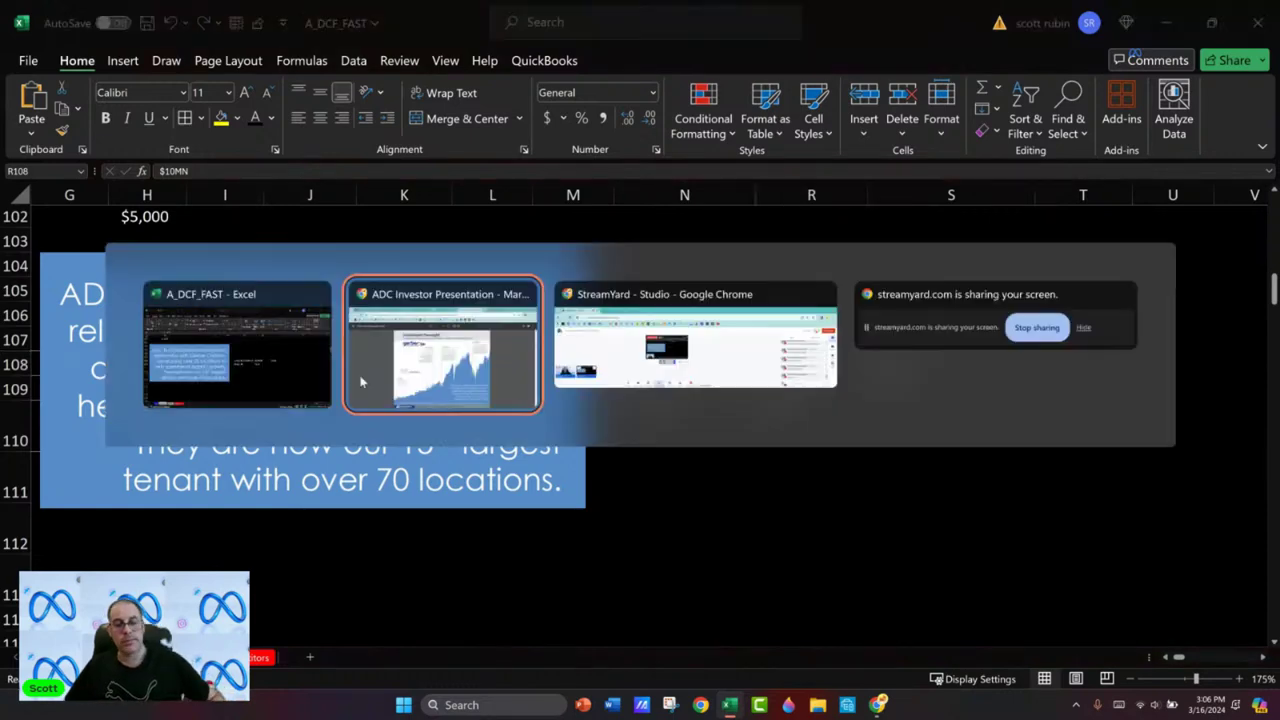
Scroll the ADC presentation past the Gerber and Sunbelt slides to the page-10 TJX 'Investment Foresight' slide.
scroll(438, 331, down, 5)
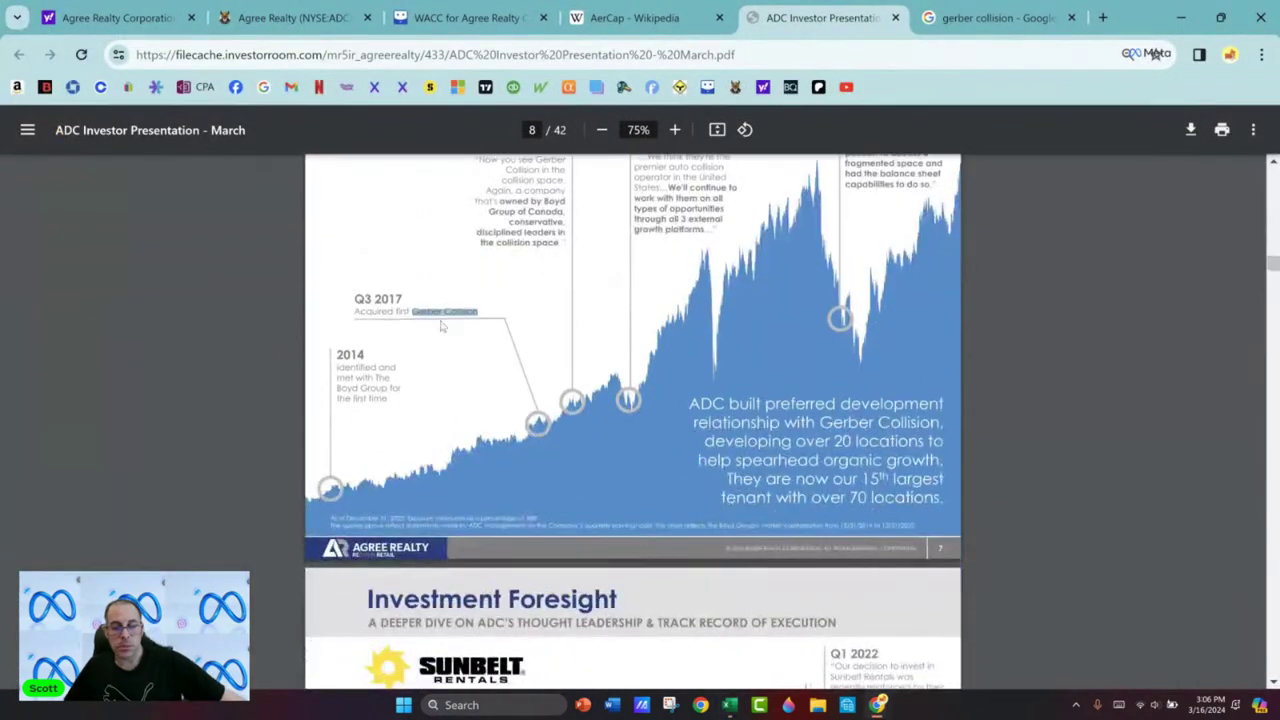
scroll(440, 326, down, 2)
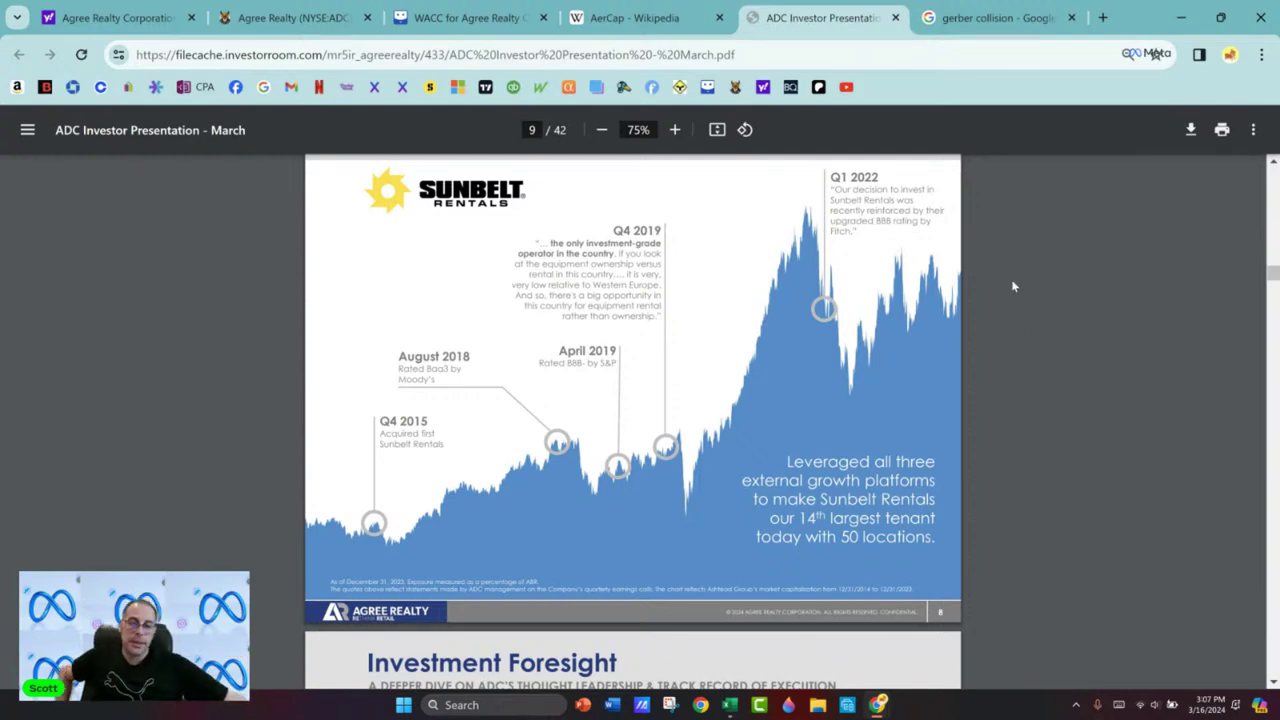
scroll(1018, 283, down, 2)
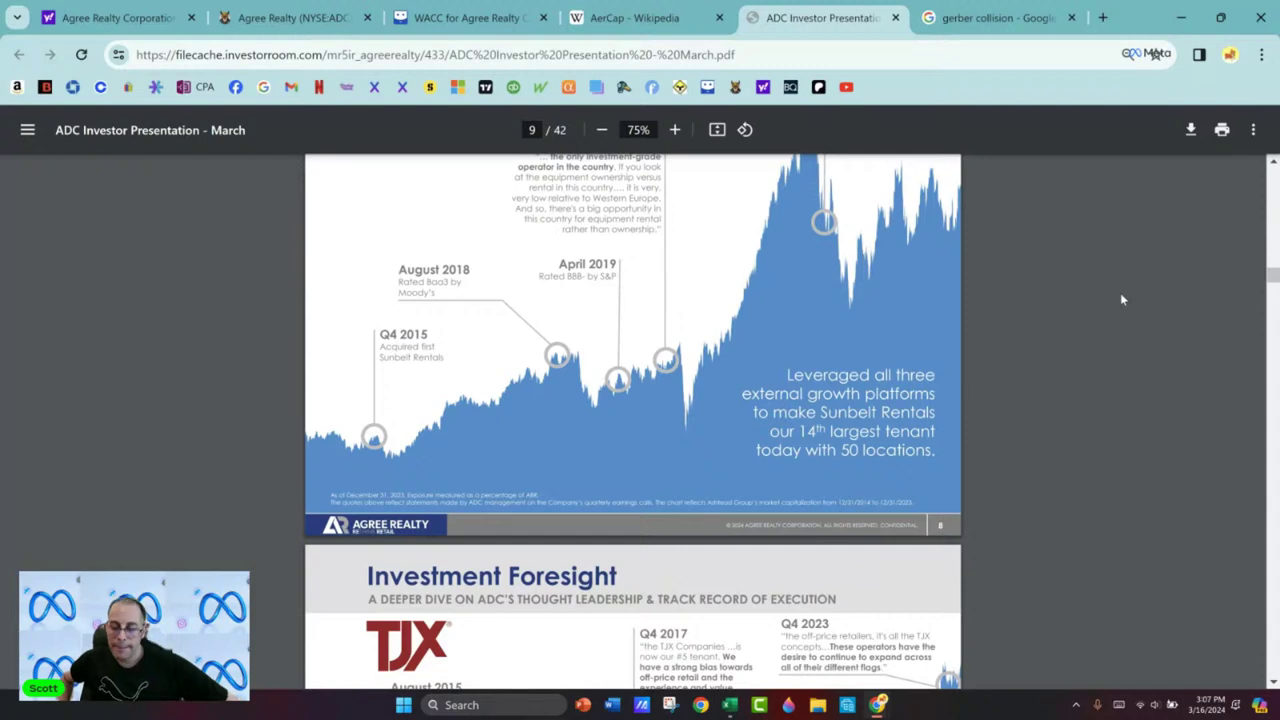
scroll(1079, 284, down, 3)
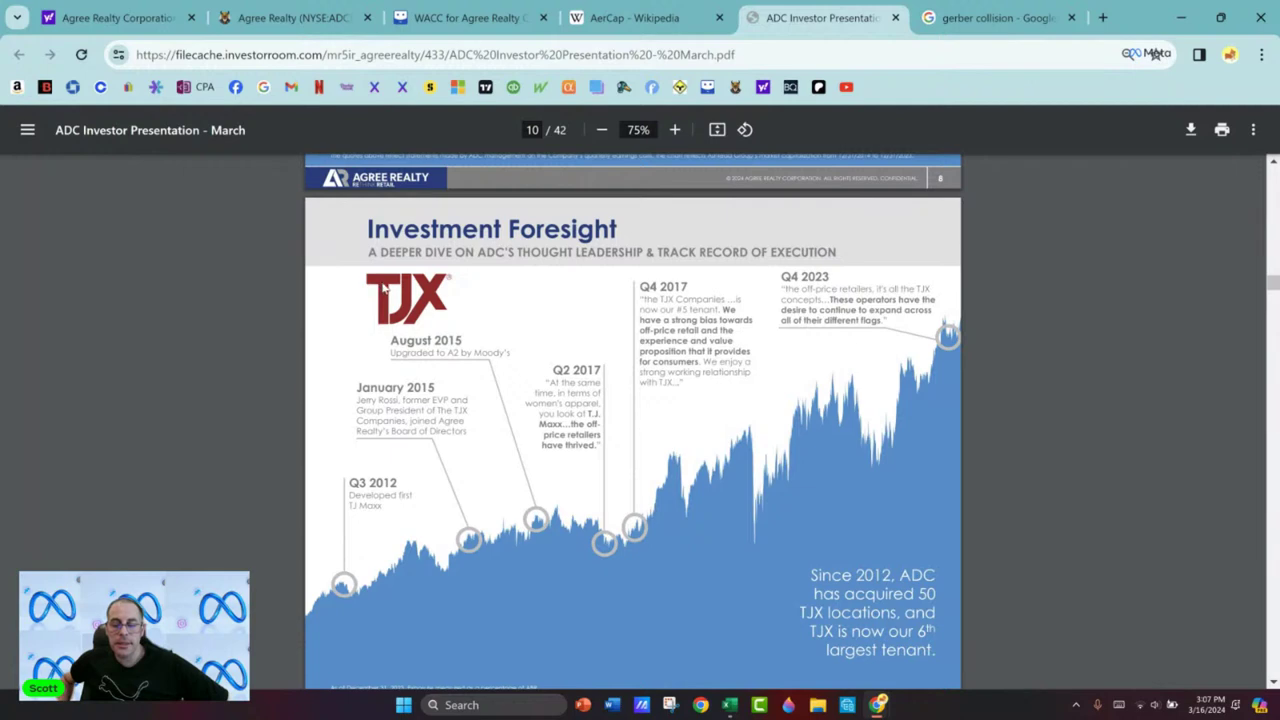
Search 'tjmaxx' in the former Gerber Collision tab, then go back to the TJX slide.
click(1000, 18)
click(900, 54)
text(tj)
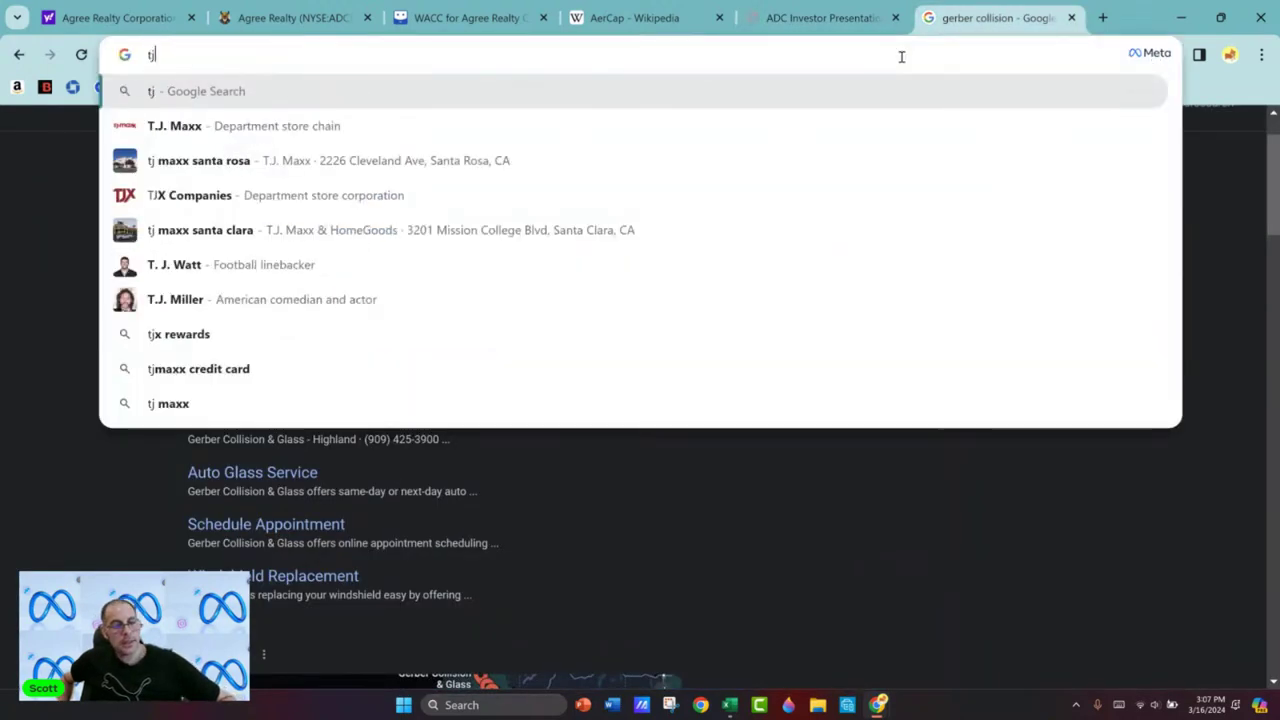
text(maxx)
key(Return)
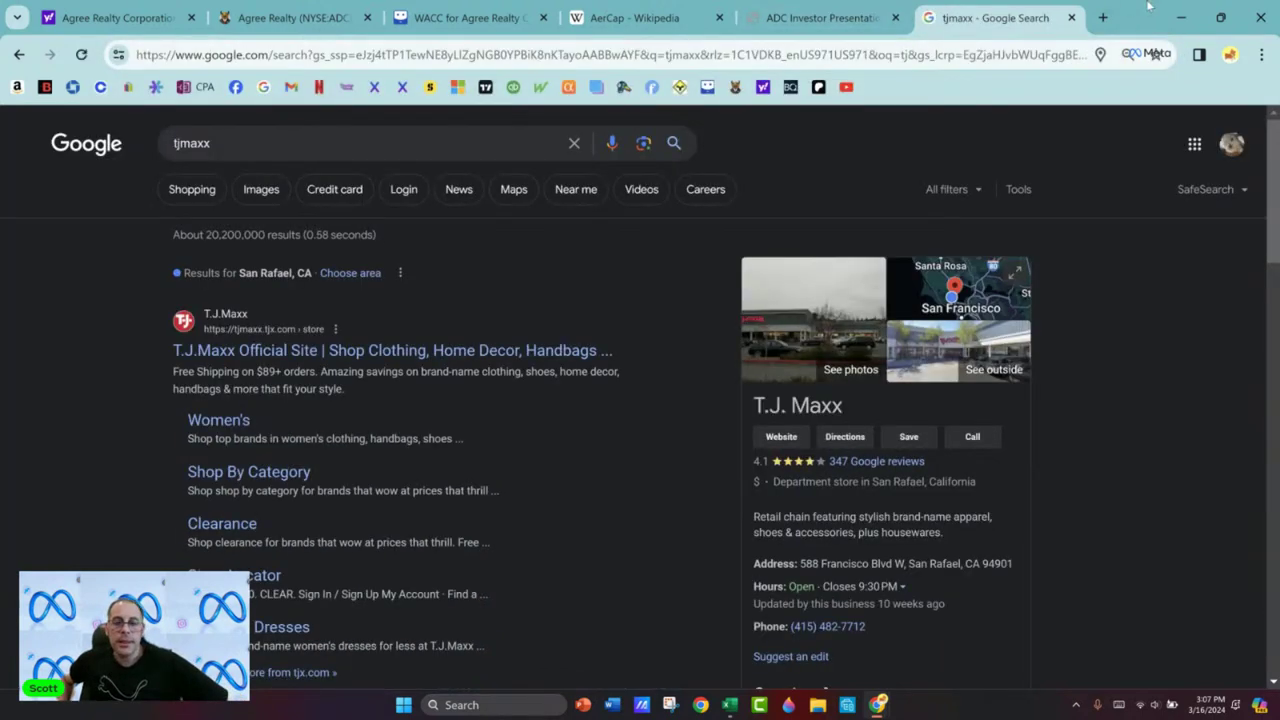
click(820, 17)
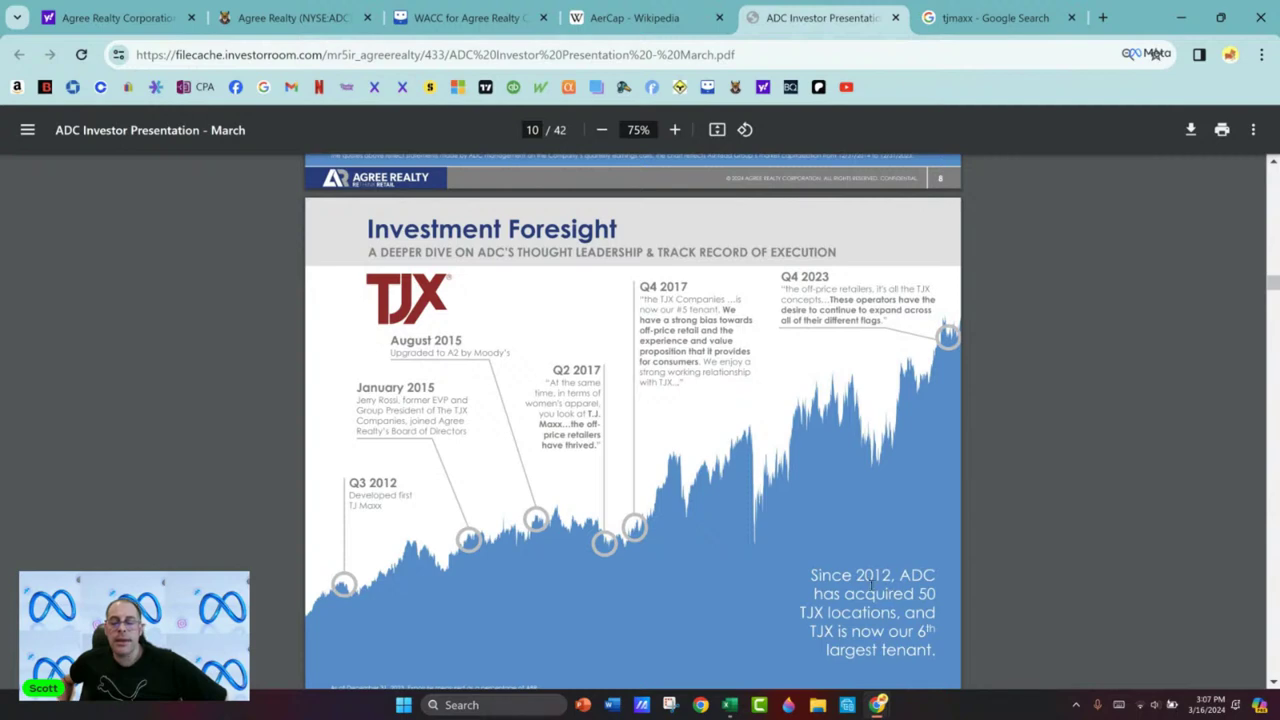
Highlight the '50 TJX locations' and 'Developed first TJ Maxx' text, then scroll to the page-11 Walgreens slide.
drag(905, 576, 911, 614)
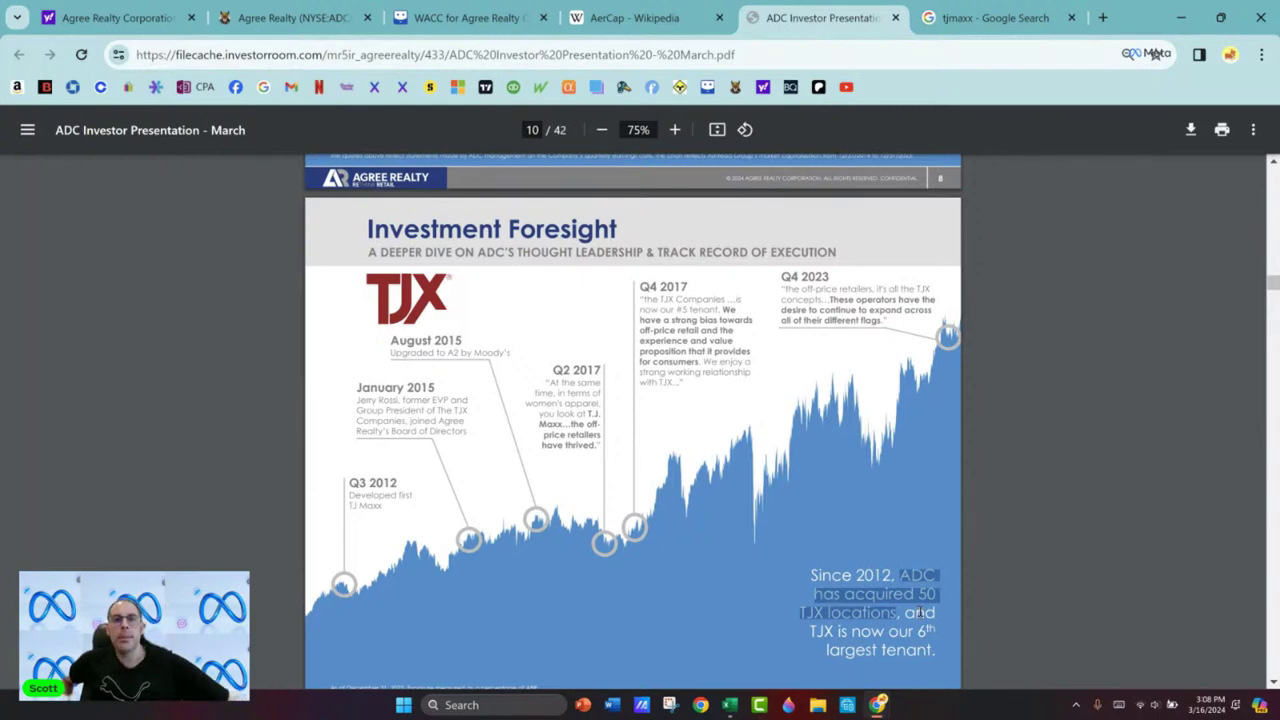
scroll(979, 493, down, 1)
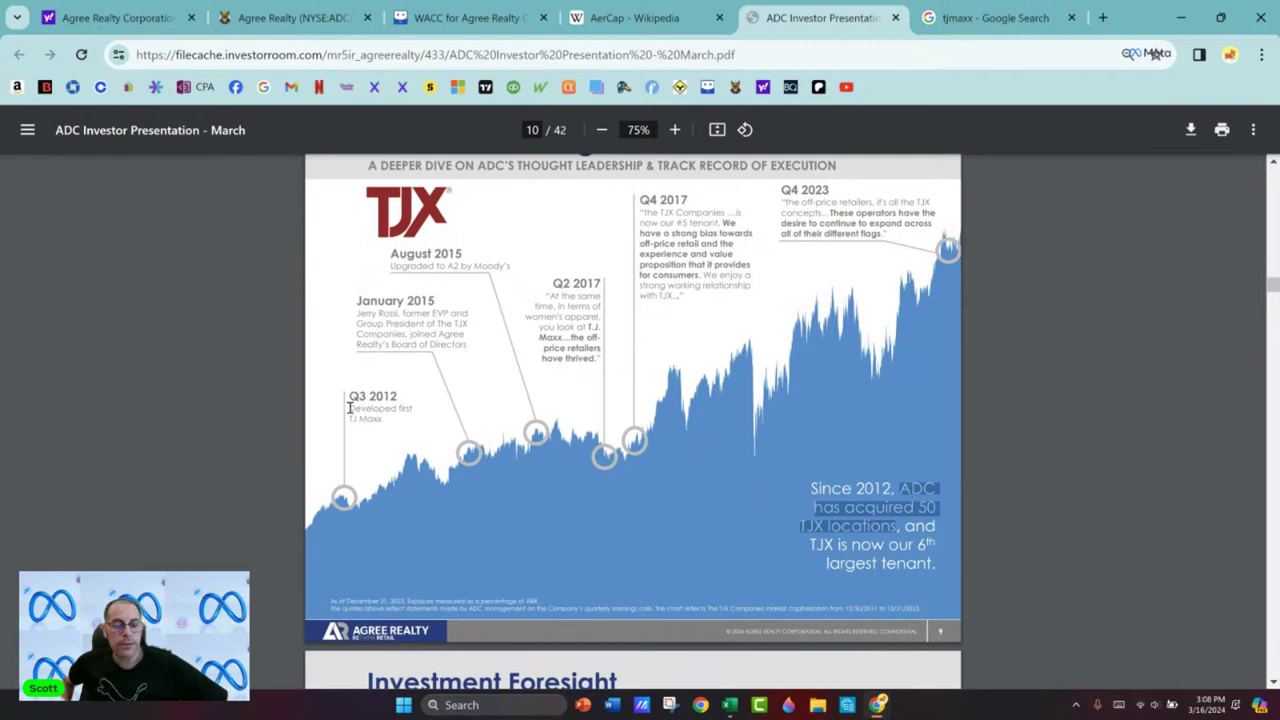
drag(348, 405, 391, 427)
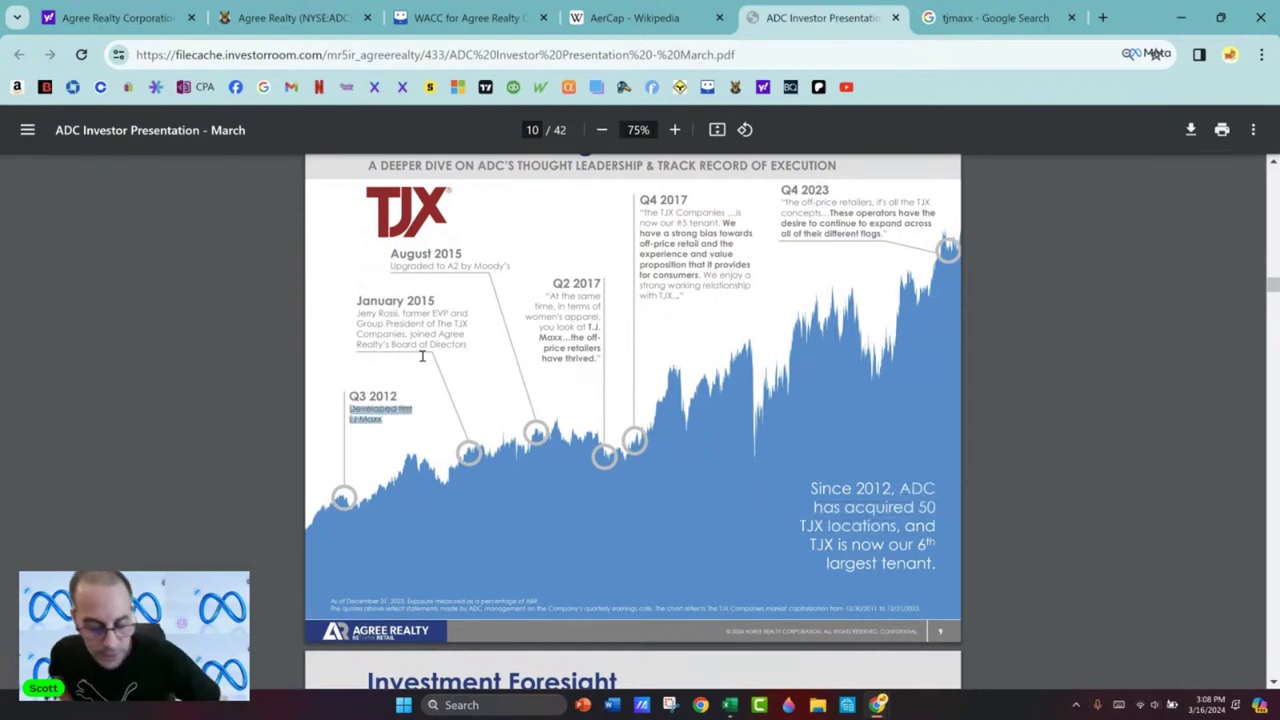
scroll(427, 357, down, 1)
scroll(427, 357, down, 5)
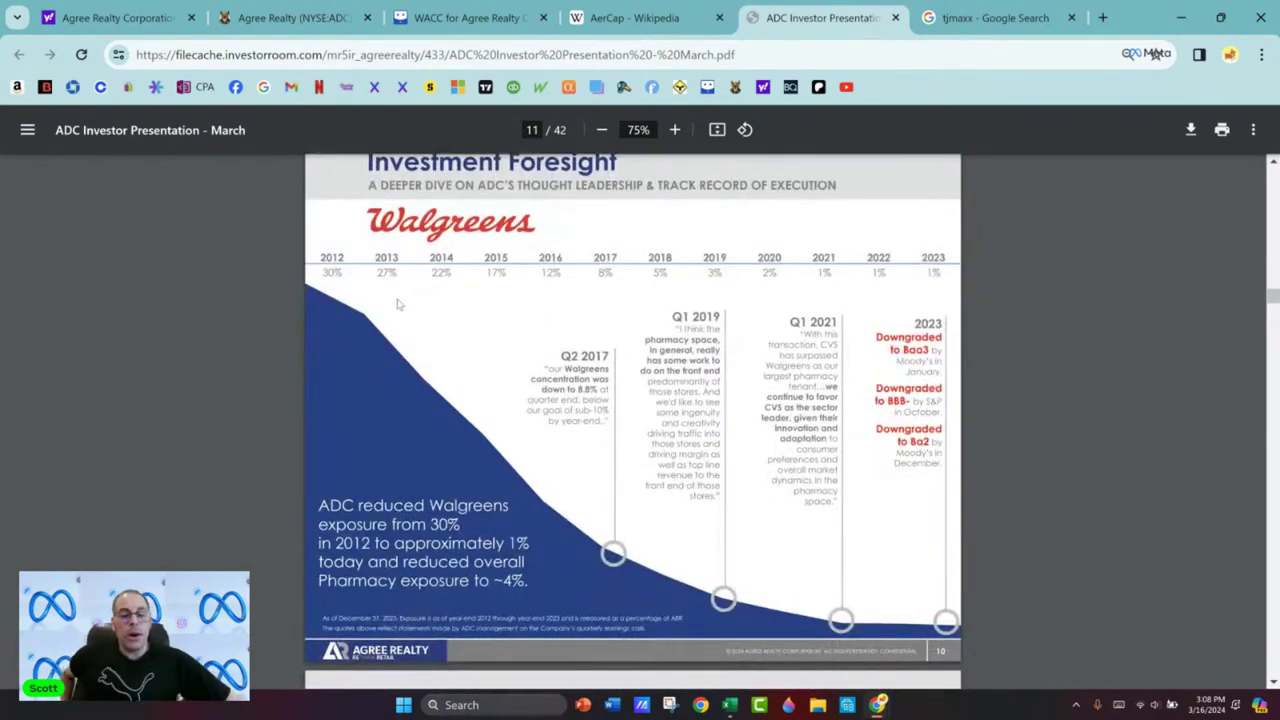